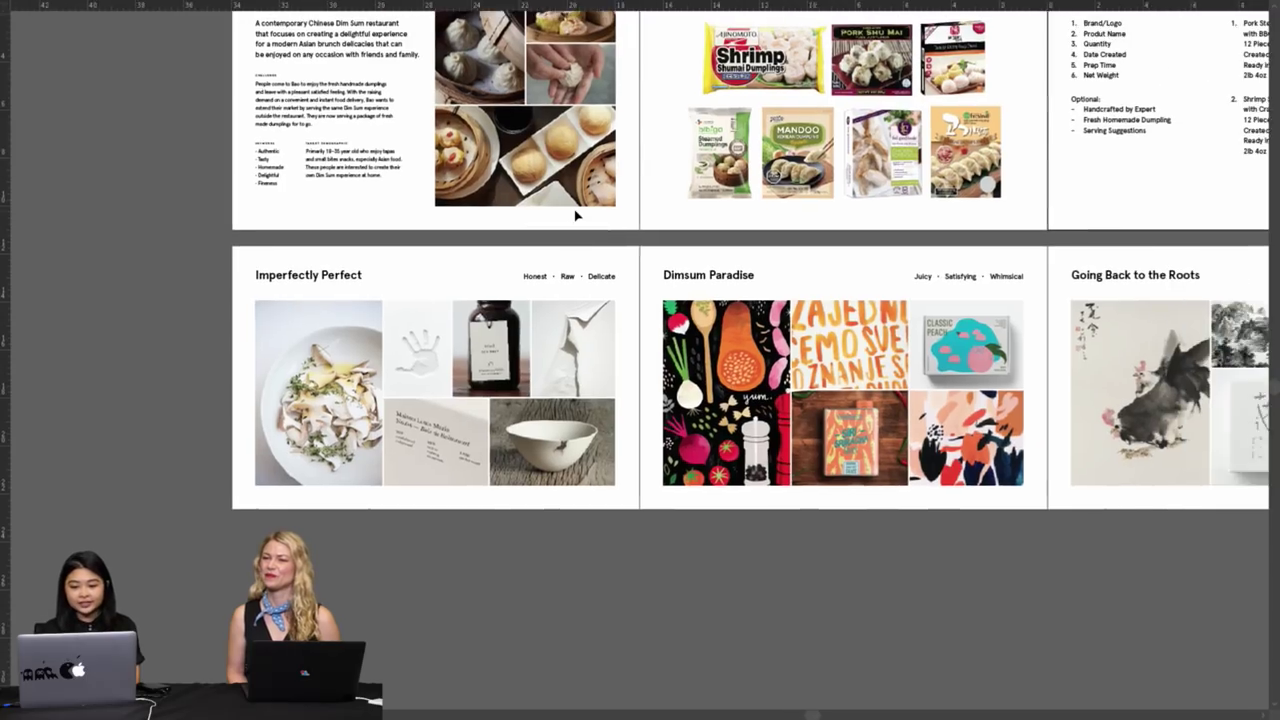
Look over the project boards and examine the Imperfectly Perfect mood board's images up close
scroll(575, 215, up, 2)
scroll(575, 215, right, 1)
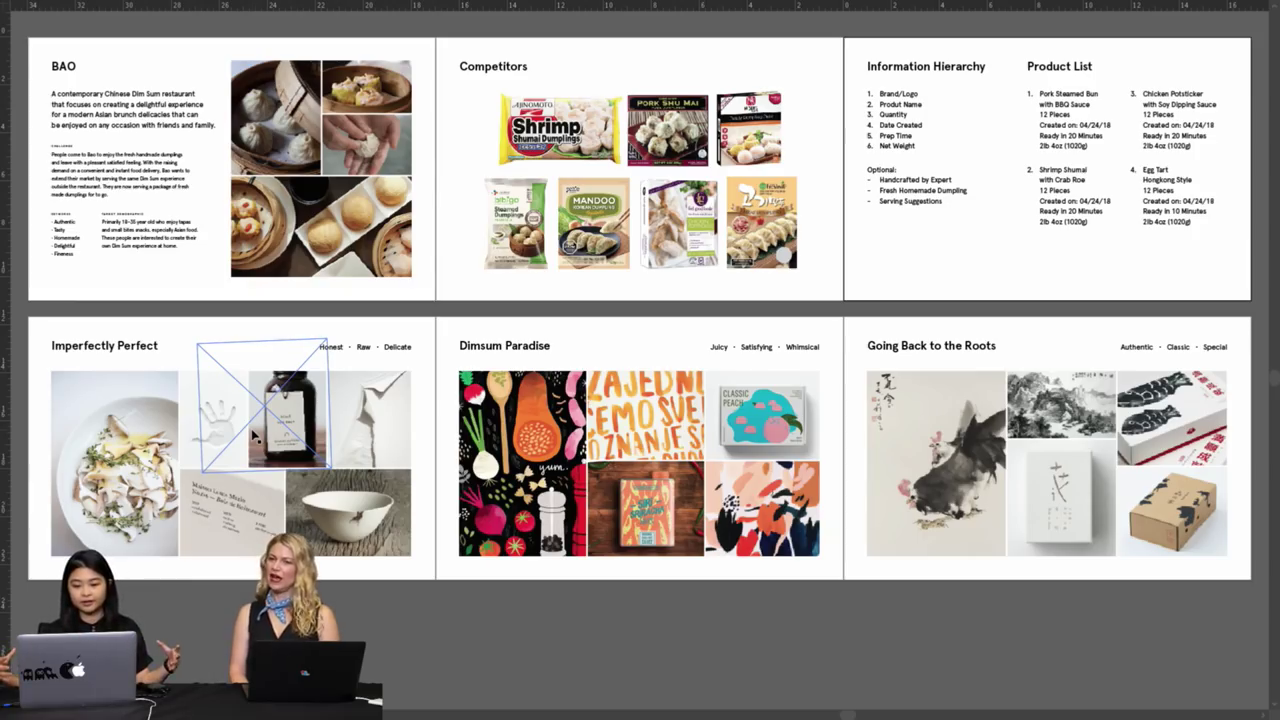
scroll(255, 435, left, 5)
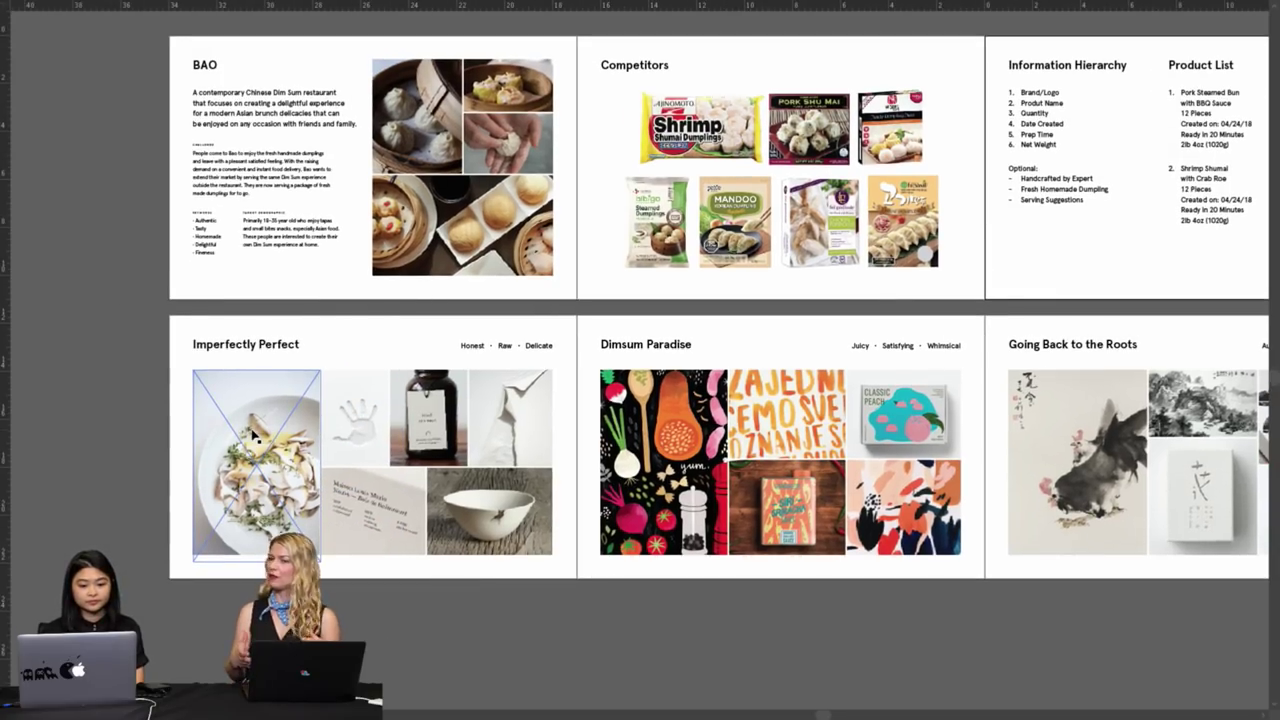
scroll(255, 435, right, 3)
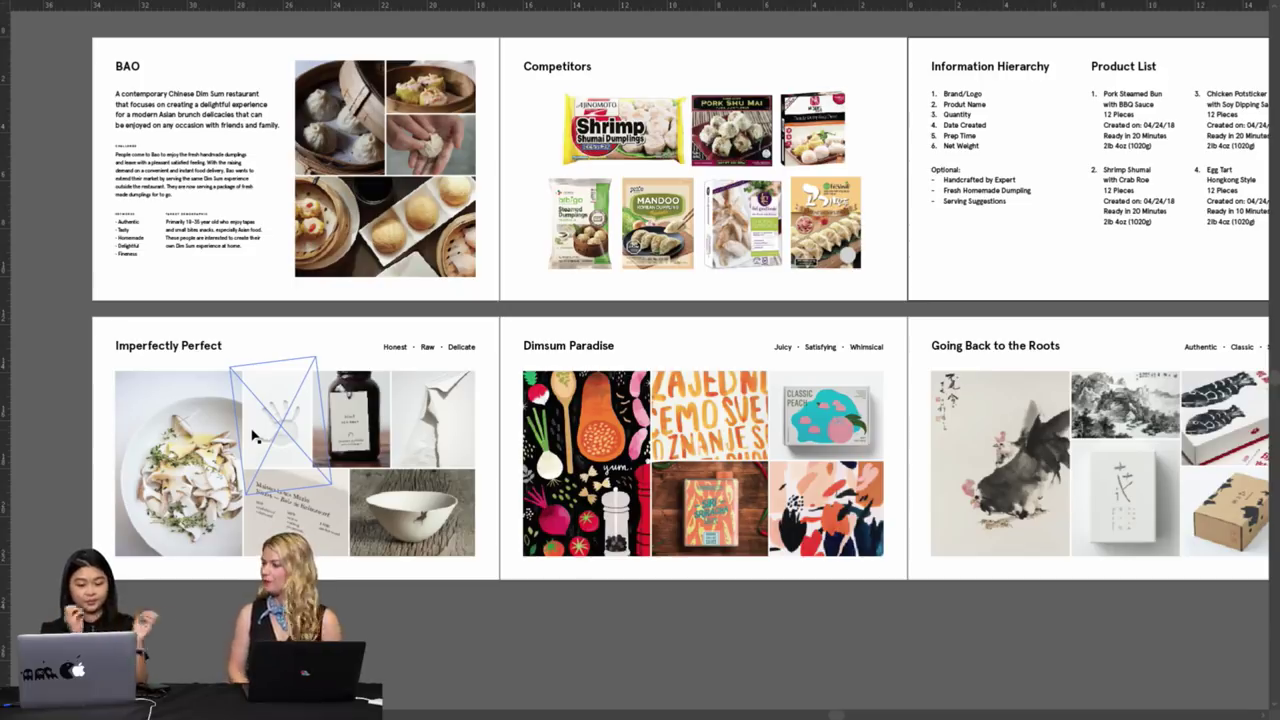
scroll(254, 436, up, 10)
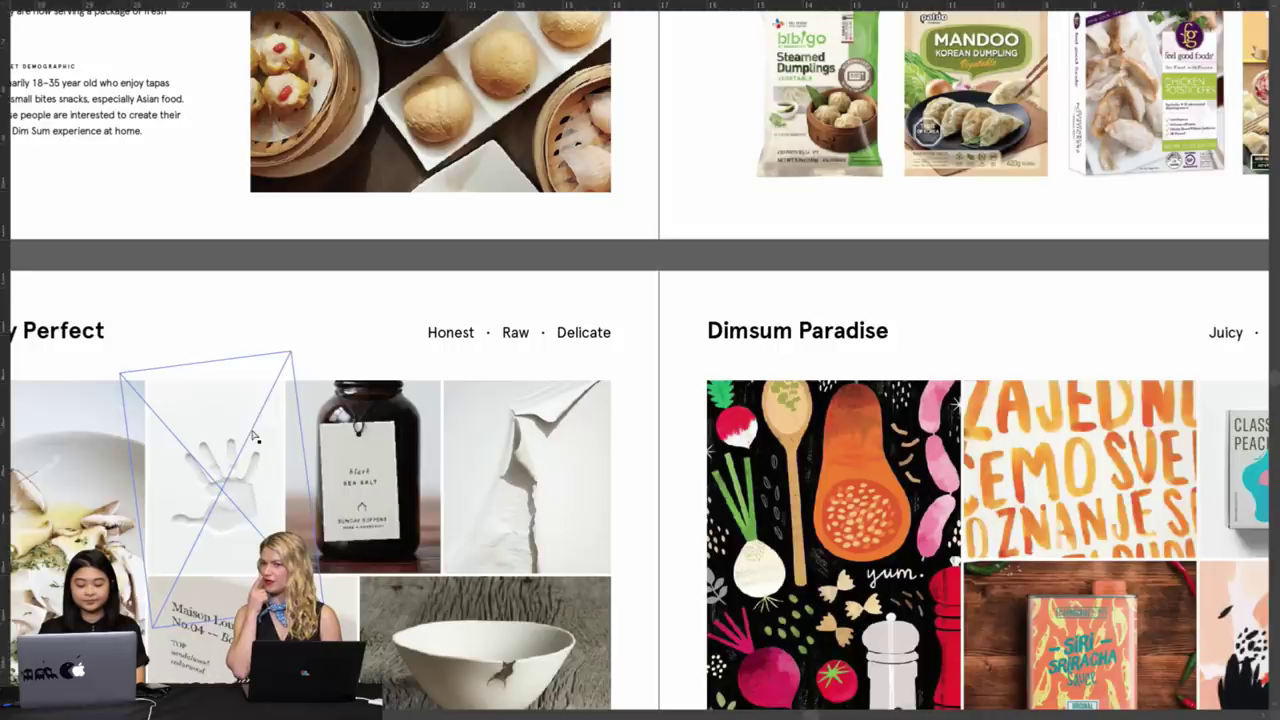
scroll(254, 436, down, 10)
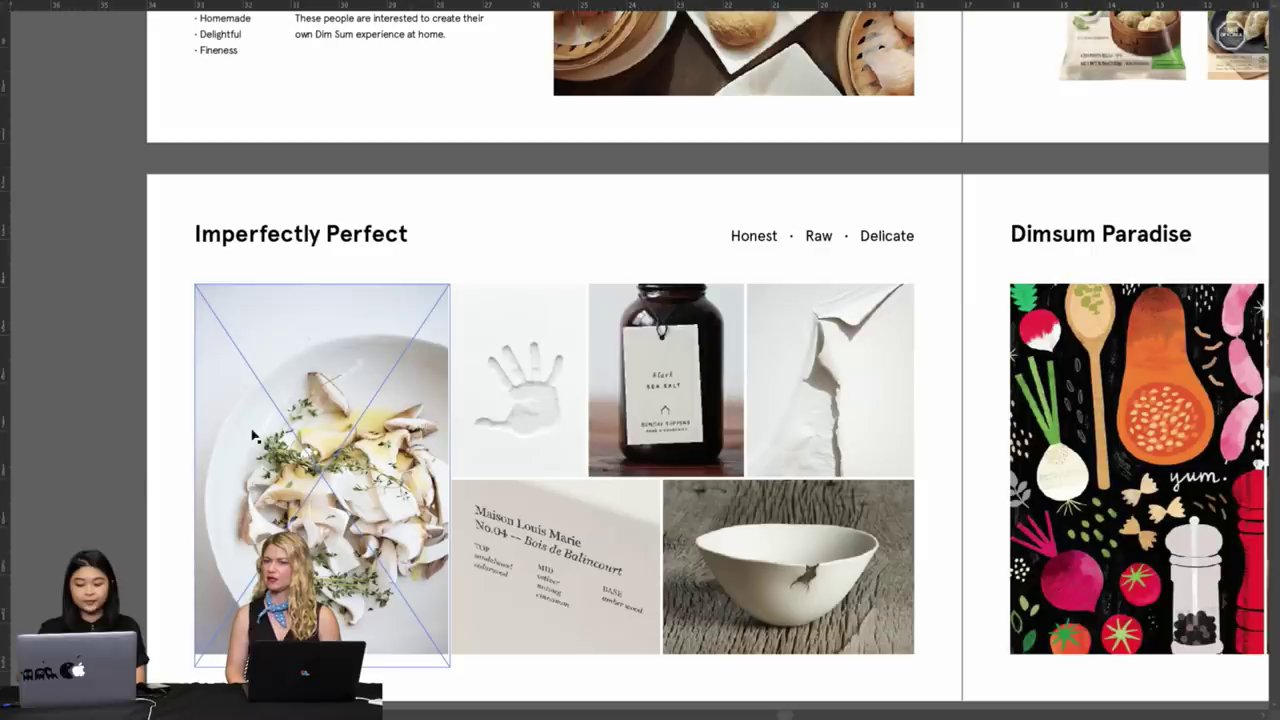
scroll(254, 436, down, 2)
scroll(254, 436, right, 2)
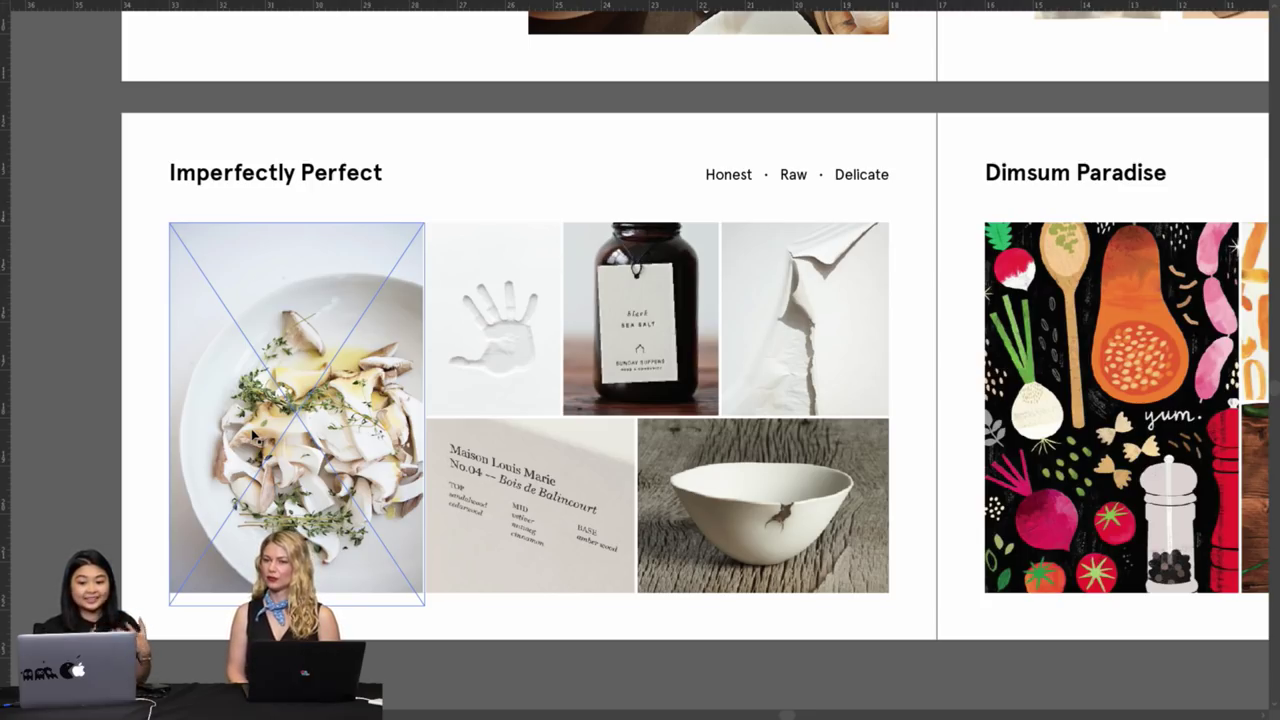
click(777, 104)
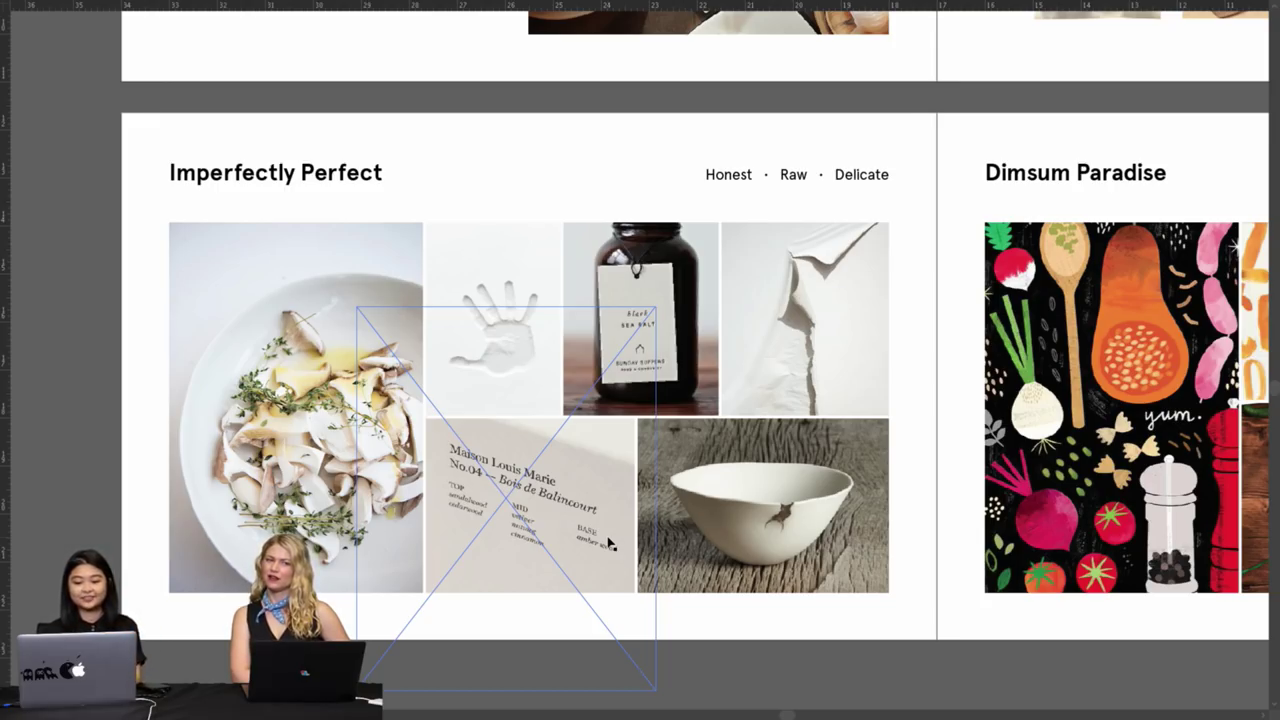
Examine the Dimsum Paradise mood board's food illustration, hand lettering, packaging and abstract pattern images
scroll(608, 541, right, 2)
scroll(608, 541, right, 5)
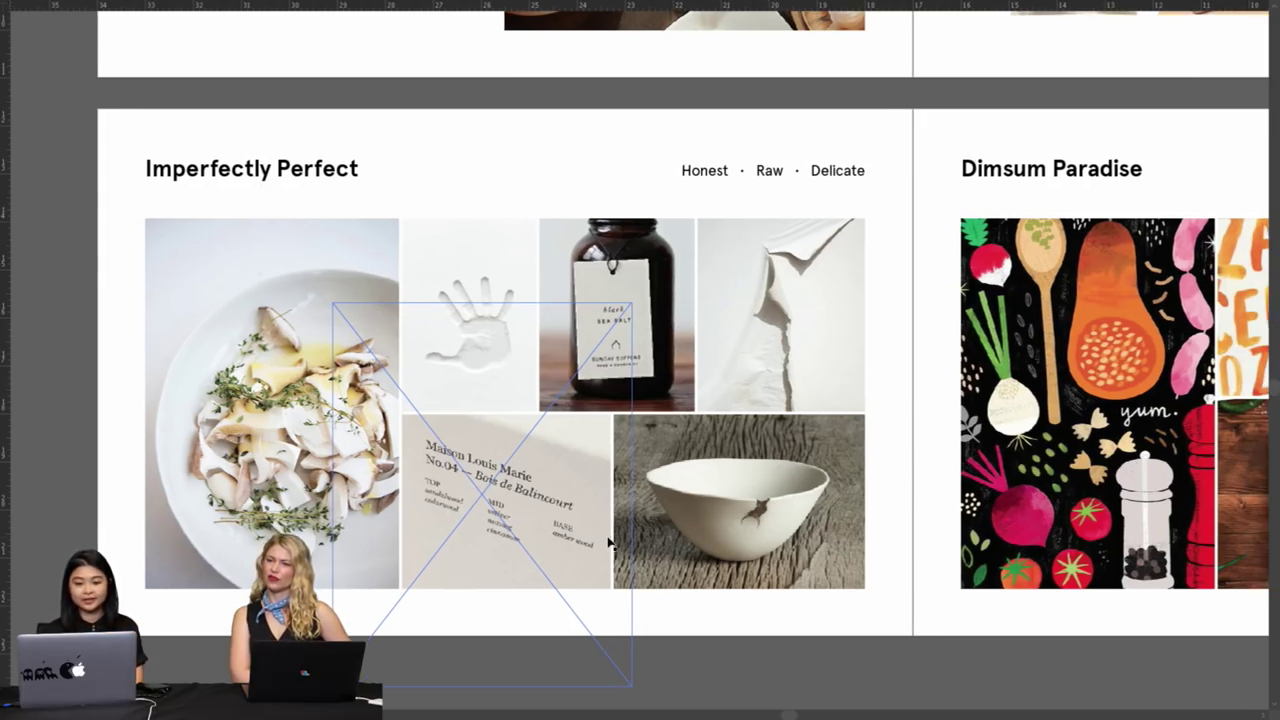
scroll(604, 541, right, 18)
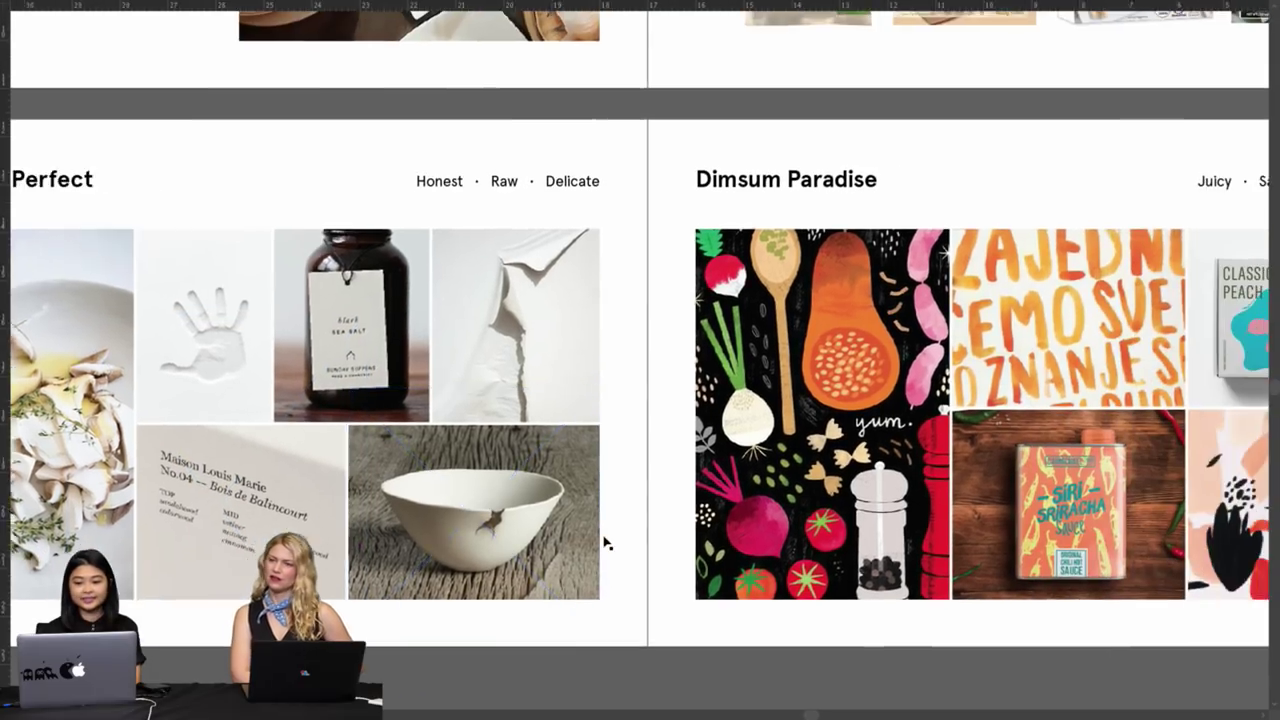
scroll(604, 541, right, 8)
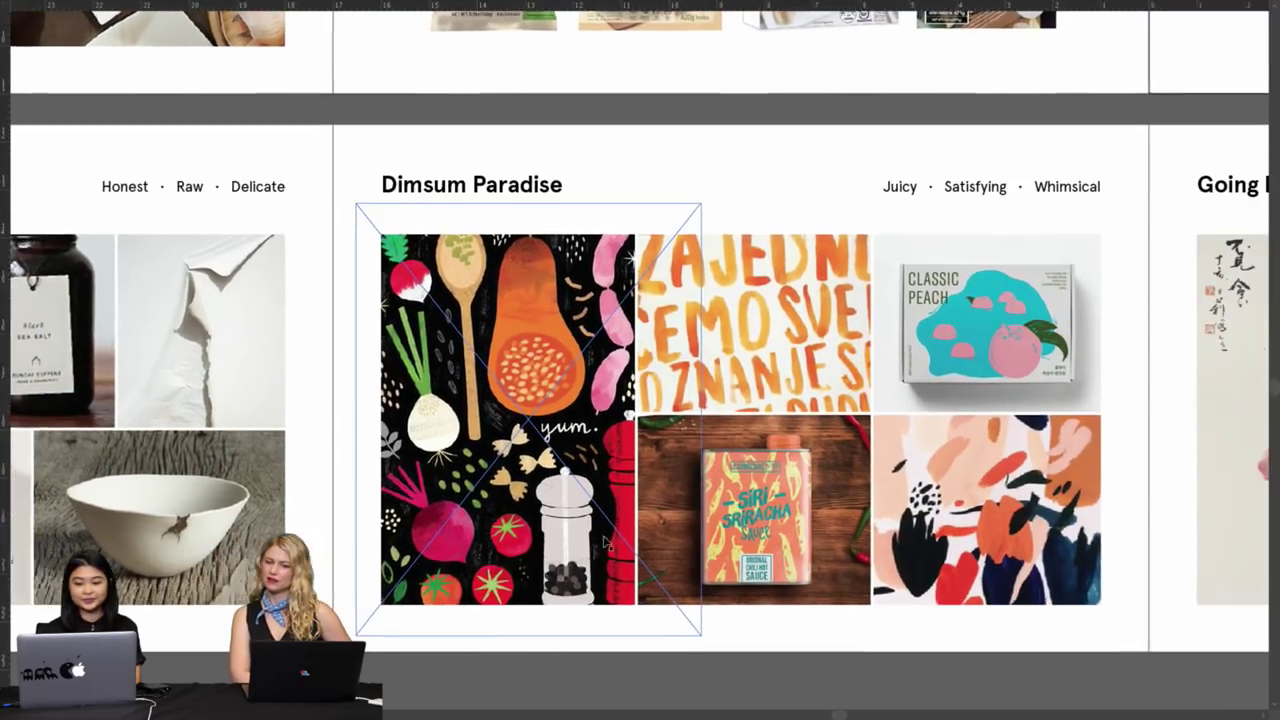
scroll(604, 541, right, 1)
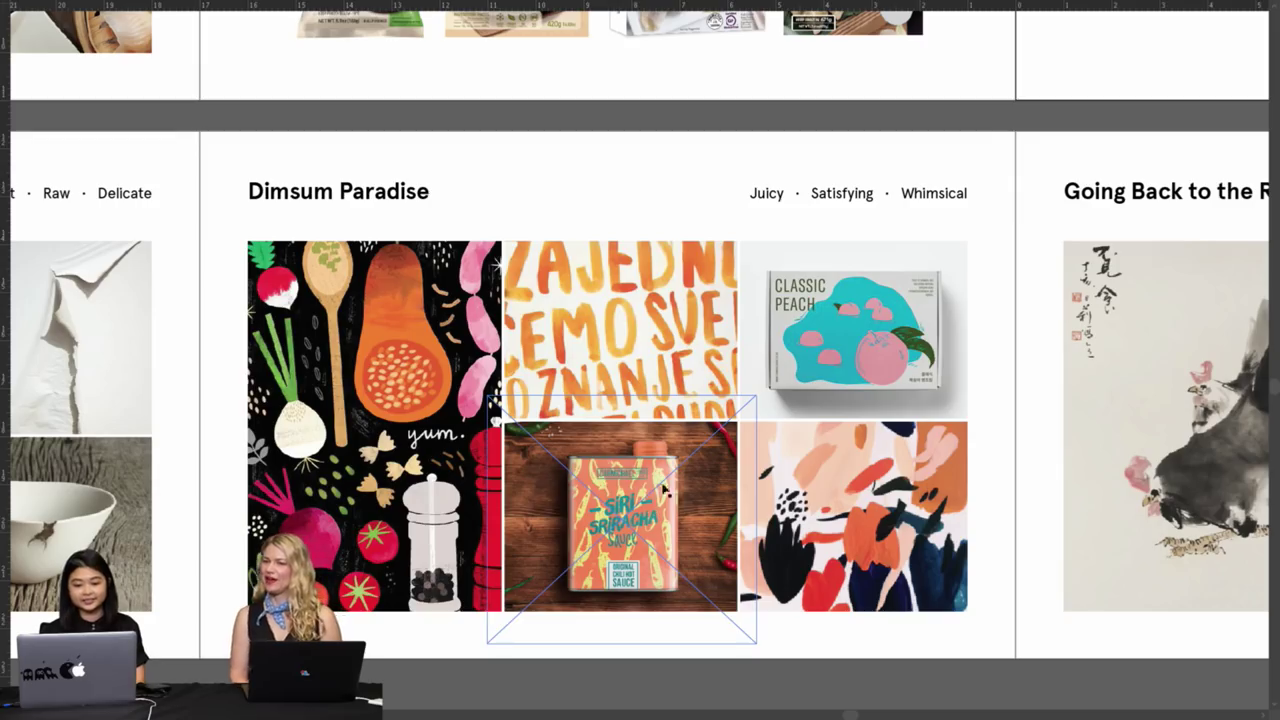
scroll(710, 620, right, 2)
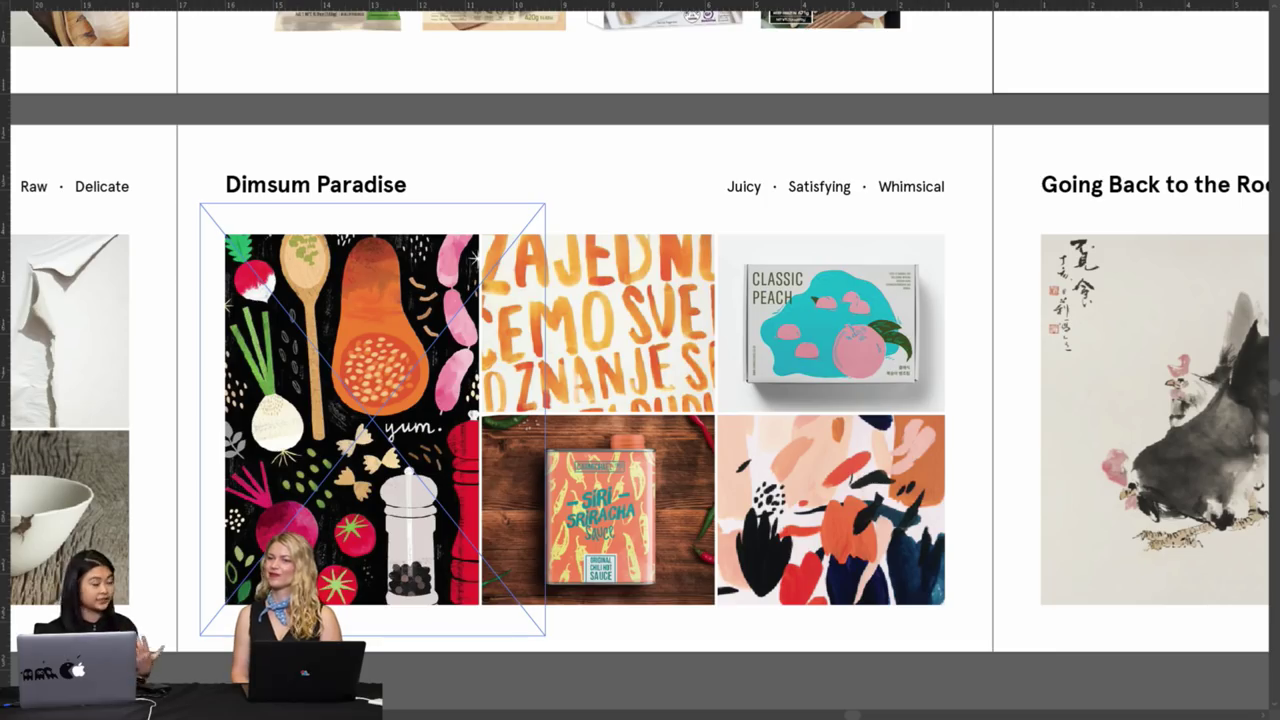
scroll(530, 343, right, 2)
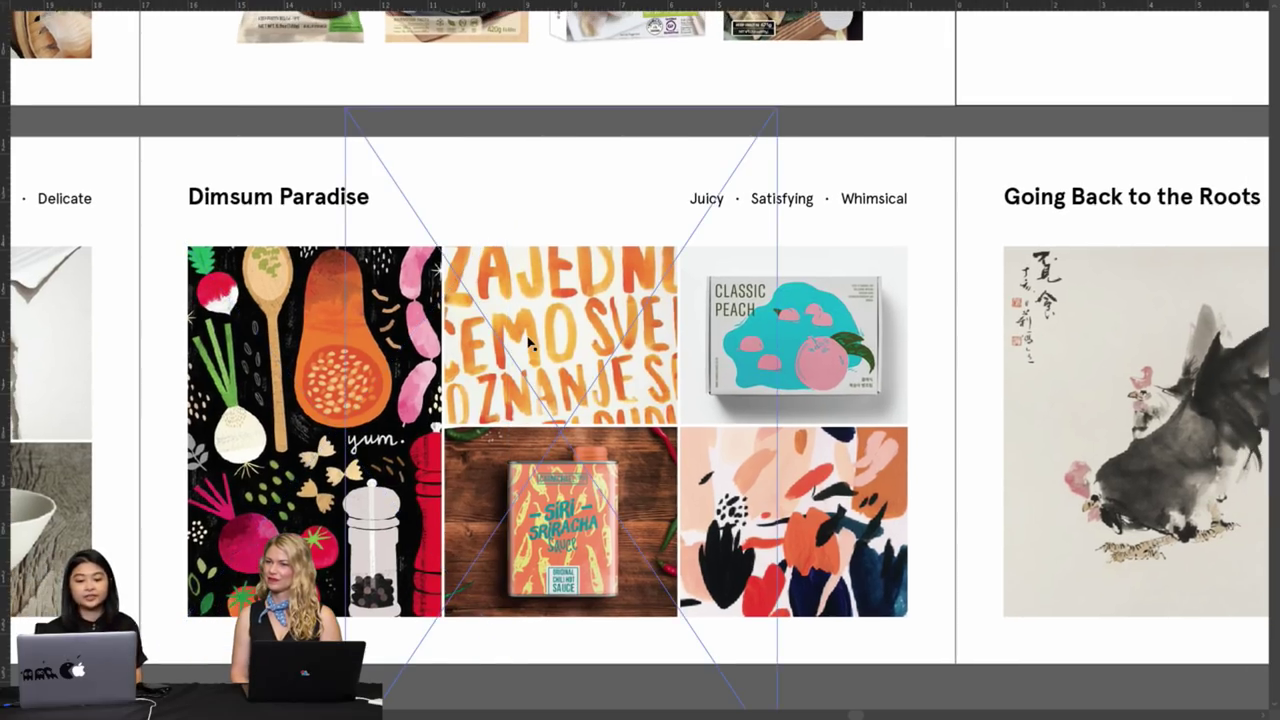
scroll(530, 343, up, 2)
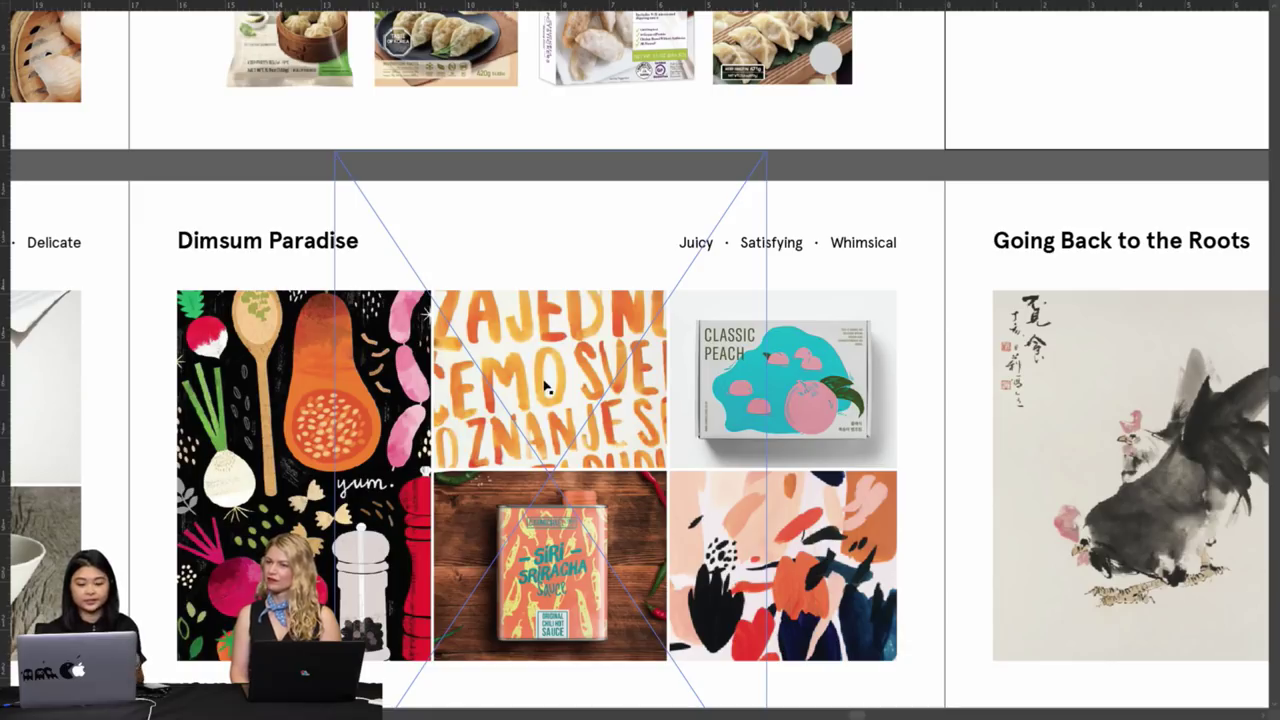
Review the keywords in the BAO brief and compare them with the Dimsum Paradise mood board
scroll(545, 386, left, 10)
scroll(545, 386, up, 4)
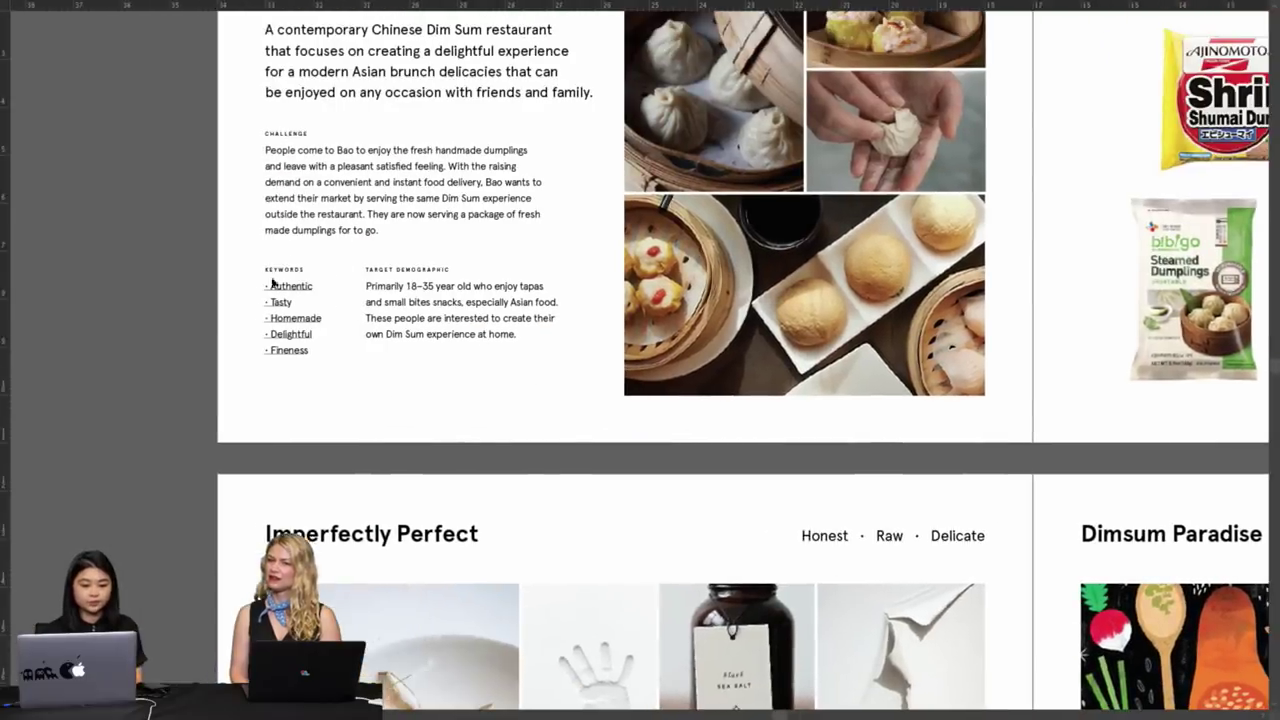
scroll(286, 340, right, 4)
scroll(286, 340, down, 1)
scroll(286, 343, right, 6)
scroll(286, 343, down, 2)
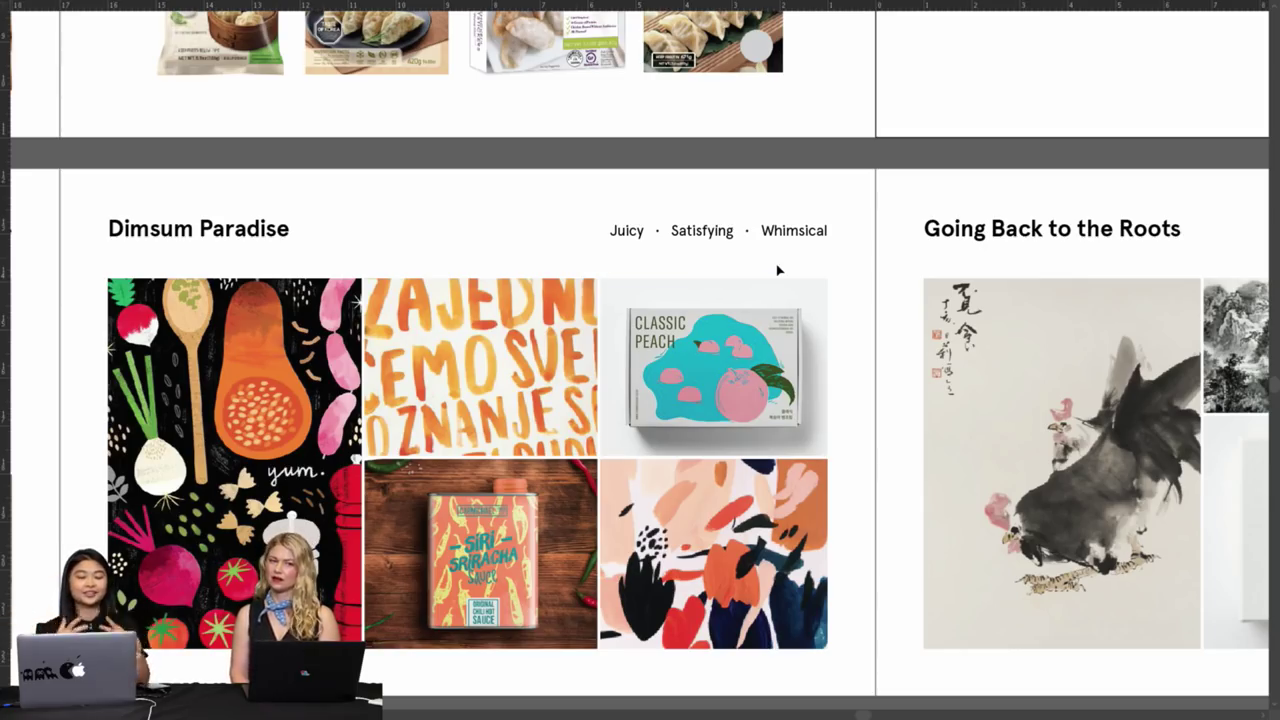
scroll(779, 270, right, 1)
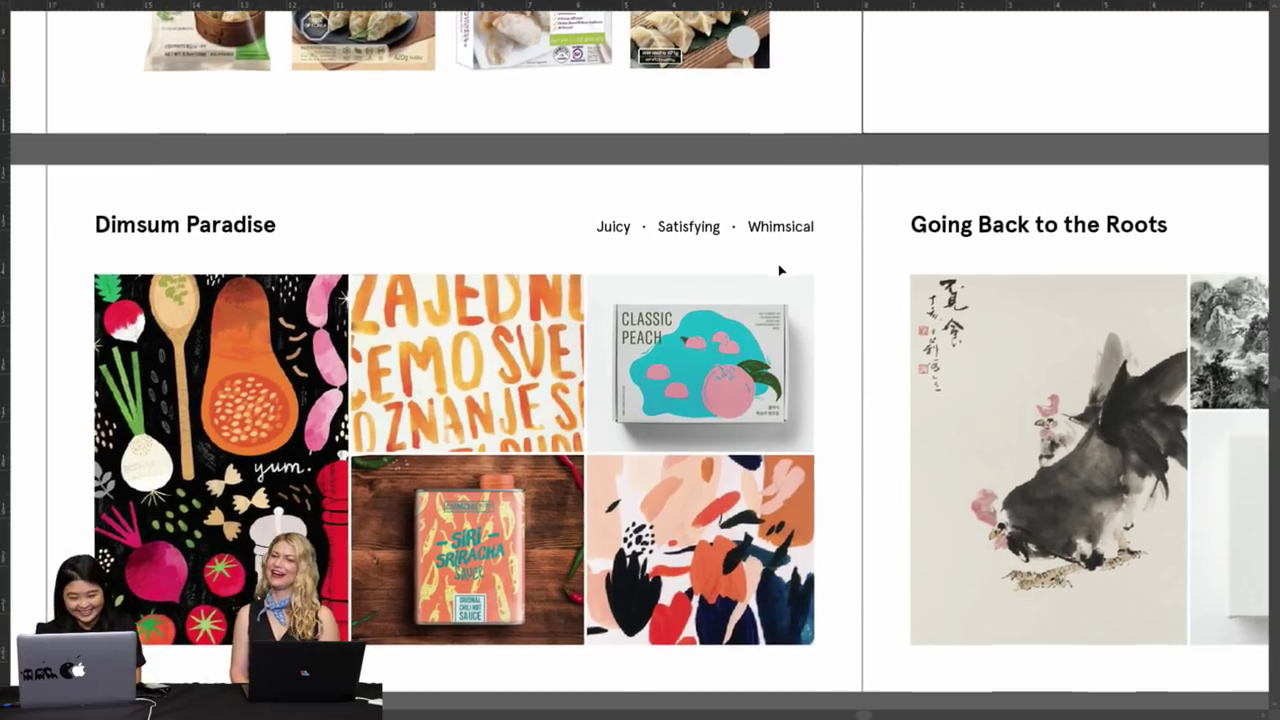
Examine the ink paintings and box packaging on the Going Back to the Roots mood board
scroll(779, 270, right, 5)
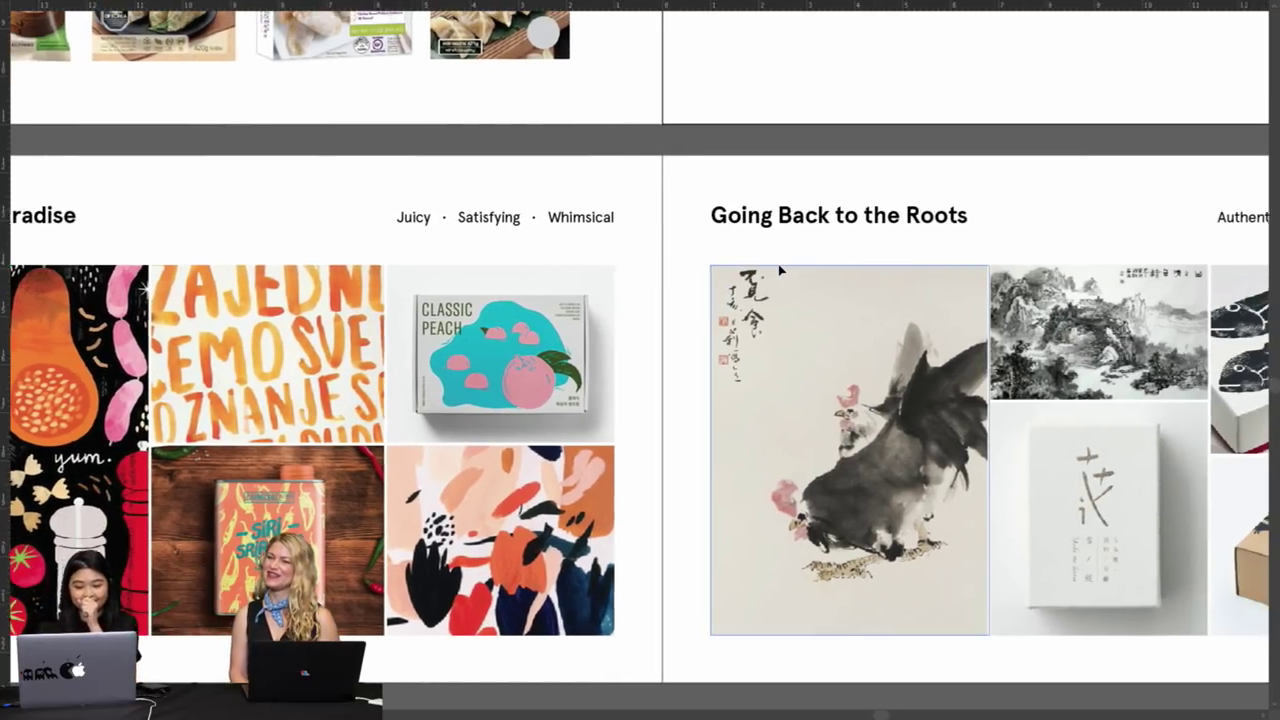
scroll(779, 270, right, 7)
scroll(779, 270, right, 4)
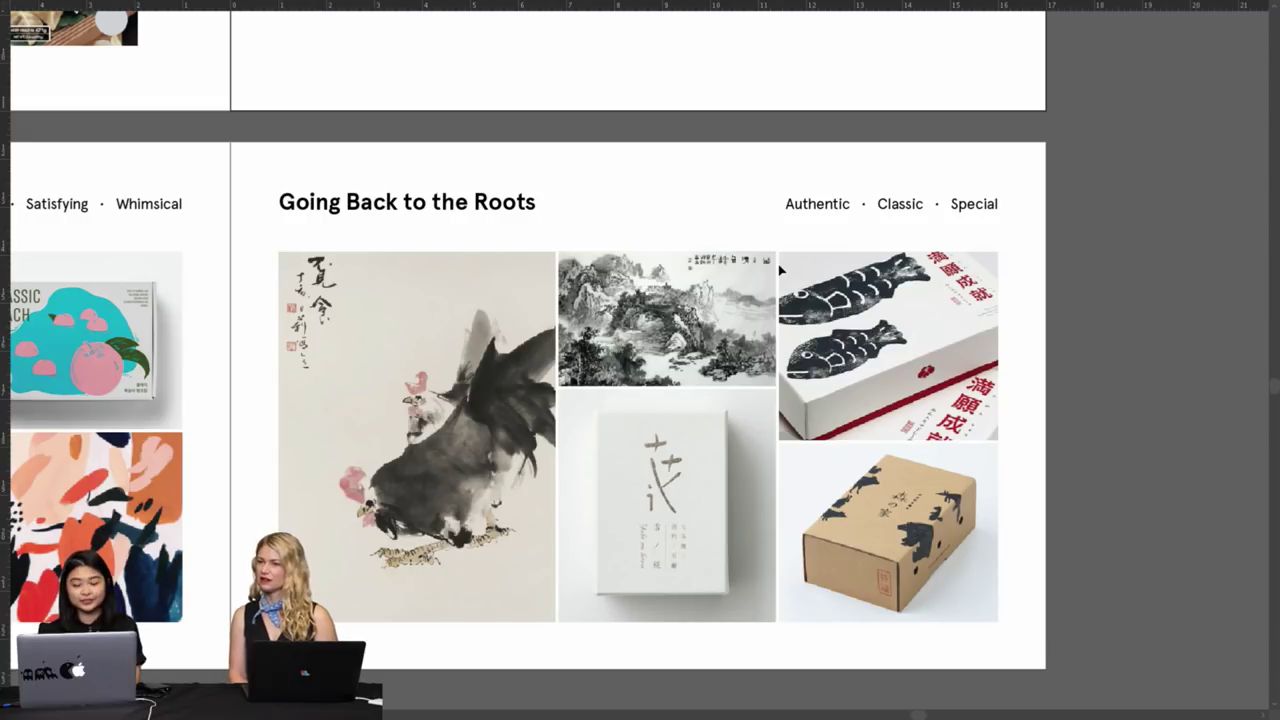
scroll(779, 268, left, 2)
scroll(779, 268, up, 2)
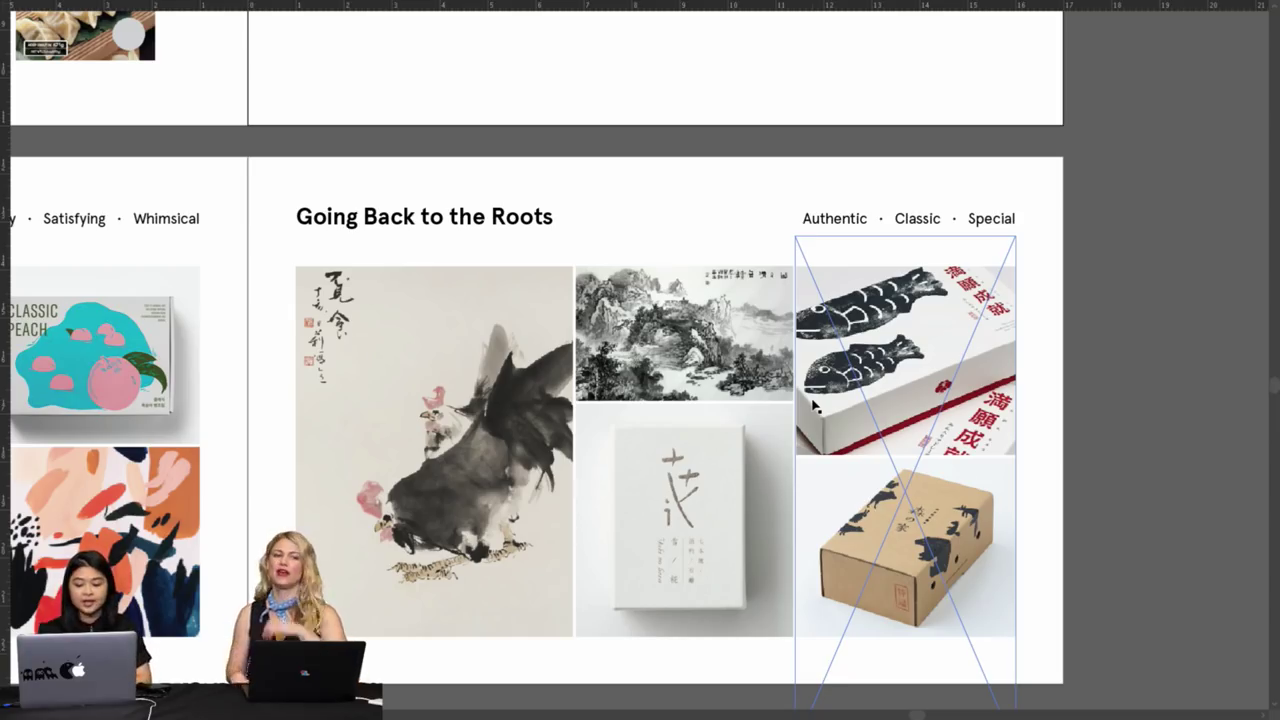
Compare the mood boards side by side and re-examine the Imperfectly Perfect images close up
key(ctrl+minus)
scroll(815, 405, left, 10)
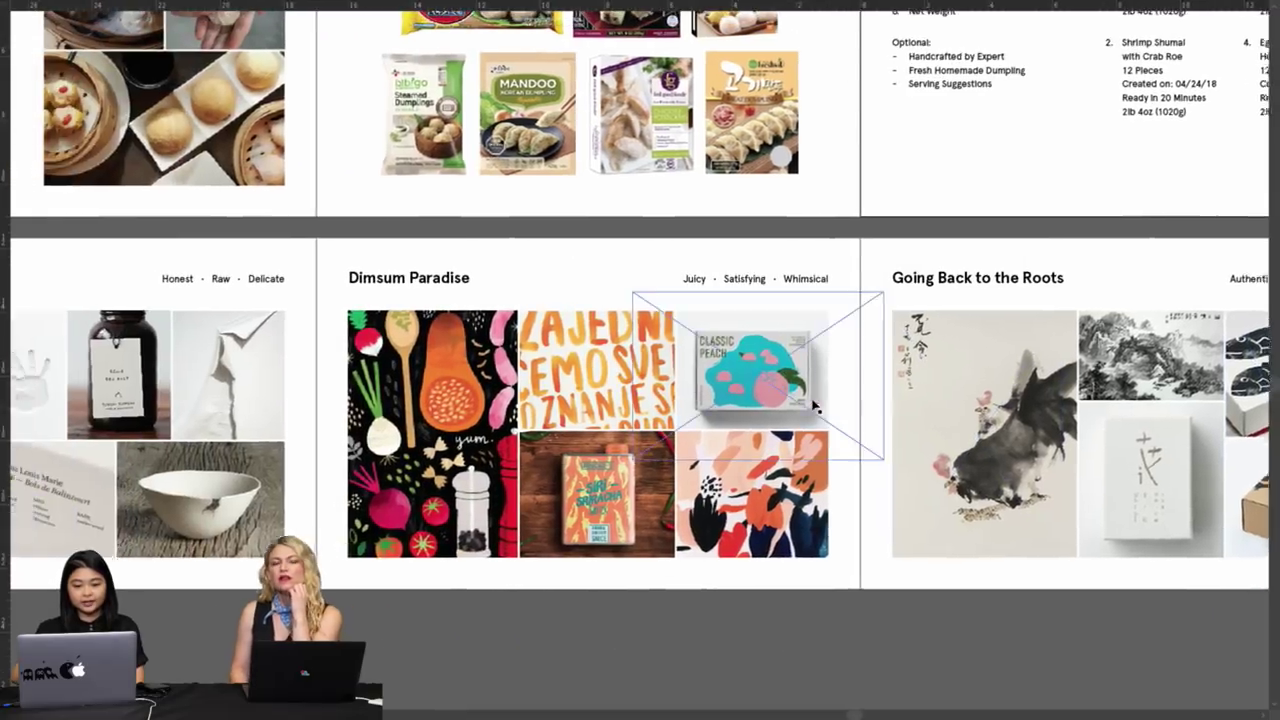
scroll(815, 405, left, 1)
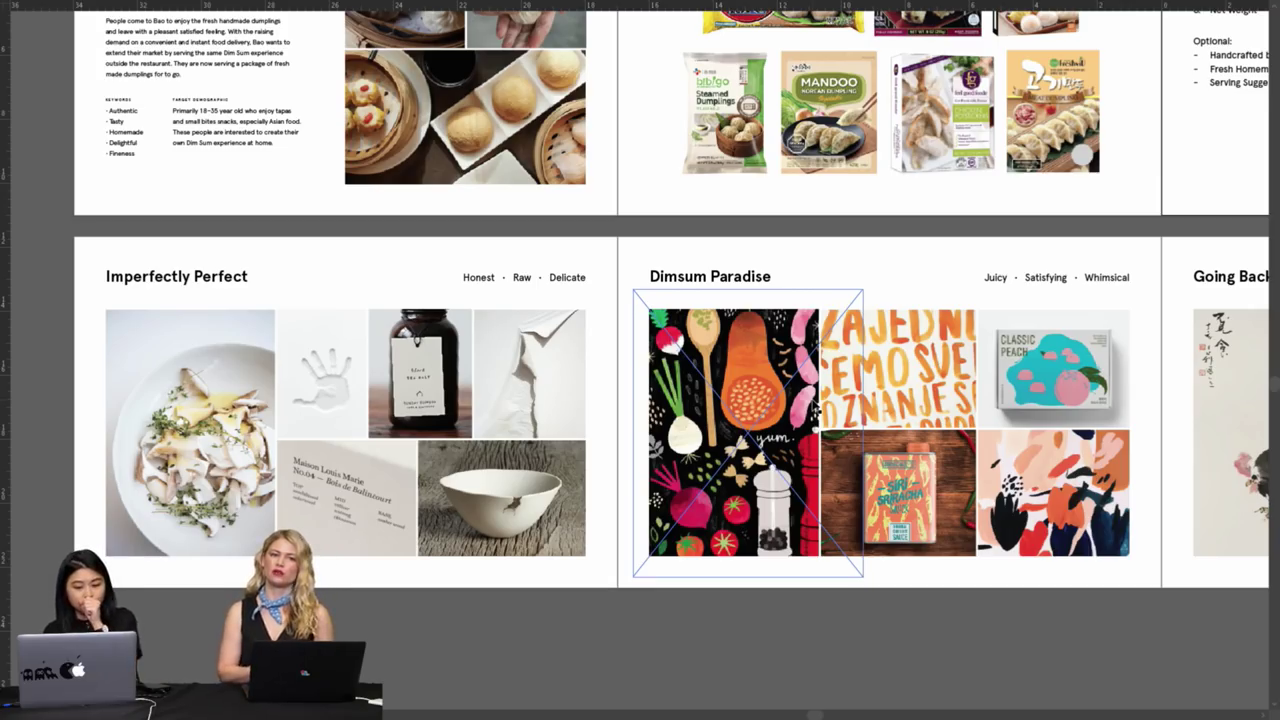
scroll(815, 408, right, 2)
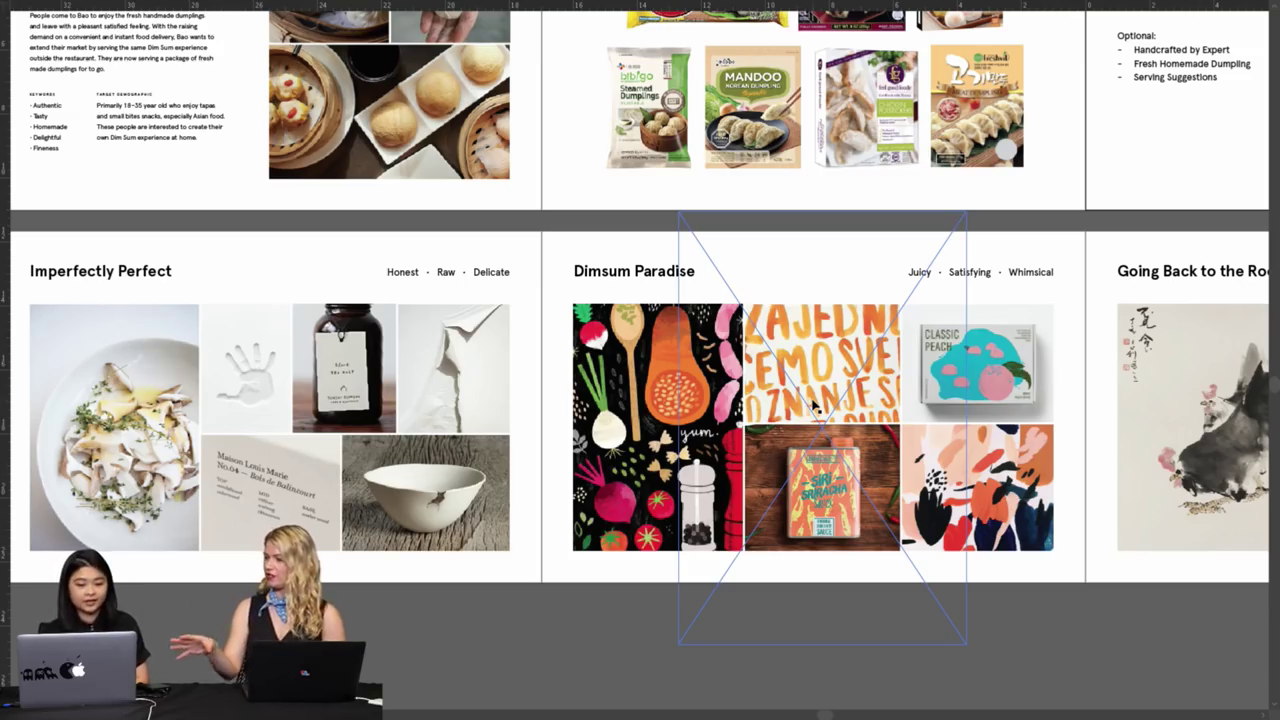
scroll(814, 406, left, 4)
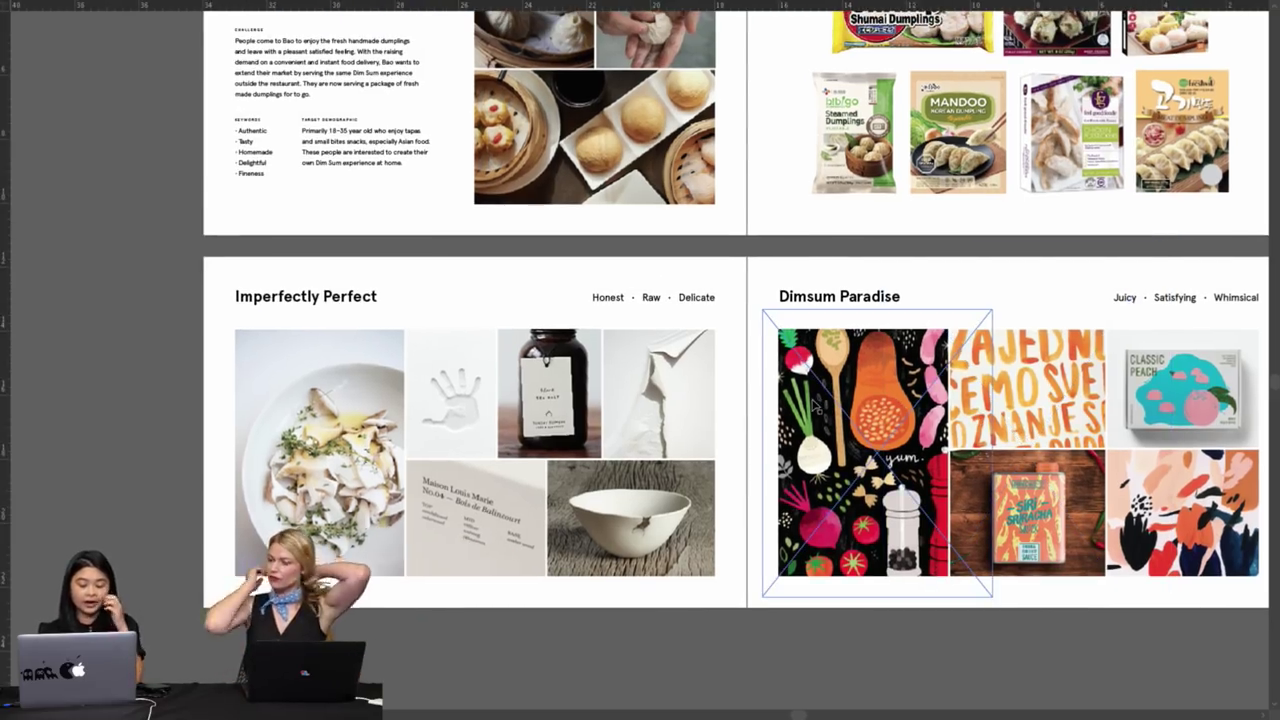
key(super+equal)
scroll(720, 458, down, 3)
scroll(720, 458, left, 2)
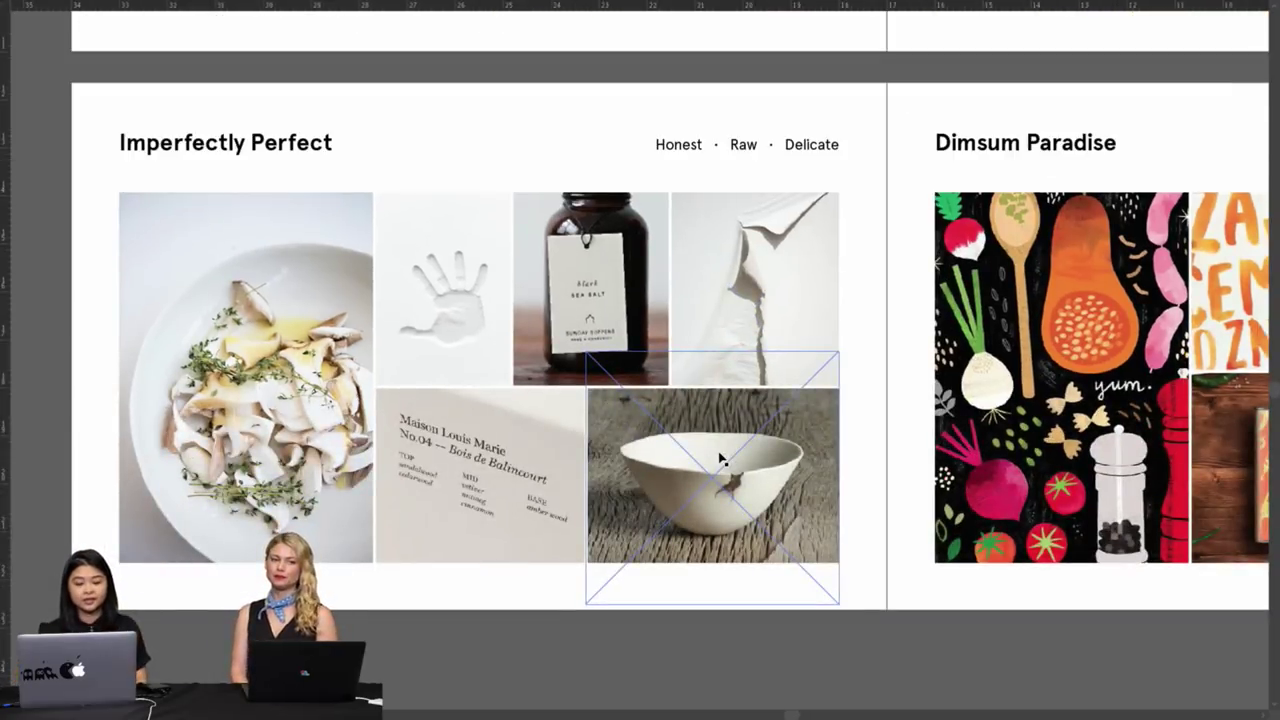
click(358, 535)
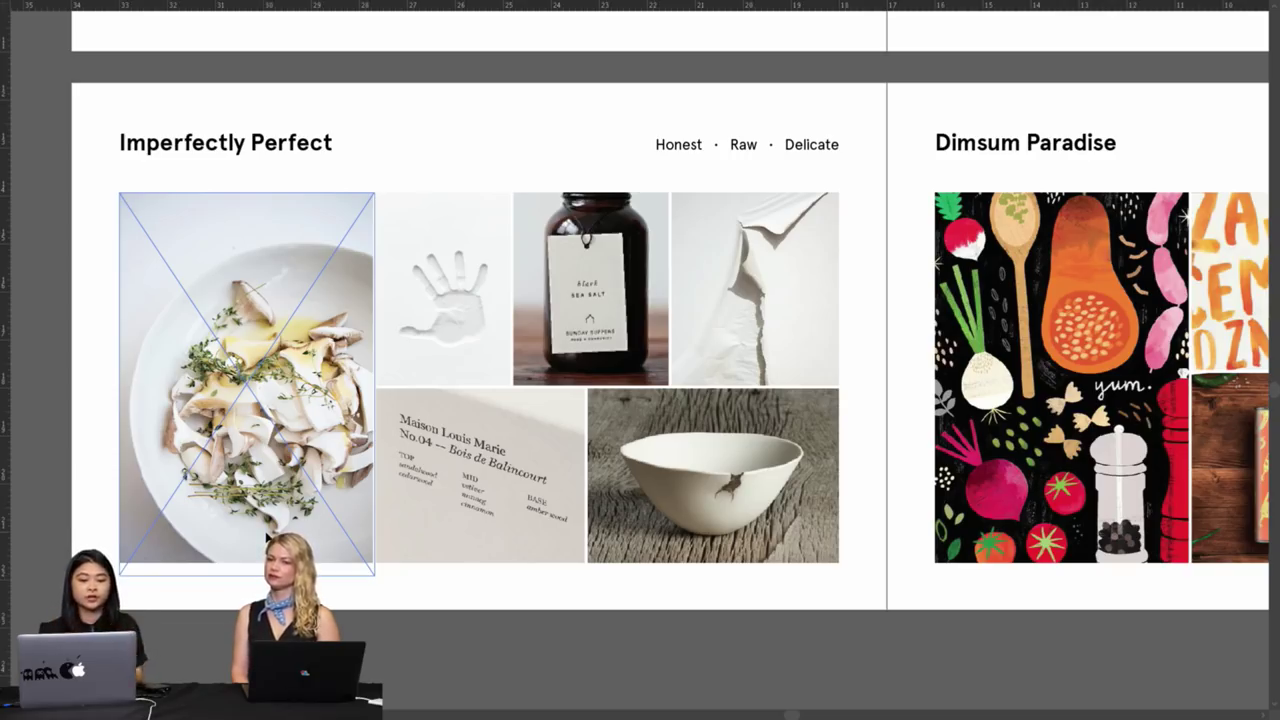
drag(269, 536, 490, 478)
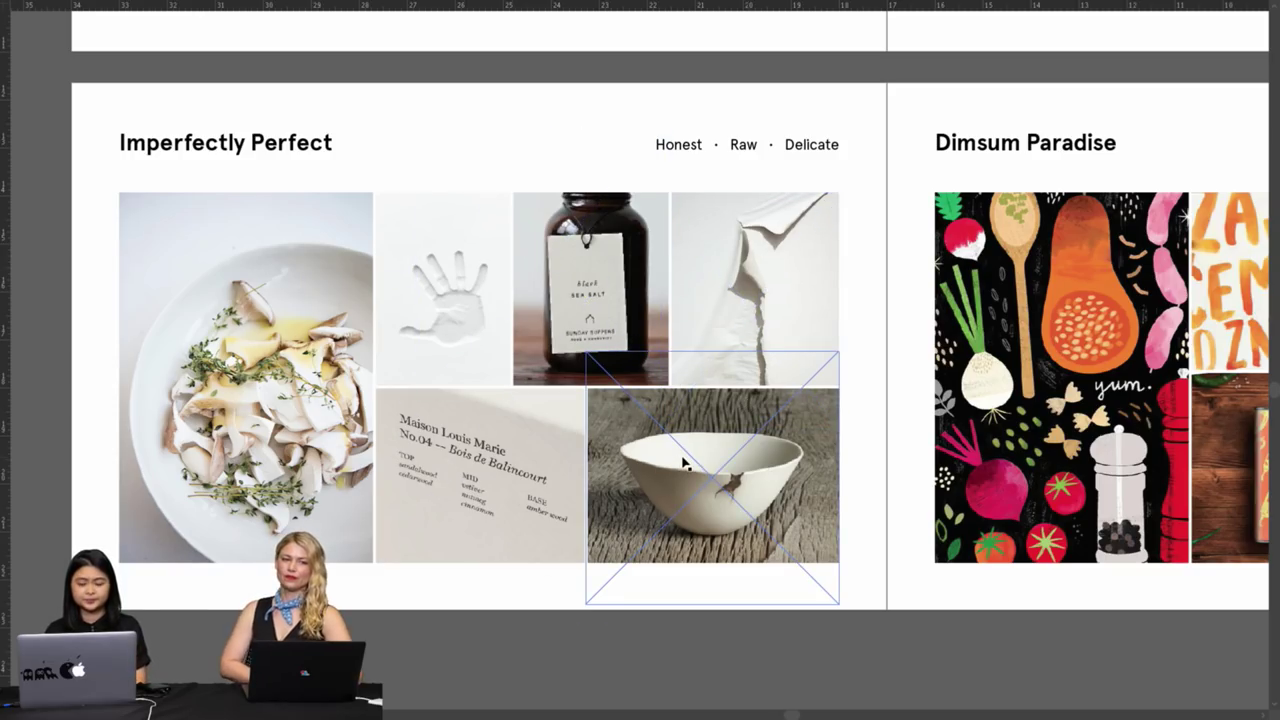
Review the packaging references on the Dimsum Paradise and Going Back to the Roots mood boards
scroll(683, 462, right, 10)
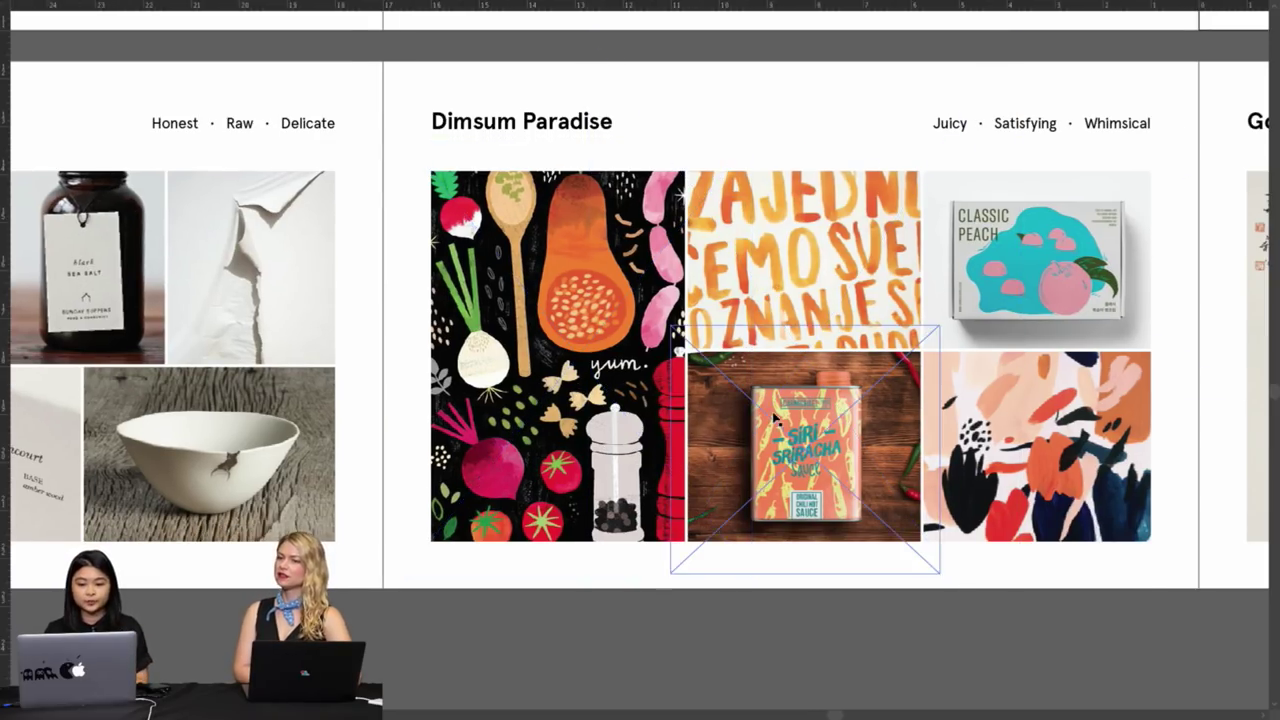
scroll(773, 414, right, 2)
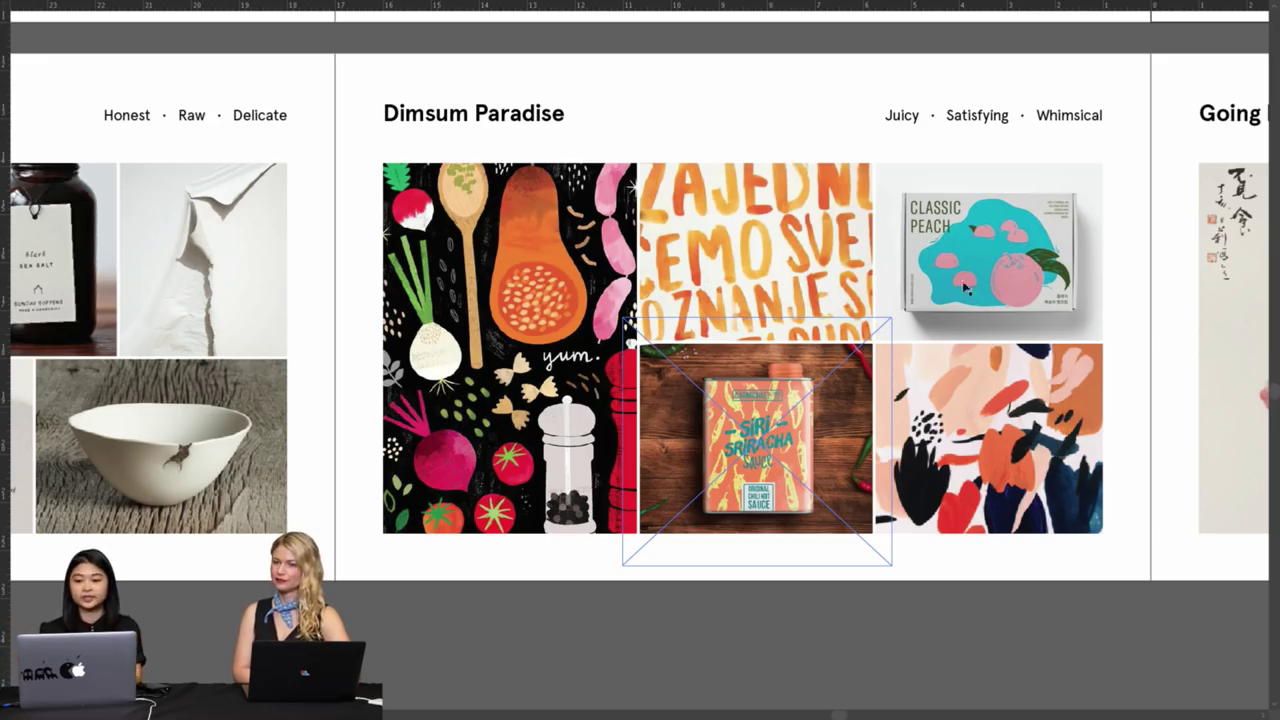
scroll(952, 318, right, 5)
scroll(952, 318, right, 10)
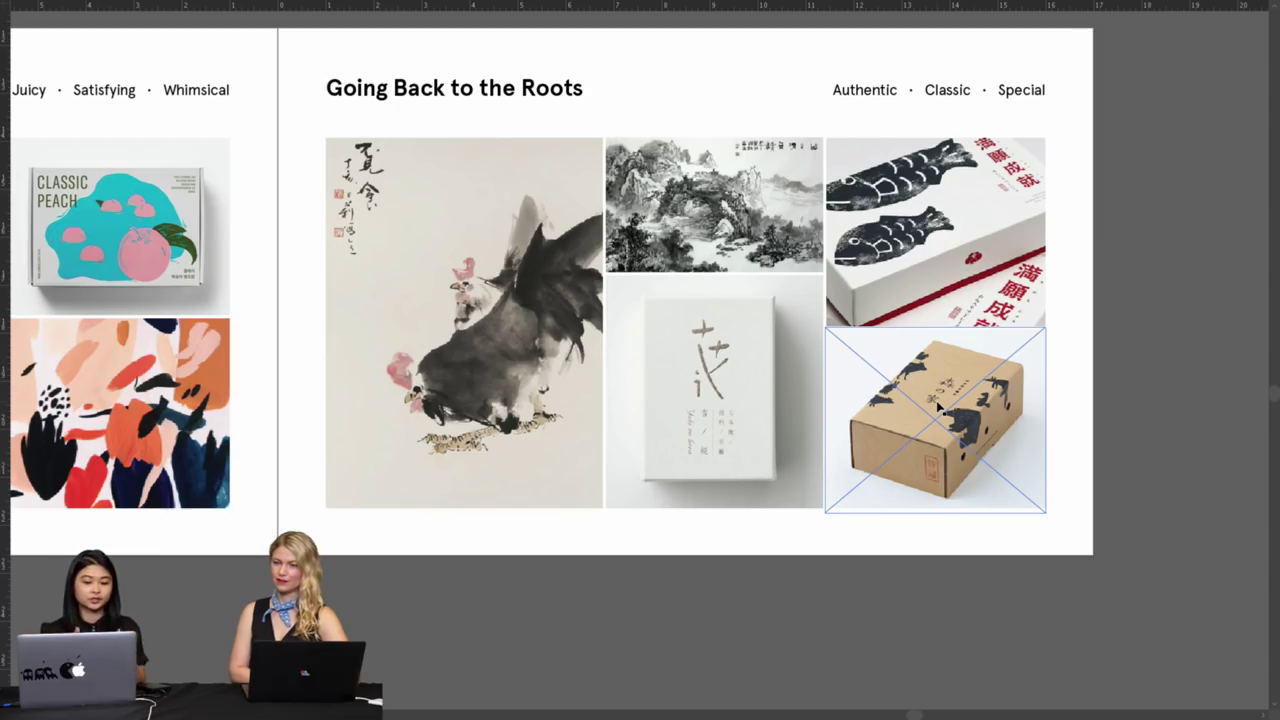
scroll(938, 405, left, 3)
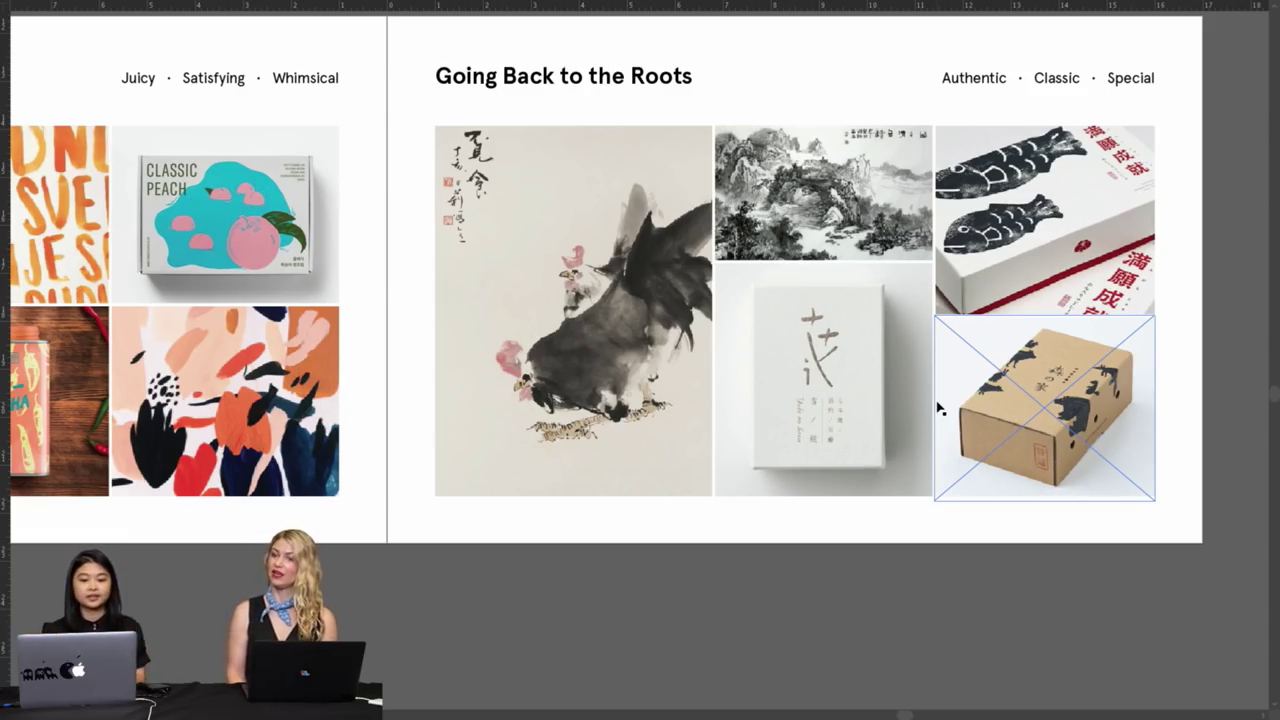
scroll(938, 408, left, 6)
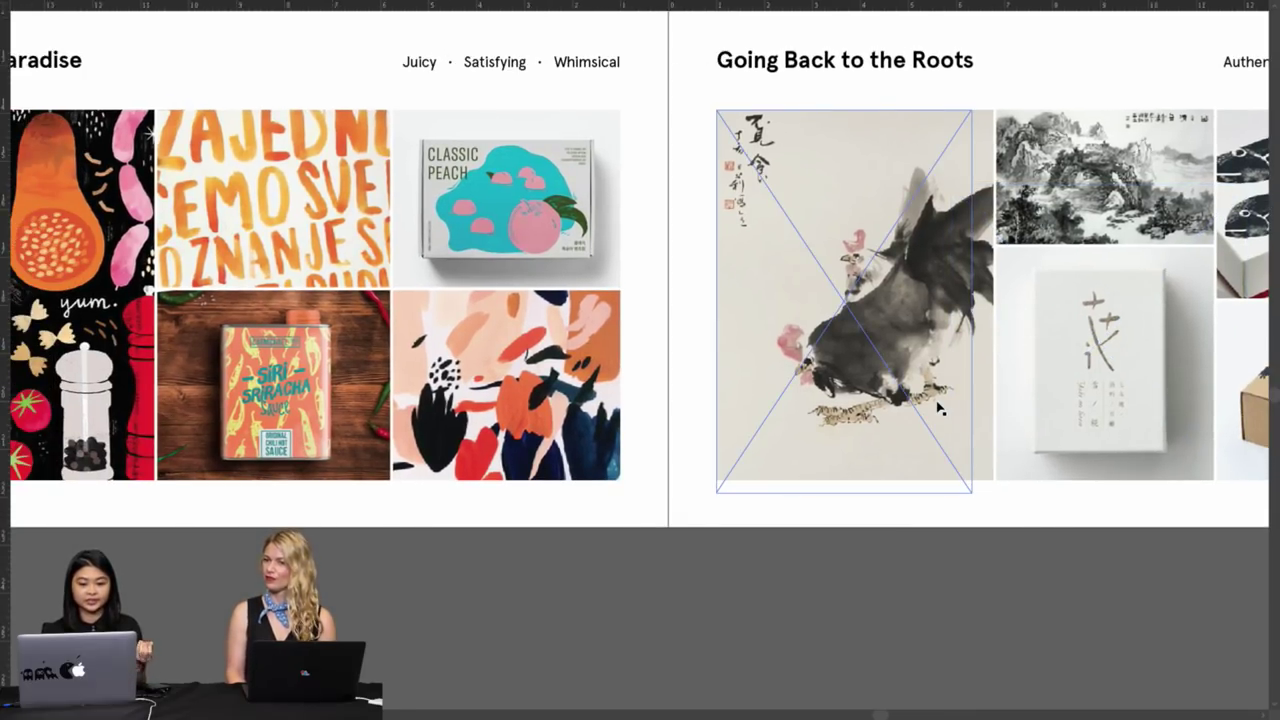
scroll(938, 408, left, 2)
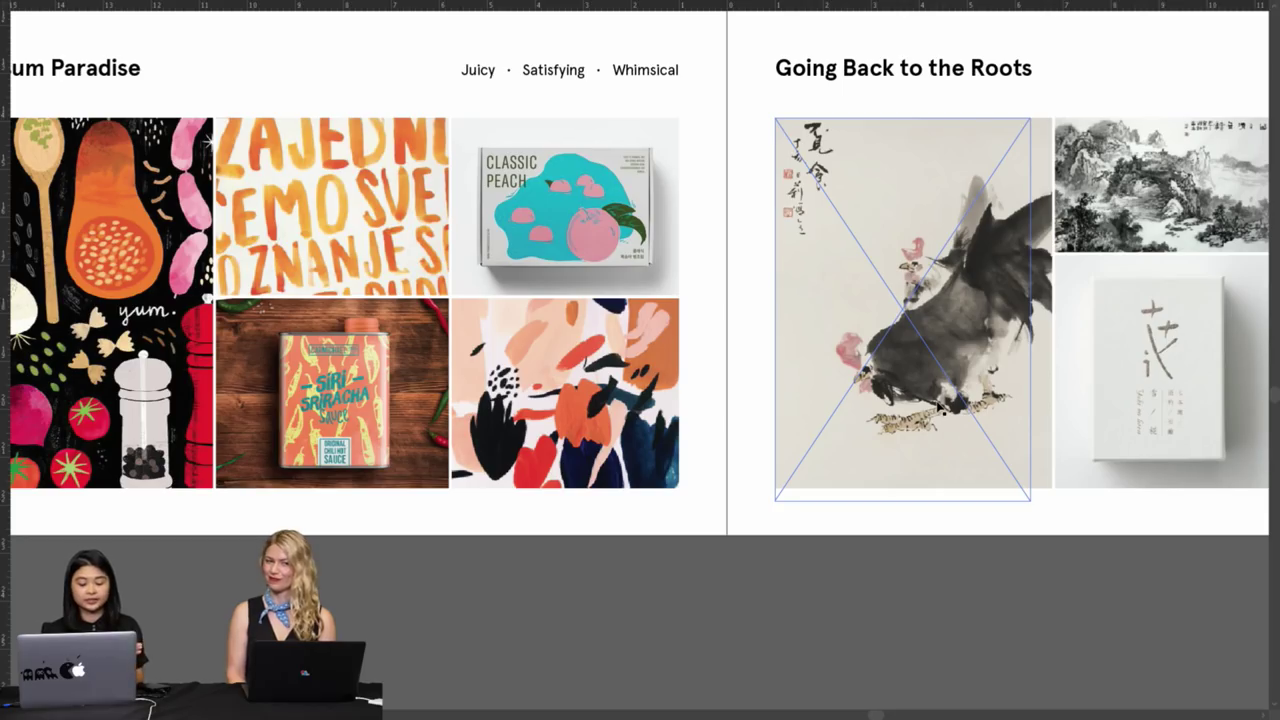
scroll(940, 405, left, 3)
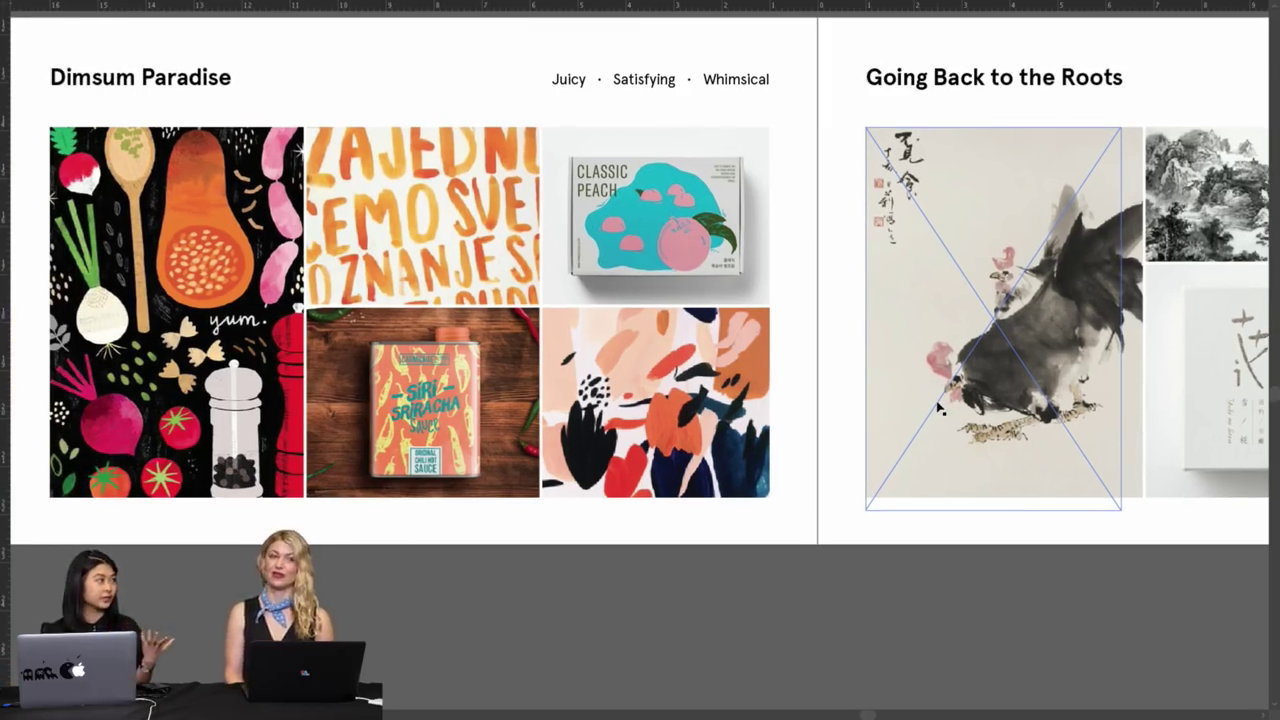
scroll(938, 408, left, 4)
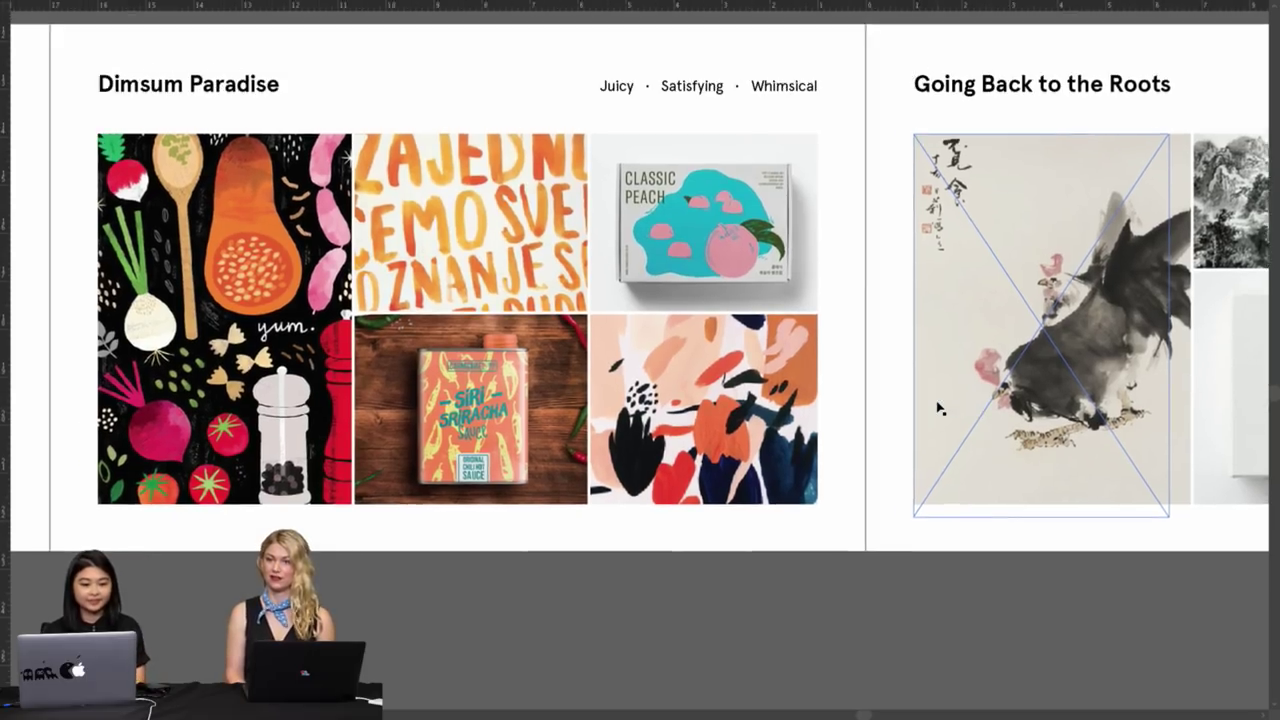
Revisit the Dimsum Paradise and Imperfectly Perfect mood boards and leave full-screen mode to show the full workspace
scroll(938, 408, left, 10)
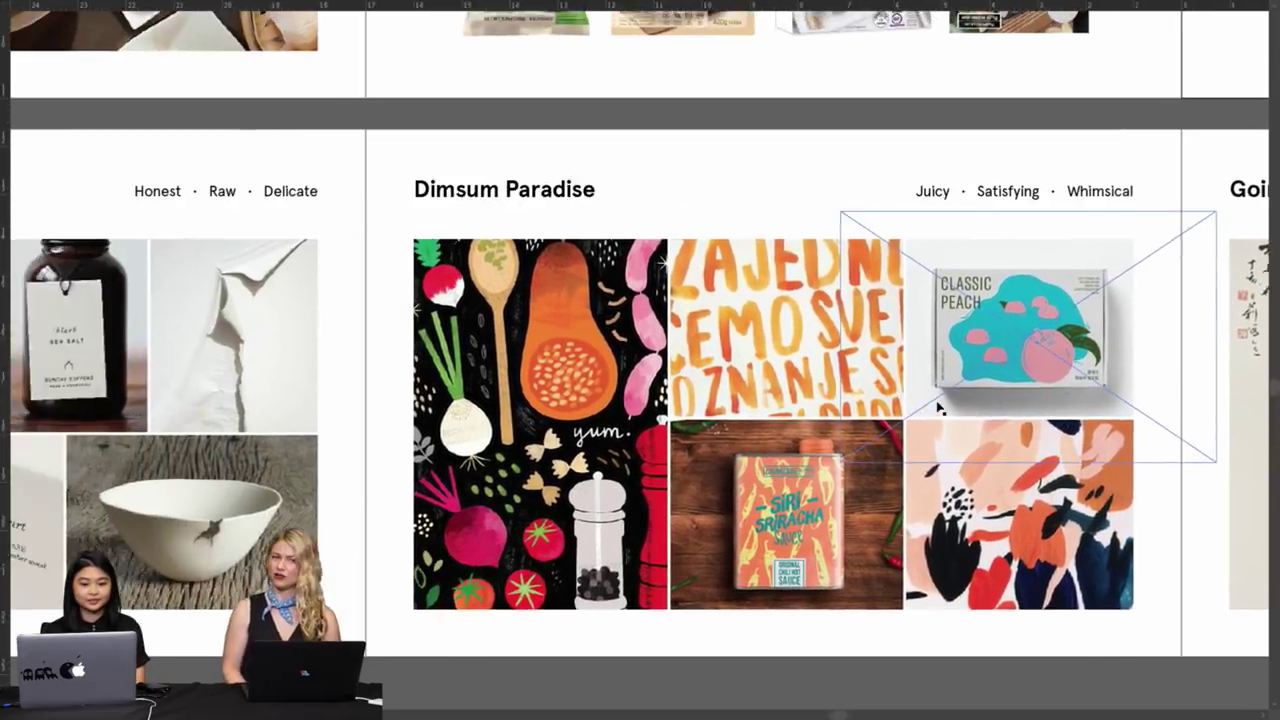
scroll(938, 408, left, 6)
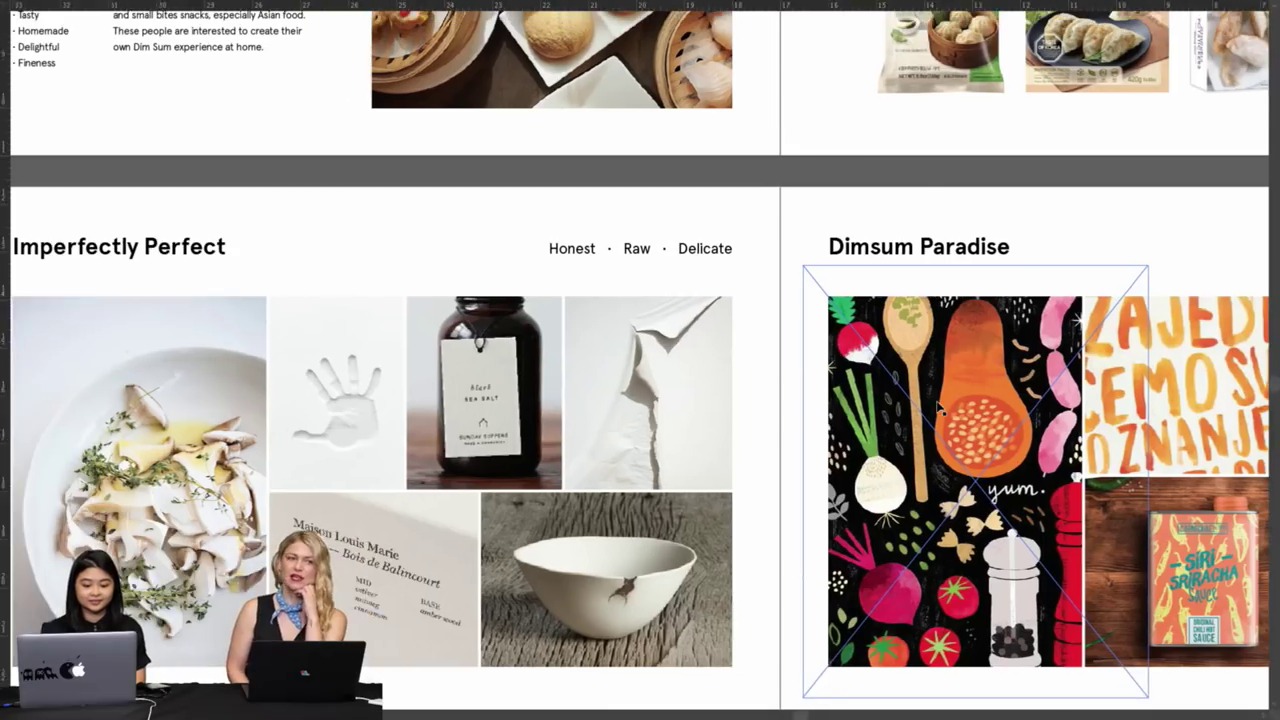
key(f)
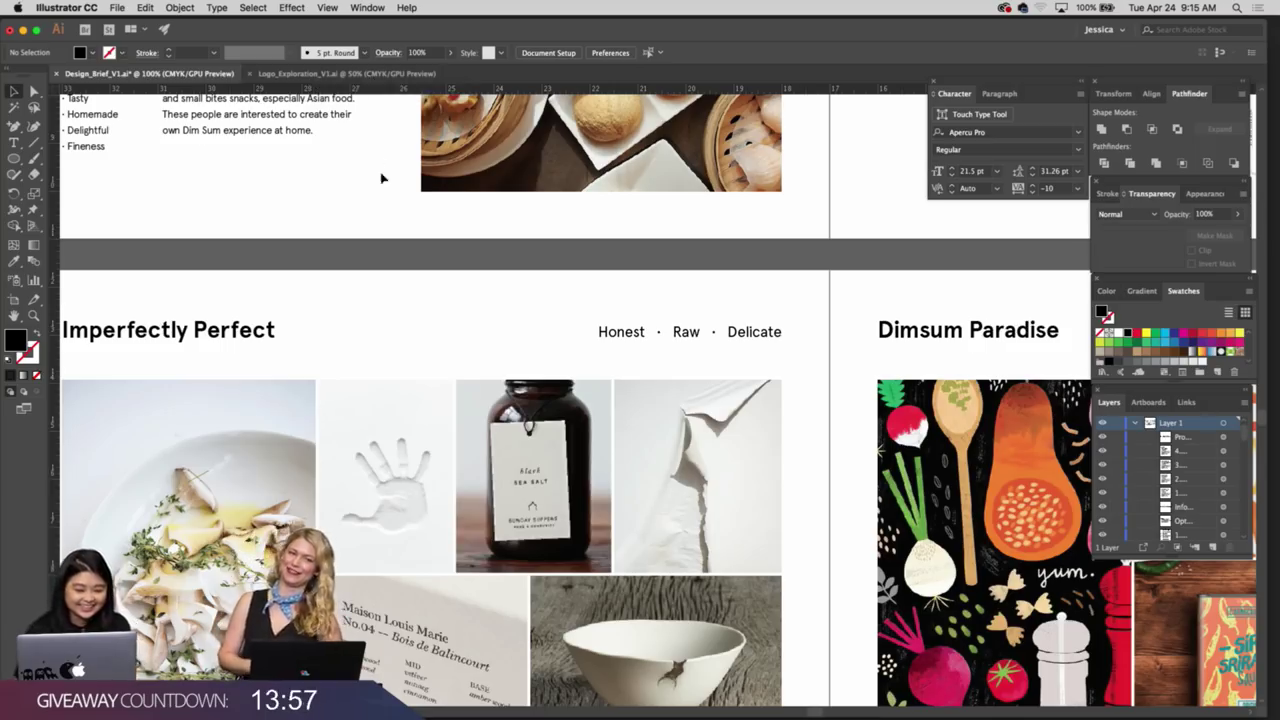
Reread the challenge, keywords and target demographic in the BAO brief
scroll(382, 190, left, 3)
scroll(382, 190, up, 2)
scroll(383, 191, up, 5)
scroll(383, 191, left, 2)
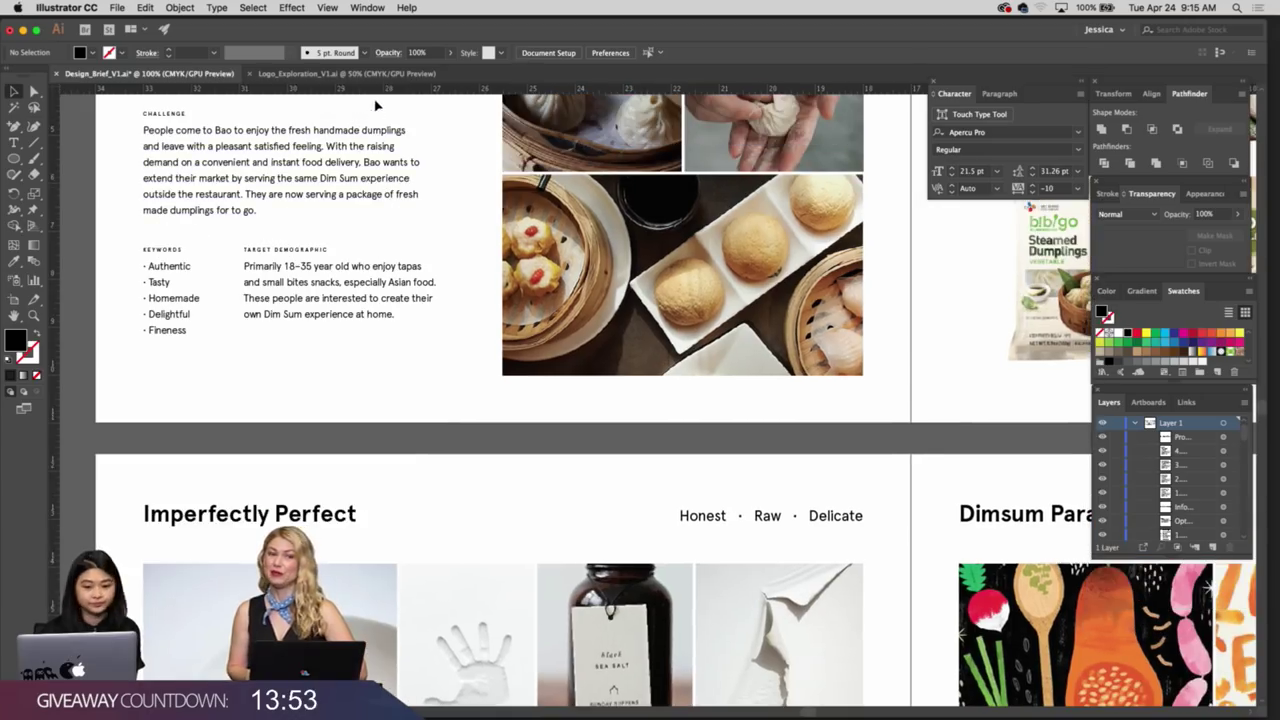
scroll(388, 124, up, 2)
scroll(388, 124, right, 1)
scroll(388, 124, up, 1)
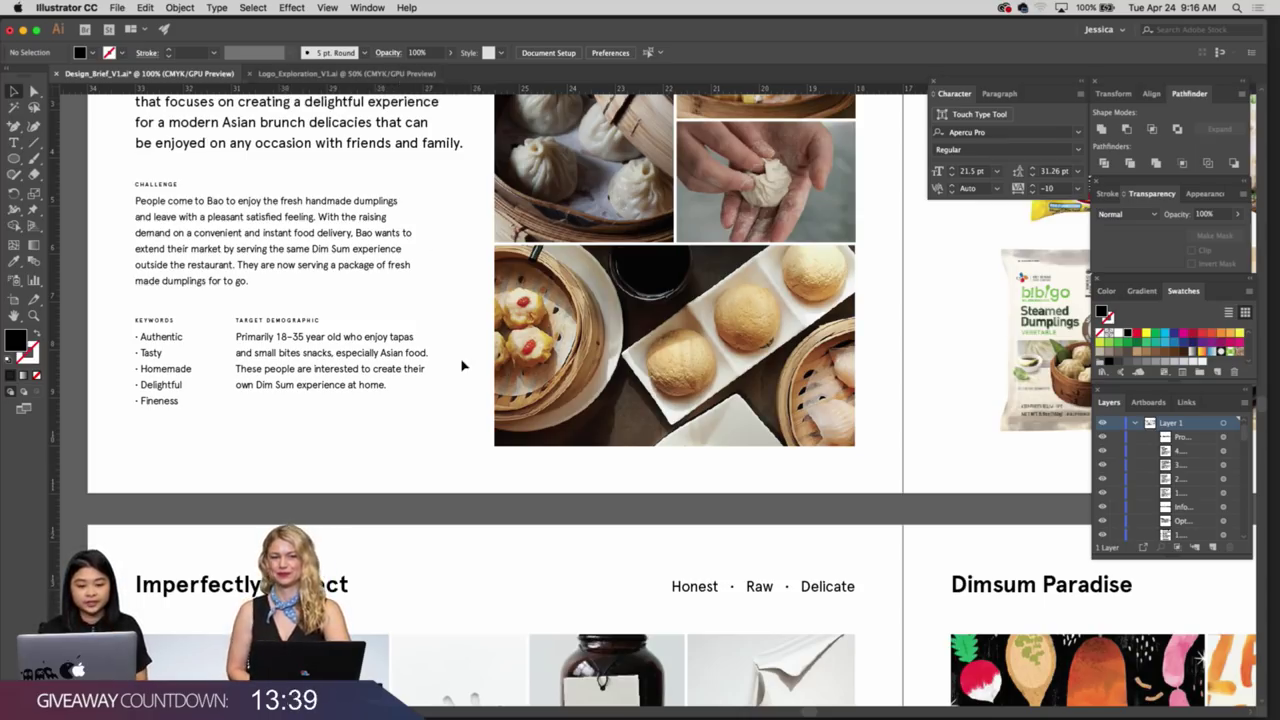
Compare the Dimsum Paradise images with the Imperfectly Perfect mood board once more
scroll(460, 363, down, 10)
scroll(462, 365, right, 8)
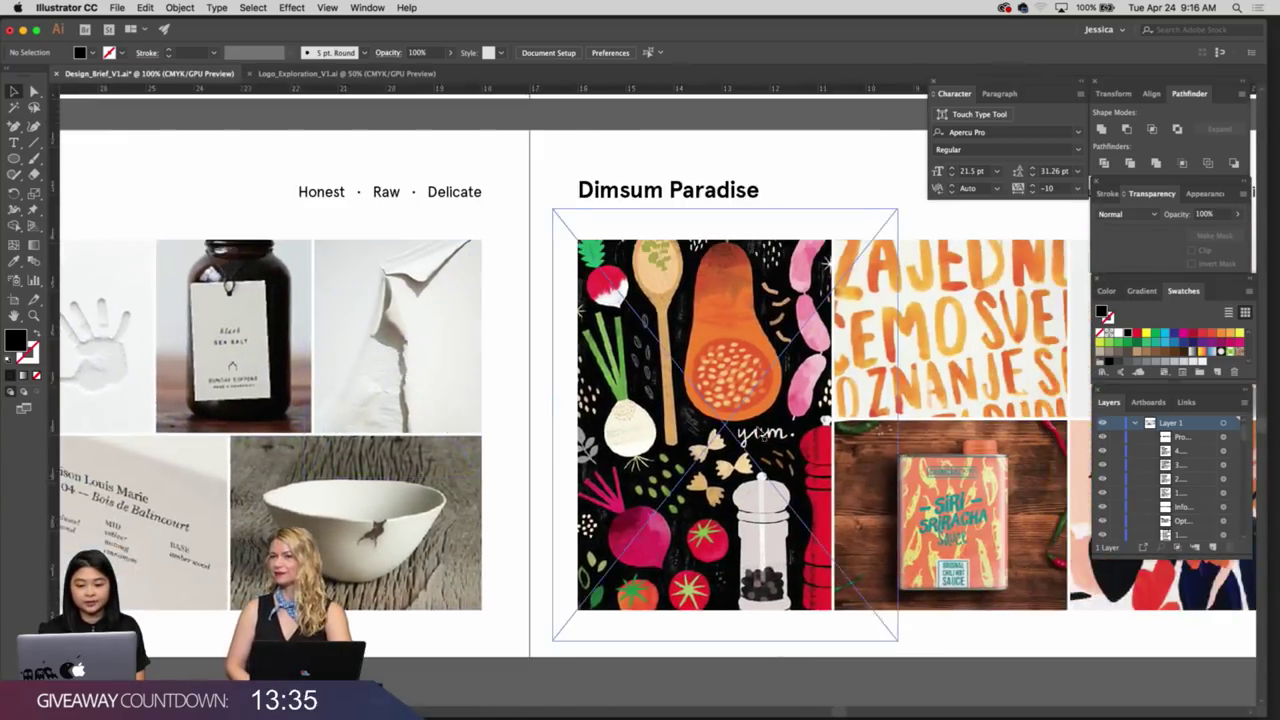
scroll(466, 366, right, 9)
scroll(758, 432, left, 6)
scroll(758, 432, left, 8)
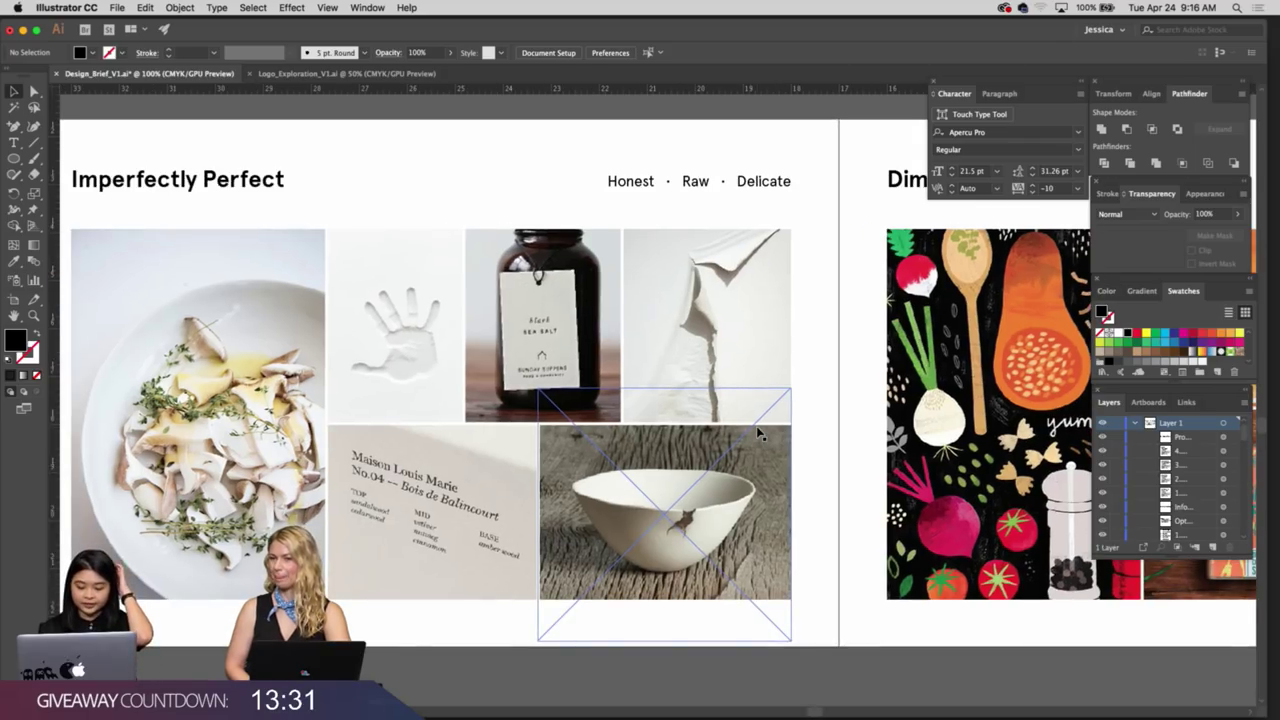
Switch to the Logo_Exploration_V1.ai document and survey its sketch and typeface artboards as a whole
click(410, 74)
scroll(509, 269, up, 1)
key(super+minus)
key(super+minus)
key(super+minus)
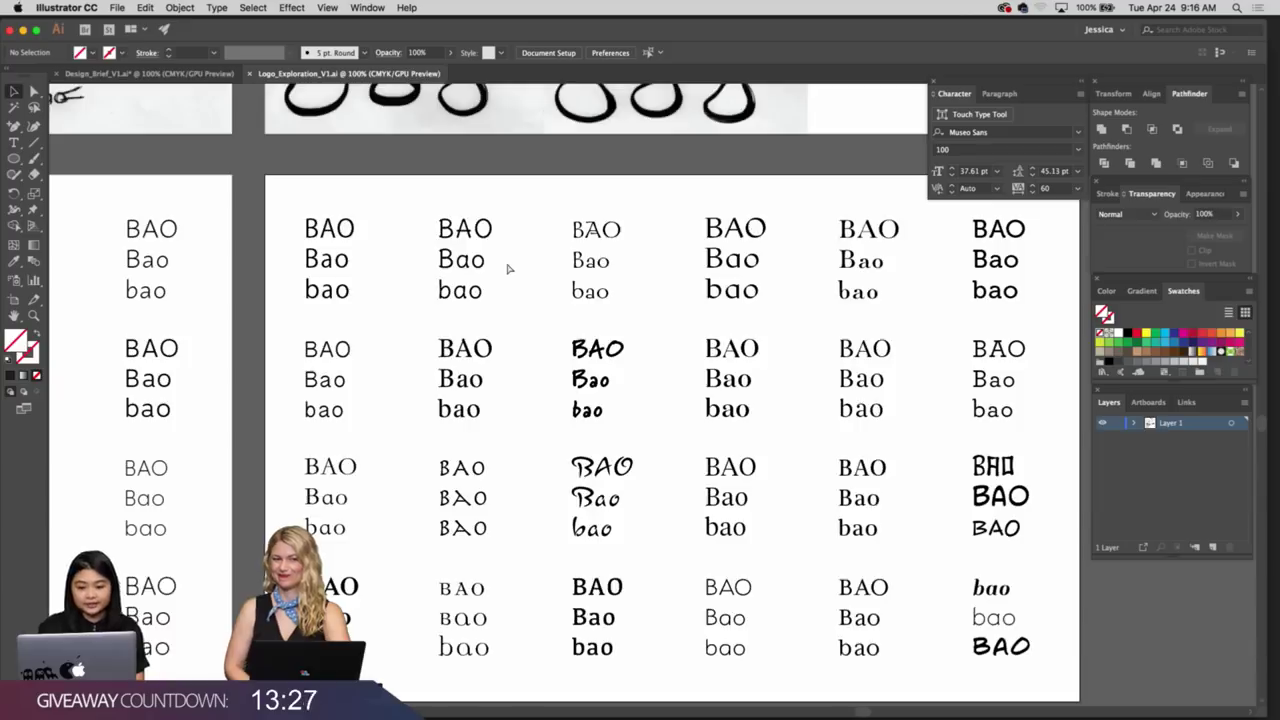
key(super+minus)
scroll(509, 269, left, 3)
scroll(509, 269, up, 3)
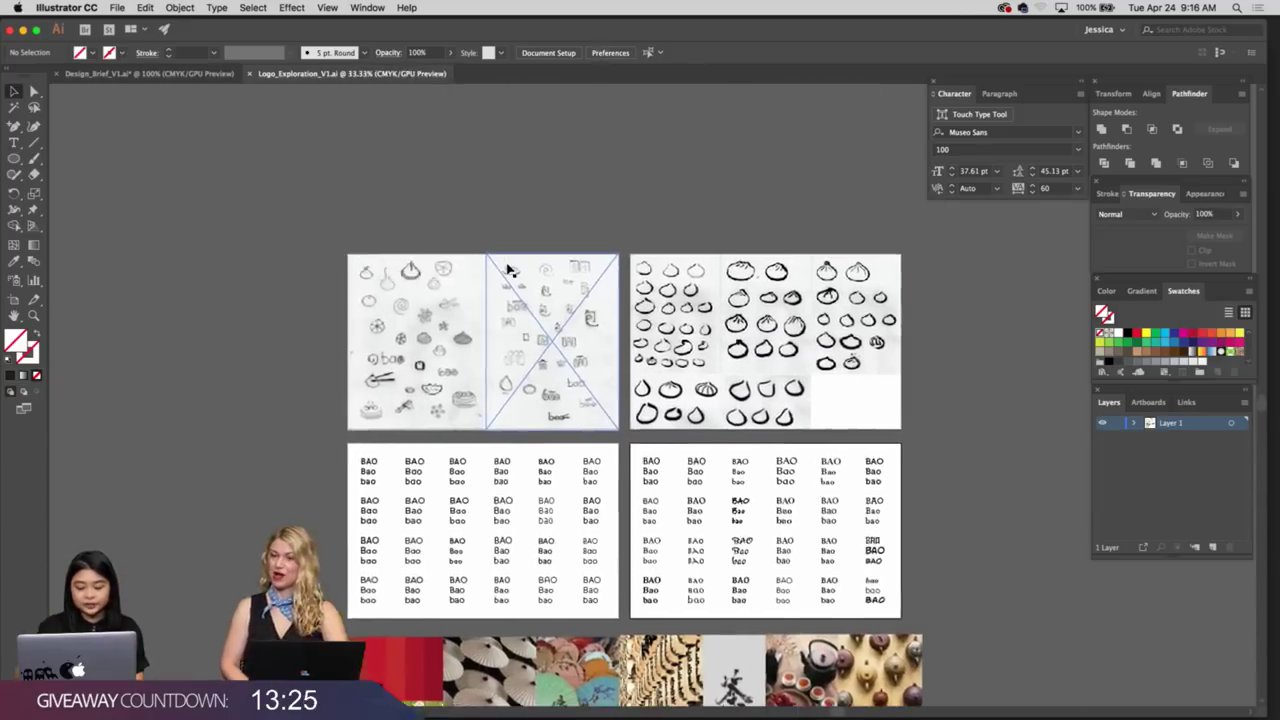
Examine the pencil sketches of dumplings, steamers, chopsticks and spirals on the first logo artboard close up
key(super+equal)
key(super+equal)
scroll(509, 270, left, 4)
scroll(509, 270, up, 2)
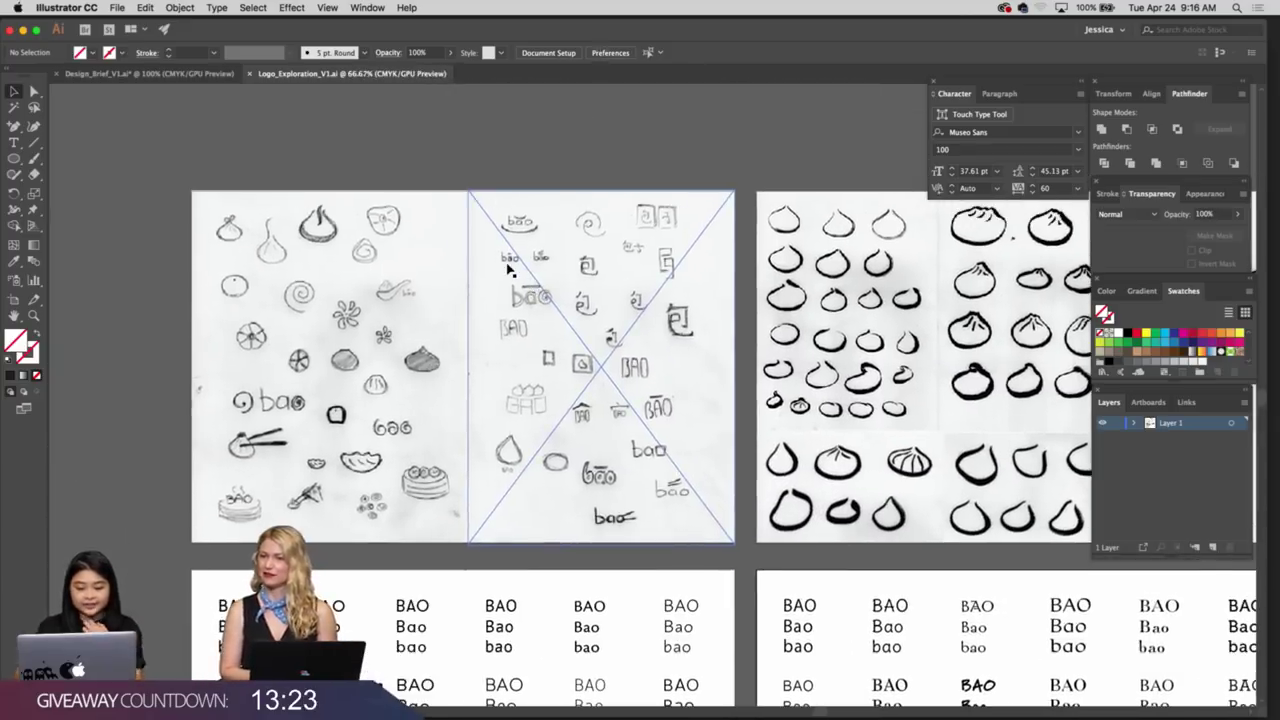
key(super+equal)
scroll(509, 270, left, 3)
scroll(509, 270, up, 1)
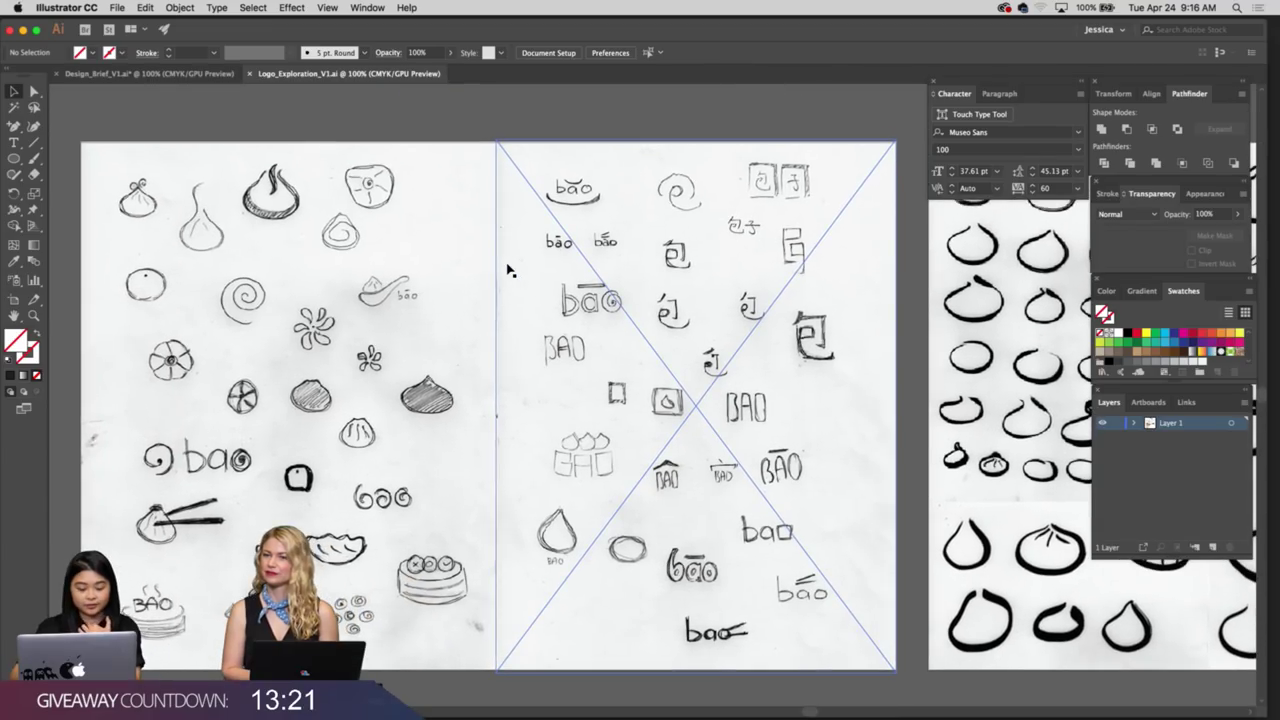
click(206, 372)
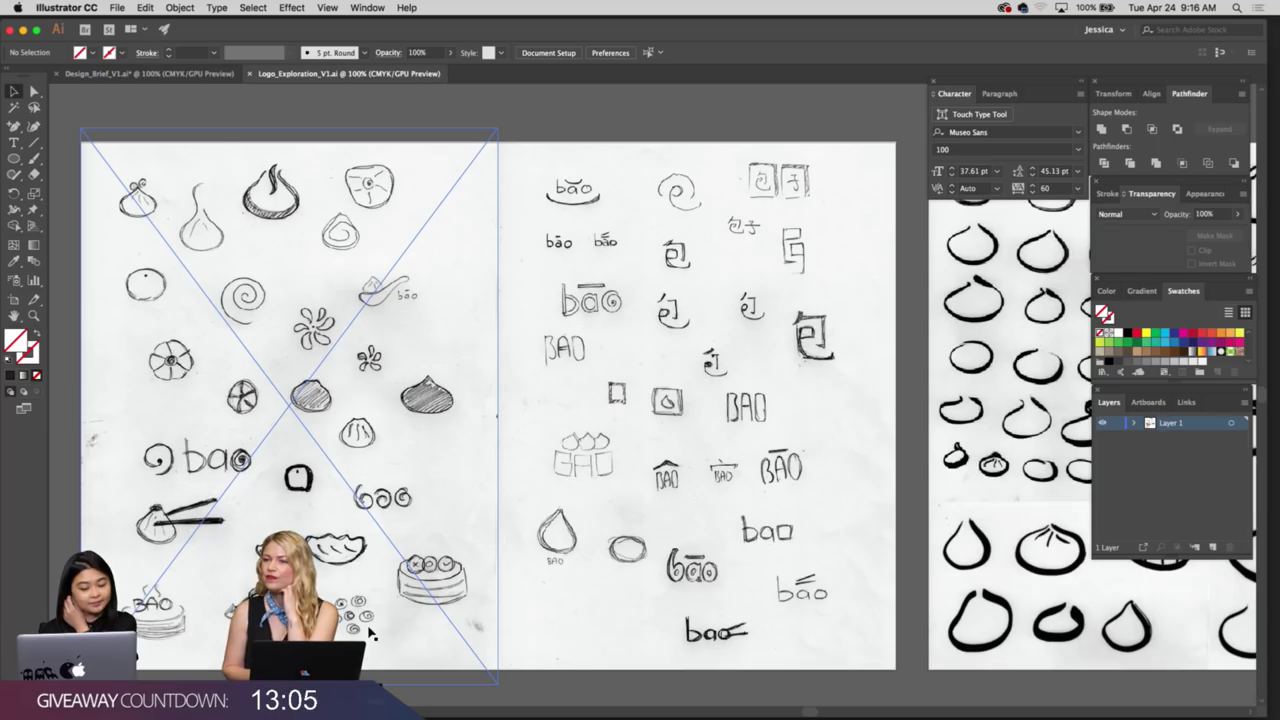
scroll(370, 633, right, 5)
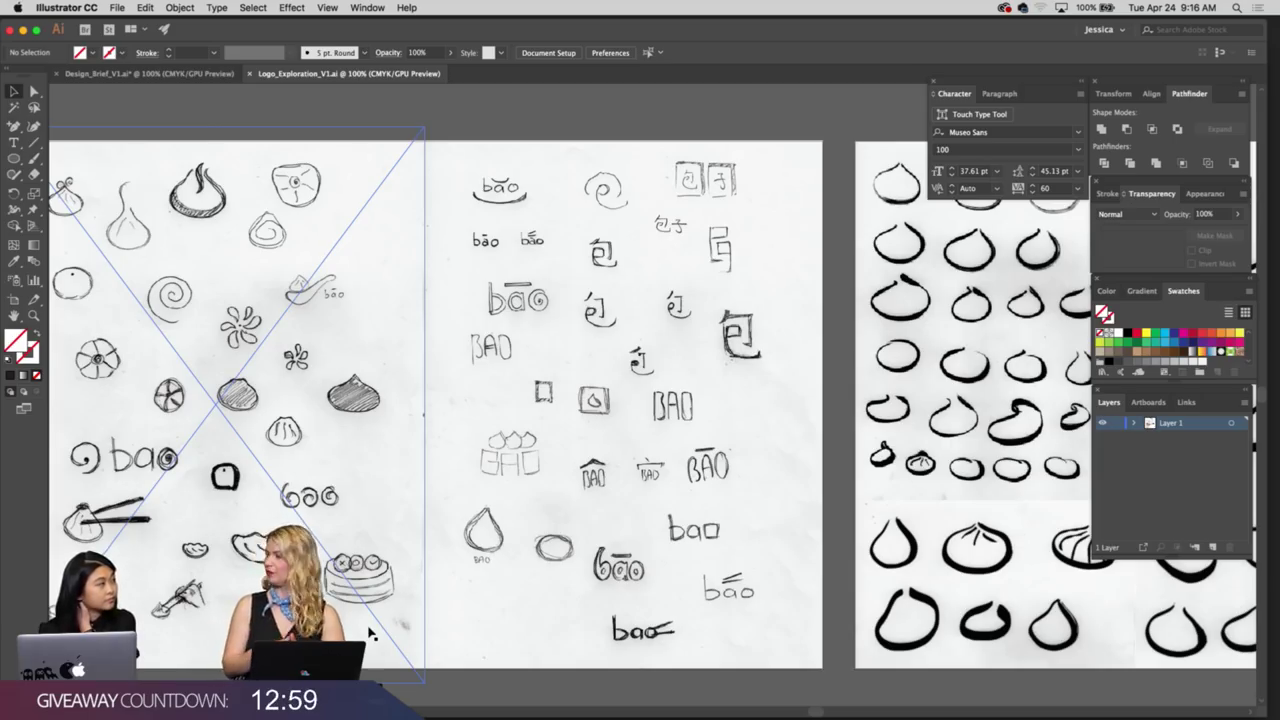
scroll(370, 633, left, 5)
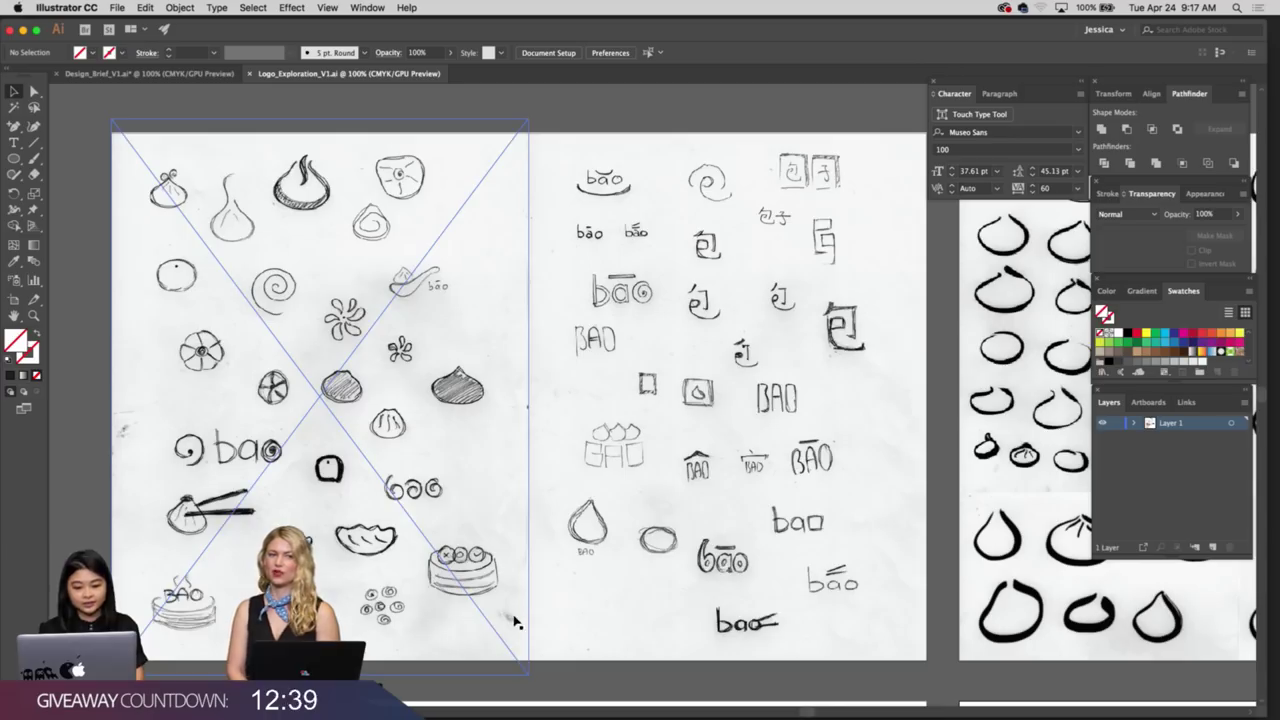
Examine the hand-lettered bao wordmarks and Chinese character sketches beside the pencil dumpling icons
scroll(510, 624, right, 3)
scroll(510, 624, down, 1)
scroll(516, 622, right, 5)
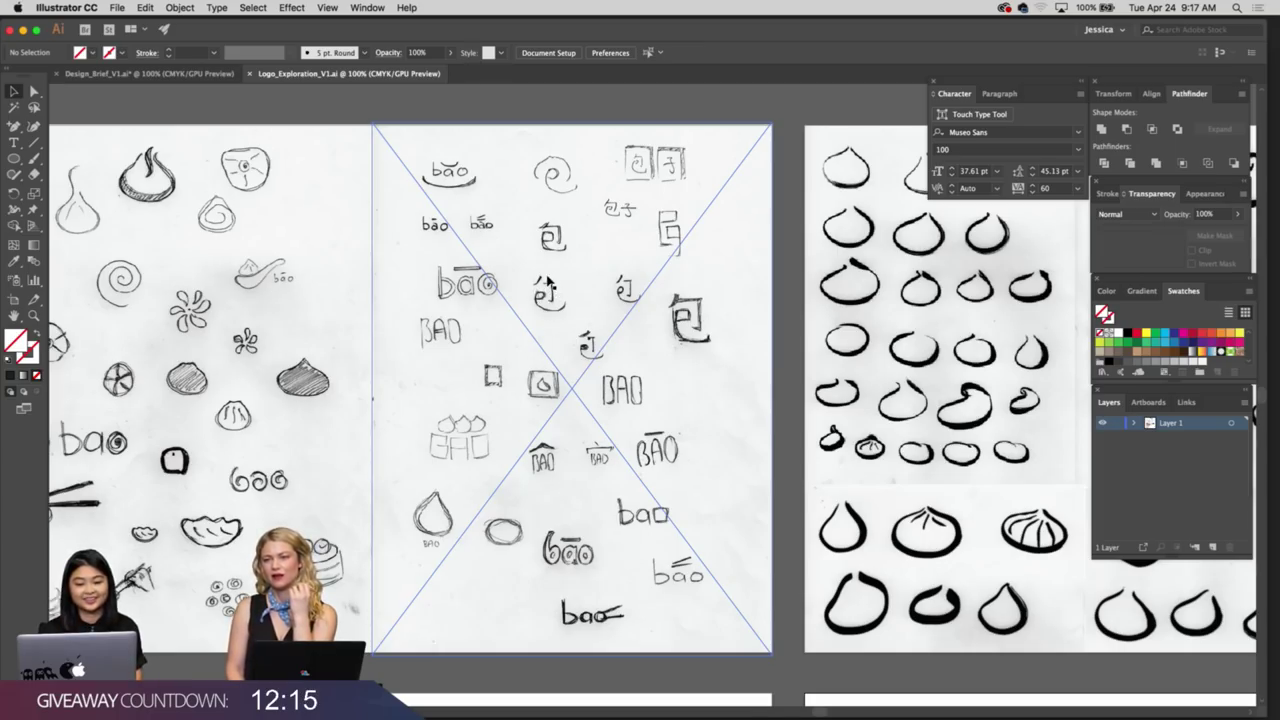
scroll(553, 295, down, 2)
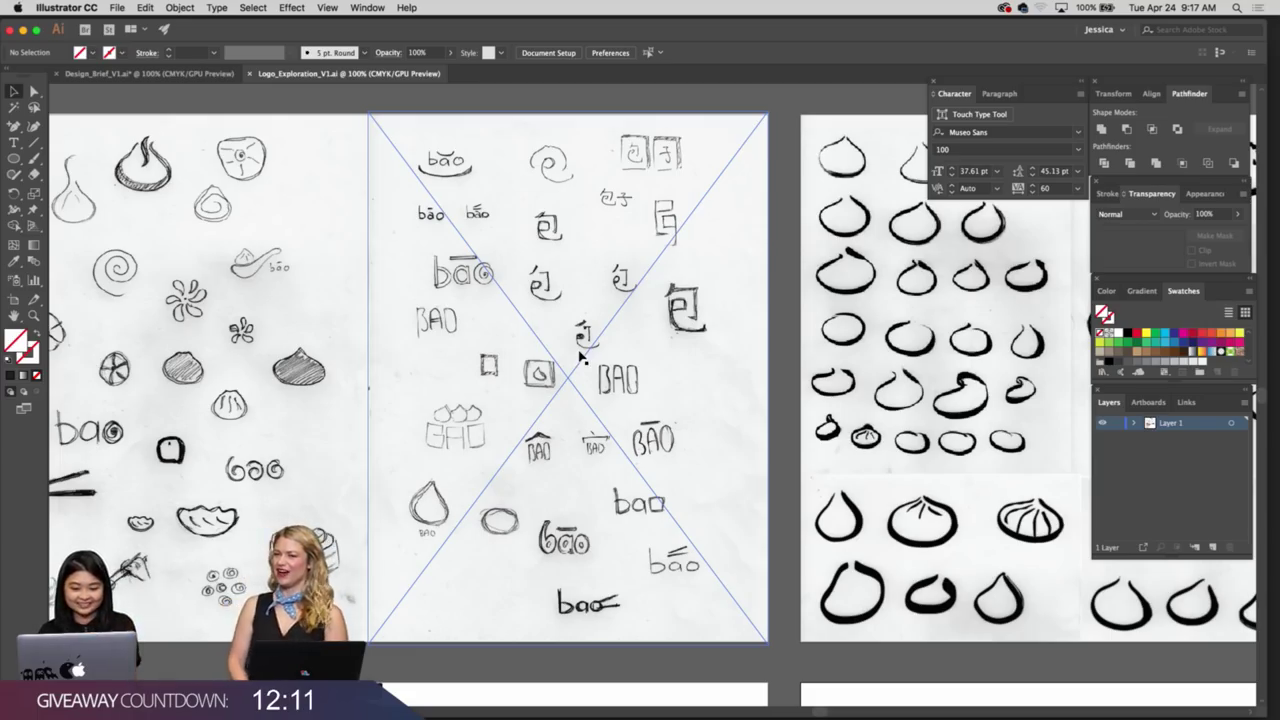
scroll(580, 355, down, 1)
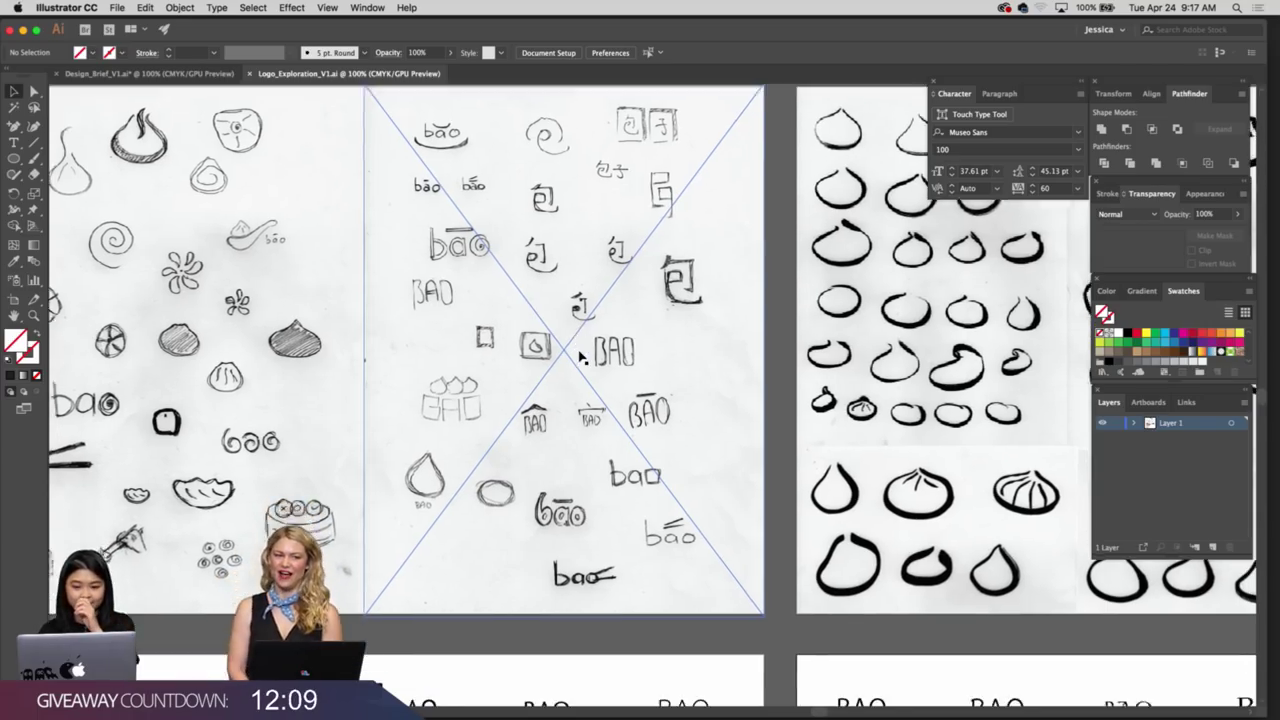
scroll(580, 355, up, 2)
scroll(580, 355, right, 1)
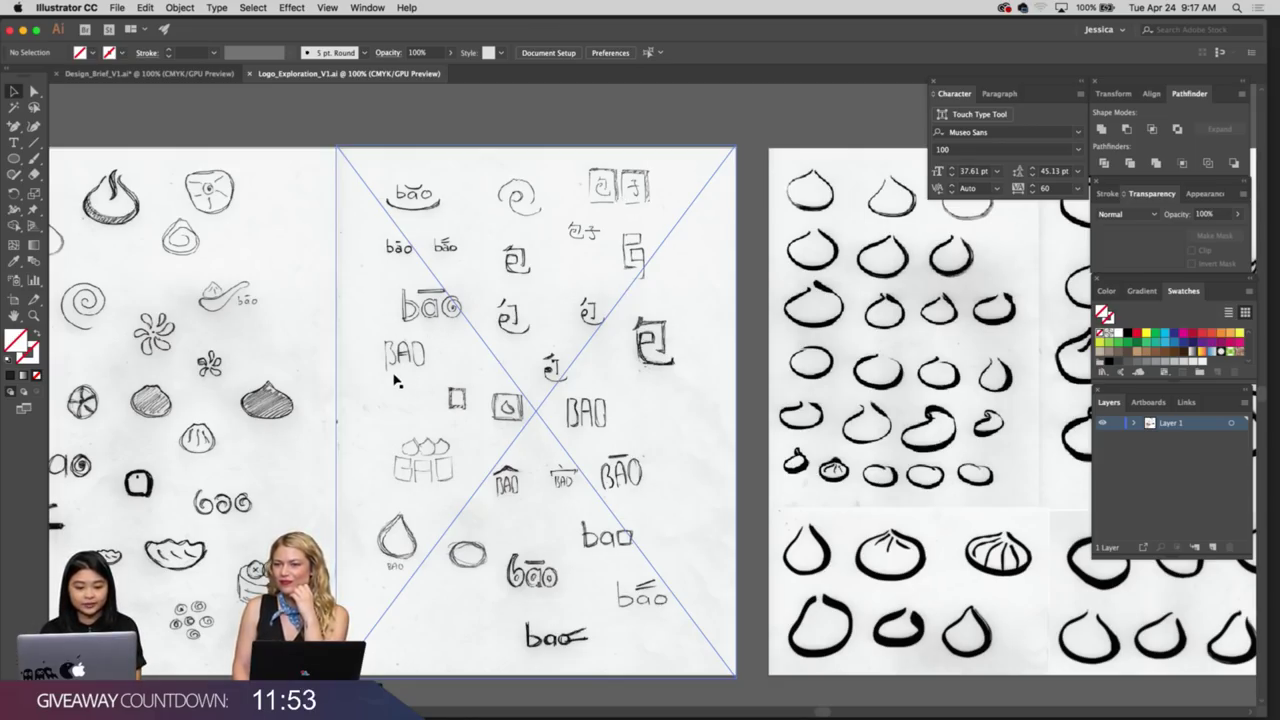
scroll(436, 440, down, 2)
scroll(436, 440, down, 5)
scroll(436, 440, right, 5)
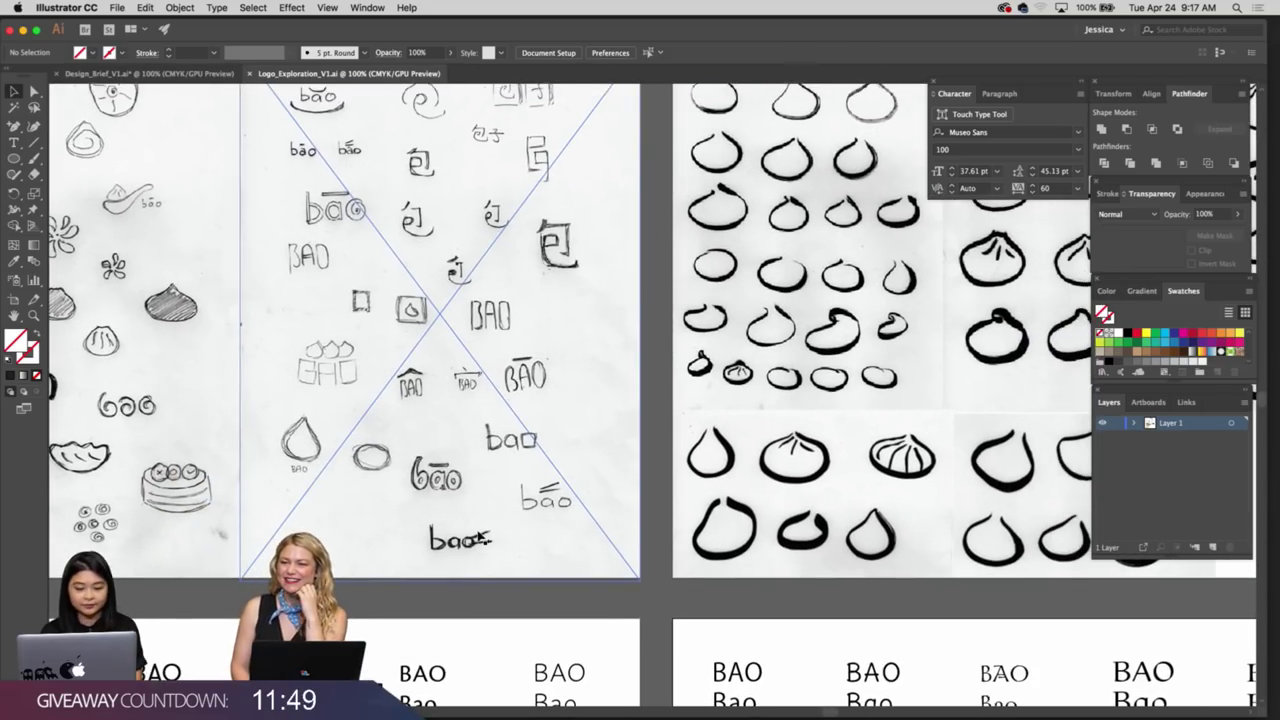
scroll(440, 480, up, 2)
scroll(440, 480, right, 1)
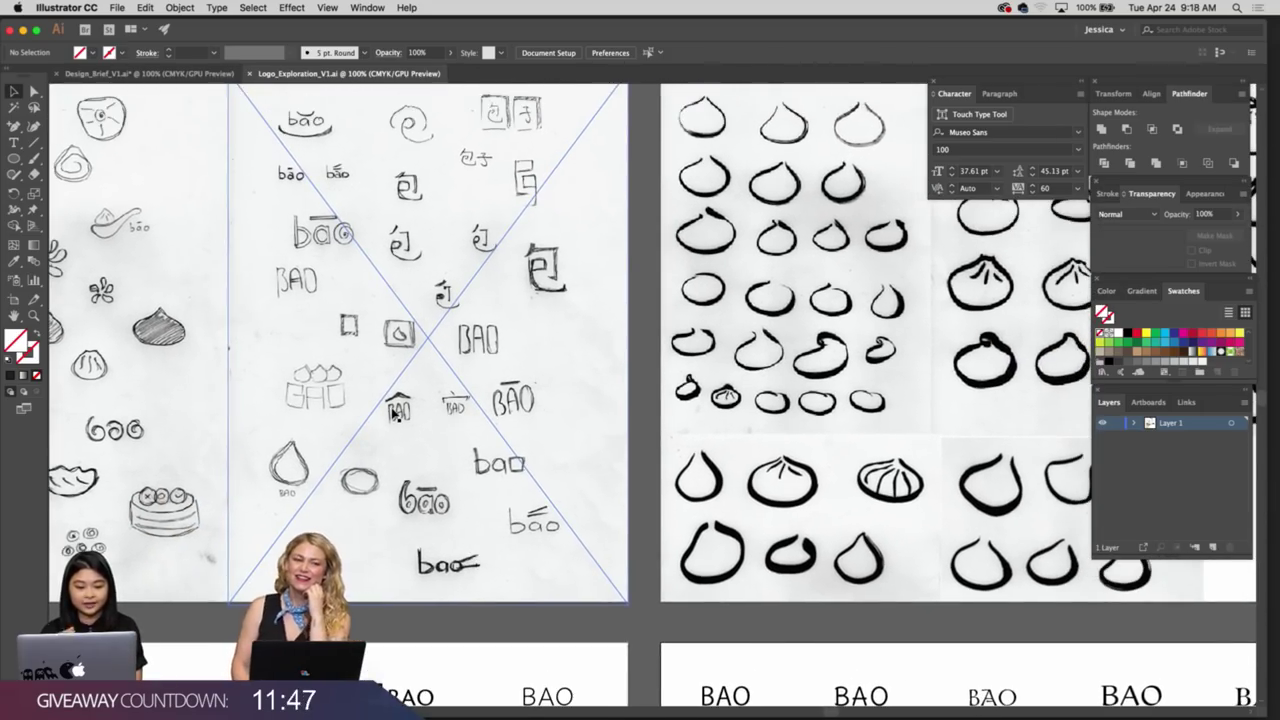
Examine the brush-drawn dumpling shapes across all sheets of the ink sketch artboard
scroll(397, 417, right, 3)
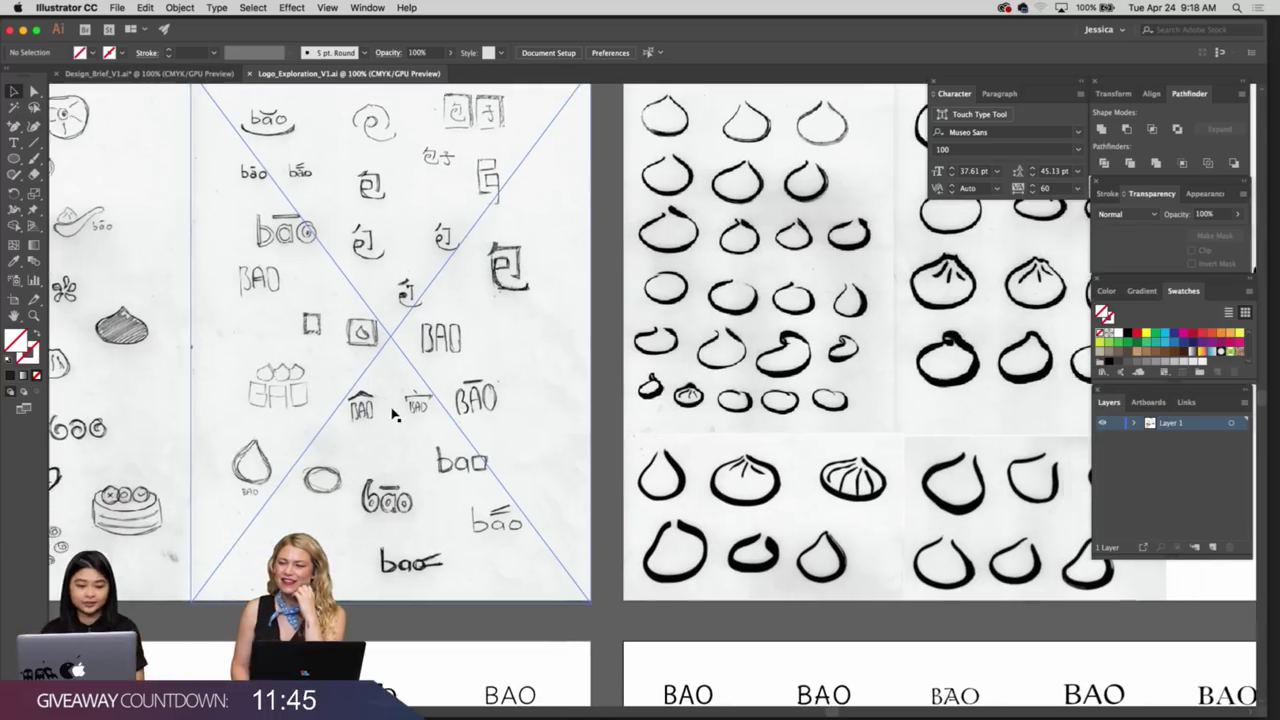
scroll(393, 414, right, 7)
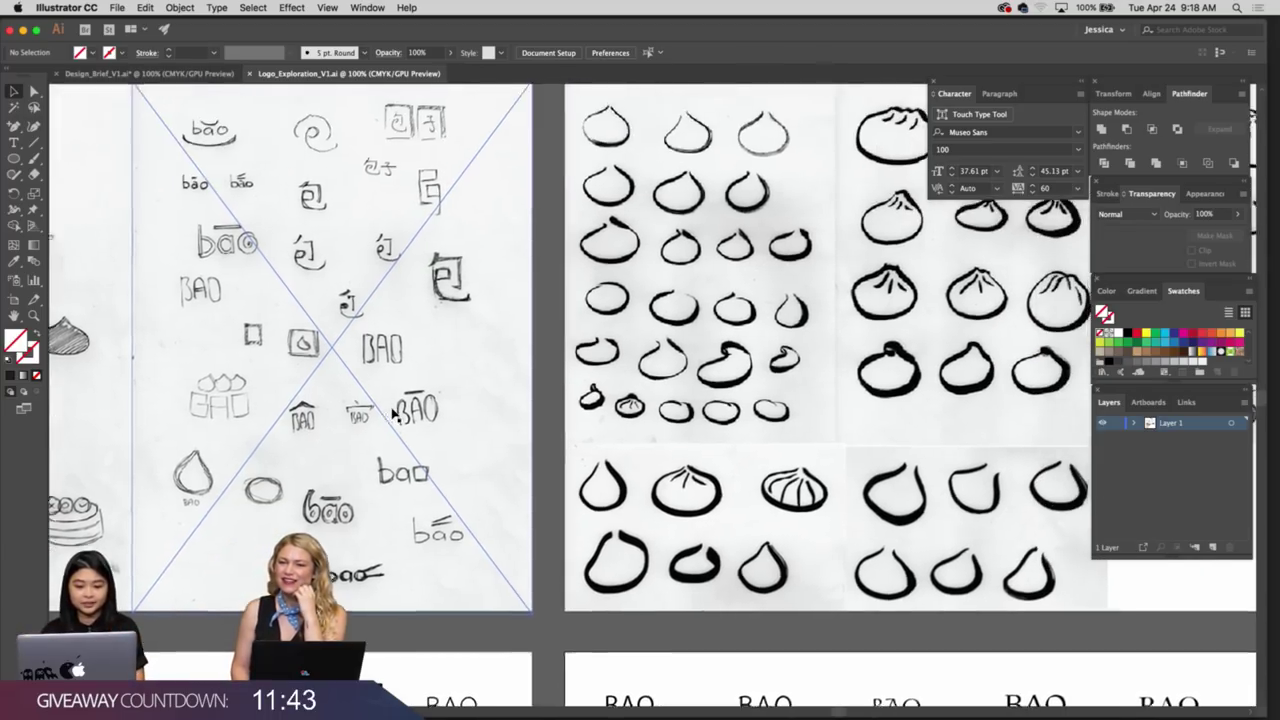
scroll(393, 414, up, 2)
scroll(393, 413, right, 3)
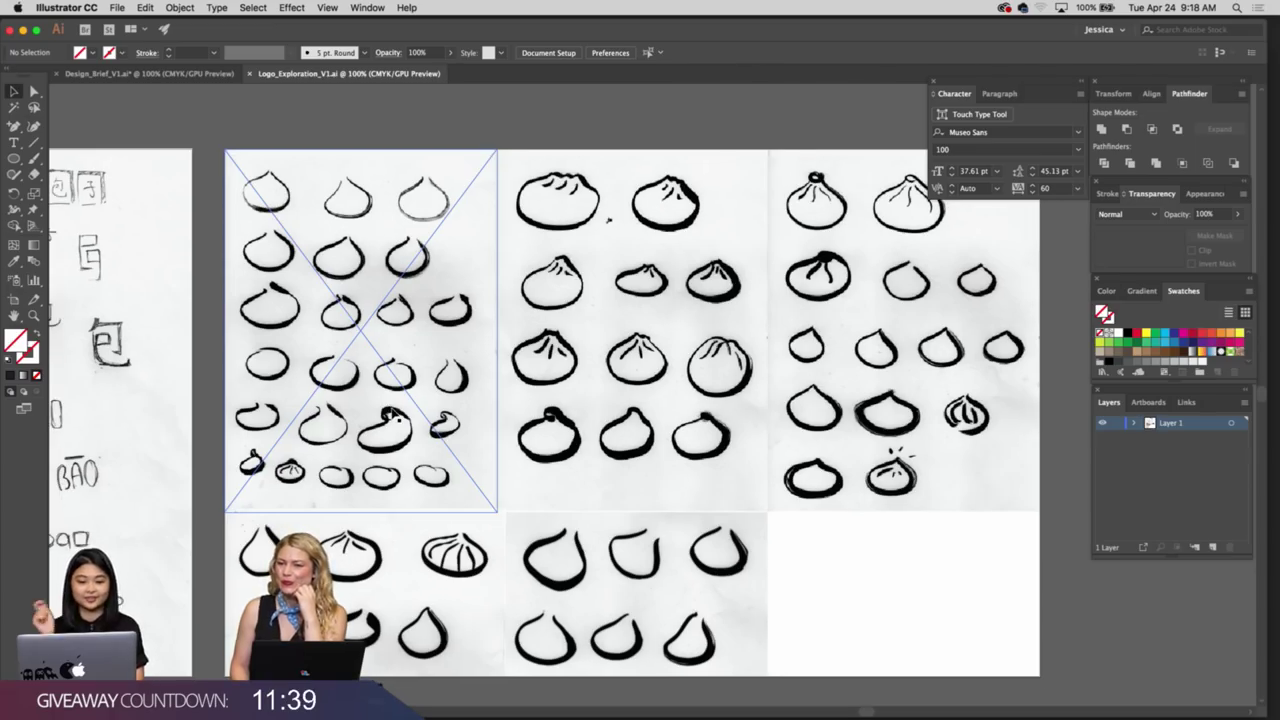
scroll(427, 463, down, 2)
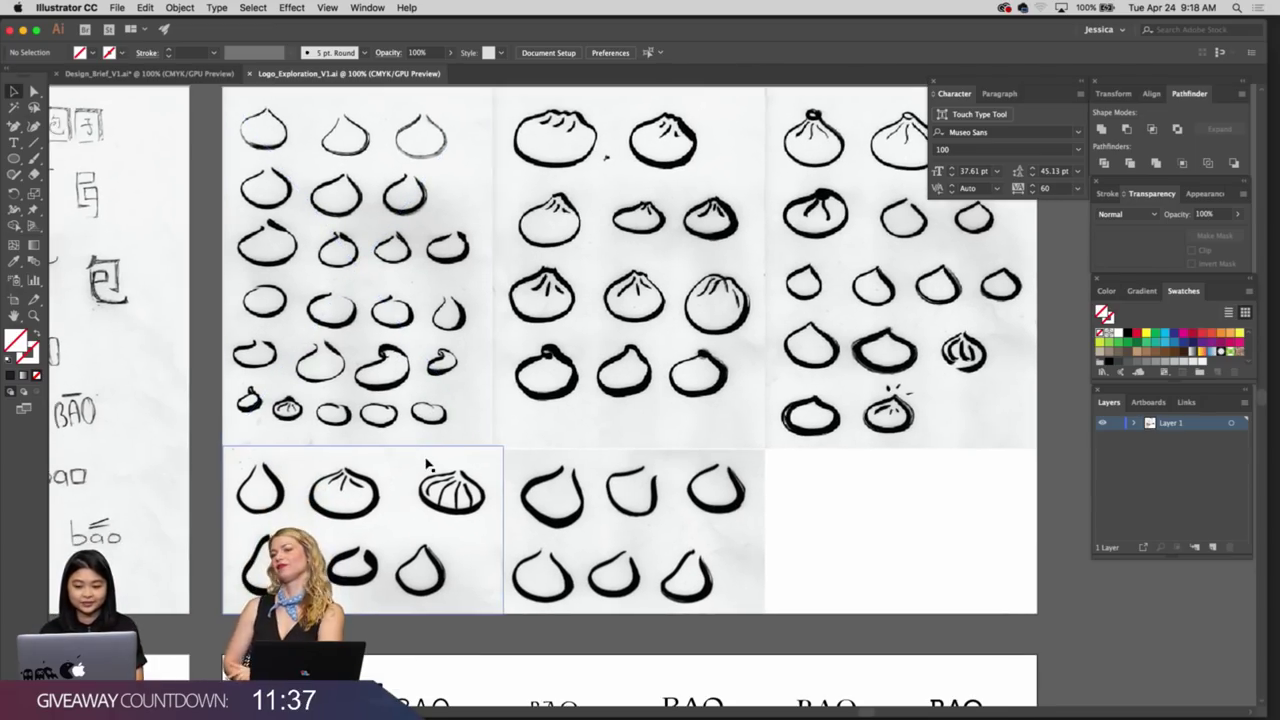
scroll(427, 463, up, 3)
scroll(427, 463, right, 4)
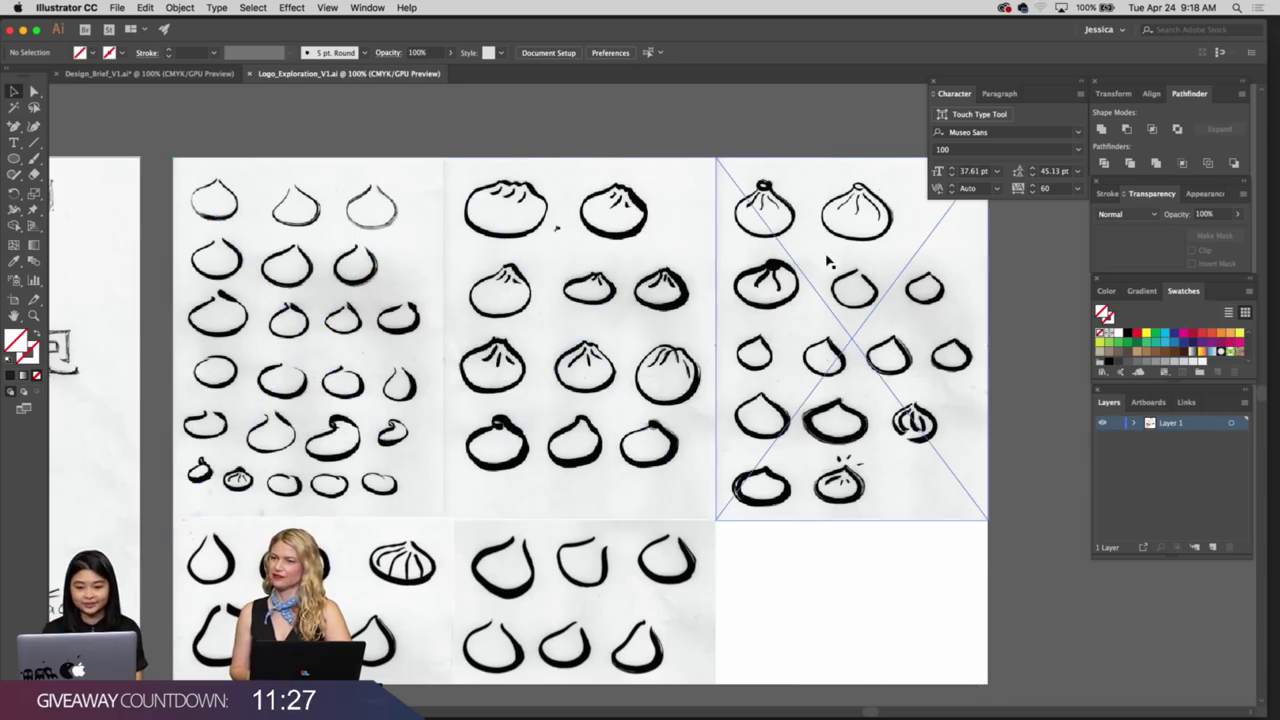
scroll(770, 518, down, 5)
scroll(770, 518, left, 4)
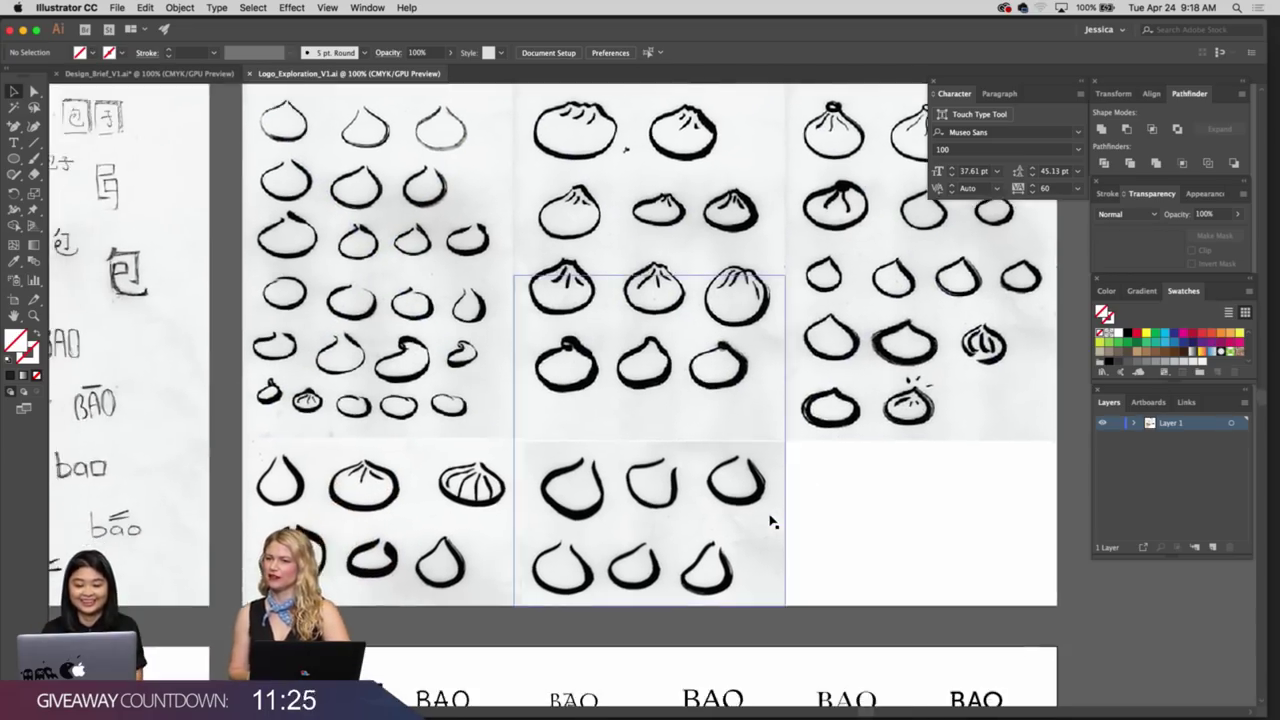
Examine the BAO, Bao and bao typeface variations on the artboards below the sketches
key(super+minus)
scroll(770, 520, left, 4)
scroll(770, 520, down, 3)
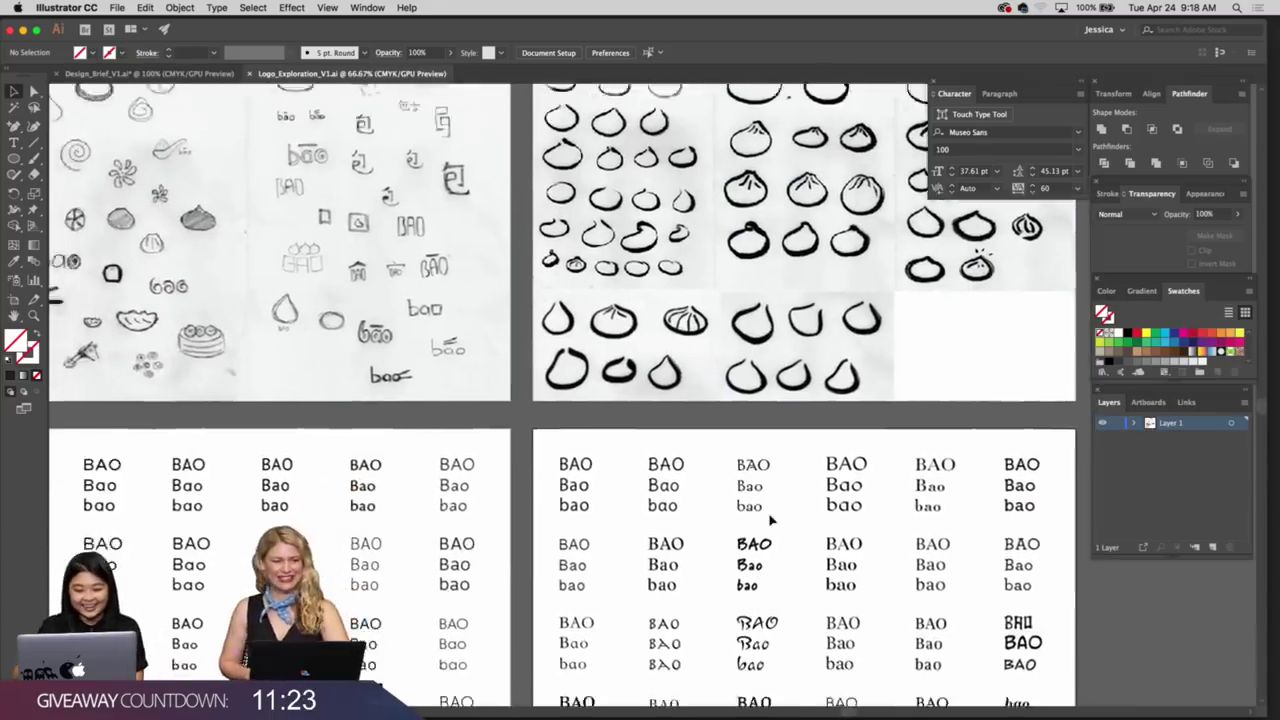
scroll(770, 518, down, 2)
scroll(770, 518, left, 2)
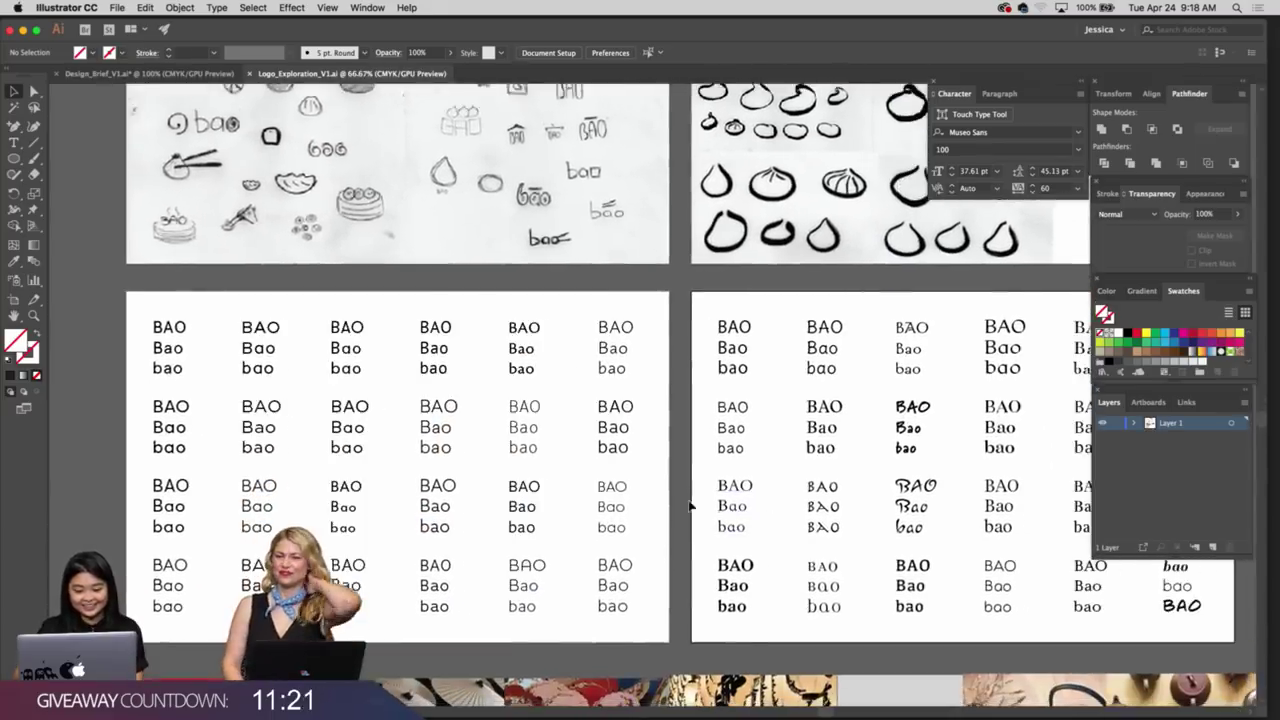
key(ctrl+plus)
scroll(688, 505, down, 2)
scroll(688, 505, left, 3)
key(ctrl+minus)
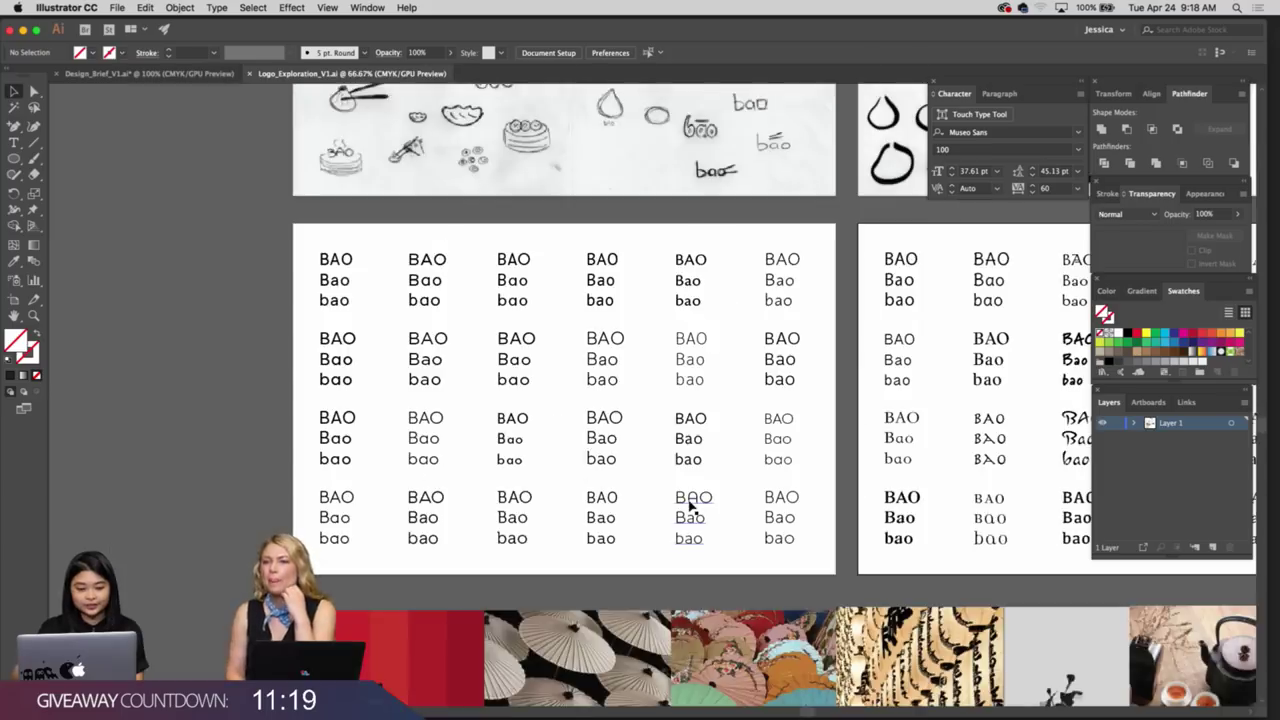
key(ctrl+plus)
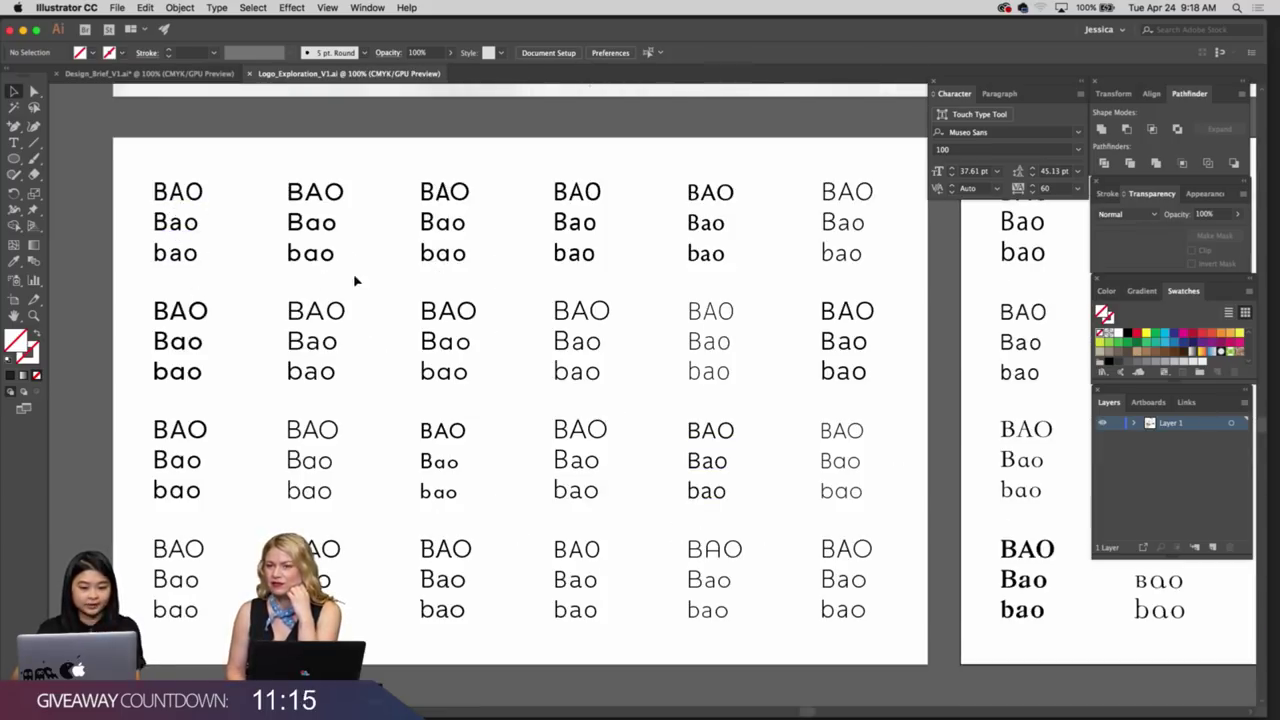
Compare the typeset BAO variations with the hand-lettered bao sketches above them
scroll(354, 275, up, 1)
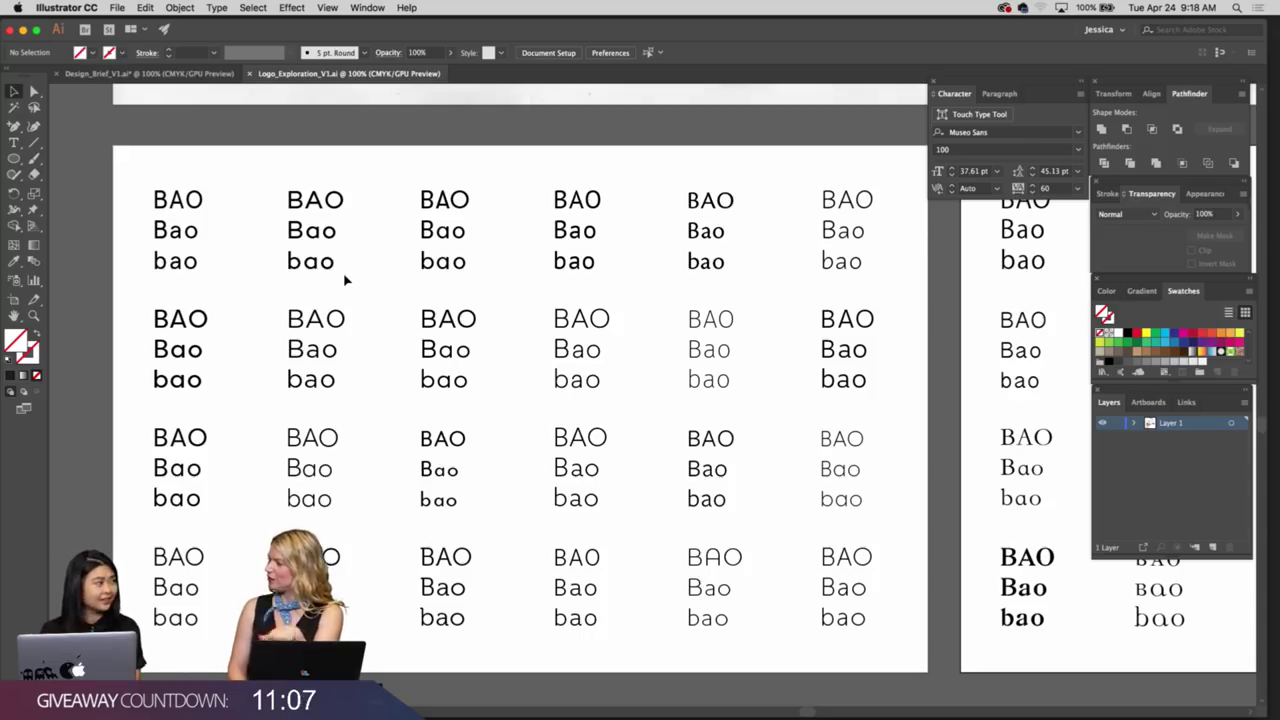
scroll(360, 269, up, 2)
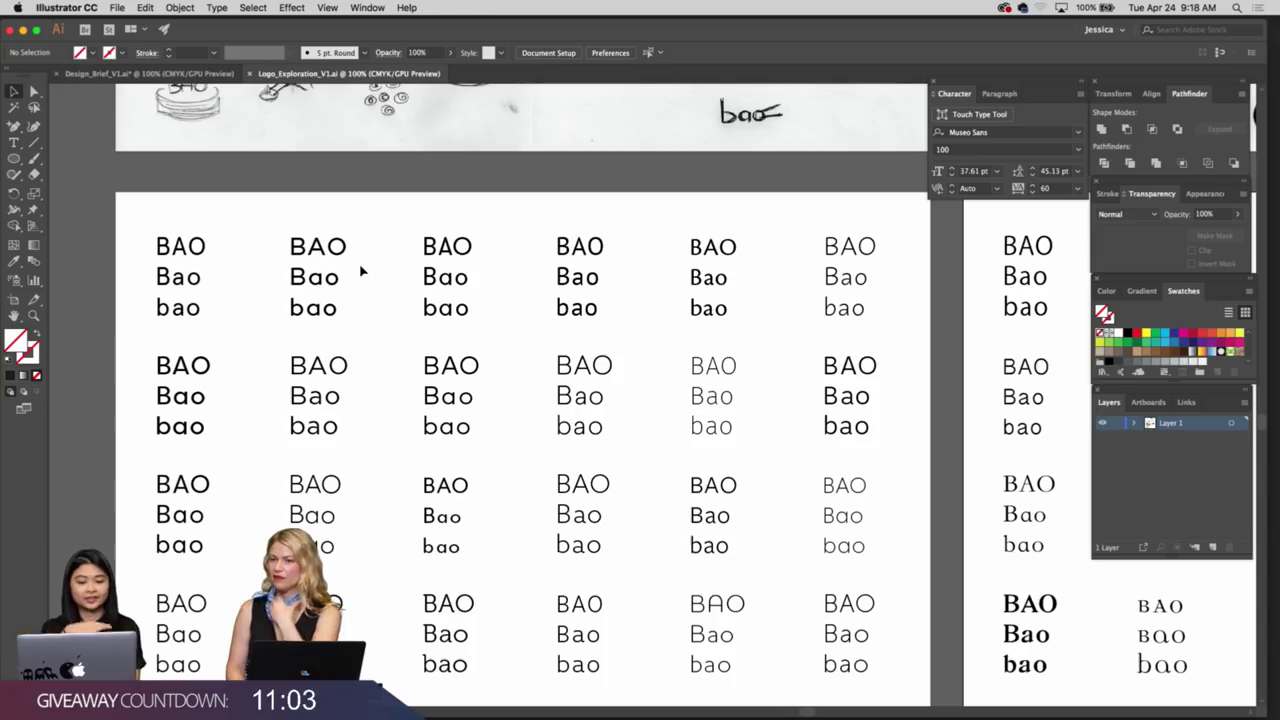
scroll(362, 270, up, 6)
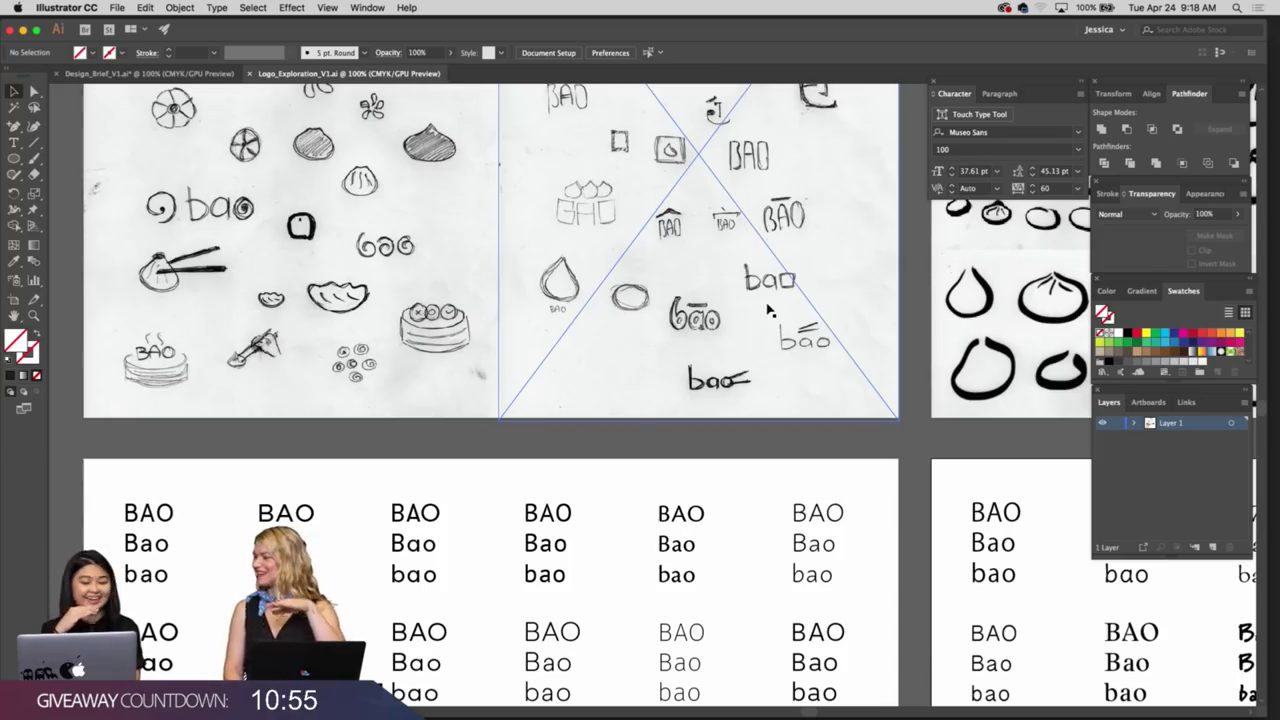
scroll(674, 403, down, 2)
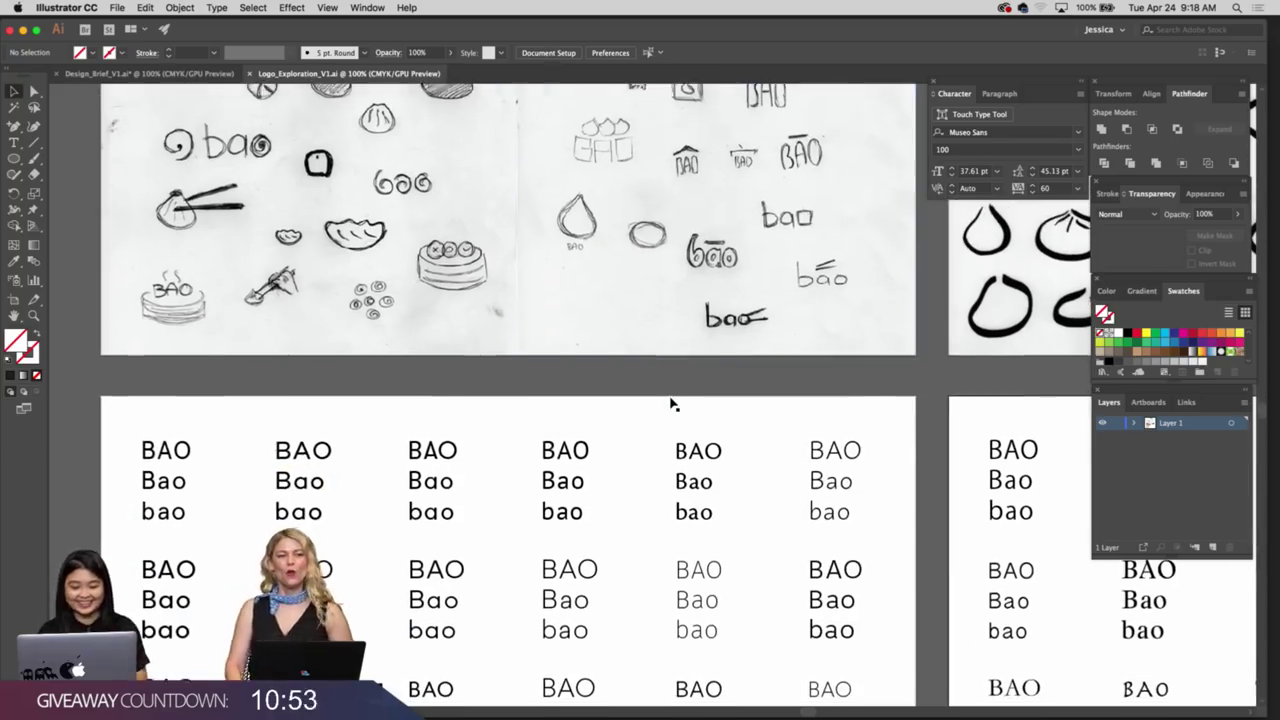
scroll(673, 403, down, 2)
scroll(672, 403, down, 3)
scroll(672, 403, right, 1)
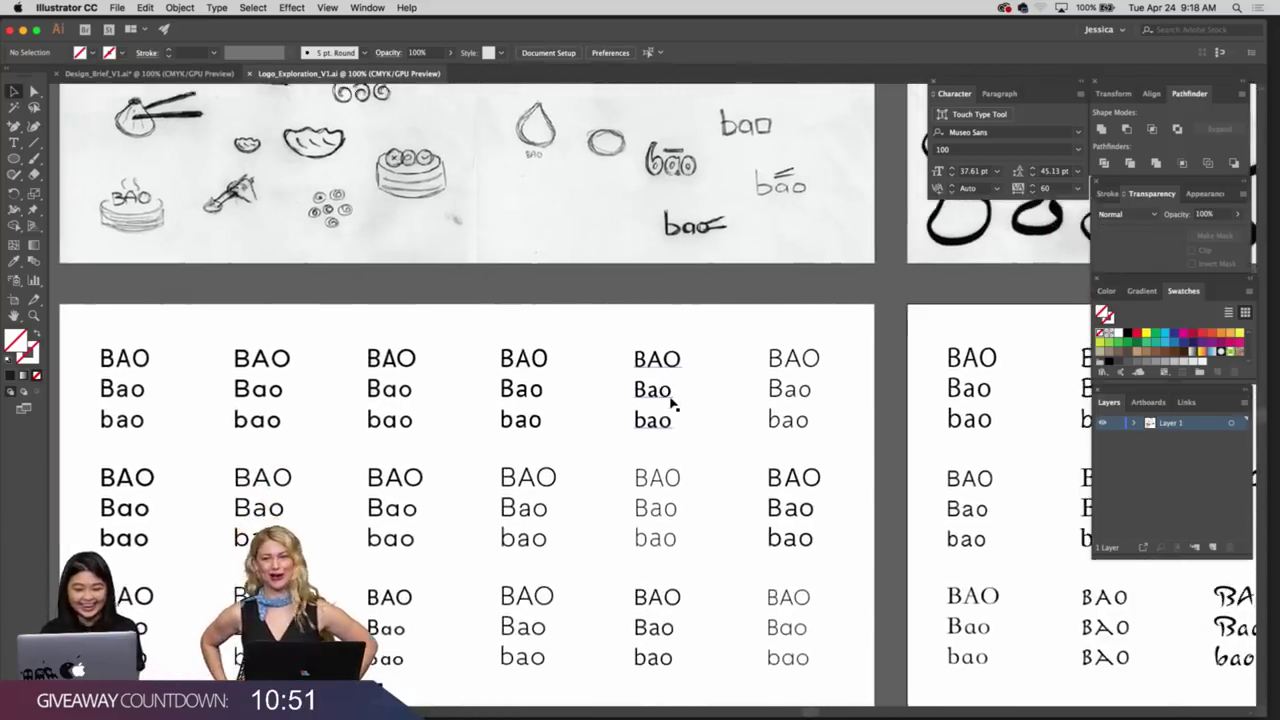
Examine the sans-serif BAO, Bao and bao variations, and the serif and brush-style ones on the neighbouring artboard
scroll(672, 403, down, 2)
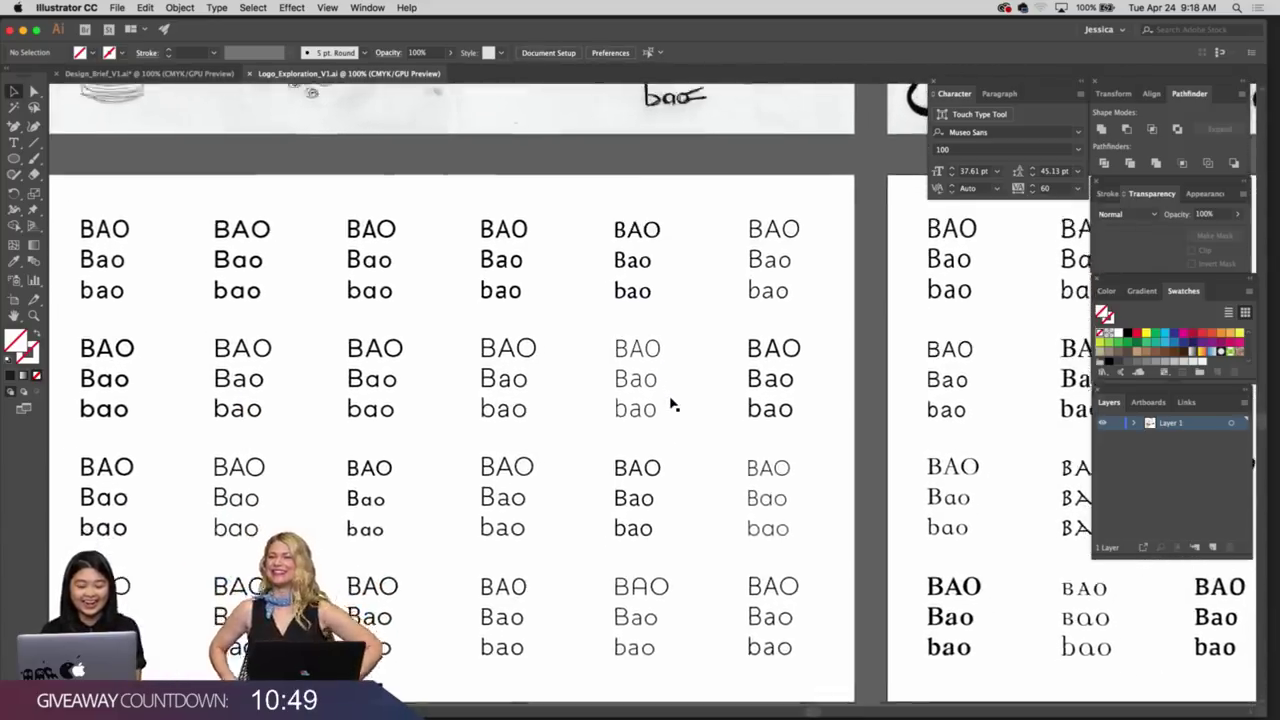
scroll(677, 403, right, 5)
scroll(719, 409, left, 5)
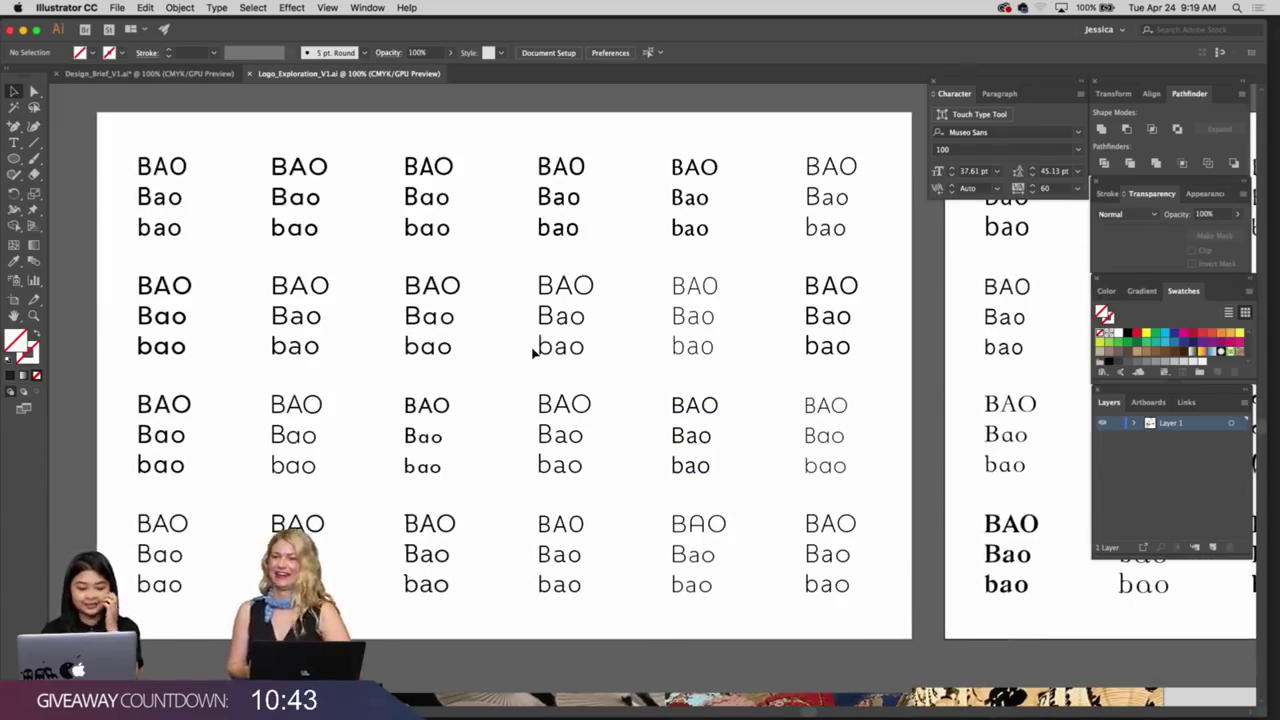
scroll(533, 350, right, 1)
scroll(533, 350, down, 1)
scroll(533, 352, right, 7)
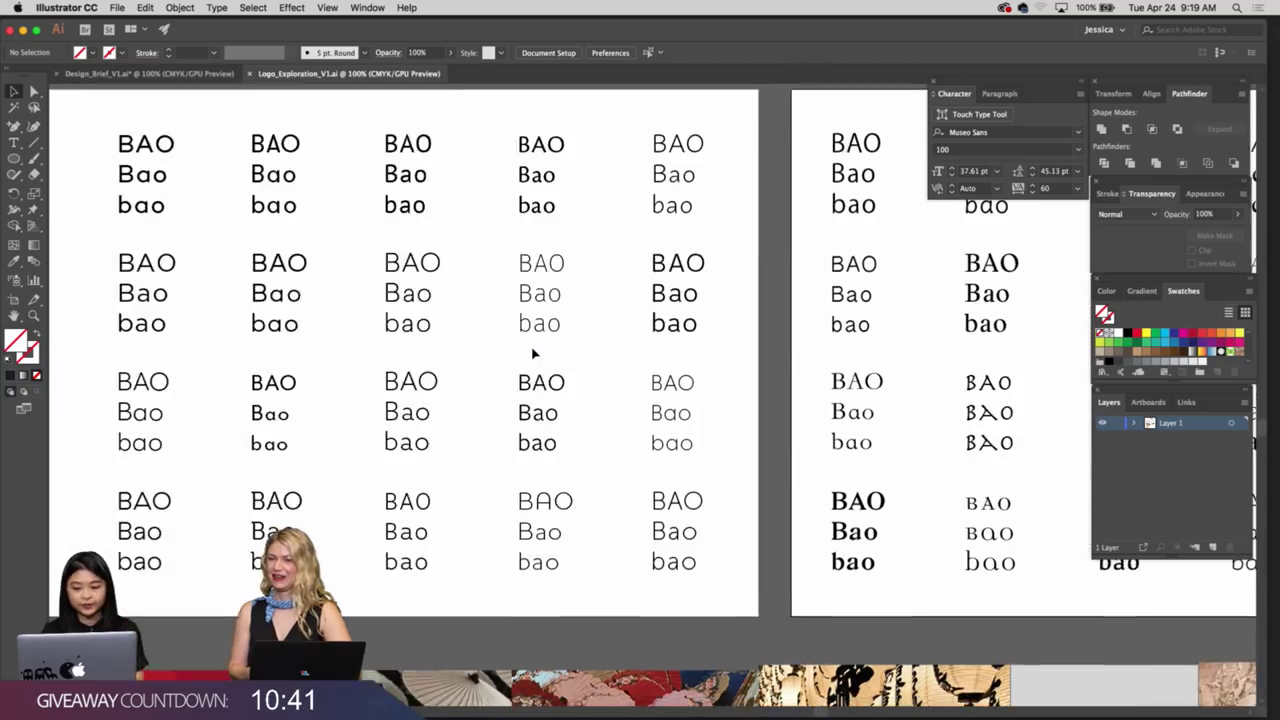
scroll(533, 352, up, 1)
scroll(533, 352, right, 1)
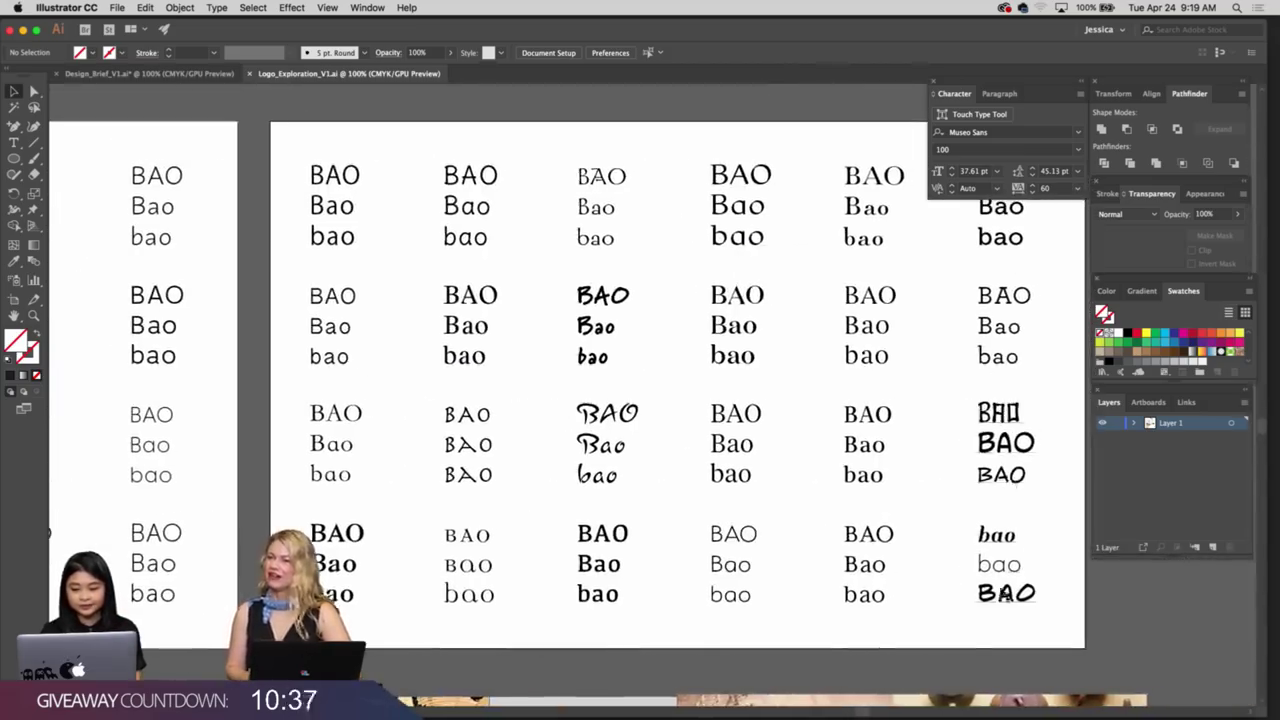
scroll(598, 538, down, 1)
scroll(598, 538, left, 1)
scroll(598, 538, down, 1)
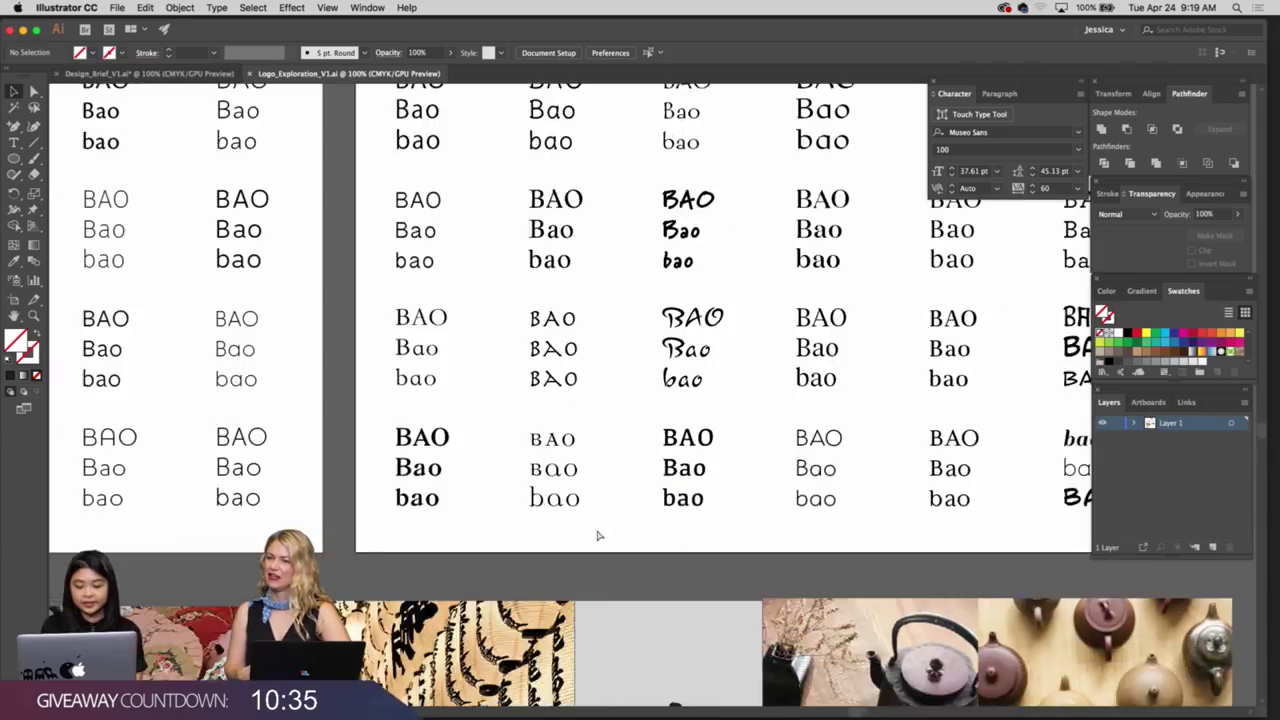
Look over the reference images below the typeface artboards, from the pattern, parasol and tea photos to the seals and calligraphy
scroll(598, 538, down, 5)
scroll(596, 536, down, 3)
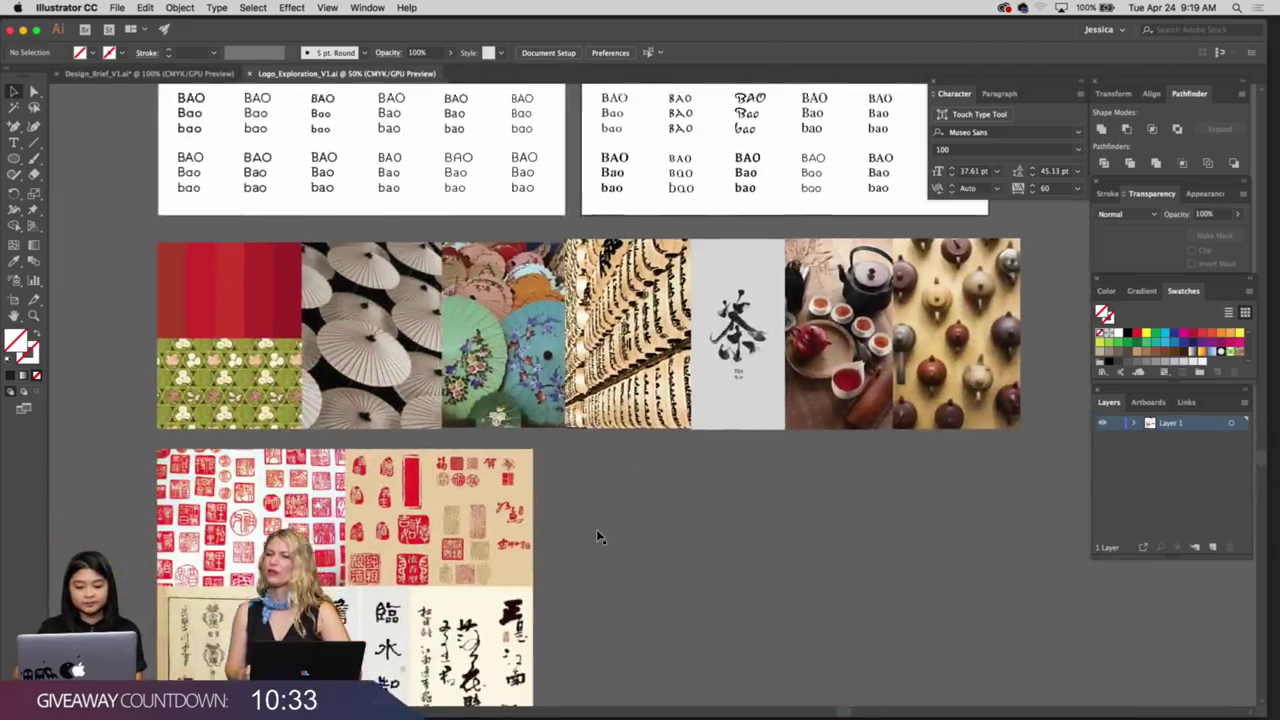
scroll(580, 512, down, 2)
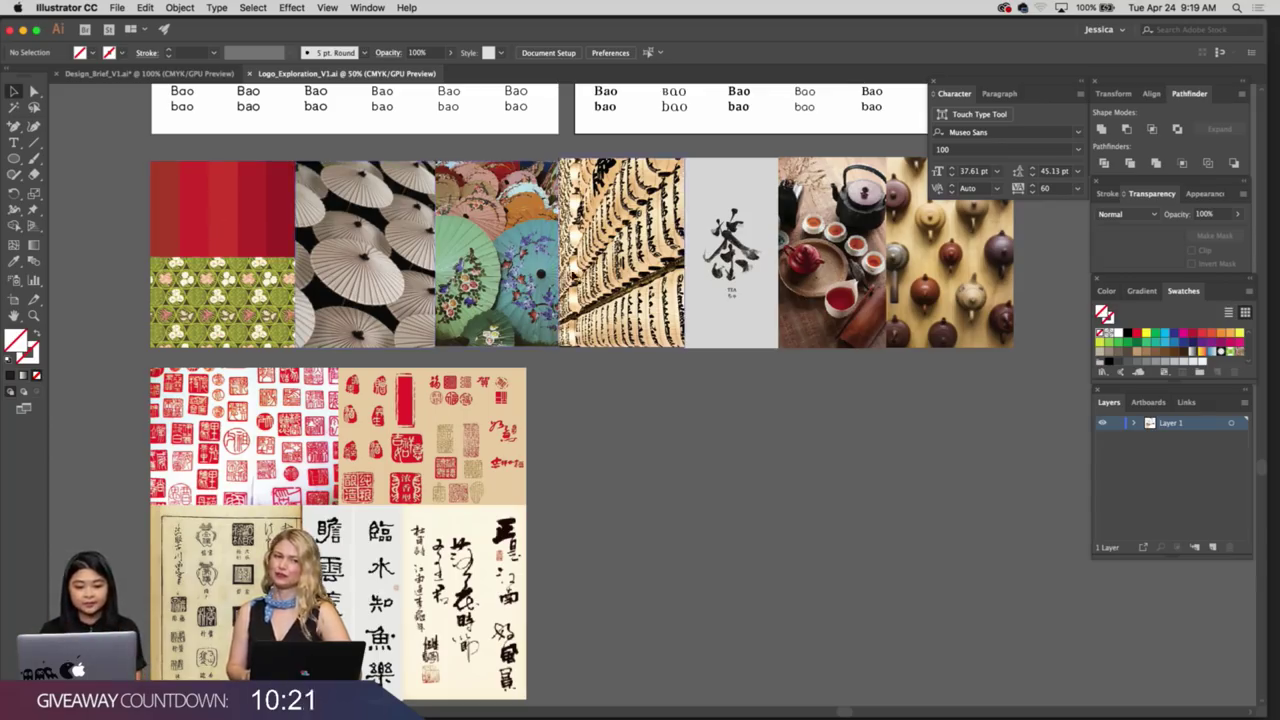
scroll(711, 369, down, 3)
scroll(711, 369, left, 1)
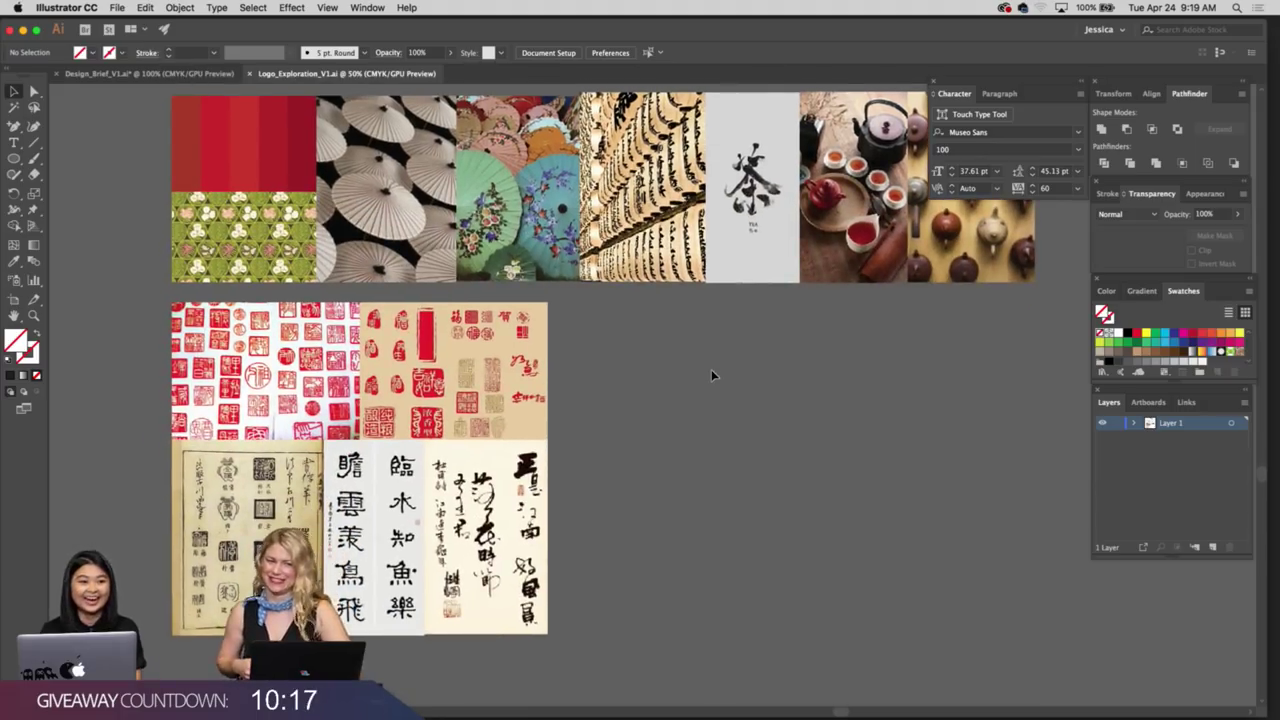
scroll(711, 375, down, 3)
scroll(711, 375, left, 1)
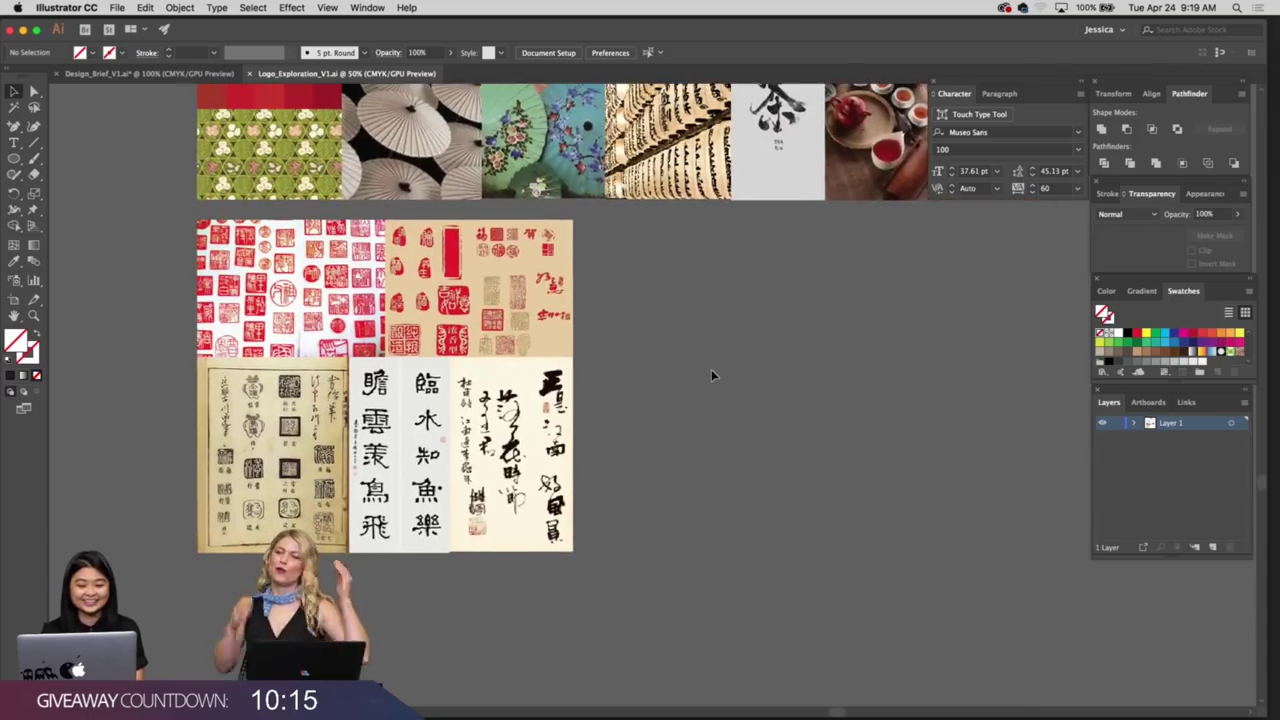
scroll(711, 375, up, 1)
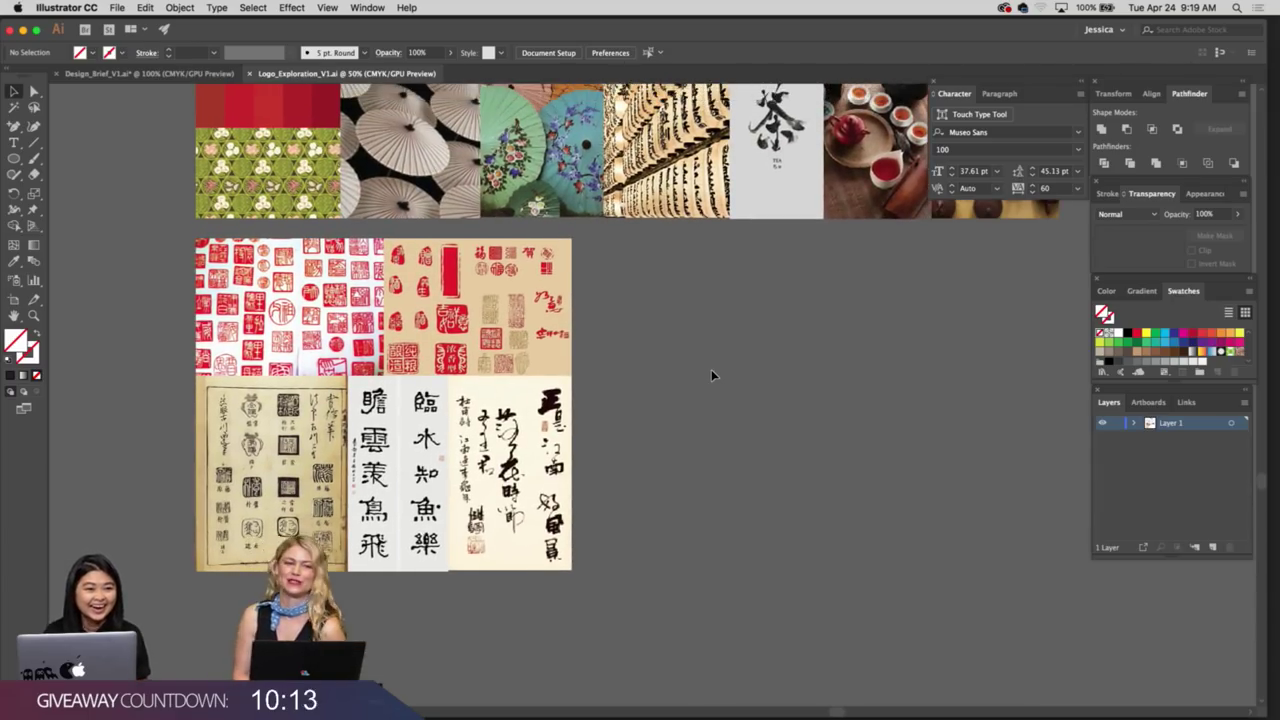
scroll(711, 375, up, 1)
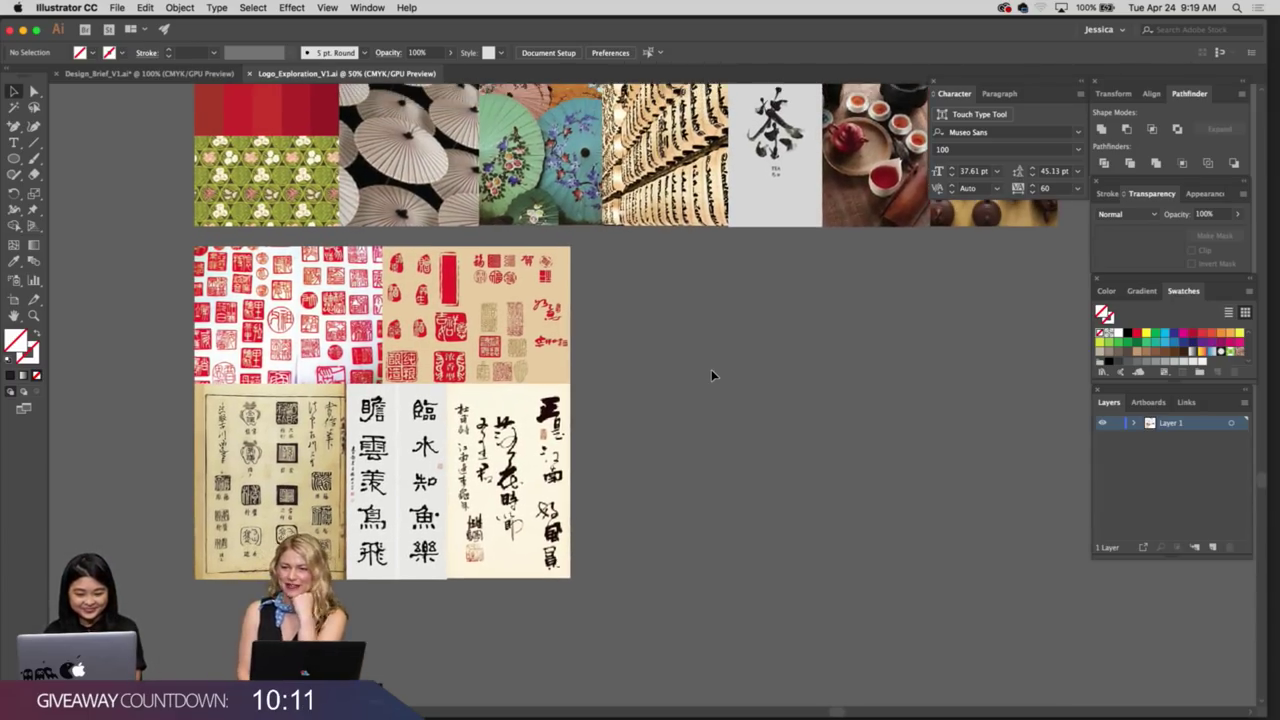
scroll(661, 449, down, 2)
scroll(662, 449, up, 1)
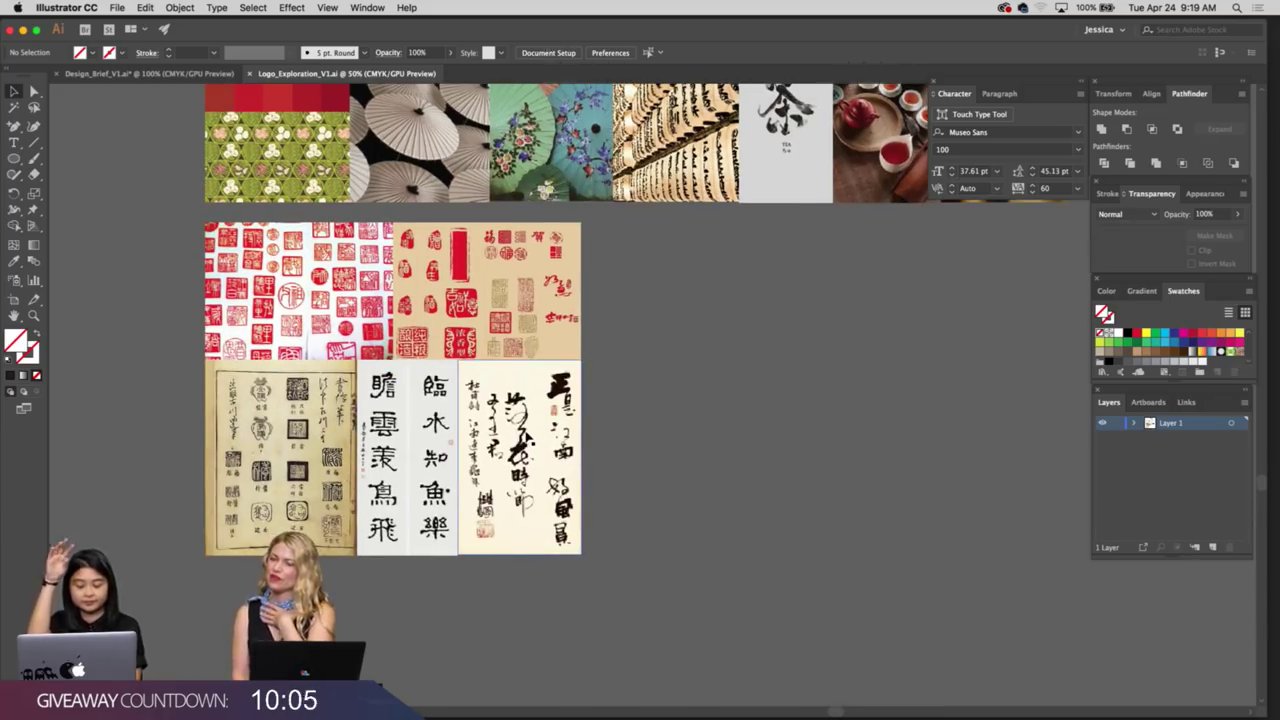
scroll(524, 524, up, 1)
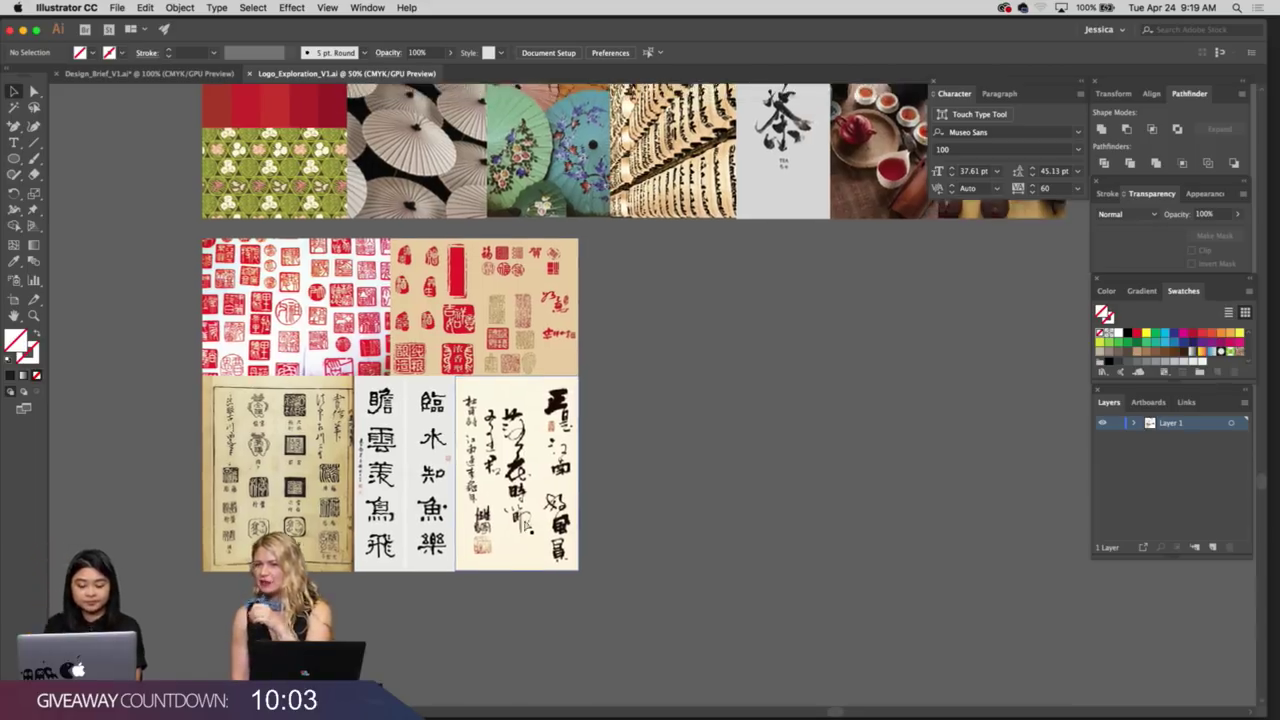
Examine the red Chinese seal stamp references up close, on both the white and the tan sheets
key(super+1)
scroll(524, 525, left, 10)
scroll(524, 525, up, 2)
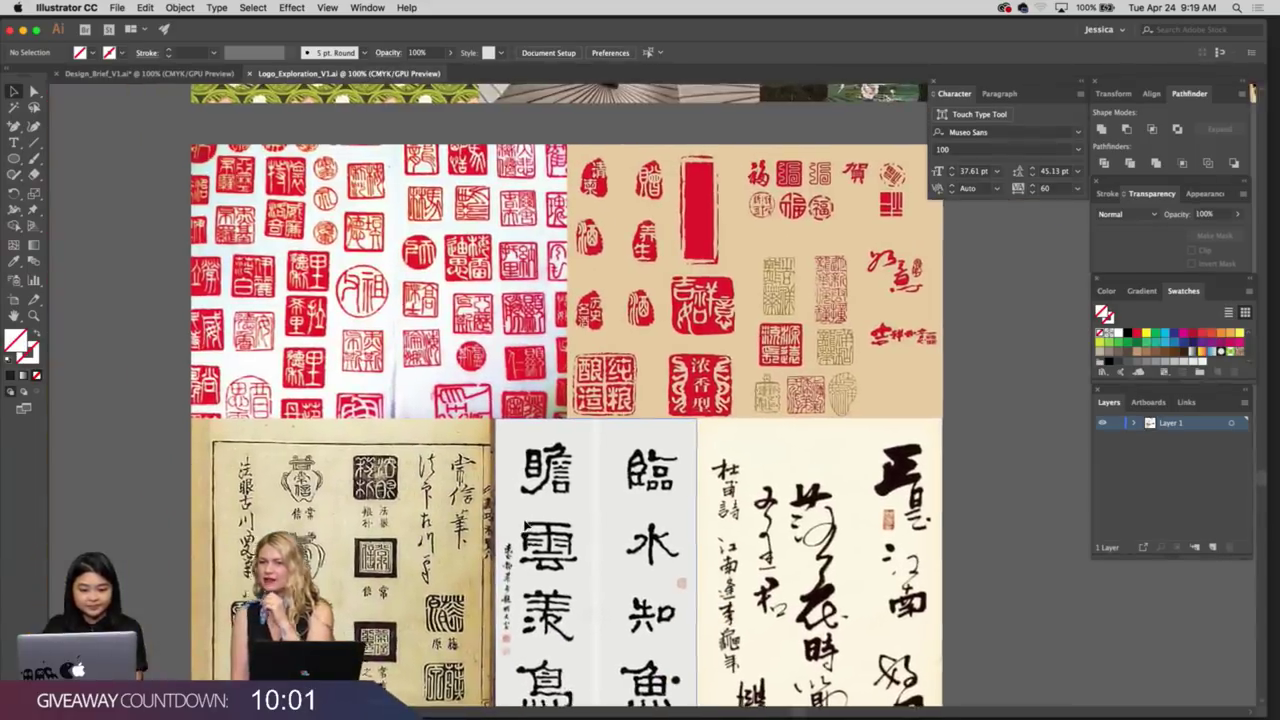
key(equal)
key(super+equal)
scroll(527, 525, left, 4)
scroll(527, 525, up, 2)
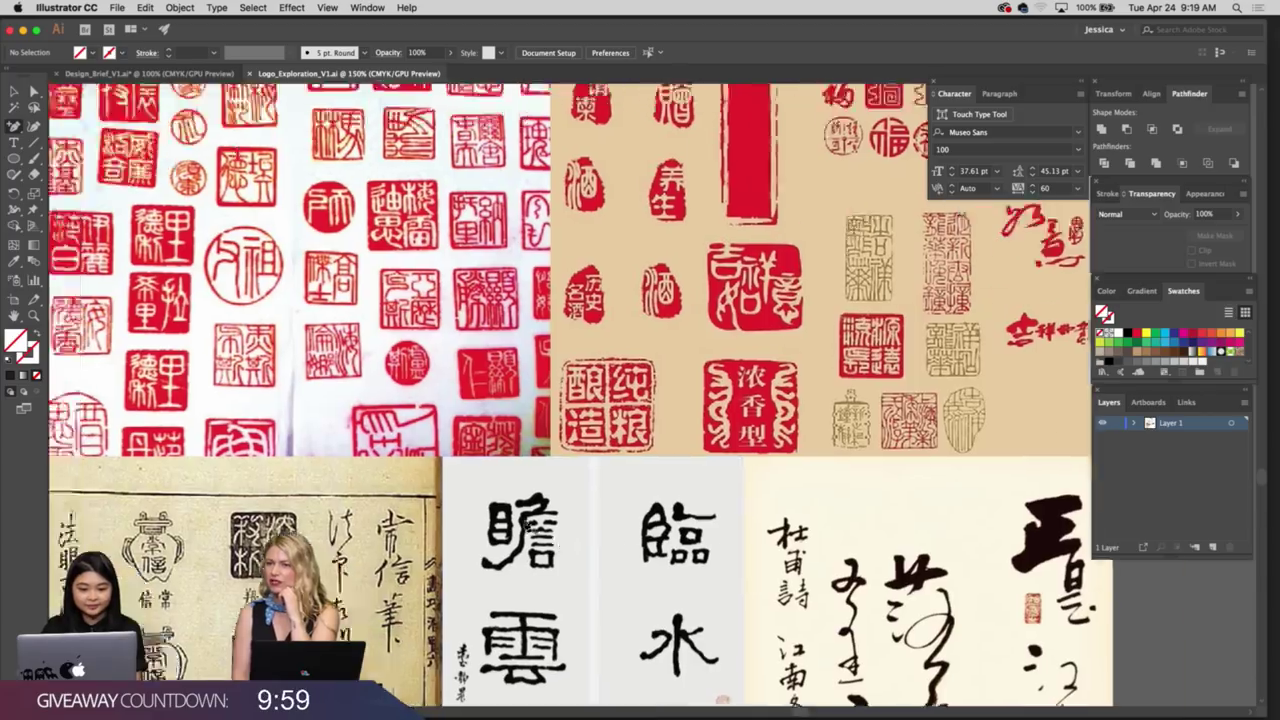
scroll(527, 526, left, 2)
scroll(527, 526, up, 1)
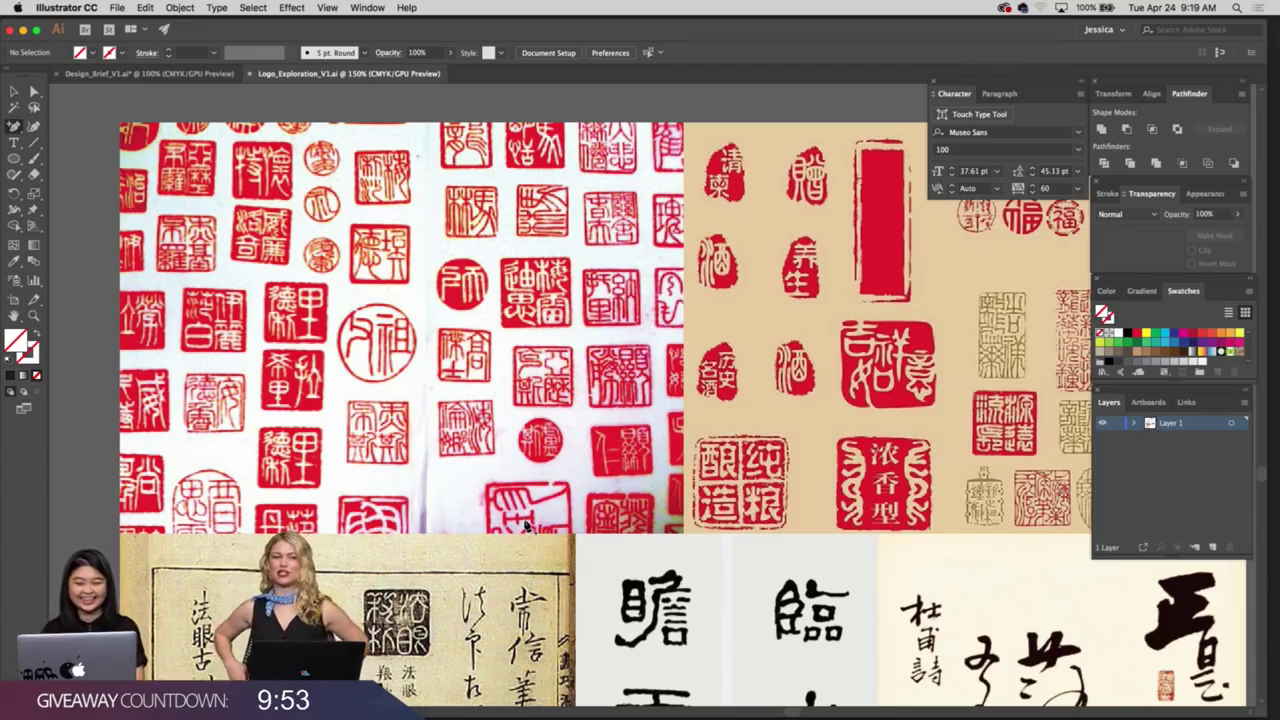
Examine the black seal page and the brush calligraphy sheets below the red stamps
key(super+minus)
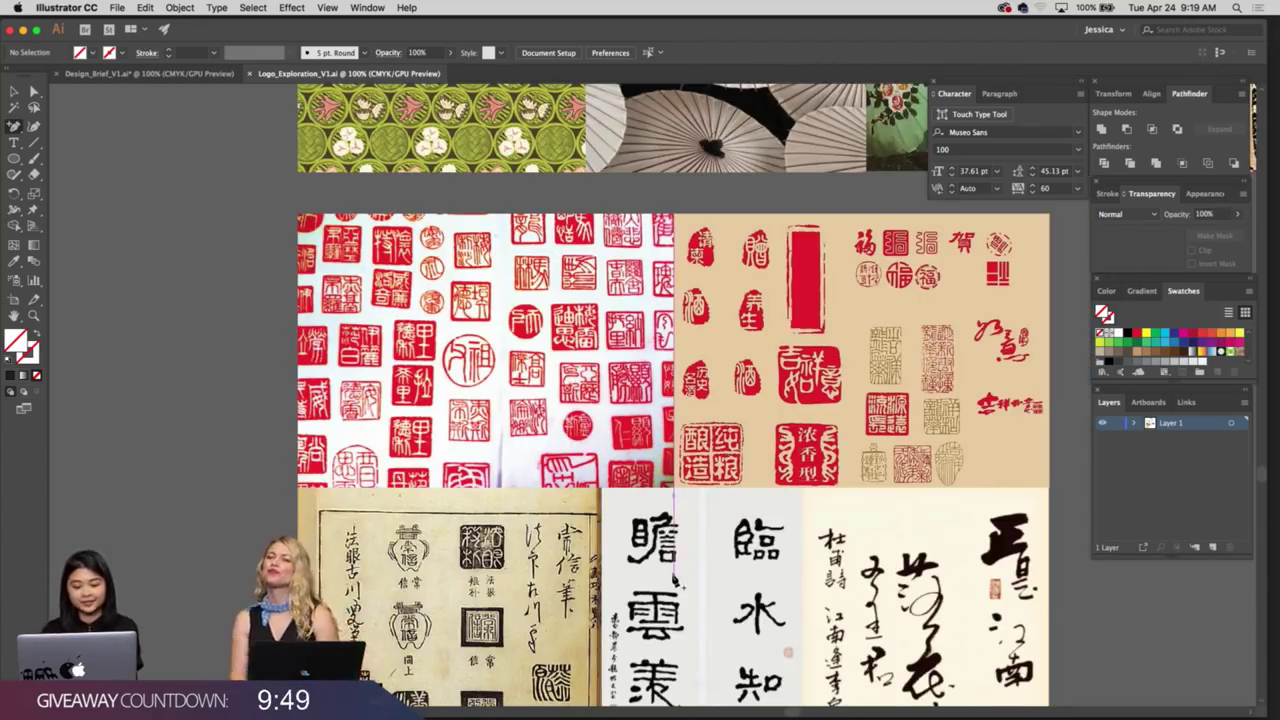
scroll(676, 580, down, 5)
scroll(676, 580, right, 4)
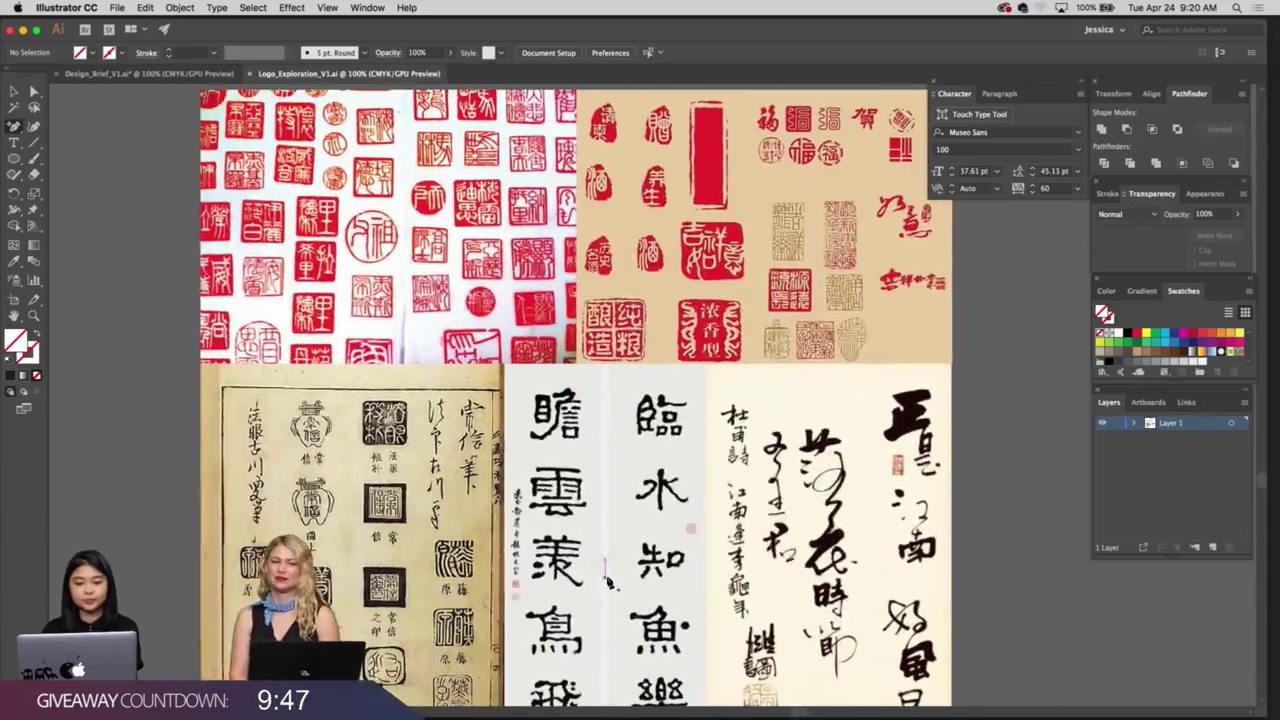
scroll(609, 583, right, 1)
key(super+minus)
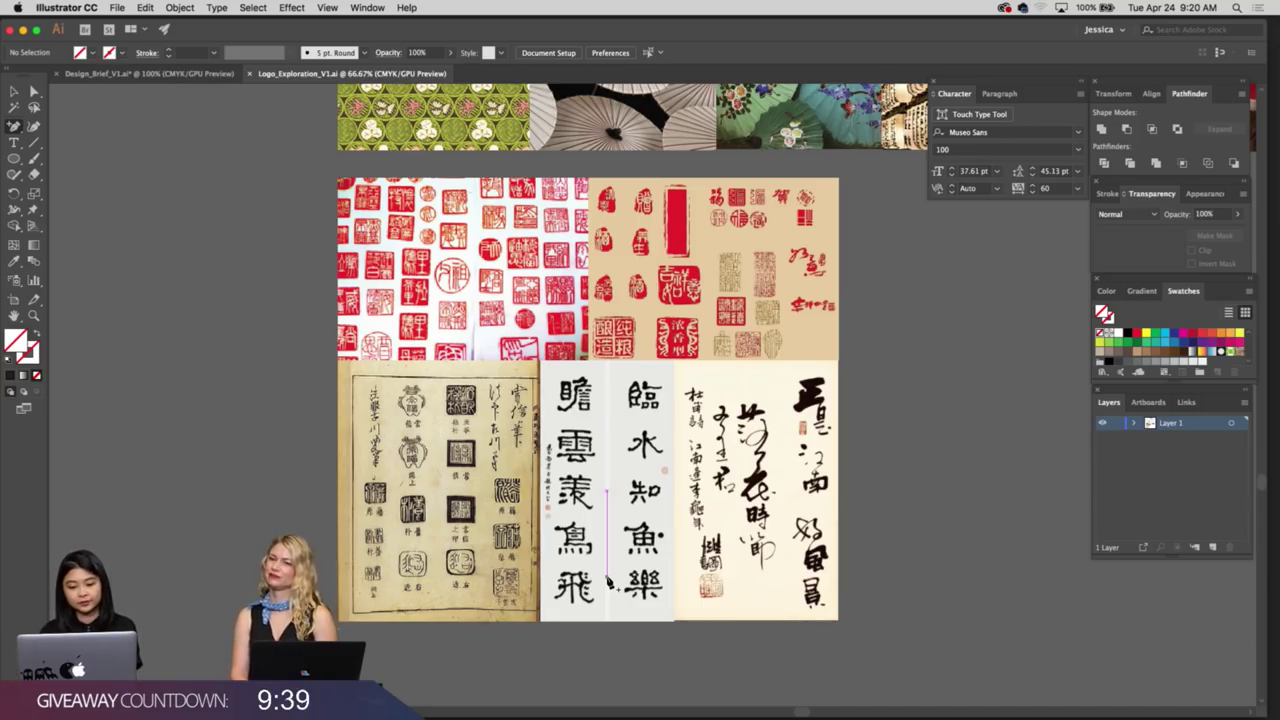
Compare the seal and calligraphy references with the strip of red swatches, green pattern, parasols, lanterns and teapots above them
scroll(607, 582, up, 4)
scroll(607, 582, right, 5)
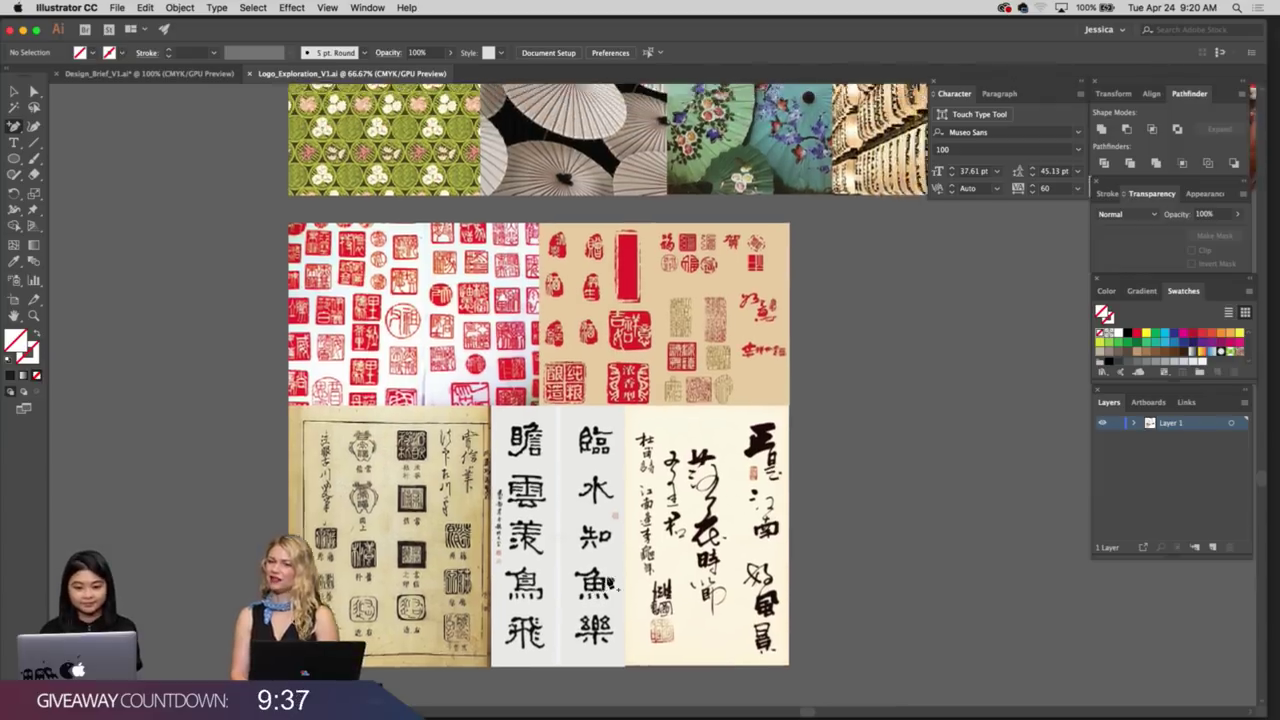
scroll(610, 578, up, 5)
scroll(610, 578, right, 3)
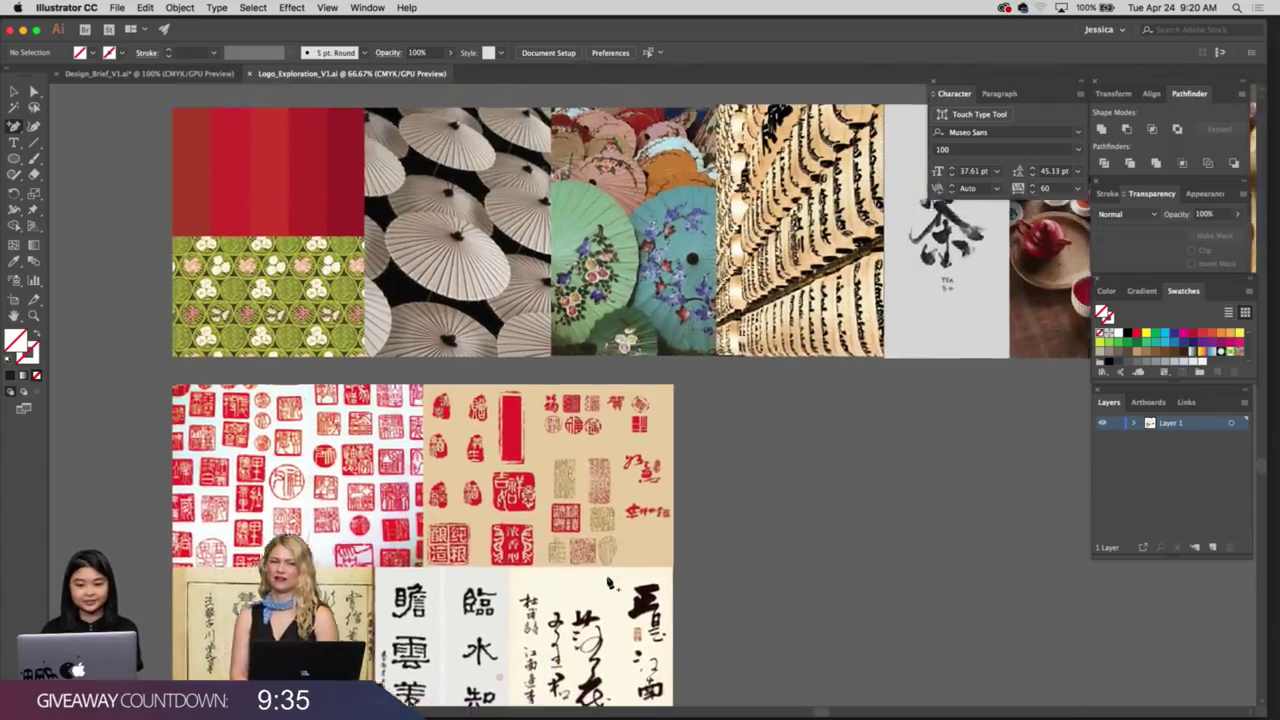
scroll(607, 582, up, 1)
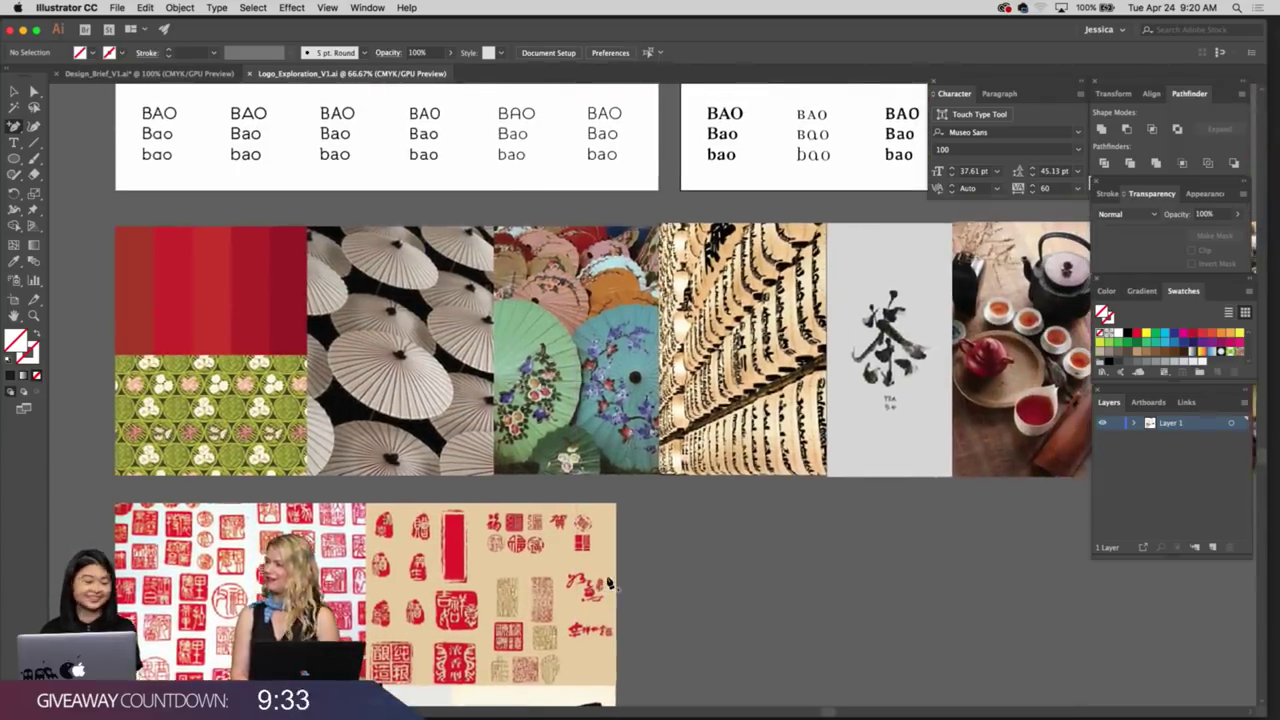
scroll(607, 582, down, 1)
scroll(607, 582, right, 2)
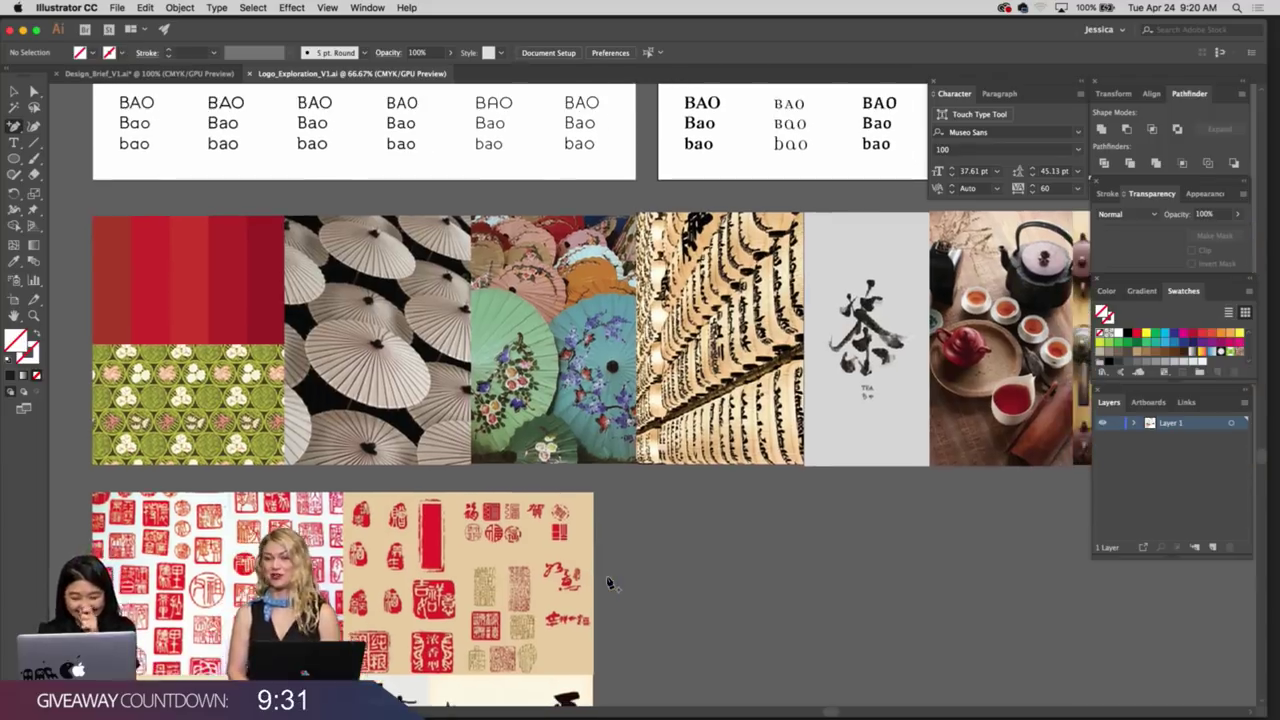
scroll(607, 582, down, 5)
scroll(607, 582, right, 4)
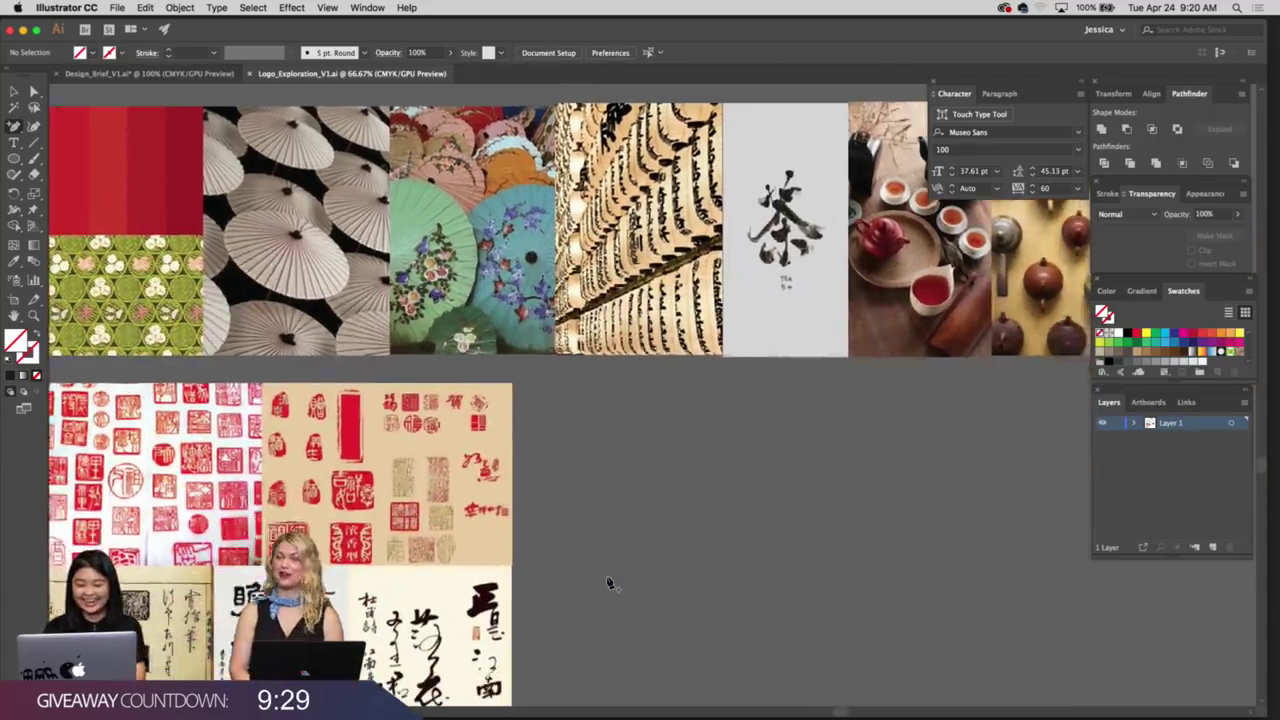
scroll(607, 584, down, 3)
scroll(607, 584, up, 1)
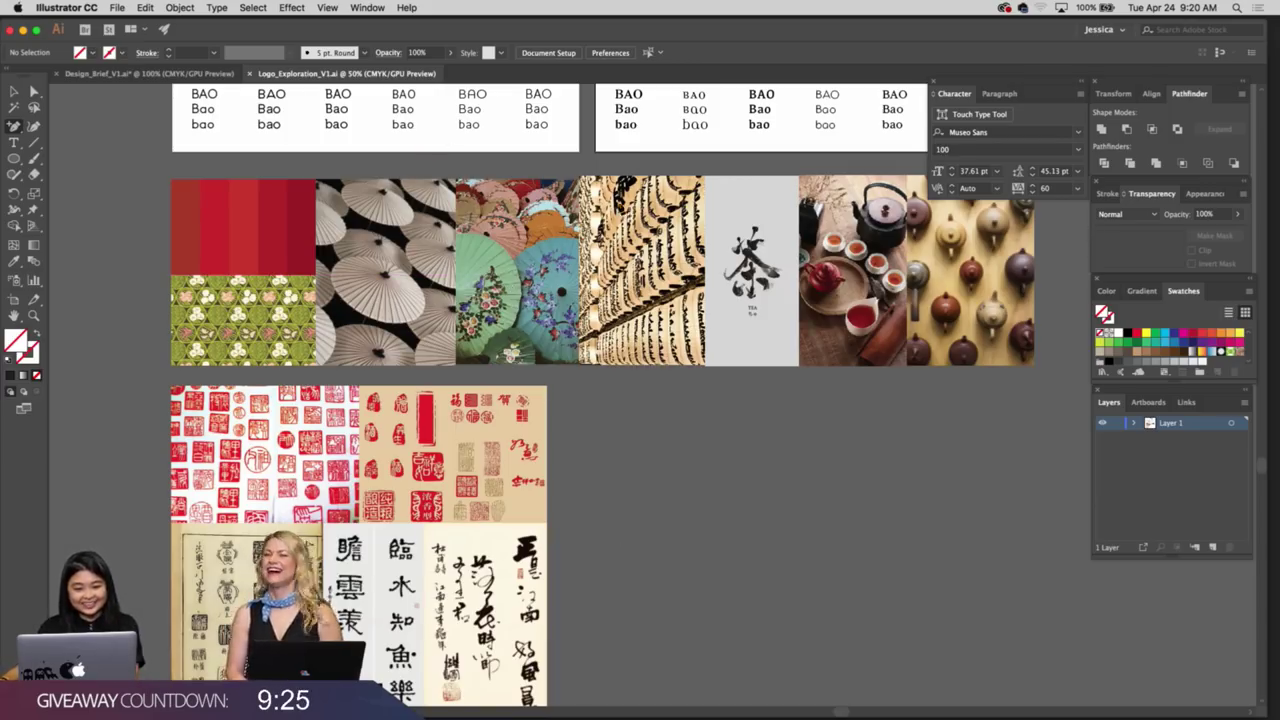
Return to the artboards of typeset BAO variations and review the sans-serif set
scroll(566, 252, up, 5)
scroll(566, 252, left, 2)
scroll(528, 294, up, 8)
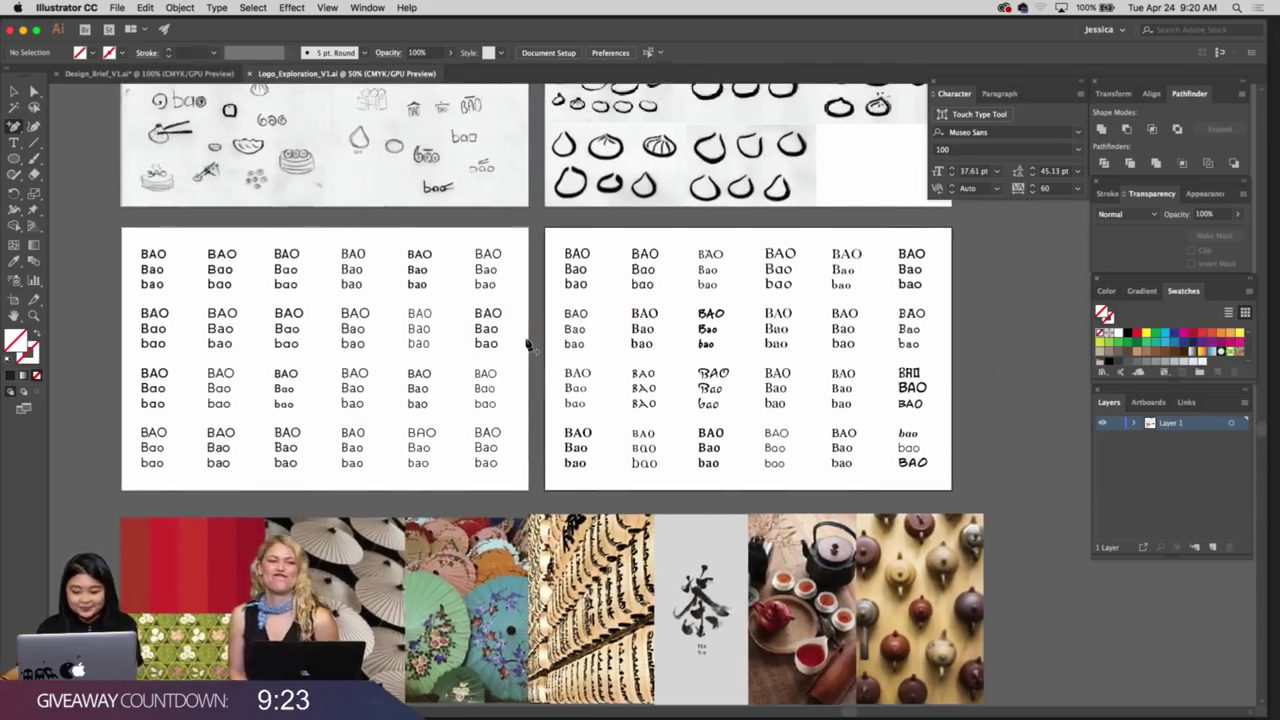
scroll(320, 176, up, 1)
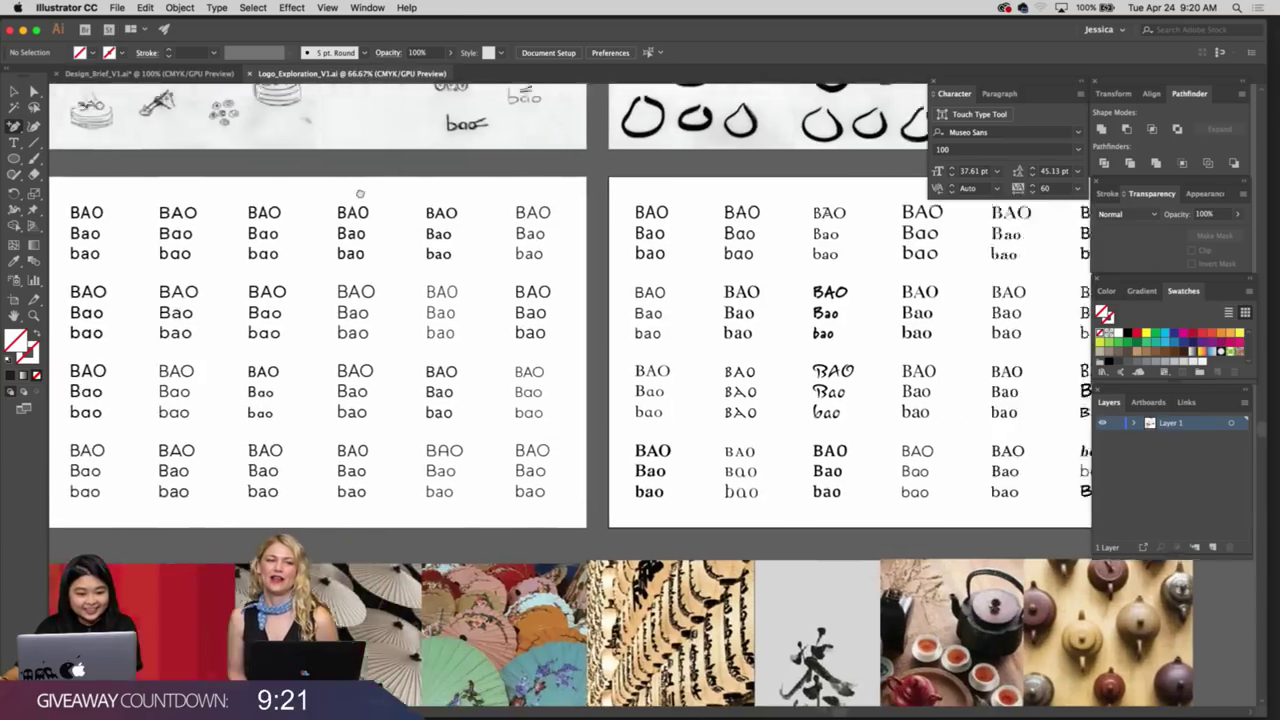
scroll(356, 186, left, 3)
scroll(356, 183, left, 2)
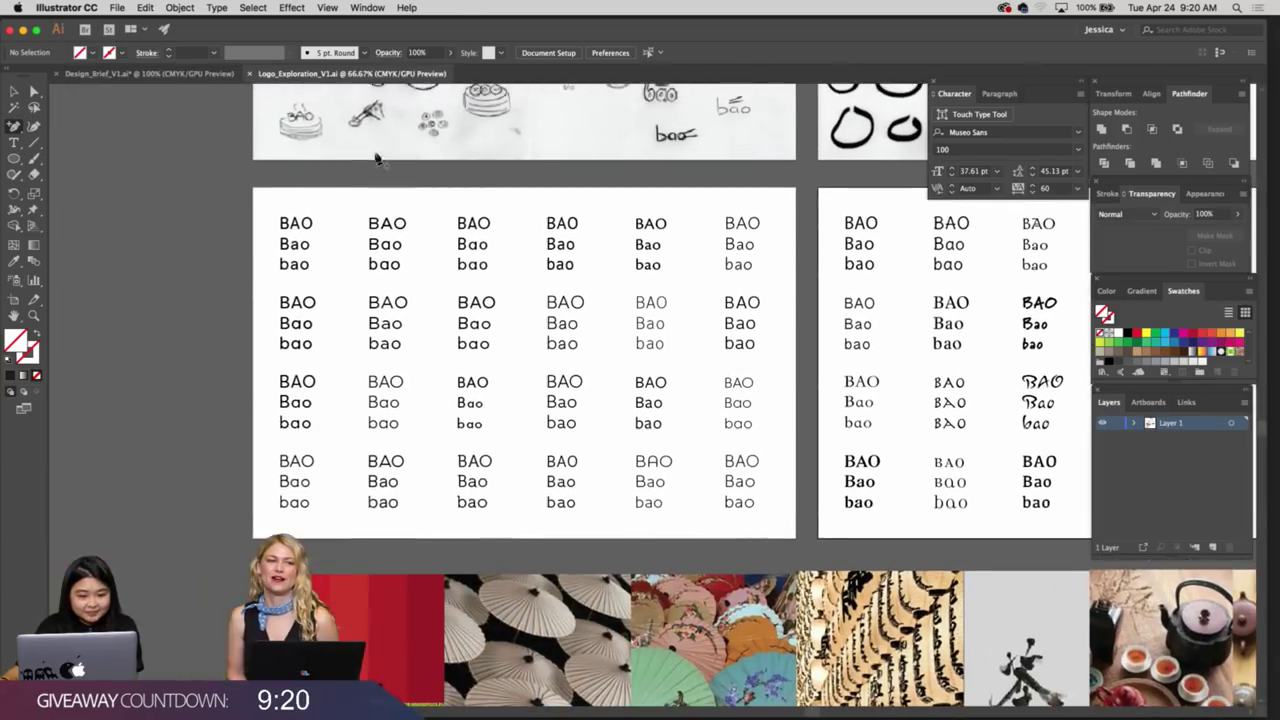
Create a new blank landscape document in RGB
click(118, 8)
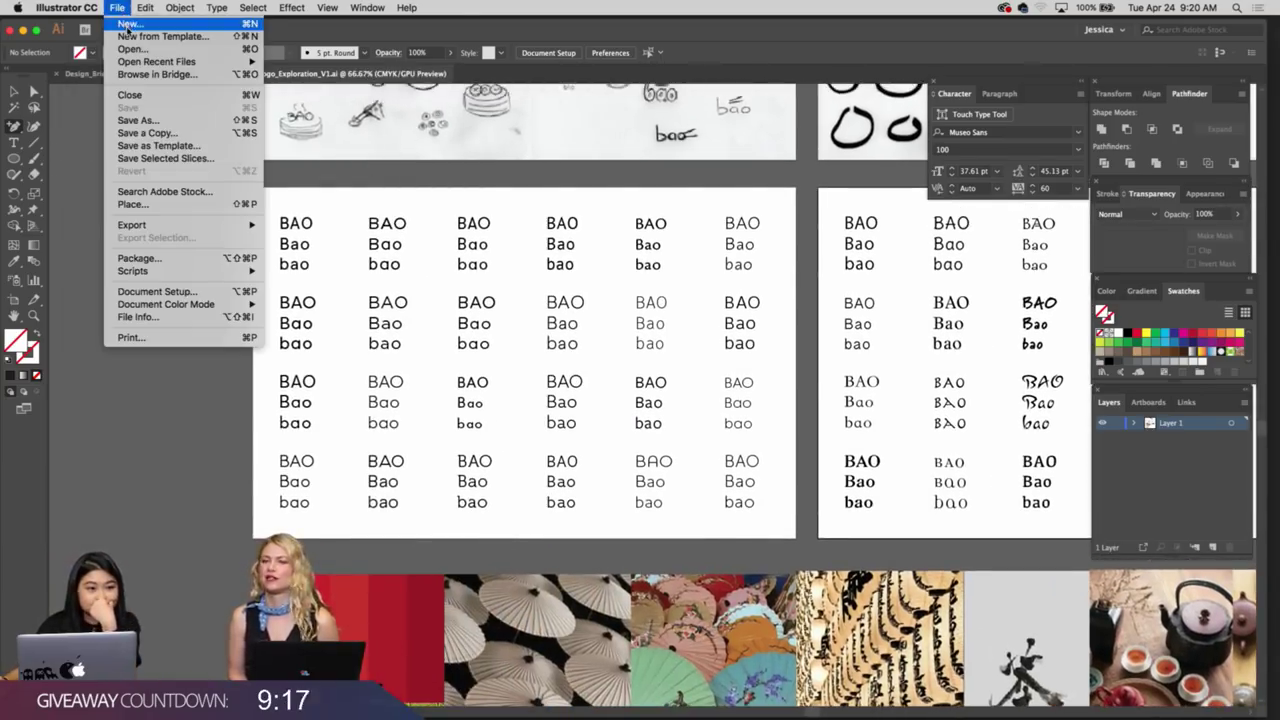
click(388, 194)
click(118, 8)
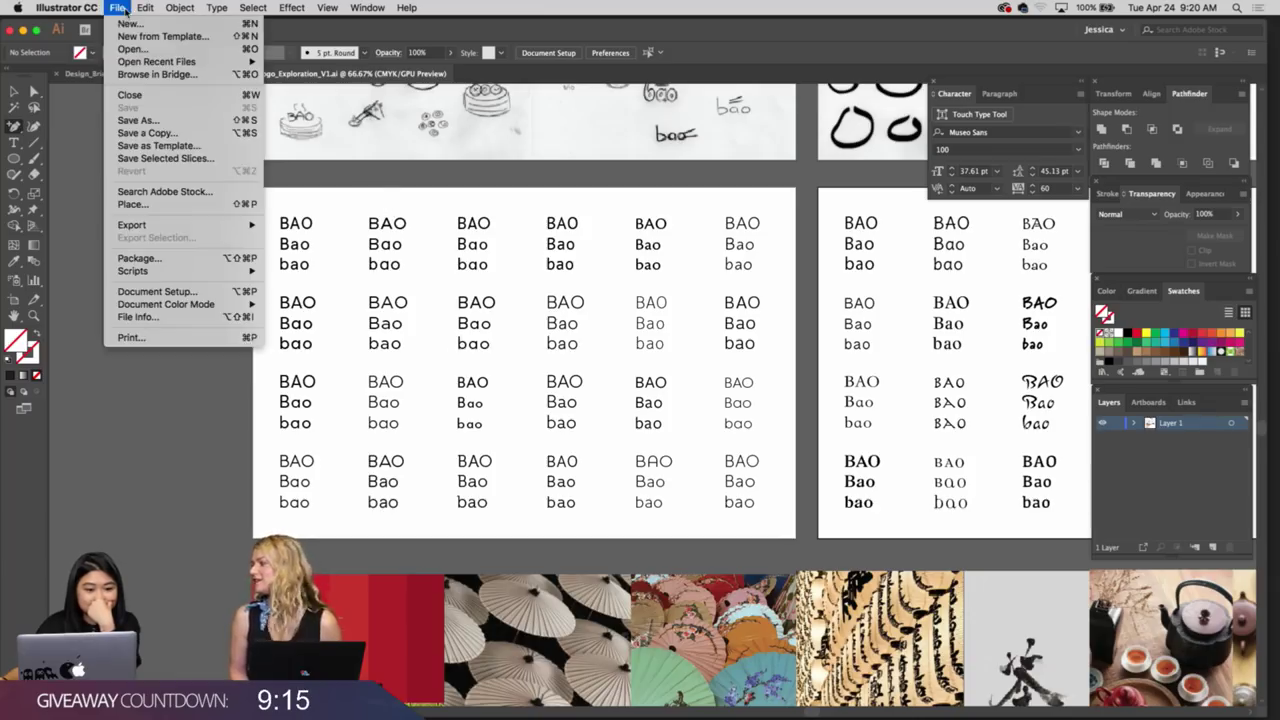
click(130, 23)
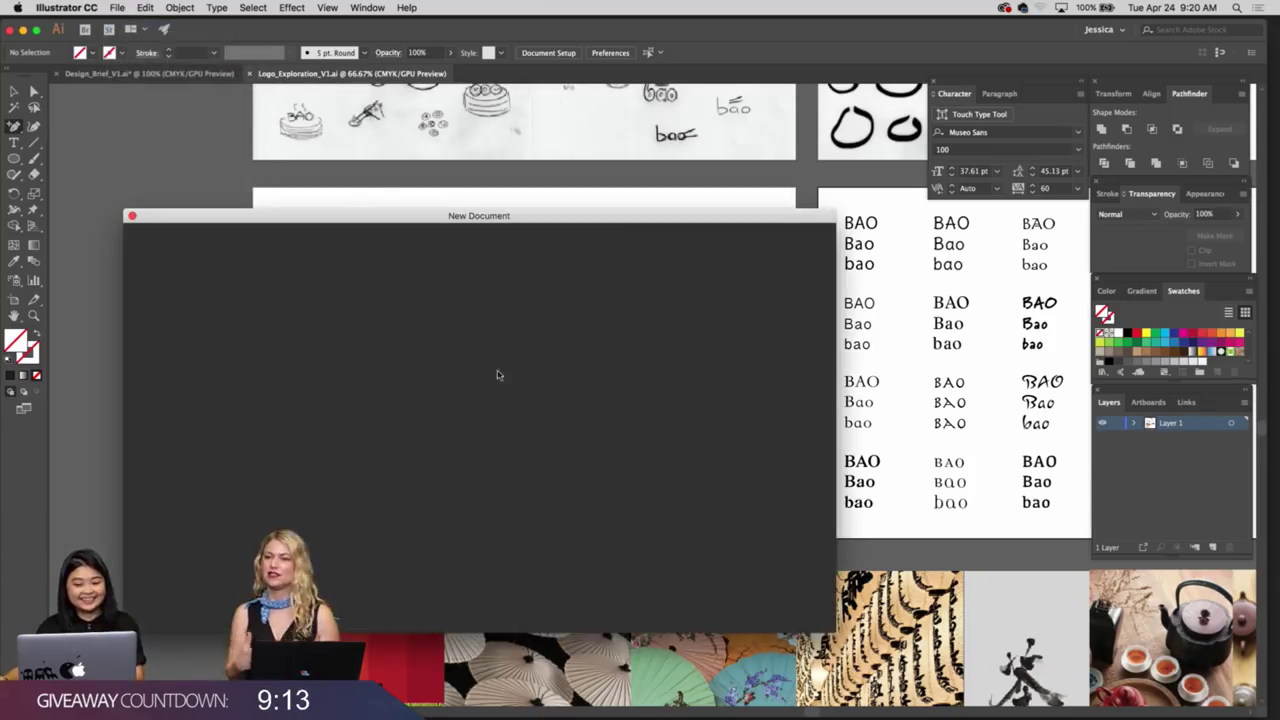
click(798, 608)
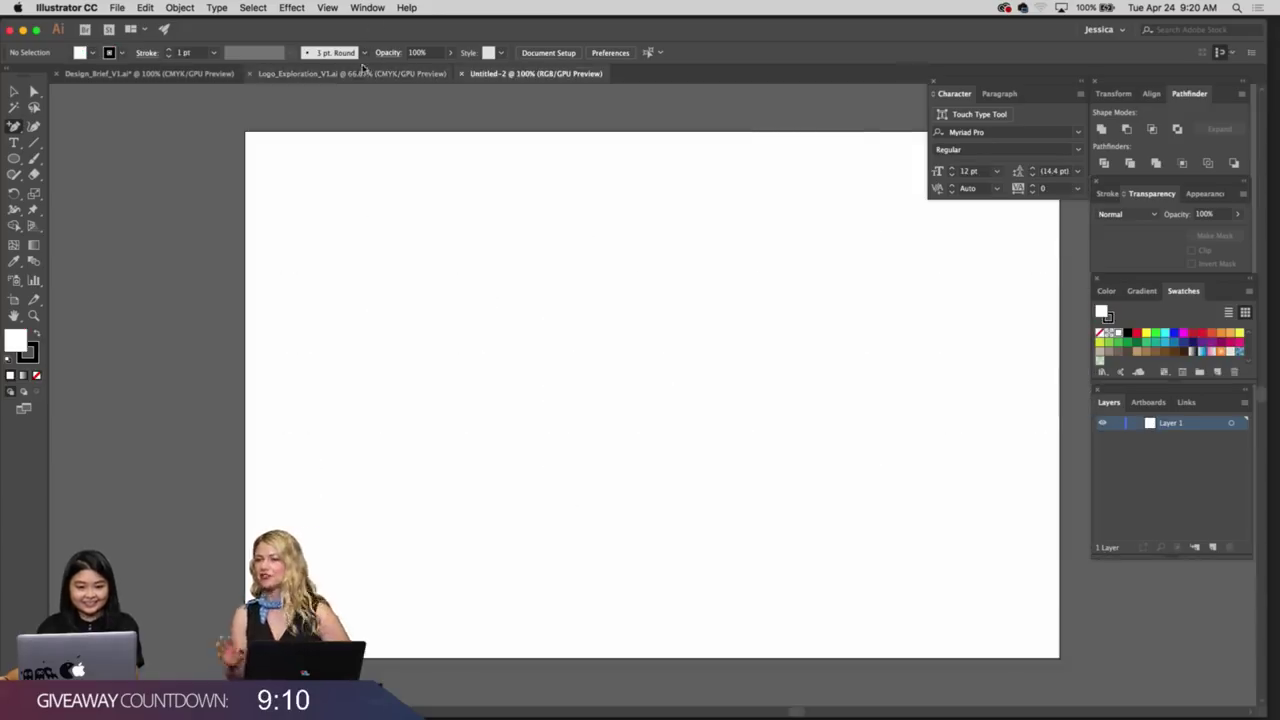
Copy the BAO/Bao/bao text block set in Mr Eaves Mod OT from Logo_Exploration_V1.ai into the new Untitled-2 document
click(360, 72)
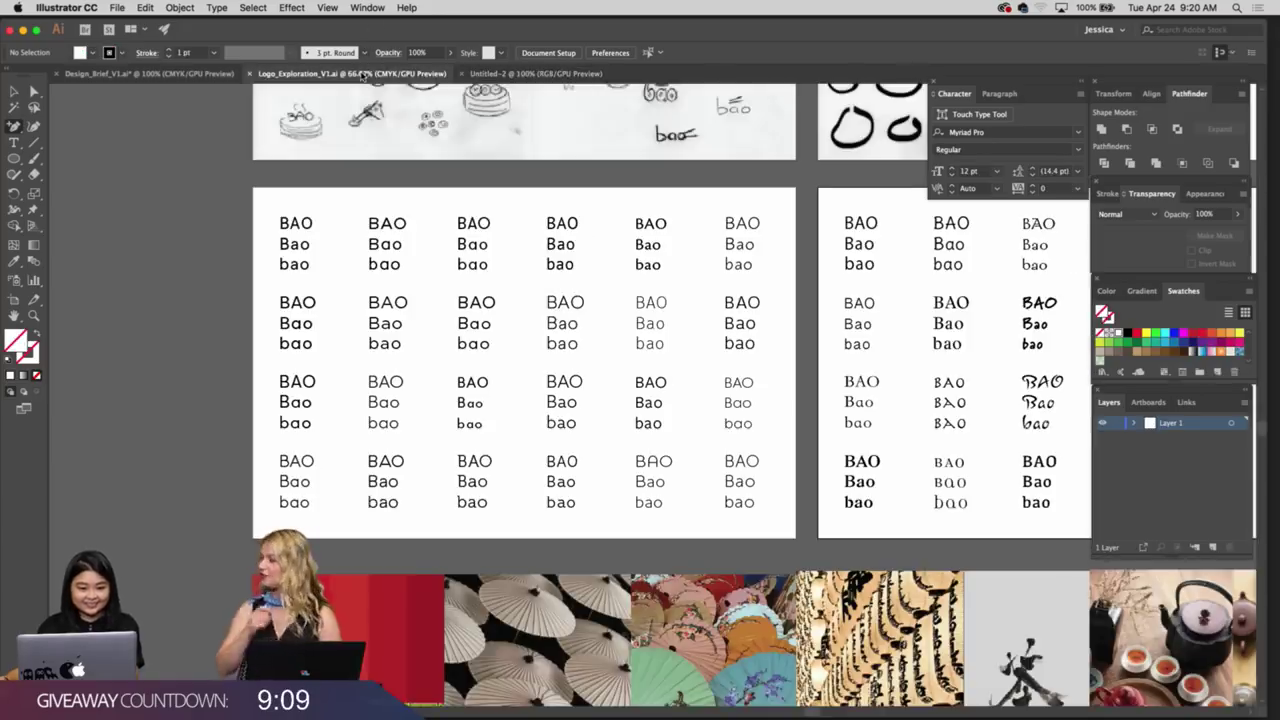
scroll(519, 280, down, 2)
scroll(519, 280, right, 3)
drag(520, 280, 725, 414)
key(super+equal)
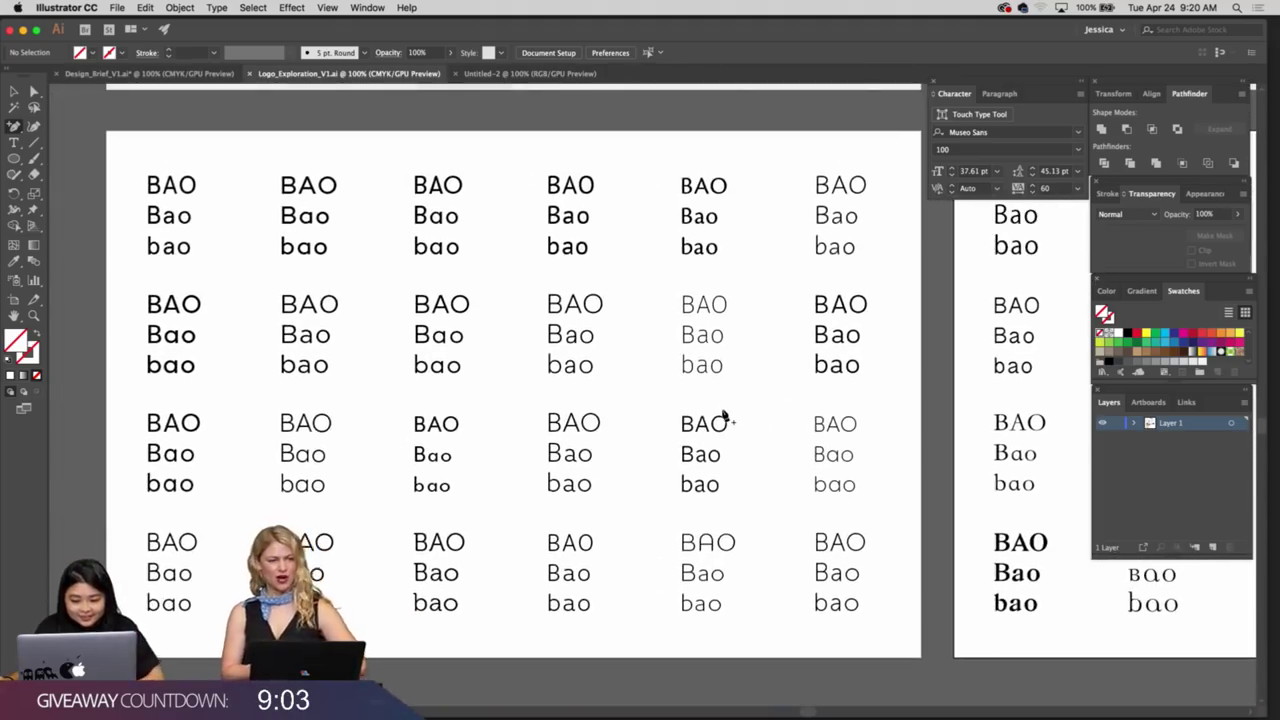
key(v)
click(445, 458)
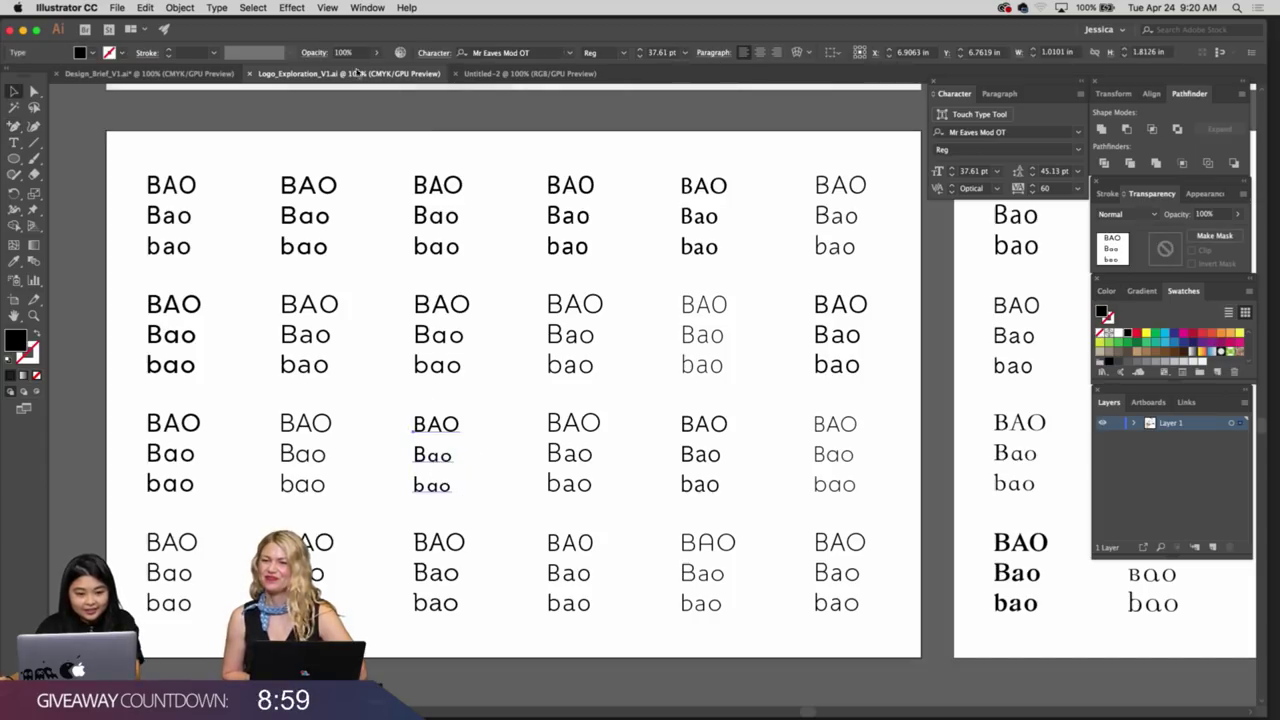
key(ctrl+c)
click(565, 75)
key(ctrl+v)
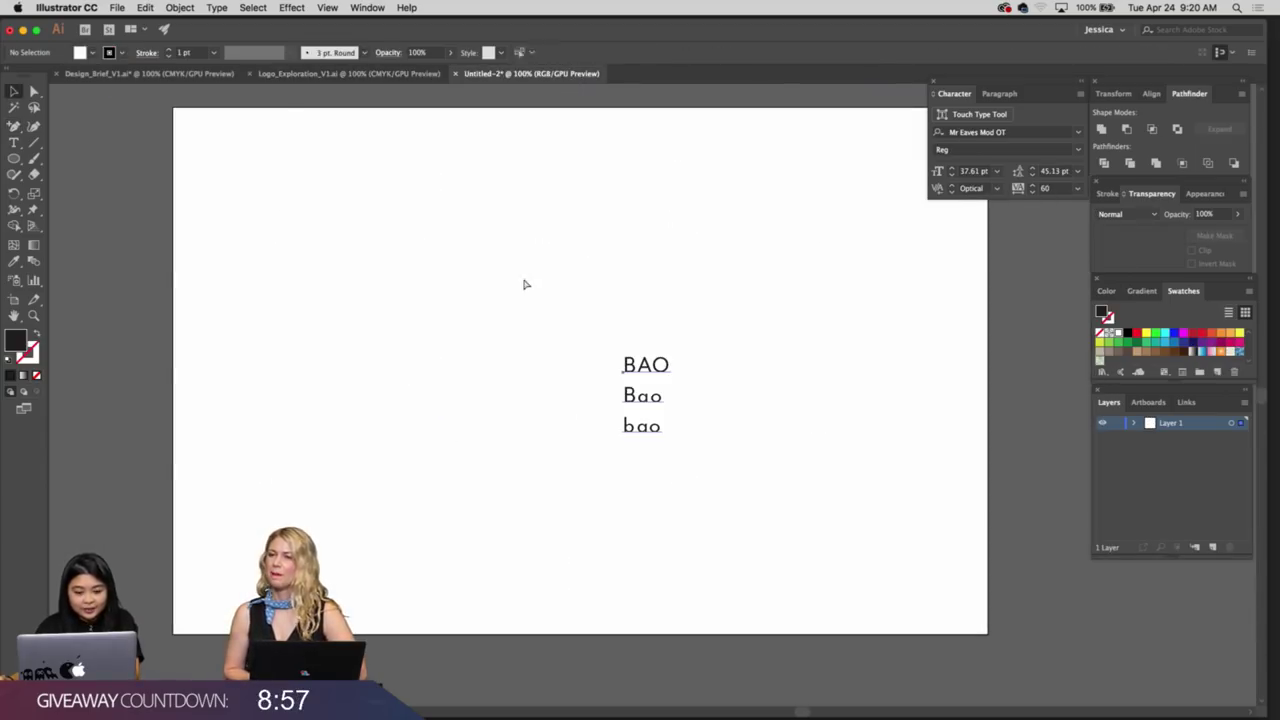
Review the Imperfectly Perfect and Dimsum Paradise mood boards in Design_Brief_V1.ai
click(104, 73)
scroll(363, 371, left, 3)
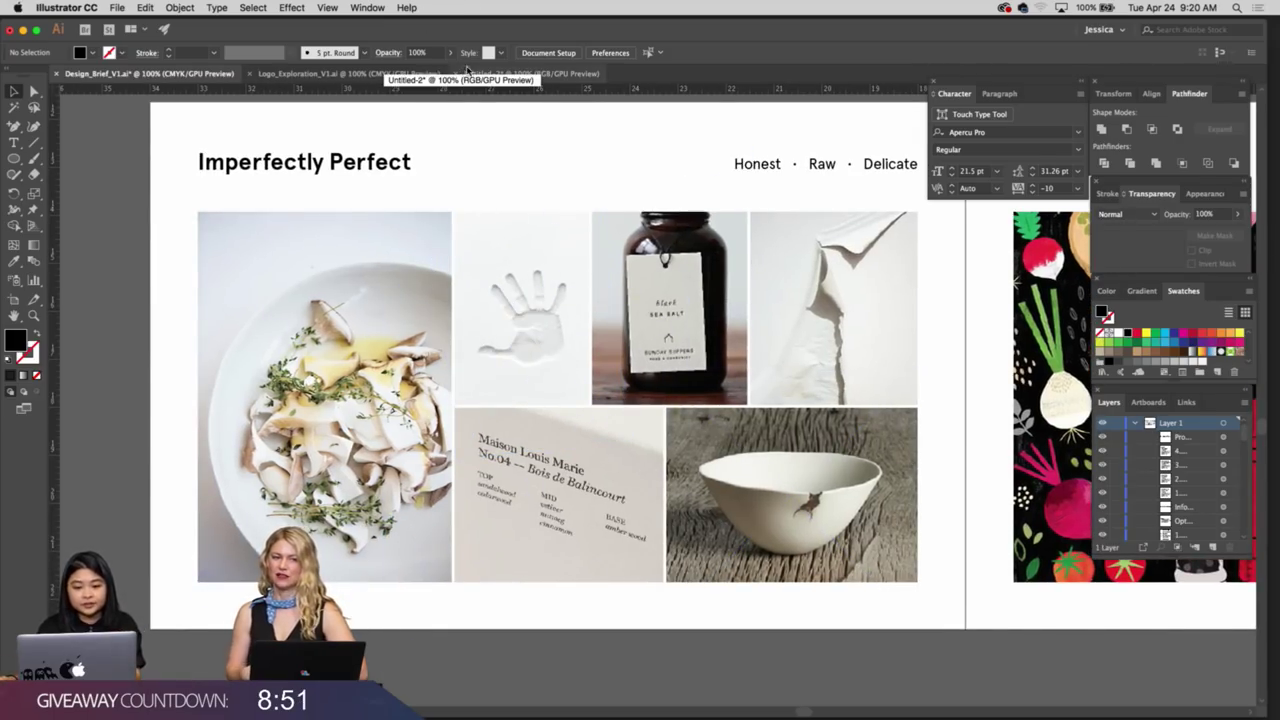
scroll(541, 128, right, 2)
scroll(541, 128, right, 4)
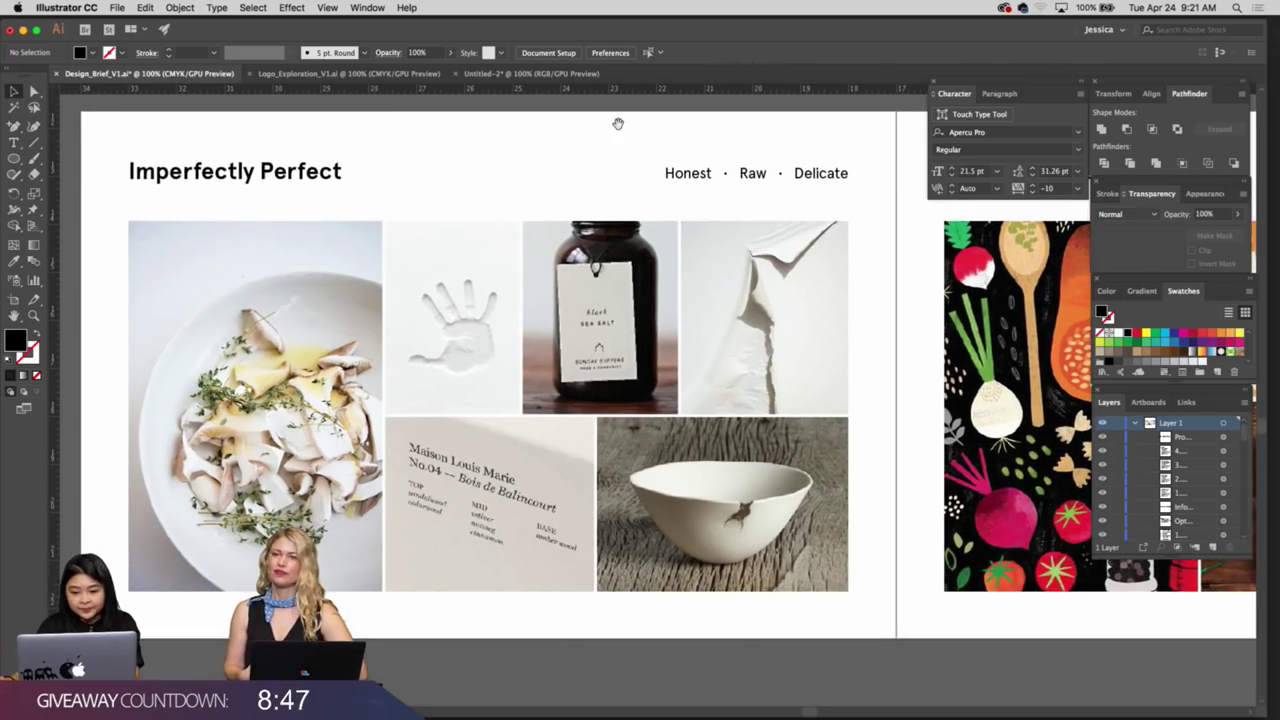
scroll(617, 123, right, 20)
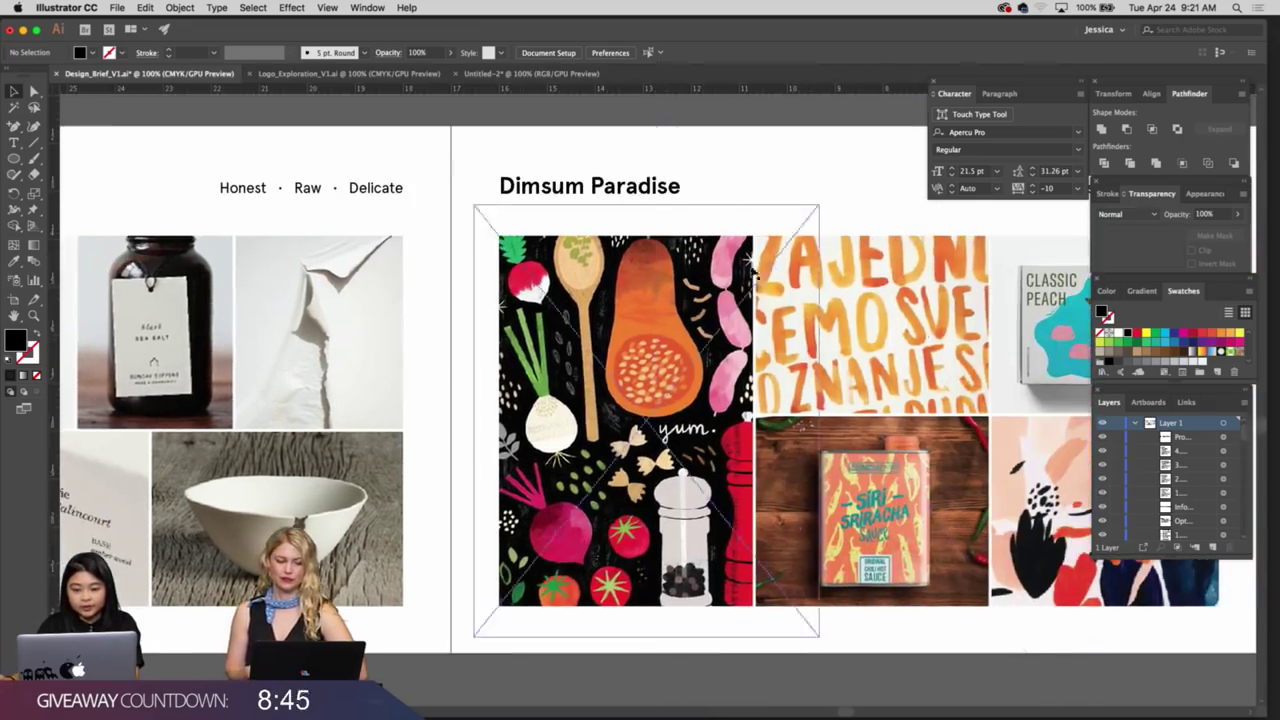
Return to Untitled-2 and delete the BAO and Bao lines from the pasted text, keeping only the lowercase bao
click(508, 76)
key(space)
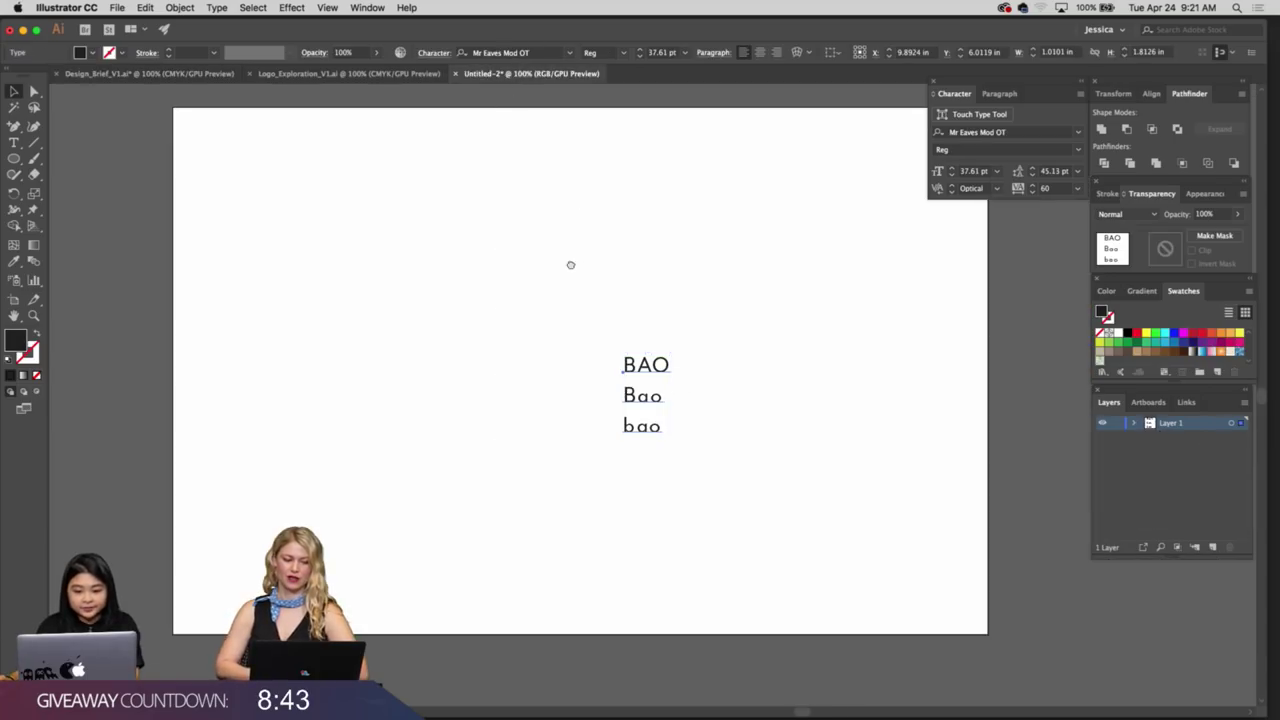
drag(571, 265, 600, 252)
key(t)
drag(690, 383, 634, 357)
key(BackSpace)
key(Delete)
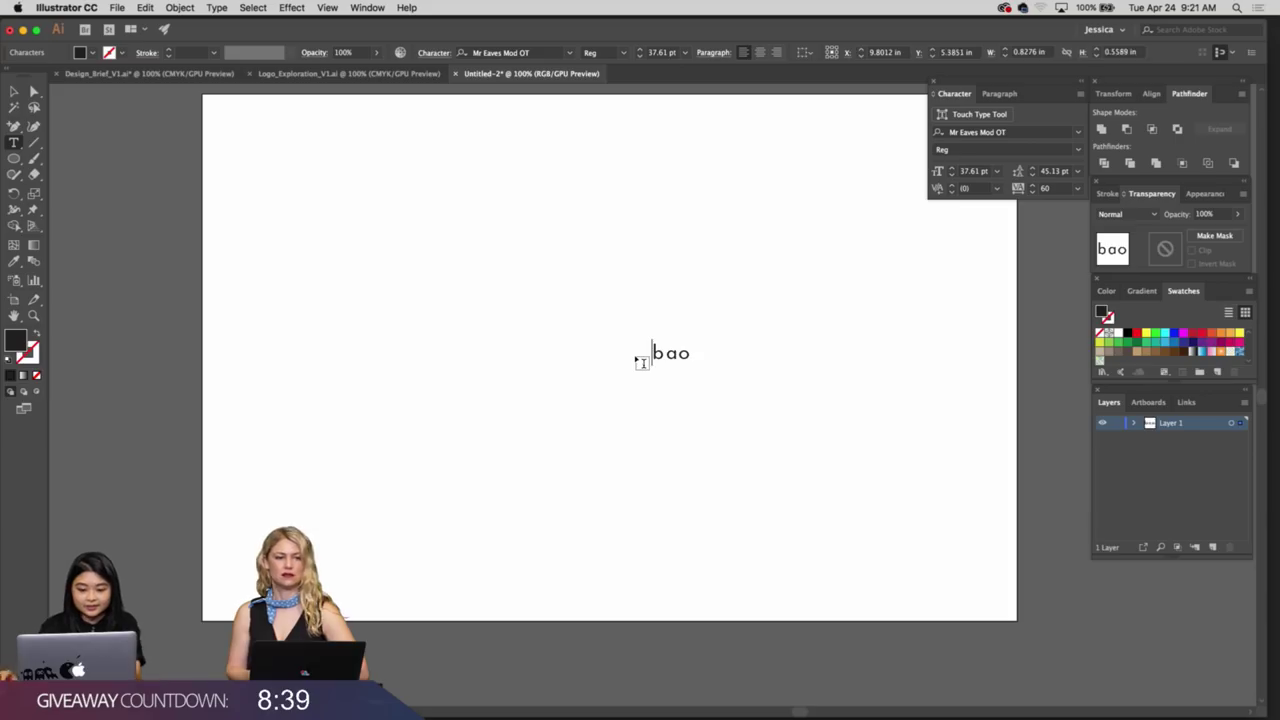
key(Escape)
click(760, 428)
Select the letter a in bao and browse the Mr Eaves Mod OT glyphs for alternate letterforms
key(t)
drag(665, 352, 679, 352)
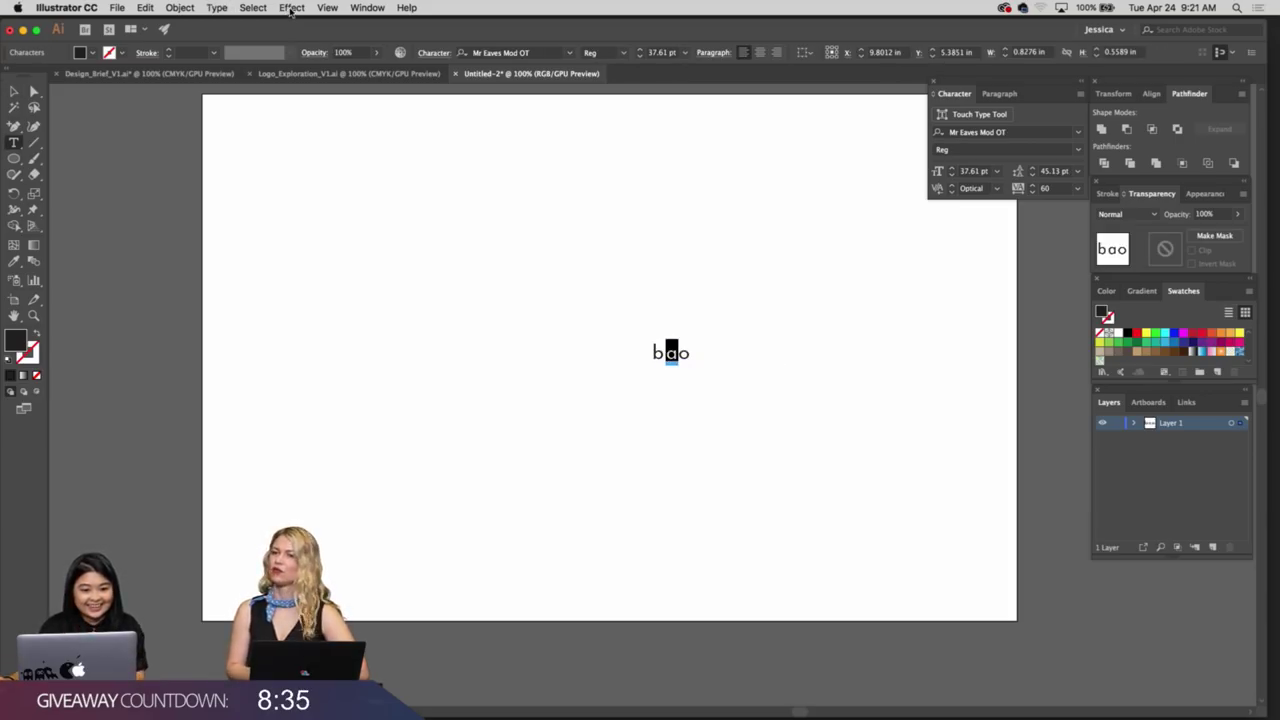
click(212, 8)
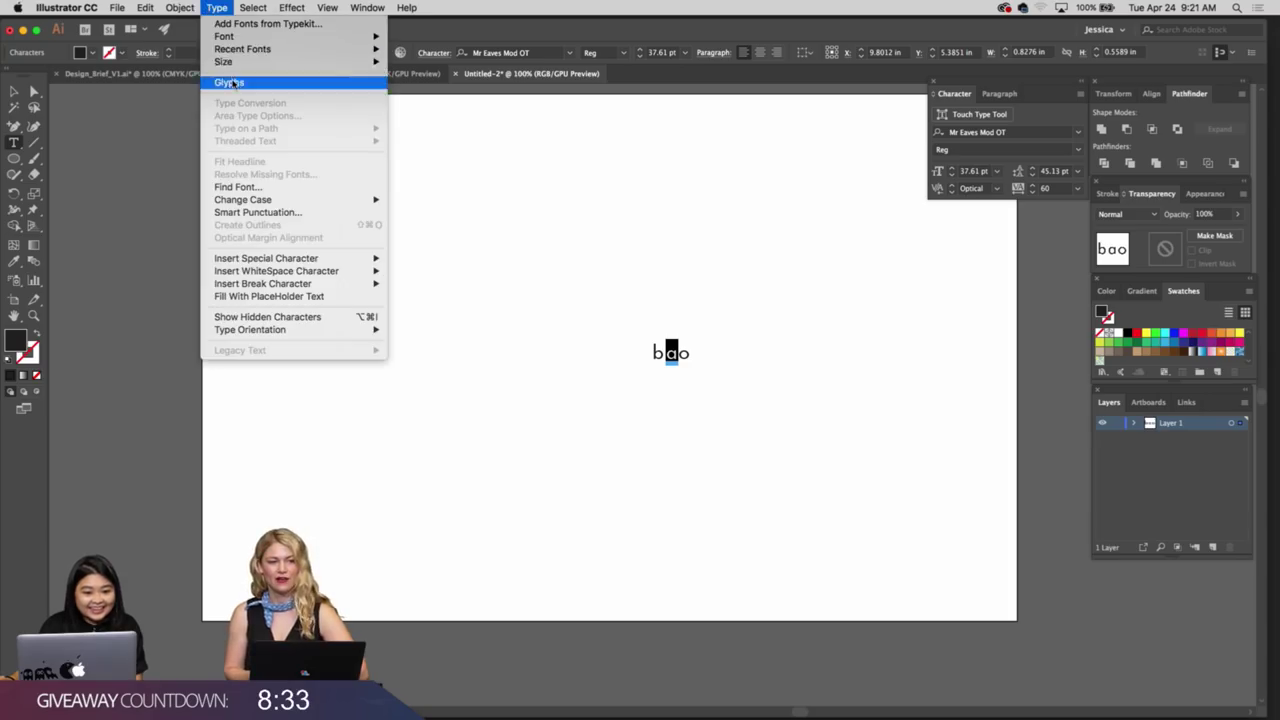
click(236, 84)
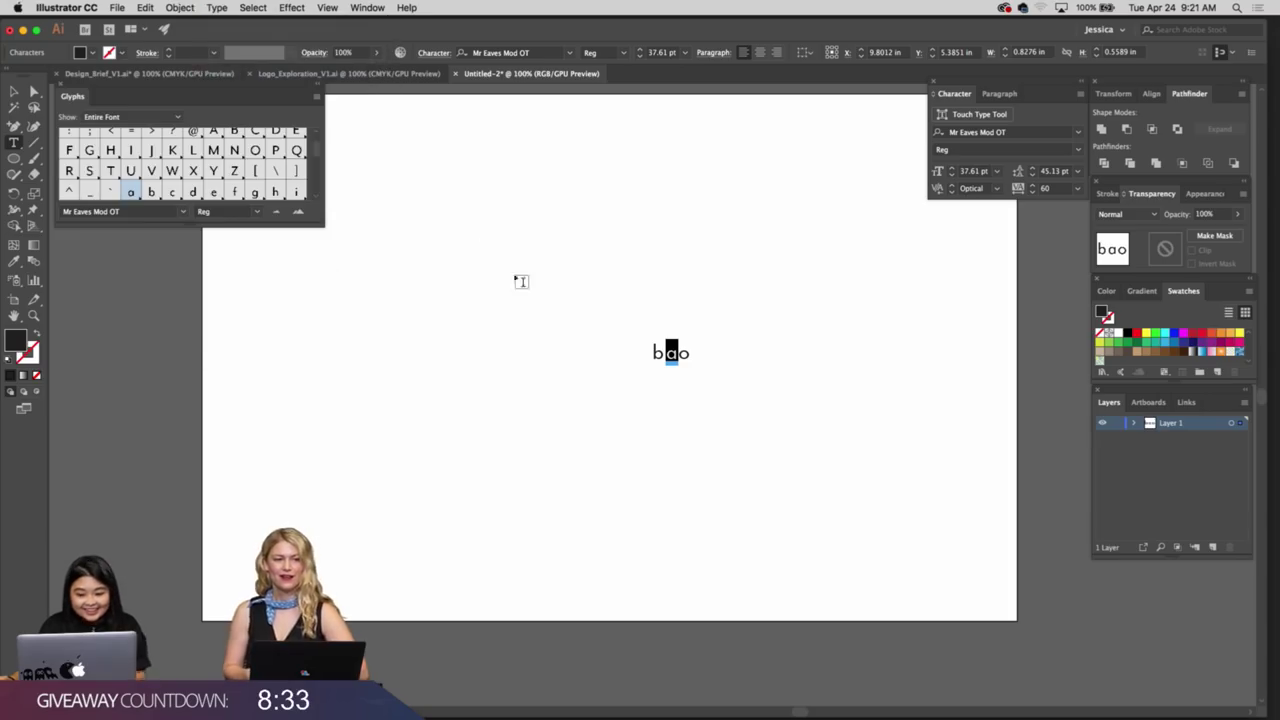
click(318, 163)
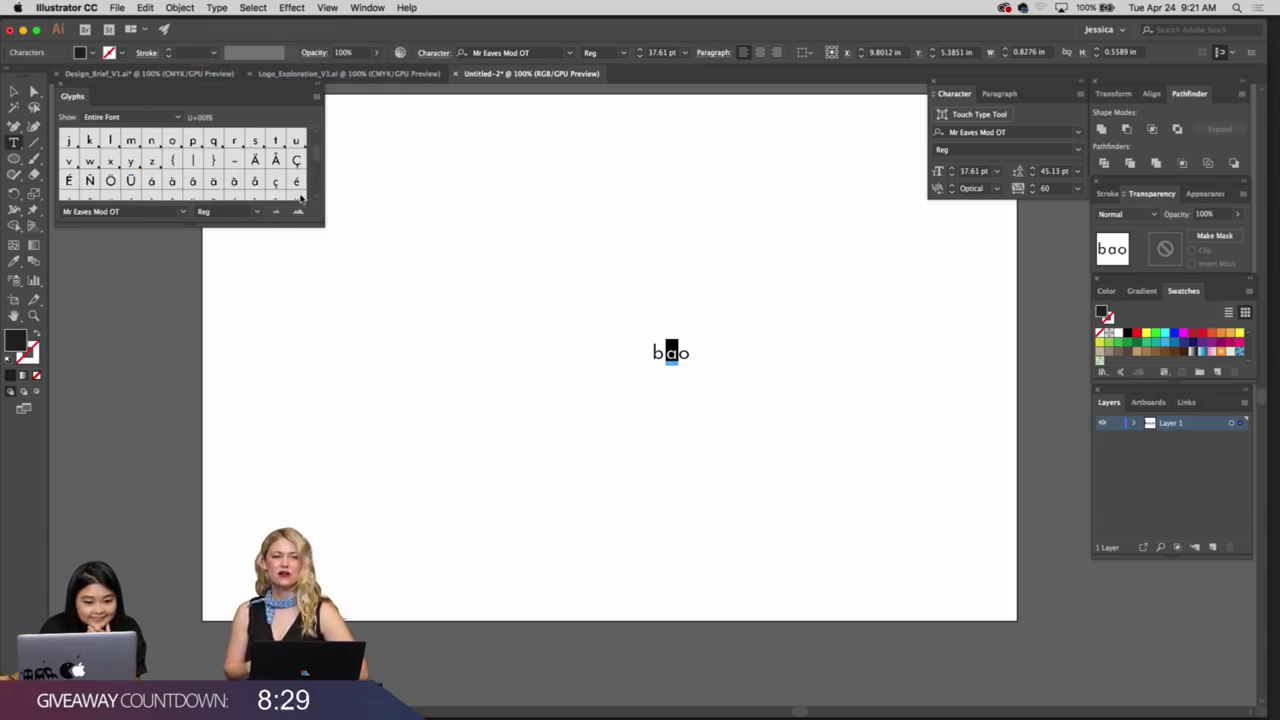
scroll(314, 199, down, 1)
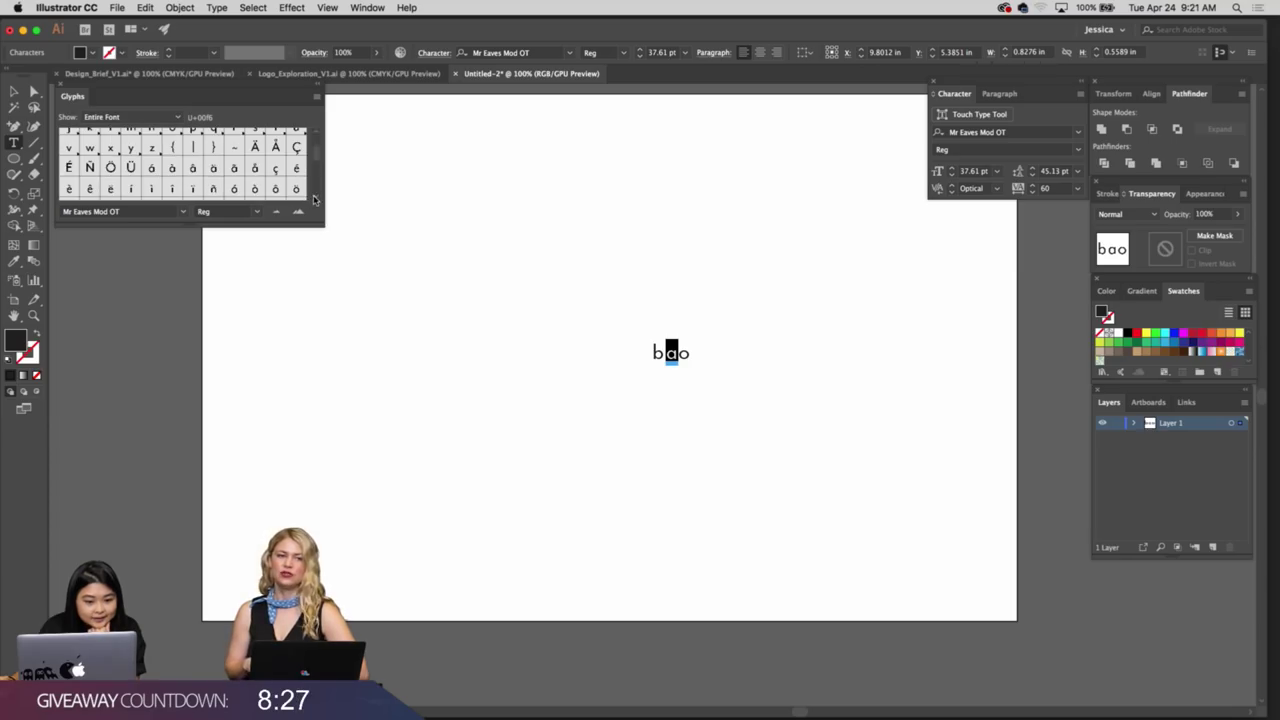
click(315, 199)
click(402, 206)
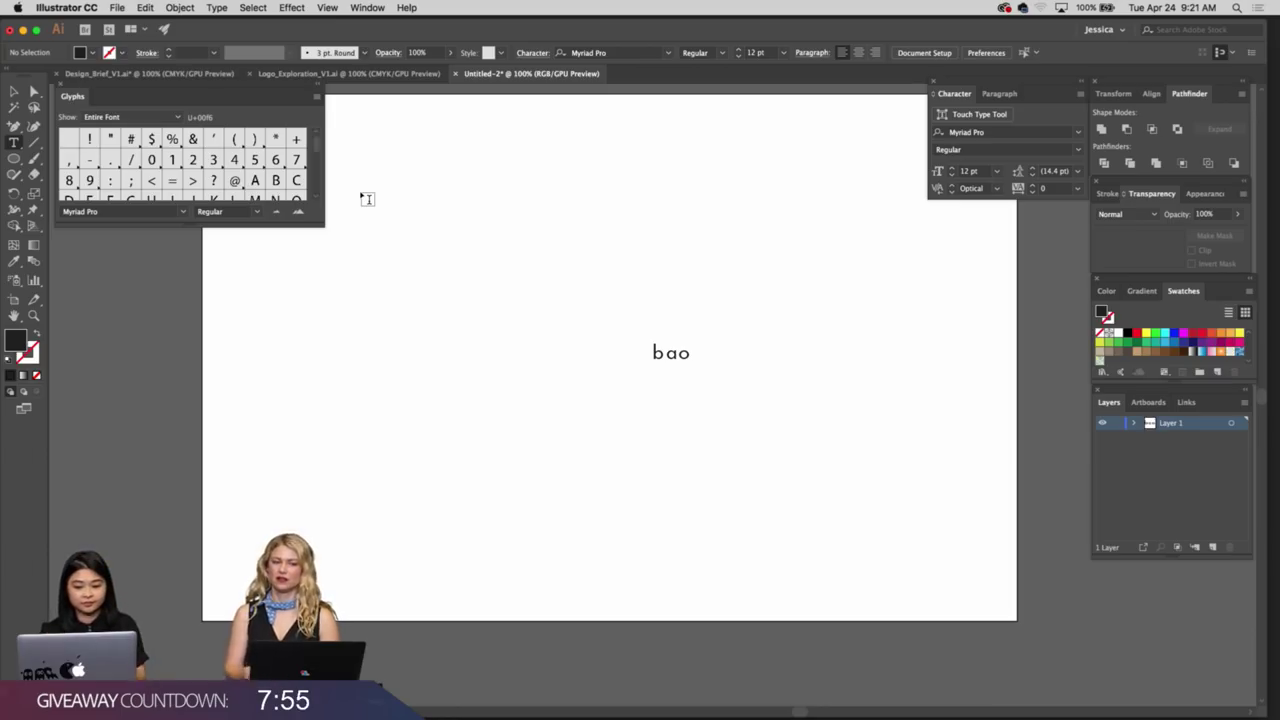
Enlarge the glyph listing and examine the full Myriad Pro character set from basic letters to accented, Greek and Cyrillic characters
mouse_move(316, 149)
mouse_down()
mouse_move(316, 167)
mouse_move(318, 147)
mouse_up()
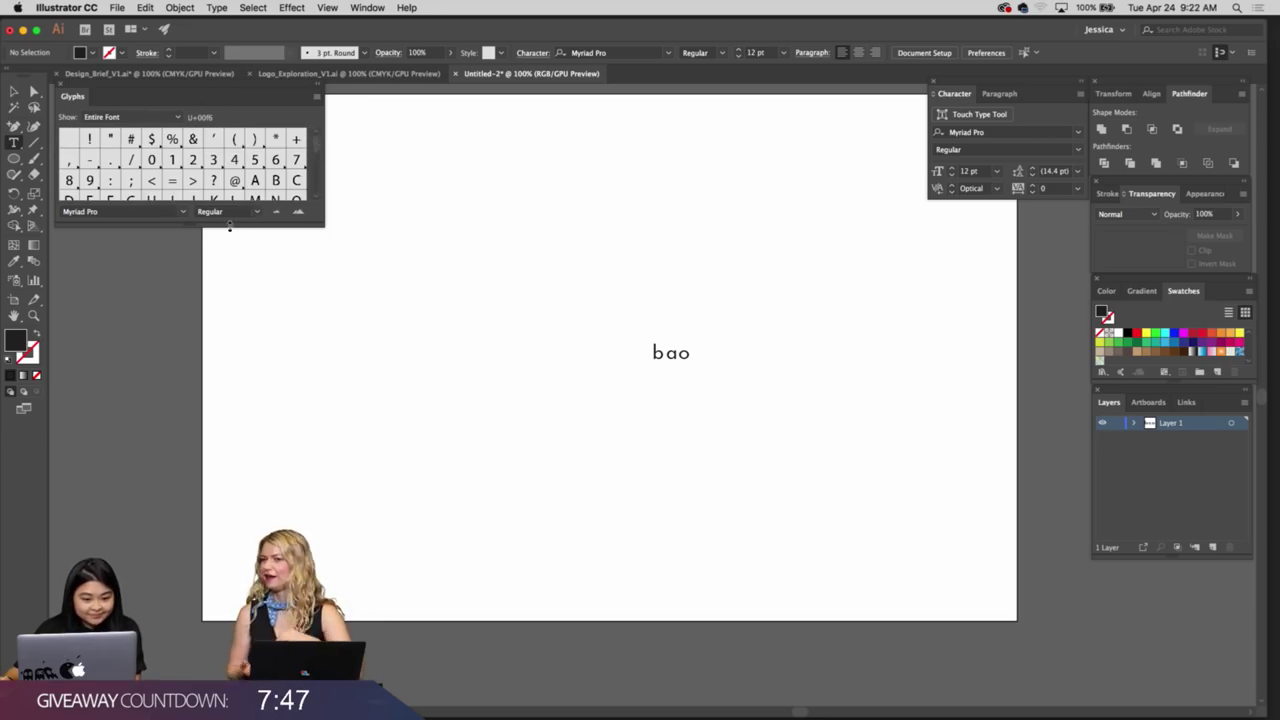
drag(194, 224, 194, 394)
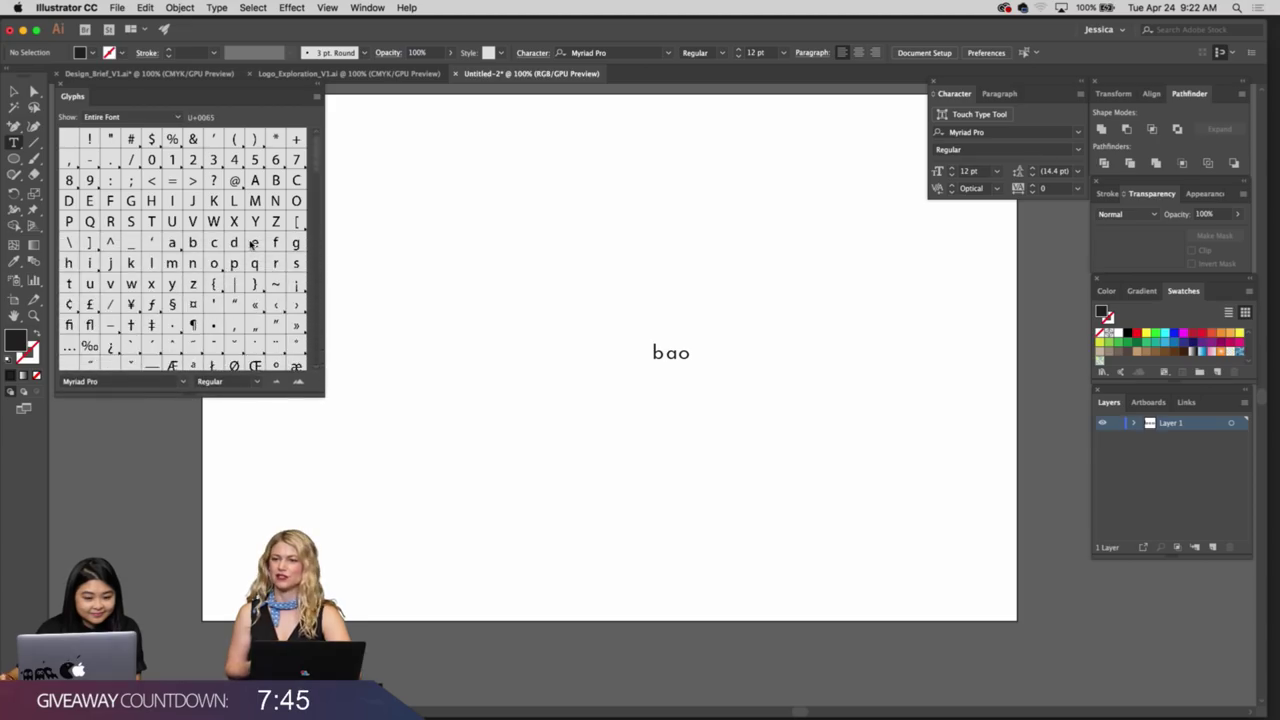
scroll(249, 243, down, 5)
scroll(249, 243, down, 8)
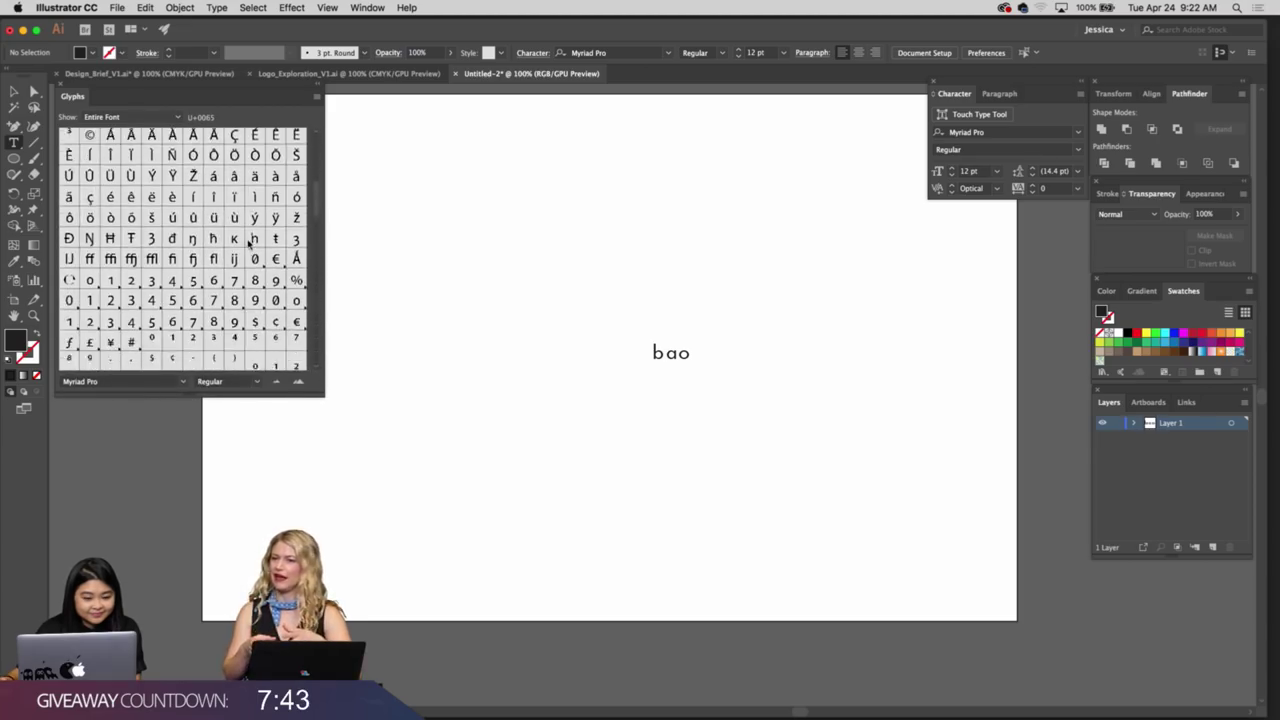
scroll(249, 243, down, 6)
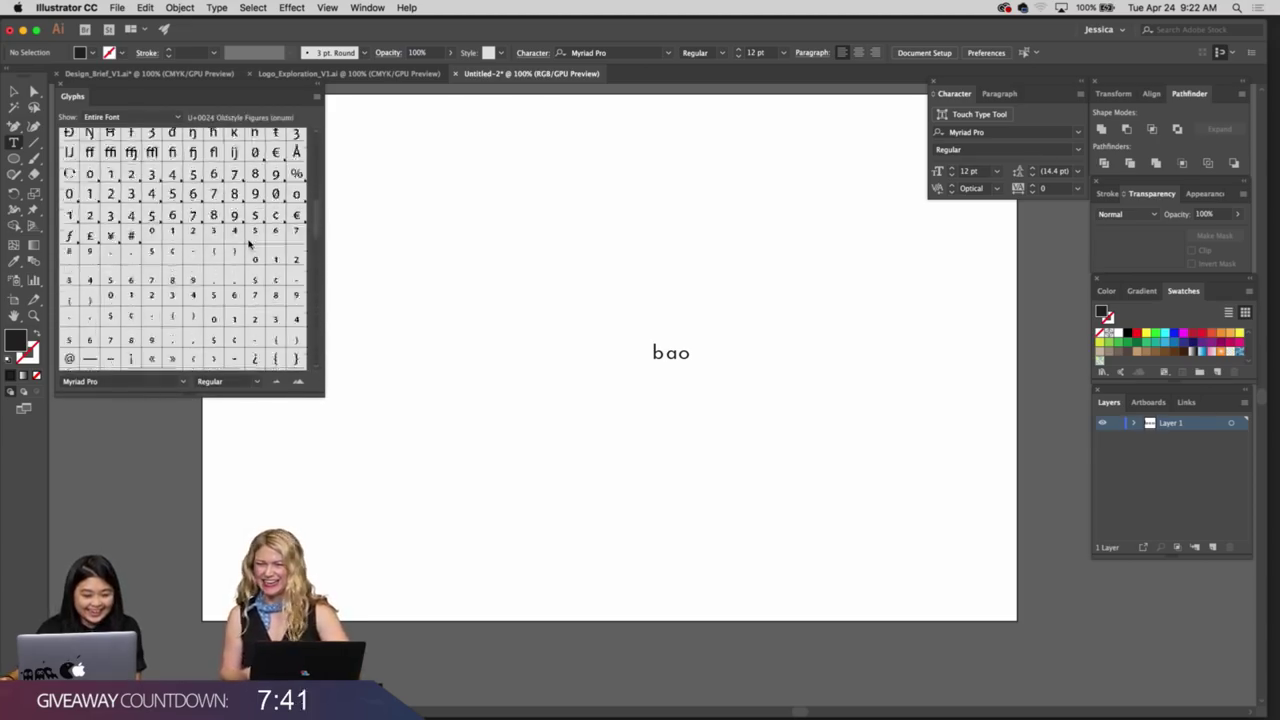
scroll(249, 243, down, 8)
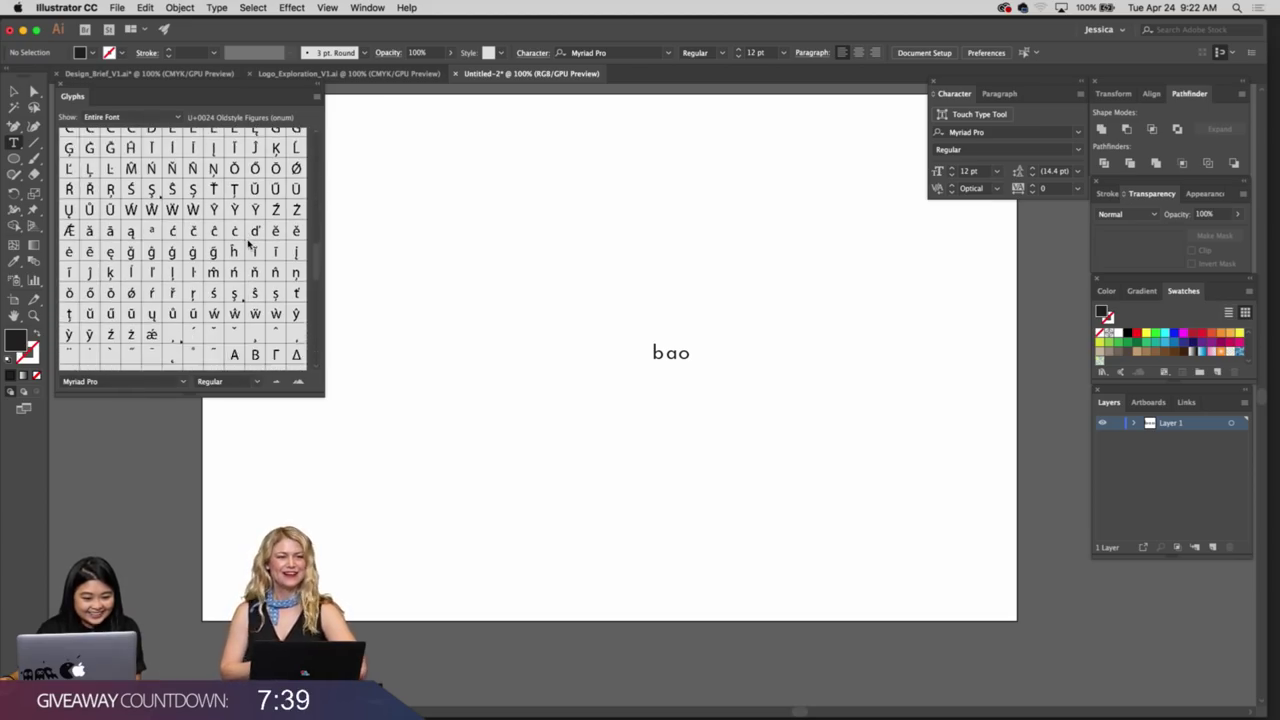
scroll(249, 243, down, 8)
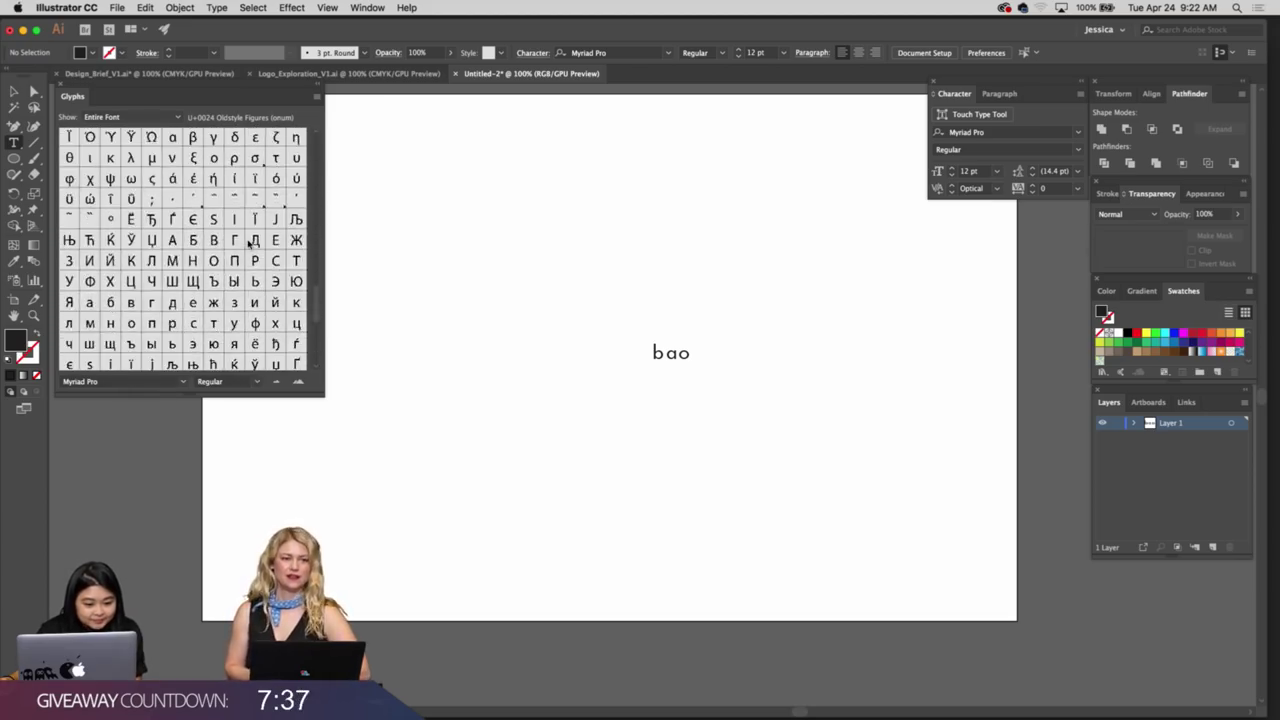
scroll(249, 243, down, 4)
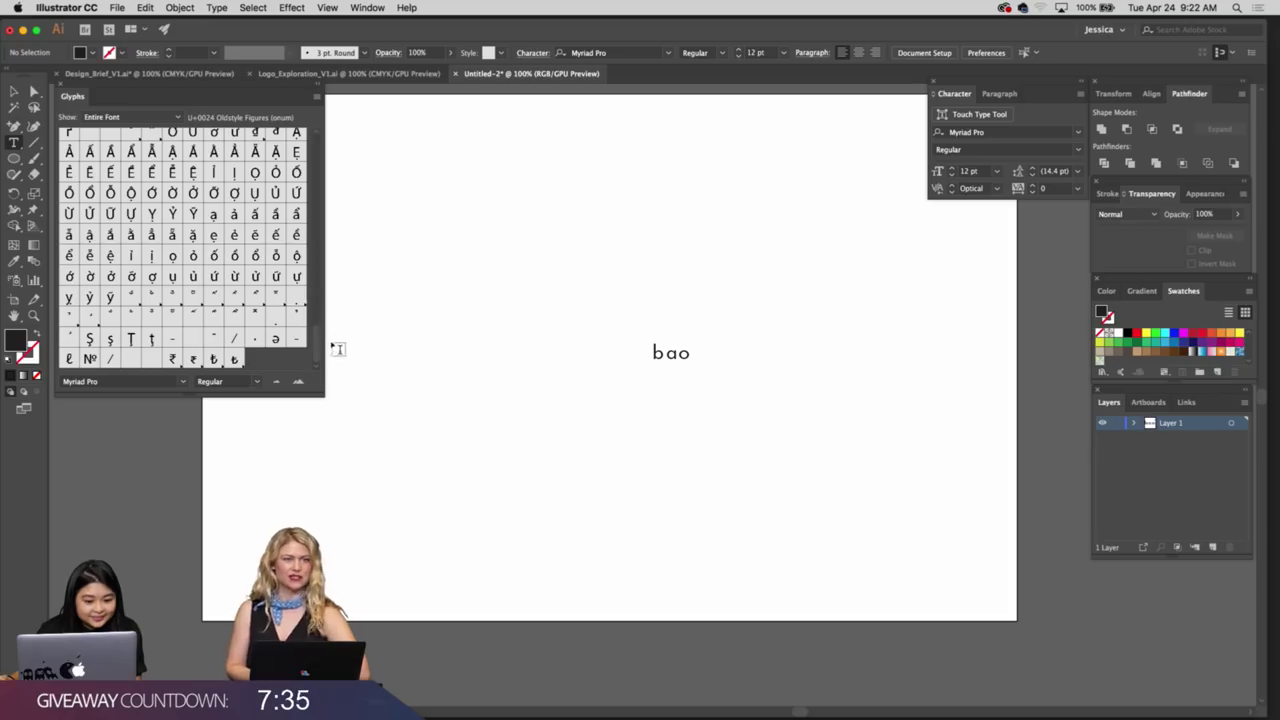
drag(319, 348, 329, 157)
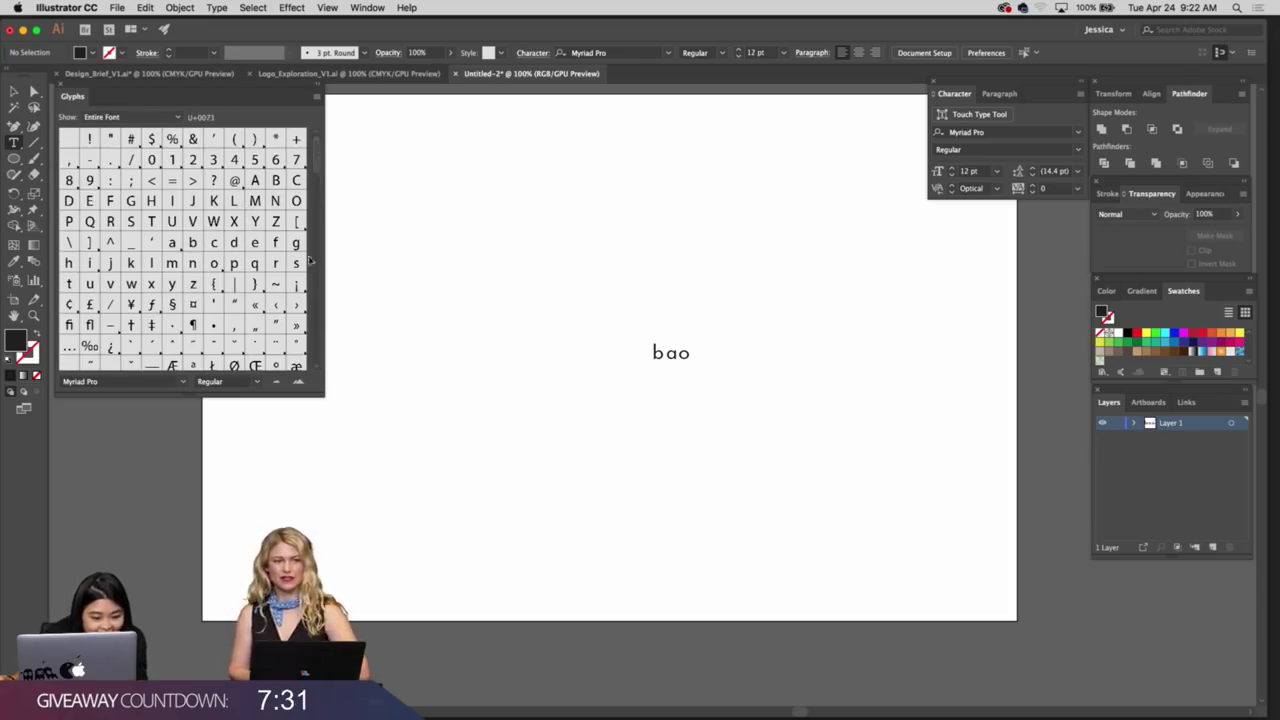
drag(311, 170, 313, 197)
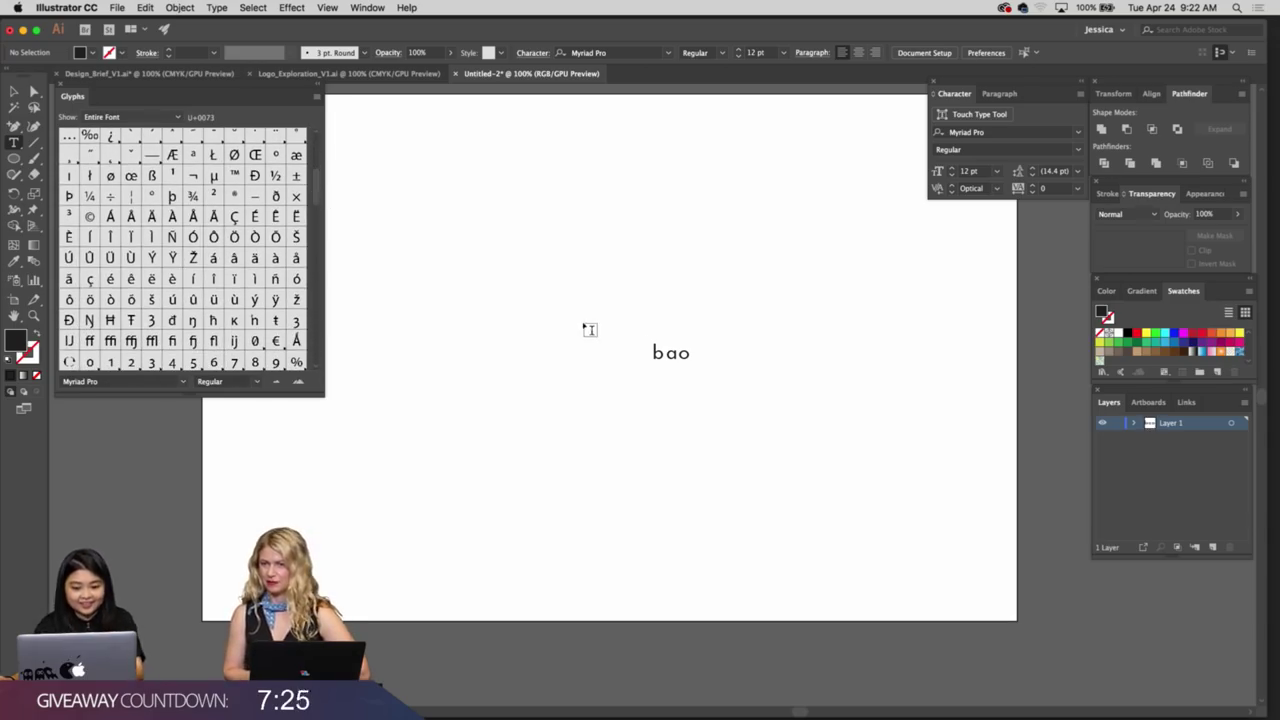
key(v)
key(z)
mouse_move(634, 337)
mouse_down()
mouse_move(537, 291)
mouse_move(651, 323)
mouse_up()
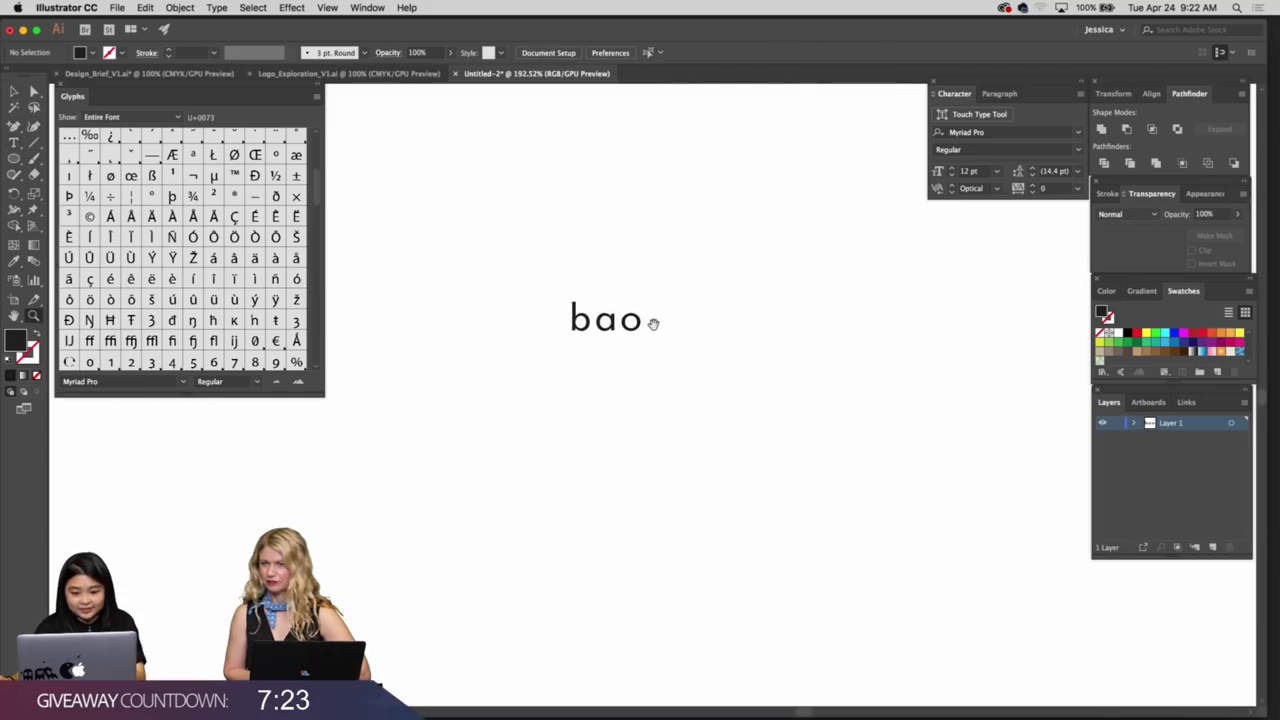
drag(571, 334, 519, 358)
drag(519, 358, 642, 362)
click(642, 362)
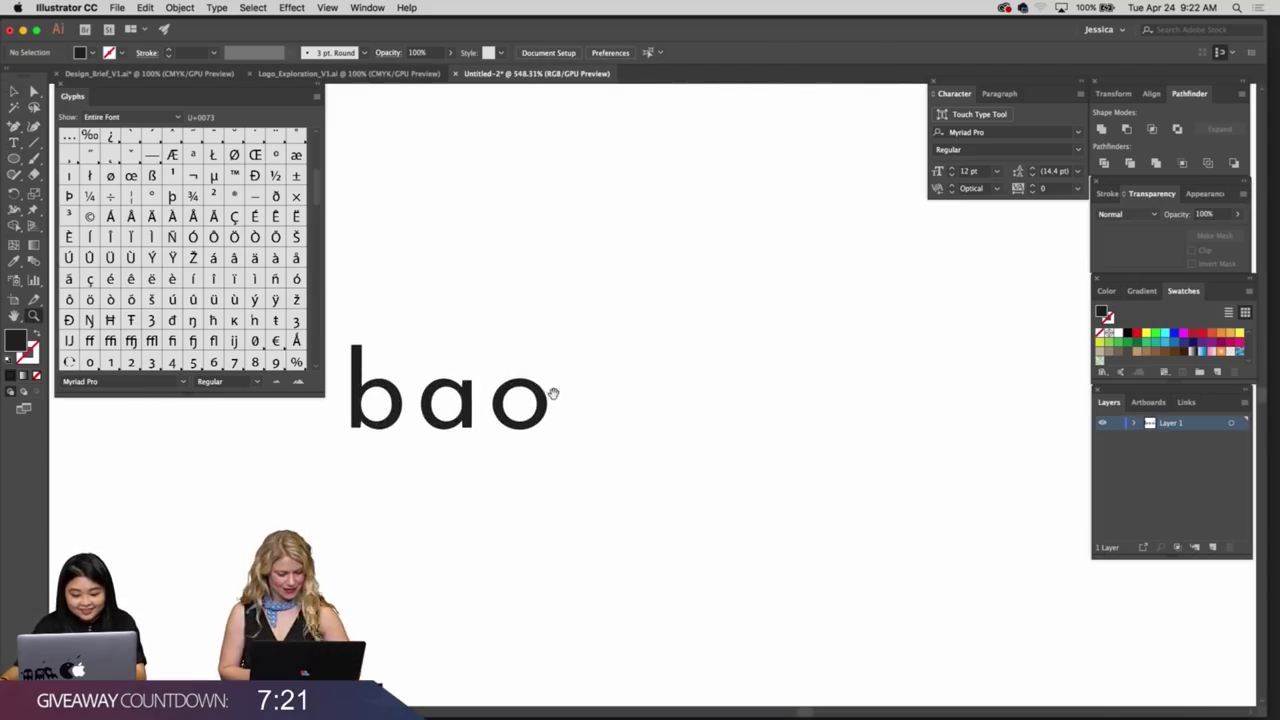
key(m)
mouse_move(418, 355)
mouse_down()
mouse_move(480, 363)
mouse_move(567, 424)
mouse_move(517, 420)
mouse_move(619, 430)
mouse_move(527, 420)
mouse_up()
key(super+z)
Remove the stray character inserted over the letter a and retype ba so the word reads bao
key(z)
key(t)
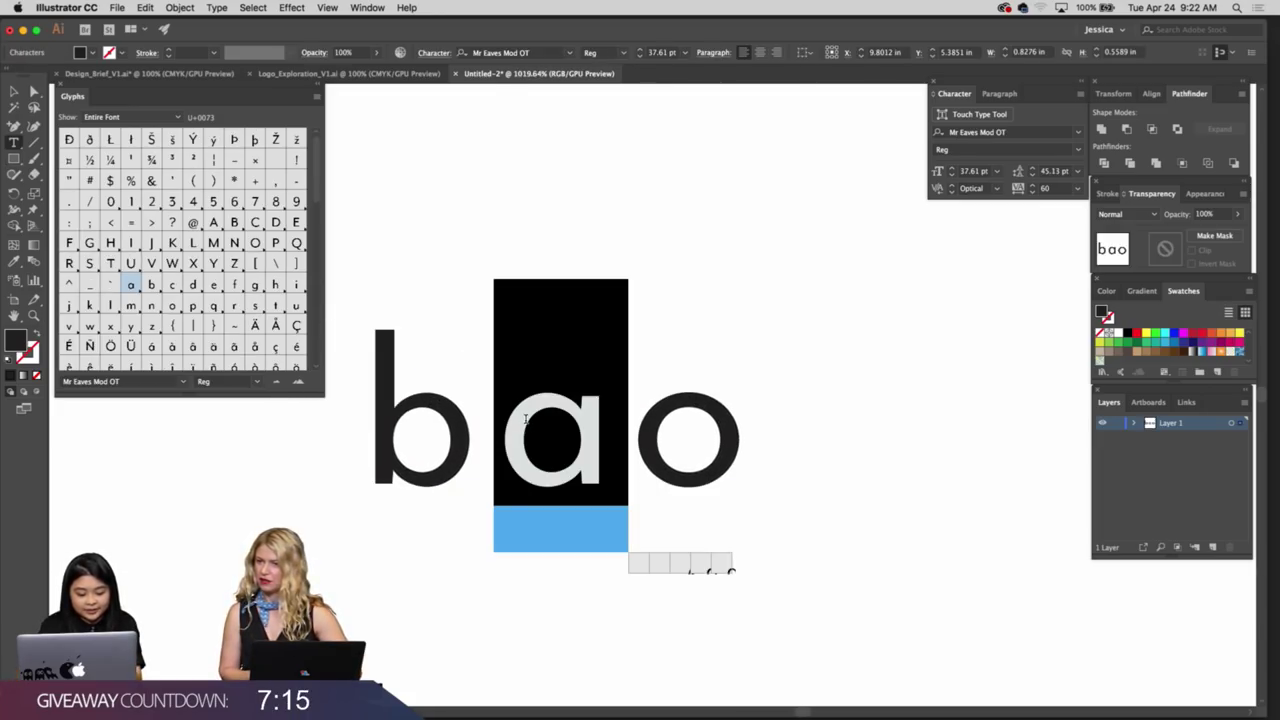
key(alt+space)
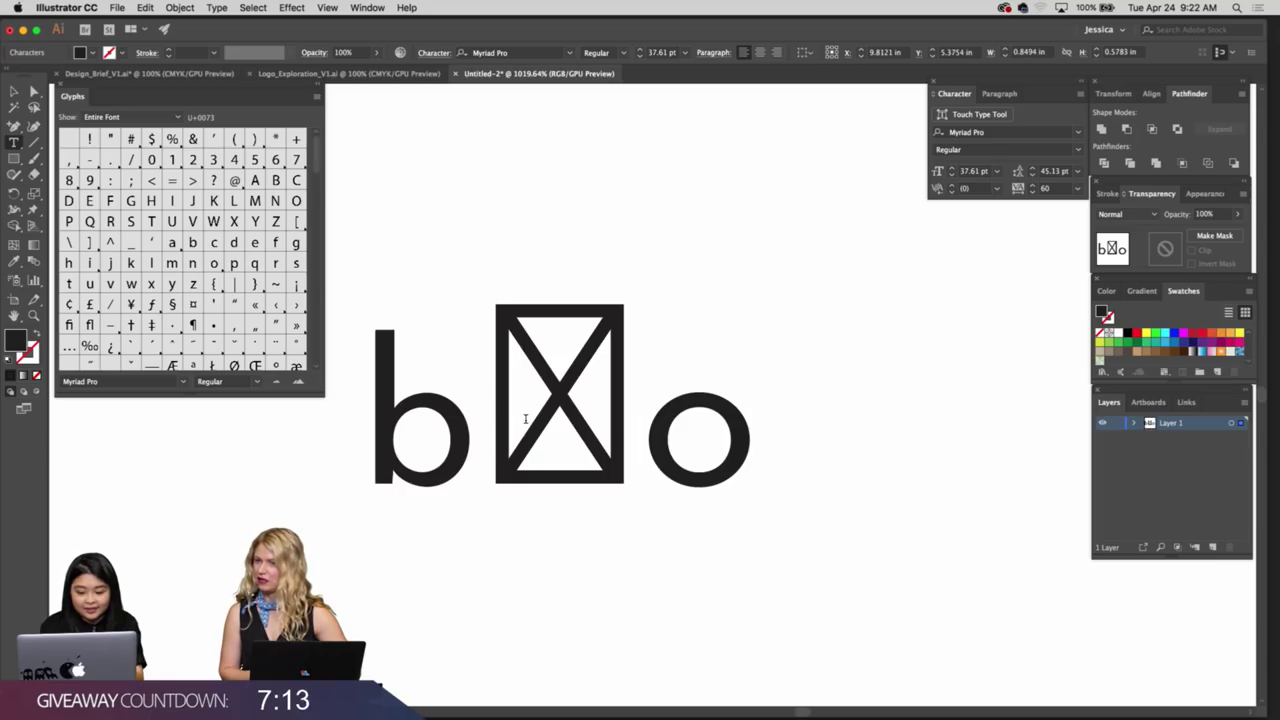
key(BackSpace)
key(BackSpace)
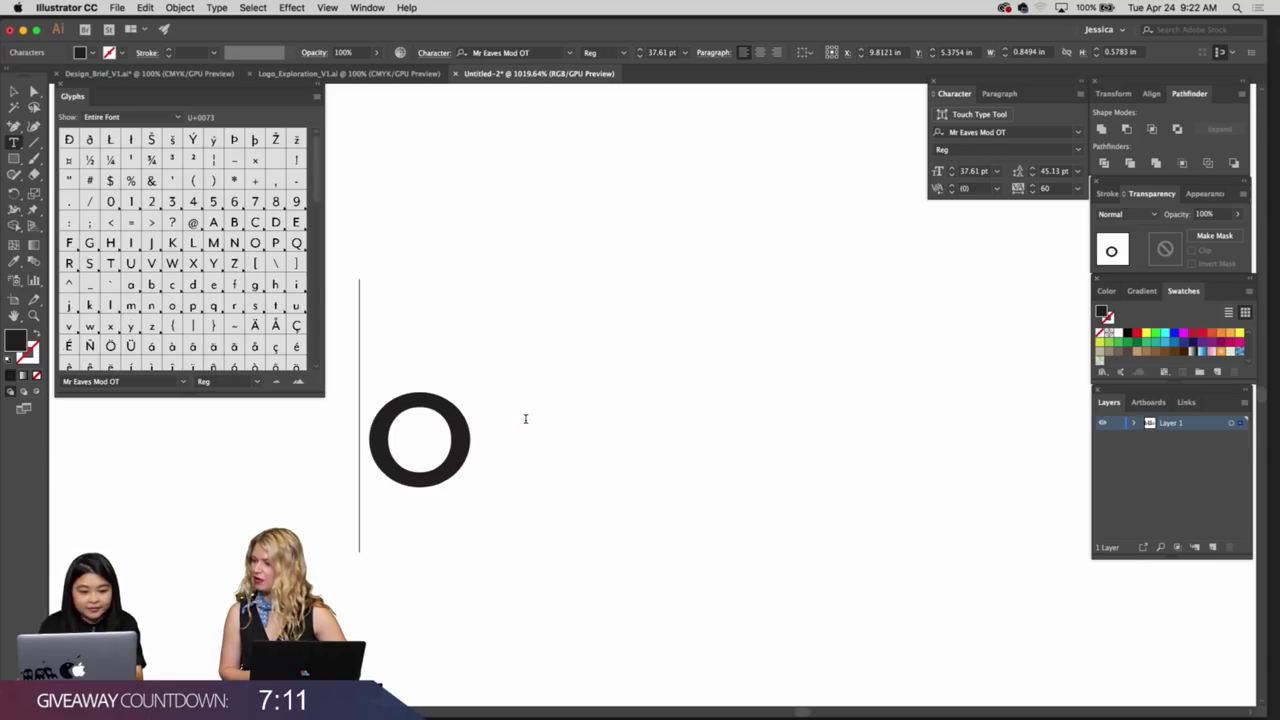
text(ba)
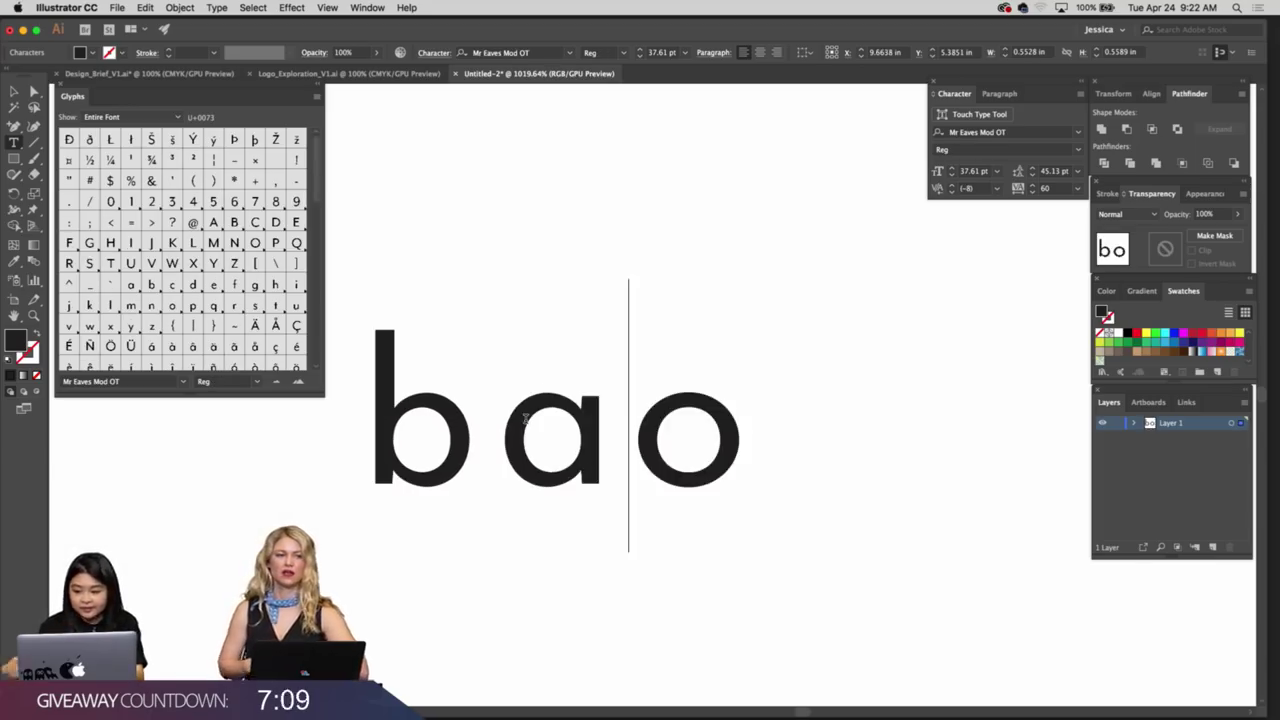
key(super+a)
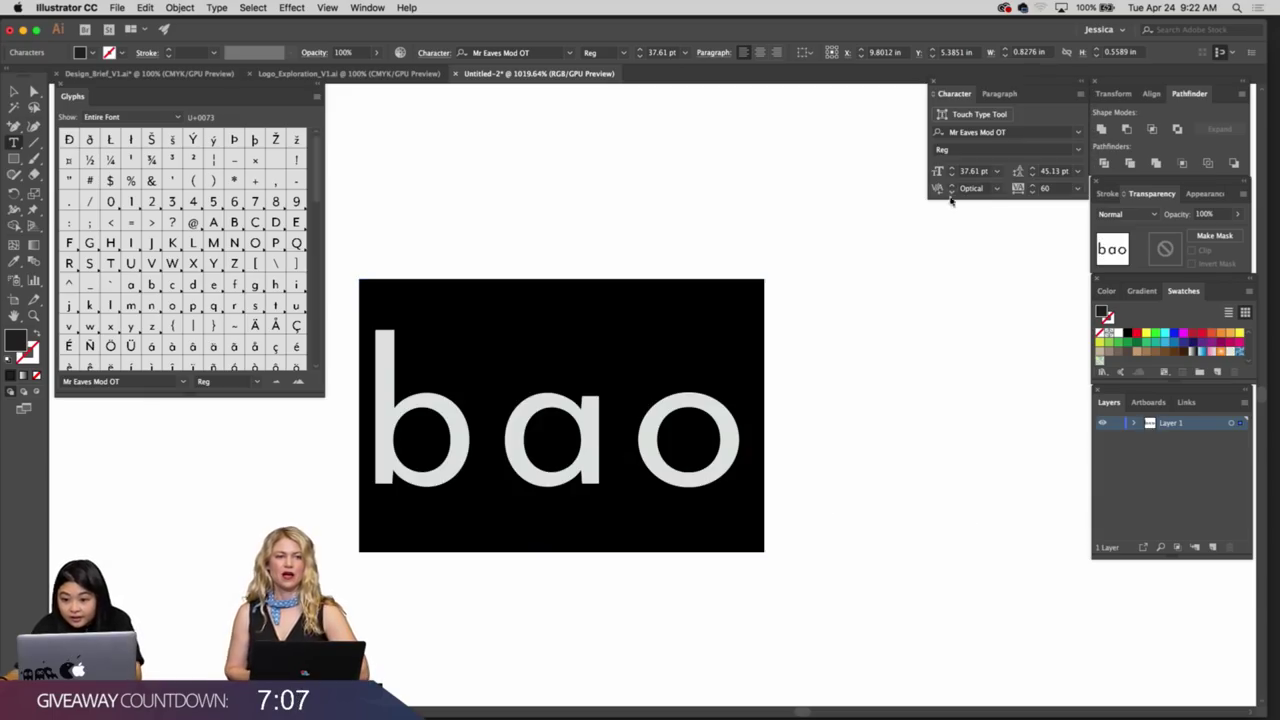
key(Escape)
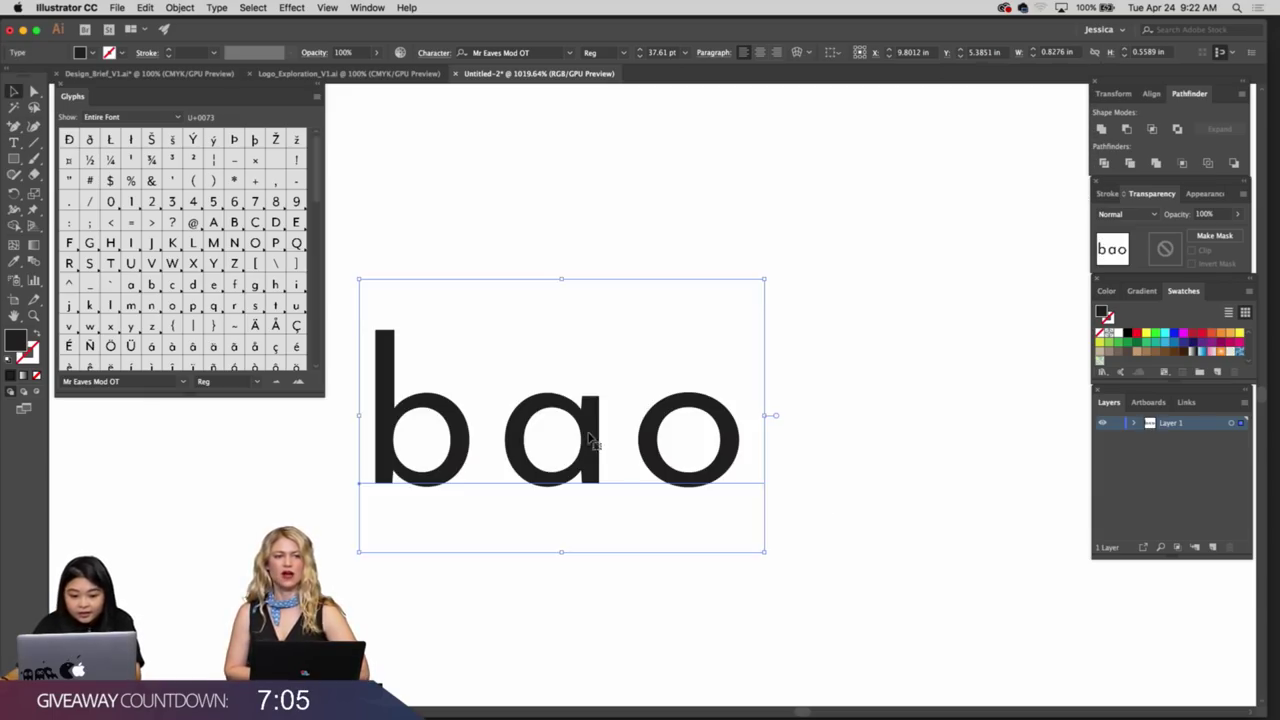
key(l)
drag(495, 335, 591, 355)
key(super+z)
drag(494, 343, 594, 355)
key(super+z)
Draw a dark rectangle about 0.028 in wide and 0.181 in high over the stem of the letter a
key(z)
click(587, 398)
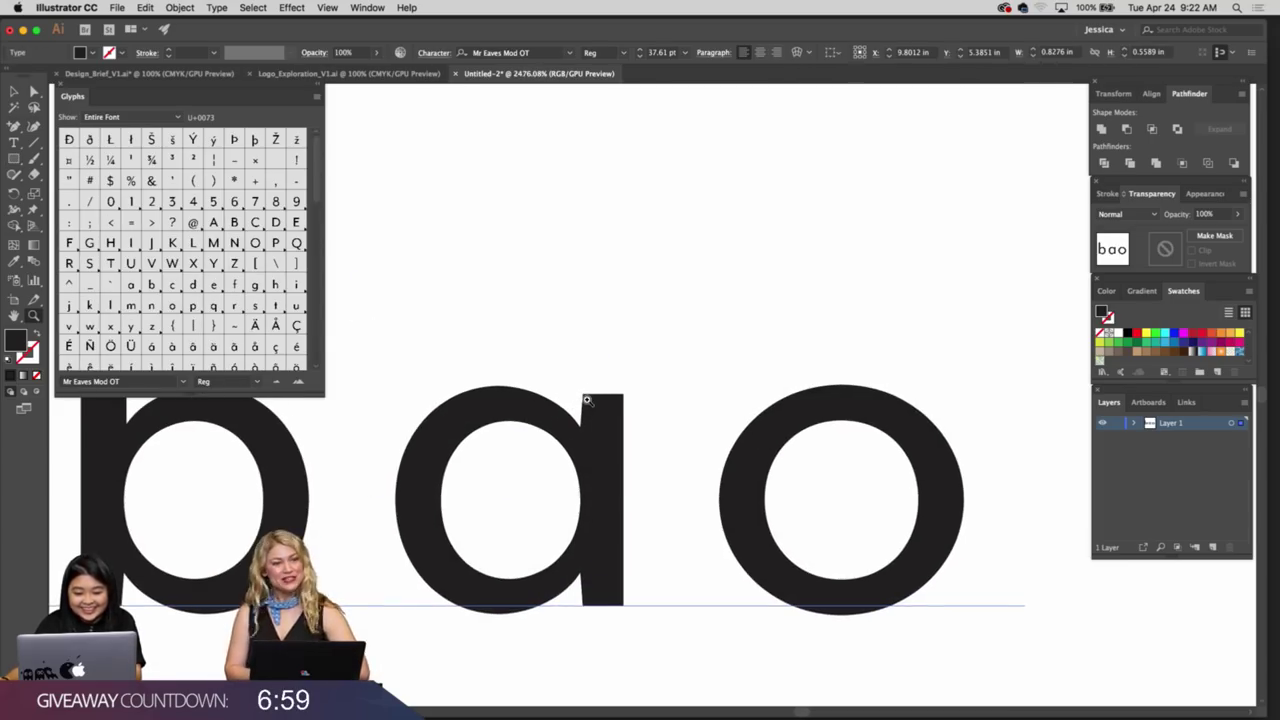
drag(582, 396, 651, 618)
key(super+equal)
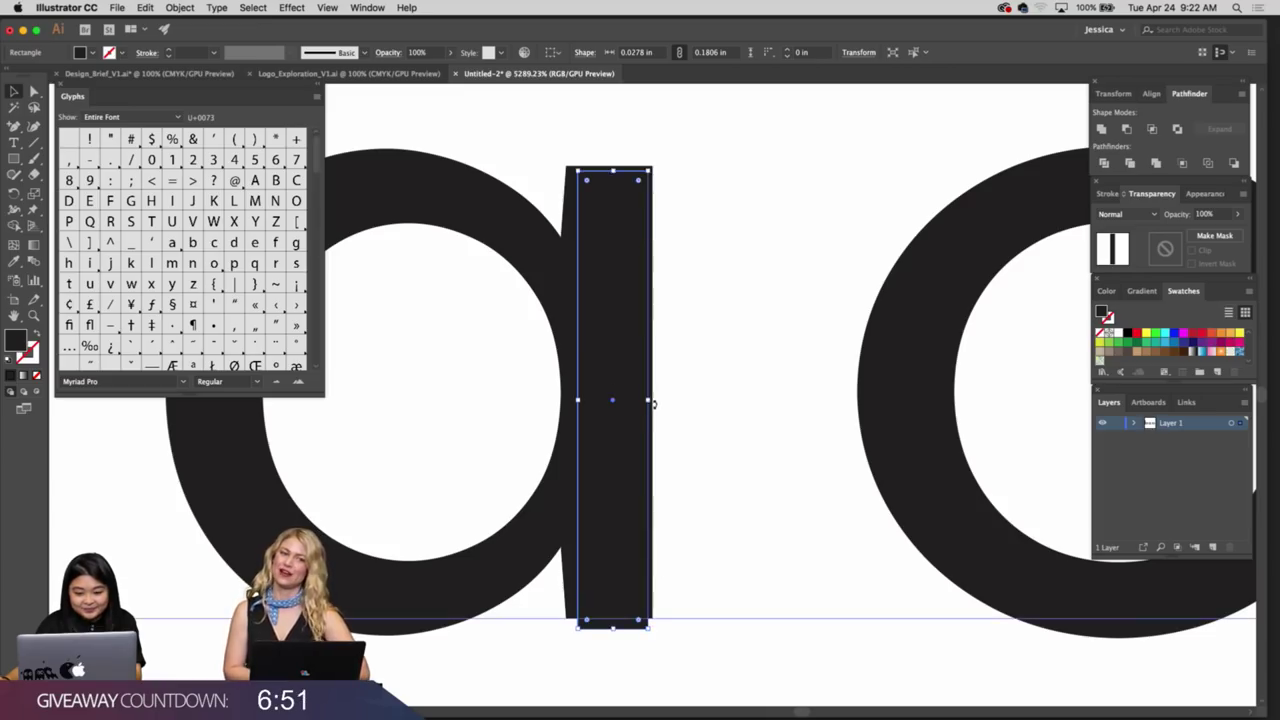
drag(617, 335, 612, 337)
drag(651, 397, 531, 320)
click(652, 377)
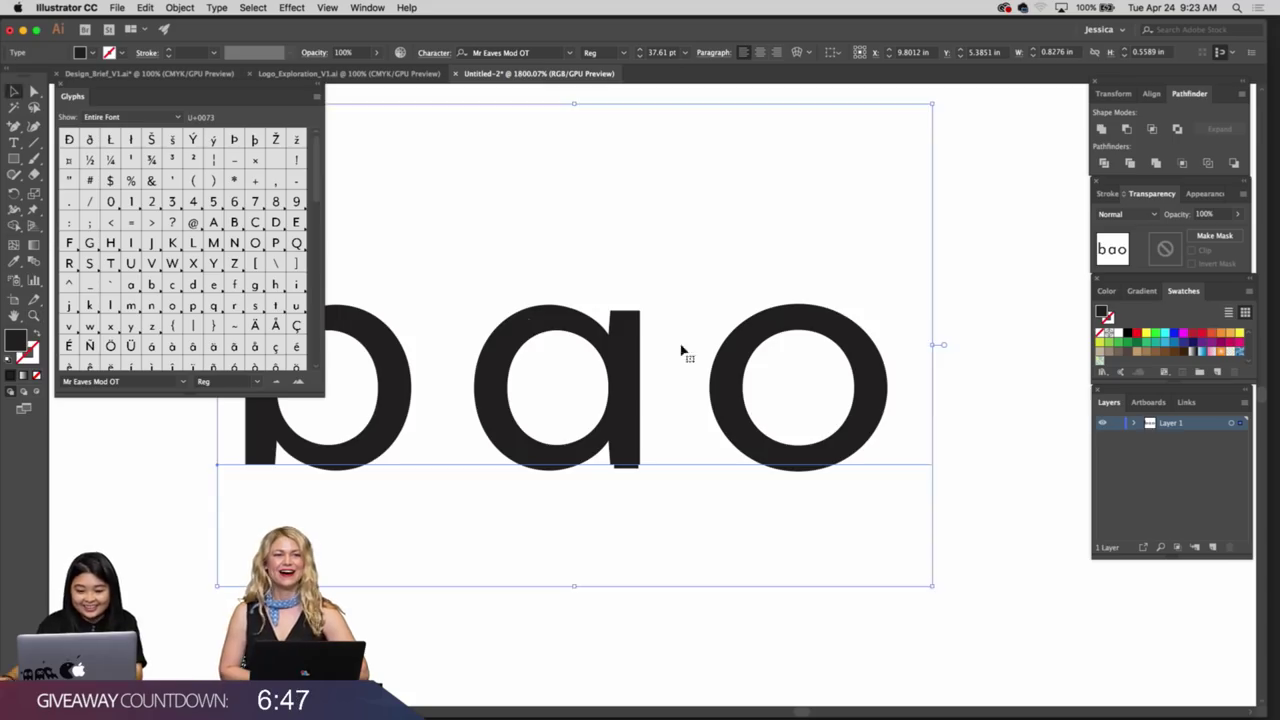
Move the dark rectangle off the stem of the a, rotate it 90 degrees and place it as a horizontal bar above the a
drag(680, 351, 736, 394)
click(563, 369)
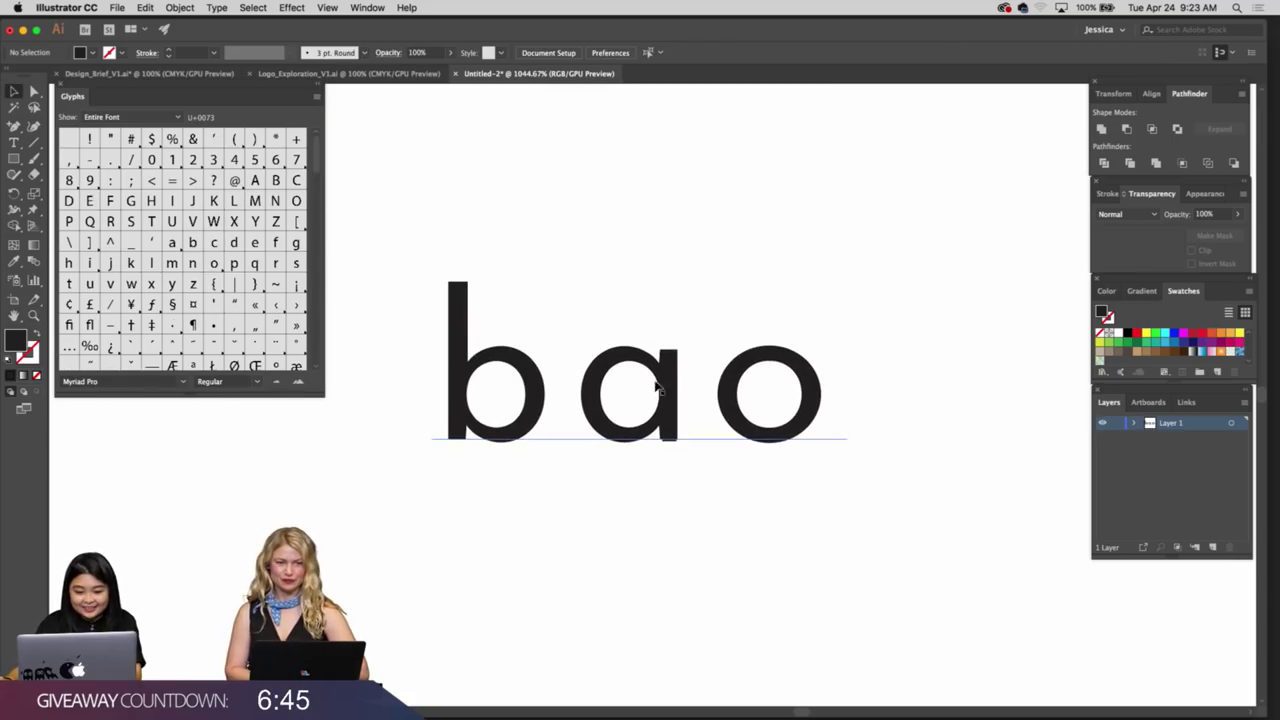
drag(669, 363, 663, 253)
key(r)
drag(719, 285, 662, 350)
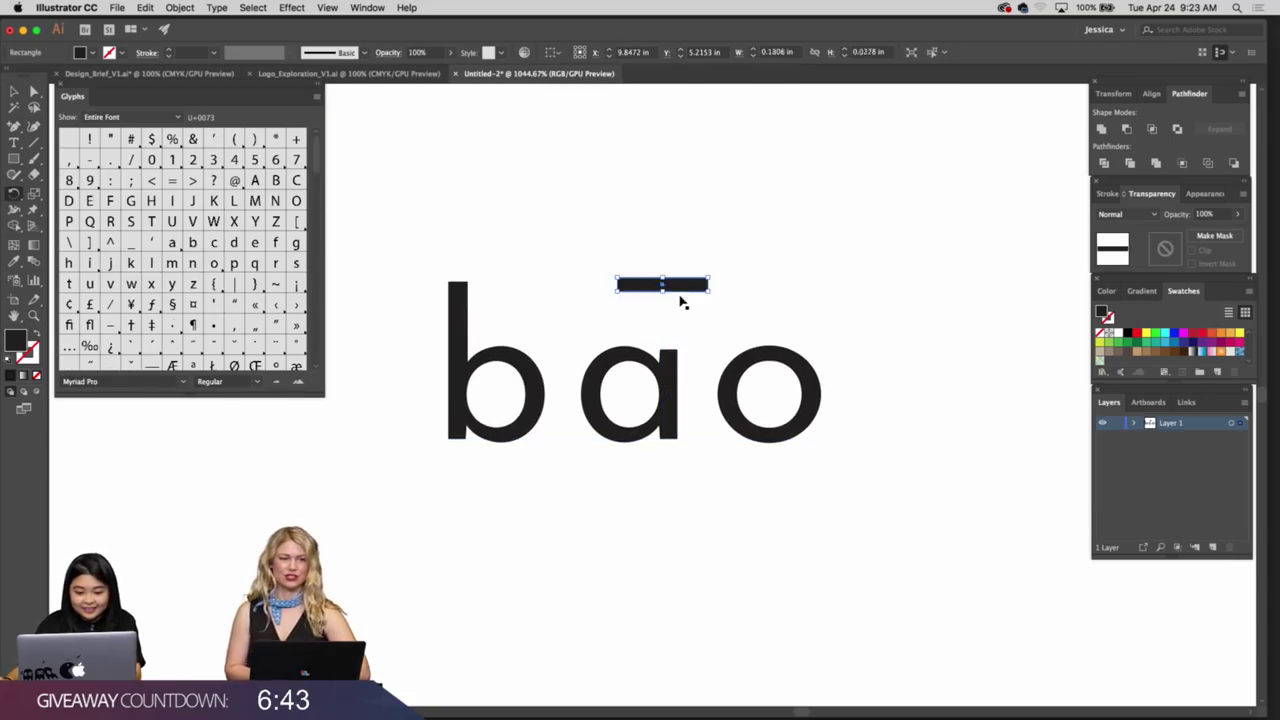
key(v)
drag(680, 290, 656, 316)
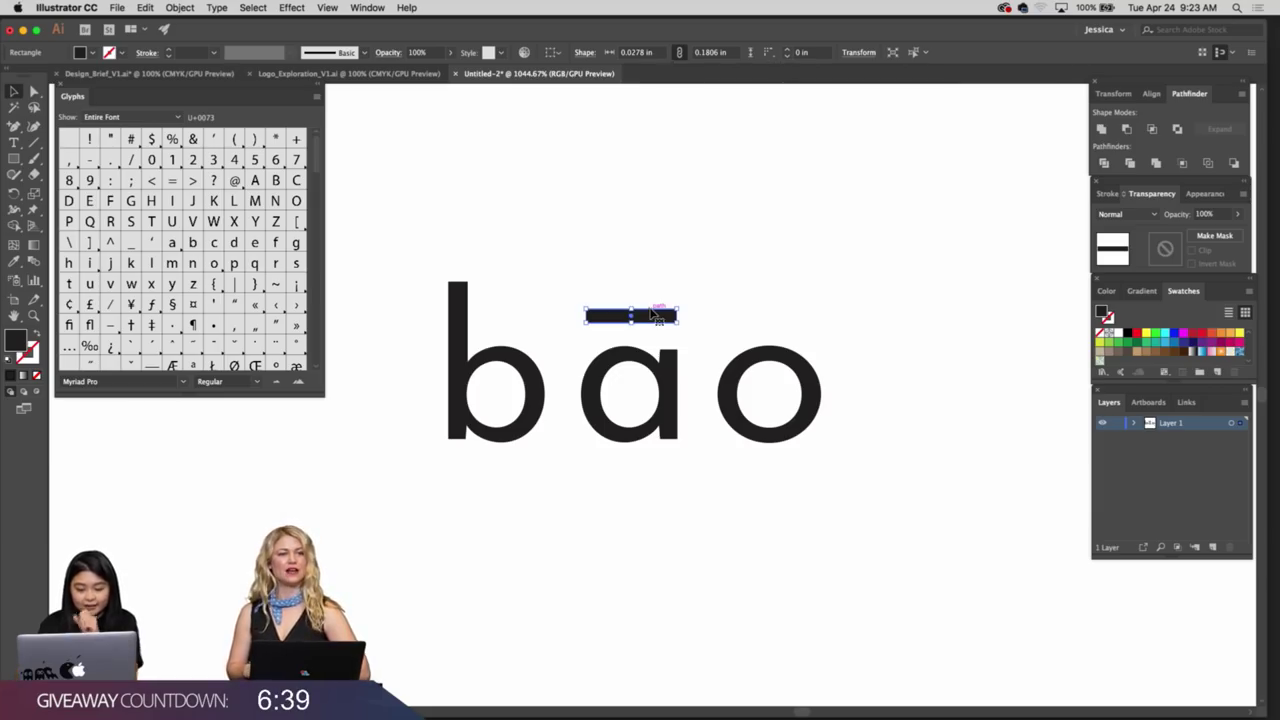
Examine the bar over the a in the Mr Eaves bao wordmark from near and far
click(1010, 345)
key(z)
drag(1010, 345, 985, 350)
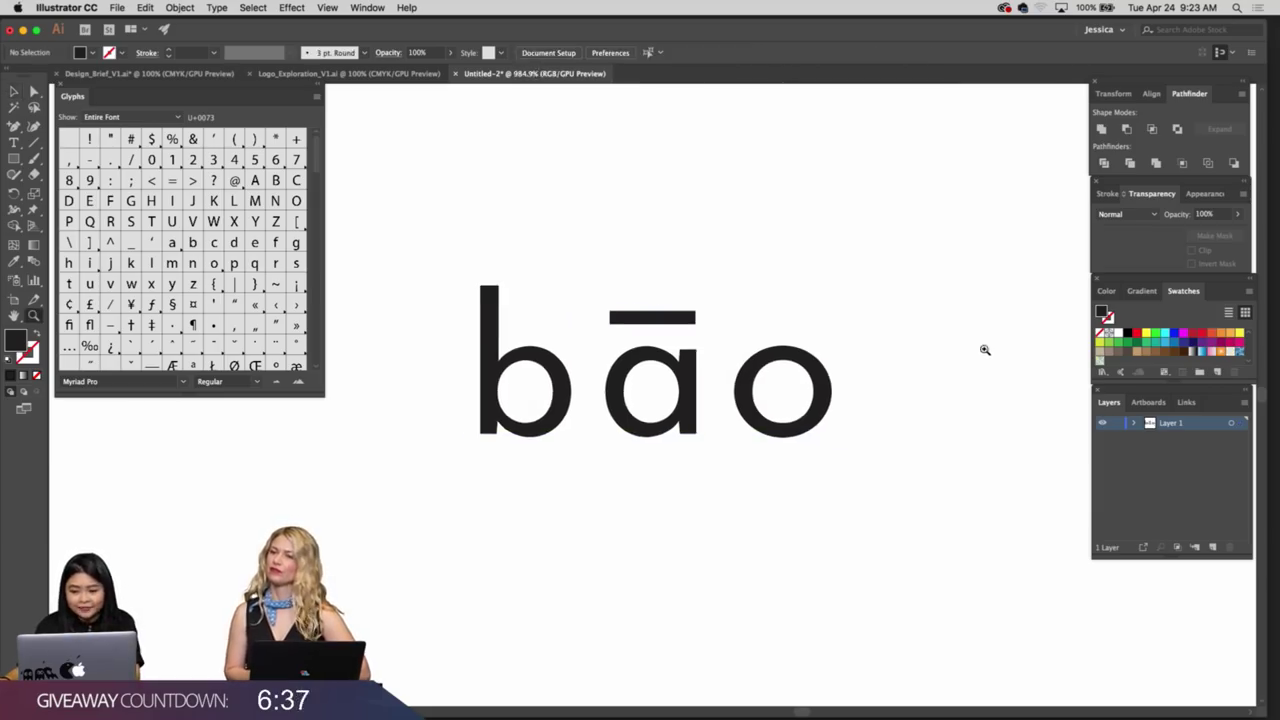
drag(885, 345, 826, 394)
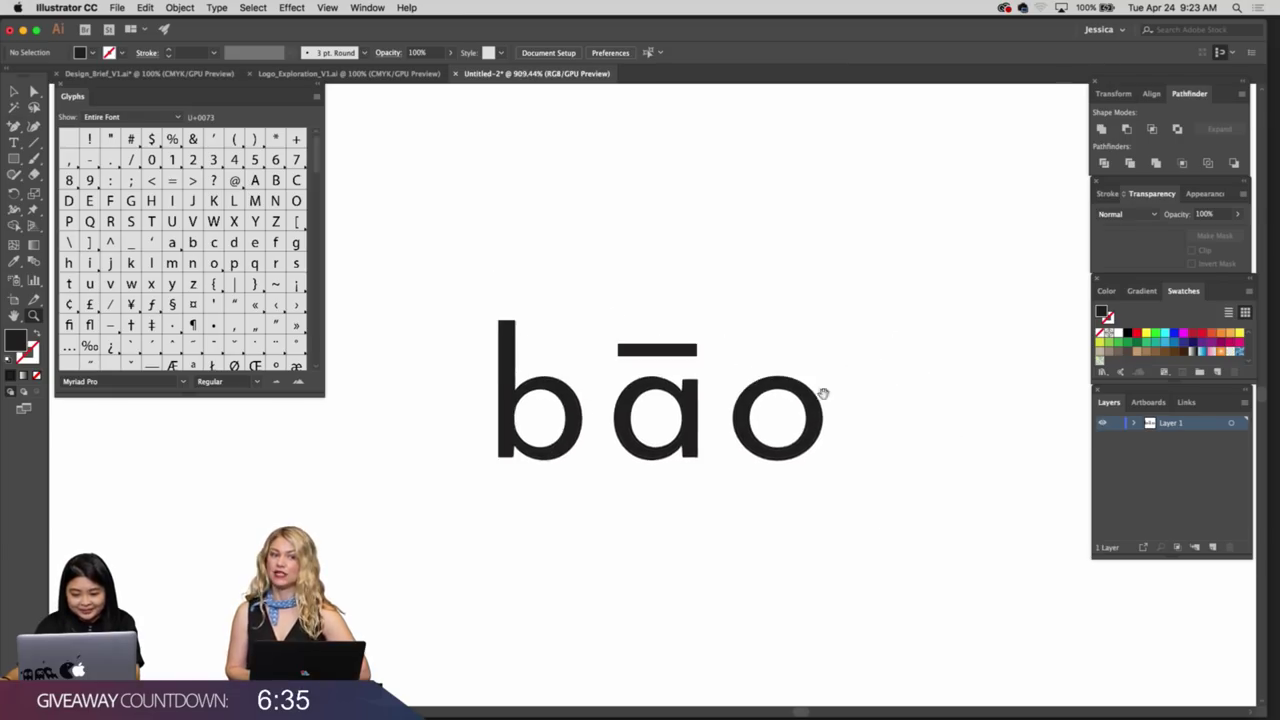
scroll(690, 420, up, 1)
key(v)
click(651, 334)
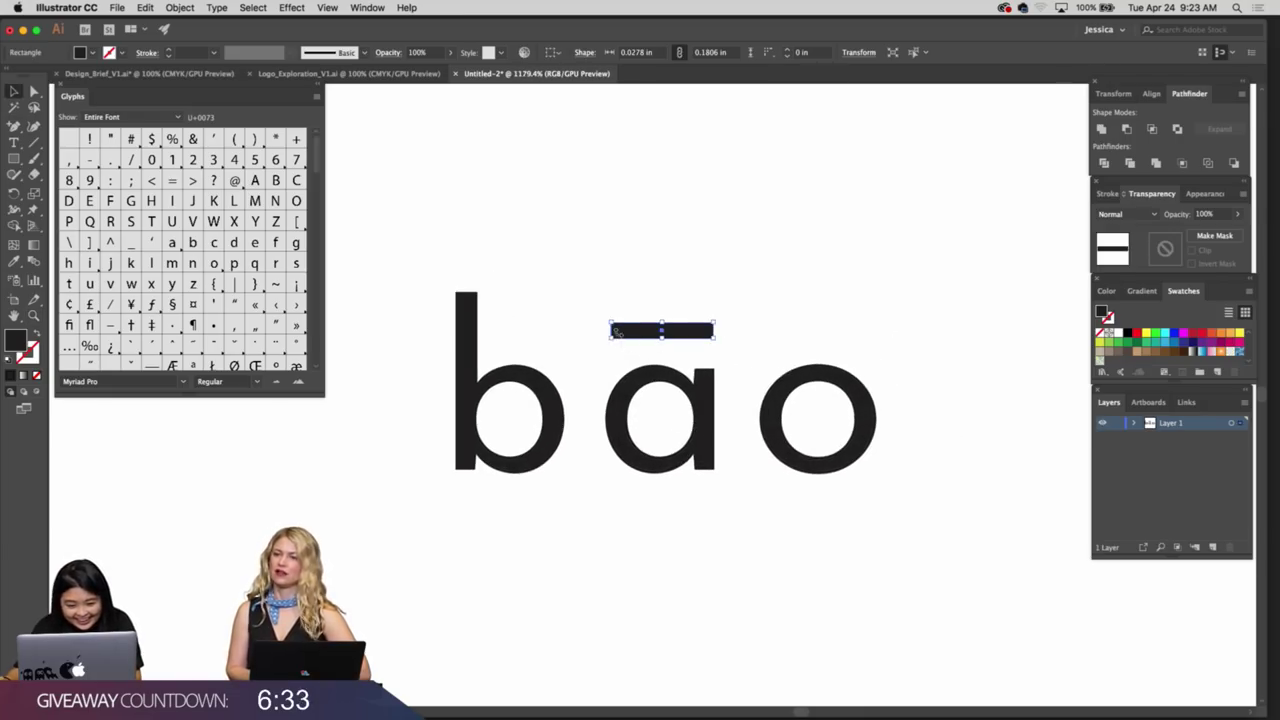
click(966, 400)
key(z)
drag(966, 400, 692, 393)
scroll(673, 418, up, 2)
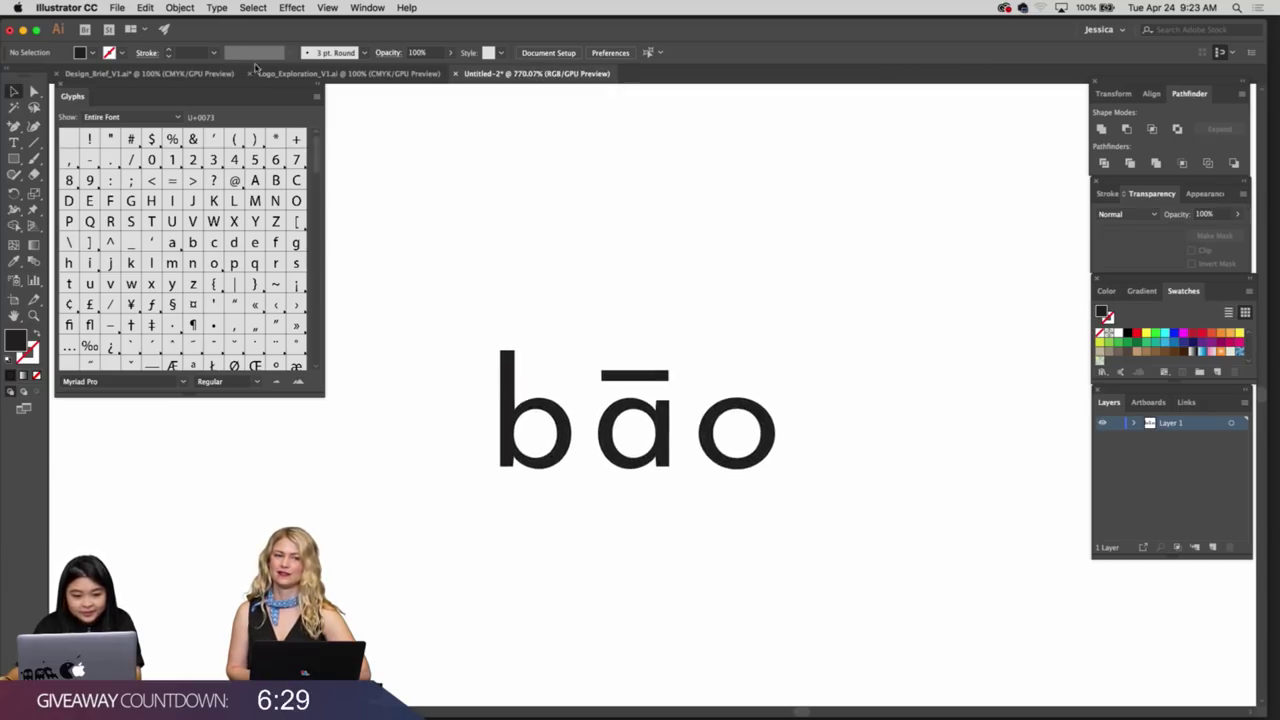
Copy the lowercase bao set in GT Eesti Pro Display Trial Thin from Logo_Exploration_V1.ai
click(348, 73)
scroll(540, 313, left, 5)
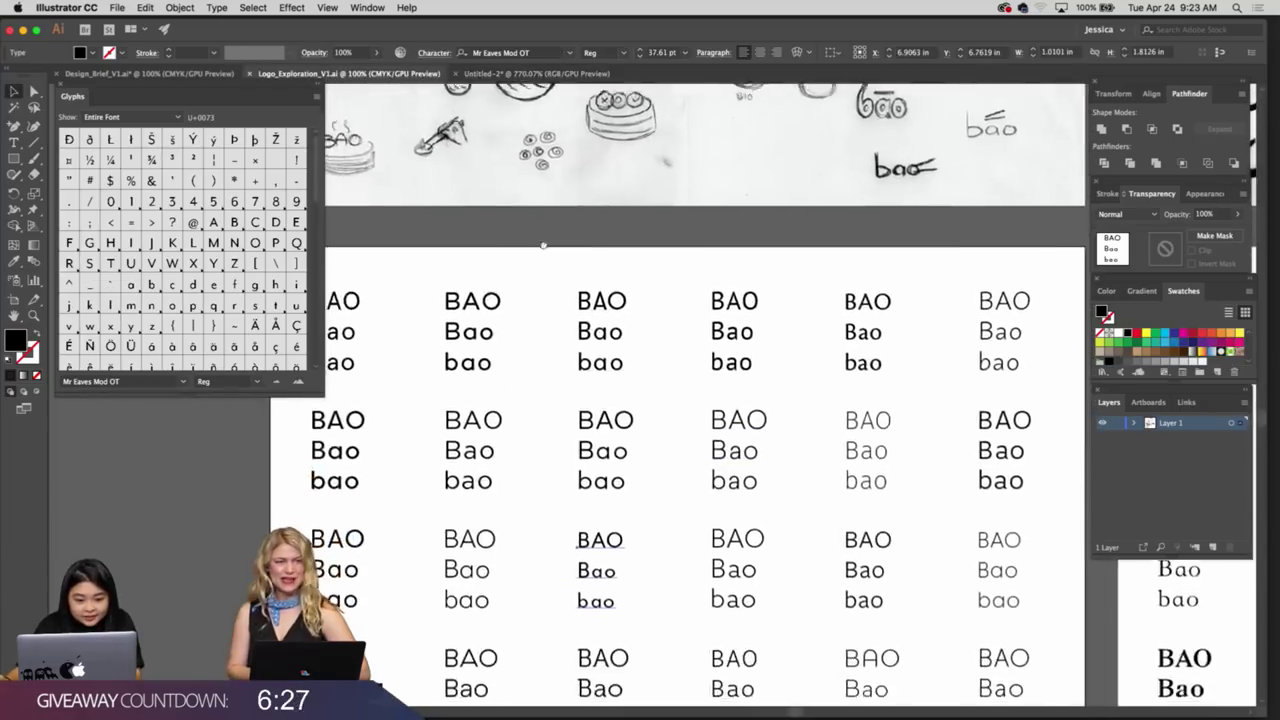
scroll(556, 258, down, 5)
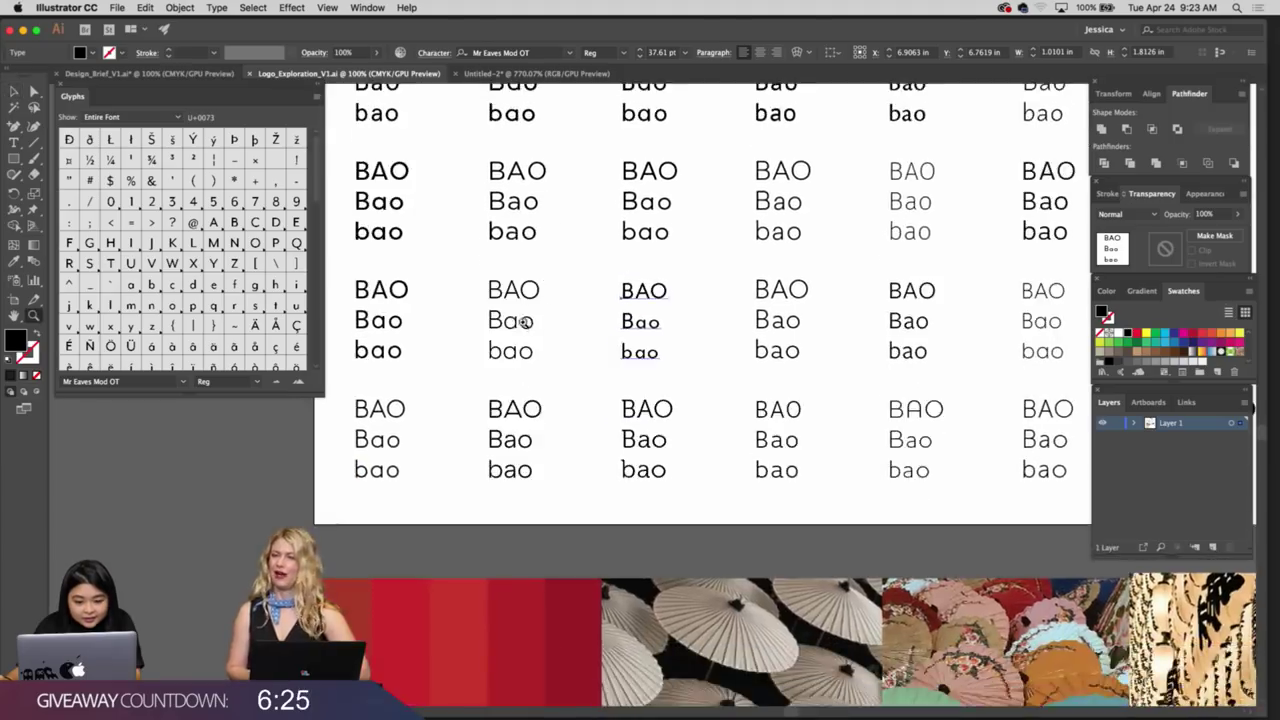
scroll(629, 351, up, 4)
super+click(537, 355)
click(487, 399)
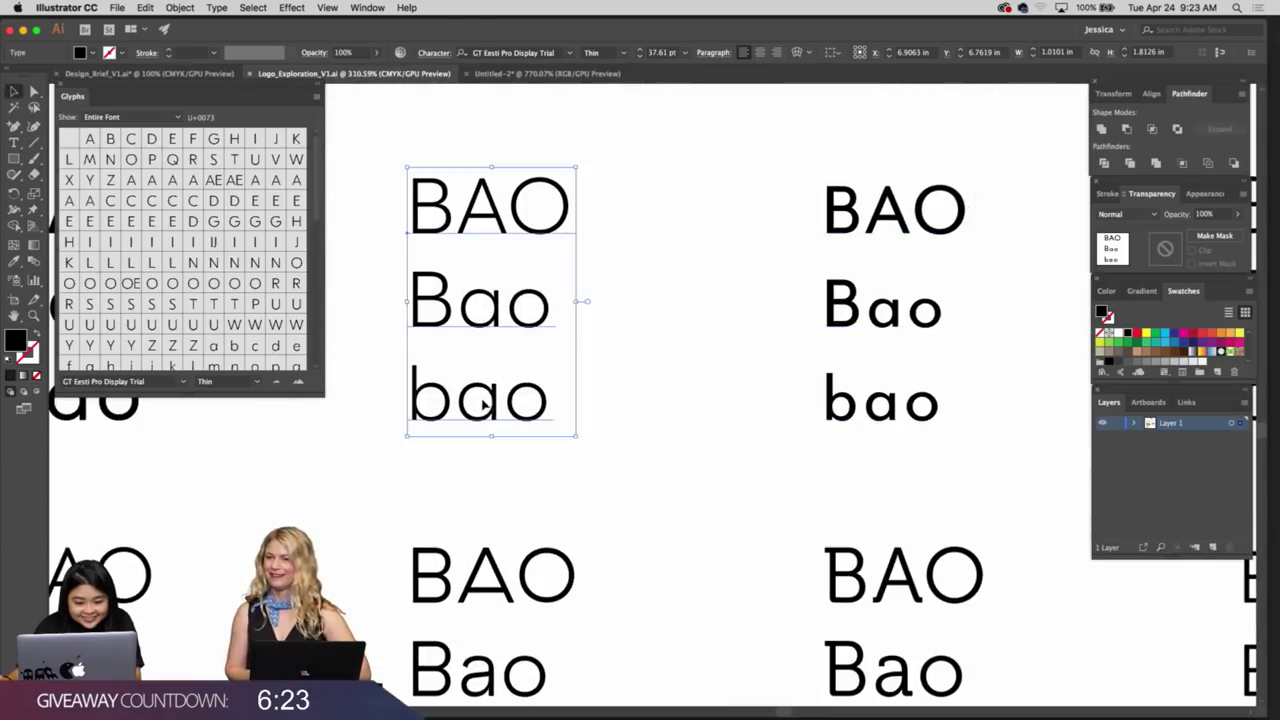
key(t)
drag(551, 406, 410, 398)
key(ctrl+c)
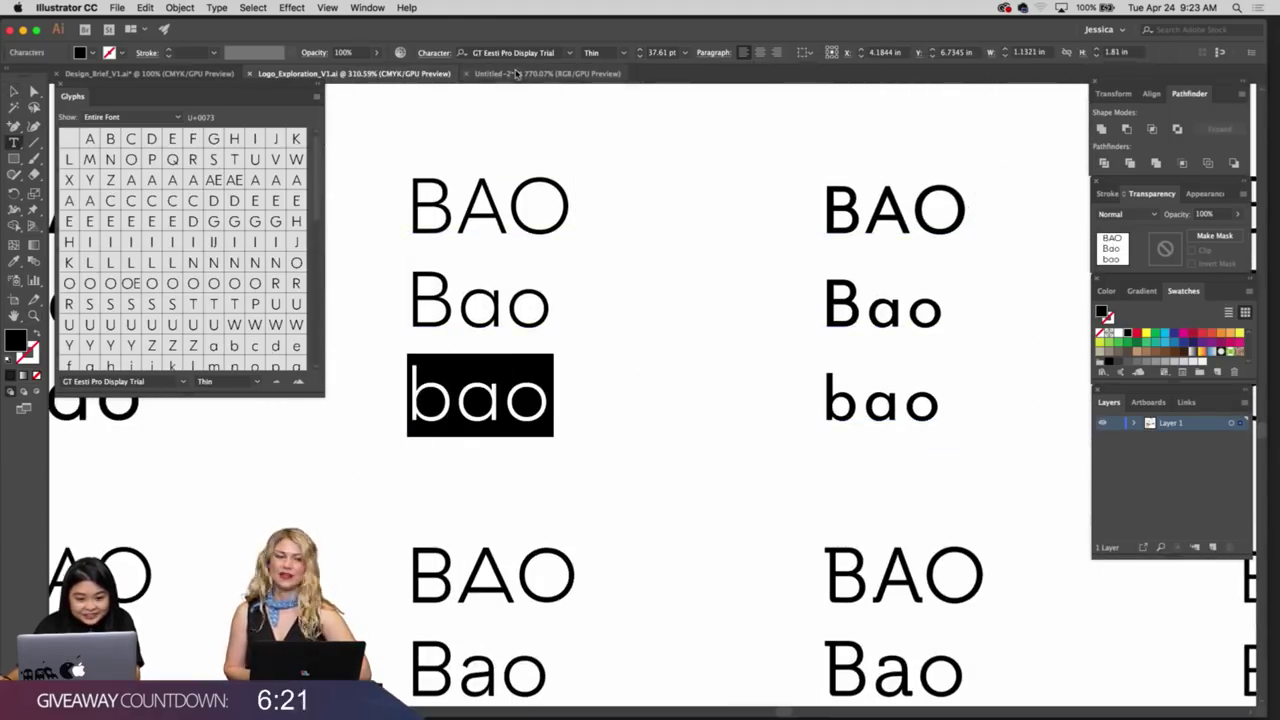
Paste the thin bao into the untitled document and place it below the Mr Eaves bao
click(522, 74)
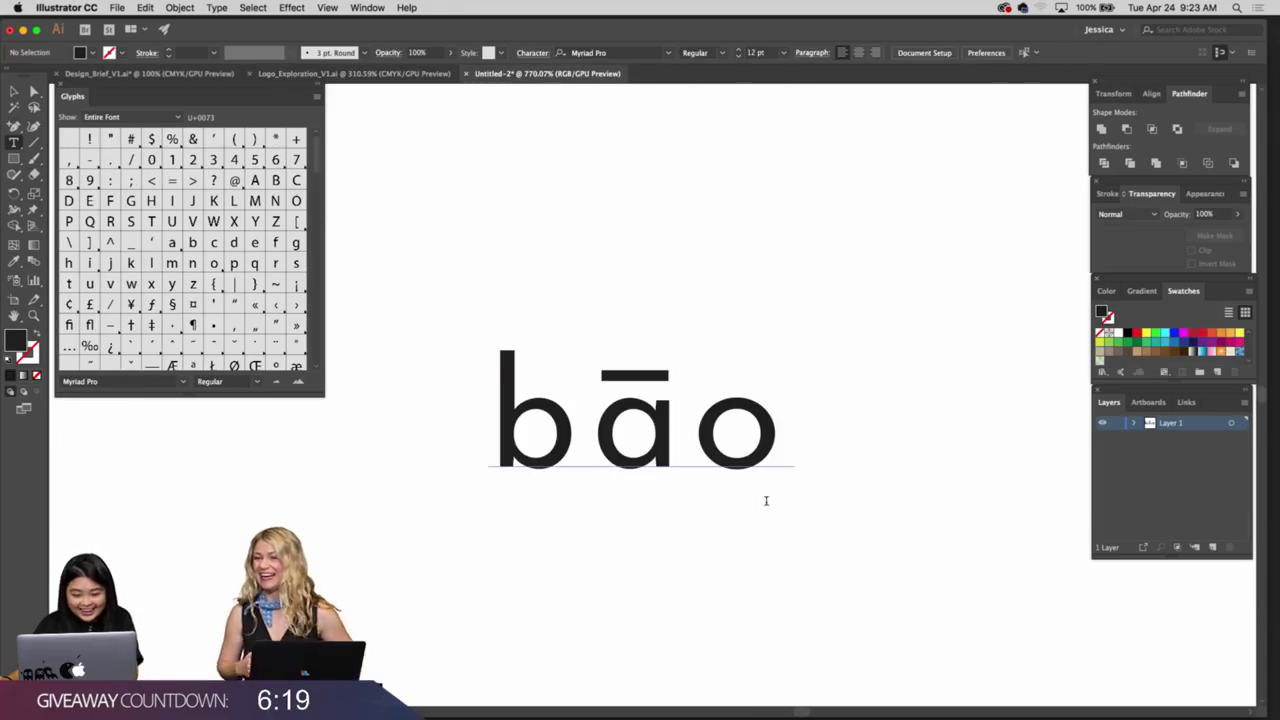
scroll(597, 414, down, 3)
key(ctrl+v)
drag(744, 445, 613, 433)
key(v)
click(663, 403)
super+click(600, 379)
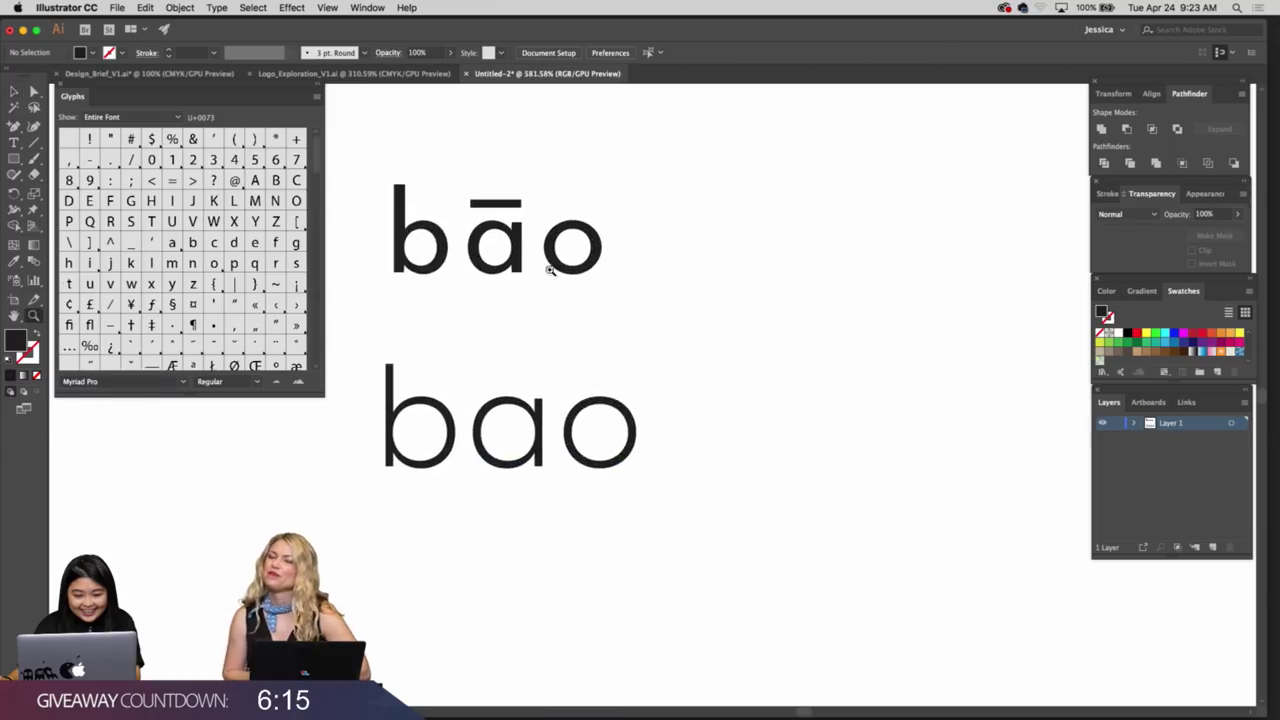
Select the letter a in the thin bao and browse the GT Eesti Pro Display Trial glyphs for alternate letterforms
drag(497, 464, 494, 434)
key(t)
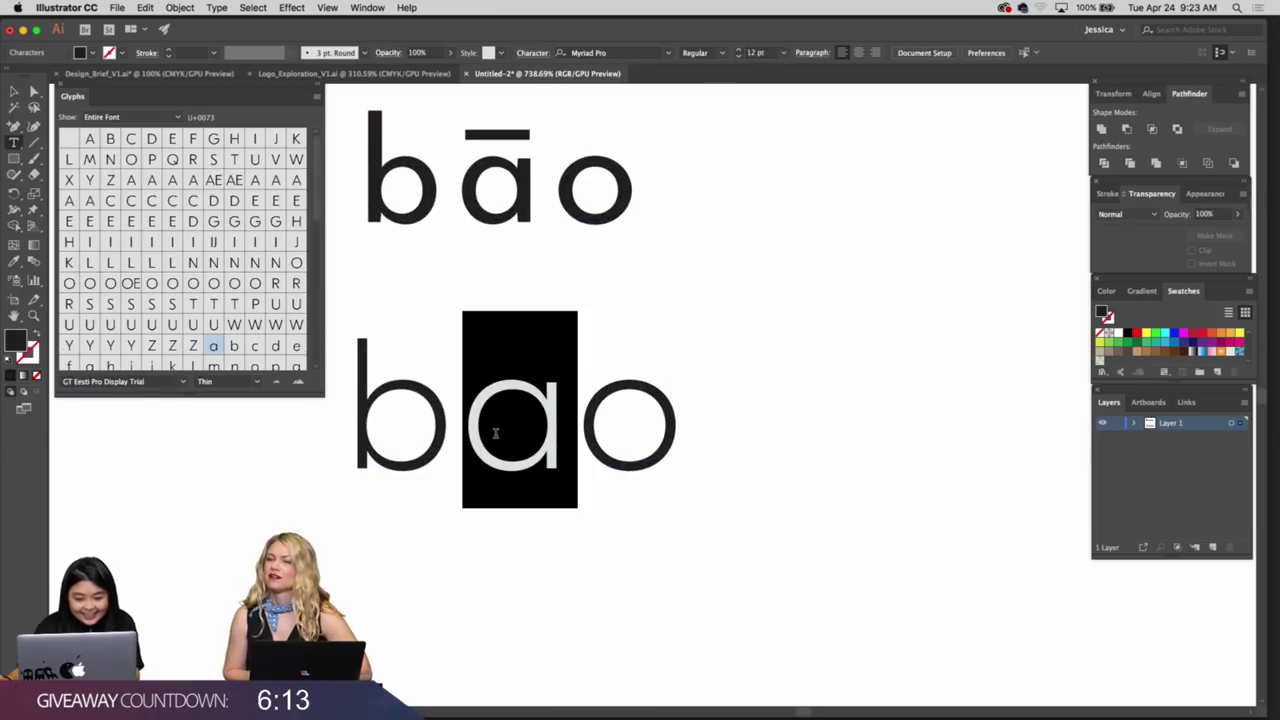
scroll(243, 257, down, 1)
scroll(243, 257, down, 5)
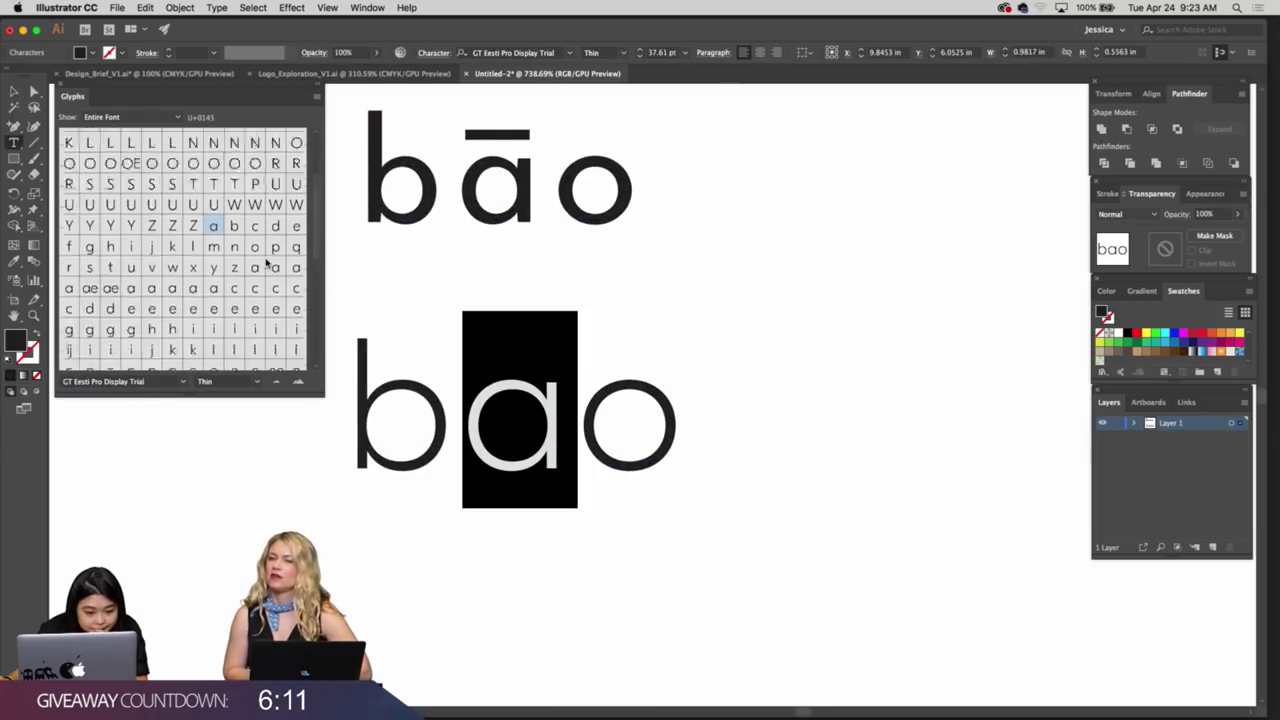
scroll(266, 261, down, 3)
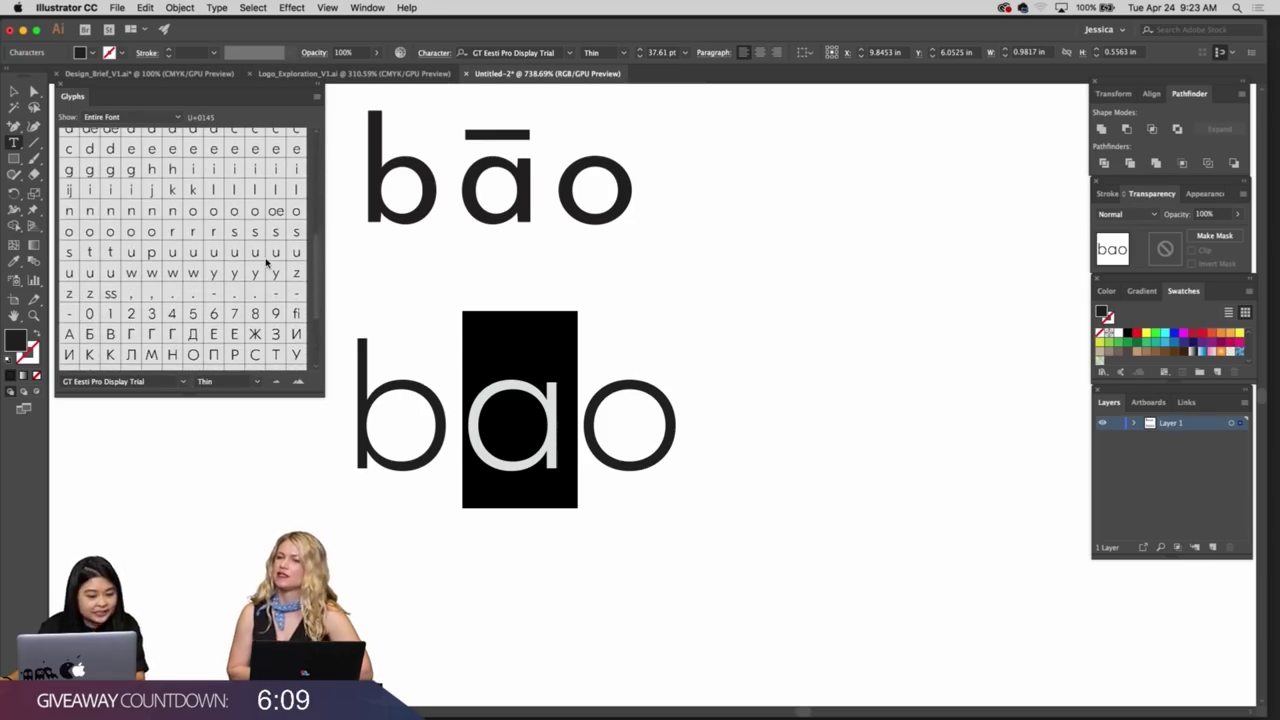
scroll(266, 261, up, 5)
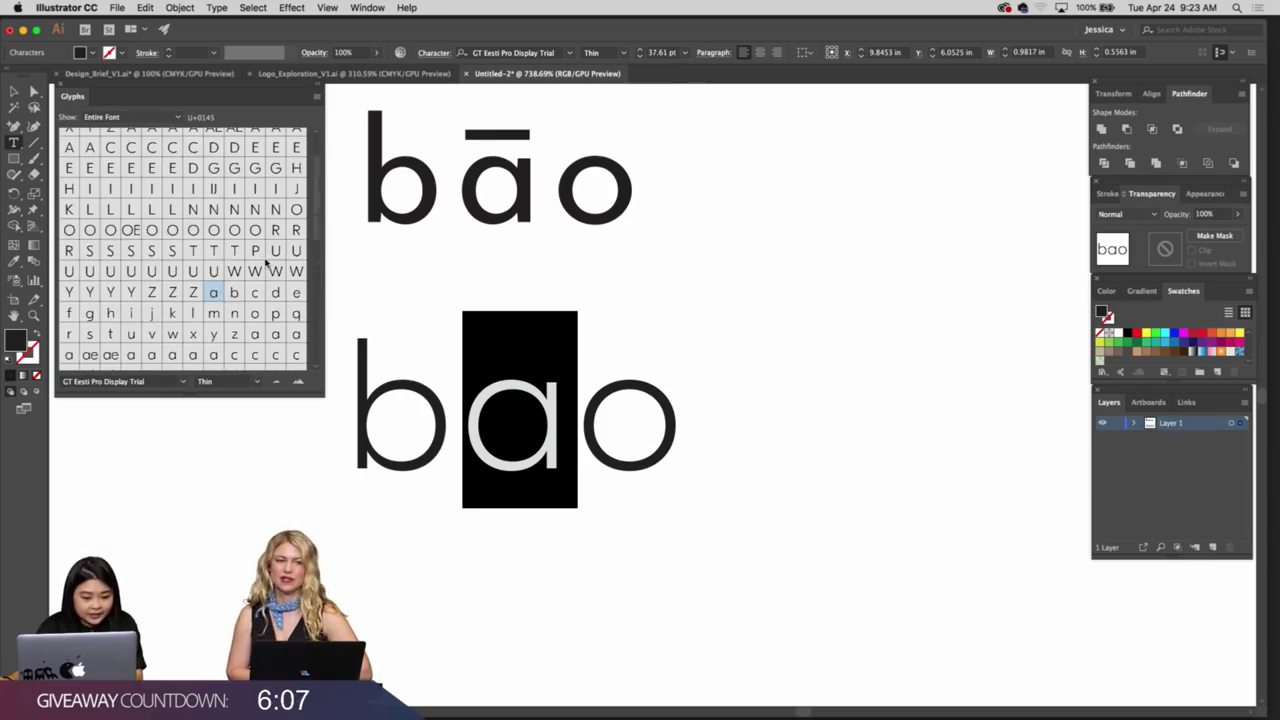
scroll(266, 261, down, 5)
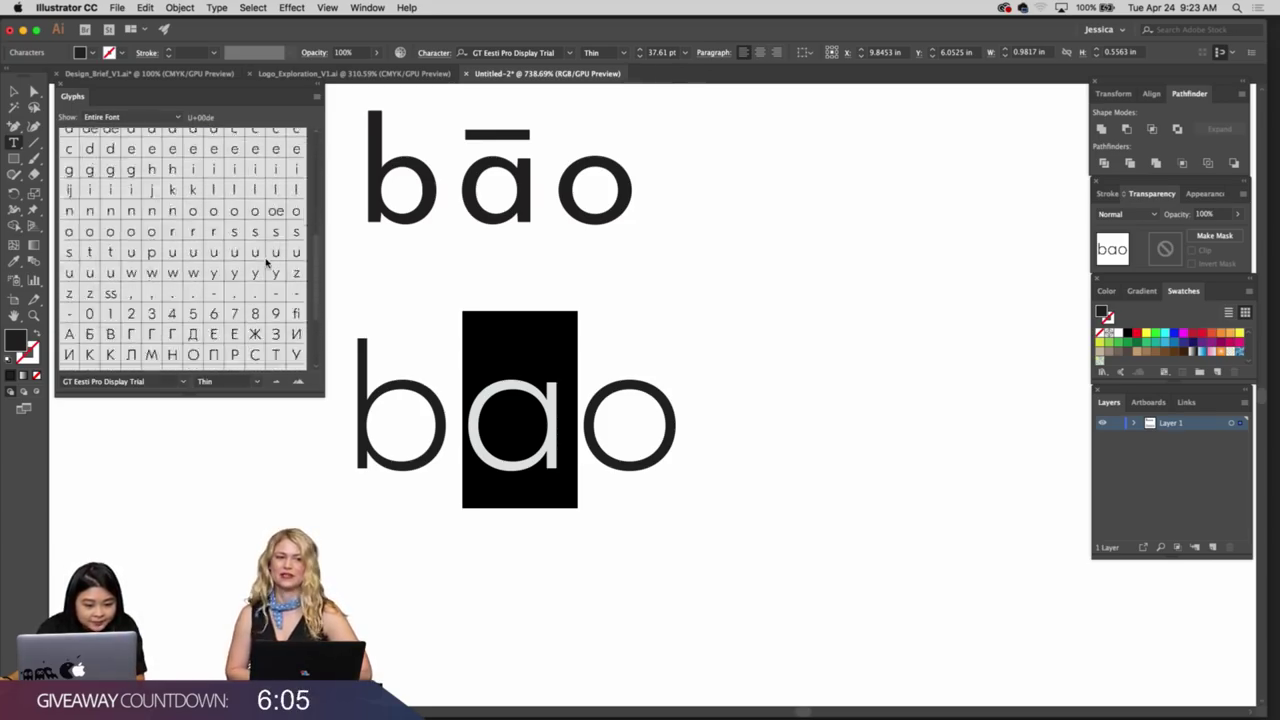
scroll(266, 261, down, 2)
scroll(266, 261, up, 6)
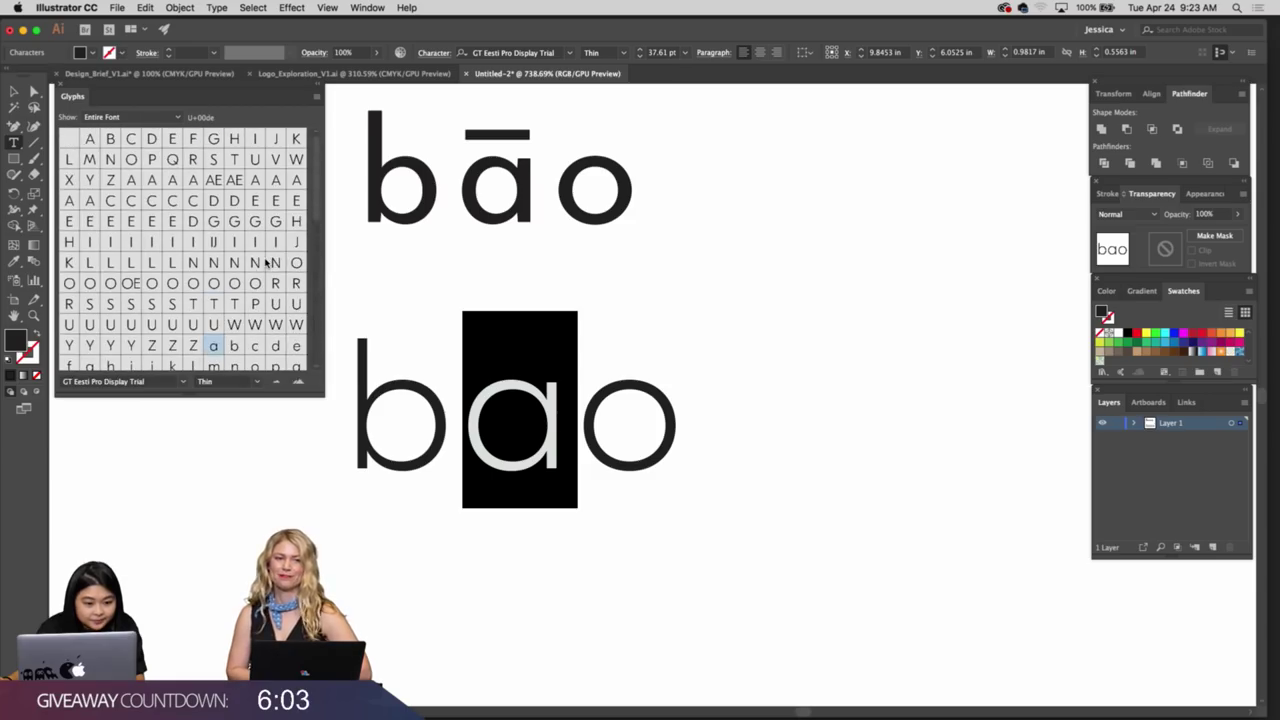
Finish text editing and shift the thin bao slightly to the right below the first wordmark
key(Escape)
click(736, 348)
drag(523, 334, 616, 319)
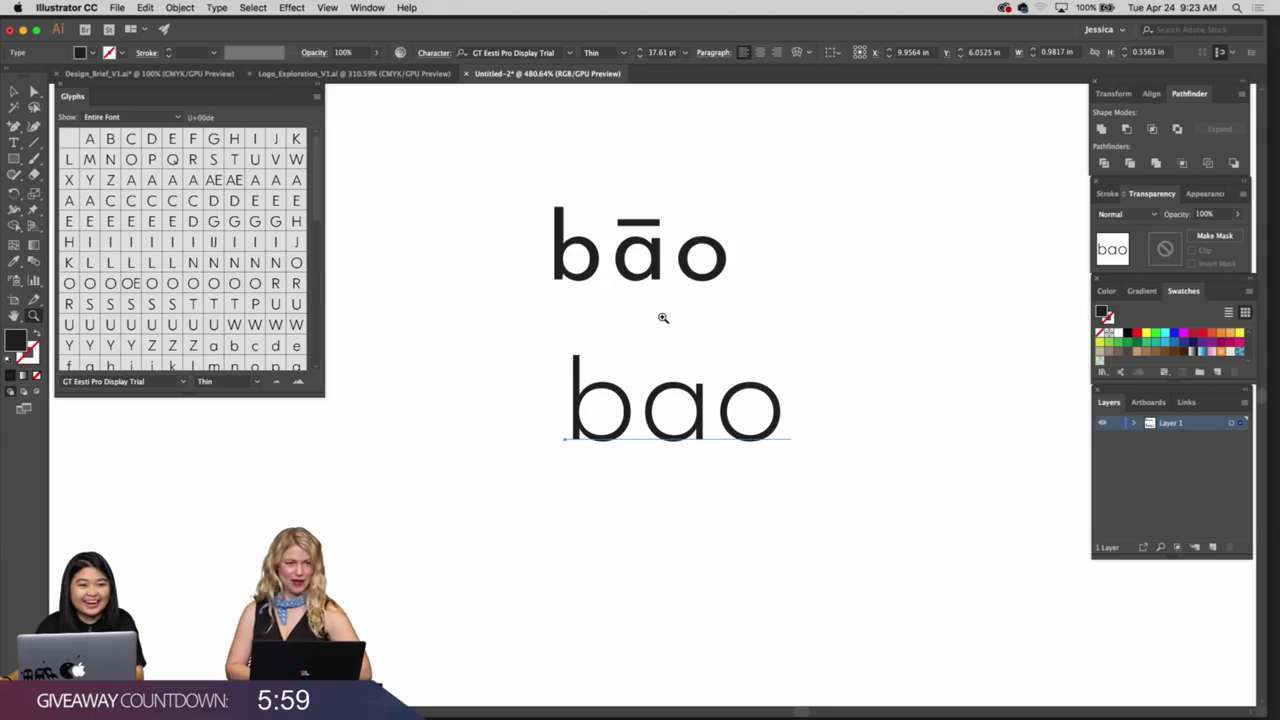
Draw a horizontal bar about 0.236 in wide and 0.028 in high above the a of the thin bao and shorten its left end
scroll(700, 322, down, 3)
scroll(697, 367, up, 3)
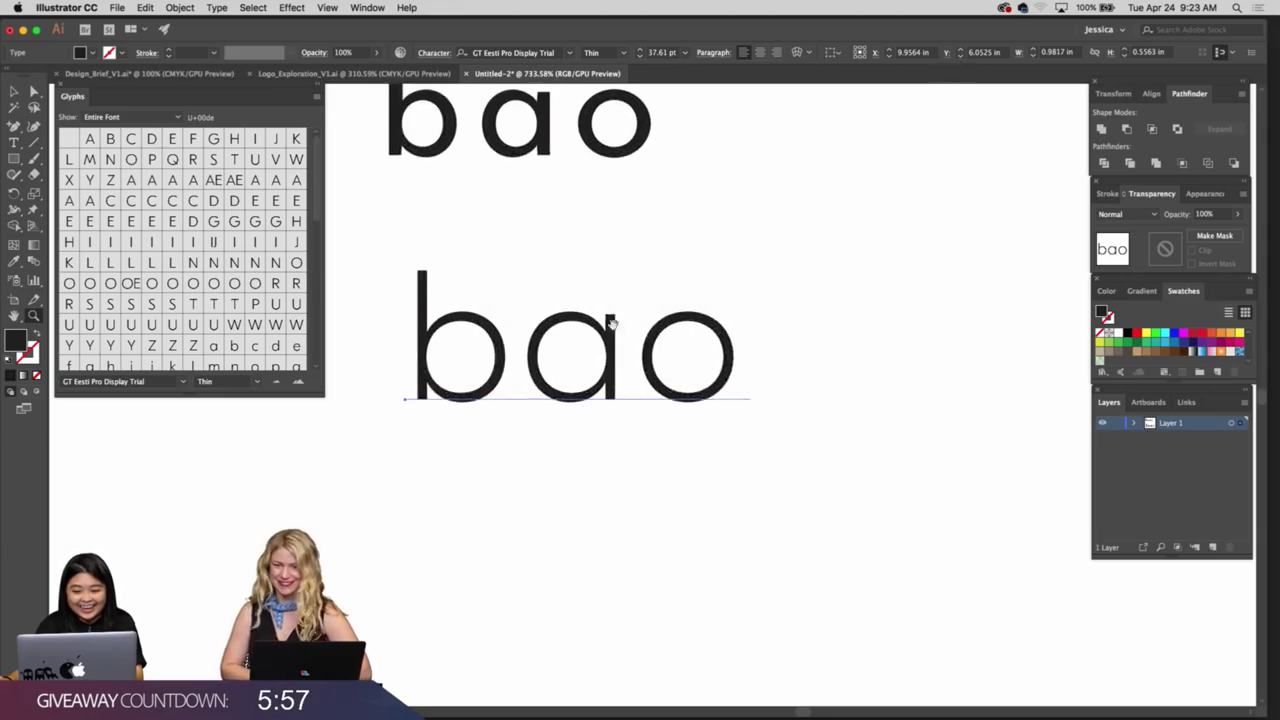
drag(697, 367, 778, 383)
key(m)
drag(657, 341, 768, 354)
key(v)
click(866, 340)
drag(864, 339, 704, 444)
click(697, 413)
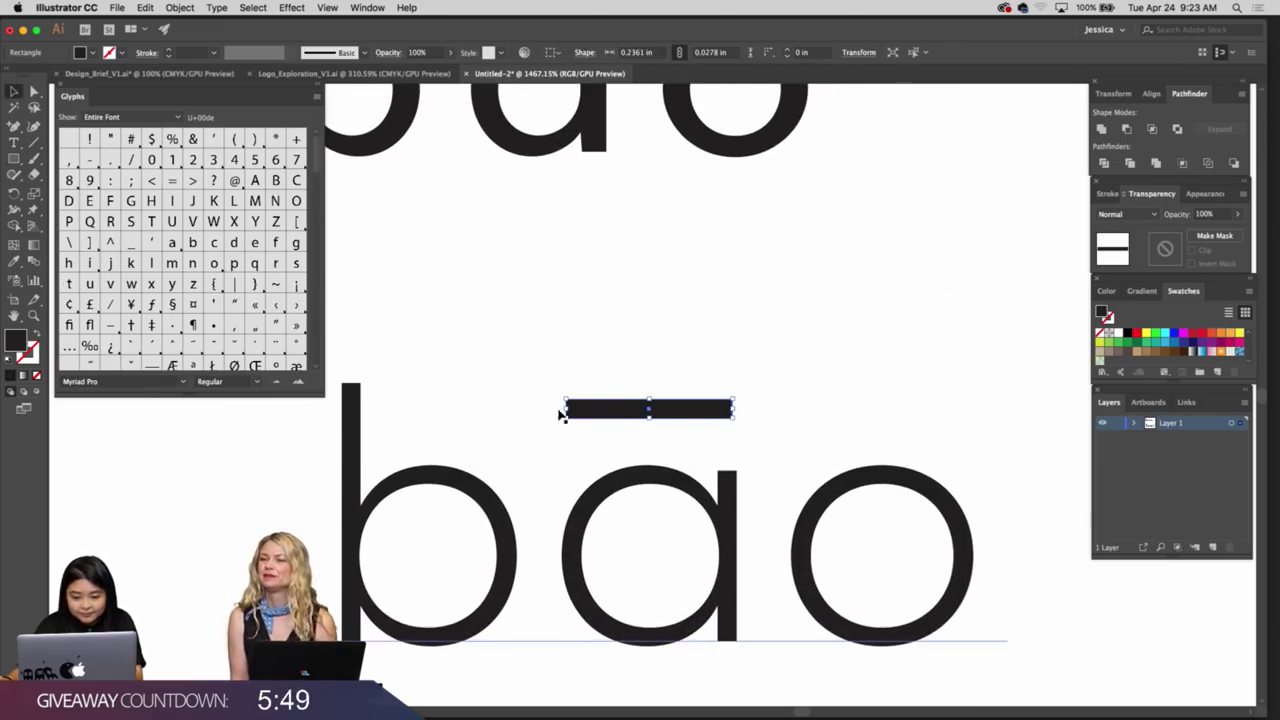
drag(566, 409, 576, 409)
click(568, 348)
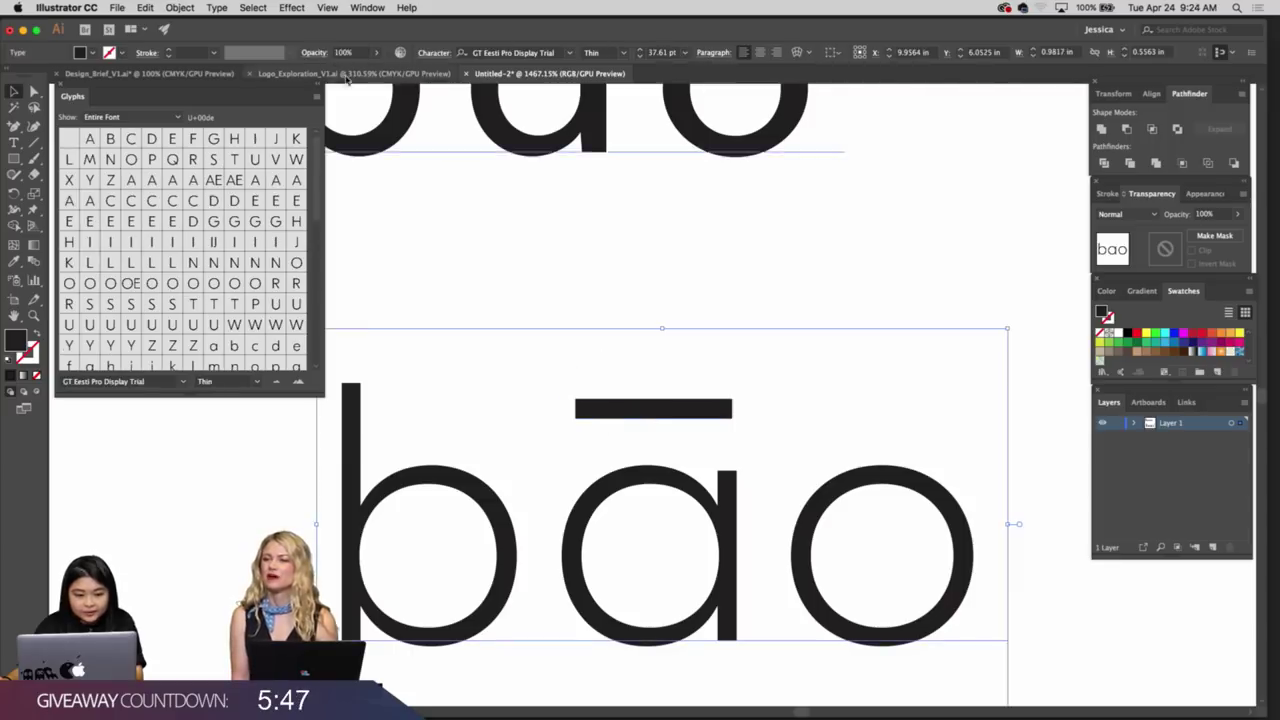
Review the BAO typeface trials and pencil sketches in Logo_Exploration_V1.ai
click(348, 78)
scroll(651, 363, down, 6)
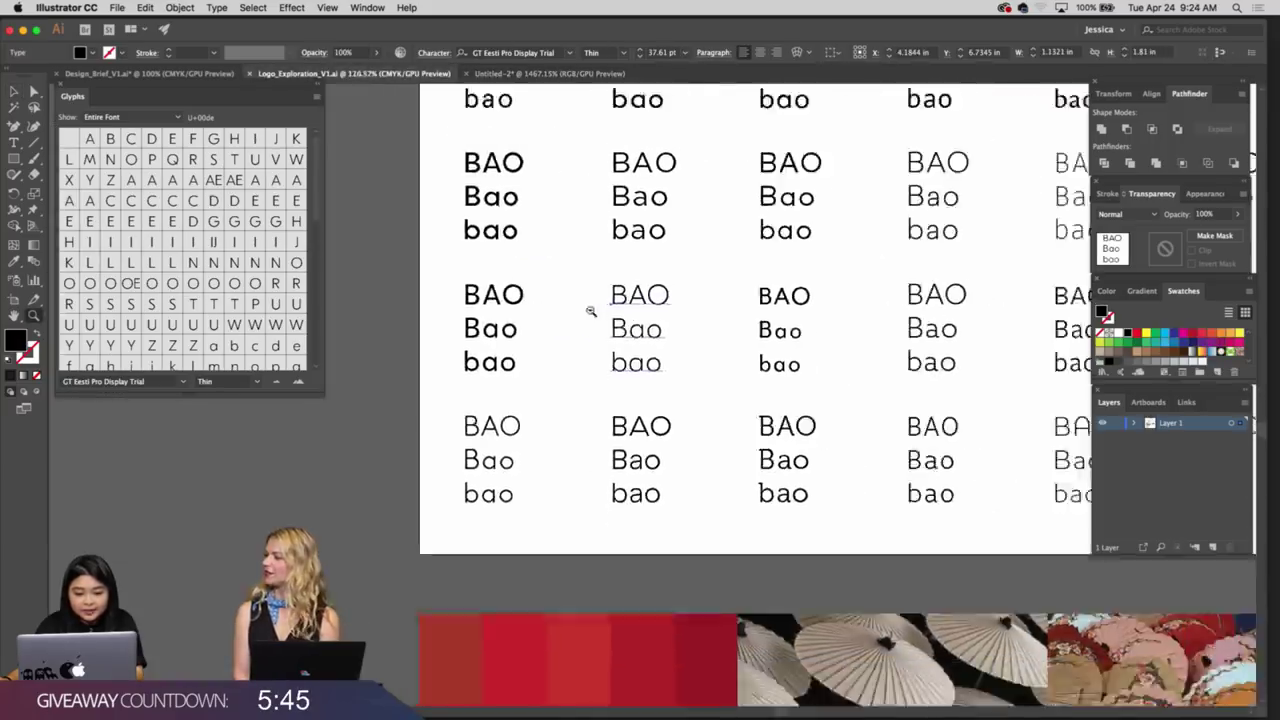
scroll(512, 414, up, 5)
scroll(512, 414, right, 2)
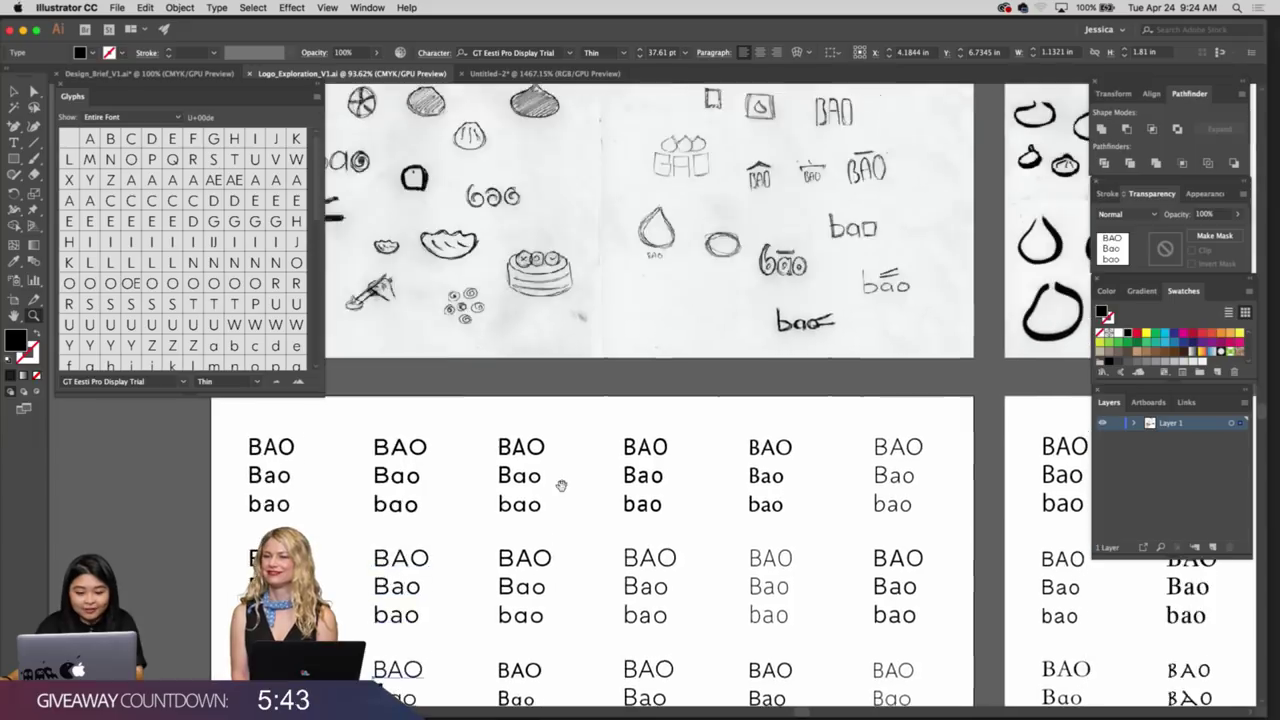
scroll(521, 445, down, 4)
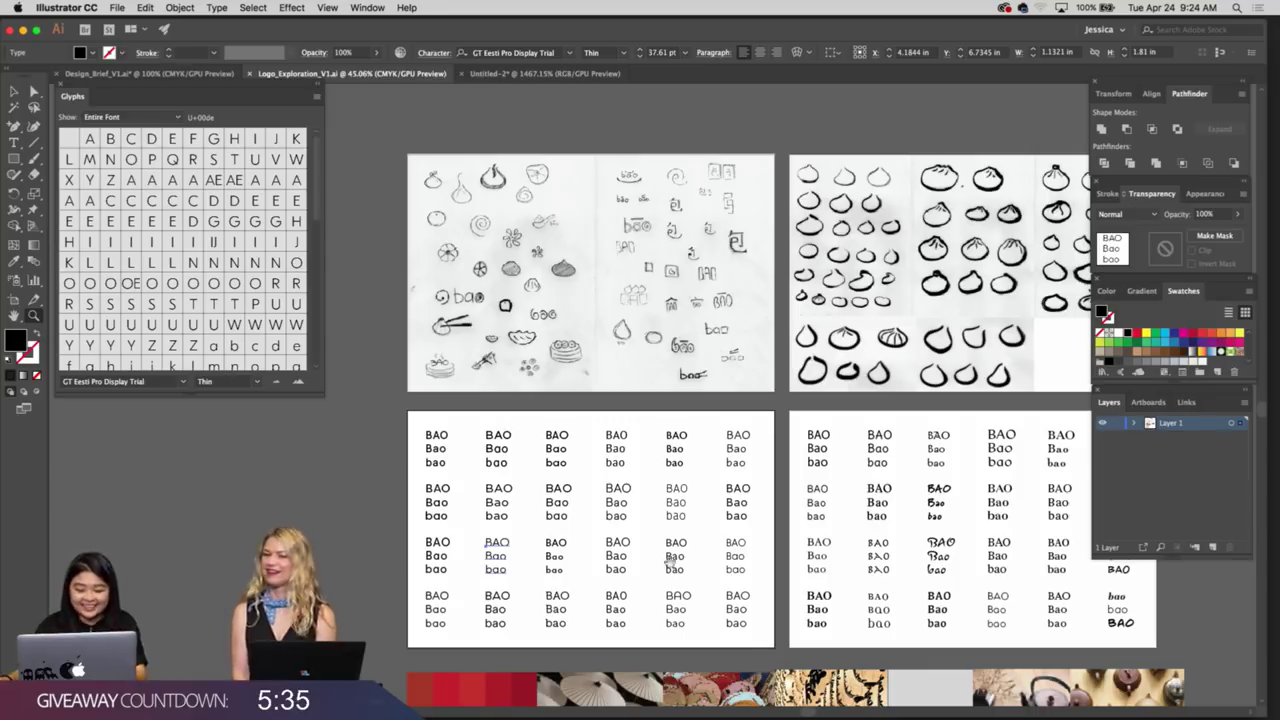
scroll(671, 562, down, 2)
scroll(671, 562, right, 1)
Review the BAO brief page and its dumpling photos in Design_Brief_V1.ai
click(148, 73)
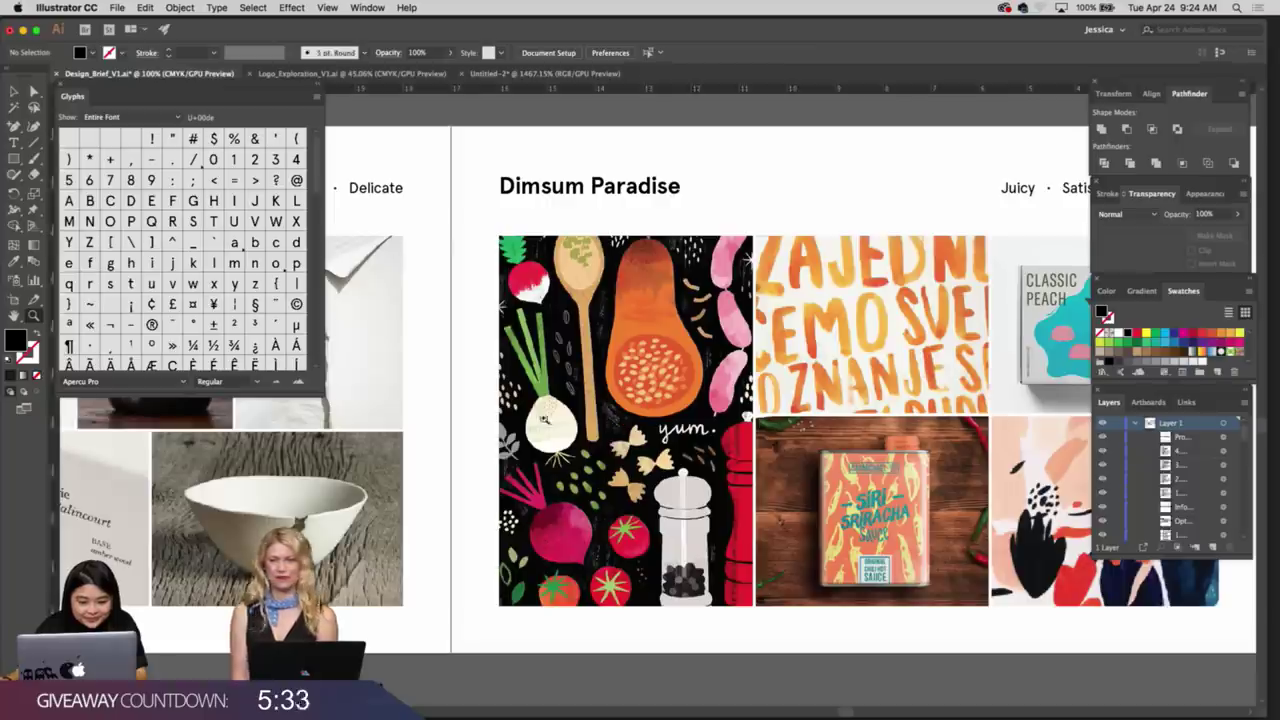
drag(353, 431, 622, 426)
drag(594, 244, 620, 426)
drag(595, 214, 578, 317)
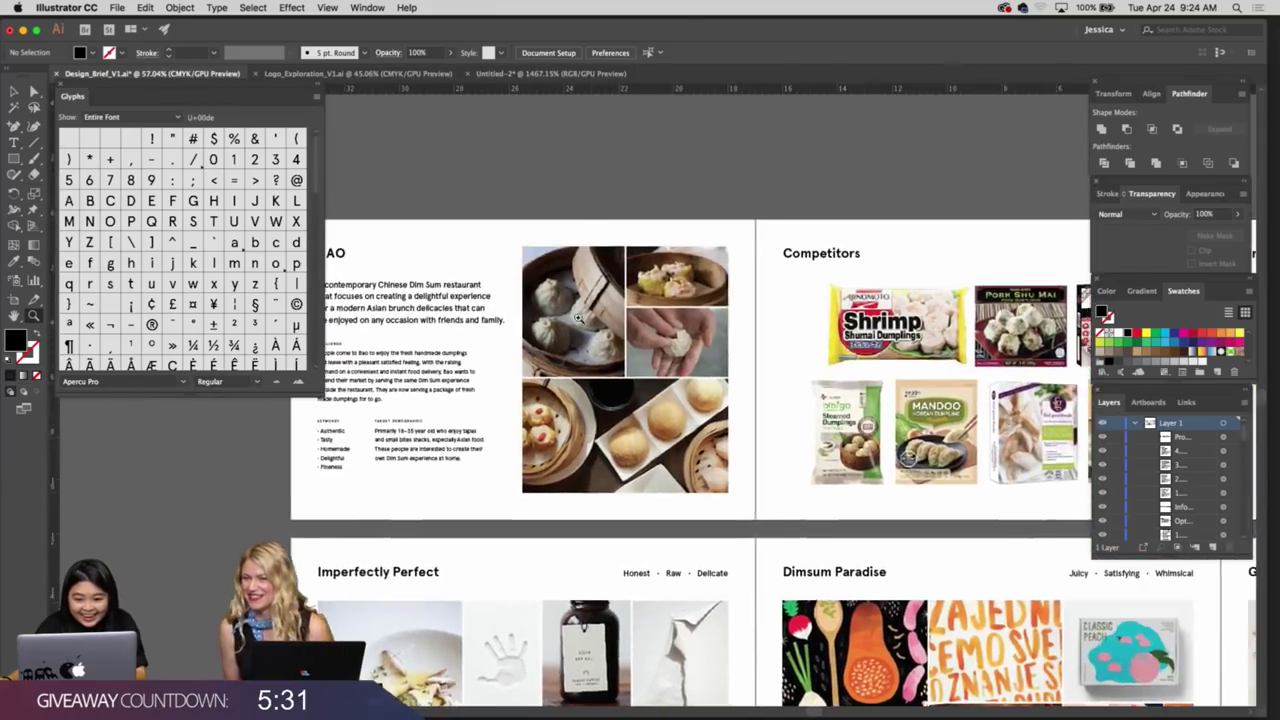
scroll(578, 318, up, 4)
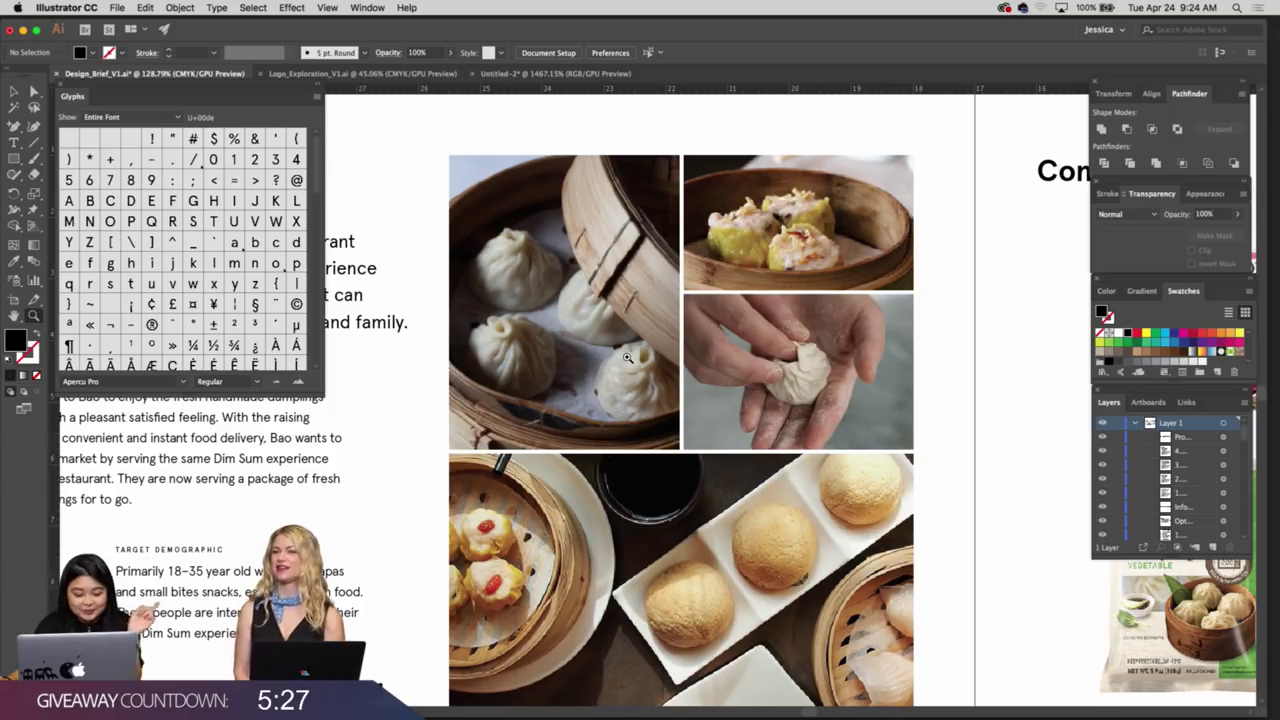
drag(690, 386, 636, 382)
drag(567, 218, 449, 98)
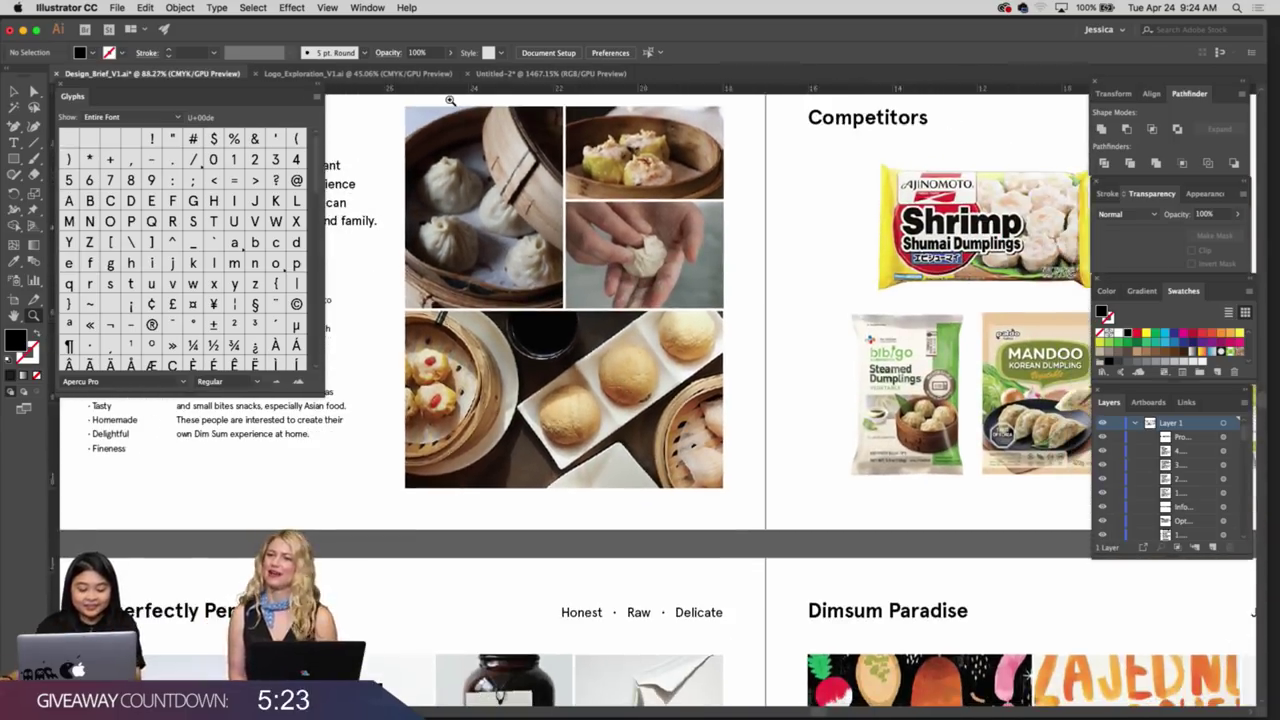
Examine the pencil sketches of bao with accent strokes in Logo_Exploration_V1.ai and return to the untitled document
click(440, 74)
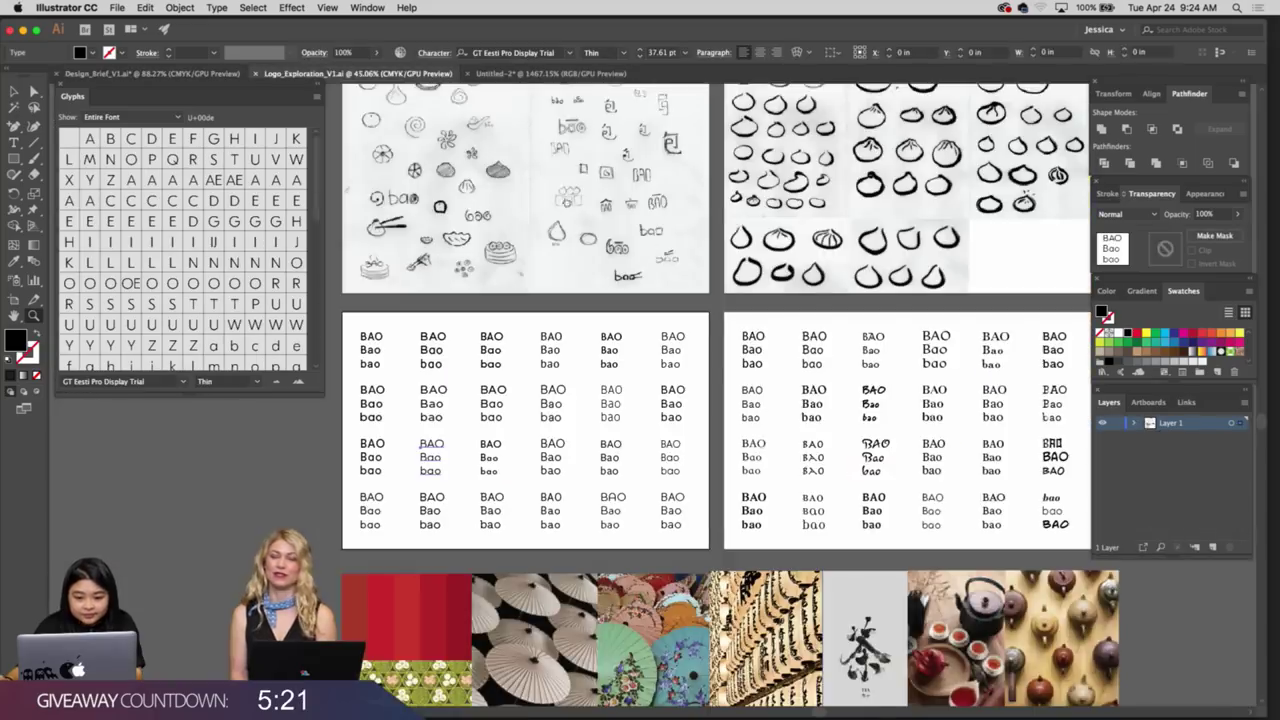
mouse_move(577, 146)
mouse_down()
mouse_move(555, 350)
mouse_move(680, 355)
mouse_up()
mouse_move(580, 504)
mouse_down()
mouse_move(634, 358)
mouse_move(751, 381)
mouse_up()
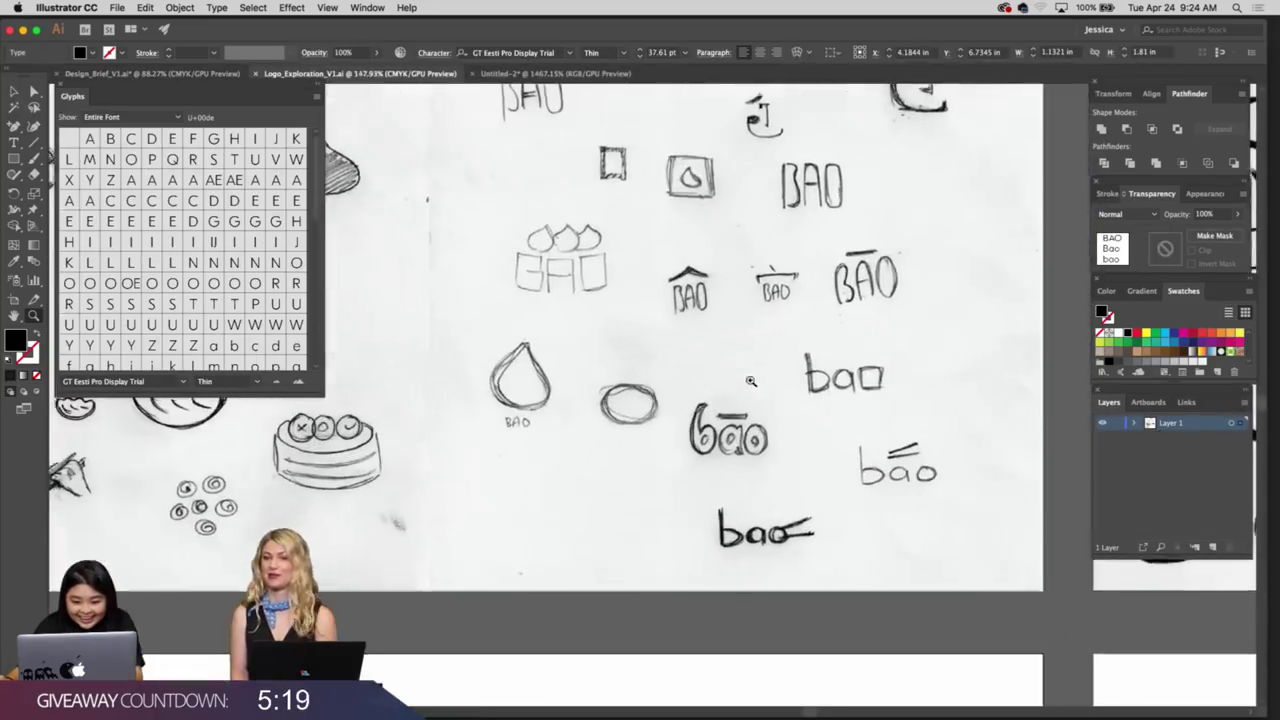
click(707, 288)
key(z)
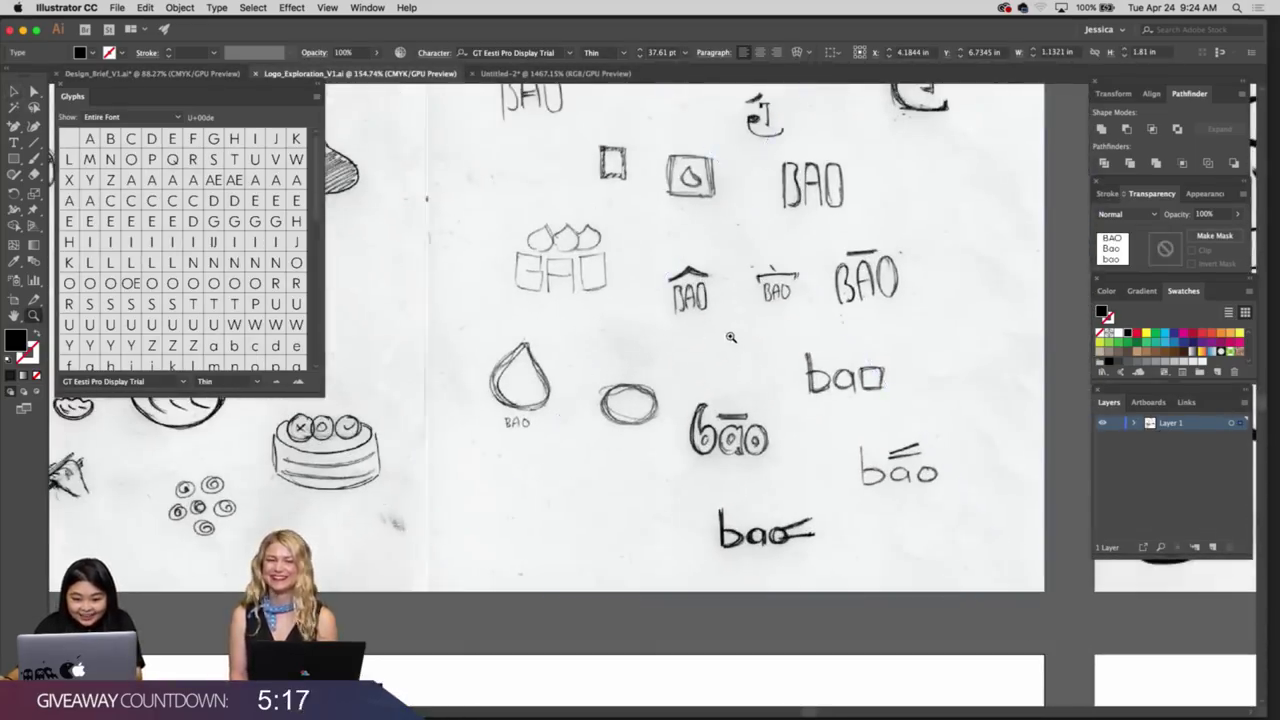
drag(731, 337, 760, 360)
drag(726, 300, 718, 342)
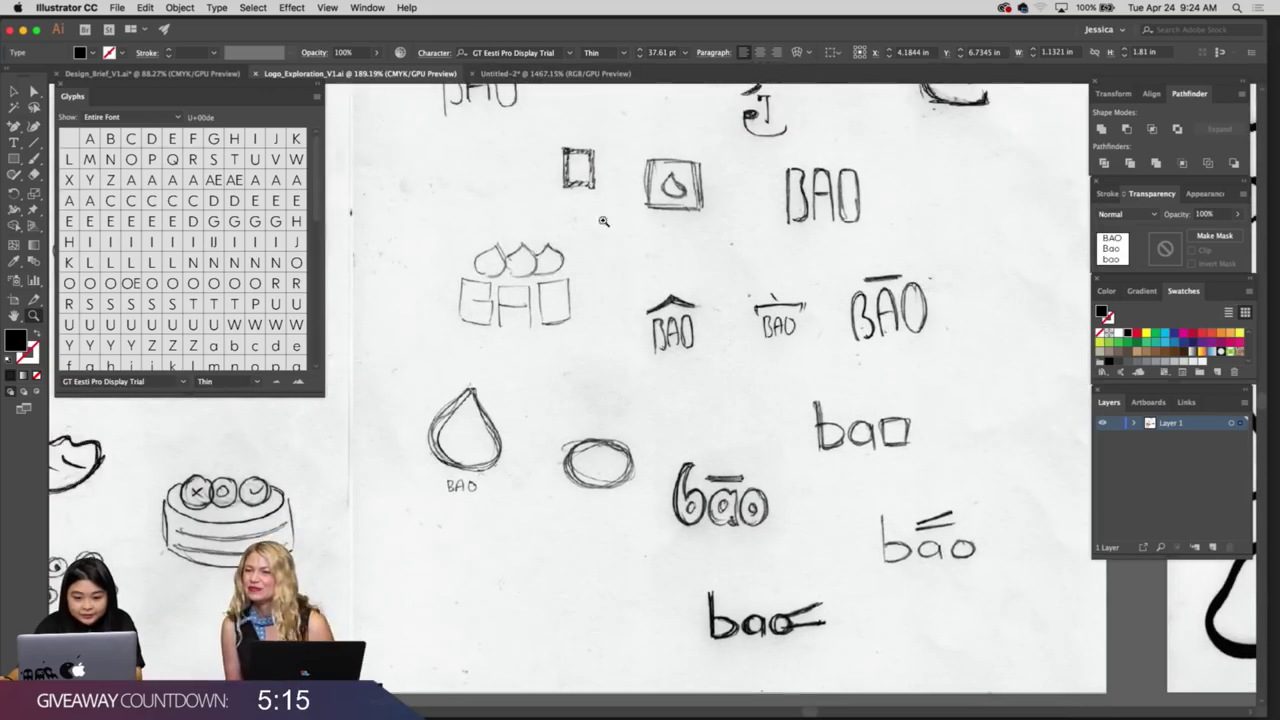
click(555, 73)
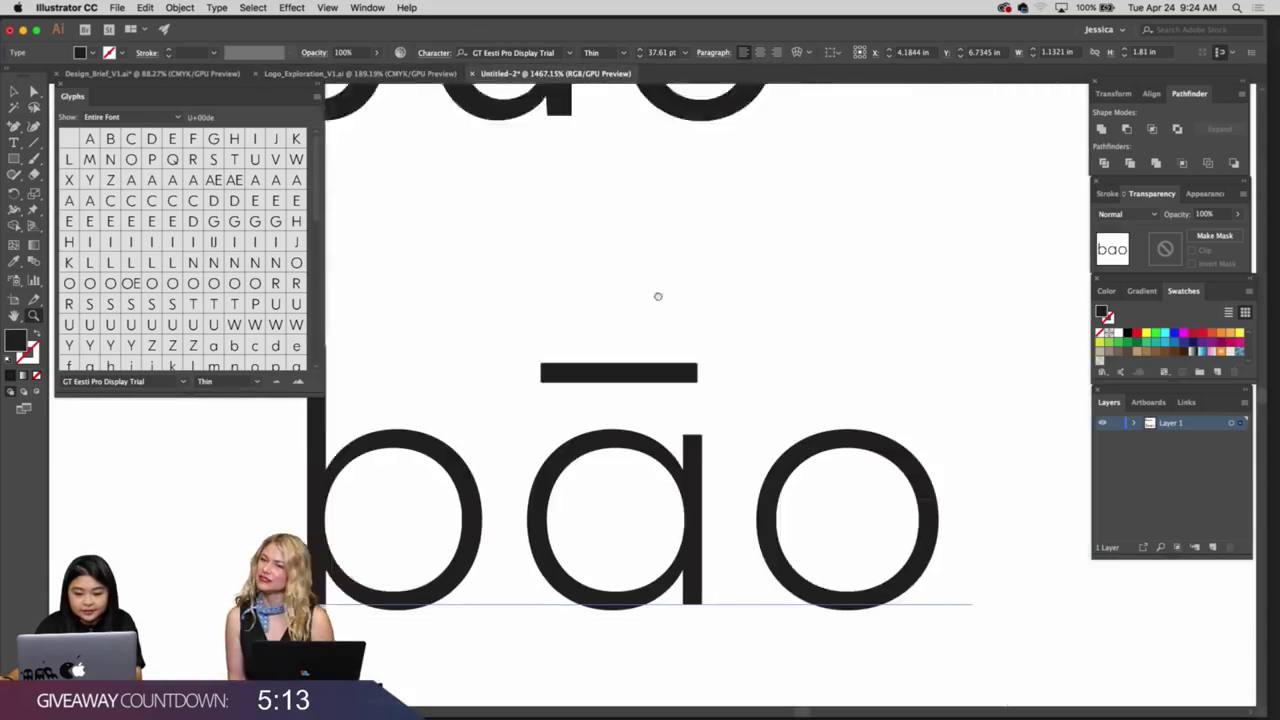
Duplicate the thin bao text below the barred version and show its character settings
scroll(658, 296, up, 5)
scroll(547, 281, down, 8)
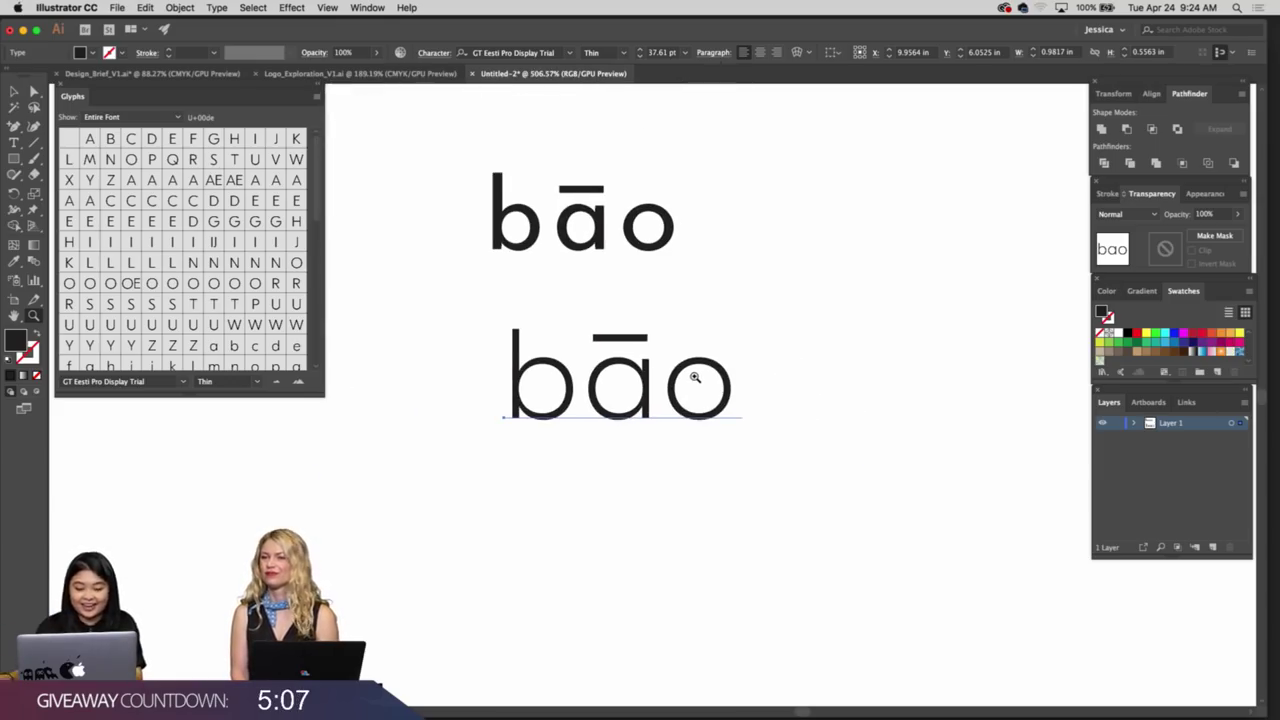
drag(695, 377, 775, 443)
key(v)
key(super+t)
click(900, 362)
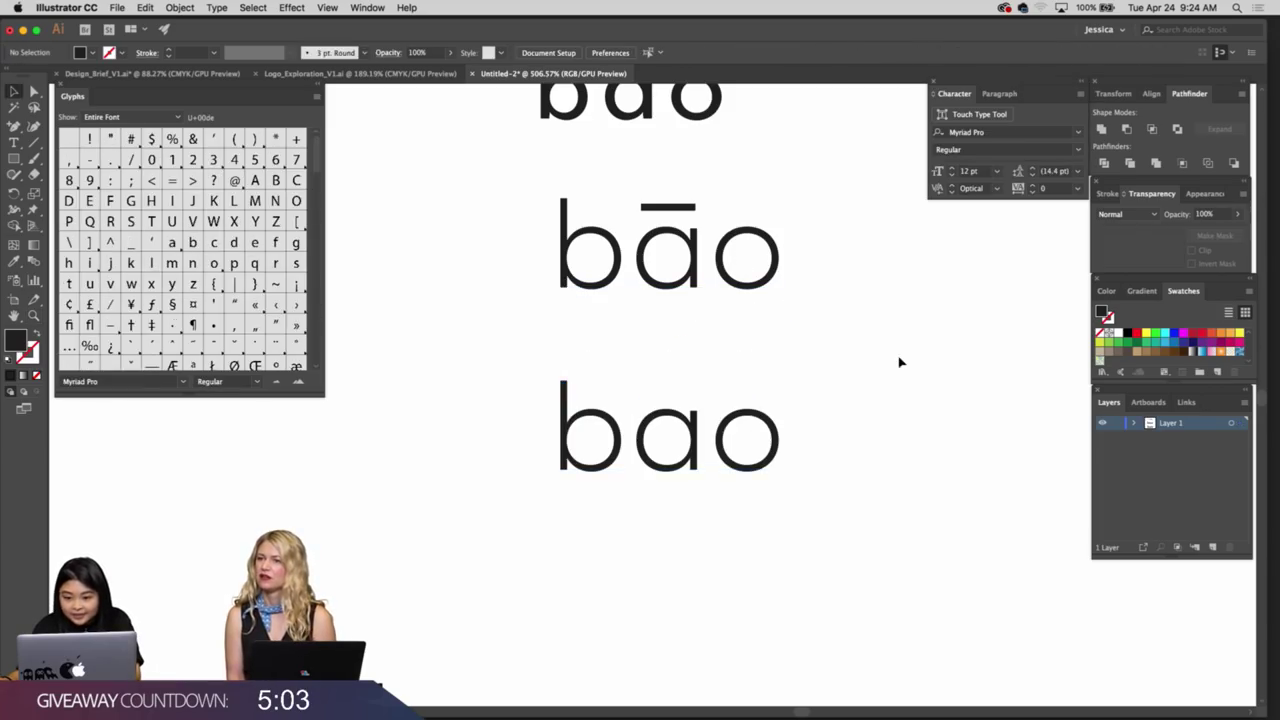
Compare the typeface settings of the lowest and topmost bao
click(733, 468)
scroll(789, 354, up, 3)
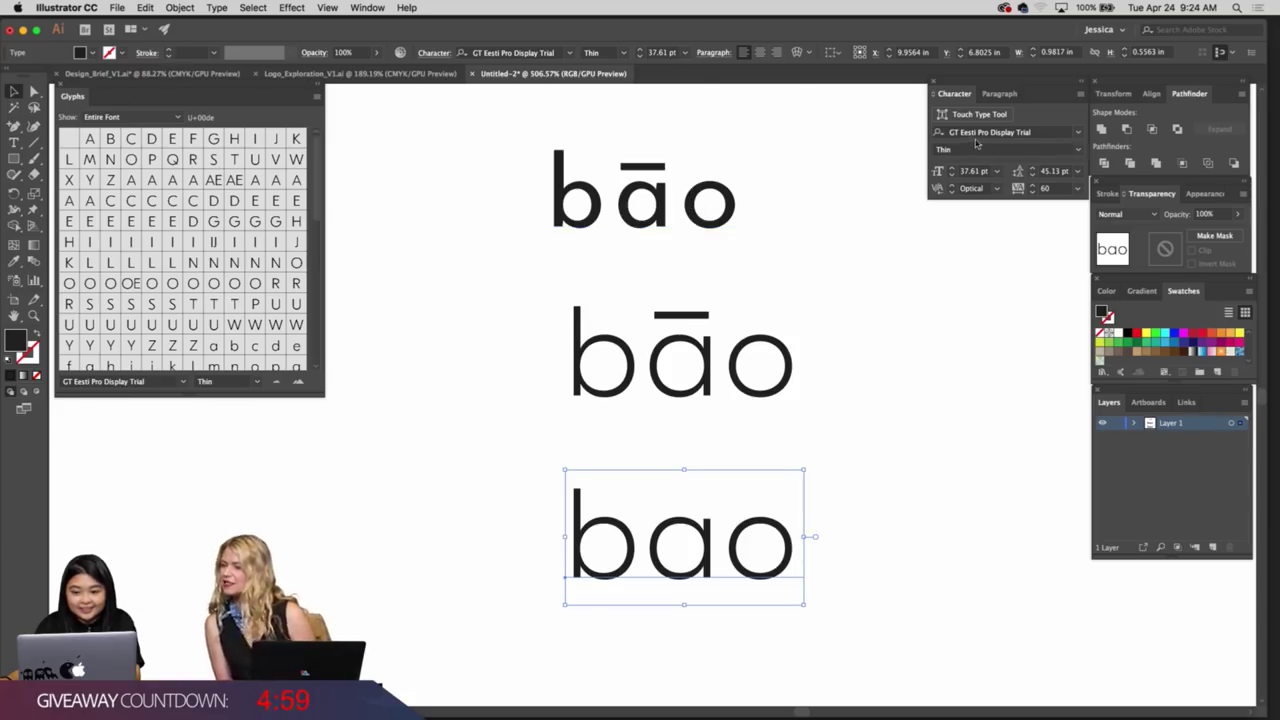
click(655, 226)
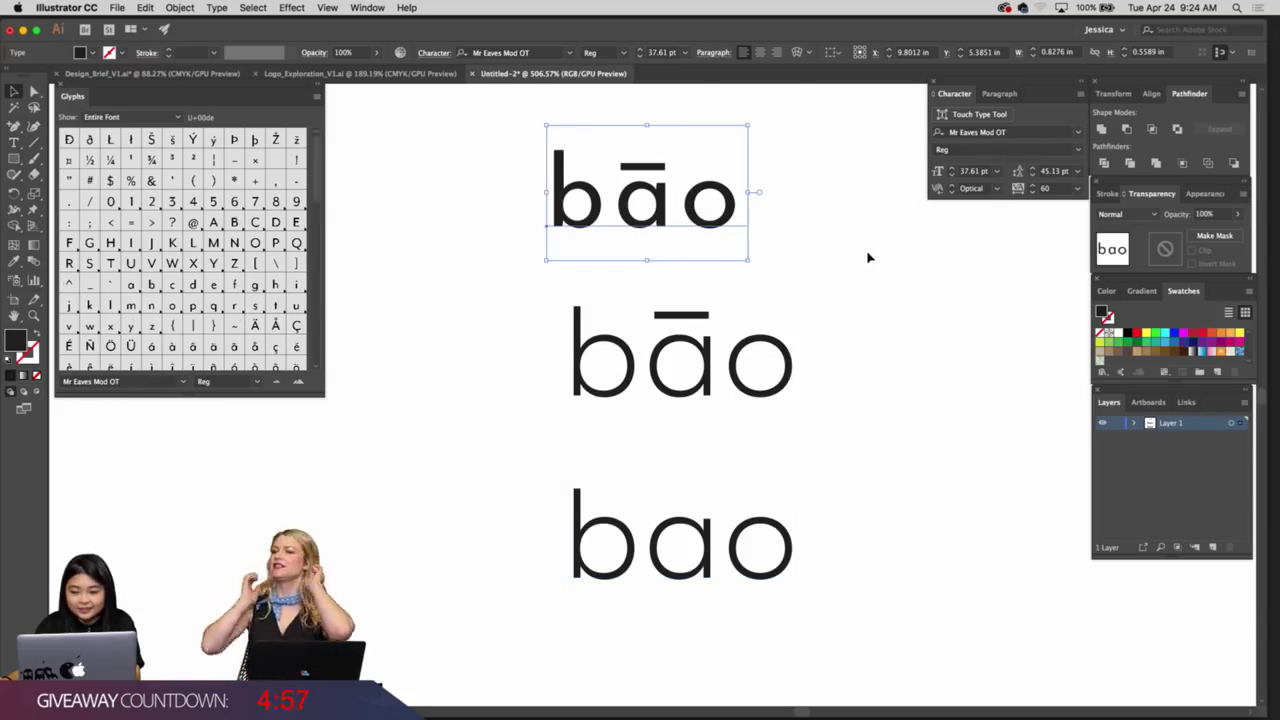
scroll(870, 262, down, 5)
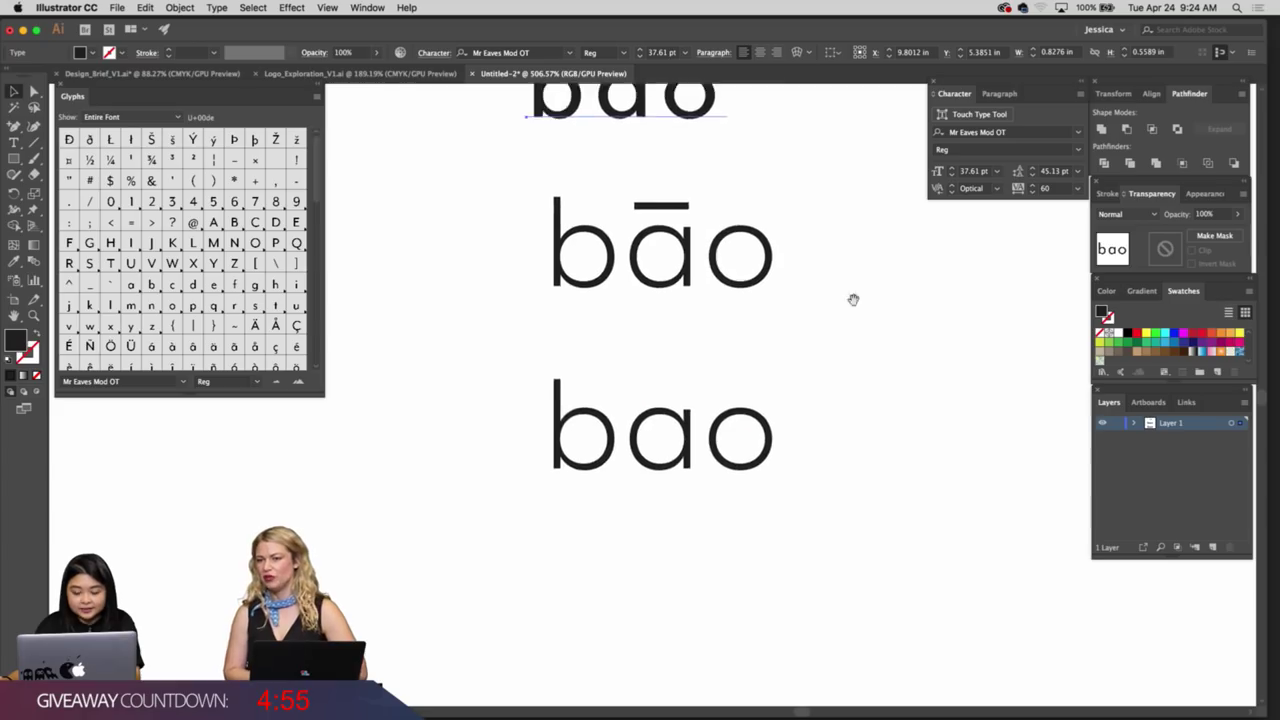
Start a Pen path above the lowest bao with a gentle curve rising from over the b to over the a
key(z)
click(790, 365)
key(v)
click(713, 380)
drag(712, 380, 766, 384)
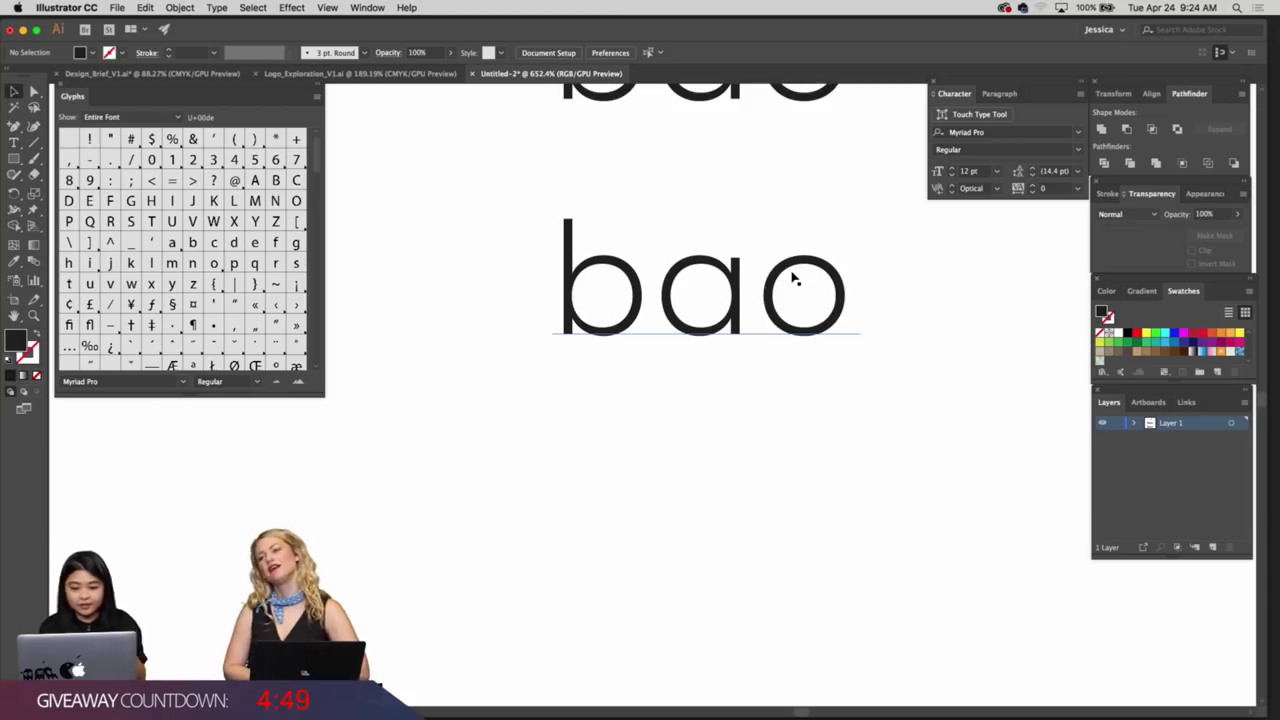
drag(793, 281, 744, 400)
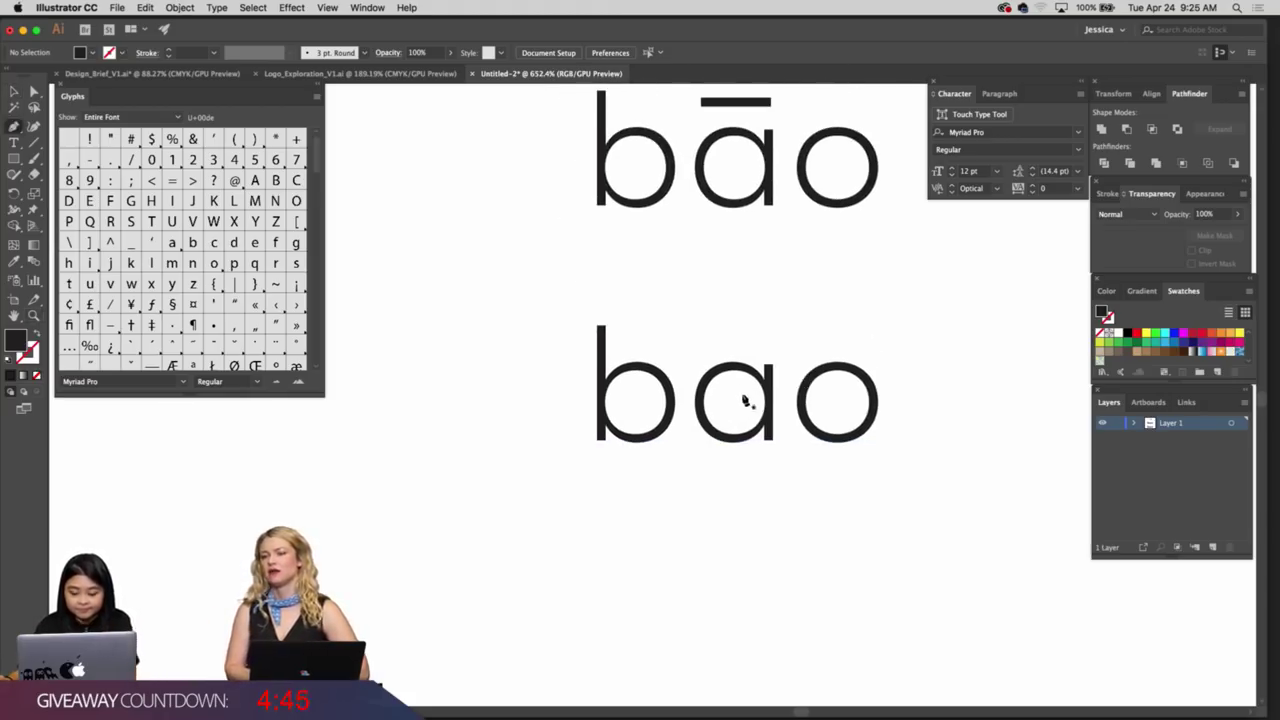
click(600, 292)
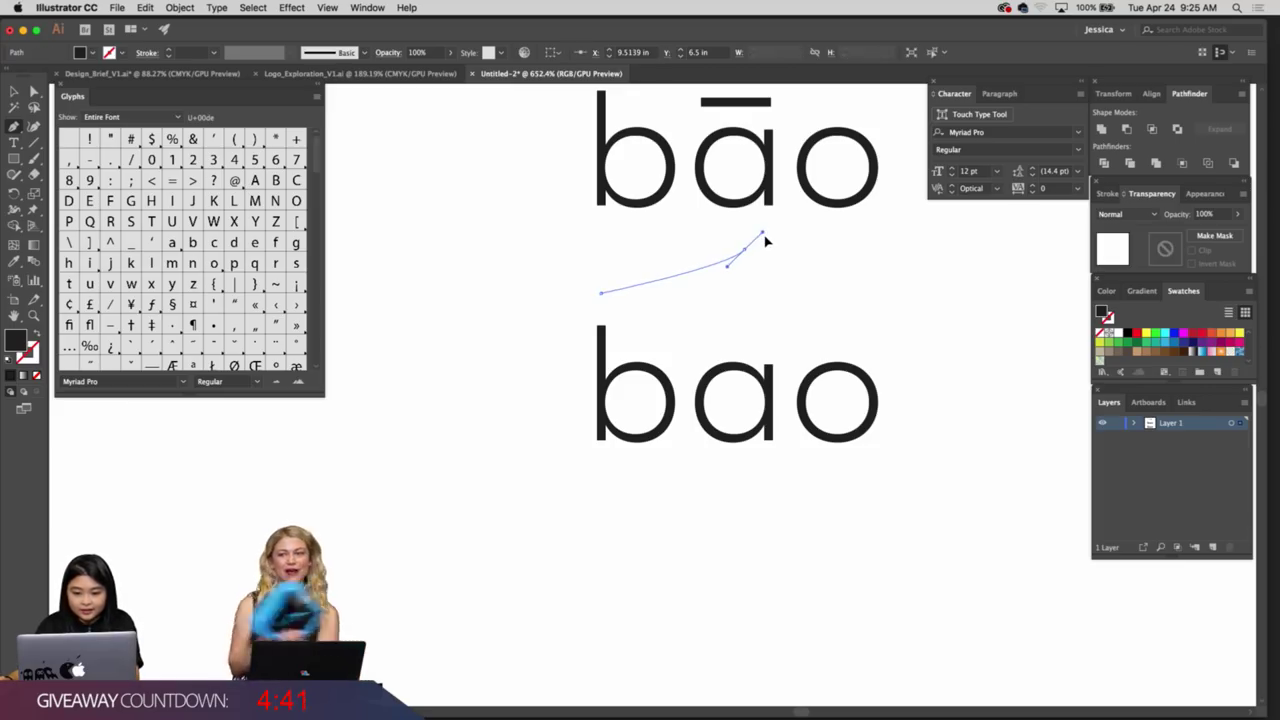
drag(765, 240, 748, 256)
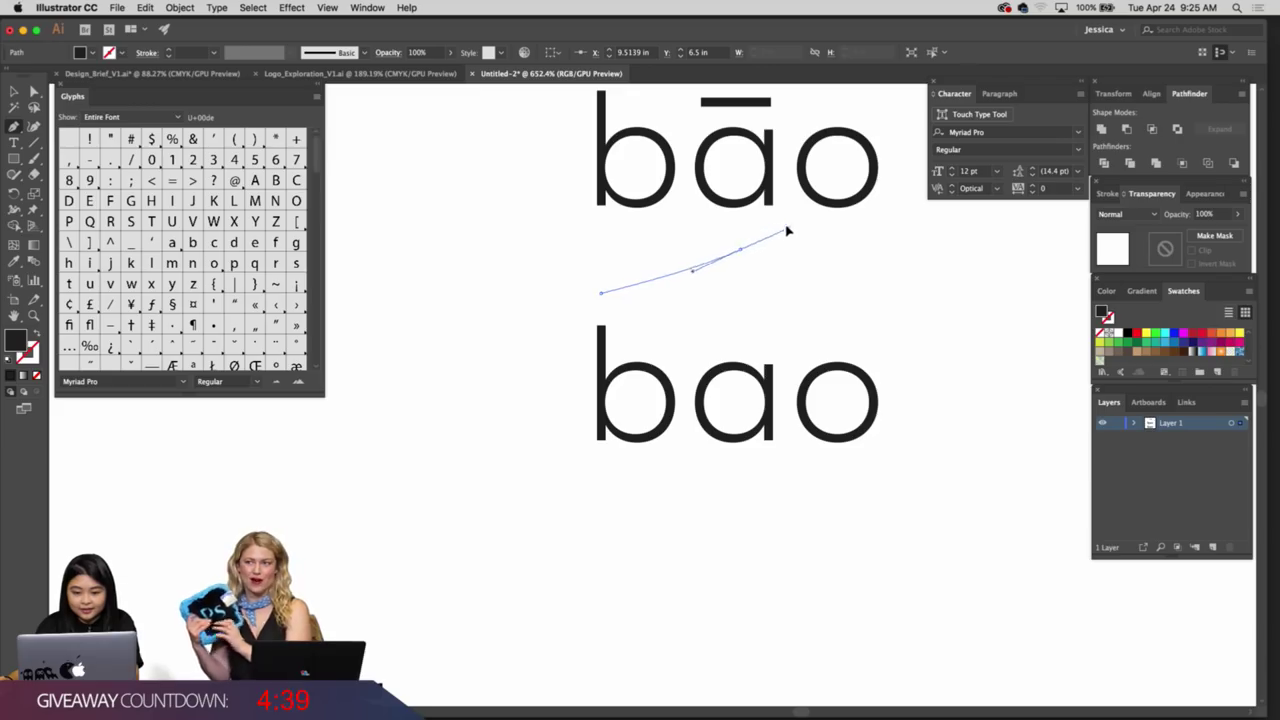
drag(796, 220, 792, 219)
Close the path with a deeper lower curve into a tapered stroke about 0.444 in wide and 0.14 in high
drag(745, 257, 645, 298)
key(p)
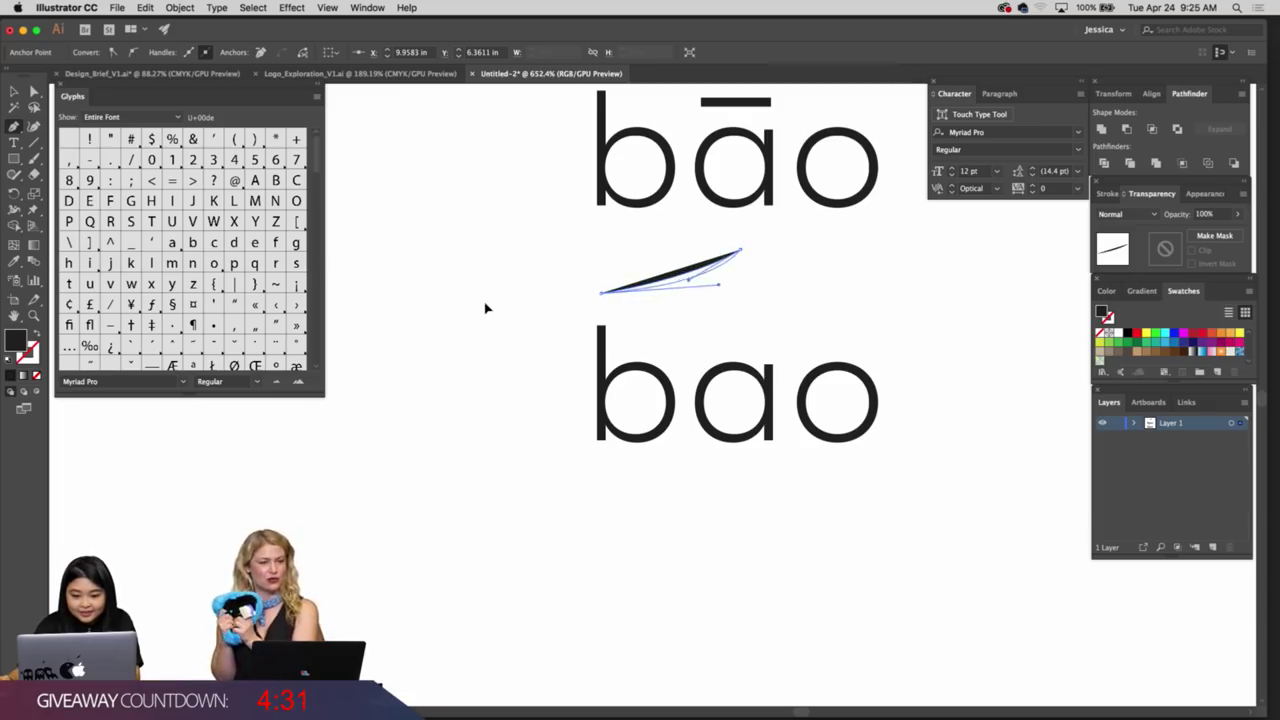
drag(498, 296, 498, 296)
key(v)
click(885, 299)
drag(887, 298, 798, 325)
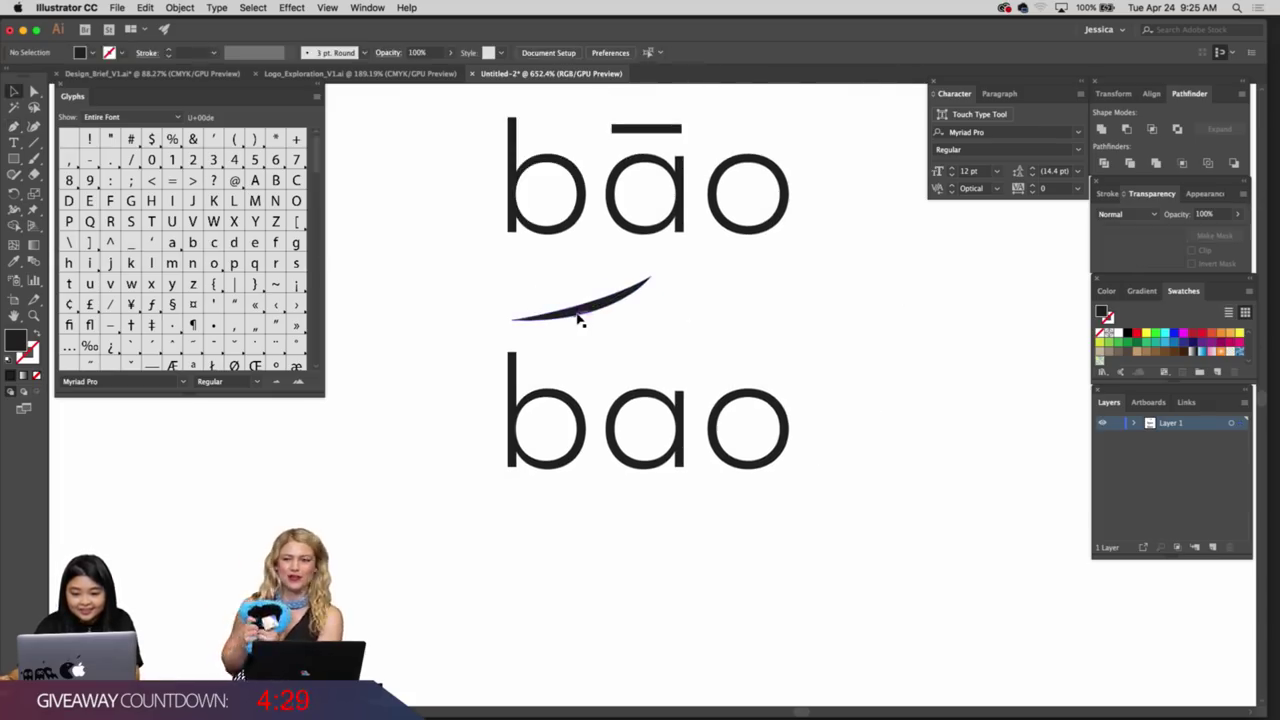
Make a copy of the tapered stroke reflected across the vertical axis
click(580, 317)
key(Return)
key(alt+Return)
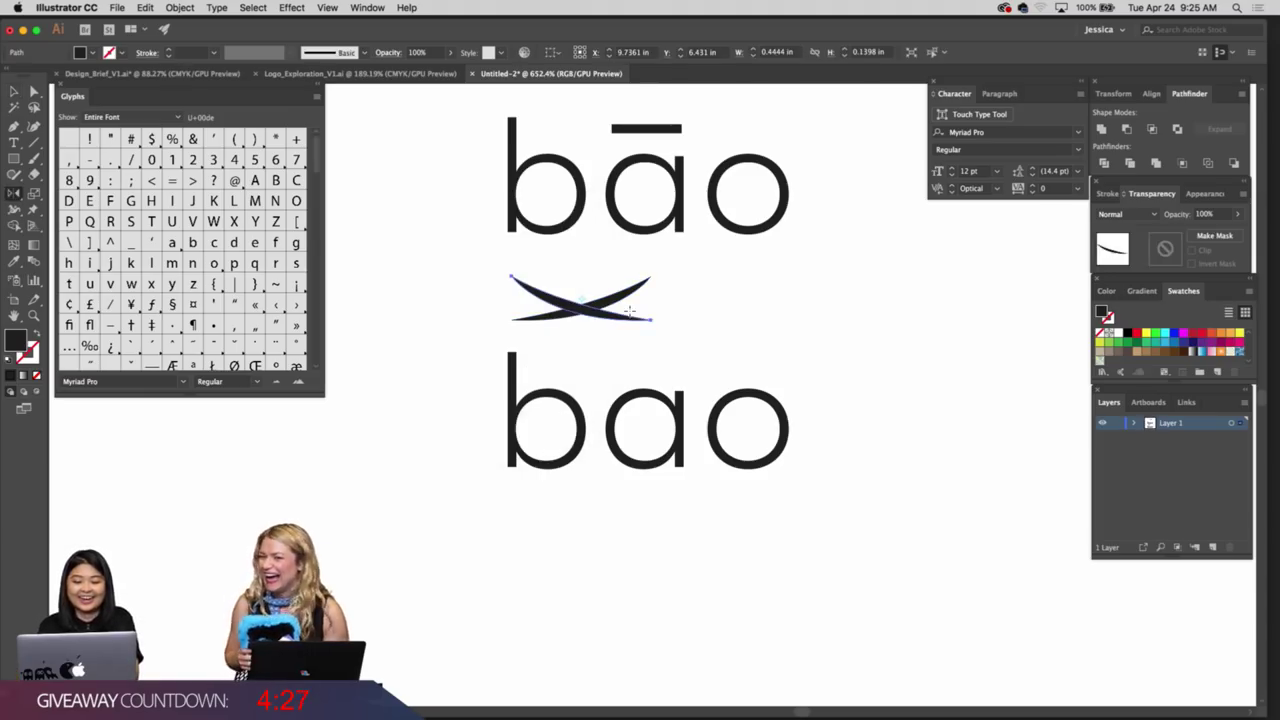
click(807, 316)
Move the mirrored stroke beside the original so their tips meet in a roof peak centred above the lowest bao
mouse_move(571, 319)
mouse_down()
mouse_move(529, 349)
mouse_move(957, 364)
mouse_up()
shift+click(873, 387)
drag(885, 398, 700, 375)
drag(868, 389, 726, 409)
click(760, 409)
key(super+z)
click(917, 466)
drag(312, 430, 340, 376)
mouse_move(340, 376)
mouse_down()
mouse_move(780, 399)
mouse_move(663, 371)
mouse_move(771, 331)
mouse_move(771, 434)
mouse_up()
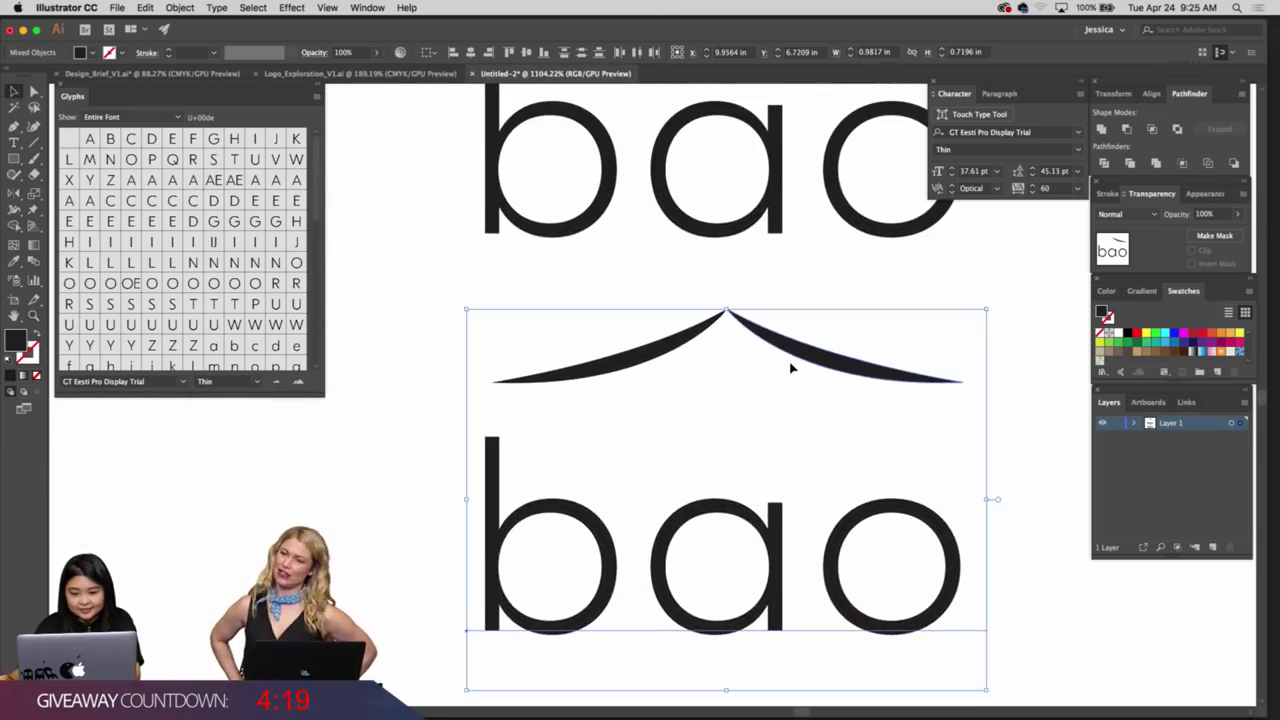
key(super+shift+a)
Examine how the two roof strokes fit together above the lowest bao
scroll(823, 528, down, 3)
click(823, 557)
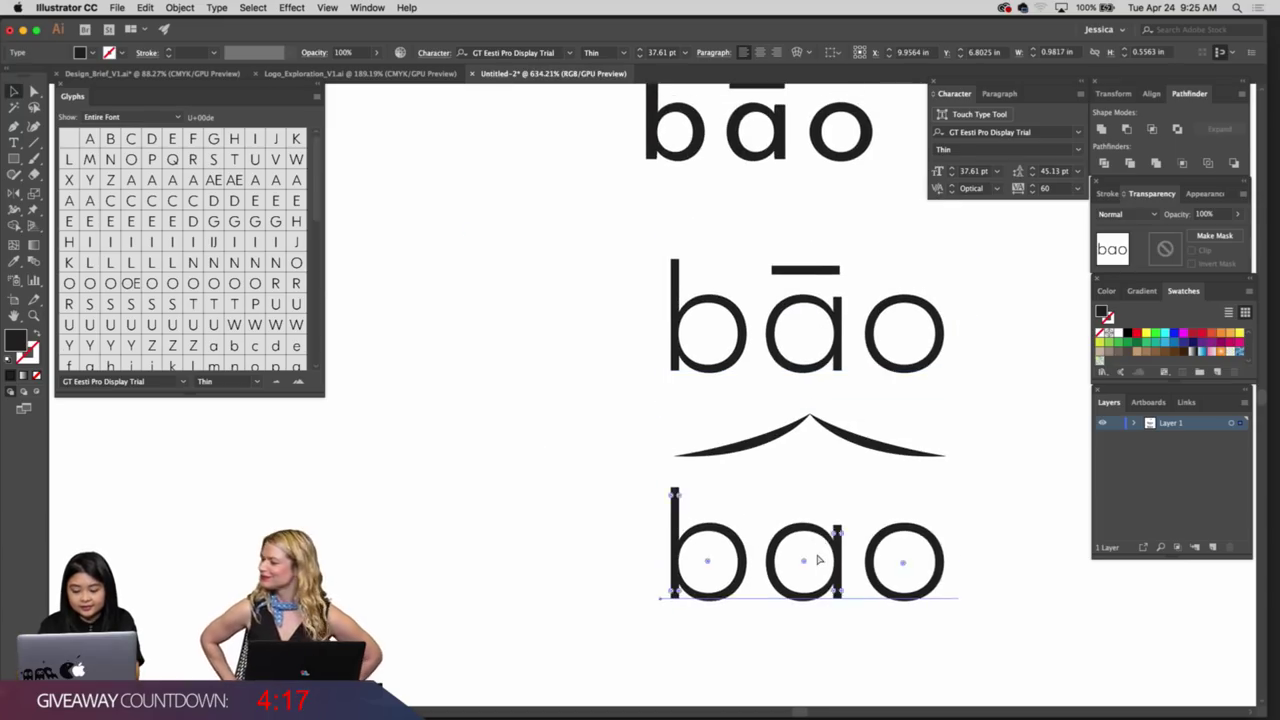
drag(823, 553, 883, 457)
click(846, 541)
drag(686, 450, 798, 449)
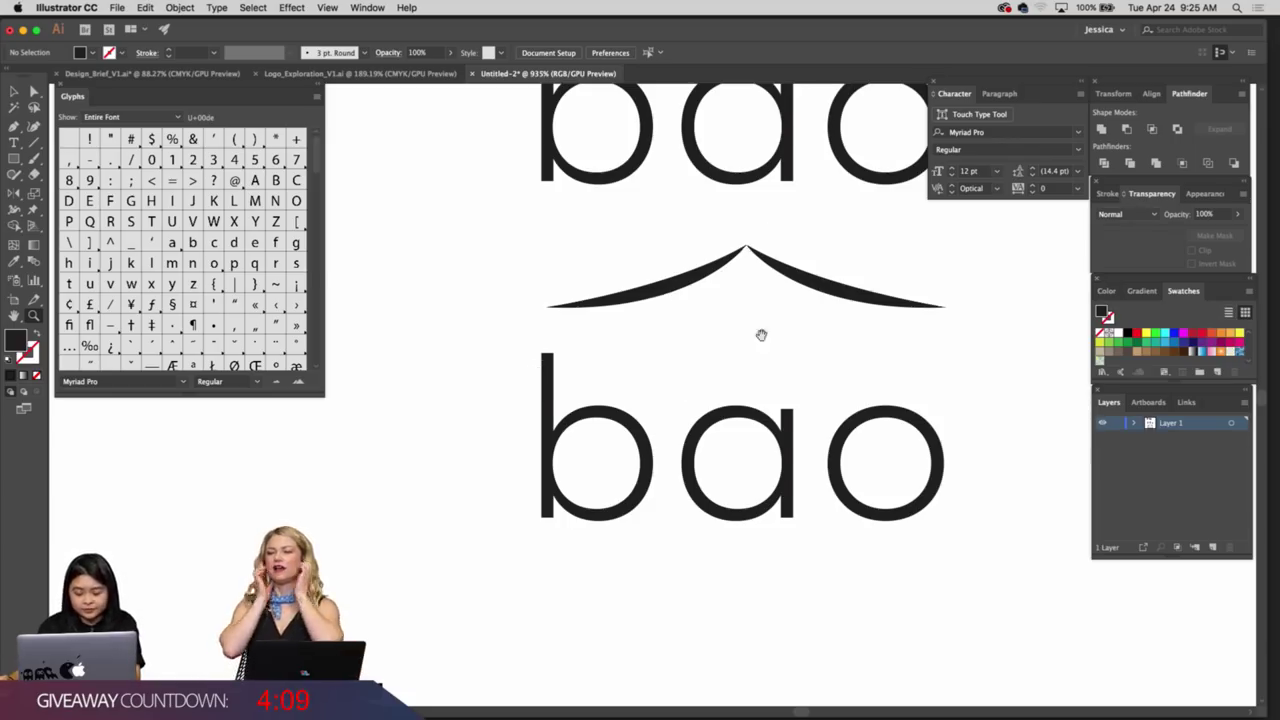
drag(762, 338, 815, 362)
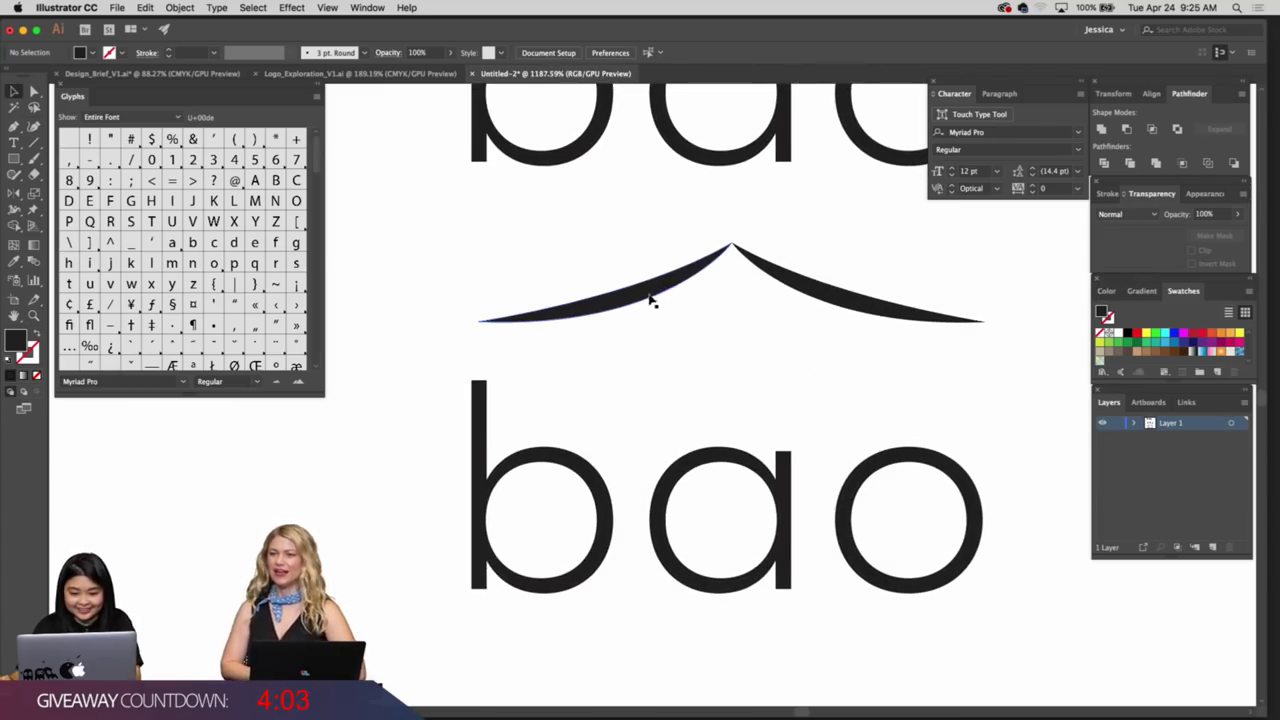
drag(649, 299, 690, 286)
click(691, 286)
click(848, 284)
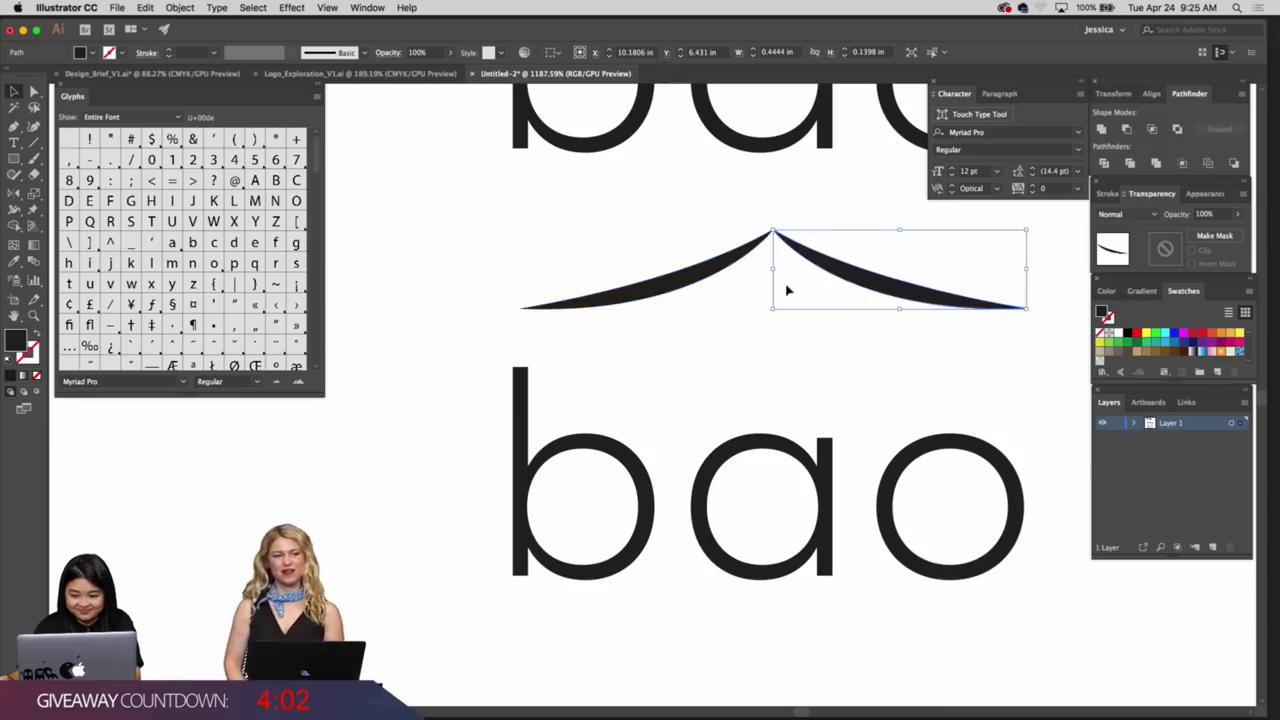
Try moving the left roof stroke slightly lower than the right one
click(703, 275)
drag(842, 335, 815, 349)
drag(723, 314, 840, 320)
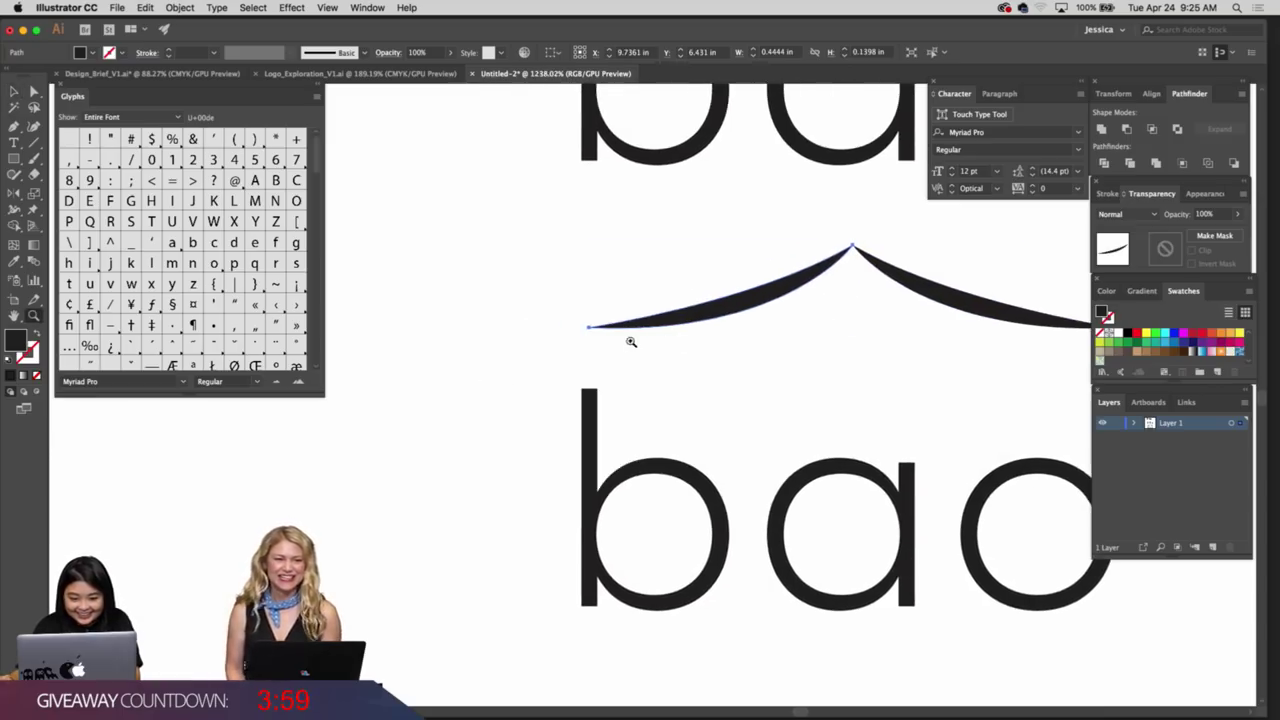
key(v)
drag(590, 328, 591, 346)
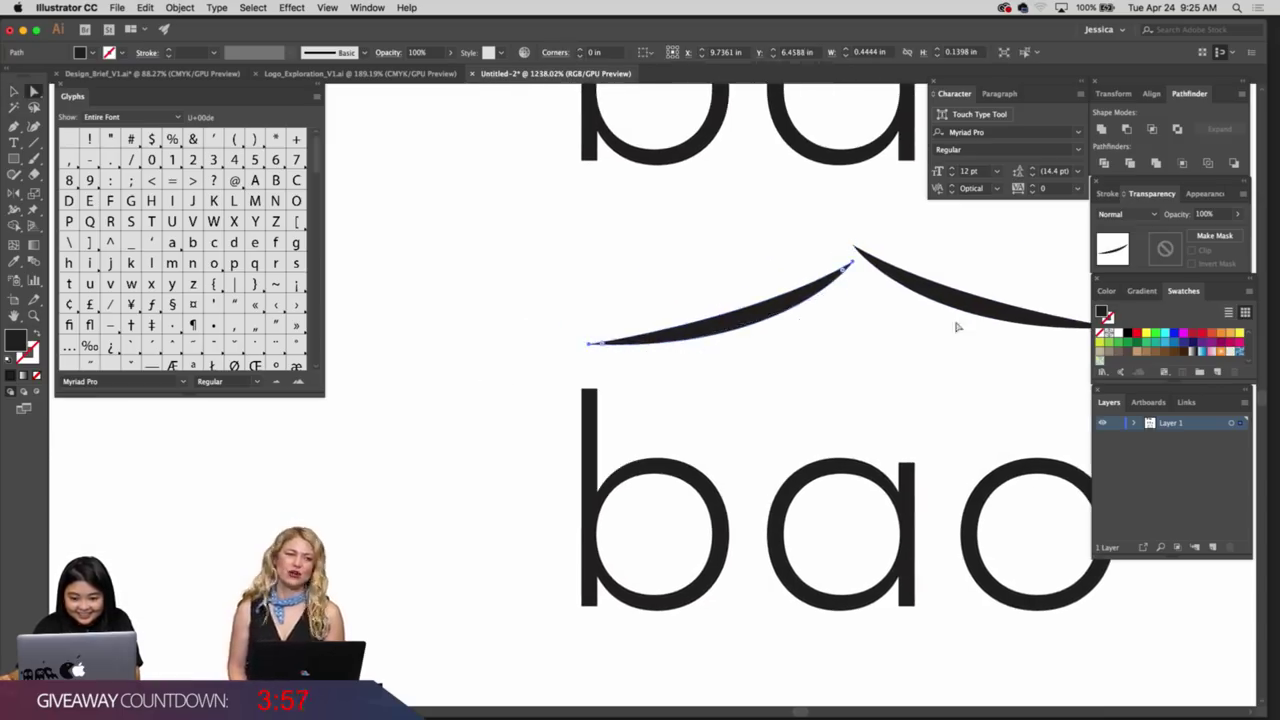
click(886, 318)
scroll(831, 351, down, 2)
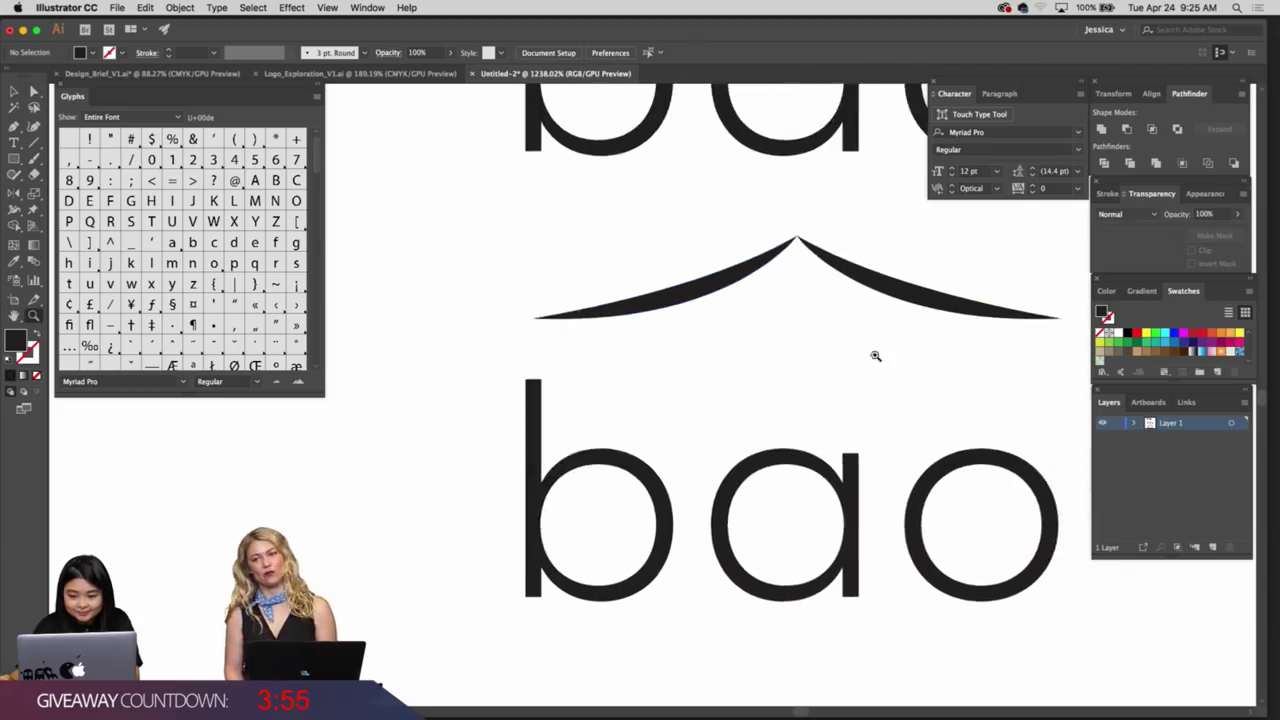
Duplicate the two roof strokes together with their bao text straight below the original
scroll(851, 323, down, 3)
key(v)
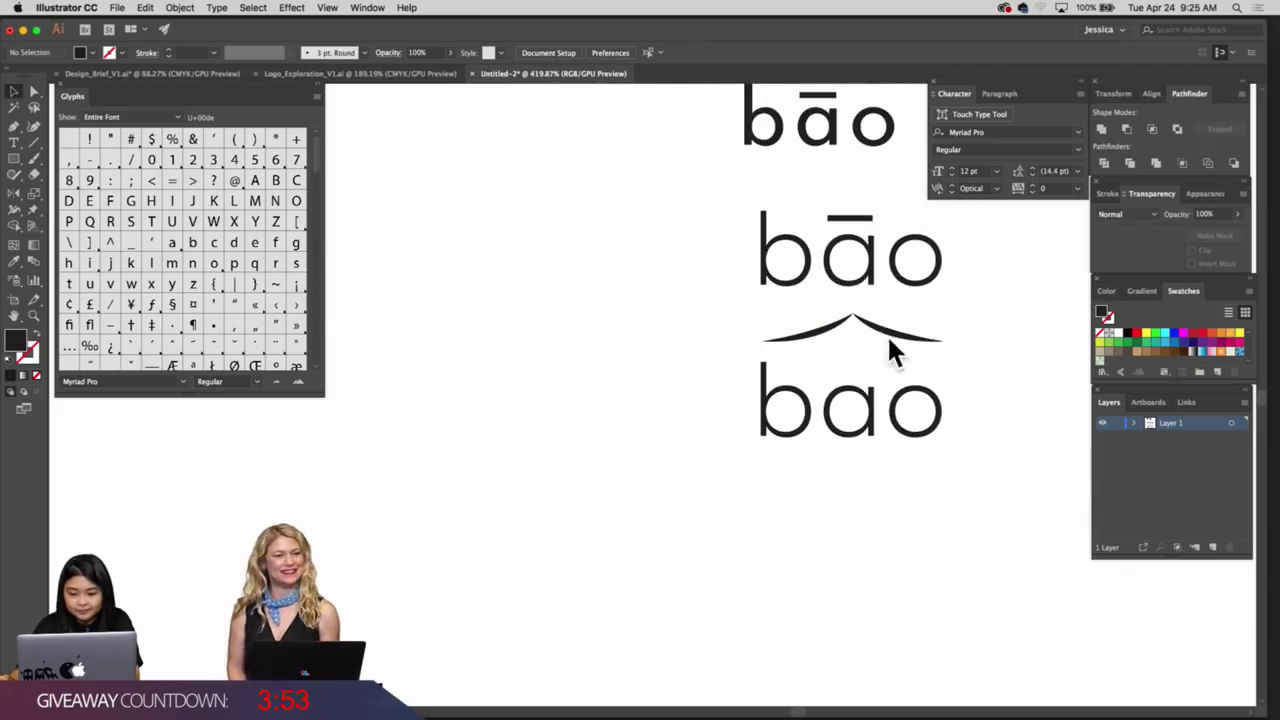
click(860, 333)
shift+click(838, 335)
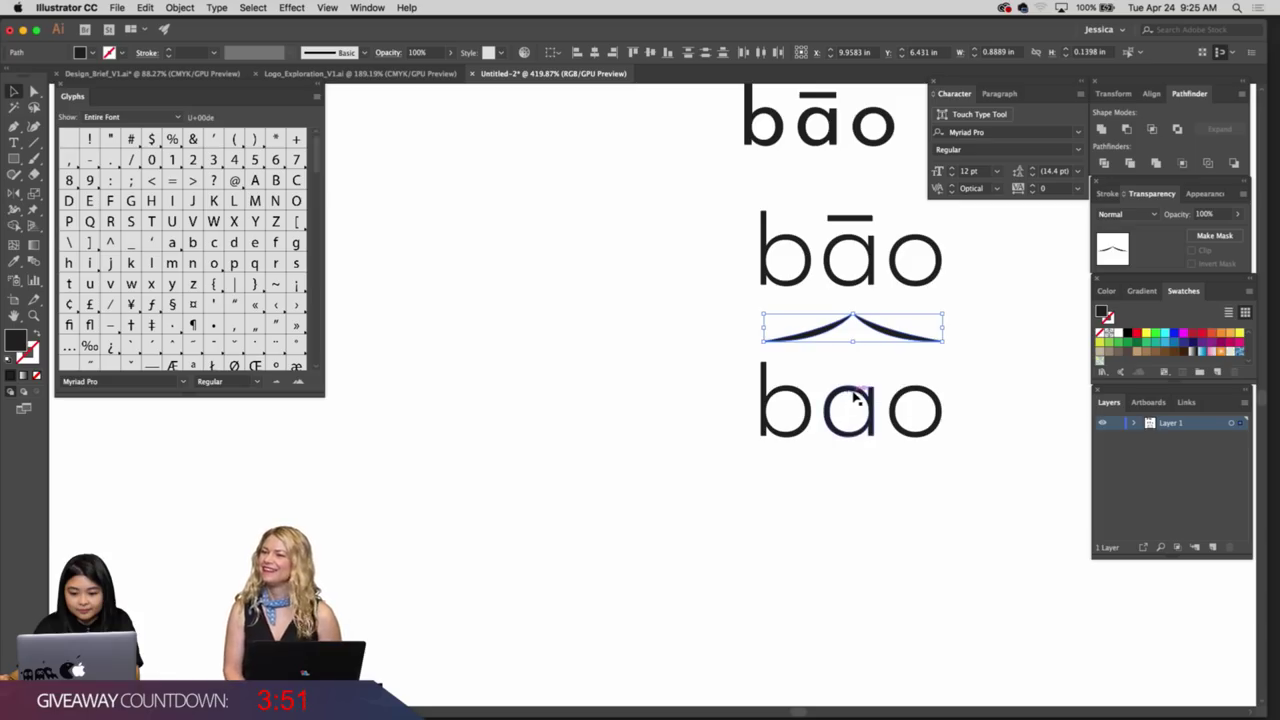
shift+click(862, 401)
drag(867, 404, 869, 690)
key(space)
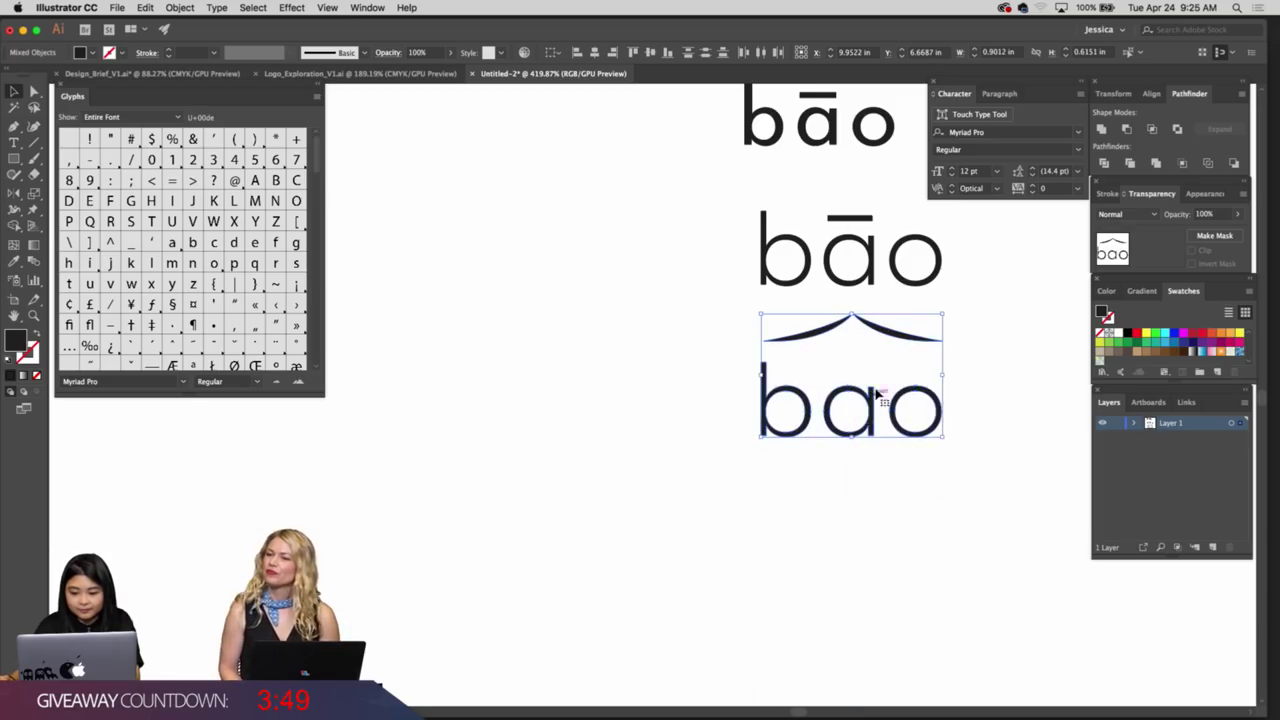
drag(873, 398, 915, 416)
key(space)
key(z)
key(space)
key(v)
click(983, 381)
Delete both roof strokes above the duplicated bao
click(808, 236)
shift+click(712, 243)
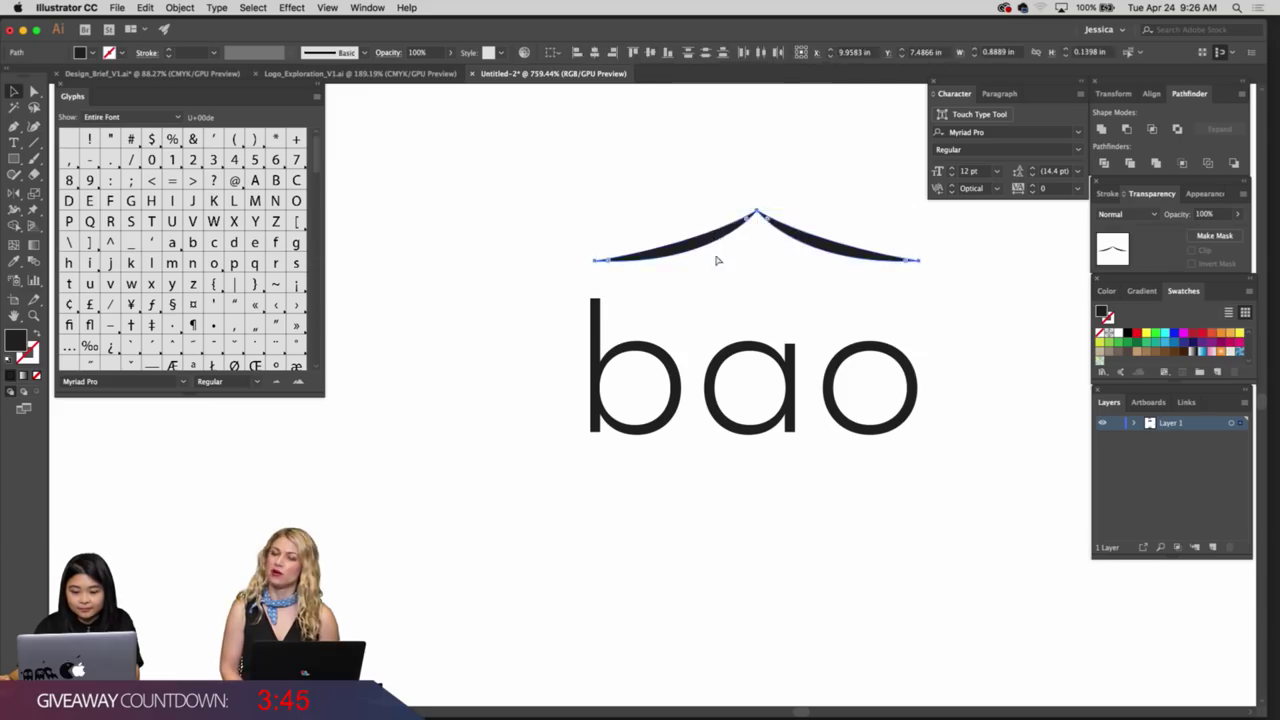
key(Delete)
Draw an open roof-shaped Pen path about 0.64 in wide and 0.125 in high above the duplicated bao
drag(728, 280, 756, 266)
click(663, 277)
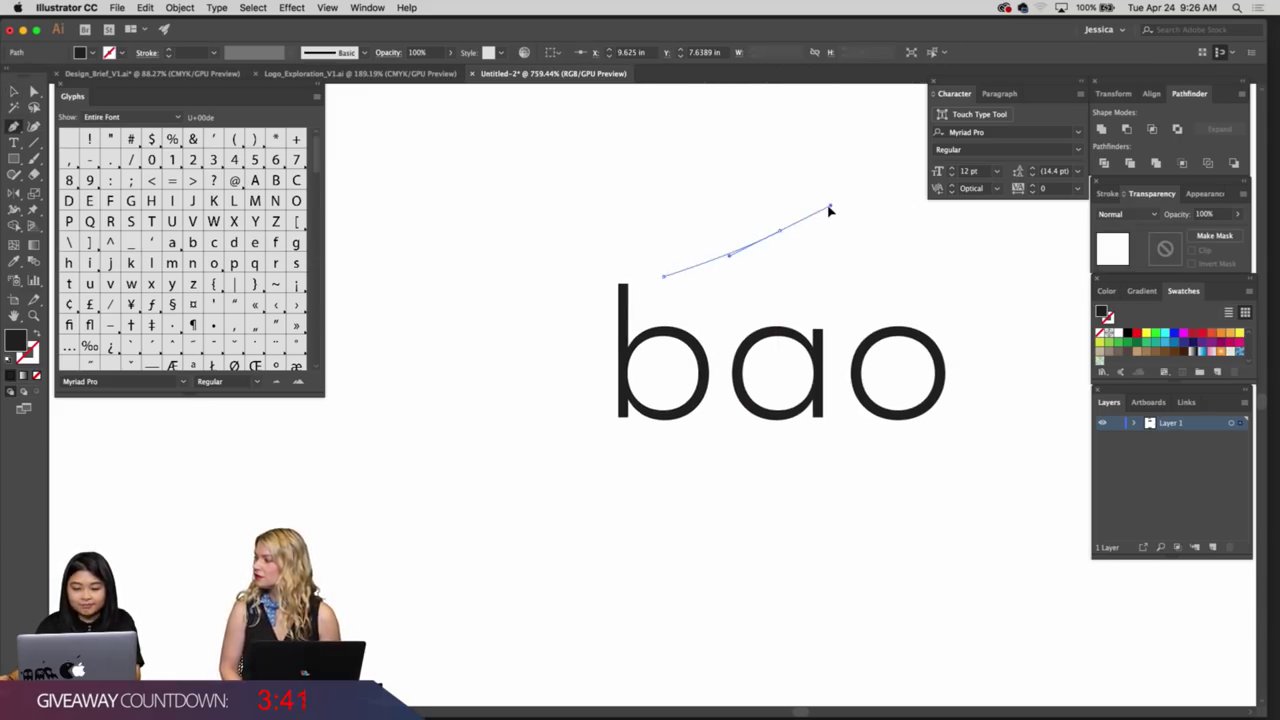
drag(829, 205, 829, 203)
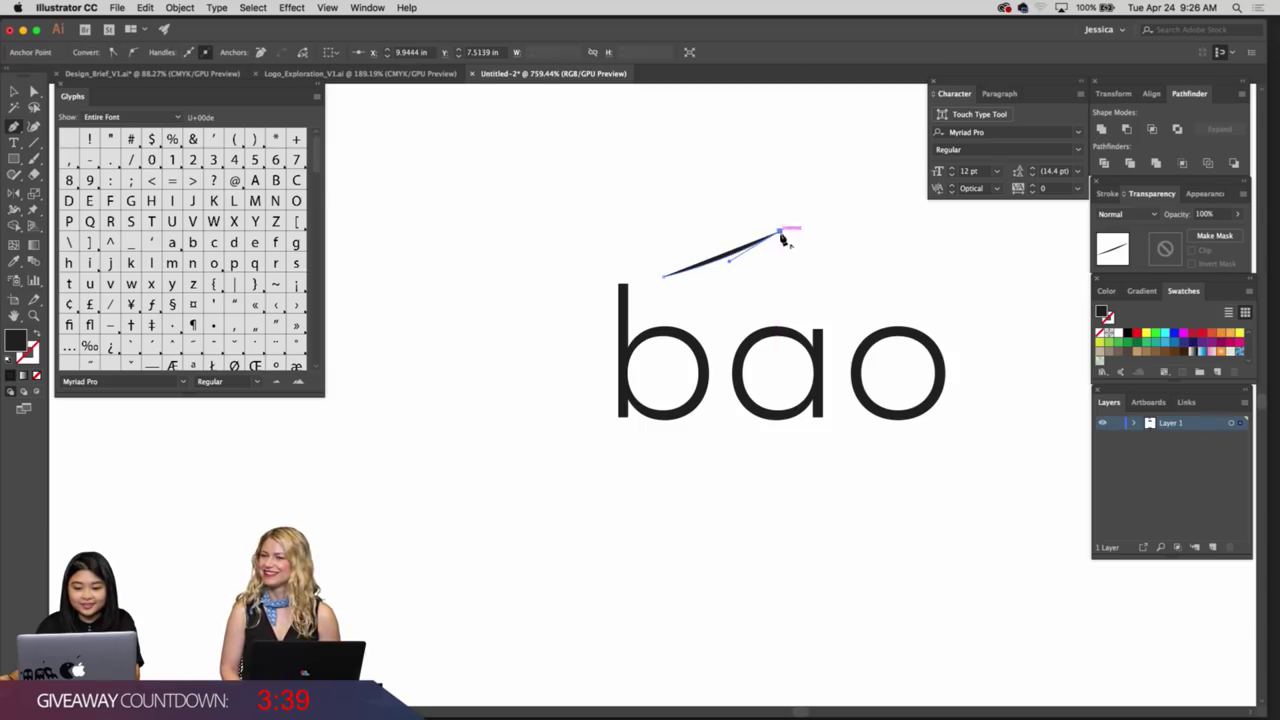
drag(896, 277, 908, 284)
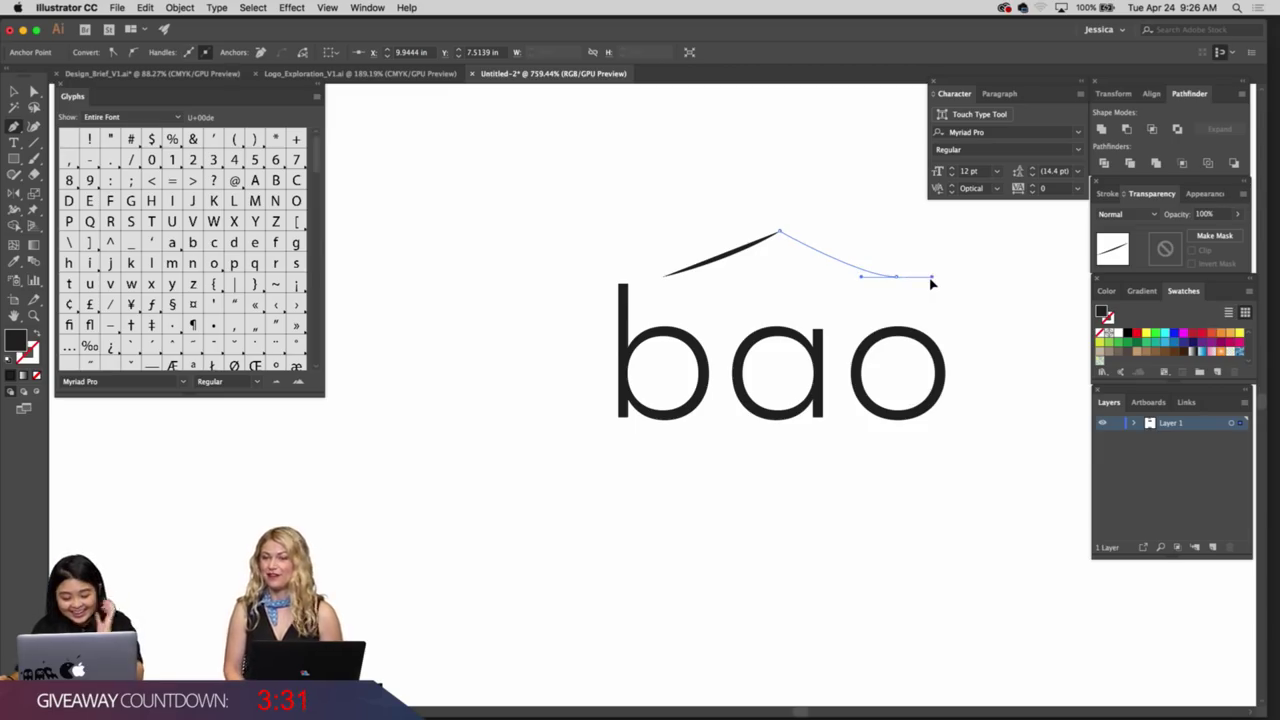
drag(934, 283, 992, 297)
key(v)
click(939, 287)
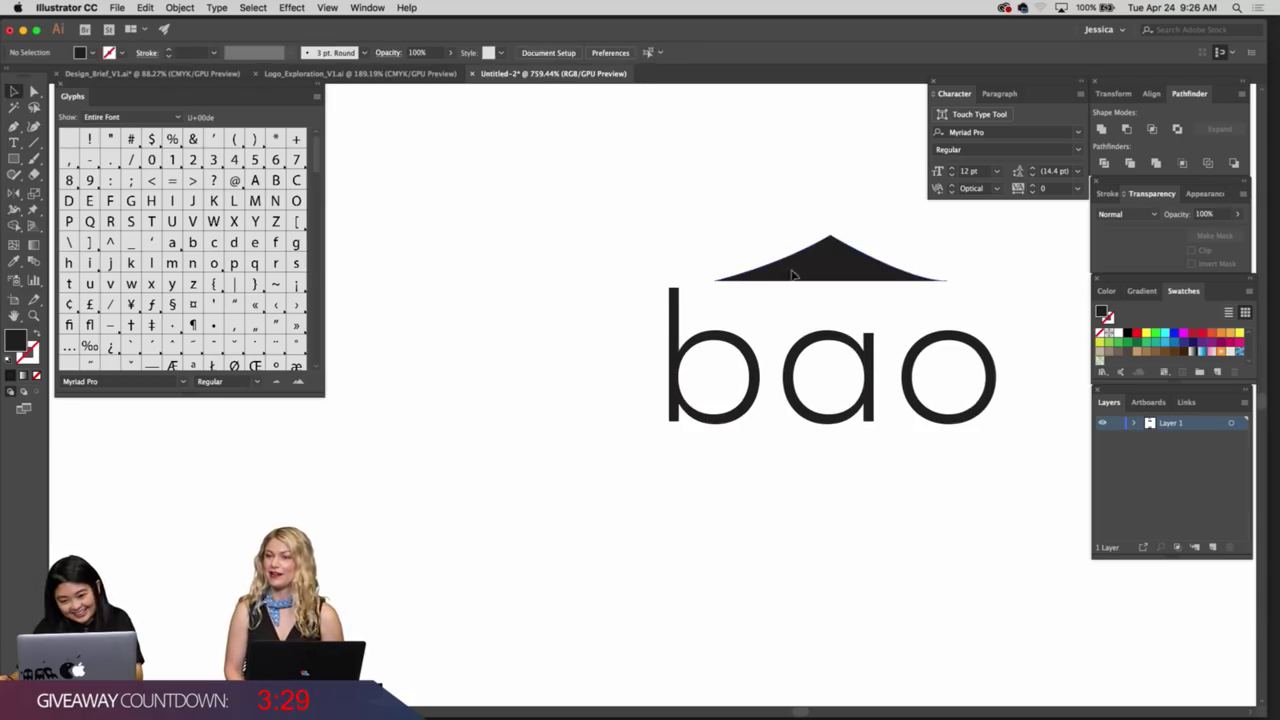
Curve the left slope of the roof path by pulling horizontal handles from its lower end anchor
click(793, 272)
key(a)
key(p)
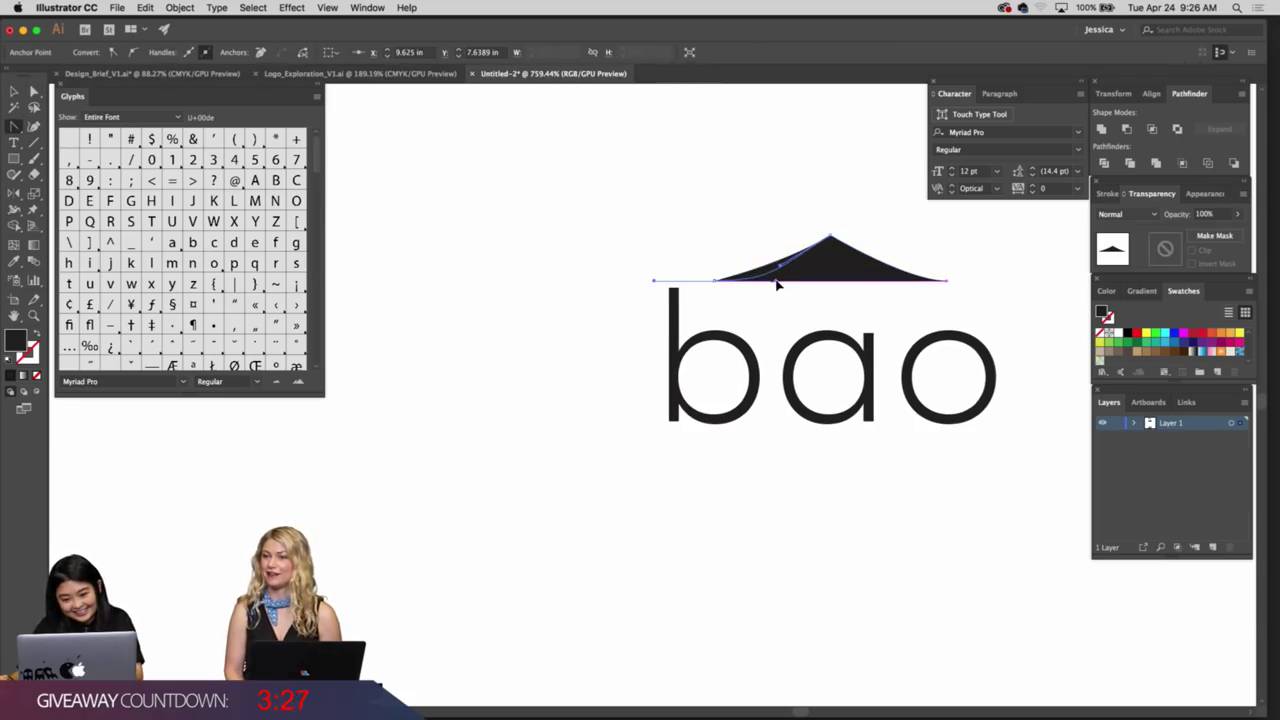
drag(775, 285, 777, 285)
key(v)
click(845, 301)
drag(858, 302, 816, 308)
Swap the fill and stroke of the roof path to turn it into an unfilled black line
click(794, 277)
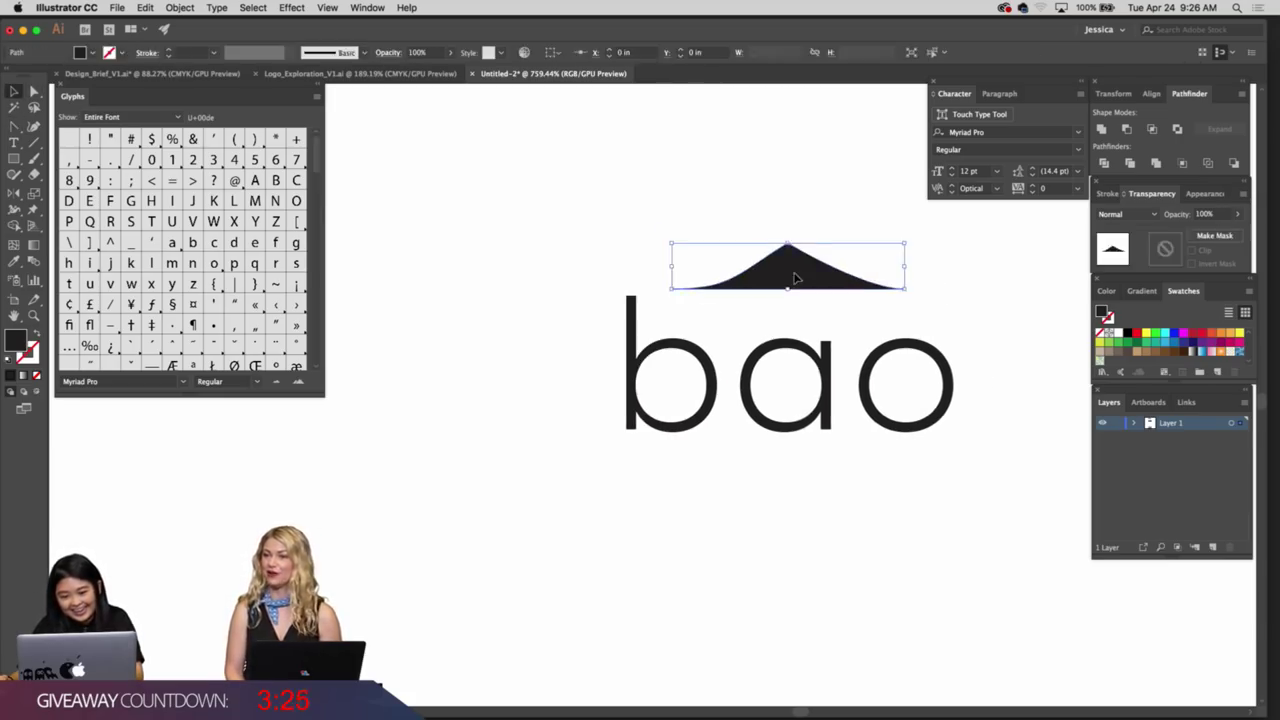
key(shift+x)
click(770, 316)
Delete the lower left anchor of the roof line, keeping only the right slope
scroll(773, 317, left, 2)
key(a)
click(700, 287)
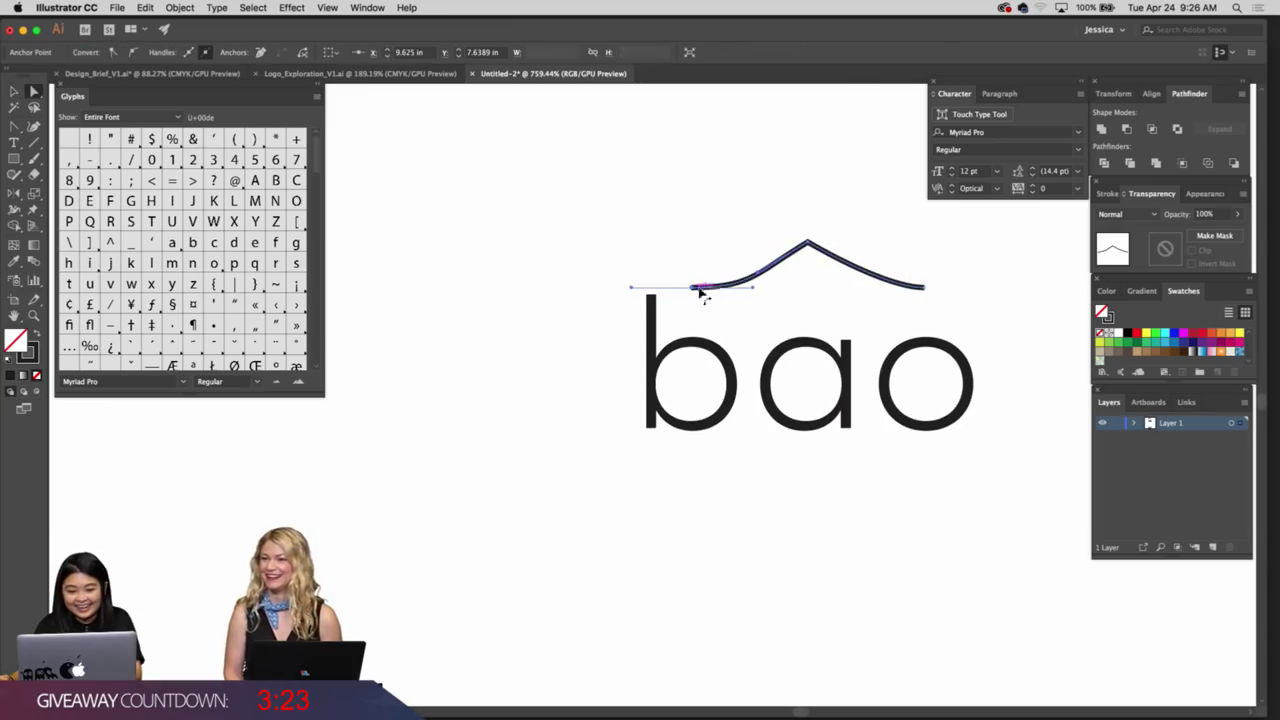
key(v)
key(Delete)
drag(821, 306, 815, 316)
click(834, 316)
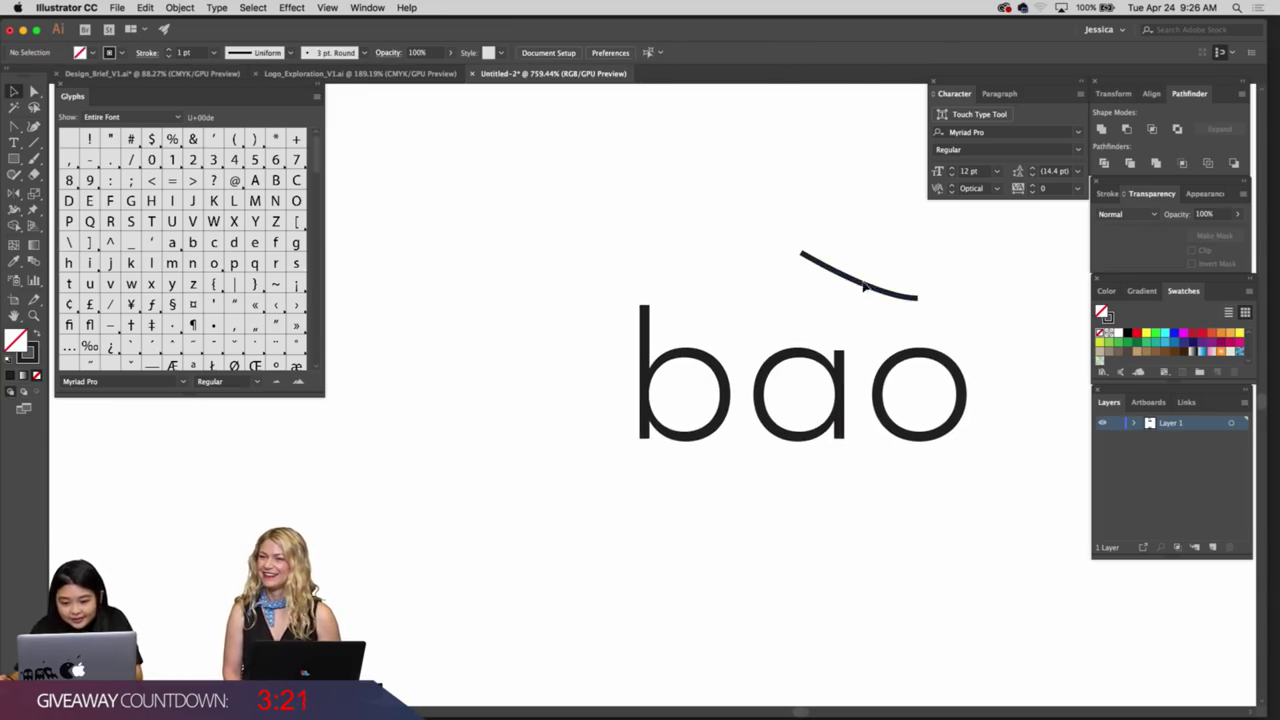
Make a copy of the right roof line reflected across the vertical axis
click(864, 289)
key(o)
key(Return)
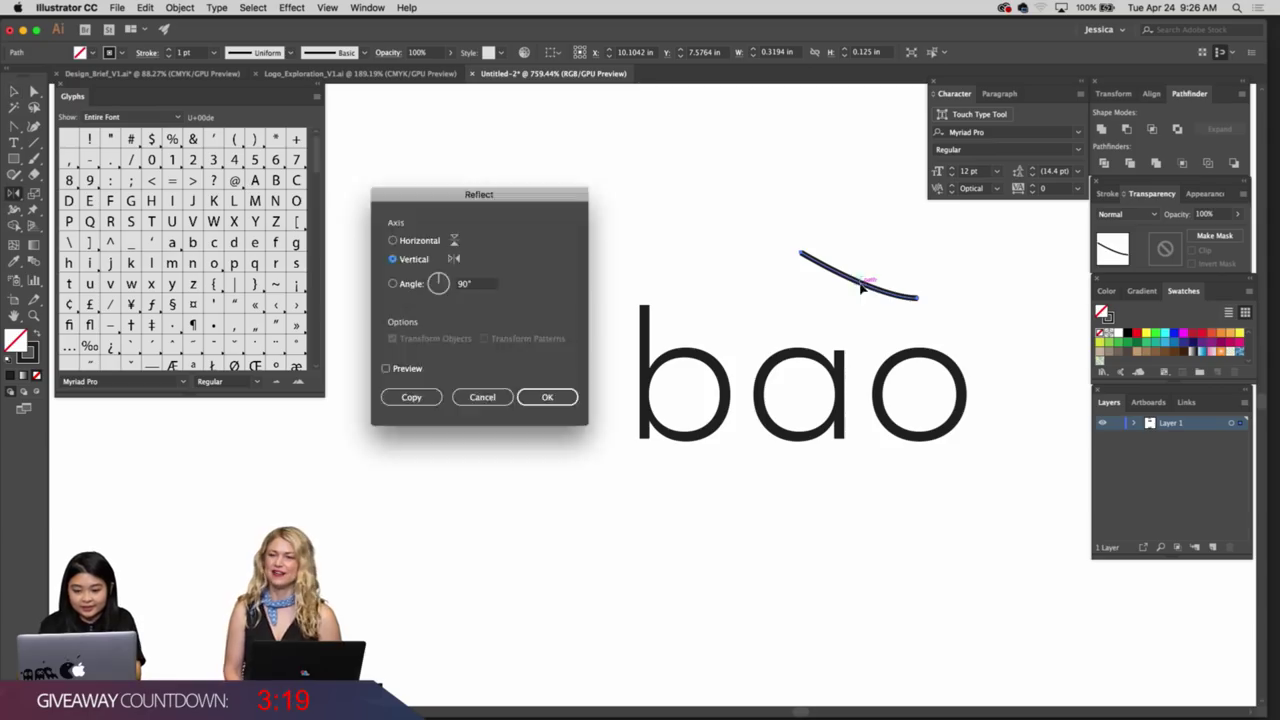
key(alt+Return)
key(v)
click(931, 282)
Position the mirrored line left of the original so their upper ends meet at the roof peak
click(876, 270)
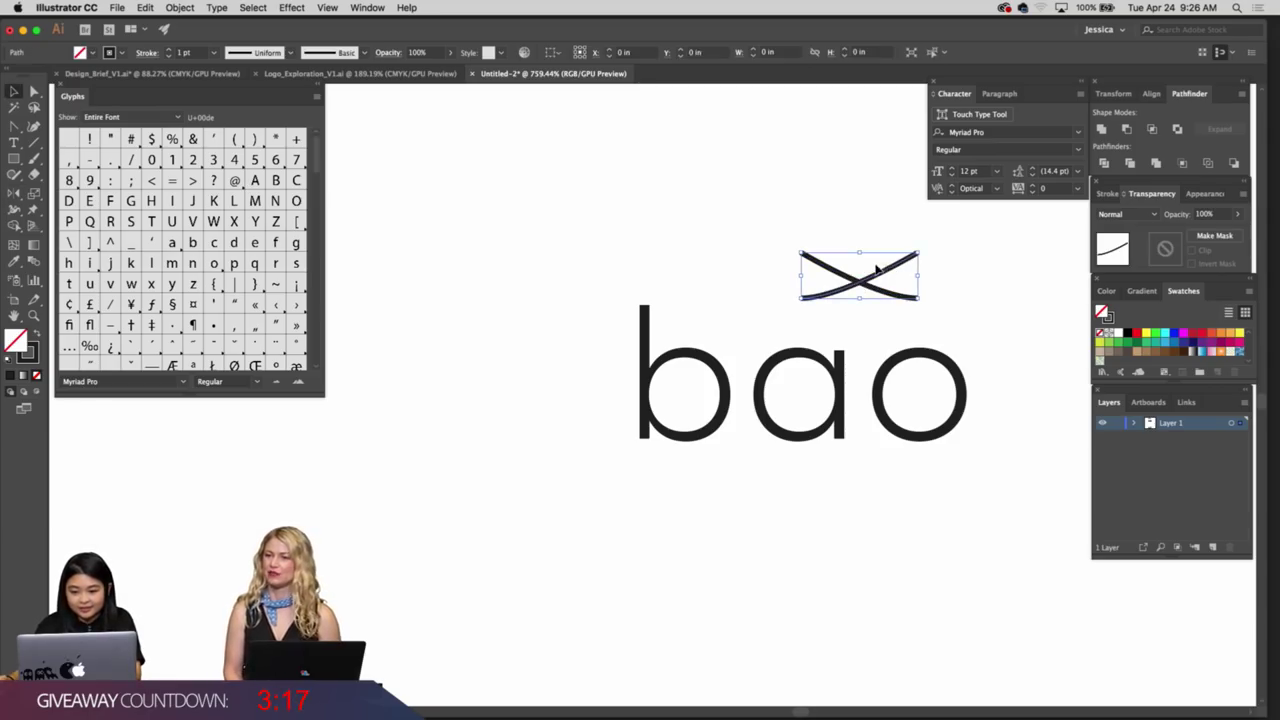
mouse_move(896, 271)
mouse_down()
mouse_move(784, 274)
mouse_move(900, 315)
mouse_up()
click(812, 218)
key(z)
click(820, 286)
key(v)
mouse_move(754, 275)
mouse_down()
mouse_move(842, 321)
mouse_move(741, 299)
mouse_move(823, 326)
mouse_up()
key(super+z)
key(v)
key(super+z)
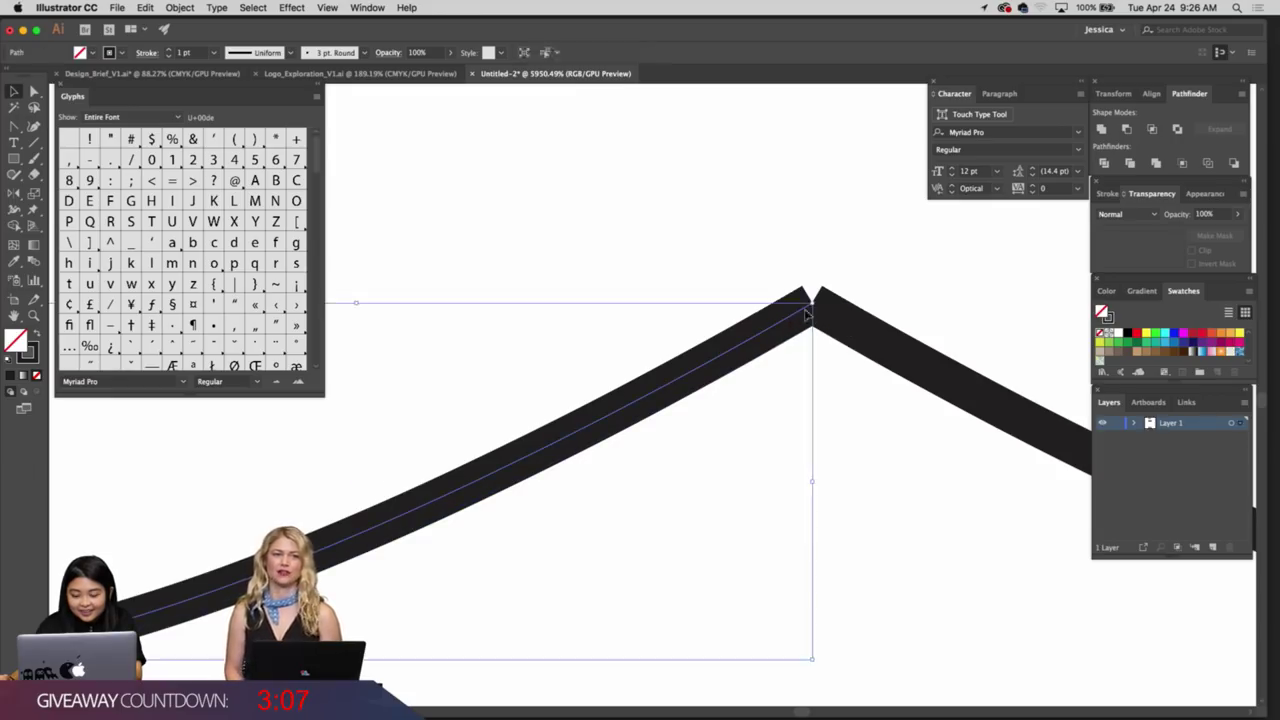
Join the two roof lines at the peak into one continuous path
click(912, 285)
key(z)
drag(912, 285, 731, 299)
key(a)
key(v)
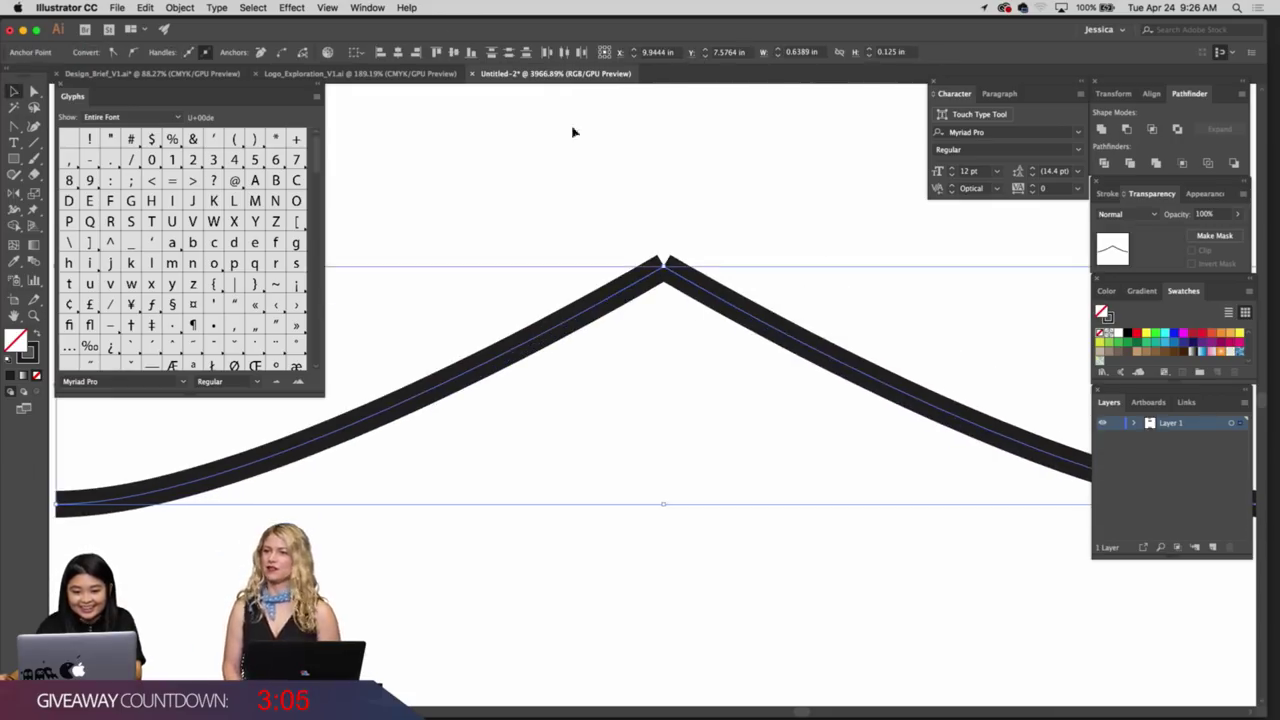
click(284, 56)
click(664, 211)
key(z)
drag(721, 218, 594, 194)
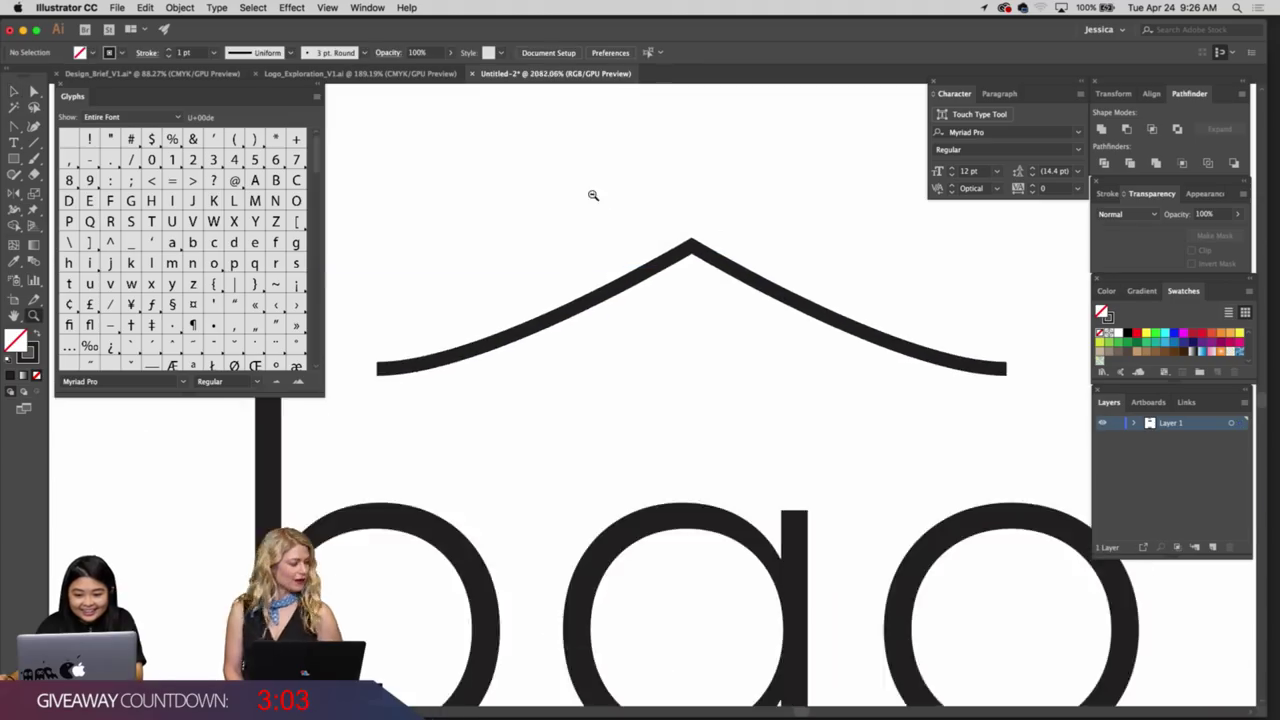
drag(787, 238, 815, 240)
scroll(600, 183, down, 3)
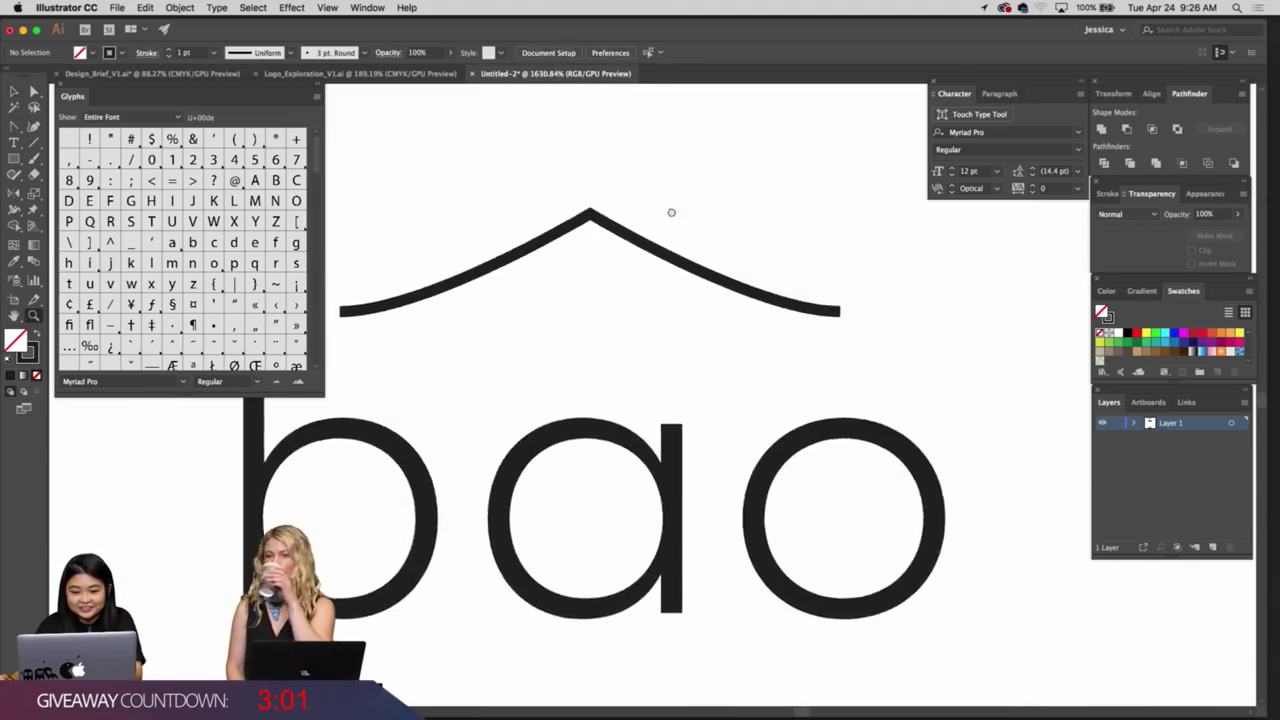
Draw a black-filled circle without a stroke, about 0.0278 in wide, over the top of the b's stem
scroll(857, 246, up, 5)
scroll(770, 220, down, 4)
key(v)
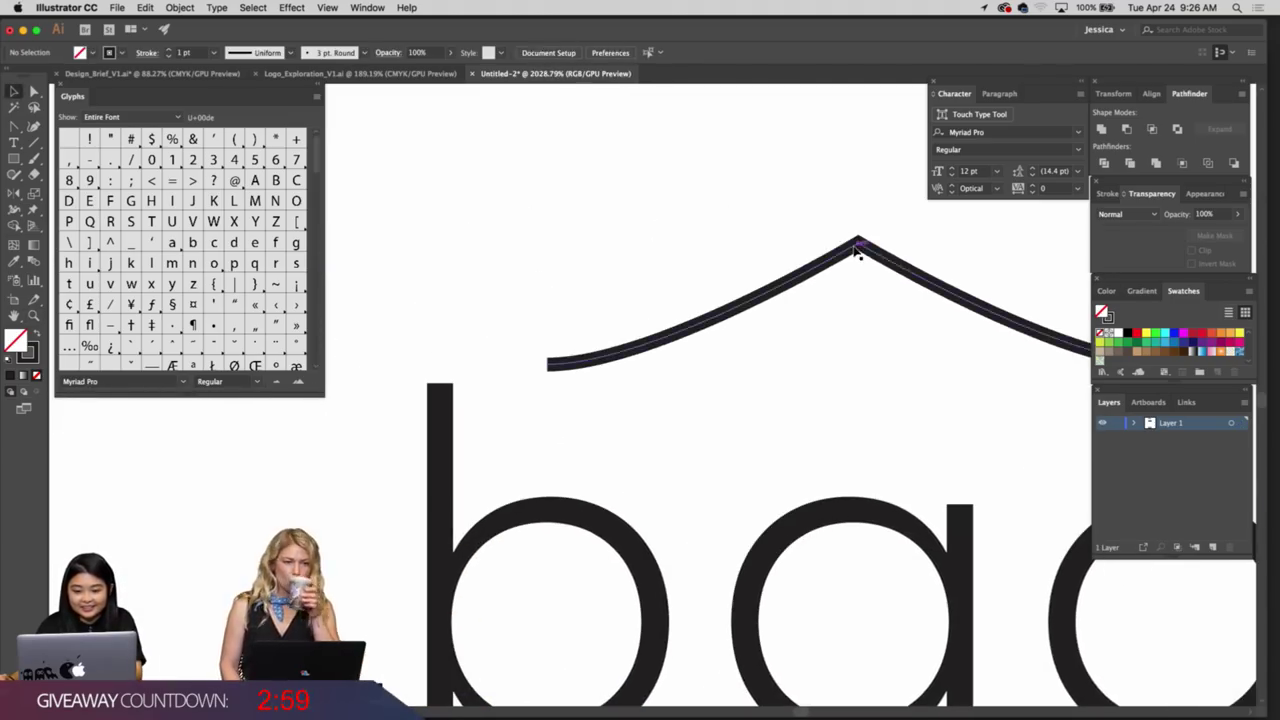
click(856, 252)
scroll(520, 290, up, 4)
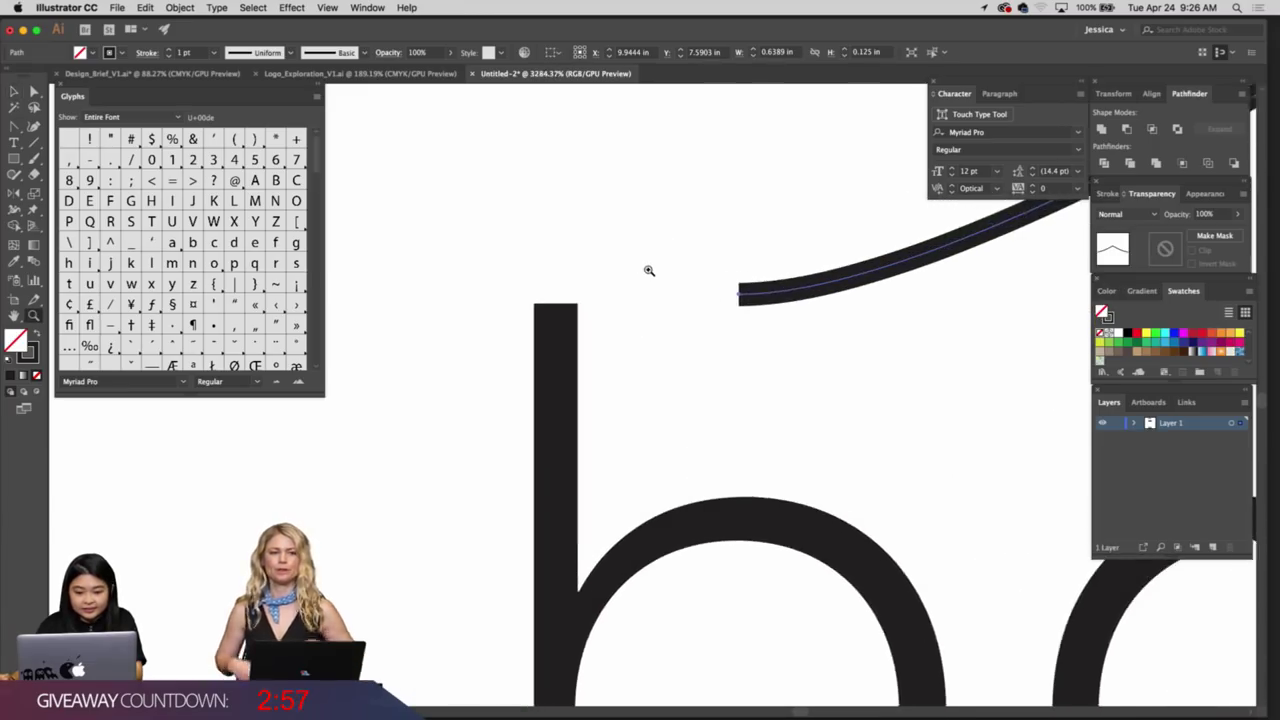
key(l)
drag(538, 308, 550, 262)
key(v)
click(613, 341)
Align the circle with the upper left corner of the b's stem and shrink it to the stem's width, about 0.0265 in
key(z)
key(v)
click(298, 7)
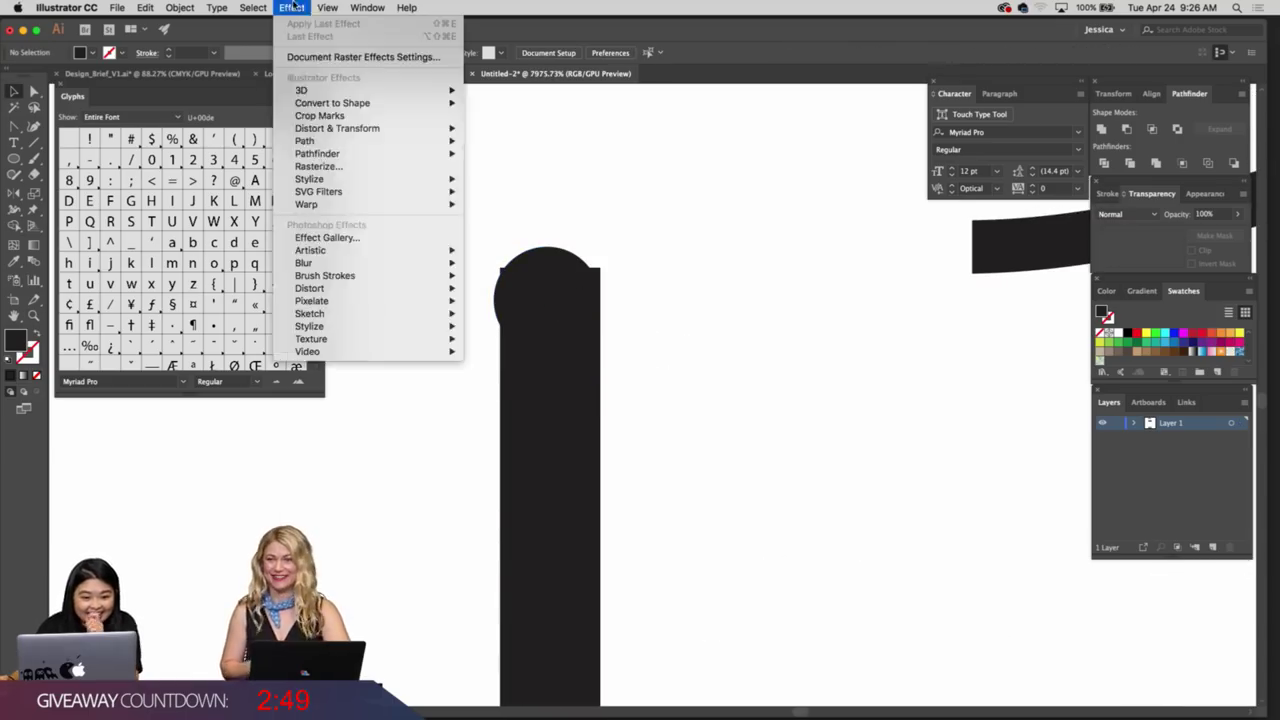
mouse_move(327, 7)
click(370, 479)
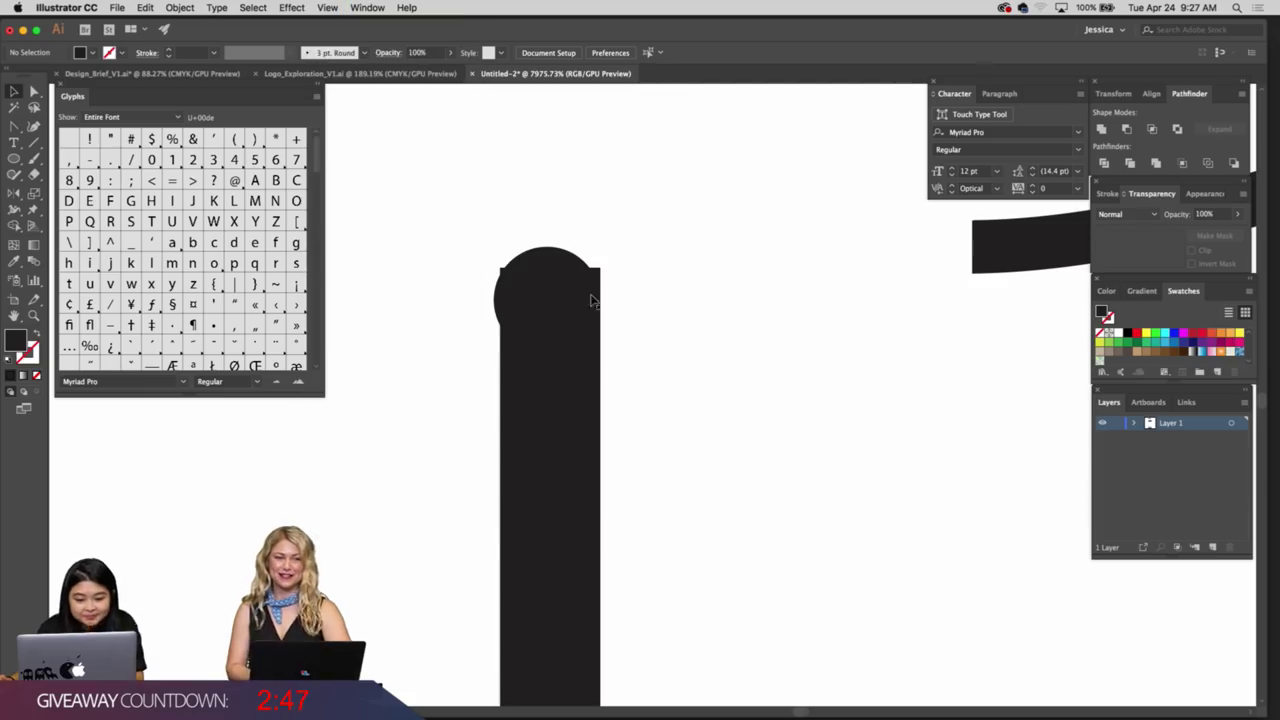
drag(553, 300, 561, 323)
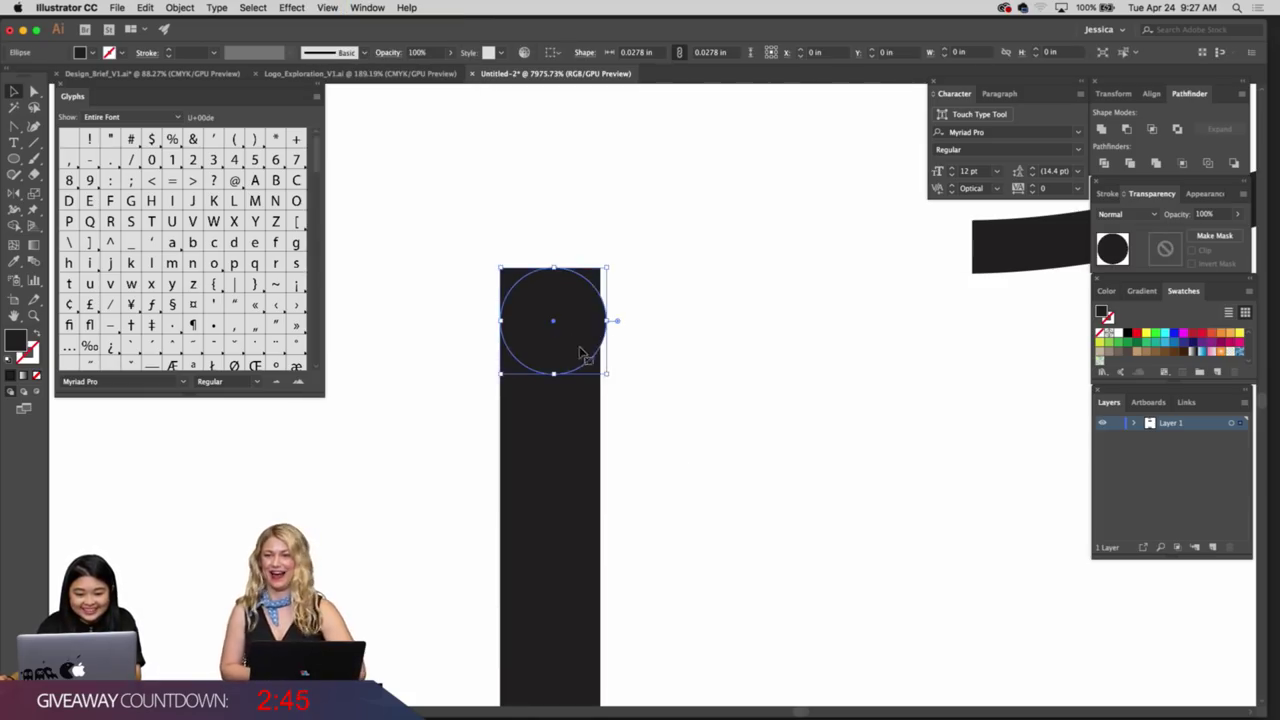
drag(606, 374, 603, 369)
click(713, 366)
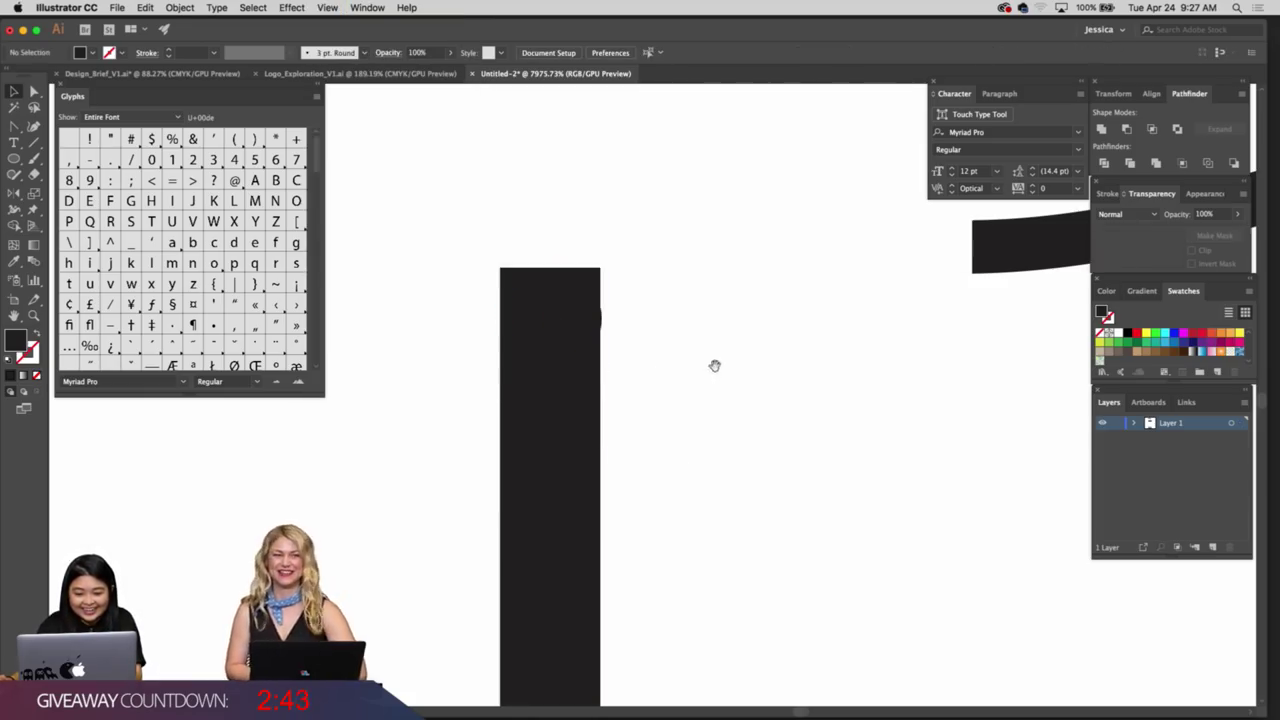
Move the circle over the left end of the roof line to compare their thicknesses
drag(714, 366, 668, 368)
mouse_move(668, 368)
mouse_down()
mouse_move(477, 349)
mouse_move(726, 338)
mouse_move(723, 311)
mouse_up()
scroll(582, 349, right, 3)
click(582, 349)
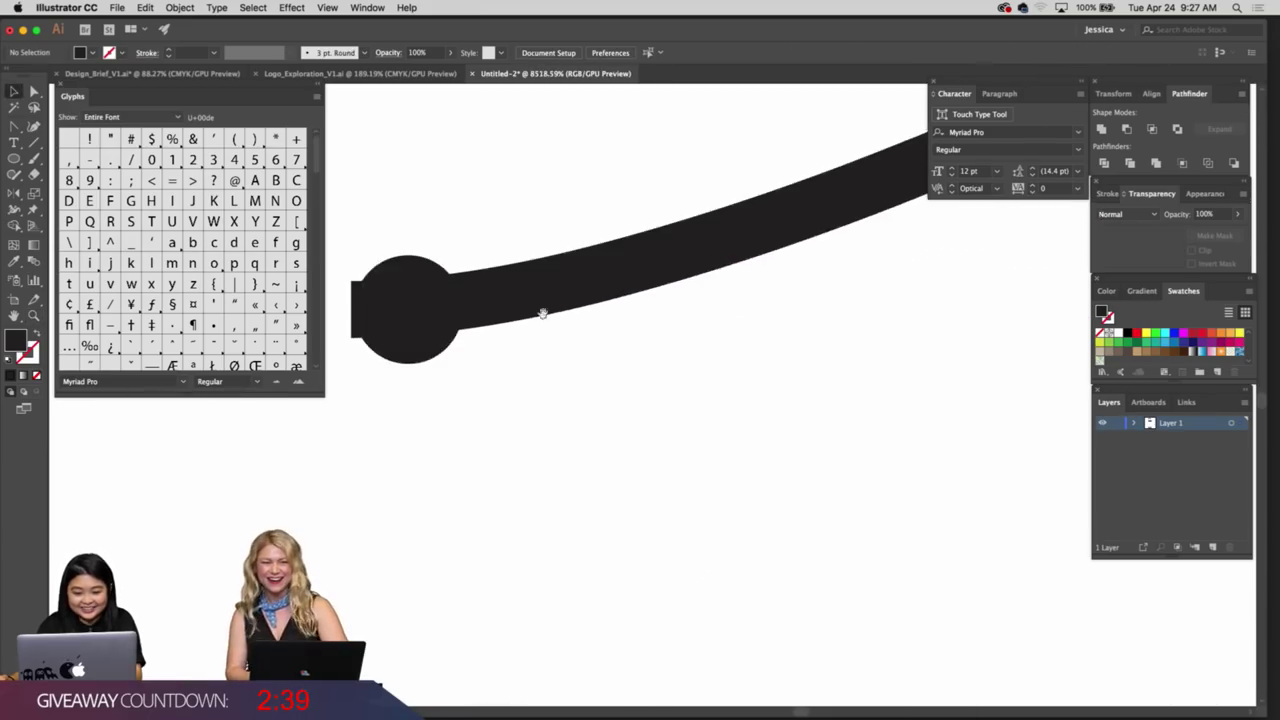
Set the roof line's stroke weight to 2 pt and fit the circle against its left end
scroll(543, 309, left, 3)
scroll(543, 309, up, 1)
click(724, 356)
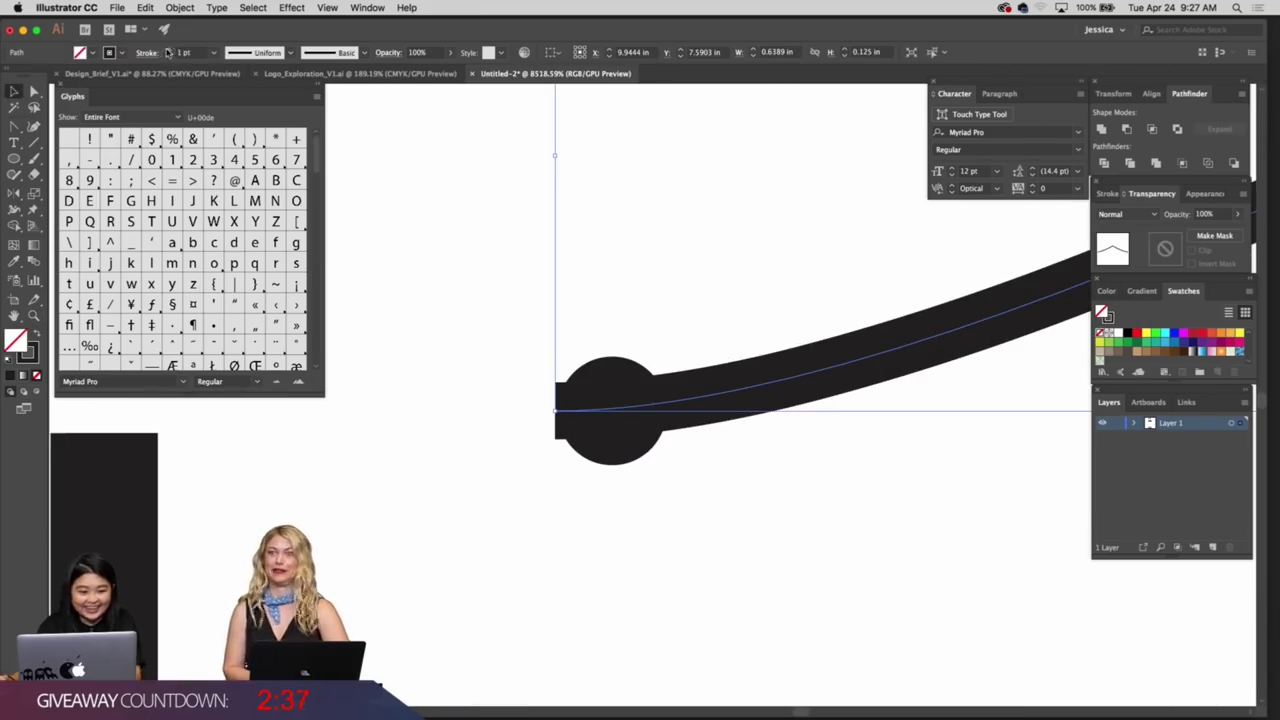
click(168, 52)
click(657, 323)
scroll(600, 300, down, 2)
click(593, 345)
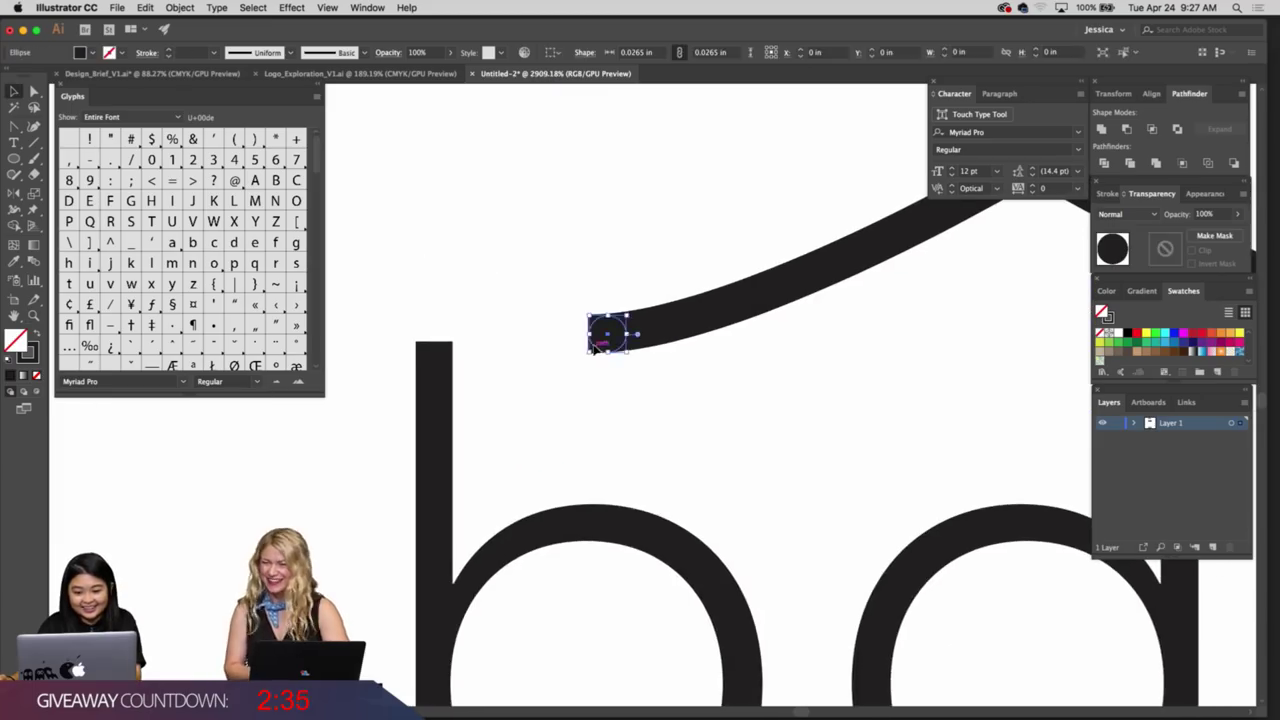
Move the circle off the roof line into the gap beside the top of the b's stem
drag(571, 375, 478, 364)
drag(475, 363, 660, 379)
drag(660, 379, 487, 315)
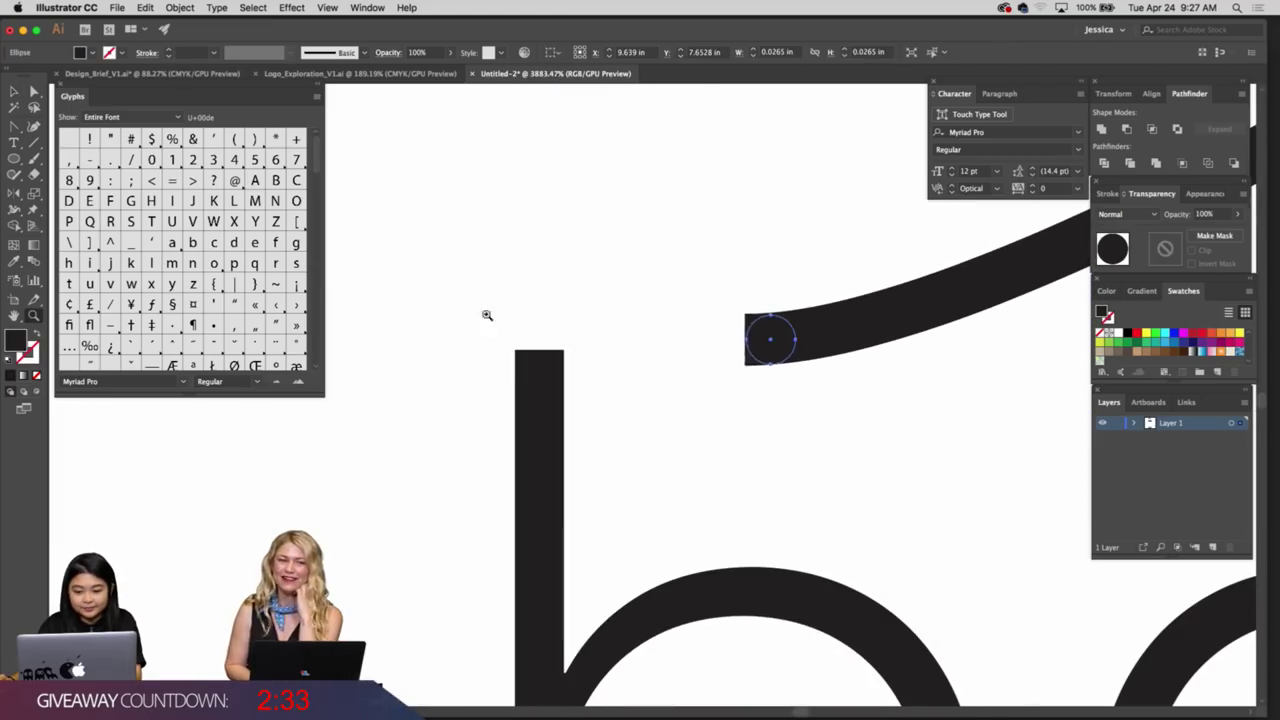
click(632, 338)
drag(768, 349, 645, 374)
drag(743, 394, 669, 381)
drag(669, 381, 647, 370)
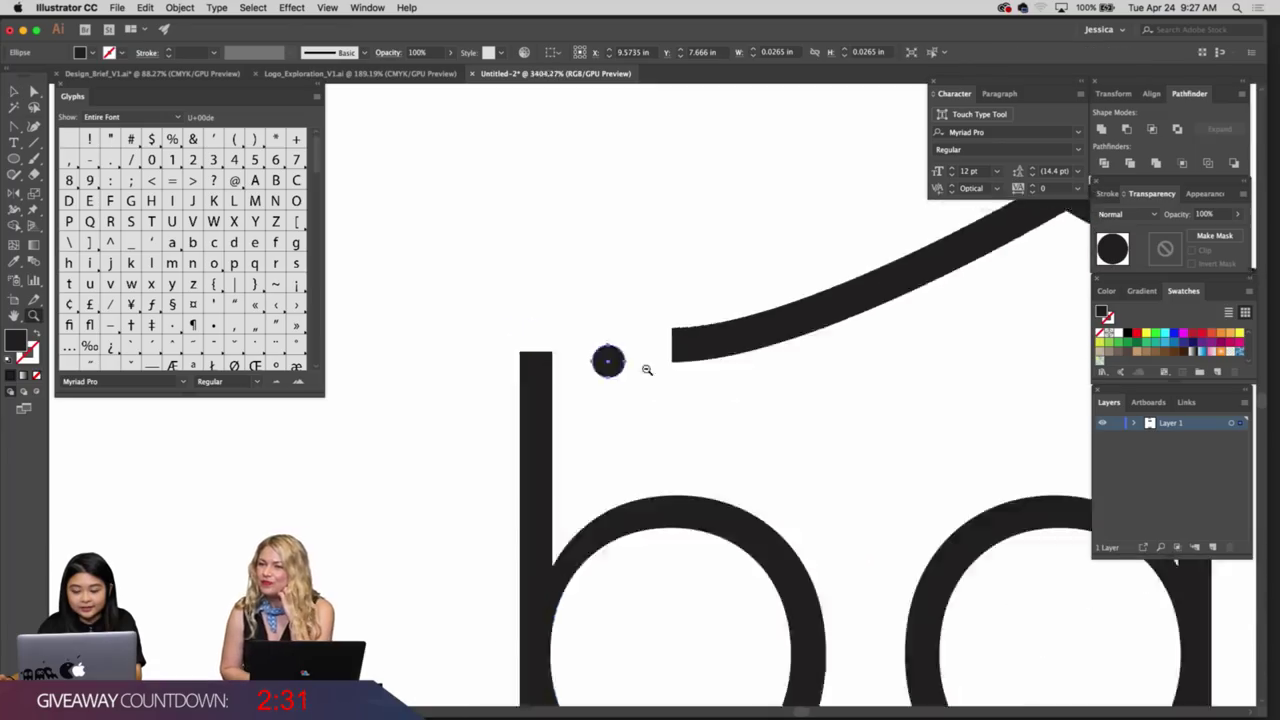
Examine the roof line's thickness against the bao lettering and the circle
scroll(647, 370, down, 3)
scroll(700, 350, right, 2)
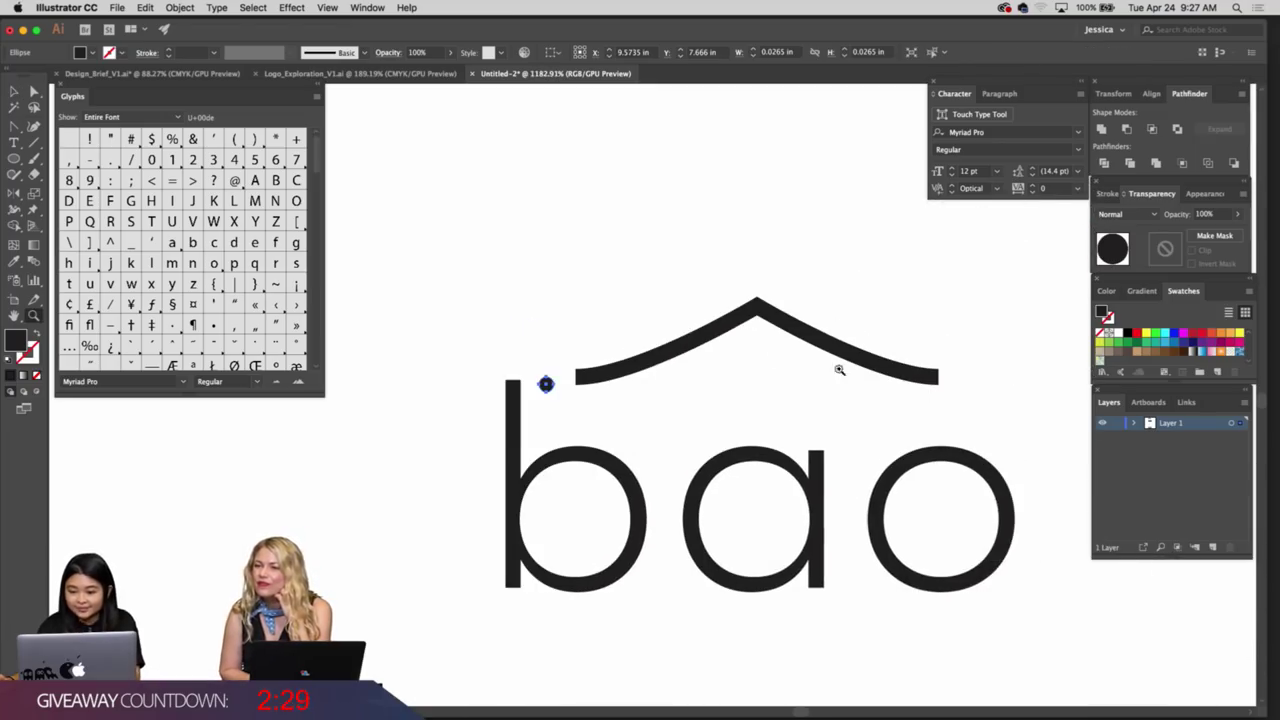
drag(553, 389, 688, 376)
click(615, 392)
super+click(552, 396)
drag(1000, 485, 524, 378)
drag(524, 378, 585, 413)
scroll(585, 412, left, 2)
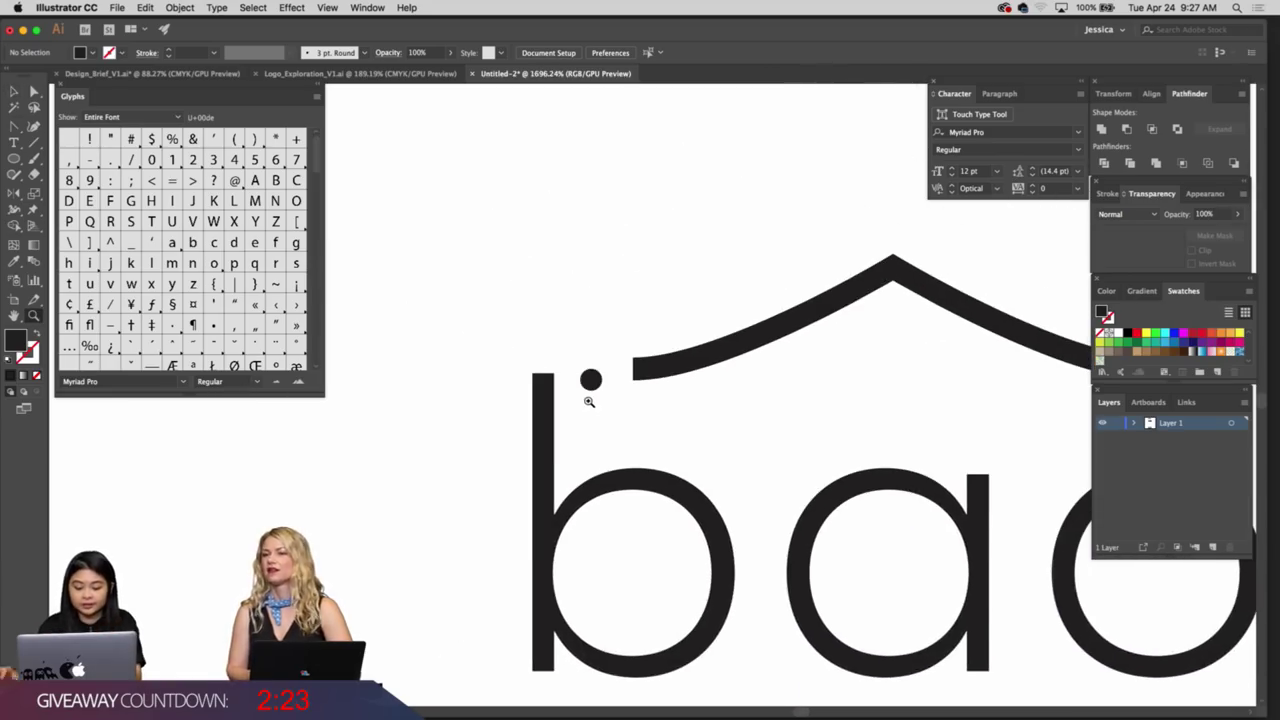
drag(667, 424, 627, 424)
click(549, 386)
key(Delete)
drag(846, 437, 661, 432)
key(z)
key(super+z)
drag(542, 427, 760, 458)
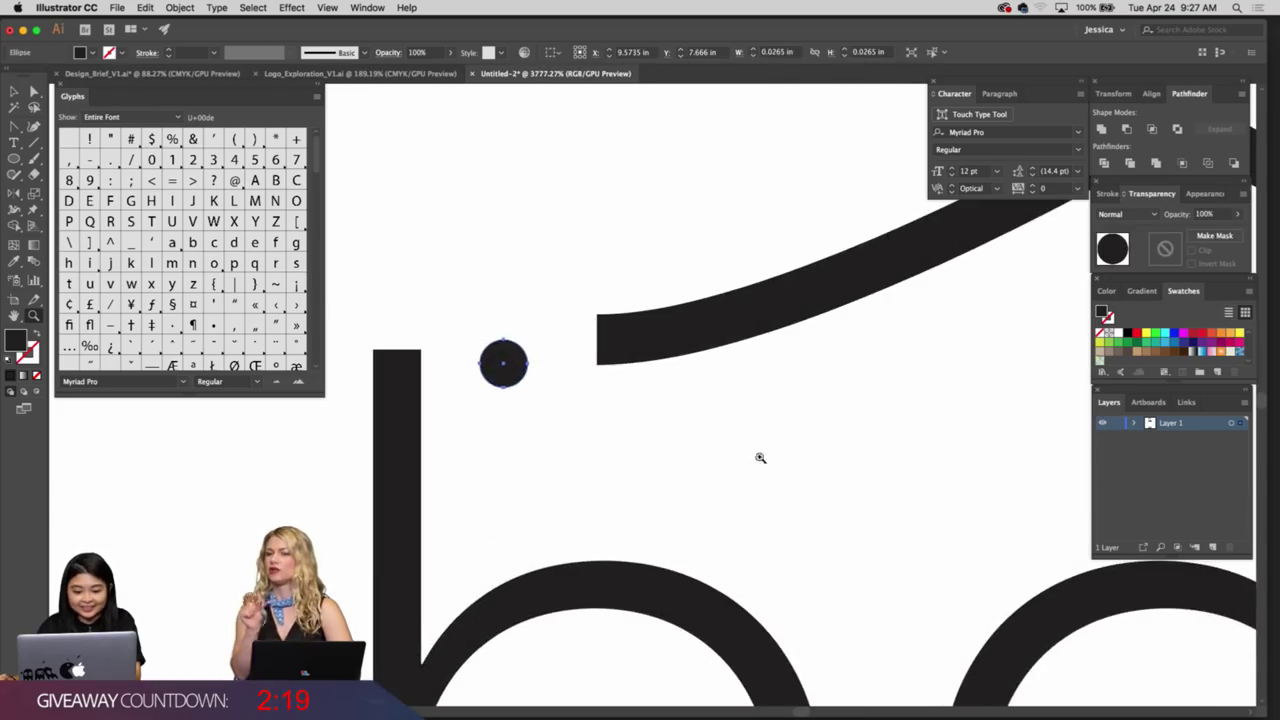
Place the circle on the top of the b's stem again and shrink it to about 0.0261 in to match the stem's width
key(v)
click(537, 384)
drag(500, 420, 472, 396)
scroll(472, 398, up, 5)
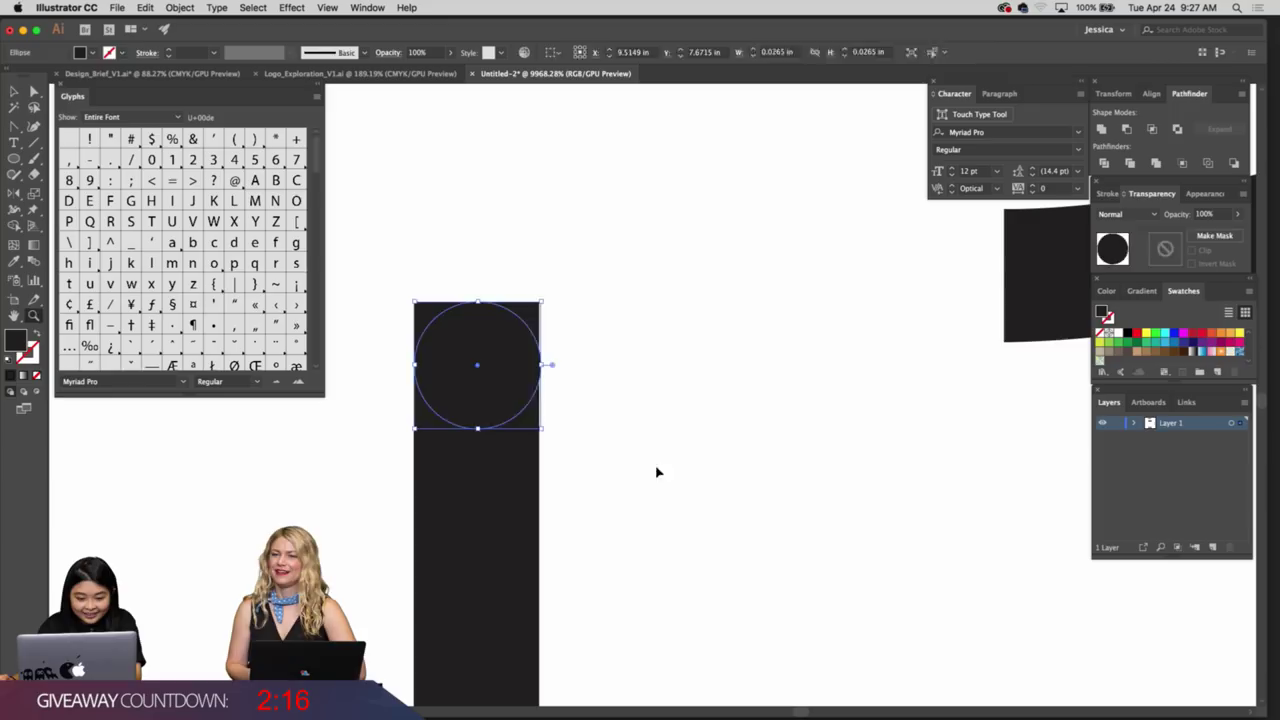
click(520, 390)
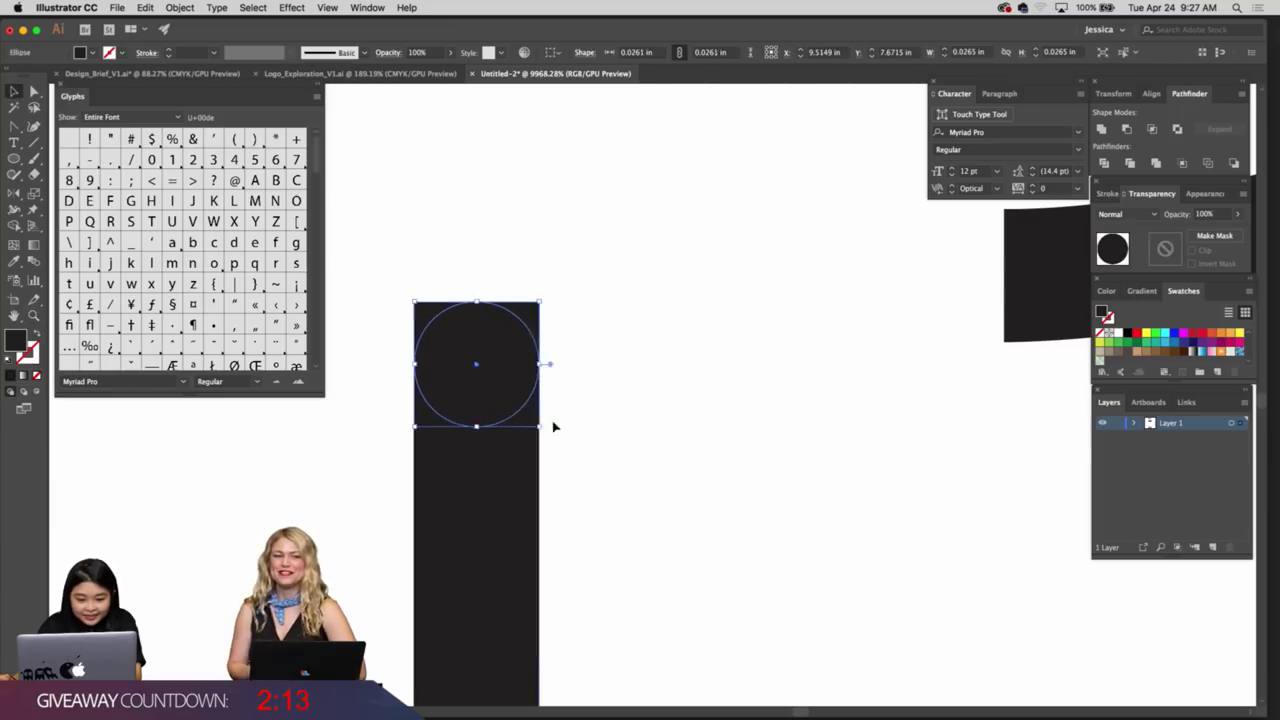
Compare the resized circle with the left end of the roof line and delete the circle
click(606, 400)
drag(618, 393, 446, 423)
drag(350, 424, 560, 366)
alt+super+click(706, 351)
alt+super+click(525, 366)
drag(704, 384, 608, 397)
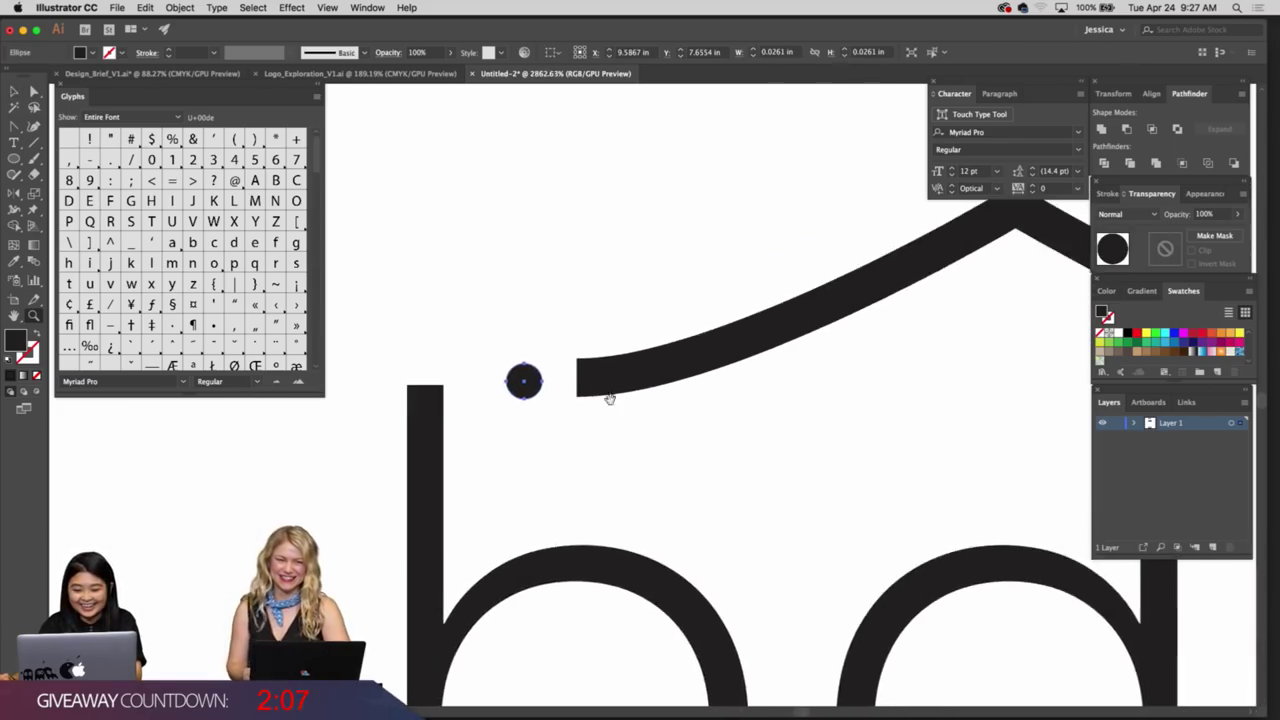
alt+super+click(610, 399)
key(Delete)
Examine the whole logo and the shapes of the o and a beneath the roof line
super+click(834, 454)
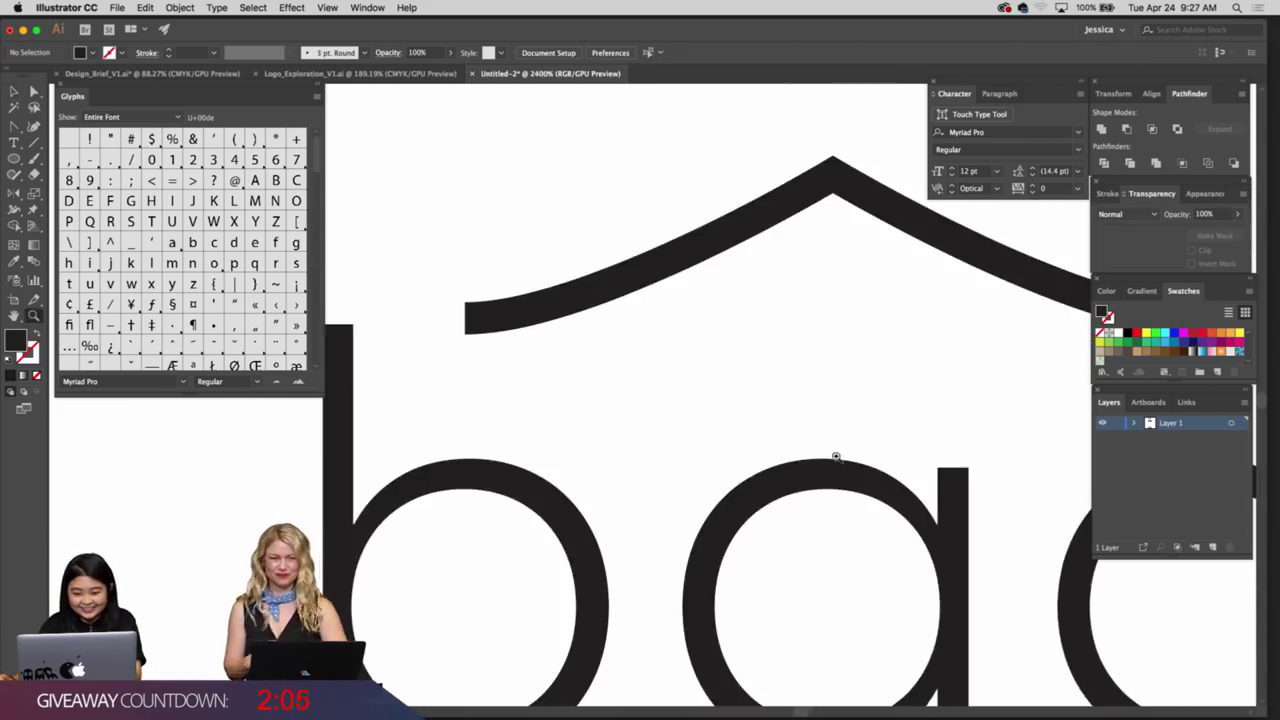
alt+super+click(834, 454)
drag(834, 437, 686, 434)
alt+super+click(686, 434)
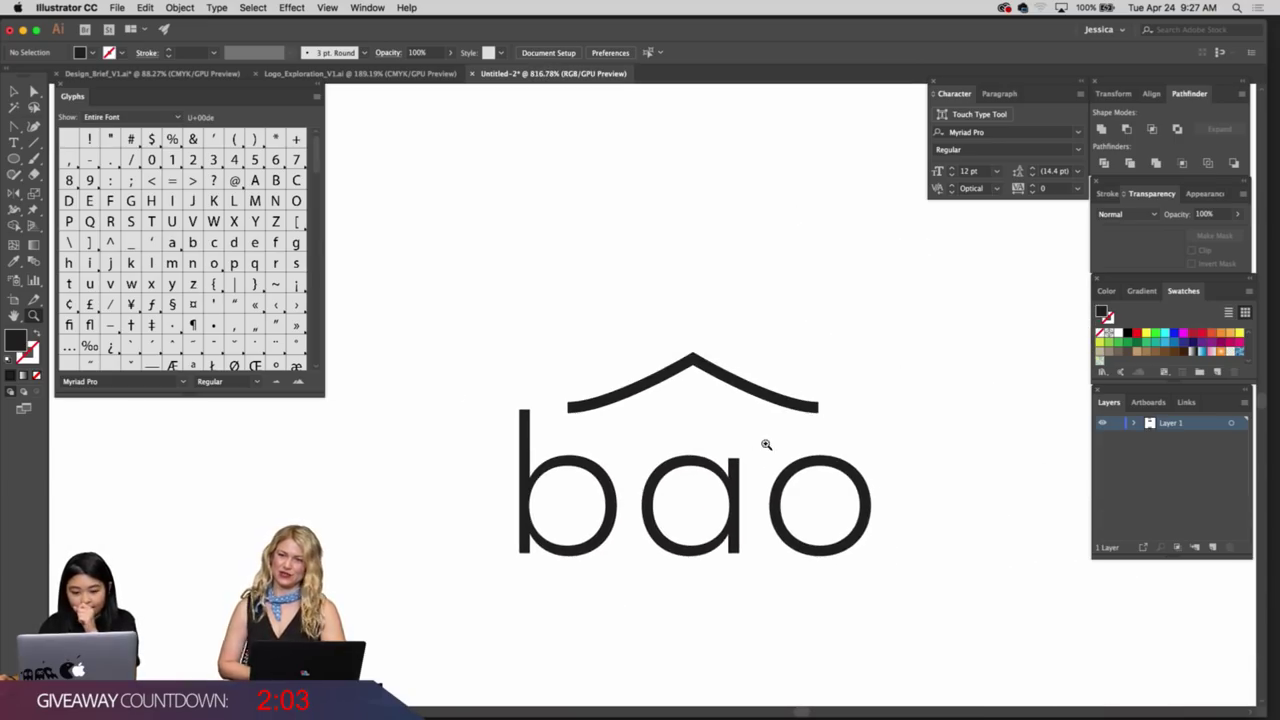
scroll(723, 436, up, 3)
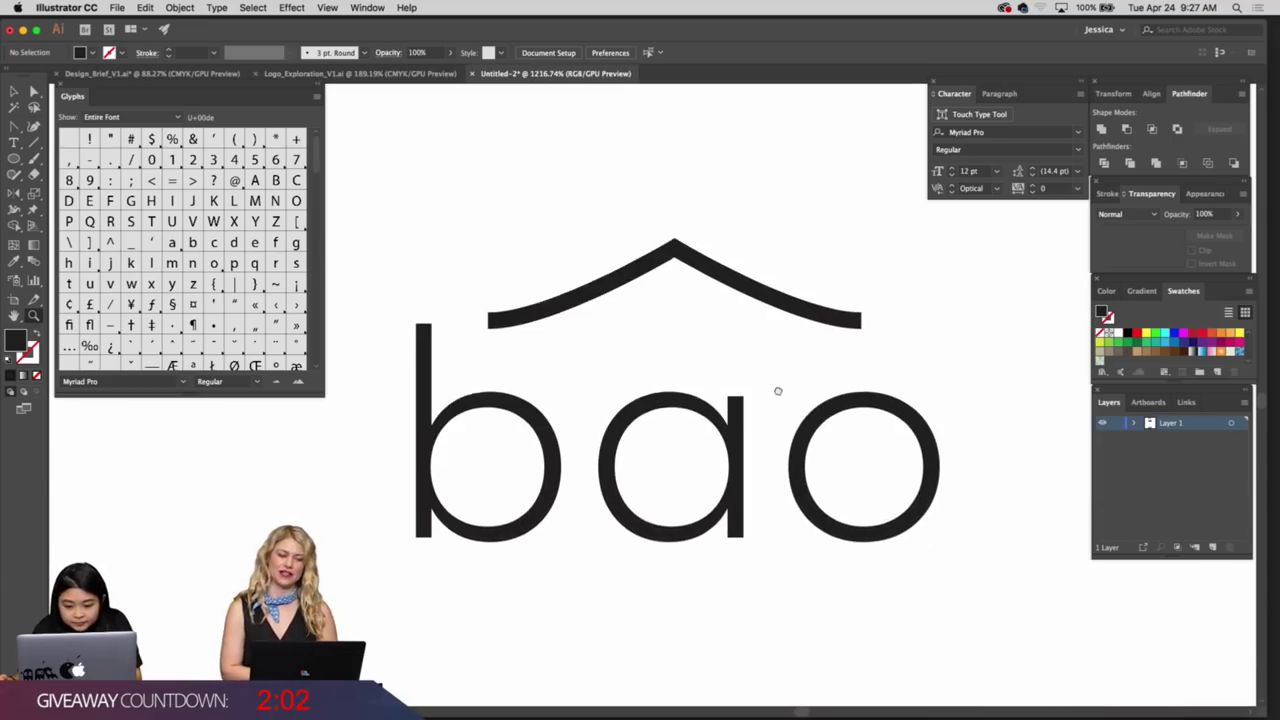
click(822, 414)
key(shift+super+a)
click(828, 422)
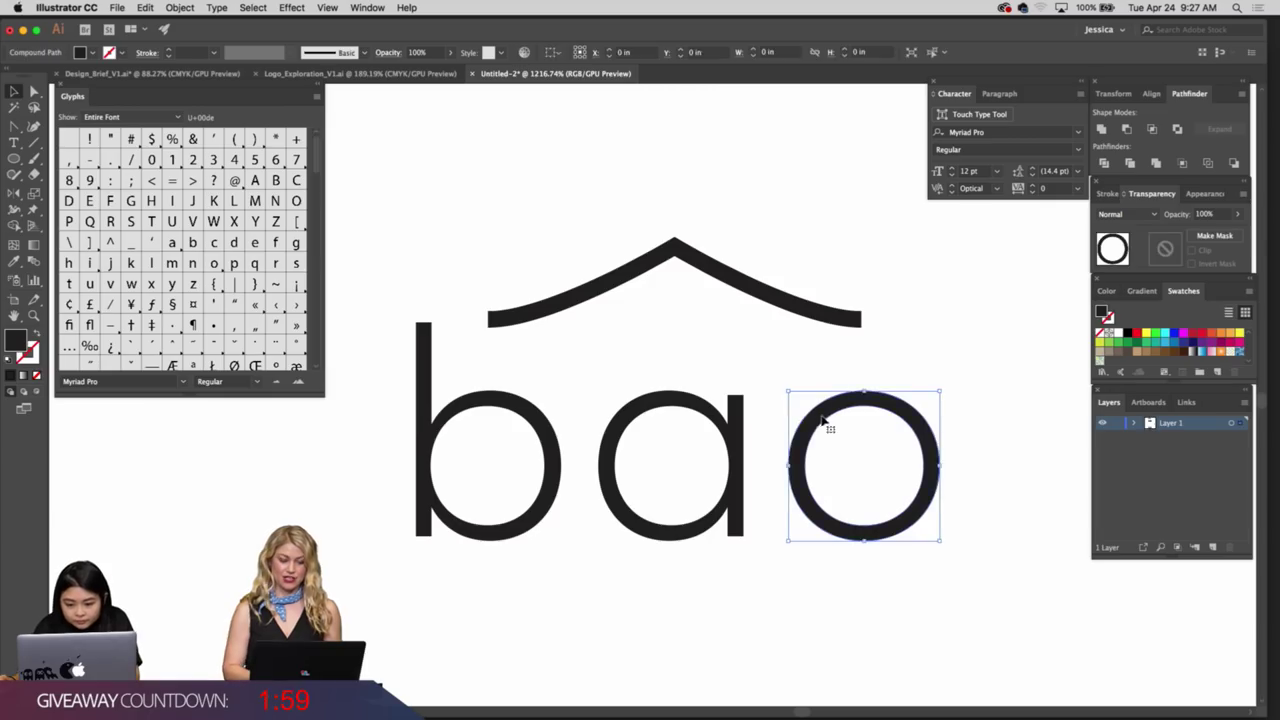
drag(829, 423, 797, 396)
key(super+shift+a)
scroll(814, 355, up, 3)
click(803, 395)
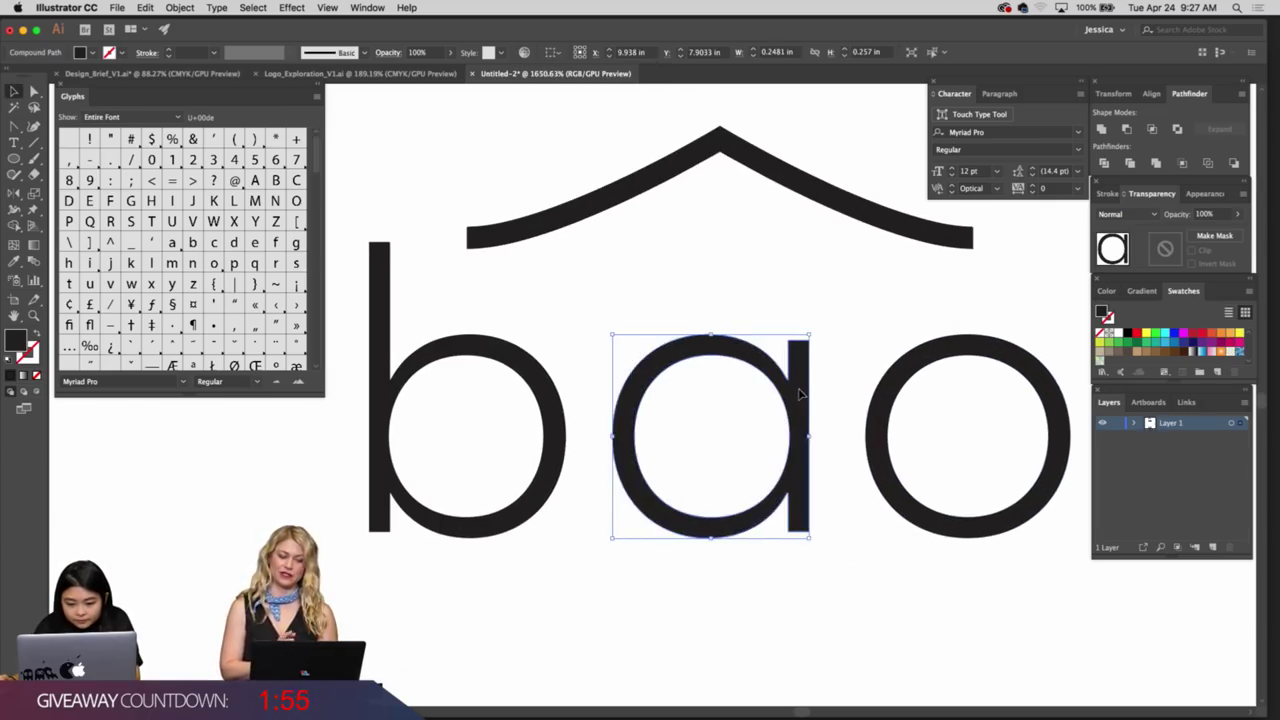
key(super+shift+a)
scroll(788, 349, down, 4)
drag(788, 349, 737, 466)
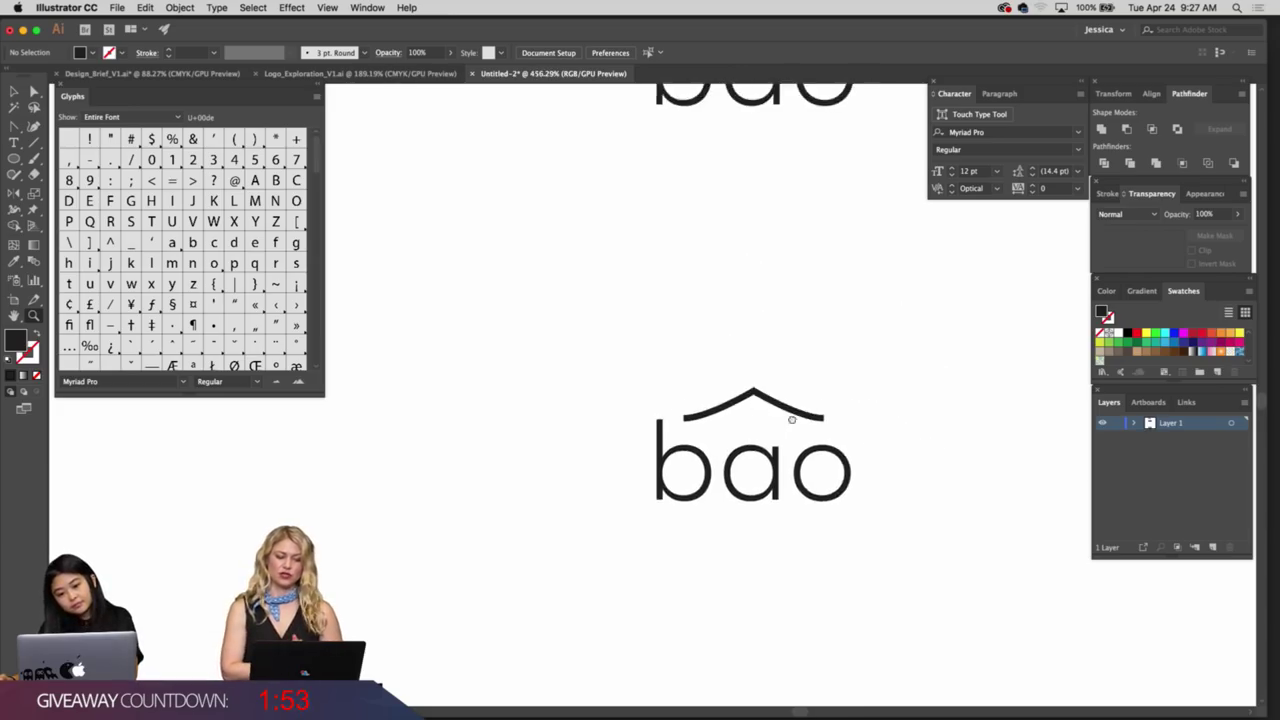
drag(774, 422, 774, 431)
Move the roof line slightly down toward the lettering
click(754, 374)
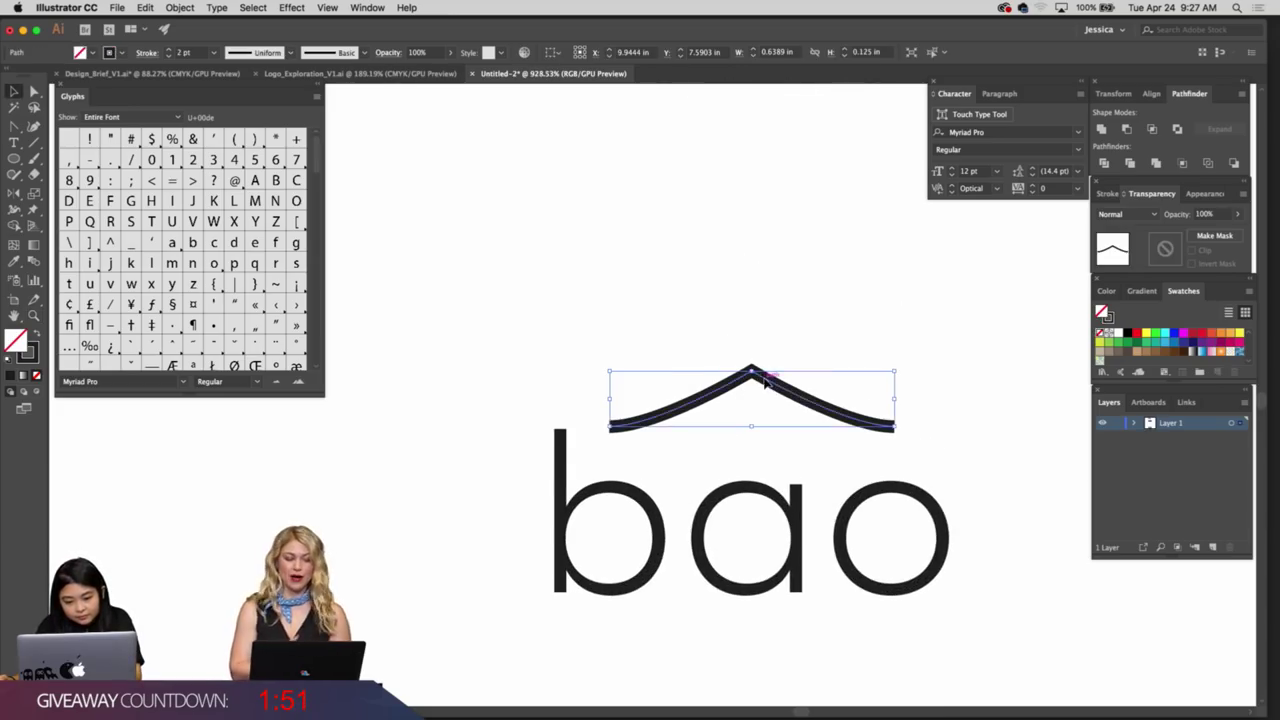
drag(768, 380, 768, 383)
click(831, 346)
scroll(609, 443, up, 5)
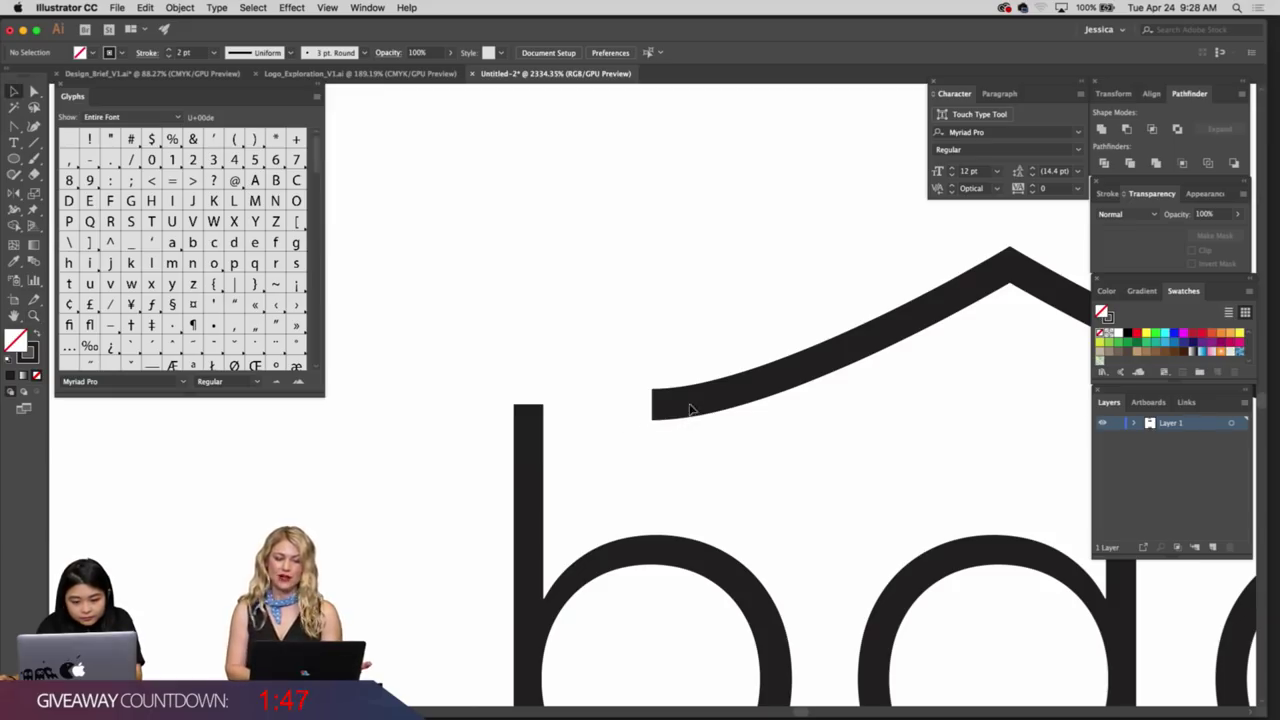
Move the roof line left and down so its left end sits against the b's stem near its top
click(704, 405)
drag(628, 420, 521, 420)
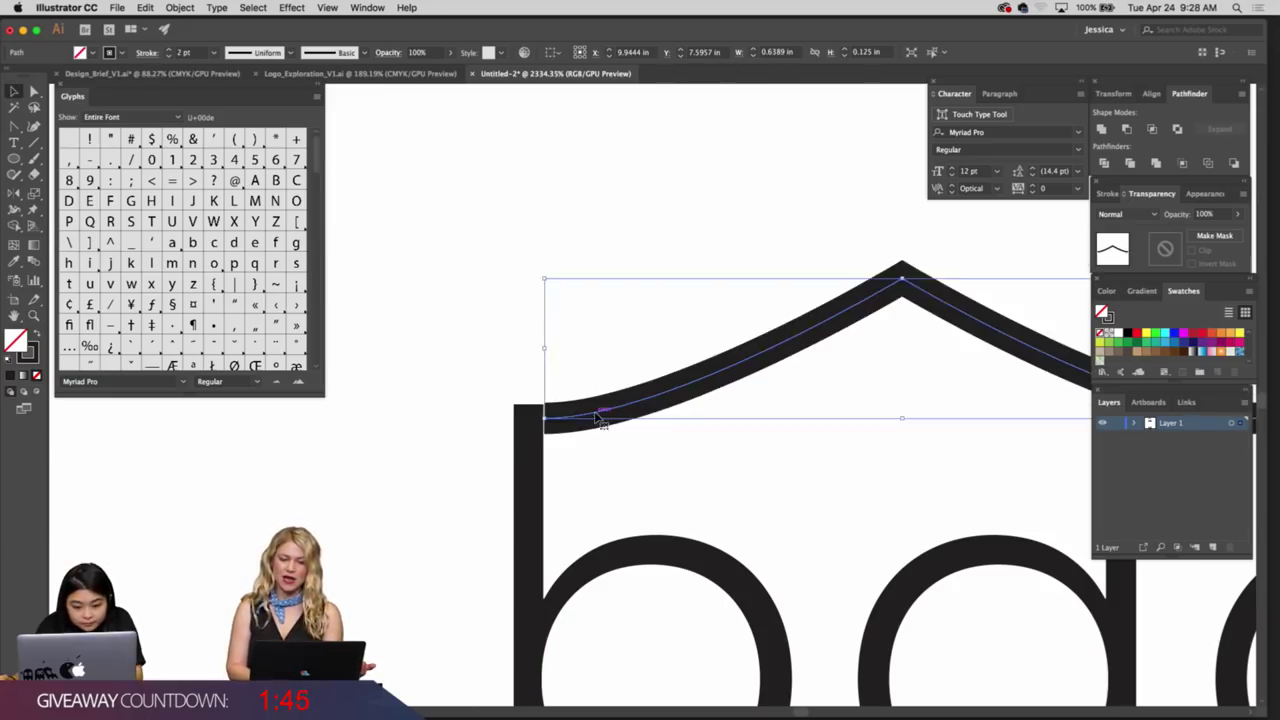
key(z)
drag(597, 449, 645, 450)
drag(592, 388, 593, 394)
click(687, 475)
key(z)
drag(626, 463, 657, 426)
drag(540, 348, 679, 506)
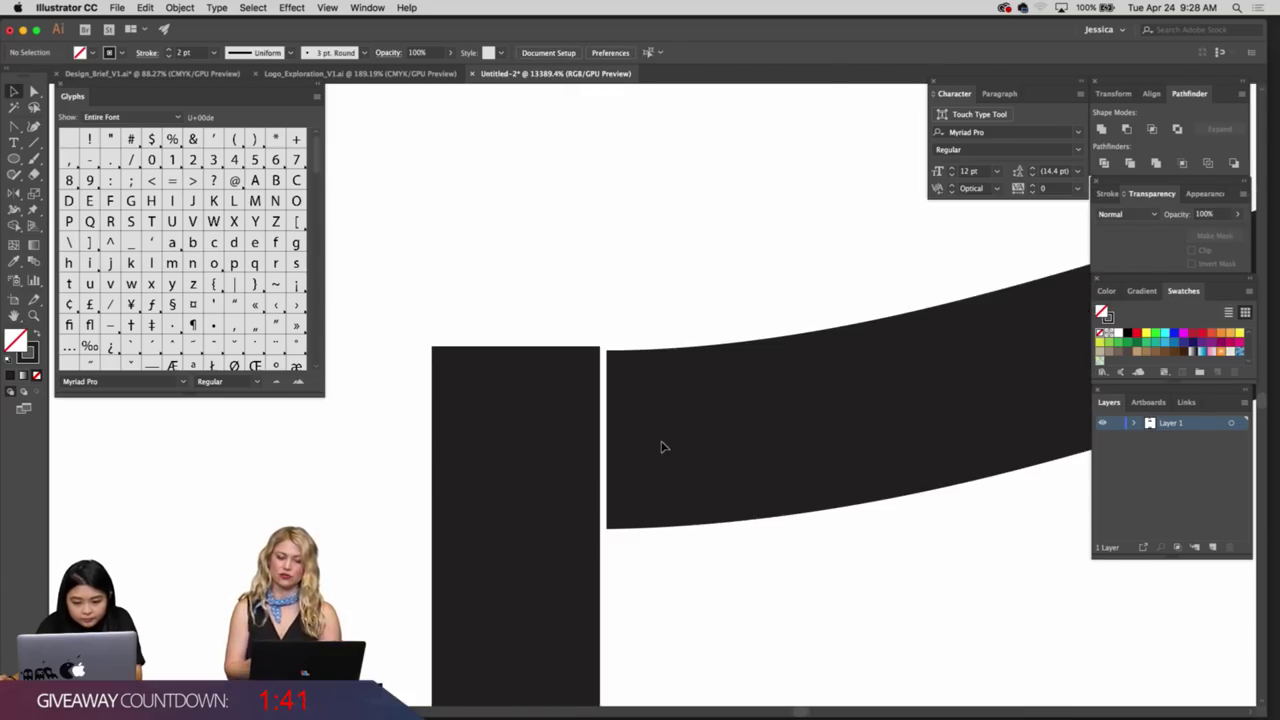
Raise the roof line slightly so the upper edge of its left end lines up with the top of the b's stem
drag(665, 440, 663, 435)
click(733, 547)
key(z)
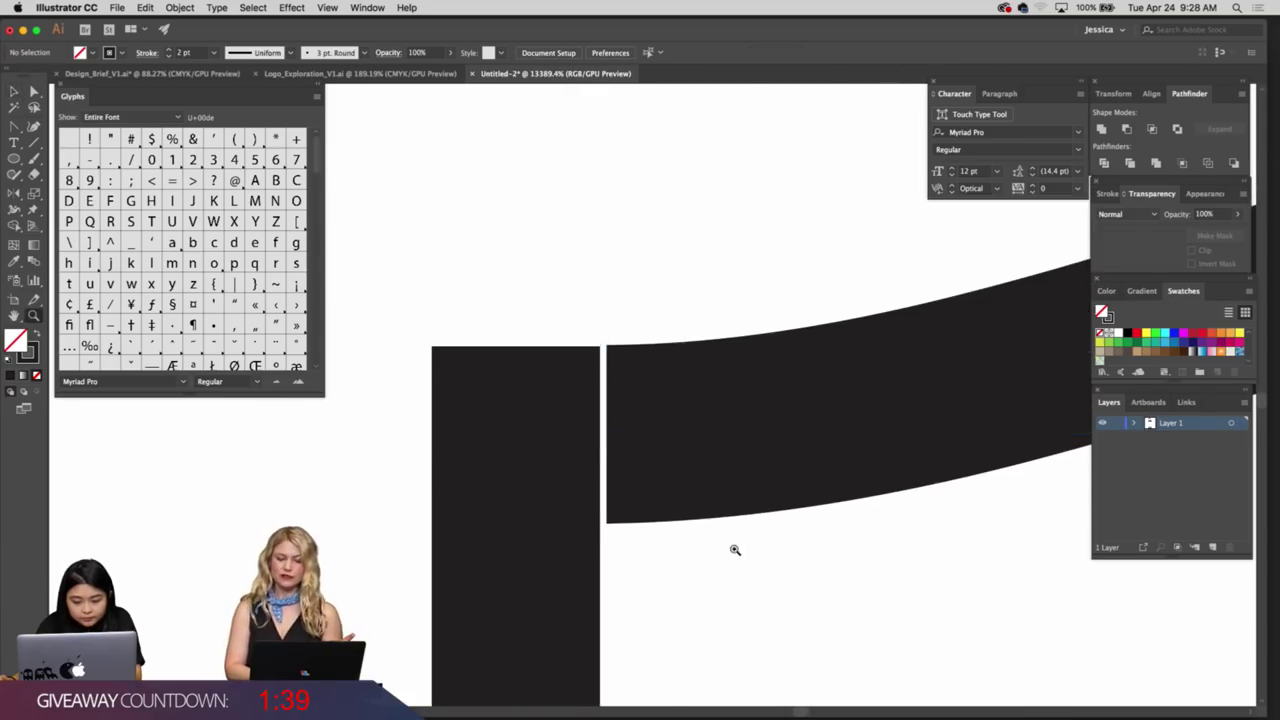
drag(734, 549, 565, 549)
drag(991, 551, 840, 544)
drag(880, 544, 590, 510)
drag(702, 525, 244, 459)
Move the roof line back to the right over the word and centre it horizontally on the letter a
key(v)
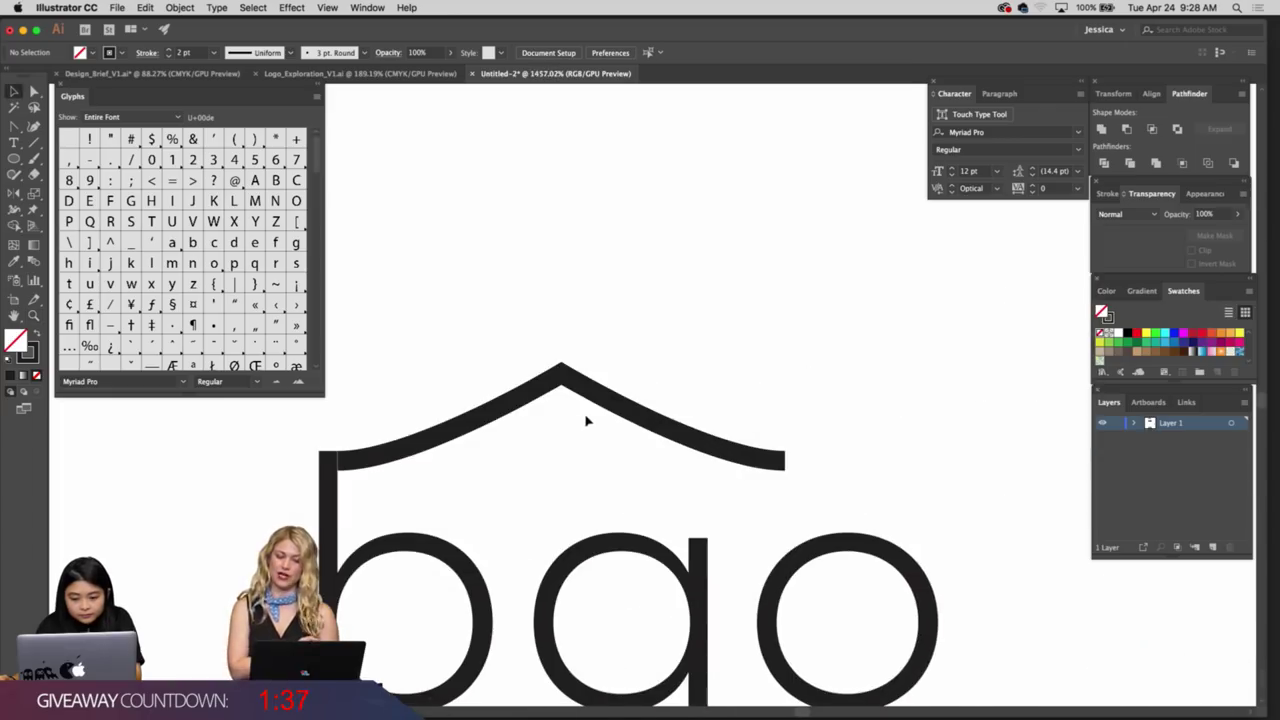
mouse_move(607, 400)
mouse_down()
mouse_move(718, 413)
mouse_move(673, 421)
mouse_up()
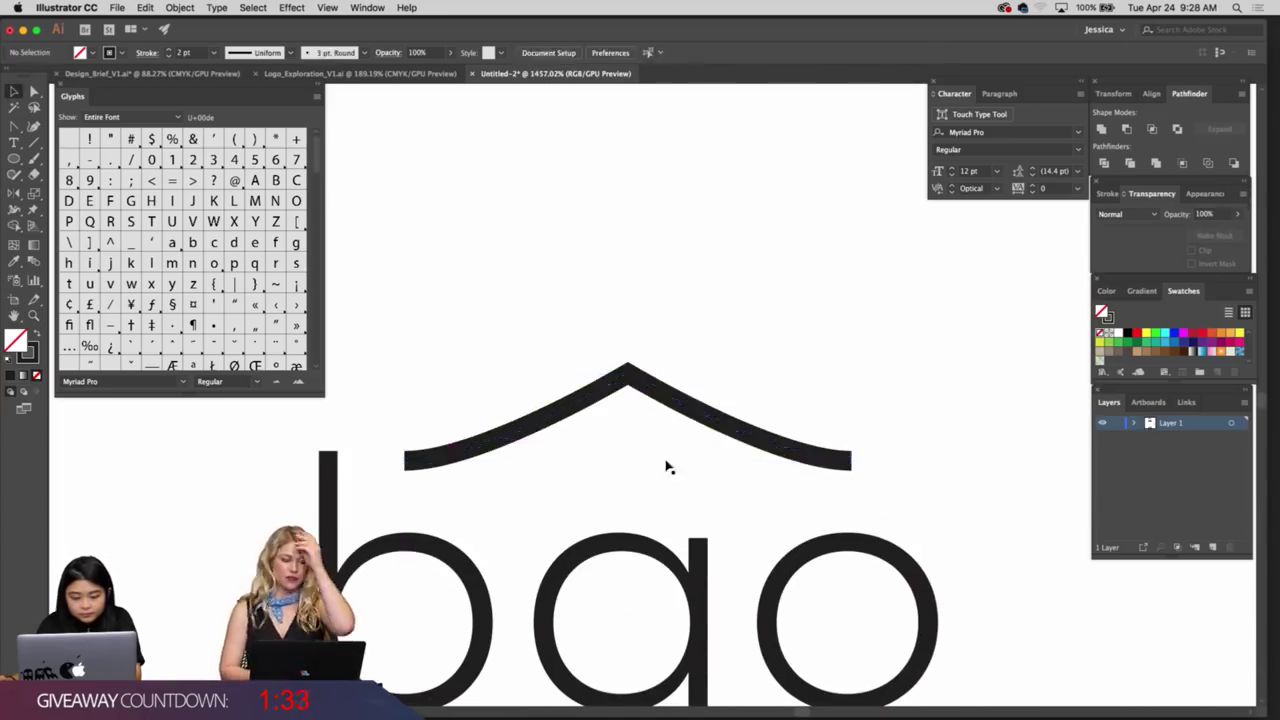
click(628, 557)
shift+click(634, 378)
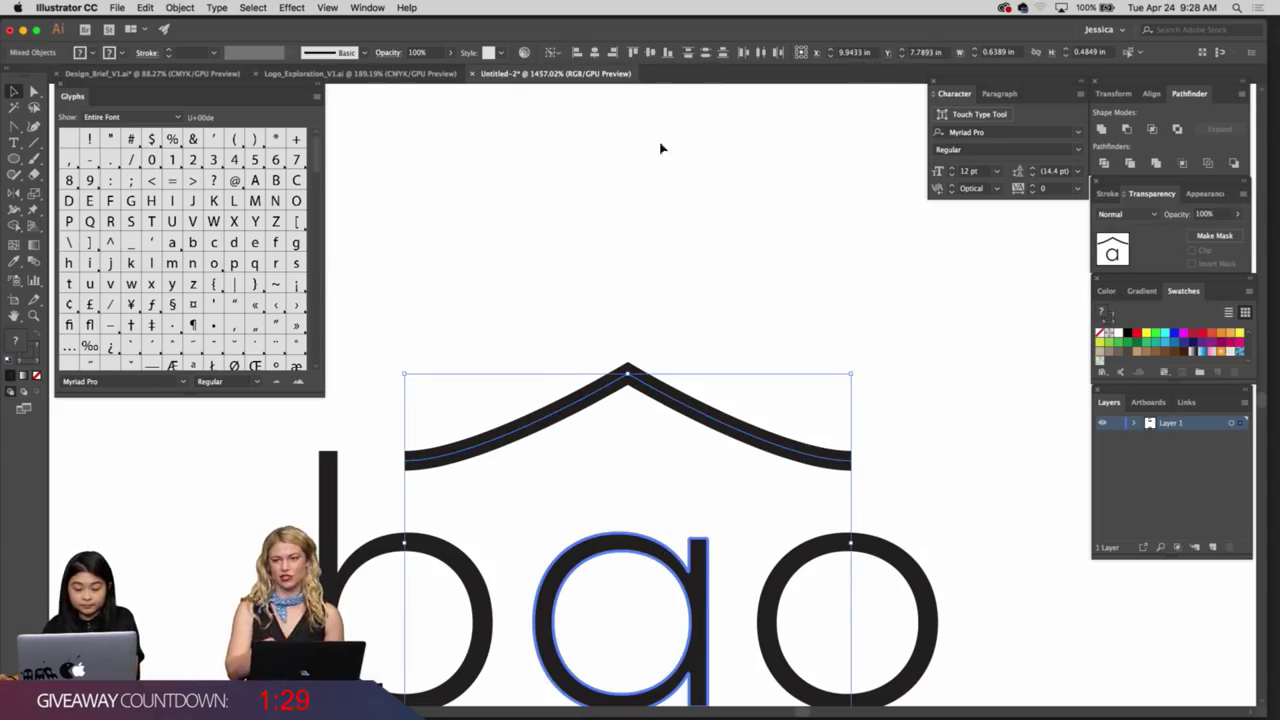
click(594, 52)
click(708, 294)
key(z)
drag(708, 294, 600, 297)
drag(680, 370, 663, 286)
drag(655, 388, 577, 391)
scroll(577, 390, down, 5)
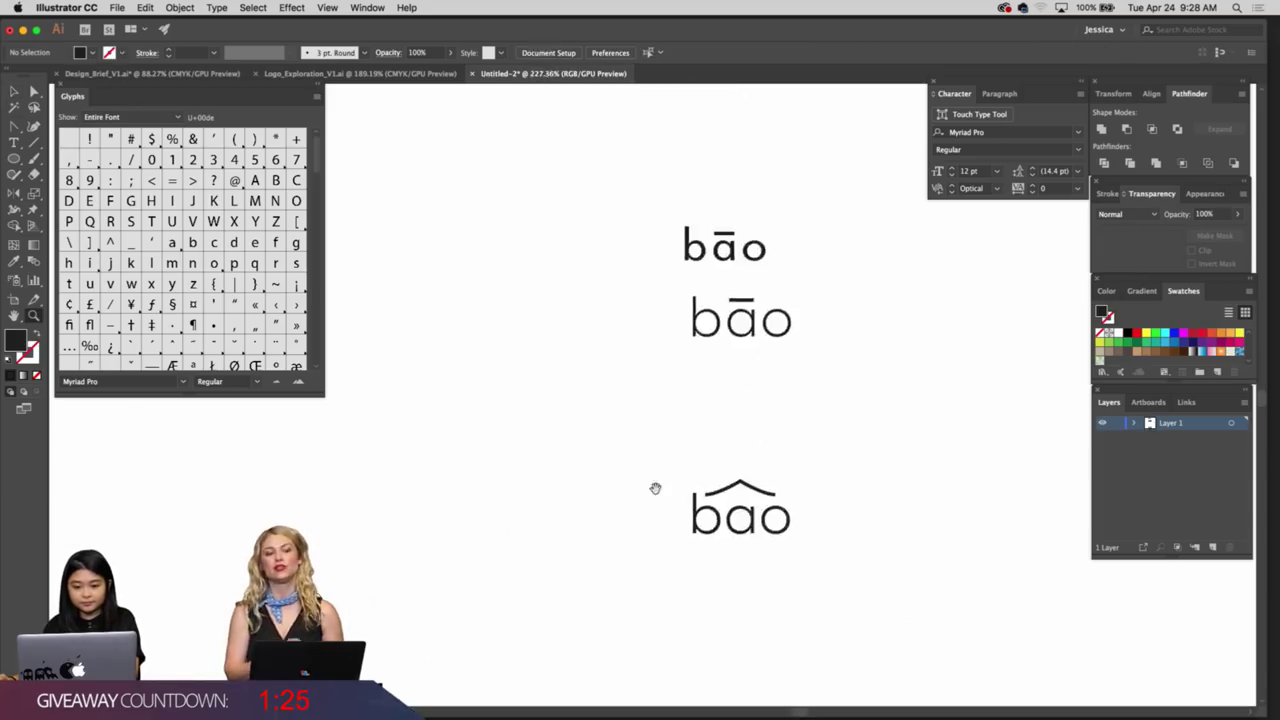
Move the bao logo with the roof line into open space in the artboard's upper-left area
drag(777, 535, 606, 481)
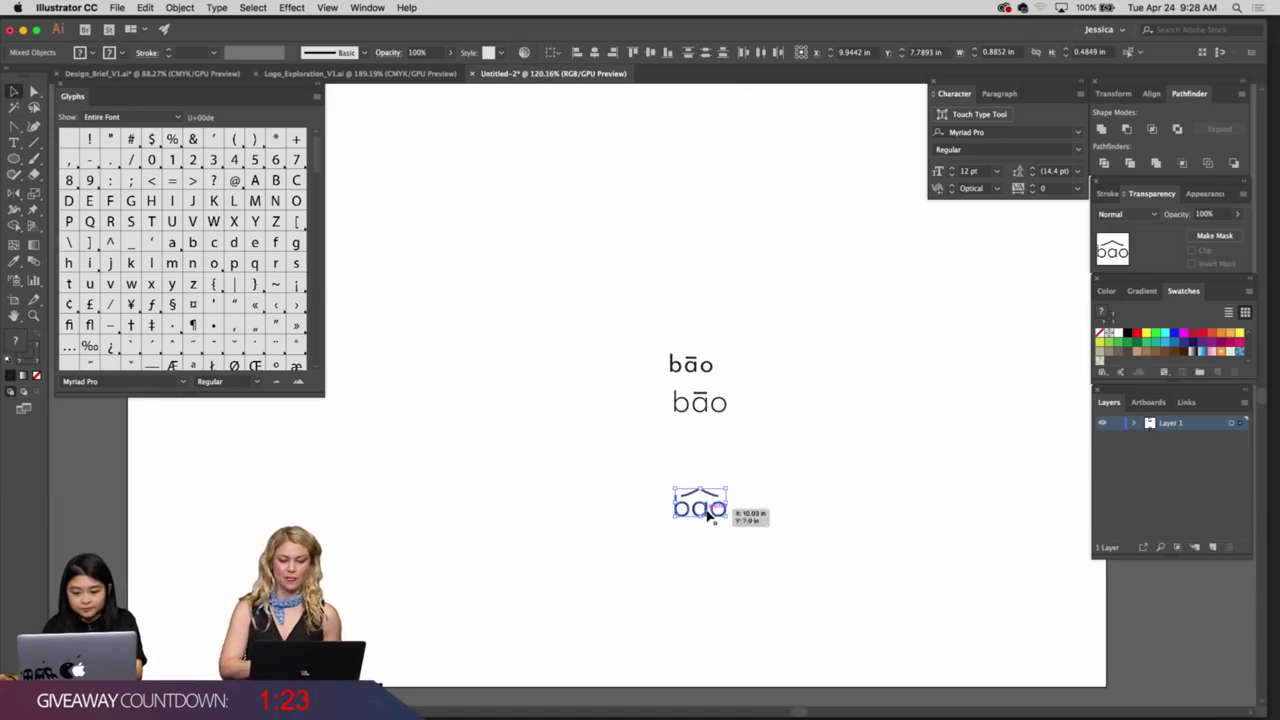
drag(541, 268, 437, 180)
click(603, 386)
drag(603, 386, 555, 376)
Convert the bold bao lettering to outlines
key(z)
drag(630, 396, 734, 397)
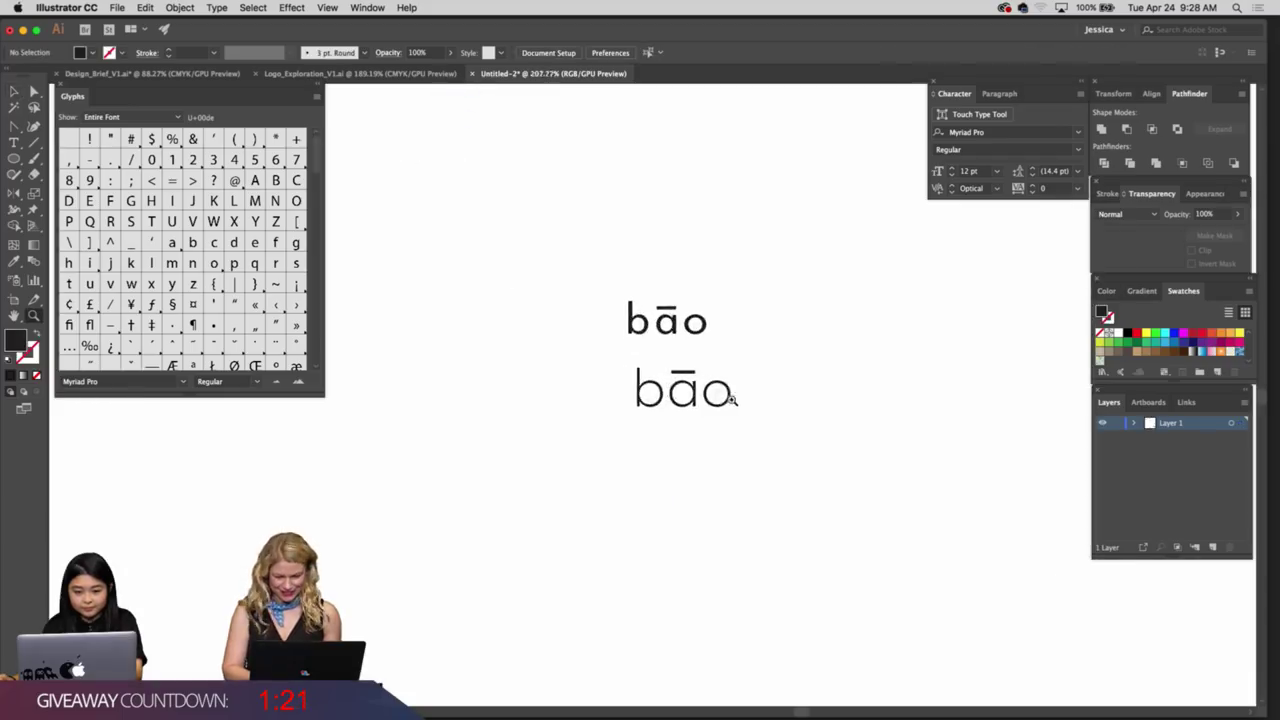
drag(681, 345, 691, 485)
mouse_move(560, 440)
mouse_down()
mouse_move(586, 443)
mouse_move(596, 464)
mouse_move(565, 437)
mouse_up()
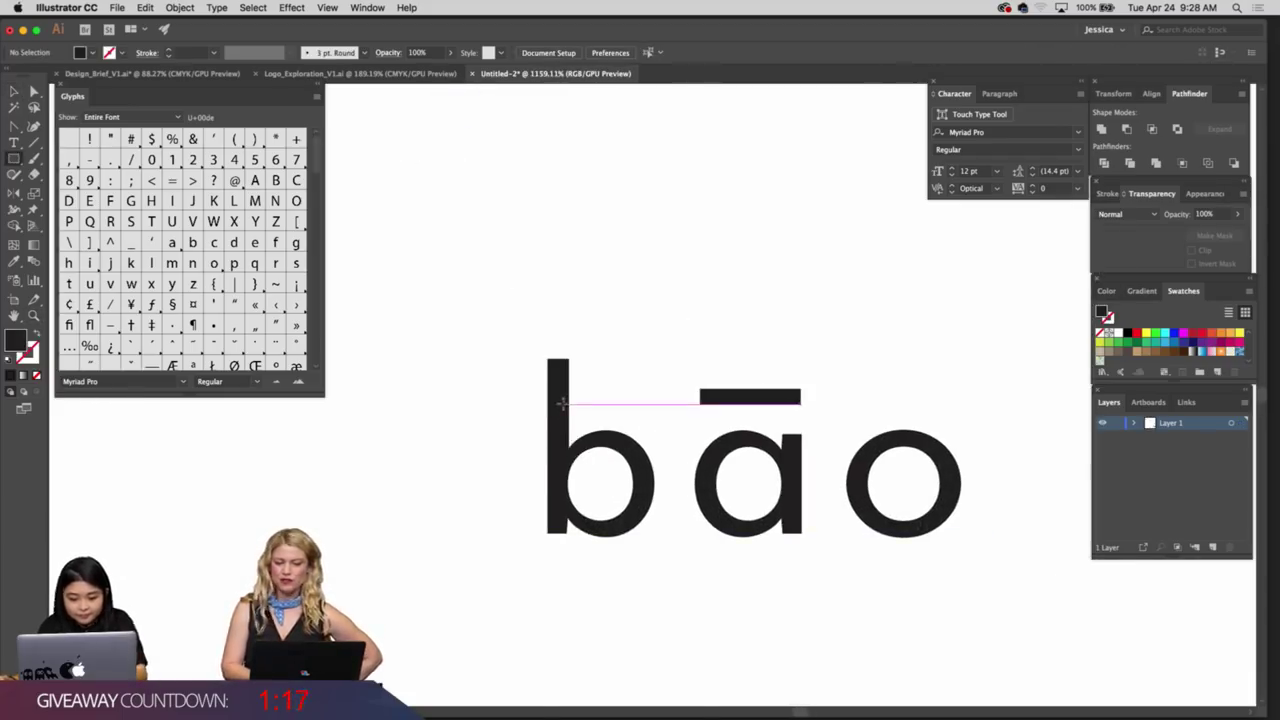
click(563, 418)
key(super+shift+o)
click(491, 440)
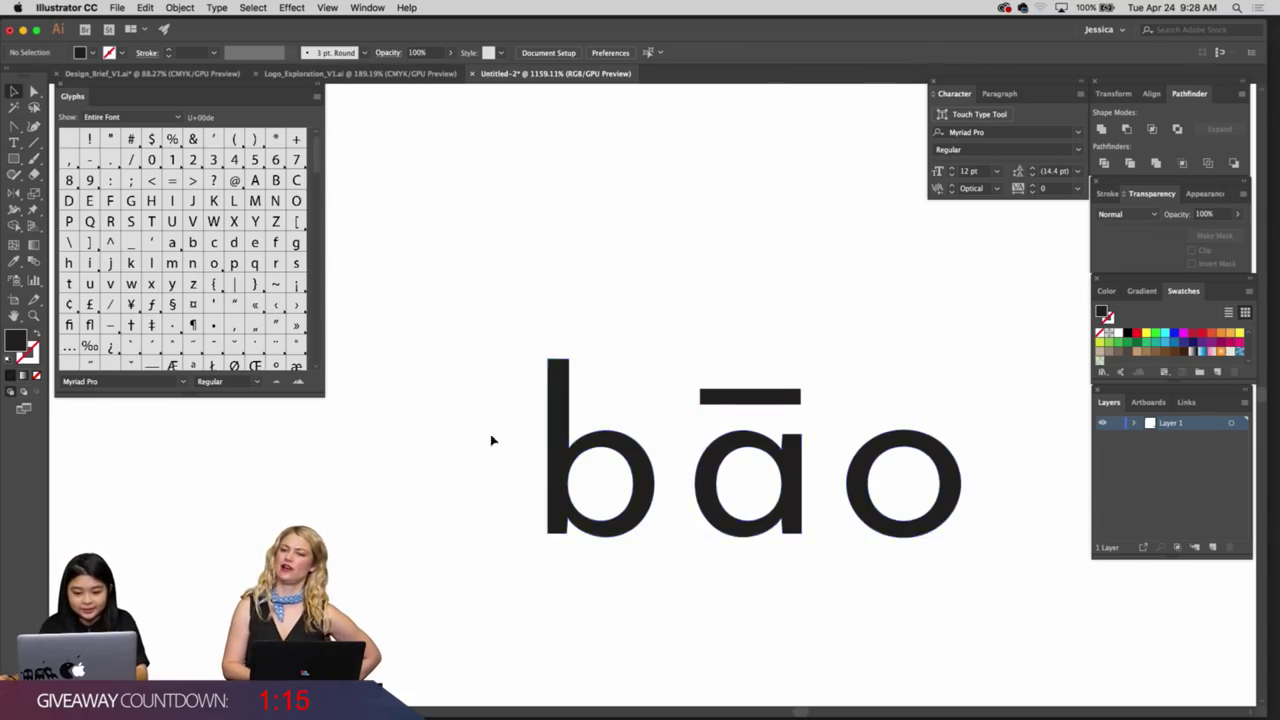
Duplicate the outlined bold bao letters without the bar and place the copy beside the original on its left
drag(491, 440, 582, 428)
drag(556, 429, 597, 447)
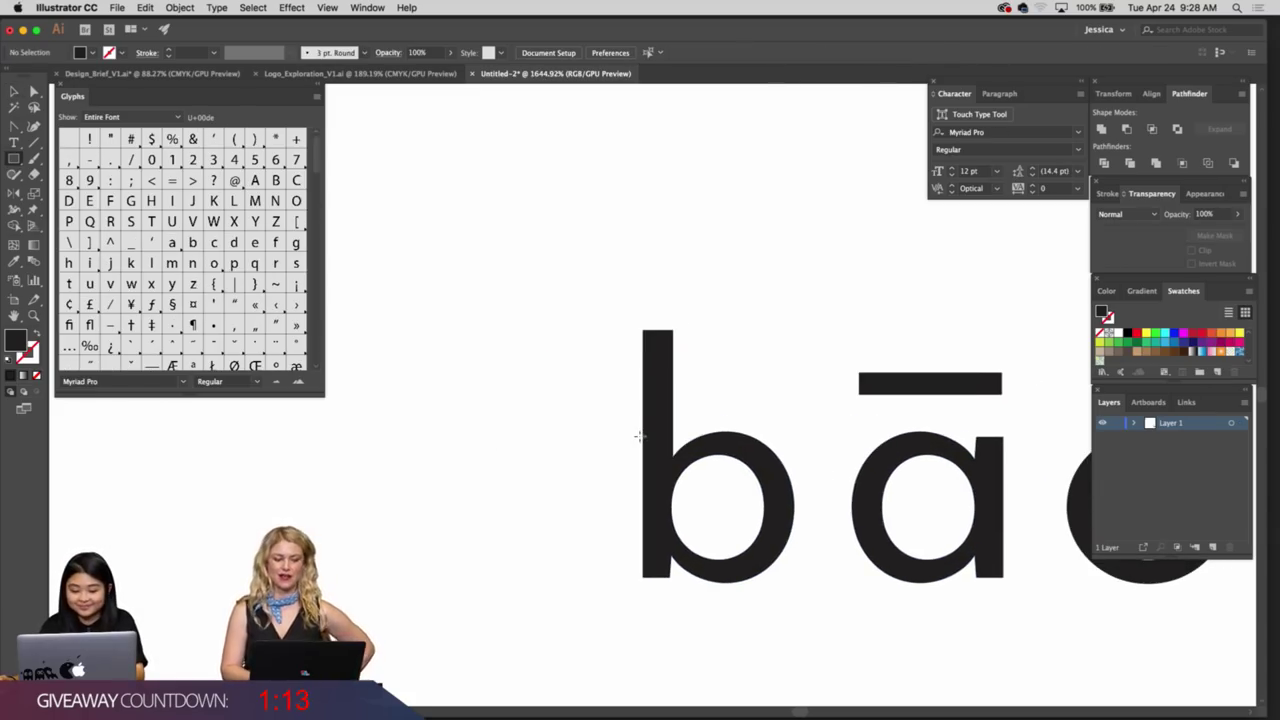
key(v)
click(664, 457)
drag(708, 465, 639, 518)
key(super+shift+a)
key(m)
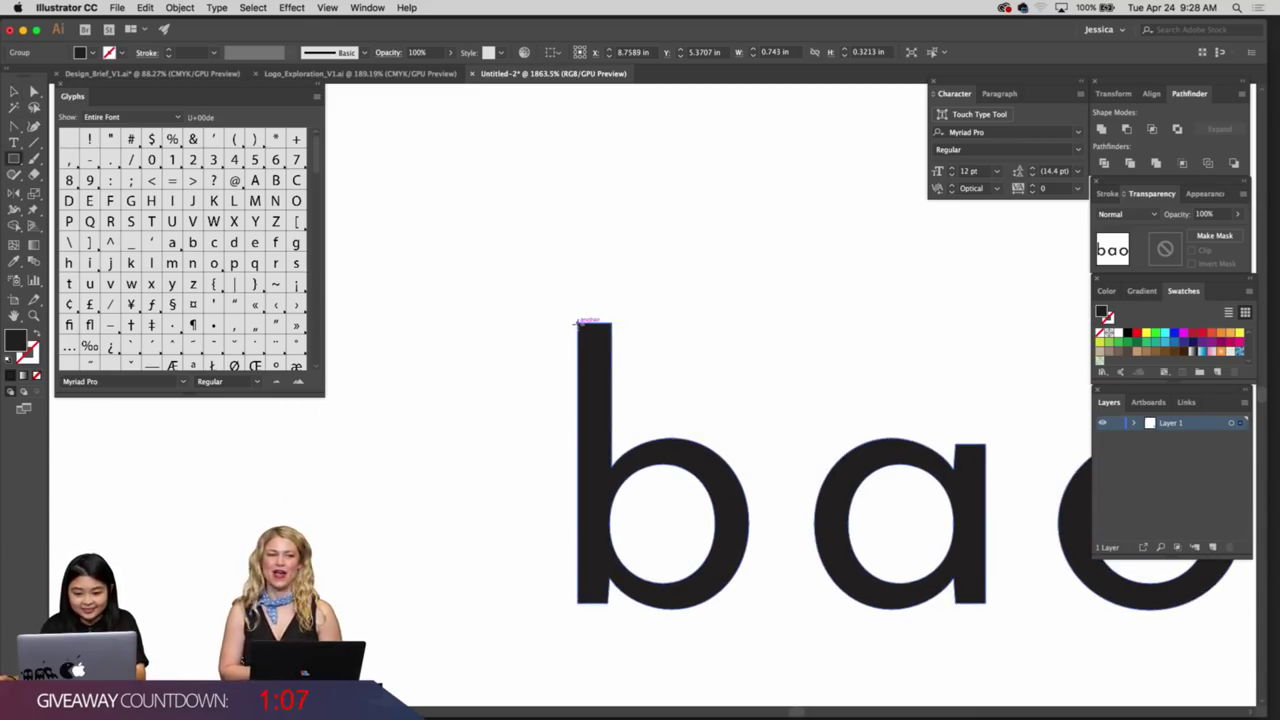
Draw a rectangle about 0.038 by 0.148 in over the upper b stem, matching the stem's width
drag(577, 322, 612, 457)
key(v)
click(671, 404)
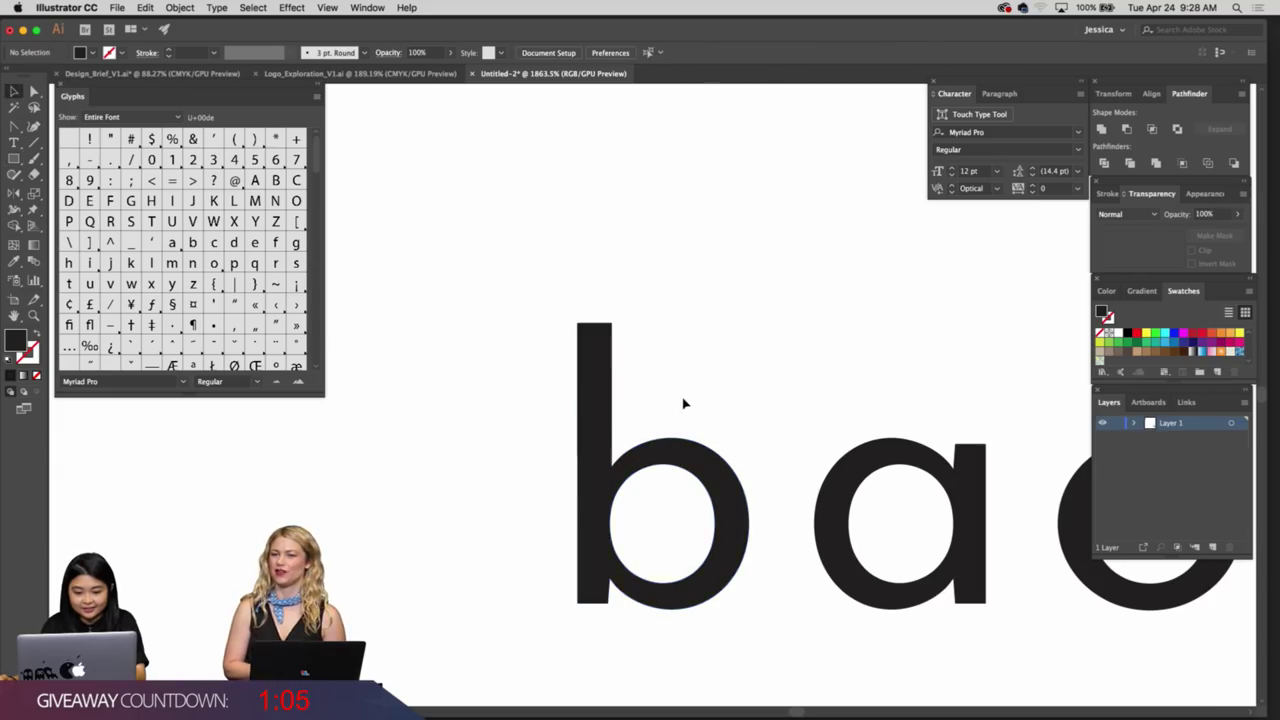
Rotate the stem rectangle 90 degrees and move it above the a as a horizontal bar
key(z)
alt+click(684, 403)
click(624, 378)
key(r)
drag(692, 348, 723, 440)
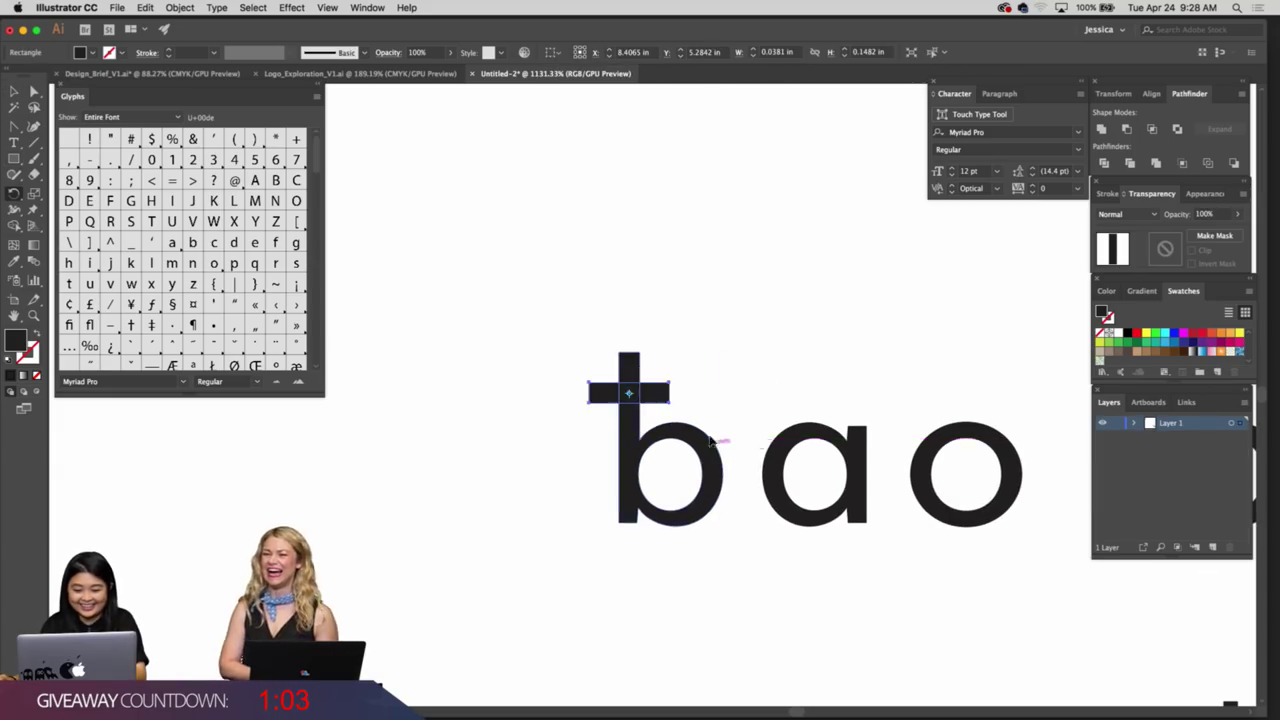
drag(653, 378, 727, 437)
key(v)
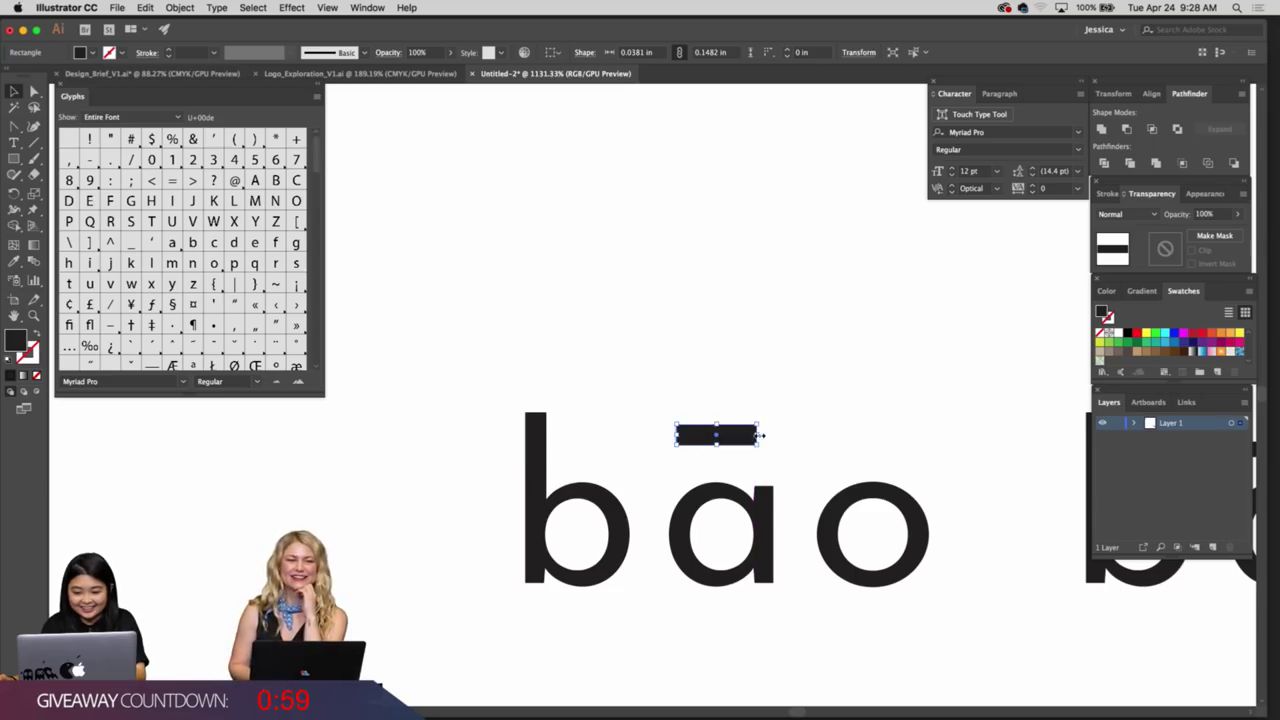
Widen the bar above the bold a to about 0.18 in, close to the letter's width
drag(766, 433, 770, 434)
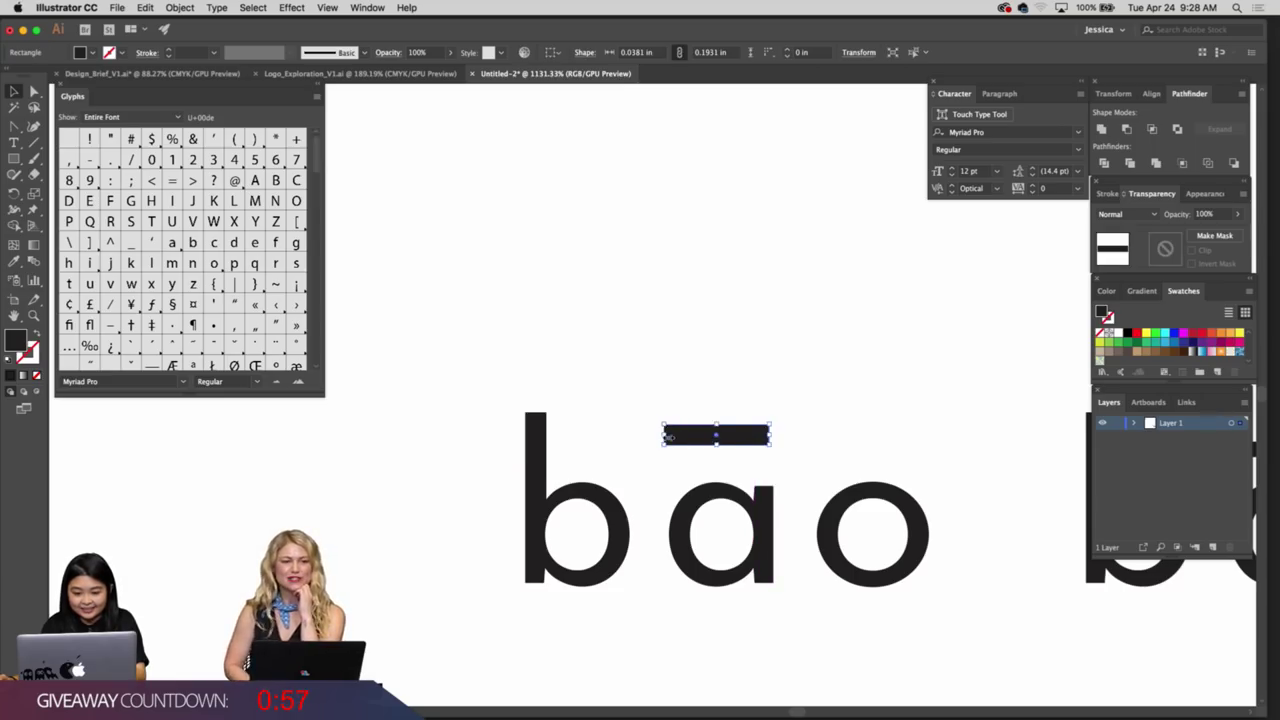
drag(671, 437, 670, 437)
click(797, 391)
key(z)
drag(795, 391, 652, 413)
drag(652, 415, 710, 445)
drag(710, 445, 706, 362)
scroll(706, 362, up, 3)
click(645, 346)
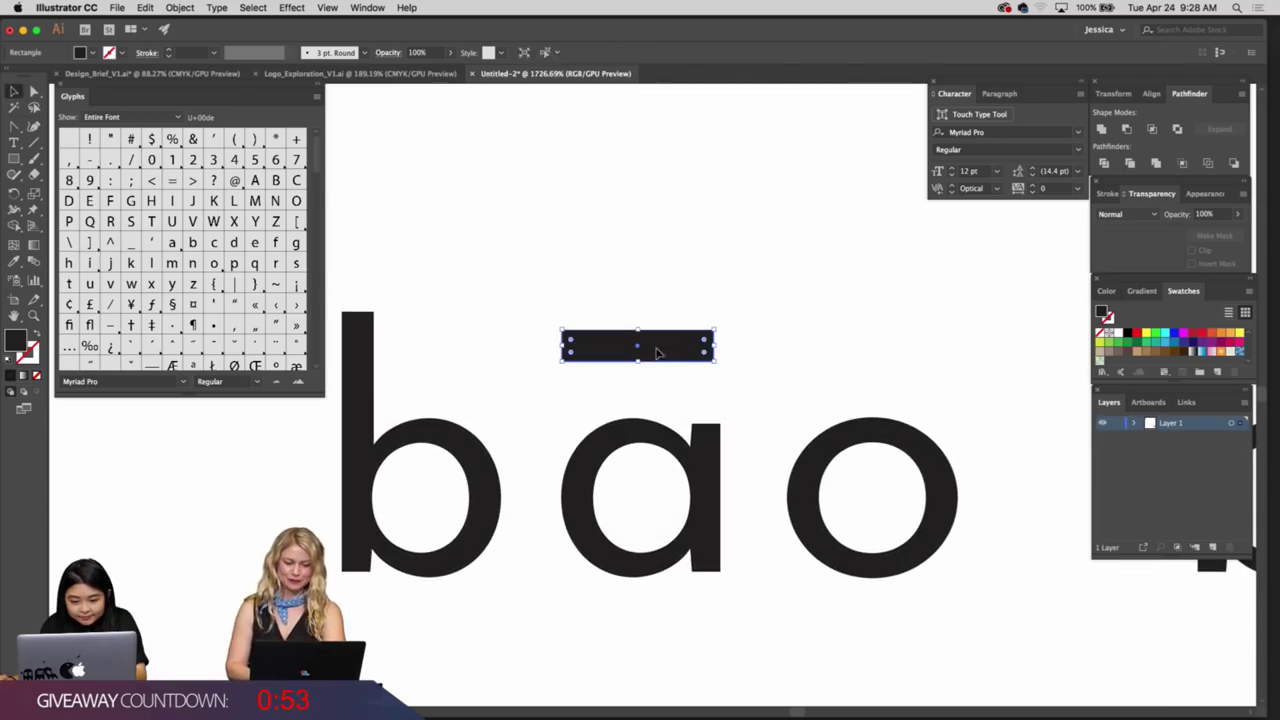
Reduce the bar's thickness to about 0.033 in and shift it slightly right over the a
click(676, 398)
key(z)
drag(678, 397, 695, 507)
click(708, 503)
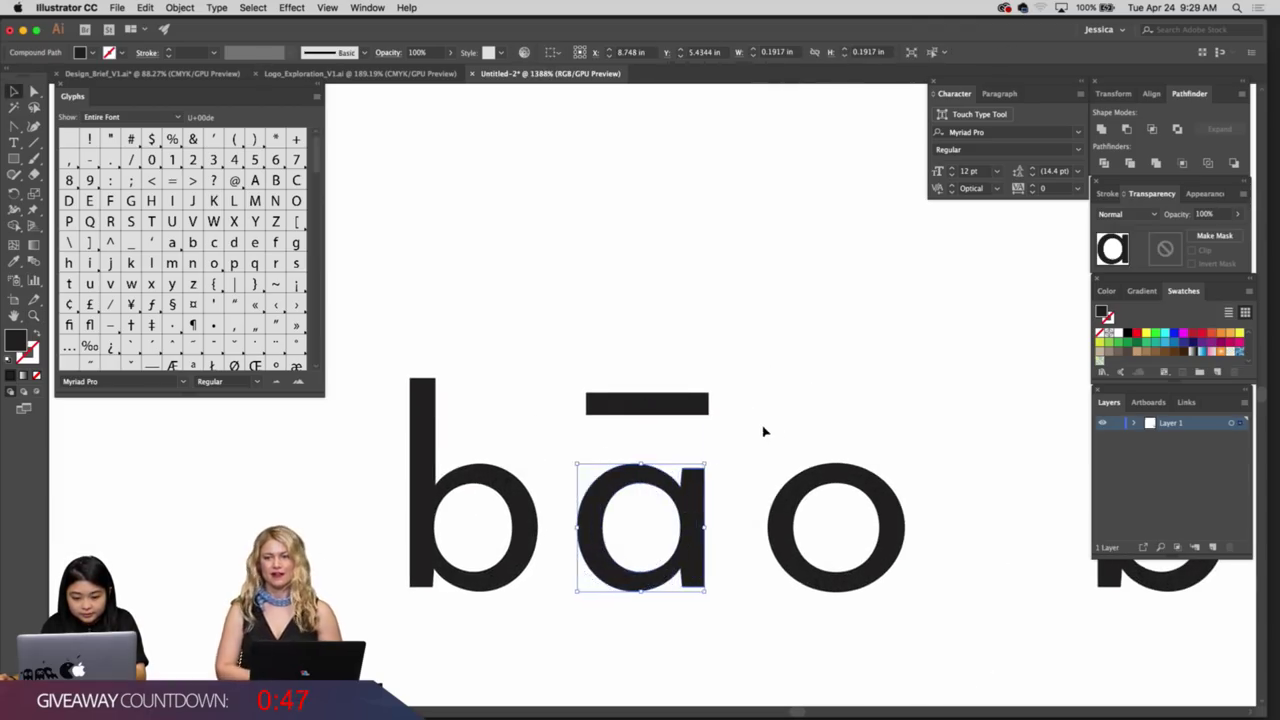
scroll(686, 434, up, 3)
drag(757, 457, 749, 456)
click(727, 362)
key(z)
drag(785, 370, 580, 337)
drag(678, 333, 790, 415)
drag(800, 420, 530, 362)
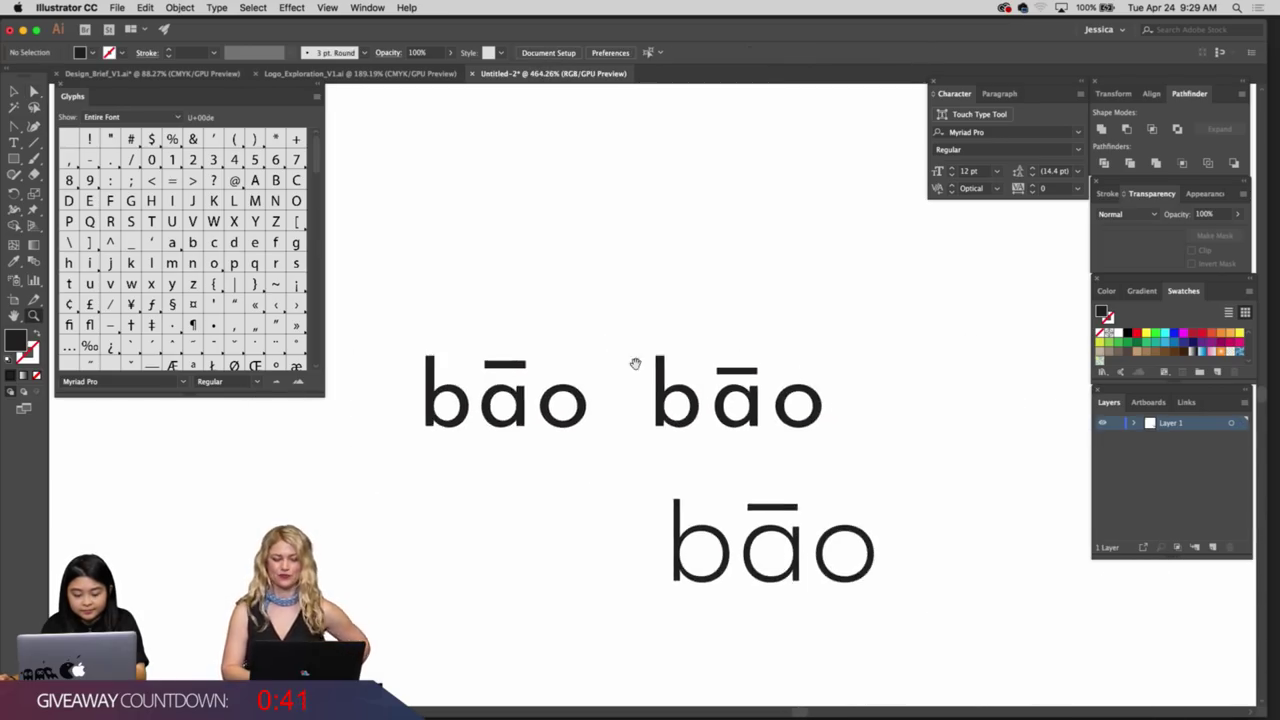
Move the copy's bar slightly left so its right end lines up with the a's stem
drag(635, 364, 589, 350)
key(v)
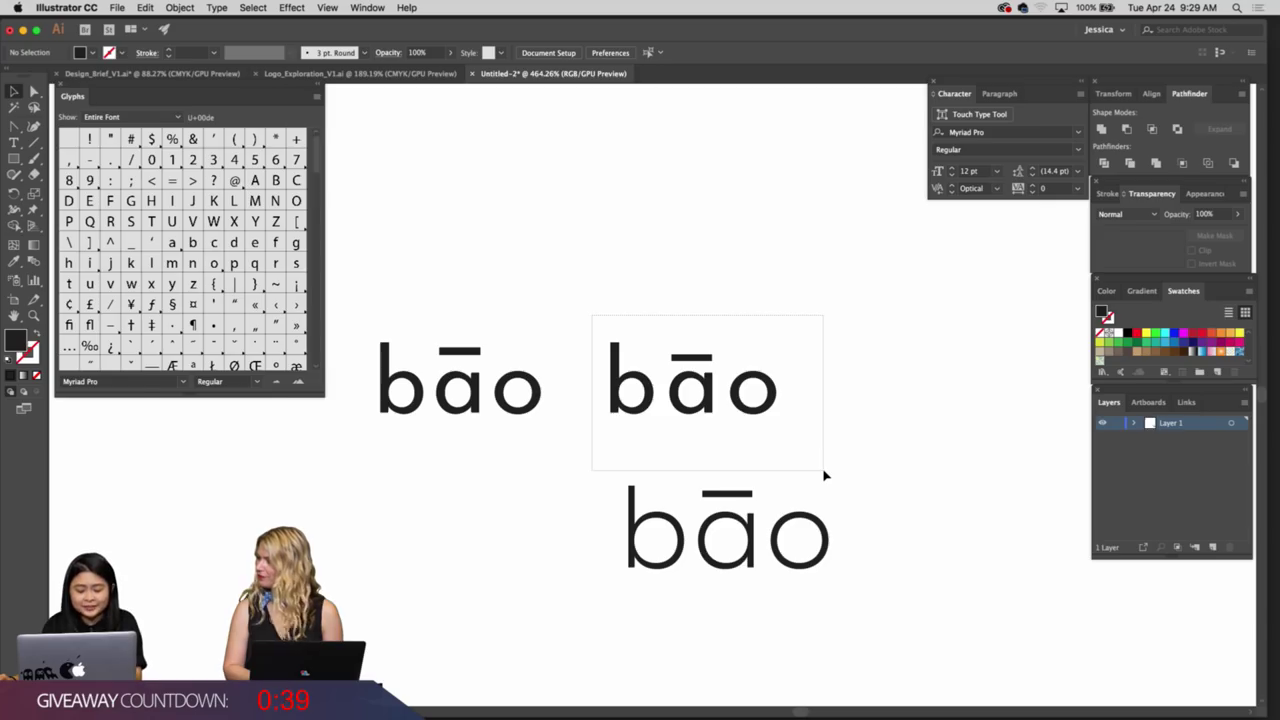
drag(825, 476, 823, 466)
scroll(709, 437, left, 5)
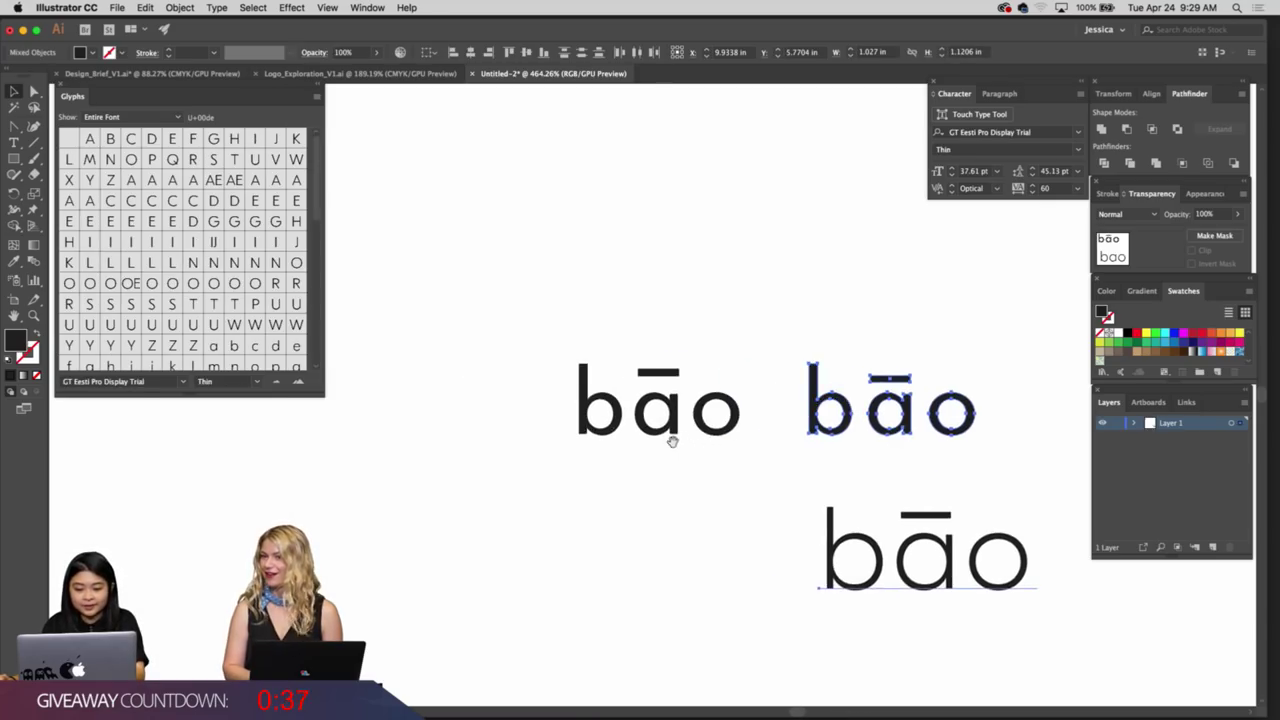
scroll(672, 441, up, 5)
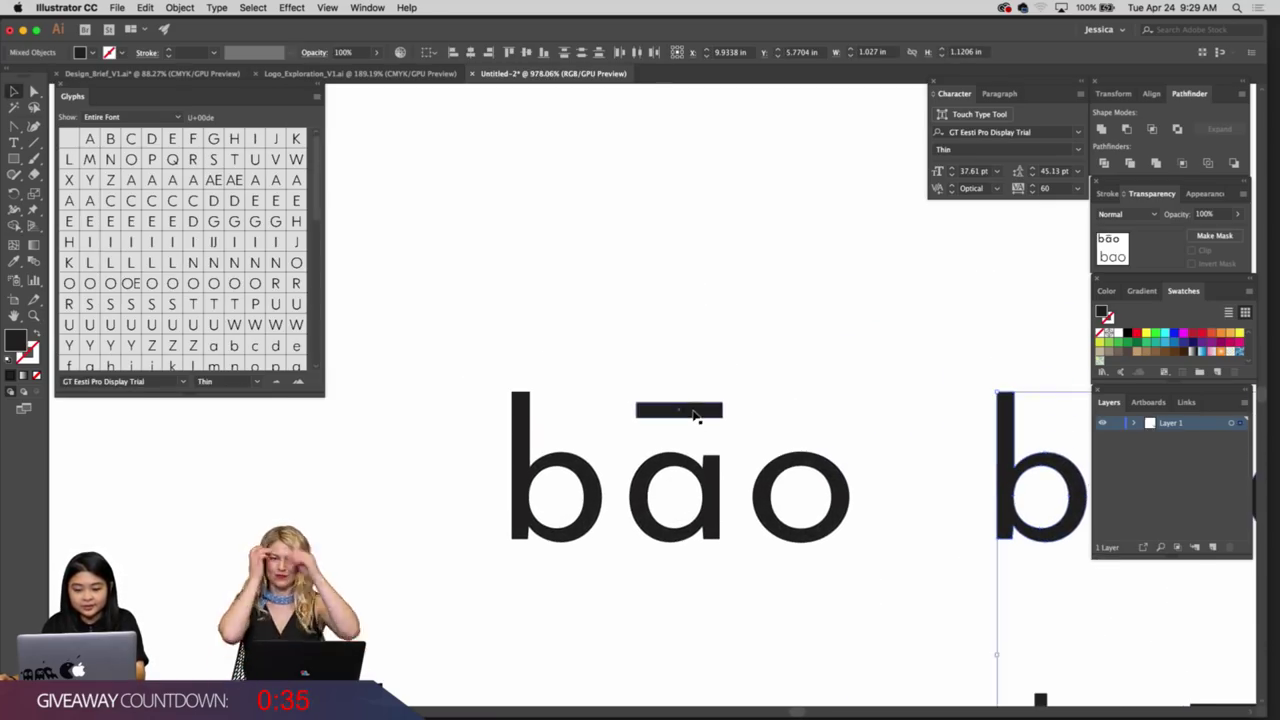
scroll(700, 428, up, 2)
key(a)
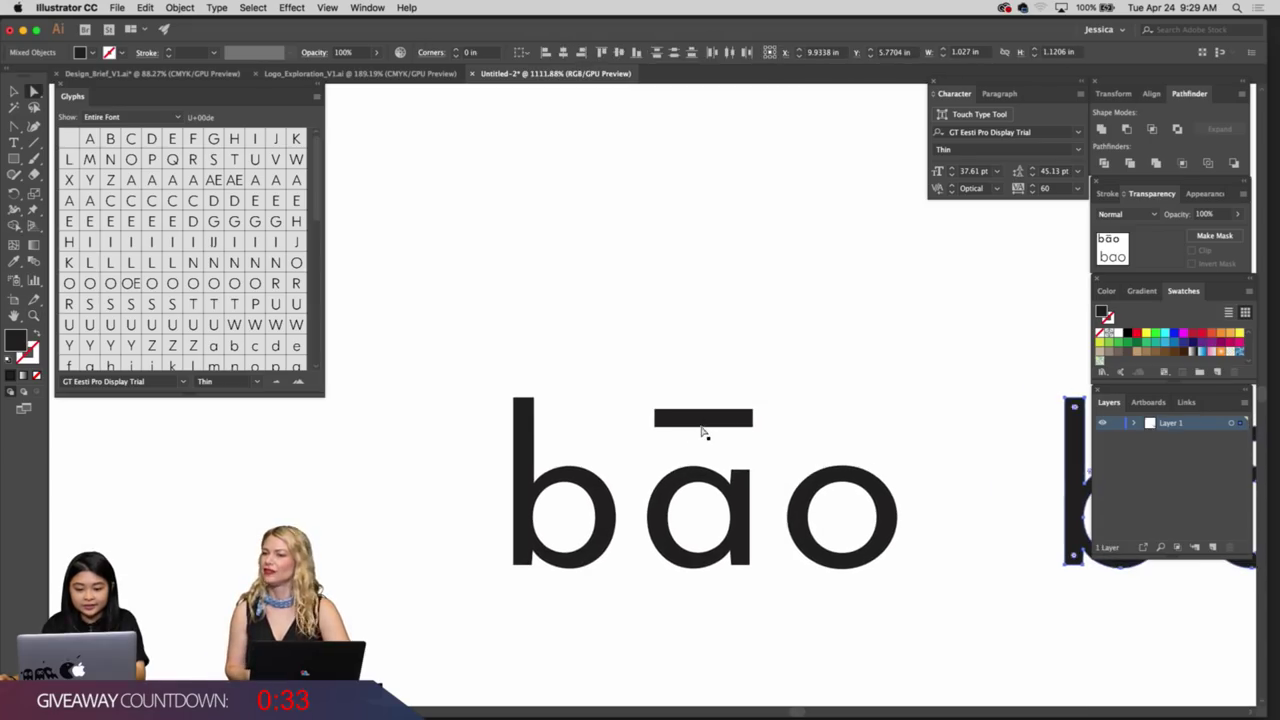
click(727, 421)
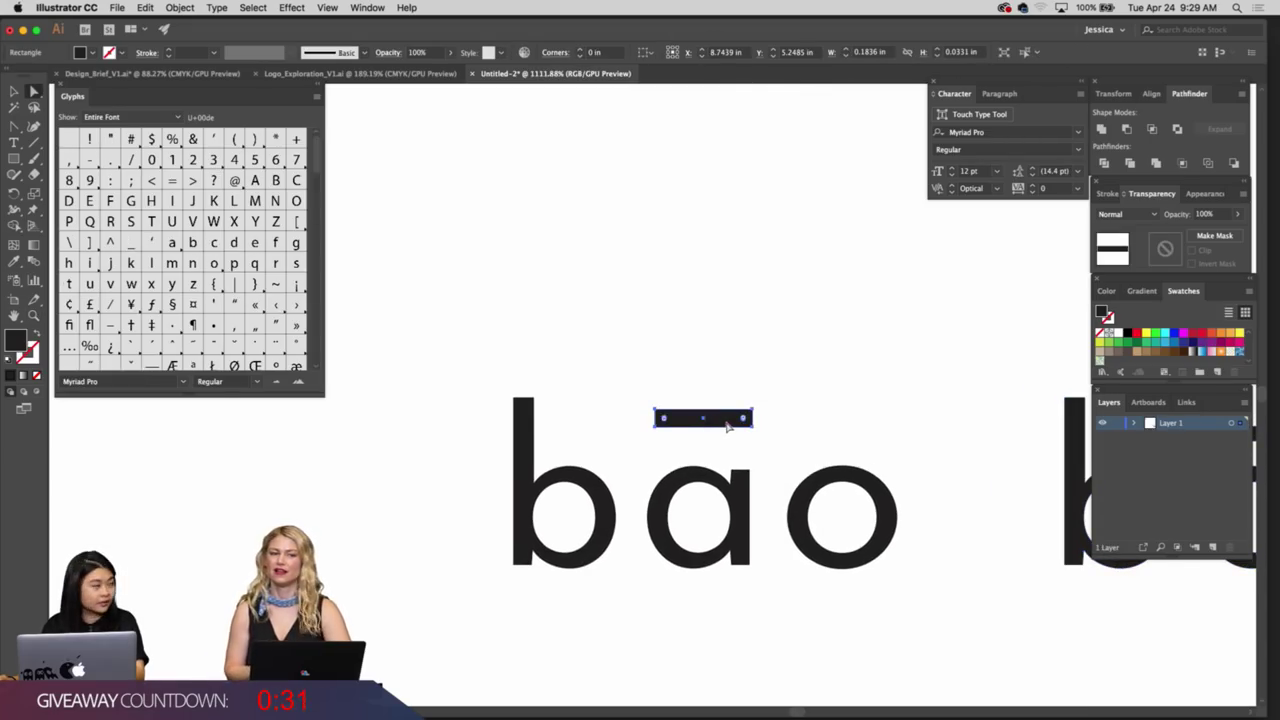
scroll(727, 424, up, 5)
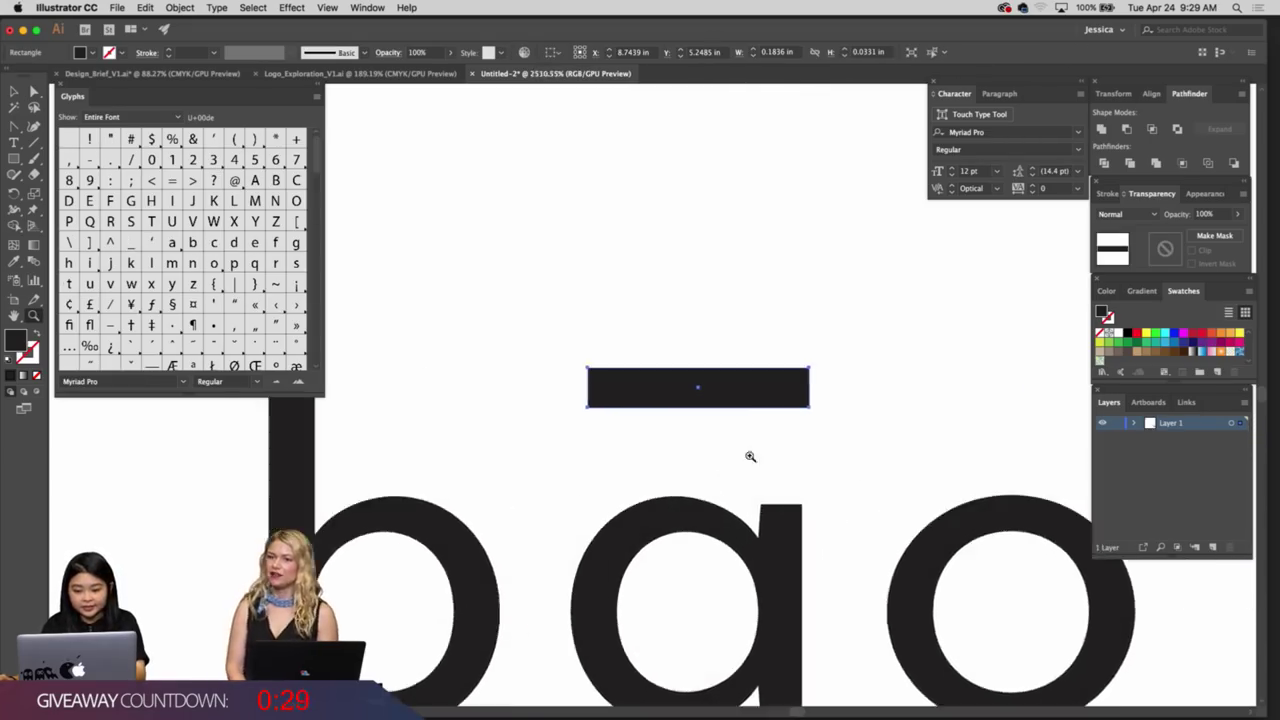
key(v)
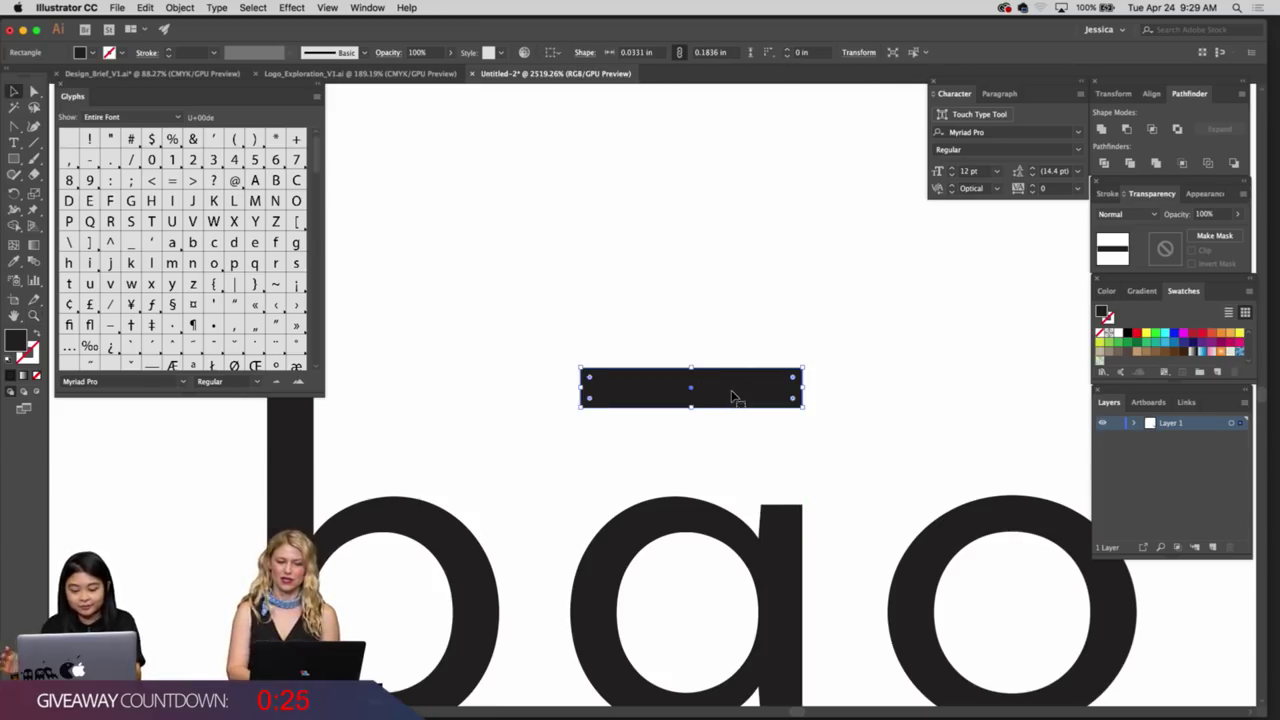
Move the bar straight down about 0.01 in toward the bold a
key(z)
drag(802, 408, 680, 408)
drag(740, 478, 574, 420)
key(v)
click(652, 410)
drag(652, 410, 812, 517)
key(super+g)
click(709, 524)
key(z)
drag(709, 525, 880, 522)
key(space)
drag(800, 443, 771, 567)
drag(748, 427, 856, 434)
key(v)
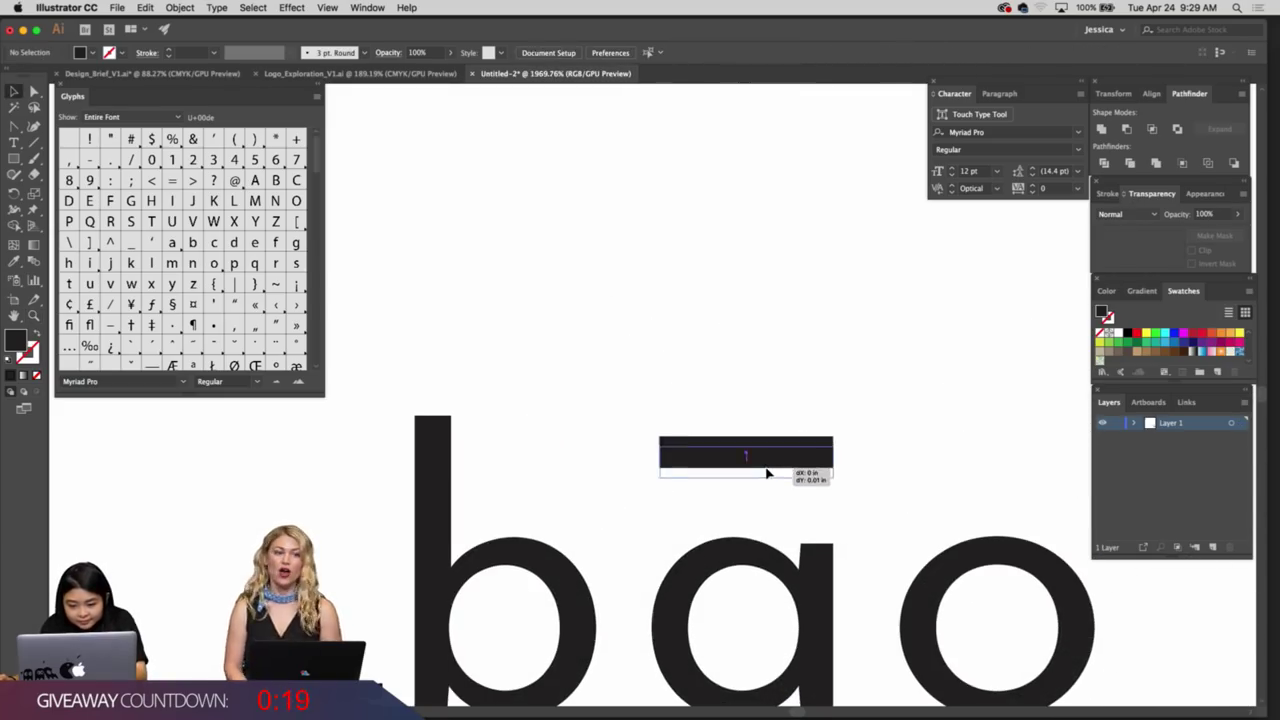
drag(767, 473, 767, 474)
Slim the bar above the bold a to about 0.029 in and slightly adjust its left end
click(906, 480)
key(z)
drag(880, 465, 771, 431)
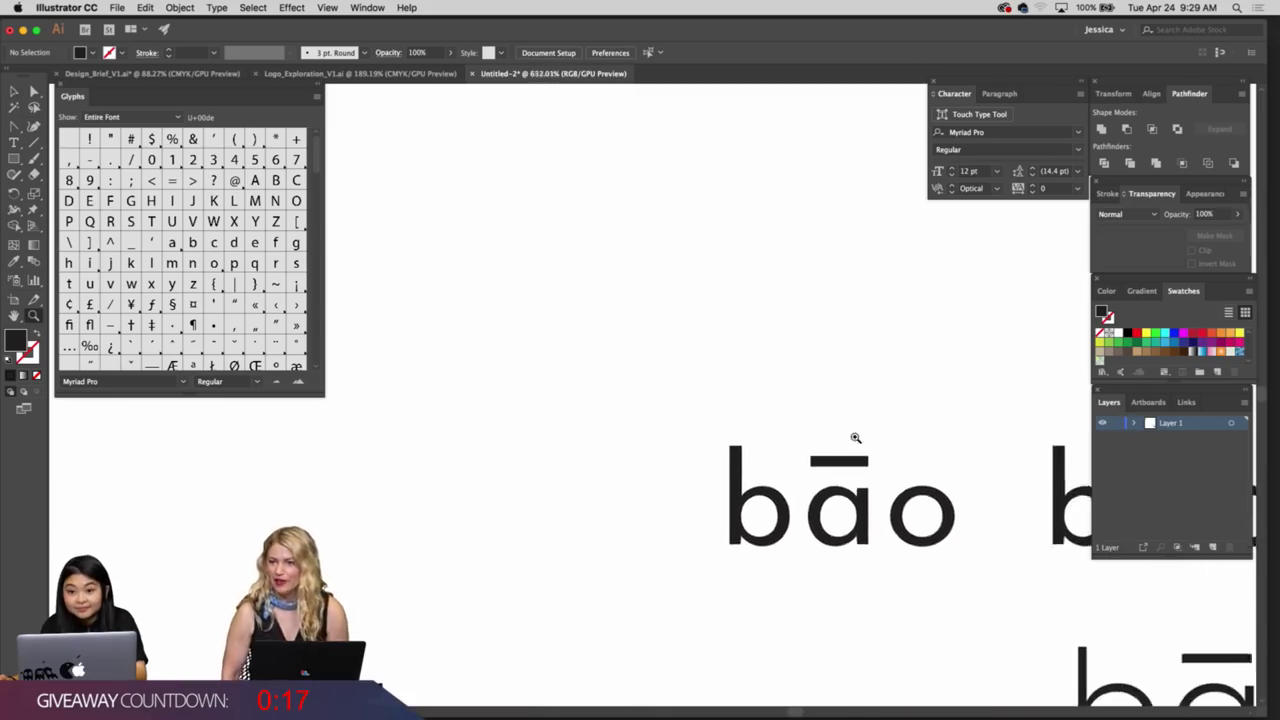
drag(855, 437, 882, 498)
key(v)
click(855, 510)
click(910, 468)
key(z)
drag(918, 462, 630, 383)
key(space)
drag(862, 418, 614, 389)
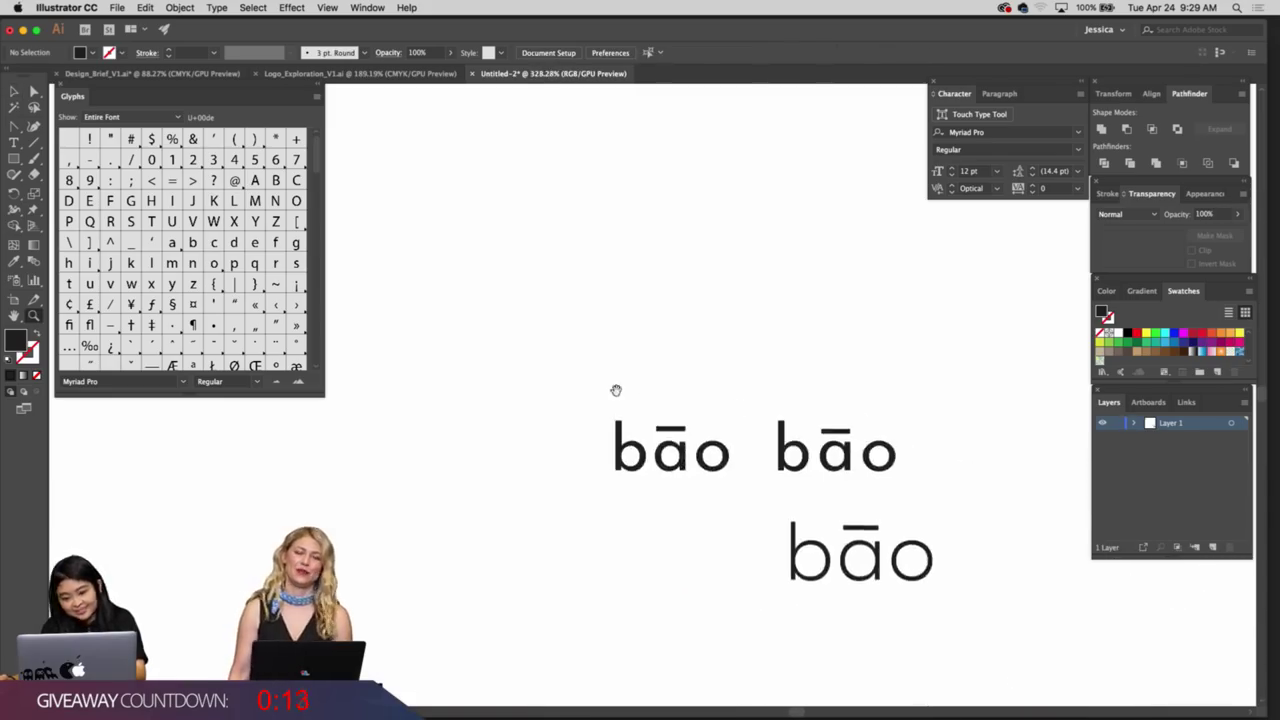
drag(695, 475, 919, 533)
drag(545, 418, 684, 389)
click(650, 260)
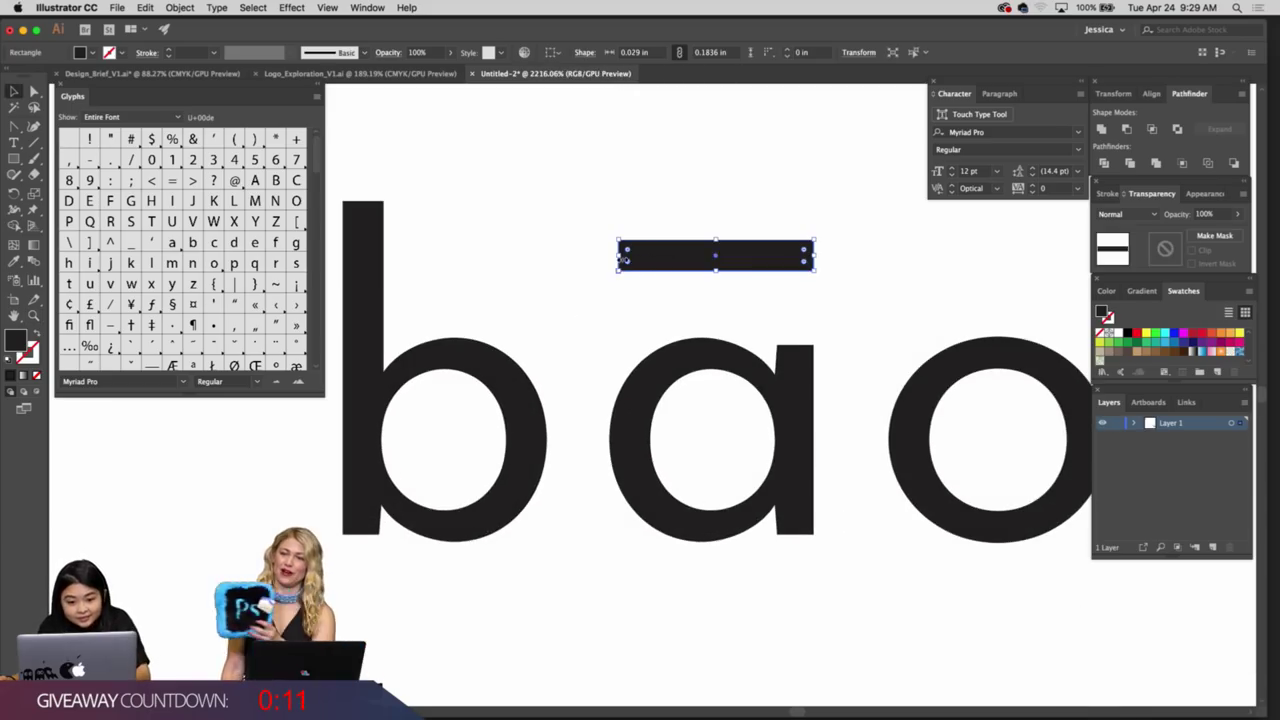
drag(623, 256, 624, 256)
click(731, 230)
Move the finished bold bao logo below the roof-line logo and scale it up to the same width, about 0.89 in
key(z)
drag(760, 246, 731, 568)
key(space)
drag(731, 568, 598, 508)
key(space)
drag(669, 531, 725, 475)
drag(712, 475, 635, 550)
key(space)
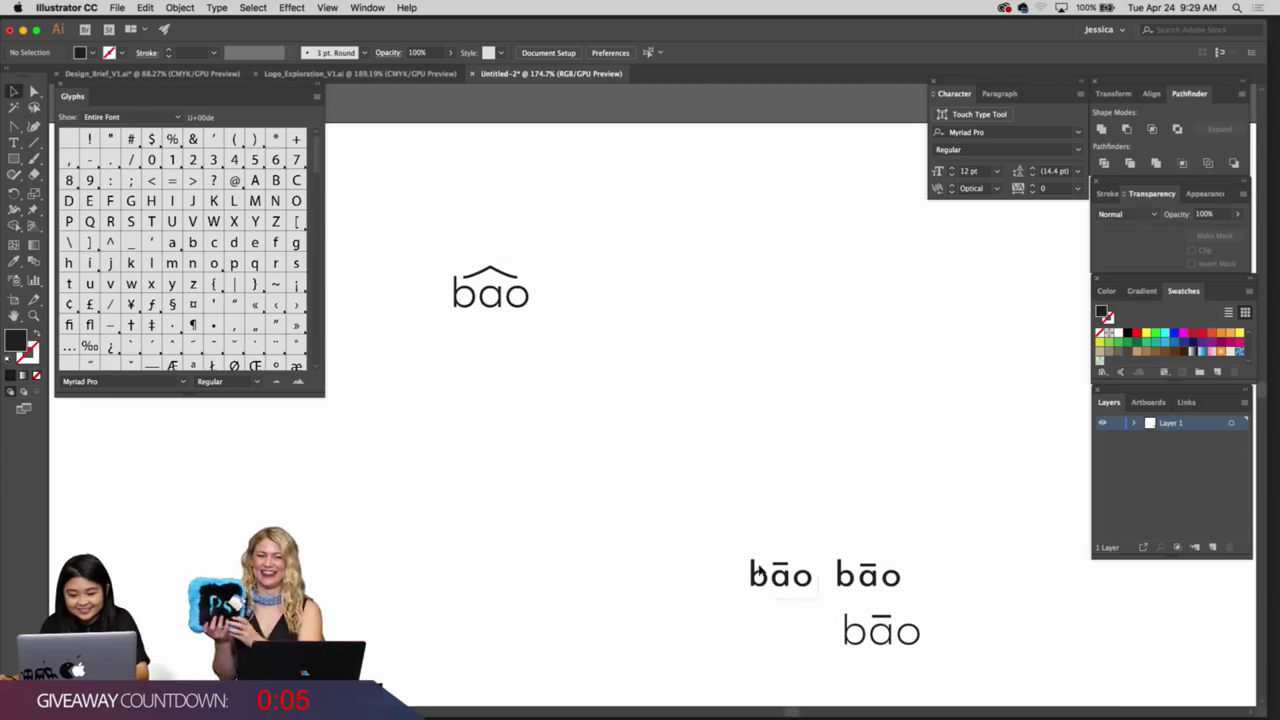
drag(757, 570, 818, 588)
drag(756, 545, 531, 374)
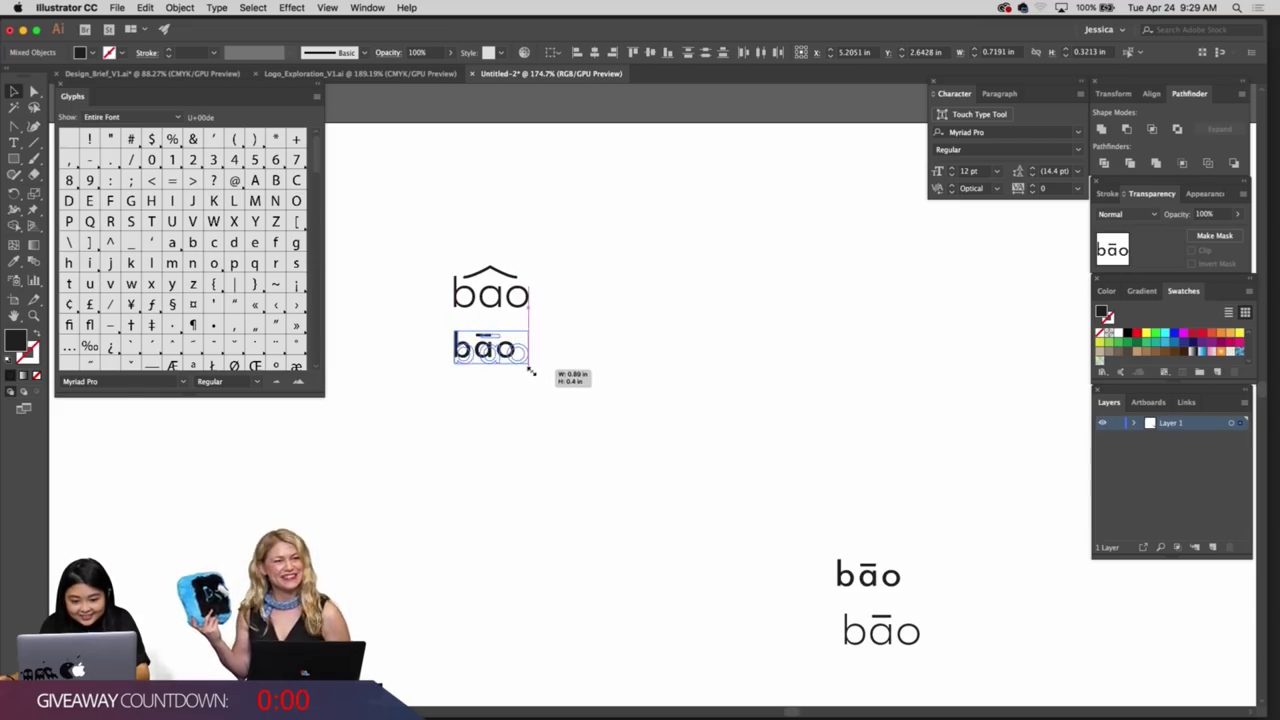
click(672, 550)
Delete the original bold bao logo above the light version
drag(652, 551, 666, 501)
scroll(905, 605, up, 5)
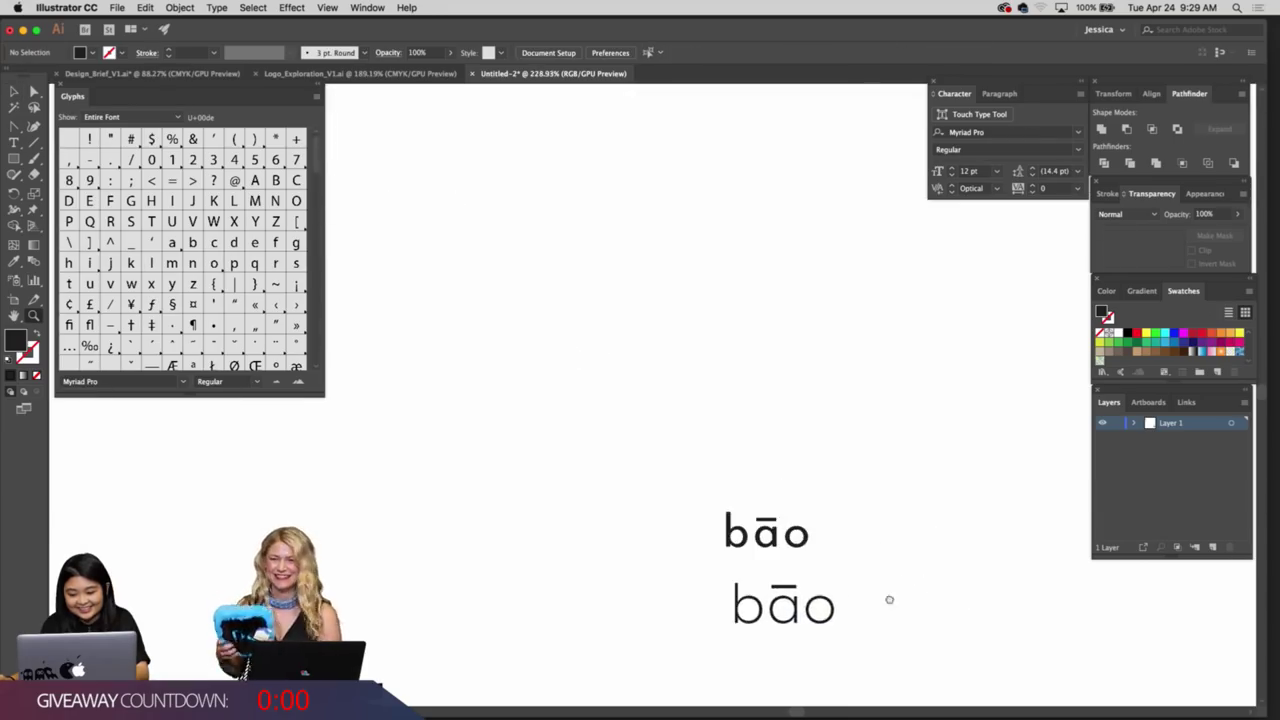
drag(829, 571, 617, 506)
key(Delete)
Draw a rectangle about 0.025 by 0.241 in over the stem of the light a
drag(740, 544, 674, 397)
super+drag(661, 468, 807, 533)
drag(819, 544, 744, 502)
super+drag(744, 502, 829, 548)
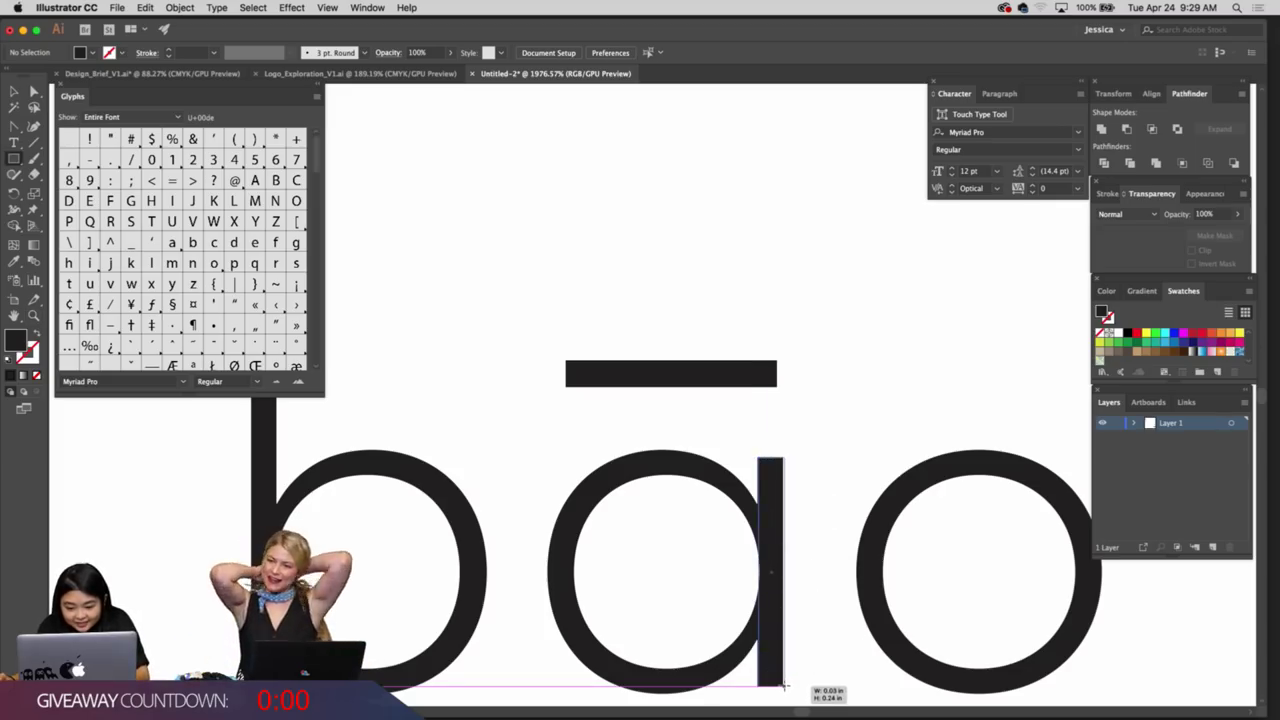
drag(782, 686, 782, 686)
super+drag(807, 562, 772, 542)
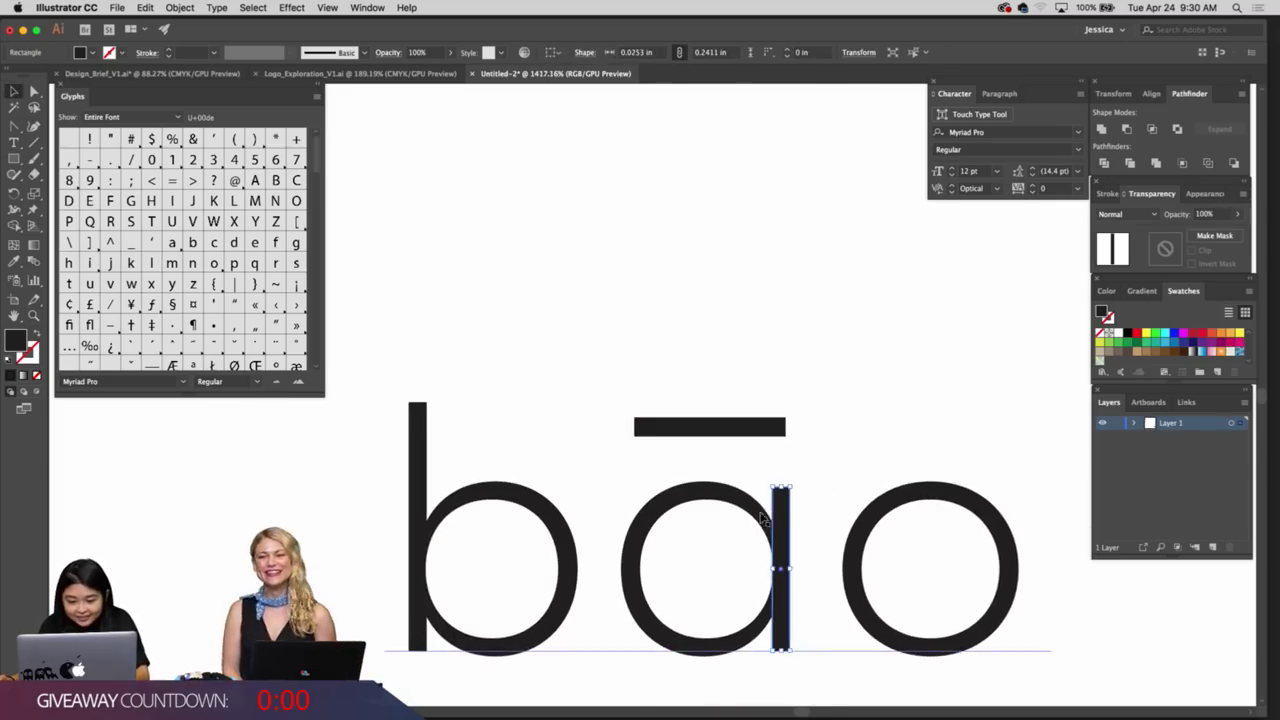
Place a copy of the stem rectangle above the light a and rotate it 90 degrees to horizontal
key(v)
alt+drag(781, 499, 711, 219)
key(r)
drag(797, 380, 792, 383)
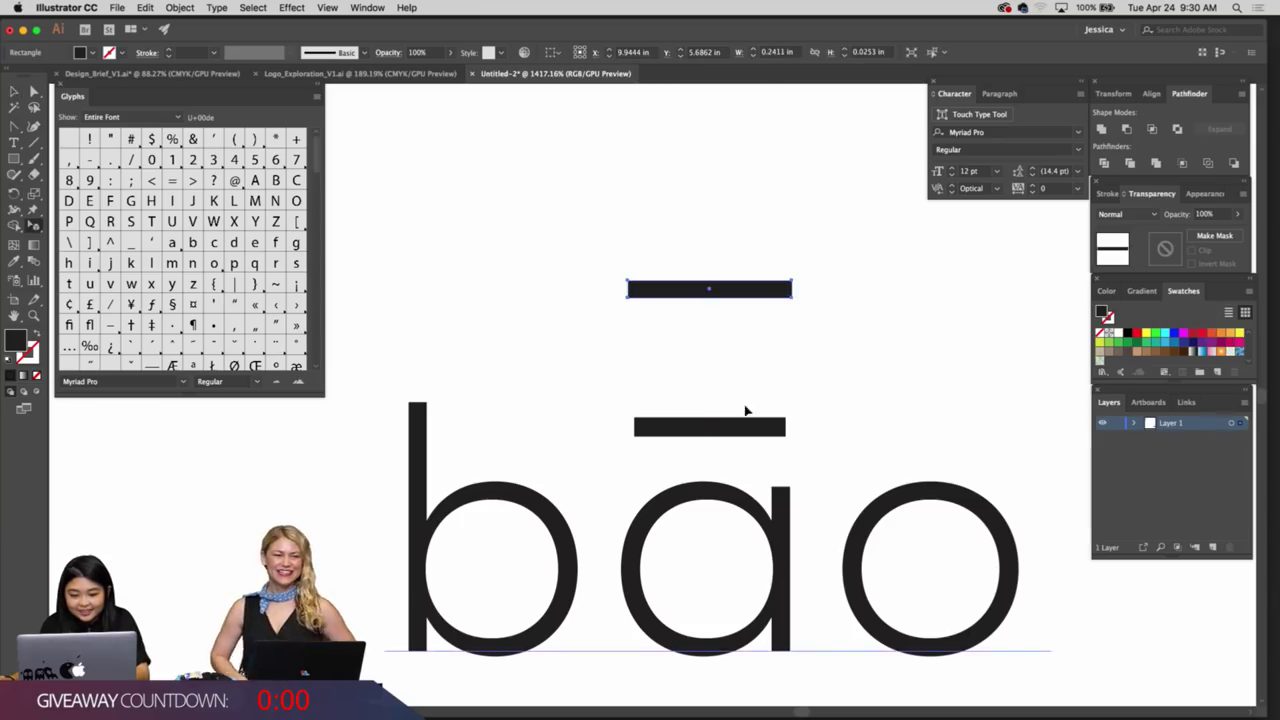
Lay the rotated bar over the existing bar above the a for comparison and delete it
key(Delete)
key(super+z)
click(791, 323)
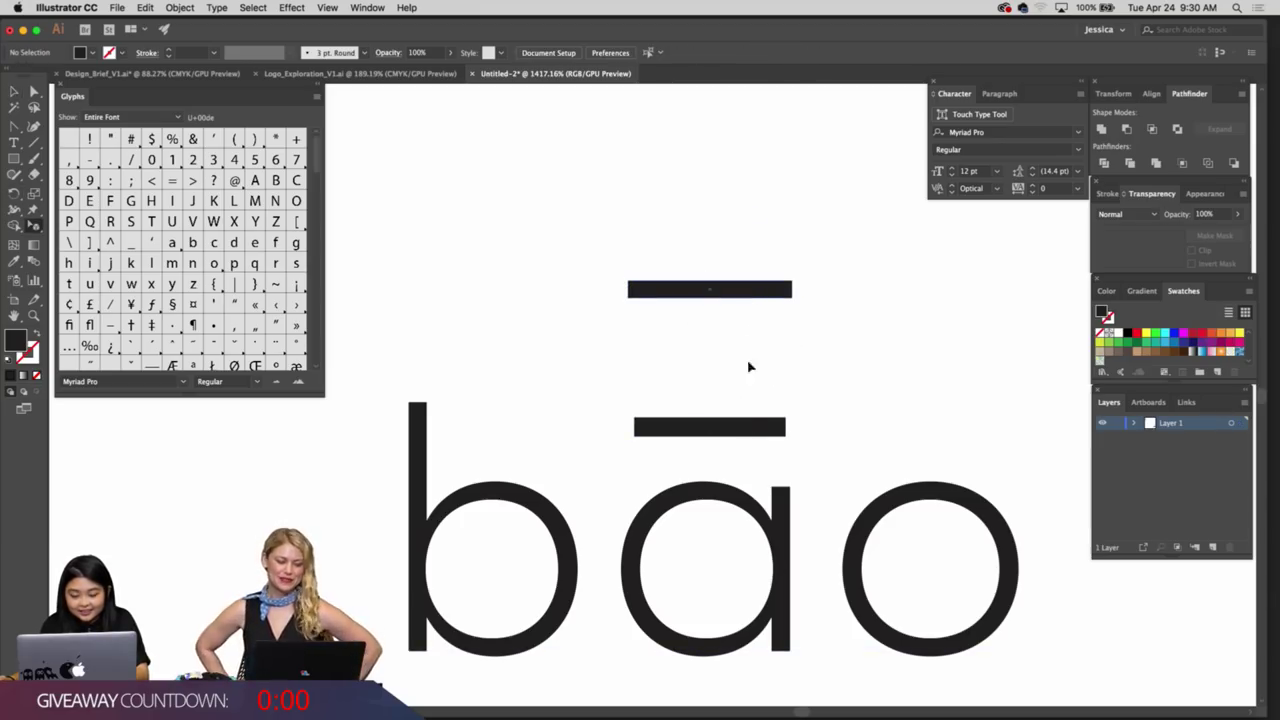
drag(752, 288, 755, 421)
click(726, 361)
click(749, 431)
key(Delete)
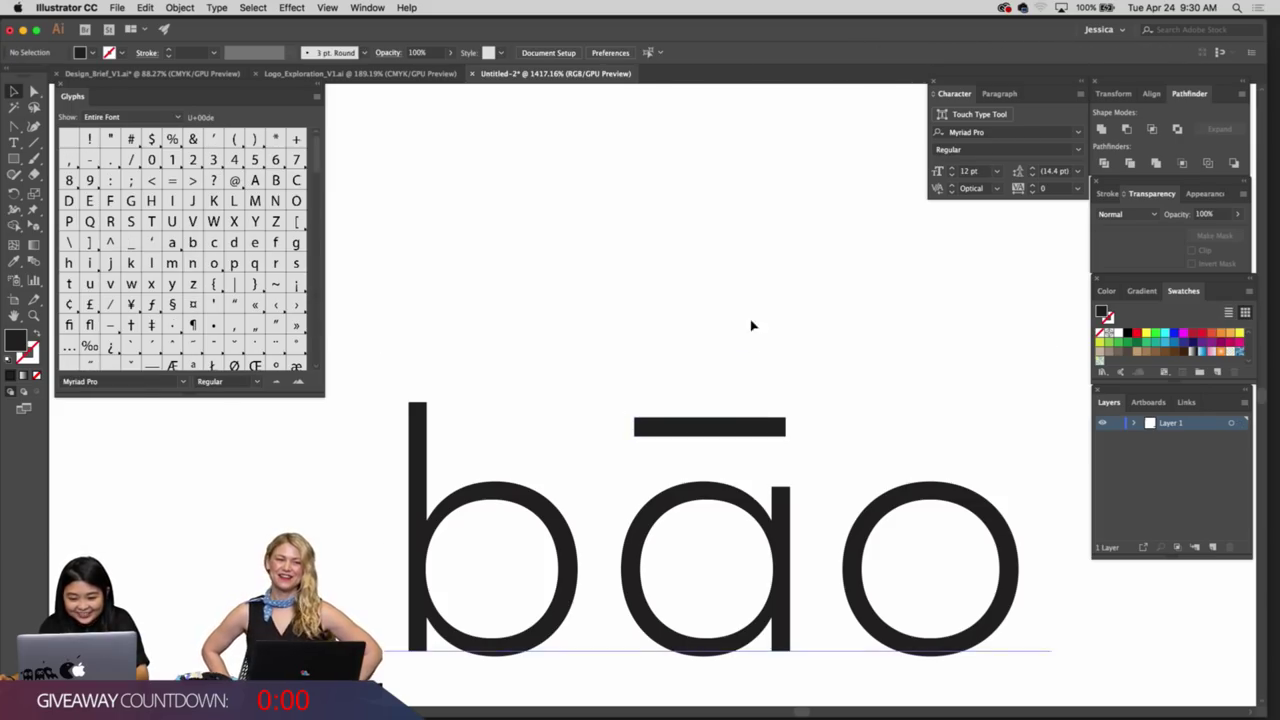
Delete the old bar above the light a and convert the light bao text to outlines
click(757, 430)
key(Delete)
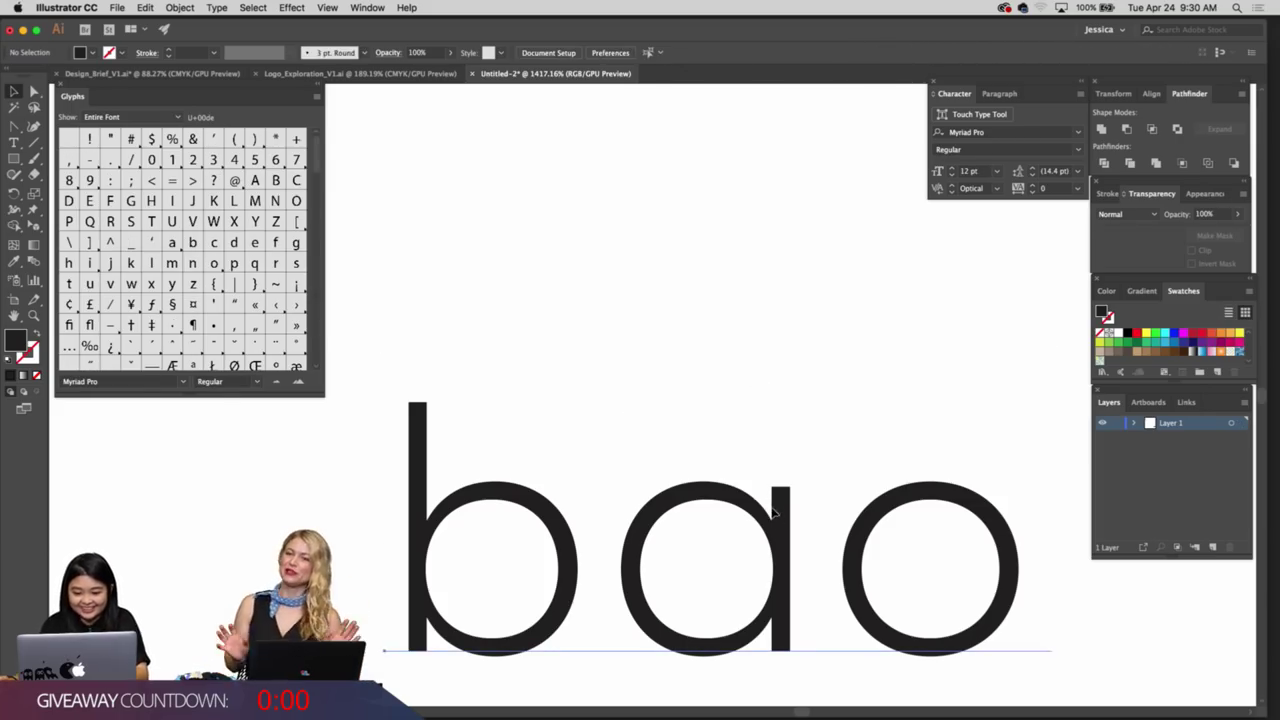
click(773, 512)
key(super+shift+o)
drag(776, 513, 811, 496)
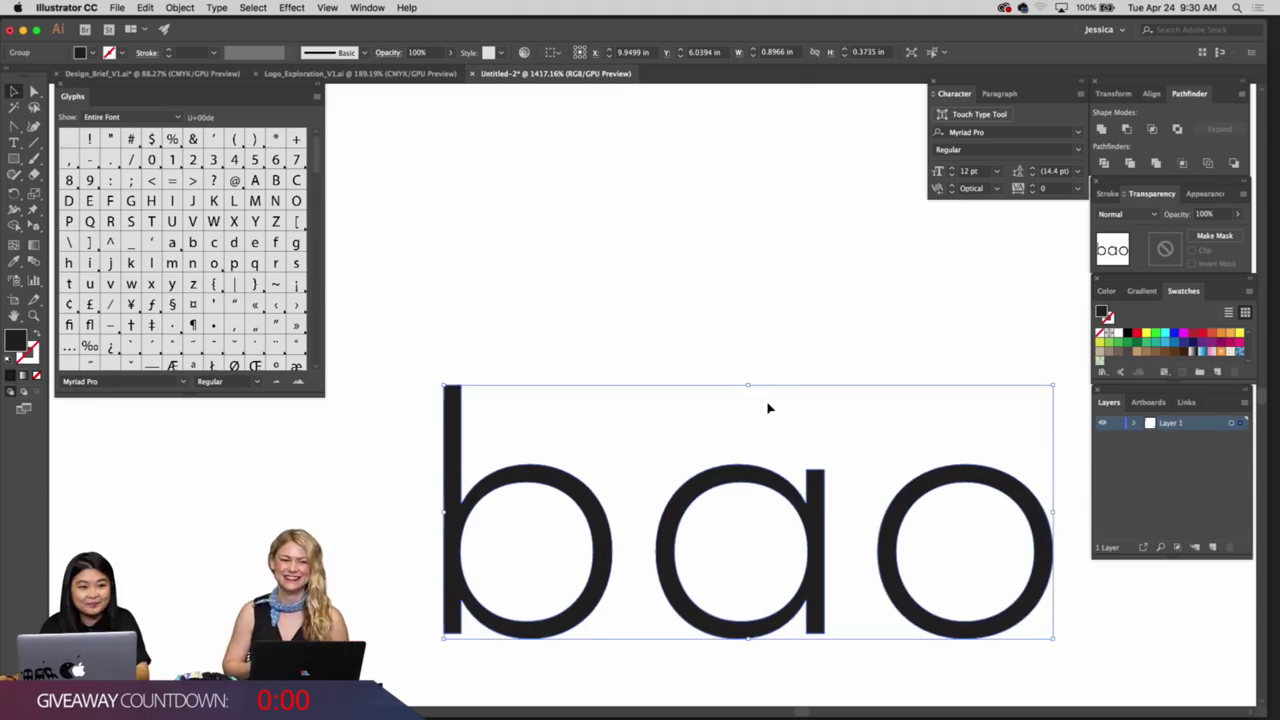
Draw a new thin horizontal bar above the light a, nearly as wide as the letter
click(769, 408)
key(m)
drag(664, 401, 820, 414)
key(z)
drag(822, 413, 622, 410)
key(v)
click(938, 508)
key(z)
drag(757, 446, 715, 447)
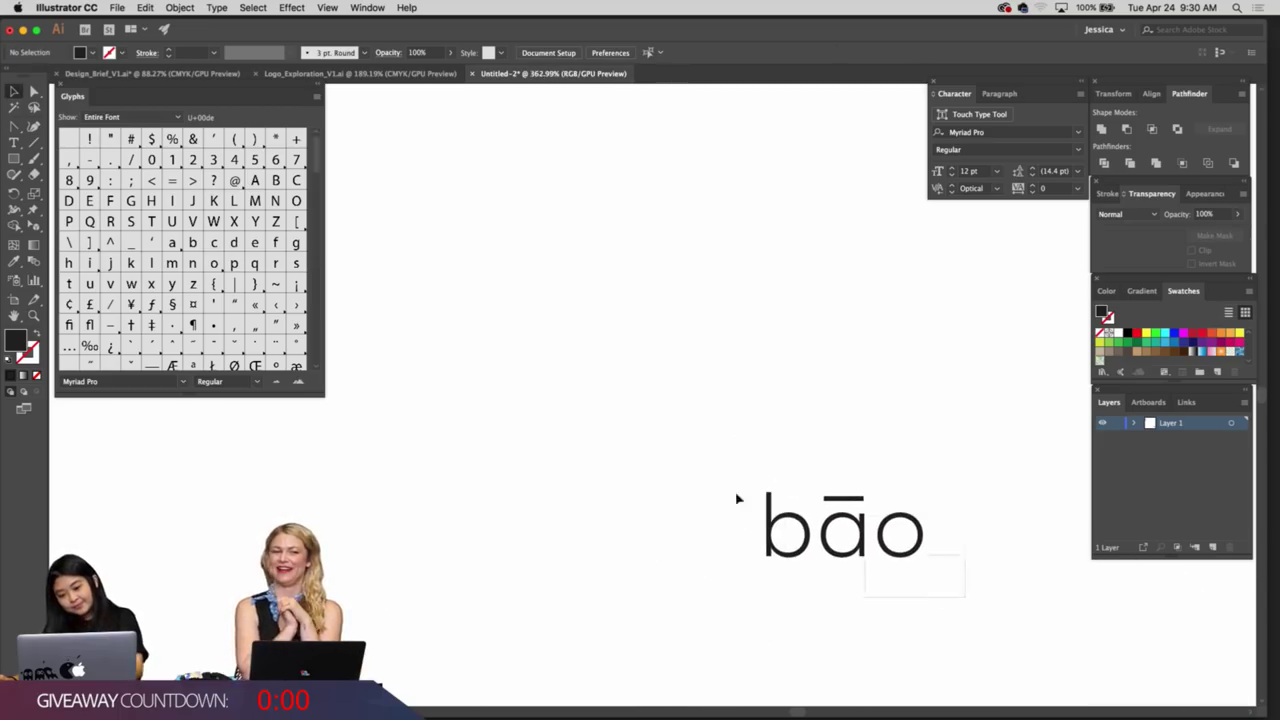
Move the light bao with its bar directly beneath the bold version, lined up with the other bao variations
drag(737, 497, 848, 542)
key(super+x)
key(z)
drag(411, 446, 332, 440)
drag(345, 310, 603, 510)
drag(565, 480, 658, 438)
key(super+v)
key(v)
drag(730, 375, 624, 455)
click(766, 446)
scroll(759, 473, left, 1)
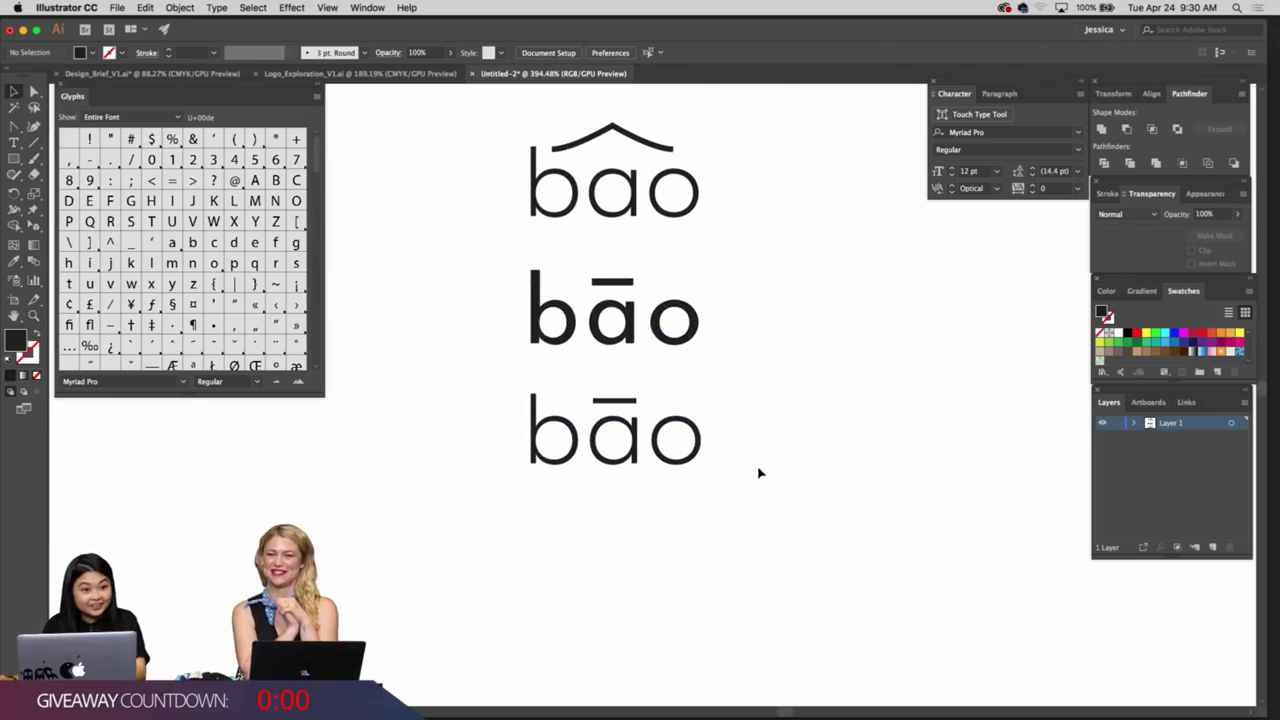
drag(504, 393, 504, 393)
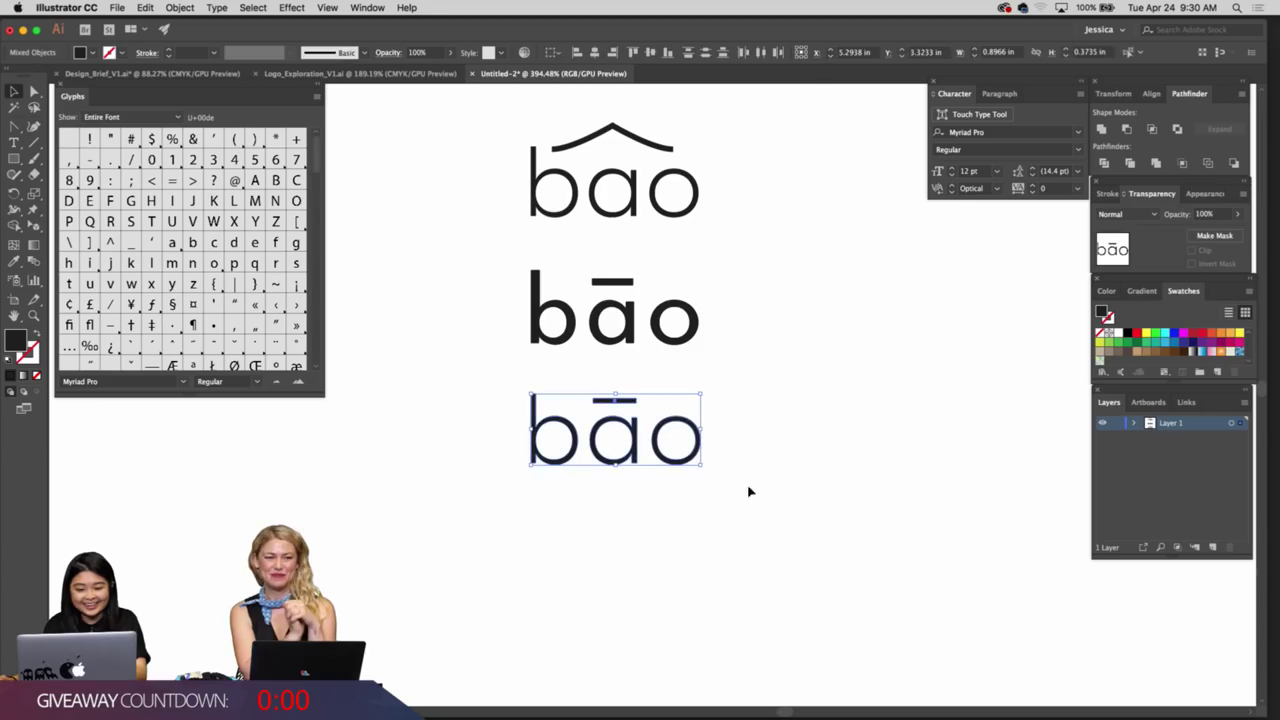
click(776, 473)
scroll(776, 473, down, 4)
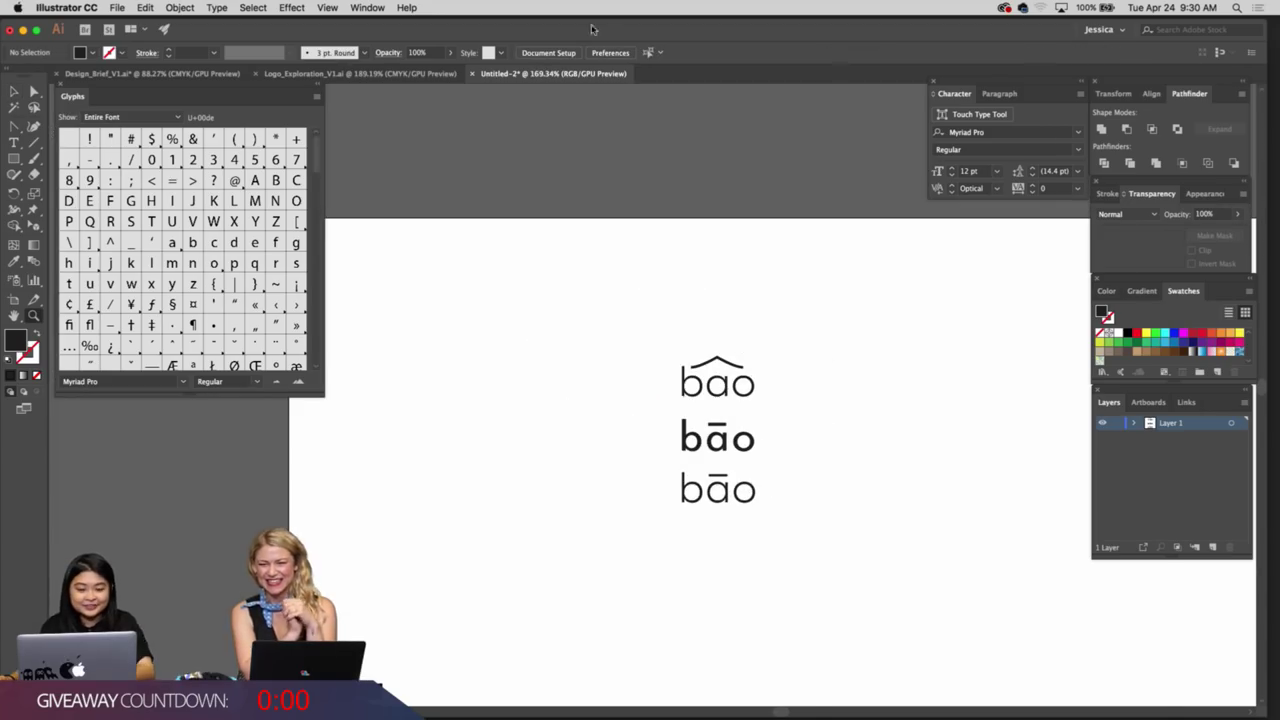
In Logo_Exploration_V1.ai, copy the scanned sketch page containing the tall, narrow uppercase BAO from inside its clipping group
click(403, 79)
scroll(700, 400, left, 3)
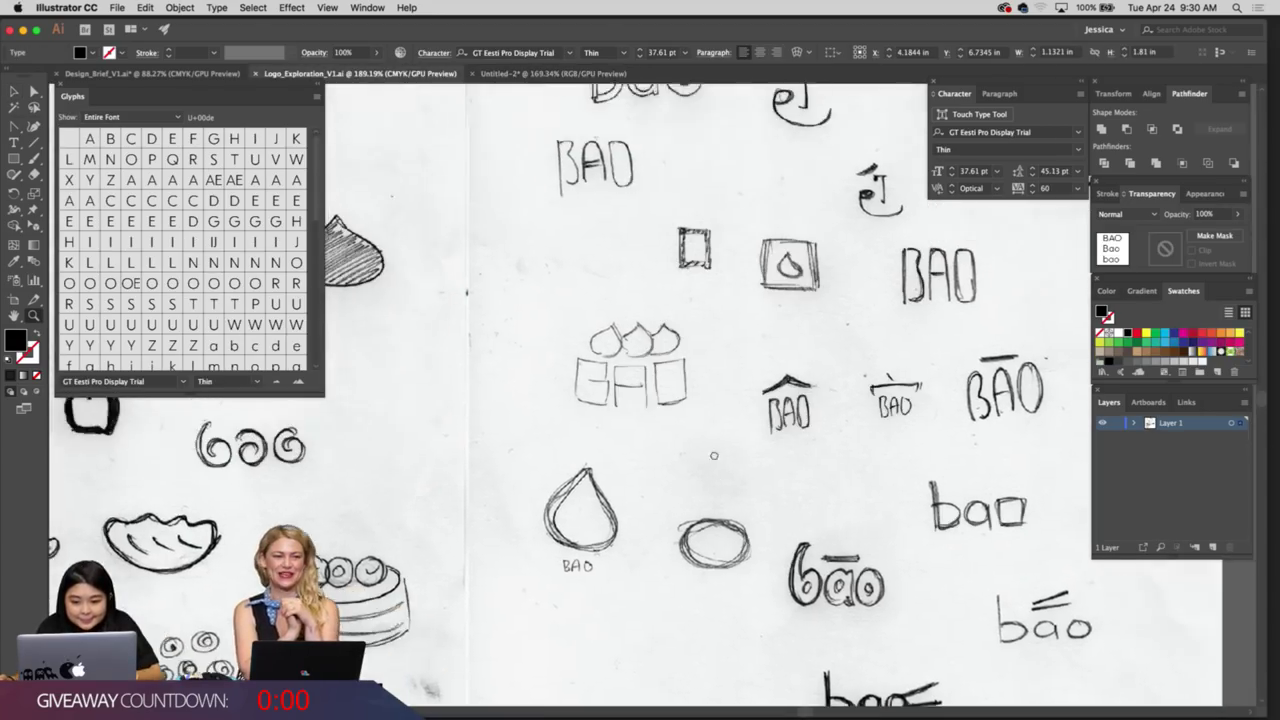
scroll(650, 400, right, 5)
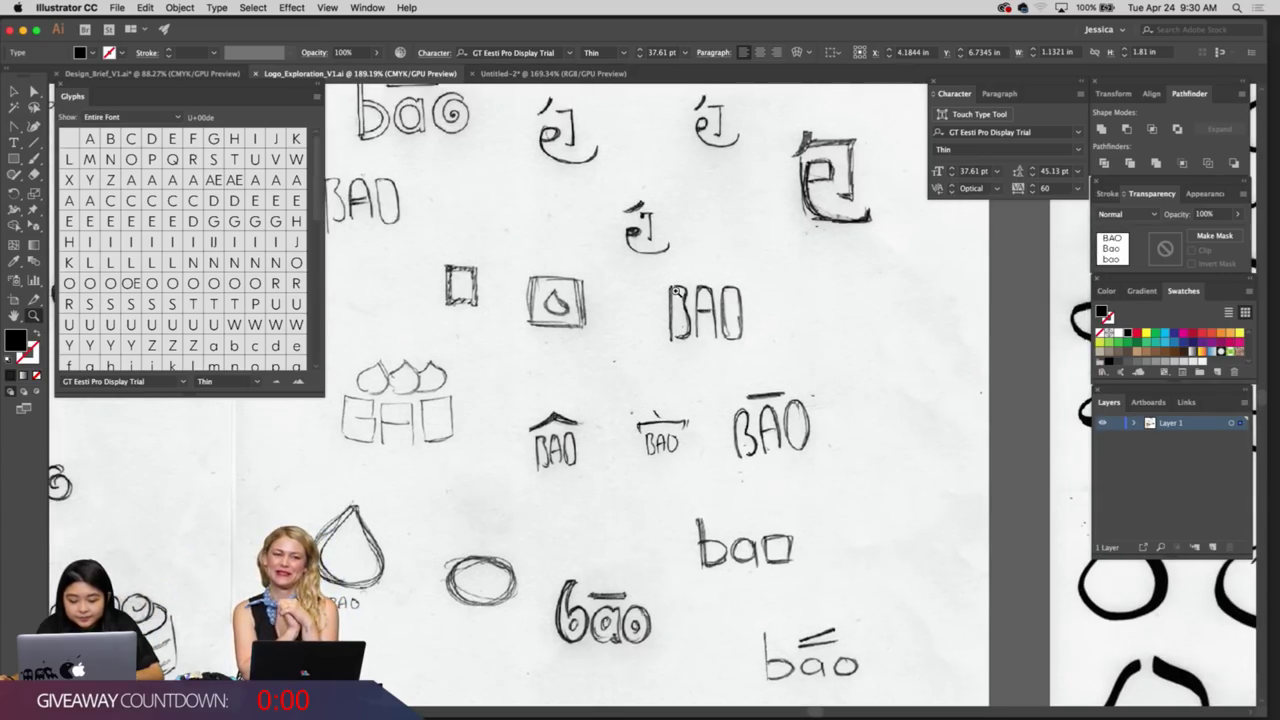
key(v)
click(660, 282)
double_click(703, 307)
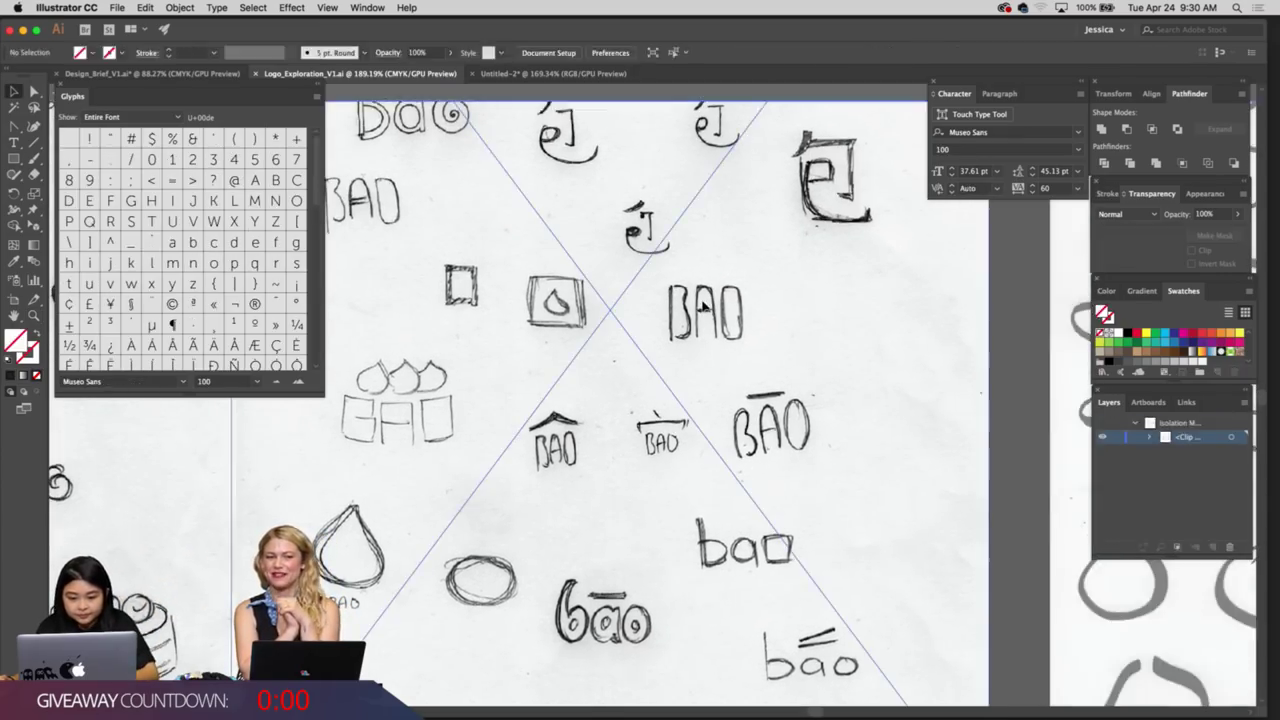
Paste the scanned sketch page into the Untitled-2 document with the bao variations
click(560, 78)
alt+super+click(723, 320)
alt+super+click(735, 330)
drag(812, 348, 560, 289)
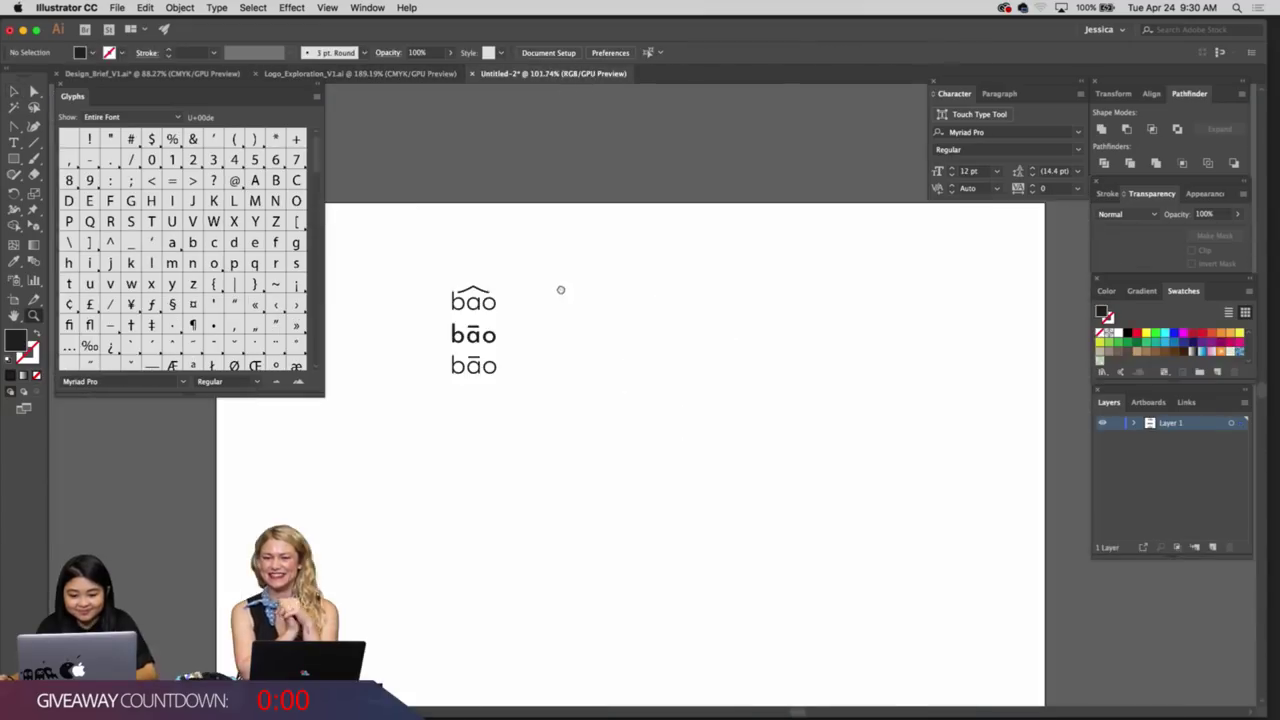
key(super+v)
super+click(666, 322)
drag(743, 403, 712, 236)
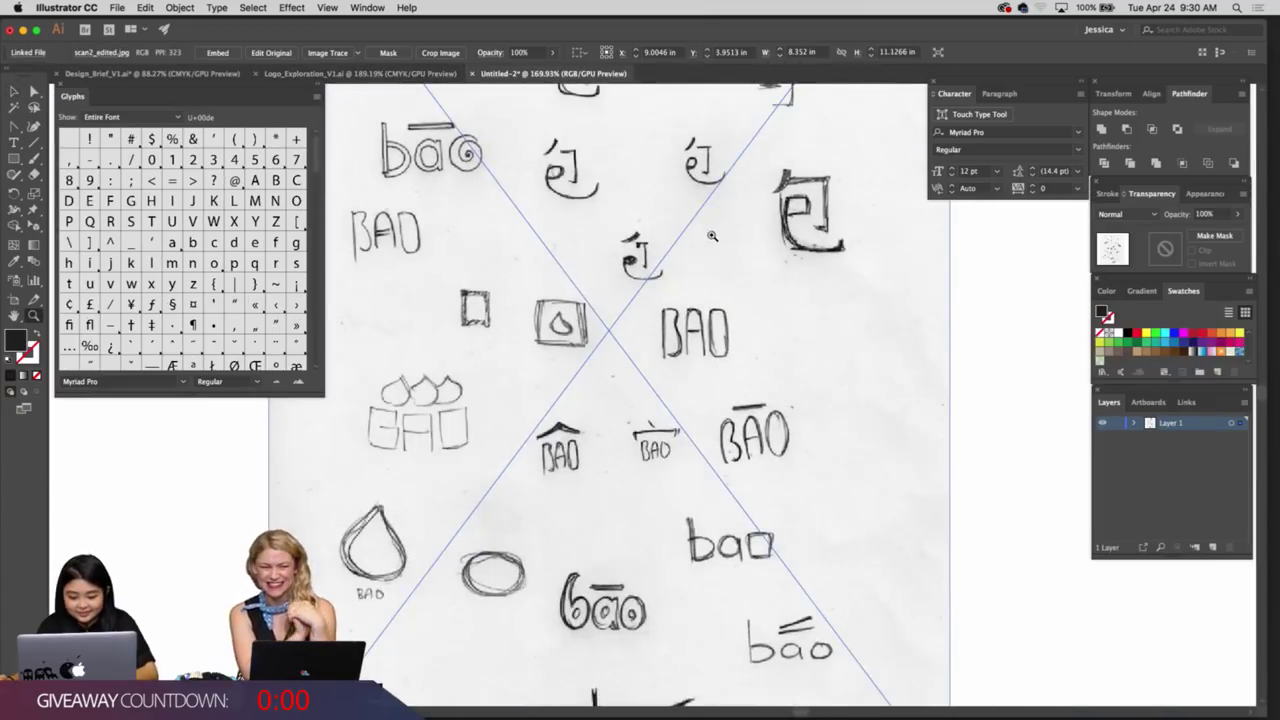
Mask the scan down to the tall, narrow BAO sketch and place it below the light bao
mouse_move(642, 294)
mouse_down()
mouse_move(750, 373)
mouse_move(923, 400)
mouse_up()
key(v)
key(ctrl+7)
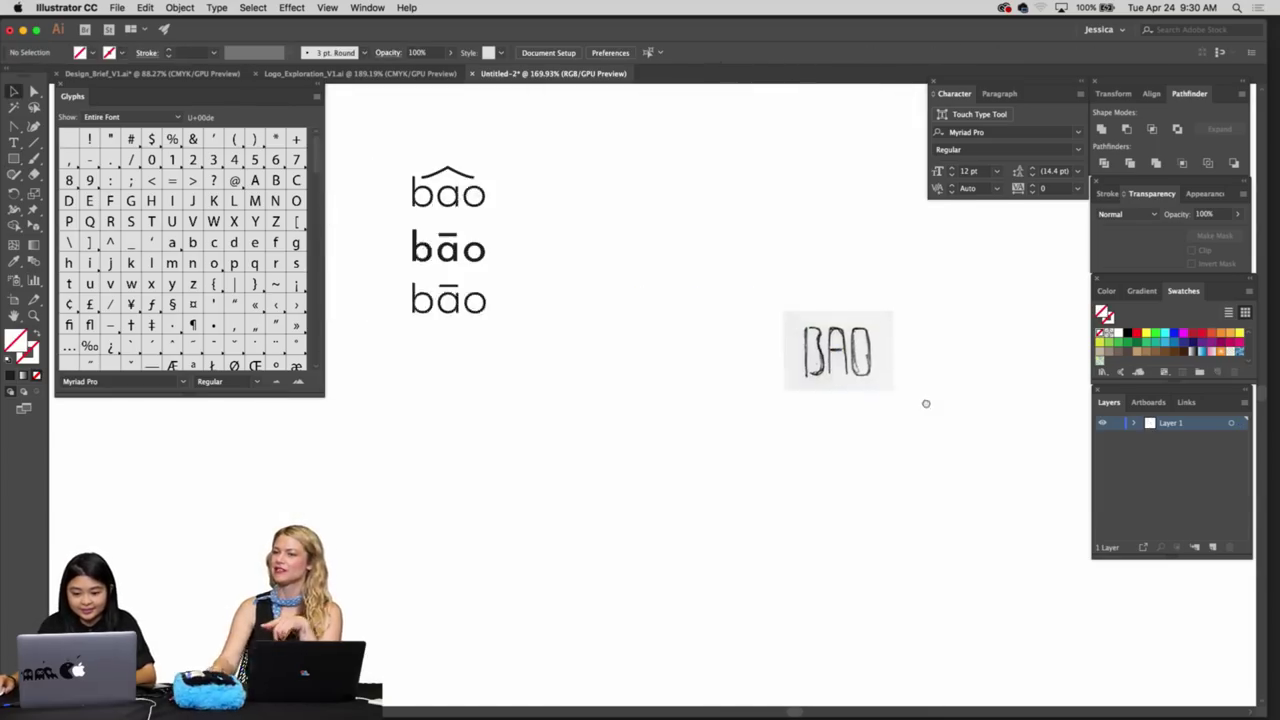
mouse_move(865, 360)
mouse_down()
mouse_move(485, 377)
mouse_move(491, 392)
mouse_up()
click(566, 363)
drag(609, 368, 675, 353)
In Logo_Exploration_V1.ai, find and copy the BAO type sample set in Houschka Rounded Light
click(427, 77)
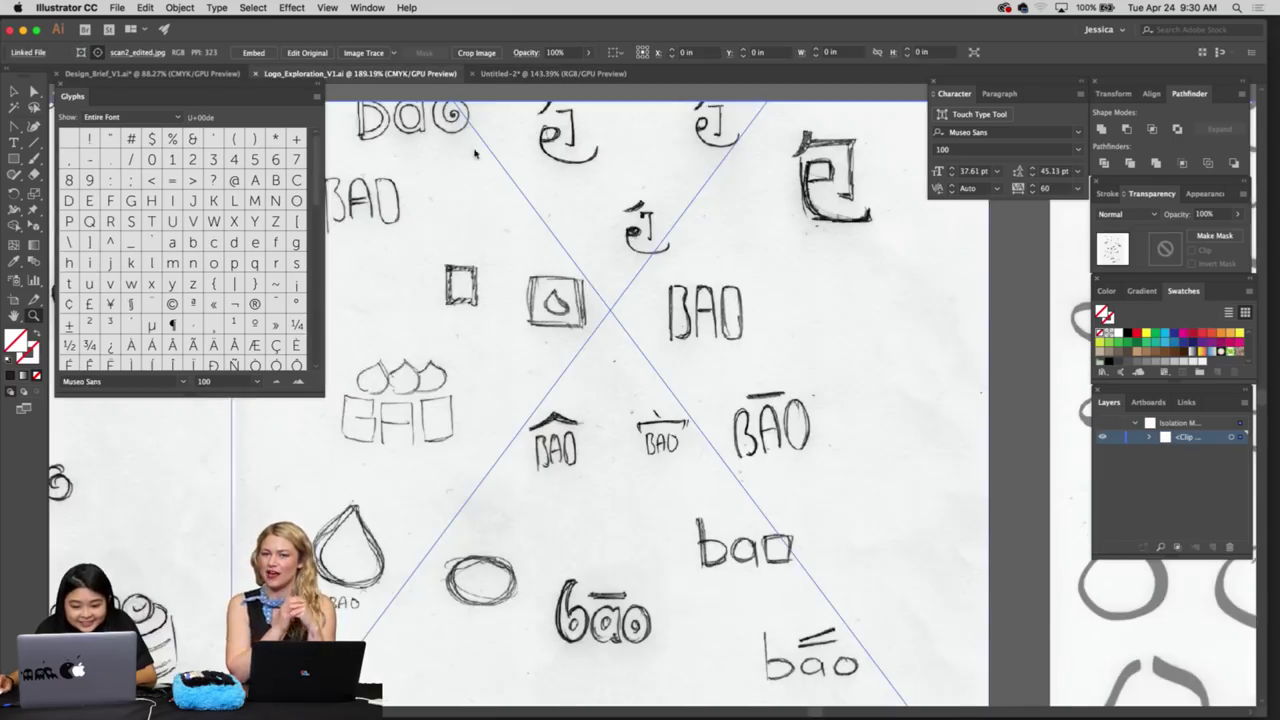
scroll(663, 457, down, 5)
scroll(663, 457, down, 10)
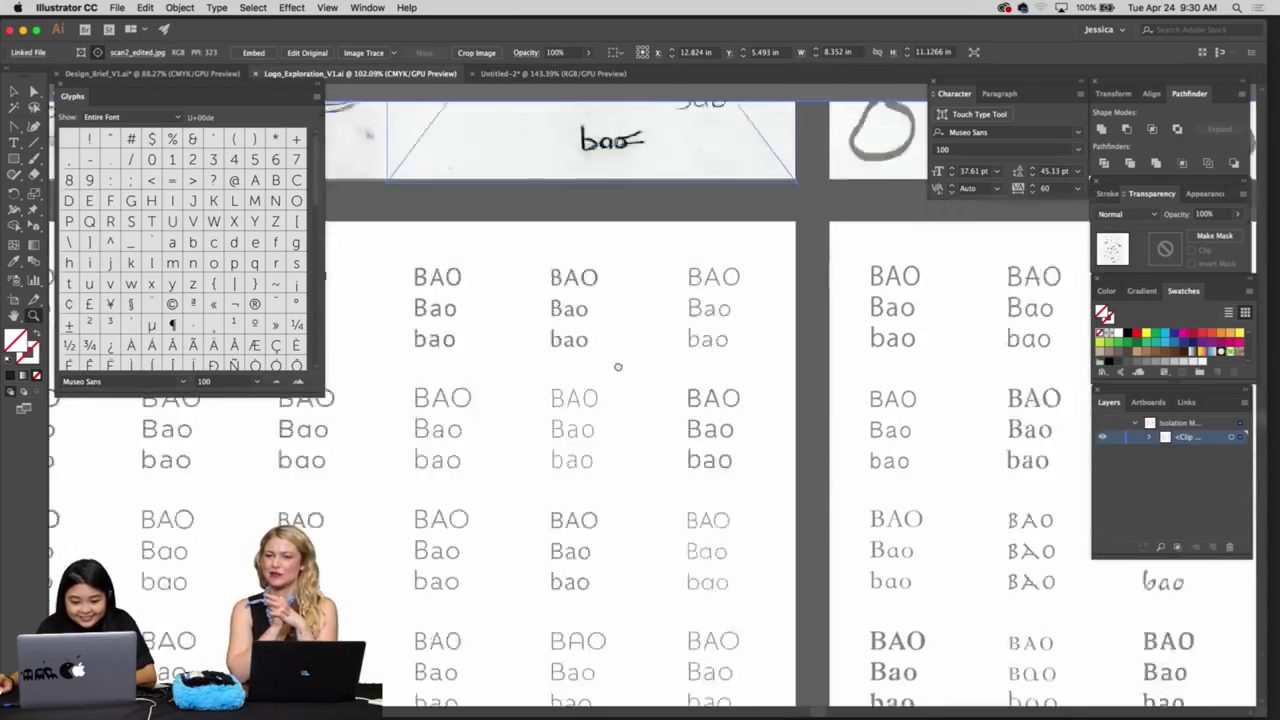
double_click(828, 539)
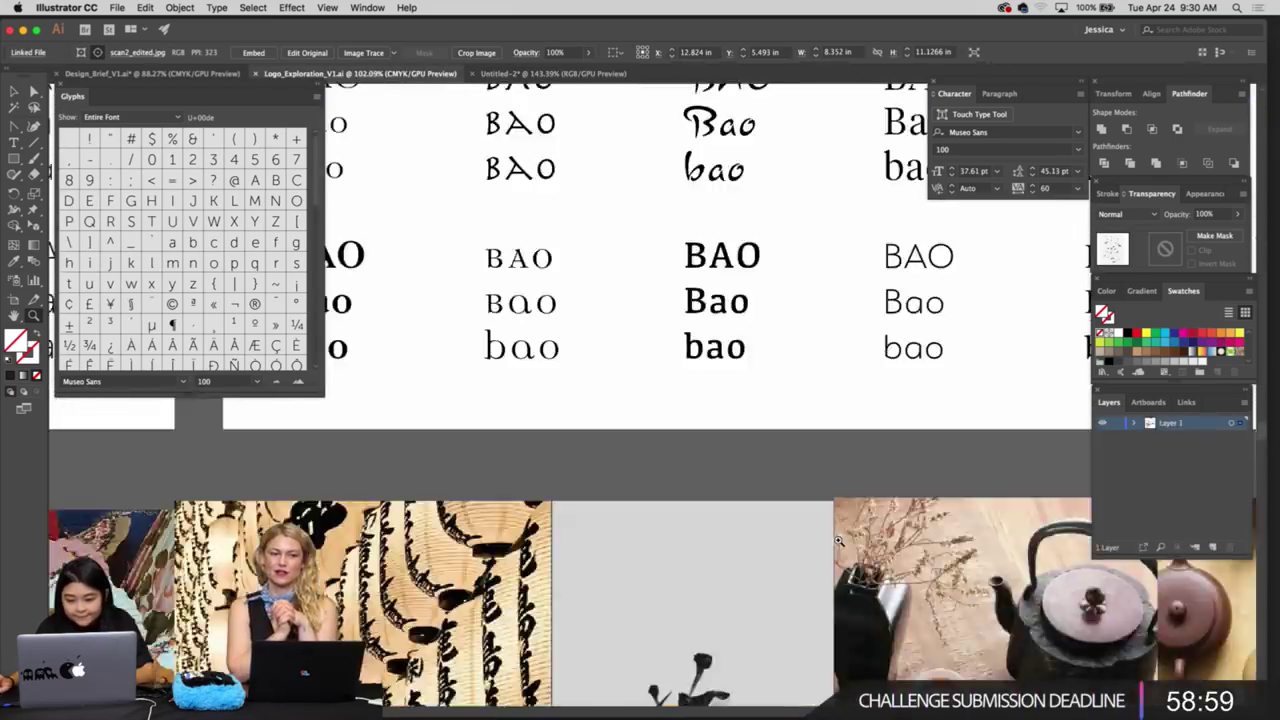
drag(998, 341, 671, 446)
scroll(672, 446, right, 10)
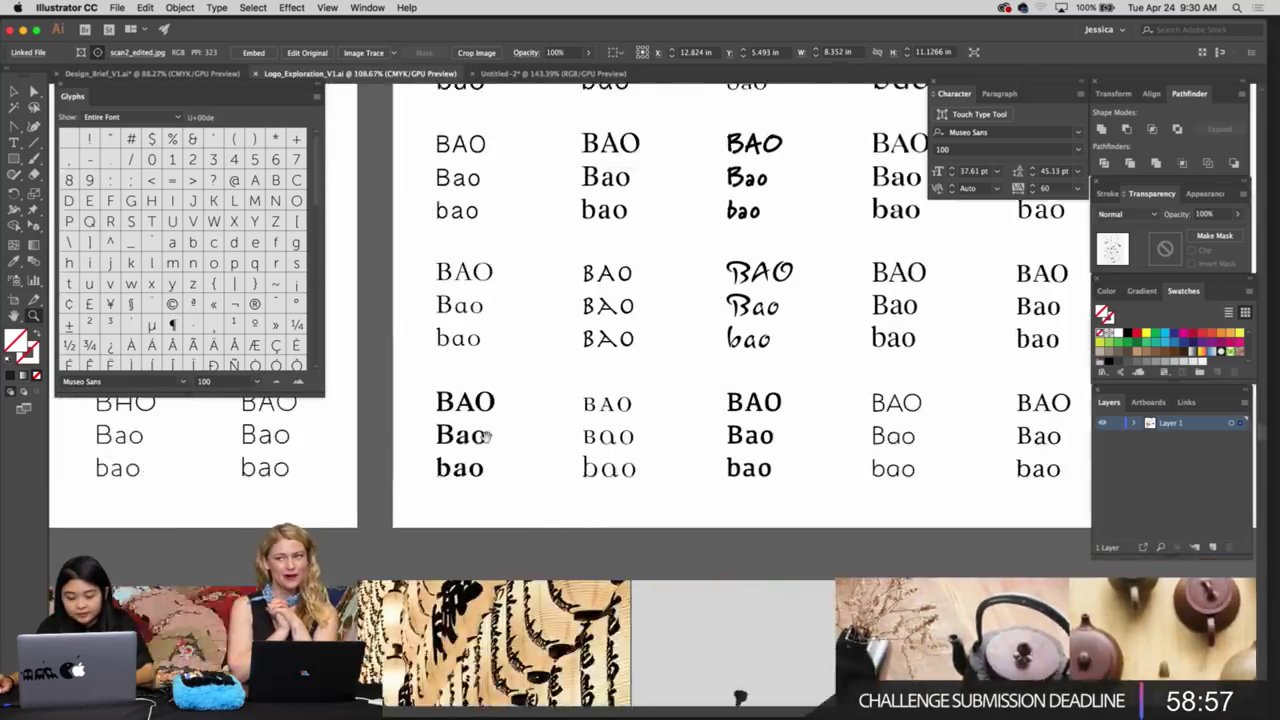
click(543, 421)
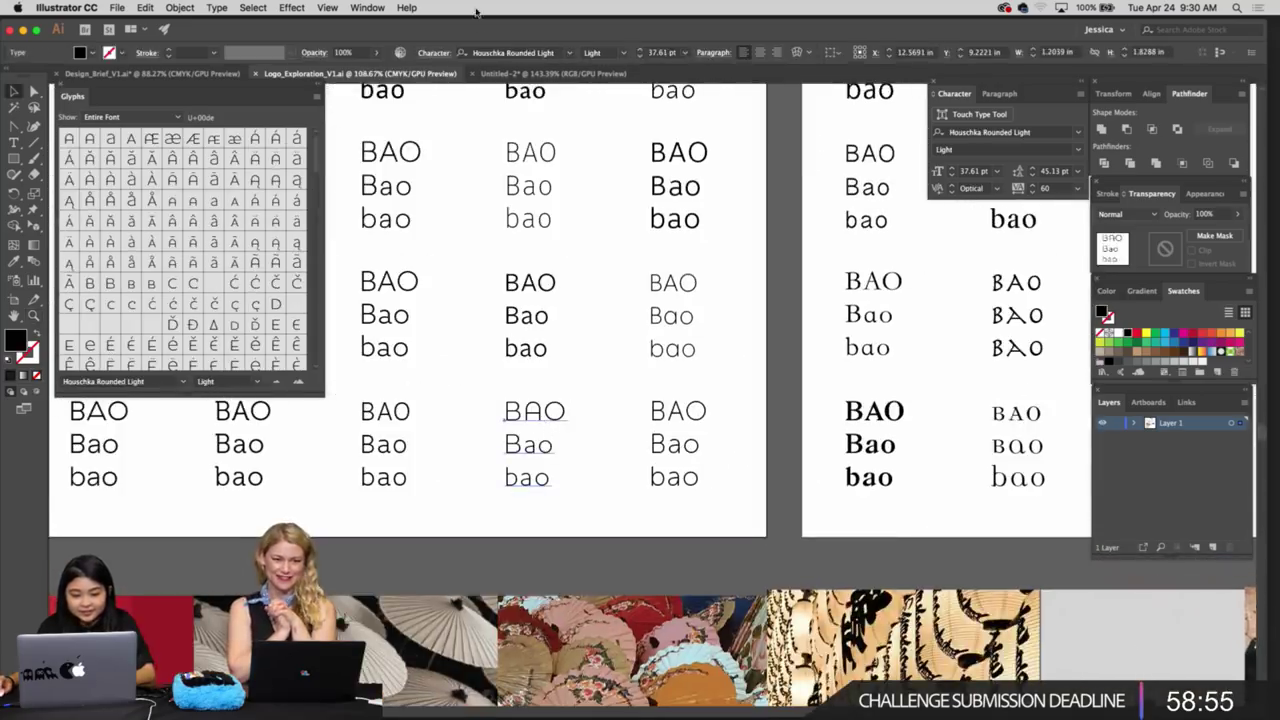
Paste the type sample into Untitled-2, convert it to outlines and delete everything except the uppercase BAO
click(504, 74)
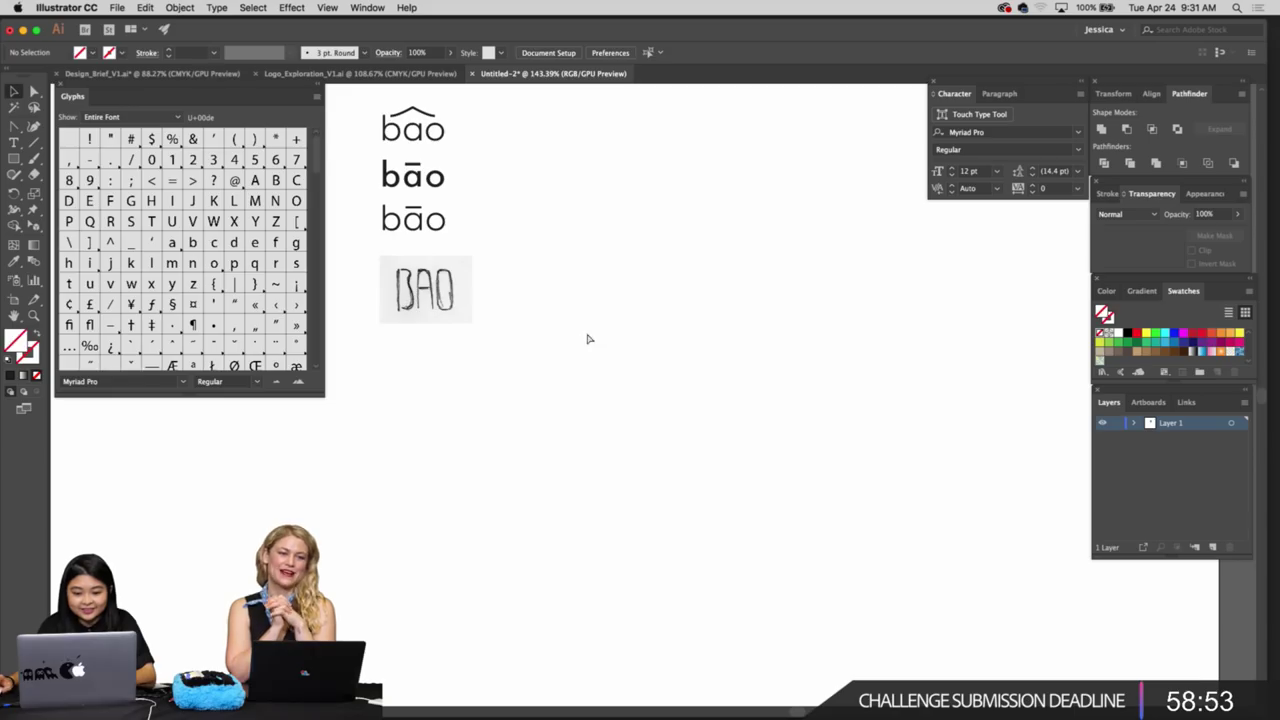
key(ctrl+v)
scroll(646, 320, up, 5)
drag(820, 340, 786, 376)
key(super+shift+o)
click(660, 411)
key(a)
drag(536, 350, 535, 348)
key(Delete)
drag(703, 403, 681, 474)
Lock the masked BAO sketch in place as a tracing reference
key(z)
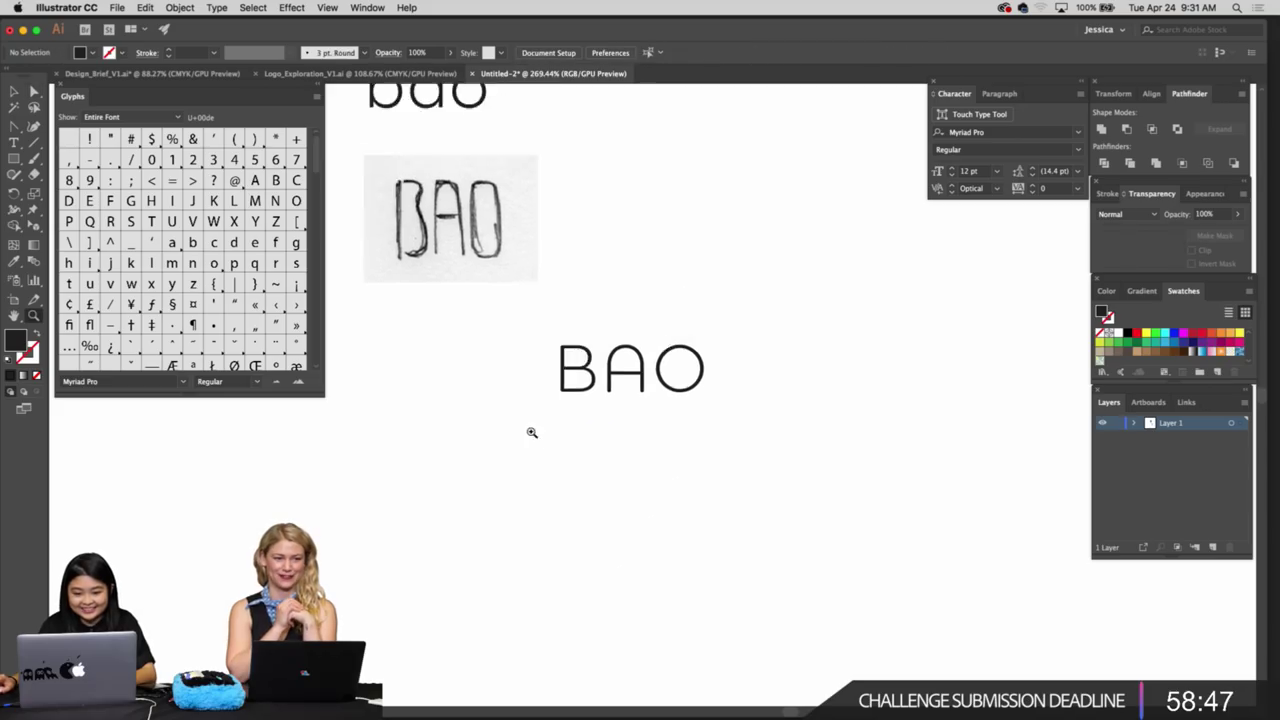
drag(531, 431, 555, 385)
drag(555, 385, 730, 513)
drag(764, 411, 770, 419)
drag(577, 341, 780, 514)
drag(652, 367, 667, 398)
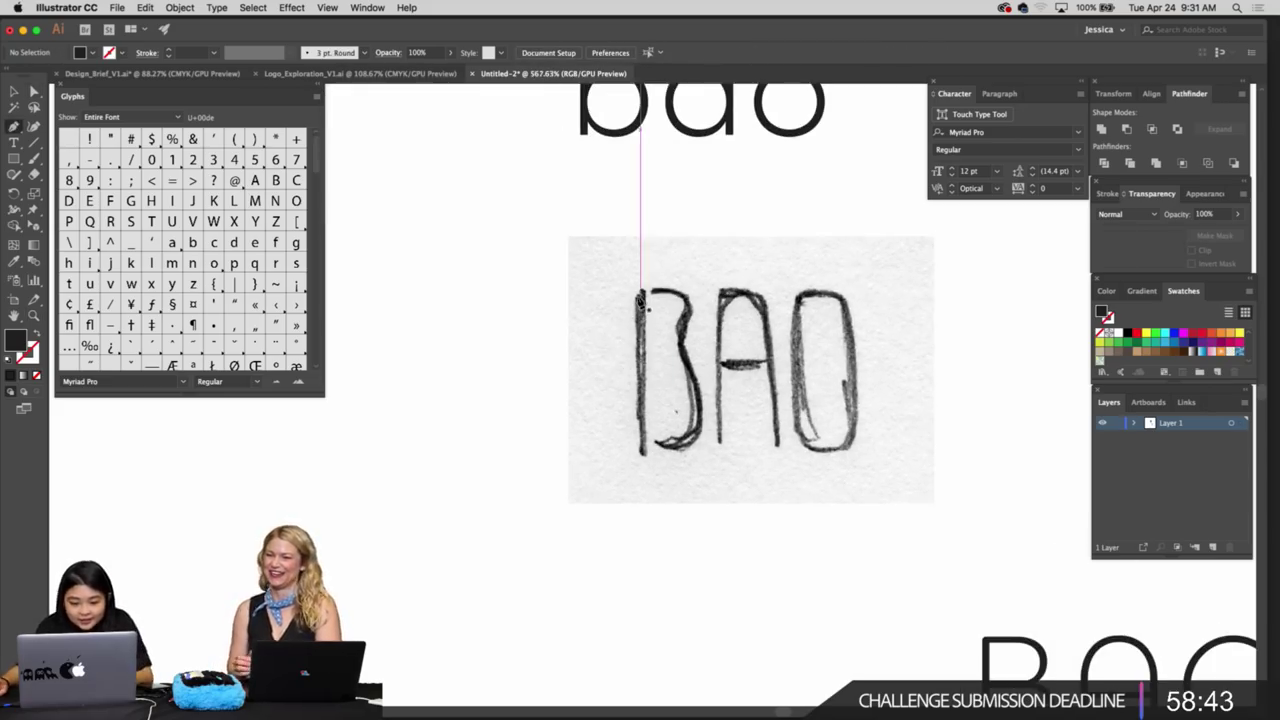
key(v)
click(642, 325)
key(super+2)
key(z)
drag(642, 331, 654, 334)
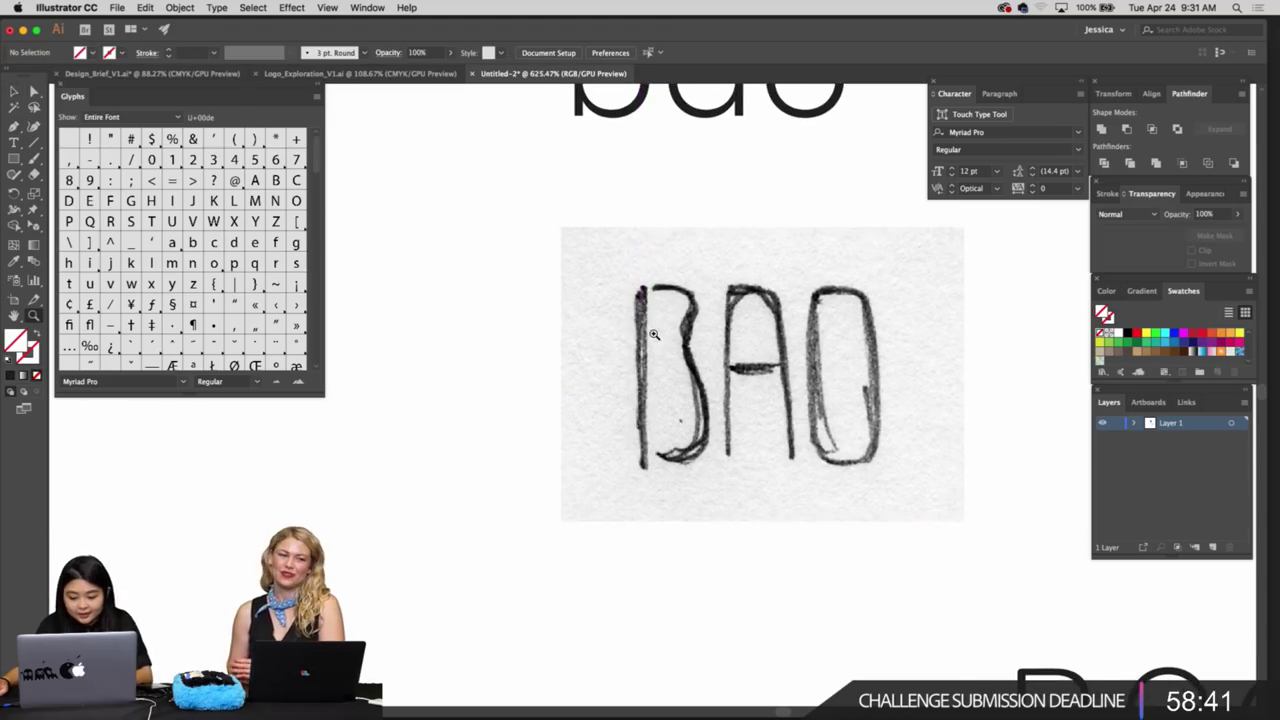
Trace the stem of the sketched B with a straight vertical Pen path about 0.59 in long
click(641, 293)
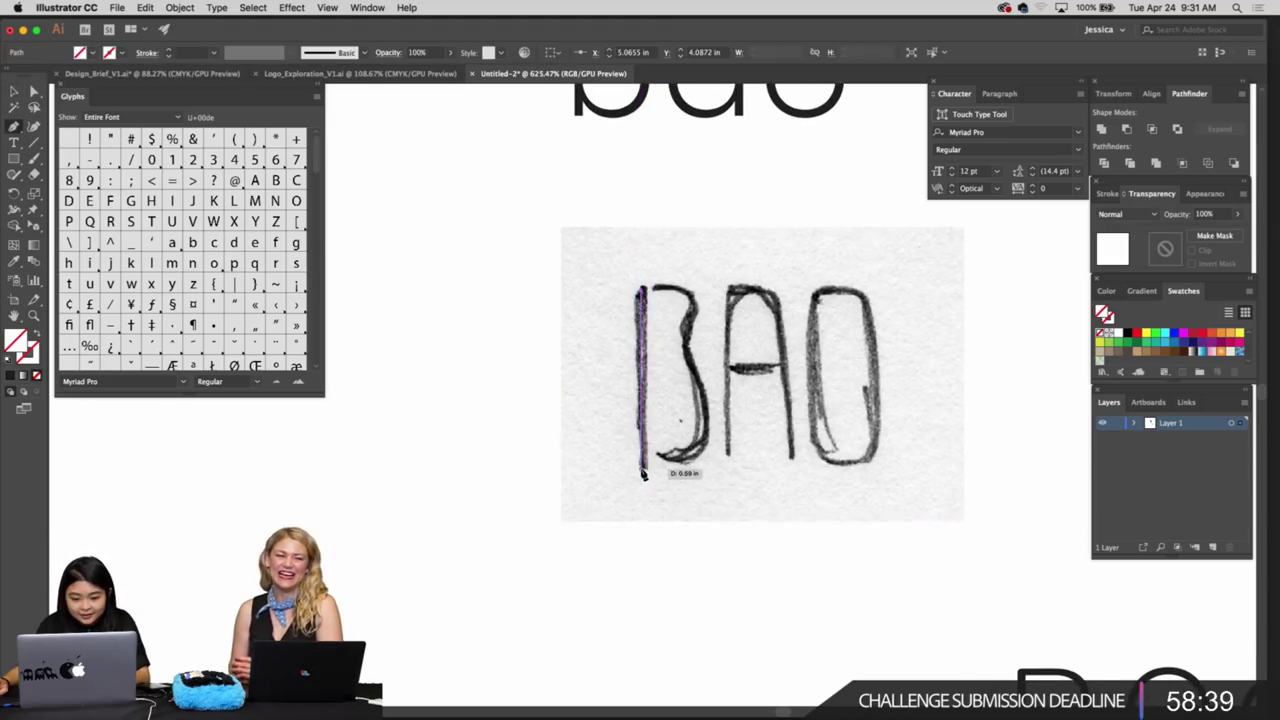
click(643, 472)
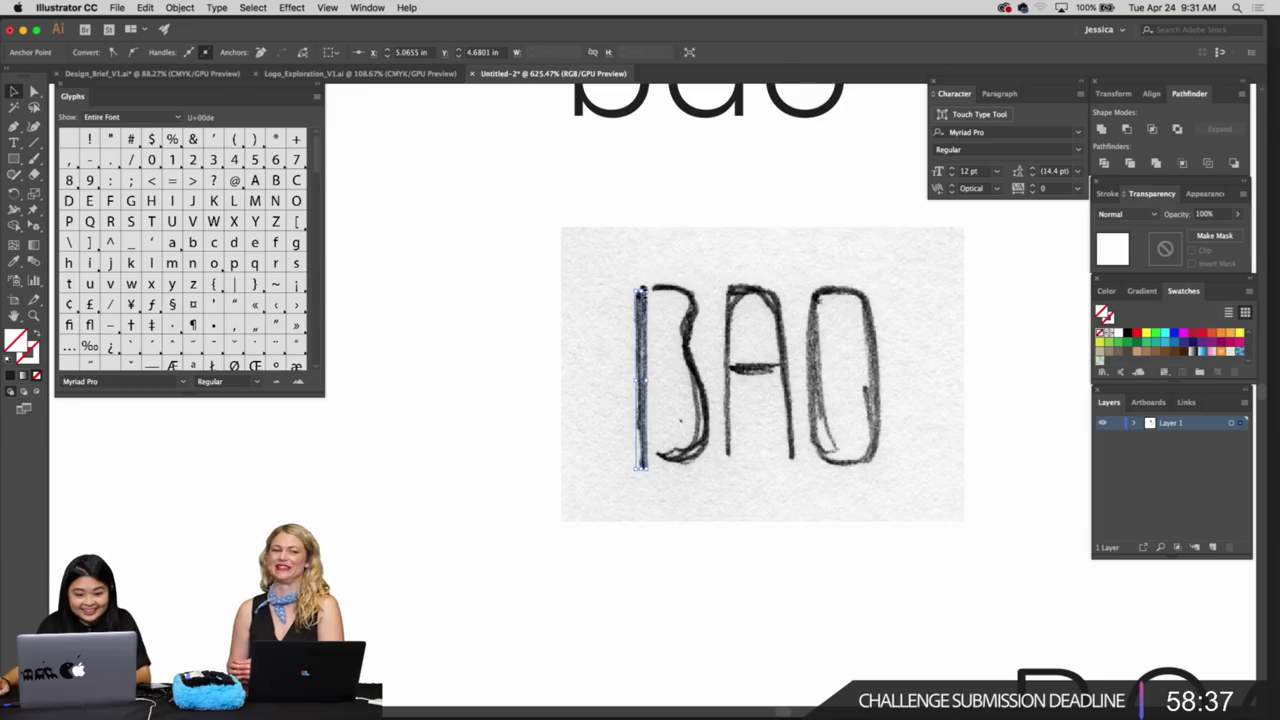
super+click(539, 301)
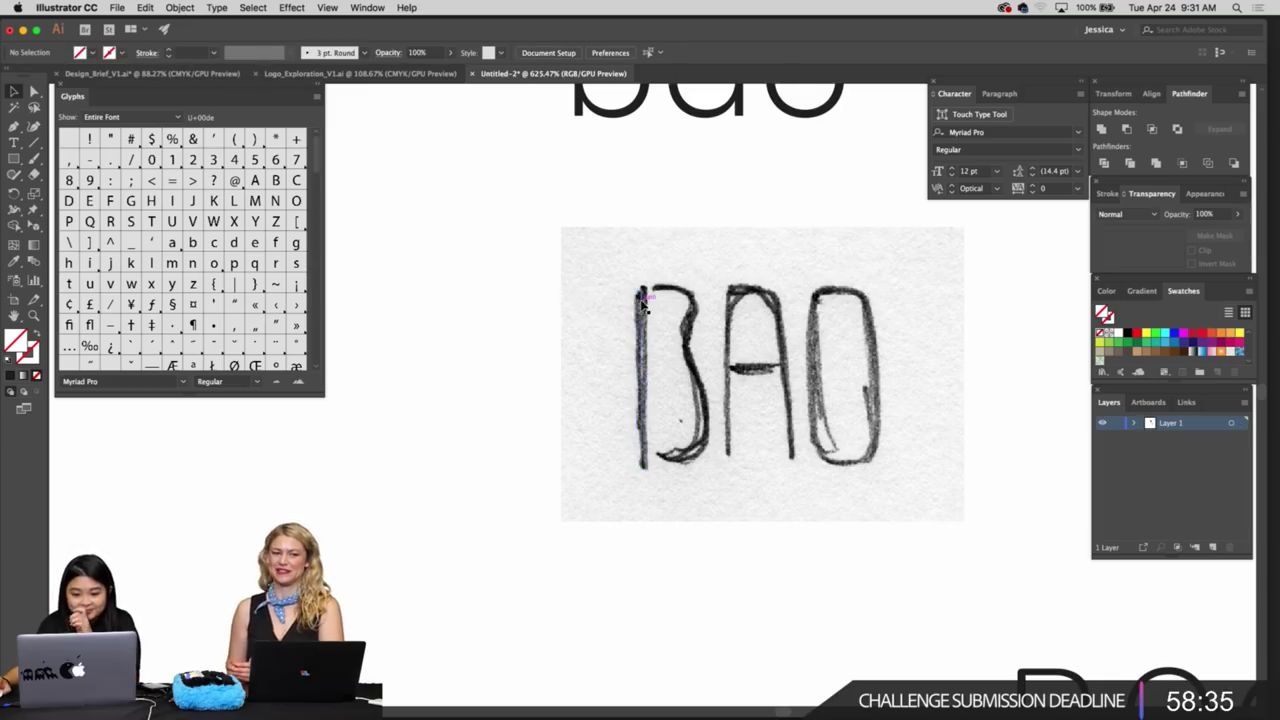
super+click(643, 306)
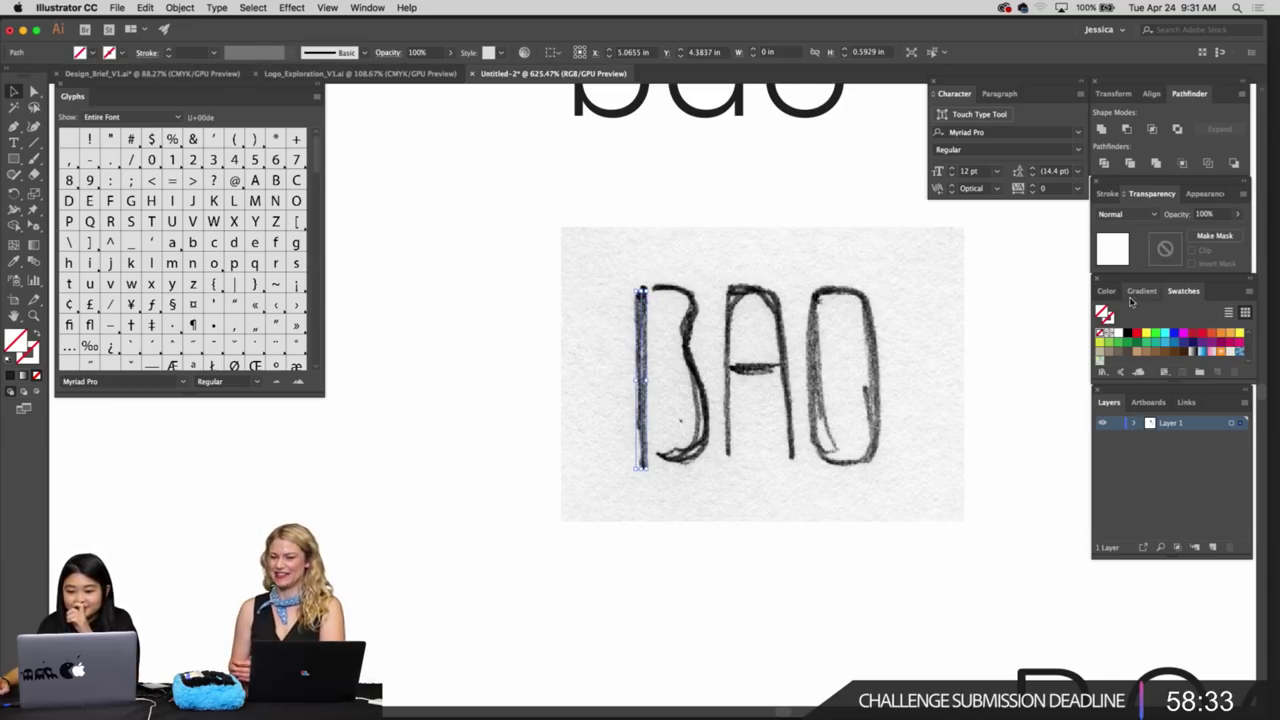
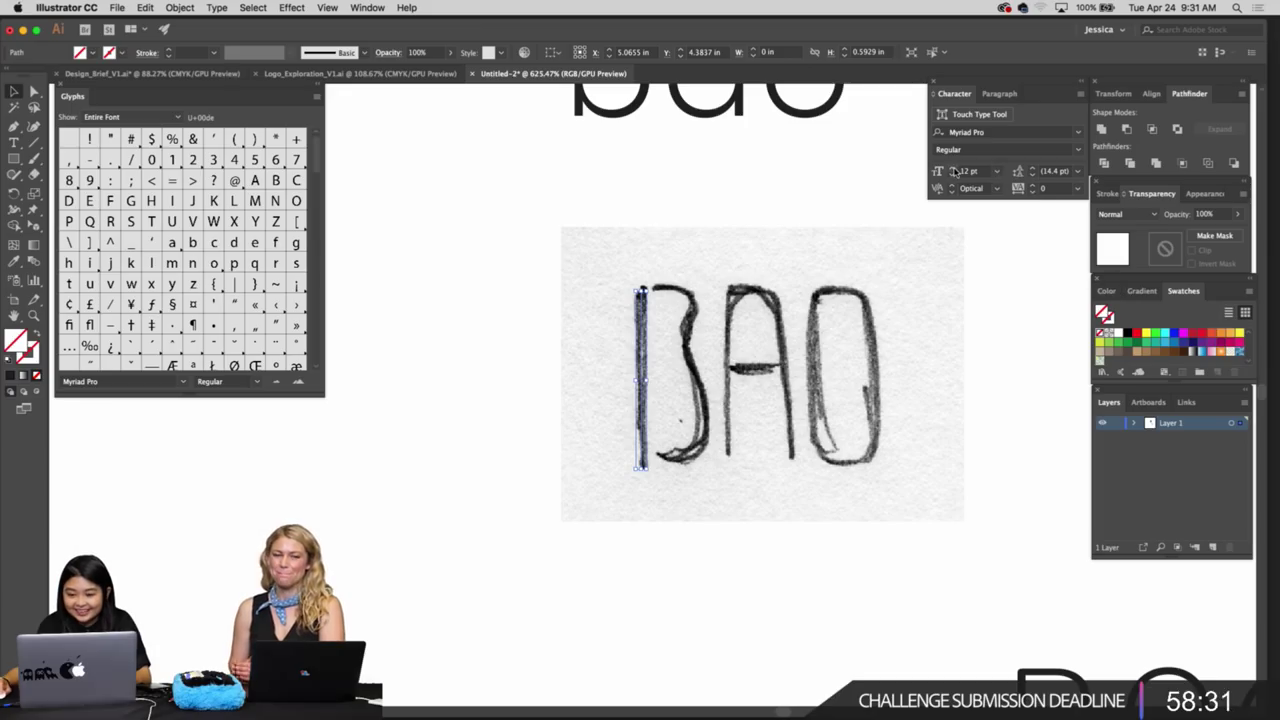
Give the B's stem a dark 3 pt stroke without fill
click(167, 51)
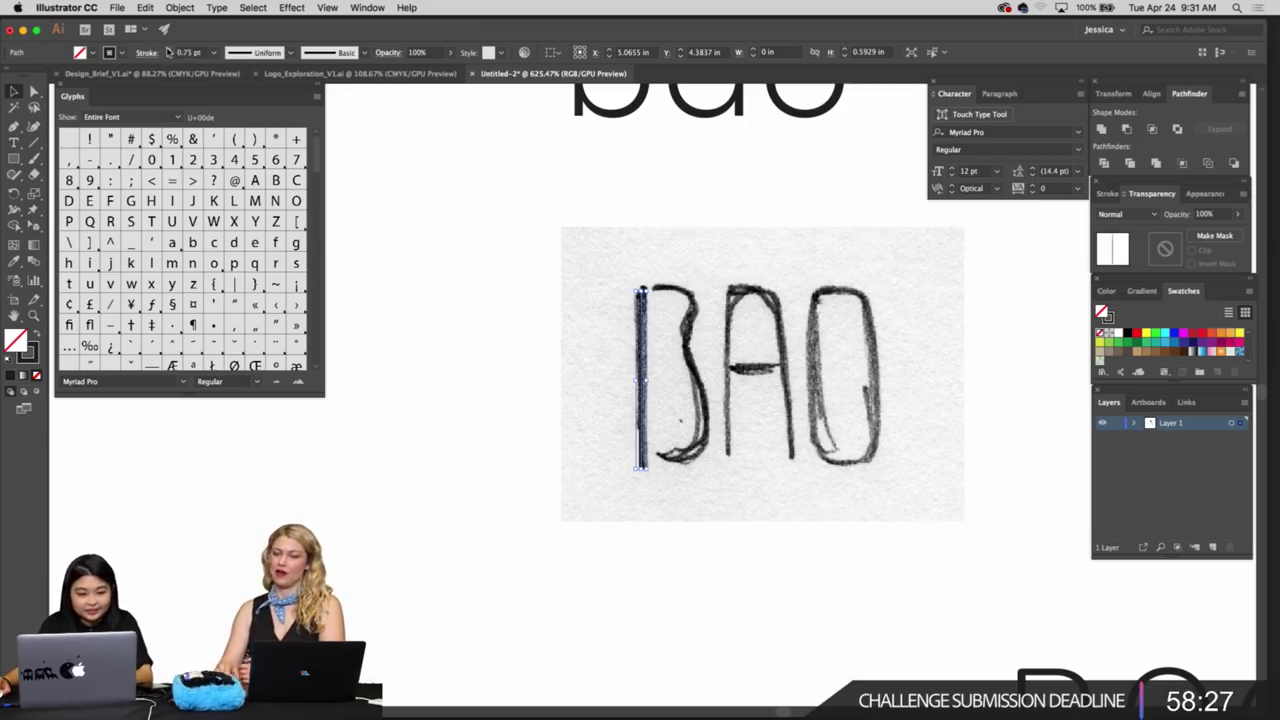
click(168, 49)
click(168, 49)
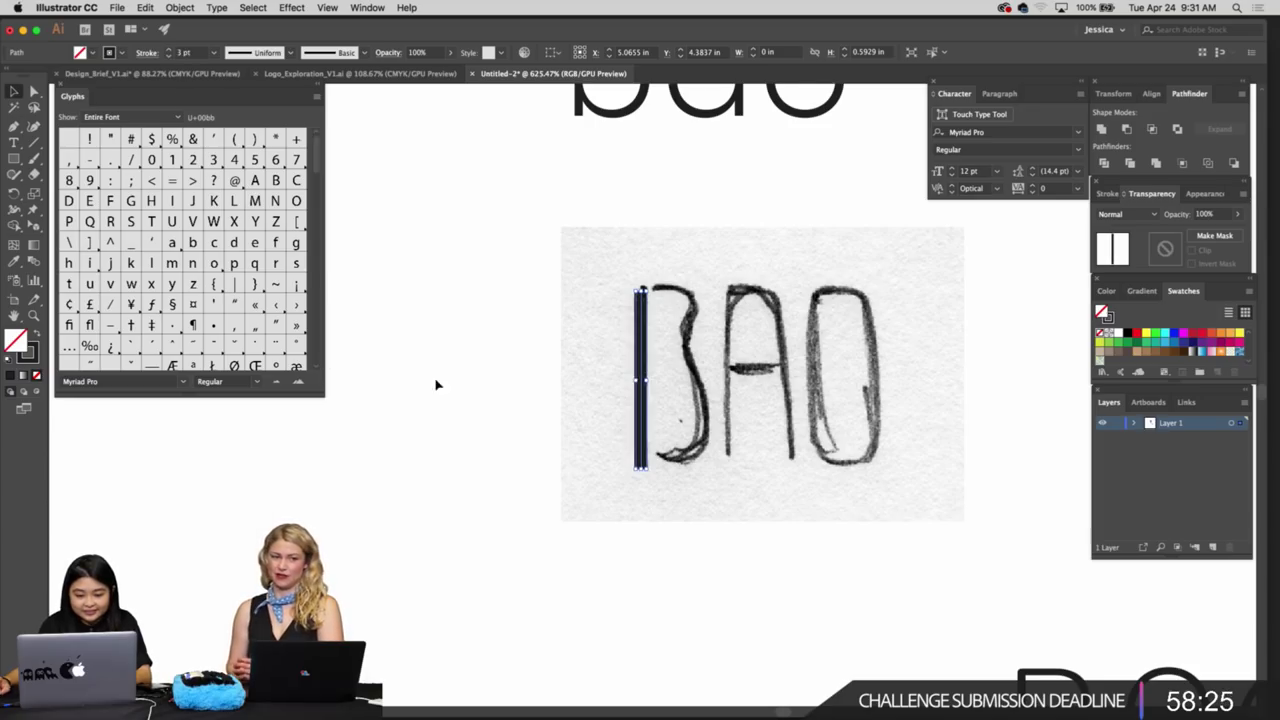
click(437, 385)
Adjust the lower endpoint of the B's stem against the end of the sketched stroke
drag(508, 374, 420, 362)
drag(556, 350, 556, 344)
click(420, 351)
drag(420, 351, 525, 347)
drag(525, 347, 472, 350)
drag(472, 350, 600, 320)
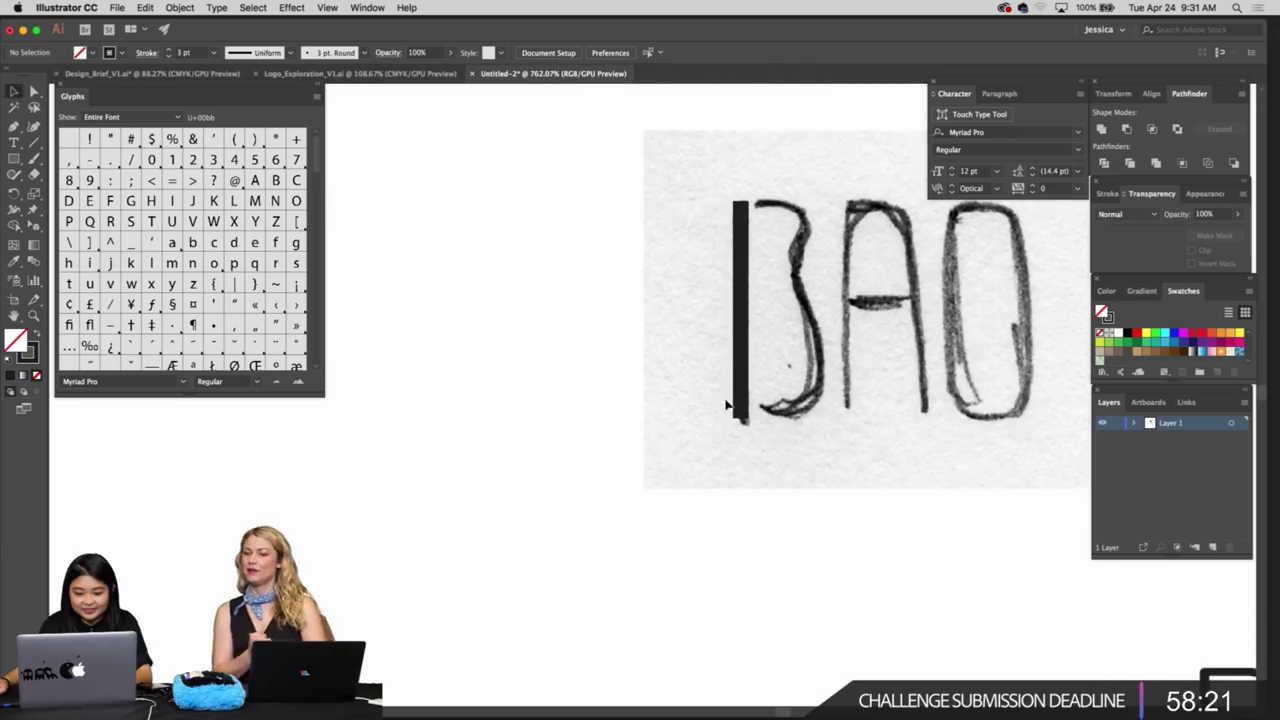
key(a)
click(744, 420)
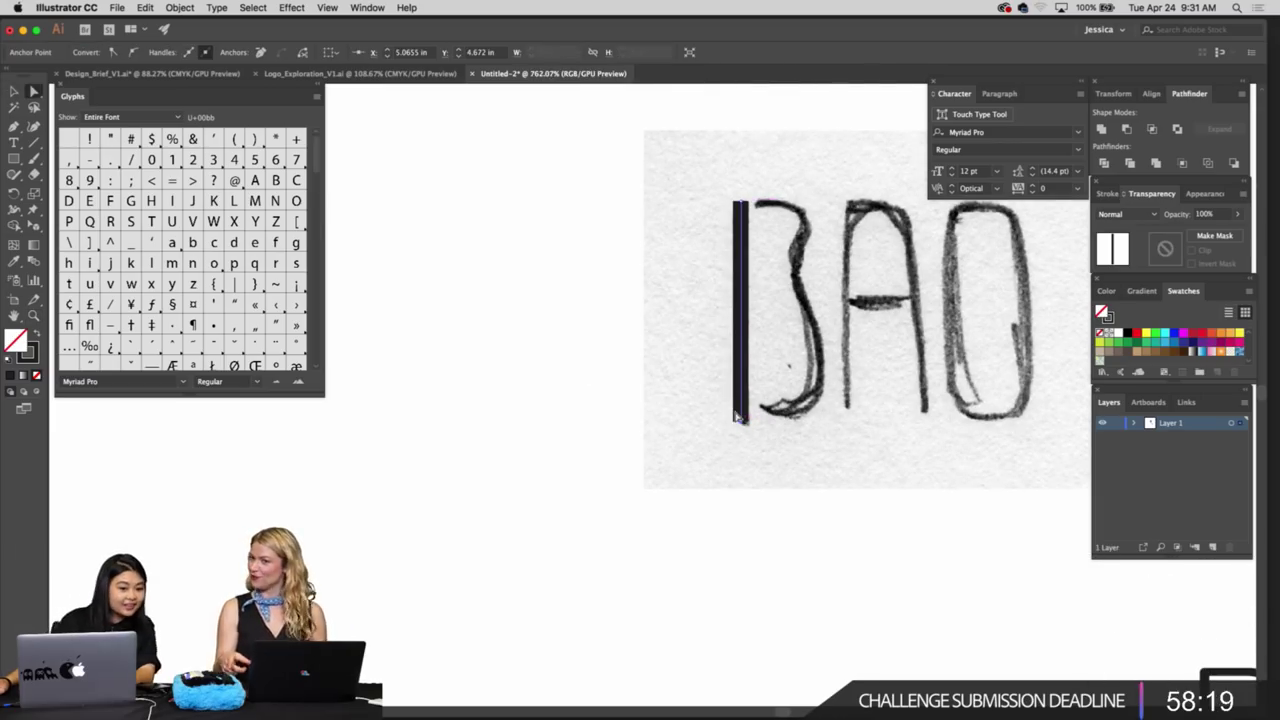
key(v)
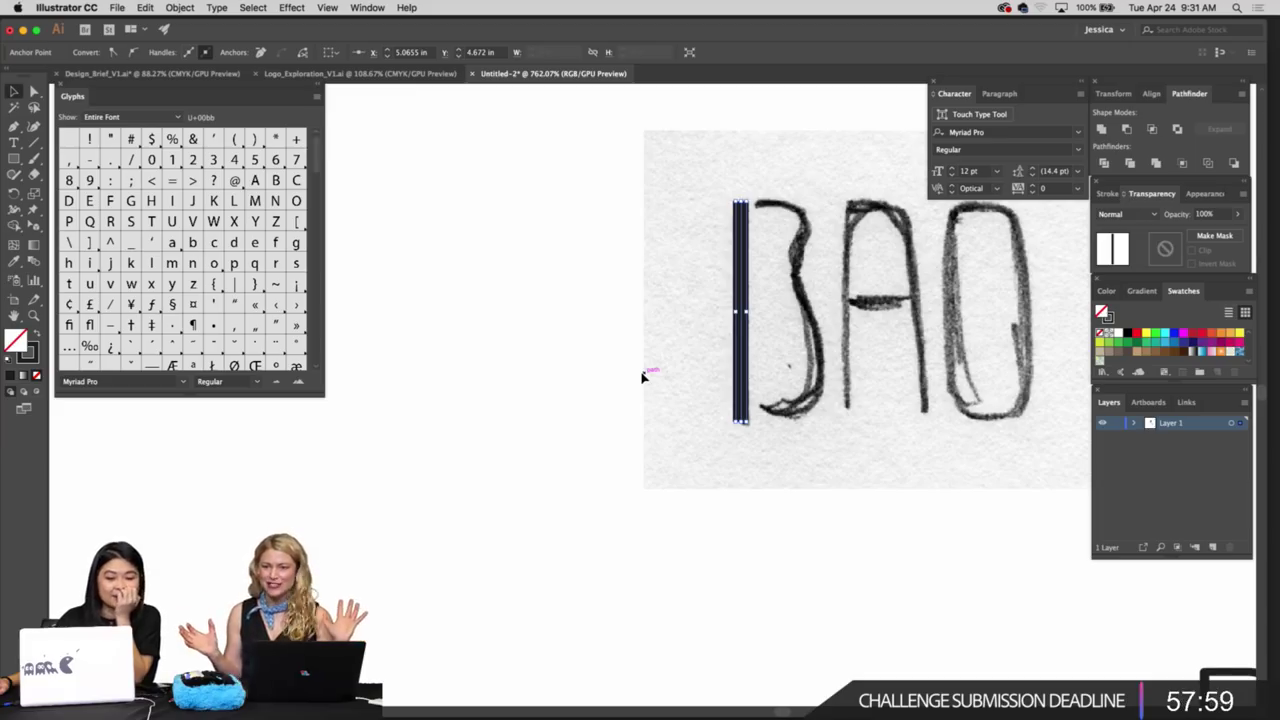
Trace the curved side of the sketched B with the Pen tool as one open path, separate from the stem
scroll(643, 376, right, 1)
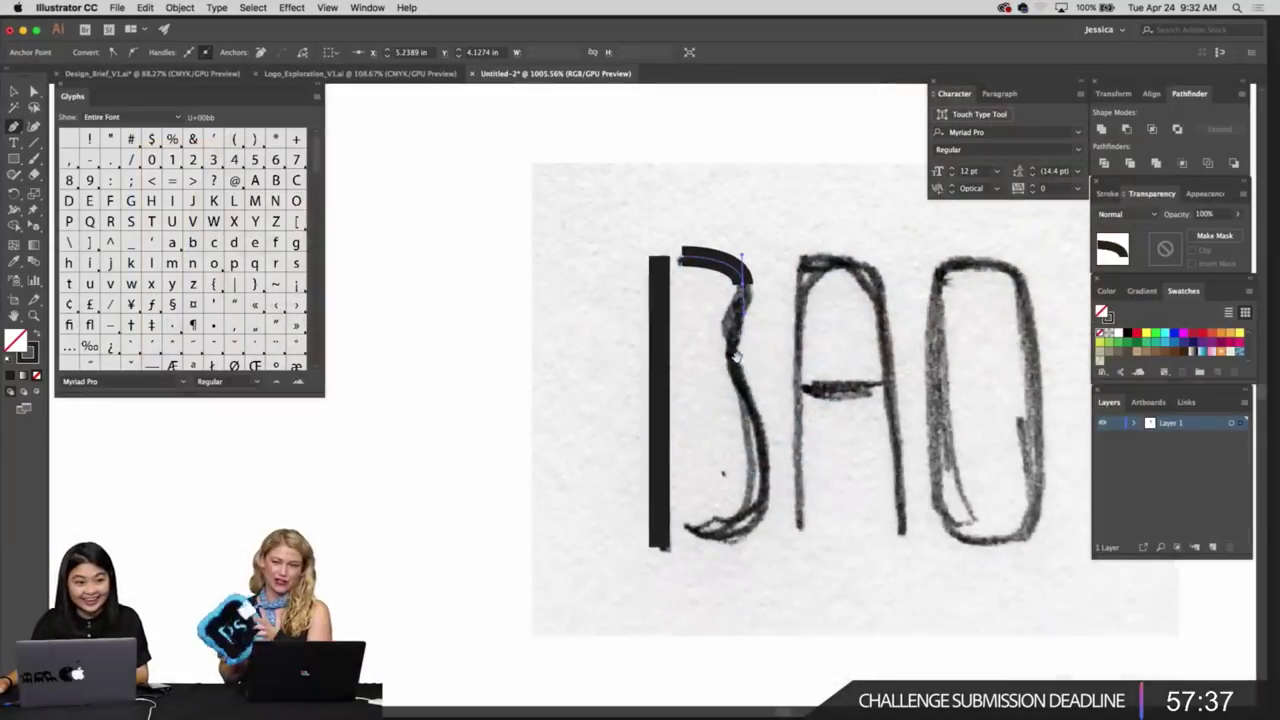
scroll(735, 315, down, 1)
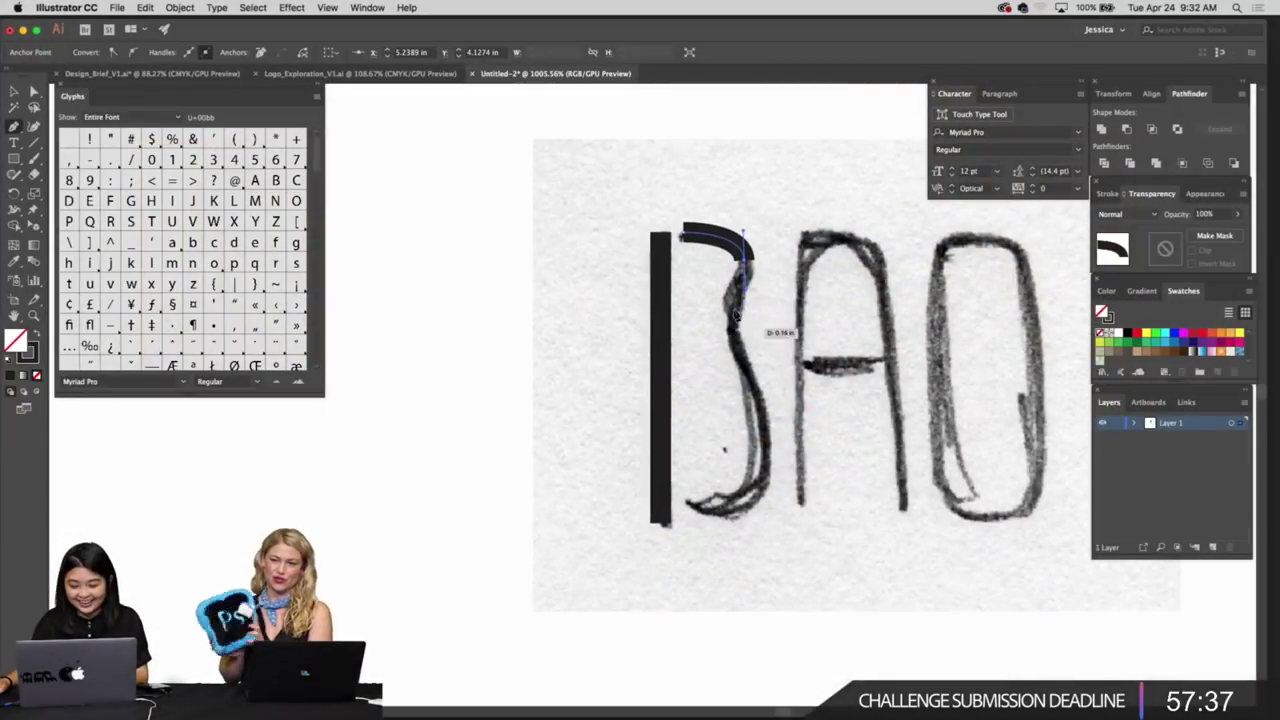
click(729, 308)
key(super+z)
drag(730, 314, 731, 341)
scroll(735, 346, down, 3)
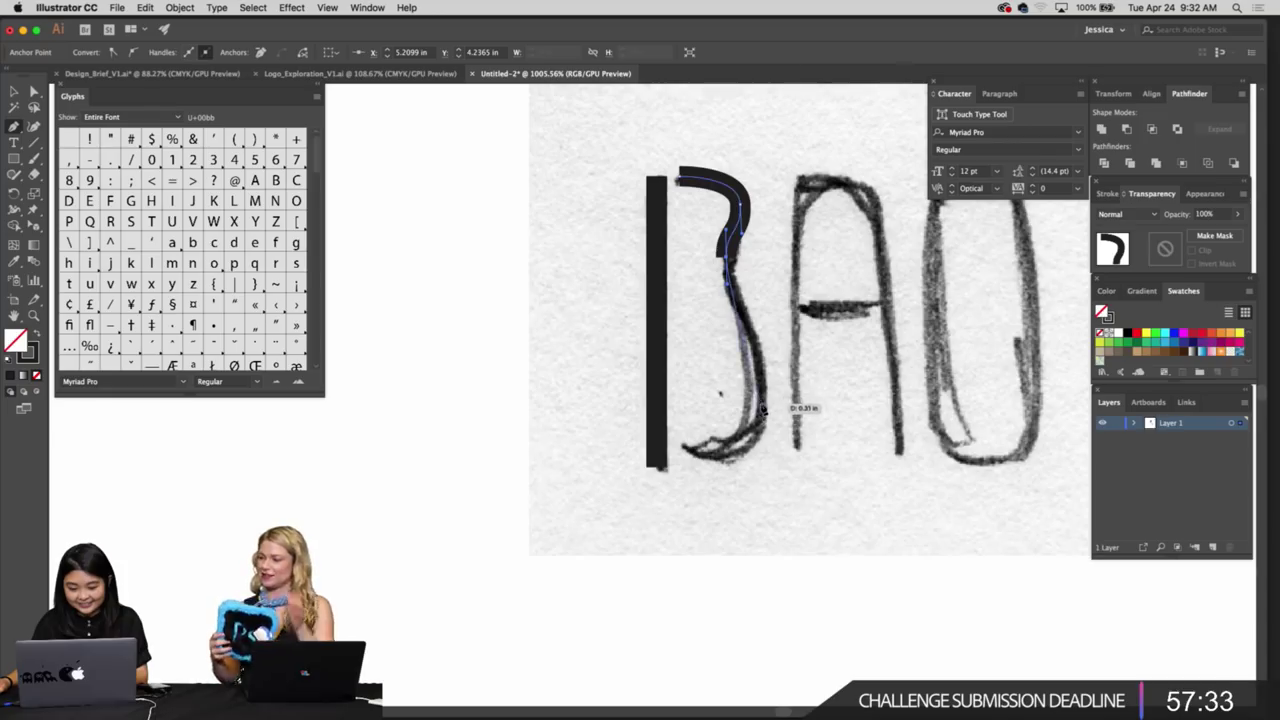
mouse_move(762, 403)
mouse_down()
mouse_move(747, 456)
mouse_move(706, 421)
mouse_move(697, 429)
mouse_up()
scroll(747, 460, down, 2)
scroll(747, 460, left, 1)
key(v)
click(843, 446)
Move the traced B's stem and curve together off the sketch into the empty space beside it
mouse_move(792, 441)
mouse_down()
mouse_move(834, 423)
mouse_move(763, 414)
mouse_up()
mouse_move(857, 362)
mouse_down()
mouse_move(618, 362)
mouse_move(536, 311)
mouse_move(509, 362)
mouse_up()
click(784, 358)
shift+click(733, 363)
drag(600, 370, 689, 349)
click(655, 363)
key(z)
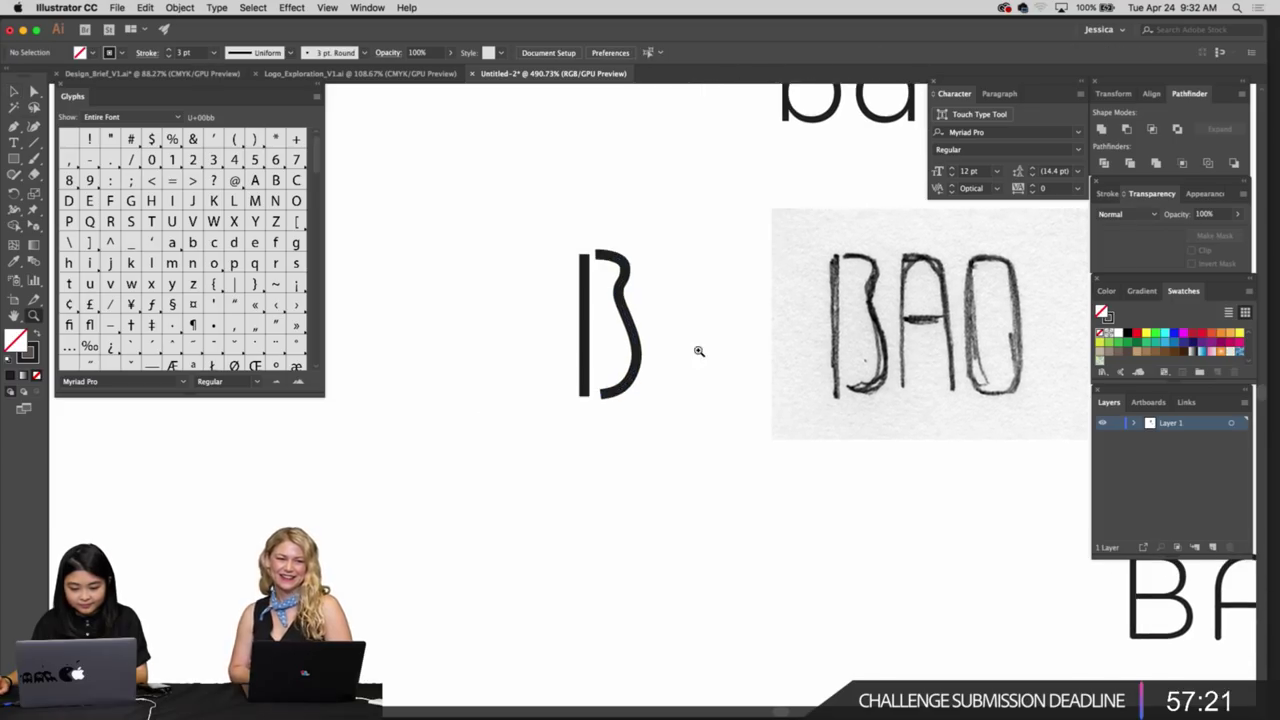
key(super+z)
key(super+shift+z)
click(678, 356)
key(v)
click(668, 358)
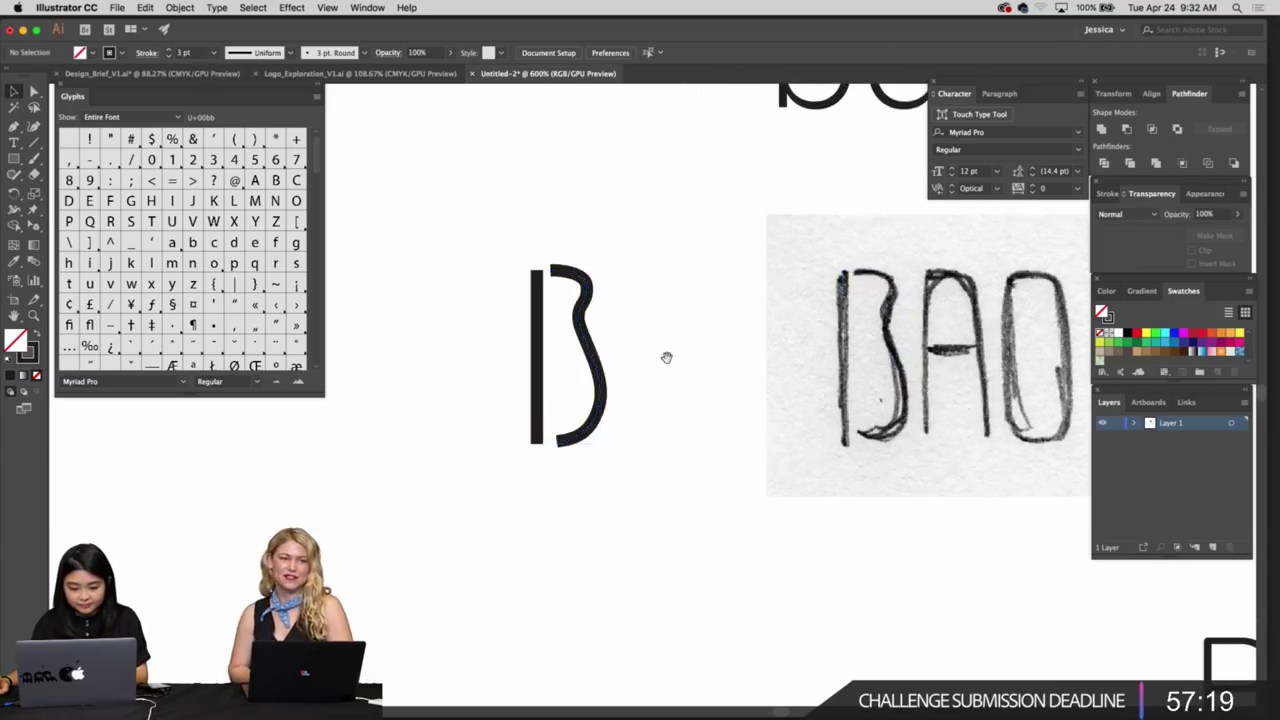
drag(666, 357, 798, 347)
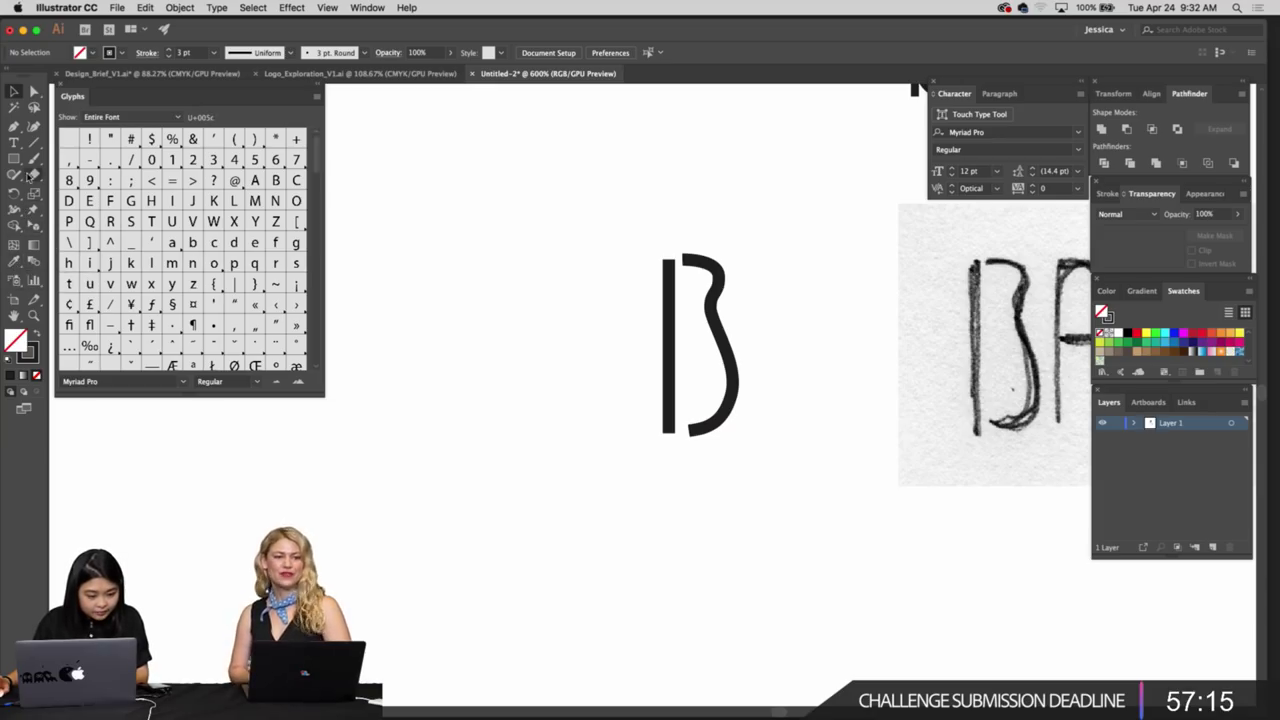
Try to smooth the lower bend of the traced B's curve with the Smooth tool
drag(14, 174, 70, 190)
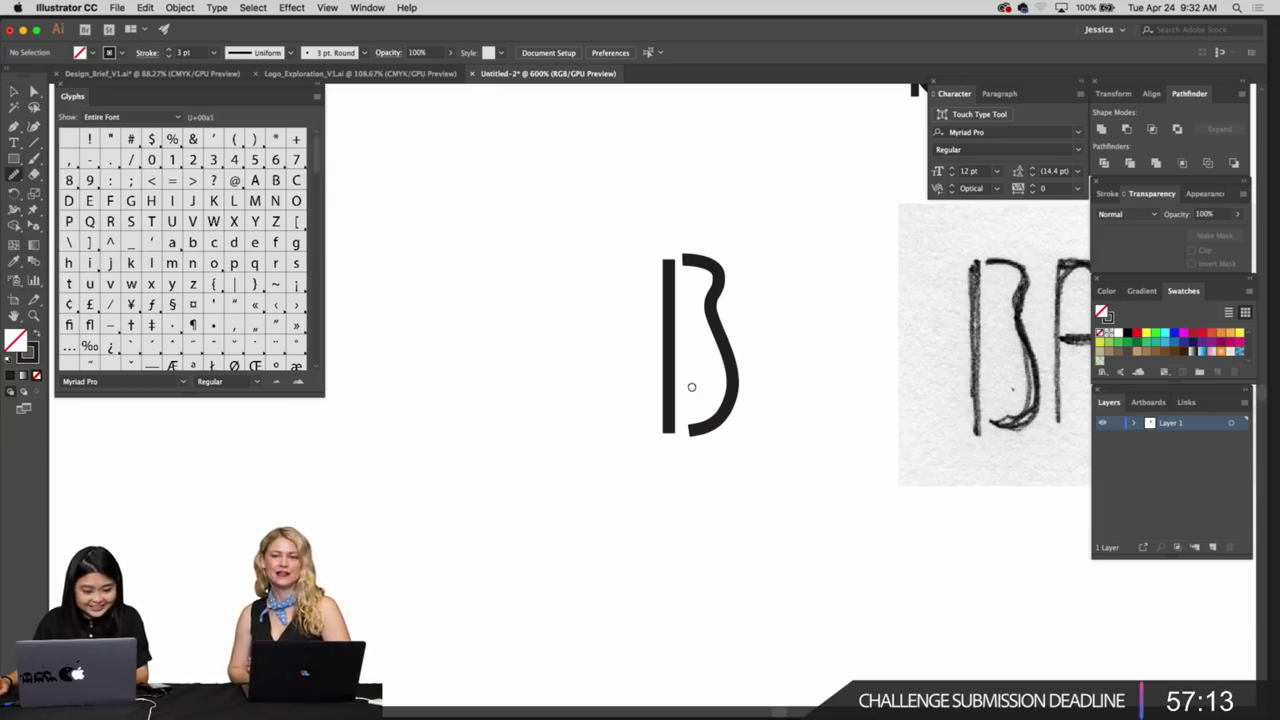
key(z)
drag(676, 282, 742, 328)
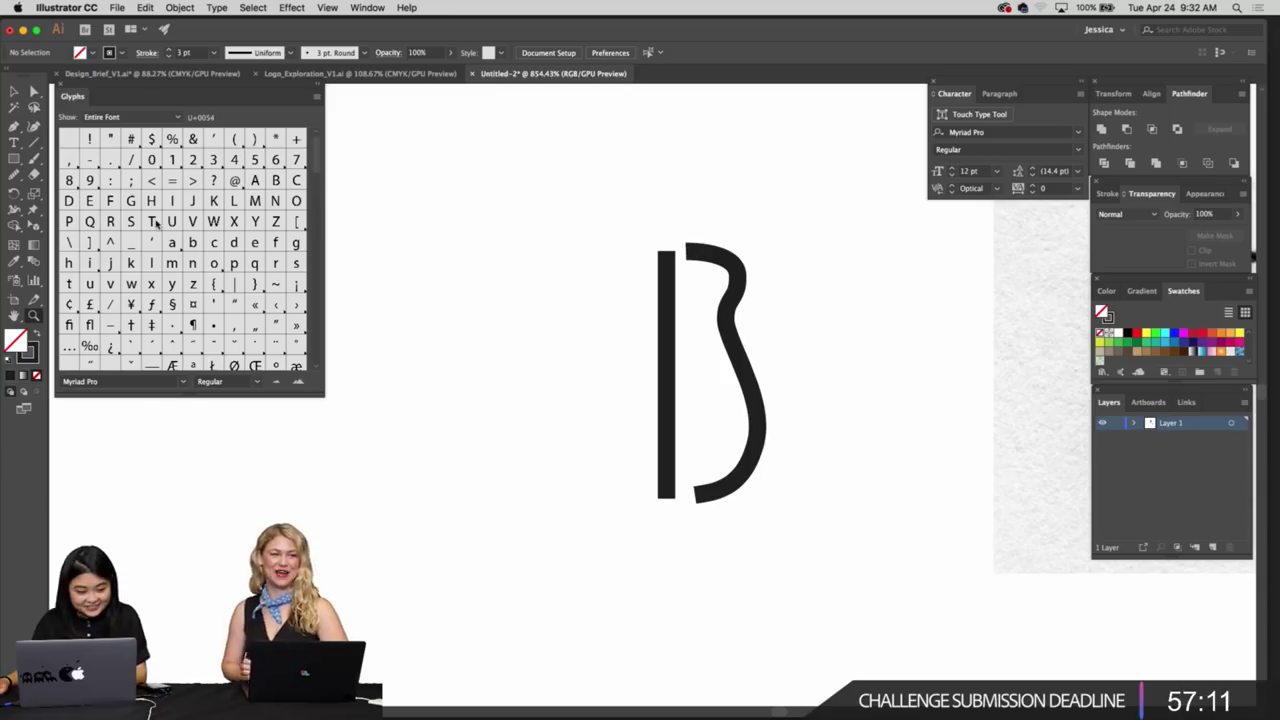
click(14, 174)
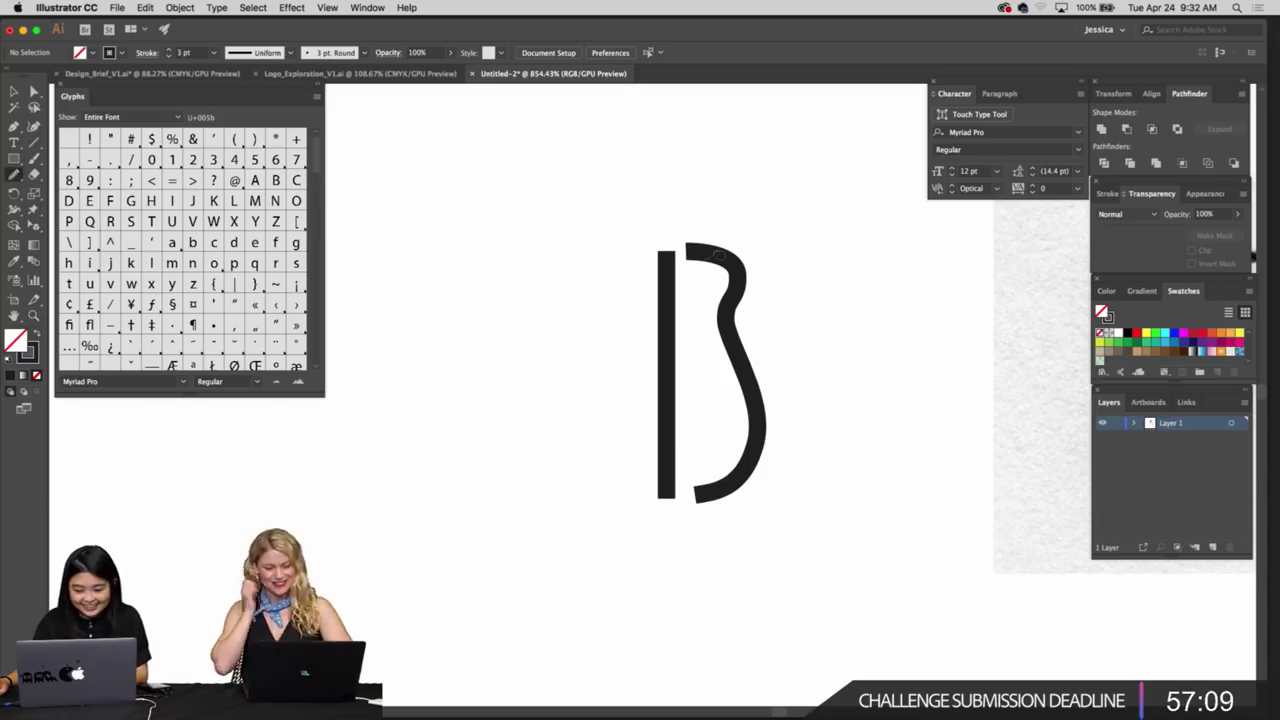
mouse_move(738, 360)
mouse_down()
mouse_move(697, 453)
mouse_move(706, 401)
mouse_up()
key(v)
click(674, 301)
Compare the traced B with the scanned sketch and the other bao logo variations around it
key(z)
drag(778, 357, 686, 331)
drag(821, 363, 568, 462)
scroll(627, 447, down, 2)
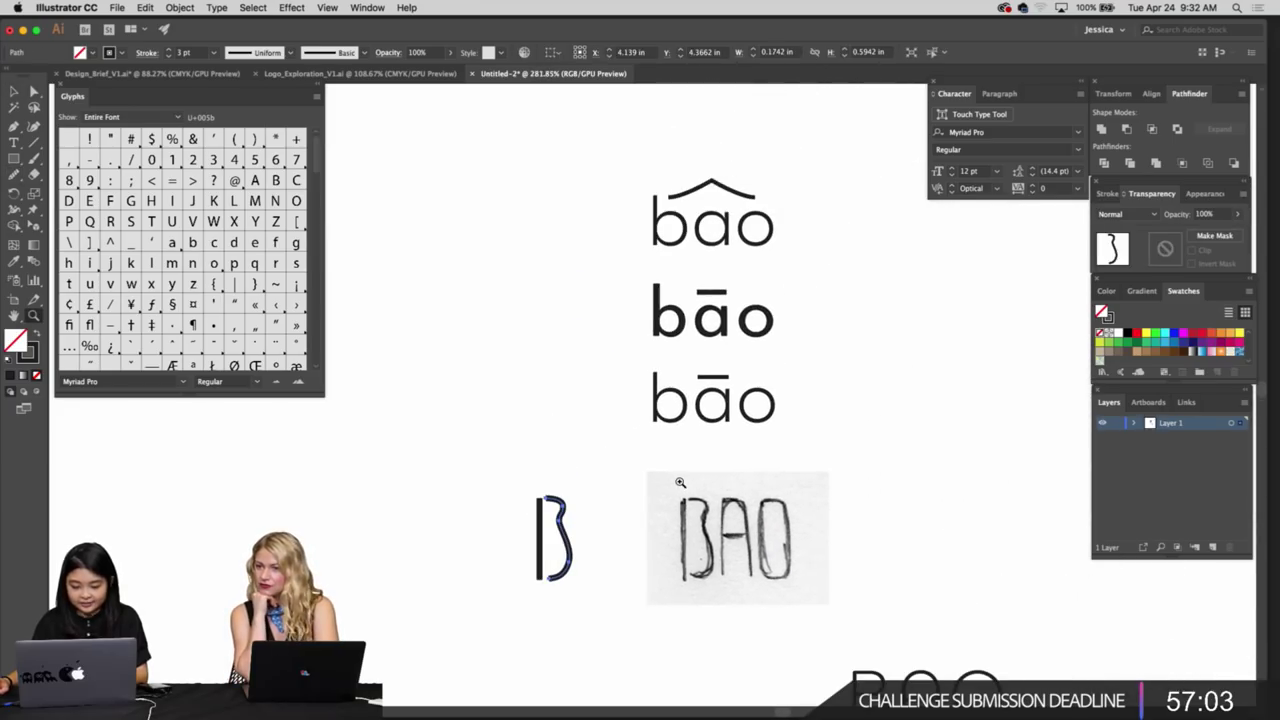
scroll(677, 481, down, 1)
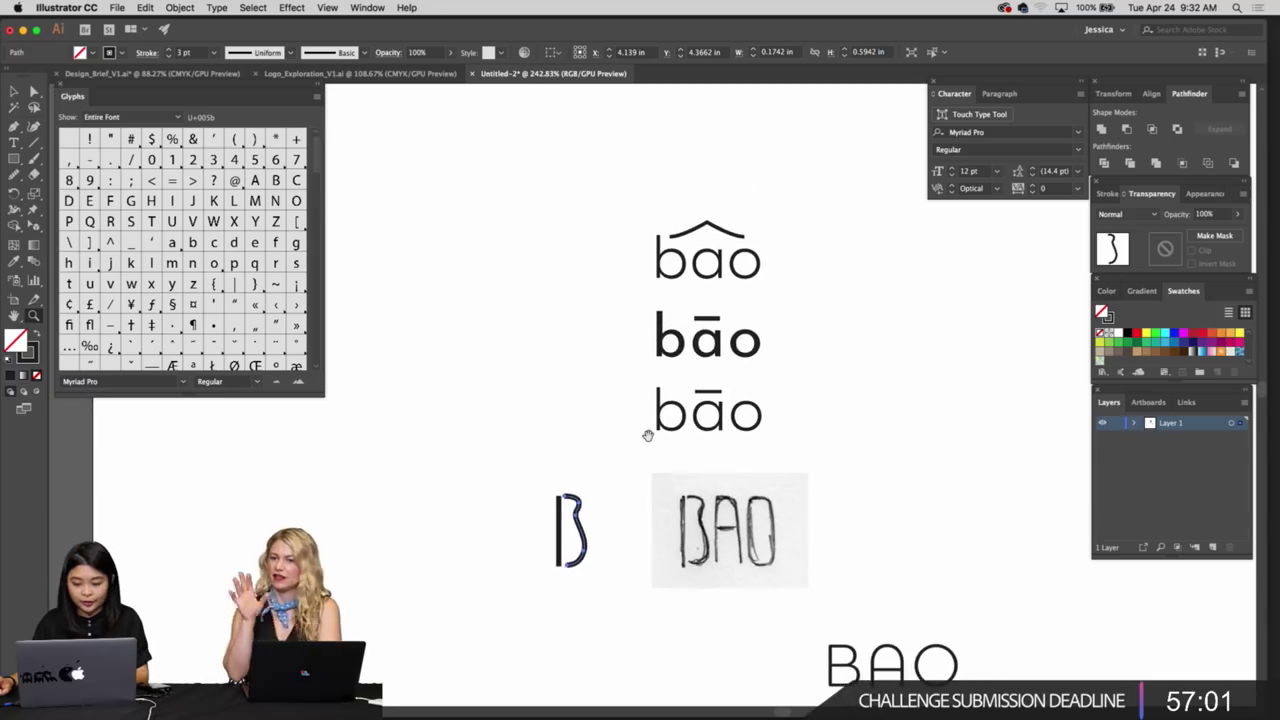
scroll(740, 410, down, 5)
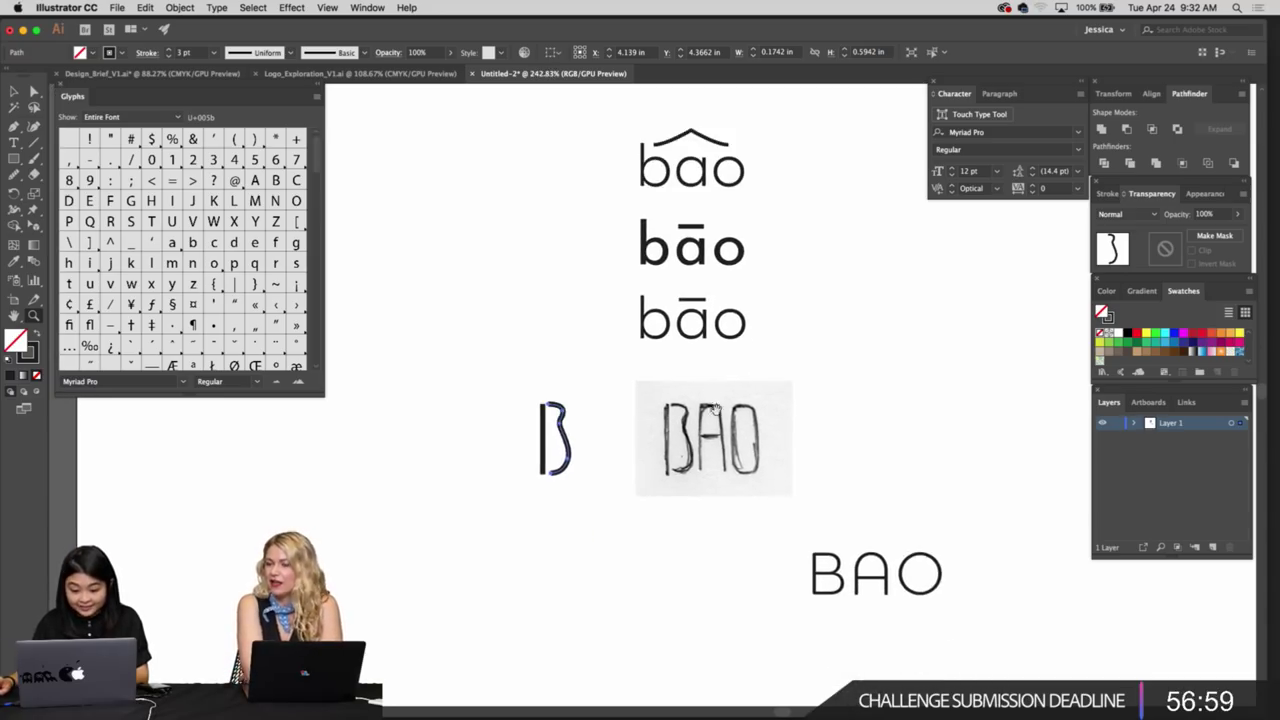
scroll(660, 390, up, 6)
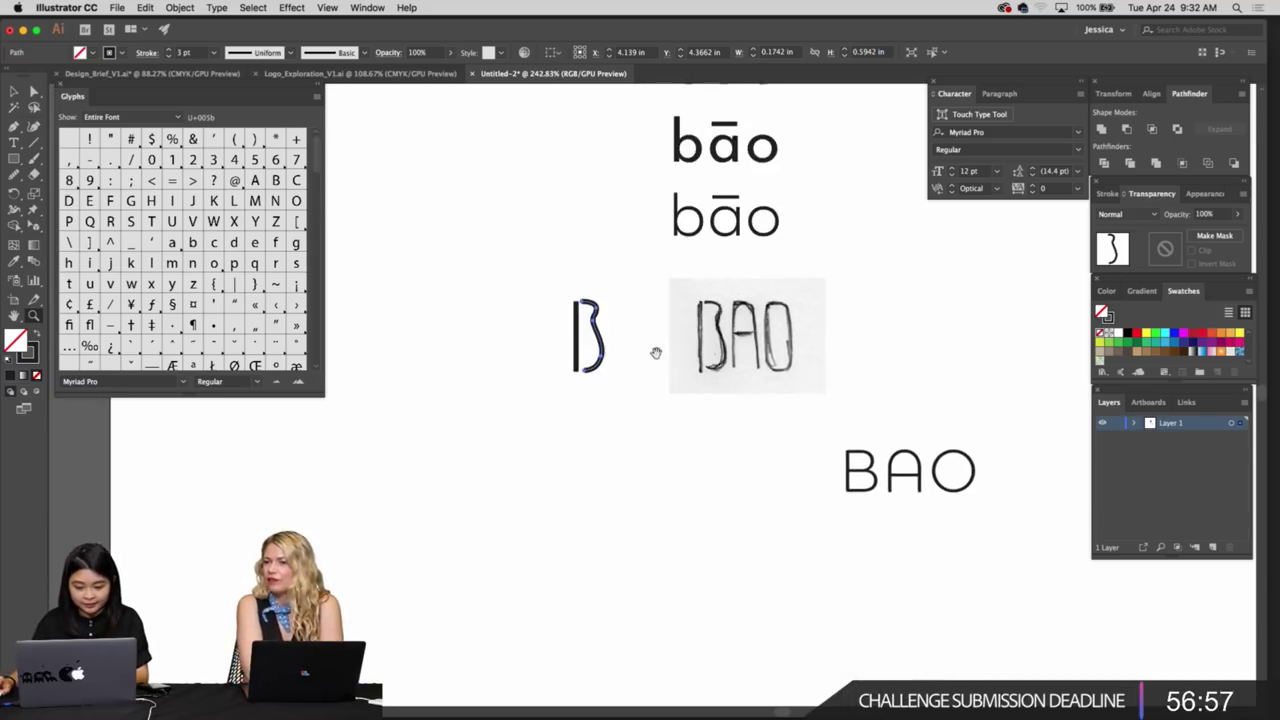
drag(661, 400, 674, 404)
Select the B's stem and curve together and try the lens-shaped, double-bulge and hexagonal width profiles on their strokes
key(v)
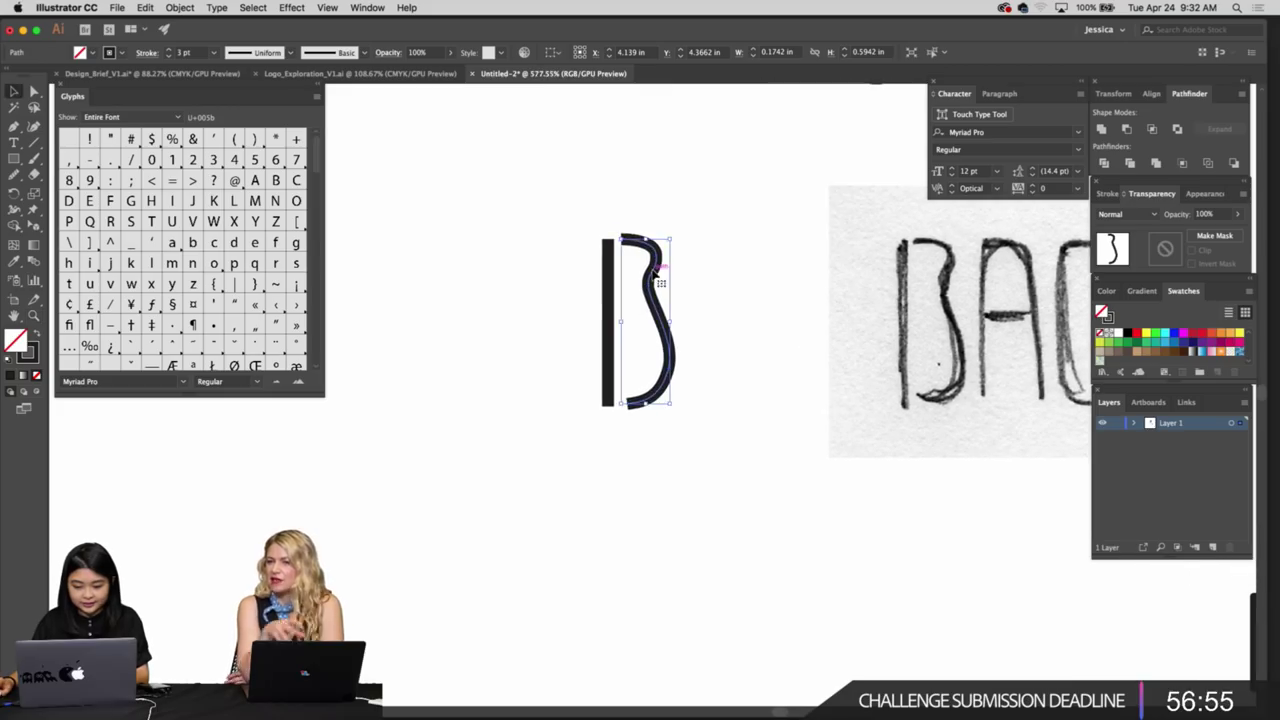
click(666, 292)
drag(666, 292, 580, 241)
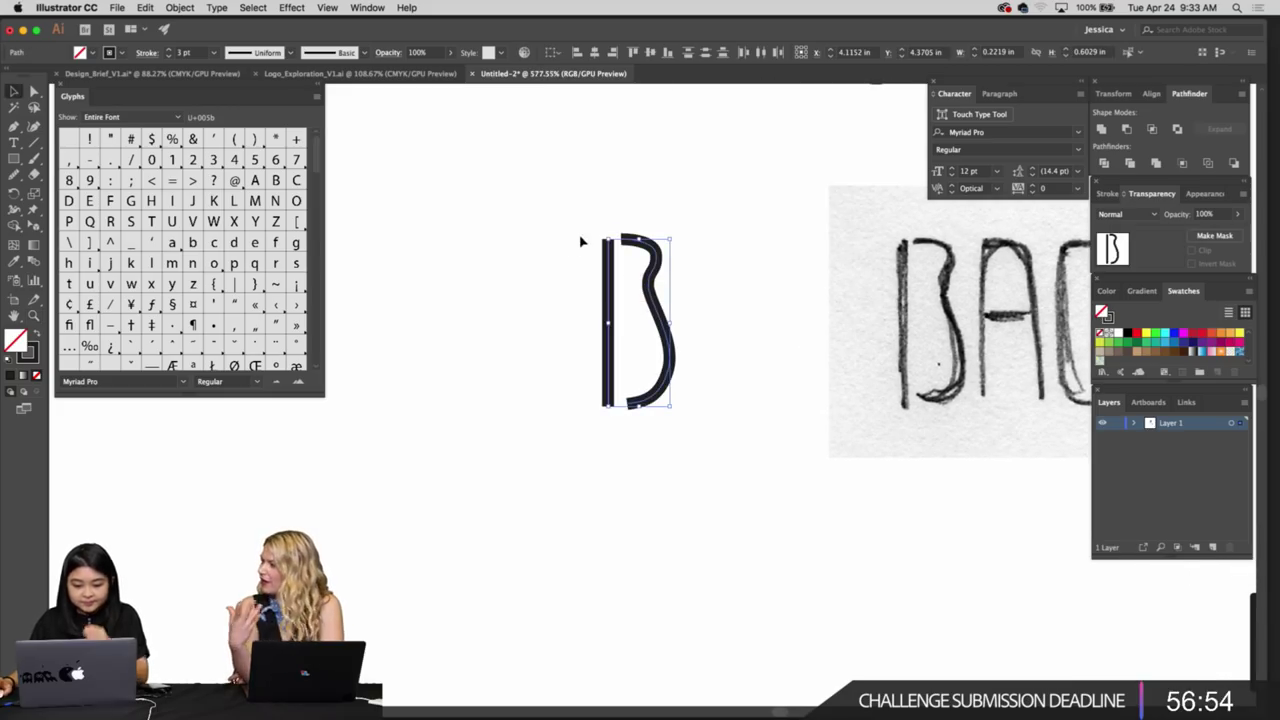
click(364, 54)
click(364, 54)
drag(503, 200, 645, 290)
click(289, 54)
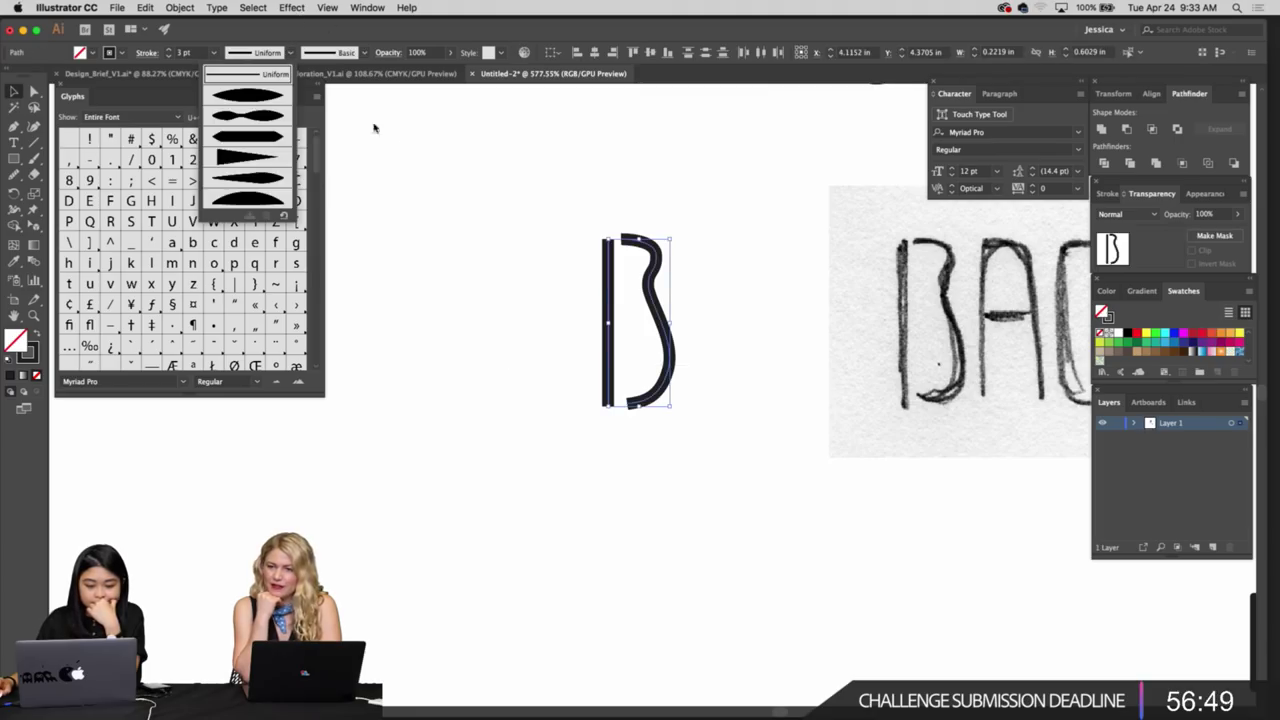
click(247, 96)
click(289, 53)
click(247, 115)
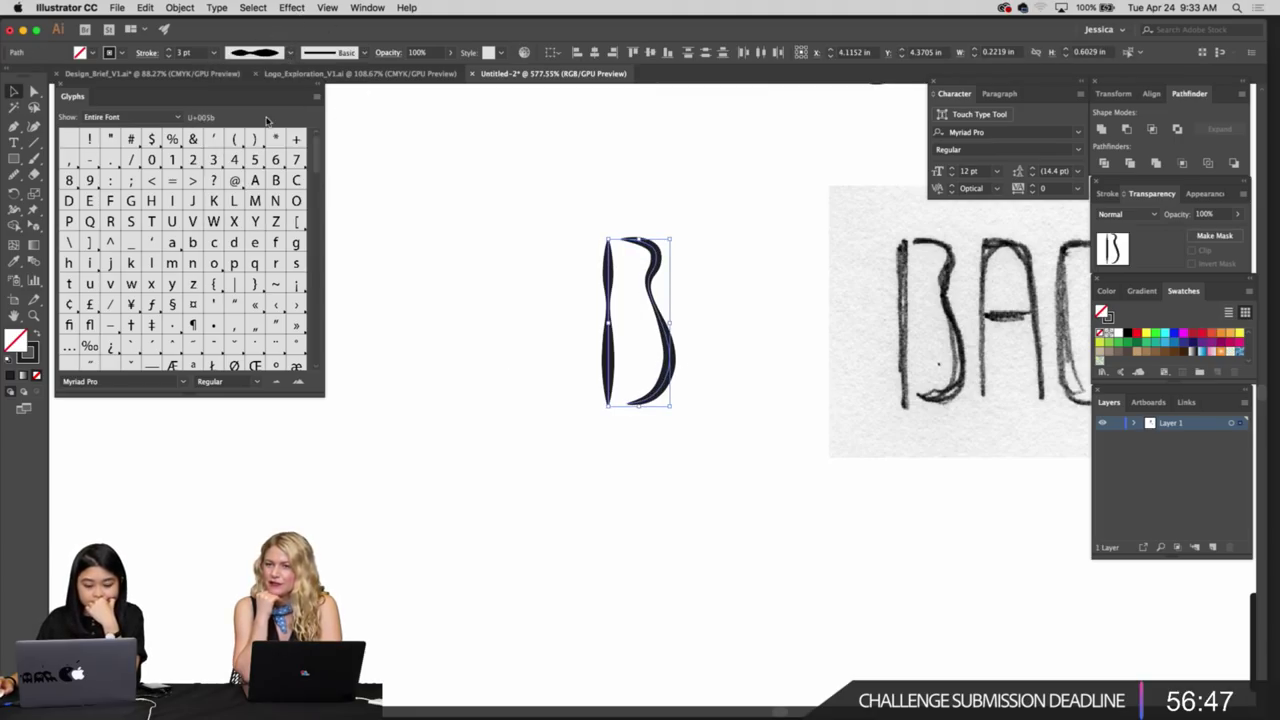
click(288, 54)
click(267, 142)
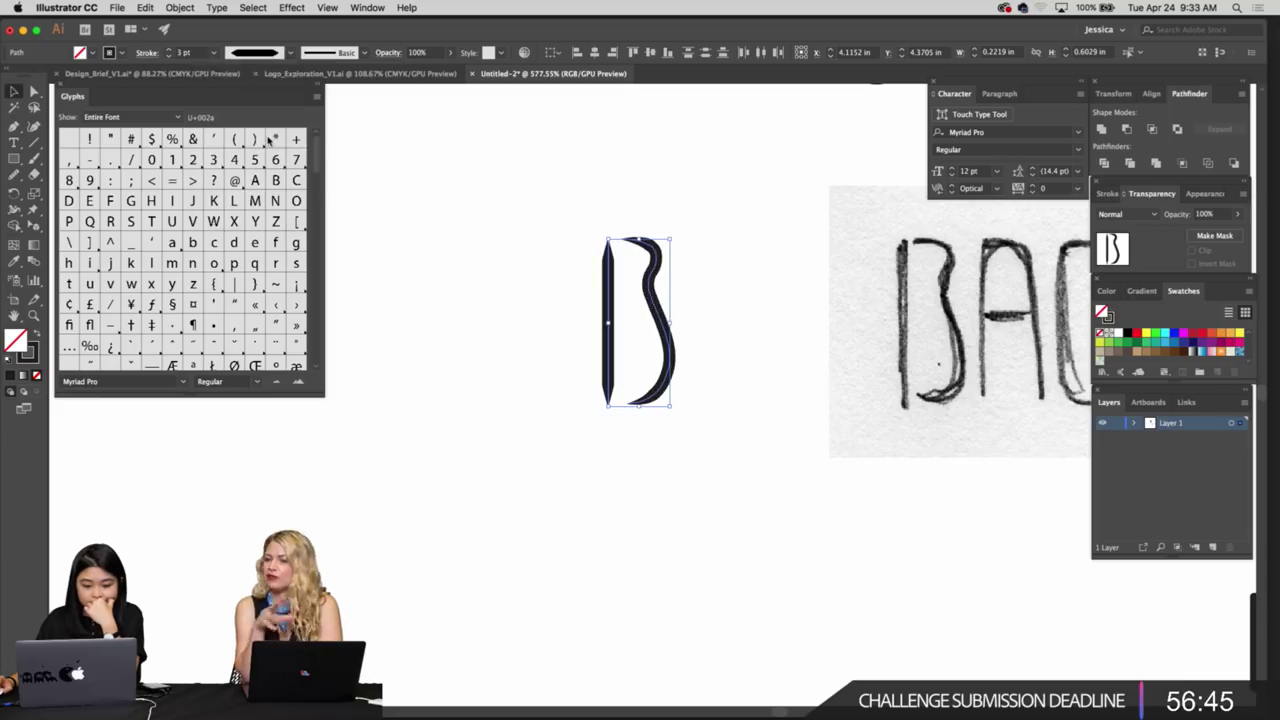
Try the triangular, teardrop and one-sided arc width profiles on the B's strokes and compare the result with the sketch
click(289, 54)
click(267, 160)
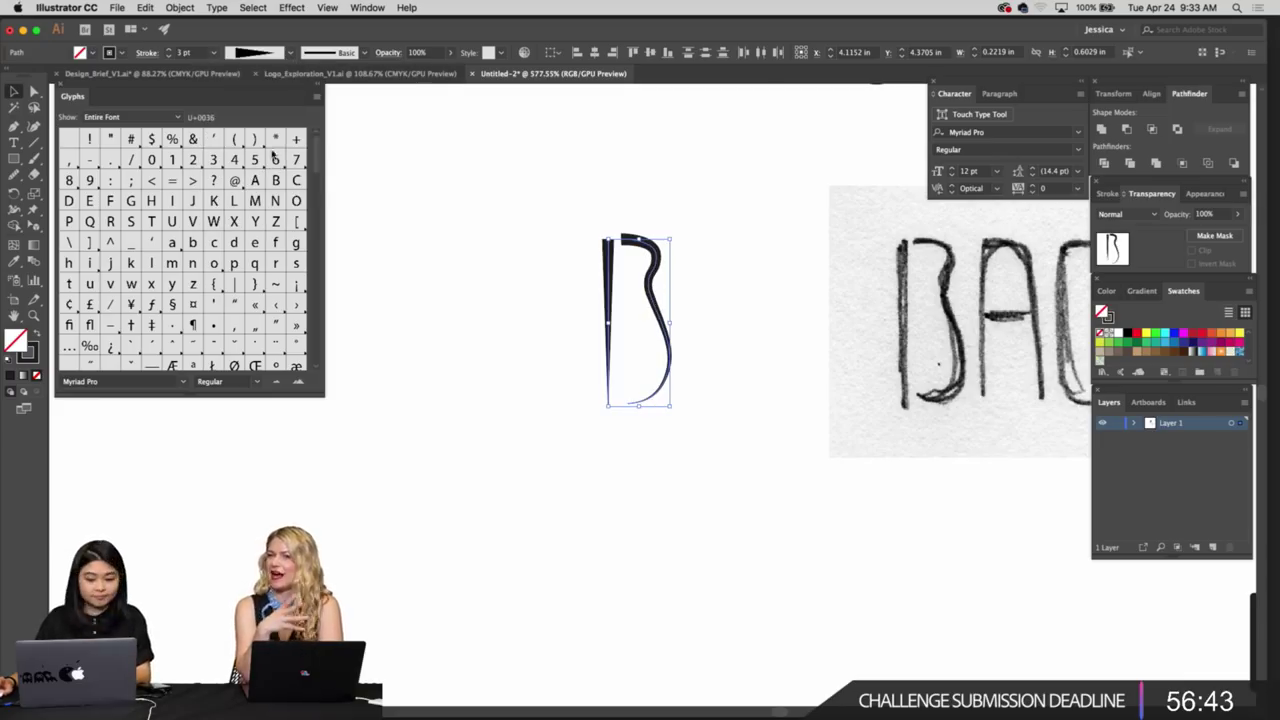
click(288, 55)
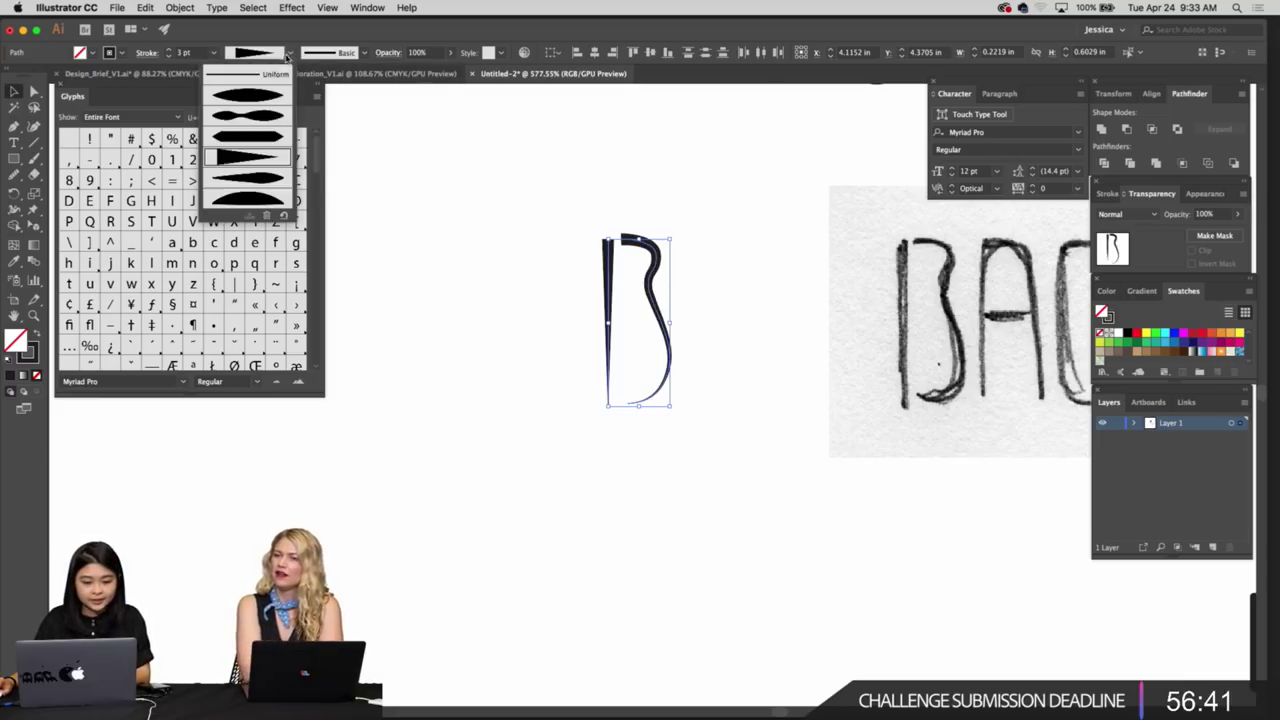
click(247, 180)
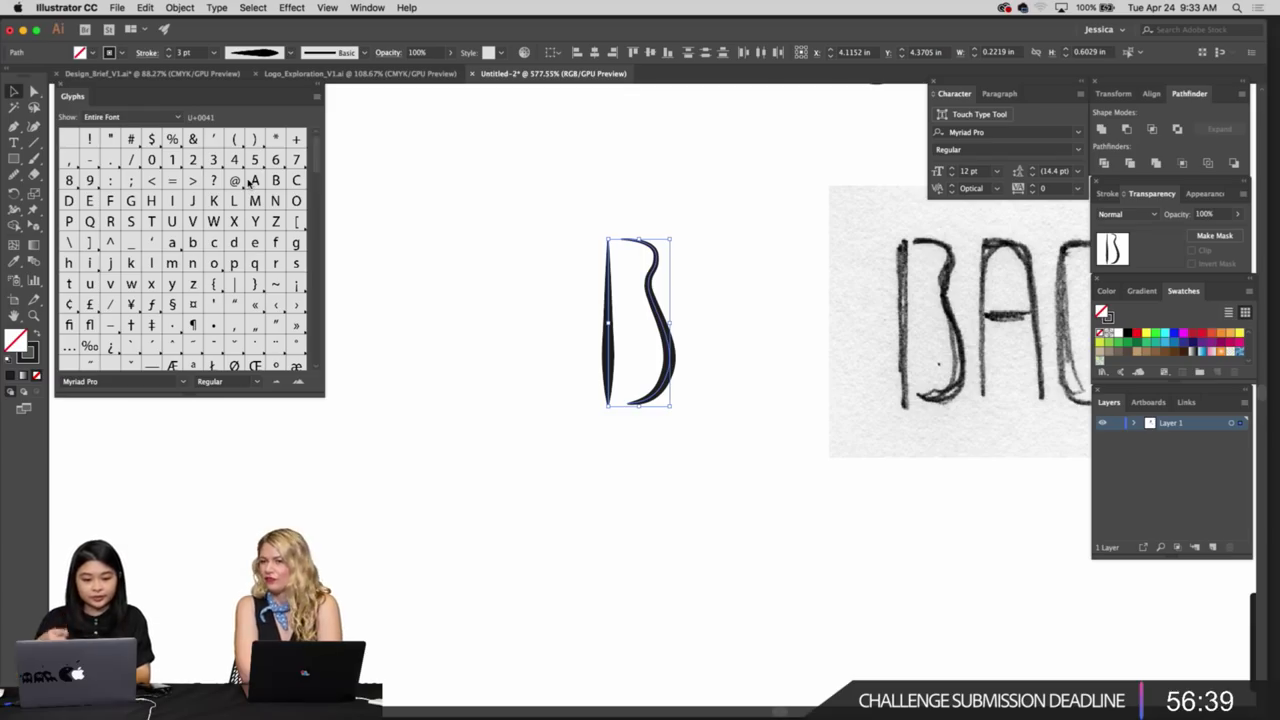
click(289, 54)
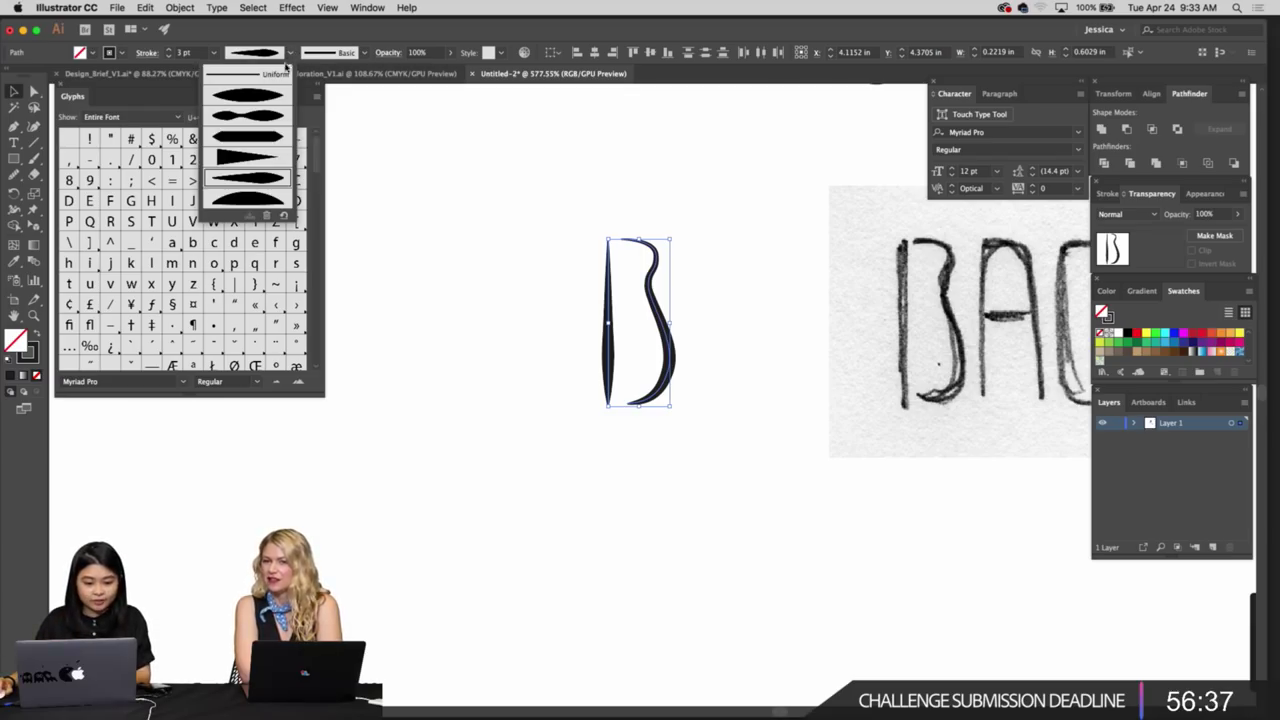
click(258, 199)
scroll(476, 246, right, 3)
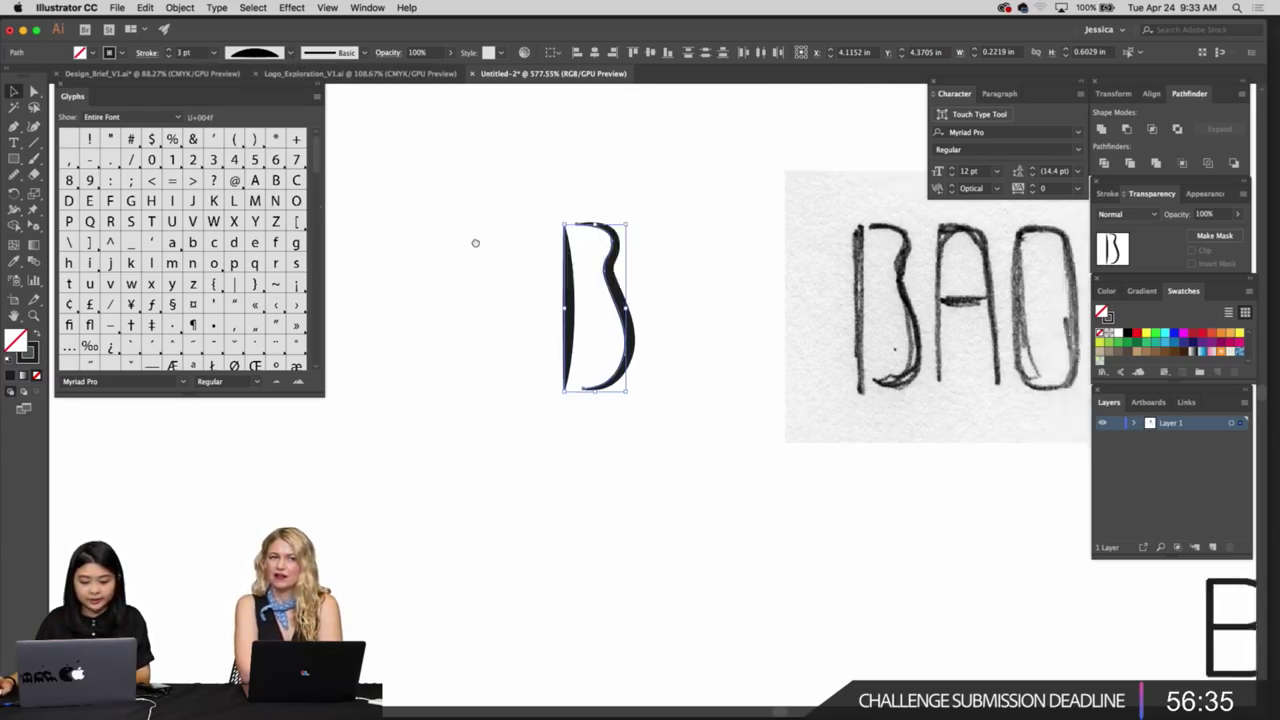
scroll(476, 246, right, 3)
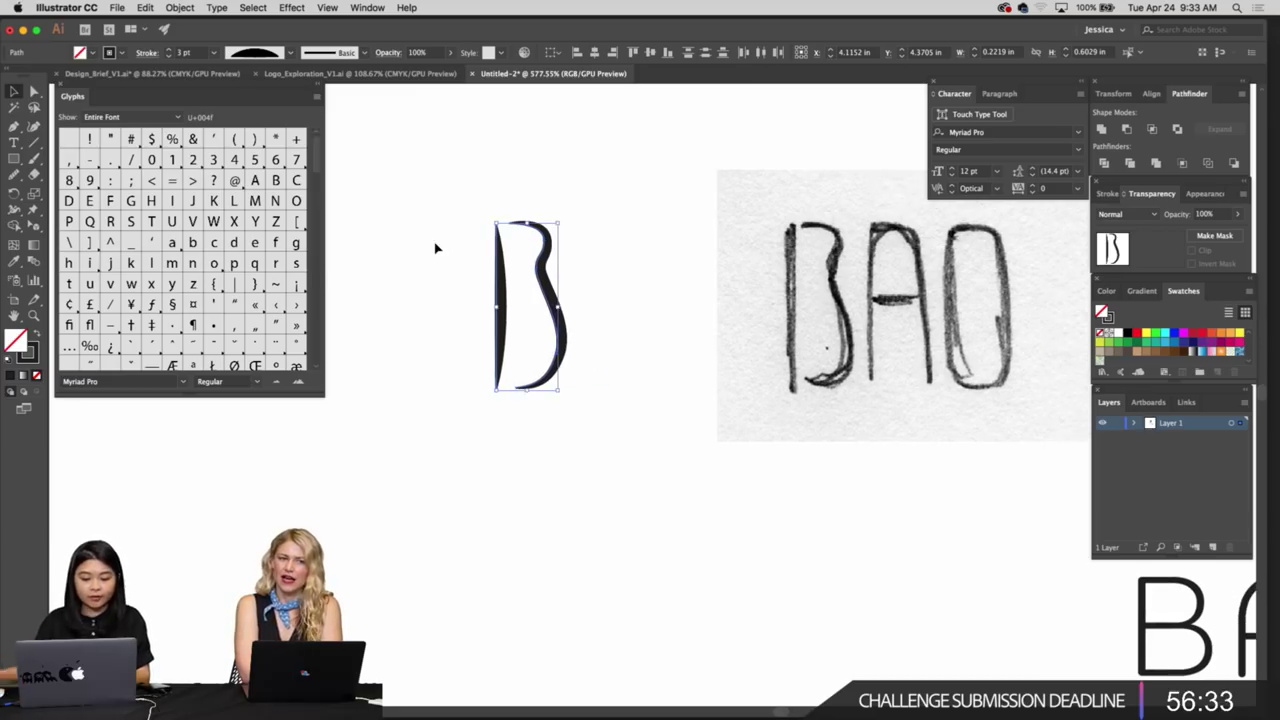
scroll(425, 248, right, 2)
scroll(427, 245, up, 3)
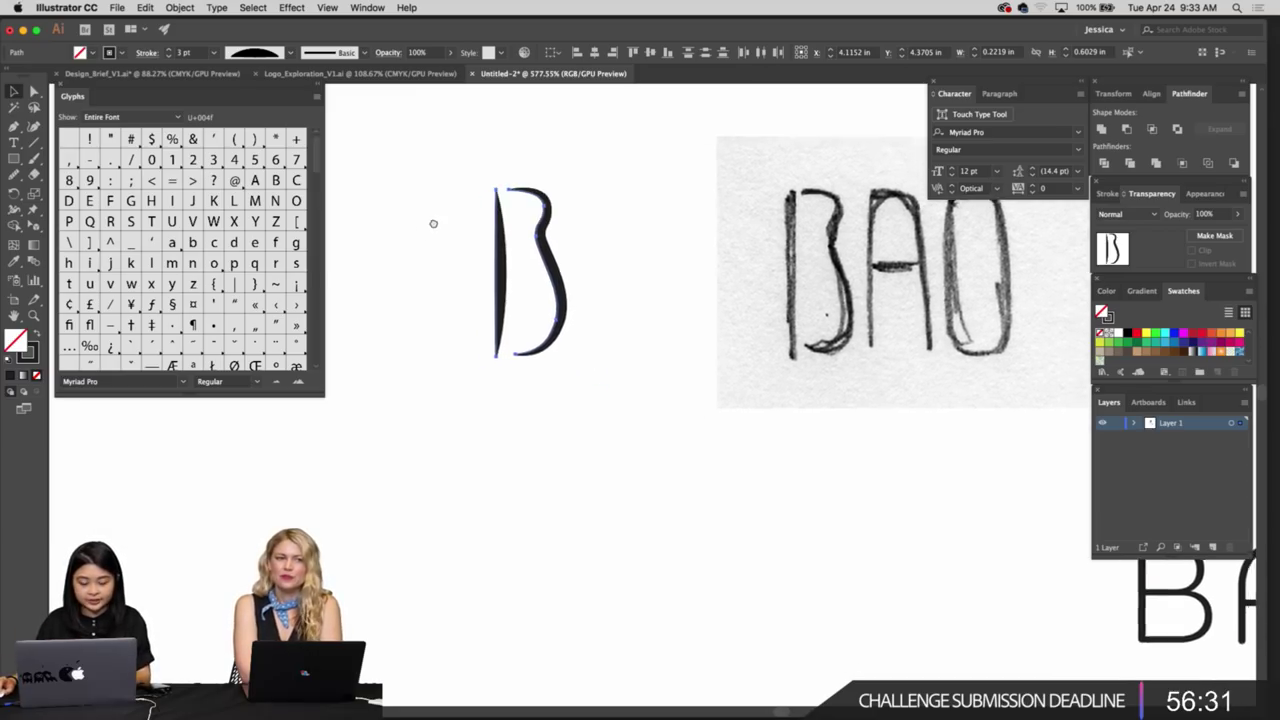
scroll(432, 280, down, 2)
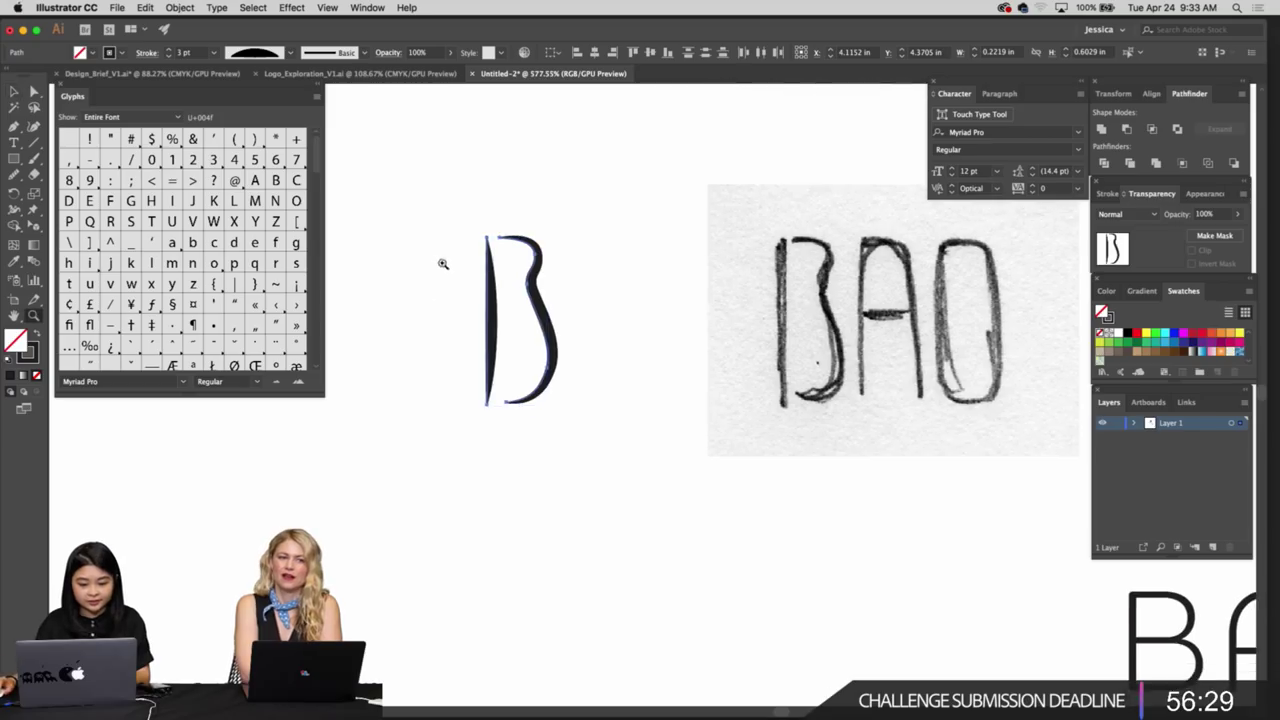
Nudge the B's curve slightly closer to its stem to narrow the gap between them
super+click(446, 266)
click(651, 314)
scroll(646, 306, down, 1)
super+click(614, 304)
mouse_move(611, 305)
mouse_down()
mouse_move(677, 291)
mouse_move(640, 298)
mouse_up()
key(v)
click(591, 293)
key(Left)
key(Left)
click(661, 297)
scroll(692, 306, left, 2)
key(z)
key(v)
Set the B's stem and curve back to the Uniform width profile and give both strokes round caps
click(567, 268)
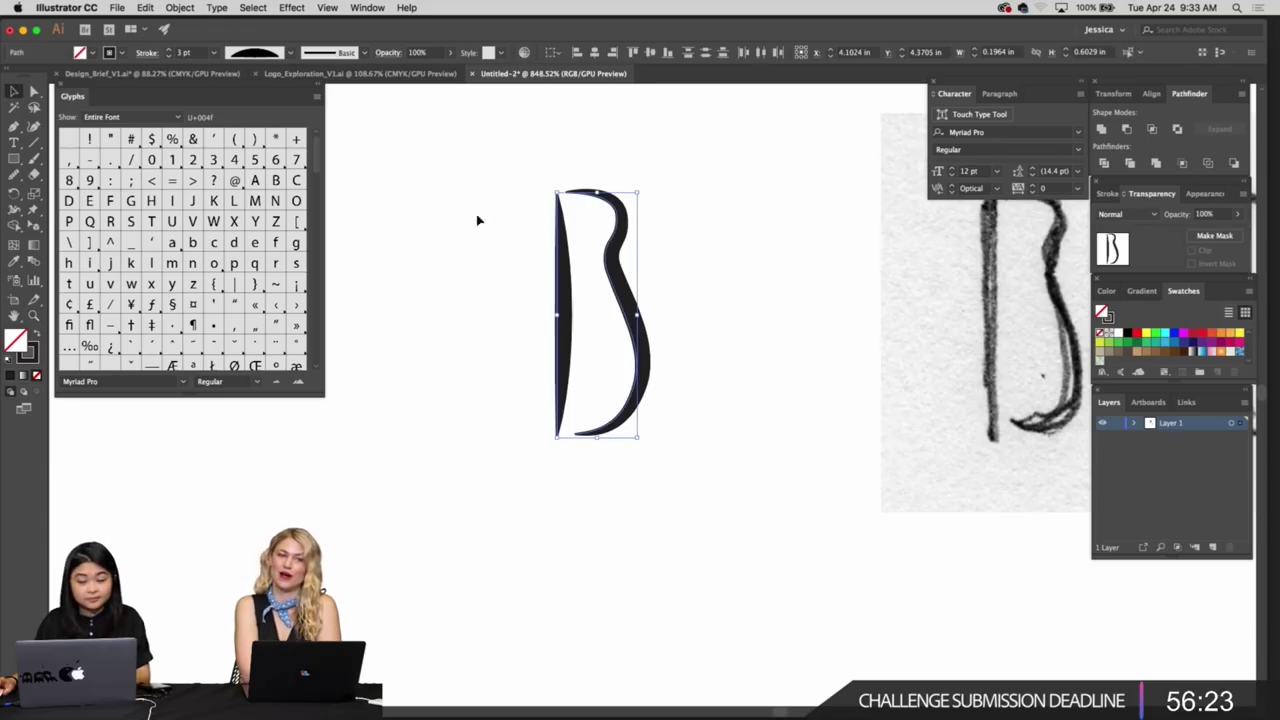
click(294, 52)
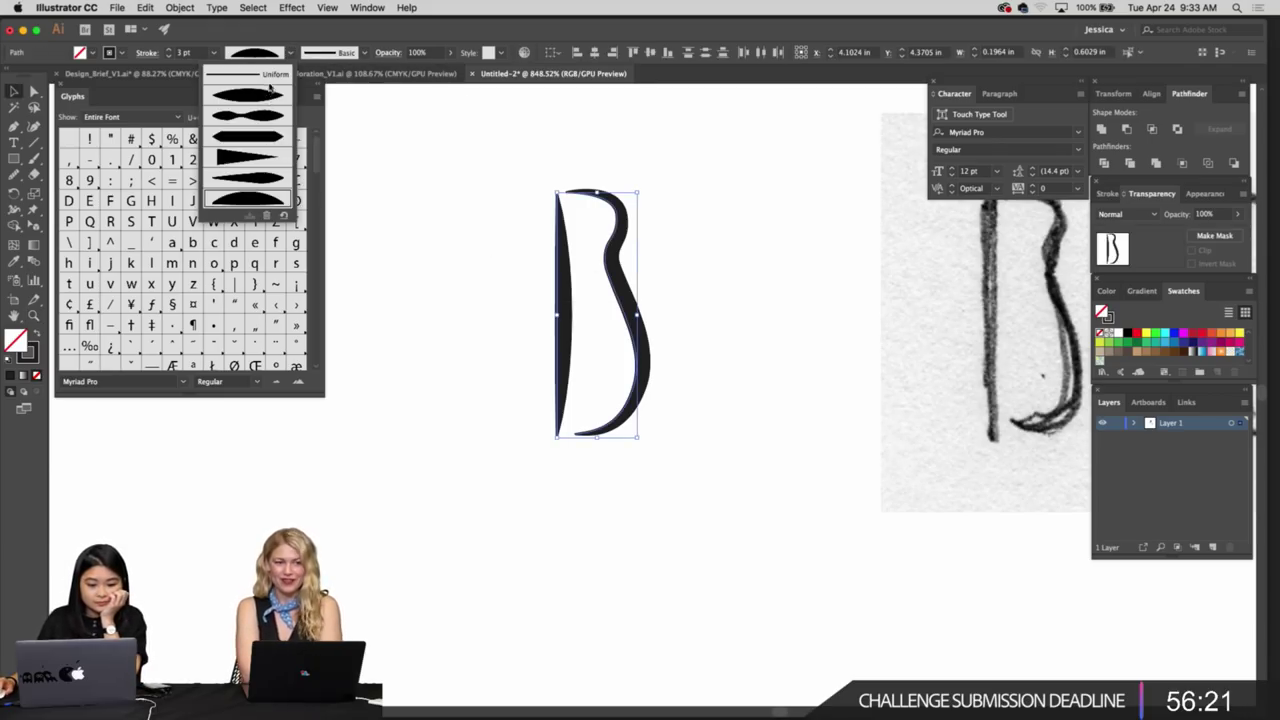
click(270, 84)
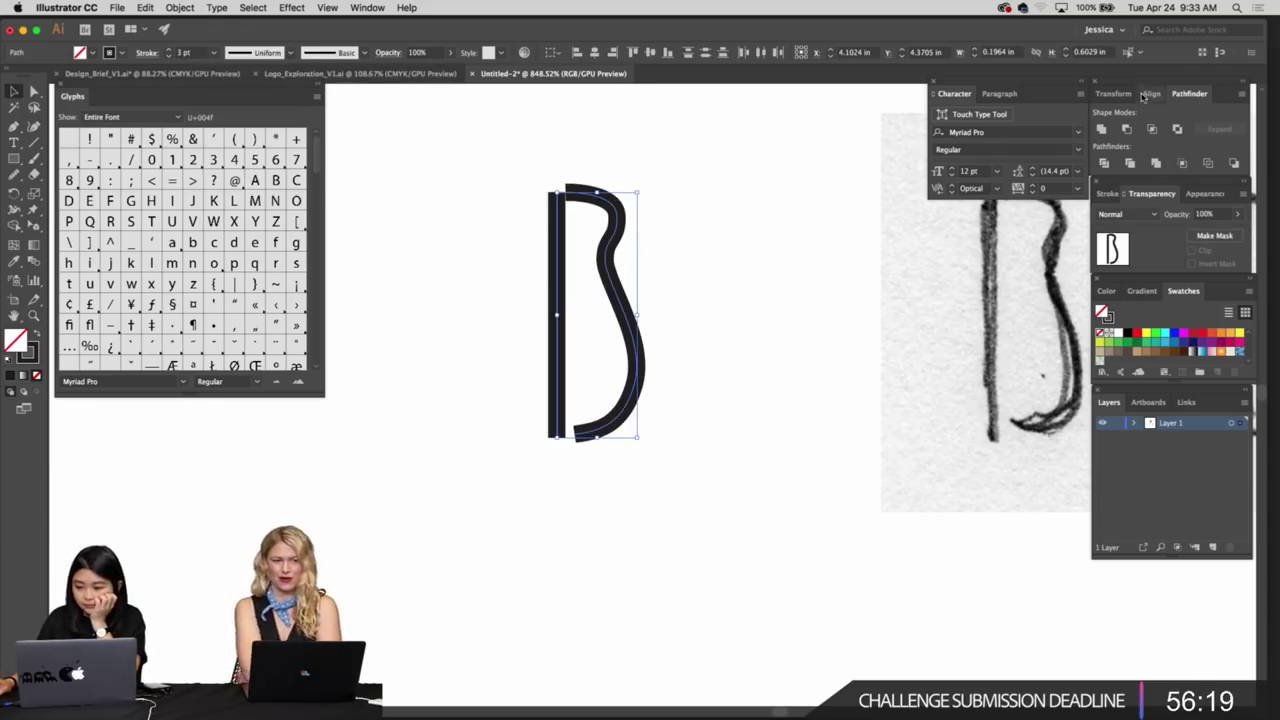
click(1107, 195)
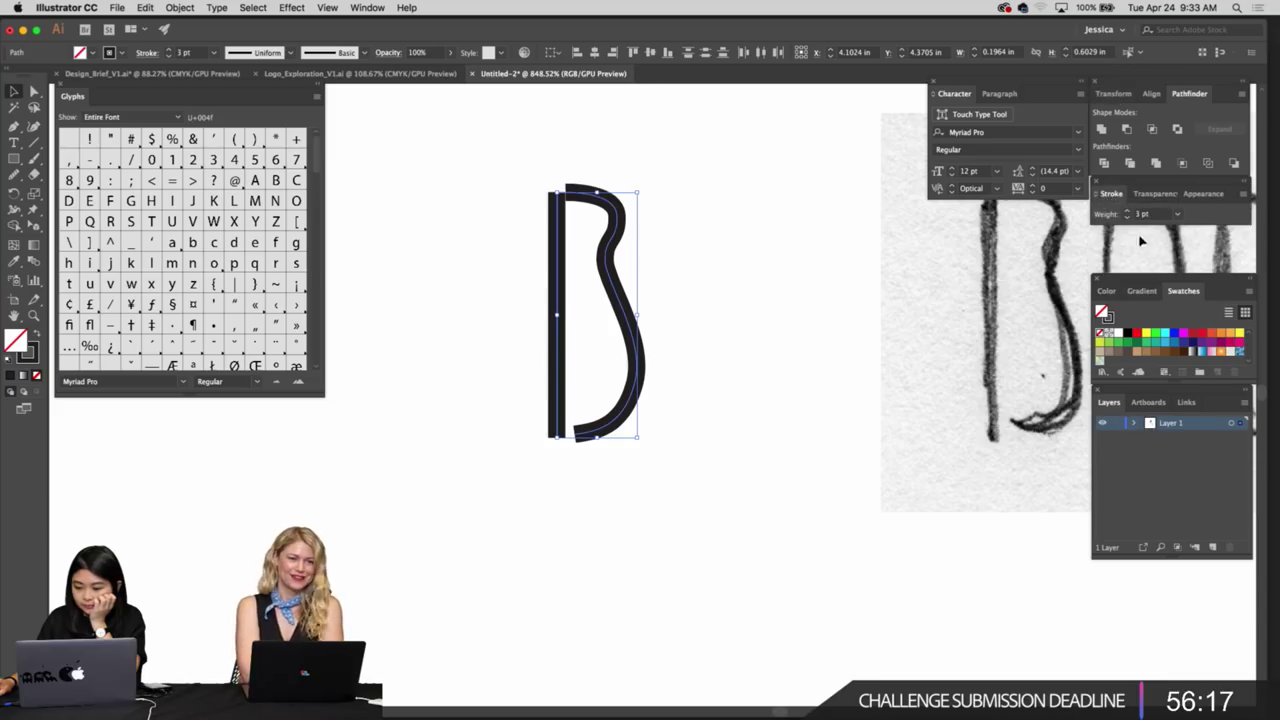
click(1116, 195)
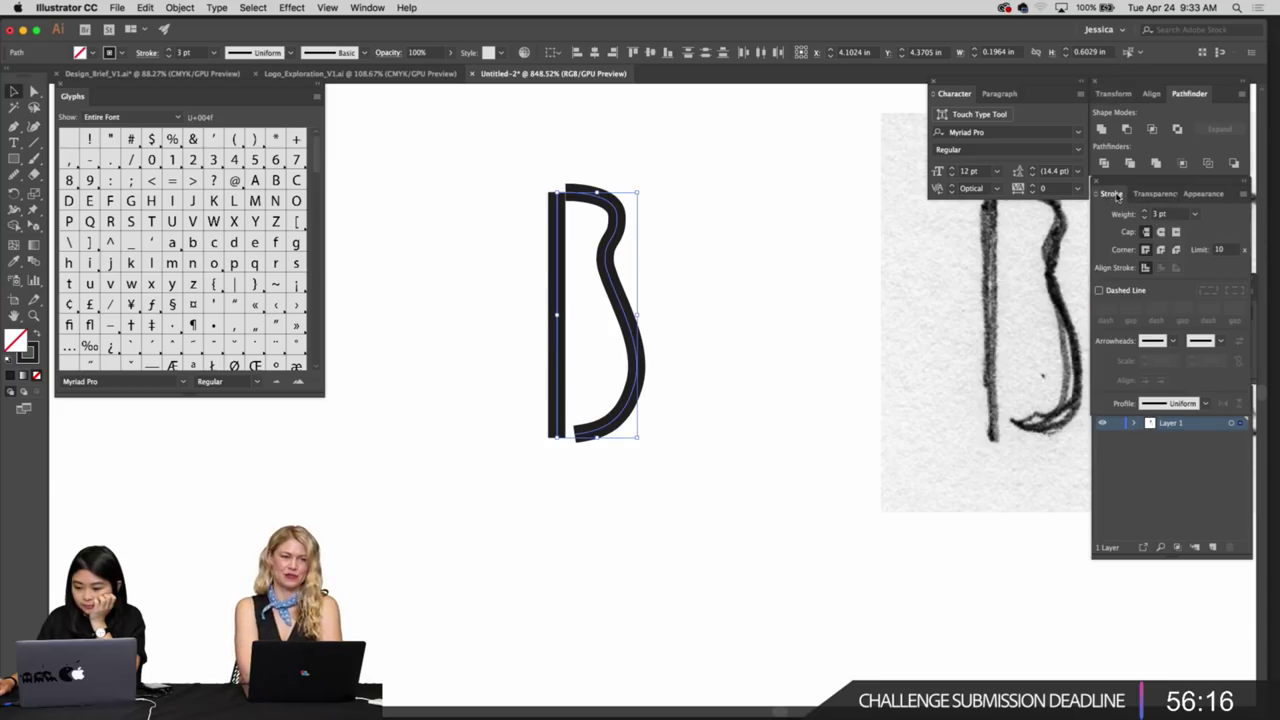
click(1160, 232)
click(811, 300)
Shift the B's curve away from the stem to open a wider gap between the rounded strokes
key(z)
mouse_move(802, 318)
mouse_down()
mouse_move(690, 328)
mouse_move(754, 324)
mouse_move(715, 319)
mouse_up()
key(v)
click(735, 328)
click(749, 306)
Smooth the B's curve along its length with the Smooth tool, leaving the stem untouched
key(q)
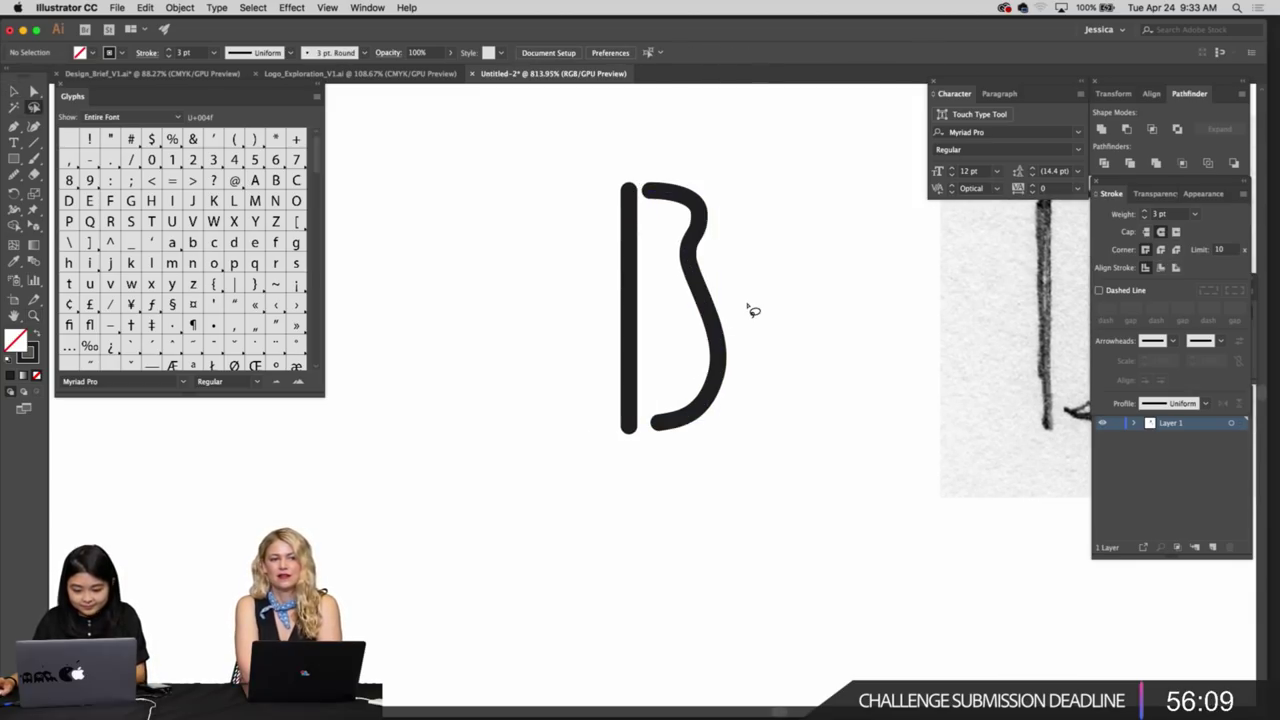
key(n)
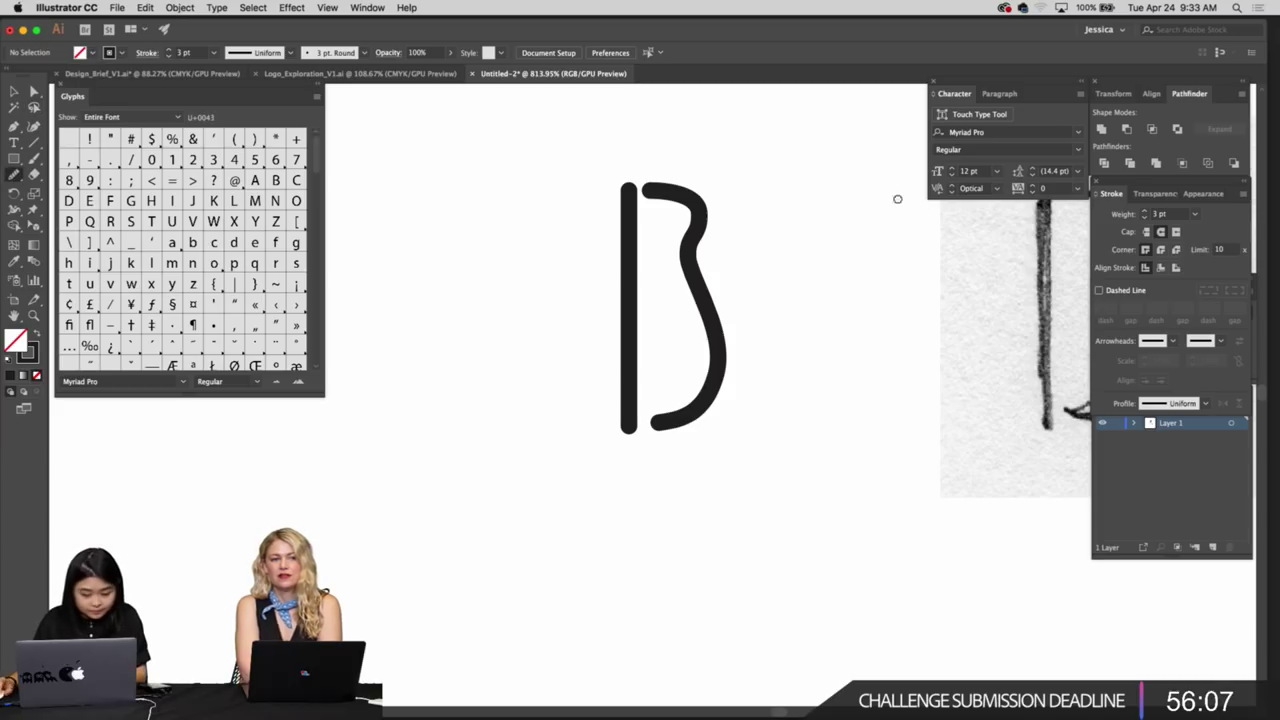
drag(712, 370, 652, 420)
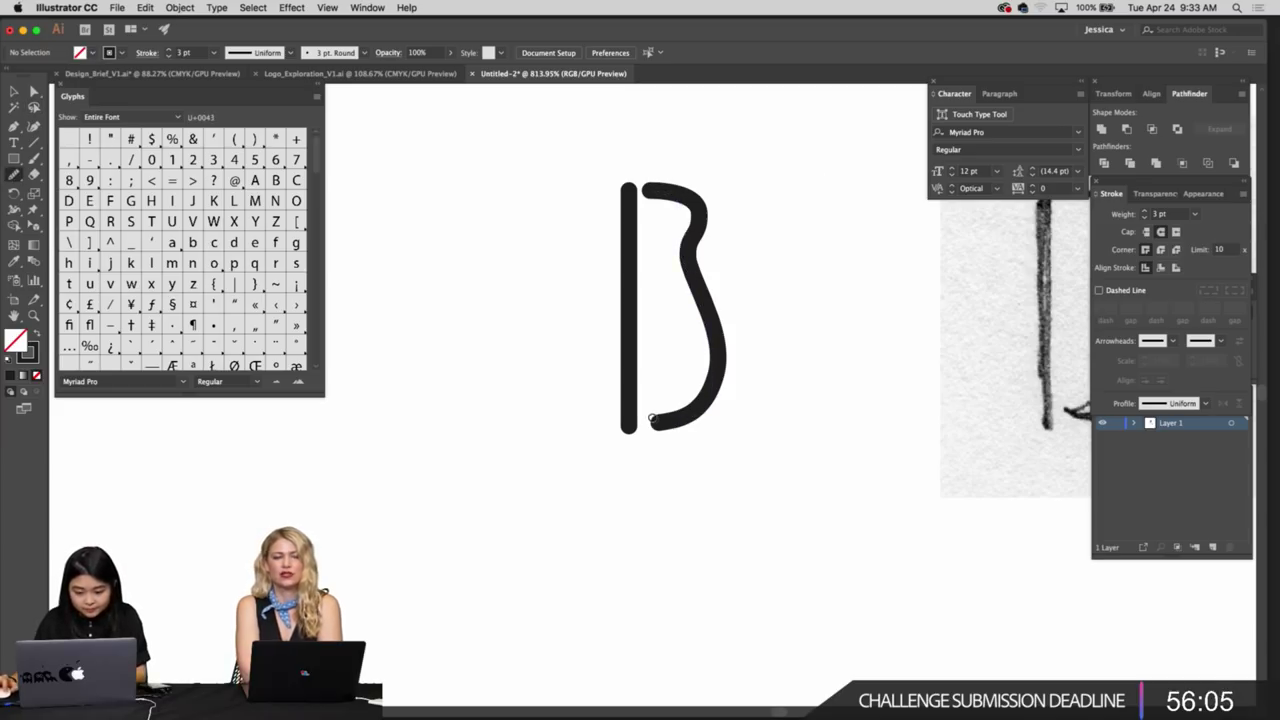
key(v)
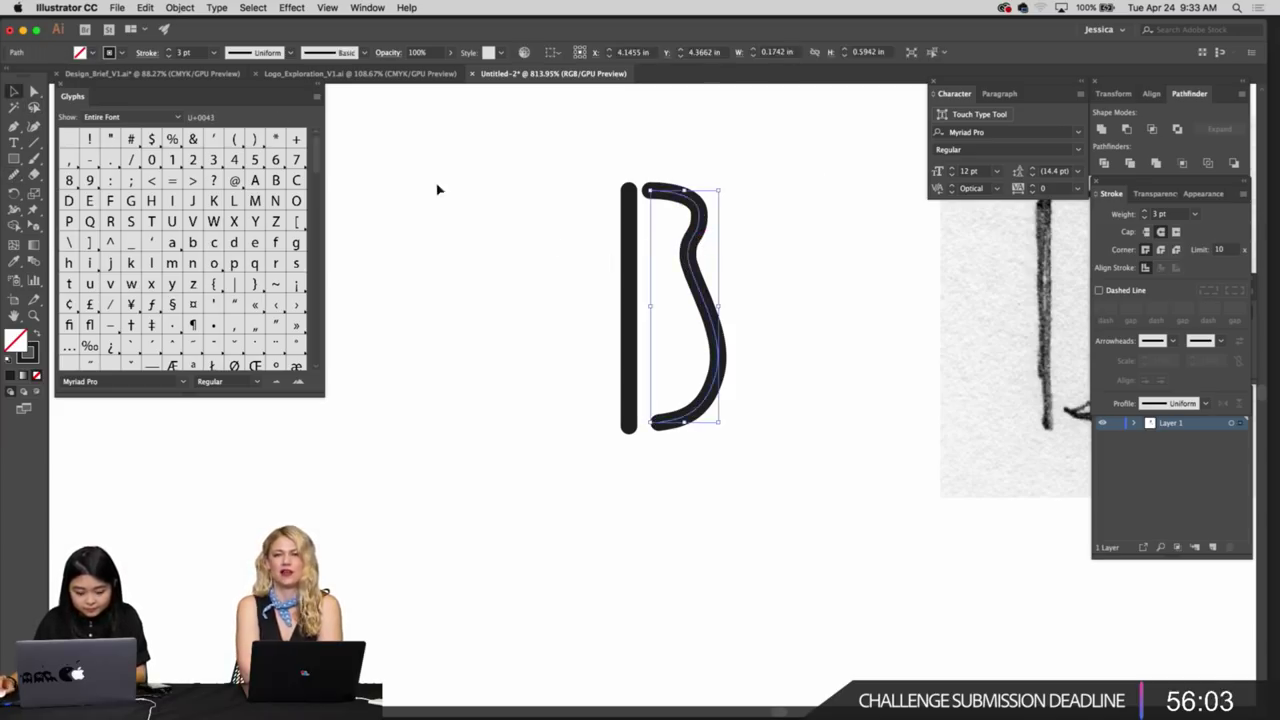
click(14, 175)
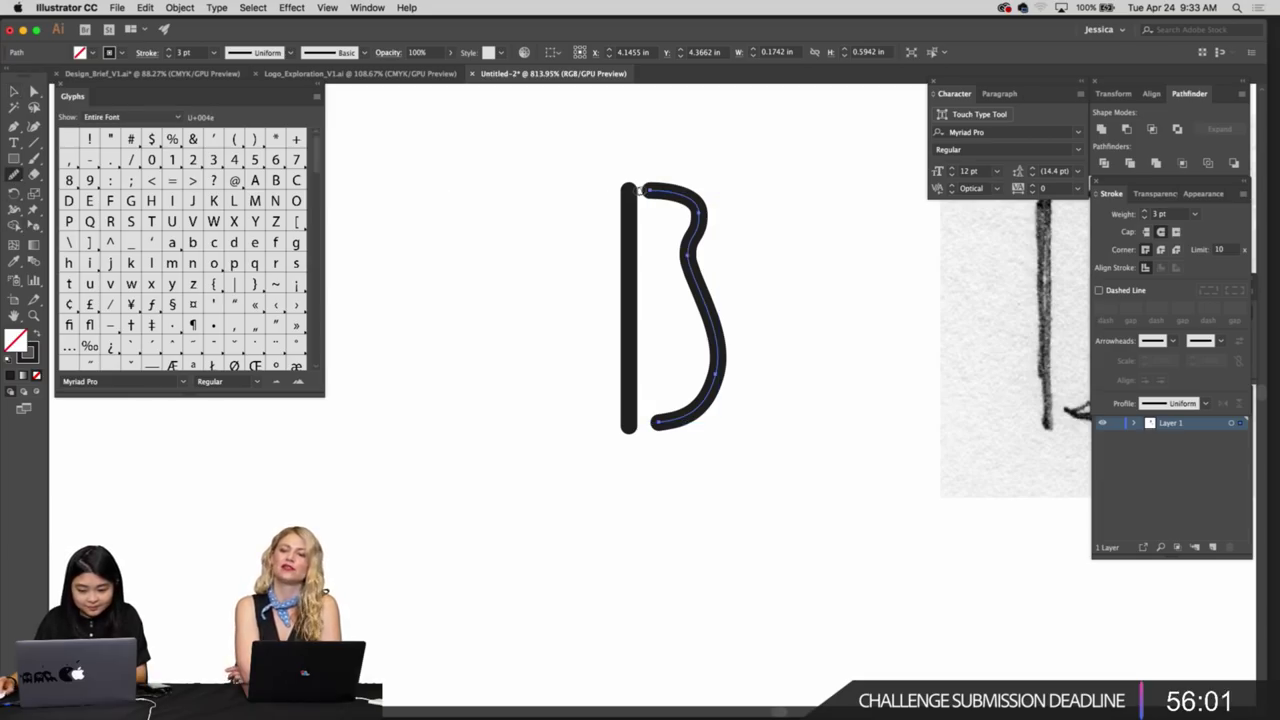
drag(714, 397, 662, 405)
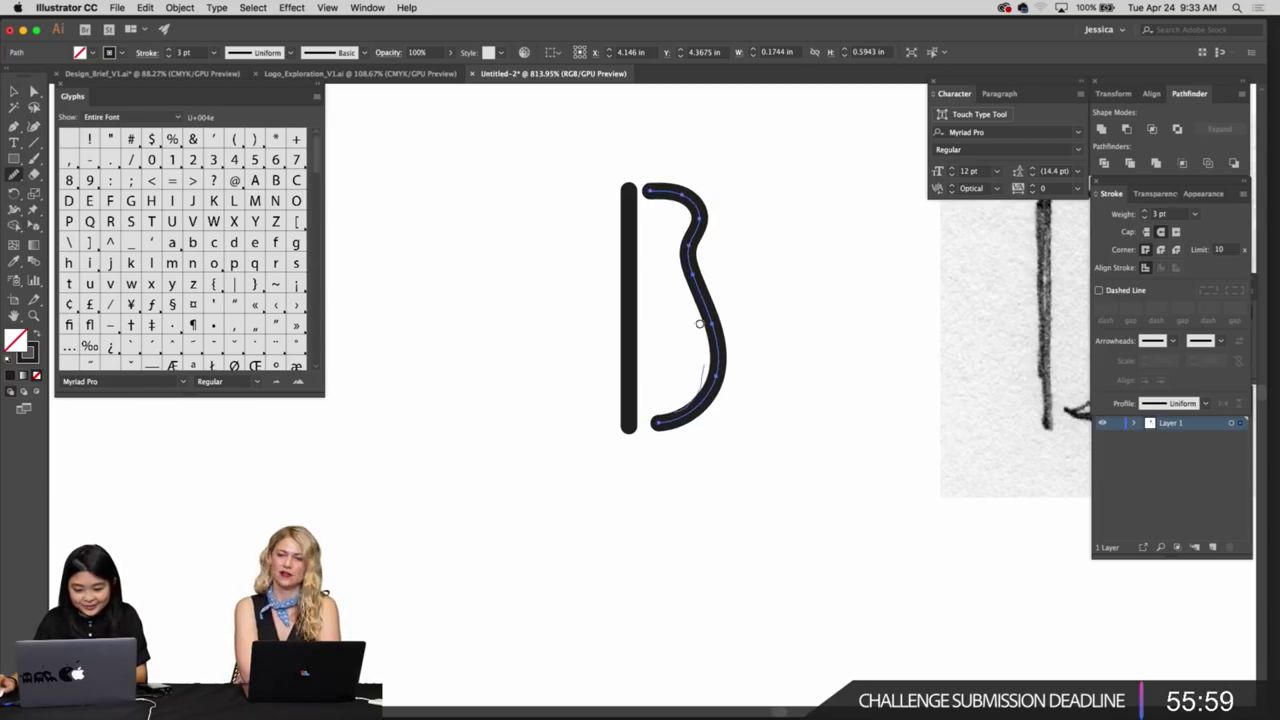
drag(700, 324, 655, 190)
key(super+shift+a)
Try a pinched double-bulge width profile on the B's stem and curve, and return both strokes to the Uniform profile
key(z)
mouse_move(818, 381)
mouse_down()
mouse_move(775, 370)
mouse_move(720, 314)
mouse_up()
drag(750, 316, 679, 313)
drag(675, 311, 705, 318)
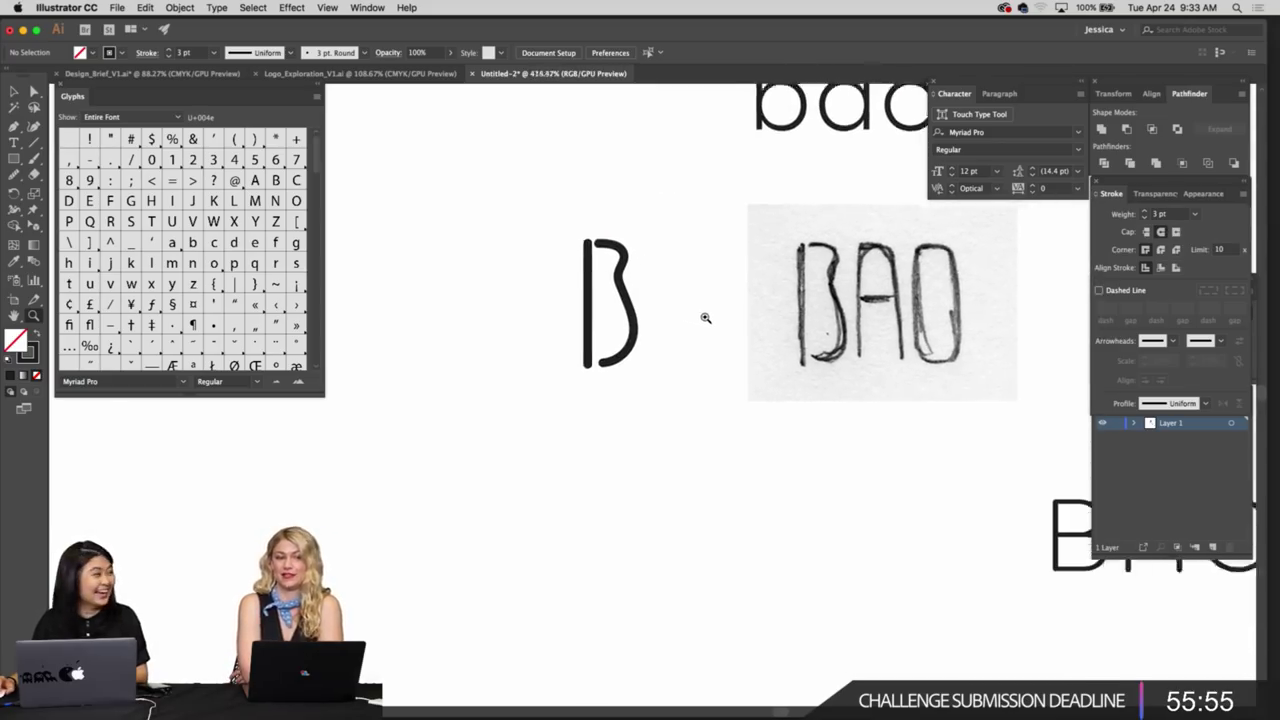
scroll(705, 318, up, 1)
key(v)
click(588, 263)
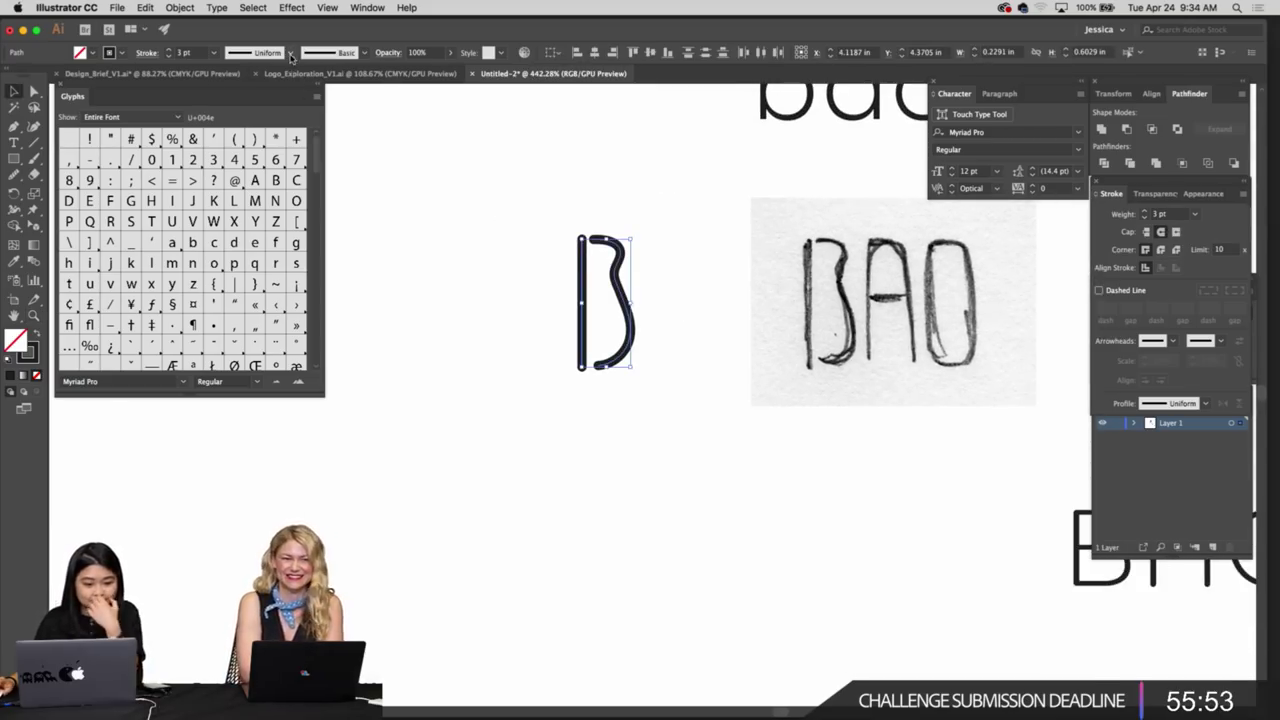
click(290, 53)
click(275, 112)
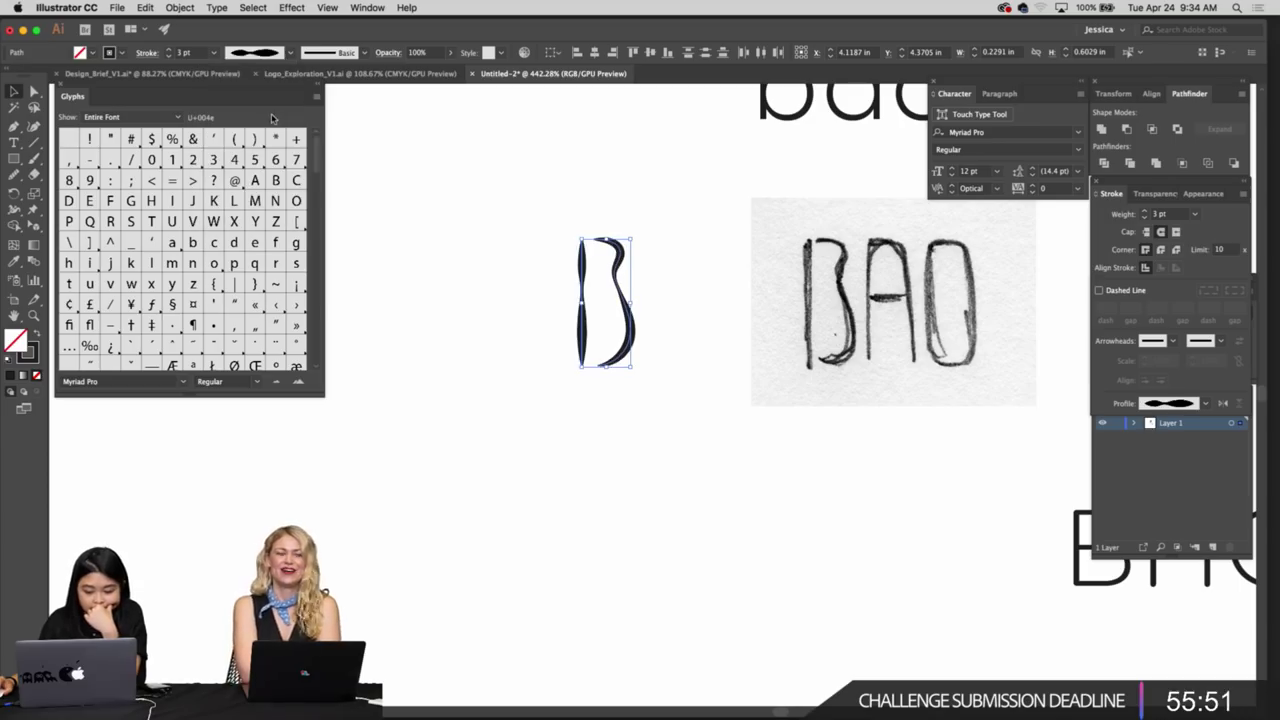
click(290, 53)
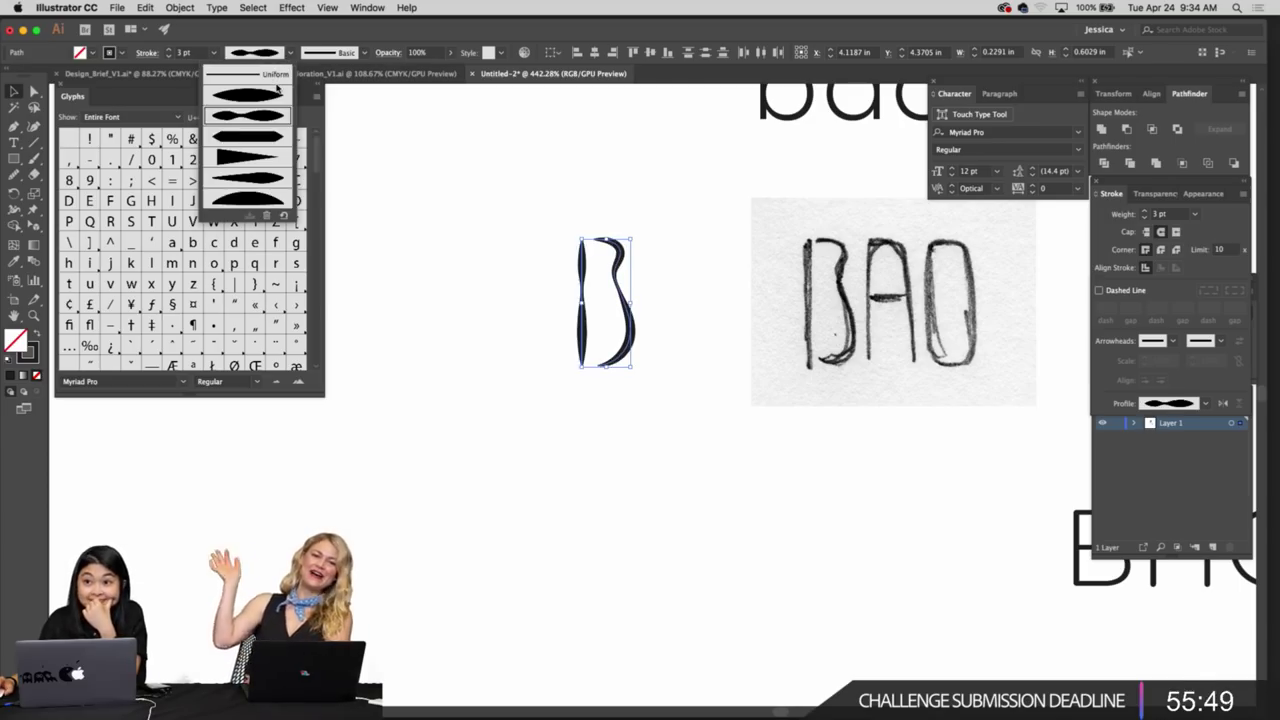
click(268, 75)
click(604, 256)
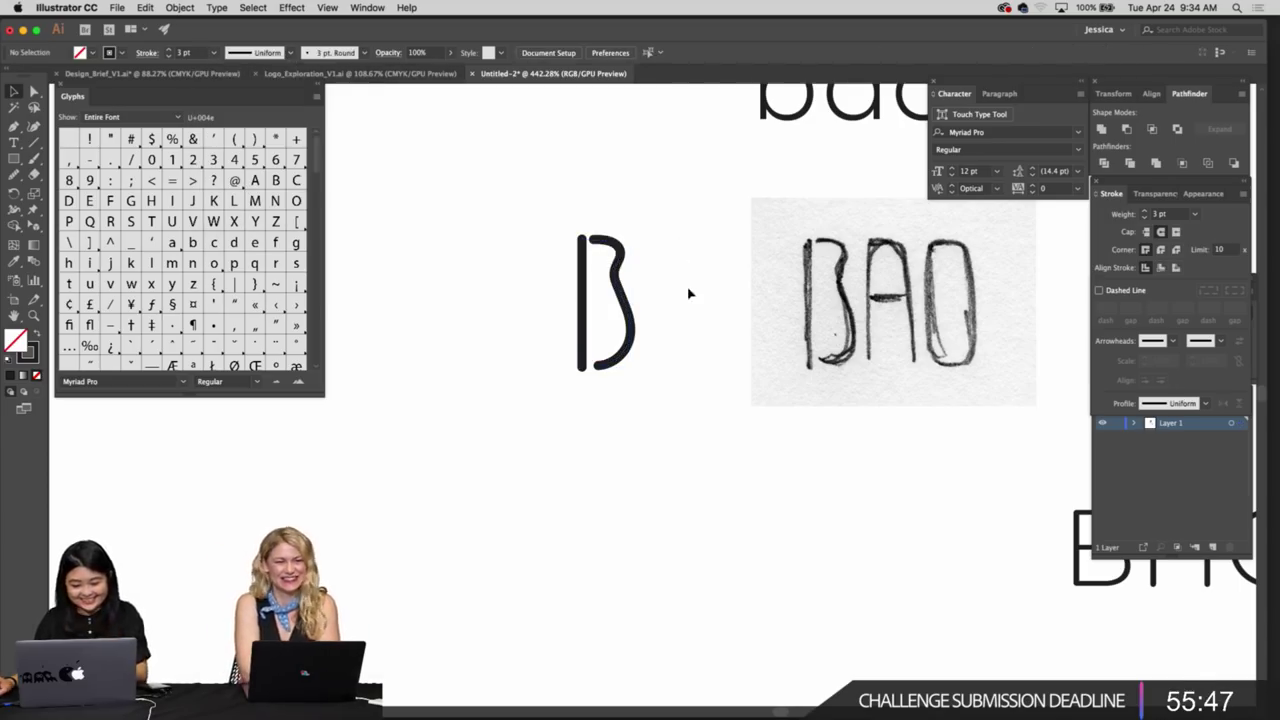
Shift the bottom anchor of the B's stem slightly away from the curve so the stem leans a little
drag(675, 278, 604, 225)
key(z)
drag(594, 275, 612, 276)
drag(569, 276, 577, 277)
key(p)
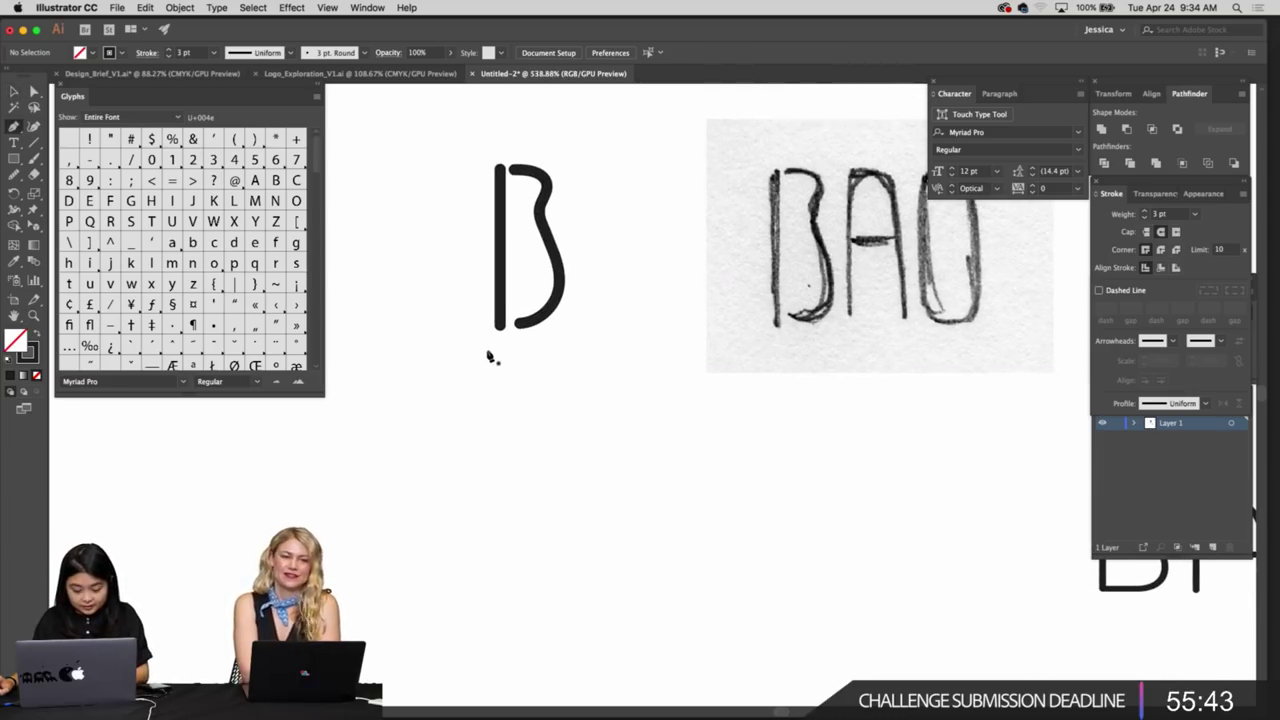
key(v)
click(501, 327)
key(a)
click(501, 327)
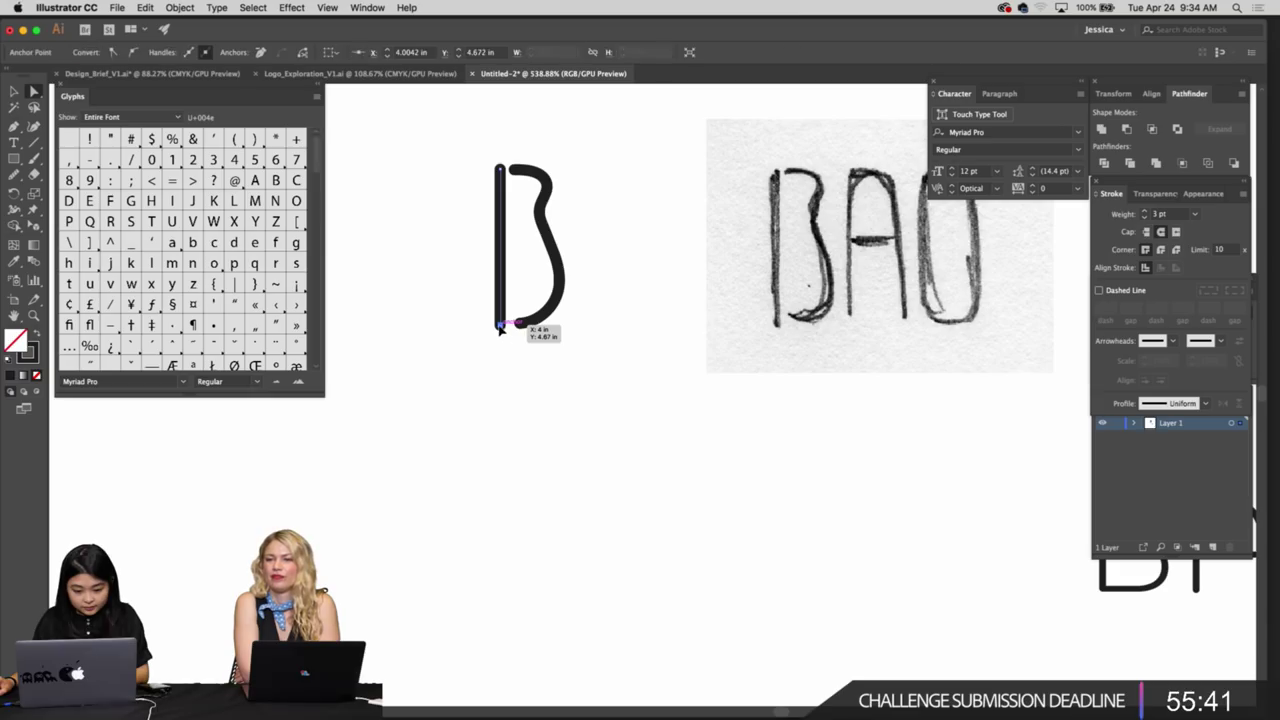
drag(501, 327, 497, 328)
click(571, 366)
Trace the sketched A's outline with the Pen tool as one open path with two legs and a rounded top
key(z)
drag(571, 366, 551, 406)
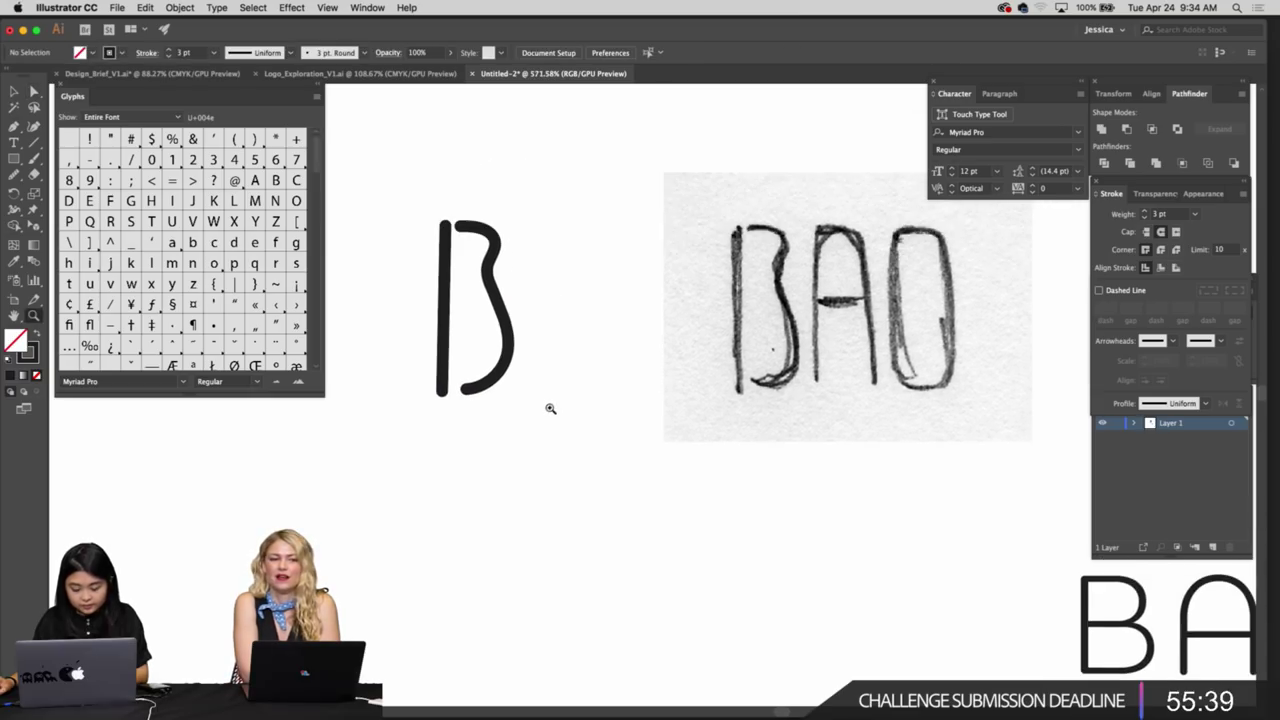
key(p)
click(816, 381)
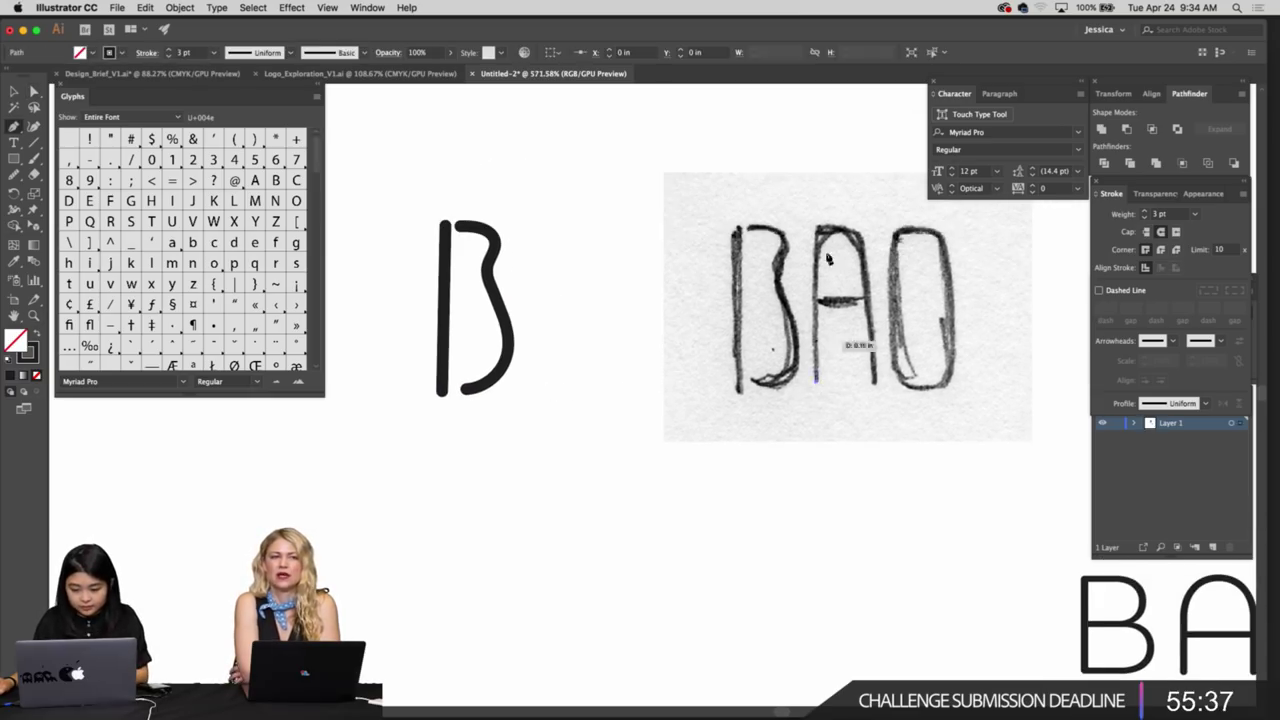
mouse_move(819, 238)
mouse_down()
mouse_move(826, 228)
mouse_move(865, 244)
mouse_up()
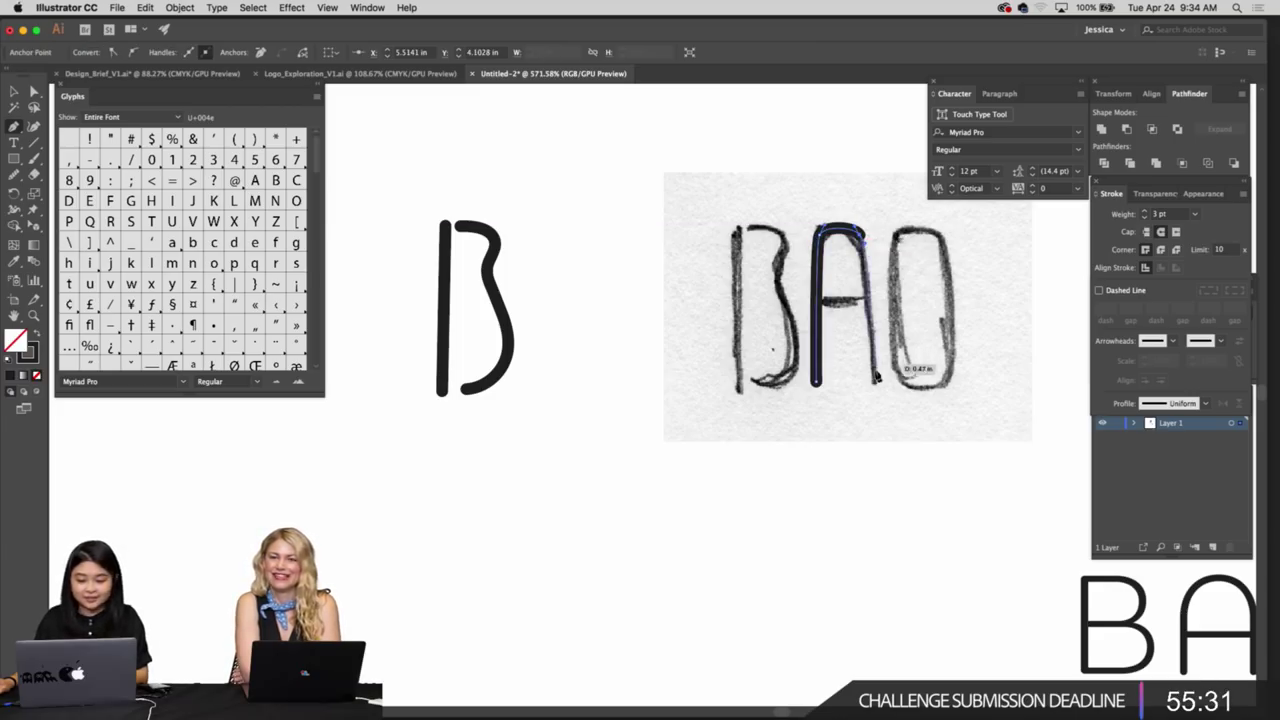
click(879, 389)
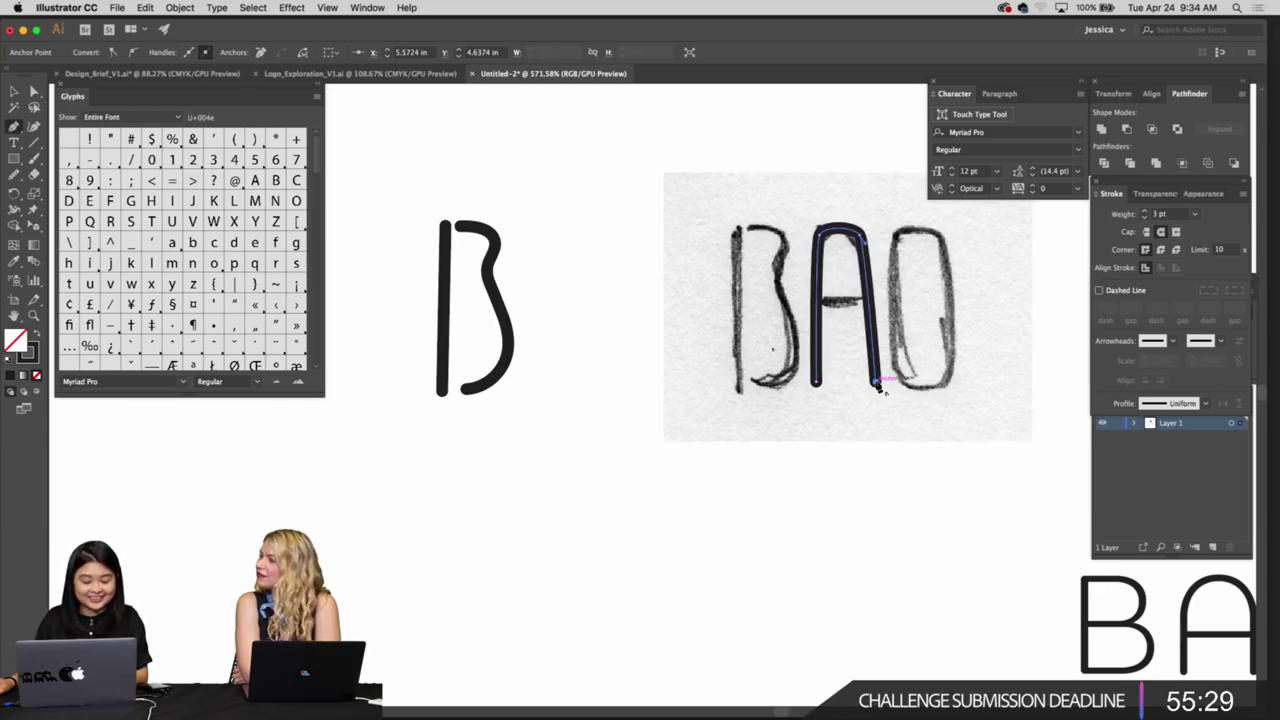
Place the traced A outline beside the B and enlarge it to roughly the B's height
key(v)
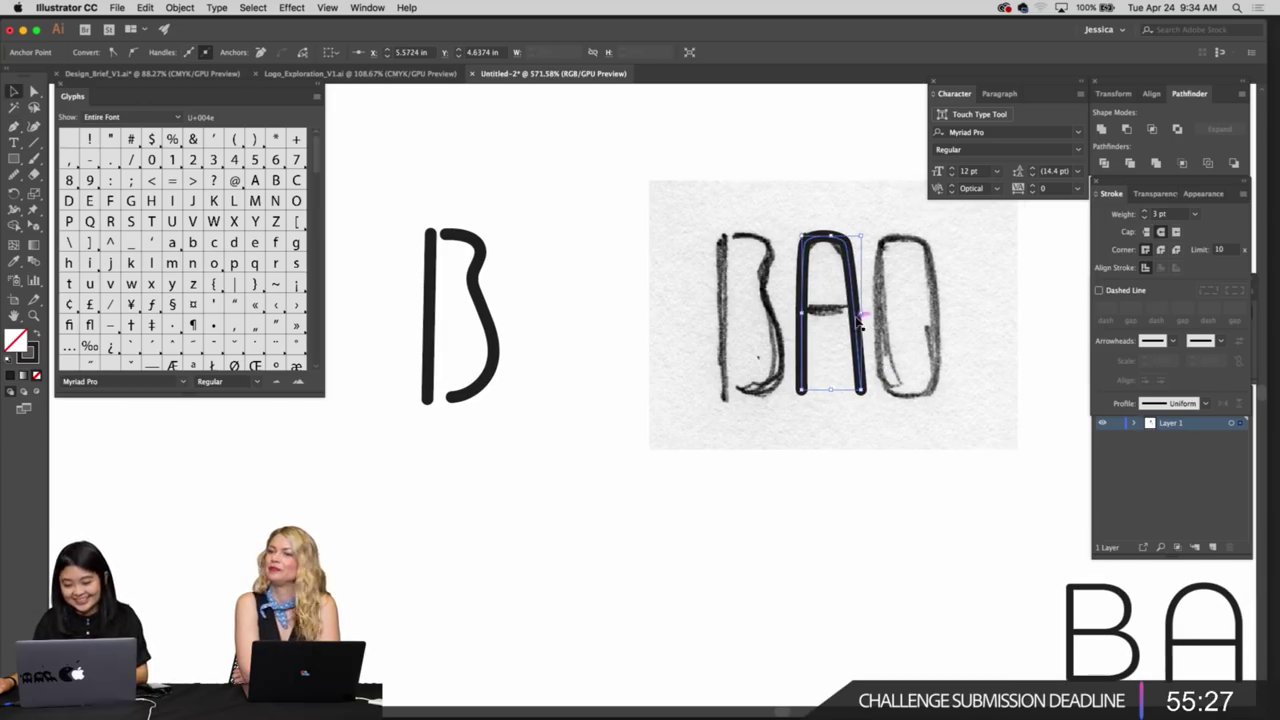
drag(860, 313, 588, 313)
drag(588, 390, 637, 363)
scroll(656, 382, right, 2)
key(z)
scroll(637, 363, left, 2)
key(v)
drag(593, 250, 610, 222)
click(590, 234)
key(z)
drag(614, 281, 643, 291)
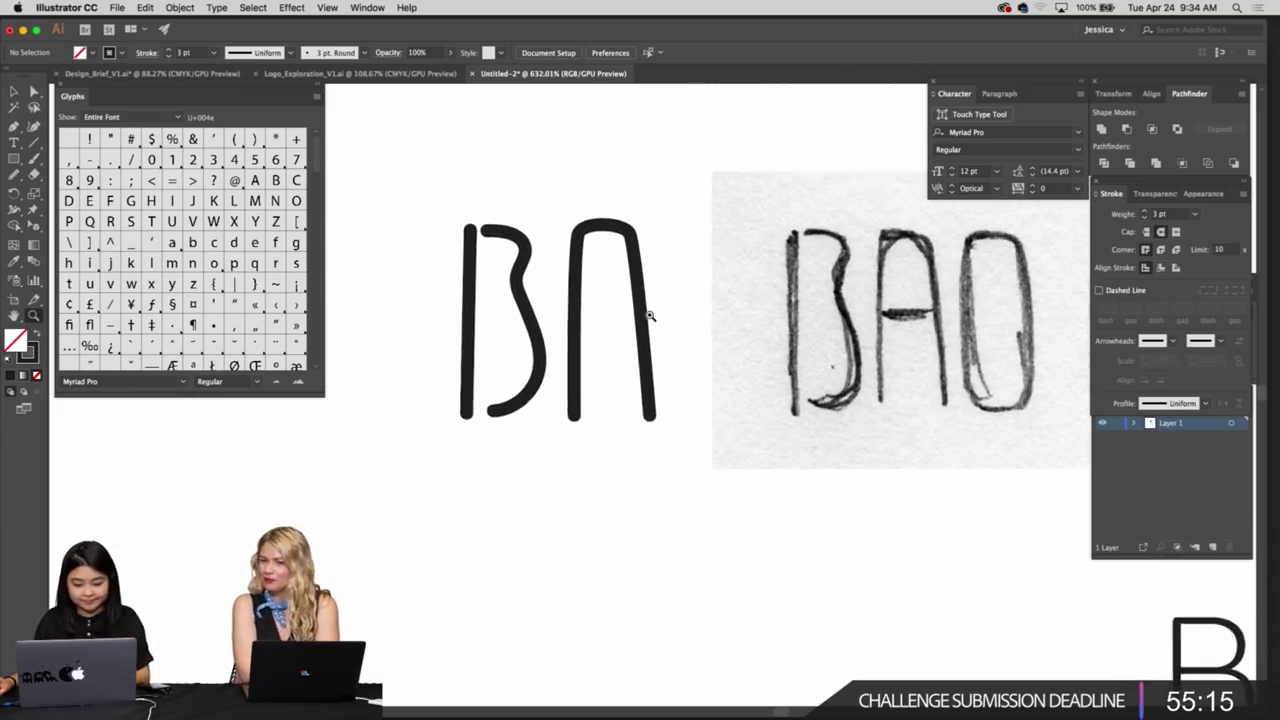
Draw a short horizontal crossbar between the A's legs with the Pen tool, just above mid-height
click(655, 322)
key(v)
drag(693, 370, 567, 344)
scroll(567, 344, up, 2)
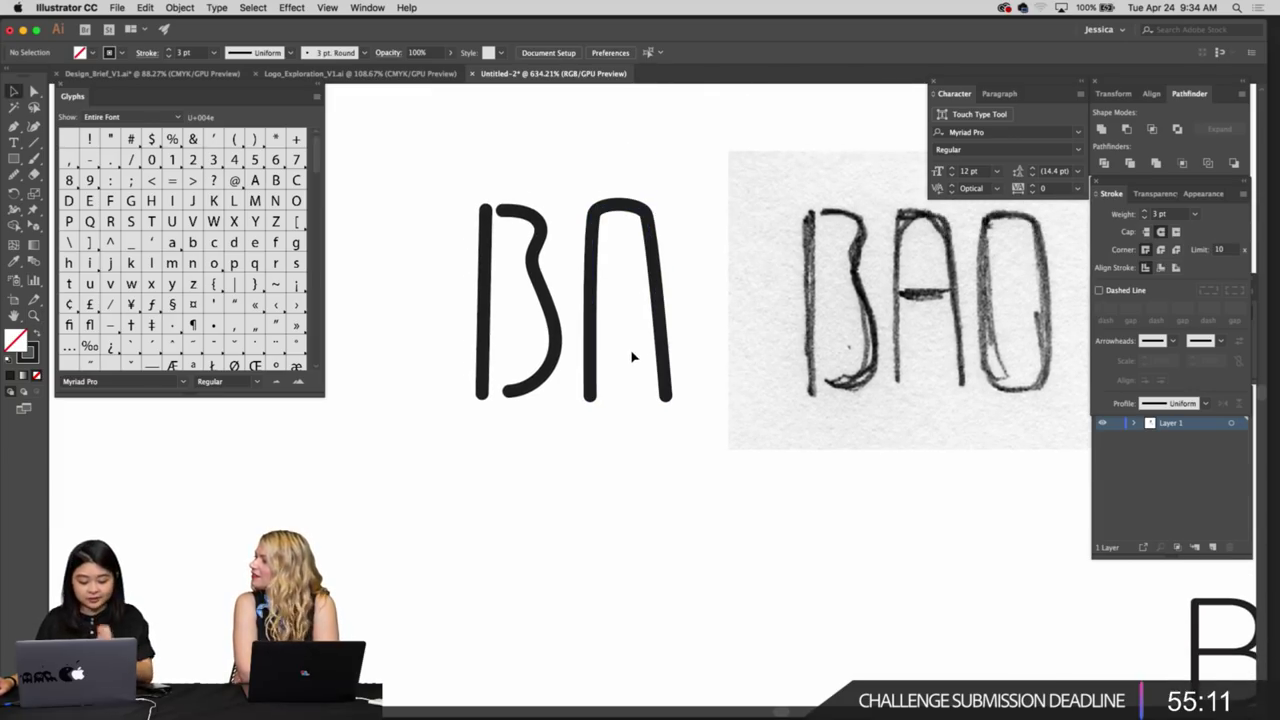
key(z)
click(640, 353)
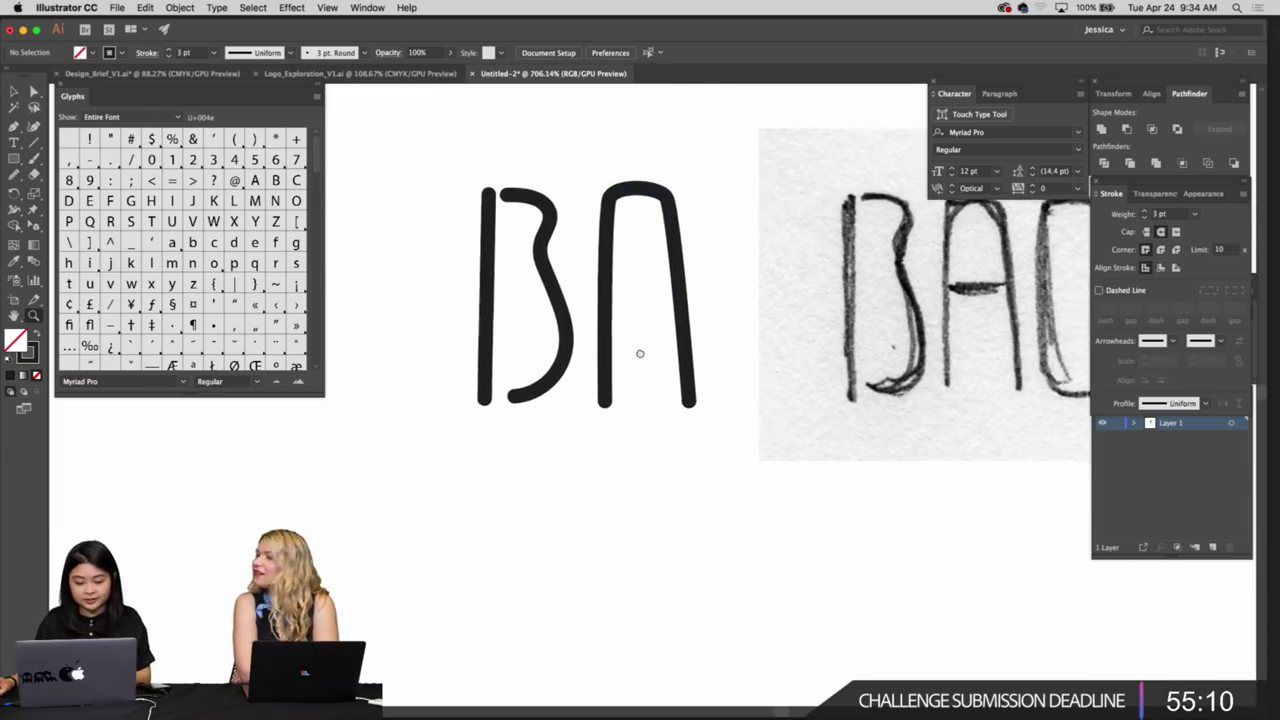
click(624, 286)
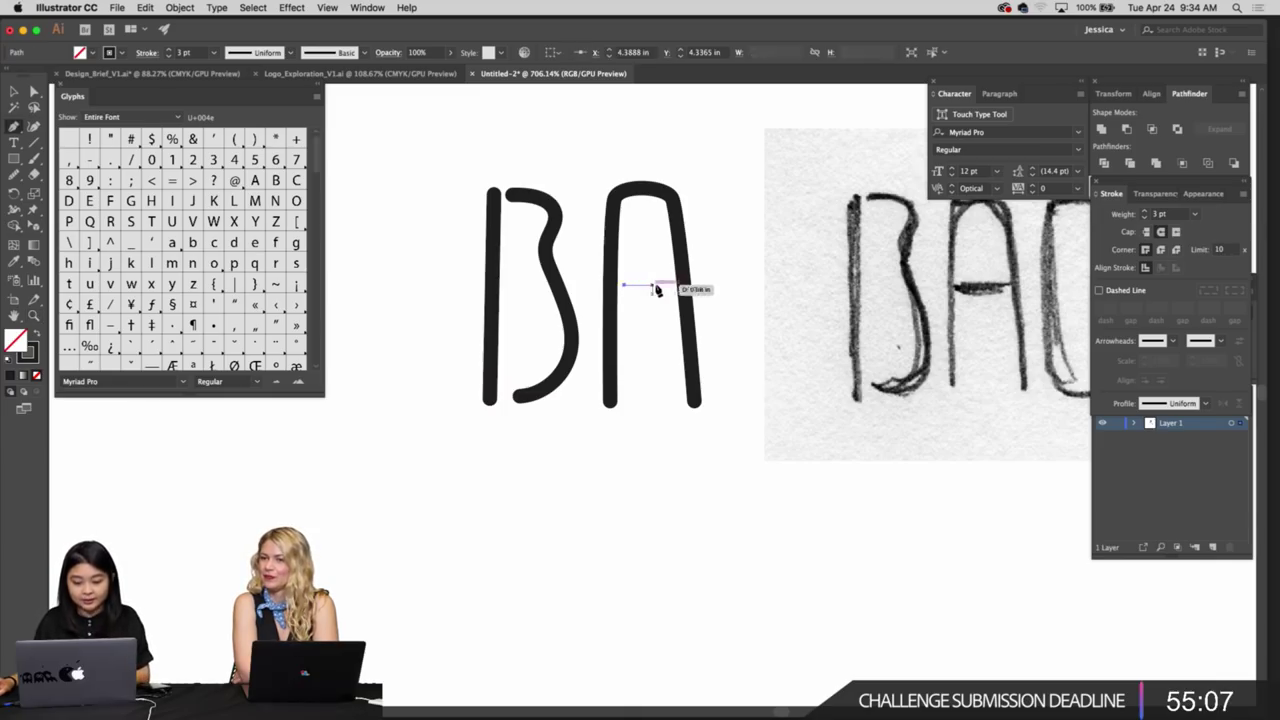
click(669, 288)
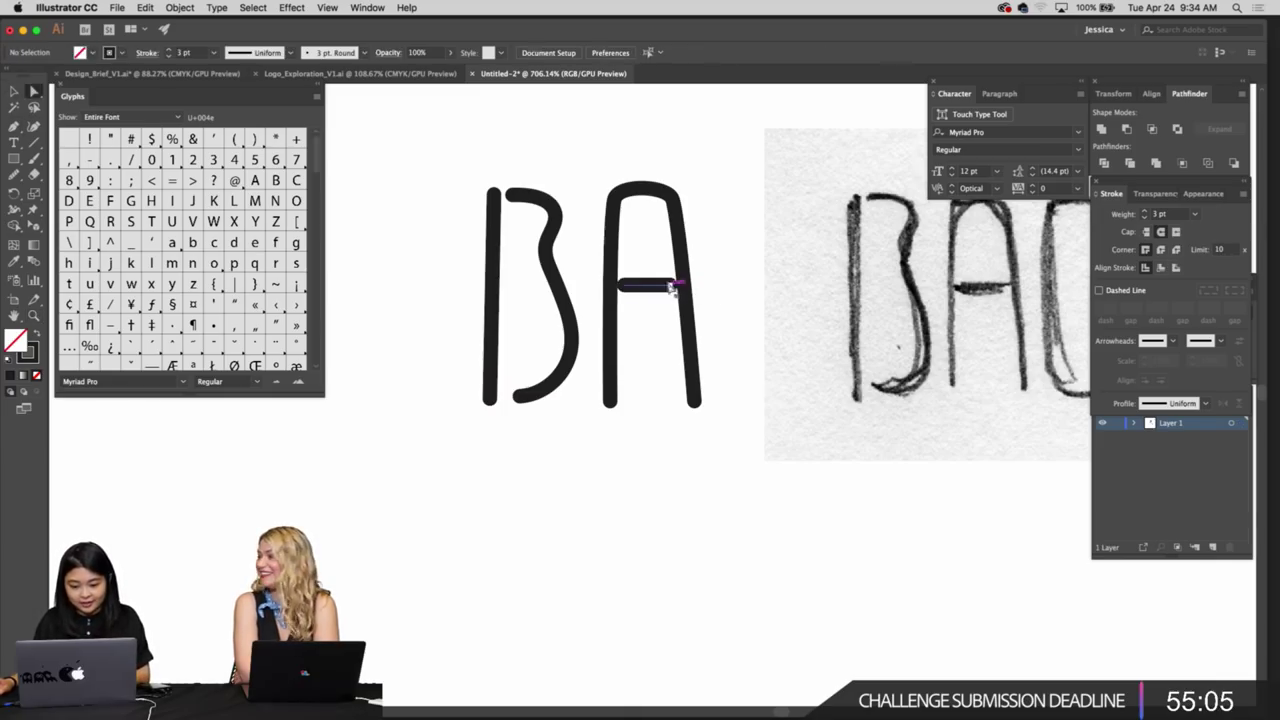
Extend the crossbar's right end to meet the A's slanted leg, keeping a small gap at the other leg
drag(671, 286, 726, 308)
click(734, 296)
key(z)
key(a)
drag(615, 283, 620, 284)
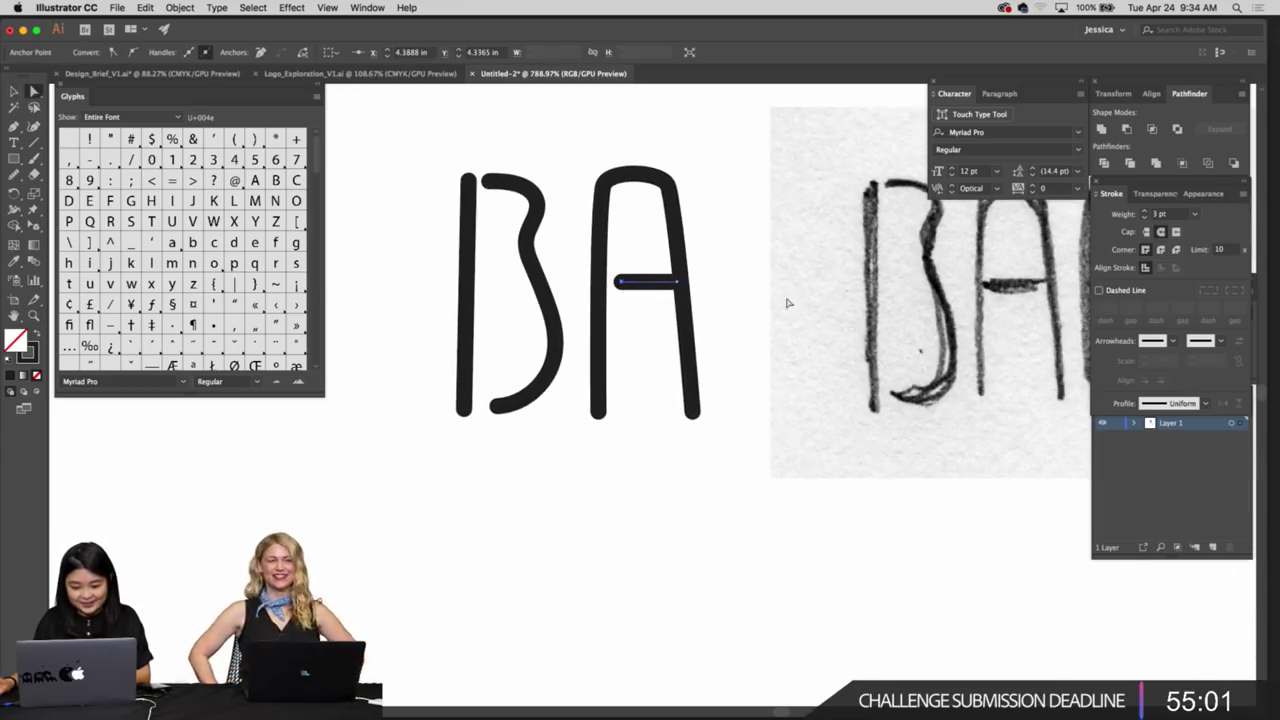
click(788, 303)
Move the scanned BAO sketch above and to the left of the traced BA letters to clear space beside the A
key(z)
drag(738, 300, 675, 287)
scroll(750, 322, right, 3)
key(v)
scroll(755, 325, right, 2)
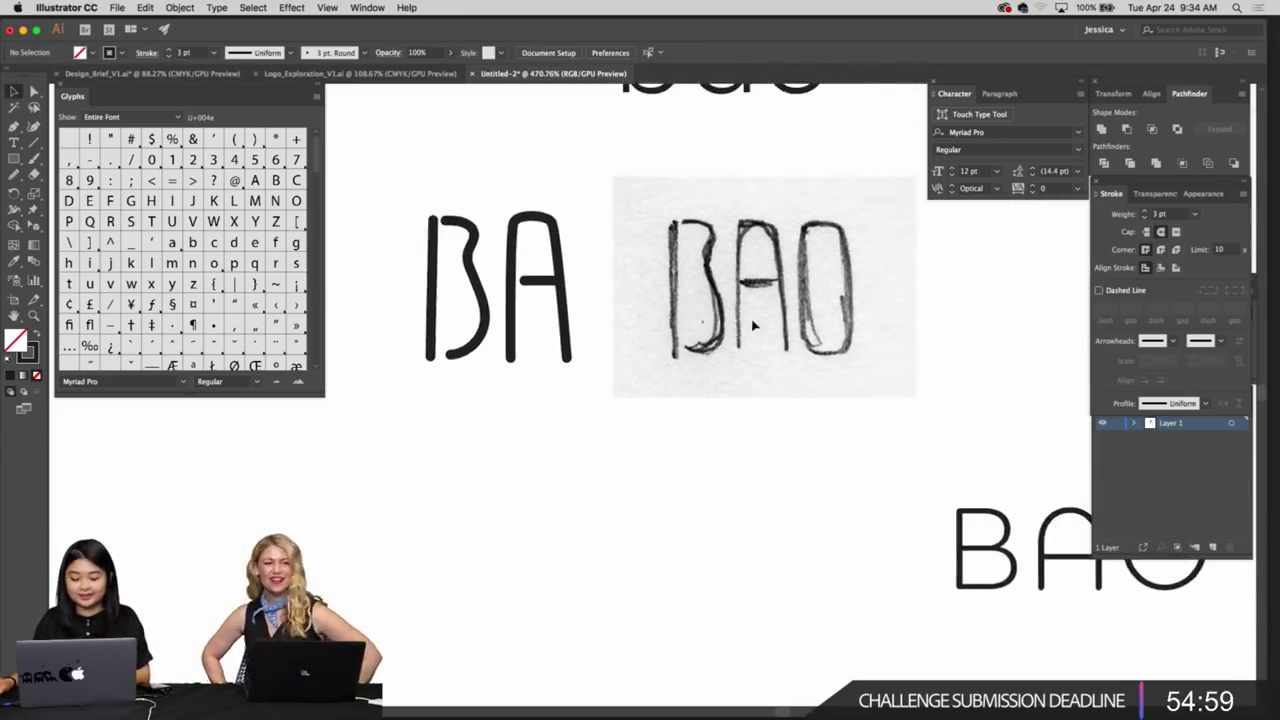
alt+super+click(754, 325)
click(779, 324)
key(z)
mouse_move(780, 320)
mouse_down()
mouse_move(760, 310)
mouse_move(737, 366)
mouse_move(504, 191)
mouse_up()
key(v)
scroll(515, 186, down, 3)
key(z)
mouse_move(647, 311)
mouse_down()
mouse_move(672, 309)
mouse_move(698, 363)
mouse_up()
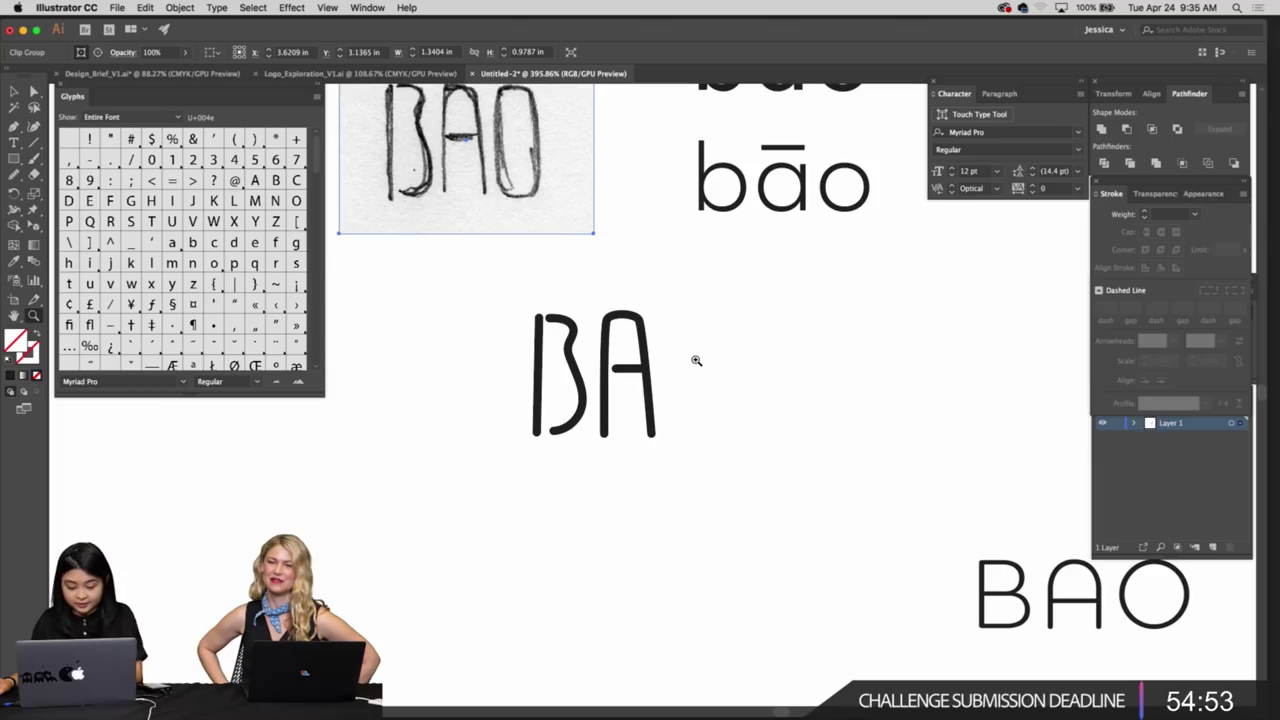
Trace the sketched O with the Pen tool as a tall, narrow closed shape with rounded ends
drag(560, 175, 580, 242)
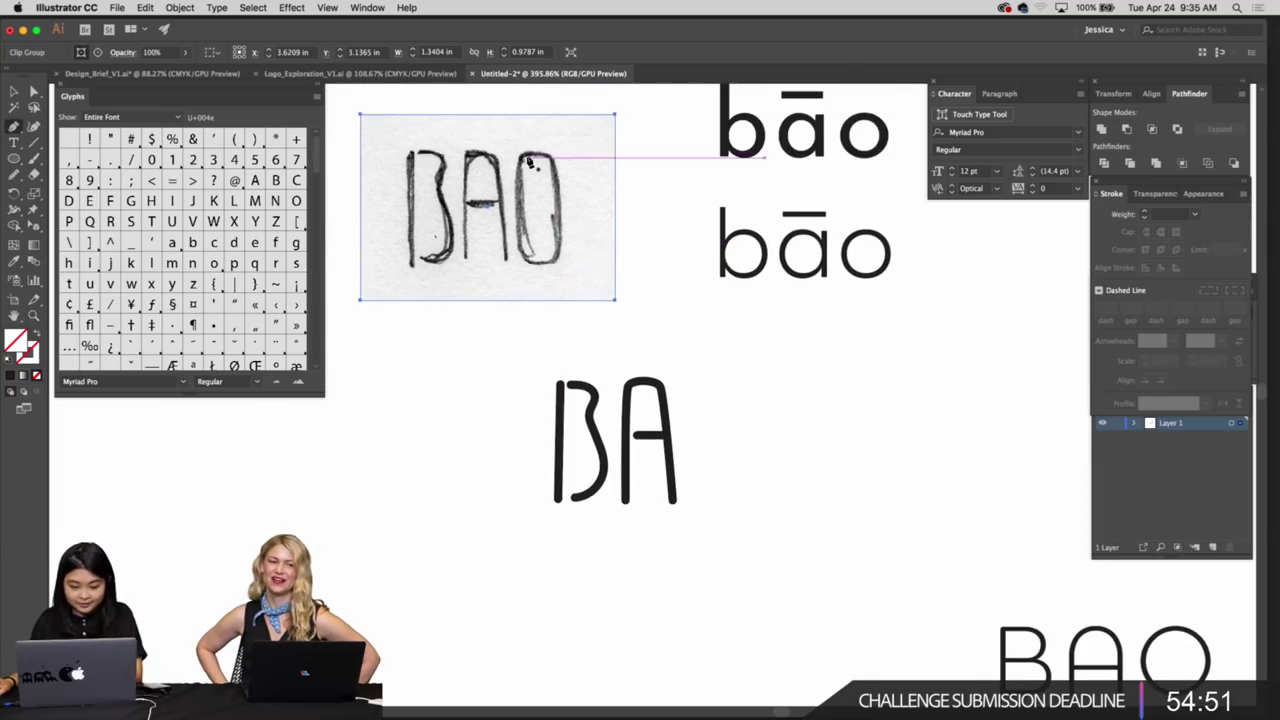
click(525, 158)
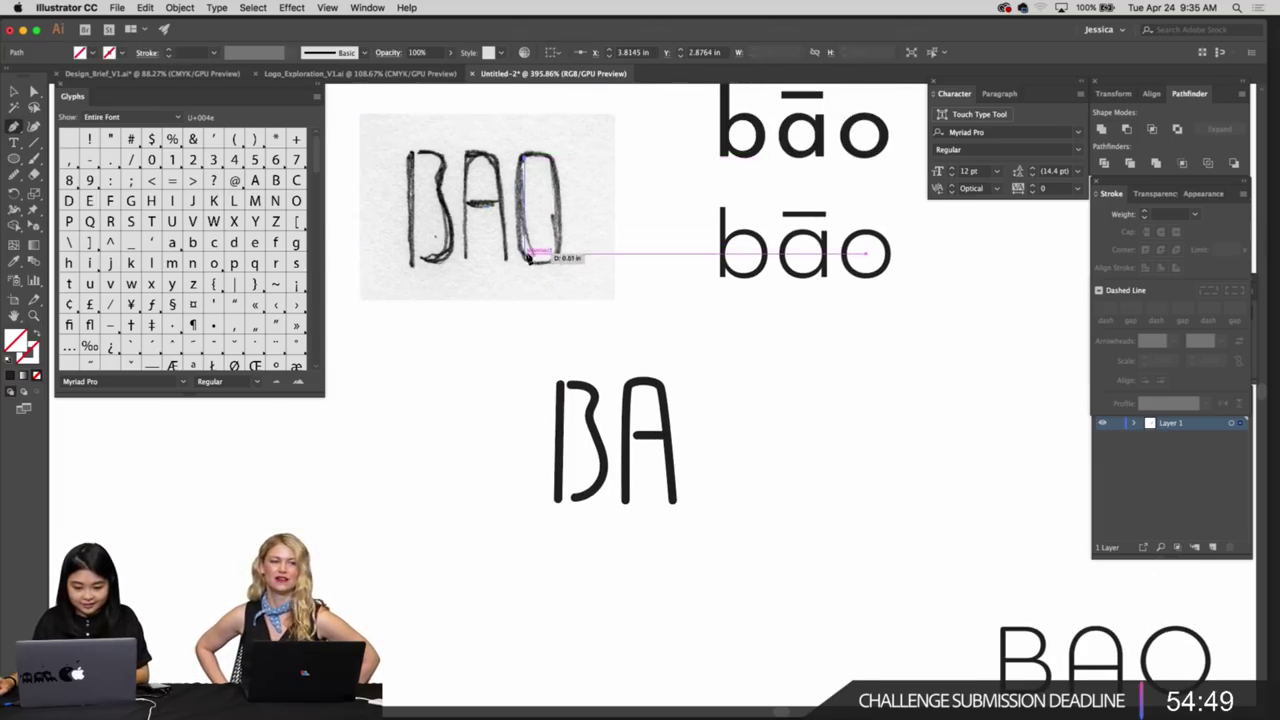
drag(526, 253, 553, 265)
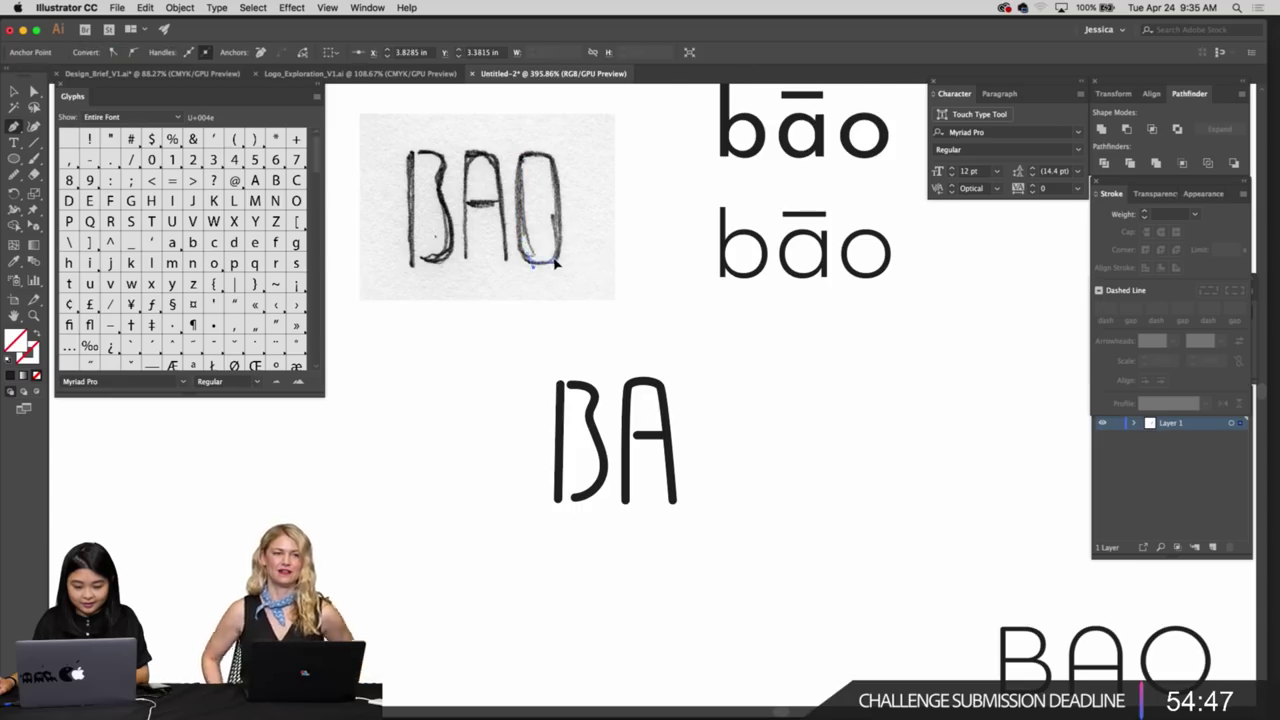
click(555, 263)
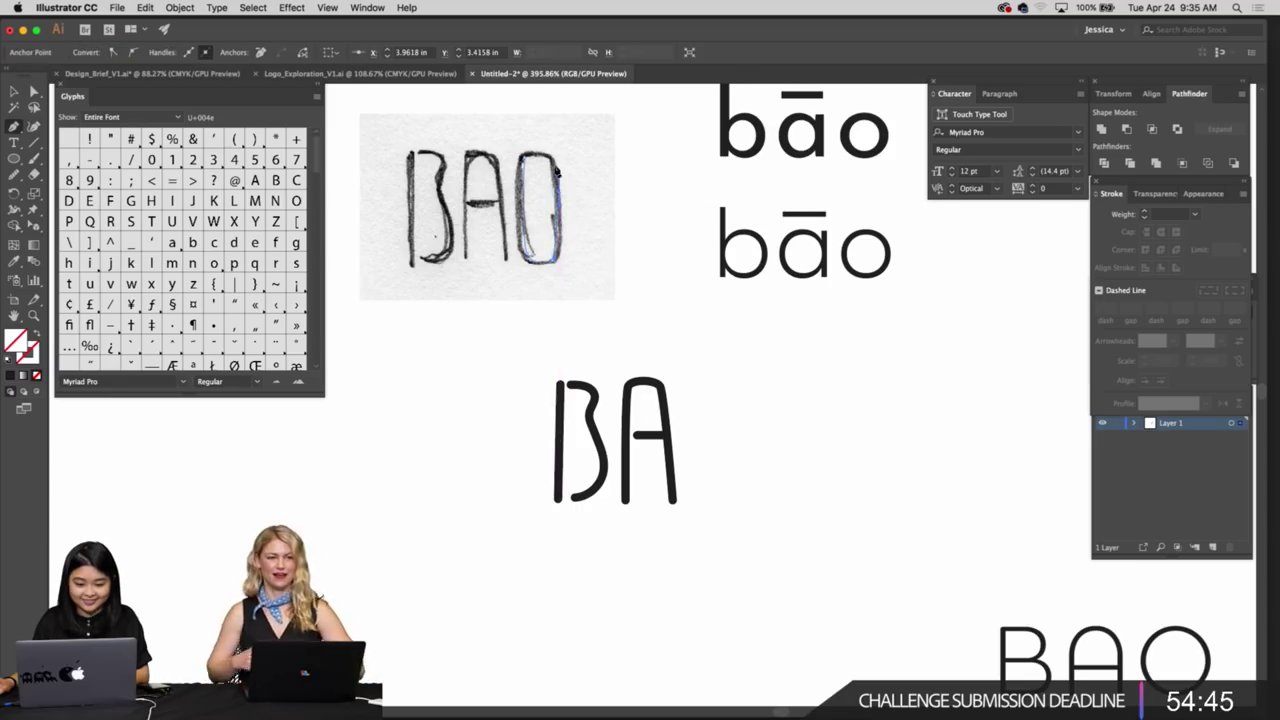
mouse_move(550, 155)
mouse_down()
mouse_move(534, 154)
mouse_move(757, 438)
mouse_move(828, 410)
mouse_up()
Place the traced O beside the A and copy the A's 3 pt black rounded stroke onto it with the Eyedropper
key(v)
click(582, 186)
click(772, 419)
click(687, 399)
key(i)
click(660, 401)
key(v)
click(820, 426)
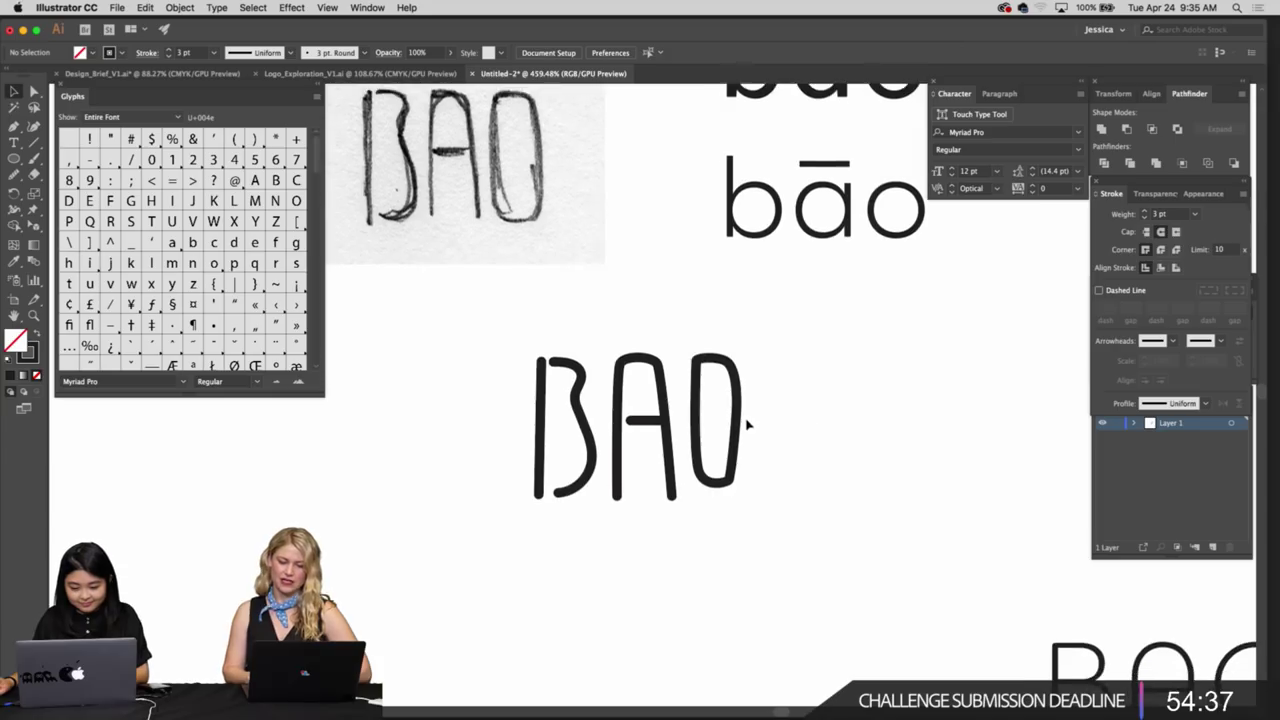
Enlarge the O to about 0.22 by 0.65 in so its top and bottom line up with the A
click(739, 440)
drag(739, 484, 745, 502)
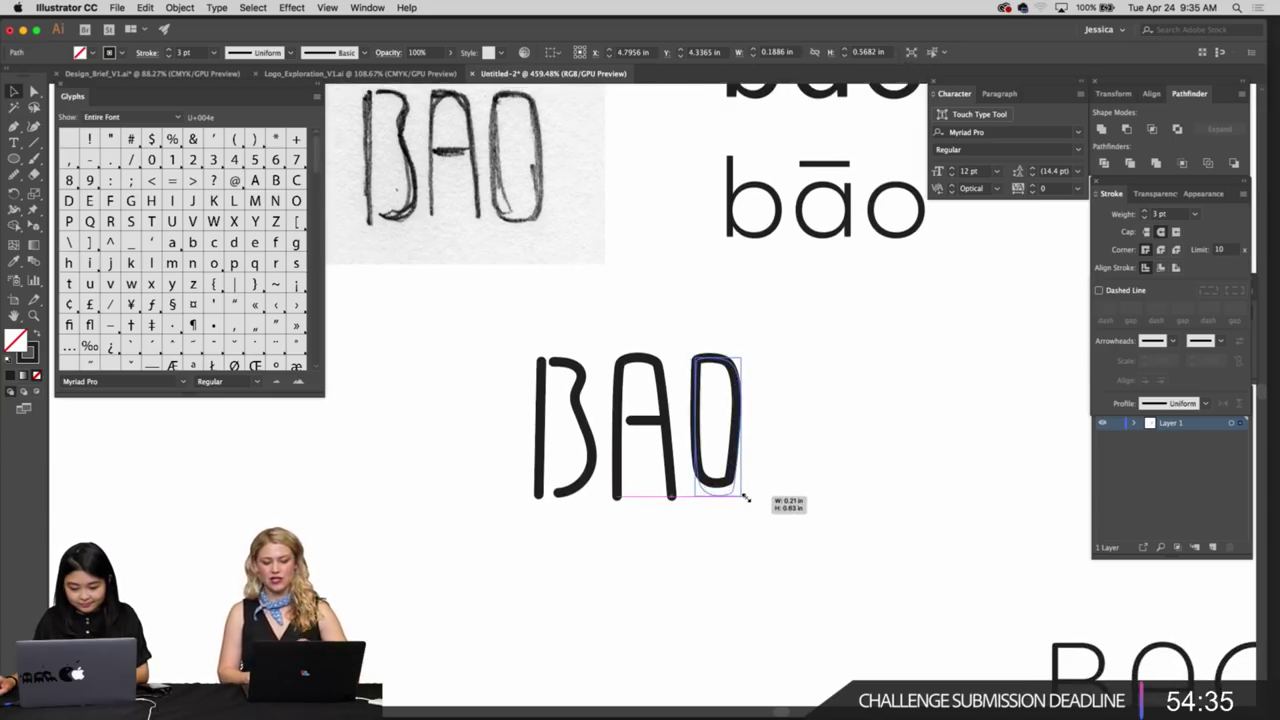
click(765, 491)
click(703, 366)
drag(701, 363, 750, 341)
click(701, 342)
click(745, 336)
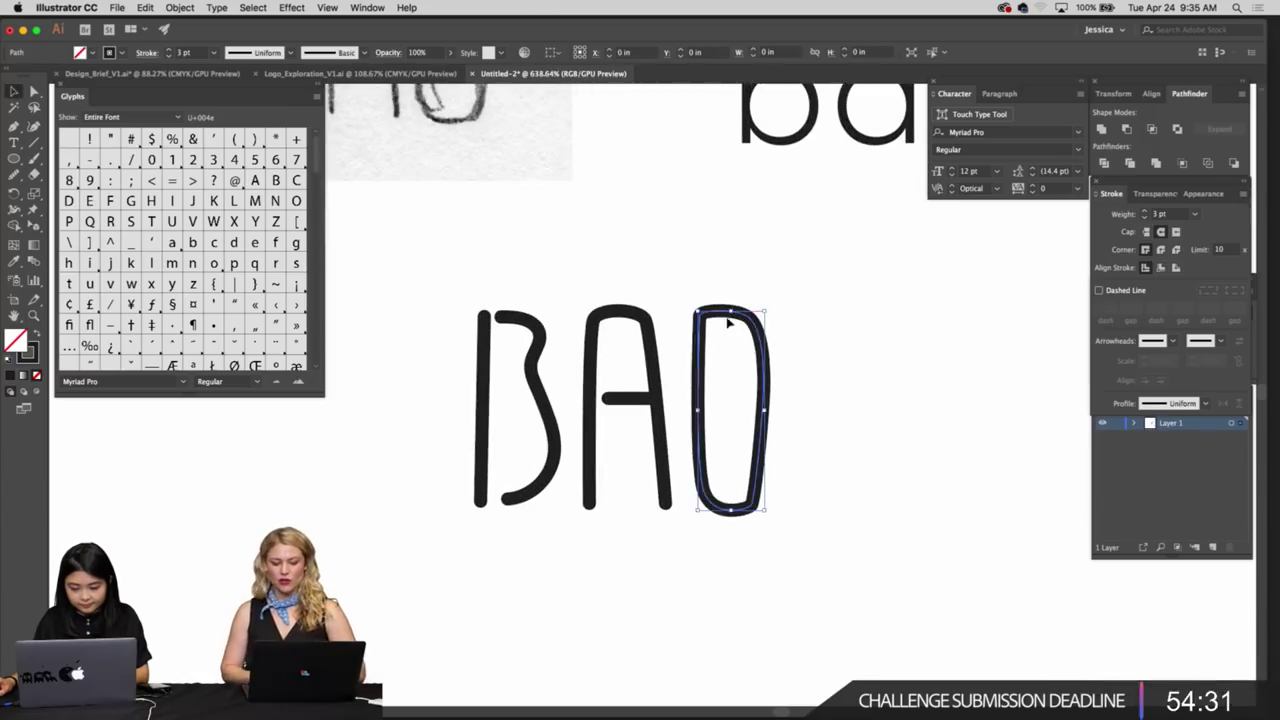
Direct-select the O's path near its upper-left corner to expose its anchor points for editing
key(a)
click(707, 313)
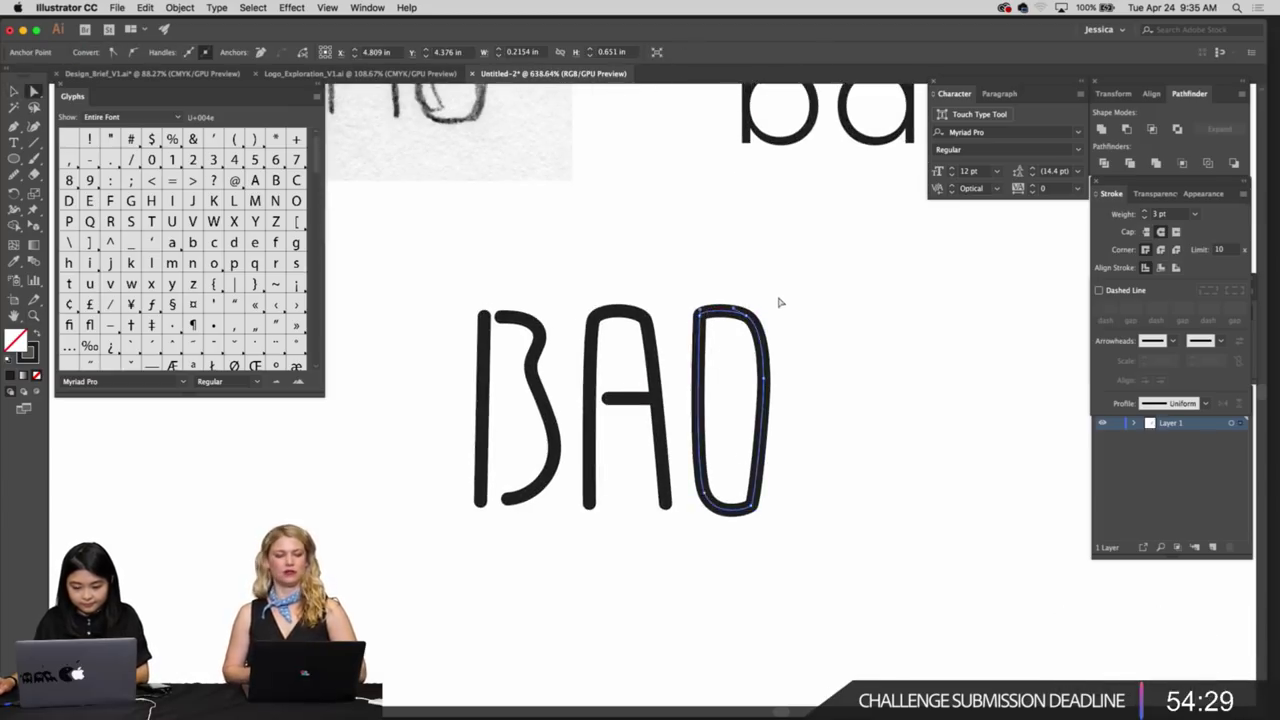
Reshape the angular lower-right corner of the O into a smooth, rounded curve
click(848, 371)
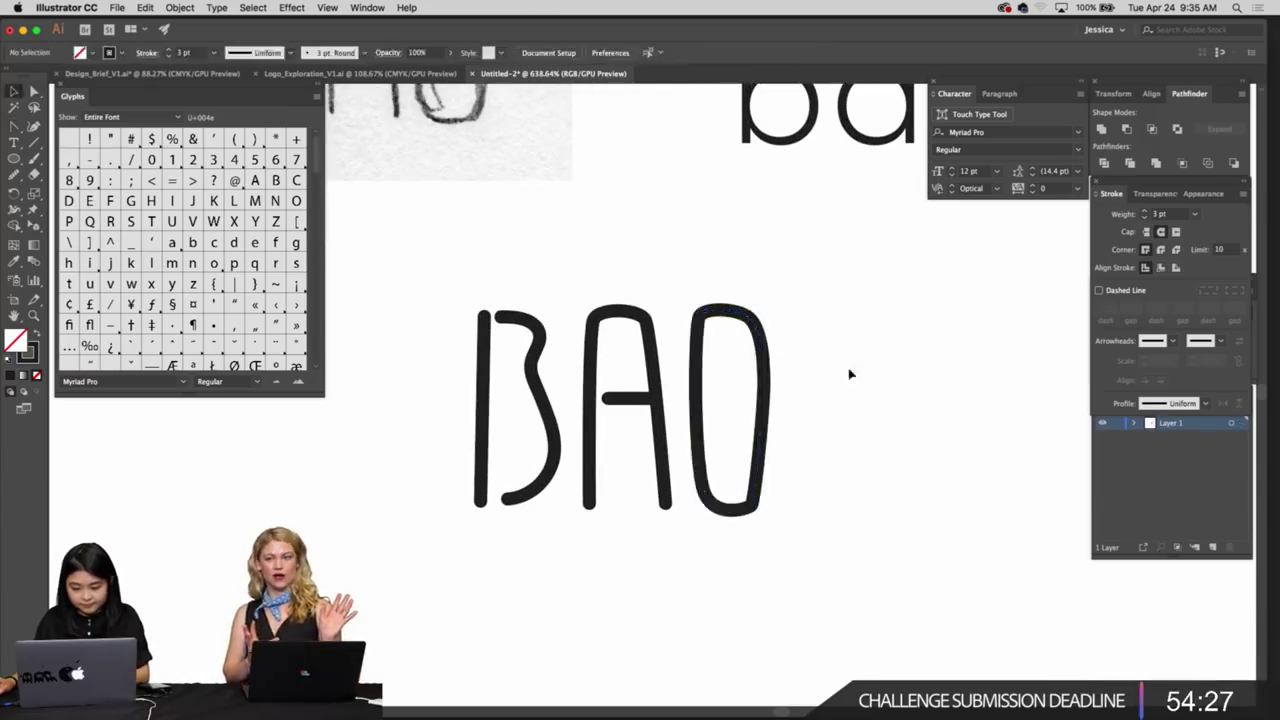
scroll(797, 351, down, 3)
scroll(829, 391, up, 3)
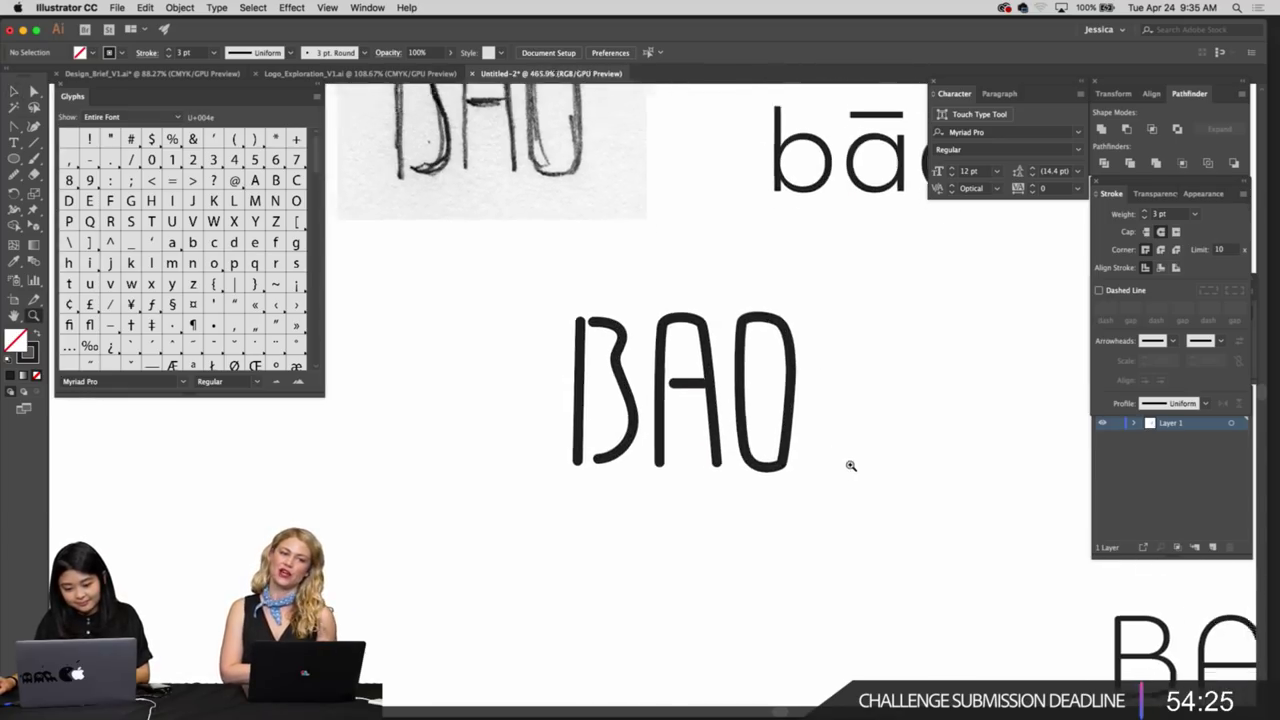
click(785, 469)
drag(785, 471, 791, 461)
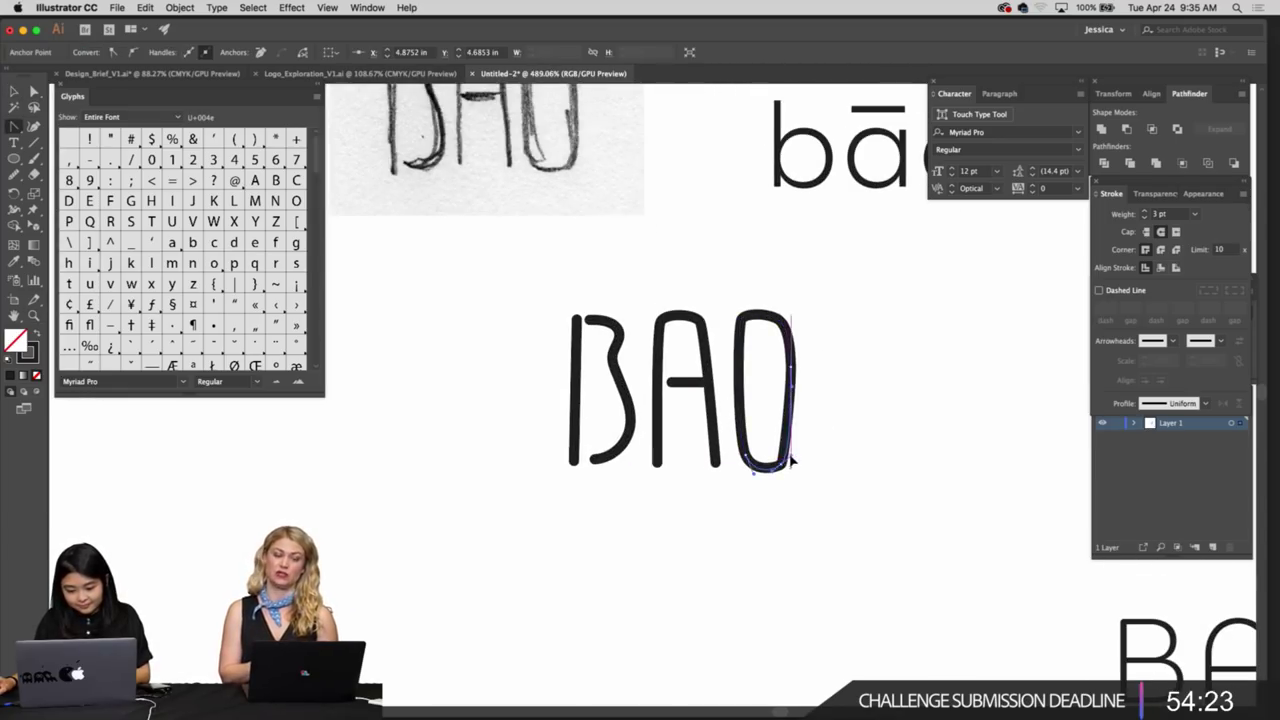
click(803, 480)
scroll(700, 420, up, 3)
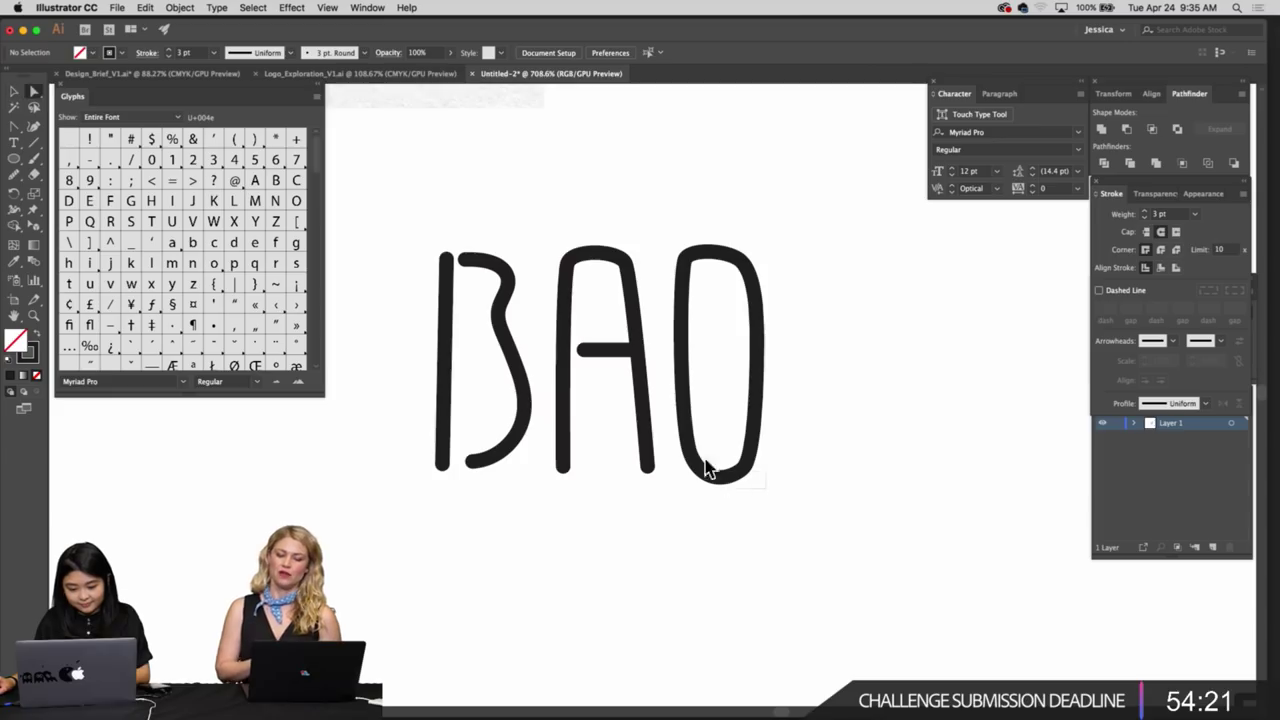
Shorten the O by moving its bottom curve up about 0.03 in
click(708, 472)
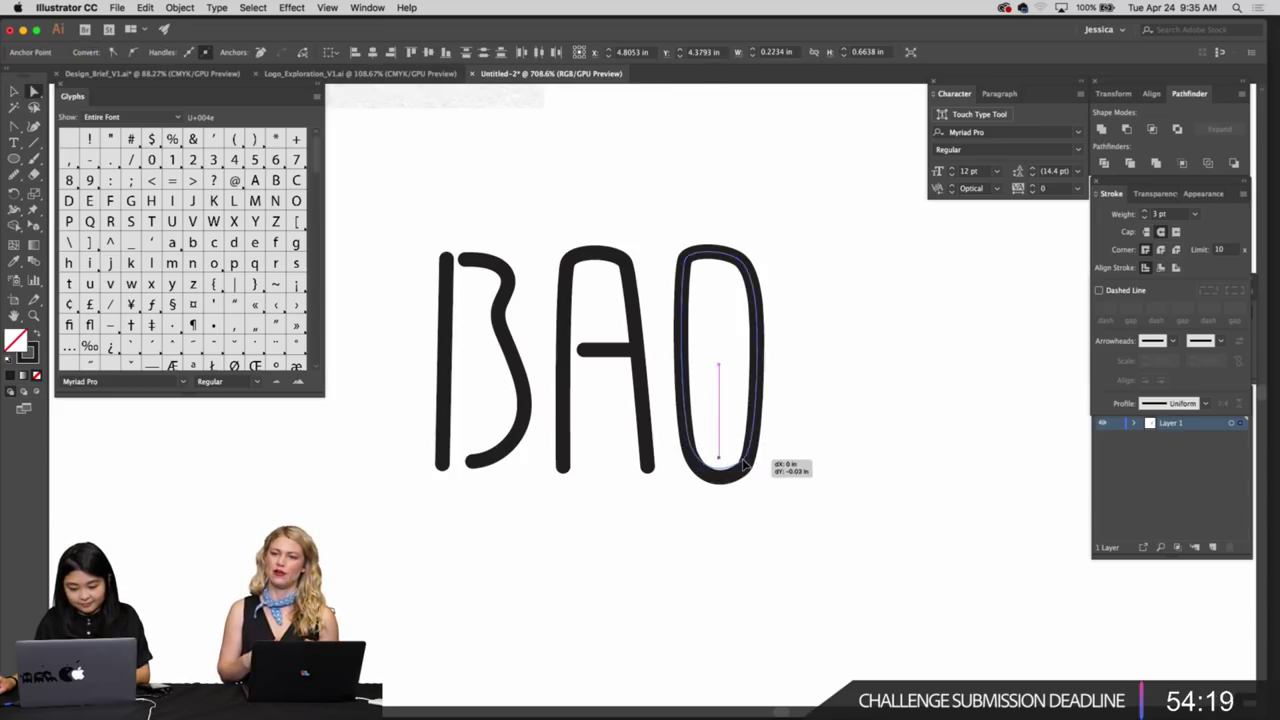
click(815, 474)
scroll(790, 470, down, 5)
scroll(660, 432, down, 3)
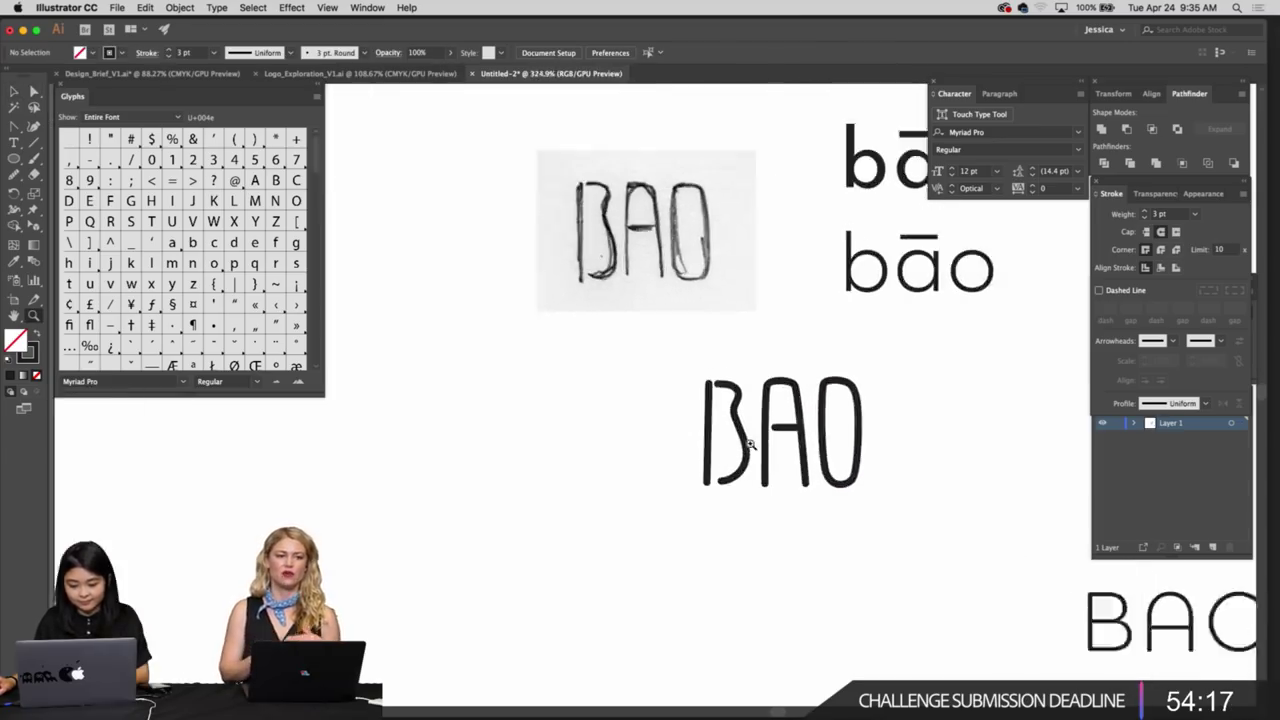
Nudge the curved stroke of the B slightly closer to its vertical stem
drag(481, 438, 631, 503)
drag(537, 502, 579, 496)
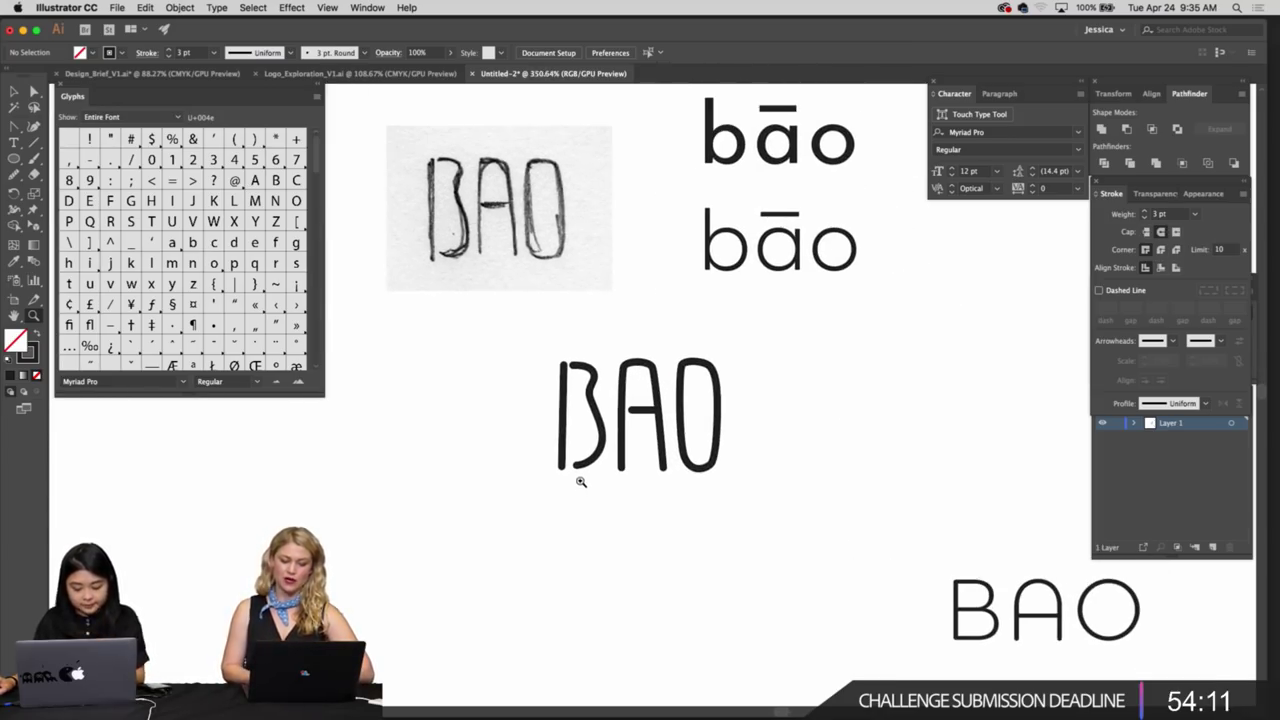
click(580, 482)
key(v)
click(607, 400)
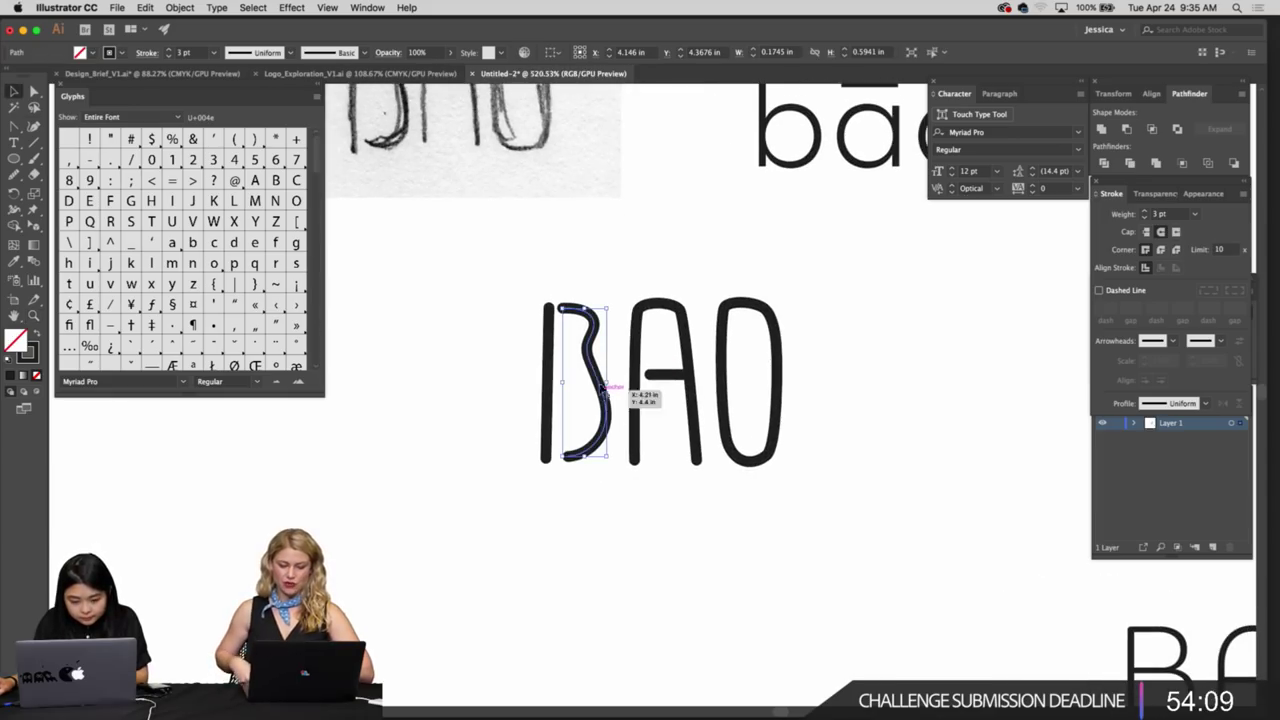
click(621, 510)
drag(576, 501, 597, 497)
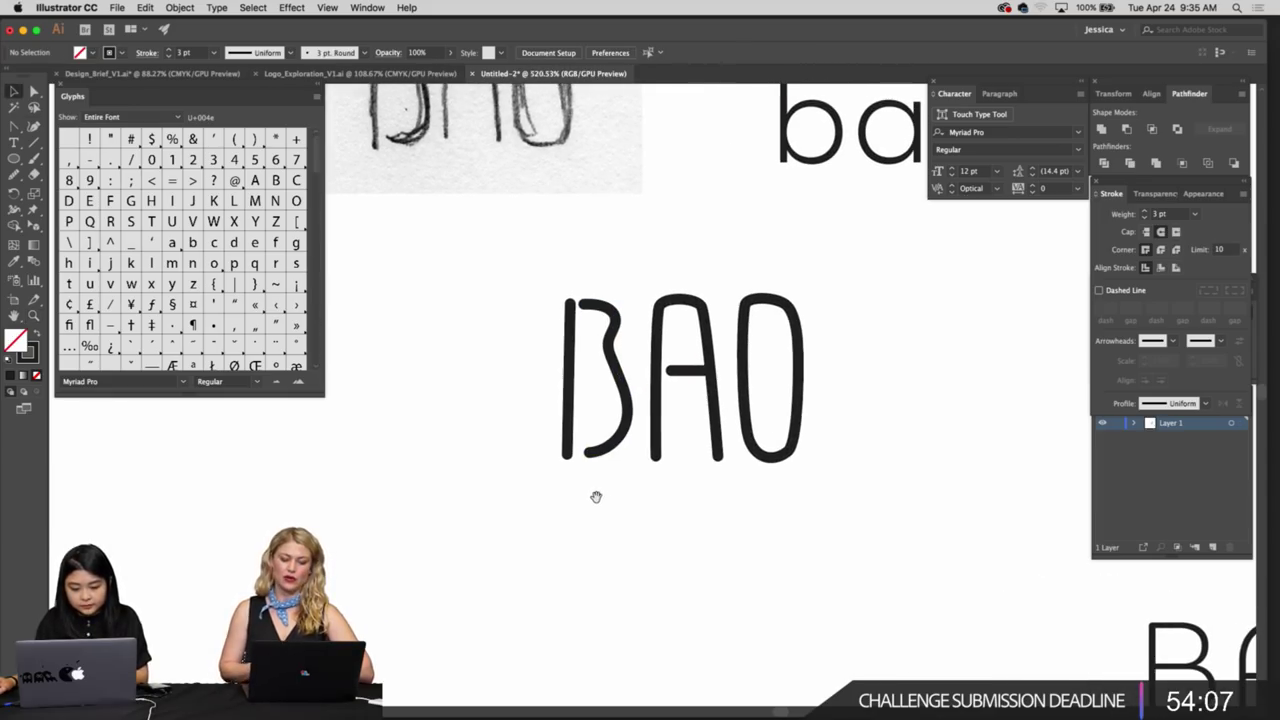
Fine-tune the lower end anchor of the B's curved stroke
key(z)
click(608, 467)
key(a)
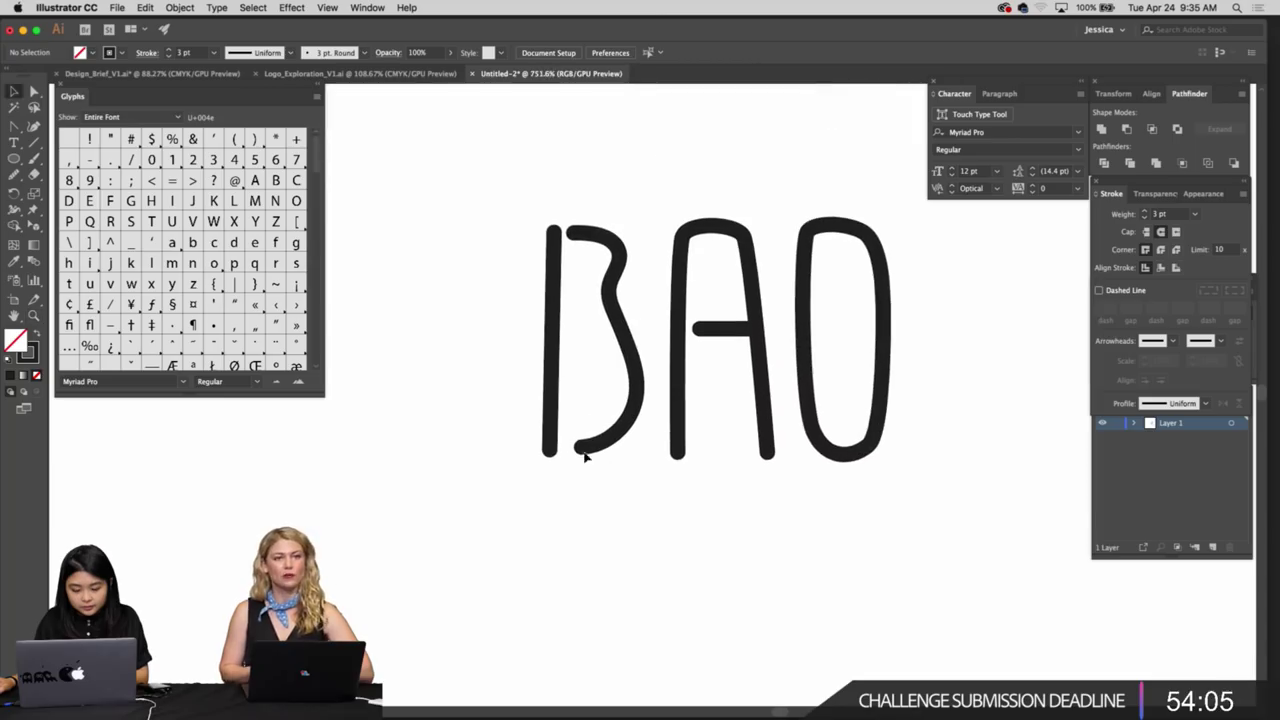
click(582, 449)
drag(607, 447, 652, 494)
click(622, 477)
key(z)
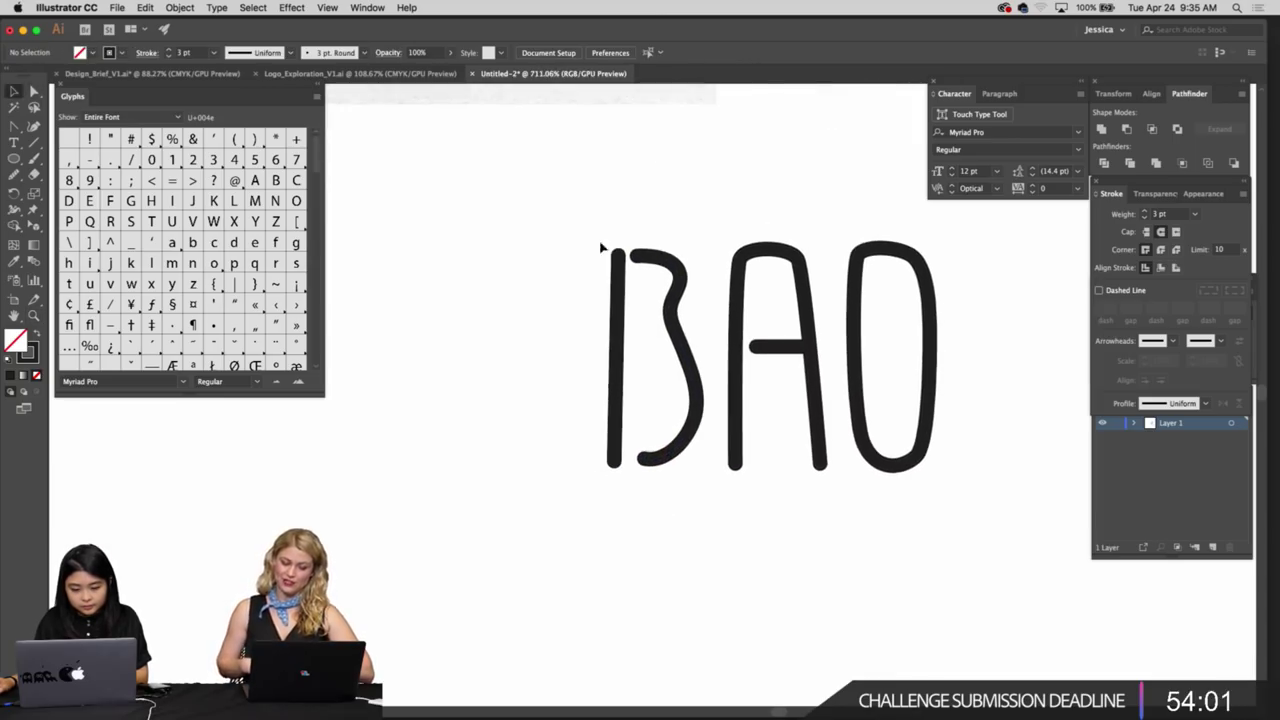
Move the upper end anchor of the B's curve onto the top of its vertical stem
key(a)
click(688, 280)
click(634, 256)
click(634, 220)
key(z)
drag(634, 222, 637, 308)
key(a)
click(620, 263)
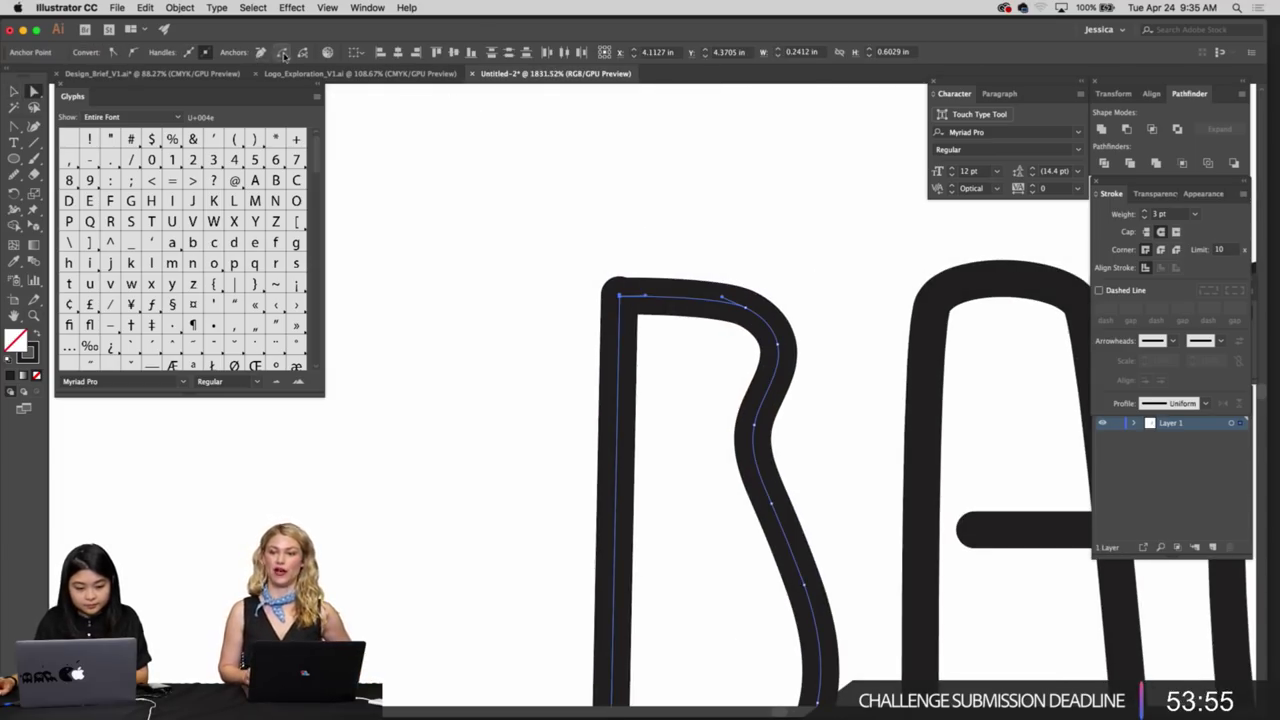
Align the curve's end anchor exactly with the top of the B's stem and connect the two endpoints
scroll(620, 317, up, 5)
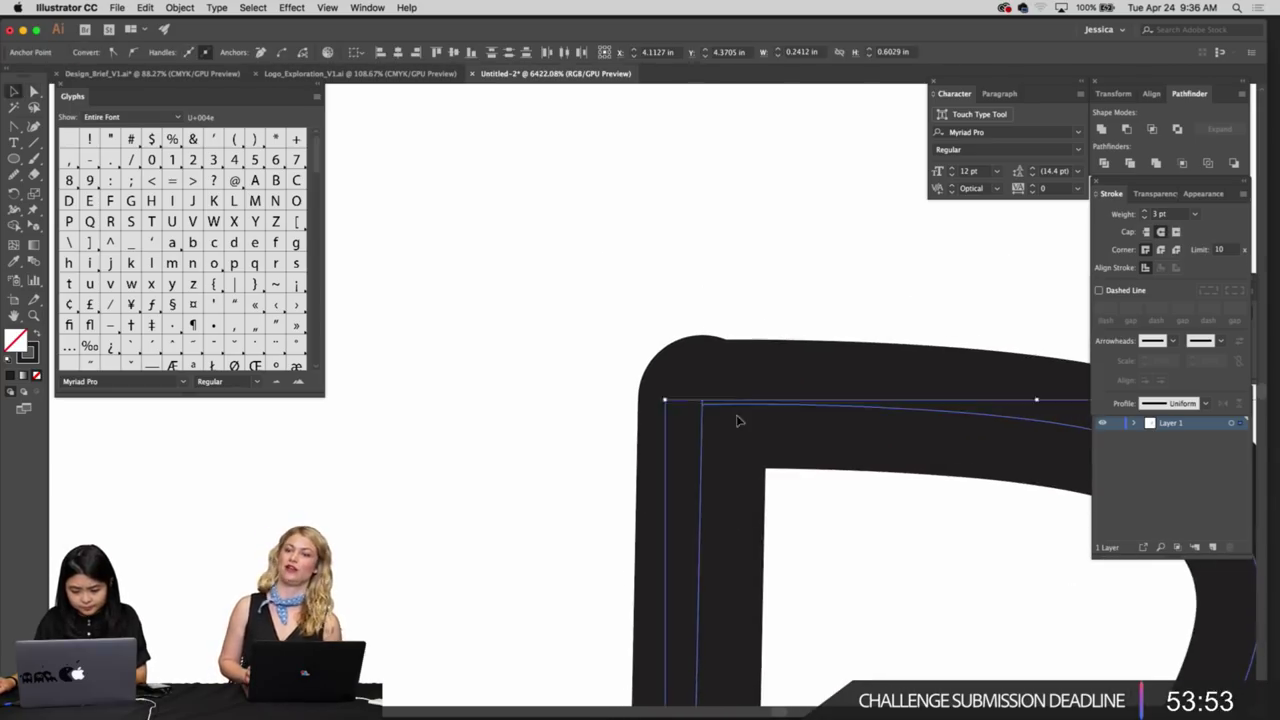
key(a)
click(702, 404)
drag(702, 404, 702, 399)
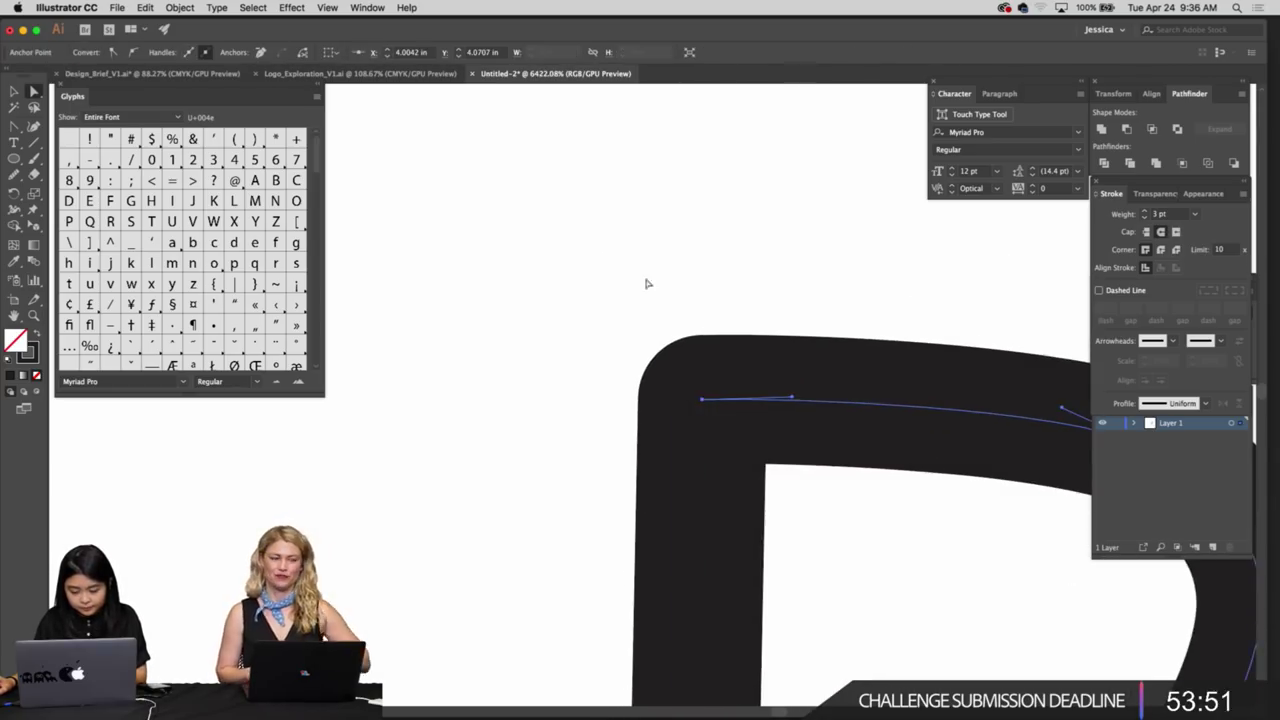
drag(636, 242, 754, 453)
click(284, 57)
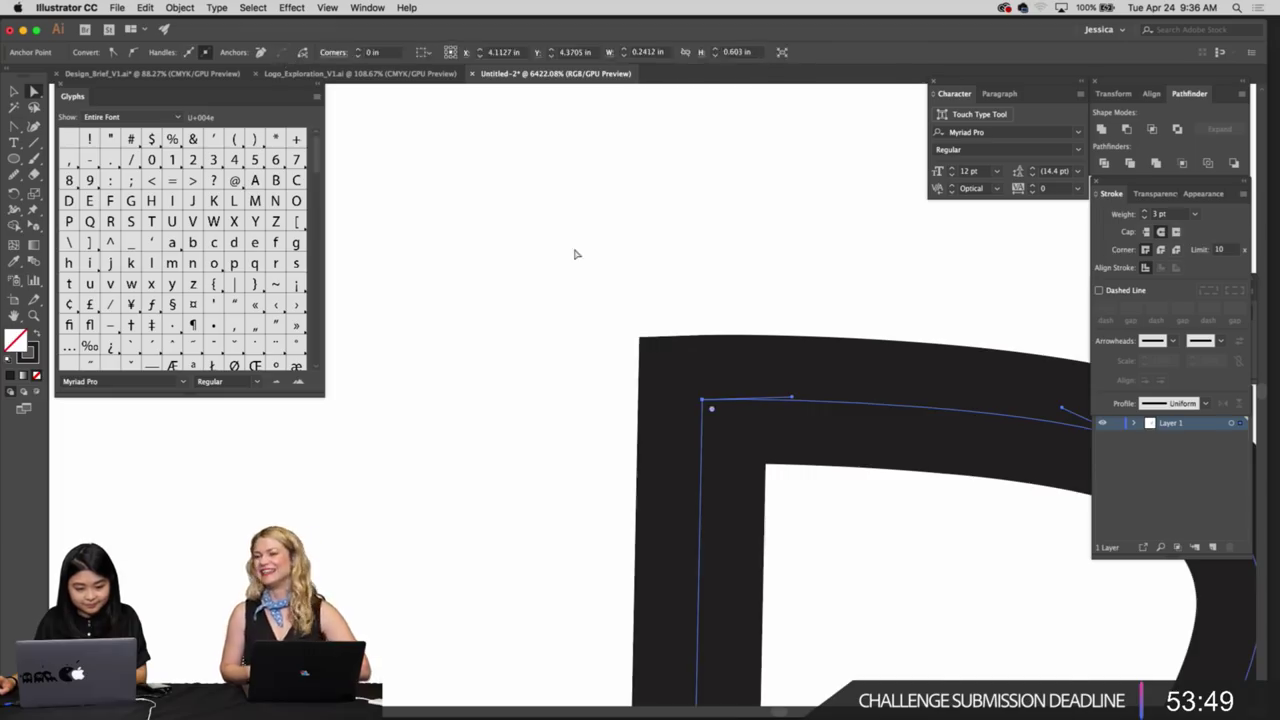
click(574, 250)
Change the B's stroke corner style to a round join
key(z)
drag(660, 255, 440, 212)
drag(609, 254, 560, 205)
key(v)
click(613, 227)
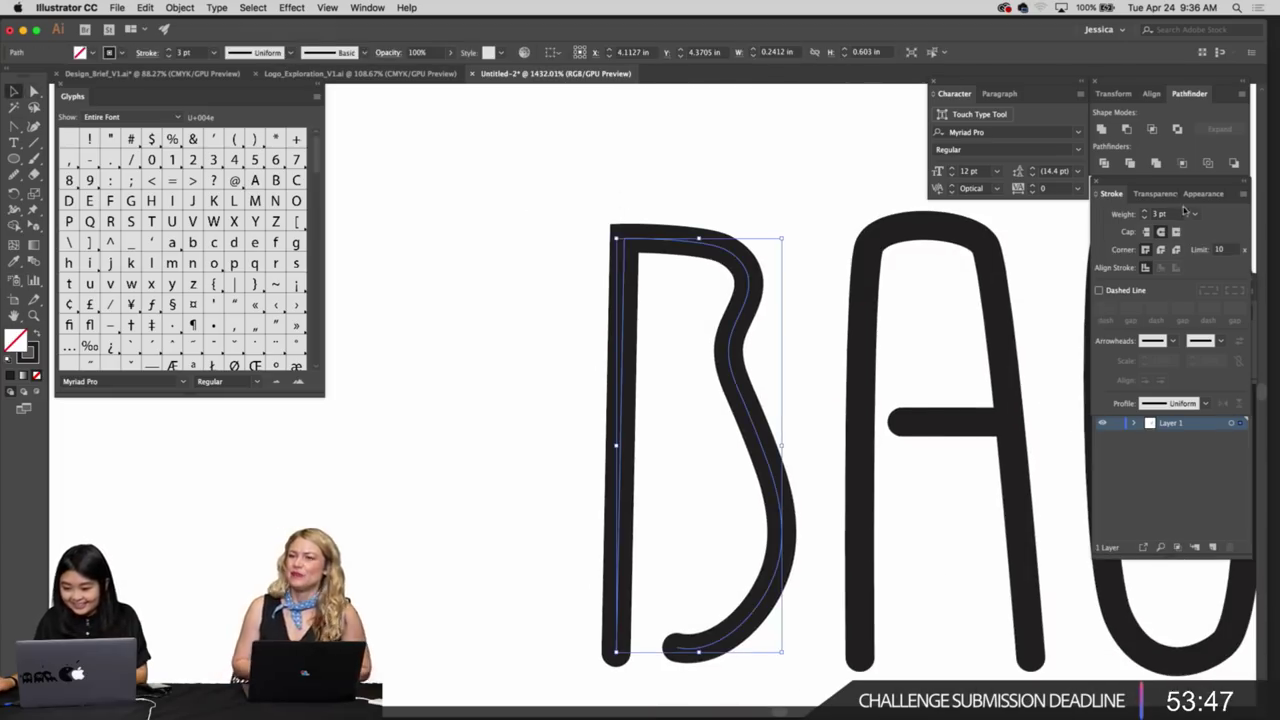
click(716, 204)
key(z)
drag(713, 202, 650, 200)
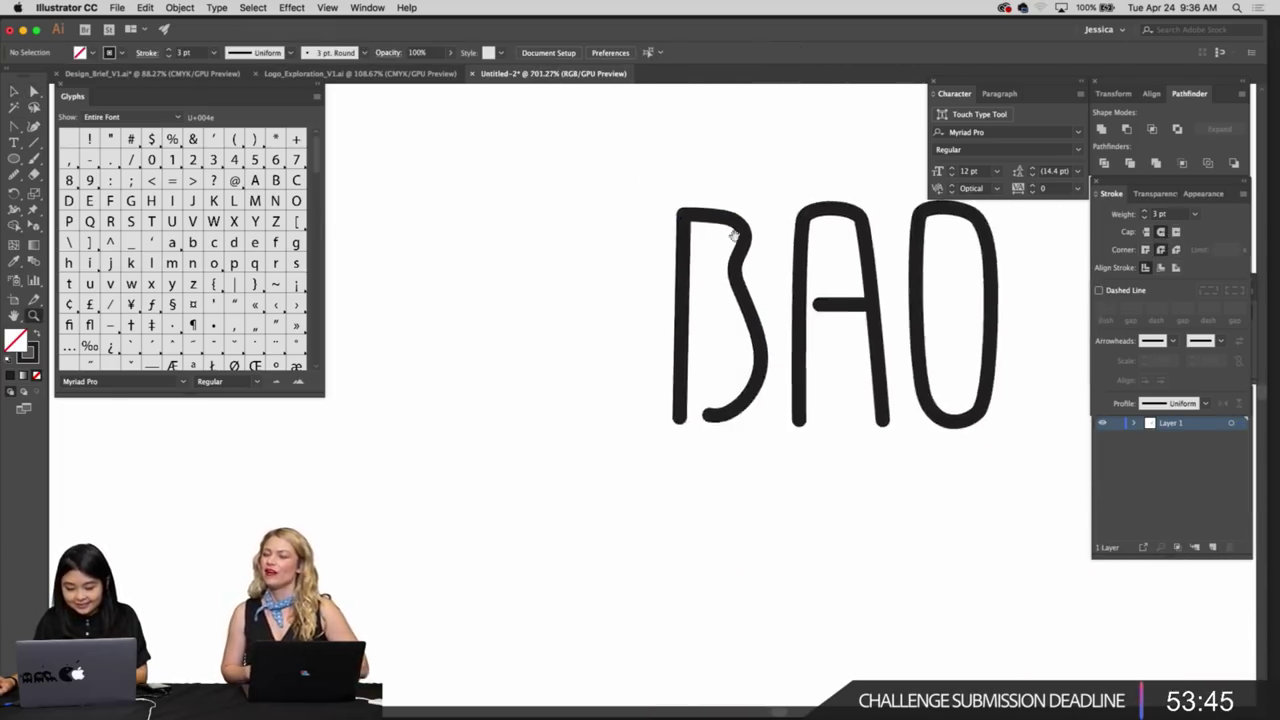
Enlarge the B slightly from its lower-right corner to about 0.25 by 0.63 in
drag(753, 238, 569, 203)
drag(728, 303, 741, 338)
scroll(741, 338, down, 4)
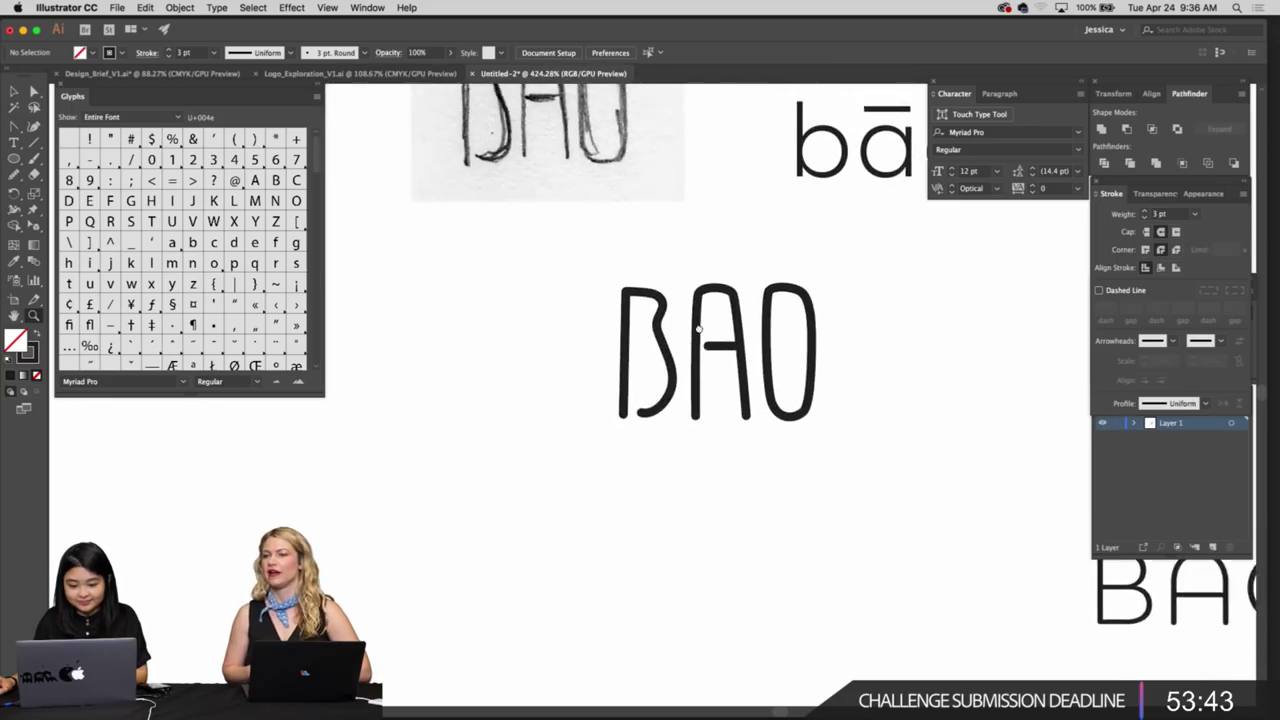
scroll(734, 354, down, 2)
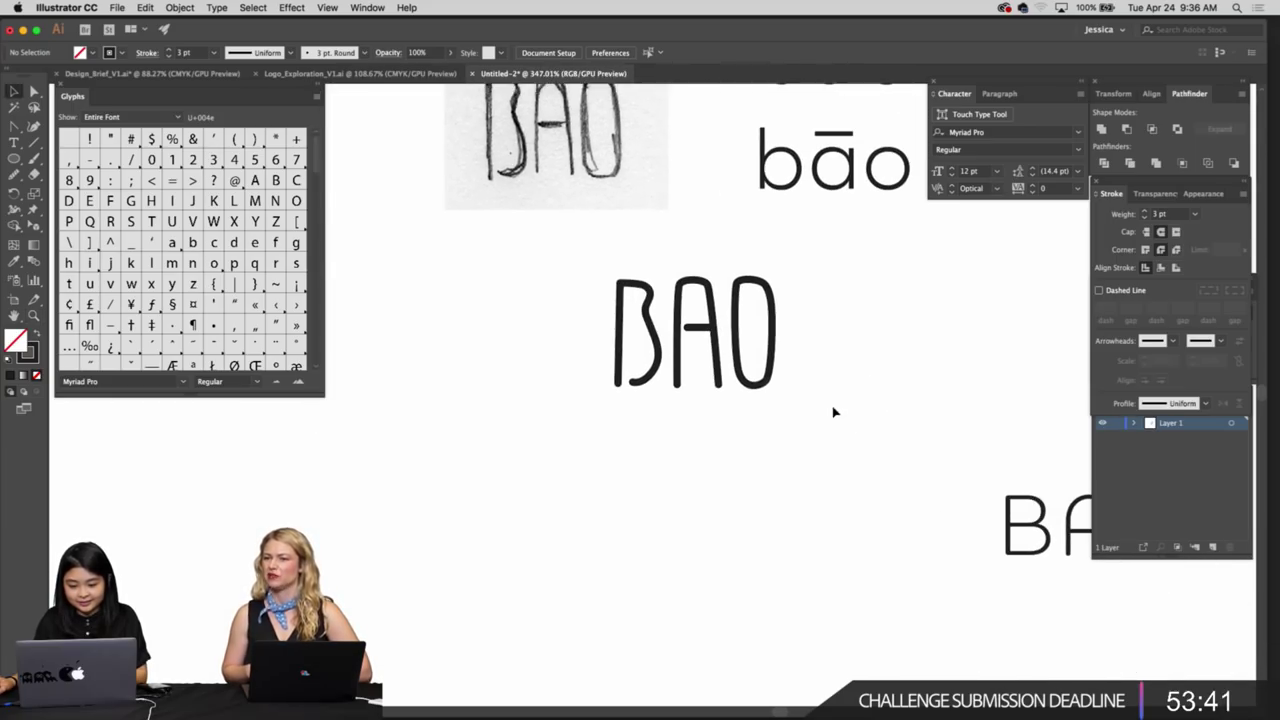
scroll(648, 396, up, 2)
click(604, 370)
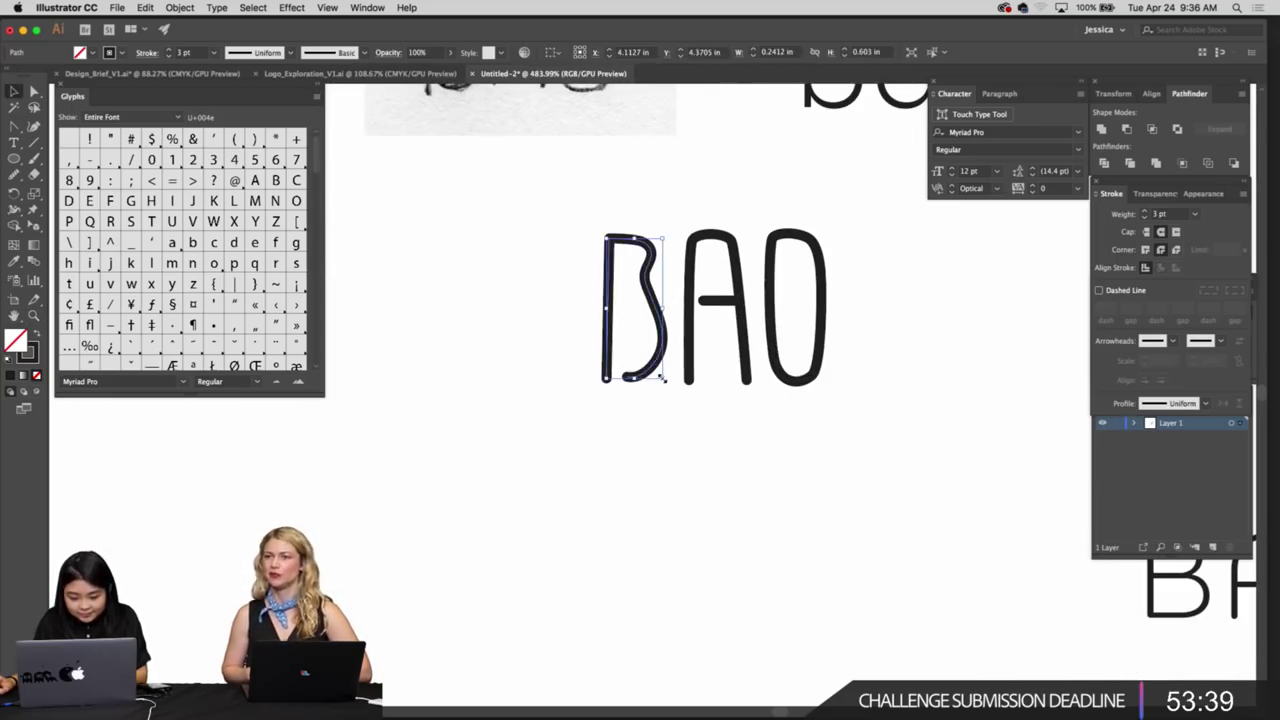
drag(664, 381, 669, 386)
click(743, 417)
Shift the A's outline about 0.01 in to the right, away from the enlarged B
drag(735, 418, 677, 414)
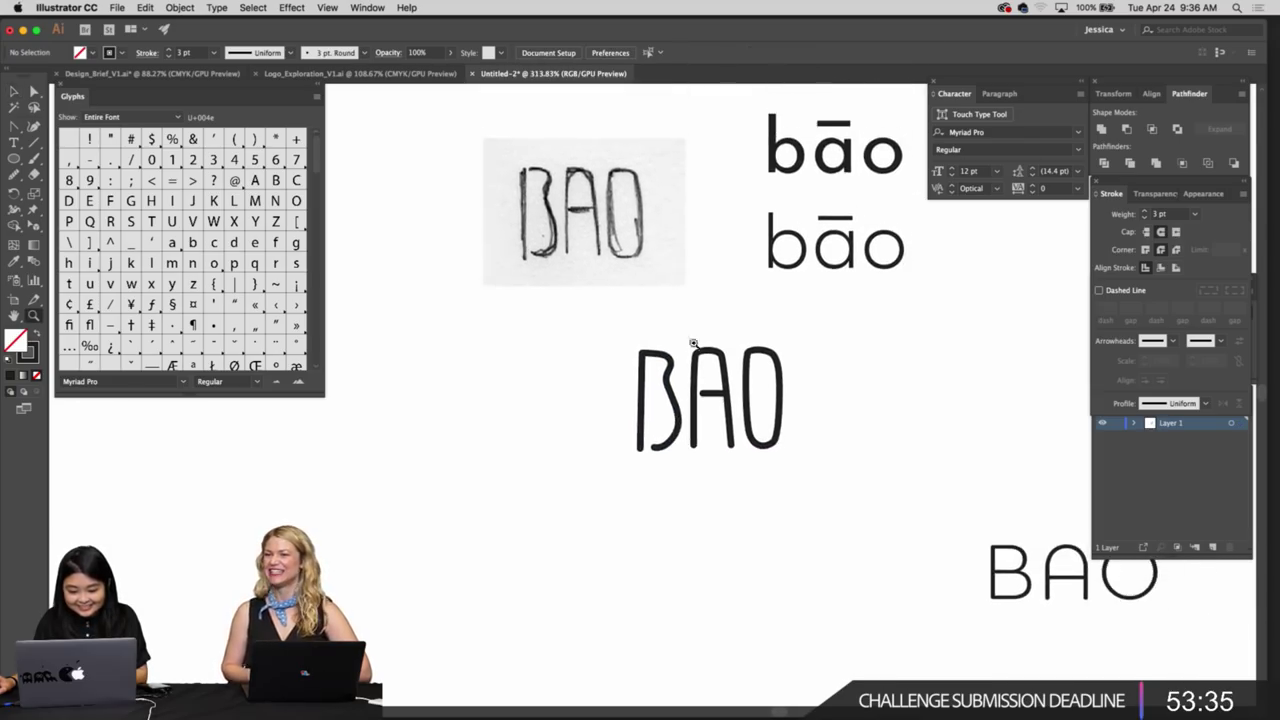
scroll(694, 337, up, 2)
click(743, 413)
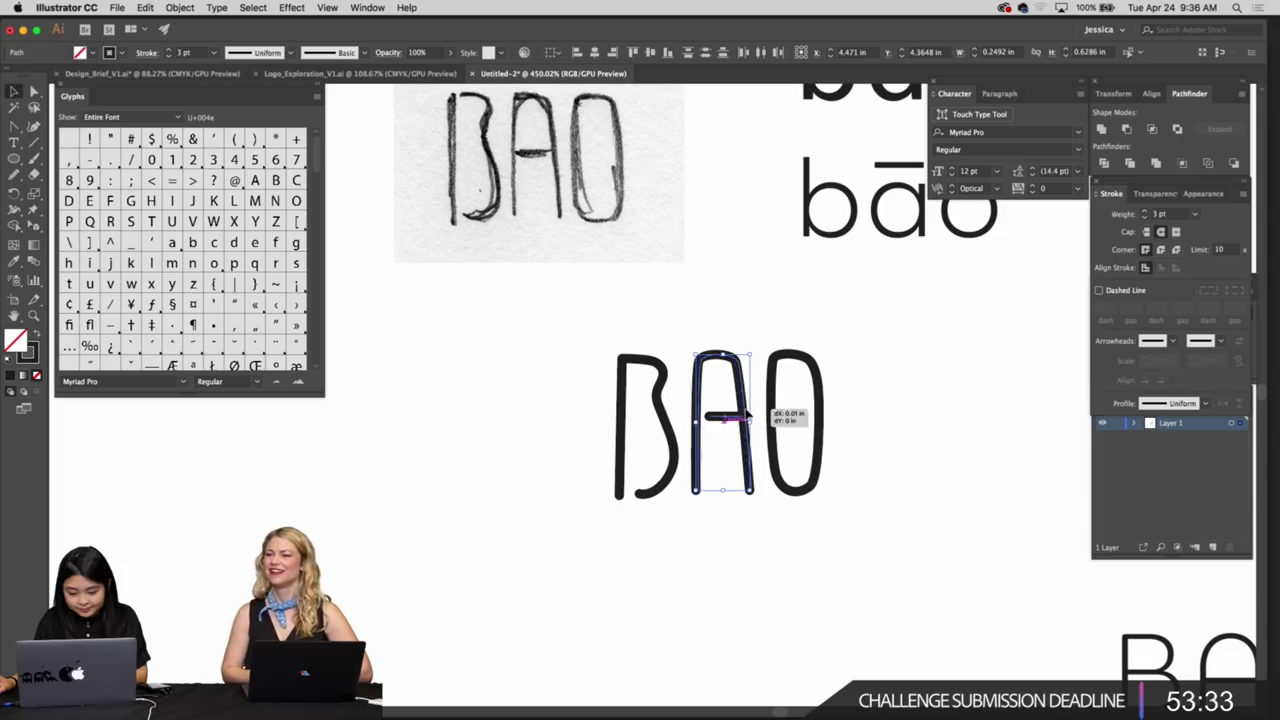
click(737, 323)
Even out the curved side of the B with the Smooth tool
scroll(697, 254, up, 2)
drag(600, 325, 675, 305)
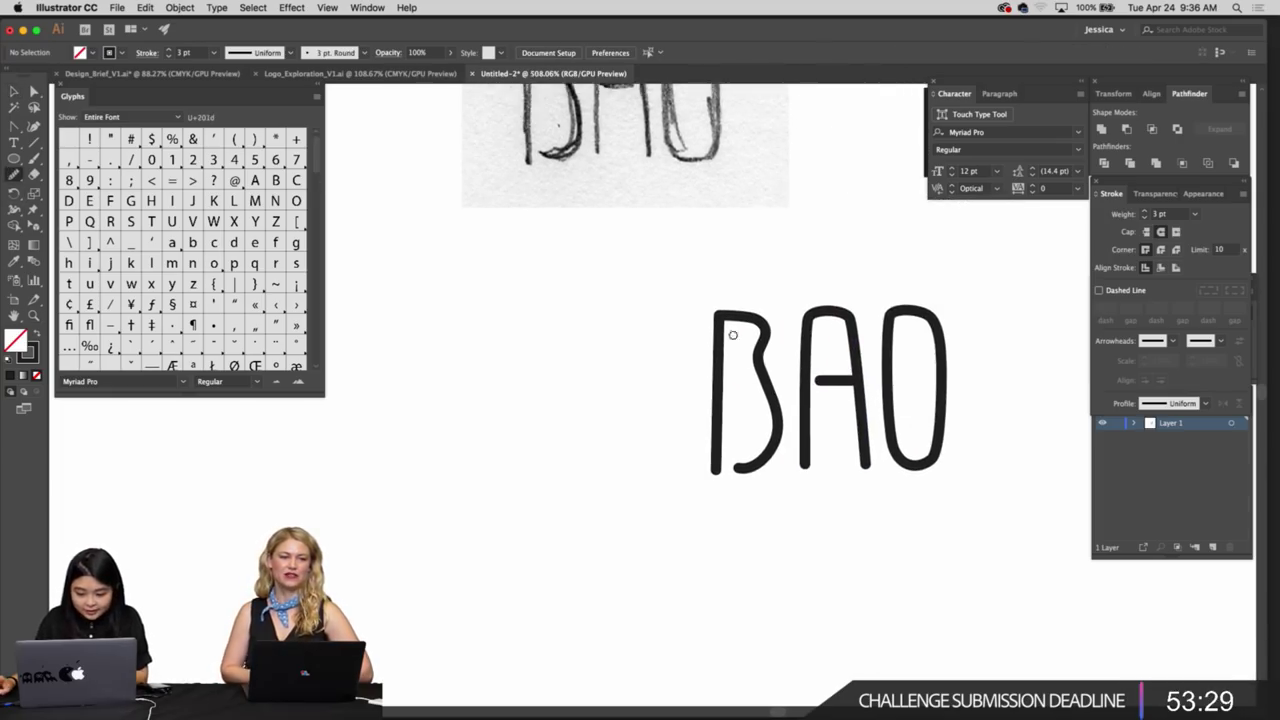
key(z)
drag(706, 406, 763, 430)
click(723, 397)
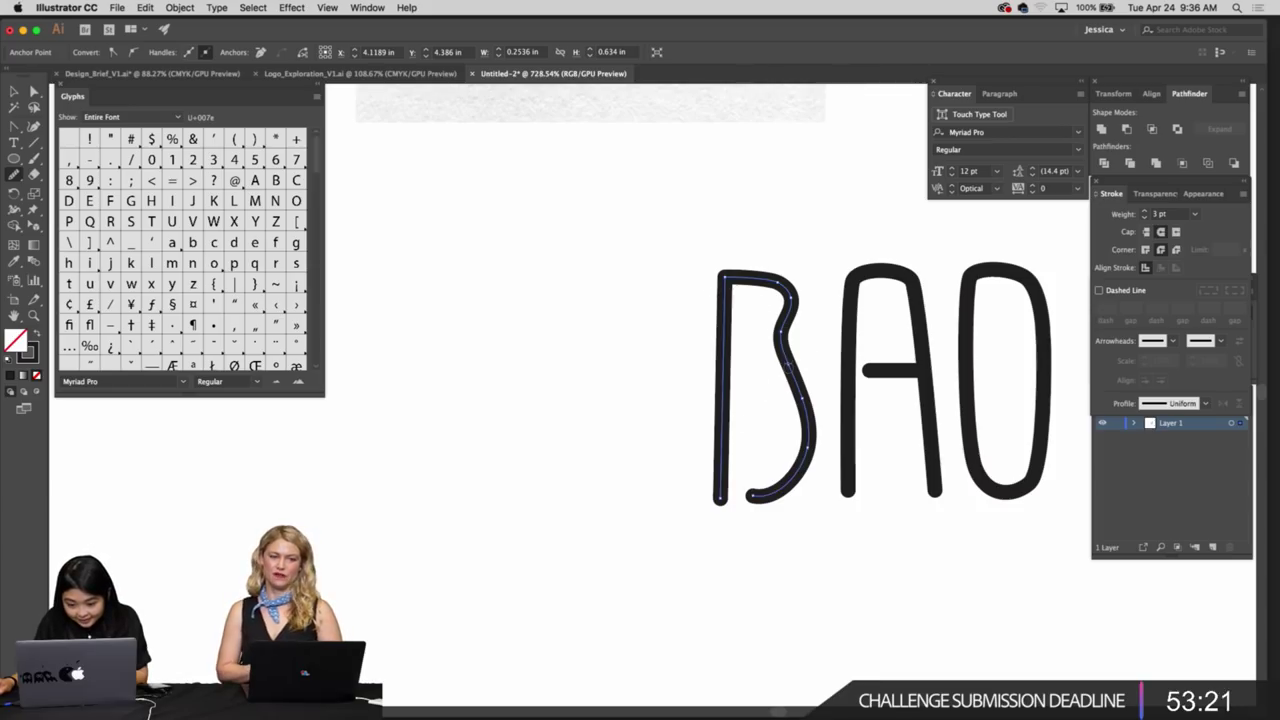
click(786, 344)
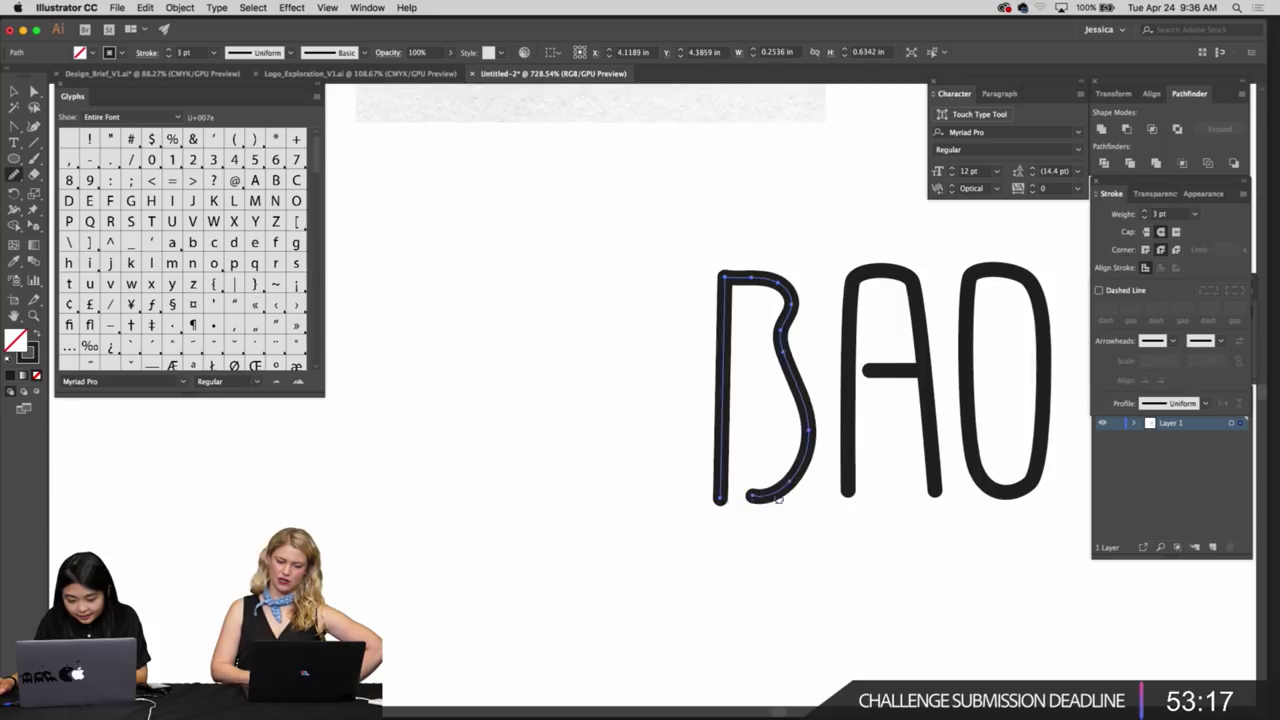
Refine the A's rounded top arch with the Smooth tool
drag(846, 412, 752, 469)
key(a)
click(755, 532)
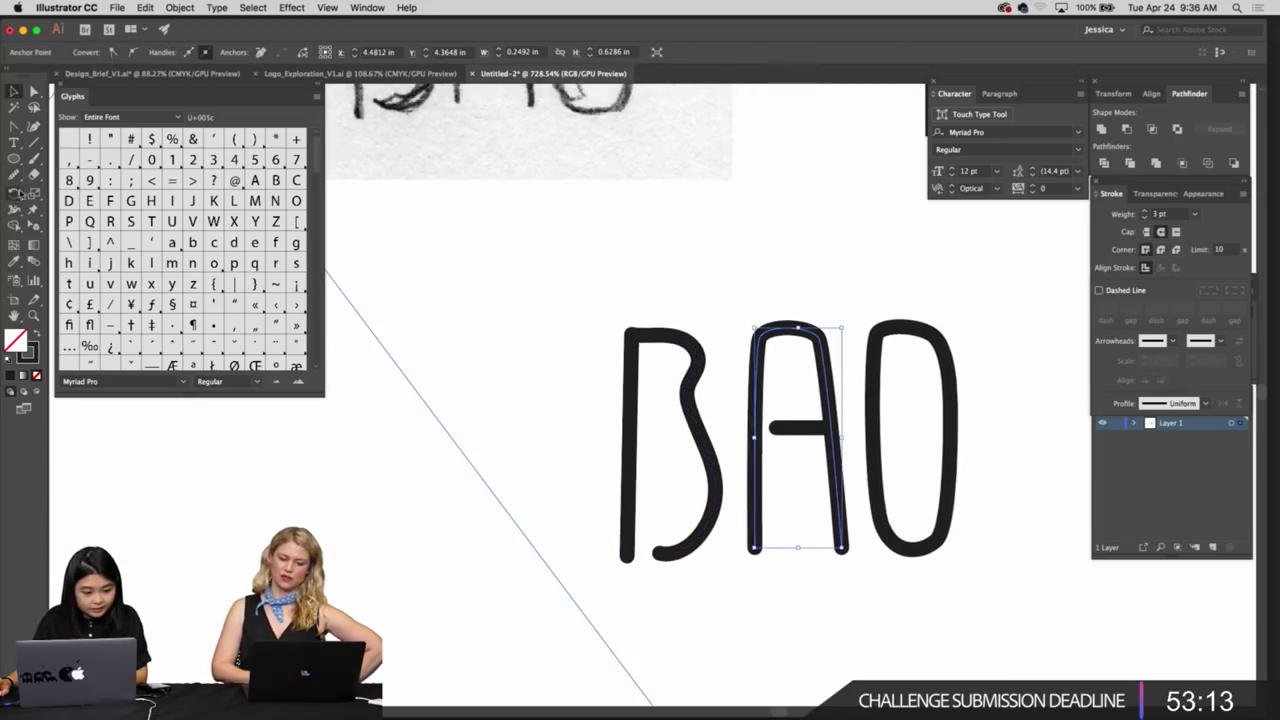
key(n)
drag(756, 305, 757, 307)
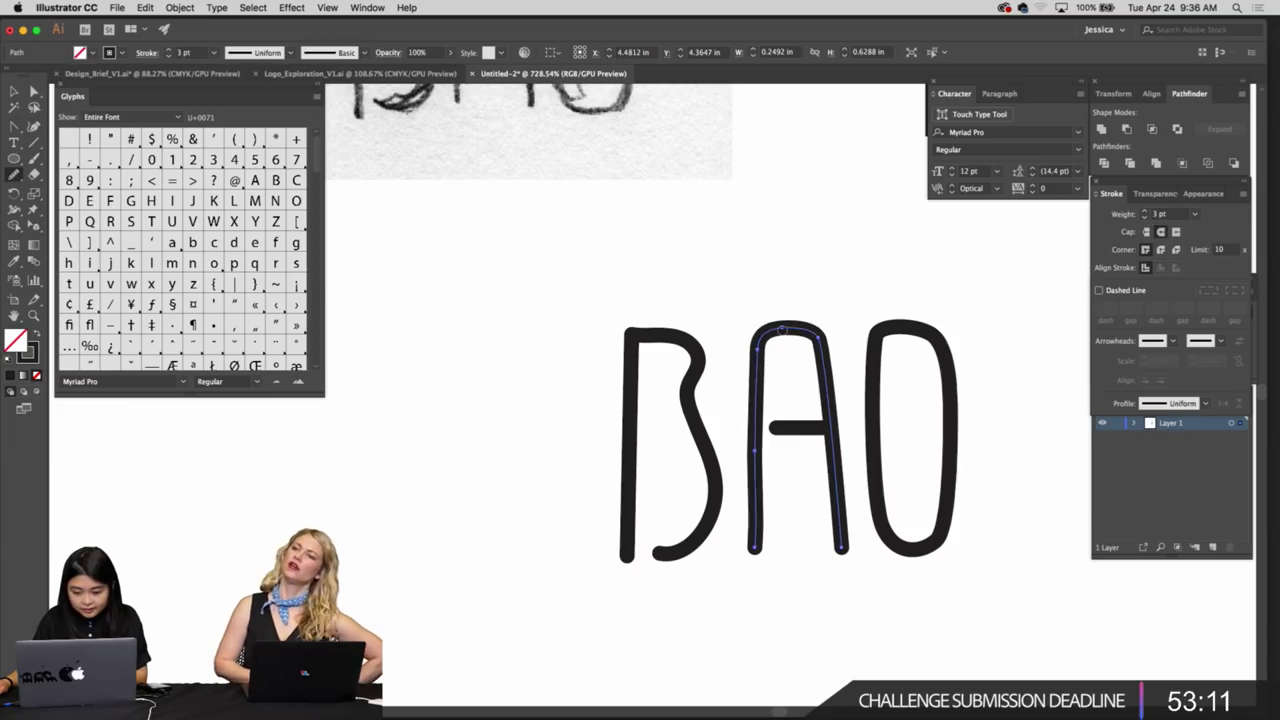
mouse_move(832, 440)
mouse_down()
mouse_move(836, 490)
mouse_move(734, 486)
mouse_up()
super+click(809, 491)
Refine the outline of the O with the Smooth tool
mouse_move(848, 606)
mouse_down()
mouse_move(771, 543)
mouse_move(733, 531)
mouse_up()
click(777, 515)
key(v)
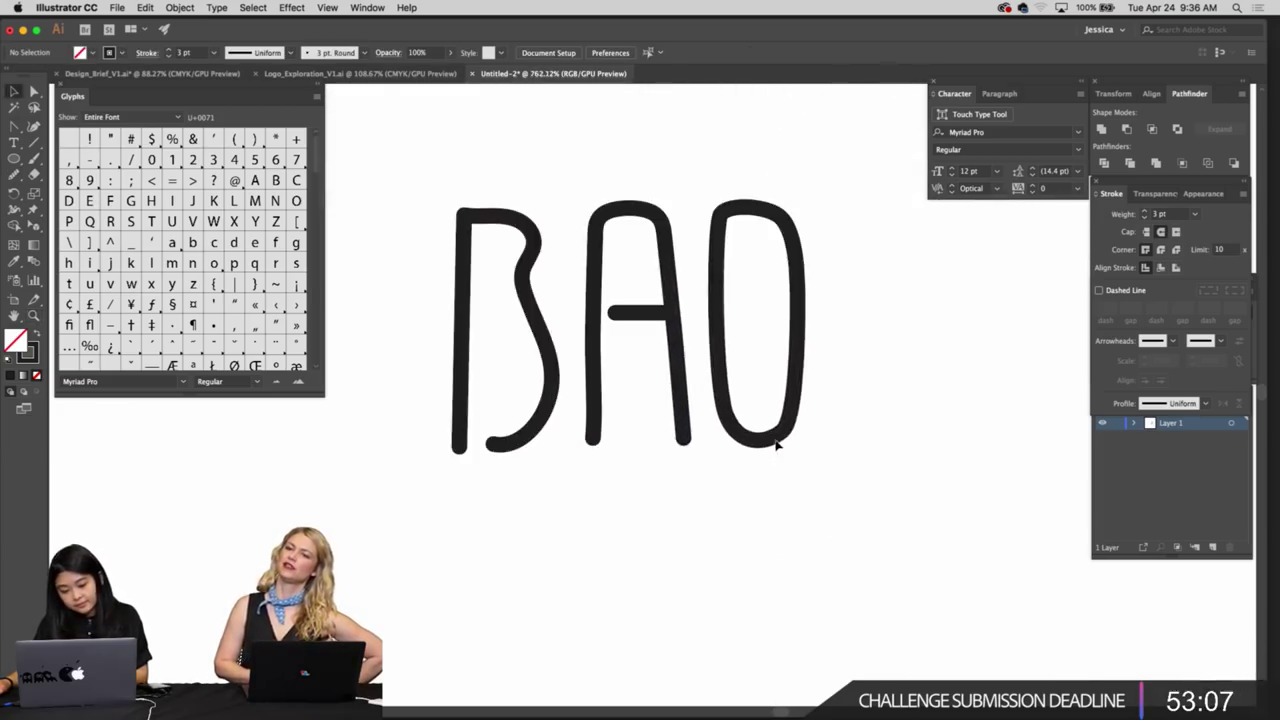
click(778, 440)
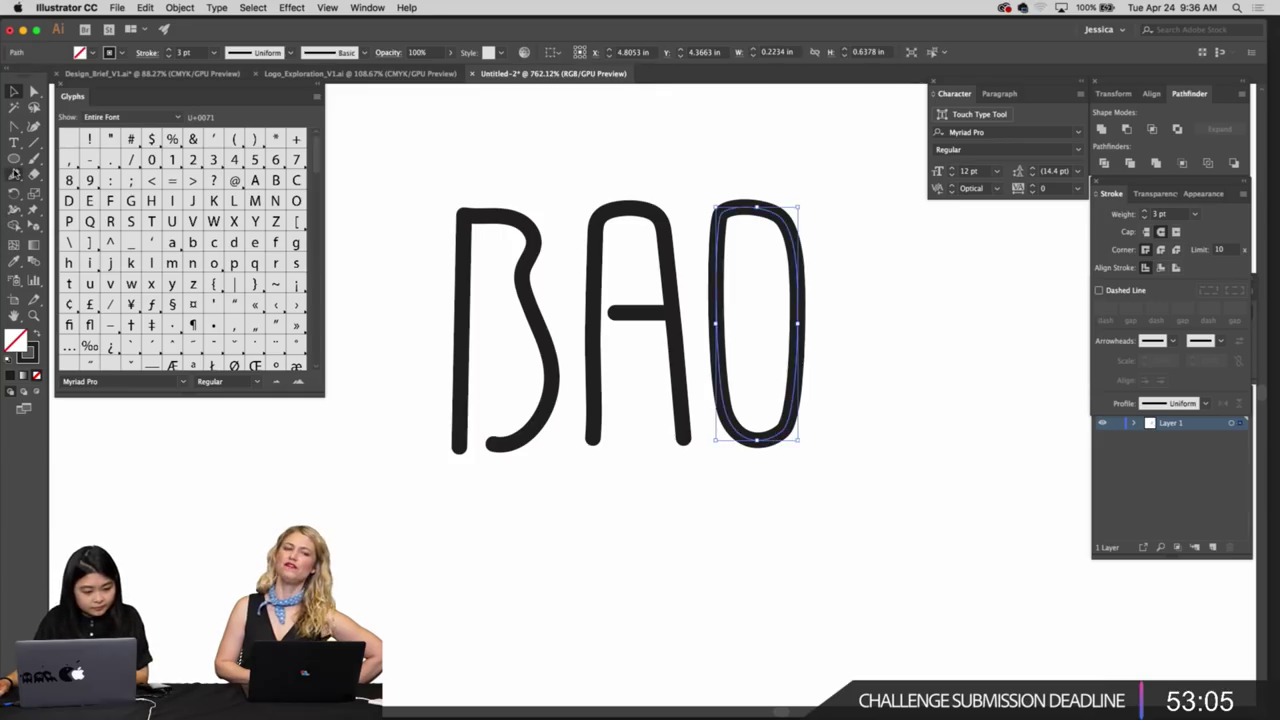
key(n)
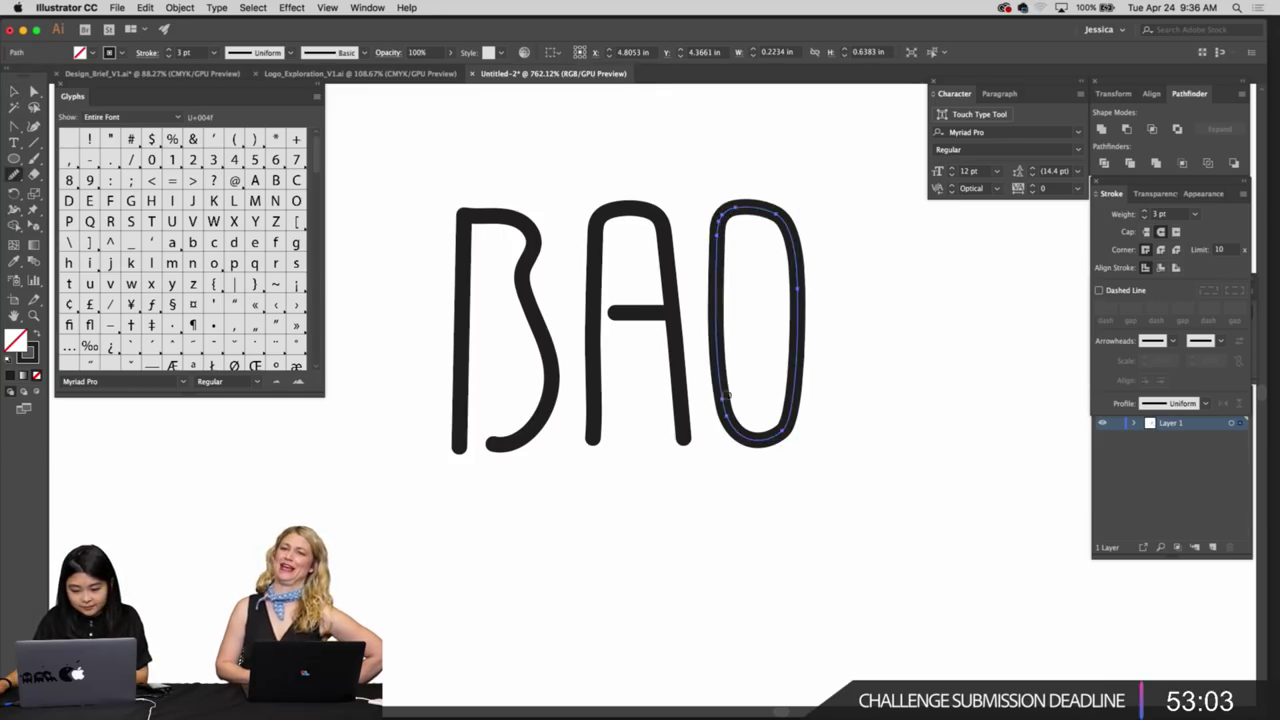
super+click(854, 364)
Move the O about 0.01 in to the right to widen its gap from the A
key(z)
drag(872, 366, 680, 345)
drag(727, 376, 580, 465)
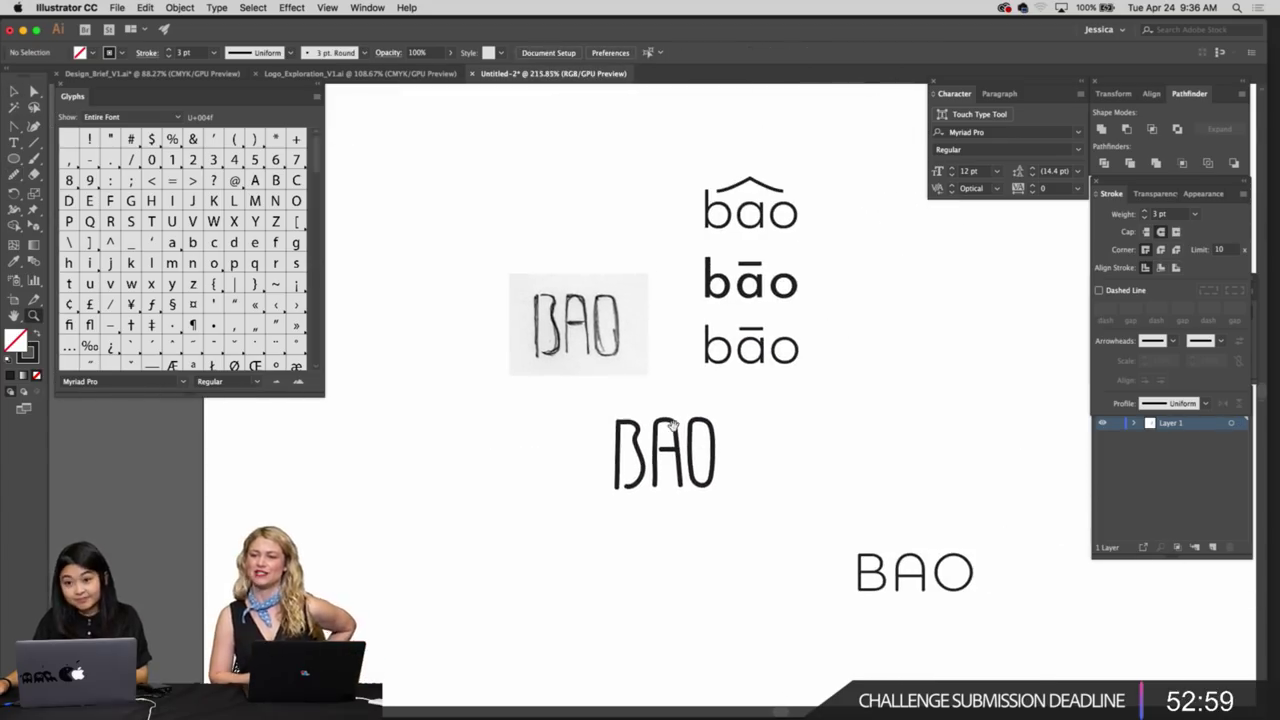
scroll(672, 425, up, 5)
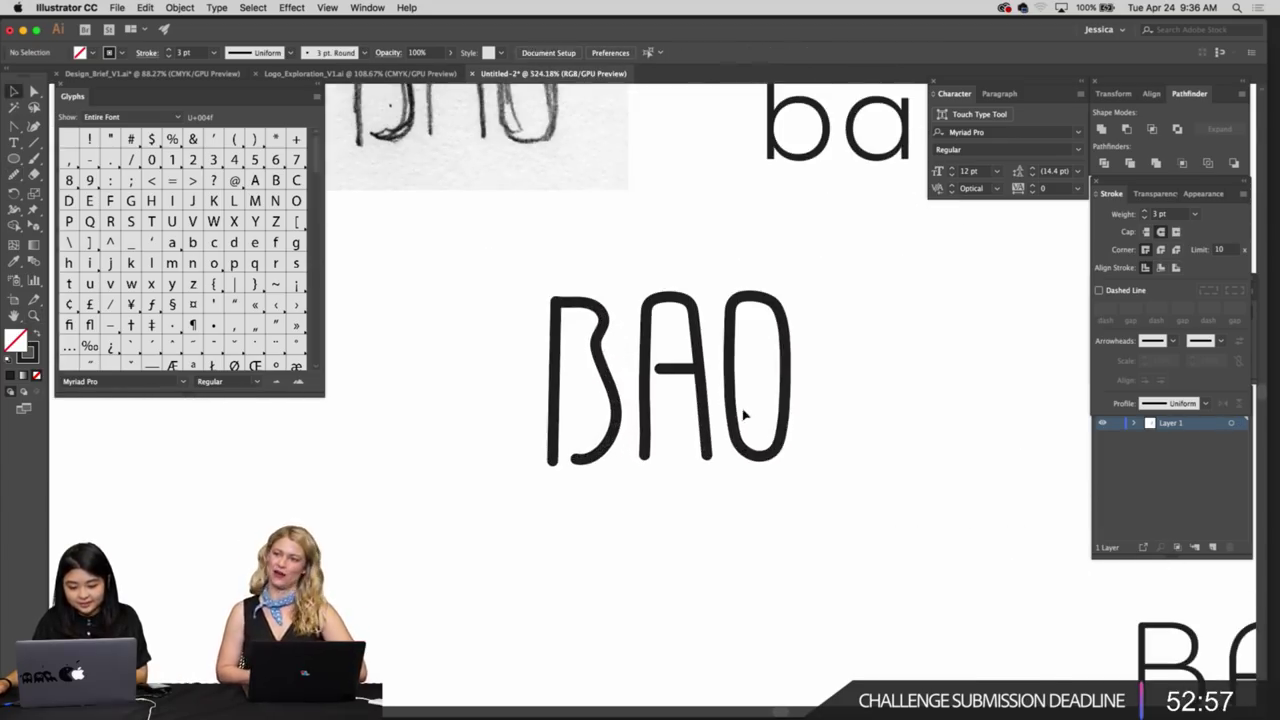
click(730, 418)
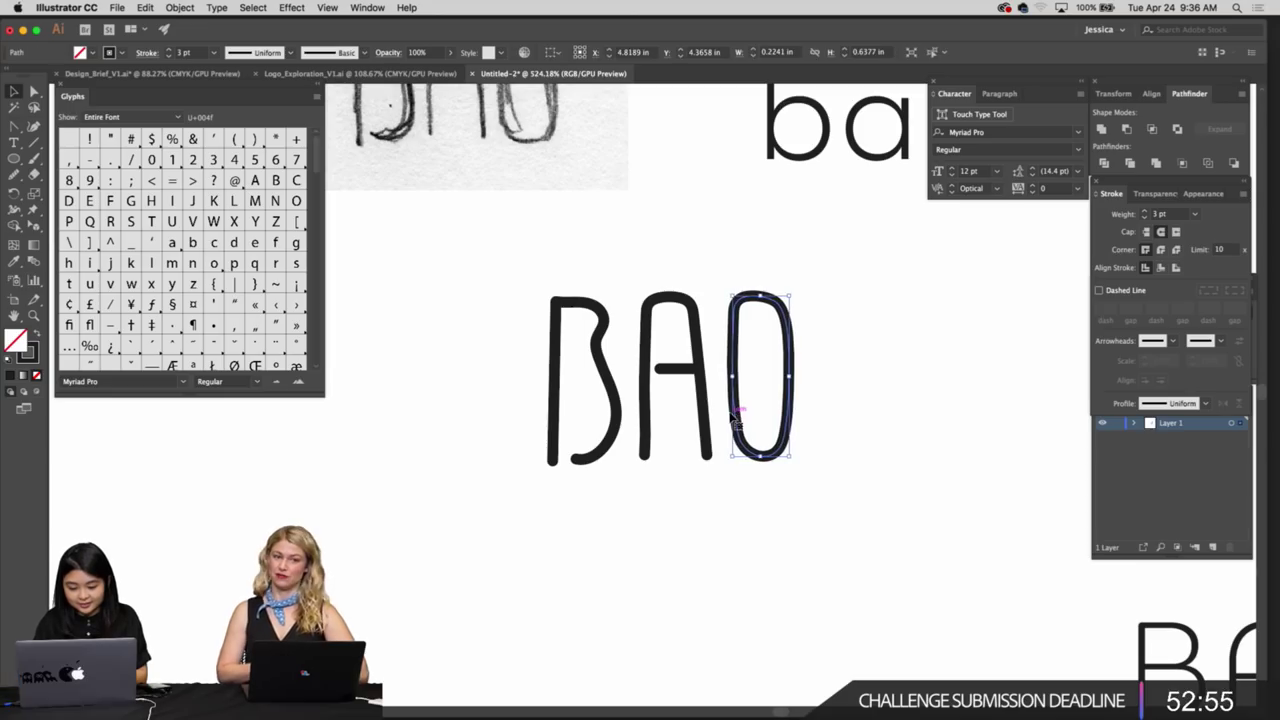
Delete the scanned pencil sketch of the BAO lettering above the vector version
scroll(829, 423, down, 5)
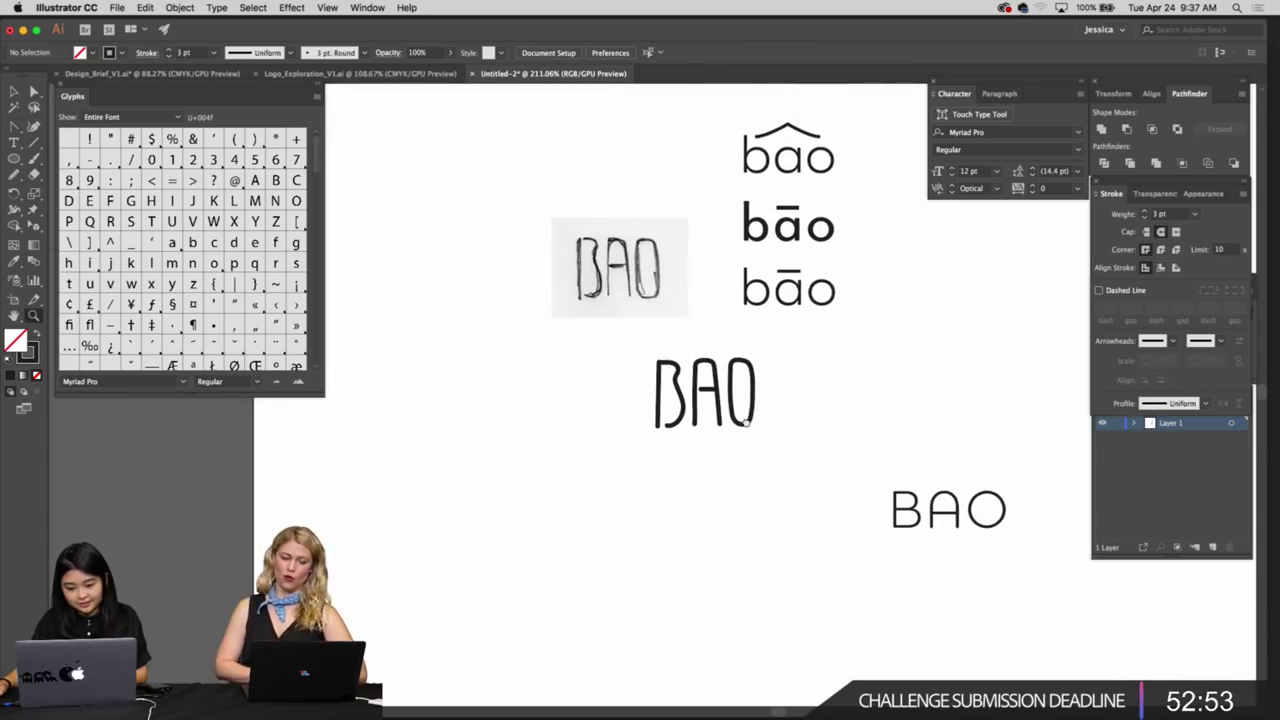
click(658, 305)
key(Delete)
scroll(760, 396, down, 1)
drag(752, 402, 785, 411)
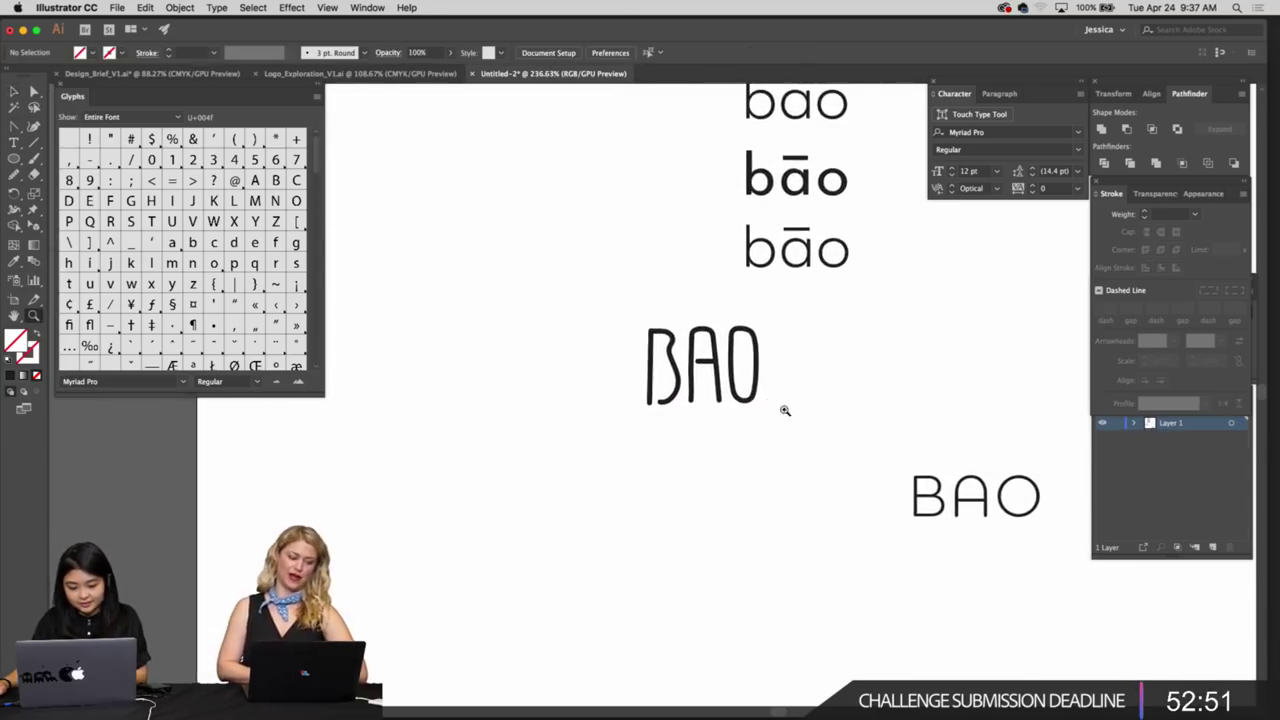
Thin the whole BAO lettering to a 1 pt stroke with the Basic brush after trying a rough textured brush
click(641, 373)
click(168, 56)
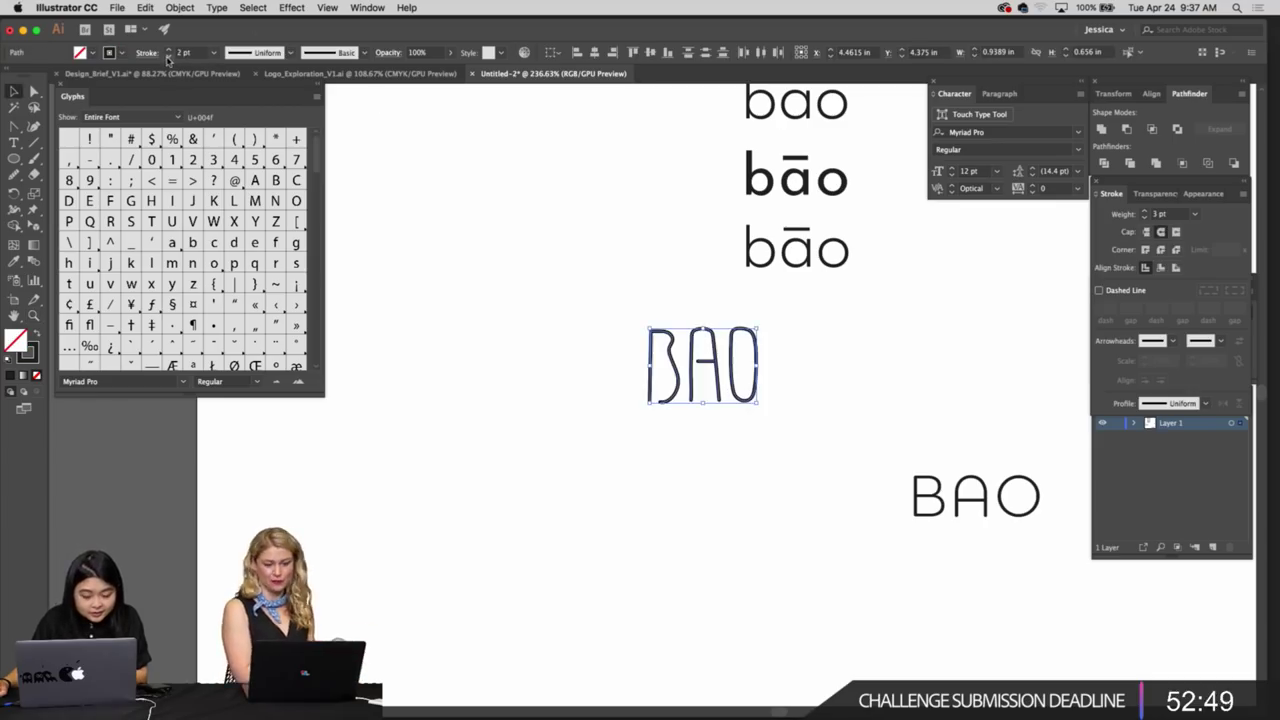
scroll(560, 240, down, 1)
scroll(571, 251, up, 2)
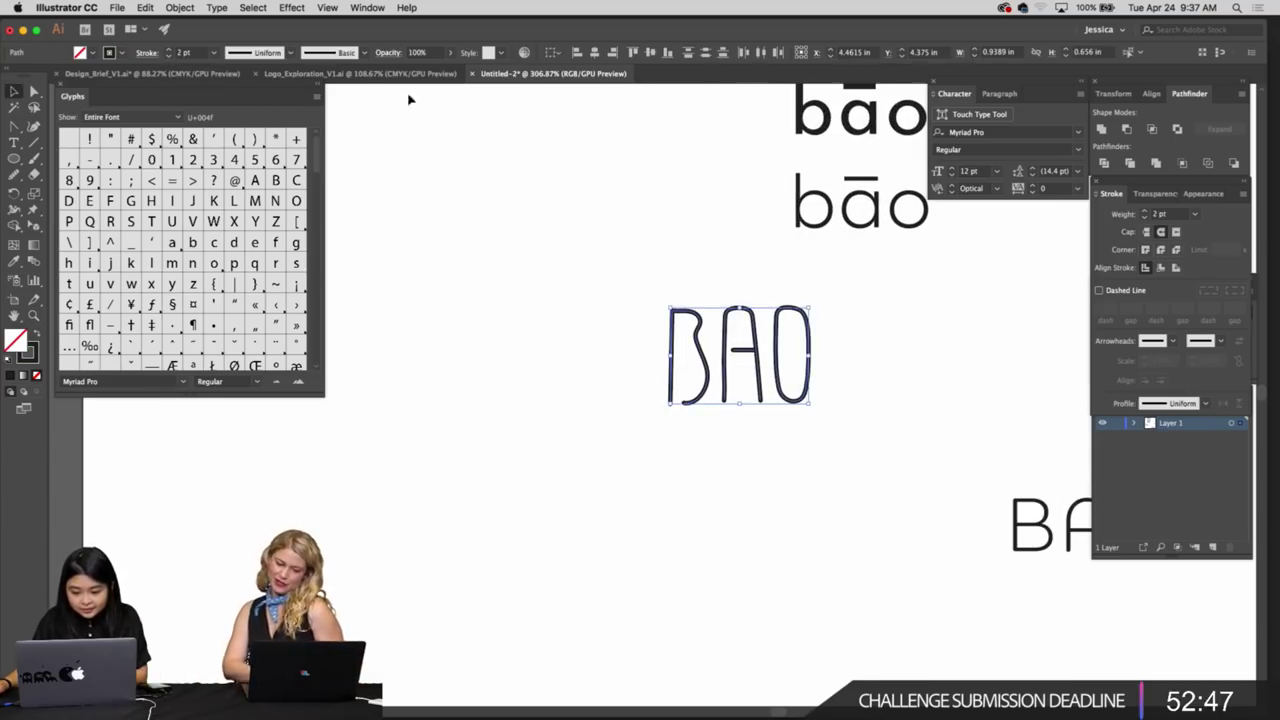
click(362, 53)
click(346, 133)
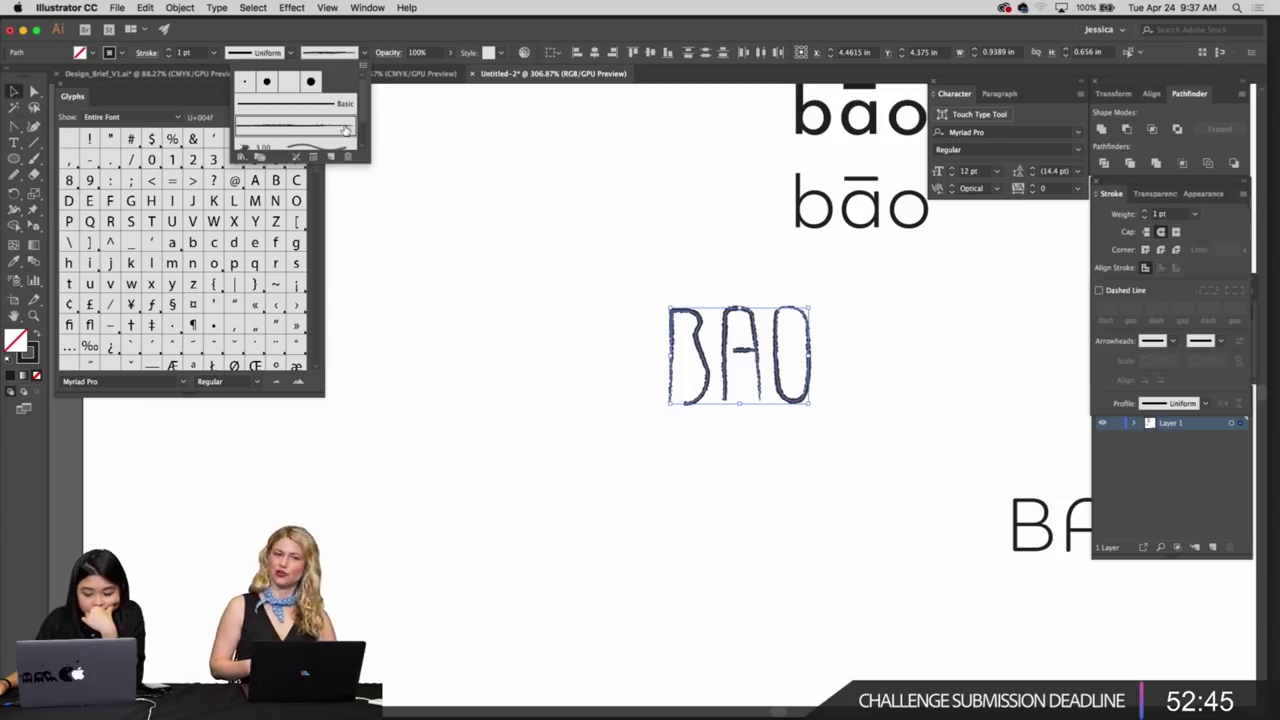
scroll(349, 118, down, 2)
scroll(349, 118, up, 2)
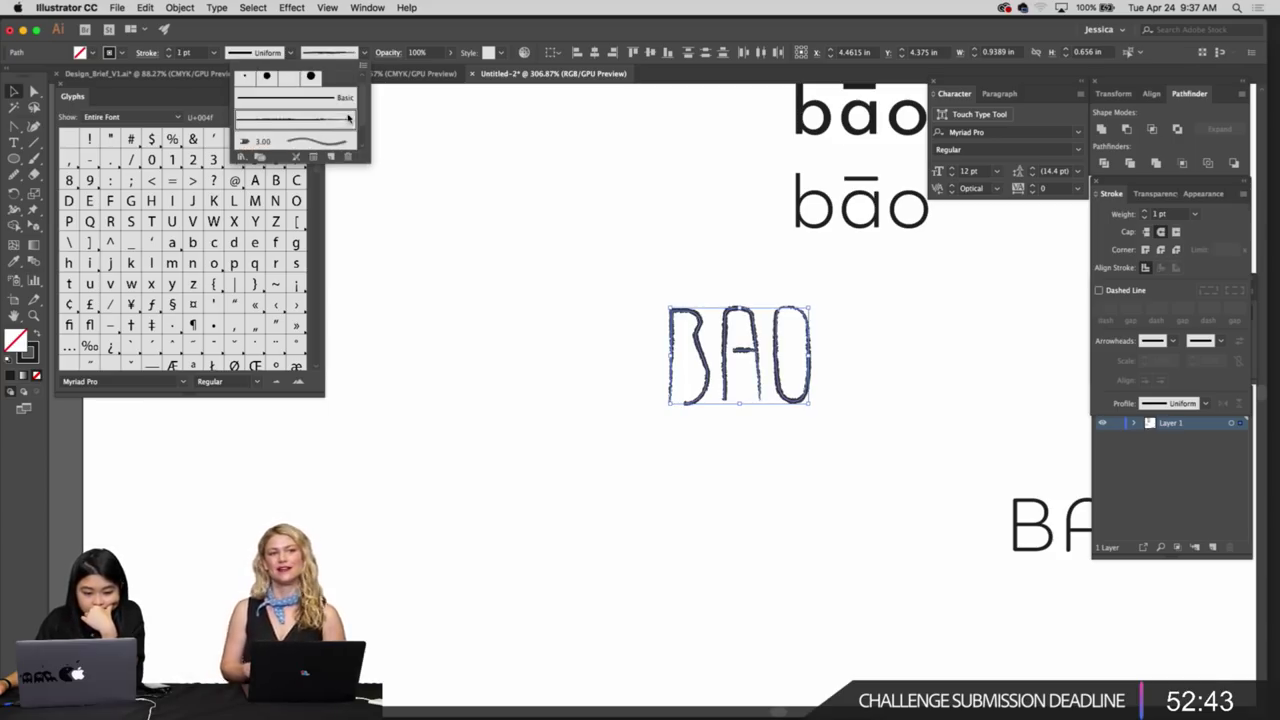
click(333, 101)
click(290, 52)
click(290, 52)
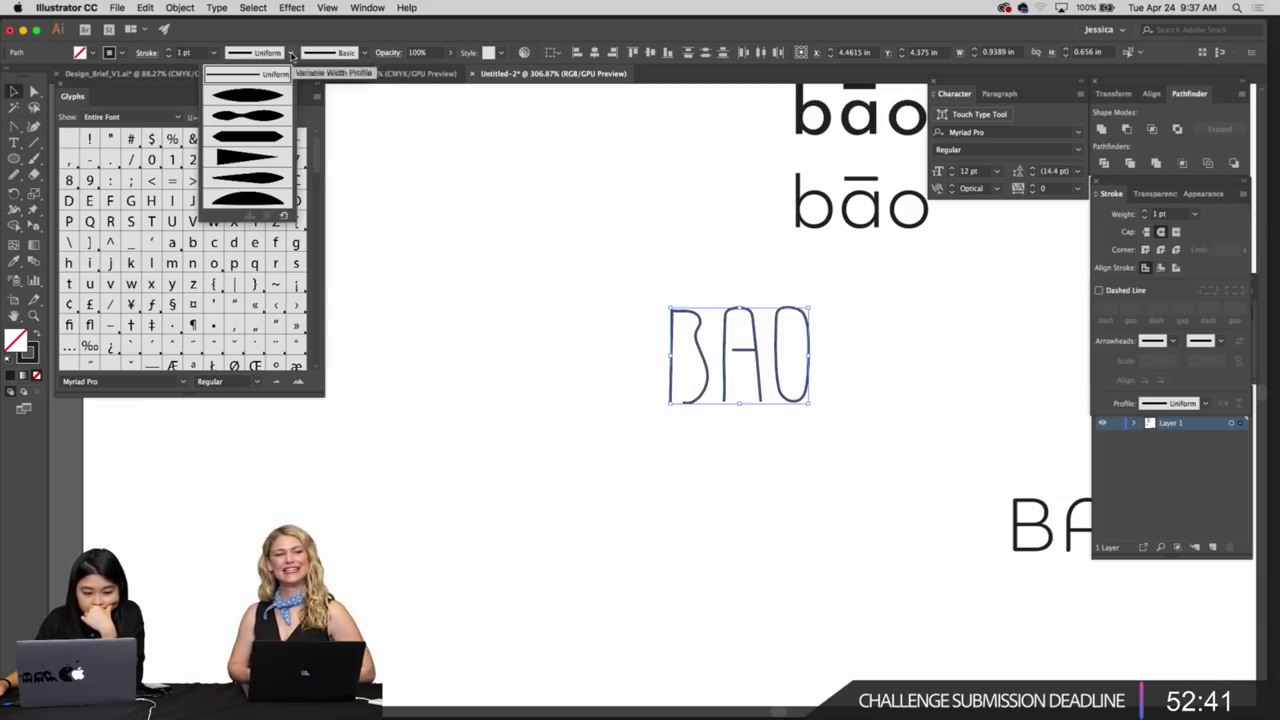
click(364, 53)
click(364, 53)
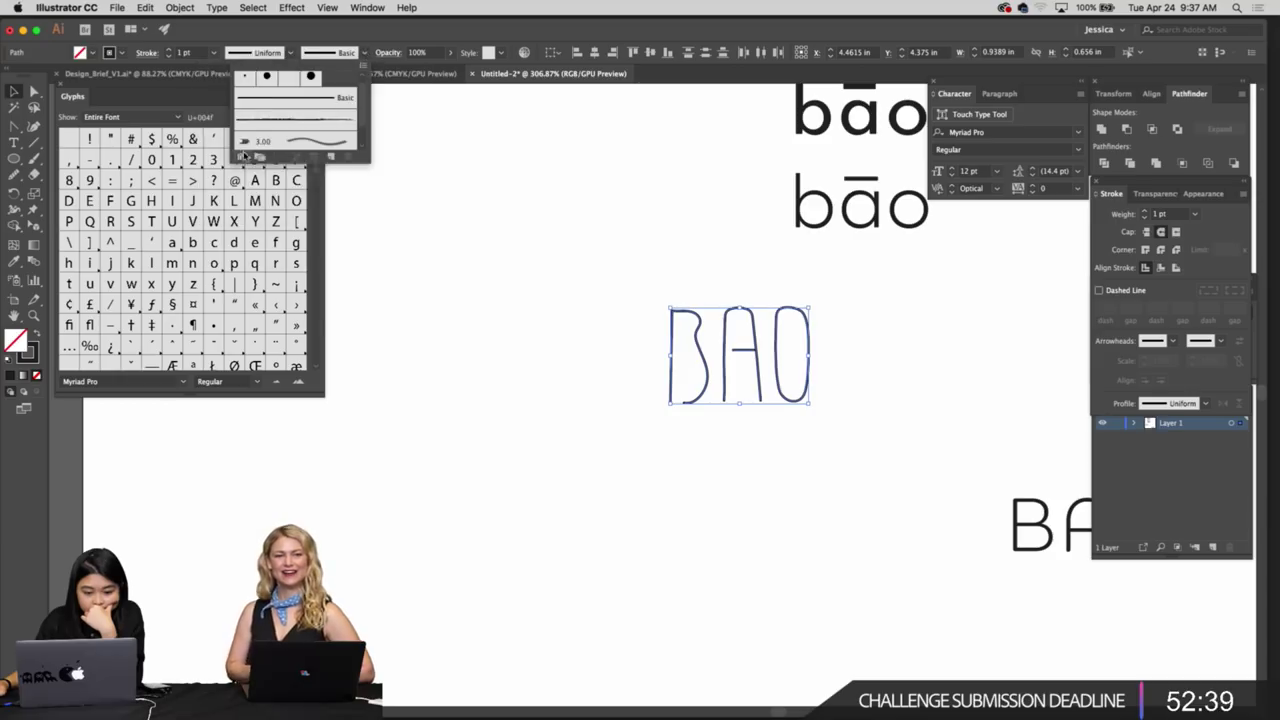
click(243, 155)
mouse_move(270, 190)
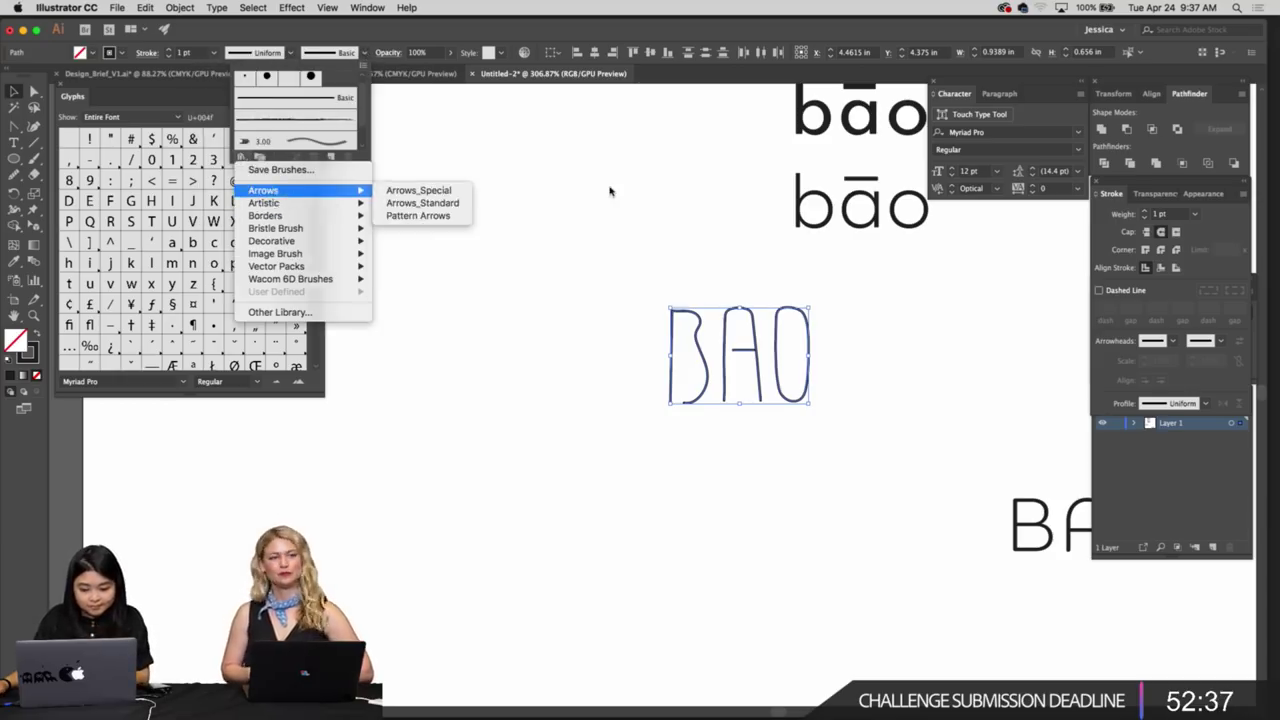
click(610, 191)
click(604, 209)
drag(603, 211, 512, 171)
Extend the A's crossbar slightly so it meets the A's right leg
click(692, 434)
key(z)
drag(694, 433, 736, 387)
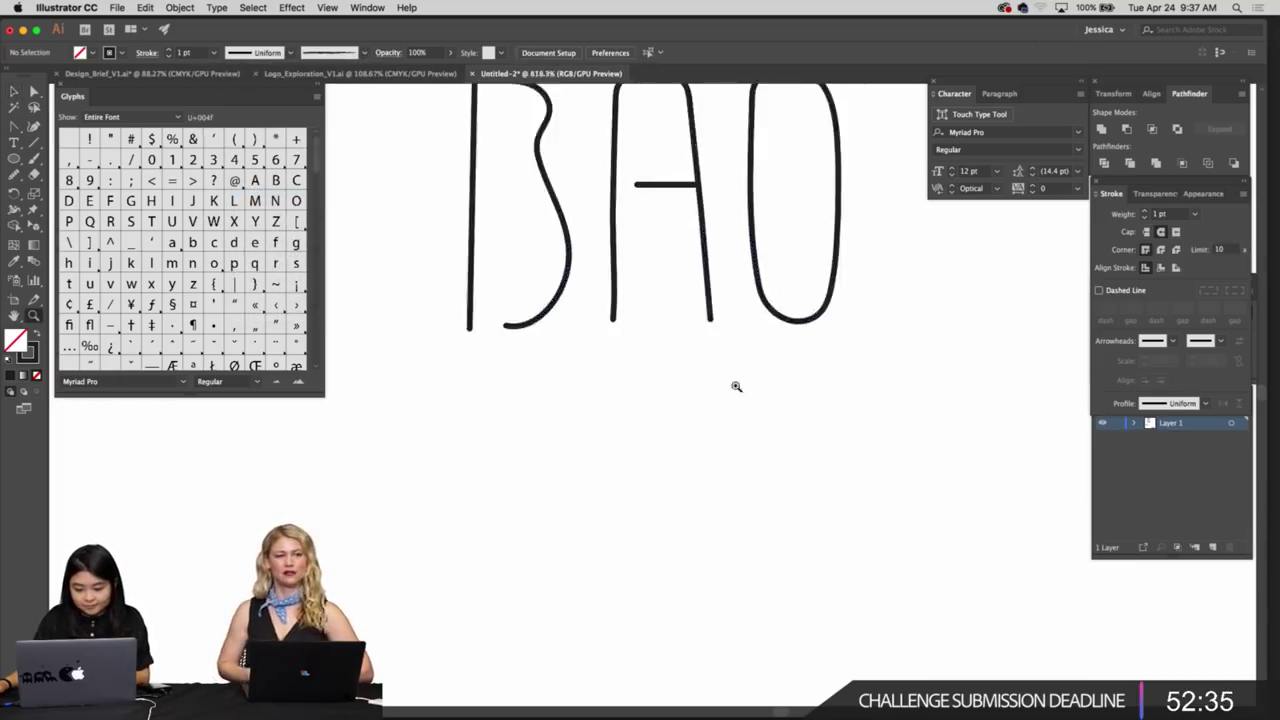
drag(630, 196, 640, 288)
click(649, 288)
click(717, 304)
drag(718, 302, 856, 333)
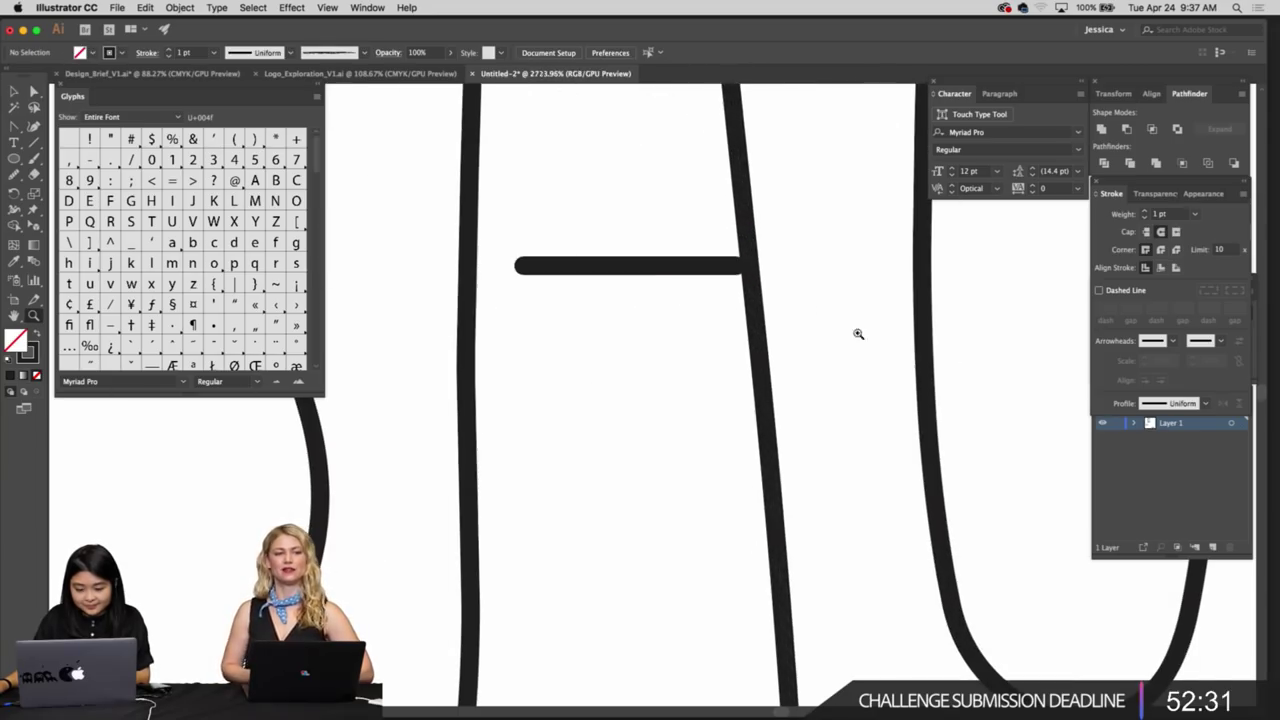
click(737, 267)
drag(748, 268, 750, 267)
click(819, 295)
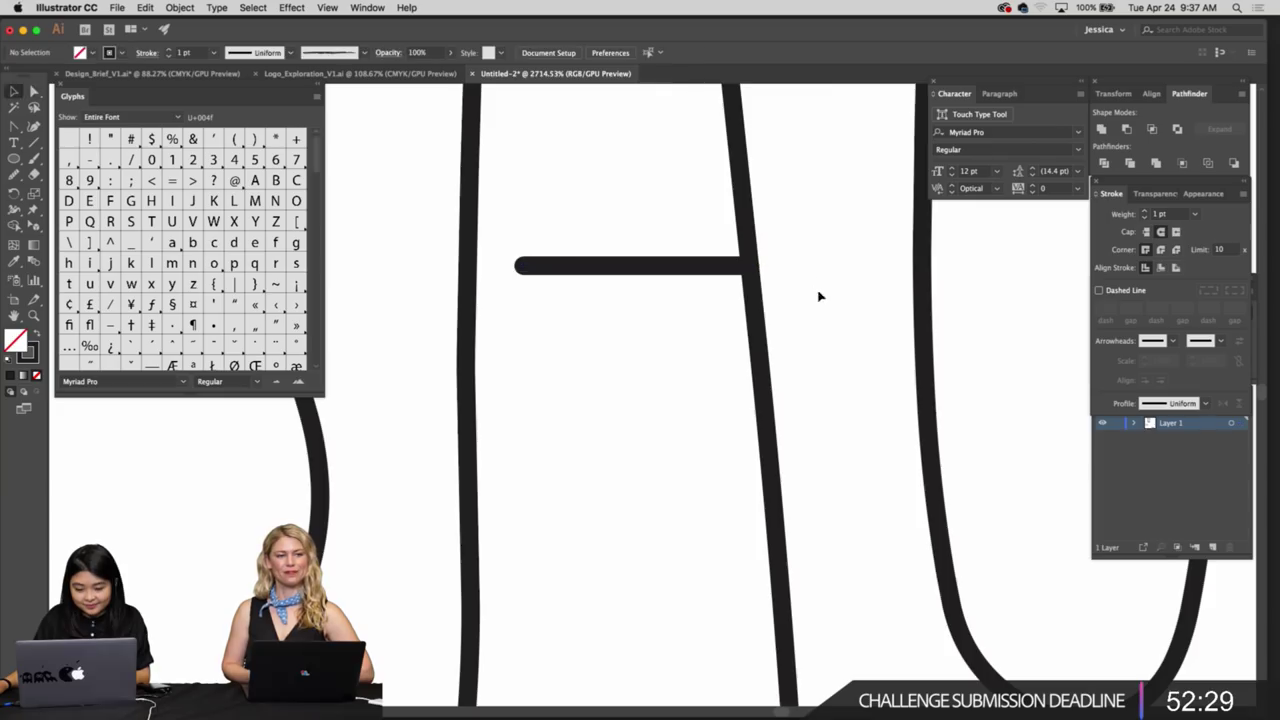
Straighten the lower end of the A's left leg by editing its anchor points
drag(820, 297, 694, 351)
drag(694, 351, 676, 240)
drag(676, 240, 697, 397)
key(a)
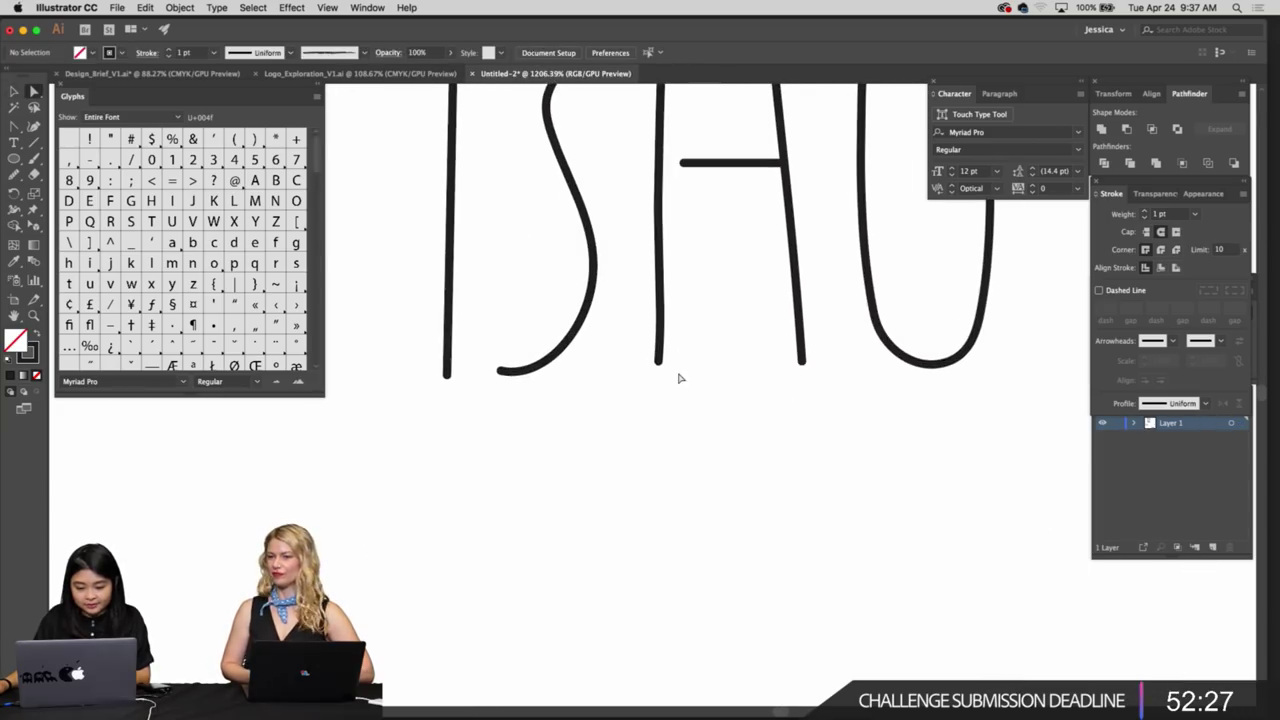
click(650, 358)
scroll(701, 387, up, 1)
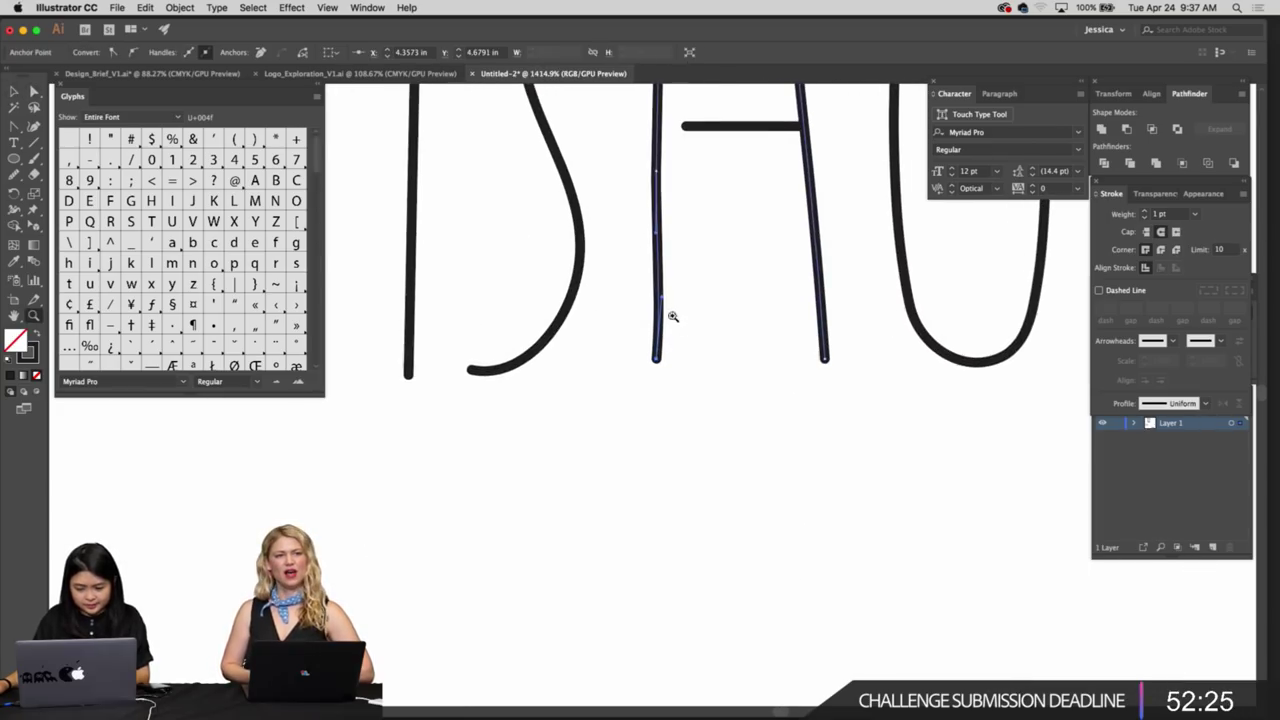
click(734, 363)
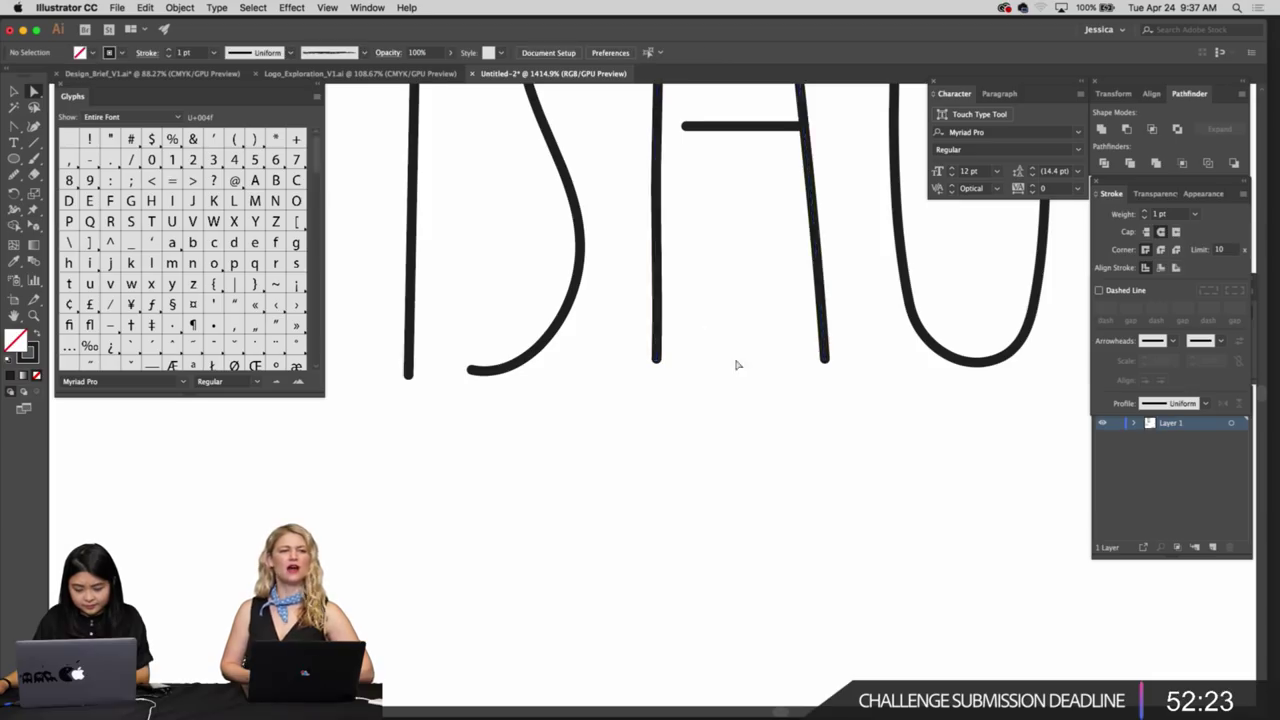
scroll(620, 323, down, 6)
scroll(674, 243, up, 3)
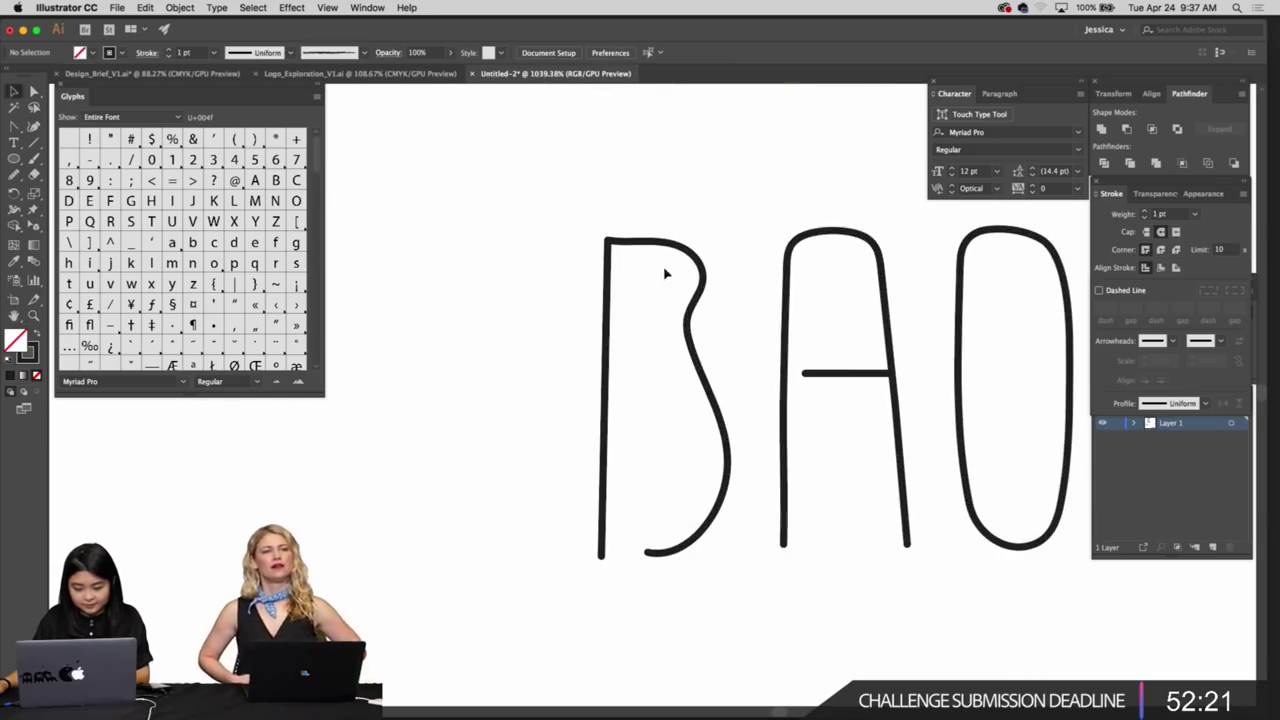
click(690, 295)
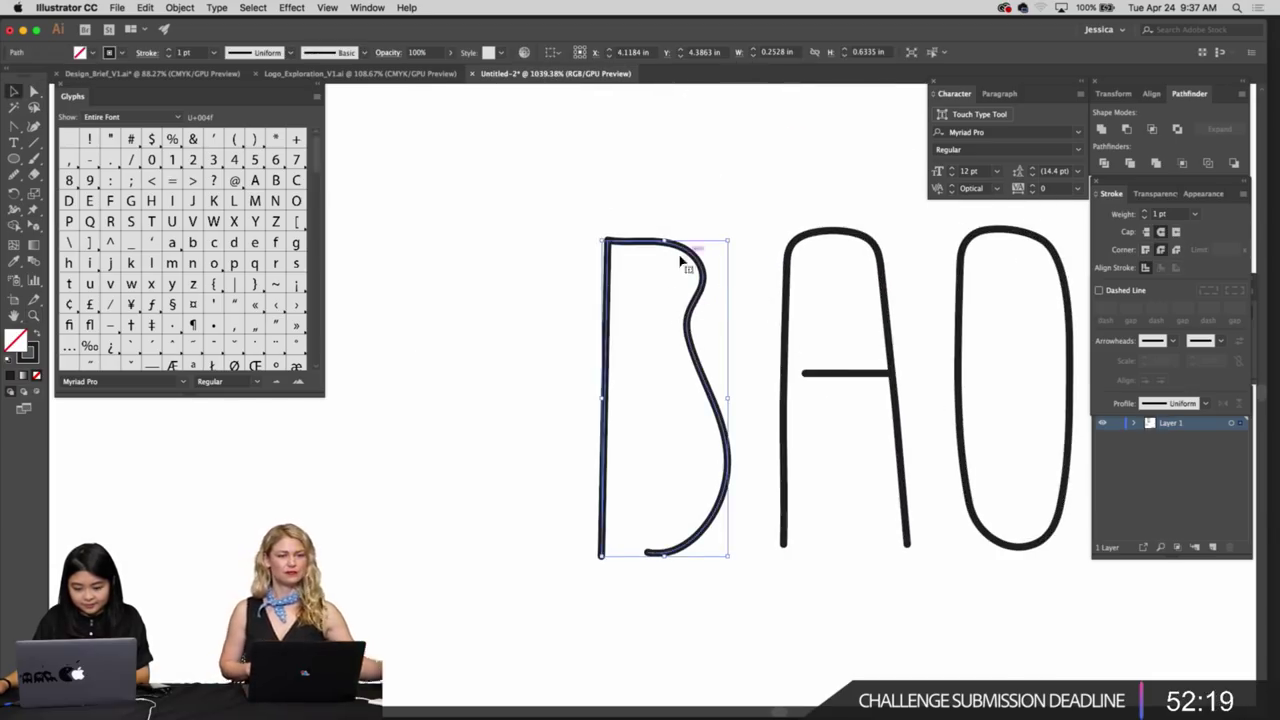
click(743, 377)
scroll(629, 331, down, 4)
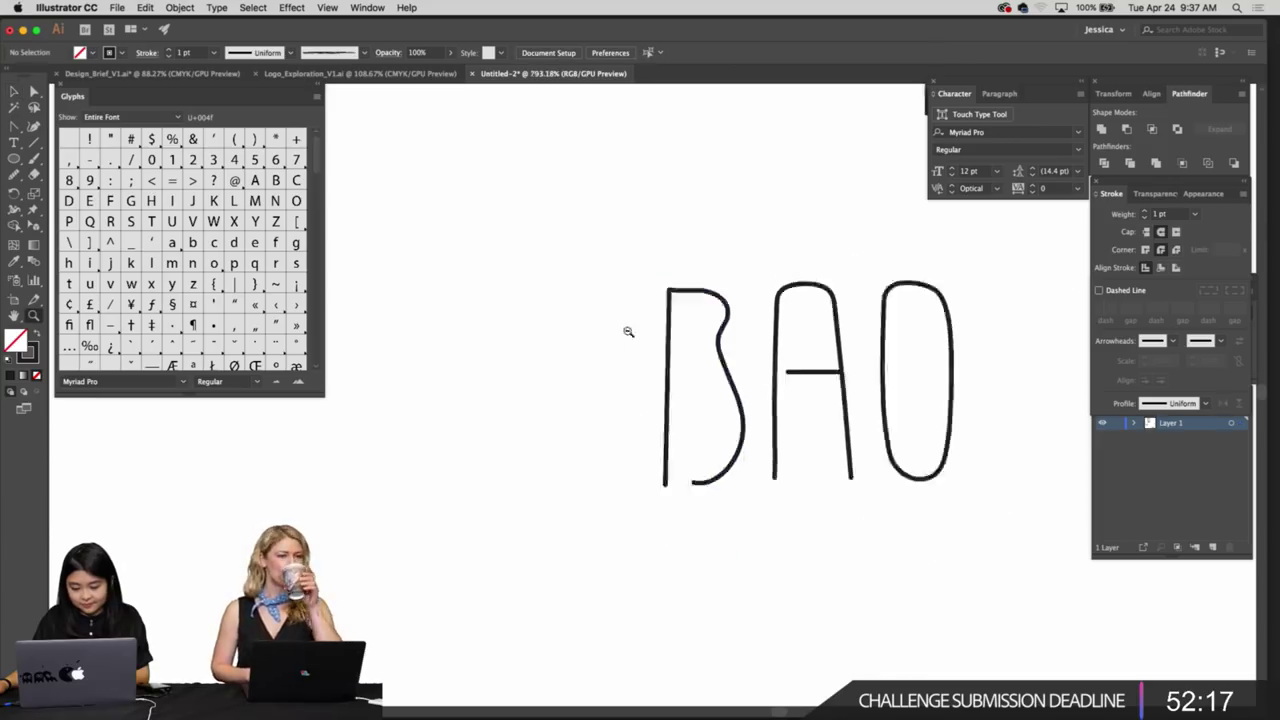
Draw a short horizontal macron line above the A, about as wide as the letter
scroll(791, 402, right, 1)
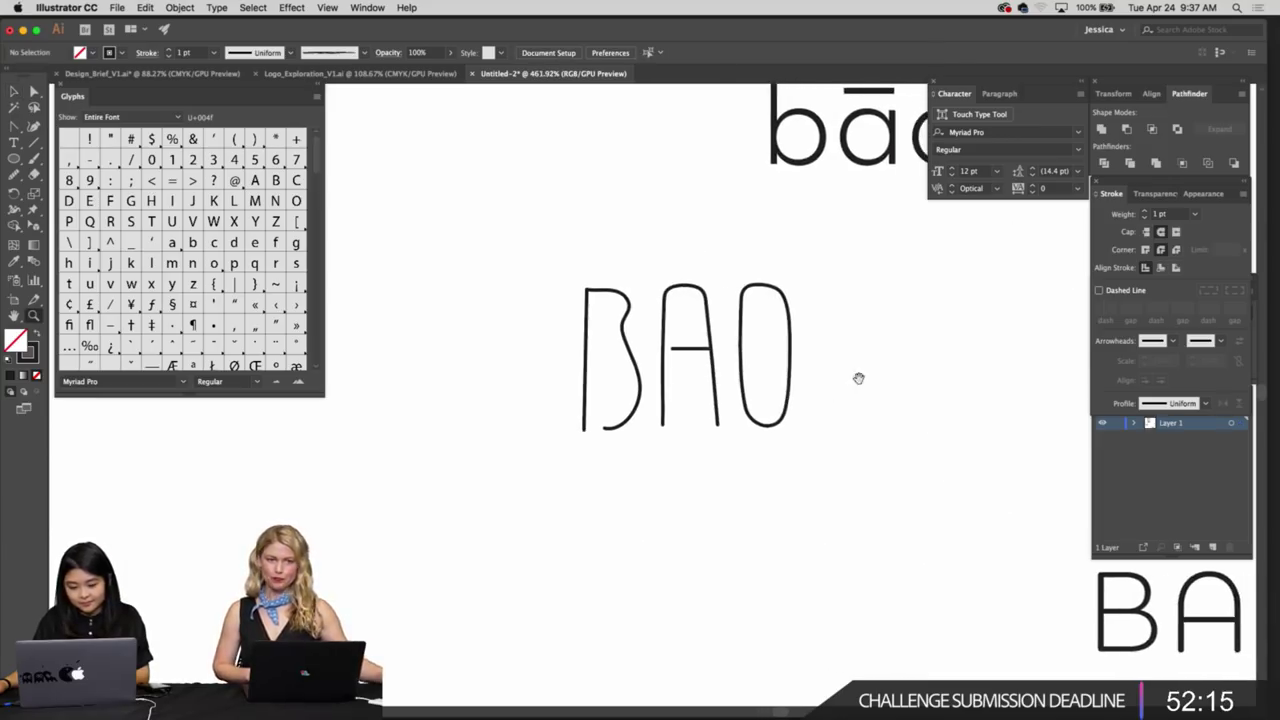
scroll(852, 410, up, 3)
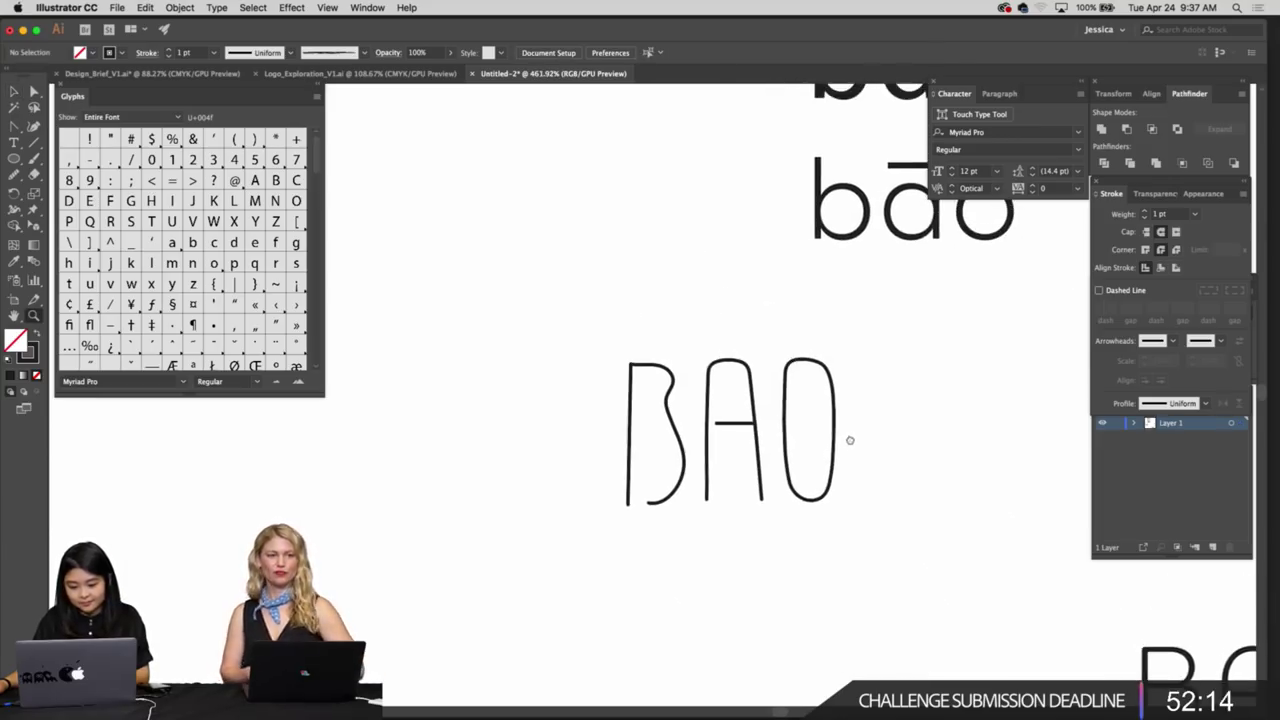
click(703, 338)
click(755, 338)
super+click(769, 343)
super+click(769, 347)
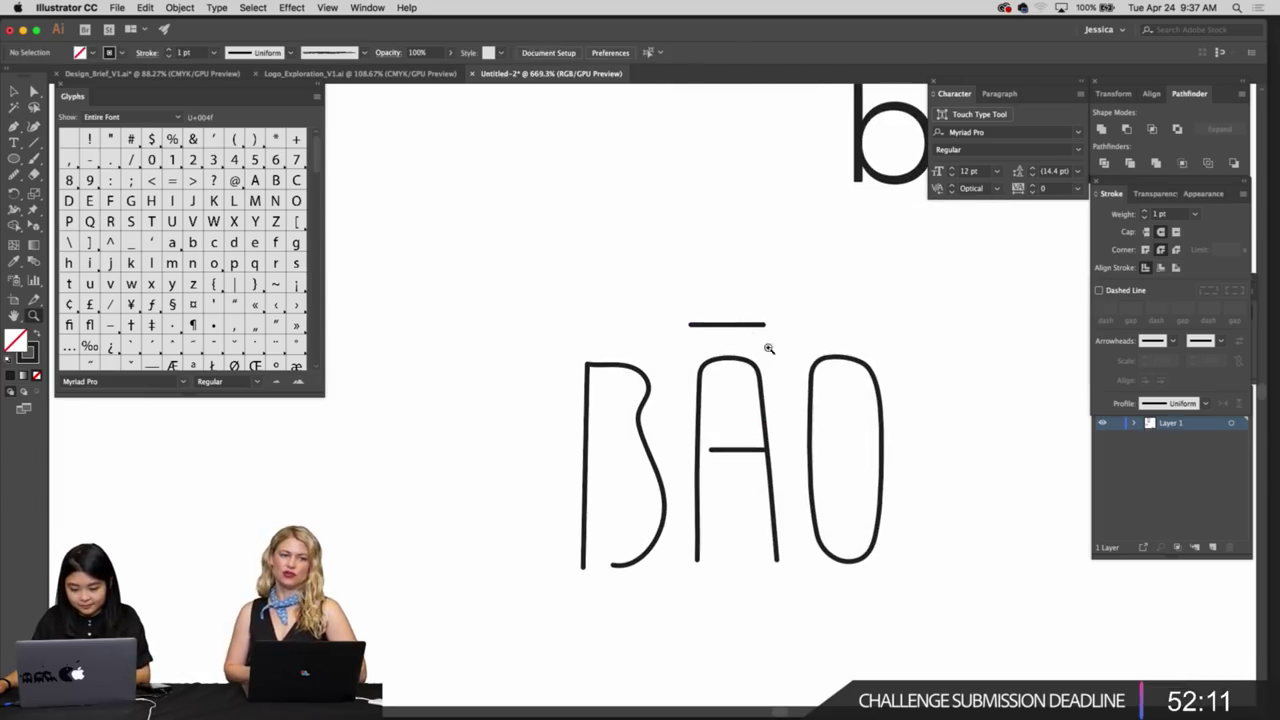
Adjust the macron so it sits slightly higher above the A
key(v)
mouse_move(745, 326)
mouse_down()
mouse_move(783, 314)
mouse_move(763, 309)
mouse_up()
click(797, 320)
scroll(795, 319, right, 2)
key(z)
scroll(759, 305, down, 1)
key(v)
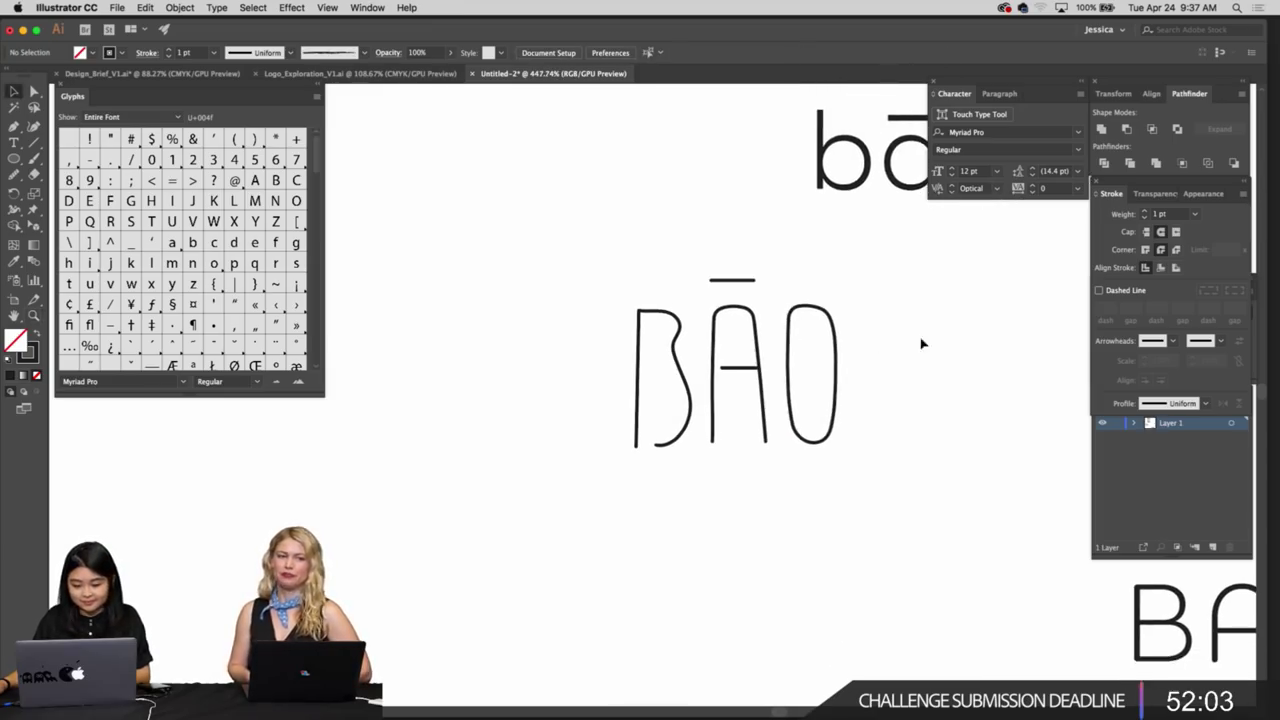
Examine the proportions and spacing of the lettering together with its macron
key(z)
drag(922, 340, 849, 334)
scroll(849, 334, right, 3)
scroll(849, 334, up, 2)
scroll(802, 466, right, 3)
scroll(802, 466, down, 2)
mouse_move(802, 468)
mouse_down()
mouse_move(640, 398)
mouse_move(812, 476)
mouse_up()
key(v)
key(z)
Round the sharp corner where the B's stem meets its top stroke with a 0.02 in radius
drag(697, 435, 652, 374)
key(a)
click(644, 362)
key(v)
click(666, 316)
key(z)
drag(690, 314, 600, 292)
drag(660, 357, 768, 358)
key(a)
click(561, 284)
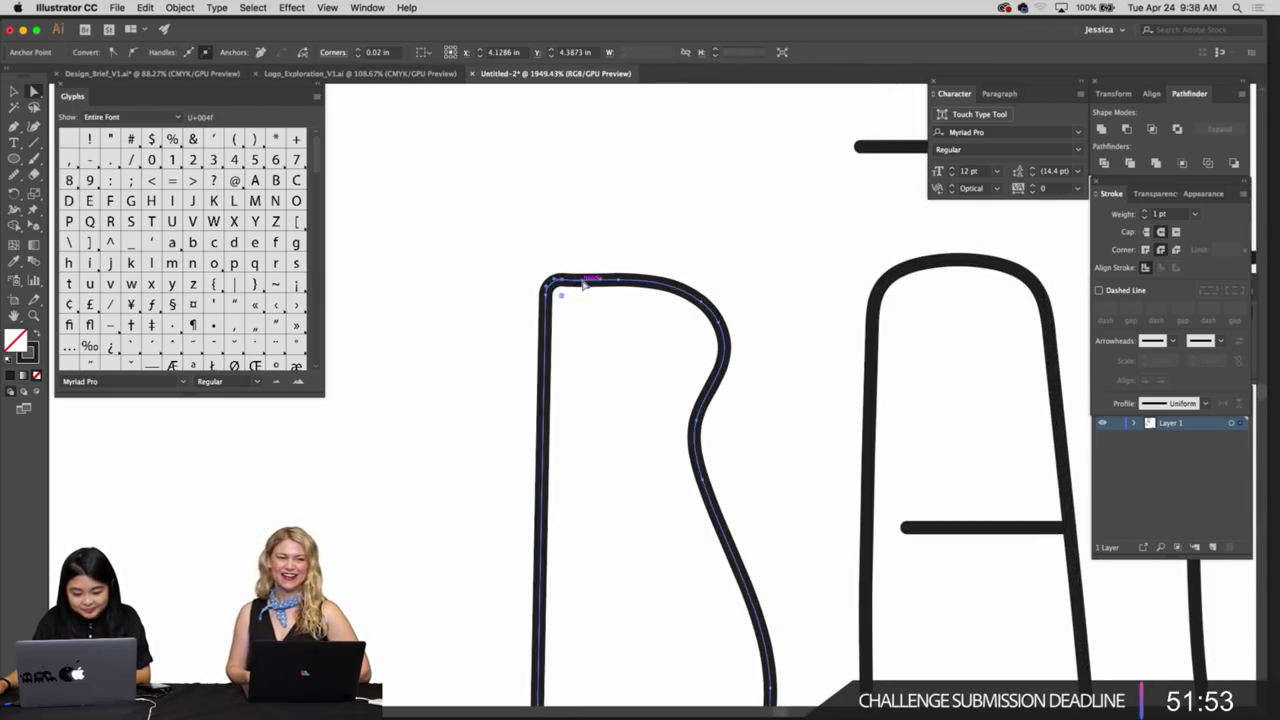
drag(583, 284, 588, 281)
click(694, 280)
Scale the BAO letters and macron down together proportionally to about 0.78 in wide
key(z)
drag(694, 280, 632, 290)
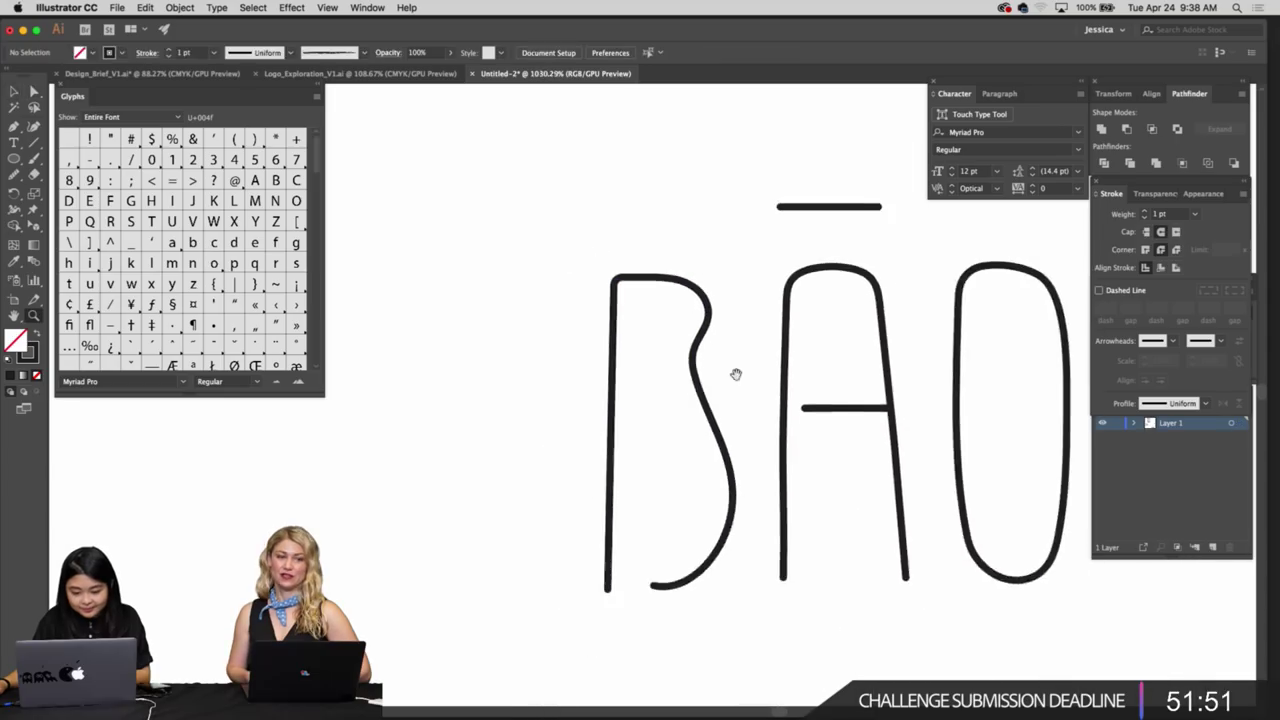
drag(734, 374, 668, 362)
drag(668, 362, 548, 358)
drag(497, 229, 497, 229)
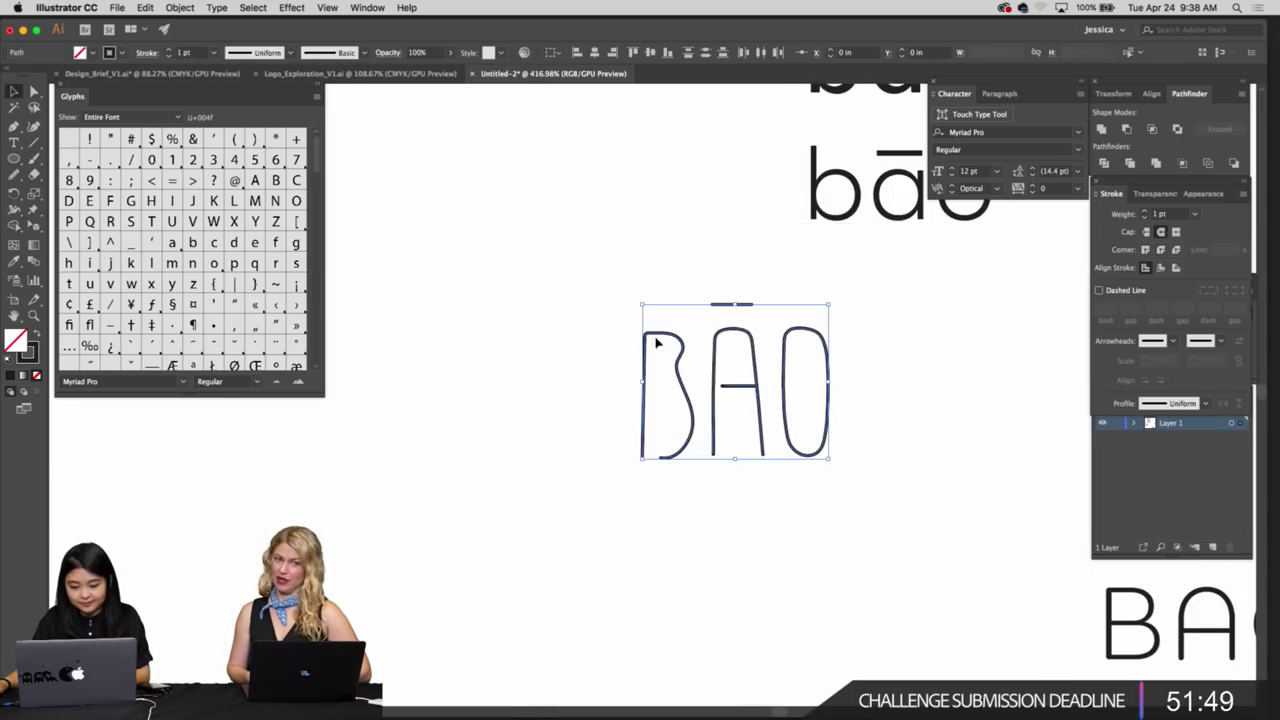
drag(829, 457, 862, 465)
key(super+shift+a)
key(z)
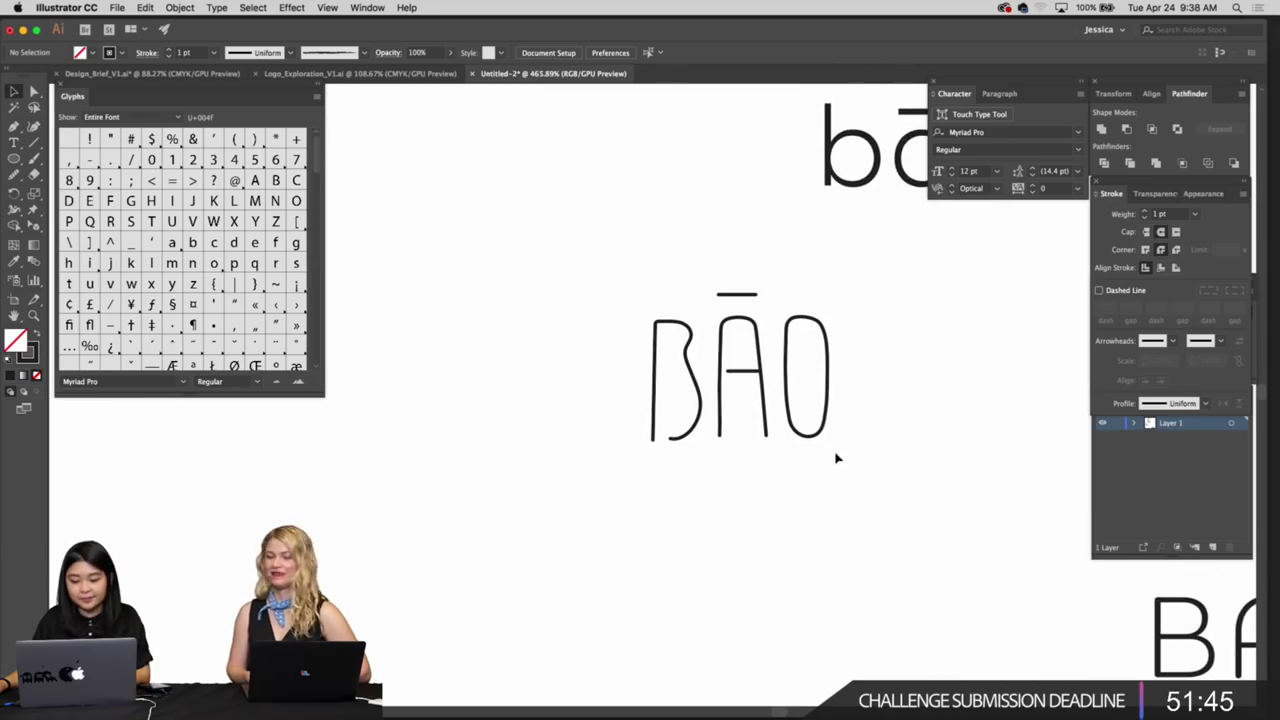
Widen the macron evenly from its centre so it extends past both sides of the A's arch
scroll(837, 458, up, 2)
key(super+space)
drag(718, 320, 811, 363)
scroll(811, 363, up, 3)
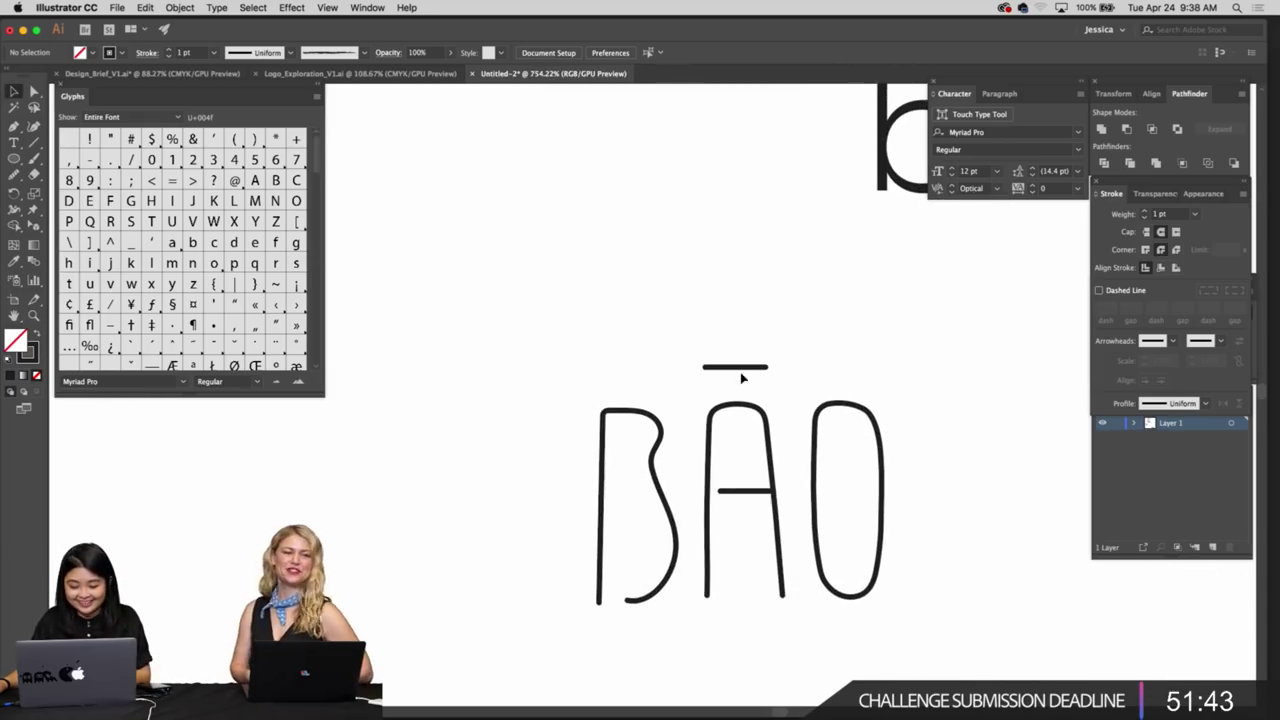
click(757, 371)
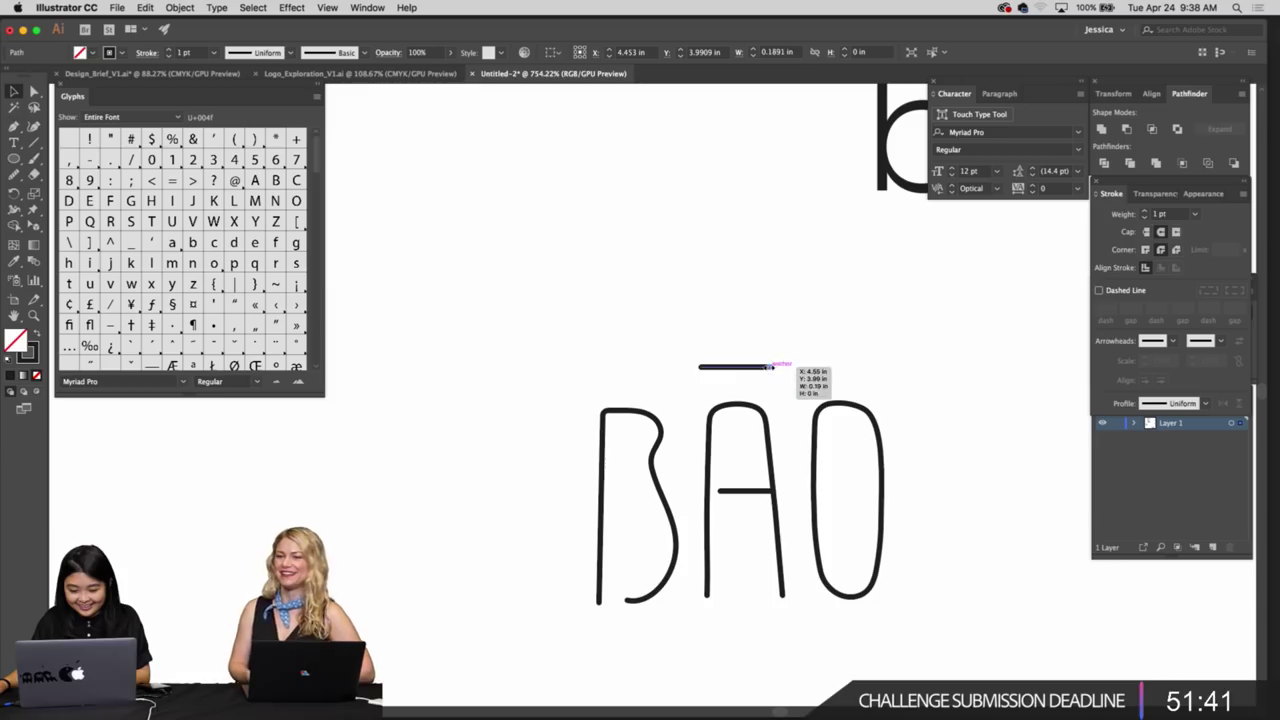
drag(772, 367, 778, 367)
click(860, 374)
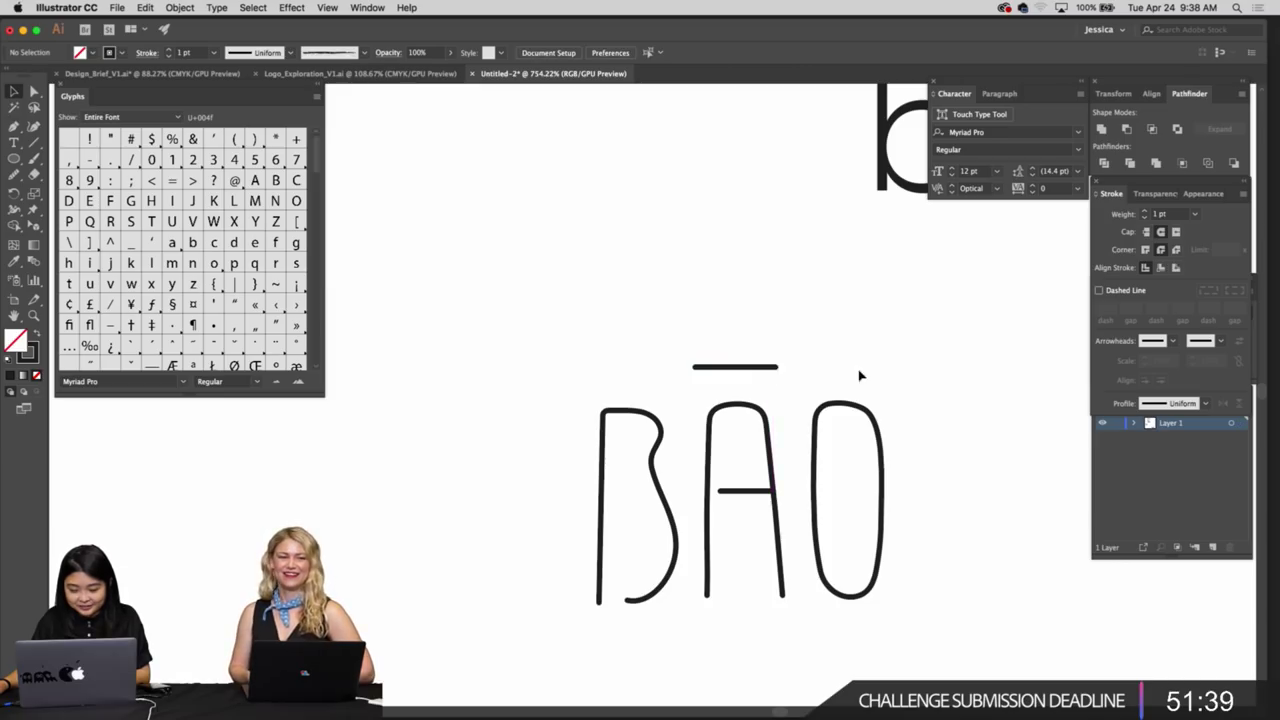
key(super+space)
drag(856, 369, 766, 354)
key(space)
key(super+space)
key(super+space)
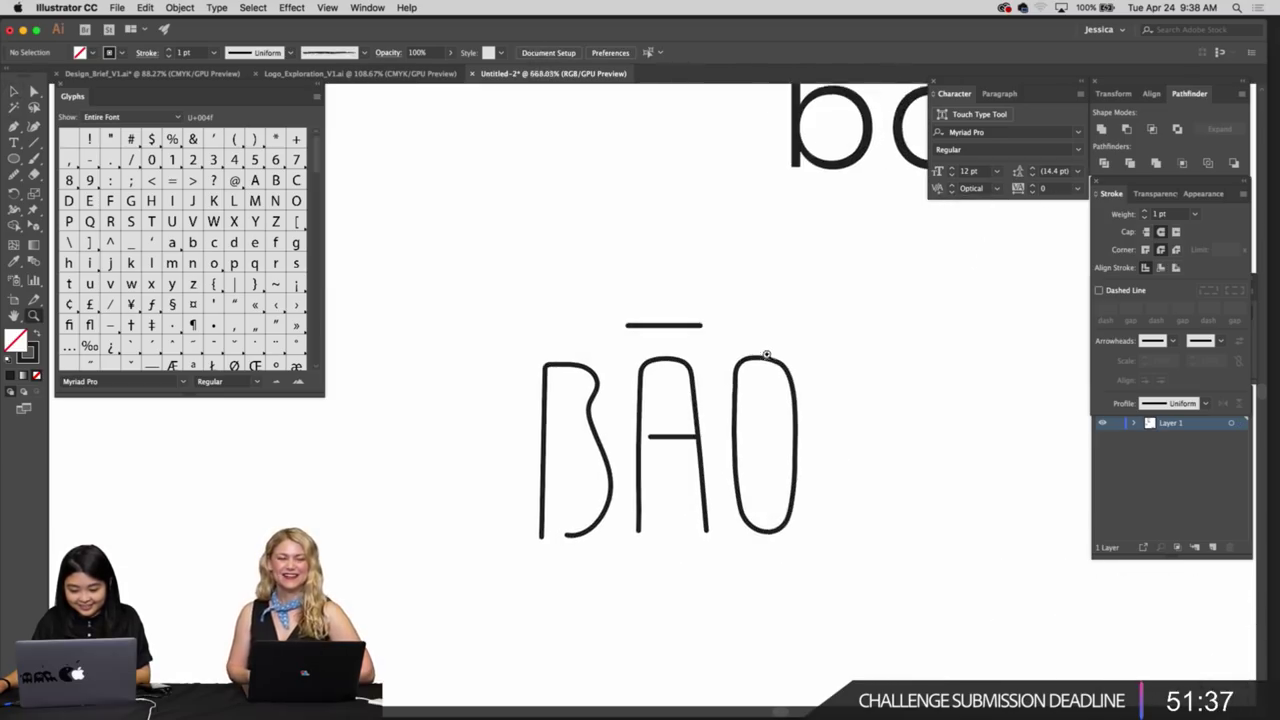
Move the complete hand-drawn lettering with its macron directly beneath the lowest lowercase bāo option, in the same column
key(super+space)
drag(656, 329, 673, 337)
scroll(677, 343, down, 2)
key(v)
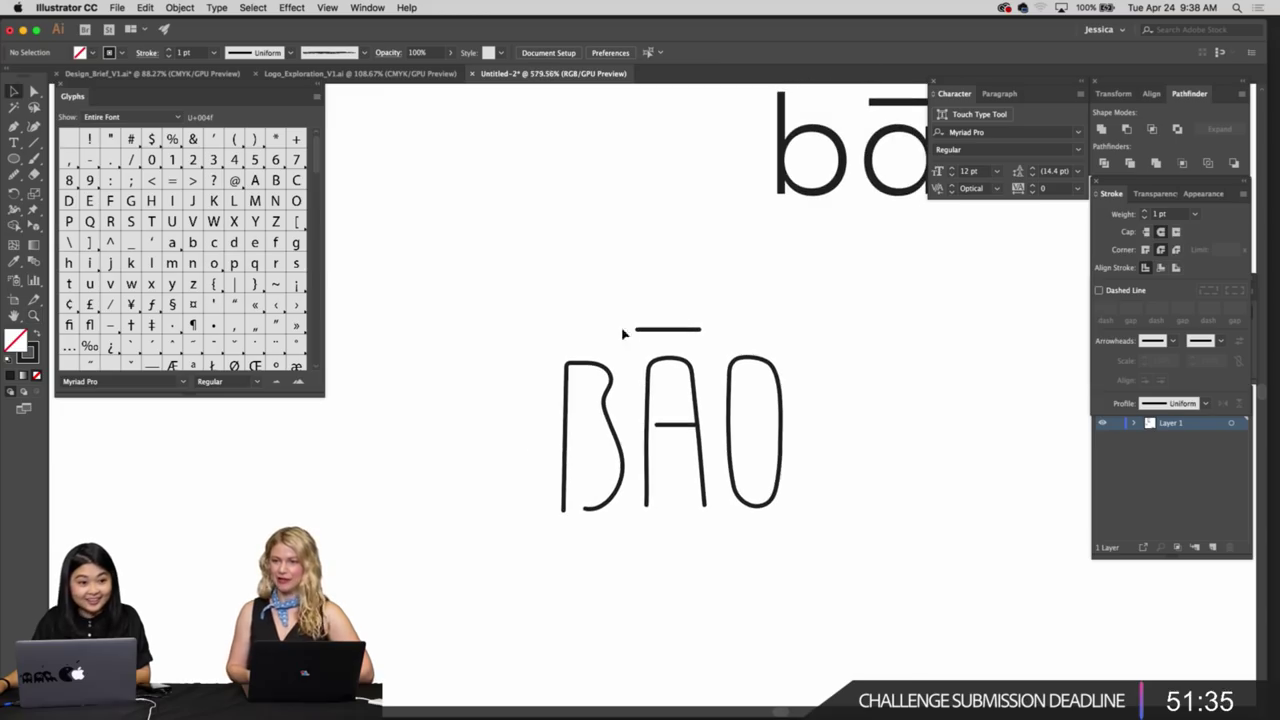
drag(571, 318, 860, 537)
scroll(917, 551, down, 4)
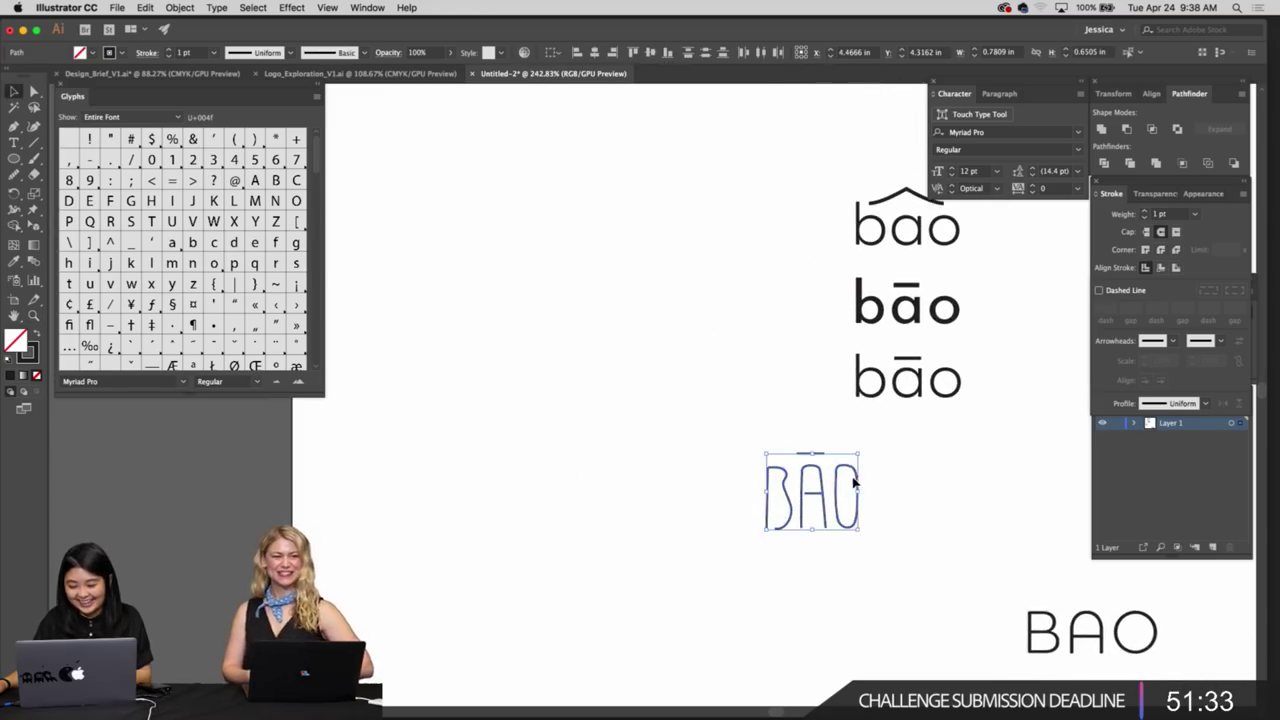
scroll(688, 533, right, 2)
drag(761, 537, 871, 521)
click(940, 522)
drag(955, 558, 744, 362)
key(z)
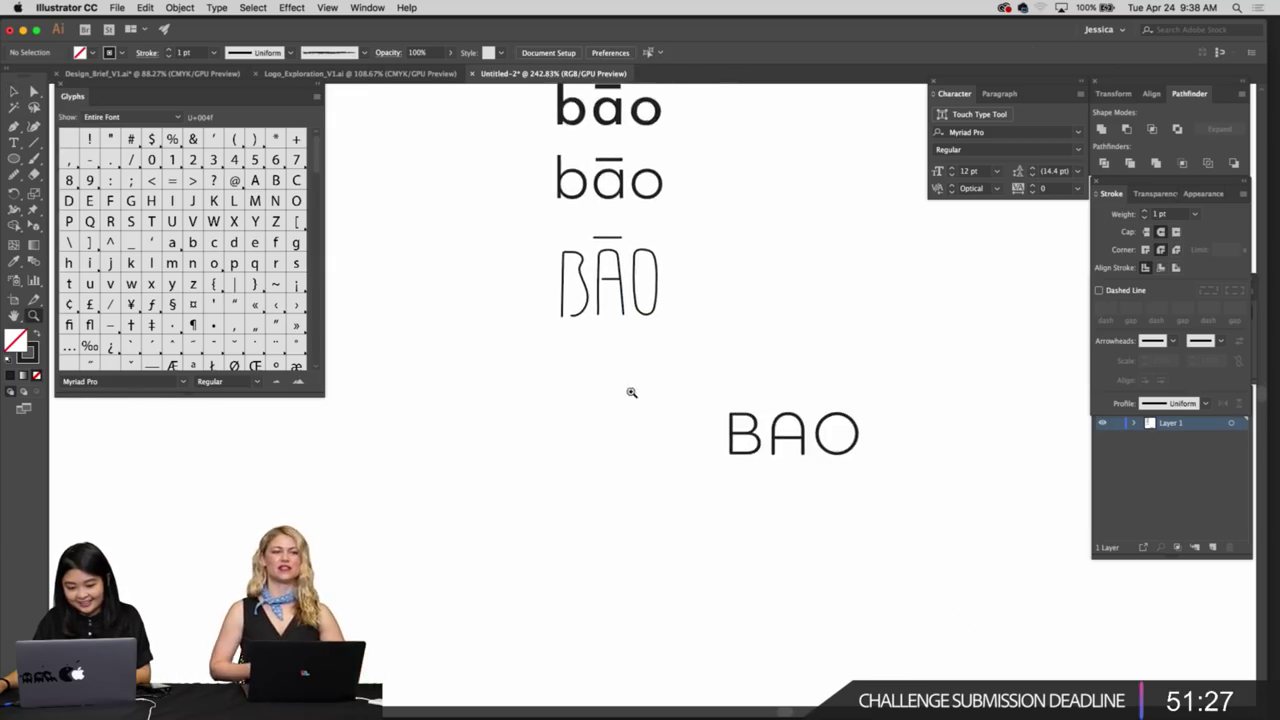
drag(631, 394, 682, 402)
drag(682, 402, 586, 347)
drag(626, 365, 650, 475)
Switch to the Logo_Exploration_V1.ai document and examine the scanned pencil sketches of bao logo ideas
click(322, 74)
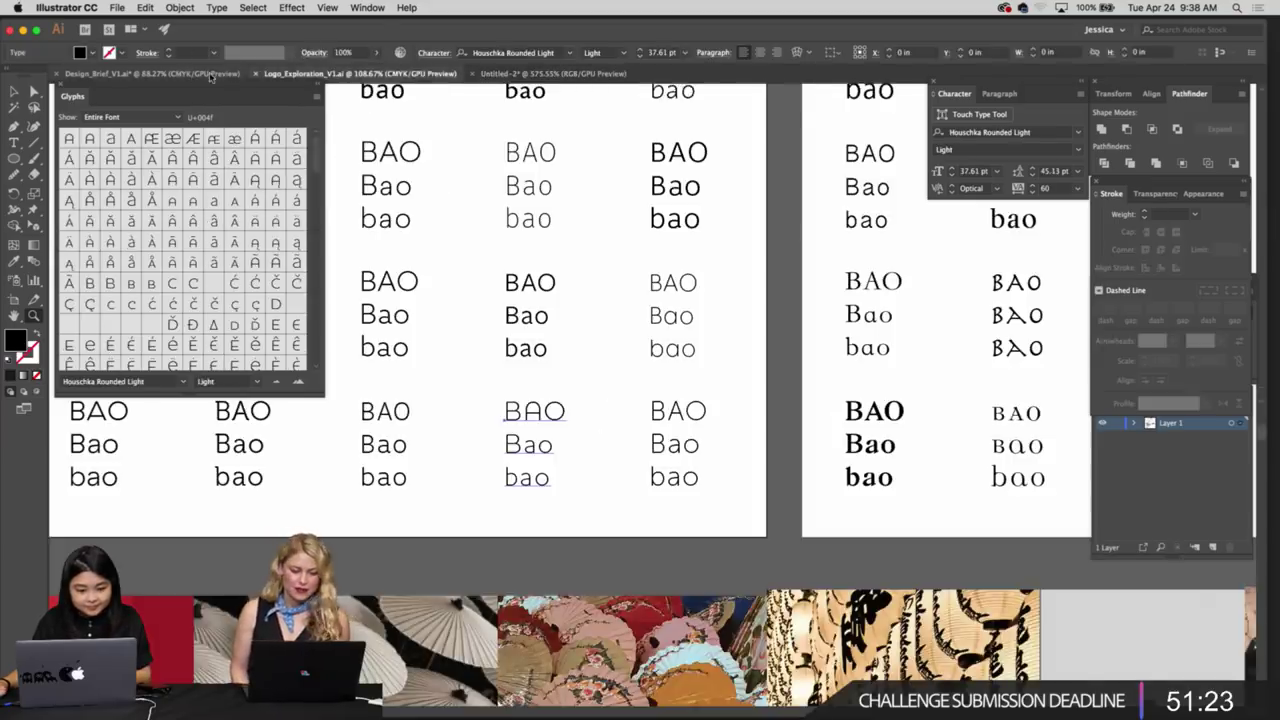
click(205, 74)
click(340, 74)
drag(551, 239, 718, 422)
drag(698, 383, 598, 350)
drag(598, 300, 620, 353)
drag(540, 195, 599, 315)
drag(567, 112, 612, 287)
key(v)
drag(730, 297, 615, 285)
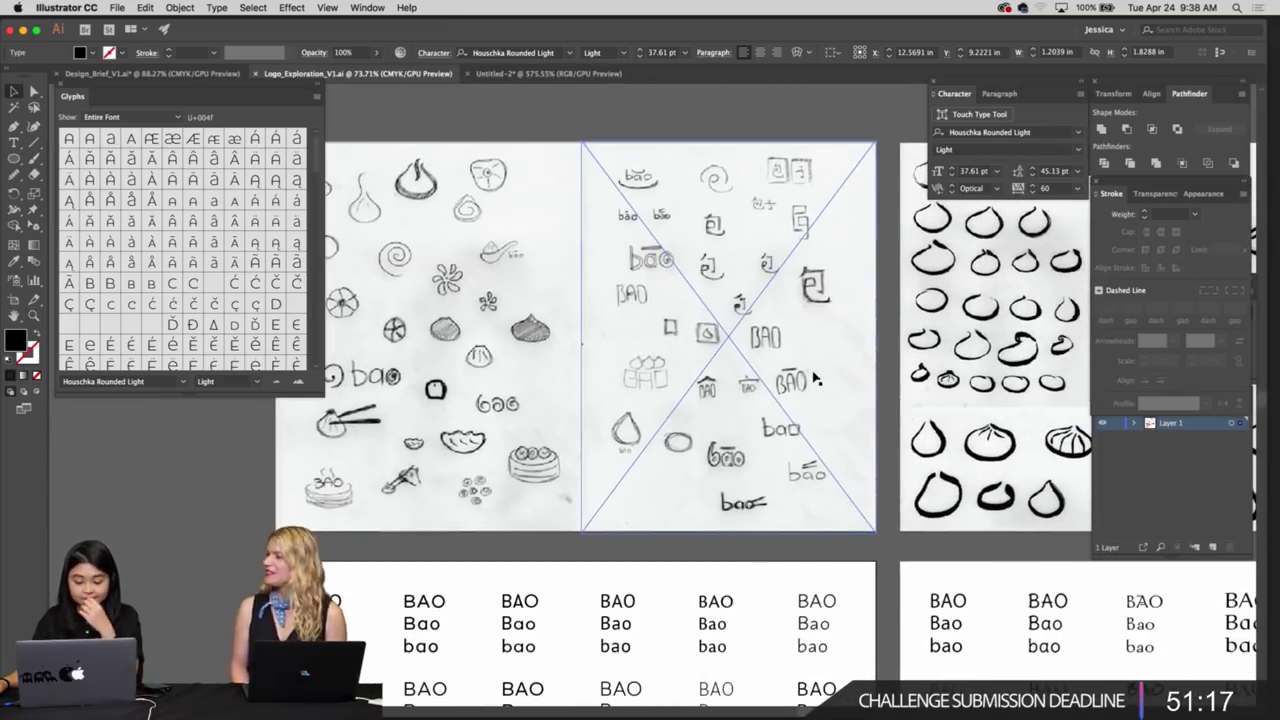
scroll(815, 378, right, 3)
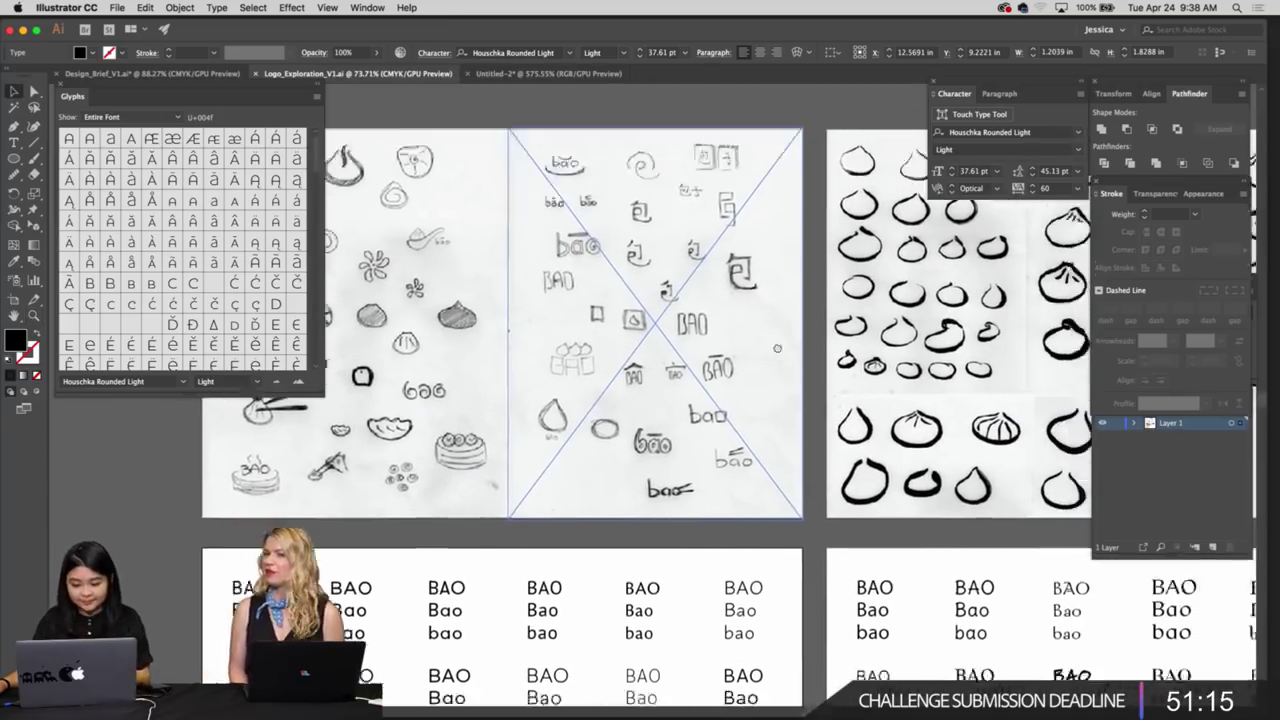
drag(778, 349, 782, 378)
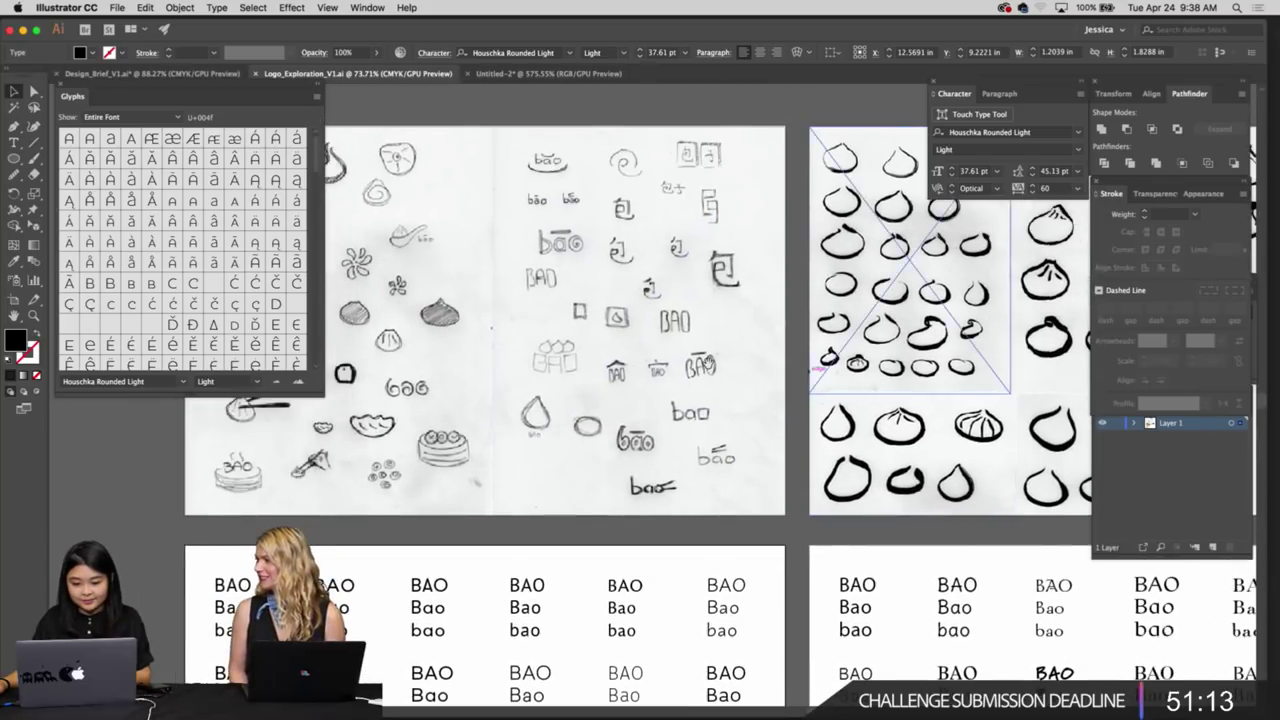
Examine the scanned page of pencil sketches for BAO wordmarks and Chinese characters beside the ink bun drawings
click(709, 366)
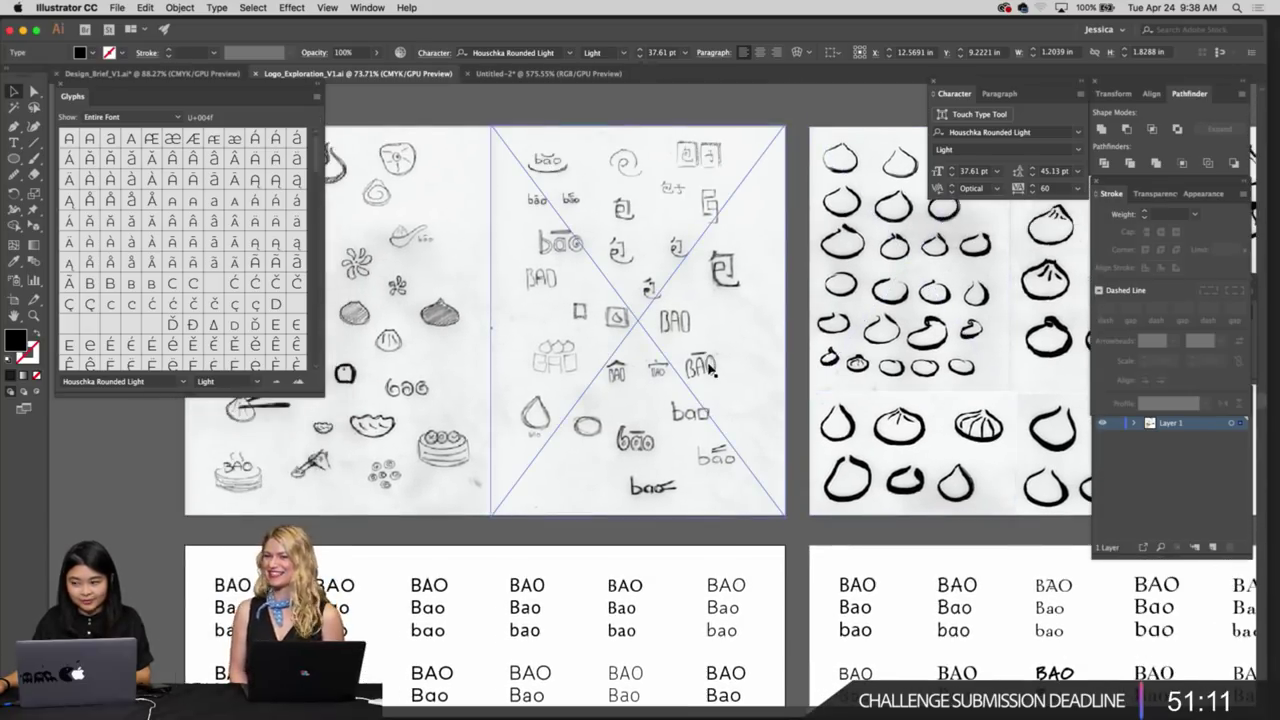
scroll(733, 366, right, 2)
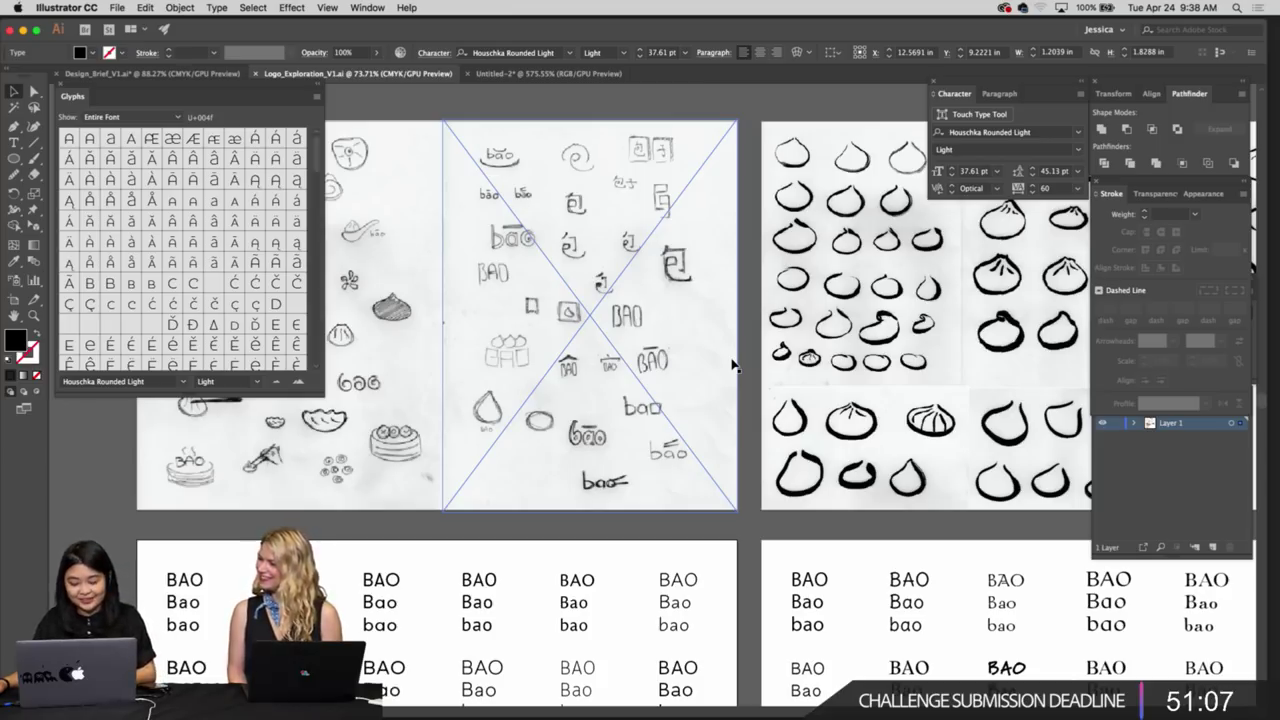
scroll(733, 366, left, 3)
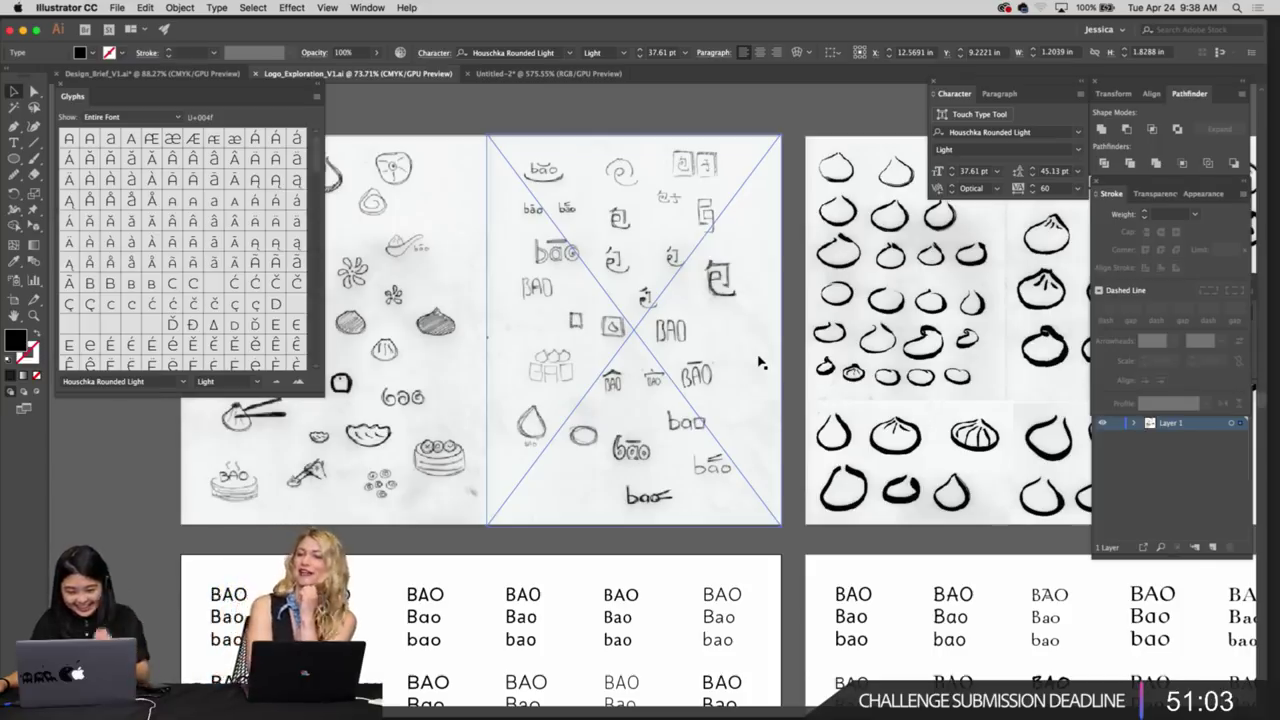
scroll(760, 362, down, 3)
key(z)
scroll(715, 345, up, 2)
scroll(711, 344, down, 1)
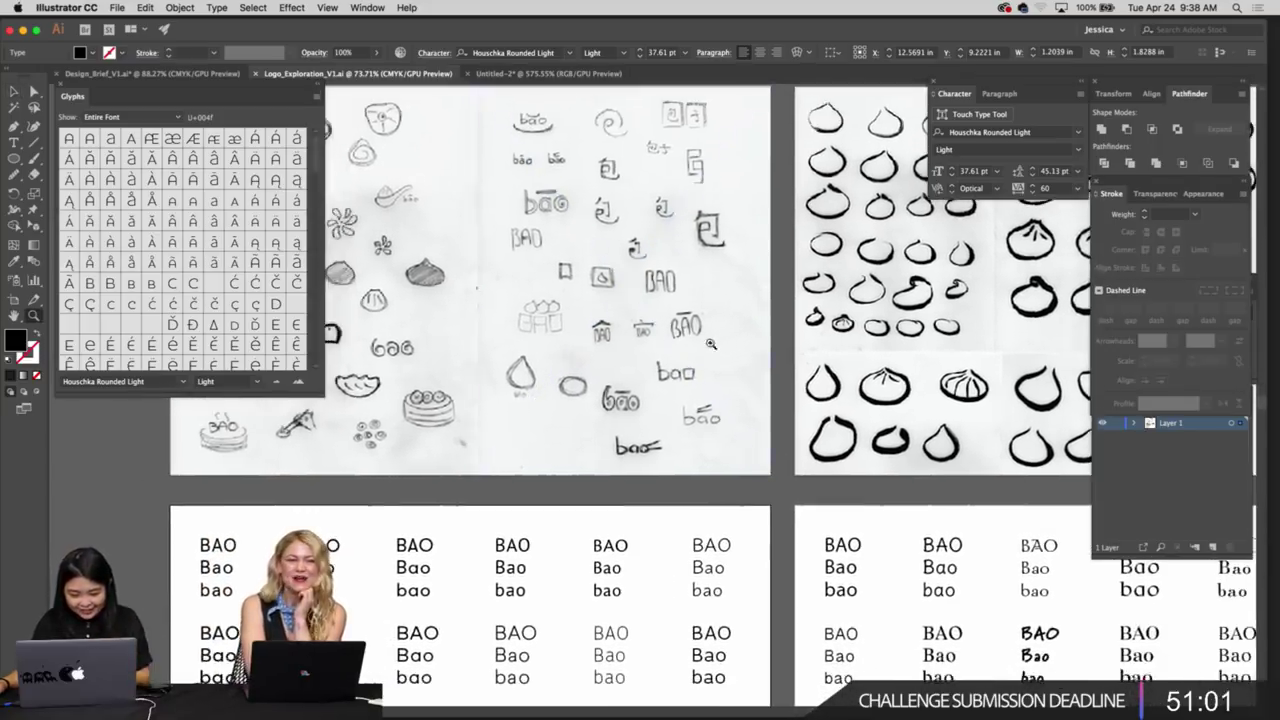
drag(711, 344, 729, 386)
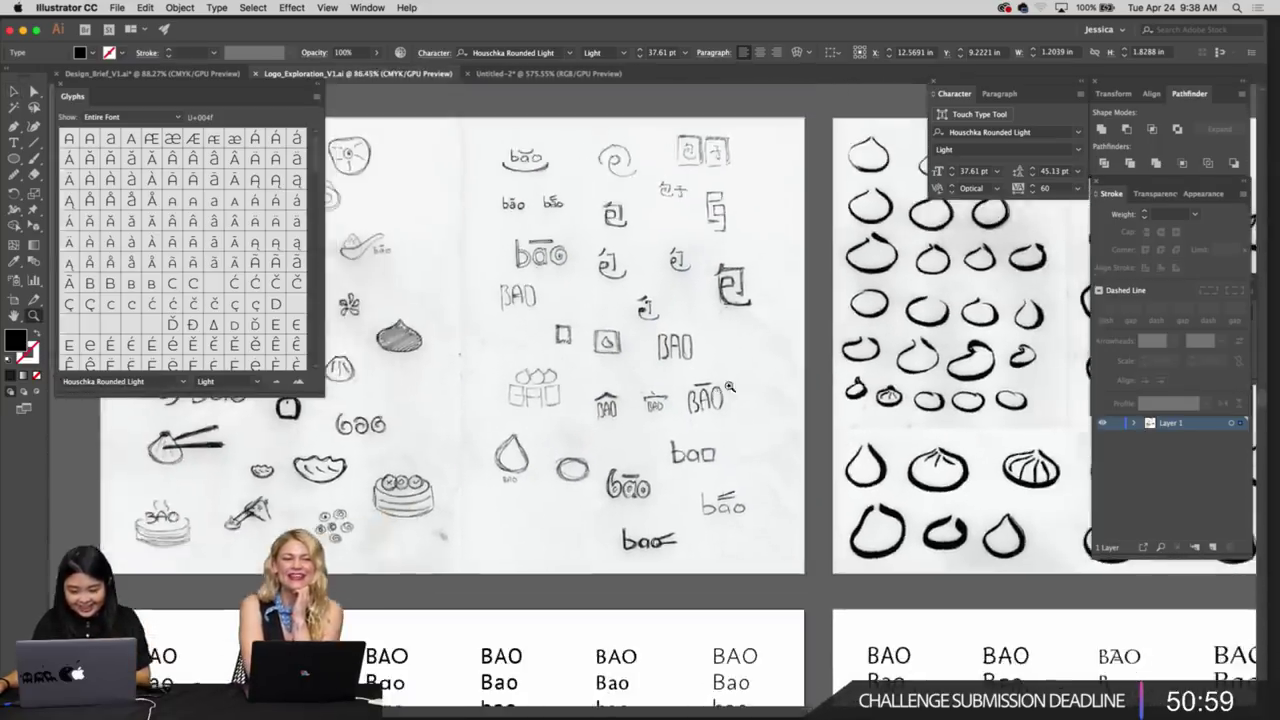
scroll(729, 387, down, 2)
scroll(700, 379, up, 2)
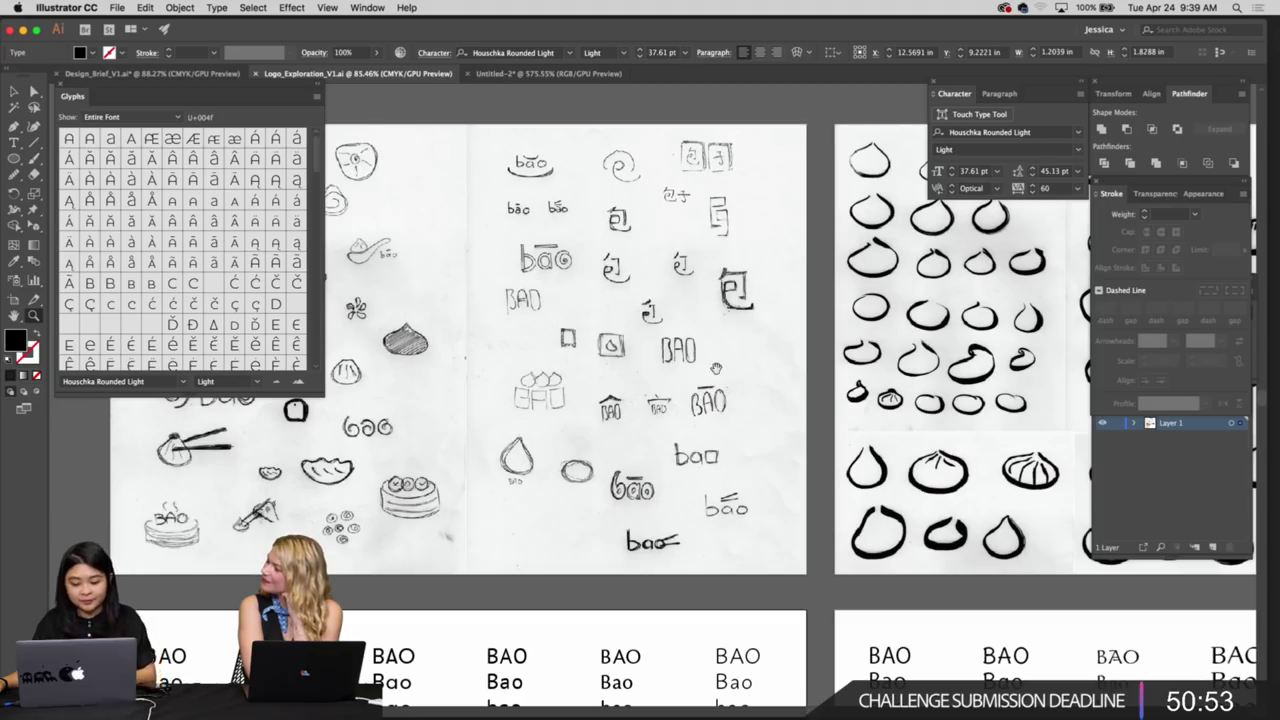
drag(716, 369, 703, 391)
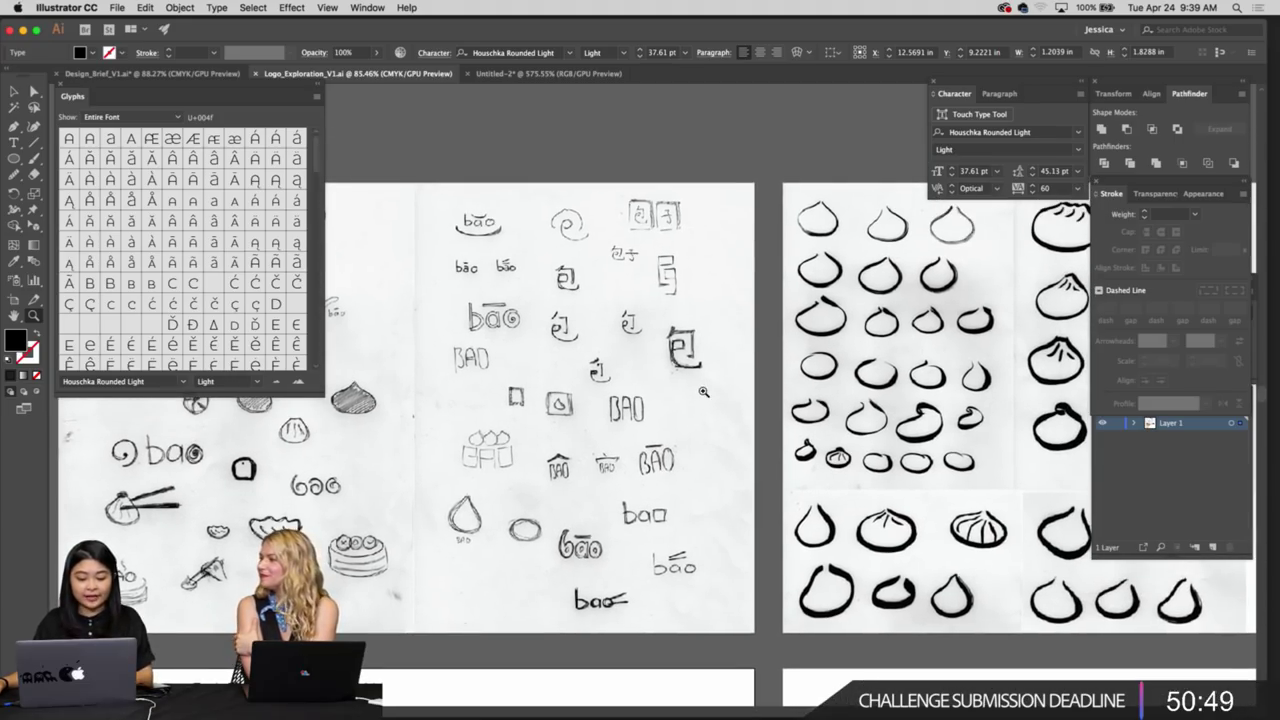
scroll(703, 392, down, 2)
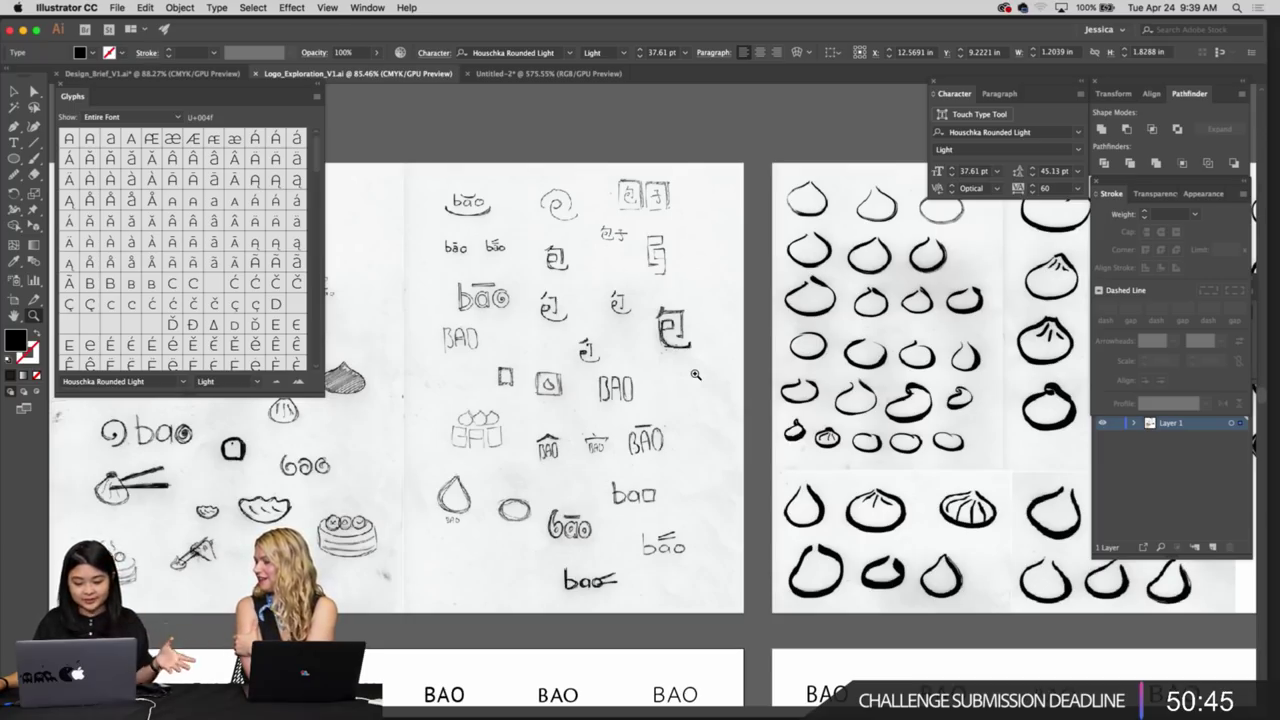
scroll(695, 374, down, 3)
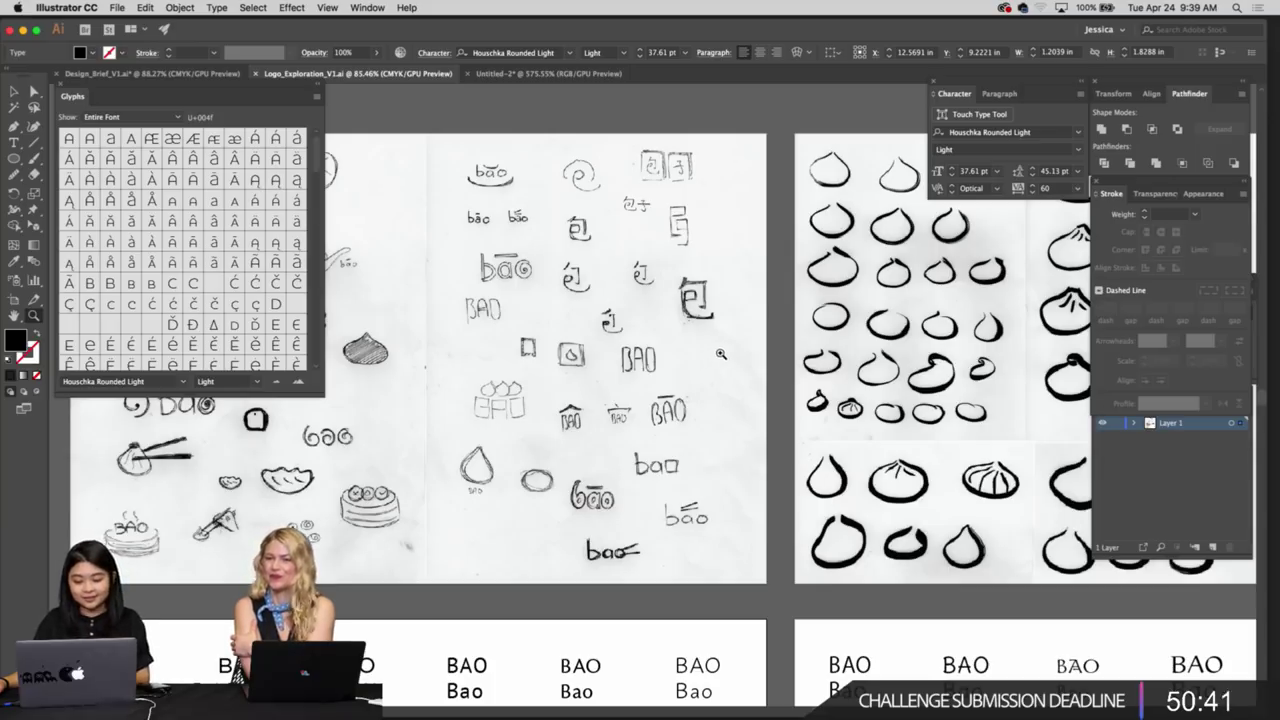
scroll(720, 353, down, 2)
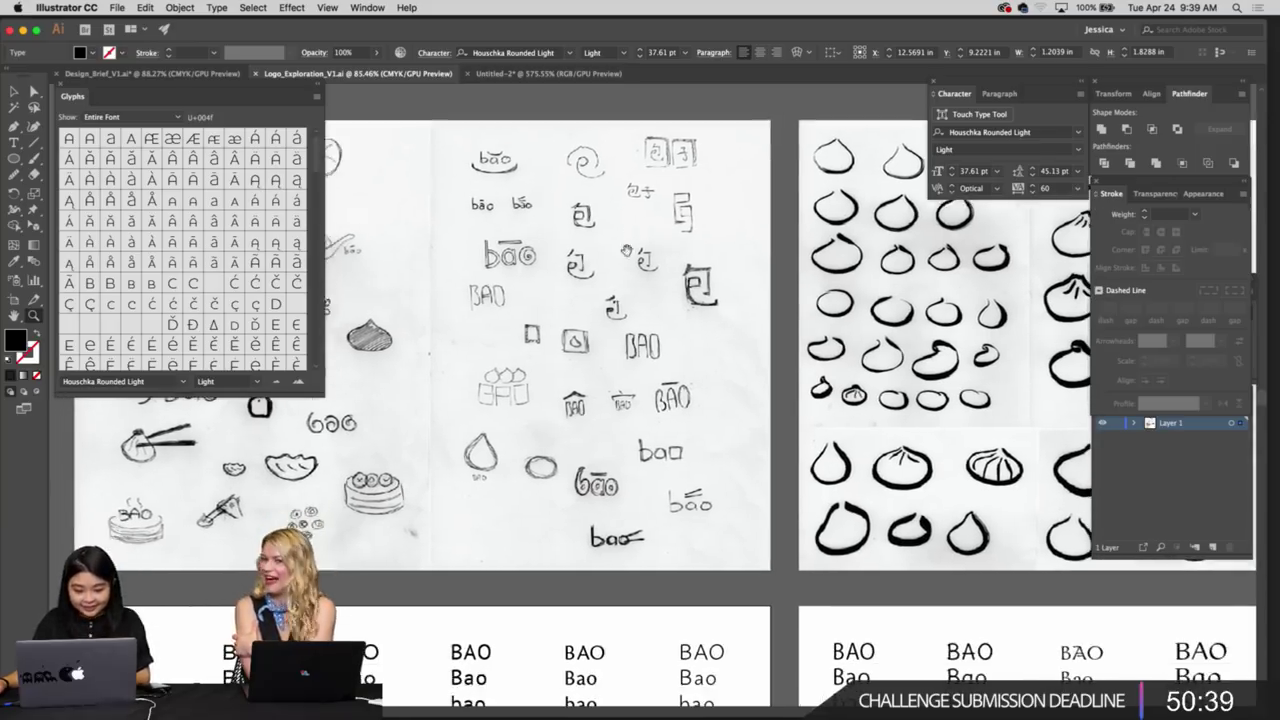
Inspect the roof-topped and macron BAO wordmark sketches on the scanned page more closely
drag(626, 250, 631, 251)
click(542, 257)
drag(563, 277, 608, 238)
click(642, 289)
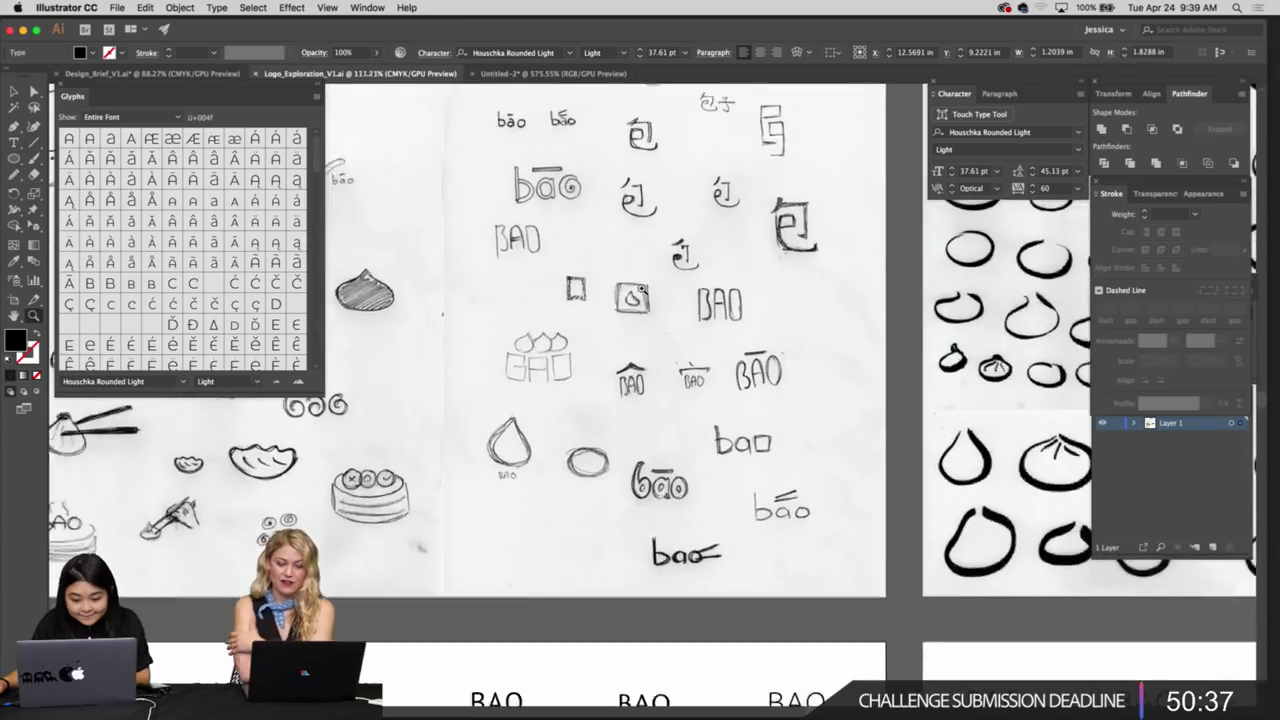
scroll(641, 290, up, 2)
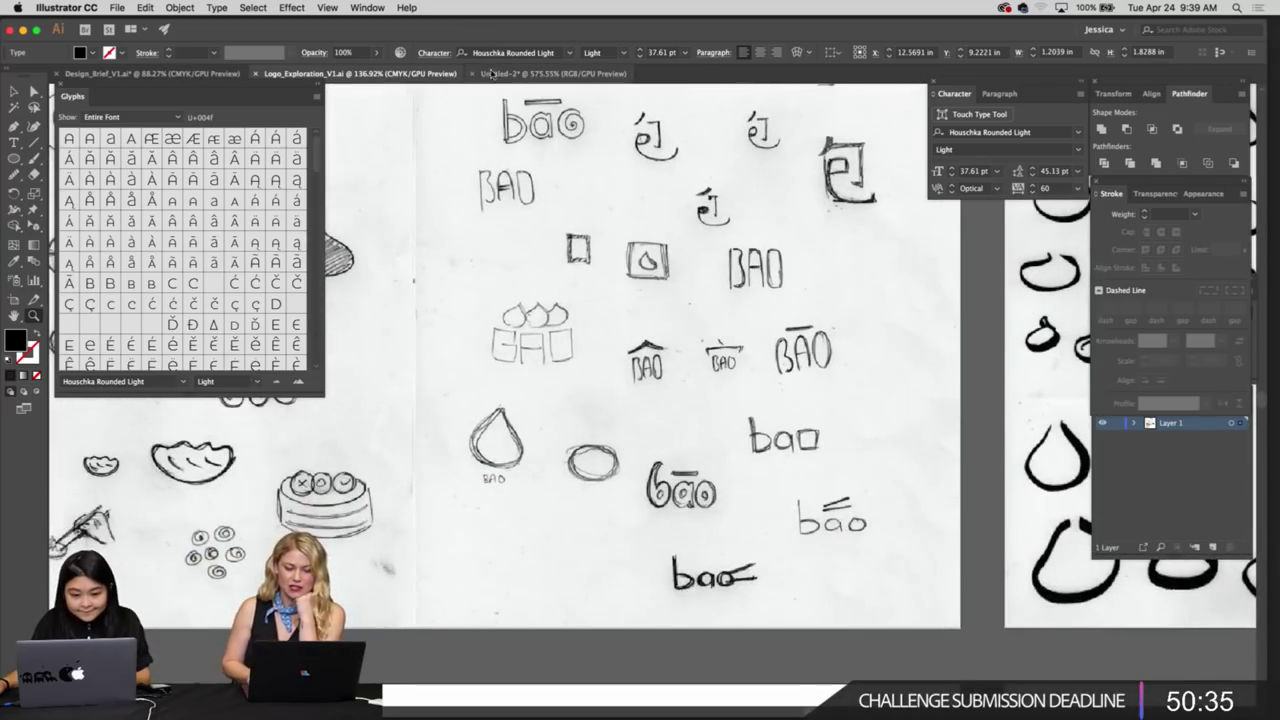
Switch to the Untitled-2 document and show the BAO lettering with the arched A
click(553, 73)
scroll(690, 246, down, 3)
scroll(650, 248, down, 1)
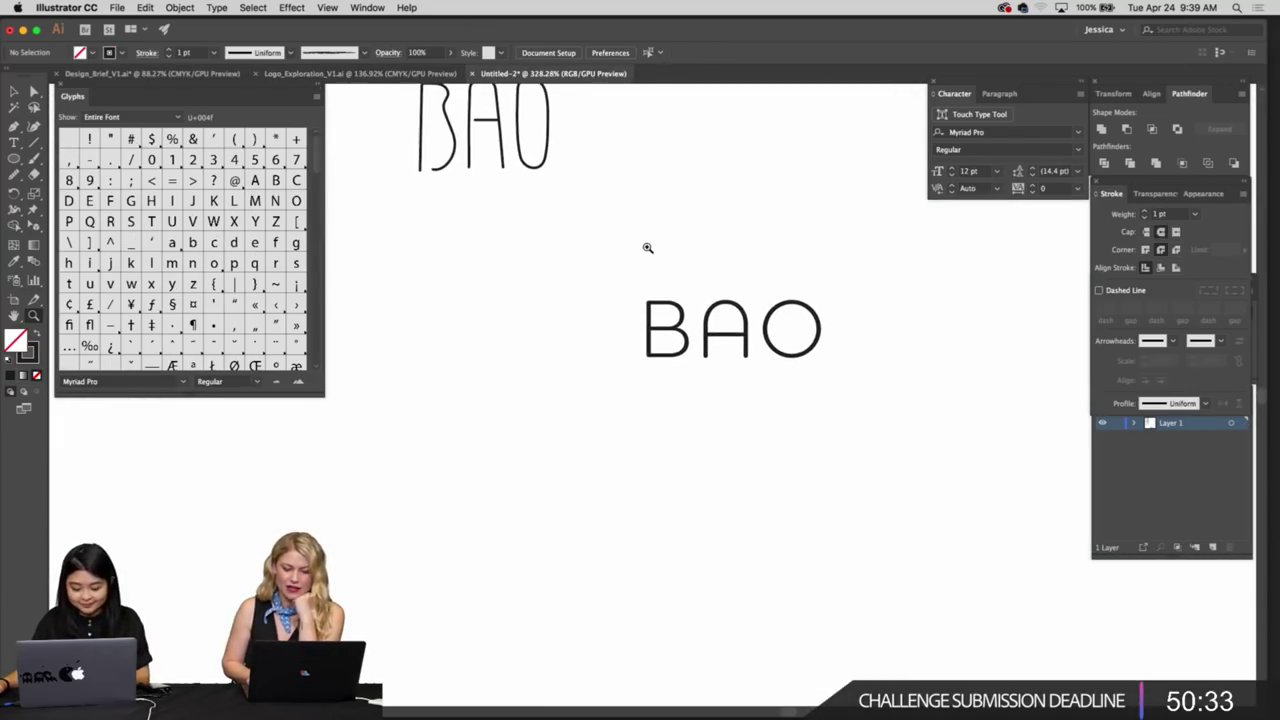
Draw a short, straight diagonal stroke above the A of the BAO lettering
click(707, 225)
click(732, 237)
key(v)
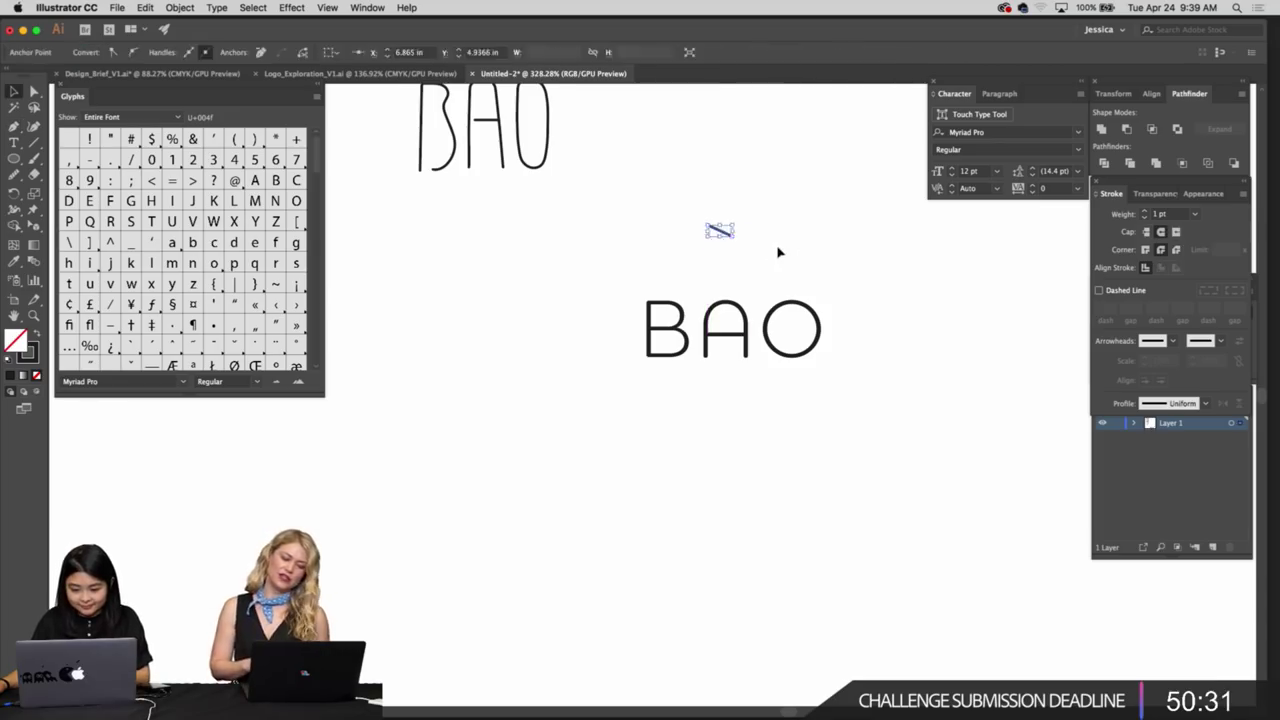
click(777, 250)
Draw an open three-sided roof path about 1.43 in wide over the BAO letters, with short vertical ends beside the B and O
scroll(750, 255, left, 1)
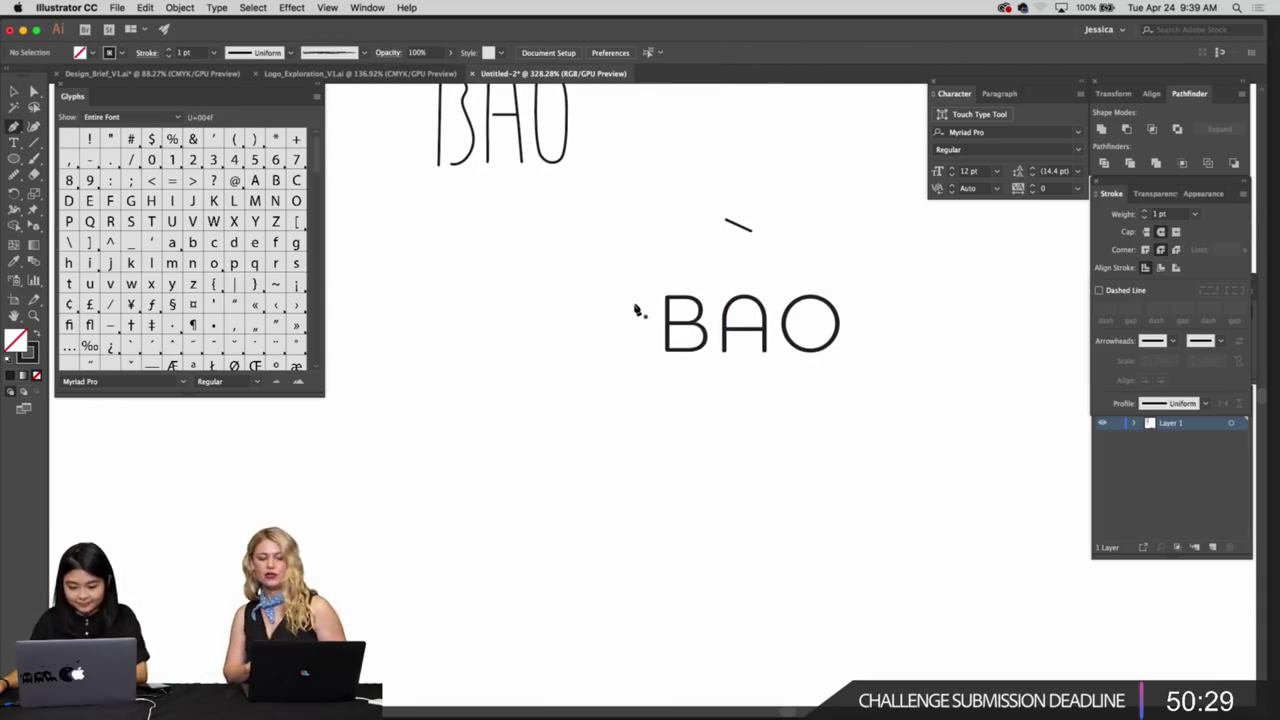
click(634, 266)
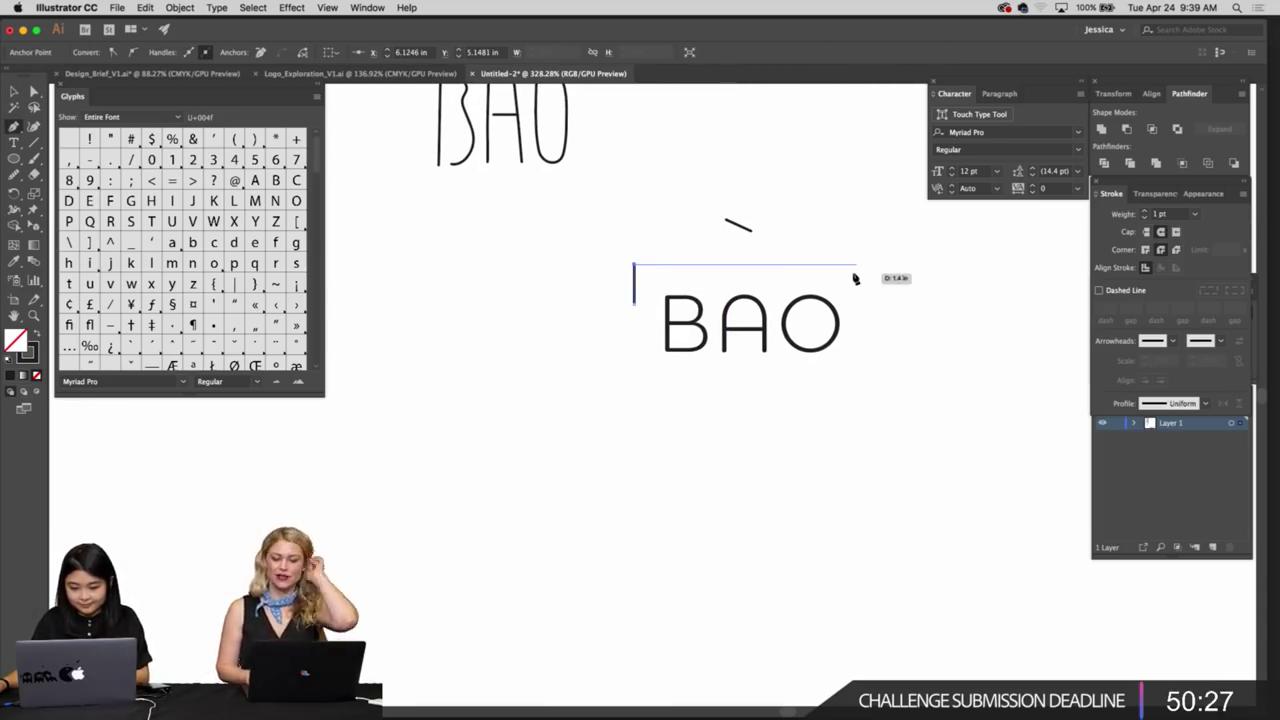
key(super+z)
click(634, 268)
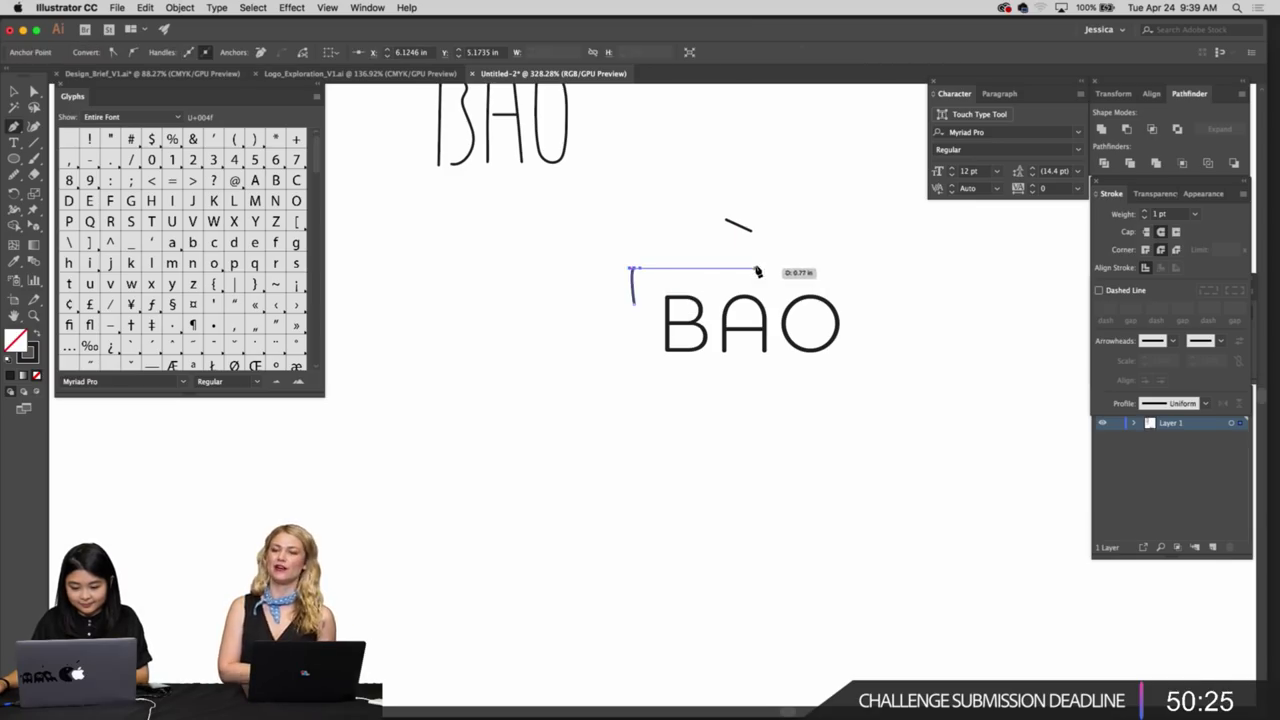
key(super+z)
click(635, 262)
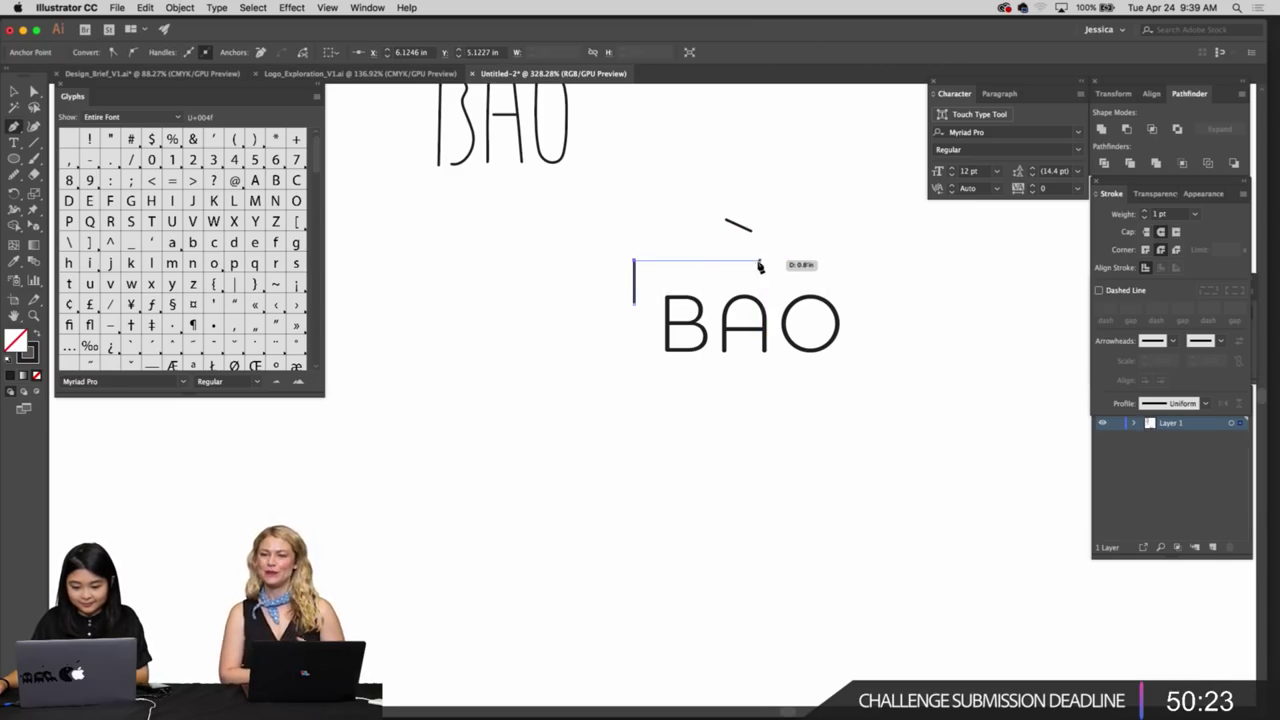
click(860, 262)
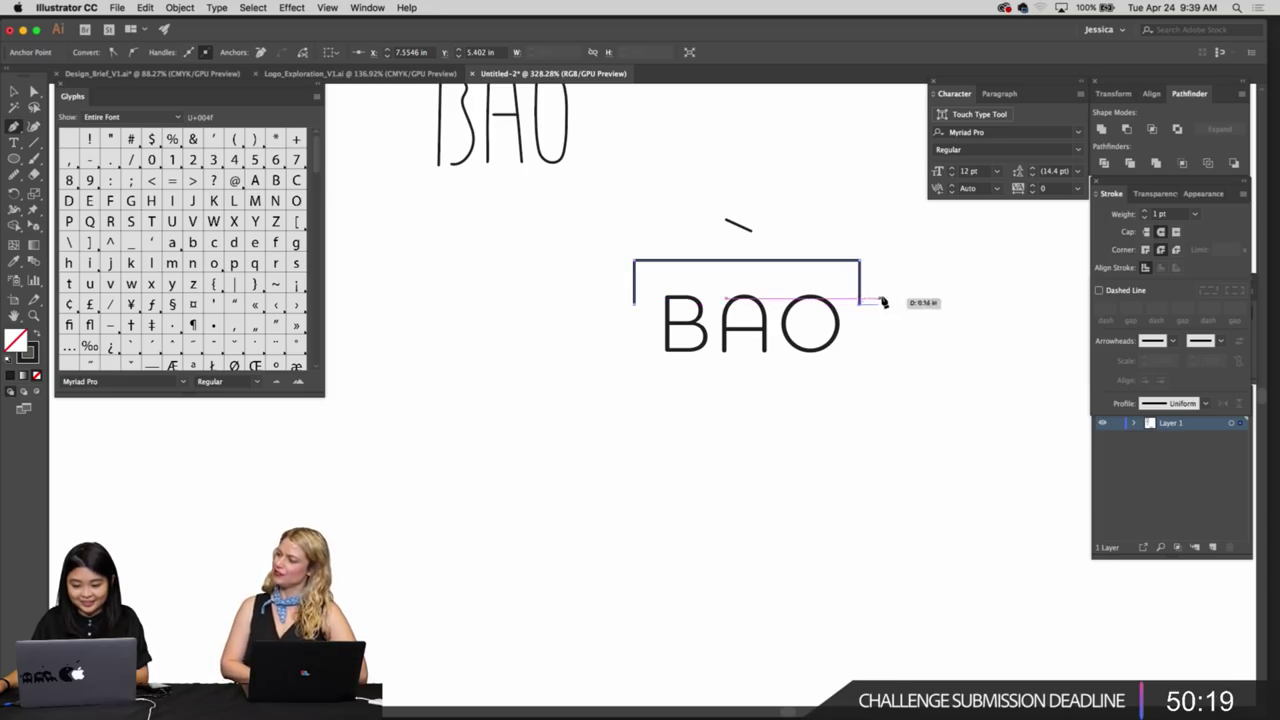
drag(714, 306, 1000, 322)
key(v)
click(975, 318)
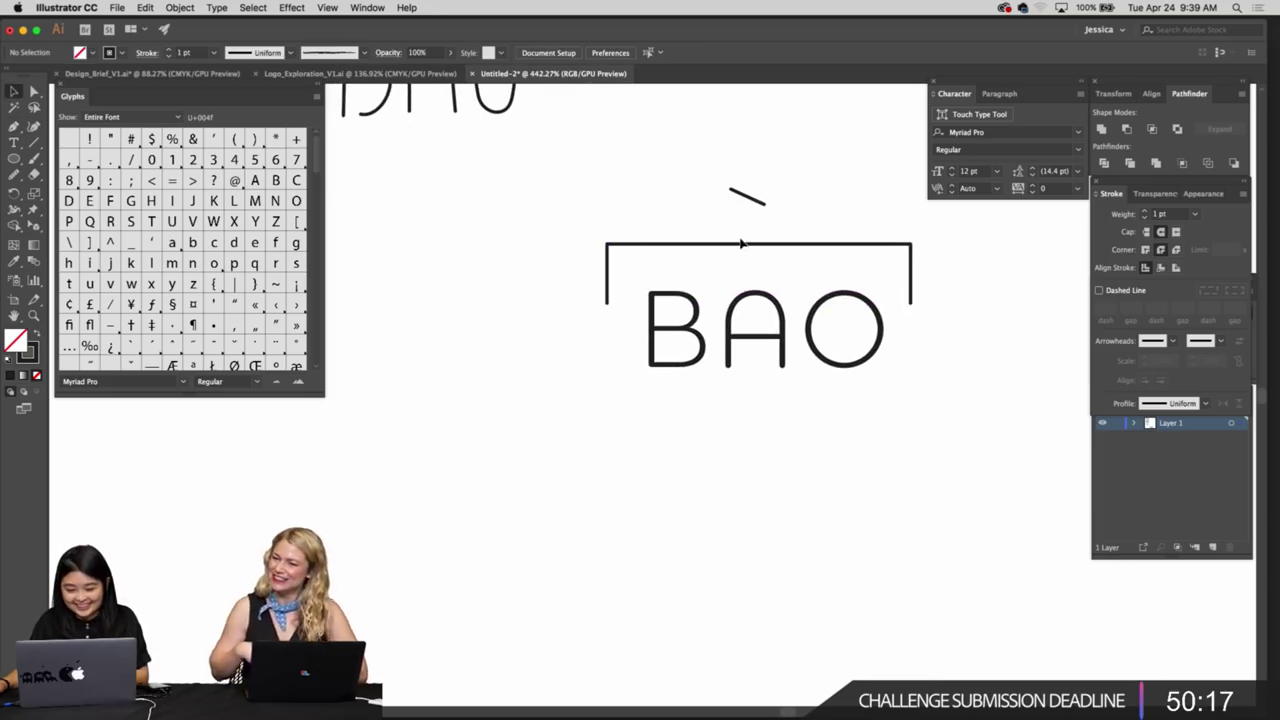
Undo the shift of the roof path and rotate the short diagonal stroke above it to a steeper angle
mouse_move(741, 244)
mouse_down()
mouse_move(788, 253)
mouse_move(783, 226)
mouse_move(756, 261)
mouse_move(793, 267)
mouse_move(789, 235)
mouse_move(818, 247)
mouse_move(790, 246)
mouse_move(787, 220)
mouse_move(730, 214)
mouse_up()
scroll(790, 245, right, 1)
key(super+z)
click(820, 231)
key(z)
scroll(783, 225, up, 2)
key(r)
key(v)
click(789, 260)
Apply the lens-shaped width profile that tapers at both ends to the roof path and the diagonal stroke
scroll(788, 234, up, 2)
click(816, 246)
click(767, 239)
scroll(823, 235, down, 2)
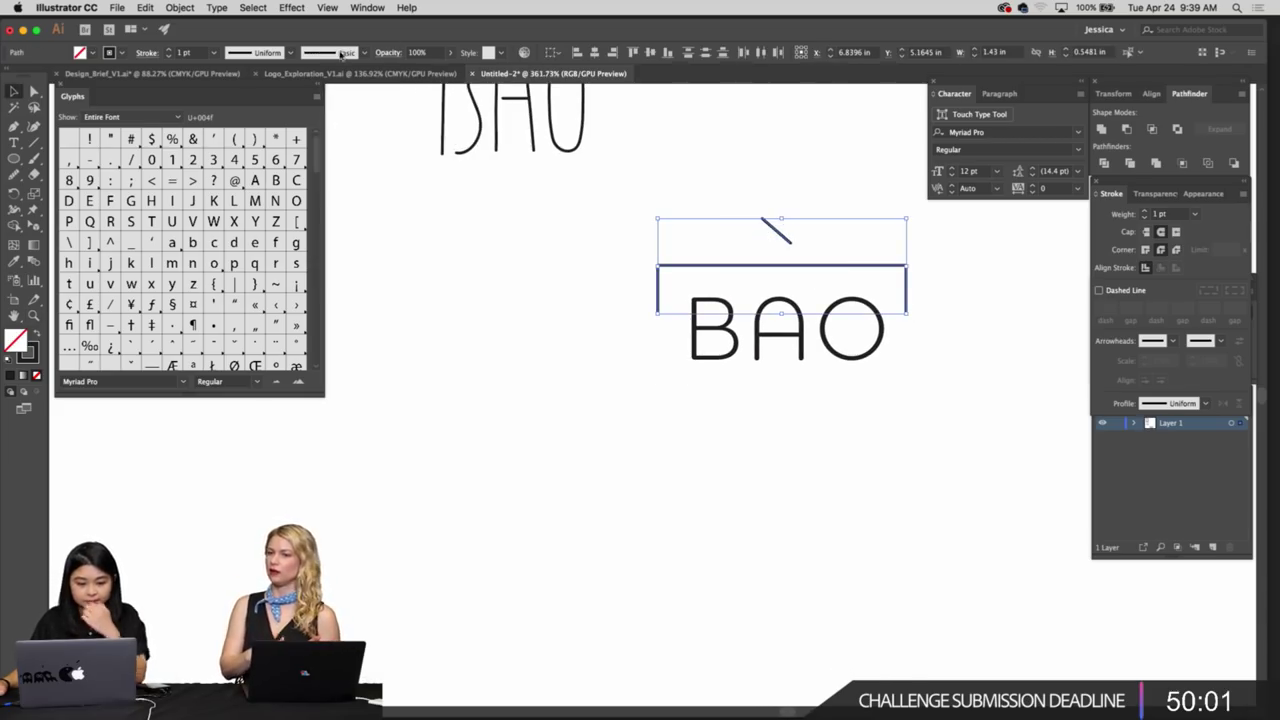
click(290, 53)
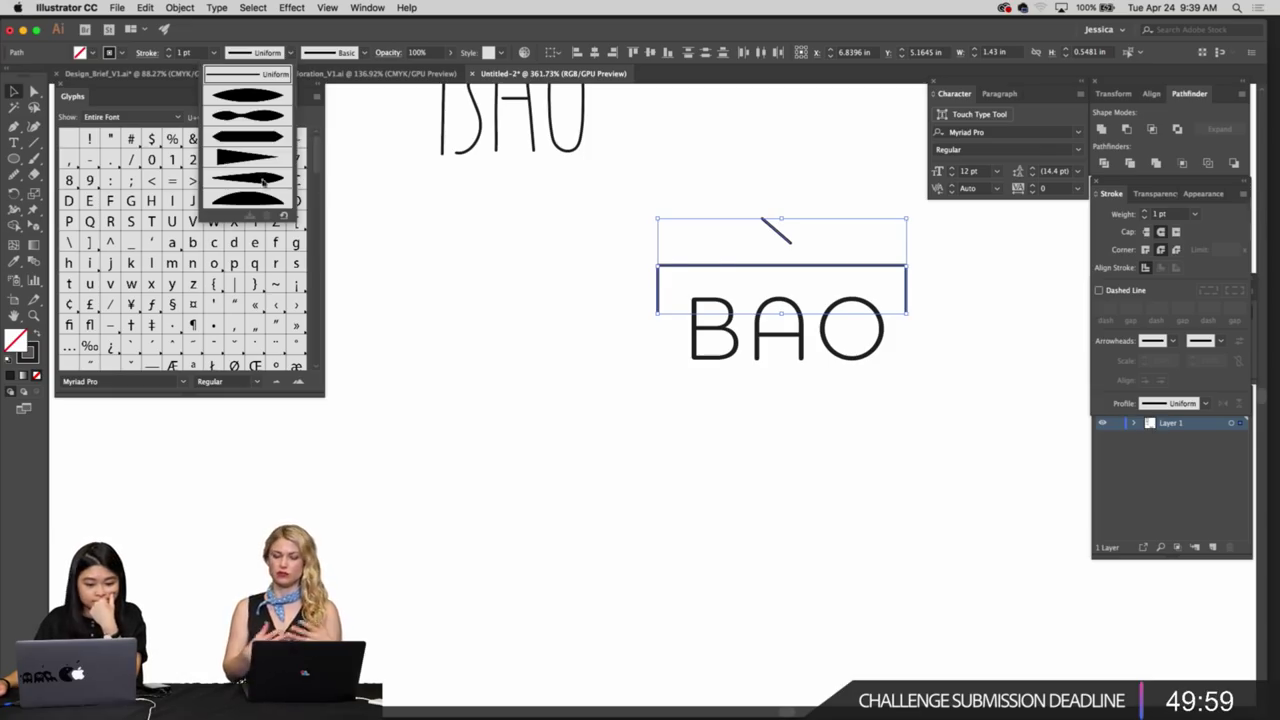
click(263, 180)
click(288, 52)
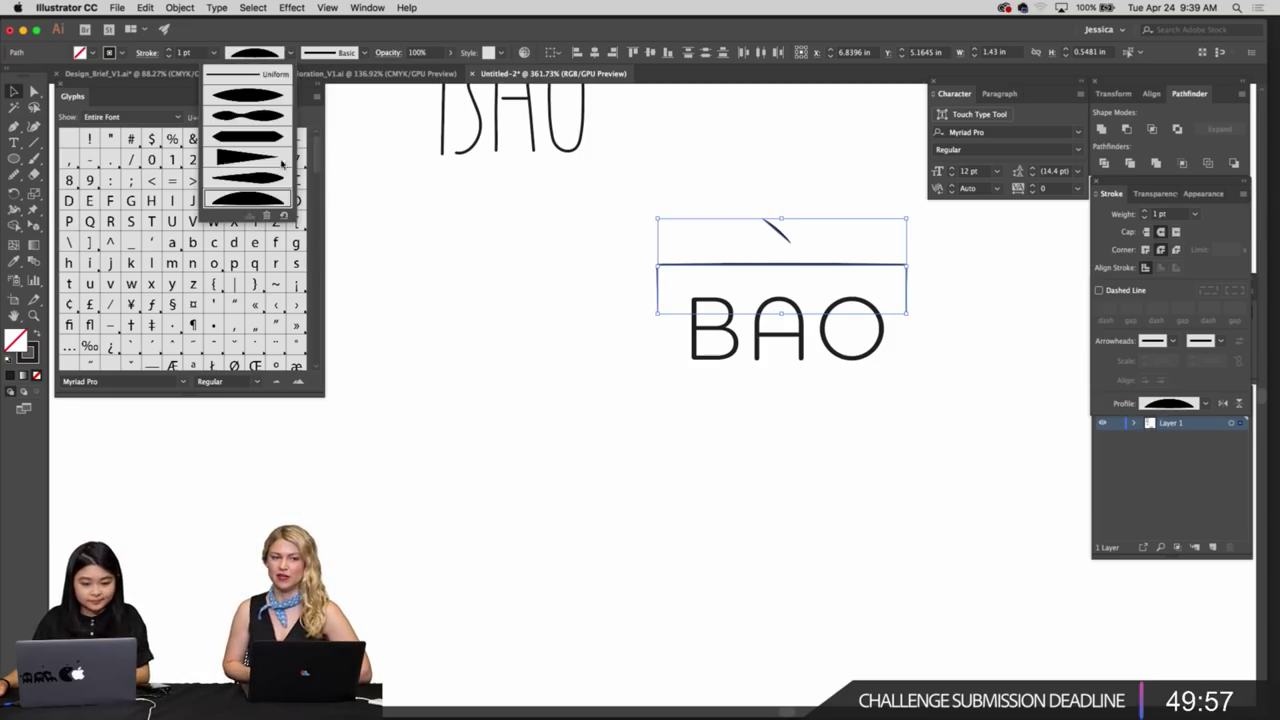
click(270, 180)
click(290, 55)
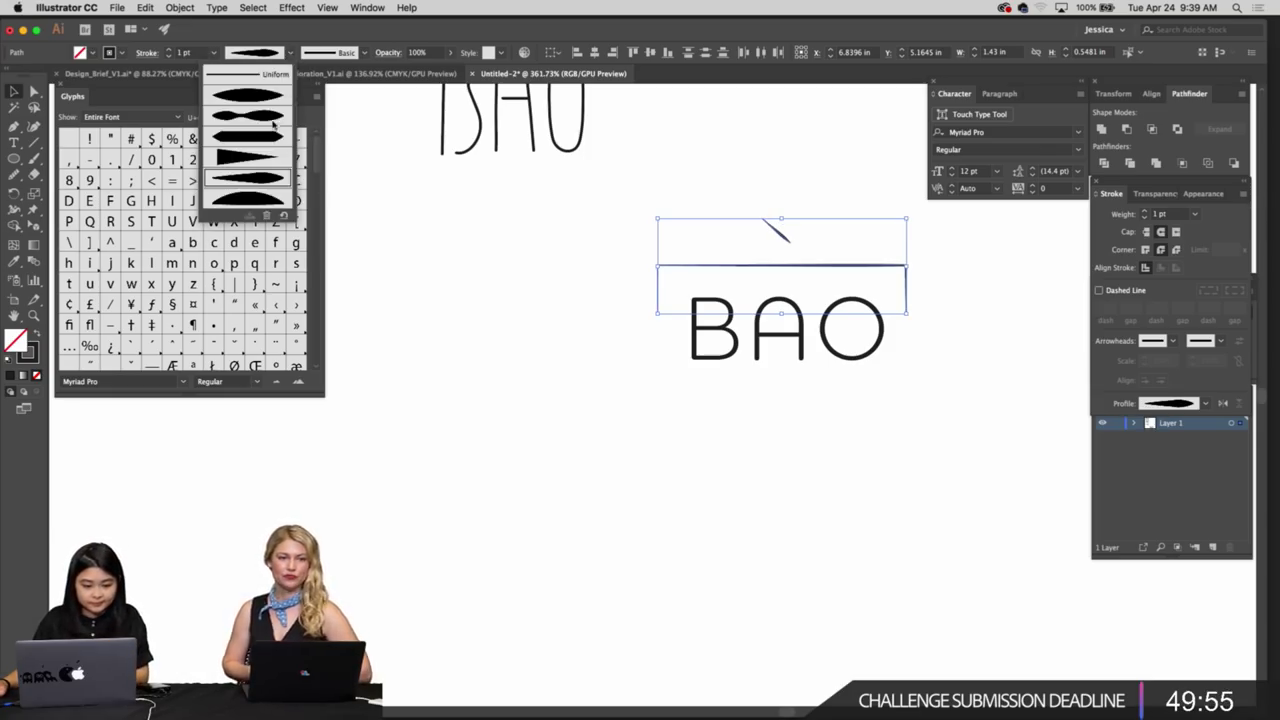
click(275, 94)
click(608, 257)
Set the stroke weight of the roof path and diagonal stroke to 4 pt
key(z)
click(670, 244)
click(670, 244)
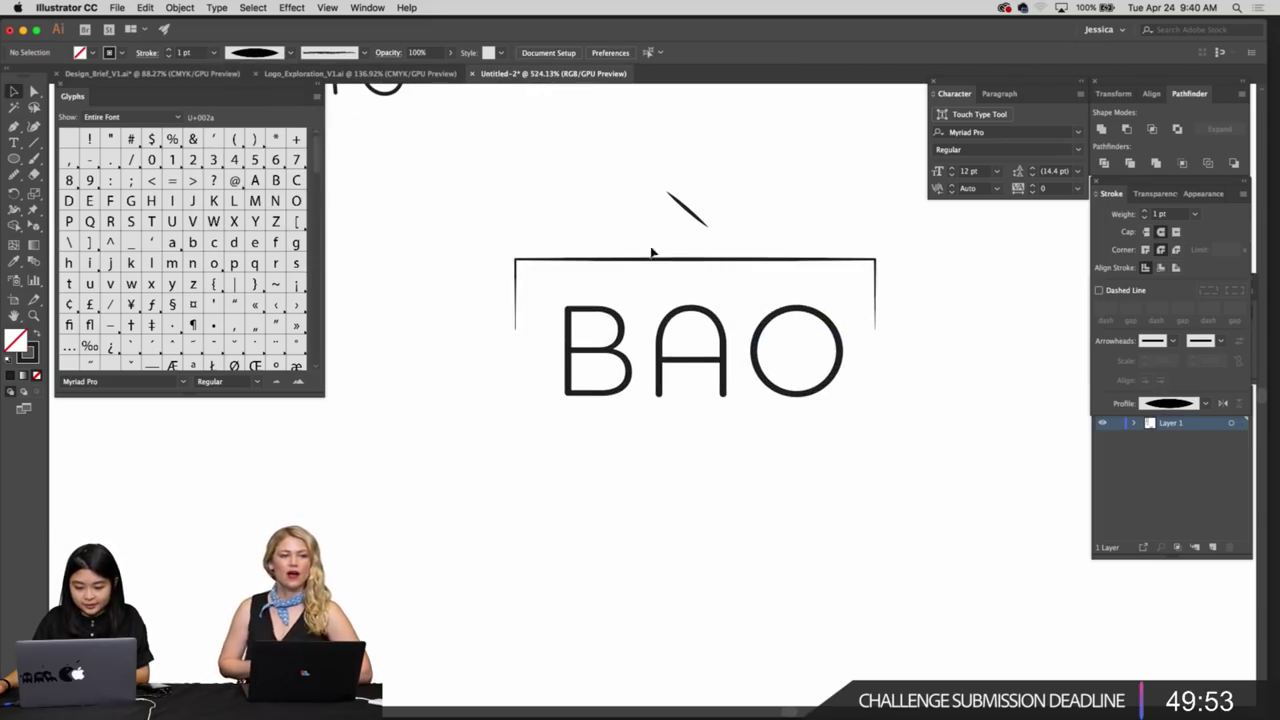
drag(640, 215, 757, 277)
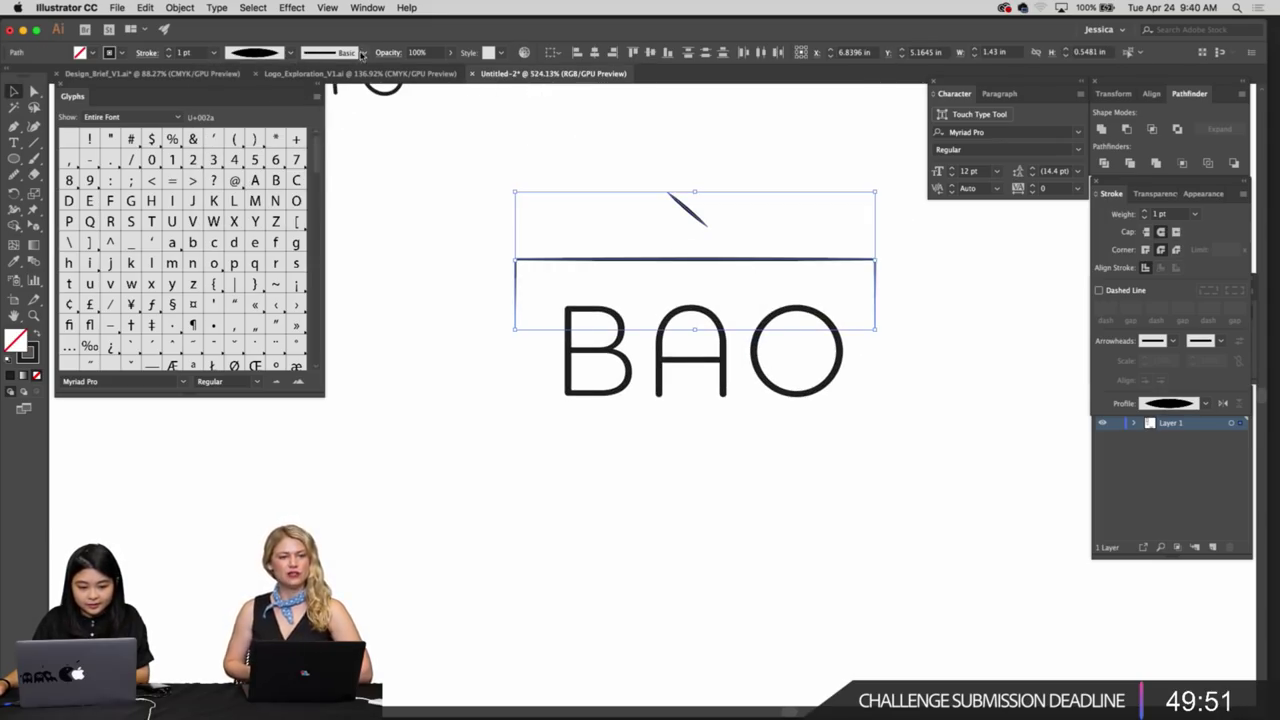
click(168, 49)
click(168, 49)
click(168, 49)
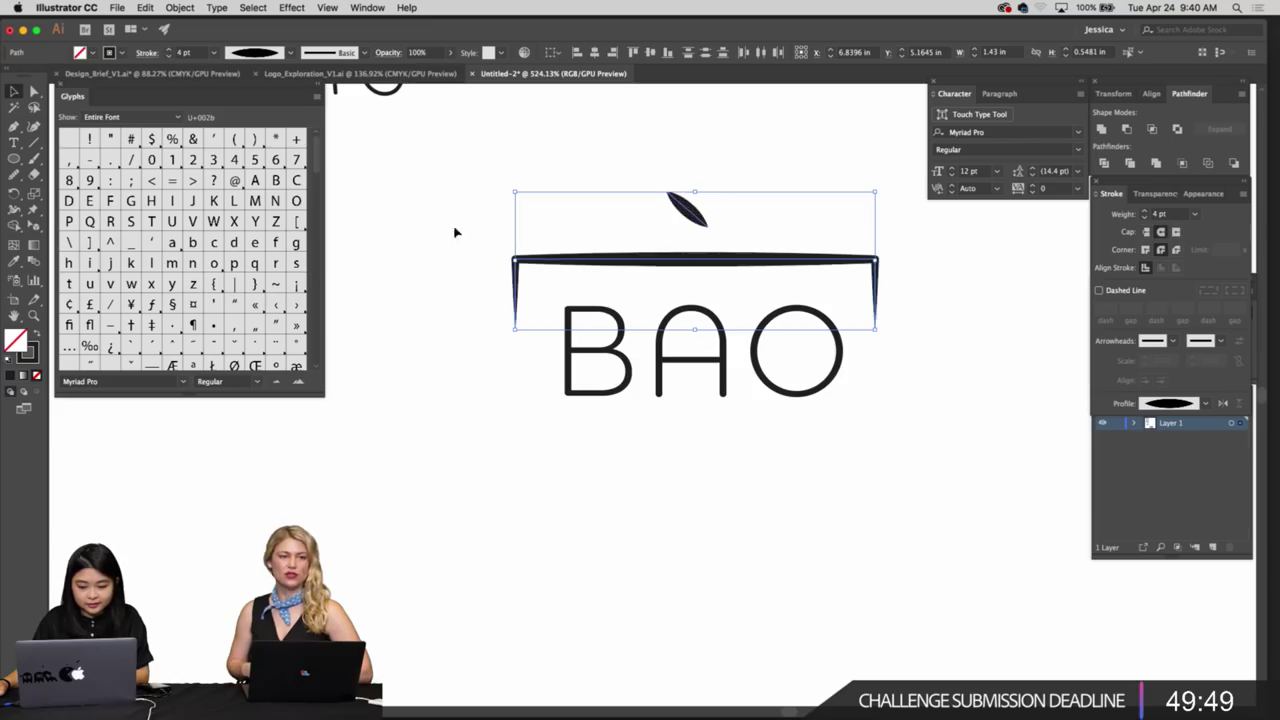
click(486, 241)
Delete the roof path and the diagonal stroke above the BAO lettering
alt+click(562, 224)
drag(575, 216, 582, 276)
mouse_move(582, 276)
mouse_down()
mouse_move(554, 257)
mouse_move(603, 269)
mouse_up()
scroll(712, 282, up, 4)
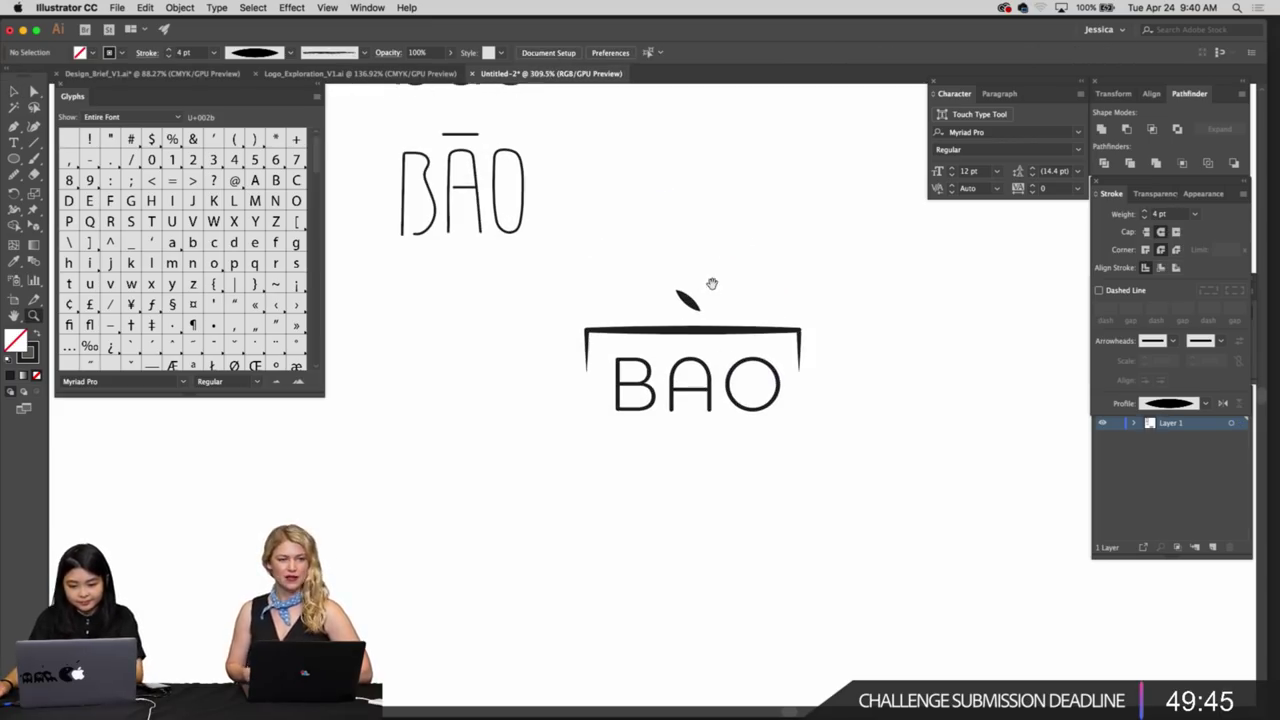
key(v)
click(708, 350)
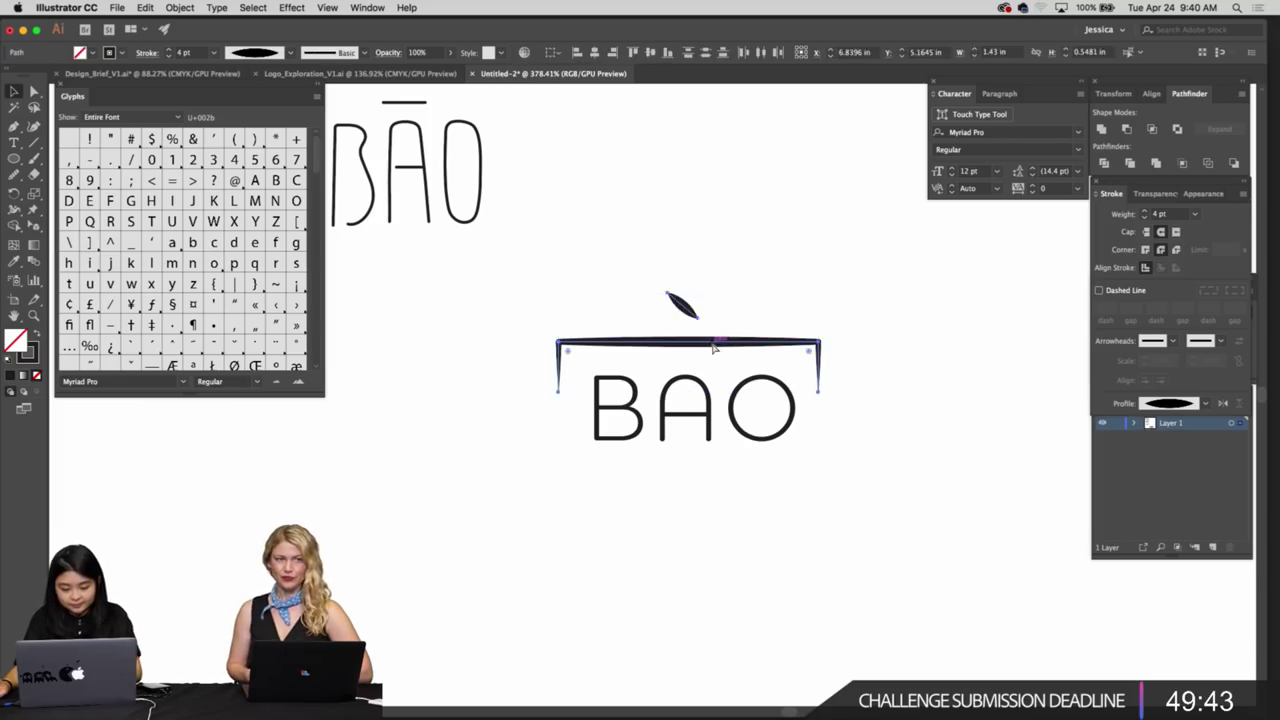
key(Delete)
Ungroup the BAO lettering and make a greatly enlarged copy of the A that frames the whole word above its crossbar
click(697, 384)
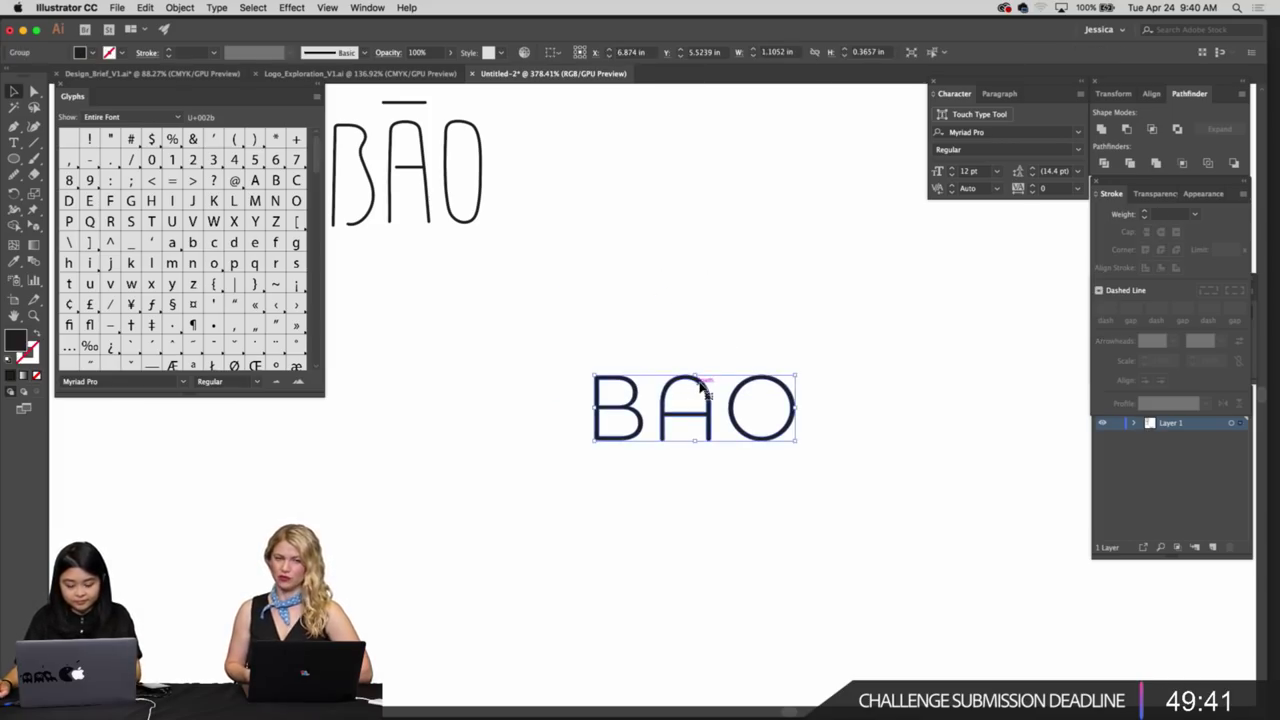
key(super+shift+g)
click(769, 317)
click(701, 386)
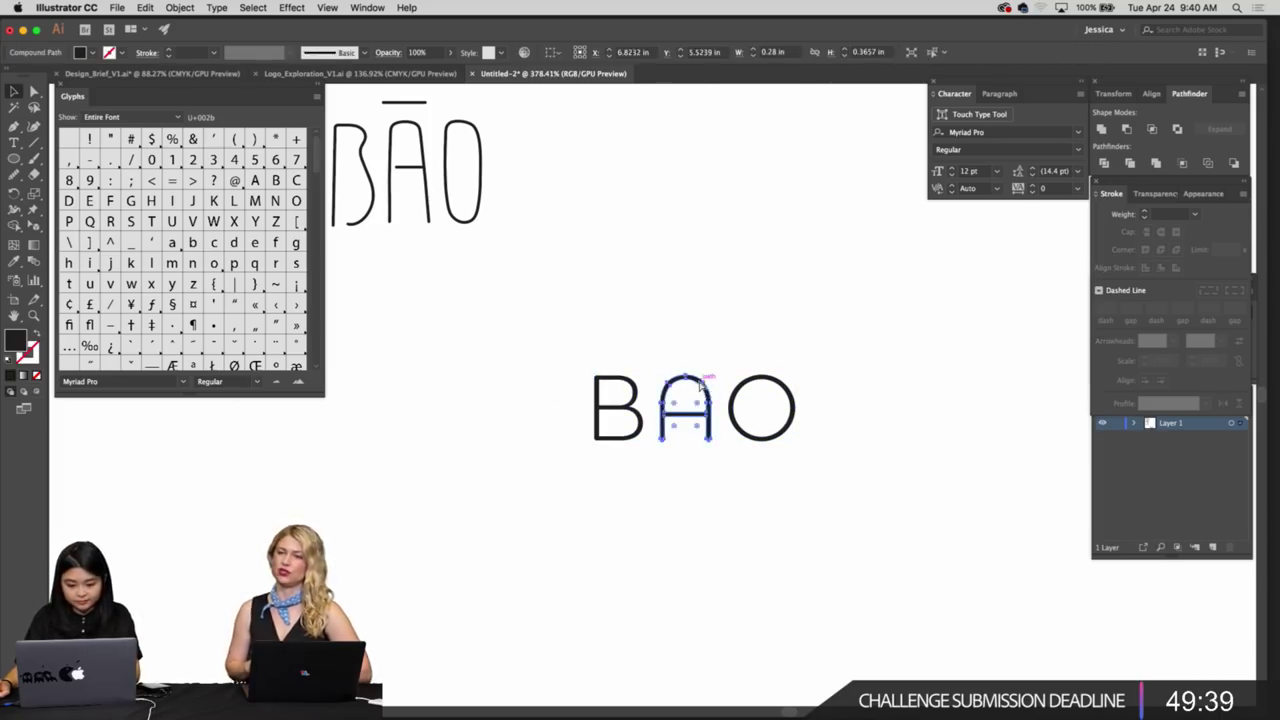
drag(714, 376, 915, 222)
scroll(898, 379, down, 3)
drag(791, 420, 828, 470)
click(900, 449)
click(891, 463)
click(928, 472)
click(901, 466)
scroll(901, 476, up, 2)
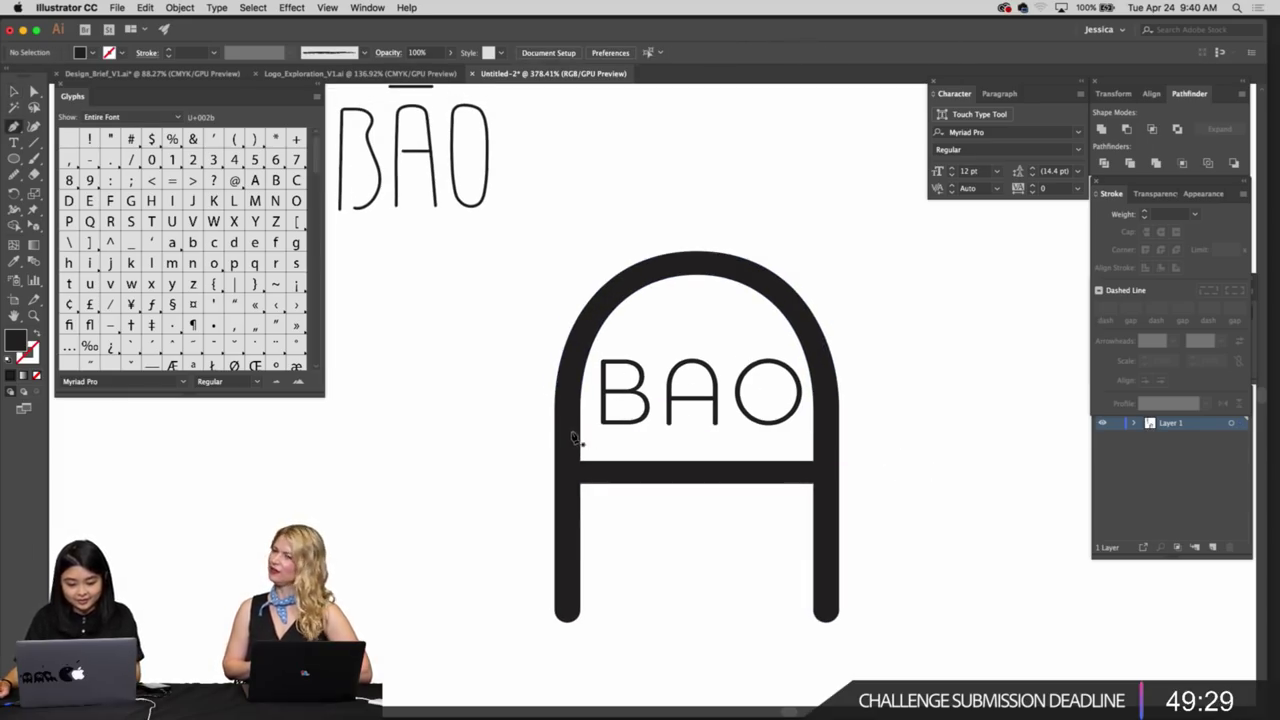
click(817, 477)
click(906, 471)
scroll(880, 448, down, 2)
scroll(880, 448, right, 2)
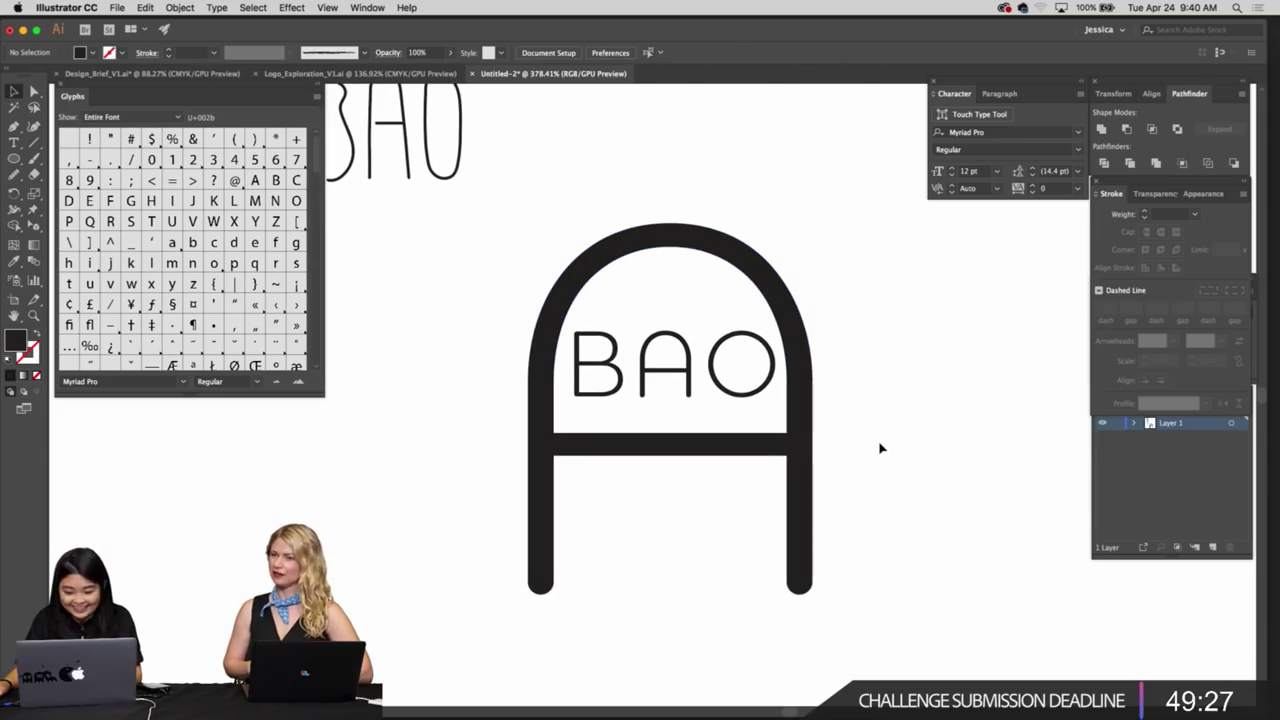
Group the three BAO letters and scale the group down, centred within the arch of the large A
scroll(880, 448, up, 2)
click(769, 399)
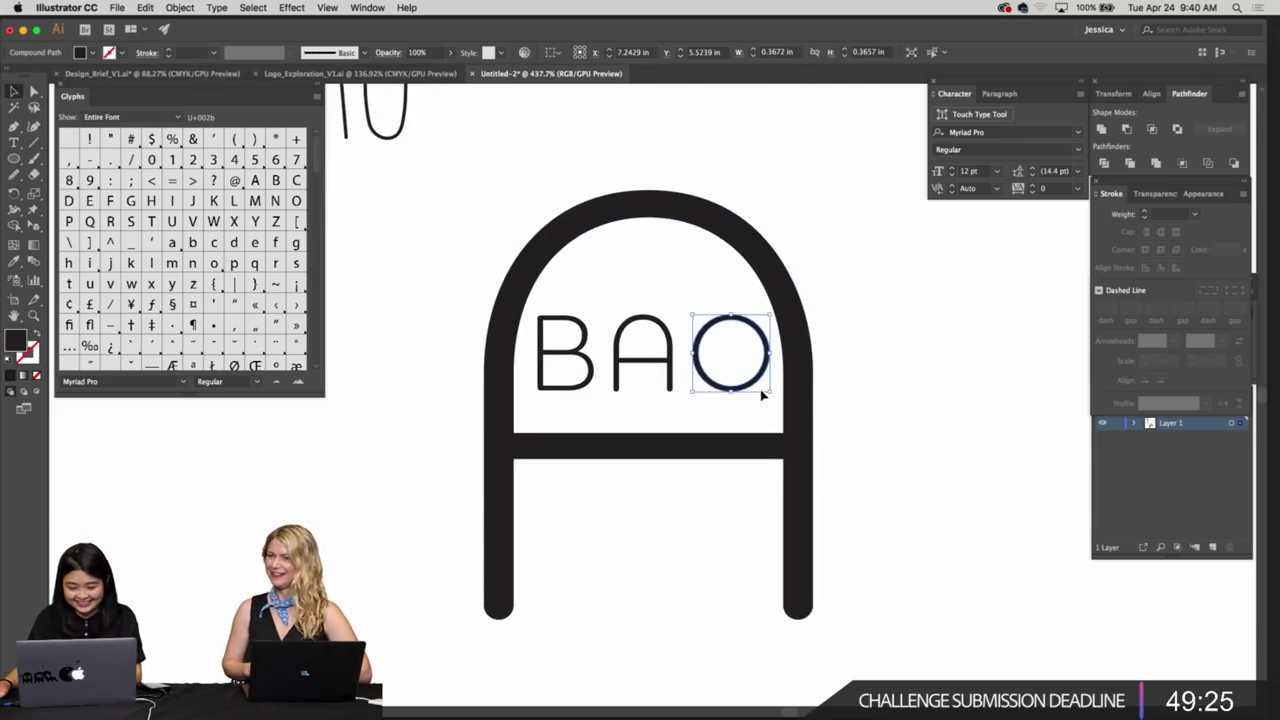
shift+click(609, 384)
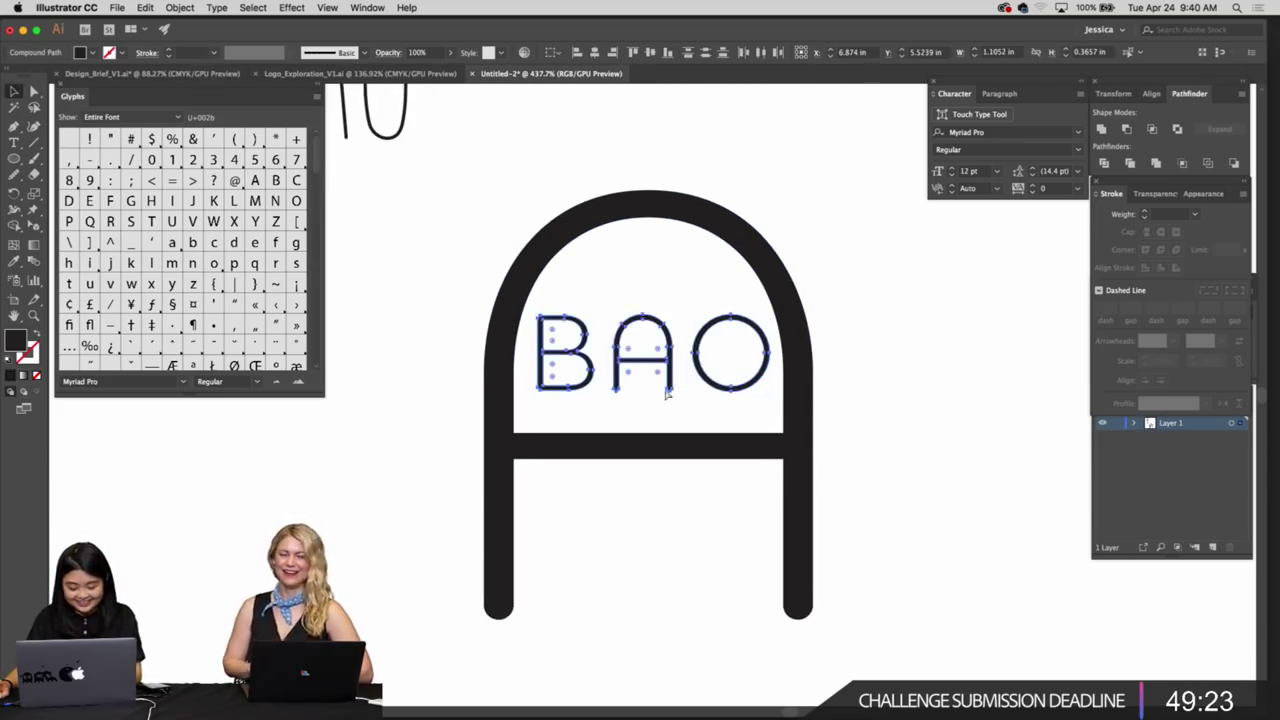
key(super+g)
drag(770, 392, 895, 444)
scroll(834, 409, down, 2)
scroll(918, 414, down, 2)
click(902, 423)
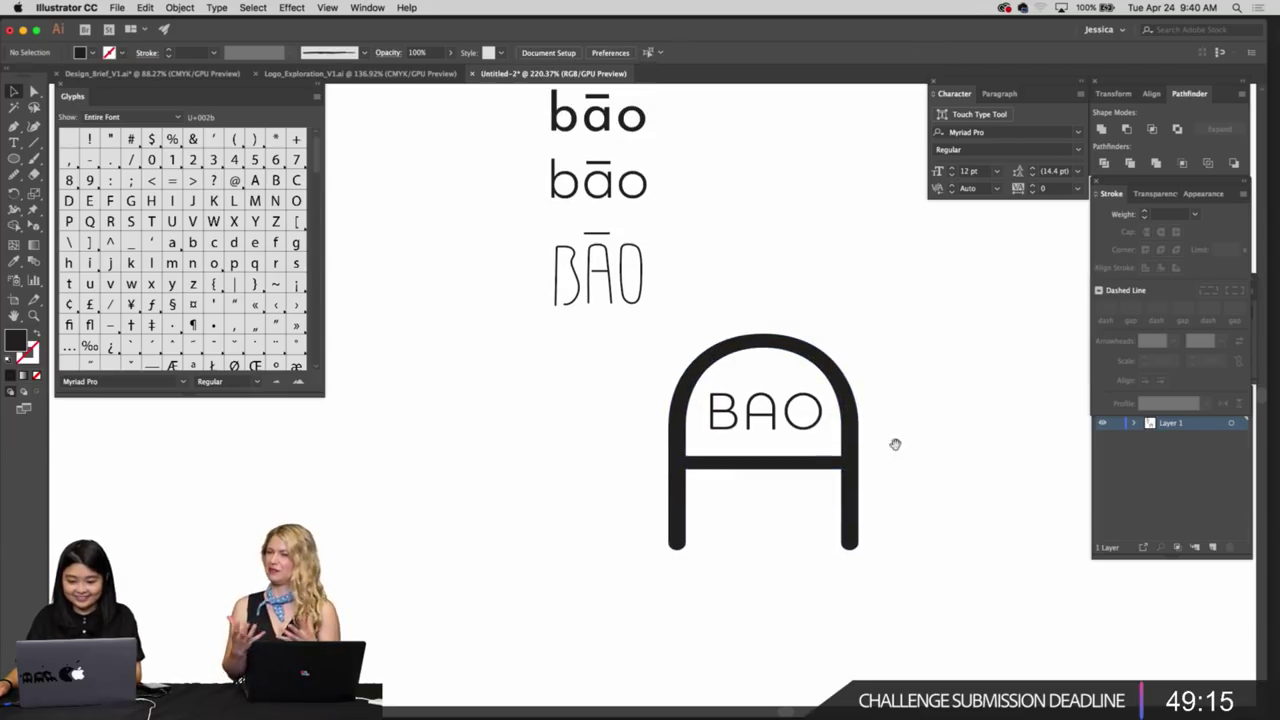
Draw a filled half-arch curve about 0.8 in wide and 1.15 in tall from the crossbar's left end to the large A's apex
scroll(791, 423, down, 2)
key(z)
click(791, 423)
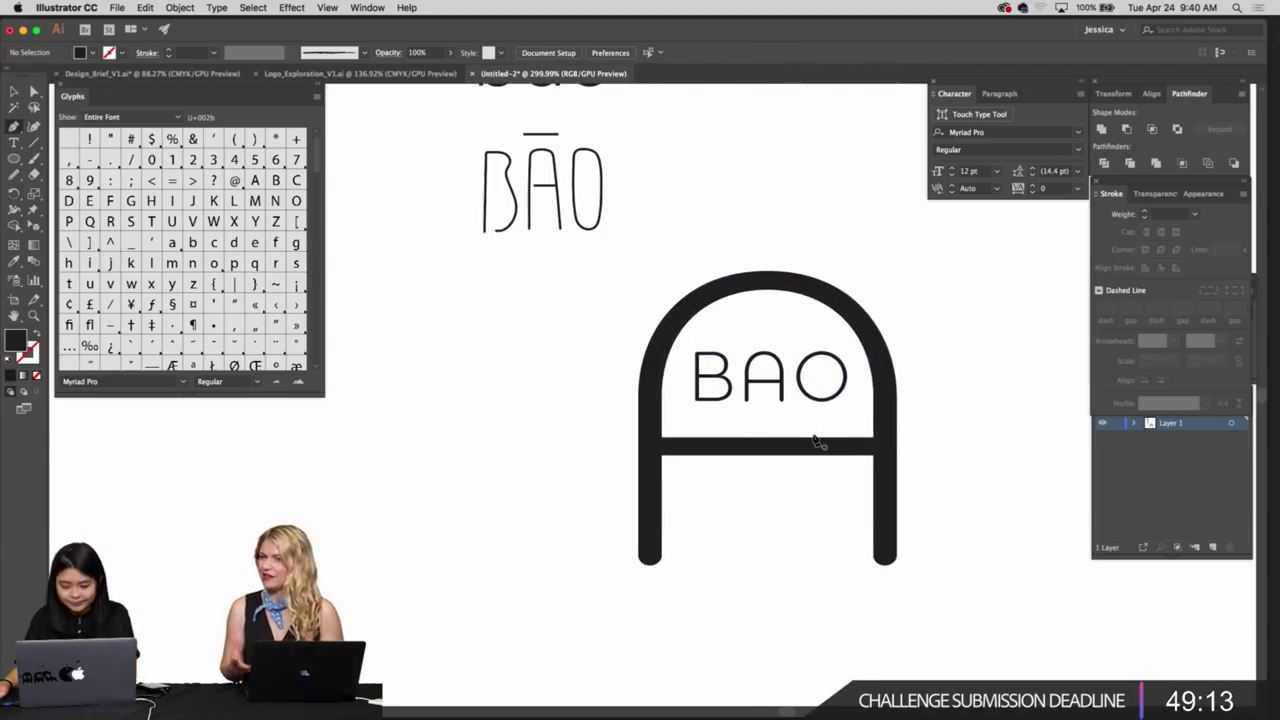
key(v)
click(756, 447)
click(787, 482)
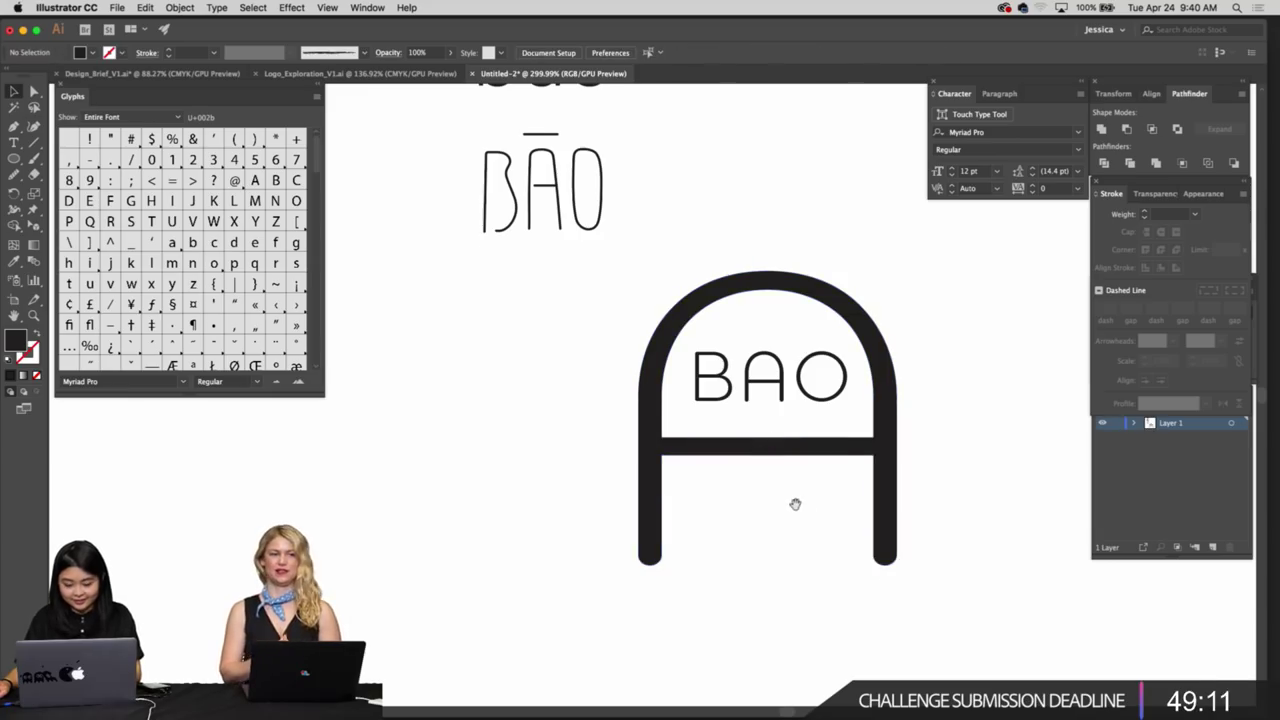
drag(795, 505, 795, 534)
click(651, 472)
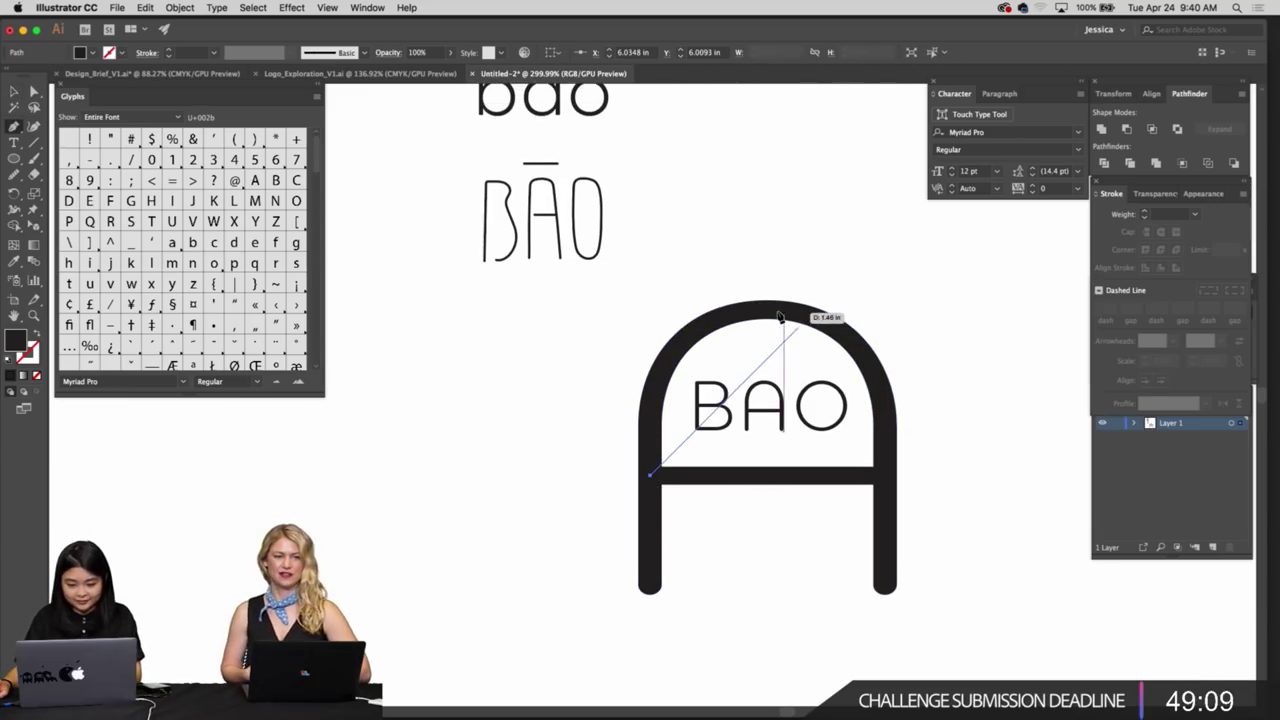
drag(766, 312, 898, 313)
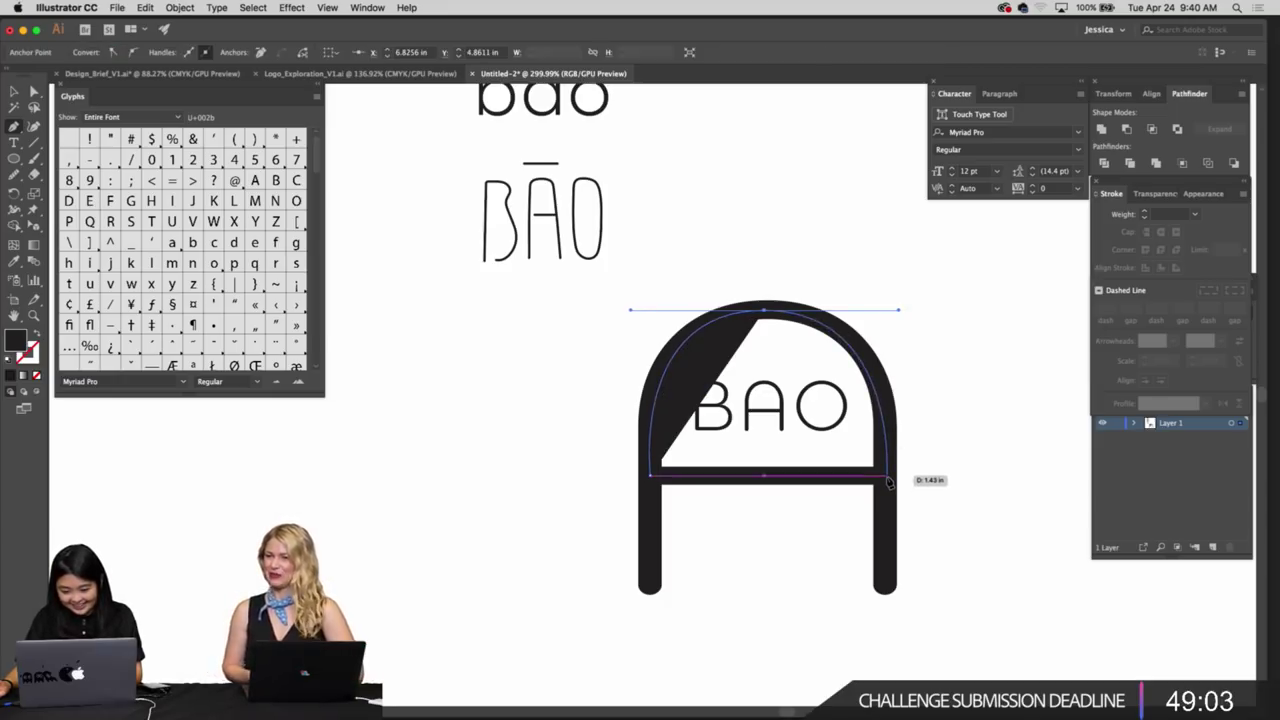
key(v)
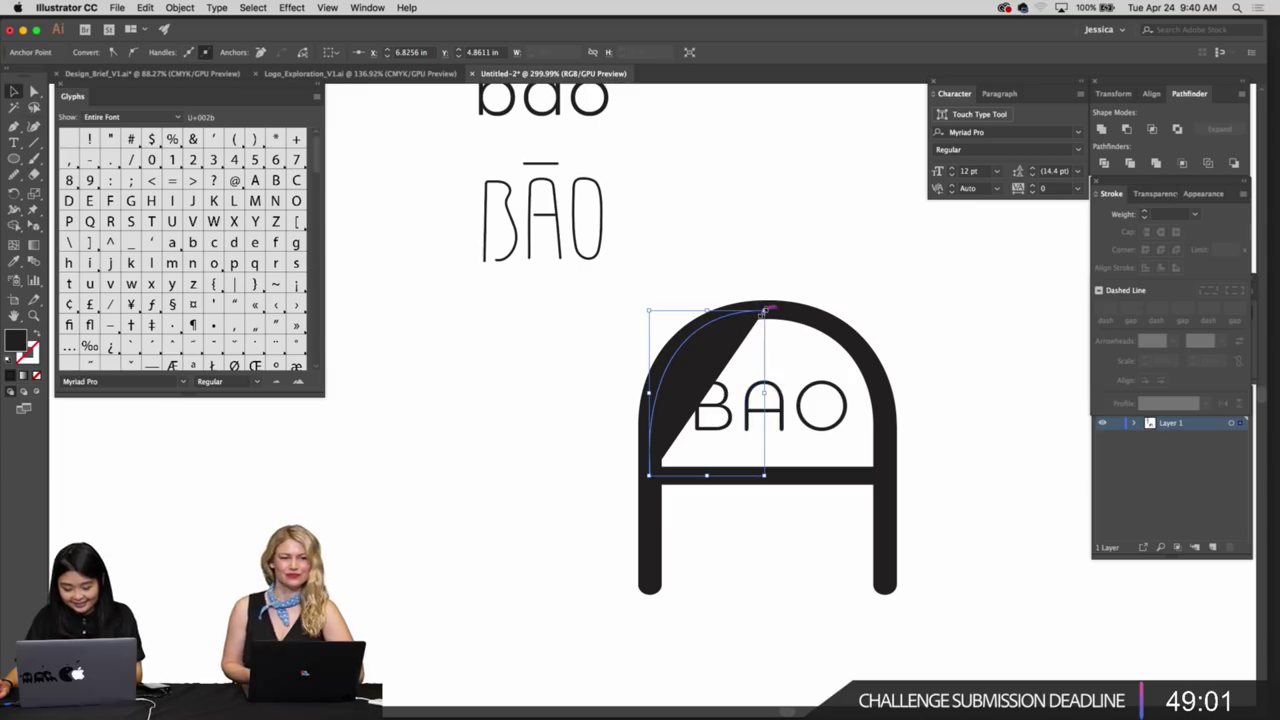
click(810, 309)
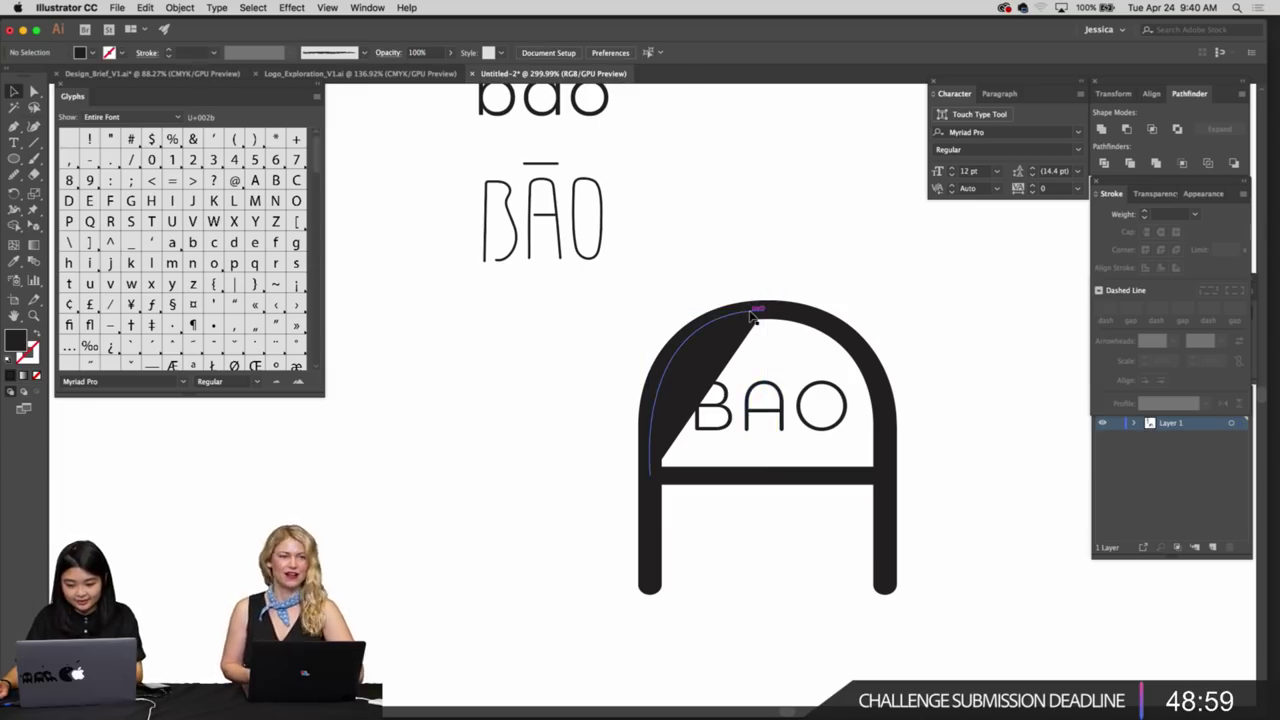
Make a copy of the half-arch shape mirrored across the vertical axis with the Reflect tool
click(752, 316)
key(o)
key(Return)
key(alt+Return)
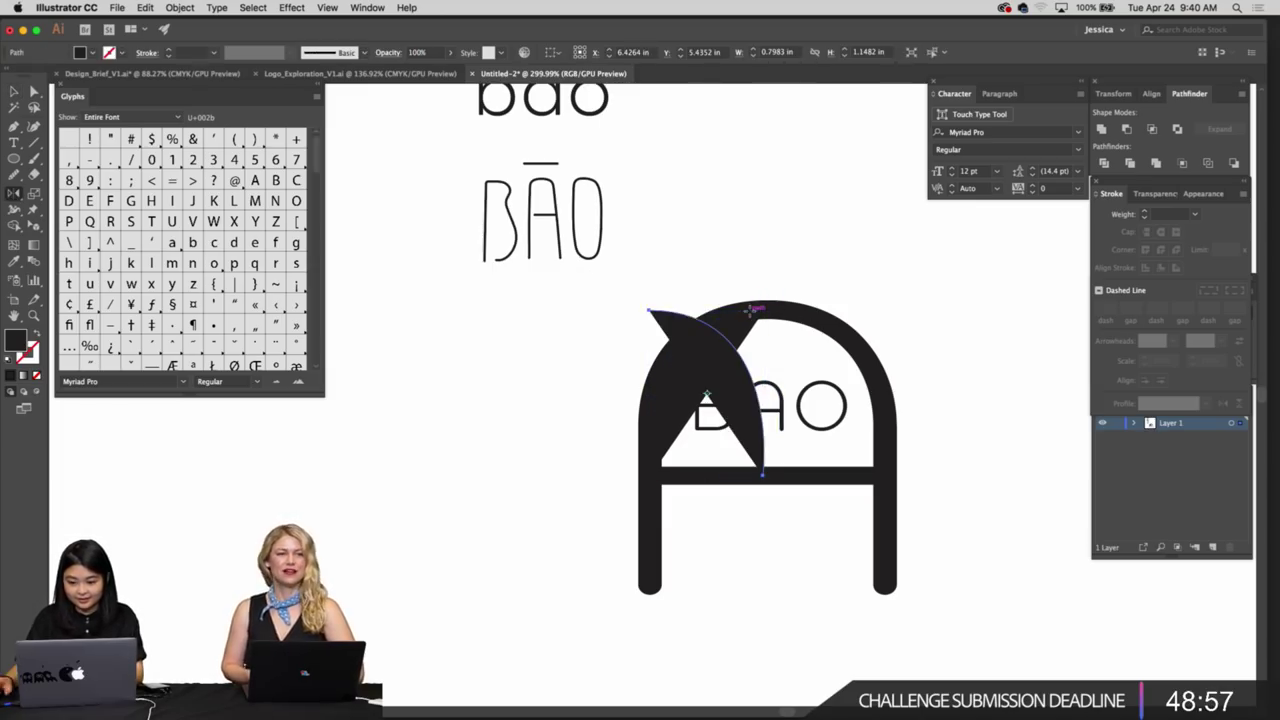
key(v)
key(super+shift+a)
Place the original and mirrored halves side by side to the right of the large A so they meet at the apex
drag(713, 364, 1004, 359)
shift+click(678, 376)
drag(1030, 361, 926, 380)
click(966, 380)
Join the two halves at their meeting anchors at the apex to form one solid dome
drag(771, 380, 977, 390)
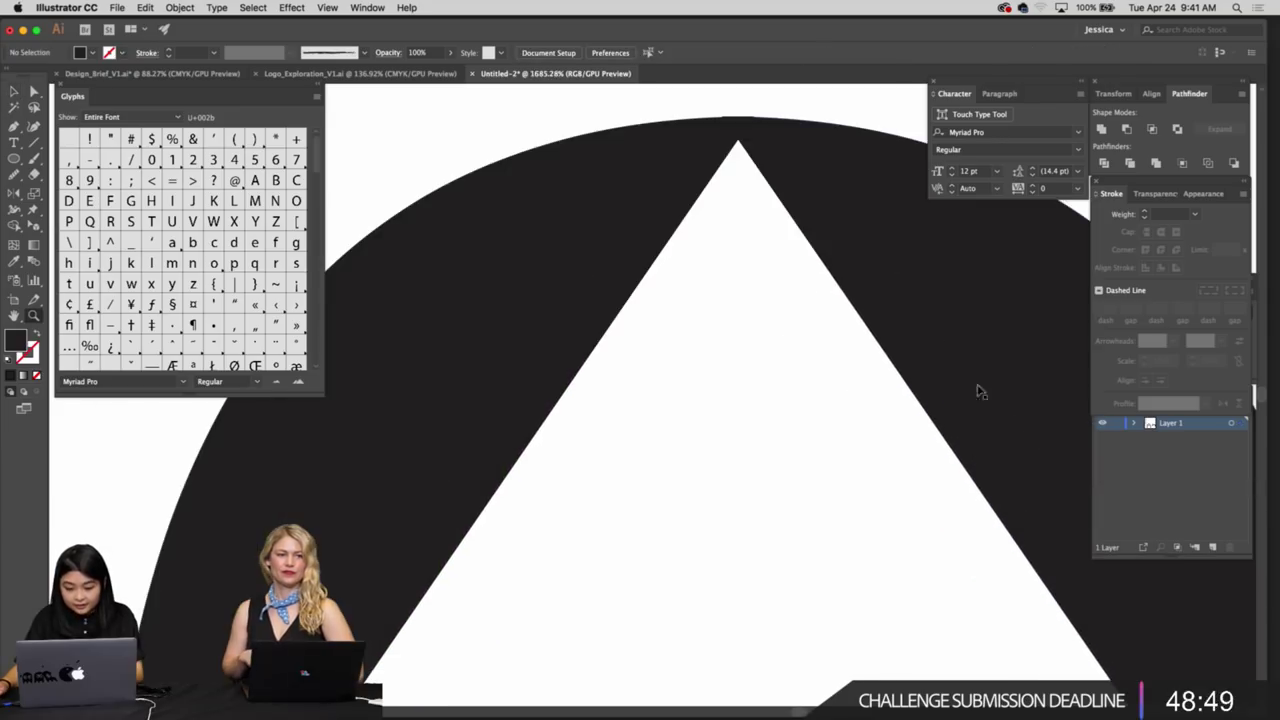
drag(886, 299, 931, 303)
drag(756, 198, 775, 346)
drag(772, 349, 776, 503)
drag(777, 498, 848, 445)
key(a)
drag(728, 346, 770, 412)
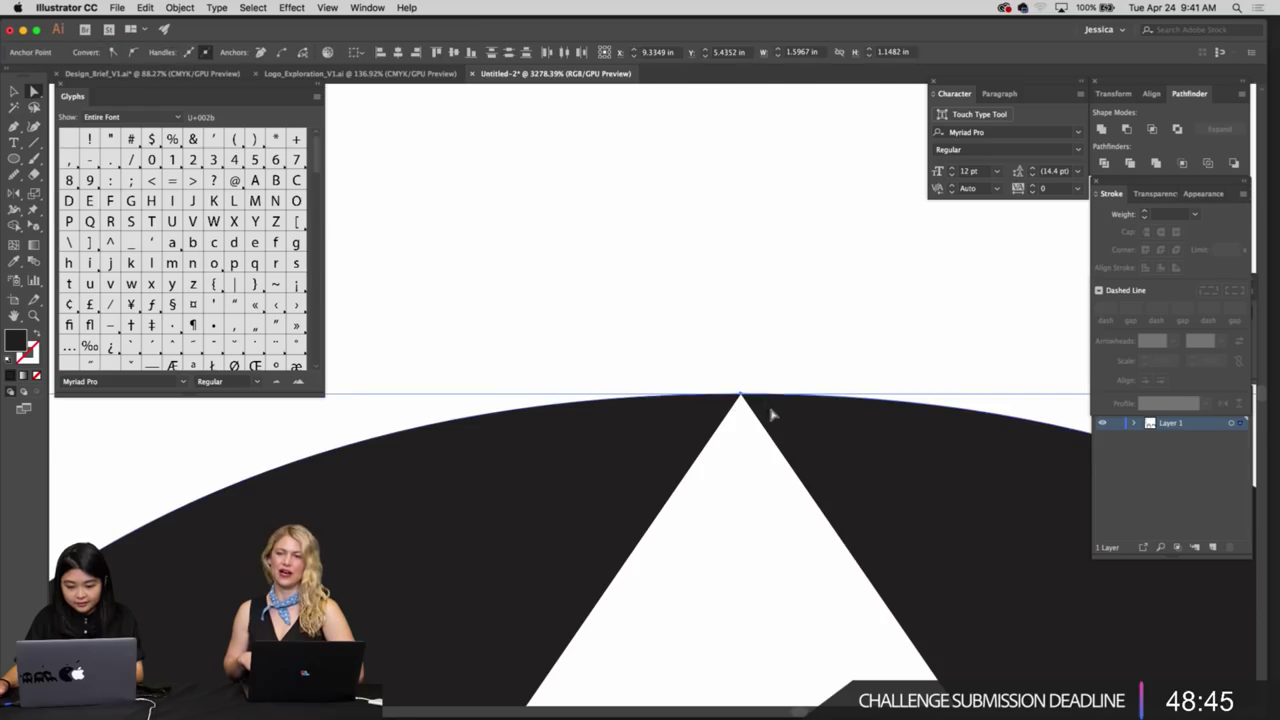
click(281, 53)
click(742, 298)
drag(757, 306, 594, 274)
drag(703, 368, 593, 299)
drag(763, 387, 540, 300)
key(v)
drag(634, 374, 725, 347)
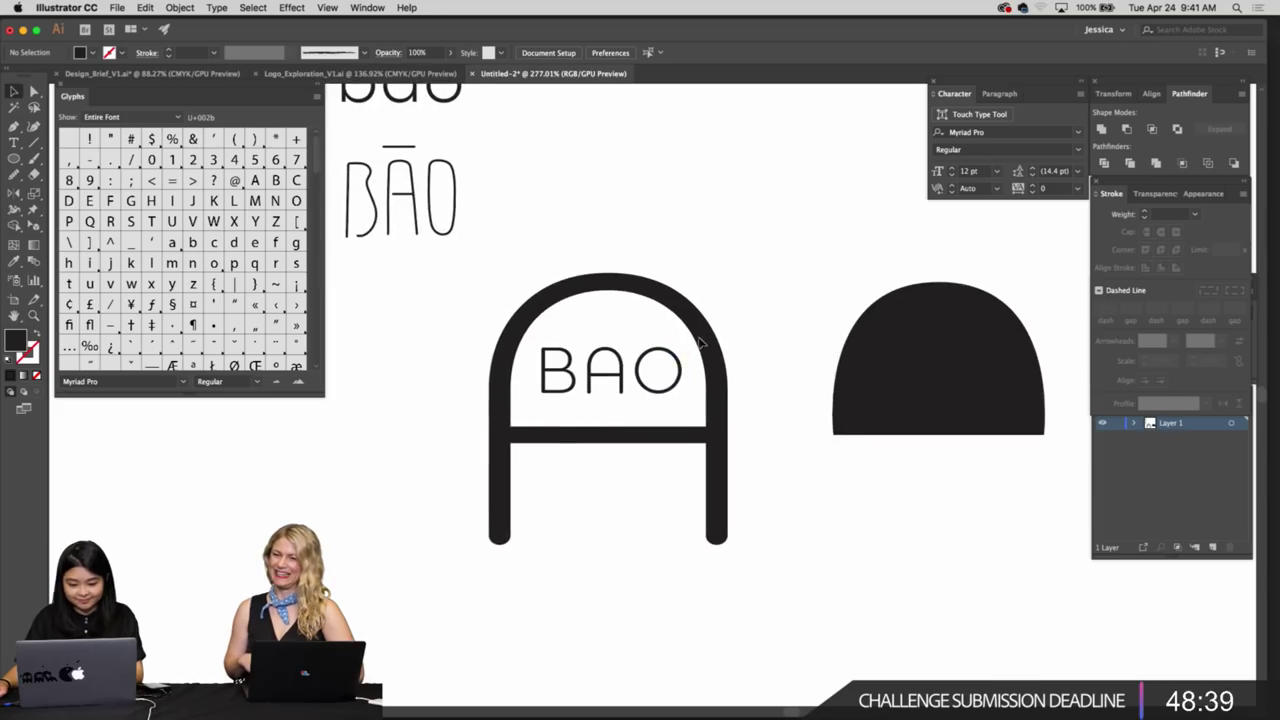
Nudge the dome's two bottom corner anchors outward so its base is about 1.67 in wide
scroll(700, 343, left, 2)
key(z)
alt+click(808, 339)
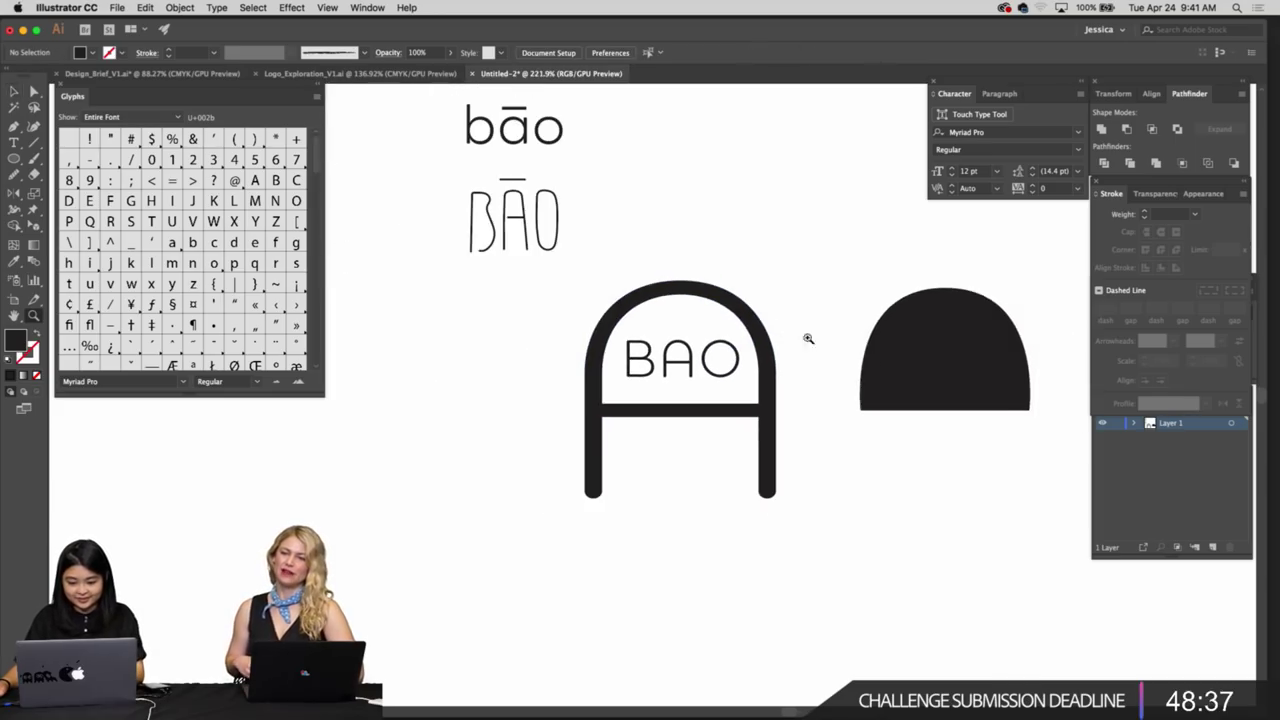
key(v)
click(968, 402)
key(z)
drag(937, 403, 660, 332)
drag(668, 345, 746, 390)
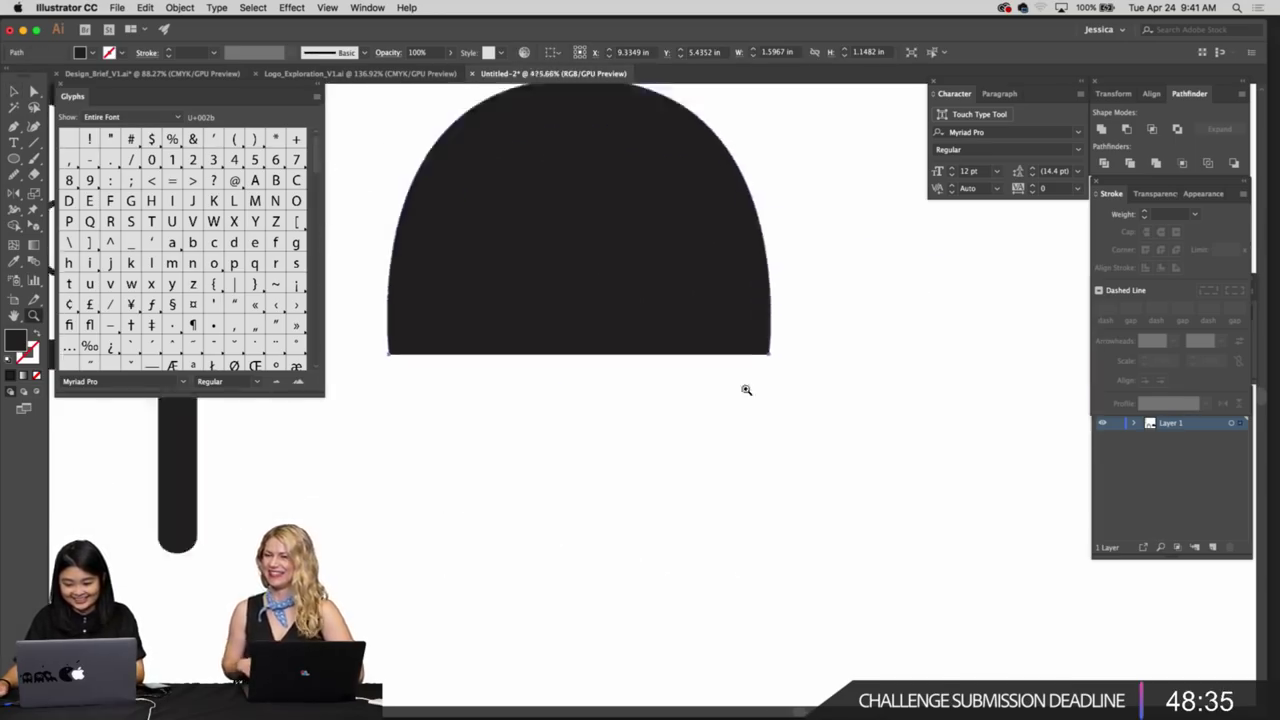
scroll(746, 389, up, 2)
key(v)
click(810, 362)
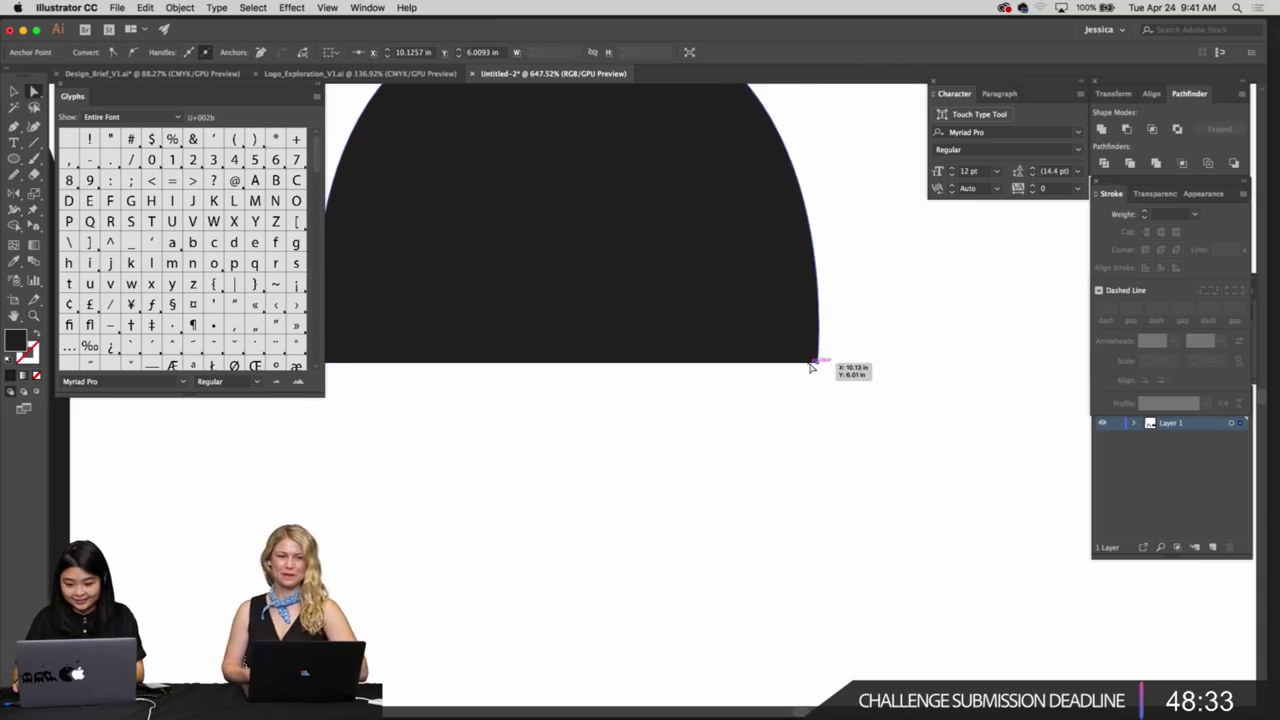
scroll(634, 396, left, 4)
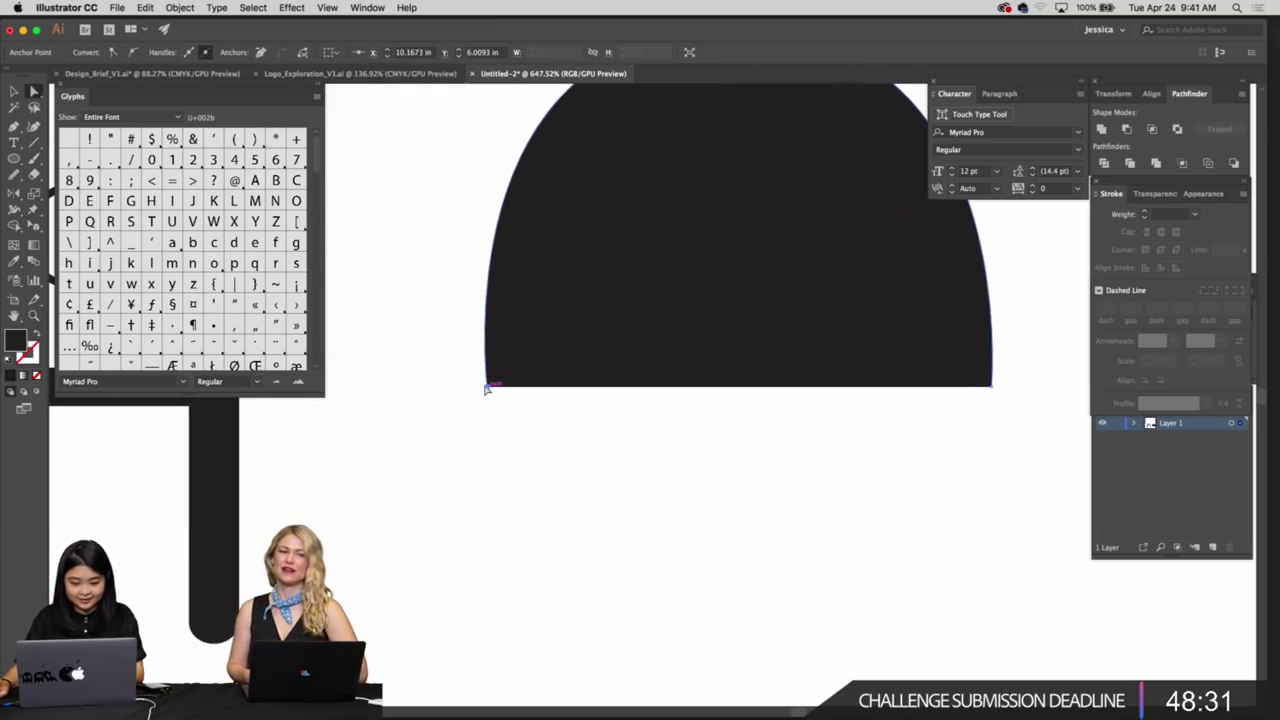
key(Left)
key(Left)
key(Left)
click(497, 421)
Swap the dome's fill and stroke so it has no fill and a 1 pt outline
drag(497, 421, 591, 443)
click(838, 437)
key(shift+x)
drag(663, 515, 717, 517)
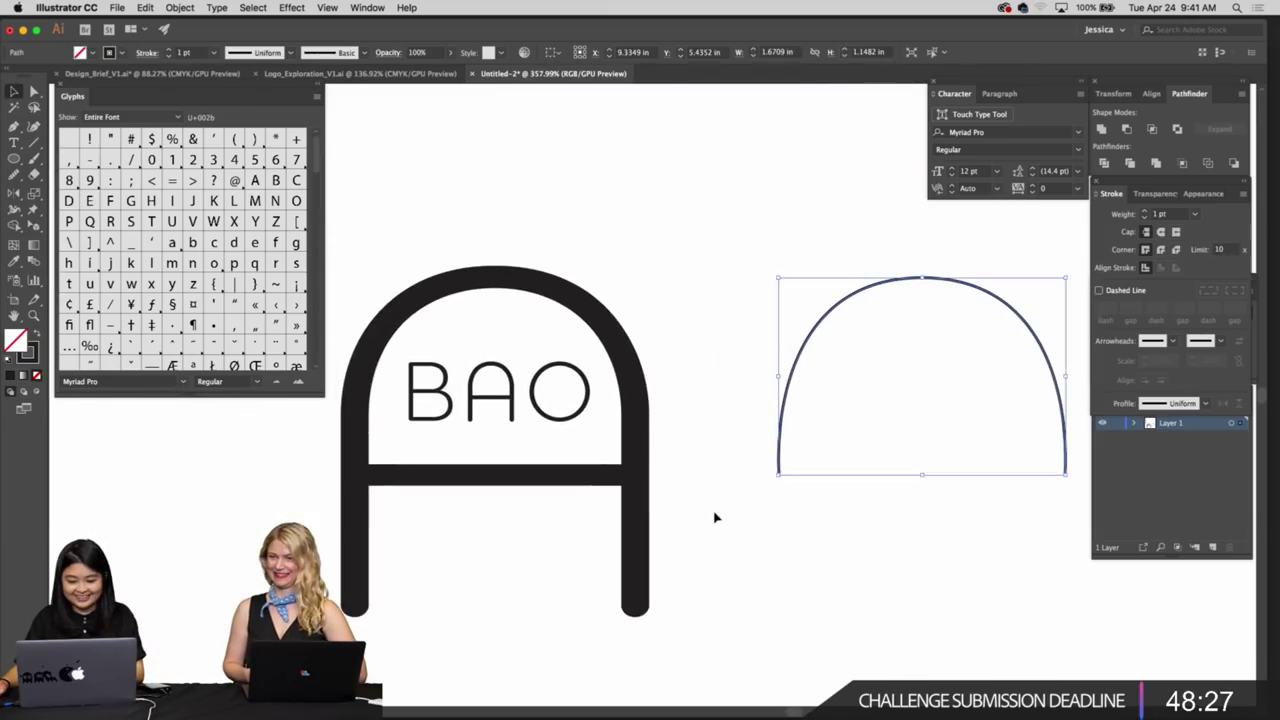
click(717, 517)
Move the BAO wordmark out of the large A and centre it inside the outlined dome
drag(565, 423, 983, 453)
drag(947, 493, 876, 477)
click(863, 480)
drag(898, 412, 898, 415)
click(898, 415)
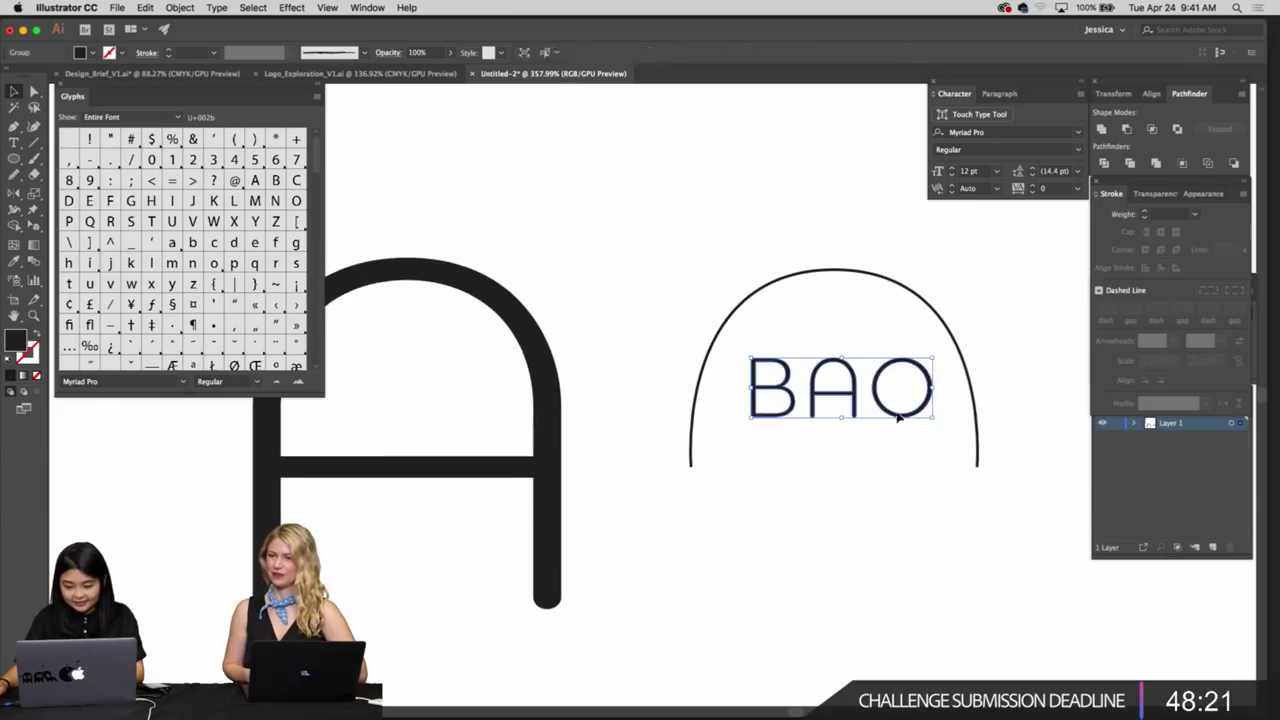
click(914, 471)
Lower the dome's apex anchor to a height of about 1.02 in and set the outline weight to 2 pt
scroll(828, 242, right, 2)
key(a)
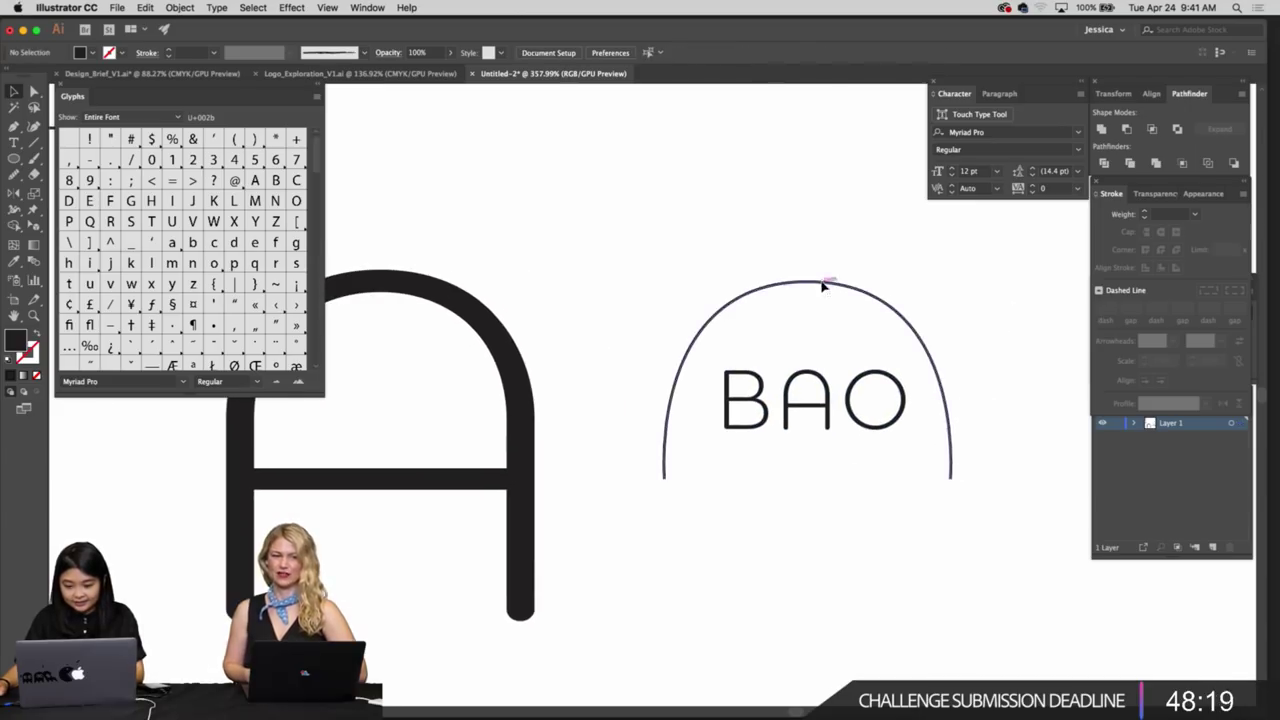
mouse_move(822, 283)
mouse_down()
mouse_move(836, 295)
mouse_move(811, 309)
mouse_move(826, 300)
mouse_up()
key(v)
scroll(846, 309, down, 2)
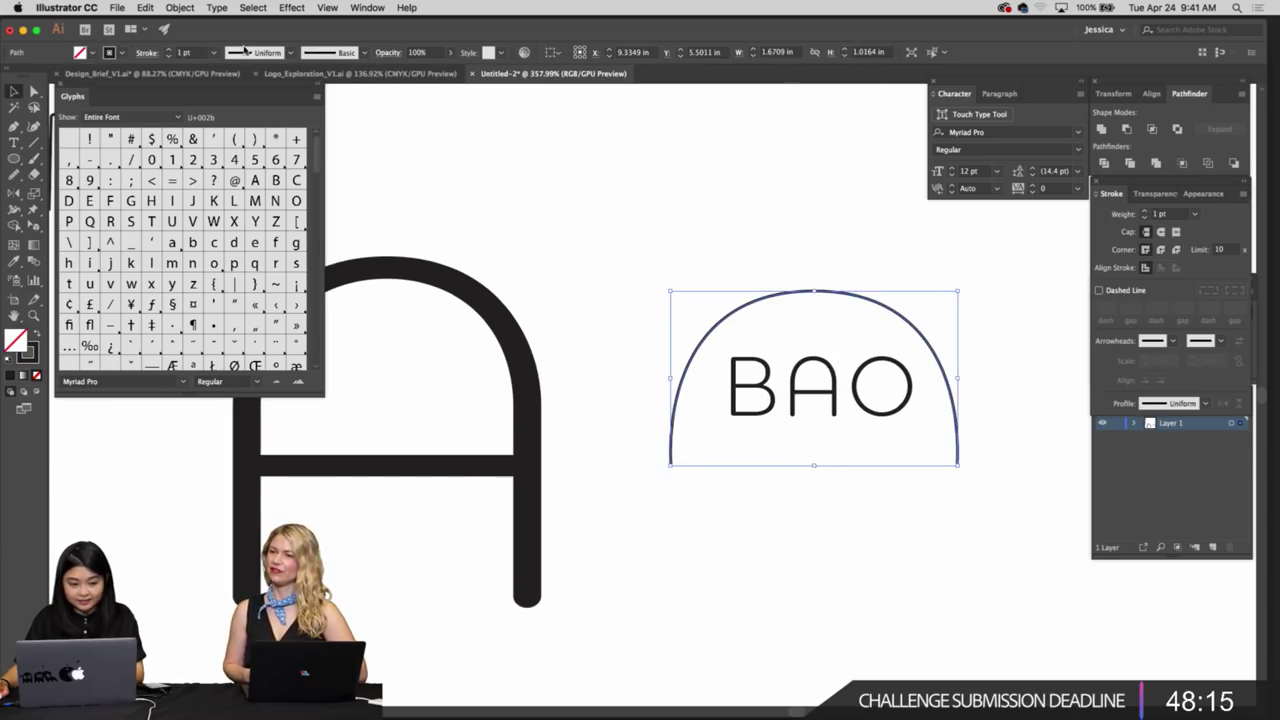
click(168, 49)
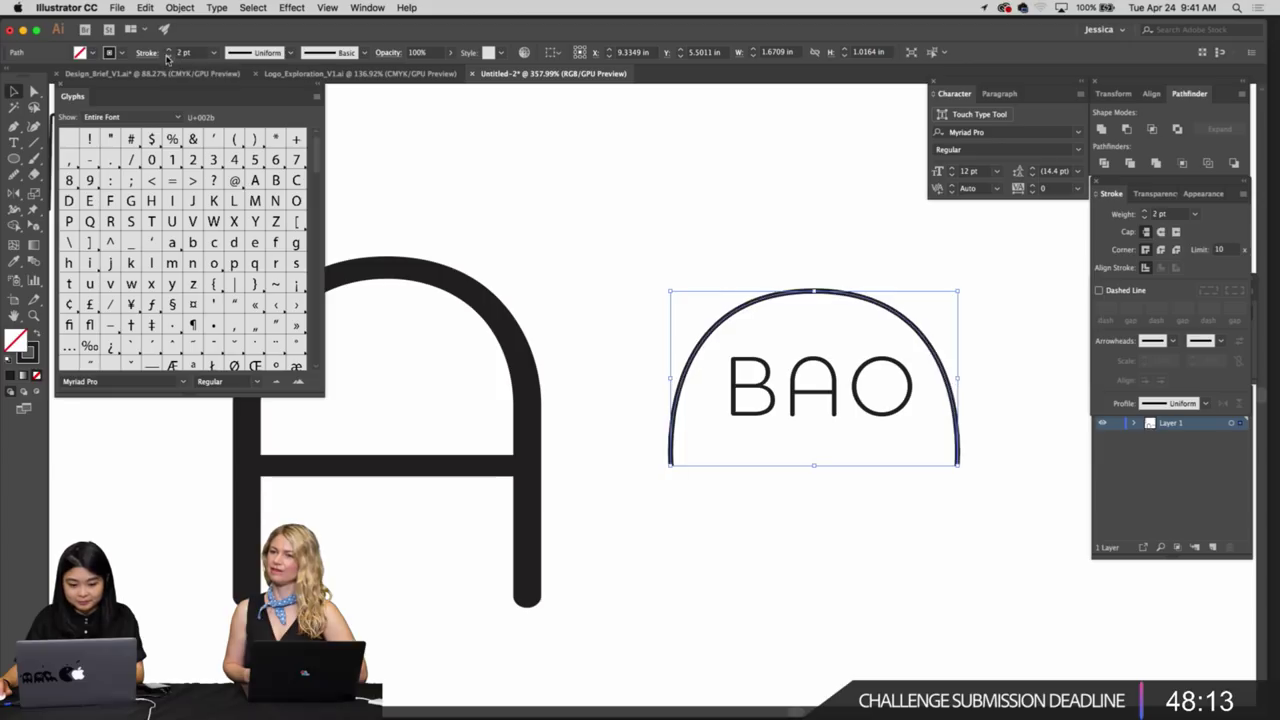
click(843, 279)
drag(843, 281, 792, 231)
drag(756, 351, 794, 344)
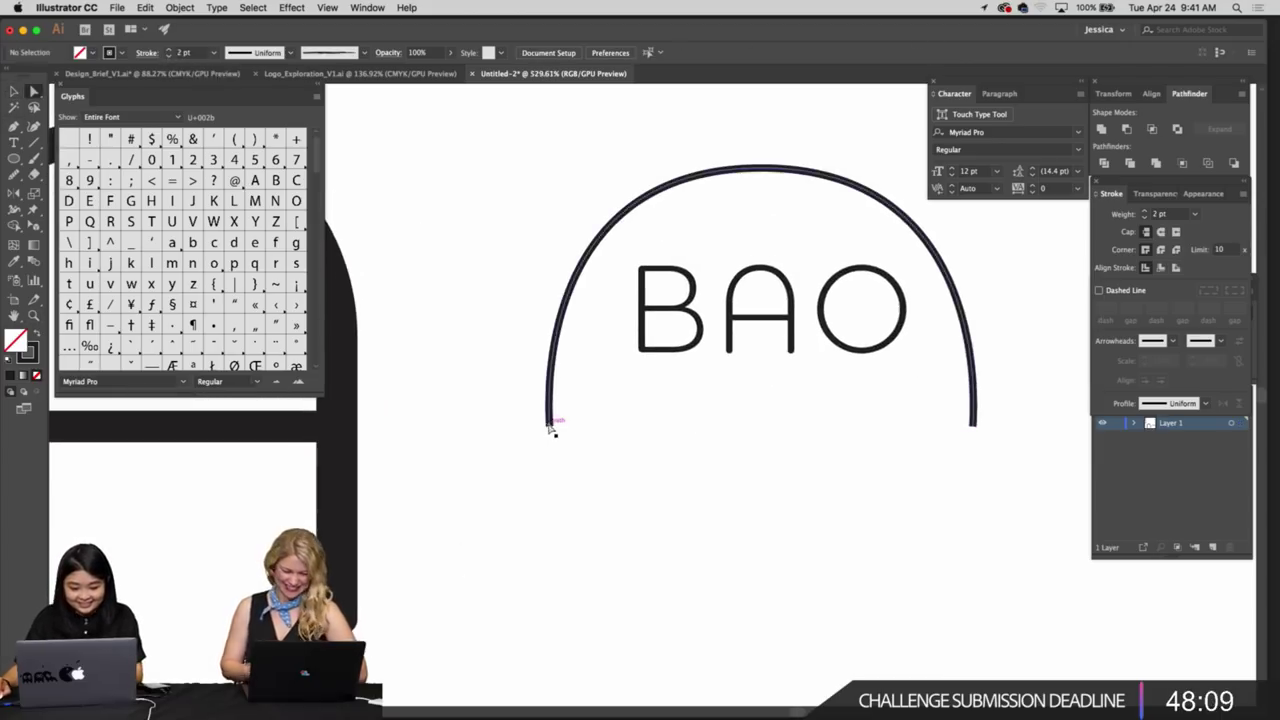
click(549, 426)
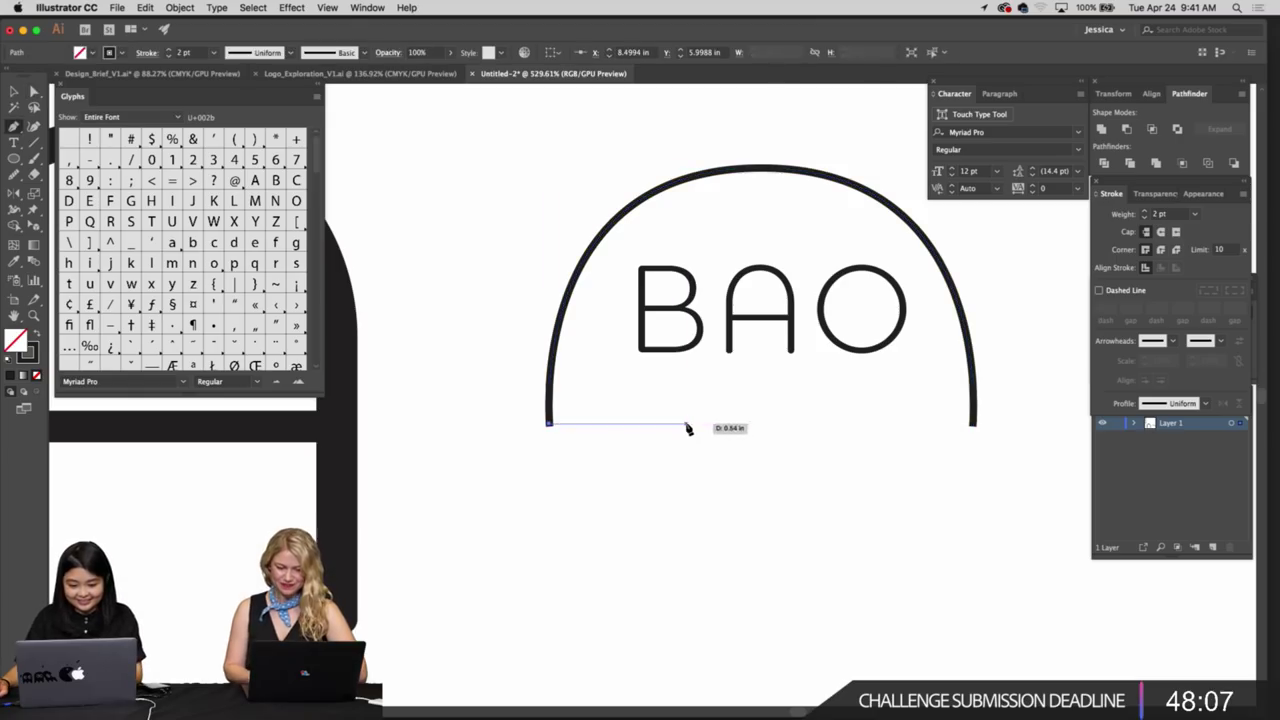
key(Escape)
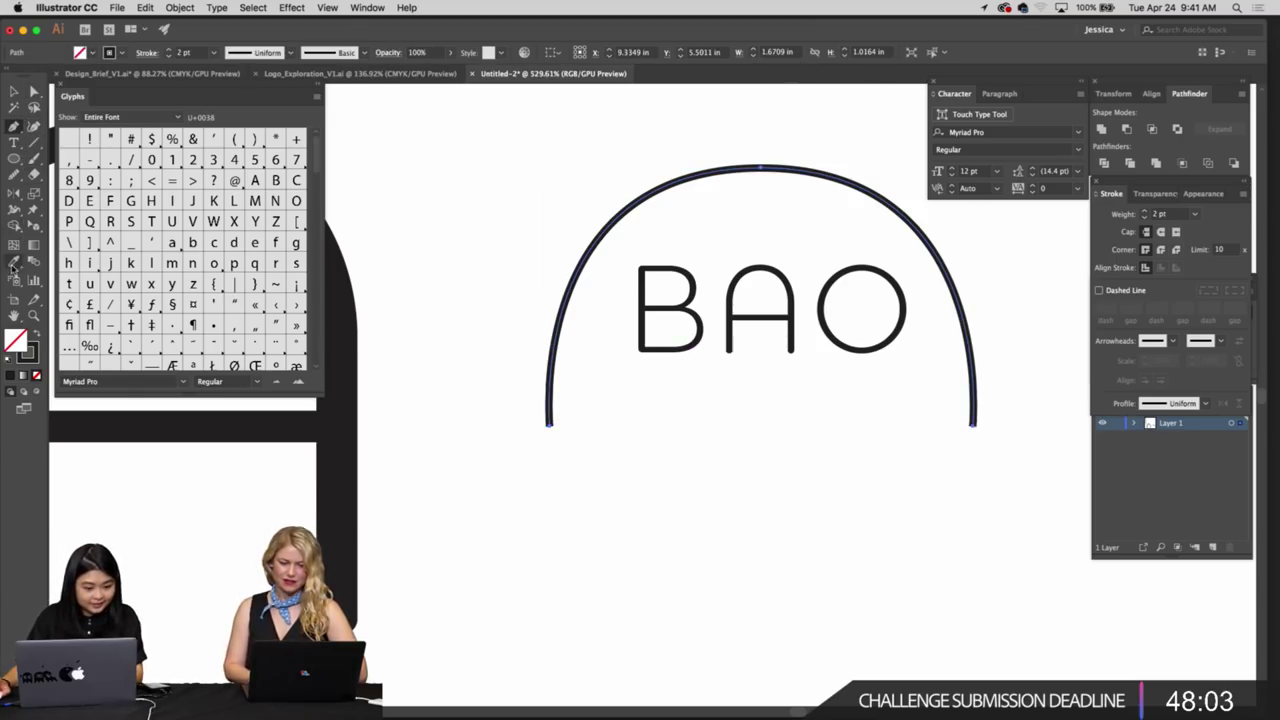
Close the dome's open base with a freehand wavy line between its two bottom ends using the Pencil tool
drag(14, 176, 66, 196)
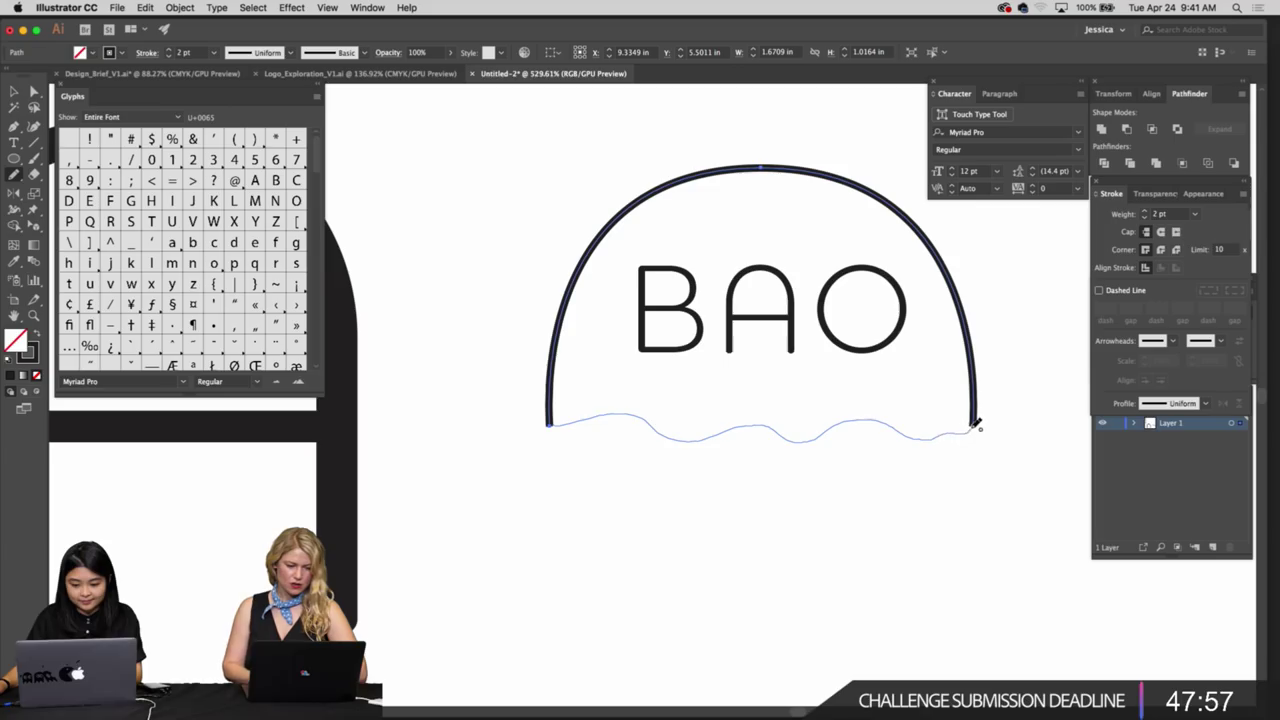
mouse_move(976, 424)
mouse_down()
mouse_move(968, 466)
mouse_move(849, 457)
mouse_move(613, 473)
mouse_move(740, 503)
mouse_up()
key(super+shift+a)
key(z)
drag(857, 403, 795, 480)
key(v)
click(709, 457)
click(908, 451)
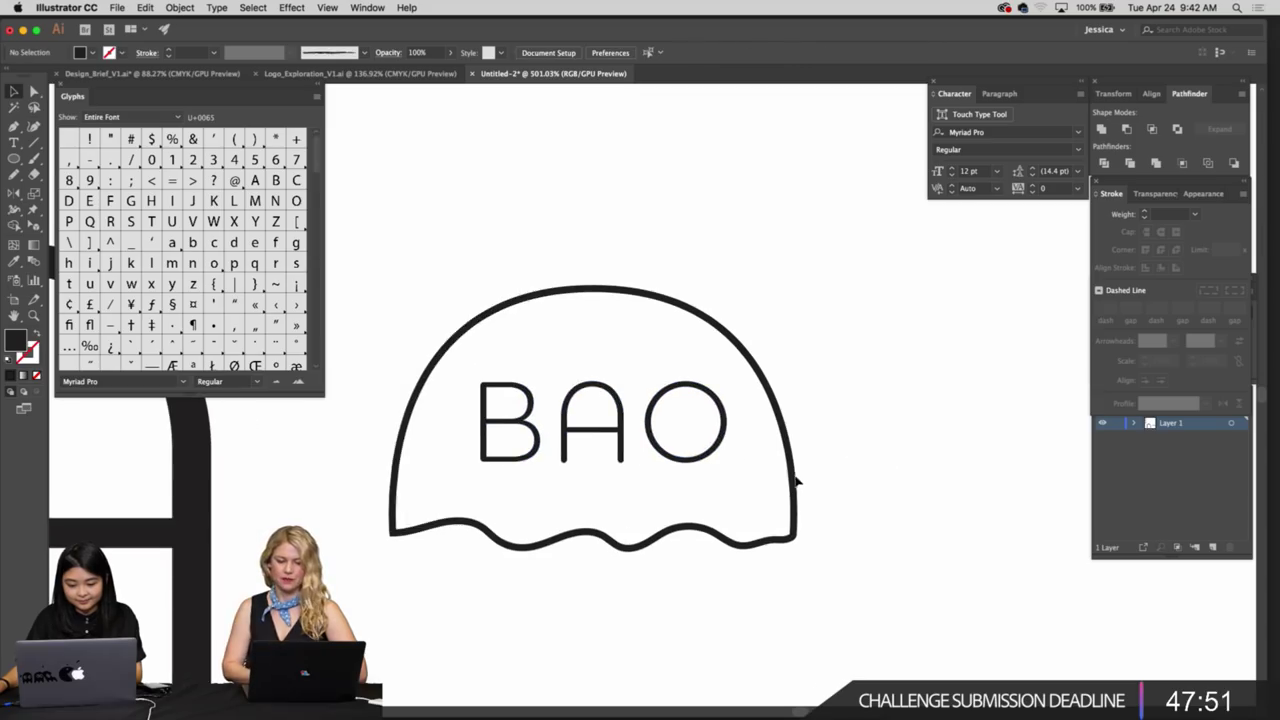
Round off the lower-right corner where the wavy line meets the dome with the Smooth tool
key(z)
drag(795, 577, 867, 531)
key(a)
key(z)
key(v)
key(a)
click(806, 509)
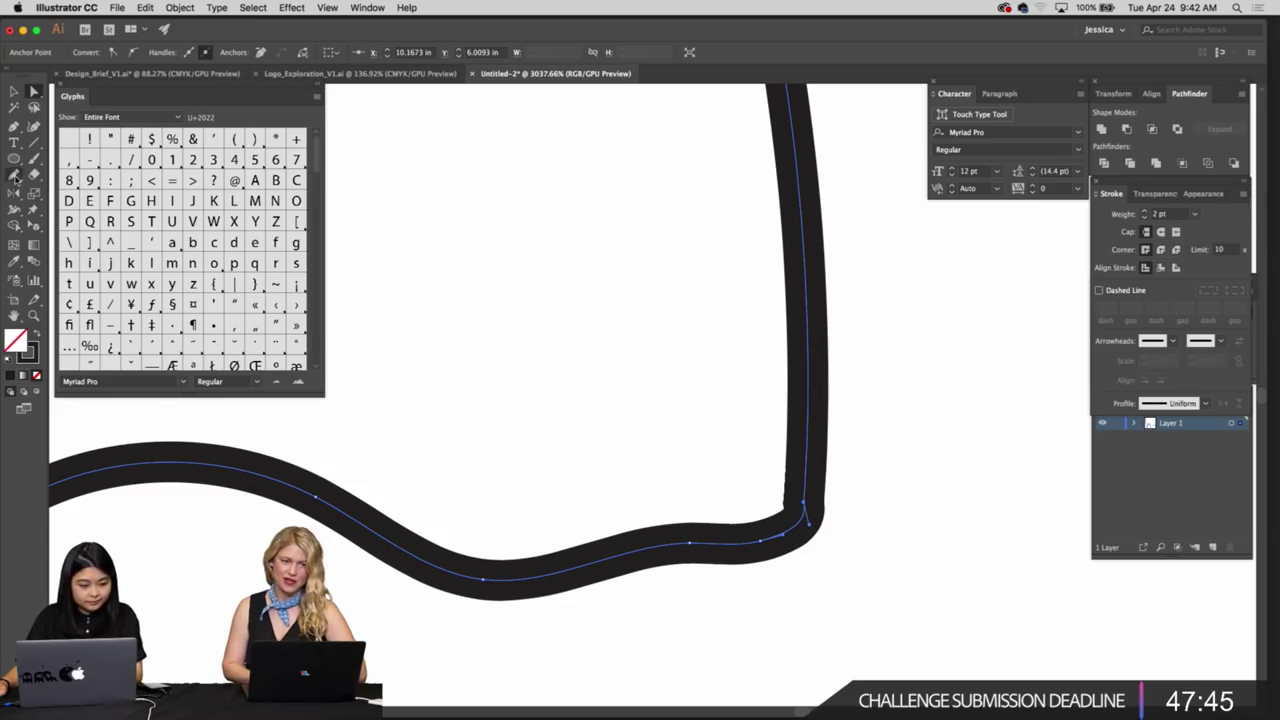
drag(14, 176, 60, 190)
drag(803, 507, 792, 522)
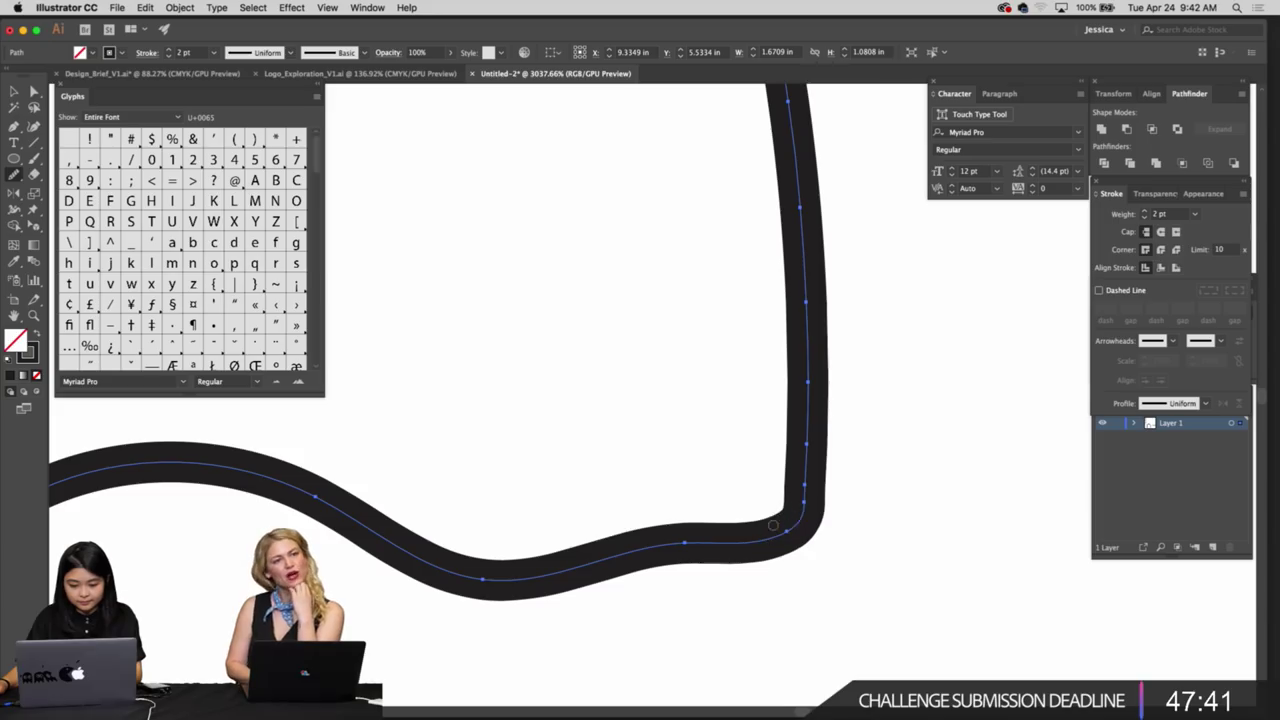
mouse_move(752, 545)
mouse_down()
mouse_move(490, 578)
mouse_move(386, 535)
mouse_move(520, 570)
mouse_move(429, 534)
mouse_move(780, 586)
mouse_up()
Smooth the crests and troughs of the wavy base line across its full width
key(z)
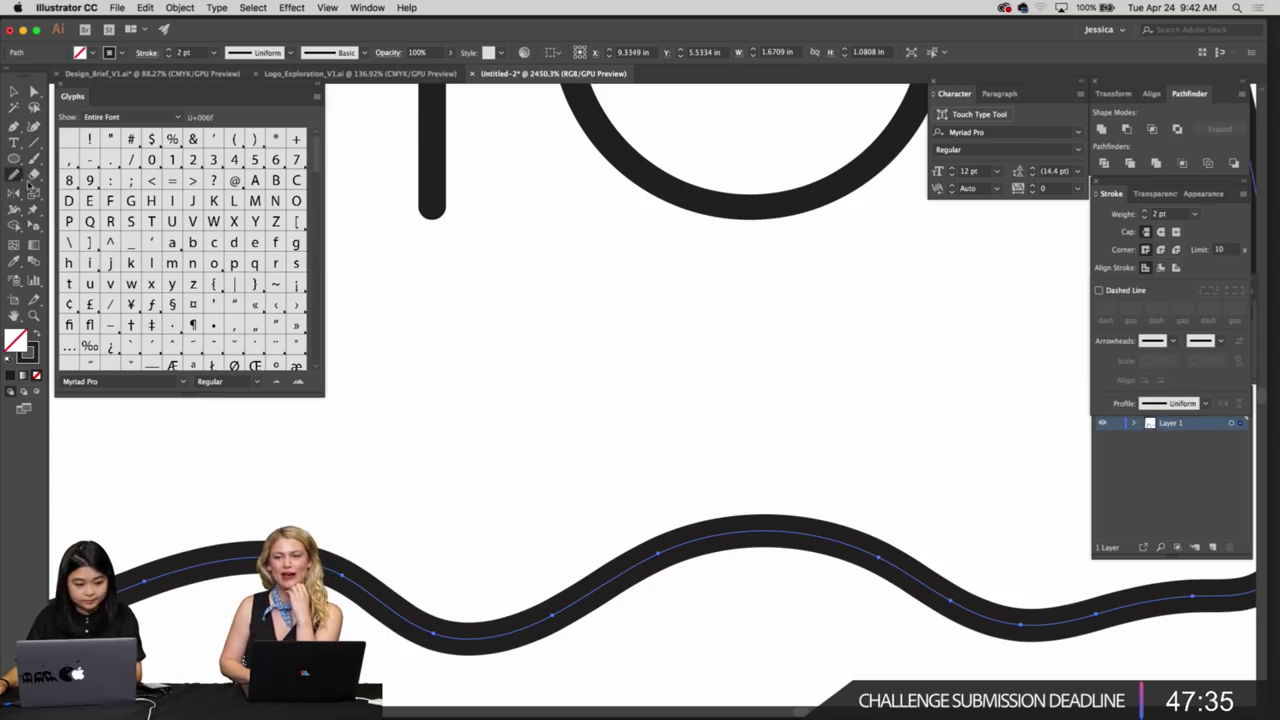
mouse_move(977, 606)
mouse_down()
mouse_move(790, 535)
mouse_move(641, 549)
mouse_up()
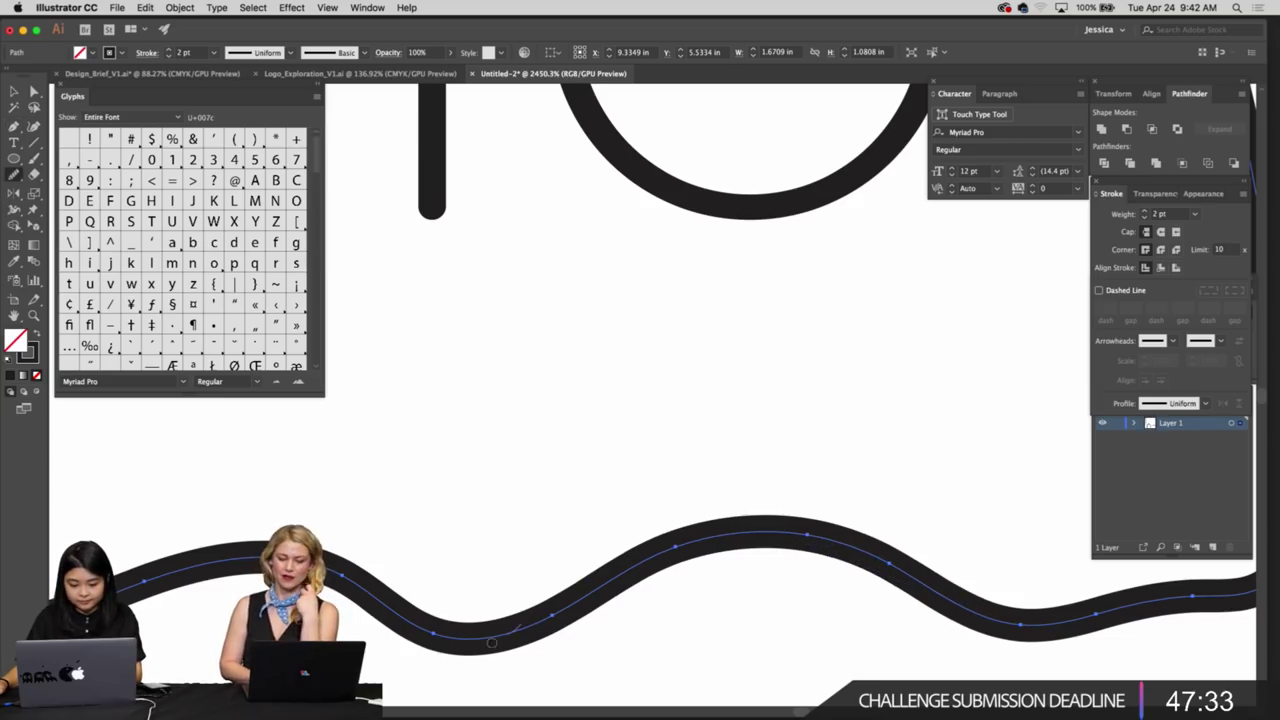
mouse_move(491, 643)
mouse_down()
mouse_move(332, 578)
mouse_move(617, 557)
mouse_move(700, 578)
mouse_up()
key(z)
mouse_move(700, 578)
mouse_down()
mouse_move(522, 554)
mouse_move(631, 555)
mouse_up()
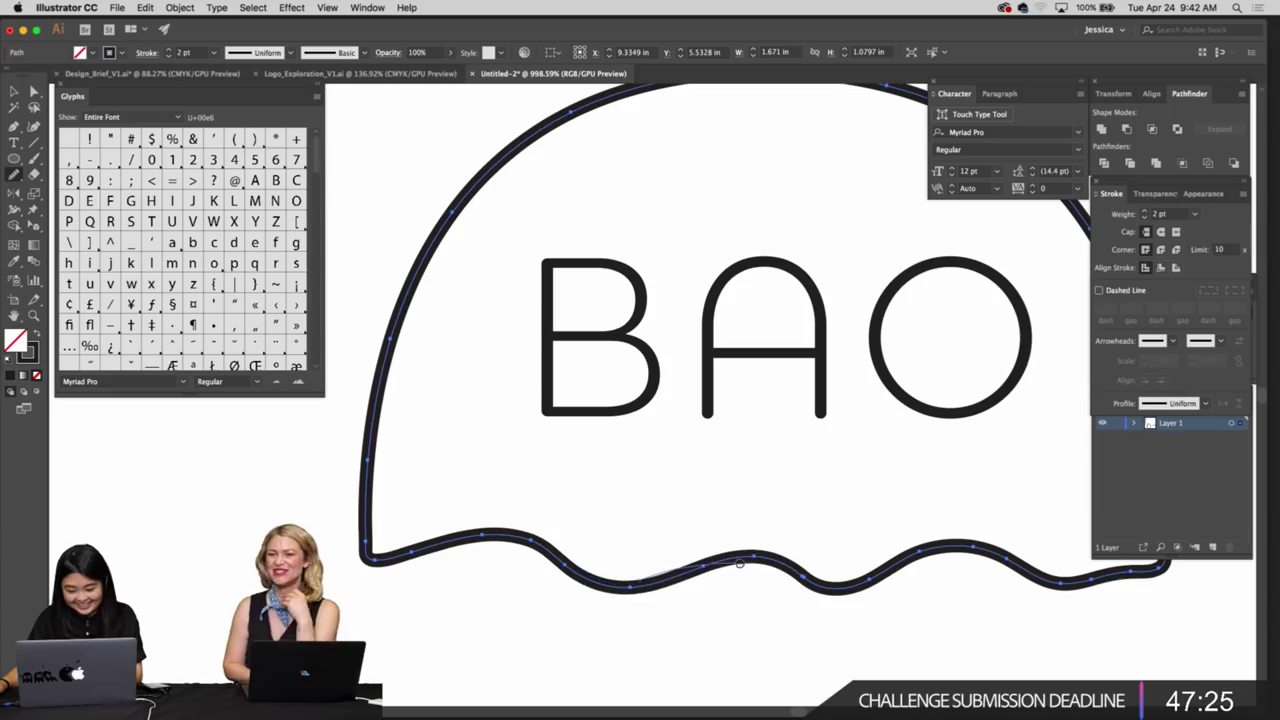
drag(740, 563, 762, 572)
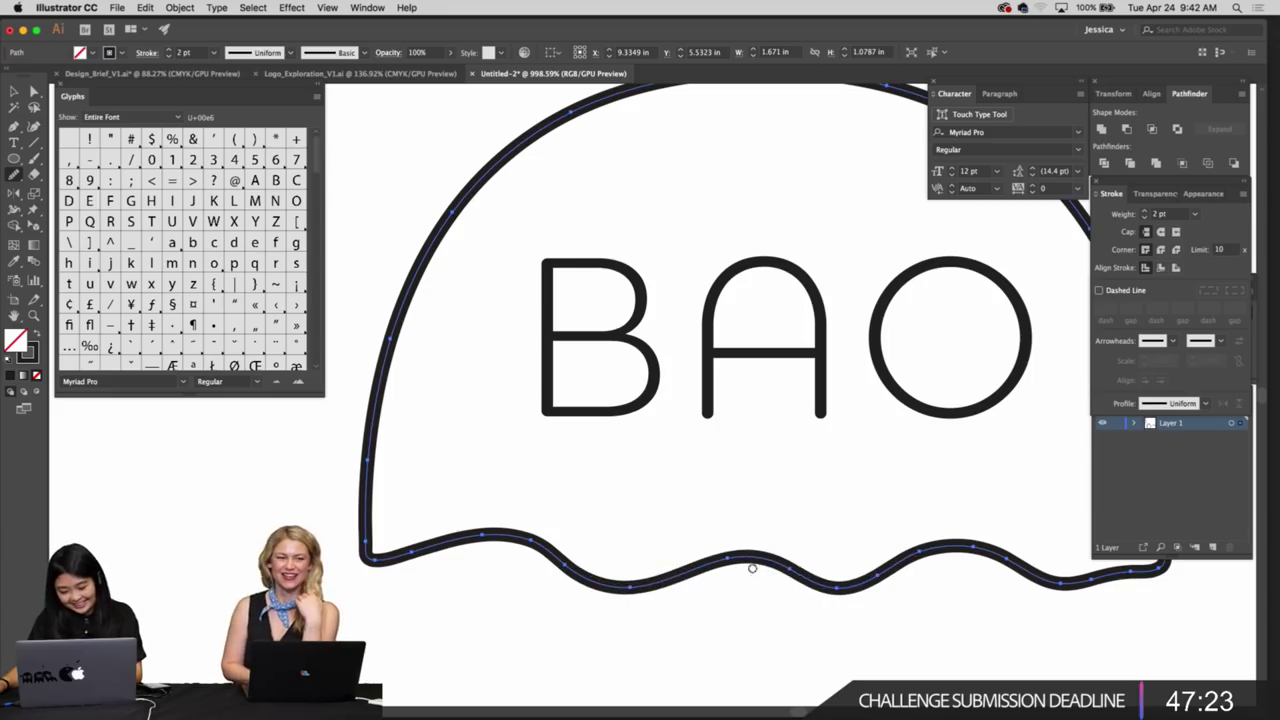
drag(645, 583, 597, 580)
mouse_move(528, 541)
mouse_down()
mouse_move(475, 533)
mouse_move(393, 559)
mouse_up()
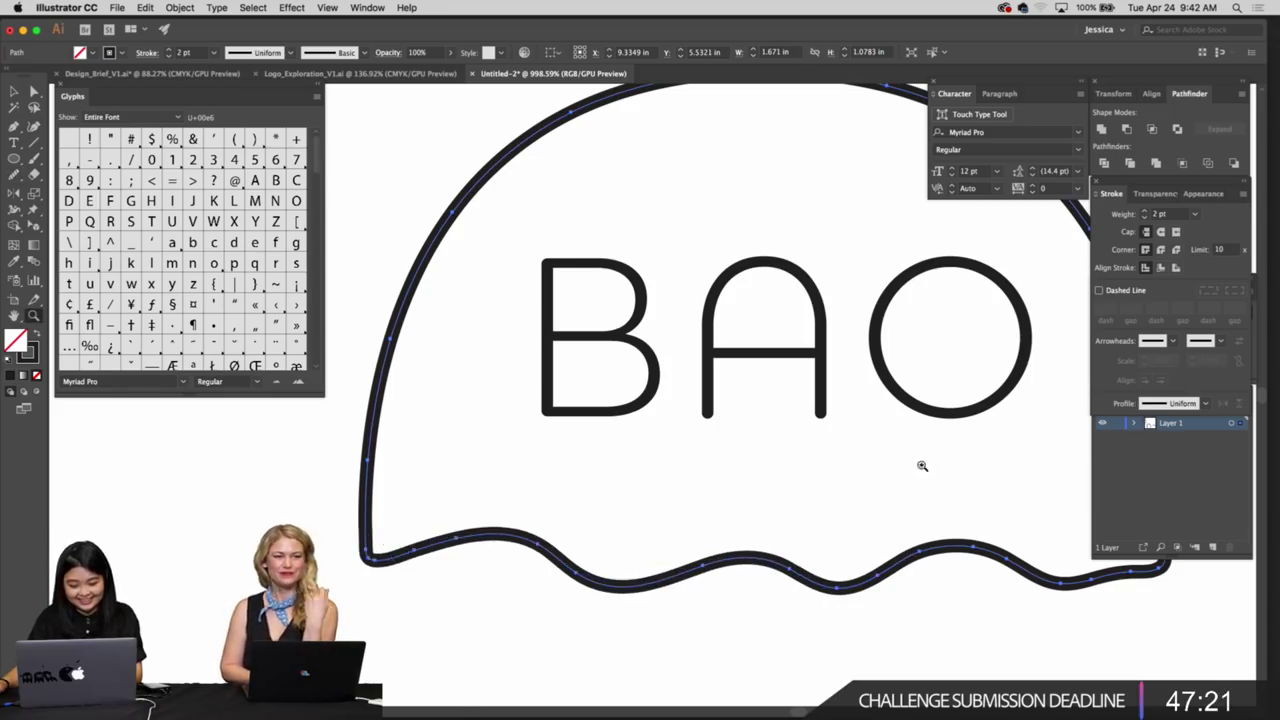
Nudge the BAO wordmark slightly to the right inside the dome
drag(922, 466, 855, 464)
drag(855, 464, 726, 500)
super+click(986, 451)
drag(986, 451, 1018, 452)
key(v)
click(809, 460)
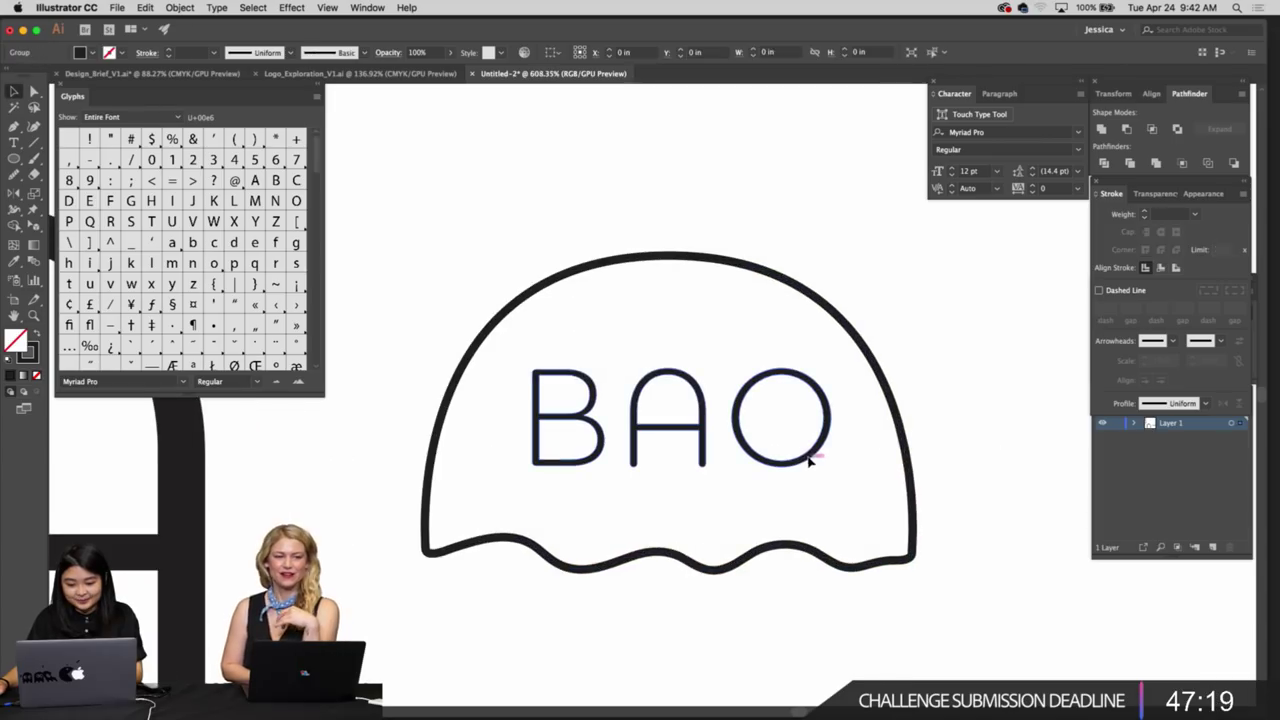
drag(833, 467, 836, 469)
click(1102, 424)
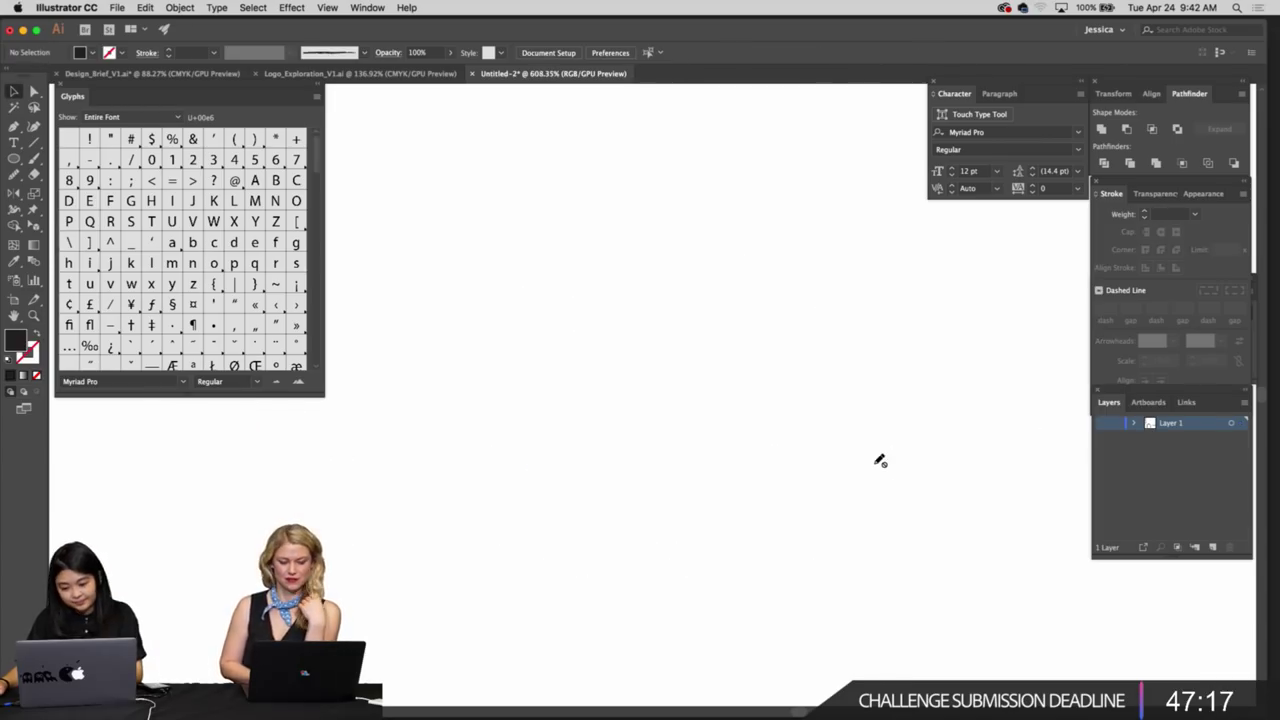
key(ctrl+0)
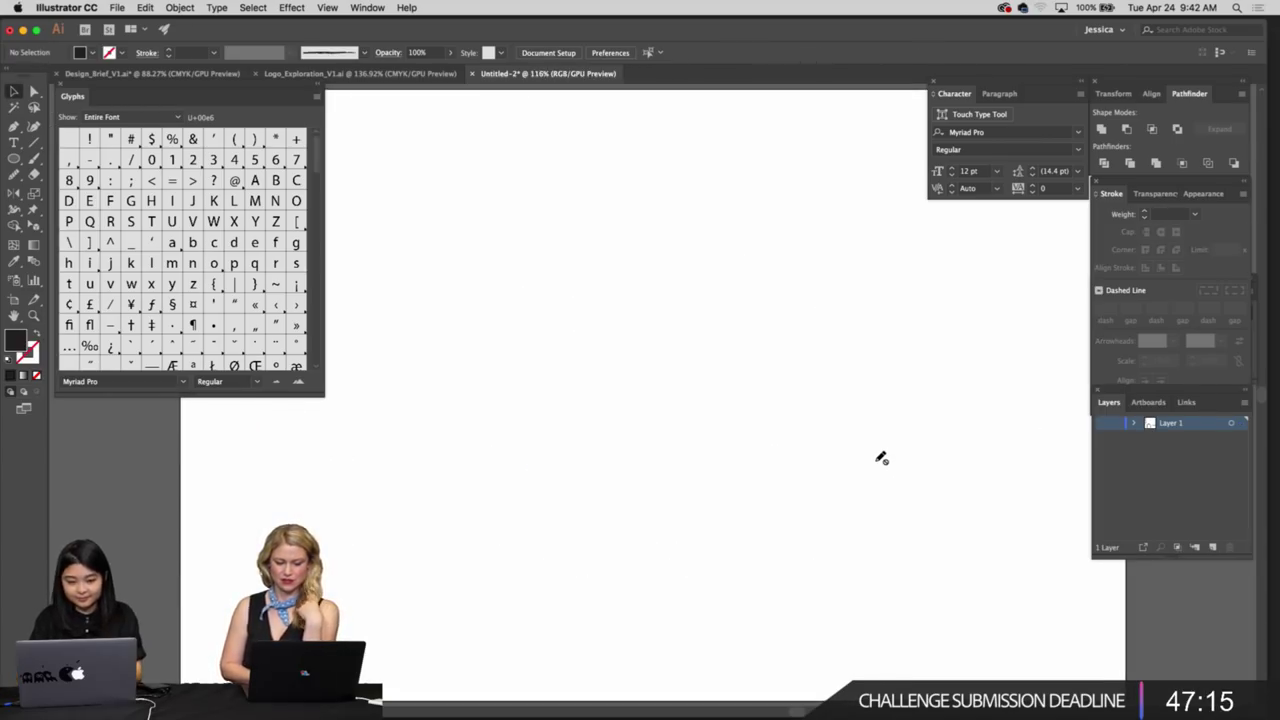
key(super+minus)
key(super+0)
key(super+z)
key(super+z)
click(762, 464)
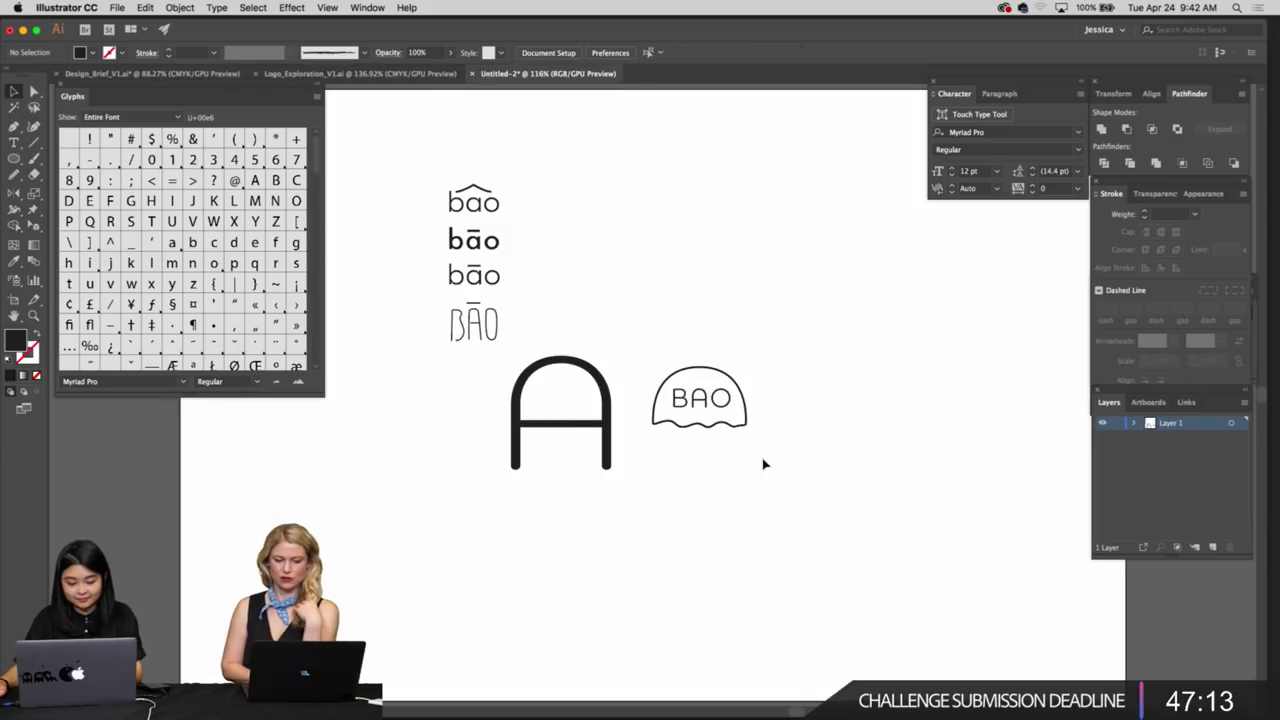
Rotate the dome outline slightly counterclockwise so its wavy base sits level under the wordmark
drag(725, 454, 756, 438)
key(super+space)
drag(740, 440, 820, 488)
drag(771, 421, 727, 490)
drag(680, 508, 688, 540)
drag(698, 525, 759, 527)
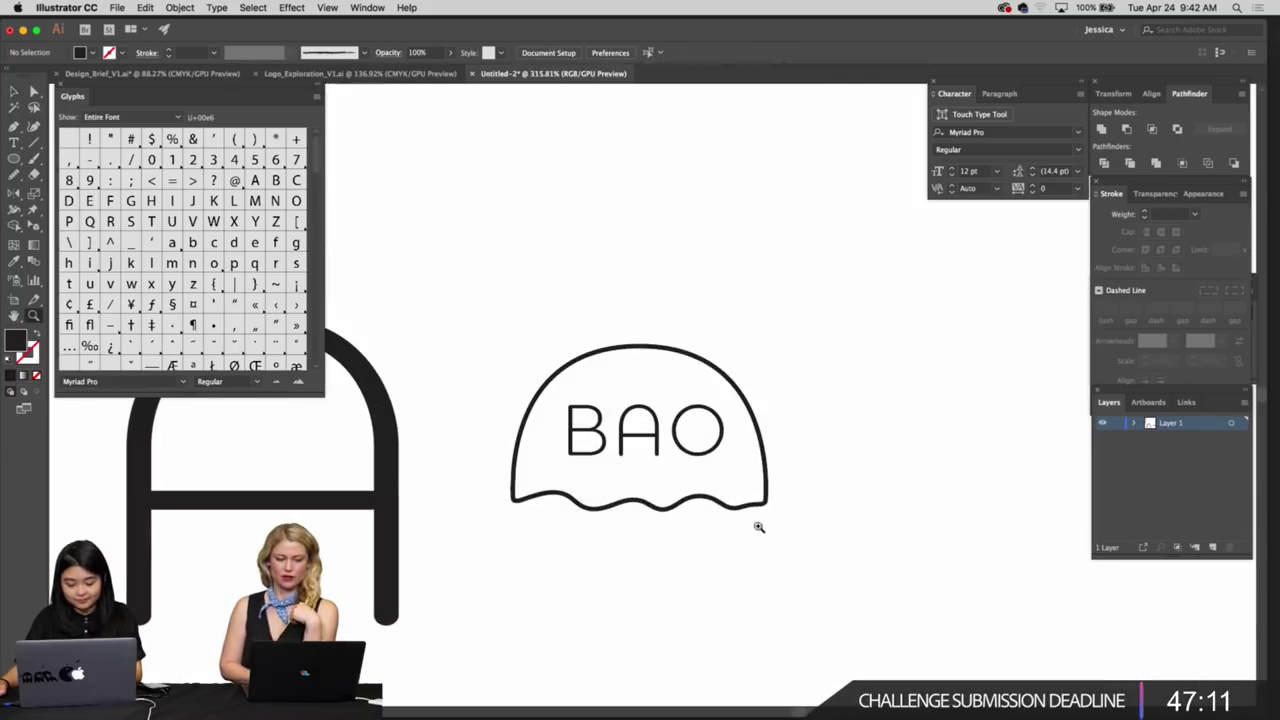
click(766, 504)
key(r)
drag(814, 470, 765, 477)
key(v)
click(814, 459)
Enlarge the dome outline very slightly from its upper-left corner and deselect it
key(space)
scroll(812, 457, up, 2)
click(727, 490)
click(864, 491)
key(super+space)
click(777, 487)
click(891, 474)
key(super+space)
key(v)
click(681, 442)
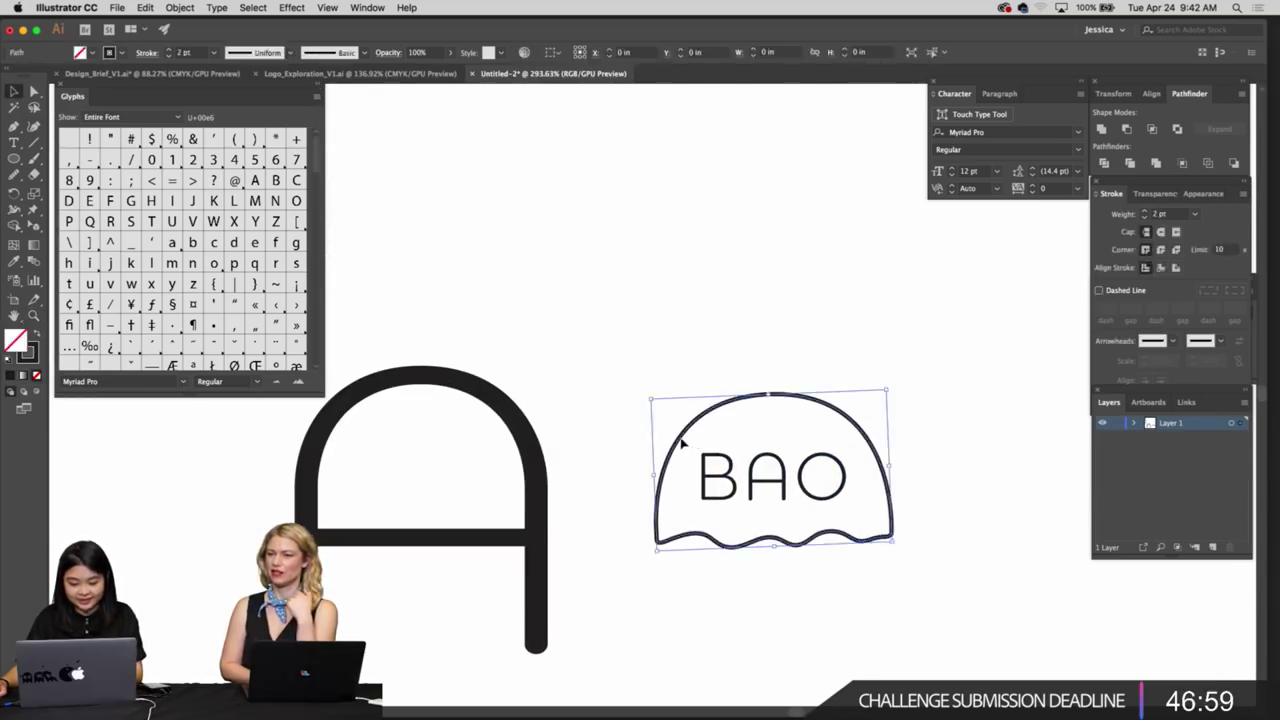
drag(652, 398, 649, 391)
click(731, 325)
drag(734, 323, 766, 320)
Even out the curve over the dome's crown with the Smooth tool
key(super+space)
drag(889, 434, 934, 440)
drag(934, 440, 784, 492)
drag(782, 490, 791, 480)
key(a)
click(793, 442)
key(a)
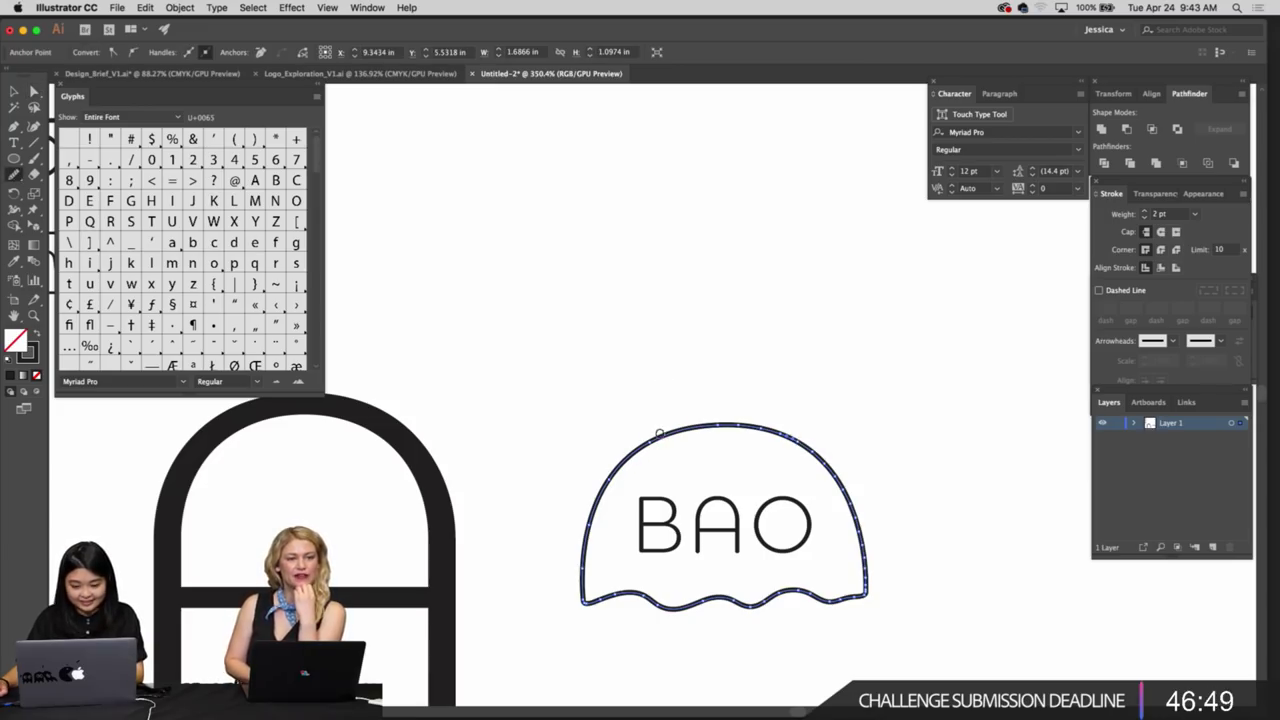
click(932, 558)
Delete the large arched A frame beside the dome logo
key(z)
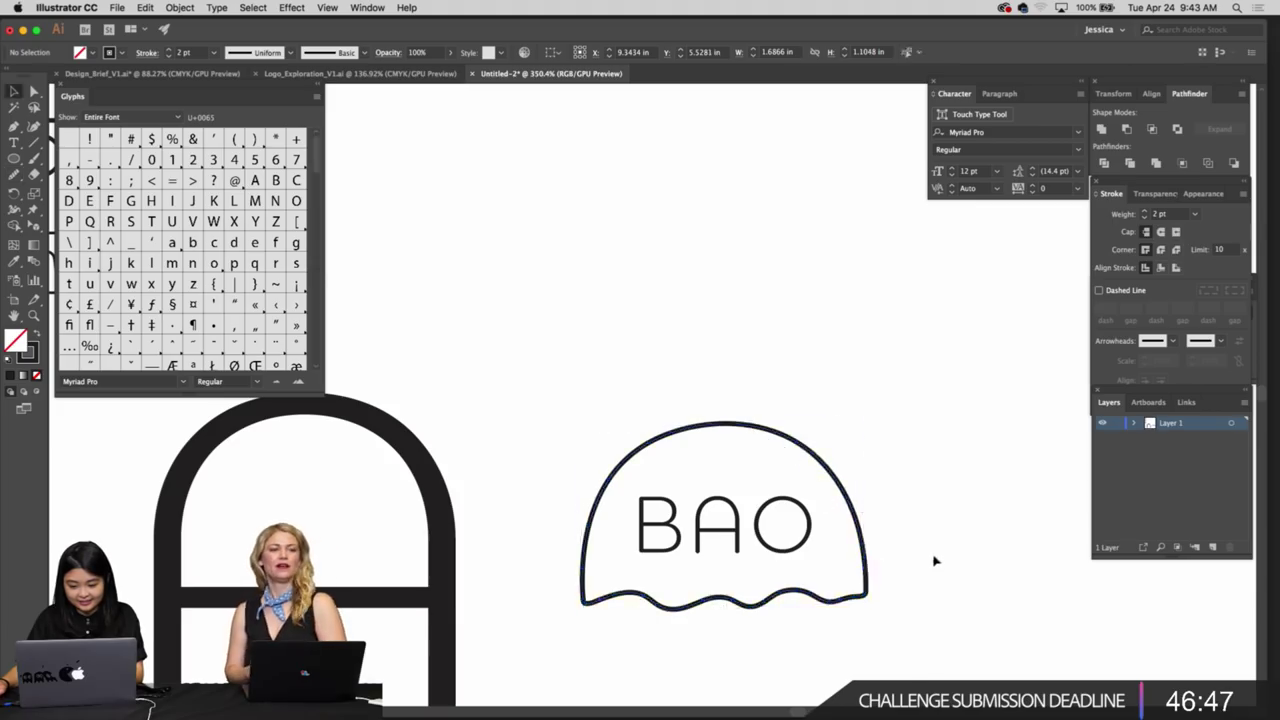
drag(934, 557, 748, 515)
key(v)
click(875, 543)
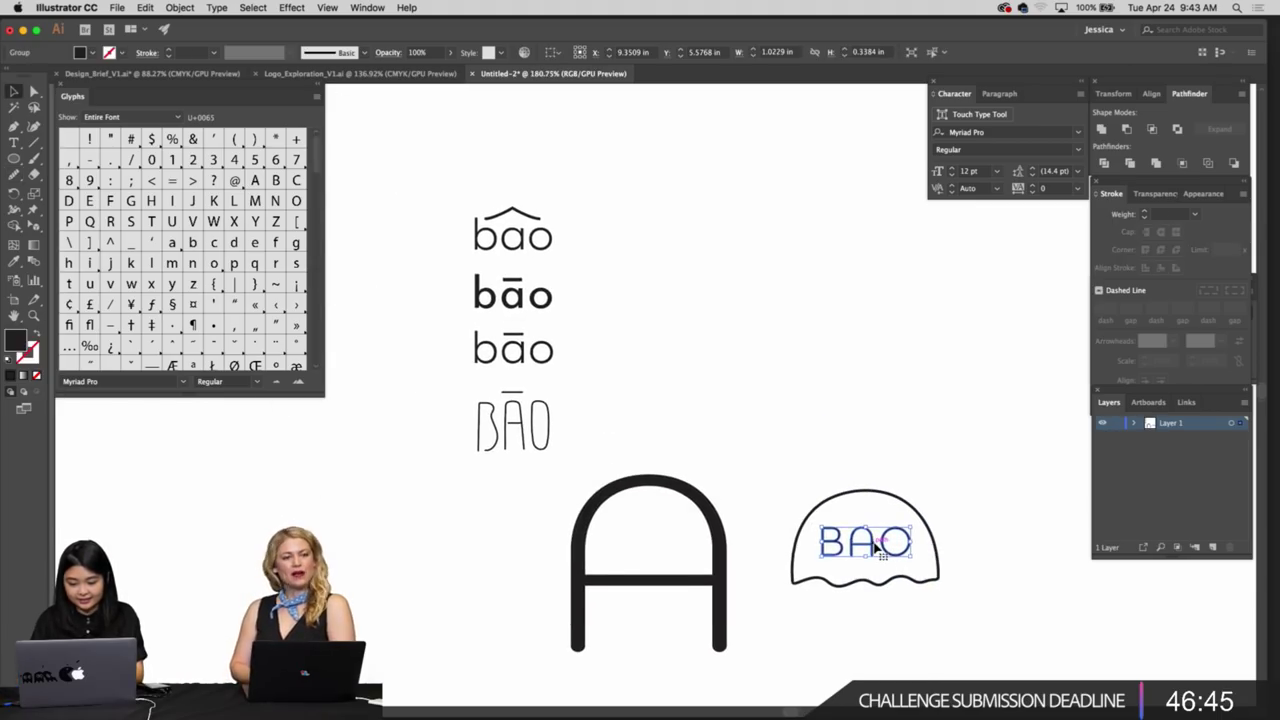
click(760, 449)
scroll(700, 420, down, 3)
scroll(700, 420, left, 2)
click(751, 591)
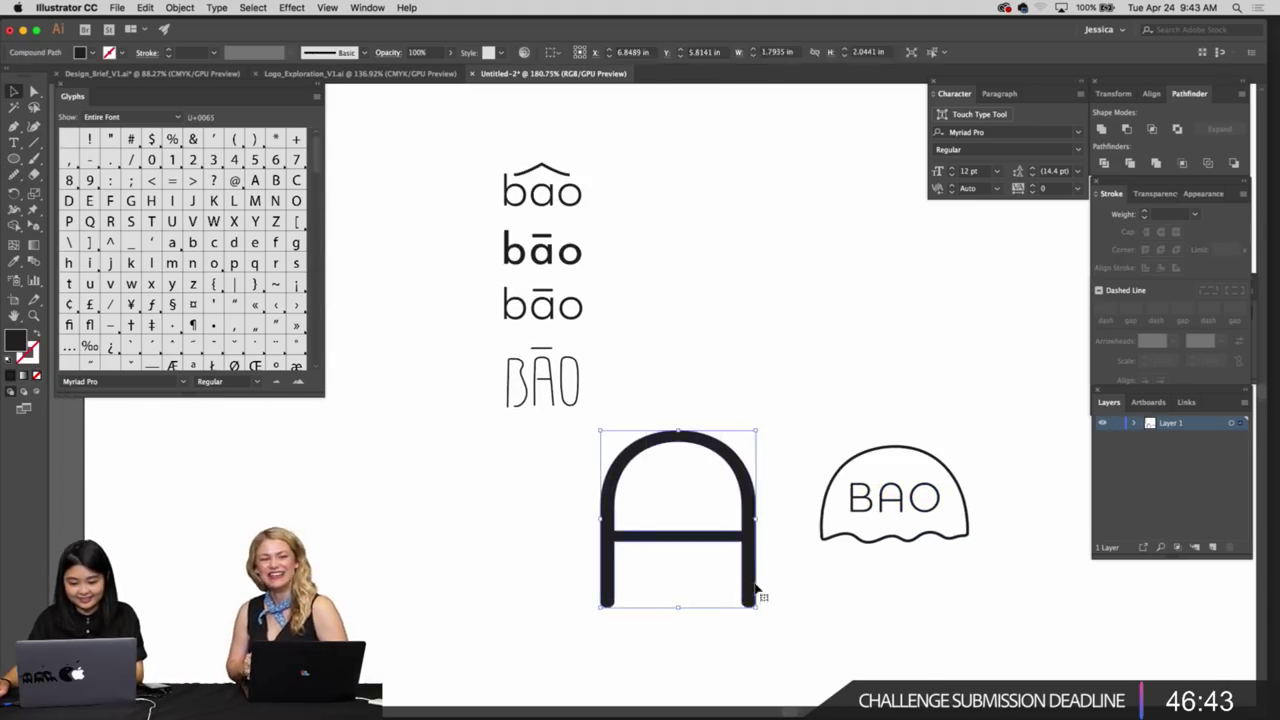
key(Delete)
Move the dome logo with its BAO wordmark beneath the thin BĀO wordmark in the column of options
drag(935, 501, 603, 487)
drag(635, 528, 606, 509)
click(636, 488)
scroll(636, 488, left, 3)
scroll(636, 488, up, 1)
In Logo_Exploration_V1.ai, release the clipping mask on the sketch scans and copy the left-hand page, scan1_edited.jpg
click(150, 73)
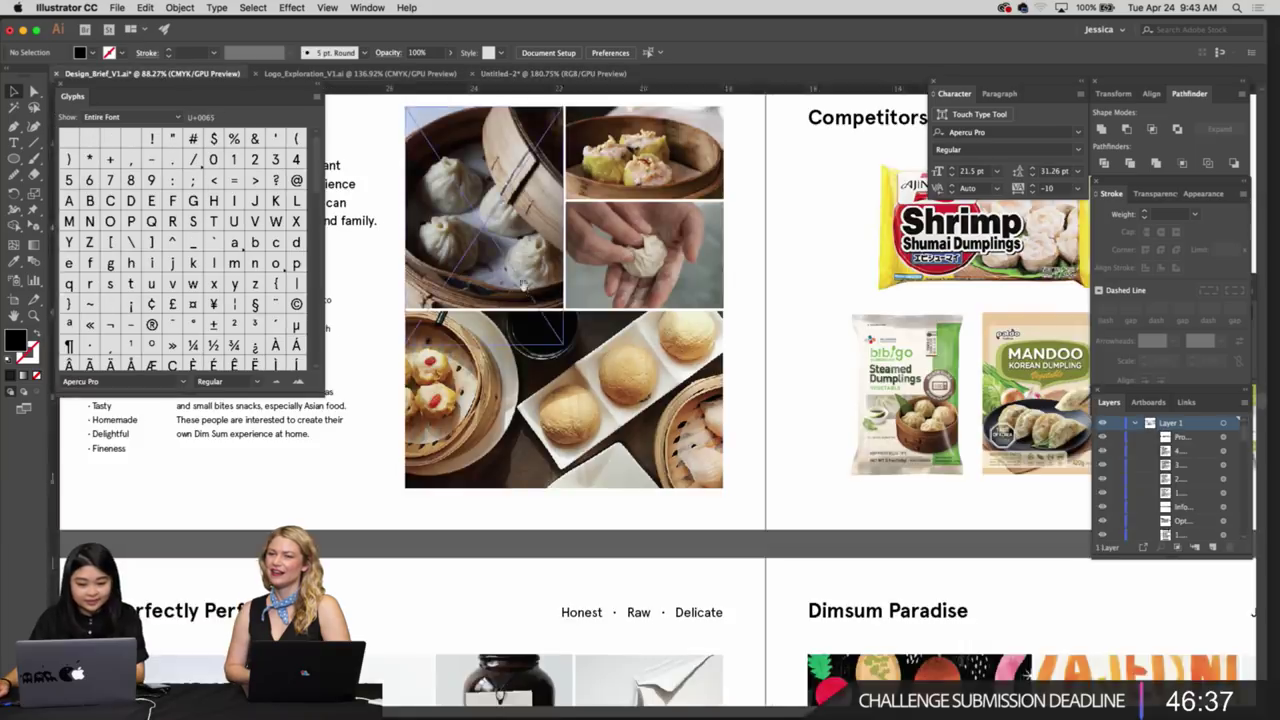
scroll(484, 245, up, 3)
scroll(484, 245, left, 3)
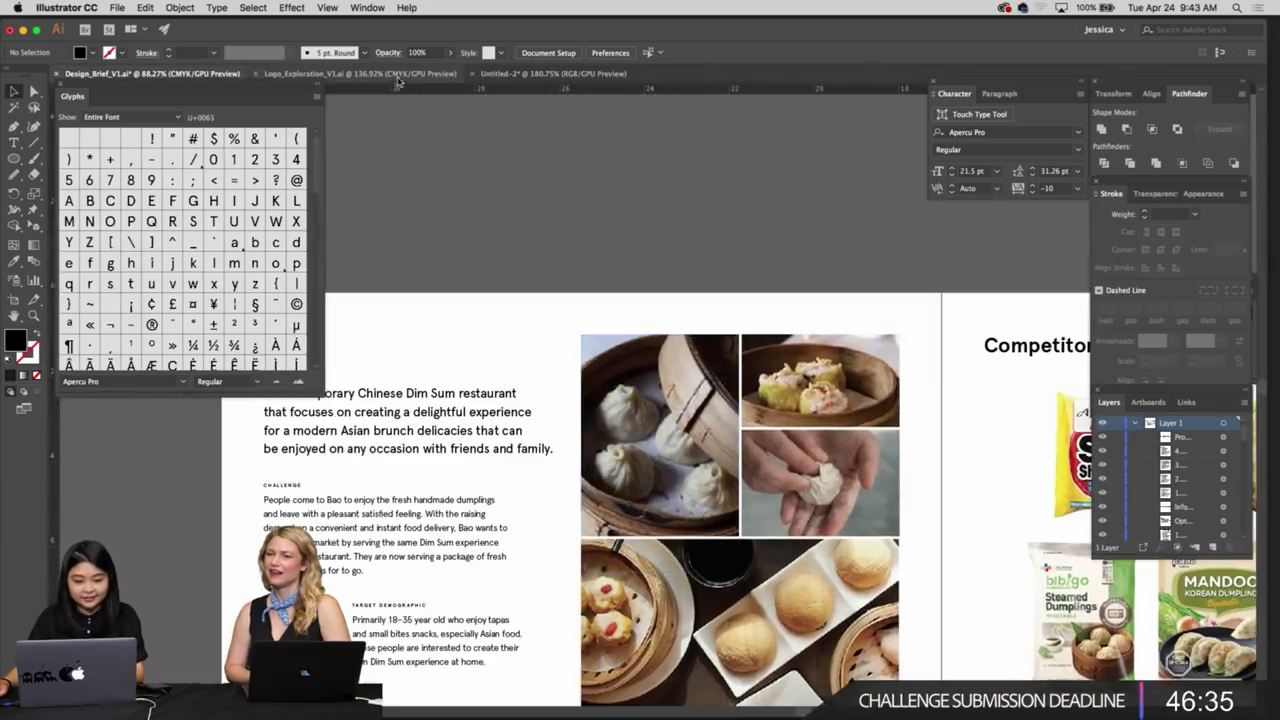
click(360, 73)
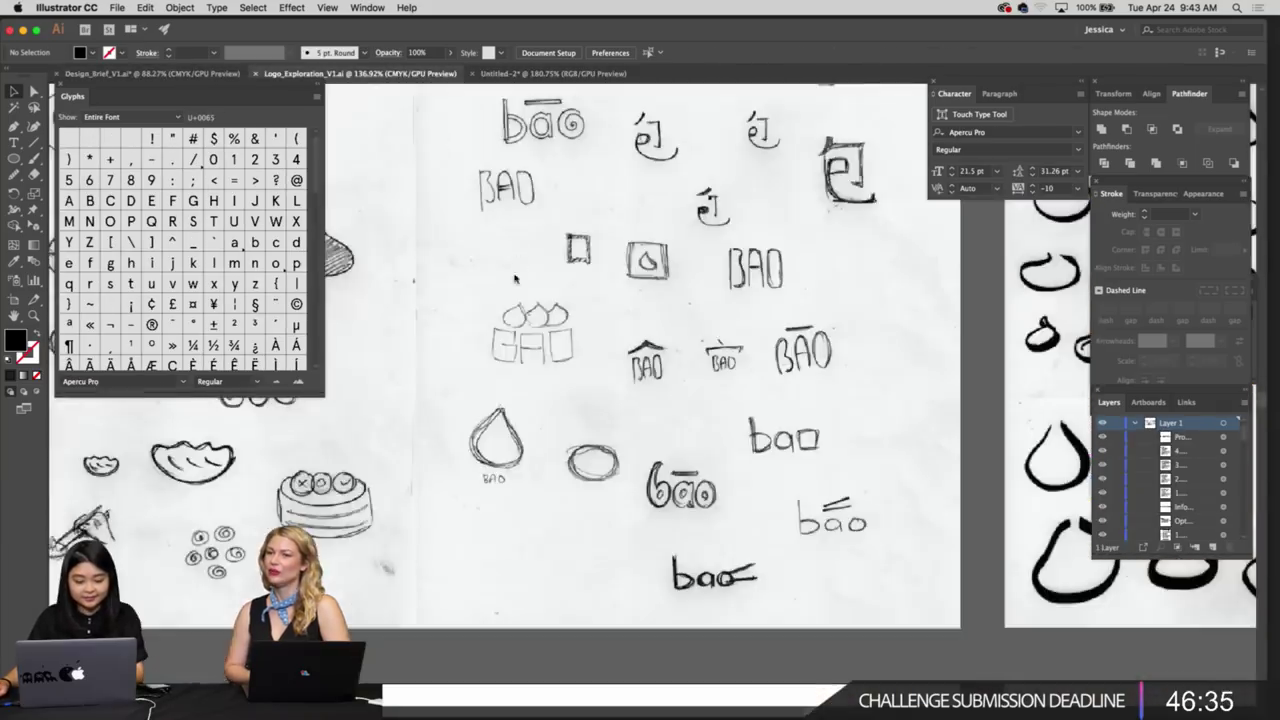
scroll(640, 400, left, 3)
scroll(700, 348, down, 5)
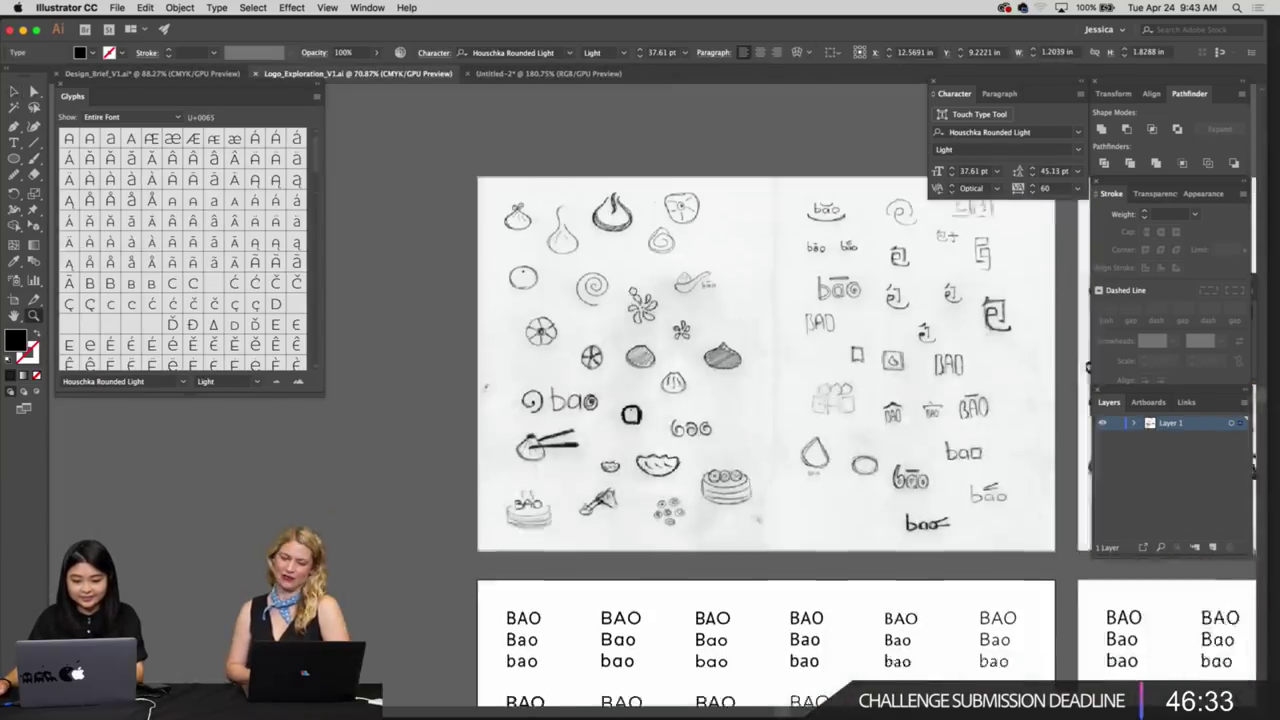
click(700, 348)
key(super+z)
key(super+z)
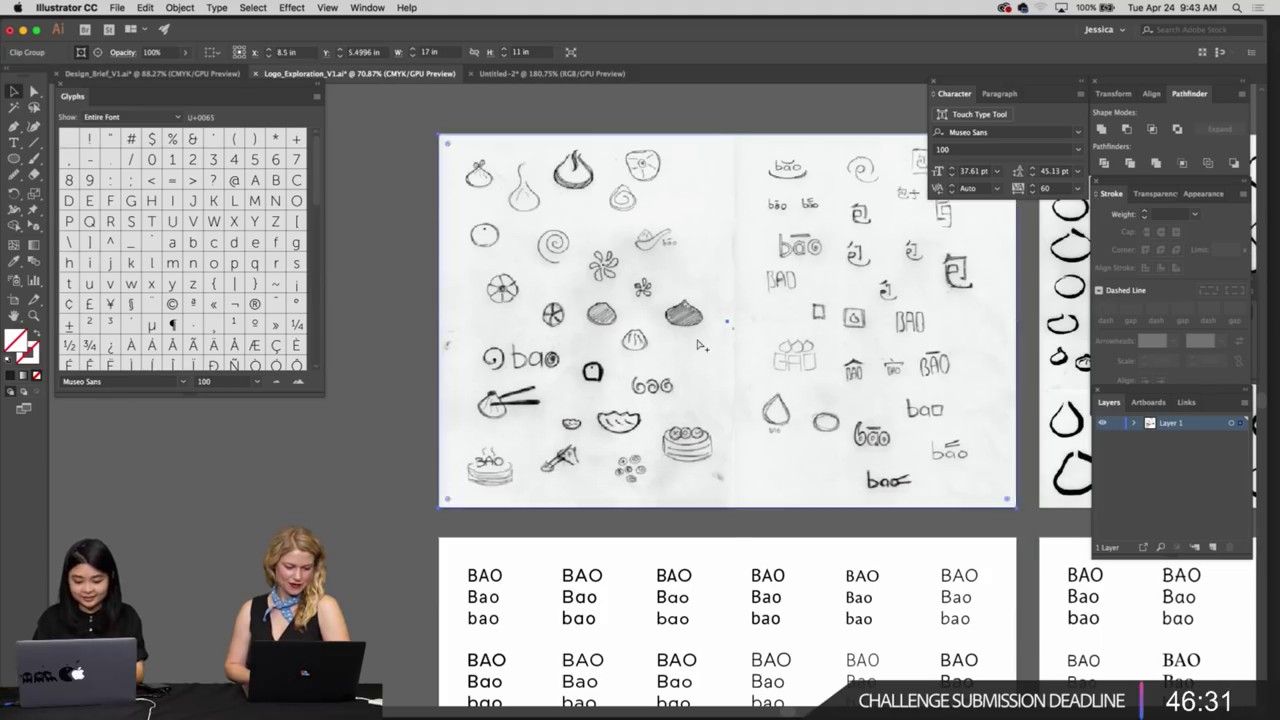
click(455, 280)
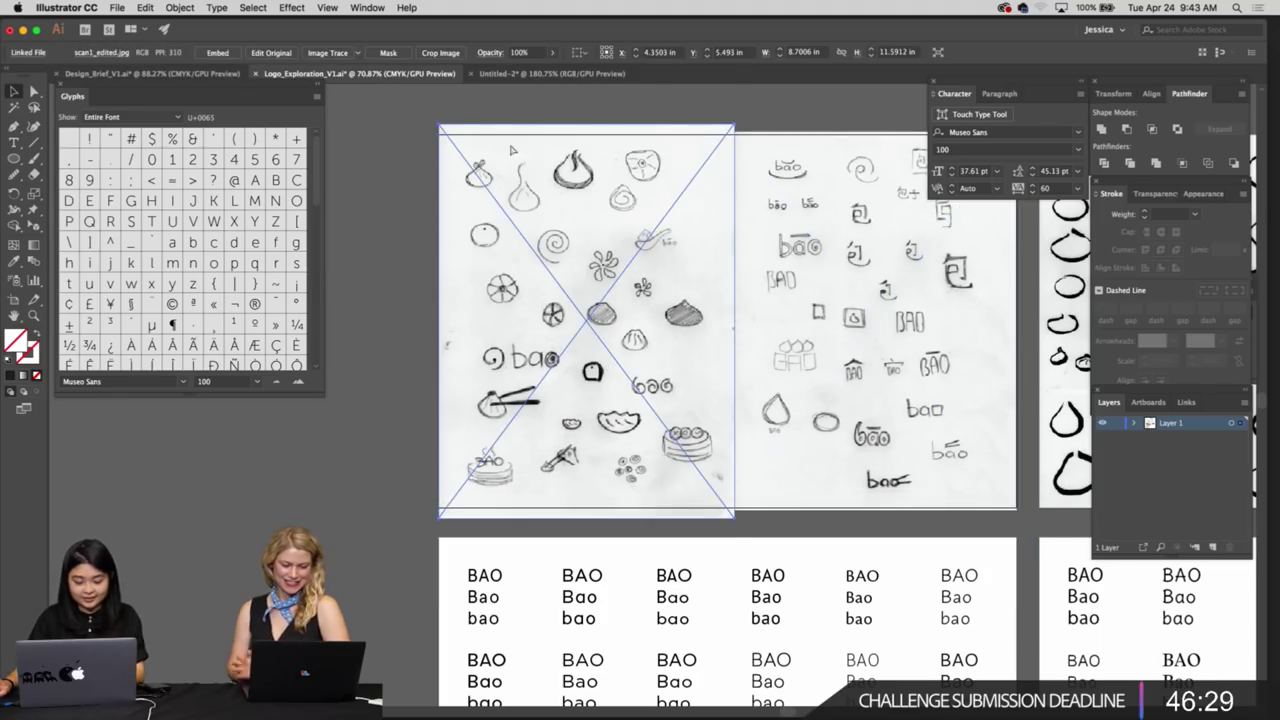
Paste the copied sketch scan into the Untitled-2 document
click(520, 74)
scroll(600, 300, right, 3)
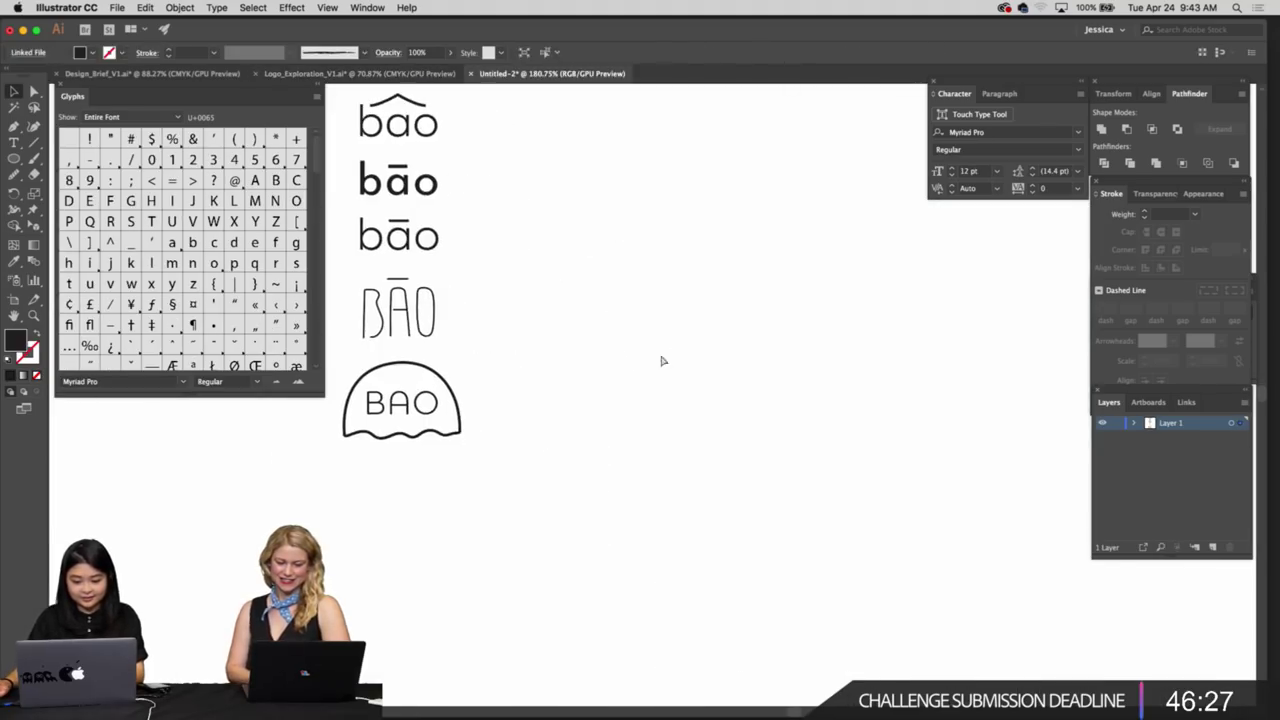
key(super+v)
Undo the release of the clipping mask on the sketch scans in Logo_Exploration_V1.ai
click(360, 73)
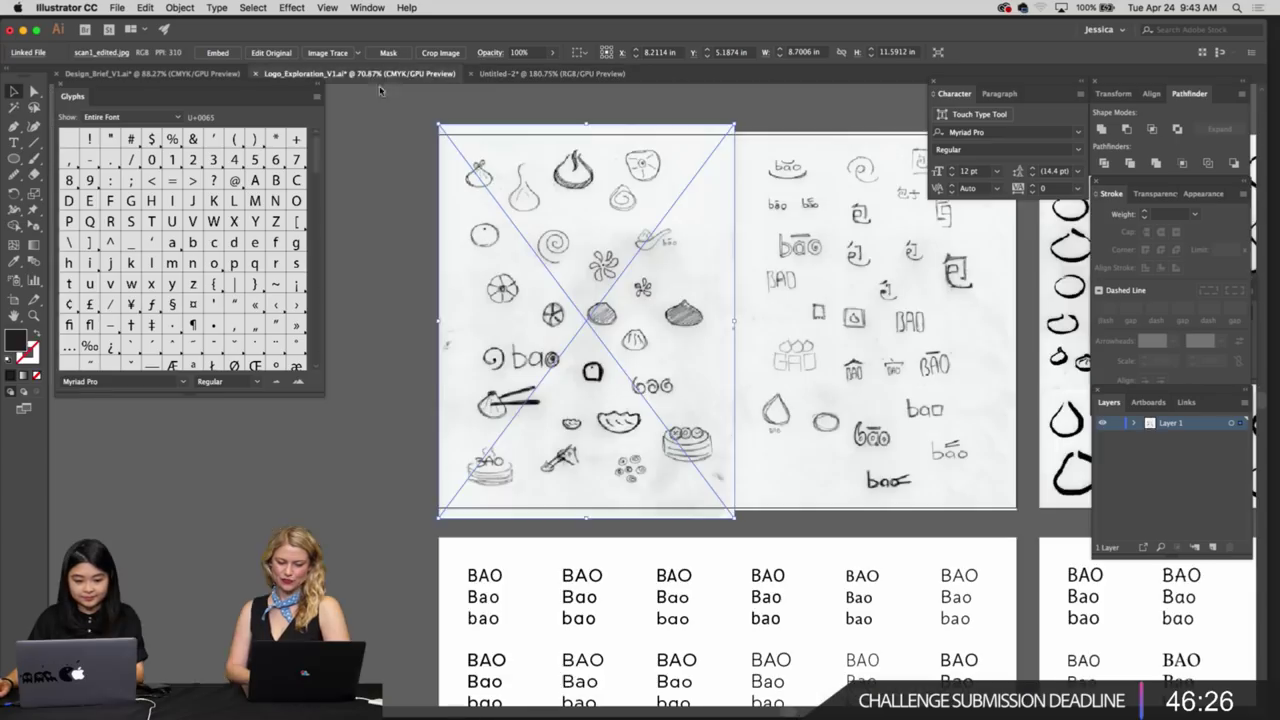
click(411, 157)
key(super+z)
key(super+z)
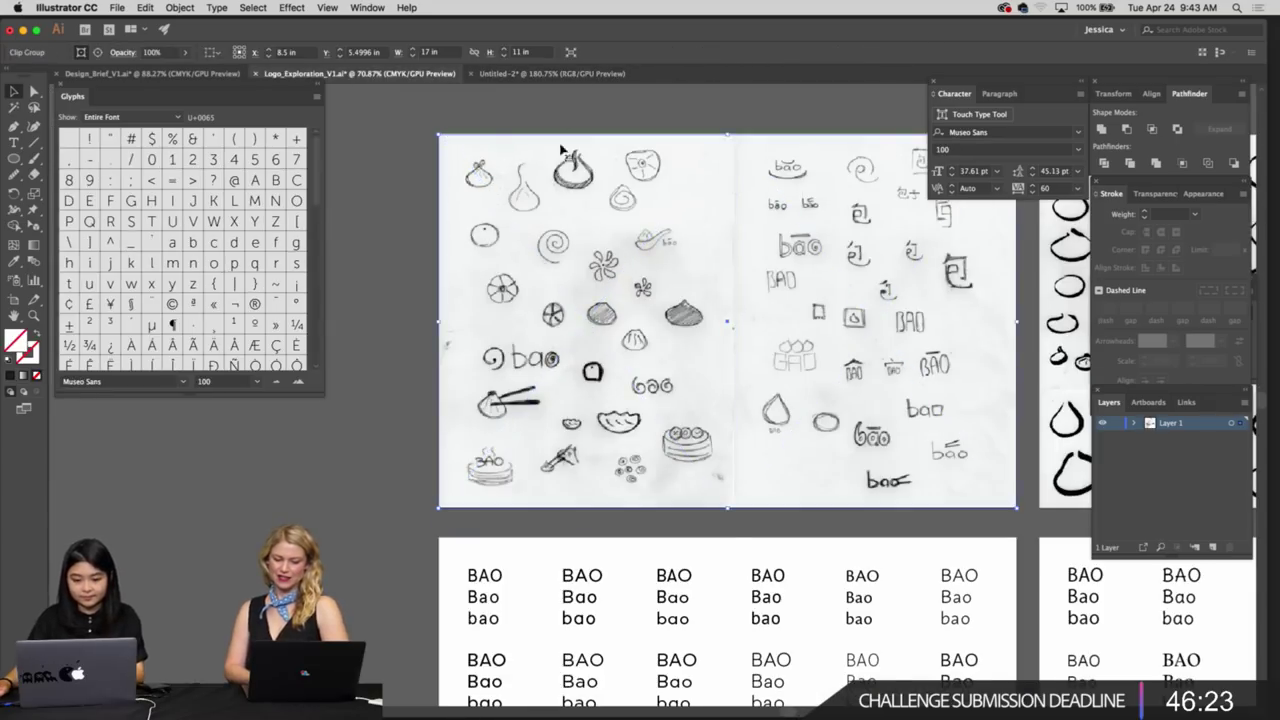
In Untitled-2, scale the pasted sketch scan down to about 3.08 × 4.10 in and place it beside the logo options
click(552, 74)
key(ctrl+minus)
key(ctrl+minus)
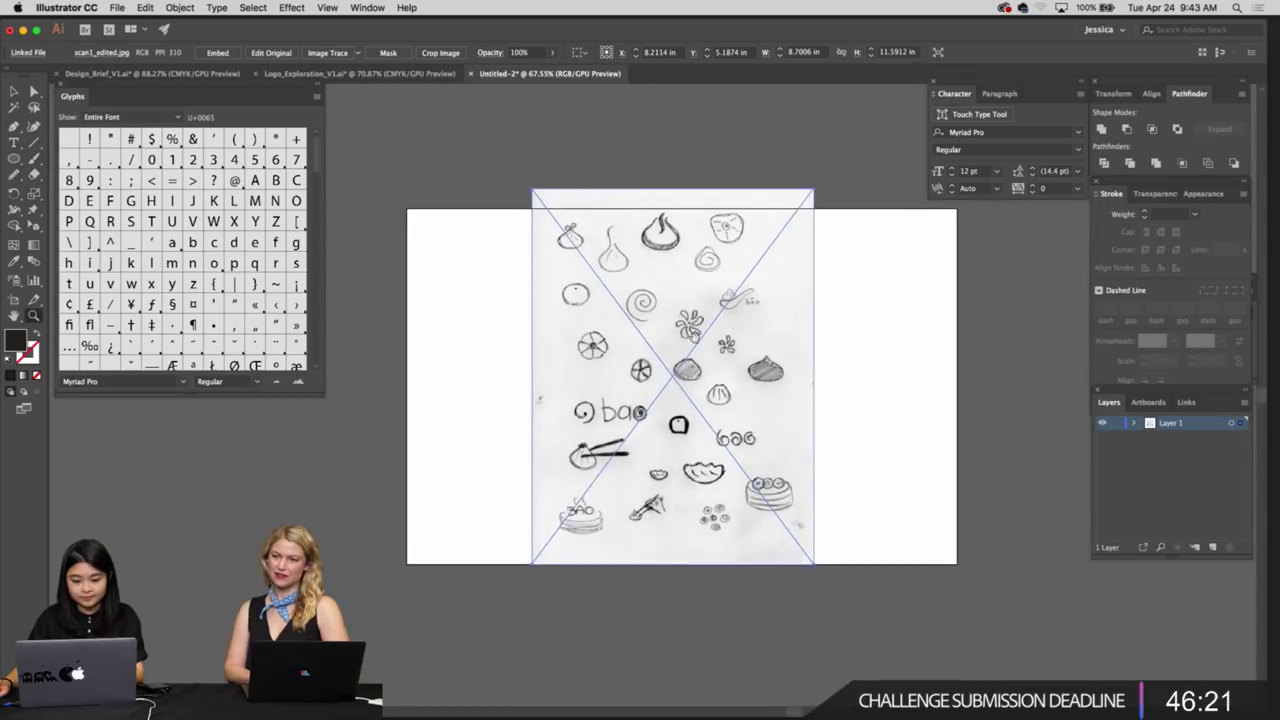
drag(694, 335, 639, 343)
drag(760, 198, 669, 318)
drag(706, 346, 664, 282)
drag(565, 321, 636, 300)
Examine the bun, dumpling, chopstick and steamer sketches on the pasted scan for further logo ideas
key(ctrl+plus)
key(ctrl+plus)
key(ctrl+plus)
key(ctrl+plus)
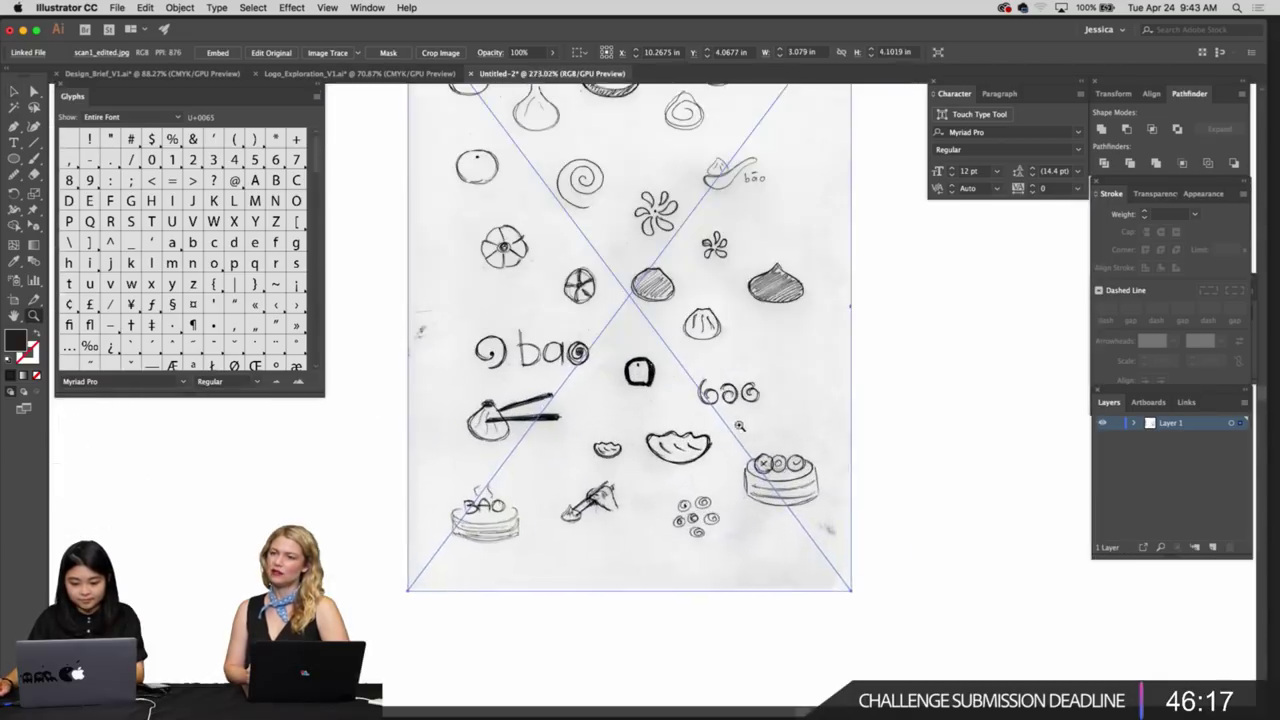
scroll(940, 543, right, 2)
scroll(860, 520, down, 2)
scroll(860, 520, right, 2)
click(828, 503)
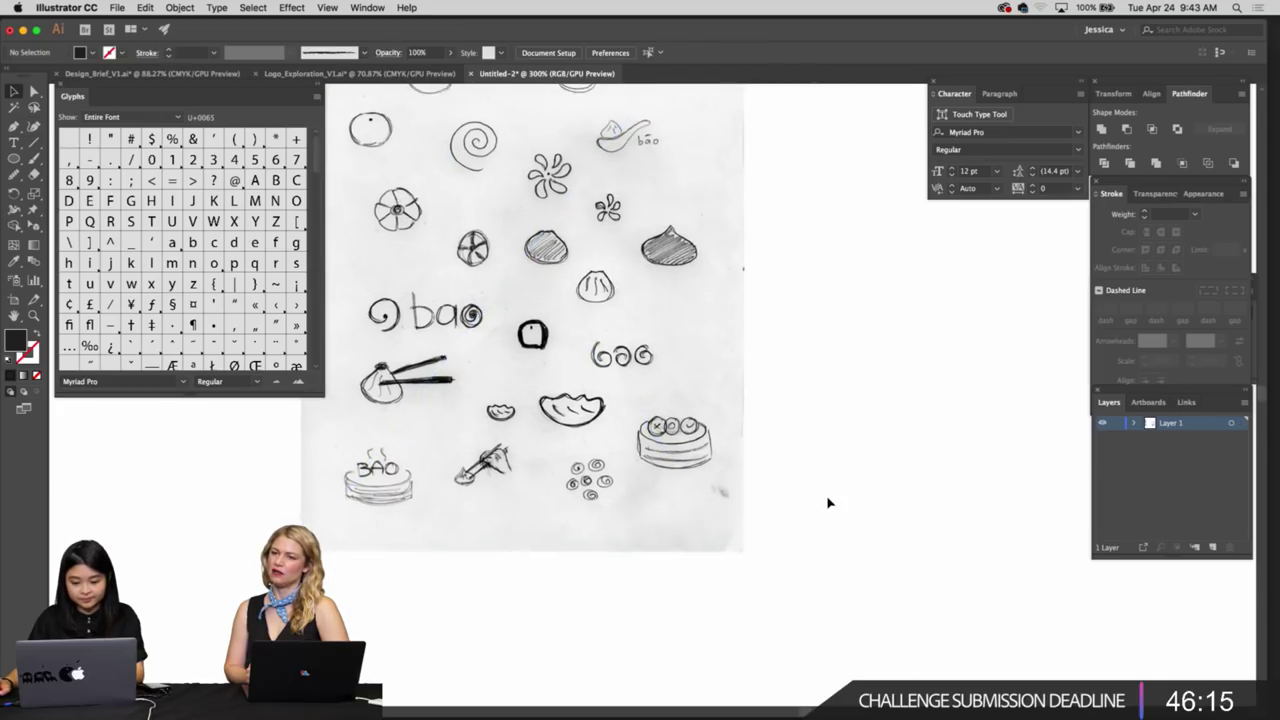
scroll(828, 490, down, 6)
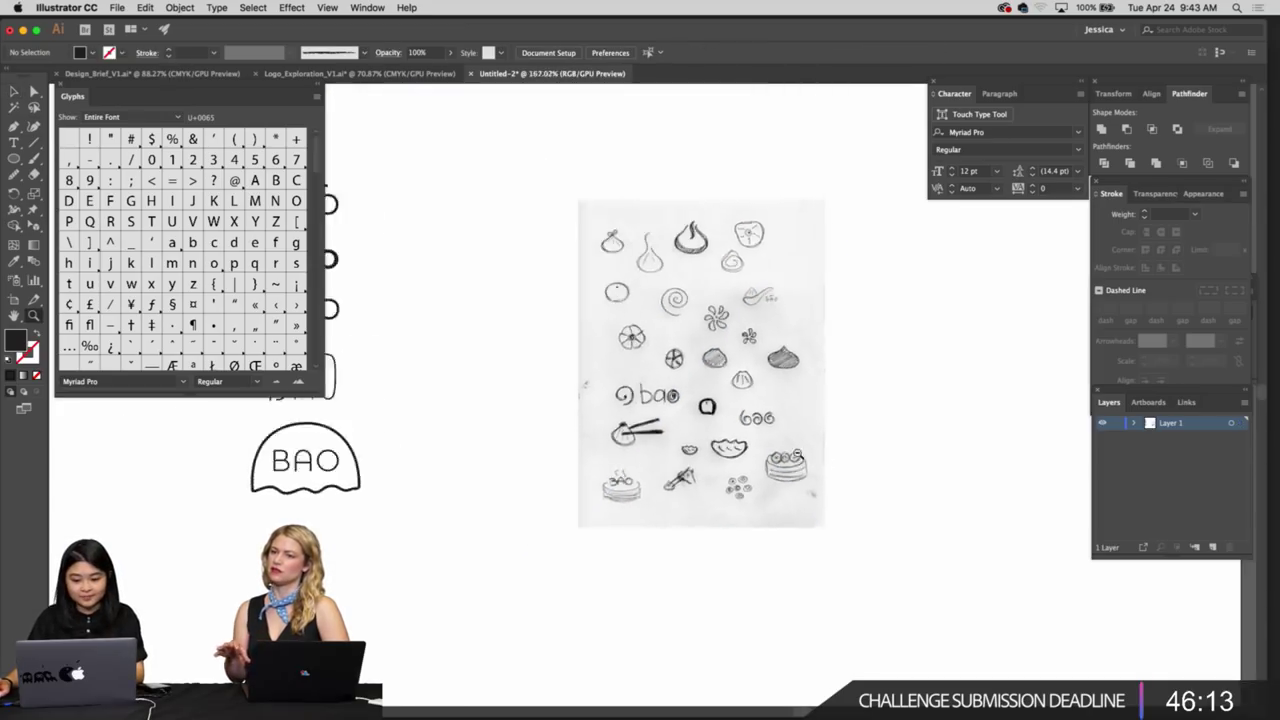
scroll(836, 462, up, 4)
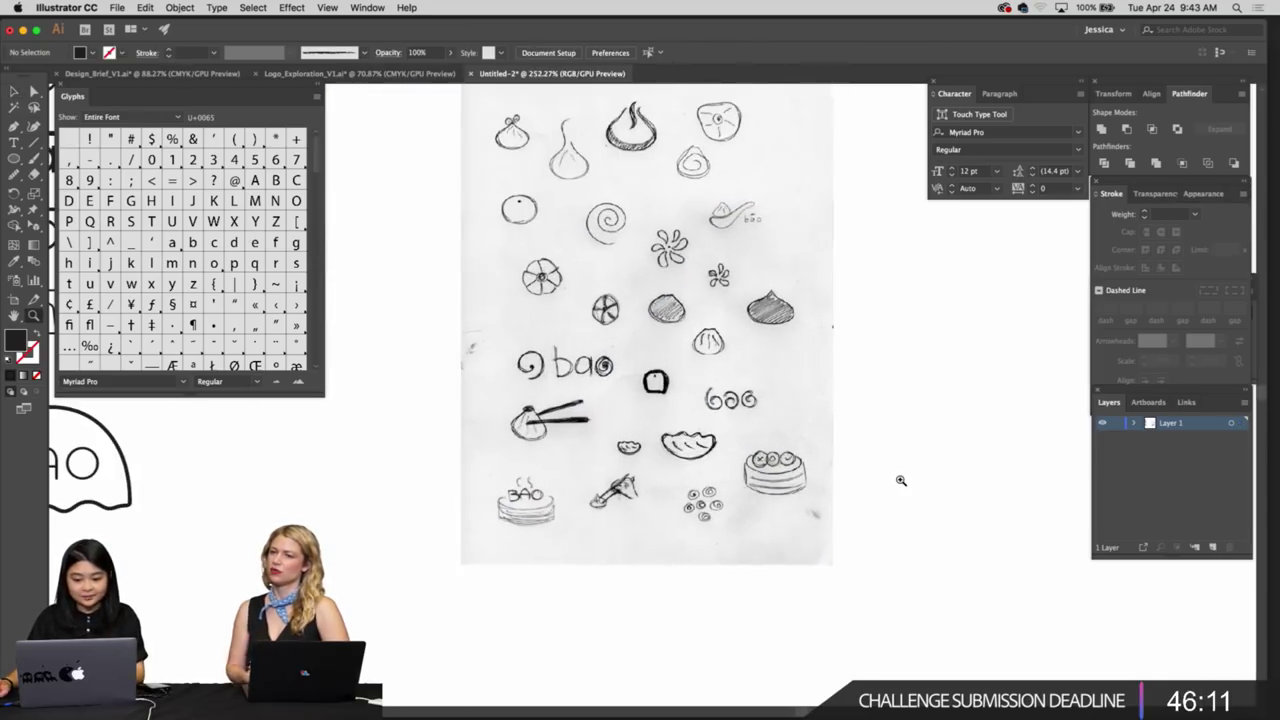
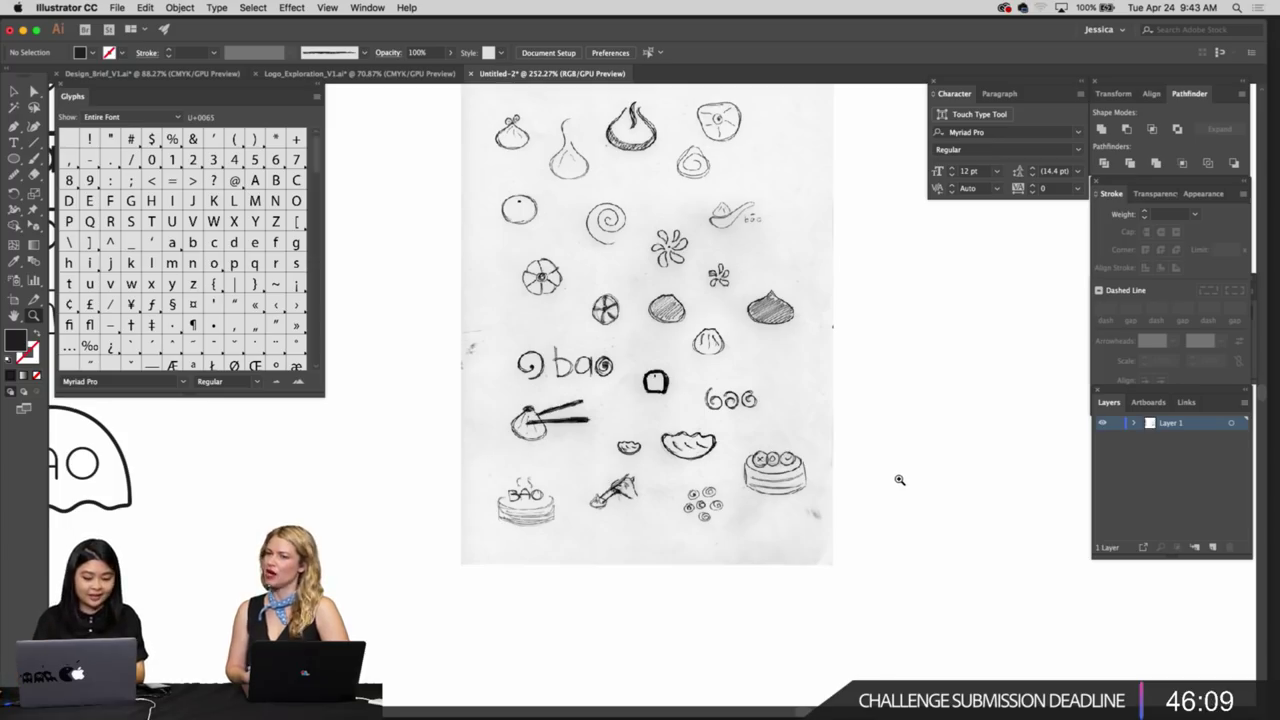
scroll(899, 479, down, 6)
scroll(855, 476, up, 3)
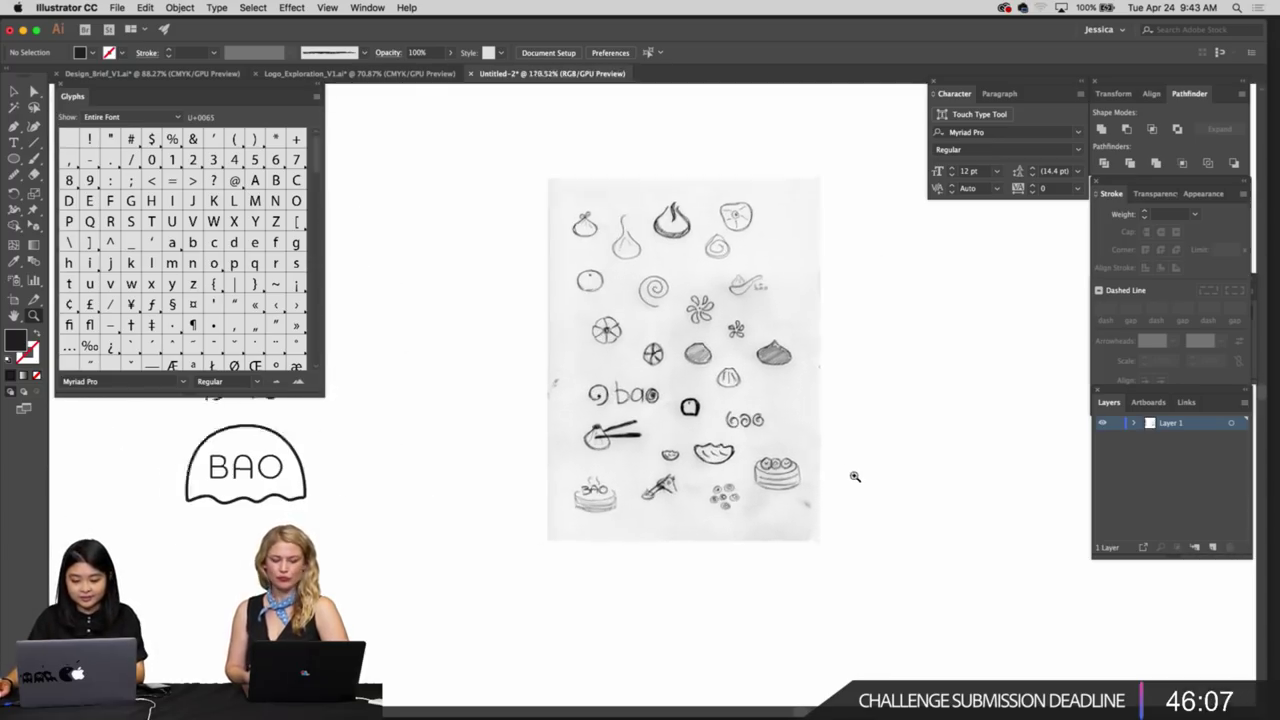
Enlarge the sketch scan to about 3.34 × 4.45 in
drag(855, 476, 862, 477)
key(v)
click(806, 515)
drag(822, 541, 887, 558)
click(890, 552)
drag(897, 541, 895, 502)
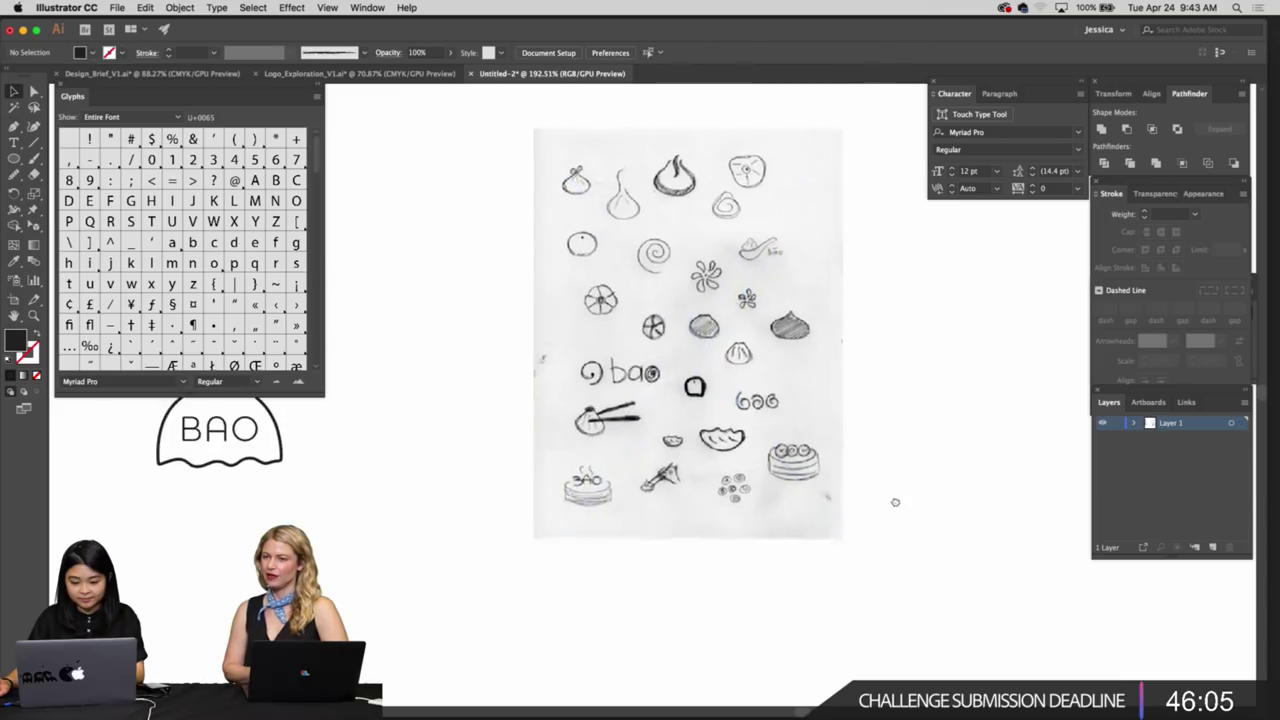
Lock the sketch scan in place as a tracing template for the bun held by chopsticks
scroll(843, 483, up, 5)
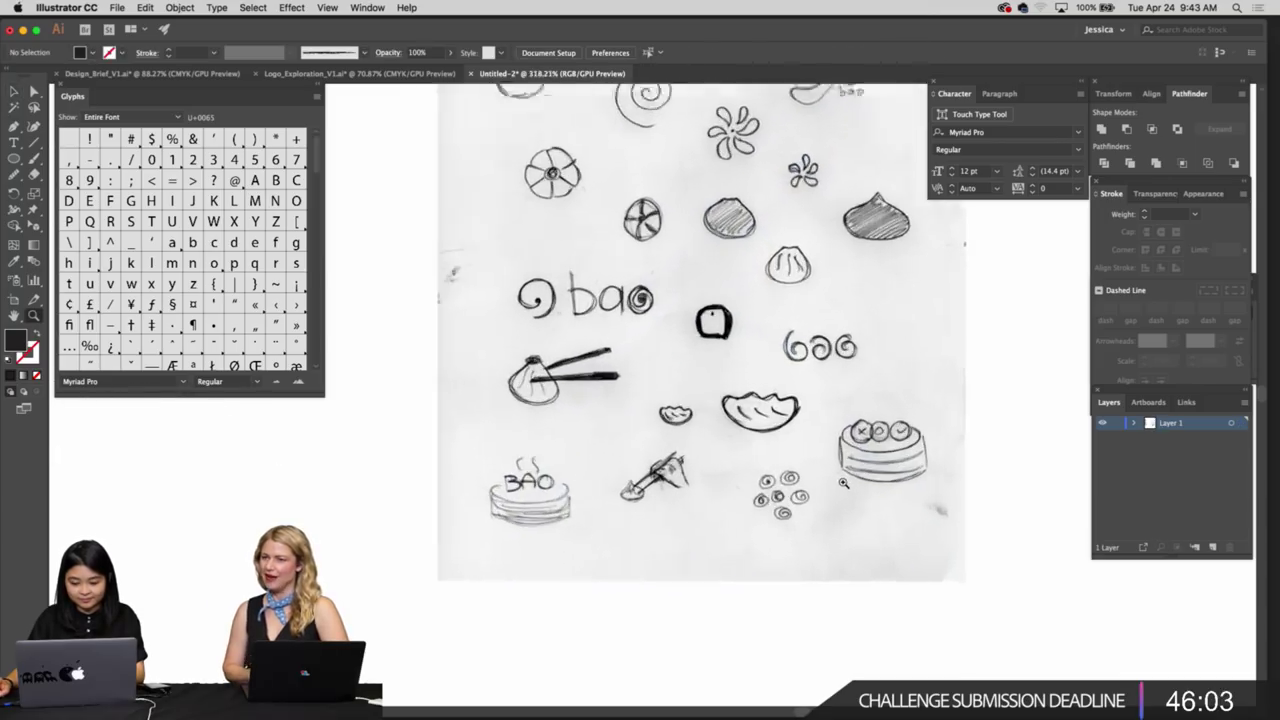
scroll(843, 483, up, 3)
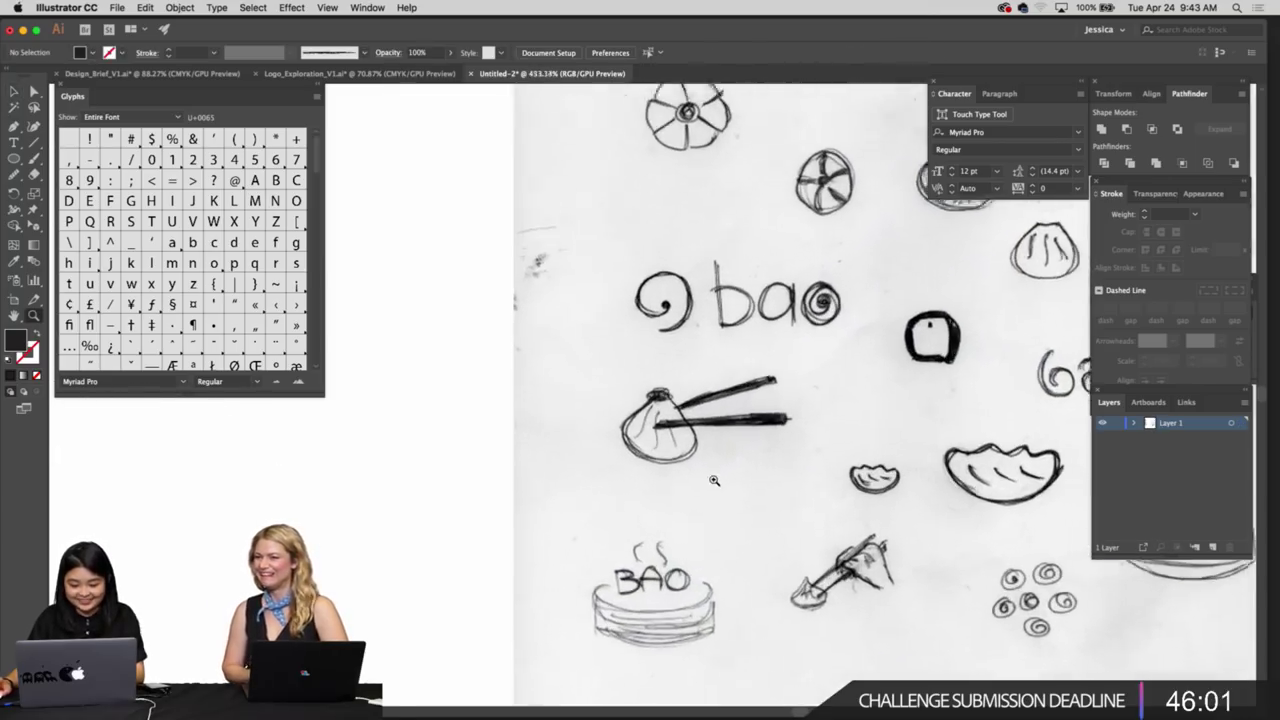
scroll(714, 480, up, 1)
key(p)
super+click(657, 418)
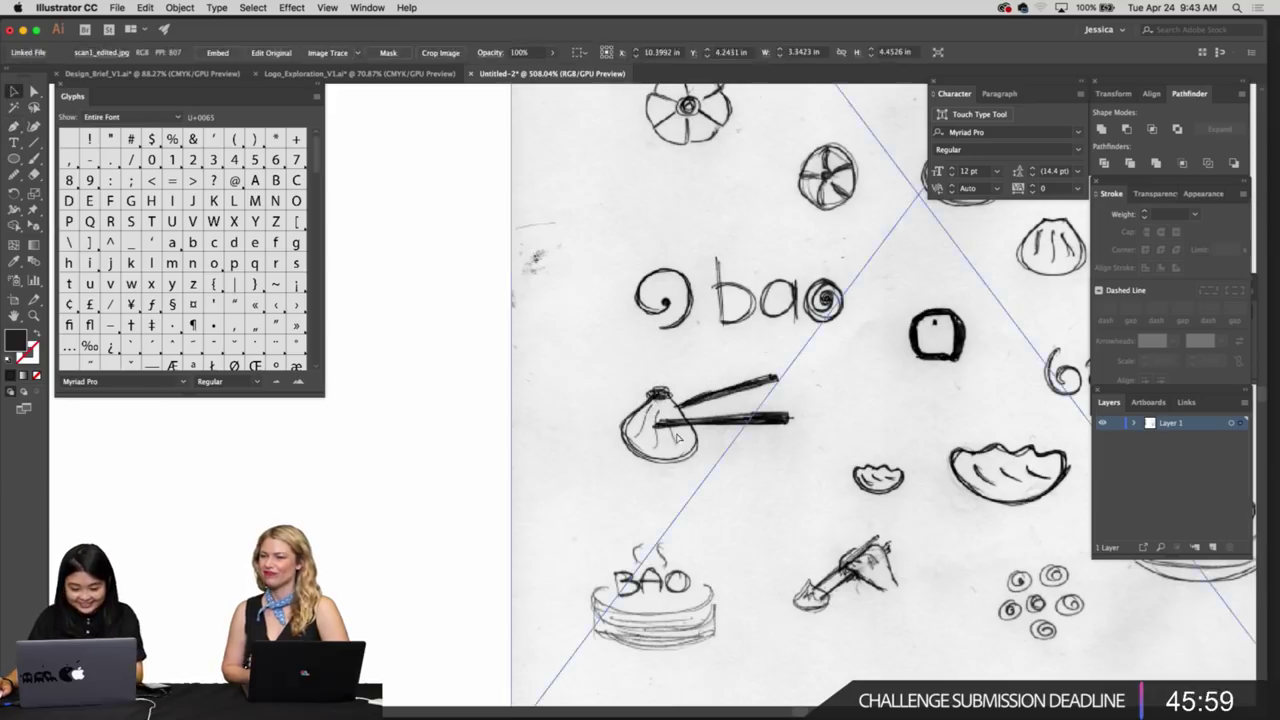
key(super+2)
mouse_move(657, 418)
mouse_down()
mouse_move(702, 381)
mouse_move(718, 418)
mouse_up()
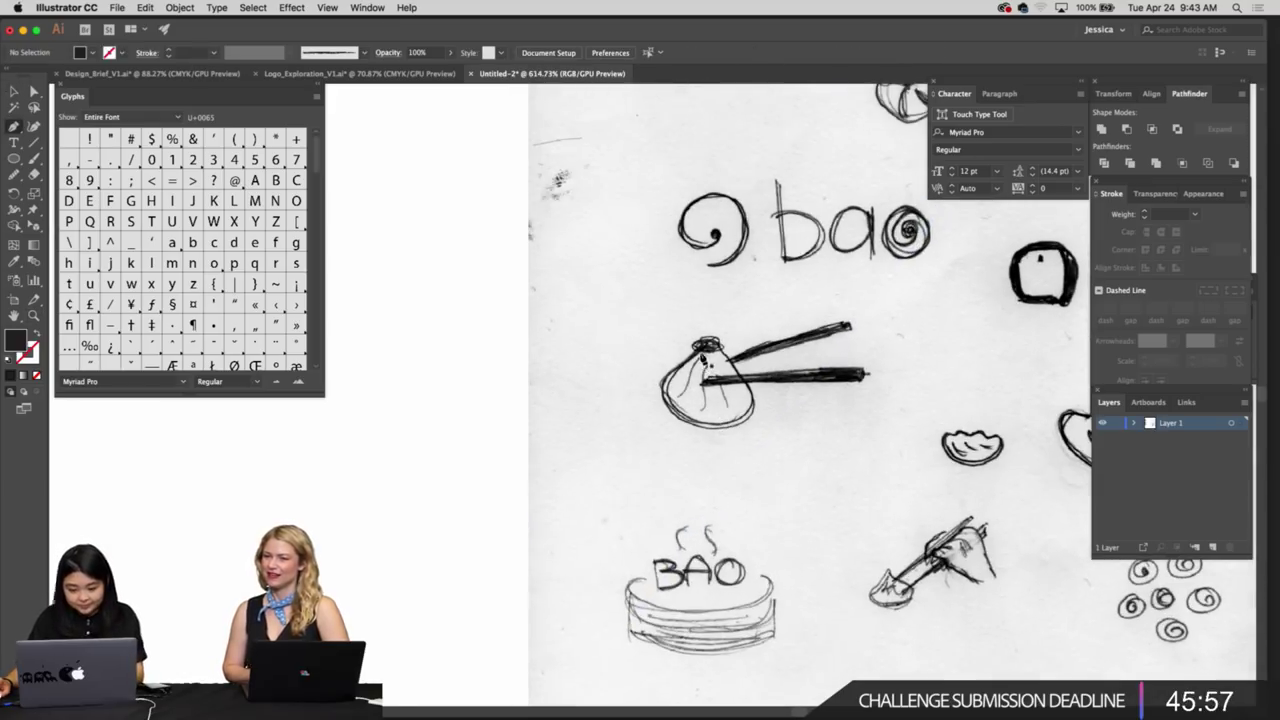
click(704, 350)
click(664, 382)
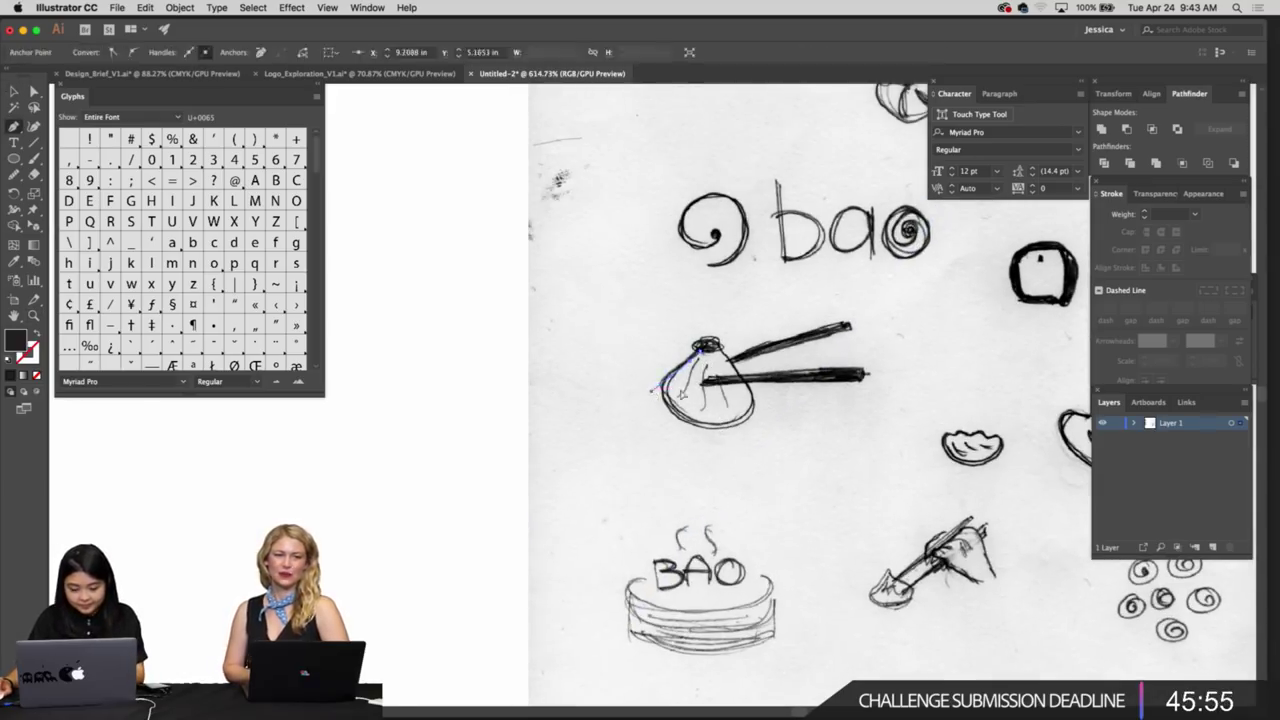
key(super+z)
key(super+z)
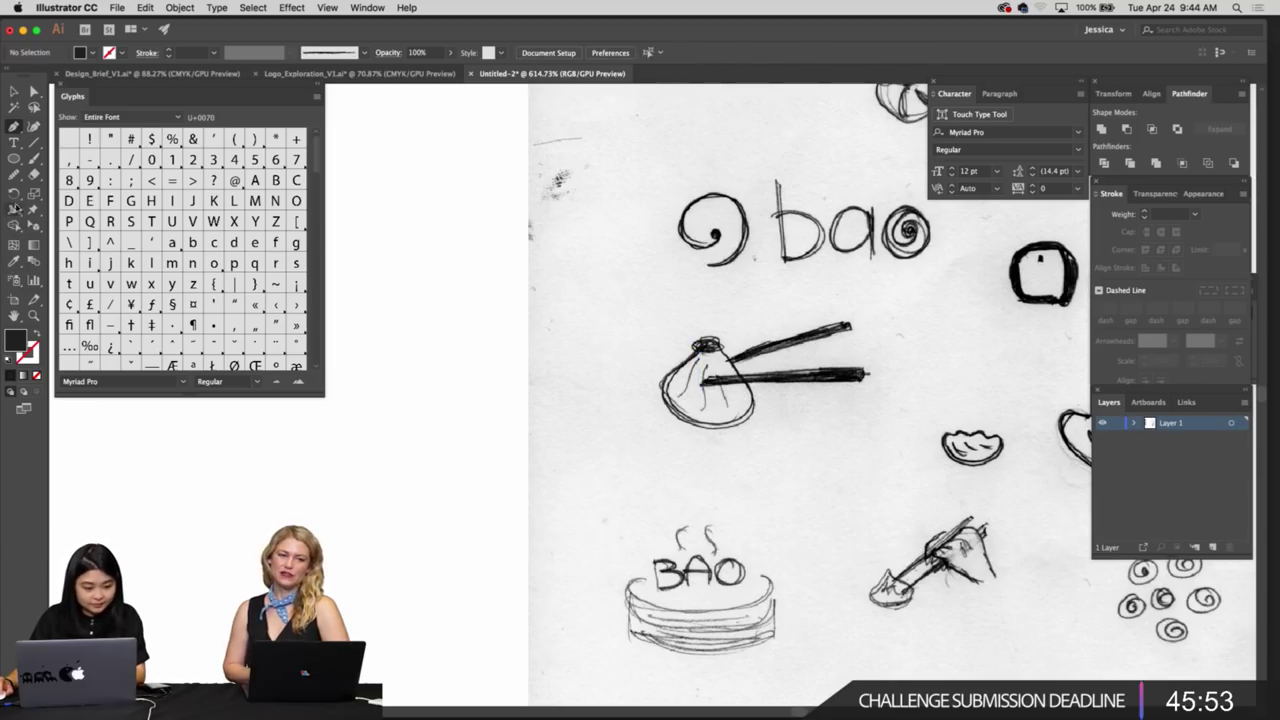
Trace the bun's outline freehand over the sketch with the Pencil tool and move the path off the scan onto blank canvas
drag(14, 174, 55, 190)
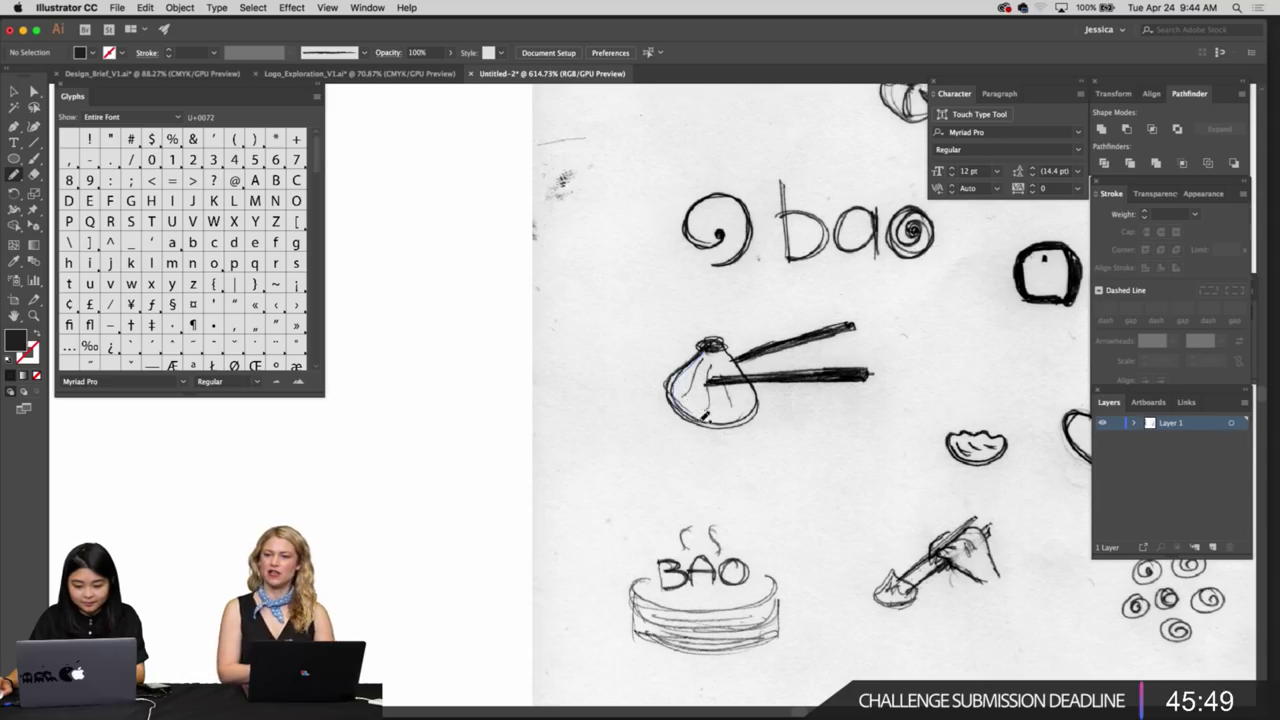
drag(768, 419, 768, 403)
key(super+z)
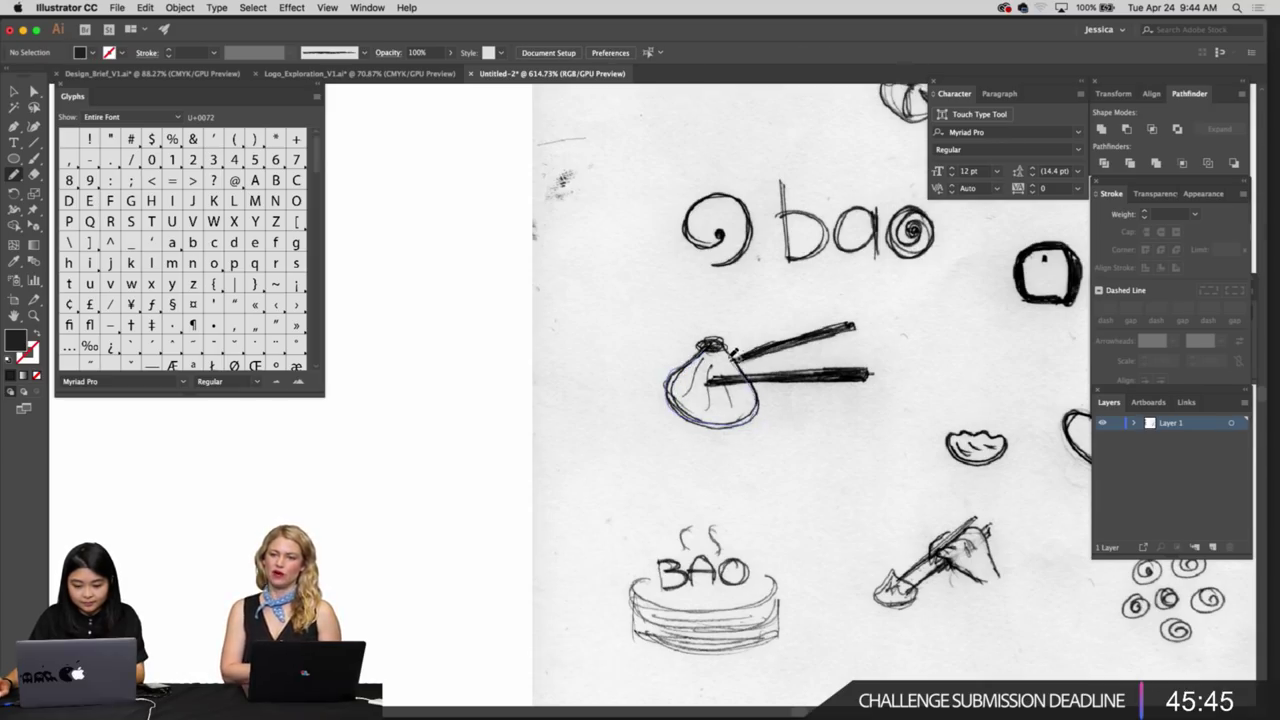
key(v)
drag(752, 392, 490, 395)
Give the traced bun outline a 2 pt black stroke with no fill
click(466, 454)
mouse_move(449, 434)
mouse_down()
mouse_move(498, 420)
mouse_move(603, 443)
mouse_move(450, 448)
mouse_up()
click(598, 425)
mouse_move(450, 448)
mouse_down()
mouse_move(616, 479)
mouse_move(603, 457)
mouse_move(532, 431)
mouse_up()
scroll(616, 479, left, 2)
click(445, 458)
key(super+shift+a)
key(z)
drag(620, 435, 771, 480)
drag(744, 425, 634, 473)
scroll(635, 473, up, 2)
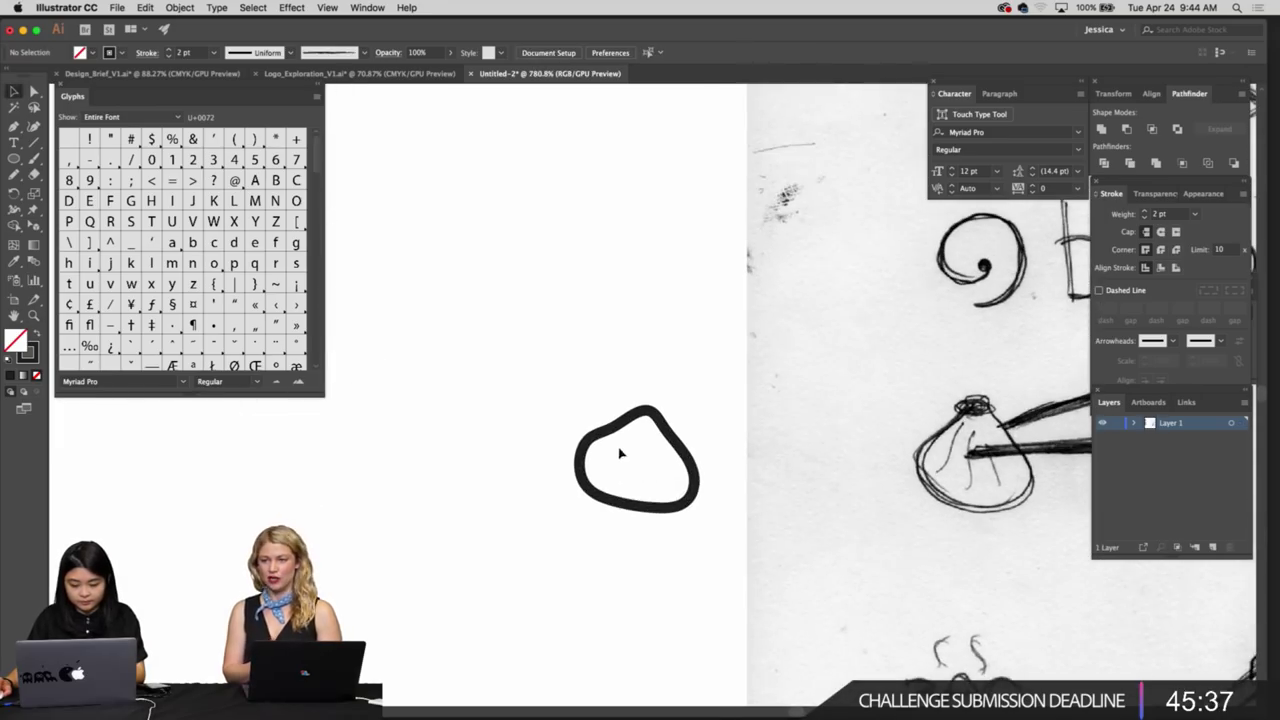
Even out the bumpy upper-left side of the bun outline with the Smooth tool
key(a)
click(609, 438)
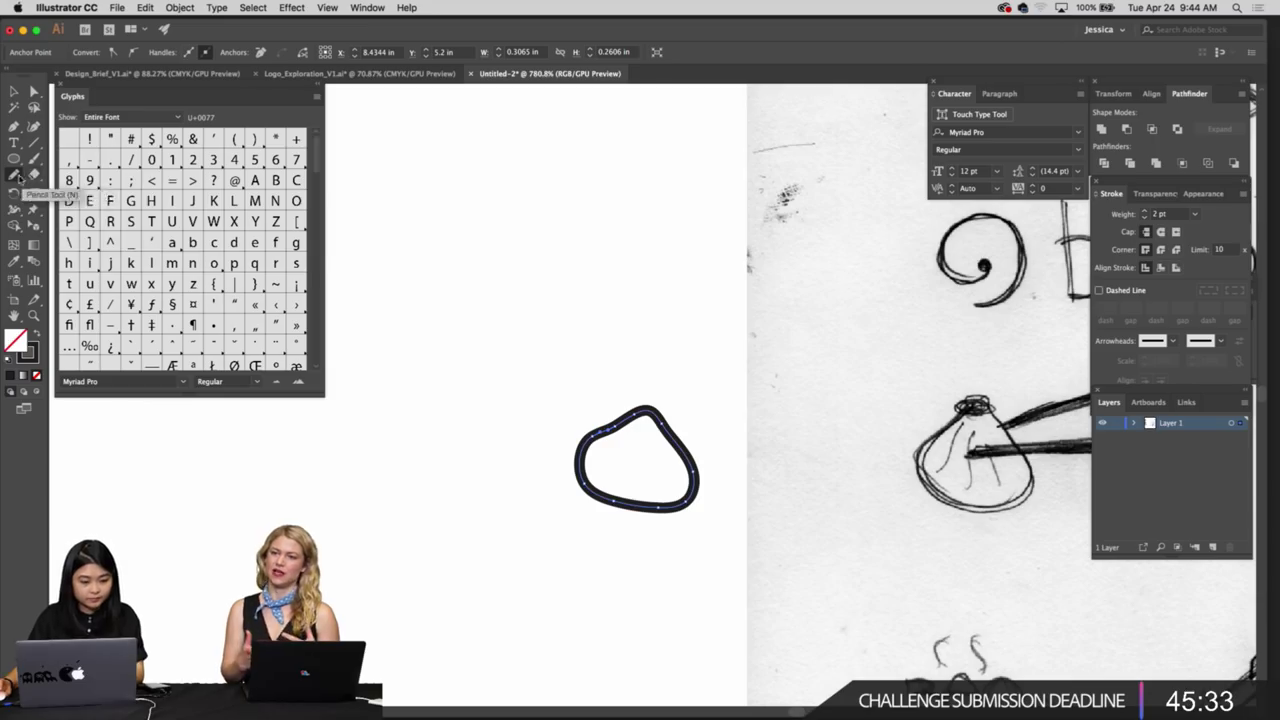
drag(14, 173, 60, 197)
drag(623, 420, 594, 435)
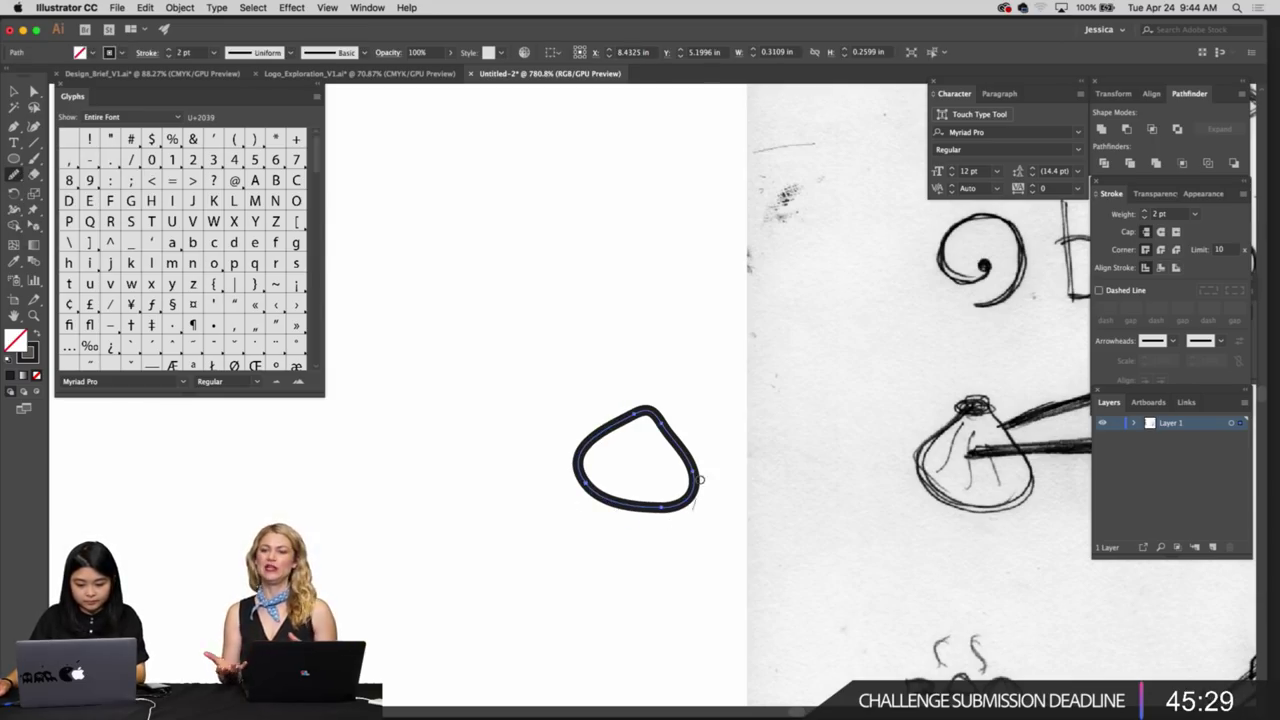
super+click(722, 394)
Draw a short diagonal fold line inside the bun's upper left and give it round caps
key(z)
mouse_move(735, 441)
mouse_down()
mouse_move(557, 418)
mouse_move(563, 439)
mouse_move(652, 458)
mouse_up()
click(585, 464)
super+click(677, 434)
key(v)
click(616, 405)
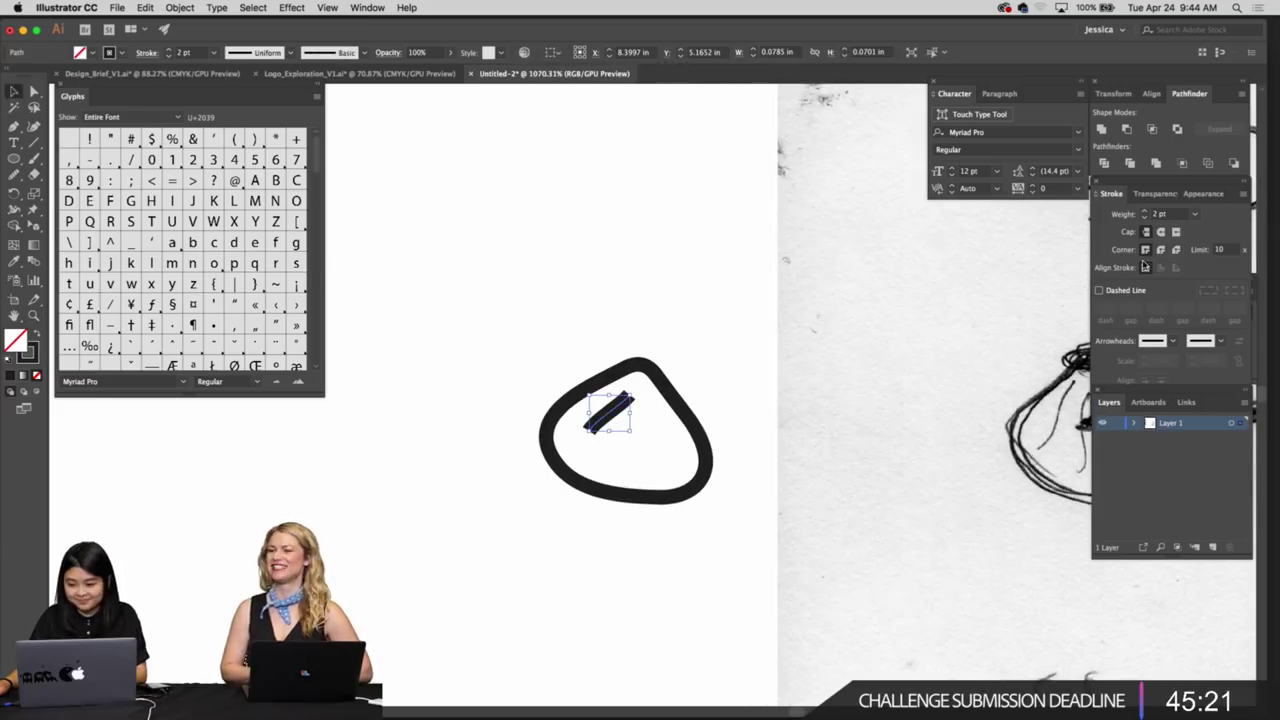
click(1161, 232)
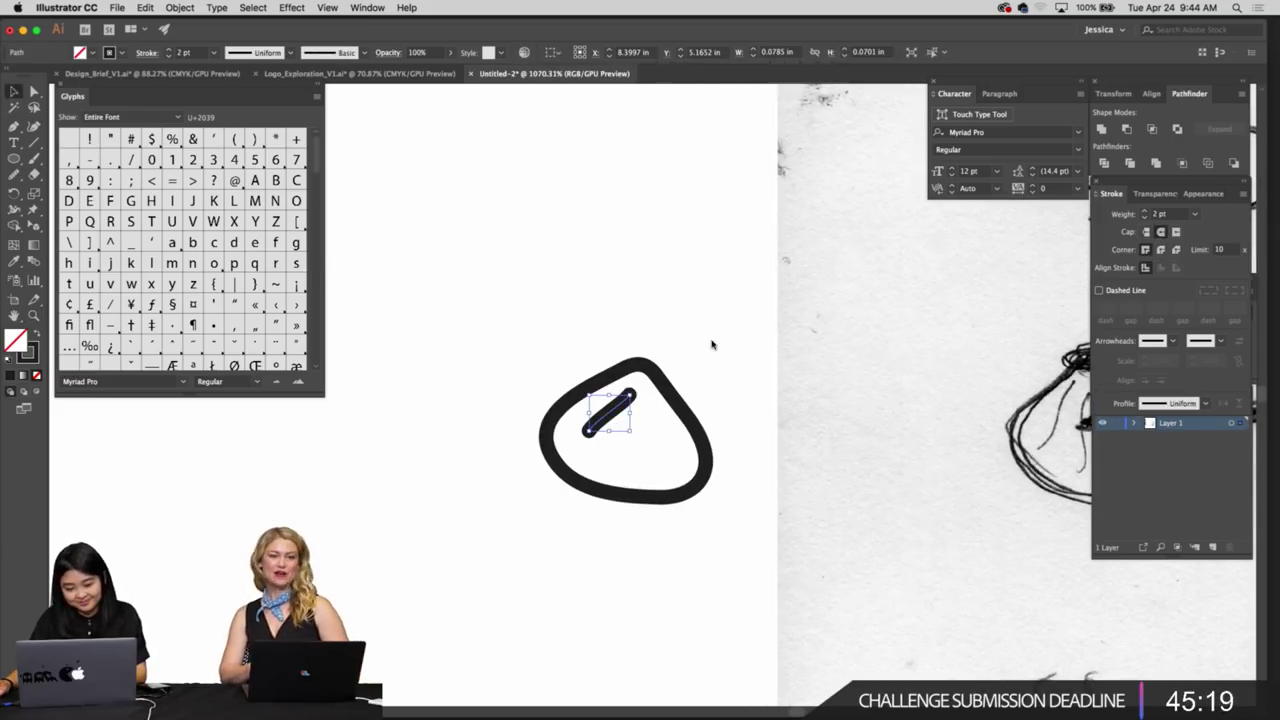
Reshape the diagonal fold line into a gentle S-curve
click(668, 346)
mouse_move(668, 346)
mouse_down()
mouse_move(689, 354)
mouse_move(506, 371)
mouse_move(590, 342)
mouse_up()
drag(600, 430, 625, 441)
key(a)
click(714, 400)
key(z)
drag(714, 400, 723, 397)
drag(562, 500, 602, 510)
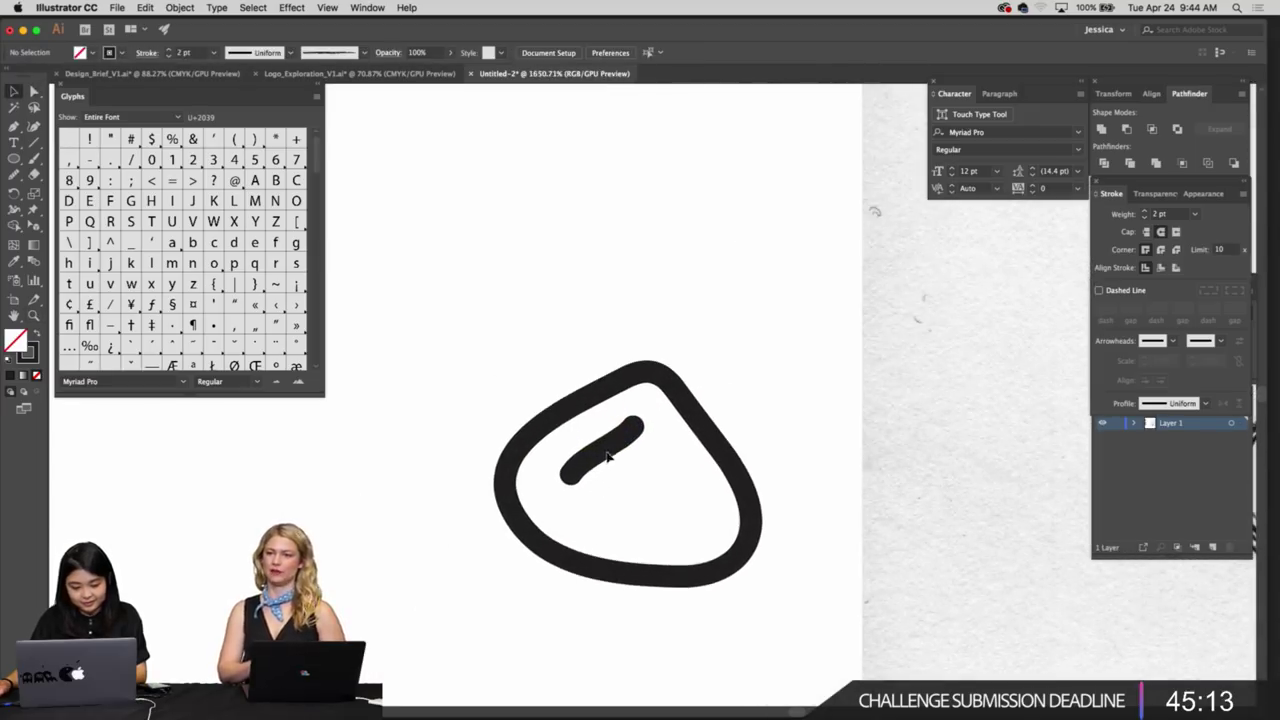
Set the stroke weight of the bun outline and the fold line to 1 pt
click(607, 455)
click(748, 545)
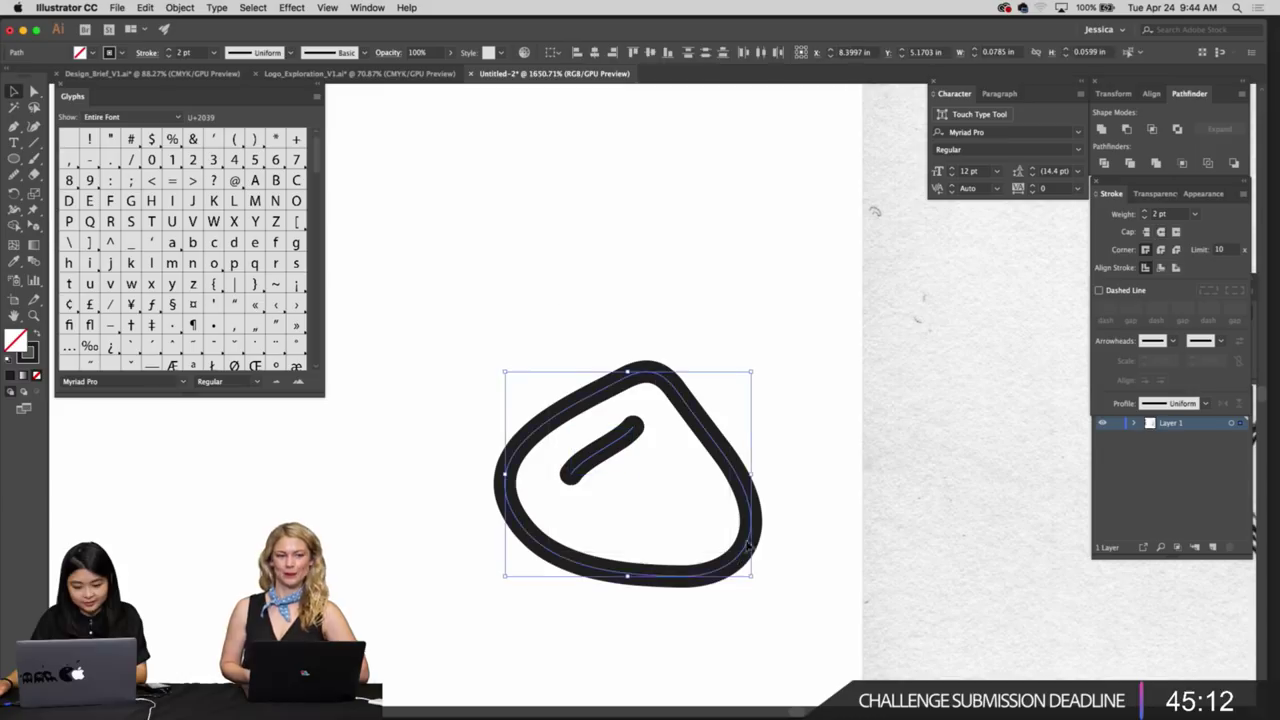
click(170, 56)
click(644, 276)
Draw a second, roughly vertical fold line beside the first one with the Pencil tool
key(z)
drag(654, 287, 650, 287)
mouse_move(647, 469)
mouse_down()
mouse_move(685, 354)
mouse_move(640, 370)
mouse_up()
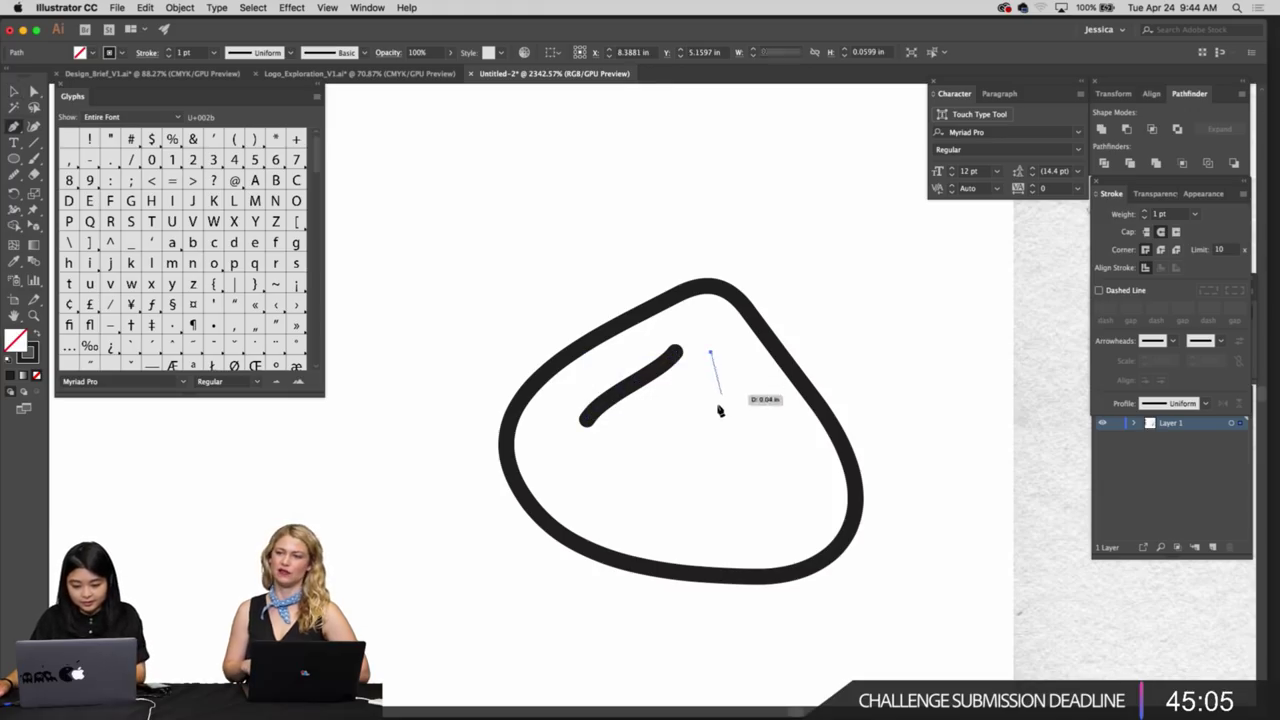
drag(689, 420, 679, 453)
key(super+z)
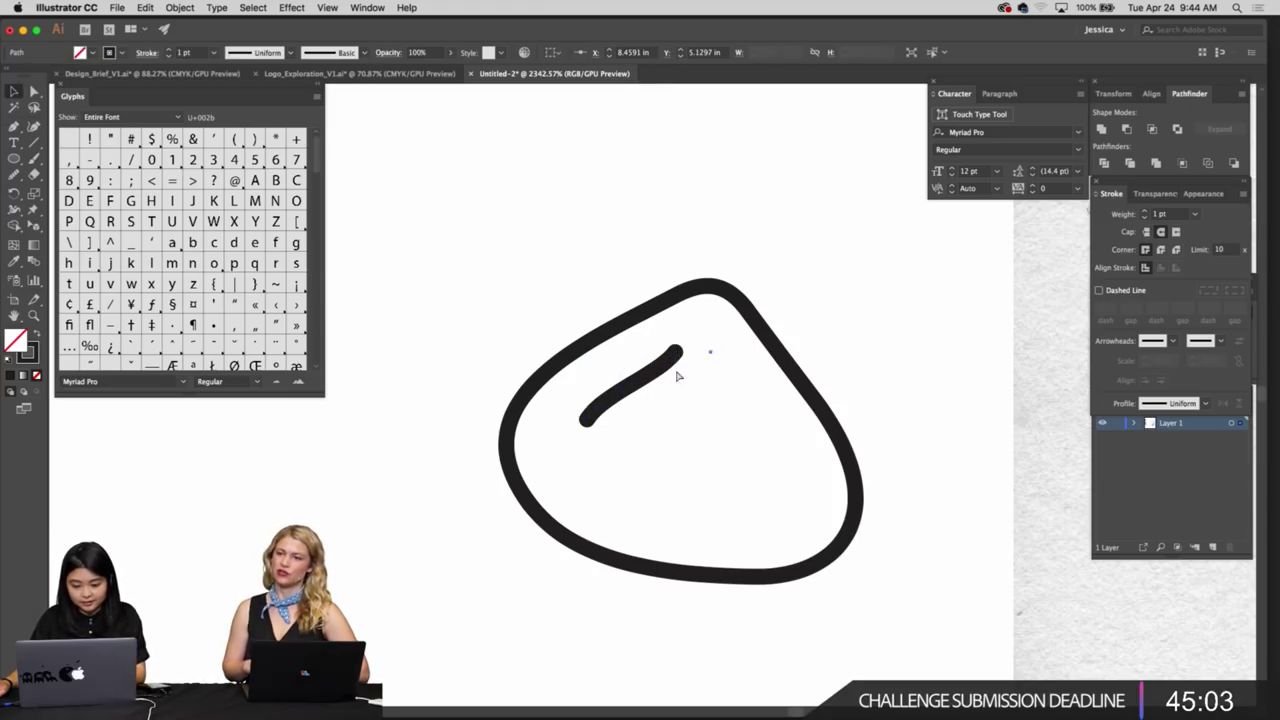
key(n)
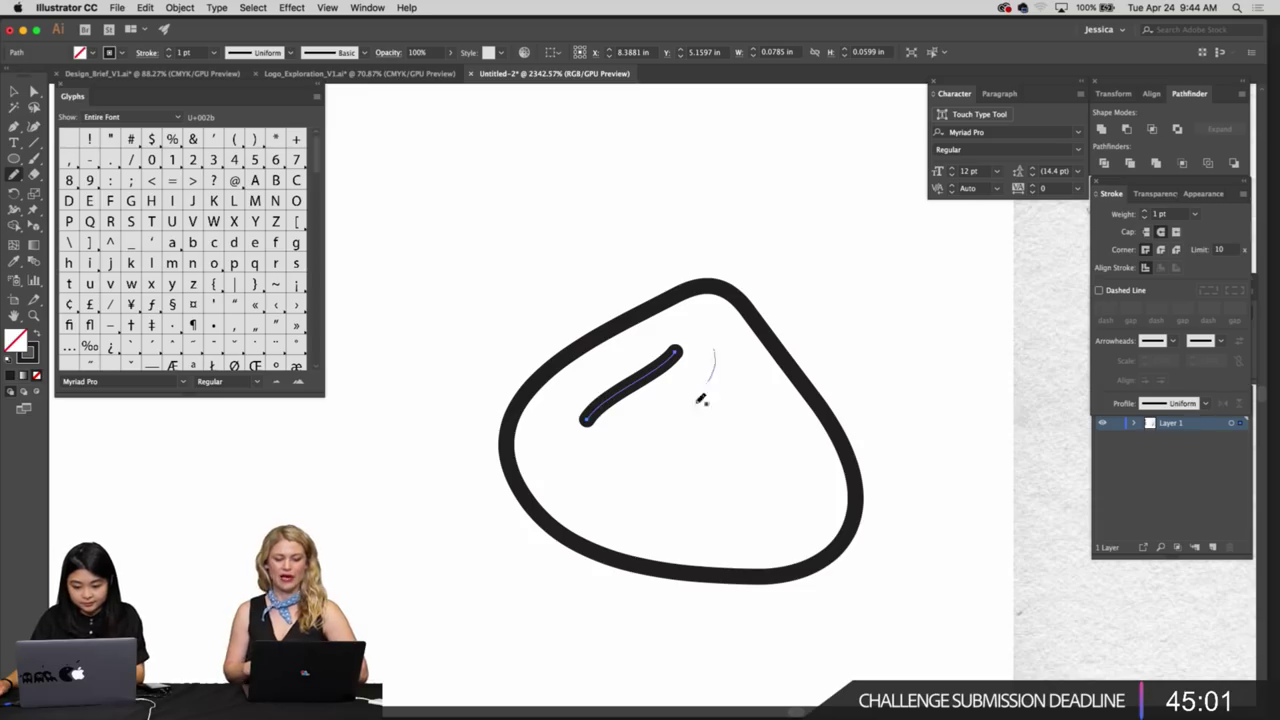
drag(698, 402, 697, 431)
key(v)
click(853, 352)
Straighten the second fold line by repositioning its lower end point, reducing its anchors and smoothing the path
scroll(853, 353, down, 3)
click(757, 399)
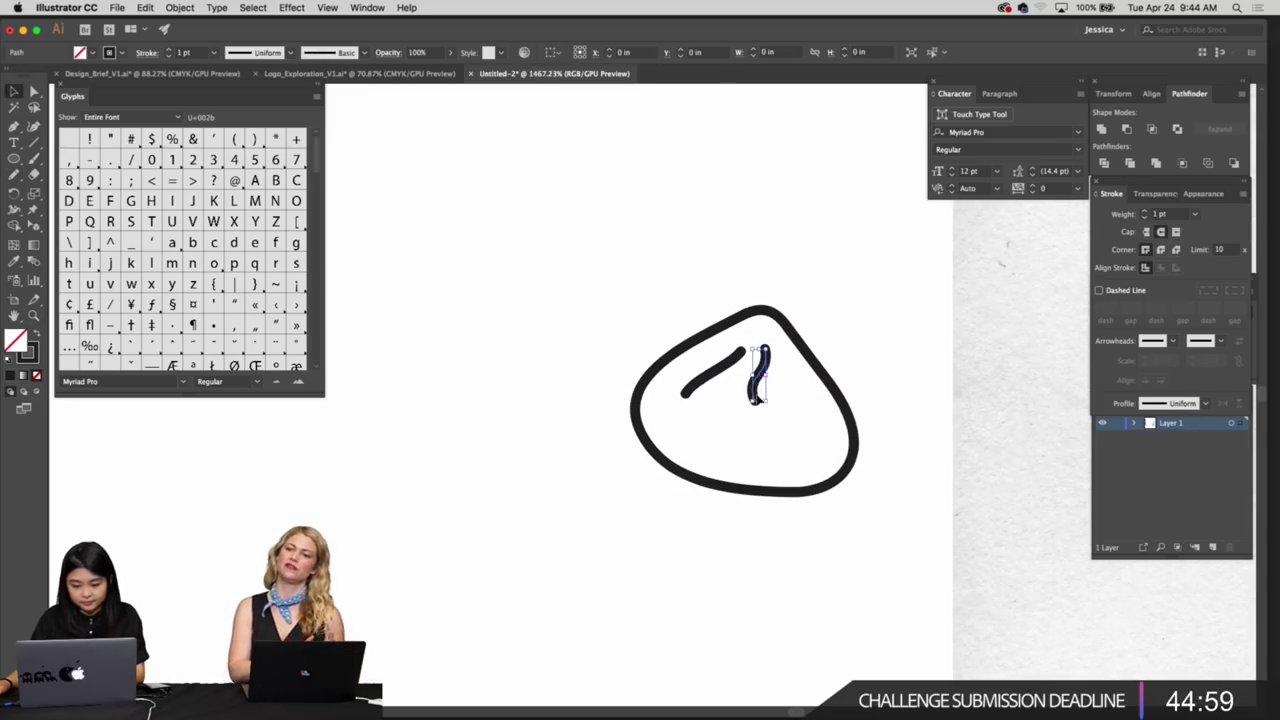
key(a)
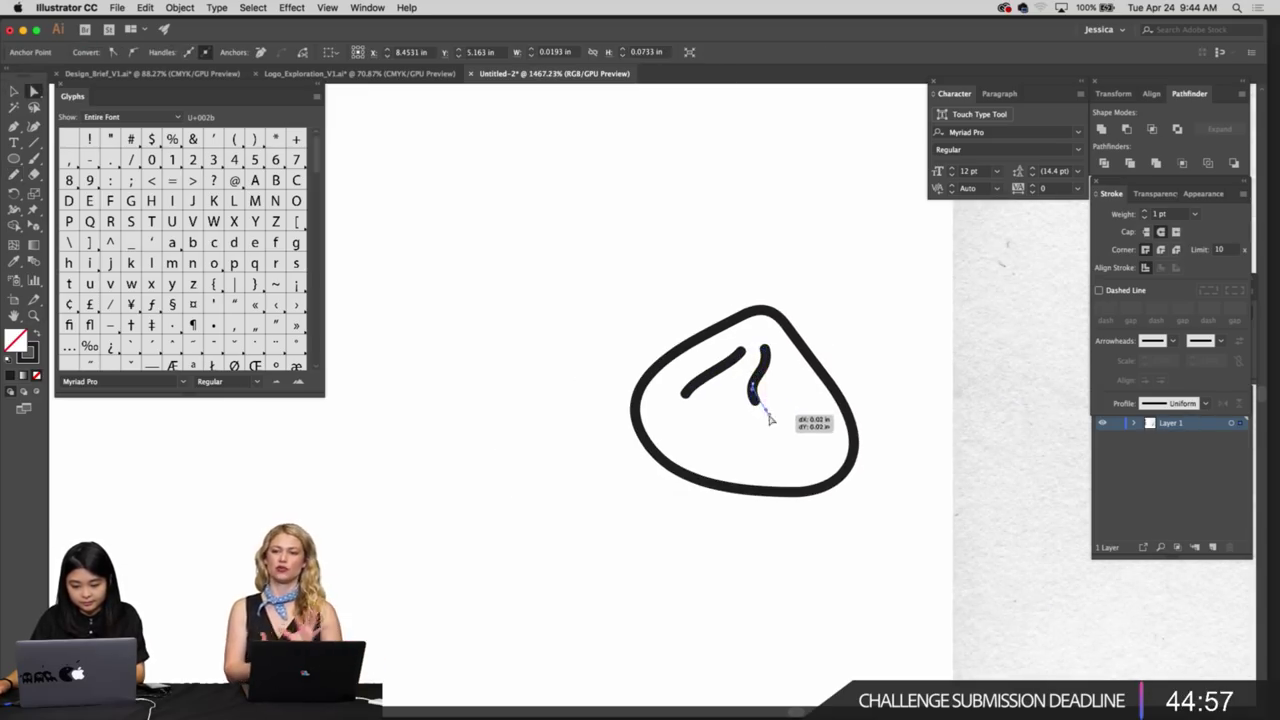
drag(770, 419, 769, 418)
key(p)
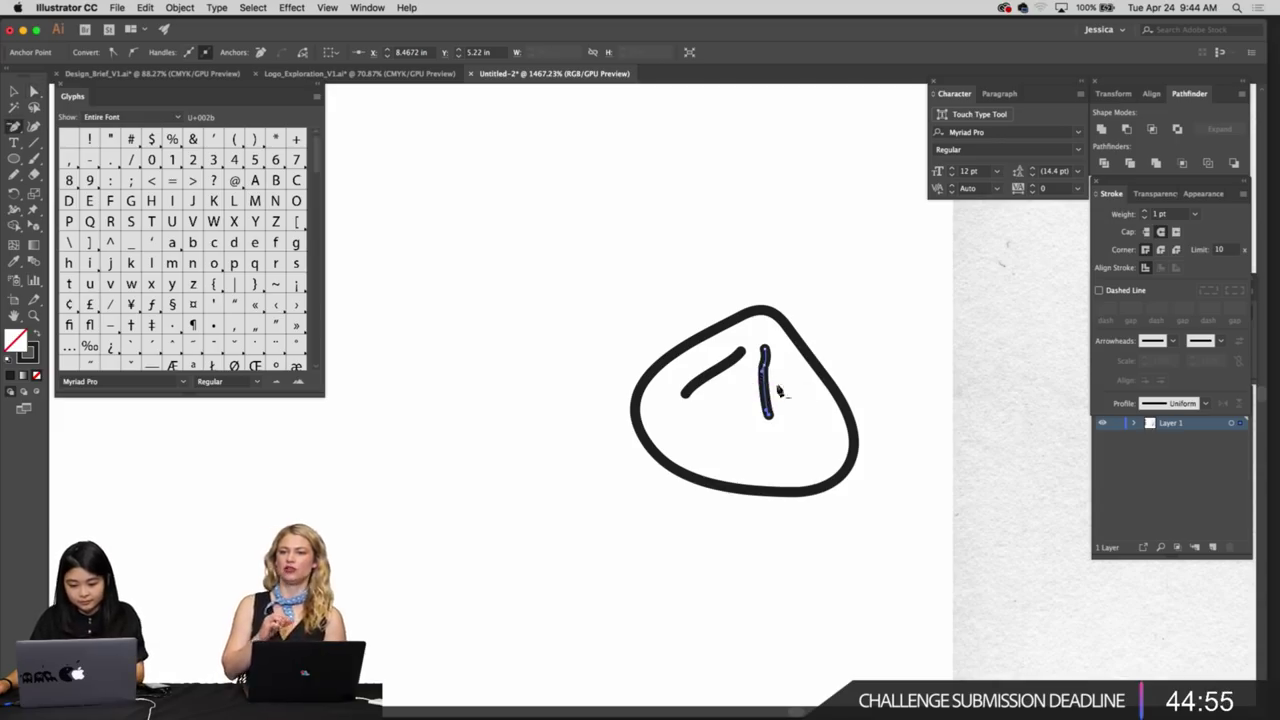
key(super+z)
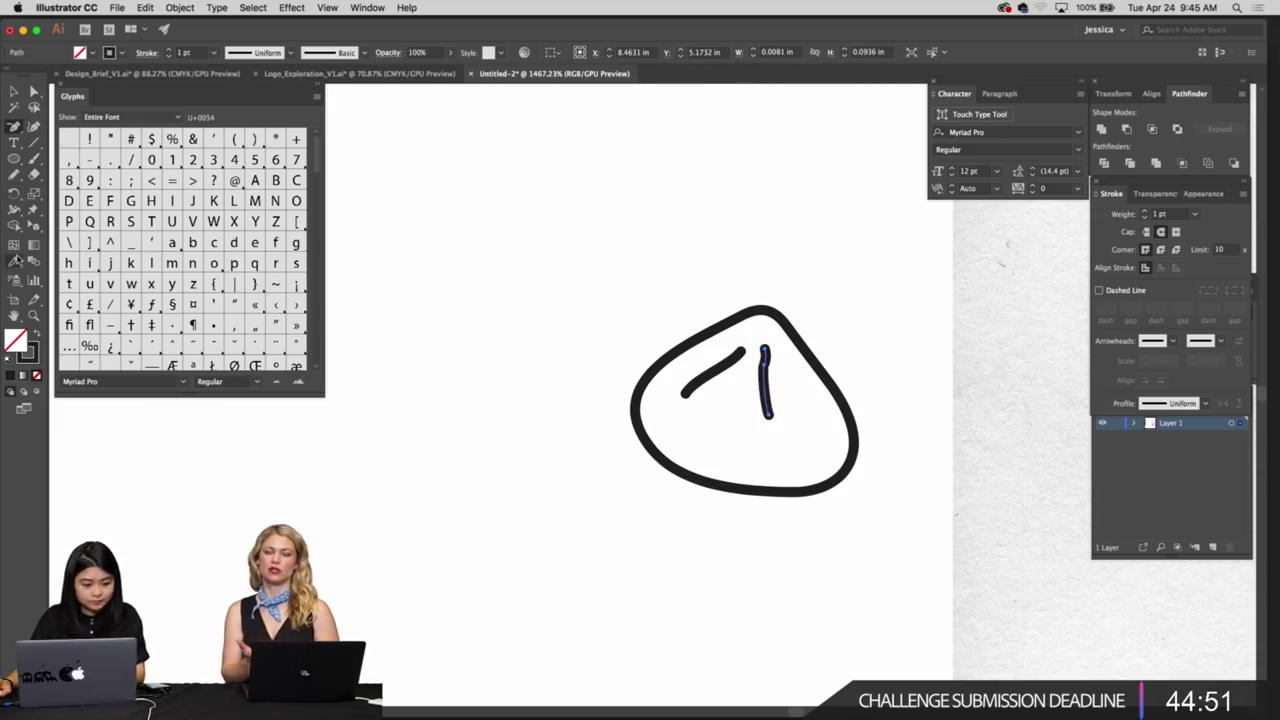
drag(22, 182, 60, 206)
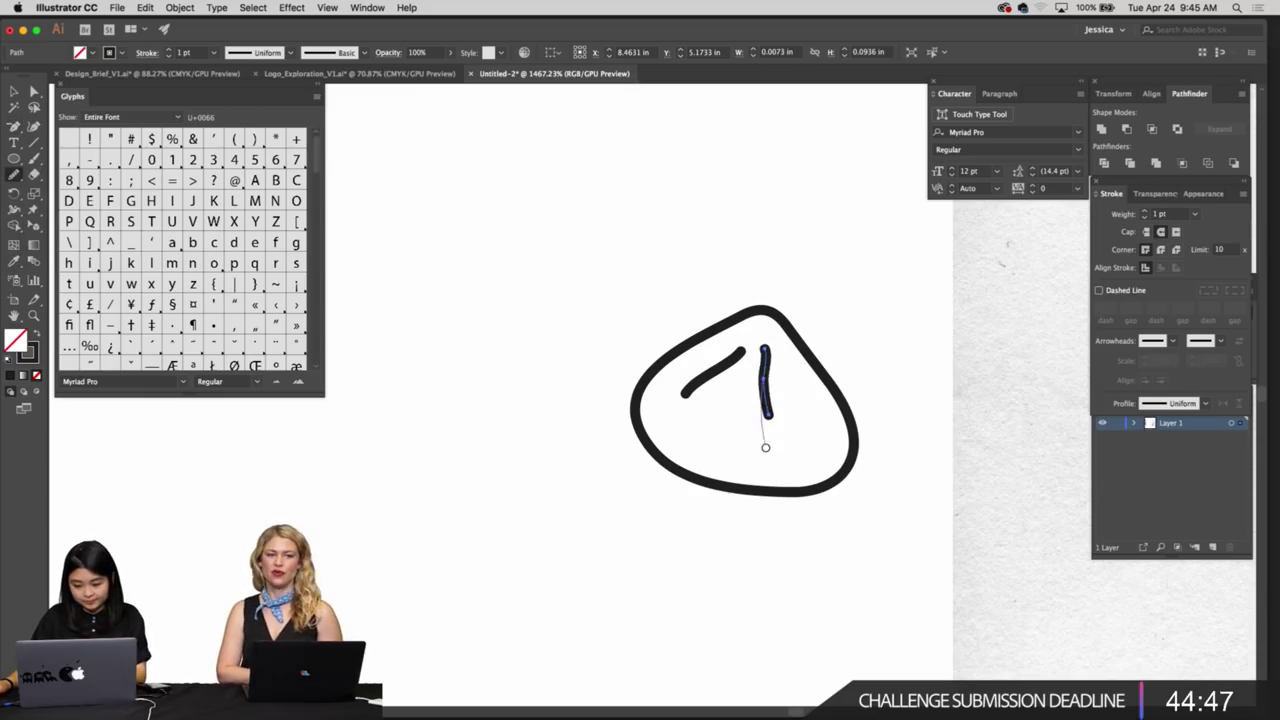
key(super+minus)
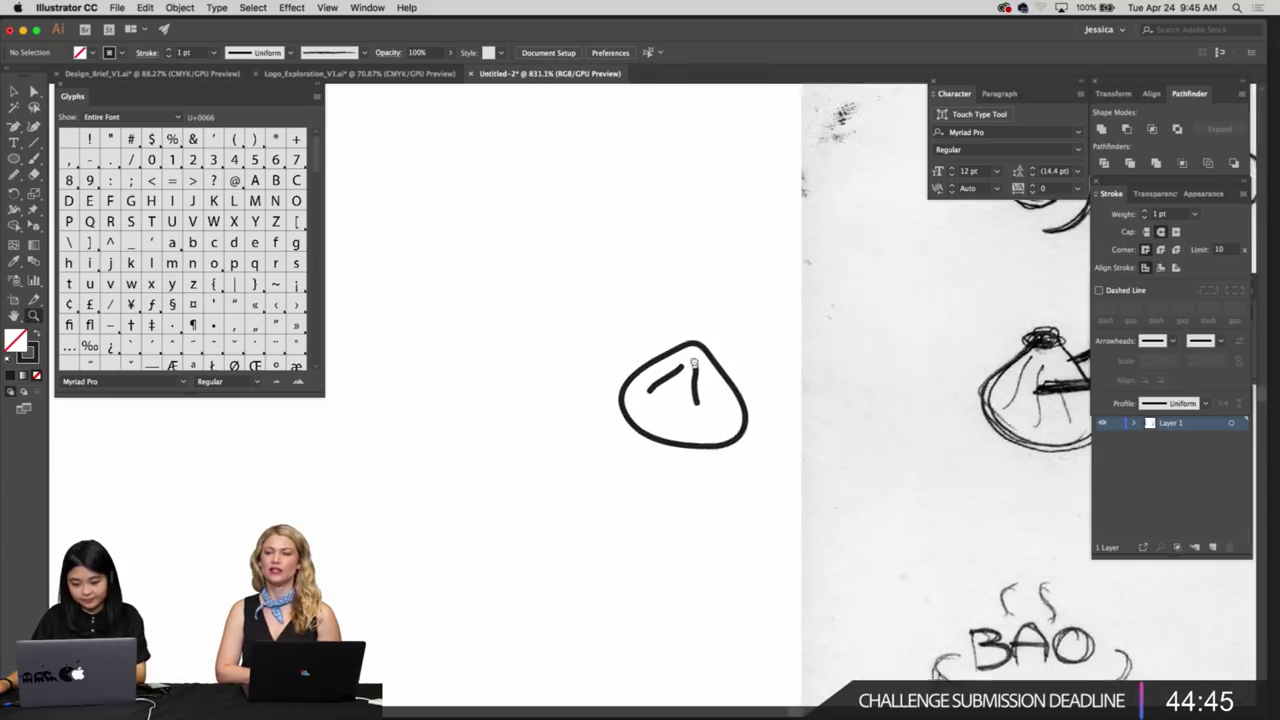
Rotate the bun outline about 5° counter-clockwise so that its base sits level
click(725, 375)
mouse_move(725, 377)
mouse_down()
mouse_move(646, 395)
mouse_move(649, 426)
mouse_move(675, 439)
mouse_up()
click(683, 337)
key(z)
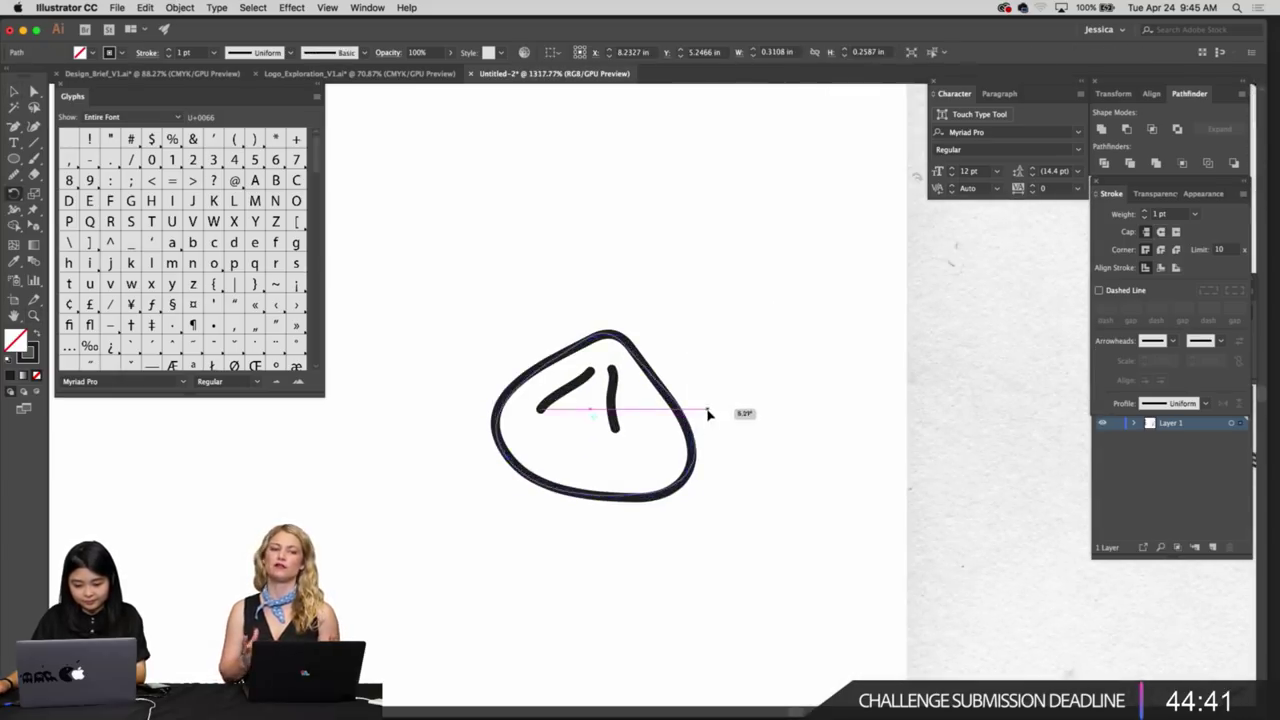
drag(561, 366, 559, 365)
key(r)
drag(702, 370, 700, 362)
Move both fold lines together slightly up towards the bun's peak
key(v)
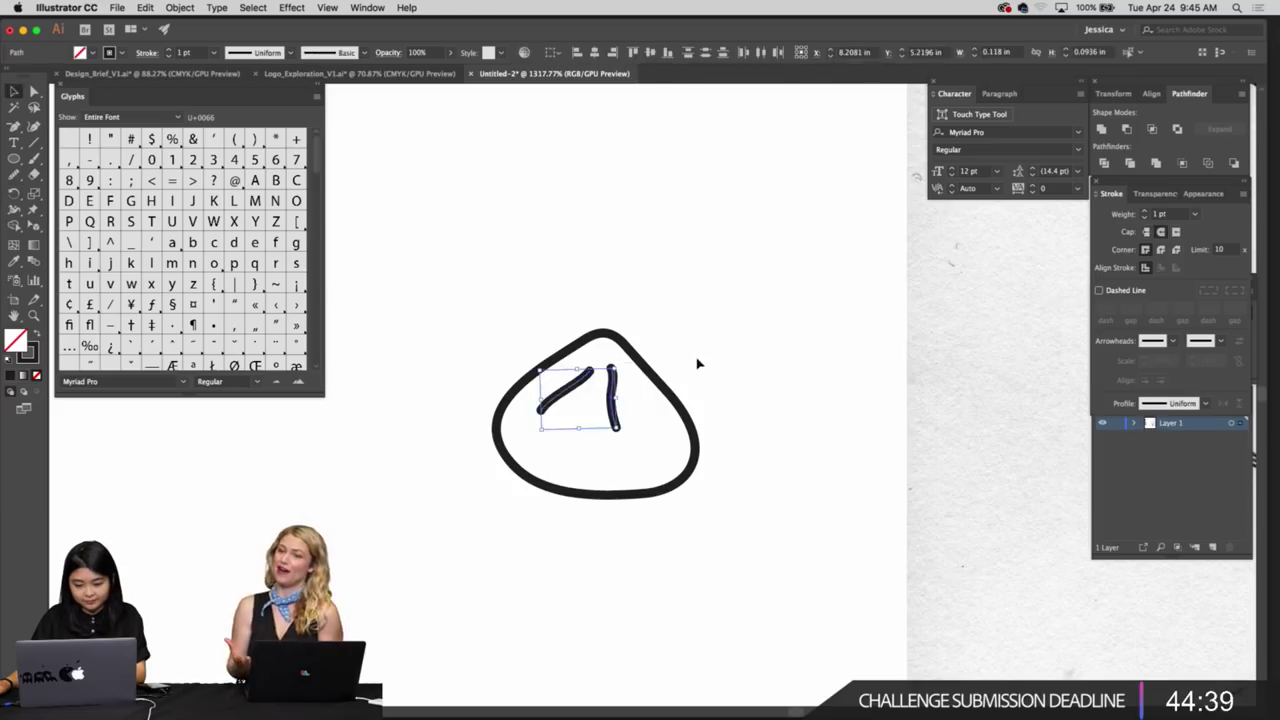
click(700, 362)
key(z)
drag(577, 400, 659, 416)
drag(590, 369, 596, 355)
click(807, 362)
key(z)
mouse_move(807, 362)
mouse_down()
mouse_move(610, 350)
mouse_move(692, 427)
mouse_up()
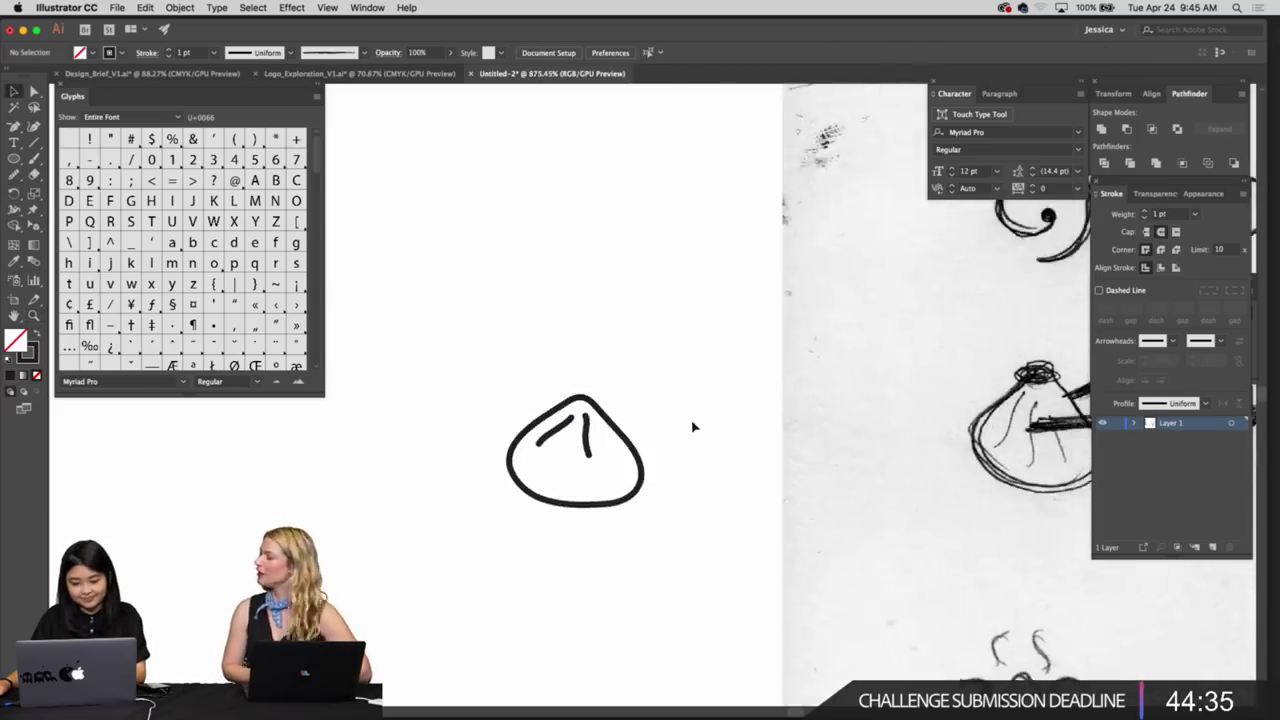
Trace the upper chopstick on the sketch as a closed, tapered four-sided shape with the Pen tool
scroll(692, 428, right, 8)
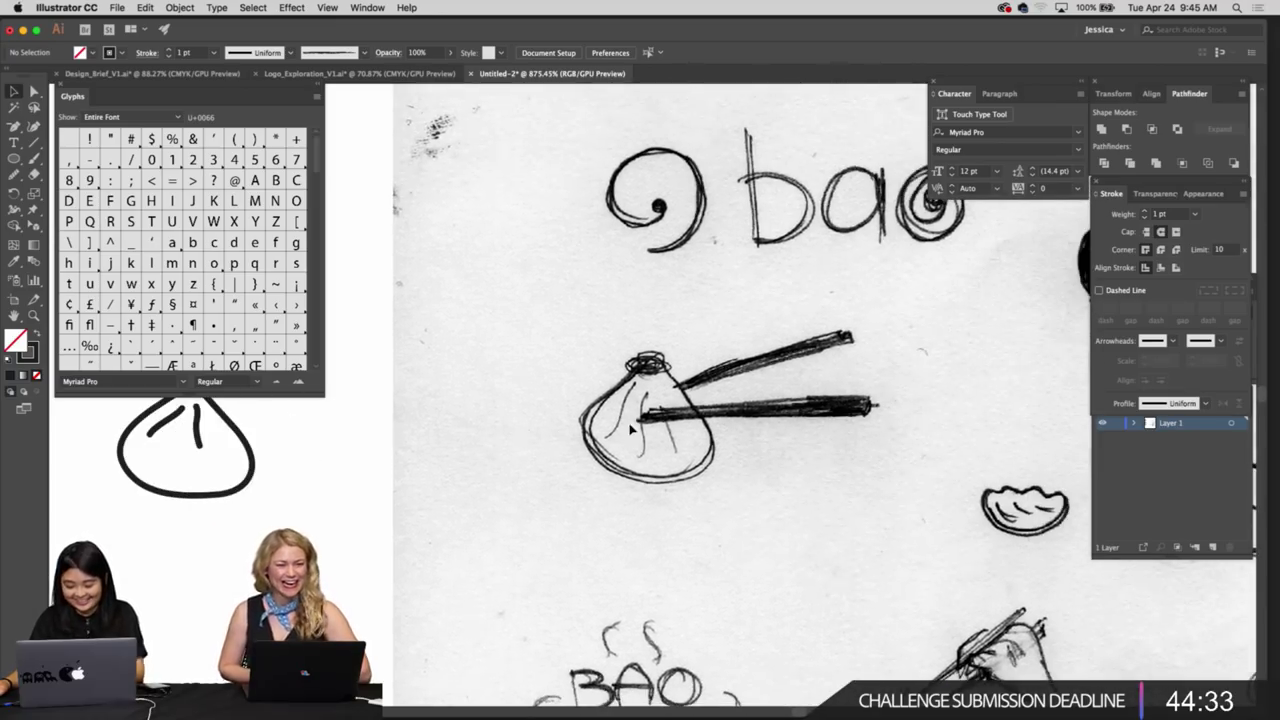
key(p)
click(668, 386)
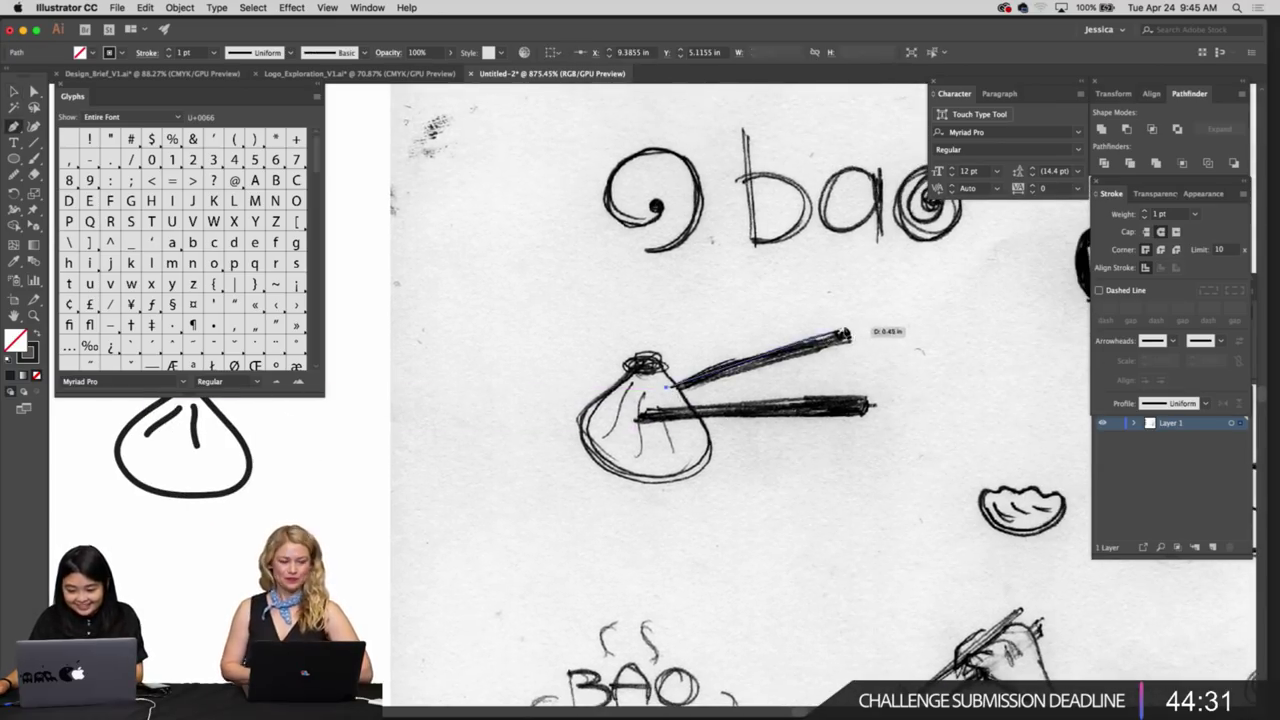
click(845, 332)
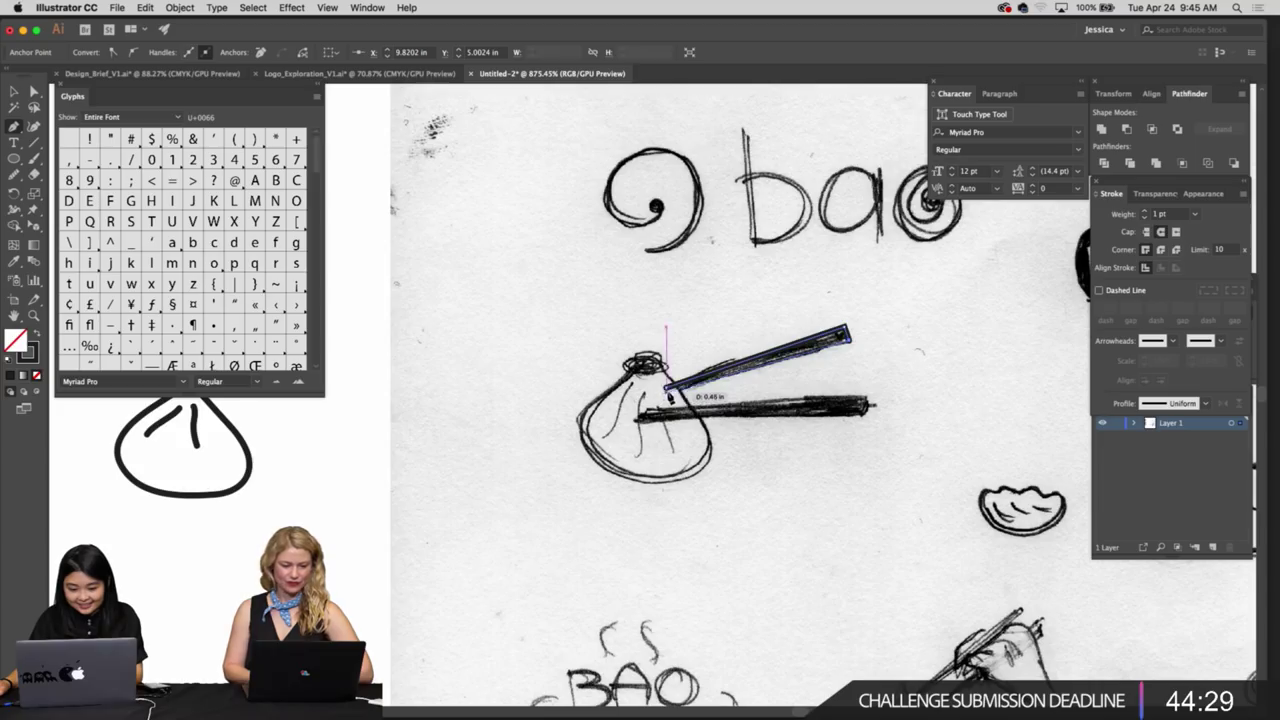
click(668, 392)
click(667, 387)
key(v)
click(852, 362)
Move the traced chopstick off the scan to the blank canvas beside the vector bun
scroll(852, 362, left, 2)
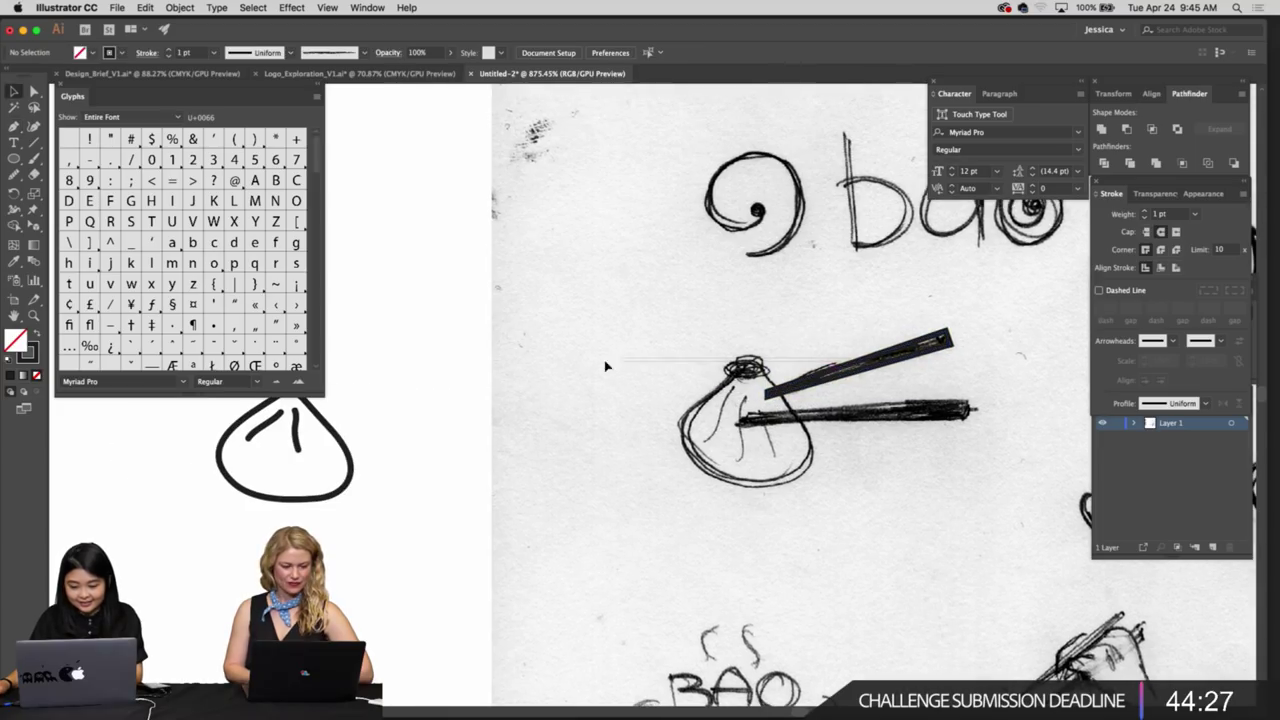
drag(835, 365, 446, 349)
scroll(795, 355, left, 10)
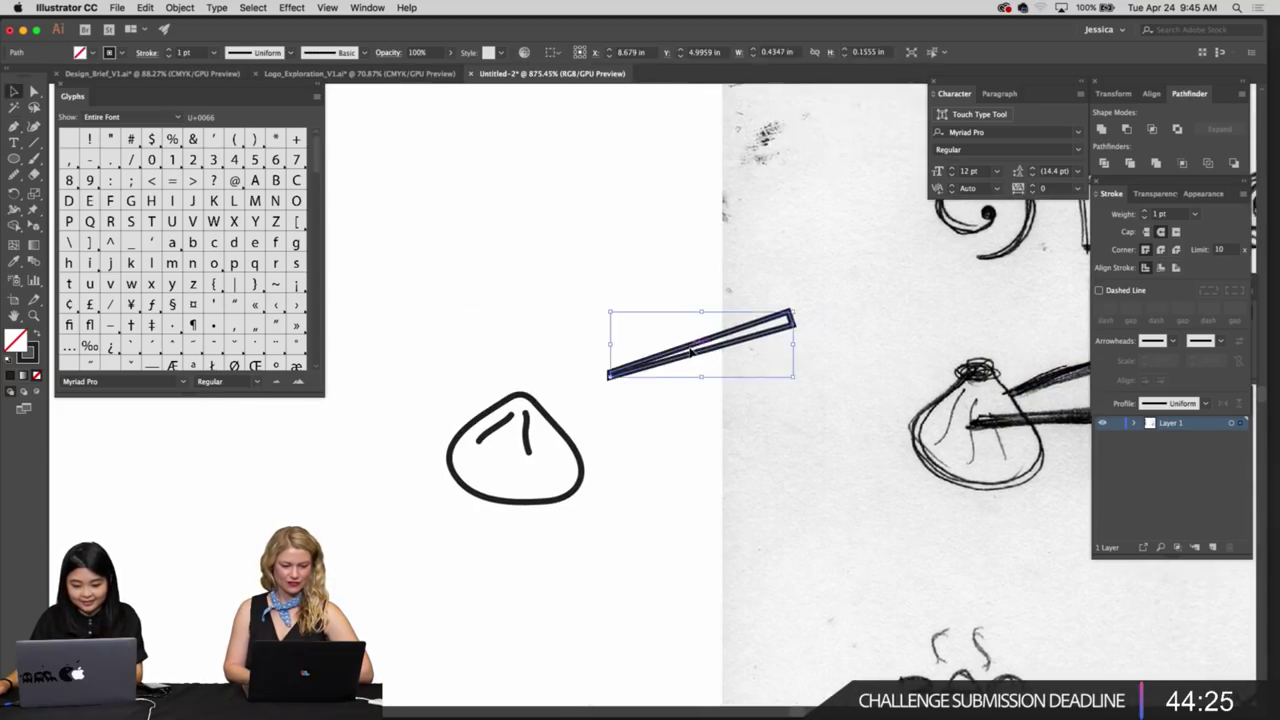
key(super+shift+a)
Fill the chopstick solid black with no stroke and place its thin tip over the bun's upper right side
drag(795, 355, 710, 407)
drag(718, 377, 690, 371)
drag(781, 383, 630, 371)
key(super+shift+a)
scroll(729, 314, down, 2)
scroll(729, 314, right, 2)
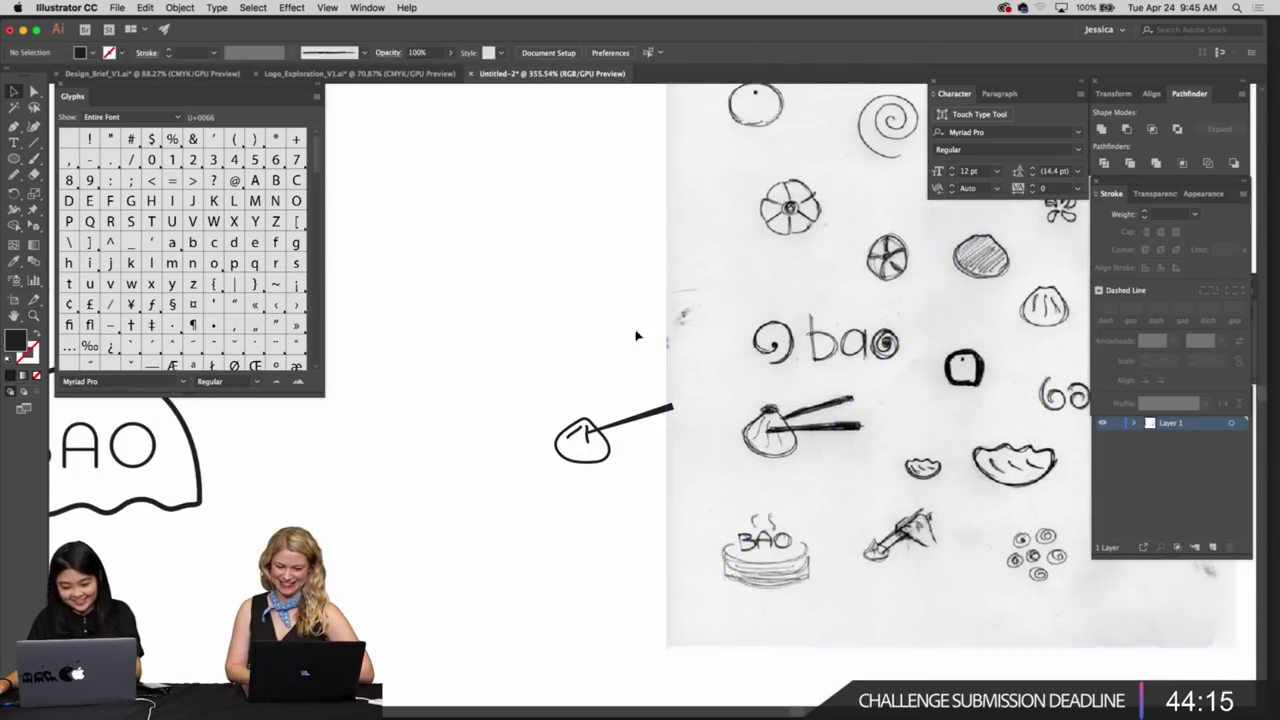
Fill the bun outline with white
drag(736, 361, 830, 361)
mouse_move(643, 449)
mouse_down()
mouse_move(683, 429)
mouse_move(800, 468)
mouse_up()
drag(607, 403, 694, 449)
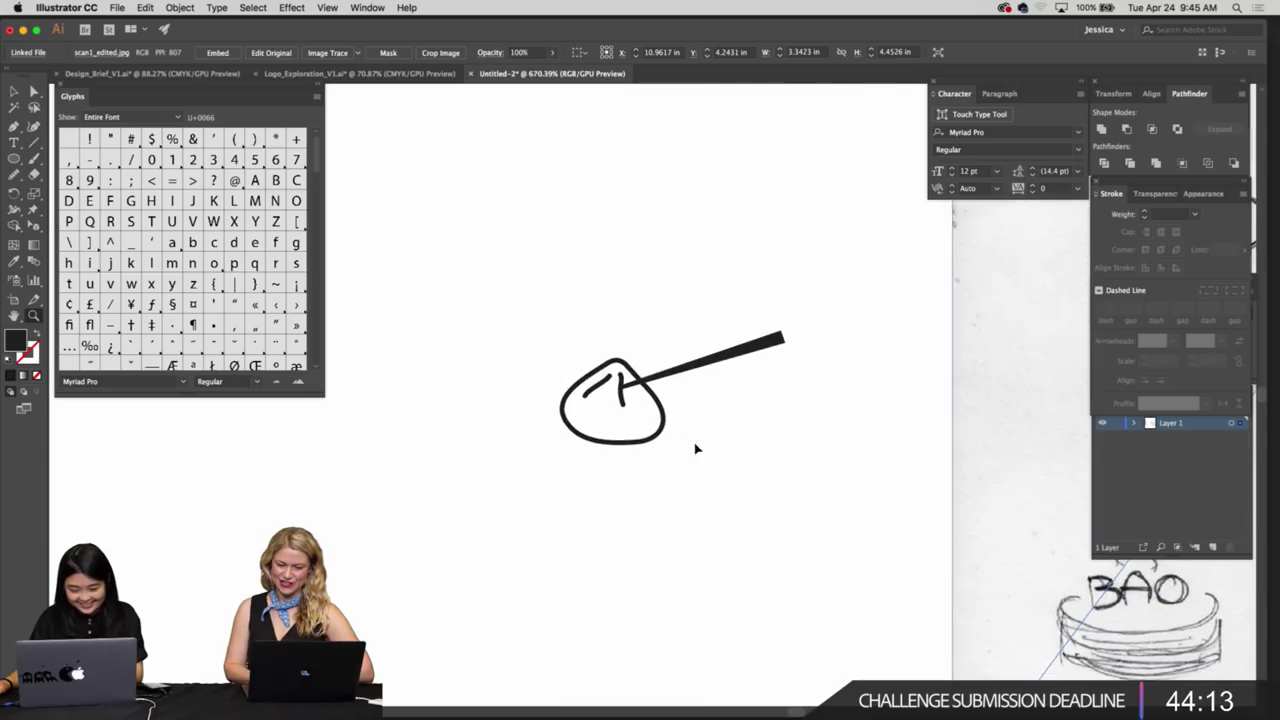
click(692, 452)
click(624, 441)
click(93, 50)
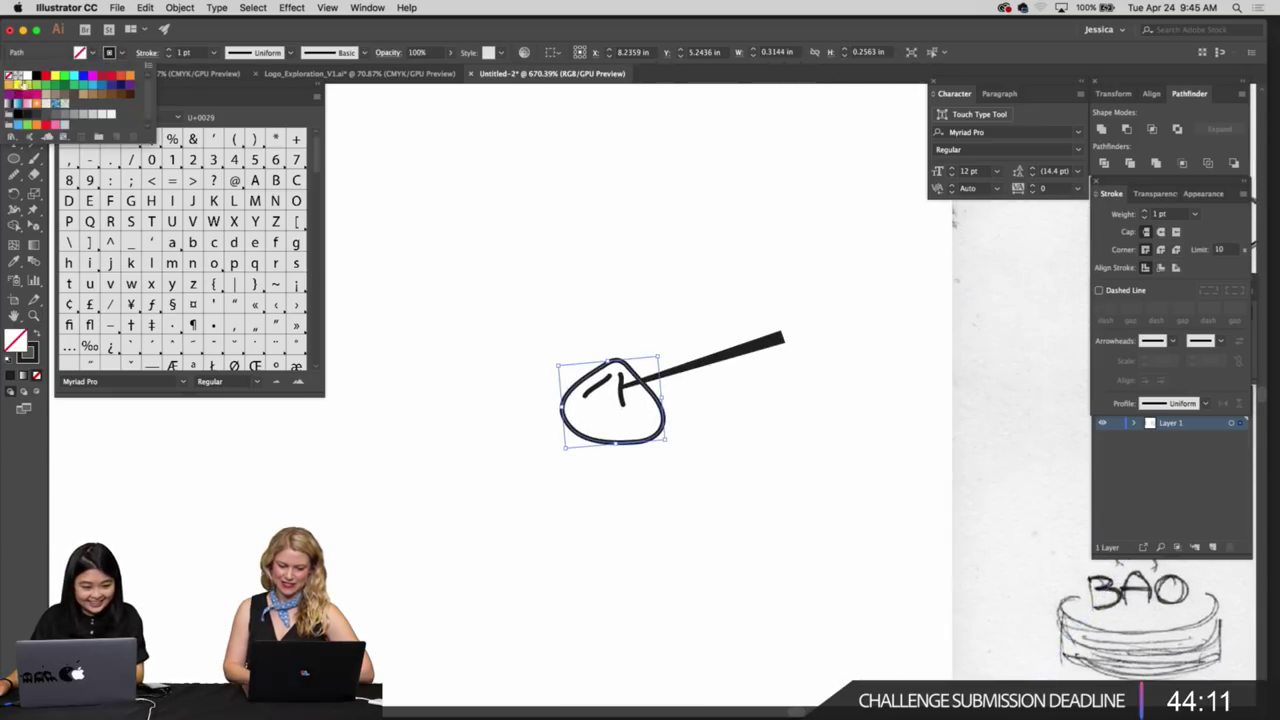
click(26, 76)
click(589, 197)
Send the chopstick behind the bun and adjust the corner points of its thick end
scroll(579, 212, down, 2)
scroll(579, 212, right, 2)
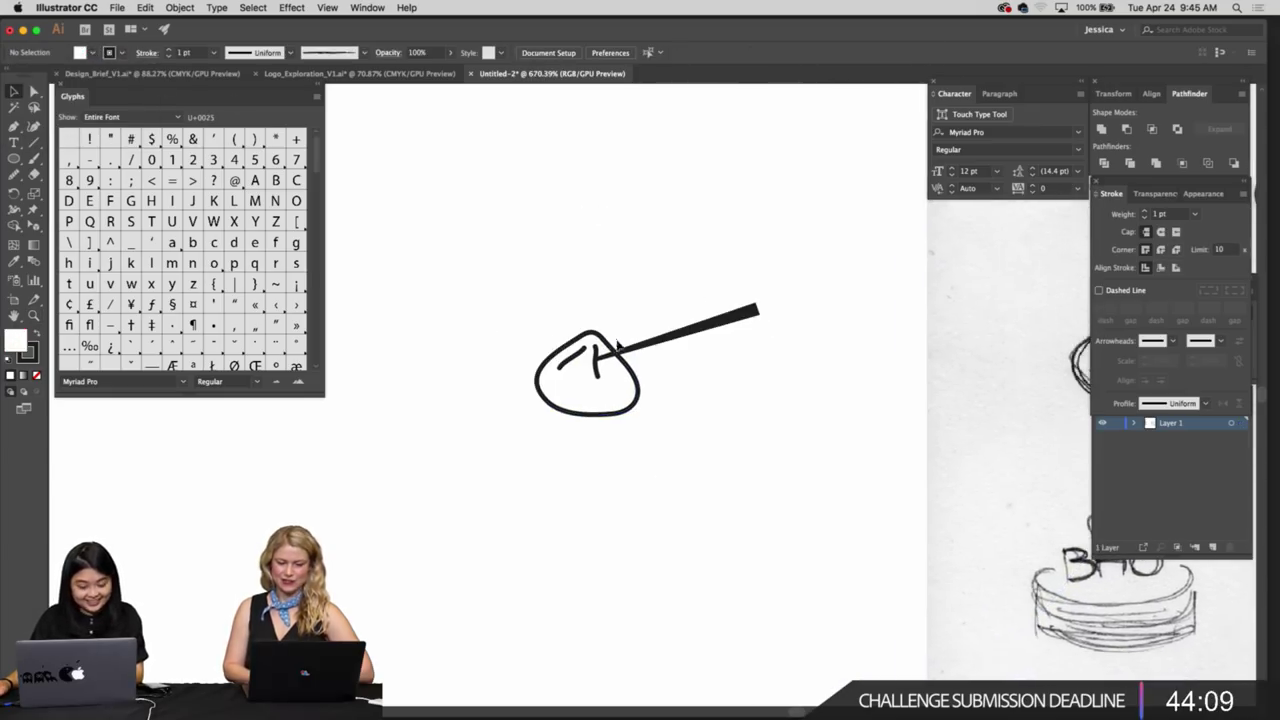
click(651, 349)
scroll(683, 375, down, 1)
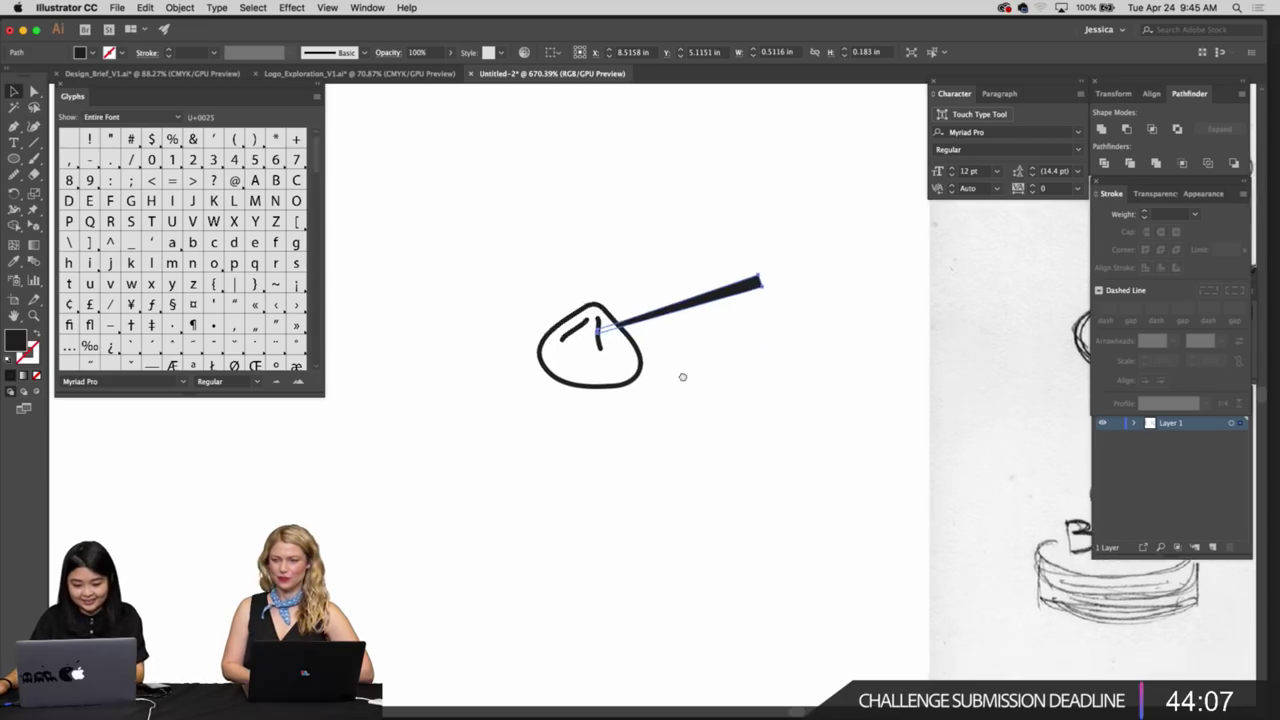
scroll(688, 371, up, 3)
click(703, 420)
scroll(703, 420, up, 4)
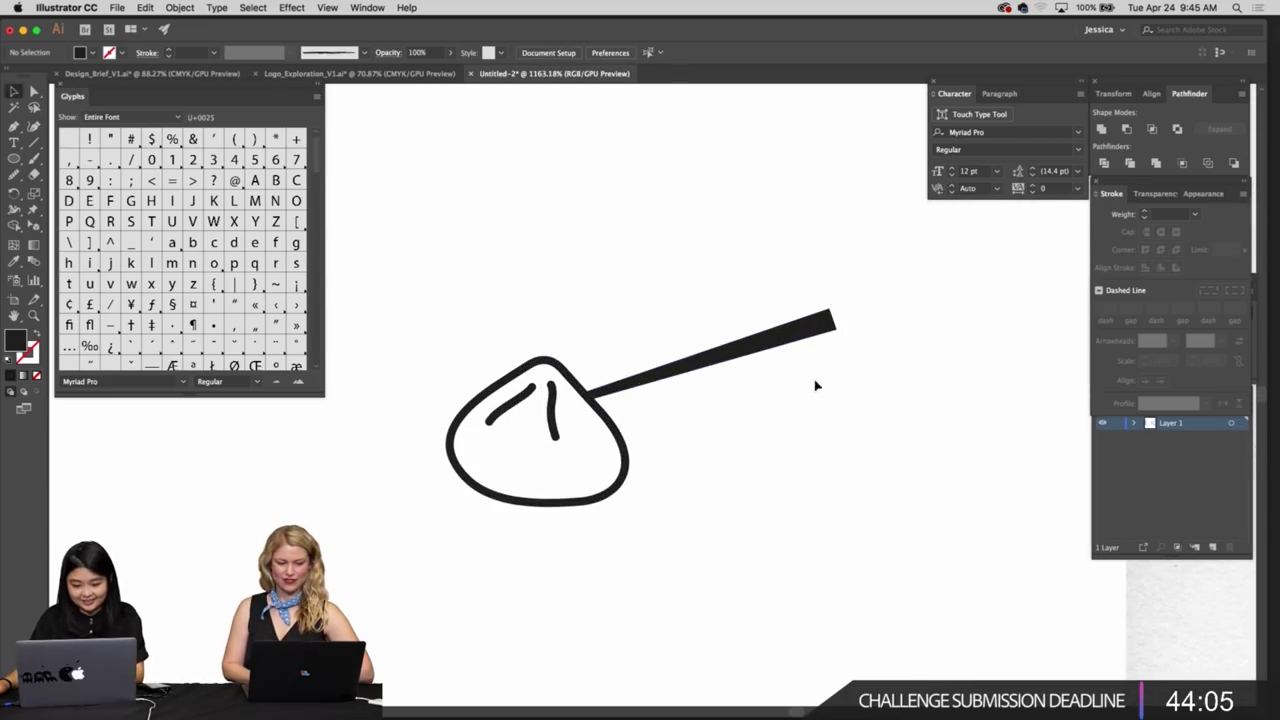
drag(834, 331, 806, 284)
click(852, 341)
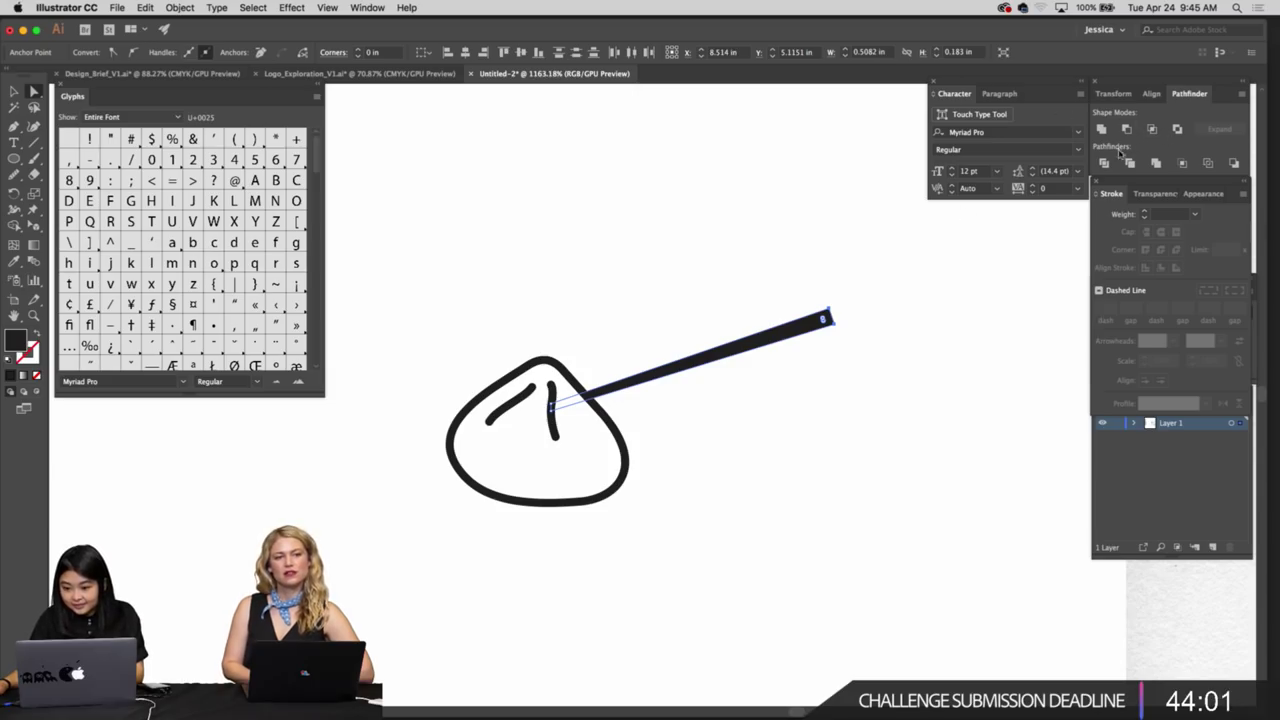
Duplicate the chopstick just below the first, rotate the copy slightly clockwise and bring both chopsticks into the selection
key(v)
scroll(920, 337, down, 4)
mouse_move(794, 326)
mouse_down()
mouse_move(795, 345)
mouse_move(810, 345)
mouse_up()
key(r)
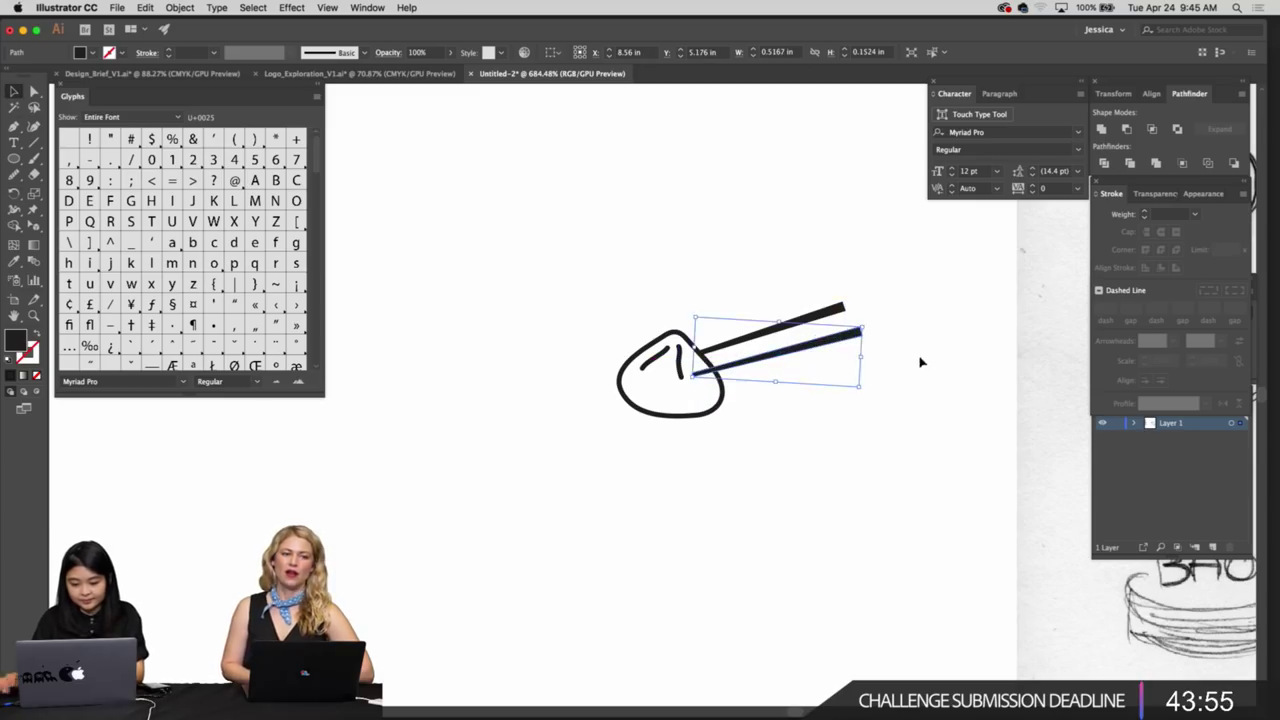
click(921, 363)
mouse_move(871, 408)
mouse_down()
mouse_move(883, 386)
mouse_move(866, 371)
mouse_move(788, 367)
mouse_move(823, 443)
mouse_move(1052, 276)
mouse_up()
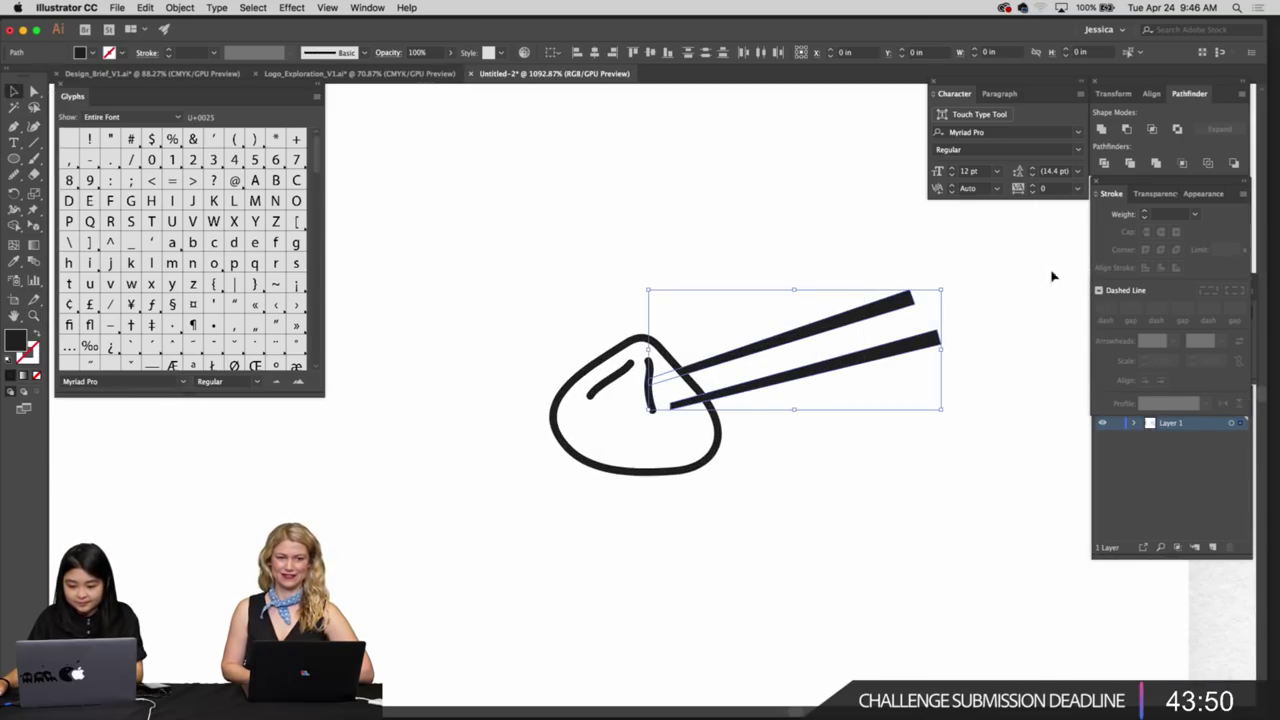
Give both chopsticks a 0.25 pt stroke with round caps and round corner joins
click(1155, 194)
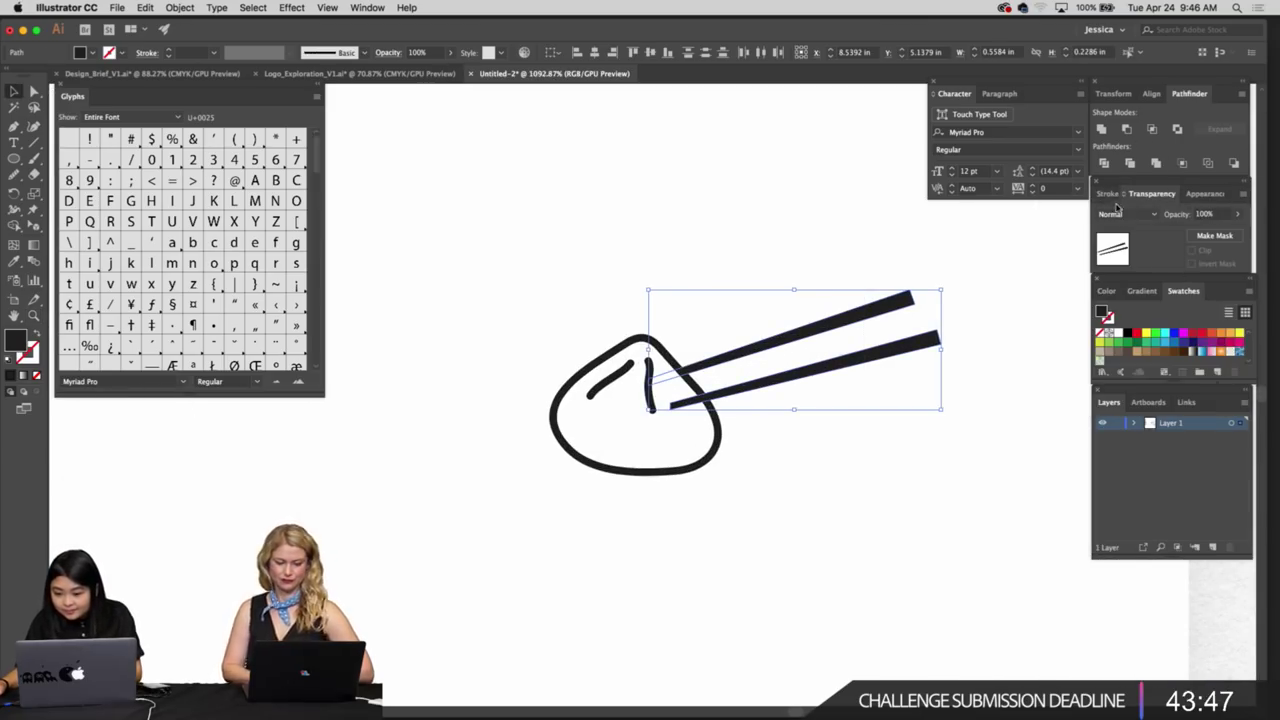
click(1116, 94)
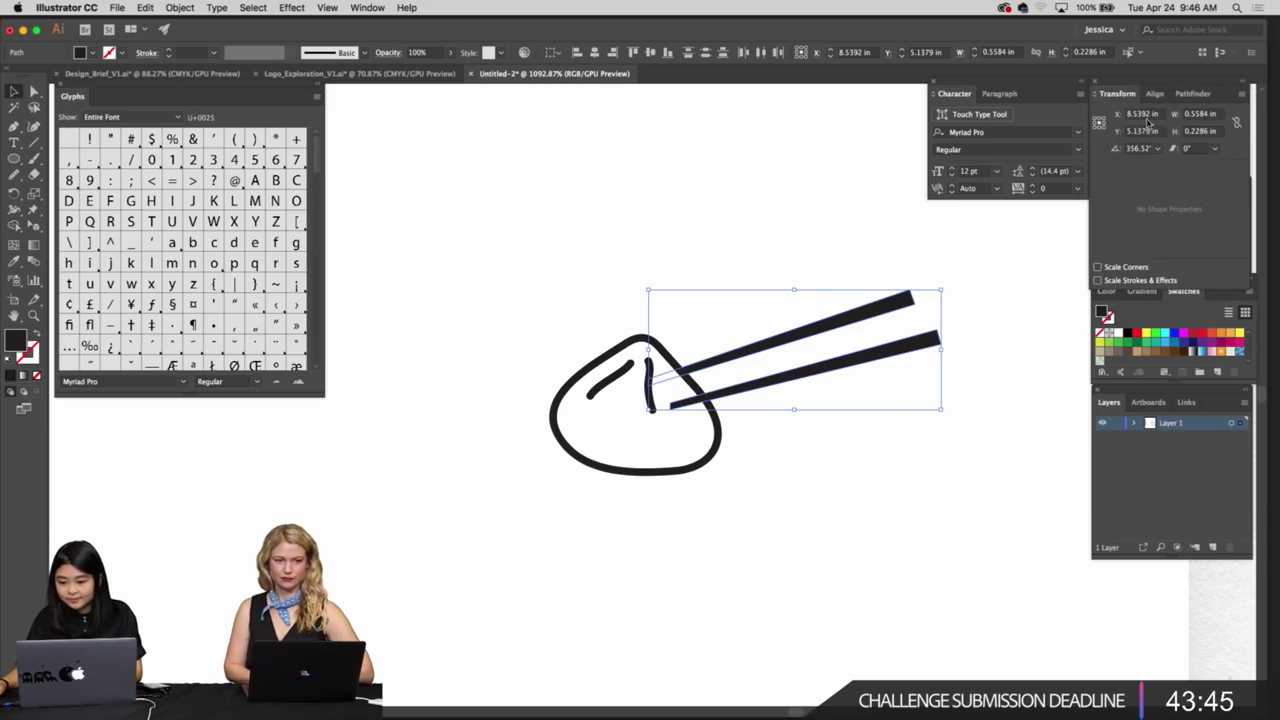
click(1156, 94)
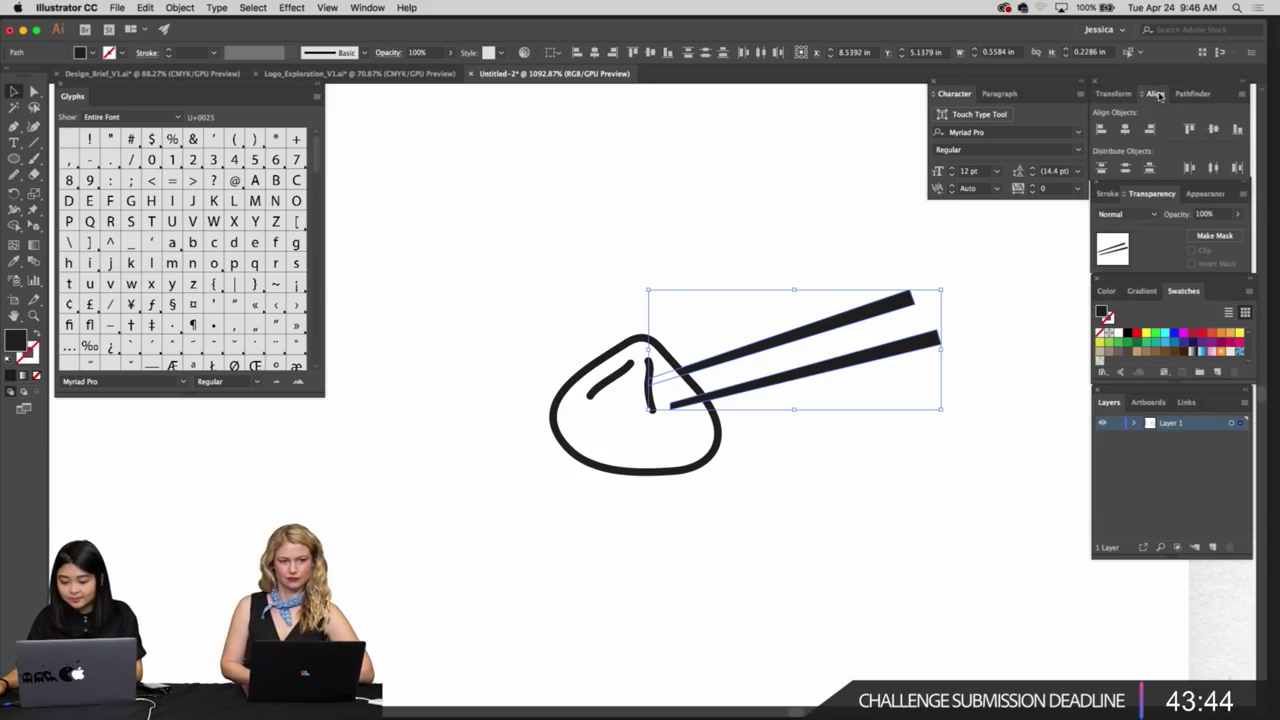
click(1110, 194)
click(1144, 212)
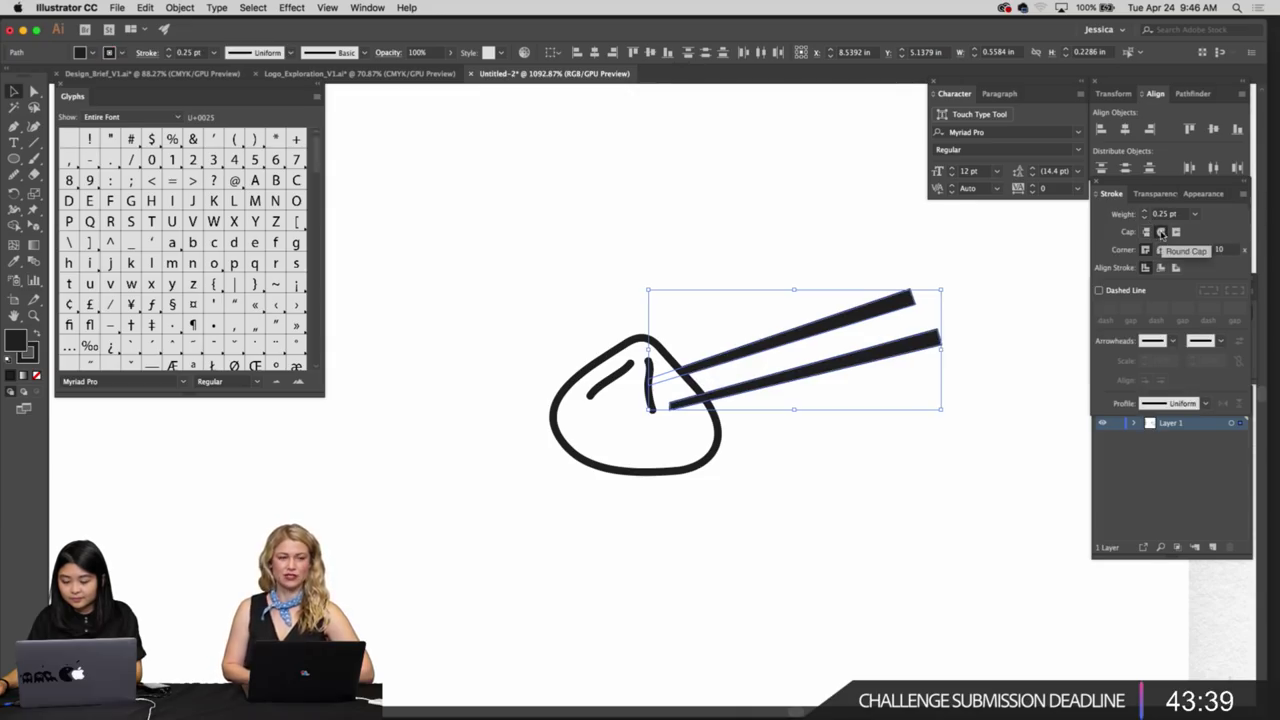
click(958, 380)
Round the corners of both chopsticks' thick ends together
key(z)
drag(890, 302, 1050, 392)
drag(1019, 384, 834, 369)
key(v)
click(935, 440)
key(a)
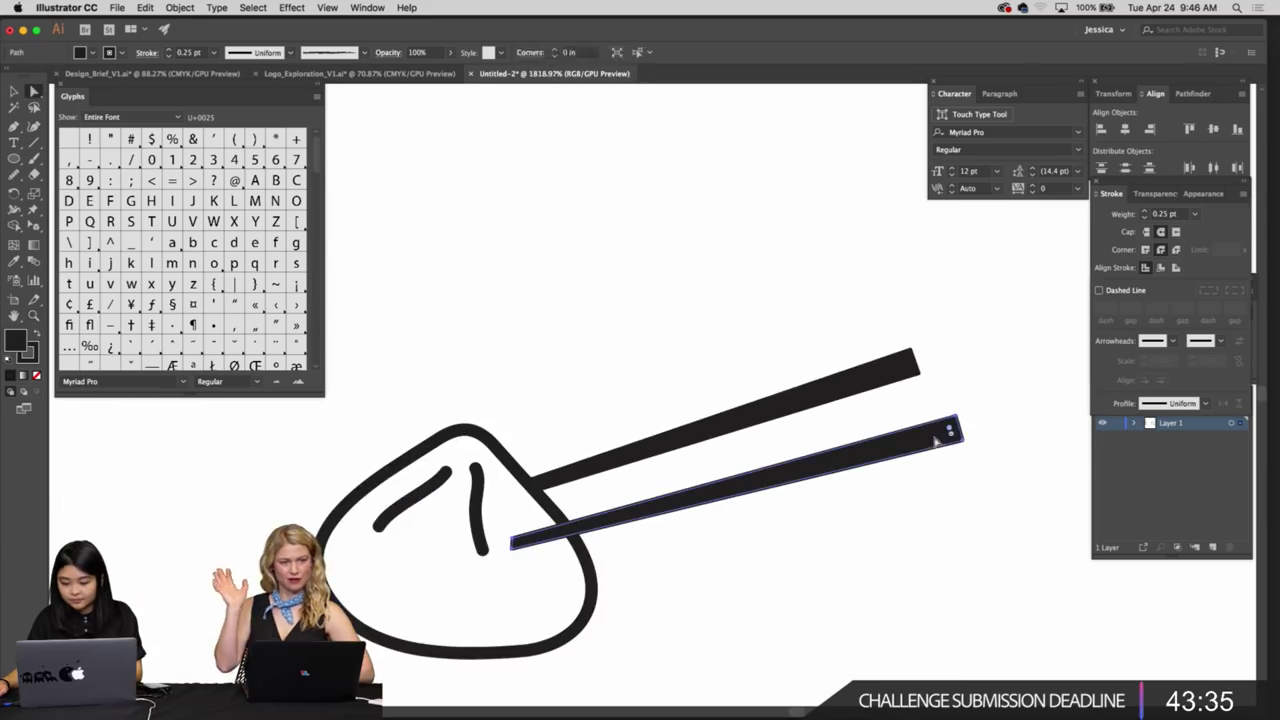
key(z)
drag(950, 415, 1050, 494)
key(a)
shift+click(866, 329)
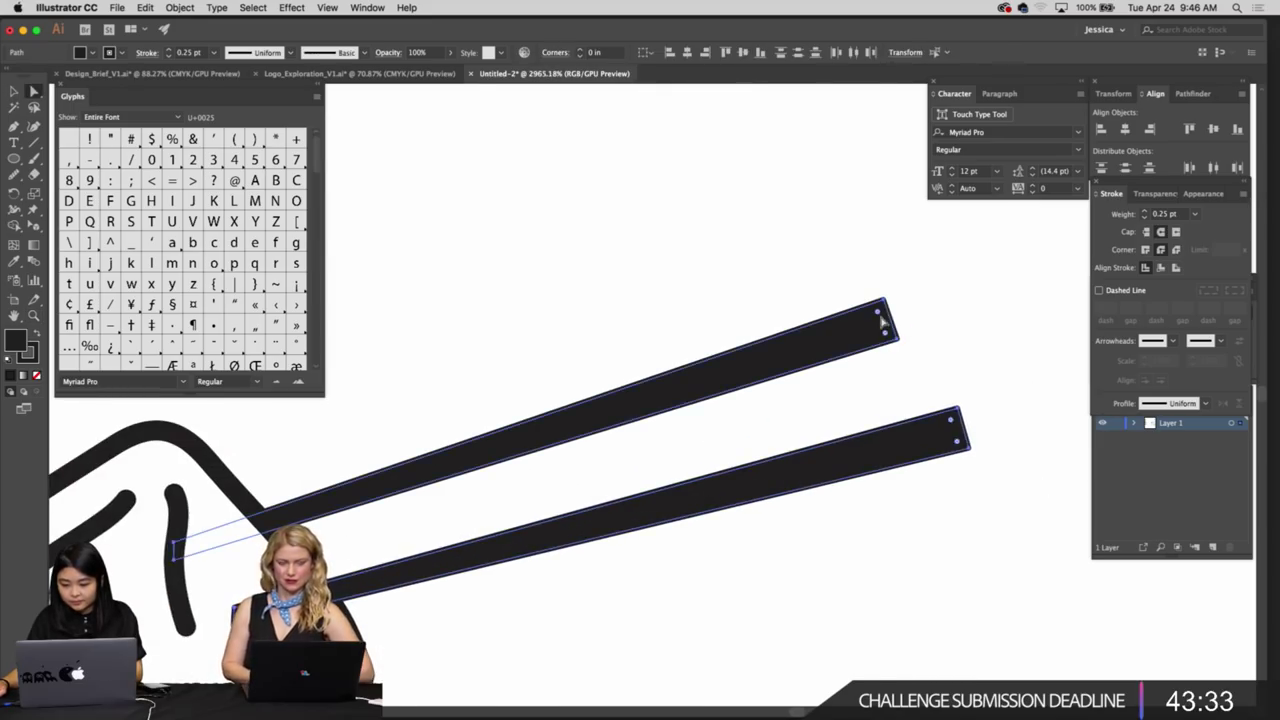
drag(880, 317, 878, 320)
click(963, 357)
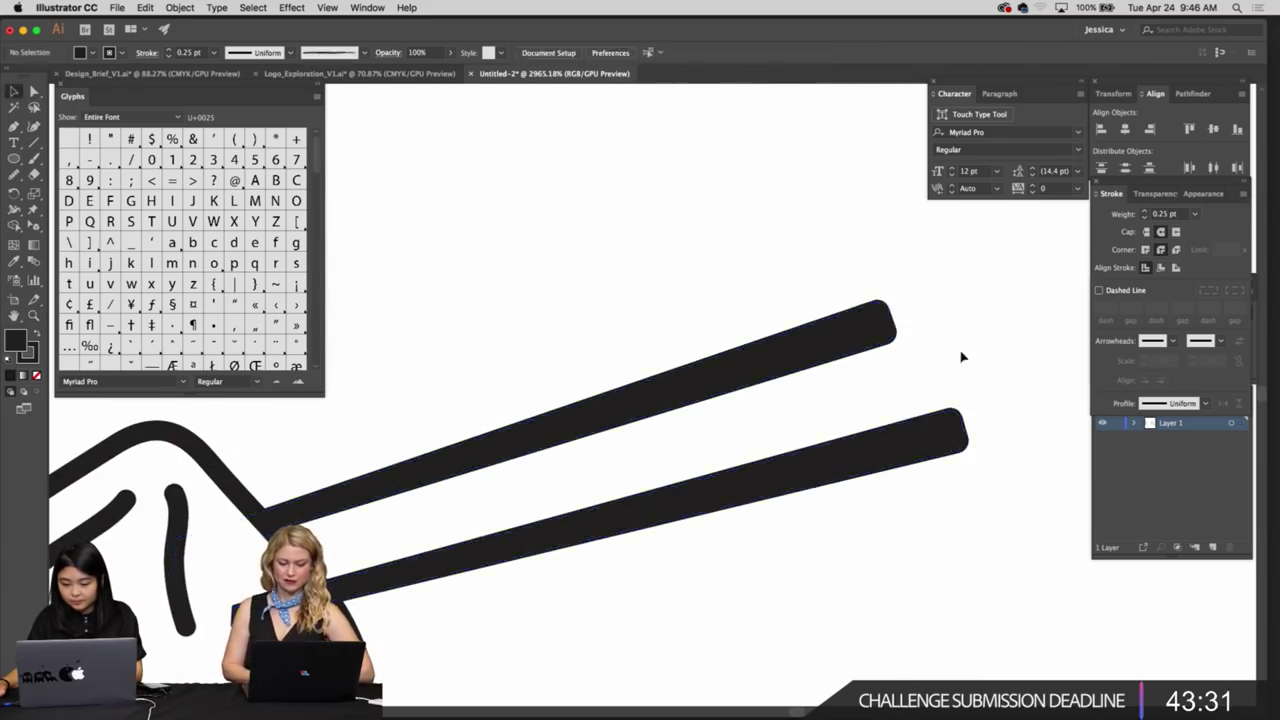
Square off the lower chopstick's thin tip by pulling its upper corner point outward
key(z)
drag(958, 359, 825, 385)
drag(751, 415, 1056, 488)
key(v)
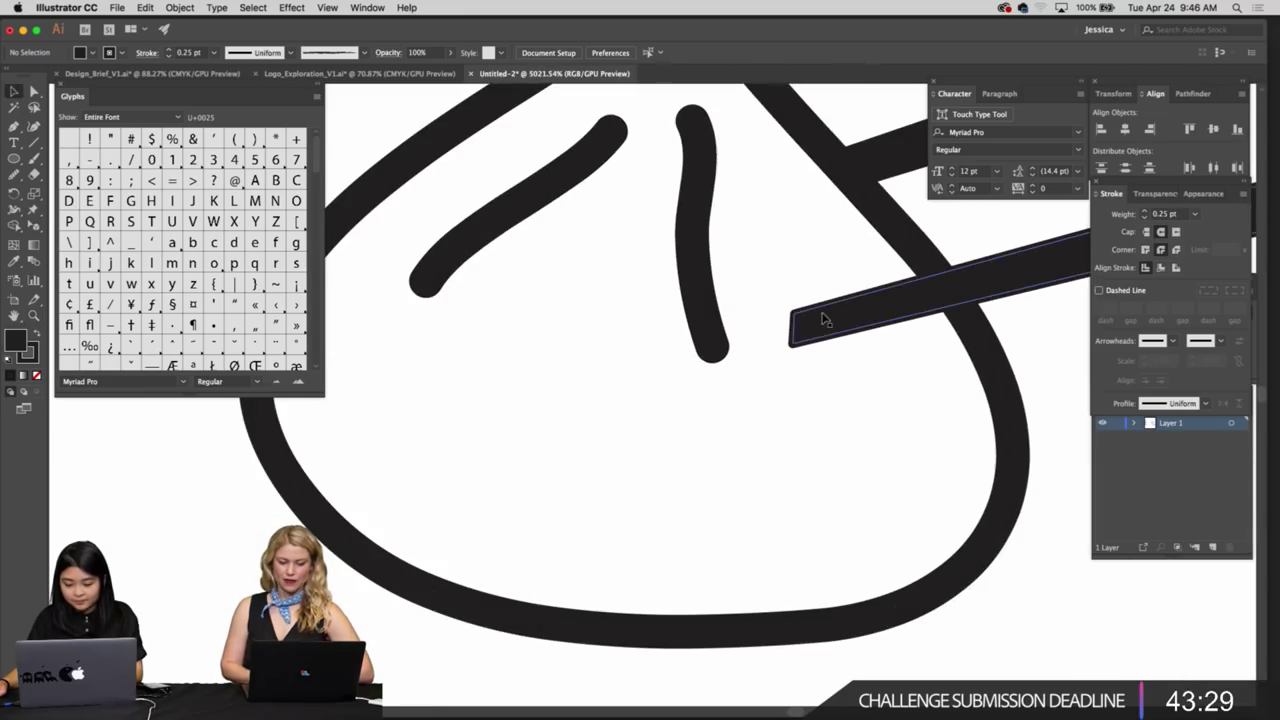
mouse_move(796, 316)
mouse_down()
mouse_move(784, 321)
mouse_move(797, 341)
mouse_up()
click(1042, 358)
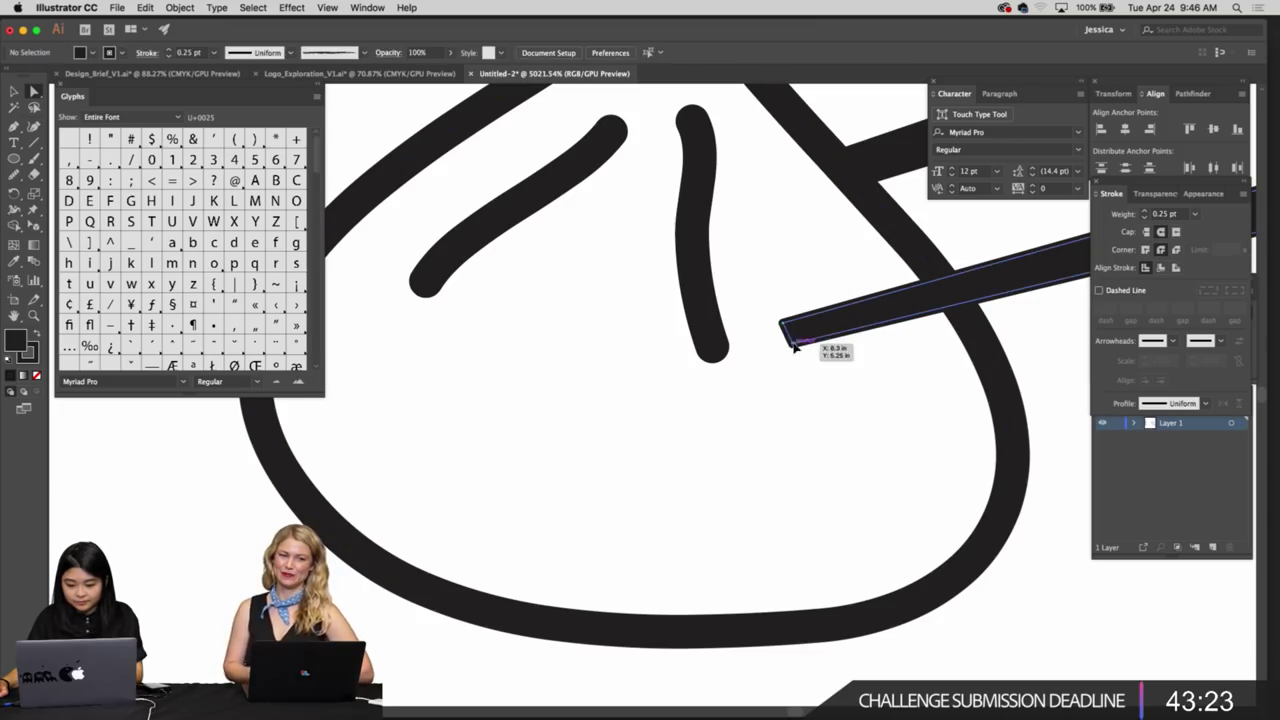
click(793, 345)
shift+click(783, 322)
click(1040, 358)
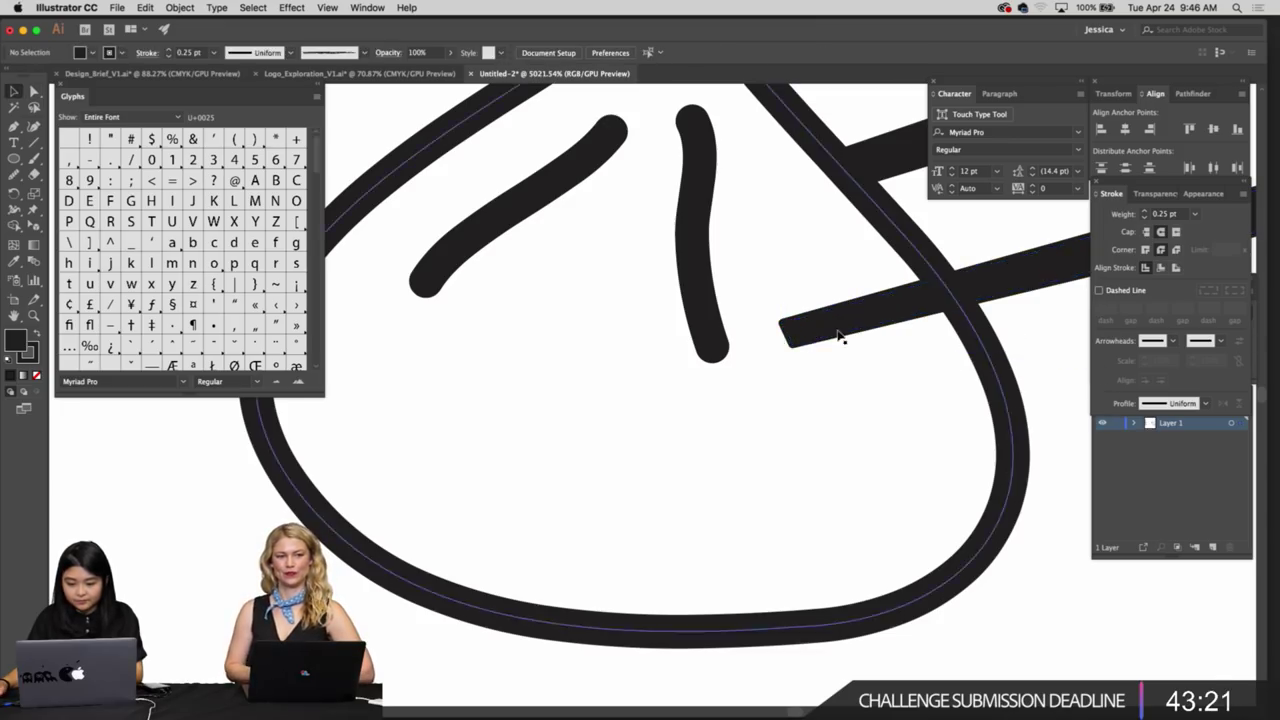
key(v)
click(796, 346)
click(1023, 345)
key(z)
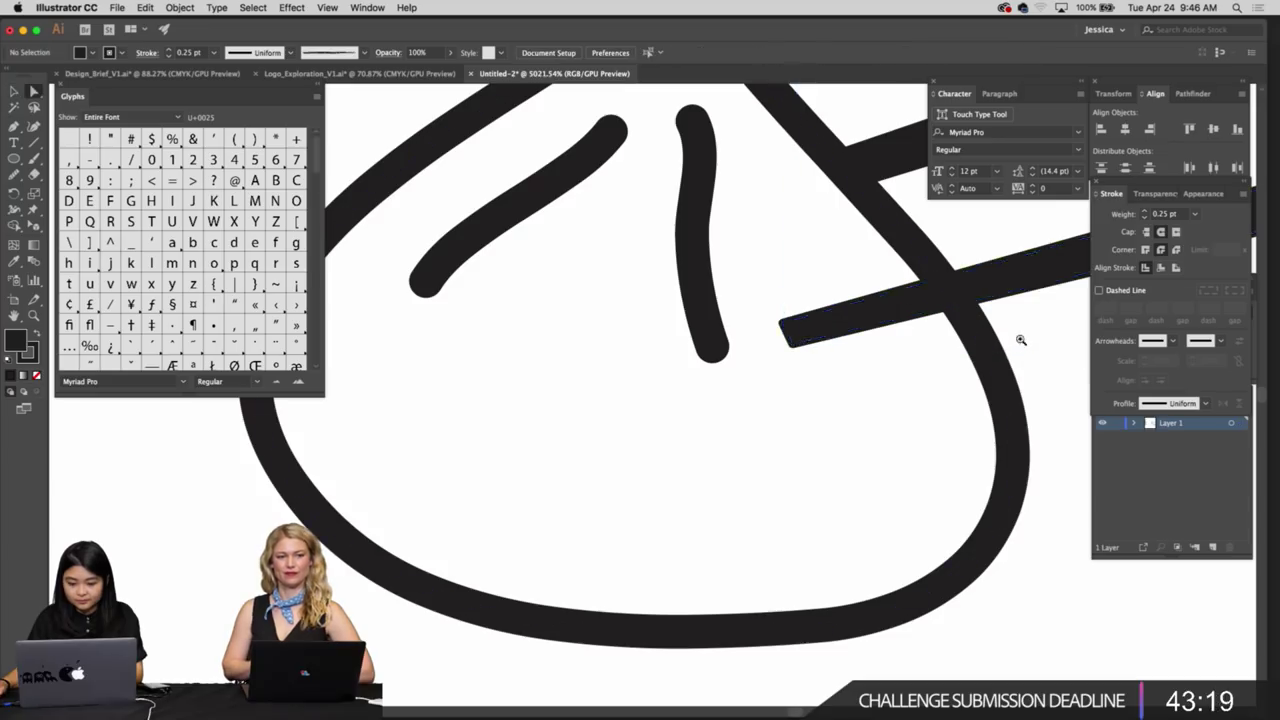
drag(1023, 342, 750, 463)
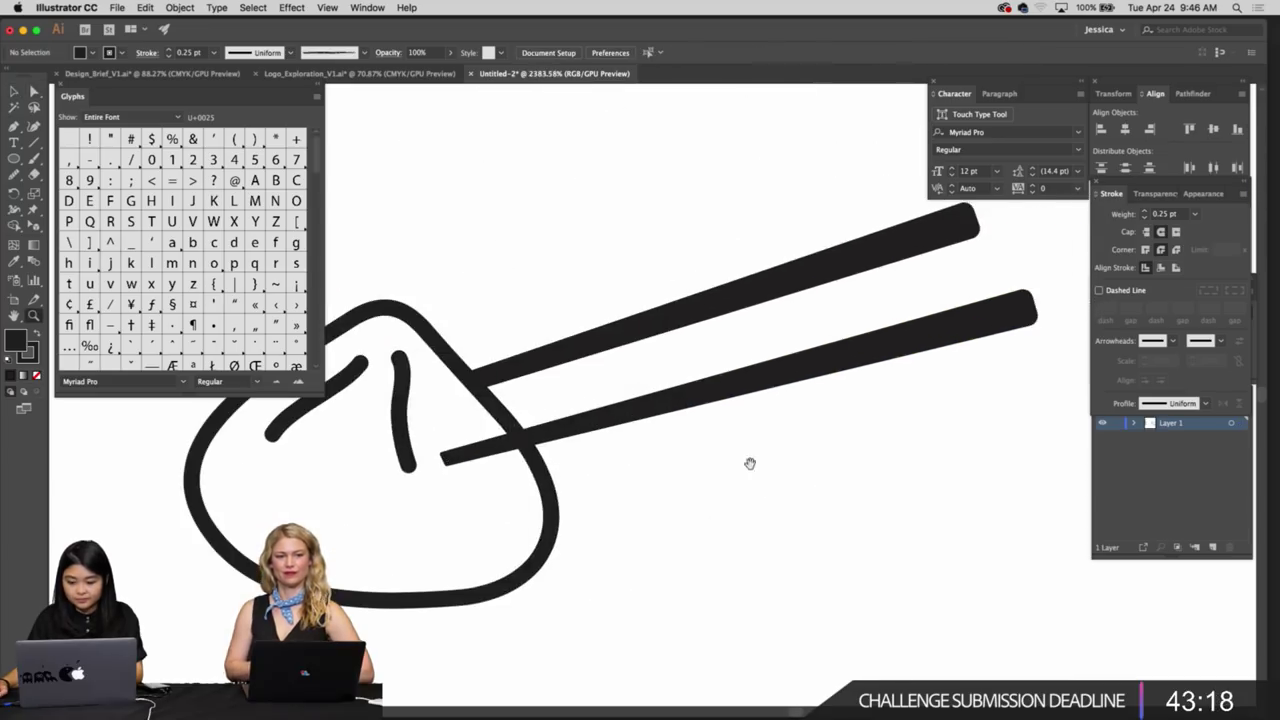
Scale the whole bun and chopsticks artwork up to about twice its size
drag(800, 509, 634, 495)
key(v)
click(572, 480)
key(a)
scroll(560, 485, down, 11)
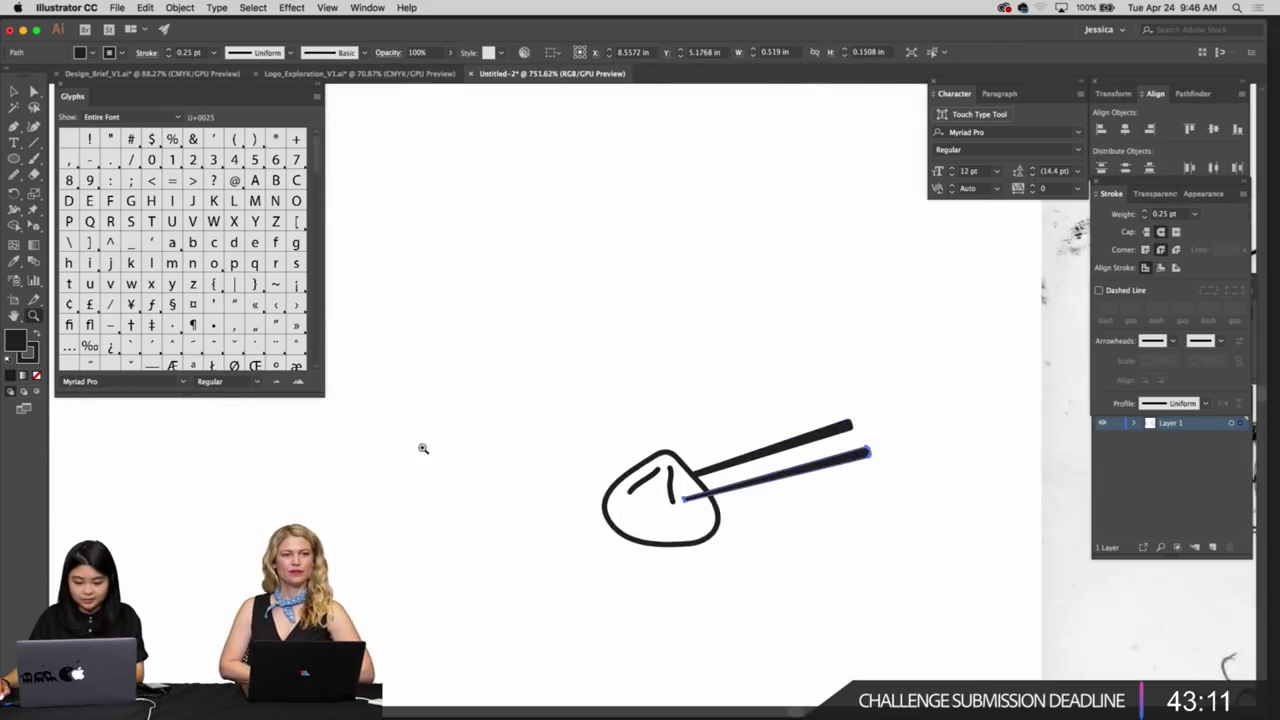
click(659, 430)
mouse_move(659, 430)
mouse_down()
mouse_move(868, 528)
mouse_move(962, 619)
mouse_up()
click(932, 543)
mouse_move(599, 530)
mouse_down()
mouse_move(634, 497)
mouse_move(825, 515)
mouse_up()
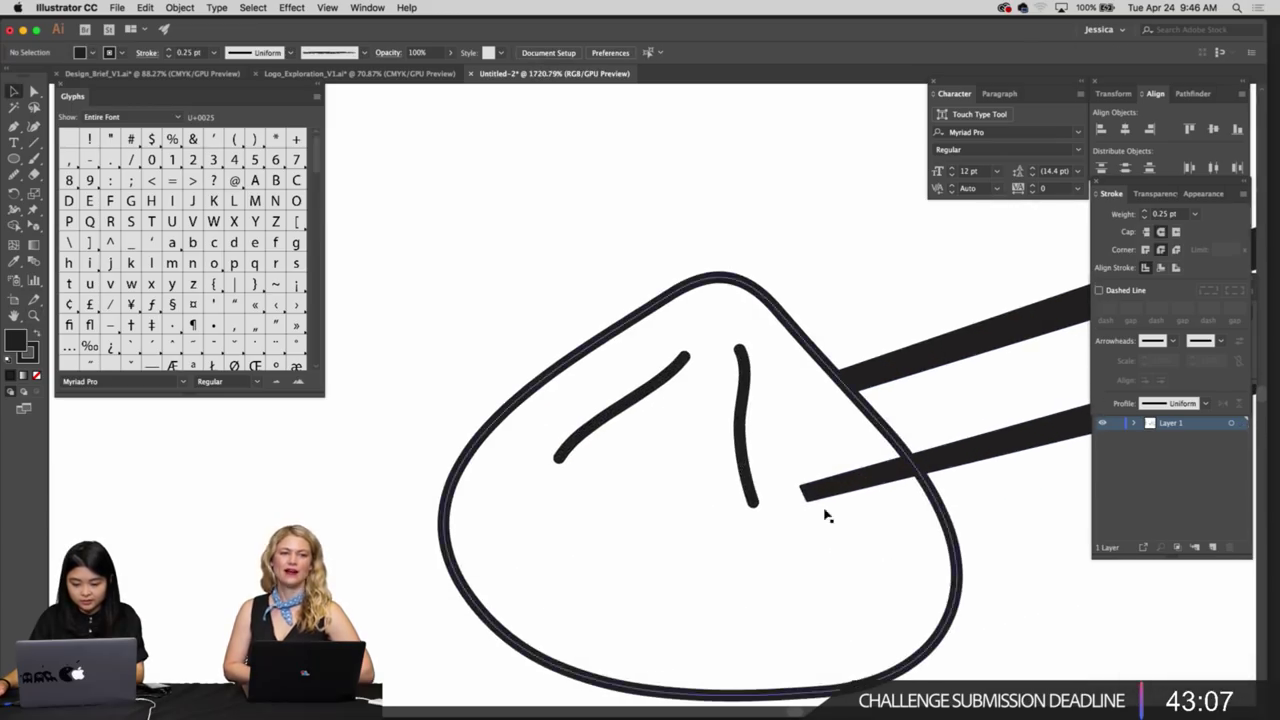
Slightly round the corners of the lower chopstick's thin tip
click(808, 491)
scroll(820, 492, up, 3)
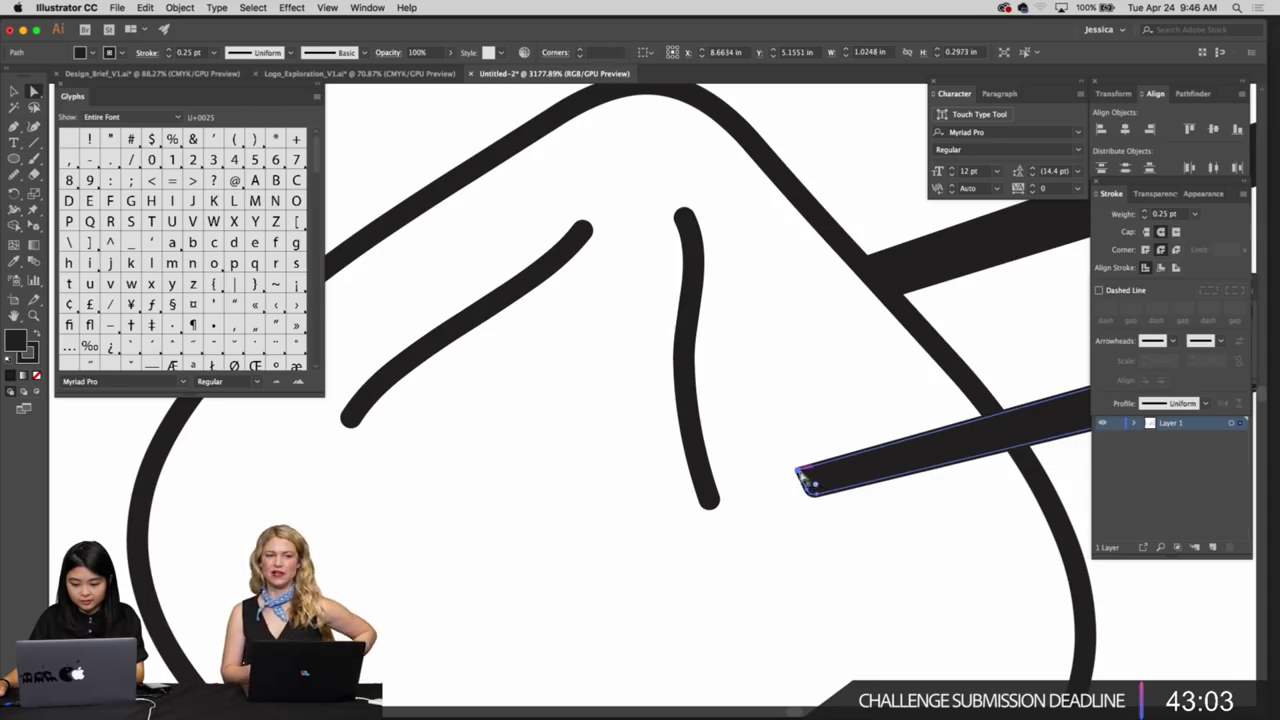
drag(805, 478, 815, 487)
key(z)
drag(960, 557, 887, 537)
drag(934, 532, 685, 422)
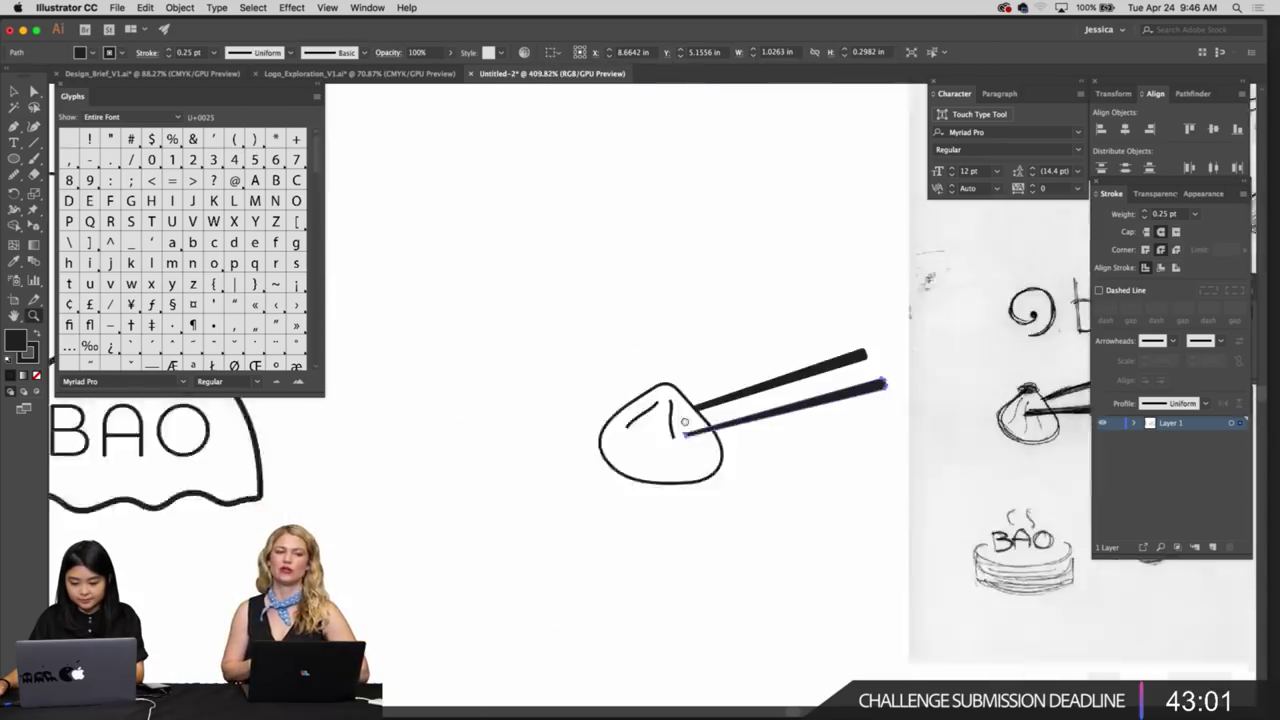
Enlarge the bun and chopsticks further and rotate them counterclockwise, to about 2.24 in wide and 1.41 in tall overall
scroll(685, 421, down, 3)
click(705, 410)
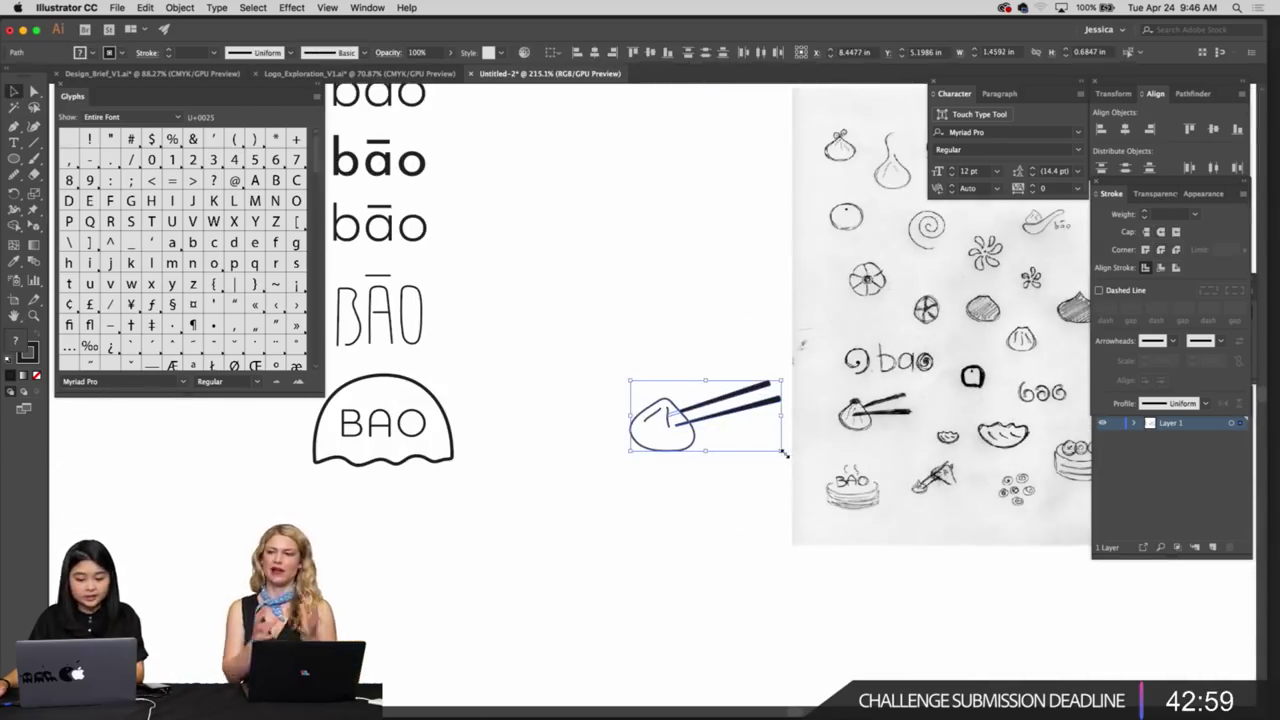
drag(785, 454, 832, 476)
drag(694, 443, 658, 437)
key(r)
drag(801, 352, 783, 333)
key(z)
drag(630, 473, 758, 541)
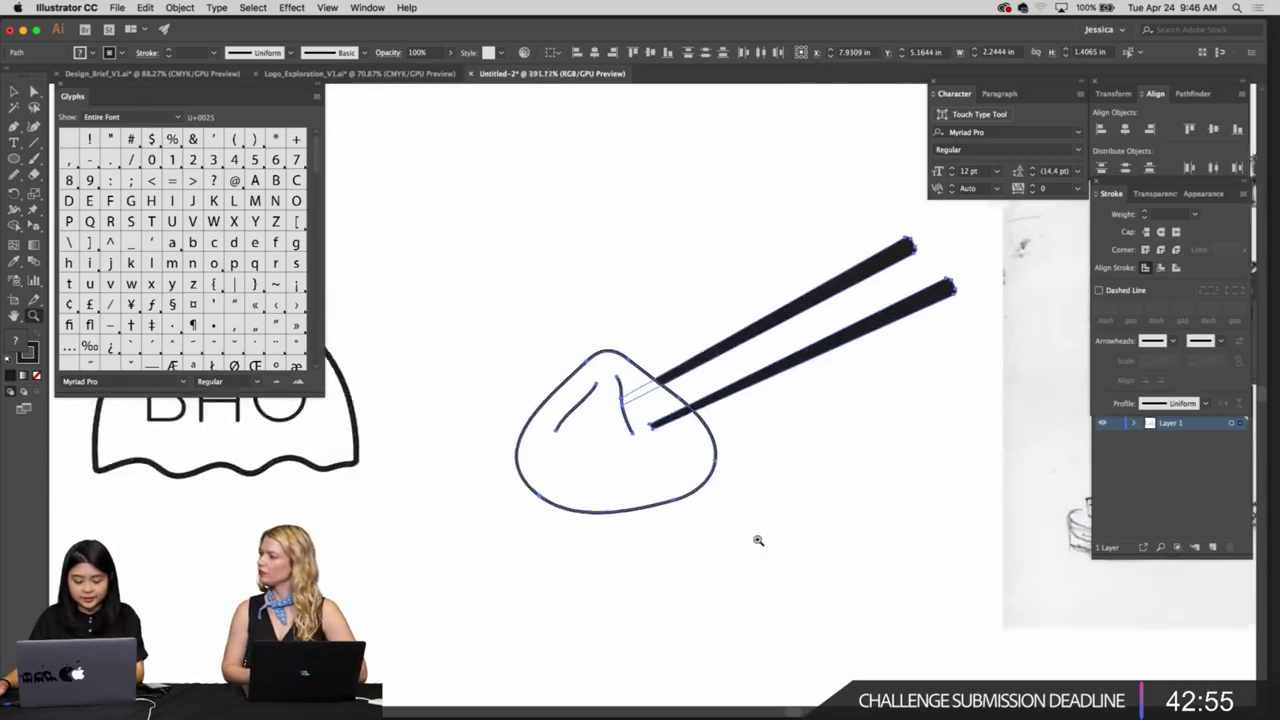
Increase the corner rounding on the lower chopstick's thin tip until the end is fully rounded
key(v)
click(760, 534)
drag(733, 473, 780, 535)
drag(690, 455, 817, 543)
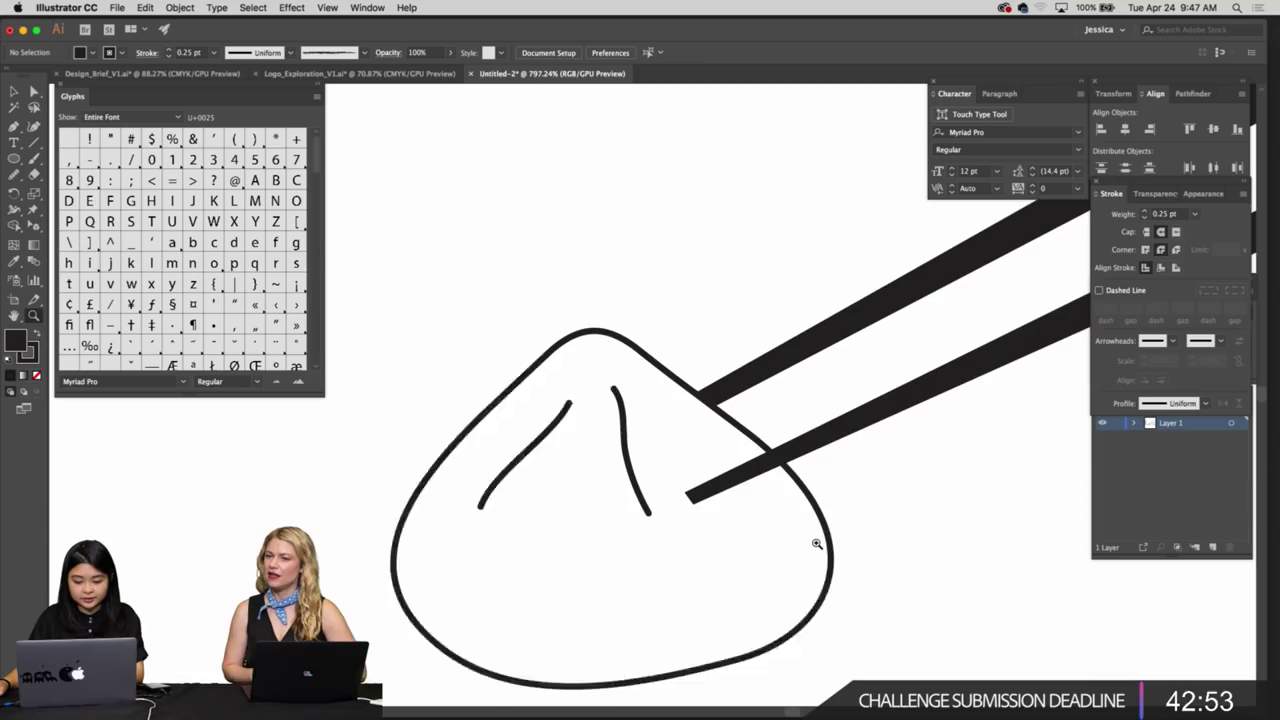
drag(660, 517, 723, 498)
key(a)
click(720, 503)
key(v)
click(1006, 510)
key(z)
drag(1006, 509, 800, 457)
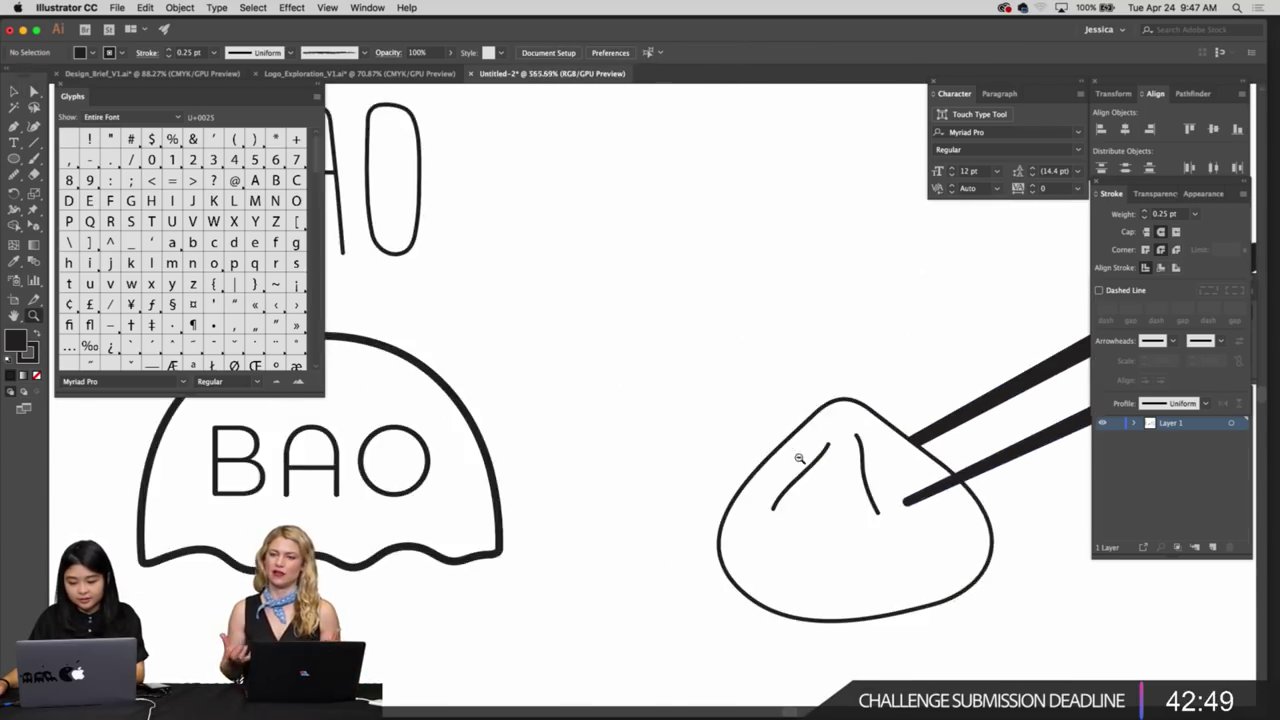
Set the bun outline's stroke weight to 2 pt
drag(920, 508, 683, 500)
drag(833, 522, 684, 493)
mouse_move(889, 515)
mouse_down()
mouse_move(829, 486)
mouse_move(889, 517)
mouse_up()
drag(889, 517, 718, 515)
drag(585, 514, 684, 550)
key(v)
scroll(640, 540, left, 3)
scroll(606, 460, up, 3)
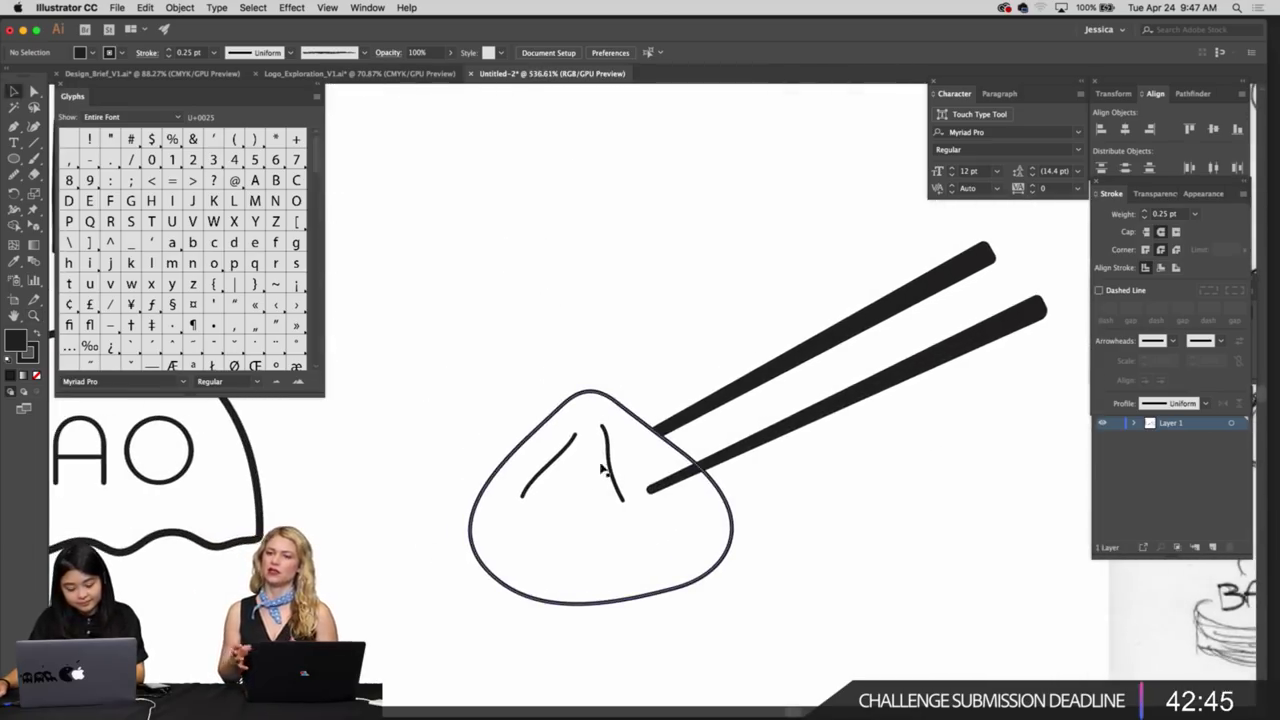
click(607, 398)
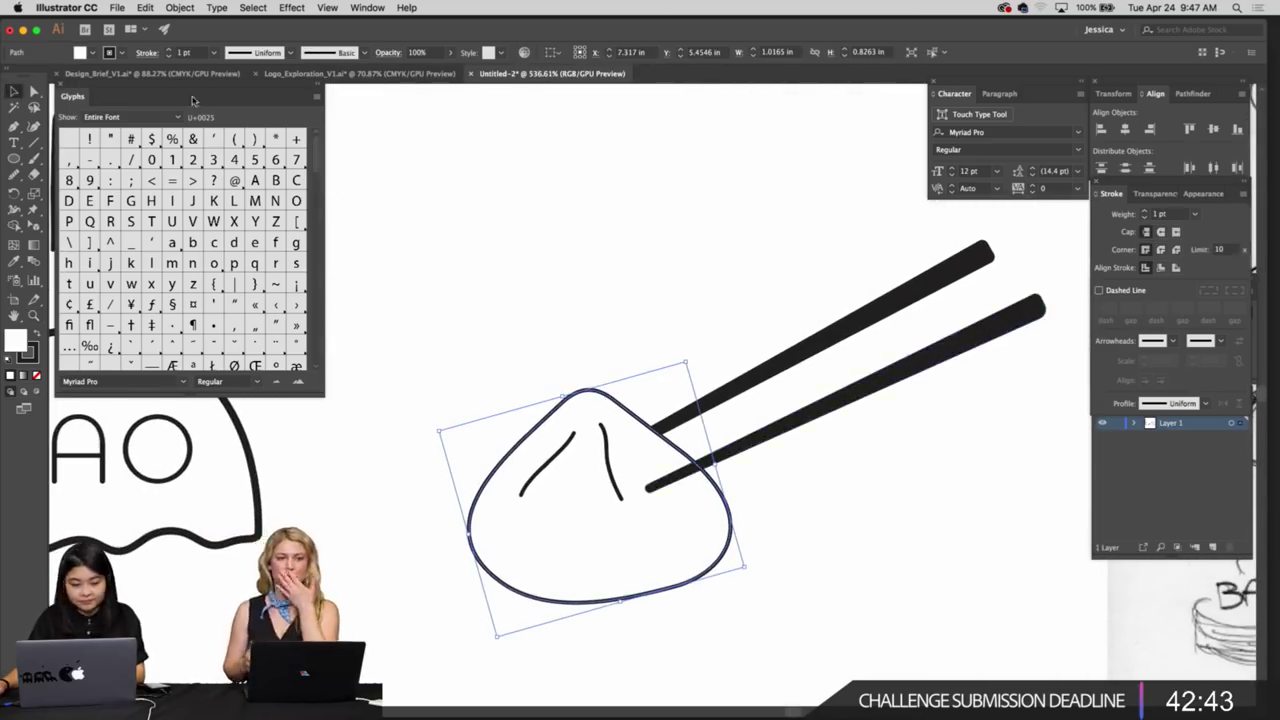
click(169, 50)
click(540, 306)
Move the bun outline and its two crease lines together slightly upward relative to the chopsticks
mouse_move(566, 440)
mouse_down()
mouse_move(637, 443)
mouse_move(545, 411)
mouse_up()
scroll(545, 411, down, 5)
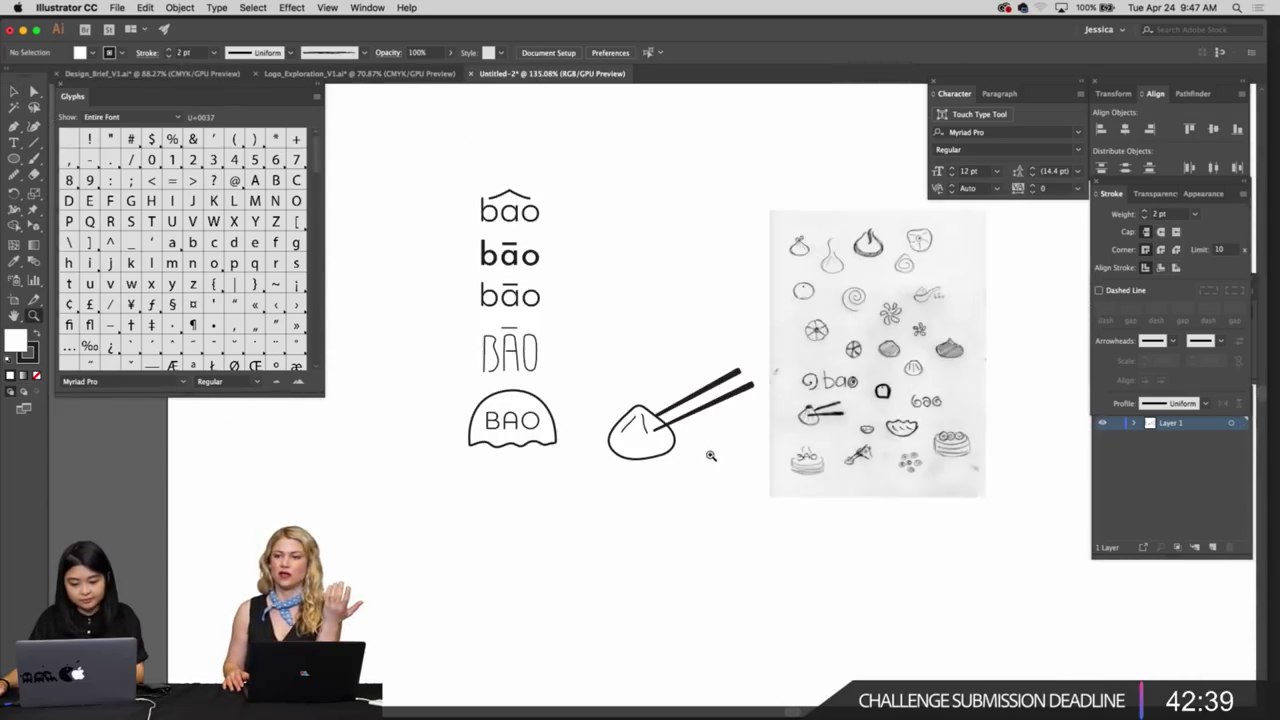
scroll(711, 456, up, 5)
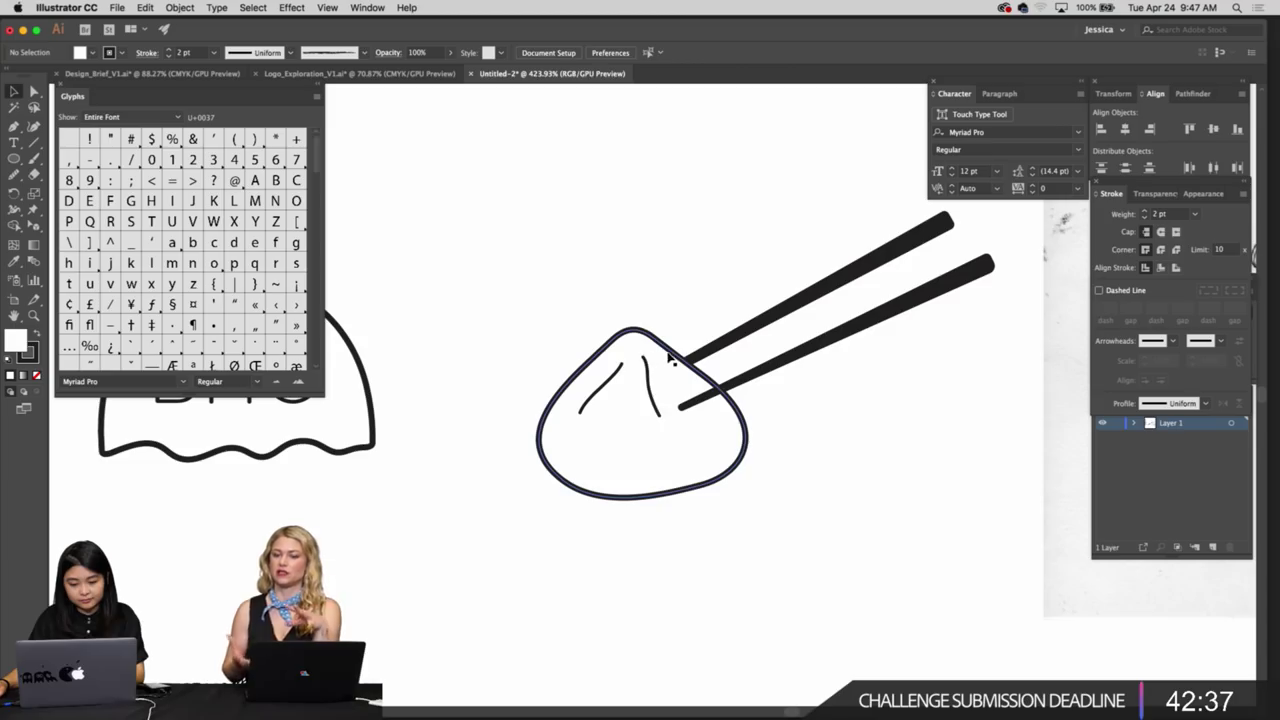
click(668, 354)
scroll(709, 349, down, 1)
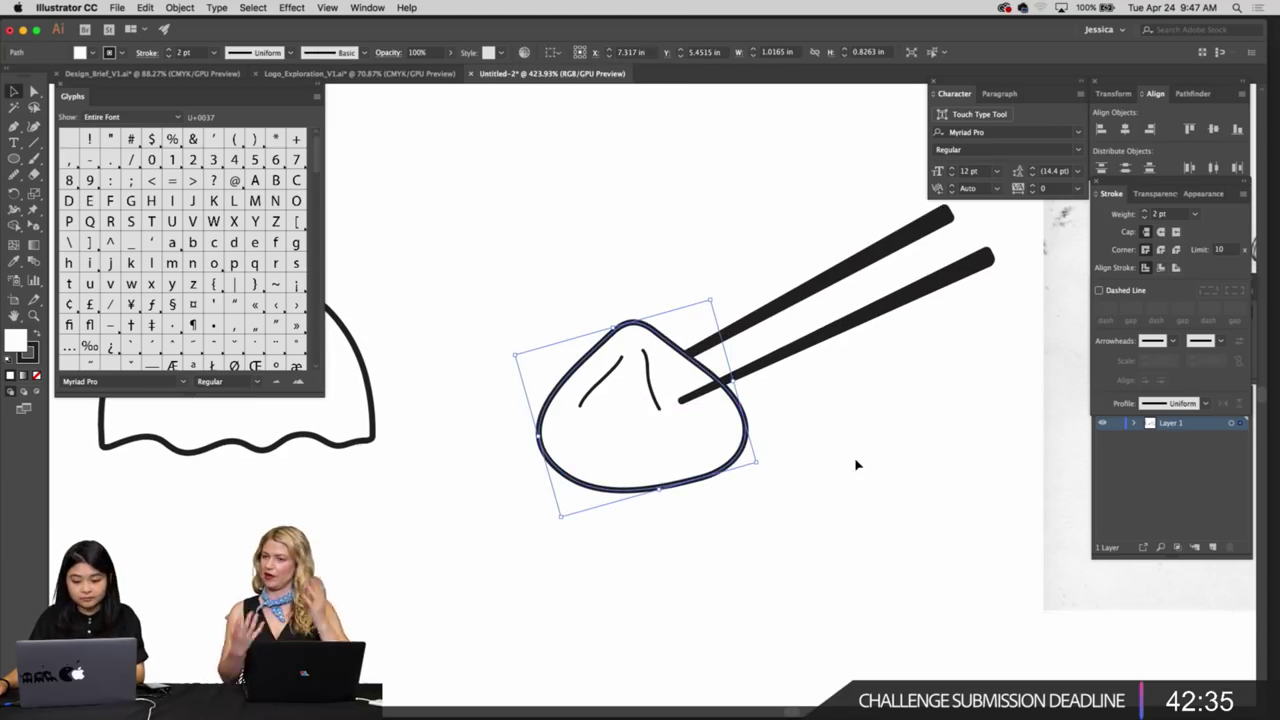
click(652, 392)
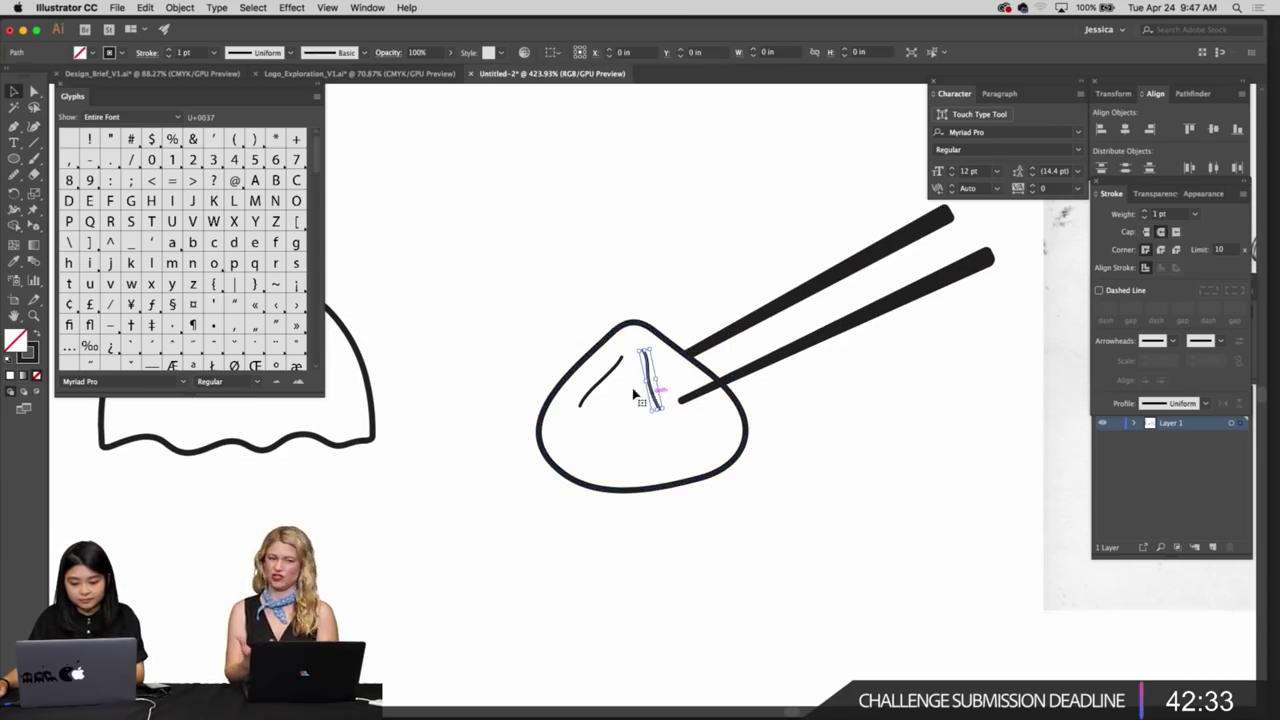
shift+click(605, 380)
scroll(615, 368, up, 1)
shift+click(630, 337)
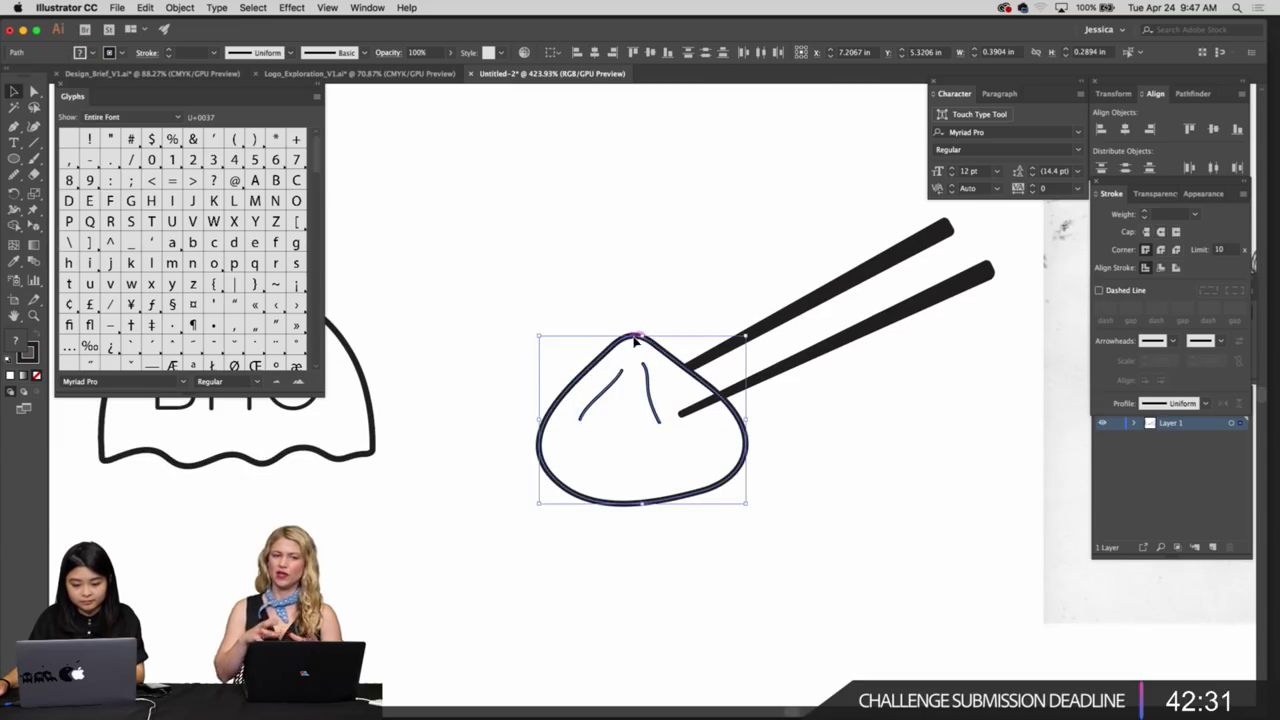
drag(633, 341, 633, 320)
Move the scanned sketch sheet farther right, away from the bun and chopsticks drawing
click(920, 465)
key(z)
click(920, 465)
alt+click(776, 443)
mouse_move(699, 420)
mouse_down()
mouse_move(637, 405)
mouse_move(634, 421)
mouse_move(700, 425)
mouse_up()
key(v)
drag(966, 422, 767, 511)
click(858, 521)
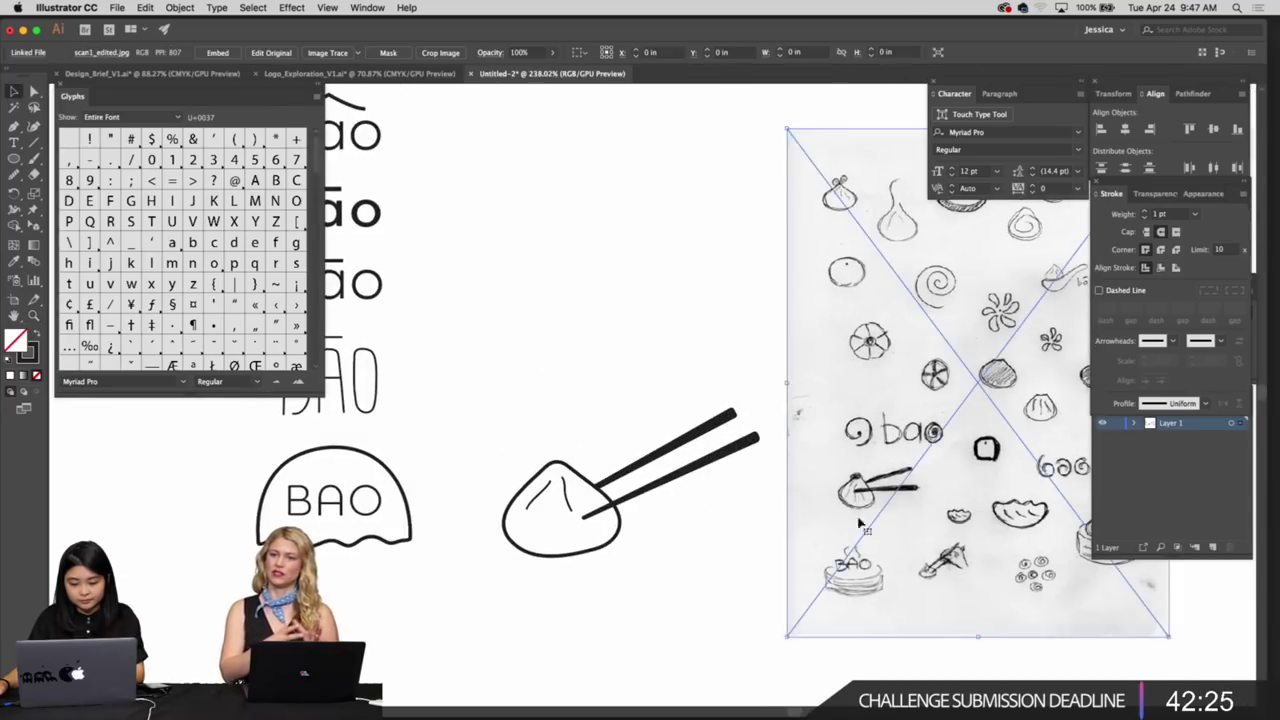
mouse_move(860, 523)
mouse_down()
mouse_move(744, 517)
mouse_move(936, 517)
mouse_up()
drag(578, 517, 663, 513)
Scale both chopsticks up together so they extend farther beyond the bun's upper right
click(738, 469)
click(714, 432)
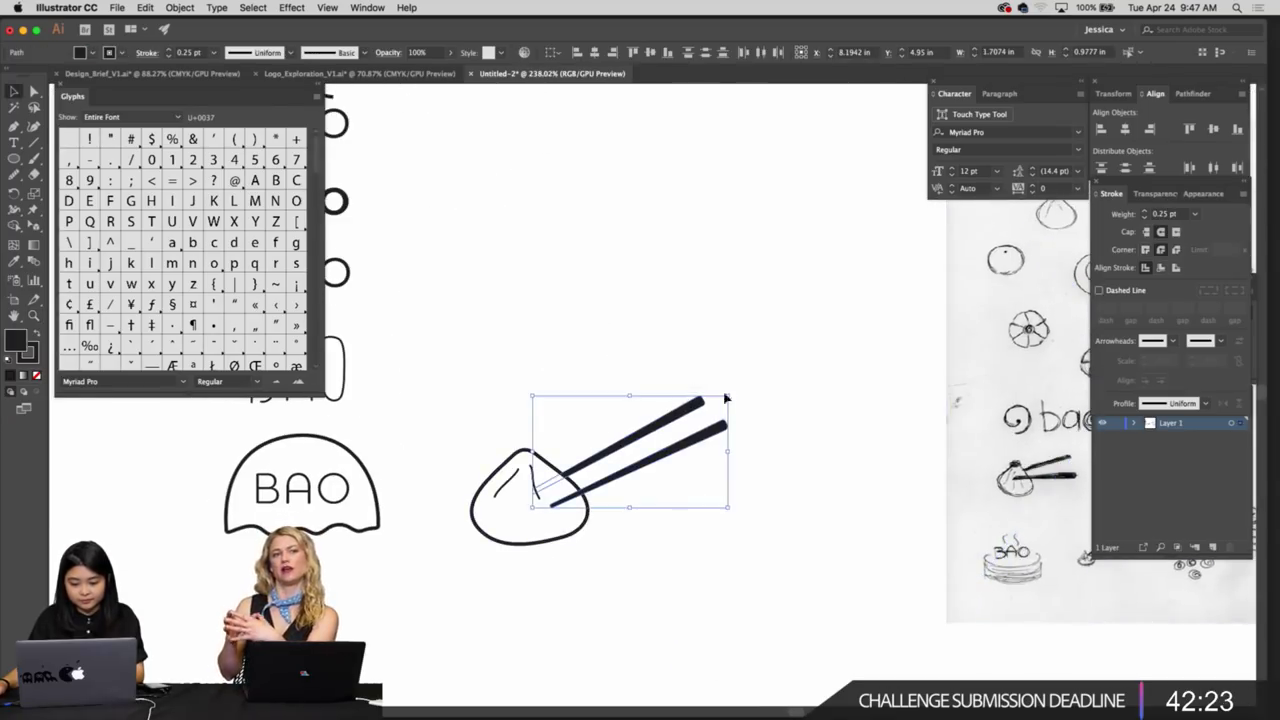
drag(726, 396, 776, 366)
click(797, 520)
Rotate the chopstick pair slightly clockwise to a flatter angle and reposition it against the bun
key(z)
drag(673, 578, 668, 518)
drag(708, 488, 765, 530)
key(v)
click(752, 485)
key(r)
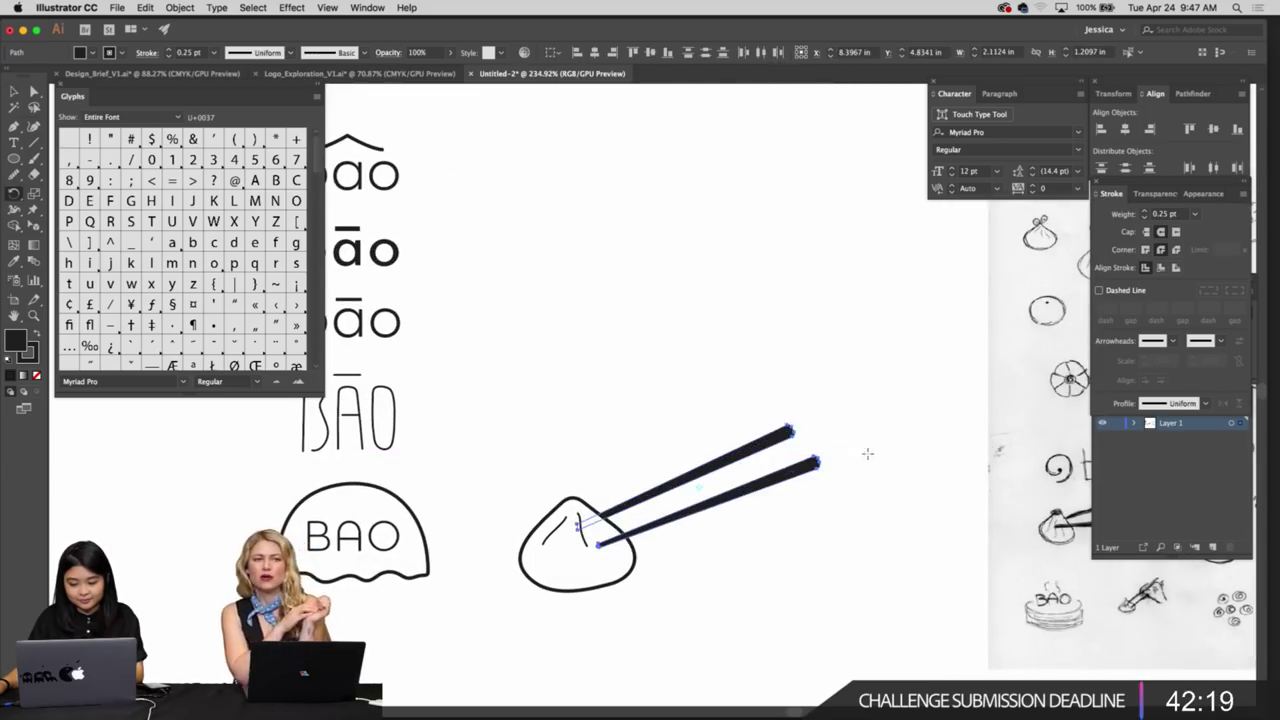
key(v)
scroll(783, 526, down, 3)
drag(757, 438, 752, 454)
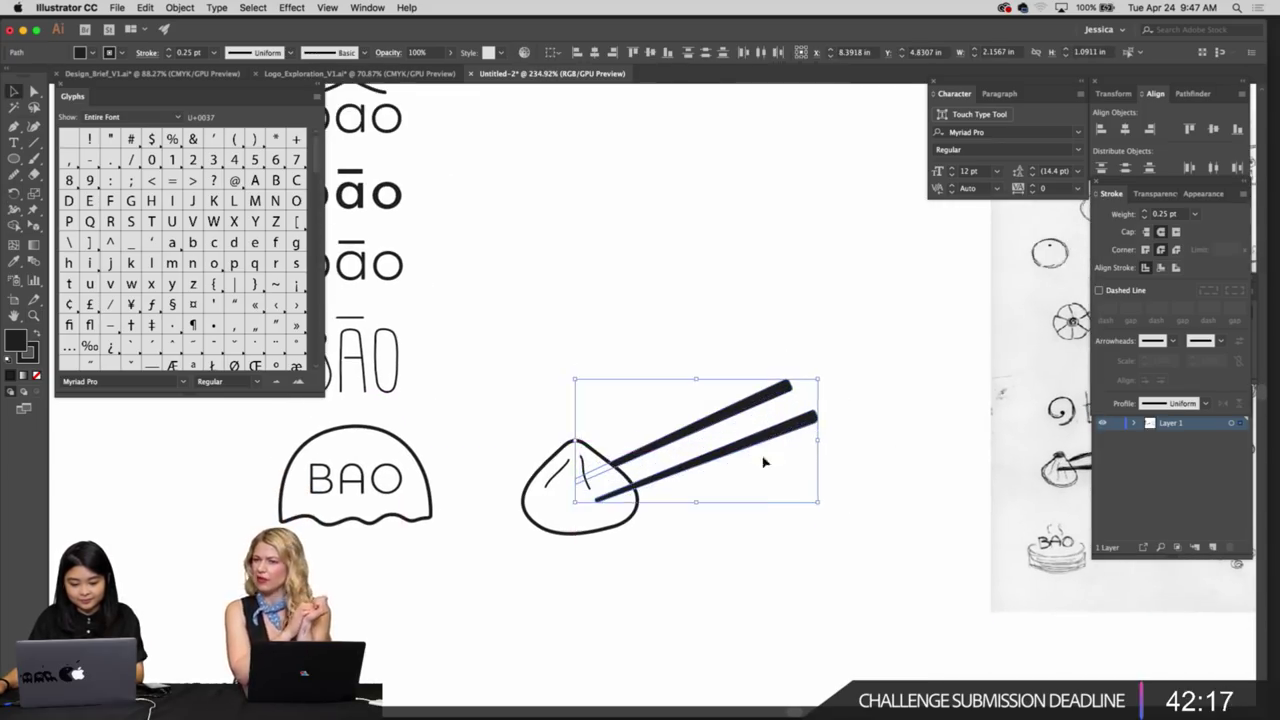
click(782, 497)
Even out the bun's left crease line with the Smooth tool
drag(675, 515, 703, 514)
key(z)
drag(616, 515, 760, 562)
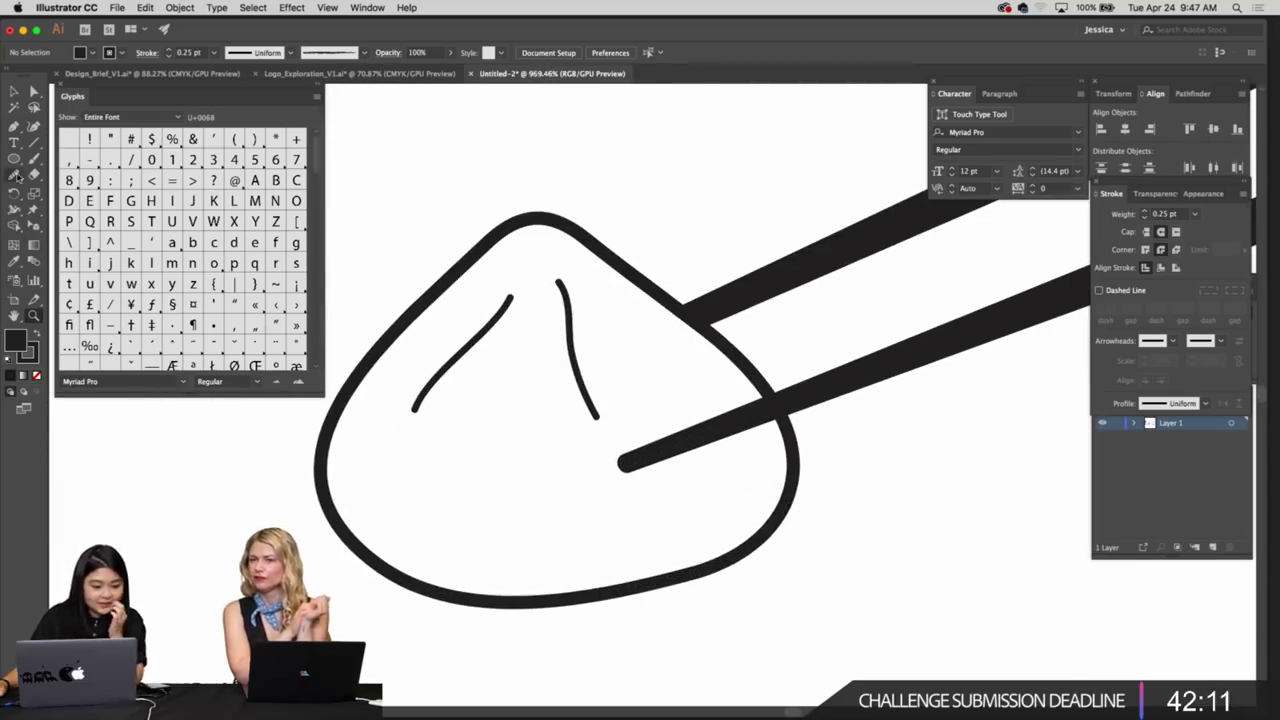
drag(15, 175, 68, 206)
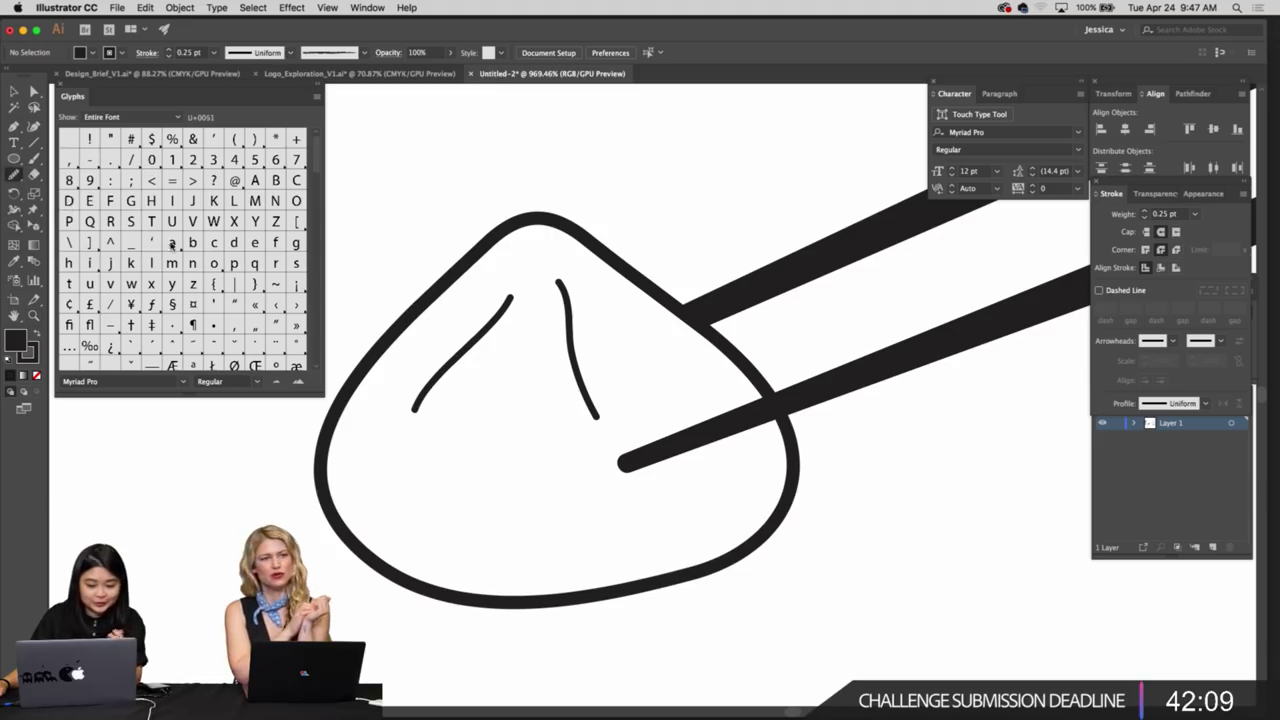
scroll(471, 294, up, 3)
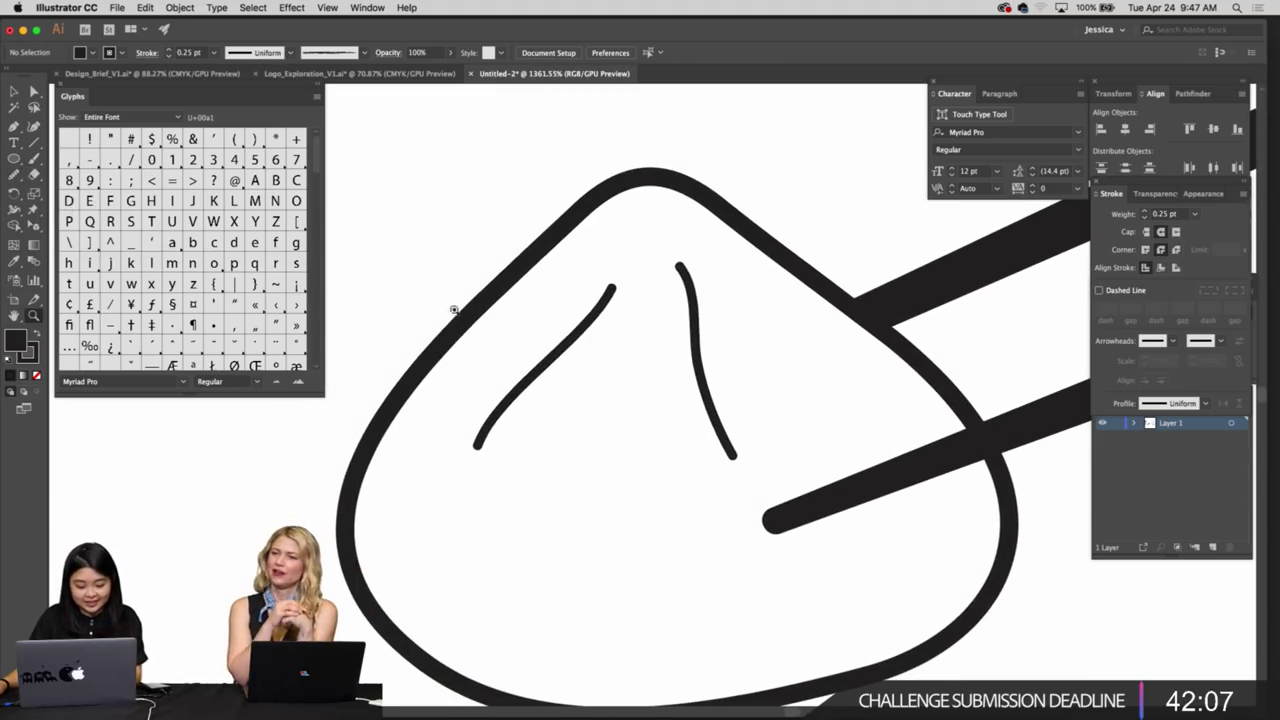
key(v)
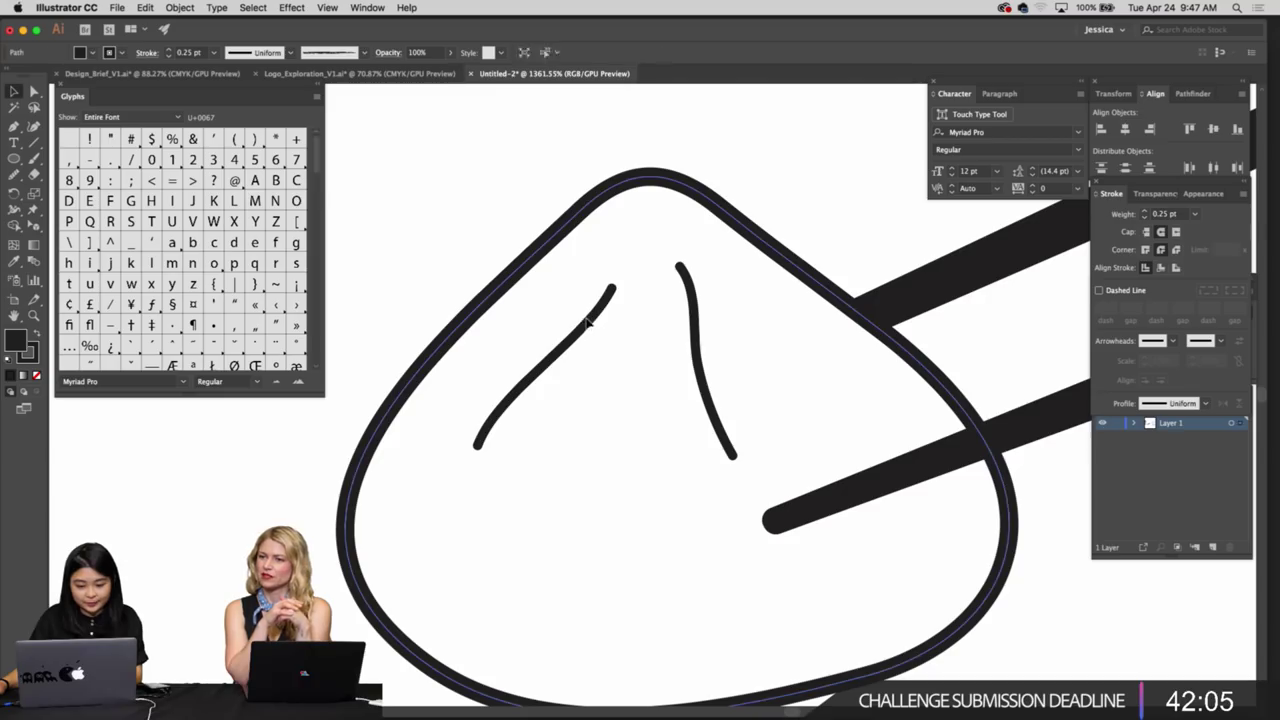
click(588, 320)
drag(13, 176, 78, 206)
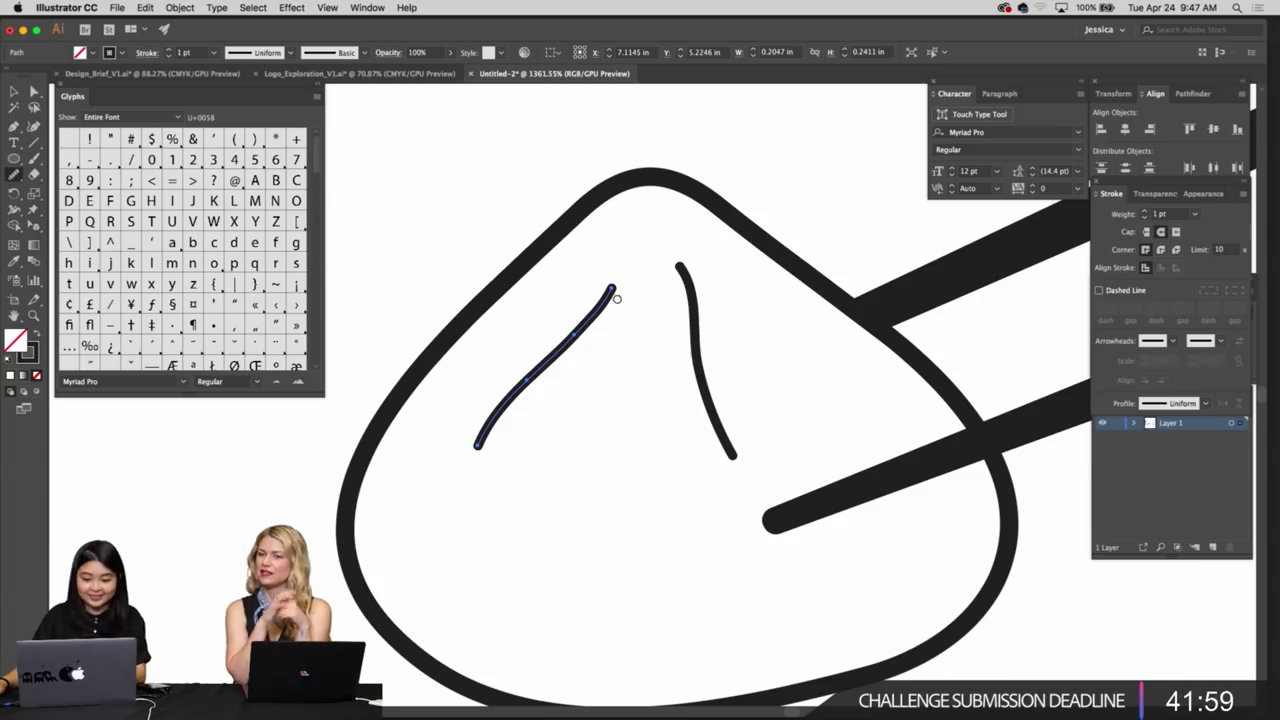
drag(611, 297, 546, 403)
Give the bun's left crease stroke a round corner join
key(z)
key(v)
click(616, 425)
key(z)
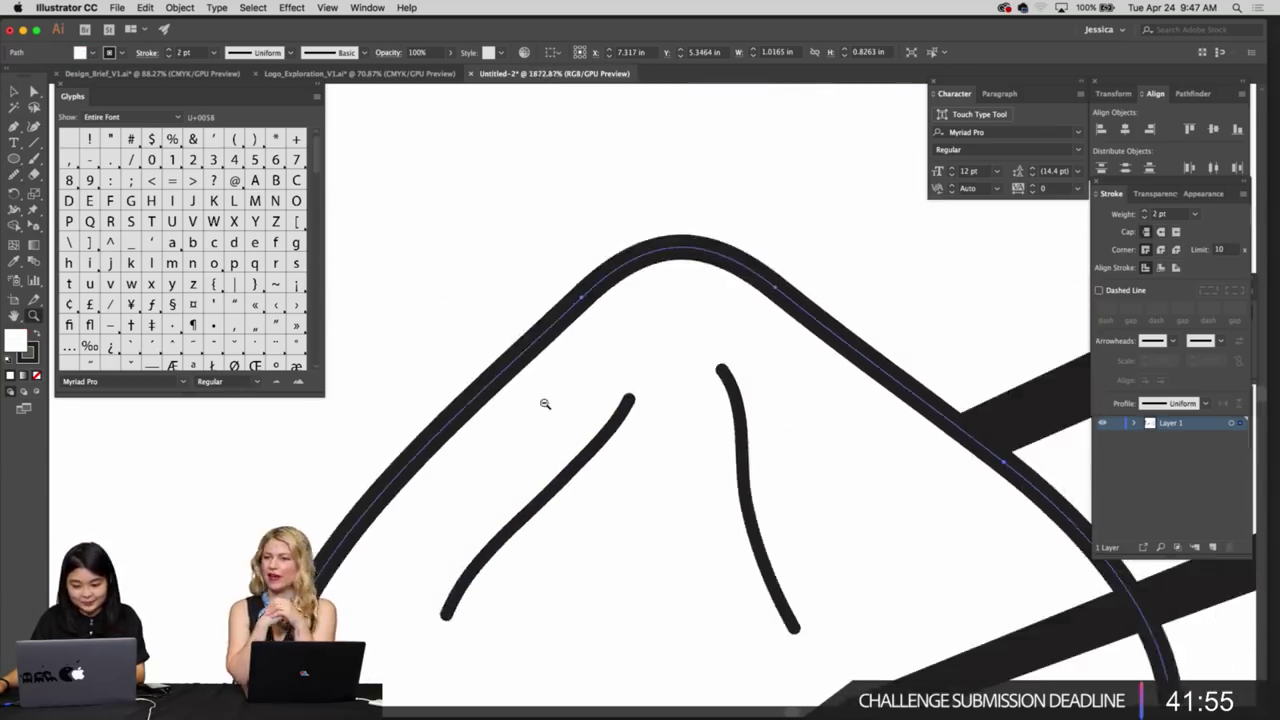
mouse_move(625, 438)
mouse_down()
mouse_move(608, 426)
mouse_move(624, 437)
mouse_up()
scroll(624, 437, up, 2)
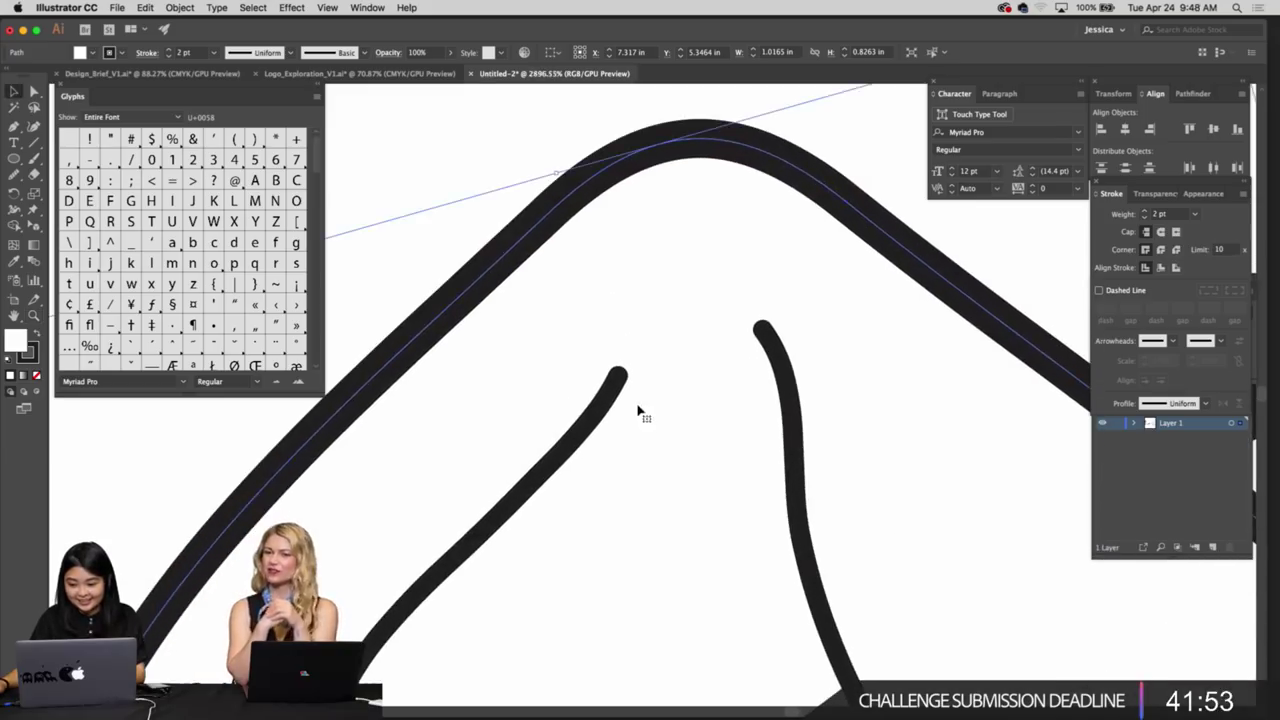
click(615, 378)
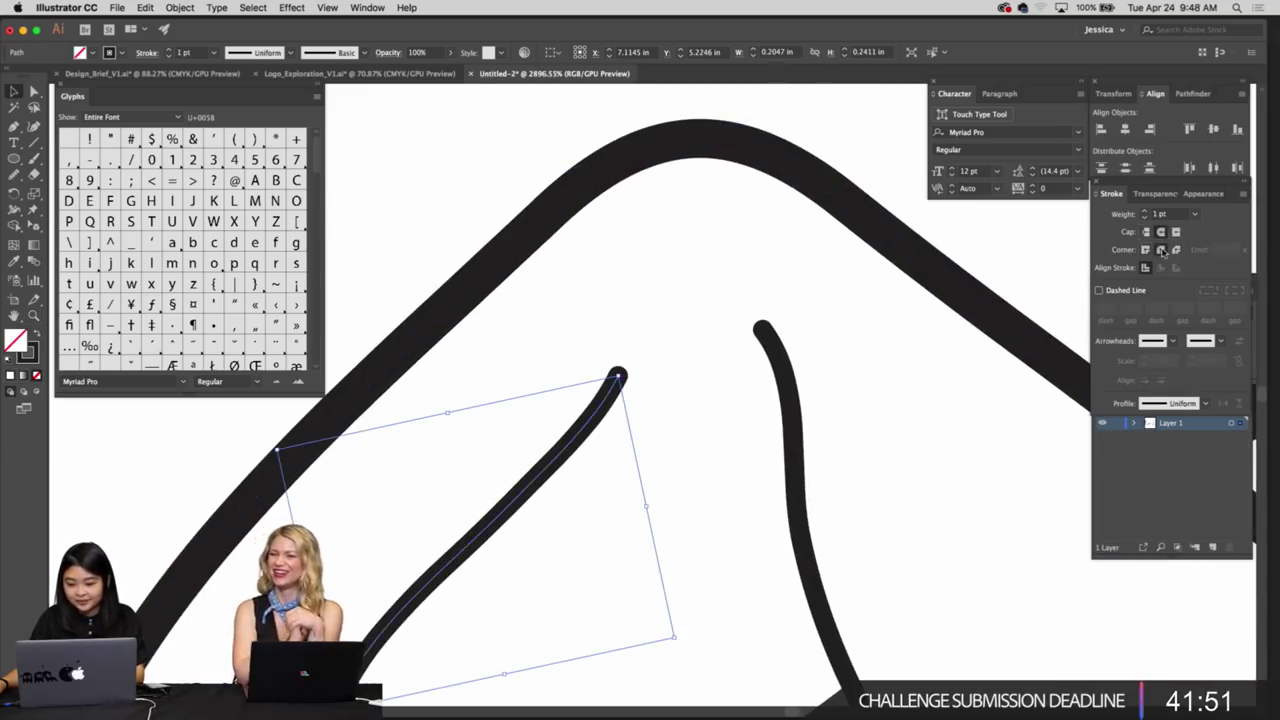
key(z)
drag(895, 390, 725, 368)
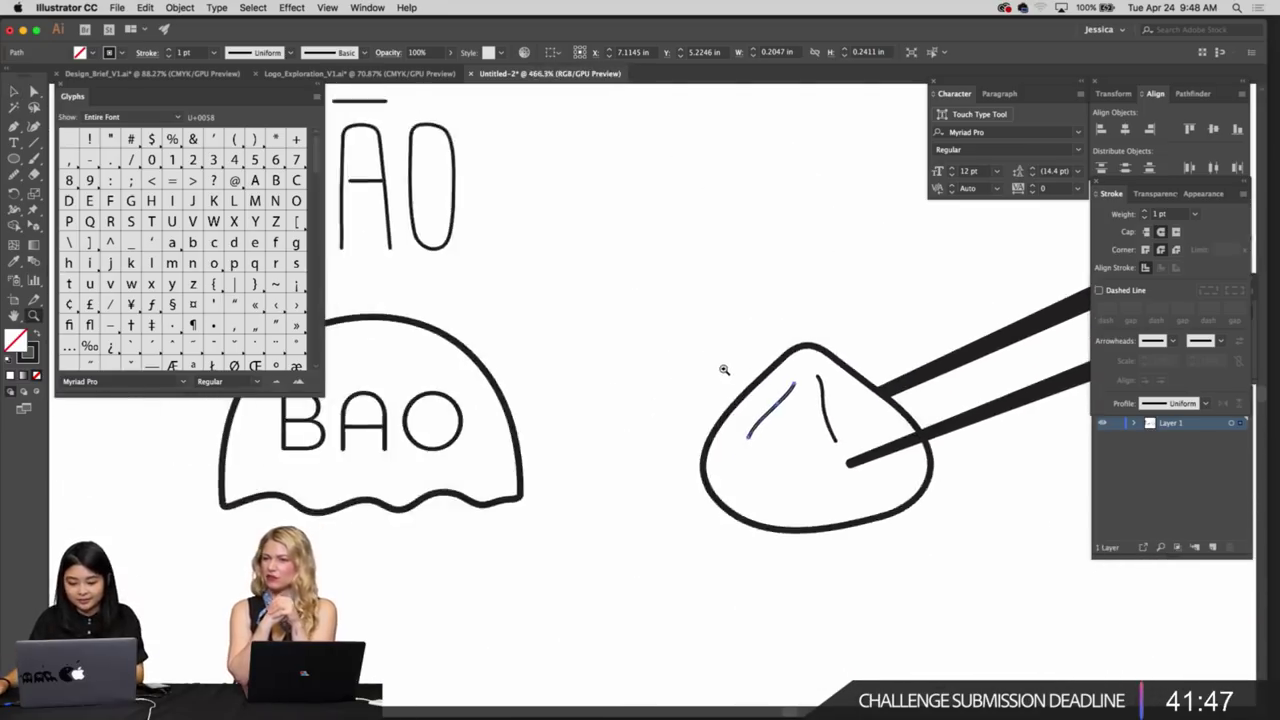
drag(863, 431, 757, 431)
drag(800, 432, 675, 434)
drag(860, 488, 617, 454)
key(v)
click(760, 491)
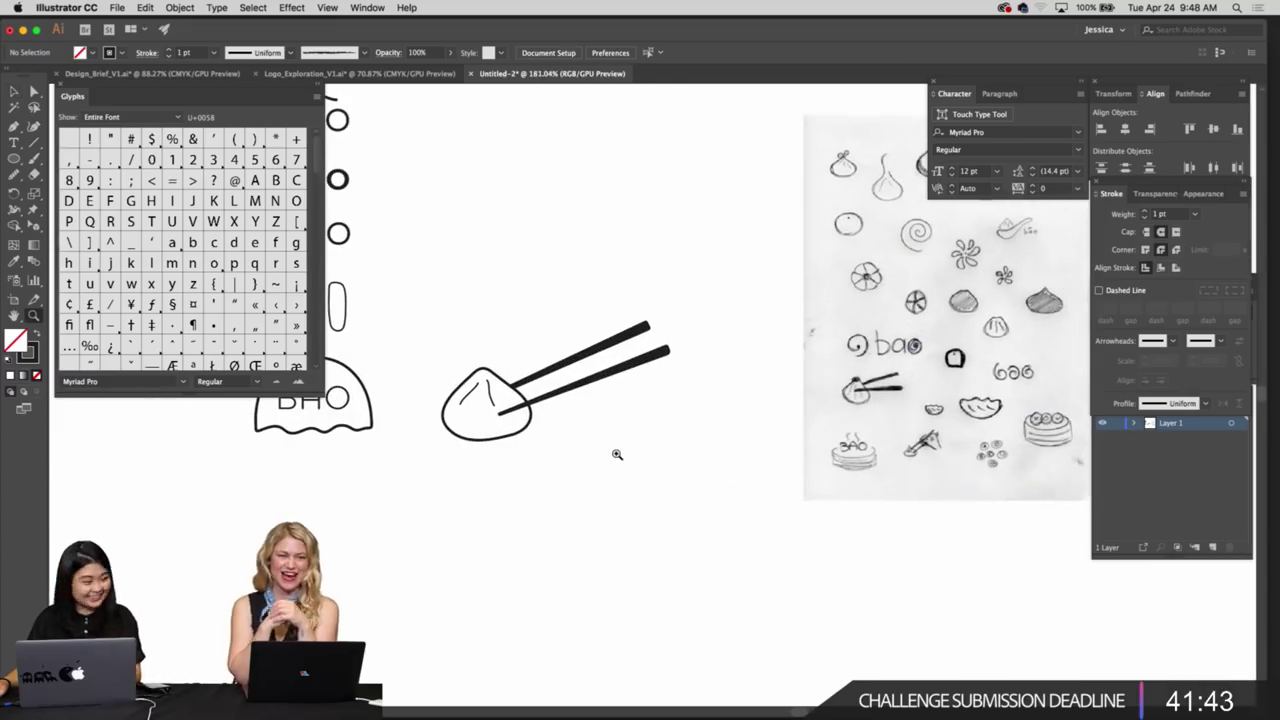
Match both crease lines to the bun outline's 2 pt stroke by sampling it with the Eyedropper
mouse_move(508, 430)
mouse_down()
mouse_move(571, 449)
mouse_move(551, 400)
mouse_move(517, 374)
mouse_move(638, 355)
mouse_move(520, 335)
mouse_up()
key(super+z)
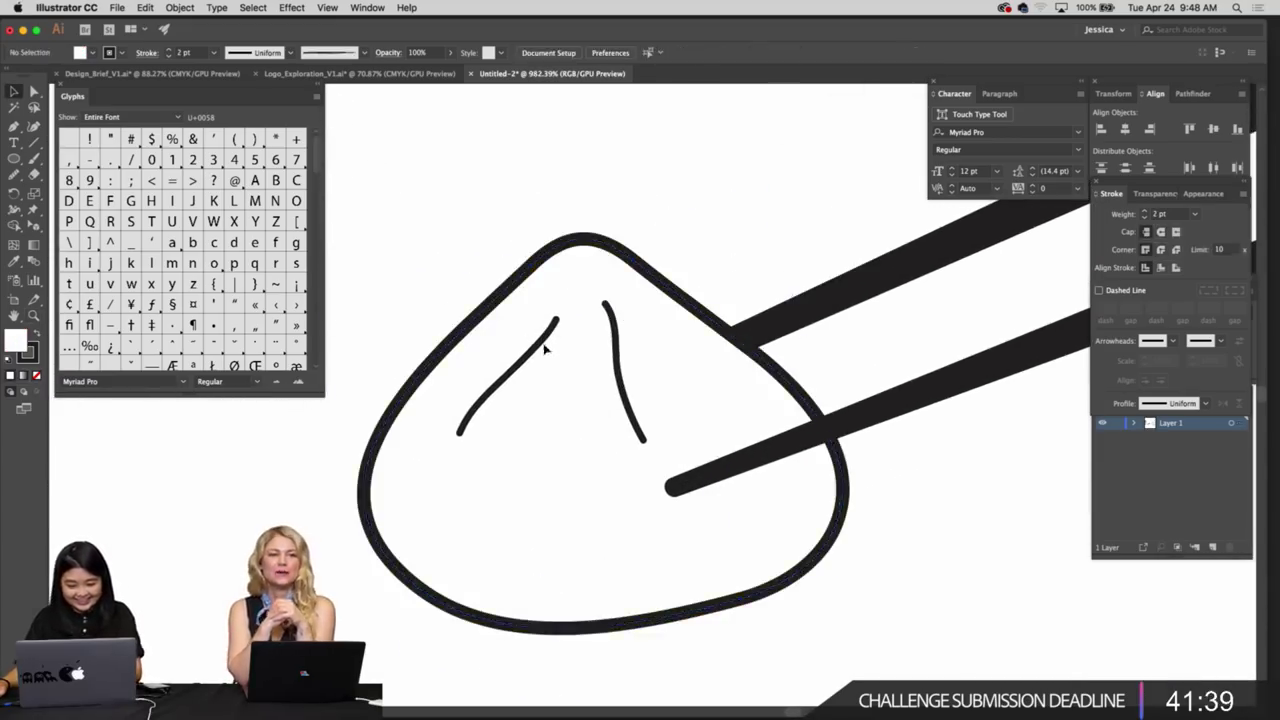
click(625, 355)
click(671, 286)
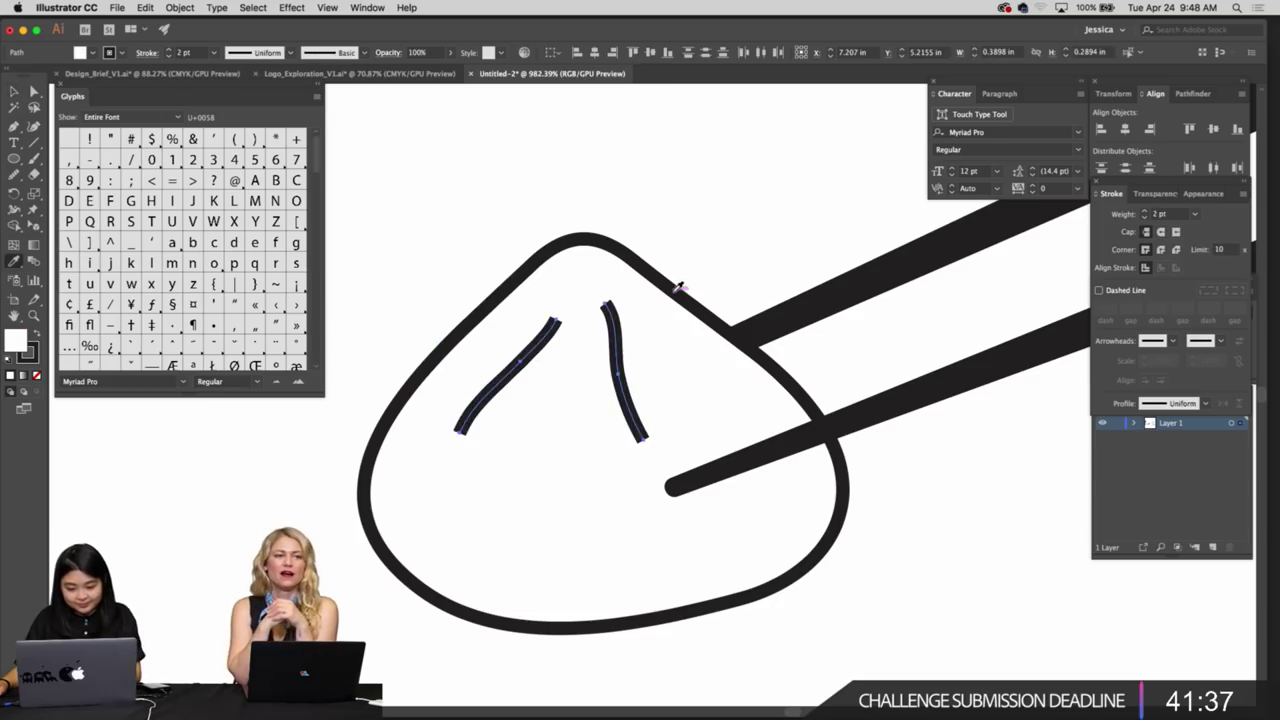
drag(545, 347, 543, 344)
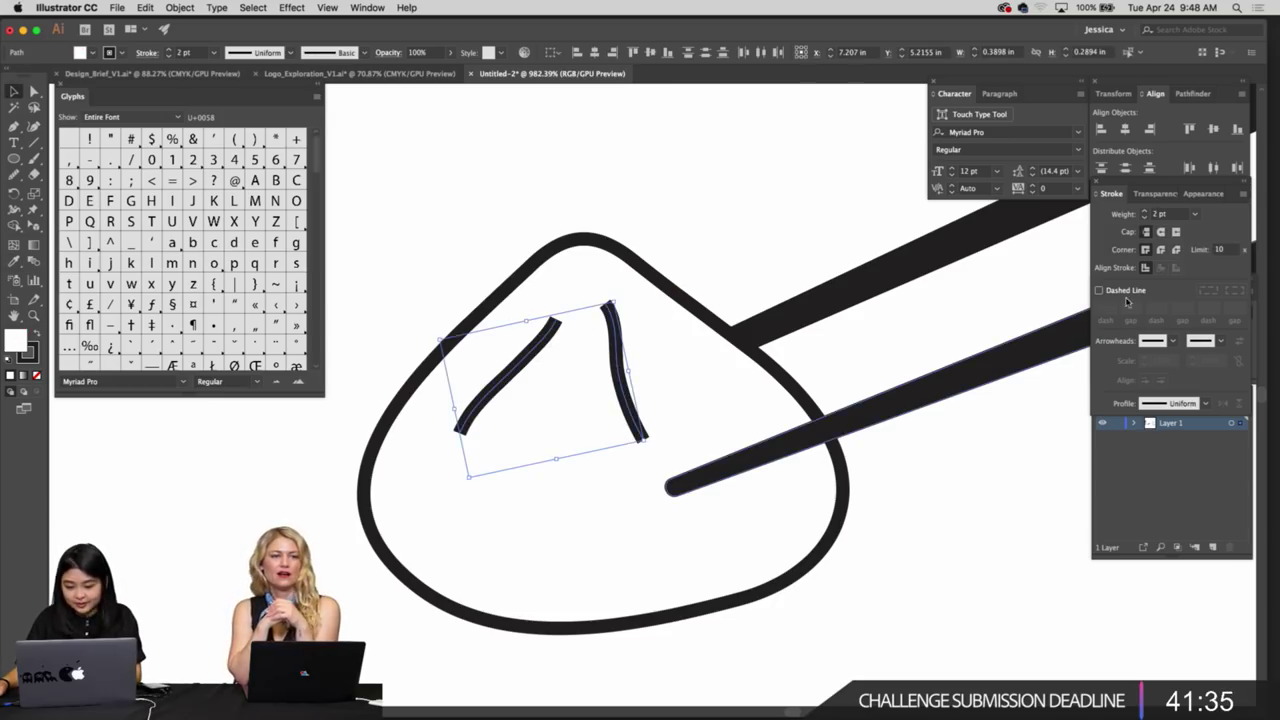
Give both crease lines and the bun outline round caps and round corner joins
click(1160, 250)
click(691, 266)
key(z)
drag(748, 256, 645, 256)
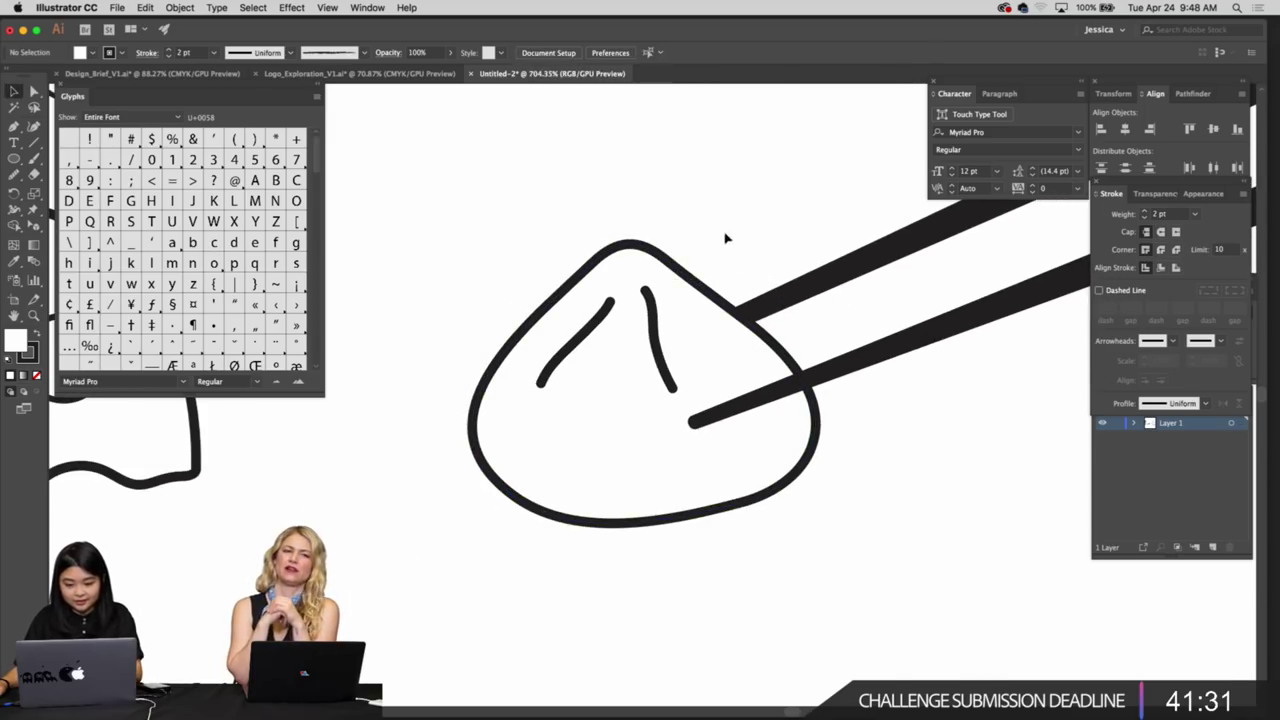
click(694, 289)
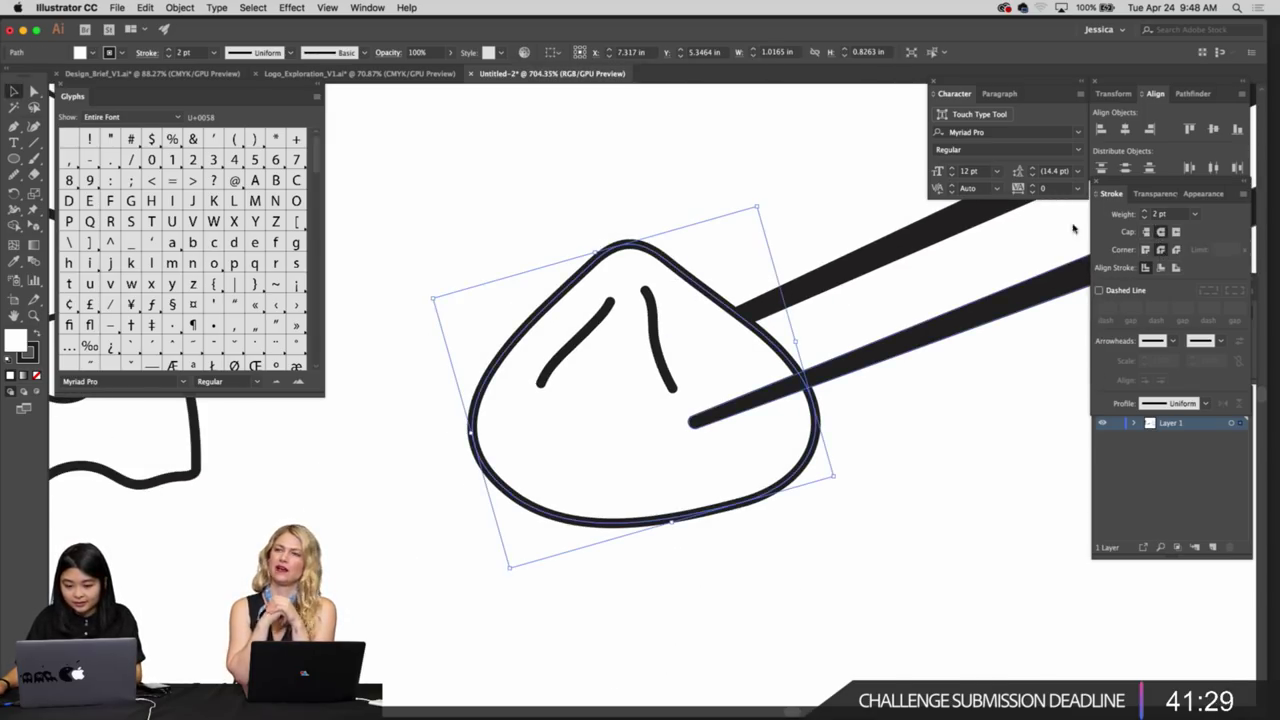
click(723, 240)
scroll(677, 249, down, 6)
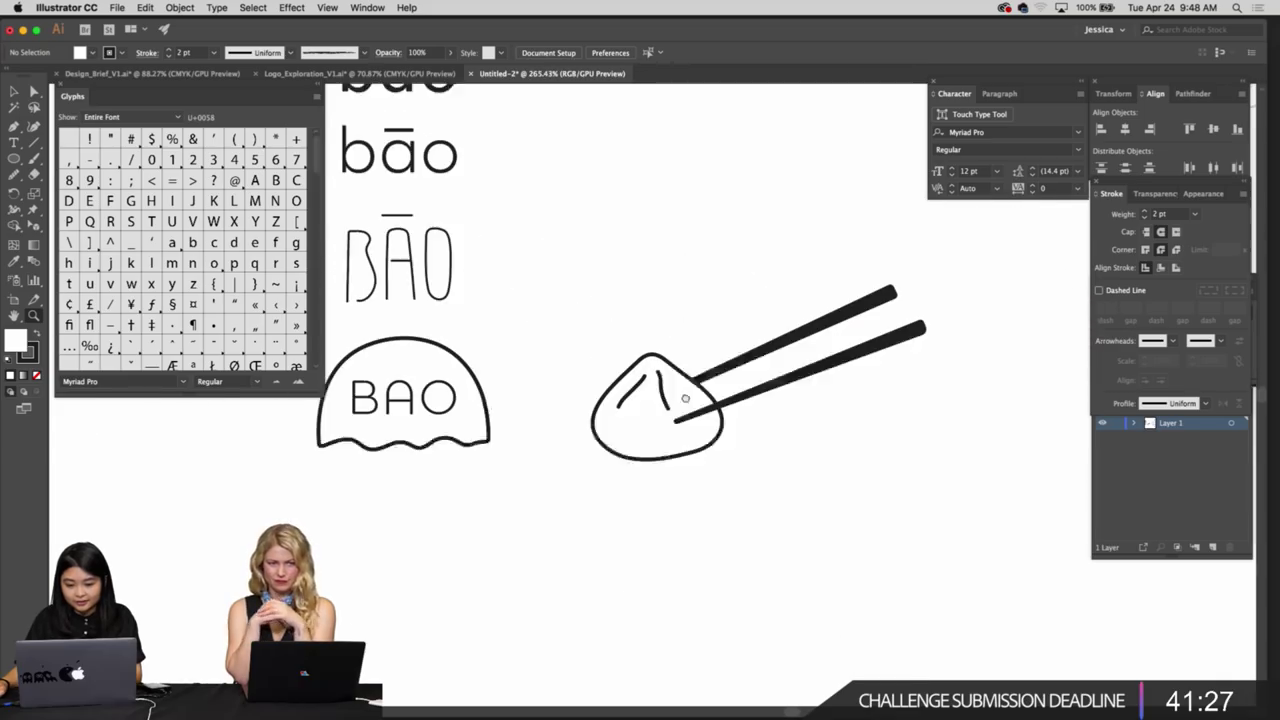
scroll(665, 430, up, 6)
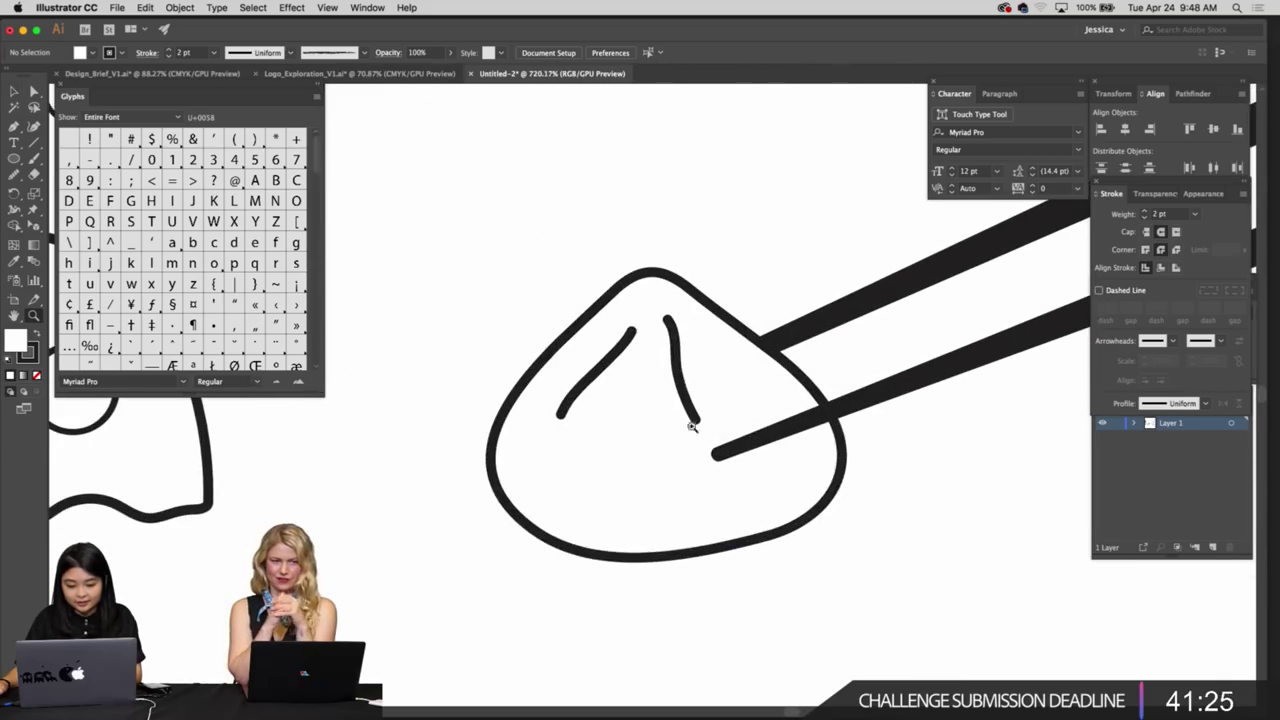
Rotate the bun's right crease clockwise so it stands nearly upright beside the left crease
drag(675, 387, 669, 395)
key(super+z)
click(679, 371)
key(r)
mouse_move(693, 380)
mouse_down()
mouse_move(692, 396)
mouse_move(661, 350)
mouse_up()
key(v)
click(687, 366)
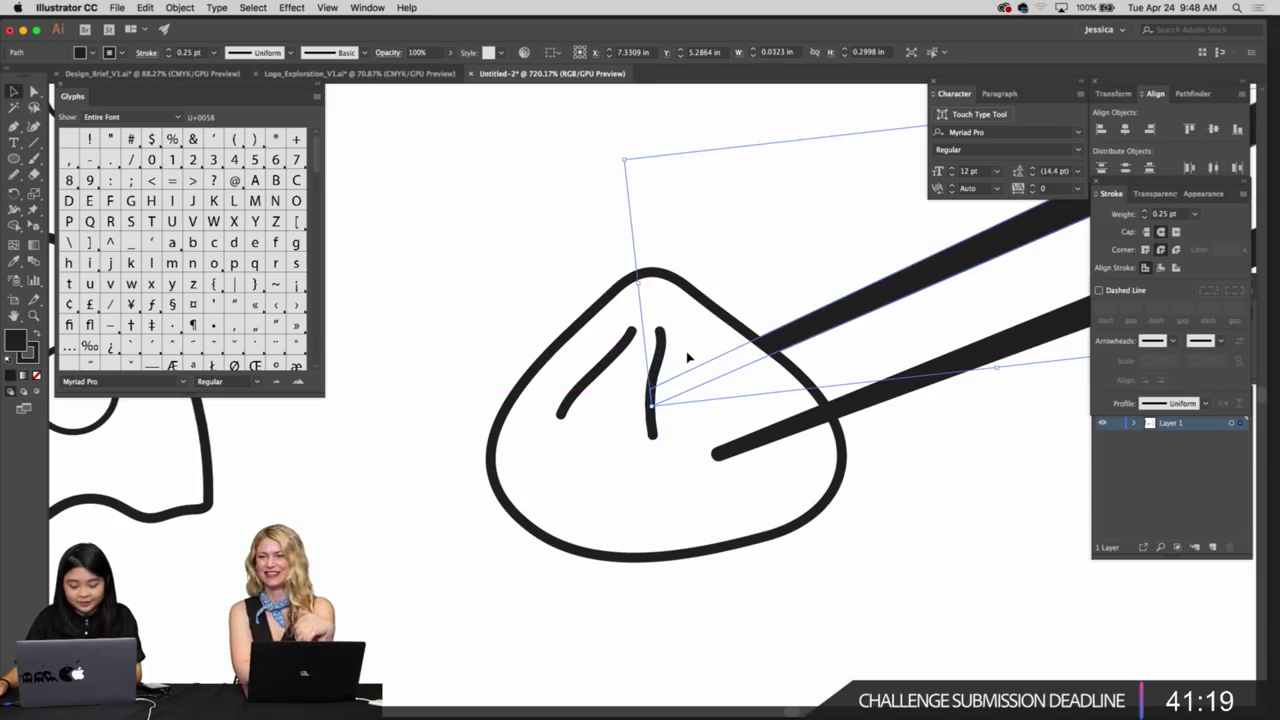
Move the bun's left crease slightly up and to the right, closer to the peak
scroll(630, 343, up, 1)
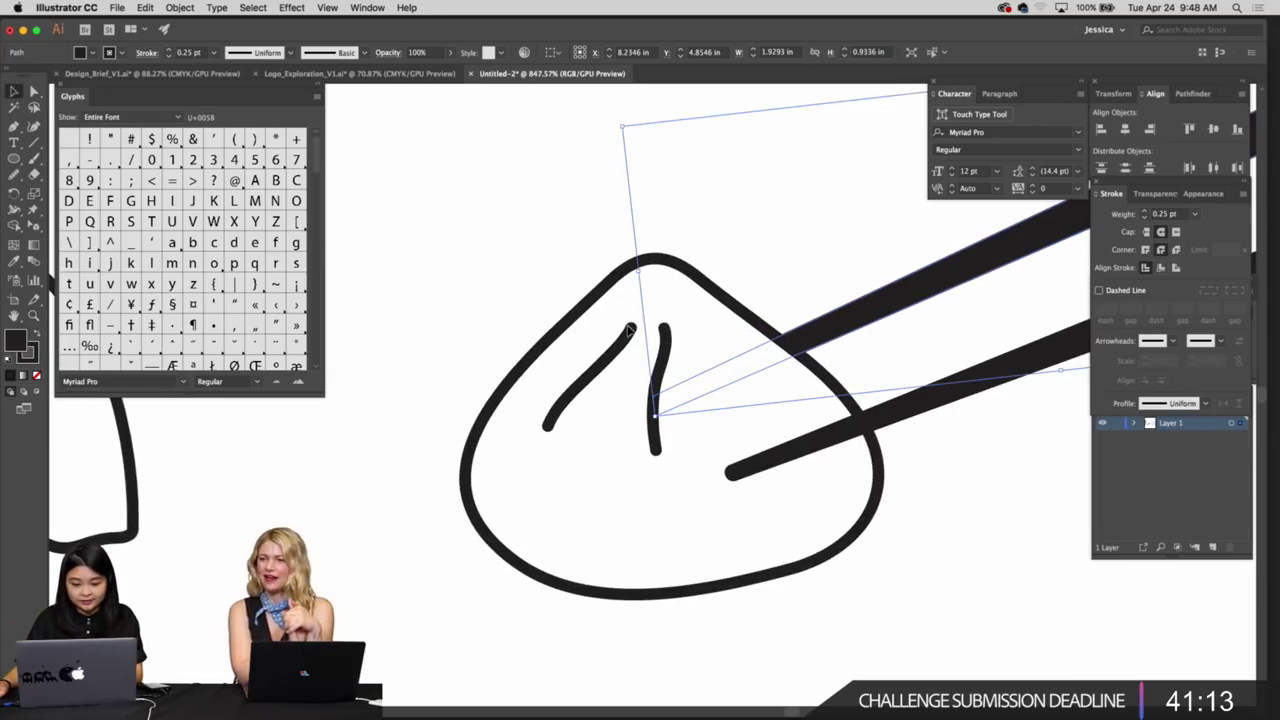
click(630, 331)
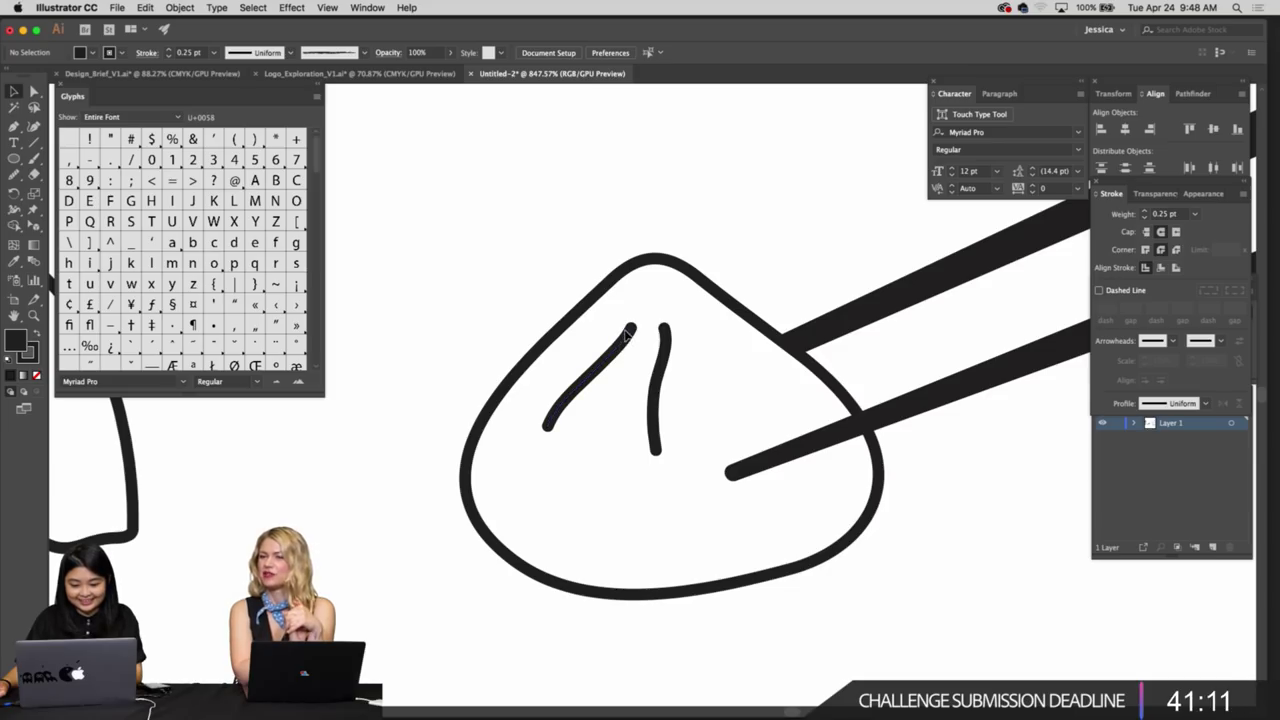
click(624, 346)
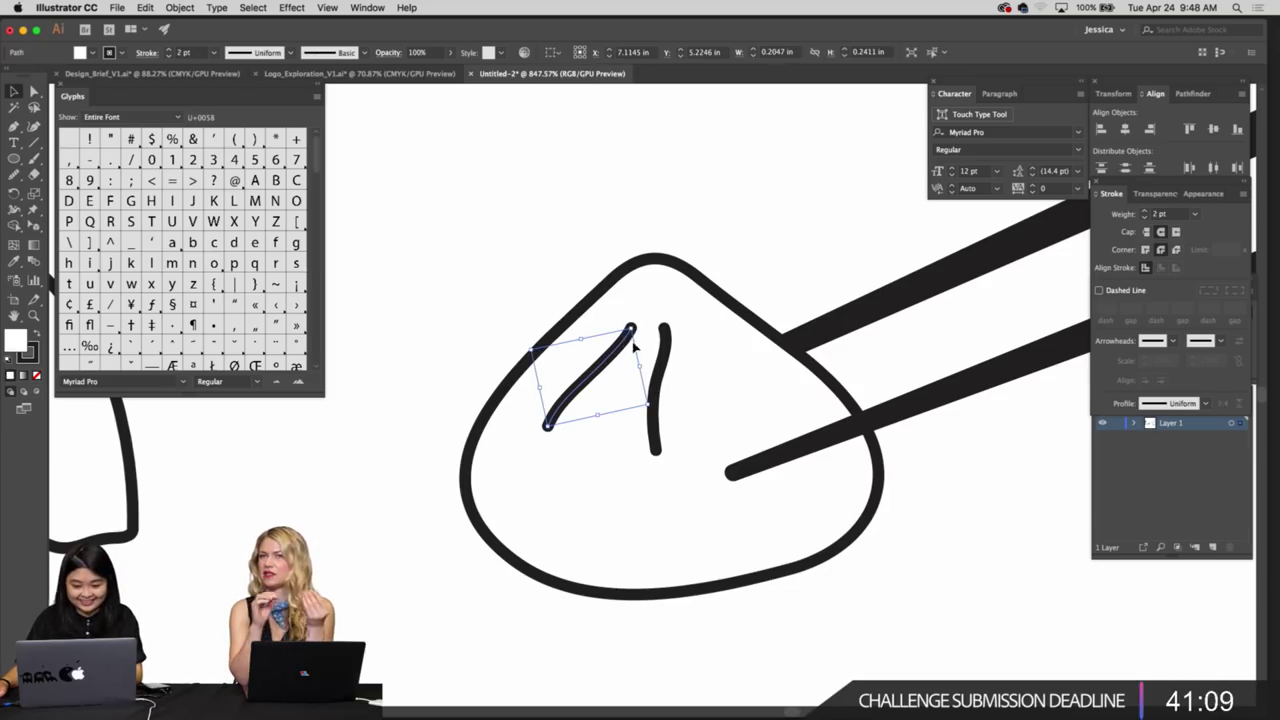
drag(622, 339, 628, 325)
click(570, 240)
drag(566, 224, 549, 229)
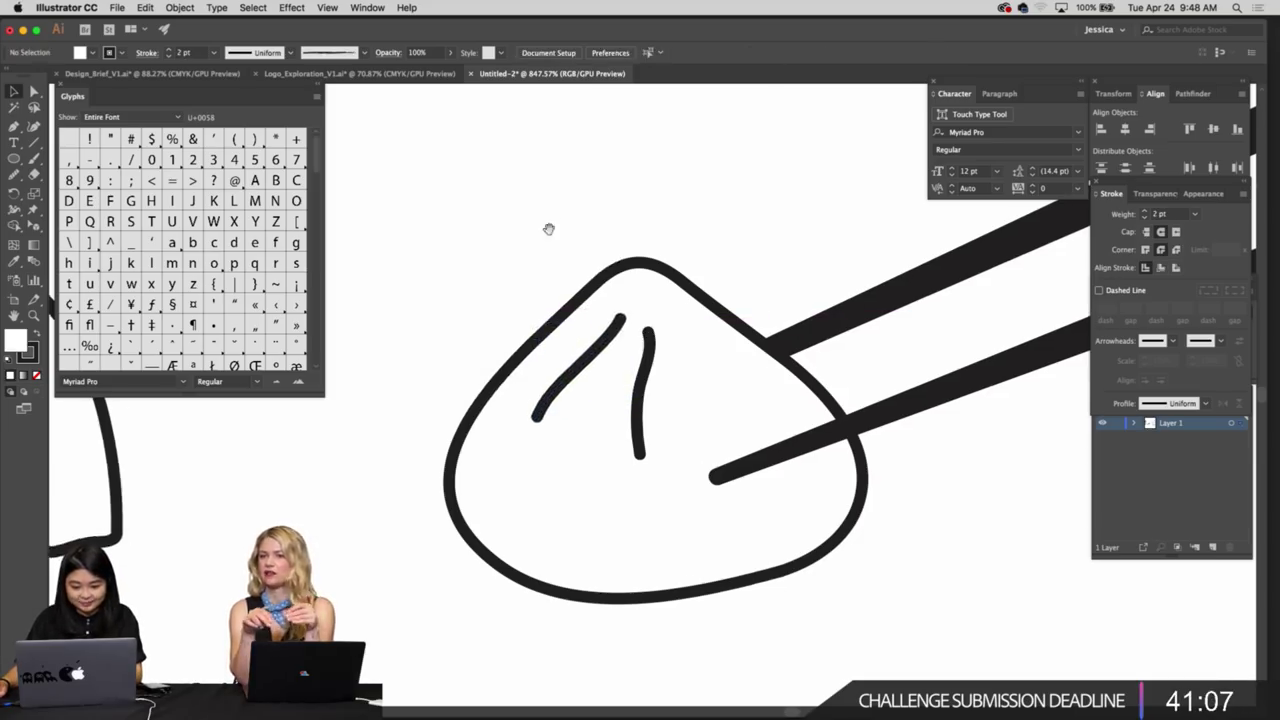
Shorten the bun's right crease by raising its bottom anchor point slightly
key(a)
drag(639, 460, 638, 438)
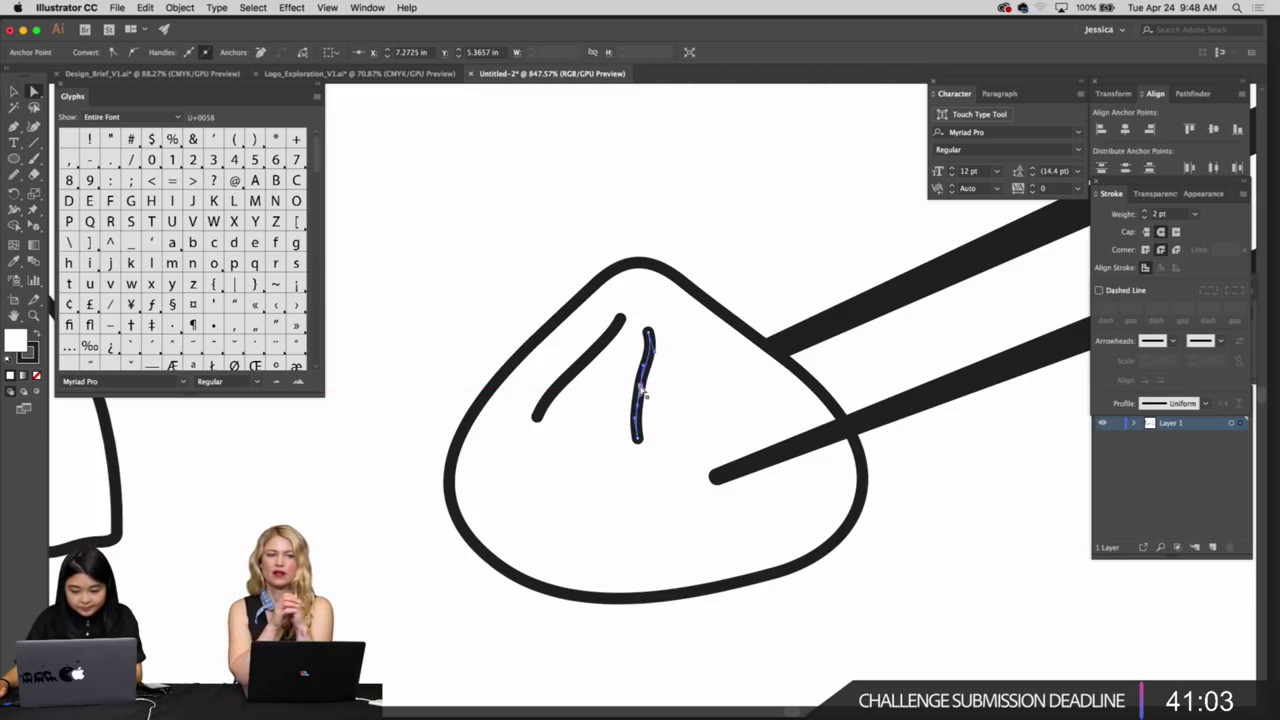
click(652, 369)
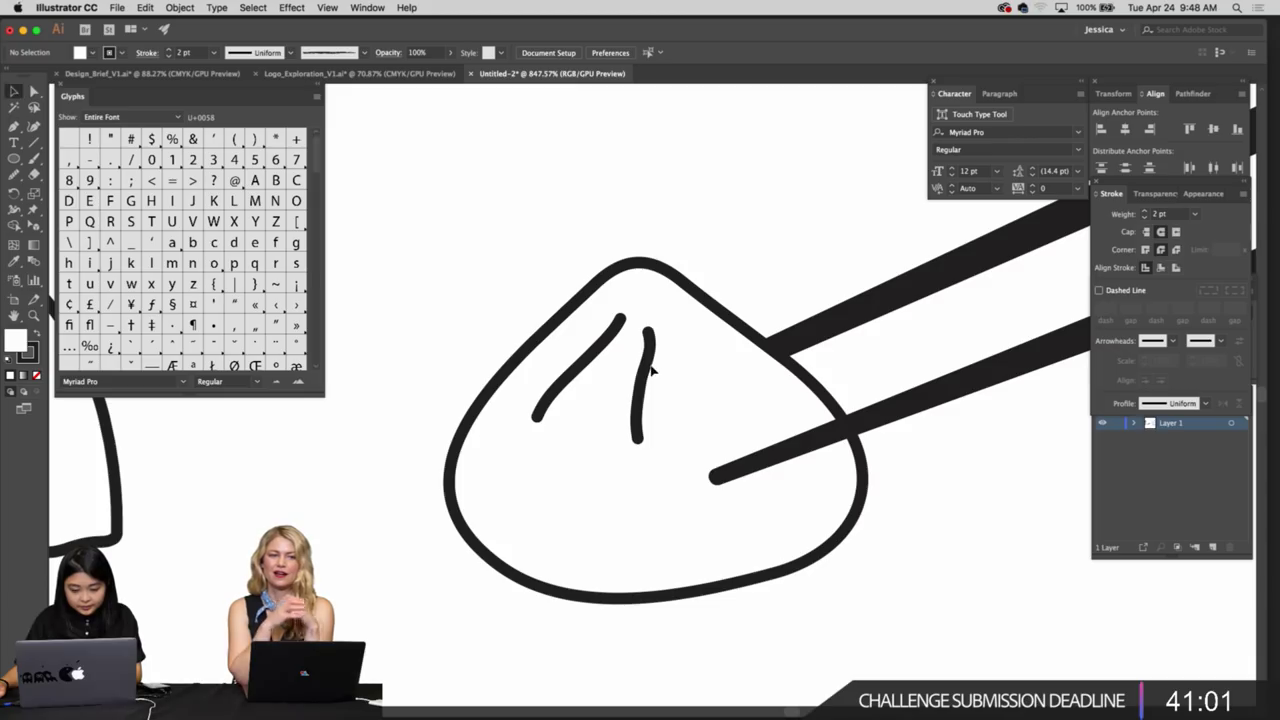
click(646, 378)
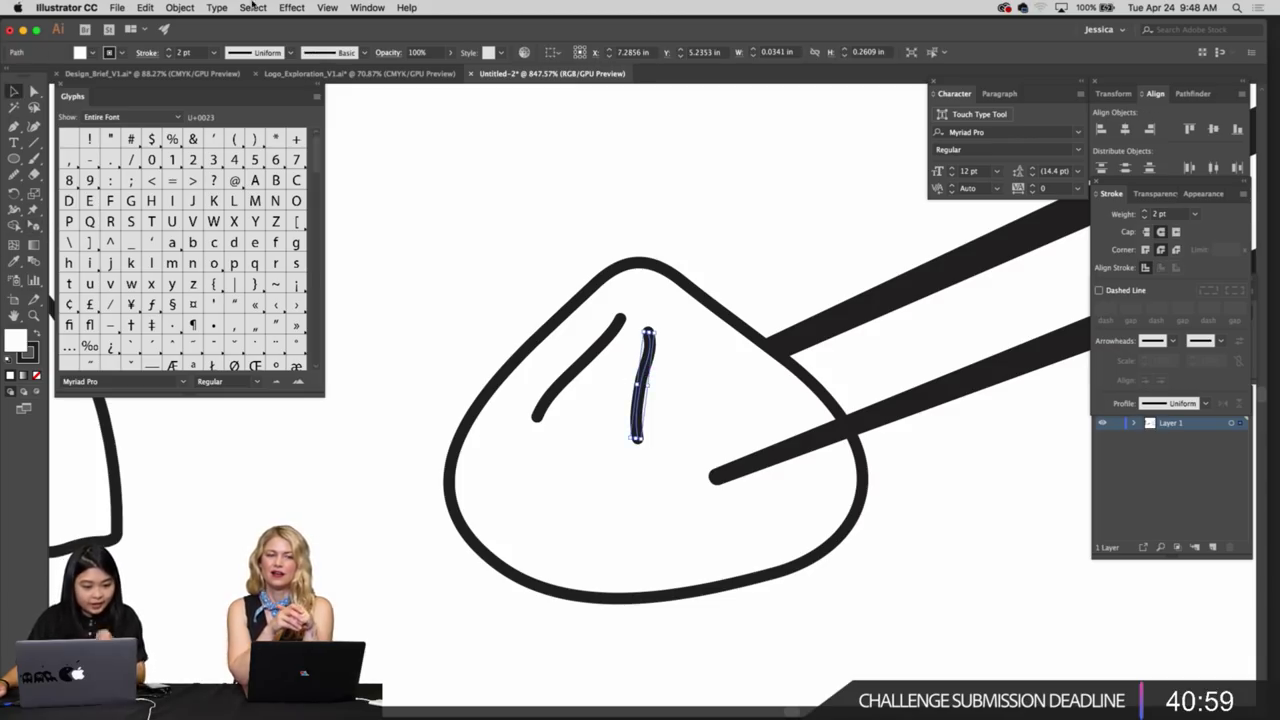
Find the Smooth tool in the keyboard shortcut settings and assign it the shortcut 1
click(178, 8)
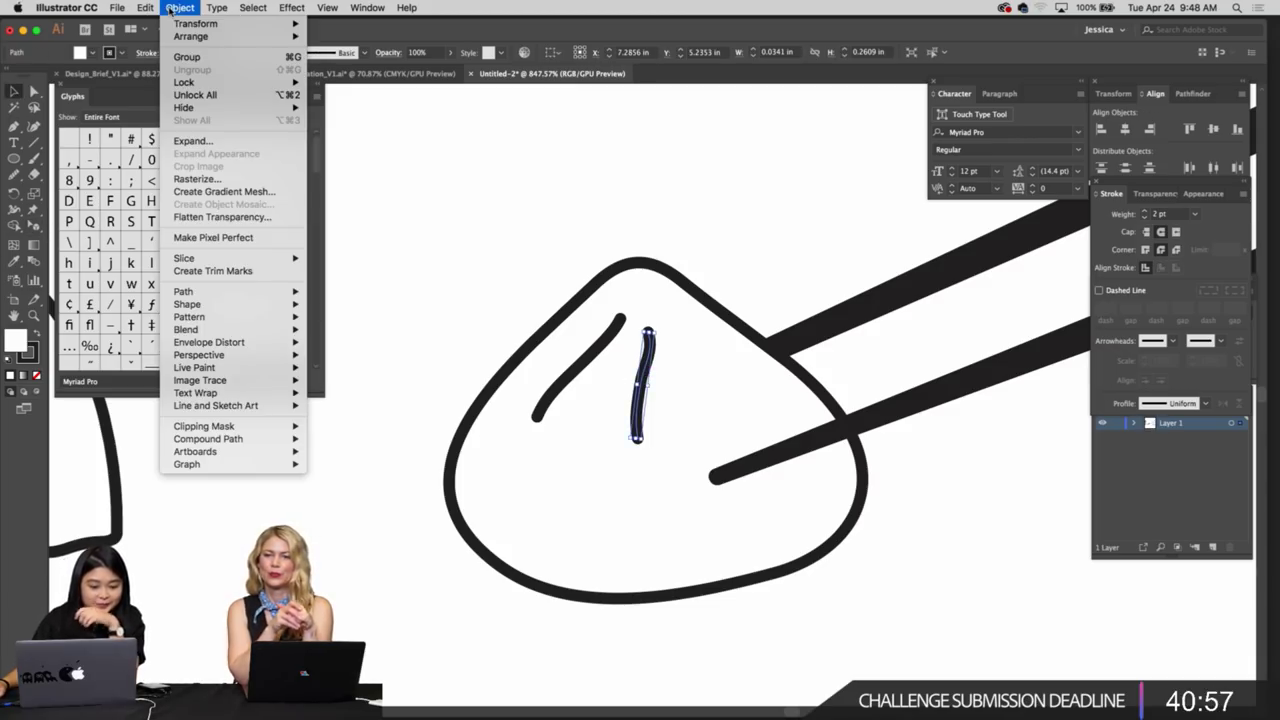
mouse_move(145, 8)
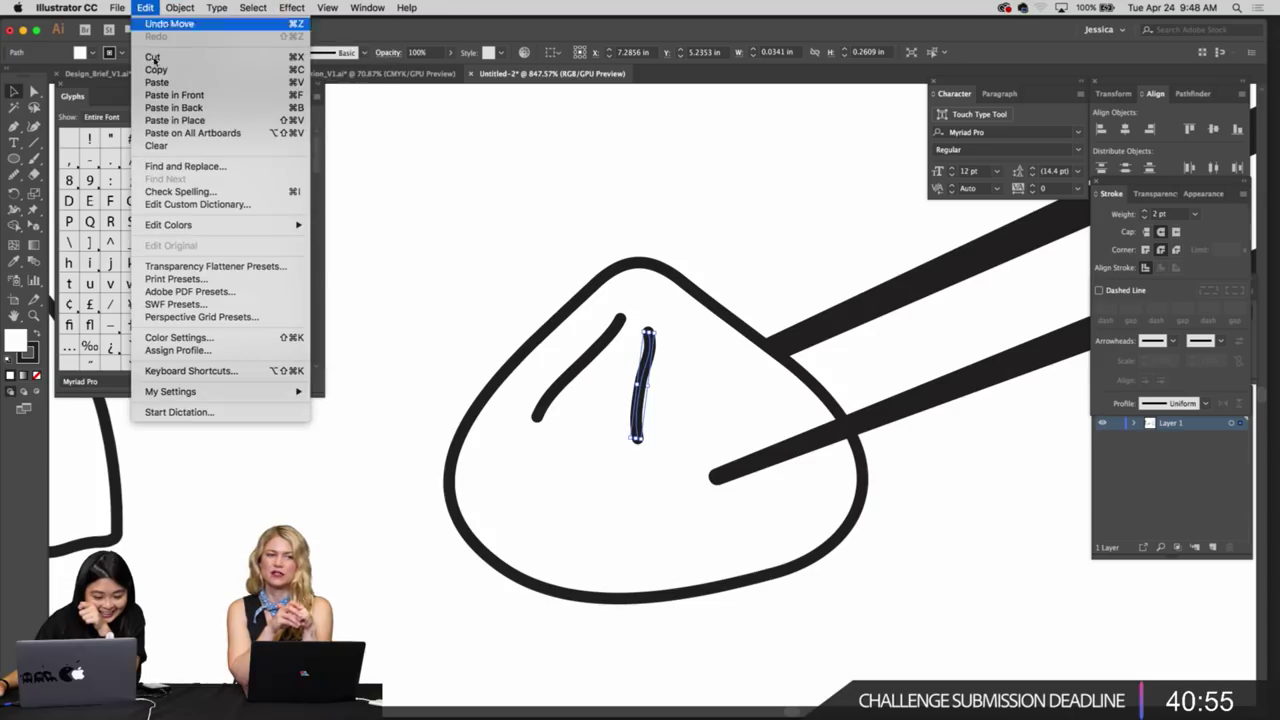
click(222, 374)
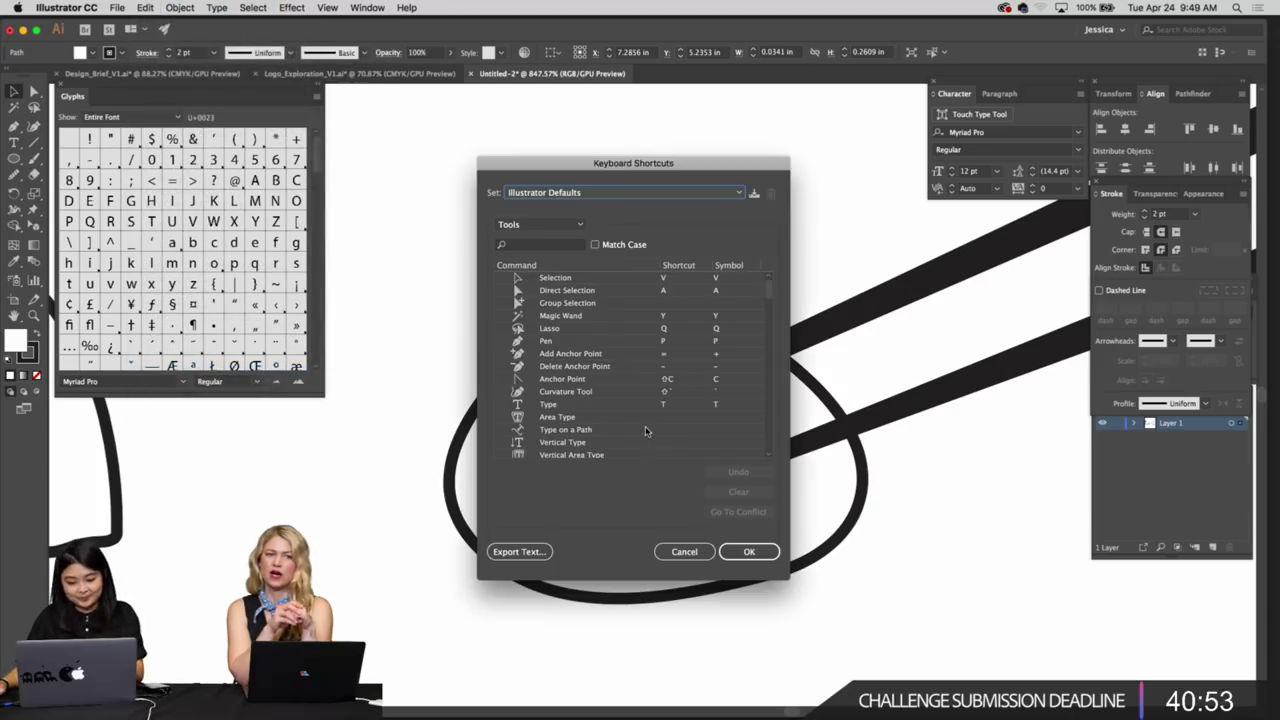
scroll(645, 431, down, 5)
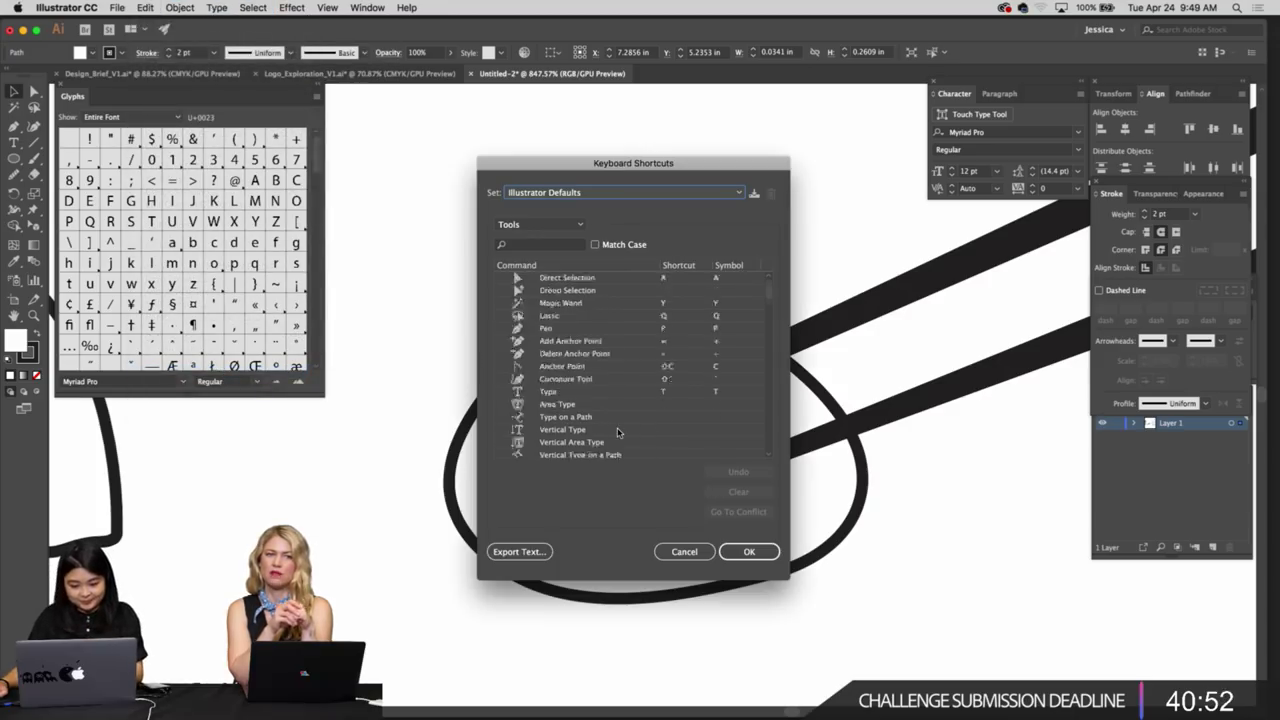
click(550, 246)
text(smooth)
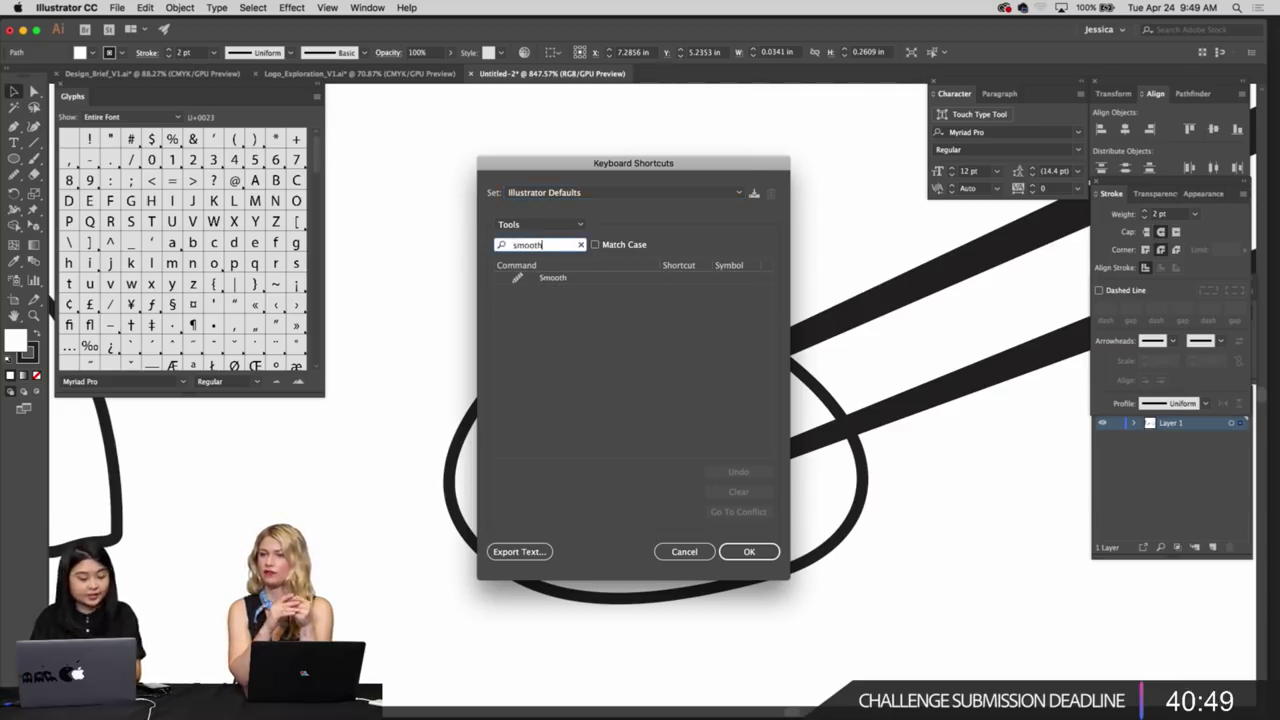
click(564, 278)
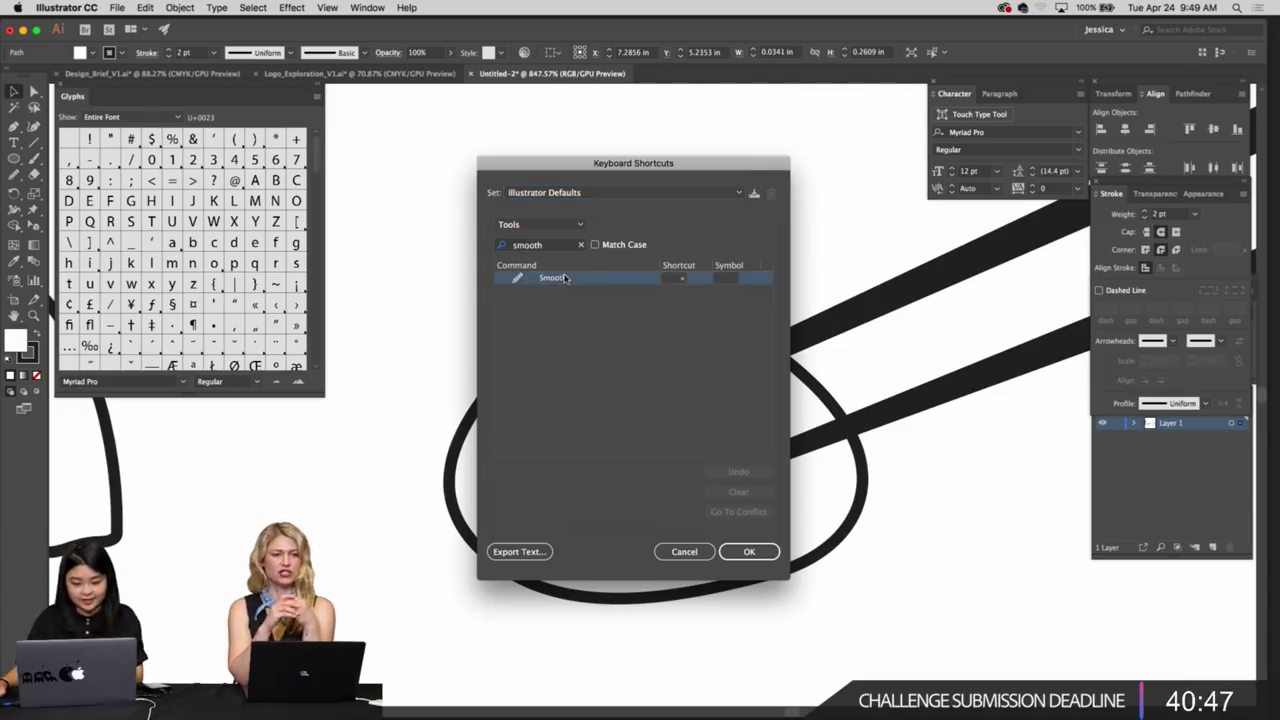
Save the customized shortcuts as a keyset named JE
click(748, 552)
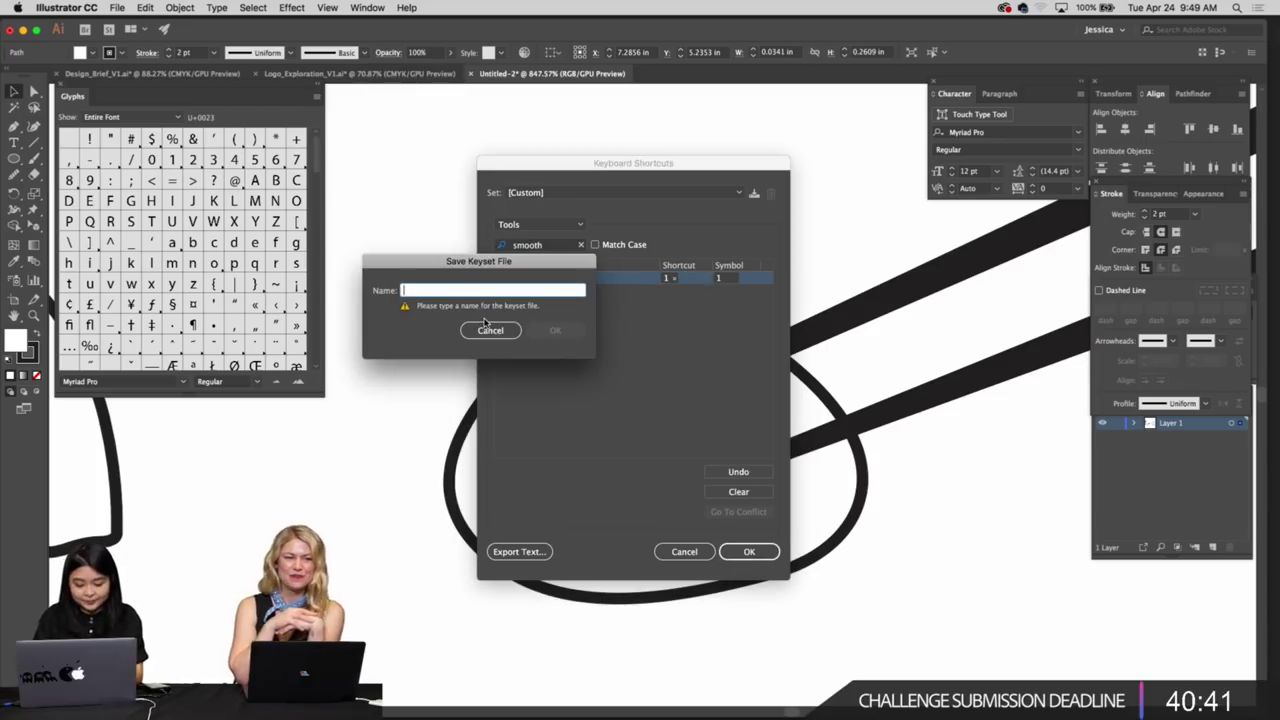
text(JE)
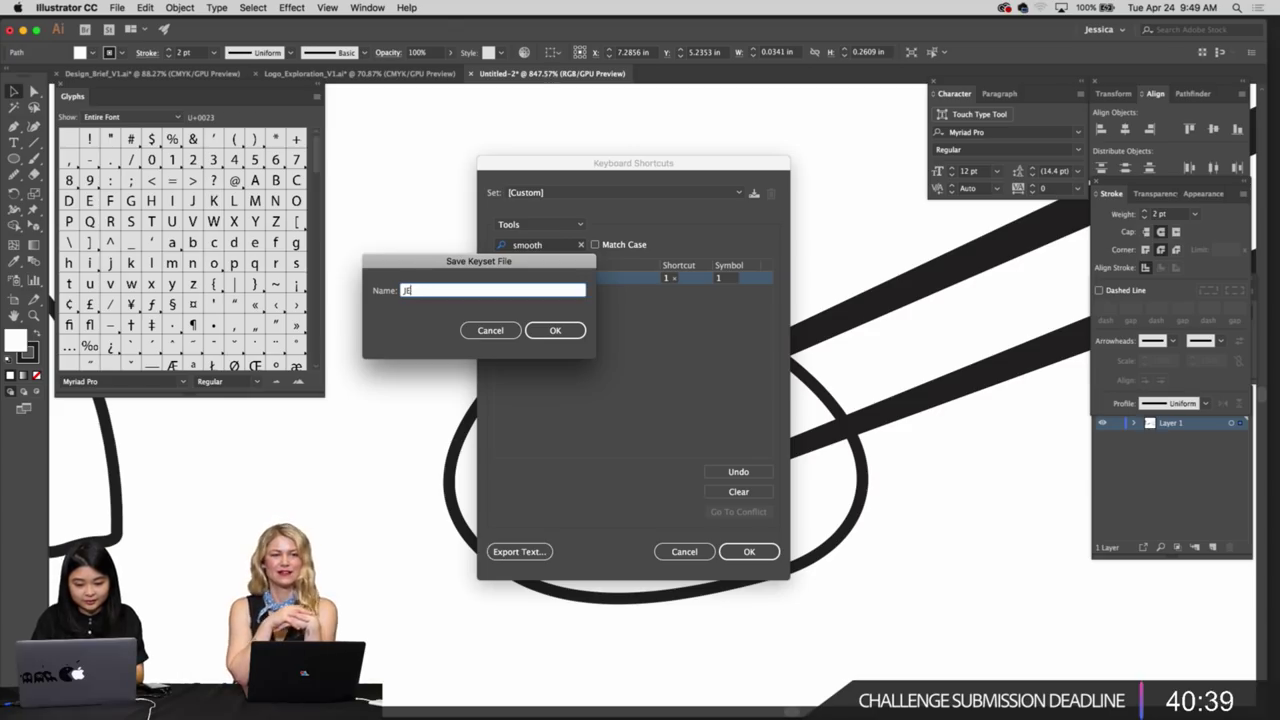
click(570, 334)
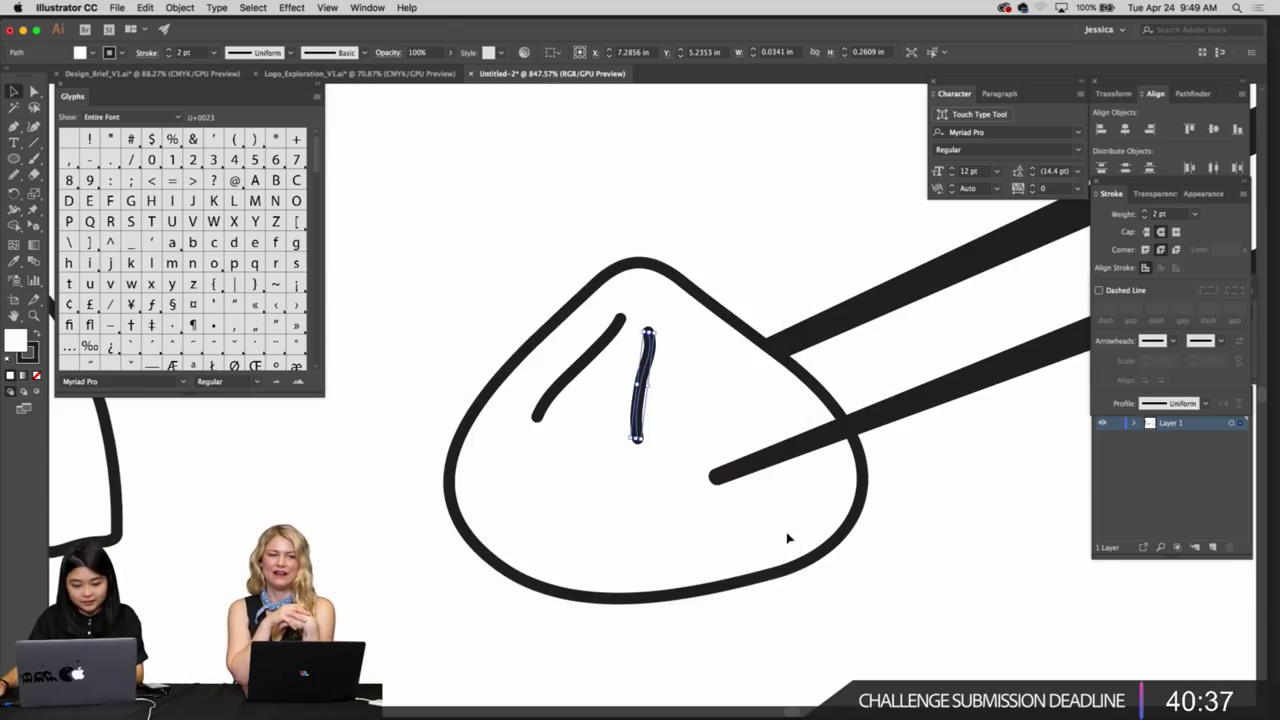
Smooth the curve of the bun's right crease slightly
click(768, 289)
scroll(740, 335, left, 1)
drag(715, 379, 690, 377)
click(688, 348)
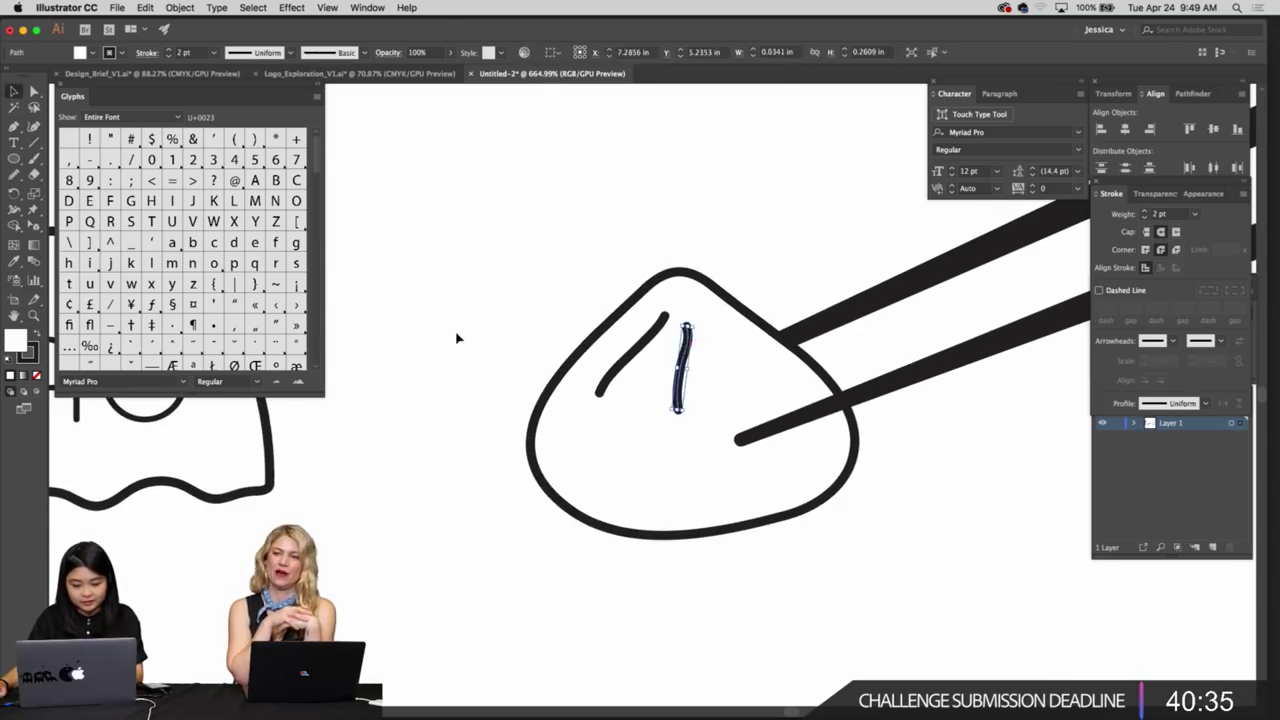
key(q)
scroll(592, 336, up, 5)
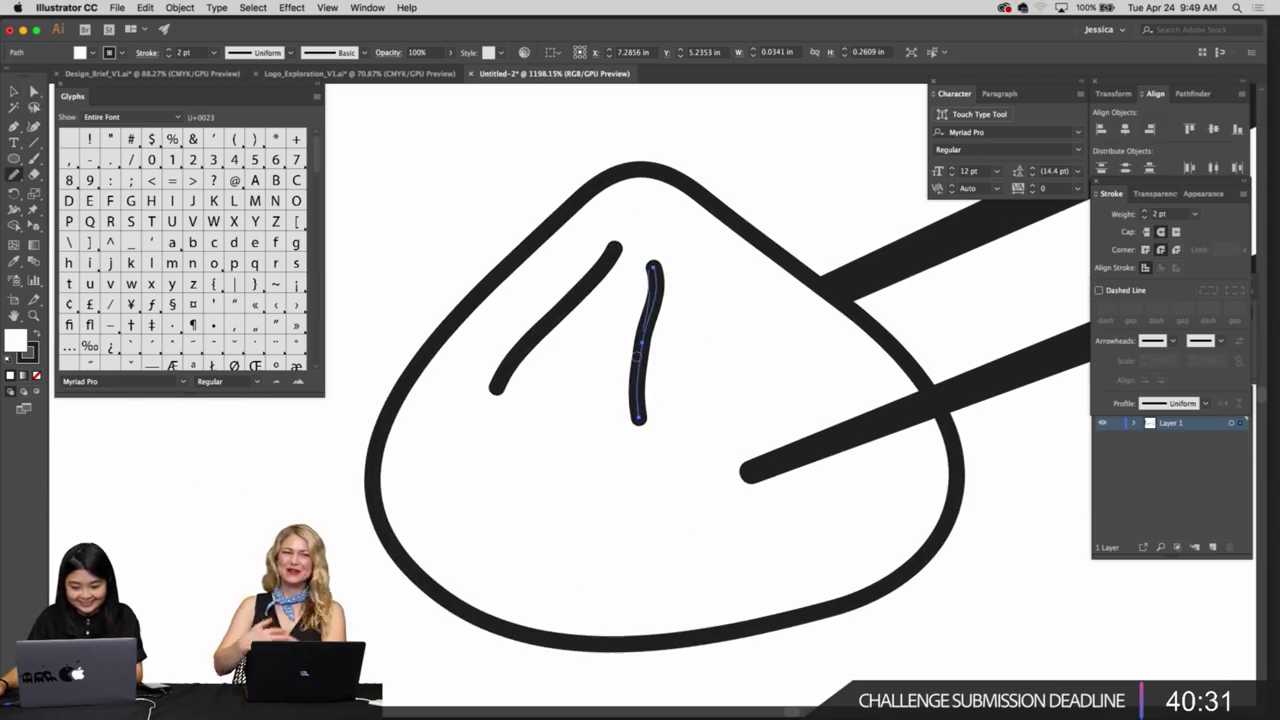
key(v)
scroll(710, 402, down, 3)
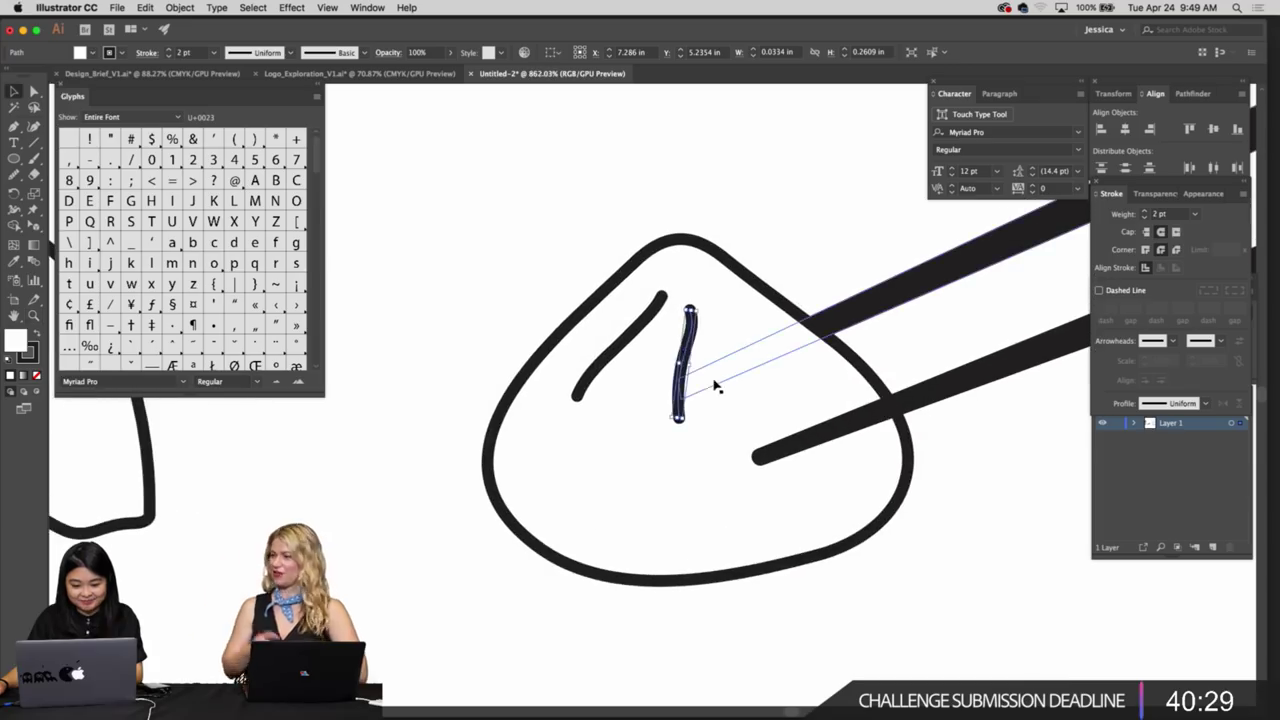
Try a third crease by duplicating the bun's right crease beside it, and remove the copy
click(714, 385)
click(715, 352)
mouse_move(717, 352)
mouse_down()
mouse_move(646, 350)
mouse_move(668, 356)
mouse_up()
click(614, 355)
click(710, 340)
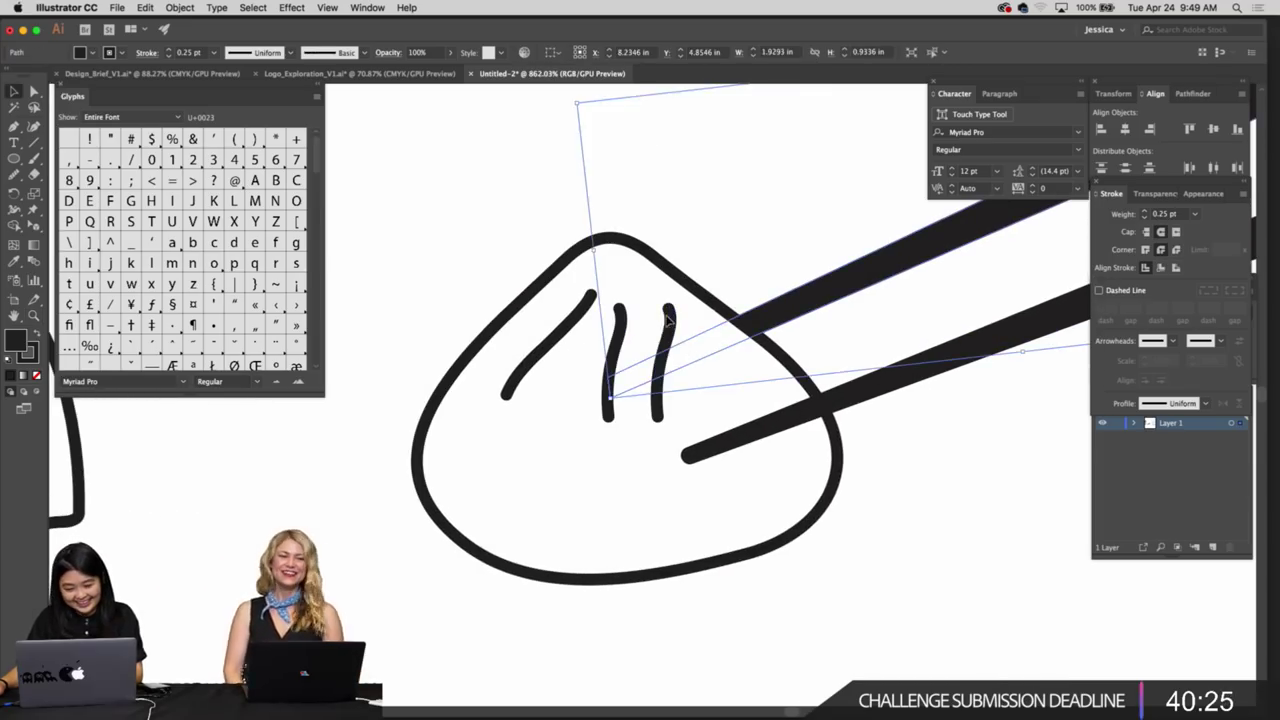
click(671, 320)
click(668, 330)
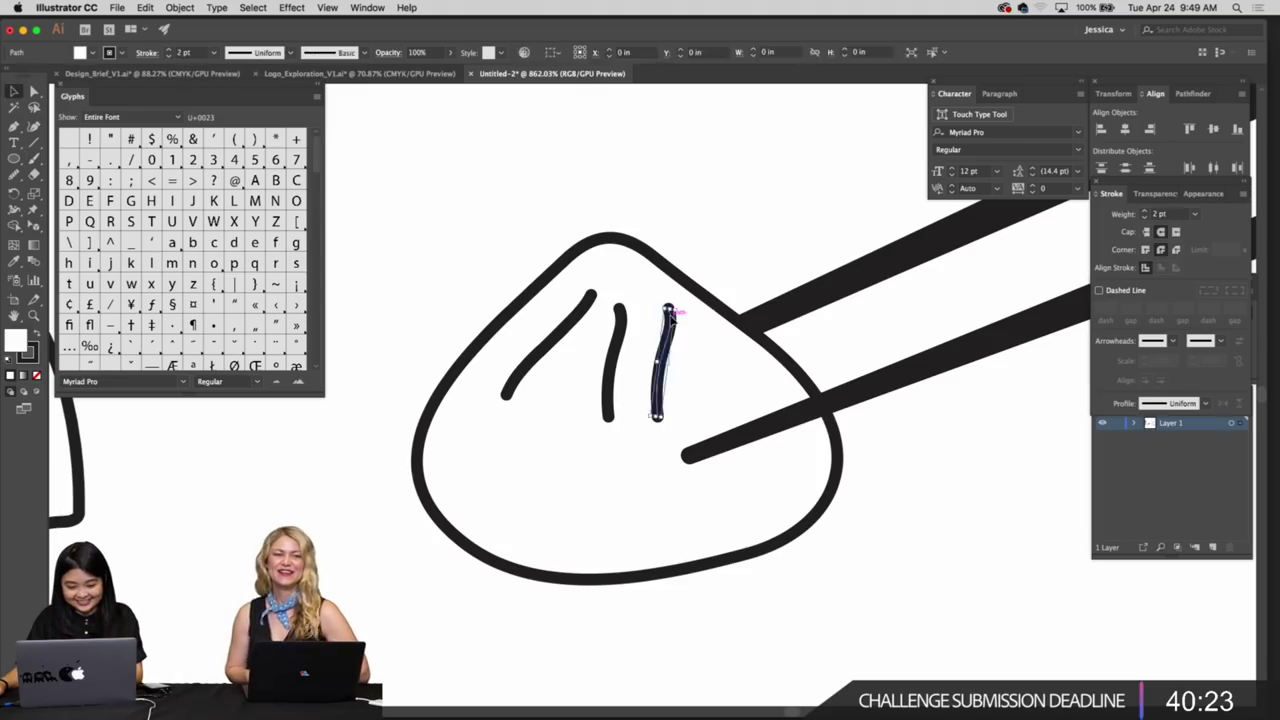
key(Delete)
scroll(690, 340, down, 2)
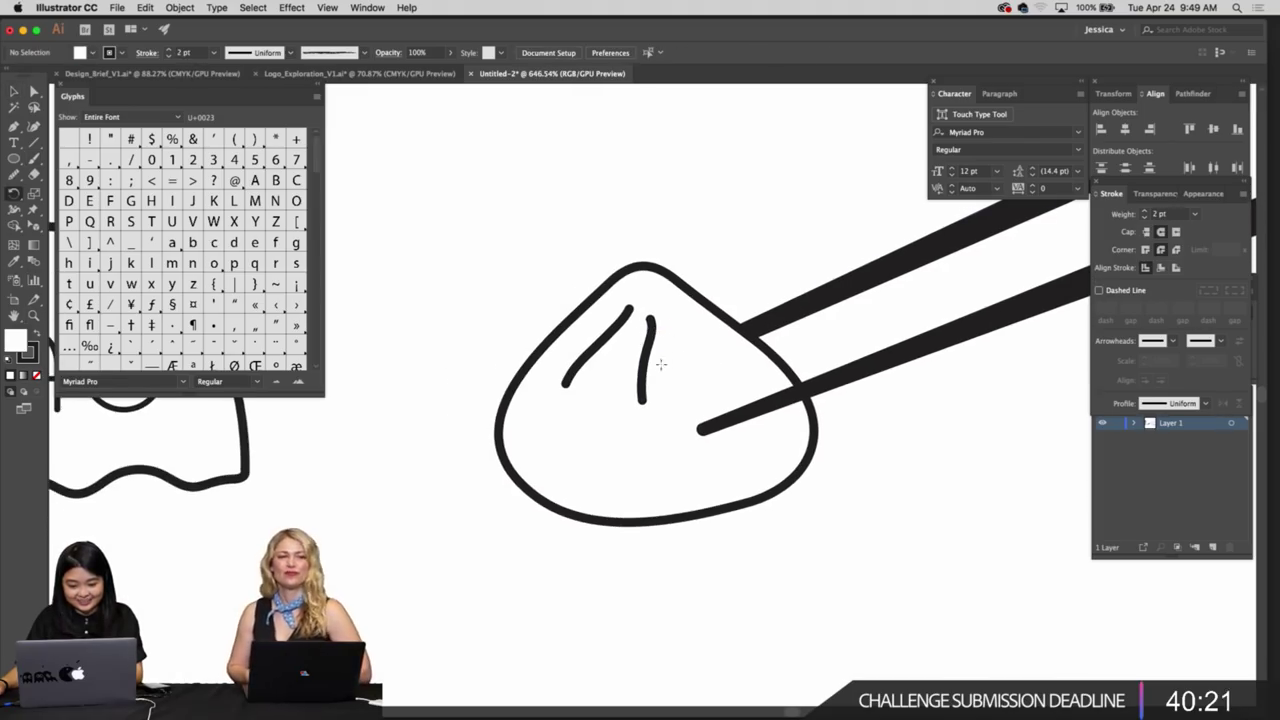
Rotate the bun's right crease slightly counterclockwise so that its lower end points away from the left crease
key(v)
click(651, 349)
key(r)
drag(712, 371, 728, 362)
key(v)
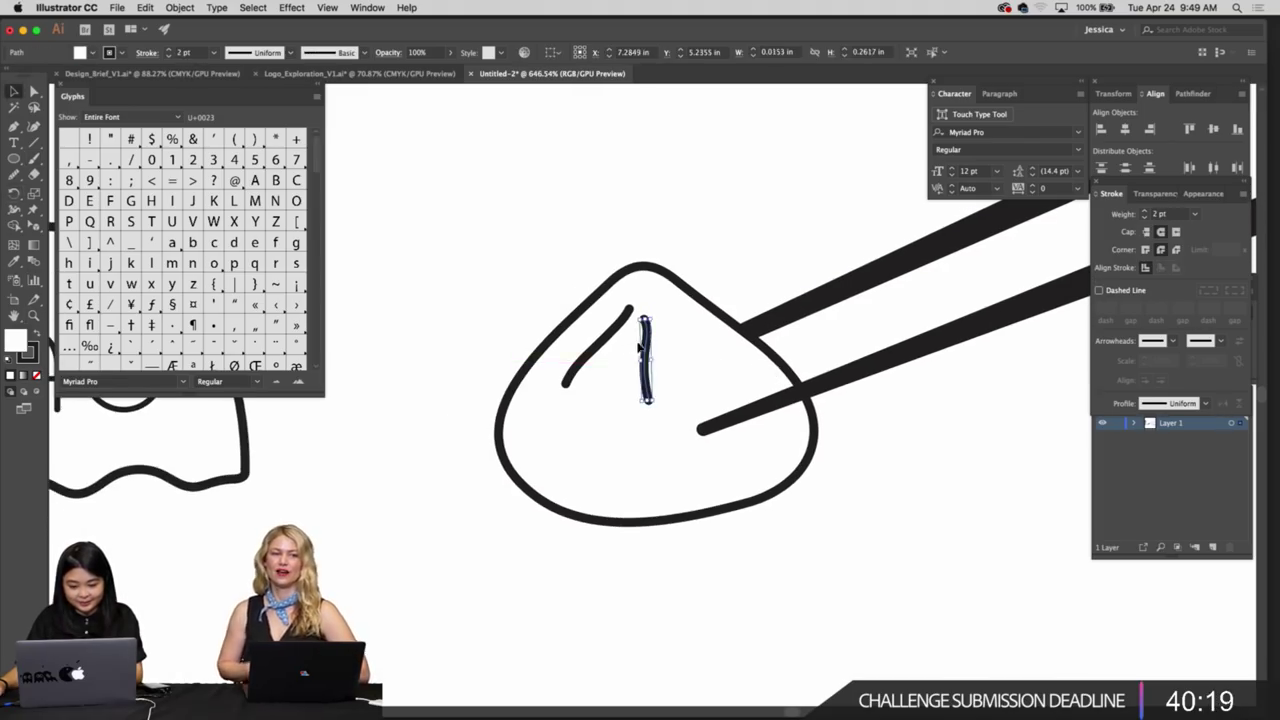
Move the right crease slightly up and to the right, and shorten it from its lower end
drag(645, 345, 658, 342)
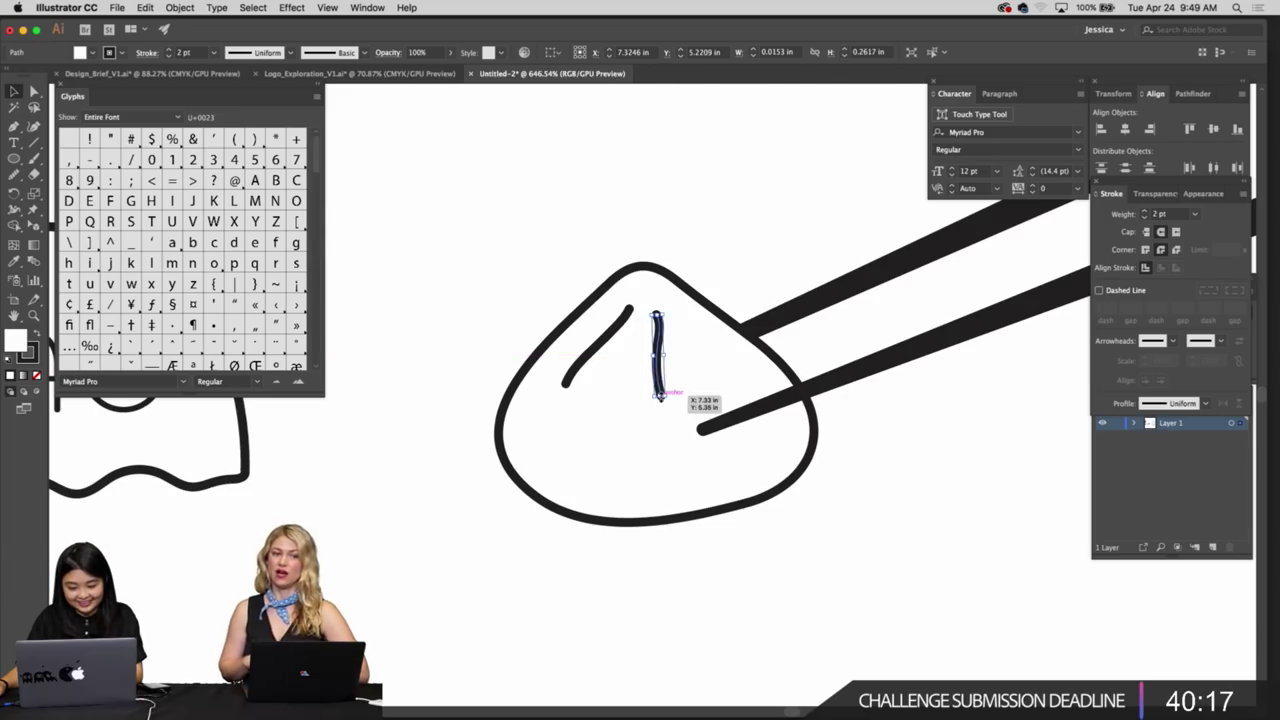
drag(660, 397, 660, 388)
key(super+shift+a)
Examine the bun-and-chopsticks drawing as a whole and compare it with the pencil sketches beside it
key(z)
drag(749, 377, 667, 405)
drag(674, 452, 669, 545)
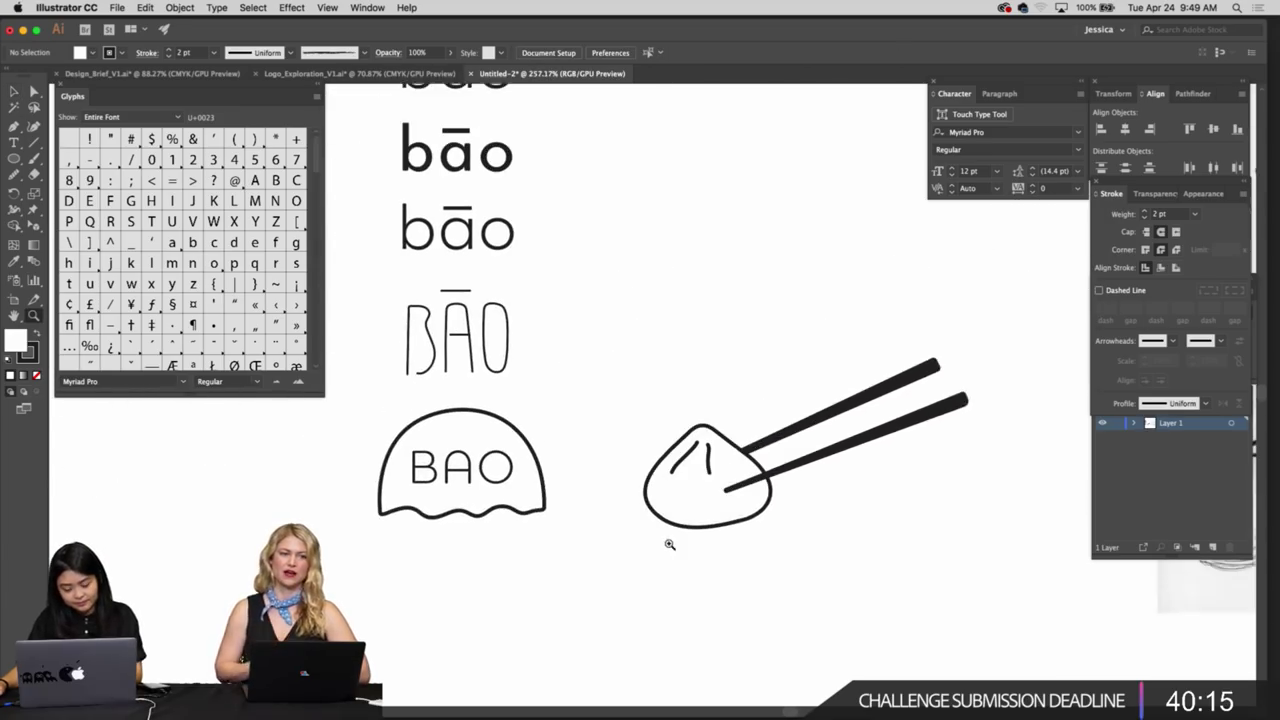
key(v)
drag(732, 574, 706, 570)
drag(783, 529, 526, 490)
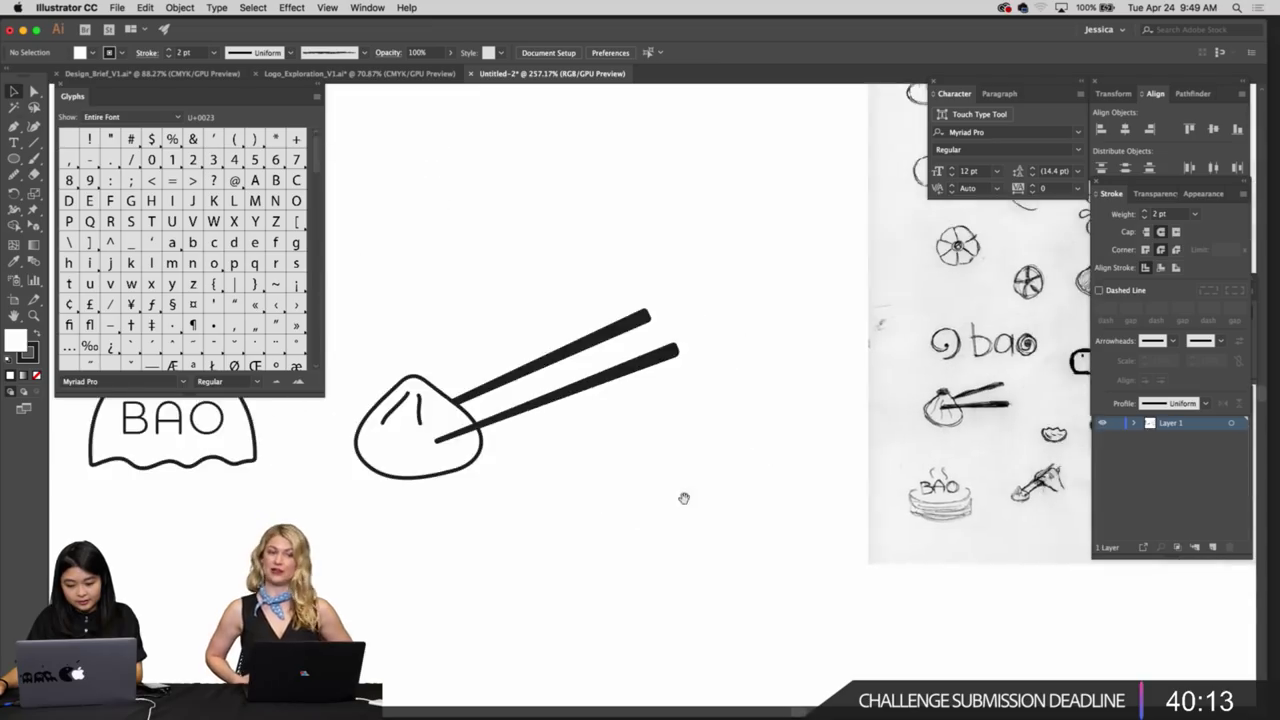
drag(684, 498, 502, 516)
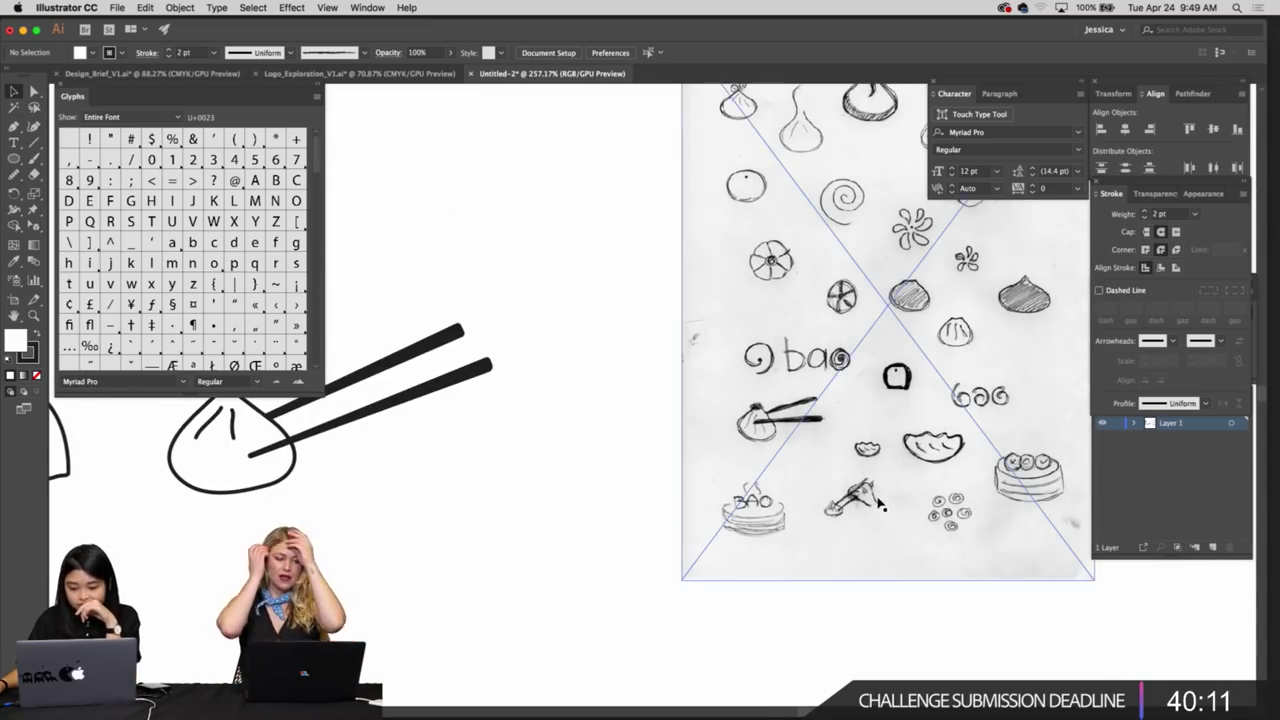
scroll(879, 504, right, 2)
scroll(875, 503, left, 10)
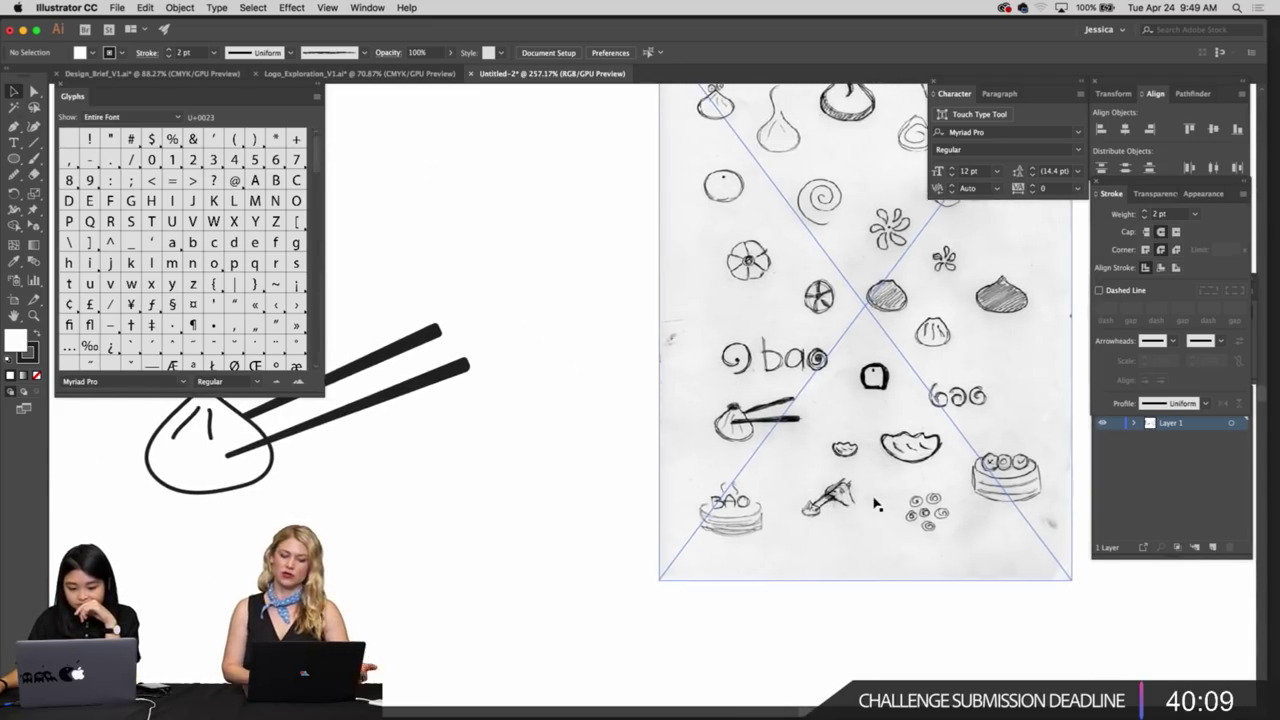
Try the bun without creases by deleting both crease lines, and undo the deletion
key(z)
drag(373, 454, 624, 551)
click(622, 378)
shift+click(685, 402)
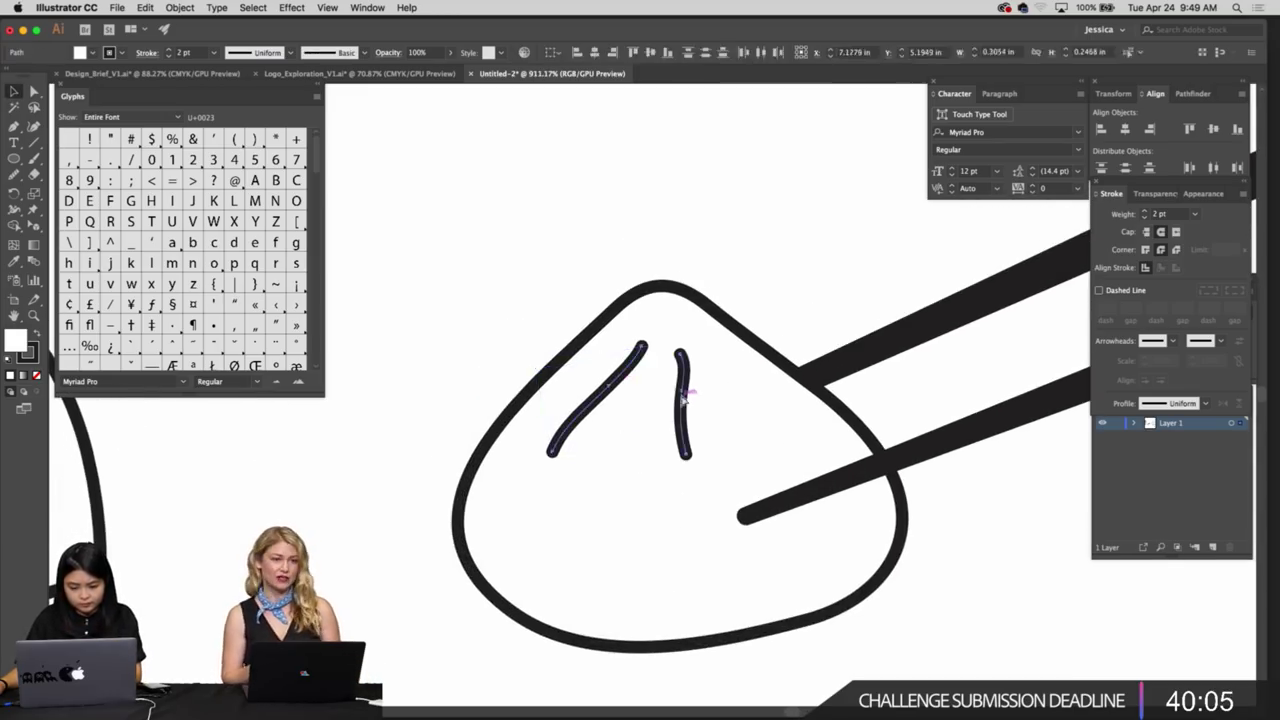
key(Delete)
key(z)
mouse_move(667, 463)
mouse_down()
mouse_move(566, 446)
mouse_move(600, 453)
mouse_up()
key(super+z)
Draw three new fanned-out creases with the Pencil tool below the existing ones, about 0.27, 0.33 and 0.20 in tall from left to right
scroll(645, 448, up, 2)
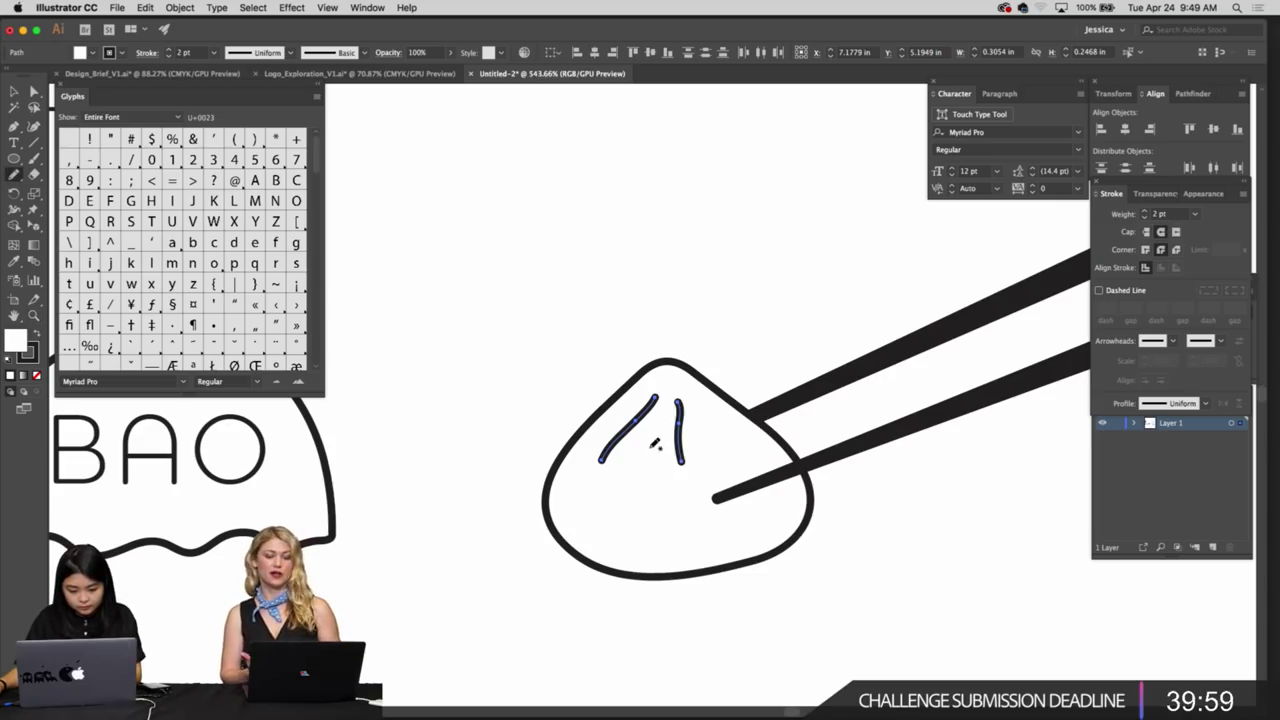
drag(598, 519, 652, 452)
drag(655, 538, 650, 548)
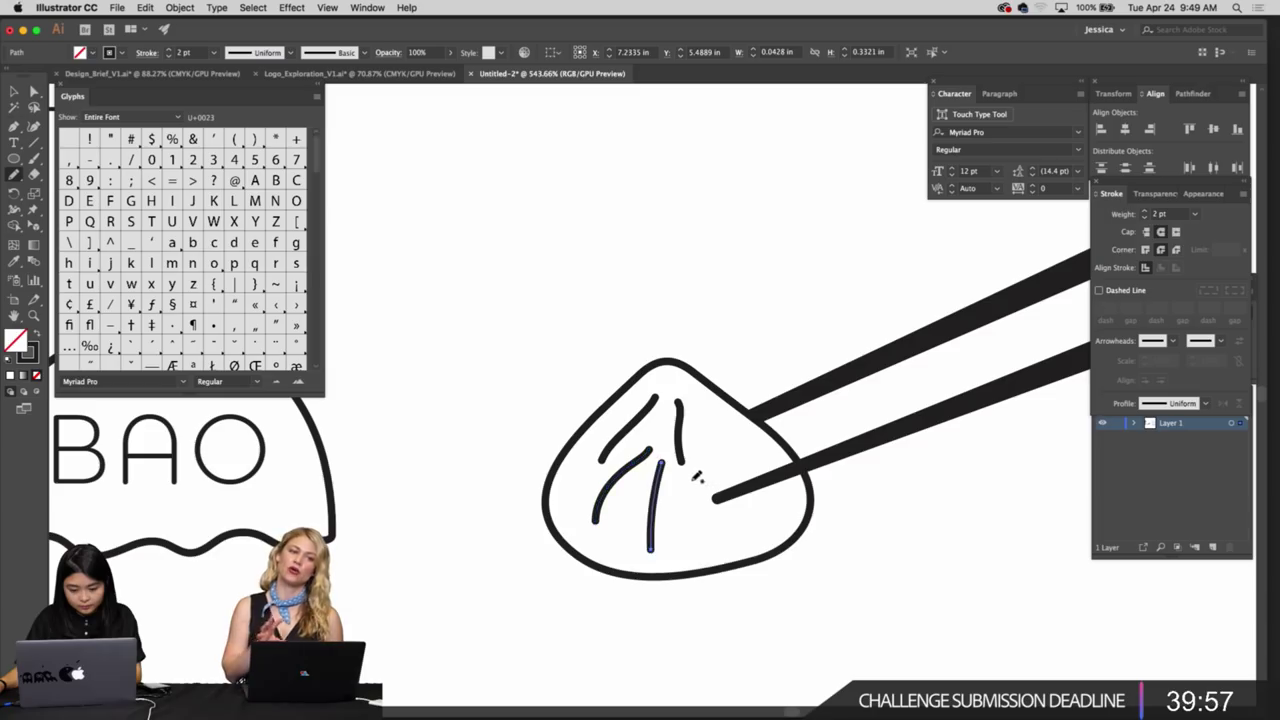
drag(702, 508, 716, 532)
Move the two old creases together out of the bun to the empty area at its upper left
key(v)
click(679, 432)
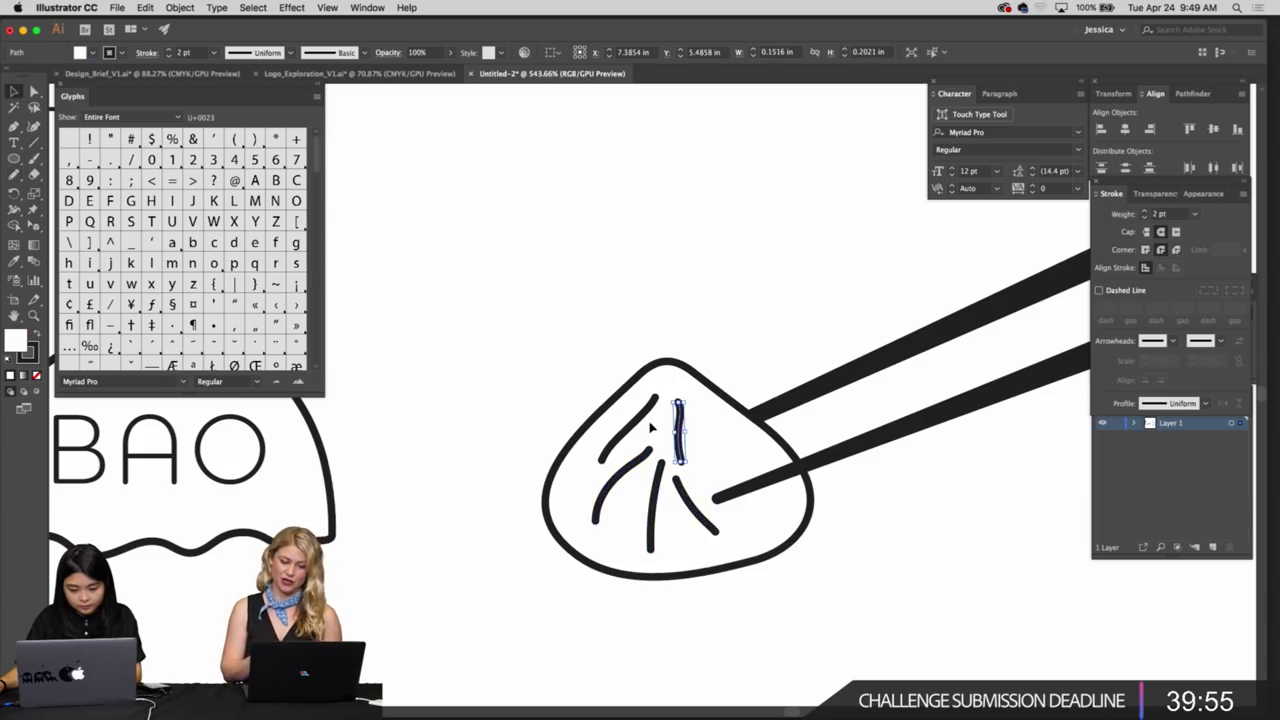
shift+click(641, 419)
drag(640, 420, 464, 286)
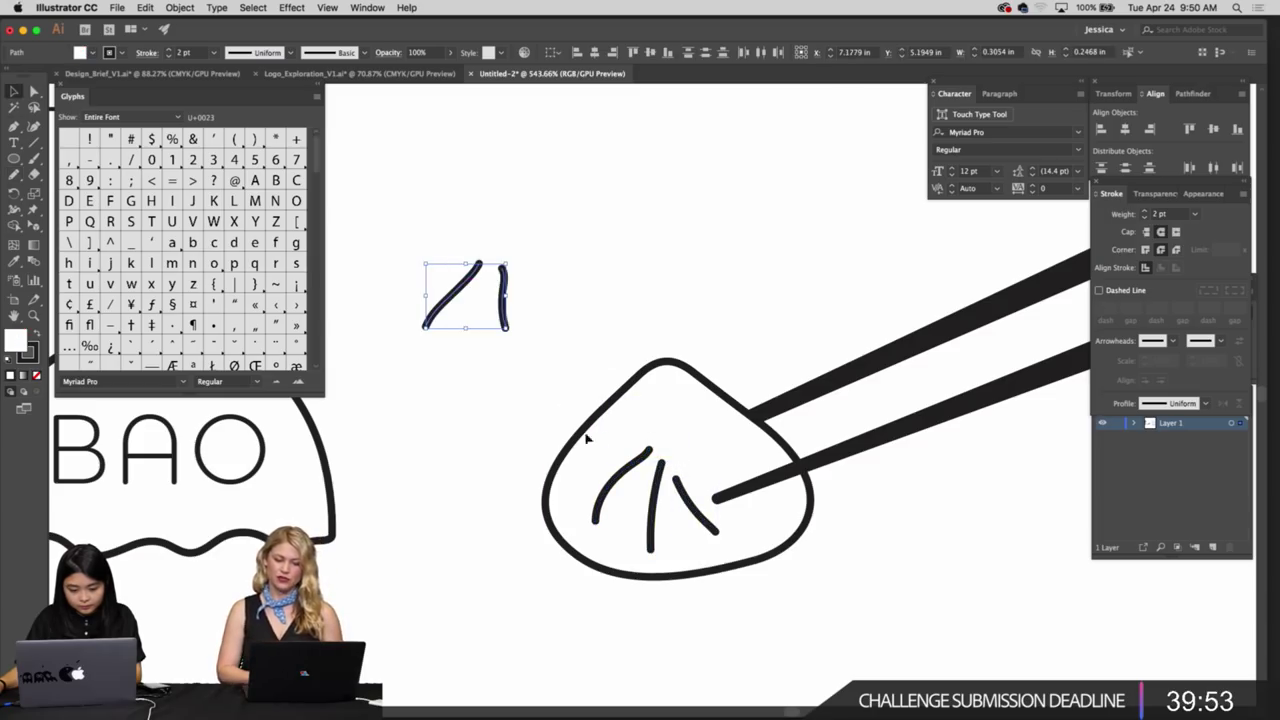
Move the three new creases together up to just below the bun's peak
click(628, 470)
shift+click(658, 482)
shift+click(682, 487)
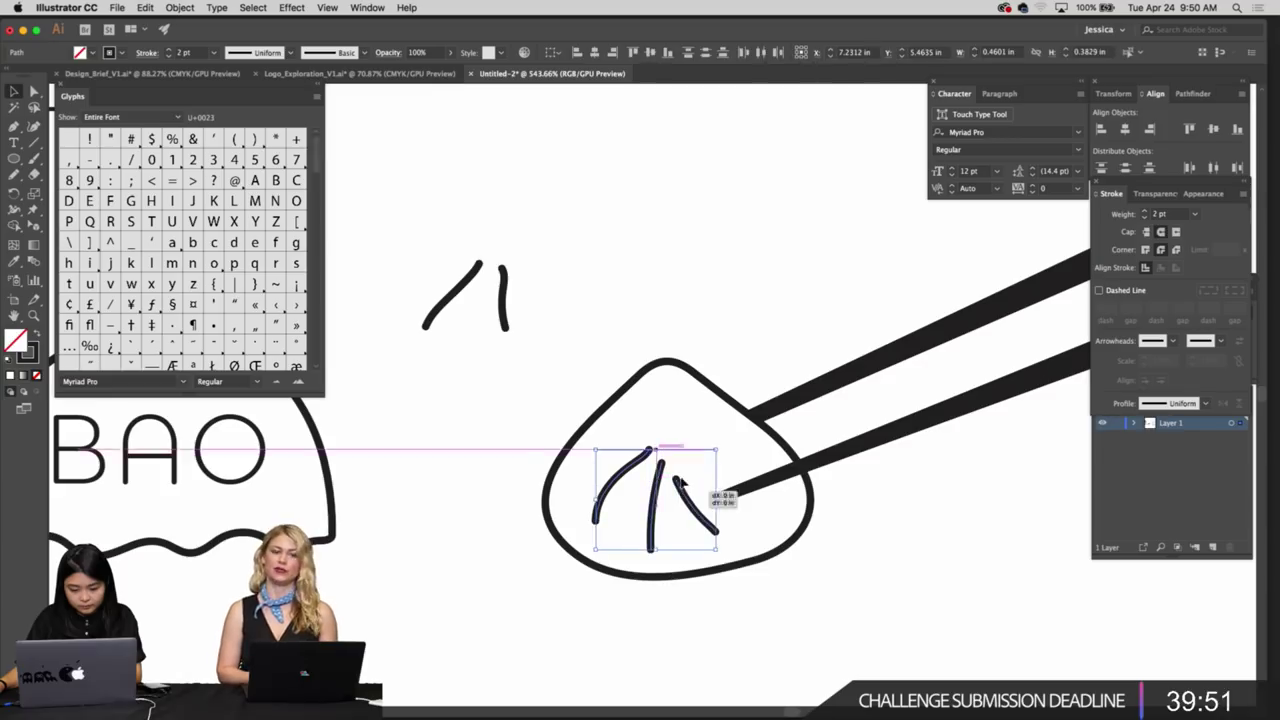
drag(682, 483, 696, 418)
click(743, 349)
Smooth the new left crease with repeated Smooth tool strokes along its upper end and middle curve
key(z)
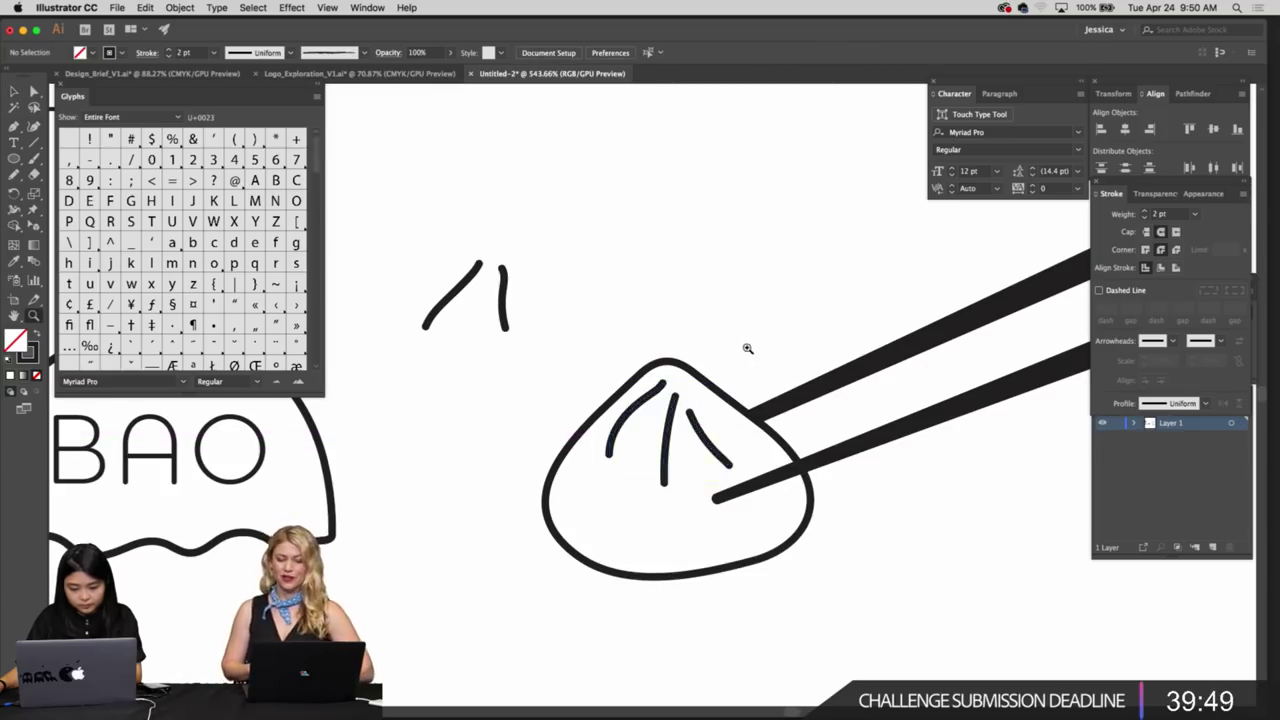
drag(747, 349, 535, 345)
drag(662, 431, 950, 555)
drag(833, 350, 661, 620)
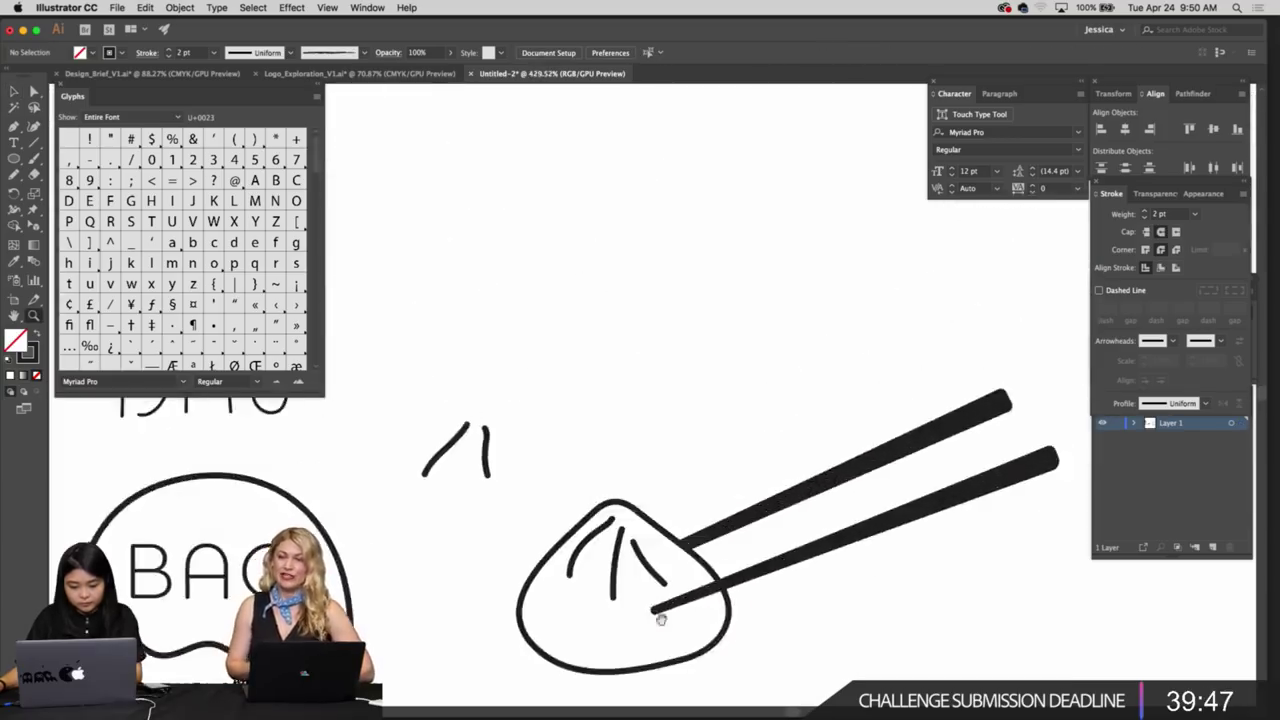
drag(589, 517, 651, 586)
key(v)
click(617, 538)
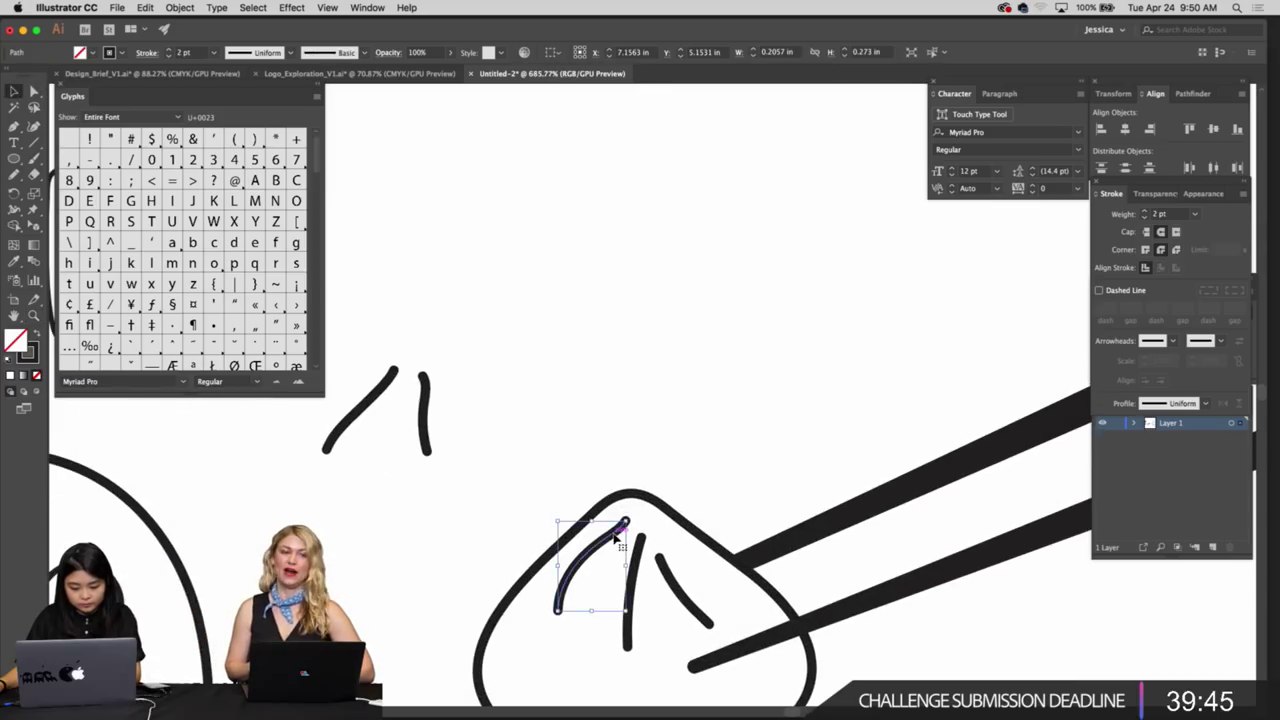
key(n)
drag(581, 557, 557, 611)
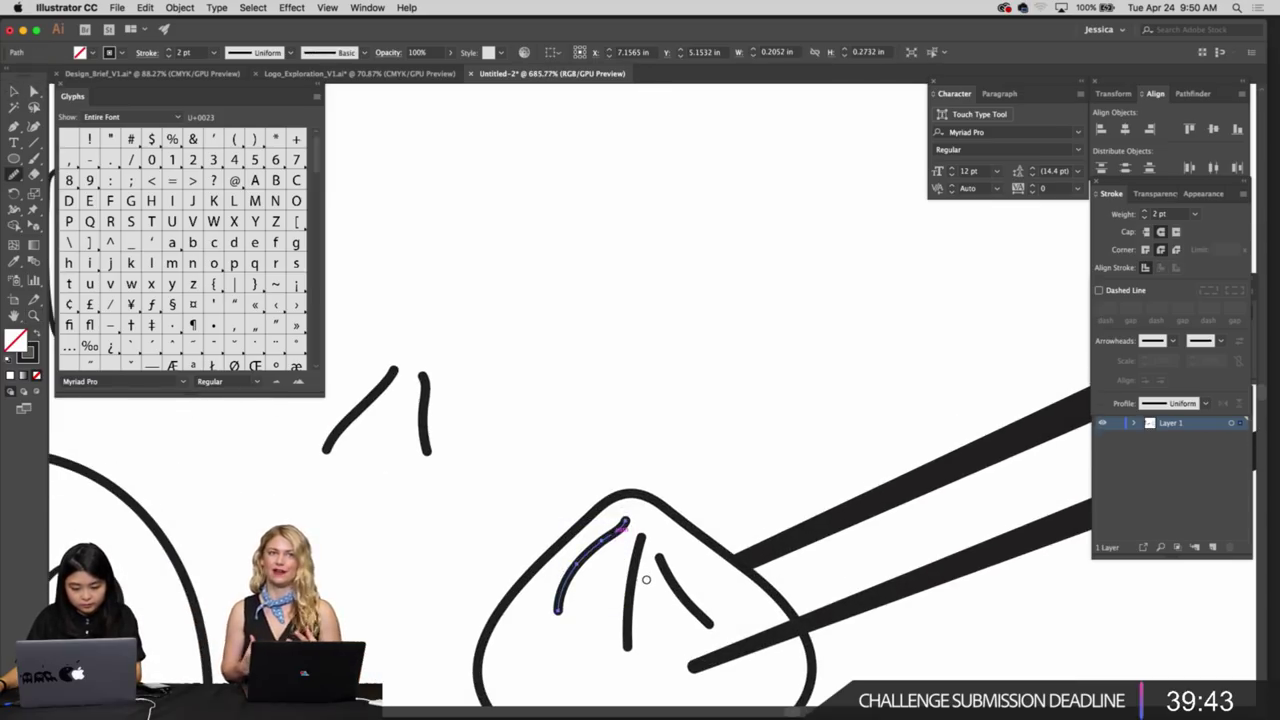
key(v)
mouse_move(626, 637)
mouse_down()
mouse_move(754, 600)
mouse_move(800, 610)
mouse_up()
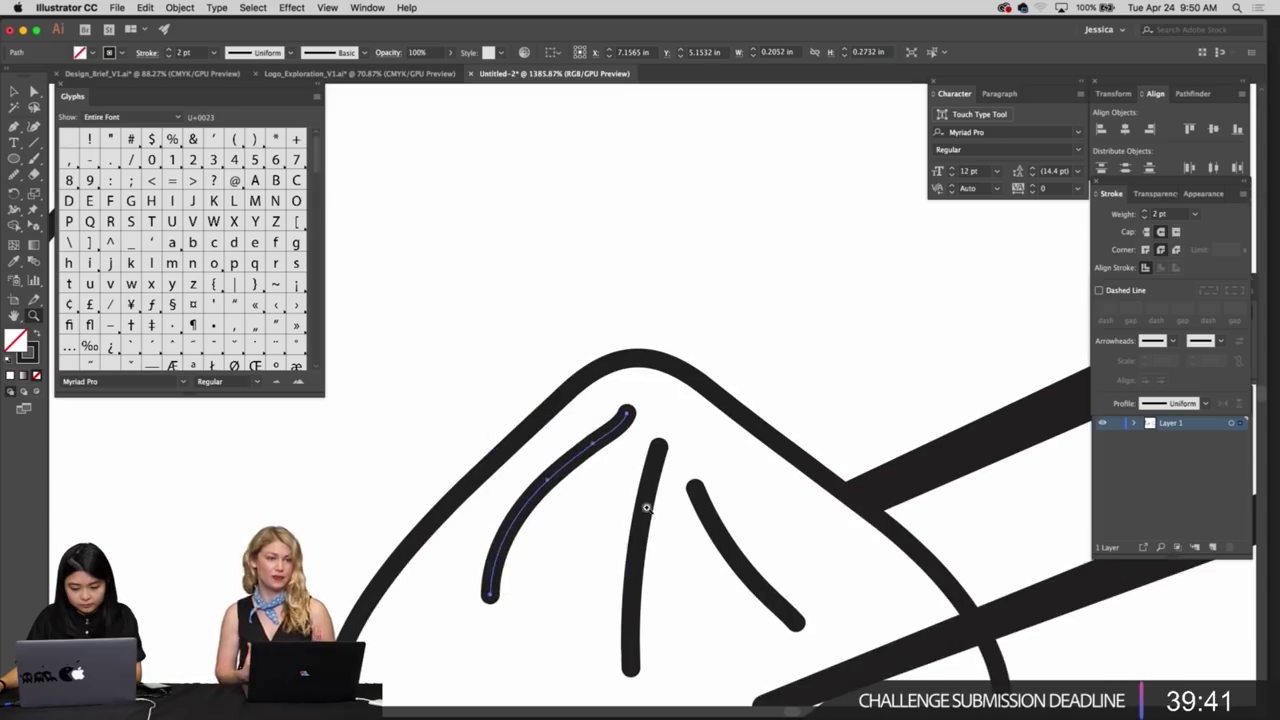
key(n)
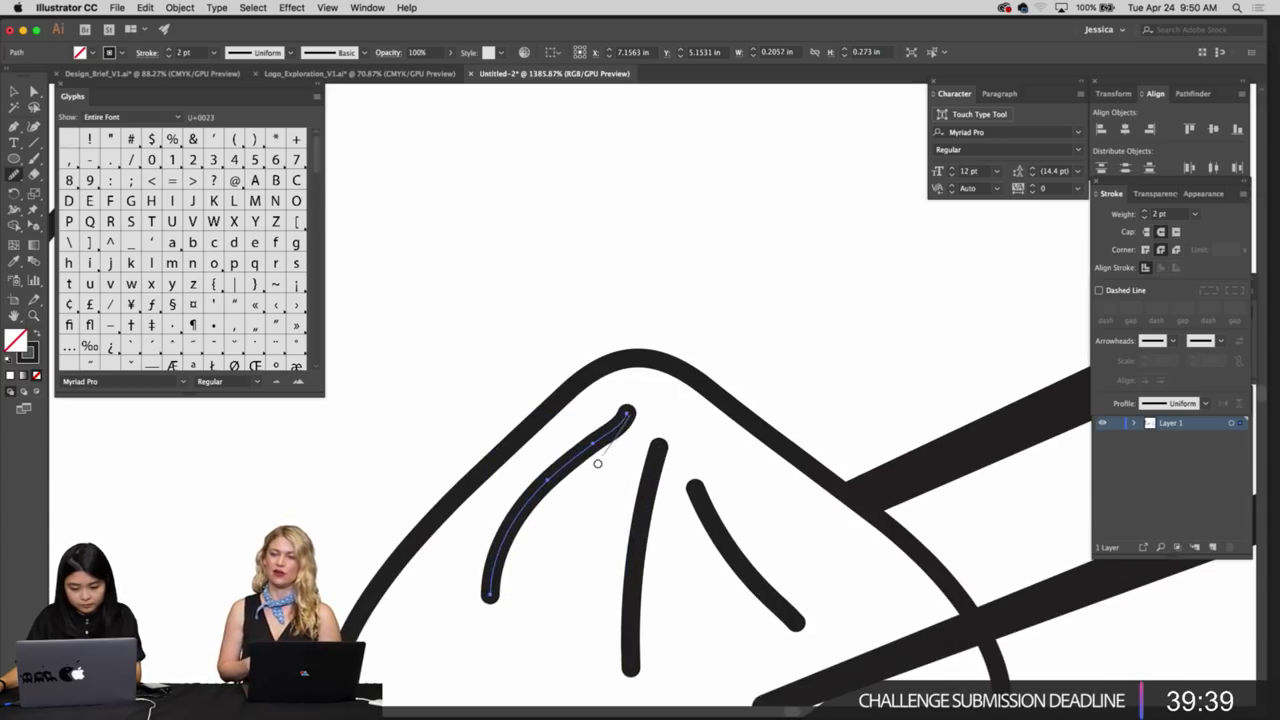
drag(521, 517, 521, 518)
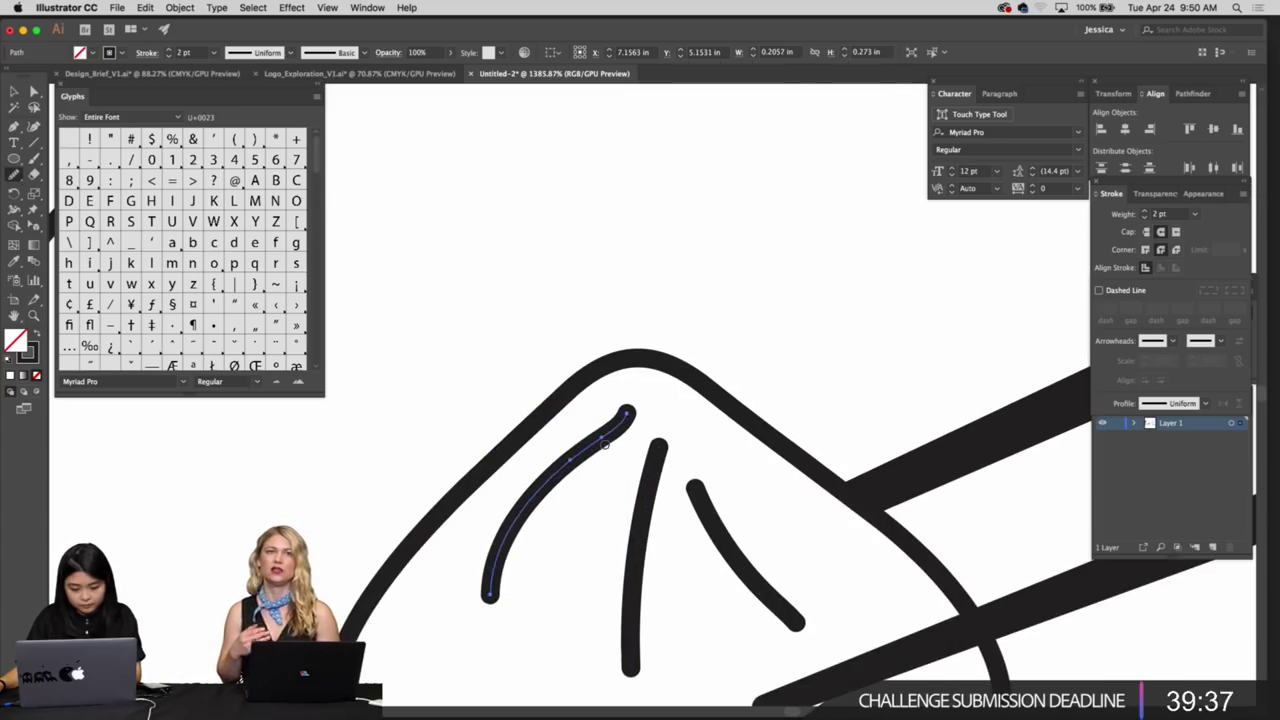
drag(612, 432, 513, 535)
drag(585, 453, 528, 528)
drag(578, 448, 515, 540)
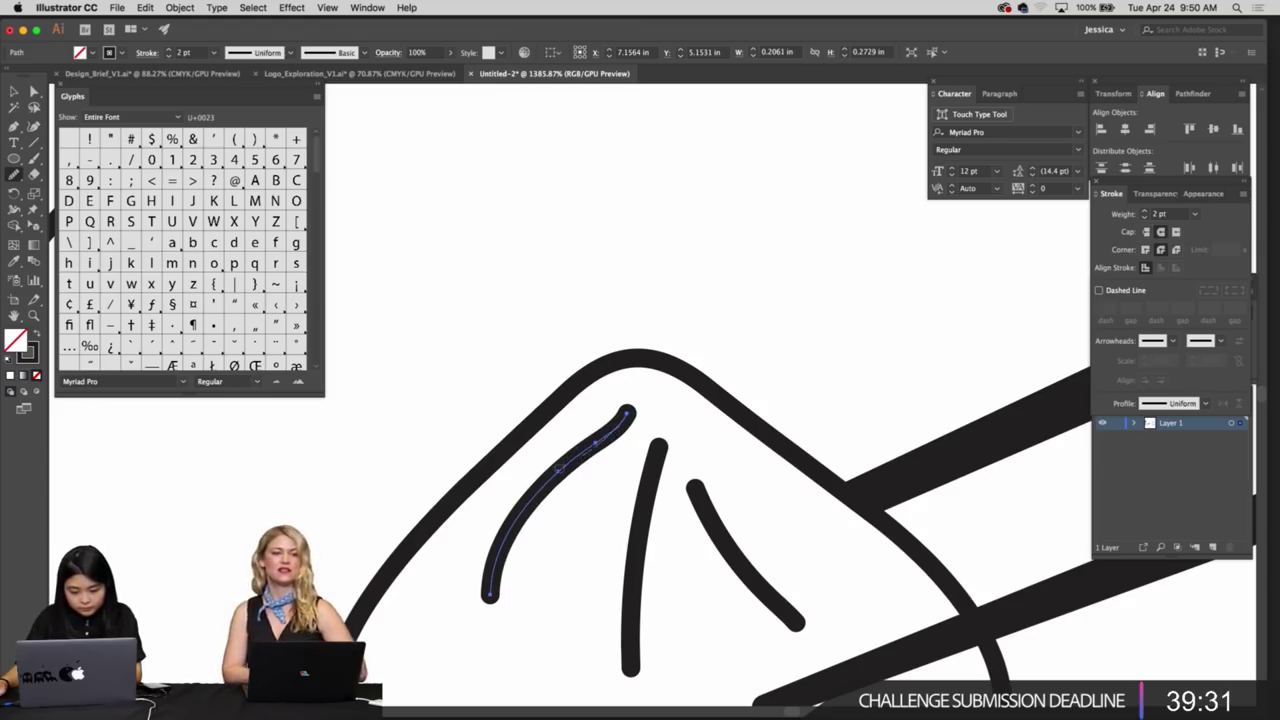
drag(558, 469, 530, 508)
drag(603, 442, 541, 499)
Move the bun's rightmost crease slightly up and to the right
super+click(655, 486)
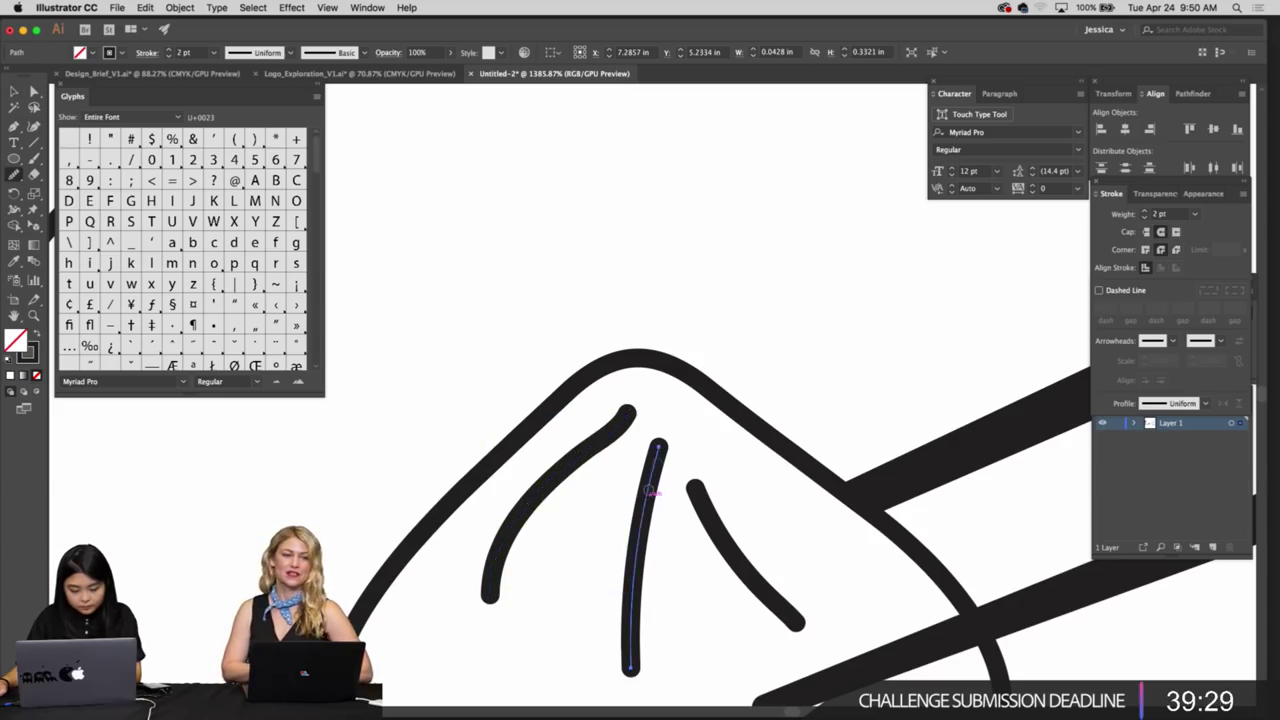
key(v)
click(744, 578)
click(757, 587)
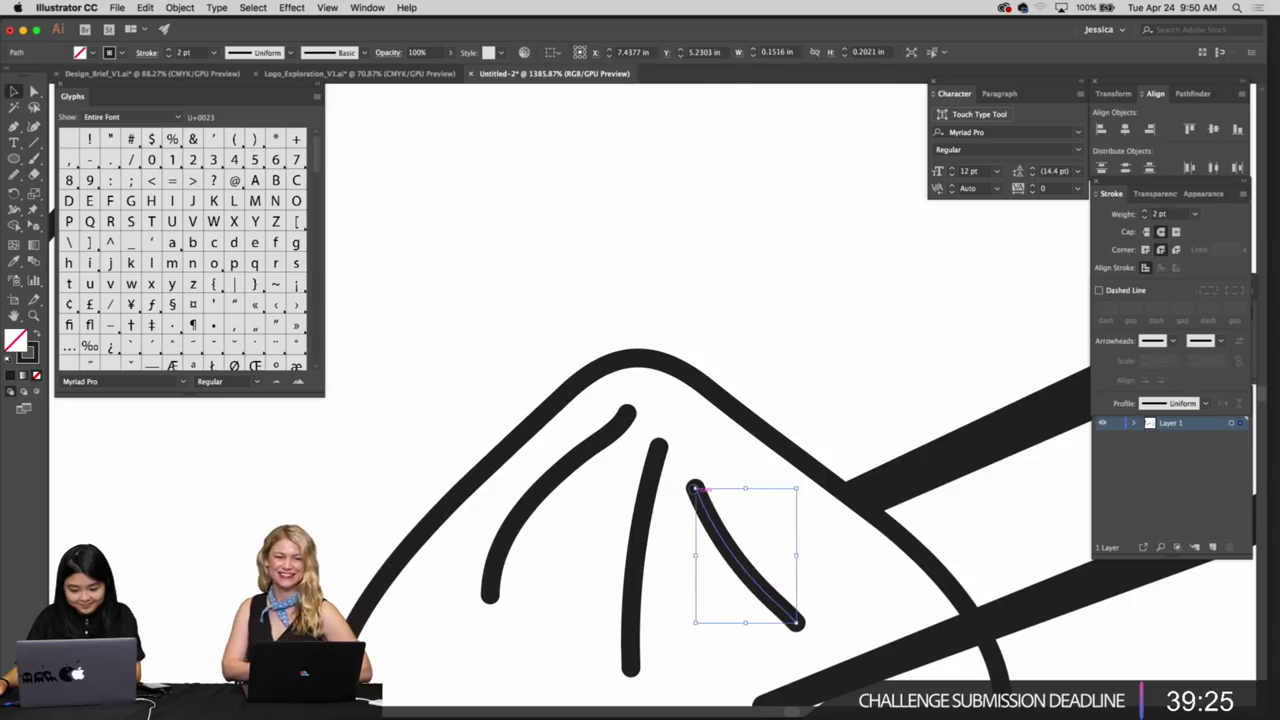
drag(695, 488, 806, 640)
drag(755, 585, 763, 577)
Scale the bun's left crease down slightly to about 0.2 in wide and 0.26 in high
key(z)
super+click(829, 386)
drag(833, 389, 752, 366)
drag(831, 528, 813, 546)
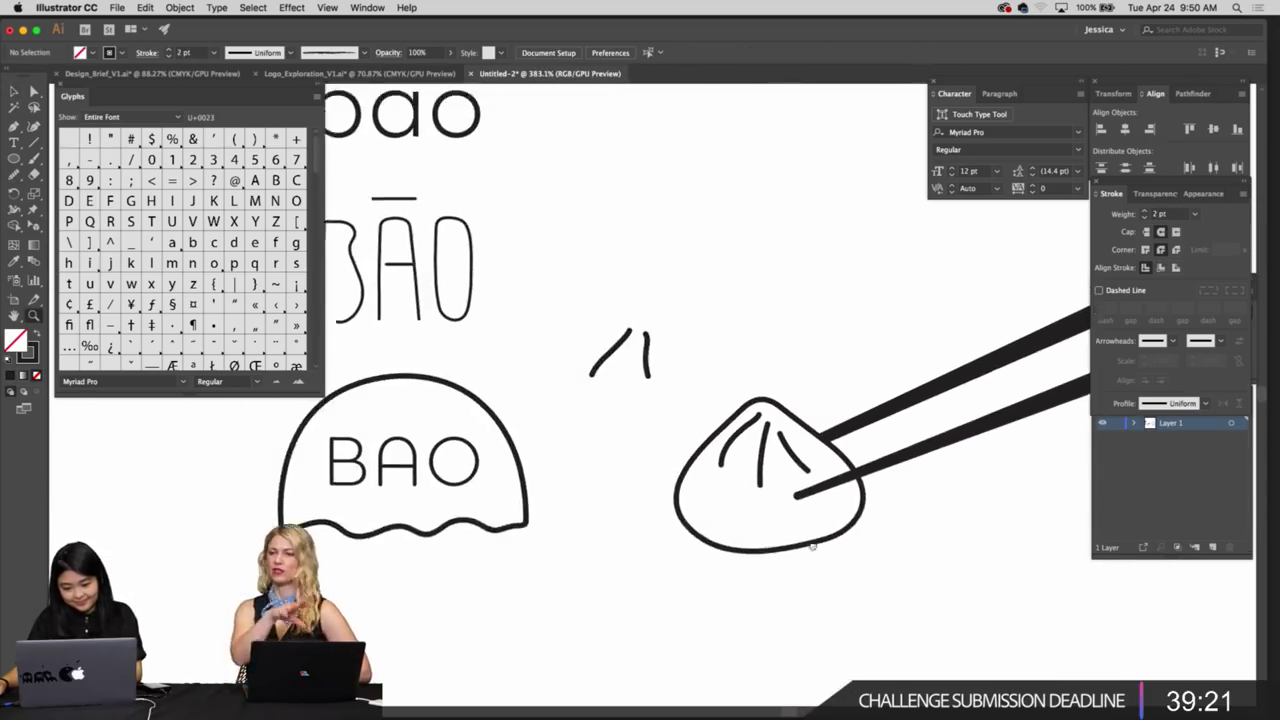
scroll(812, 545, up, 4)
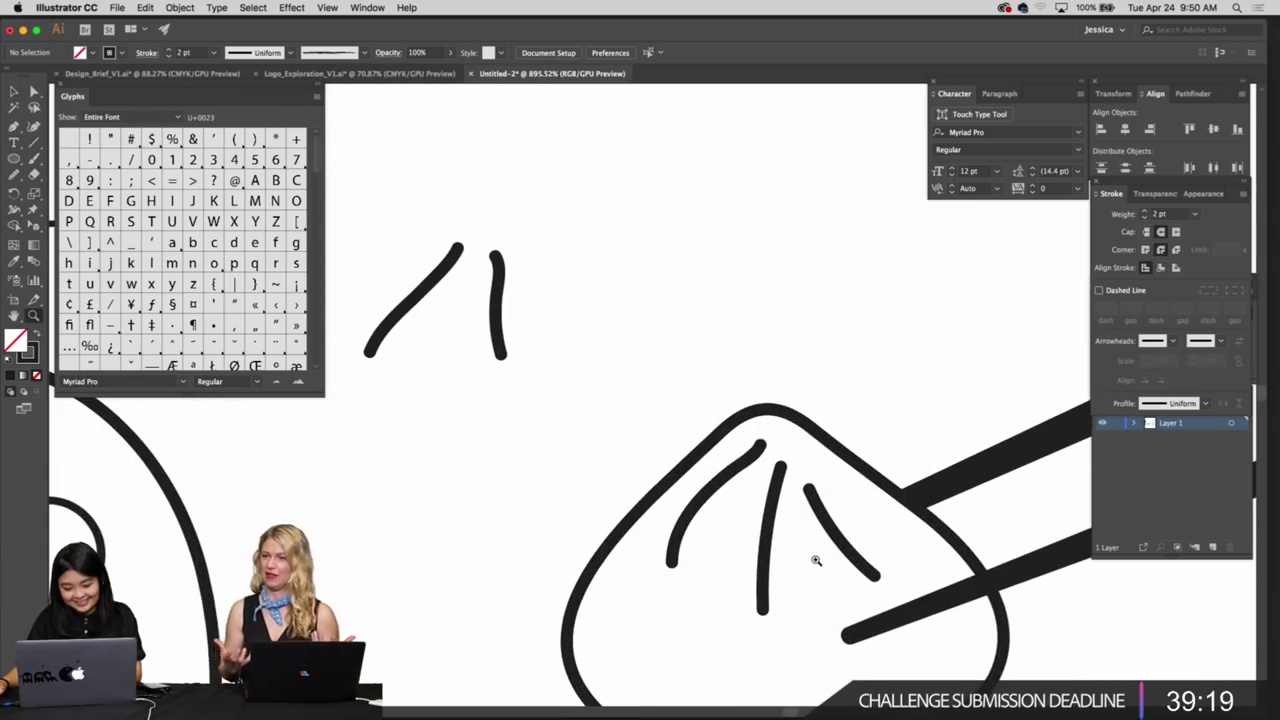
click(713, 488)
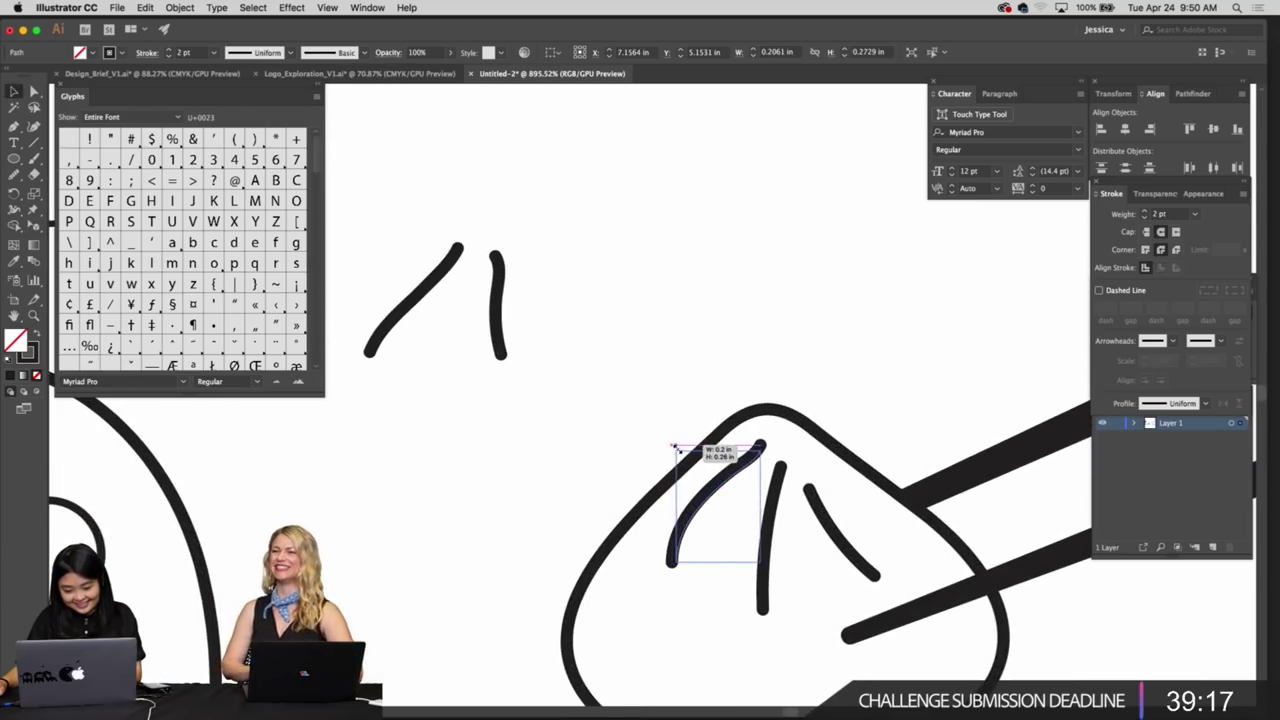
click(771, 380)
Delete the two old creases set aside next to the bun
scroll(790, 395, down, 5)
mouse_move(755, 410)
mouse_down()
mouse_move(748, 392)
mouse_move(648, 343)
mouse_up()
key(Delete)
Rotate both chopsticks together slightly clockwise to a flatter angle
drag(918, 484, 892, 601)
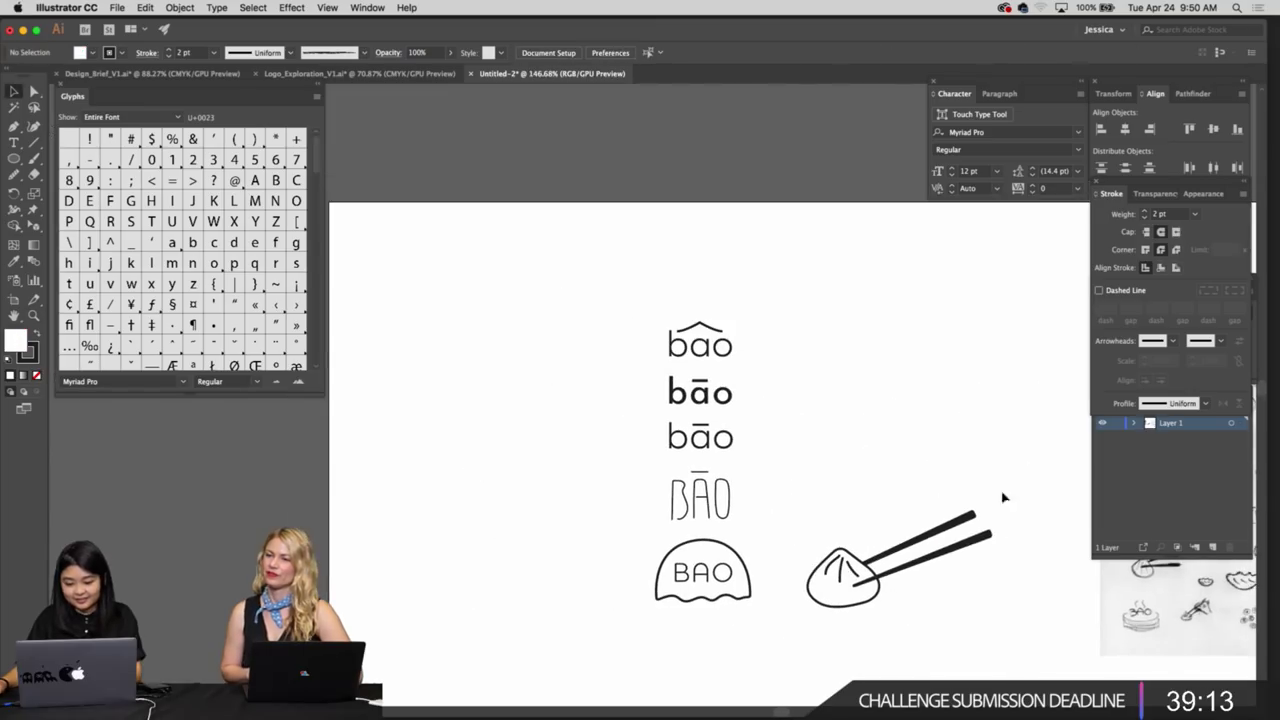
drag(967, 466, 1008, 571)
key(r)
drag(1022, 564, 1022, 572)
click(940, 620)
key(z)
drag(891, 611, 950, 598)
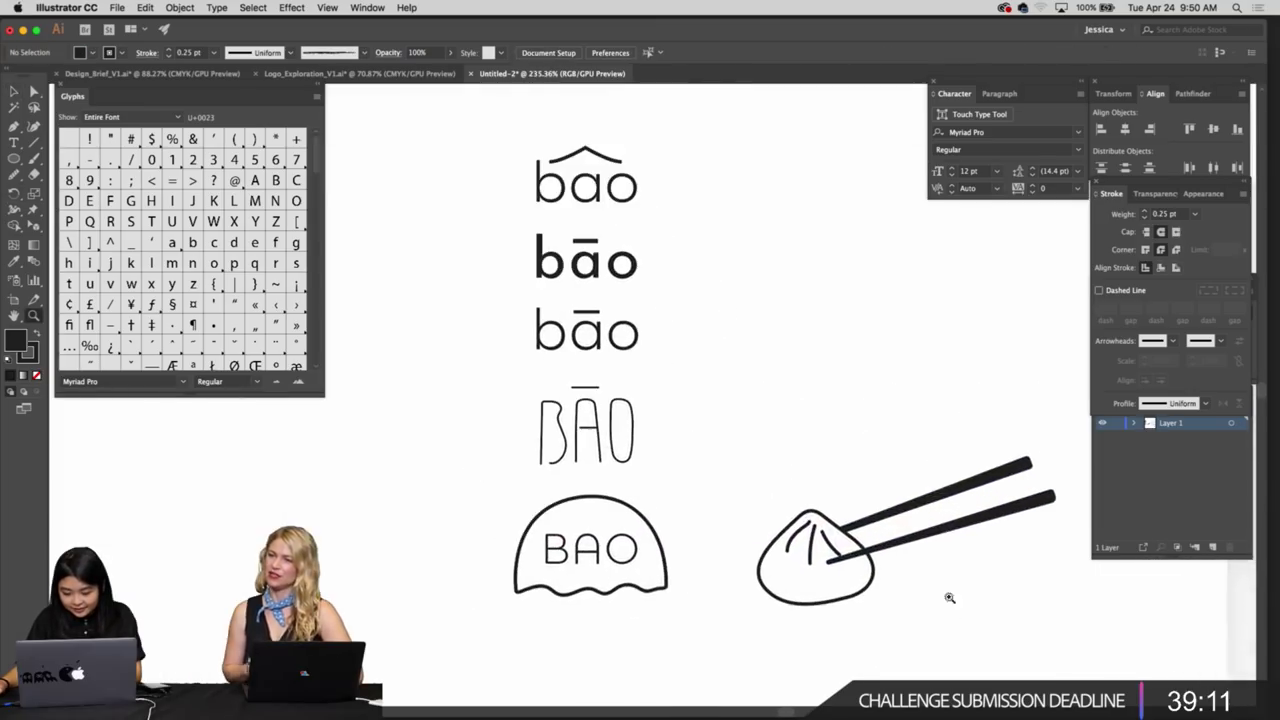
Move both chopsticks slightly down relative to the bun
scroll(1000, 486, right, 3)
key(v)
click(845, 484)
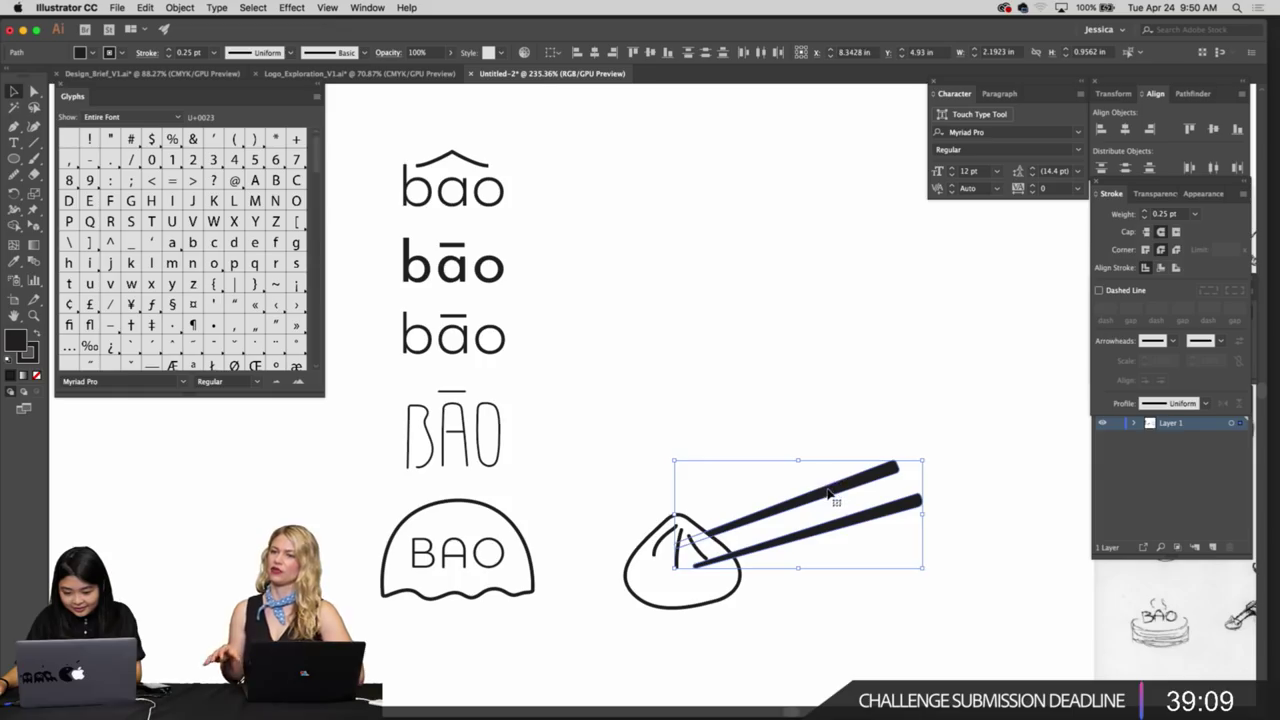
drag(828, 492, 828, 500)
click(844, 578)
key(z)
drag(788, 575, 848, 576)
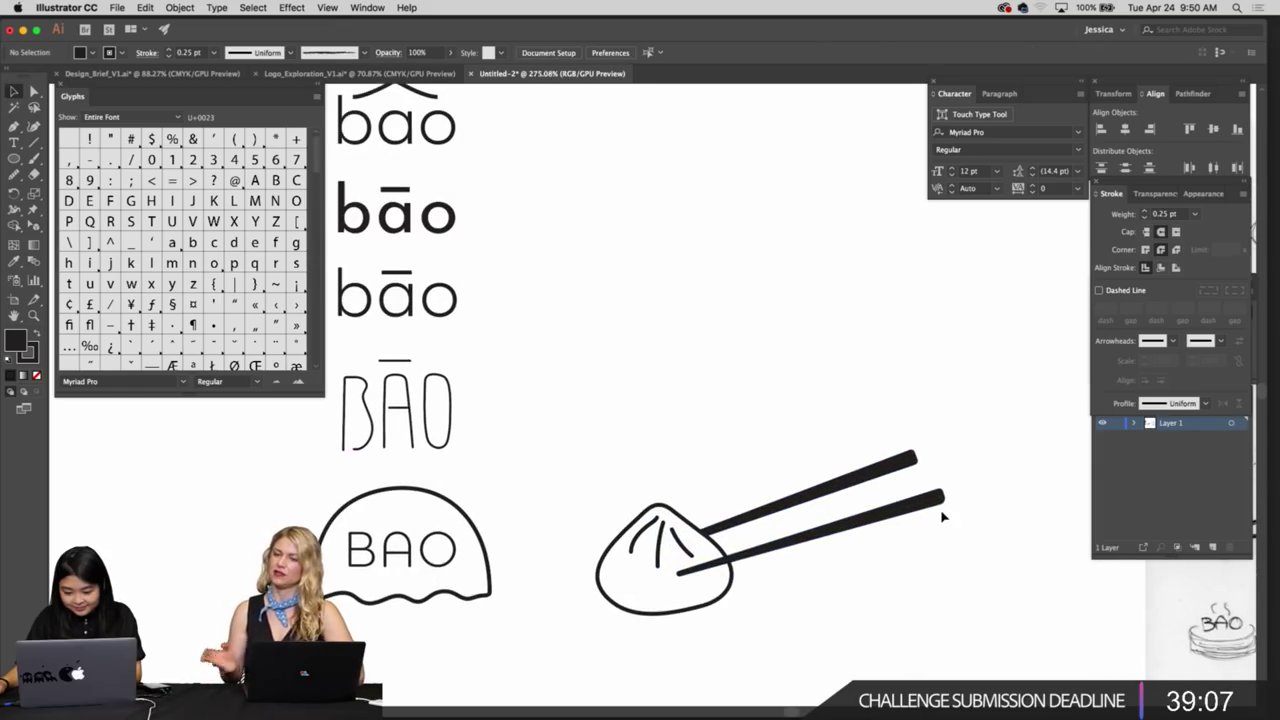
Shift both chopsticks slightly further toward the bun and tilt the lower one up a little
drag(942, 516, 916, 461)
click(921, 478)
click(953, 467)
click(941, 503)
scroll(941, 503, up, 2)
click(937, 526)
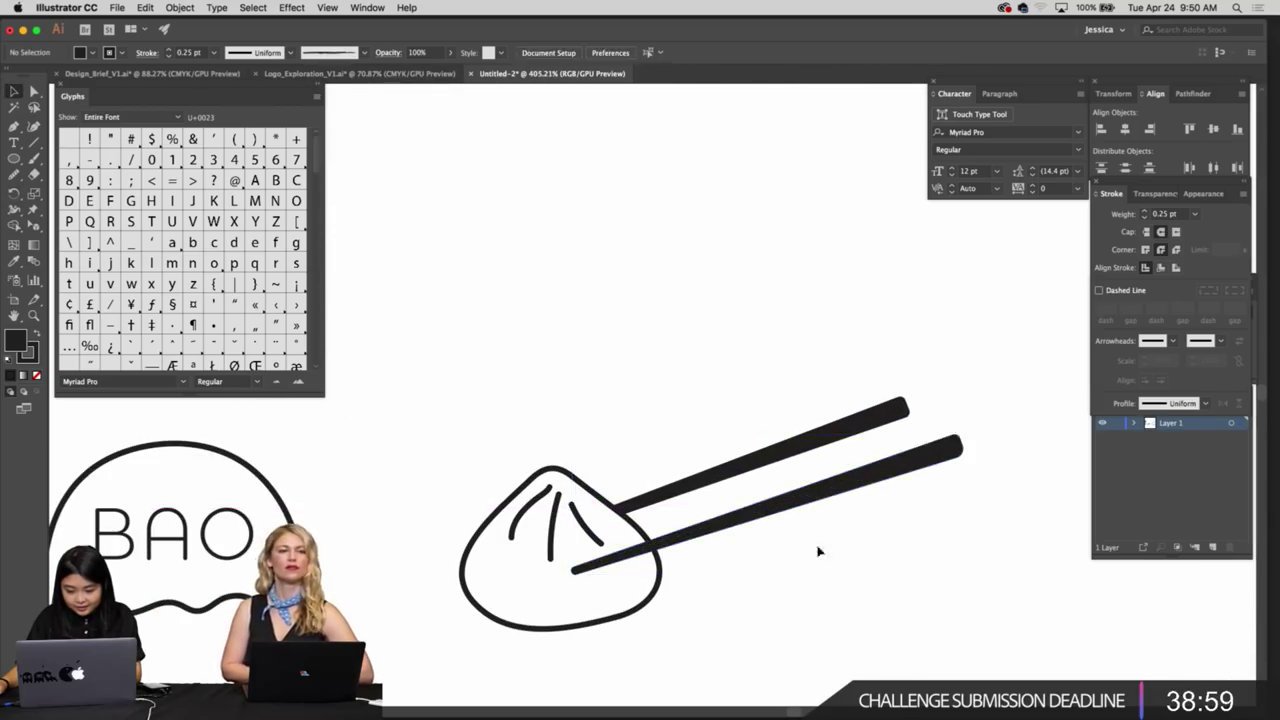
Scale the bun's three creases down together to about 0.45 in wide and 0.36 in high, and rotate them slightly
key(super+space)
click(630, 549)
mouse_move(580, 533)
mouse_down()
mouse_move(557, 516)
mouse_move(522, 535)
mouse_up()
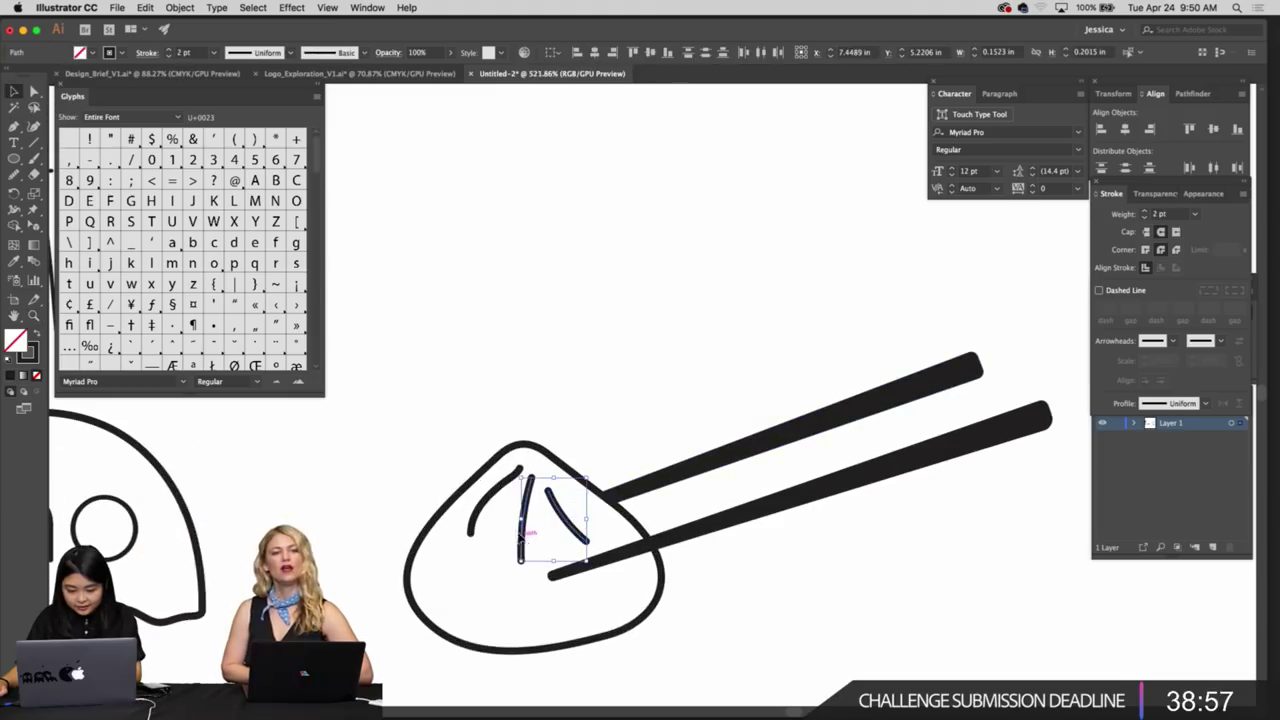
shift+click(488, 511)
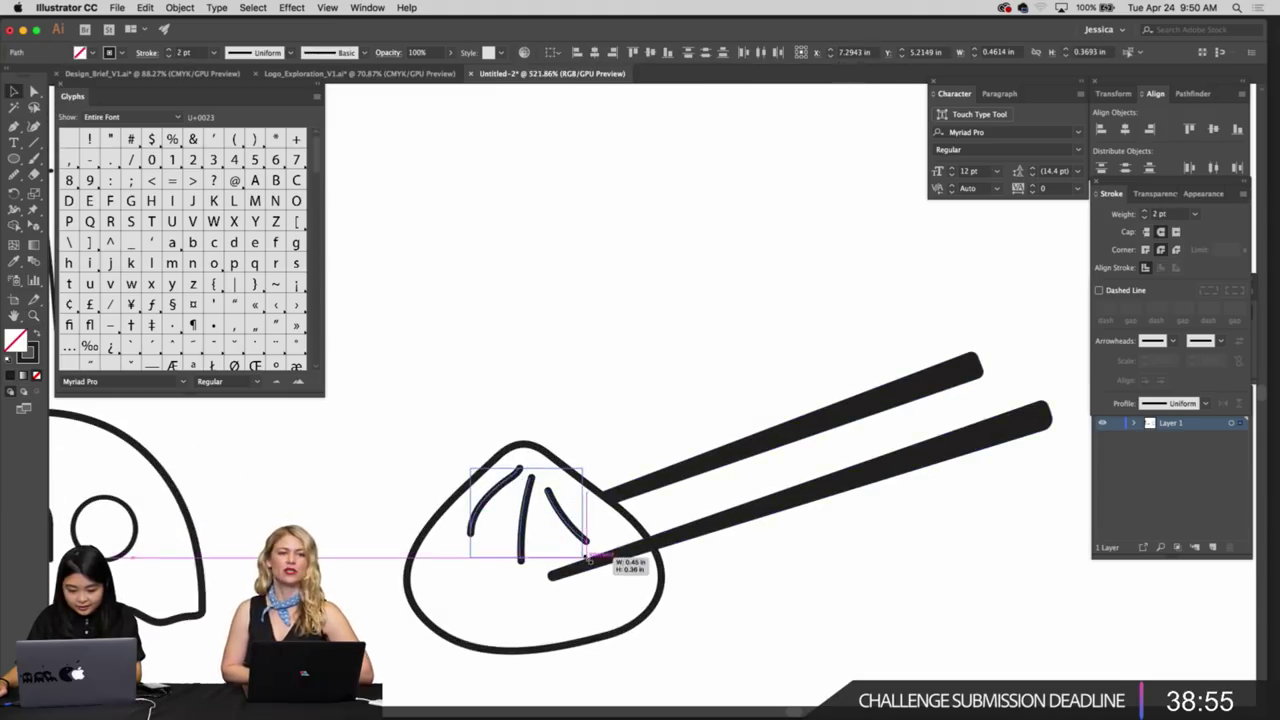
drag(569, 527, 573, 527)
key(r)
drag(659, 510, 657, 497)
key(v)
click(640, 430)
Try a slight rotation of the lower chopstick
mouse_move(640, 425)
mouse_down()
mouse_move(695, 580)
mouse_move(765, 507)
mouse_up()
click(765, 508)
key(r)
drag(972, 539, 977, 535)
key(v)
click(982, 562)
drag(984, 568, 924, 592)
drag(932, 586, 815, 558)
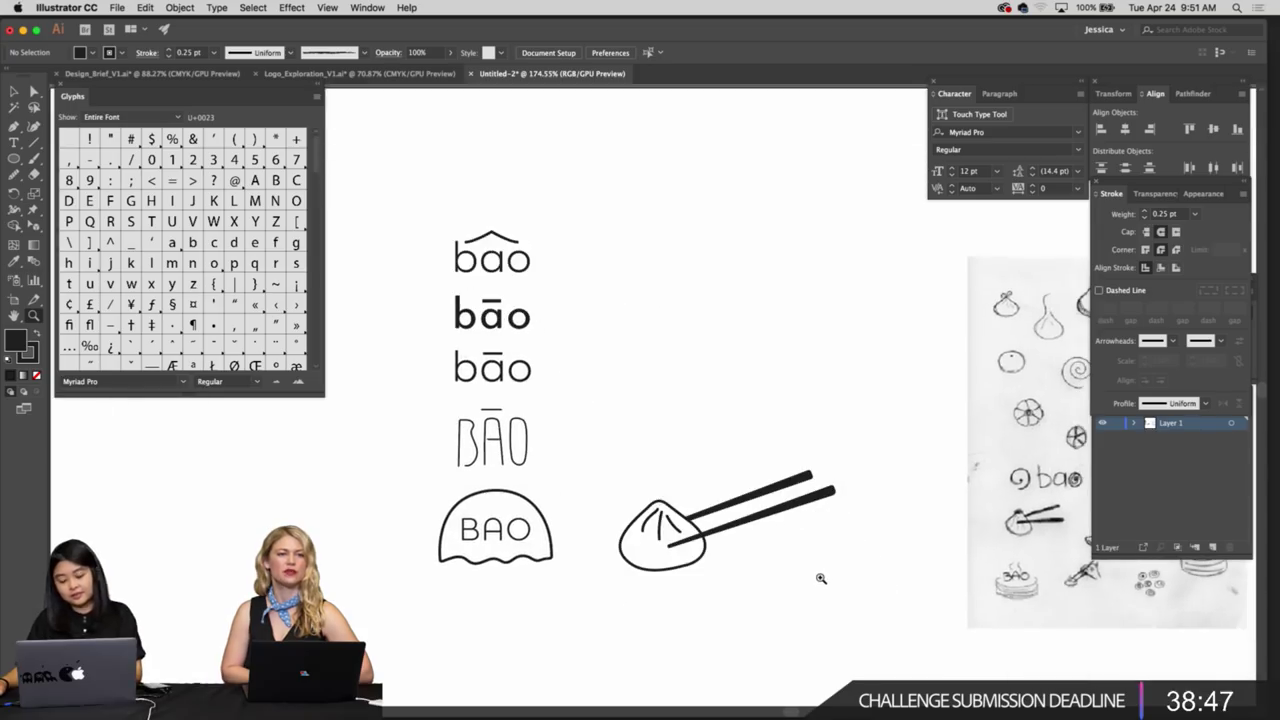
key(super+z)
Rotate the lower chopstick slightly clockwise to a flatter angle
scroll(820, 578, up, 1)
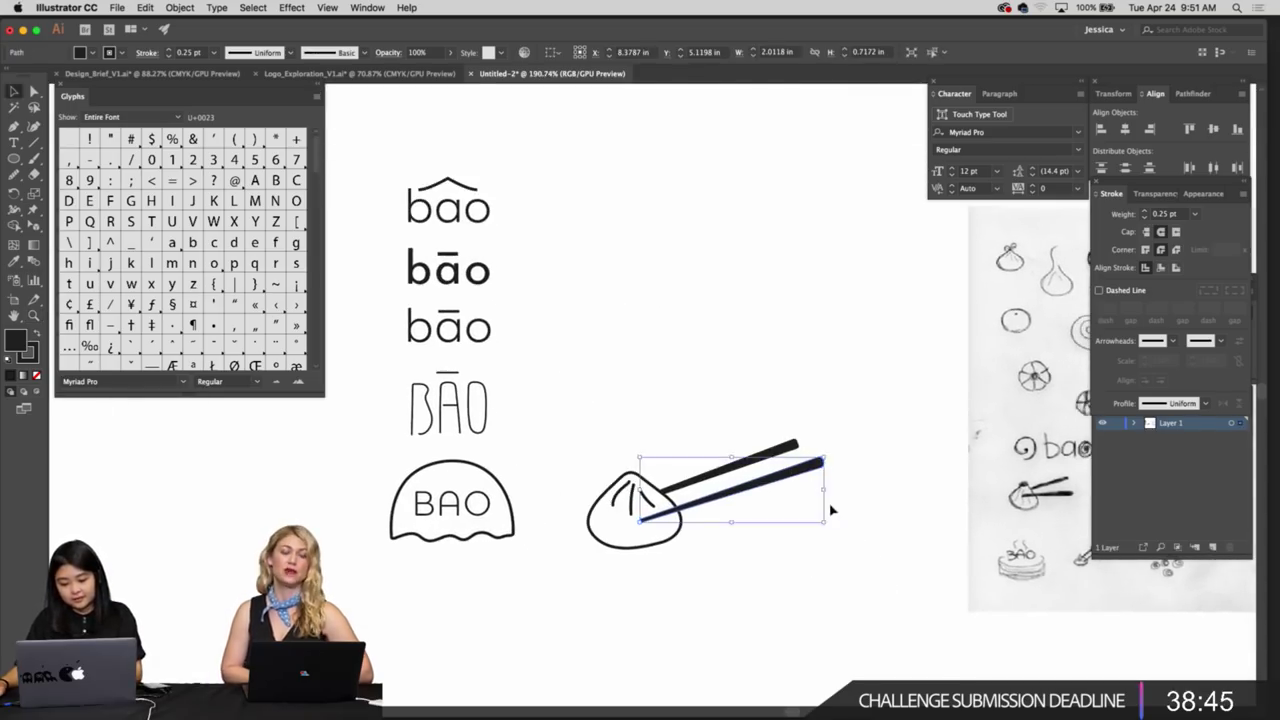
key(r)
key(v)
click(824, 545)
drag(818, 578, 822, 548)
drag(706, 482, 800, 481)
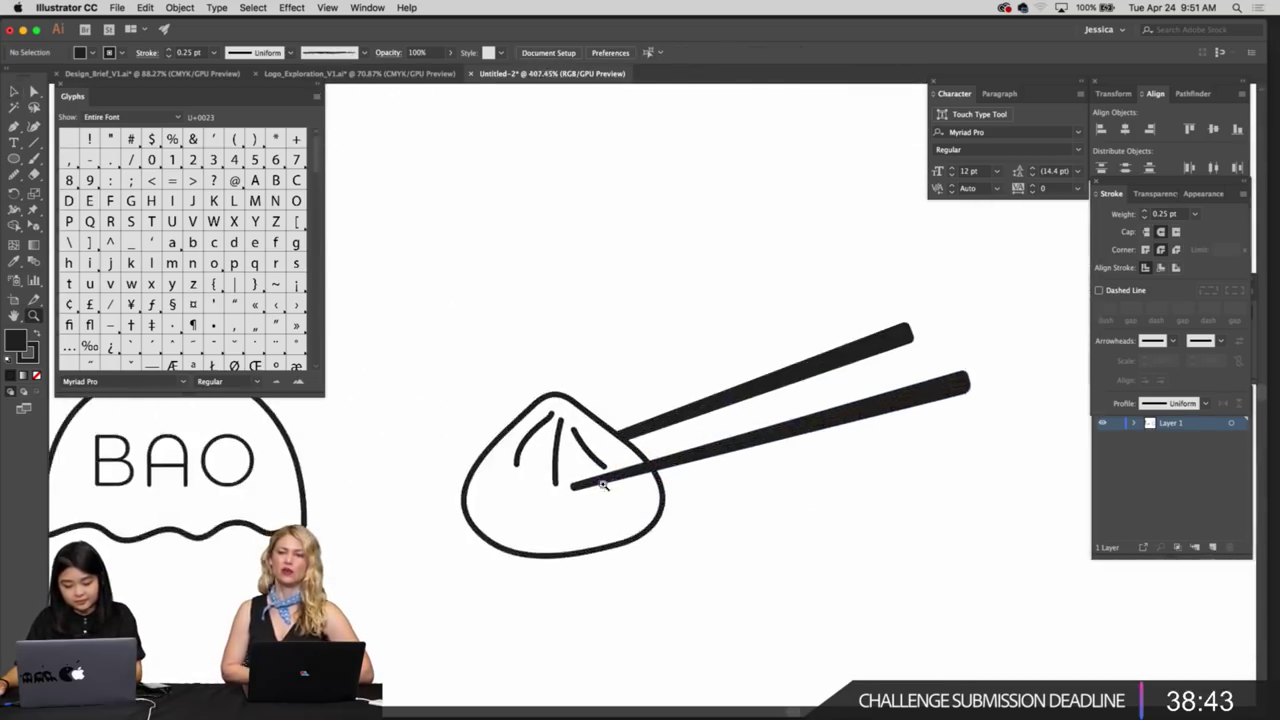
Shorten the bun's middle crease by moving its lower end slightly up and to the left
drag(565, 480, 644, 444)
key(v)
click(715, 422)
drag(549, 491, 542, 478)
key(v)
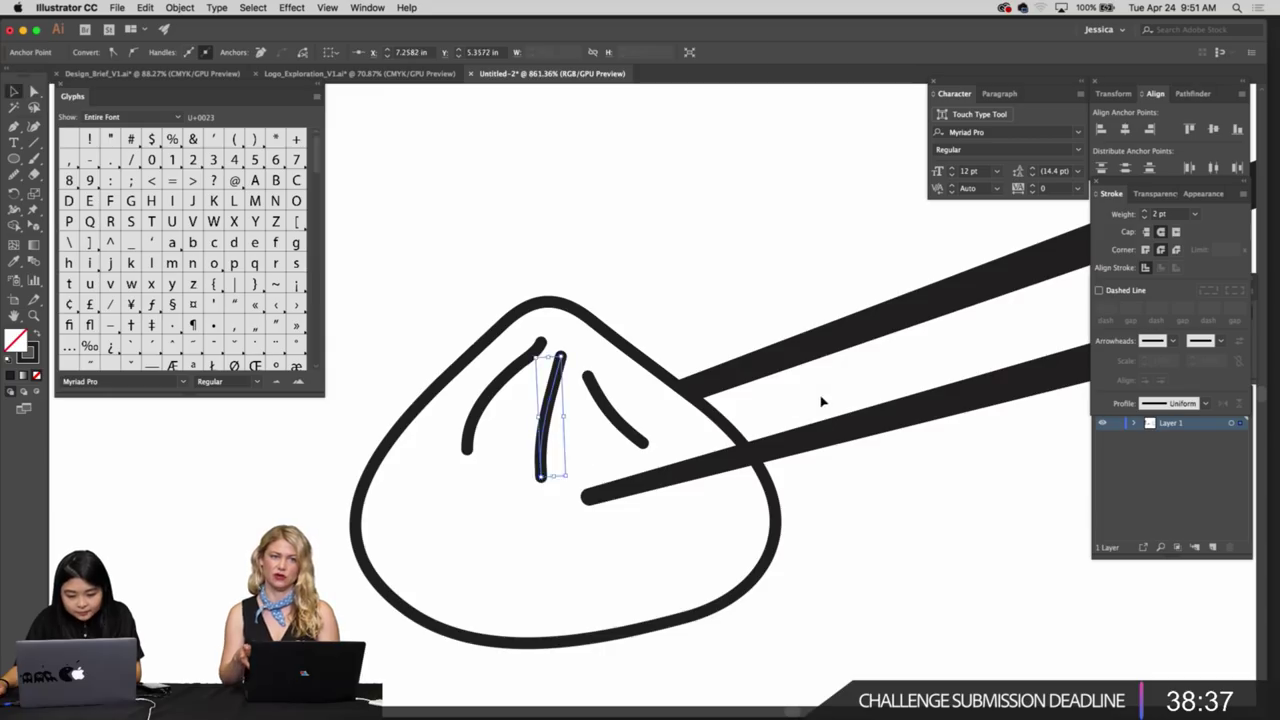
click(820, 399)
key(z)
drag(820, 399, 530, 496)
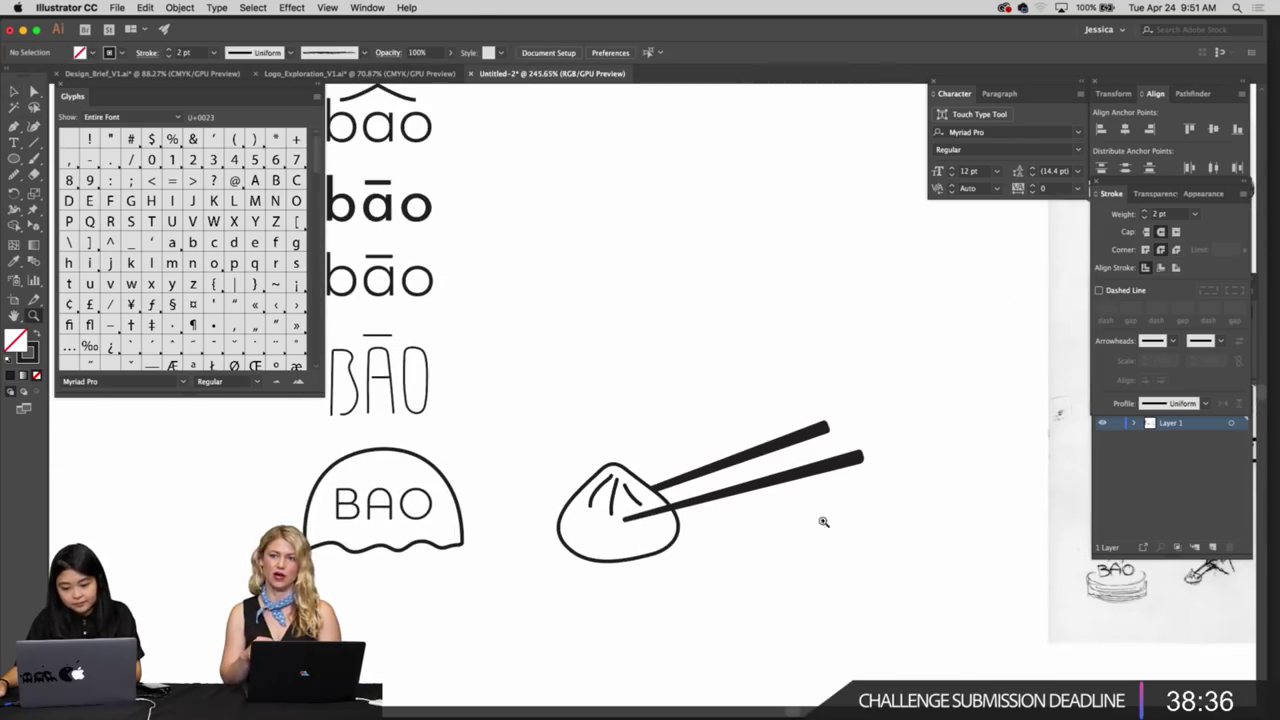
Shorten the lower chopstick by moving its thick end 0.05 in toward the bun
scroll(877, 452, up, 4)
click(855, 467)
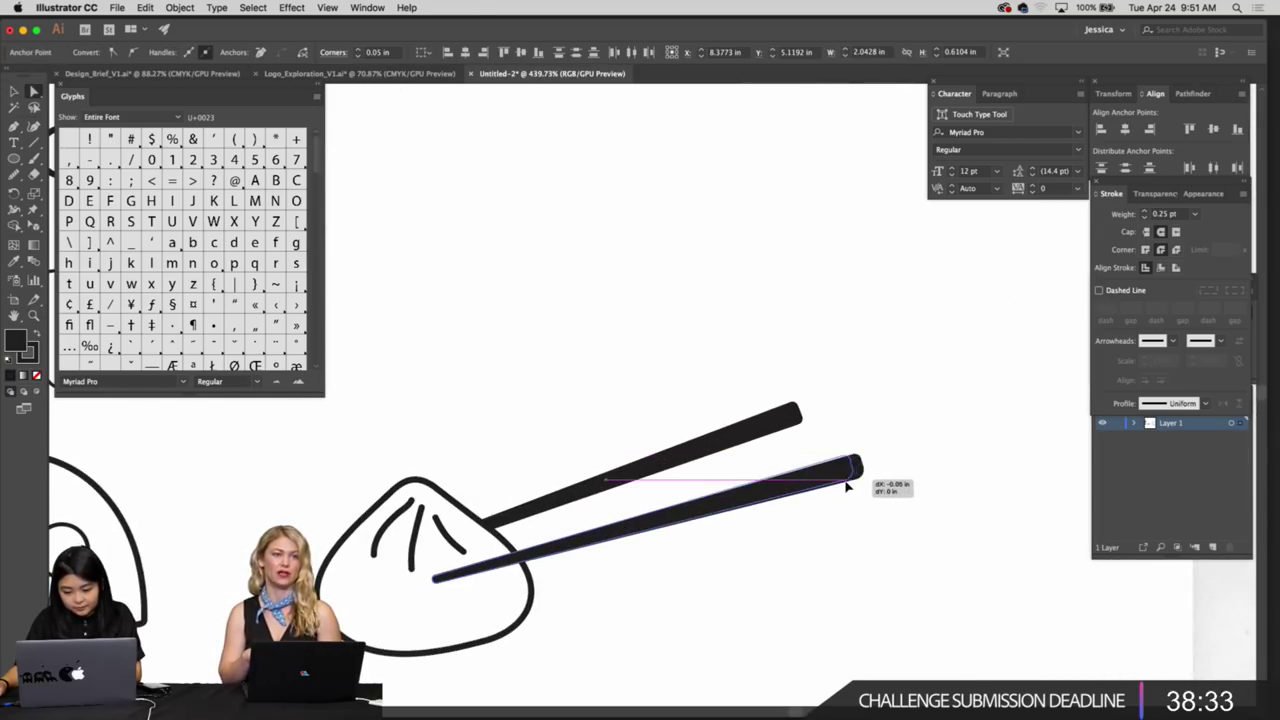
key(super+shift+a)
scroll(897, 546, down, 6)
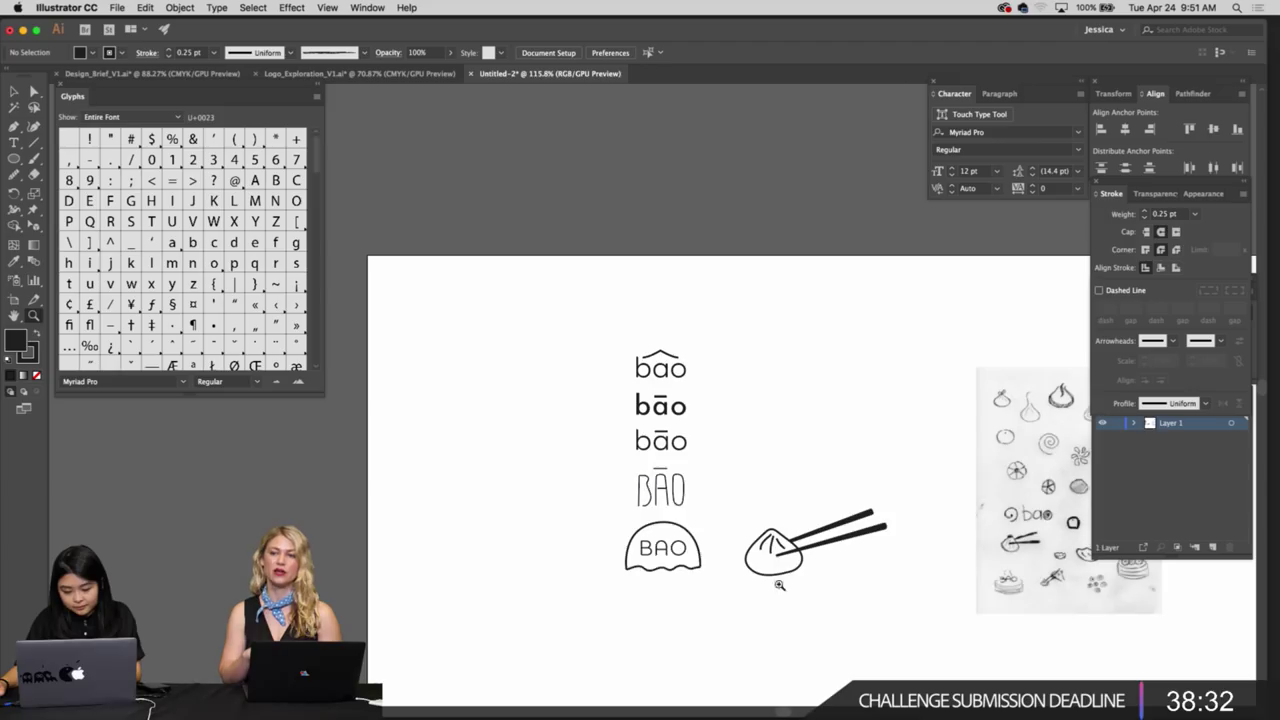
drag(828, 554, 718, 437)
drag(774, 500, 747, 363)
key(super+z)
click(820, 554)
Unlock all artwork and move the bun with its chopsticks up beside the bold bāo wordmark
key(alt+super+2)
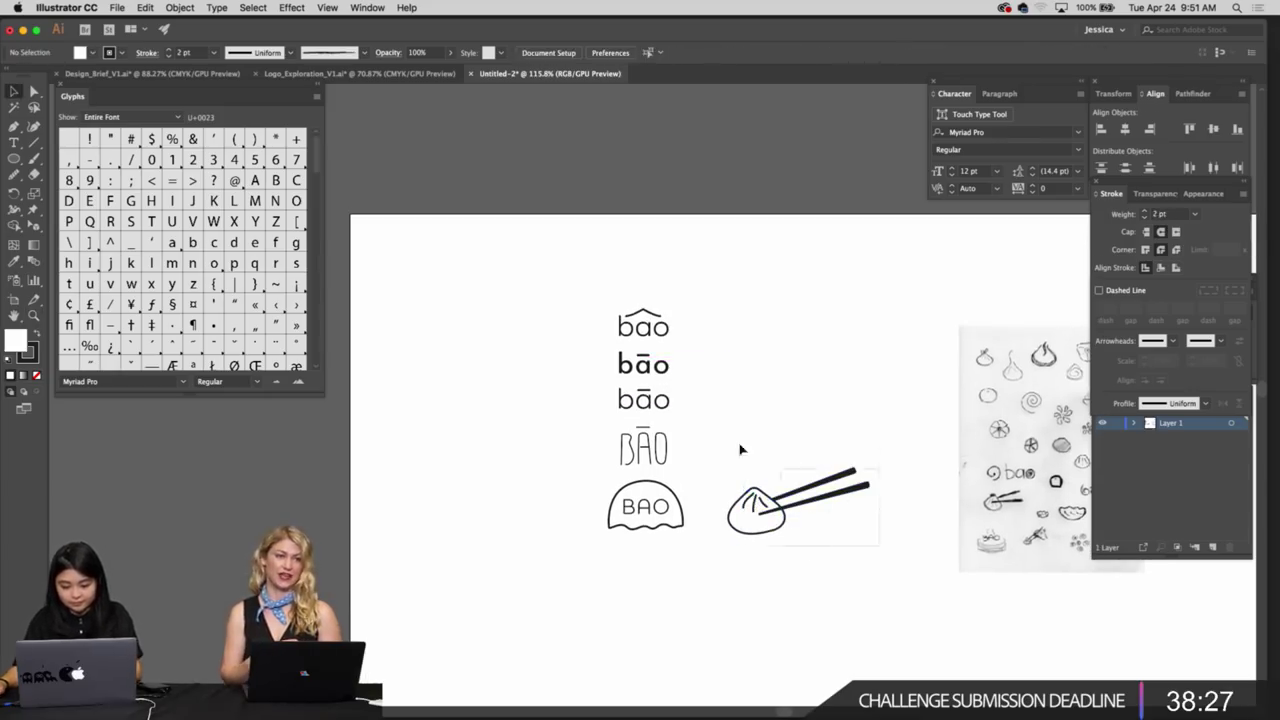
drag(738, 437, 772, 370)
click(786, 411)
Enlarge the scanned sketch page to roughly one and a half times its size and lock it in place
mouse_move(822, 431)
mouse_down()
mouse_move(800, 428)
mouse_move(805, 446)
mouse_move(646, 420)
mouse_up()
drag(815, 373, 866, 383)
click(868, 384)
drag(882, 316, 946, 266)
drag(974, 387, 919, 404)
click(919, 404)
drag(767, 430, 818, 434)
drag(794, 431, 839, 431)
key(super+2)
mouse_move(903, 493)
mouse_down()
mouse_move(947, 507)
mouse_move(876, 352)
mouse_move(797, 414)
mouse_up()
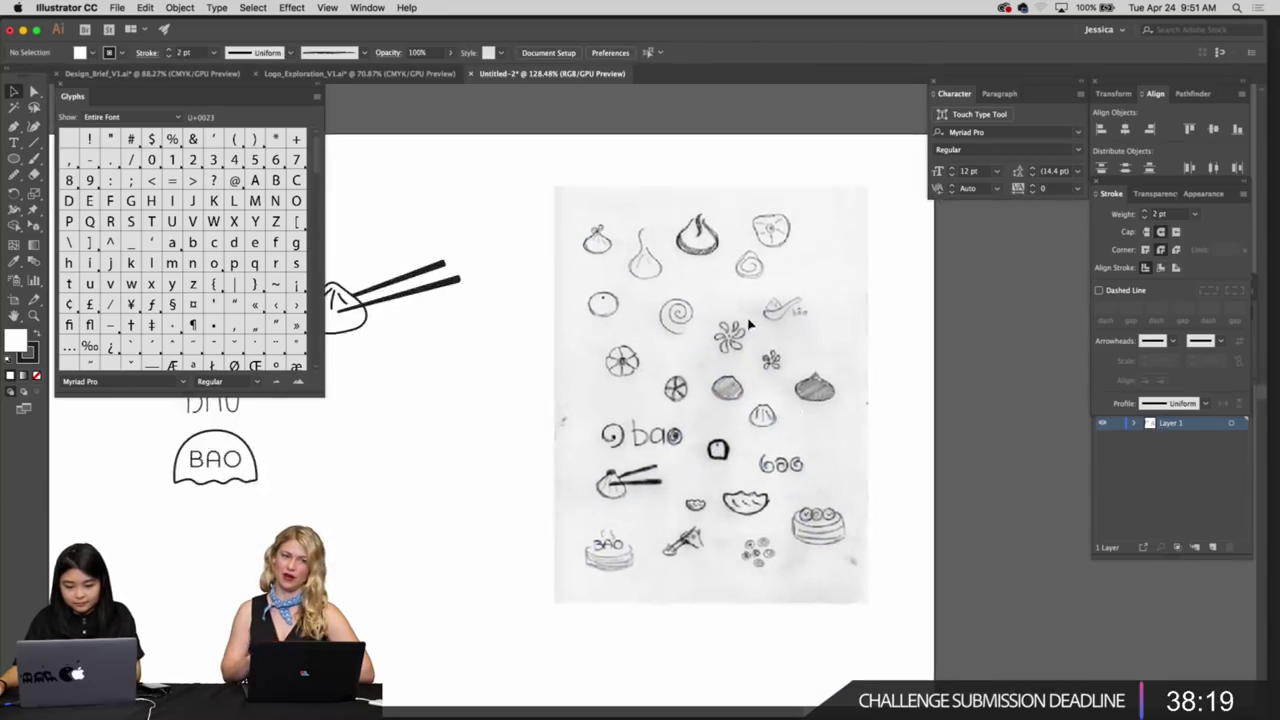
Trace a single teardrop petal of the small pinwheel flower sketch as a closed path with a 2 pt stroke
drag(765, 324, 834, 368)
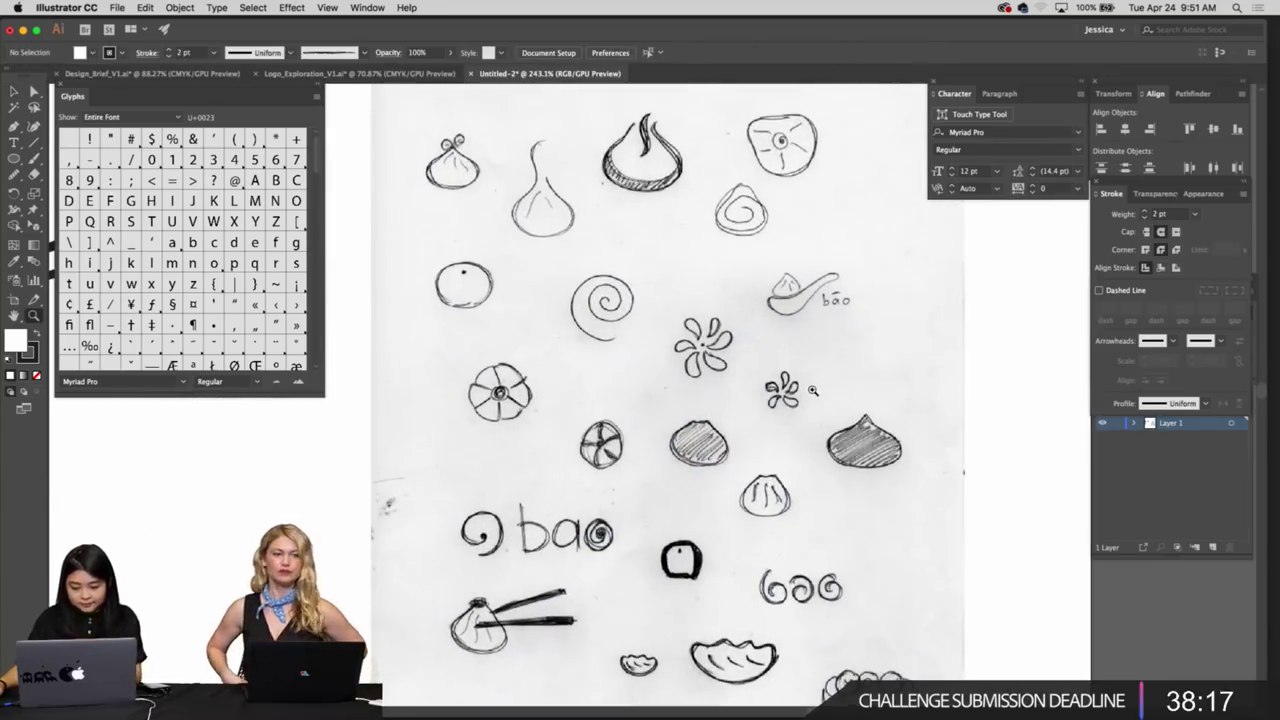
scroll(771, 401, down, 5)
scroll(771, 401, left, 3)
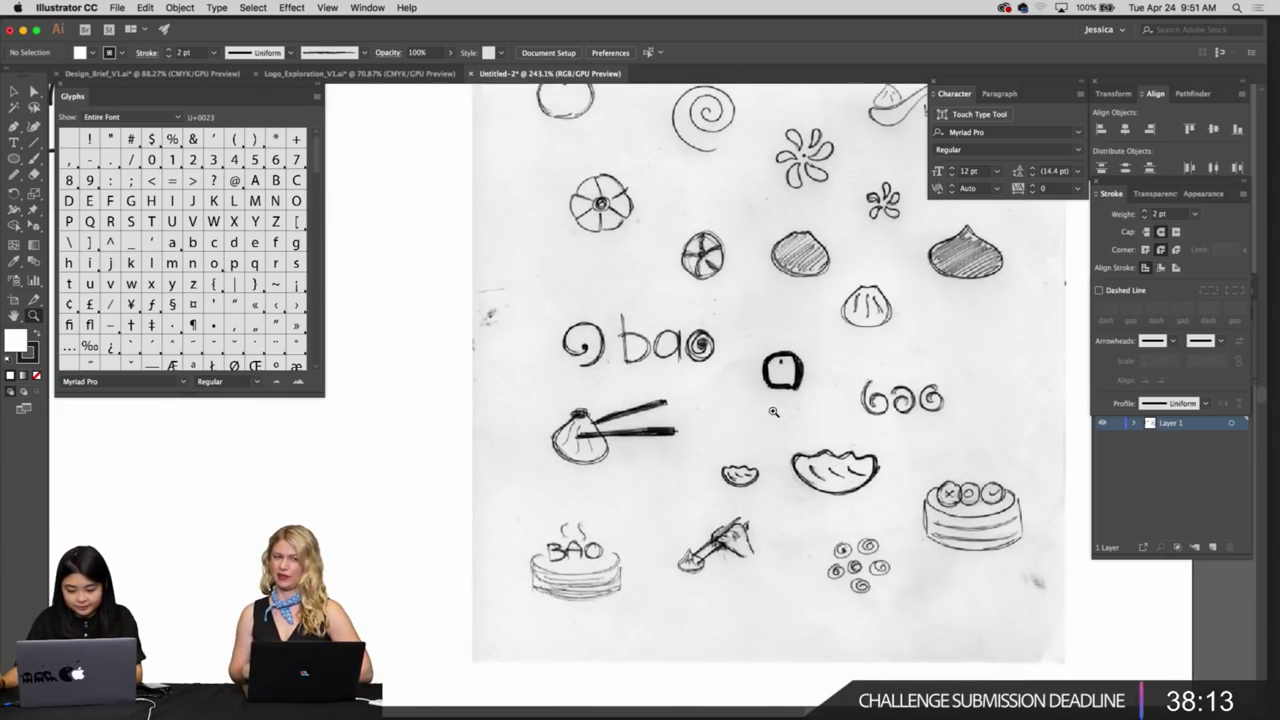
scroll(773, 411, up, 6)
scroll(773, 411, right, 2)
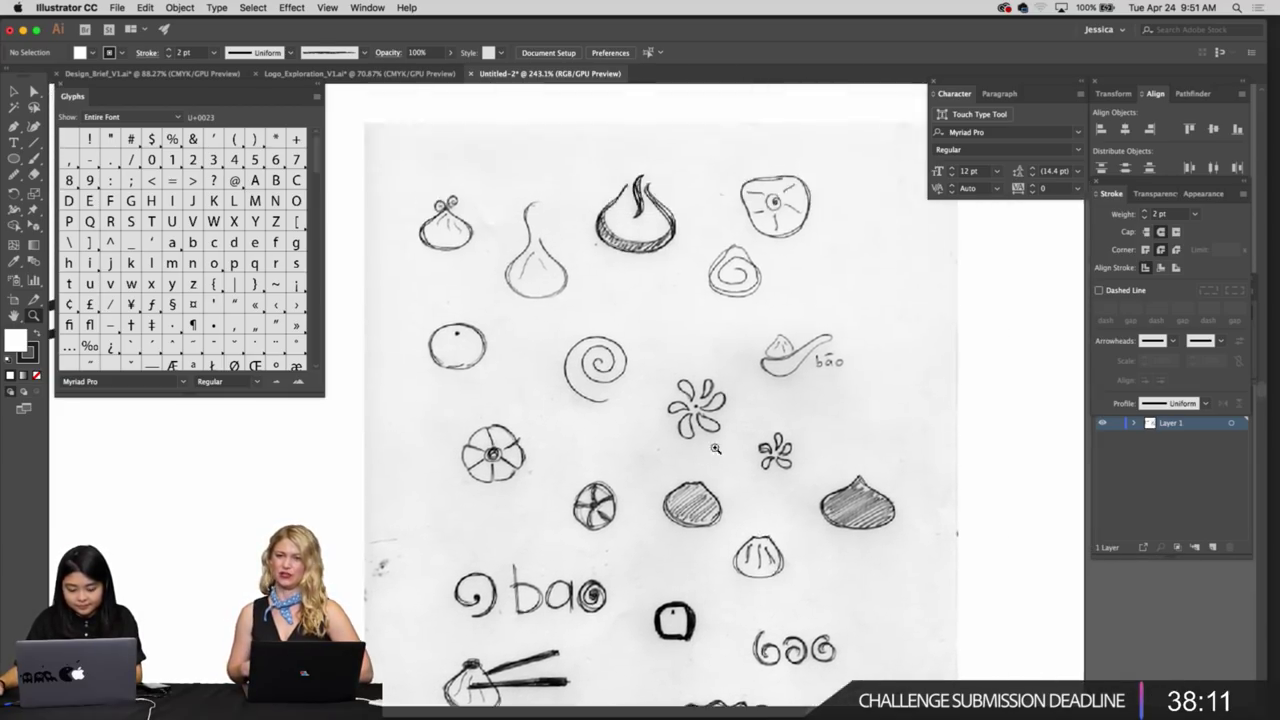
click(715, 448)
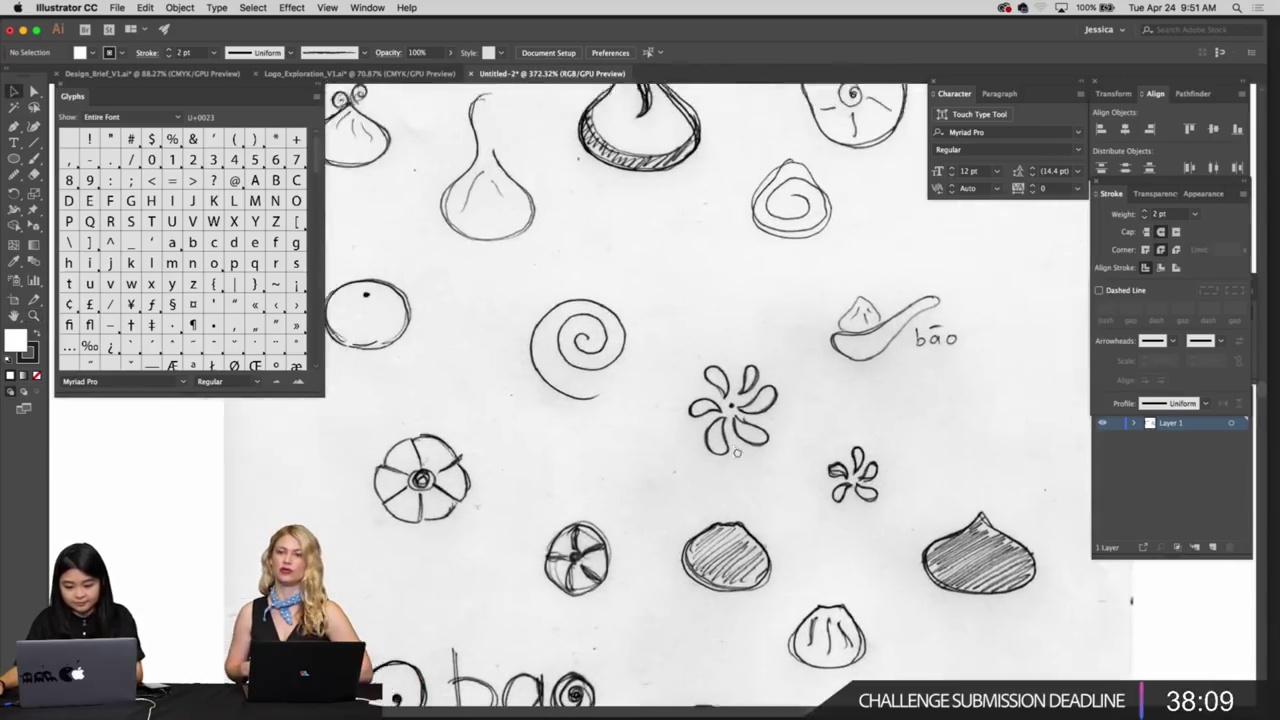
drag(737, 453, 815, 480)
key(p)
mouse_move(892, 510)
mouse_down()
mouse_move(826, 434)
mouse_move(786, 465)
mouse_move(837, 434)
mouse_move(769, 412)
mouse_move(700, 412)
mouse_up()
click(813, 419)
super+click(837, 436)
scroll(824, 434, down, 1)
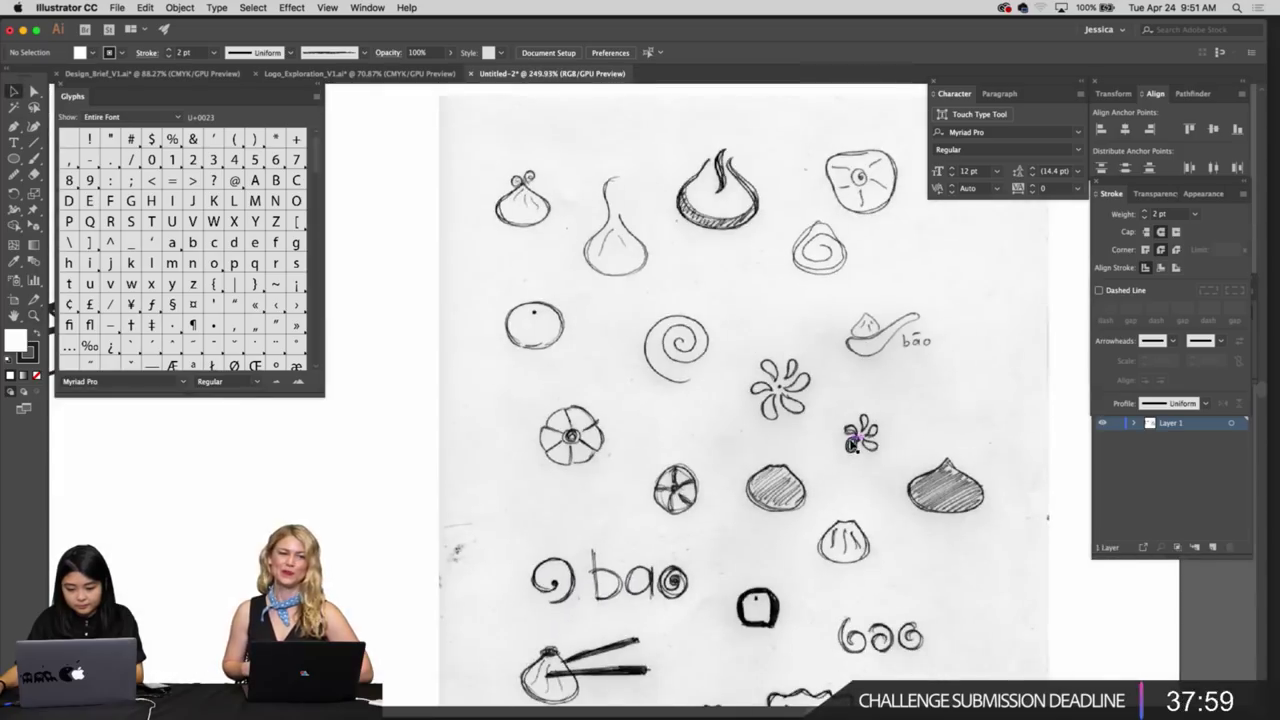
Move the traced petal off the sketch page into the blank area between the page and the wordmarks
drag(852, 445, 298, 474)
drag(298, 474, 634, 456)
key(z)
click(628, 456)
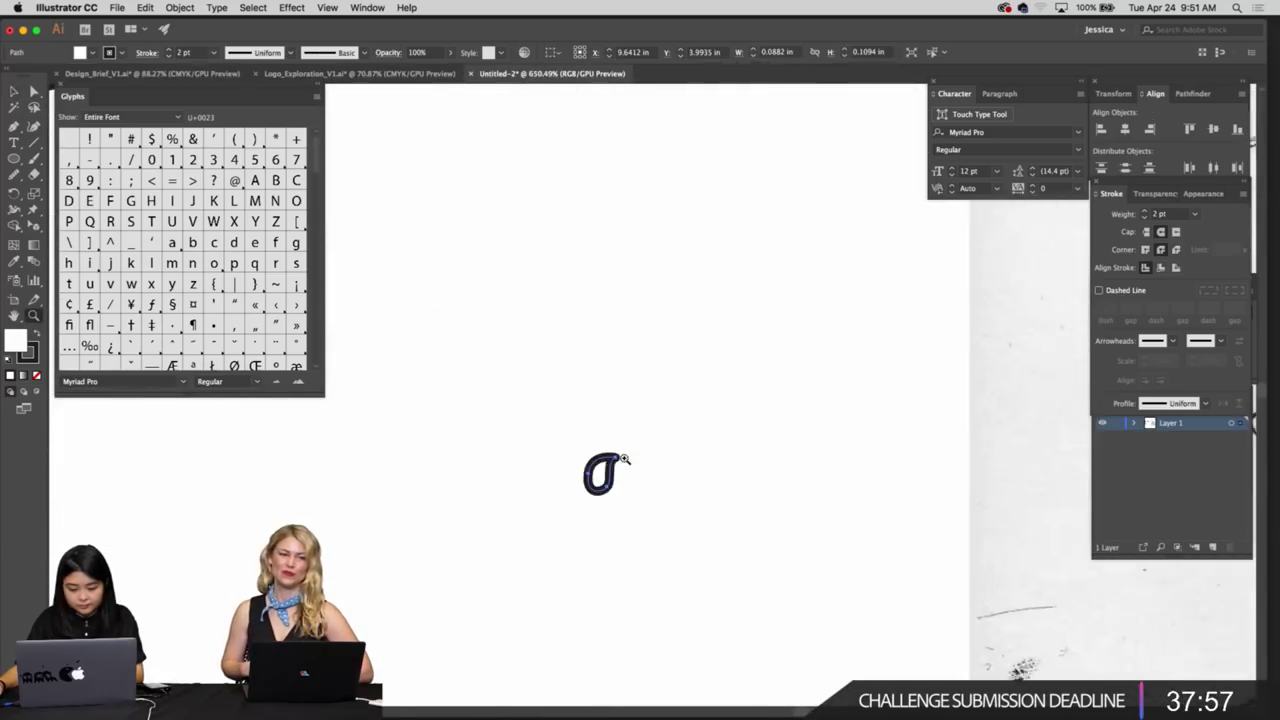
Refine the petal's pointed tip by adjusting its anchor point and redrawing the outline around it
key(a)
click(638, 470)
click(617, 458)
key(n)
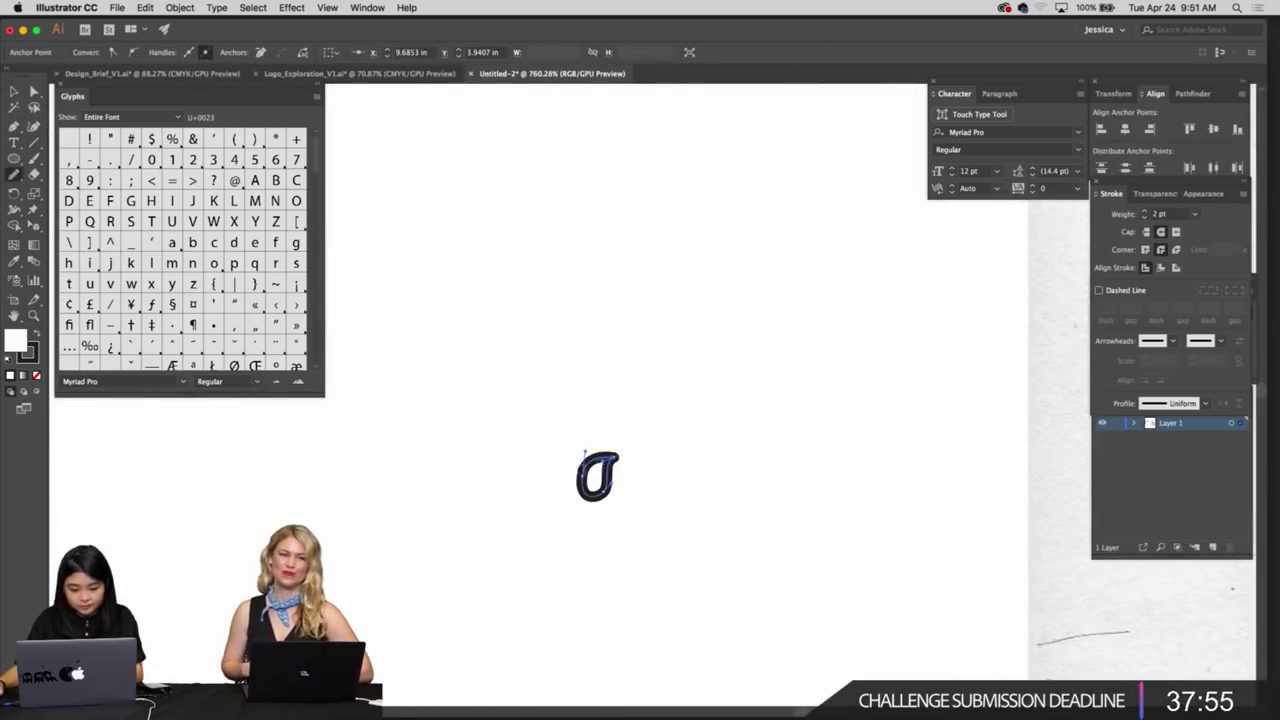
key(v)
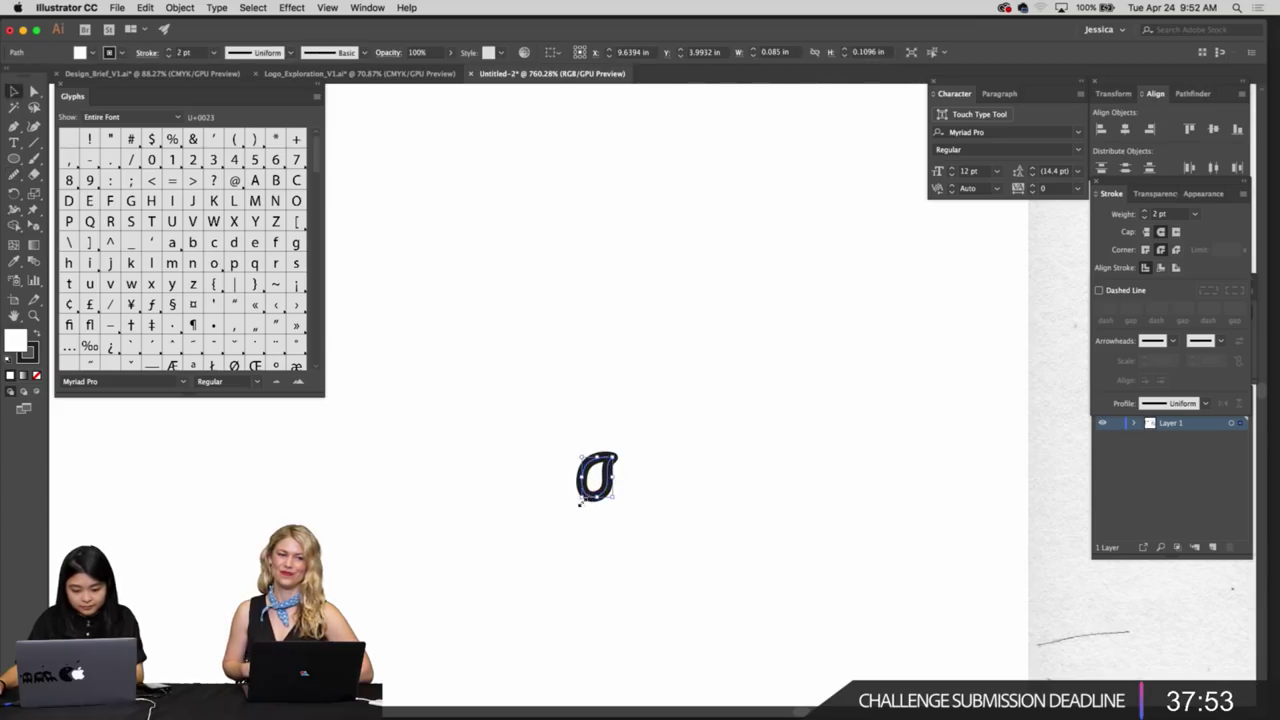
Scale the petal up to about three times its size and rotate it slightly clockwise about its tip
drag(581, 502, 523, 578)
click(633, 506)
scroll(633, 506, down, 1)
key(r)
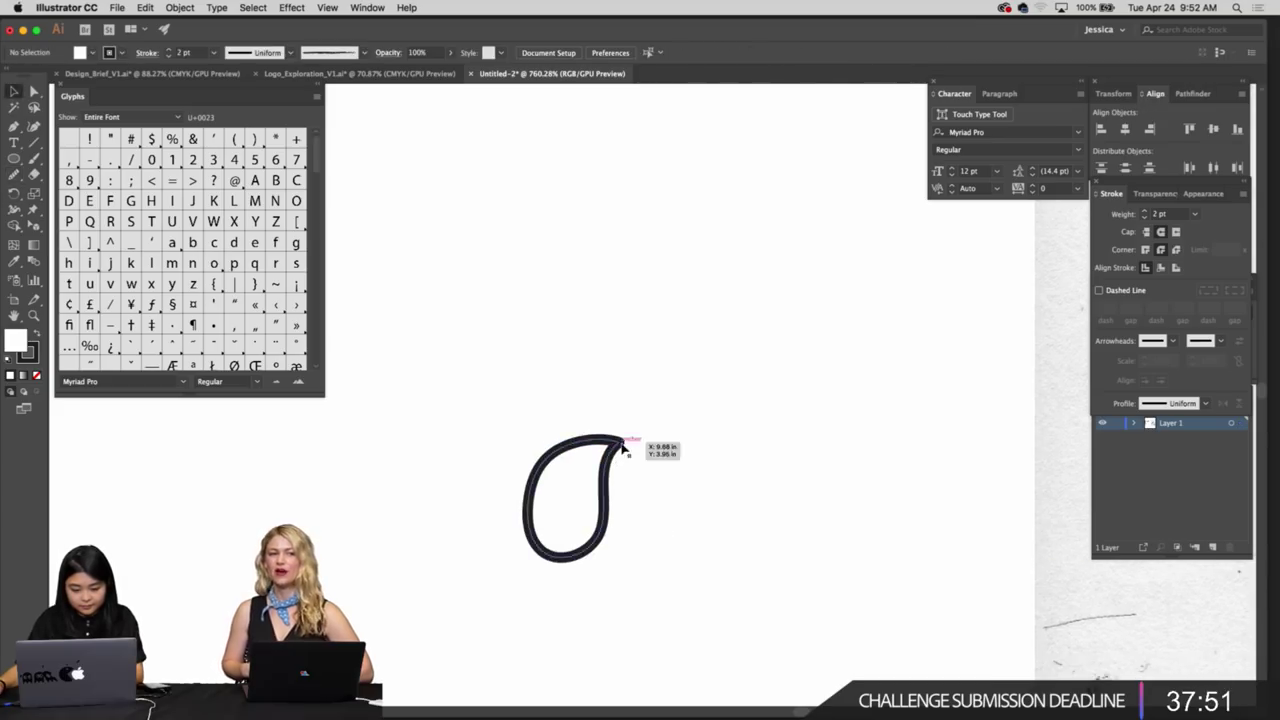
click(621, 445)
drag(646, 440, 652, 455)
key(v)
click(675, 460)
scroll(685, 461, left, 1)
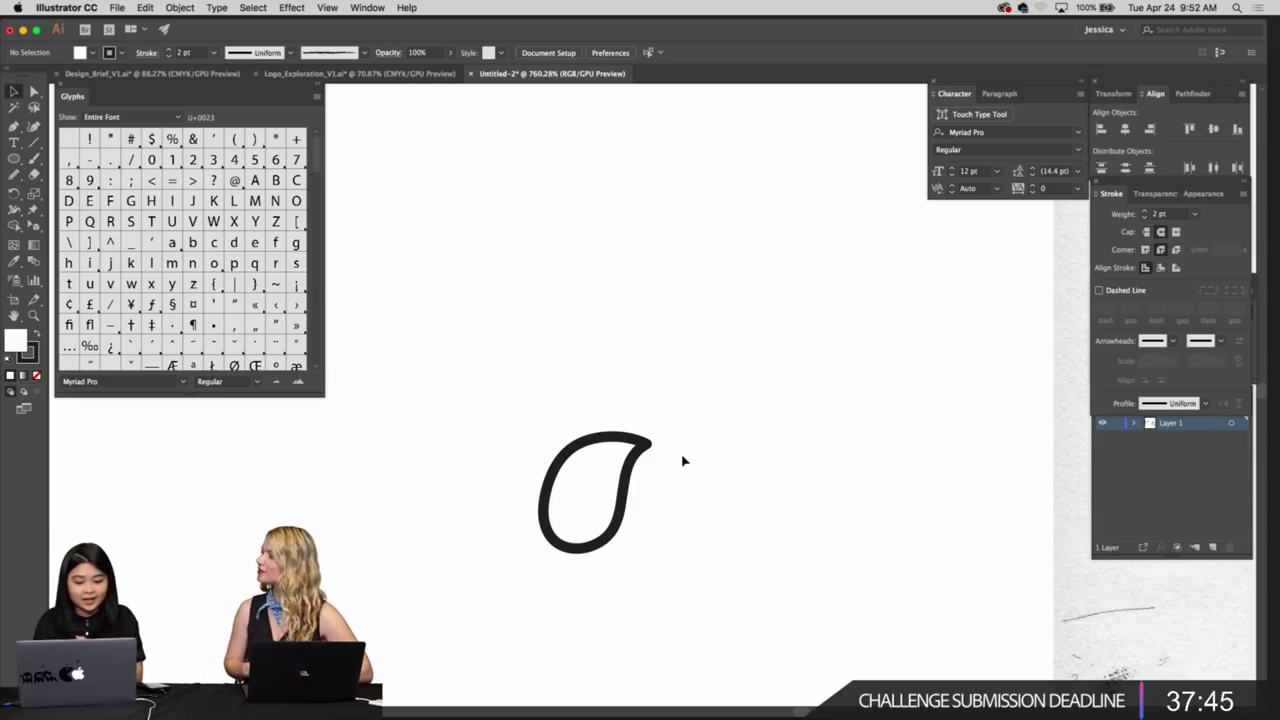
key(z)
drag(694, 466, 649, 448)
drag(690, 483, 686, 434)
drag(744, 464, 684, 455)
scroll(706, 453, down, 2)
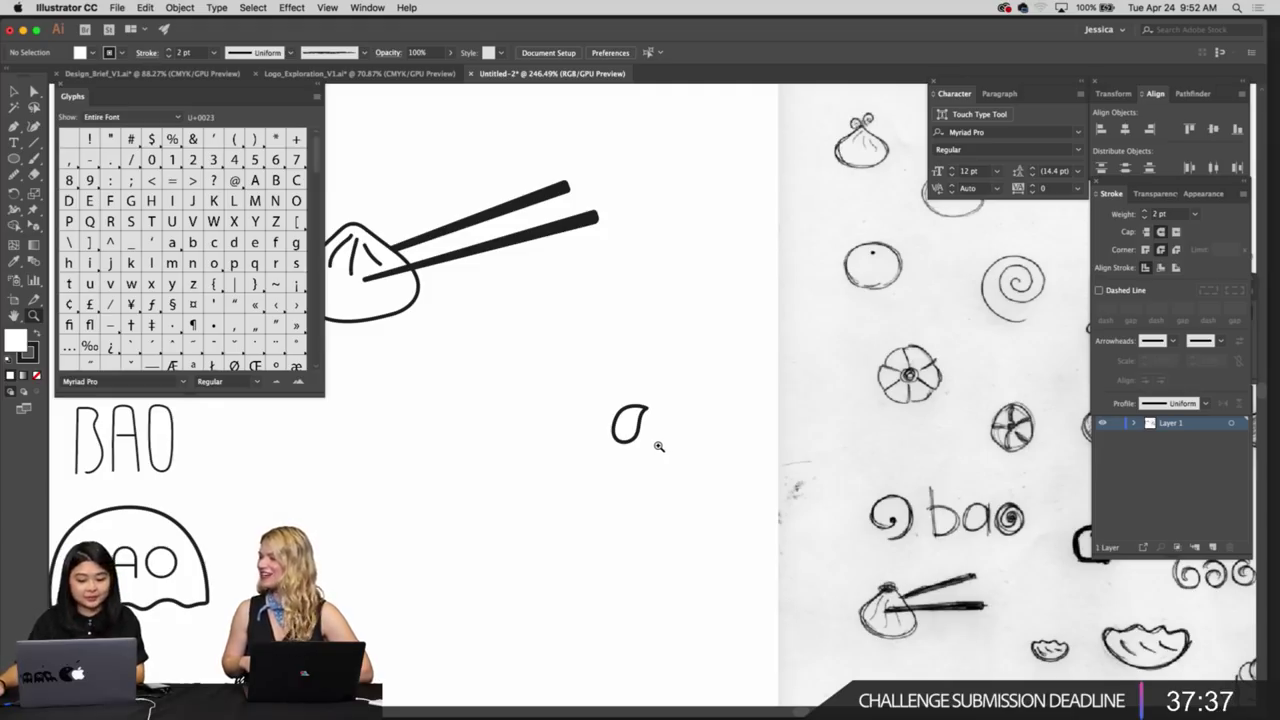
scroll(683, 460, up, 1)
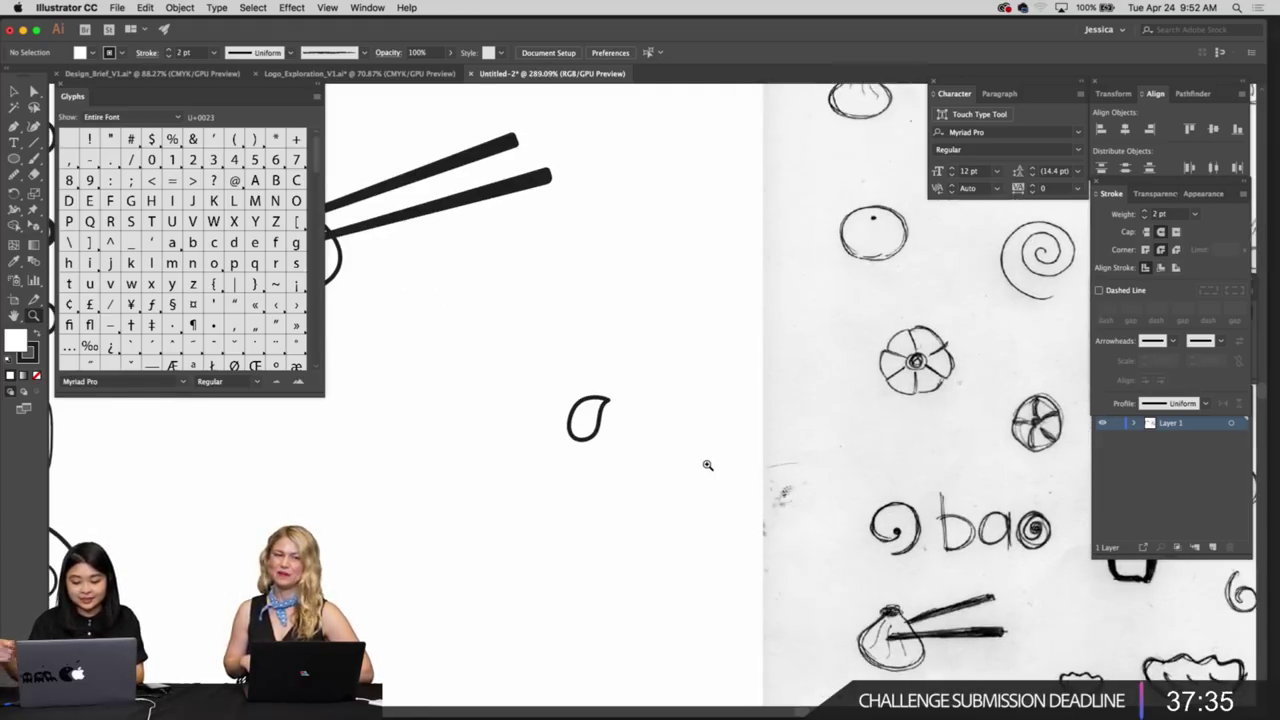
drag(706, 463, 744, 446)
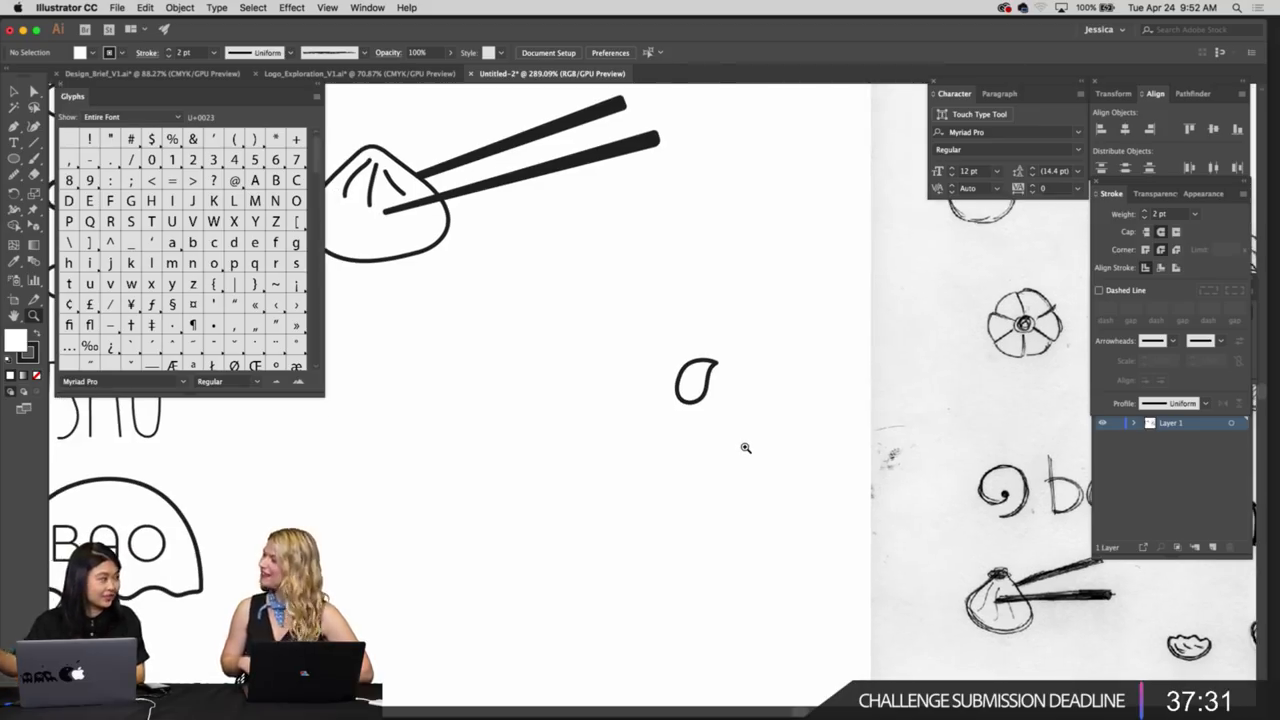
mouse_move(745, 448)
mouse_down()
mouse_move(733, 473)
mouse_move(648, 474)
mouse_move(635, 508)
mouse_up()
drag(635, 508, 663, 497)
drag(562, 537, 633, 507)
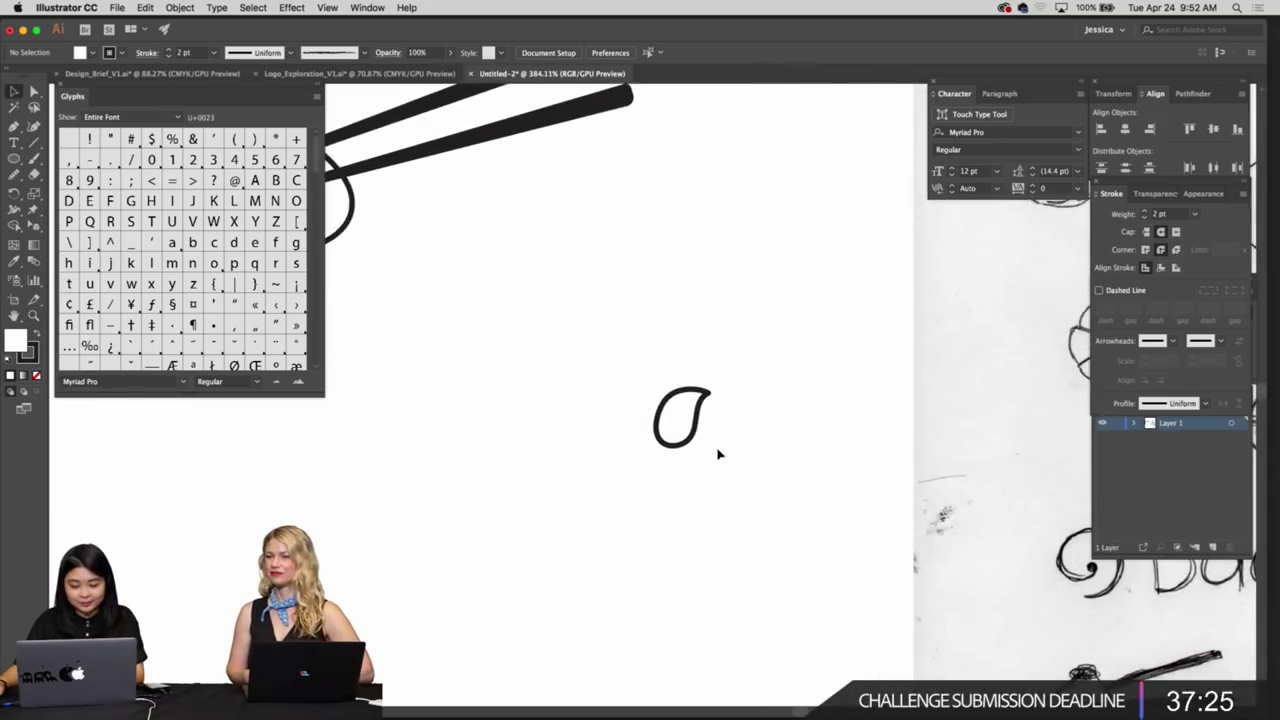
scroll(718, 454, up, 2)
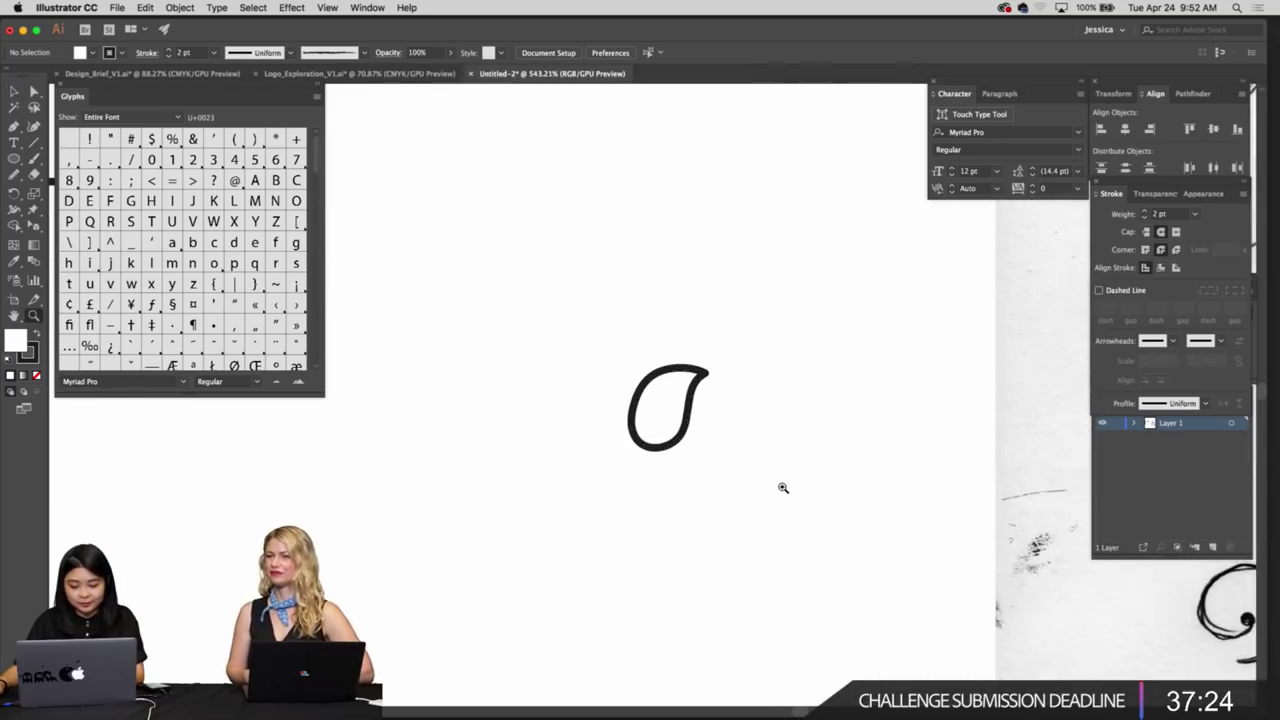
Smooth the petal's inner curved edge below the pointed tip
click(702, 386)
key(n)
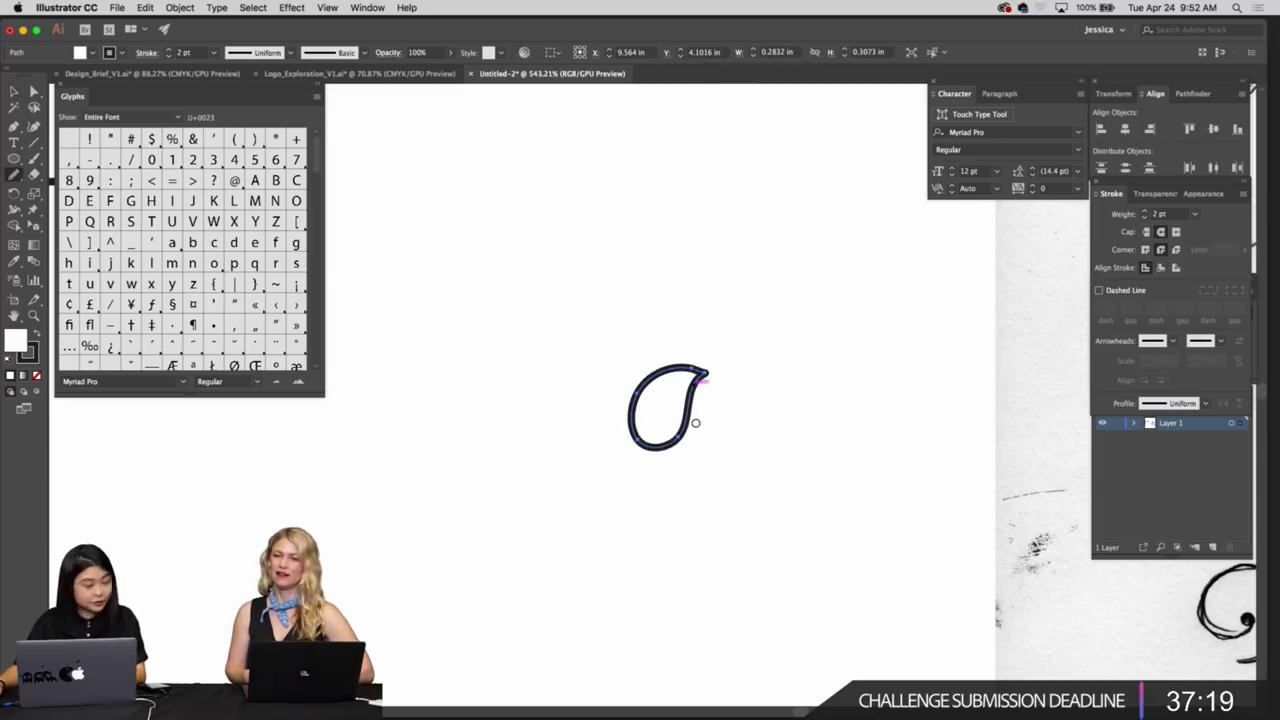
super+click(763, 420)
key(z)
drag(784, 430, 684, 447)
key(v)
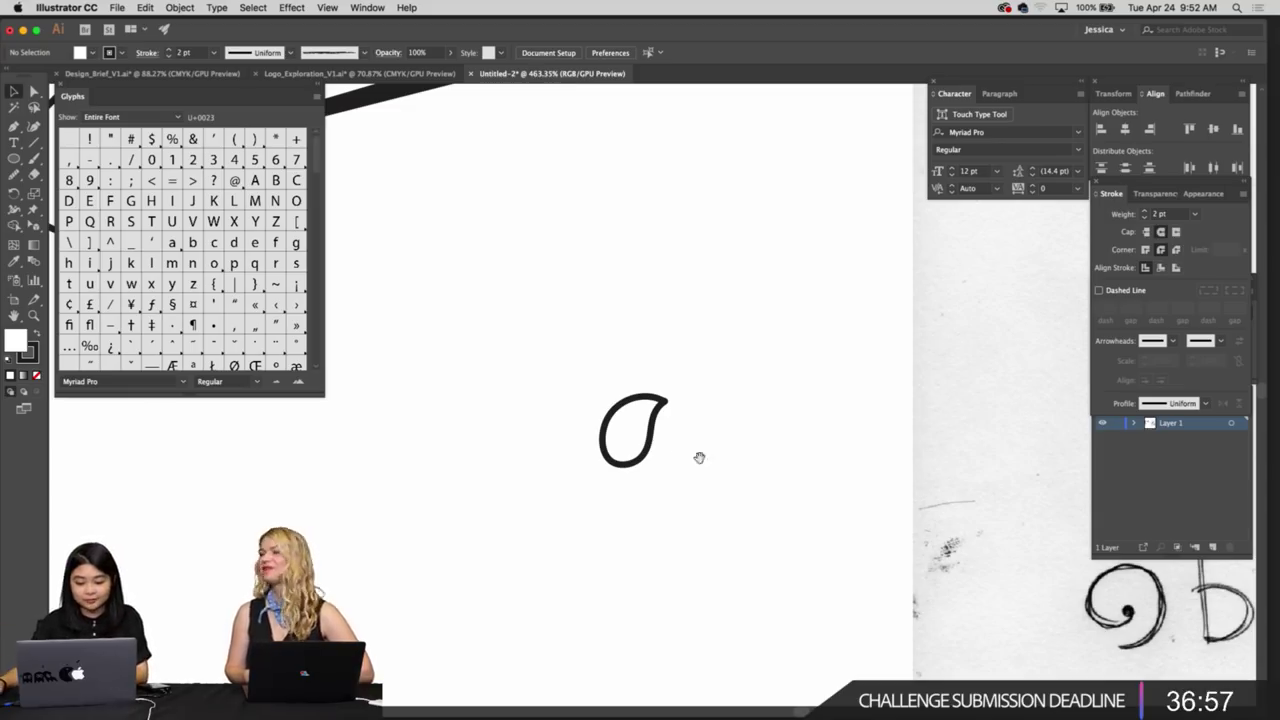
Try rotating a copy of the petal
drag(699, 458, 668, 457)
drag(668, 457, 648, 458)
drag(648, 467, 645, 517)
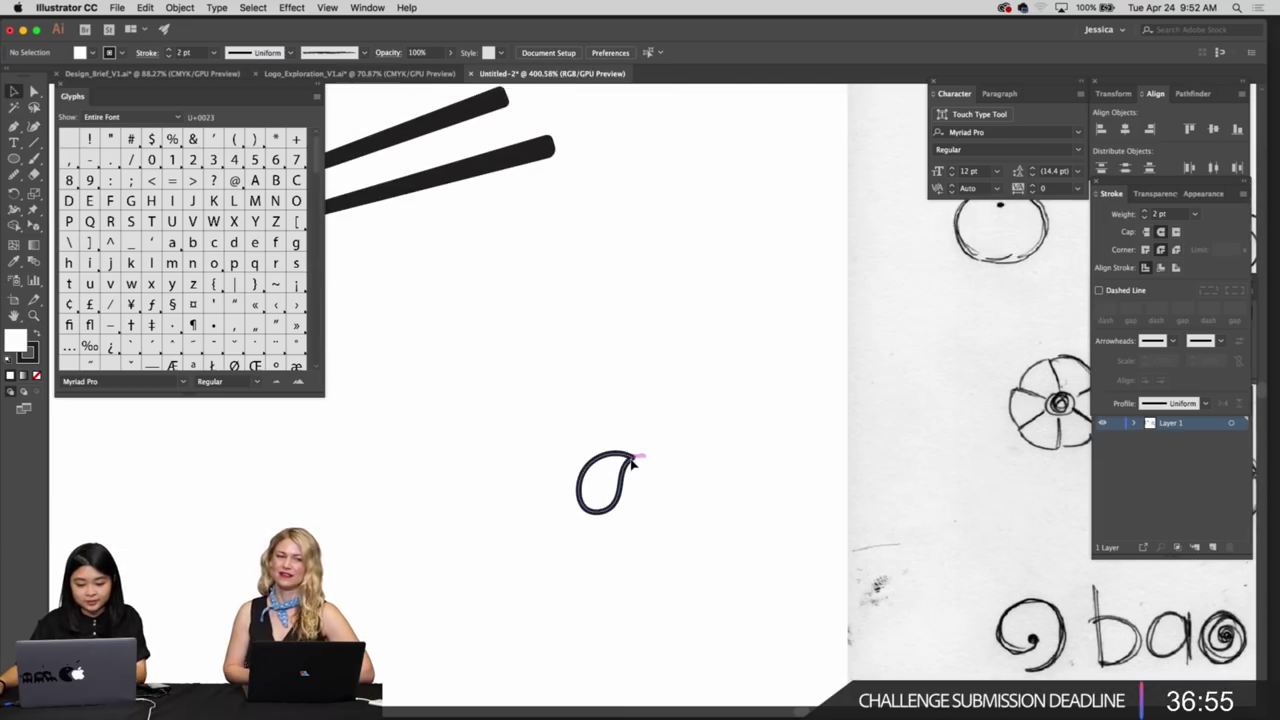
drag(632, 462, 635, 397)
key(r)
key(shift+v)
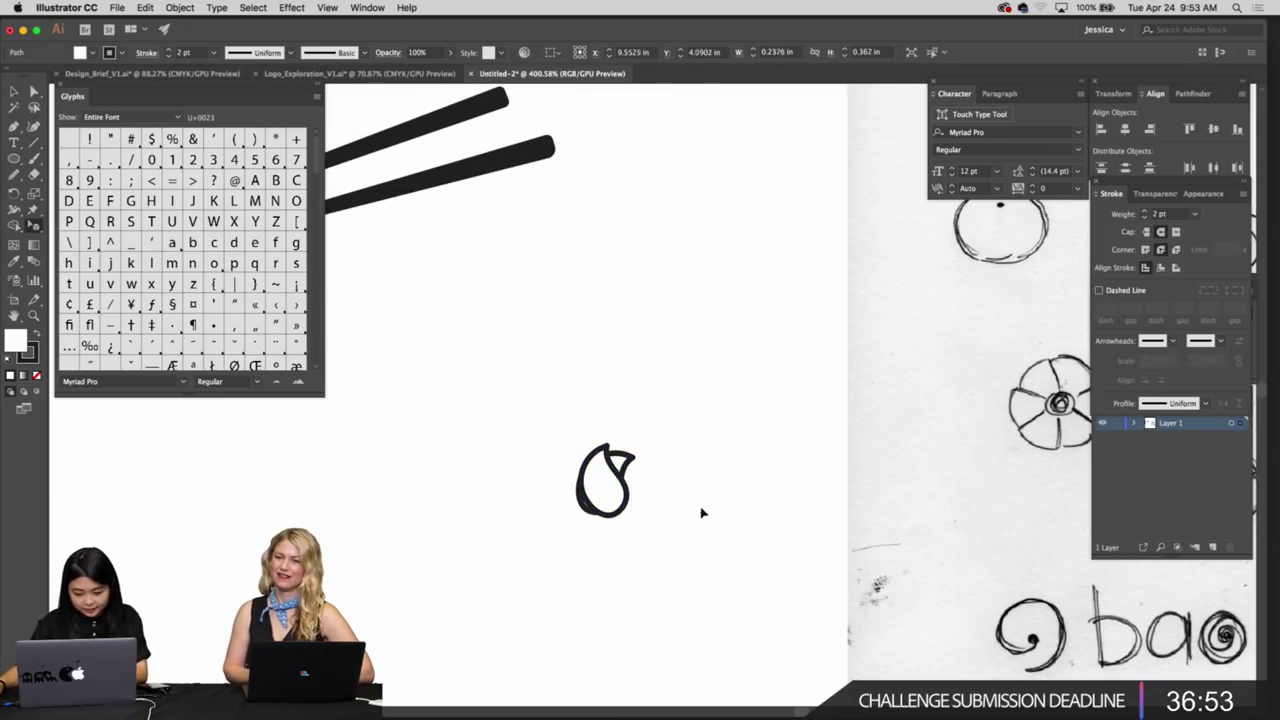
click(703, 513)
key(super+z)
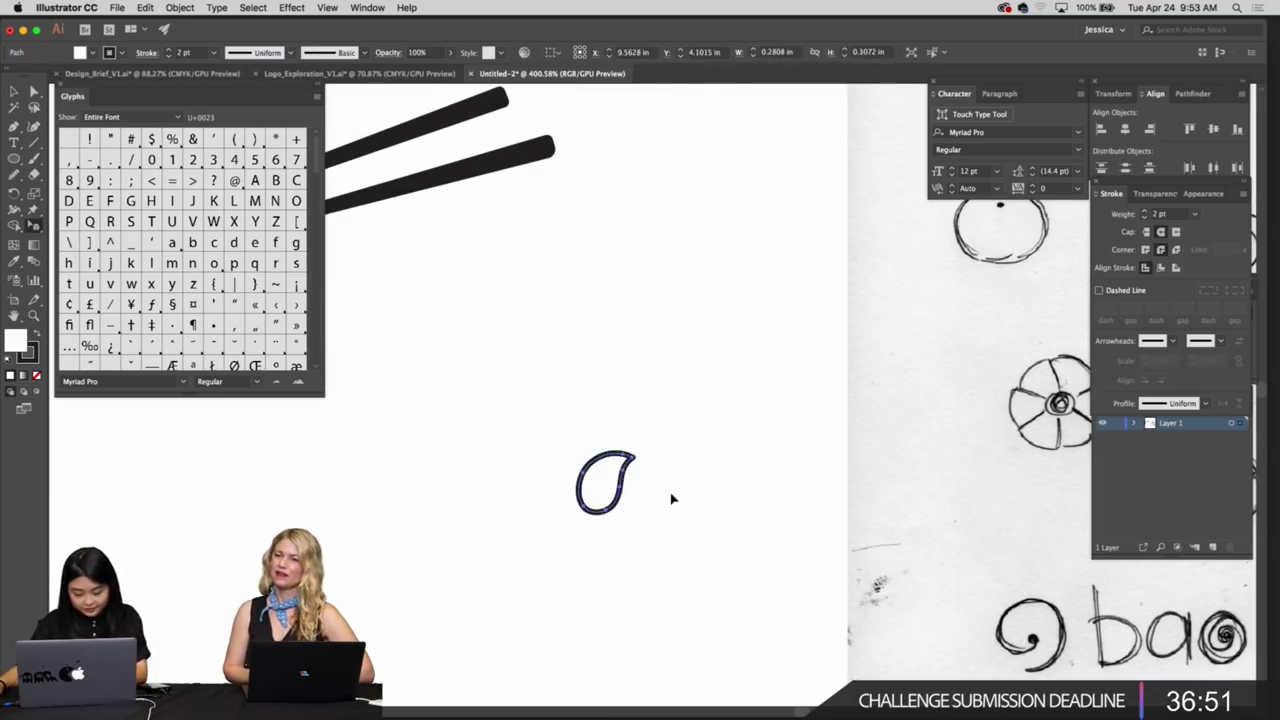
Select the petal and examine the petal arrangement of the pinwheel flowers on the sketch page
scroll(671, 487, up, 3)
click(653, 437)
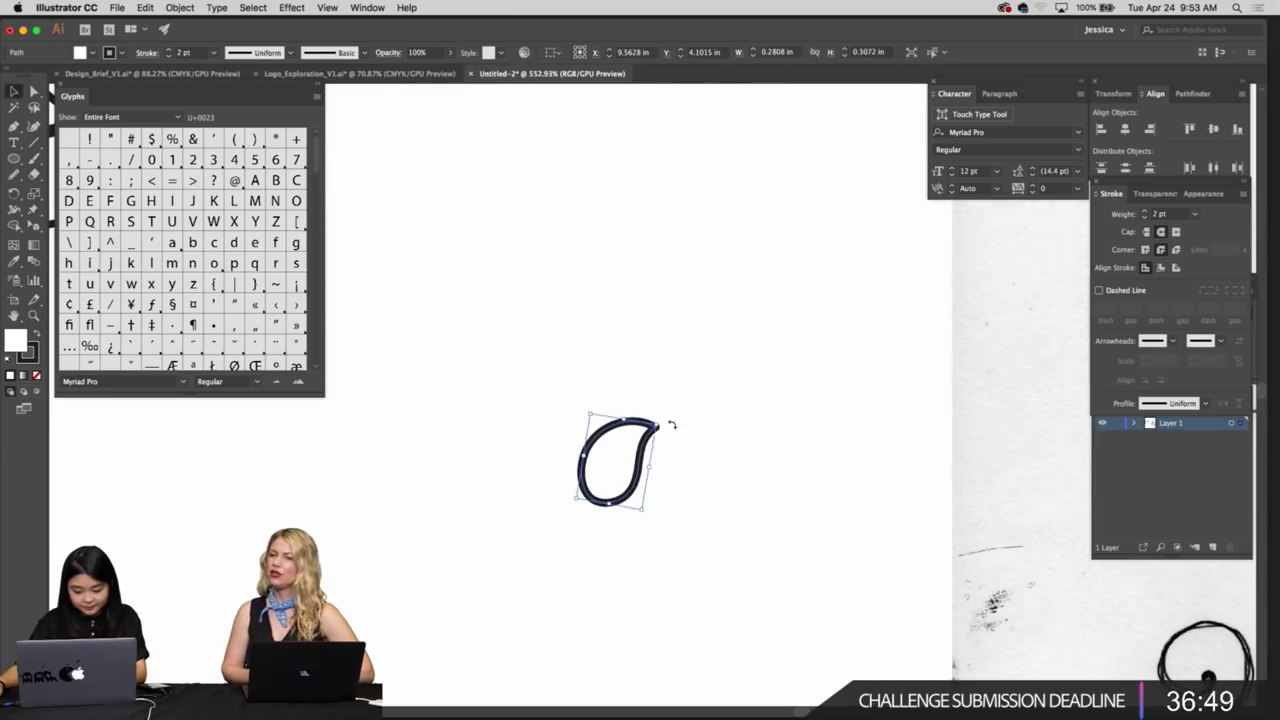
key(r)
key(z)
drag(742, 452, 617, 425)
drag(773, 440, 468, 452)
drag(1065, 466, 796, 470)
scroll(837, 425, left, 2)
scroll(837, 425, down, 1)
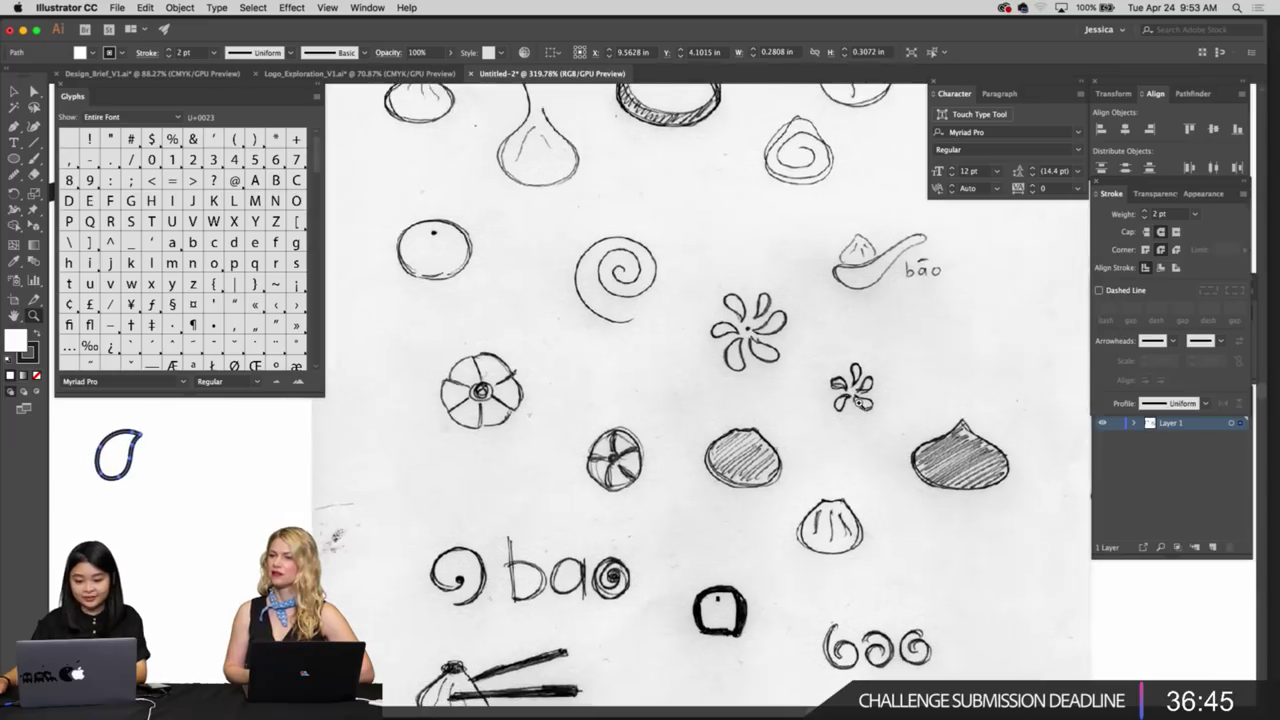
scroll(716, 432, left, 15)
scroll(716, 432, down, 2)
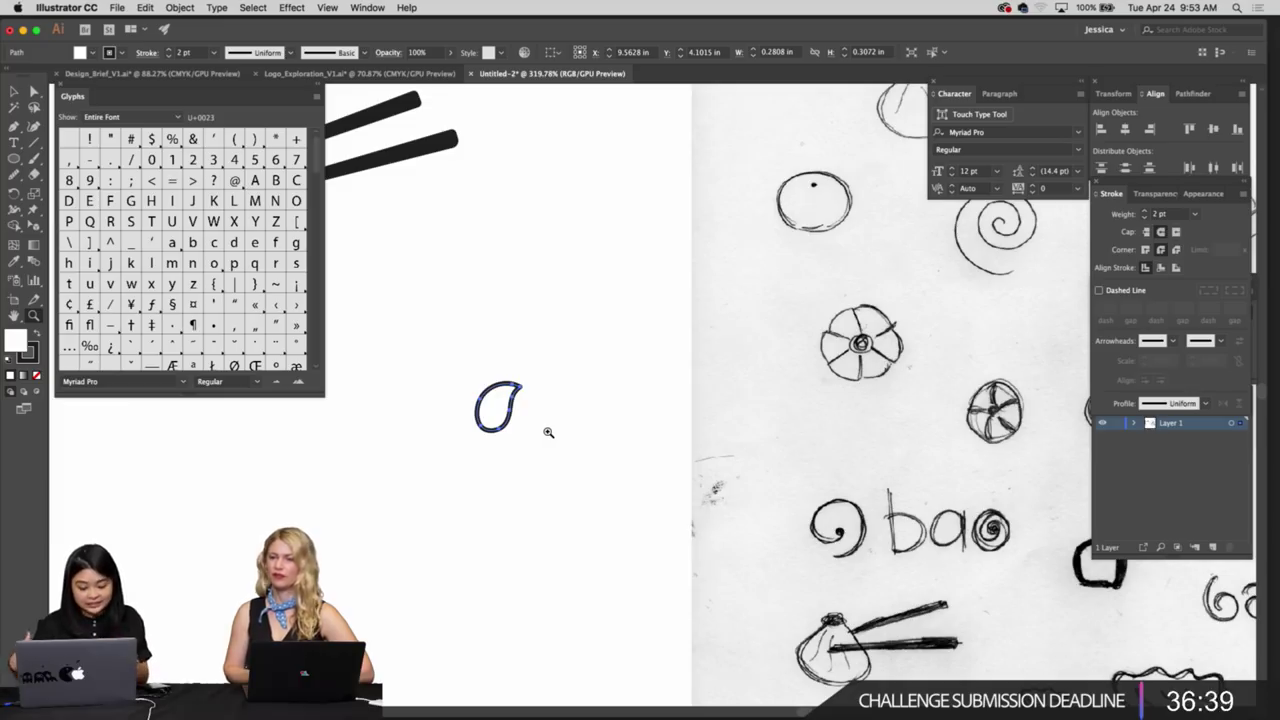
Try making a copy of the petal rotated by 360/5 degrees about a point just beyond its pointed tip
drag(544, 424, 618, 299)
click(563, 385)
key(v)
click(602, 389)
click(587, 379)
key(r)
key(super+z)
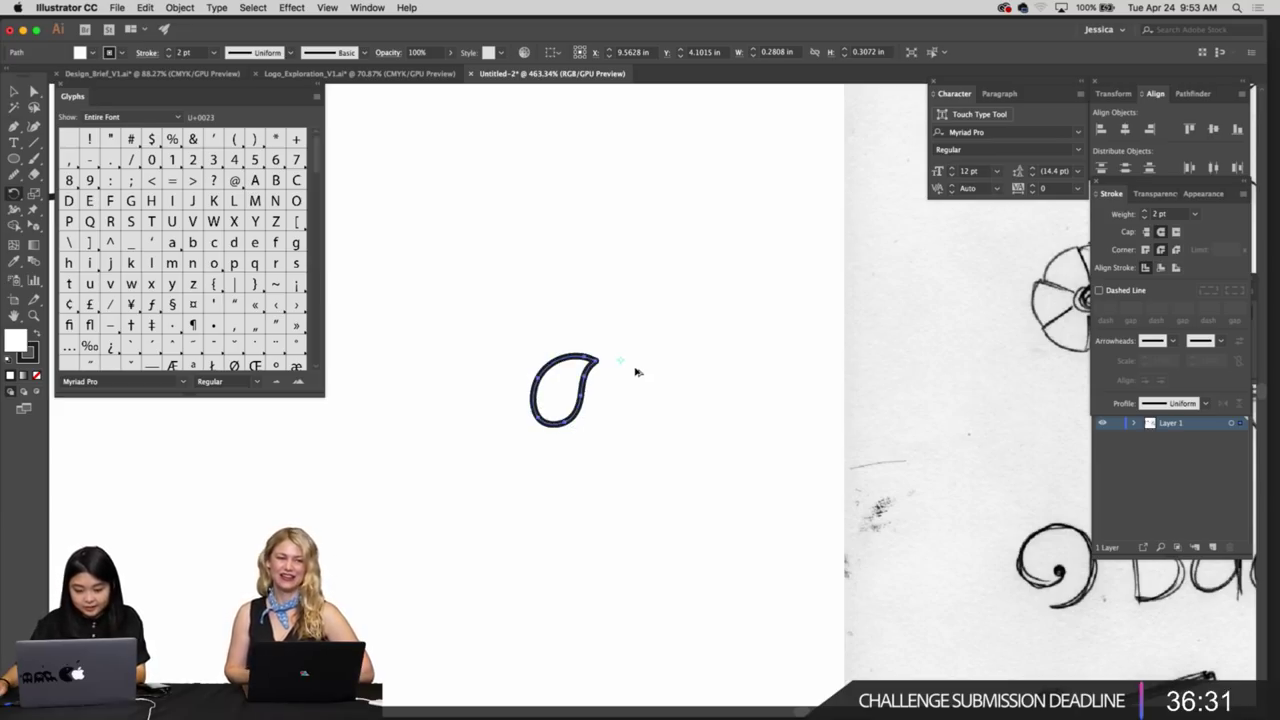
key(Return)
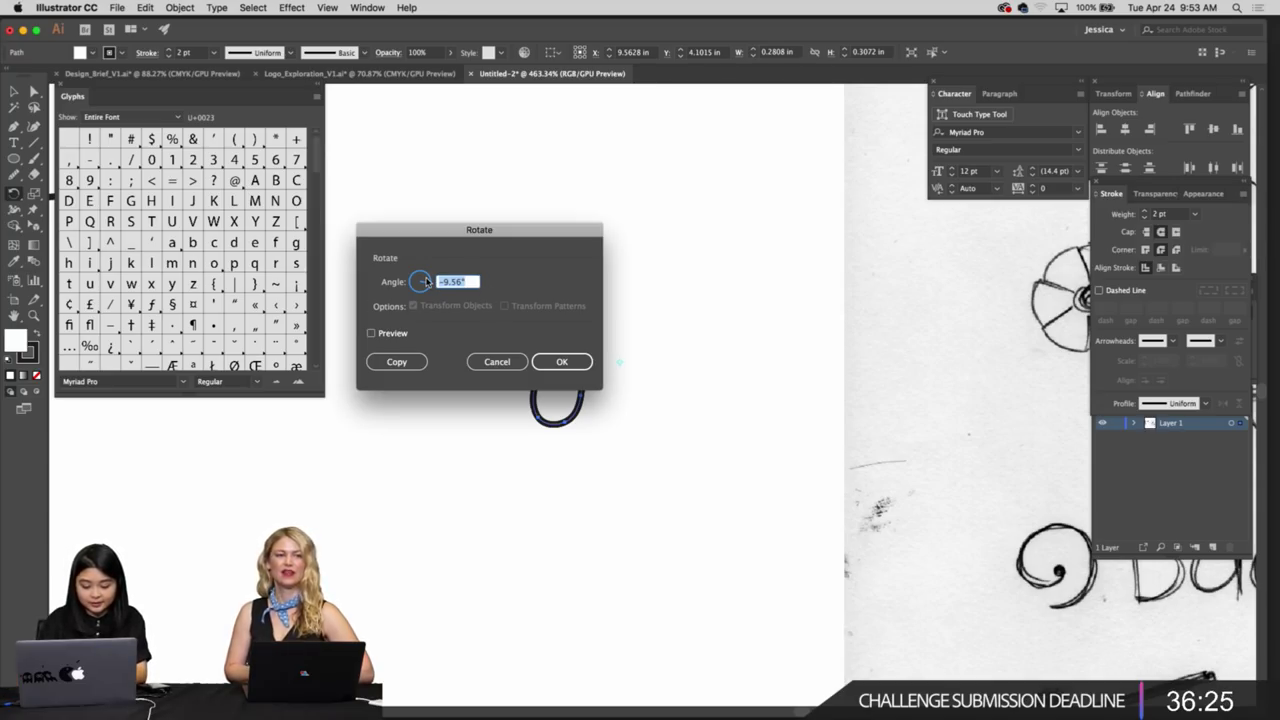
text(360/)
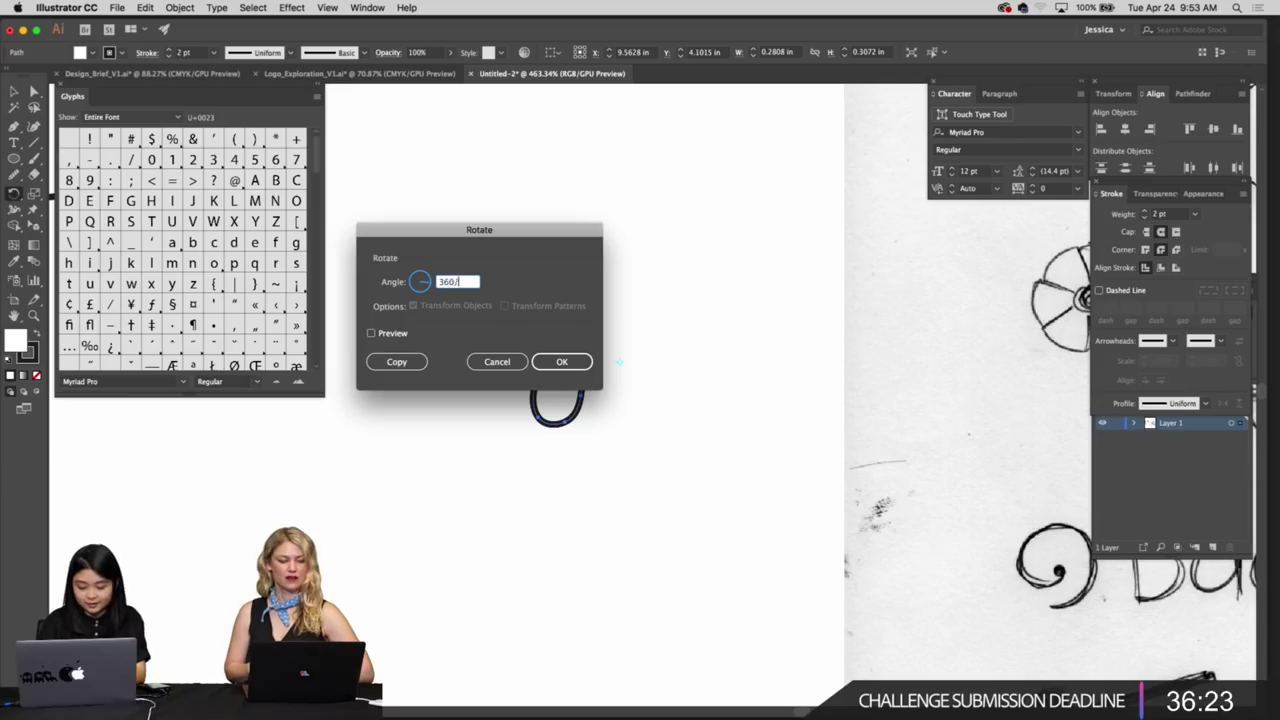
text(5)
key(Tab)
click(397, 362)
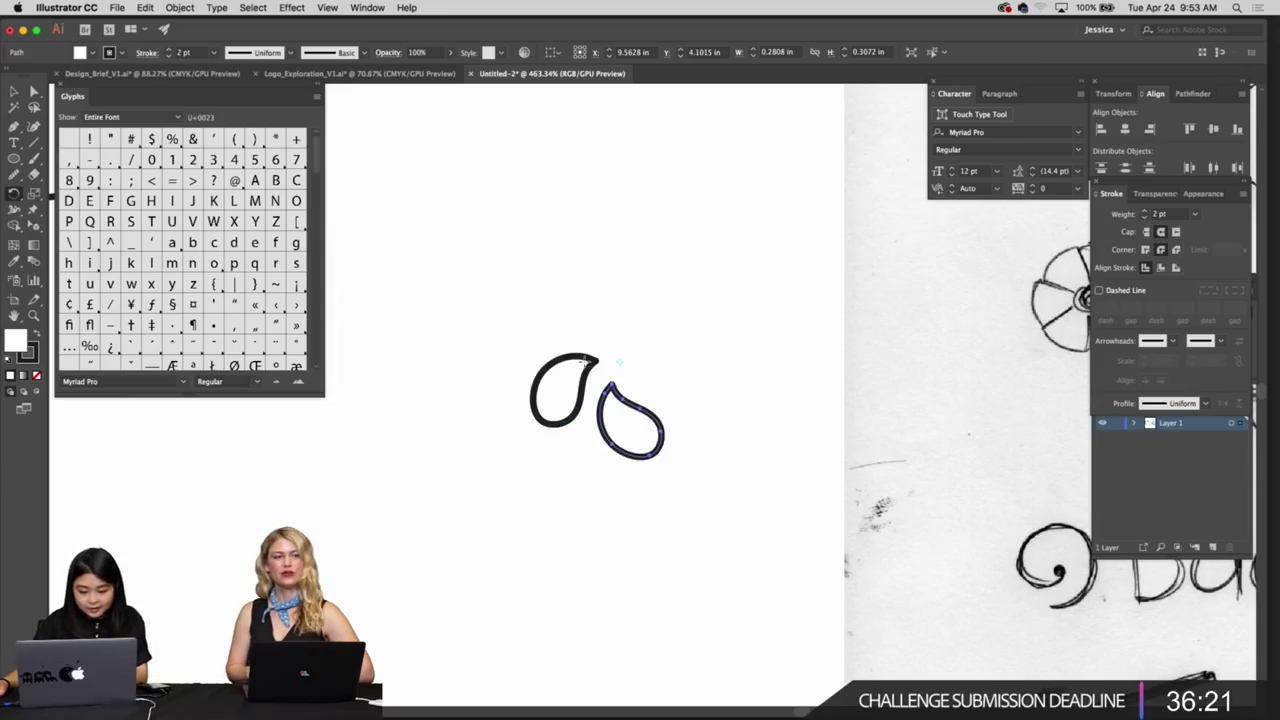
Try repeating the rotated petal copy and undo back to the single petal
key(v)
click(668, 380)
key(super+z)
key(super+shift+z)
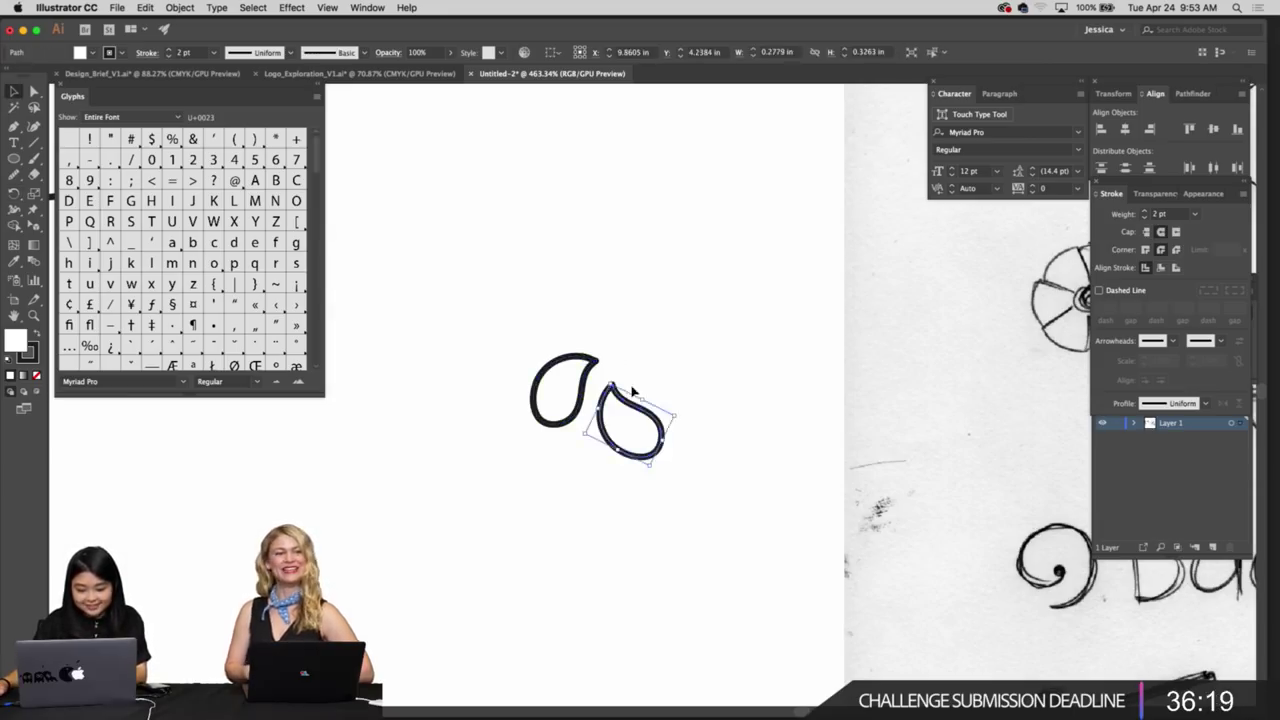
key(super+d)
key(super+z)
key(super+z)
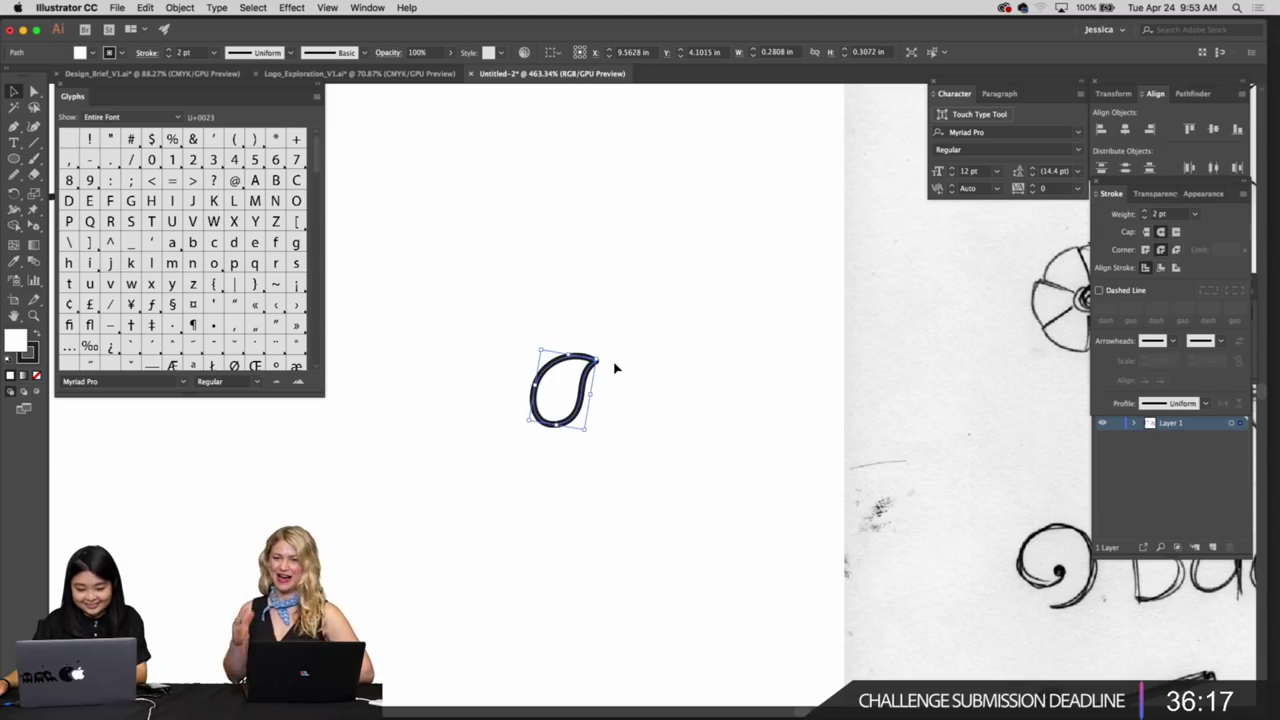
Try rotating a copy of the petal by 72° about its own centre
key(r)
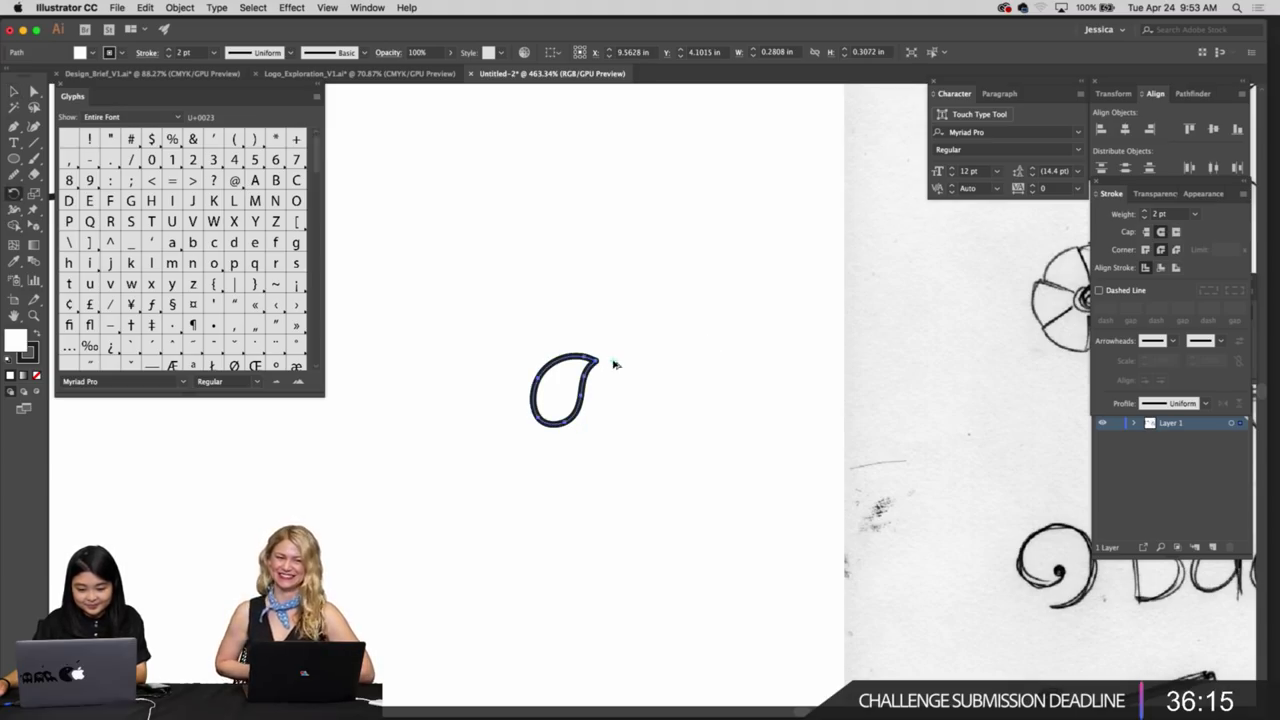
key(Return)
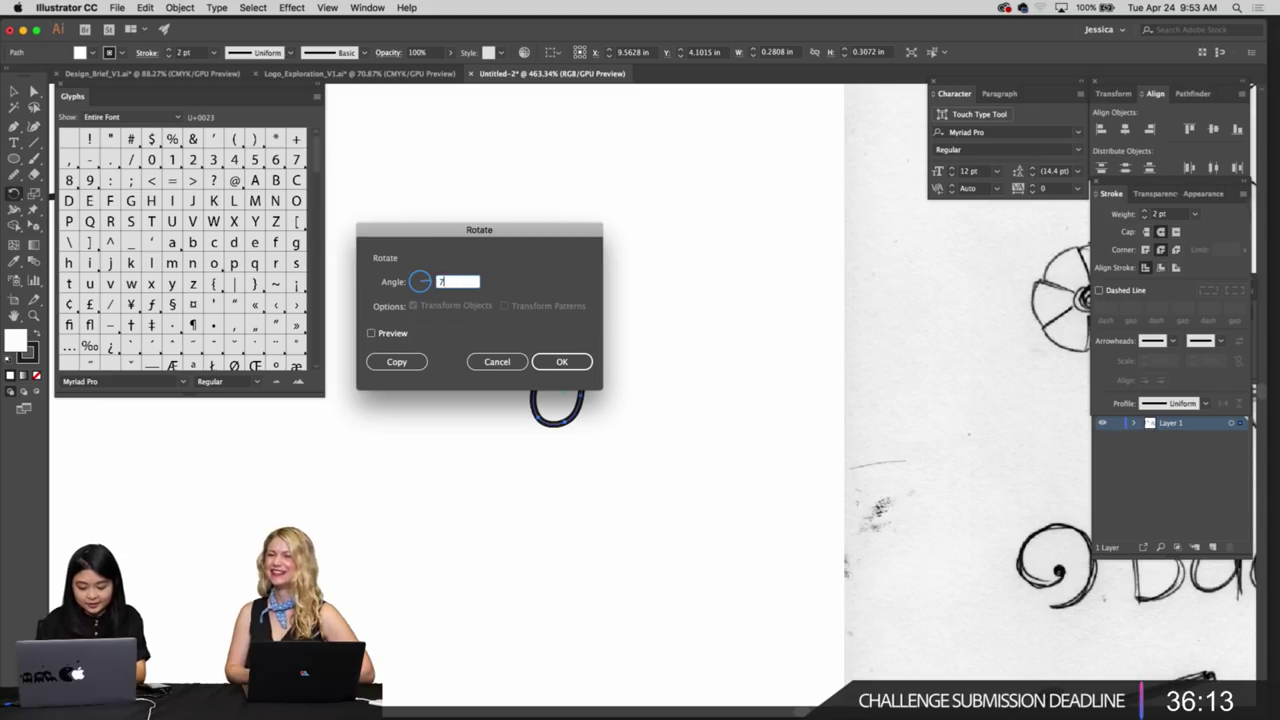
click(371, 333)
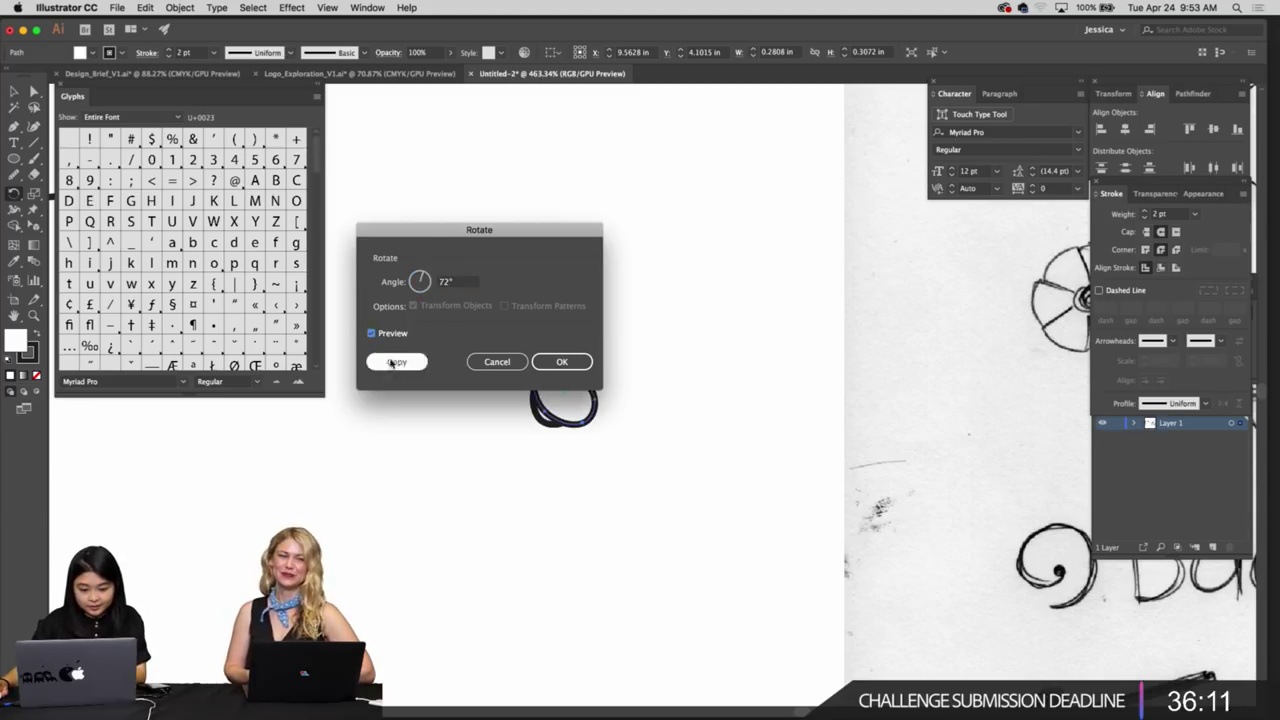
click(395, 362)
key(cmd+z)
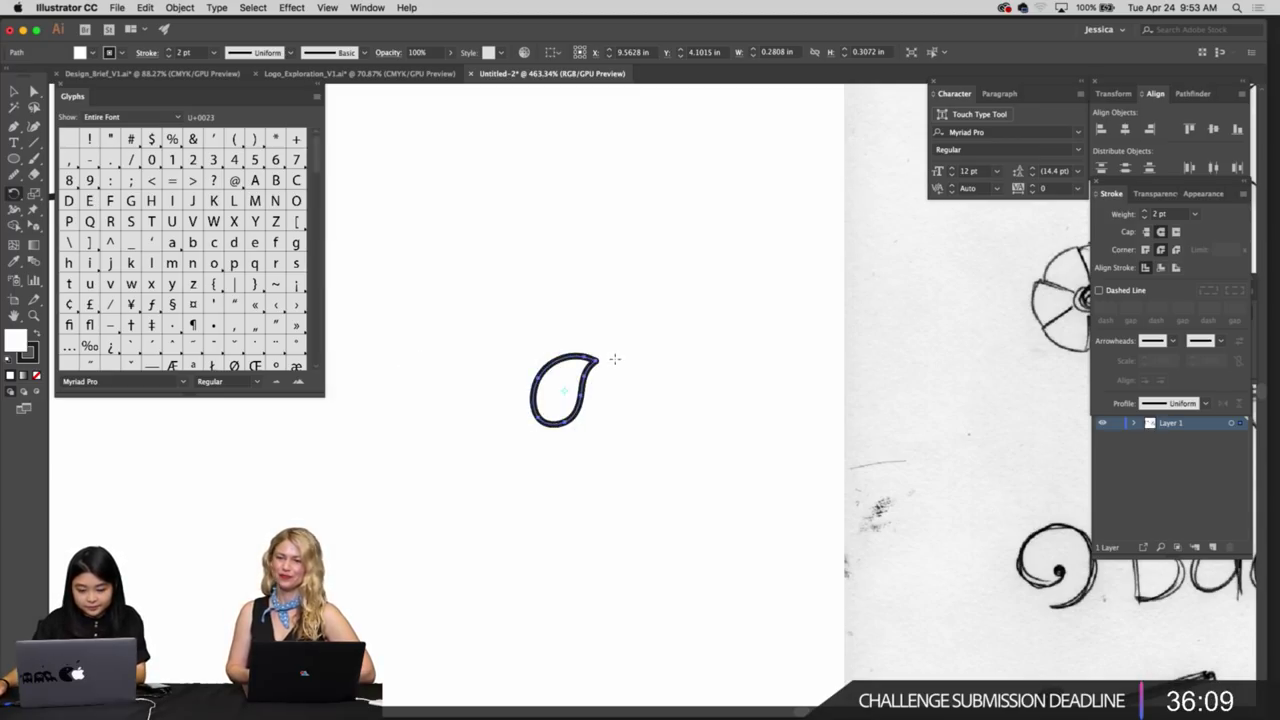
key(Return)
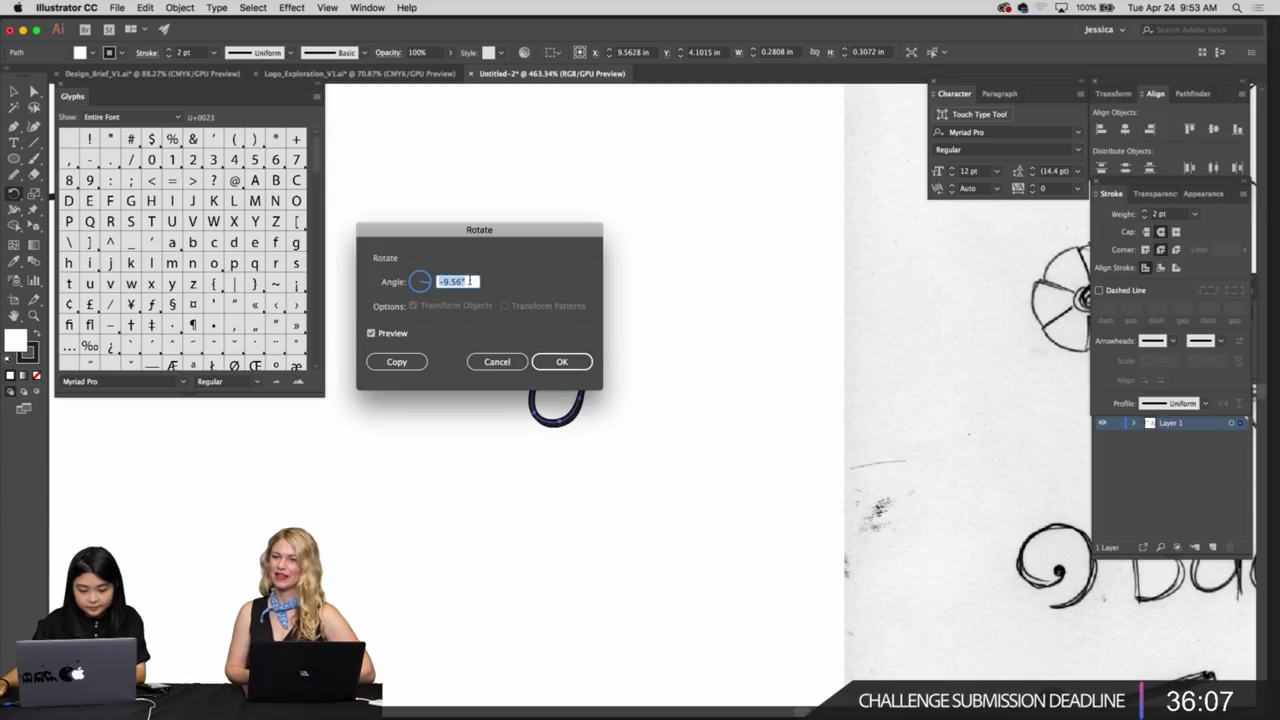
text(72)
key(Tab)
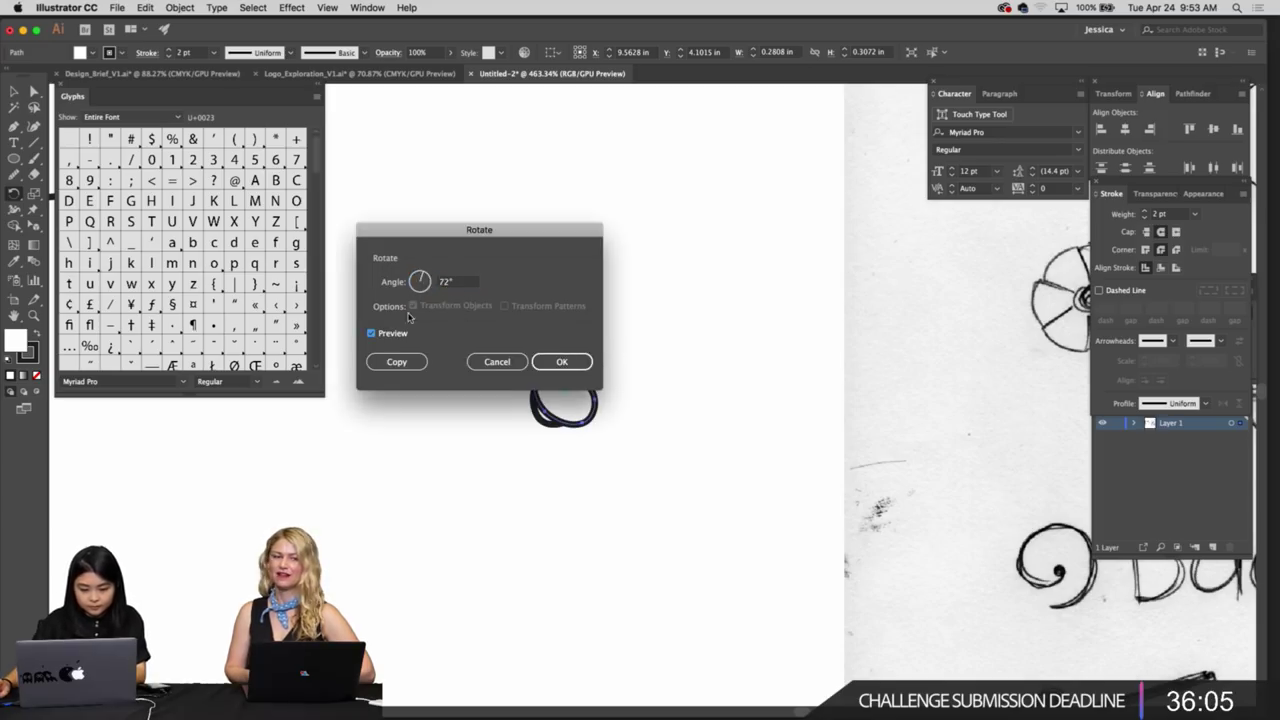
click(502, 362)
key(v)
click(642, 409)
scroll(642, 409, up, 6)
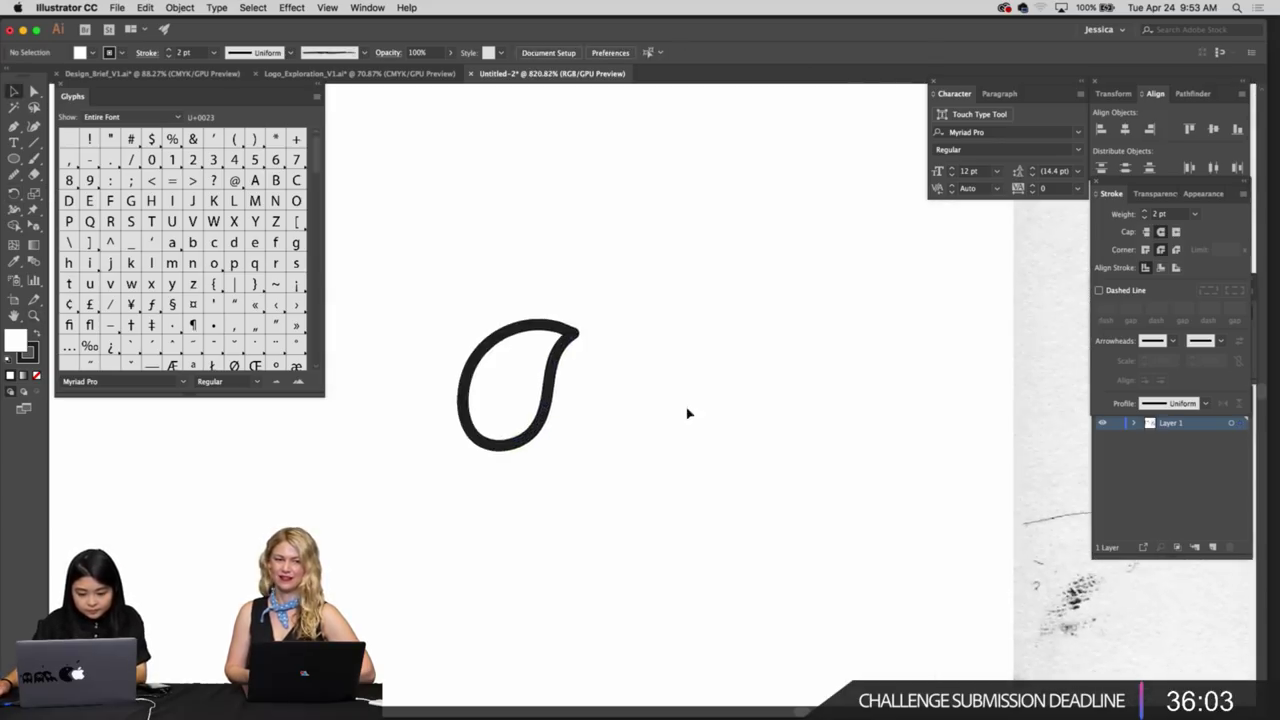
click(572, 338)
key(r)
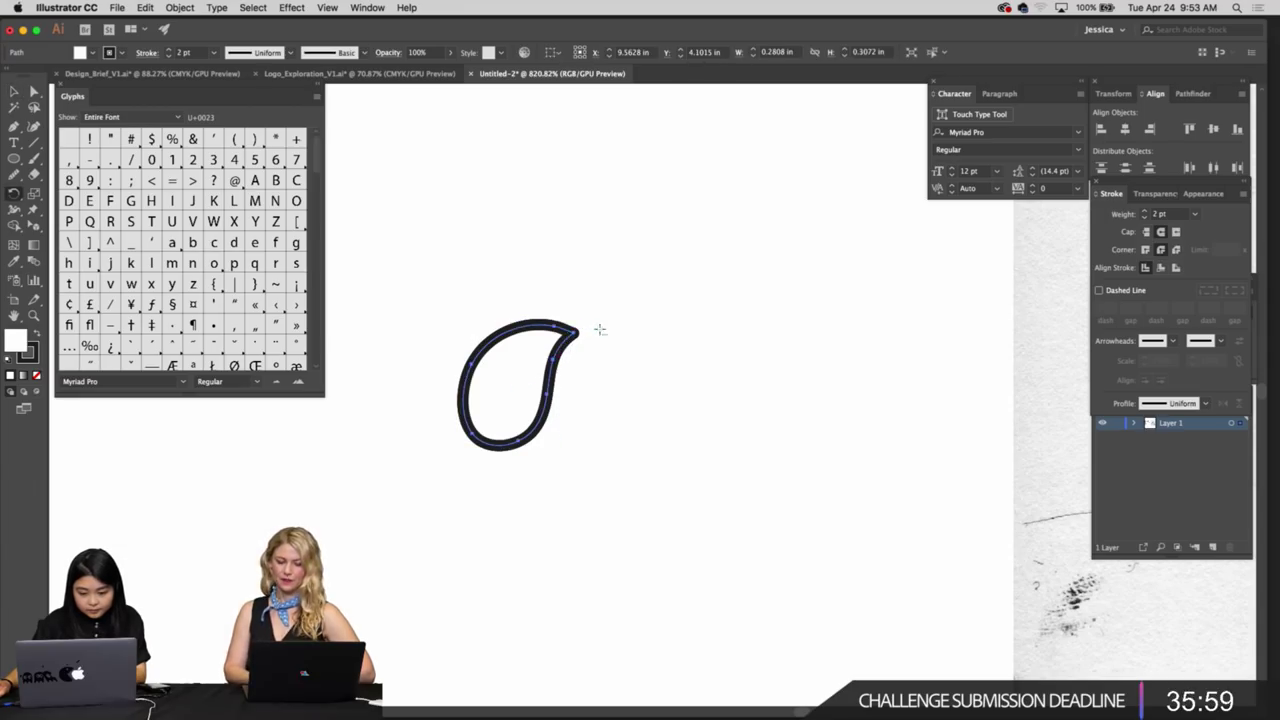
key(Return)
click(495, 362)
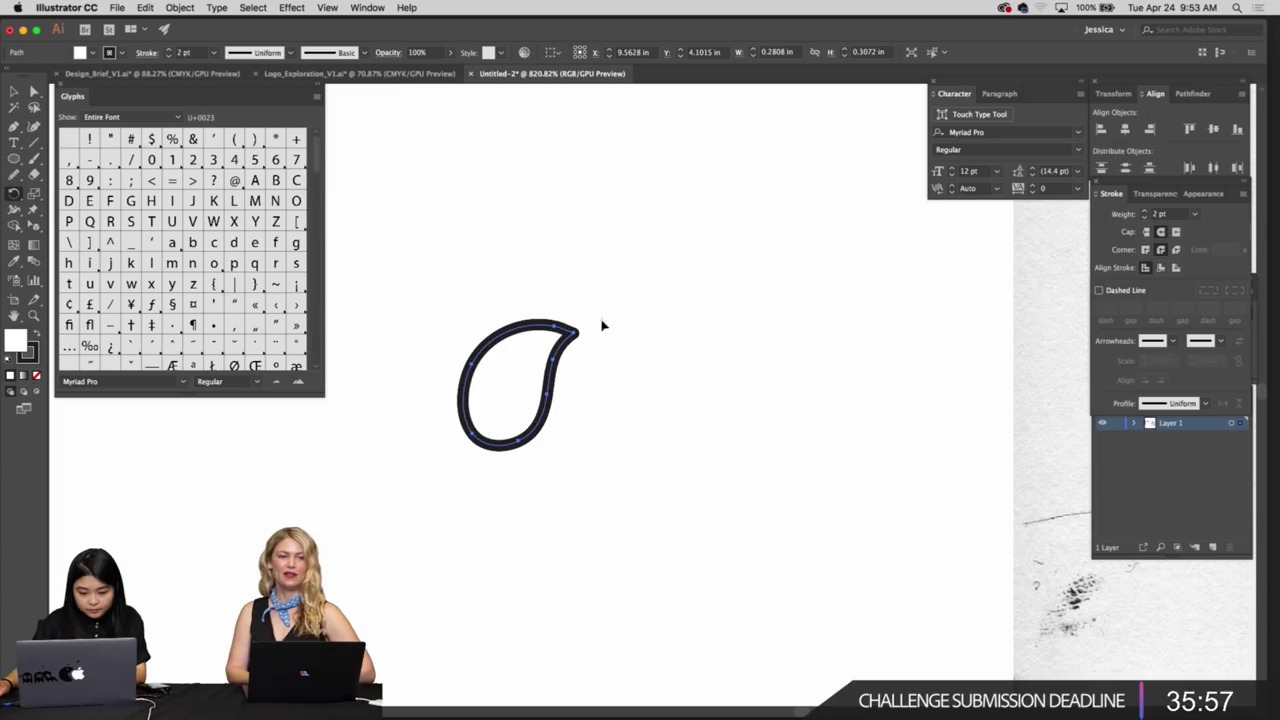
alt+click(602, 321)
click(497, 362)
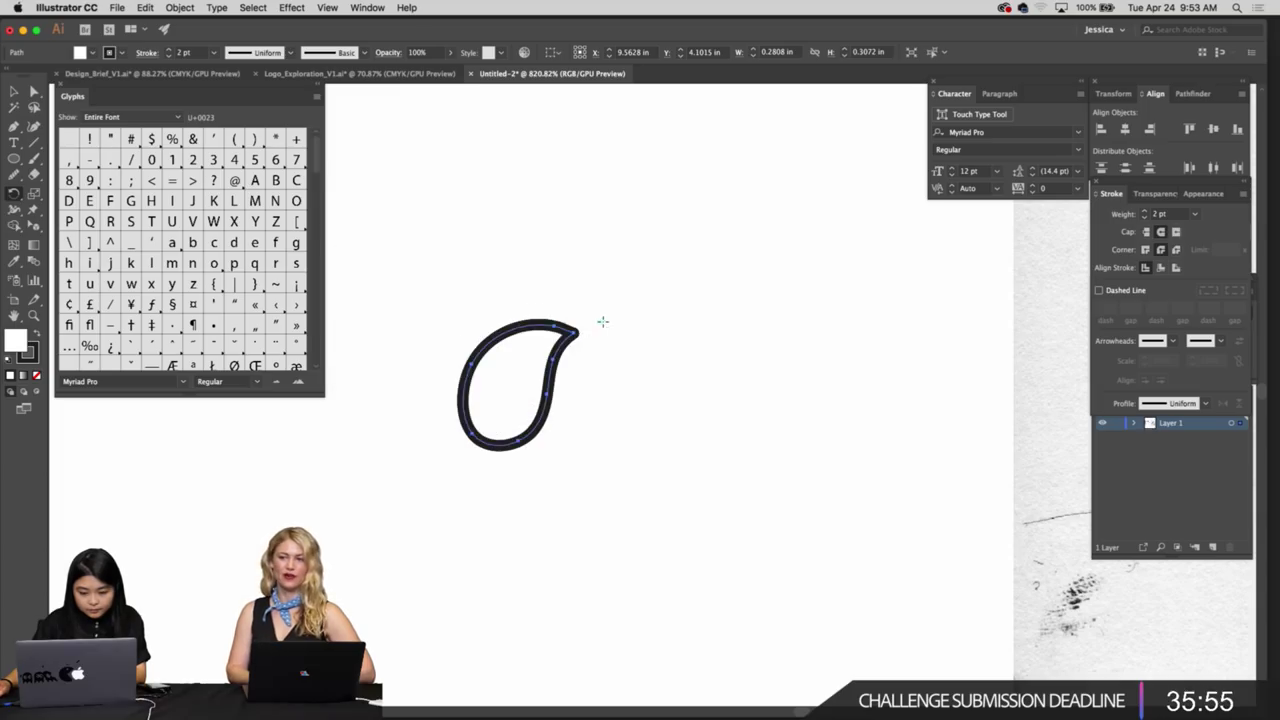
Build a five-petal pinwheel by repeating copies of the petal rotated 72° about a point just beyond its tip
alt+click(603, 322)
text(72)
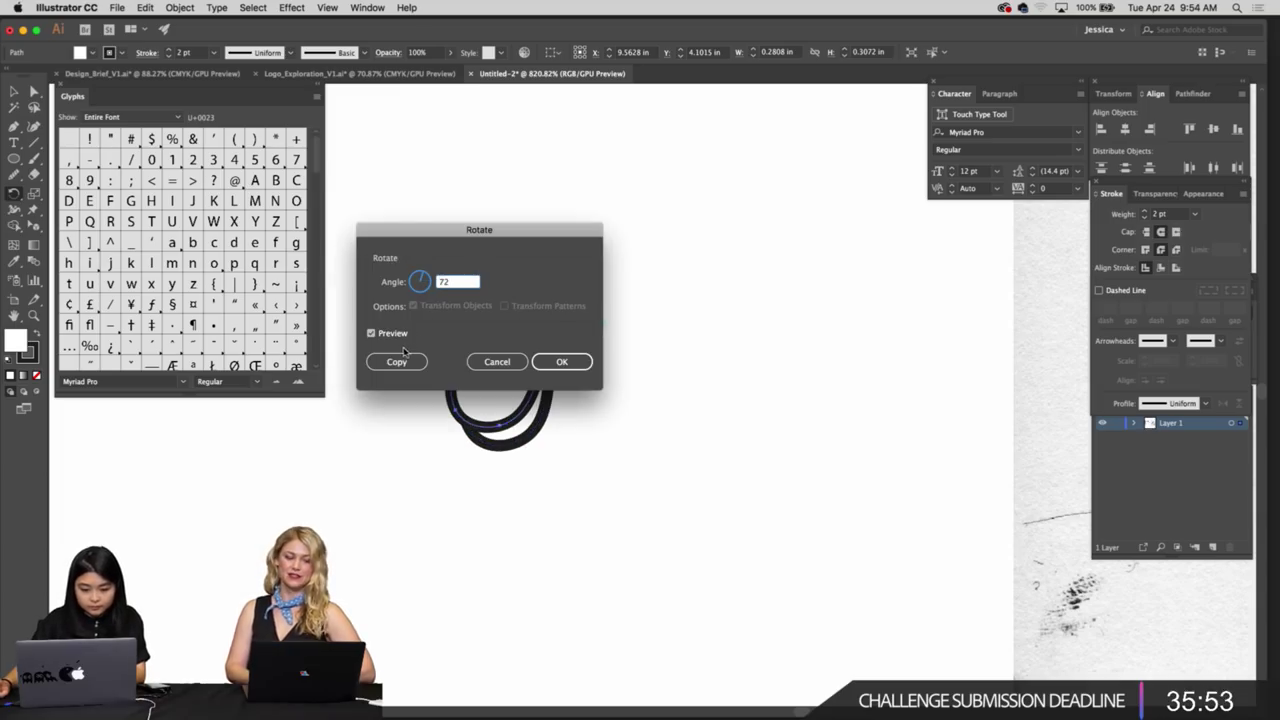
click(396, 361)
key(ctrl+d)
key(ctrl+d)
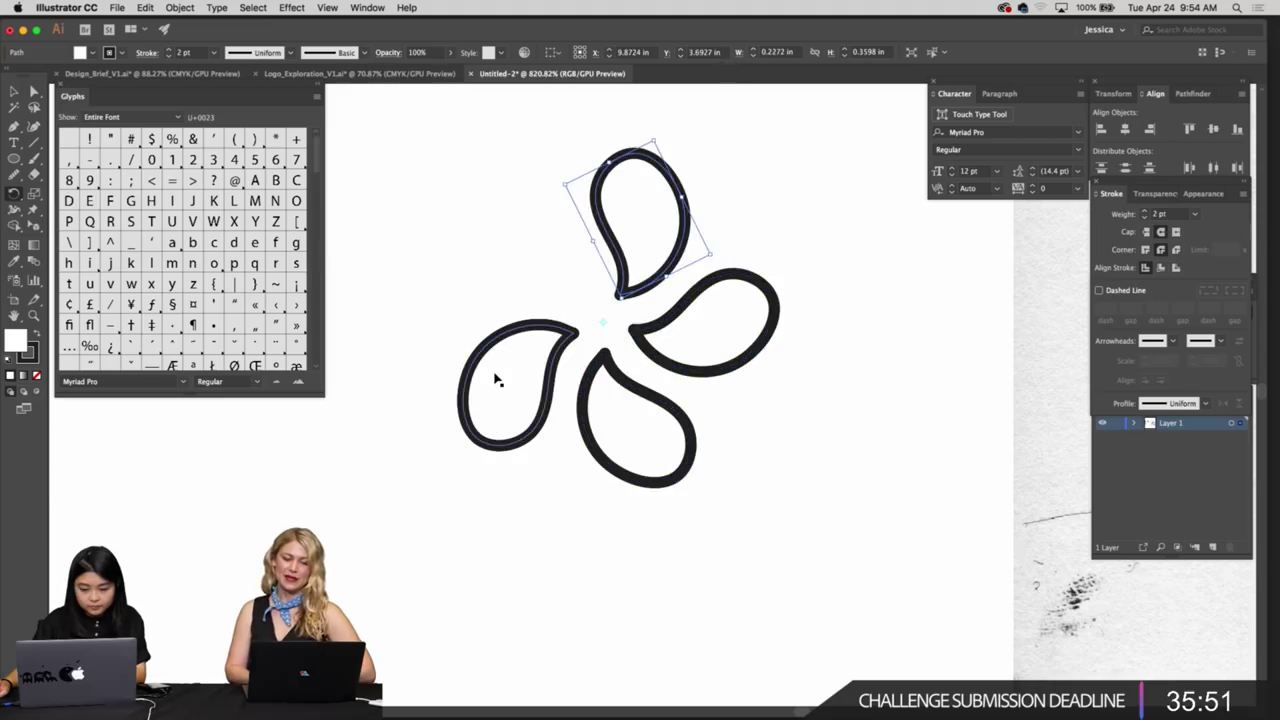
key(ctrl+d)
key(super+shift+a)
Select all five pinwheel petals and swap their fill and stroke colours so they are filled black
key(z)
drag(776, 400, 626, 440)
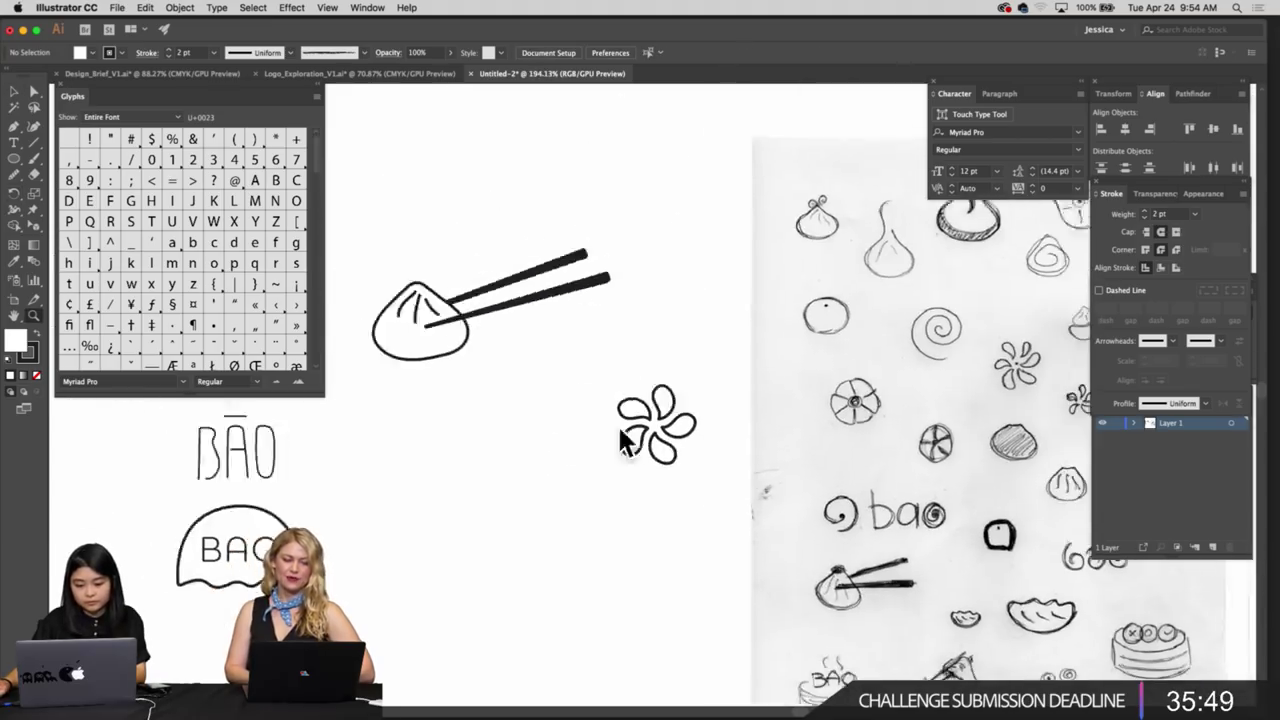
mouse_move(727, 456)
mouse_down()
mouse_move(575, 424)
mouse_move(706, 426)
mouse_move(545, 322)
mouse_up()
key(v)
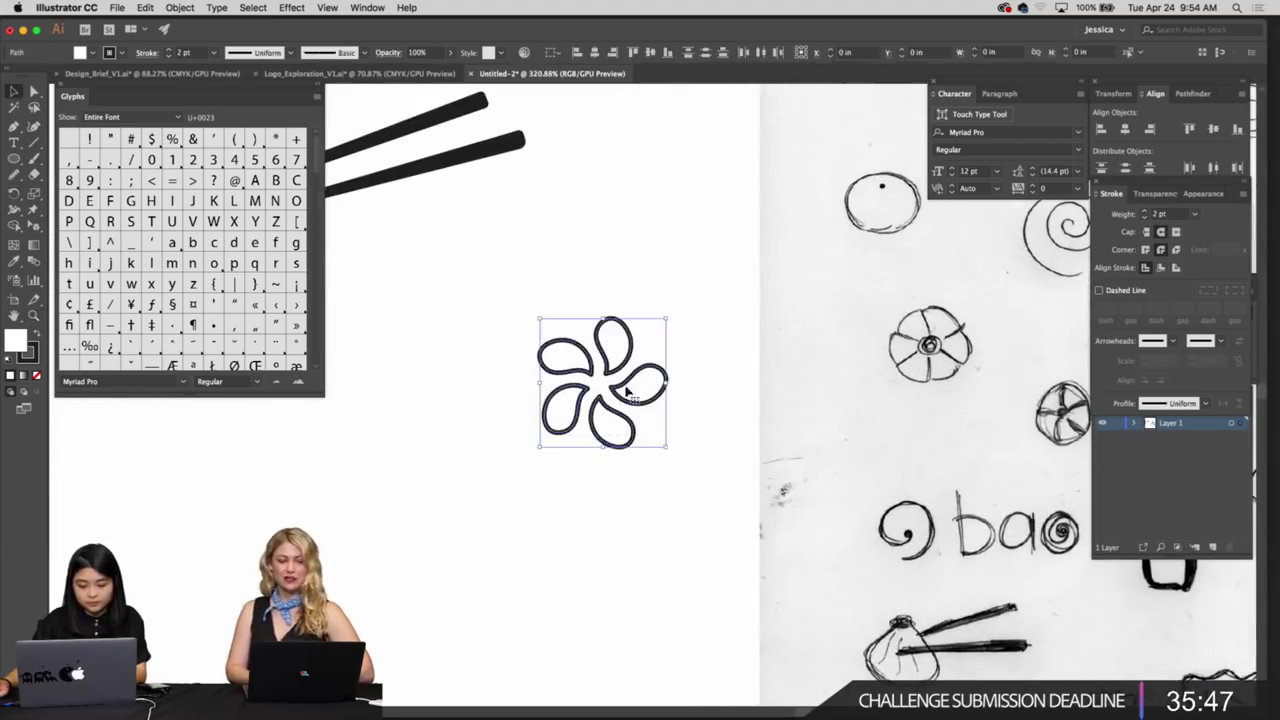
drag(669, 448, 615, 424)
click(689, 431)
key(z)
mouse_move(698, 413)
mouse_down()
mouse_move(573, 396)
mouse_move(532, 370)
mouse_up()
key(v)
mouse_move(528, 369)
mouse_down()
mouse_move(627, 353)
mouse_move(653, 316)
mouse_up()
key(shift+x)
click(656, 325)
scroll(652, 315, up, 2)
click(665, 357)
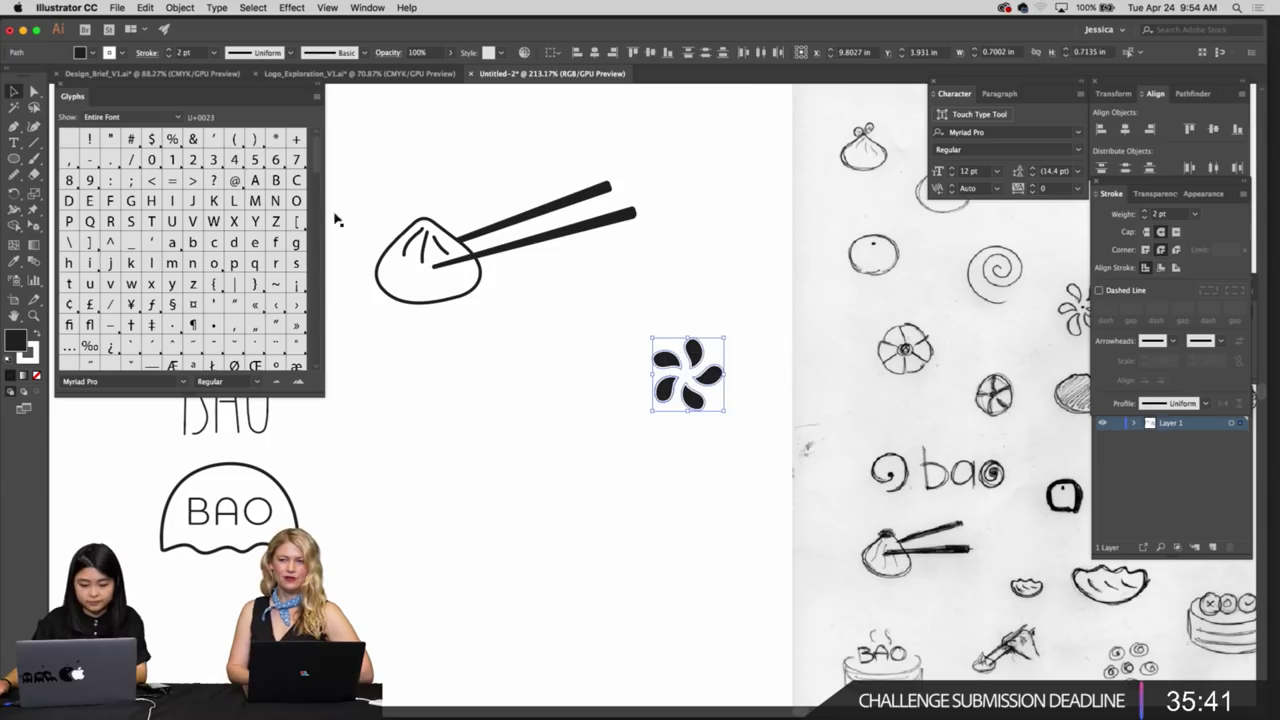
Reduce the stroke weight of the pinwheel petals to 0 pt and deselect them
click(168, 57)
click(168, 57)
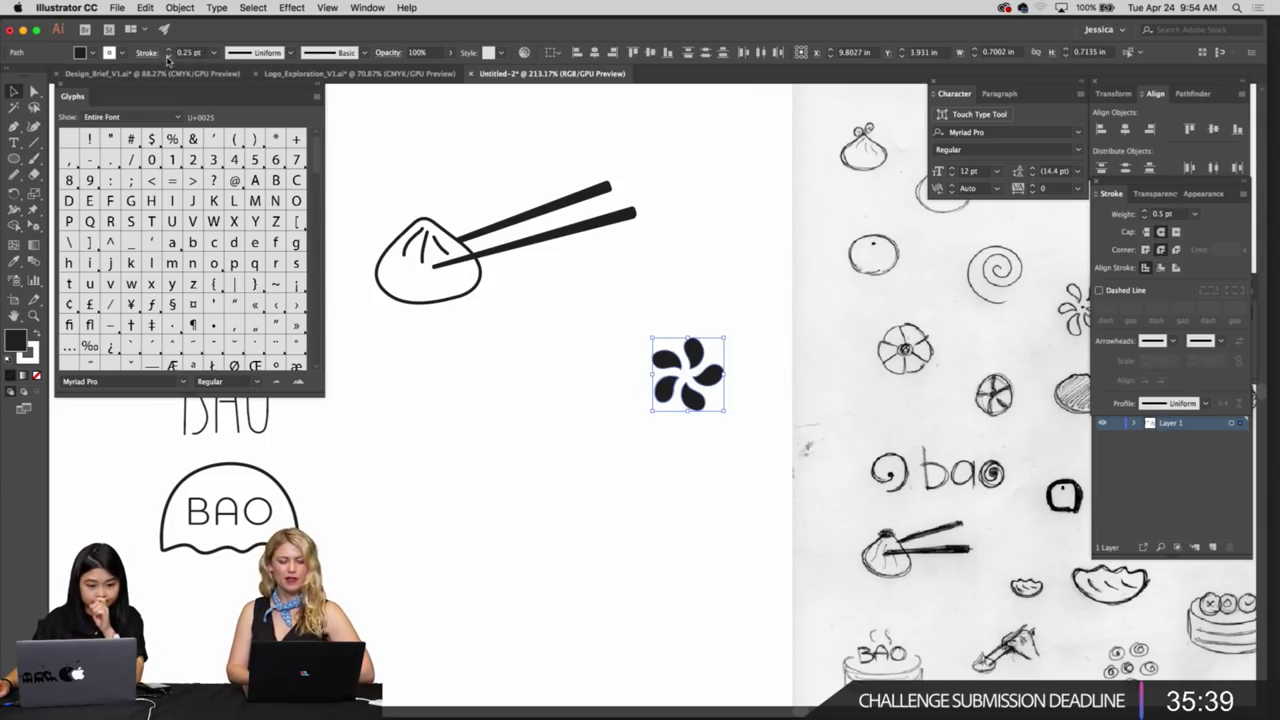
click(168, 57)
click(689, 281)
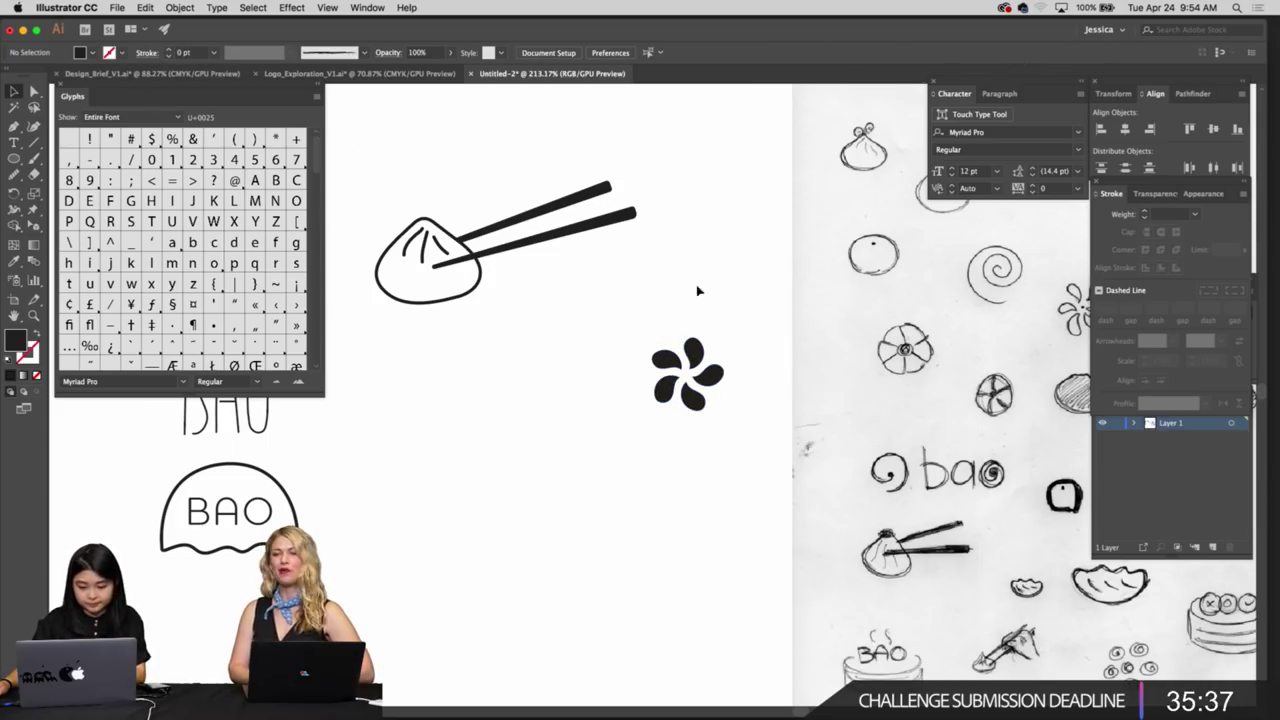
Examine the petal shapes and the gaps around the pinwheel's centre up close
scroll(695, 300, right, 2)
key(z)
drag(680, 332, 795, 363)
drag(624, 372, 734, 383)
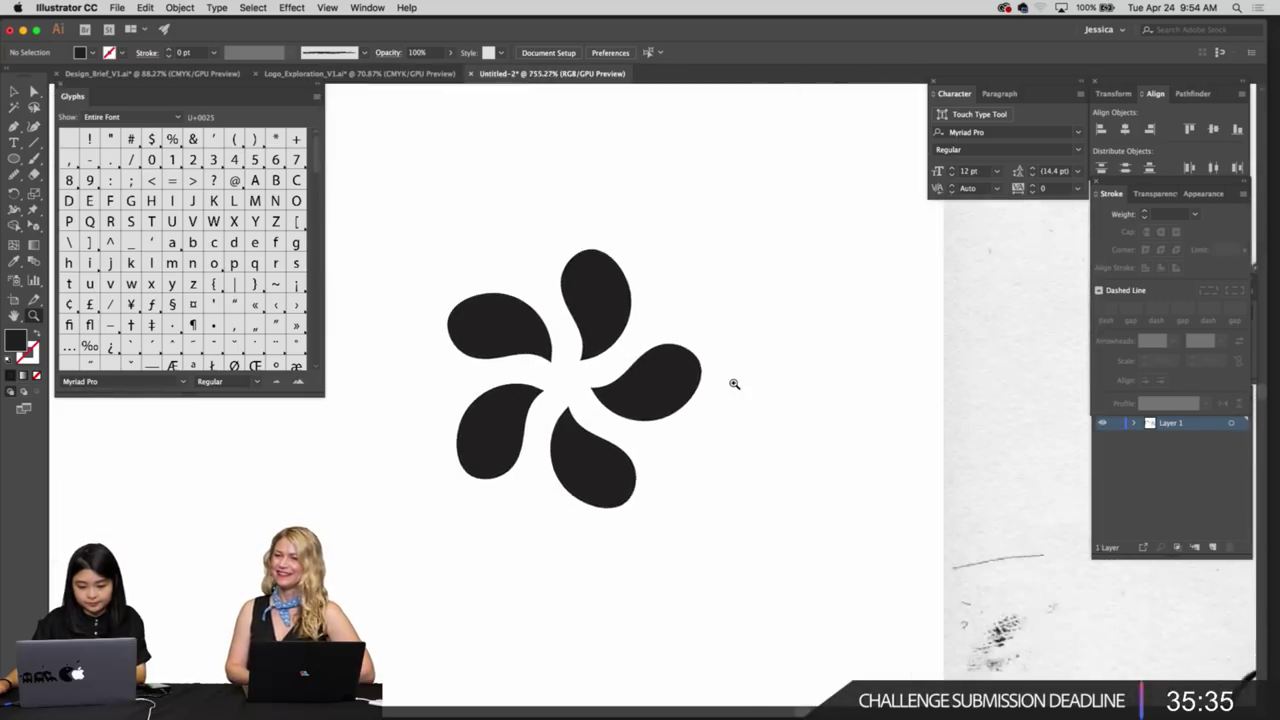
drag(565, 382, 668, 399)
key(v)
click(674, 378)
shift+click(638, 298)
key(z)
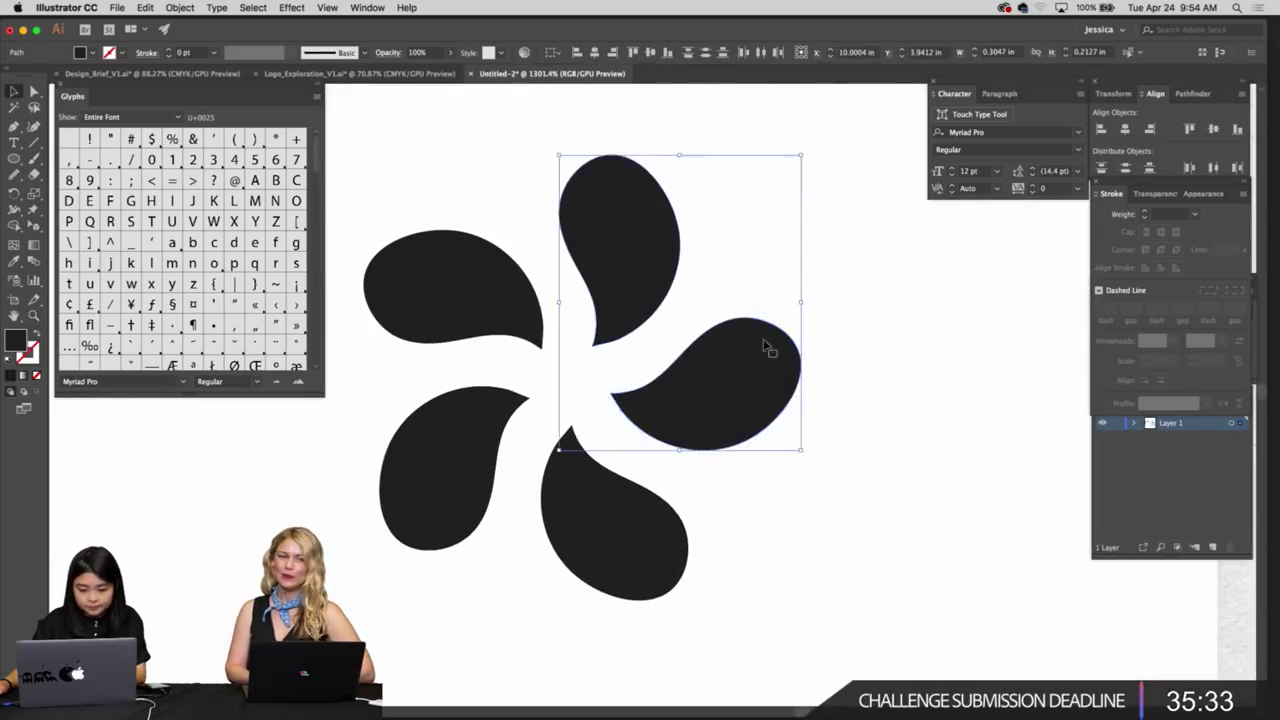
Select the whole pinwheel and place a duplicate of it in the empty area to its lower left
drag(766, 348, 675, 405)
key(v)
drag(800, 416, 648, 289)
drag(692, 328, 445, 438)
click(464, 374)
Delete the other petals of the duplicated pinwheel, keeping only its lower-left petal
key(z)
drag(463, 374, 564, 420)
key(v)
drag(606, 469, 491, 348)
key(Delete)
key(Delete)
Scale the isolated petal up to about 1.3 times its size from its pointed tip
key(z)
drag(445, 417, 628, 399)
key(v)
click(562, 413)
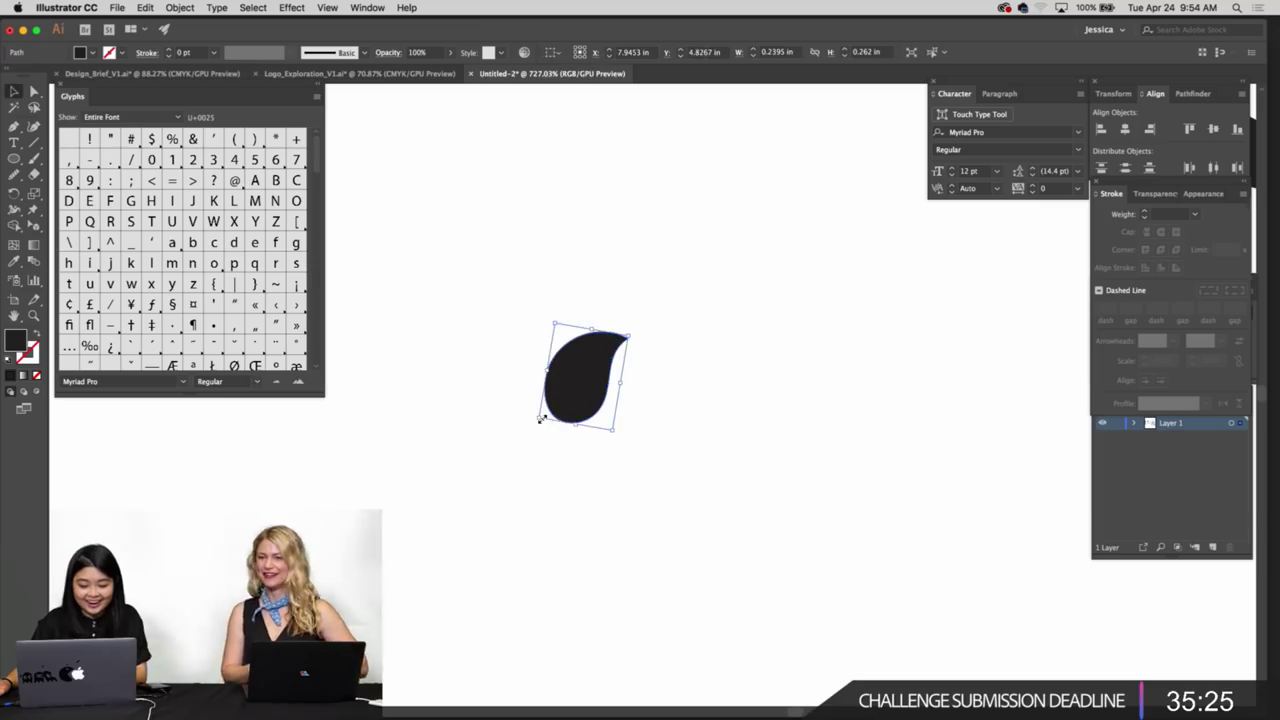
drag(540, 420, 510, 431)
click(781, 419)
Separate the enlarged petal from the smaller one overlapping it and delete the smaller petal
click(580, 394)
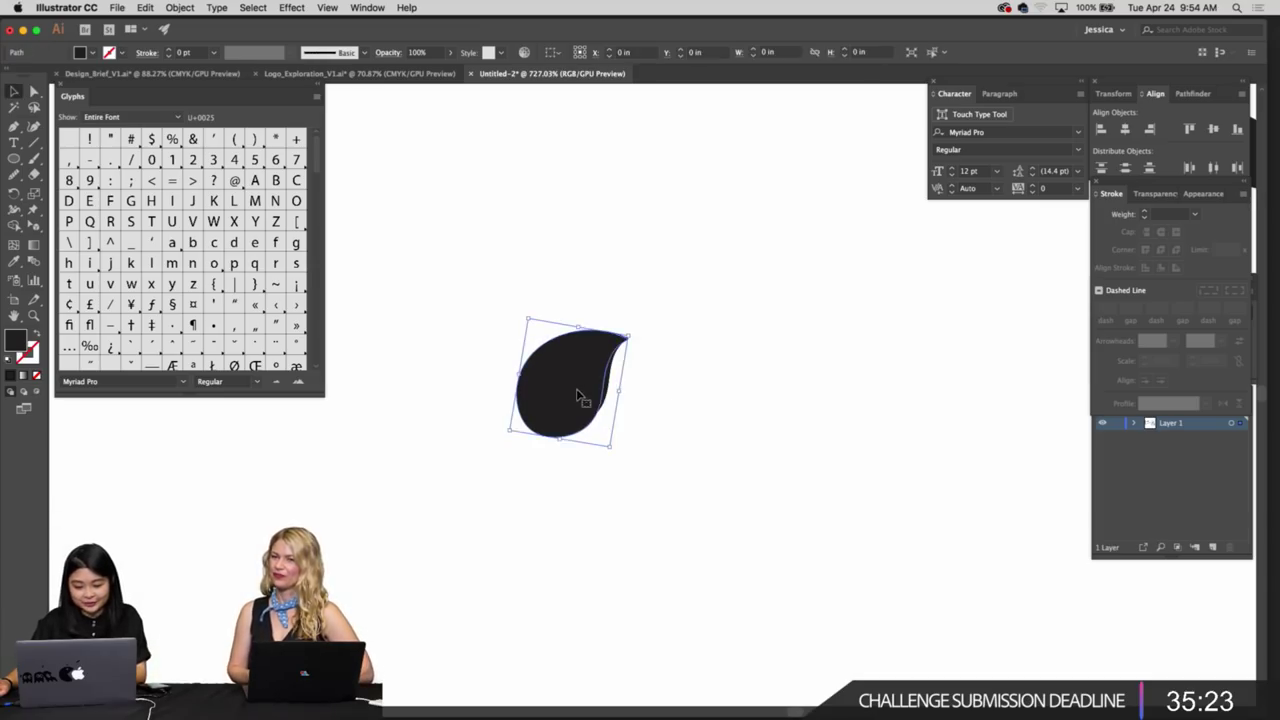
drag(580, 394, 513, 381)
click(562, 405)
click(620, 405)
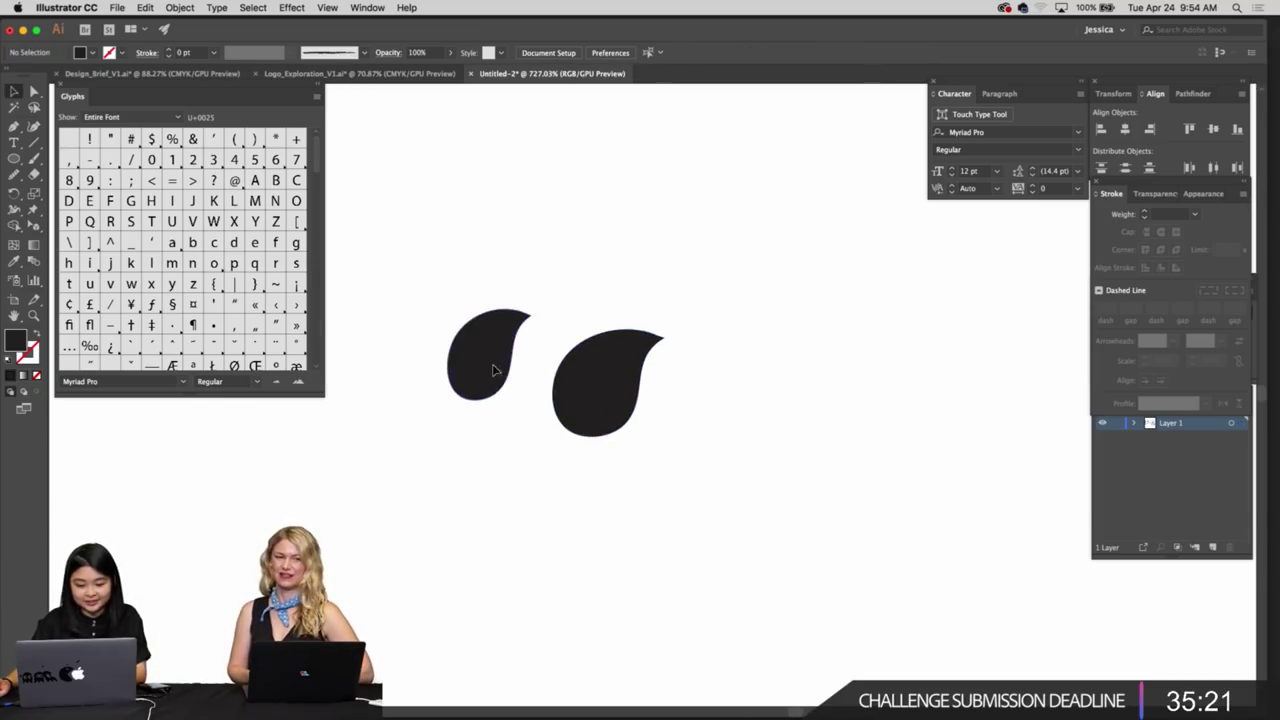
click(494, 369)
key(Delete)
drag(576, 301, 621, 269)
Try pulling the tip anchor of the enlarged petal outward, undo it, and reselect the petal's path
key(z)
drag(594, 332, 700, 365)
drag(752, 382, 715, 386)
key(v)
click(695, 370)
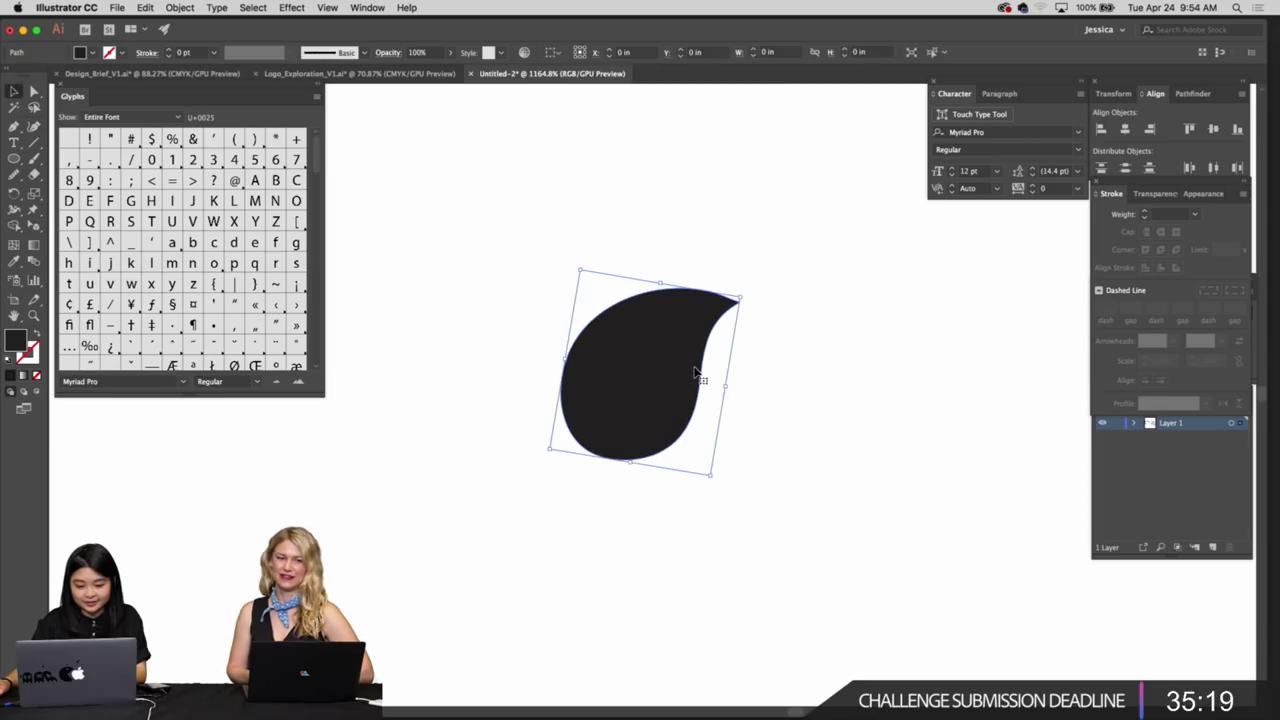
key(a)
drag(740, 304, 757, 287)
key(super+z)
click(775, 323)
click(696, 315)
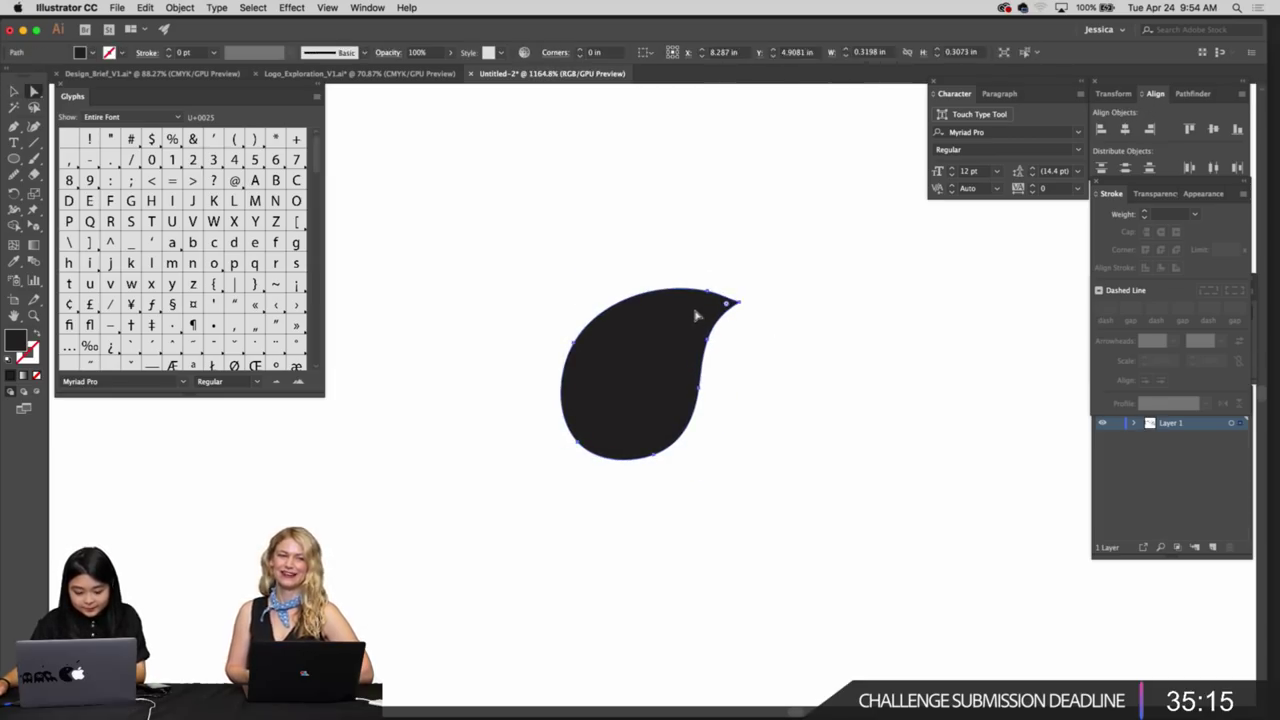
Enlarge the black teardrop and pull its tip outward into a longer point
key(v)
drag(549, 450, 500, 482)
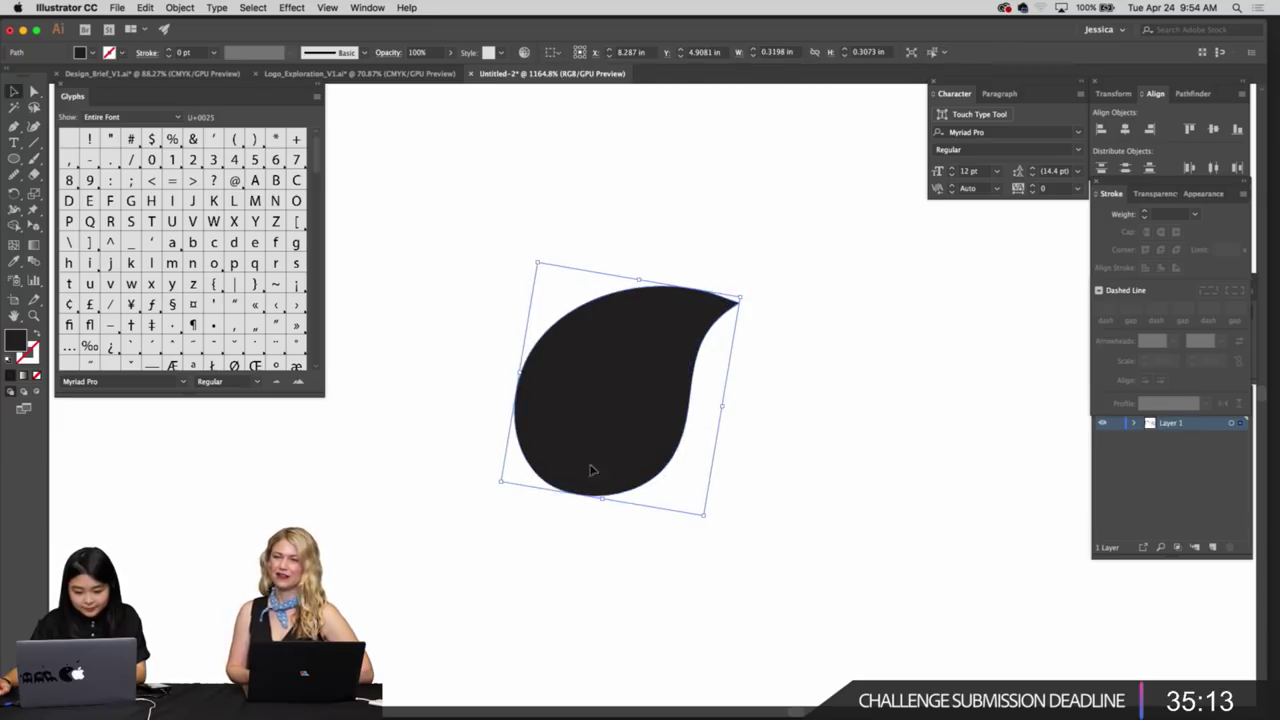
key(a)
drag(740, 301, 751, 292)
drag(762, 277, 761, 313)
click(773, 306)
key(v)
drag(780, 357, 667, 370)
Remove the anchor point on the teardrop's upper edge near the tip and extend the adjacent handle to round the curve
key(z)
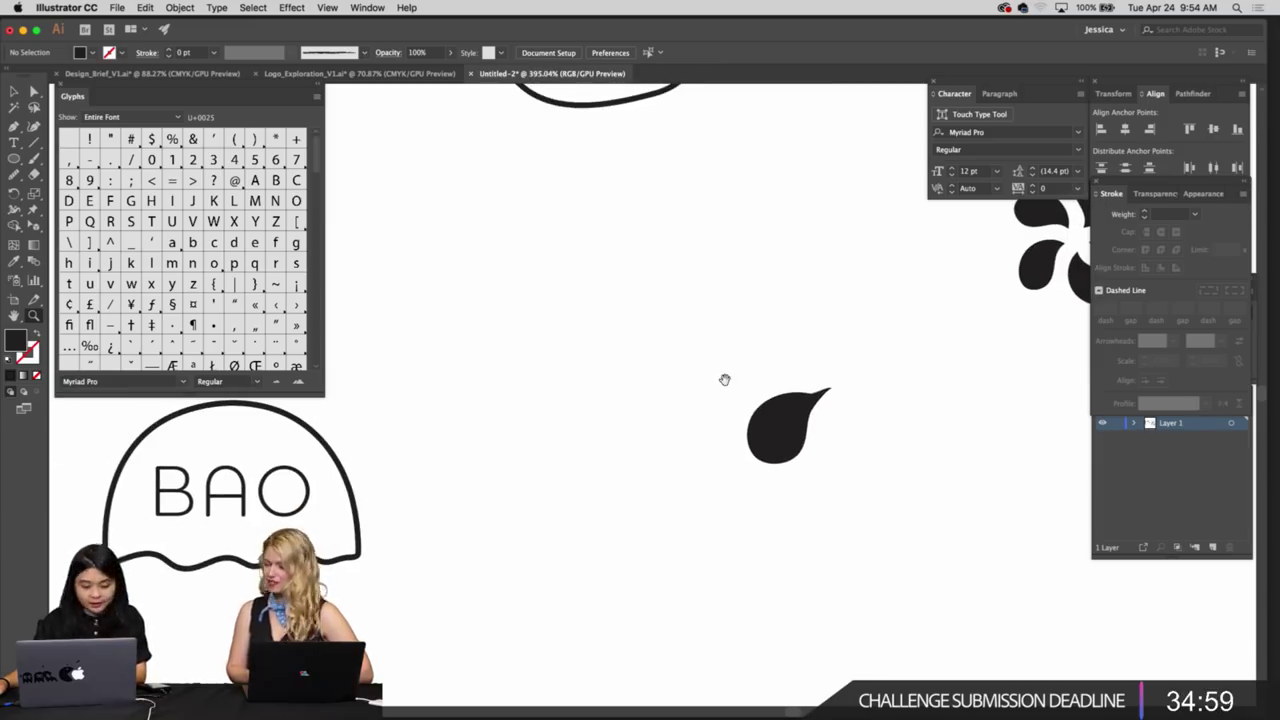
scroll(823, 380, down, 2)
scroll(823, 380, right, 1)
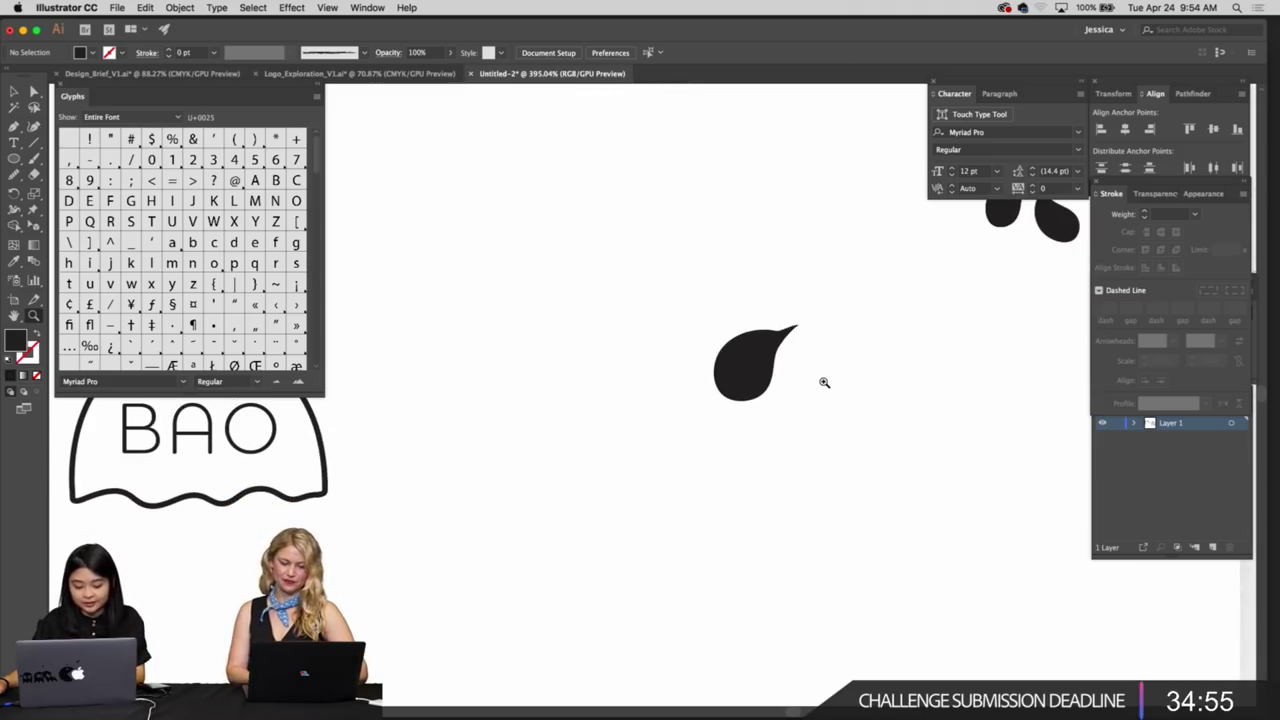
click(823, 388)
drag(820, 343, 806, 317)
click(745, 414)
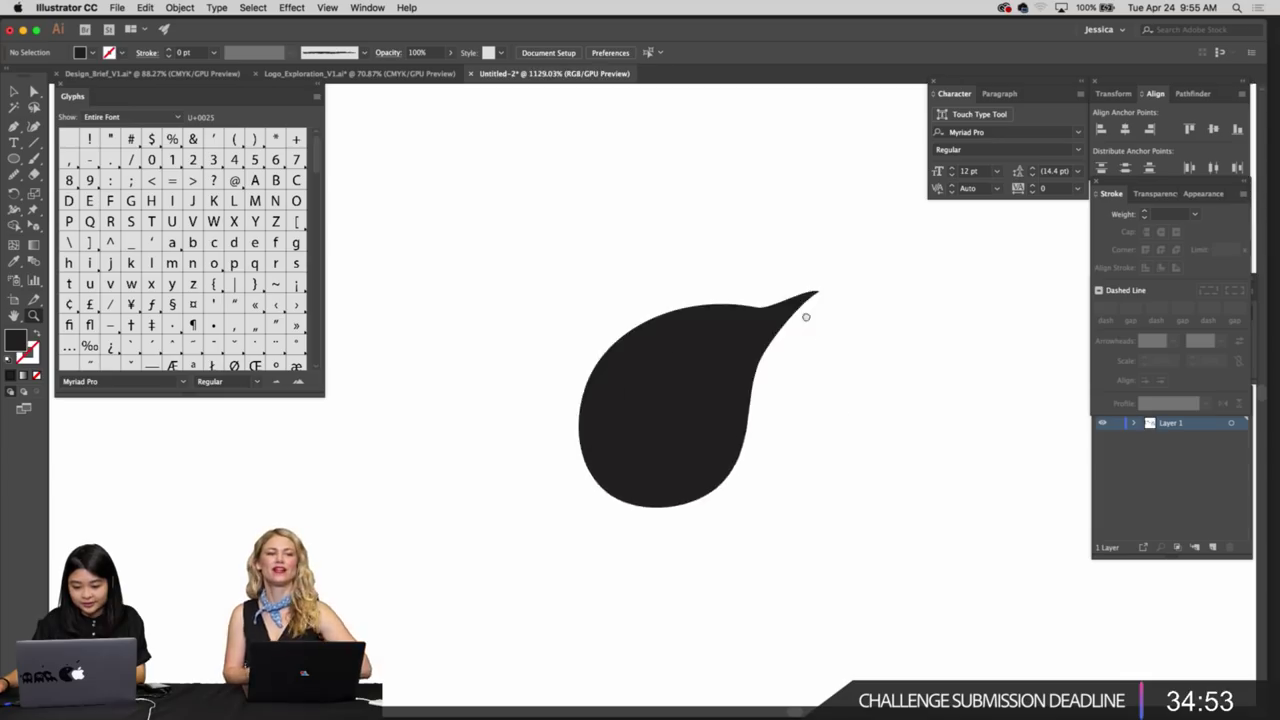
scroll(806, 317, left, 2)
scroll(786, 345, down, 1)
drag(766, 370, 738, 375)
click(731, 332)
key(a)
click(803, 293)
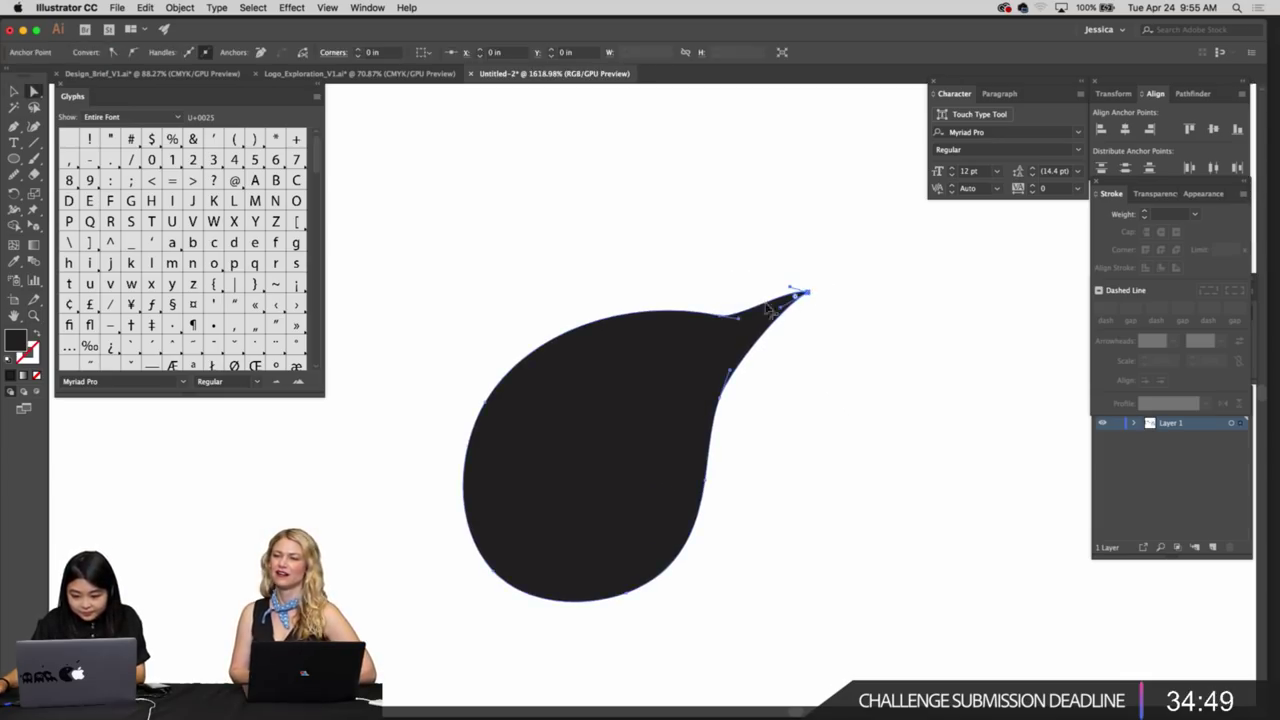
key(p)
click(722, 320)
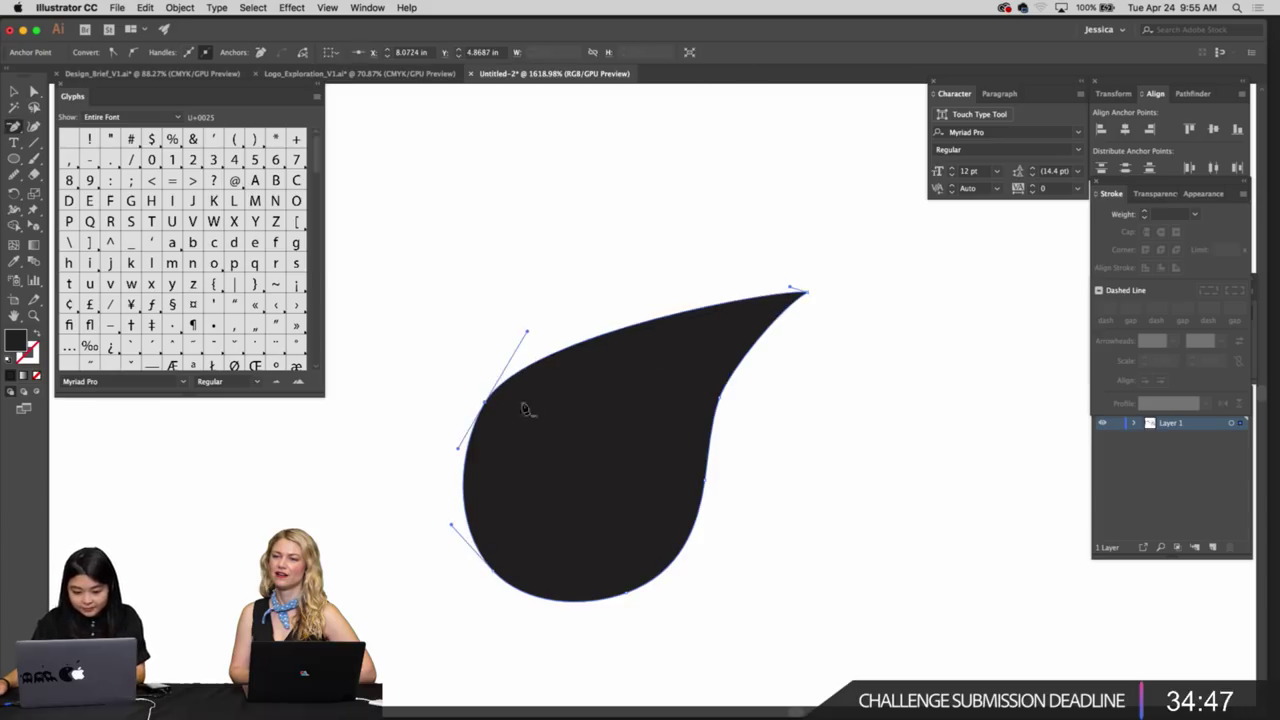
drag(527, 333, 541, 281)
Smooth the large teardrop's upper-left edge up to the tip by redrawing it with the Pencil tool
key(v)
click(632, 243)
drag(634, 242, 667, 209)
super+drag(709, 325, 646, 326)
click(650, 335)
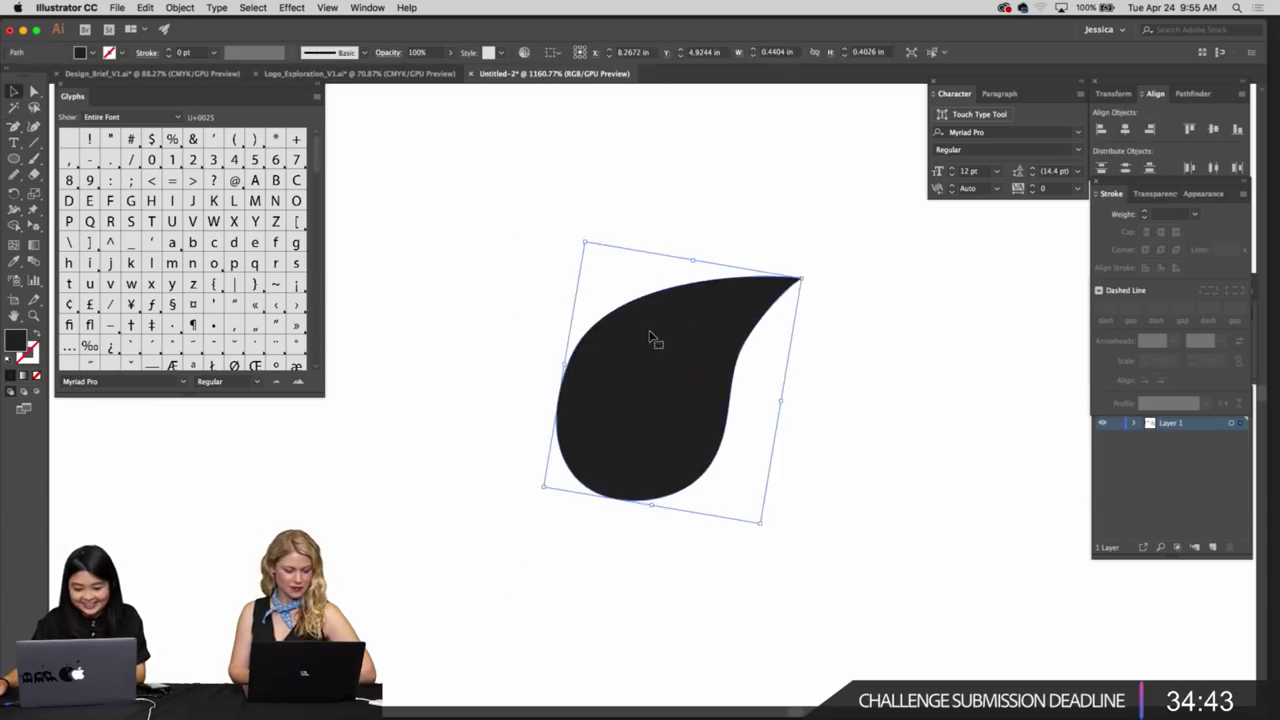
key(n)
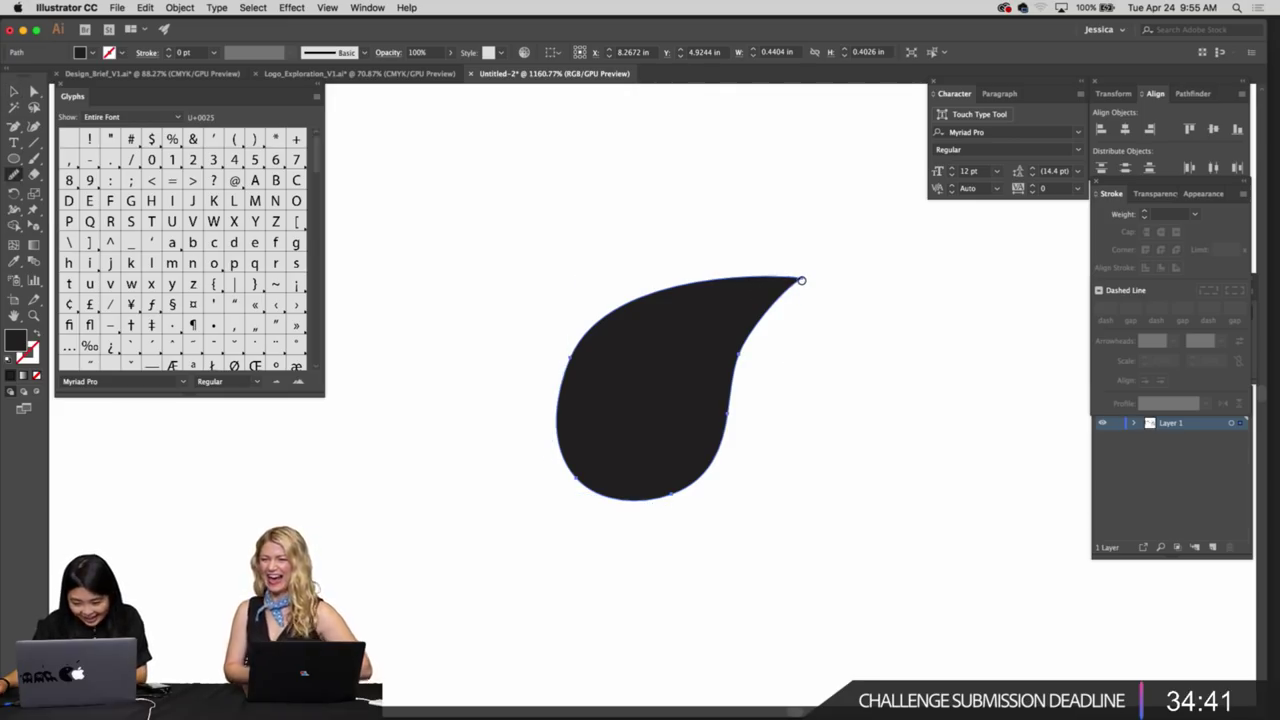
drag(559, 401, 805, 277)
drag(557, 409, 556, 420)
Try to redraw the large teardrop's left side and raise the anchor point on its bottom edge
drag(615, 323, 531, 424)
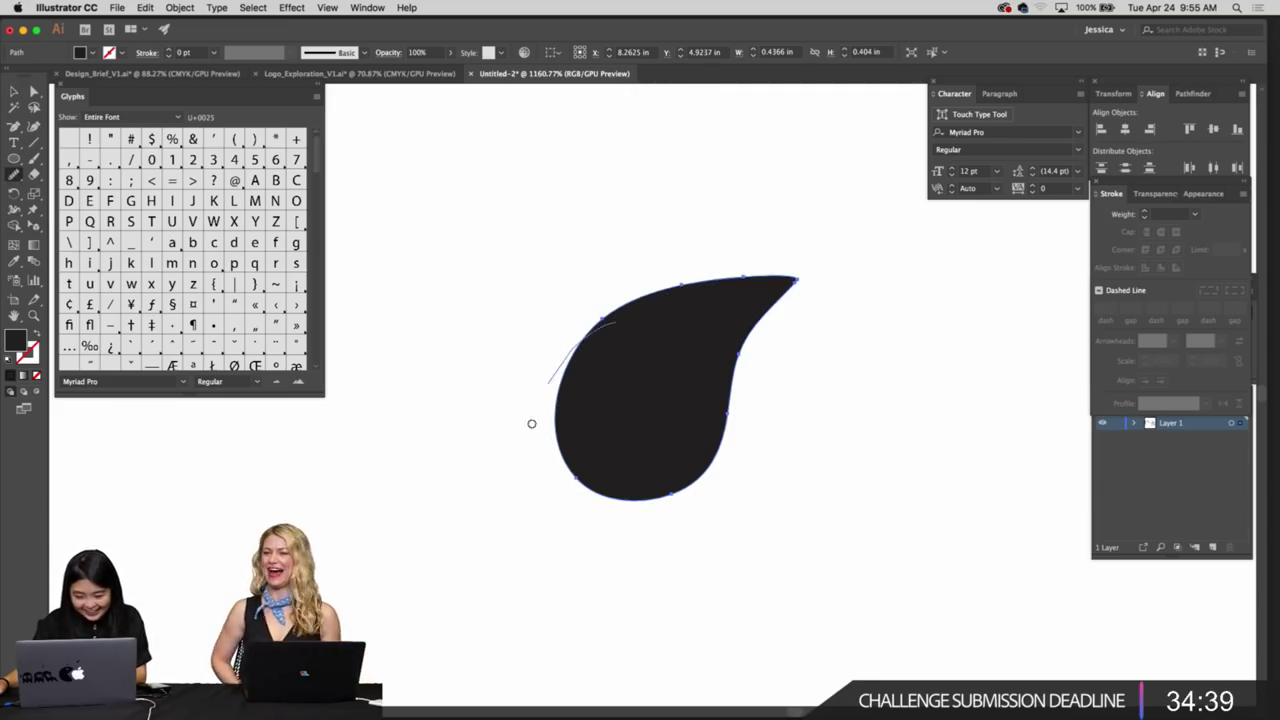
drag(546, 481, 547, 483)
scroll(686, 414, down, 2)
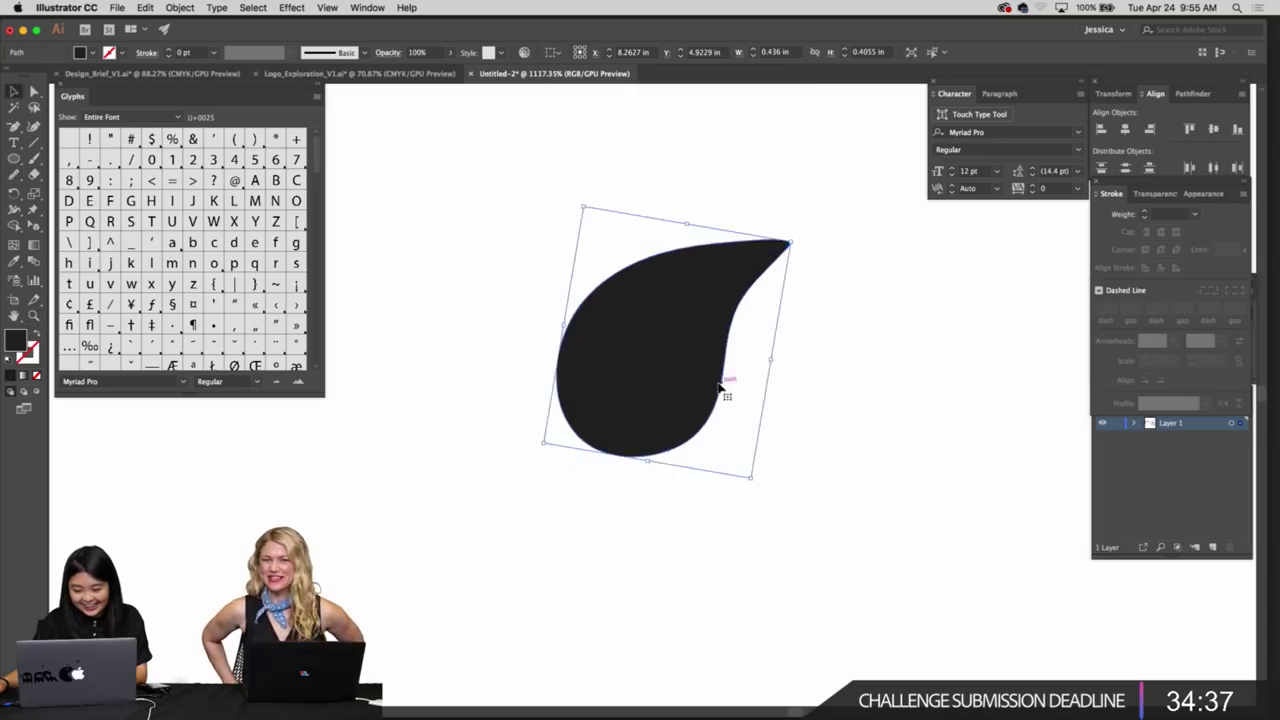
drag(678, 393, 681, 399)
super+click(680, 399)
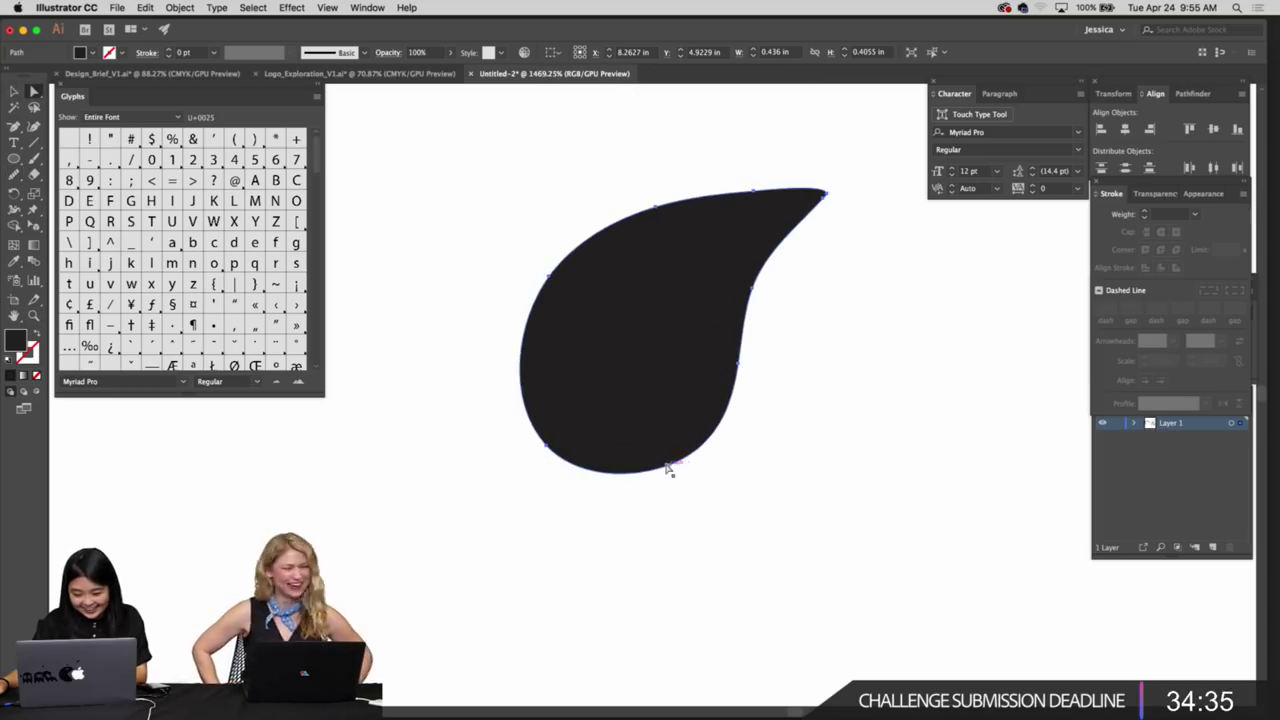
key(v)
click(660, 449)
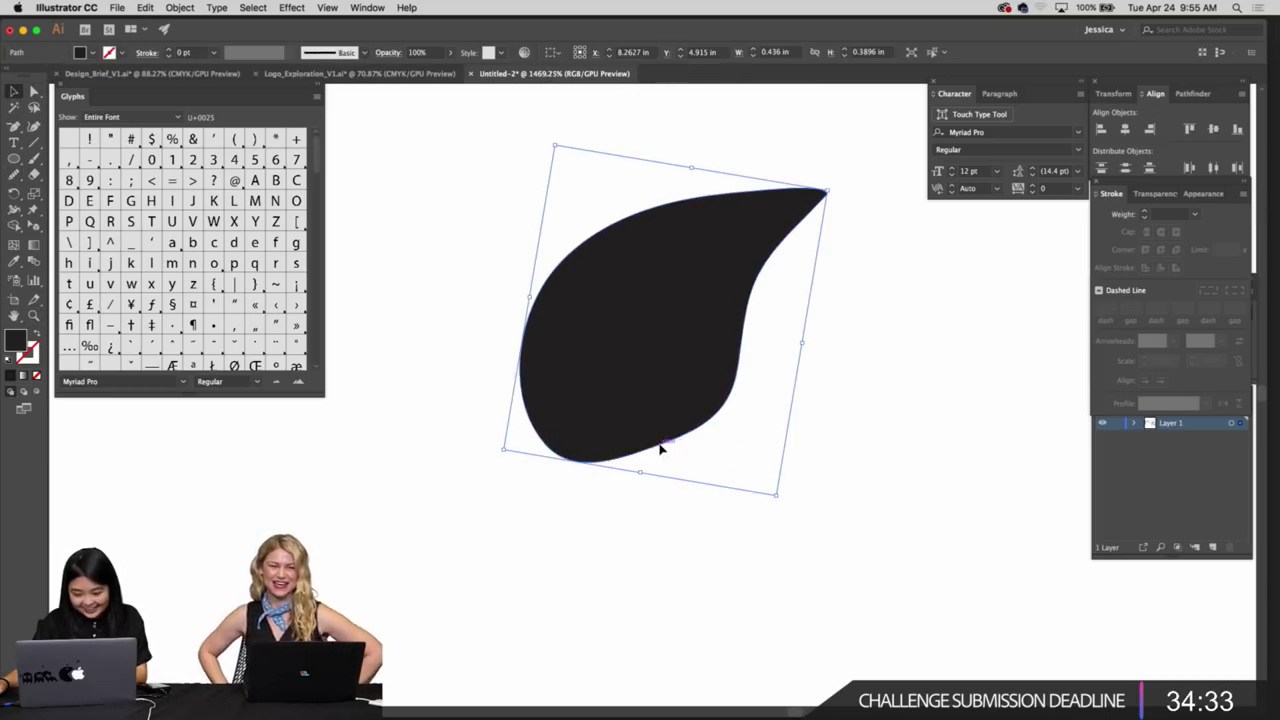
mouse_move(656, 450)
mouse_down()
mouse_move(703, 435)
mouse_move(740, 420)
mouse_move(796, 284)
mouse_move(767, 318)
mouse_move(780, 369)
mouse_up()
Undo the last edits to the large teardrop's left side and bottom edge
key(super+z)
key(super+z)
key(super+z)
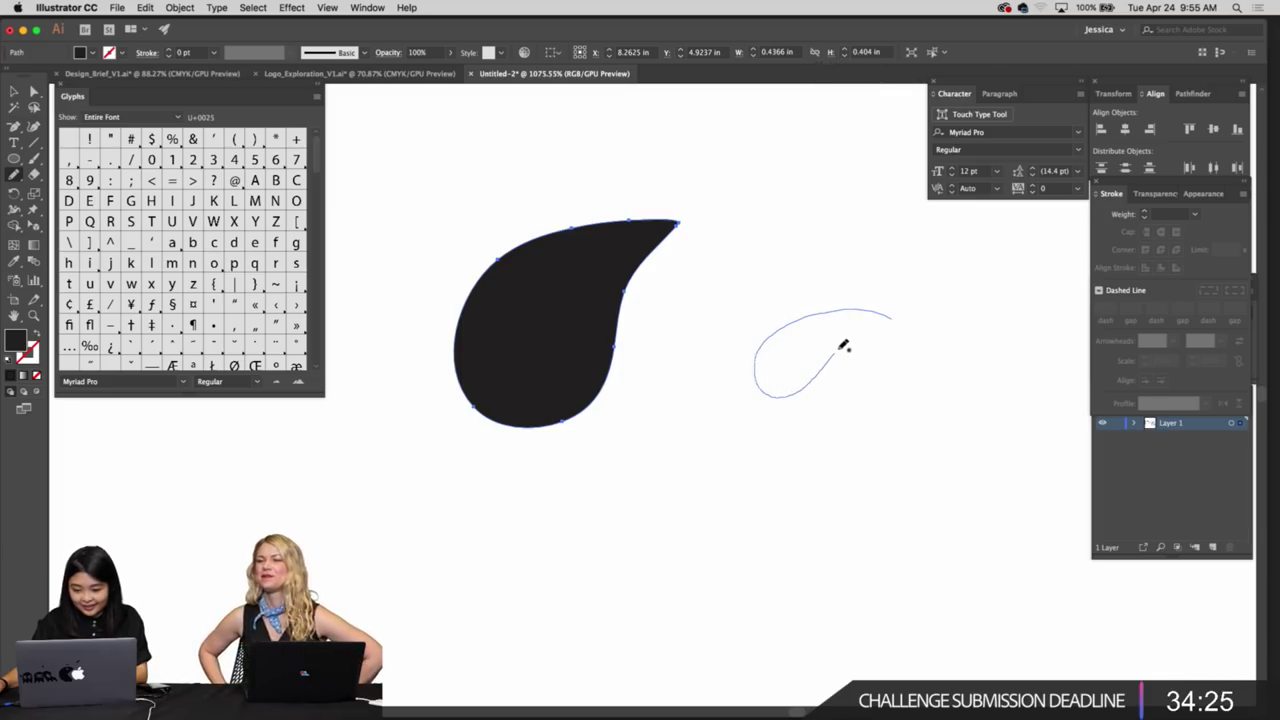
Draw a small freehand teardrop about 0.24 by 0.17 in beside the large one and sample its black fill
alt+super+click(900, 333)
key(i)
click(637, 287)
key(v)
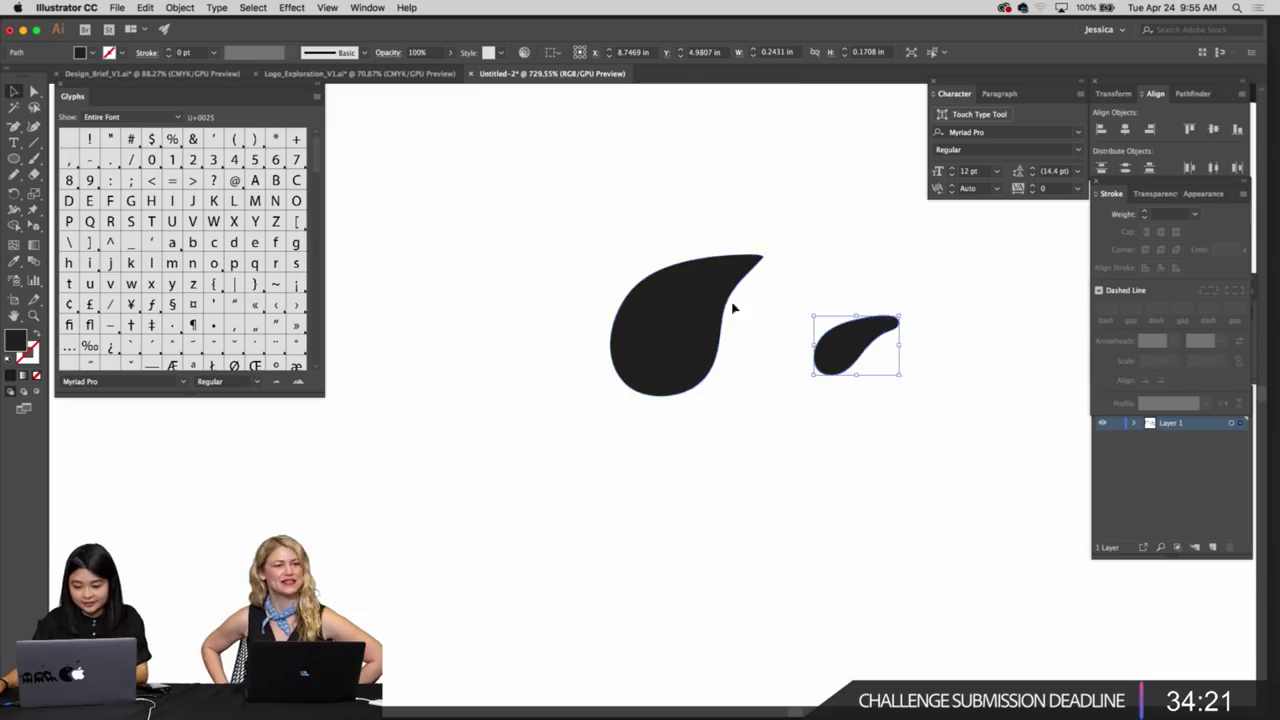
click(775, 308)
drag(828, 309, 722, 347)
key(a)
click(829, 332)
key(super+z)
click(866, 347)
scroll(670, 340, up, 2)
Try repeating the small teardrop as a row of evenly spaced copies
key(v)
click(637, 347)
key(super+d)
key(super+d)
key(super+d)
key(super+d)
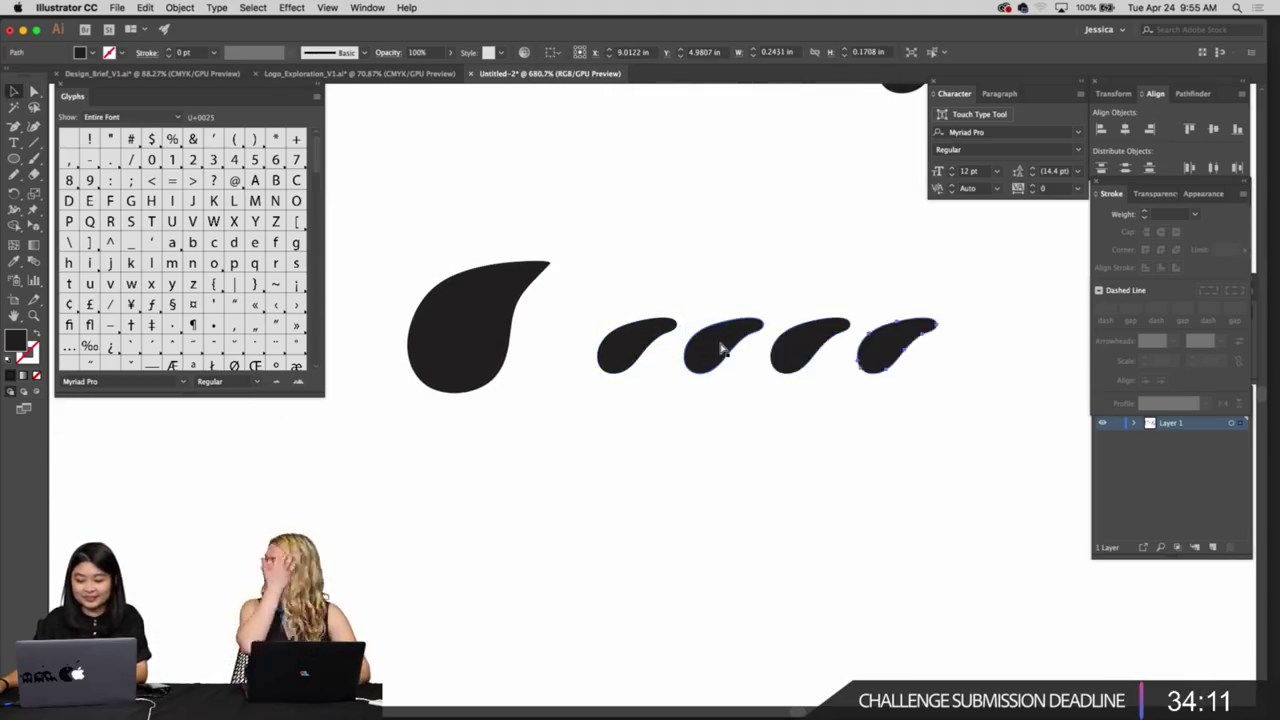
Undo the small teardrop's copies so that only the original remains
key(super+z)
key(super+z)
key(super+z)
key(super+z)
key(super+z)
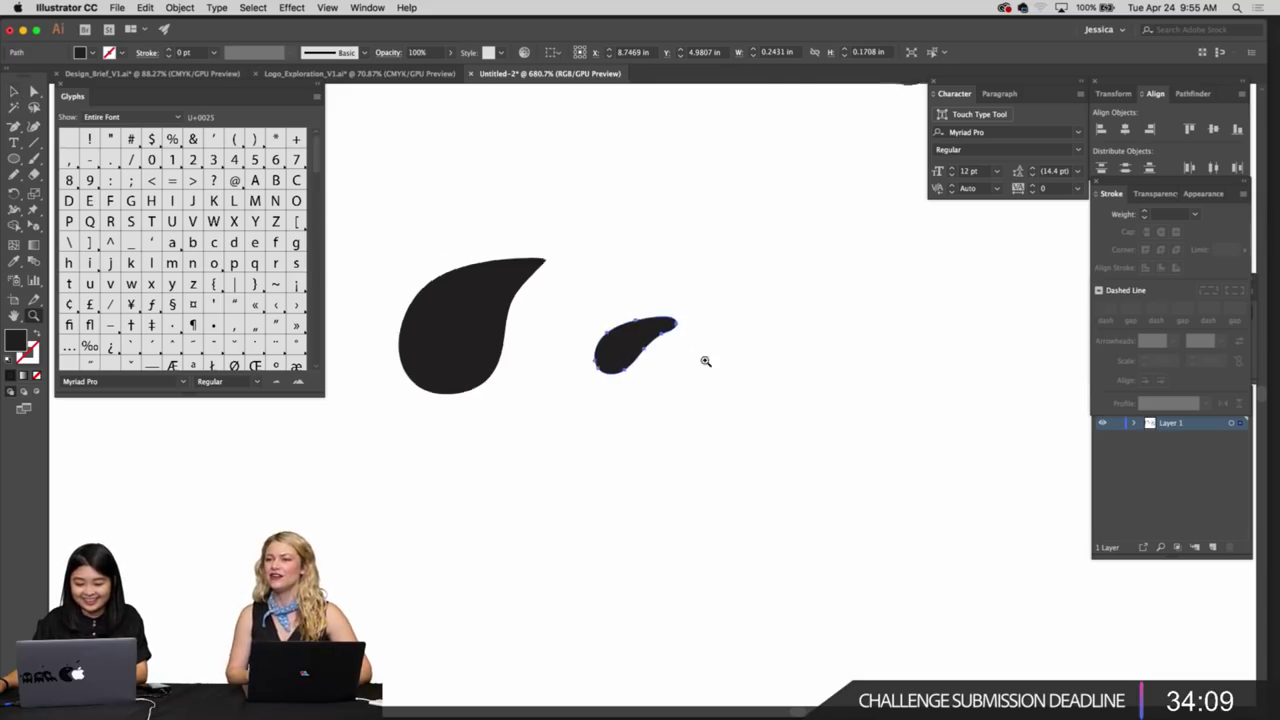
Convert the small teardrop's rounded end to a sharp corner and pull the tip up and outward
scroll(695, 363, up, 3)
scroll(695, 363, up, 2)
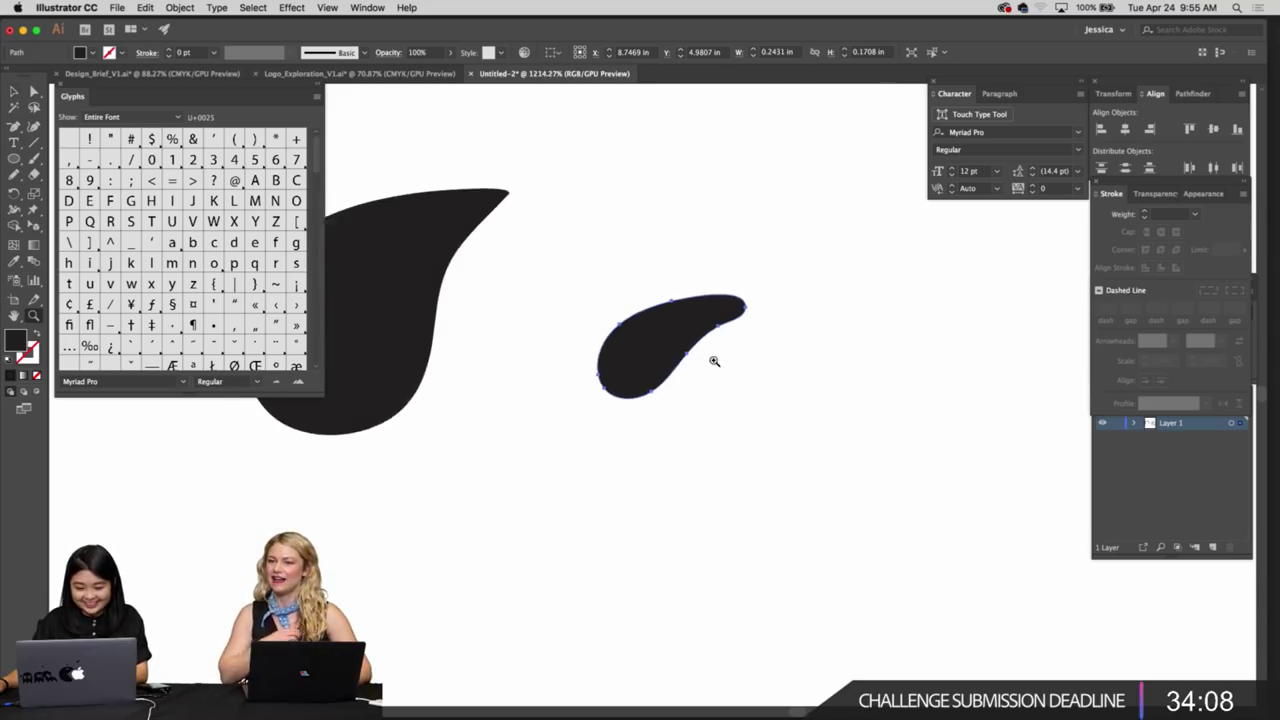
click(754, 306)
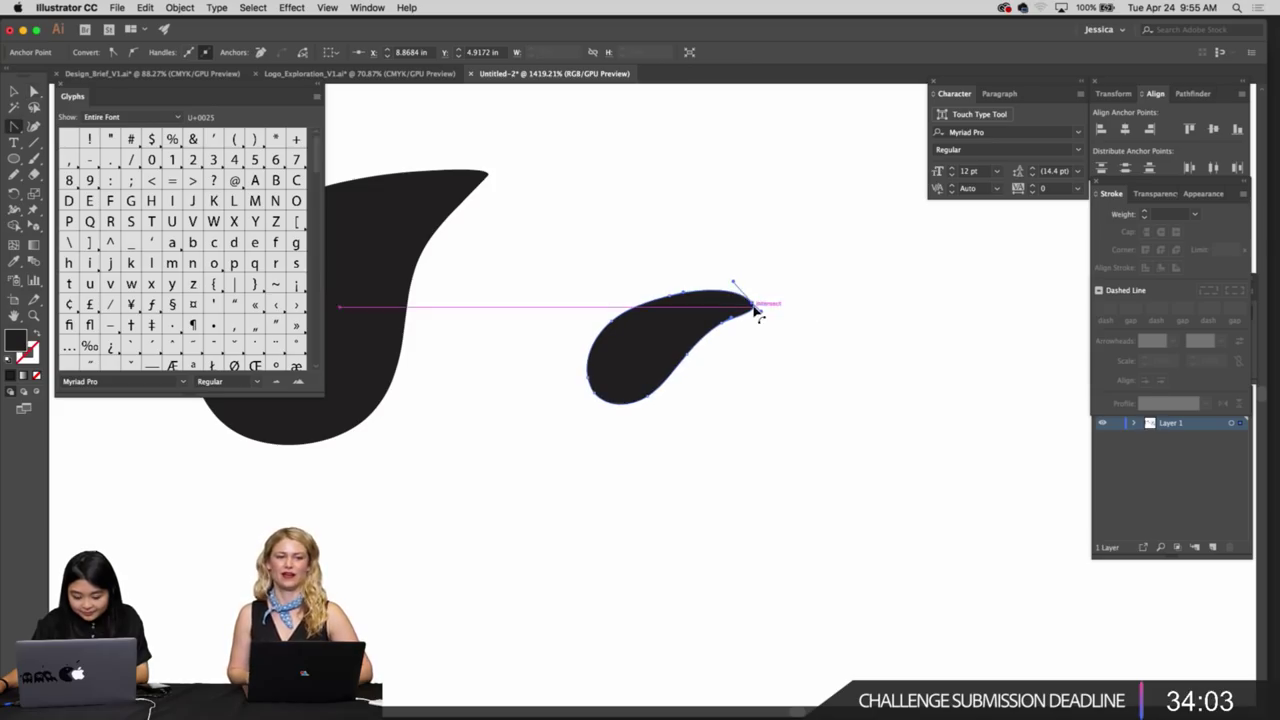
scroll(770, 312, up, 1)
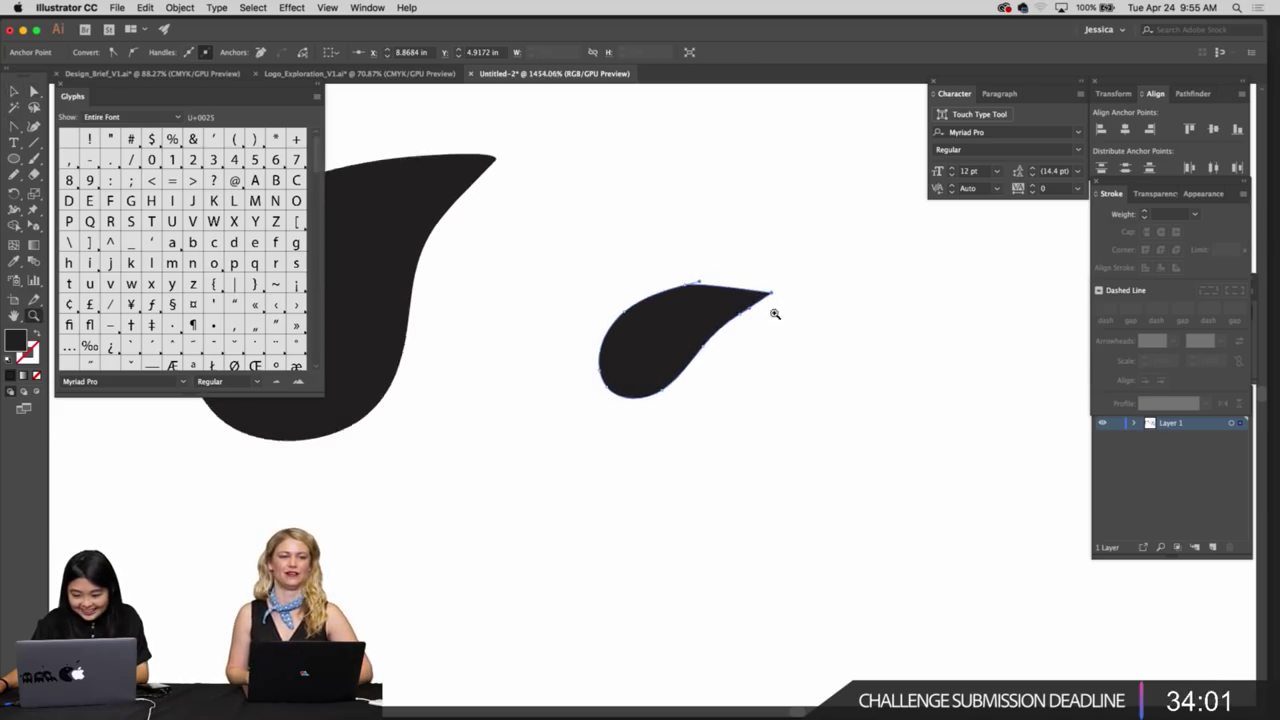
super+click(775, 314)
click(785, 302)
drag(774, 288, 780, 267)
click(790, 286)
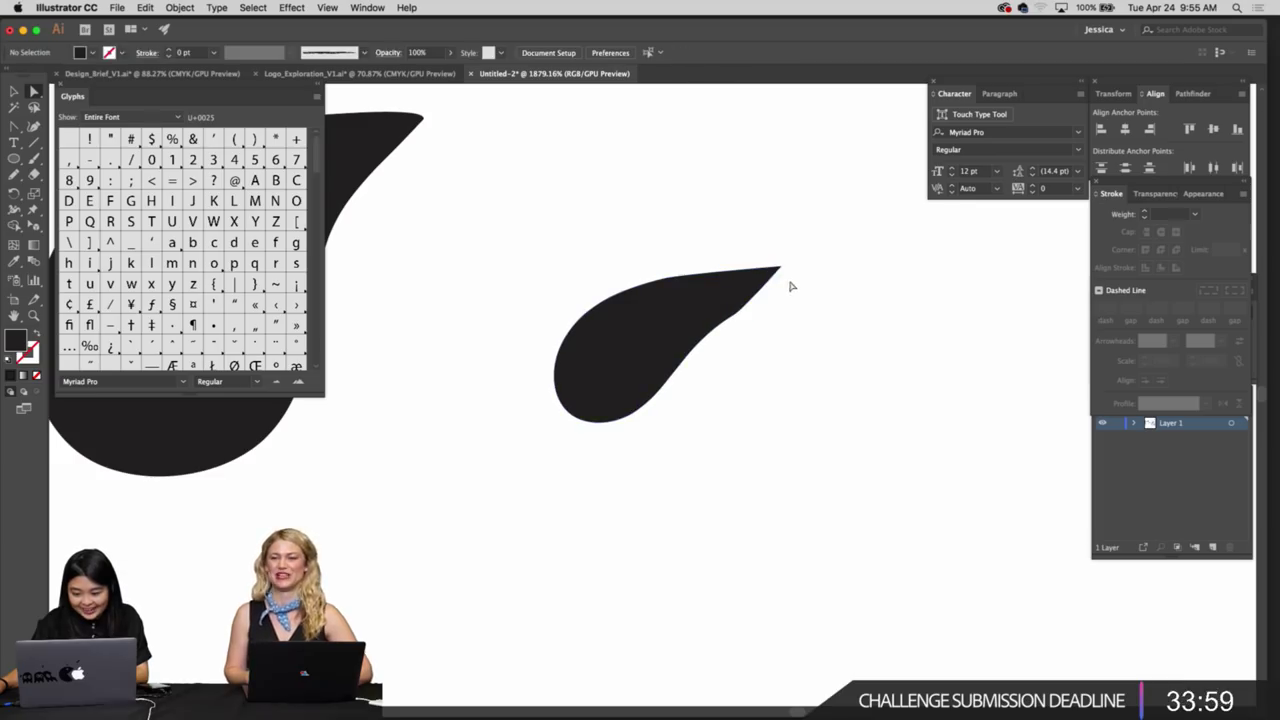
Smooth the small teardrop's upper and lower edges by redrawing them with the Pencil tool
click(778, 269)
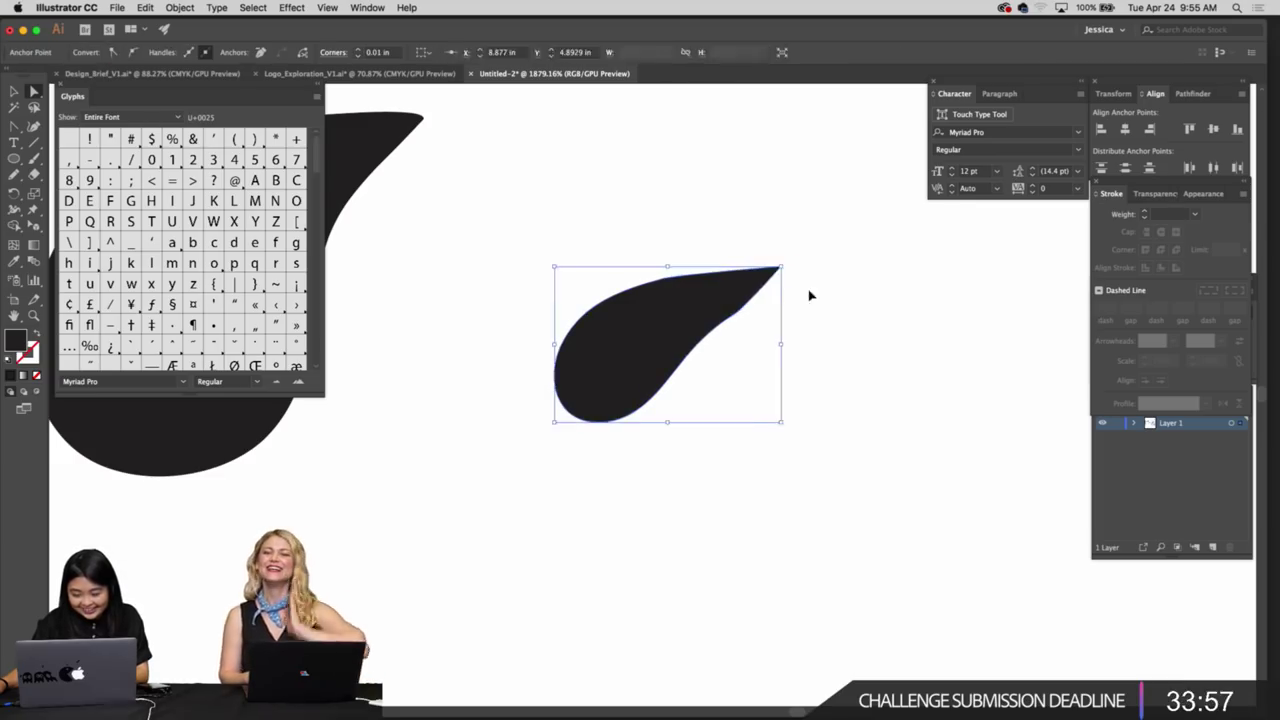
click(720, 300)
key(n)
drag(769, 275, 567, 354)
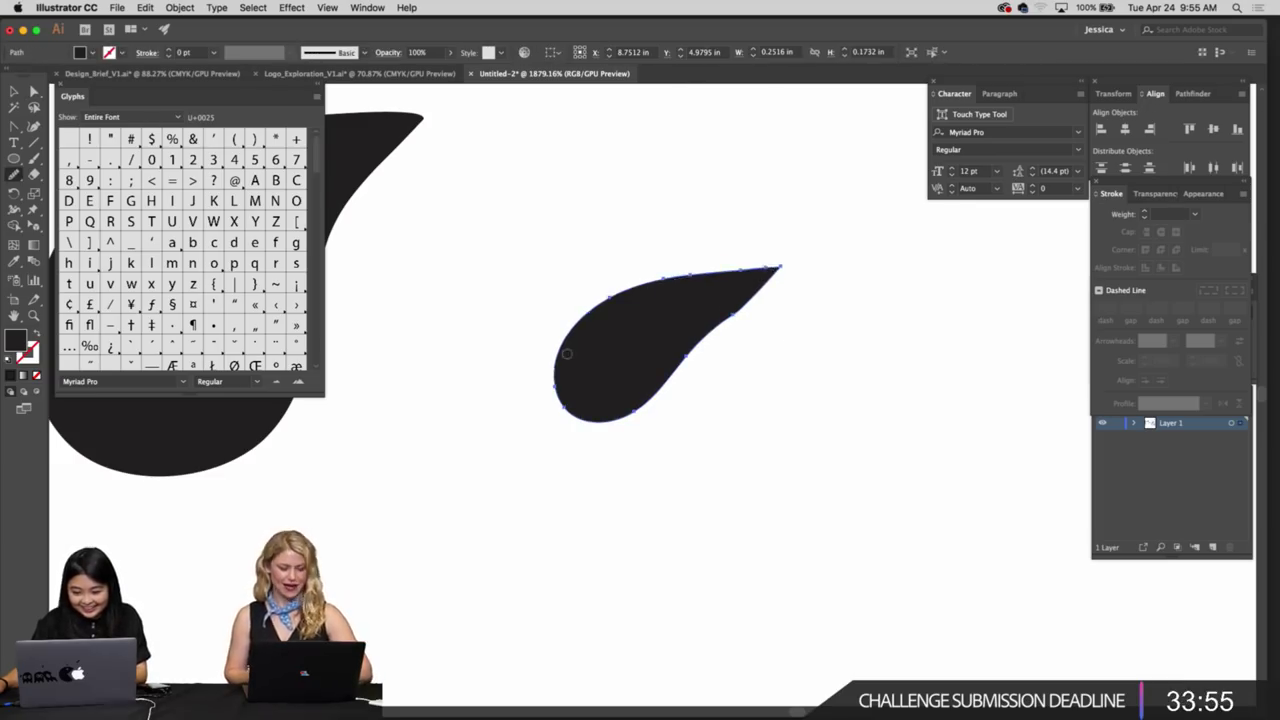
mouse_move(768, 270)
mouse_down()
mouse_move(619, 294)
mouse_move(550, 365)
mouse_up()
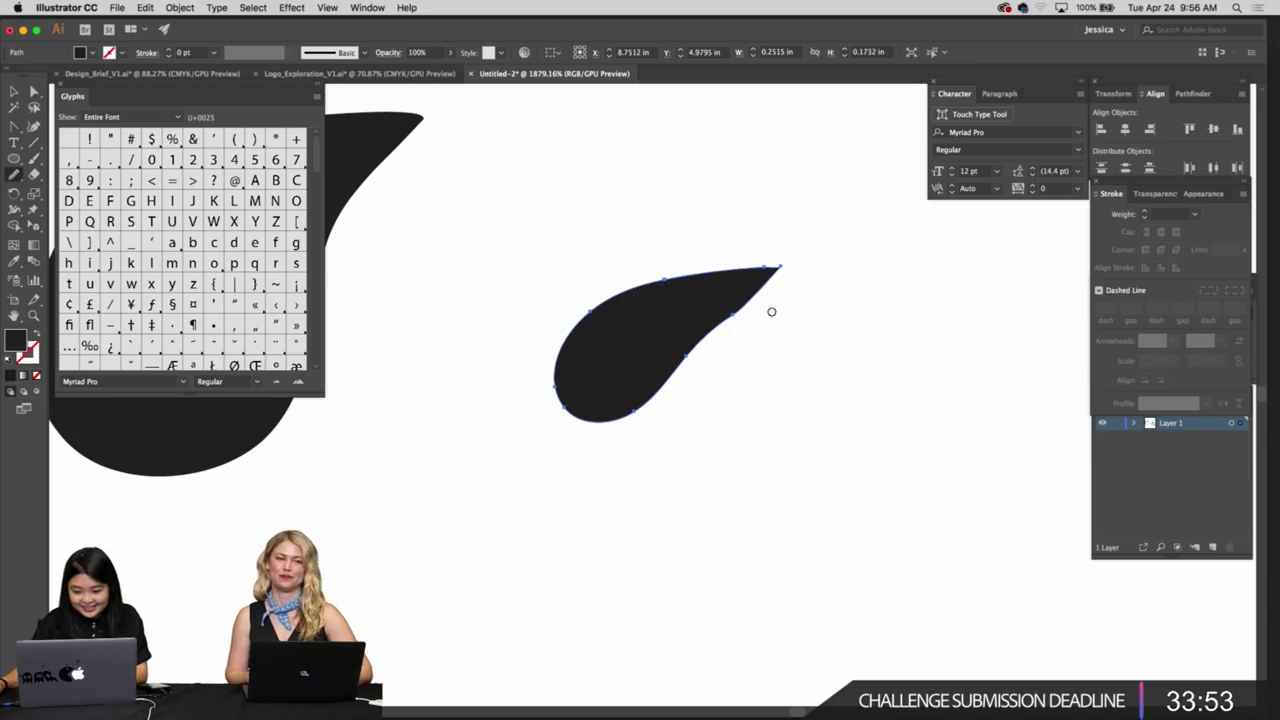
drag(706, 342, 631, 430)
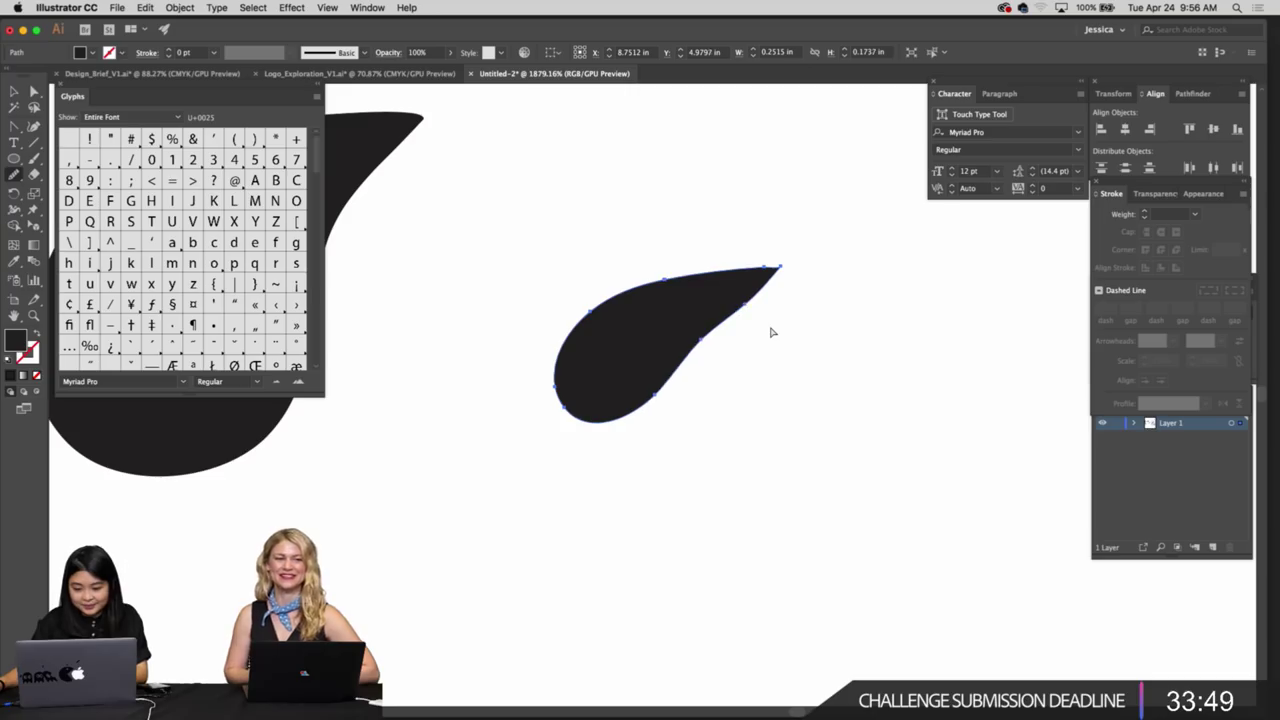
Delete the small teardrop and redraw it freehand with a curved tip, about 0.22 by 0.15 in
key(v)
key(Delete)
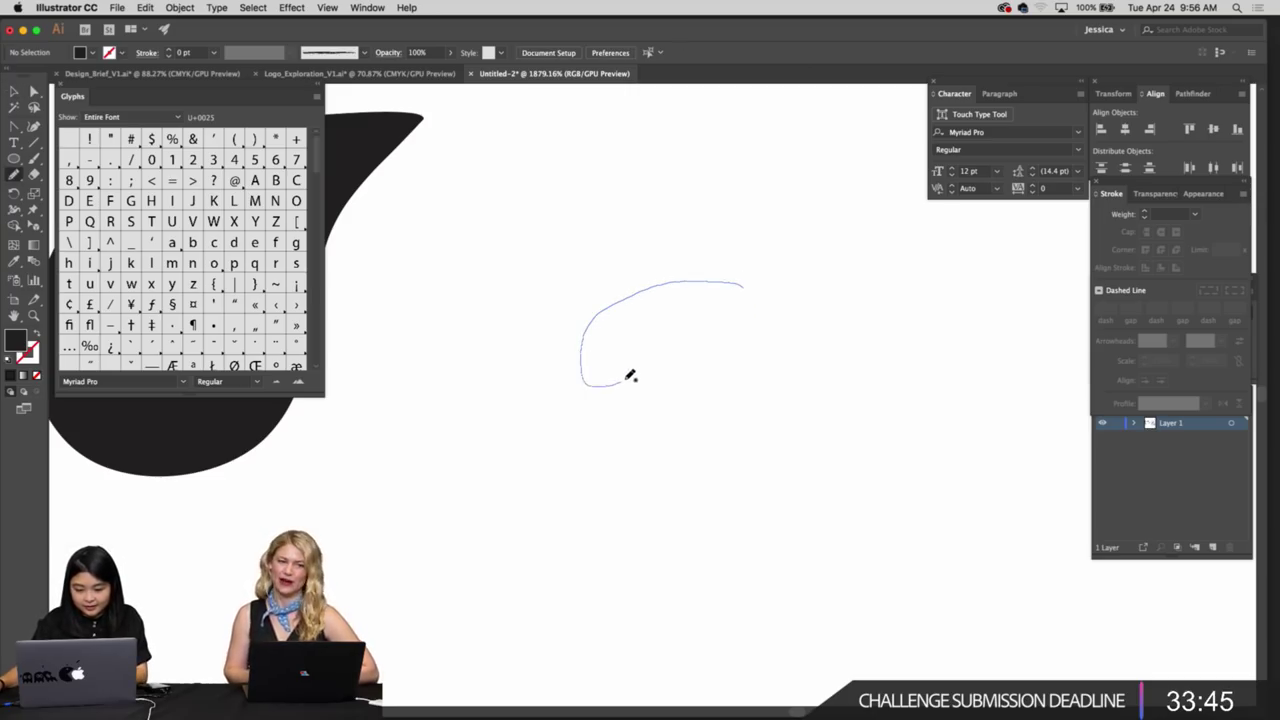
drag(626, 380, 757, 305)
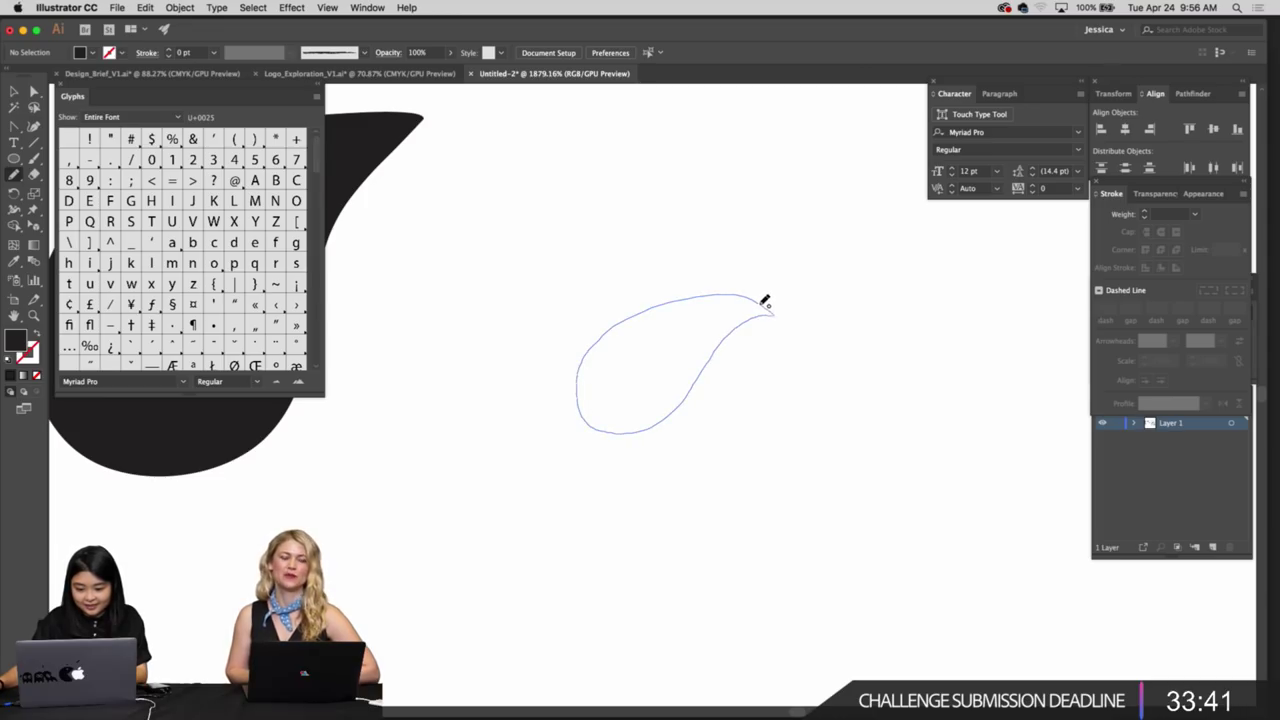
drag(765, 300, 768, 303)
key(v)
scroll(775, 362, up, 2)
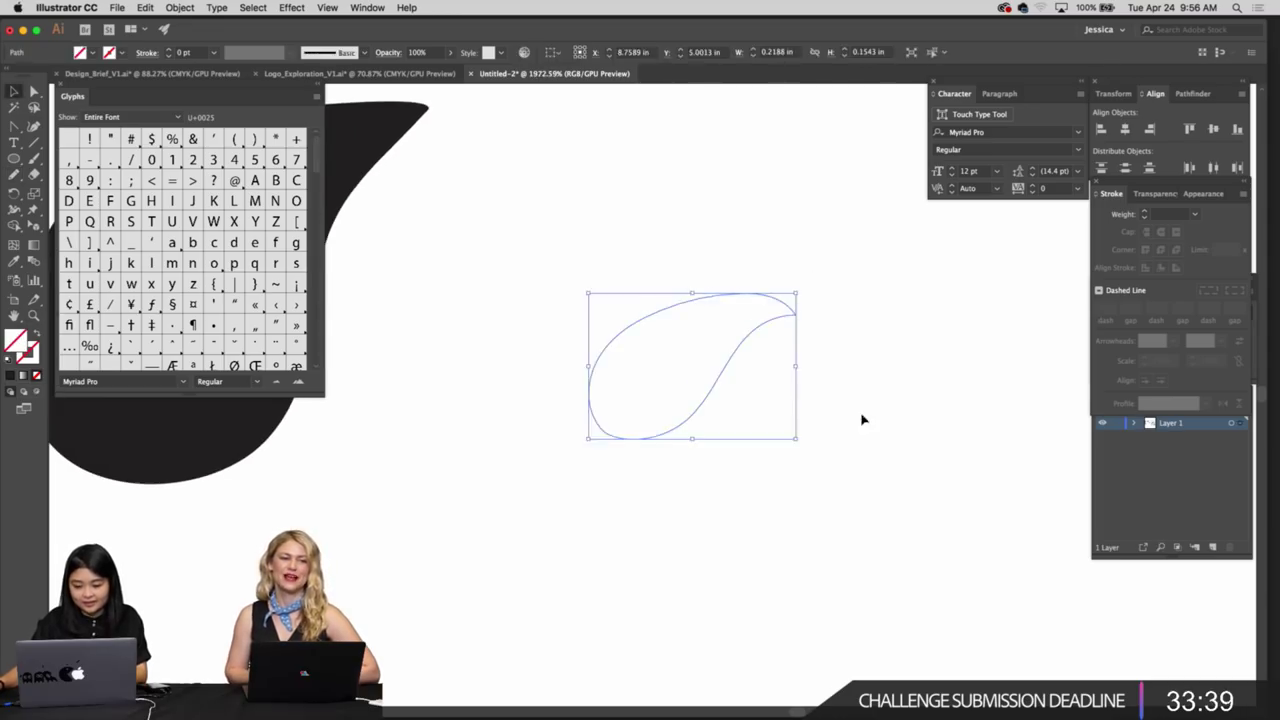
Fill the redrawn teardrop with the black sampled from the large teardrop
key(z)
drag(863, 420, 655, 357)
key(i)
click(565, 345)
key(z)
drag(710, 401, 798, 386)
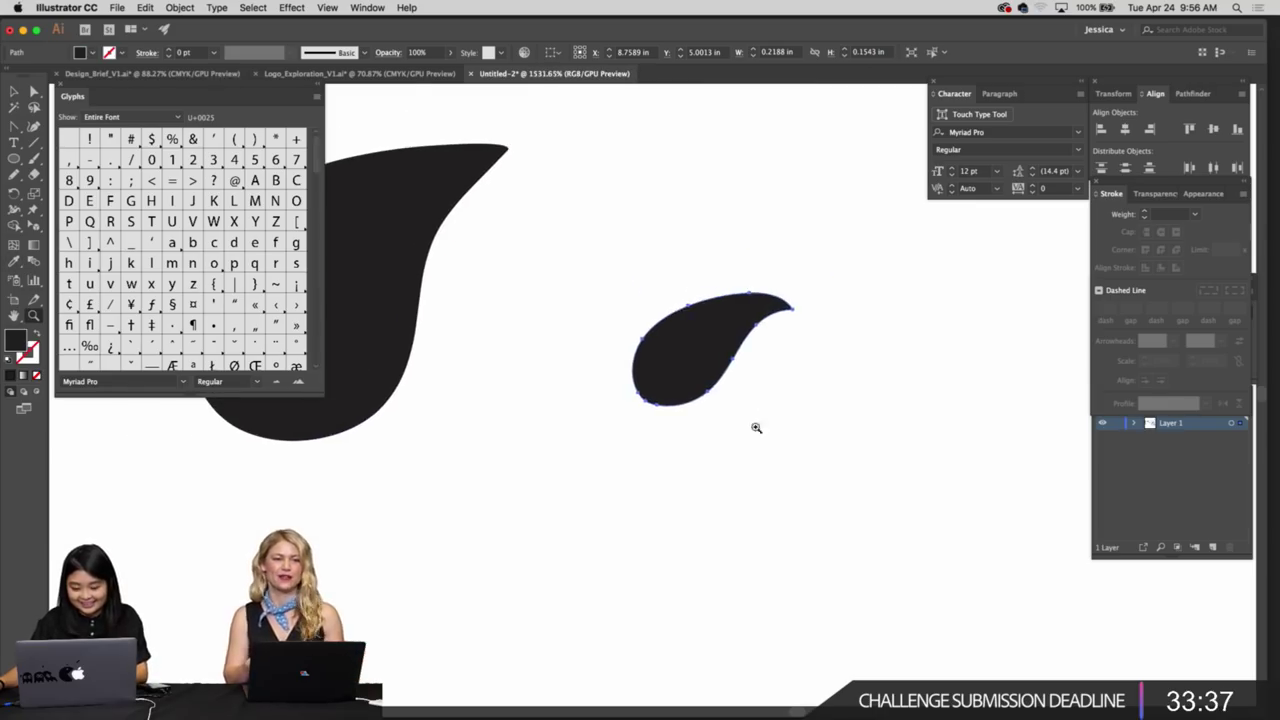
Smooth the small teardrop's outline along its left, upper and lower edges with the Pencil tool
key(a)
key(q)
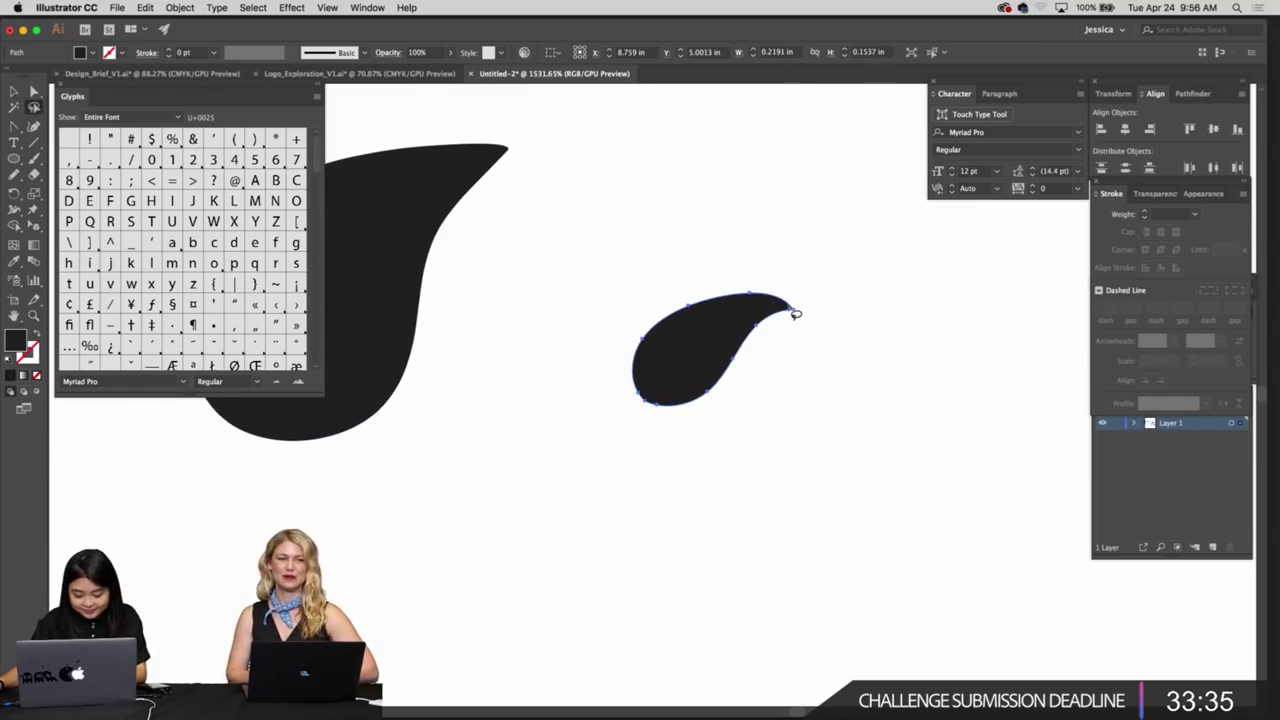
key(n)
drag(628, 364, 650, 334)
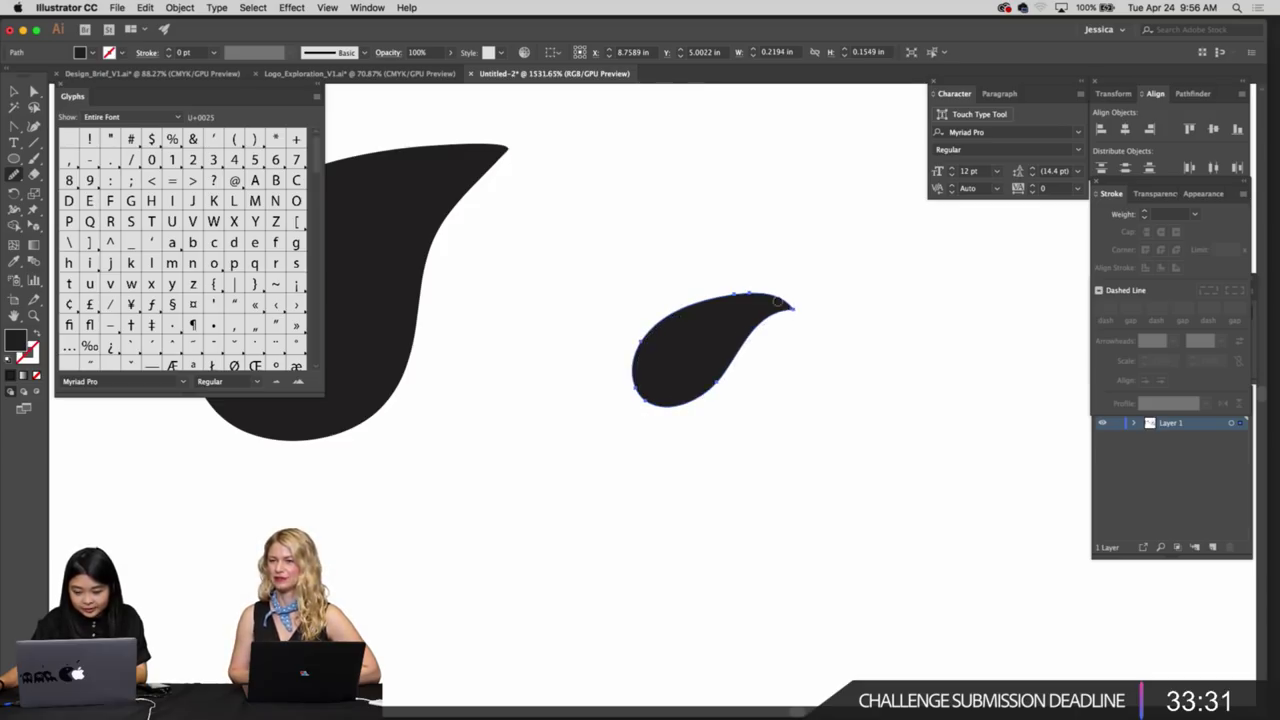
drag(778, 301, 743, 307)
drag(797, 359, 694, 353)
drag(742, 353, 721, 392)
drag(730, 371, 788, 388)
mouse_move(675, 380)
mouse_down()
mouse_move(623, 366)
mouse_move(637, 380)
mouse_move(626, 362)
mouse_move(660, 370)
mouse_up()
Examine the small teardrop's silhouette at different zoom levels, both selected and deselected
key(v)
drag(637, 371, 686, 374)
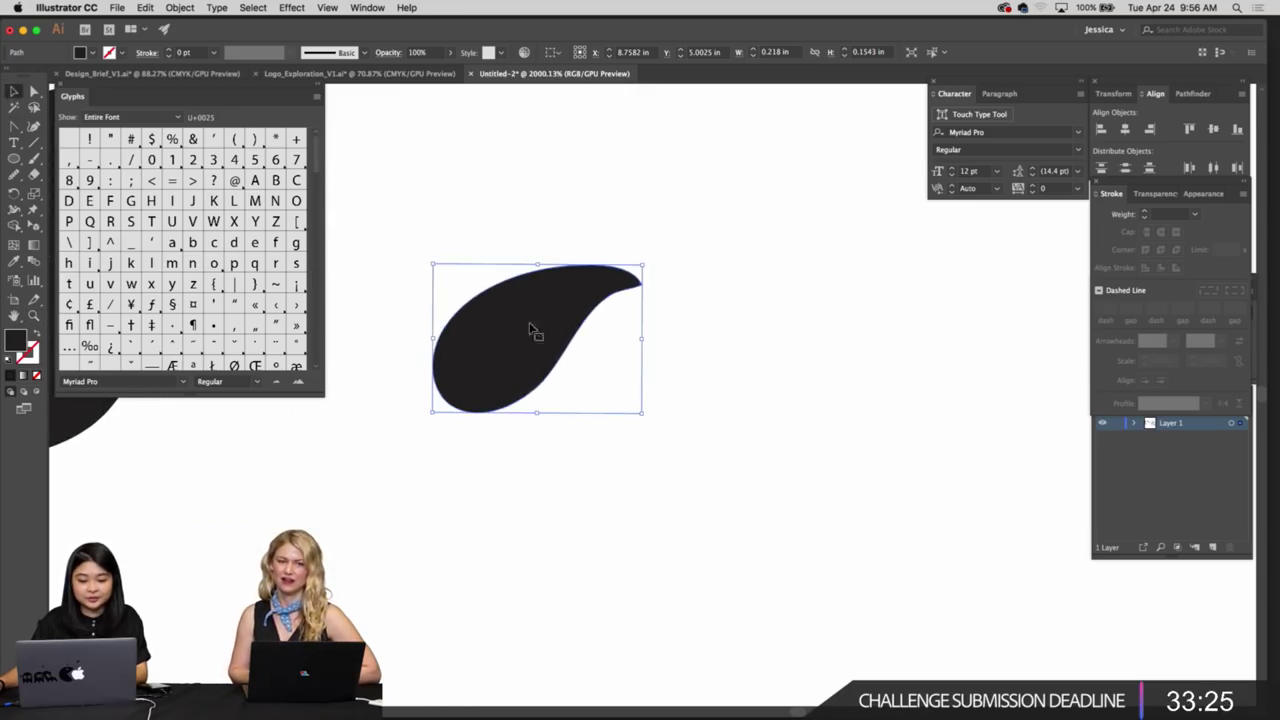
click(653, 350)
drag(596, 337, 552, 337)
drag(665, 363, 628, 355)
drag(570, 354, 669, 365)
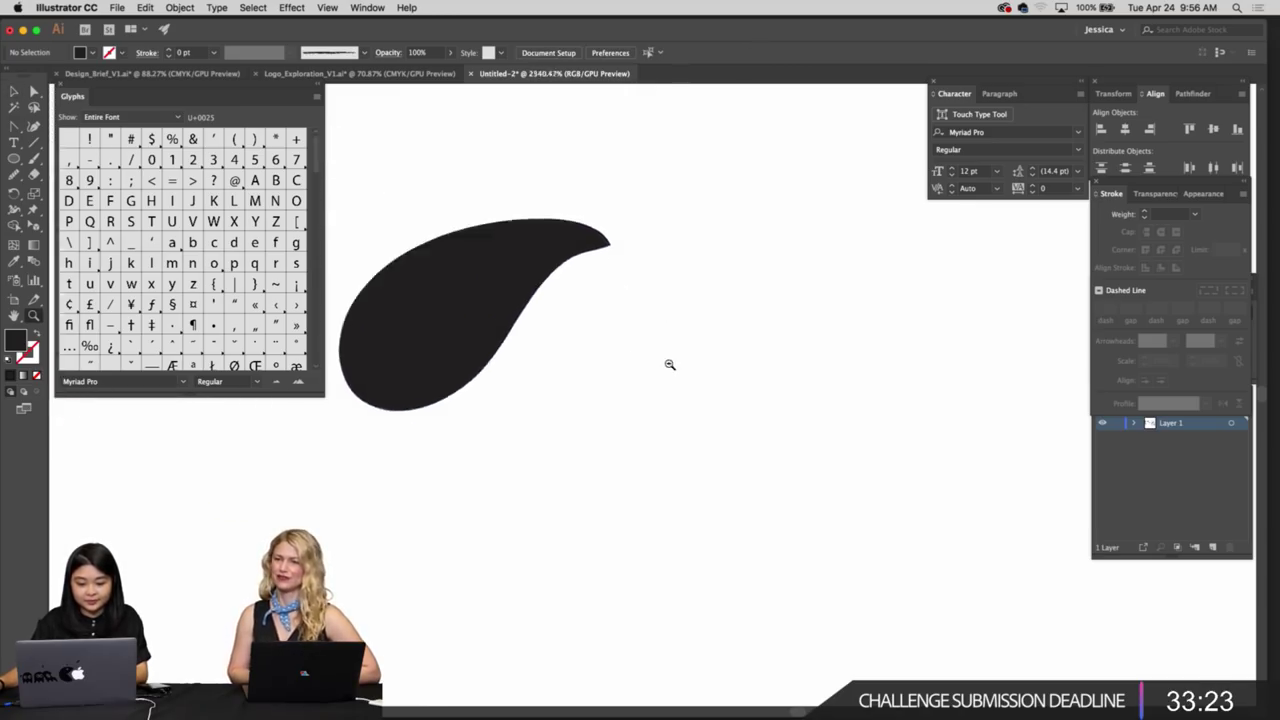
drag(520, 363, 576, 361)
drag(690, 377, 631, 369)
click(629, 367)
key(super+equal)
key(super+equal)
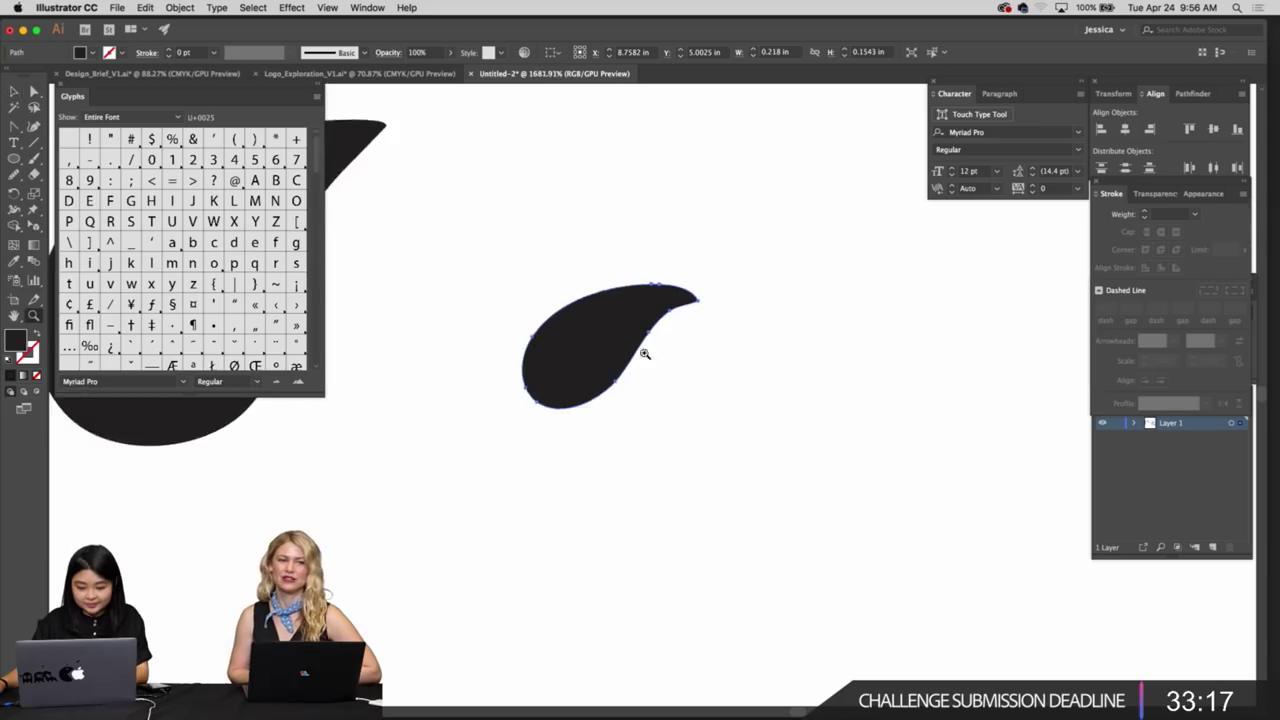
Deepen and smooth the concave lower edge beneath the small teardrop's tip
key(a)
drag(706, 381, 687, 380)
drag(665, 452, 660, 458)
drag(733, 361, 739, 357)
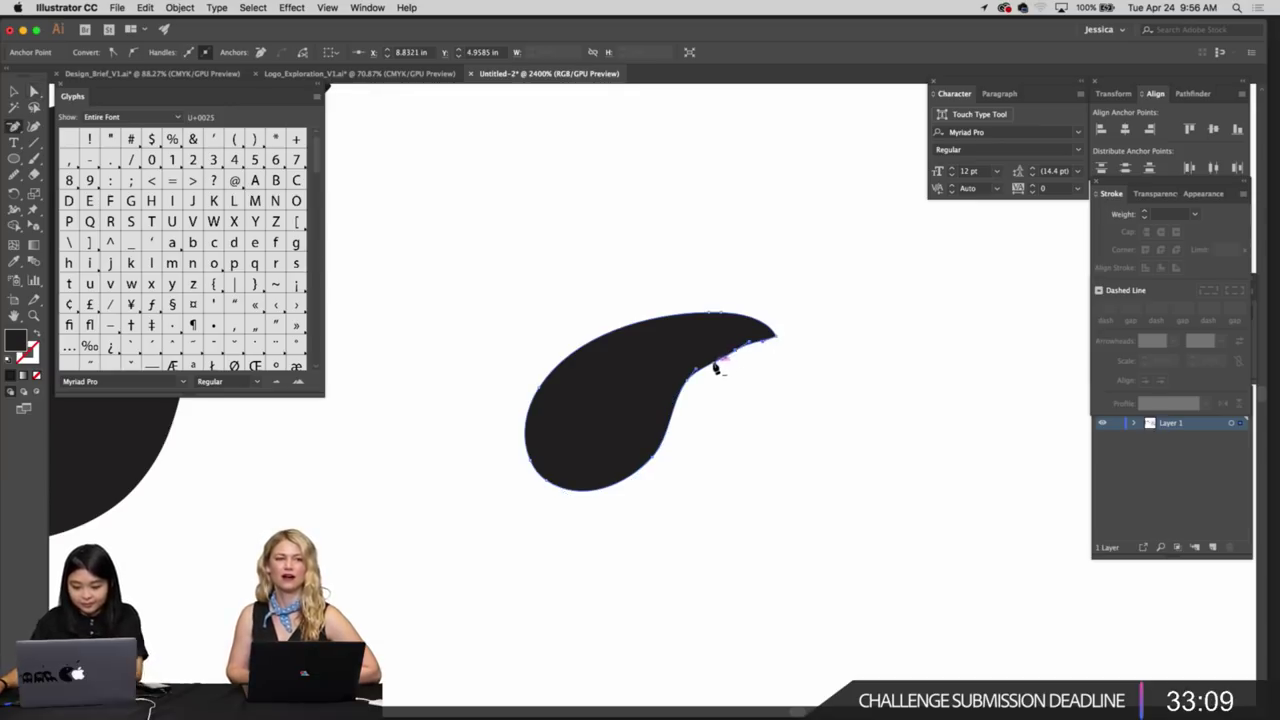
drag(699, 368, 729, 351)
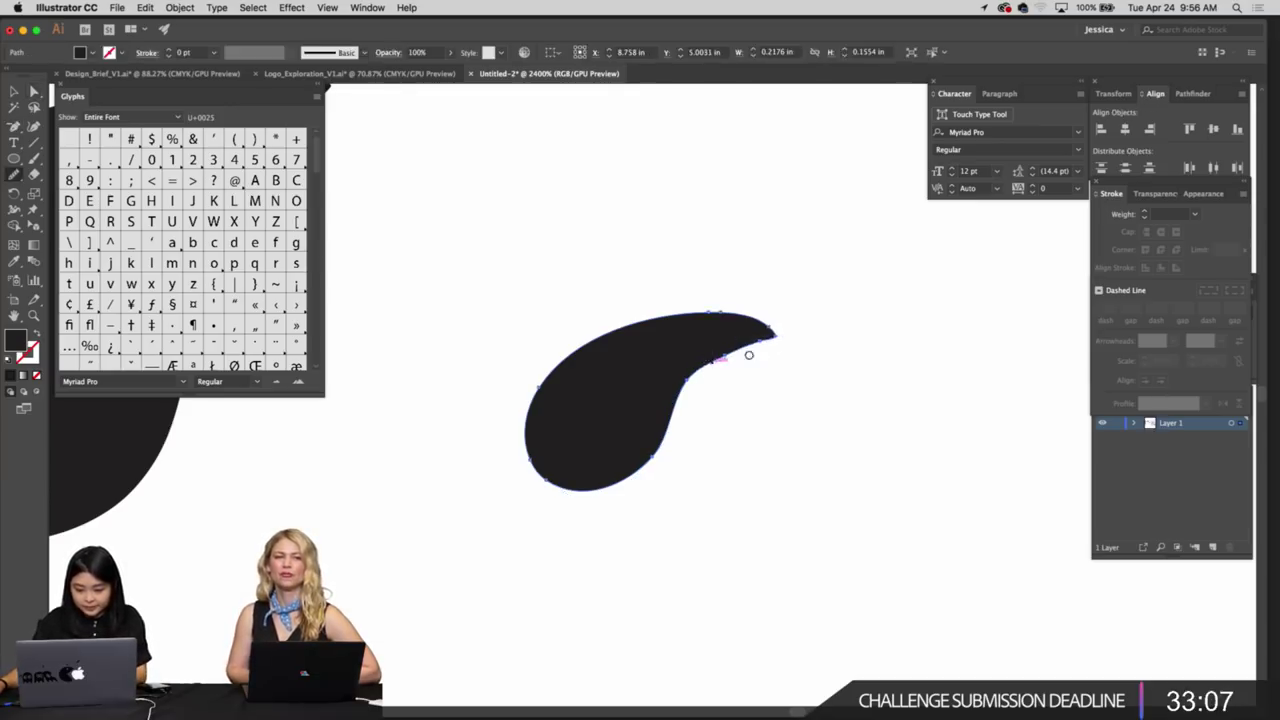
Refine the anchor points along the concave edge beneath the small teardrop's tip
click(753, 348)
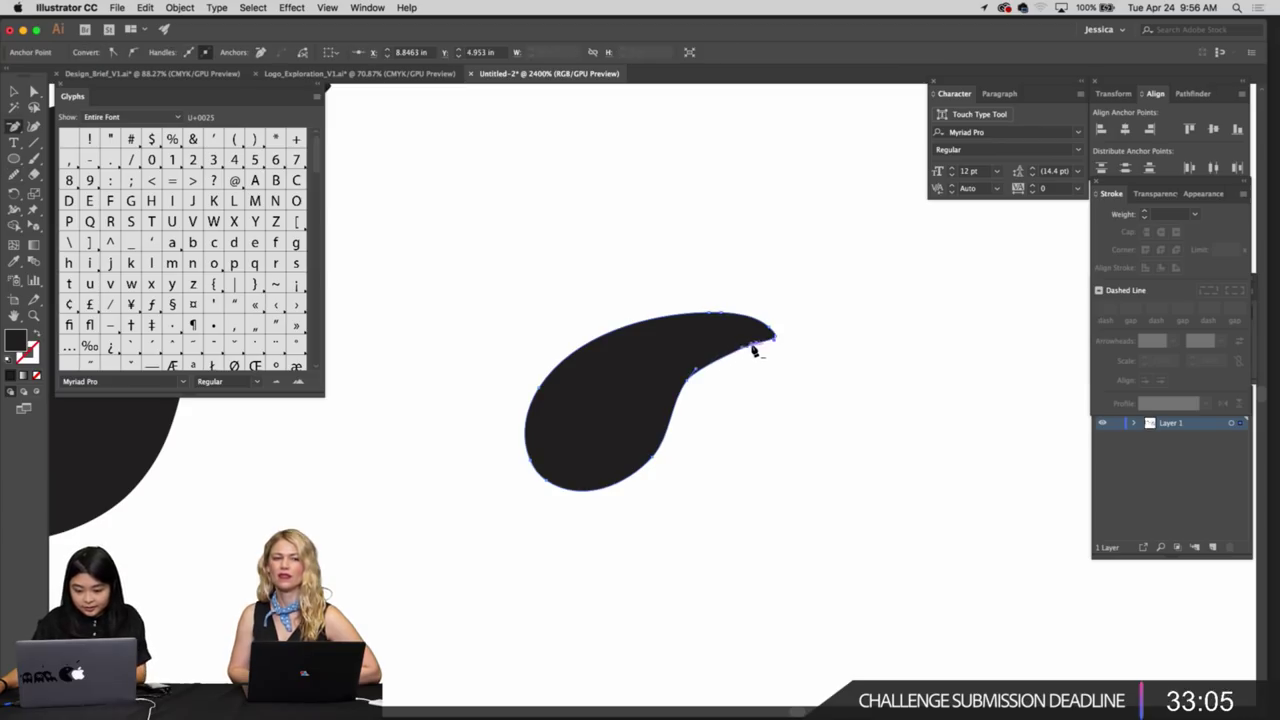
key(n)
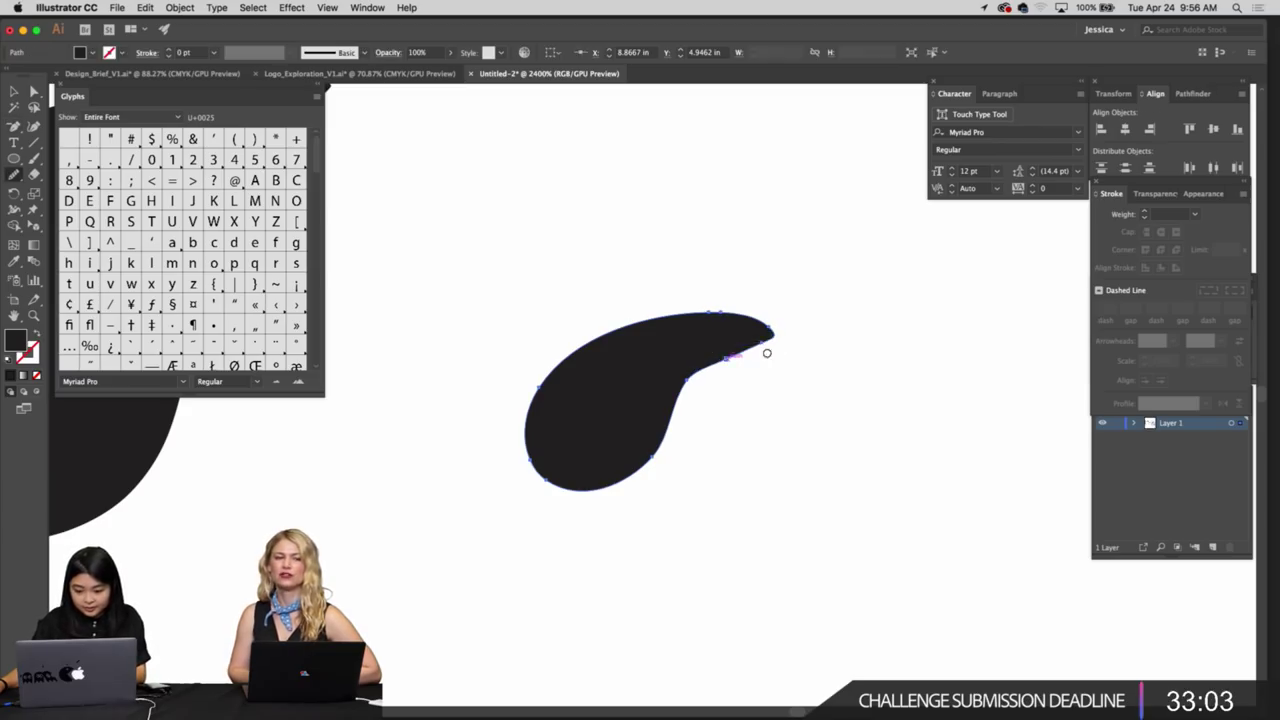
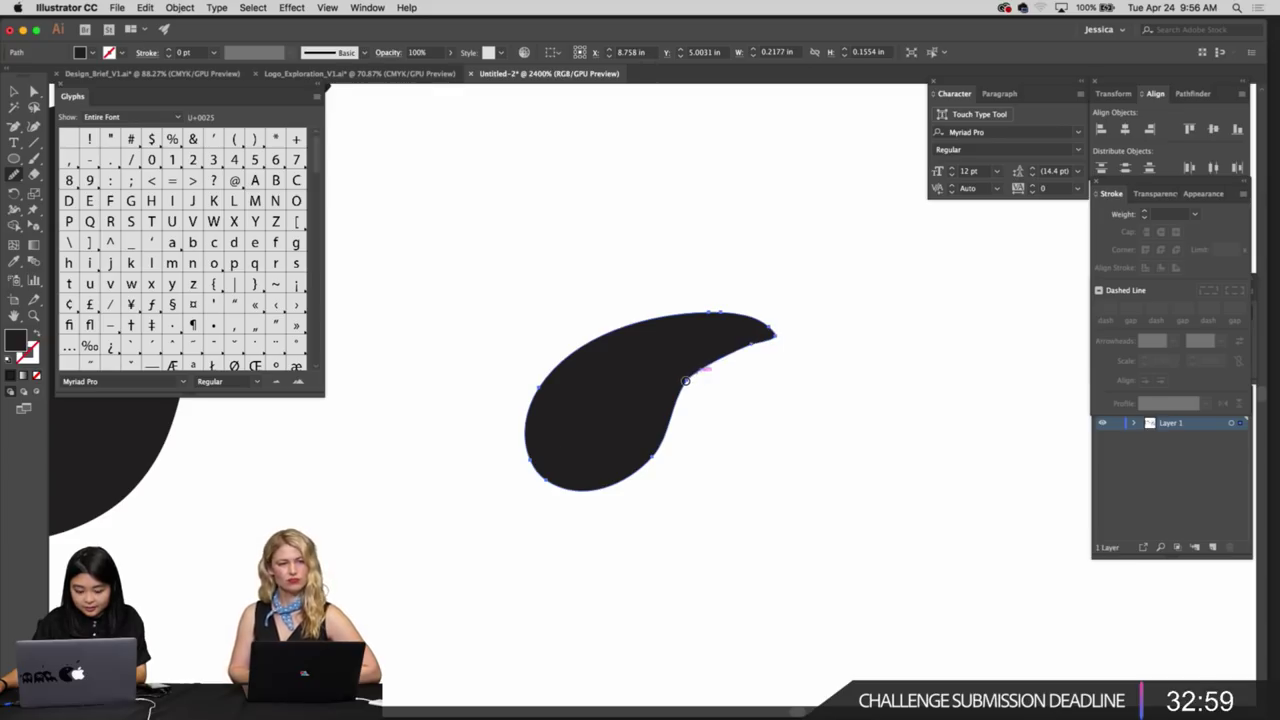
key(a)
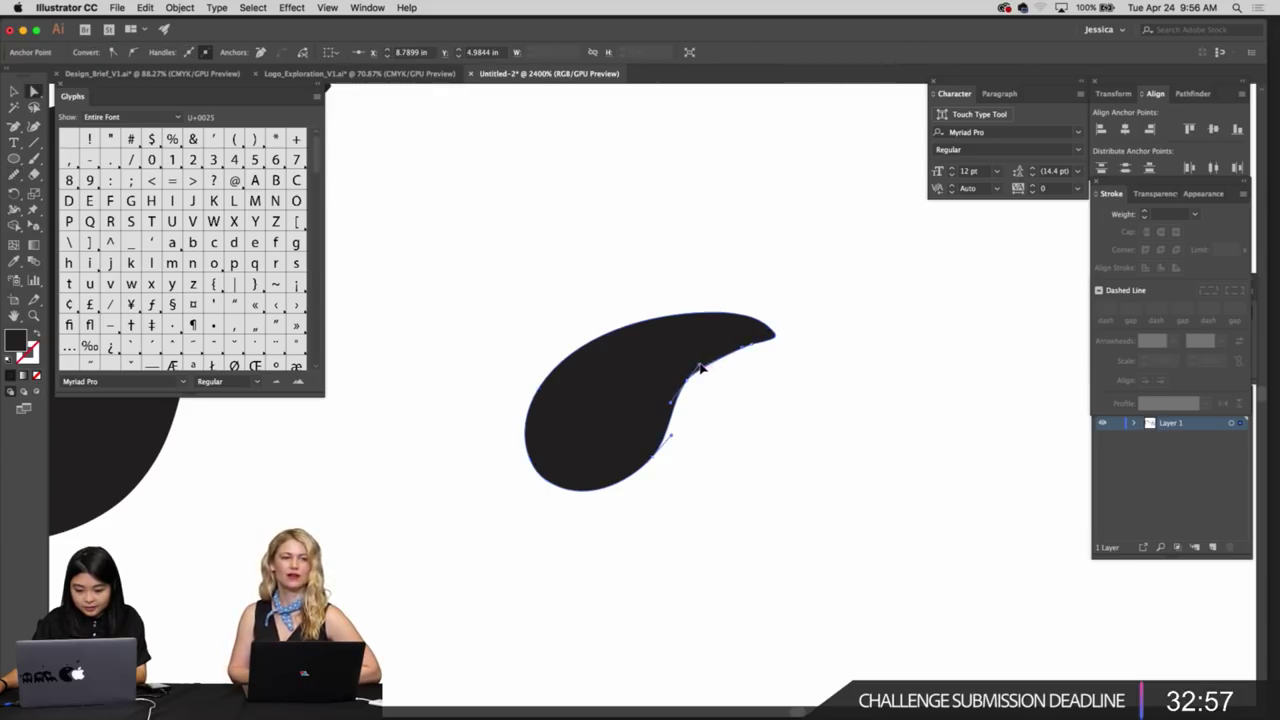
mouse_move(708, 362)
mouse_down()
mouse_move(777, 338)
mouse_move(794, 366)
mouse_move(710, 370)
mouse_up()
key(v)
click(808, 355)
scroll(794, 369, left, 1)
key(z)
drag(706, 372, 751, 386)
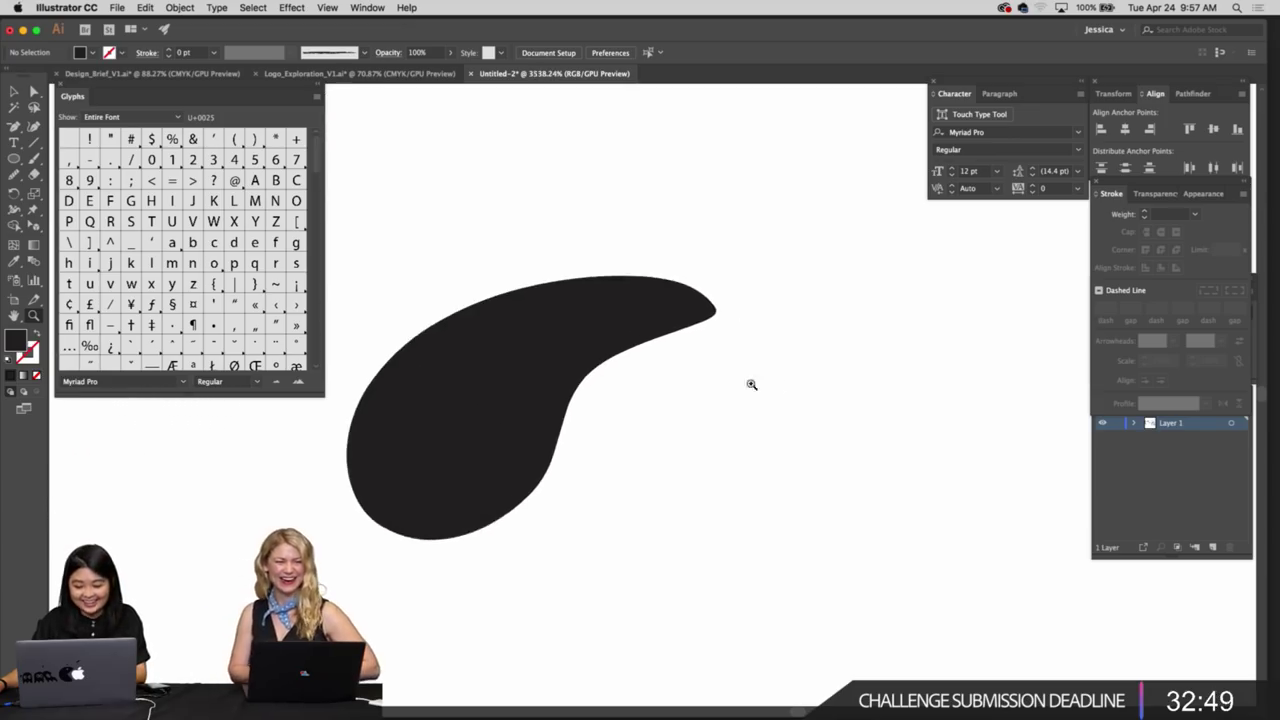
Redraw the small teardrop's concave inner edge and rounded base with the Pencil tool for smoother curves
key(v)
click(661, 326)
key(z)
mouse_move(667, 382)
mouse_down()
mouse_move(771, 411)
mouse_move(494, 397)
mouse_move(590, 398)
mouse_up()
key(n)
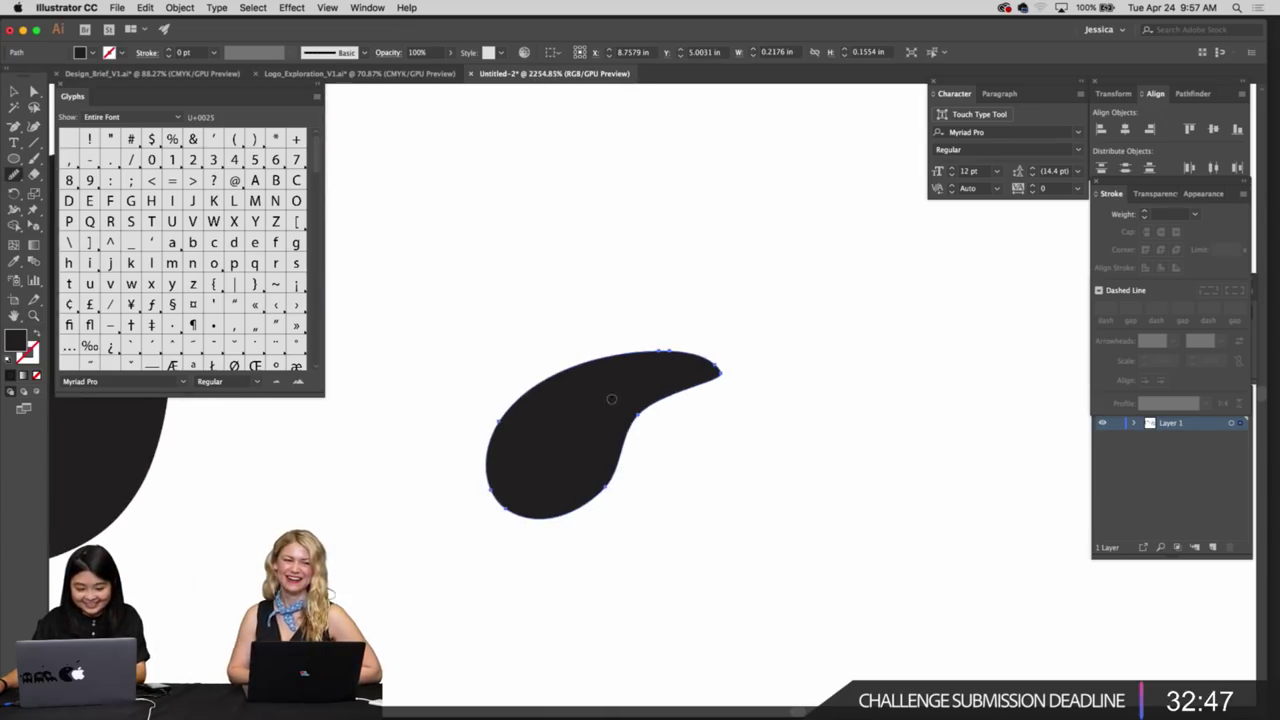
drag(591, 497, 586, 503)
drag(650, 427, 610, 498)
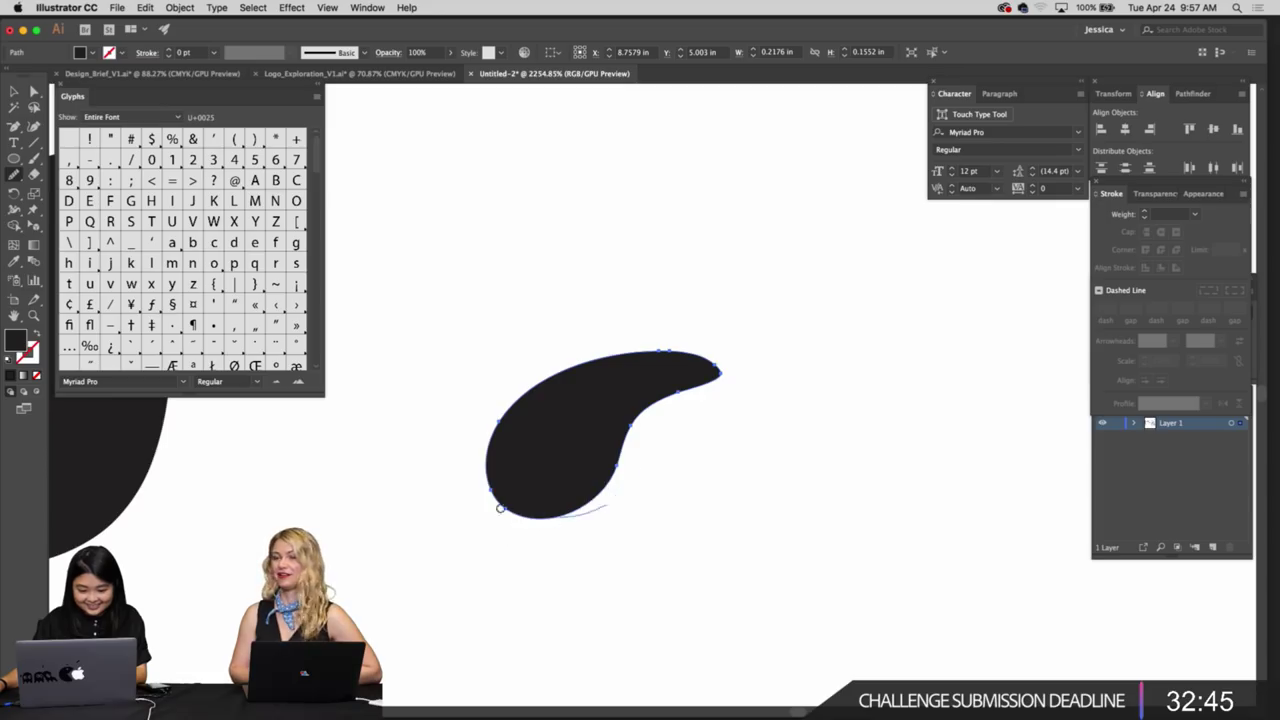
drag(500, 508, 496, 503)
drag(655, 497, 535, 538)
Round off the small teardrop's pointed tip
key(z)
drag(551, 490, 612, 497)
drag(549, 432, 568, 467)
key(v)
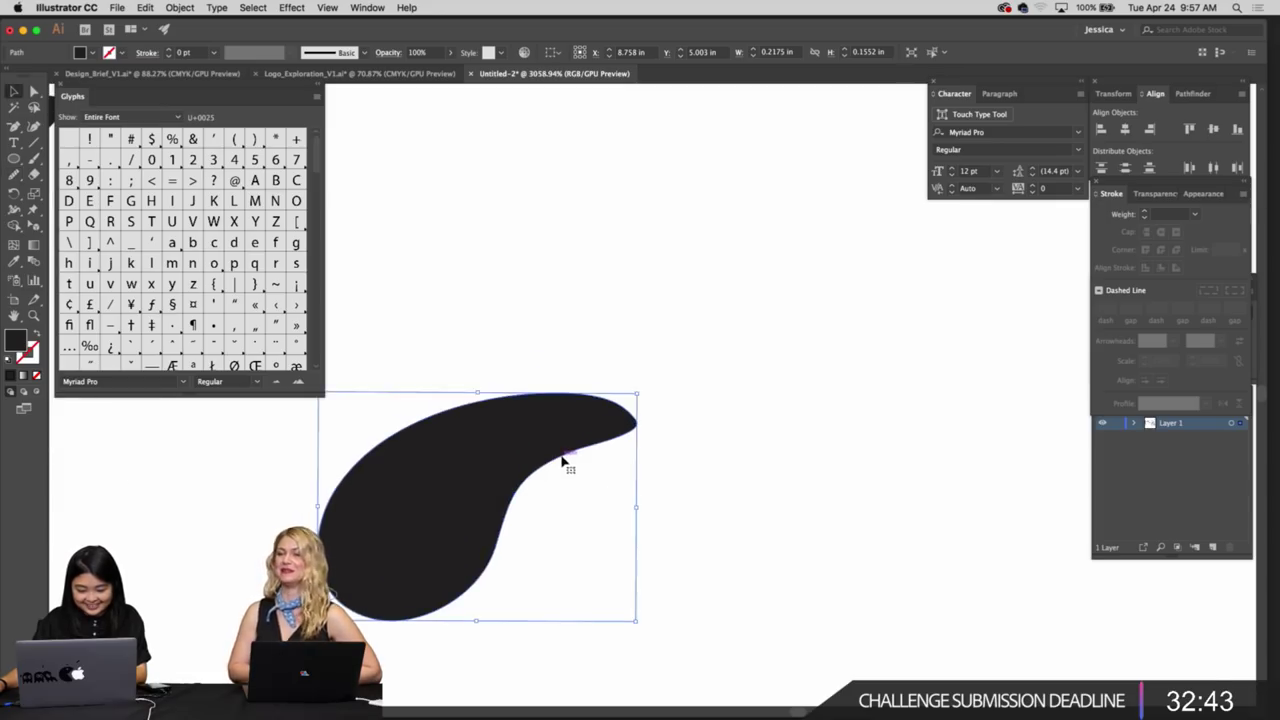
key(shift+b)
key(v)
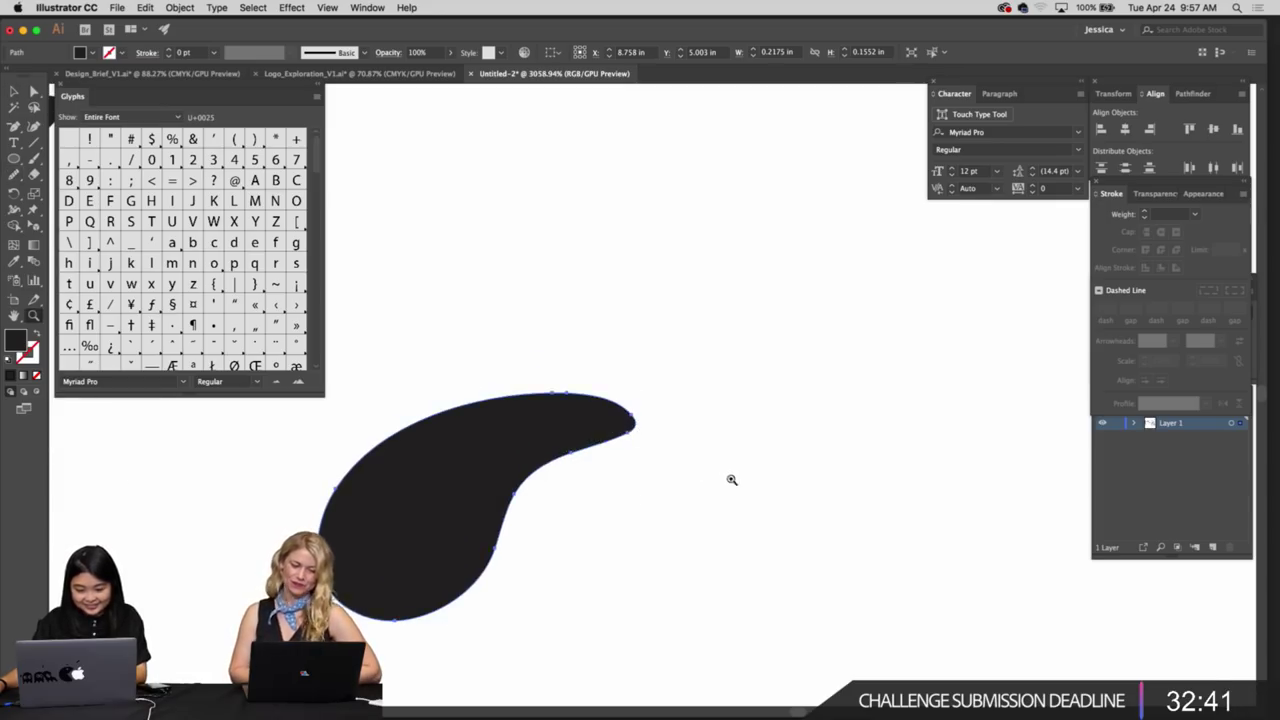
scroll(571, 460, down, 3)
key(r)
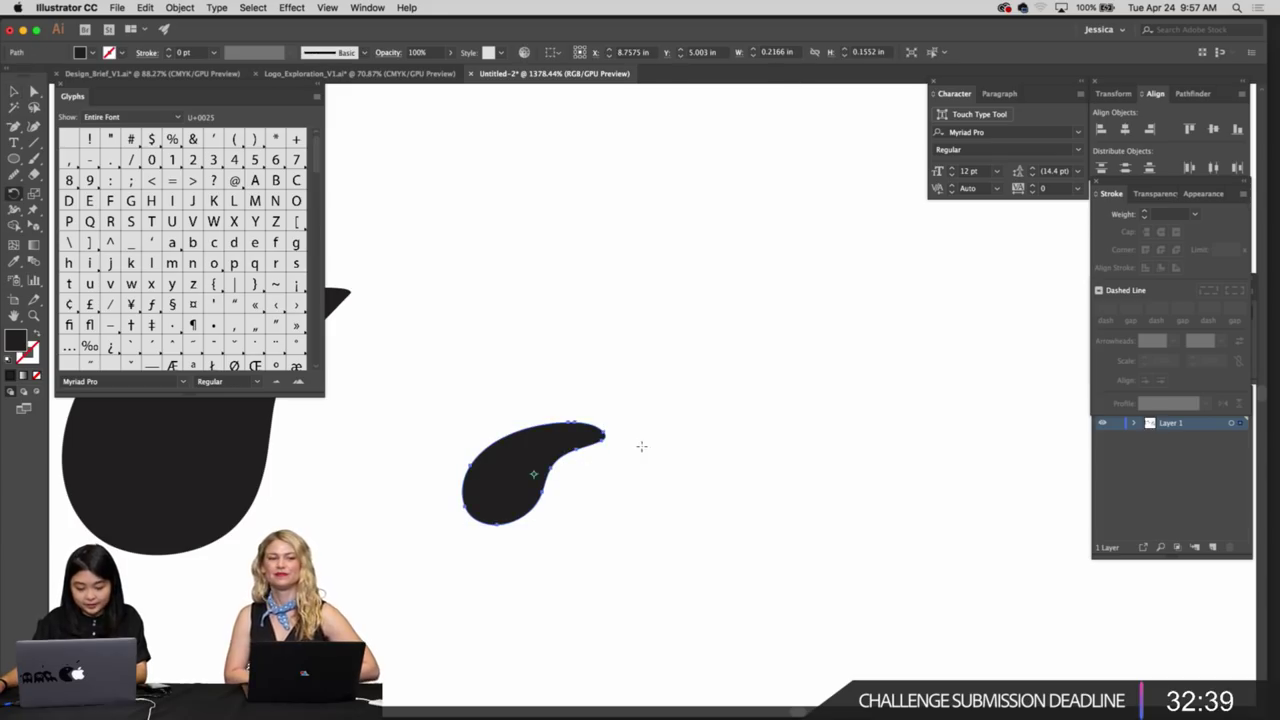
key(Return)
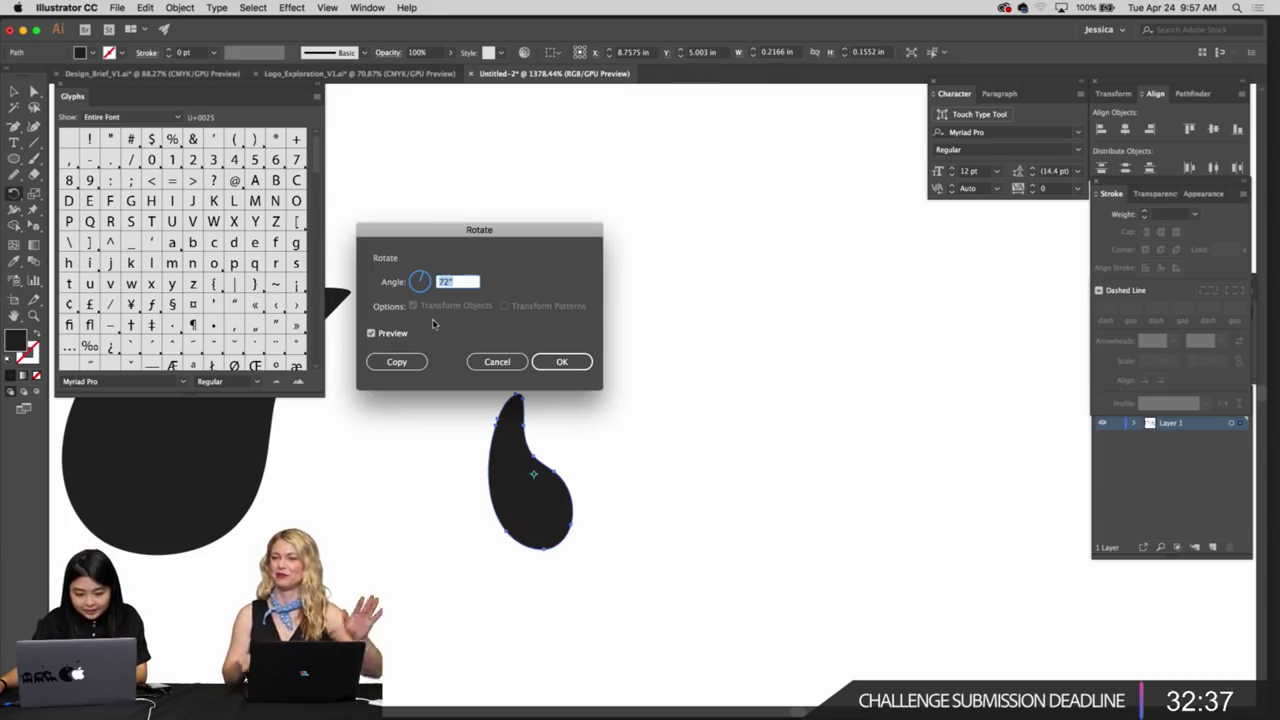
click(494, 363)
Rotate copies of the small teardrop by 72° around a point just beyond its tip to form a five-petal flower
key(v)
key(r)
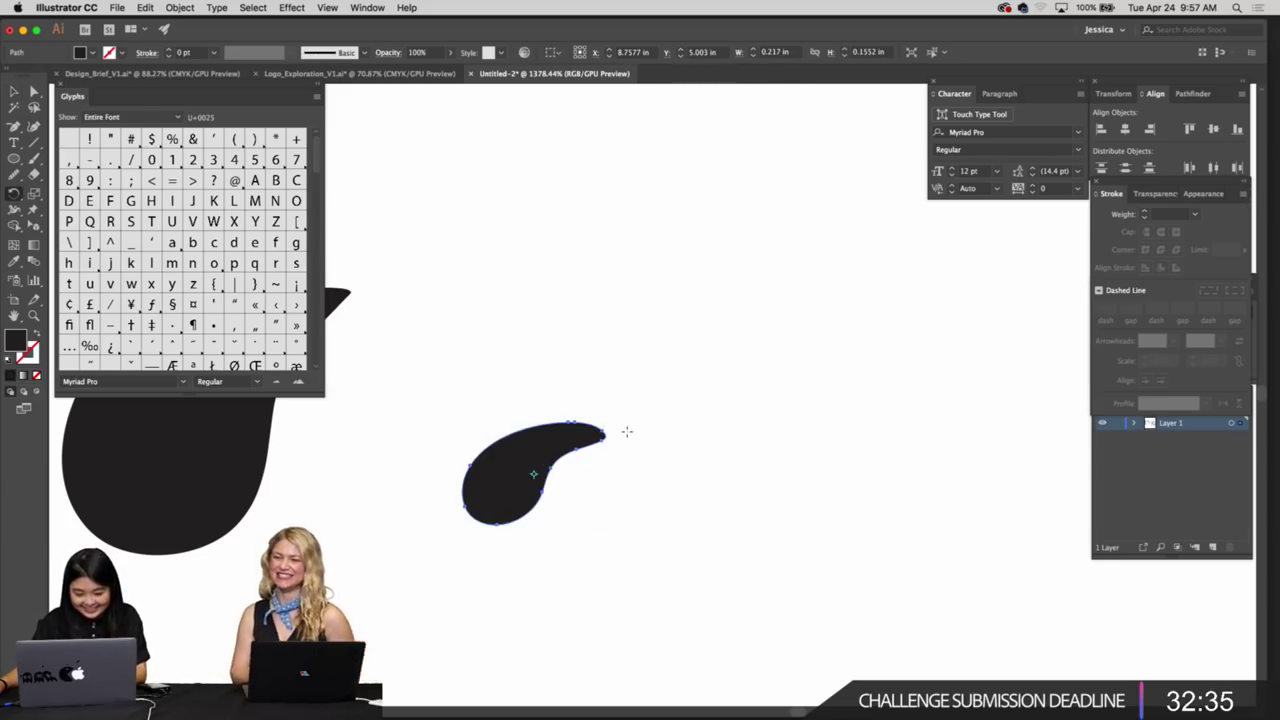
alt+click(629, 435)
click(397, 361)
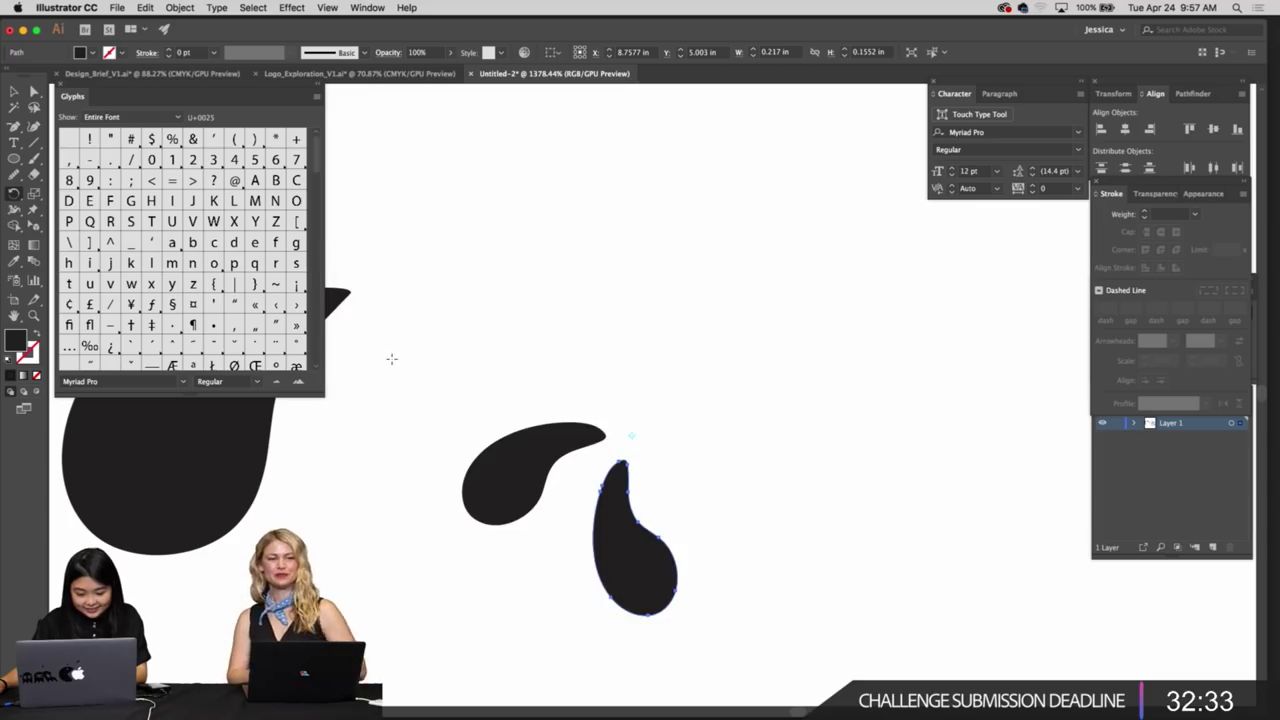
key(ctrl+d)
key(ctrl+d)
key(ctrl+d)
Delete the large leftover teardrop beside the new five-petal flower
drag(805, 385, 445, 334)
key(v)
click(919, 407)
drag(919, 407, 847, 413)
click(568, 403)
key(Delete)
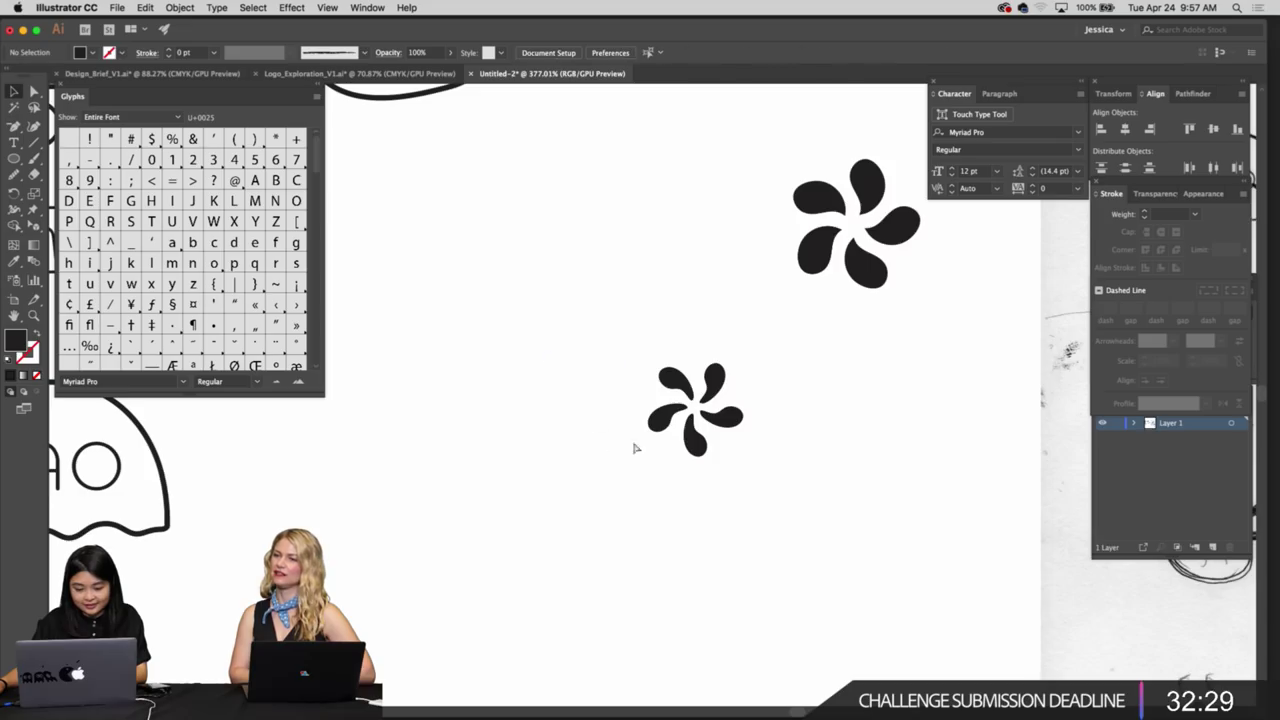
Move the new flower directly beneath the larger five-petal flower
drag(686, 438, 842, 358)
click(586, 426)
scroll(590, 395, up, 2)
scroll(590, 395, right, 1)
scroll(800, 355, right, 5)
scroll(760, 352, down, 2)
scroll(745, 370, up, 1)
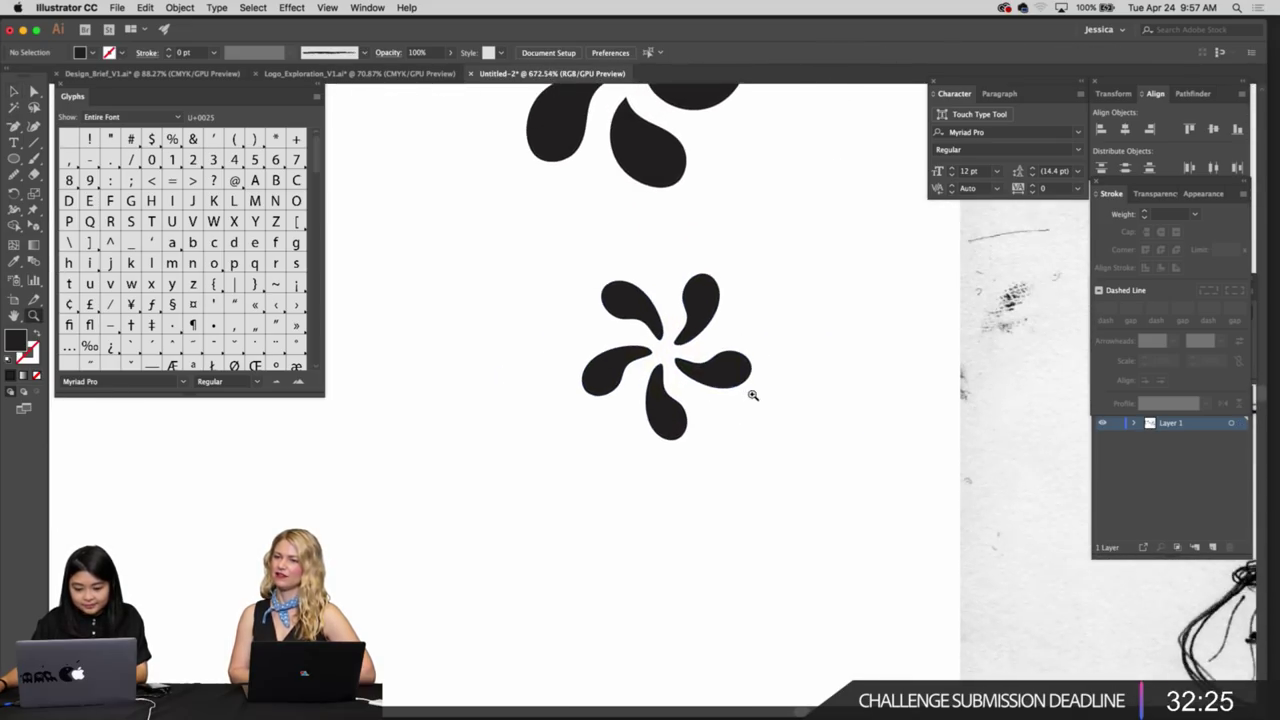
Try turning the new flower's filled petals into outlines by swapping their fill and stroke
key(shift+x)
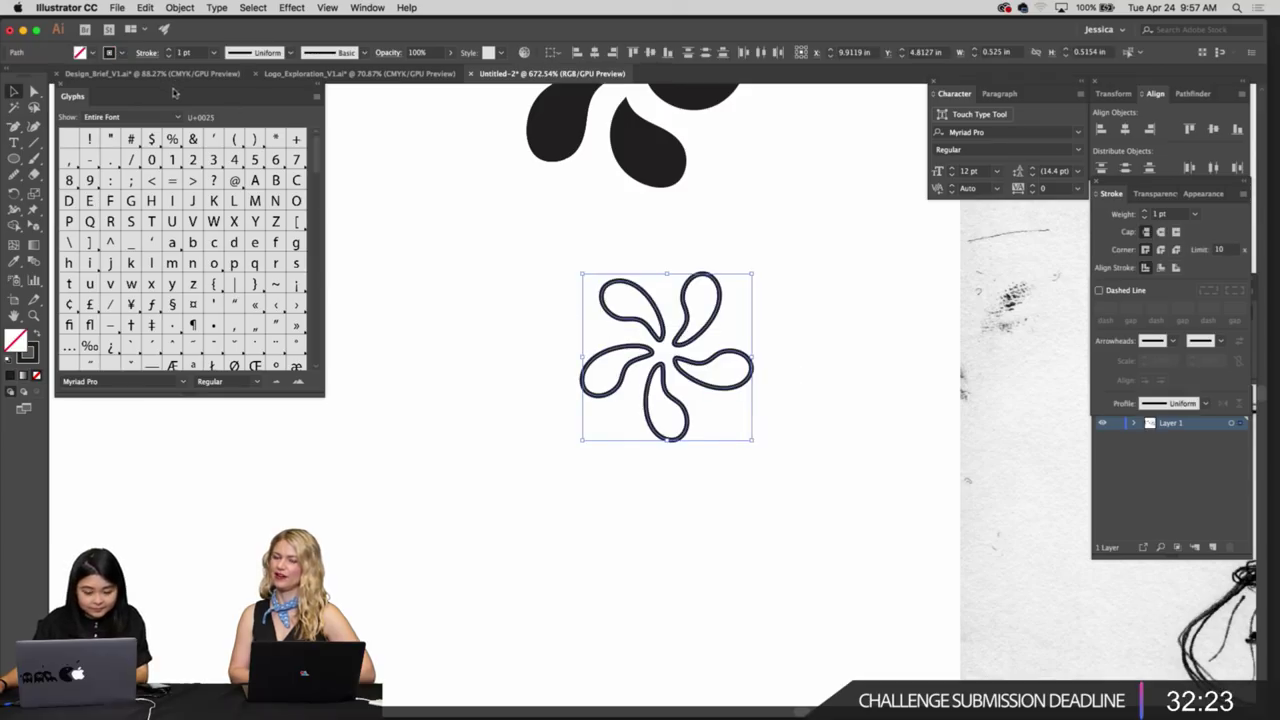
click(480, 280)
mouse_move(480, 280)
mouse_down()
mouse_move(425, 277)
mouse_move(514, 283)
mouse_move(460, 294)
mouse_move(714, 314)
mouse_move(575, 312)
mouse_up()
key(super+z)
click(515, 287)
Move the scanned sketch sheet farther right, away from the two flowers
scroll(575, 311, right, 2)
key(v)
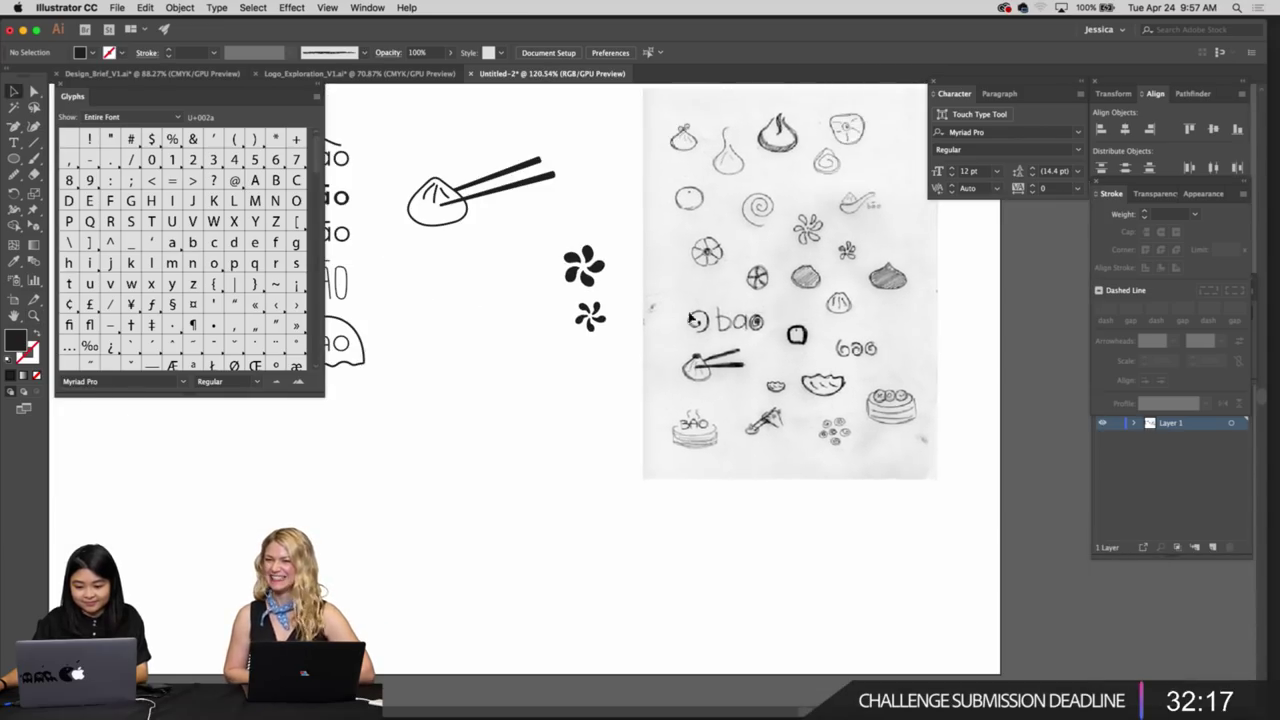
click(818, 324)
click(437, 346)
drag(723, 351, 860, 351)
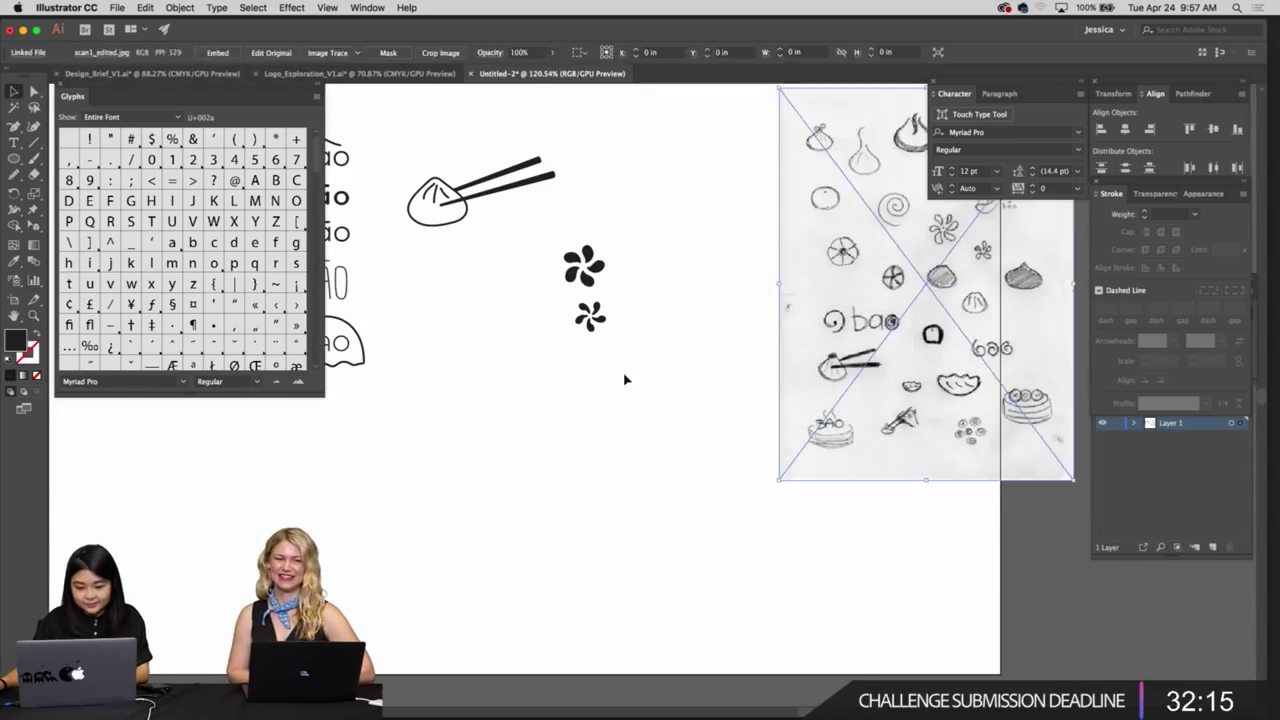
click(626, 380)
Try to reposition the small flower farther below the larger one
key(super+space)
drag(590, 343, 651, 353)
drag(561, 287, 603, 349)
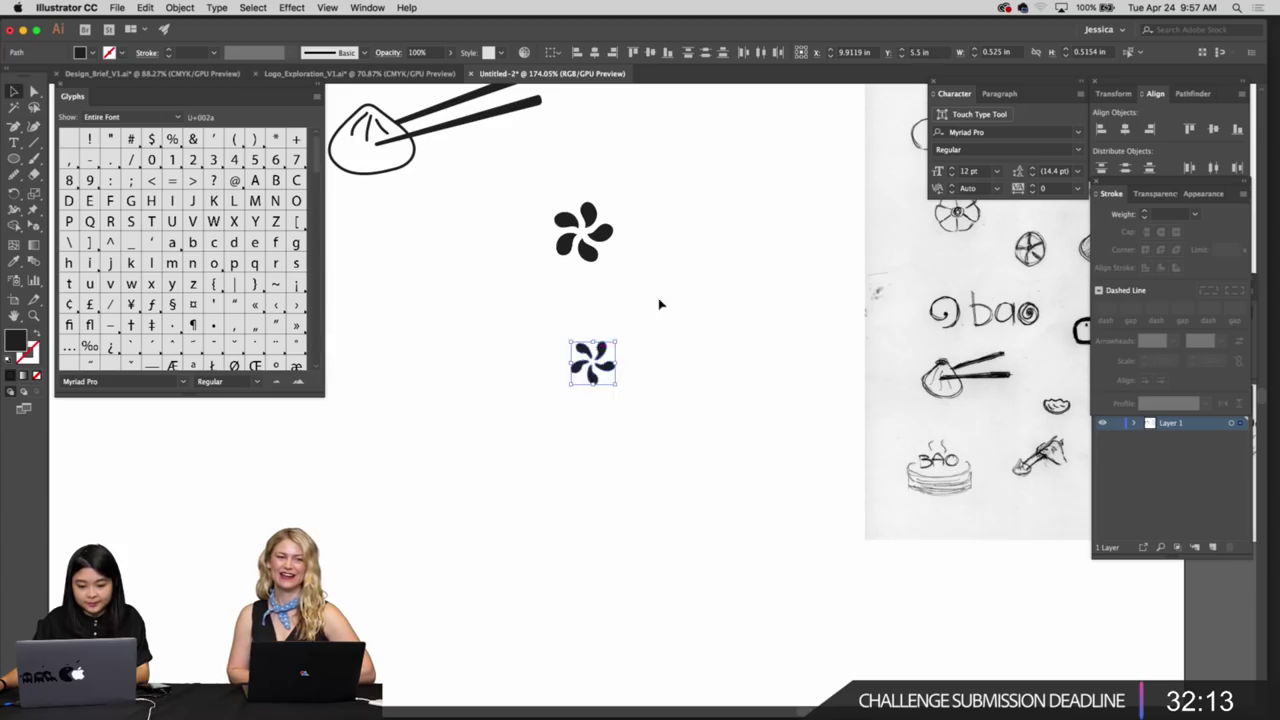
key(super+z)
click(660, 303)
Select all five petals of the small flower
key(super+space)
drag(593, 261, 628, 313)
scroll(628, 313, up, 4)
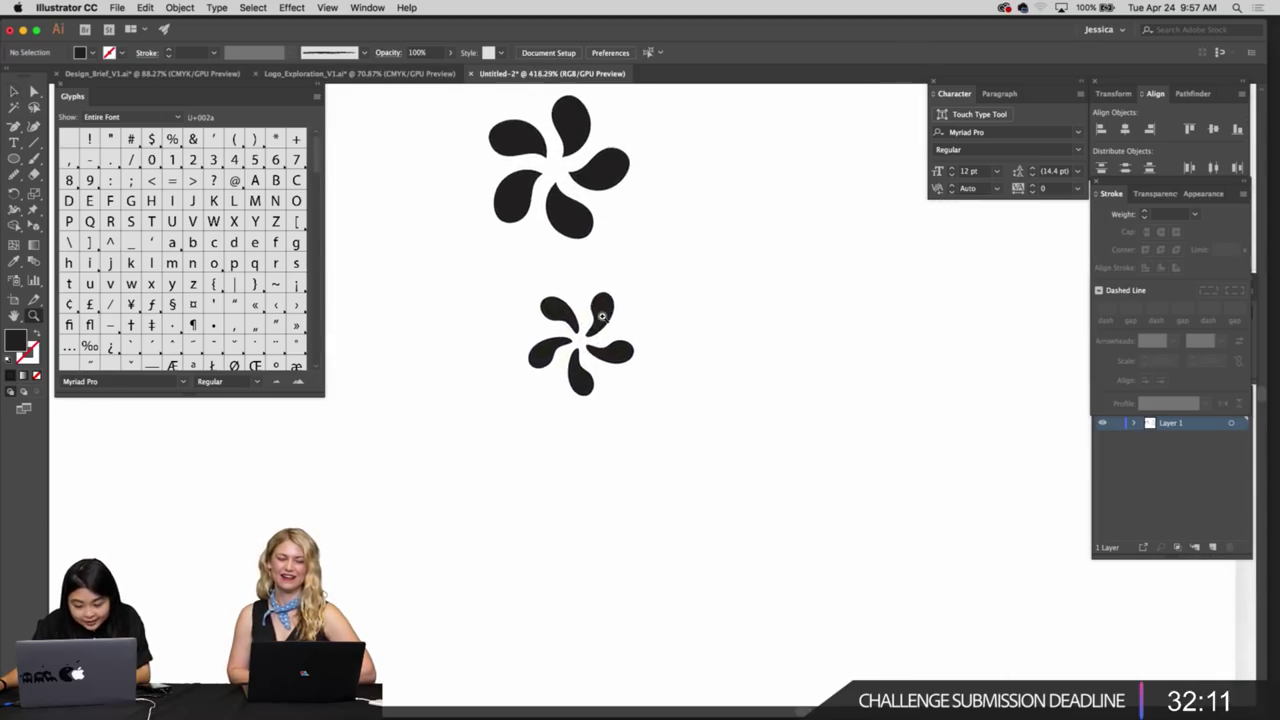
key(v)
click(566, 318)
drag(480, 270, 726, 420)
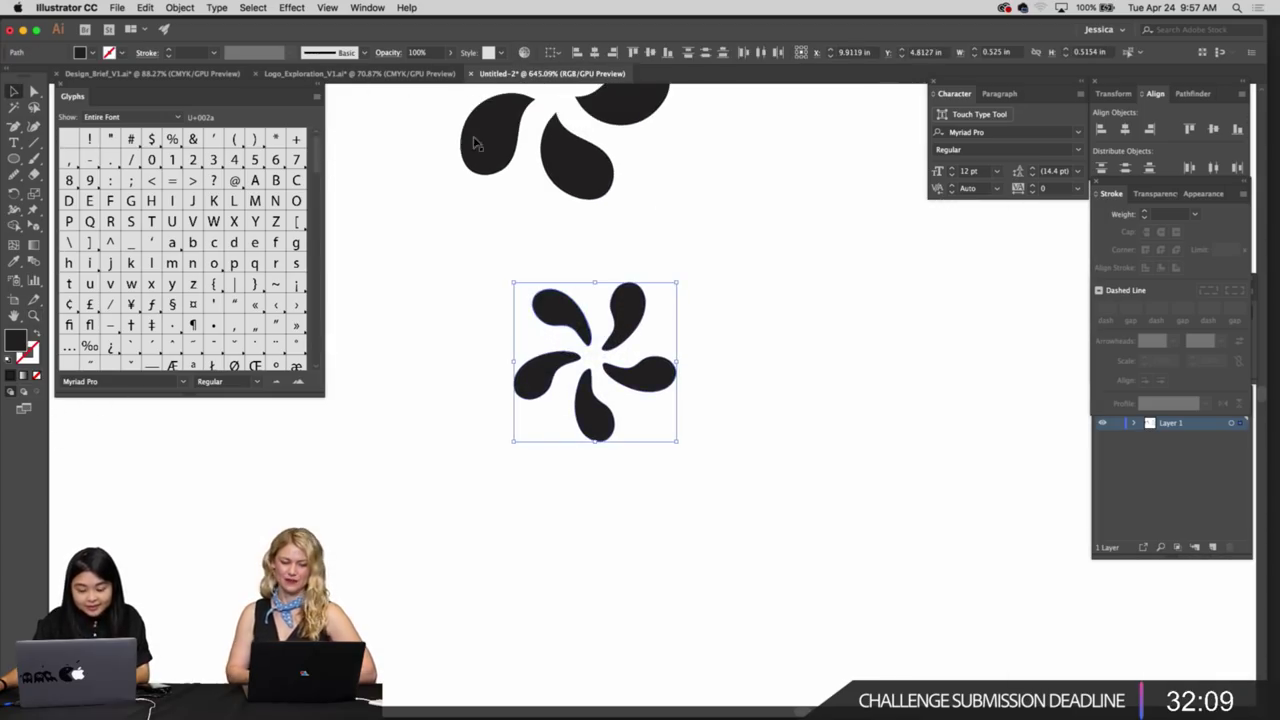
Open the Artistic_Calligraphic brush library and close it without choosing a brush
click(367, 53)
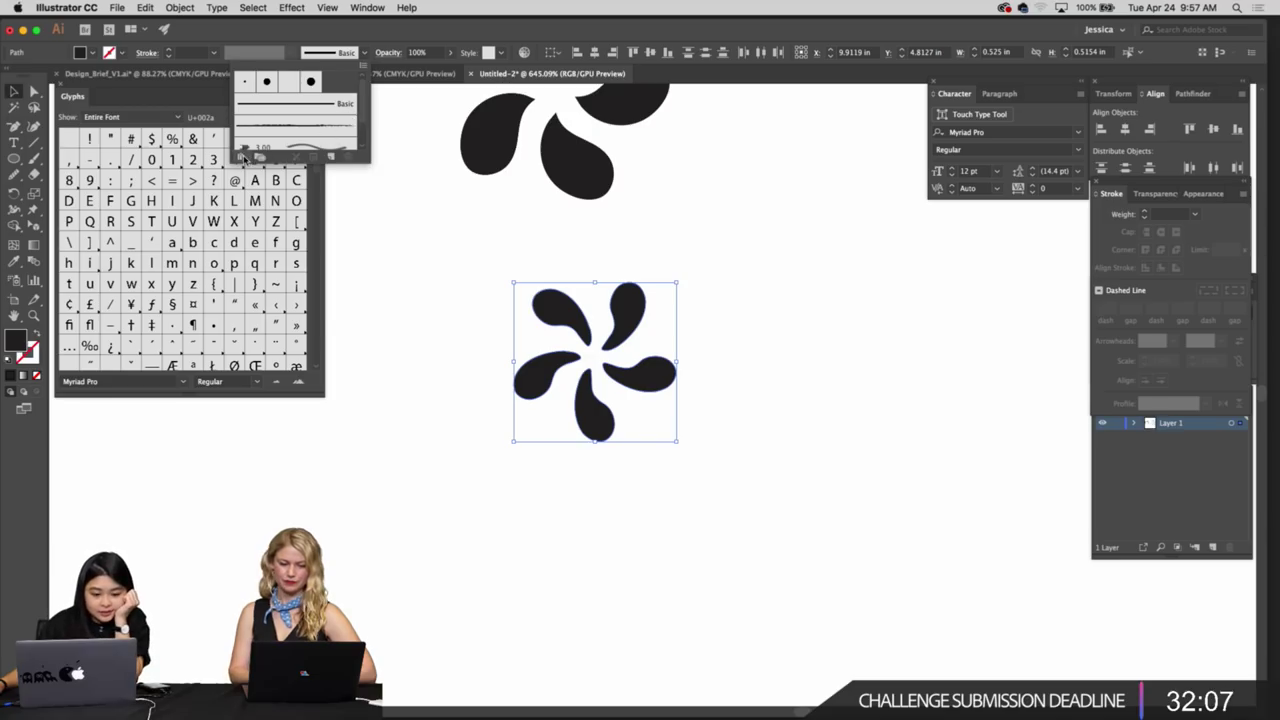
click(243, 157)
mouse_move(279, 229)
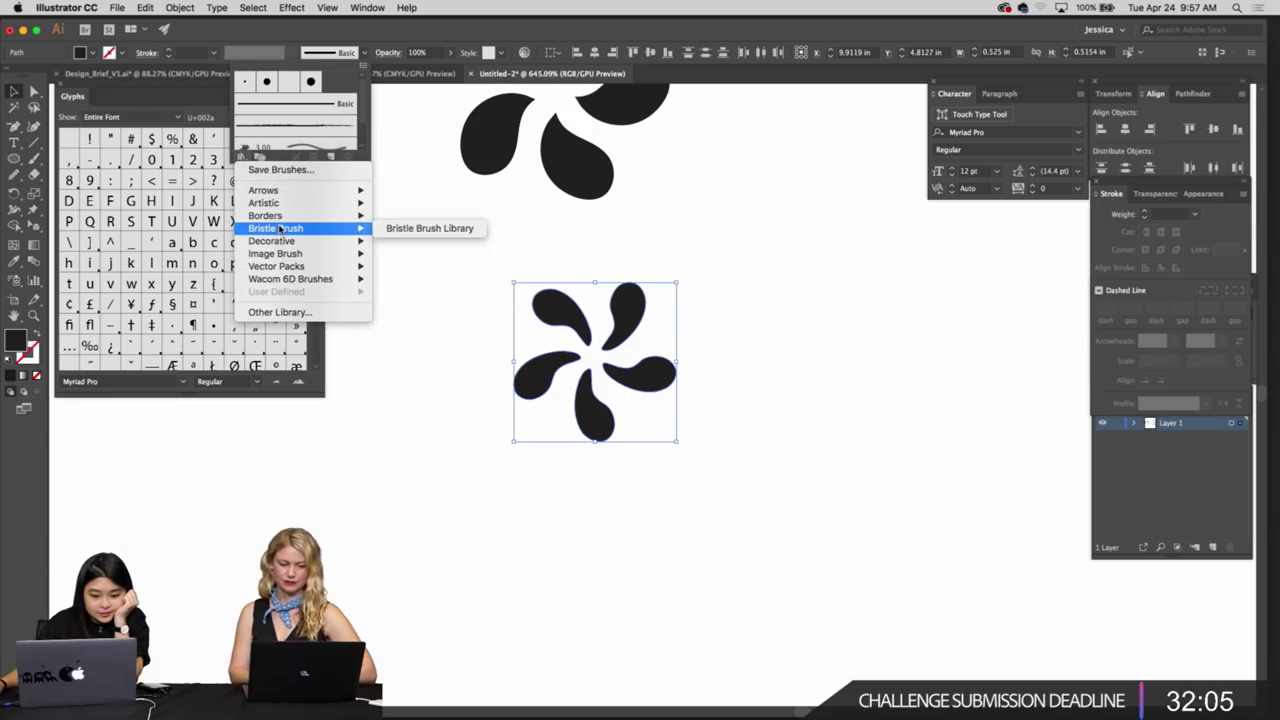
mouse_move(282, 205)
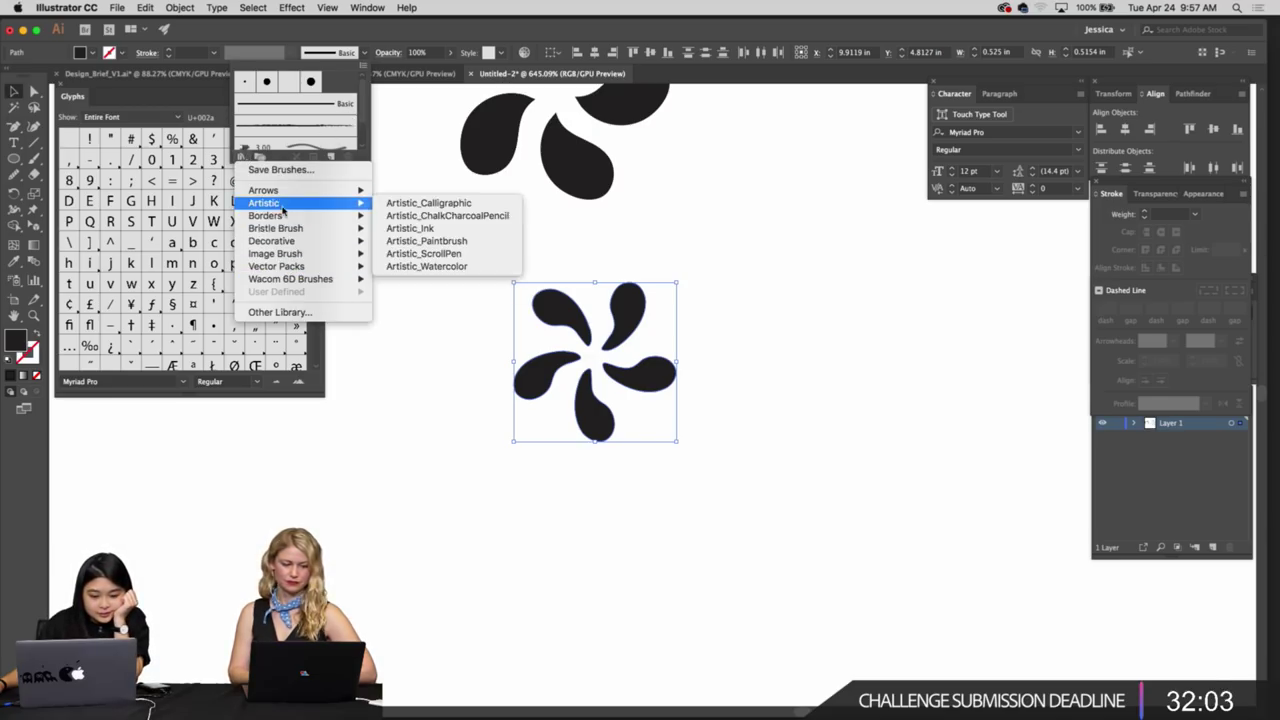
click(395, 204)
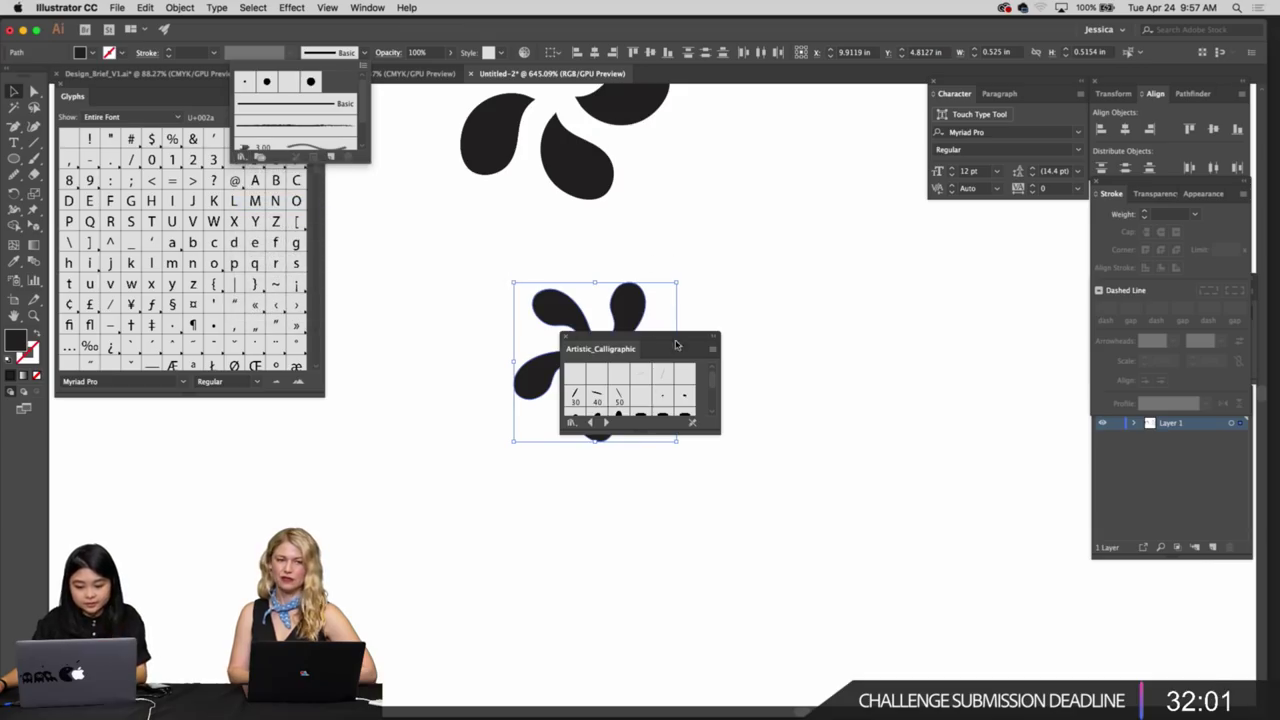
click(564, 338)
Open the Artistic_ChalkCharcoalPencil brush library and place it clear of the small flower
click(350, 55)
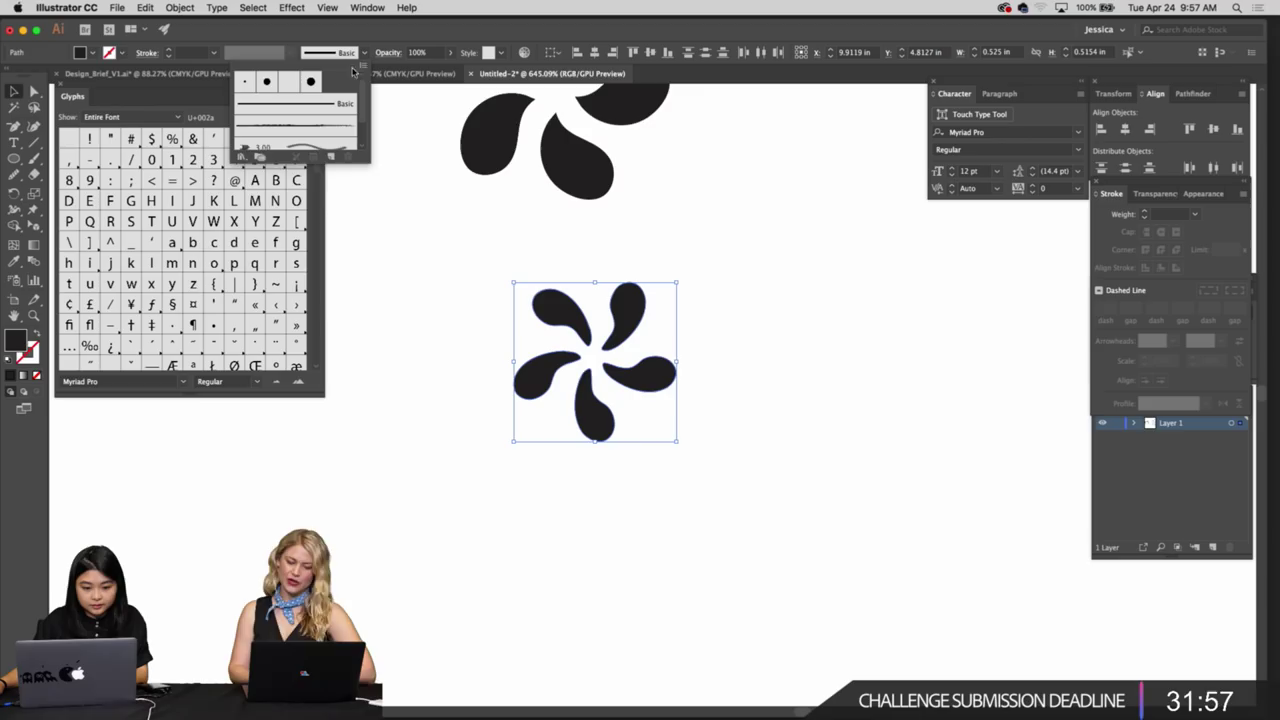
click(244, 153)
mouse_move(300, 203)
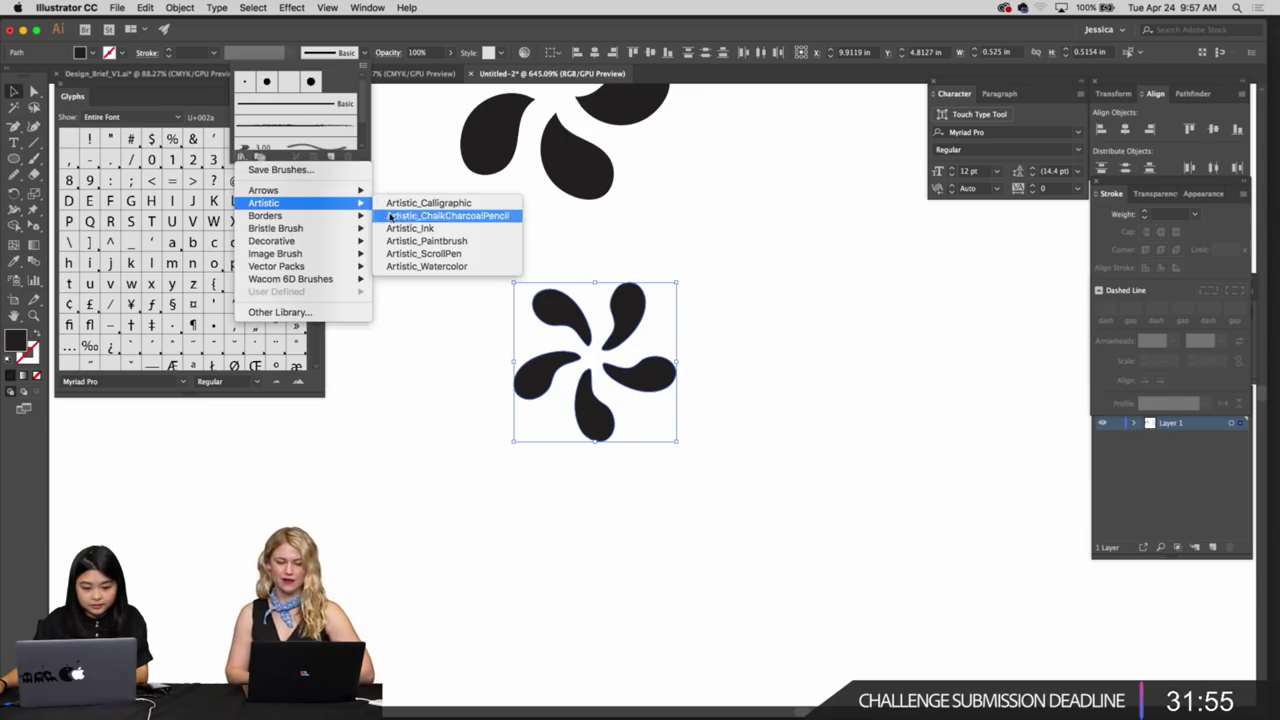
click(402, 218)
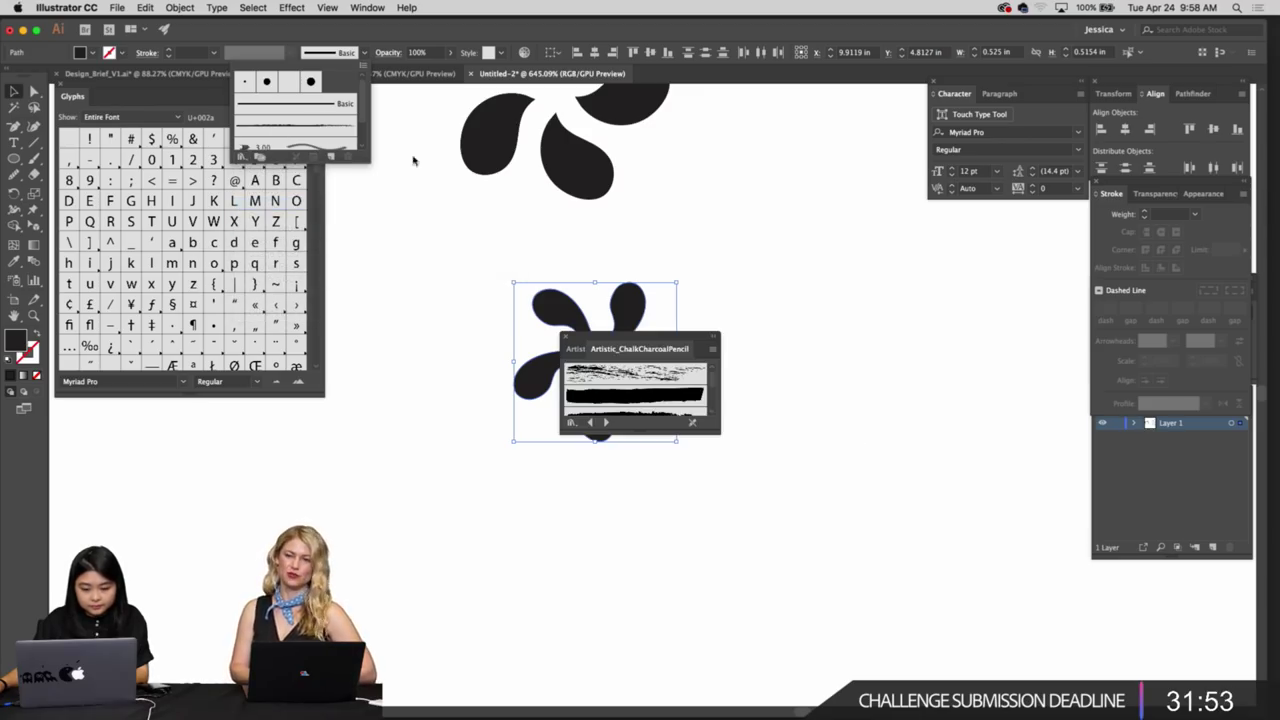
click(674, 341)
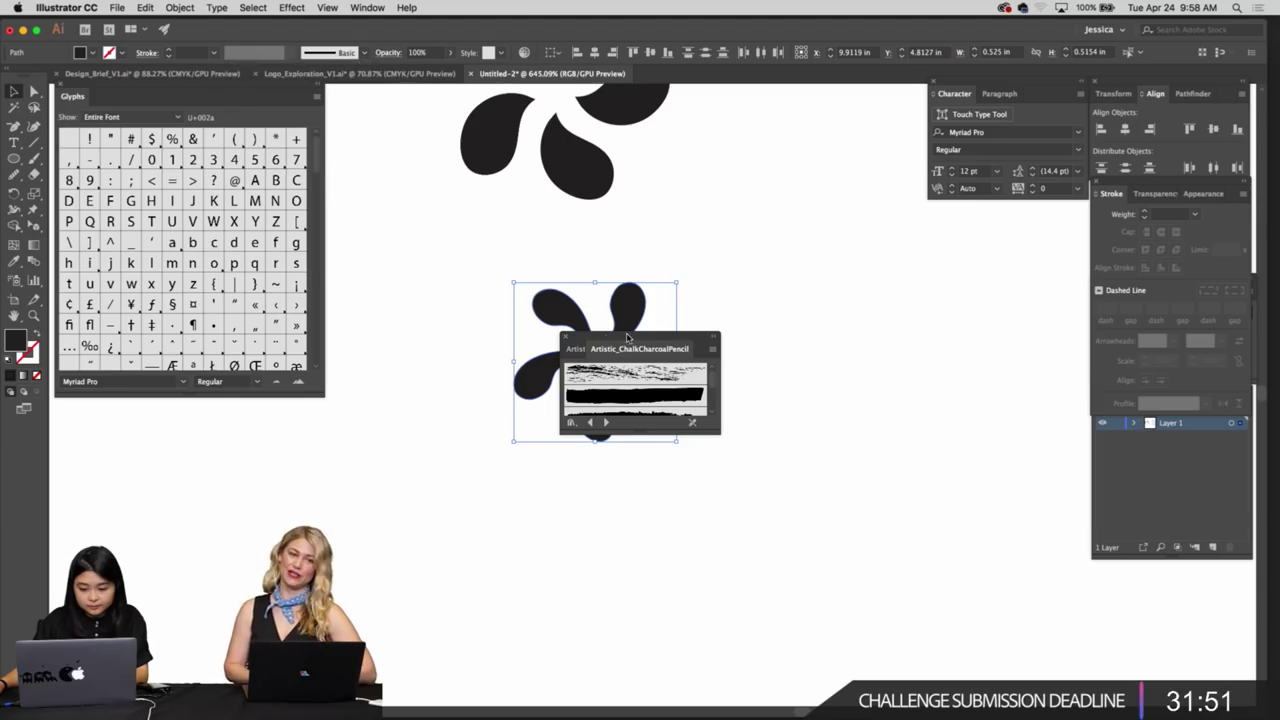
drag(627, 337, 854, 333)
Try two rough charcoal brushes on the small flower's petals, keeping the thinner tapered one as their stroke
click(848, 392)
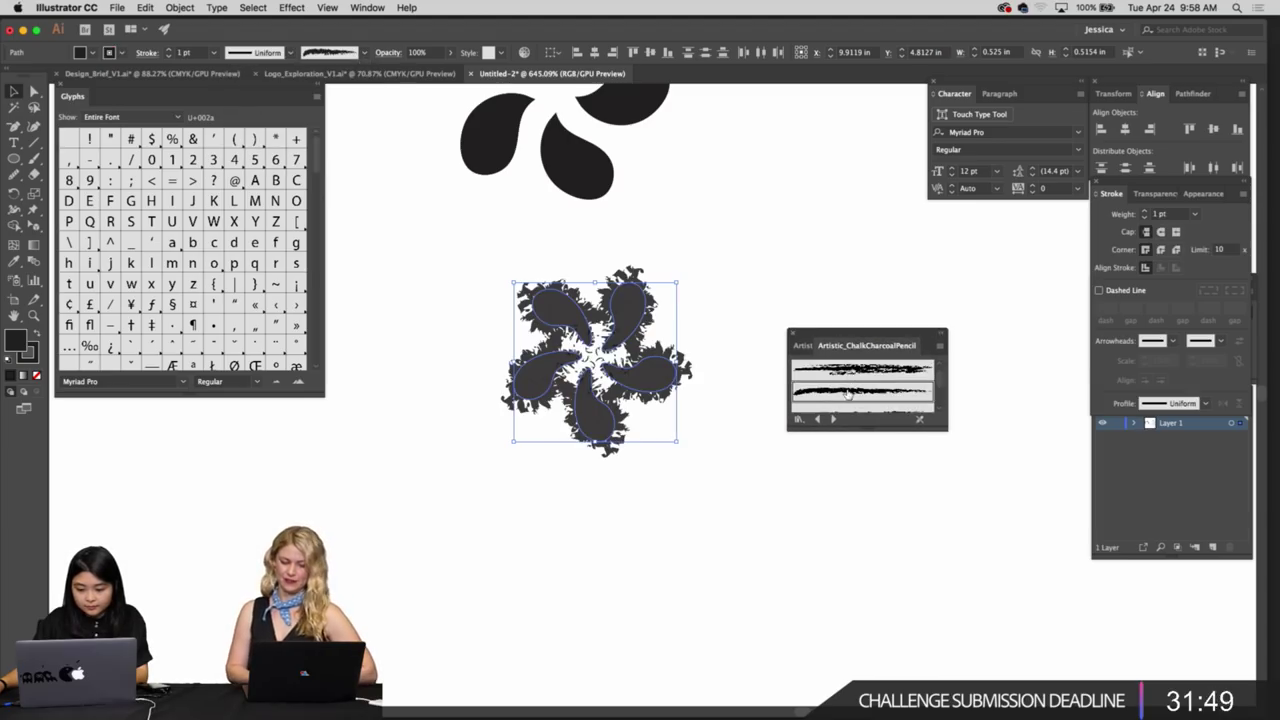
scroll(850, 397, down, 1)
click(852, 384)
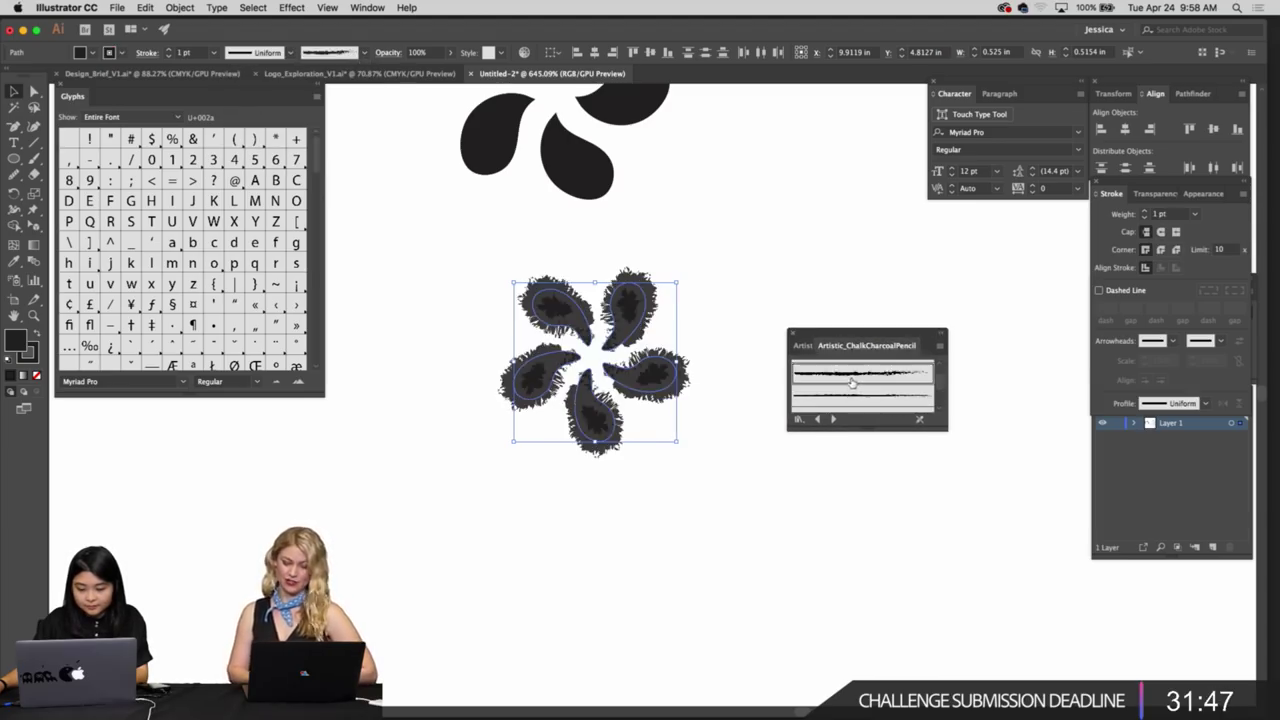
click(726, 347)
drag(437, 254, 436, 253)
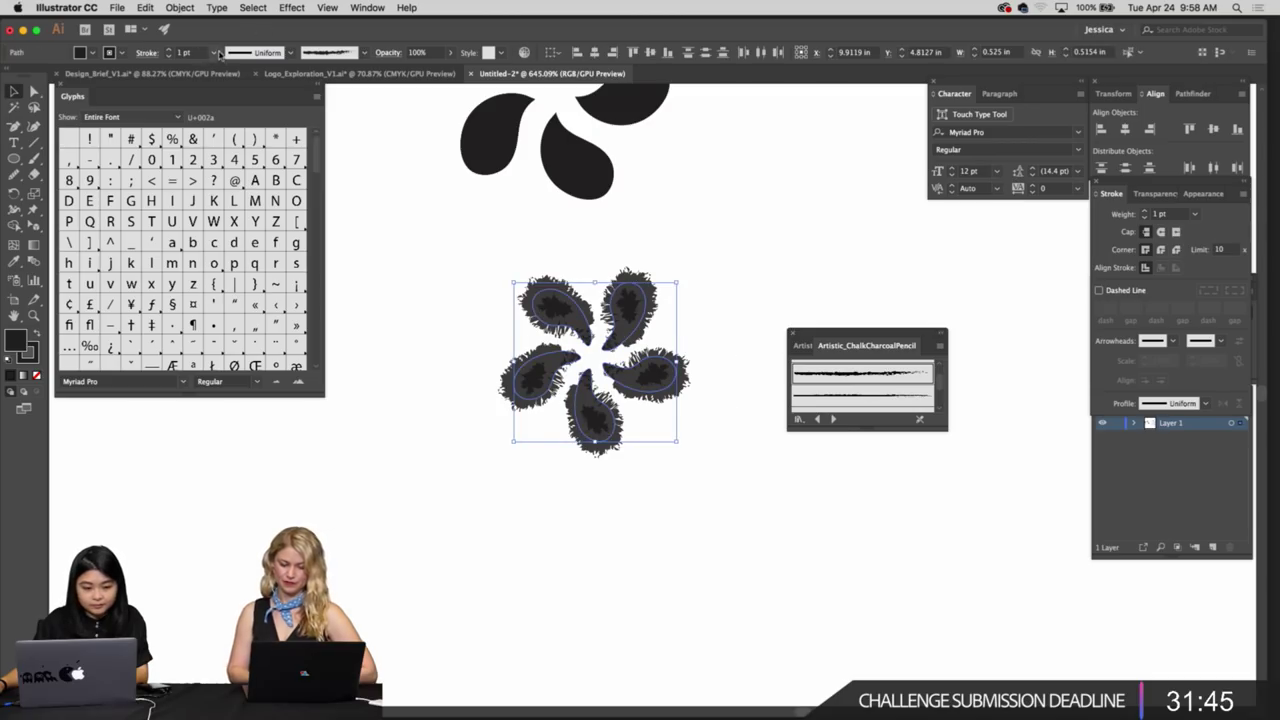
Set the stroke weight of the small flower's petals to 0.25 pt and deselect them
click(217, 54)
click(232, 66)
click(456, 258)
key(z)
alt+click(510, 264)
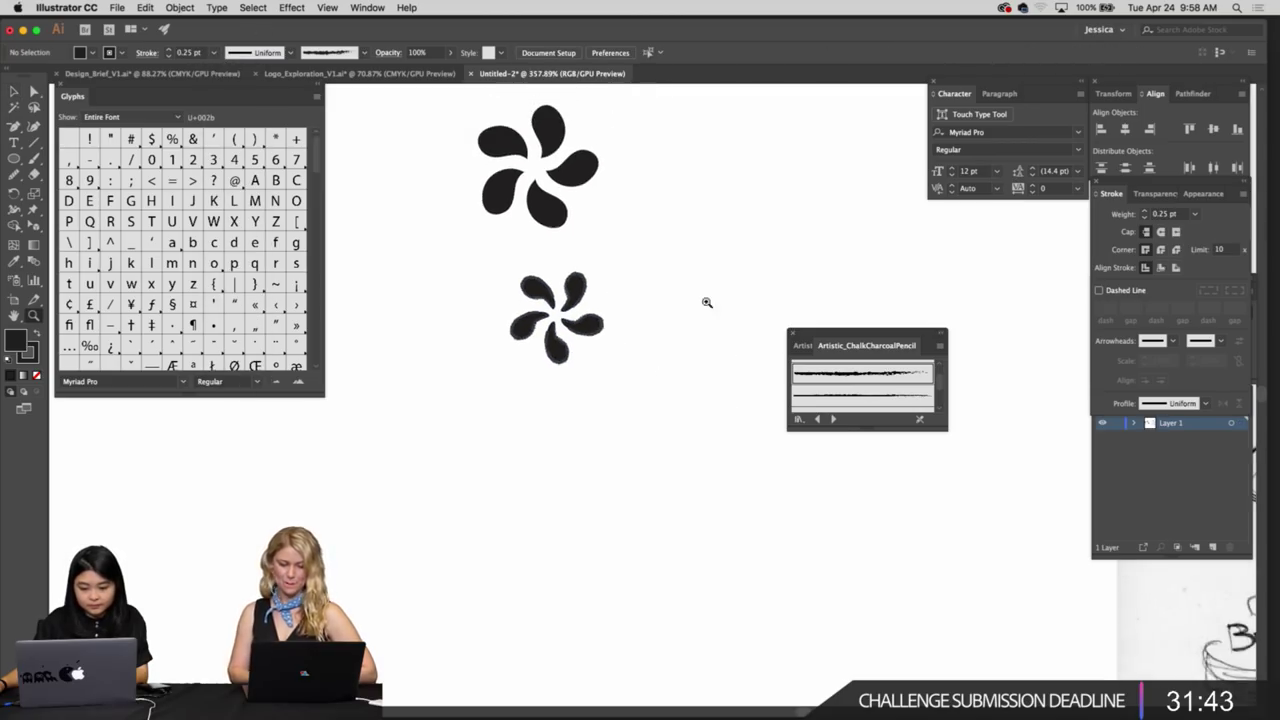
Close the chalk and charcoal brush library and inspect the small flower's textured edges up close
key(v)
drag(656, 302, 701, 302)
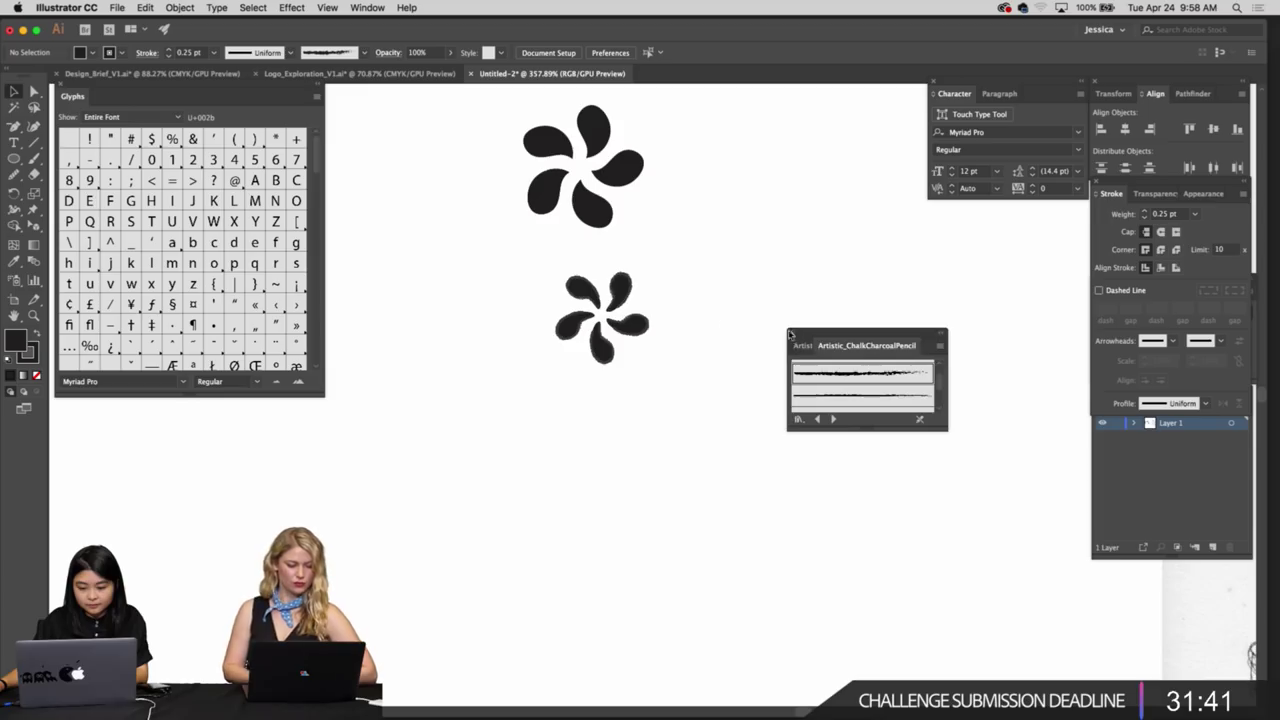
click(790, 333)
scroll(694, 314, up, 5)
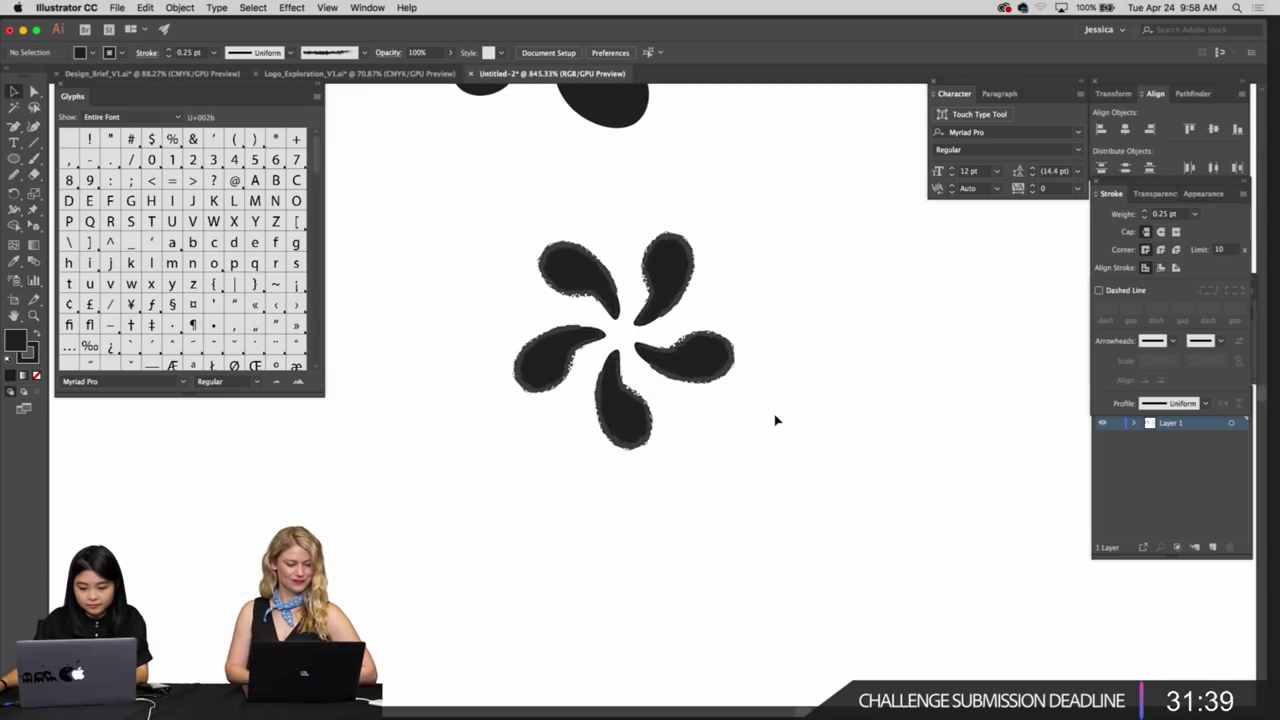
Recolor the fill and stroke of the small flower's petals to pure black and deselect them
drag(775, 420, 452, 250)
click(122, 53)
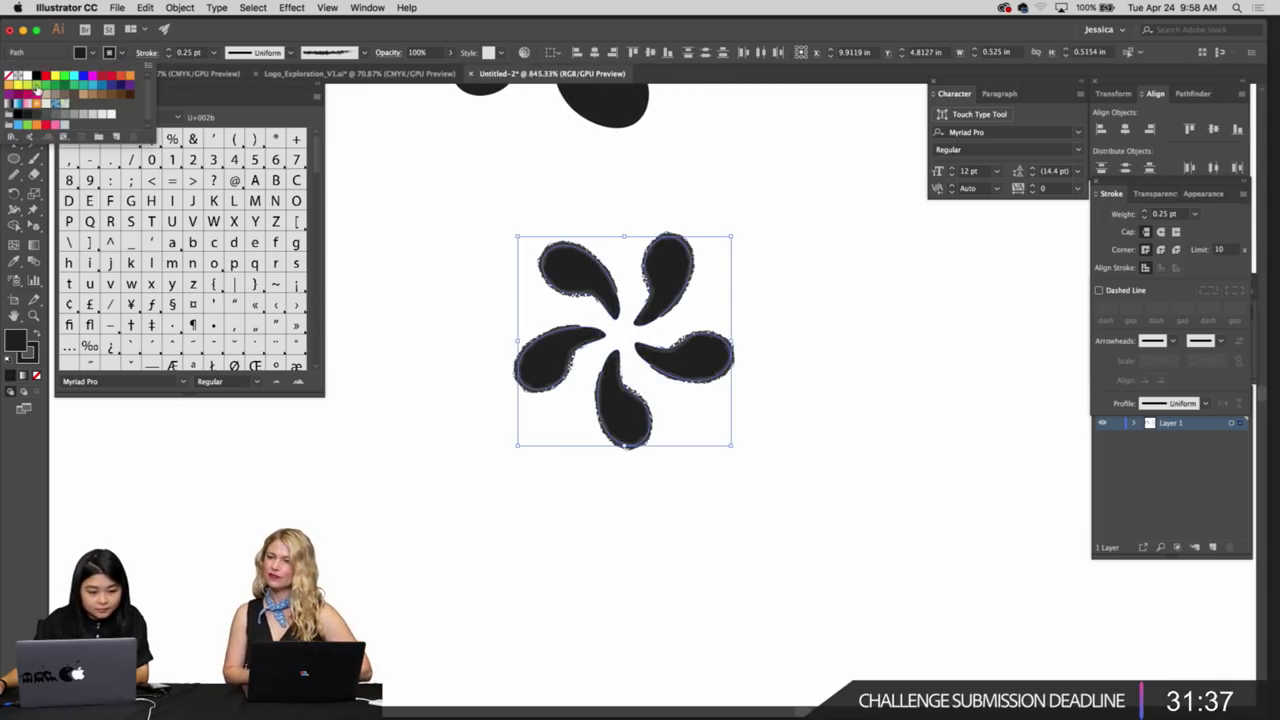
click(37, 77)
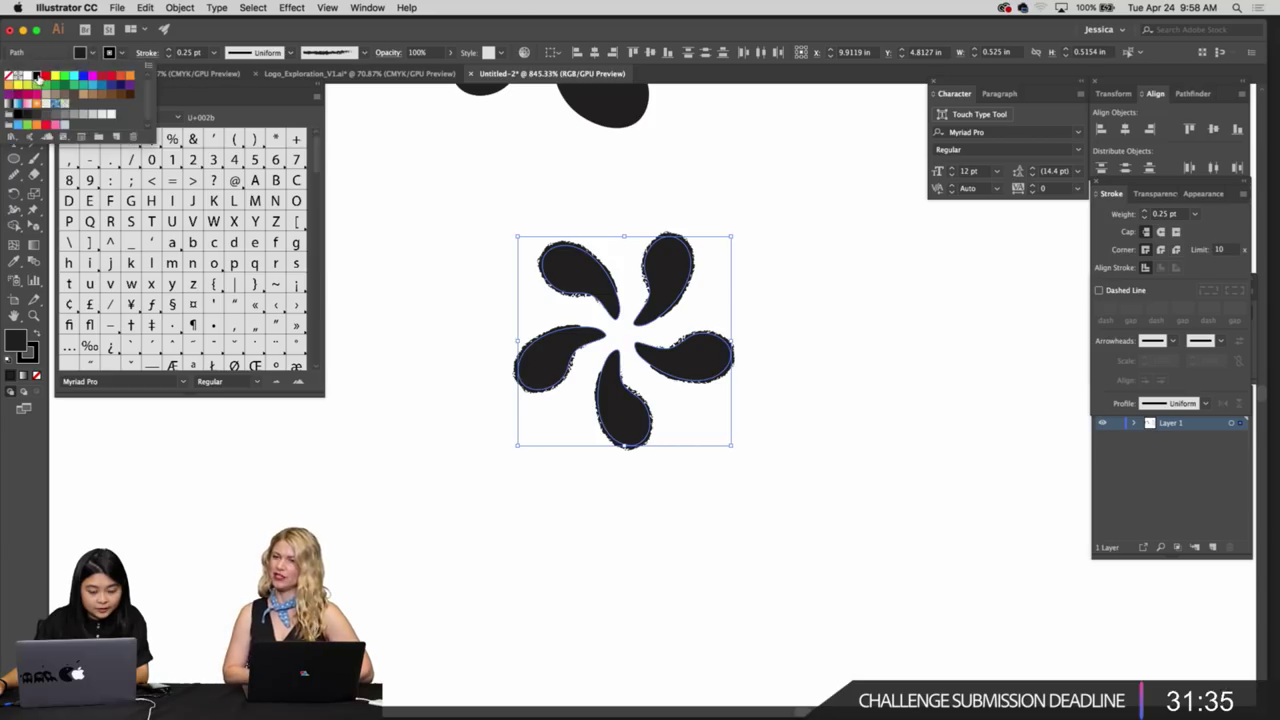
click(37, 77)
click(460, 171)
Move the large smooth flower upward to leave more space above the small rough-edged flower
key(z)
drag(499, 202, 470, 204)
drag(470, 204, 540, 352)
key(v)
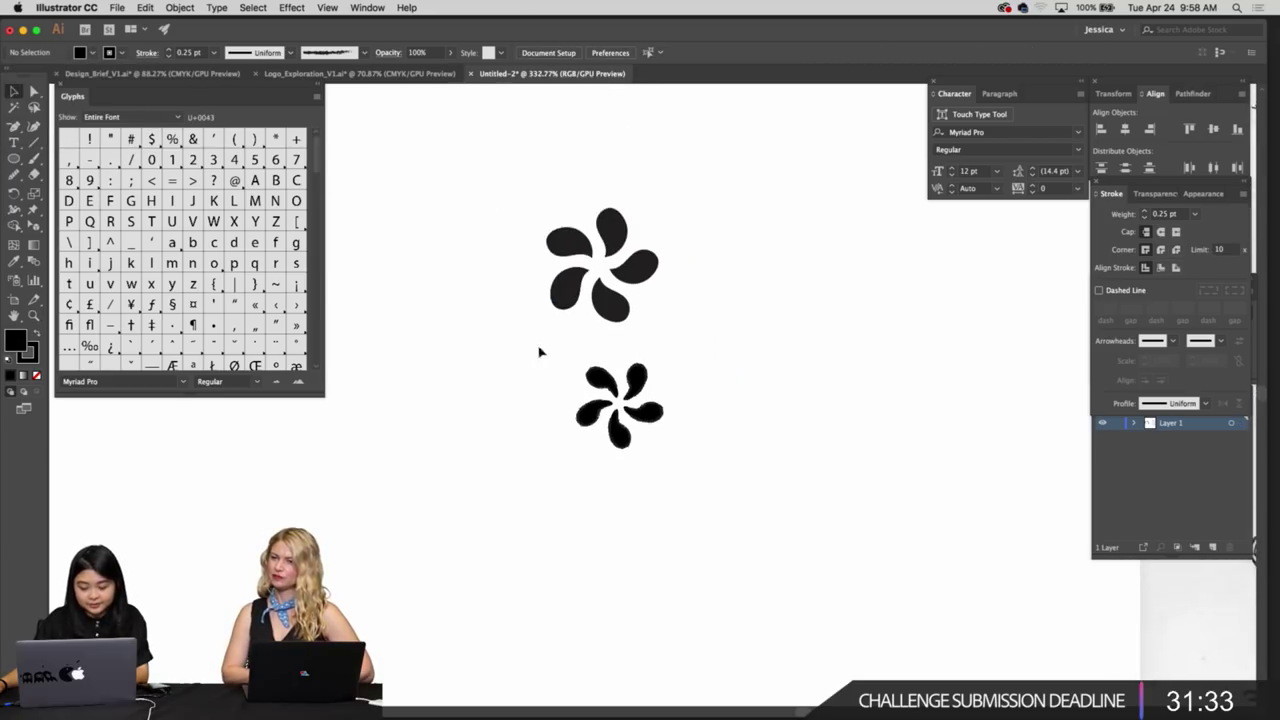
drag(621, 256, 611, 190)
click(773, 331)
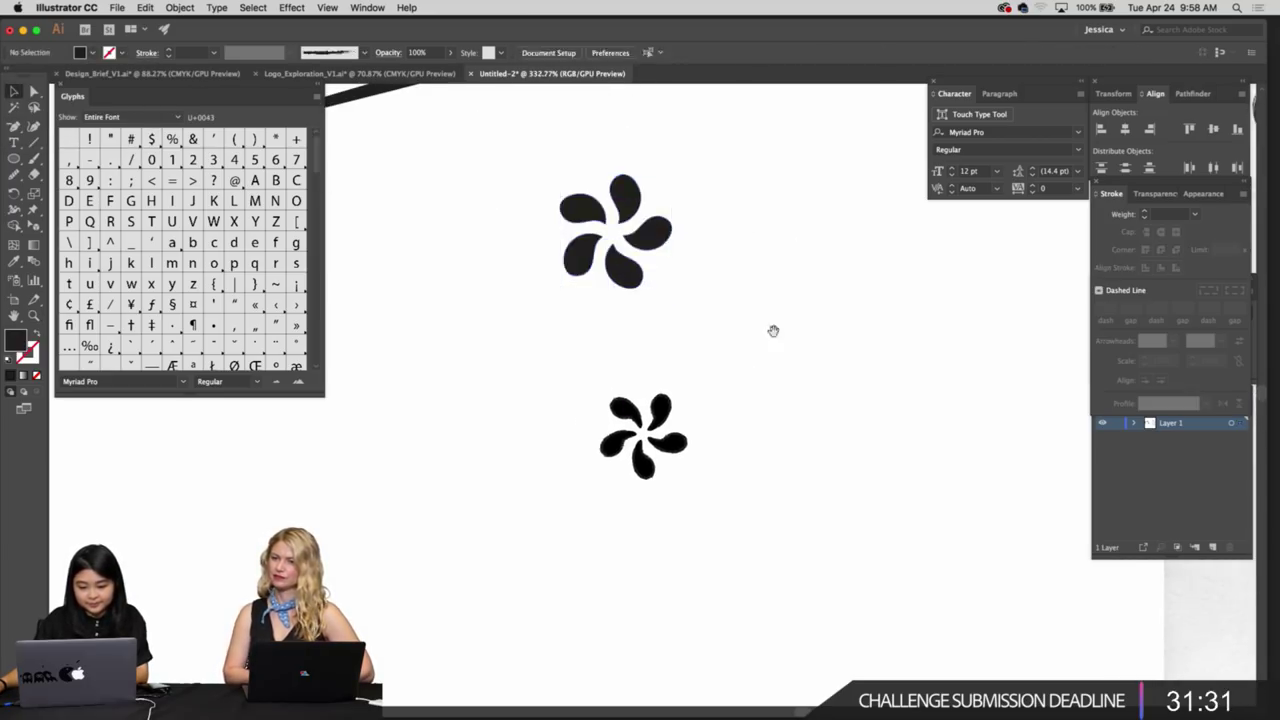
Duplicate the small rough-edged flower and place the copy directly below the original
drag(773, 331, 738, 302)
key(z)
drag(645, 394, 672, 402)
key(v)
drag(703, 527, 521, 283)
drag(531, 268, 532, 154)
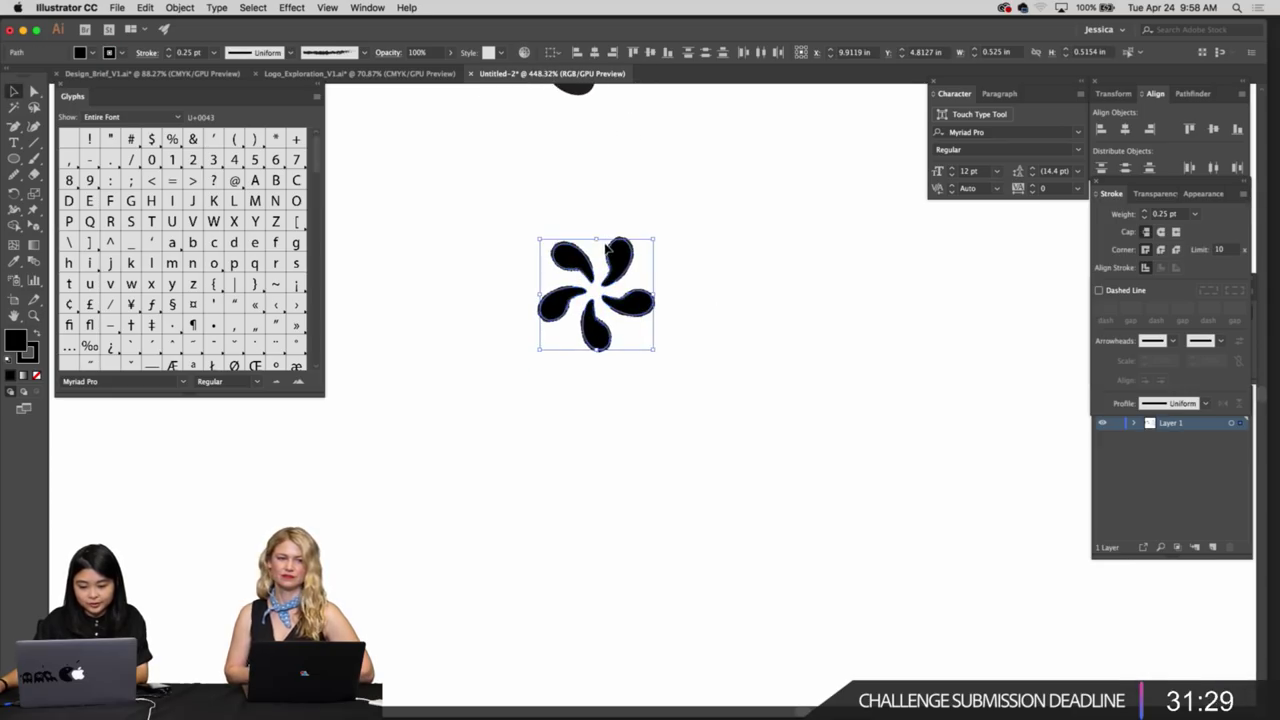
drag(607, 248, 631, 420)
click(691, 397)
scroll(600, 390, down, 1)
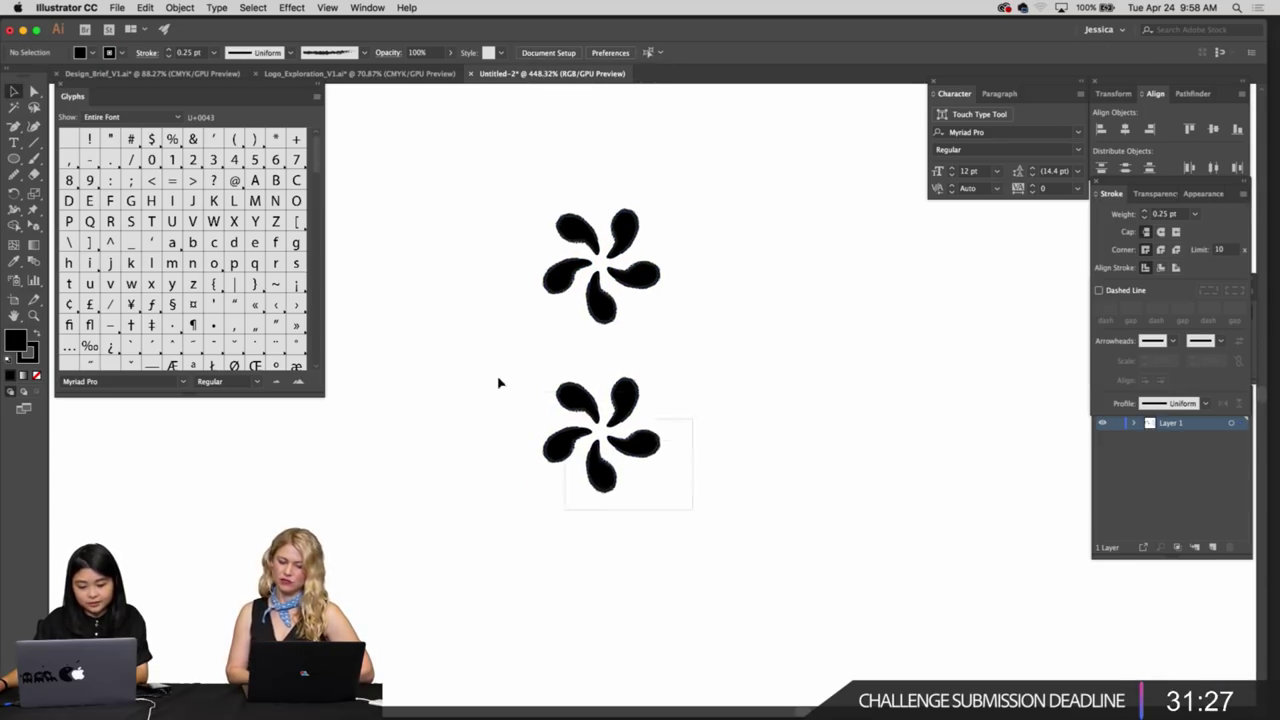
Apply the Basic brush to the lower flower copy's stroke and deselect it
drag(498, 378, 490, 360)
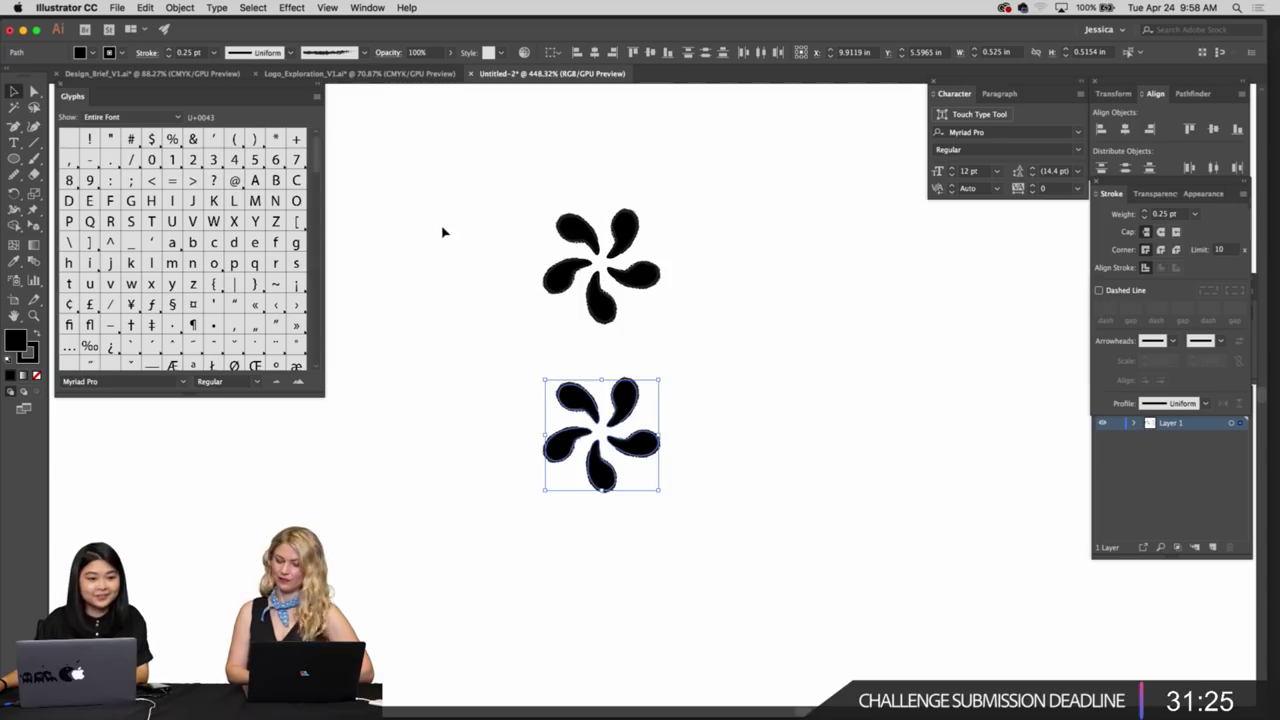
drag(442, 231, 448, 226)
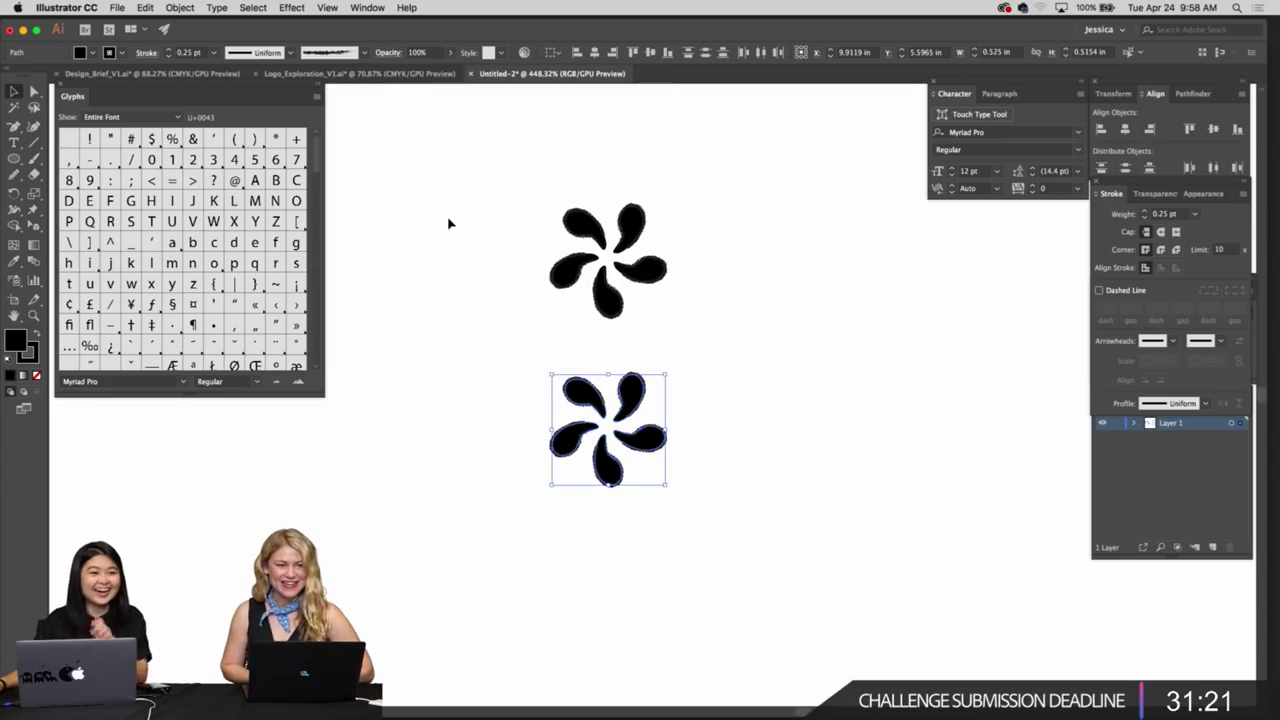
scroll(450, 210, down, 3)
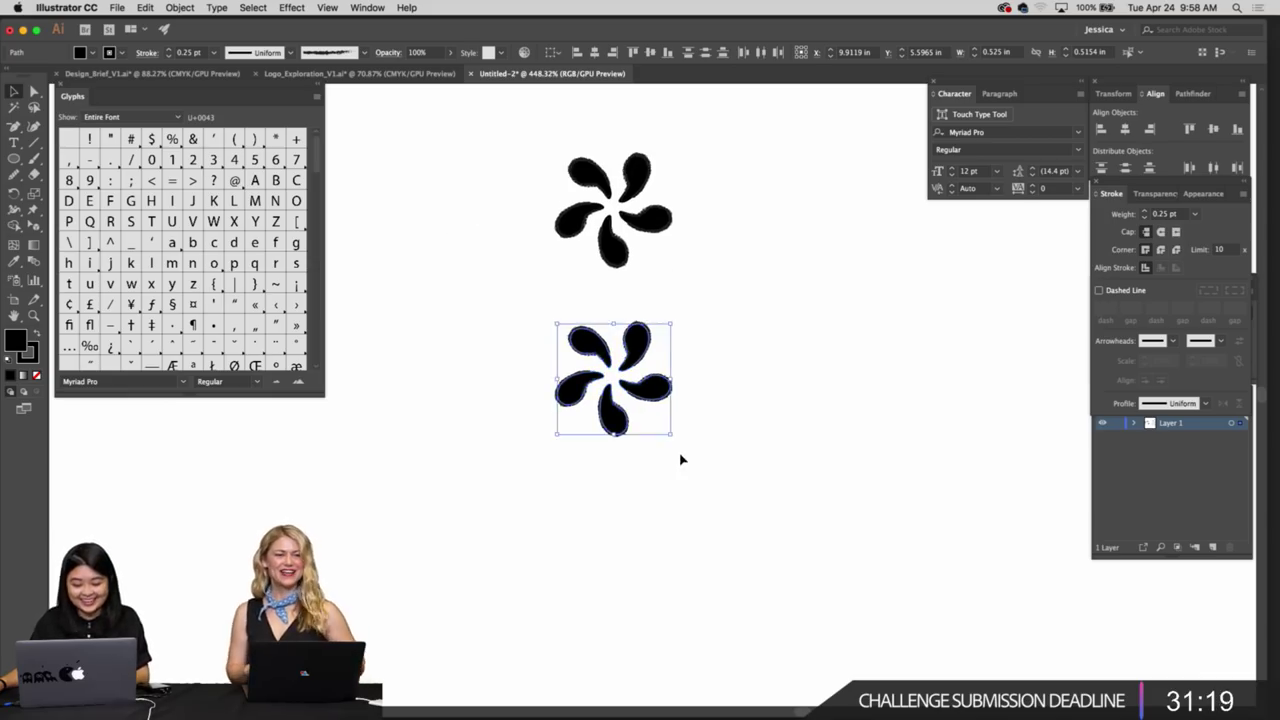
click(213, 58)
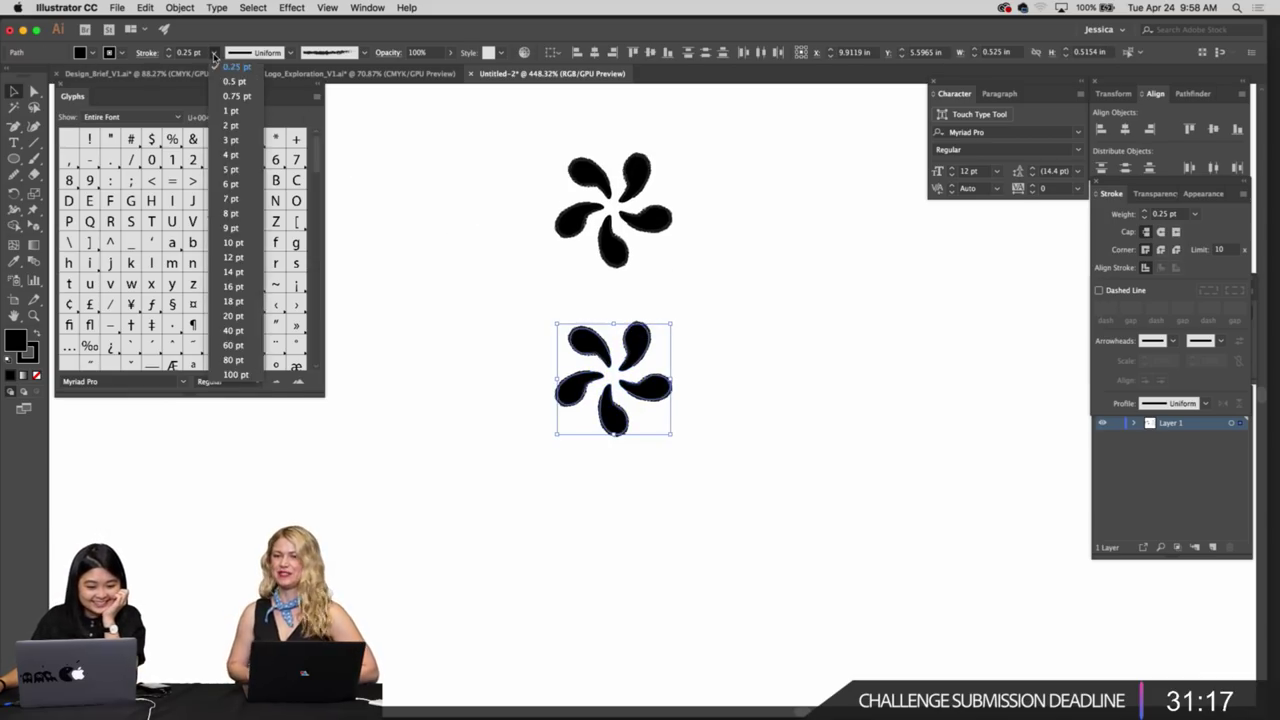
click(215, 57)
click(362, 55)
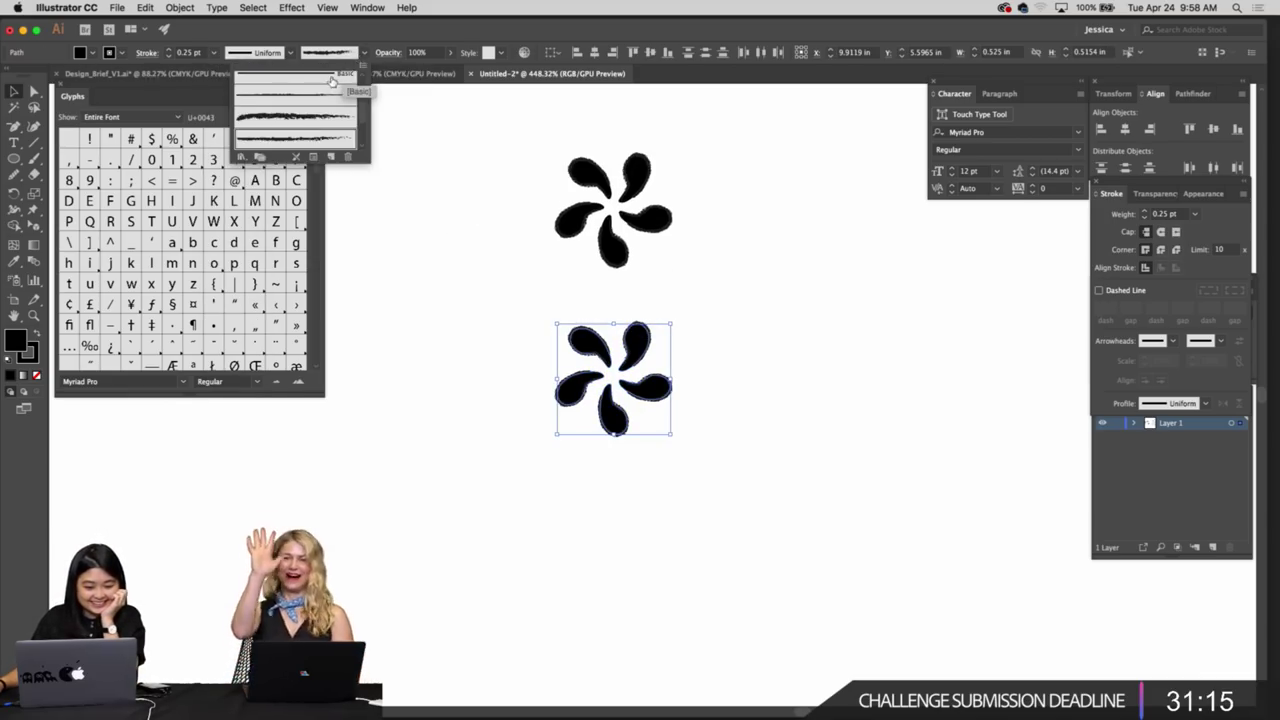
click(331, 80)
click(443, 277)
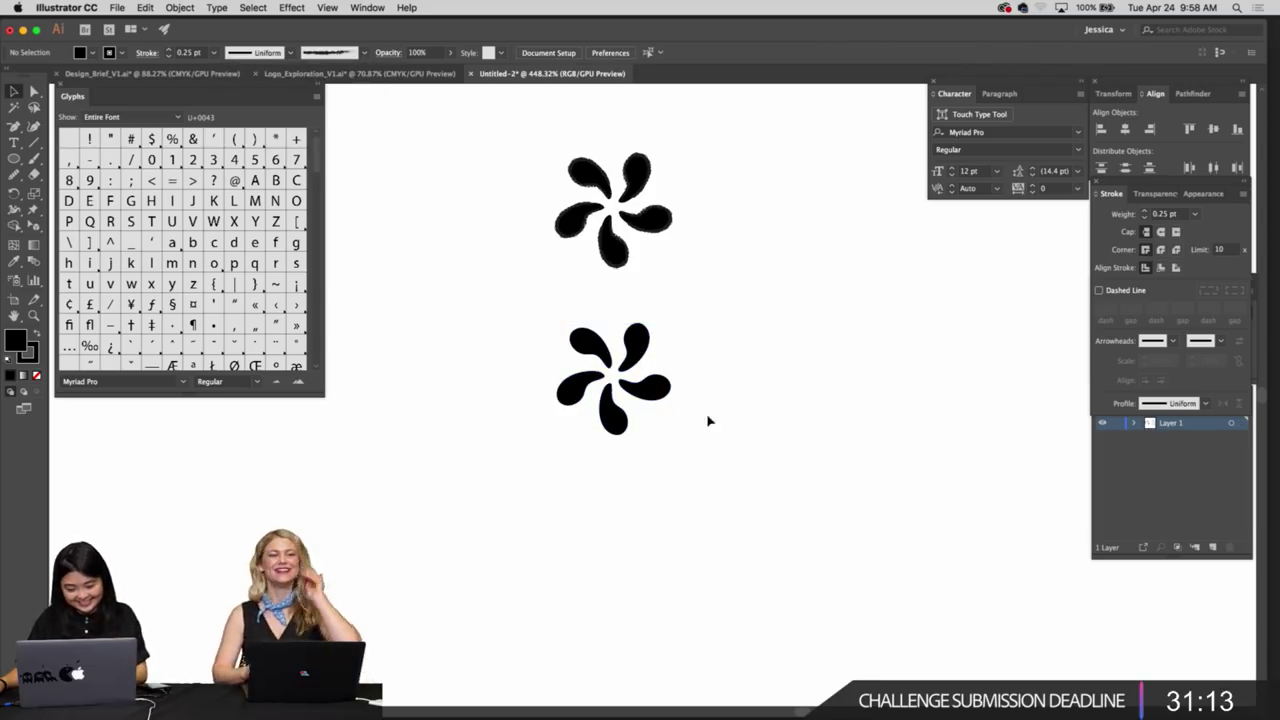
Give the lower flower's stroke a round cap and round corners, and deselect it
drag(738, 436, 592, 324)
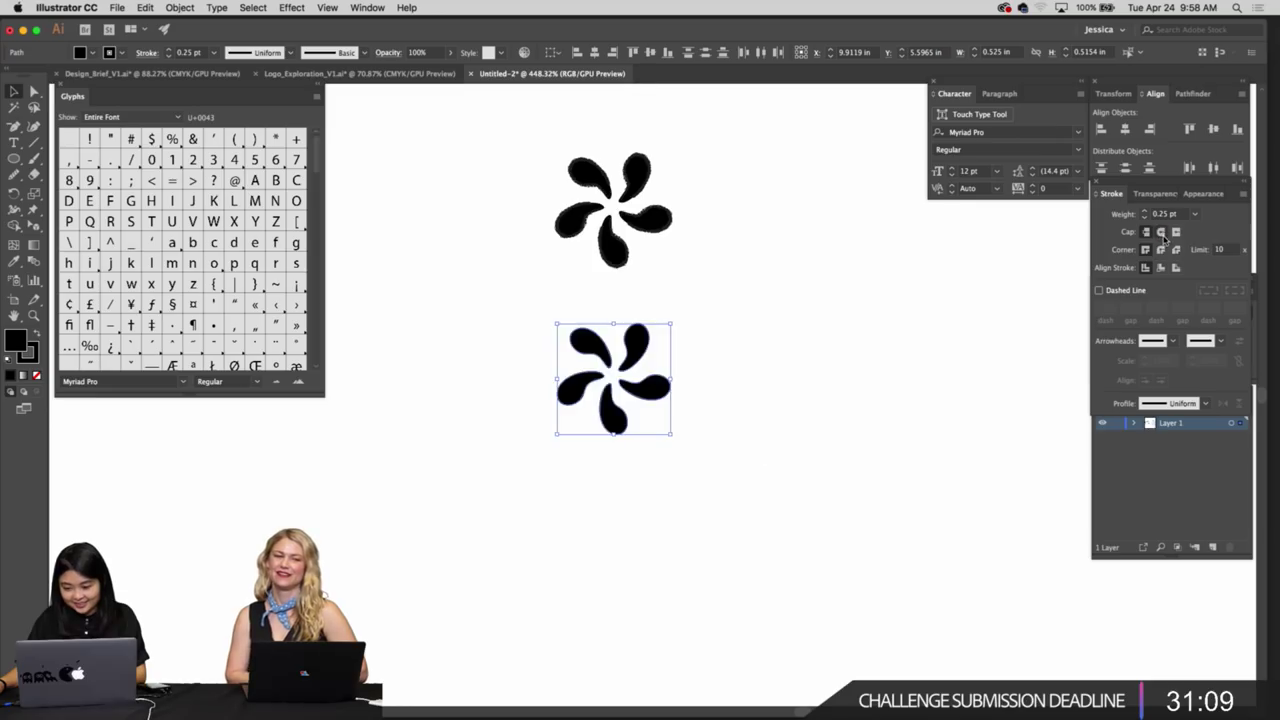
click(784, 322)
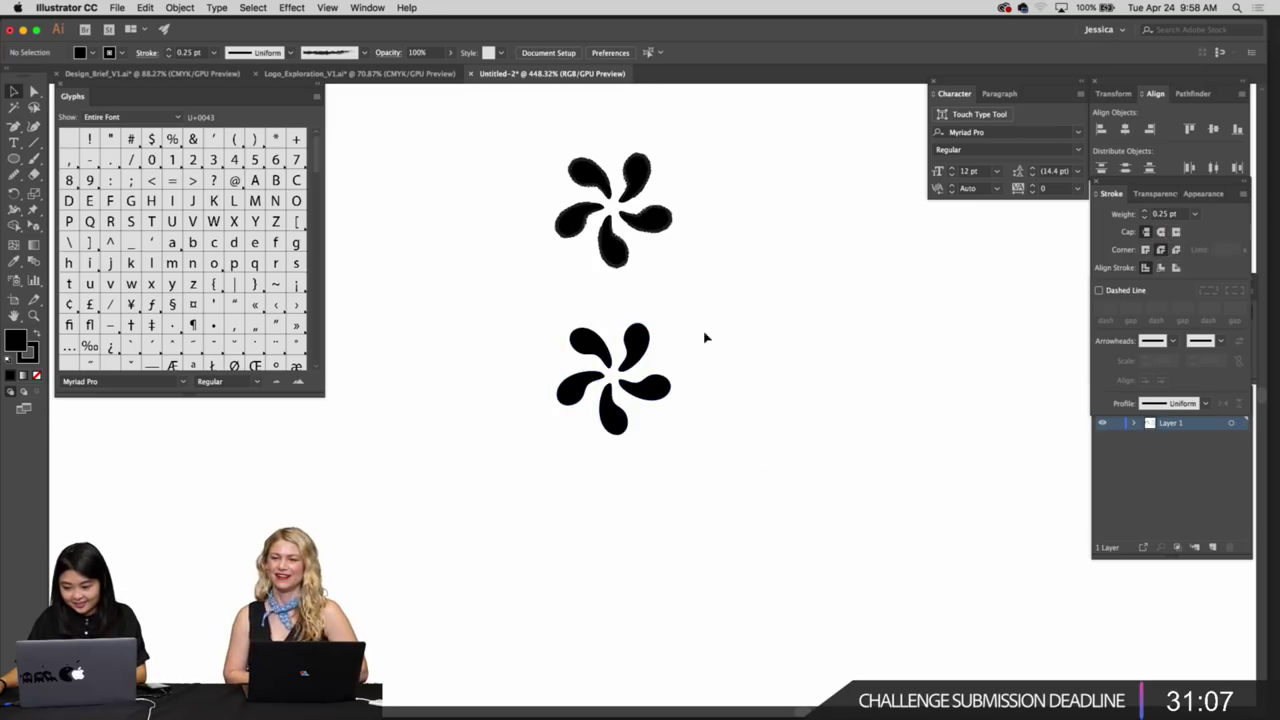
click(571, 351)
click(942, 298)
Group the rough-edged flower and paste a copy into Logo_Exploration_V1.ai beside a Bao type sample
drag(936, 326, 808, 381)
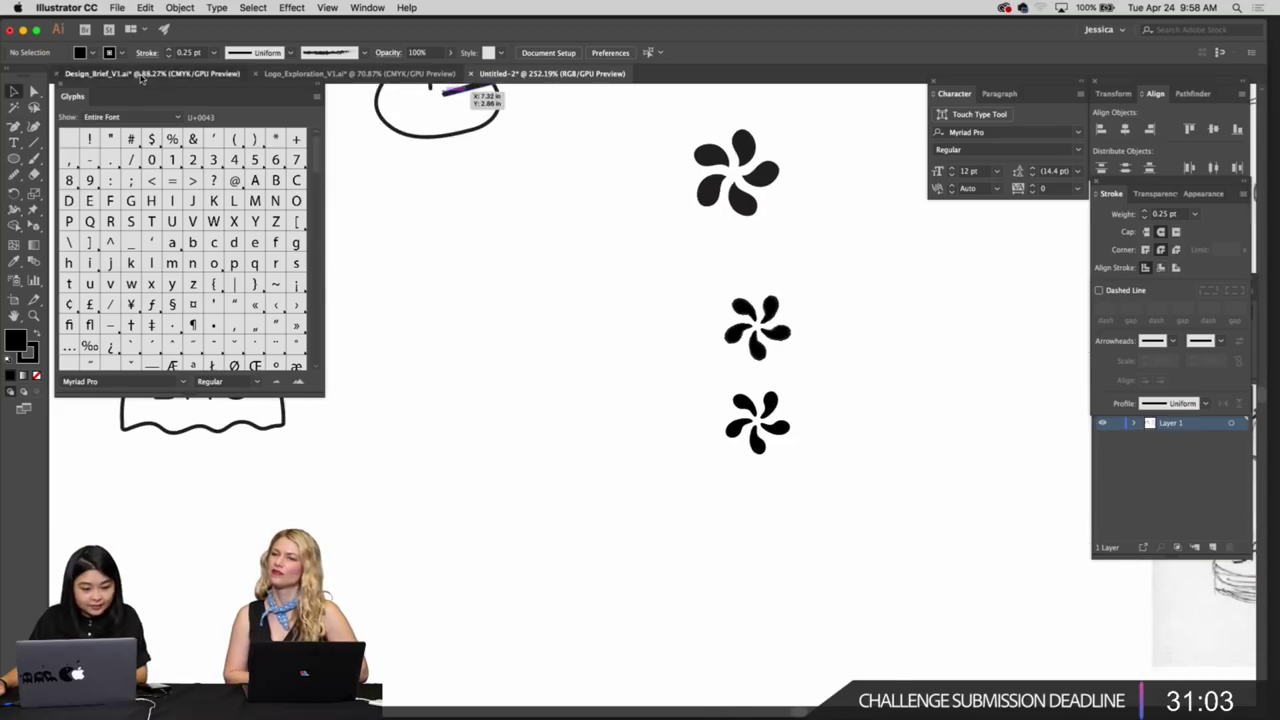
click(142, 76)
click(327, 76)
scroll(575, 100, down, 5)
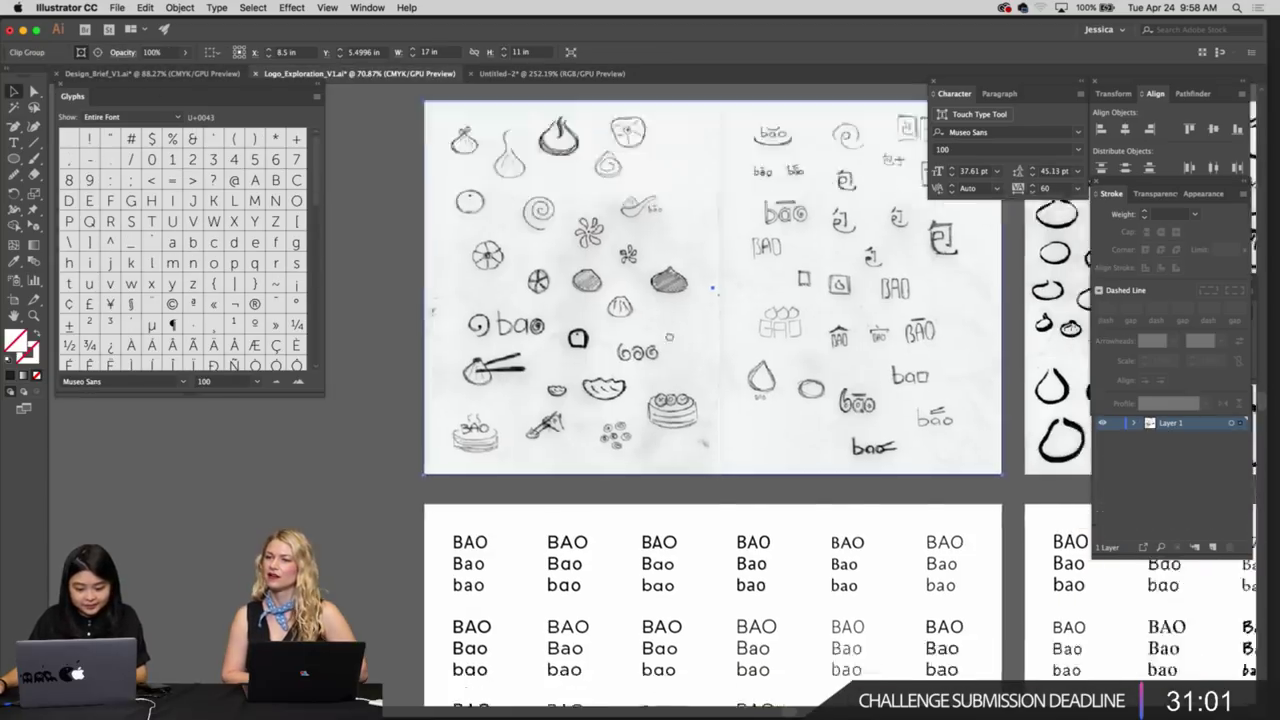
click(541, 75)
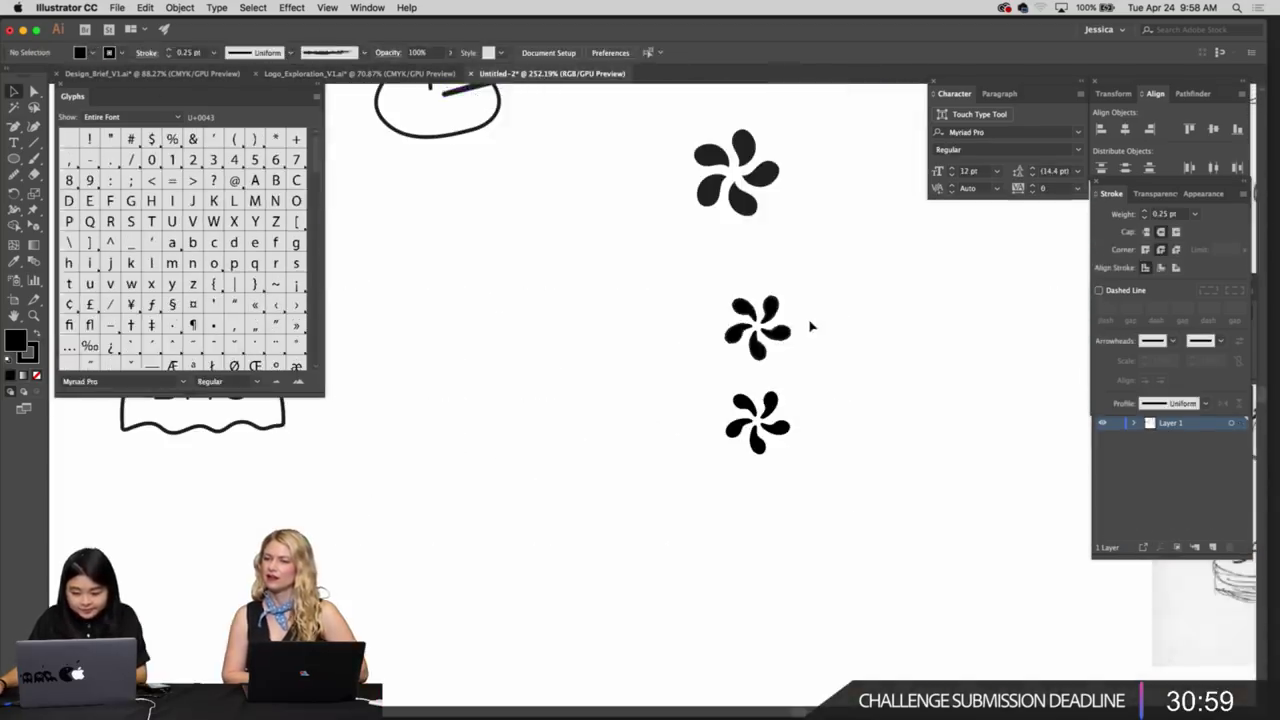
drag(688, 291, 686, 289)
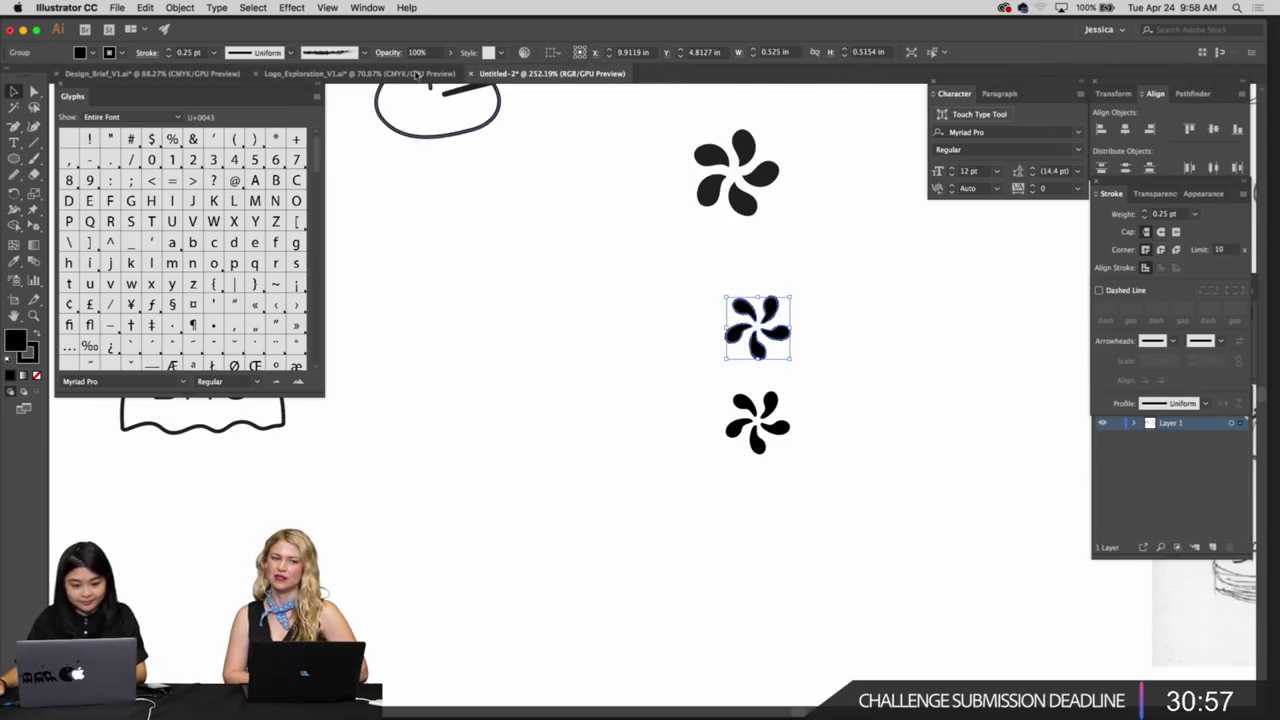
click(405, 77)
drag(465, 417, 632, 347)
key(super+v)
click(690, 403)
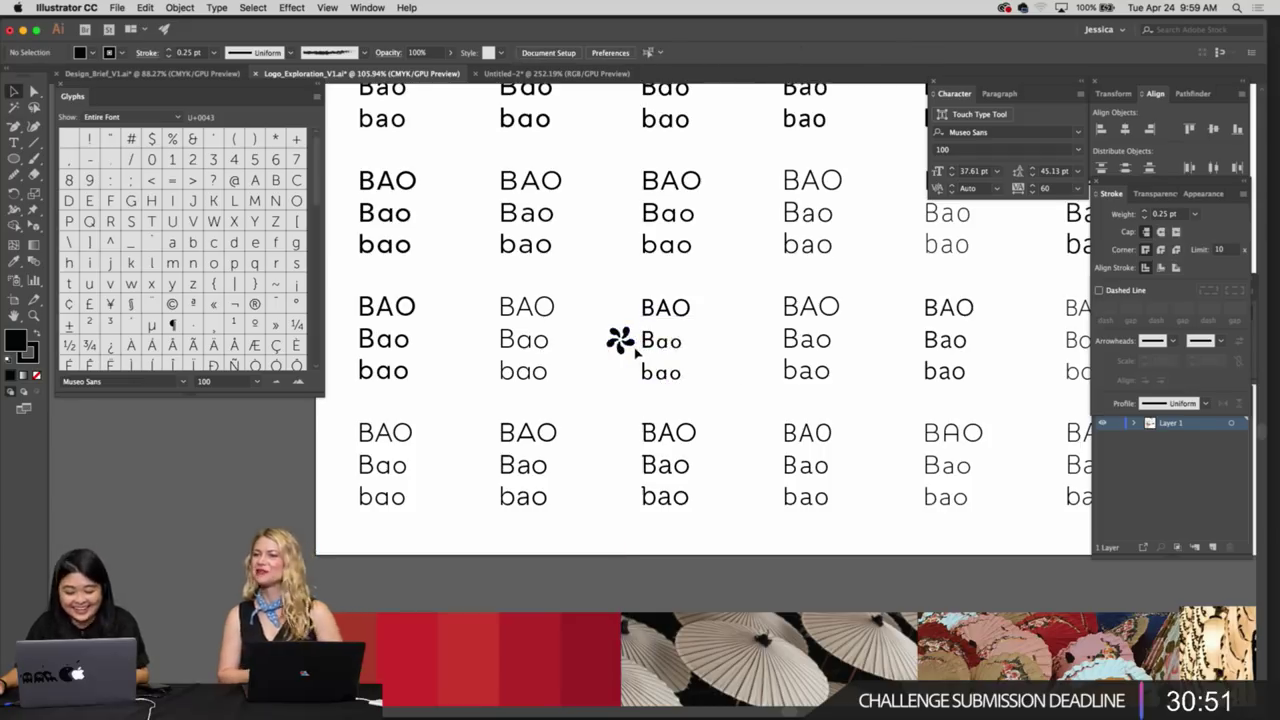
Try the flower beside the middle line of the all-caps BAO sample on the serif and script type artboard
click(635, 351)
drag(733, 387, 622, 333)
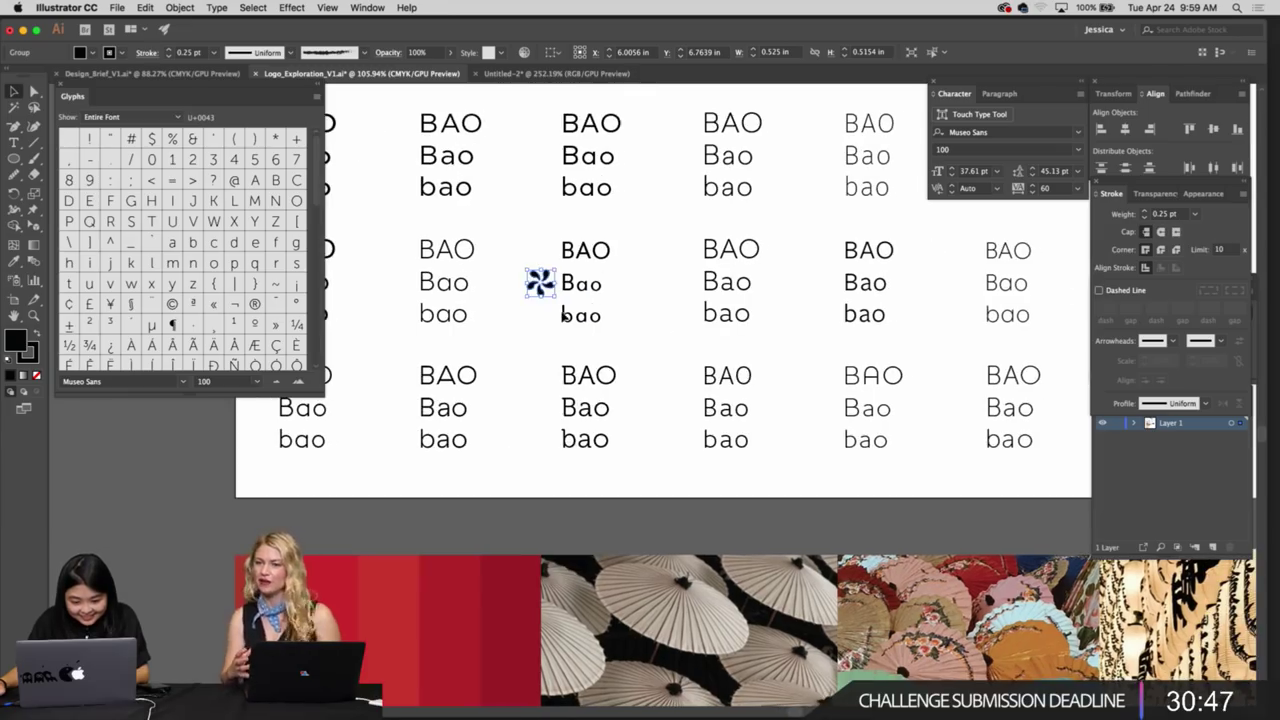
click(833, 341)
drag(922, 337, 717, 354)
key(super+v)
click(734, 339)
scroll(712, 322, up, 3)
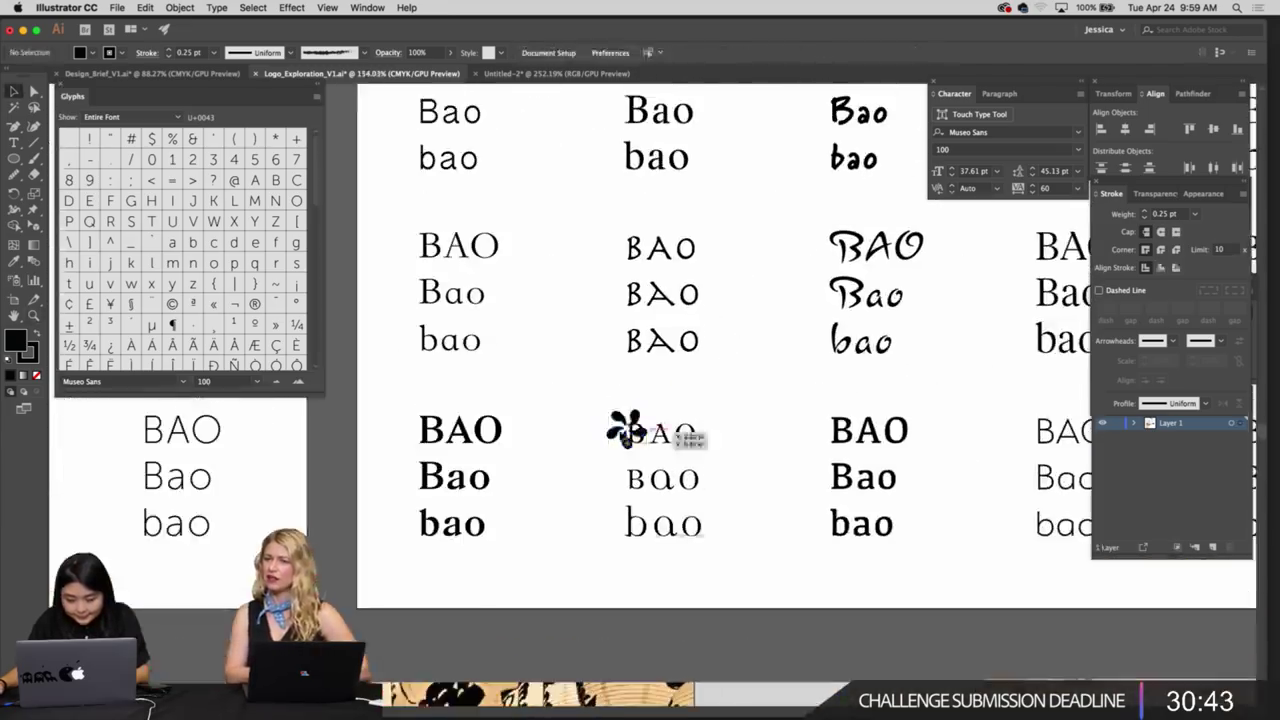
drag(607, 293, 607, 293)
click(632, 321)
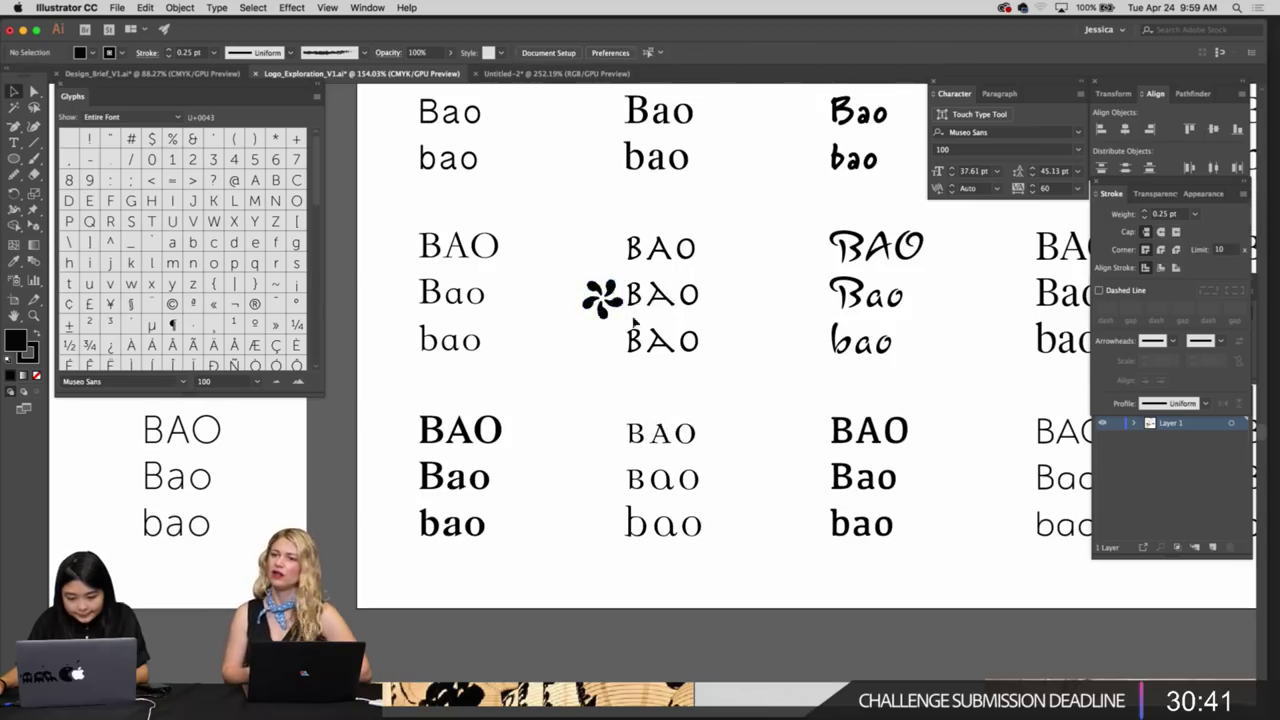
Try the flower to the left of the lowercase bao in a wide sample of the artboard's top row
click(617, 304)
key(Delete)
drag(792, 358, 633, 377)
drag(739, 366, 634, 375)
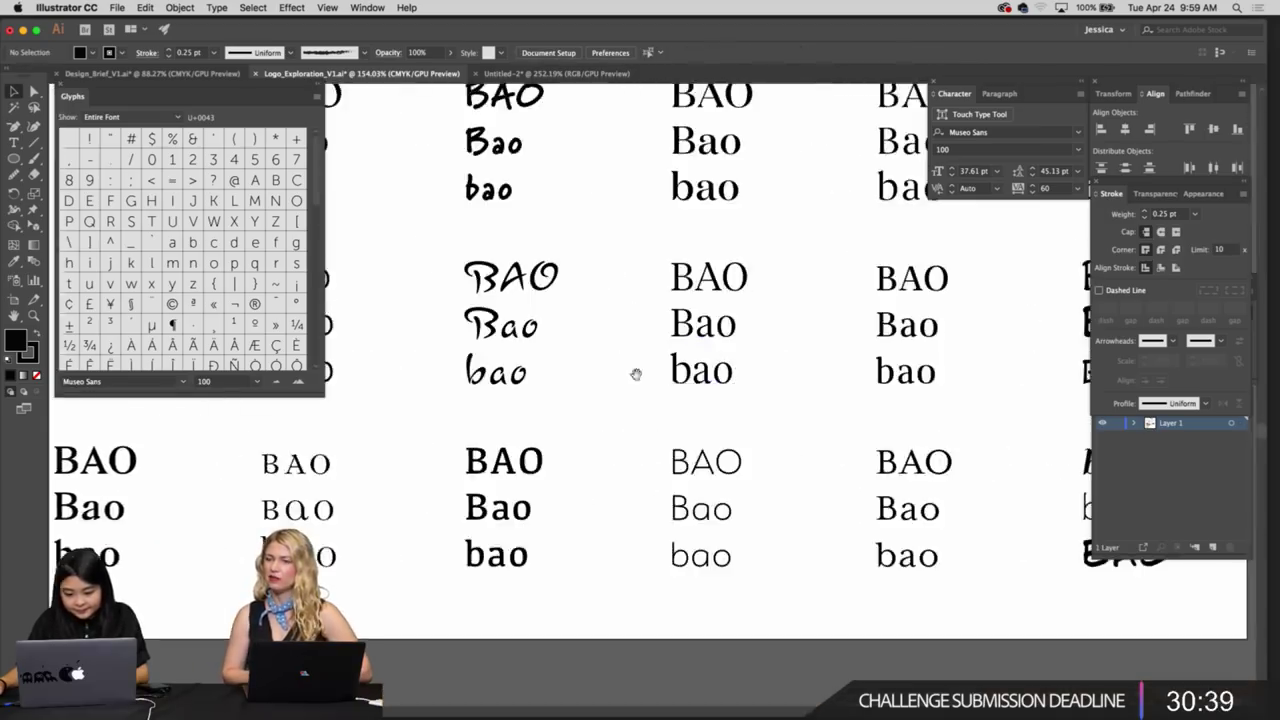
key(z)
drag(590, 254, 776, 568)
drag(765, 523, 690, 500)
drag(736, 456, 631, 448)
mouse_move(732, 384)
mouse_down()
mouse_move(707, 398)
mouse_move(790, 425)
mouse_up()
scroll(789, 424, down, 2)
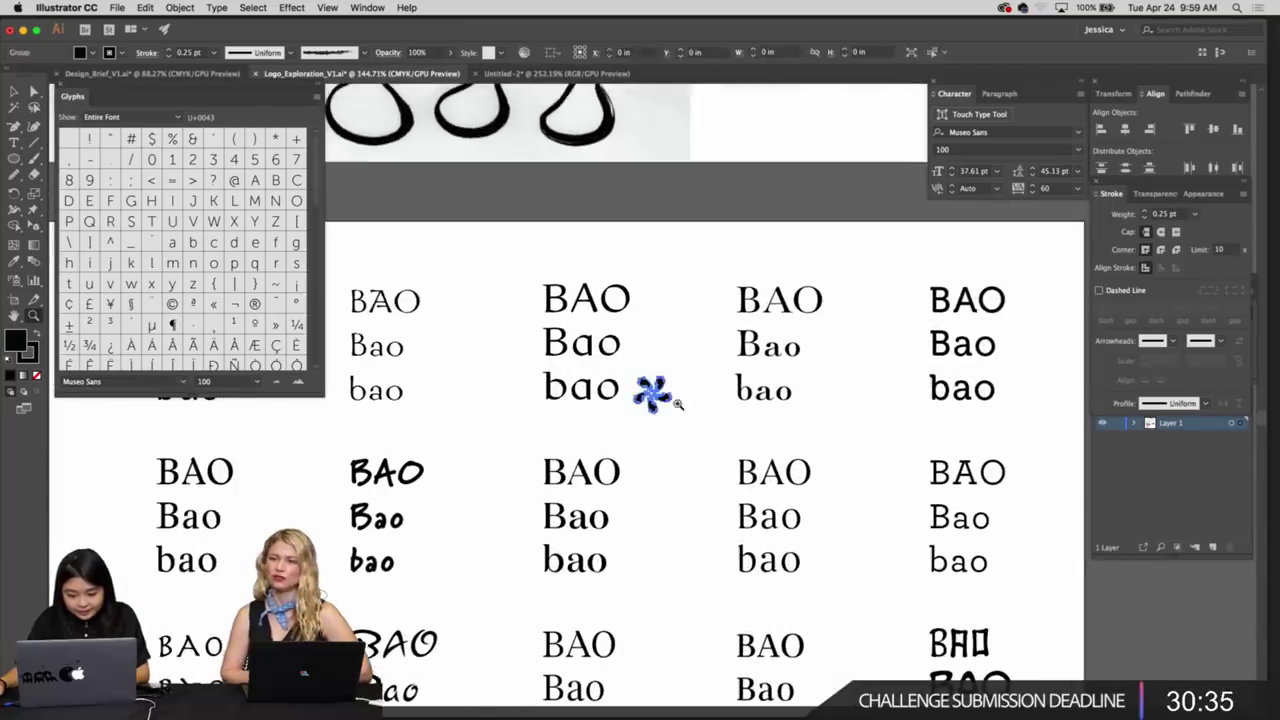
scroll(706, 409, up, 2)
drag(698, 393, 560, 388)
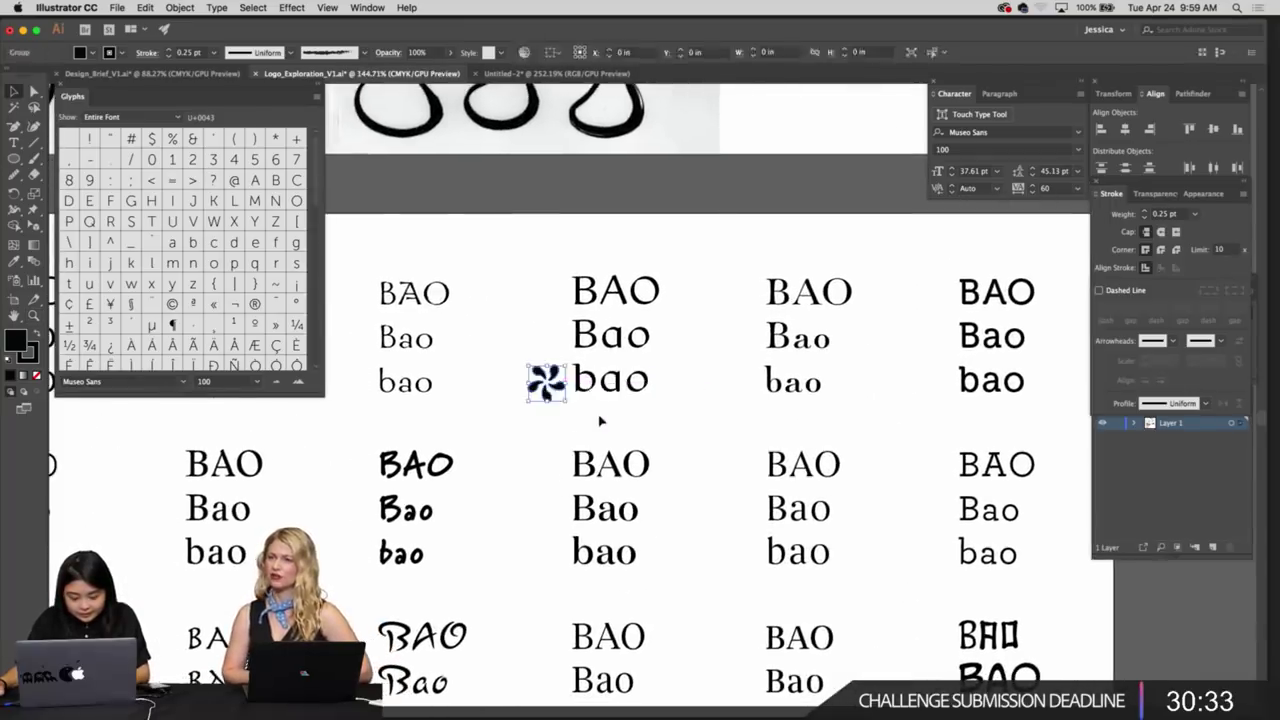
Move the flower to the left of the lowercase bao in the Galahad Std sample
scroll(600, 420, left, 3)
scroll(683, 446, up, 3)
scroll(613, 437, left, 2)
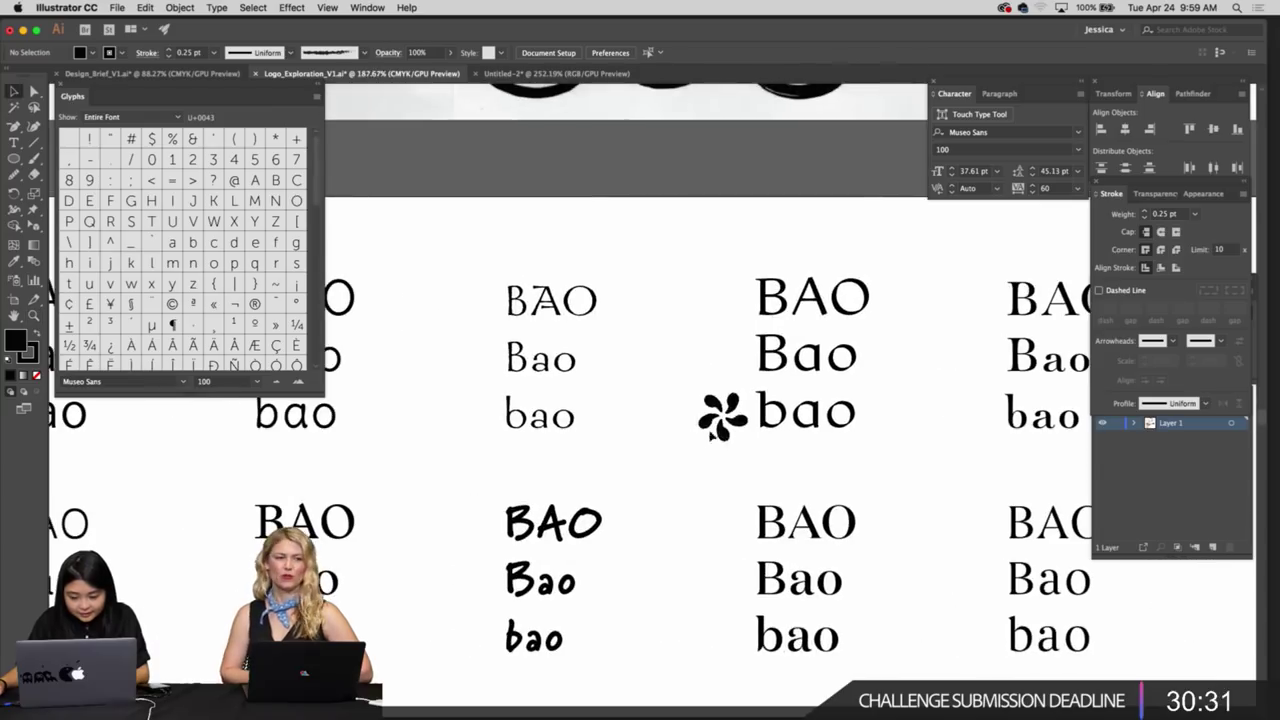
drag(595, 432, 509, 443)
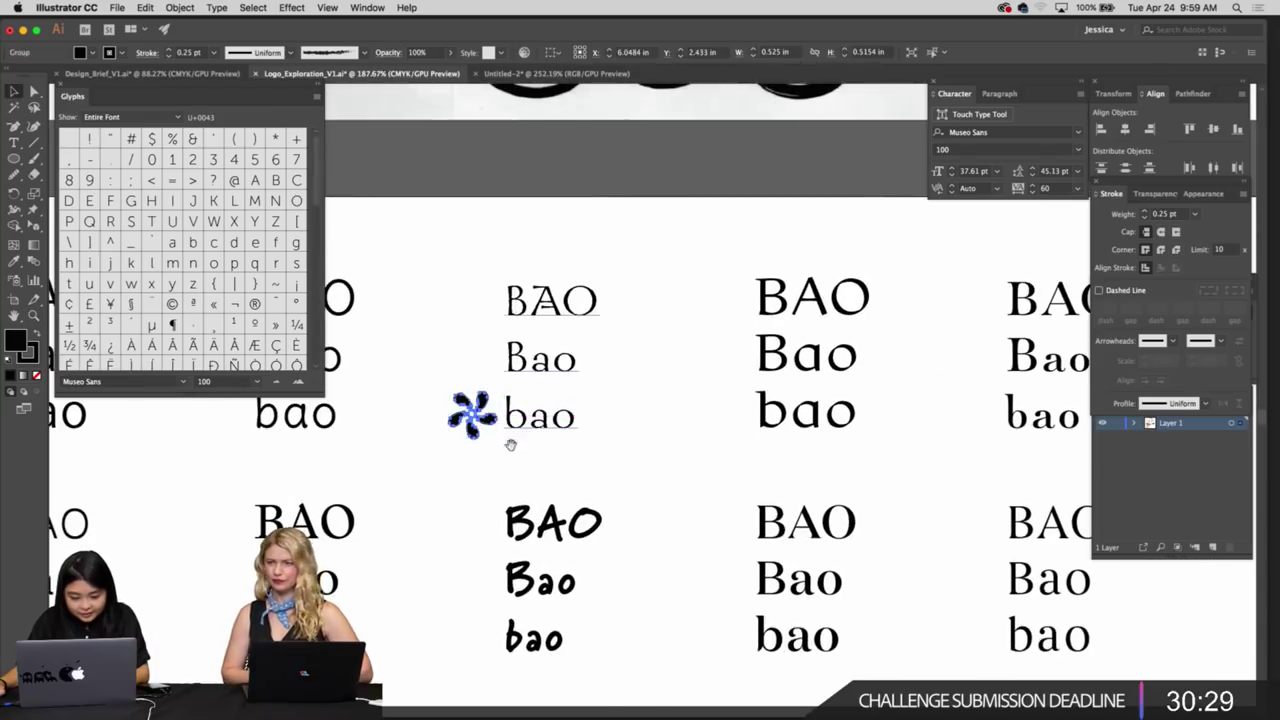
scroll(578, 465, up, 1)
drag(579, 465, 579, 465)
drag(541, 451, 608, 460)
Copy the Galahad Std sample together with the flower, and remove only the flower from the type artboard
click(617, 429)
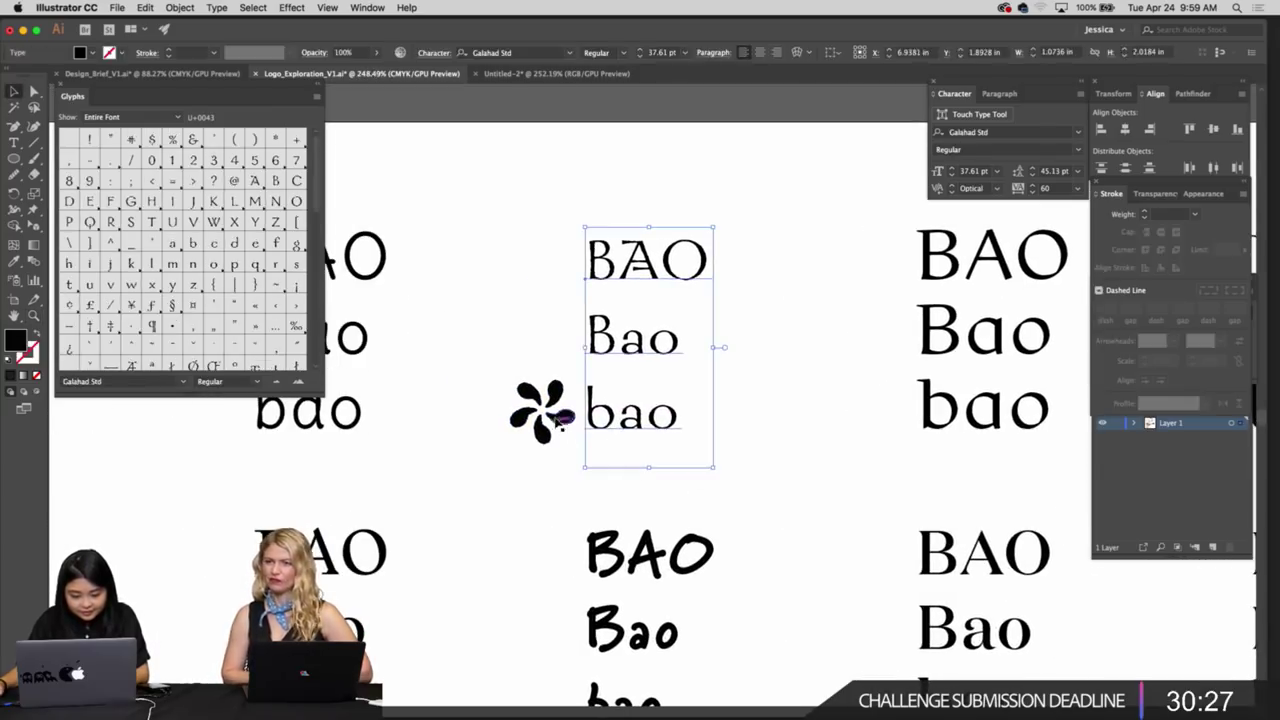
shift+click(562, 418)
key(Delete)
key(super+z)
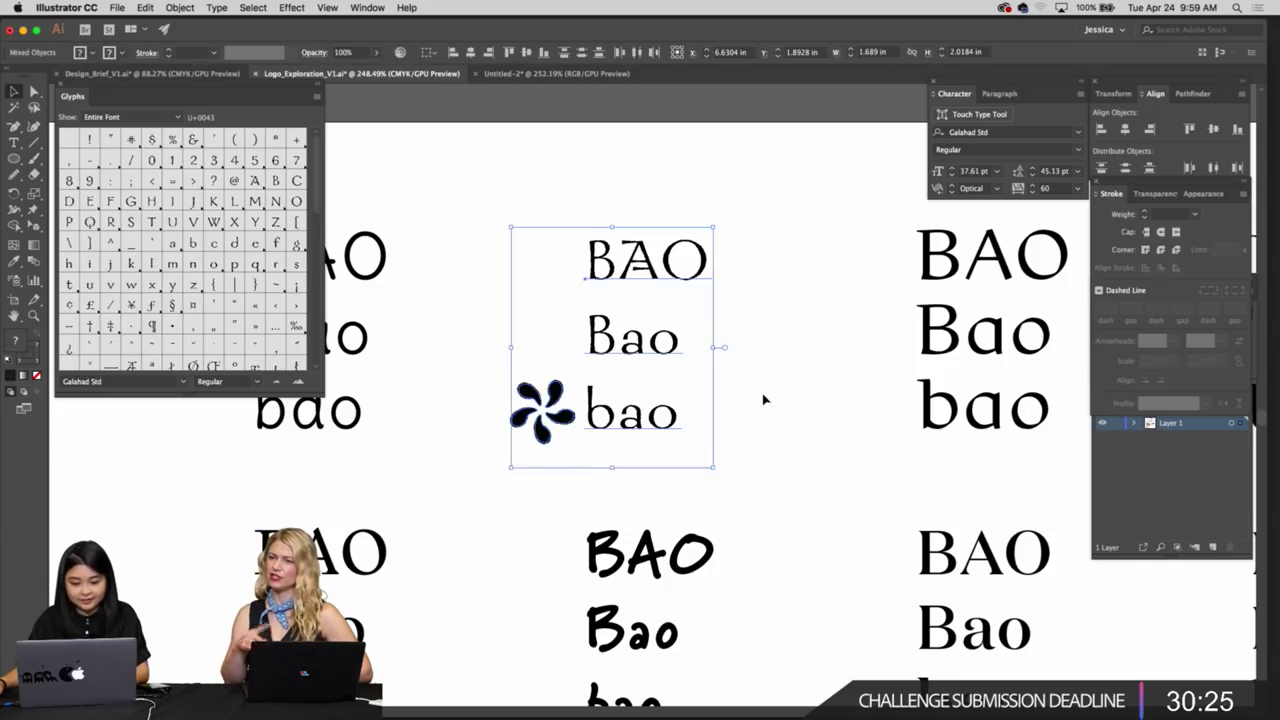
click(763, 400)
click(541, 415)
key(Delete)
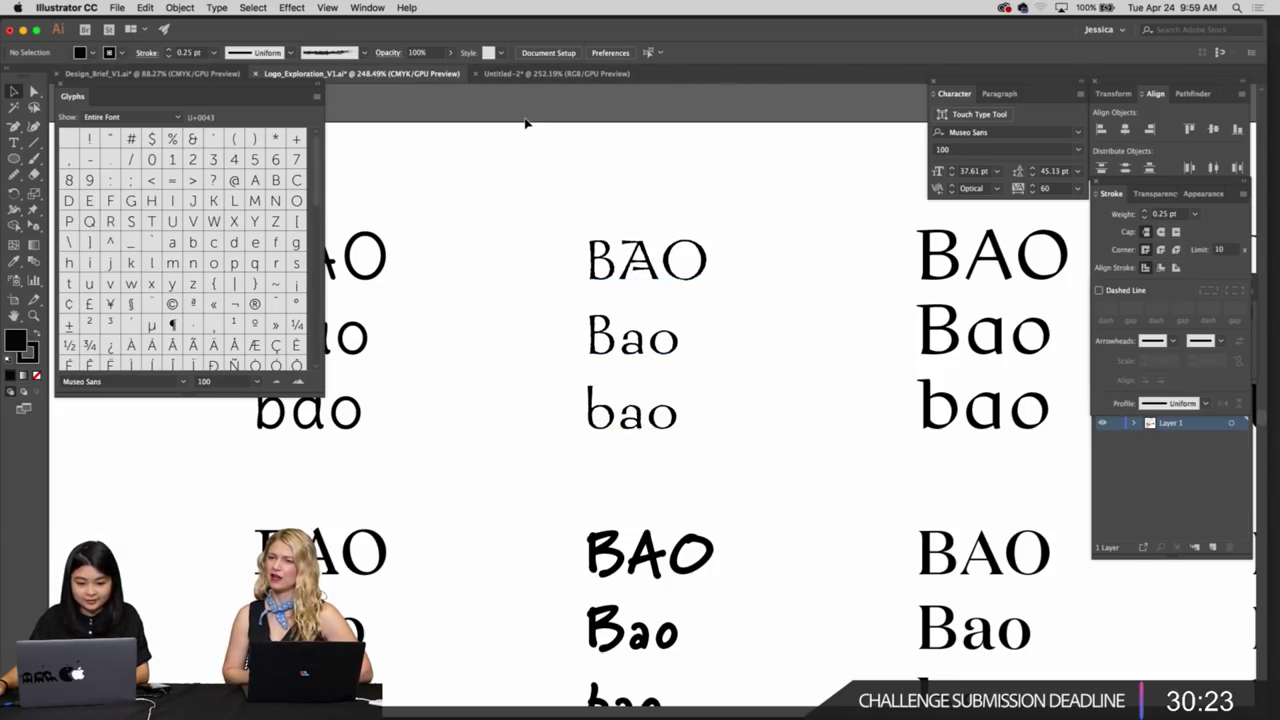
Paste the flower and Galahad Std sample into the Untitled-2 document, on the blank area beside the flower variants
click(538, 78)
drag(943, 474, 644, 384)
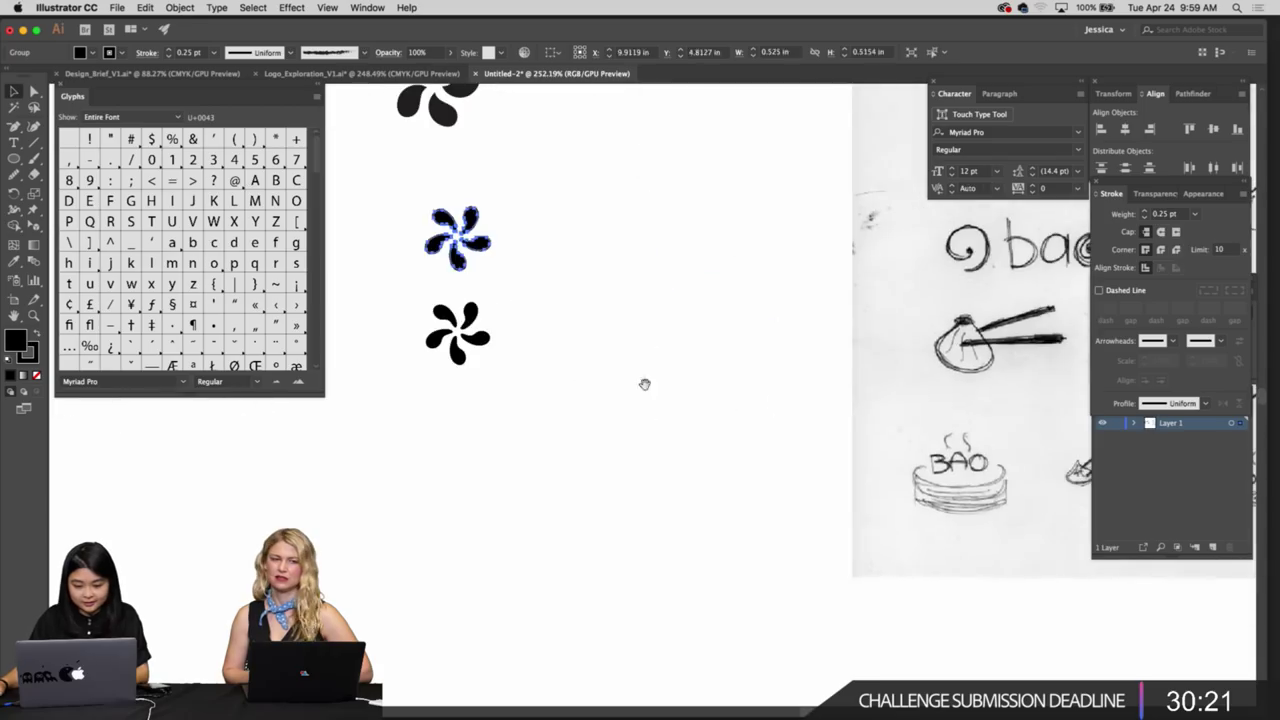
click(744, 428)
key(super+v)
drag(769, 421, 697, 397)
Shift the scanned sketch sheet away from the pasted wordmark and inspect the flower and lettering up close
click(880, 397)
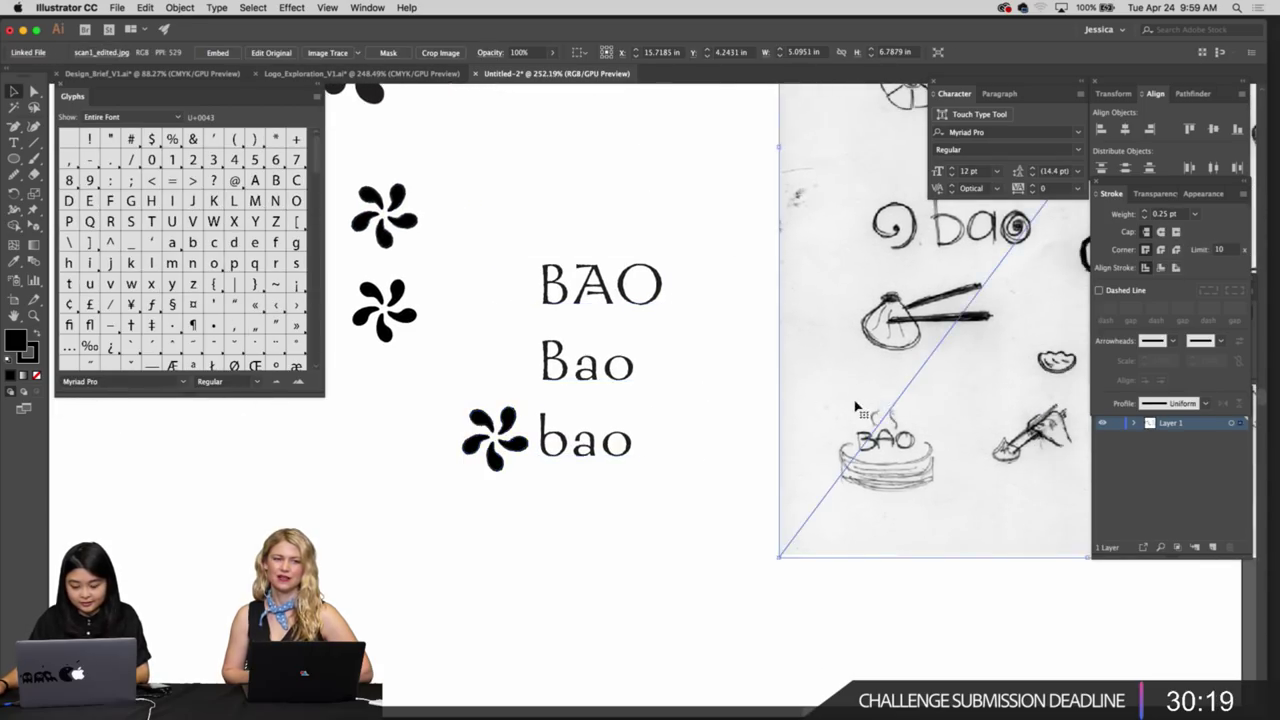
drag(857, 406, 1077, 409)
drag(800, 463, 948, 425)
drag(743, 434, 789, 470)
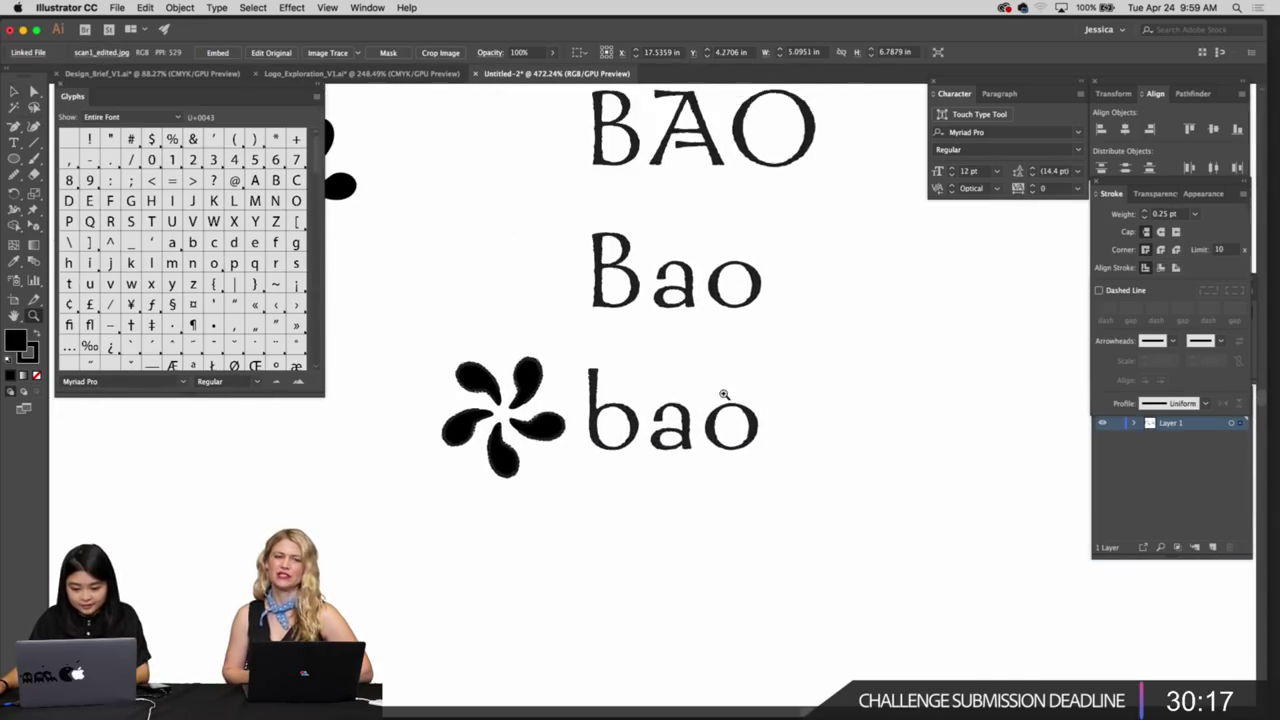
drag(757, 301, 597, 153)
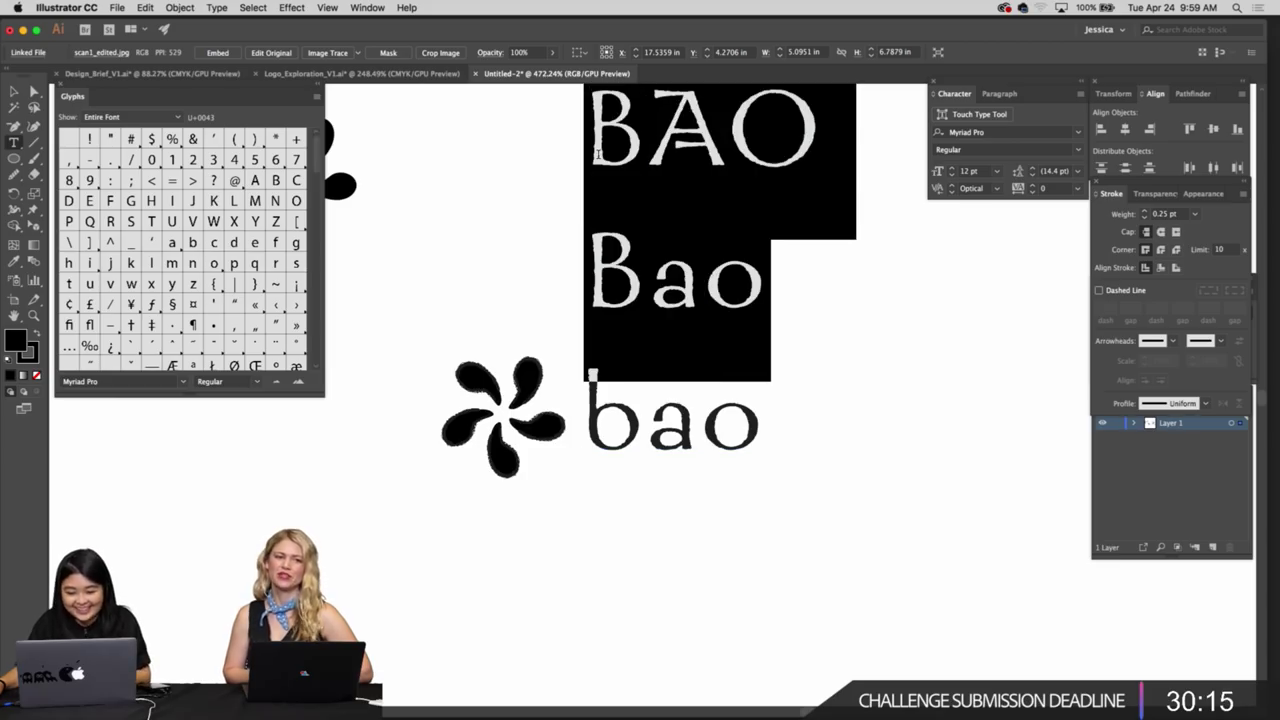
super+click(844, 514)
super+click(897, 433)
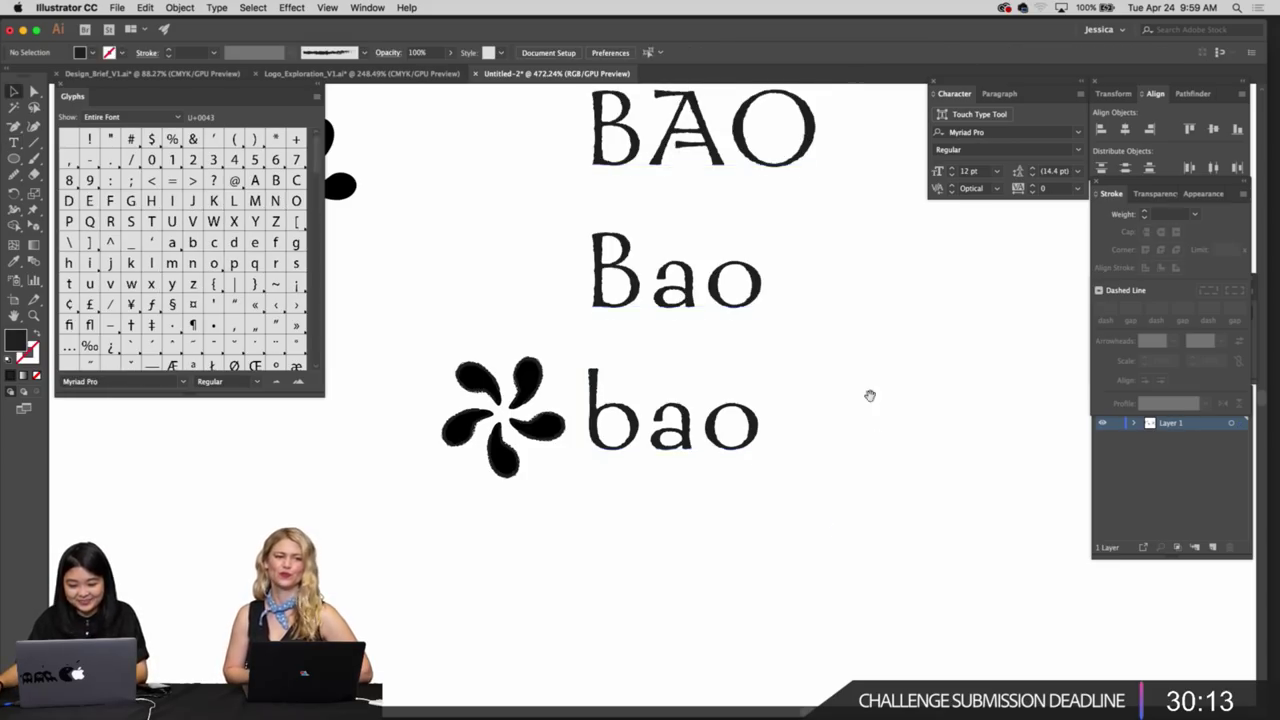
drag(869, 395, 891, 497)
drag(707, 540, 714, 495)
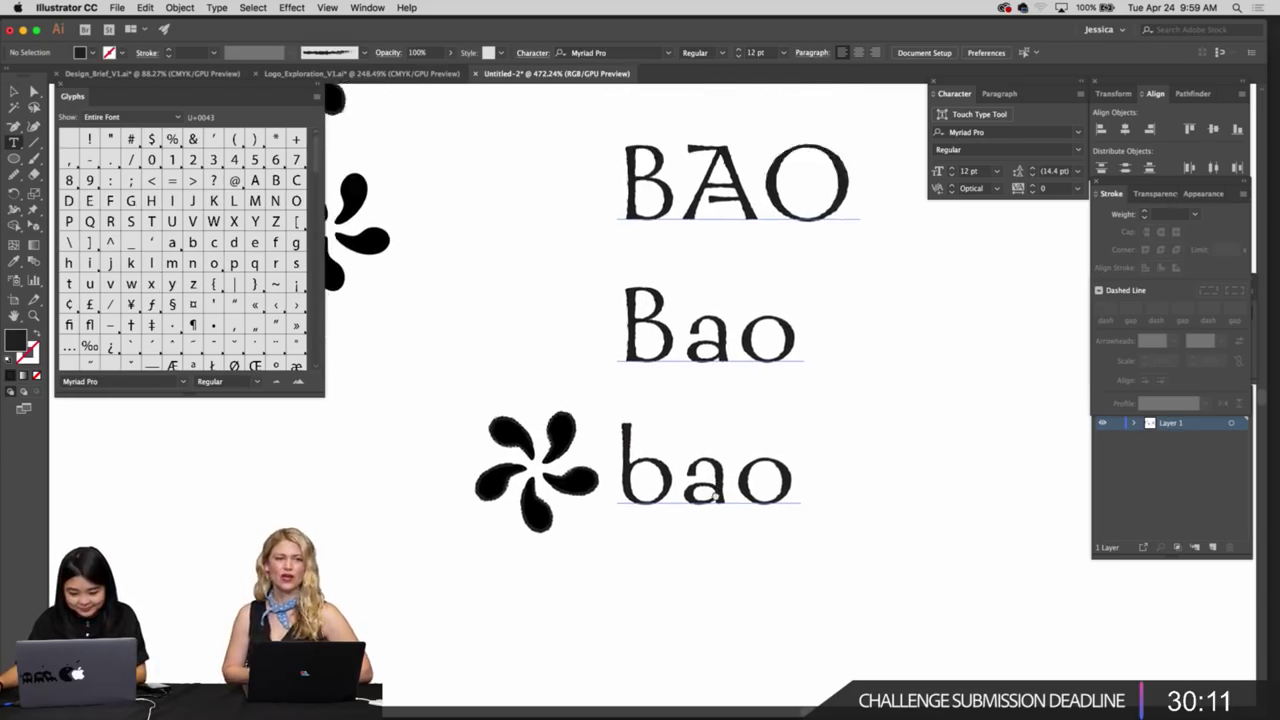
click(914, 525)
click(806, 529)
key(super+z)
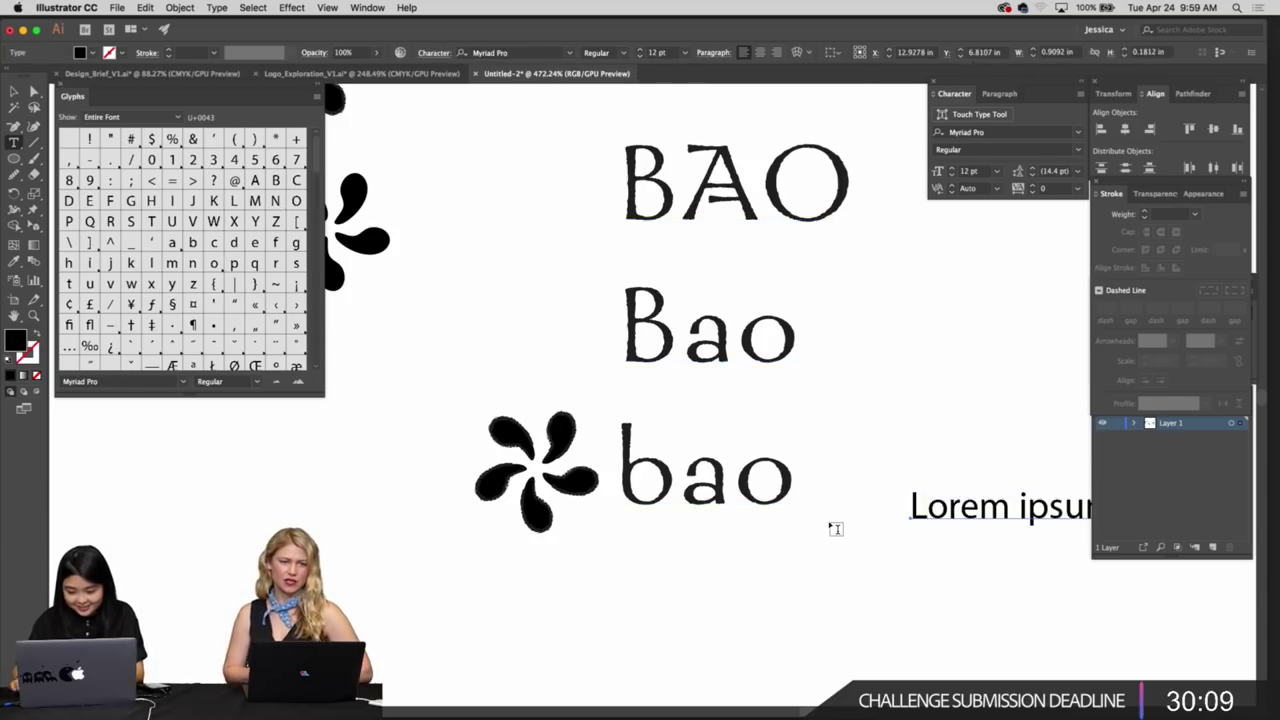
key(super+z)
scroll(836, 528, up, 2)
scroll(836, 528, left, 2)
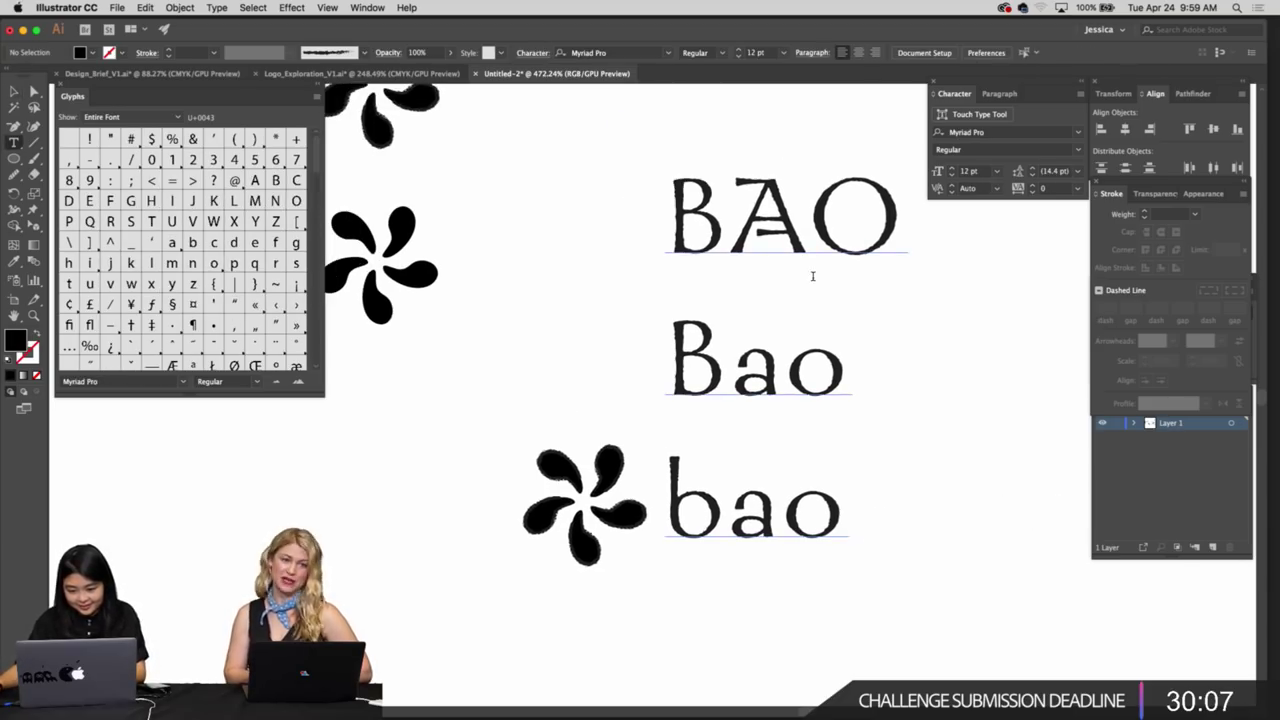
Try deleting the BAO and Bao lines above the lowercase bao in the Galahad Std text
drag(847, 378, 646, 214)
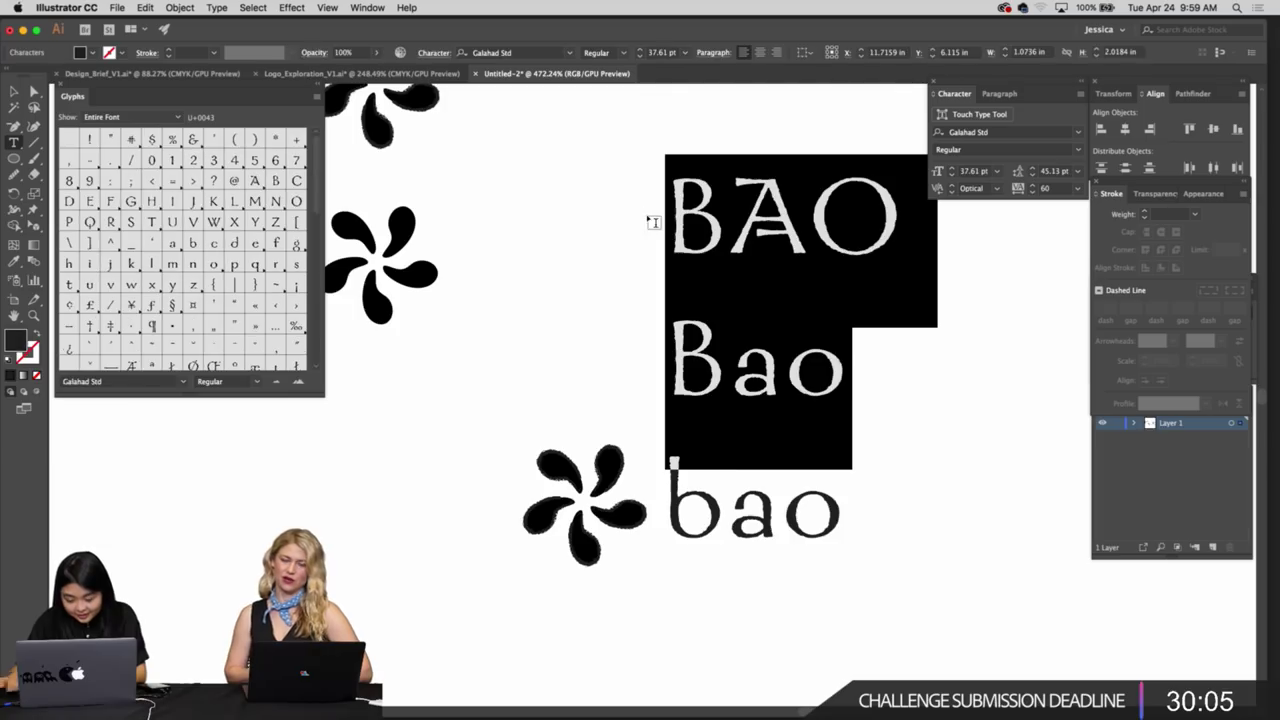
key(BackSpace)
key(super+z)
key(Escape)
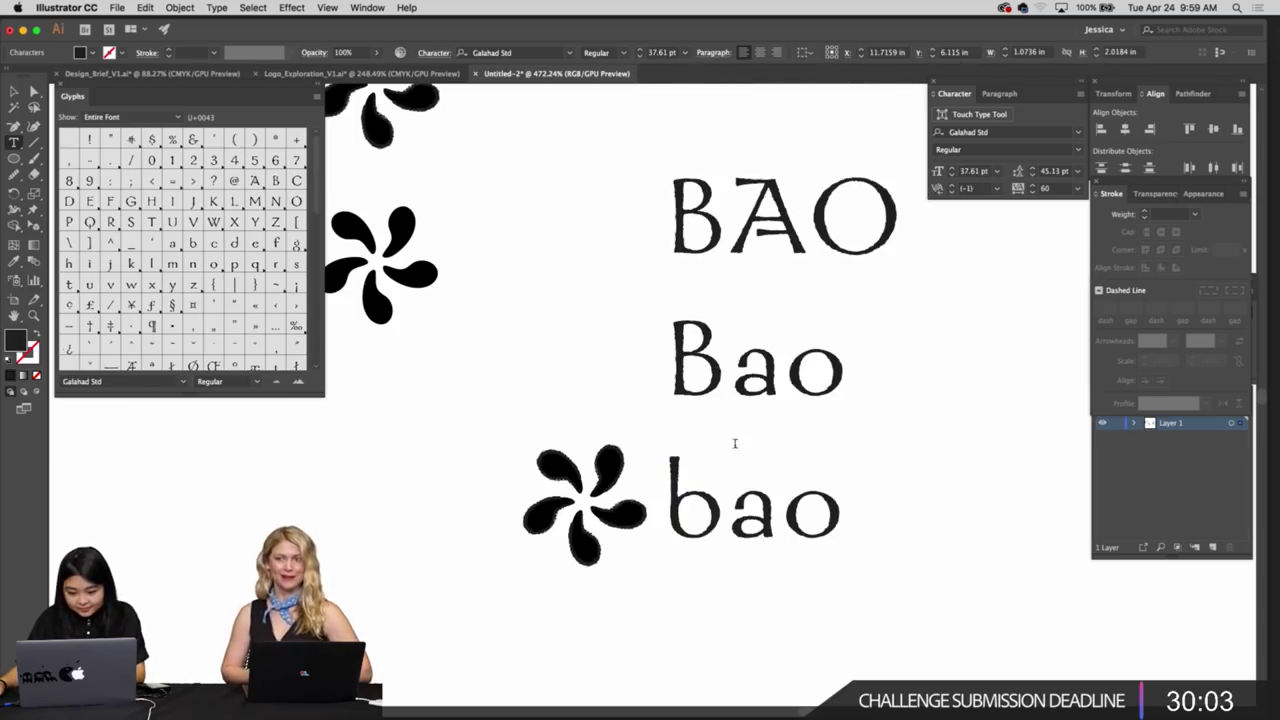
drag(846, 516, 660, 500)
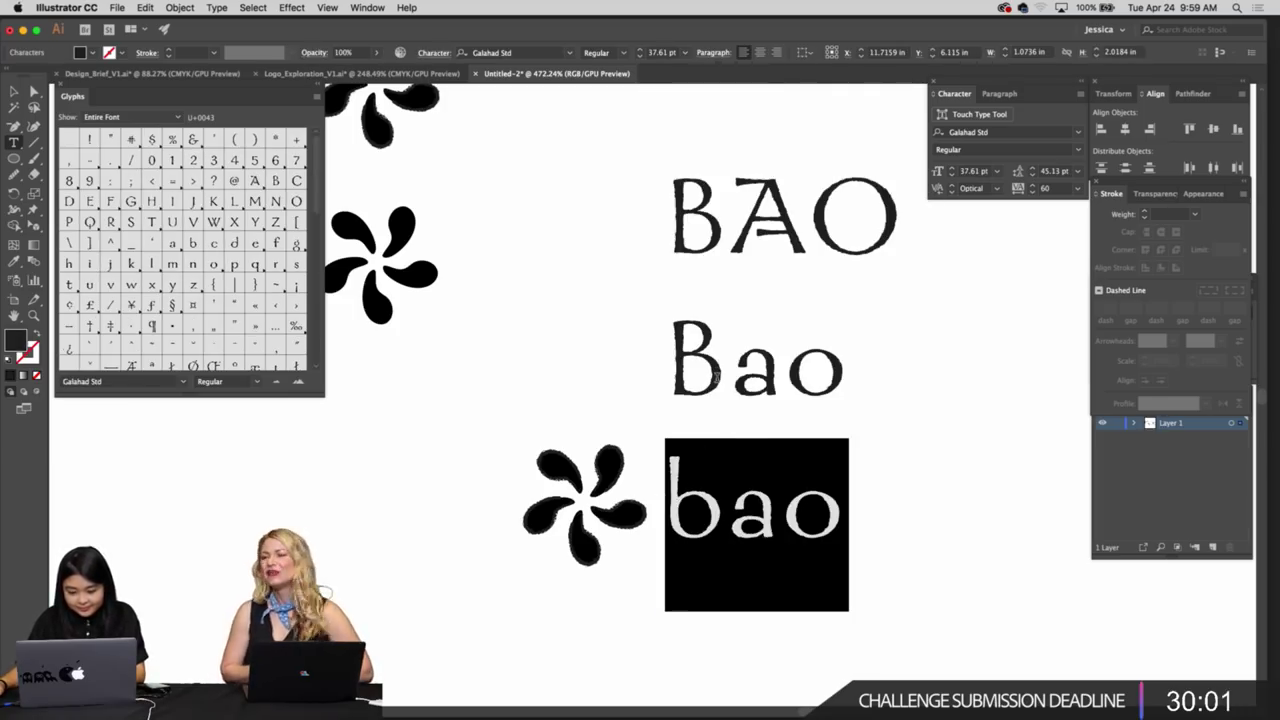
key(Escape)
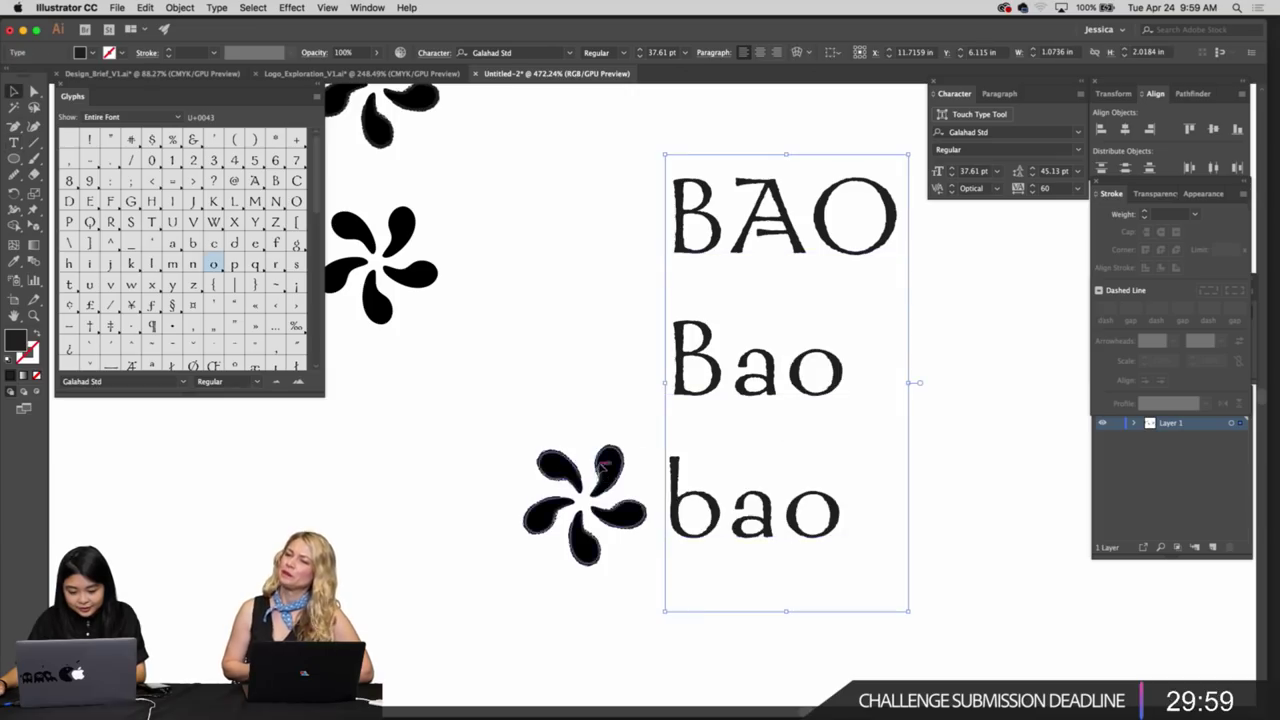
Move the rough-edged flower up so it sits just left of the uppercase BAO
drag(603, 469, 610, 340)
drag(610, 340, 607, 202)
scroll(838, 337, down, 3)
scroll(838, 337, up, 3)
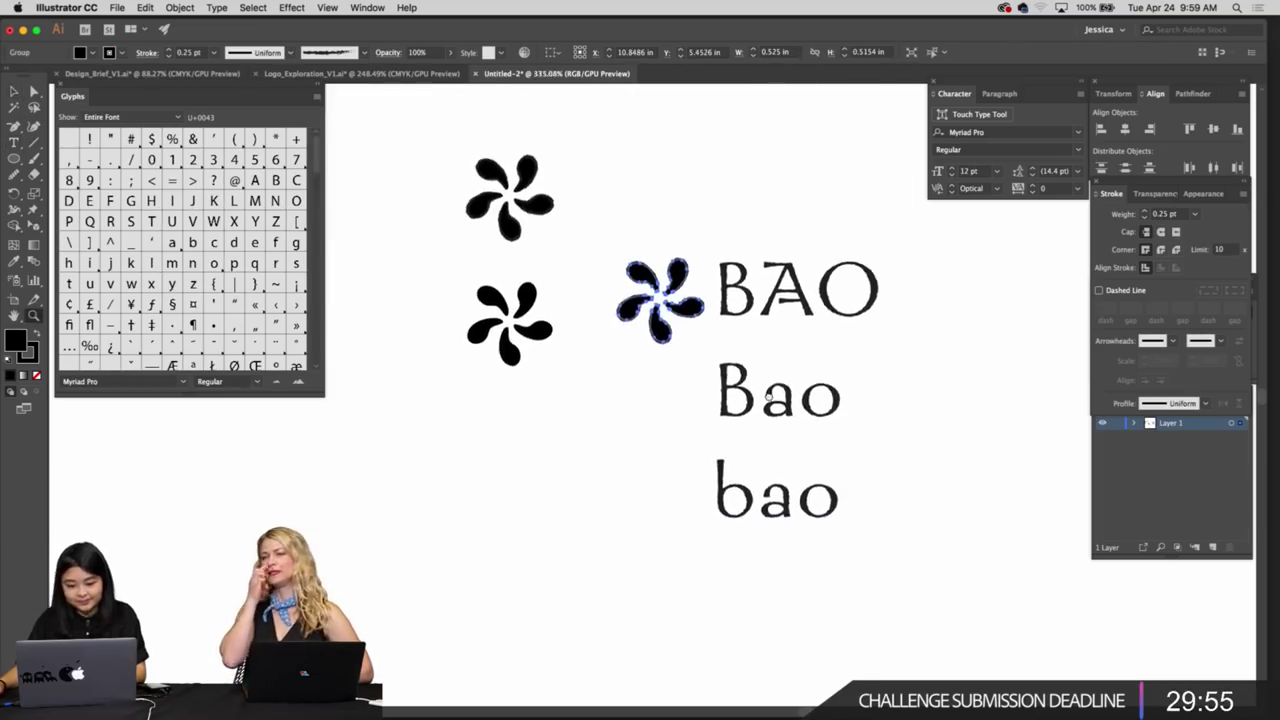
drag(688, 342, 682, 340)
click(751, 276)
Delete the Bao and bao lines from the Galahad Std text, keeping only the uppercase BAO
scroll(780, 325, down, 2)
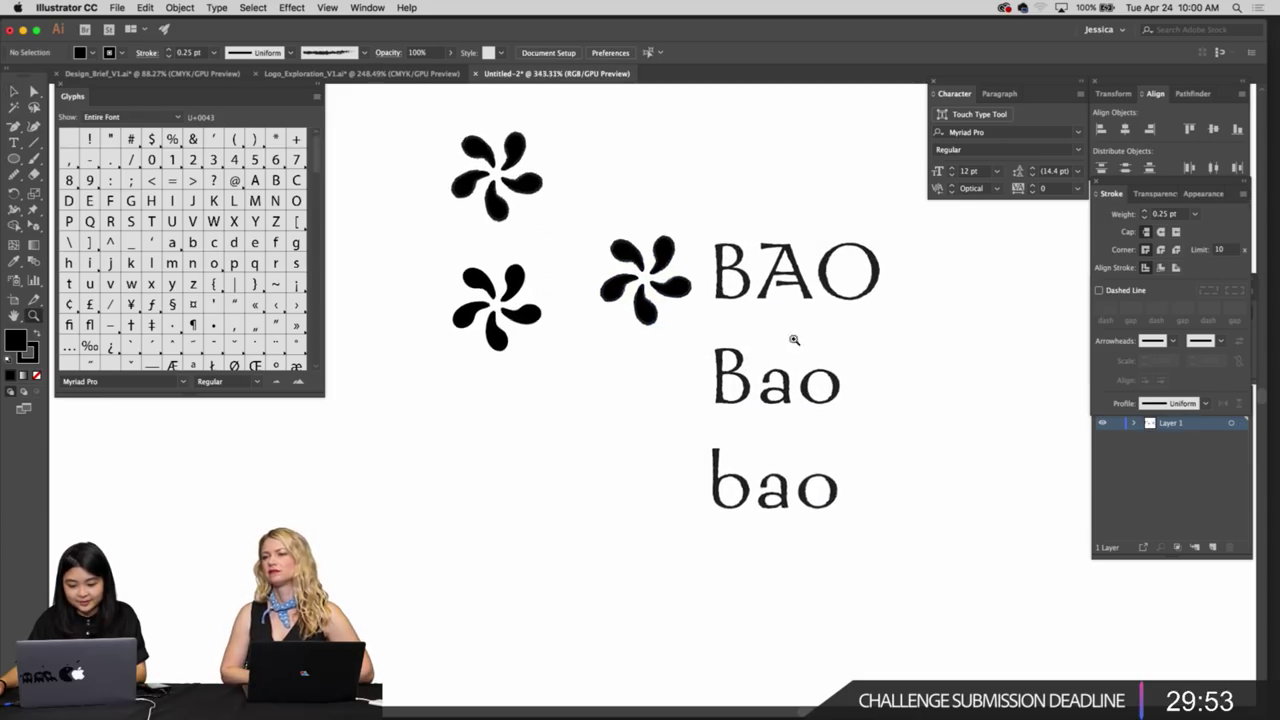
scroll(794, 340, up, 3)
key(t)
drag(705, 388, 951, 549)
key(BackSpace)
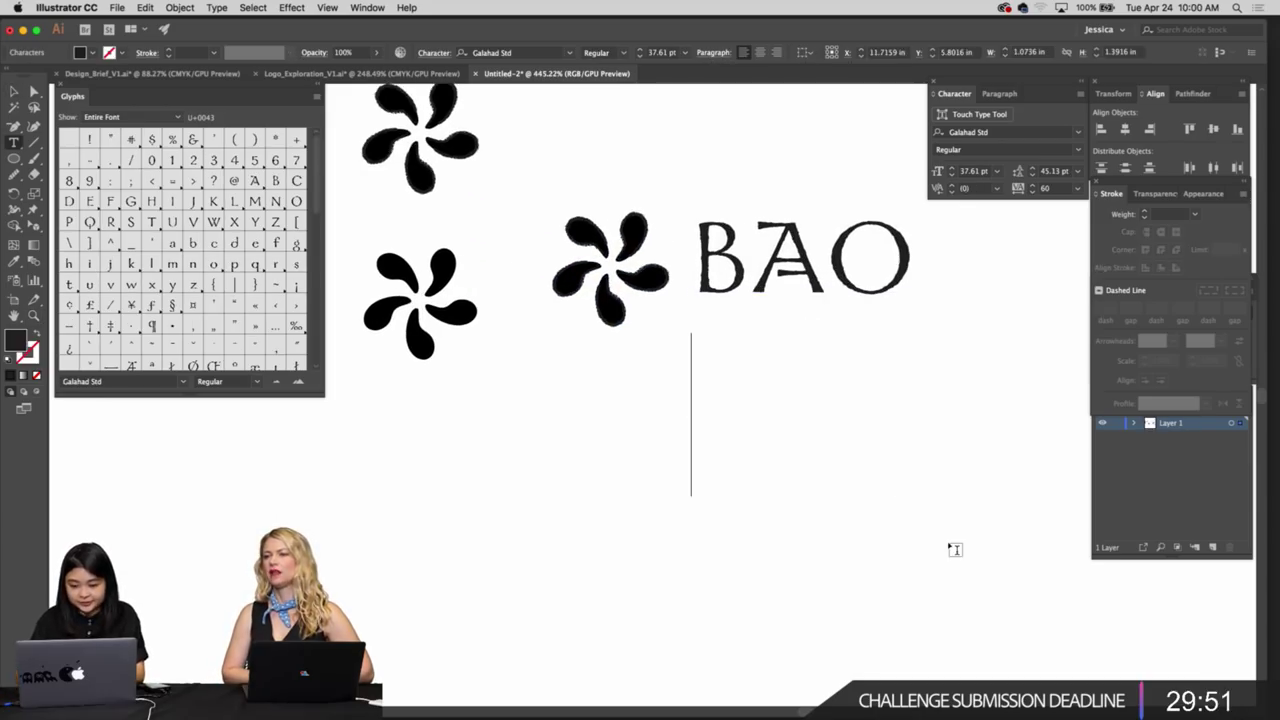
key(Escape)
Move the flower and BAO together diagonally down and right into blank space, and convert the lettering to outlines
scroll(880, 525, up, 3)
drag(851, 514, 620, 410)
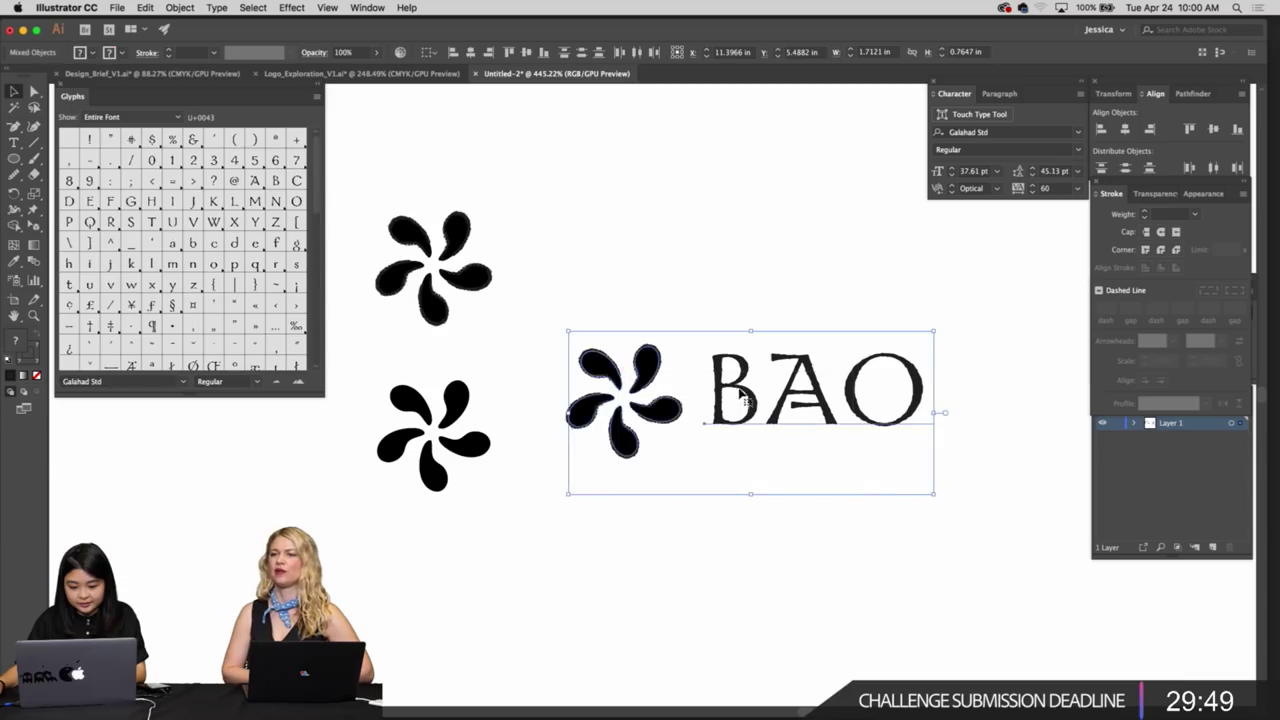
drag(745, 398, 892, 560)
drag(892, 560, 791, 415)
click(773, 337)
key(z)
click(778, 332)
drag(690, 404, 740, 410)
scroll(689, 376, up, 2)
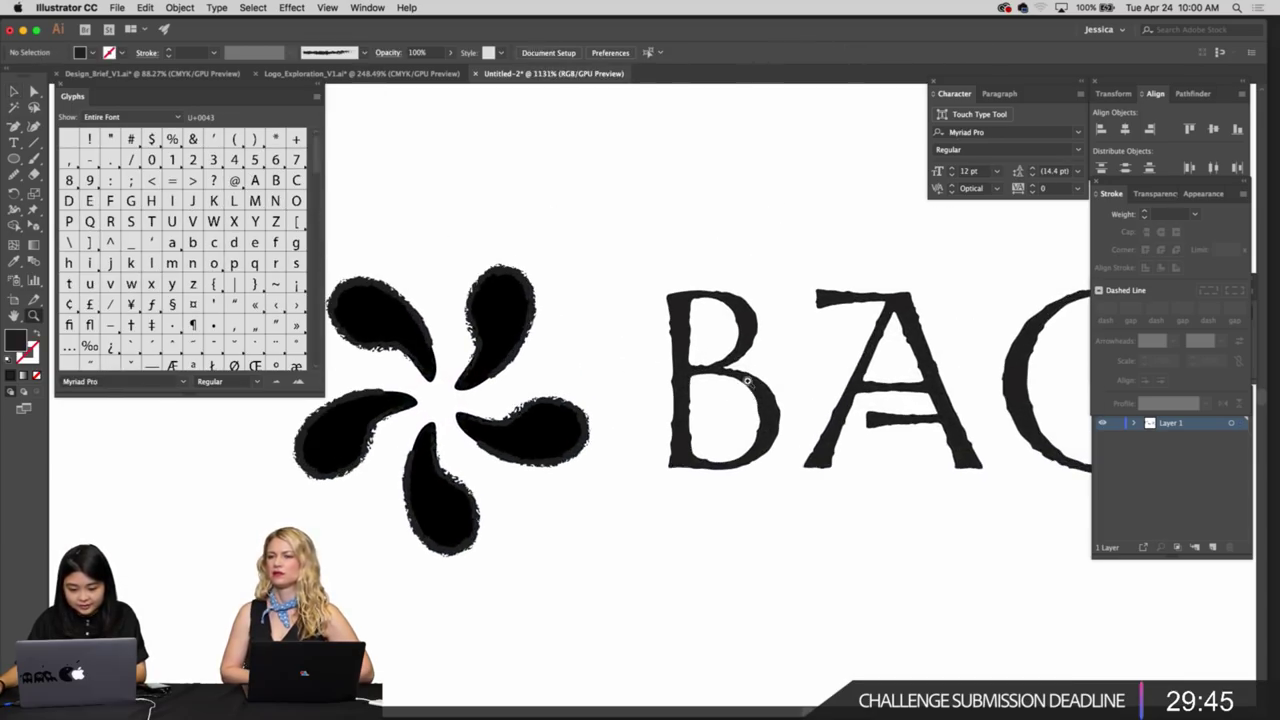
key(v)
click(800, 420)
scroll(804, 418, down, 4)
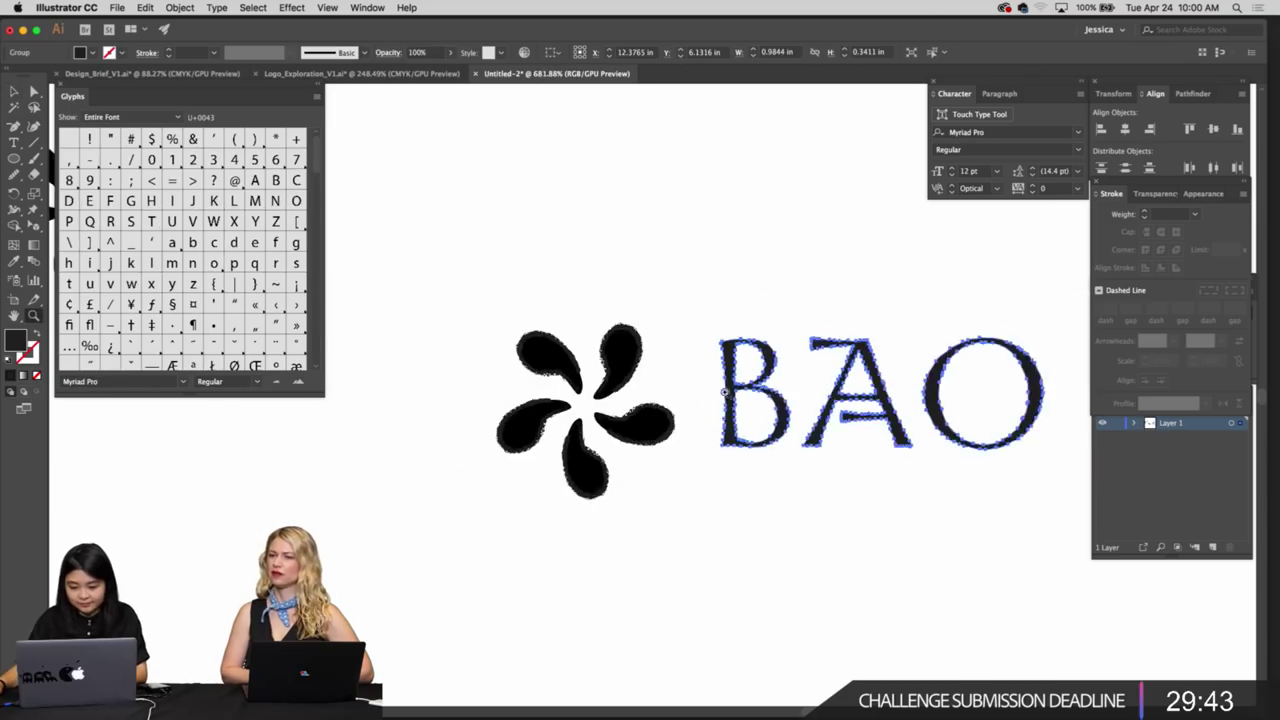
Delete the anchor points of the decorative bar that extends left from the apex of the outlined A
drag(822, 342, 737, 384)
scroll(737, 384, up, 4)
click(737, 384)
scroll(737, 385, up, 2)
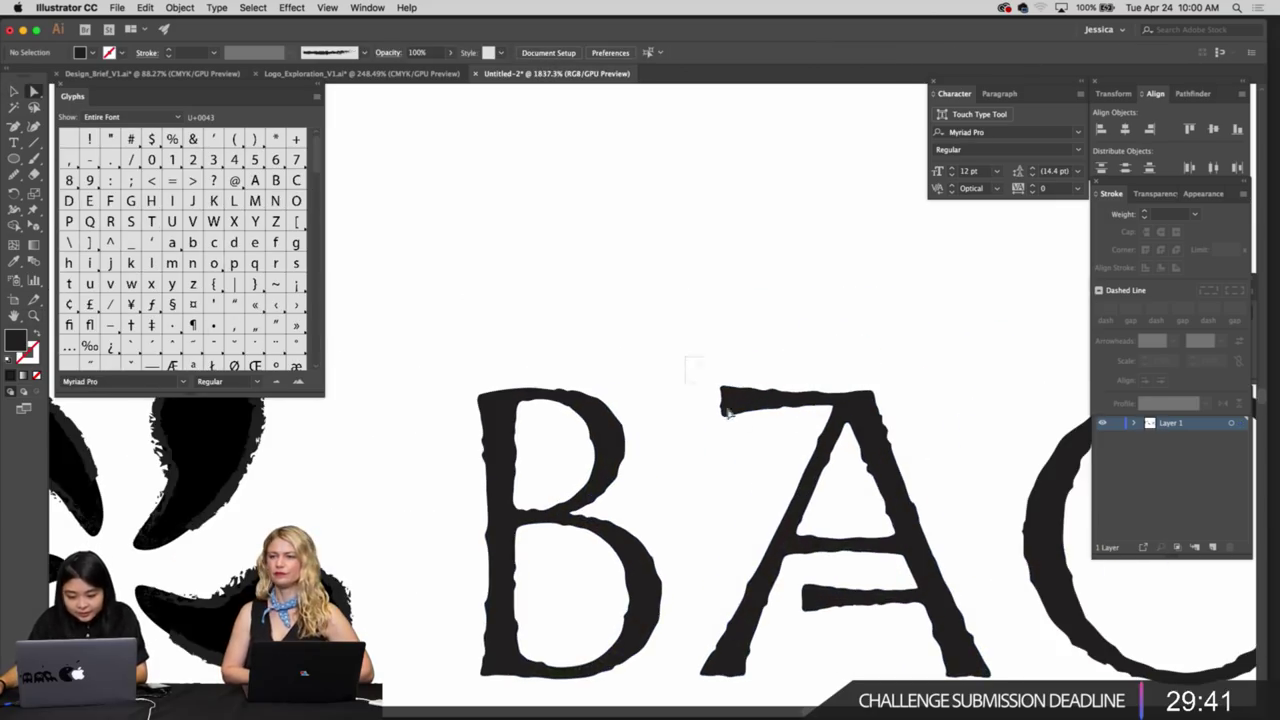
scroll(789, 427, up, 1)
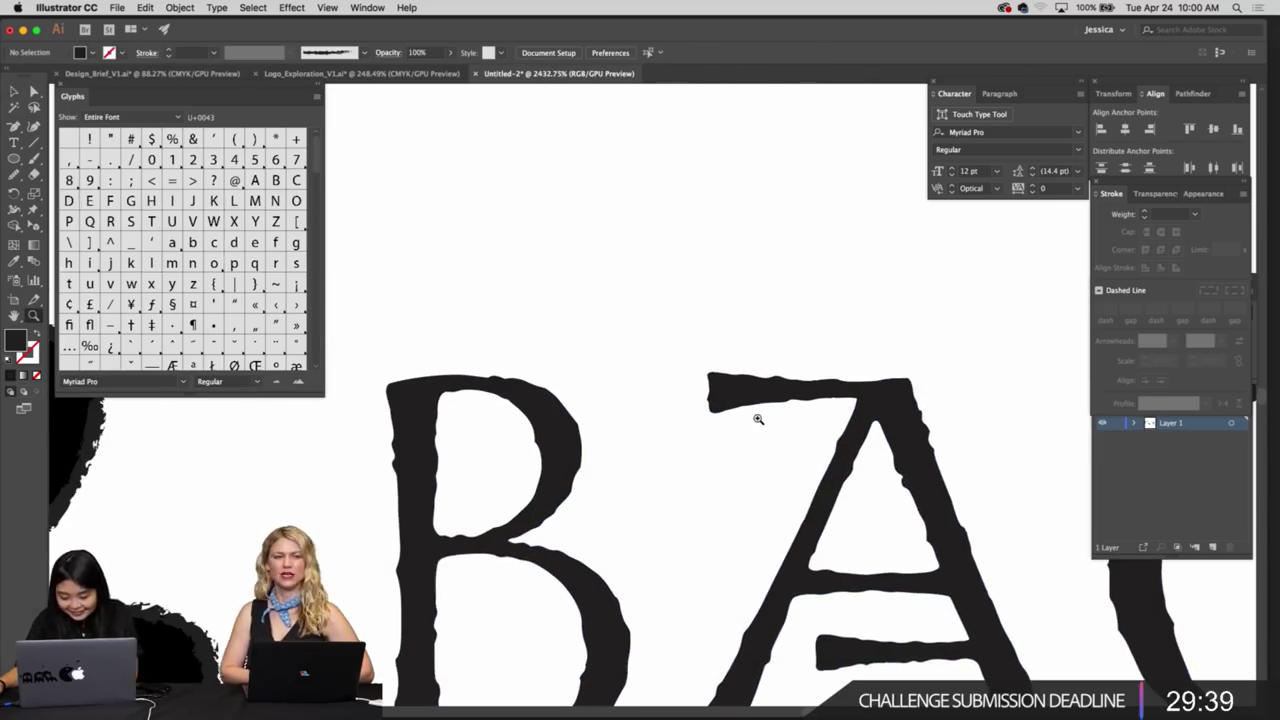
drag(743, 437, 743, 437)
key(Delete)
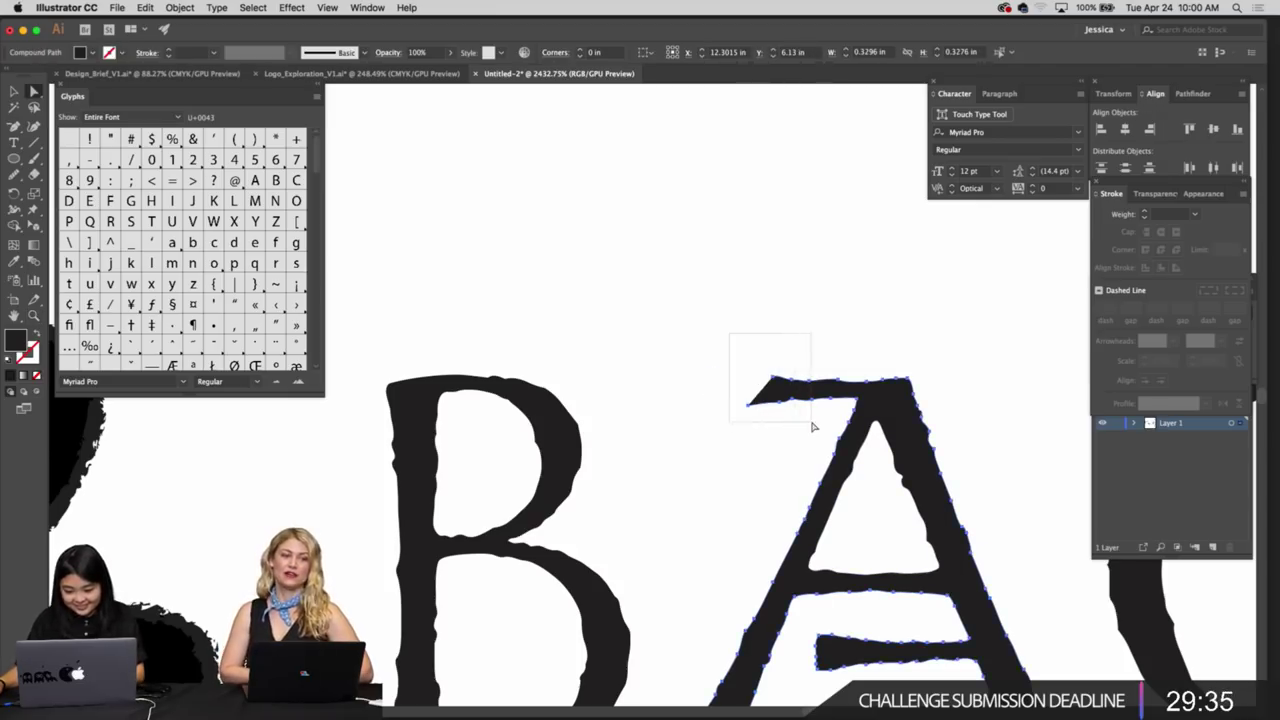
drag(812, 427, 812, 427)
key(Delete)
drag(803, 360, 845, 411)
key(Delete)
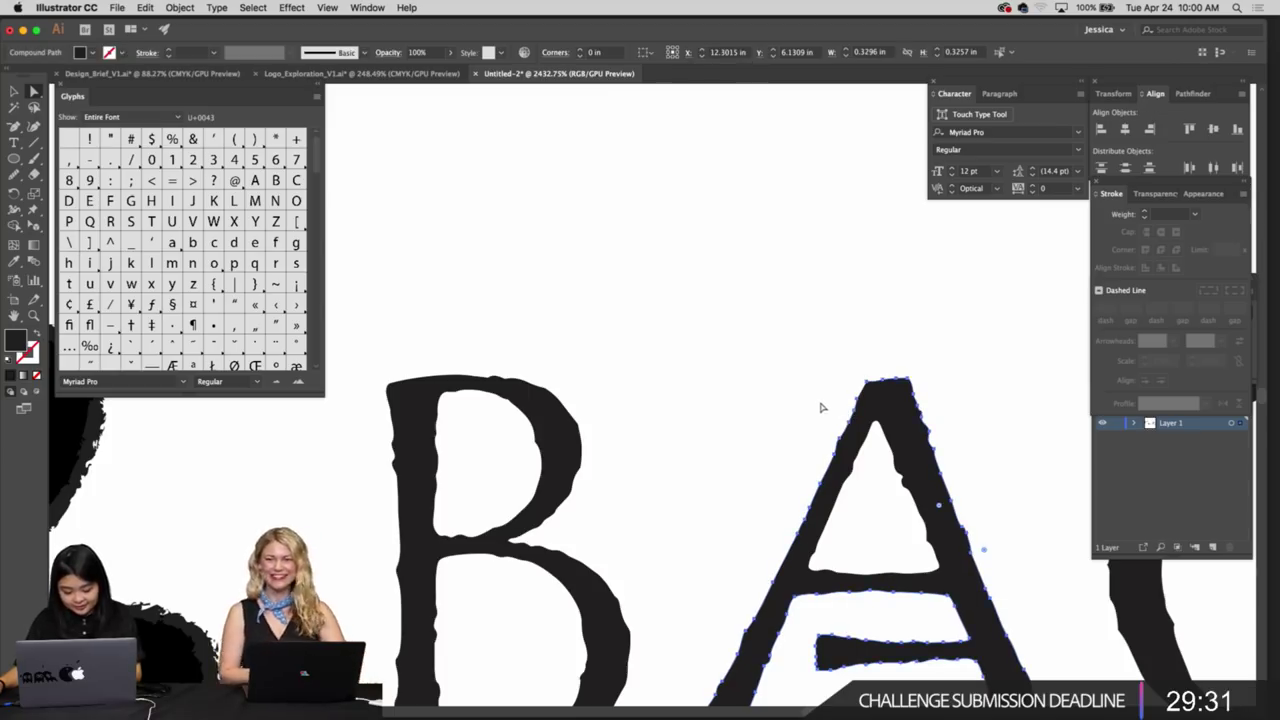
Close the gap in the A's outline at the left corner of its apex with the Pen tool
key(p)
click(867, 383)
click(861, 399)
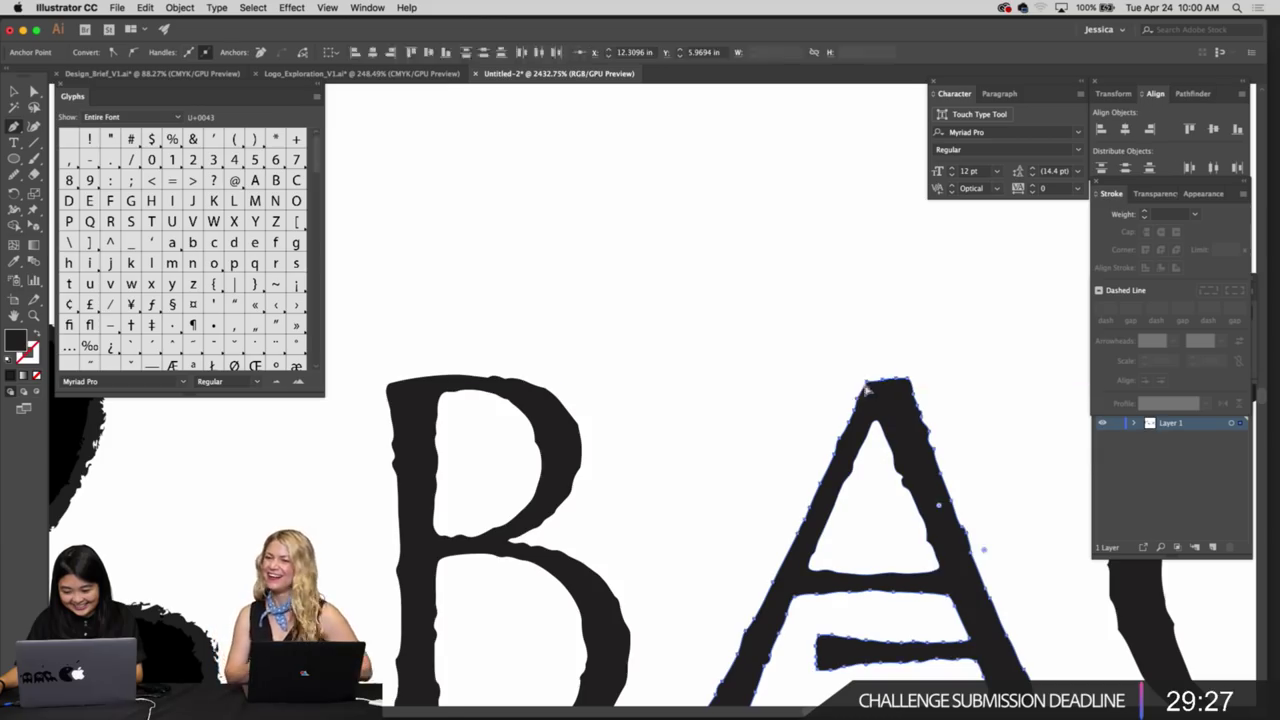
super+click(983, 548)
Delete the anchor points of the short lower crossbar inside the A, keeping the upper crossbar
key(z)
drag(806, 406, 652, 374)
drag(805, 476, 771, 370)
scroll(771, 370, up, 3)
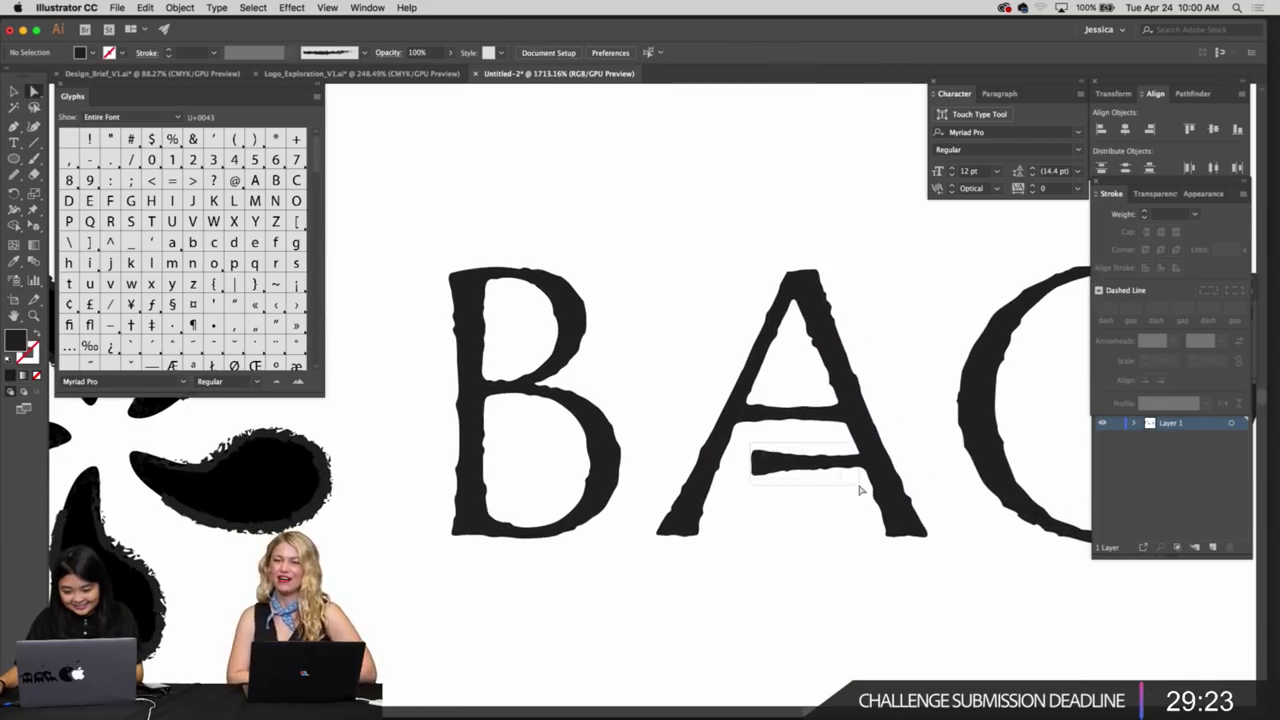
drag(848, 491, 741, 469)
key(Delete)
Remove the leftover stub of the lower crossbar from the inner edge of the A's right leg
key(z)
scroll(846, 526, up, 8)
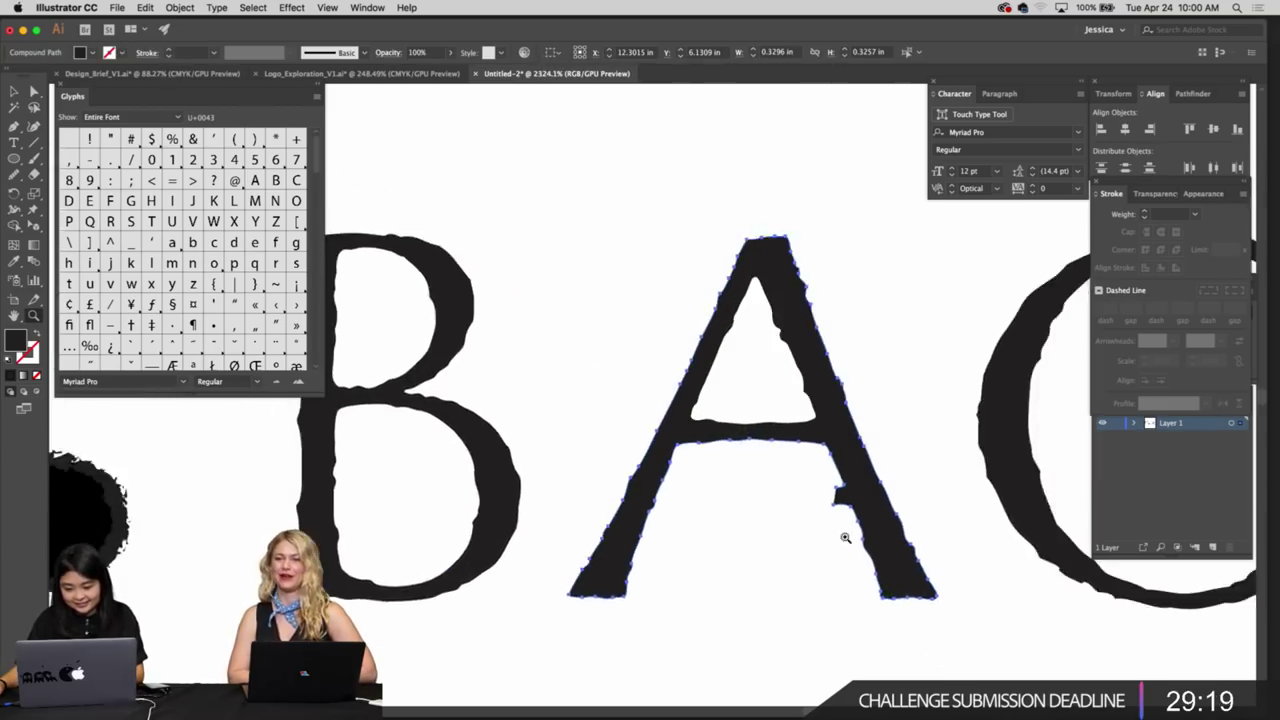
key(p)
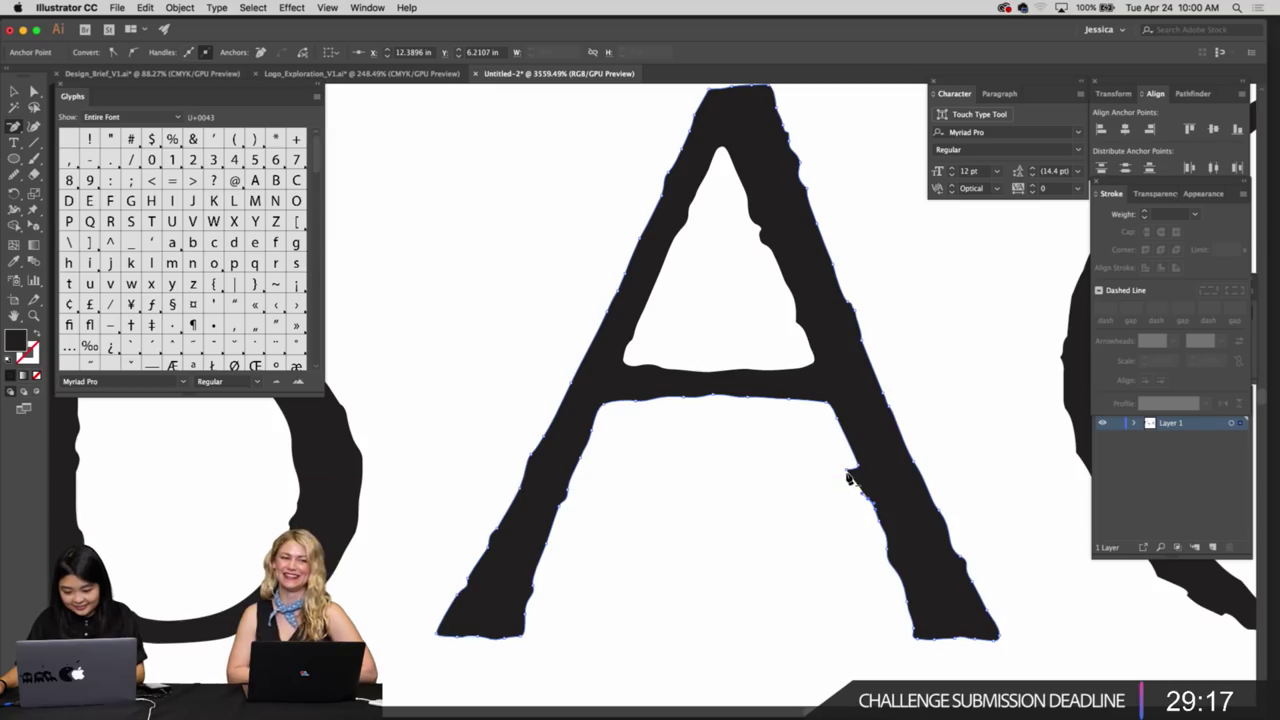
key(super+shift+a)
key(z)
drag(818, 535, 645, 543)
drag(674, 540, 631, 508)
key(v)
scroll(738, 568, left, 2)
scroll(726, 560, right, 1)
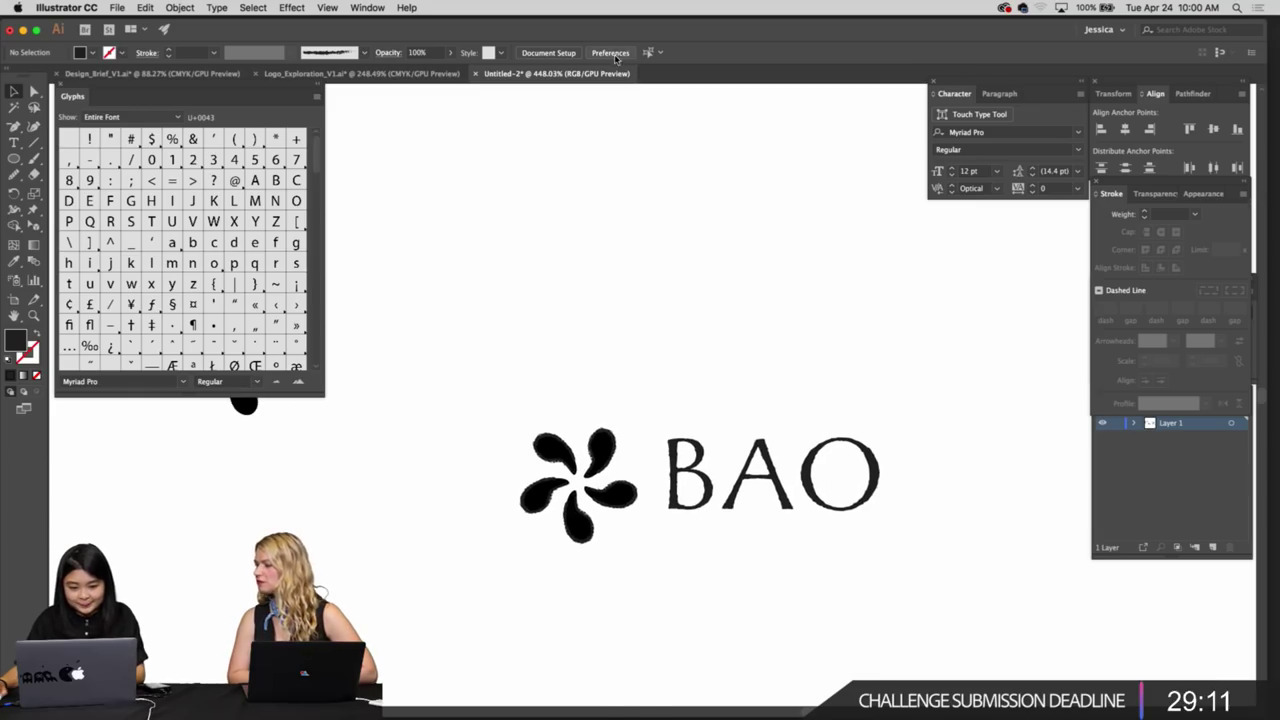
Switch to the Logo_Exploration_V1 document and copy its Galahad Std text sample
click(433, 73)
scroll(740, 466, down, 1)
scroll(740, 466, left, 2)
key(t)
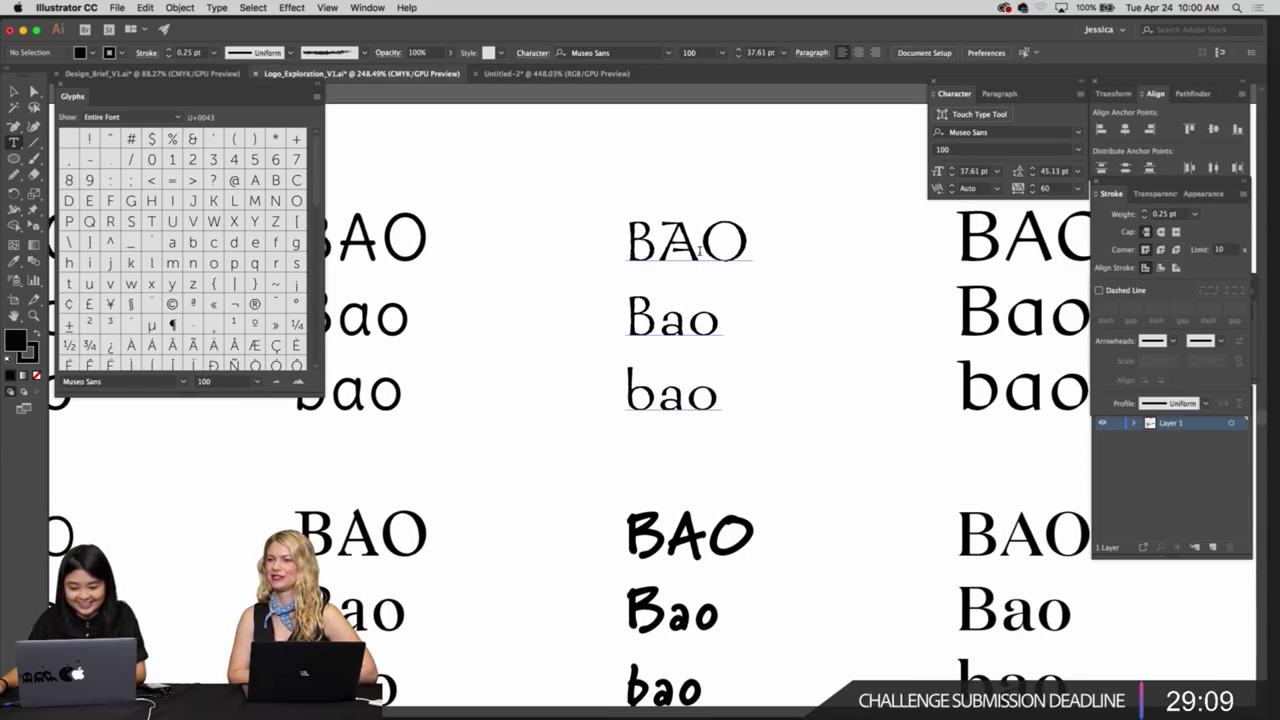
click(699, 251)
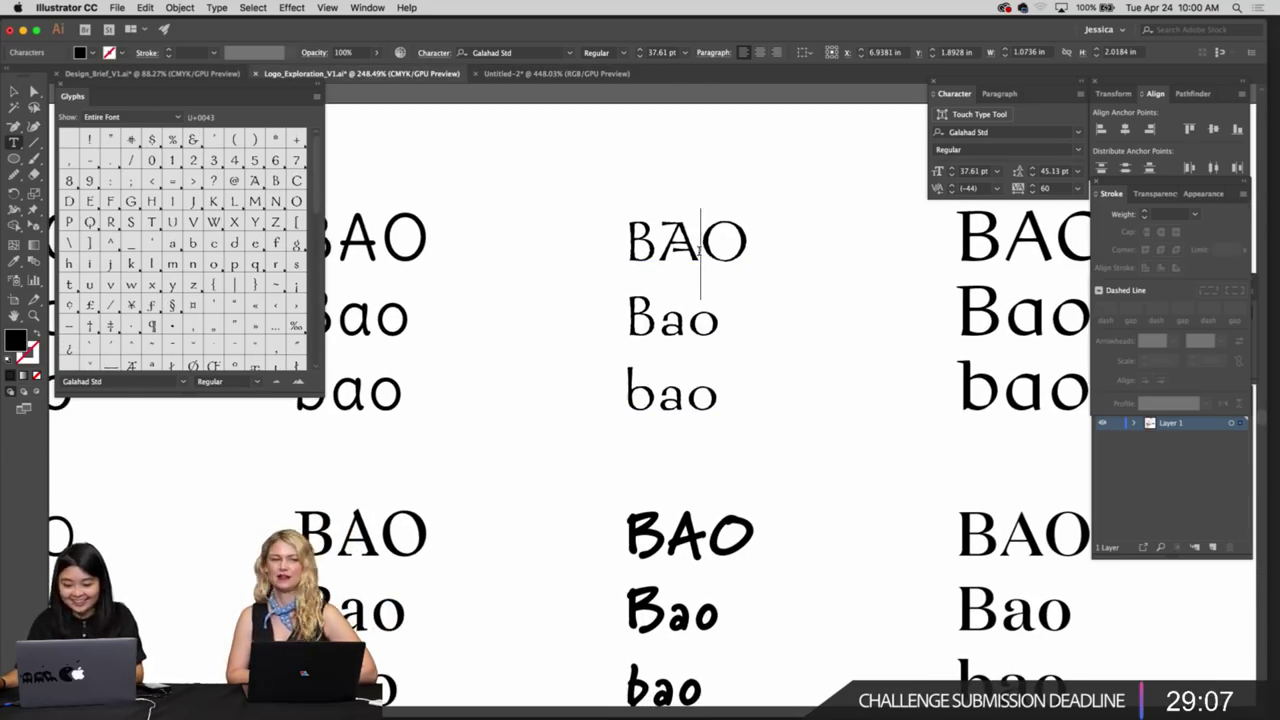
key(Escape)
scroll(718, 315, down, 3)
scroll(729, 300, left, 2)
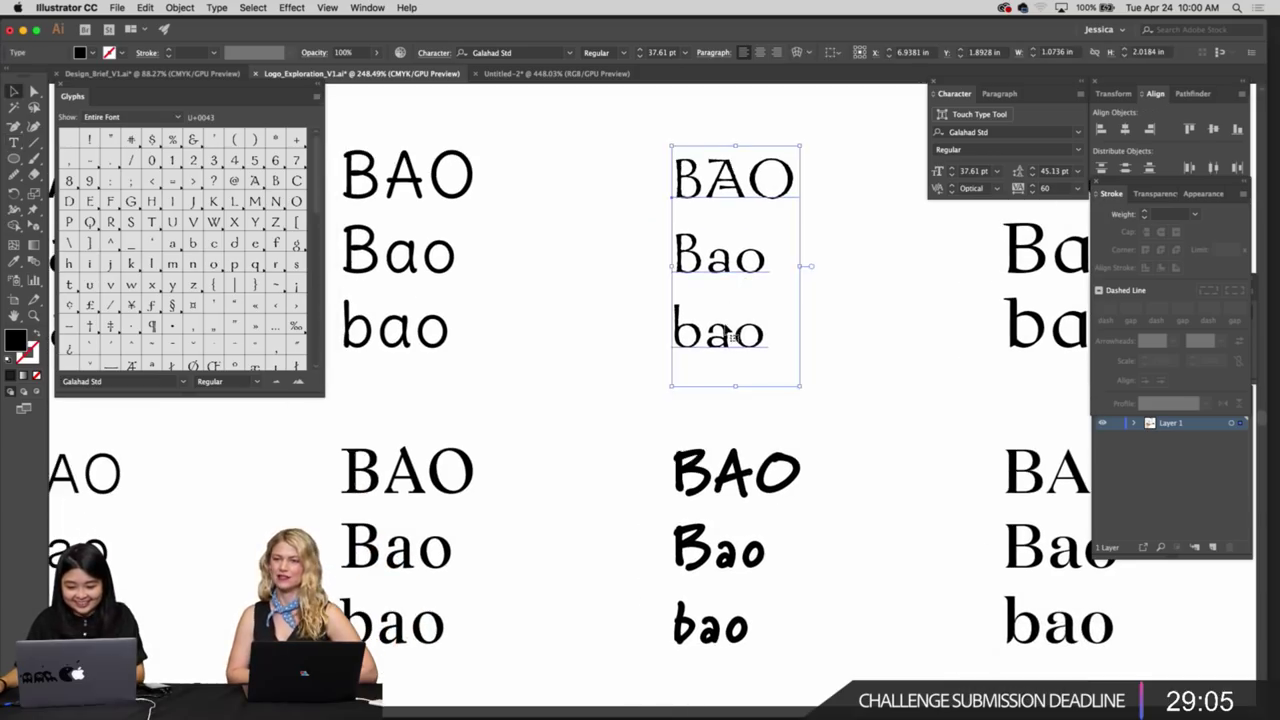
click(645, 215)
Paste the Galahad Std sample into the Untitled-2 document near the flower and BAO wordmark
click(557, 74)
scroll(860, 273, right, 4)
scroll(800, 282, down, 2)
drag(752, 293, 663, 268)
text(BAO Bao bao)
drag(811, 386, 821, 365)
Reduce the pasted sample below the BAO wordmark to the lowercase bao line and convert it to outlines
key(v)
drag(676, 381, 735, 353)
click(863, 429)
key(t)
key(BackSpace)
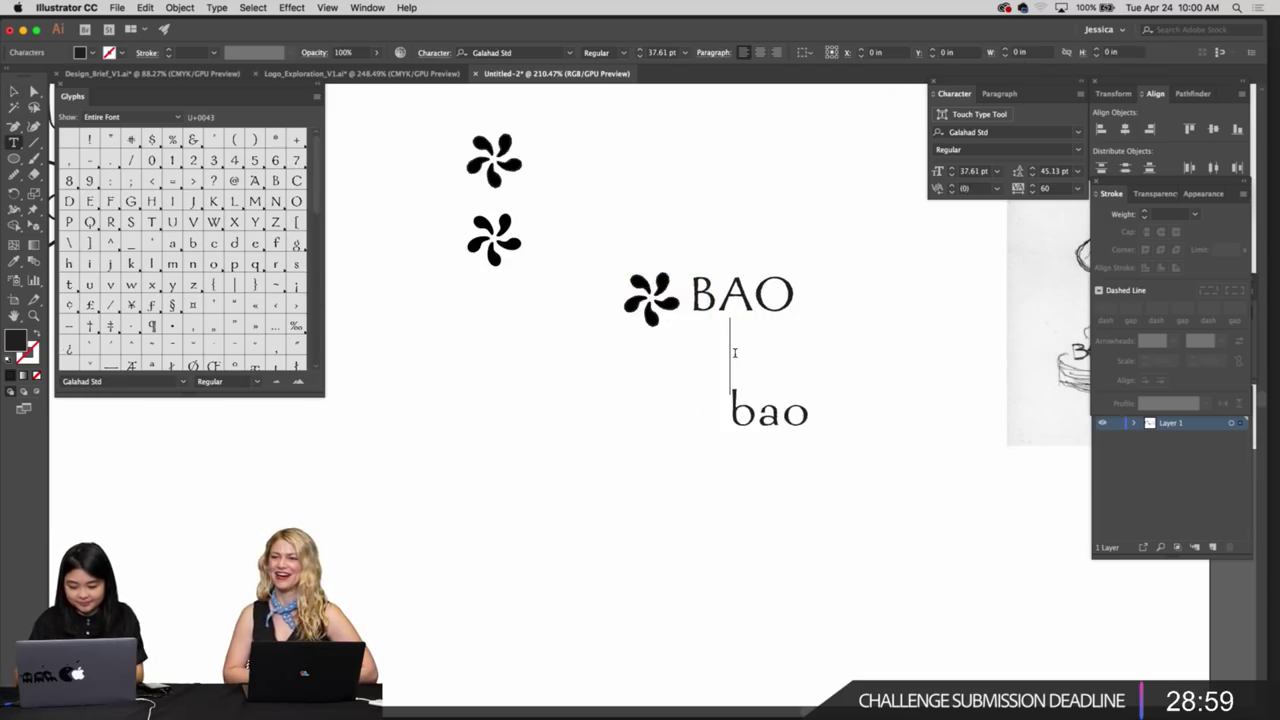
key(Escape)
key(super+shift+o)
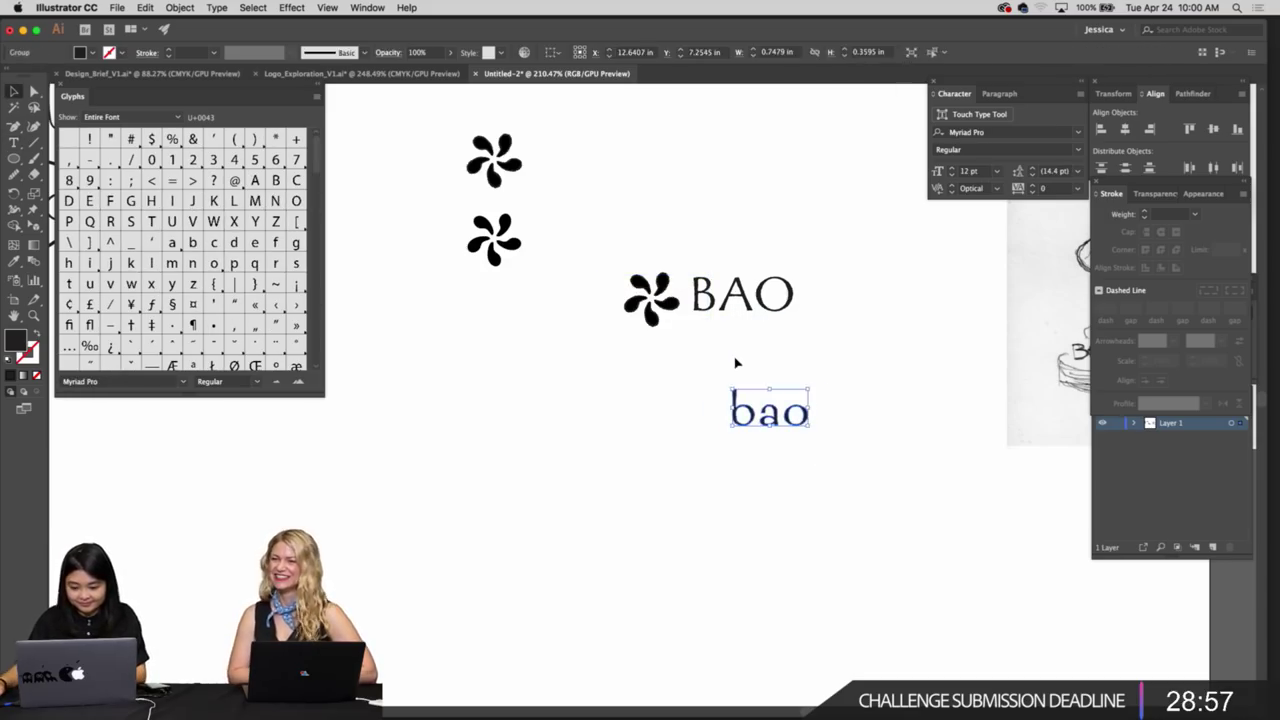
Move the flower down from the uppercase BAO to the left side of the lowercase bao, level with it
click(734, 361)
drag(680, 374, 726, 346)
drag(688, 283, 813, 428)
scroll(806, 428, up, 2)
drag(813, 428, 811, 450)
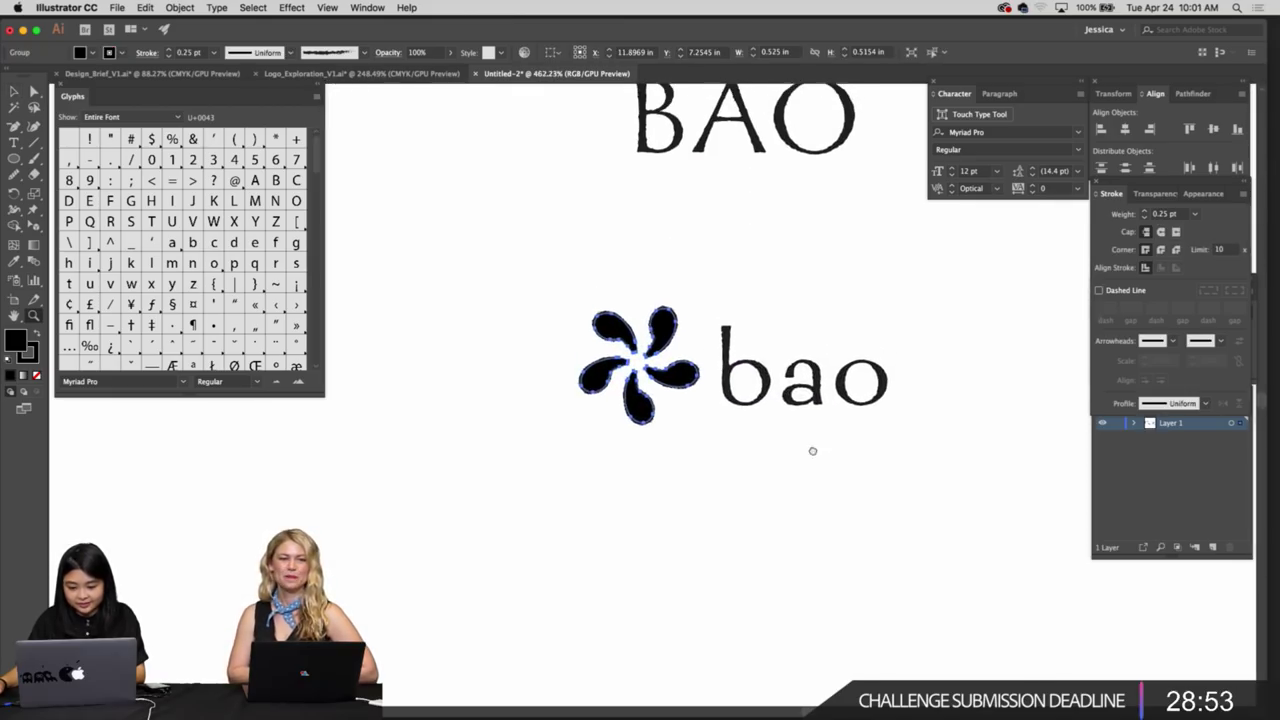
drag(774, 389, 771, 380)
click(804, 295)
drag(804, 295, 843, 291)
super+click(843, 291)
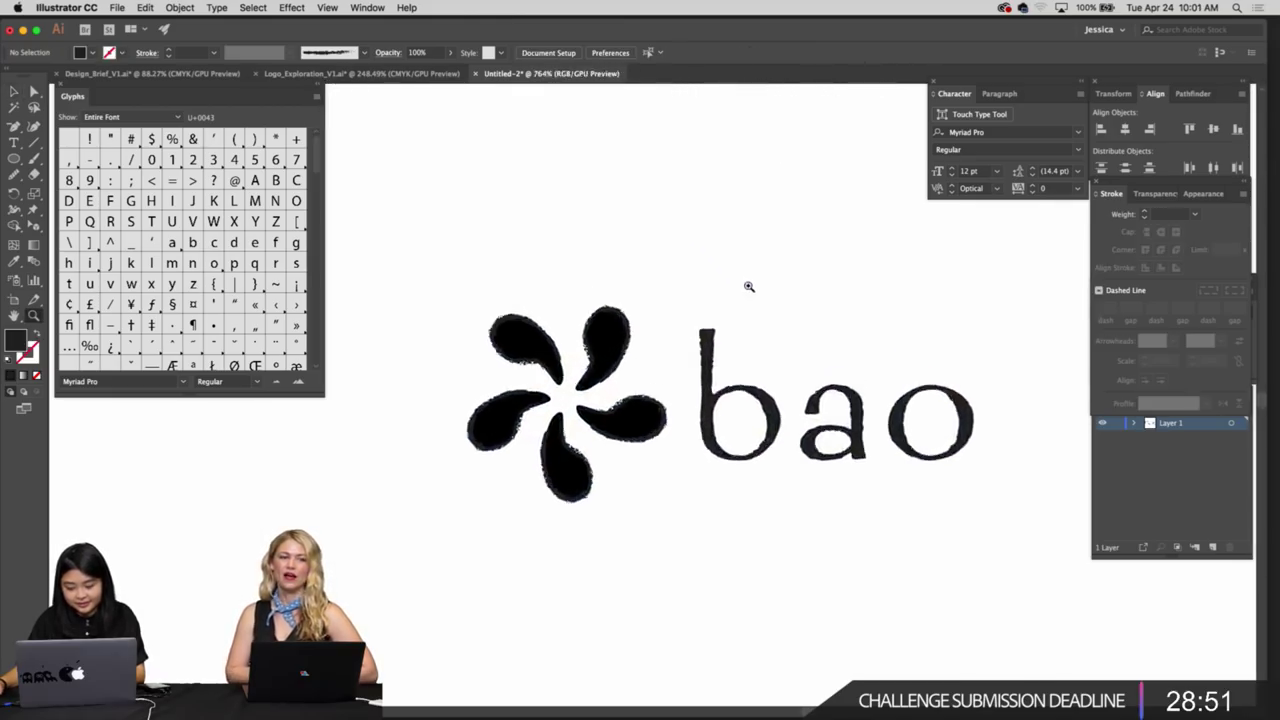
Lower the flower slightly beside the lowercase bao and nudge the lettering down a little
drag(646, 440, 658, 473)
click(887, 536)
drag(887, 536, 771, 433)
click(886, 374)
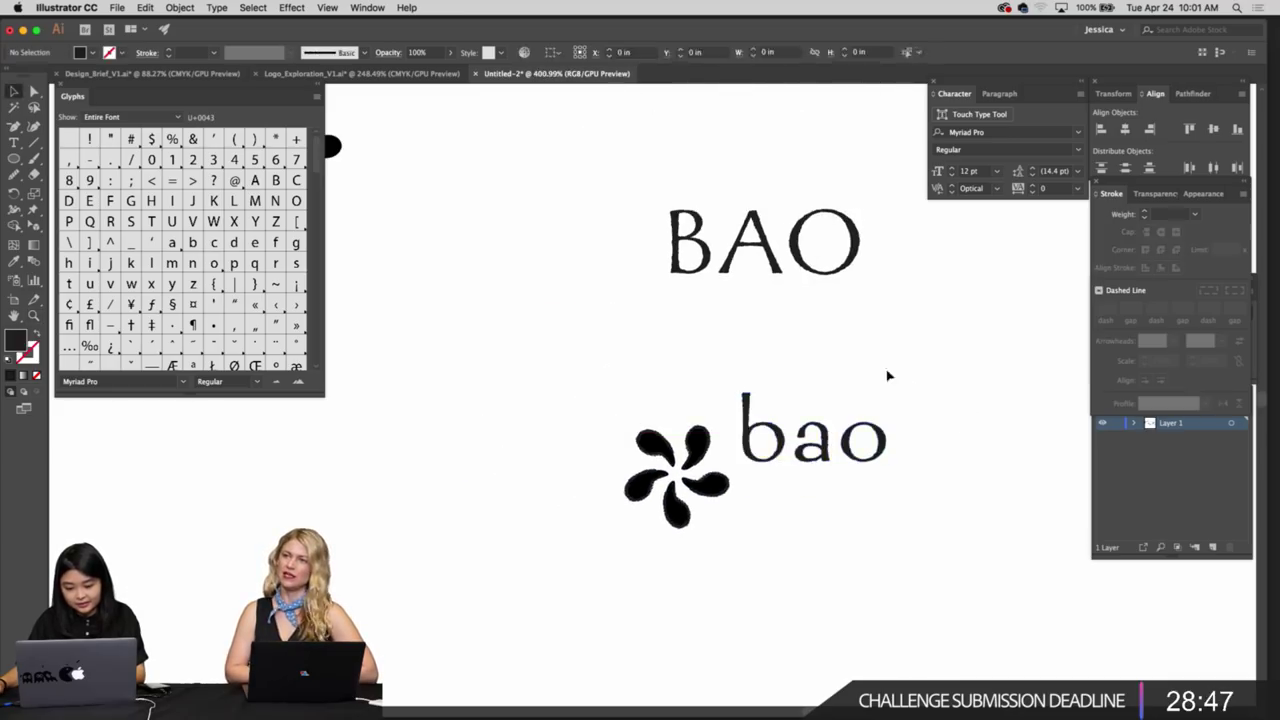
drag(886, 374, 867, 374)
click(766, 447)
click(814, 529)
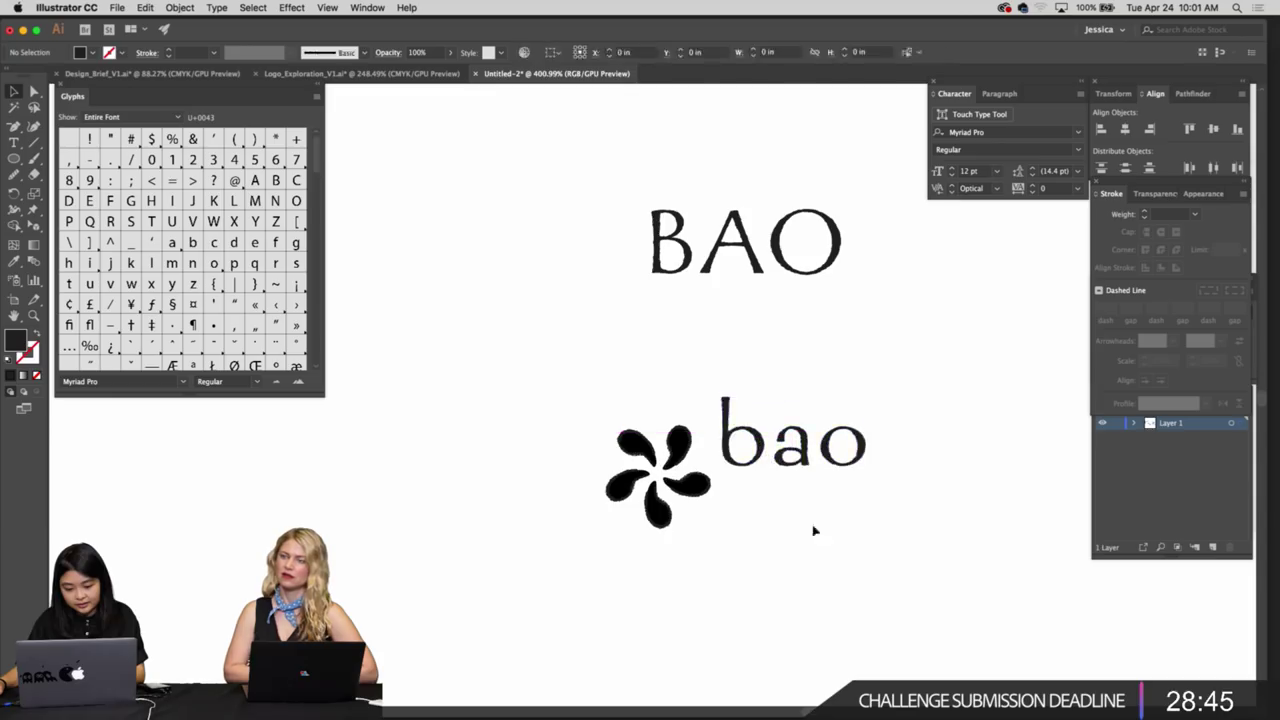
Move the flower to the upper right of the lowercase bao, shrink it to about 0.31 in wide and rotate it
scroll(800, 517, down, 1)
drag(708, 457, 898, 412)
click(908, 474)
key(z)
drag(905, 474, 862, 504)
drag(940, 392, 945, 370)
click(862, 480)
key(z)
drag(847, 457, 874, 466)
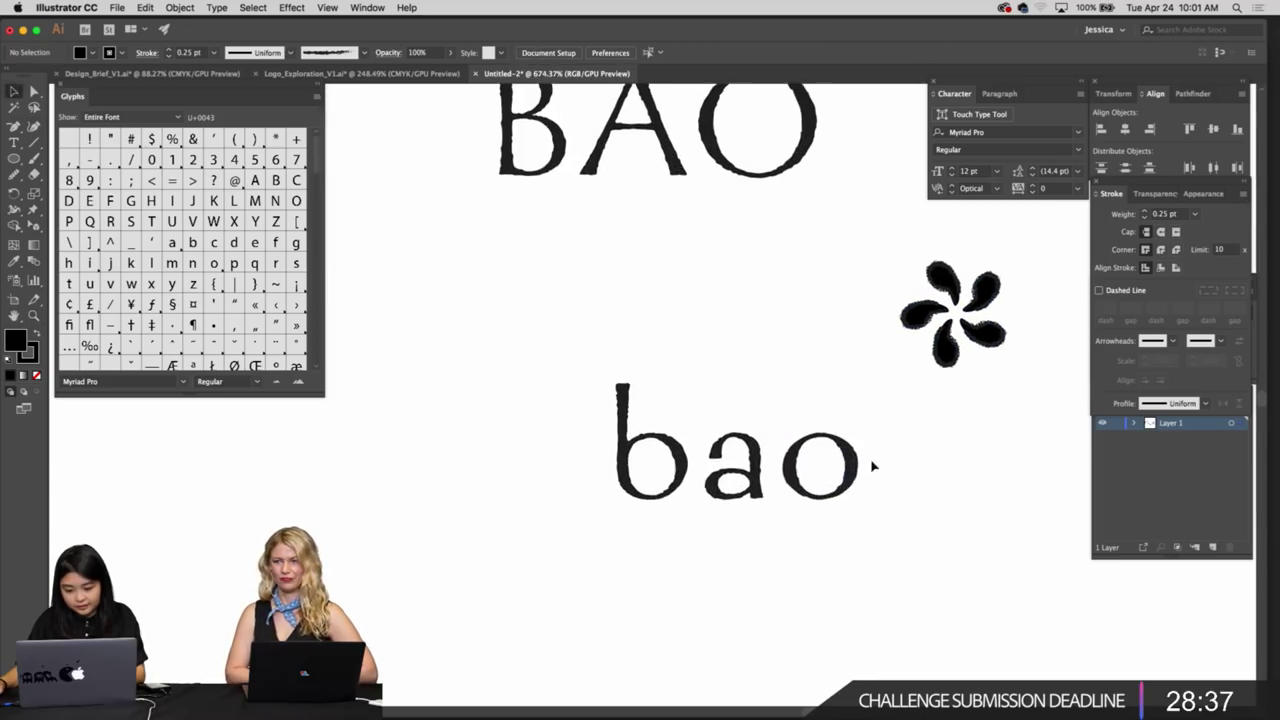
Try replacing the letter o in the lowercase bao with the small flower
key(a)
click(856, 466)
key(Delete)
key(z)
scroll(887, 476, up, 1)
key(v)
drag(980, 334, 872, 486)
drag(886, 460, 808, 498)
click(897, 509)
Undo the flower placement and the deletion of the letter o in the lowercase bao
key(z)
key(super+z)
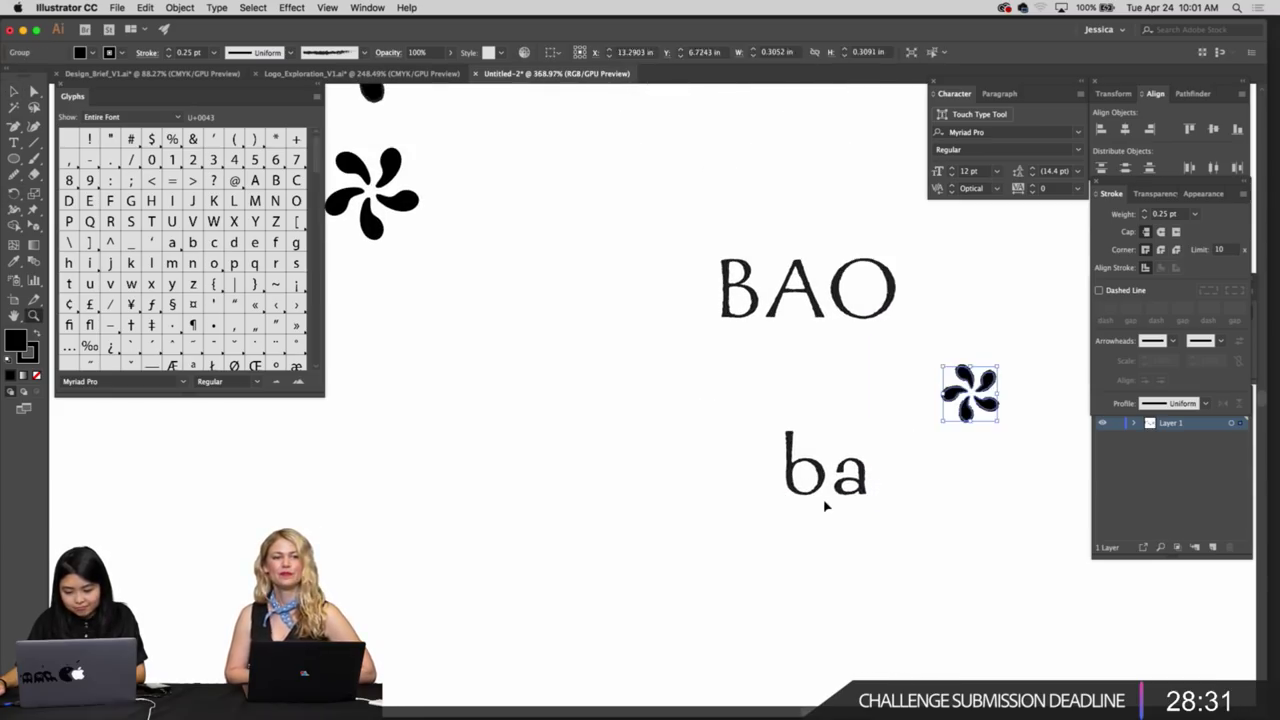
key(super+z)
key(v)
scroll(850, 520, right, 2)
scroll(838, 521, up, 3)
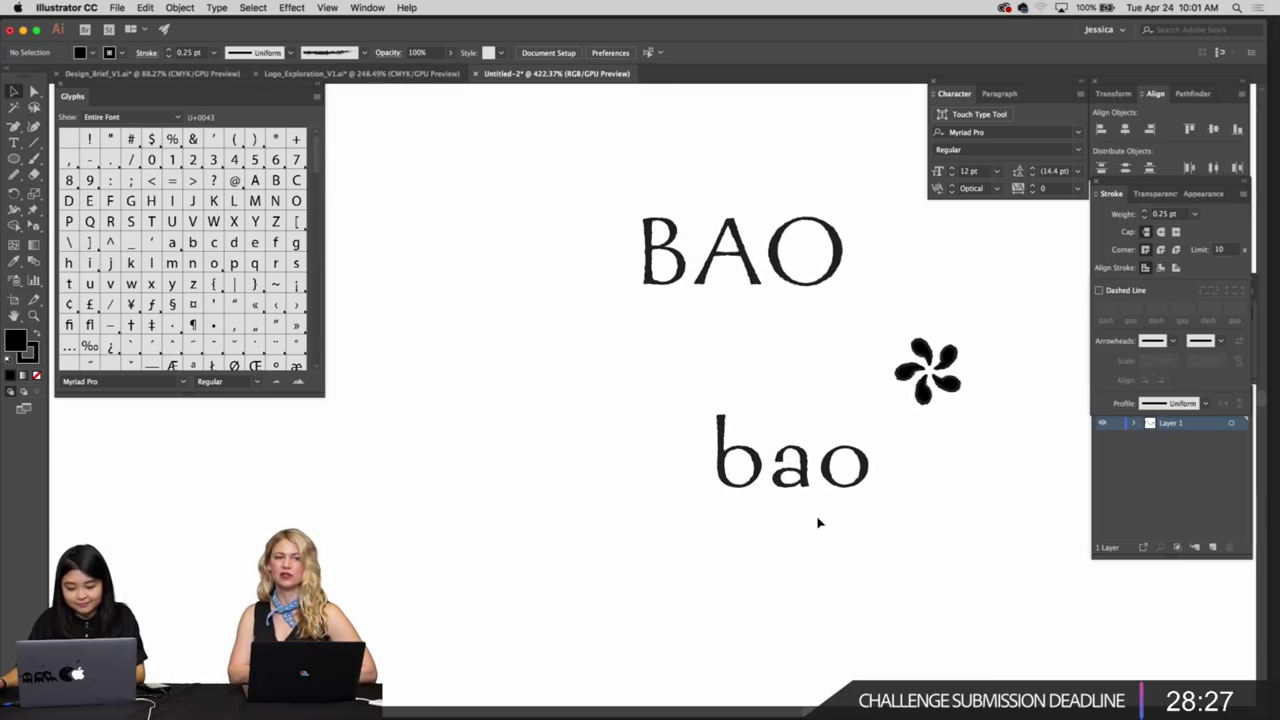
scroll(900, 477, up, 3)
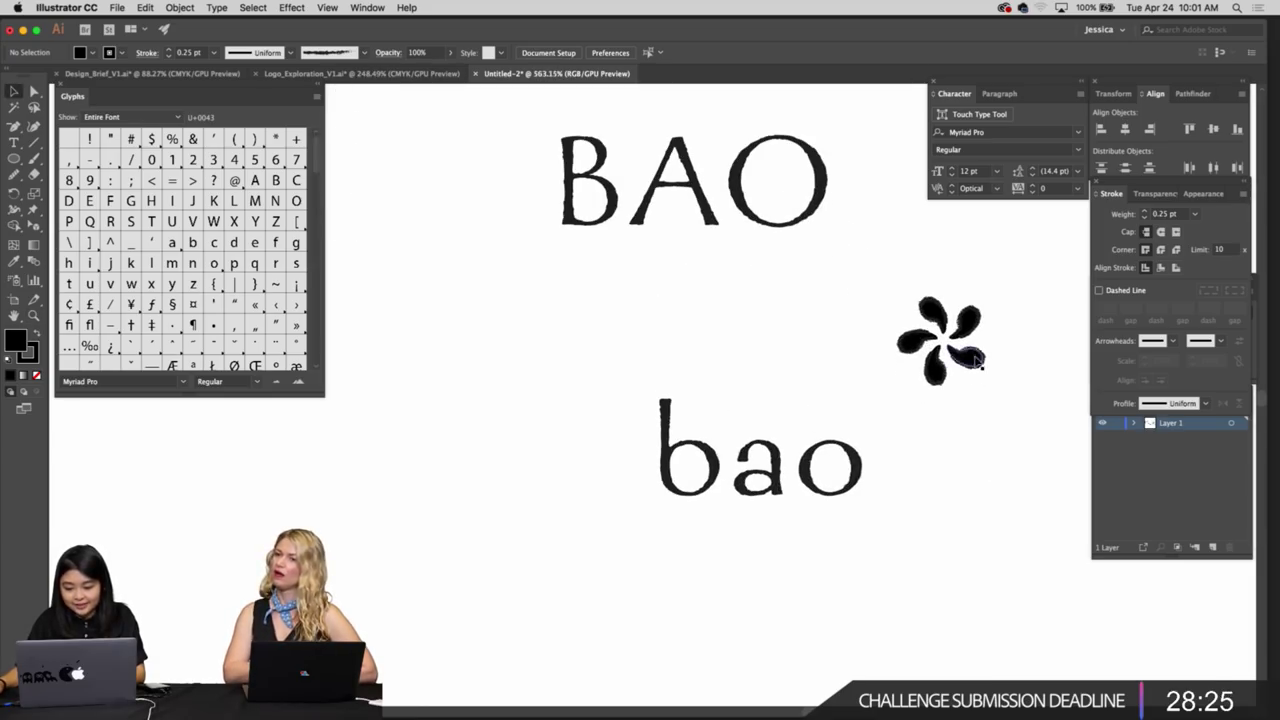
Replace the letter o in the lowercase bao with the small rough-edged flower
drag(965, 355, 866, 484)
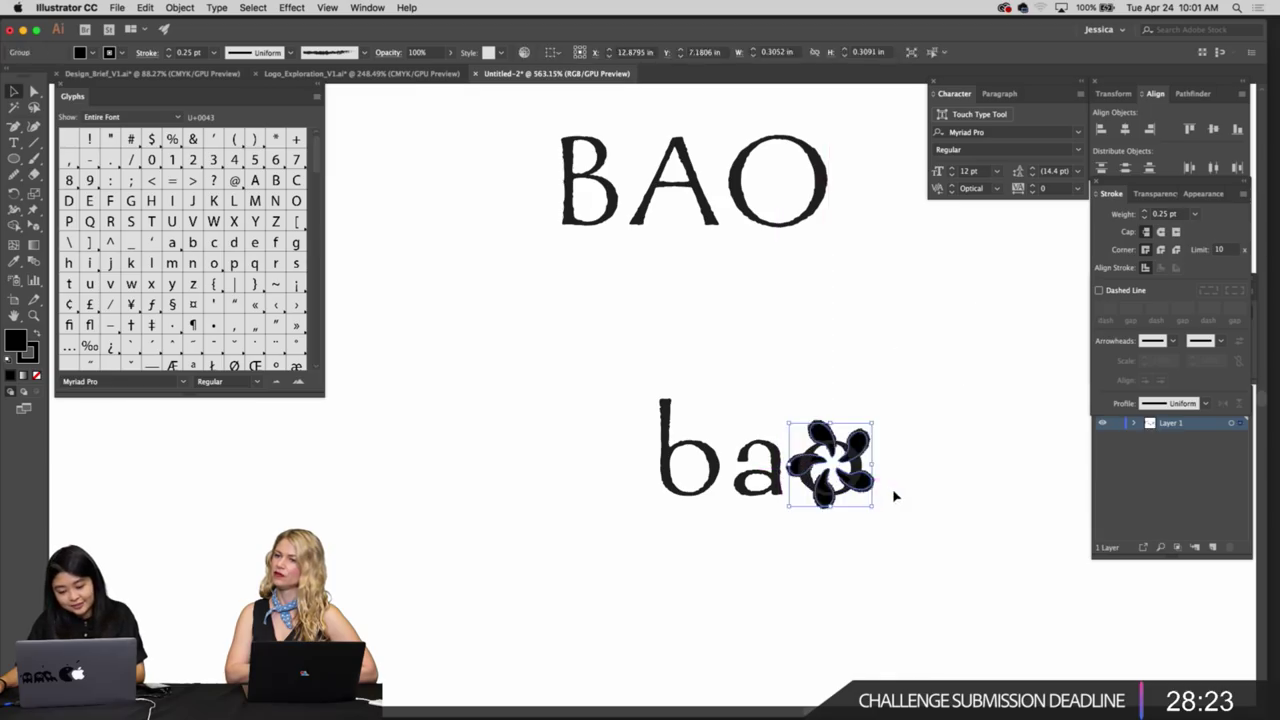
scroll(894, 491, up, 3)
scroll(843, 466, down, 3)
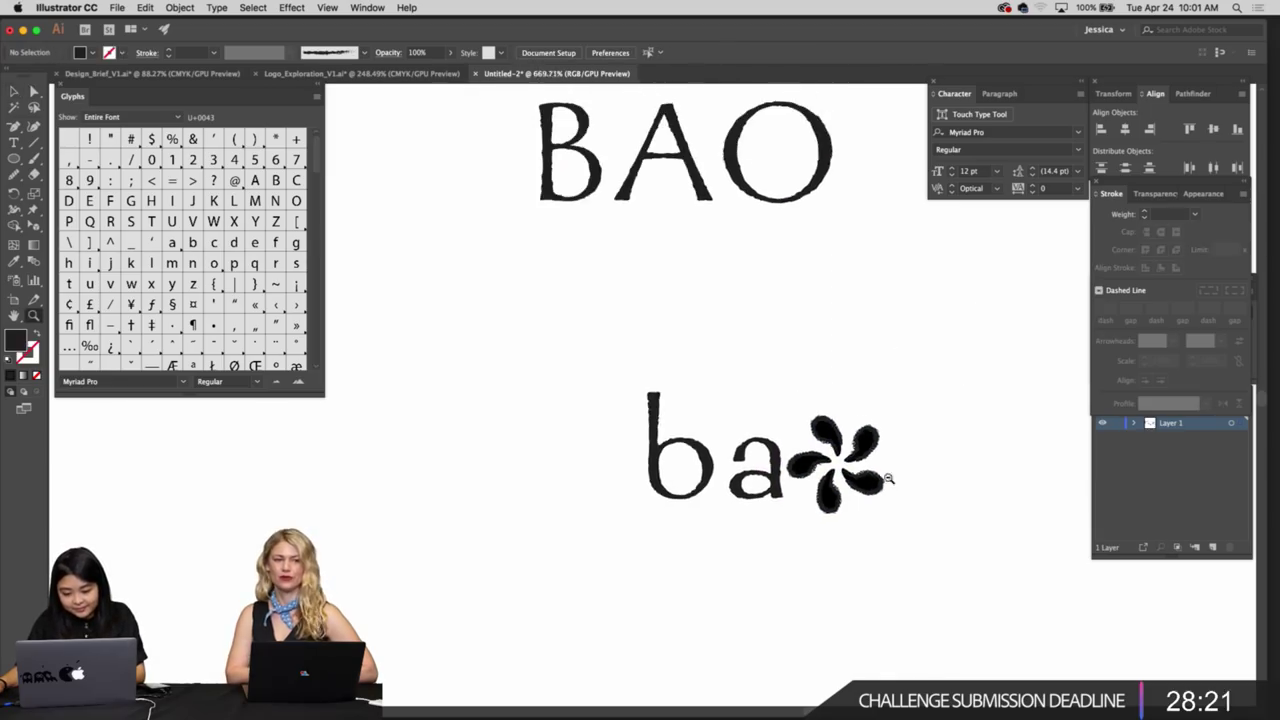
Rotate the flower at the end of the lowercase ba, shrink it to about 0.25 in wide and position it as the o
key(r)
drag(886, 466, 857, 545)
click(914, 503)
click(842, 509)
drag(850, 466, 838, 477)
click(869, 500)
drag(828, 521, 821, 490)
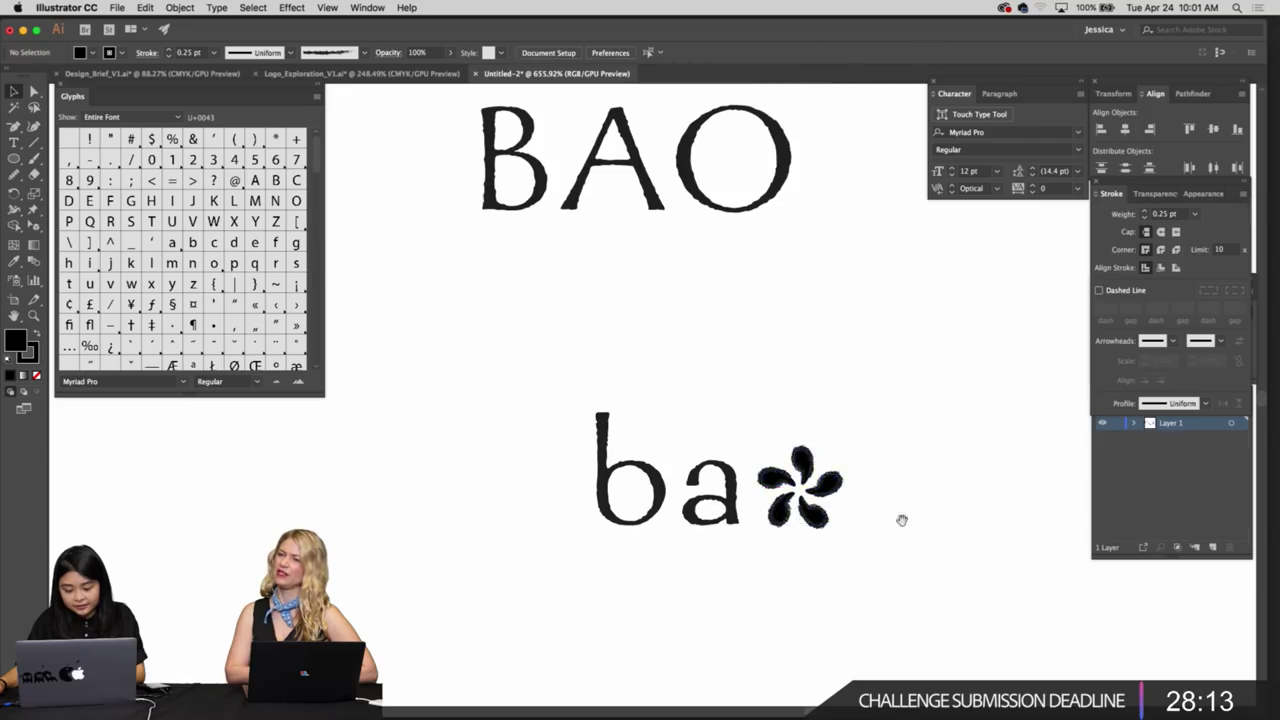
Examine the lowercase ba with the flower as its o at several magnifications
scroll(900, 520, down, 4)
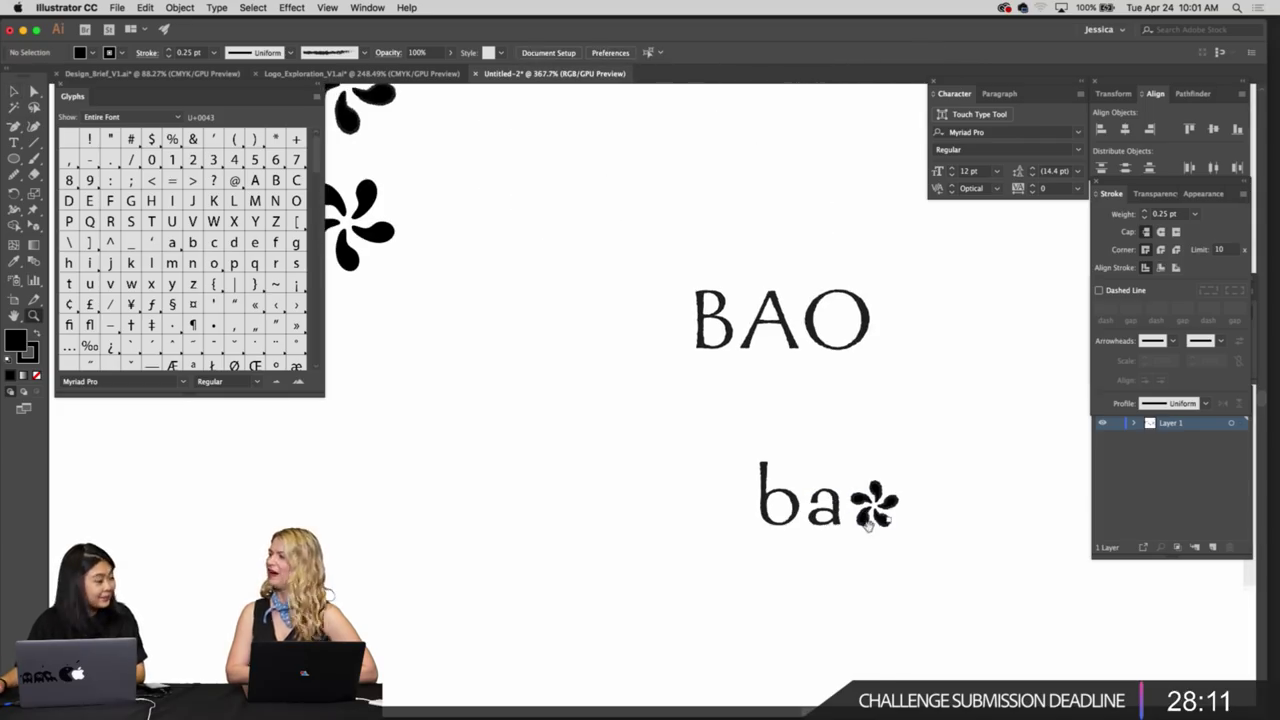
scroll(868, 526, up, 3)
drag(866, 530, 893, 525)
click(923, 537)
key(z)
mouse_move(893, 525)
mouse_down()
mouse_move(846, 517)
mouse_move(878, 529)
mouse_up()
scroll(877, 528, down, 1)
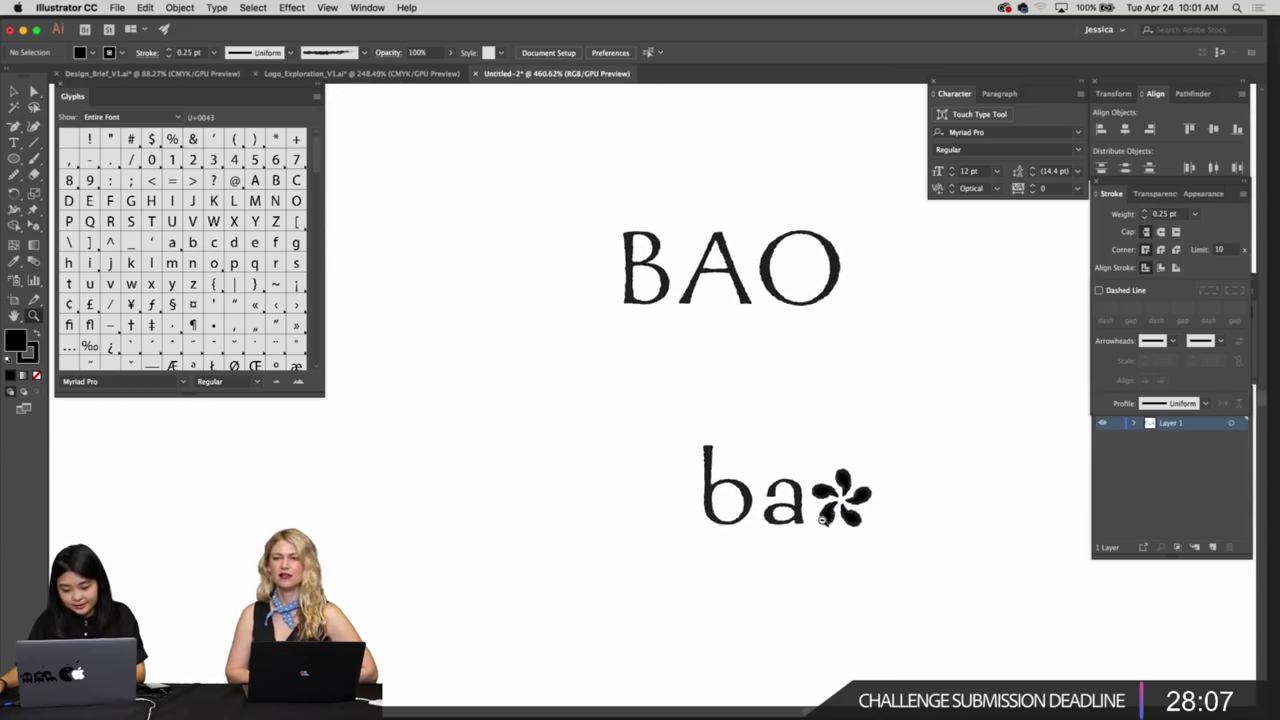
scroll(877, 528, up, 4)
scroll(955, 519, down, 10)
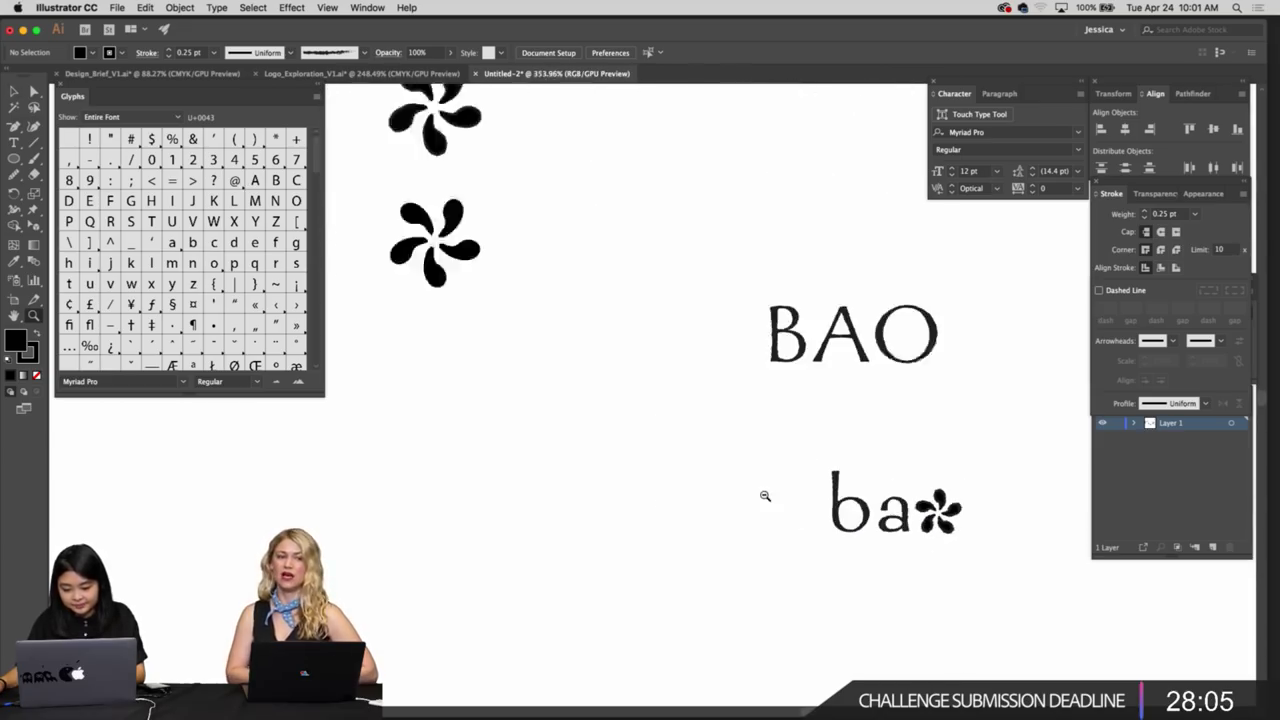
Move the rough-edged flower away from the lowercase ba into the empty area beside it and enlarge it
click(960, 512)
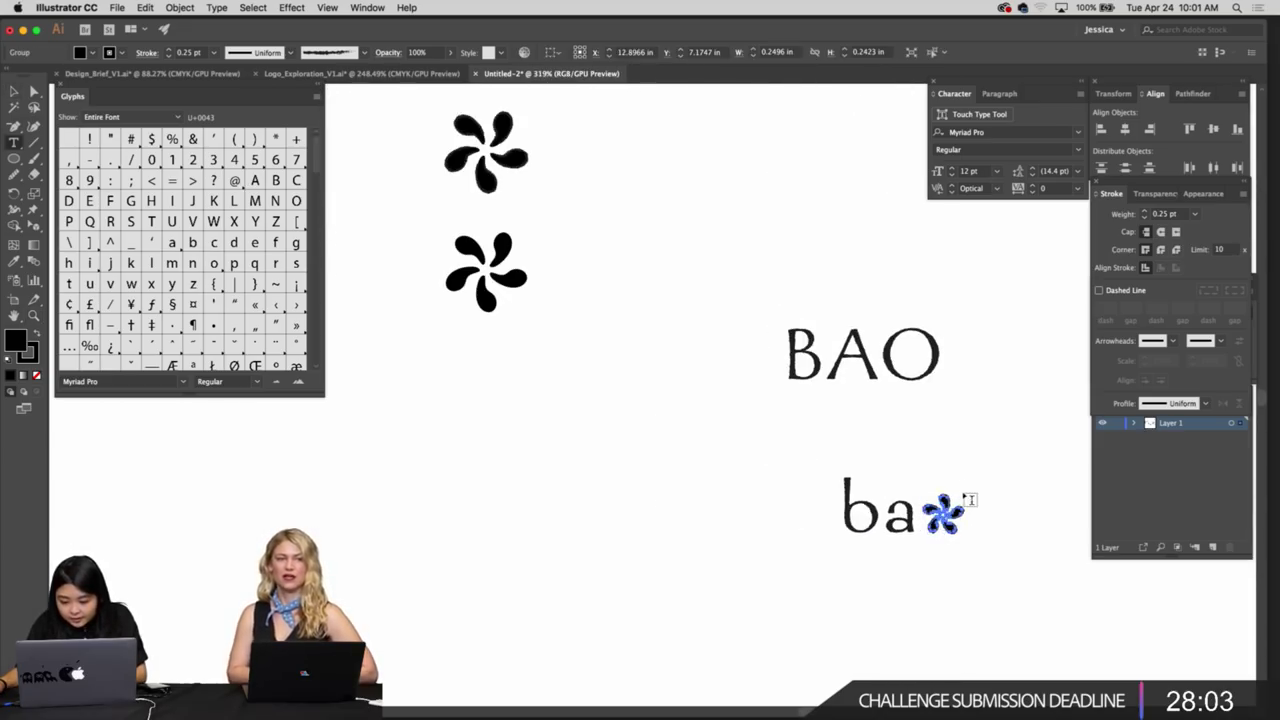
drag(966, 494, 648, 448)
click(716, 433)
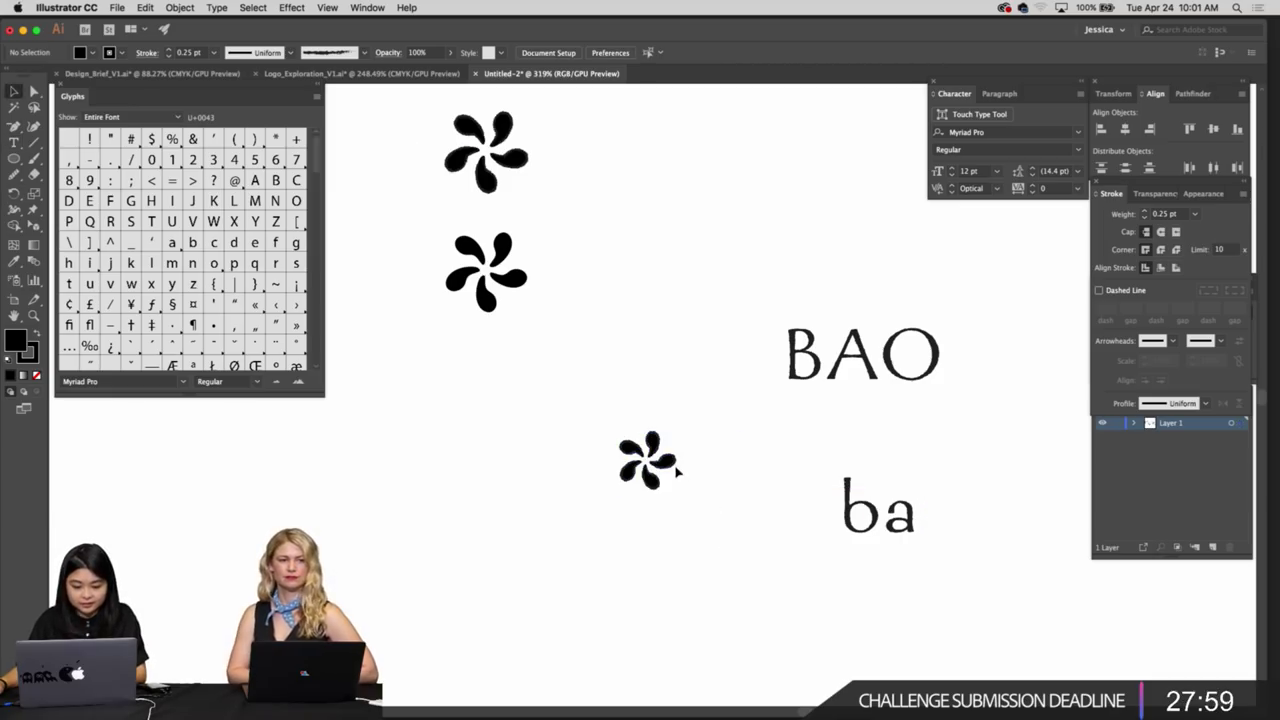
click(668, 460)
click(600, 385)
Move the second smooth flower down below the rough-edged one and set its stroke weight to 0 pt
drag(534, 301, 564, 312)
drag(566, 325, 442, 233)
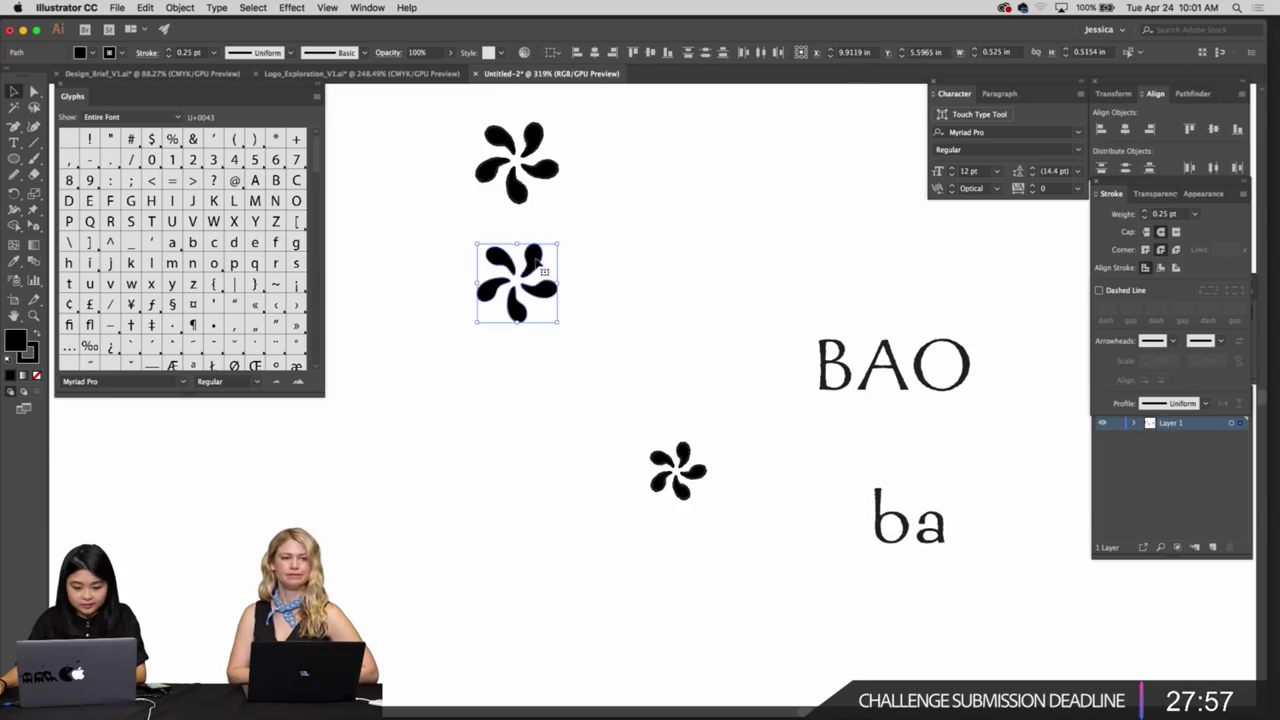
drag(536, 262, 550, 541)
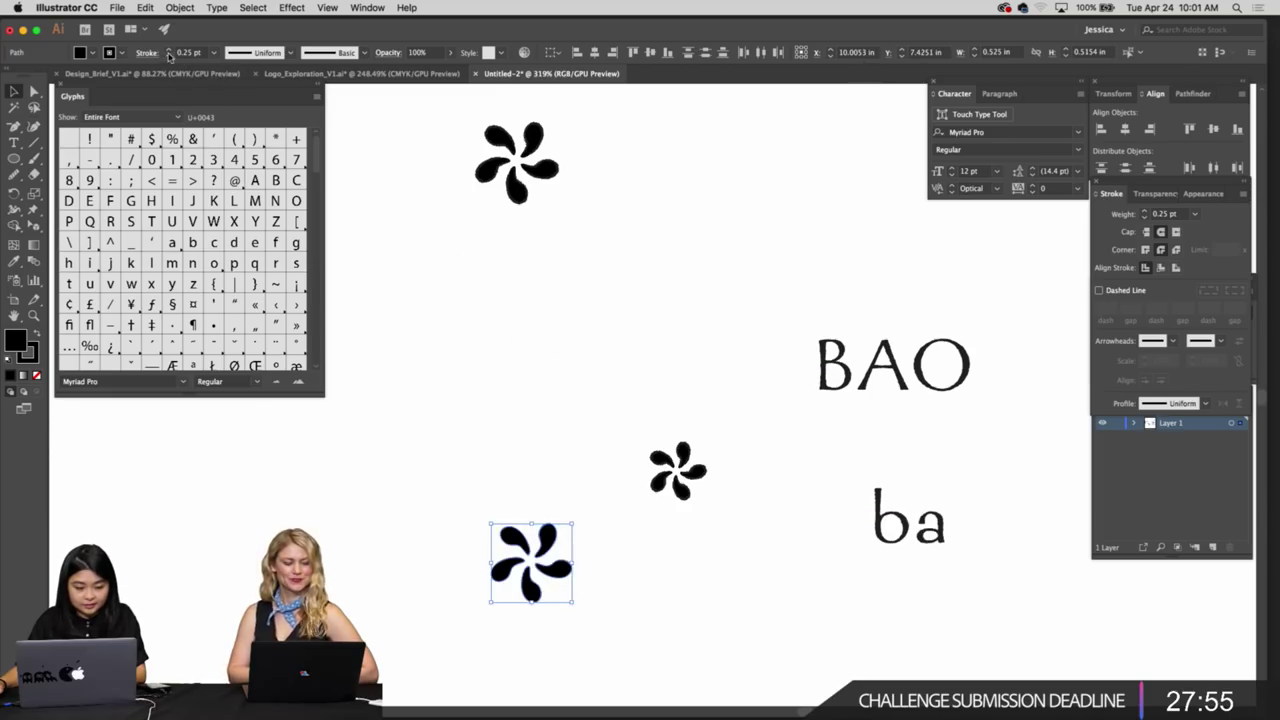
click(168, 57)
click(168, 57)
click(497, 426)
drag(497, 426, 538, 333)
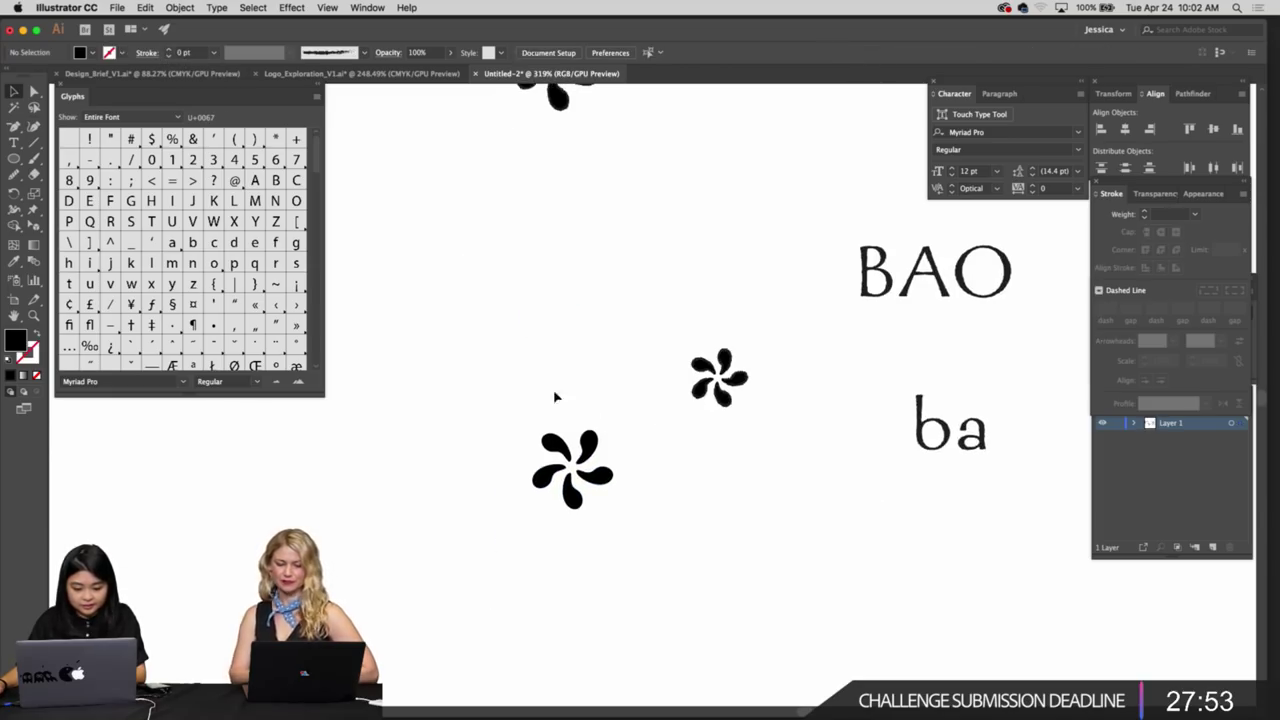
click(608, 483)
drag(610, 487, 613, 532)
key(super+shift+a)
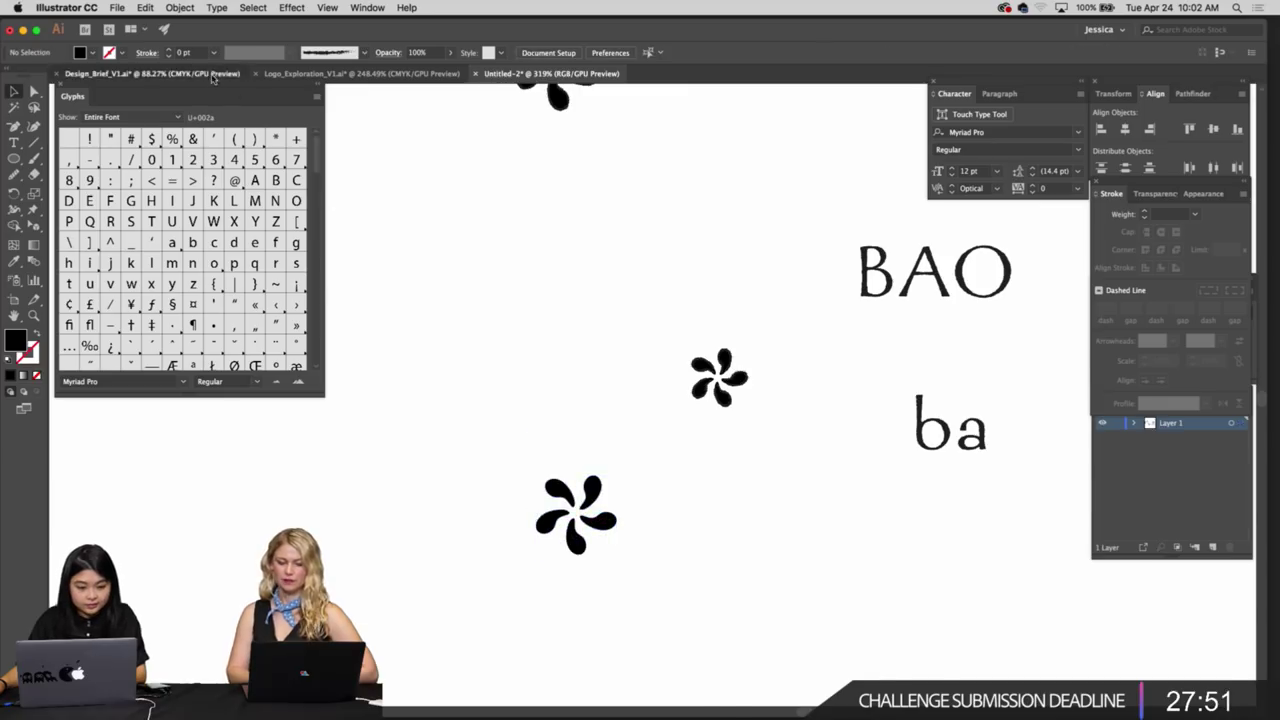
Copy the three-line BAO, Bao, bao text set in 华文宋体 from Logo_Exploration_V1.ai and paste it into Untitled-2 near the flowers
click(212, 75)
scroll(345, 130, down, 2)
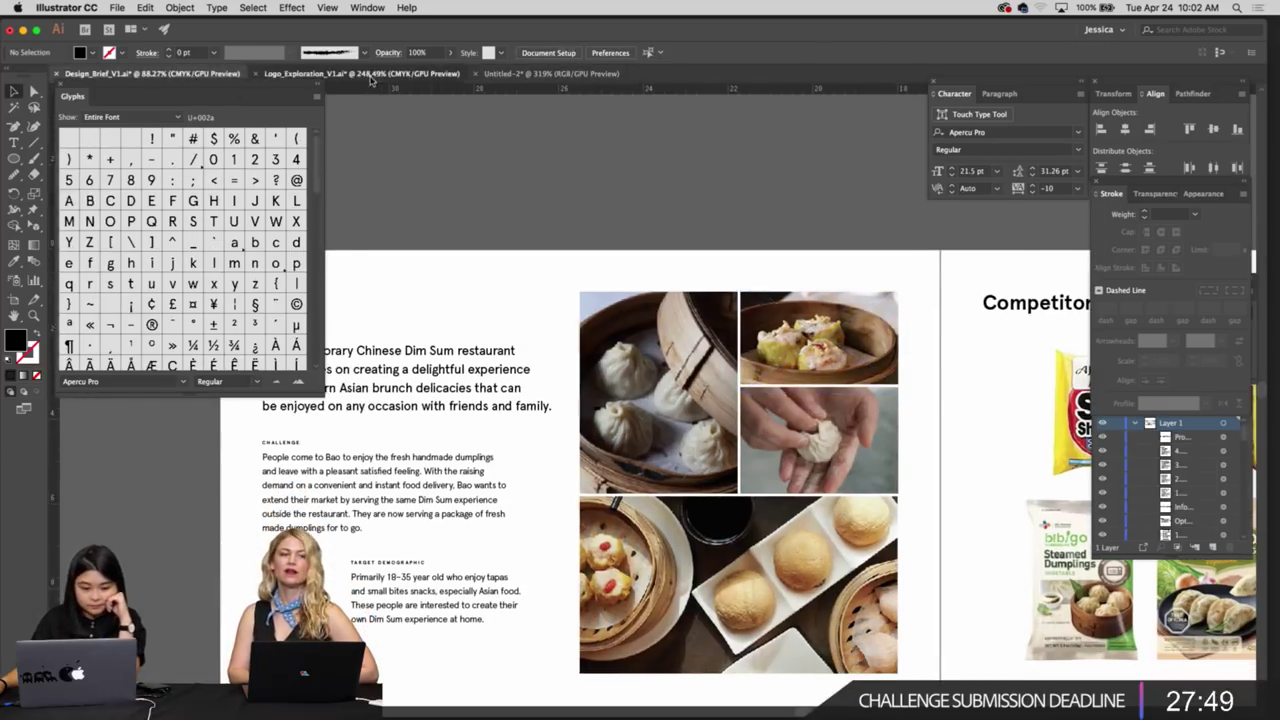
click(370, 75)
drag(640, 394, 711, 394)
drag(711, 394, 556, 385)
drag(556, 385, 677, 369)
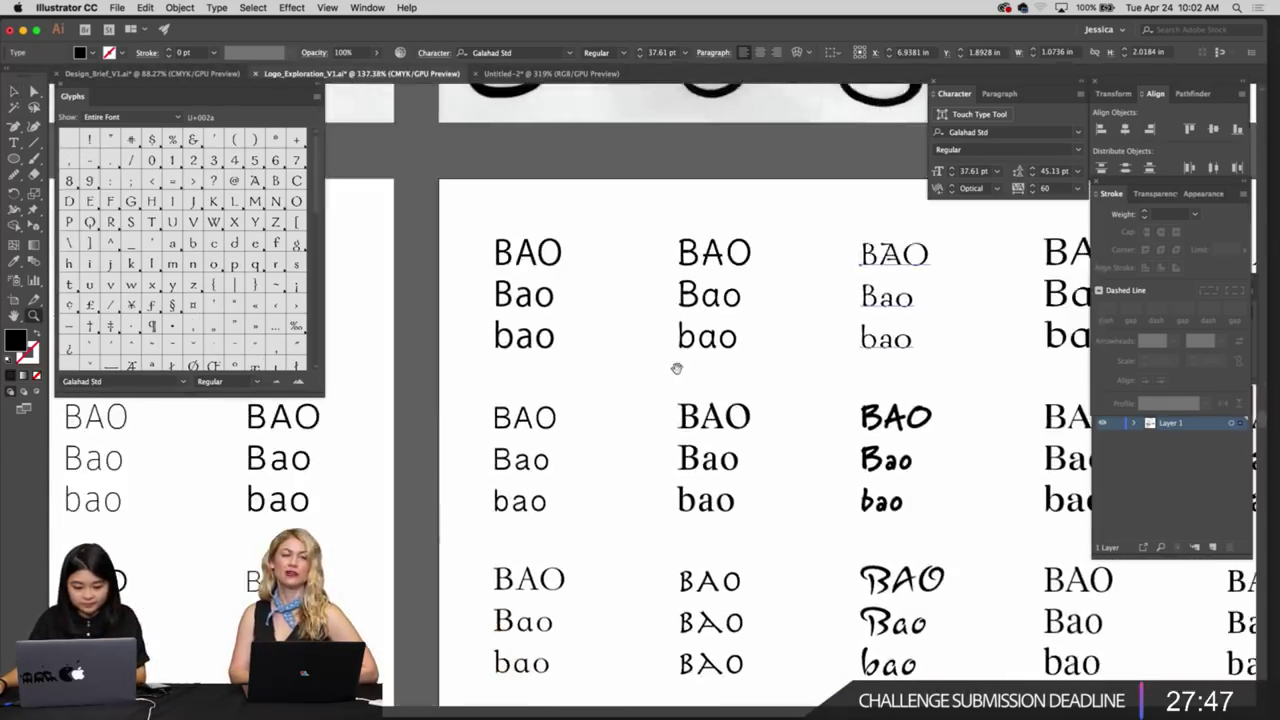
scroll(676, 368, down, 3)
scroll(629, 331, up, 3)
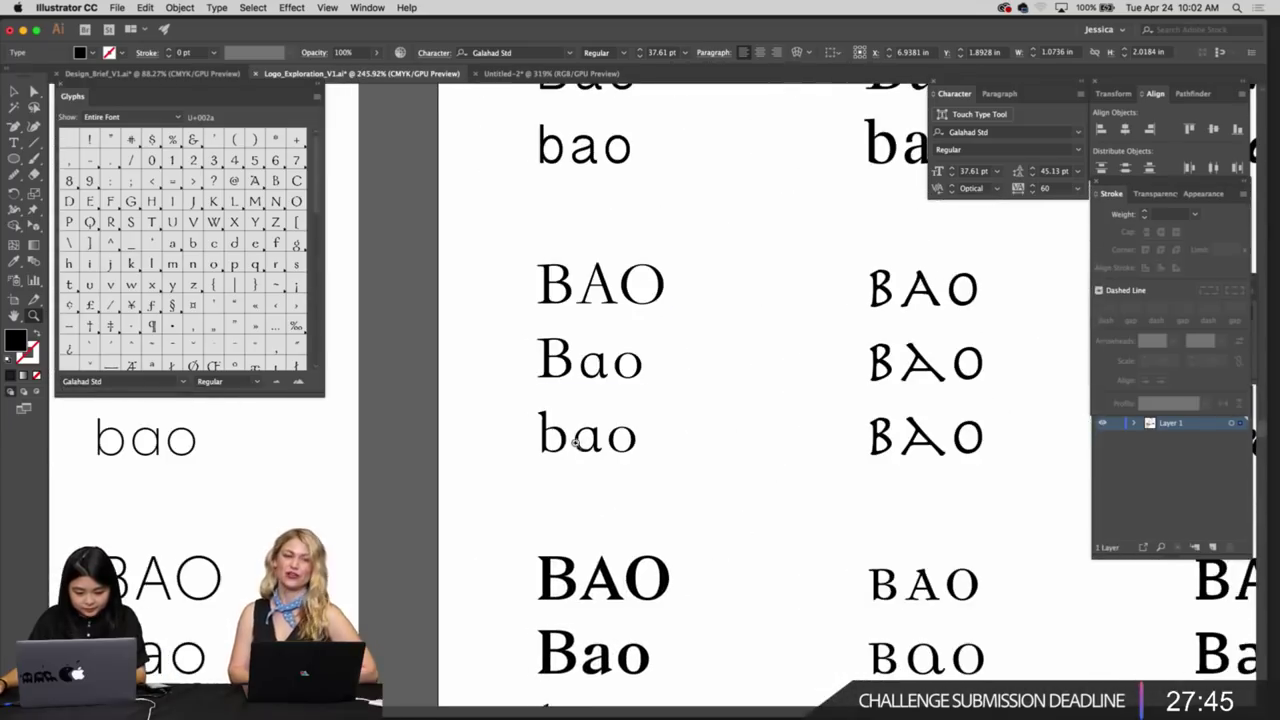
click(505, 74)
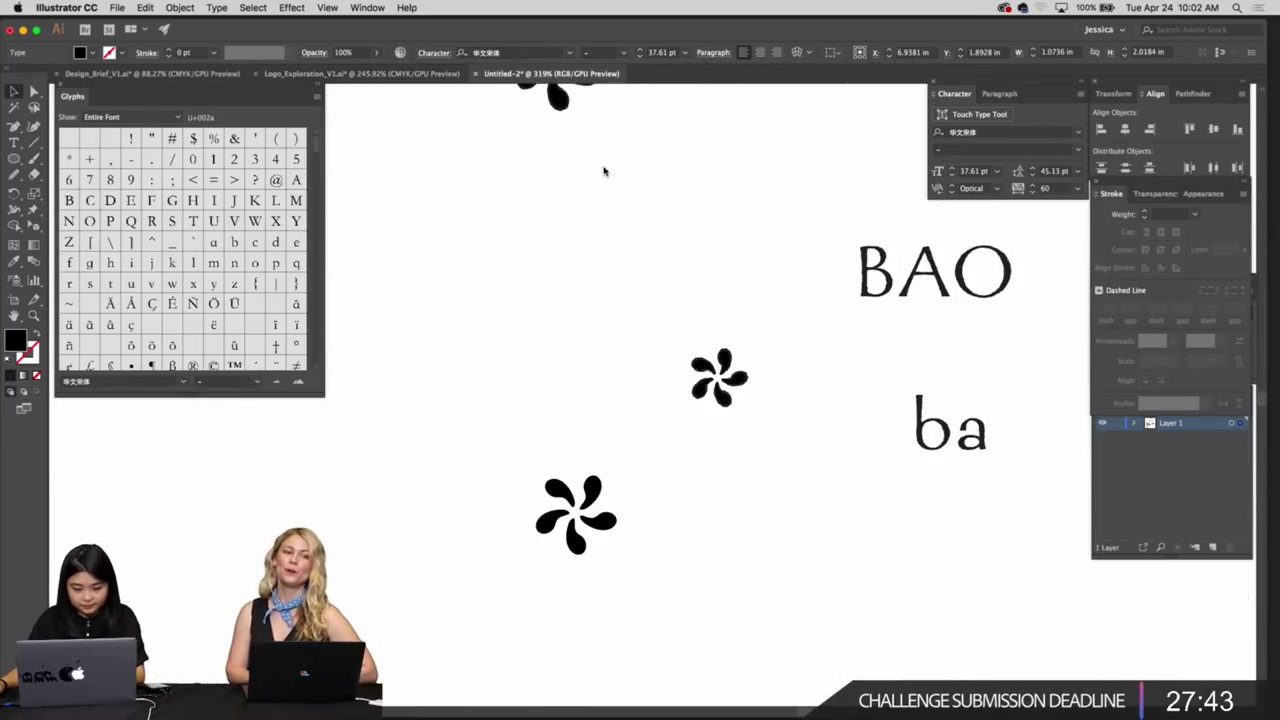
click(571, 368)
drag(657, 418, 527, 303)
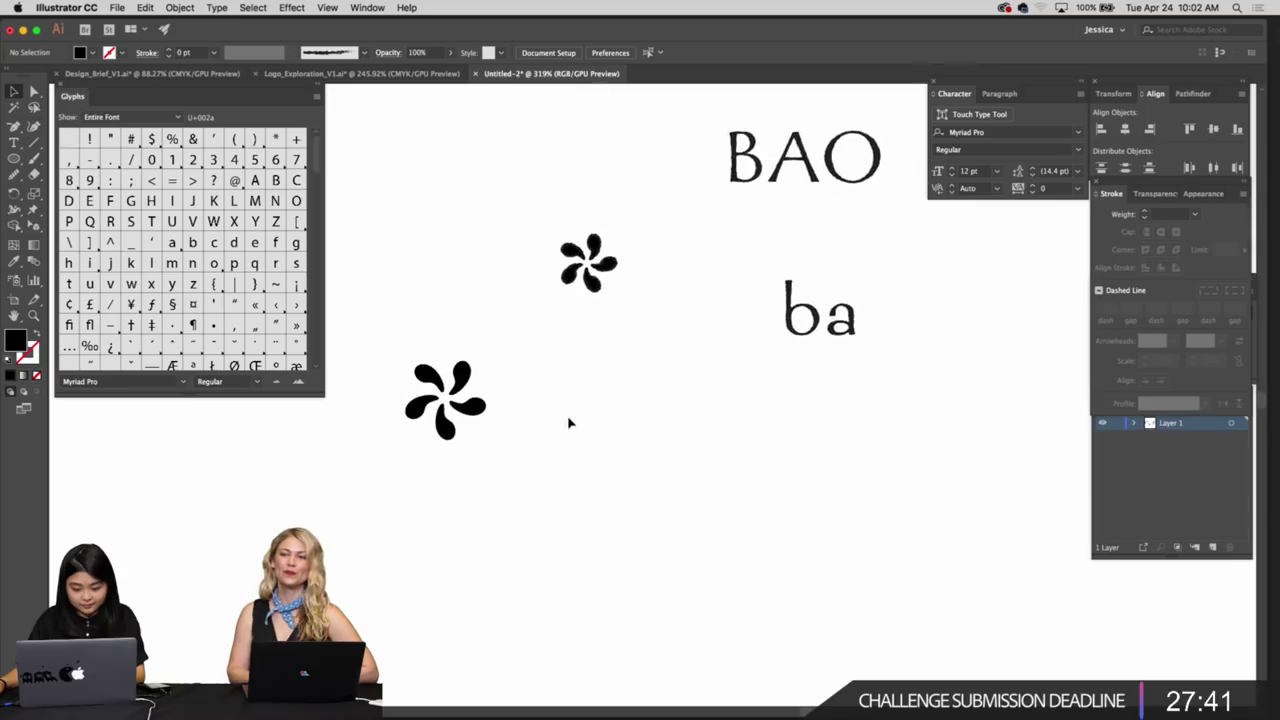
text(BAO Bao bao)
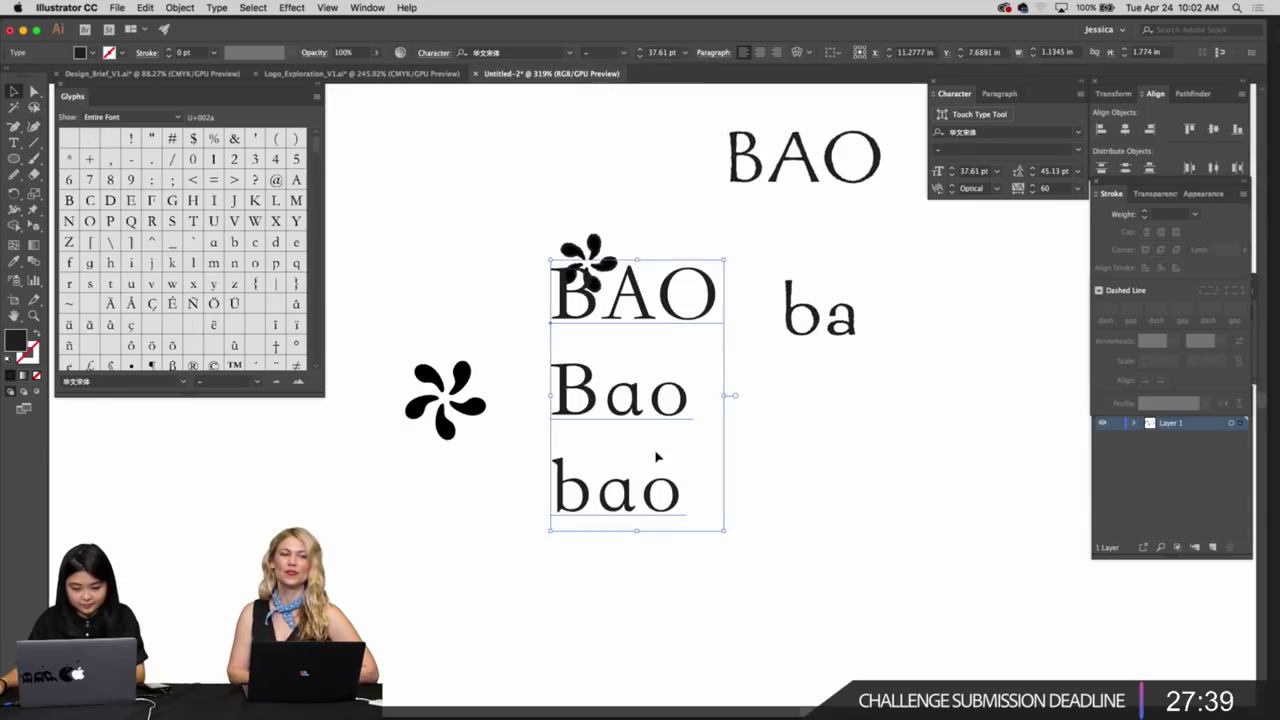
Delete the BAO and Bao lines from the pasted text and place the remaining lowercase bao right beside the smooth flower
key(t)
drag(693, 395, 511, 314)
key(BackSpace)
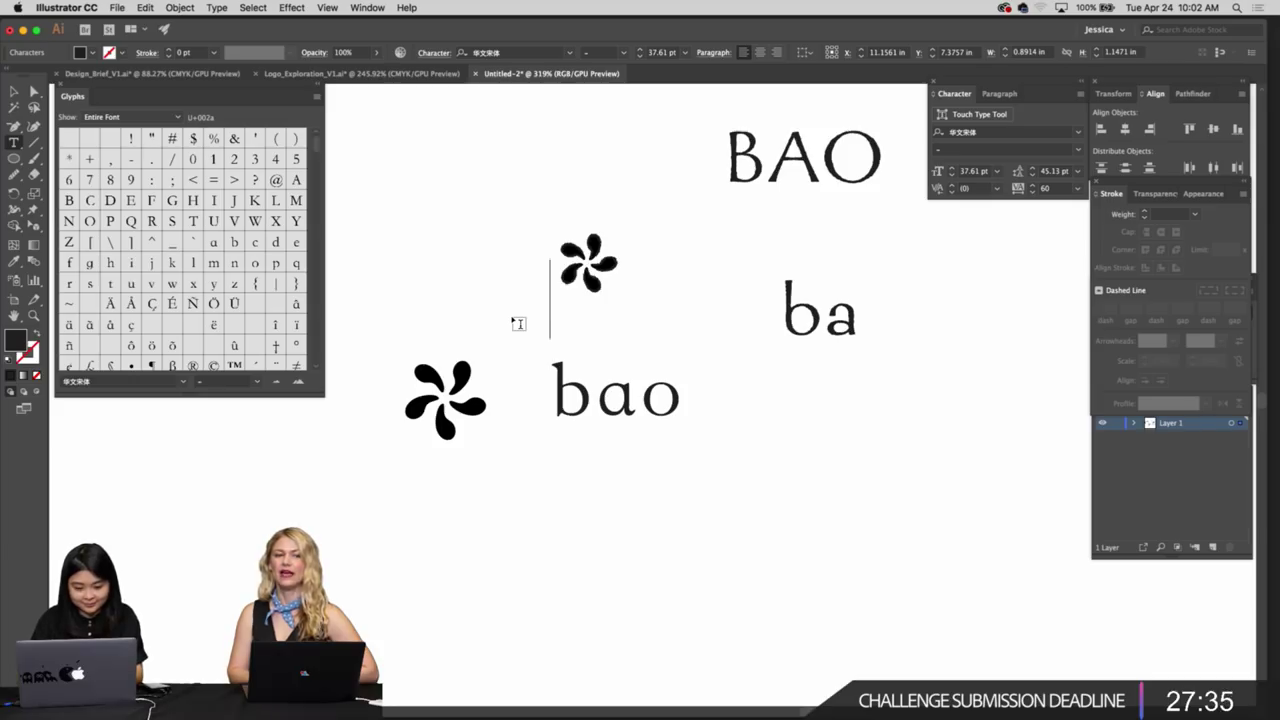
key(Delete)
key(Escape)
drag(617, 329, 580, 408)
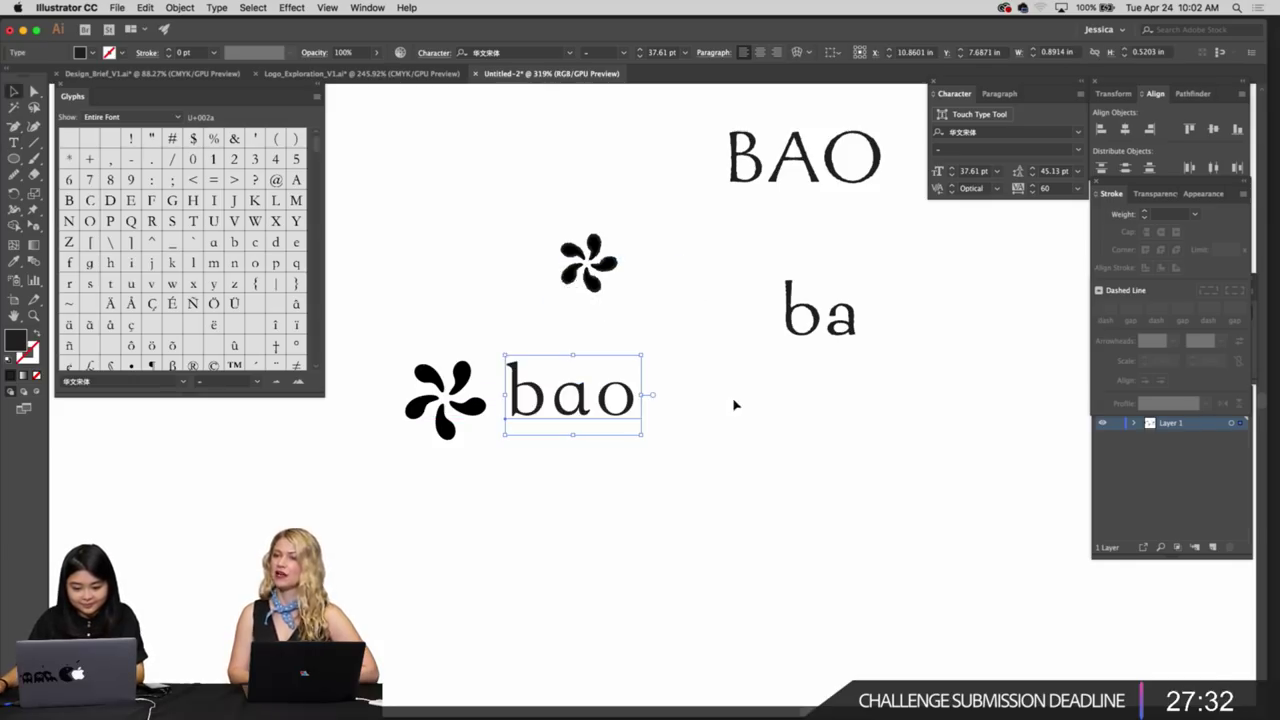
click(661, 432)
scroll(694, 434, right, 2)
scroll(694, 434, up, 2)
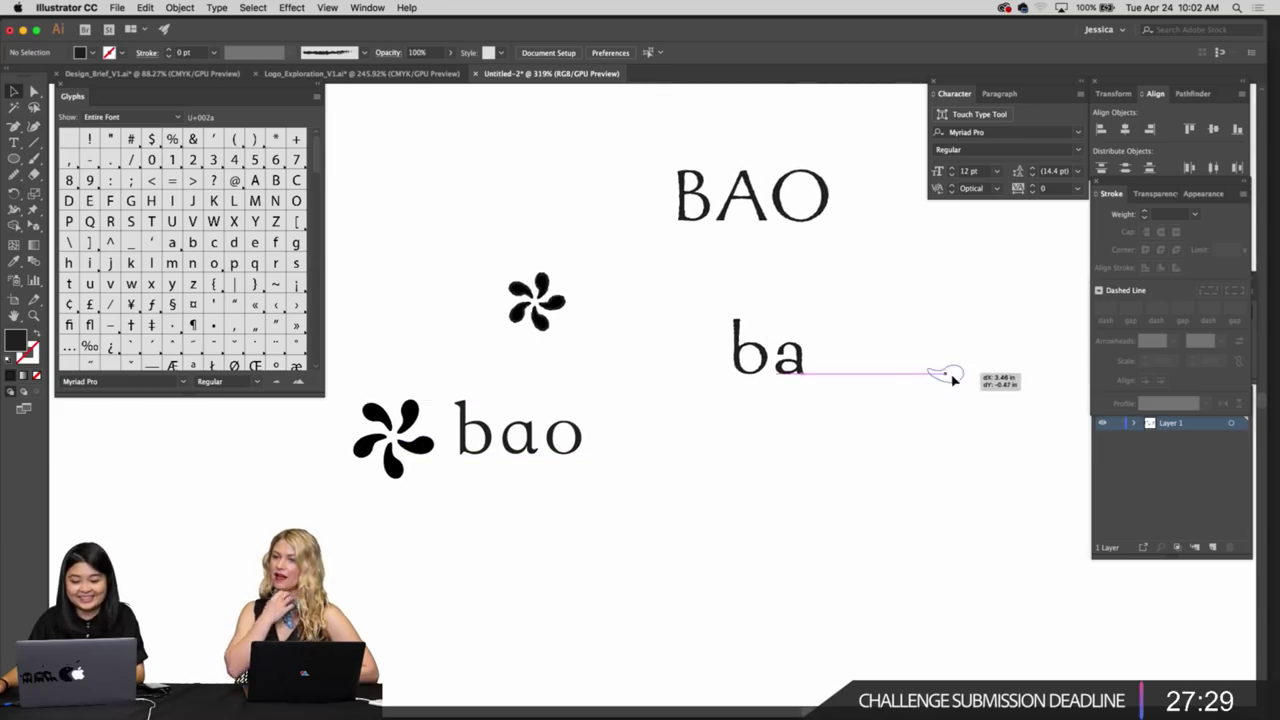
drag(471, 257, 560, 303)
key(super+z)
click(600, 322)
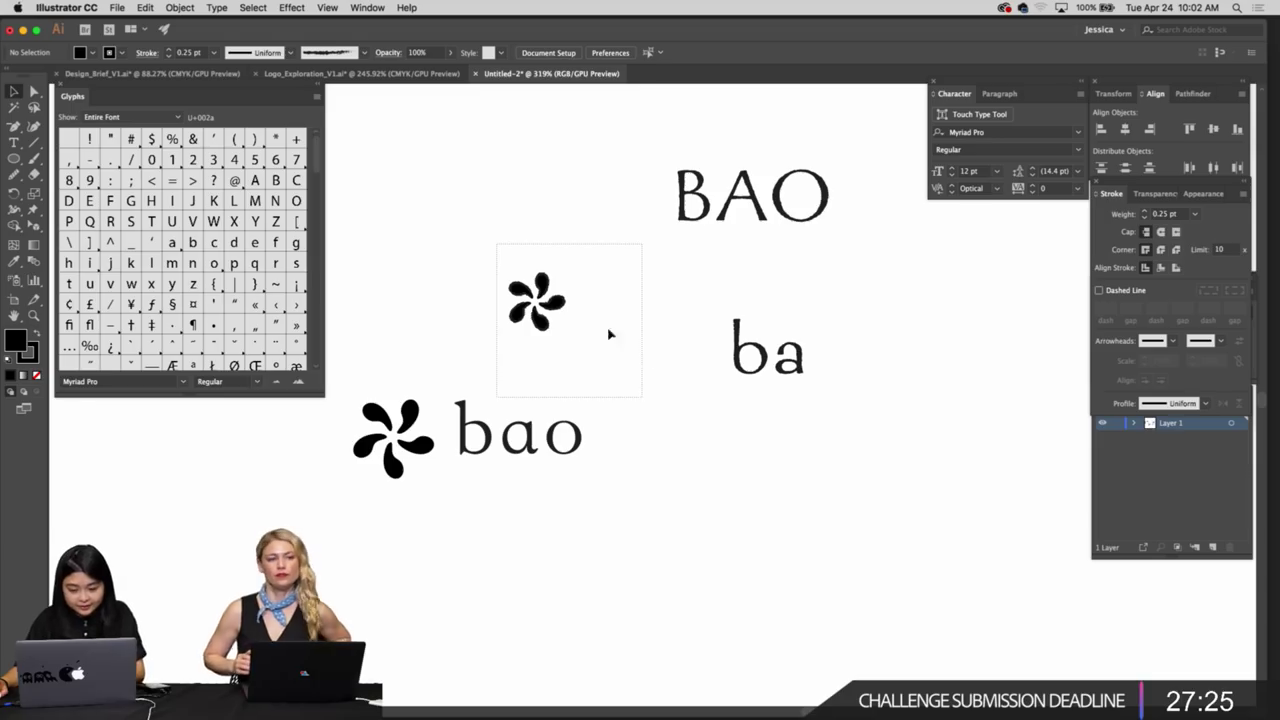
drag(643, 351, 576, 329)
click(641, 357)
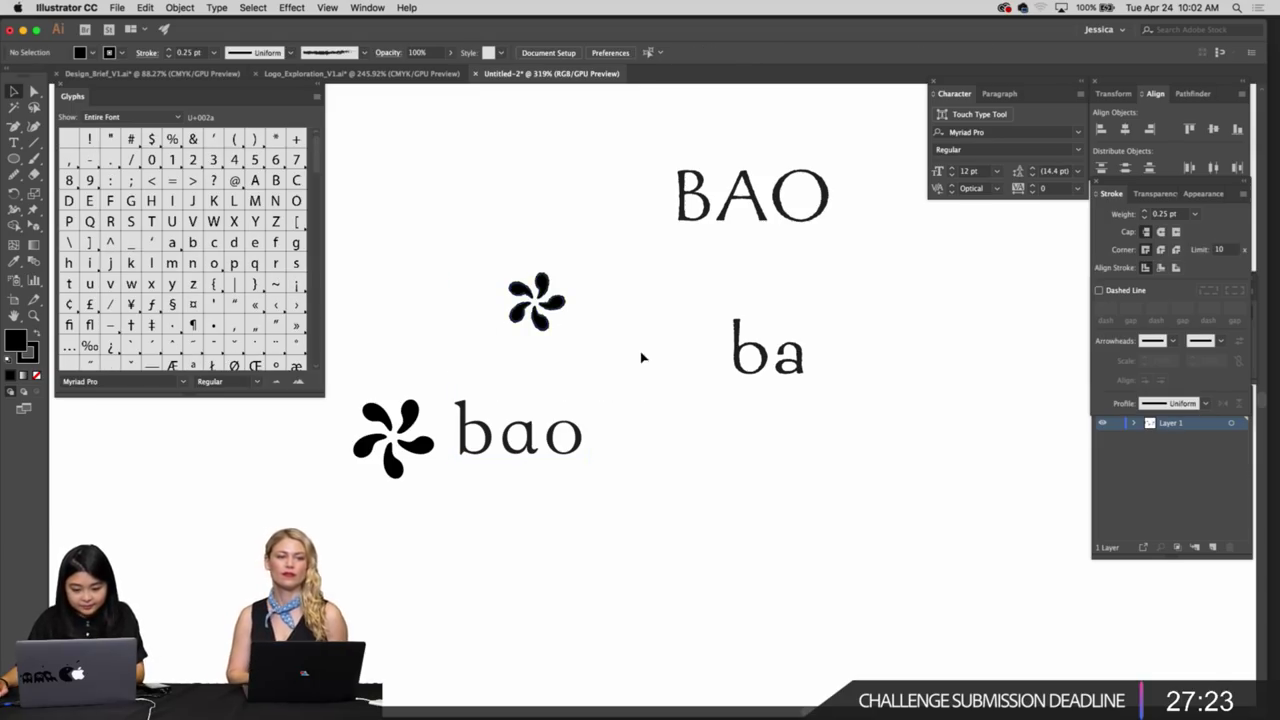
click(506, 278)
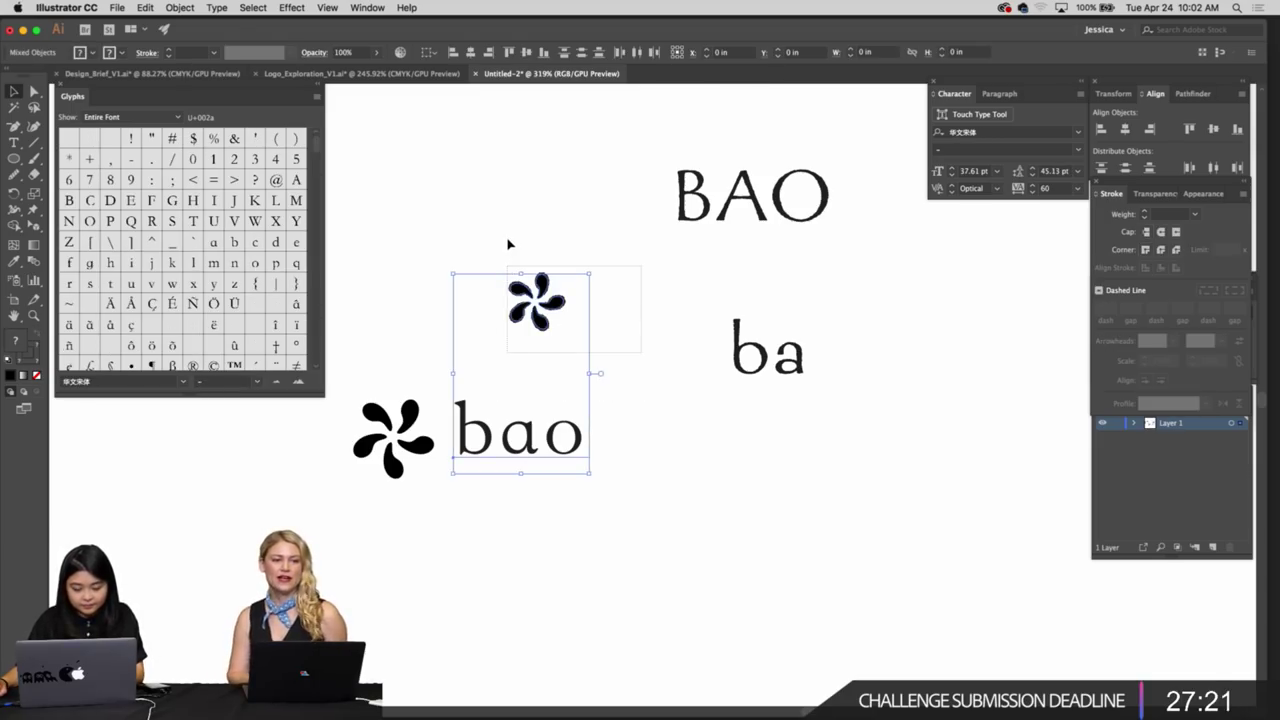
click(507, 244)
Move the rough-edged flower to the end of the lowercase ba in place of the o
drag(557, 327, 857, 361)
click(881, 376)
scroll(855, 370, up, 5)
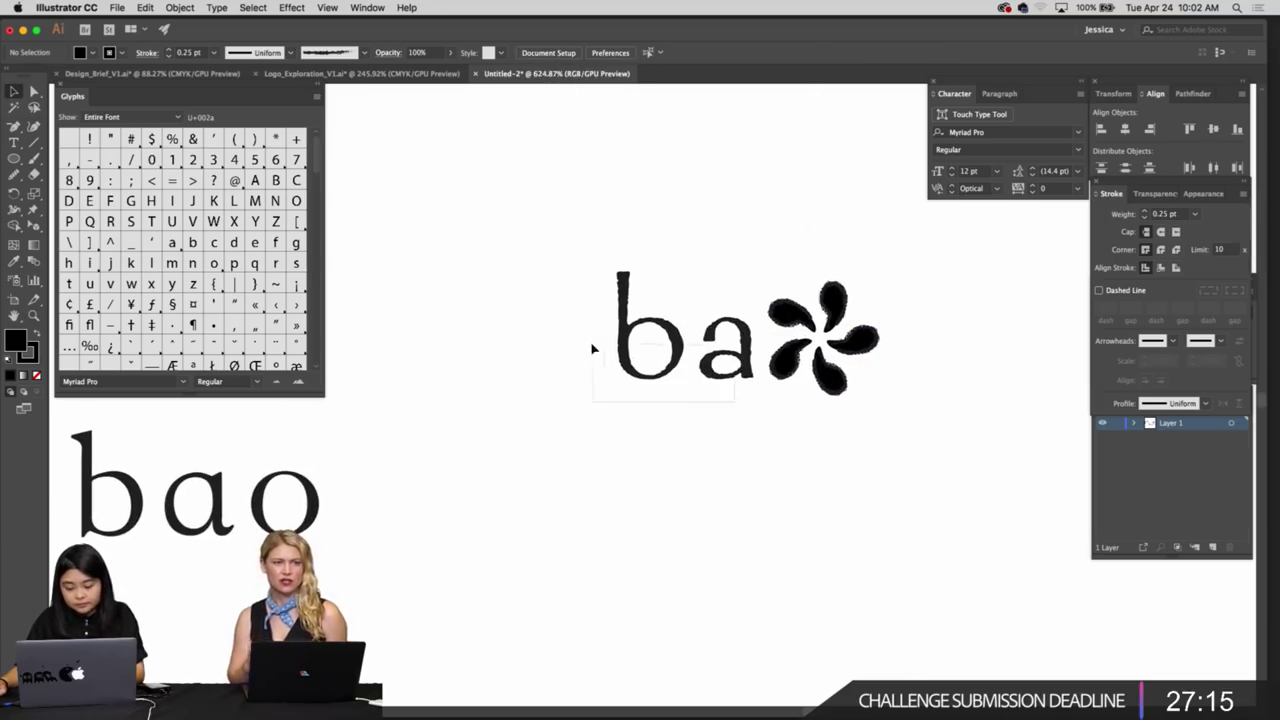
Sample the rough-edged flower's fill and stroke onto the letters b and a with the Eyedropper
drag(591, 348, 591, 346)
key(i)
click(778, 310)
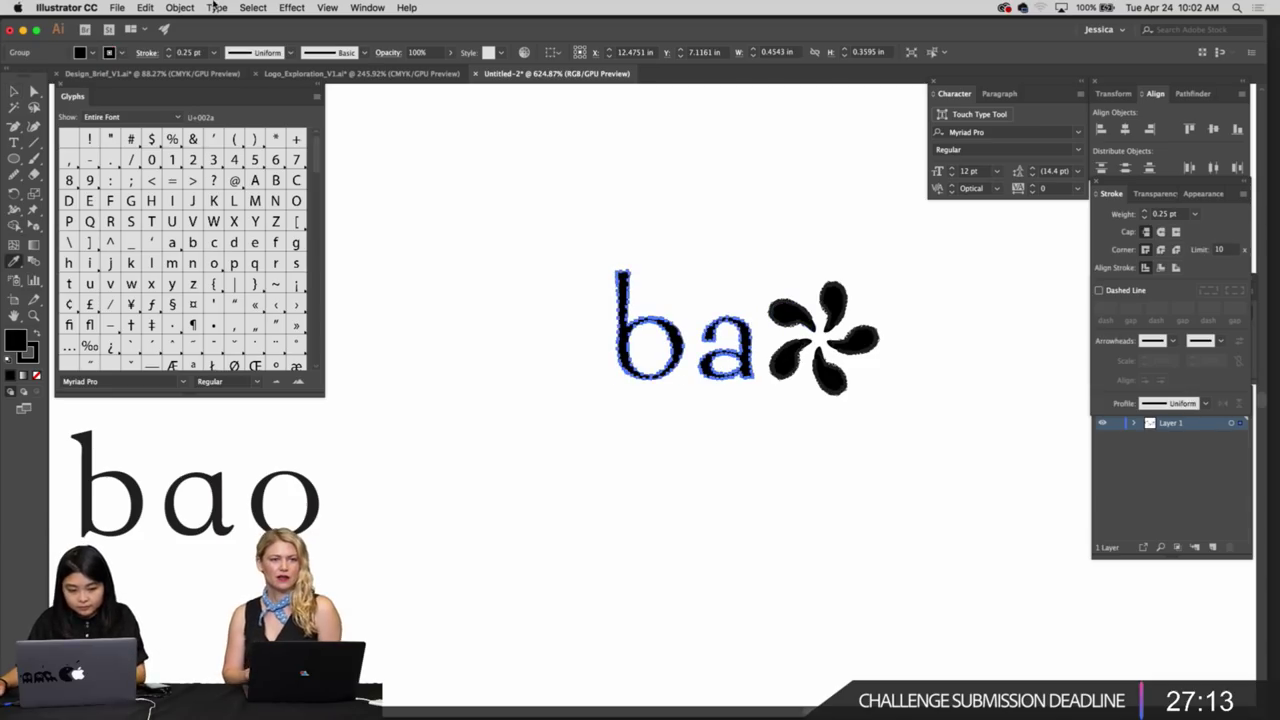
key(v)
Apply a rough charcoal-like brush to the outline of the letters b and a and set its stroke weight to 0.25 pt
scroll(686, 286, up, 5)
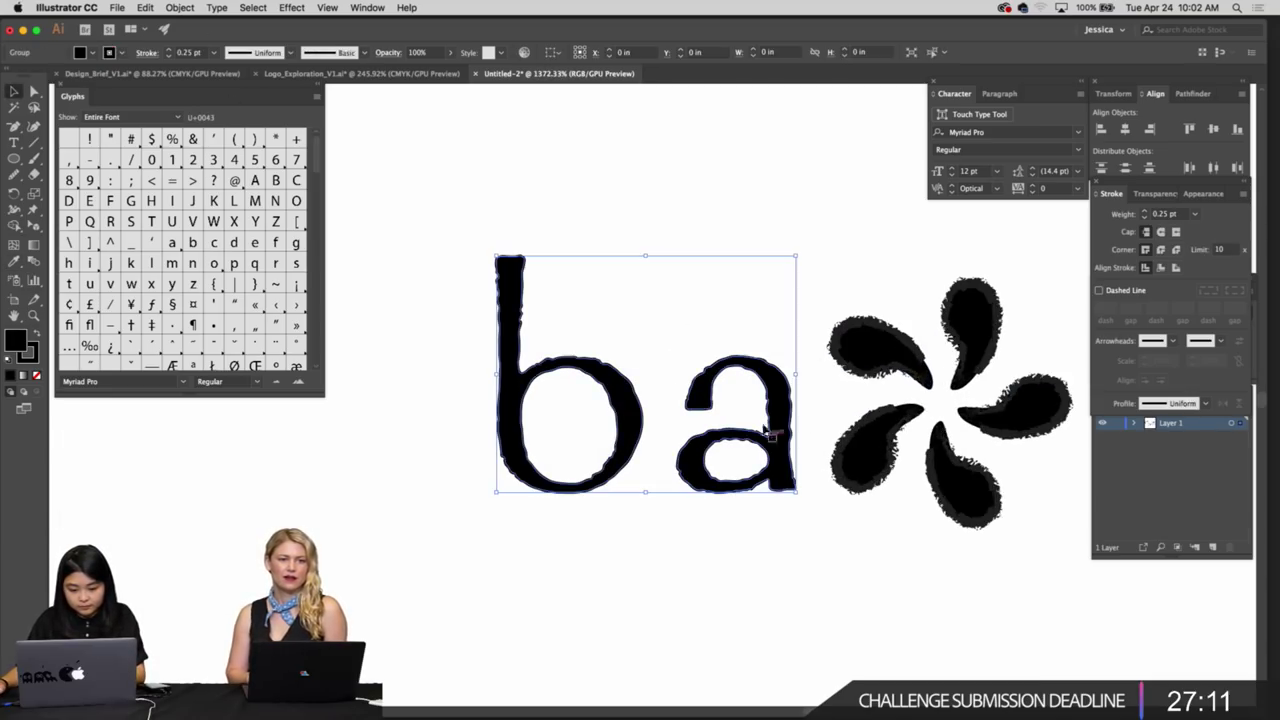
click(364, 52)
click(313, 117)
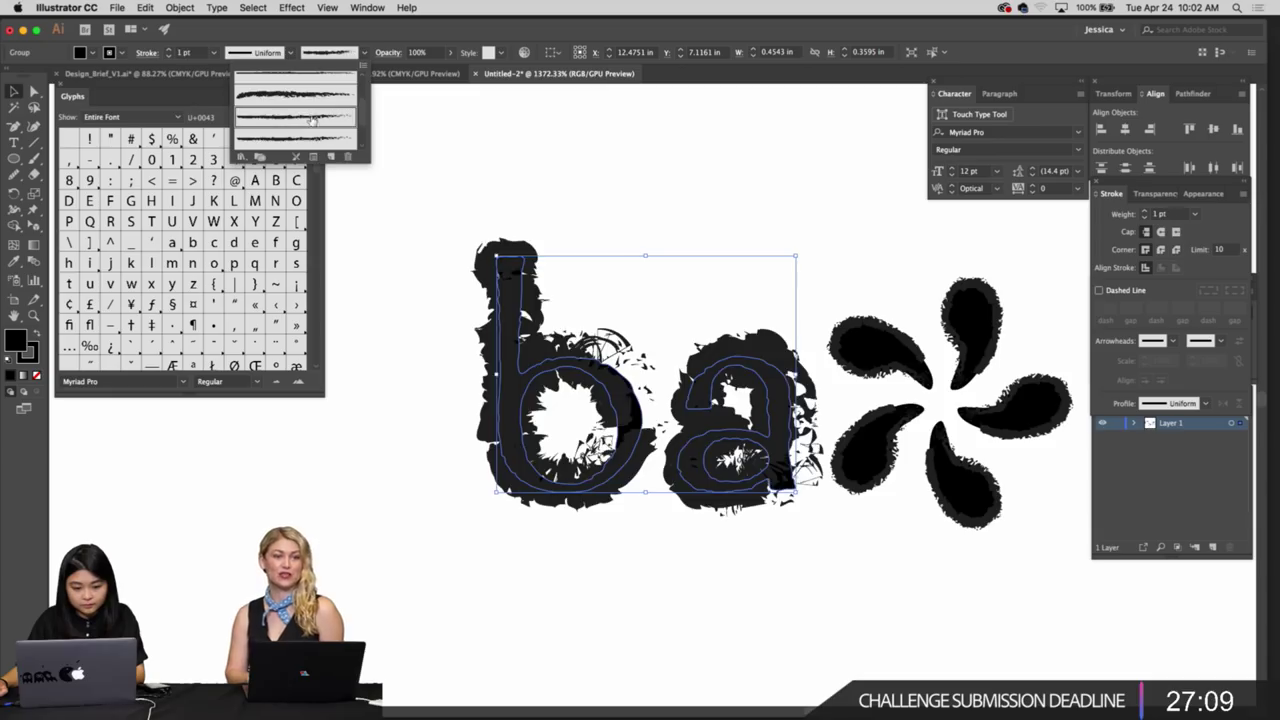
click(214, 52)
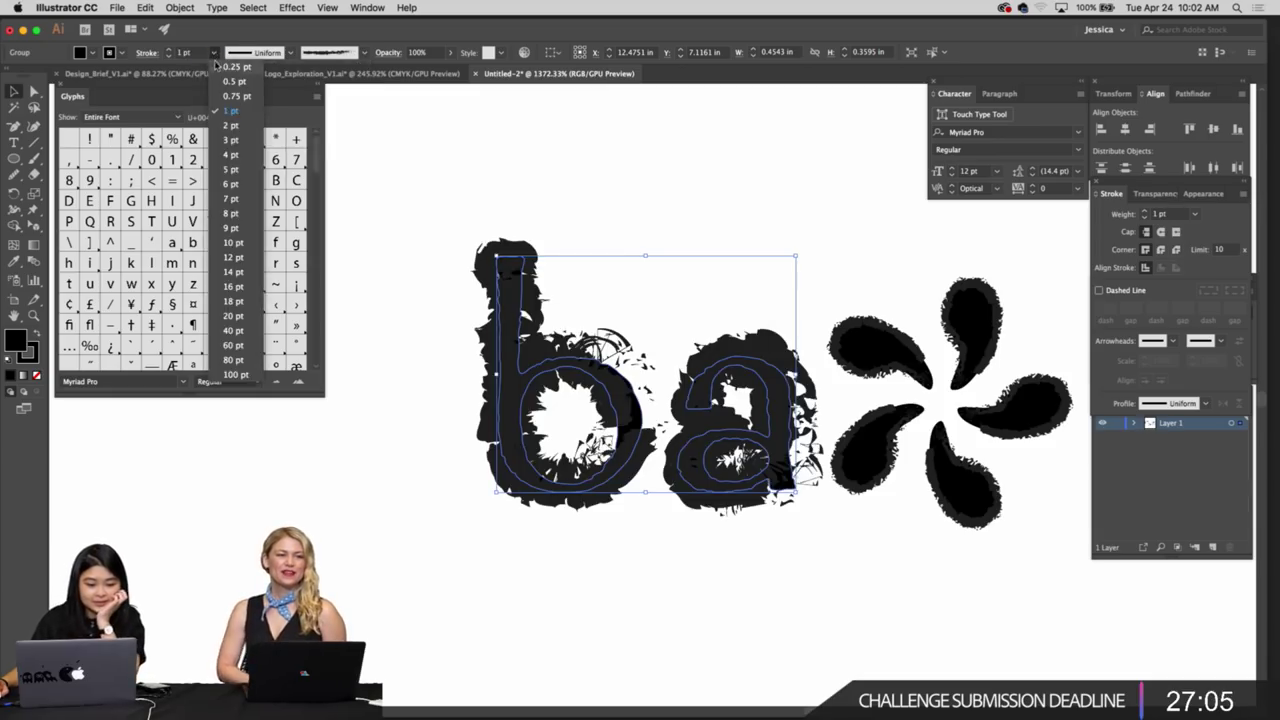
click(237, 126)
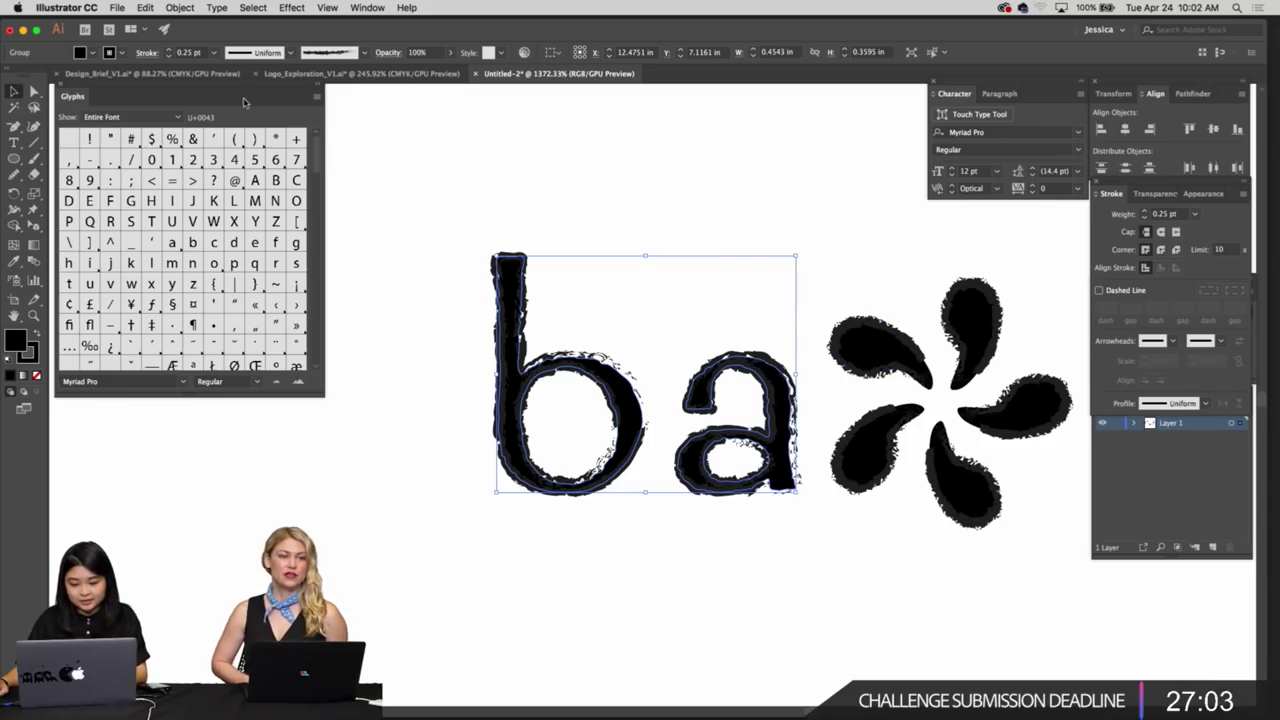
Switch the outline of the letters b and a to the thin rough brush listed just after Basic
click(364, 52)
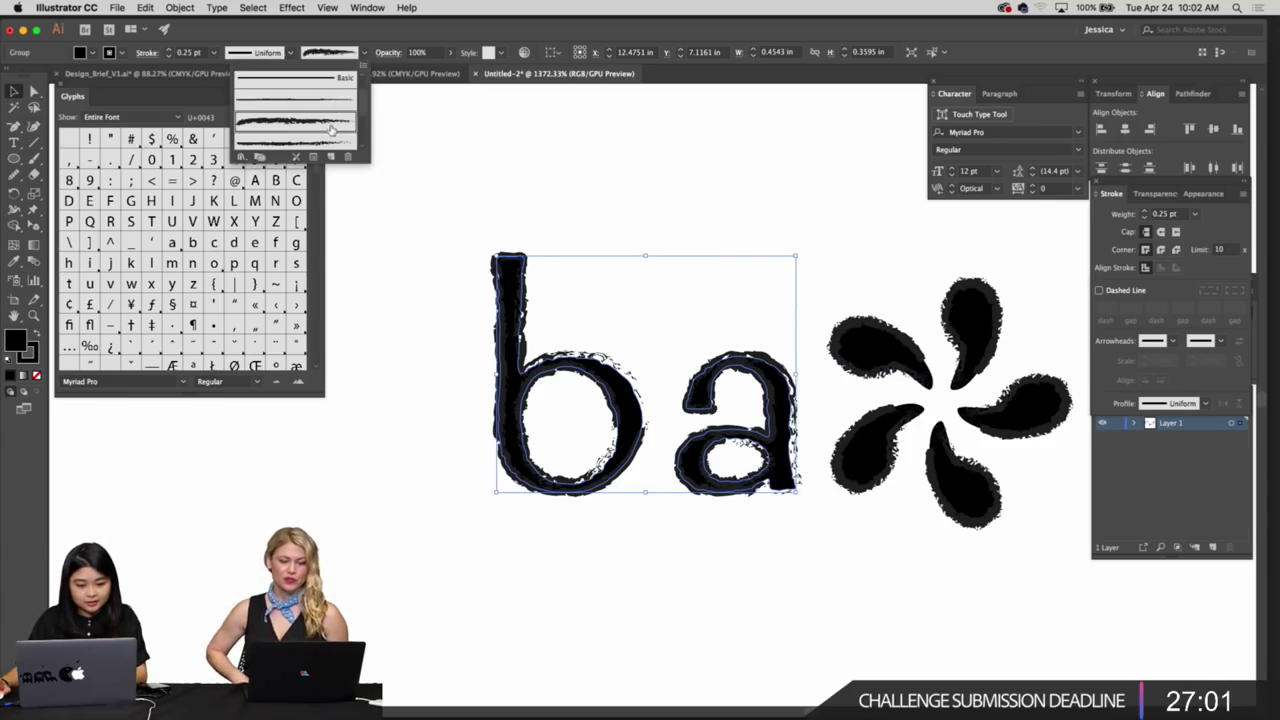
click(337, 106)
click(638, 172)
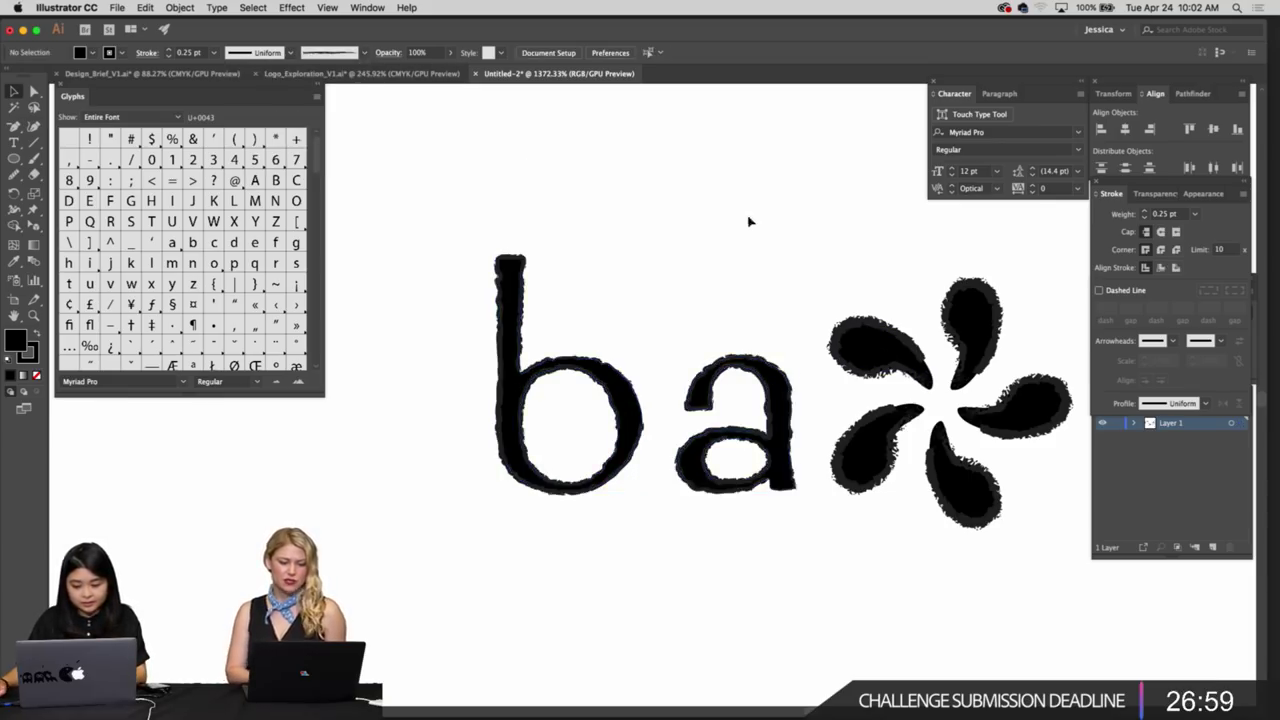
key(z)
mouse_move(742, 224)
mouse_down()
mouse_move(673, 234)
mouse_move(763, 219)
mouse_move(823, 233)
mouse_move(583, 276)
mouse_up()
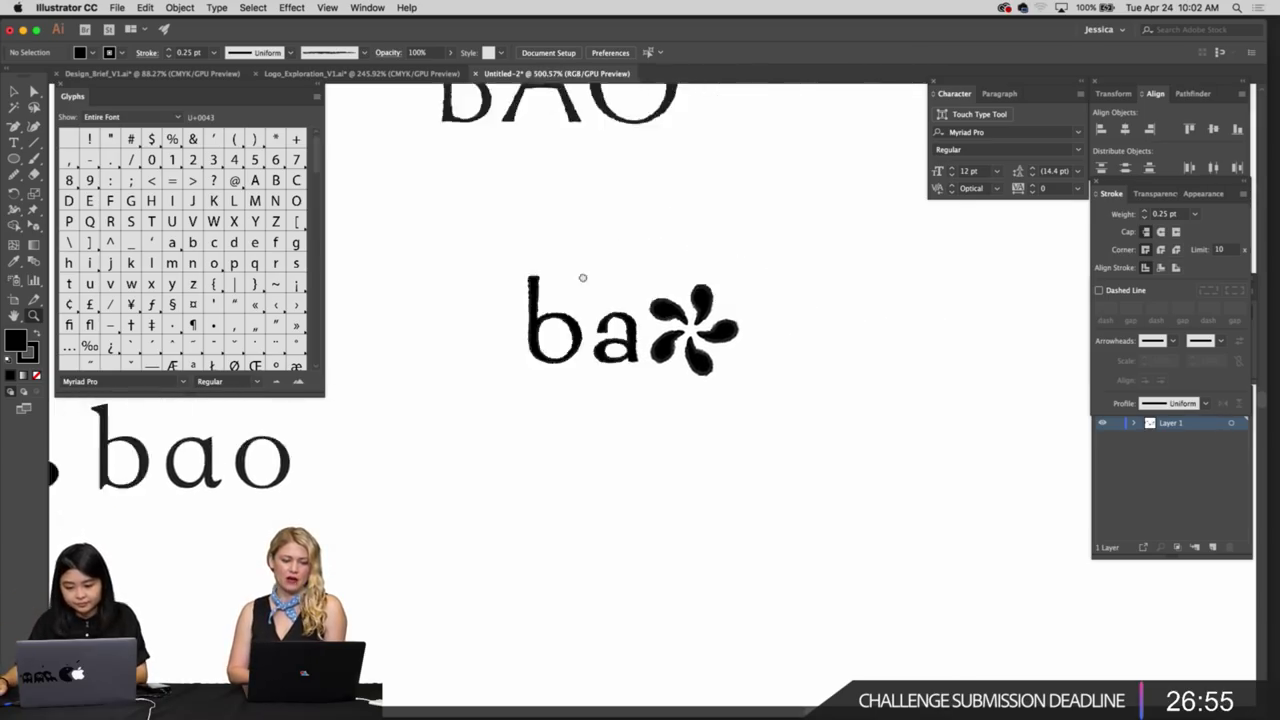
Shrink the rough-edged flower and position it close to the letter a as the o of bao
key(v)
drag(684, 267, 797, 379)
click(682, 330)
click(757, 349)
drag(706, 336, 674, 342)
click(795, 331)
drag(628, 285, 568, 325)
key(v)
click(760, 371)
Examine the smooth flower paired with the plain lowercase bao up close
key(z)
drag(568, 325, 702, 312)
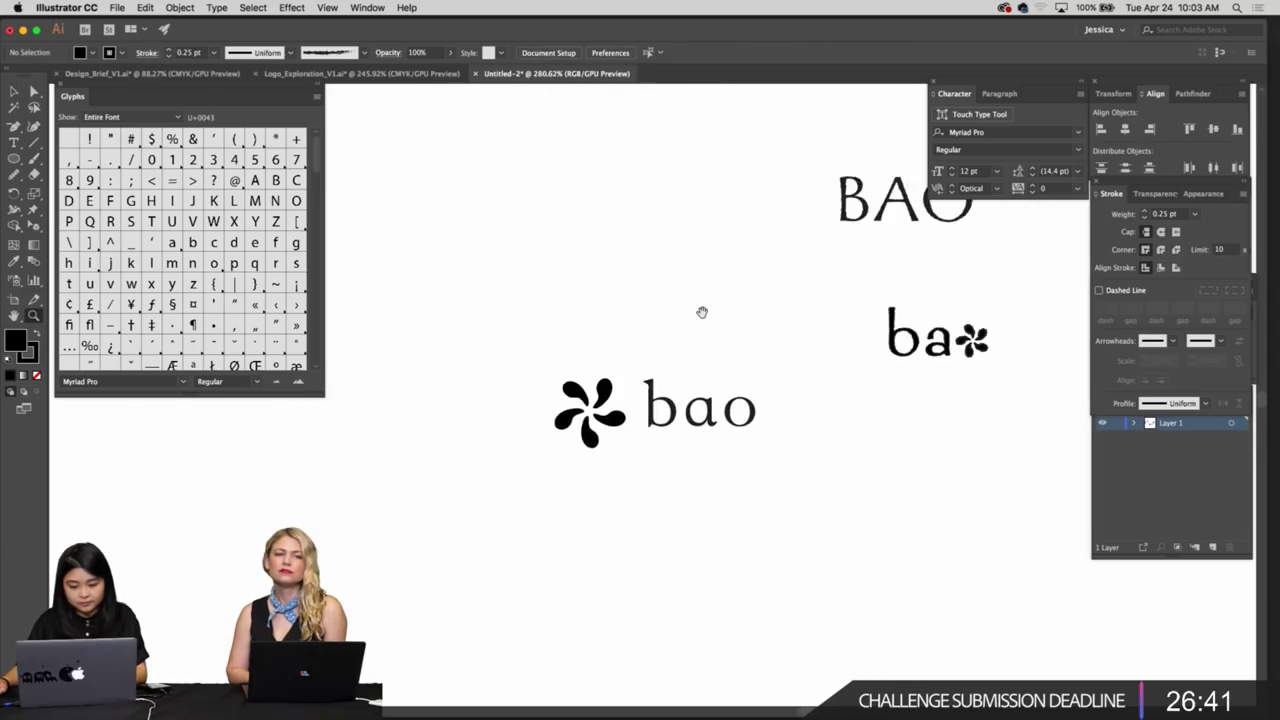
drag(758, 363, 826, 409)
drag(704, 450, 757, 406)
drag(640, 478, 688, 446)
drag(637, 404, 686, 471)
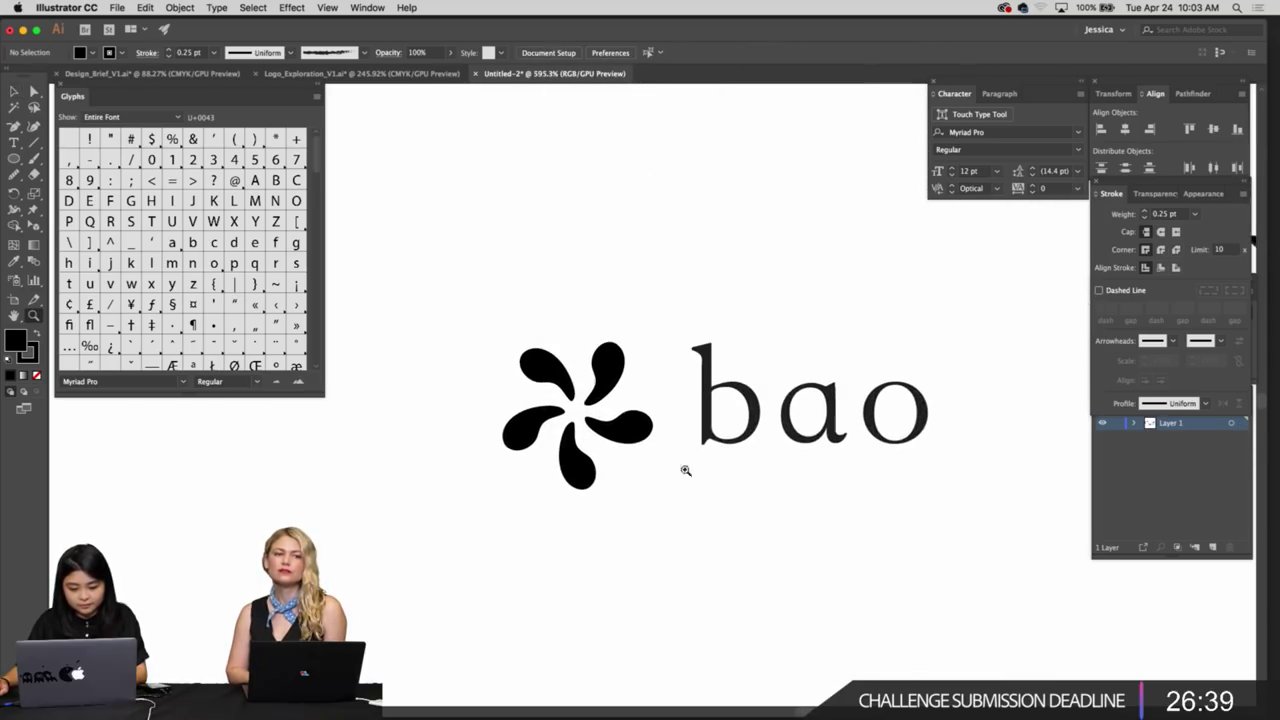
Move the lowercase bao lettering closer to the smooth flower and slightly lower
drag(701, 427, 684, 439)
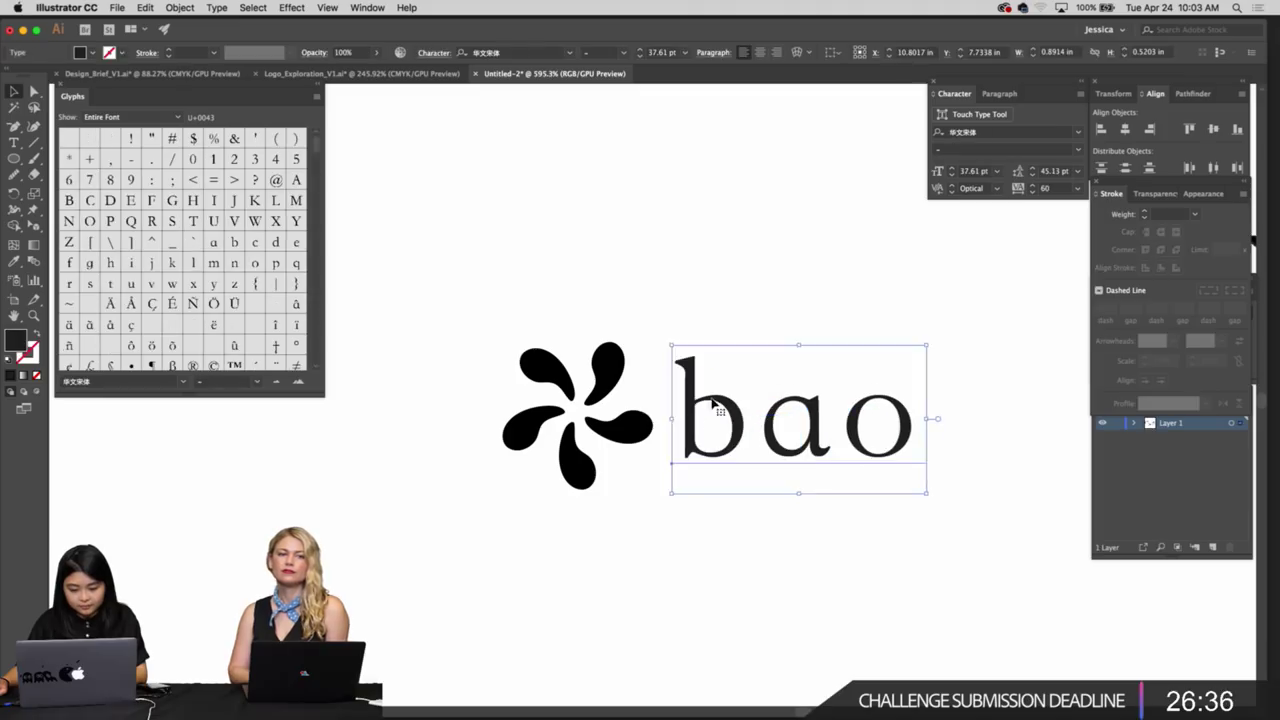
click(754, 308)
key(z)
drag(790, 374, 687, 366)
mouse_move(688, 367)
mouse_down()
mouse_move(609, 373)
mouse_move(686, 381)
mouse_up()
Group the five petals of the smooth flower and rotate the flower slightly
key(v)
click(643, 362)
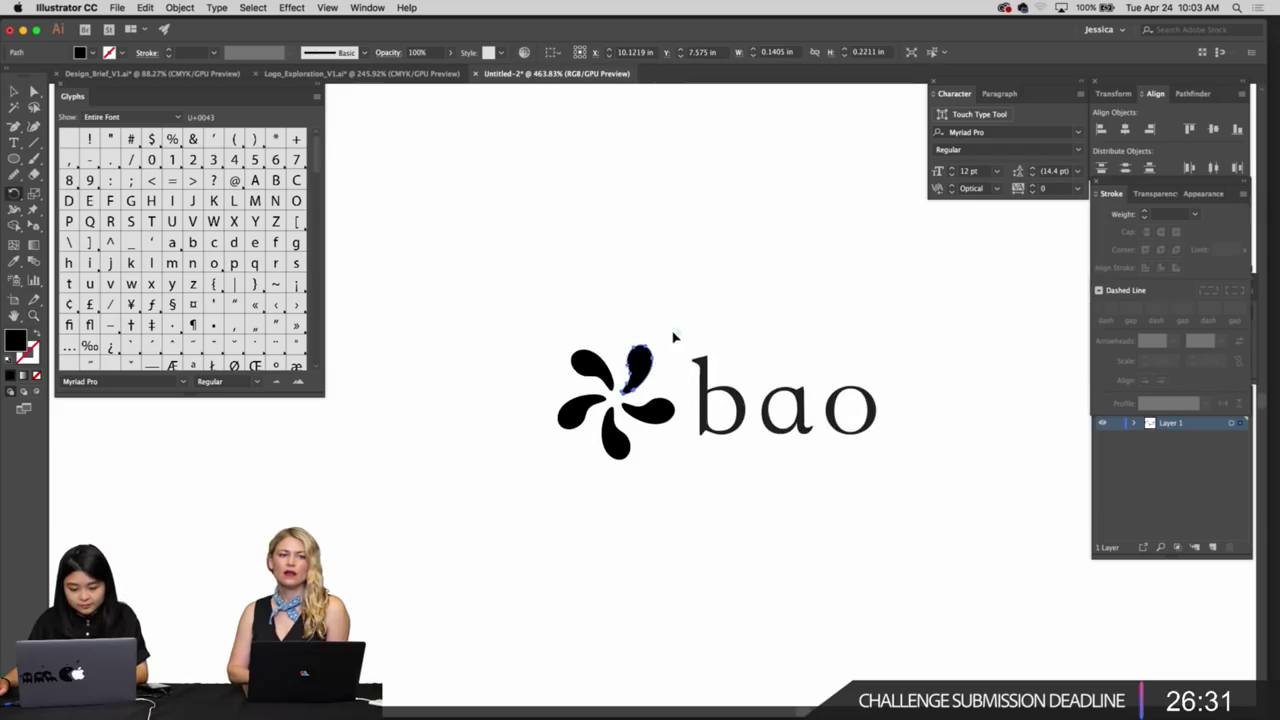
key(z)
drag(644, 331, 680, 363)
key(v)
click(594, 265)
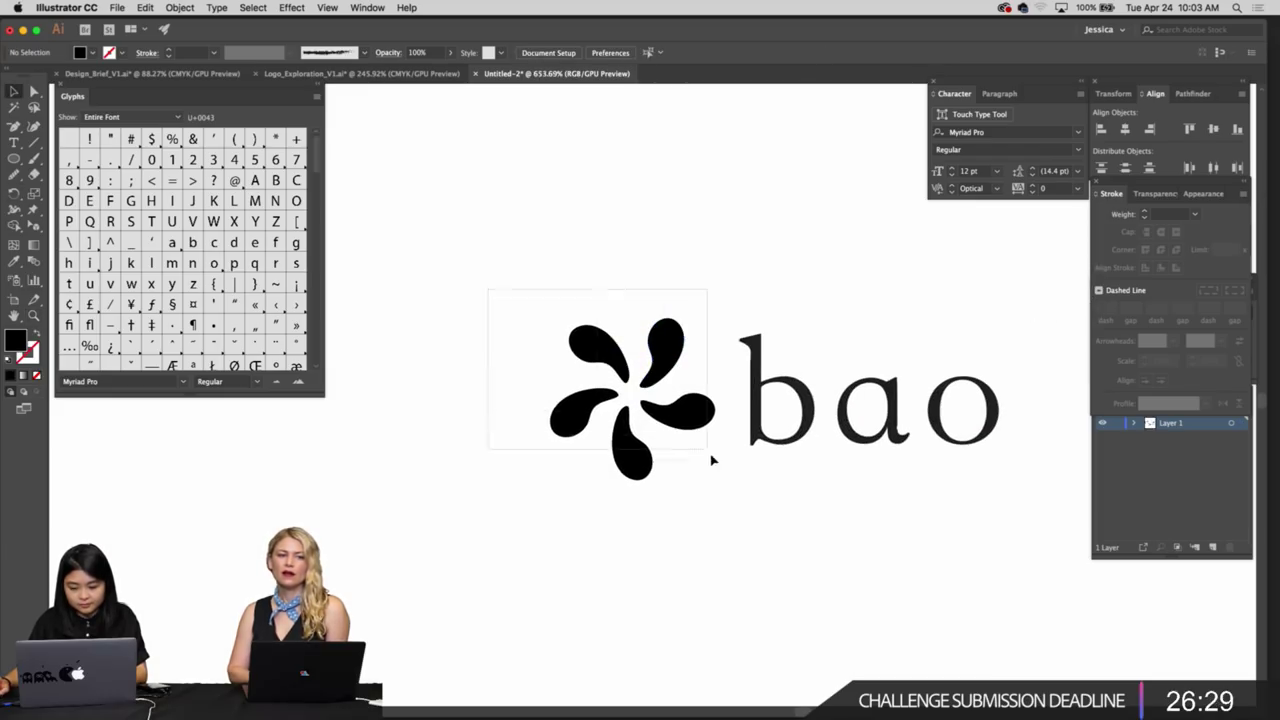
drag(712, 459, 671, 437)
key(super+shift+a)
drag(713, 379, 713, 379)
key(r)
drag(824, 364, 852, 319)
key(v)
Shrink the smooth flower to about 0.38 in wide
click(849, 328)
scroll(825, 362, right, 1)
drag(768, 344, 731, 406)
click(731, 406)
drag(686, 360, 718, 331)
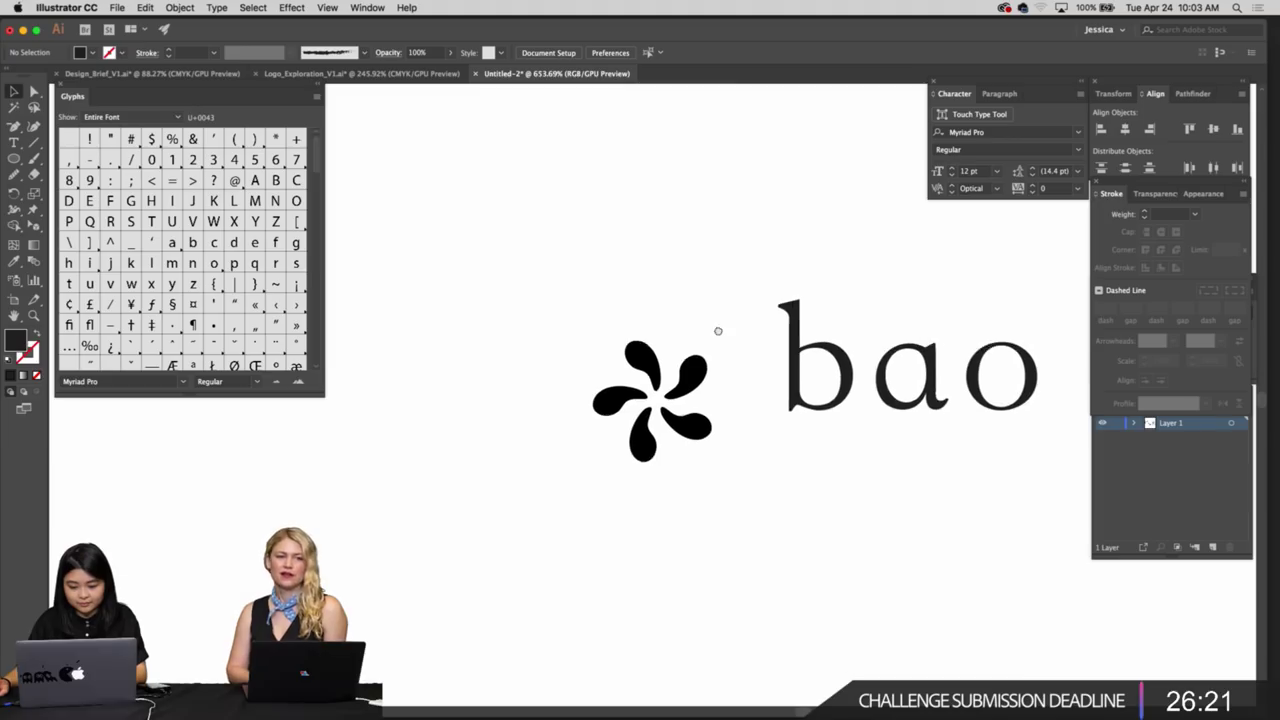
scroll(718, 331, right, 3)
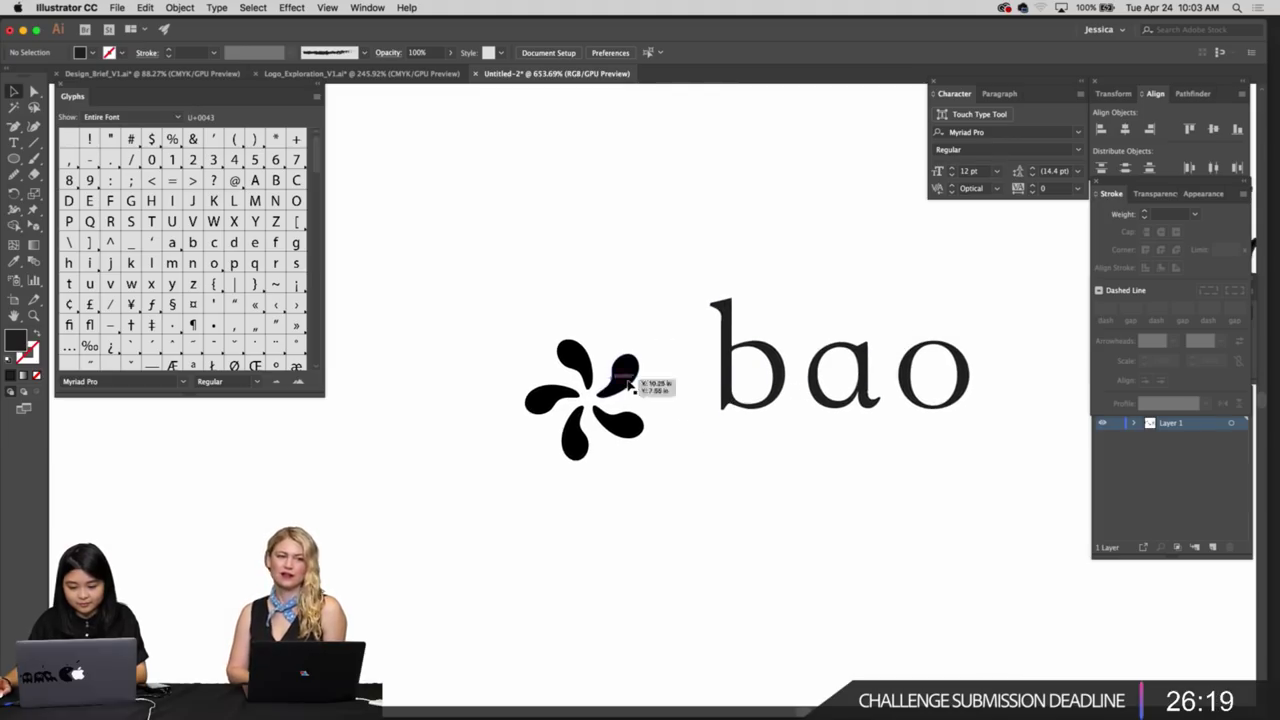
Move the small flower to the upper left of the letter b and rotate it slightly
drag(668, 261, 693, 285)
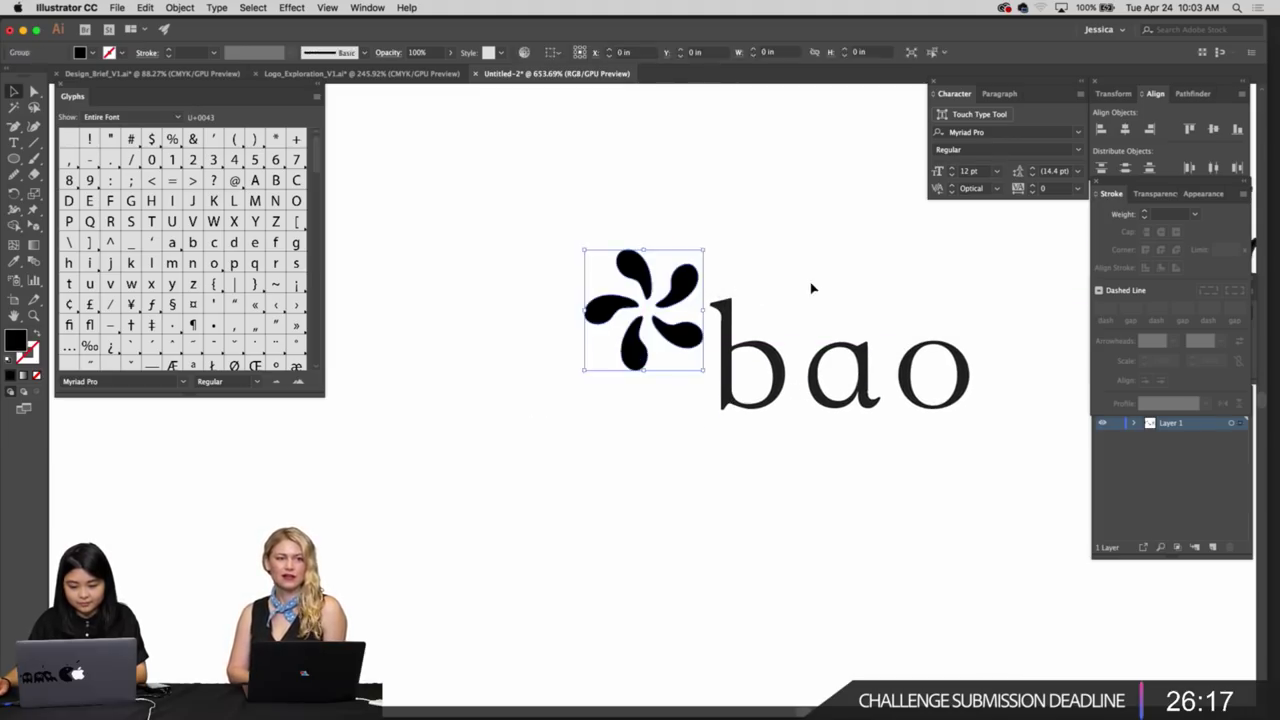
click(811, 287)
drag(806, 332, 766, 345)
key(r)
drag(654, 348, 727, 375)
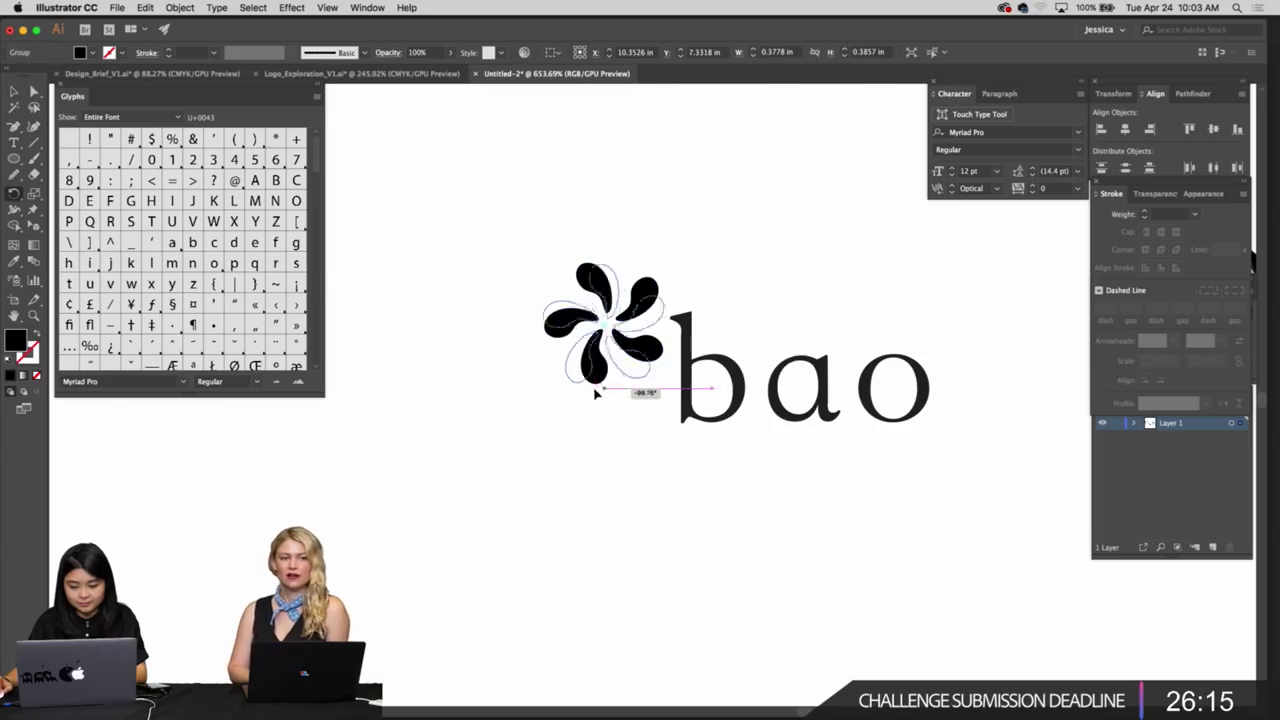
drag(627, 386, 625, 386)
key(v)
click(778, 326)
drag(778, 326, 788, 362)
Fine-tune the flower's rotation and position against the top serif of the b
drag(659, 280, 670, 279)
key(r)
drag(838, 325, 836, 368)
key(v)
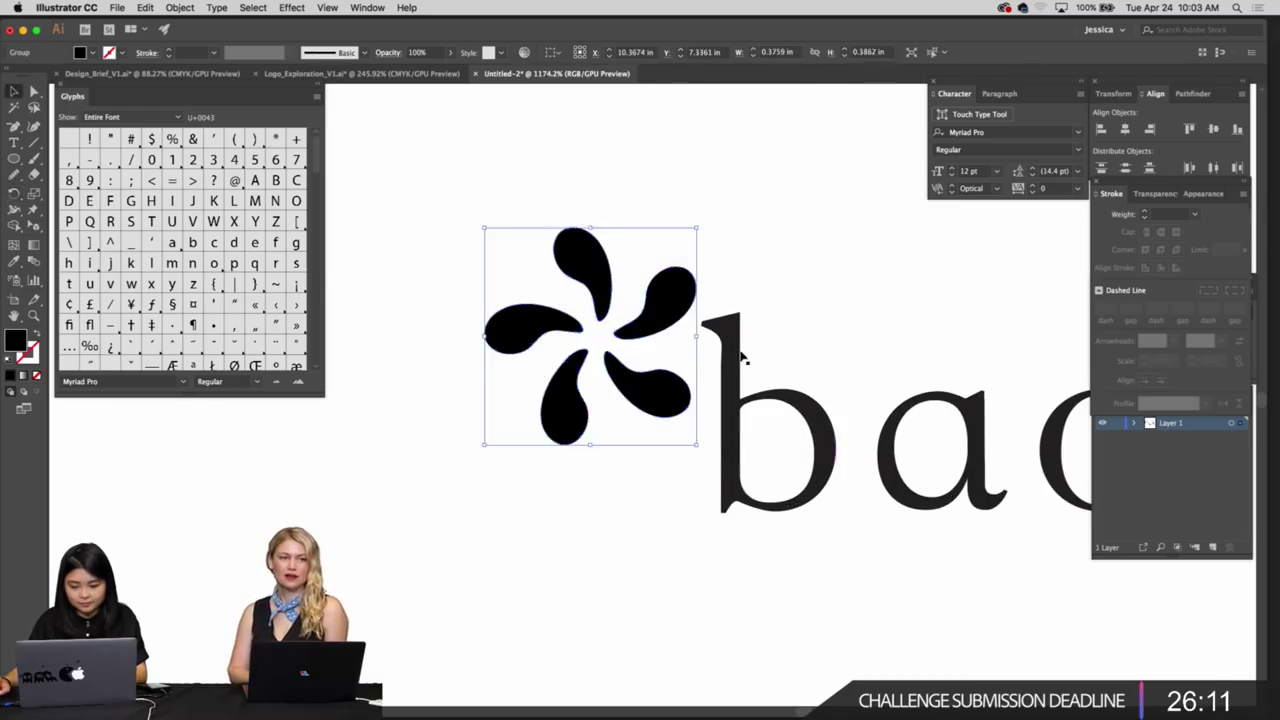
drag(726, 342, 726, 361)
click(797, 325)
Move the outlined letter a closer to the b
key(z)
drag(850, 352, 832, 391)
key(space)
key(space)
drag(832, 391, 767, 292)
key(v)
key(a)
click(787, 292)
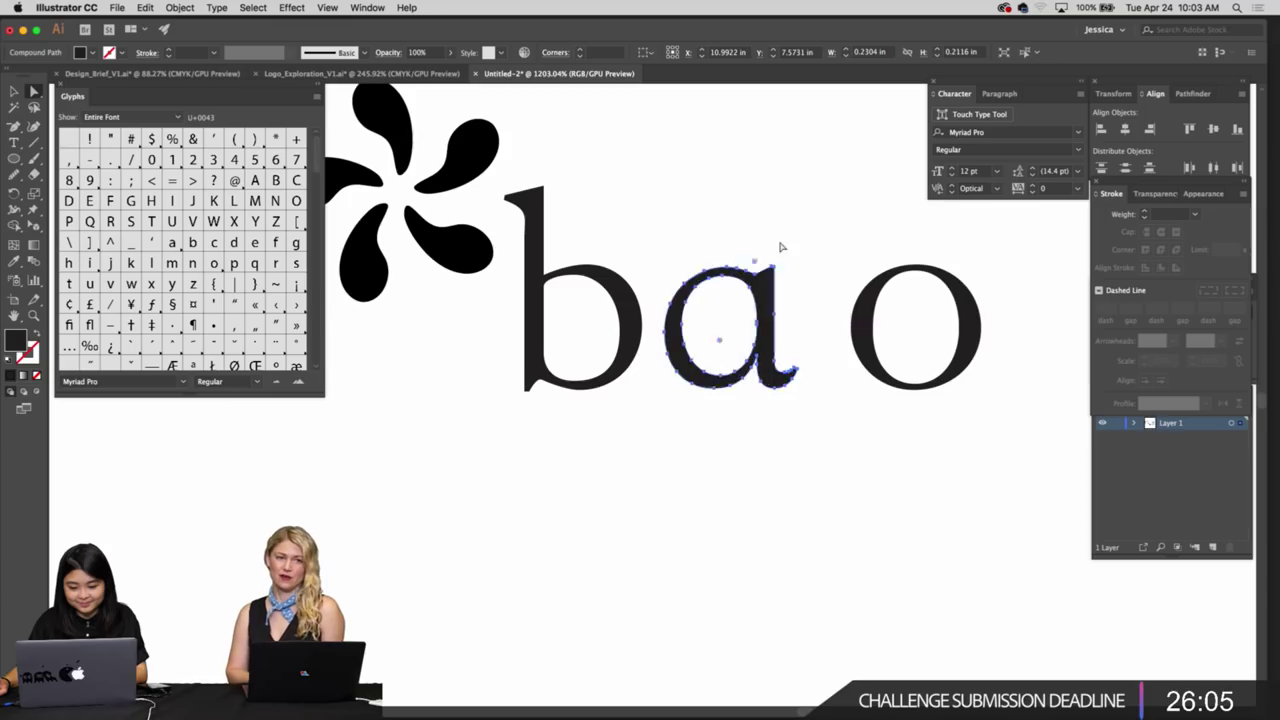
click(780, 246)
Move the letter o closer to the a so the bao letters are evenly and tightly spaced
key(space)
drag(780, 246, 751, 266)
click(837, 348)
drag(835, 347, 790, 349)
click(771, 263)
key(z)
drag(771, 263, 654, 213)
key(space)
drag(724, 184, 735, 358)
key(space)
drag(731, 370, 745, 377)
key(v)
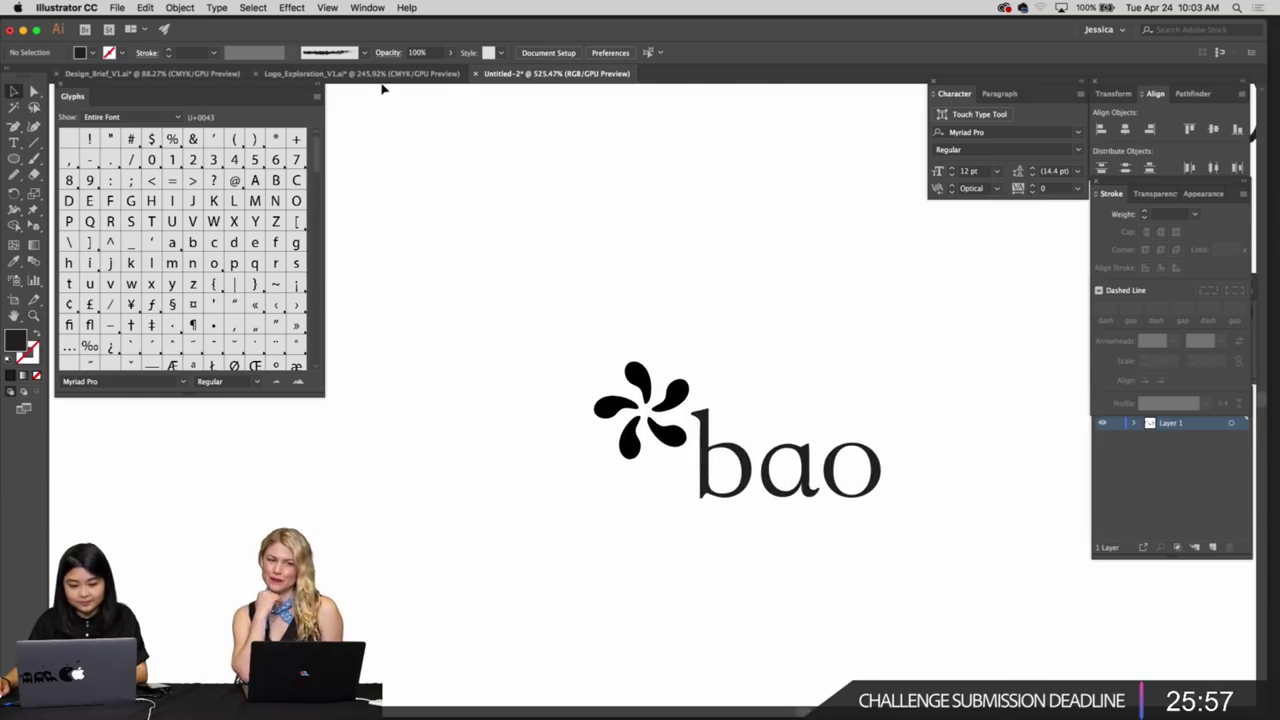
In the Logo_Exploration_V1 document, find and copy the last-column samples with the bold italic bao, thin bao and heavy marker BAO
click(381, 75)
click(685, 357)
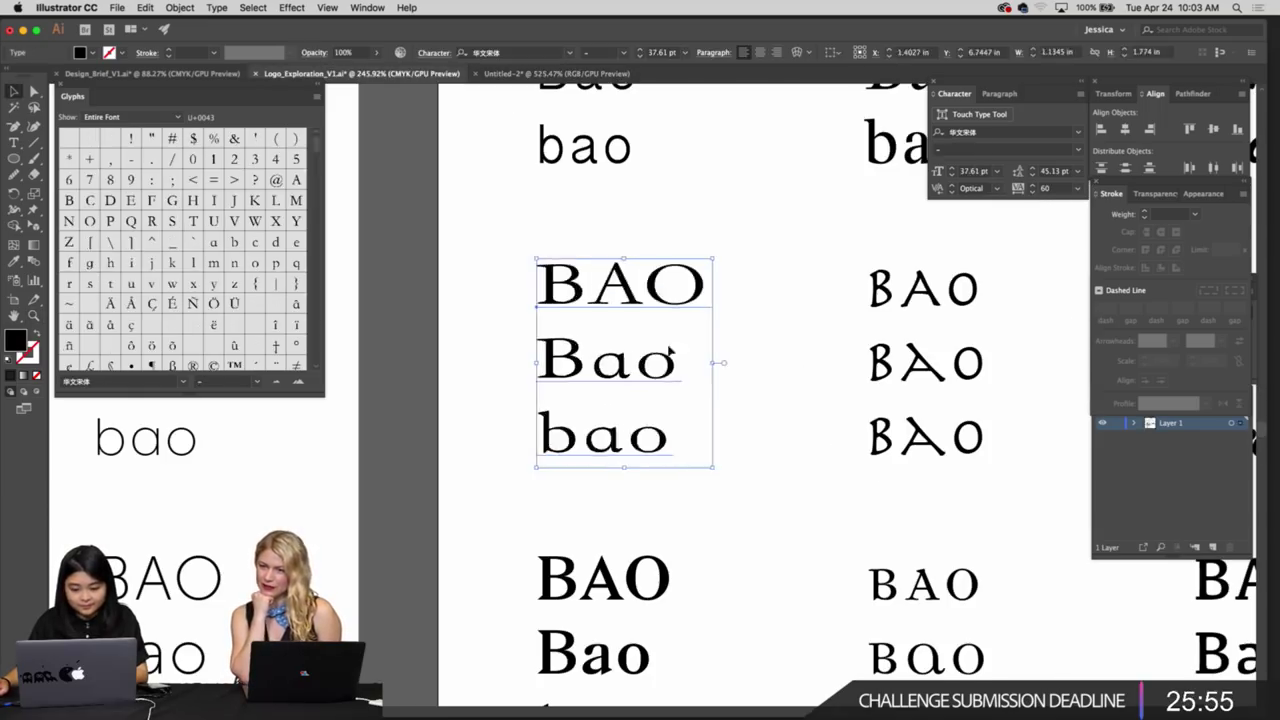
key(super+1)
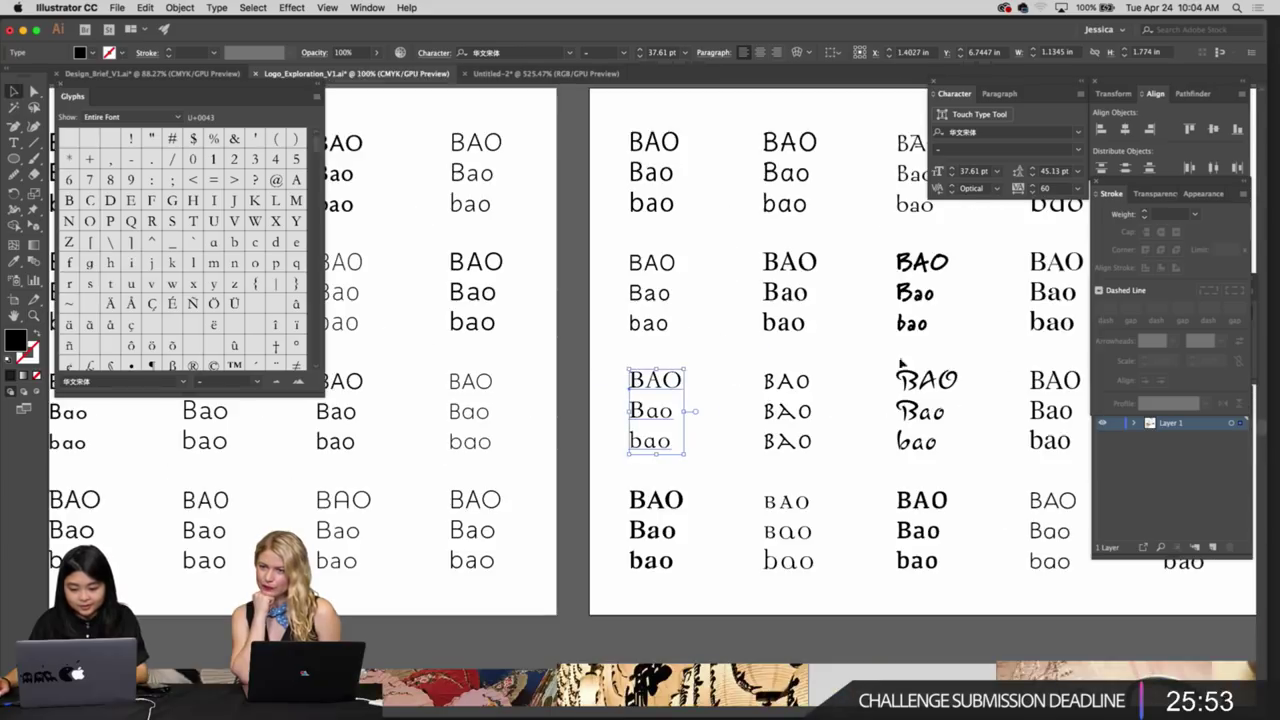
click(904, 363)
drag(965, 353, 908, 423)
scroll(866, 377, right, 4)
key(z)
drag(755, 412, 838, 255)
drag(845, 360, 849, 345)
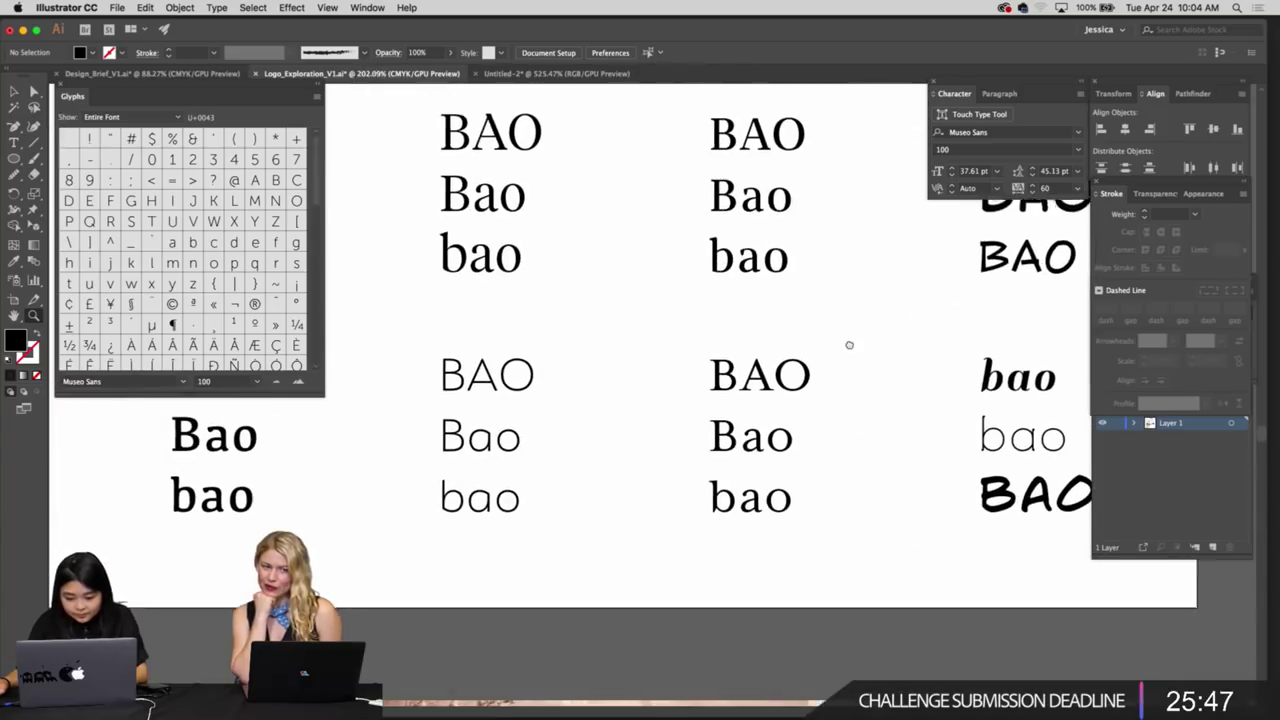
scroll(860, 355, down, 2)
scroll(823, 351, right, 5)
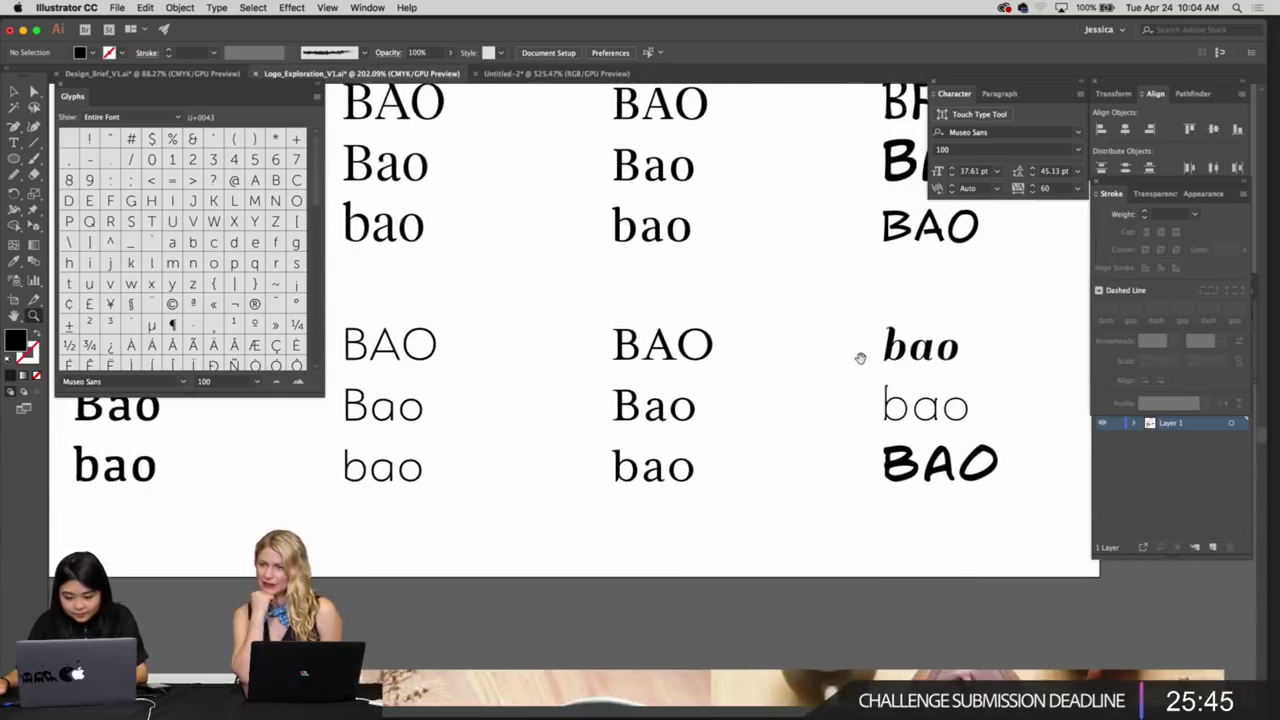
scroll(860, 358, right, 5)
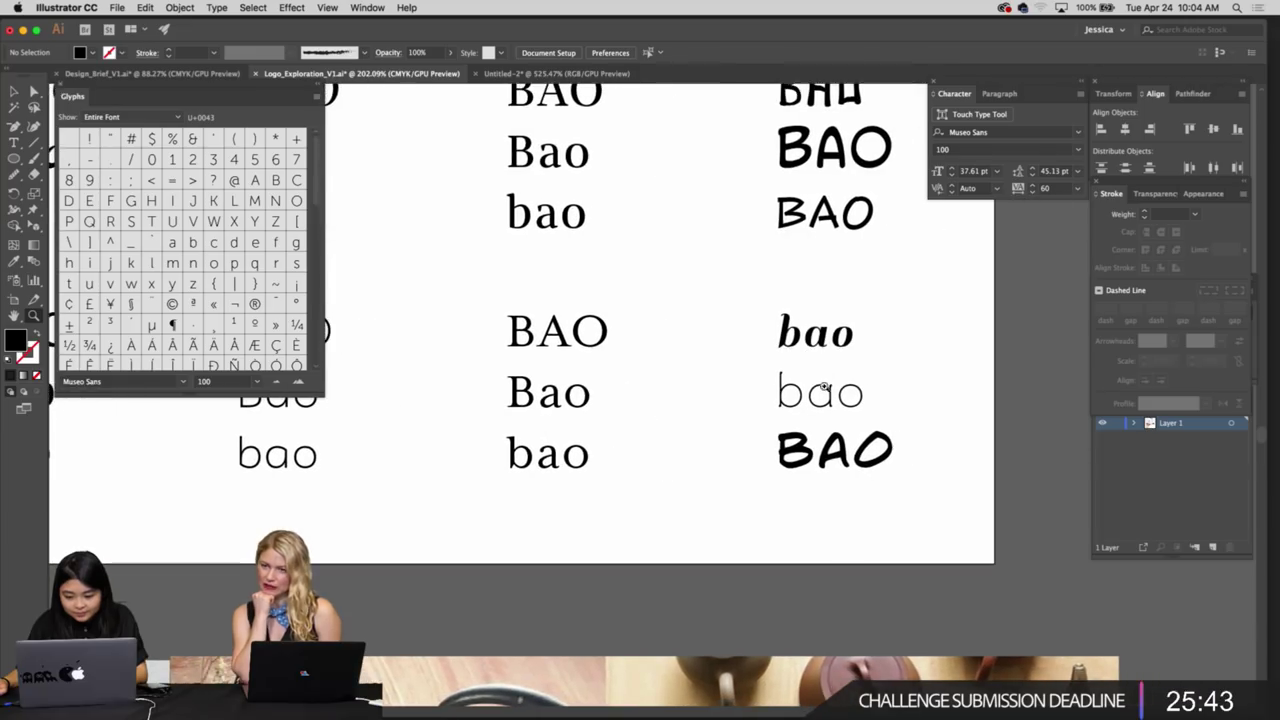
Return to the Untitled-2 document and paste the three samples to the left of the flower wordmark
key(ctrl+Tab)
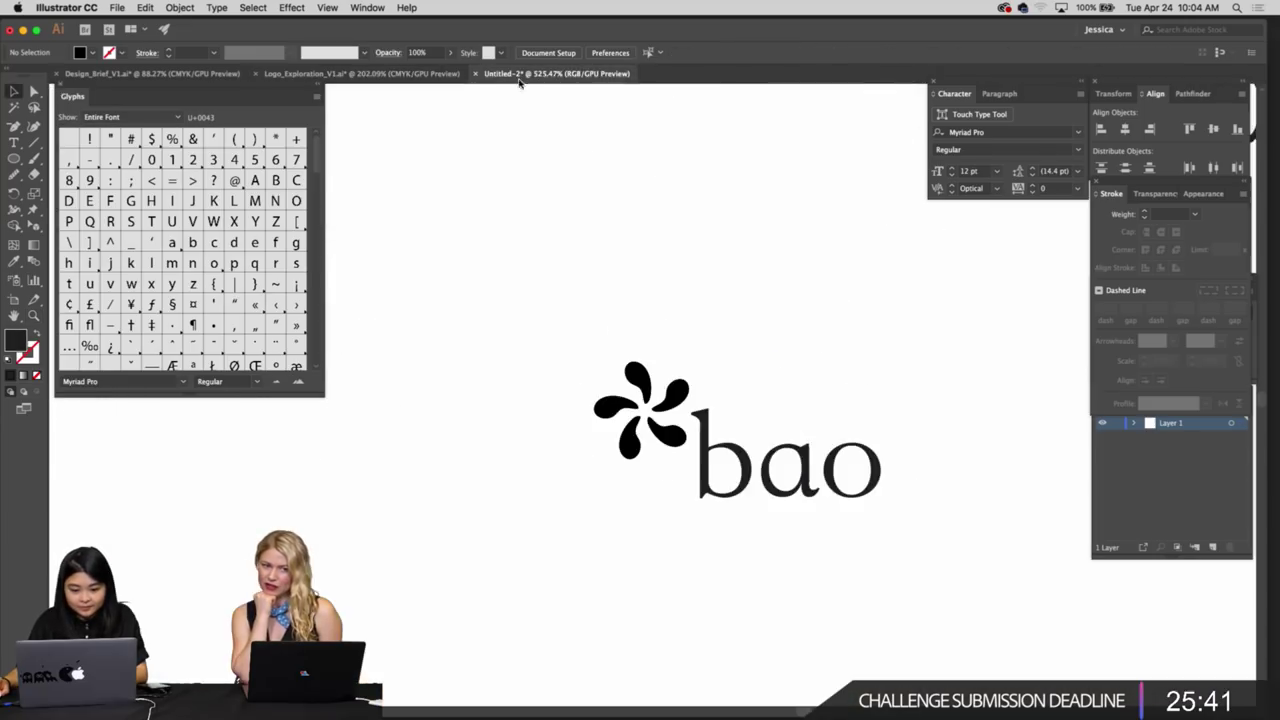
drag(733, 358, 692, 296)
drag(797, 340, 842, 336)
key(super+v)
drag(800, 330, 660, 312)
drag(660, 312, 534, 290)
drag(543, 290, 628, 216)
key(super+shift+o)
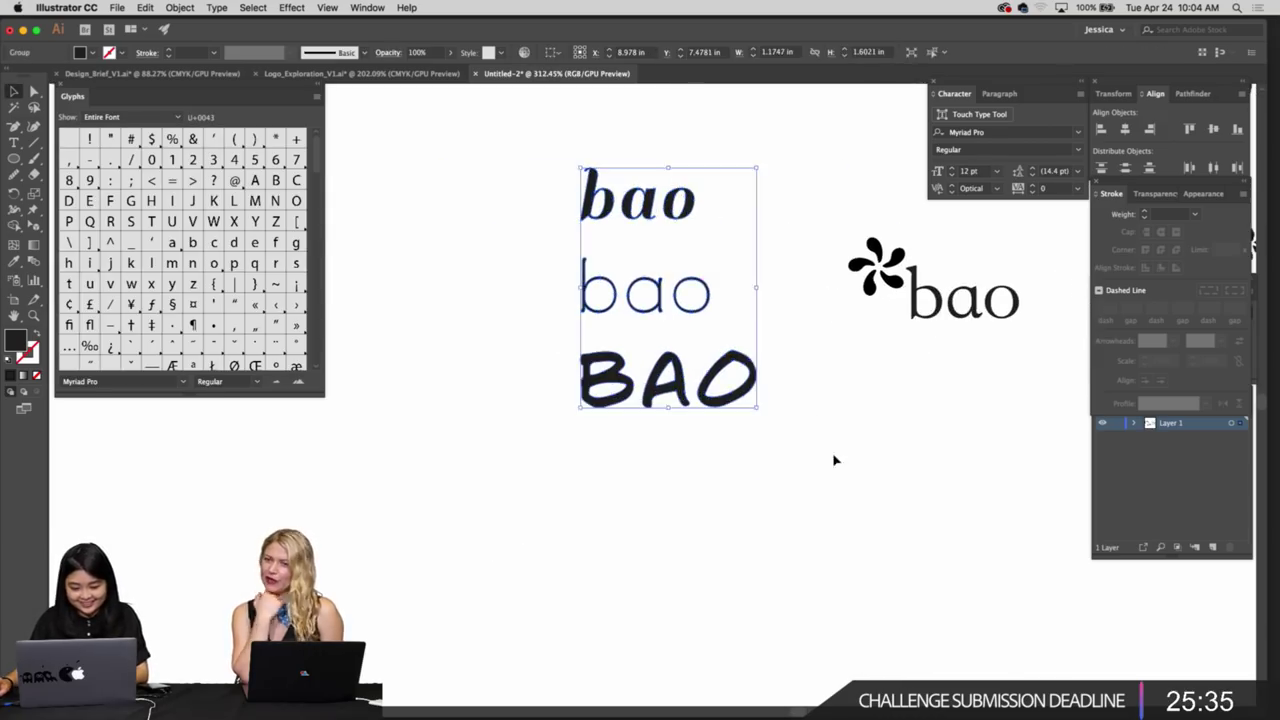
drag(835, 444, 550, 356)
key(Delete)
drag(686, 360, 690, 405)
key(super+z)
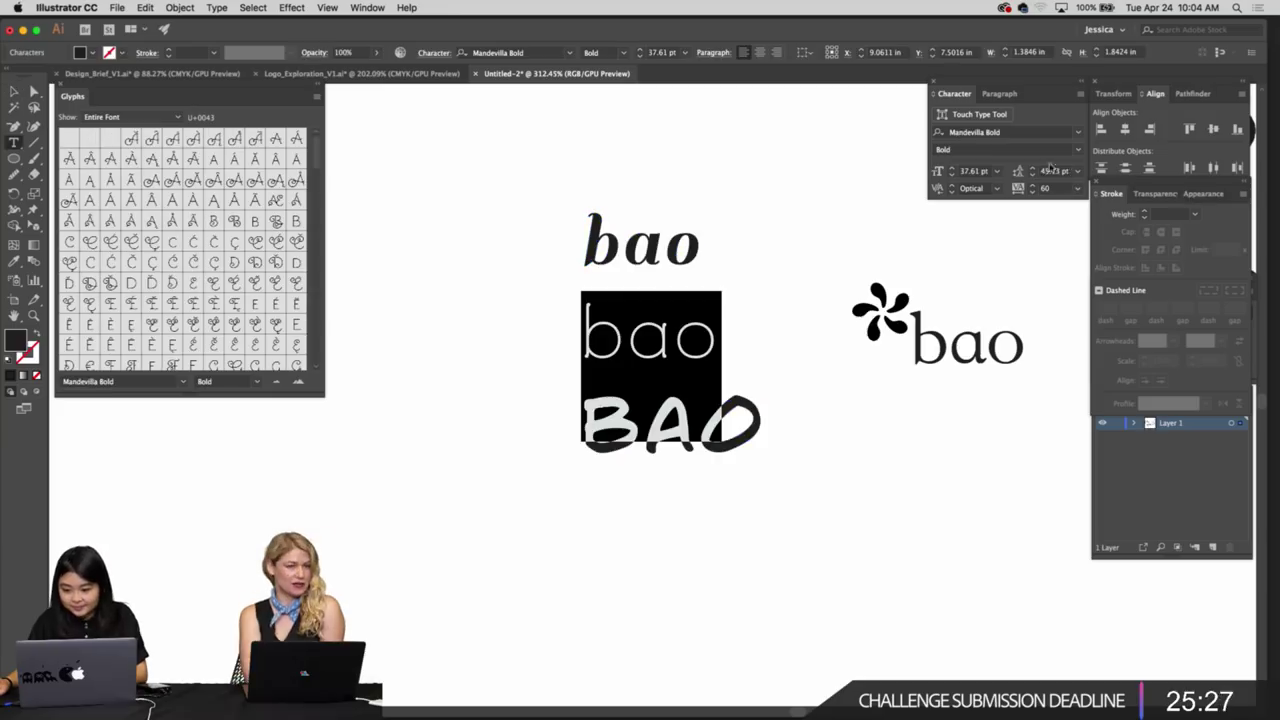
click(712, 334)
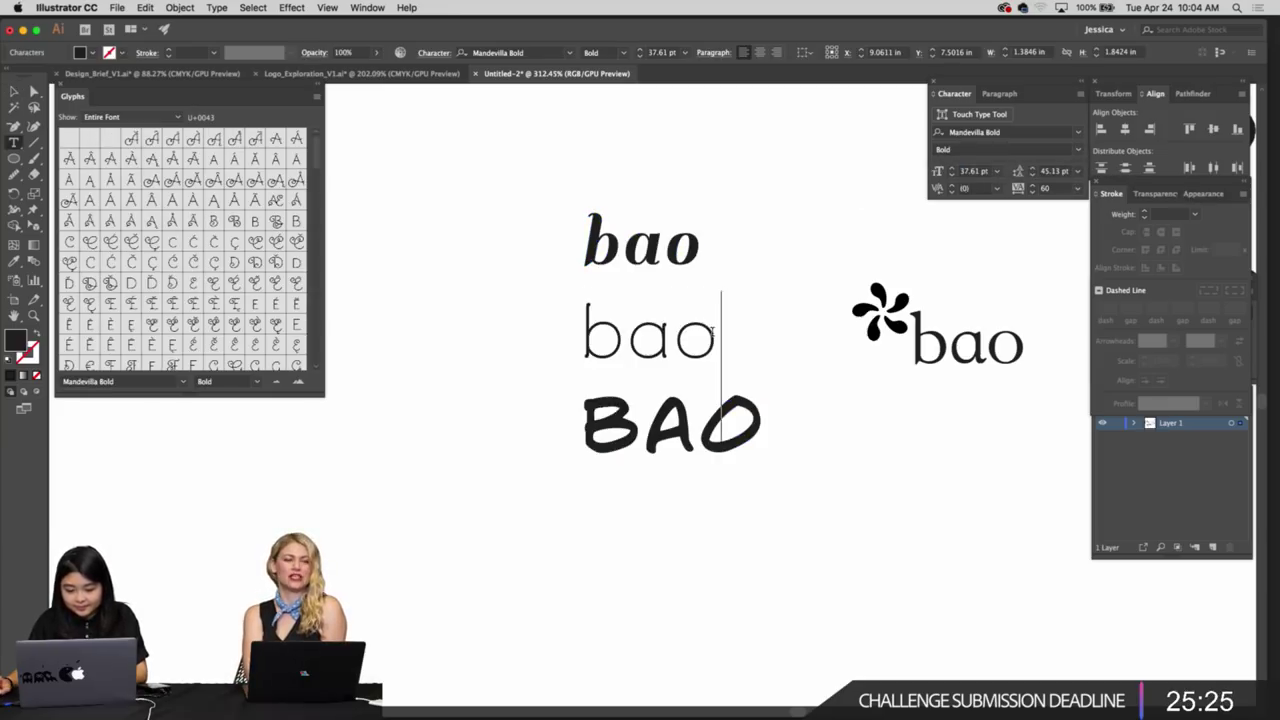
key(Escape)
Convert the pasted samples to outlines and delete the marker BAO and the bold italic bao
key(super+shift+o)
drag(698, 257, 688, 235)
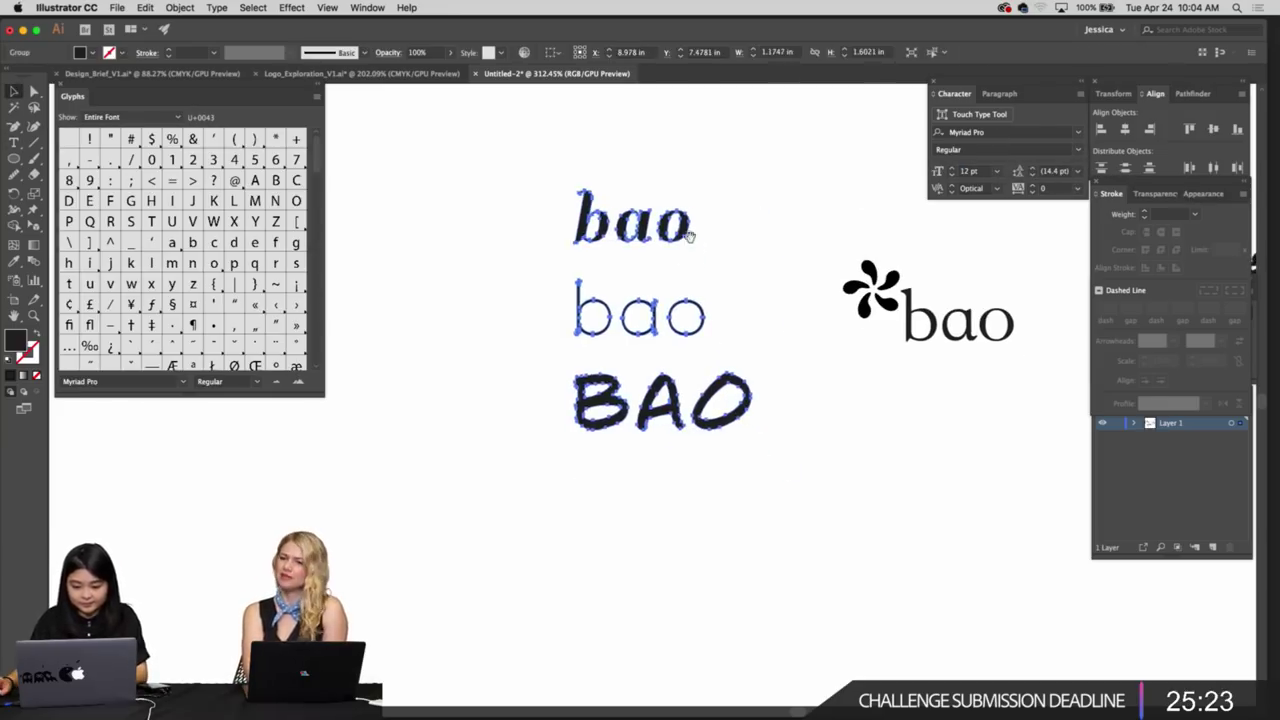
drag(782, 445, 577, 402)
click(713, 443)
key(Delete)
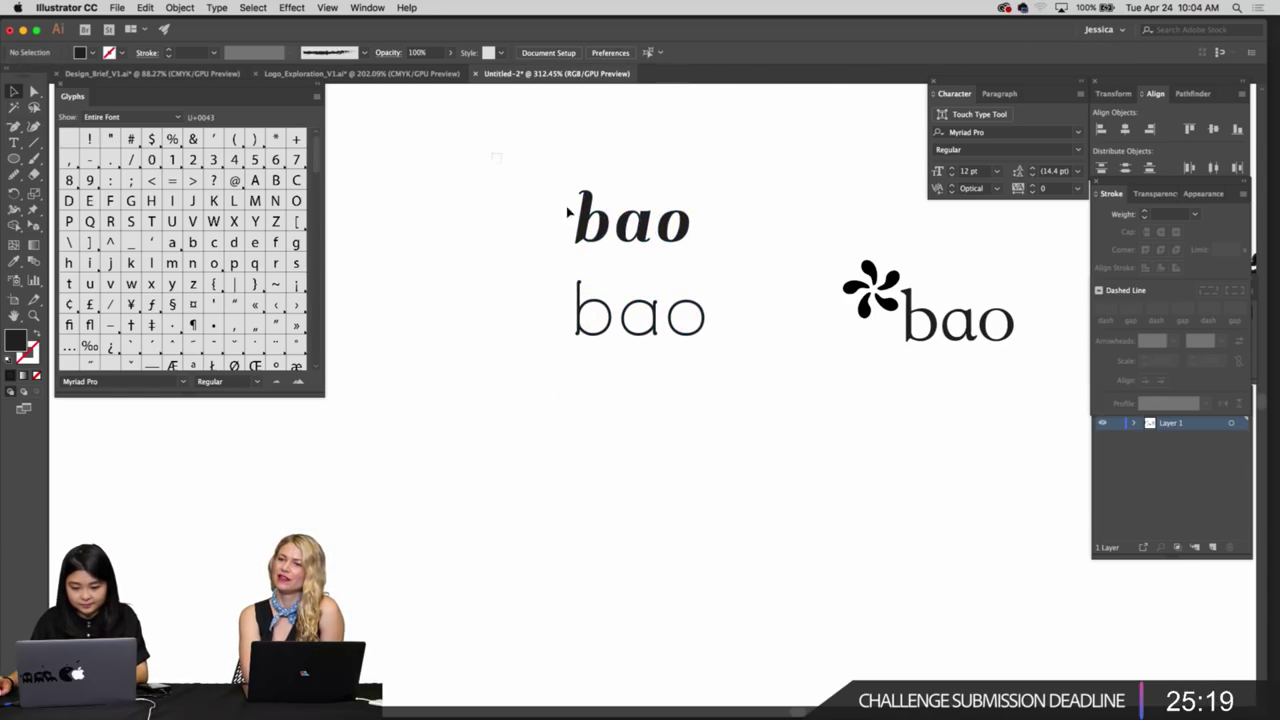
key(Delete)
Move the smooth flower to the upper left of the thin bao, just beside the stem of the b
drag(568, 212, 605, 299)
key(super+space)
key(space)
click(618, 272)
key(super+space)
click(648, 371)
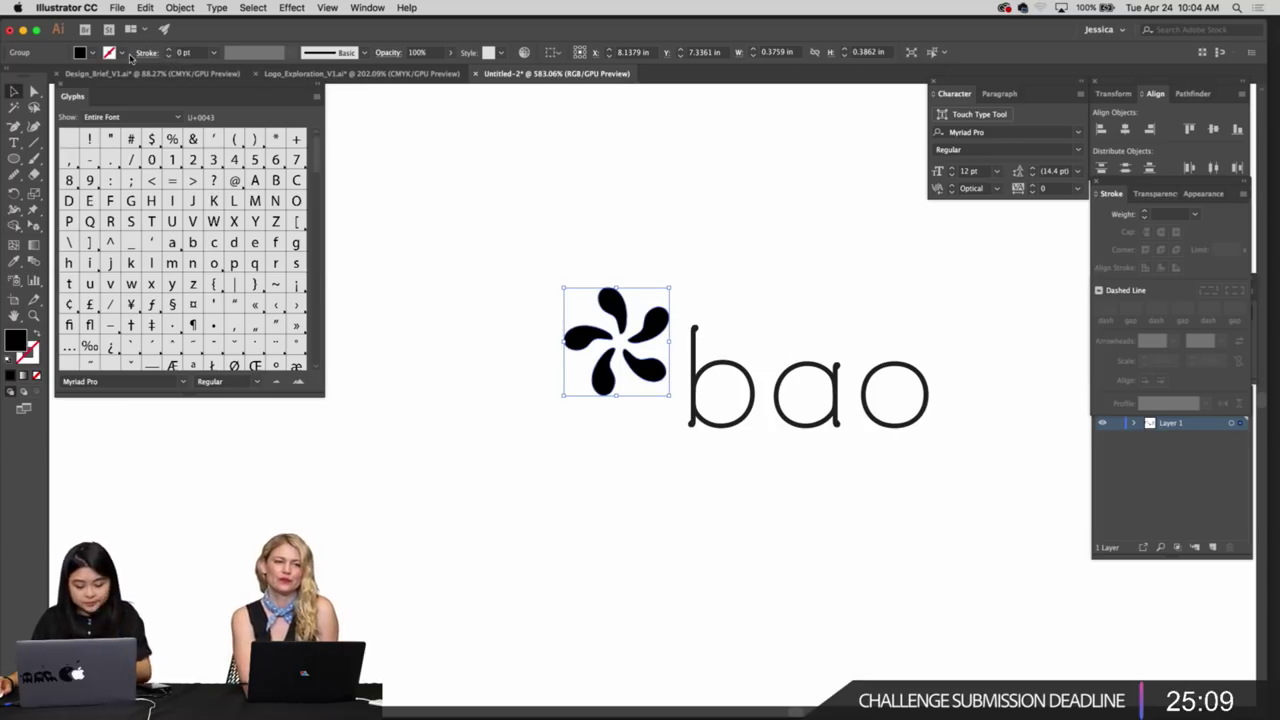
Try the flower as an unfilled outline with a 0.25 pt black stroke beside the thin bao
key(shift+x)
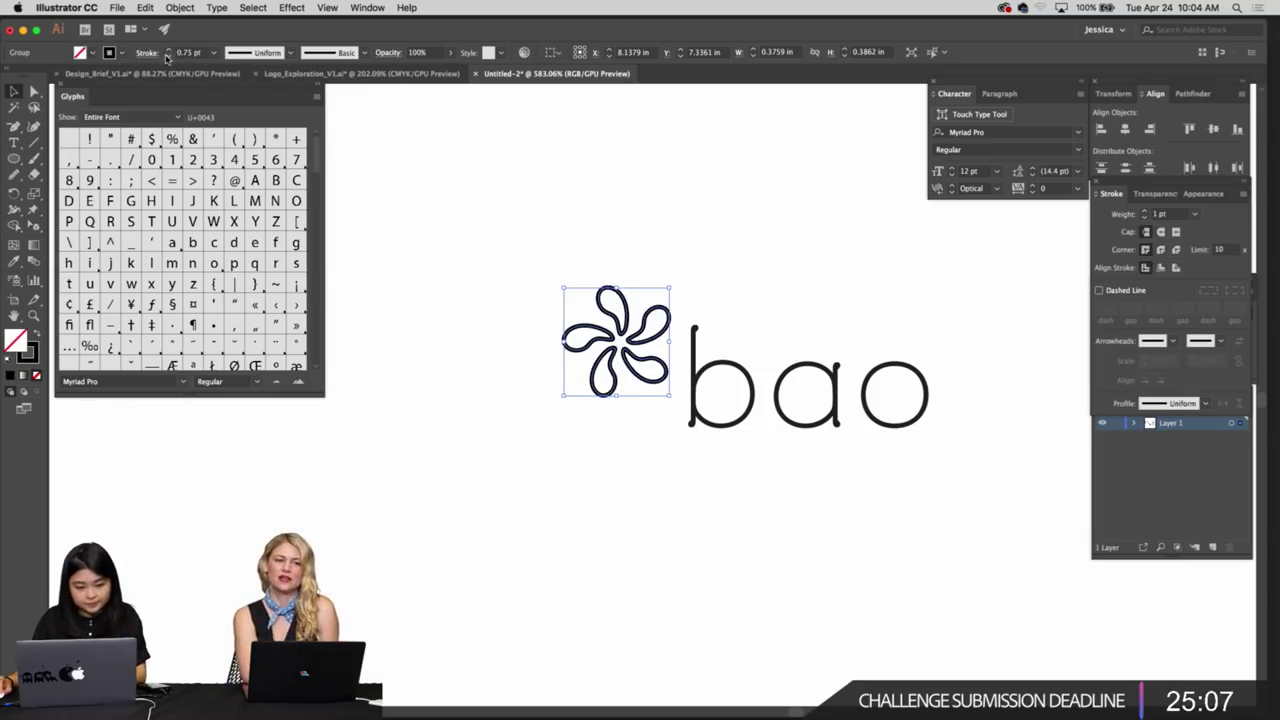
click(167, 56)
click(167, 56)
click(829, 333)
drag(810, 305, 729, 301)
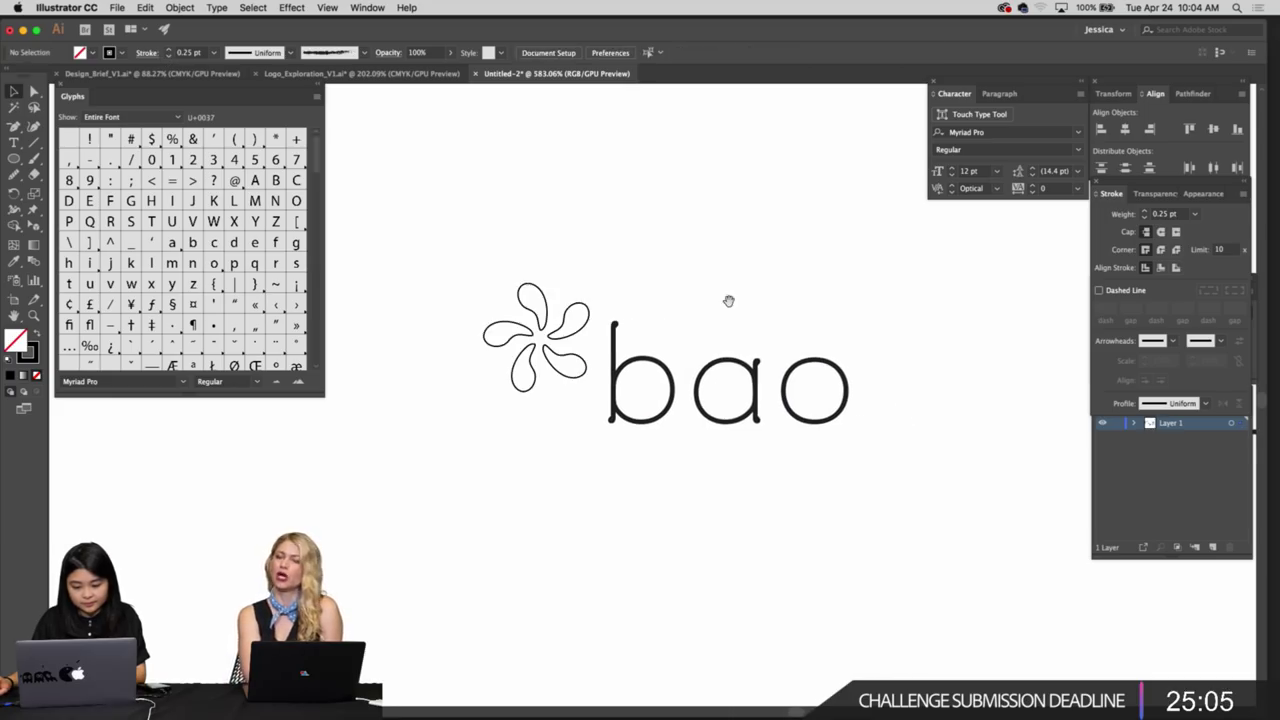
Undo the outline styling of the flower back to its solid black fill
key(super+z)
key(super+z)
key(super+z)
key(super+z)
click(676, 311)
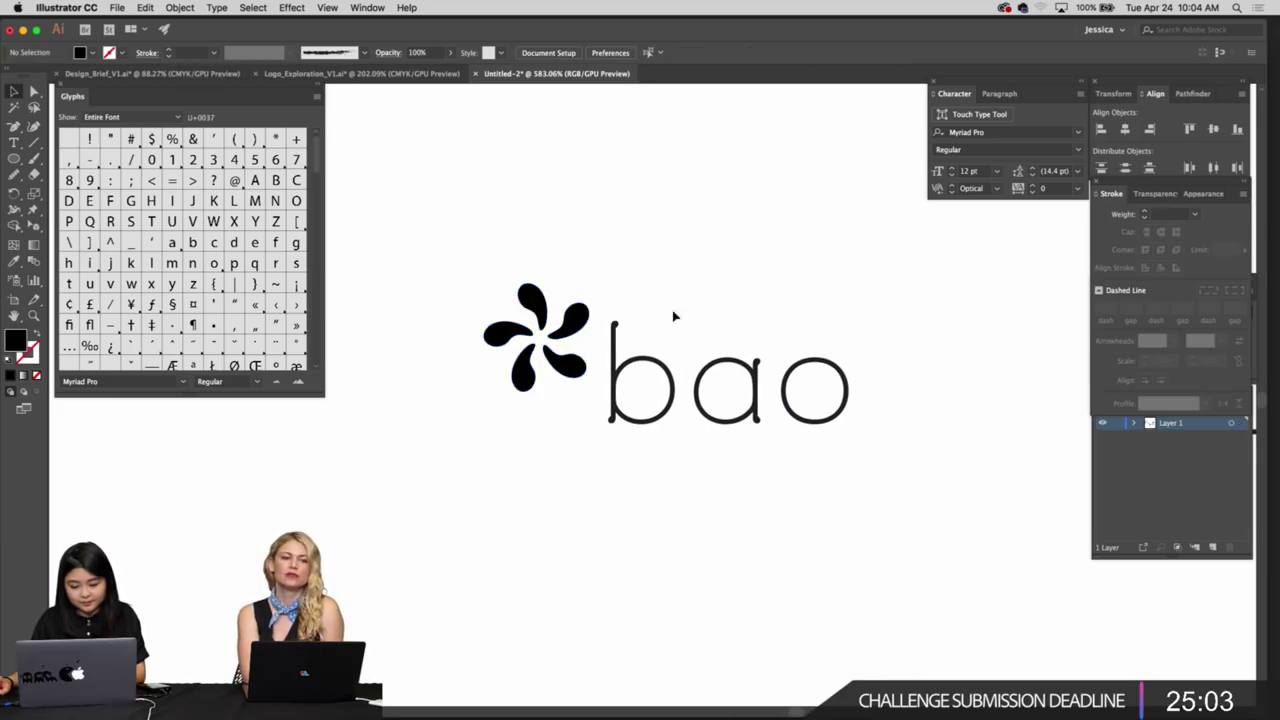
Rotate the solid flower slightly beside the thin bao
key(z)
drag(852, 300, 795, 357)
key(v)
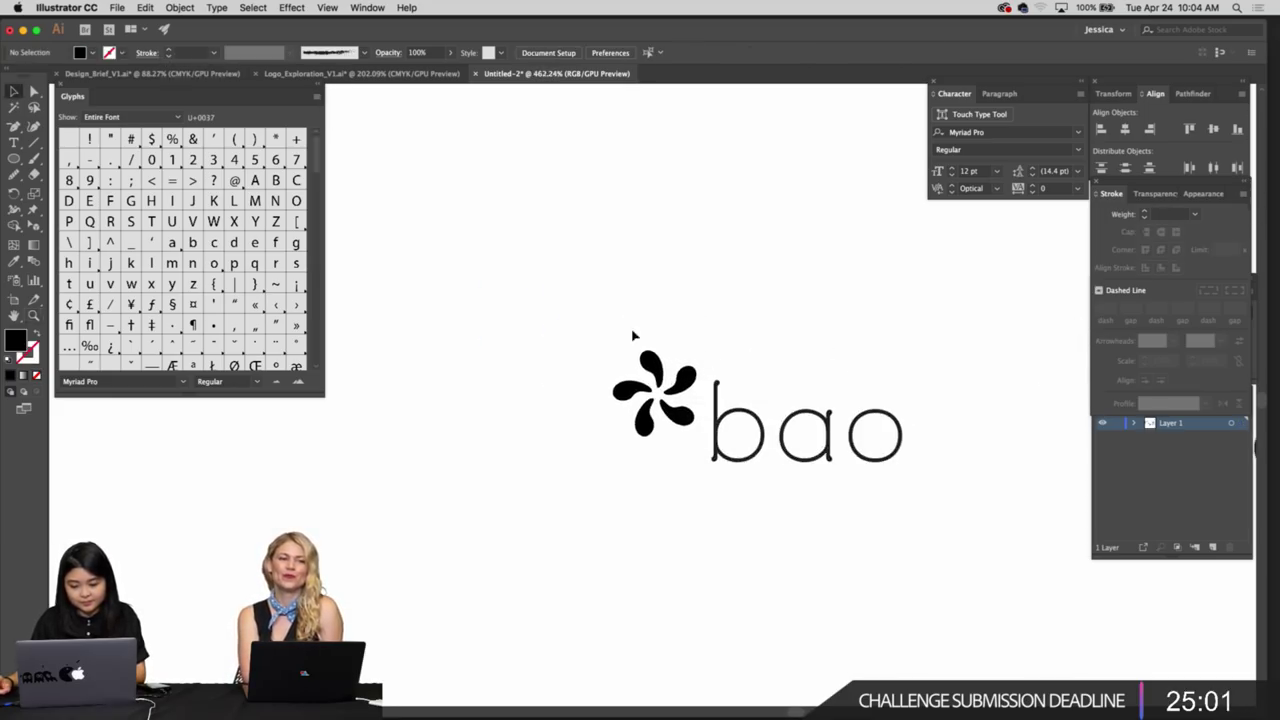
click(677, 423)
key(r)
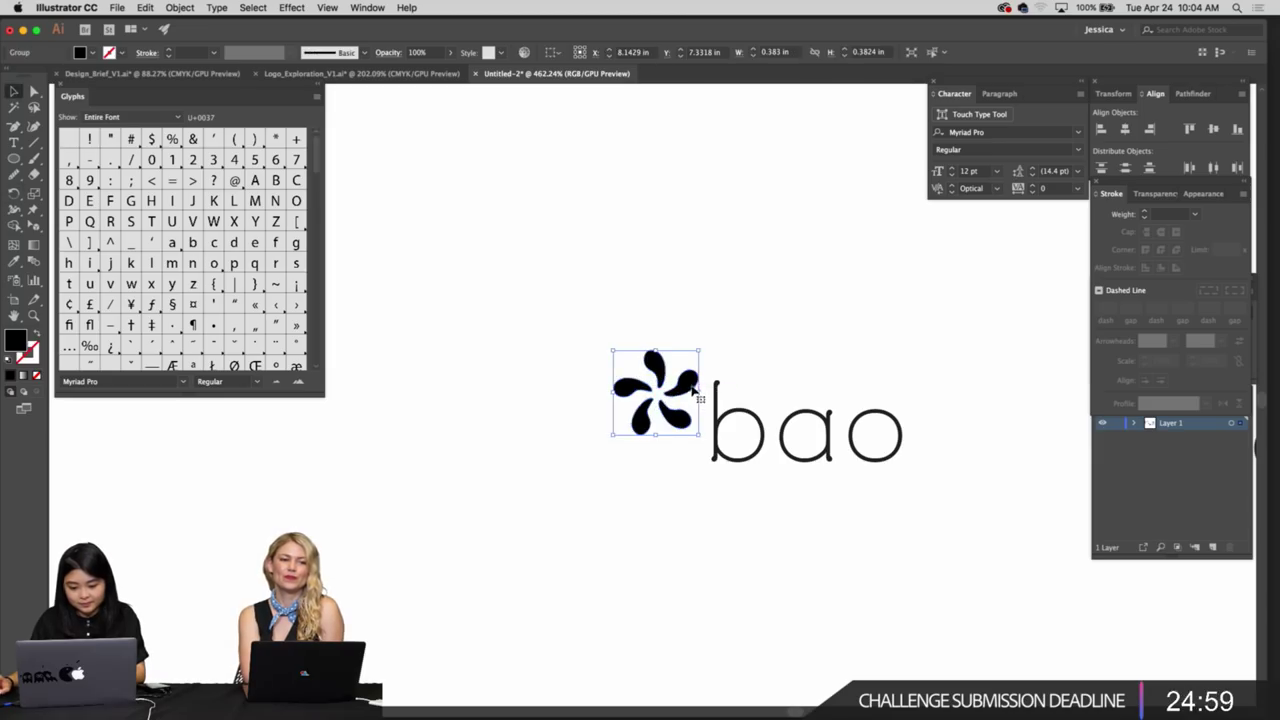
drag(697, 370, 699, 369)
click(784, 366)
key(z)
drag(846, 371, 750, 351)
drag(750, 351, 842, 396)
drag(766, 377, 788, 347)
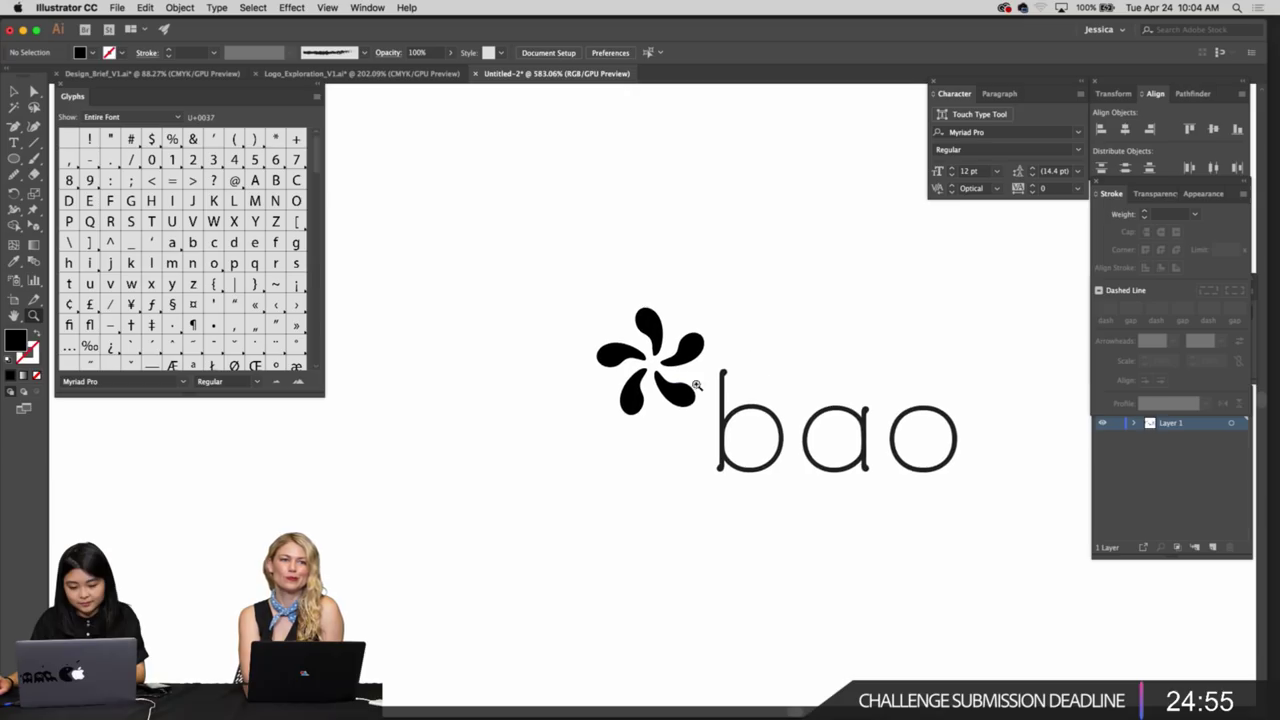
Try the flower centred above the thin bao, over the letter a
key(v)
click(693, 372)
drag(704, 357, 872, 325)
click(923, 356)
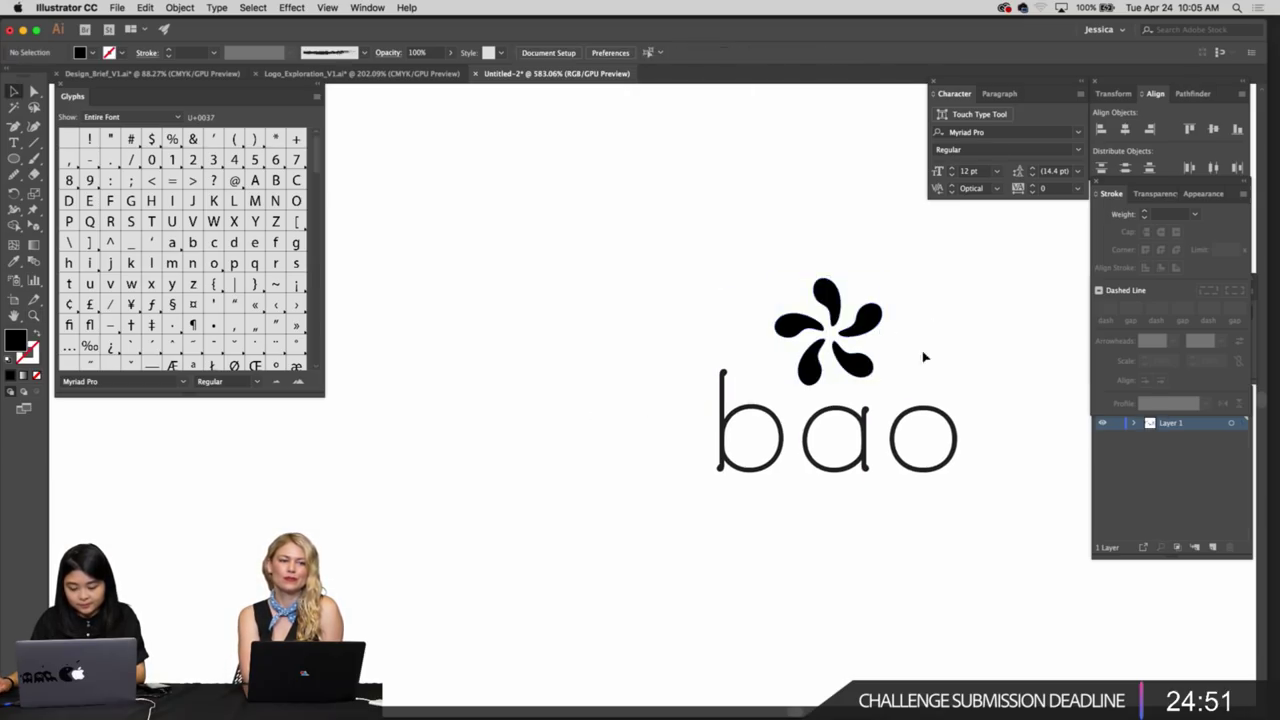
key(z)
drag(931, 361, 810, 350)
drag(910, 362, 782, 393)
drag(786, 392, 856, 390)
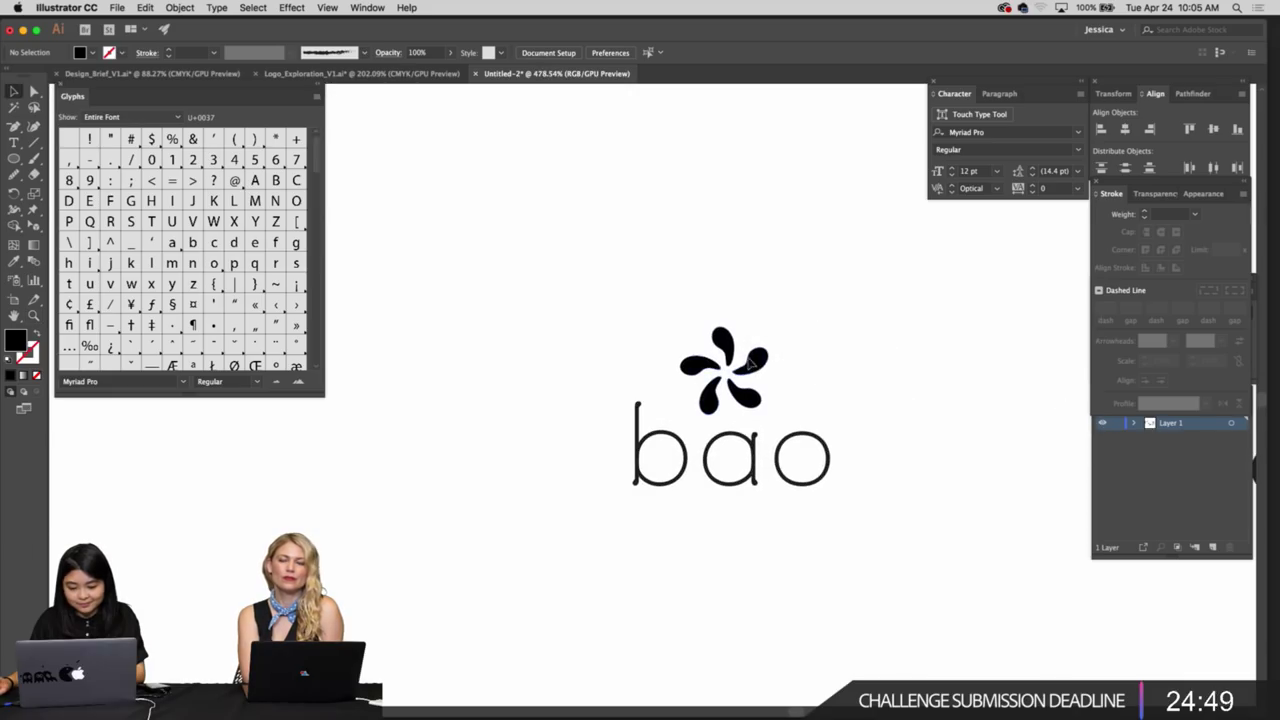
Move the flower back to the upper left of the b in the thin bao
key(v)
drag(752, 363, 606, 385)
click(844, 402)
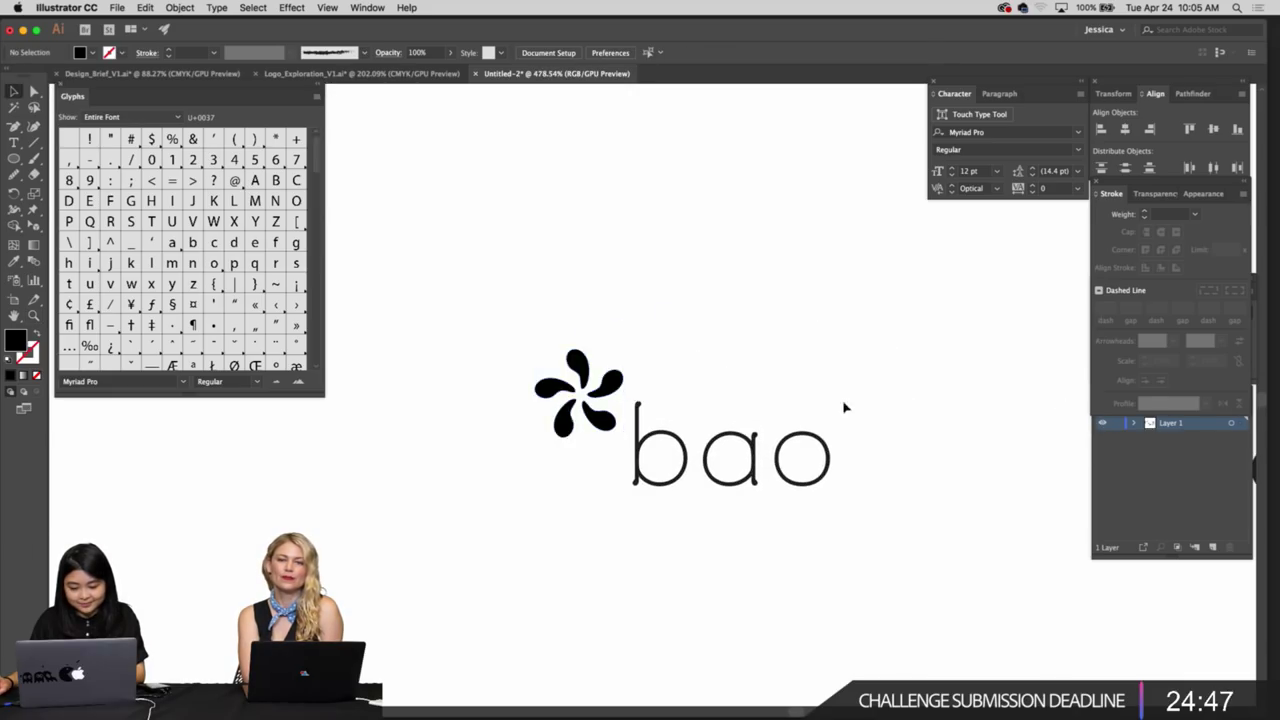
key(z)
drag(846, 405, 746, 400)
mouse_move(858, 382)
mouse_down()
mouse_move(646, 408)
mouse_move(704, 391)
mouse_move(749, 411)
mouse_move(815, 410)
mouse_up()
Thicken the thin bao lettering with a 0.75 pt black stroke
key(v)
click(846, 521)
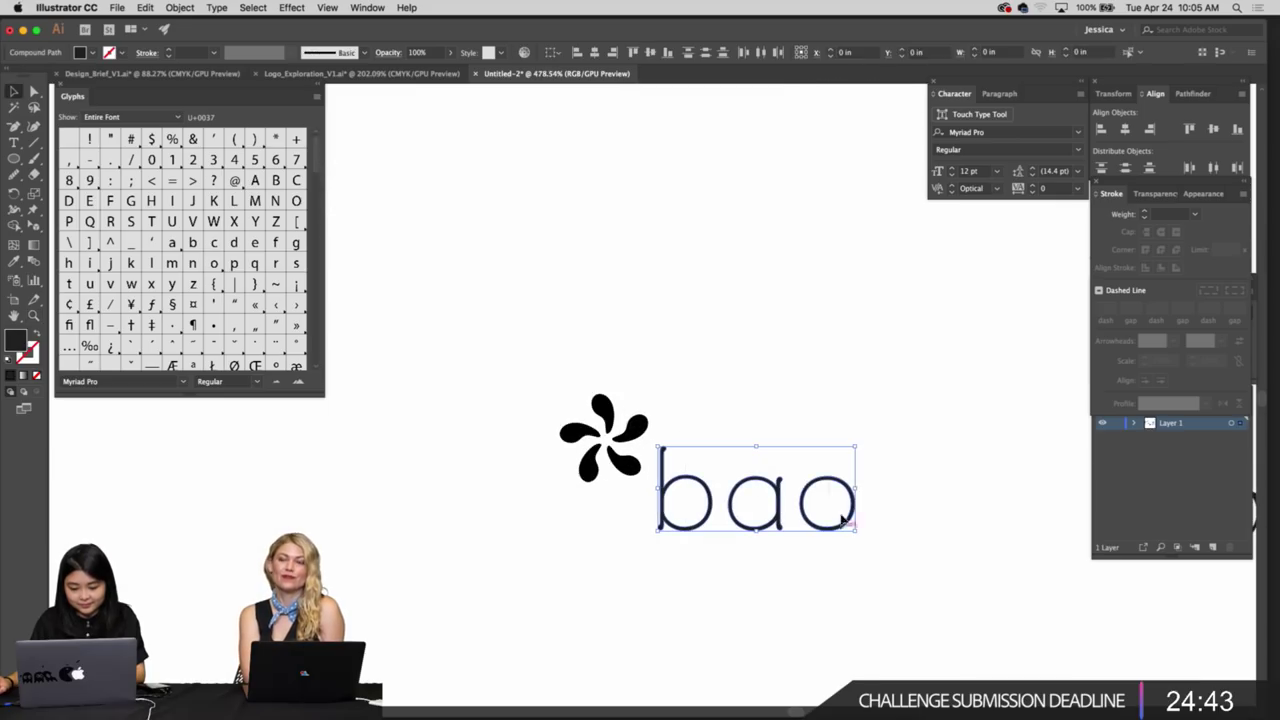
click(168, 52)
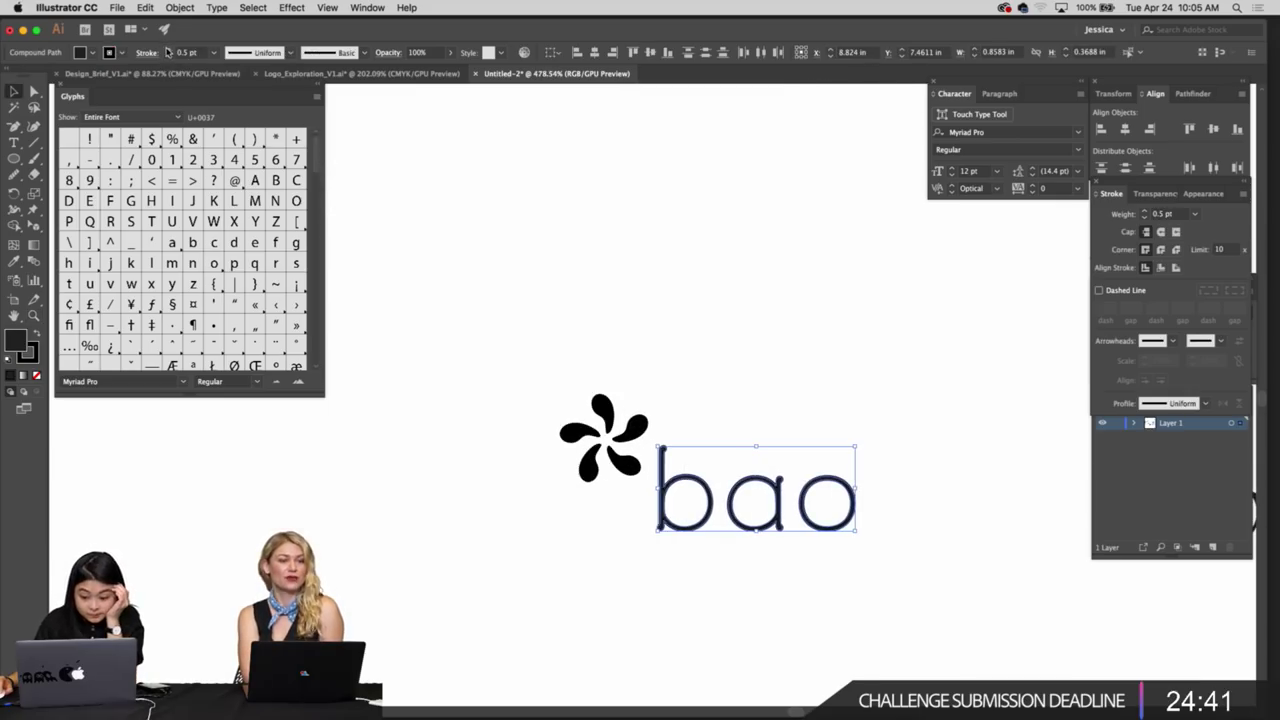
click(714, 334)
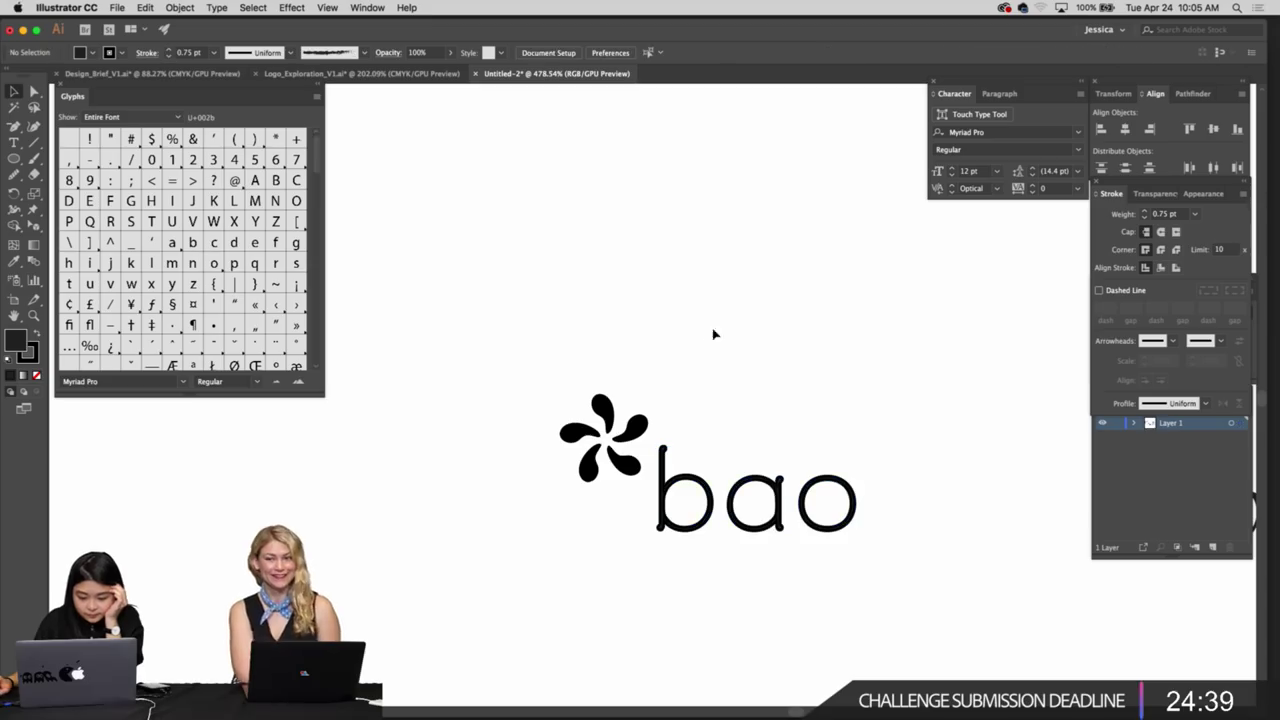
key(z)
drag(715, 400, 731, 343)
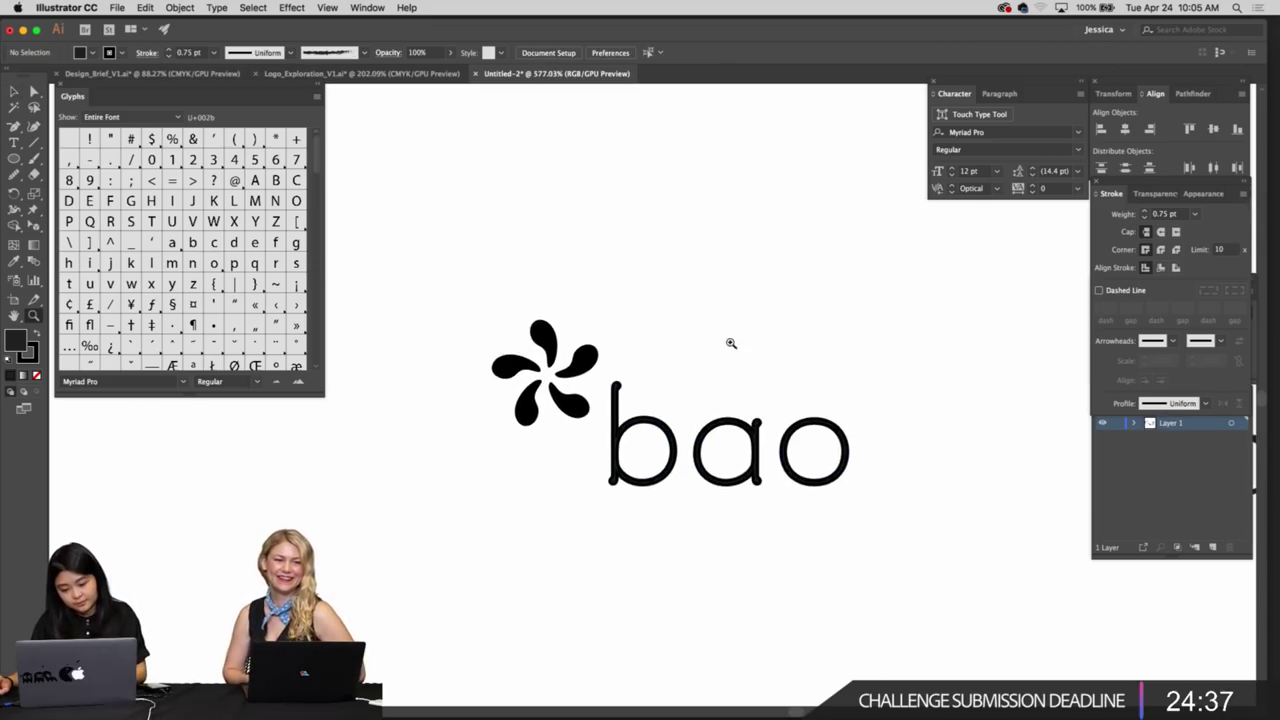
Recolour the thin bao lettering so its fill and stroke form one solid black
drag(586, 332, 690, 348)
key(v)
click(643, 347)
click(780, 350)
key(z)
drag(817, 363, 991, 484)
key(v)
key(z)
key(v)
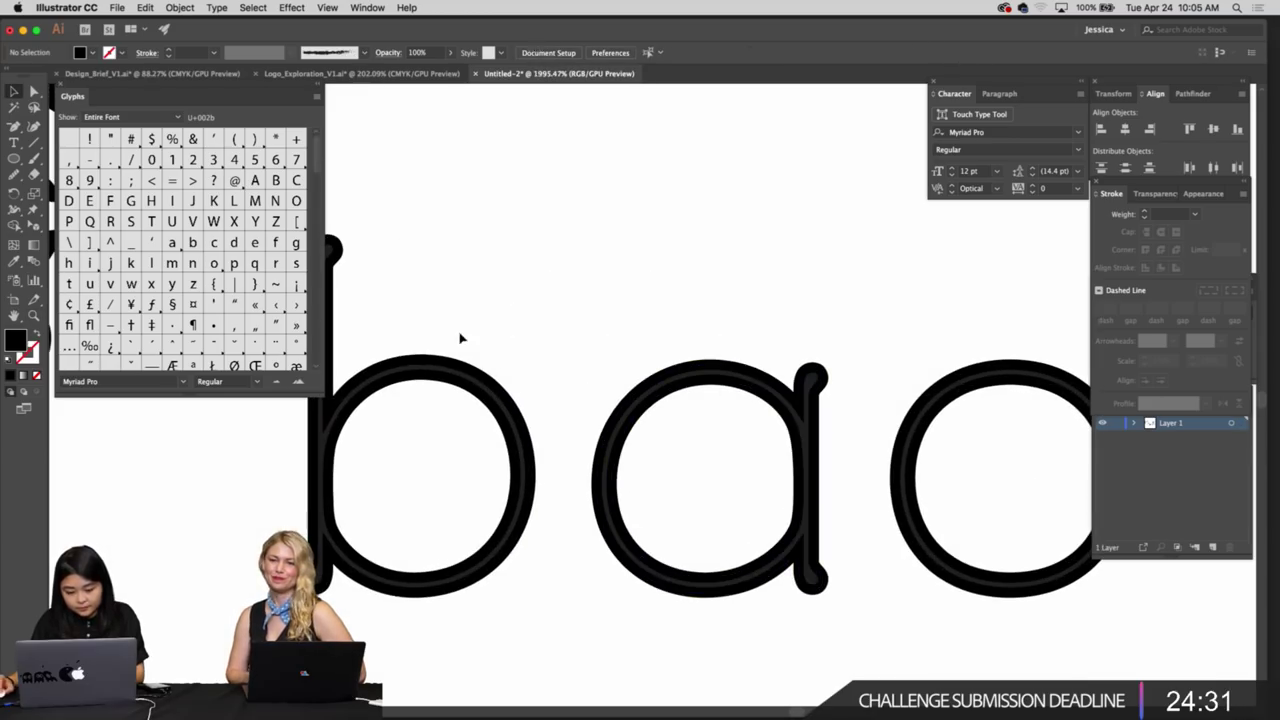
drag(460, 337, 1000, 480)
click(108, 53)
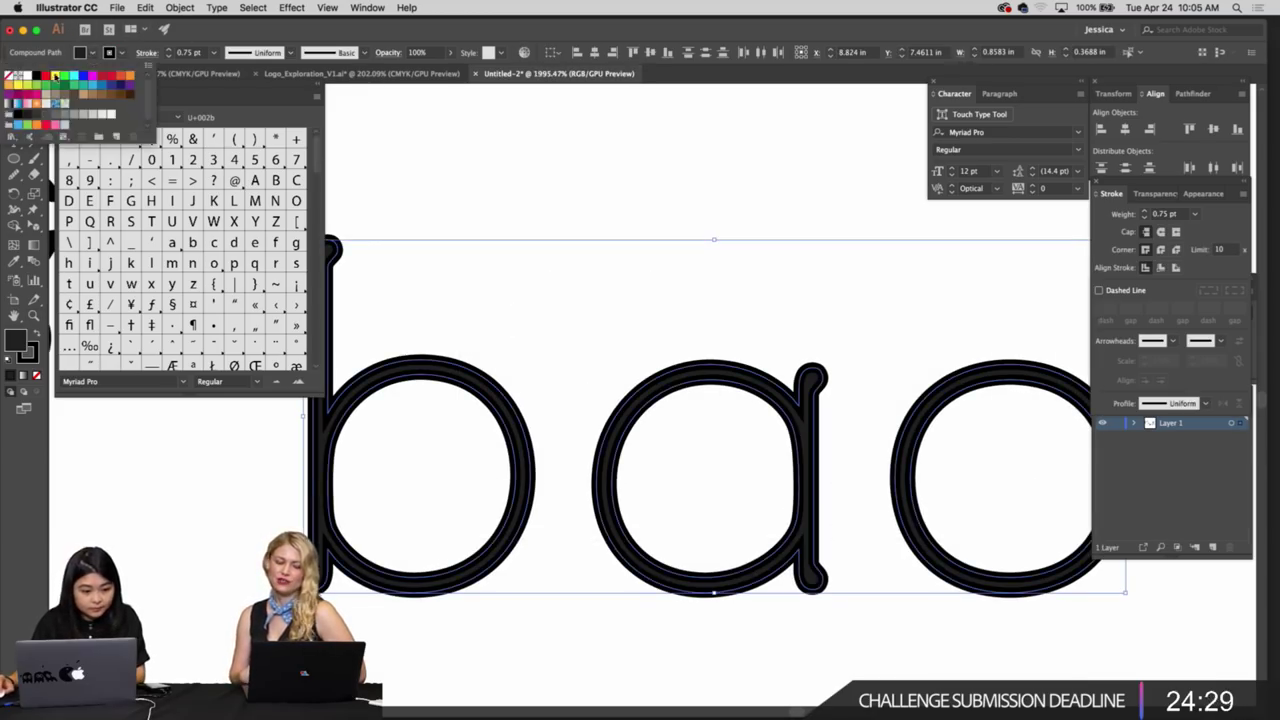
click(38, 76)
click(656, 231)
click(566, 230)
Tighten the letter spacing by moving the a closer to the b in the thin bao
key(z)
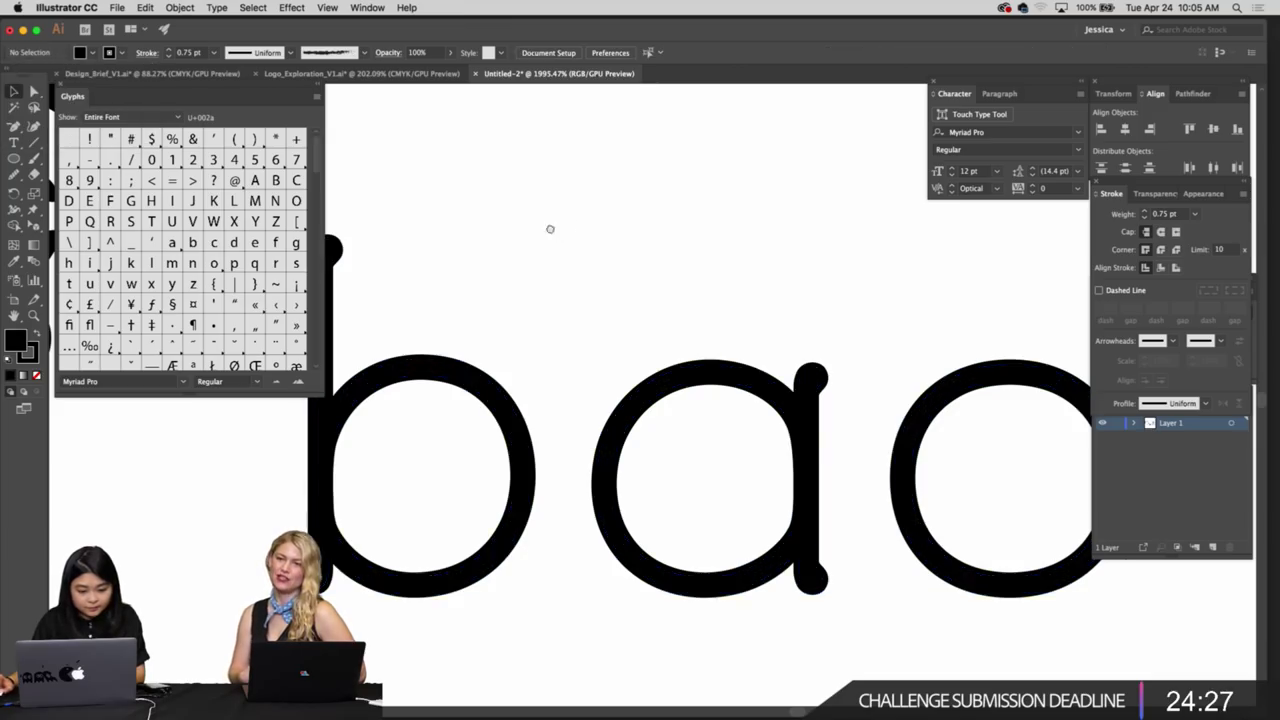
drag(551, 229, 691, 217)
drag(691, 217, 465, 218)
drag(661, 235, 765, 437)
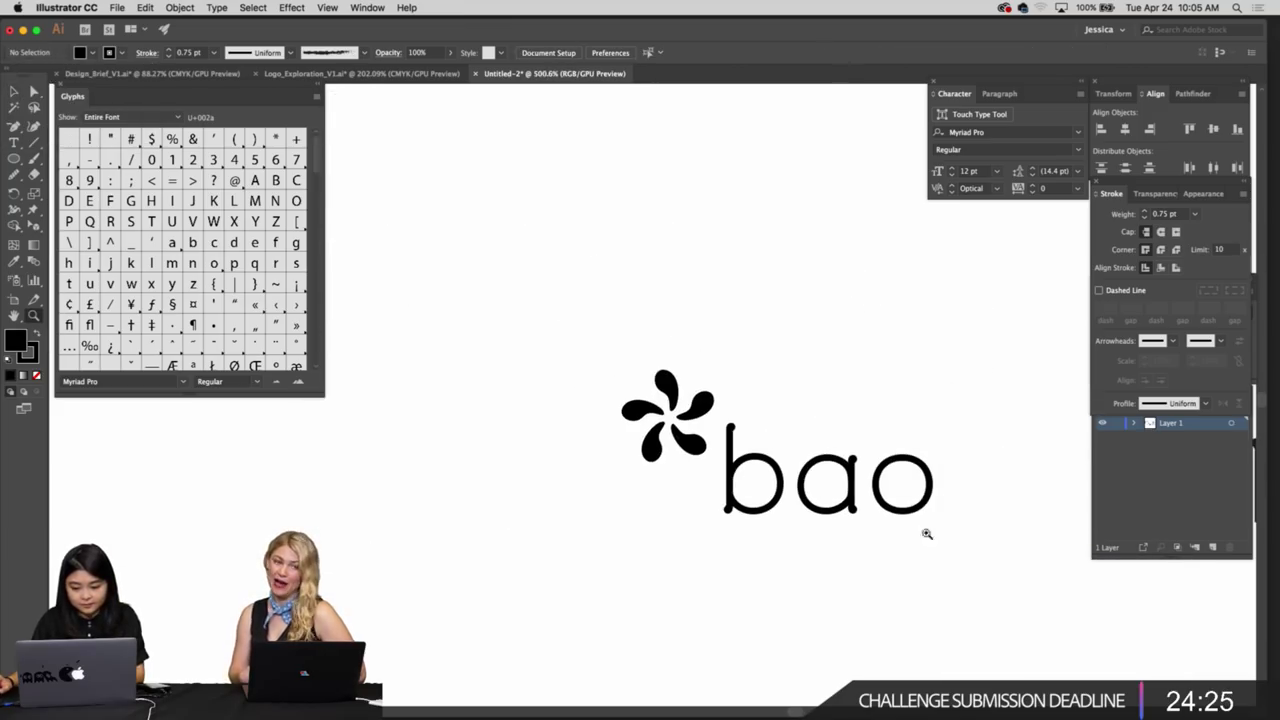
drag(630, 375, 522, 342)
click(746, 354)
drag(834, 391, 827, 444)
key(z)
drag(662, 460, 853, 423)
click(877, 349)
key(z)
drag(877, 349, 670, 359)
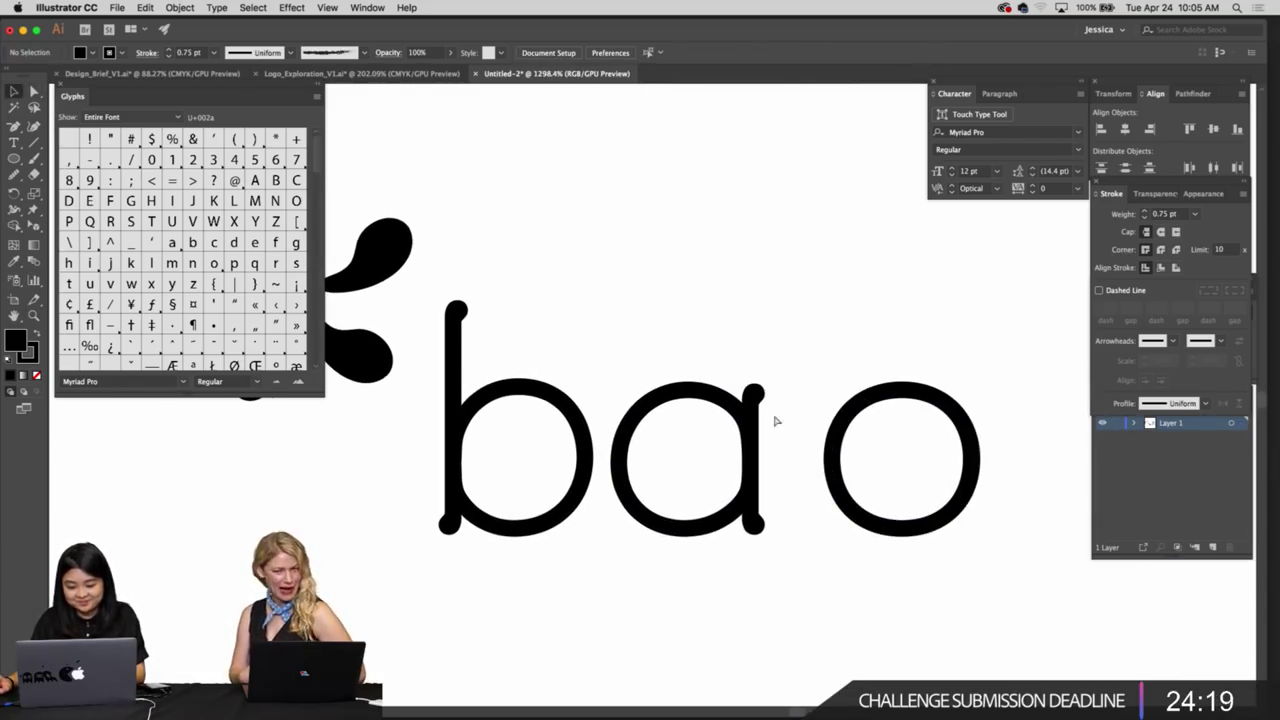
Move the o closer to the a to even out the spacing of the thin bao
click(774, 421)
scroll(785, 435, up, 3)
drag(791, 445, 767, 443)
click(885, 402)
key(z)
drag(885, 402, 739, 379)
drag(926, 406, 952, 386)
click(876, 293)
Move the flower and thin bao lockup up to sit just below the dumpling with chopsticks
key(z)
drag(888, 295, 629, 269)
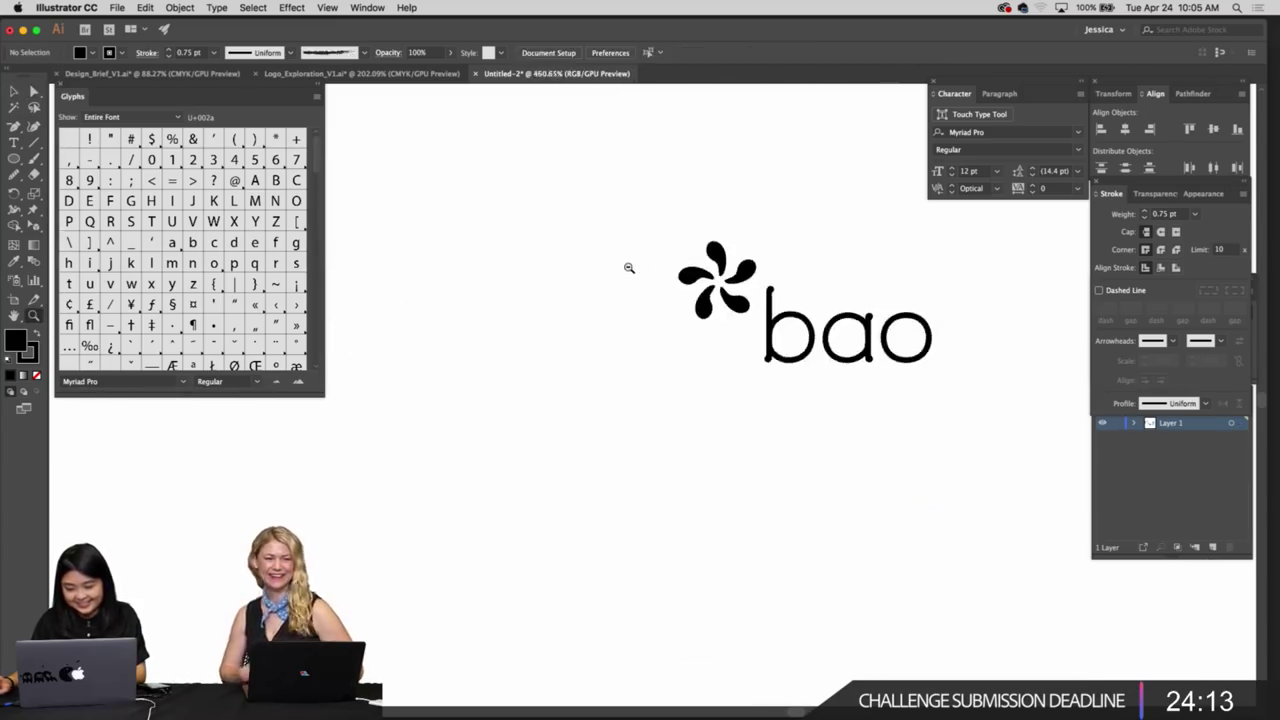
drag(720, 282, 692, 425)
drag(879, 550, 789, 552)
drag(888, 557, 663, 482)
scroll(865, 556, down, 3)
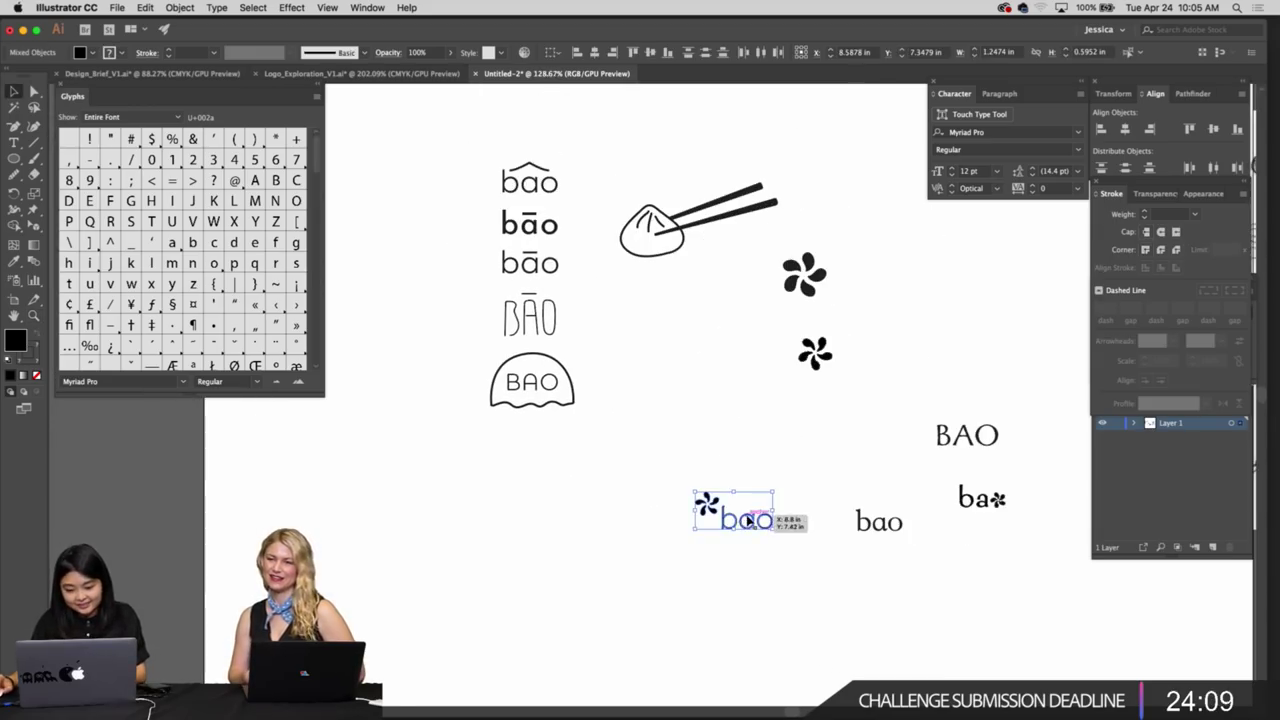
drag(748, 520, 674, 309)
click(728, 378)
drag(728, 378, 710, 373)
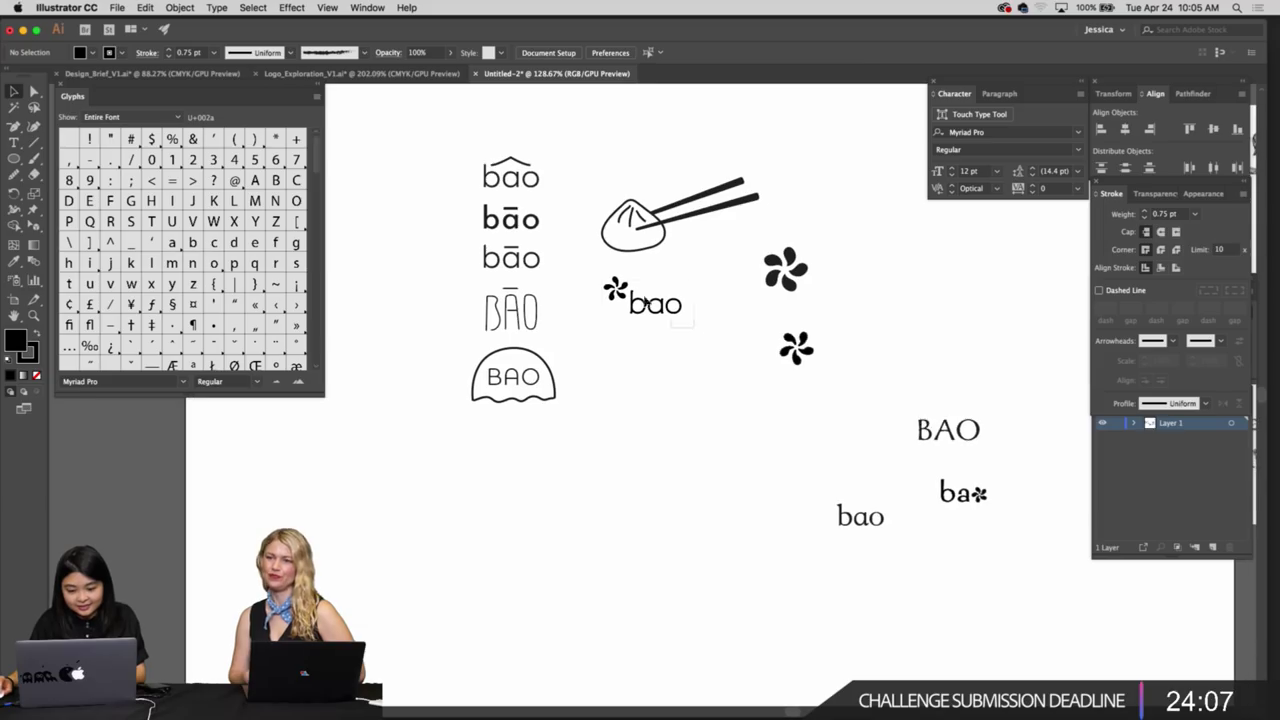
Try a duplicate of the lower solid flower in the empty area below the flower and bao lockup
drag(693, 327, 588, 273)
drag(689, 316, 718, 334)
click(712, 358)
drag(712, 358, 671, 363)
drag(590, 351, 660, 354)
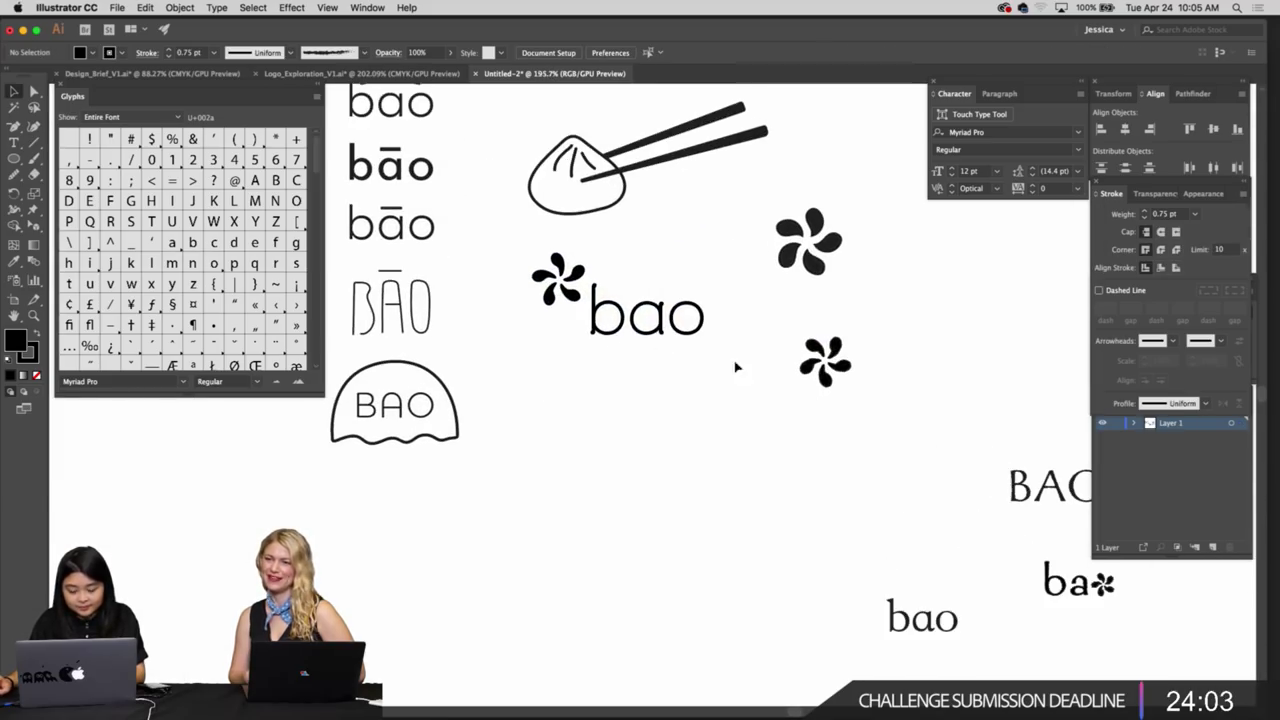
click(832, 390)
drag(720, 518, 693, 543)
drag(696, 540, 790, 543)
drag(722, 539, 823, 449)
click(823, 453)
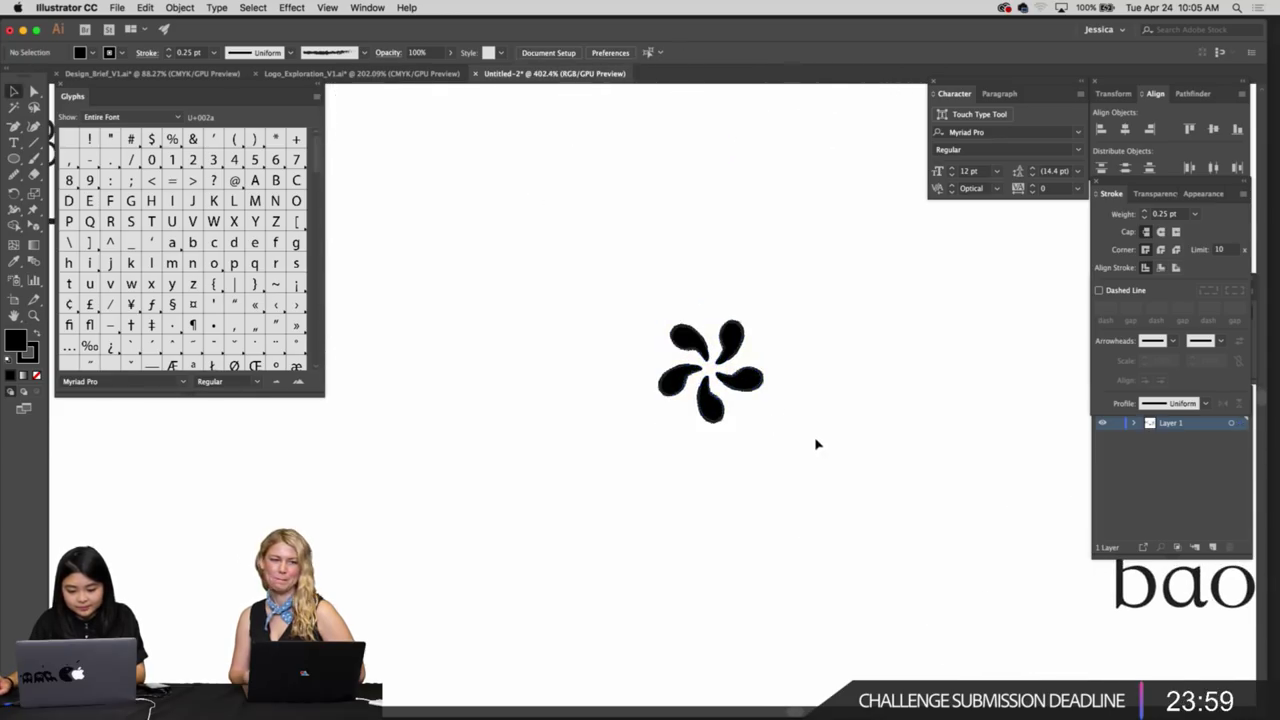
key(super+z)
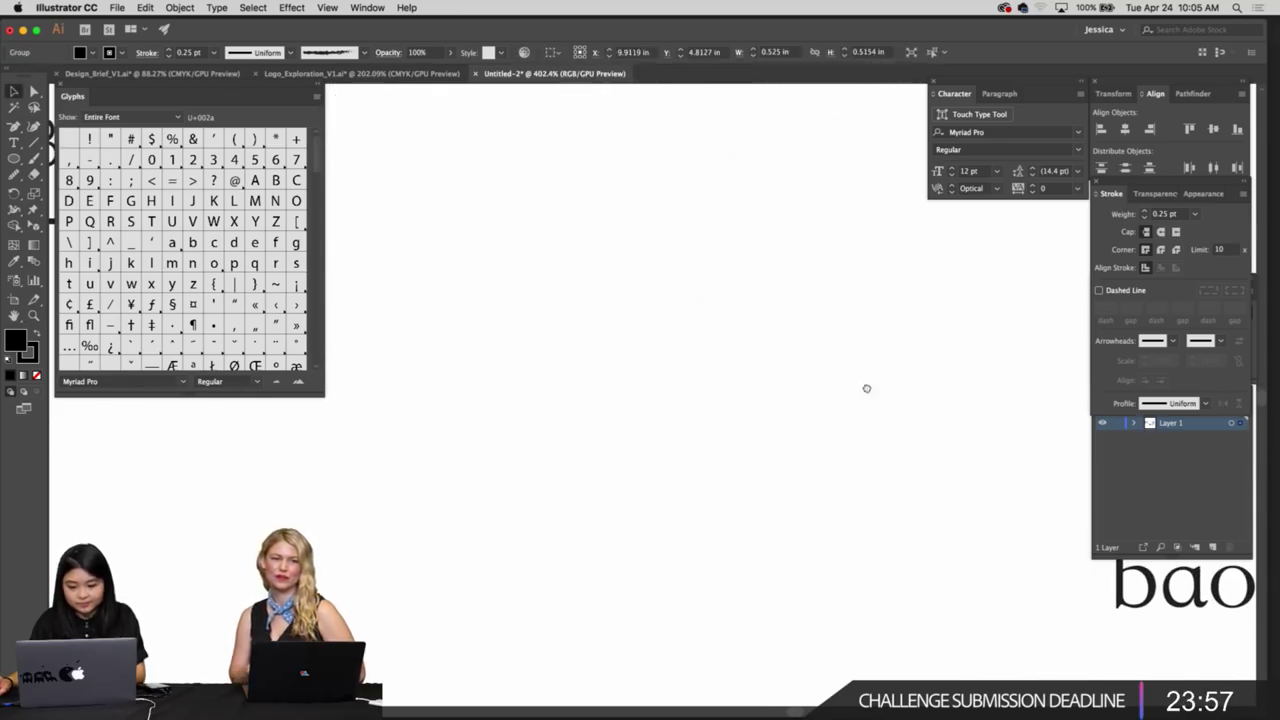
Examine the flower, swirl and wheel ideas on the scanned pencil sketch page
drag(866, 389, 645, 369)
drag(800, 400, 560, 366)
drag(893, 380, 623, 397)
drag(895, 402, 683, 422)
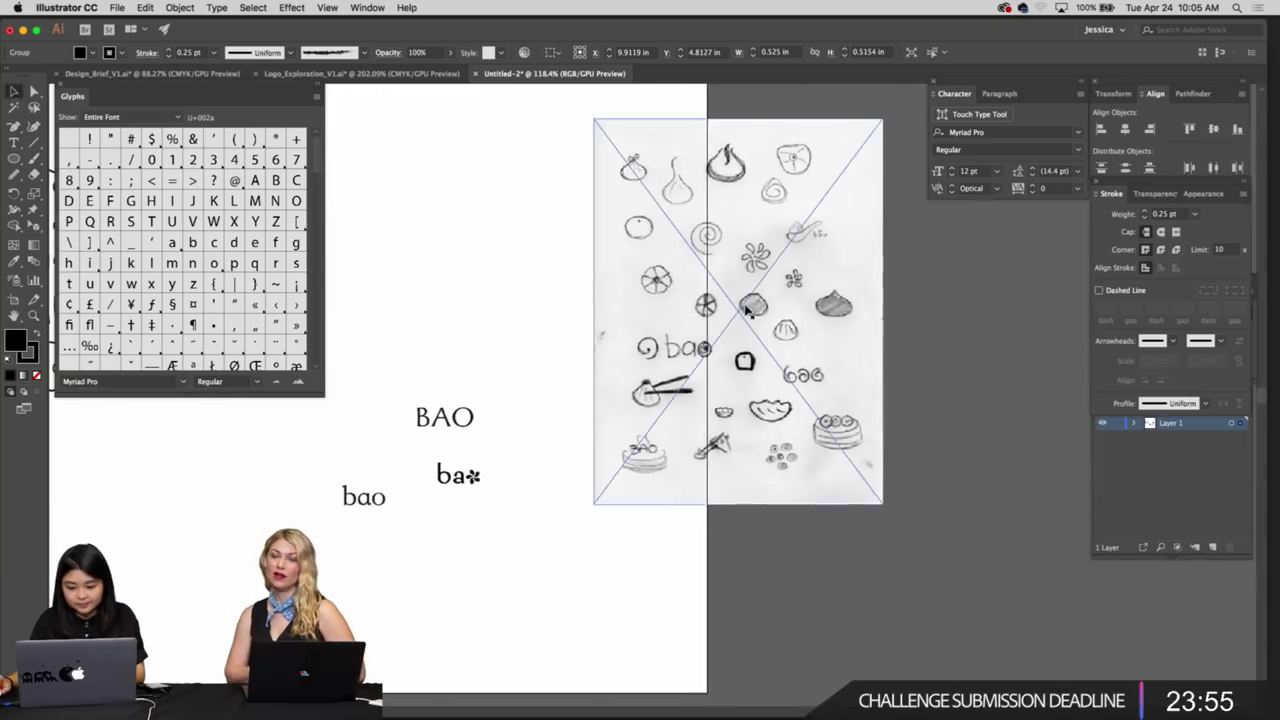
scroll(748, 310, up, 4)
drag(749, 329, 845, 381)
drag(652, 384, 720, 393)
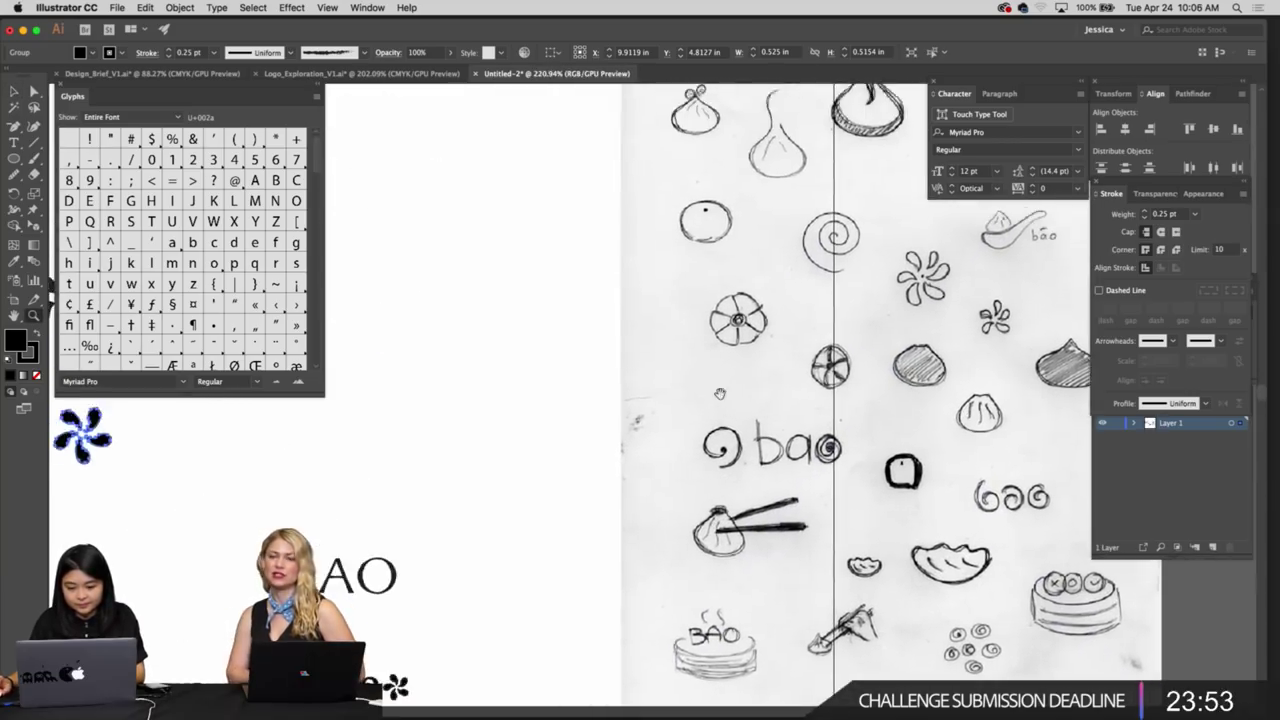
drag(381, 410, 495, 430)
scroll(495, 430, left, 8)
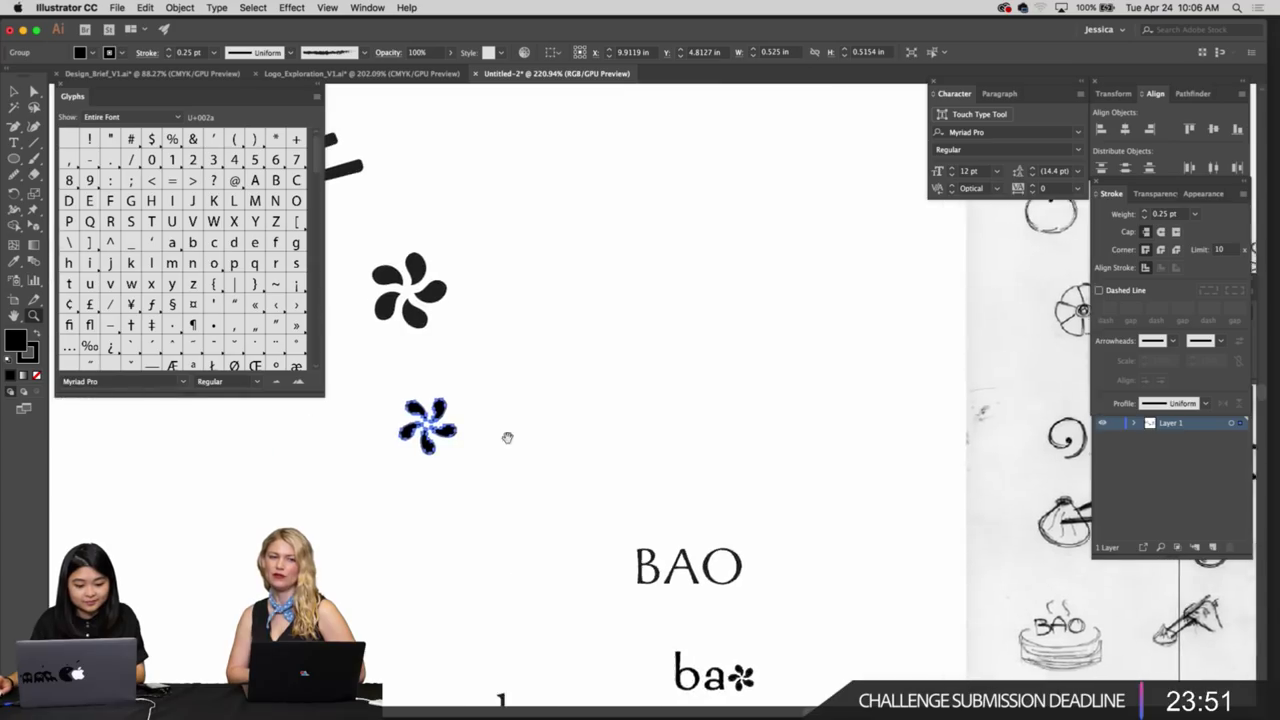
scroll(455, 467, left, 2)
Duplicate the flower and bao lockup below the original and delete the copy's b and a
click(486, 434)
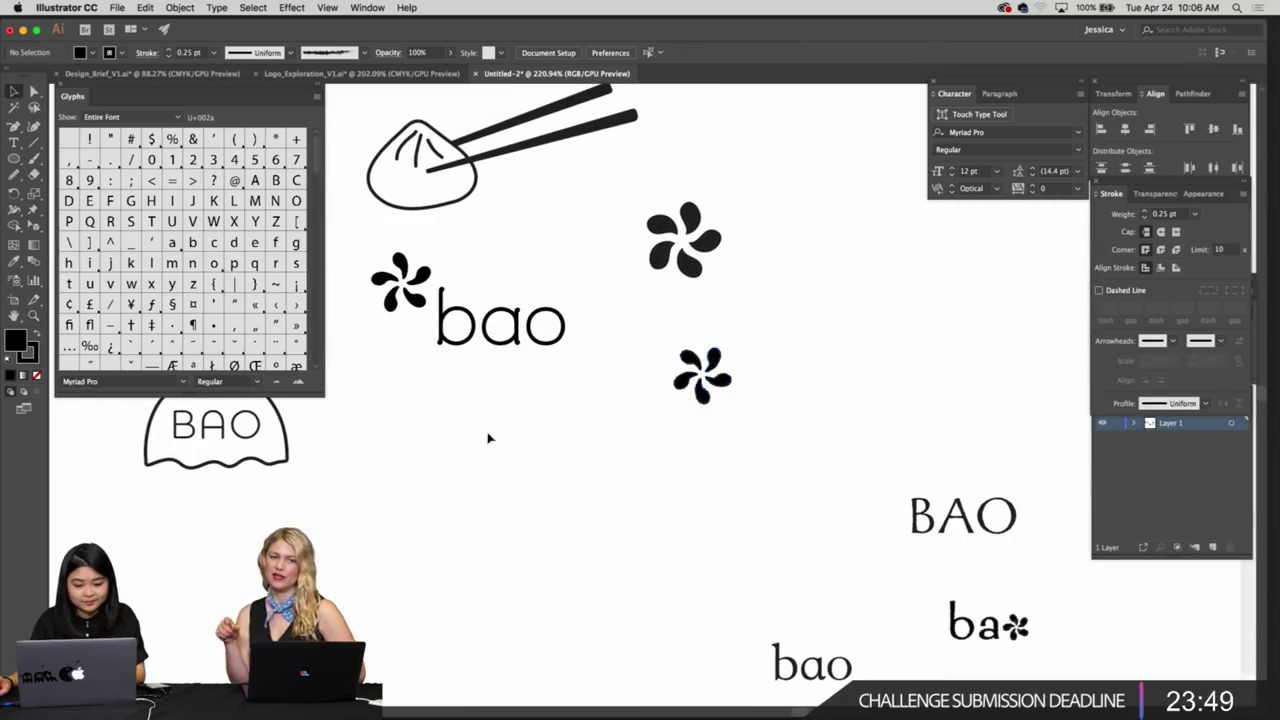
scroll(495, 430, left, 1)
drag(504, 422, 565, 466)
drag(512, 366, 638, 408)
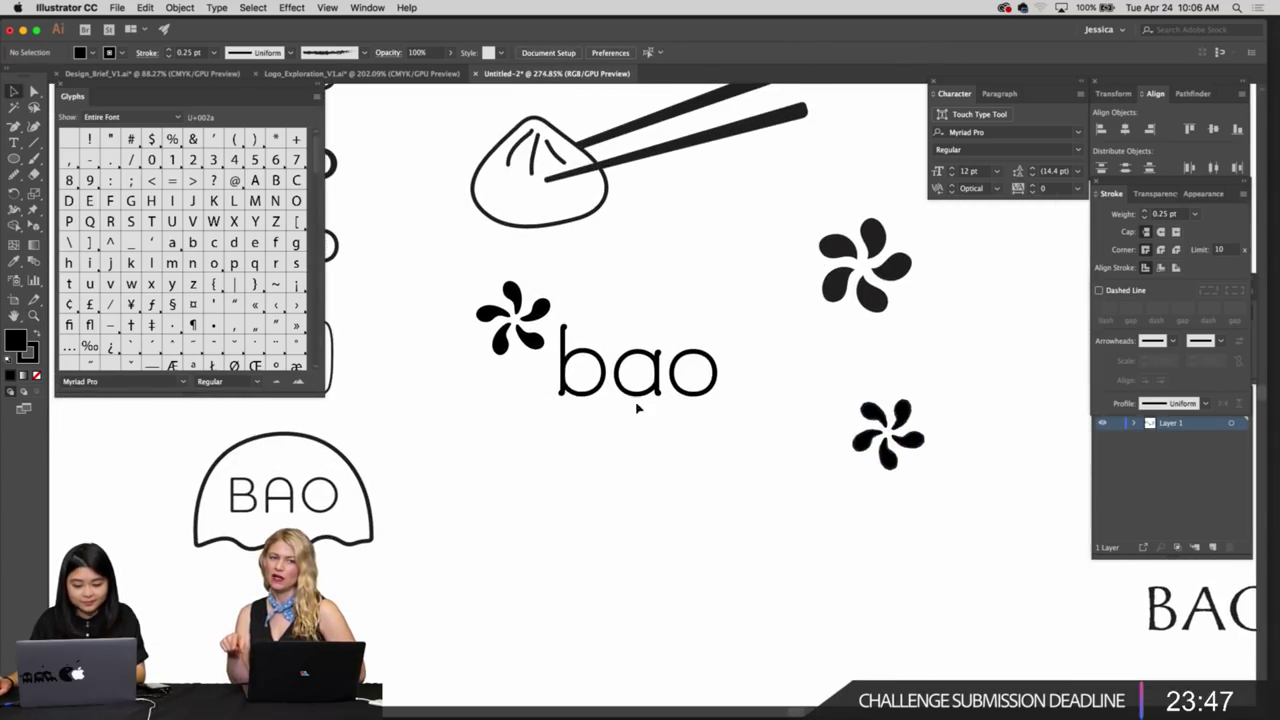
drag(498, 306, 494, 303)
drag(529, 340, 663, 542)
drag(666, 456, 633, 340)
scroll(633, 340, down, 3)
click(777, 423)
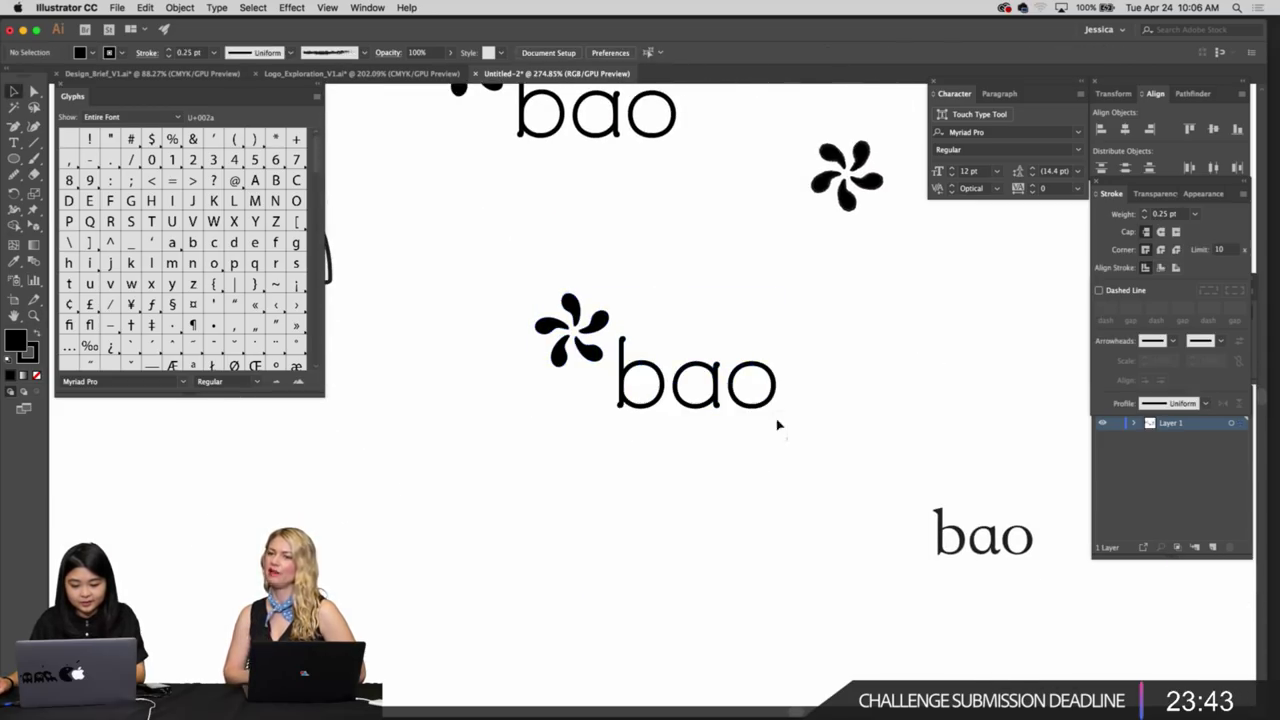
drag(704, 431, 652, 388)
key(Delete)
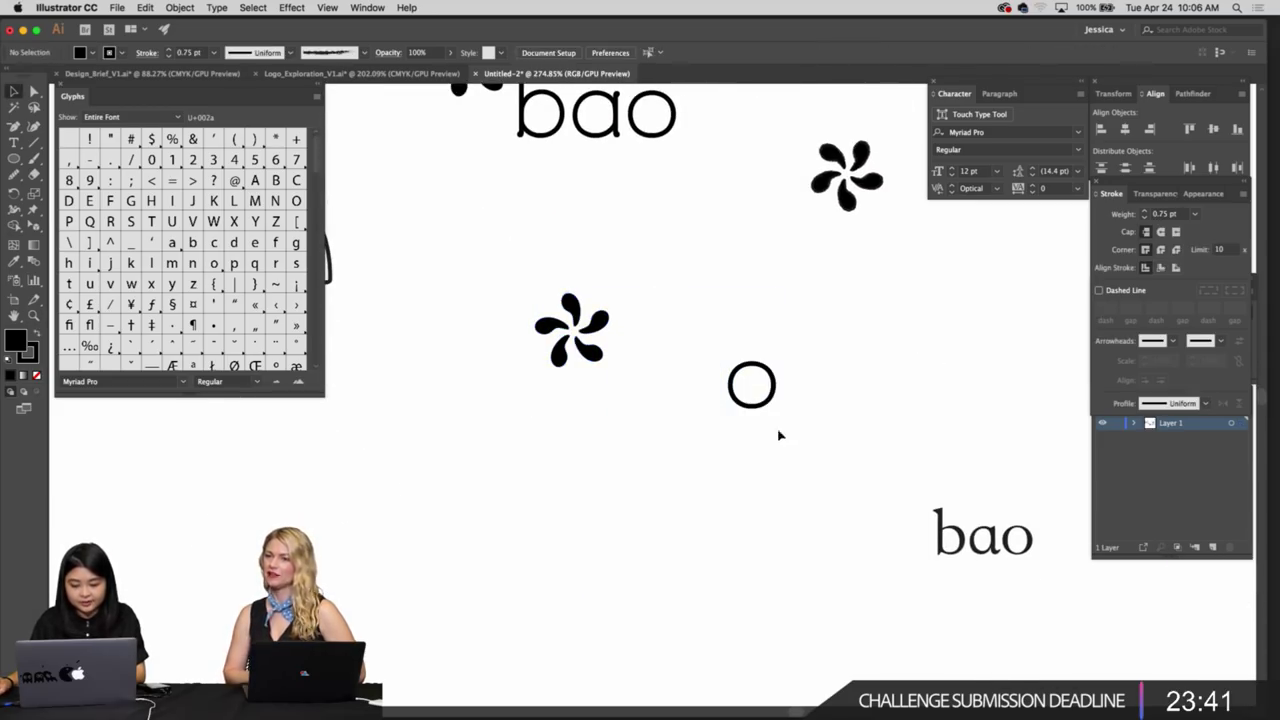
Enlarge the remaining o and centre it on the flower as a ring around the petals
click(735, 375)
drag(762, 410, 658, 408)
click(639, 379)
drag(640, 397, 653, 405)
scroll(600, 404, up, 5)
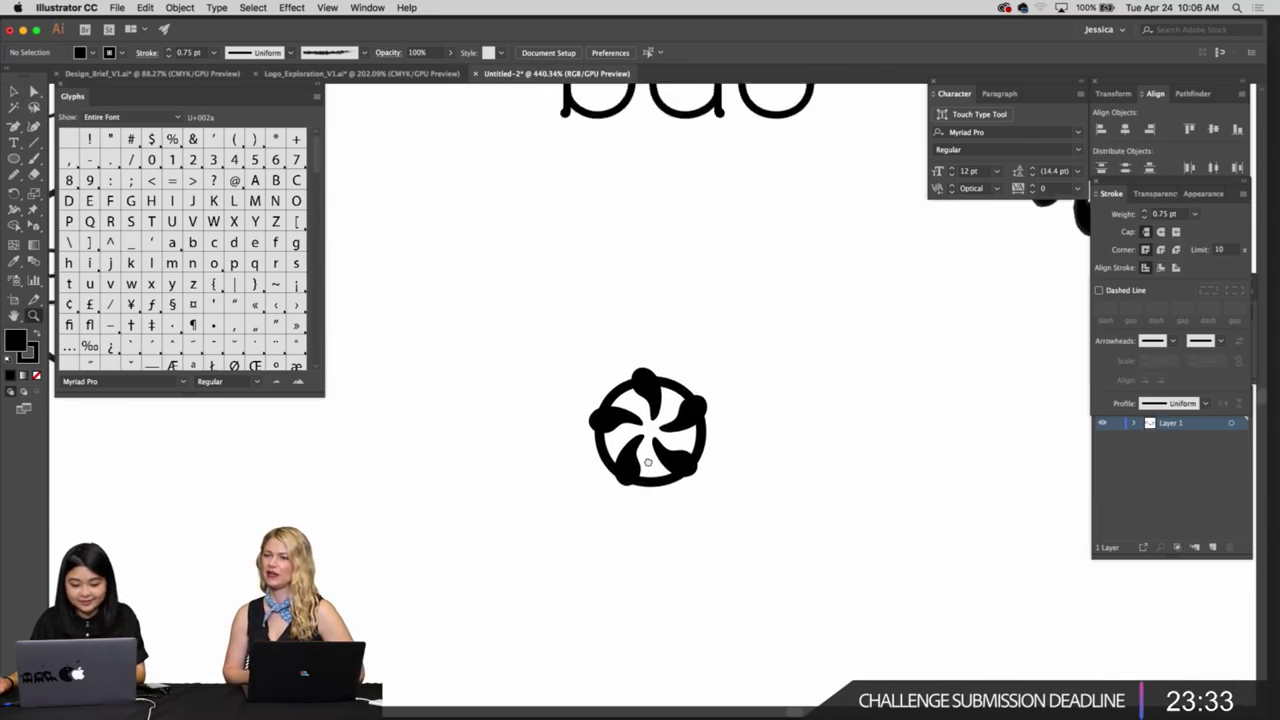
Outline the five petals inside the ring with a 2 pt white stroke
key(v)
click(686, 472)
shift+click(707, 405)
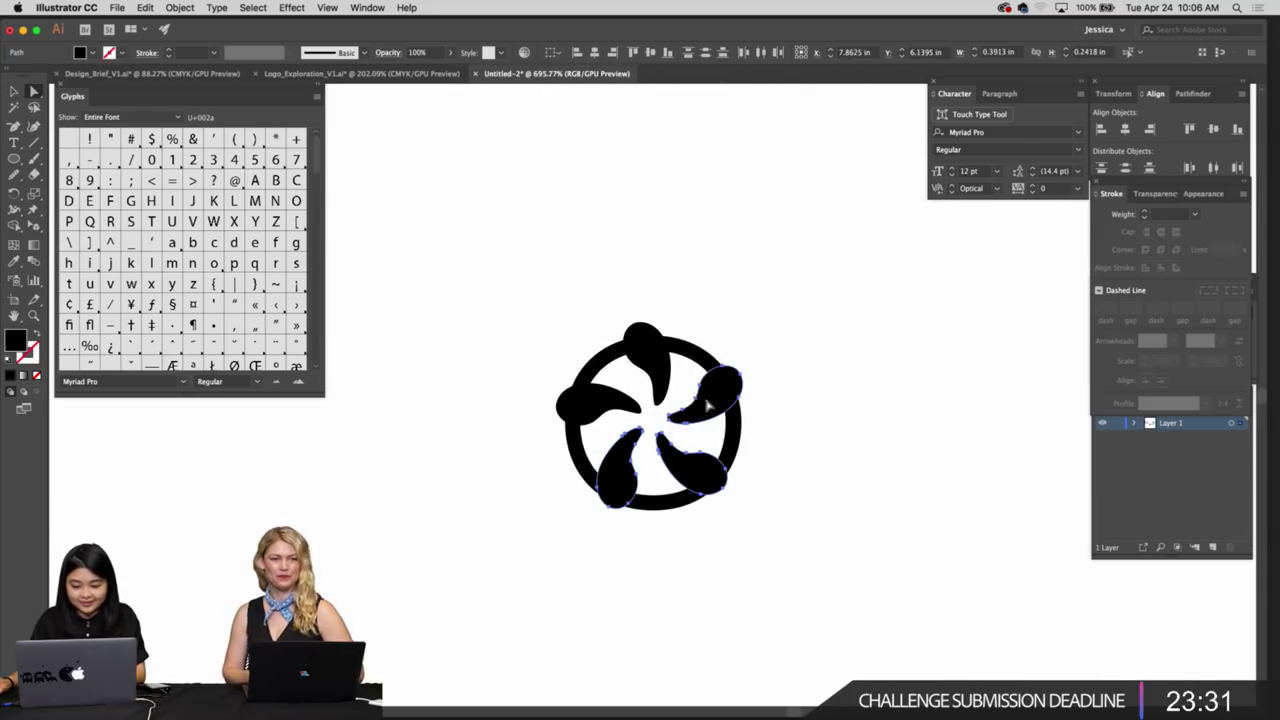
shift+click(632, 405)
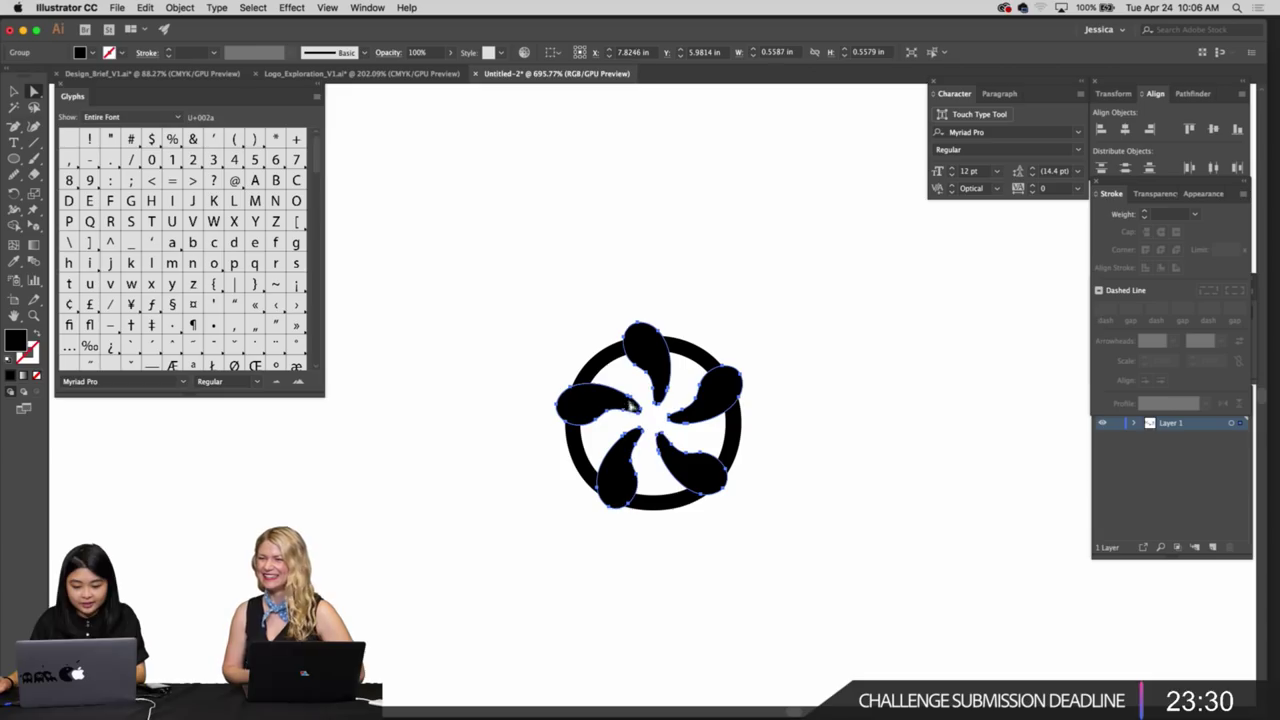
click(170, 52)
click(169, 56)
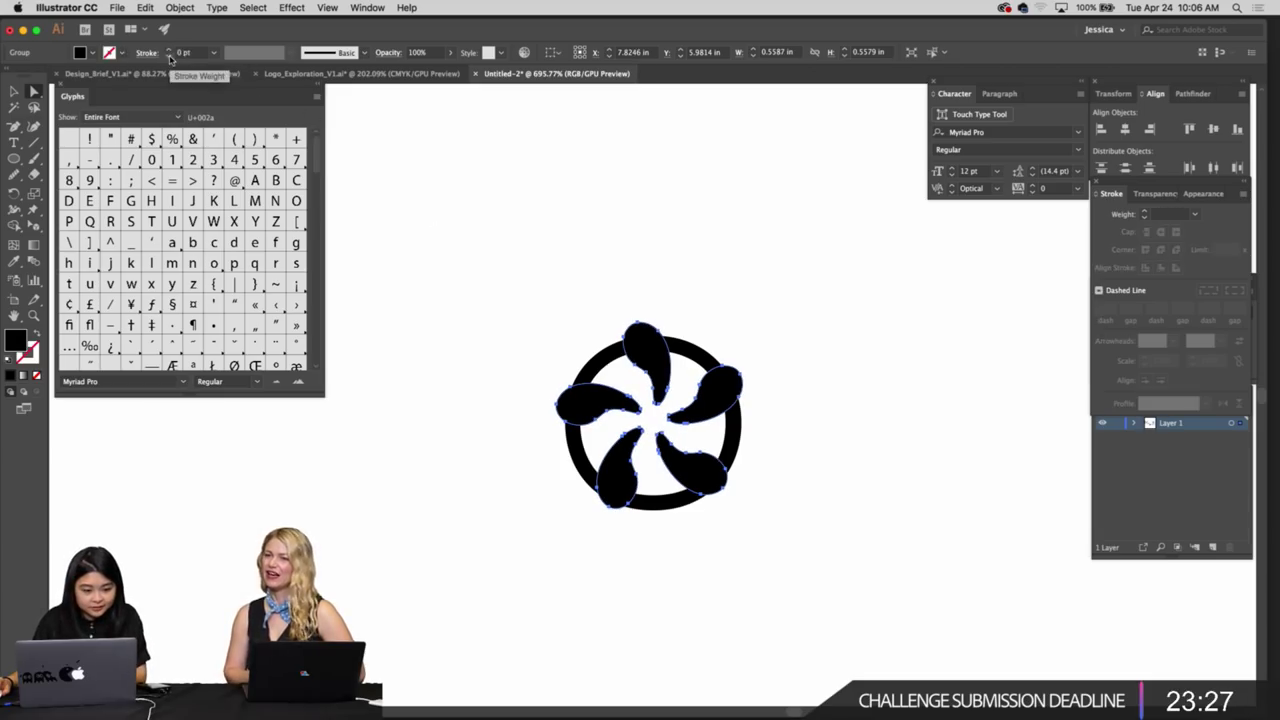
click(120, 53)
click(35, 77)
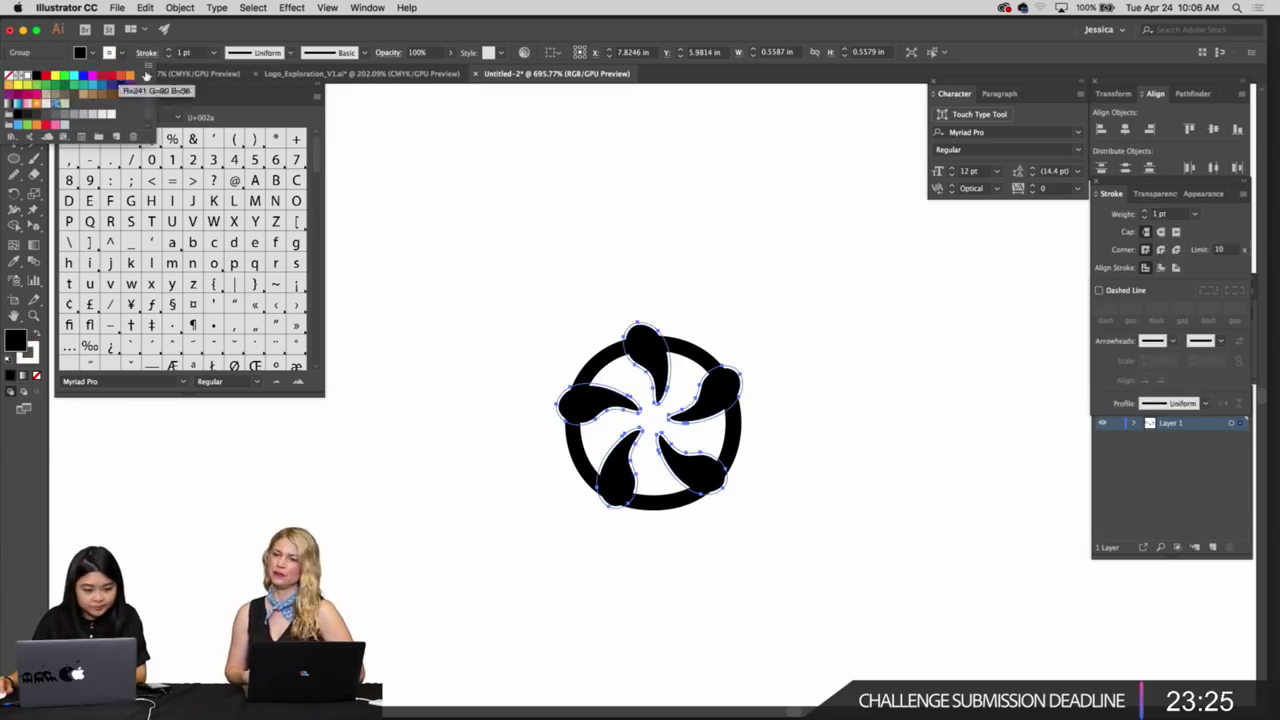
click(170, 50)
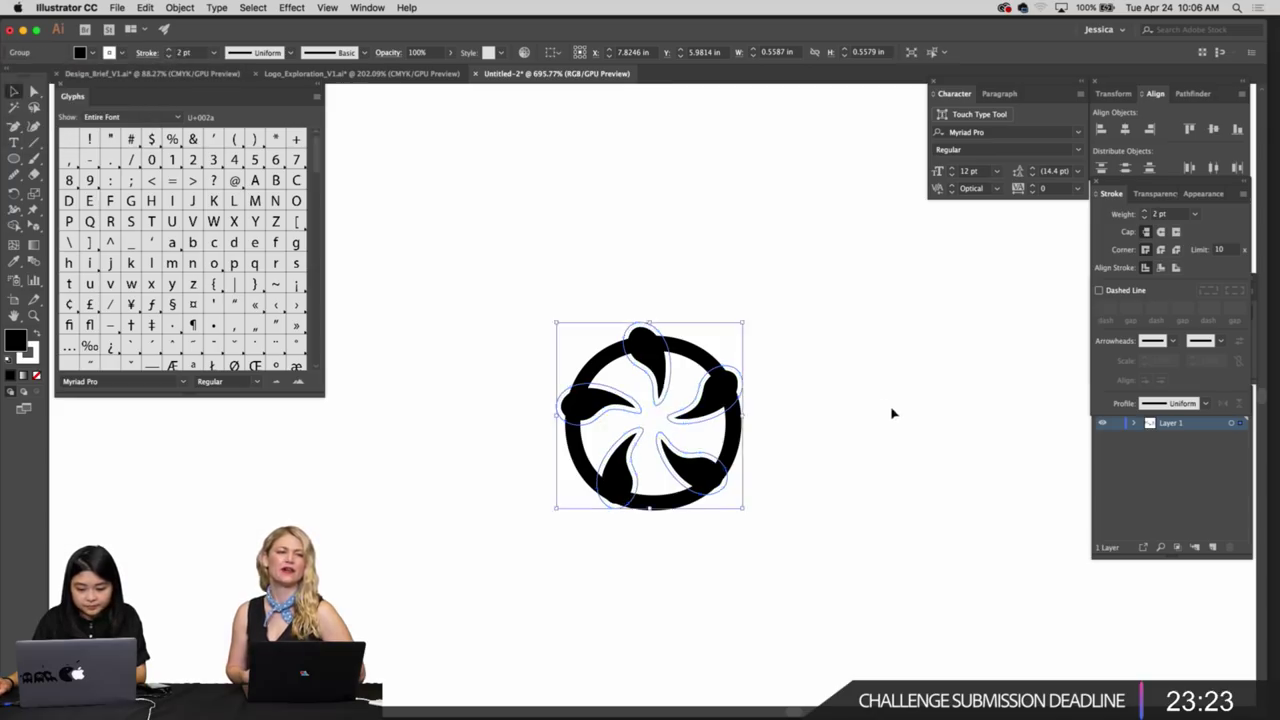
key(Delete)
key(z)
drag(893, 413, 844, 455)
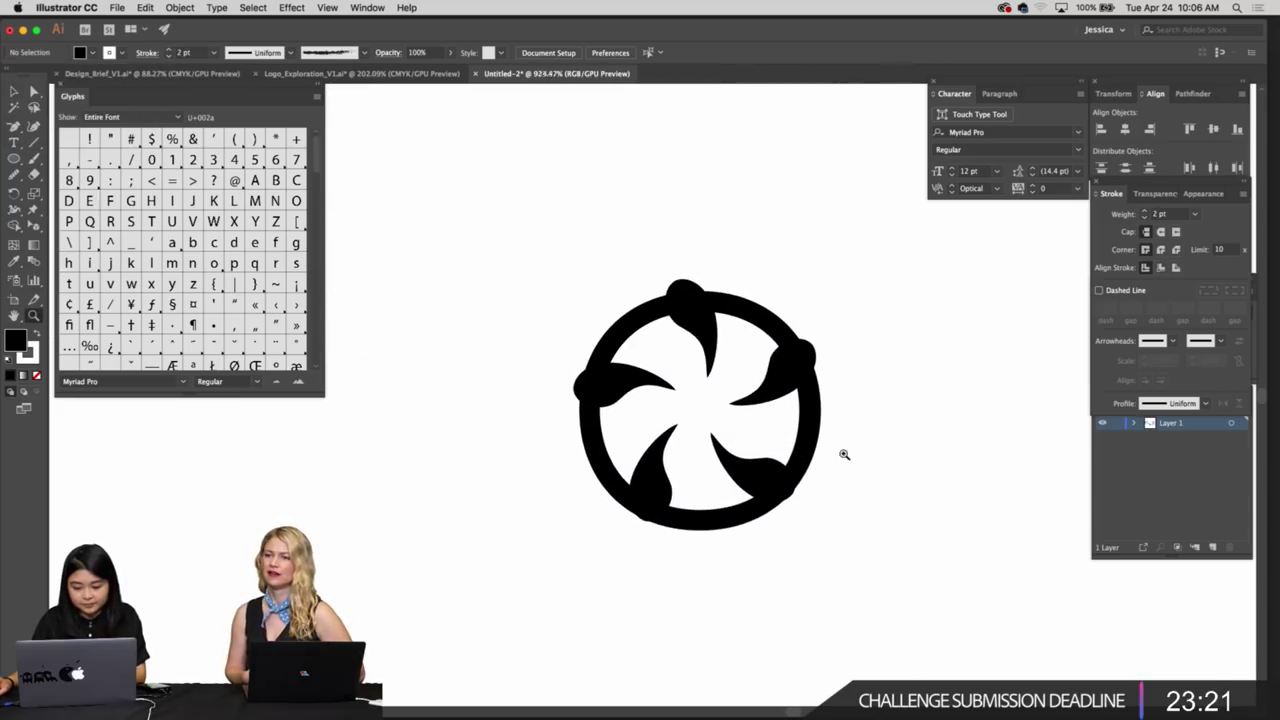
Set the white stroke on the ringed flower's petals to 1 pt
key(v)
click(770, 362)
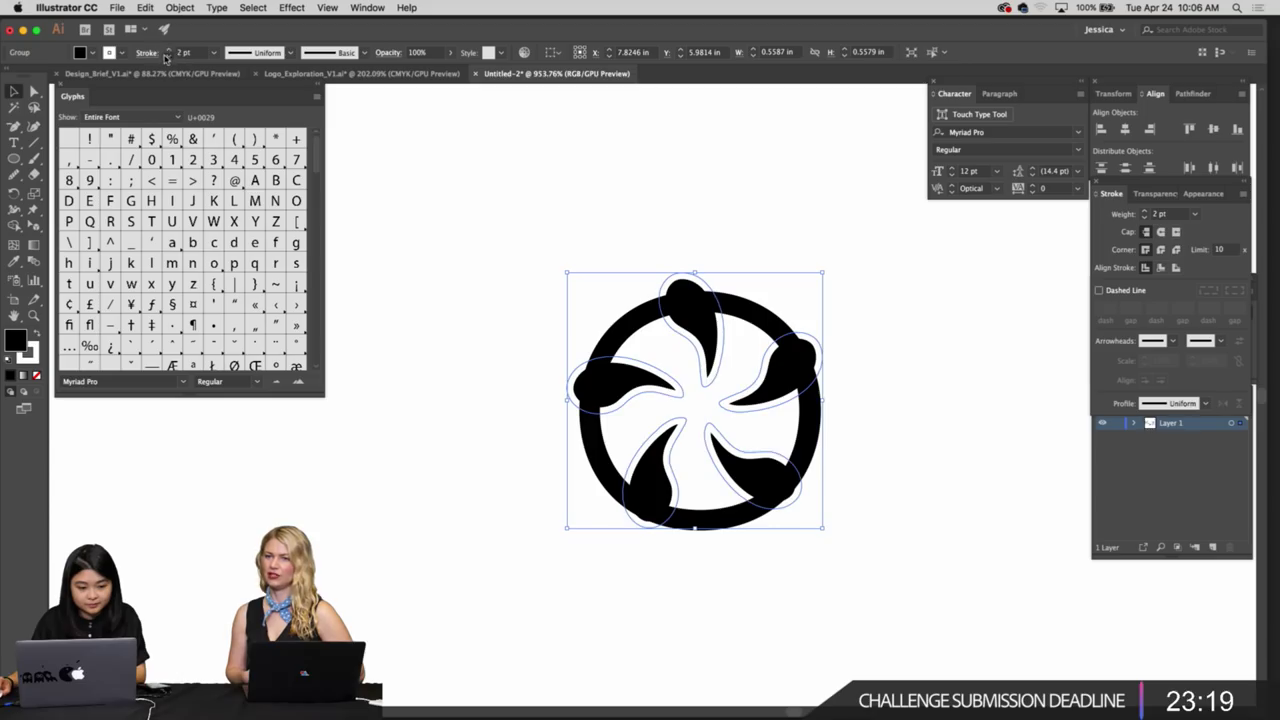
click(168, 56)
click(603, 226)
key(z)
mouse_move(660, 238)
mouse_down()
mouse_move(750, 272)
mouse_move(697, 397)
mouse_move(777, 437)
mouse_move(748, 370)
mouse_move(787, 403)
mouse_up()
Scale the flower up slightly to about 0.58 in wide so its petals extend past the ring
key(v)
click(751, 354)
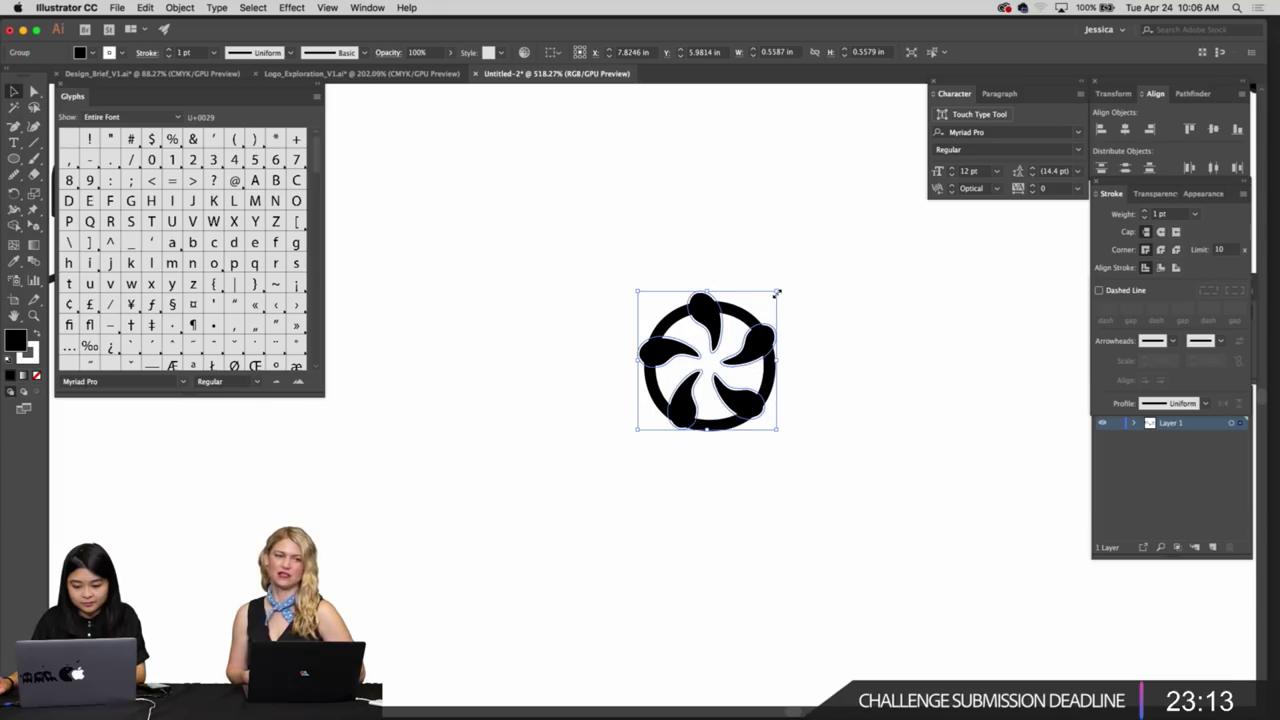
mouse_move(776, 293)
mouse_down()
mouse_move(823, 357)
mouse_move(823, 403)
mouse_move(788, 279)
mouse_up()
click(802, 345)
click(840, 358)
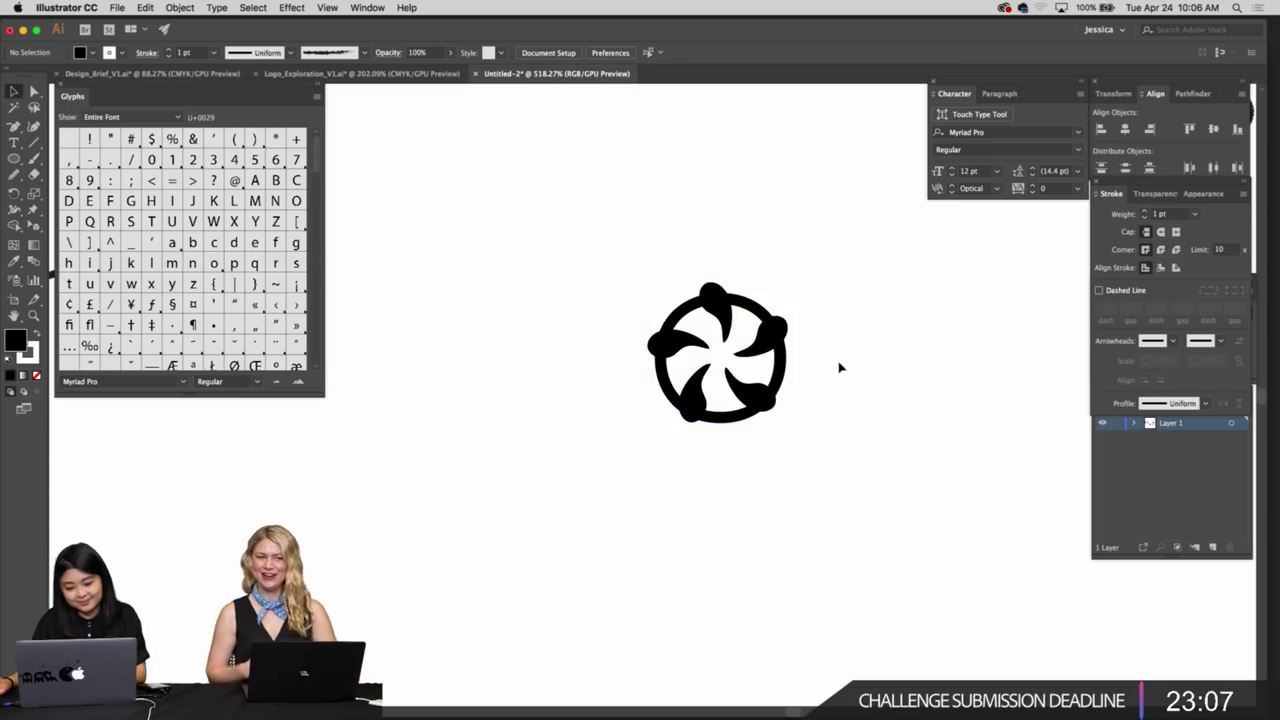
Examine how the petals and the ring overlap in the ringed flower mark at different sizes
key(z)
drag(840, 366, 647, 395)
drag(669, 408, 631, 348)
key(v)
key(z)
drag(731, 487, 672, 435)
drag(707, 455, 786, 497)
key(v)
key(z)
drag(674, 416, 771, 531)
key(v)
click(760, 508)
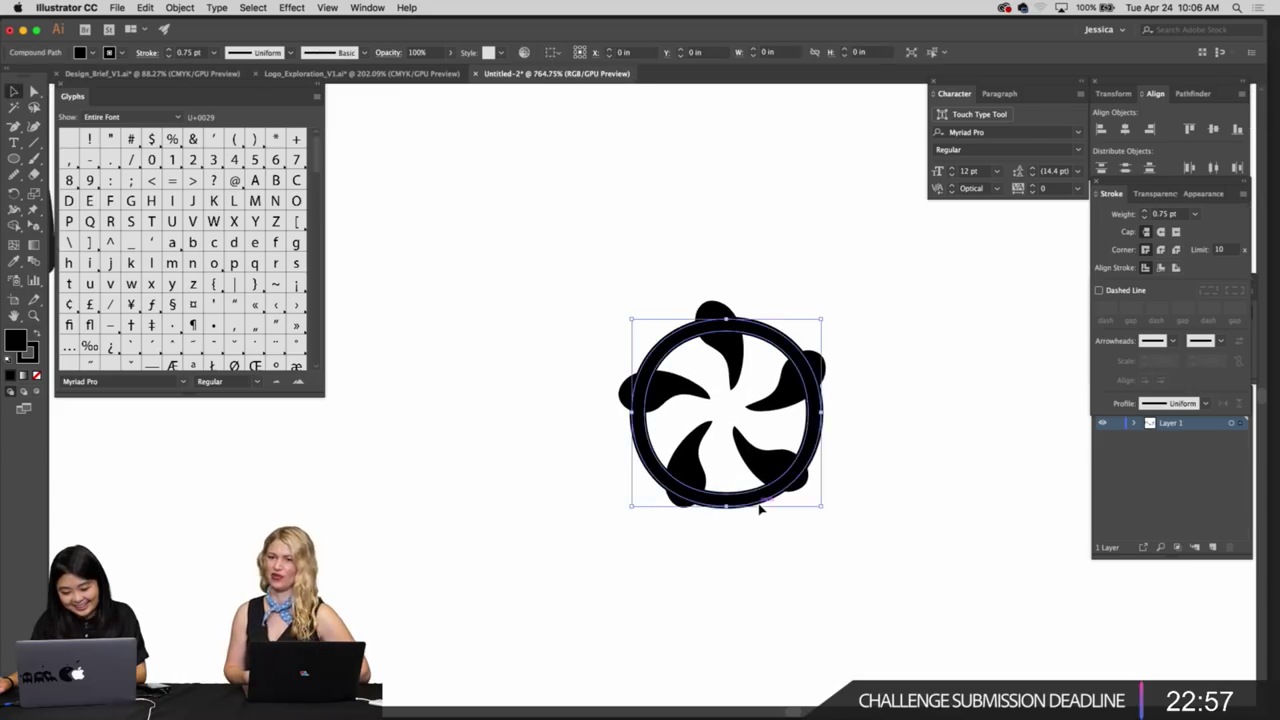
scroll(866, 523, right, 2)
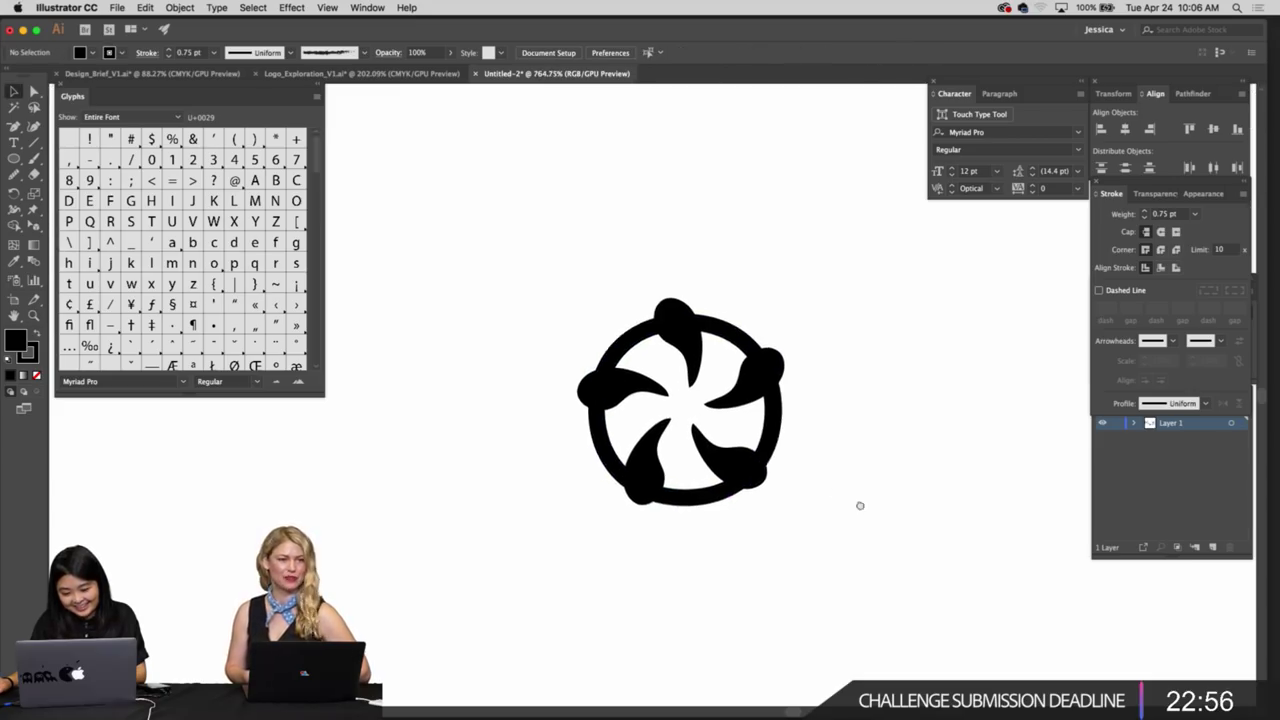
scroll(778, 432, right, 2)
Duplicate the ringed flower about 1 in to the right of the original
drag(568, 383, 771, 363)
drag(884, 420, 772, 420)
drag(901, 400, 757, 420)
click(757, 420)
drag(823, 397, 668, 428)
drag(718, 359, 763, 515)
scroll(760, 511, down, 3)
scroll(691, 480, up, 5)
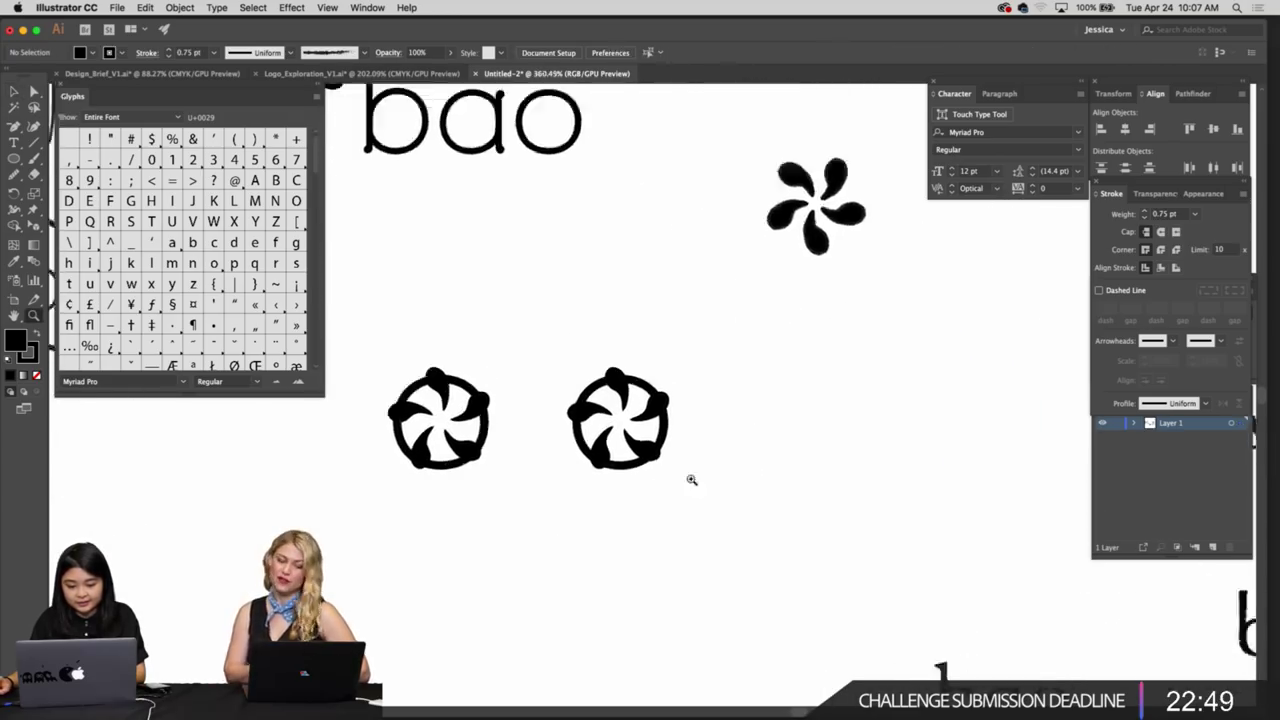
Try a 1.5 pt white stroke on the petals of the duplicated ringed flower
click(661, 444)
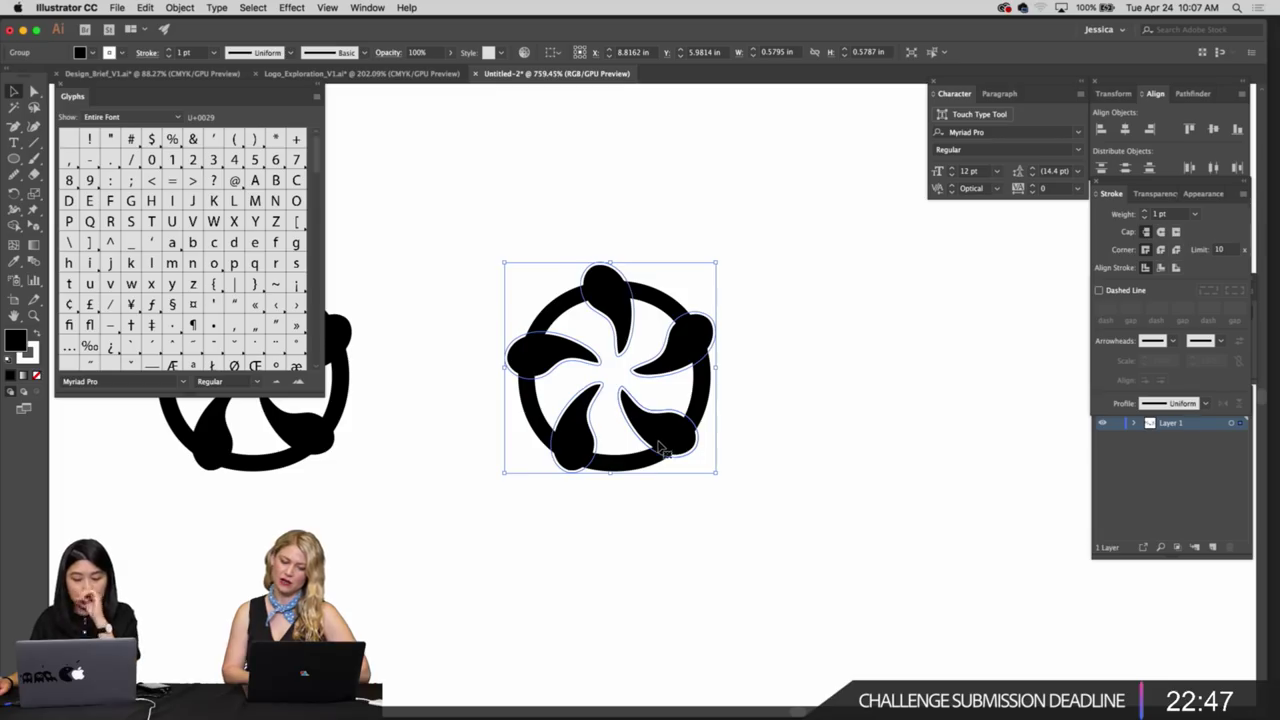
click(184, 54)
text(1.5)
key(Return)
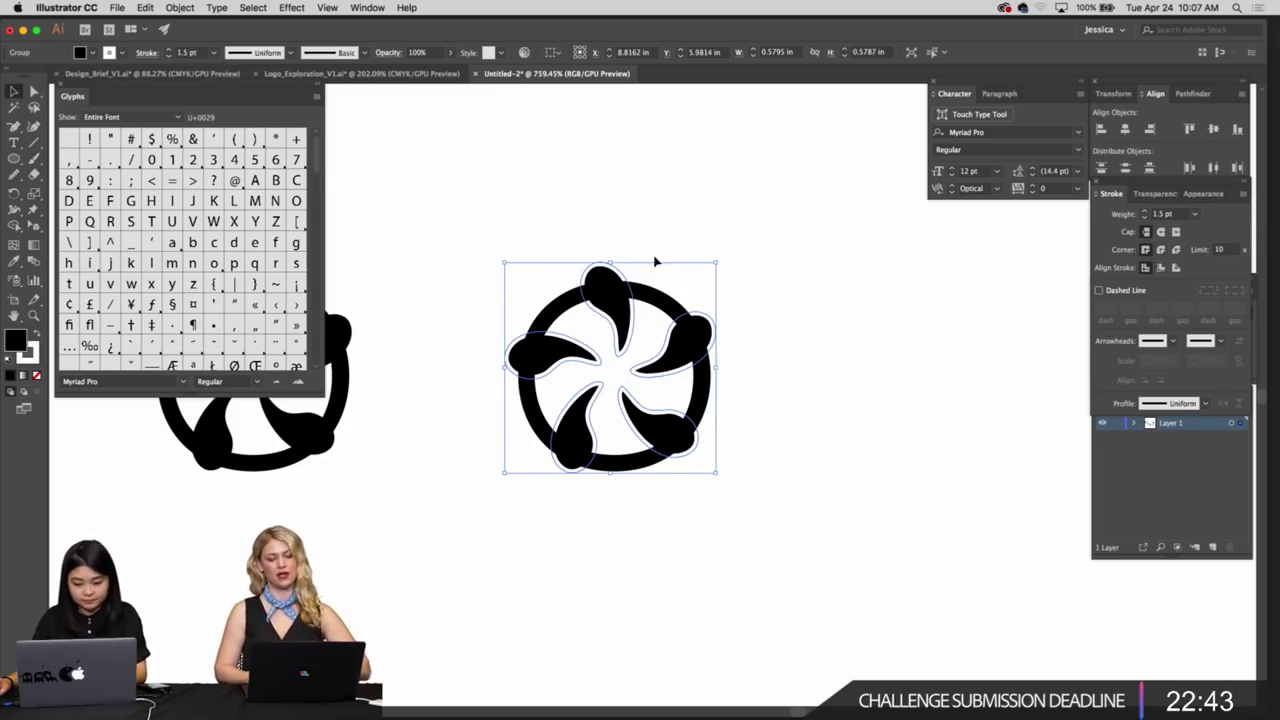
click(778, 341)
key(z)
drag(806, 364, 580, 311)
drag(725, 351, 599, 355)
key(super+z)
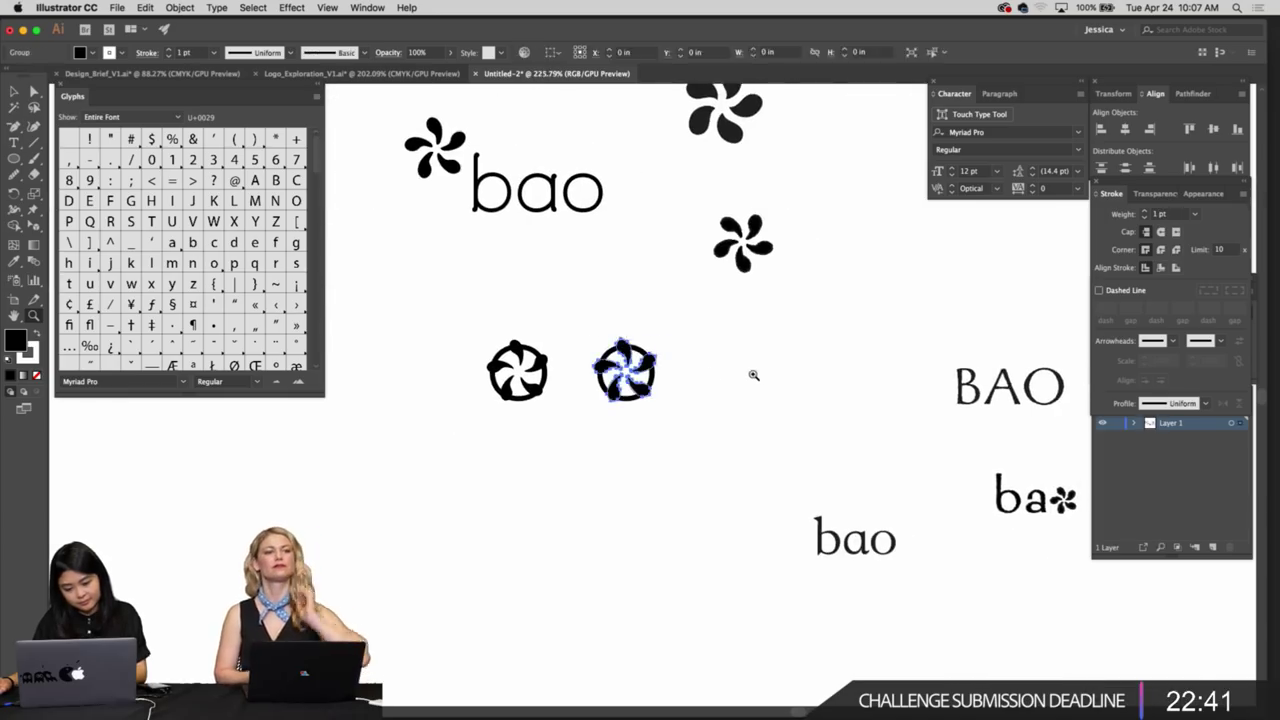
Try a black dot about 0.09 in wide at the center of the duplicated ringed flower
super+click(754, 375)
drag(686, 413, 716, 383)
drag(590, 352, 726, 411)
mouse_move(720, 350)
mouse_down()
mouse_move(721, 412)
mouse_move(728, 395)
mouse_up()
scroll(720, 412, up, 4)
key(v)
click(761, 394)
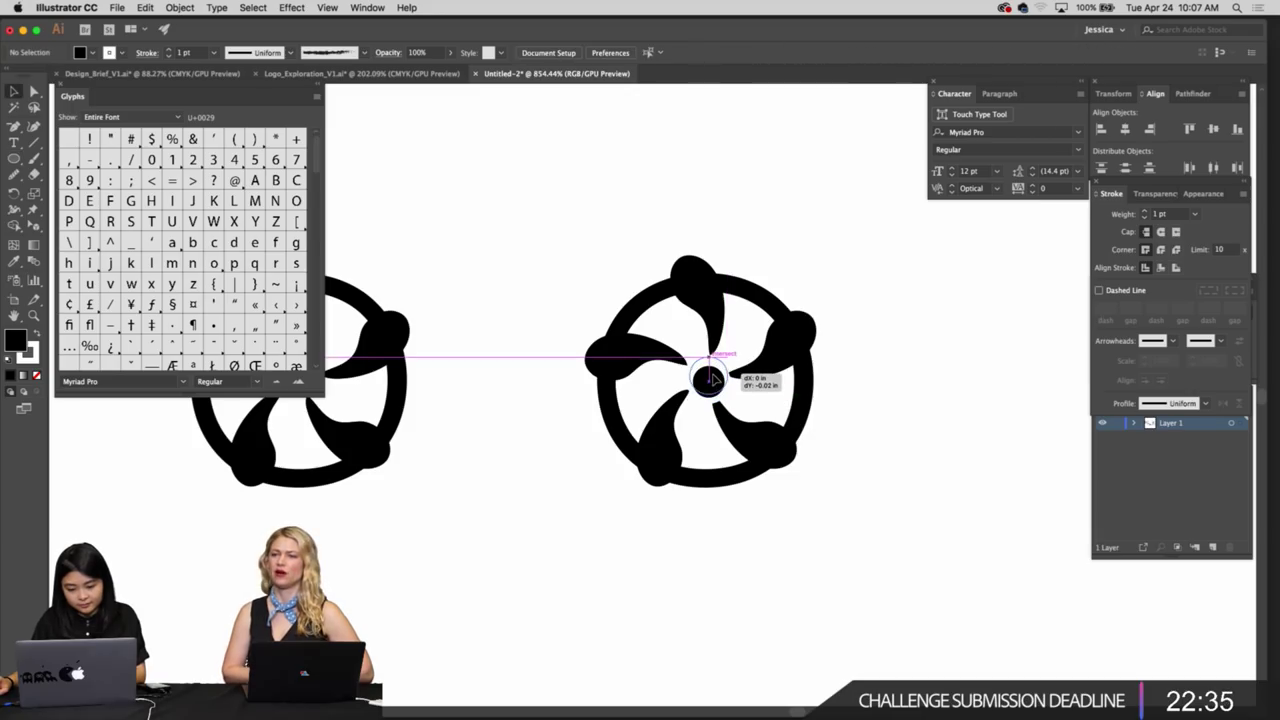
scroll(810, 430, down, 8)
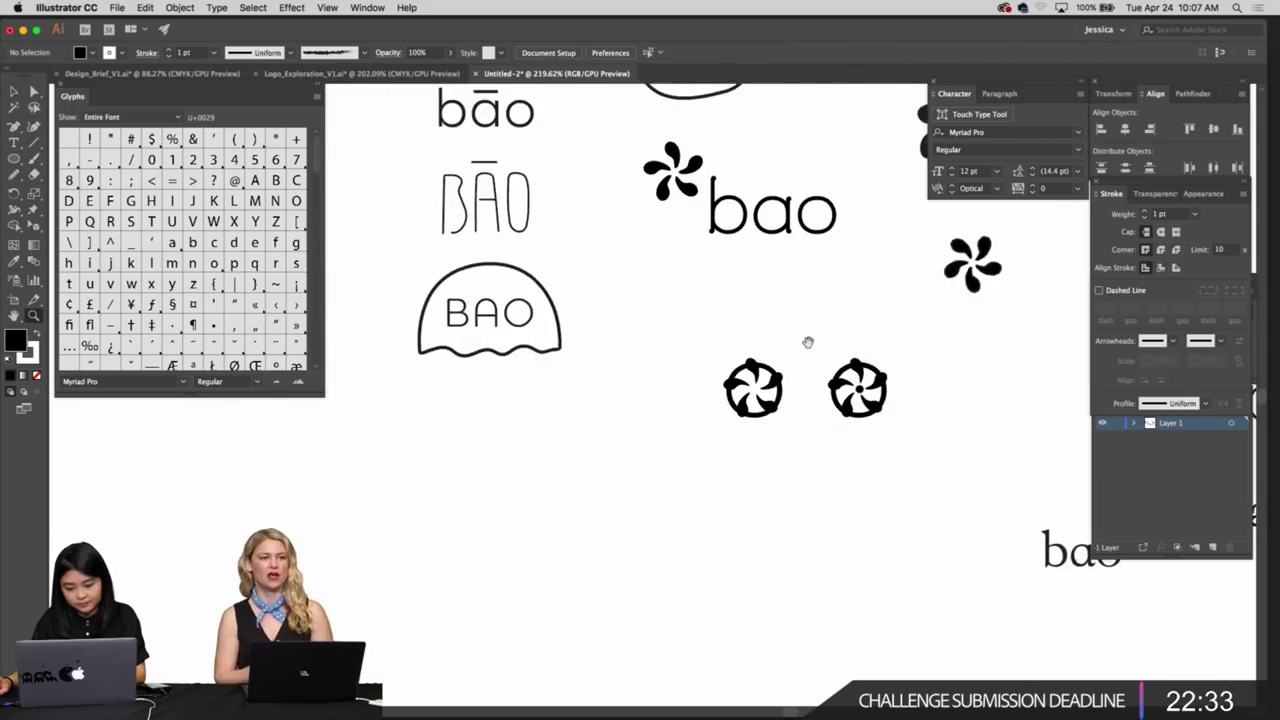
scroll(805, 425, up, 6)
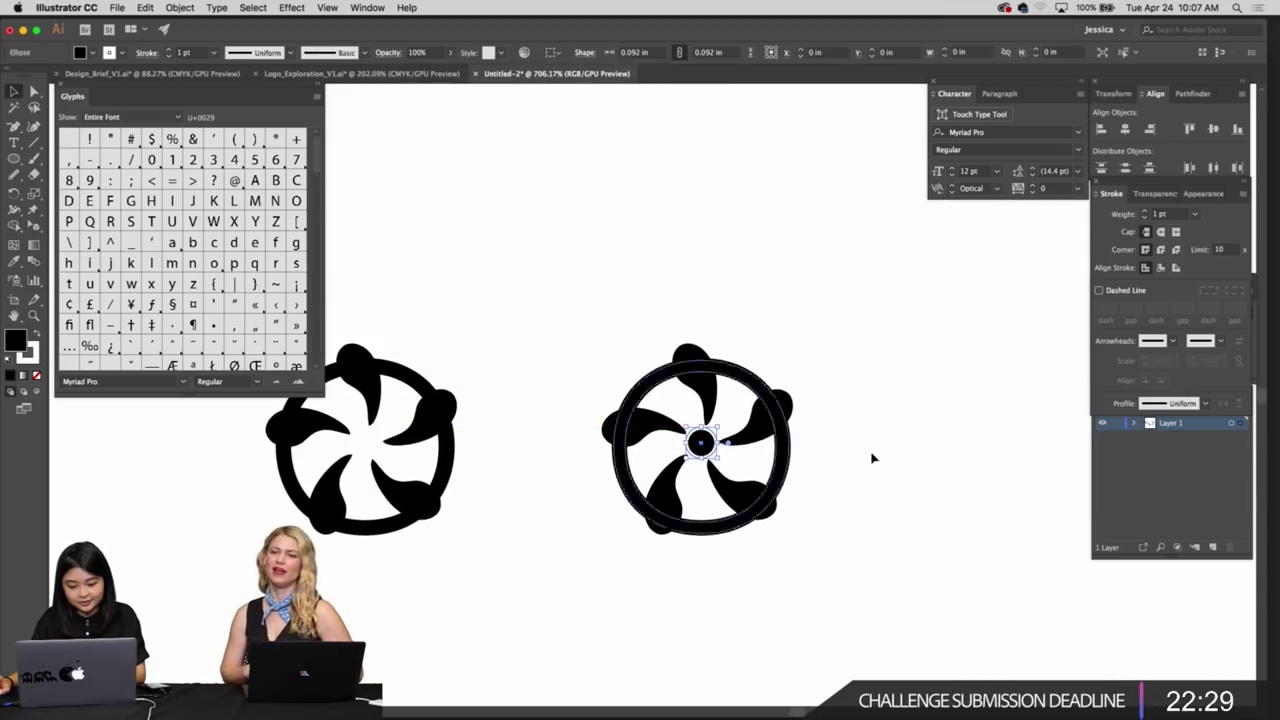
scroll(766, 447, up, 4)
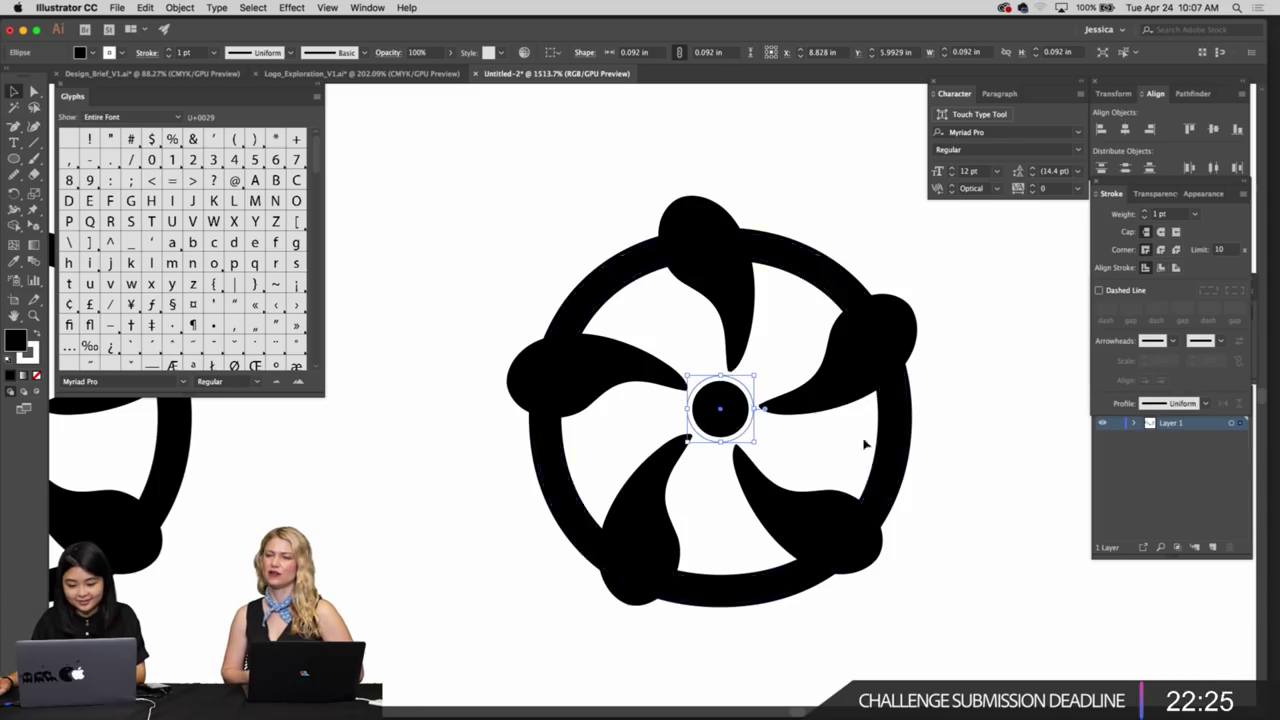
scroll(866, 445, down, 5)
click(1043, 477)
scroll(969, 477, down, 3)
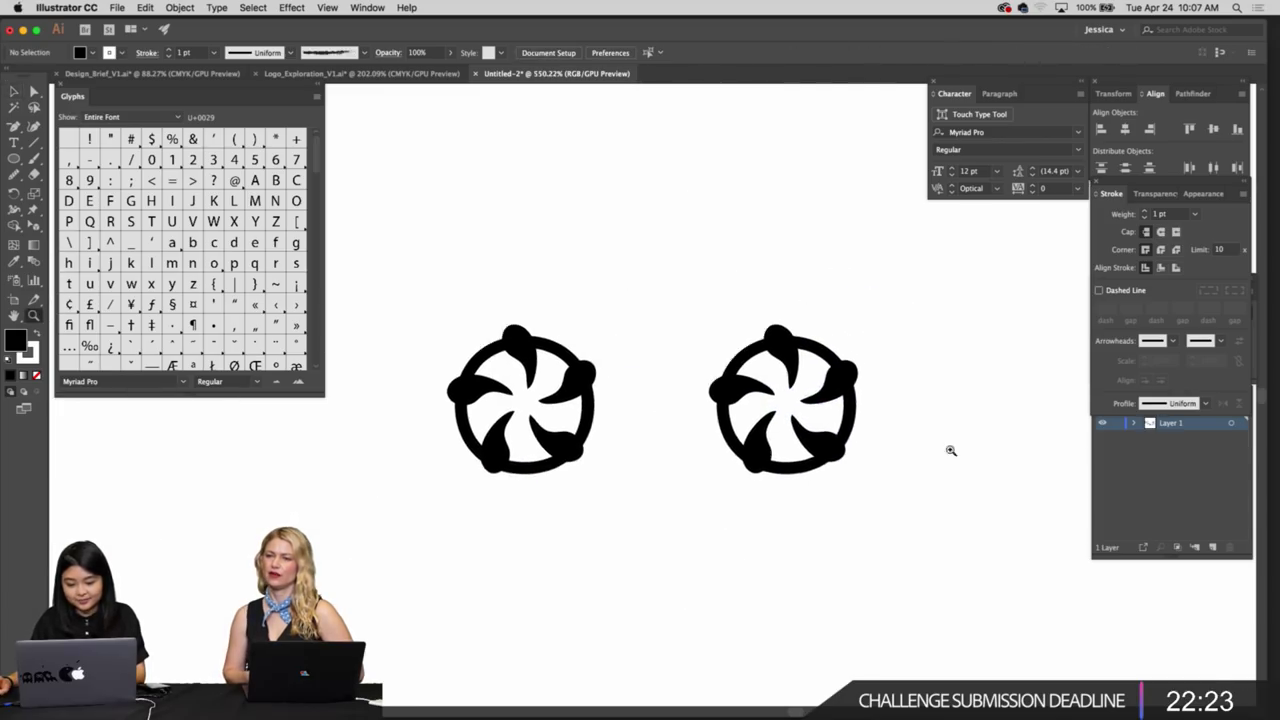
Try reshaping the ring of the duplicated flower with the Pencil tool
drag(754, 381, 754, 381)
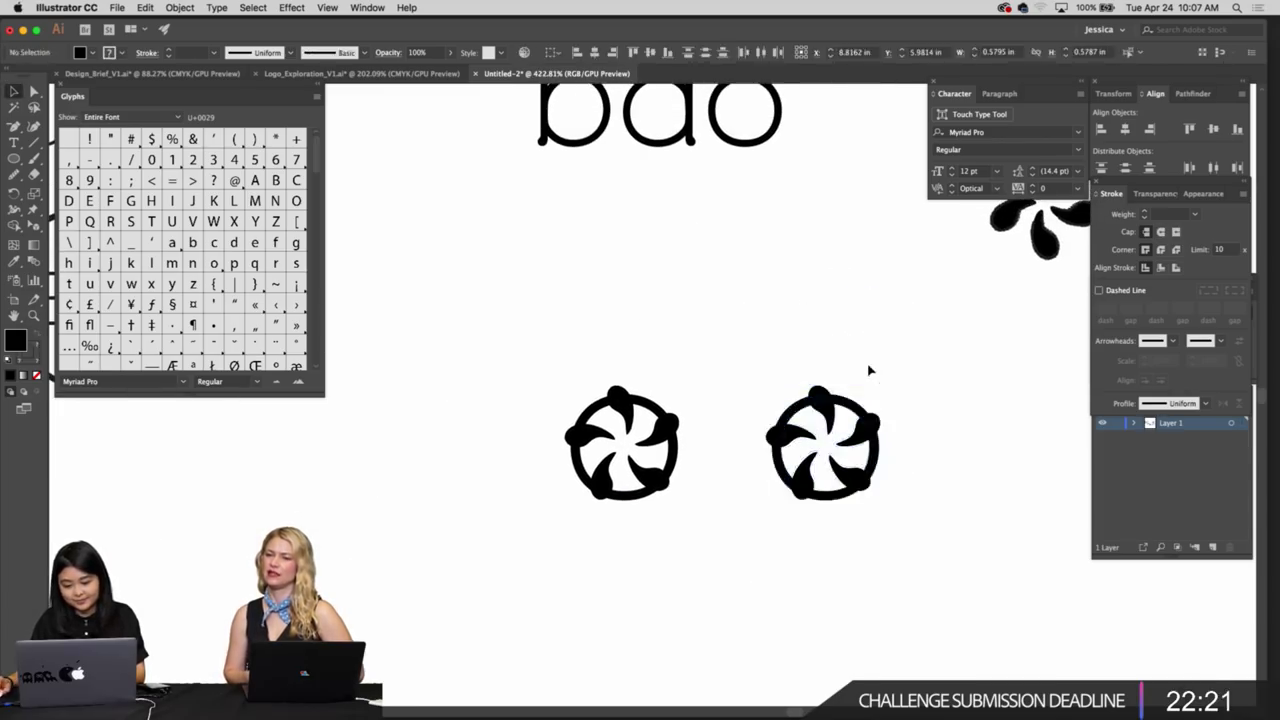
click(908, 495)
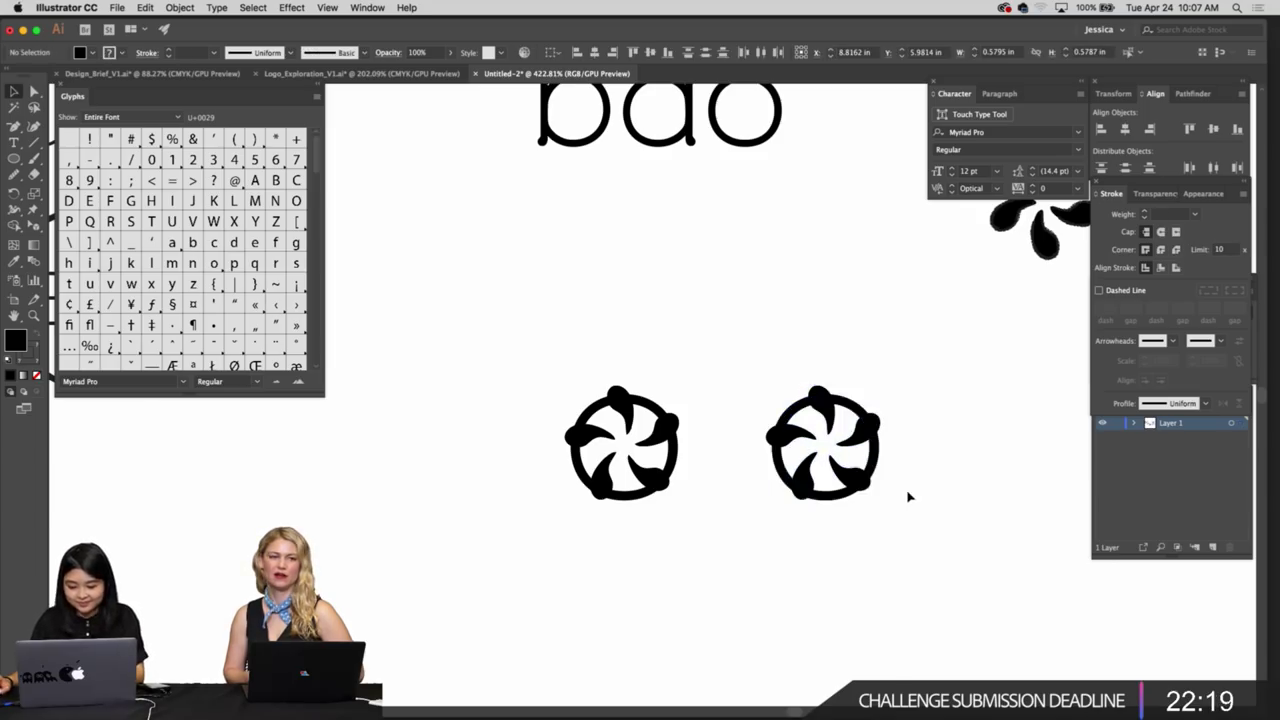
key(z)
mouse_move(918, 482)
mouse_down()
mouse_move(971, 514)
mouse_move(928, 484)
mouse_up()
click(859, 429)
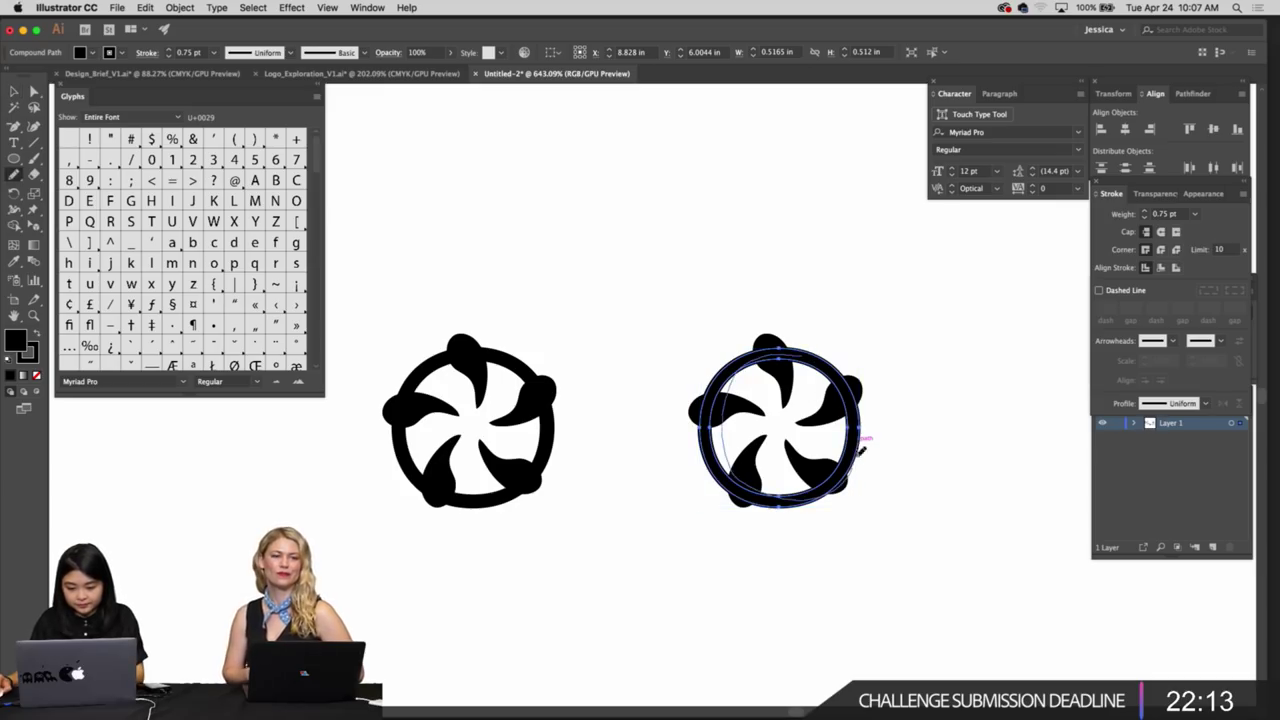
key(v)
click(917, 430)
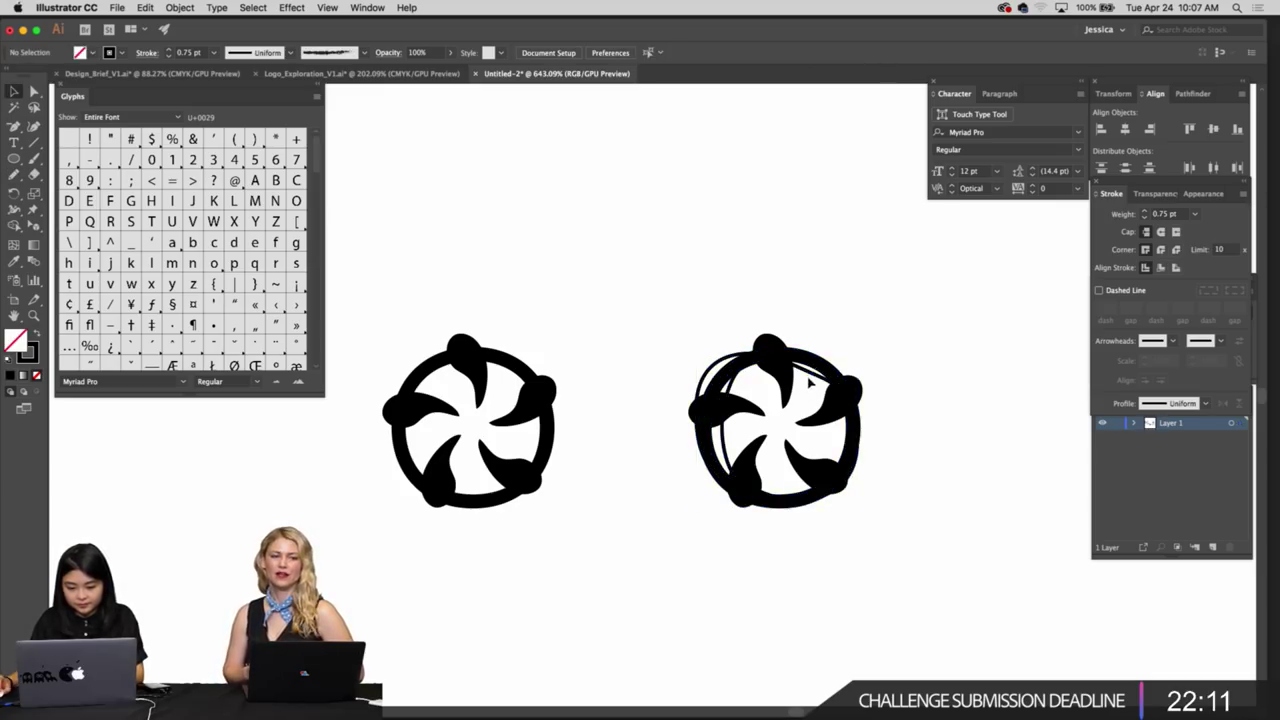
mouse_move(859, 418)
mouse_down()
mouse_move(996, 577)
mouse_move(1058, 600)
mouse_move(876, 421)
mouse_move(902, 443)
mouse_move(872, 440)
mouse_move(950, 457)
mouse_up()
key(Delete)
Try redrawing the inner edge of the duplicated flower's ring and thinning the ring's stroke
key(z)
key(v)
click(883, 418)
key(z)
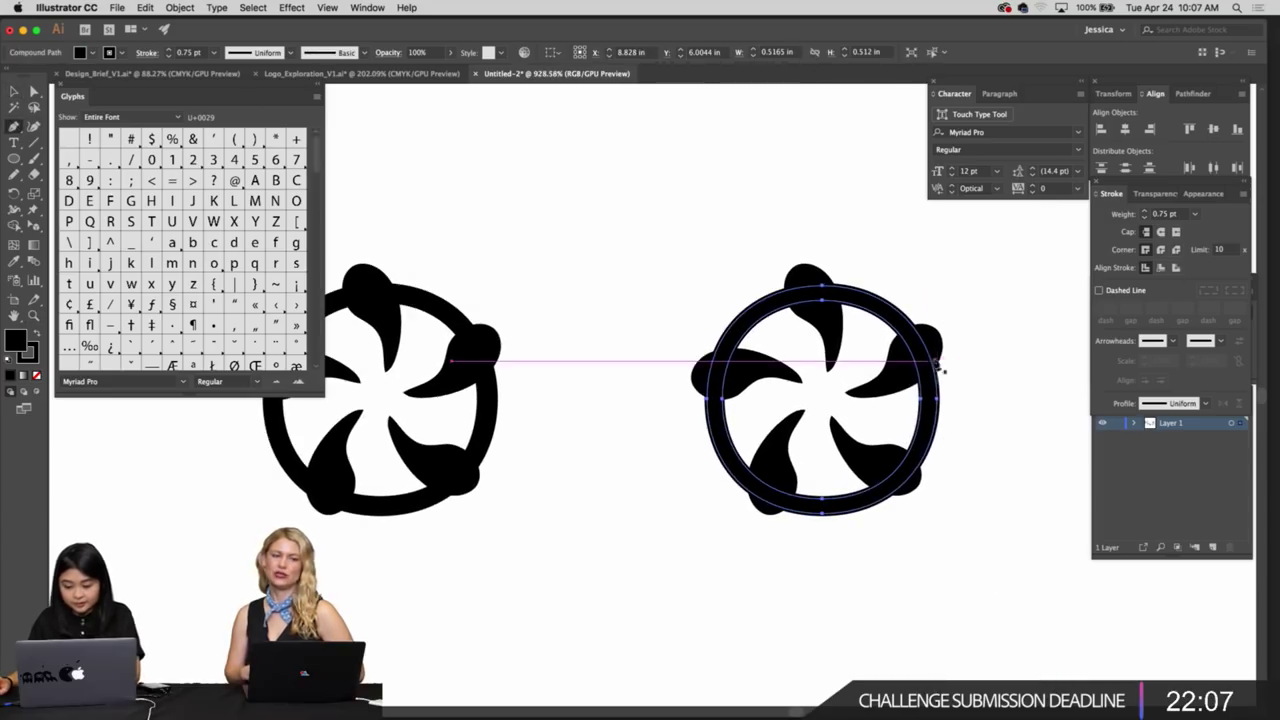
drag(968, 371, 921, 369)
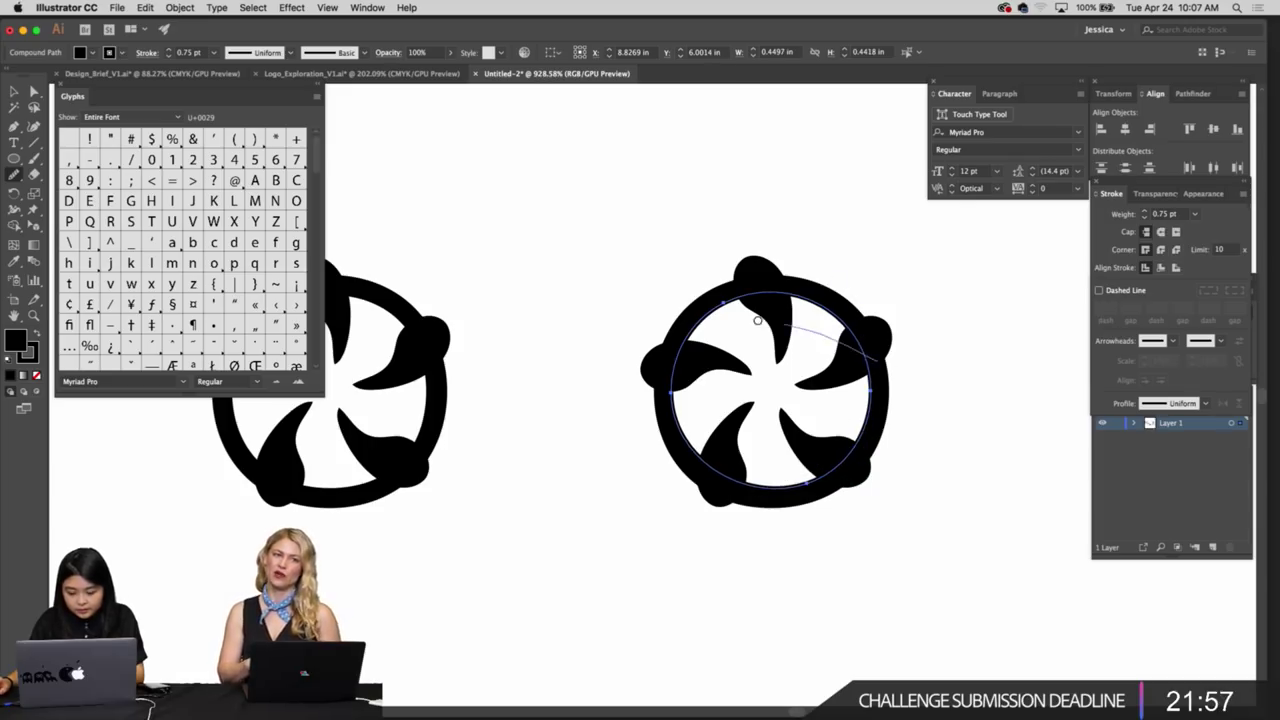
click(168, 57)
click(168, 57)
key(v)
click(634, 277)
key(z)
alt+click(648, 271)
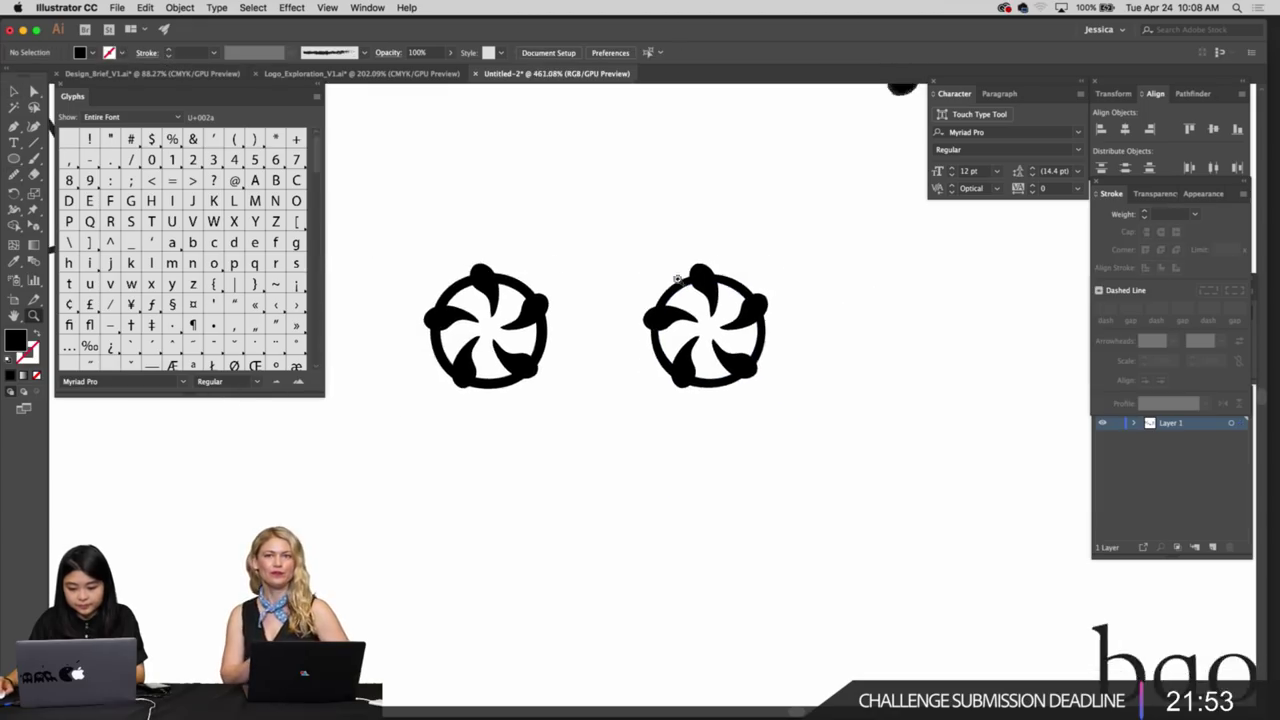
drag(640, 273, 725, 446)
click(908, 549)
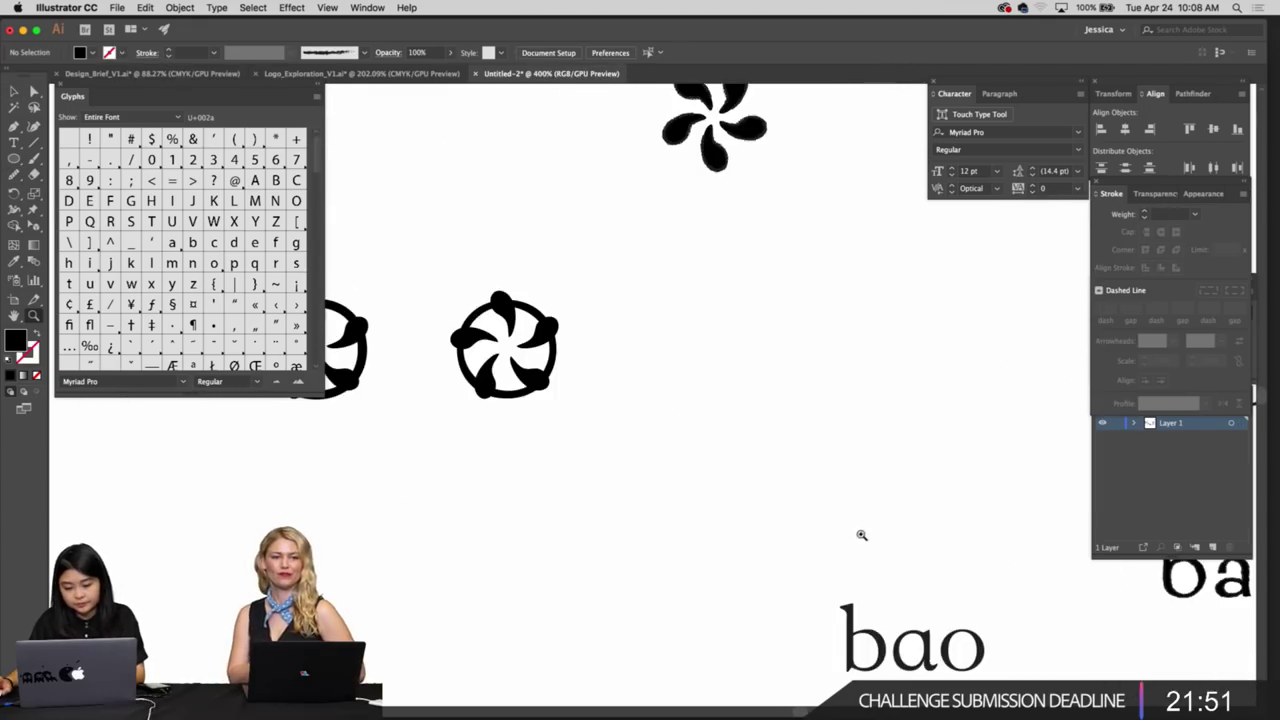
Move the original ringed flower up and left to sit beneath the flower of the flower-and-bao mark
scroll(861, 535, left, 8)
scroll(861, 535, up, 4)
key(v)
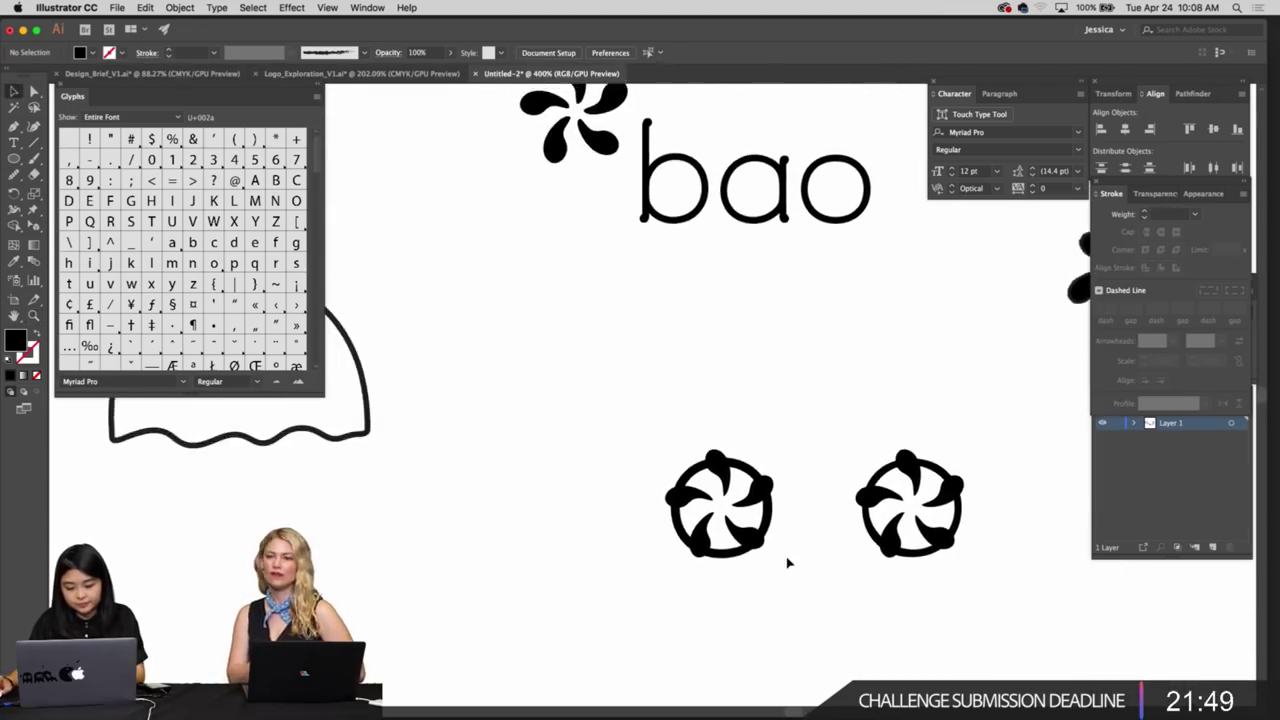
drag(785, 563, 668, 430)
drag(676, 450, 752, 526)
drag(833, 571, 695, 432)
scroll(720, 400, down, 1)
click(796, 411)
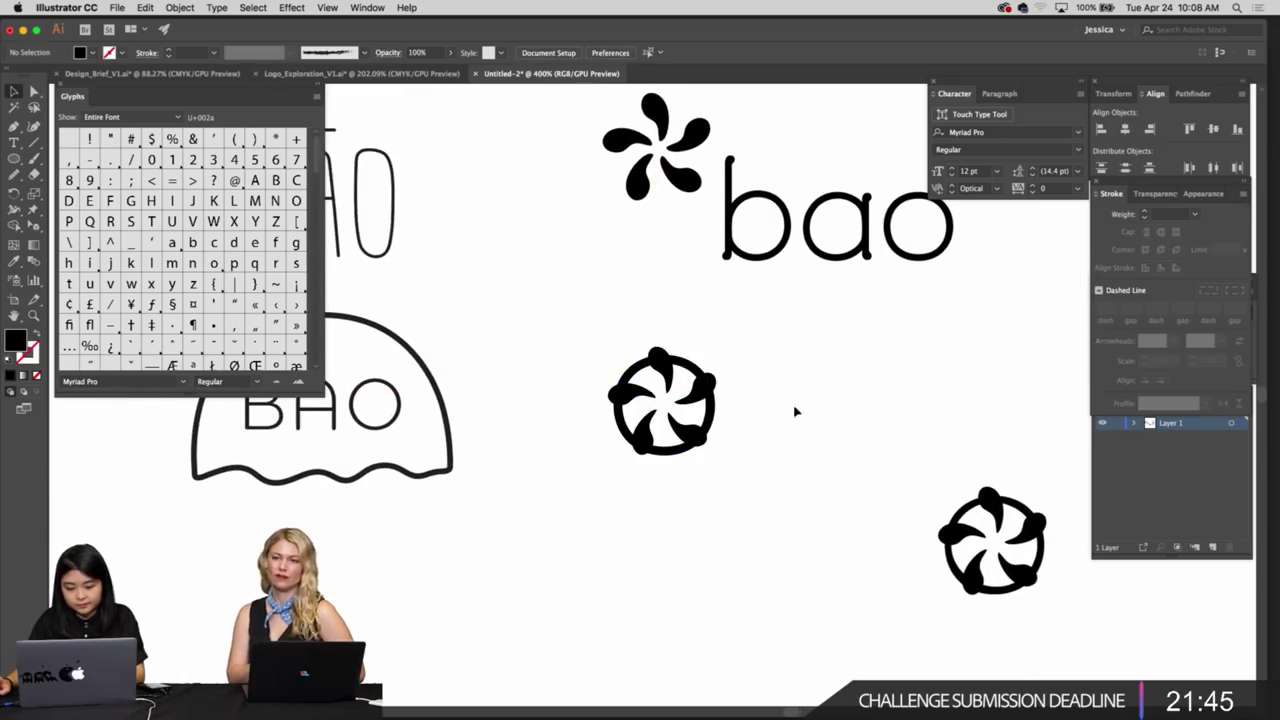
Delete the duplicated ringed flower
drag(752, 239, 736, 240)
scroll(809, 289, down, 3)
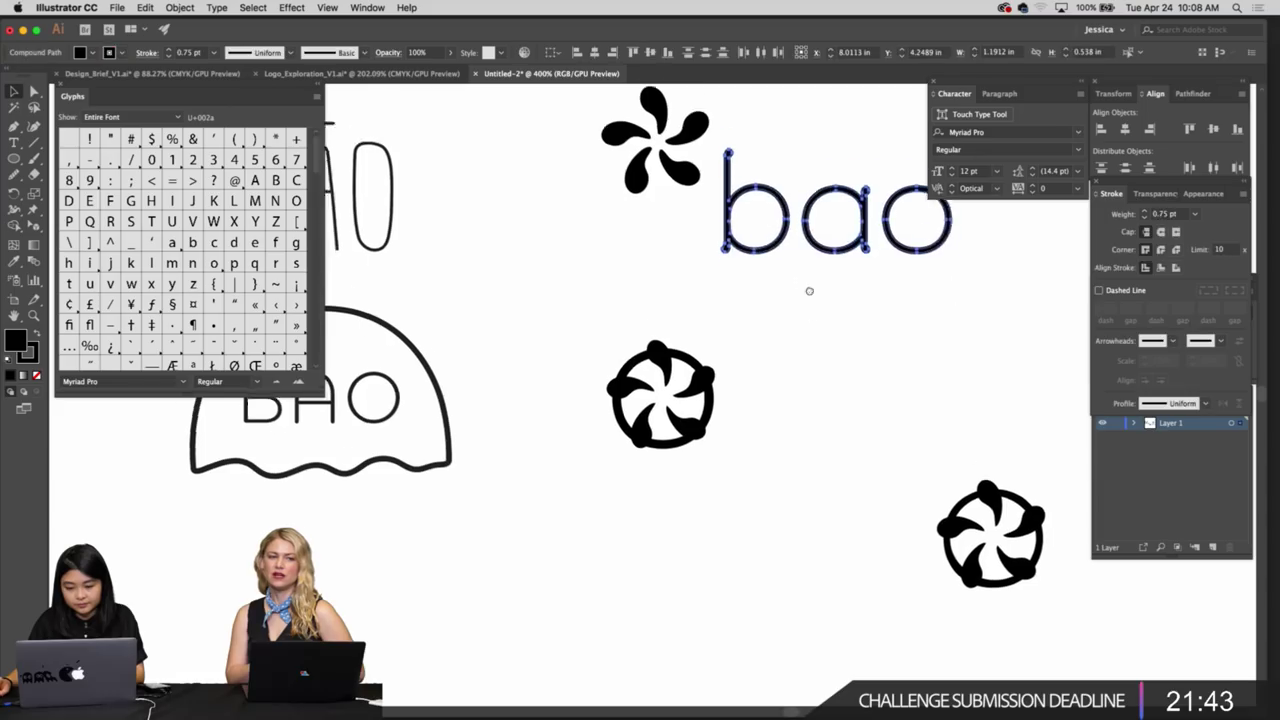
drag(918, 421, 1072, 586)
key(Delete)
key(z)
alt+click(870, 496)
drag(870, 496, 671, 477)
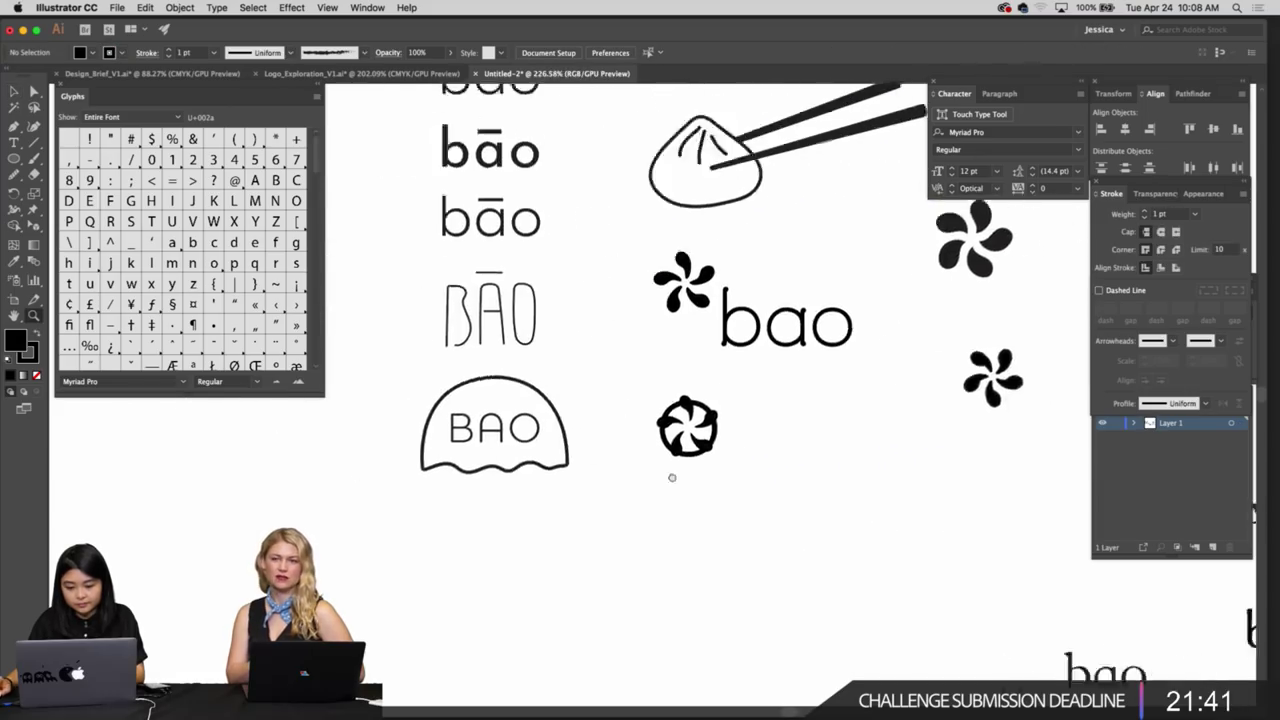
Duplicate the thin lowercase bao lettering and place the copy directly to the right of the ringed flower
scroll(668, 450, right, 3)
key(v)
drag(588, 344, 586, 346)
drag(589, 363, 632, 341)
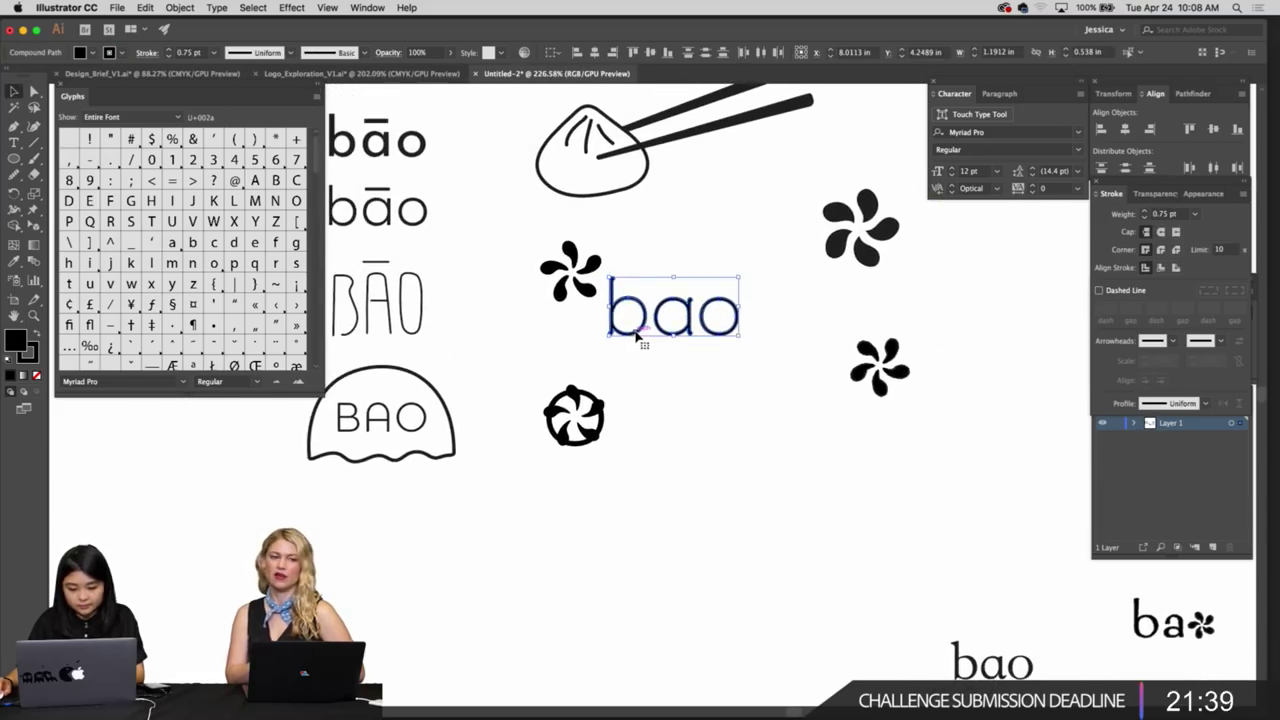
drag(637, 440, 725, 471)
click(646, 471)
key(z)
drag(640, 466, 680, 474)
drag(670, 467, 698, 468)
drag(640, 434, 618, 352)
click(625, 405)
click(645, 409)
click(579, 326)
click(645, 355)
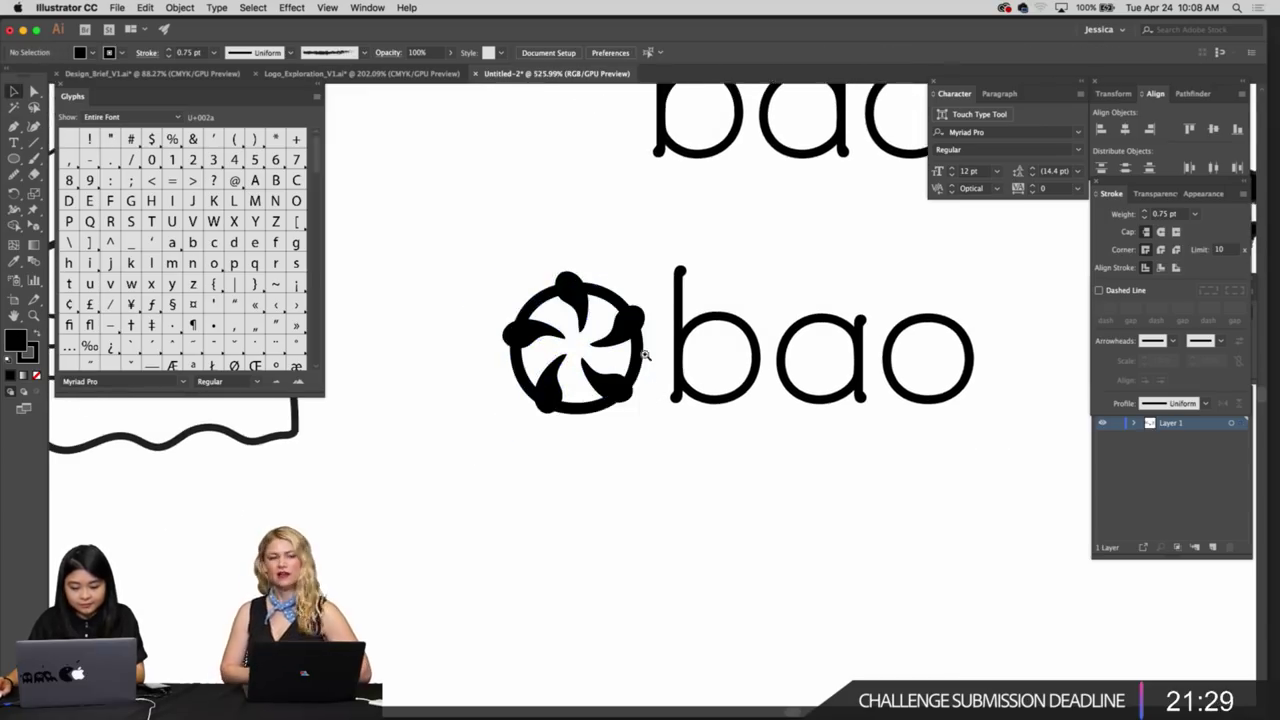
Set the stroke weight of the flower's ring to 0.25 pt so it matches the lettering more closely
scroll(644, 356, up, 5)
click(636, 364)
click(409, 203)
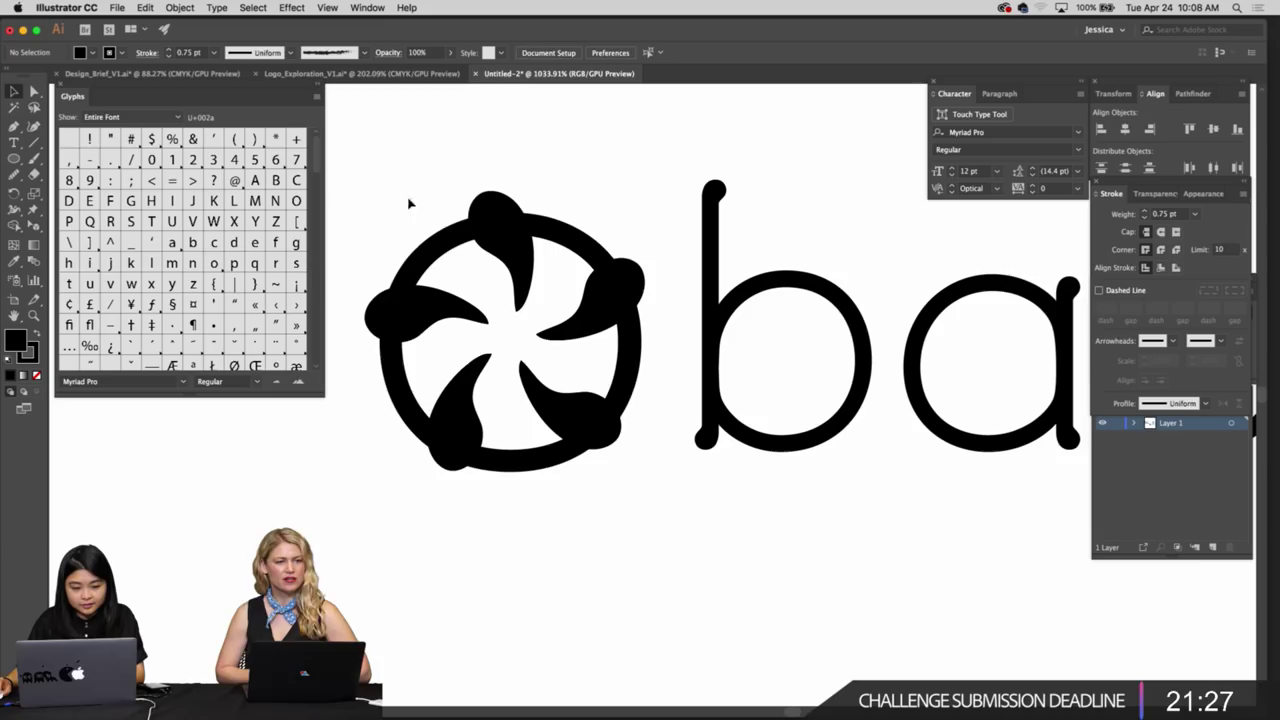
click(634, 376)
click(167, 55)
click(167, 55)
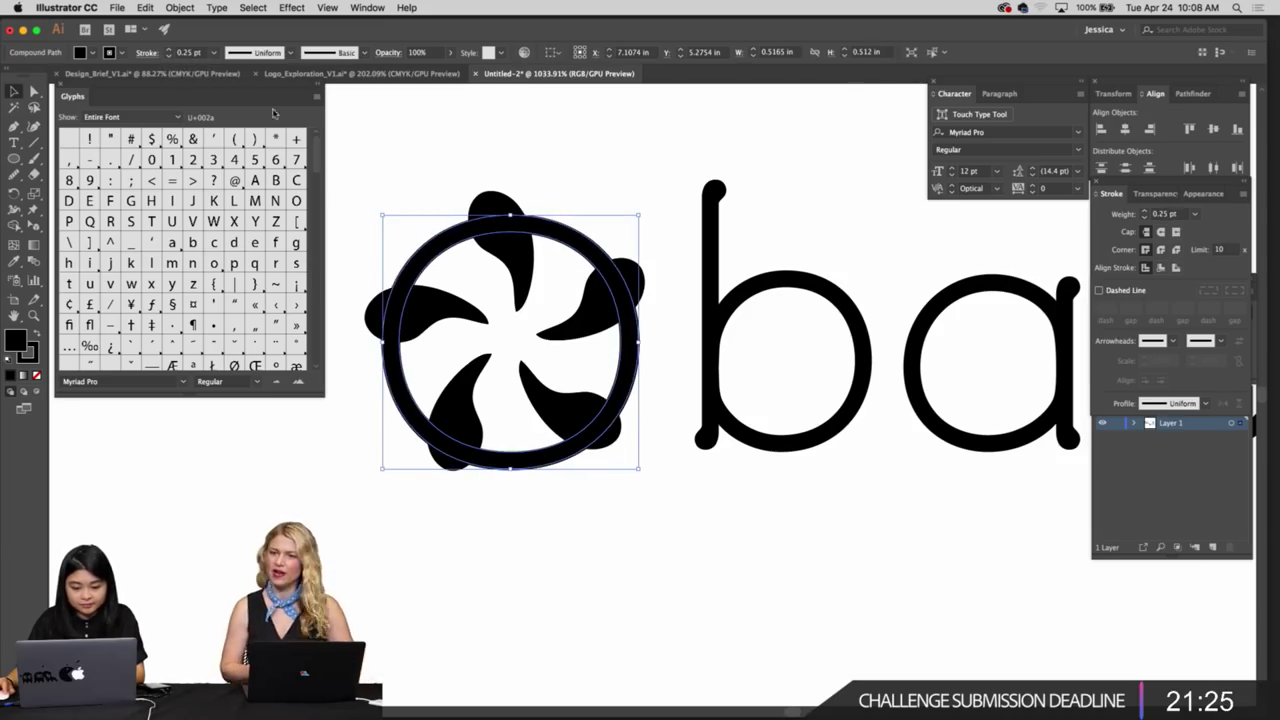
click(586, 214)
scroll(593, 237, down, 4)
scroll(593, 238, down, 1)
drag(753, 327, 765, 505)
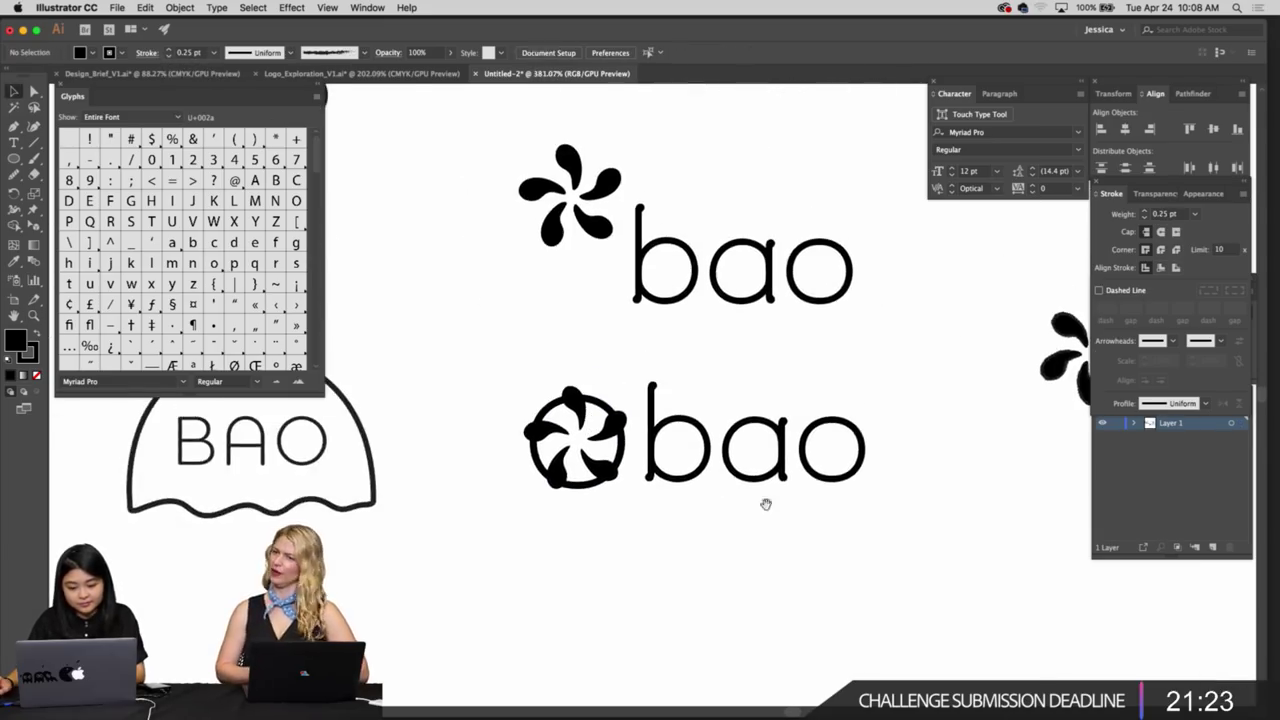
Shift the ringed flower and its bao lettering slightly to the right beneath the upper flower-and-bao mark
drag(876, 579, 858, 426)
drag(763, 437, 765, 488)
click(864, 455)
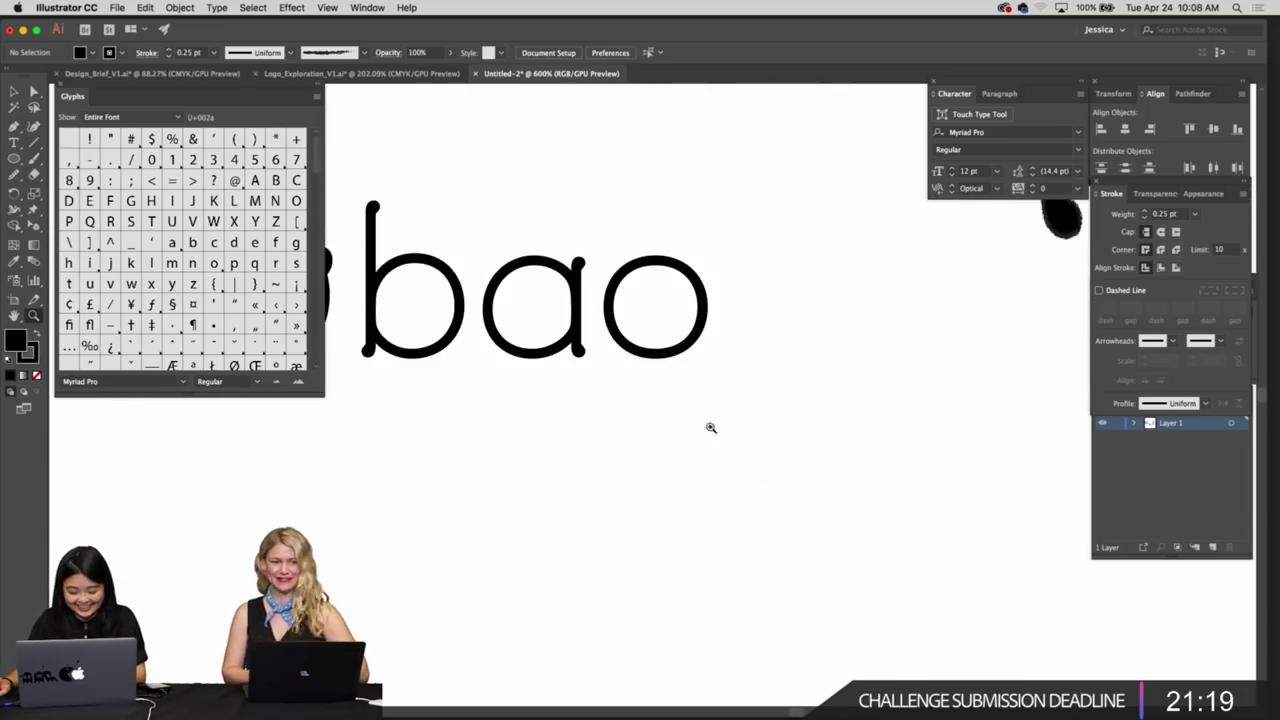
scroll(650, 415, down, 3)
scroll(601, 453, up, 2)
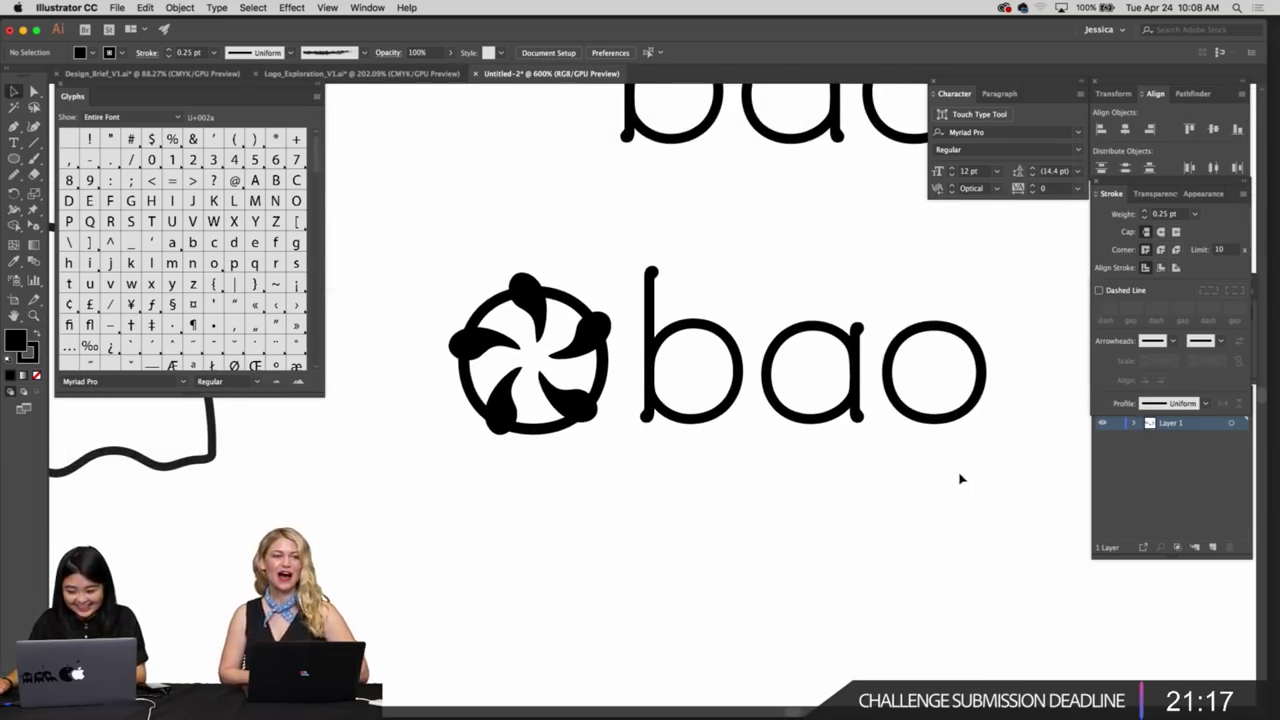
drag(515, 340, 606, 304)
click(786, 488)
key(z)
drag(788, 491, 681, 433)
scroll(777, 480, right, 1)
scroll(771, 486, up, 3)
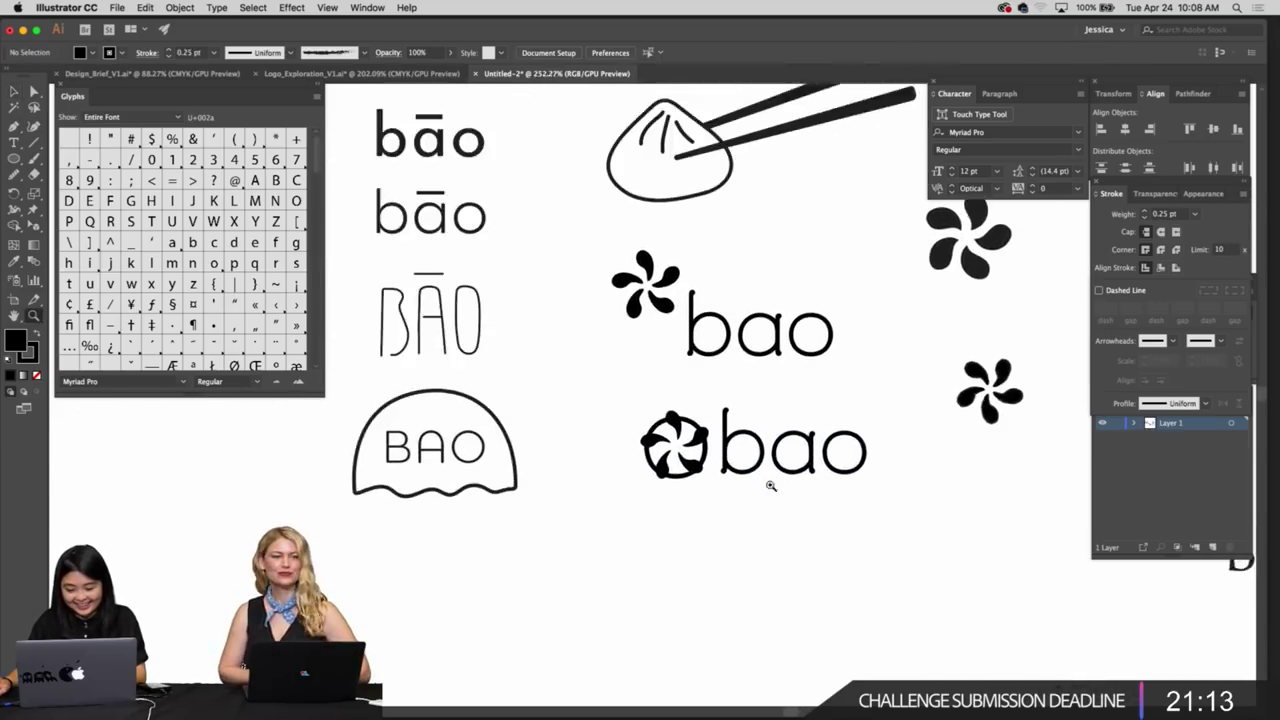
Try placing a copy of the ringed flower alone below the ringed flower and bao mark
scroll(692, 493, left, 1)
key(z)
drag(655, 474, 658, 412)
key(v)
scroll(656, 300, down, 3)
drag(656, 287, 672, 512)
scroll(780, 440, down, 3)
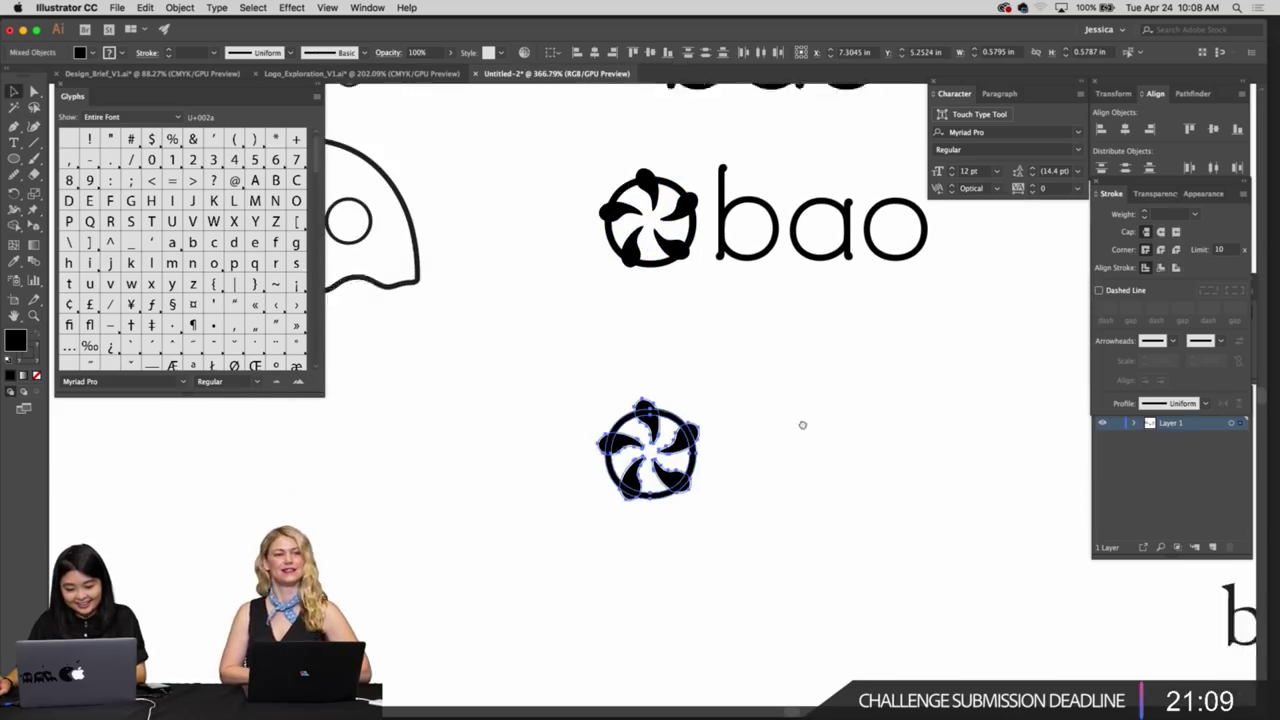
click(735, 405)
key(super+z)
Duplicate the whole ringed flower and bao mark about 1.6 in below the original
drag(925, 263, 560, 194)
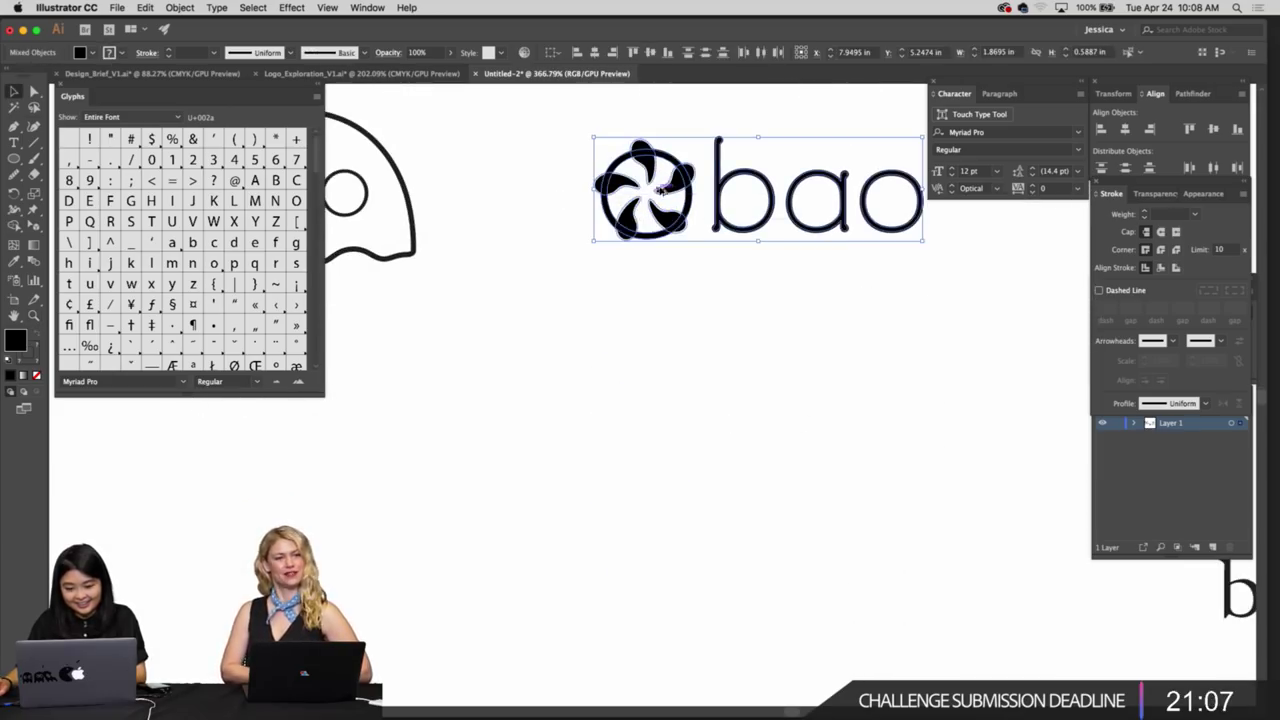
drag(669, 226, 671, 502)
click(716, 390)
scroll(710, 382, down, 3)
Examine the ring, petals and letter strokes of the duplicated ringed flower and bao mark up close
key(z)
drag(703, 374, 771, 384)
scroll(738, 364, down, 1)
scroll(743, 381, left, 1)
drag(718, 338, 757, 372)
key(v)
click(680, 362)
click(707, 341)
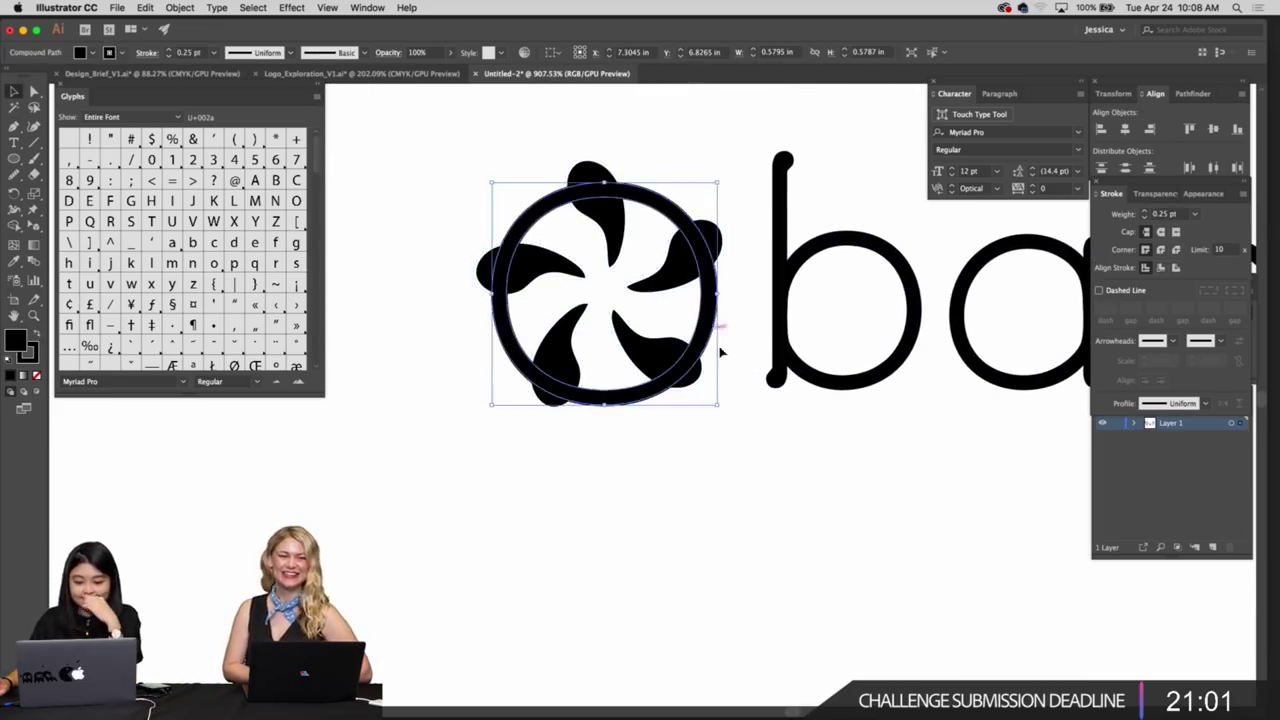
click(753, 420)
scroll(753, 420, right, 3)
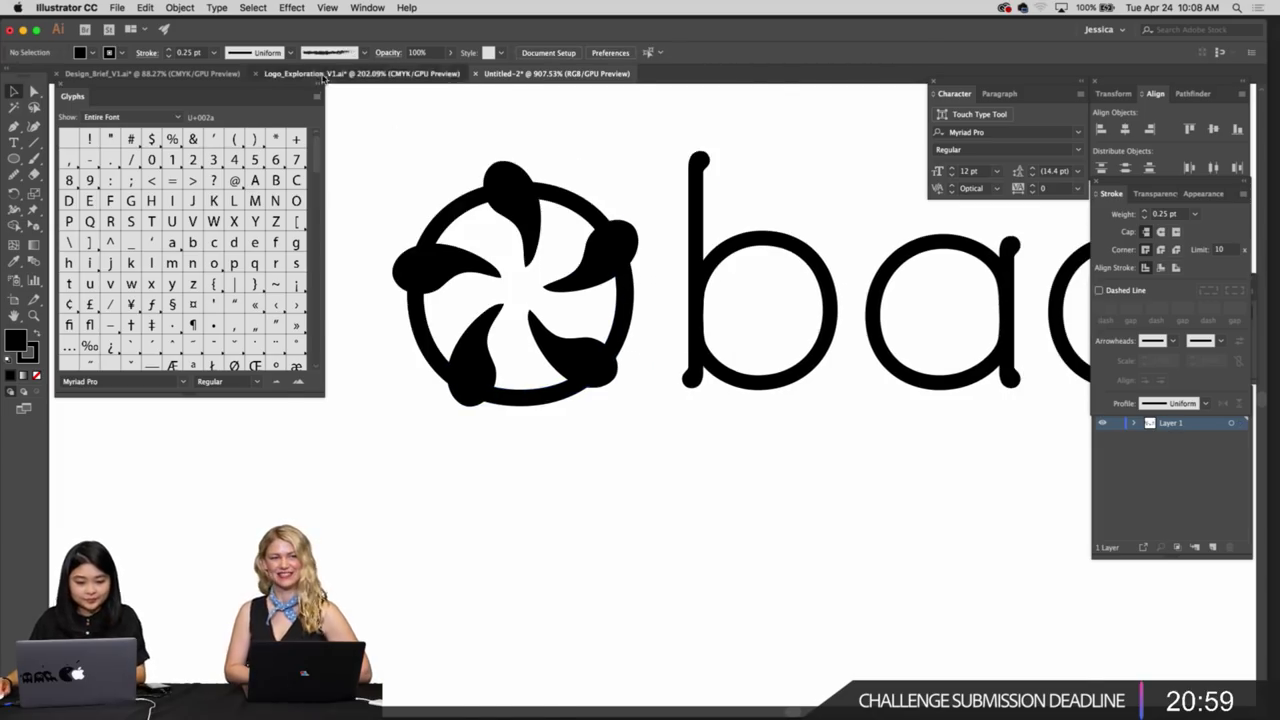
Review the bao typeface samples in the Logo_Exploration_V1 document and return to the duplicated mark in Untitled-2
click(323, 77)
drag(388, 383, 654, 420)
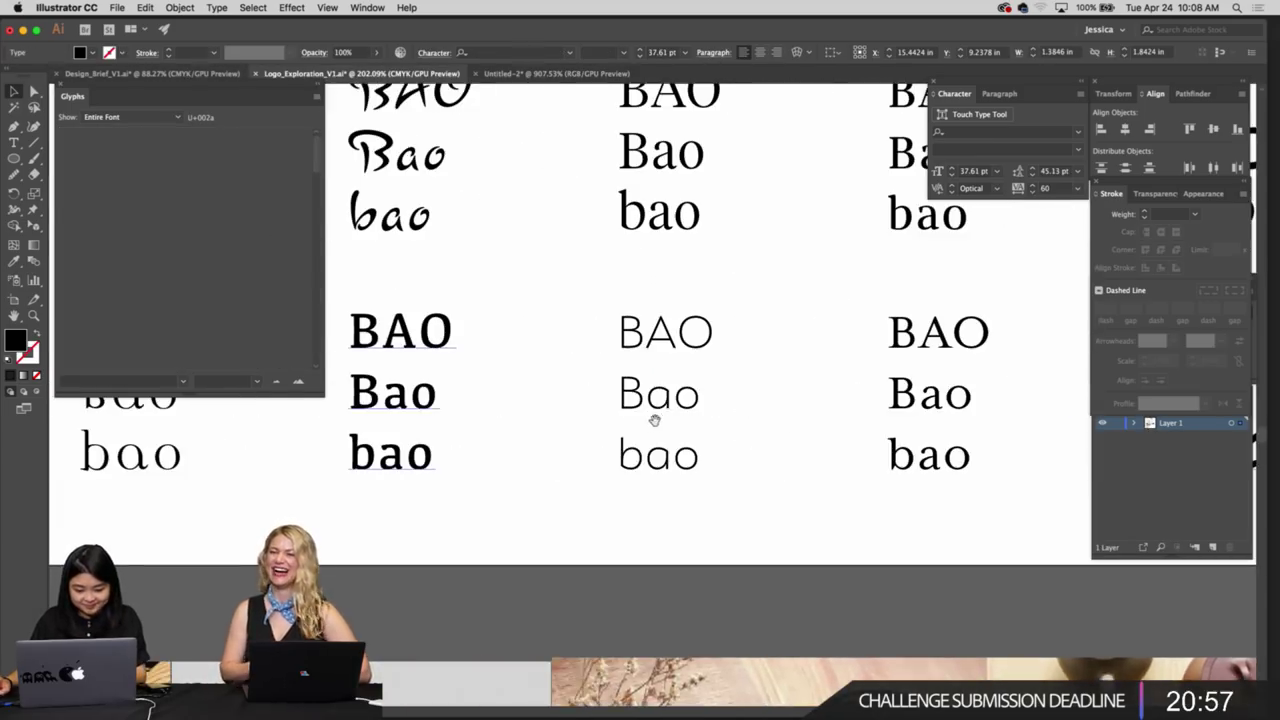
scroll(654, 420, left, 10)
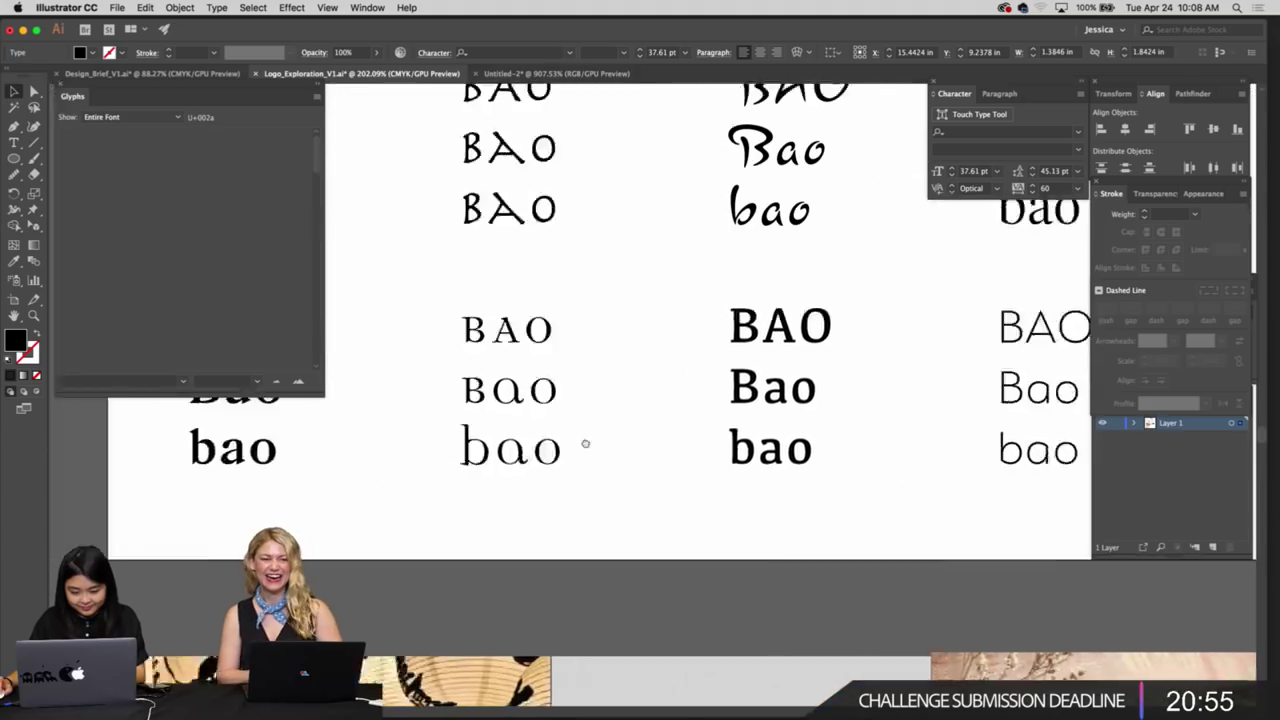
drag(585, 444, 790, 444)
drag(507, 446, 760, 441)
key(z)
drag(760, 441, 511, 434)
drag(428, 436, 665, 437)
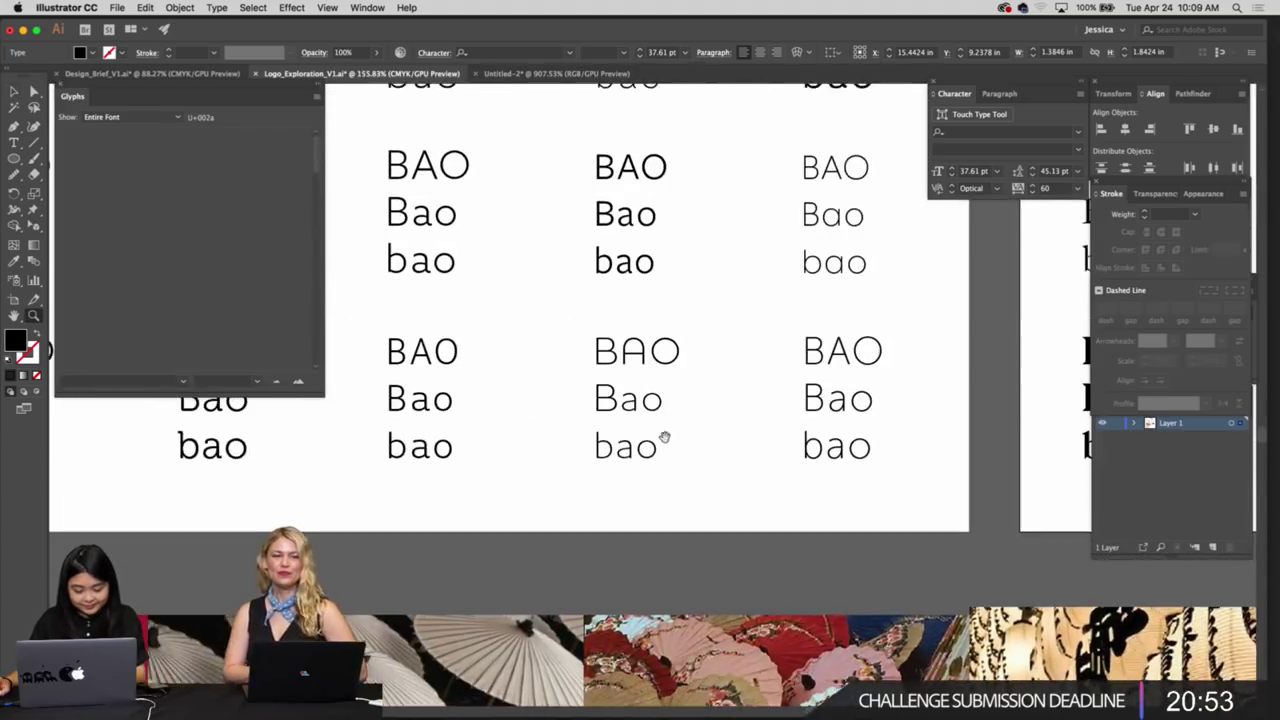
scroll(664, 437, left, 6)
scroll(611, 434, right, 2)
scroll(590, 442, left, 1)
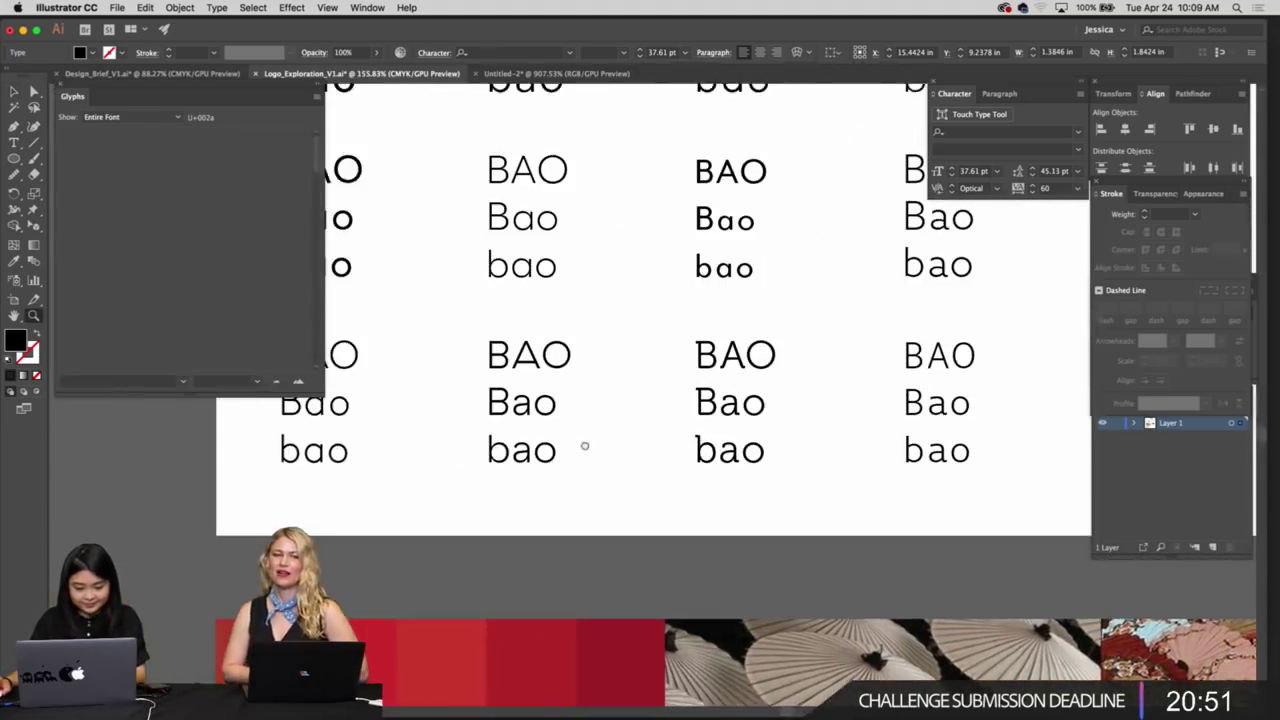
scroll(585, 446, left, 4)
scroll(591, 414, up, 3)
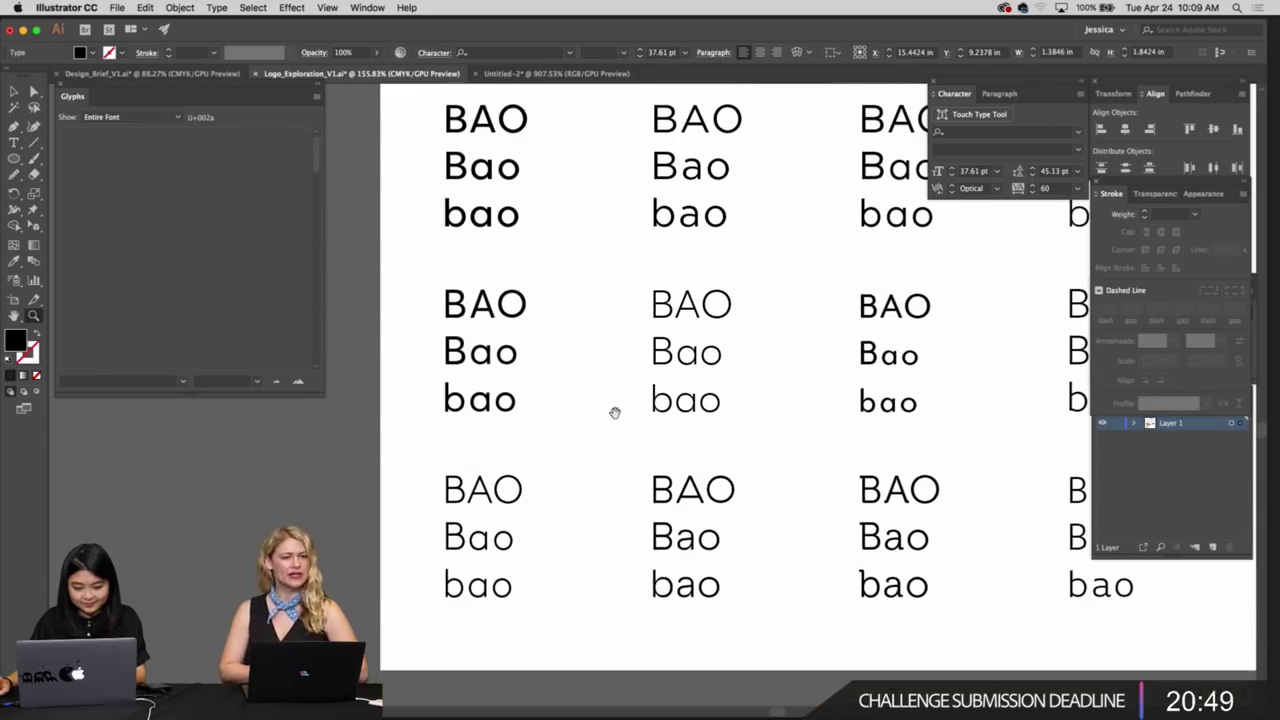
drag(615, 413, 585, 468)
drag(617, 349, 592, 452)
click(511, 75)
drag(640, 343, 626, 333)
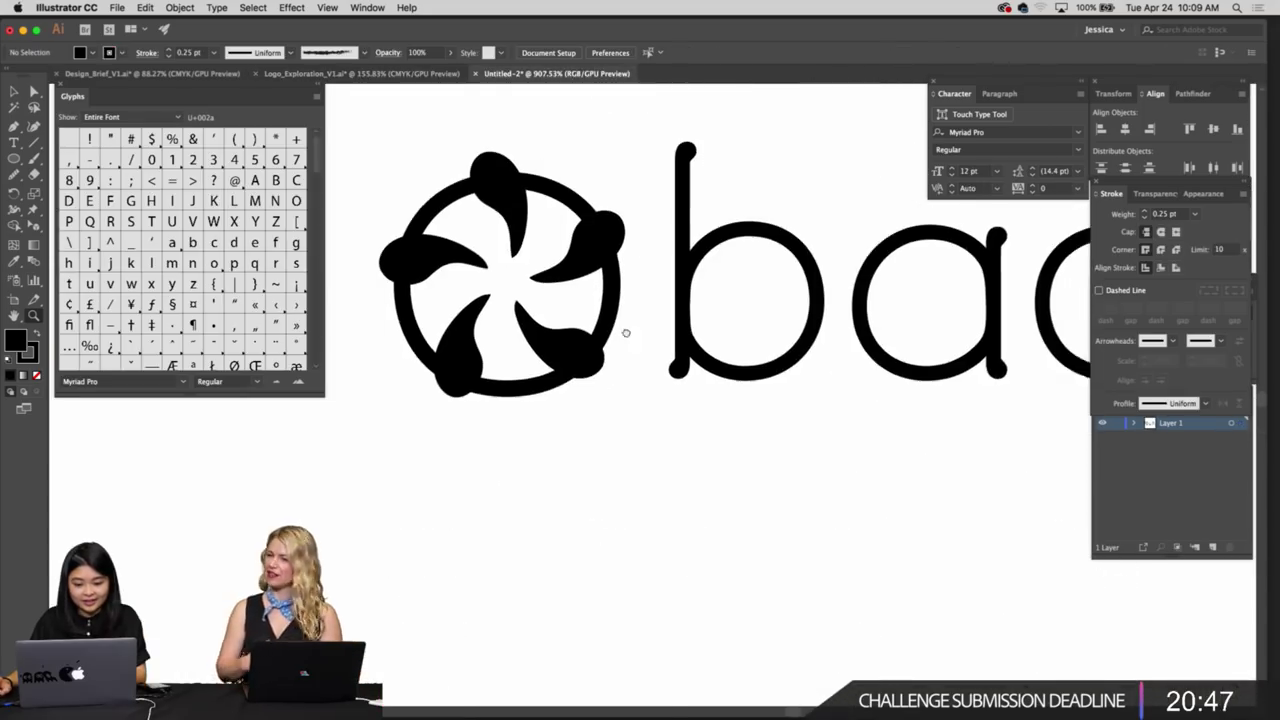
Examine the duplicated ringed flower and bao mark up close and alongside the other marks
scroll(626, 332, down, 8)
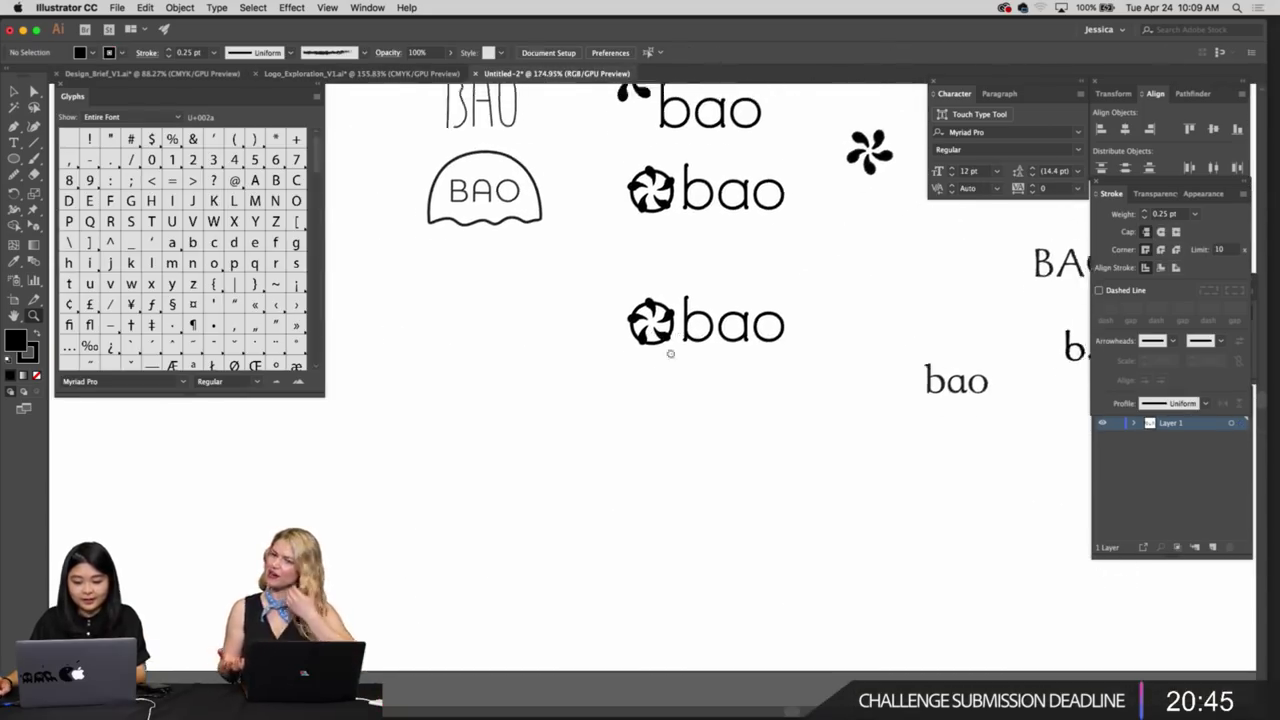
scroll(670, 353, up, 4)
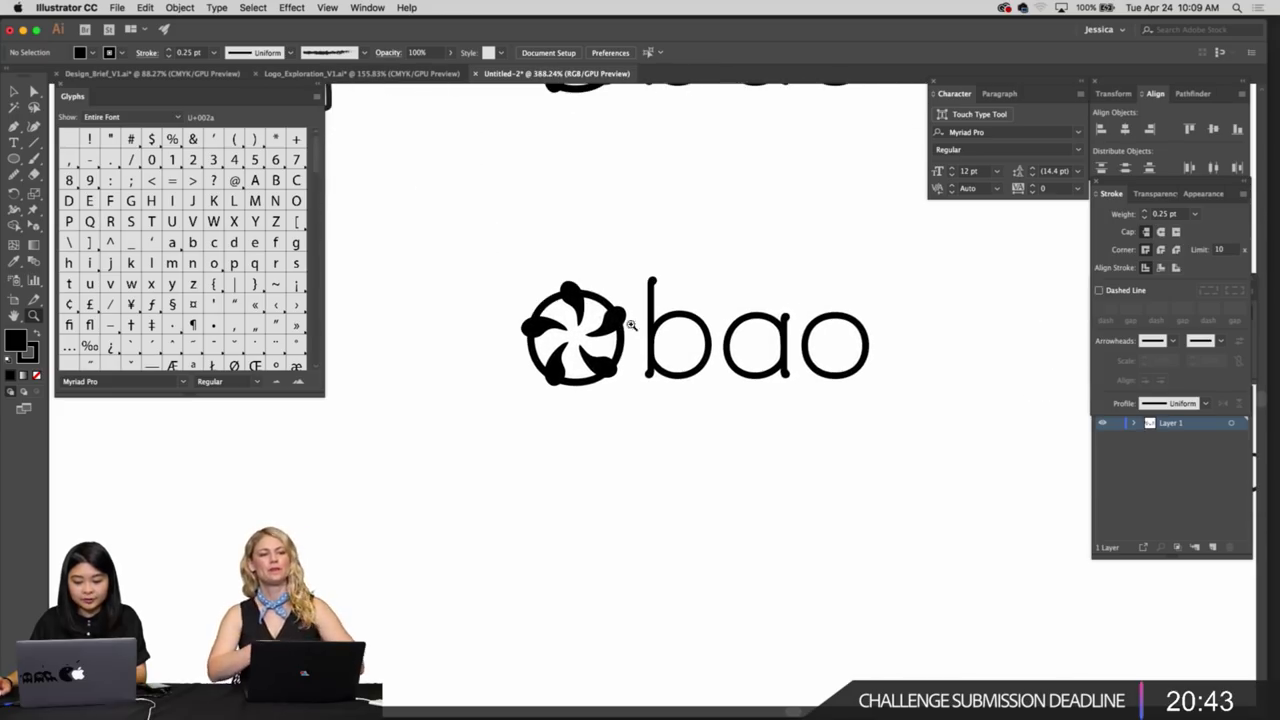
click(620, 318)
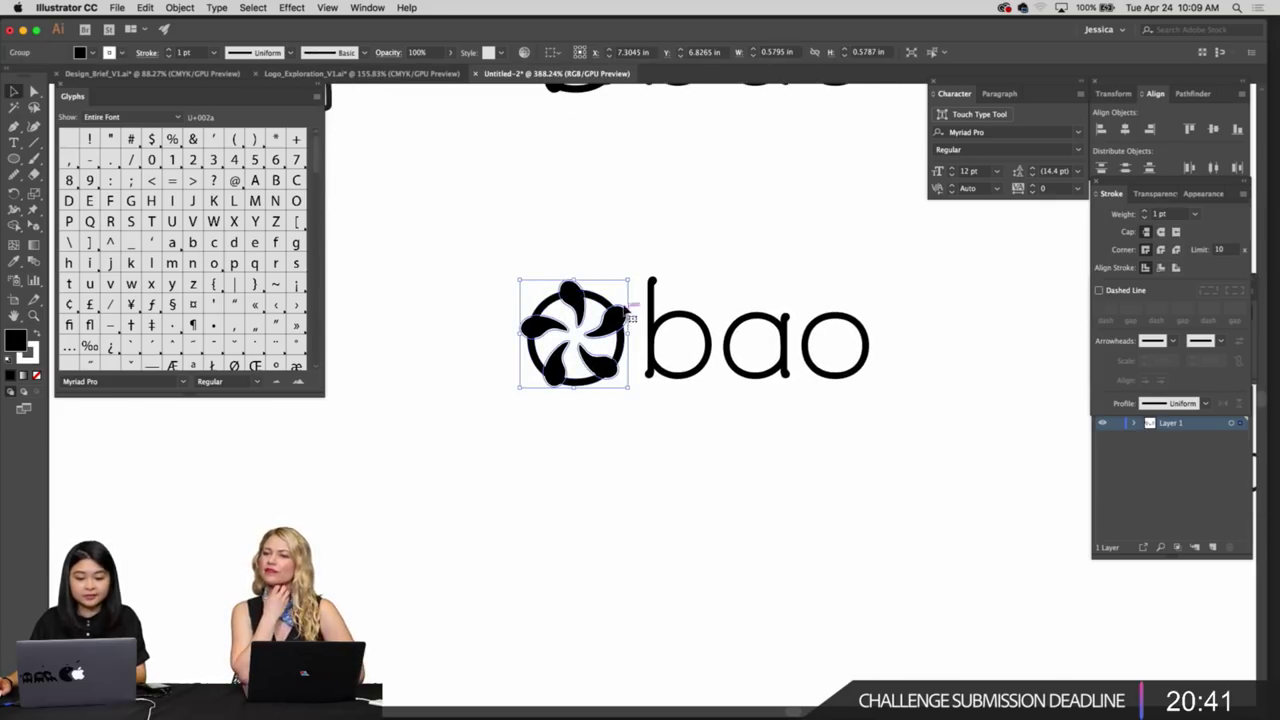
click(631, 266)
scroll(631, 266, down, 2)
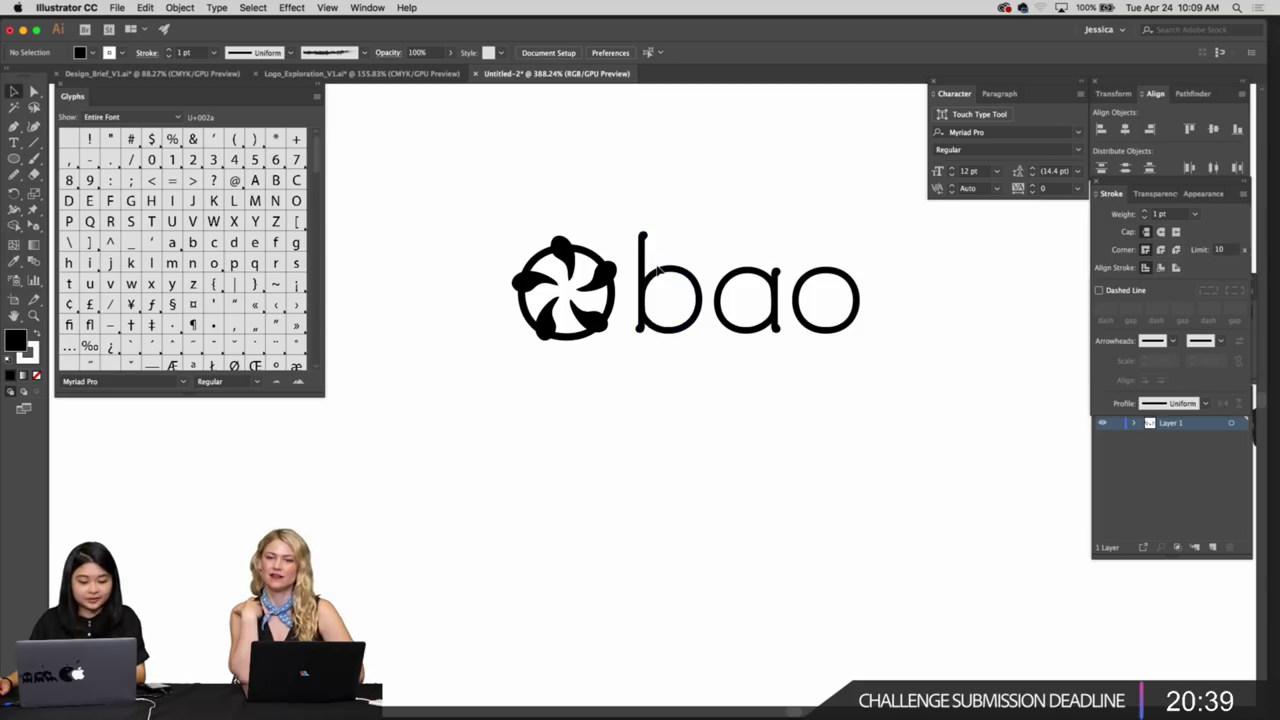
mouse_move(734, 302)
mouse_down()
mouse_move(720, 286)
mouse_move(729, 306)
mouse_up()
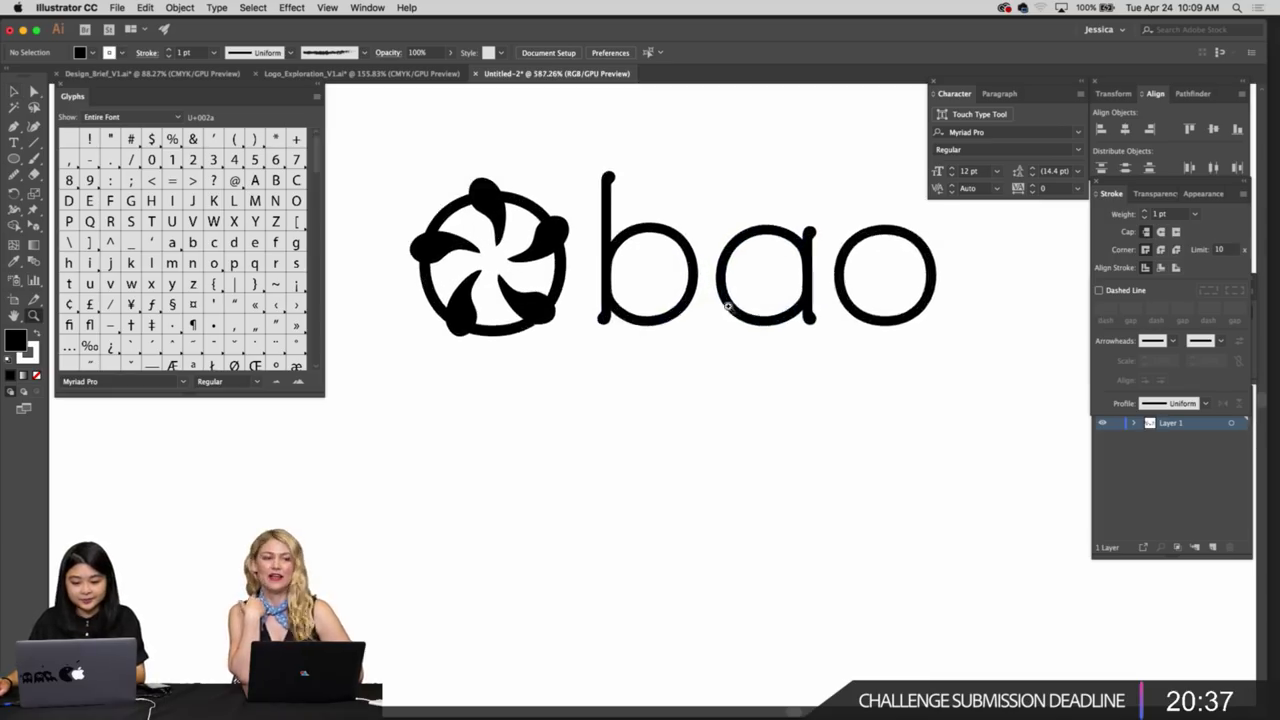
drag(610, 259, 697, 314)
click(653, 294)
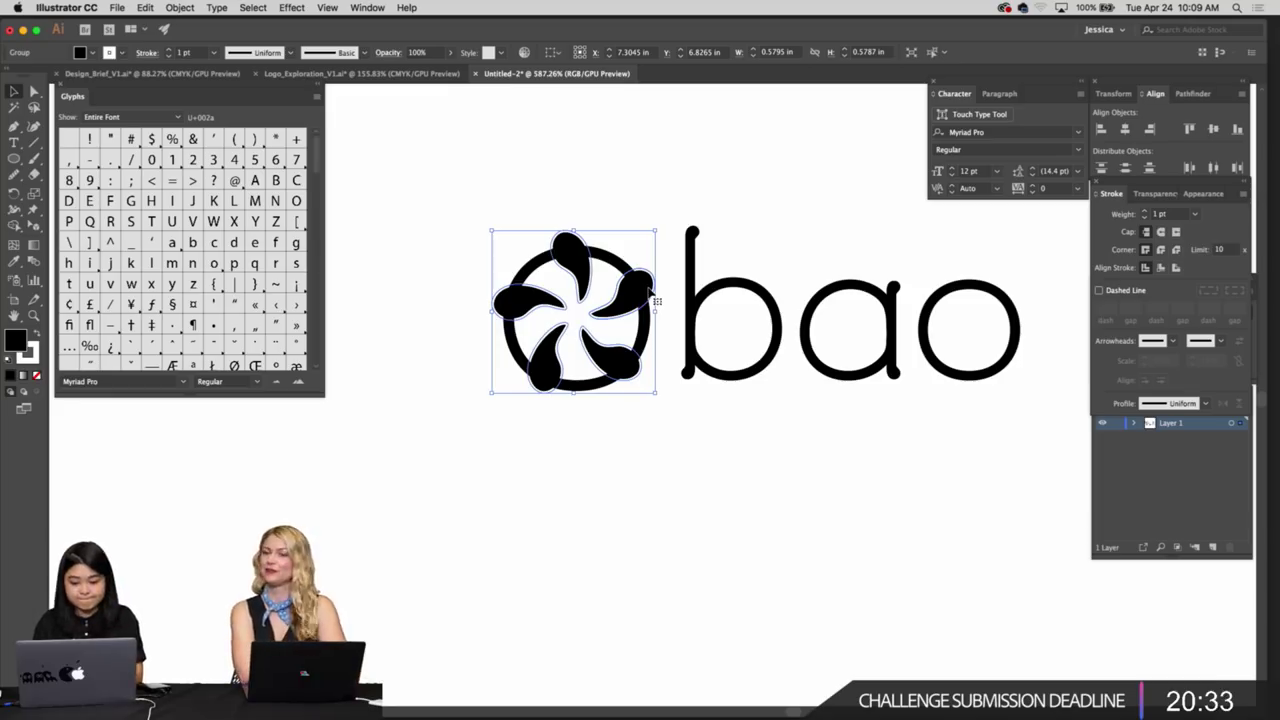
Copy the ringed flower below the duplicated mark and delete the copy's ring, leaving only the five petals
drag(657, 293, 677, 323)
drag(859, 403, 641, 398)
click(701, 448)
drag(701, 448, 727, 453)
drag(745, 442, 780, 435)
drag(570, 402, 709, 375)
click(714, 424)
drag(709, 375, 768, 408)
click(718, 405)
scroll(746, 391, left, 2)
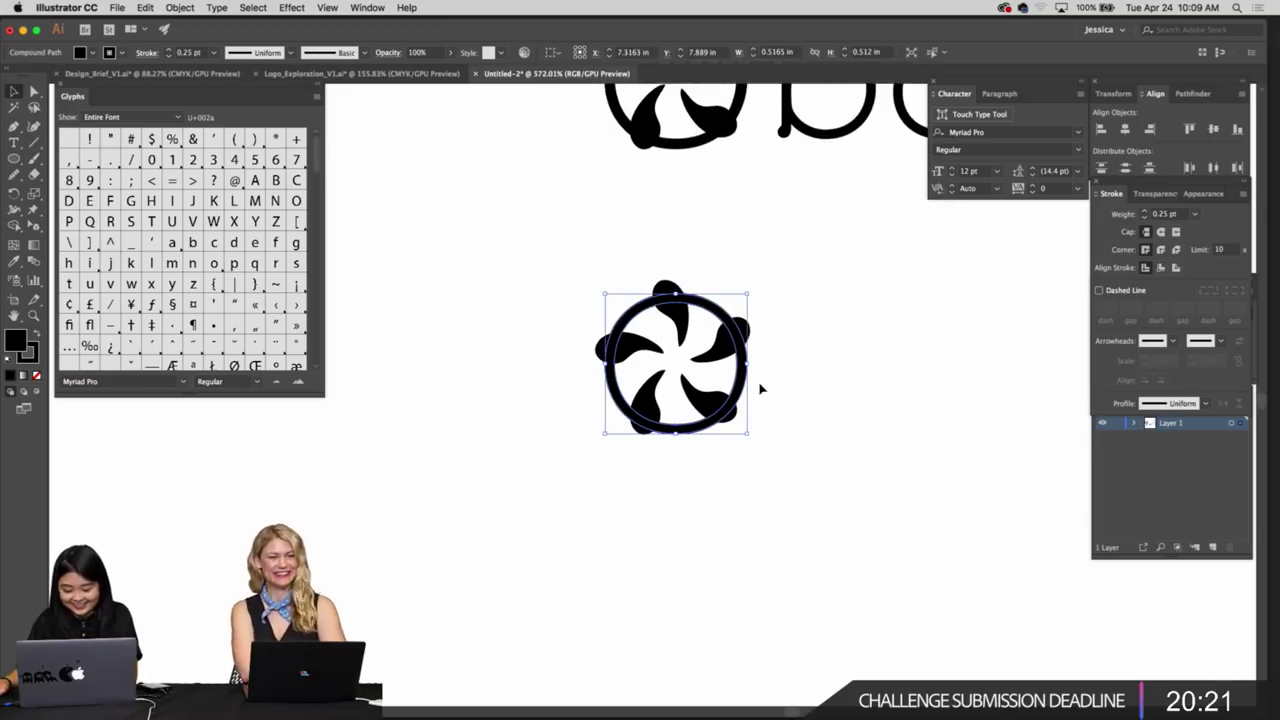
key(Delete)
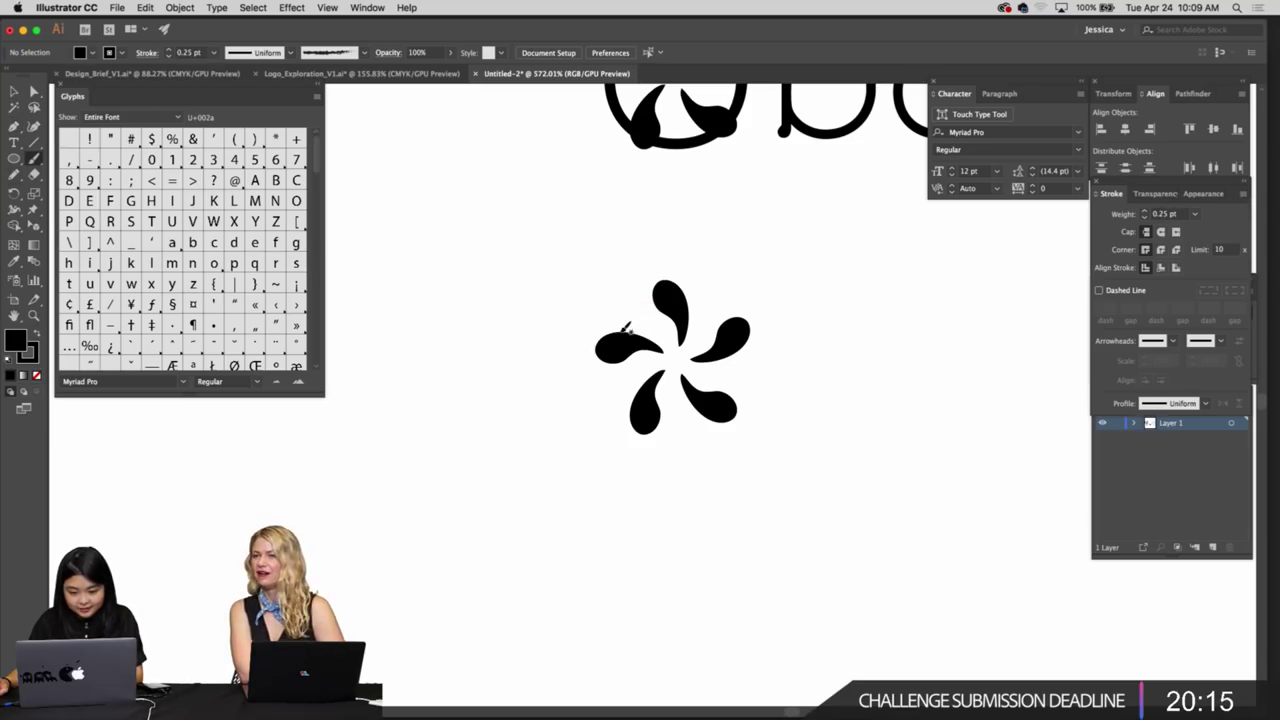
Paint textured brush strokes in the gaps between the outer ends of the copied petals
click(364, 53)
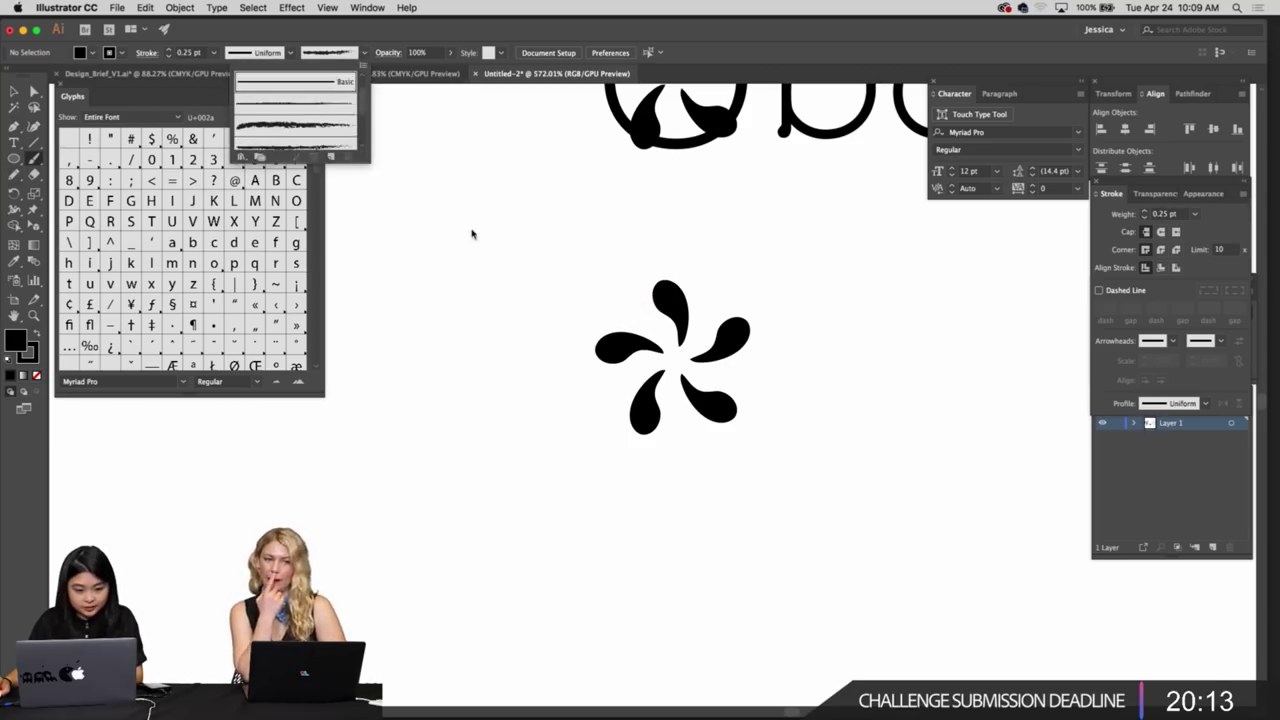
click(627, 325)
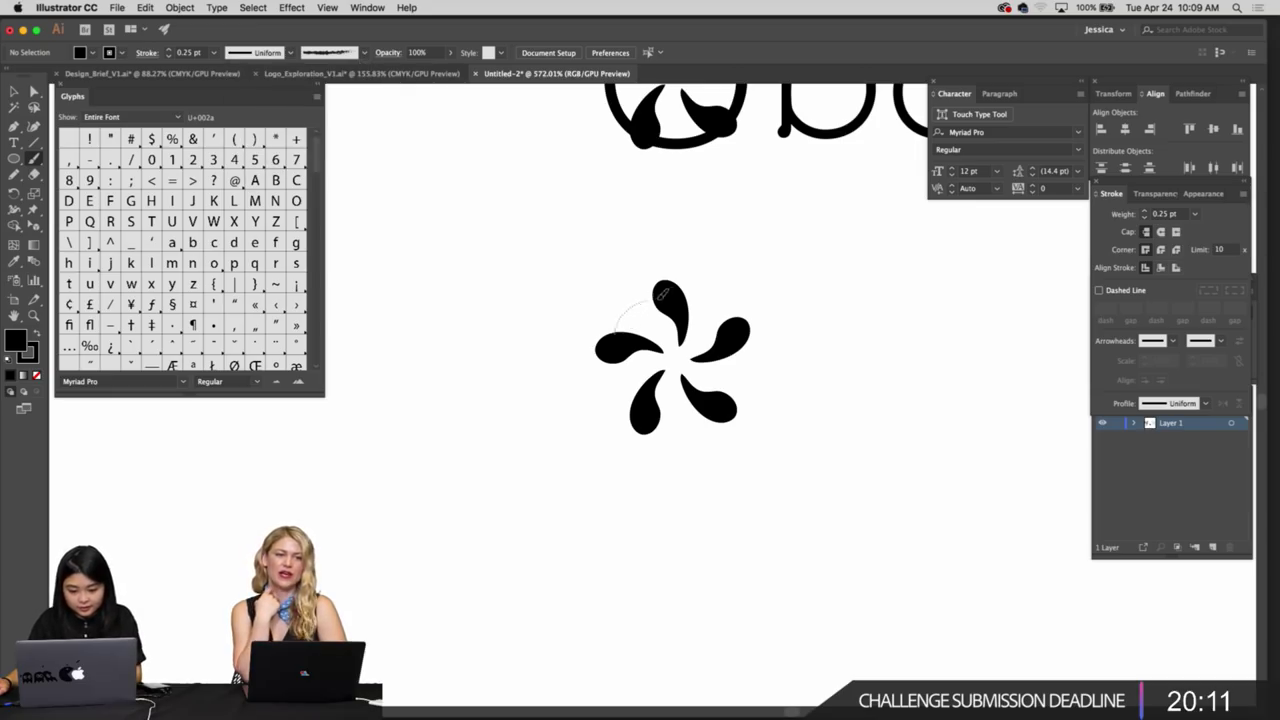
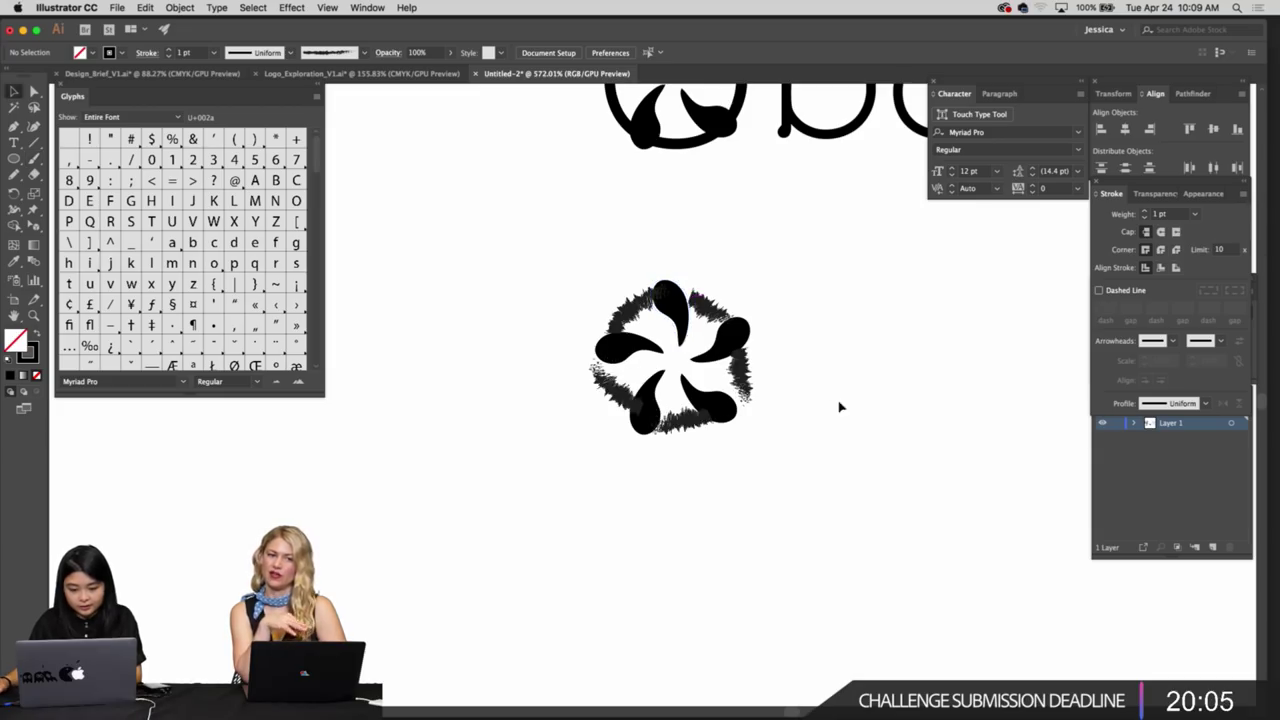
key(z)
drag(838, 406, 690, 420)
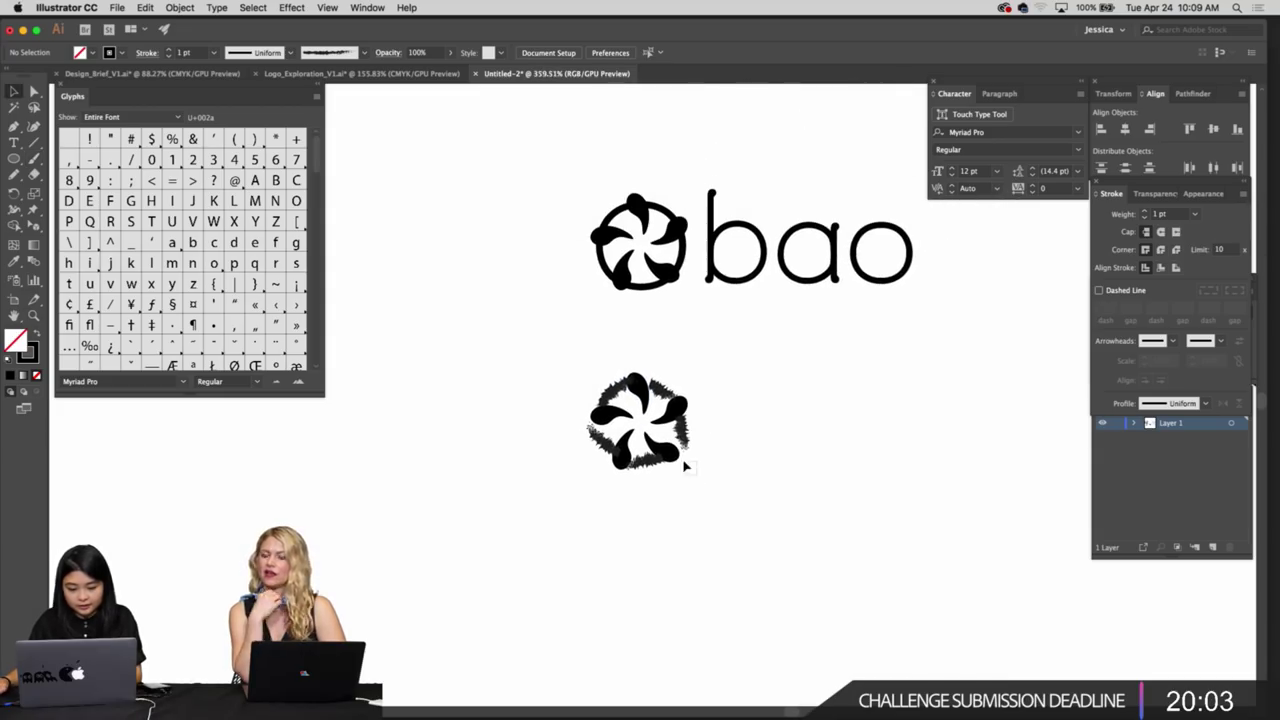
Change the painted strokes around the copied petals to the Basic brush
click(640, 397)
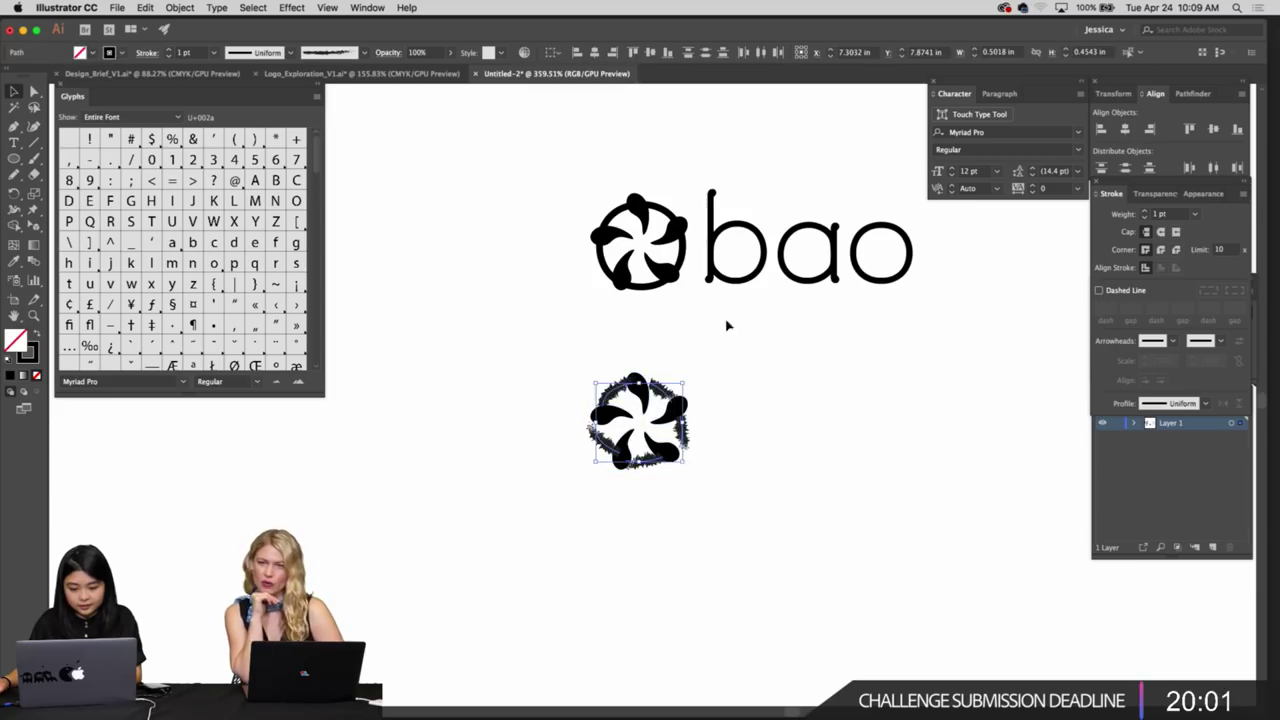
click(362, 53)
click(349, 77)
click(740, 434)
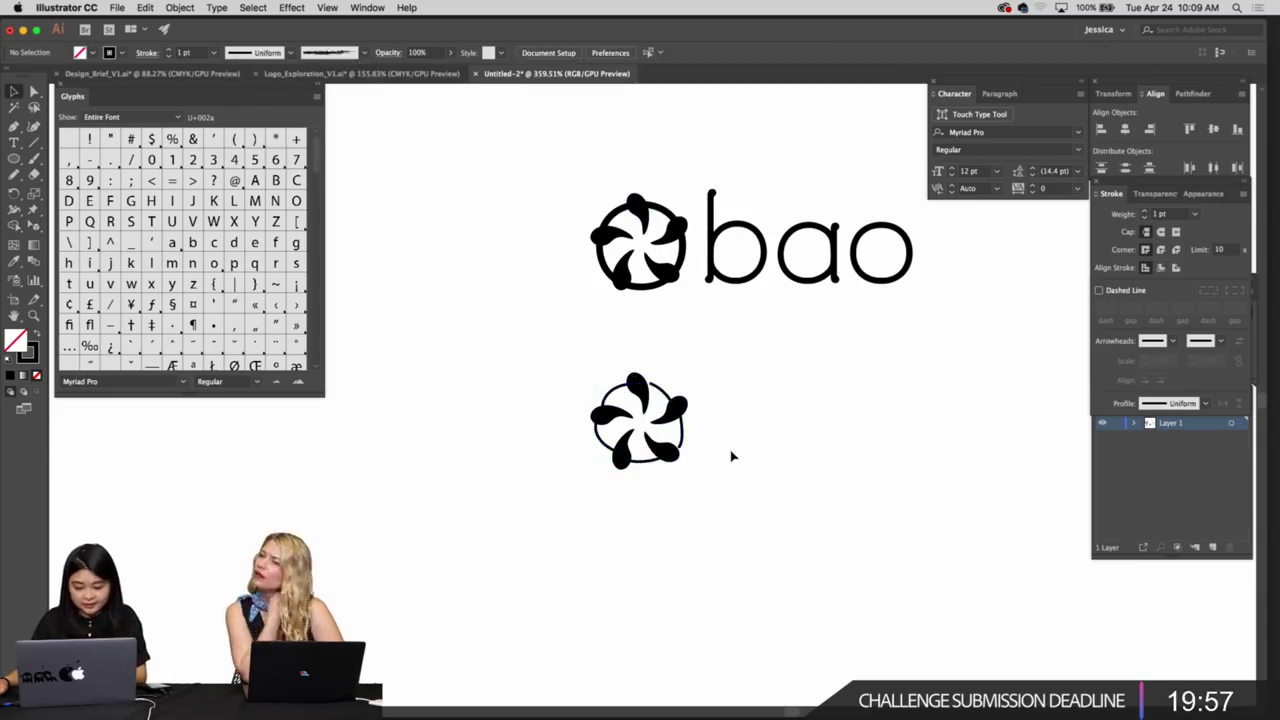
Delete the copied petals together with the strokes painted between them
drag(490, 356, 490, 352)
key(Delete)
drag(794, 406, 520, 454)
super+click(494, 394)
drag(434, 380, 656, 491)
drag(542, 416, 478, 326)
click(477, 327)
Duplicate the bao lettering without its flower directly below the lower ringed flower and bao mark
scroll(477, 327, down, 5)
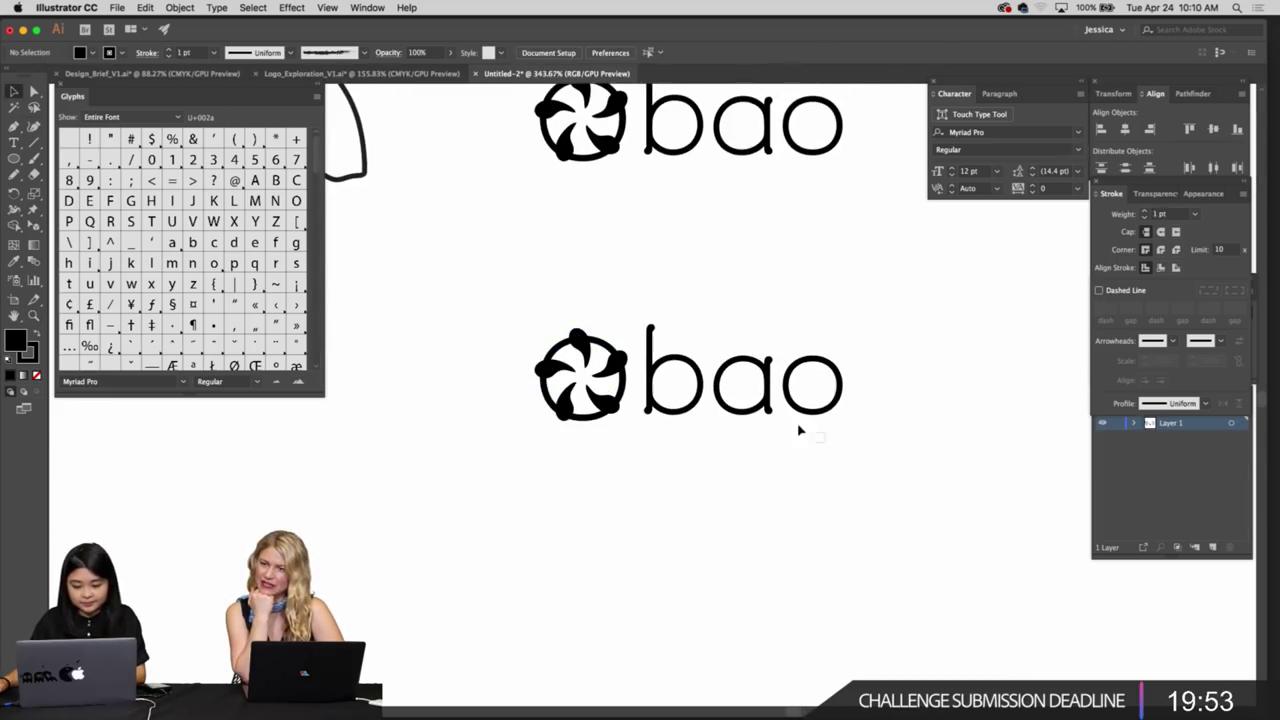
click(697, 398)
drag(697, 398, 754, 511)
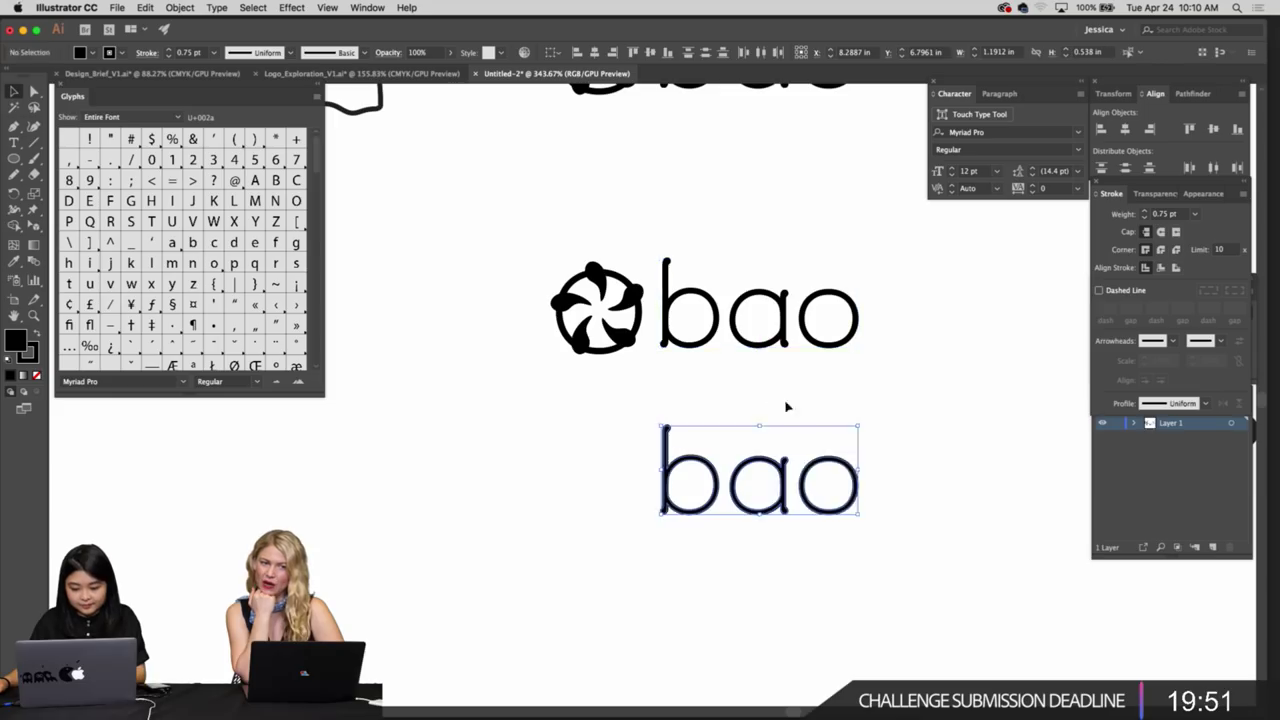
Try replacing the o of the copied lettering with a copy of the flower
click(787, 405)
click(856, 503)
key(Delete)
drag(580, 295, 838, 512)
key(super+z)
key(super+z)
Place a reduced copy of the five-petal flower, about 0.34 in wide, beside the o of the copied lettering
click(746, 380)
drag(874, 438, 861, 484)
click(877, 502)
drag(790, 464, 829, 479)
key(v)
click(758, 466)
drag(789, 381, 797, 375)
drag(869, 414, 821, 432)
drag(724, 448, 917, 424)
click(804, 452)
scroll(807, 454, down, 1)
scroll(750, 430, right, 2)
Set the small flower's outline to 0.75 pt and expand its fill and stroke into shapes
click(214, 52)
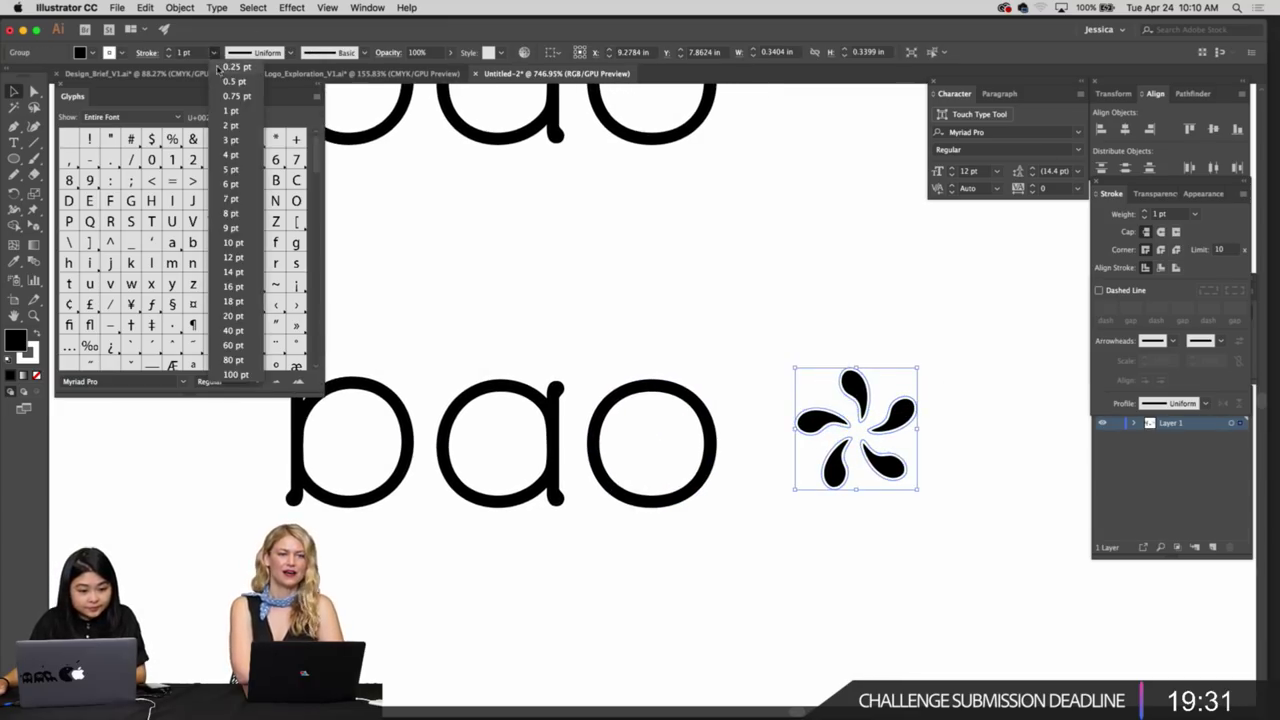
click(221, 95)
click(190, 12)
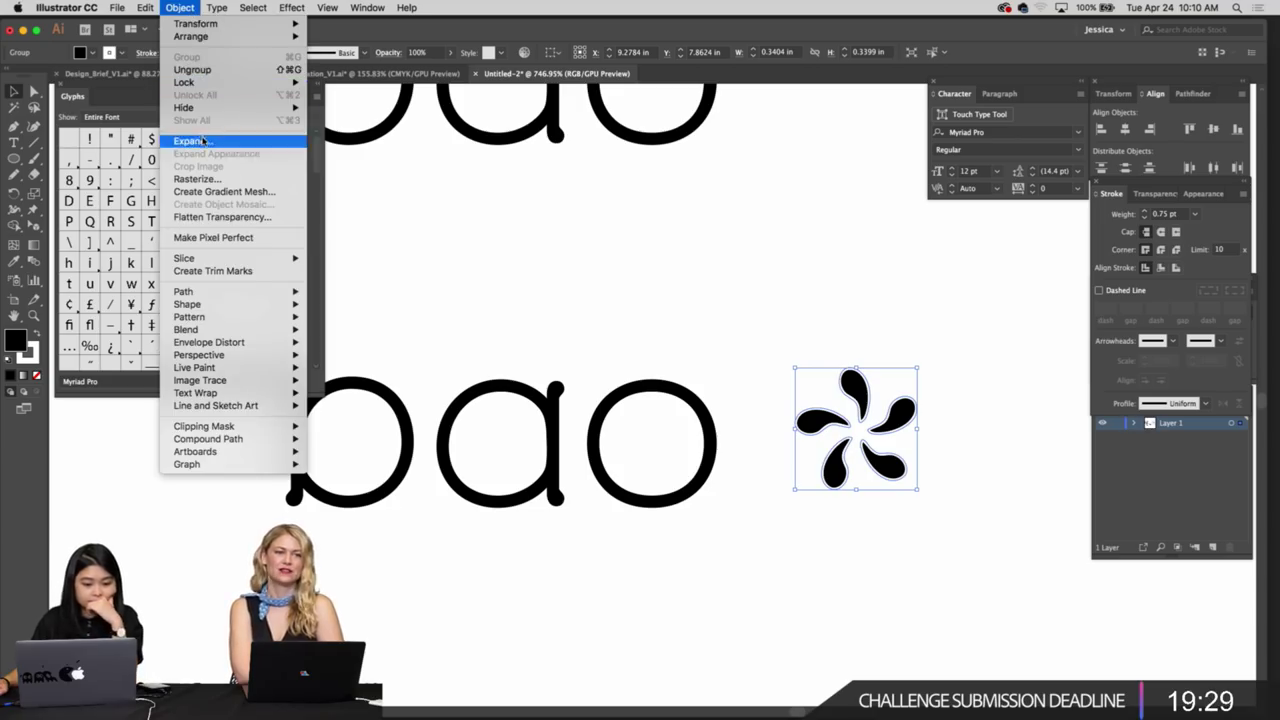
click(203, 141)
click(516, 388)
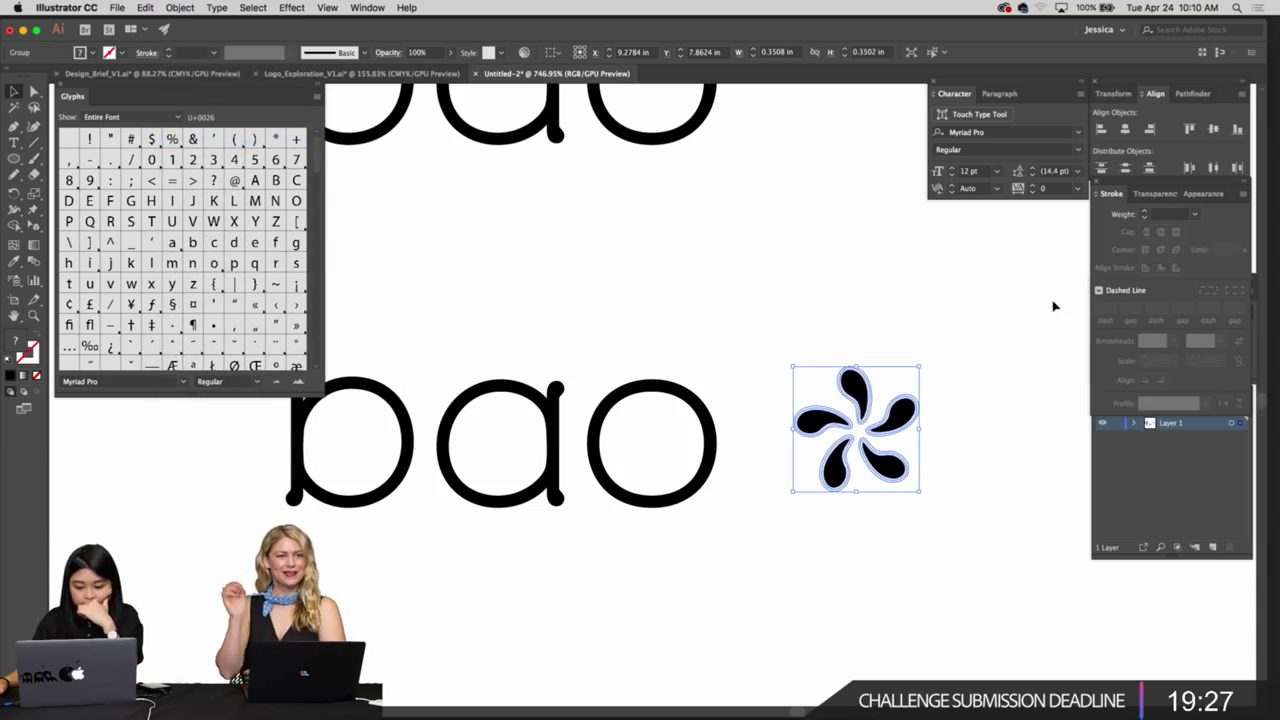
Separate the black petals from their expanded white outlines, delete the outlines and paste the petals back in place
click(1190, 94)
click(978, 325)
drag(966, 361, 924, 300)
drag(806, 365, 932, 399)
click(880, 435)
shift+click(891, 340)
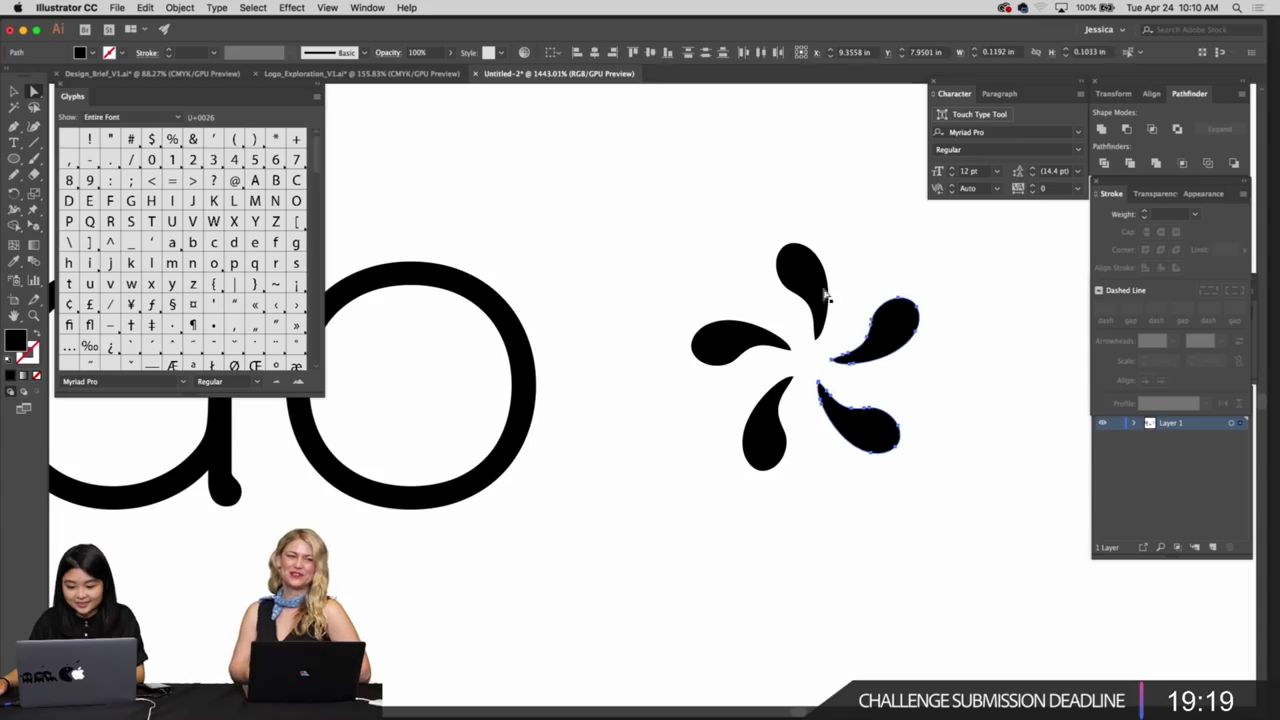
key(Delete)
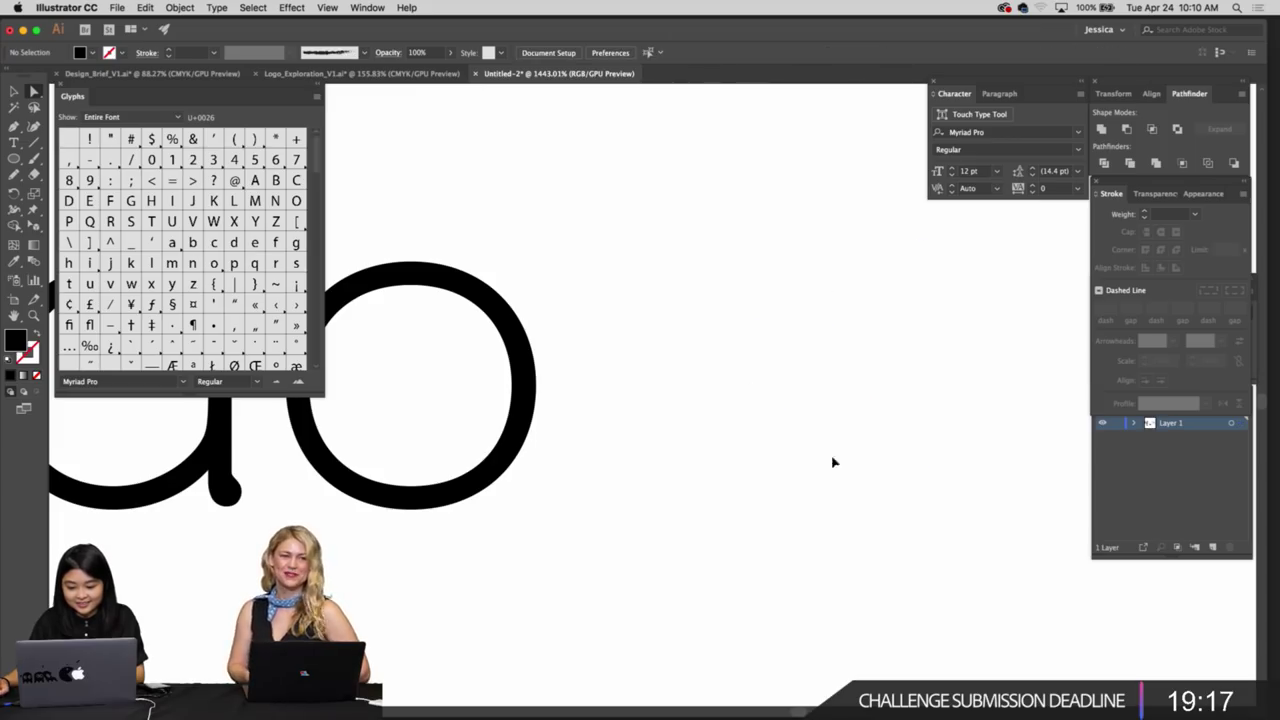
drag(788, 276, 711, 220)
key(Delete)
key(super+f)
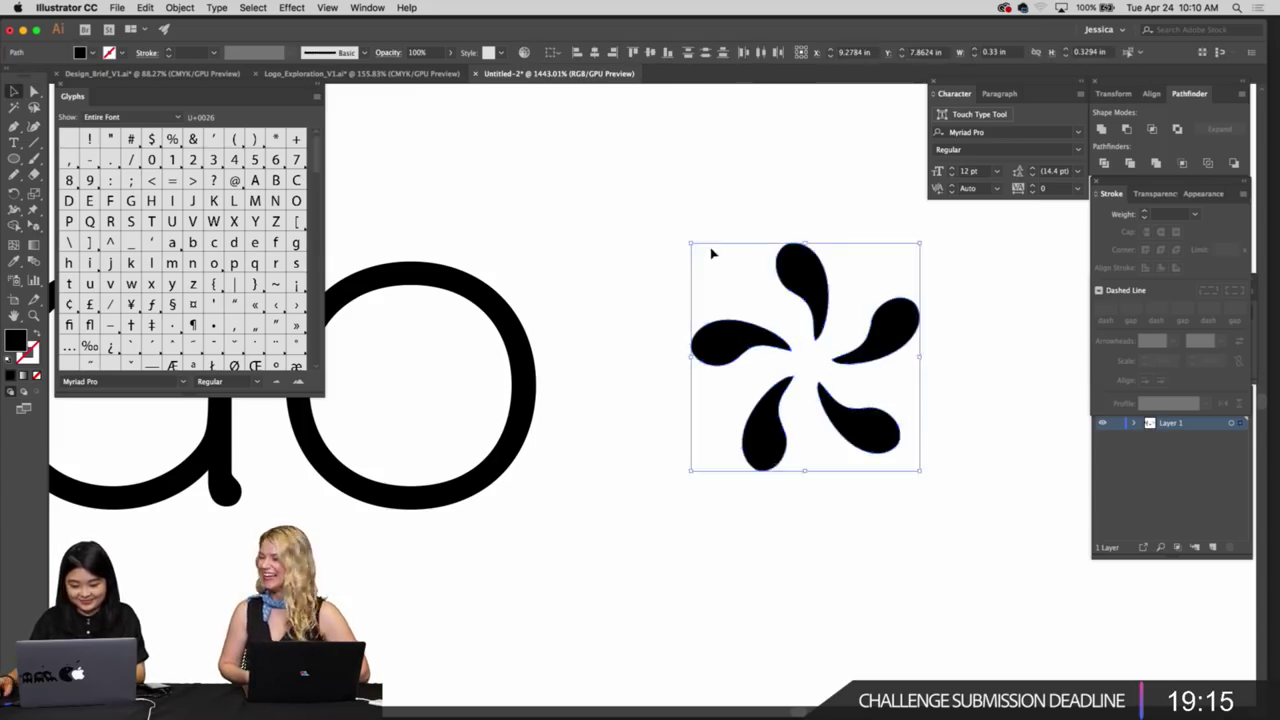
Move the small five-petal flower inside the o of the copied bao lettering
drag(831, 297, 507, 314)
click(738, 394)
key(z)
drag(738, 394, 844, 405)
key(v)
key(super+z)
key(super+shift+z)
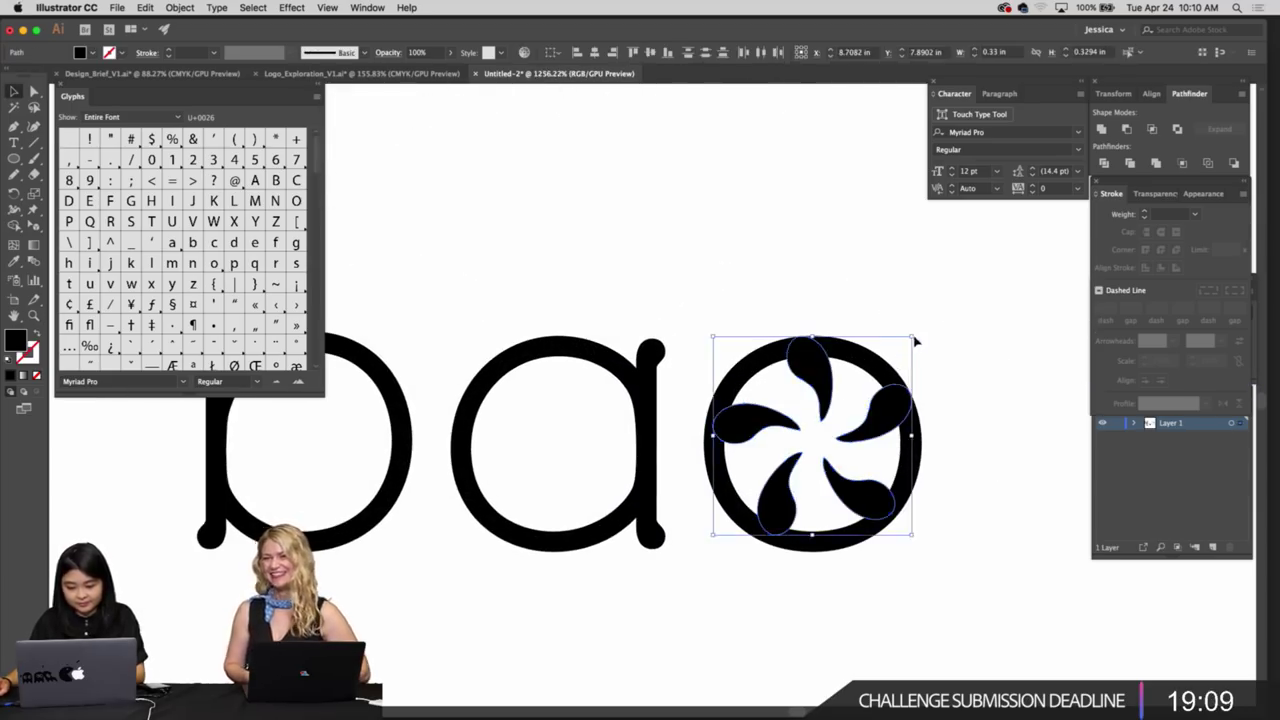
Enlarge the petals to about 0.38 in wide as one group, centred over the ring of the o
drag(914, 338, 922, 324)
scroll(928, 420, down, 2)
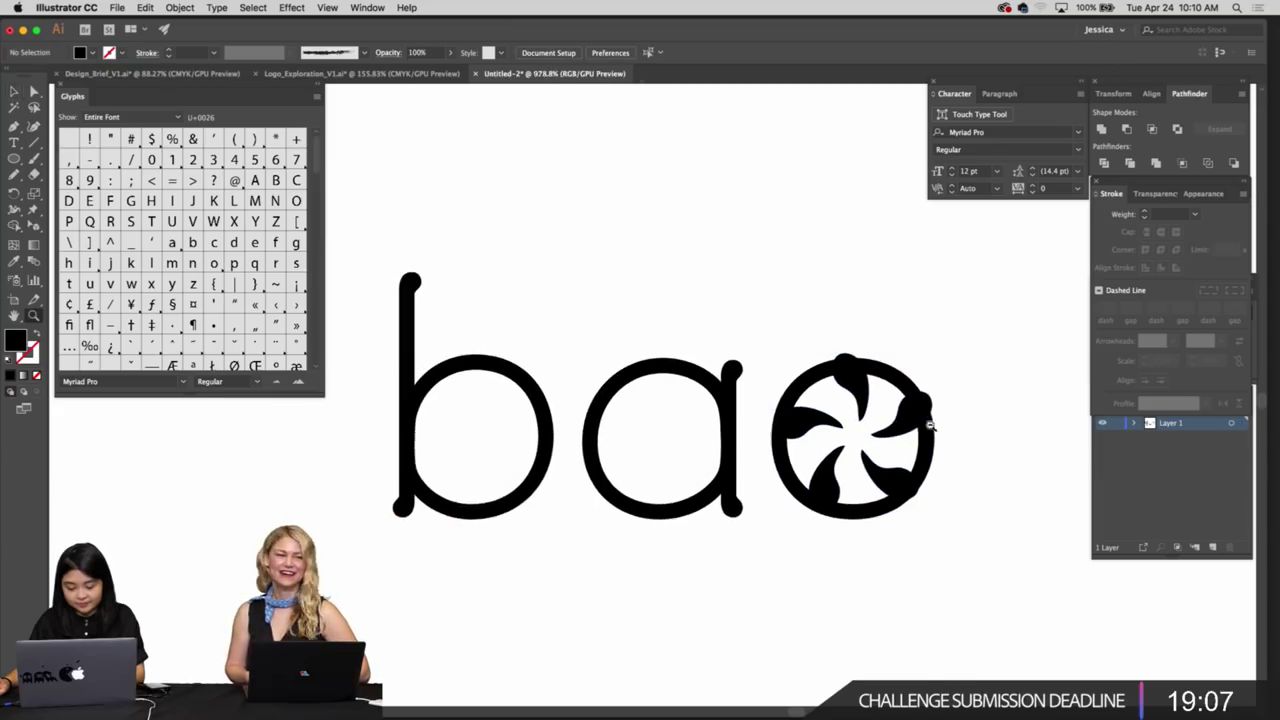
click(933, 395)
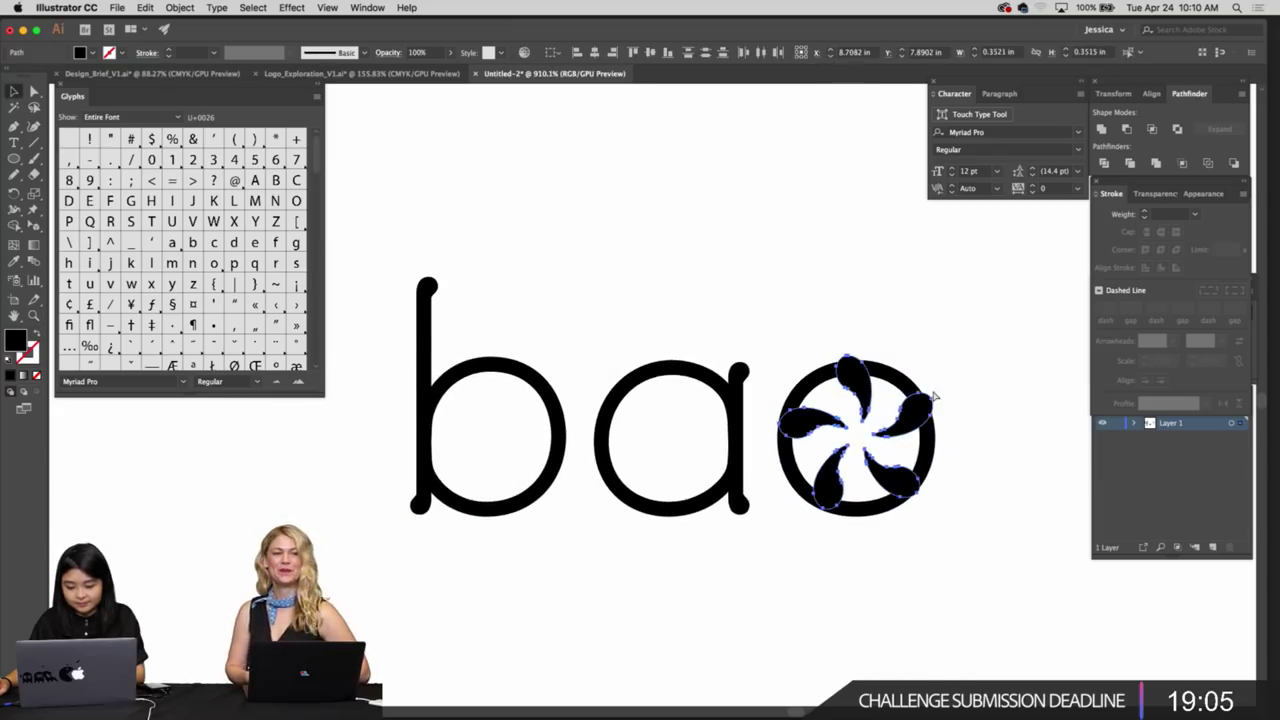
drag(933, 353, 963, 371)
scroll(936, 432, down, 1)
click(908, 430)
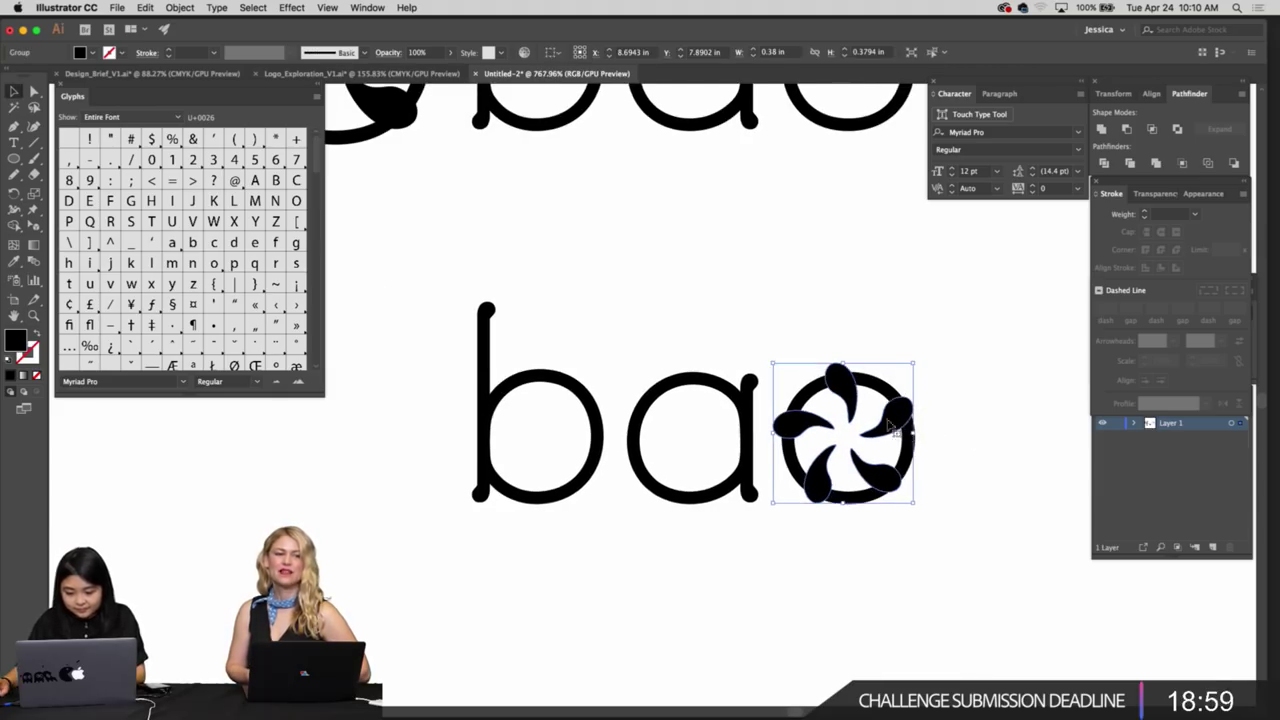
scroll(890, 426, up, 3)
drag(904, 423, 628, 410)
Examine the bao mark with the flower in its o, up close and alongside the marks above it
click(977, 443)
key(z)
click(979, 442)
drag(751, 431, 797, 427)
drag(916, 487, 852, 451)
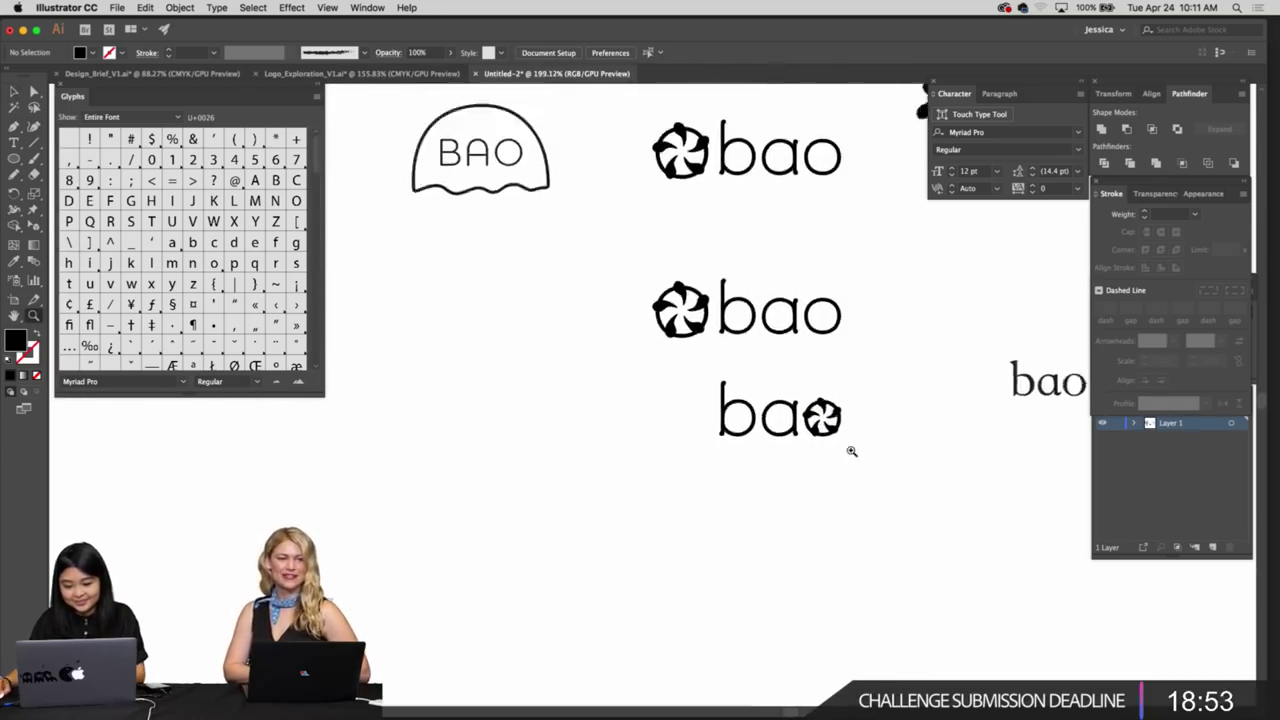
scroll(855, 455, up, 3)
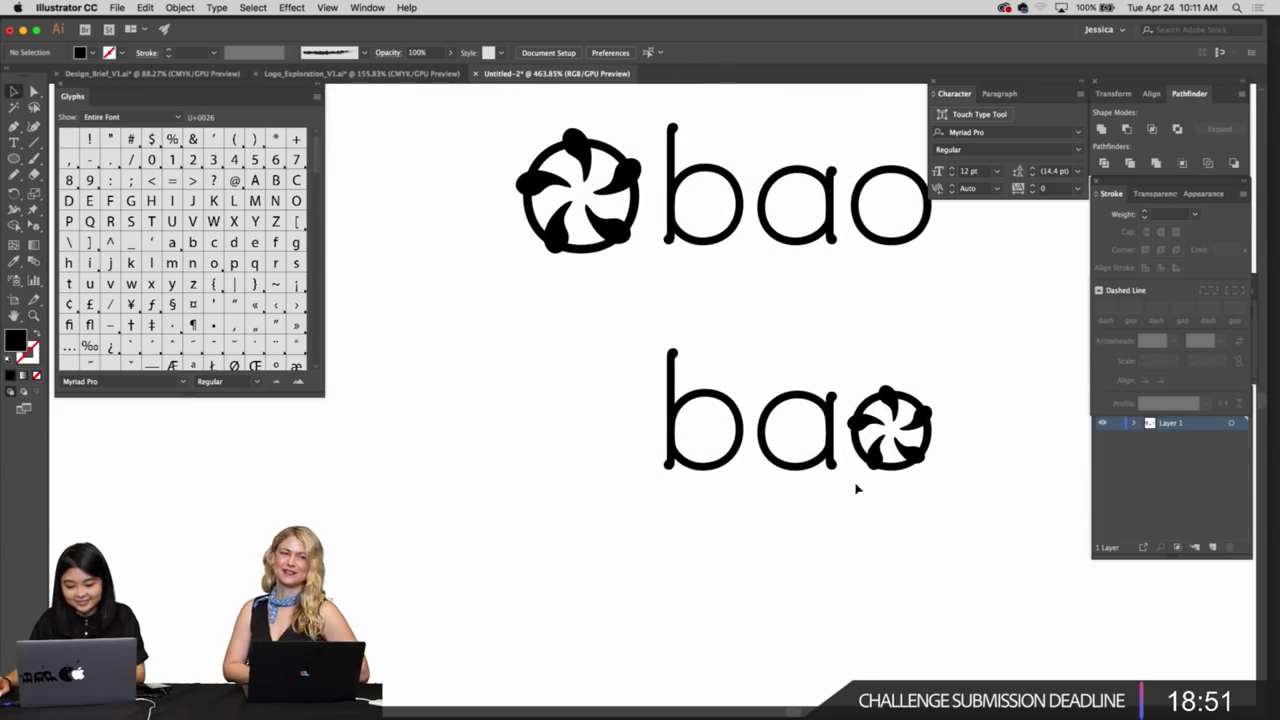
scroll(880, 488, right, 2)
drag(831, 378, 829, 376)
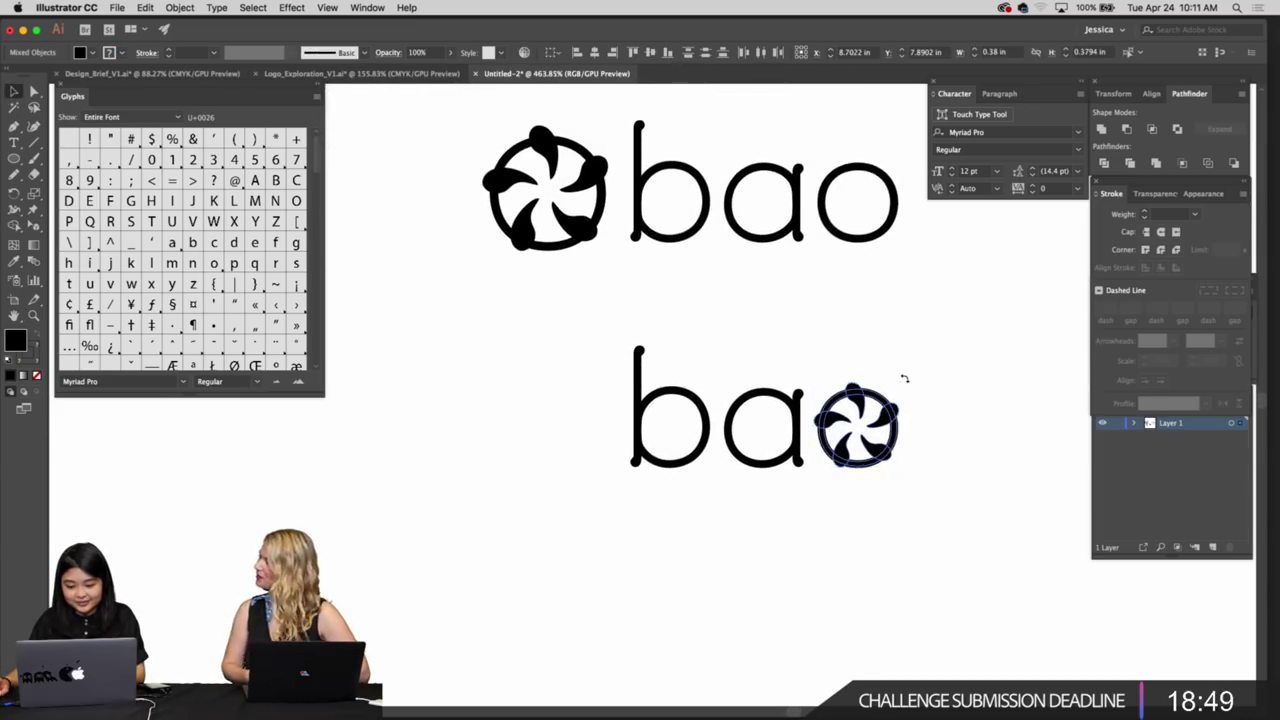
drag(912, 381, 952, 369)
click(908, 386)
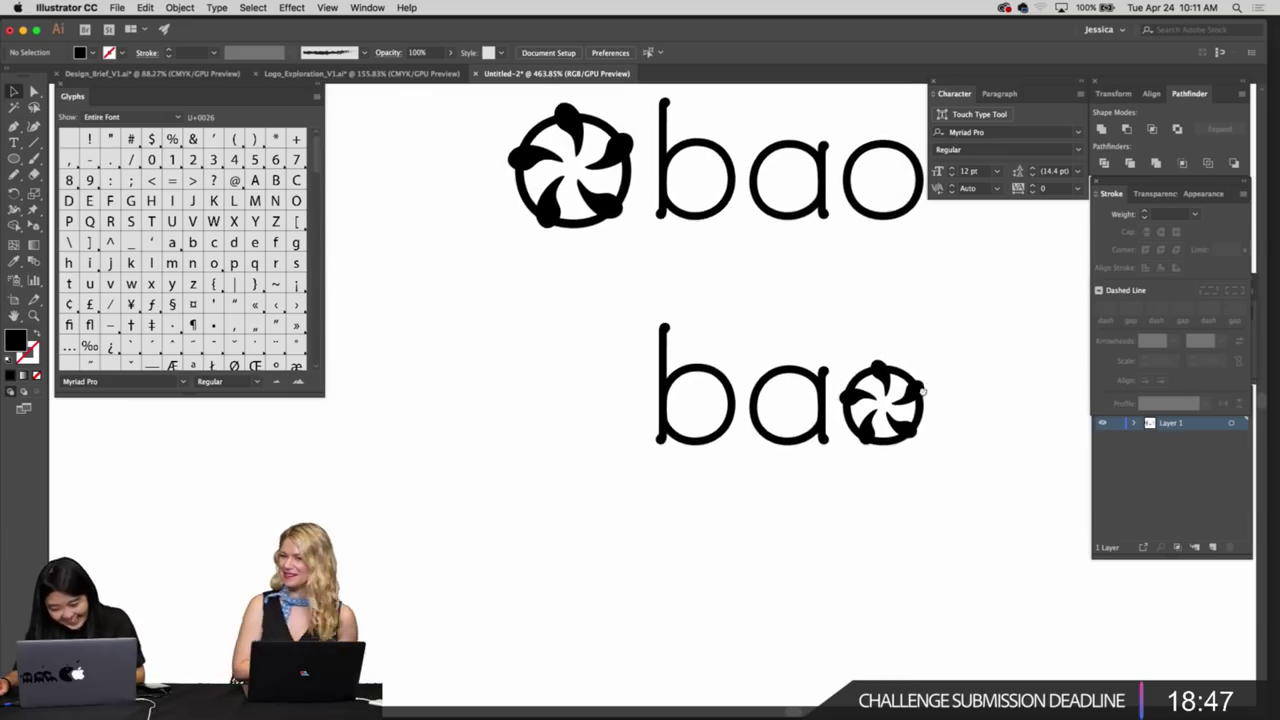
key(z)
drag(842, 402, 887, 444)
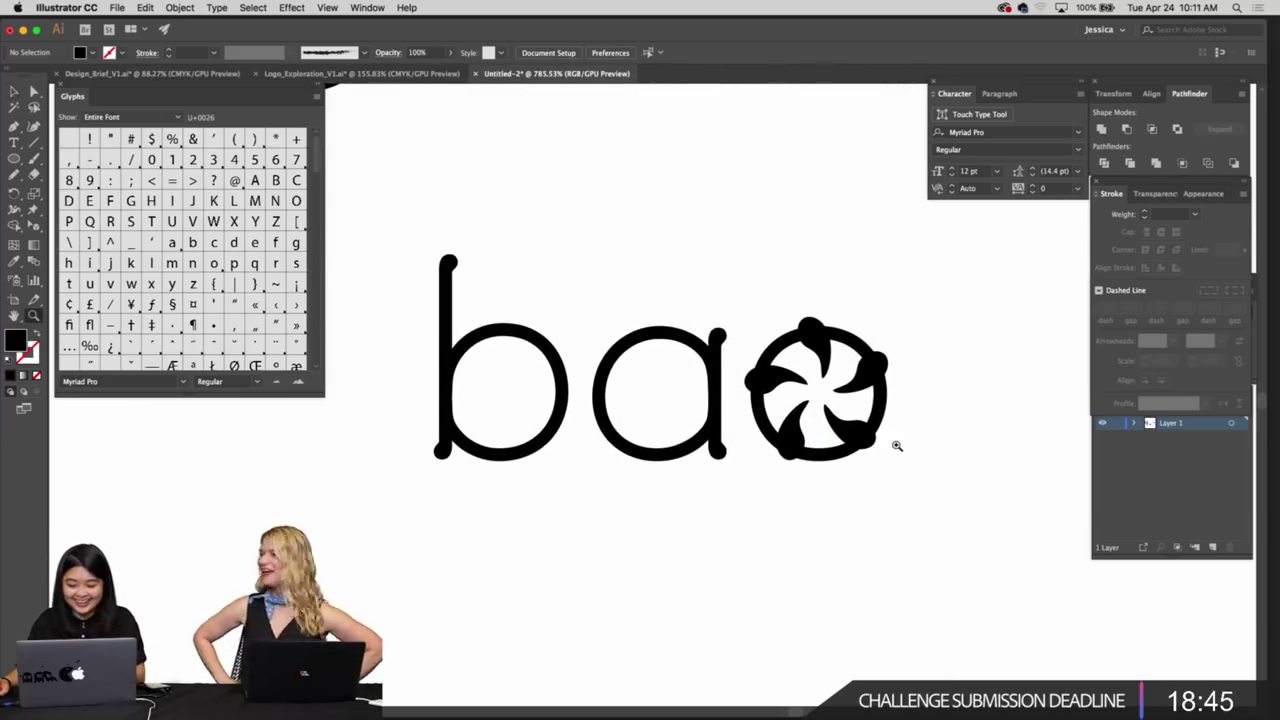
scroll(897, 445, right, 1)
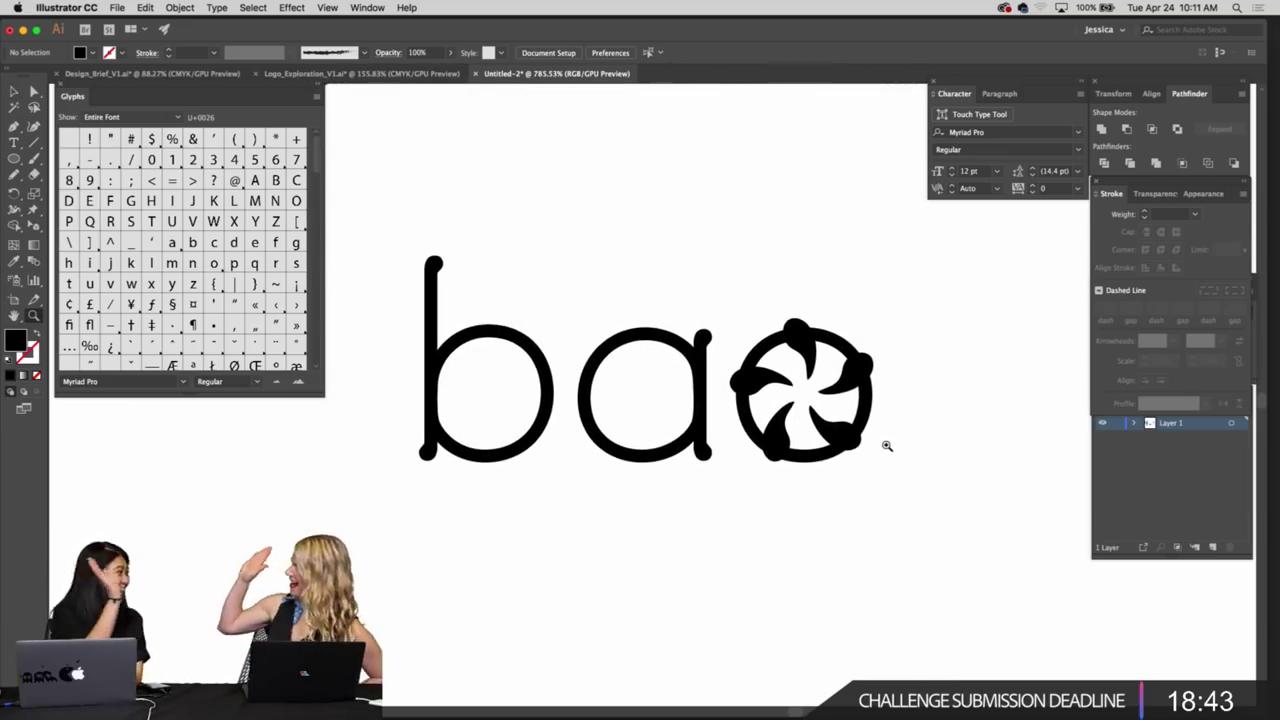
mouse_move(887, 446)
mouse_down()
mouse_move(886, 409)
mouse_move(909, 437)
mouse_move(886, 440)
mouse_move(900, 455)
mouse_up()
scroll(900, 454, down, 2)
scroll(837, 443, up, 3)
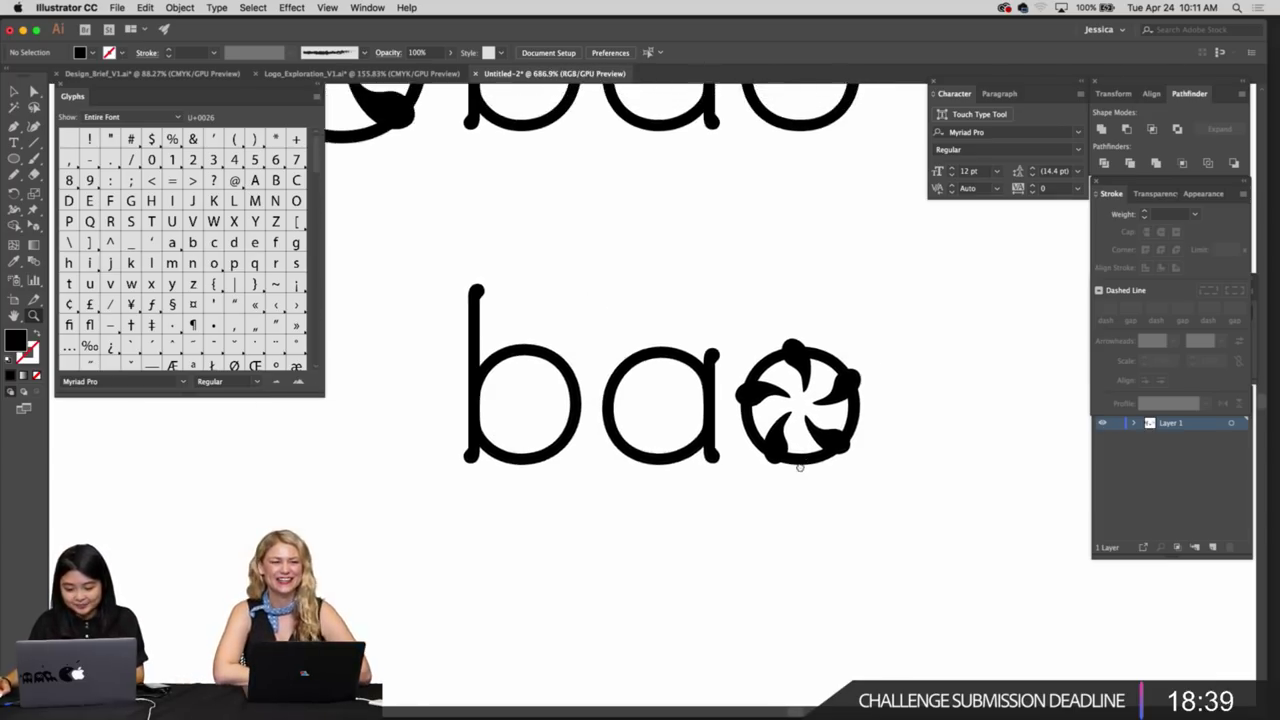
scroll(834, 453, down, 1)
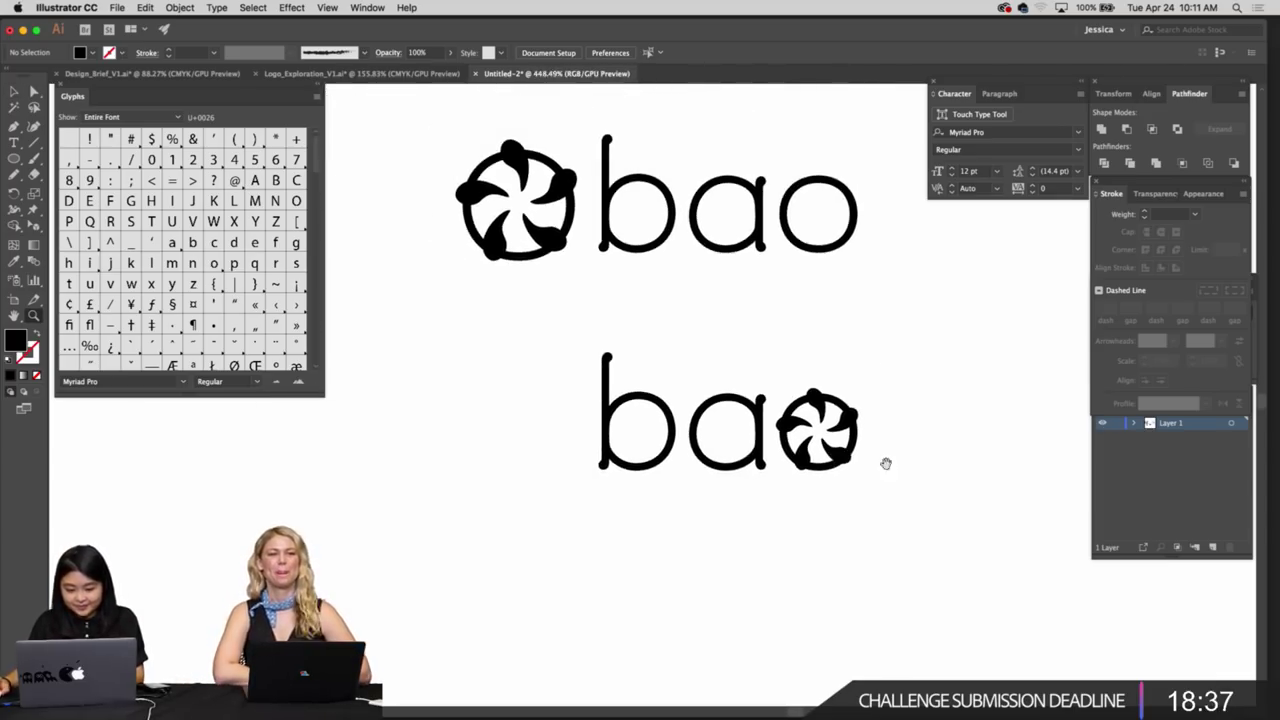
scroll(886, 463, down, 4)
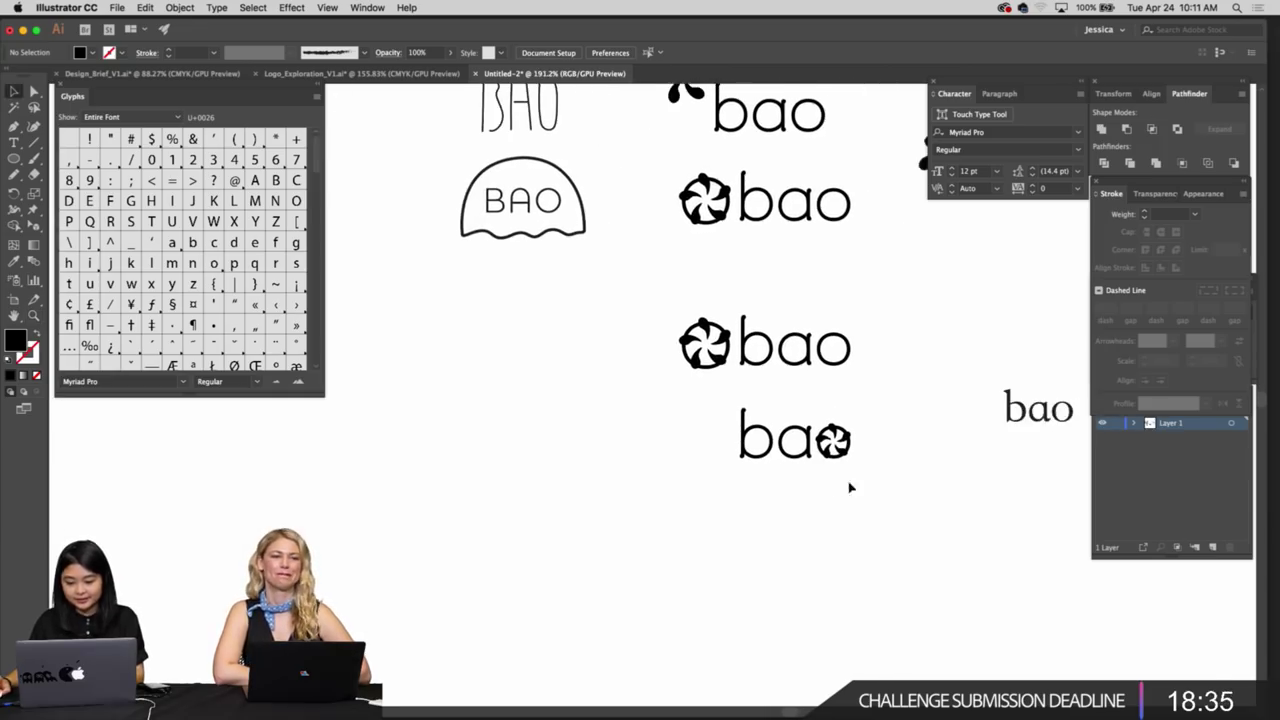
Enlarge the flower-filled o of the lower bao mark to about 0.39 in wide
scroll(849, 487, up, 4)
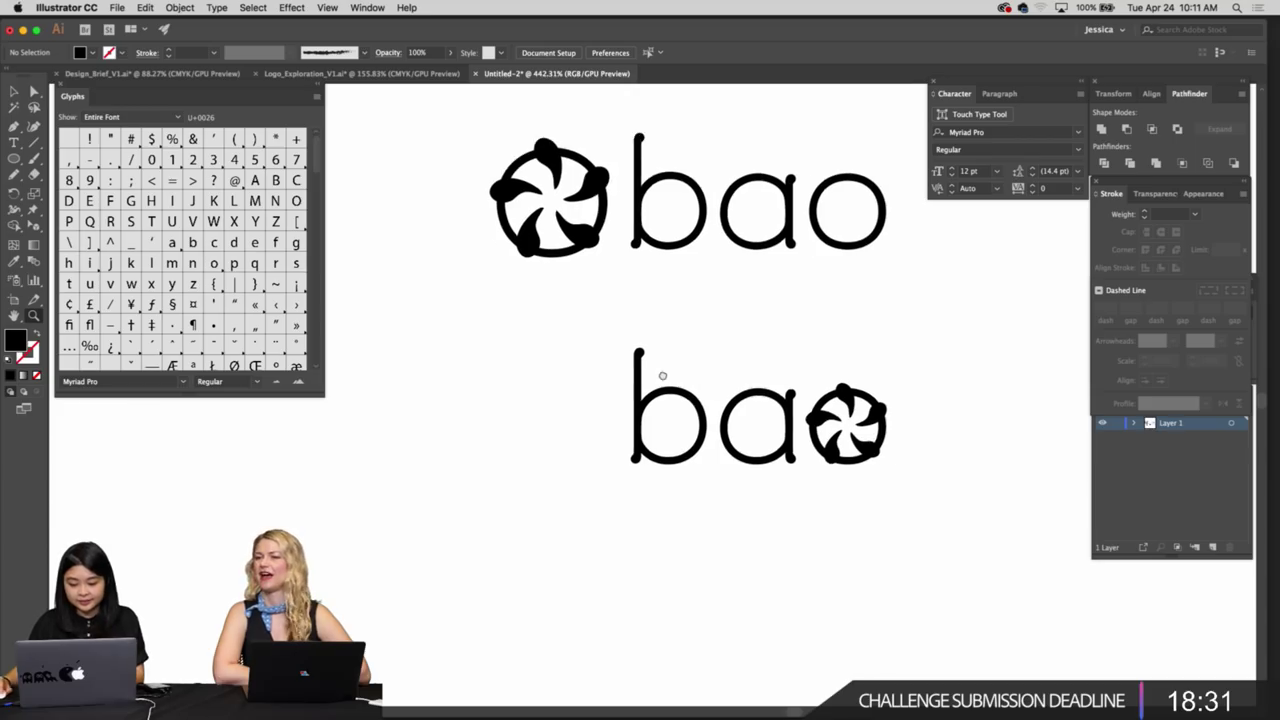
drag(663, 374, 933, 568)
key(v)
drag(787, 387, 831, 386)
click(937, 355)
key(z)
drag(940, 370, 780, 345)
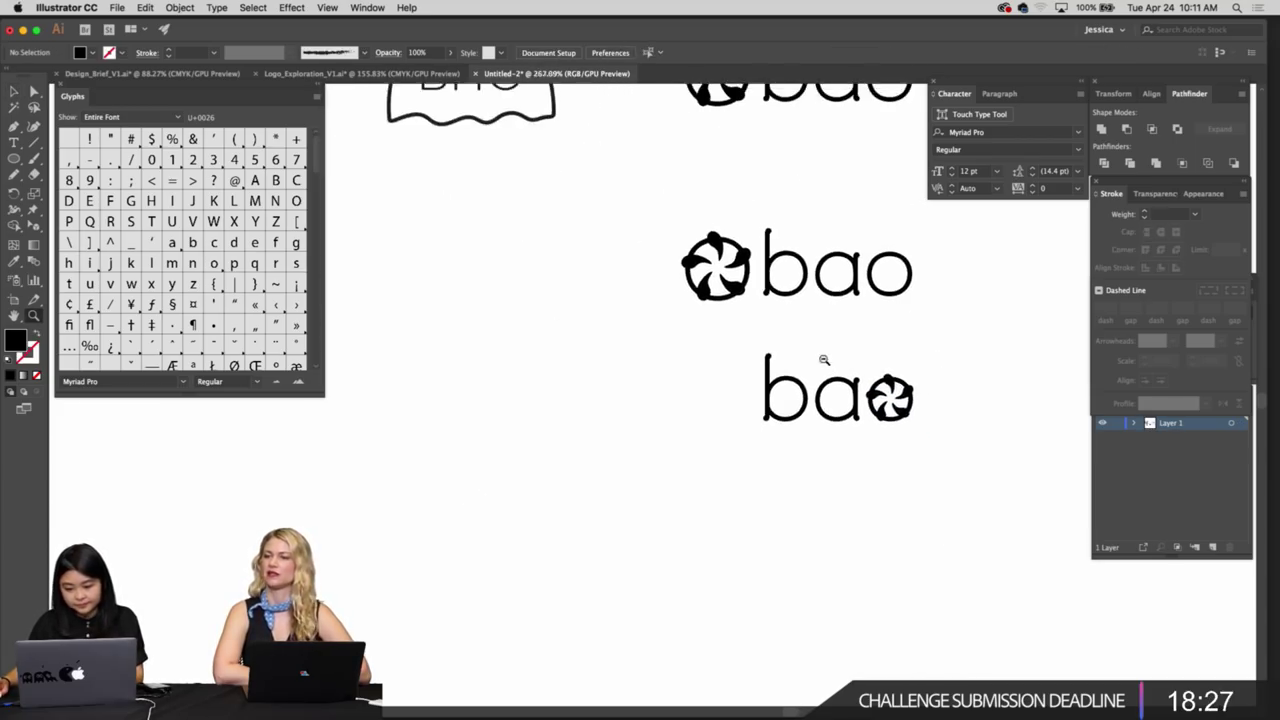
drag(870, 353, 756, 408)
drag(764, 411, 850, 432)
key(v)
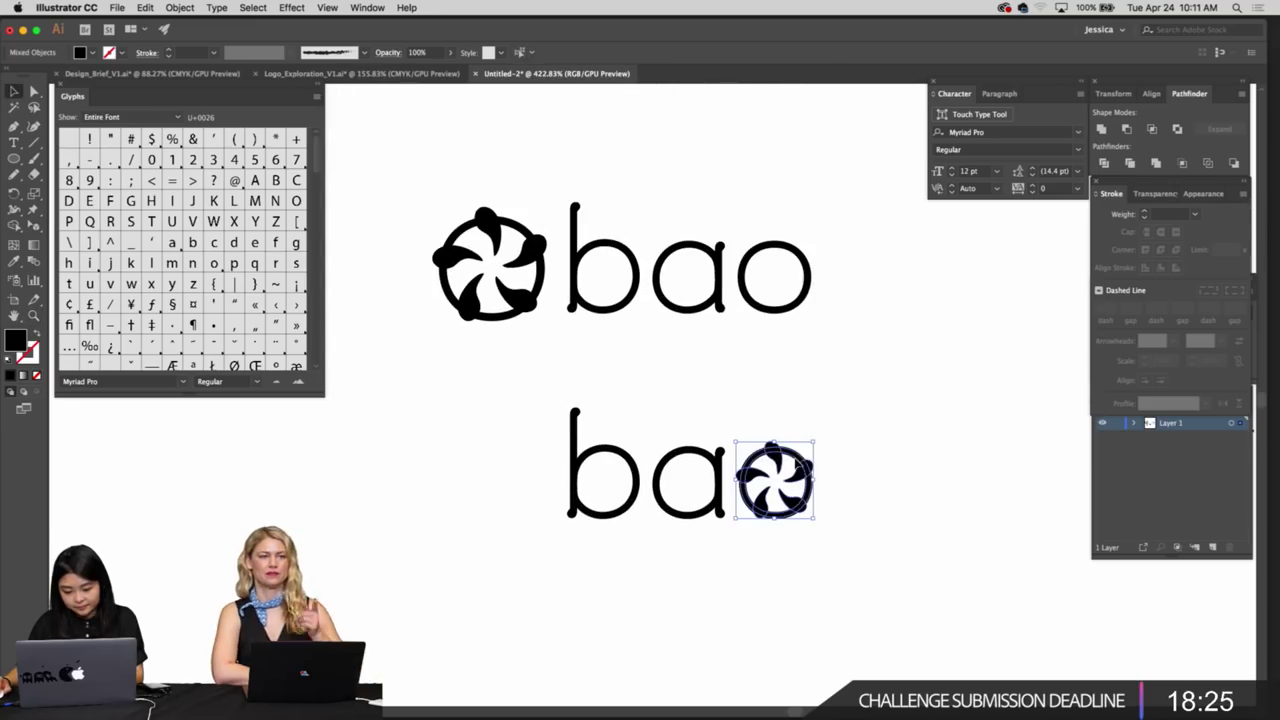
drag(817, 438, 818, 437)
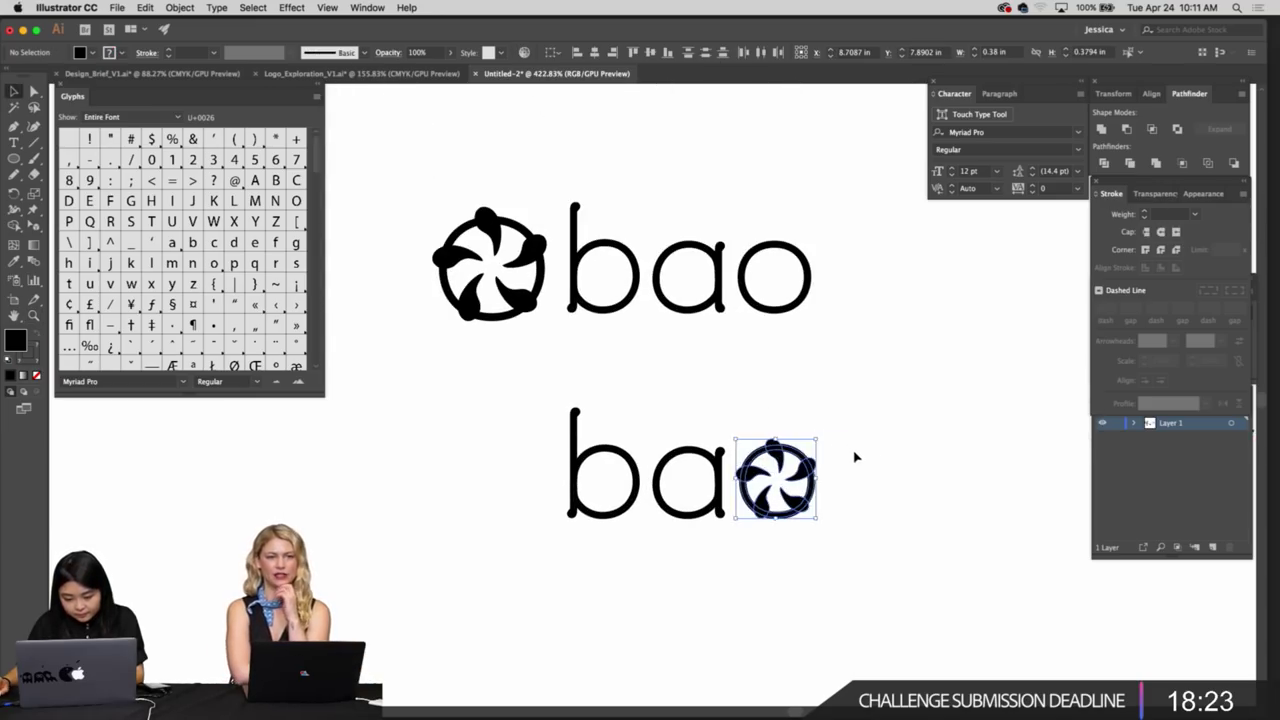
click(854, 459)
Shift the flower-filled o slightly away from the a to open up the letter spacing
key(z)
drag(850, 480, 773, 464)
scroll(811, 481, up, 5)
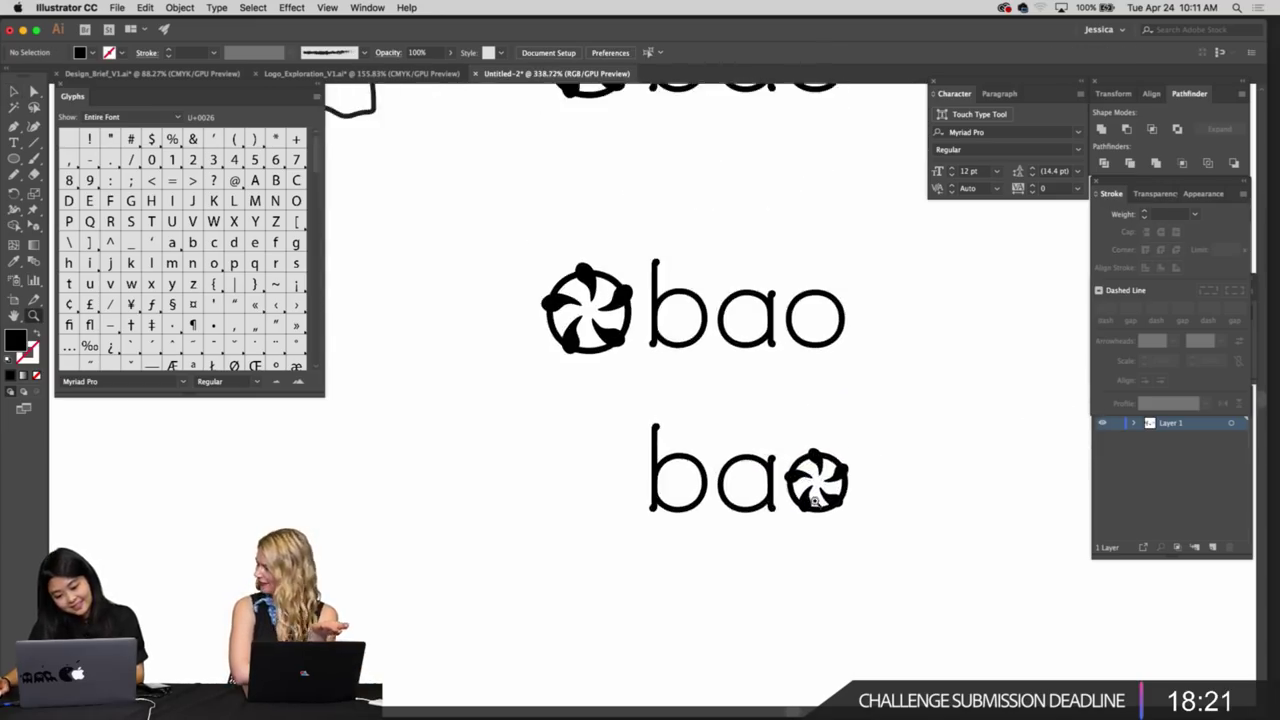
click(834, 505)
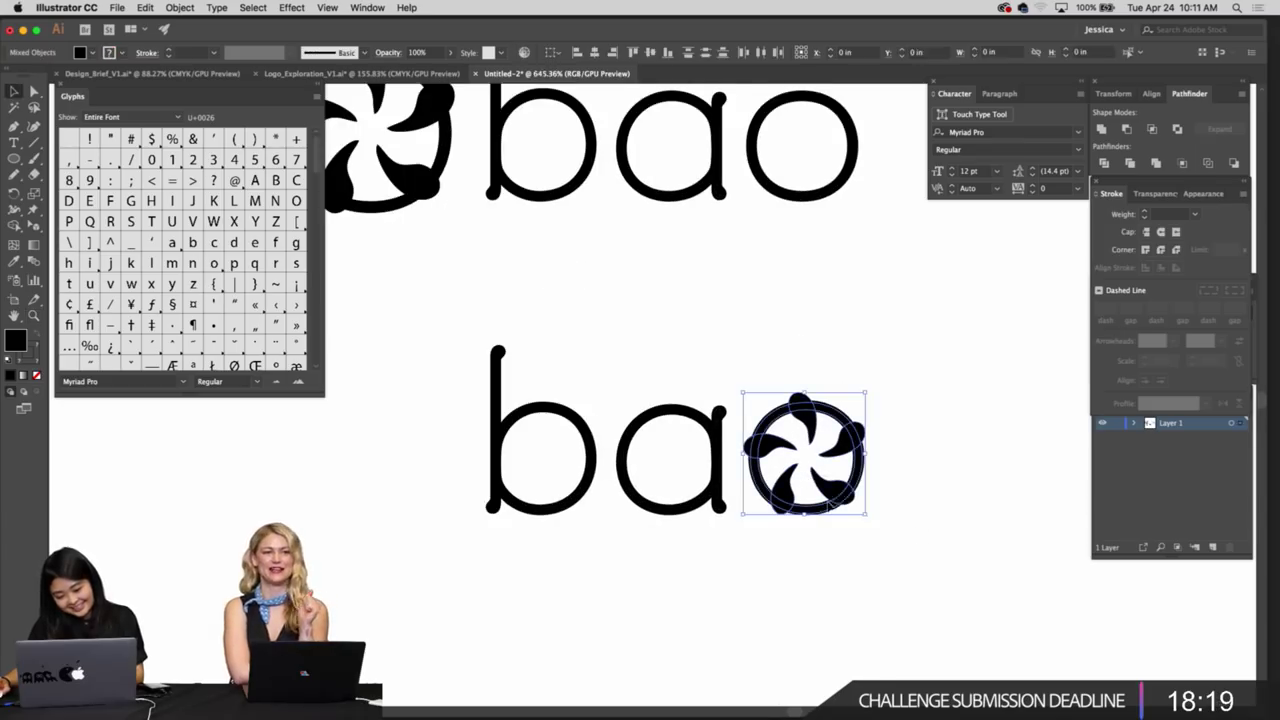
drag(864, 514, 908, 546)
click(863, 522)
key(z)
key(v)
click(928, 533)
click(889, 487)
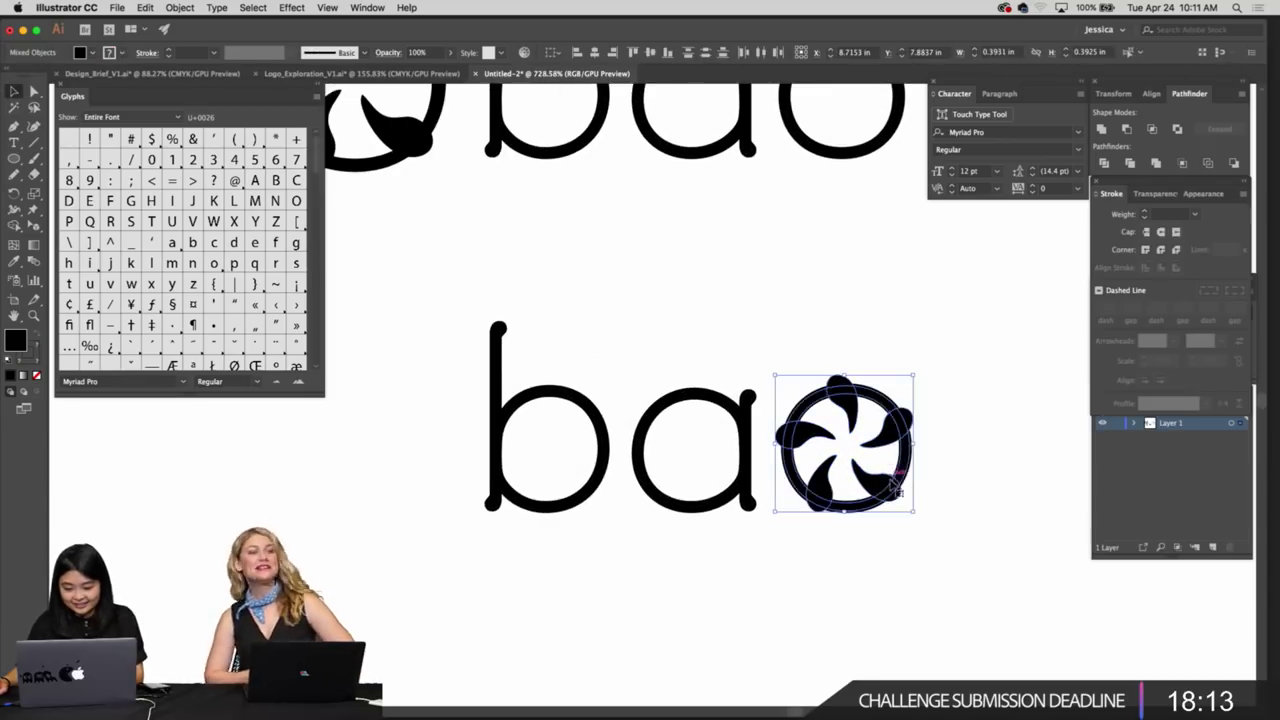
drag(889, 487, 898, 490)
click(985, 509)
Examine the flower-o bao mark alongside the other logo explorations on the artboard
key(z)
drag(983, 509, 700, 455)
drag(965, 534, 768, 488)
drag(790, 502, 891, 547)
key(v)
key(z)
key(v)
click(862, 488)
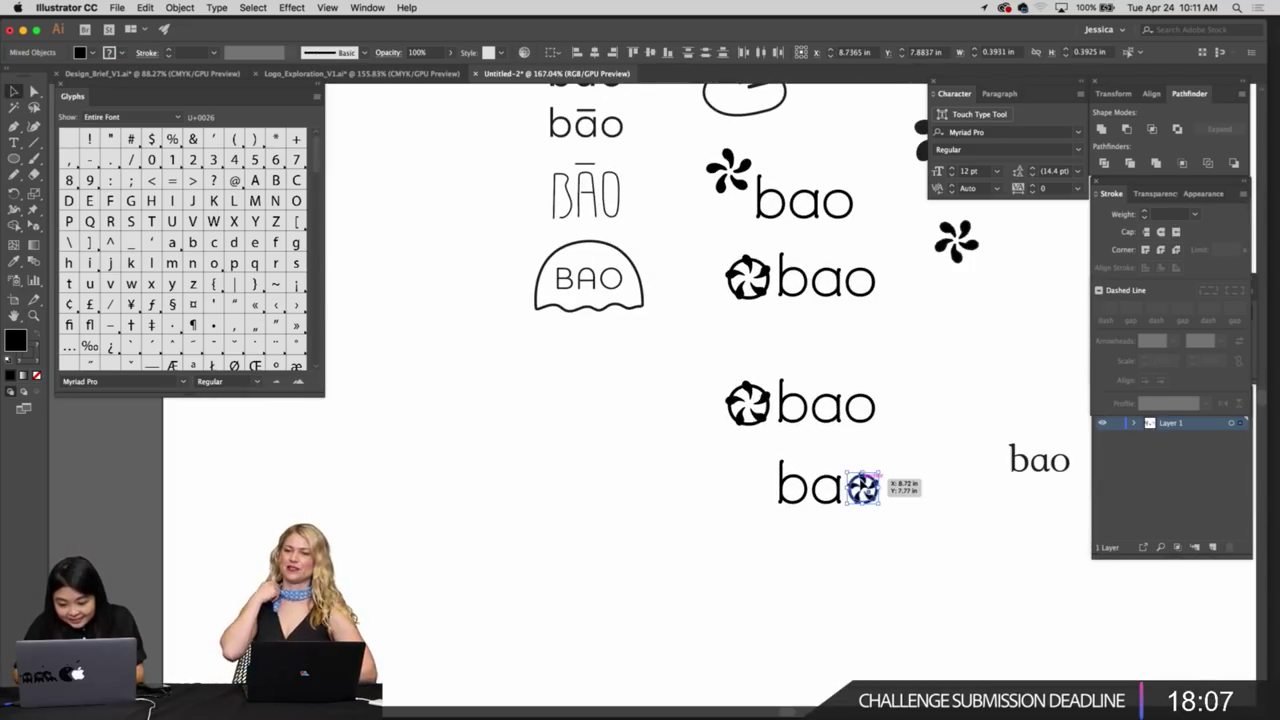
click(954, 436)
drag(956, 435, 840, 514)
scroll(840, 514, up, 5)
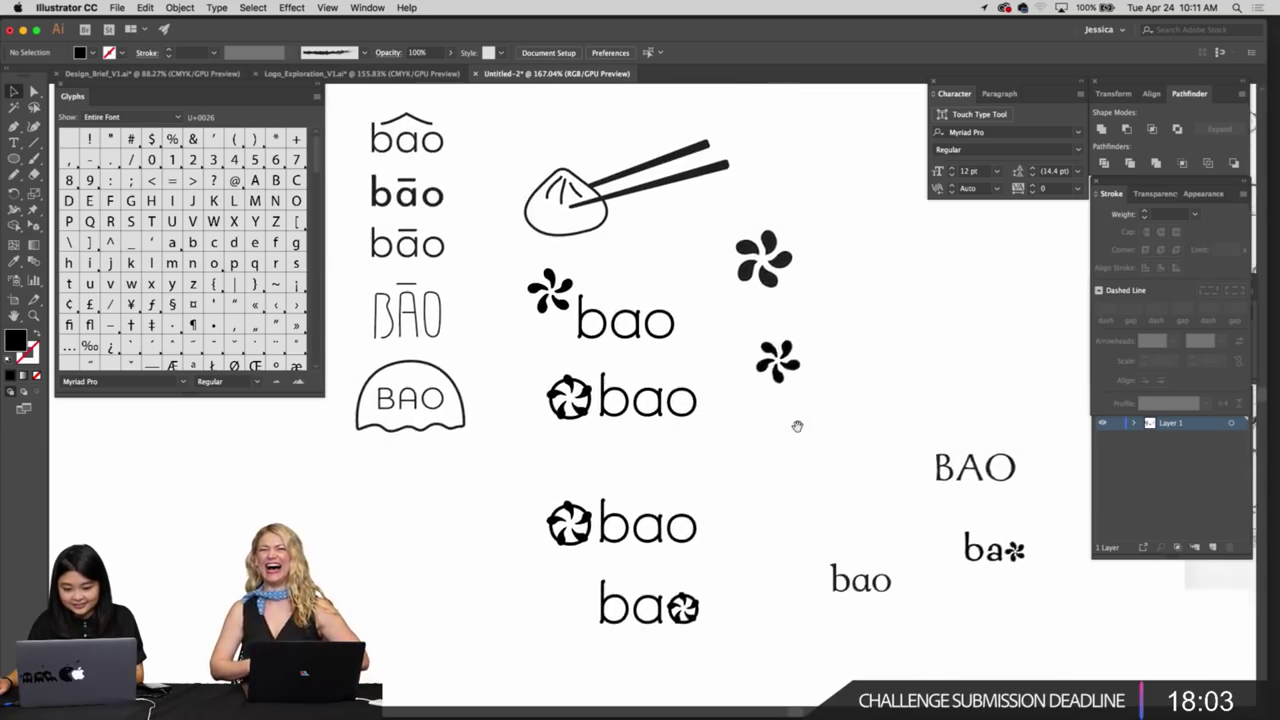
scroll(794, 467, right, 2)
scroll(775, 362, right, 10)
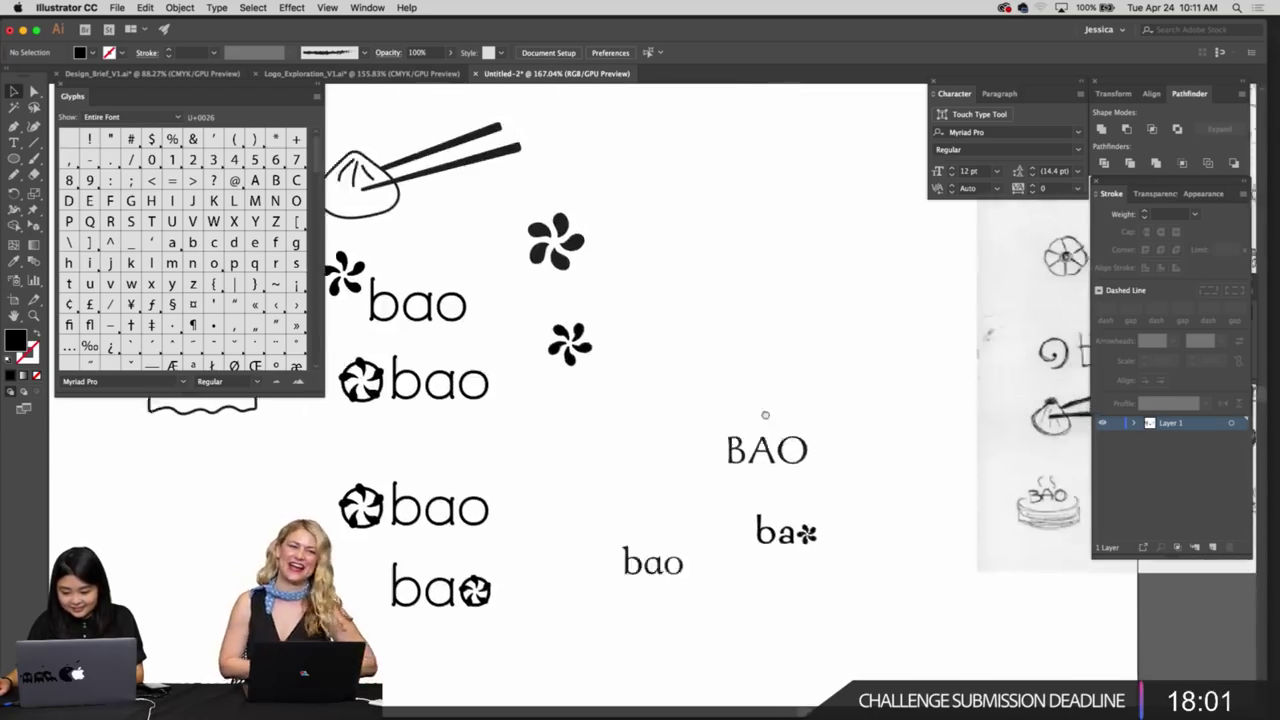
Trace the body of the tied pouch bun in the first sketch as an open path with the Pen tool
drag(737, 385, 698, 415)
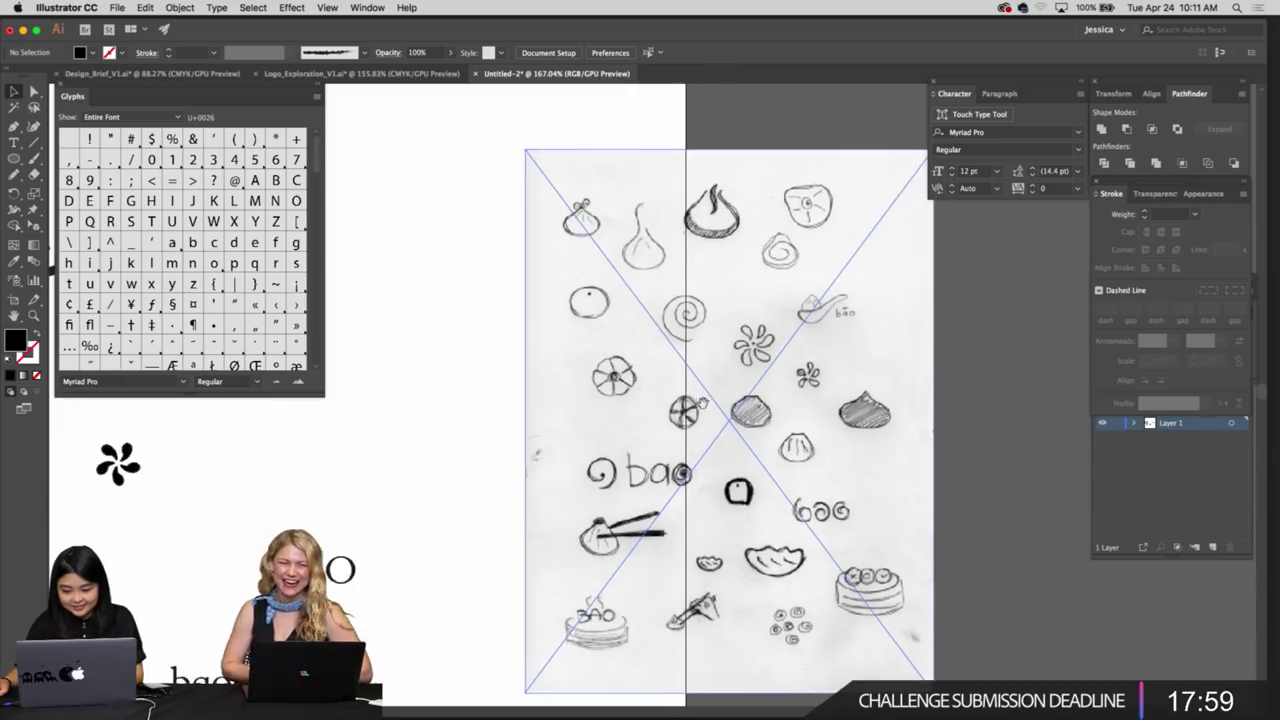
key(z)
drag(697, 362, 735, 391)
scroll(735, 390, up, 3)
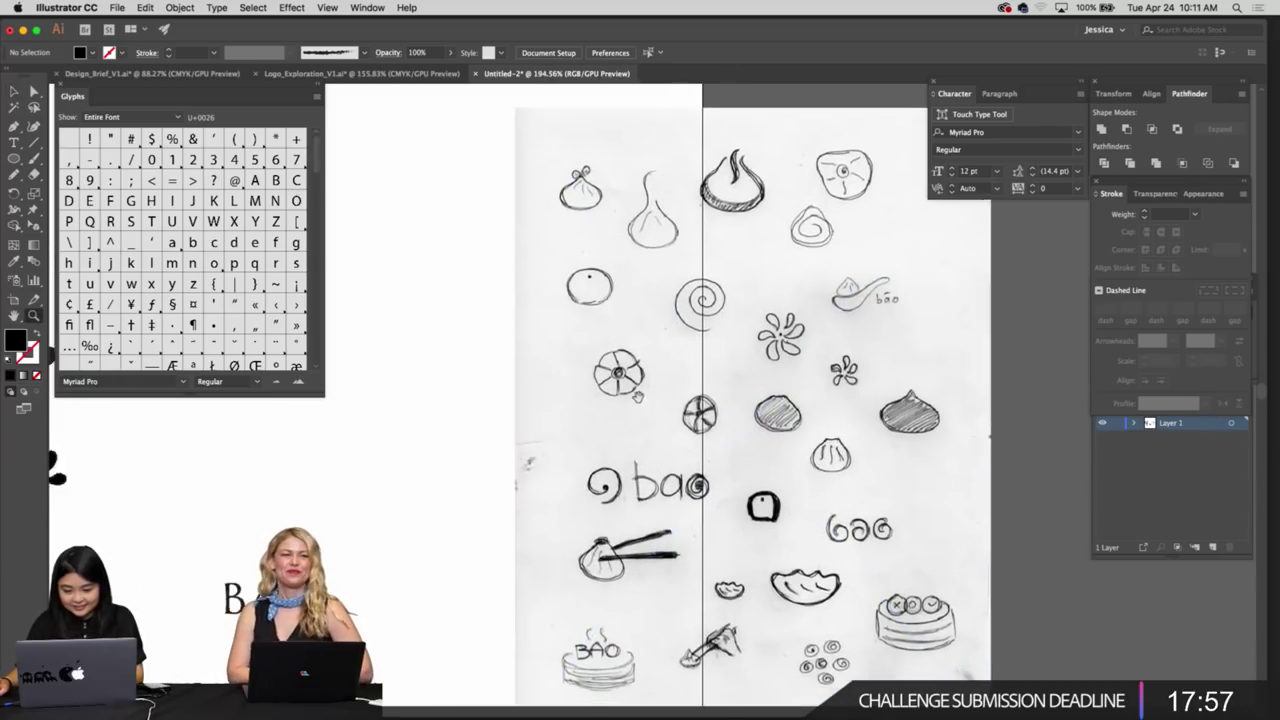
drag(732, 450, 760, 440)
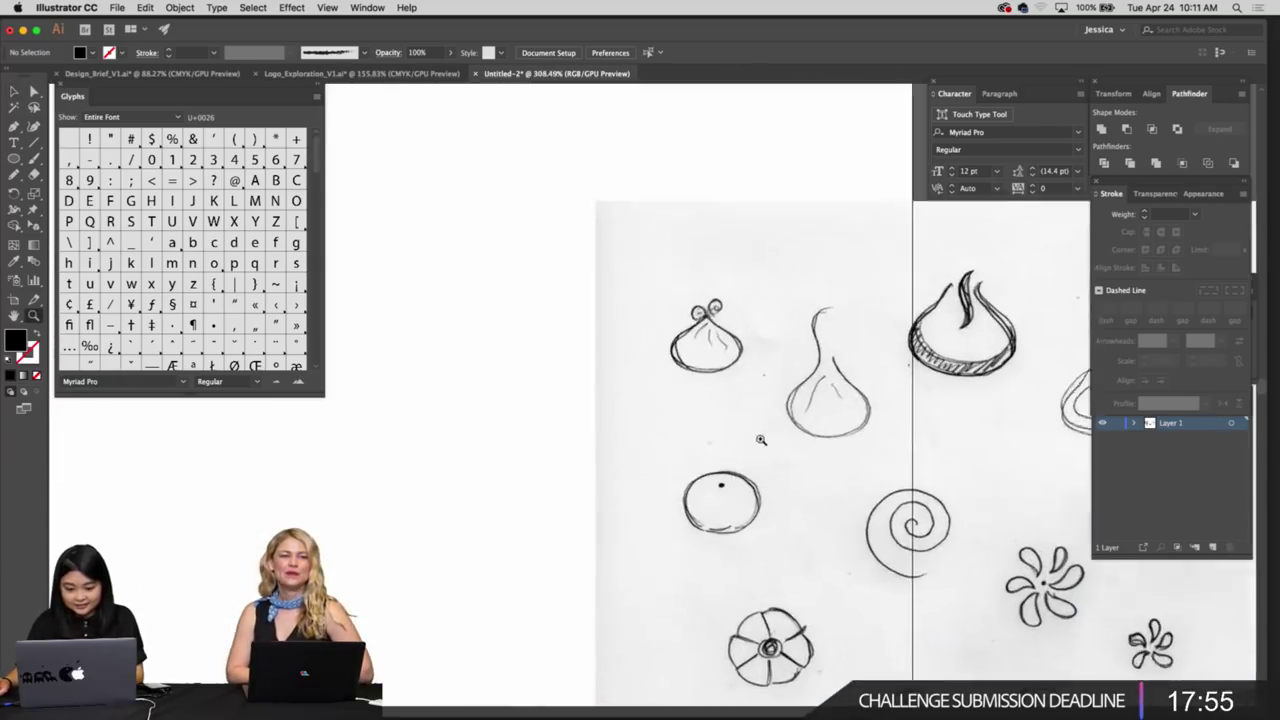
key(p)
drag(714, 361, 803, 450)
scroll(882, 477, up, 4)
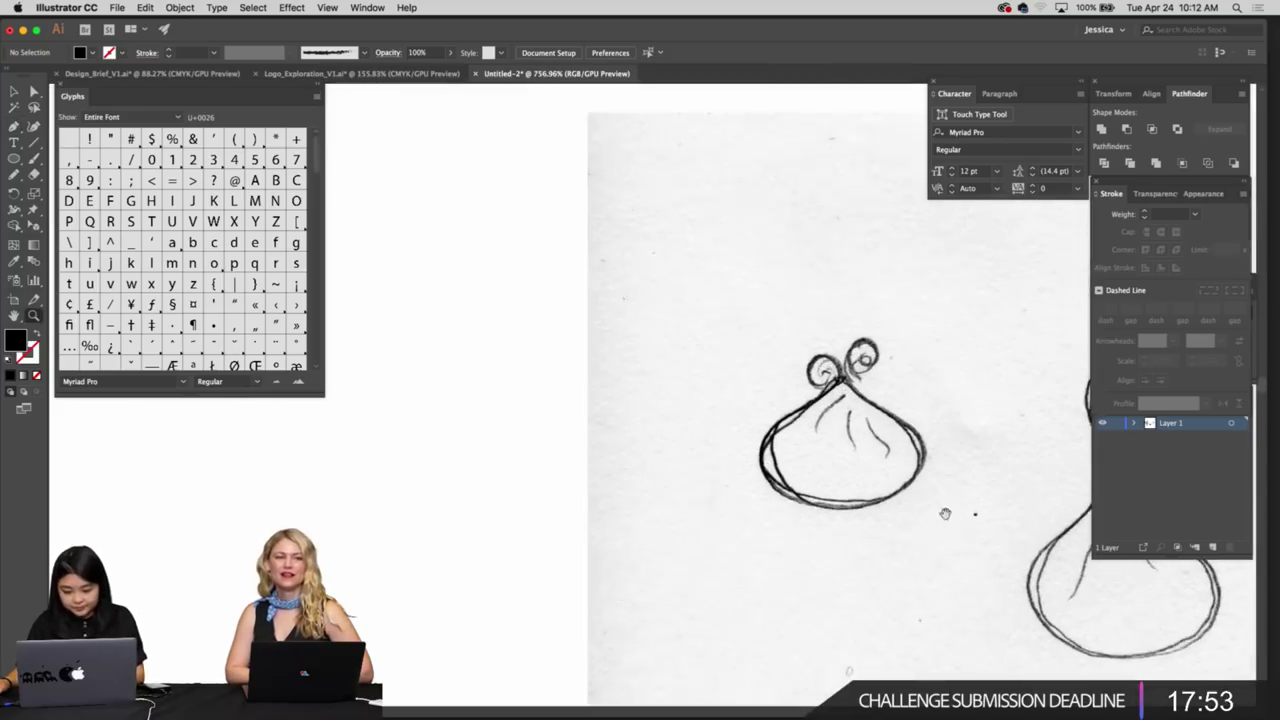
click(805, 378)
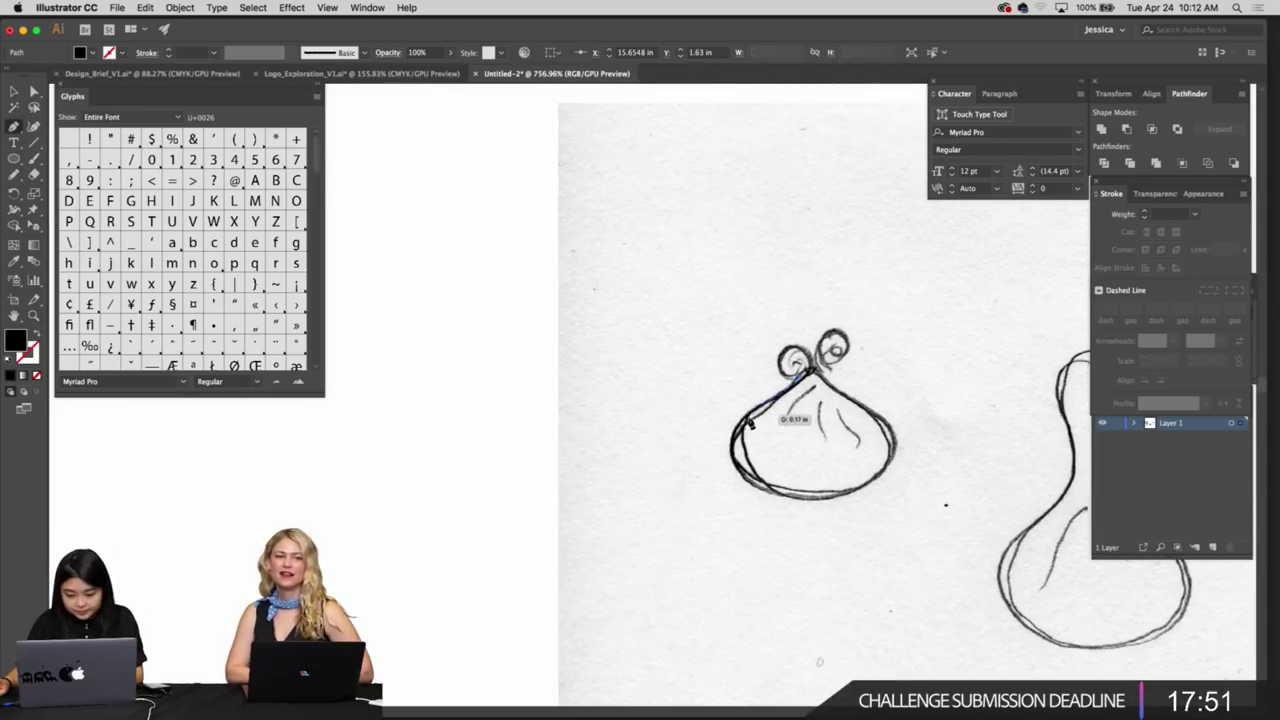
mouse_move(729, 437)
mouse_down()
mouse_move(782, 502)
mouse_move(860, 500)
mouse_up()
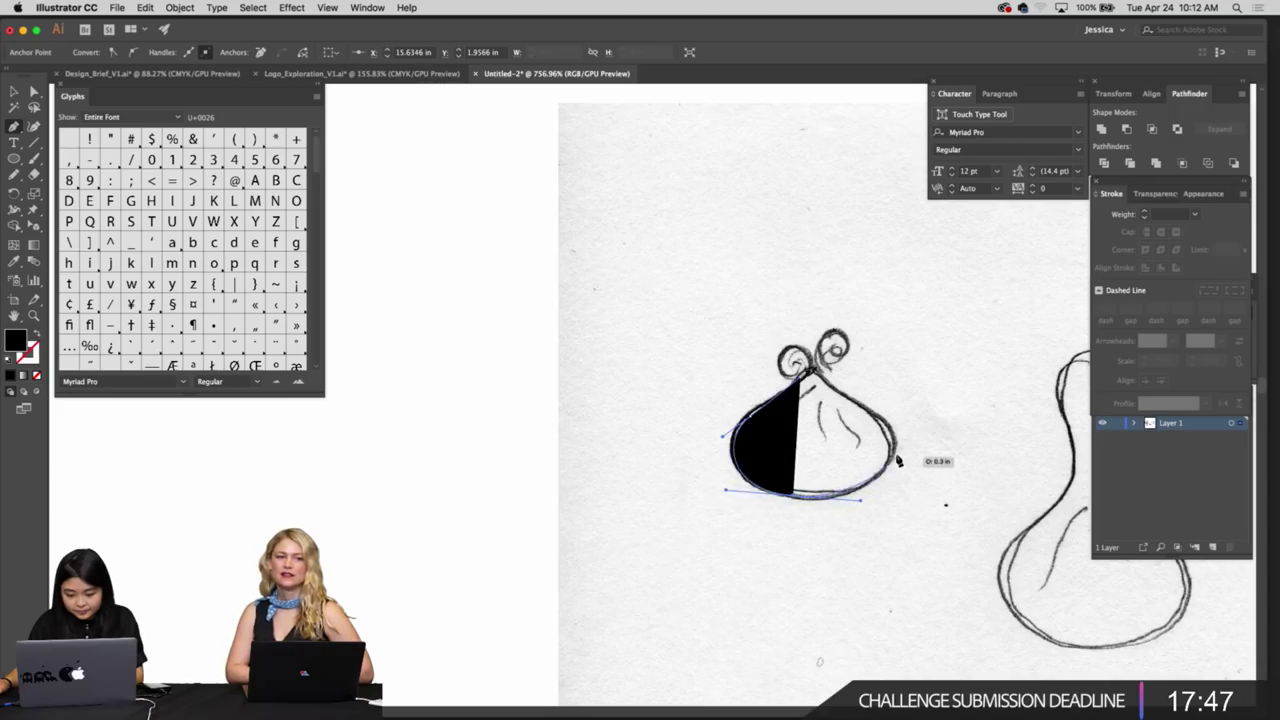
drag(901, 431, 902, 430)
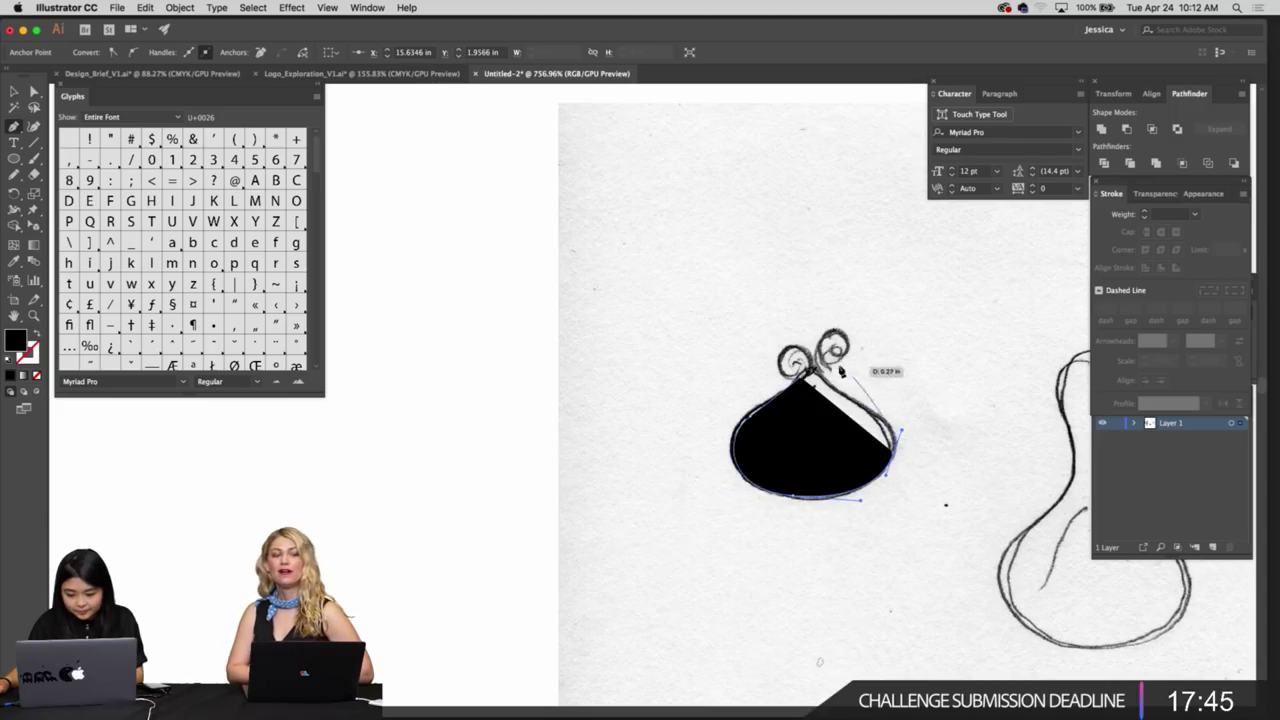
drag(824, 382, 450, 397)
Move the traced bun outline onto the blank area beside the sketches and swap its black fill to a 1 pt stroke
key(v)
drag(450, 397, 862, 409)
drag(808, 403, 591, 403)
drag(591, 403, 647, 394)
key(shift+x)
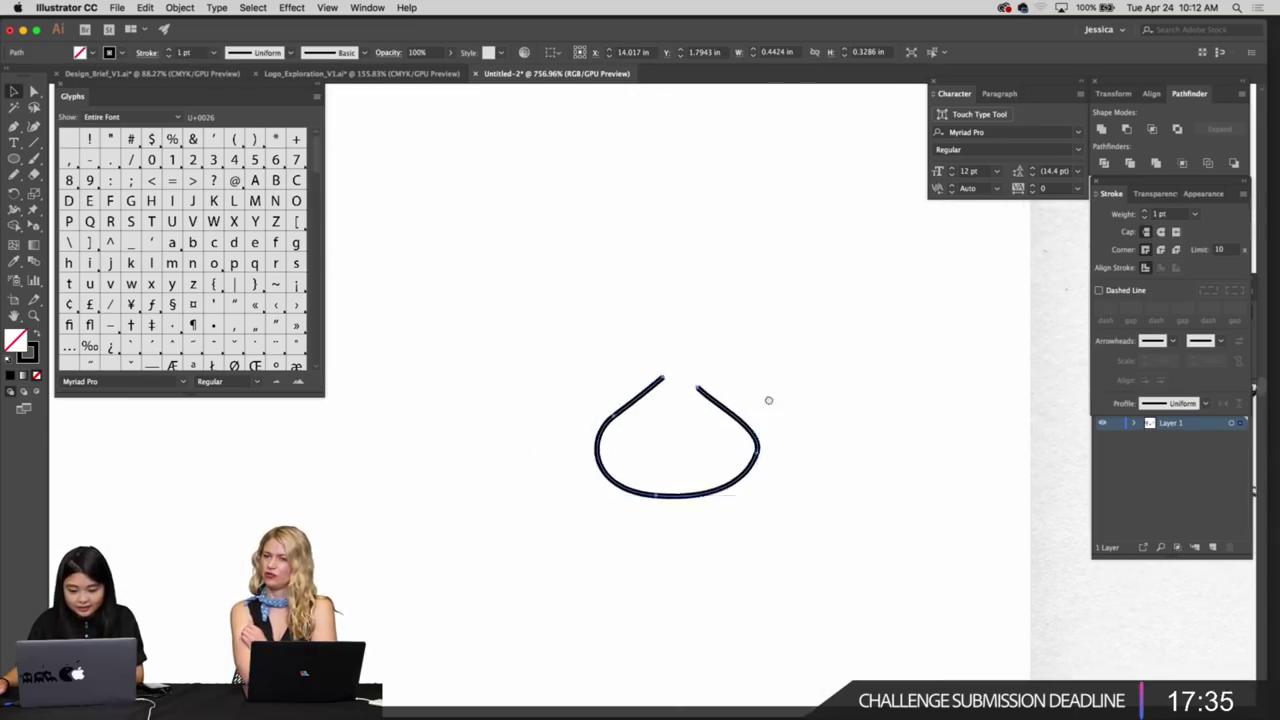
Scale the bun outline up to about 0.67 in wide
scroll(870, 390, down, 2)
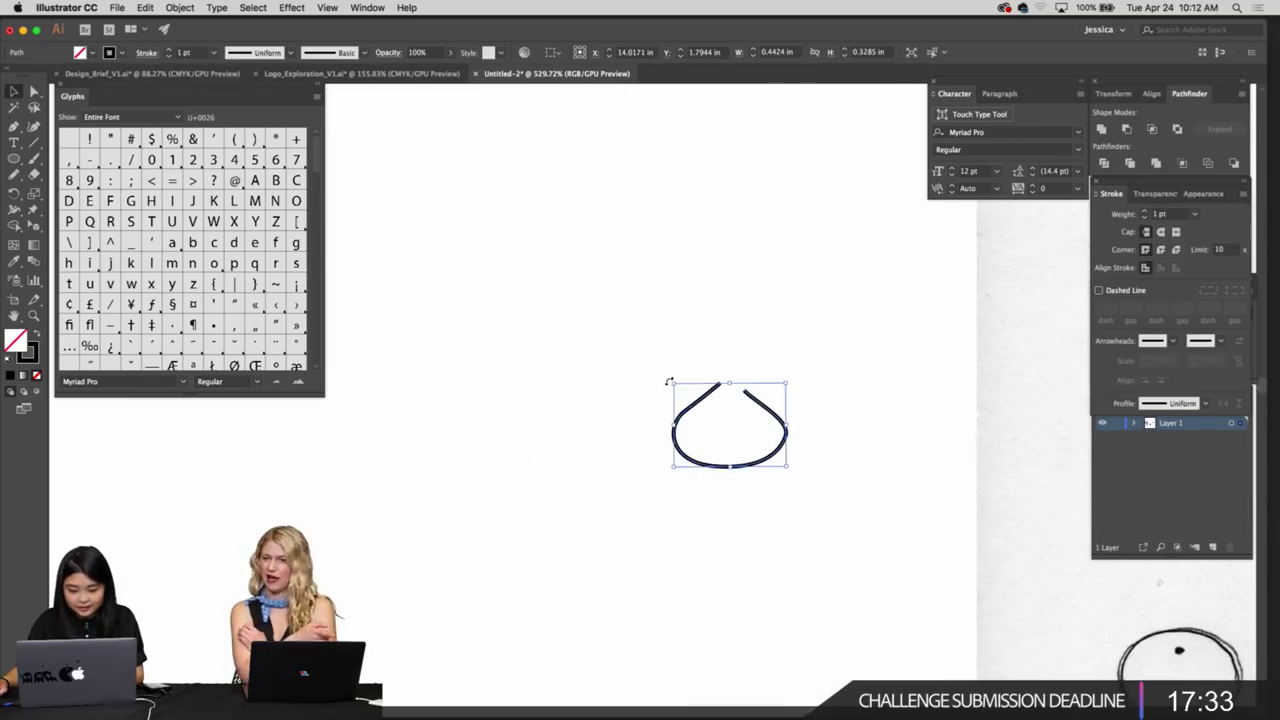
drag(669, 381, 590, 330)
click(691, 306)
Smooth the lower right curve of the bun outline by redrawing it with the Pencil tool
scroll(691, 306, down, 2)
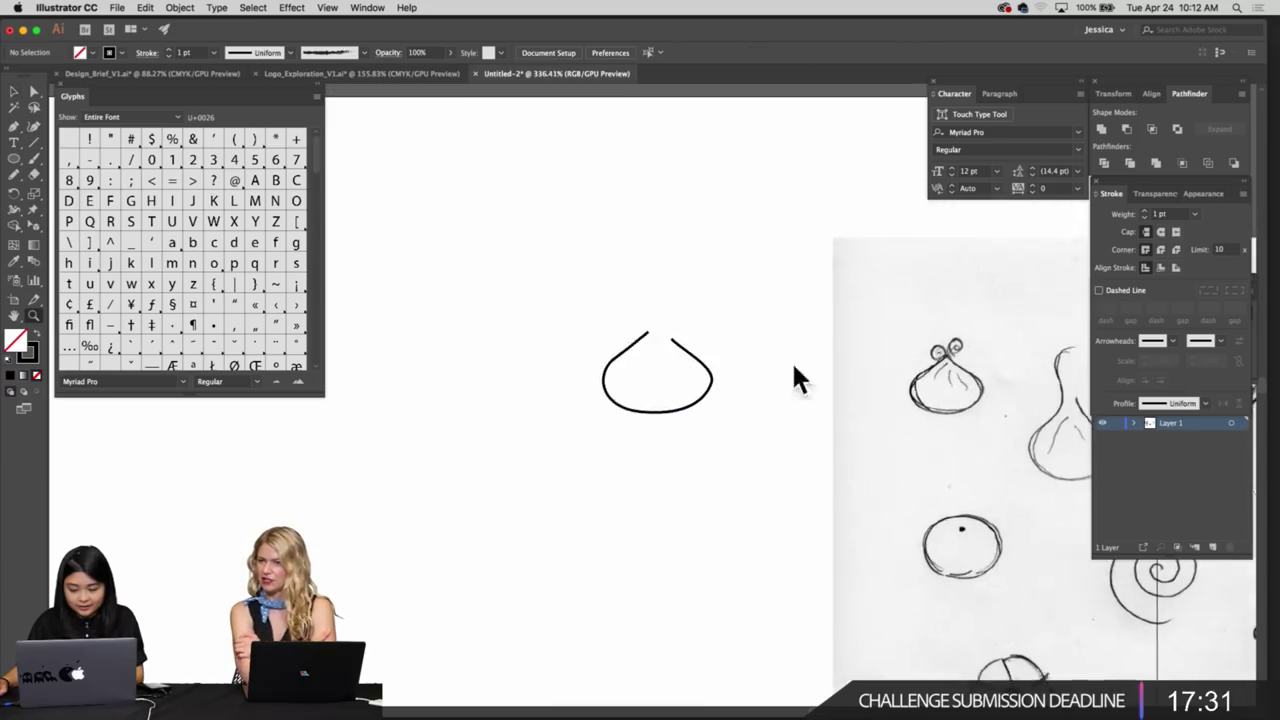
scroll(797, 380, right, 5)
click(708, 395)
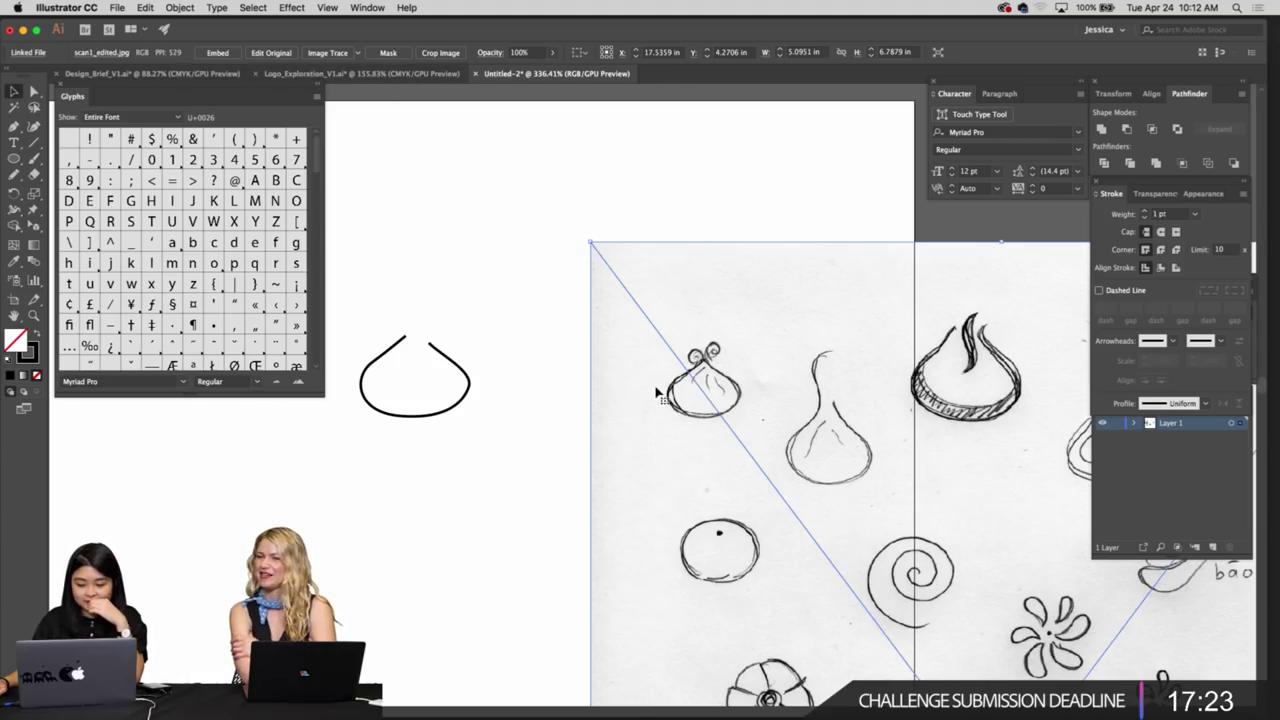
scroll(677, 401, down, 3)
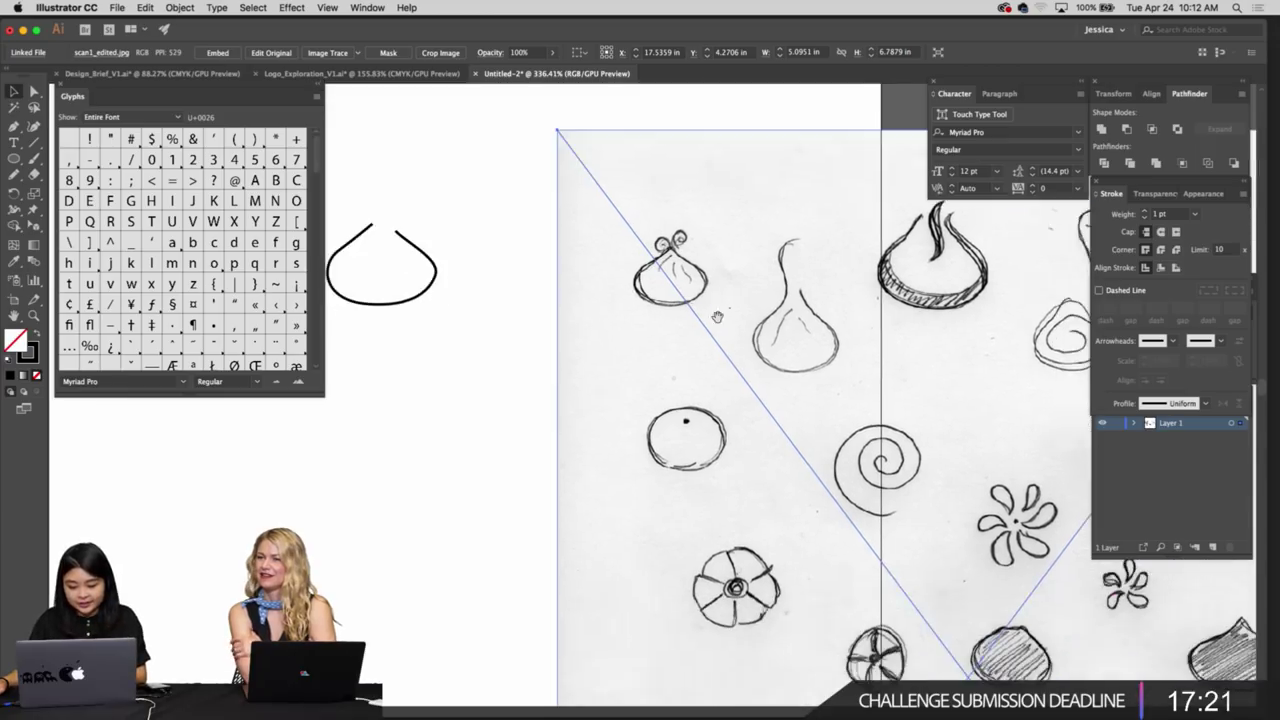
scroll(594, 317, left, 5)
drag(574, 320, 746, 454)
click(763, 412)
key(a)
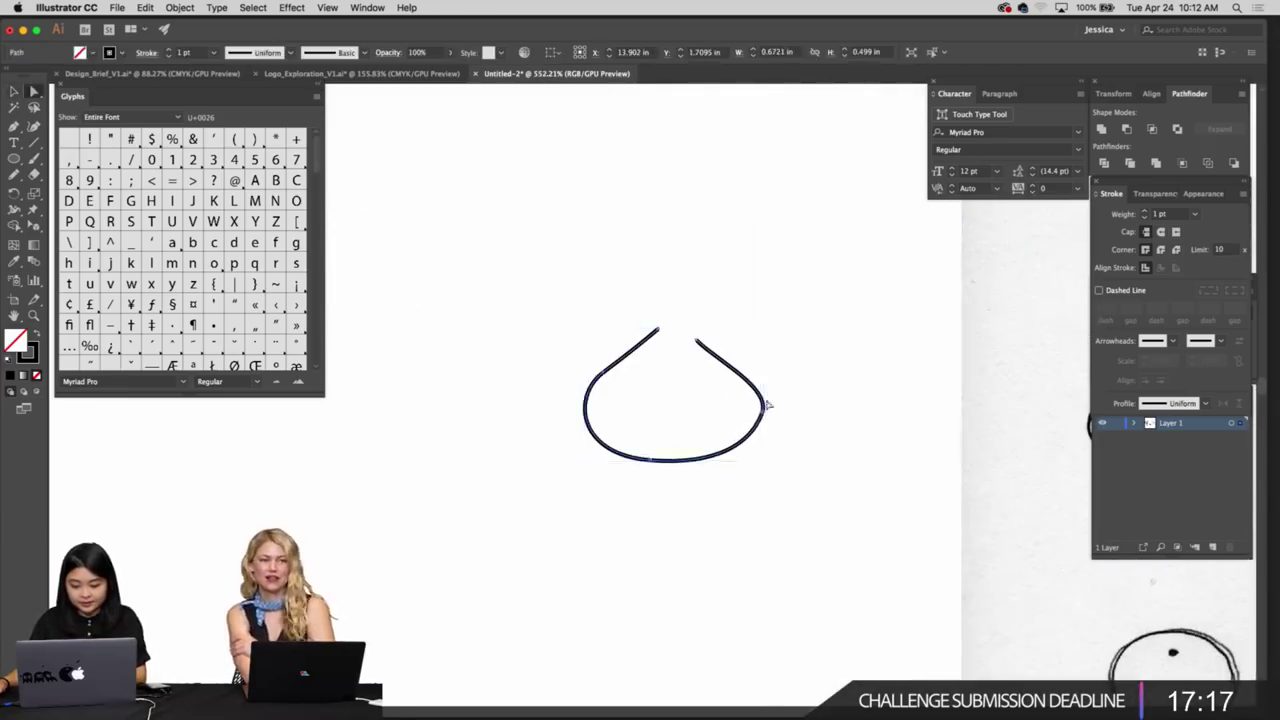
key(q)
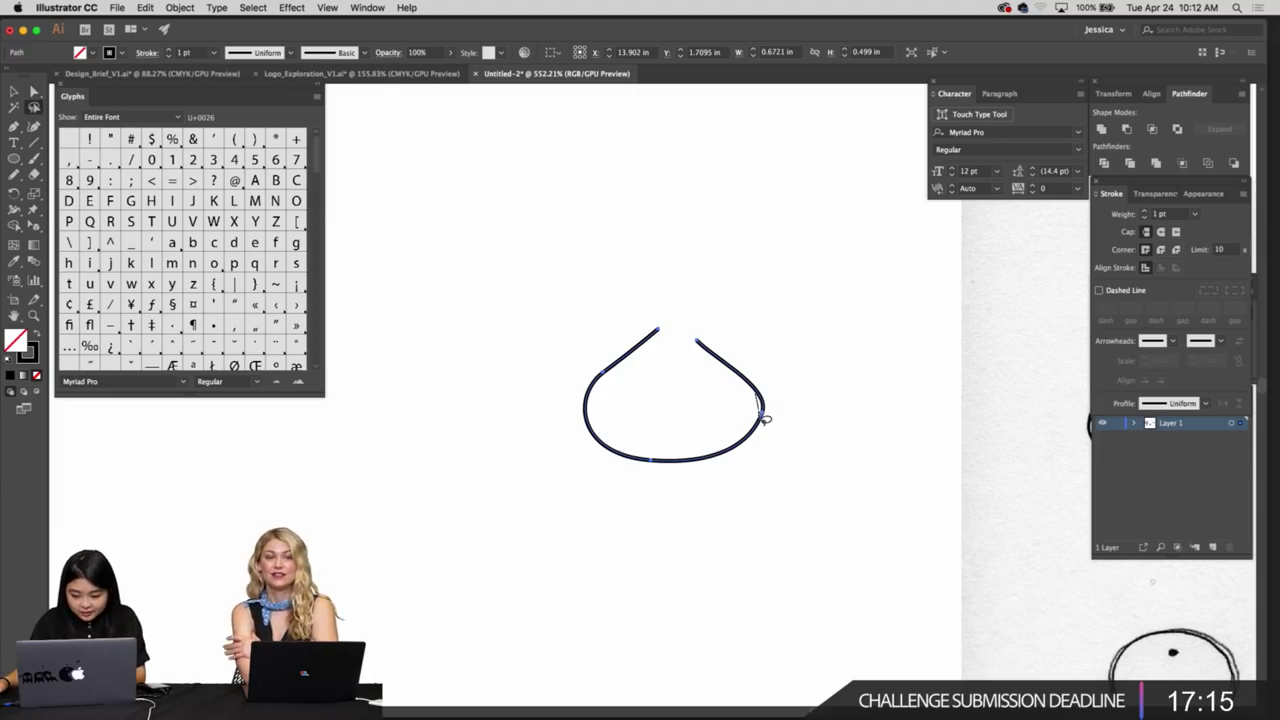
key(super+z)
key(super+shift+z)
key(n)
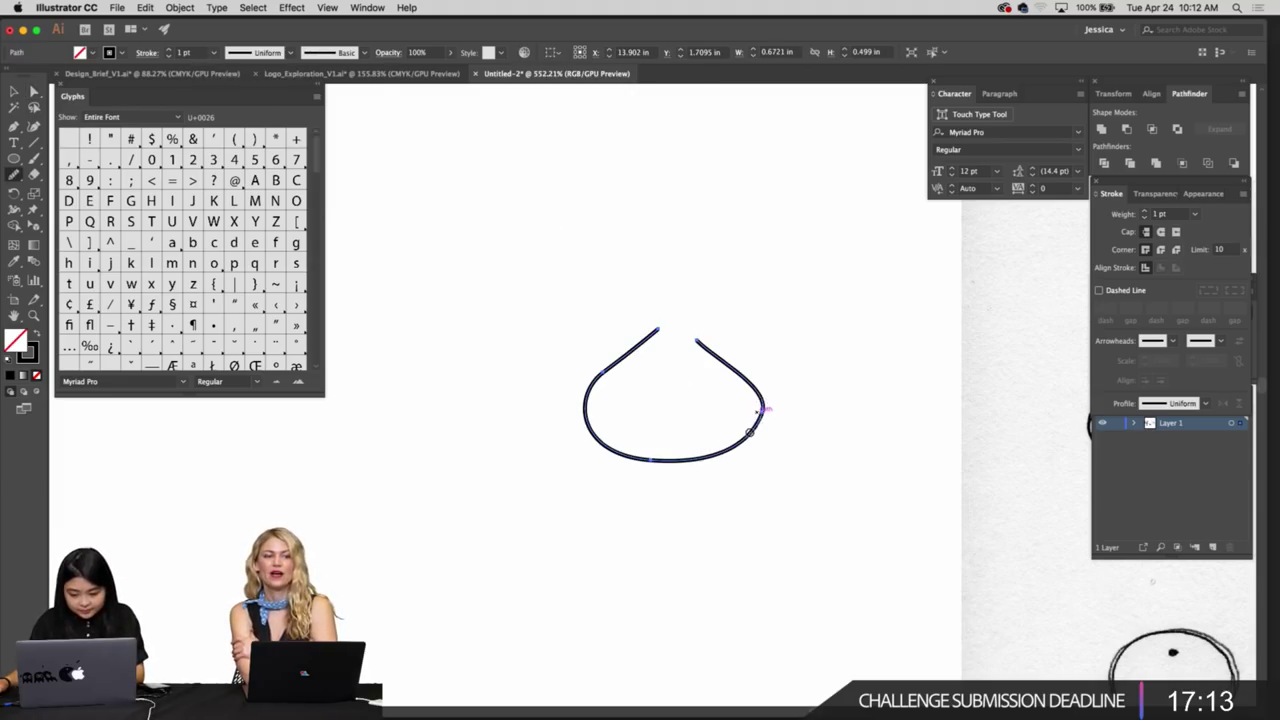
drag(750, 433, 740, 461)
Remove the upper left end segment of the bun outline, leaving its left side open at the shoulder
scroll(726, 454, up, 5)
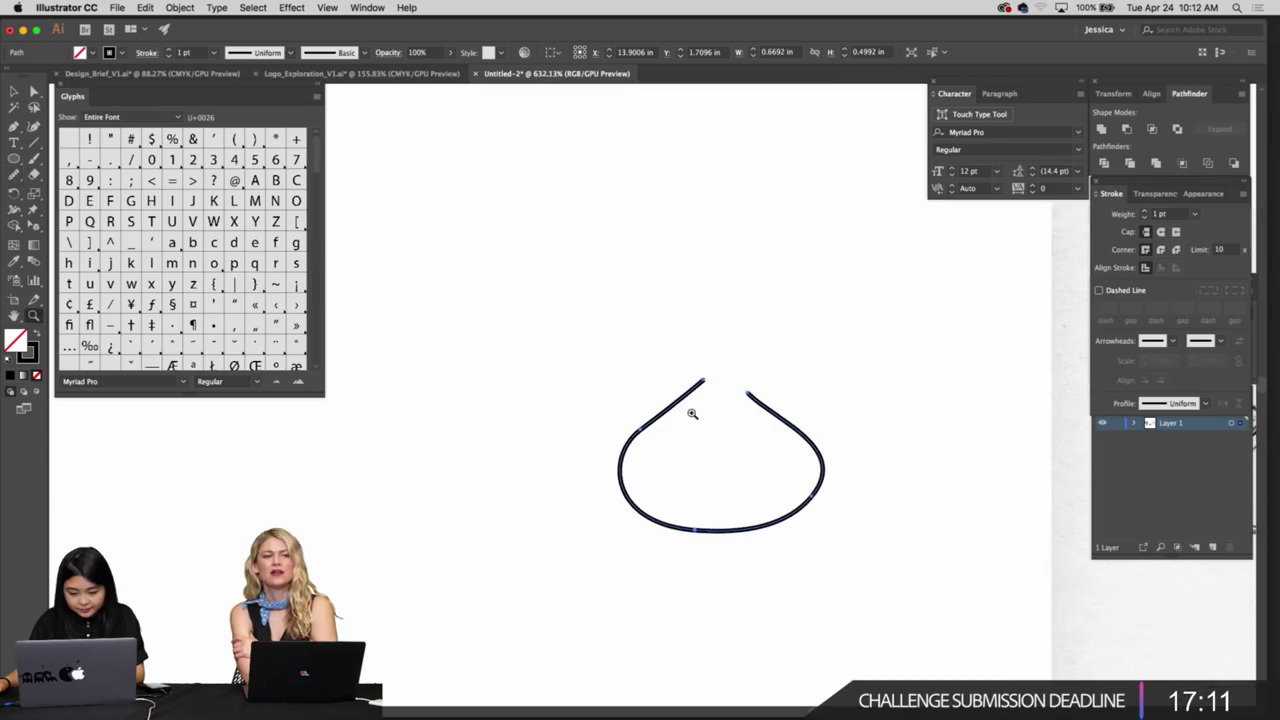
click(706, 378)
mouse_move(694, 387)
mouse_down()
mouse_move(671, 413)
mouse_move(676, 401)
mouse_up()
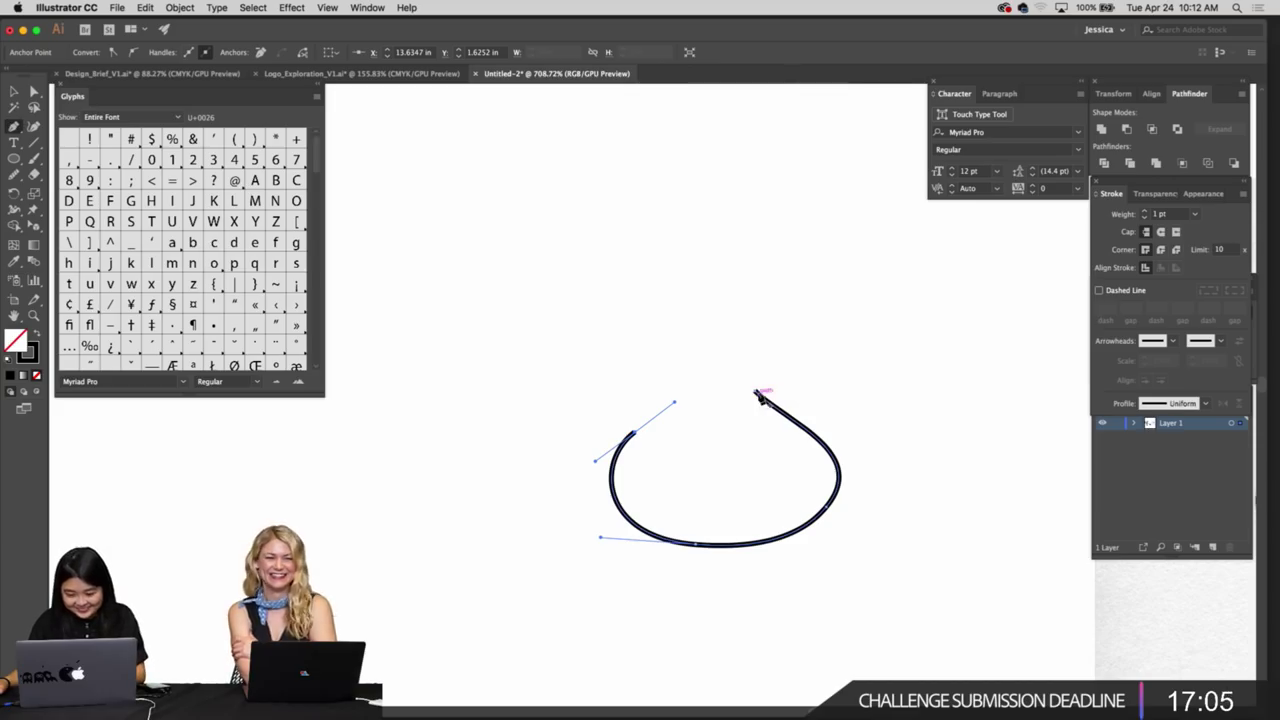
Try to extend the right end of the bun outline up to a central peak
drag(760, 394, 731, 393)
key(super+space)
drag(731, 393, 641, 378)
drag(641, 378, 785, 355)
drag(597, 418, 838, 366)
drag(485, 428, 575, 405)
drag(914, 376, 829, 382)
Compare the bun outline with the sketch sheet and inspect its open top up close
scroll(740, 400, right, 5)
scroll(660, 418, down, 4)
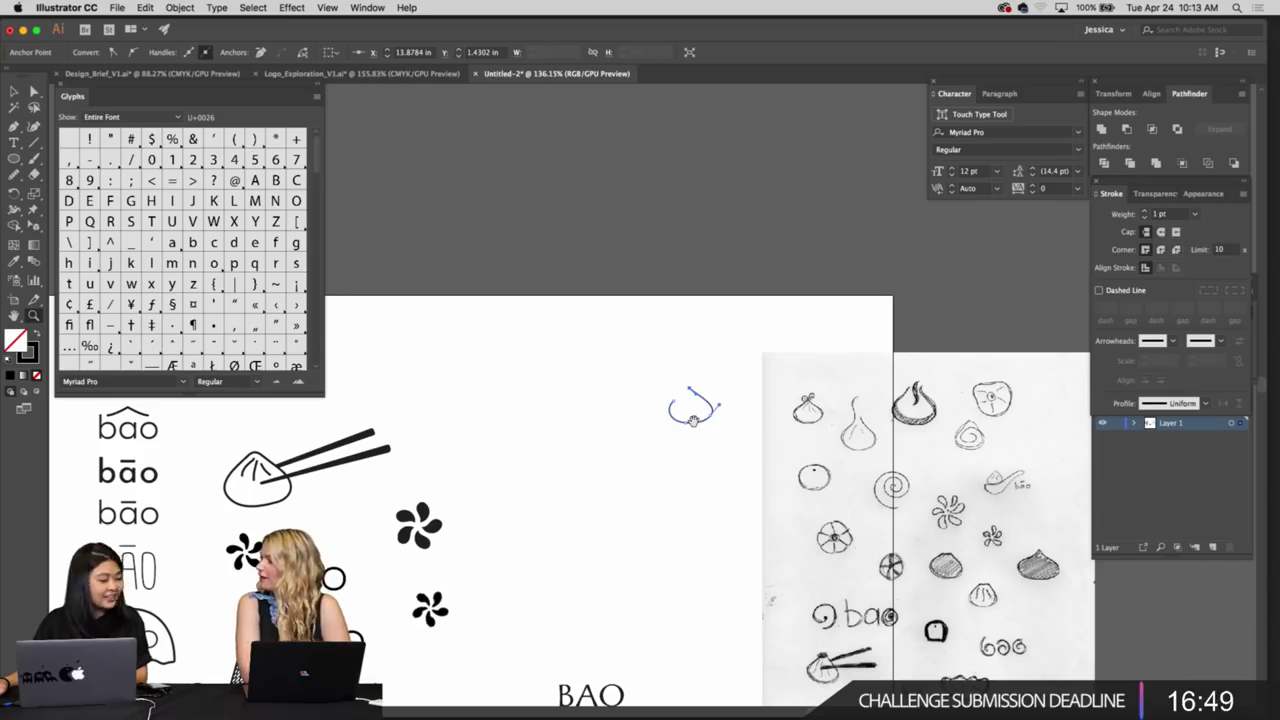
scroll(690, 427, up, 4)
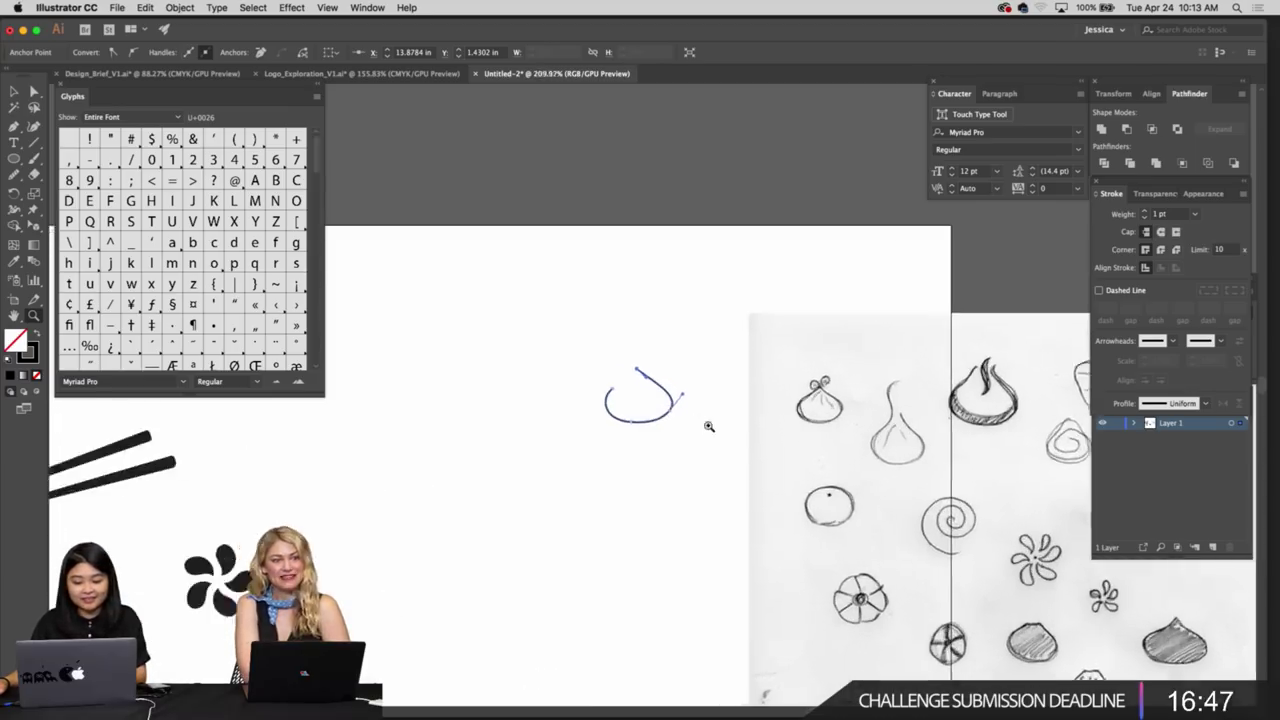
scroll(660, 425, left, 3)
scroll(620, 428, right, 3)
scroll(670, 428, up, 2)
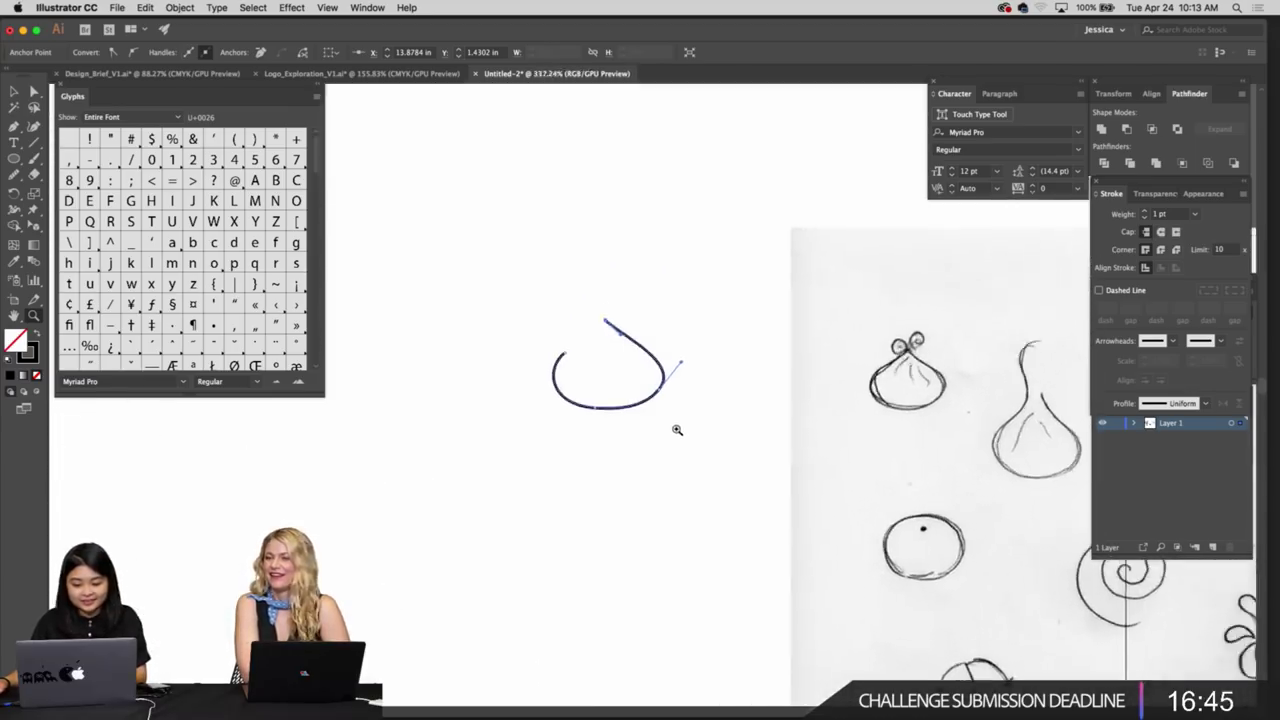
scroll(640, 430, right, 2)
scroll(640, 430, up, 1)
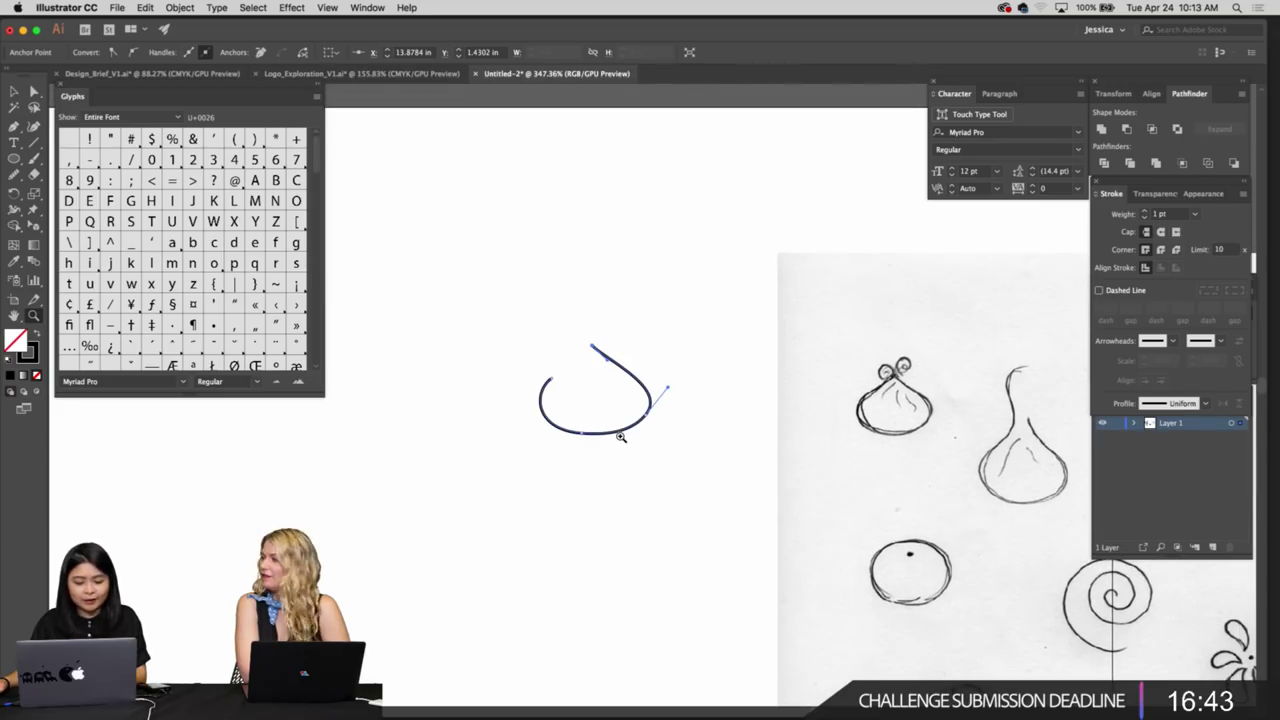
scroll(640, 420, up, 4)
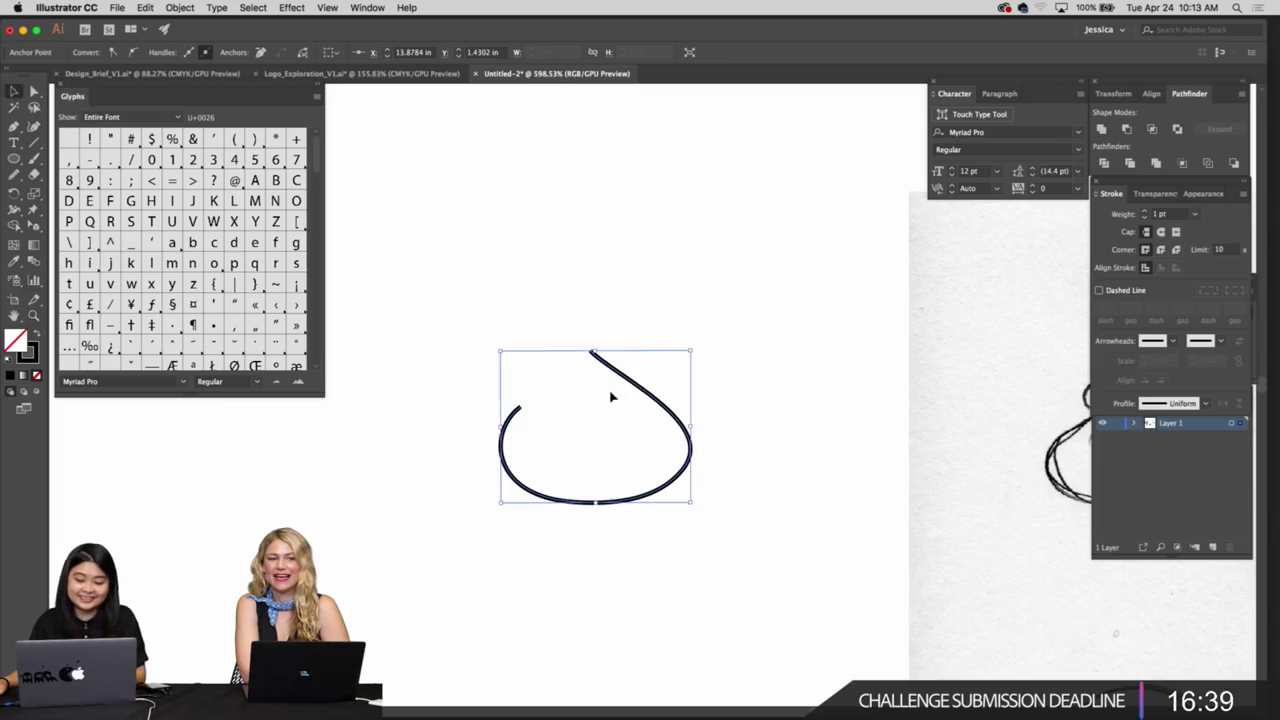
scroll(608, 395, up, 3)
Try a short Pencil stroke at the peak of the bun outline, and undo it together with the right end's extension
key(p)
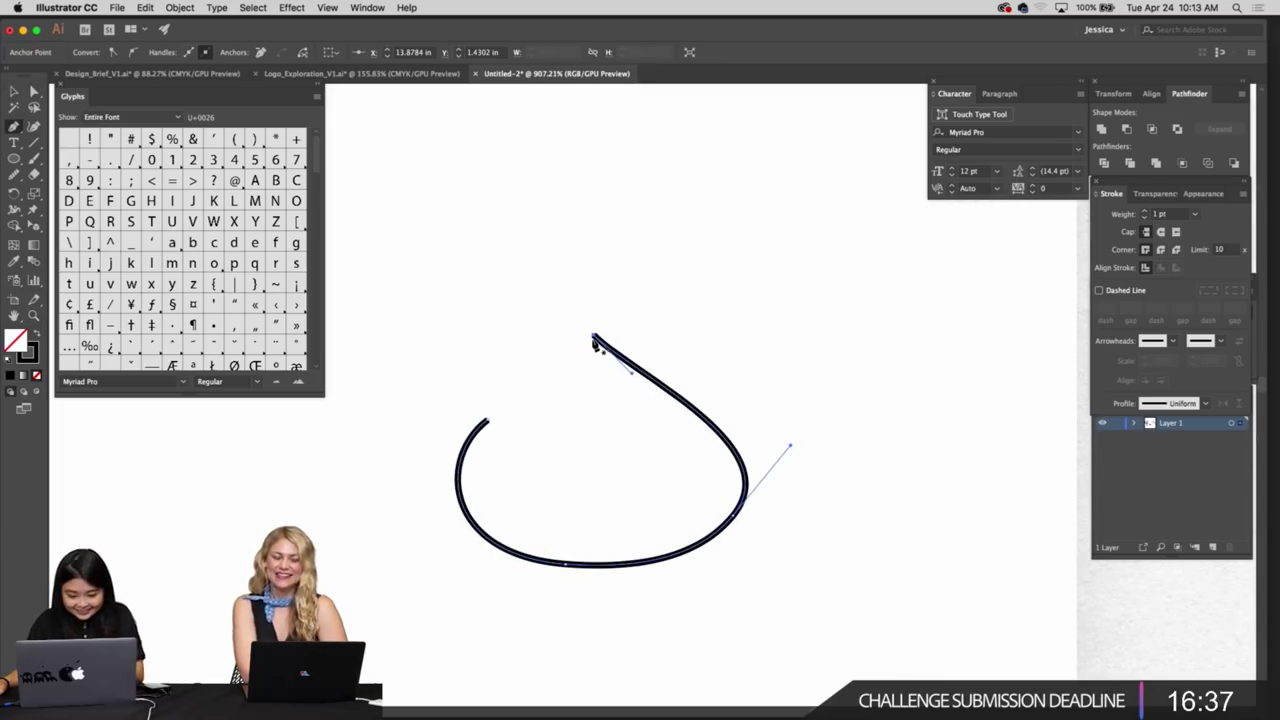
key(n)
drag(561, 358, 594, 336)
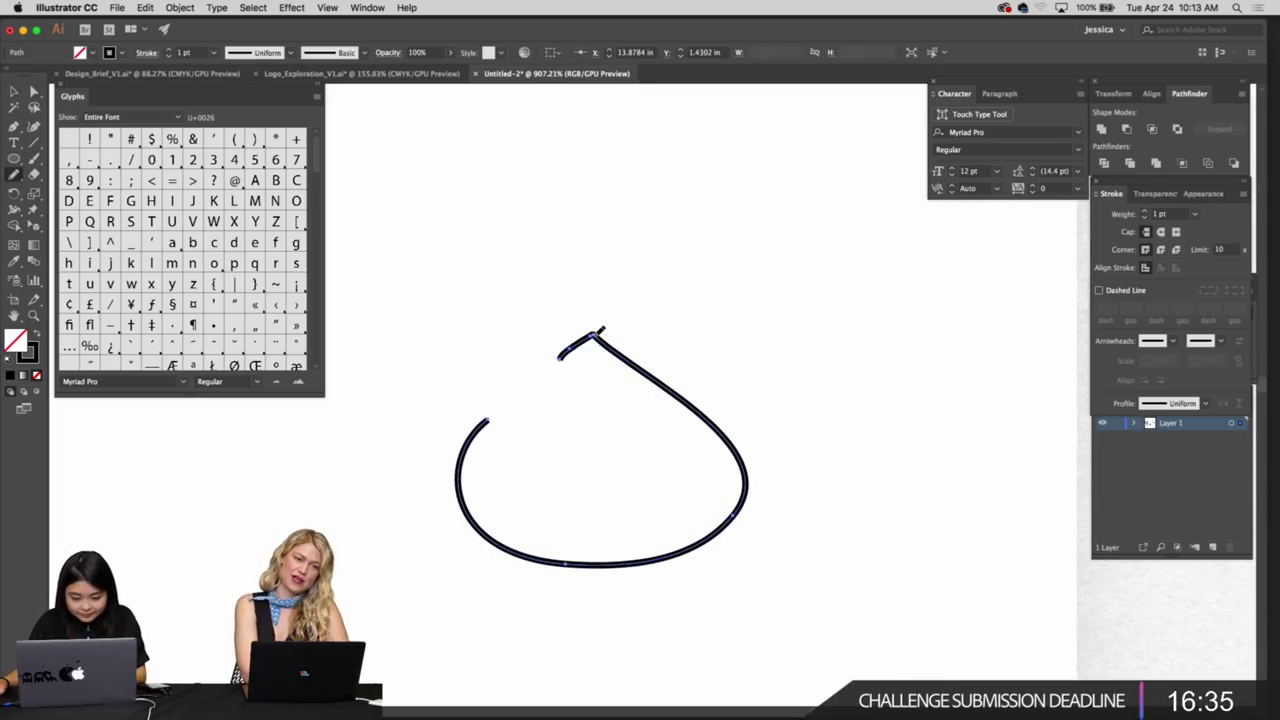
key(super+z)
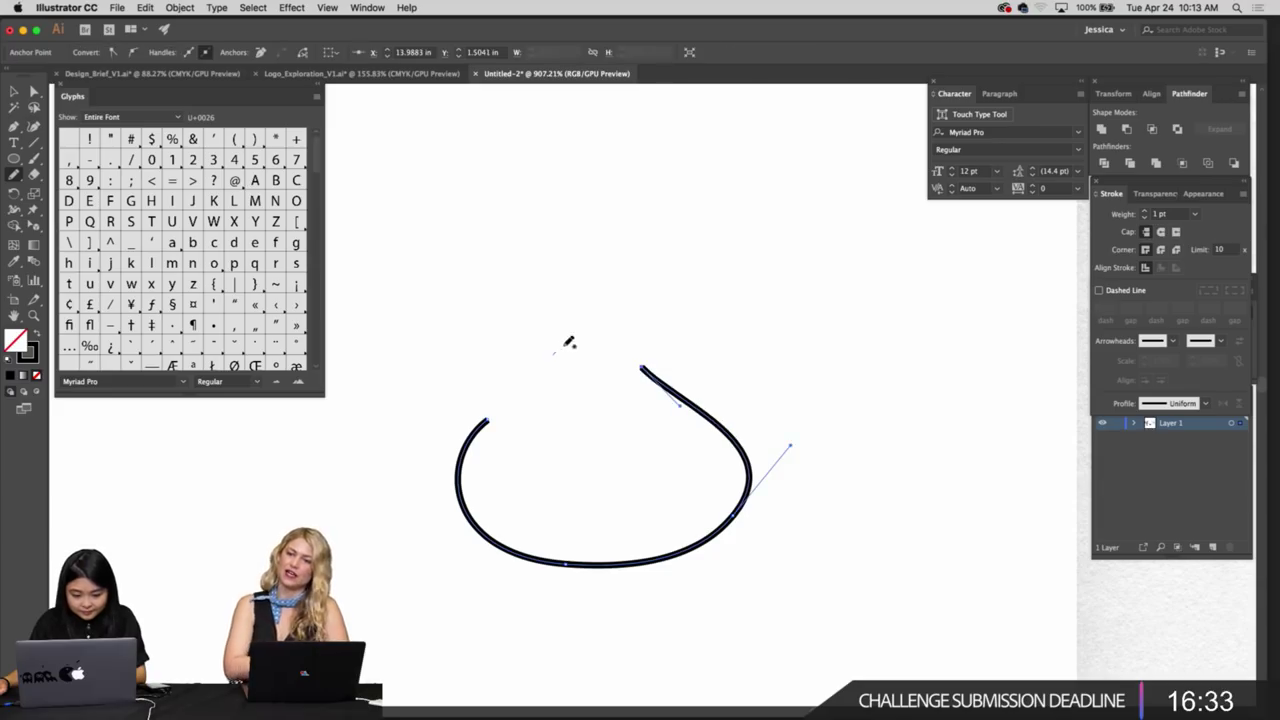
Extend the right end of the bun outline with a Pencil stroke up over a rounded peak, and inspect the join
drag(630, 358, 686, 377)
key(v)
click(666, 364)
click(672, 364)
click(642, 367)
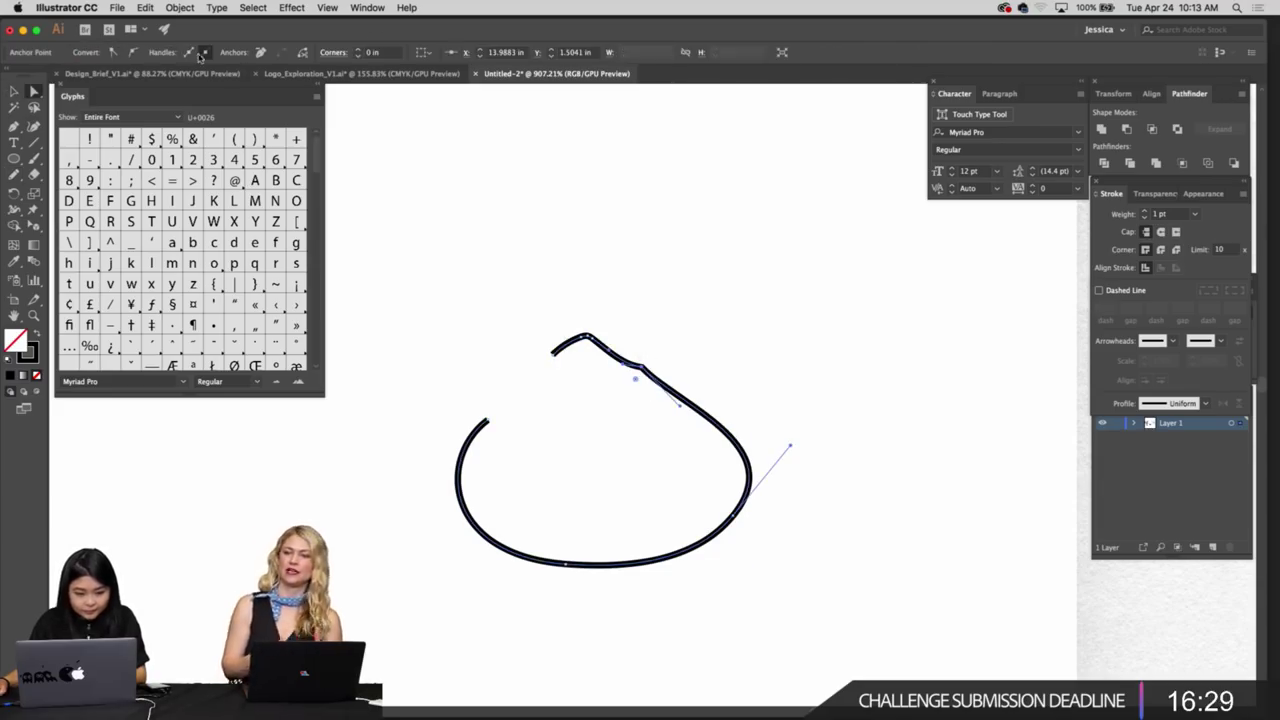
click(654, 364)
key(z)
click(655, 368)
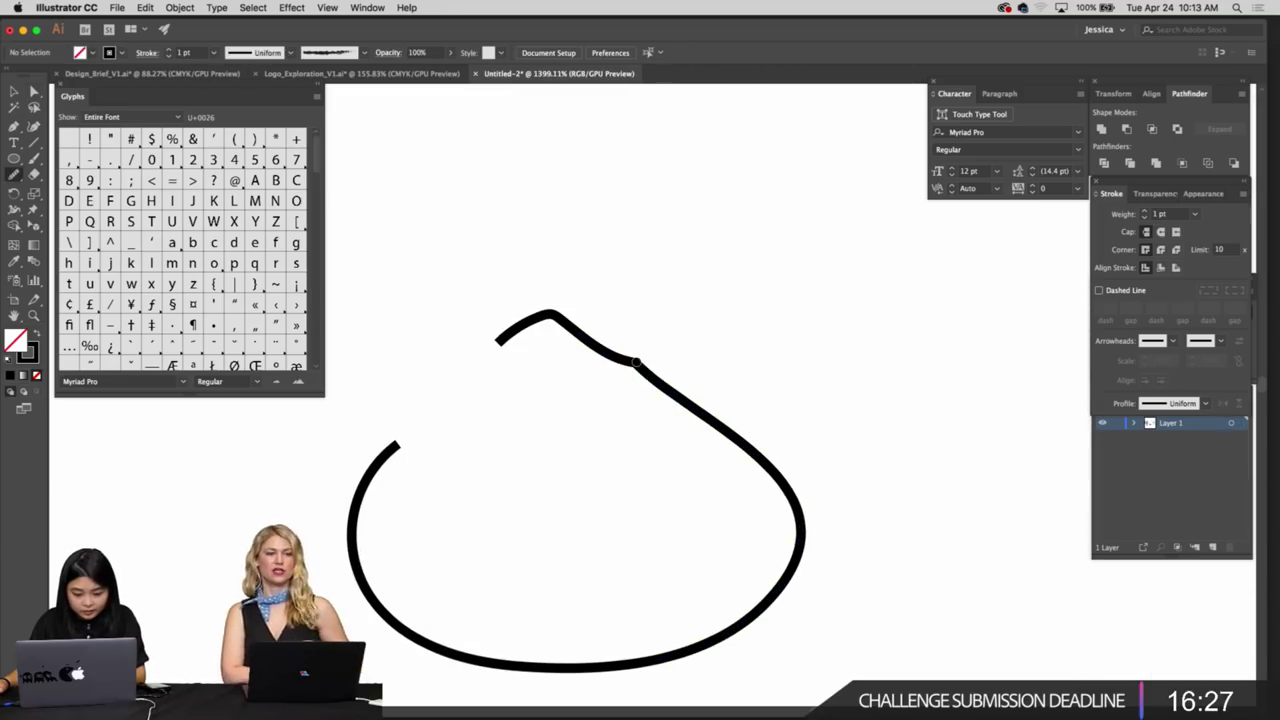
Smooth out the kink where the new peak joins the bun's right shoulder, and soften the slope and tip
super+click(642, 370)
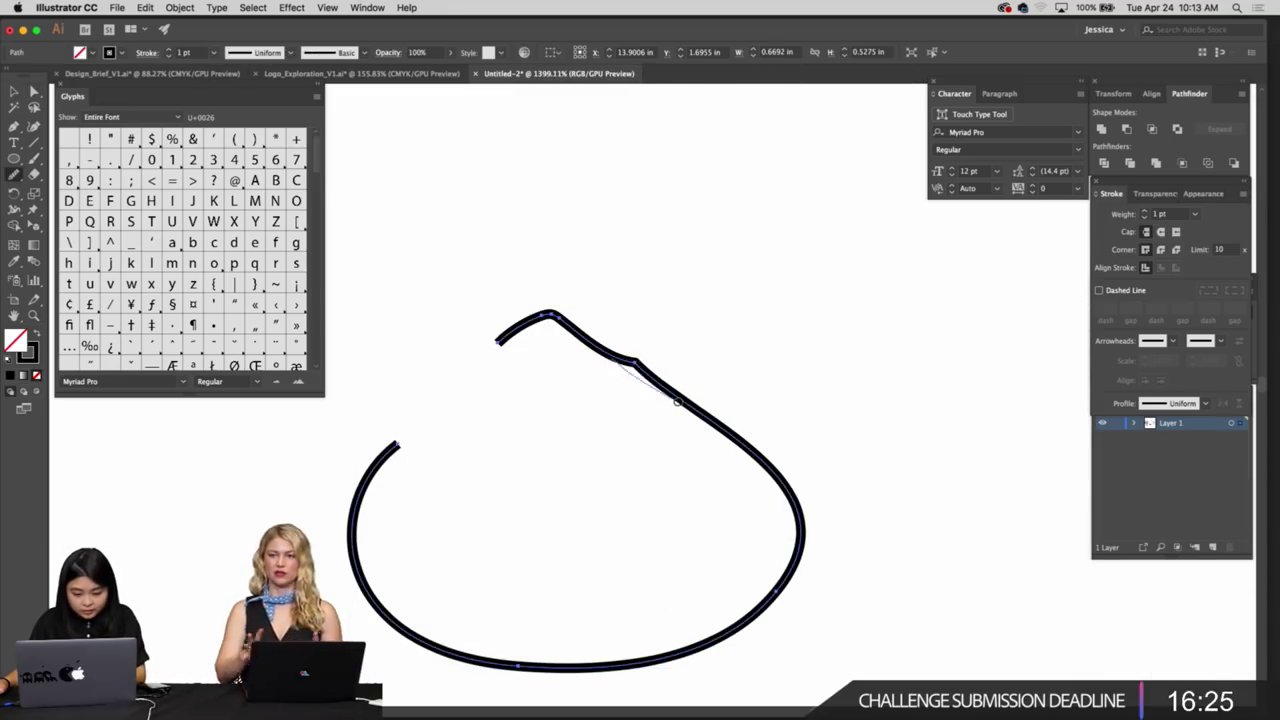
mouse_move(645, 375)
mouse_down()
mouse_move(668, 396)
mouse_move(635, 359)
mouse_move(765, 460)
mouse_move(710, 425)
mouse_move(789, 515)
mouse_up()
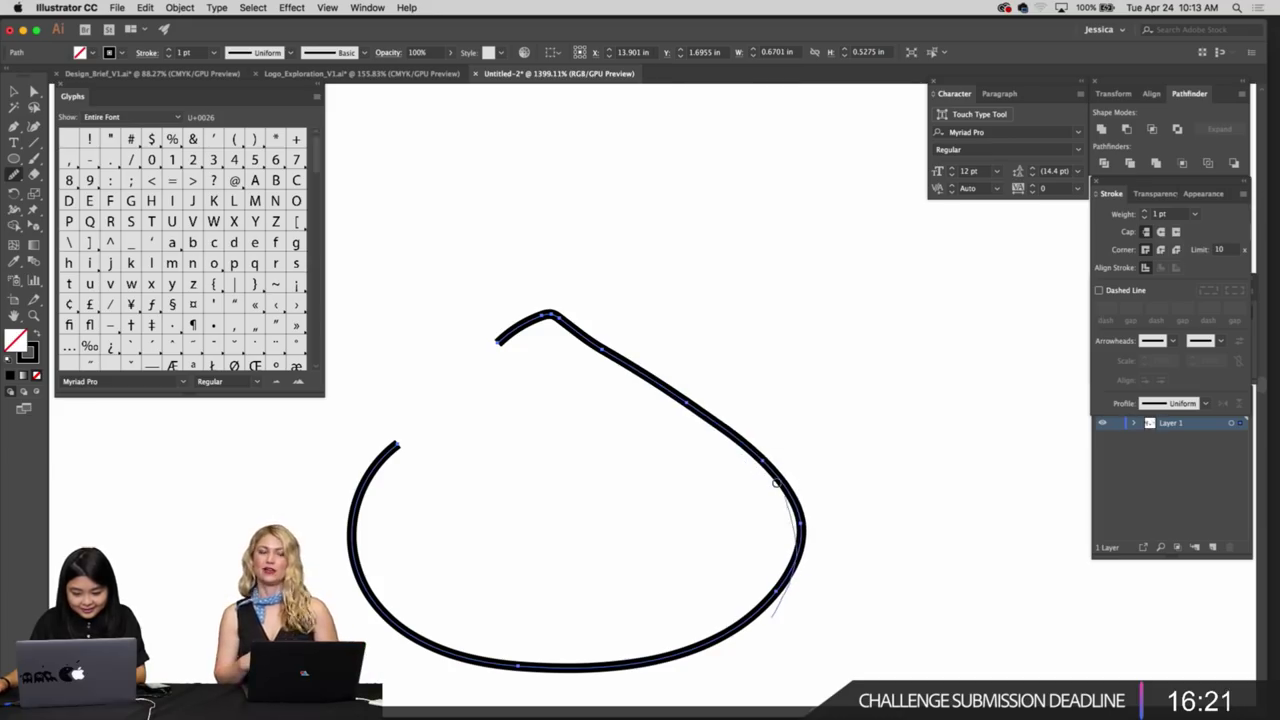
drag(554, 300, 497, 339)
drag(725, 451, 728, 454)
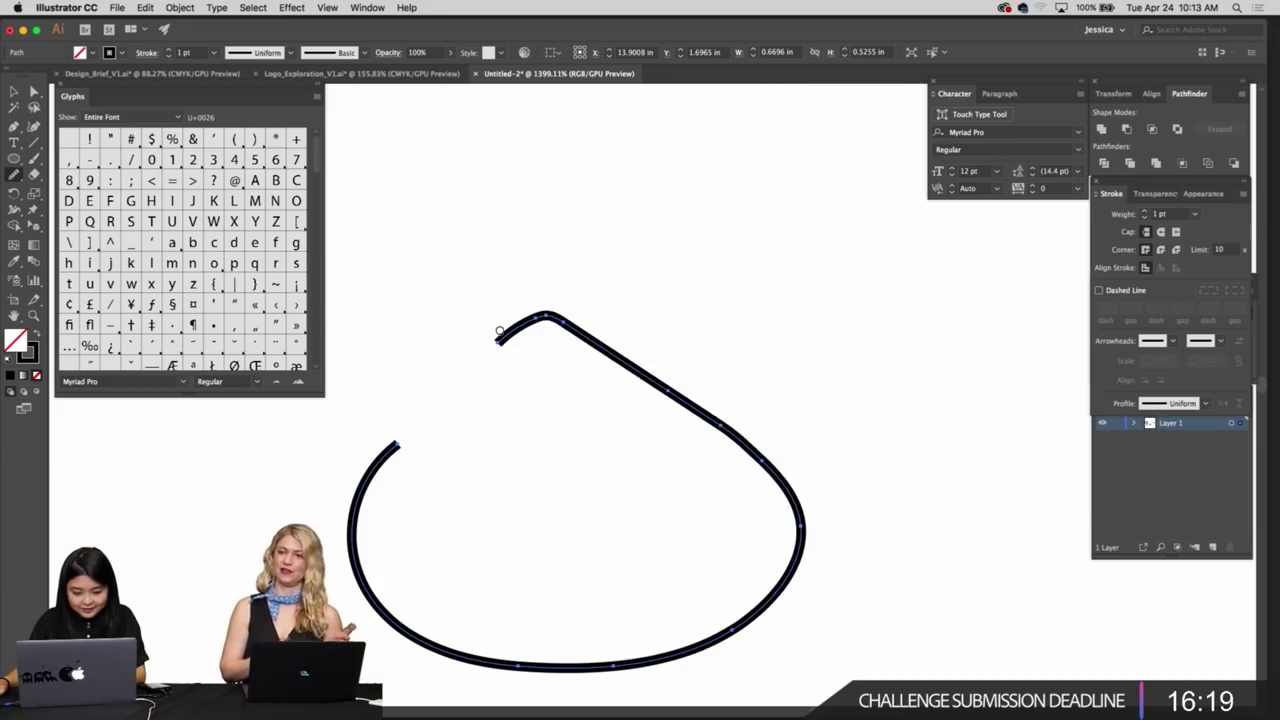
Extend the peak's open left end into a curve that hooks down inside the bun's opening
drag(453, 409, 565, 444)
key(p)
click(590, 372)
key(a)
scroll(666, 497, left, 3)
drag(486, 499, 461, 516)
click(674, 506)
drag(674, 506, 629, 526)
key(v)
click(604, 387)
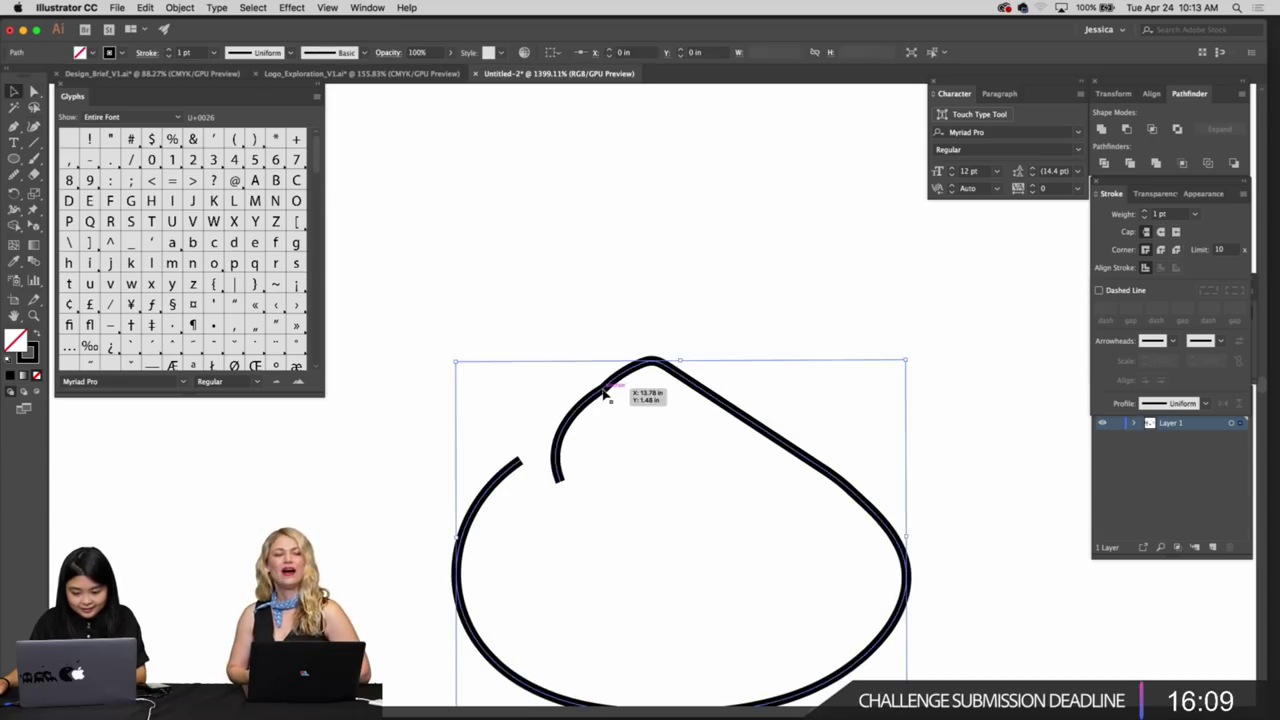
Smooth the outline from the peak down the upper right slope, and deselect it
key(n)
mouse_move(641, 363)
mouse_down()
mouse_move(842, 490)
mouse_move(810, 456)
mouse_move(912, 538)
mouse_move(874, 508)
mouse_move(904, 591)
mouse_move(903, 560)
mouse_move(896, 616)
mouse_move(923, 593)
mouse_move(778, 546)
mouse_move(802, 526)
mouse_move(728, 440)
mouse_up()
key(super+shift+a)
key(z)
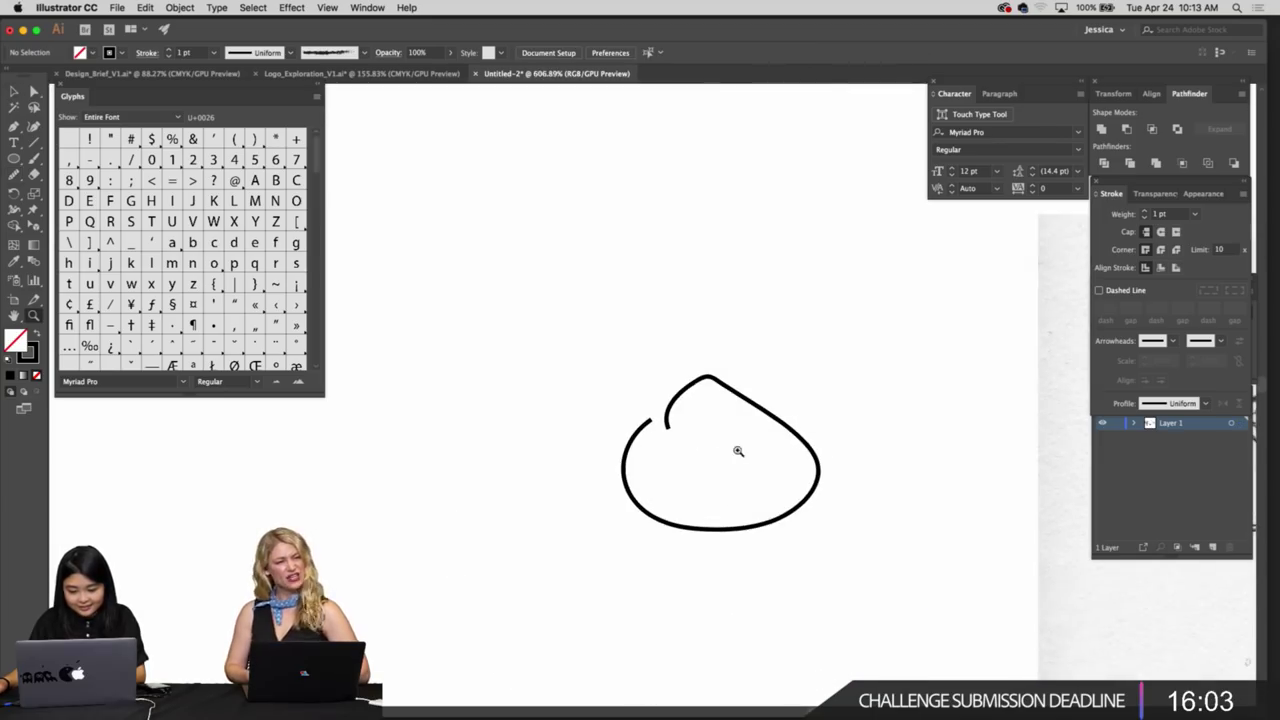
Shift the anchor points around the peak for a slightly concave right slope, and move the inner curl's end point down and inward
key(v)
key(a)
drag(655, 352, 757, 449)
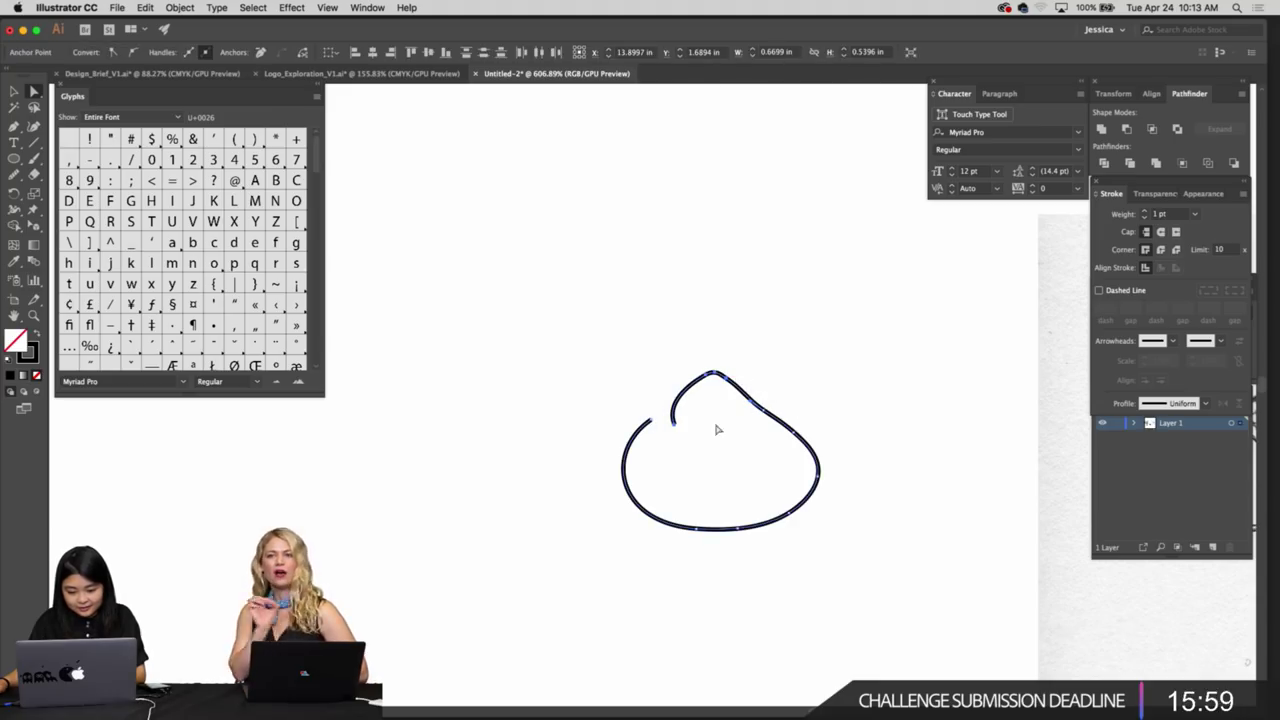
scroll(660, 433, up, 3)
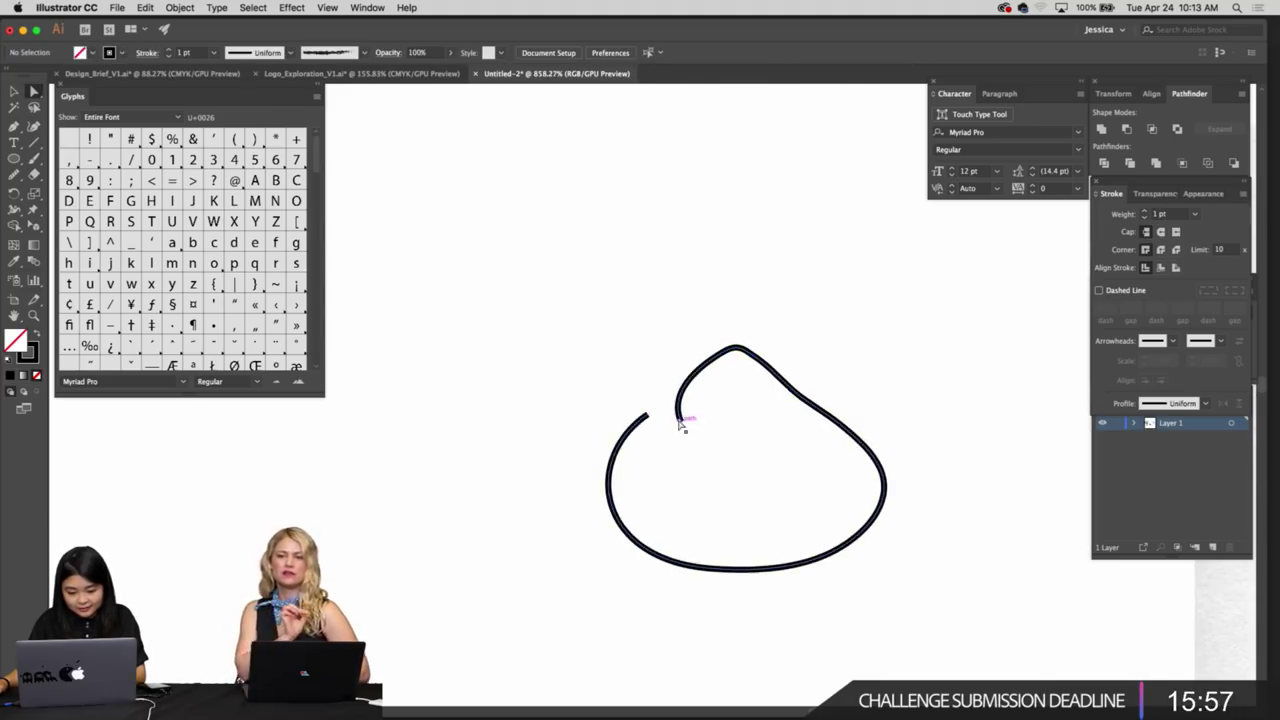
drag(680, 423, 691, 443)
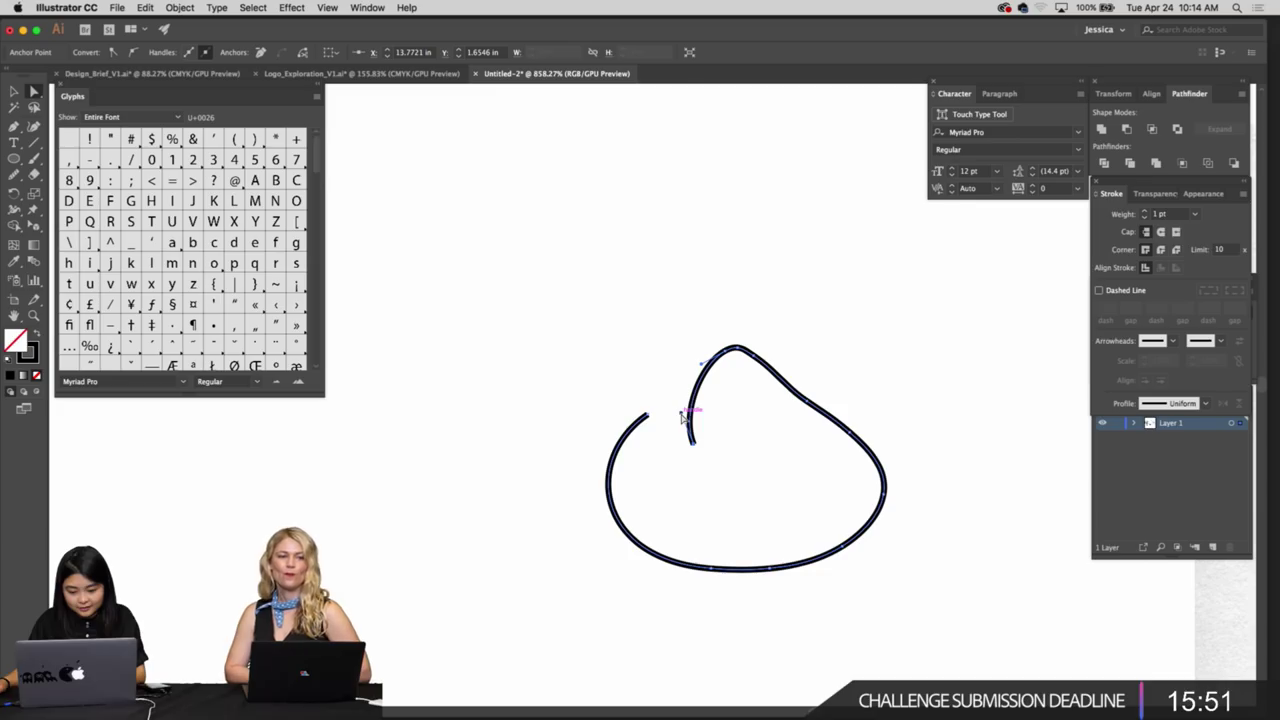
Open the system Mouse preferences to check the mouse's connection and battery, and return to the Illustrator drawing
key(super+space)
text(m)
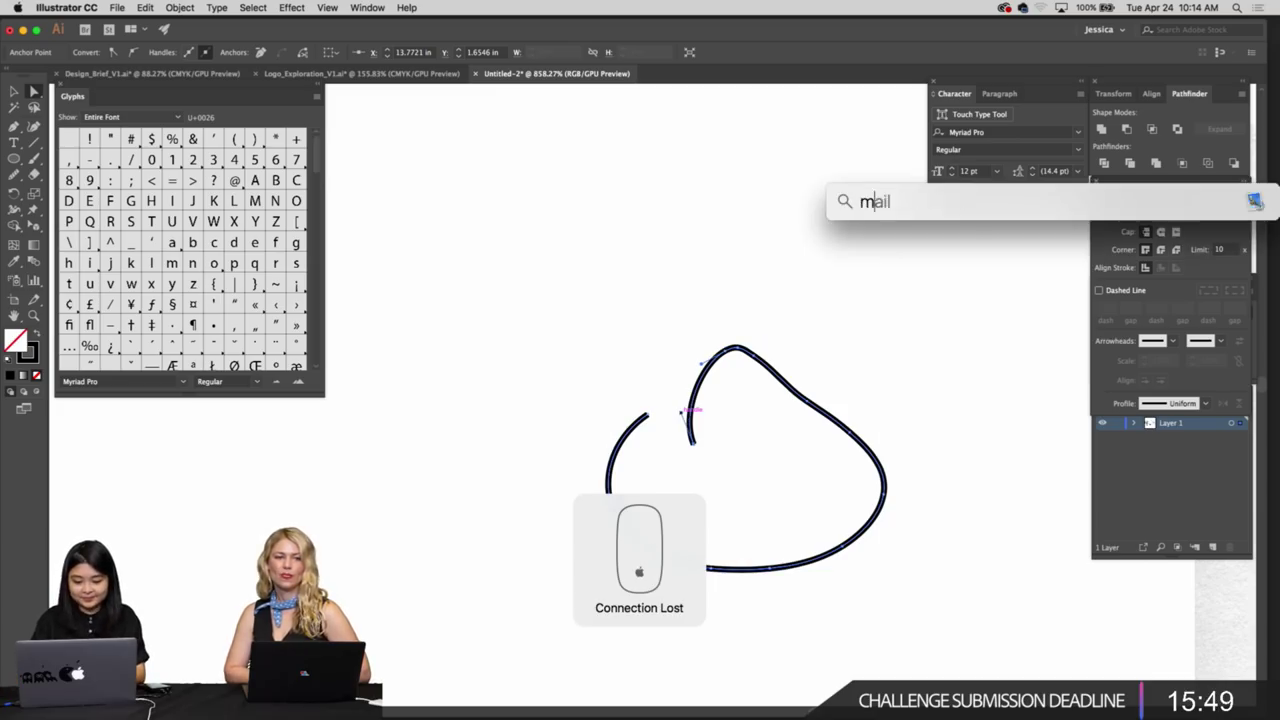
key(Return)
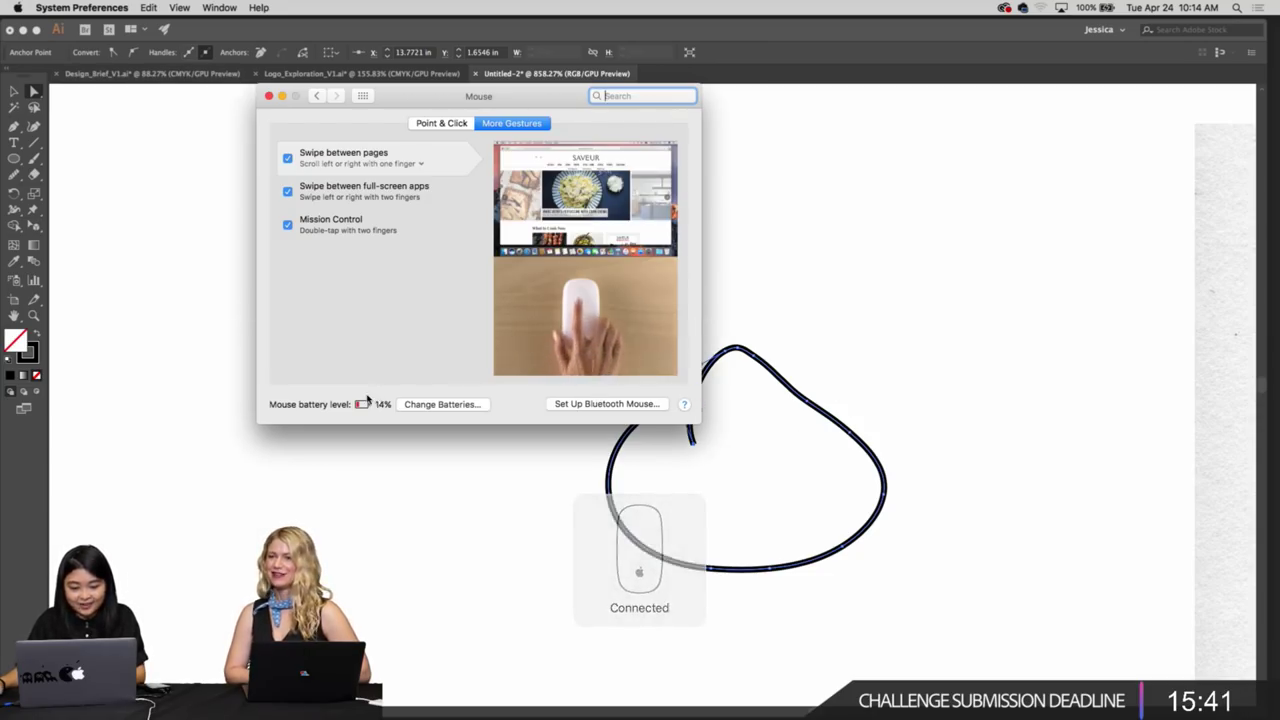
click(820, 400)
Pull out the direction handle of the inner curl's end point to give the curl a rounder bulge
scroll(869, 394, down, 1)
scroll(869, 394, right, 1)
key(z)
drag(619, 422, 720, 482)
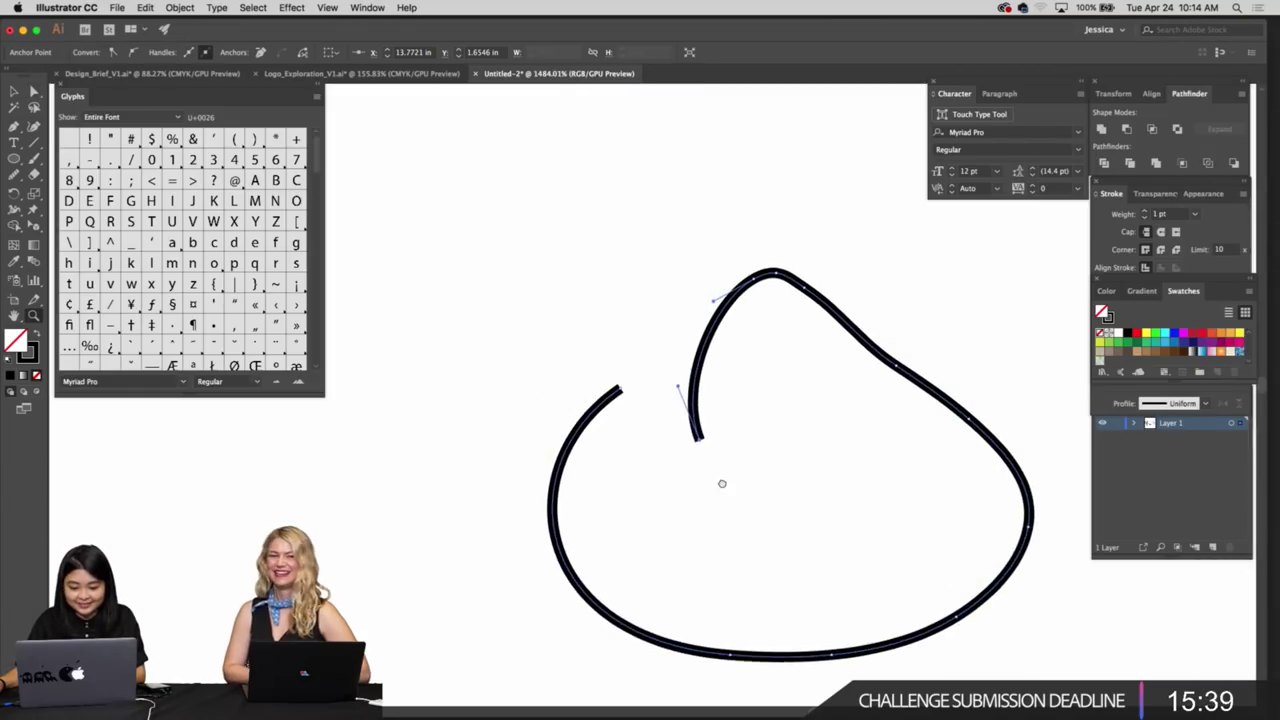
key(v)
key(a)
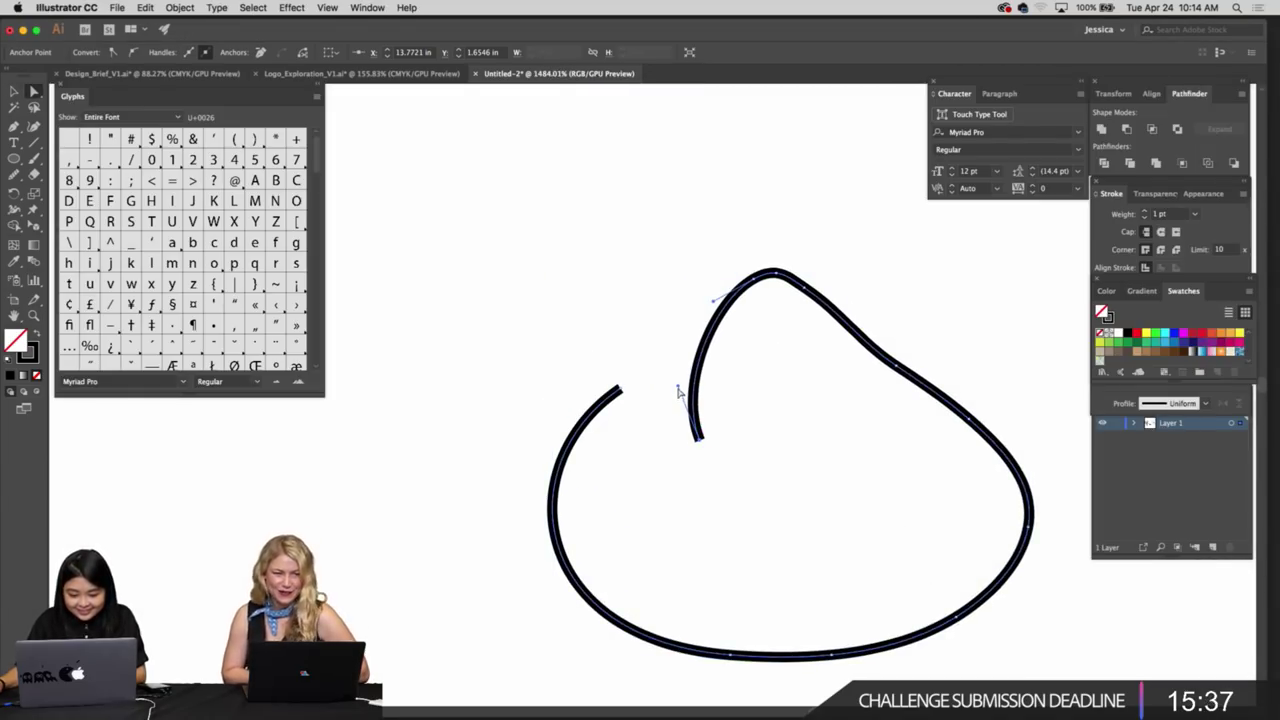
drag(677, 386, 625, 363)
click(777, 402)
scroll(771, 434, up, 3)
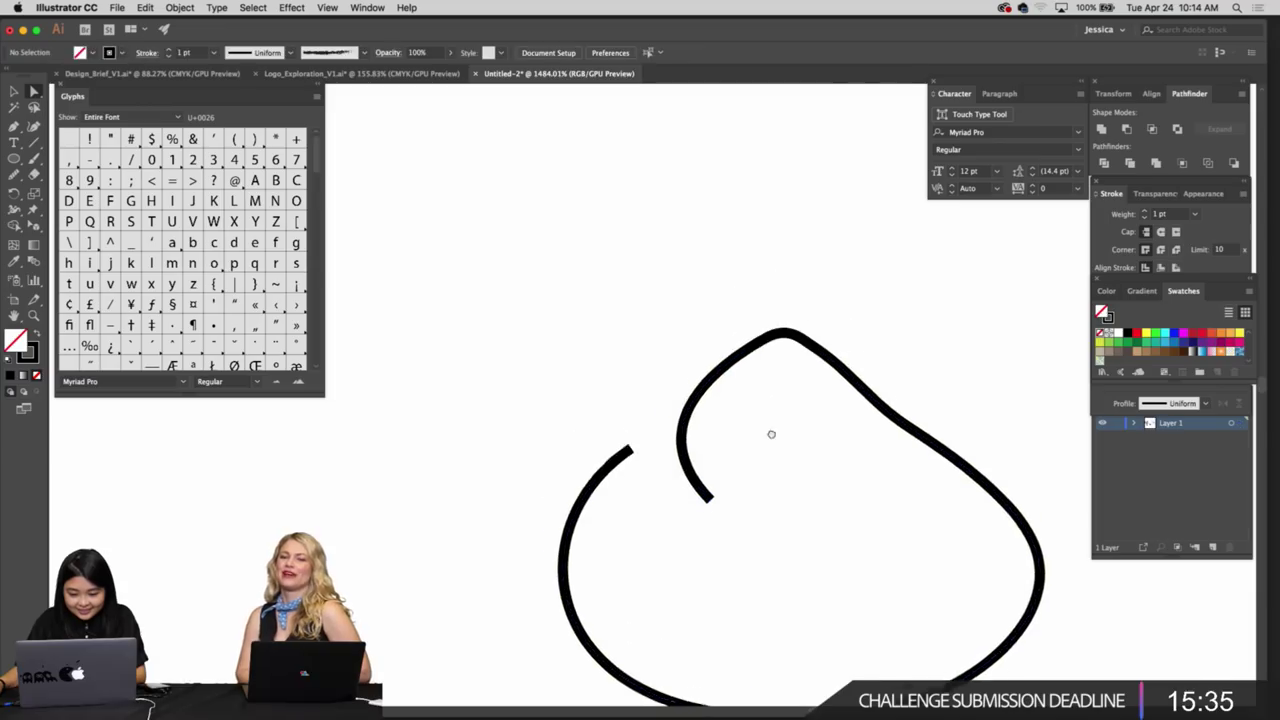
Smooth the bun outline's right slope from below the peak towards the right shoulder
key(z)
mouse_move(730, 469)
mouse_down()
mouse_move(743, 457)
mouse_move(755, 470)
mouse_up()
drag(850, 468, 811, 457)
key(v)
click(866, 397)
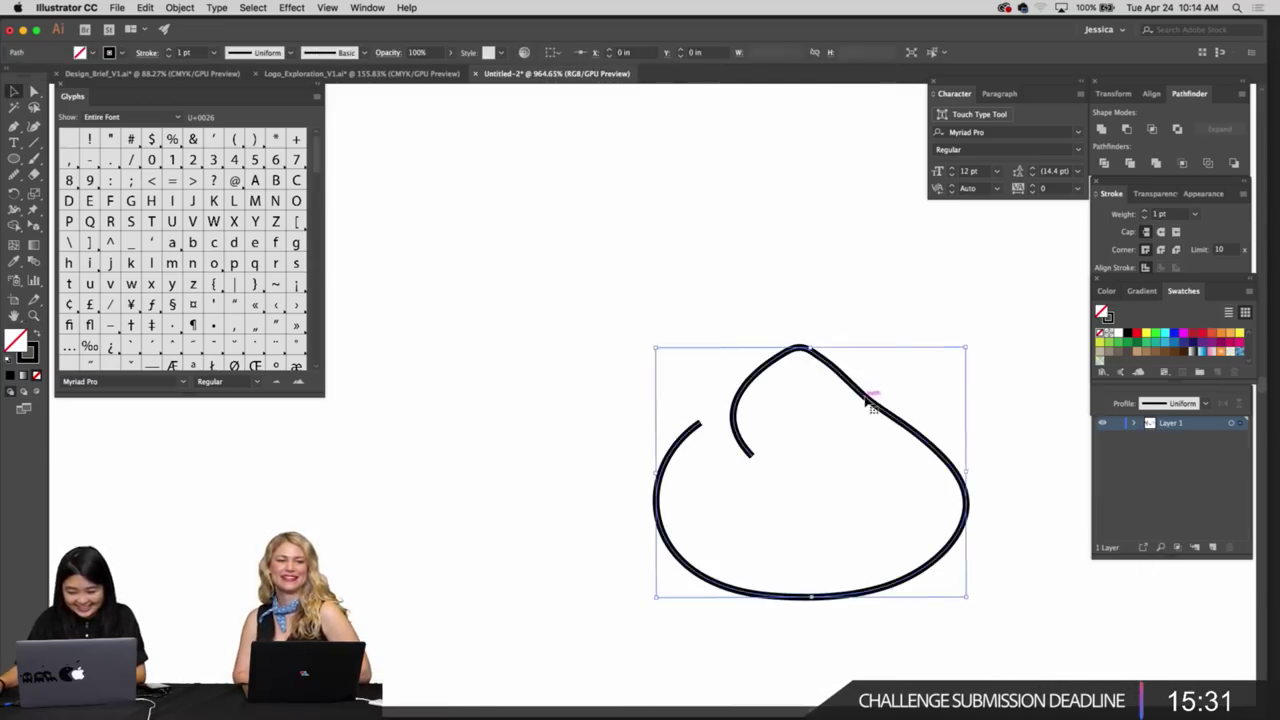
key(n)
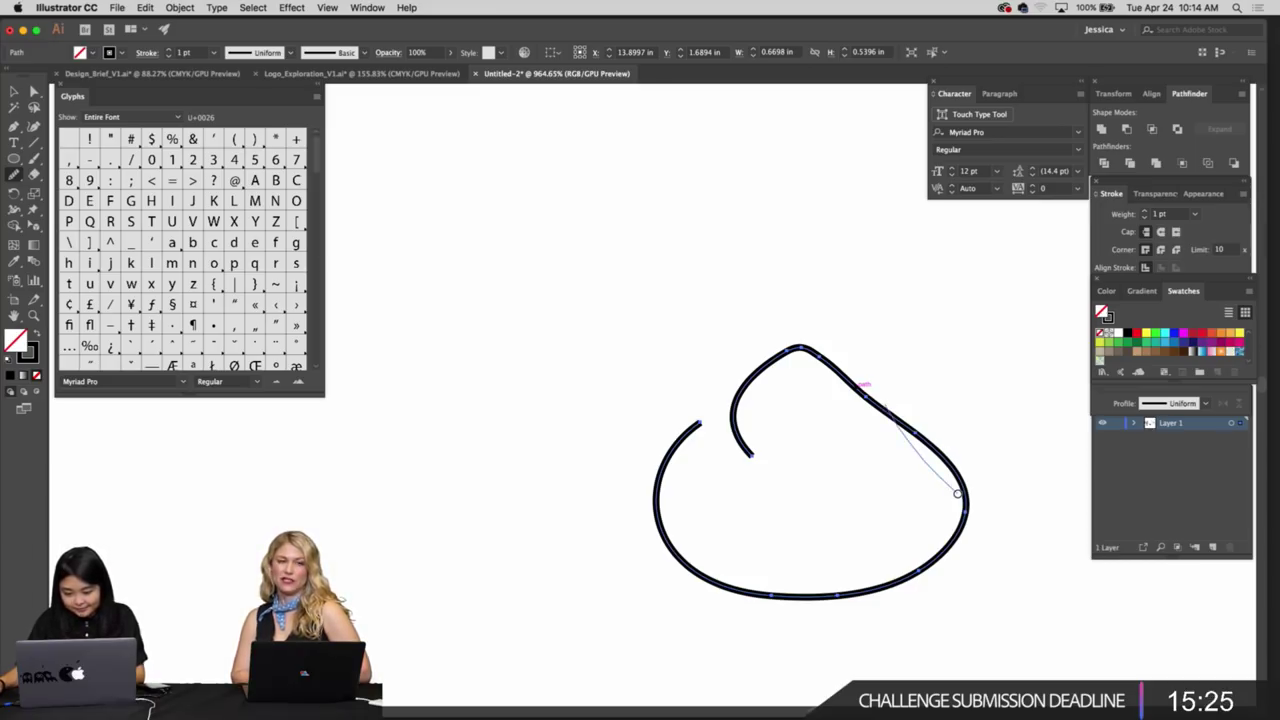
Bring up the system Mouse preferences again to check the mouse, and switch back to Illustrator
key(super+space)
text(mo)
key(Return)
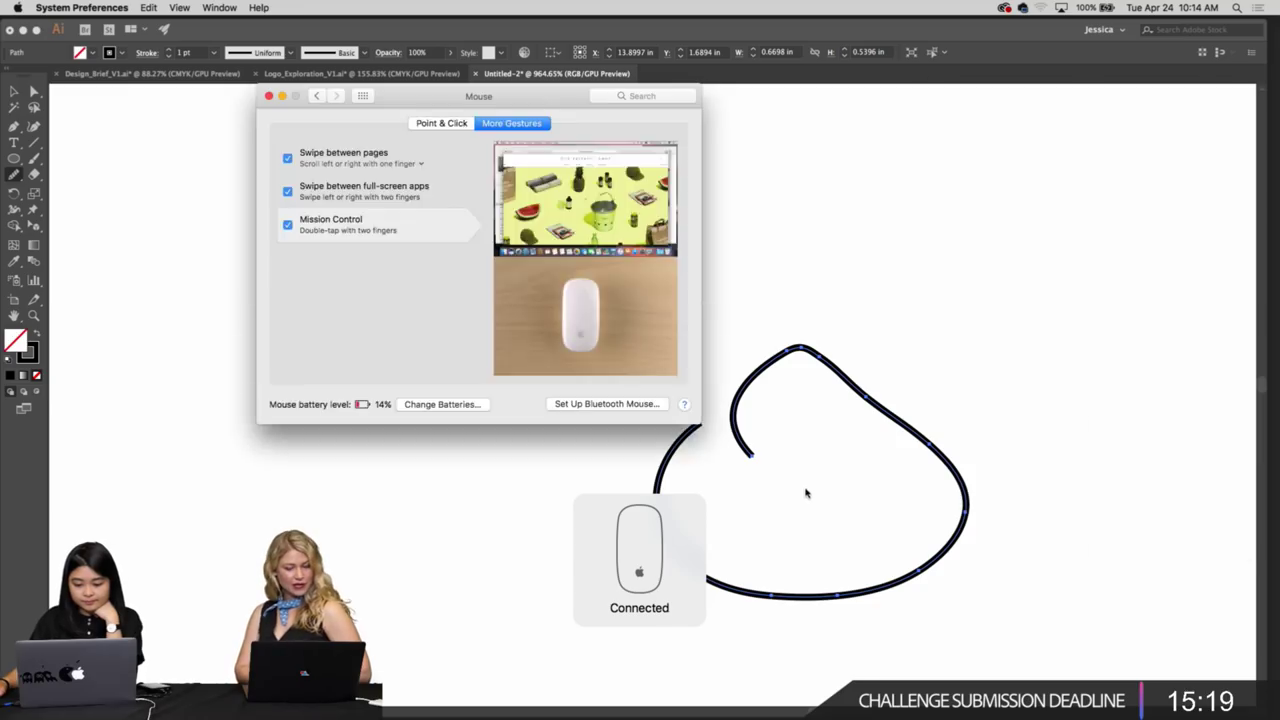
click(807, 493)
Select the bun outline by its open left end in a close-up view
key(v)
click(817, 474)
drag(835, 484, 817, 474)
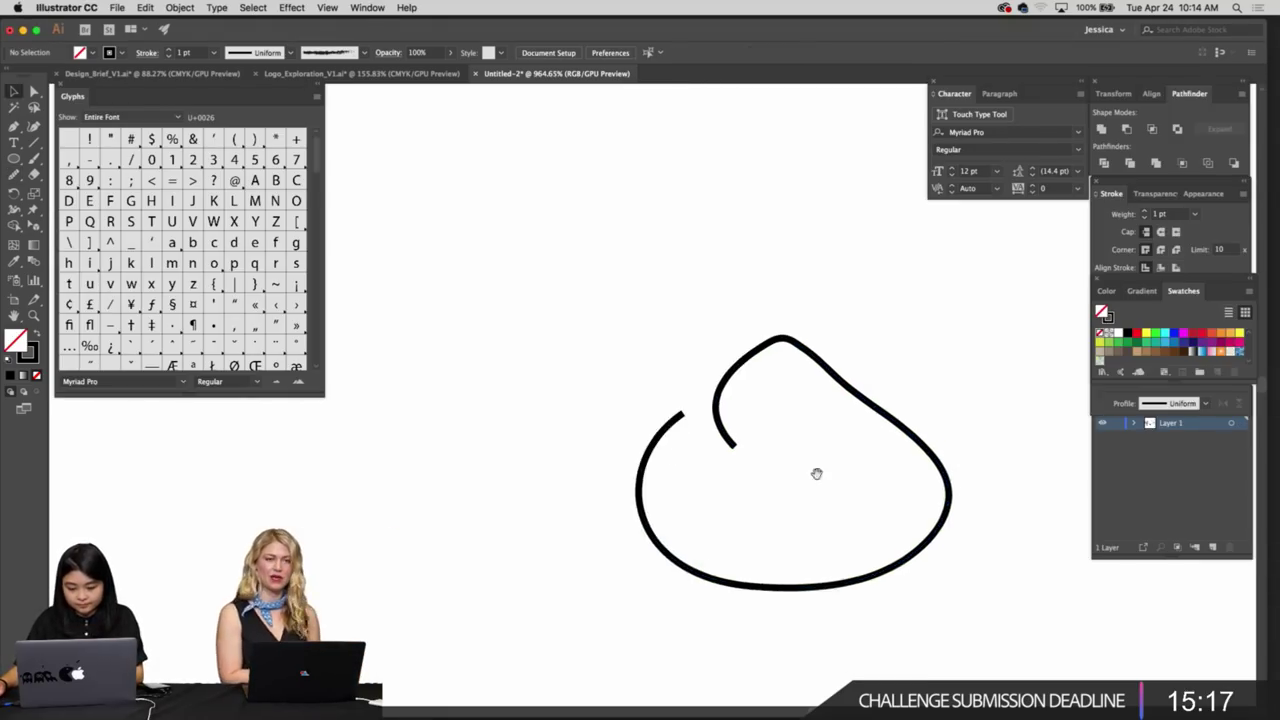
super+click(795, 451)
scroll(795, 451, left, 3)
key(v)
click(694, 409)
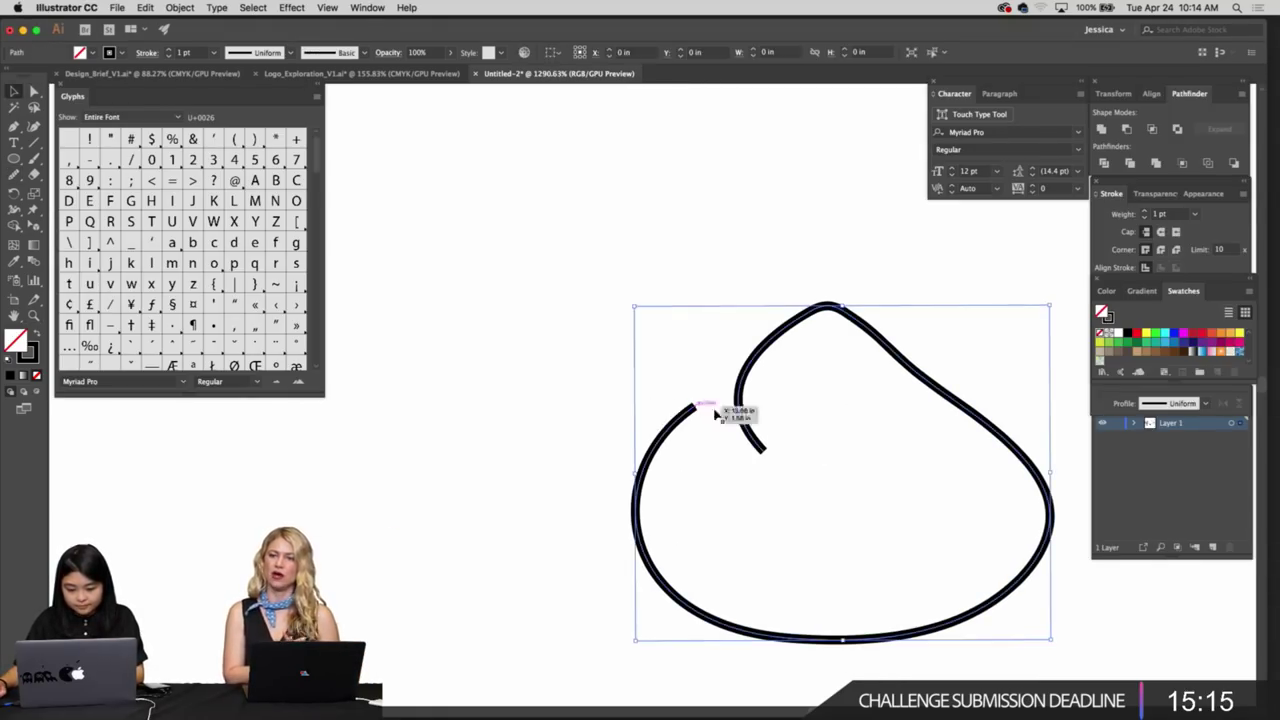
Give the bun outline's stroke round caps and round corner joins
click(1150, 232)
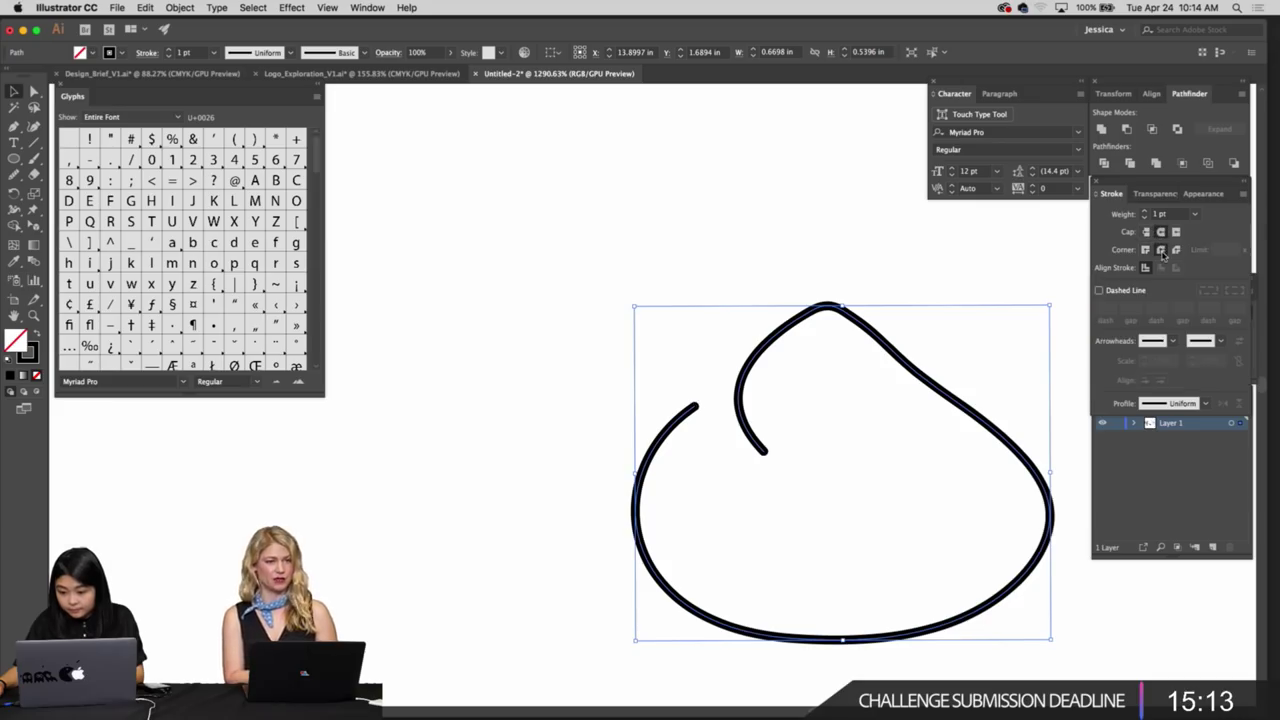
scroll(877, 434, right, 3)
scroll(877, 434, down, 2)
click(801, 405)
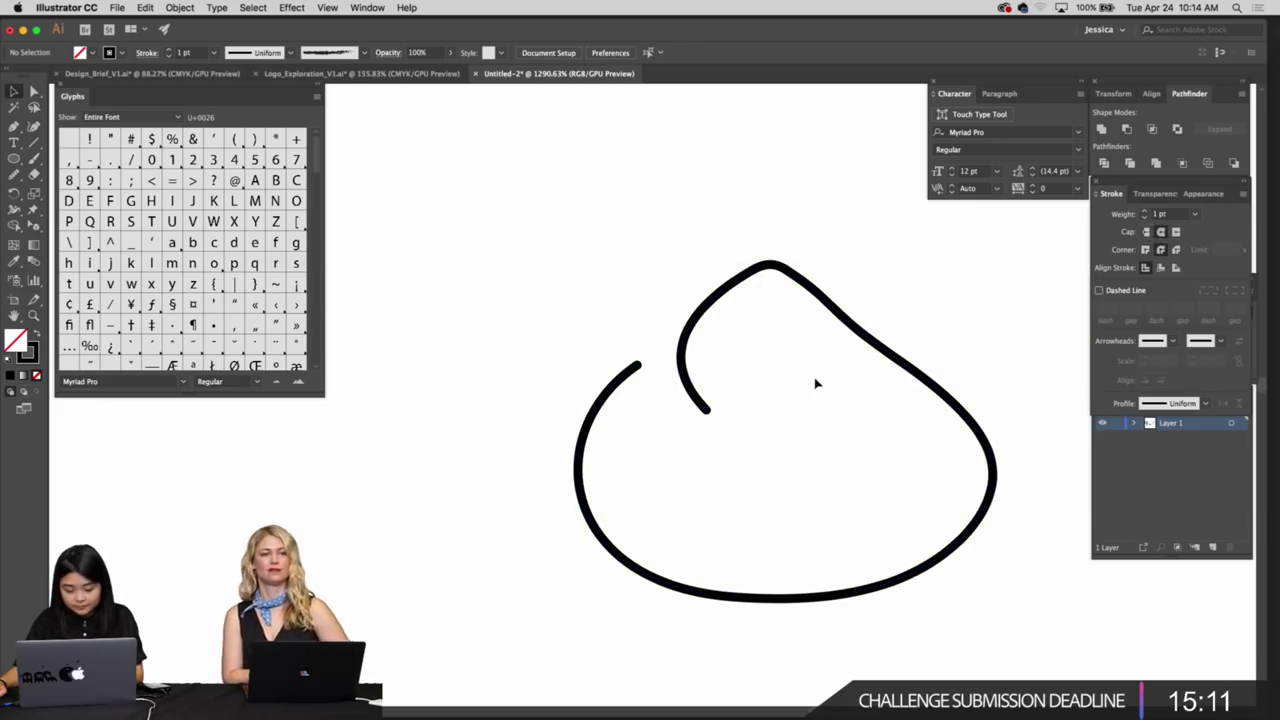
Redraw the right side and peak of the bun outline with the Pencil tool to smooth the slope
click(828, 307)
key(n)
super+click(876, 341)
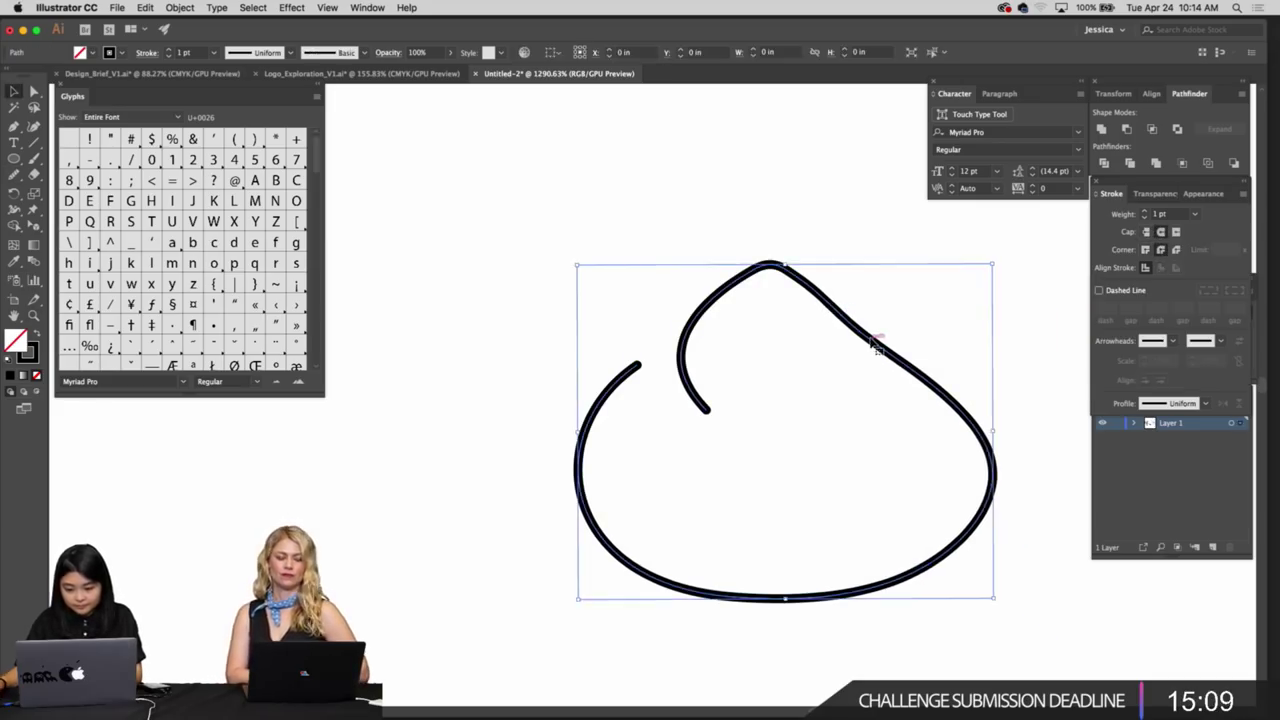
mouse_move(928, 373)
mouse_down()
mouse_move(946, 417)
mouse_move(989, 457)
mouse_move(1000, 511)
mouse_move(973, 548)
mouse_move(973, 460)
mouse_up()
drag(894, 360, 757, 236)
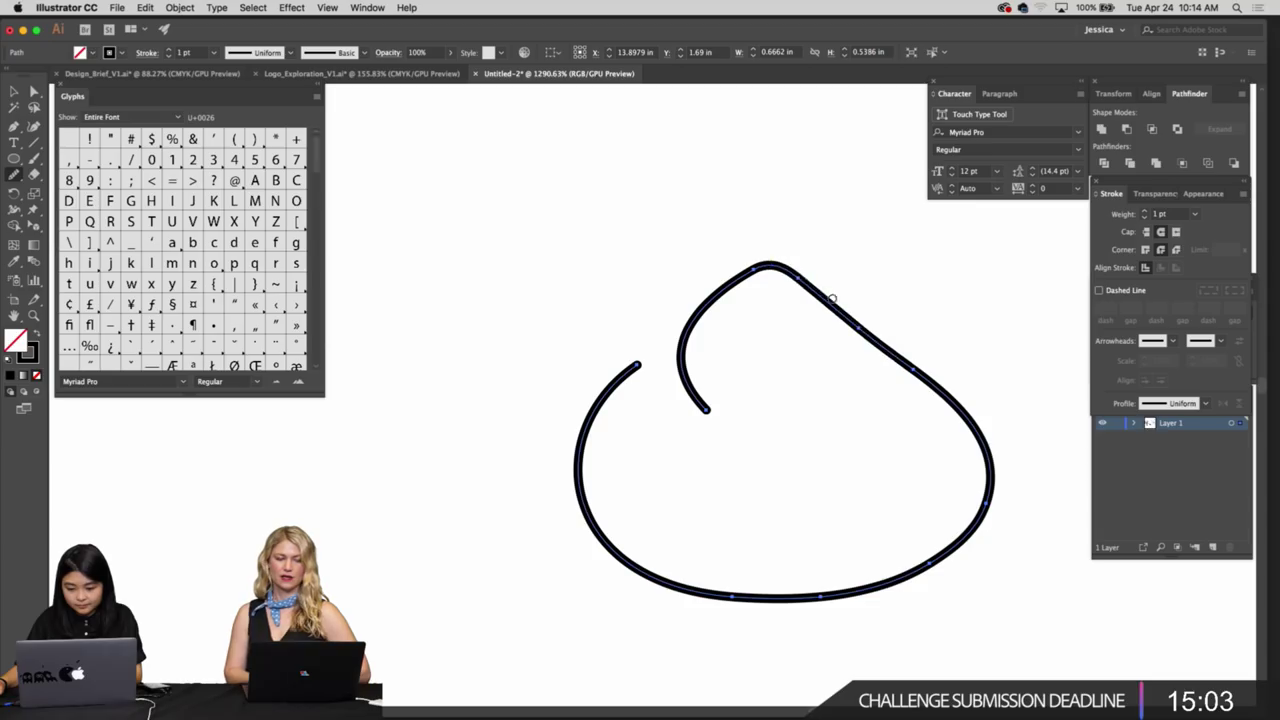
Draw a short curved fold line inside the upper part of the bun with the Pen tool
scroll(757, 383, down, 1)
key(z)
mouse_move(760, 386)
mouse_down()
mouse_move(837, 408)
mouse_move(806, 396)
mouse_up()
key(p)
click(777, 295)
key(v)
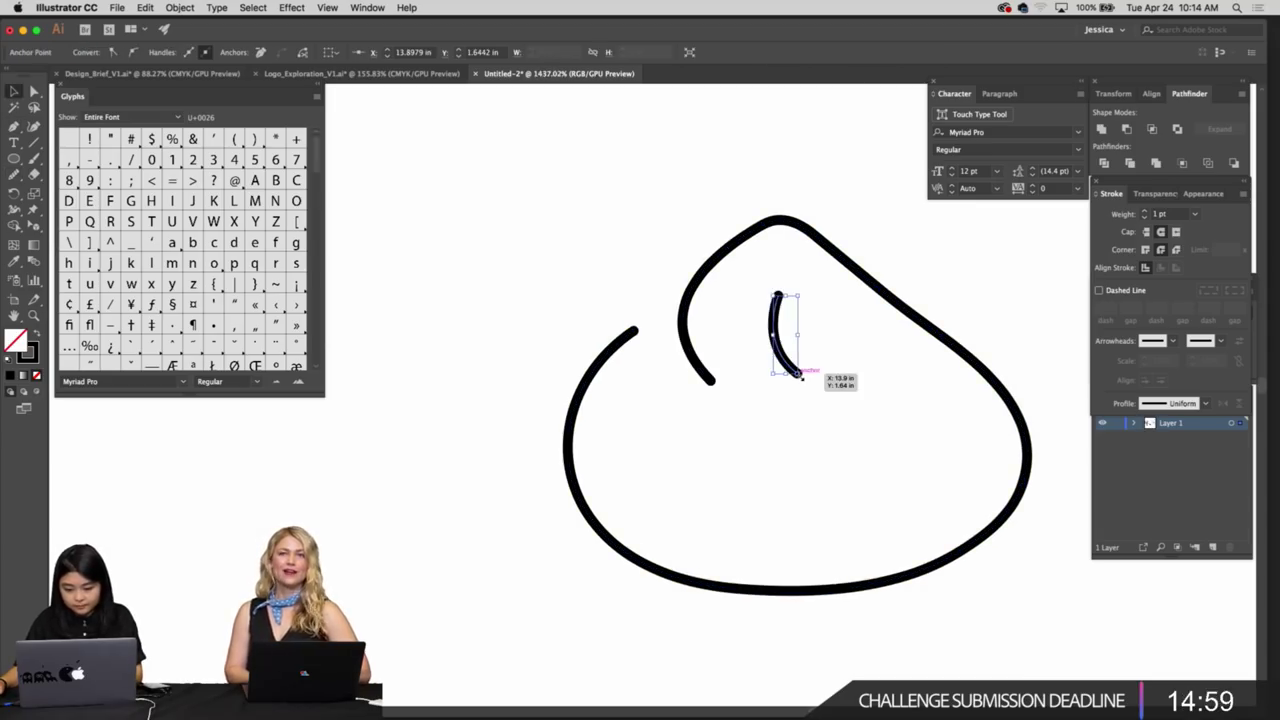
key(a)
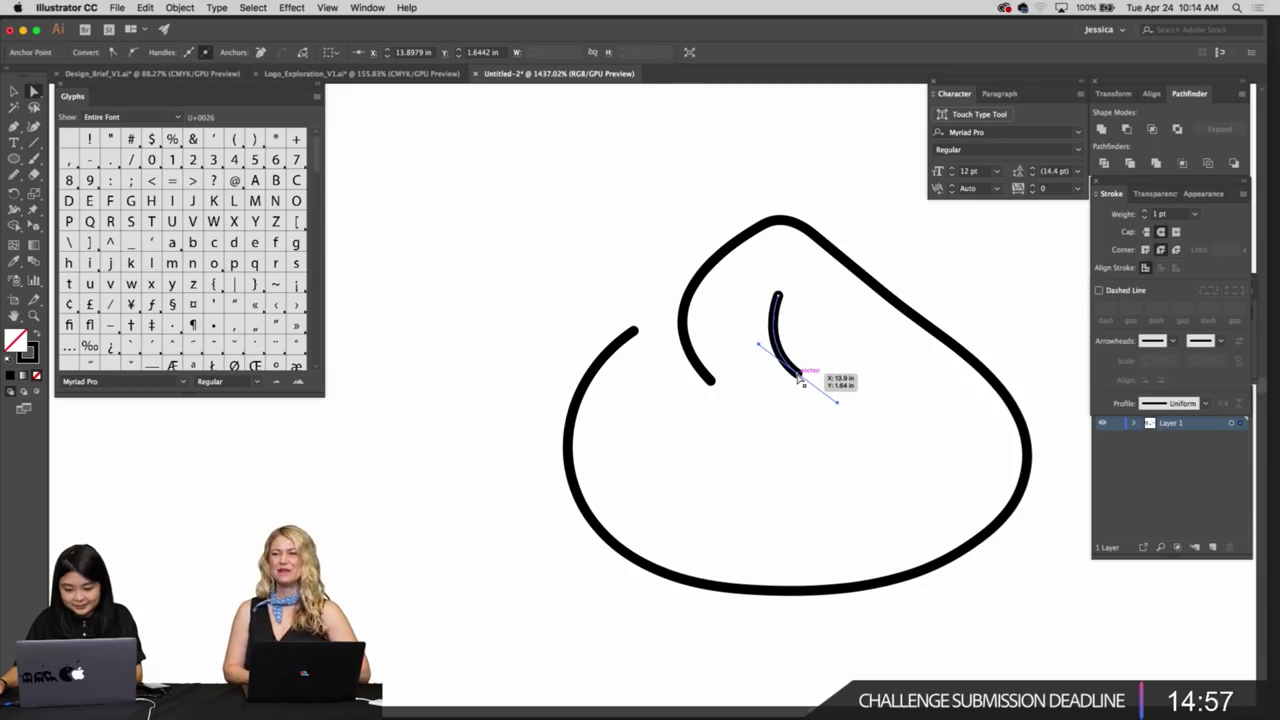
Open the Mouse settings in System Preferences to reconnect the Bluetooth mouse and return to the drawing
key(super+space)
text(m)
key(Return)
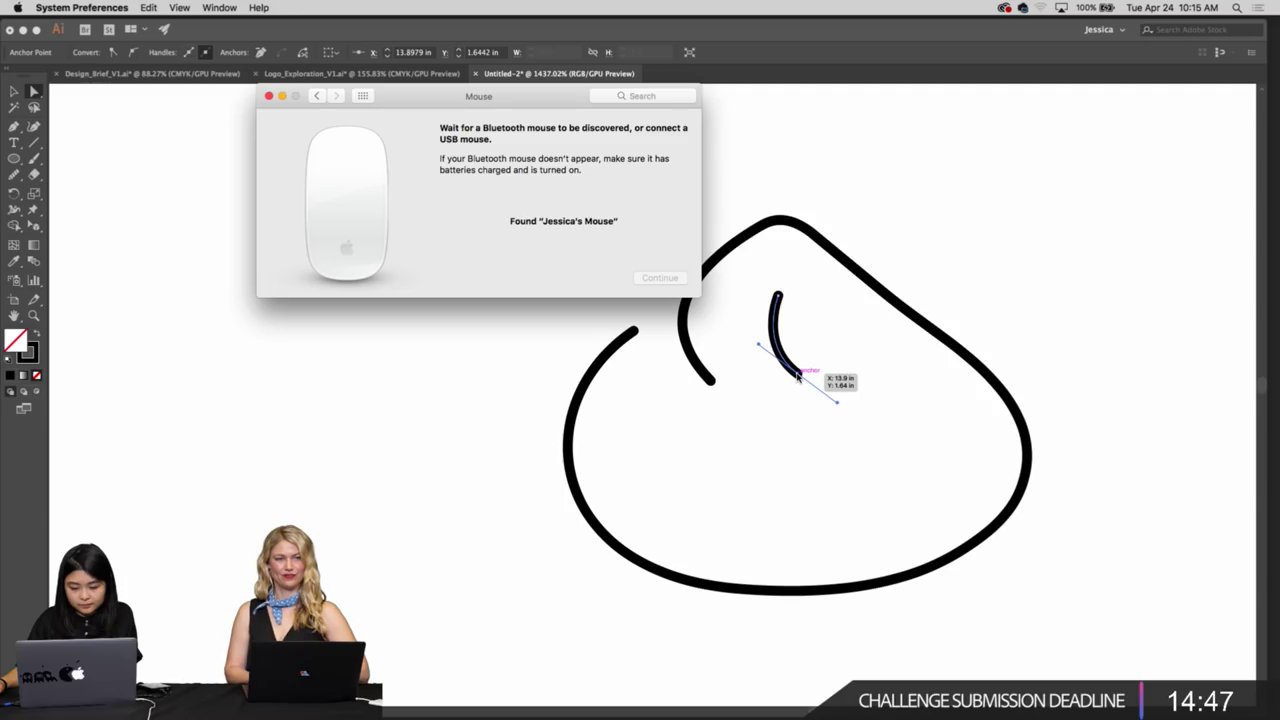
click(822, 388)
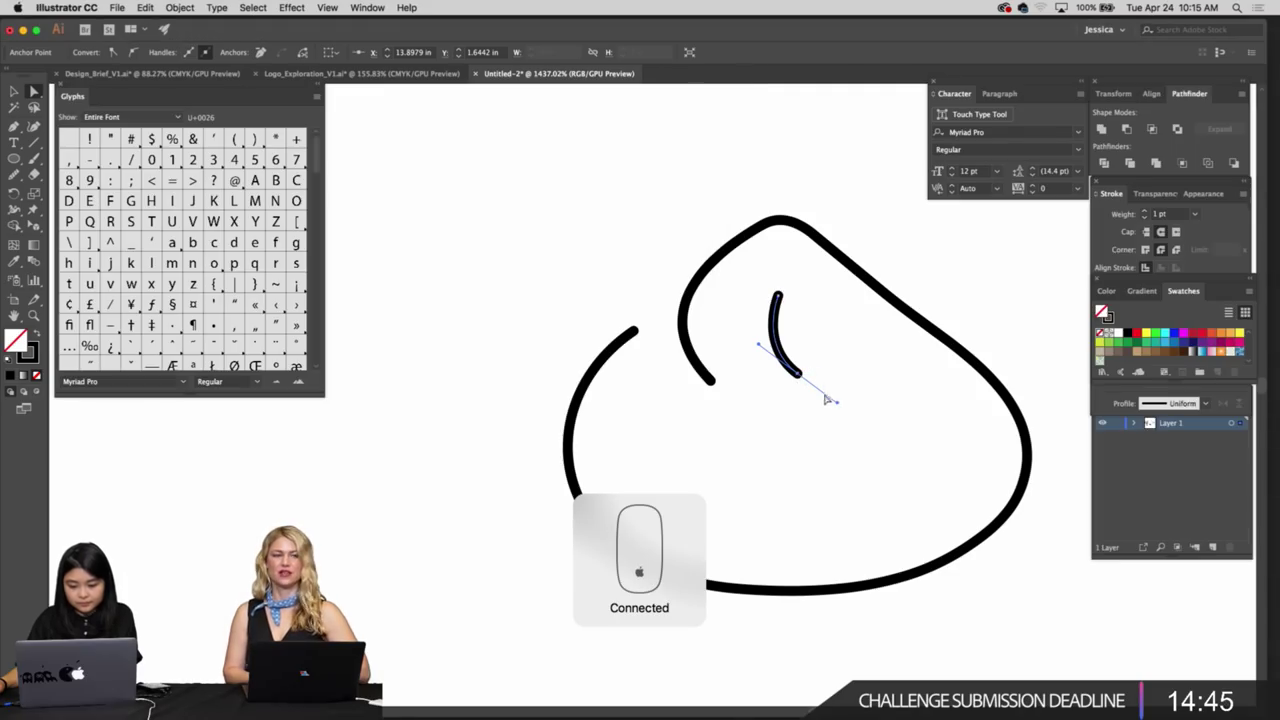
Extend the fold line's lower end down and to the right and adjust its handle to deepen the curve
drag(793, 405, 774, 393)
scroll(774, 393, down, 3)
scroll(774, 393, right, 3)
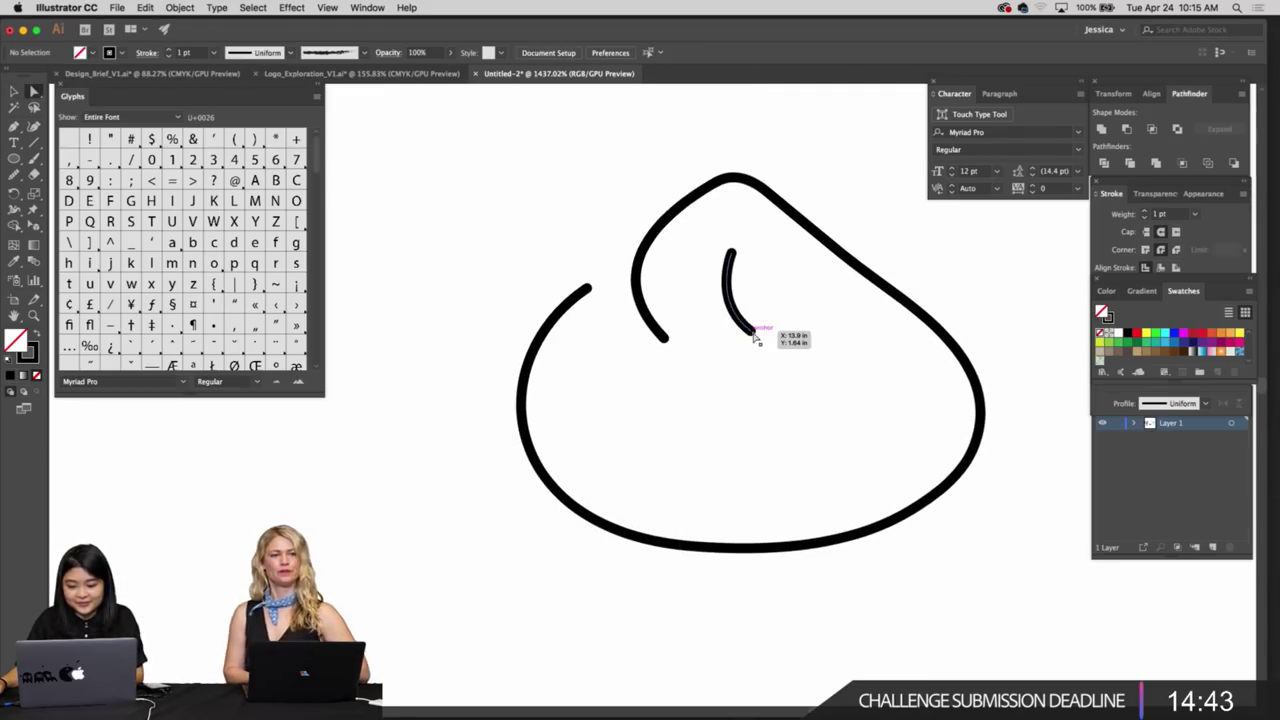
mouse_move(753, 333)
mouse_down()
mouse_move(766, 349)
mouse_move(845, 355)
mouse_up()
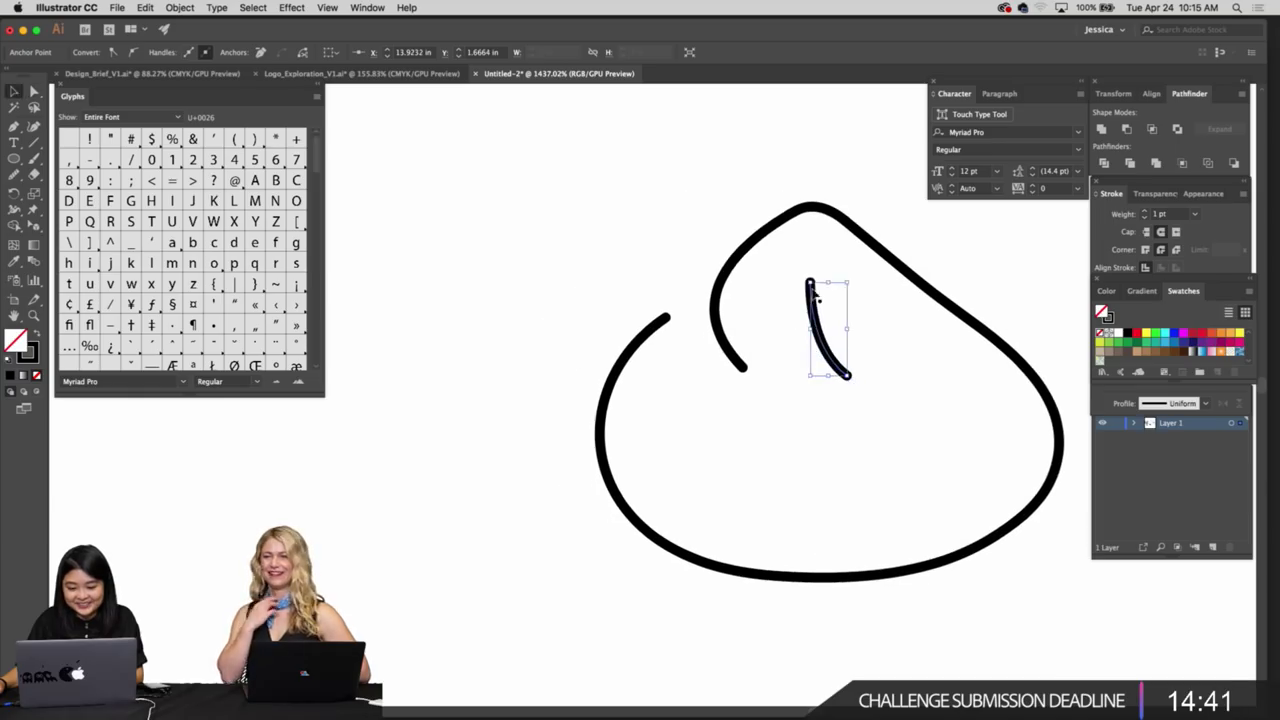
drag(811, 287, 811, 288)
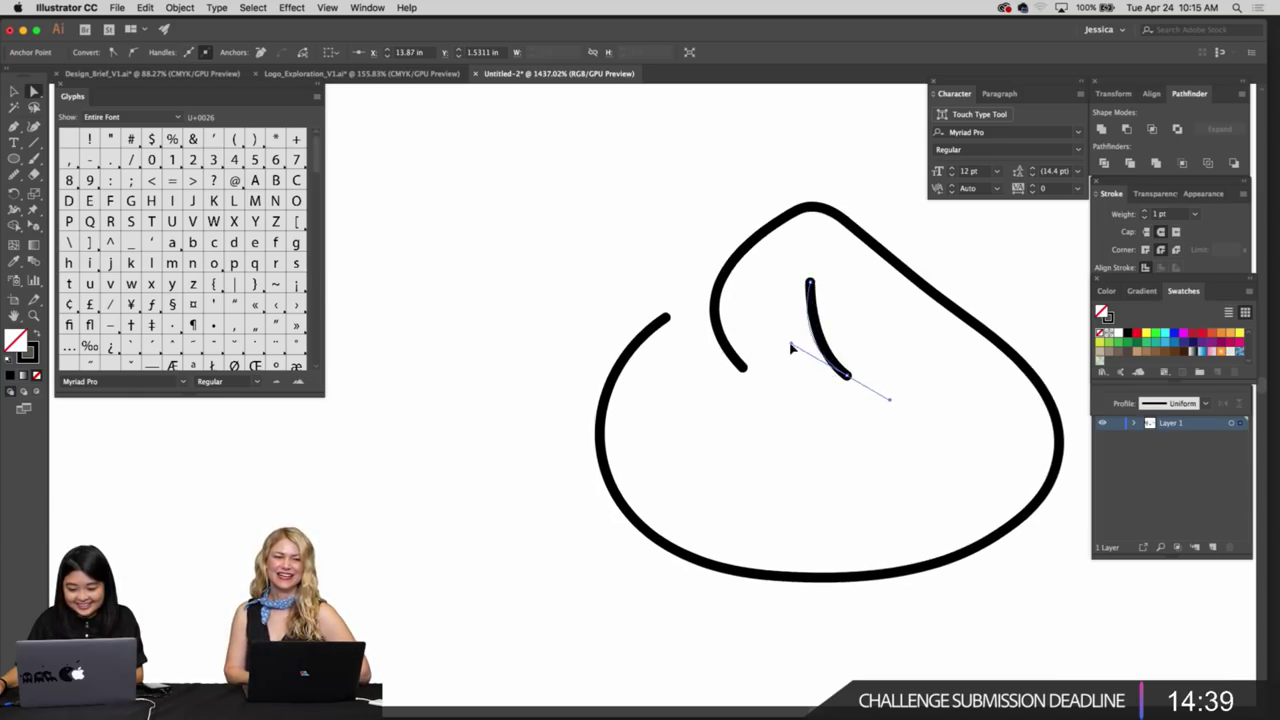
drag(783, 346, 782, 346)
click(897, 360)
drag(897, 360, 825, 340)
key(v)
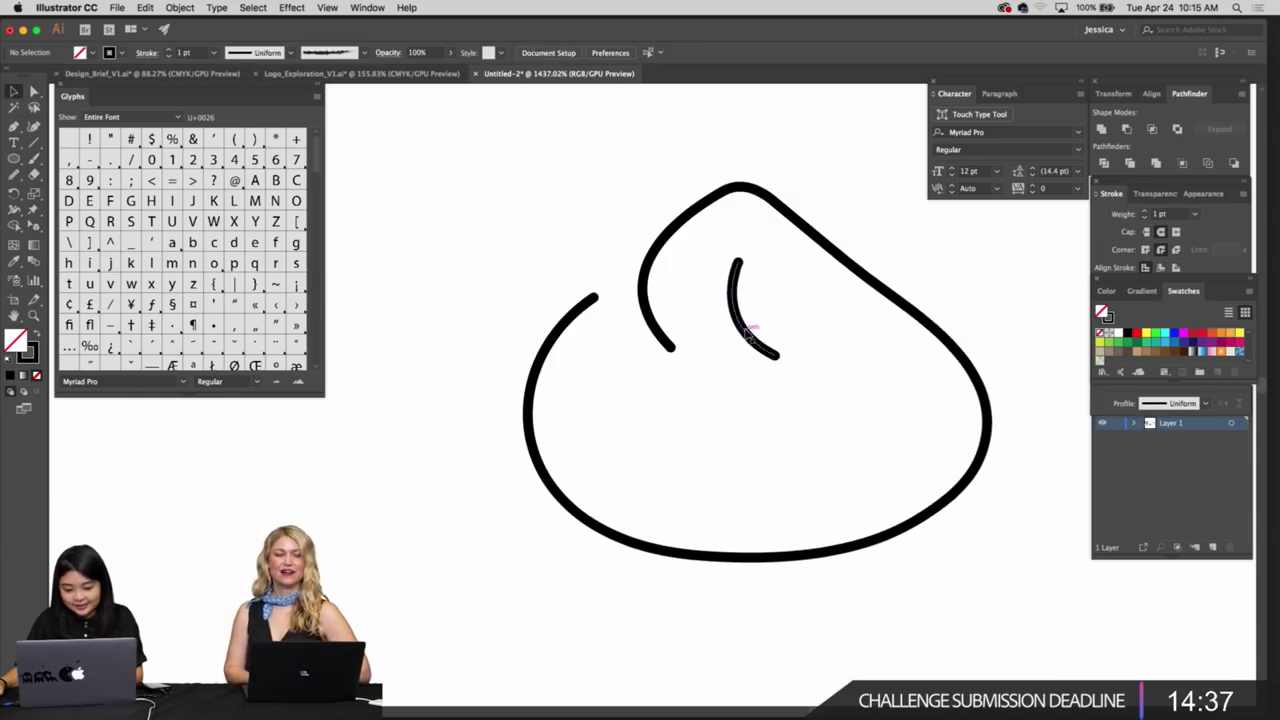
click(746, 328)
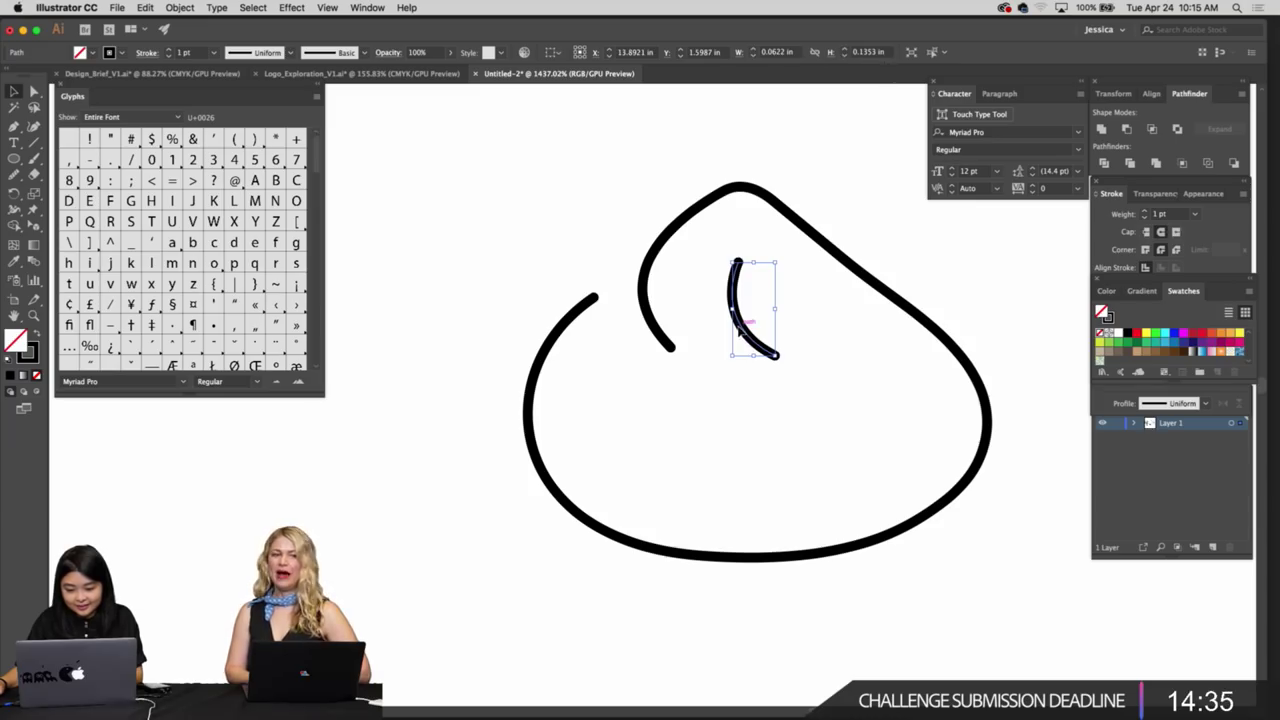
drag(738, 326, 818, 327)
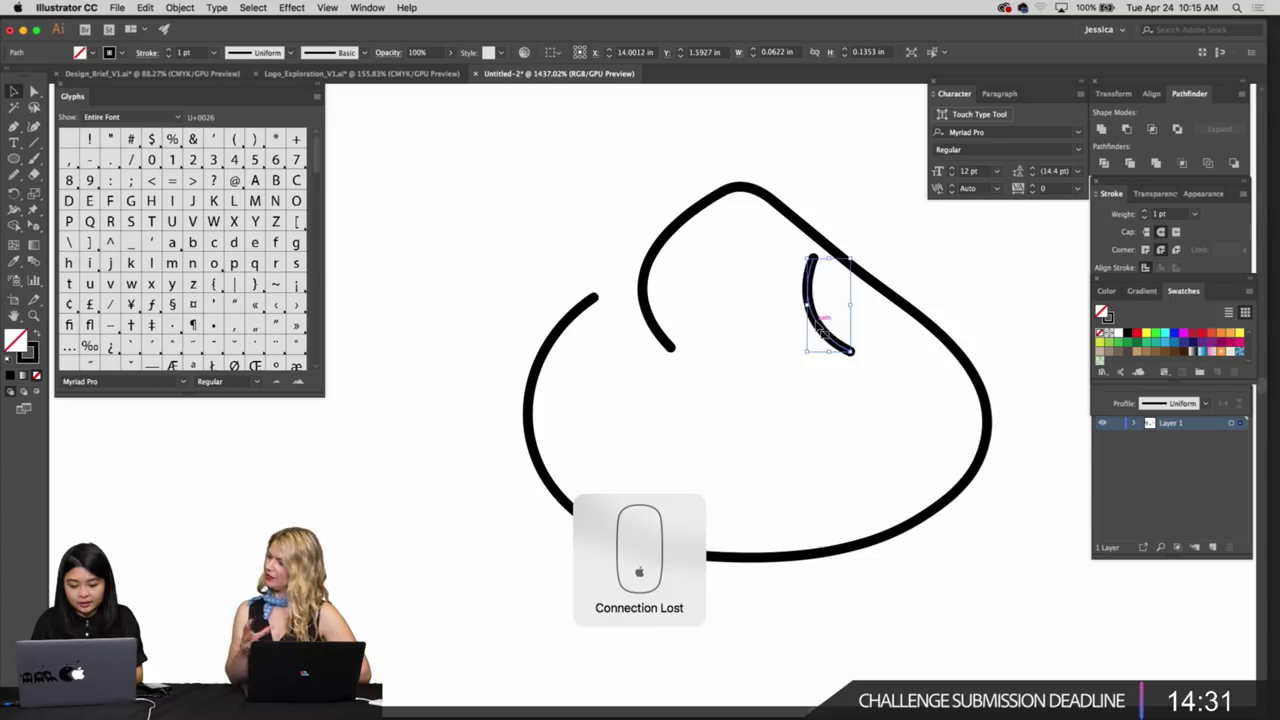
click(788, 351)
drag(704, 325, 785, 345)
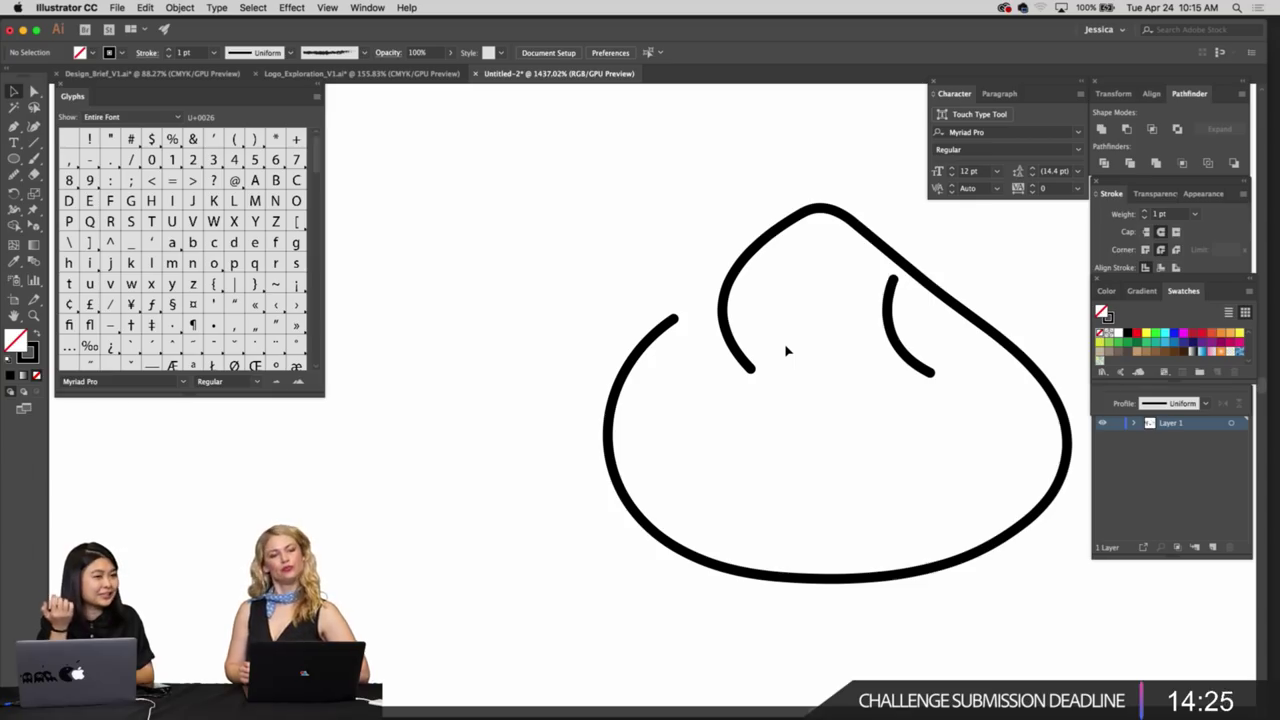
key(super+z)
scroll(788, 350, right, 4)
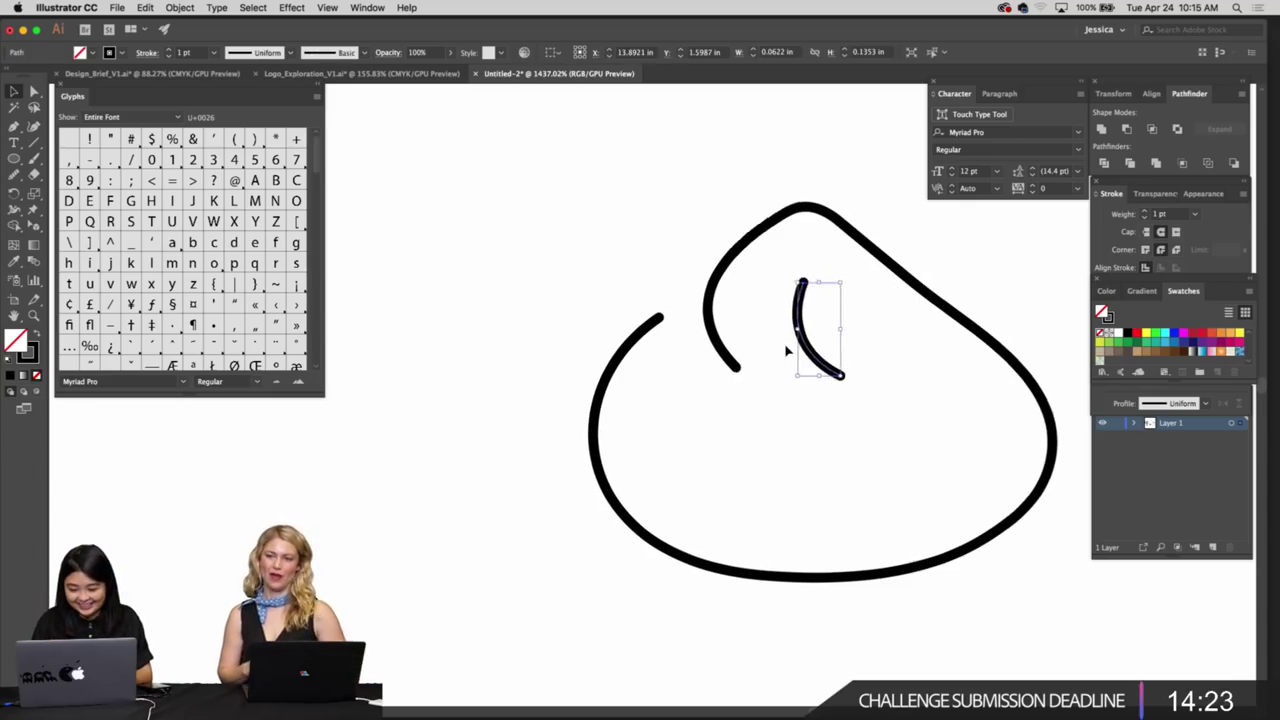
Duplicate the fold line to the right at the same height and rotate the copy counterclockwise to follow the bun's slope
click(804, 354)
scroll(804, 354, right, 2)
scroll(804, 354, left, 1)
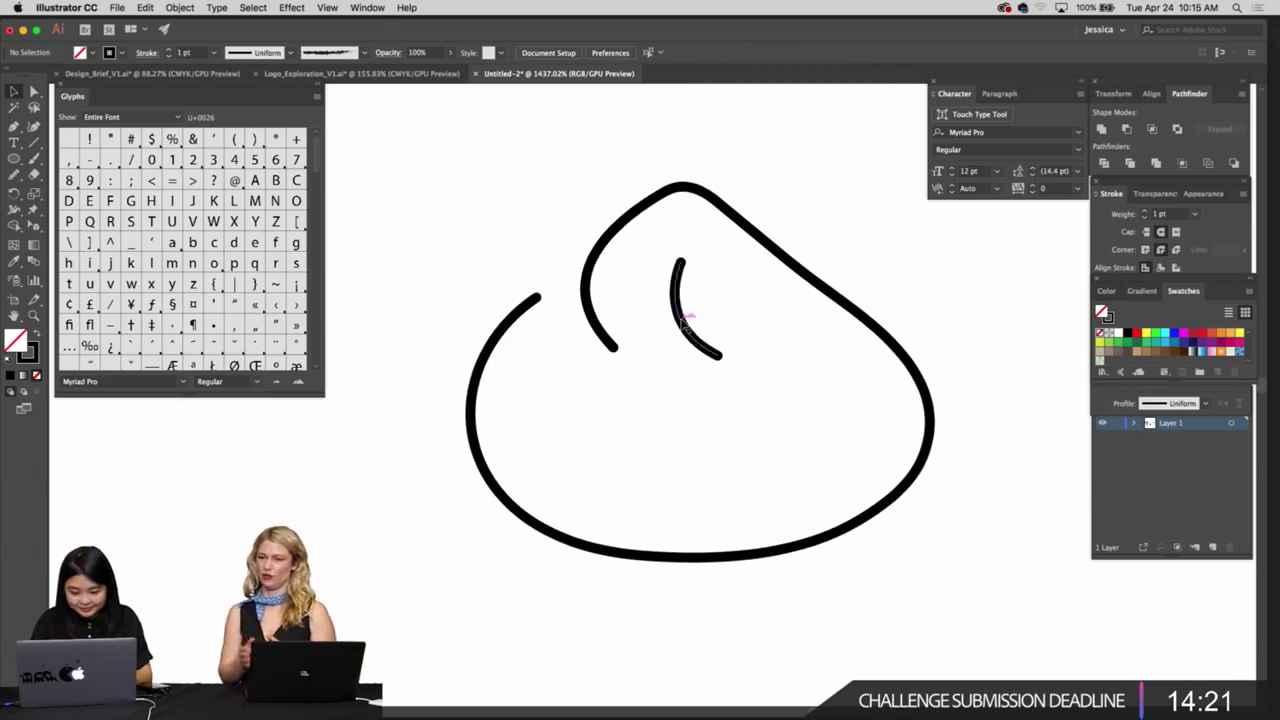
drag(678, 300, 799, 293)
key(r)
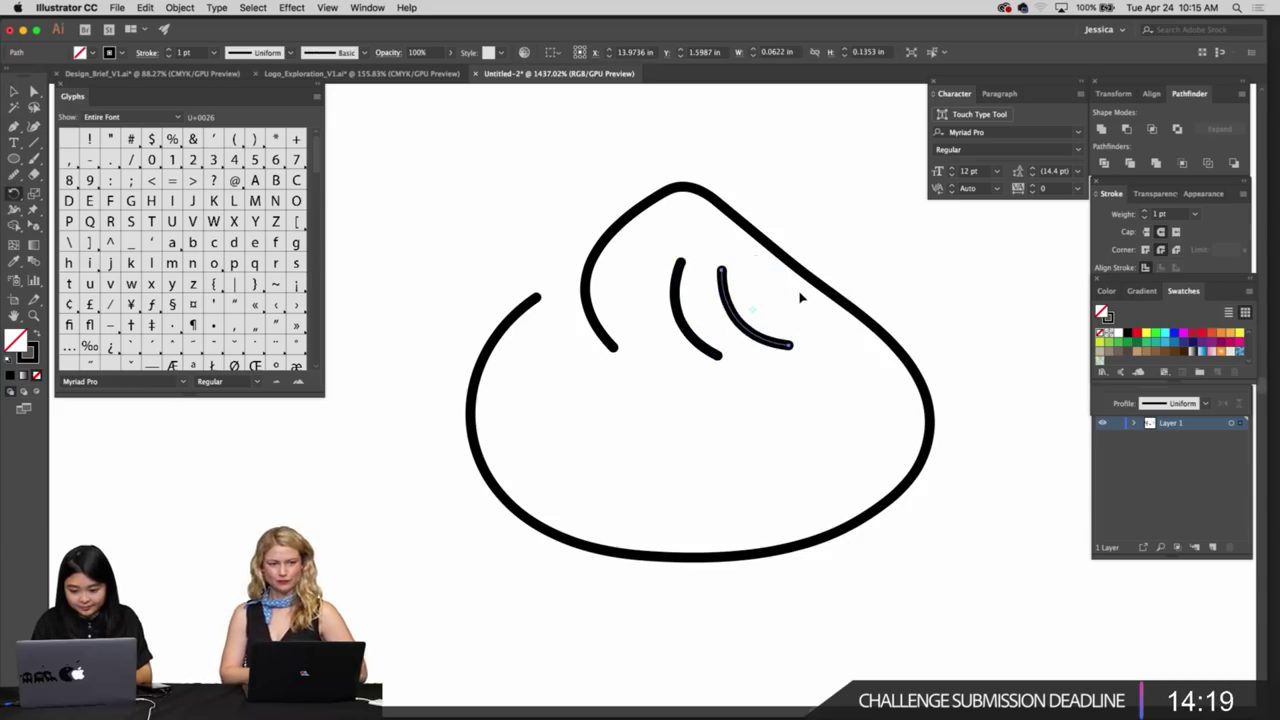
key(v)
click(811, 329)
scroll(806, 331, left, 3)
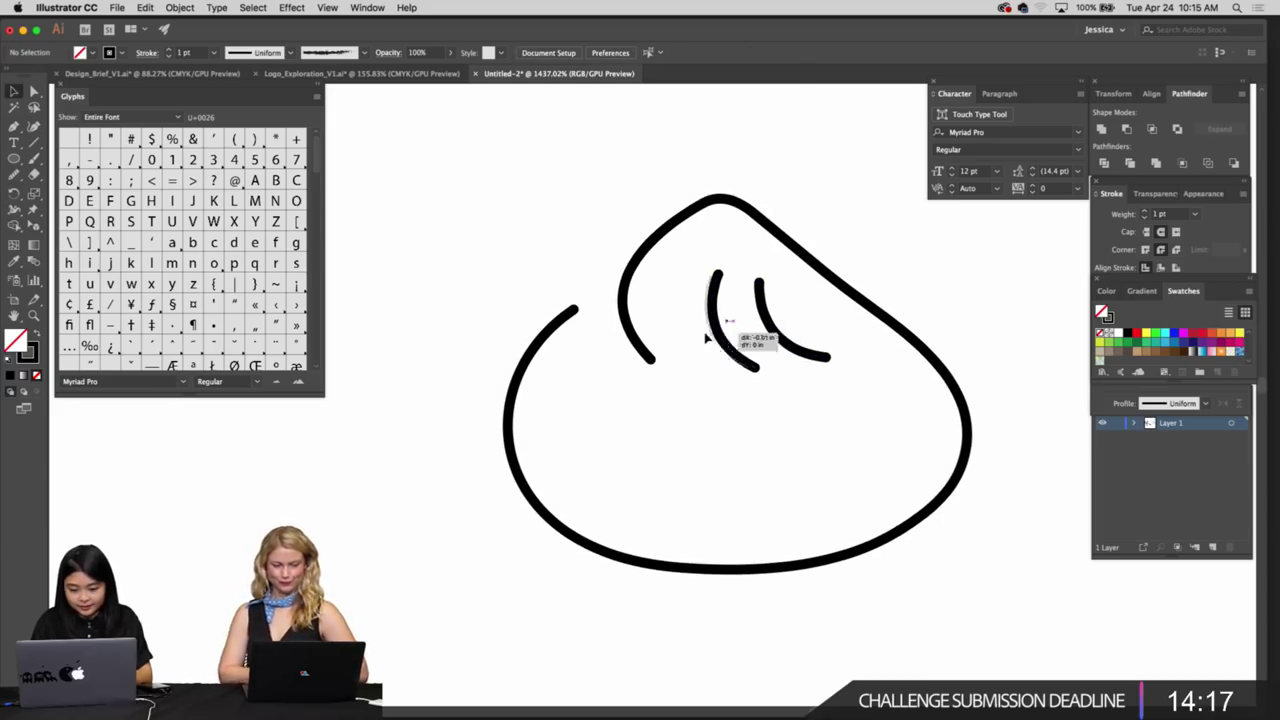
Shift the original fold line slightly left to widen its gap from the rotated copy
drag(709, 337, 690, 338)
click(750, 348)
scroll(706, 414, left, 3)
scroll(706, 414, up, 1)
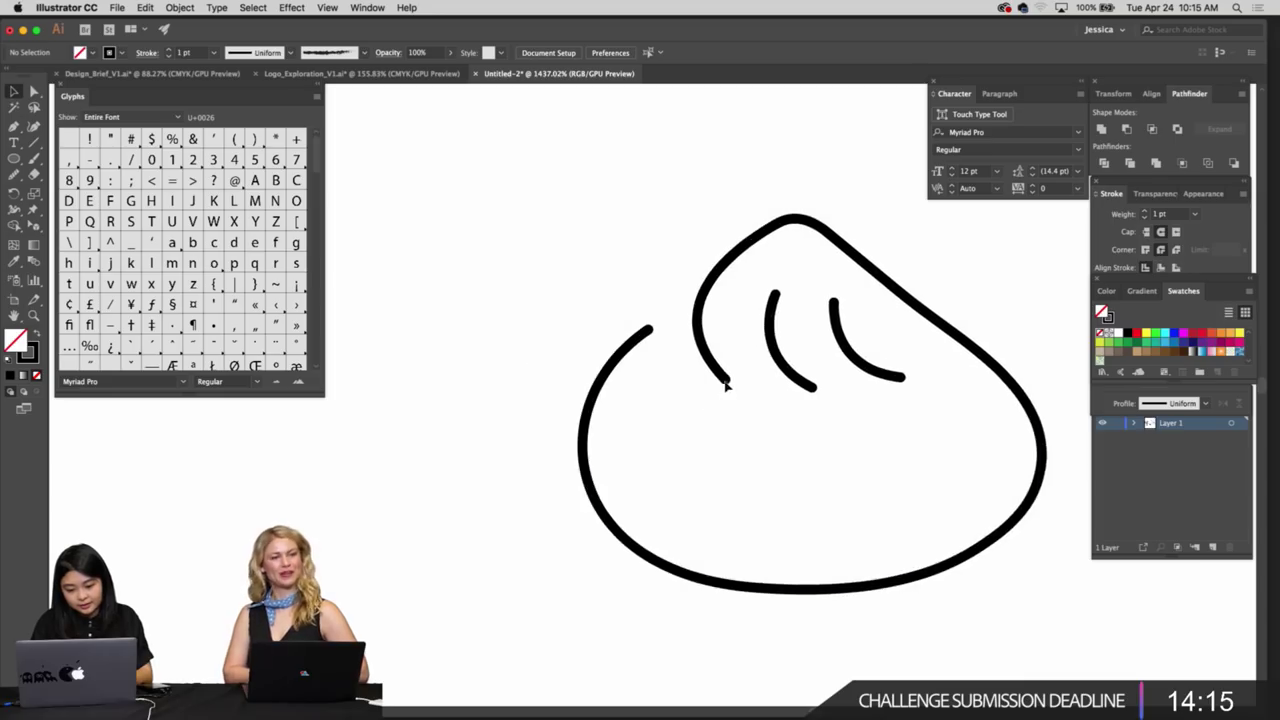
Move the inner end anchor of the bun outline slightly down and to the left
key(a)
click(719, 385)
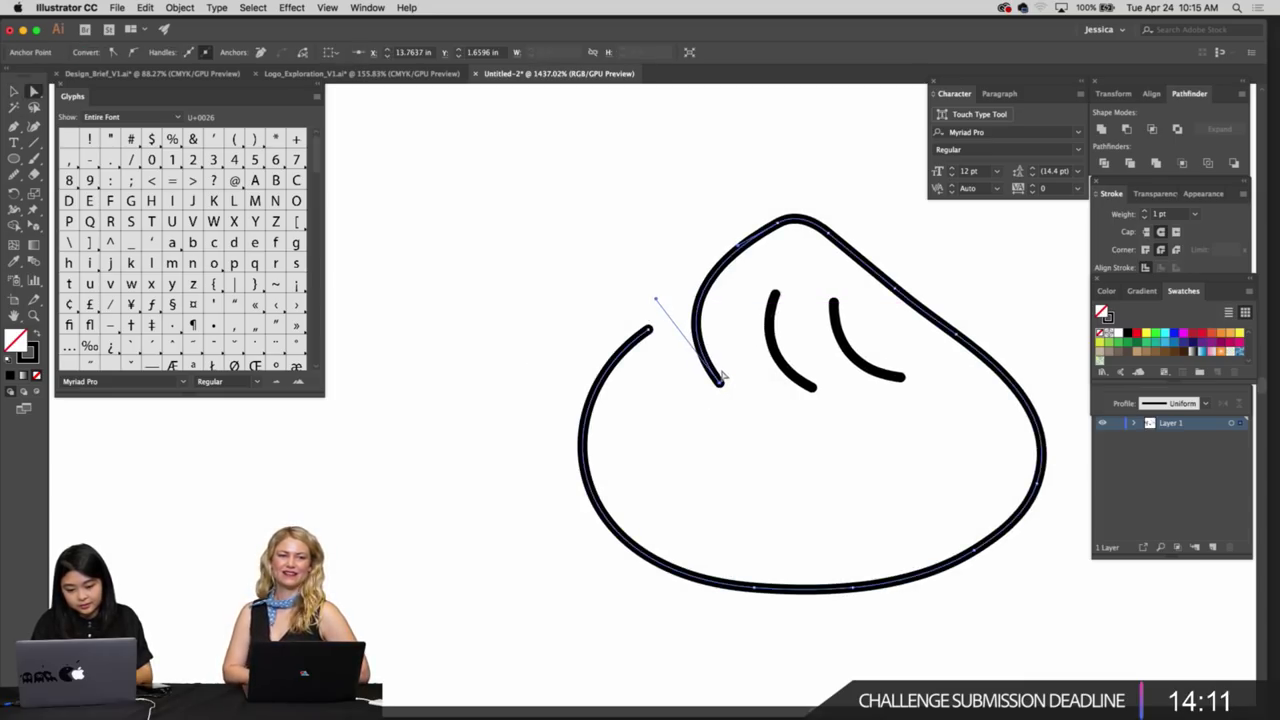
drag(719, 384, 712, 388)
key(v)
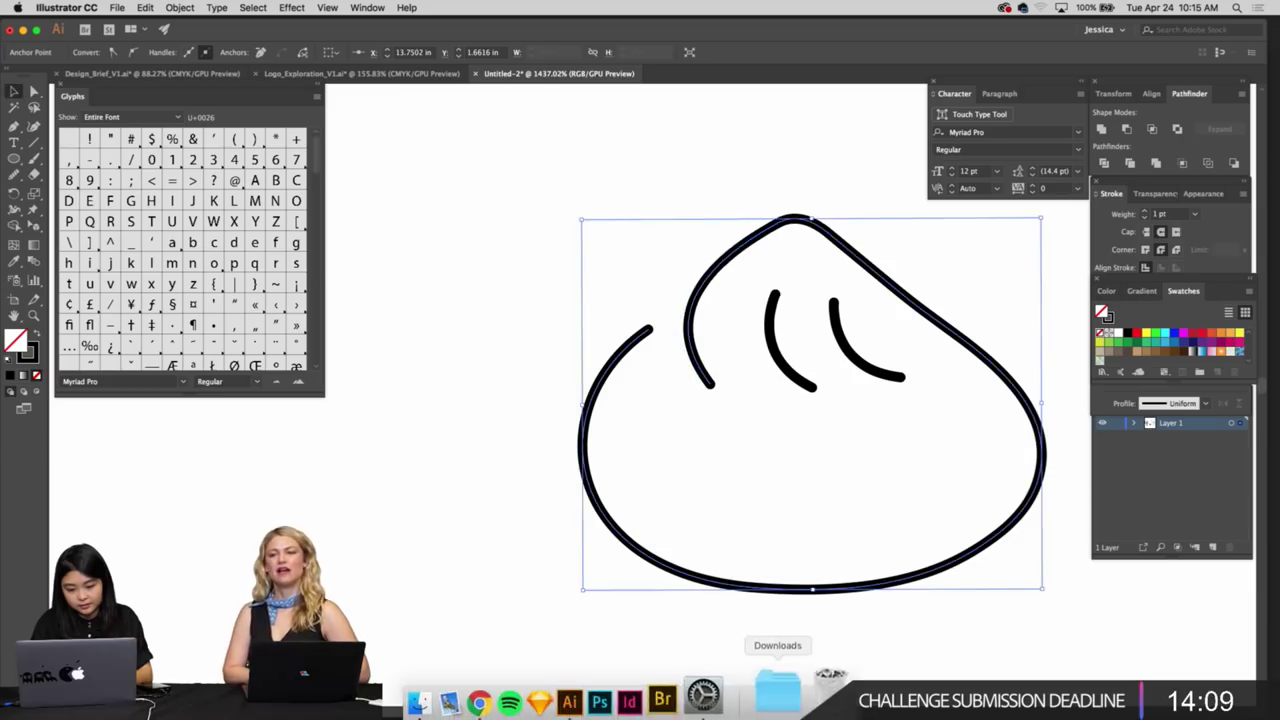
click(722, 451)
scroll(789, 466, right, 5)
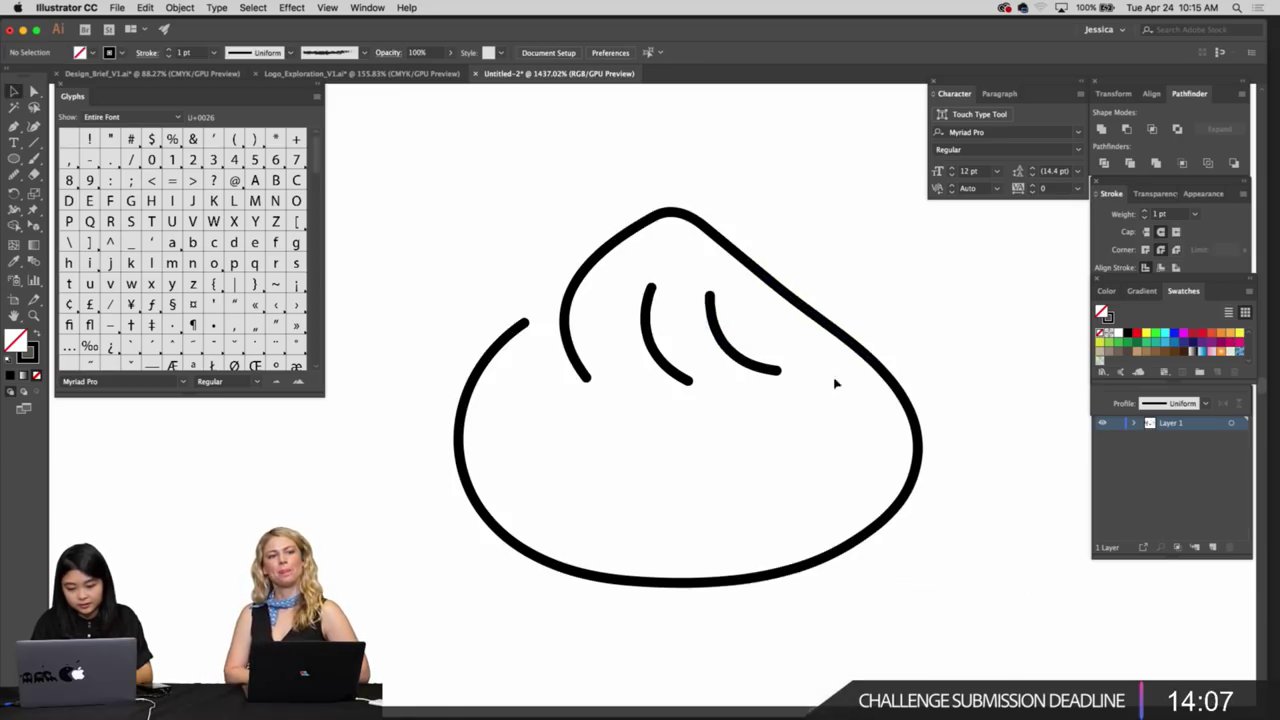
Redraw the lower right curve of the bun outline with the Pencil tool for a rounder side
click(869, 361)
key(n)
mouse_move(808, 321)
mouse_down()
mouse_move(924, 394)
mouse_move(901, 391)
mouse_move(904, 524)
mouse_move(915, 479)
mouse_move(875, 538)
mouse_up()
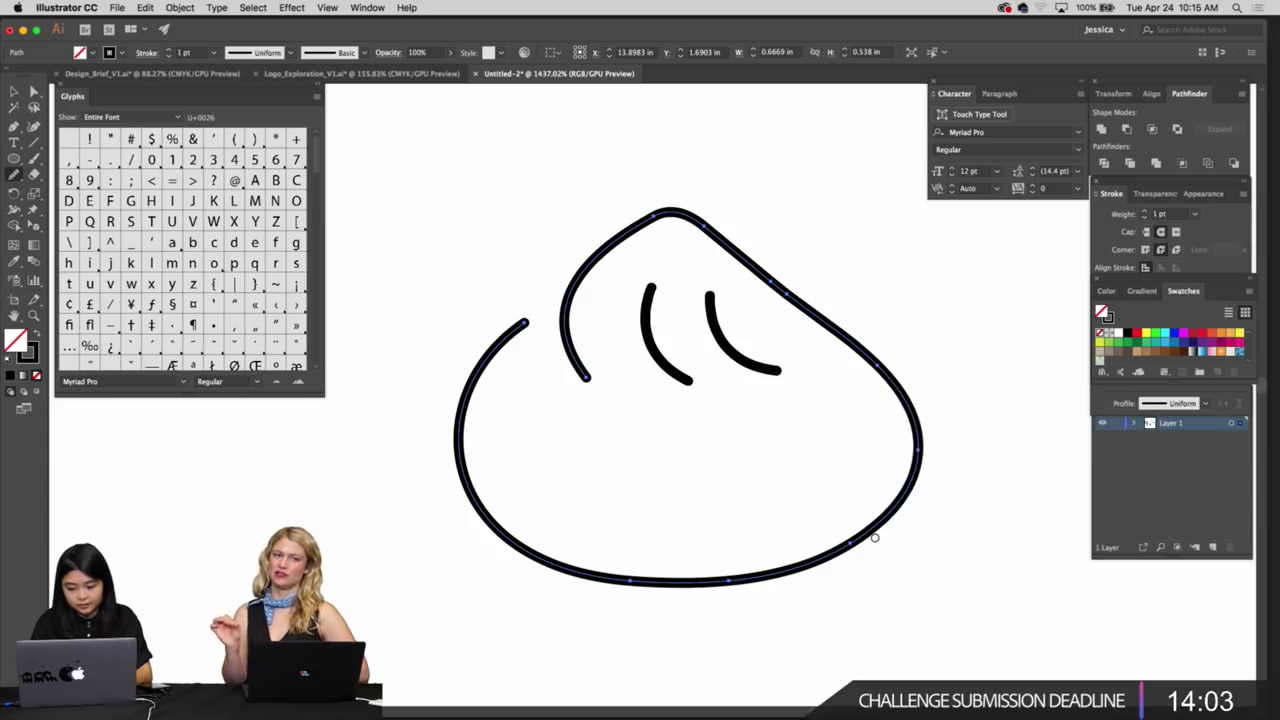
Examine the bun drawing at a reduced size alongside the other bao logo explorations and scanned sketches
key(super+minus)
key(super+minus)
key(super+minus)
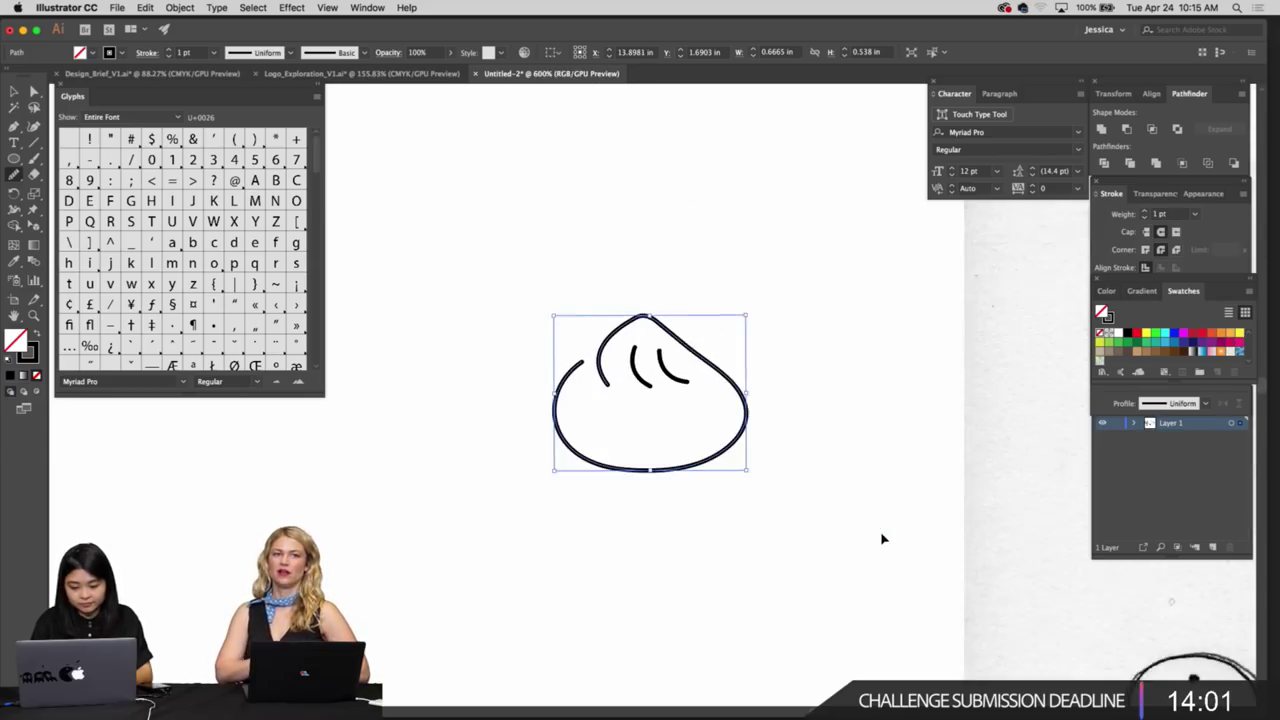
scroll(881, 534, down, 1)
scroll(881, 534, left, 1)
key(super+minus)
key(super+minus)
key(super+minus)
scroll(881, 534, left, 8)
scroll(881, 534, down, 3)
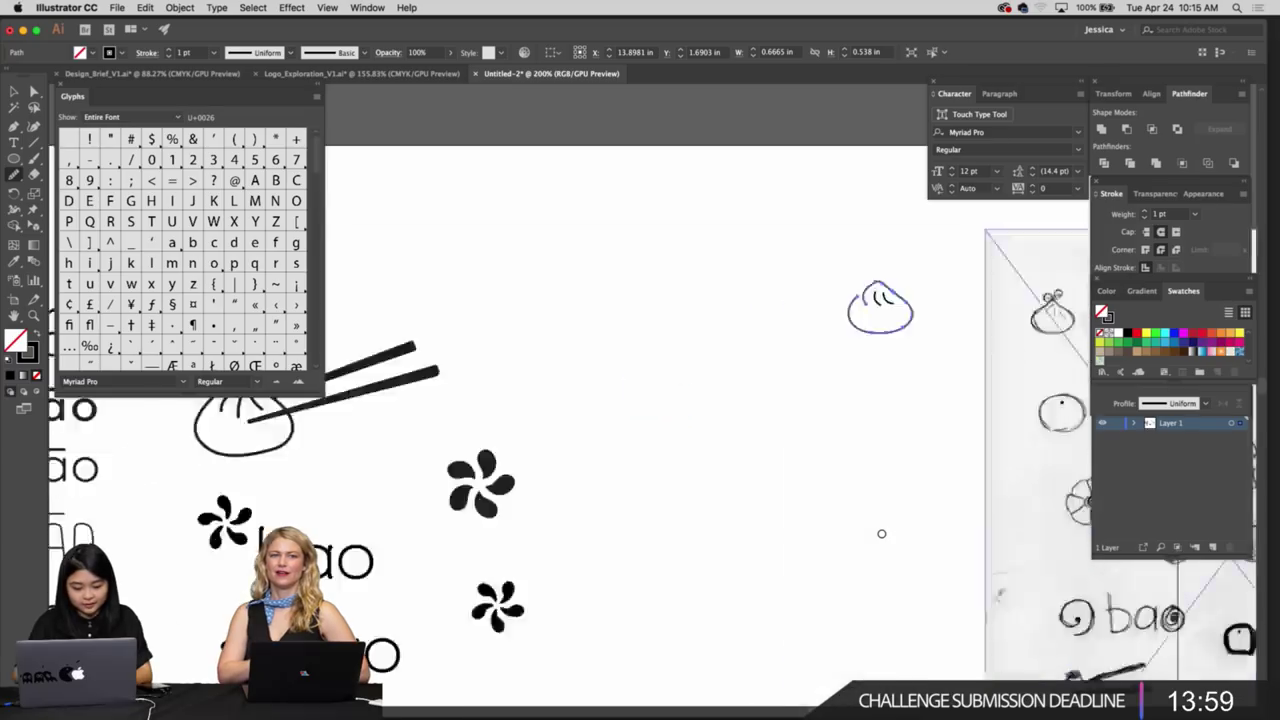
scroll(881, 533, down, 3)
scroll(881, 533, left, 3)
scroll(843, 522, right, 5)
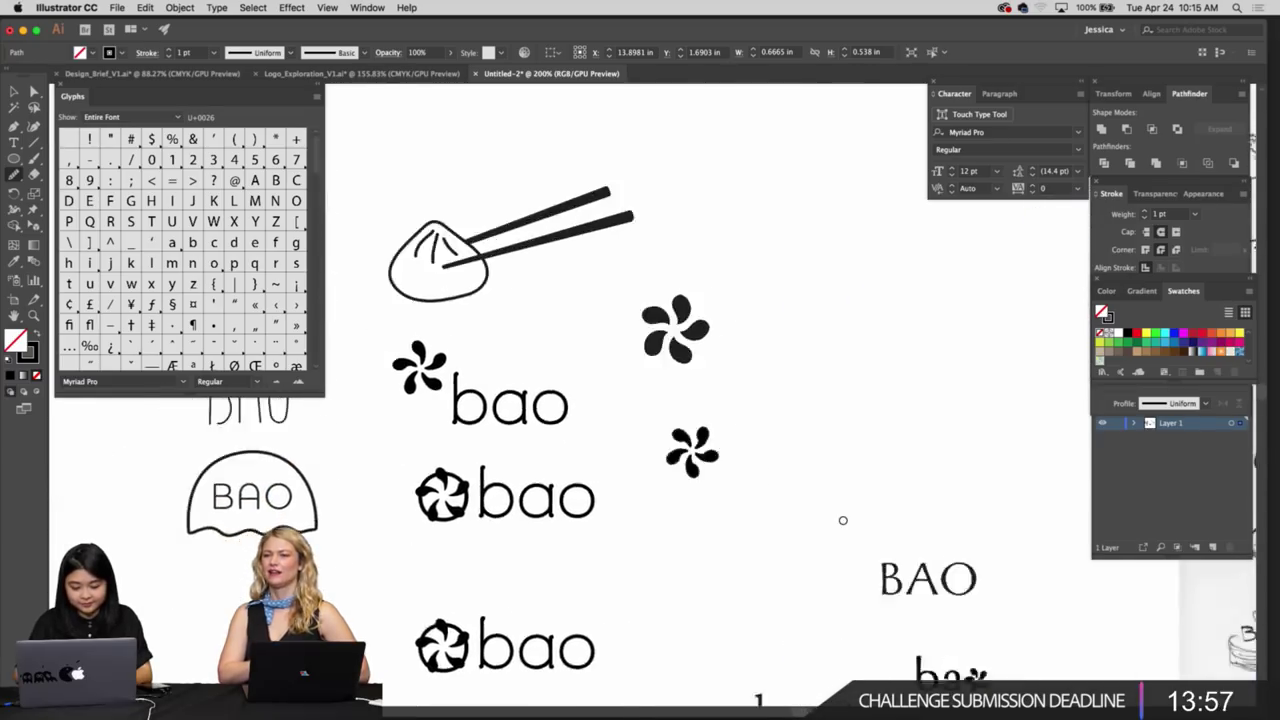
scroll(843, 522, up, 5)
scroll(843, 522, right, 4)
key(super+plus)
key(super+plus)
key(super+plus)
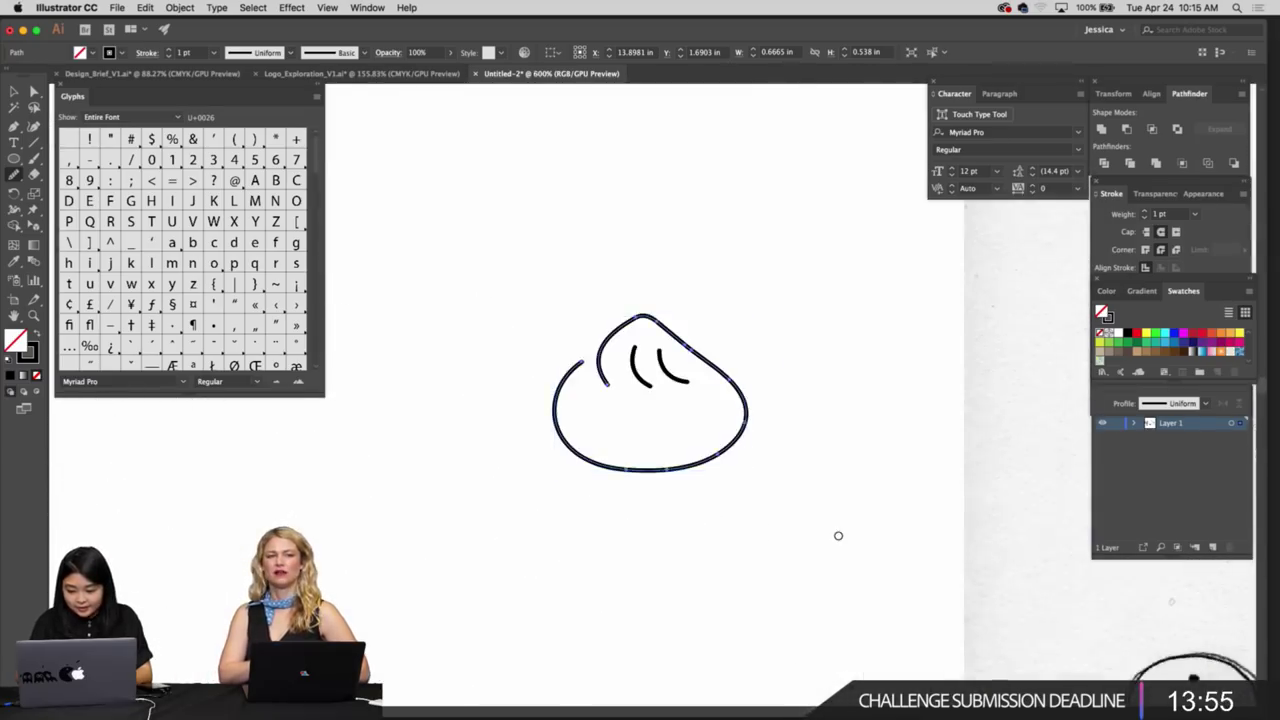
Nudge the lower end anchor of the right fold line slightly down
click(720, 457)
key(super+plus)
key(super+plus)
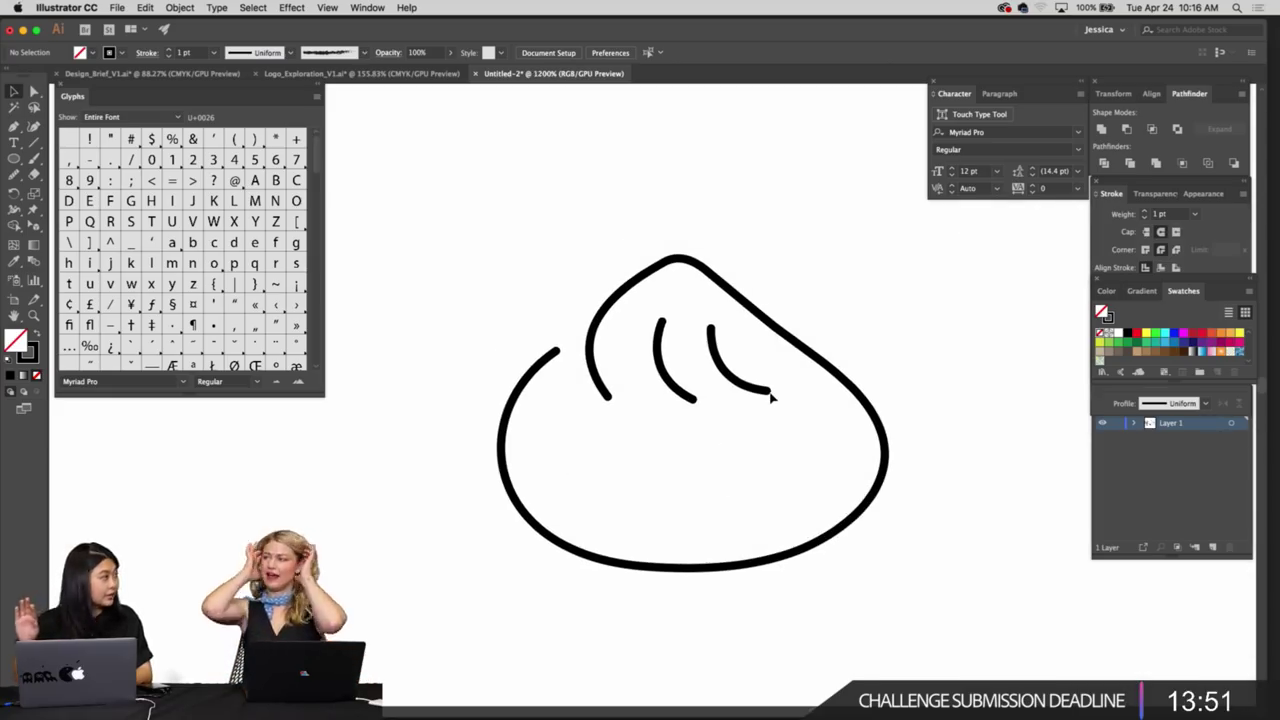
key(super+plus)
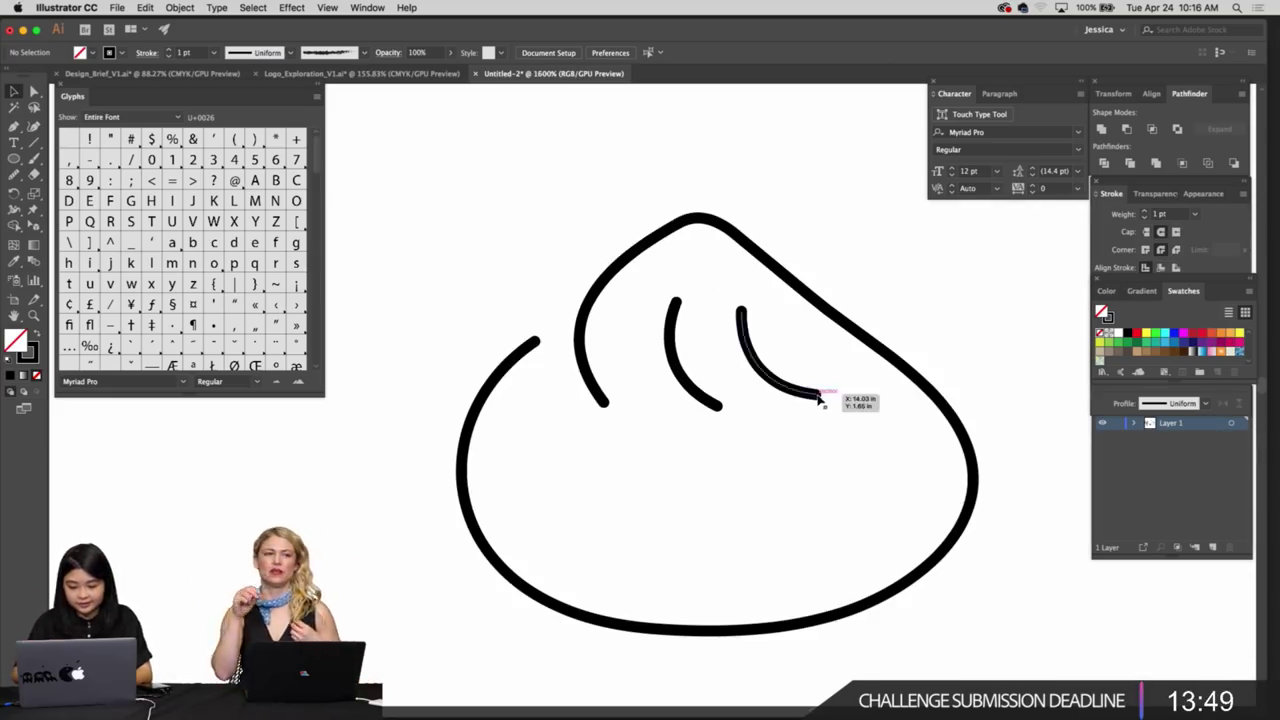
click(817, 396)
key(a)
click(817, 396)
drag(817, 396, 816, 400)
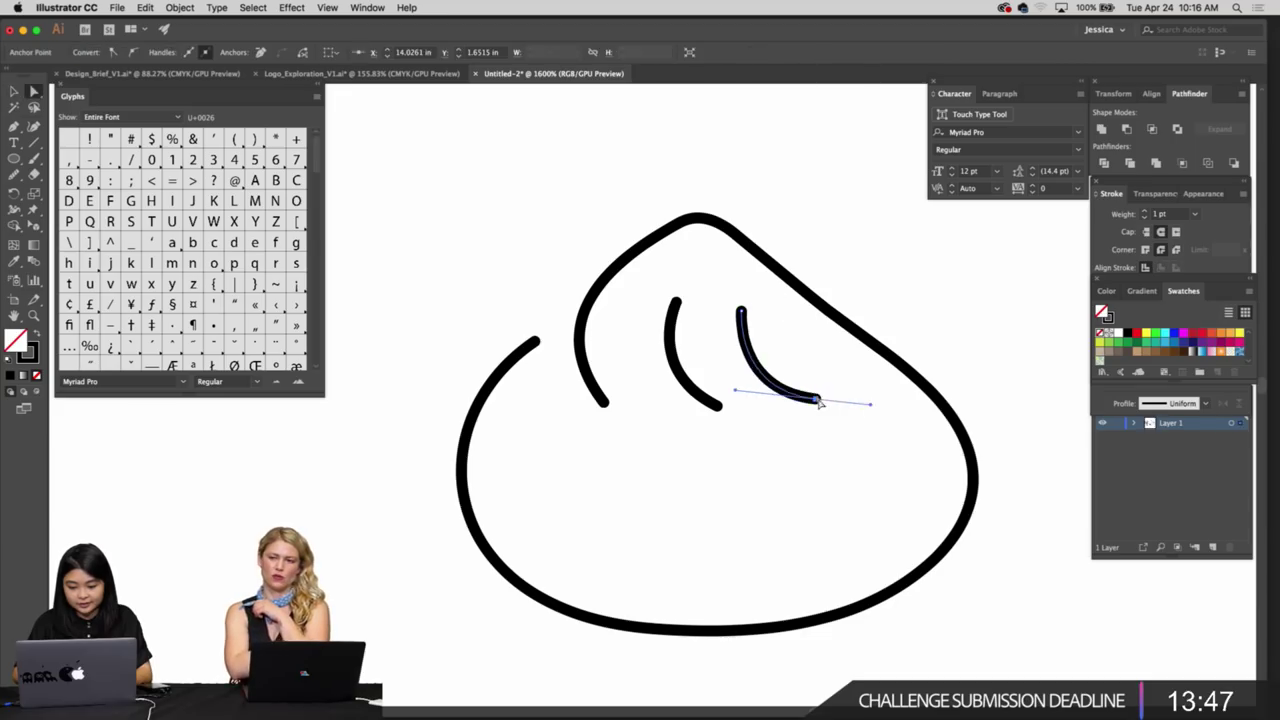
click(849, 411)
scroll(849, 411, left, 1)
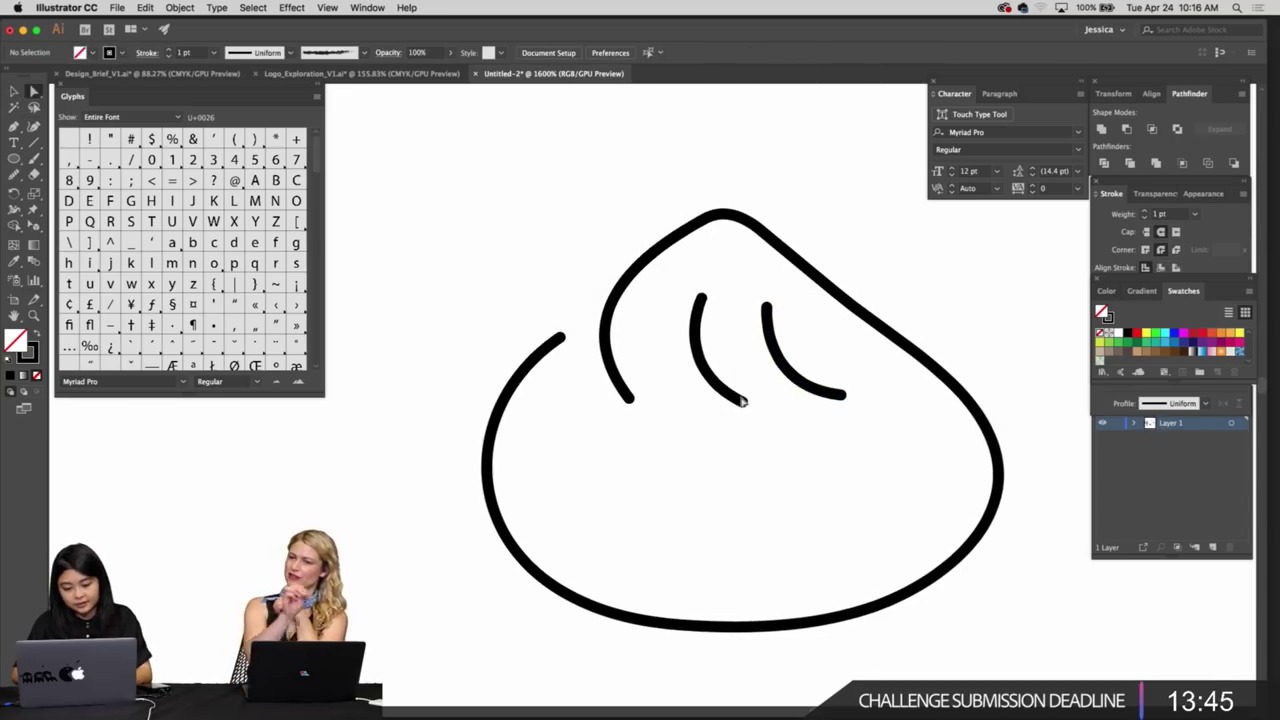
Move the lower end anchor of the middle fold line slightly down and to the left
click(742, 401)
key(v)
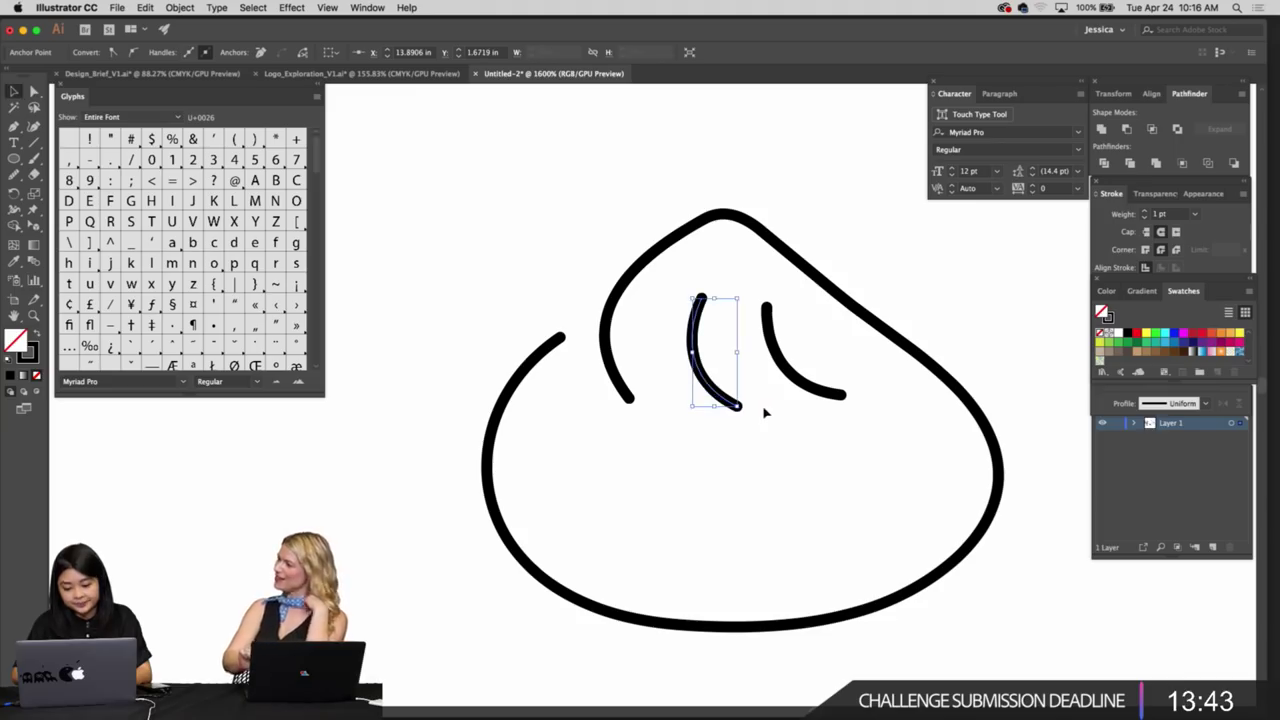
key(n)
key(a)
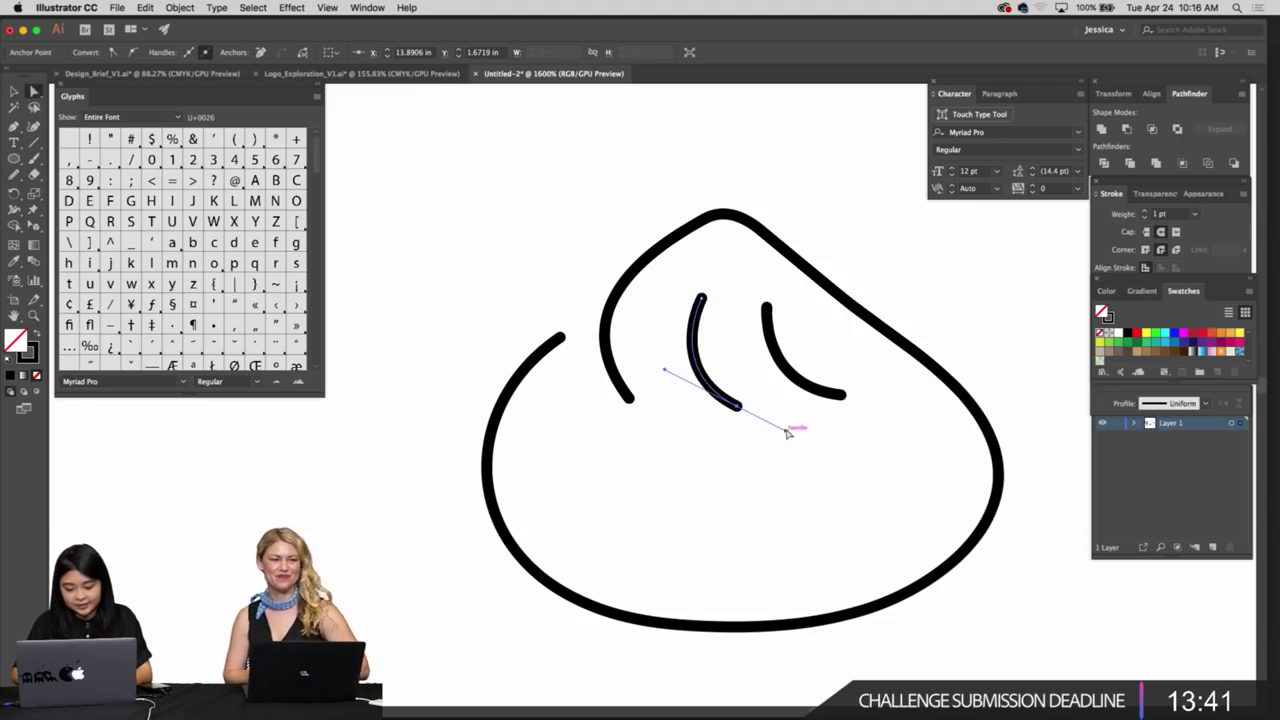
key(n)
key(a)
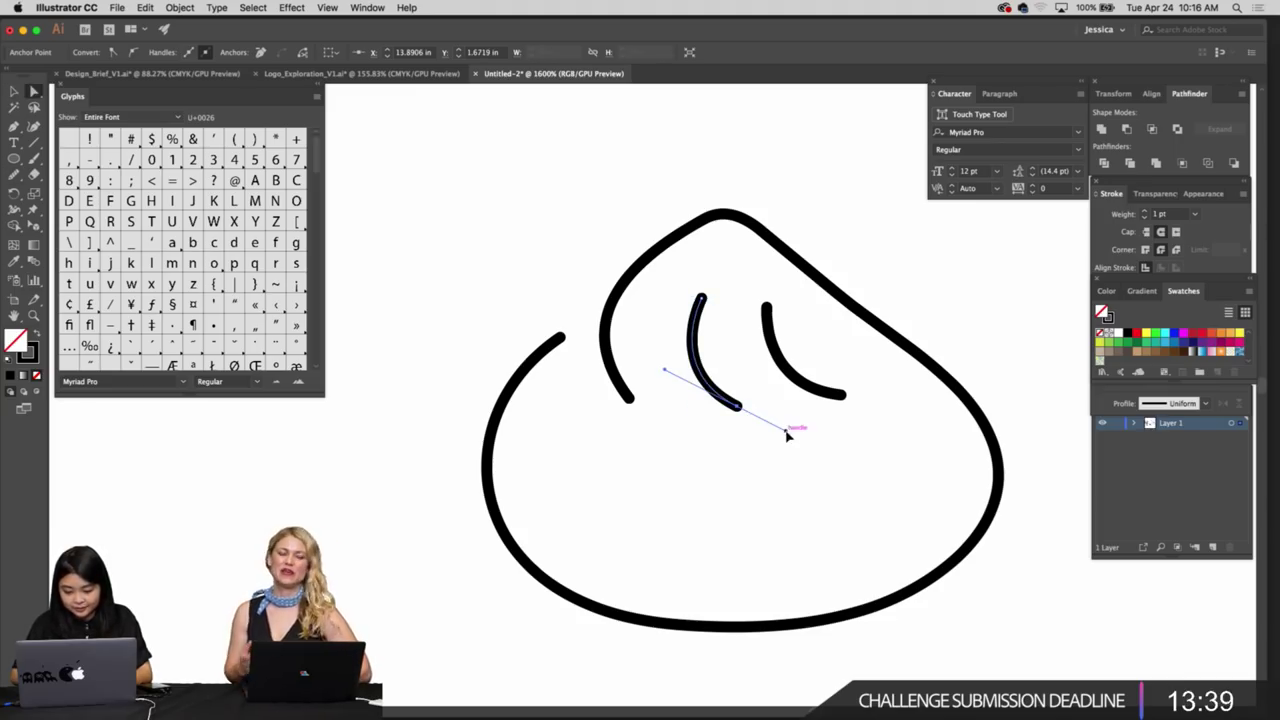
Adjust the curve of the middle fold line by pulling its lower anchor's handle slightly down
drag(786, 432, 786, 440)
key(v)
click(817, 445)
scroll(817, 445, right, 2)
key(super+minus)
key(super+minus)
key(super+minus)
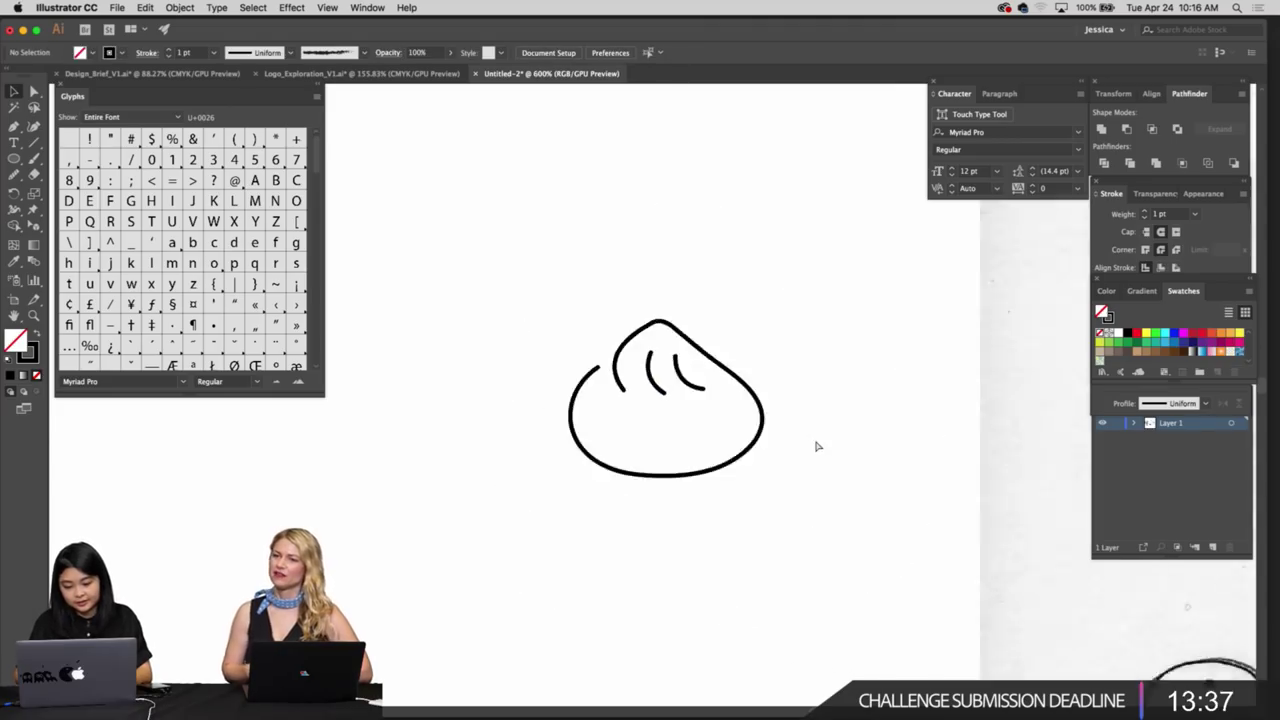
key(super+equal)
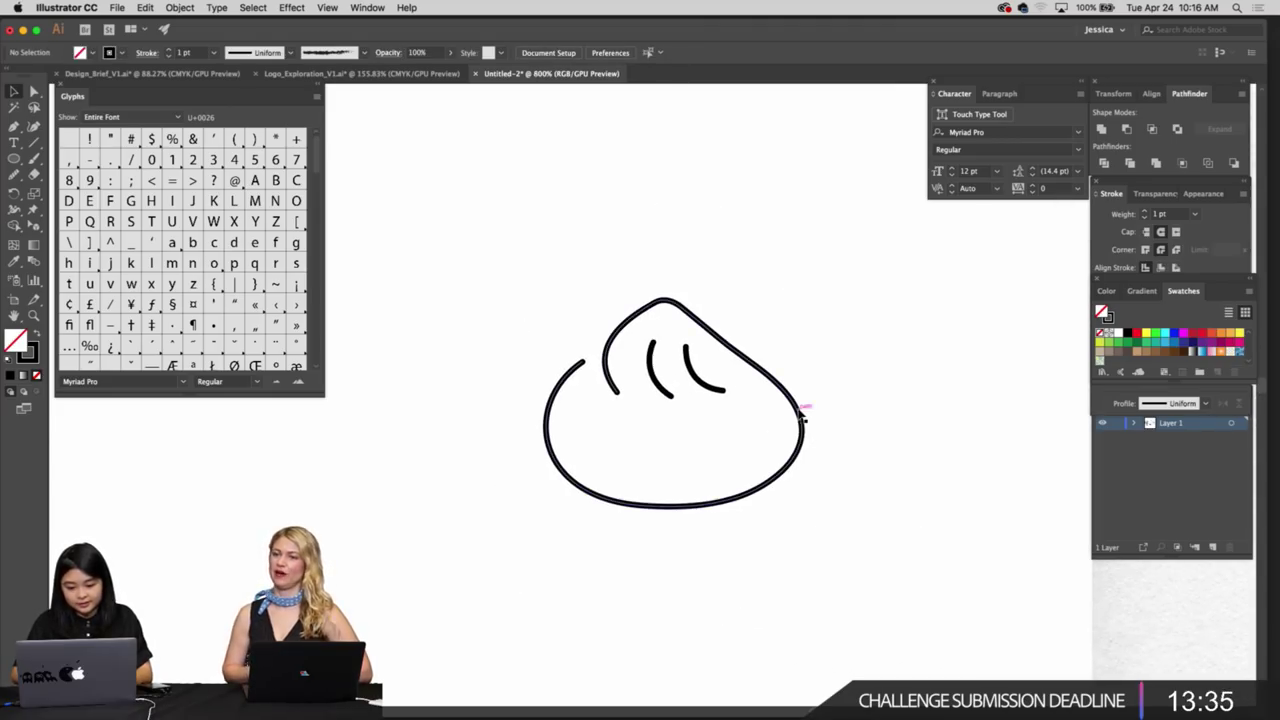
Redraw the bottom curve and the upper right slope of the bun outline with the Pencil tool for smoother lines
click(802, 417)
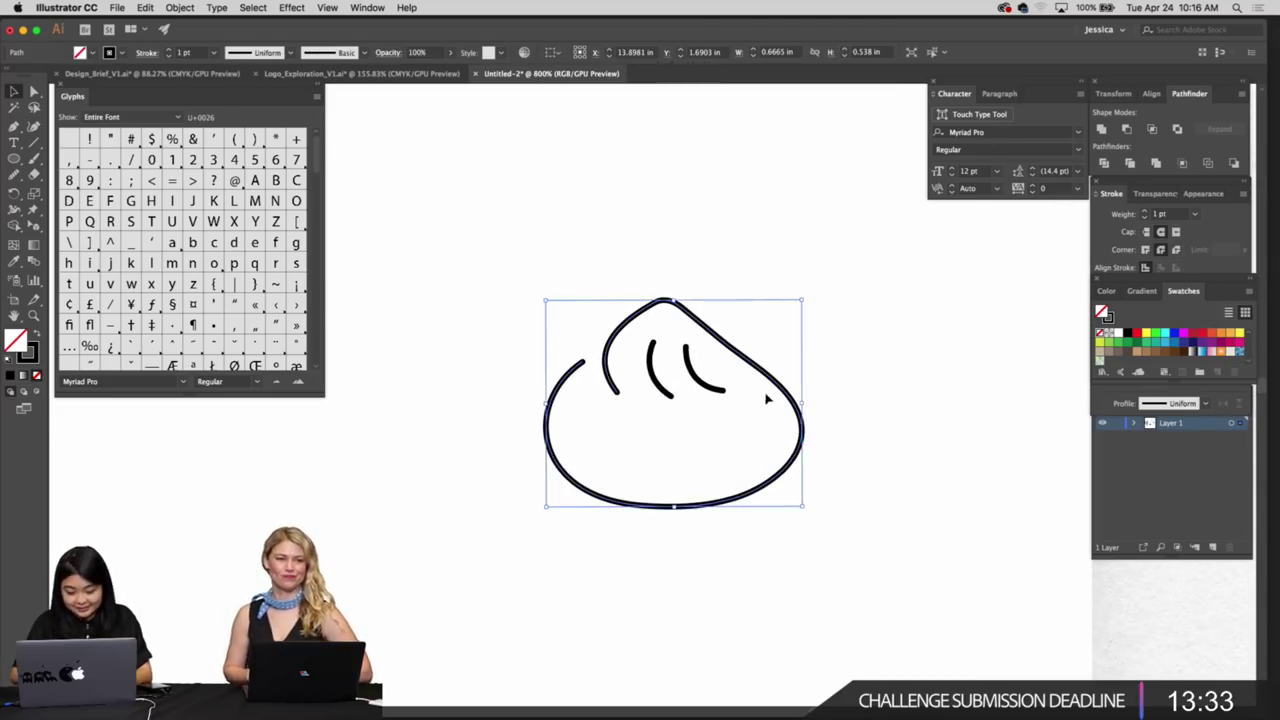
key(n)
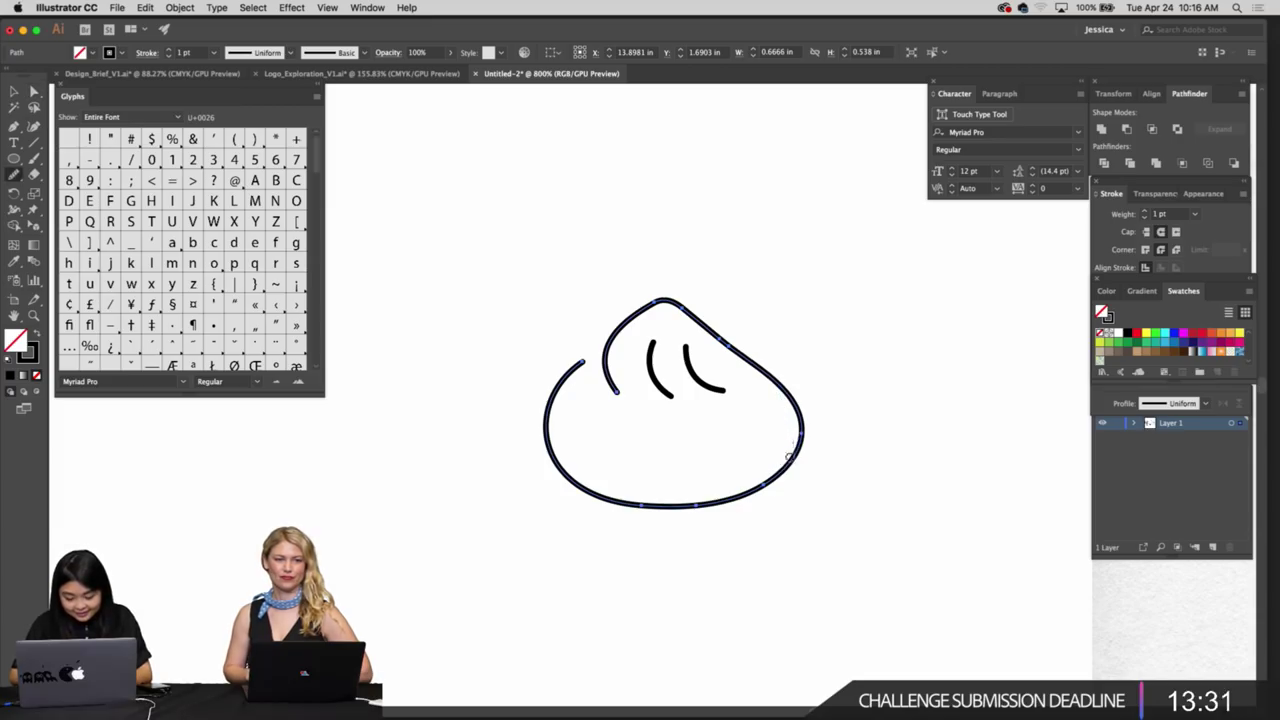
mouse_move(789, 457)
mouse_down()
mouse_move(770, 492)
mouse_move(792, 441)
mouse_move(752, 491)
mouse_move(683, 523)
mouse_move(705, 508)
mouse_move(561, 474)
mouse_up()
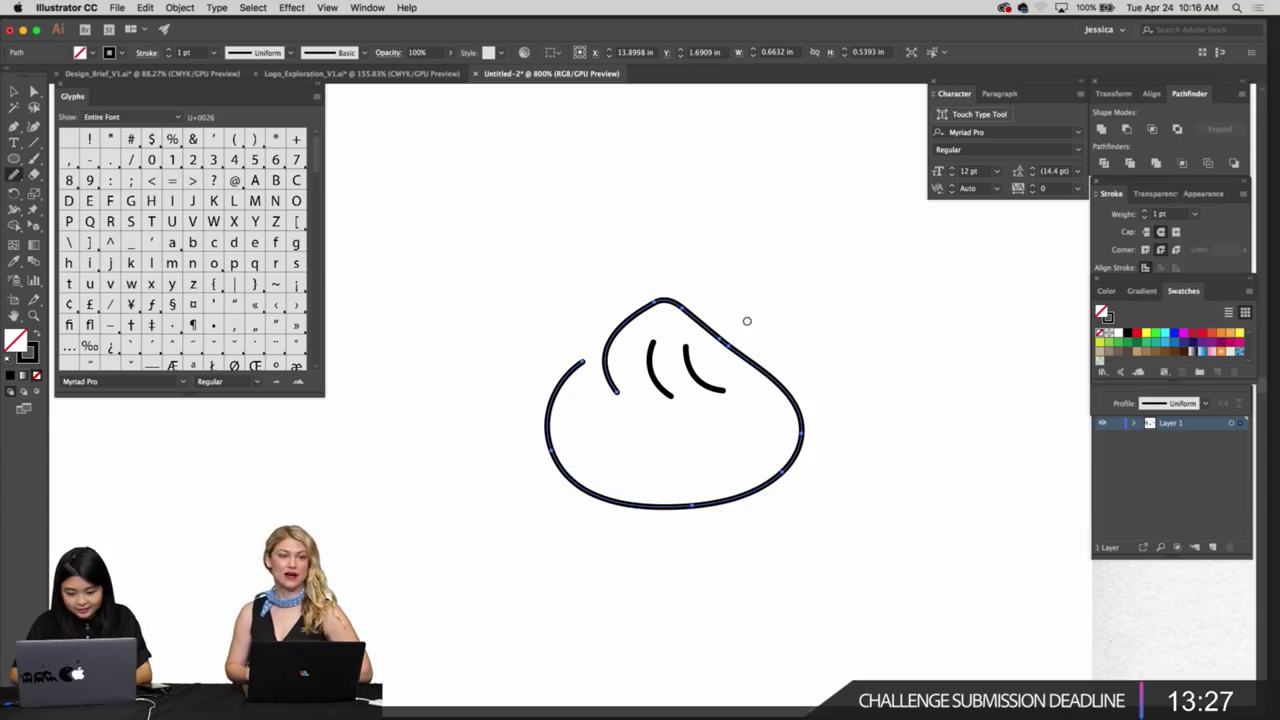
drag(686, 310, 740, 335)
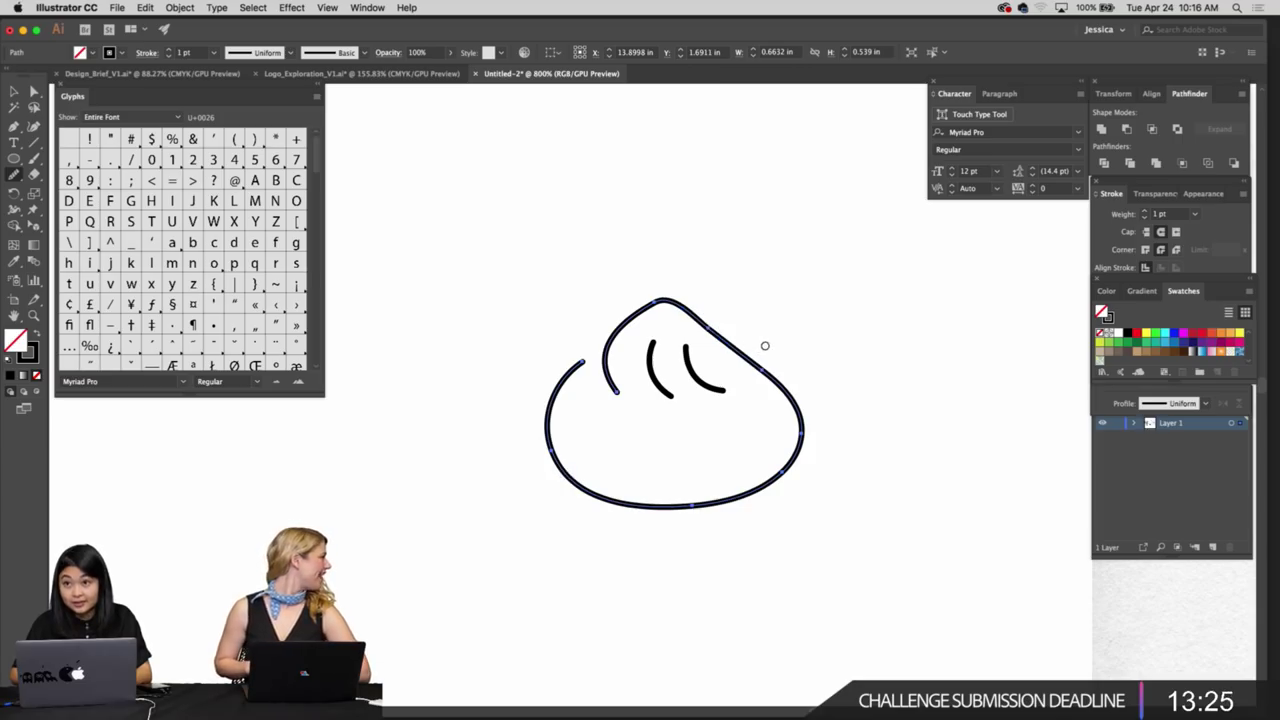
key(v)
click(771, 346)
scroll(772, 346, left, 5)
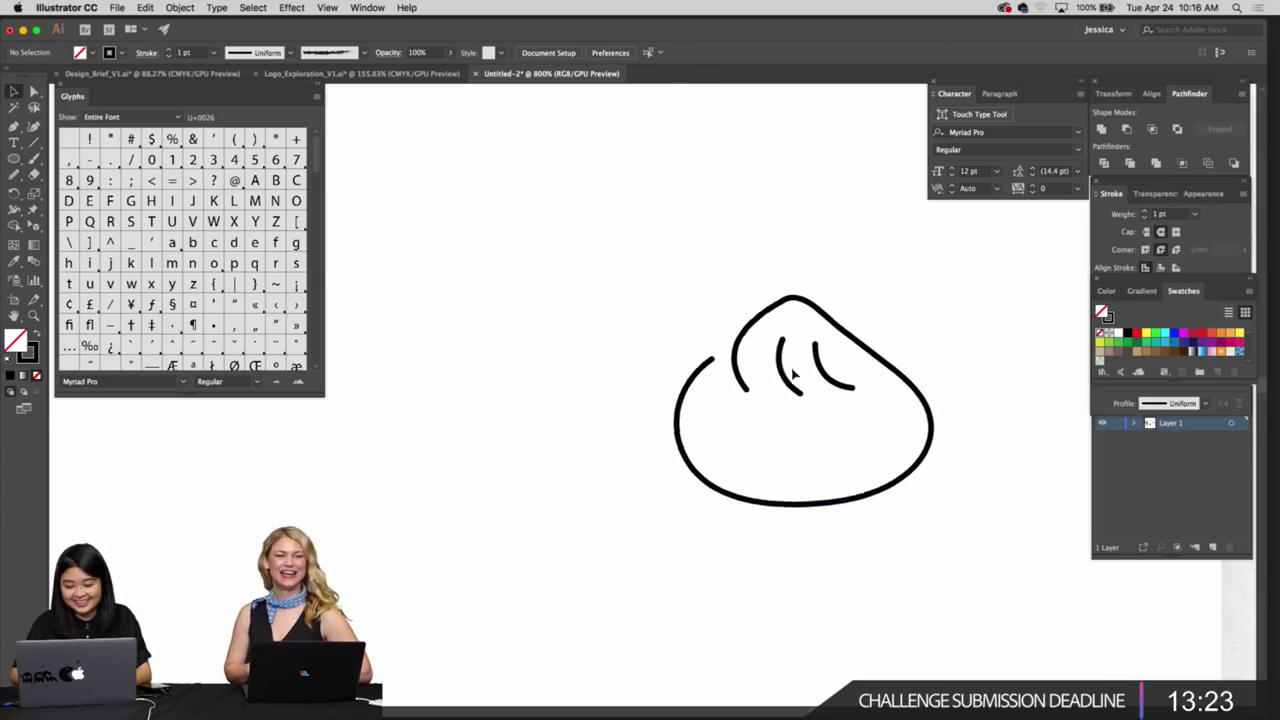
Set the stroke weight of the bun outline and all fold lines to 2 pt
scroll(793, 373, right, 3)
scroll(793, 373, left, 4)
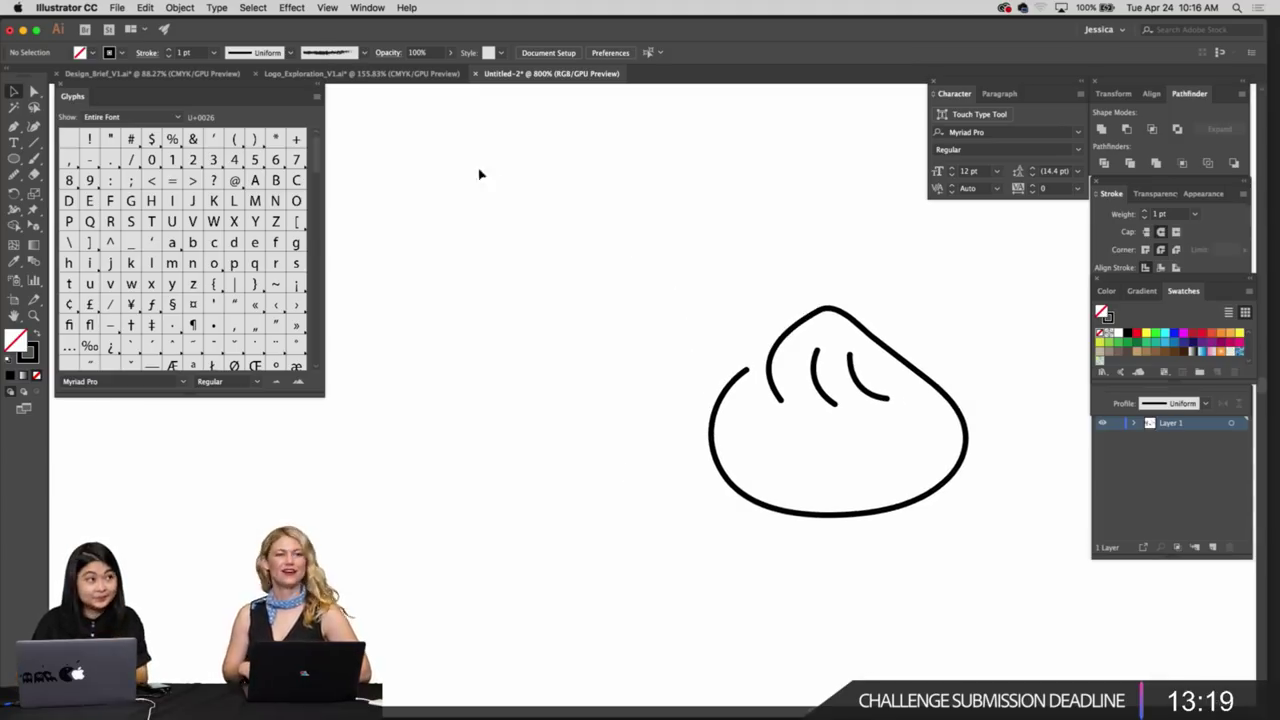
drag(682, 279, 822, 360)
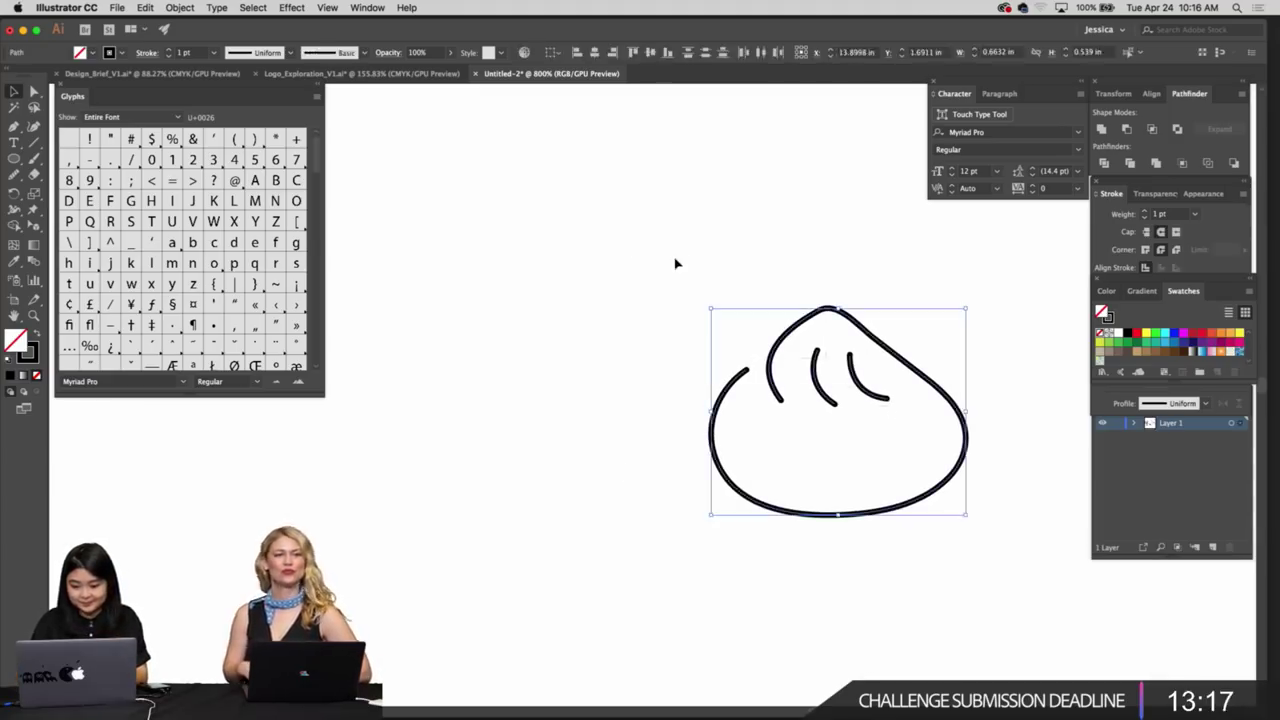
click(169, 49)
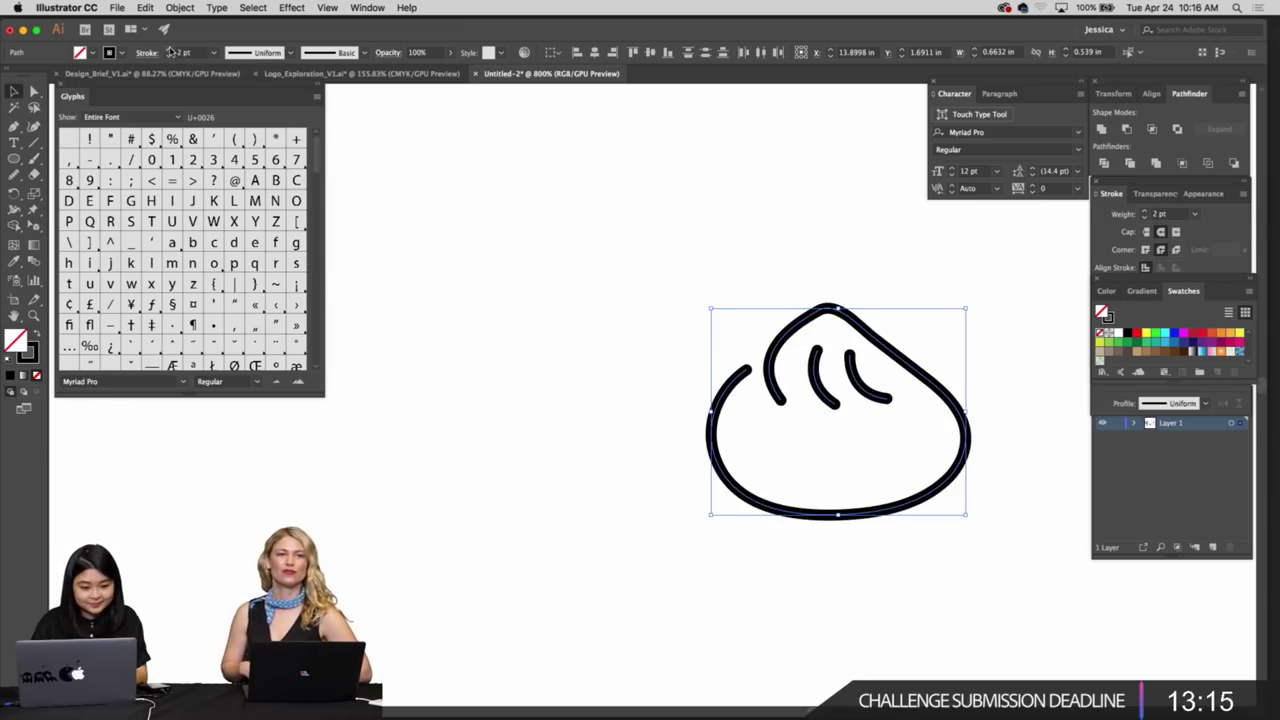
click(526, 230)
Smooth the right bulge of the thicker bun outline inward by redrawing it with the Pencil tool
scroll(528, 231, right, 3)
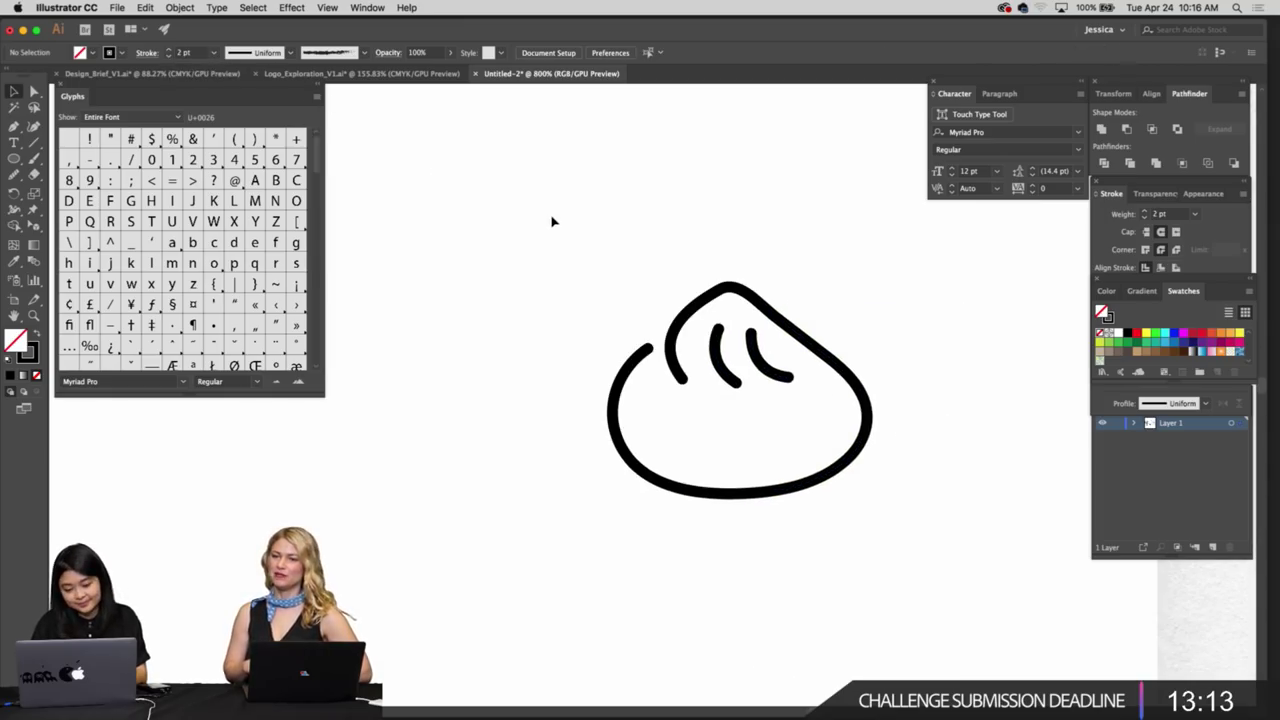
mouse_move(551, 220)
mouse_down()
mouse_move(800, 371)
mouse_move(894, 451)
mouse_up()
click(894, 451)
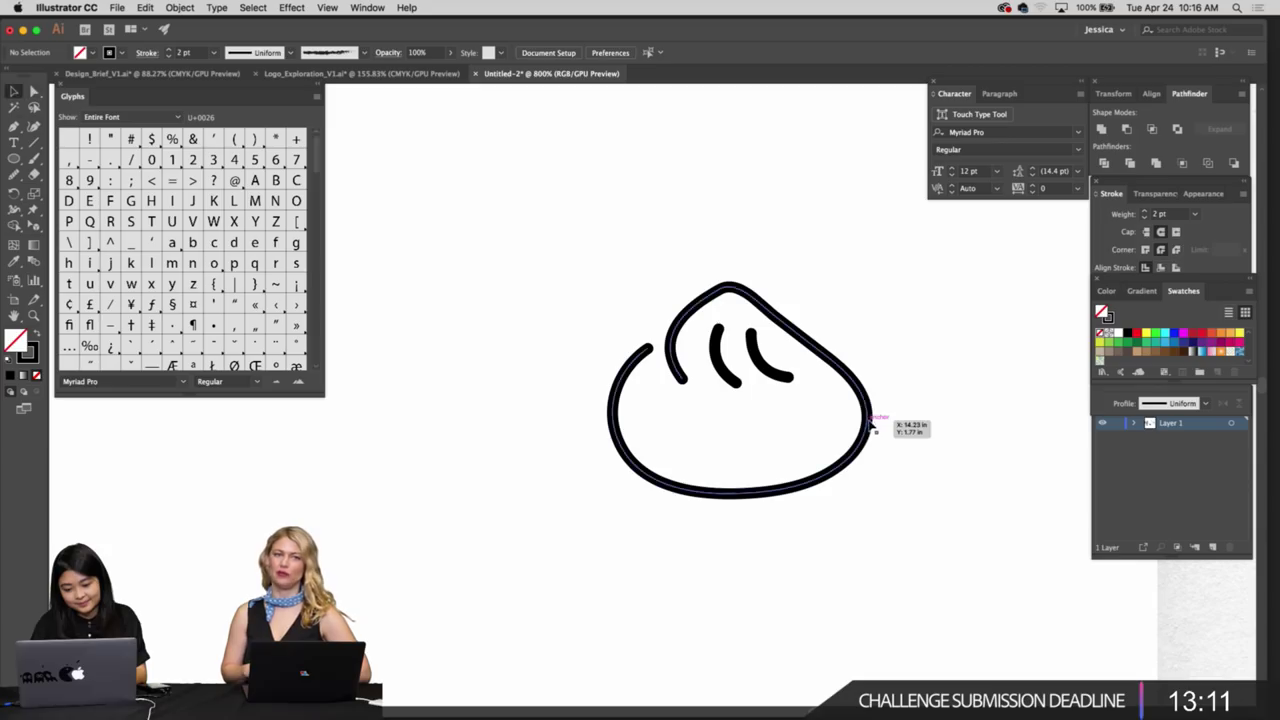
click(869, 426)
key(n)
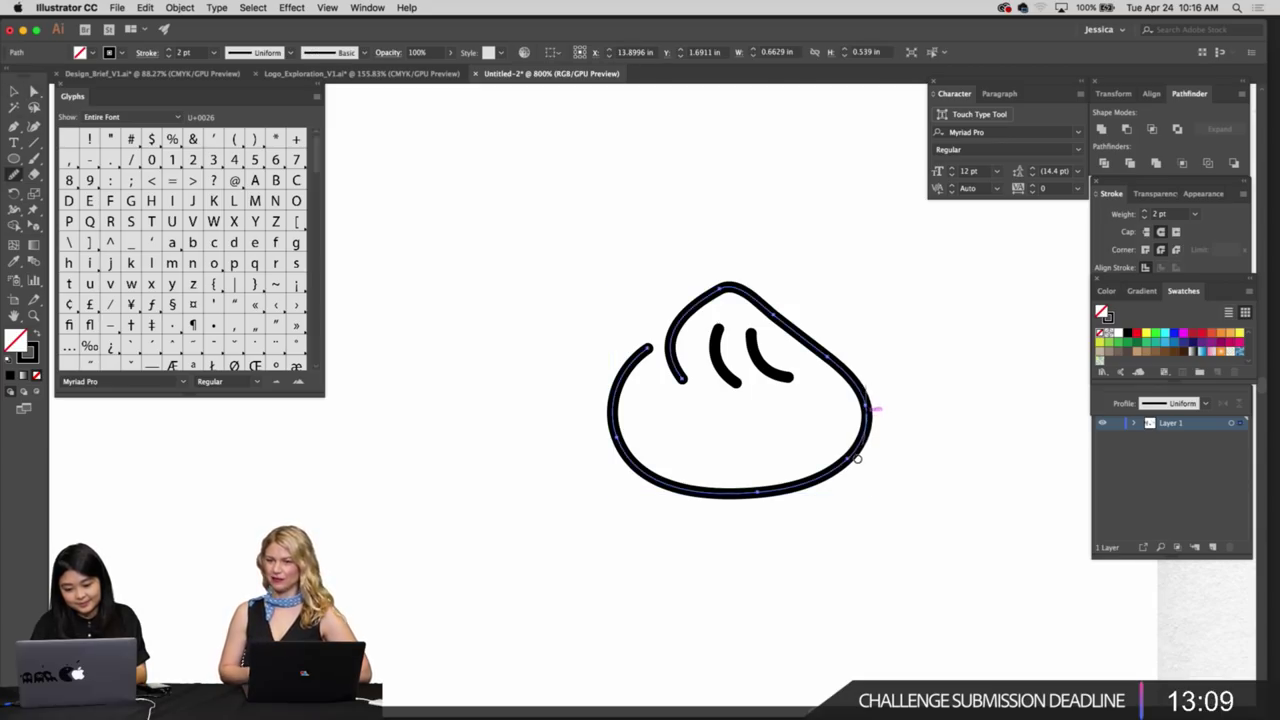
mouse_move(866, 400)
mouse_down()
mouse_move(848, 476)
mouse_move(861, 415)
mouse_move(832, 488)
mouse_up()
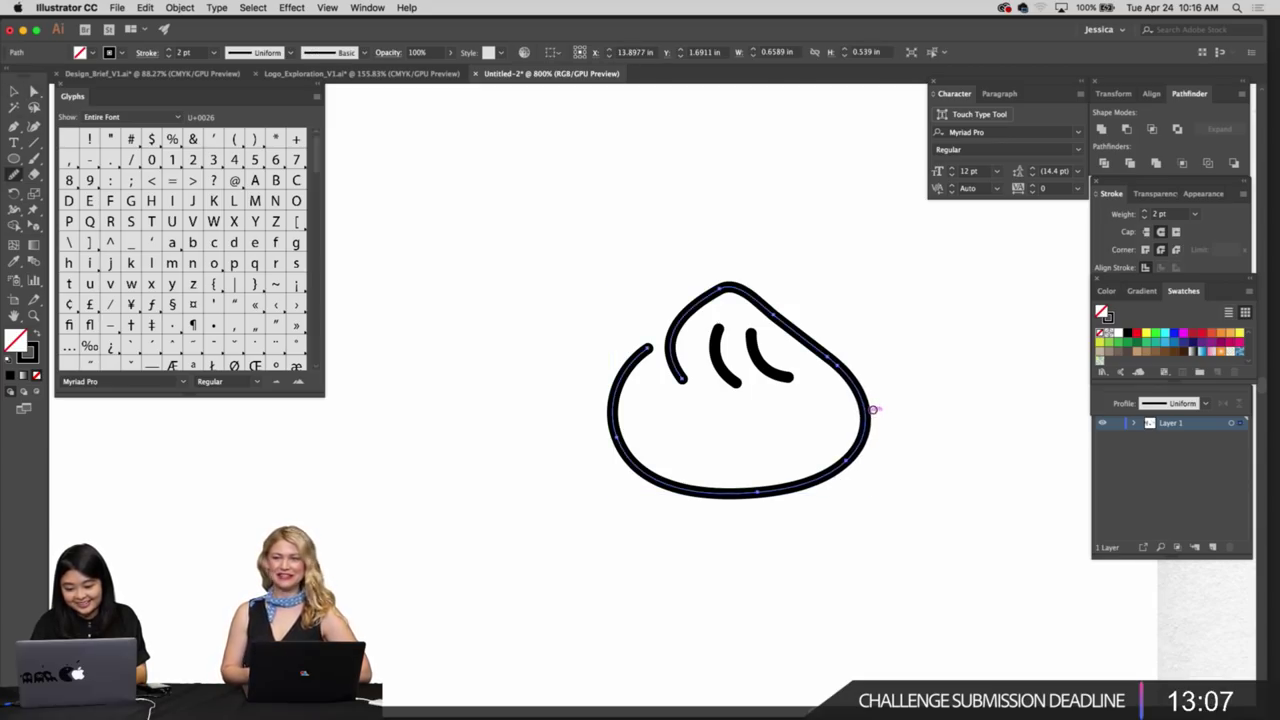
drag(873, 409, 827, 467)
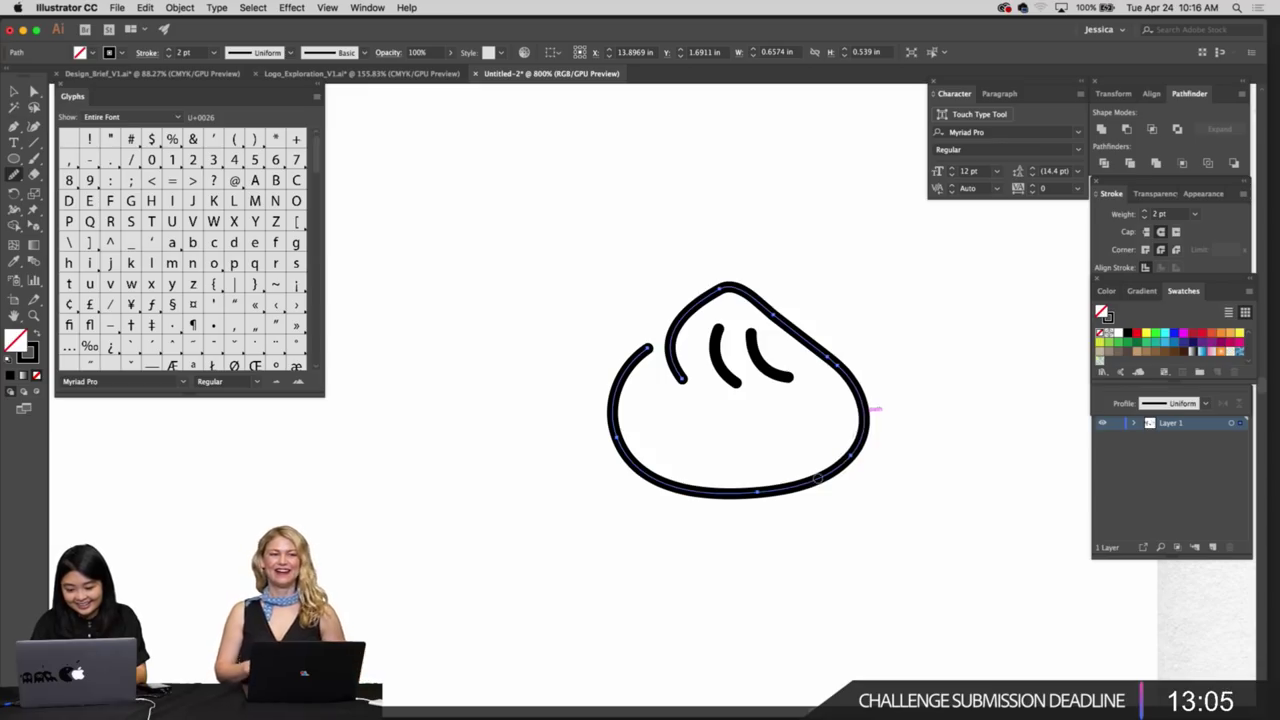
key(v)
click(885, 485)
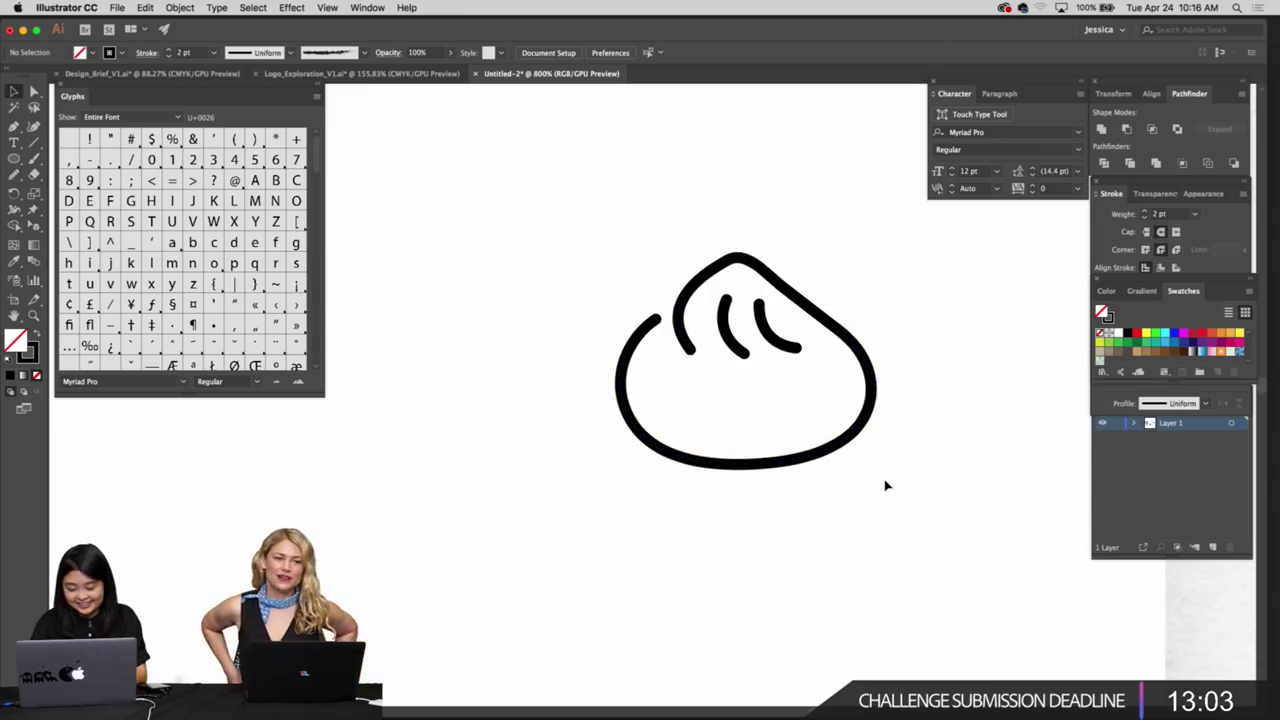
Examine the thicker bun drawing at reduced and enlarged sizes to judge its overall shape
key(super+minus)
key(super+plus)
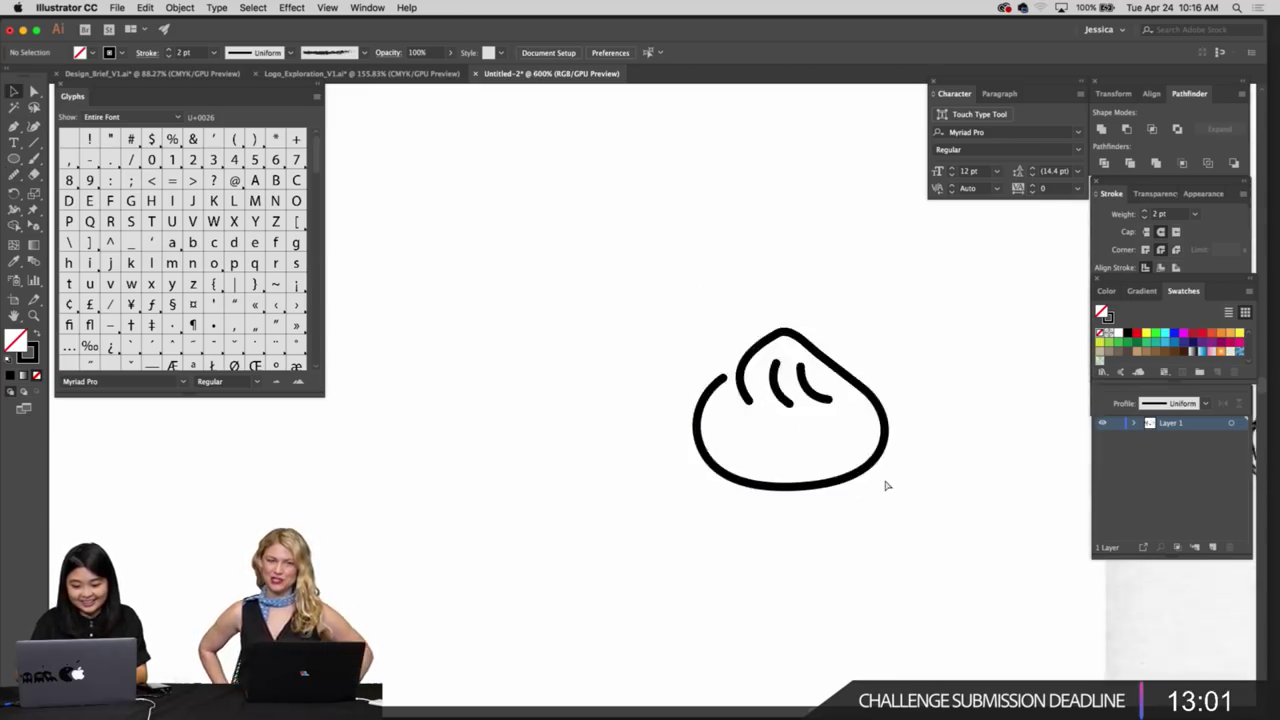
scroll(885, 485, right, 2)
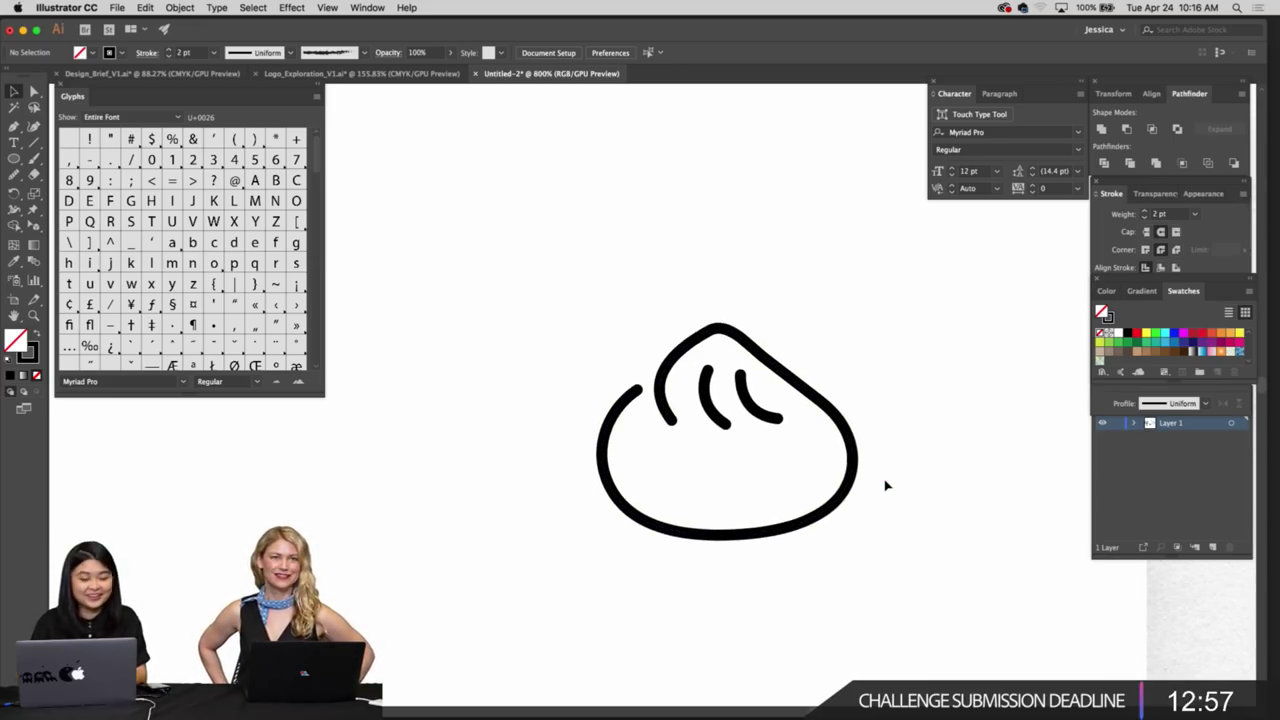
scroll(885, 485, right, 1)
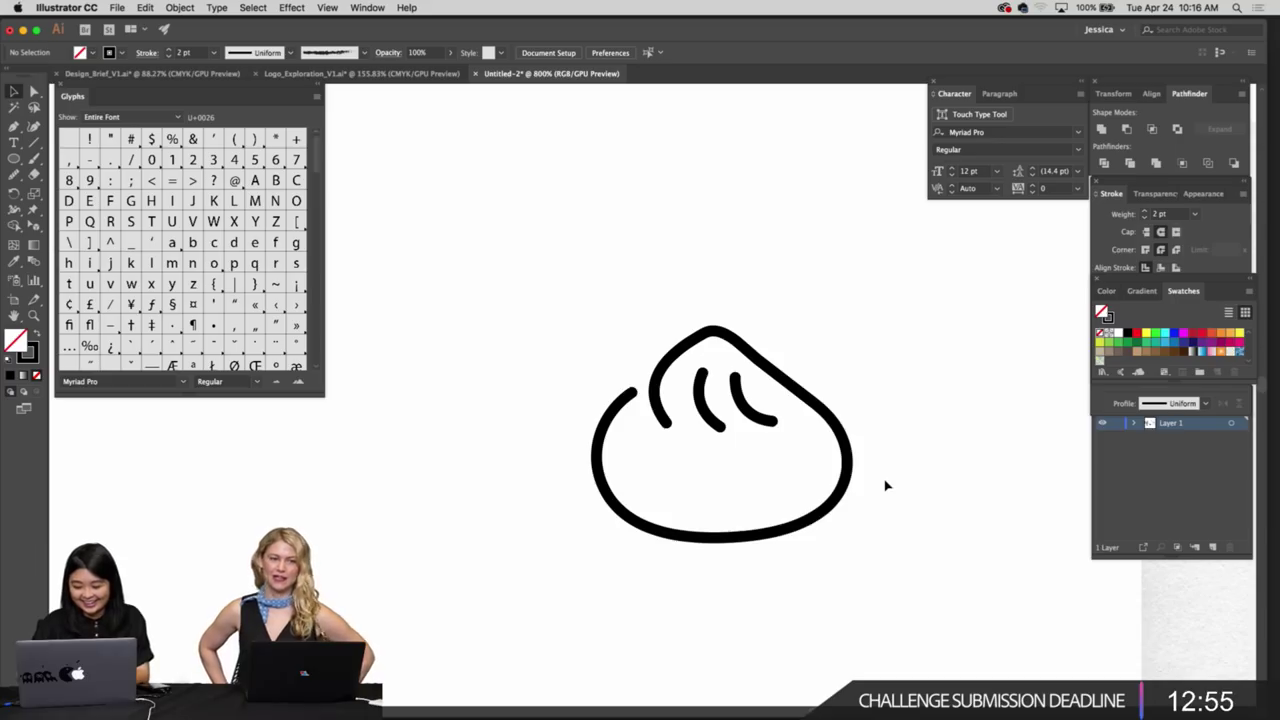
scroll(885, 485, down, 5)
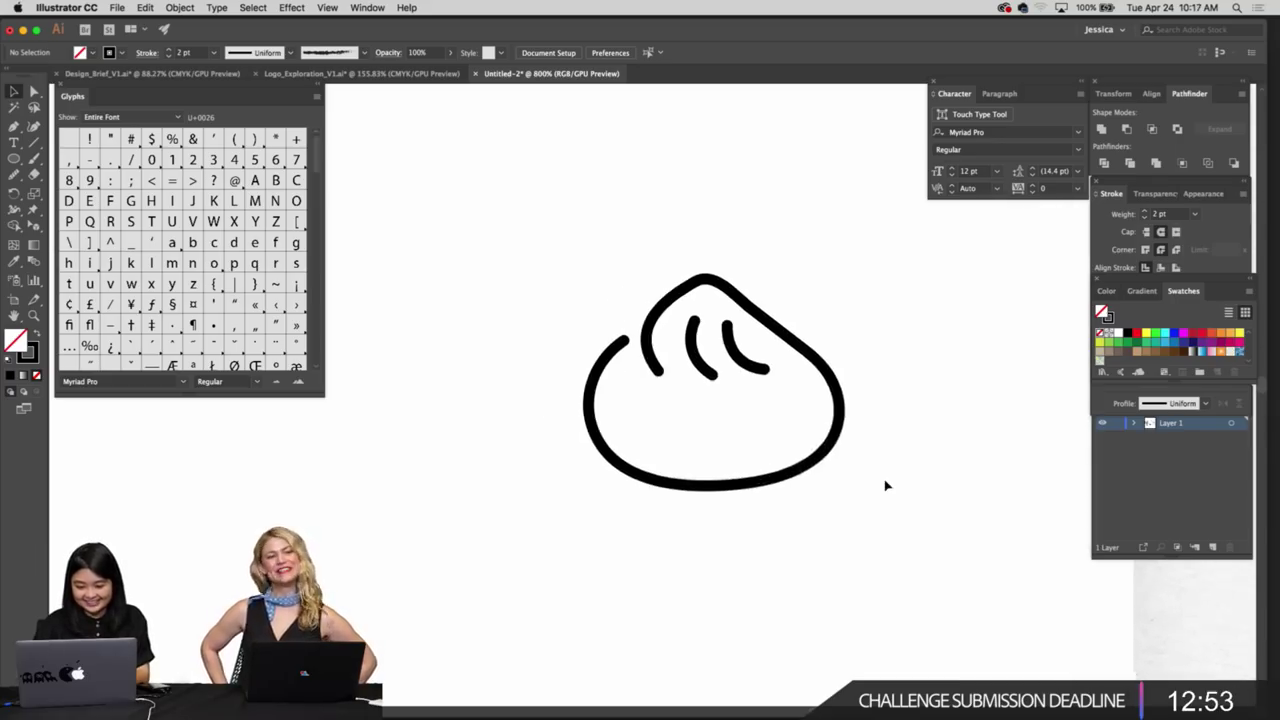
scroll(885, 485, left, 2)
click(862, 408)
click(896, 407)
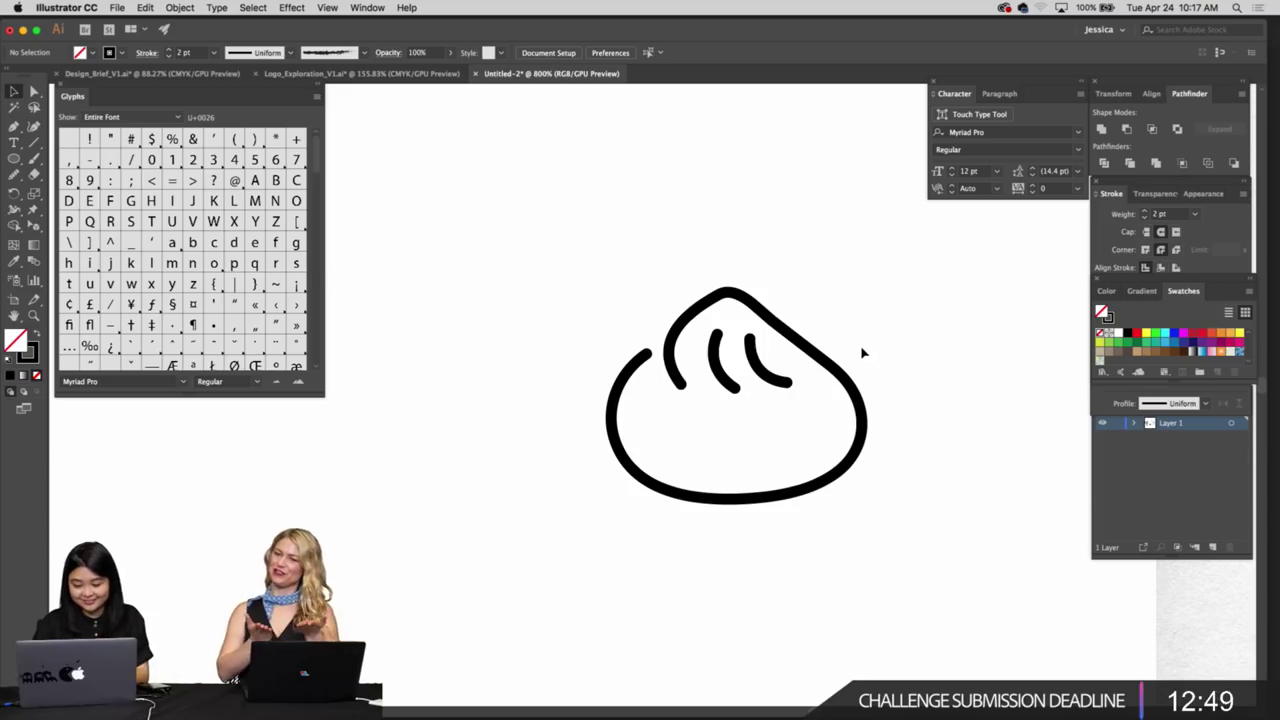
key(super+equal)
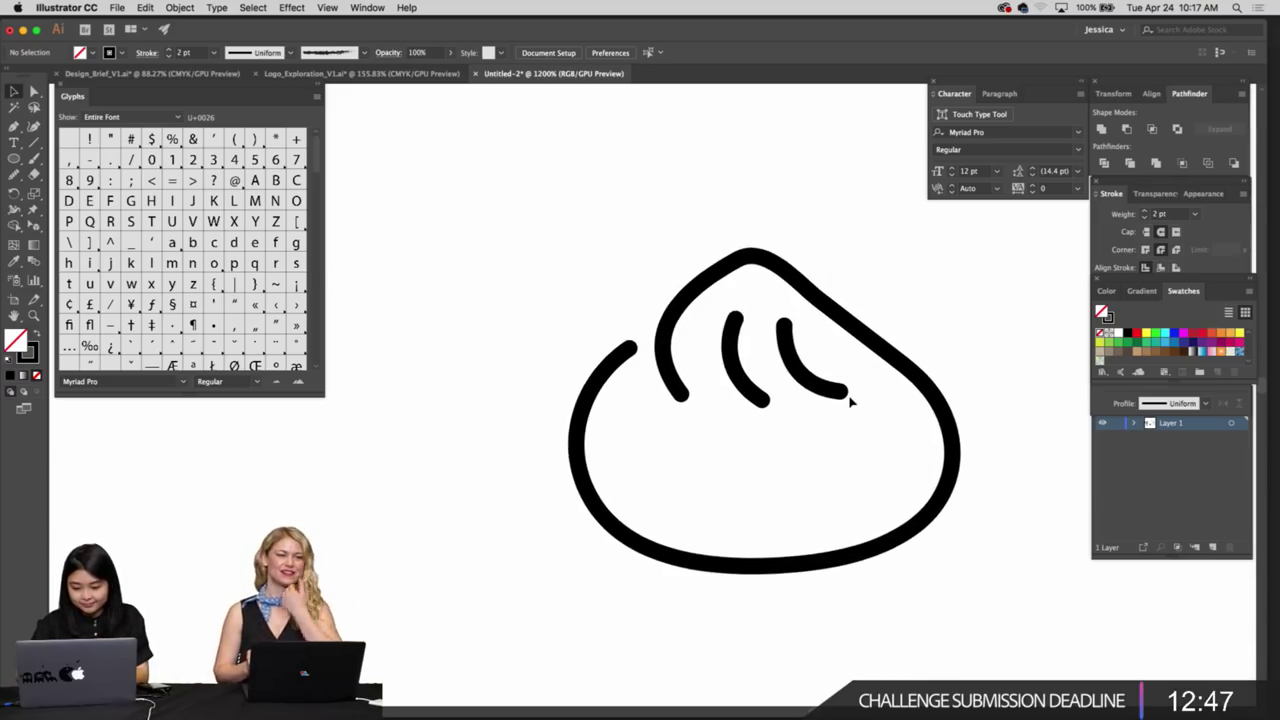
key(super+minus)
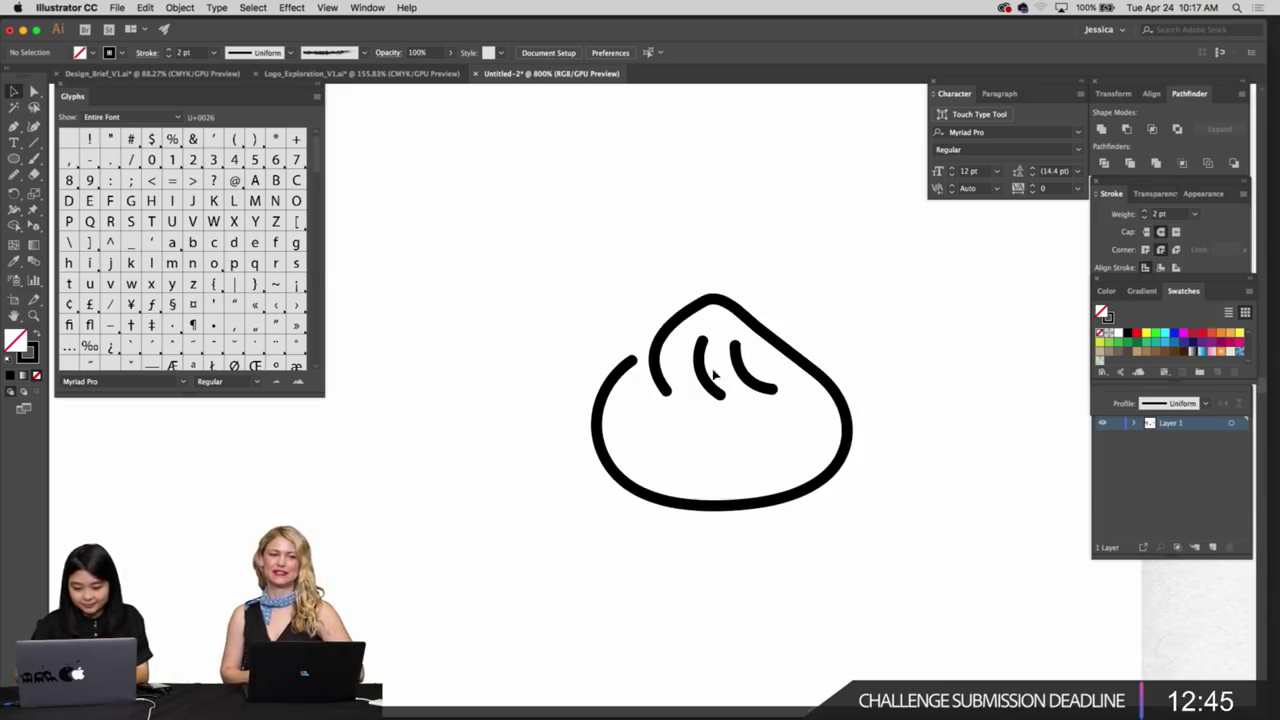
Duplicate the complete bun drawing and place the copy to the left of the original
drag(603, 292, 849, 386)
key(super+minus)
key(super+minus)
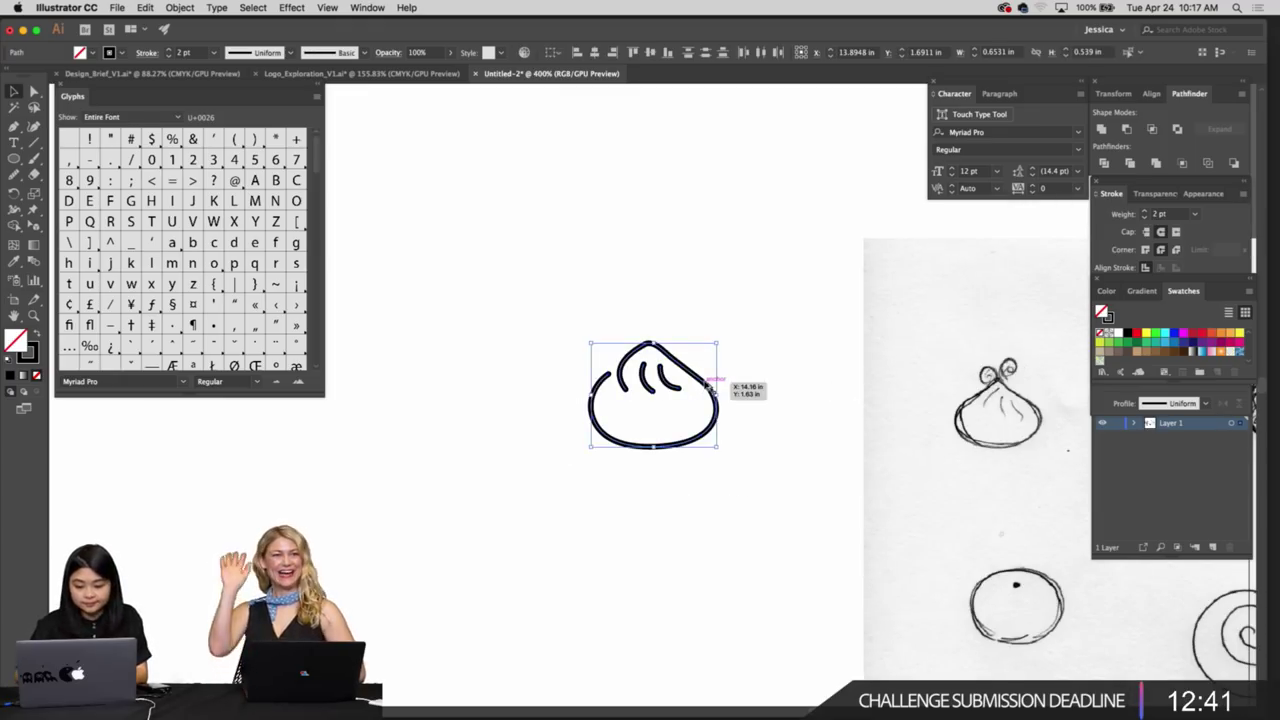
drag(706, 374, 538, 374)
click(531, 317)
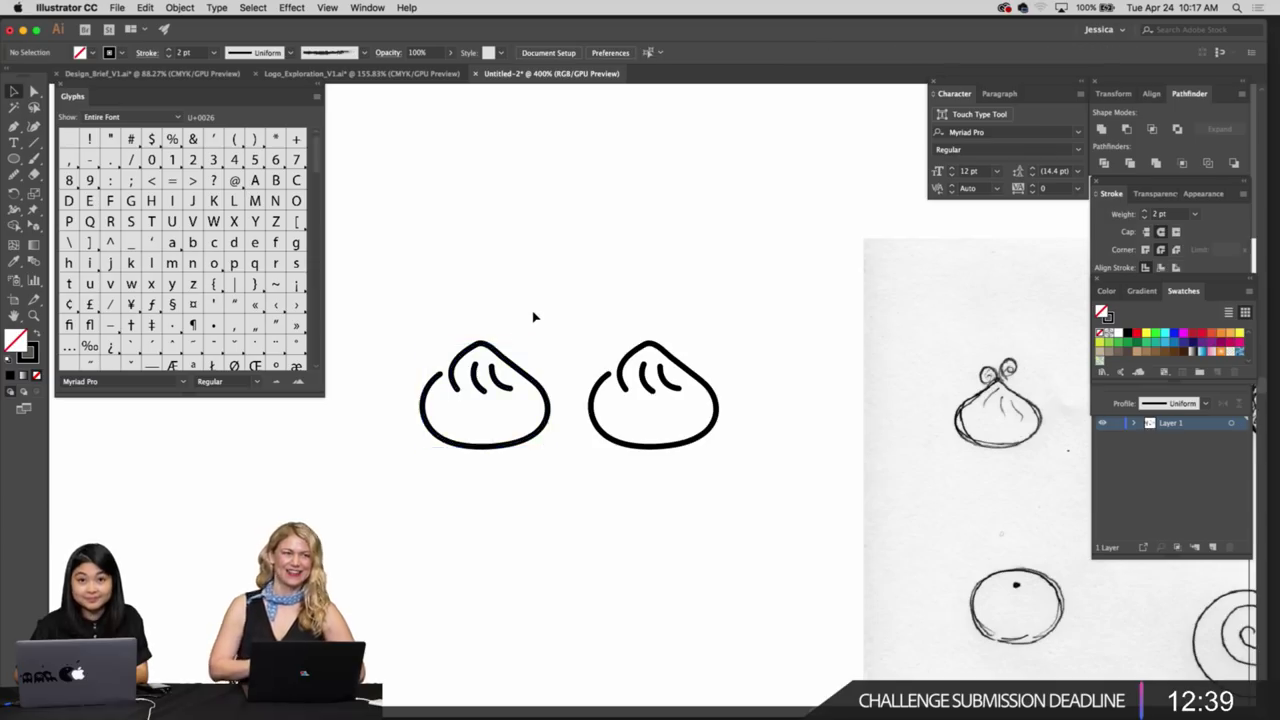
Expand the strokes of the left bun copy into filled shapes, keeping the original bun as live strokes
scroll(537, 310, left, 3)
click(585, 449)
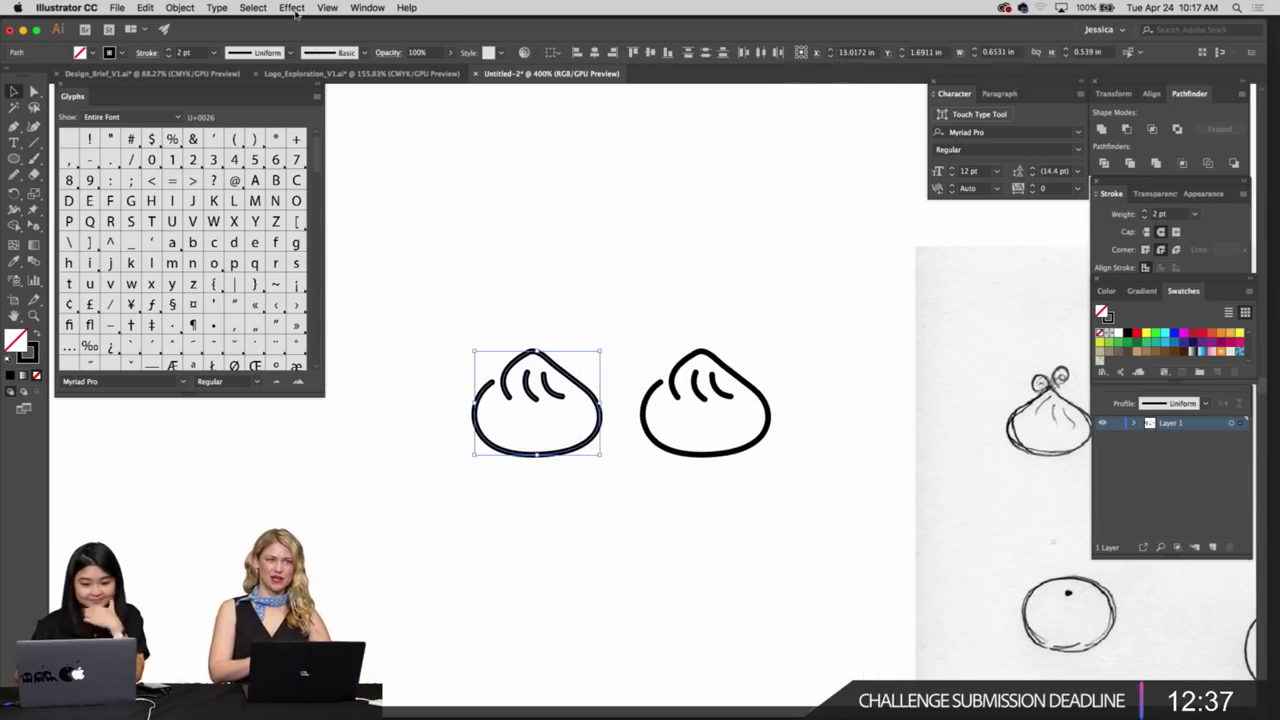
click(183, 8)
mouse_move(202, 107)
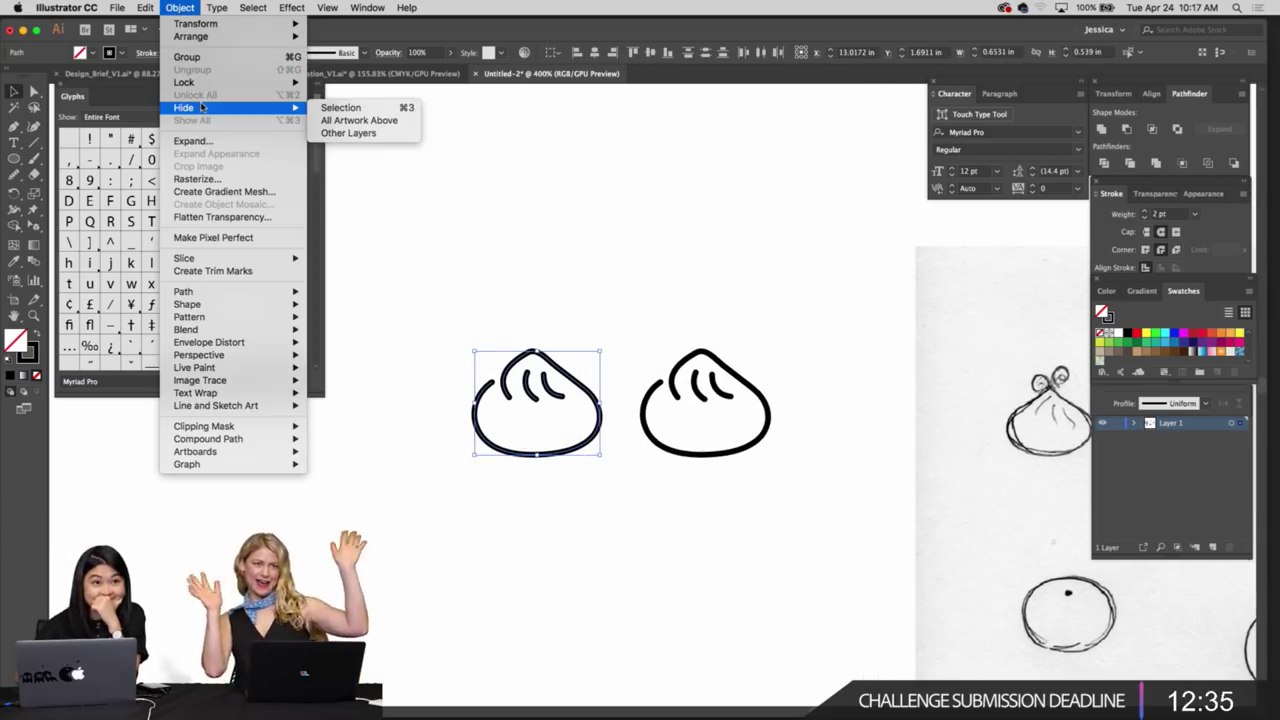
click(193, 141)
click(516, 390)
click(556, 347)
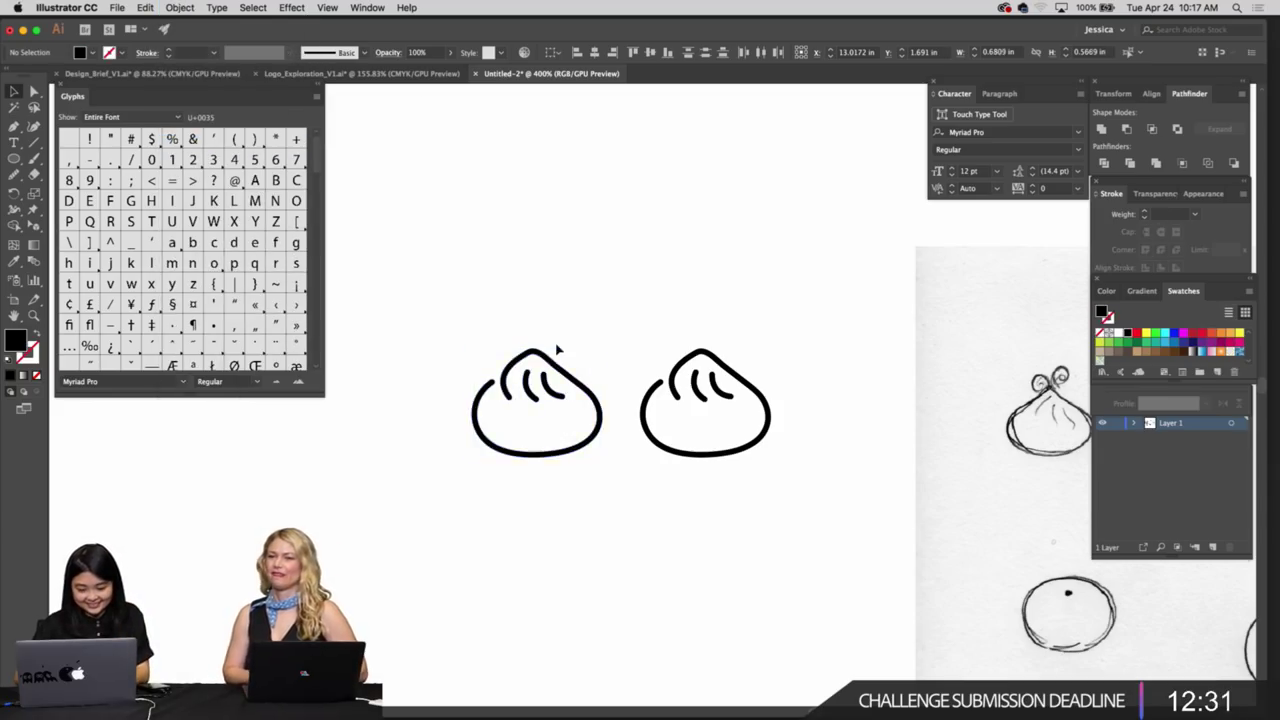
View the available brush definitions for the expanded middle fold line of the left bun
key(z)
mouse_move(520, 368)
mouse_down()
mouse_move(691, 457)
mouse_move(743, 423)
mouse_up()
key(v)
click(757, 428)
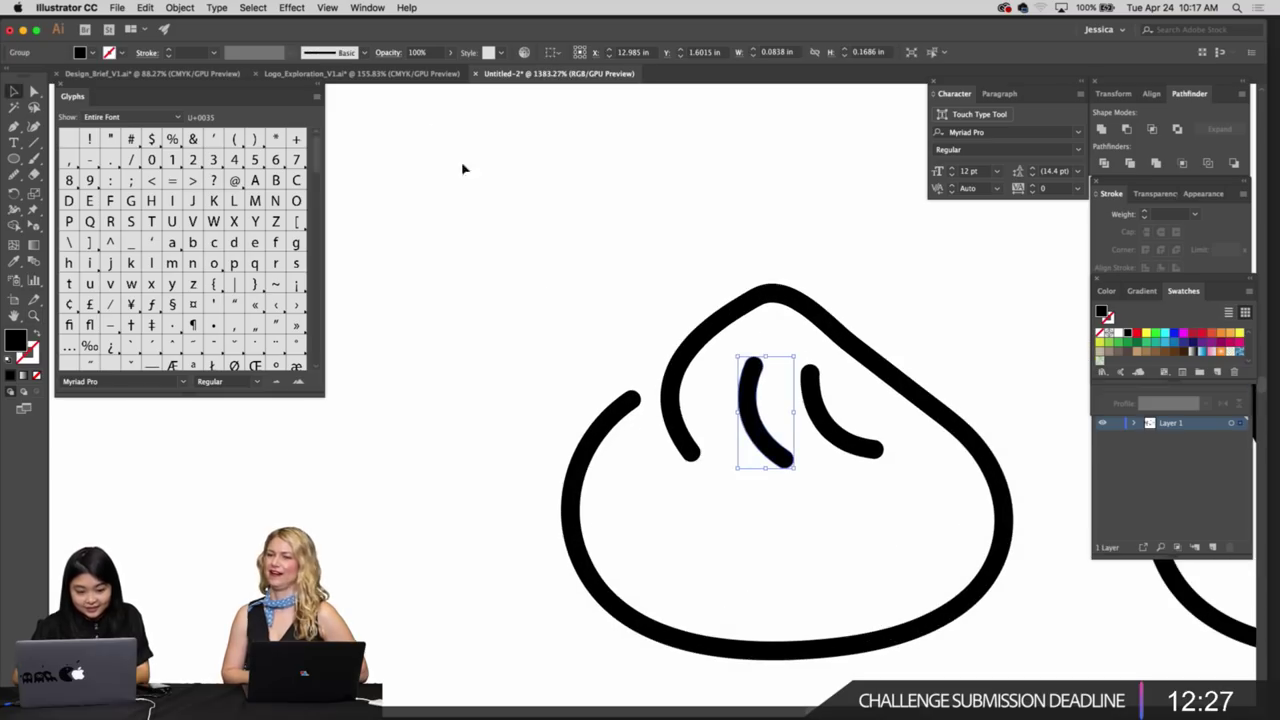
click(365, 52)
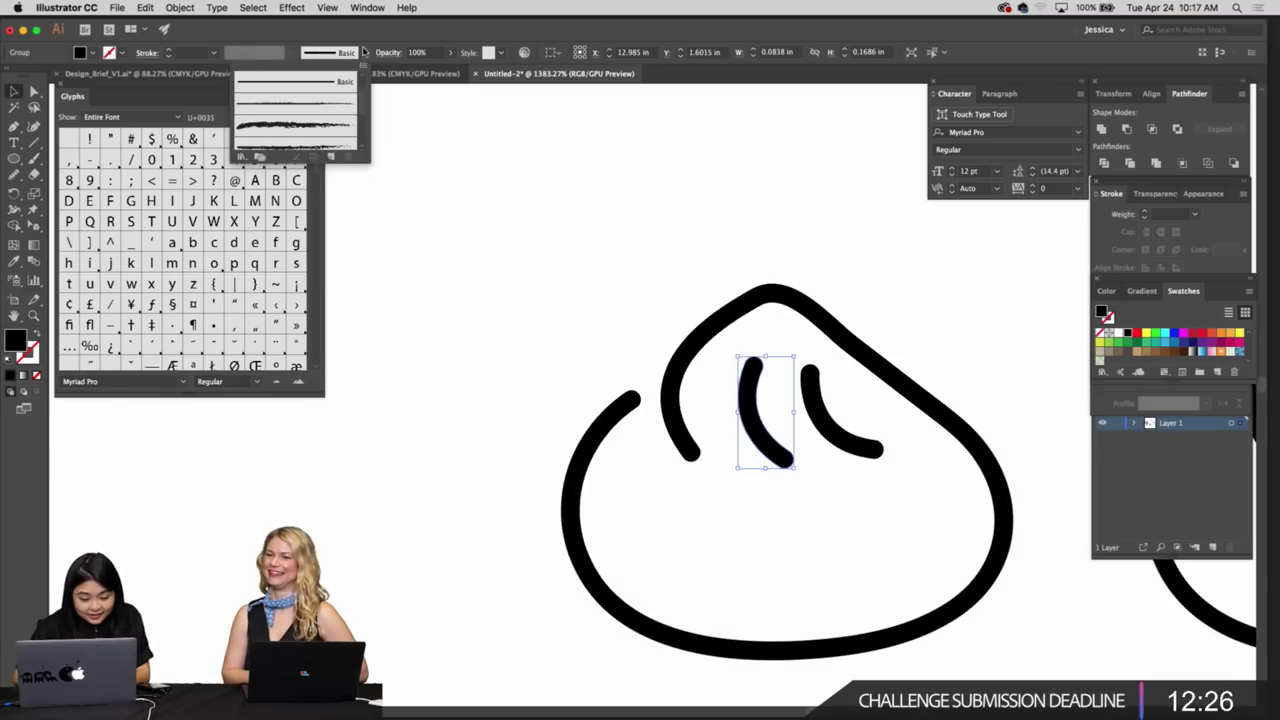
click(288, 57)
Inspect the anchor points of the expanded bun copy and compare it with the stroked original
drag(480, 194, 886, 468)
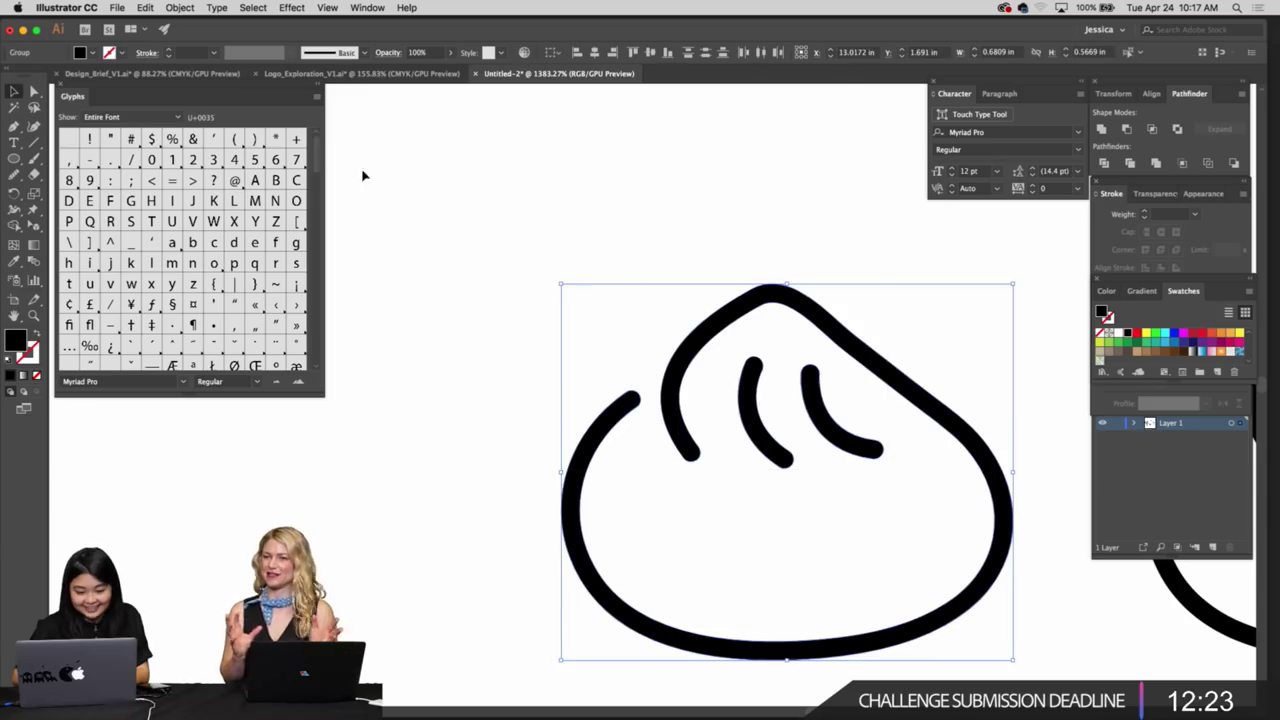
scroll(562, 288, right, 5)
scroll(562, 288, down, 2)
key(super+minus)
key(super+minus)
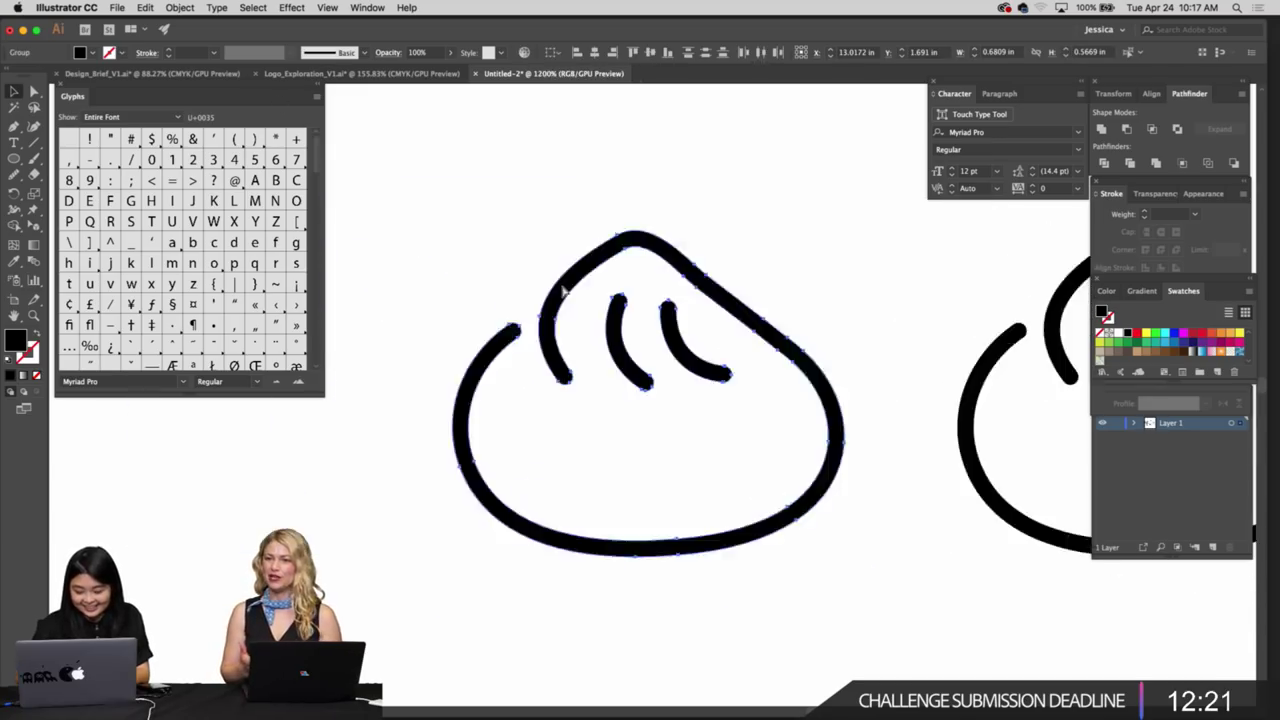
scroll(620, 280, right, 3)
drag(853, 340, 960, 417)
scroll(960, 417, down, 3)
drag(885, 275, 883, 383)
scroll(883, 383, up, 3)
scroll(637, 381, up, 2)
scroll(637, 381, left, 2)
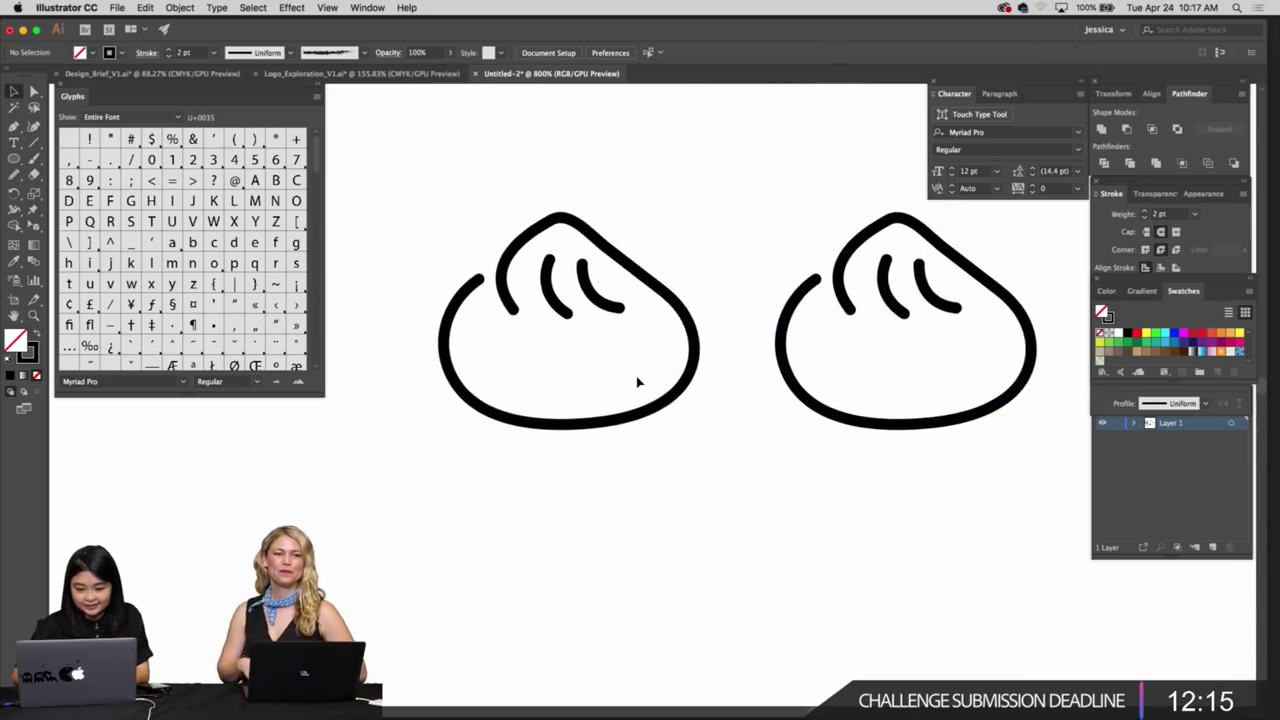
Select the left bun's expanded outline and look at the Paintbrush and Blob Brush options and the Width tool
click(692, 333)
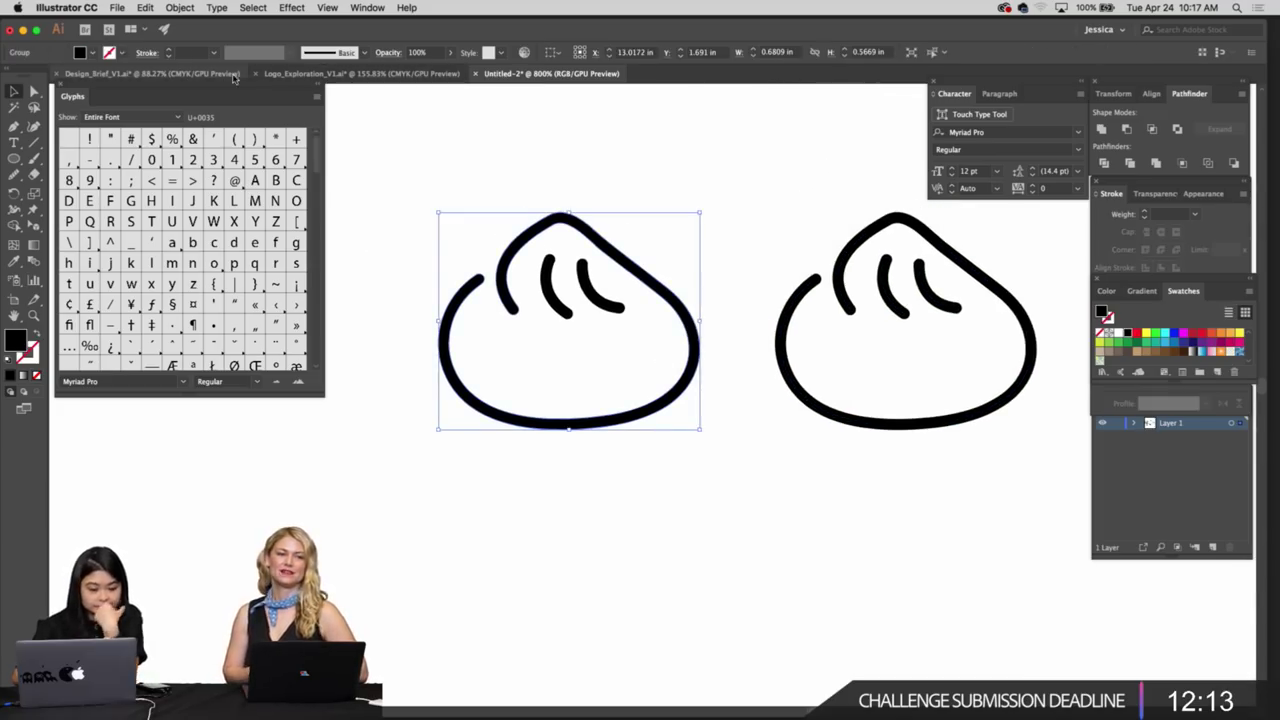
click(33, 158)
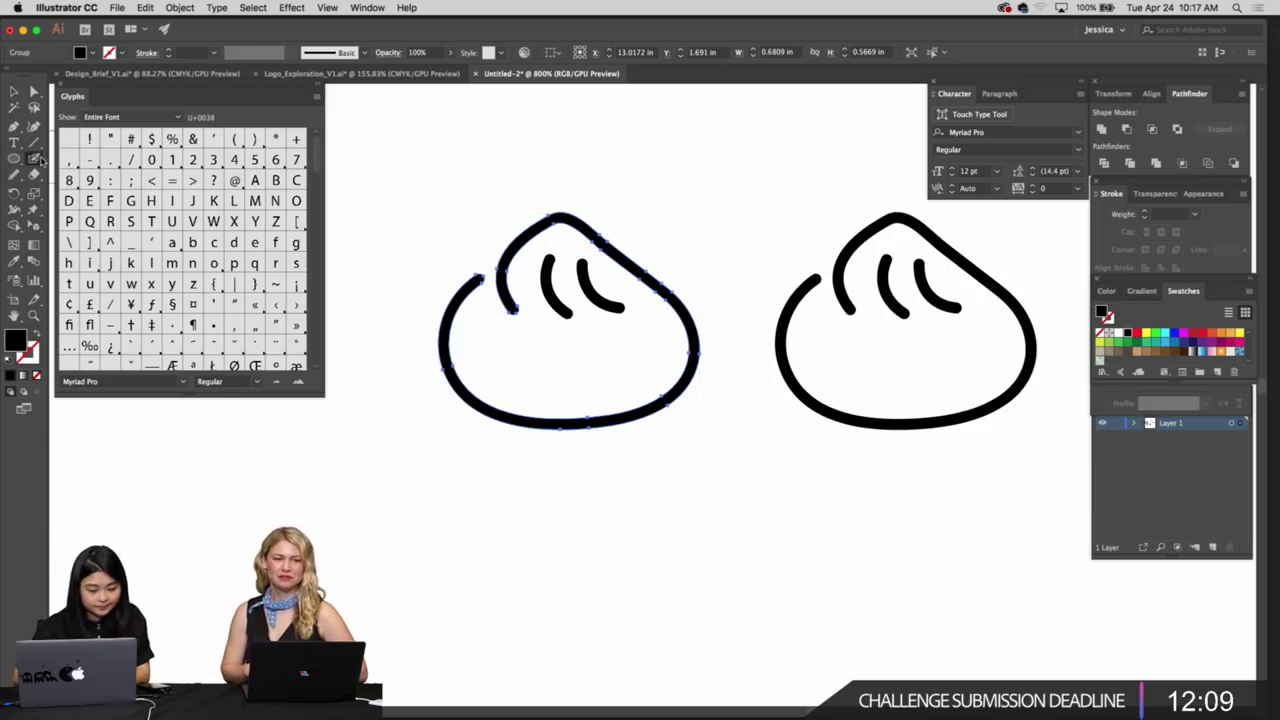
mouse_move(40, 160)
mouse_down()
mouse_move(76, 161)
mouse_move(78, 176)
mouse_up()
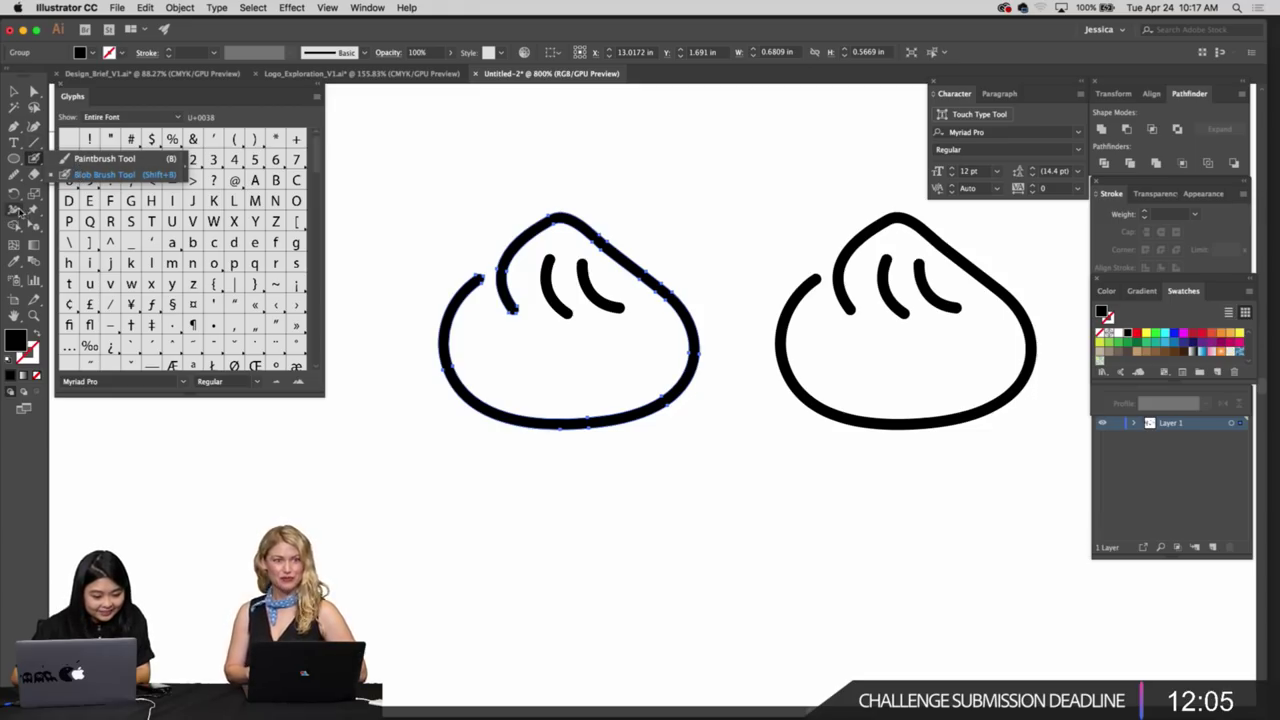
drag(19, 211, 69, 211)
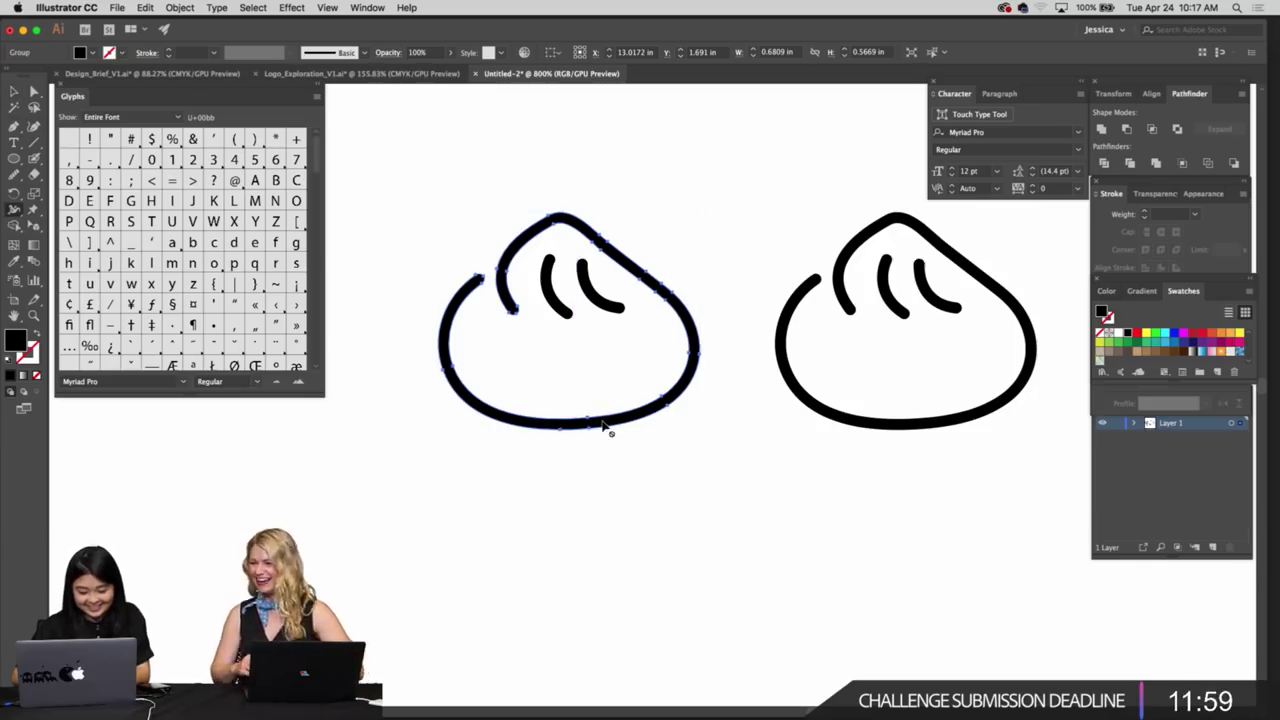
Try to use the Width tool on the left bun's expanded outline and middle fold line
key(v)
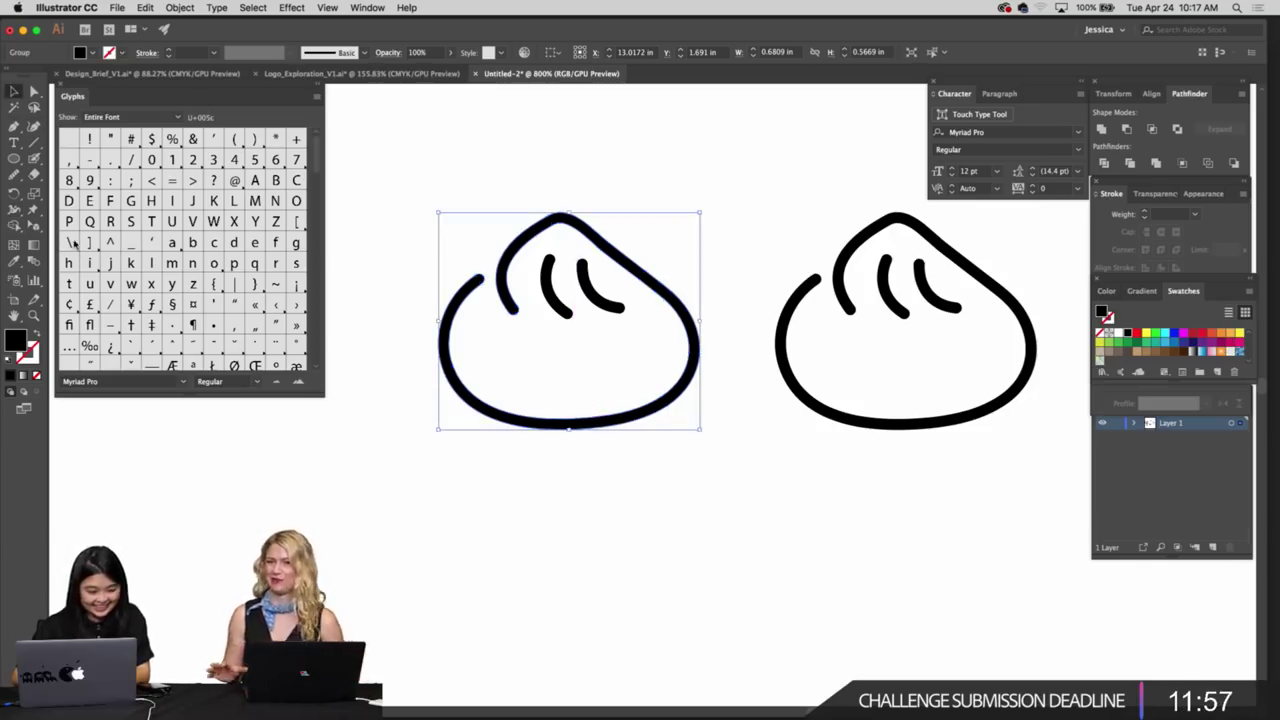
click(14, 210)
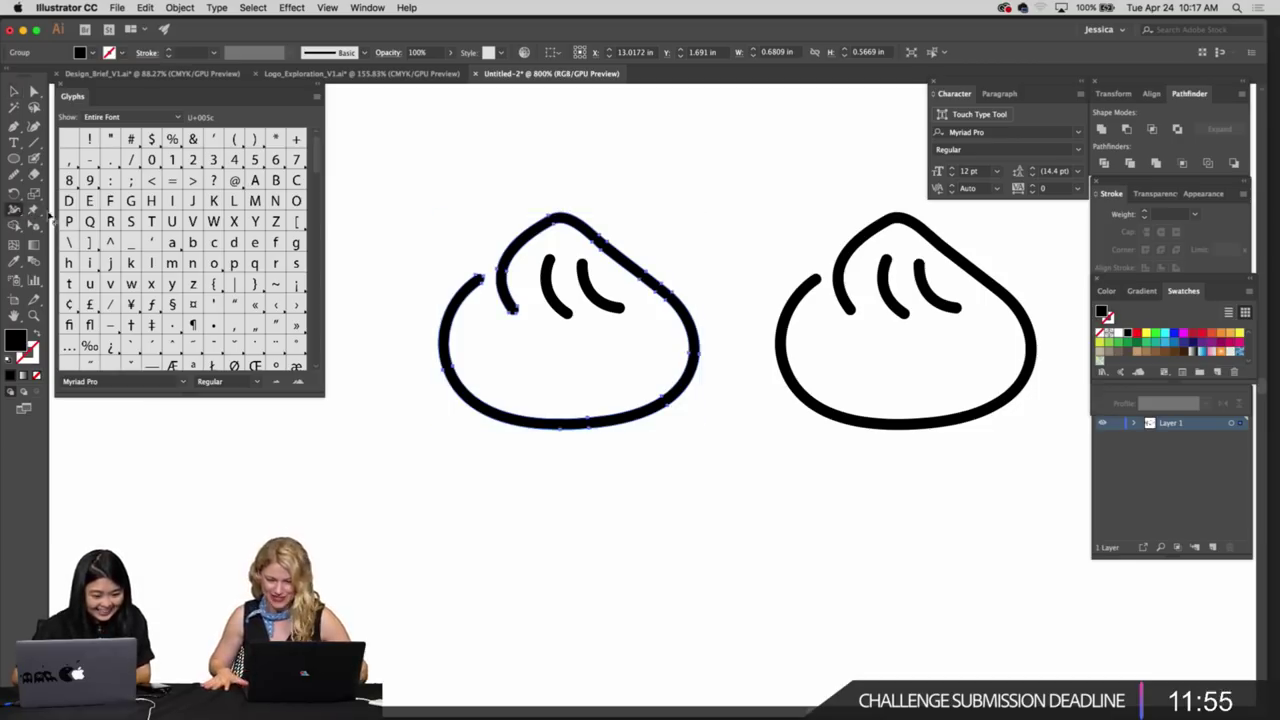
click(14, 209)
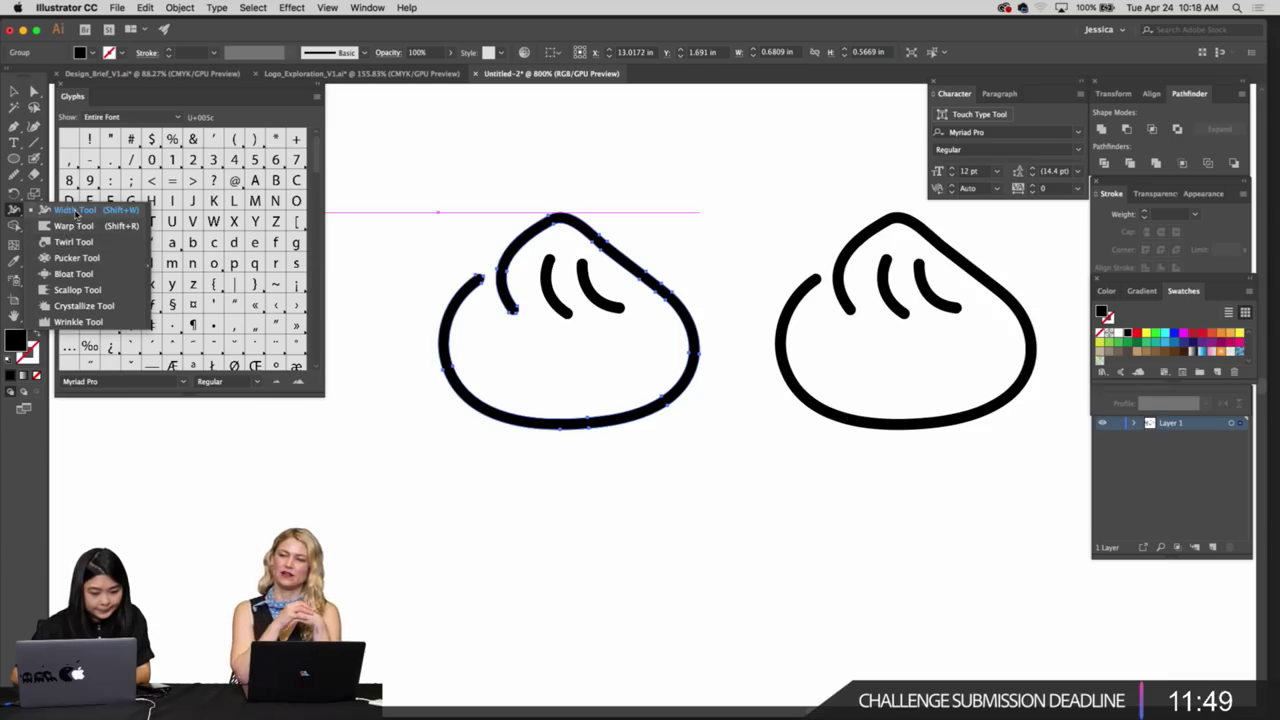
click(75, 210)
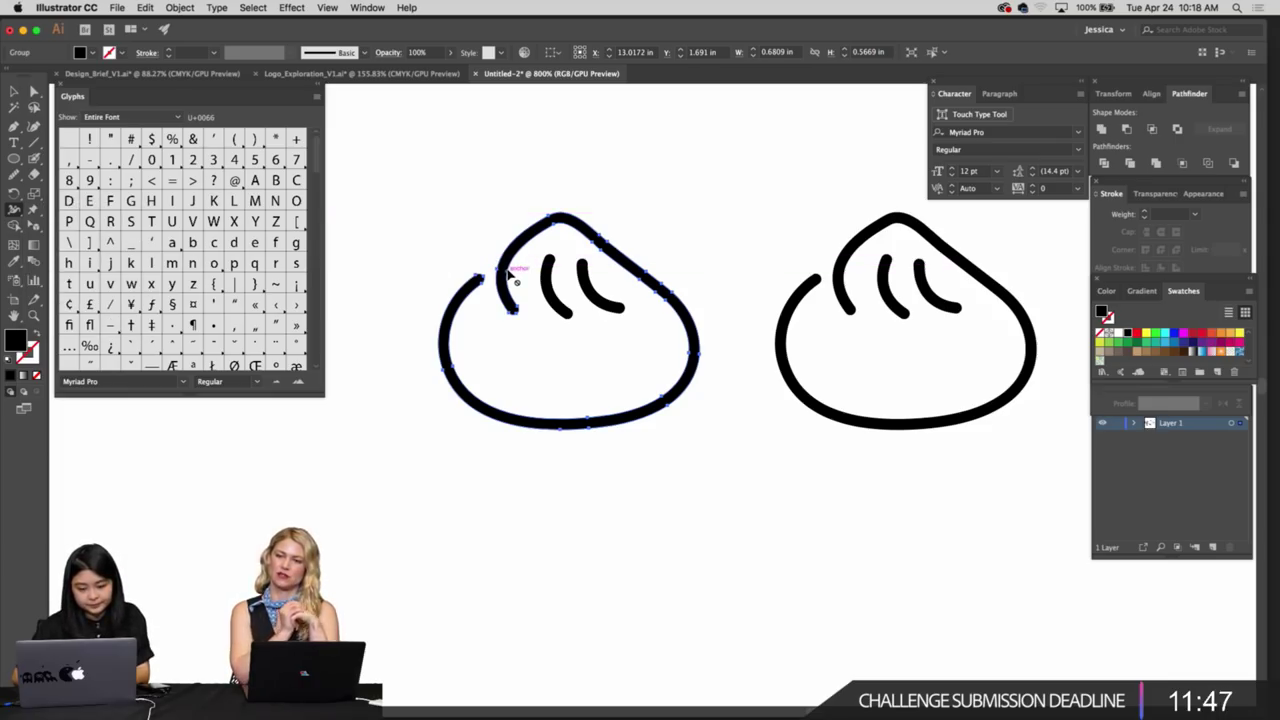
key(v)
click(537, 264)
click(547, 283)
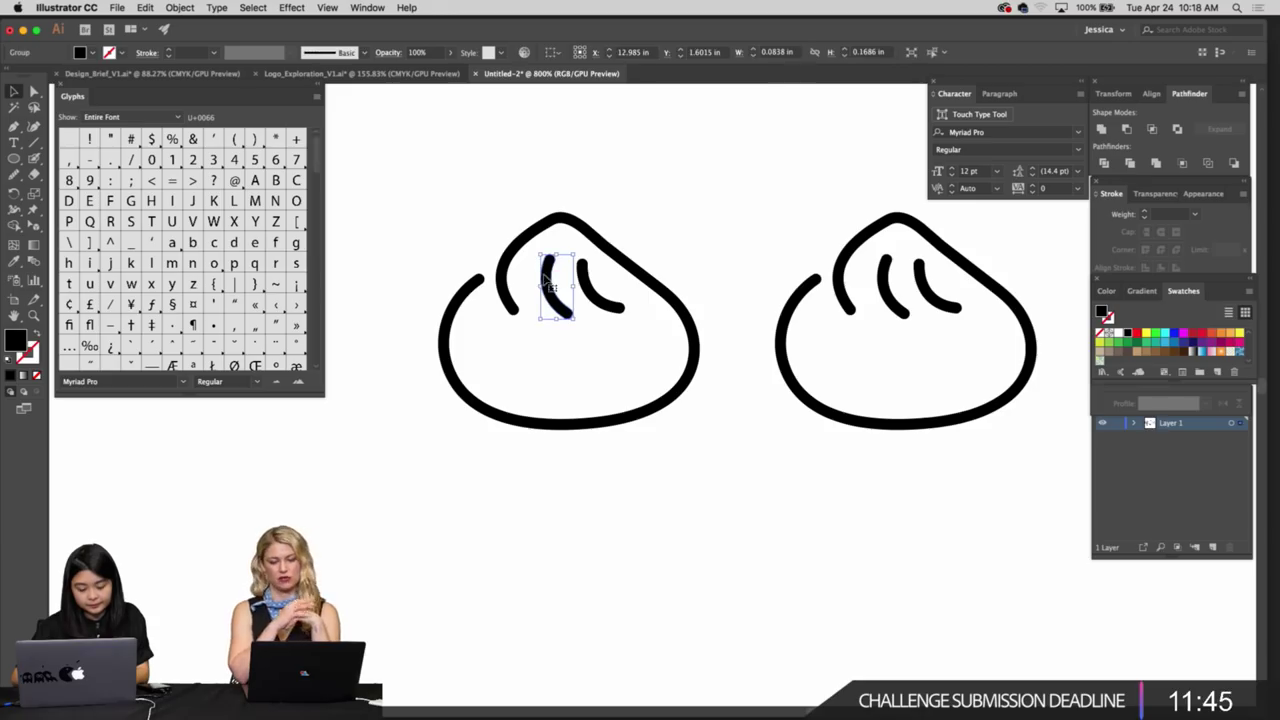
key(shift+w)
key(v)
click(569, 282)
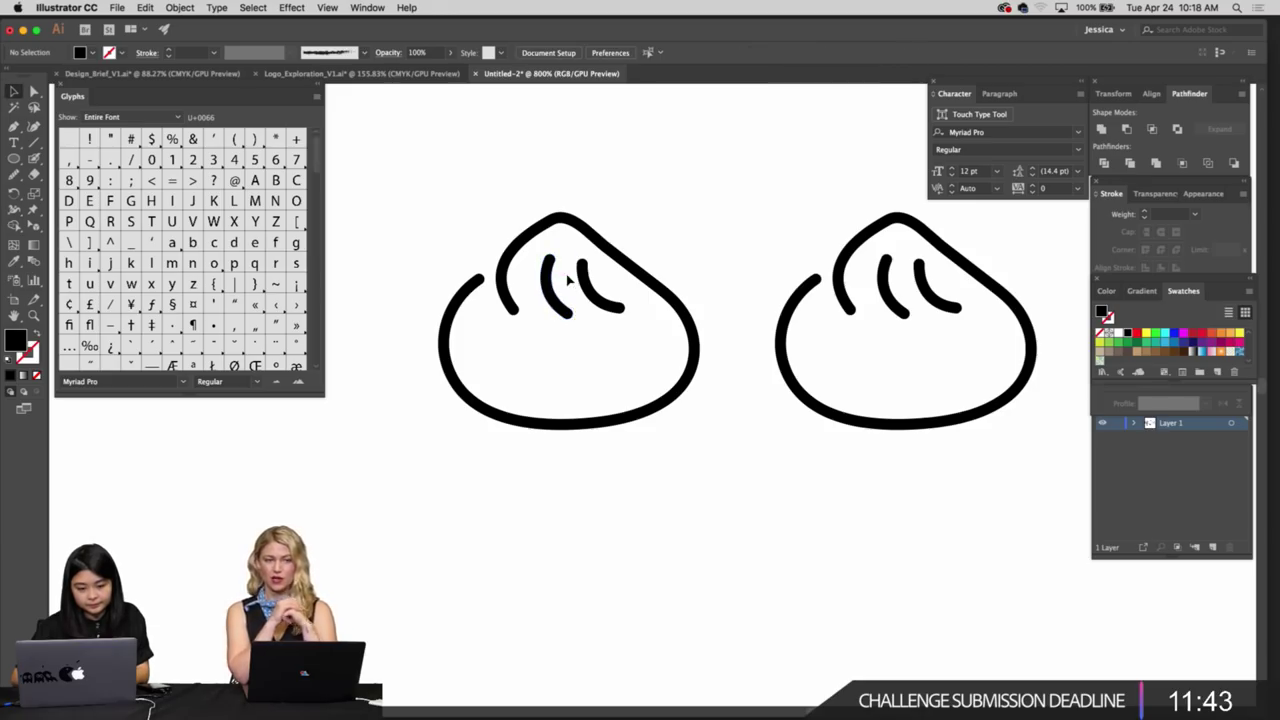
Thicken the base of the left bun's outline by raising the inner anchor points along its bottom curve
key(super+minus)
key(super+minus)
scroll(595, 284, down, 2)
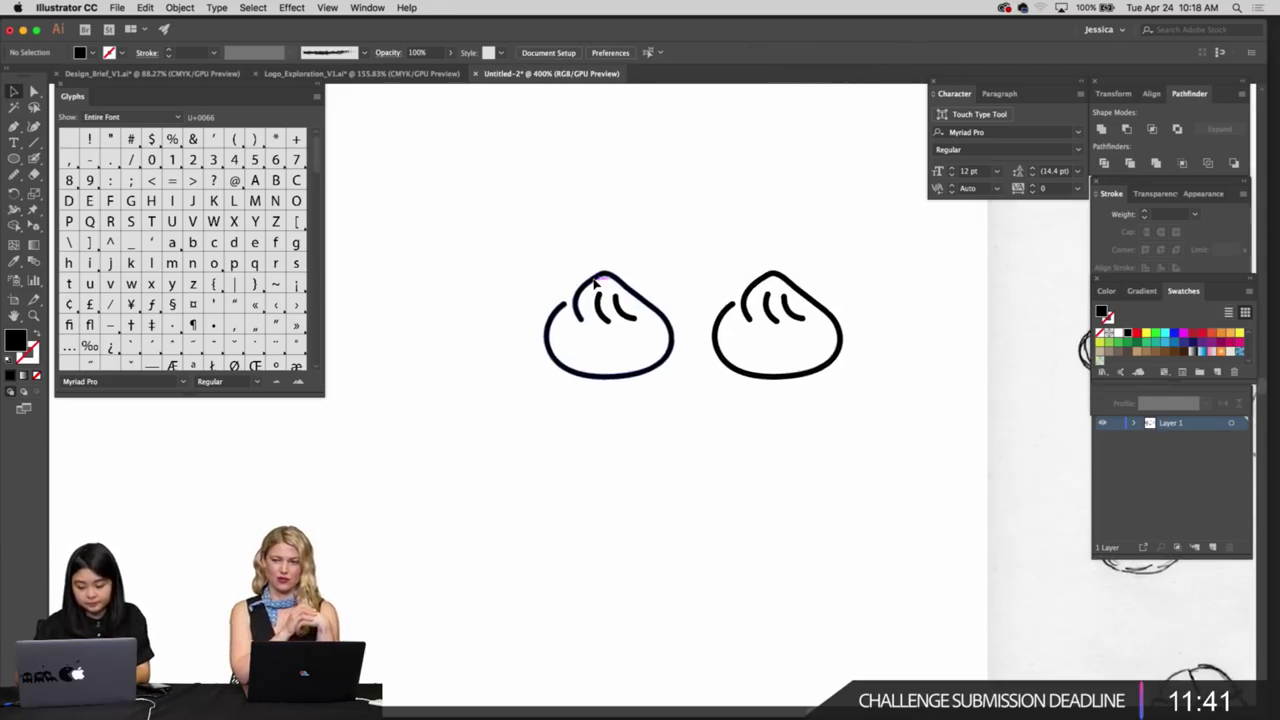
key(super+plus)
key(super+plus)
click(522, 374)
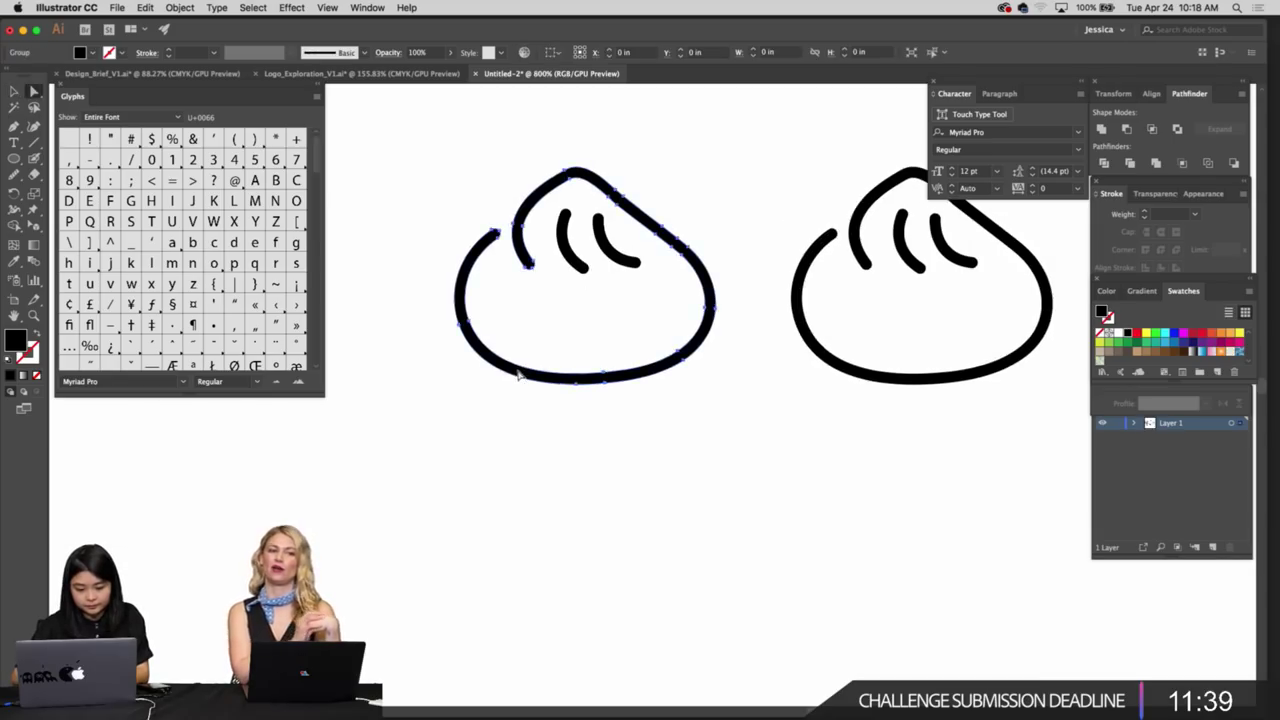
key(super+plus)
key(a)
click(477, 465)
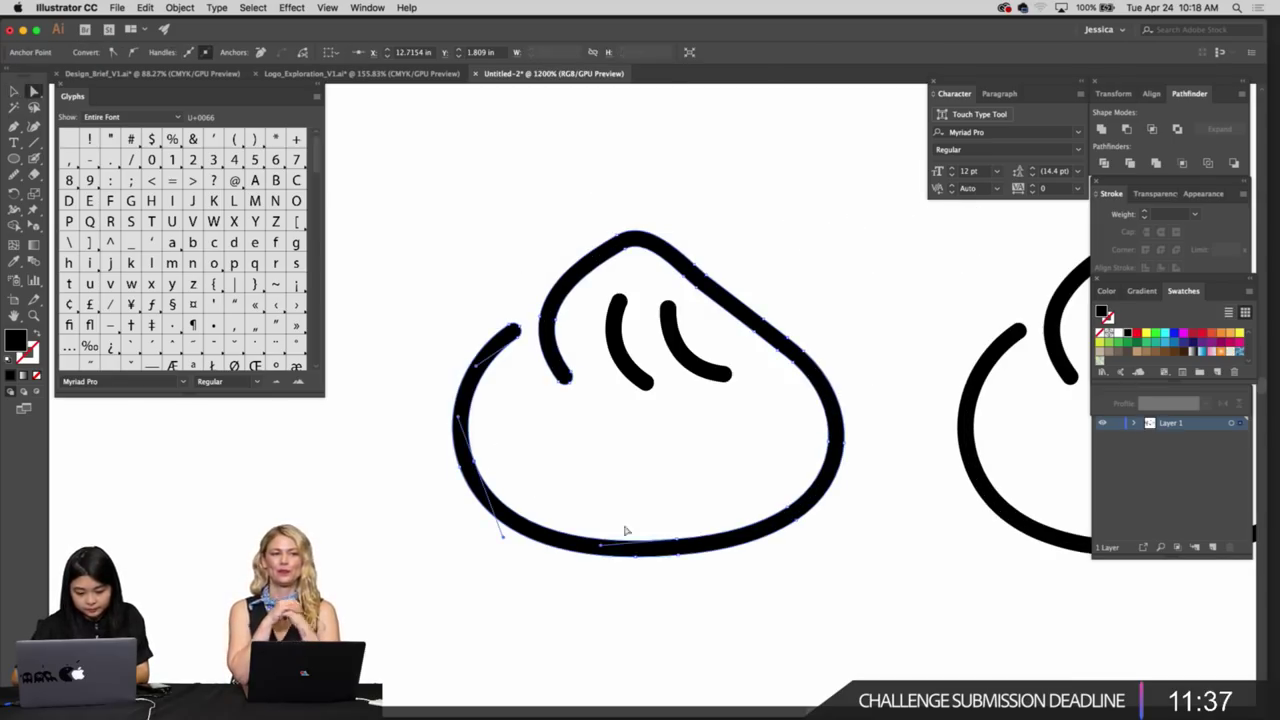
click(700, 540)
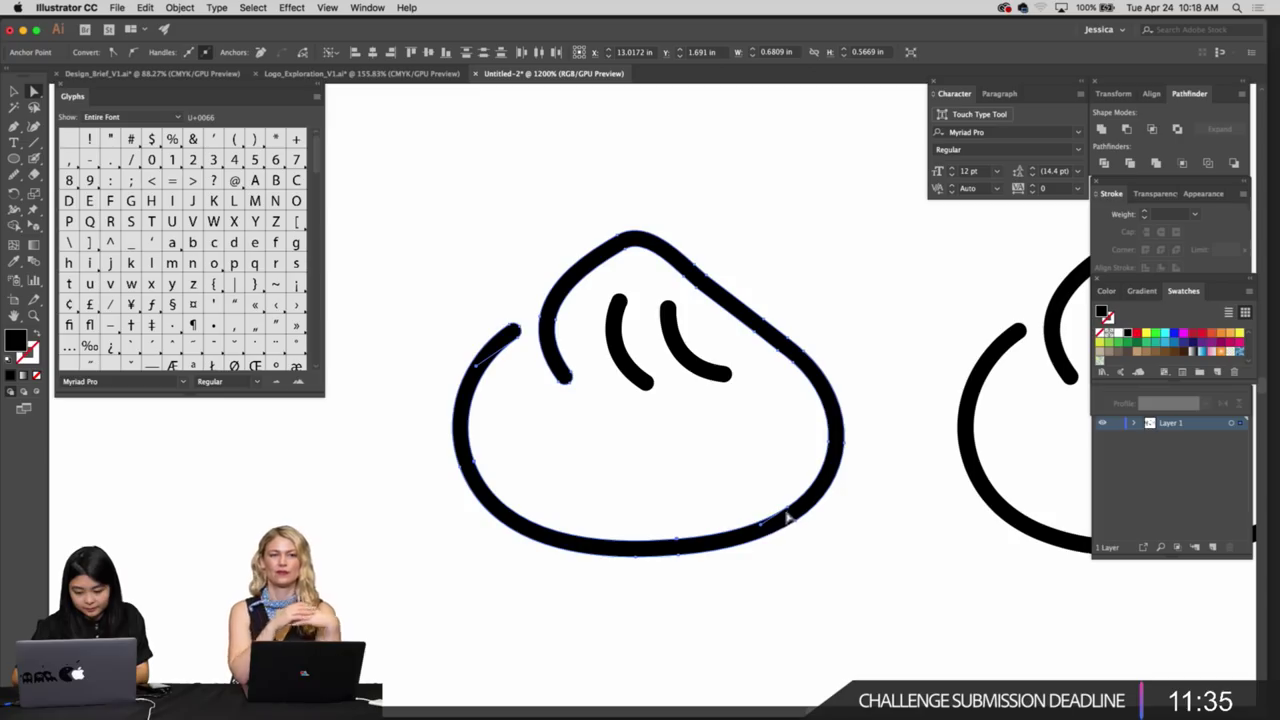
drag(788, 516, 790, 509)
click(655, 471)
key(super+z)
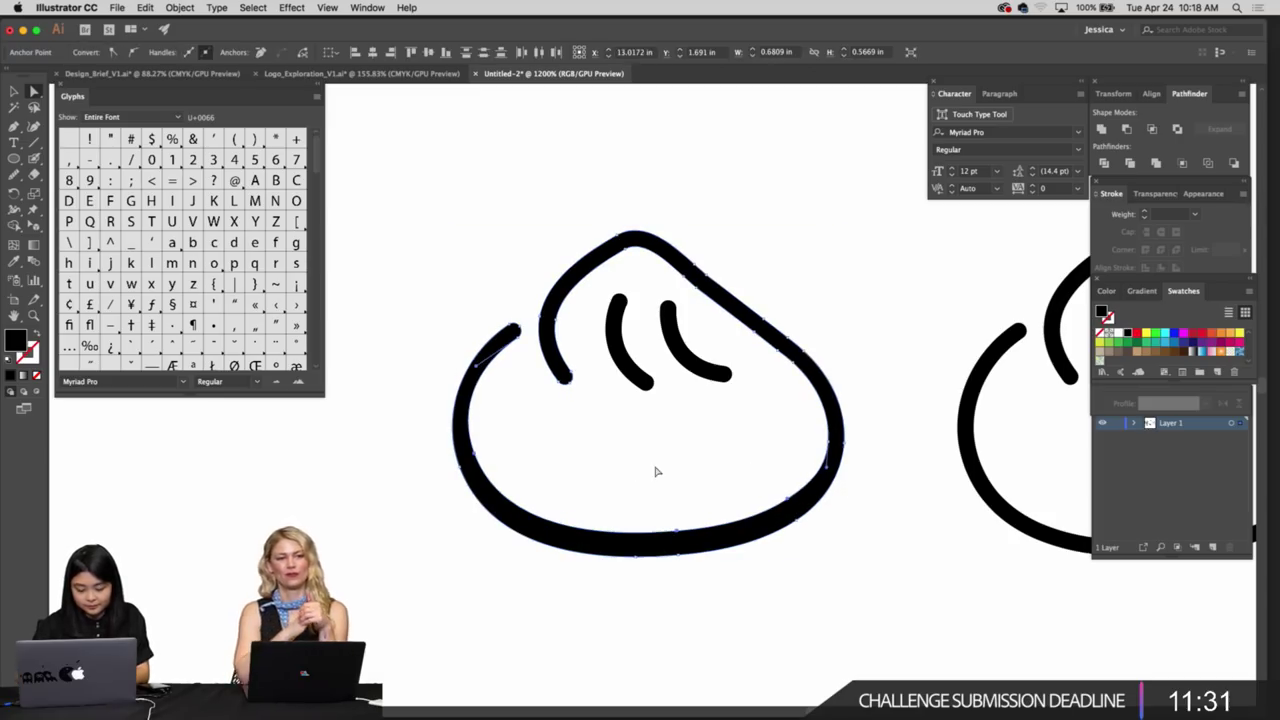
Refine the inner curve on the left side of the left bun so it blends into the thicker base
click(508, 418)
click(473, 398)
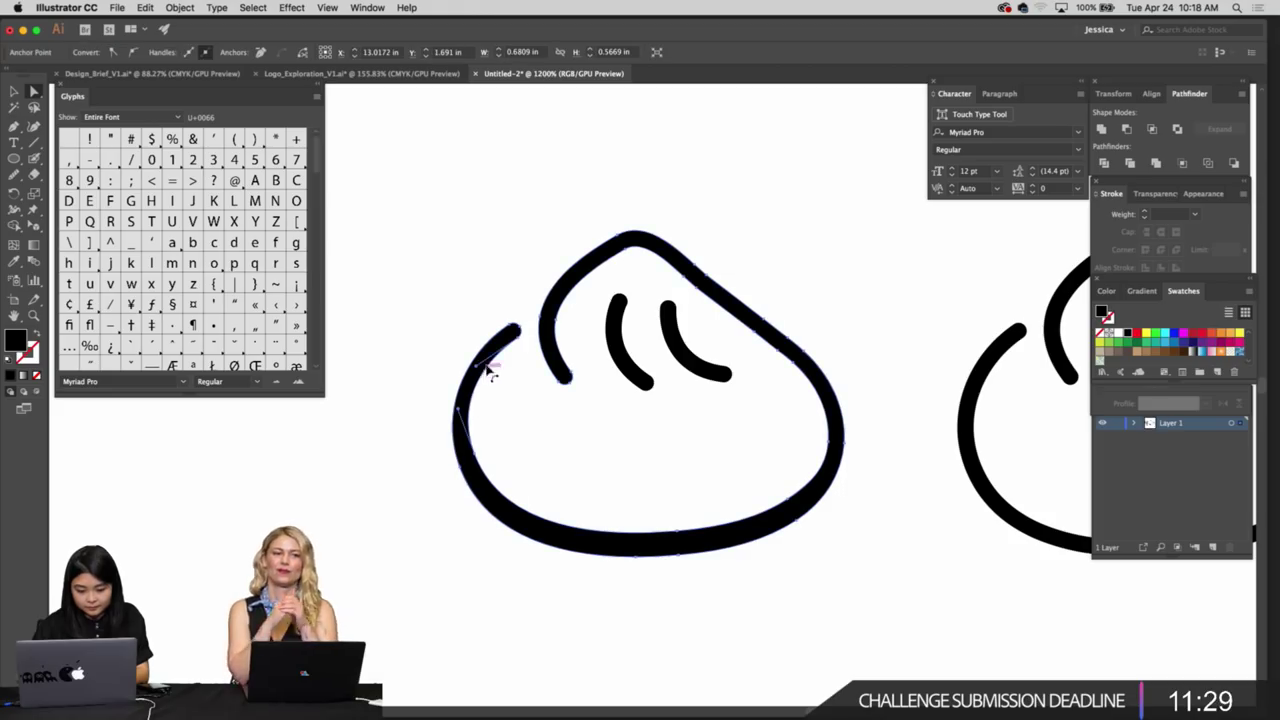
click(527, 427)
scroll(527, 427, right, 3)
scroll(527, 427, down, 1)
key(v)
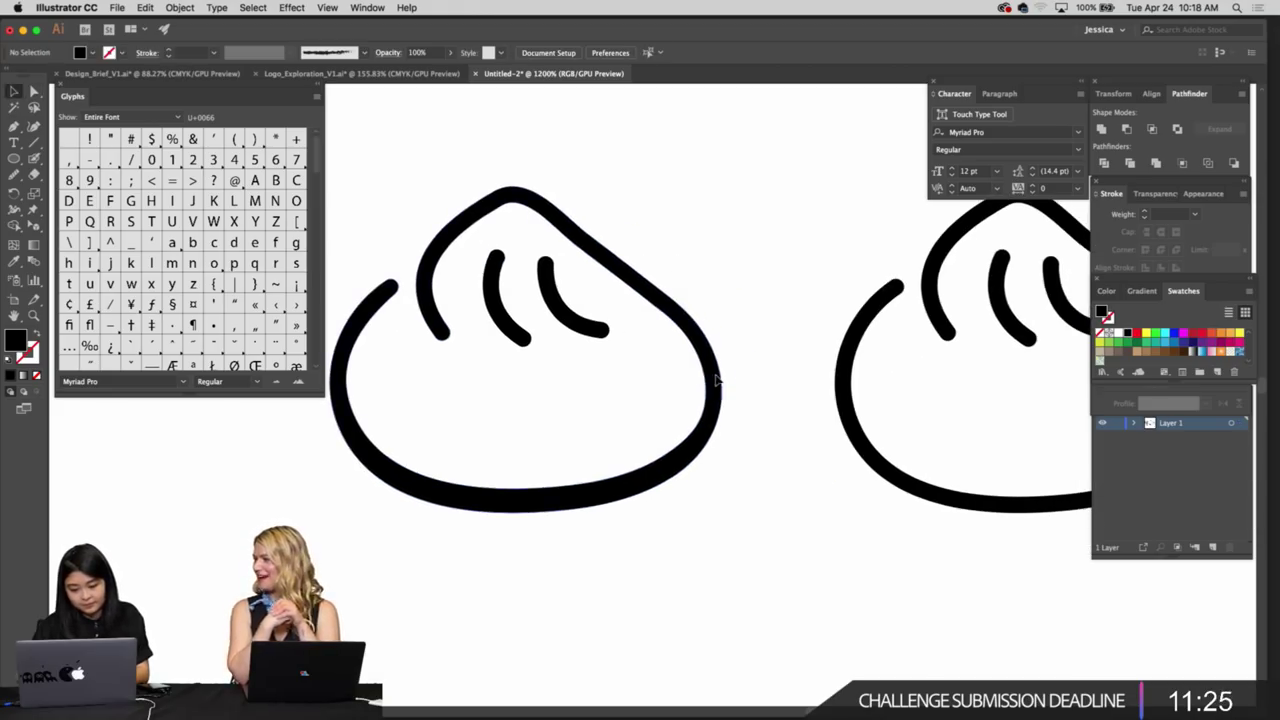
Thicken the right side of the left bun's outline by shifting its inner right anchor point inward
key(a)
click(716, 380)
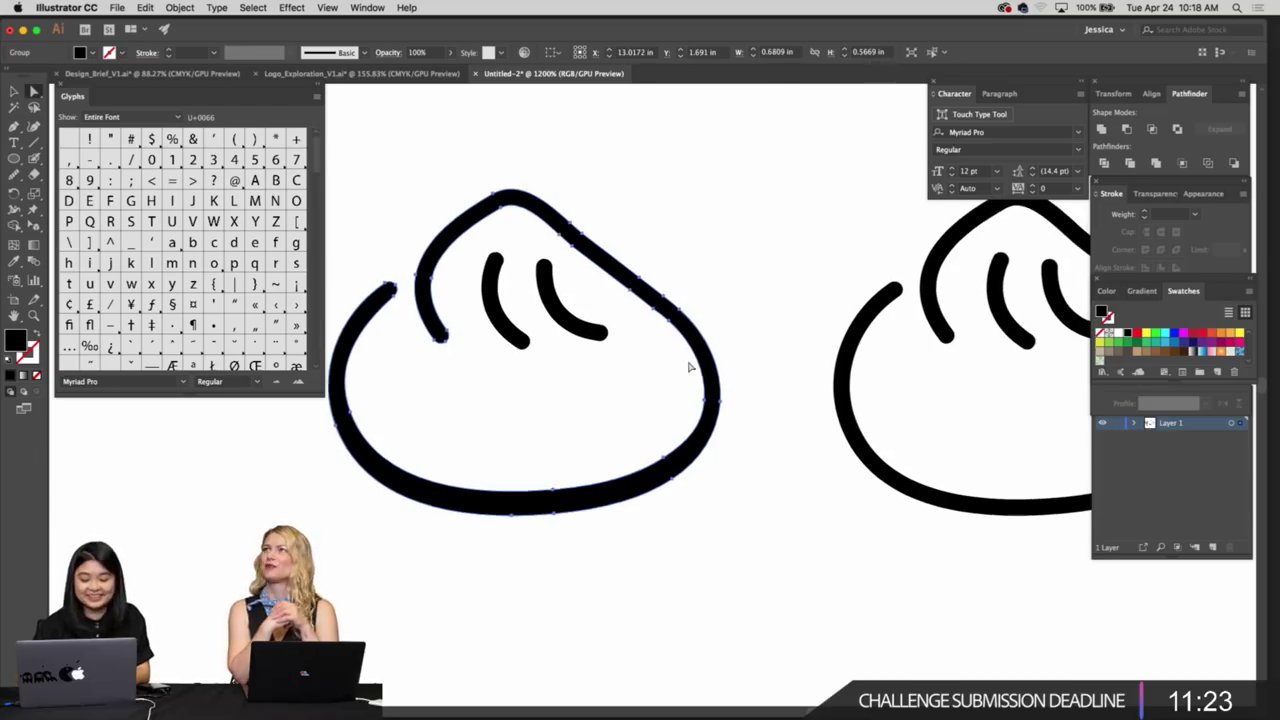
scroll(688, 367, up, 1)
click(703, 412)
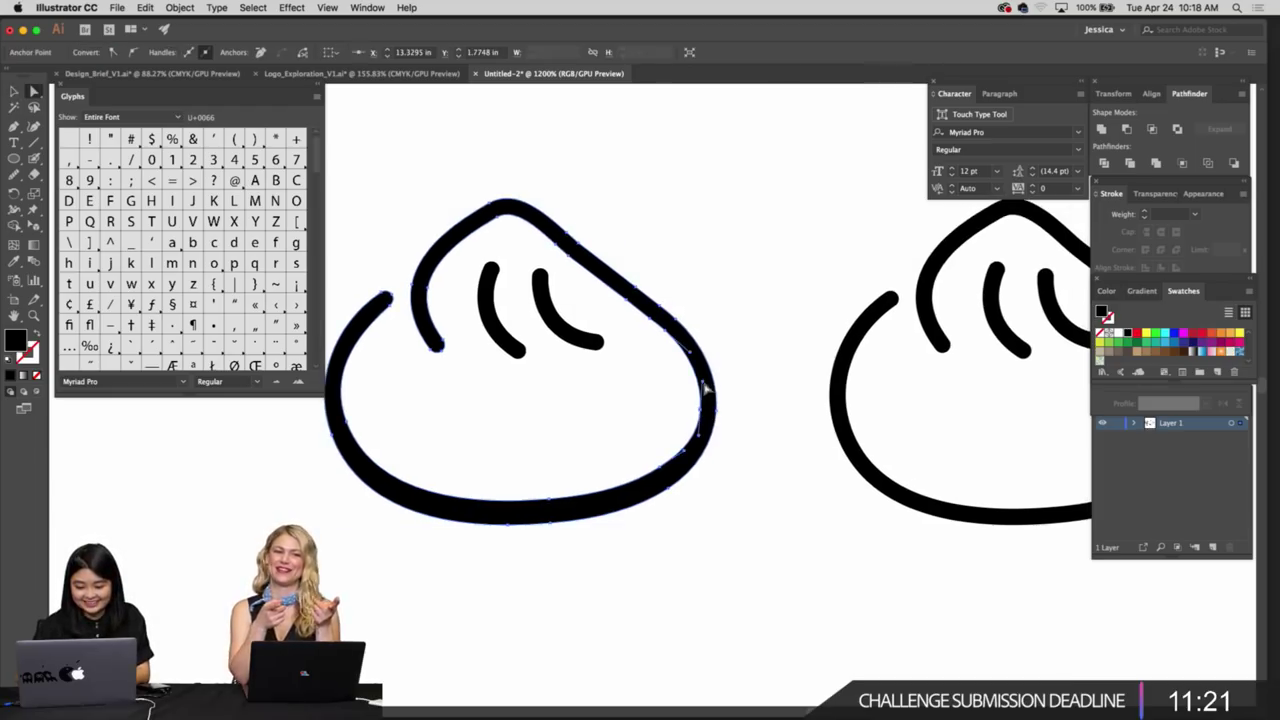
drag(702, 411, 696, 407)
key(super+z)
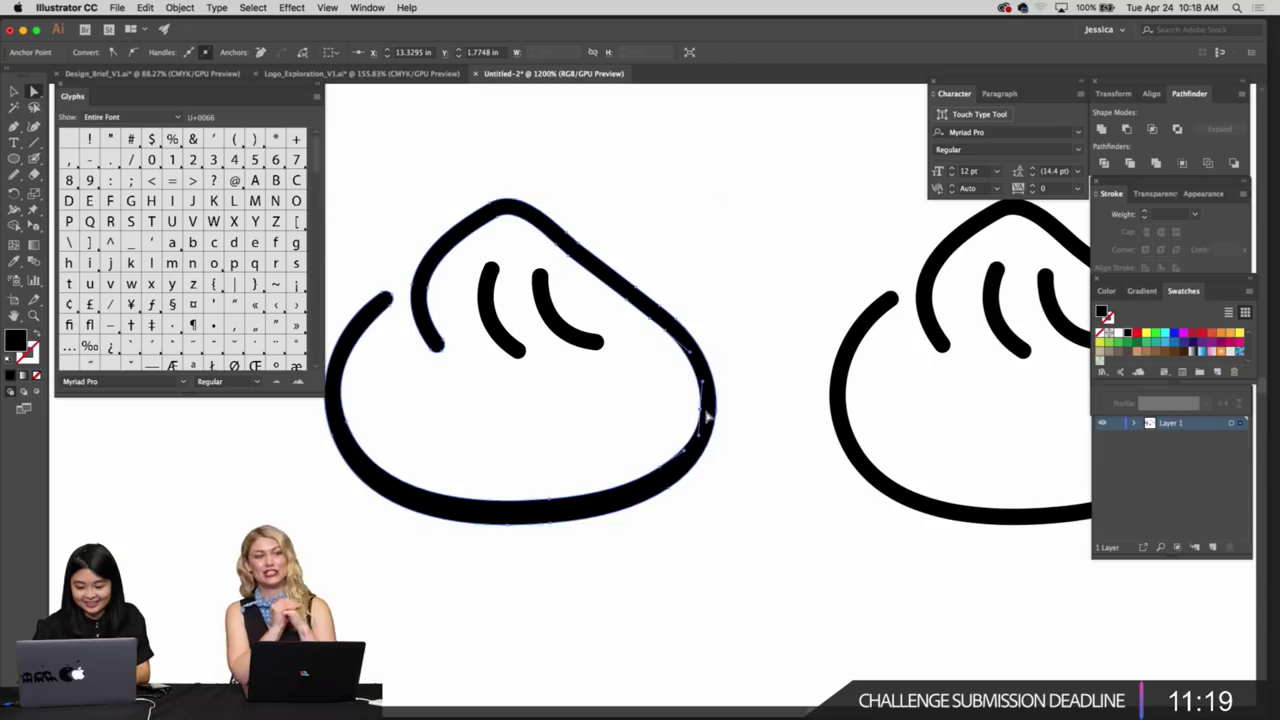
click(737, 413)
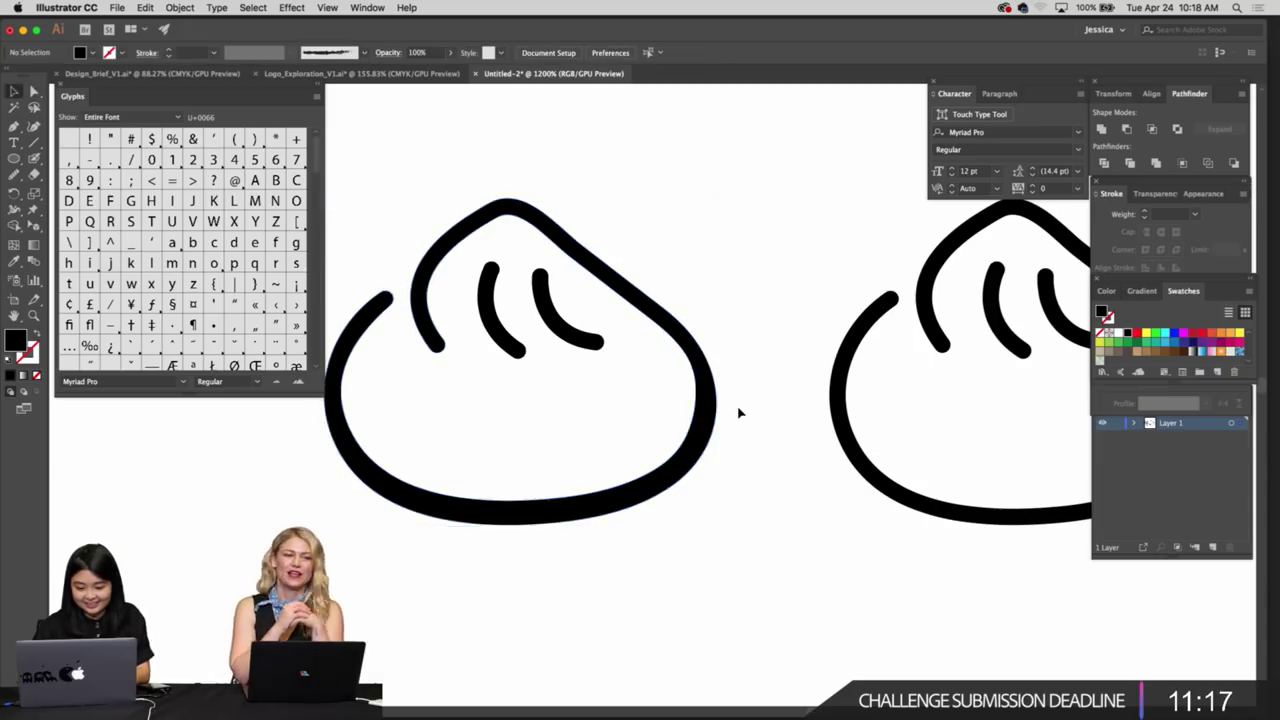
Redraw the outer bottom edge of the left bun's outline with the Pencil tool
scroll(737, 405, down, 2)
click(737, 378)
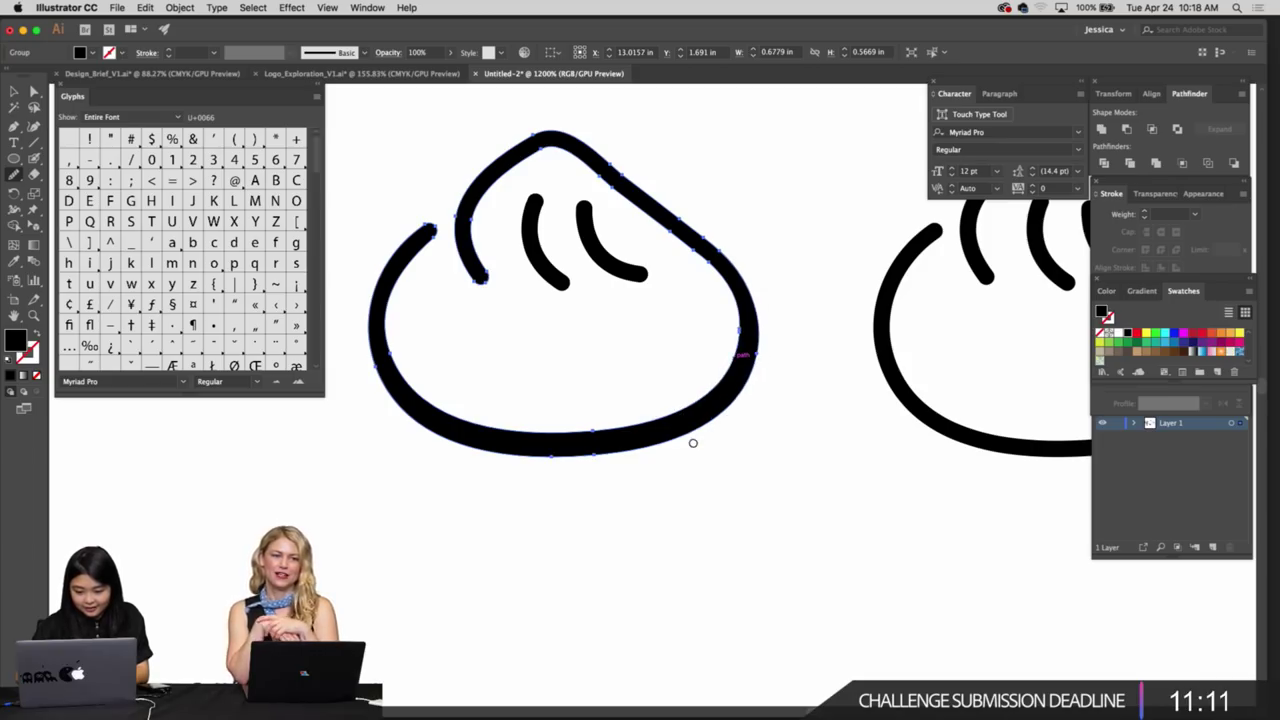
drag(589, 471, 542, 481)
scroll(583, 464, up, 3)
key(v)
click(581, 457)
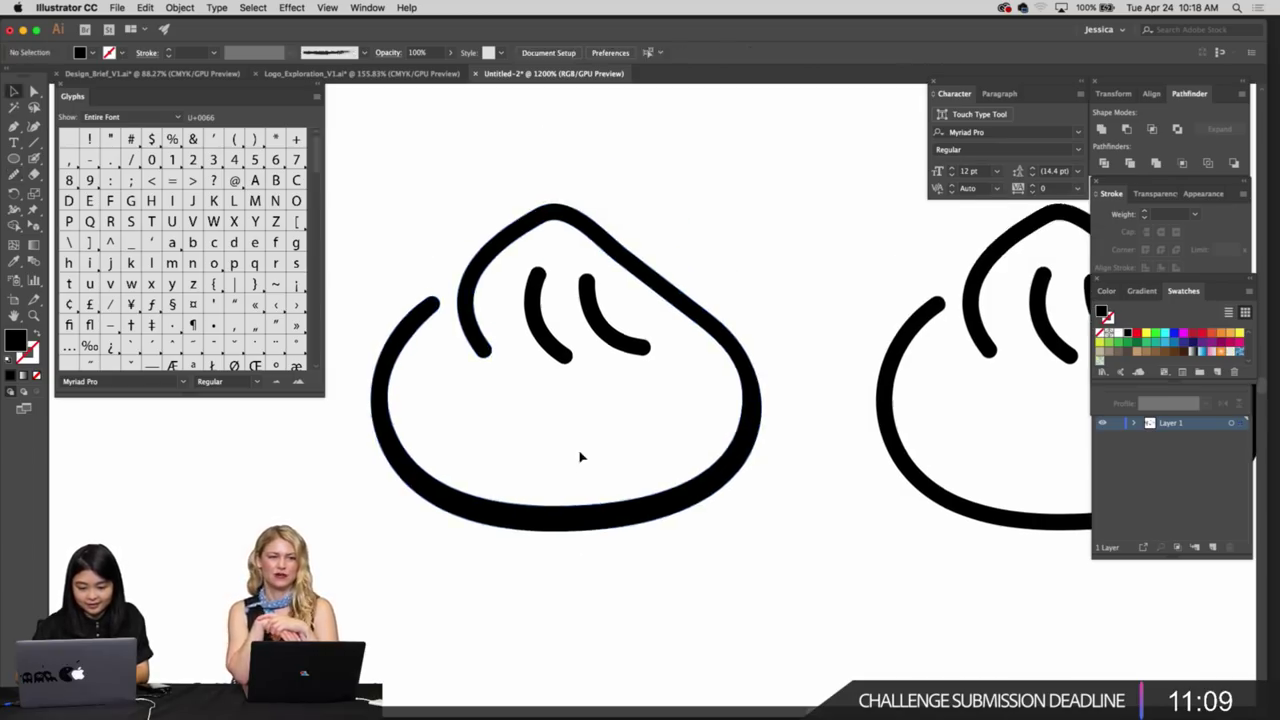
Taper the upper-left open end of the left bun's outline by removing an end anchor point and reshaping its outer curve
scroll(580, 457, left, 4)
scroll(580, 457, up, 3)
key(z)
drag(565, 426, 638, 448)
key(a)
click(577, 385)
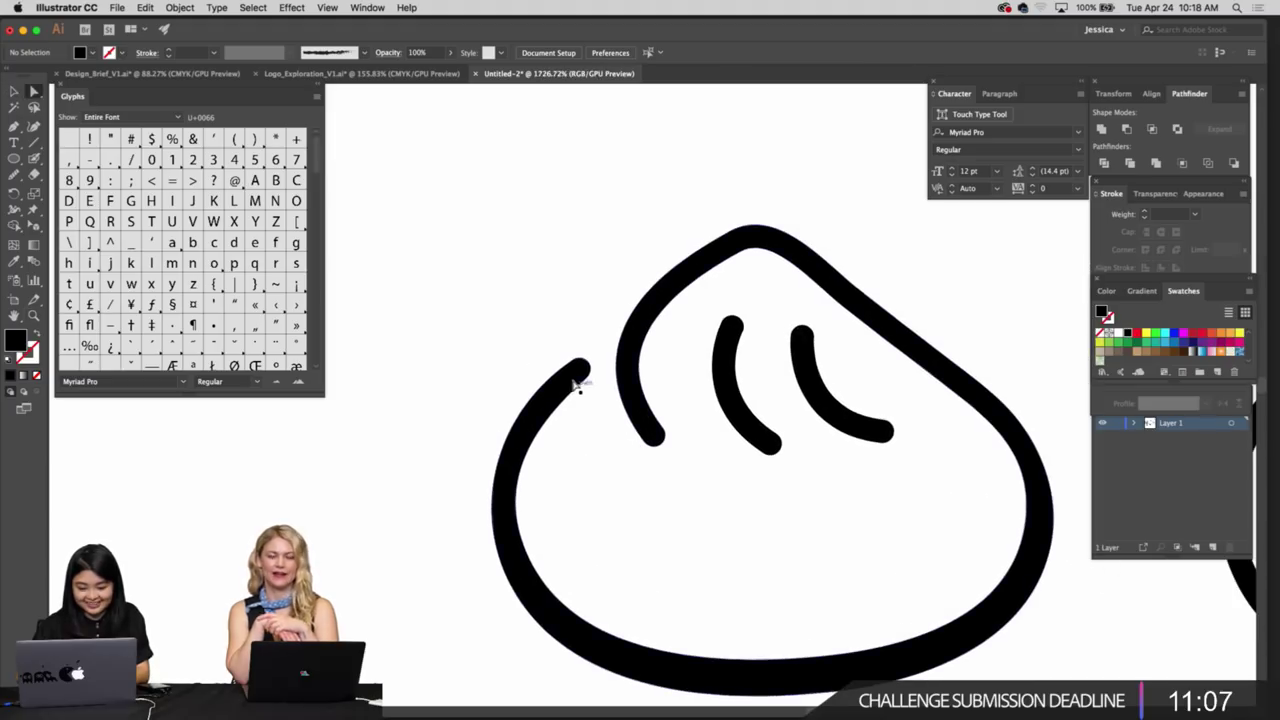
key(p)
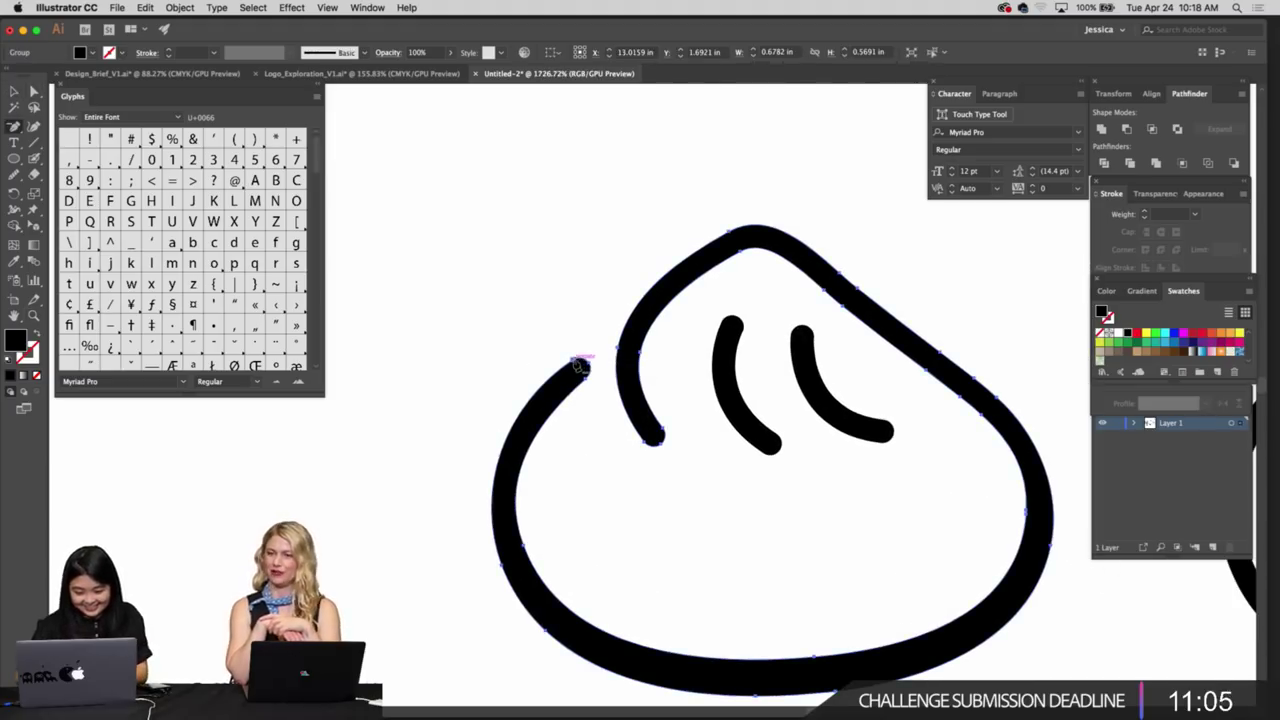
click(574, 361)
key(a)
drag(476, 491, 449, 428)
key(v)
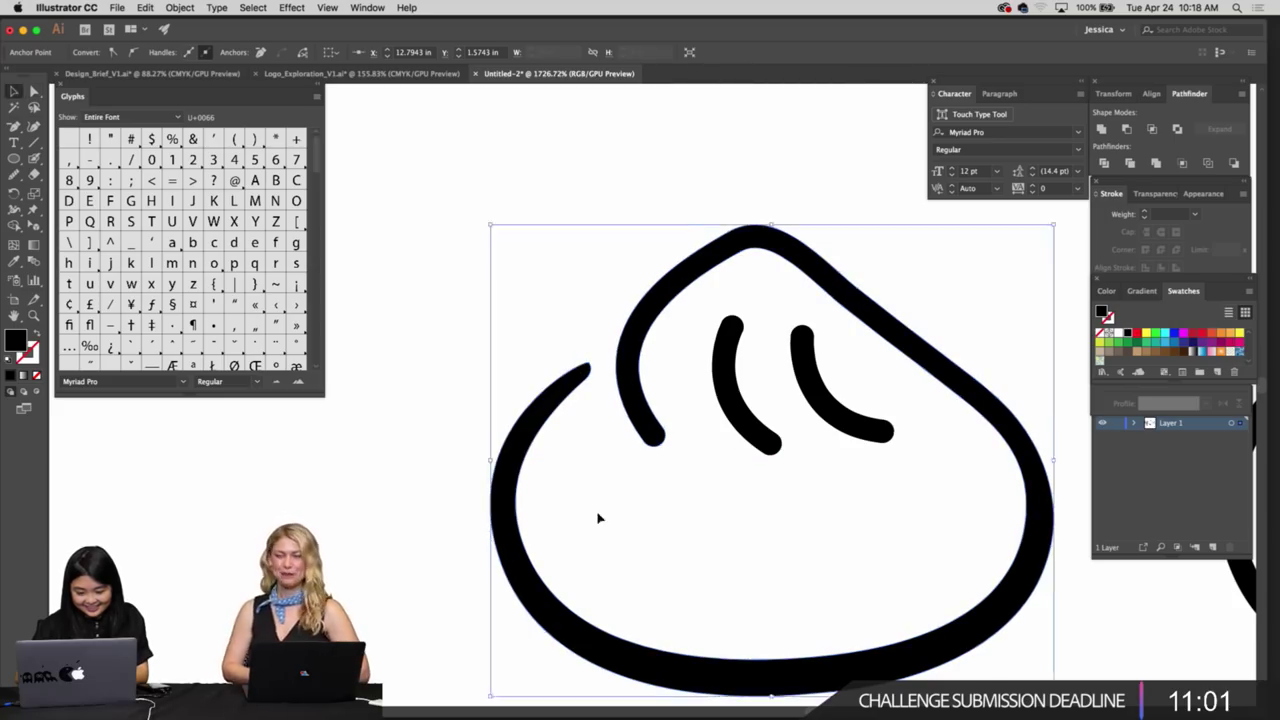
click(598, 515)
Refine the tapered upper-left tip of the left bun's outline with the Pencil tool
key(z)
mouse_move(602, 512)
mouse_down()
mouse_move(523, 482)
mouse_move(617, 517)
mouse_up()
key(v)
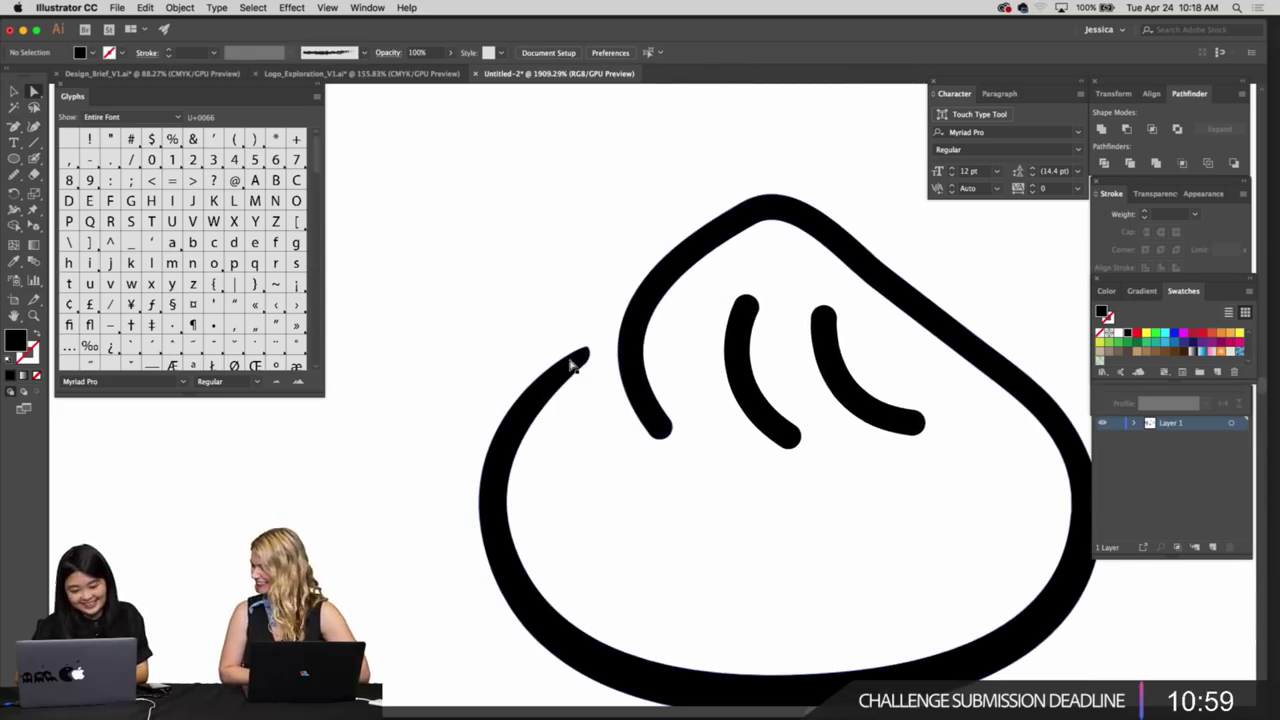
click(575, 363)
key(n)
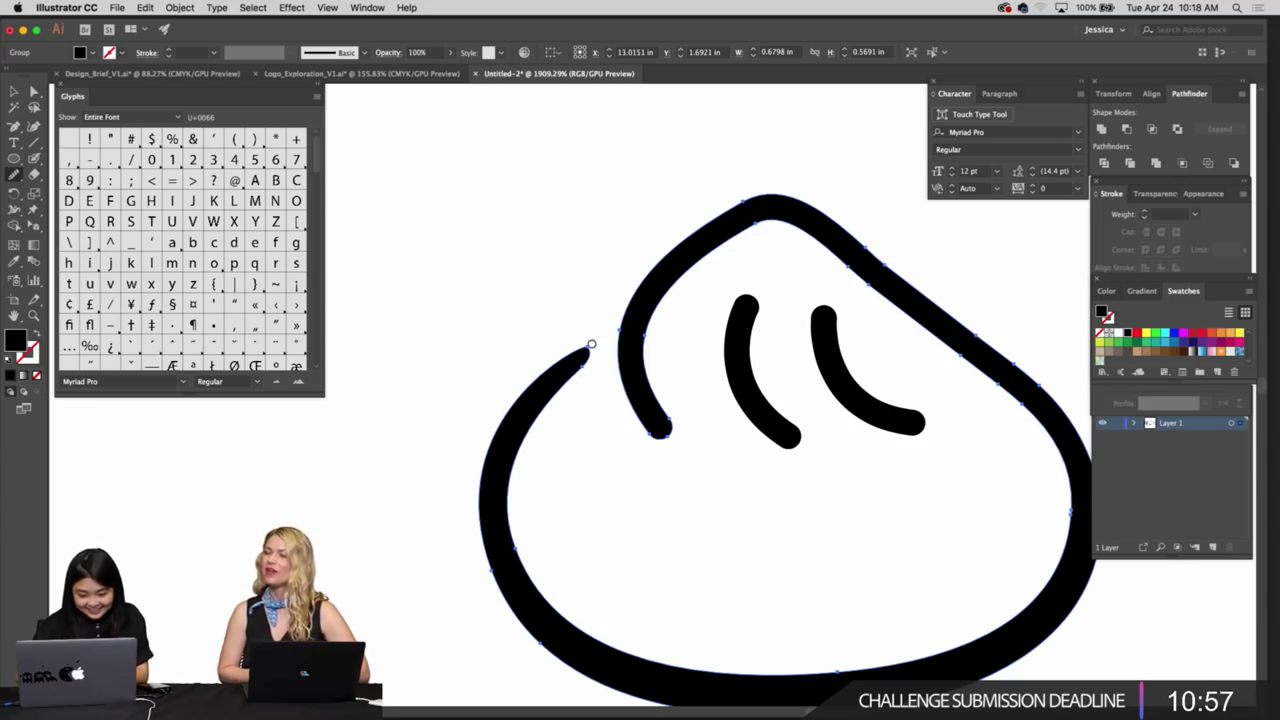
drag(591, 344, 574, 380)
key(v)
click(601, 455)
Taper the rounded inner end of the left bun's outer fold by deleting its end anchor points with the Pen tool
key(z)
drag(602, 453, 463, 474)
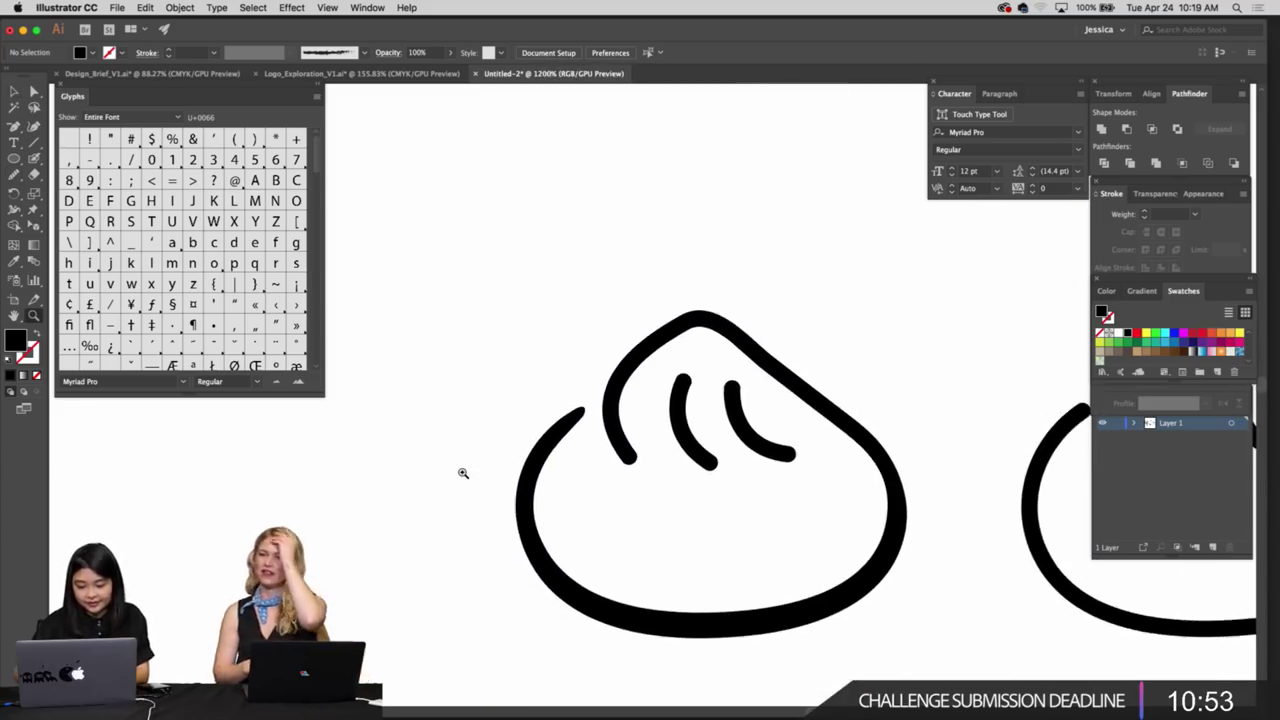
scroll(463, 474, right, 5)
key(super+equal)
key(v)
key(a)
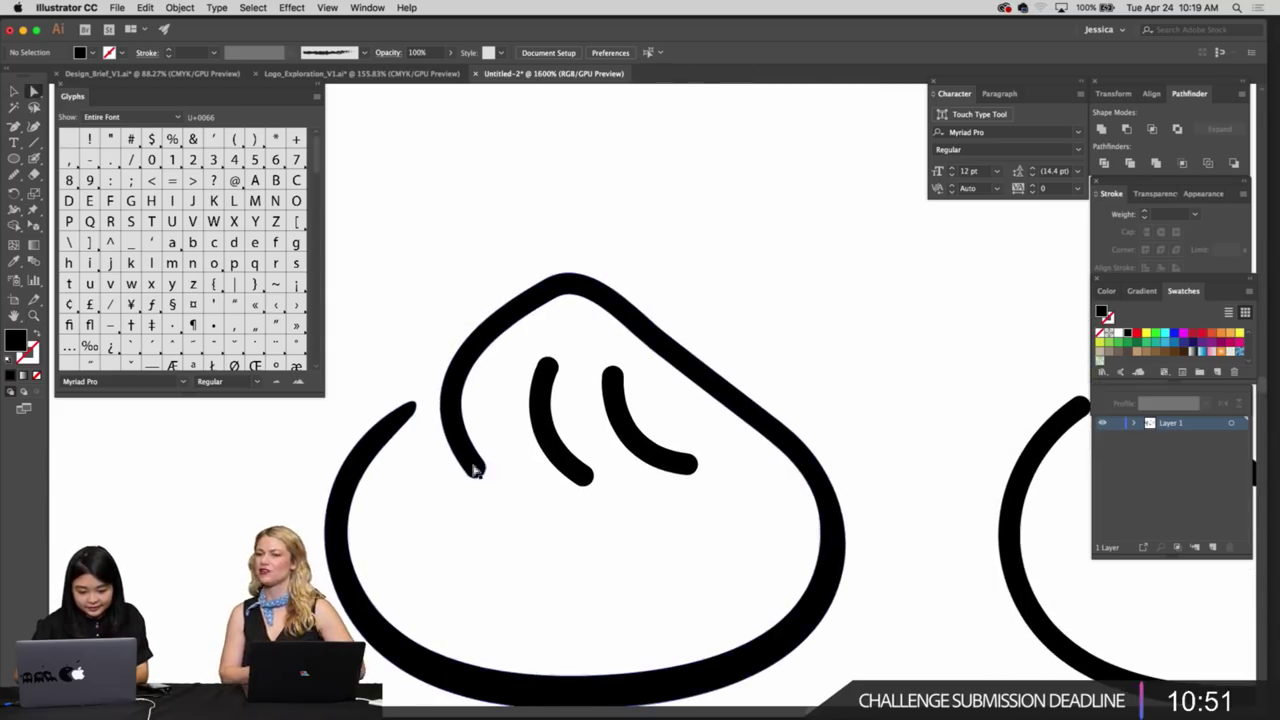
click(475, 467)
key(z)
key(super+equal)
scroll(474, 466, up, 4)
key(n)
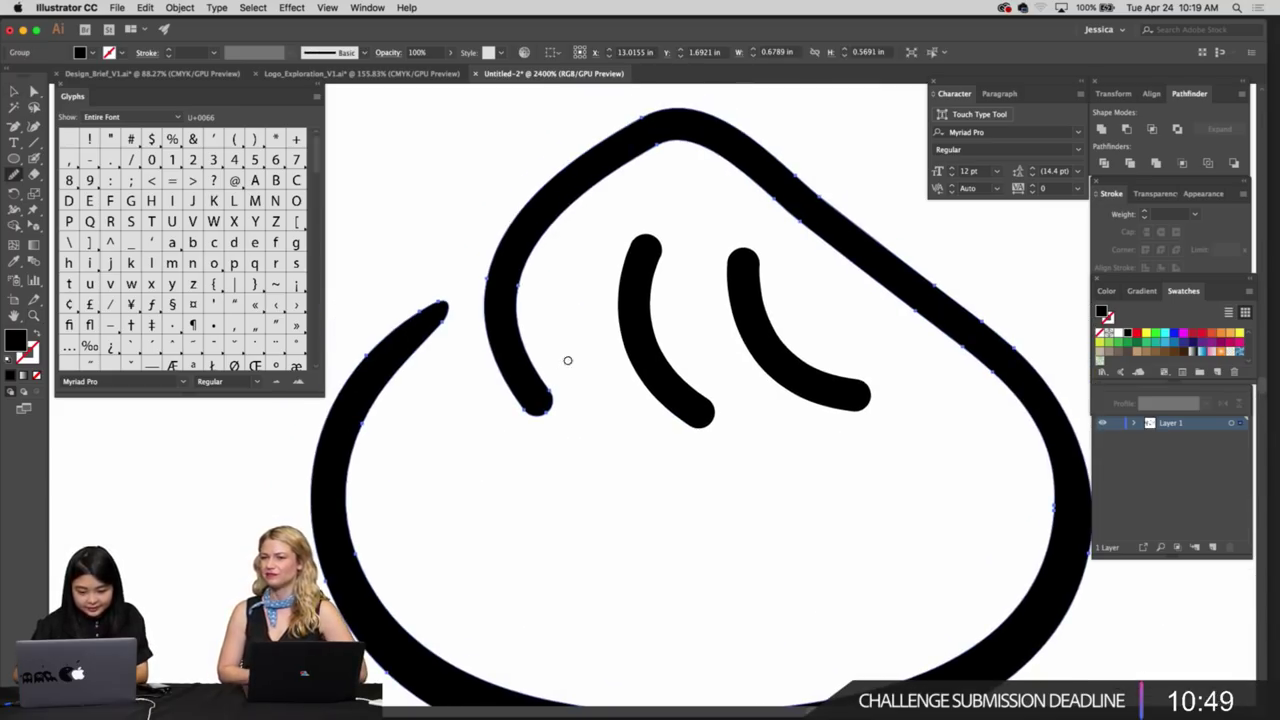
key(v)
key(p)
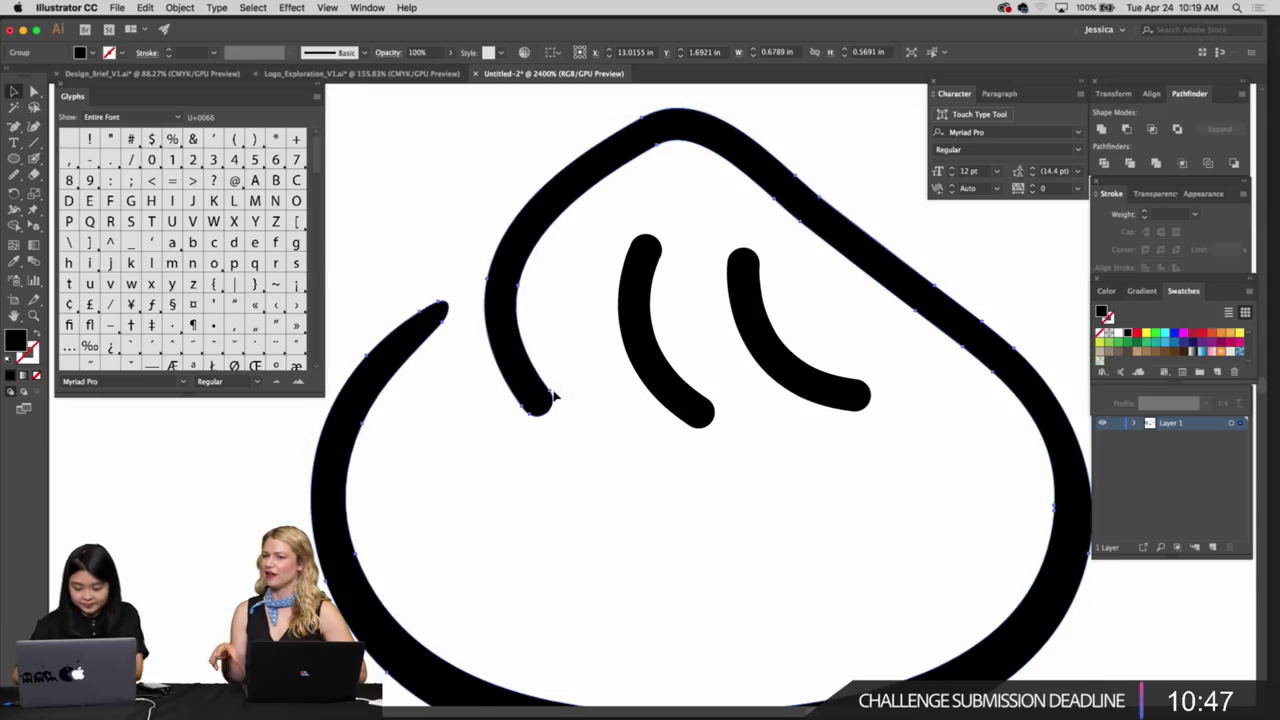
click(550, 394)
click(550, 394)
key(a)
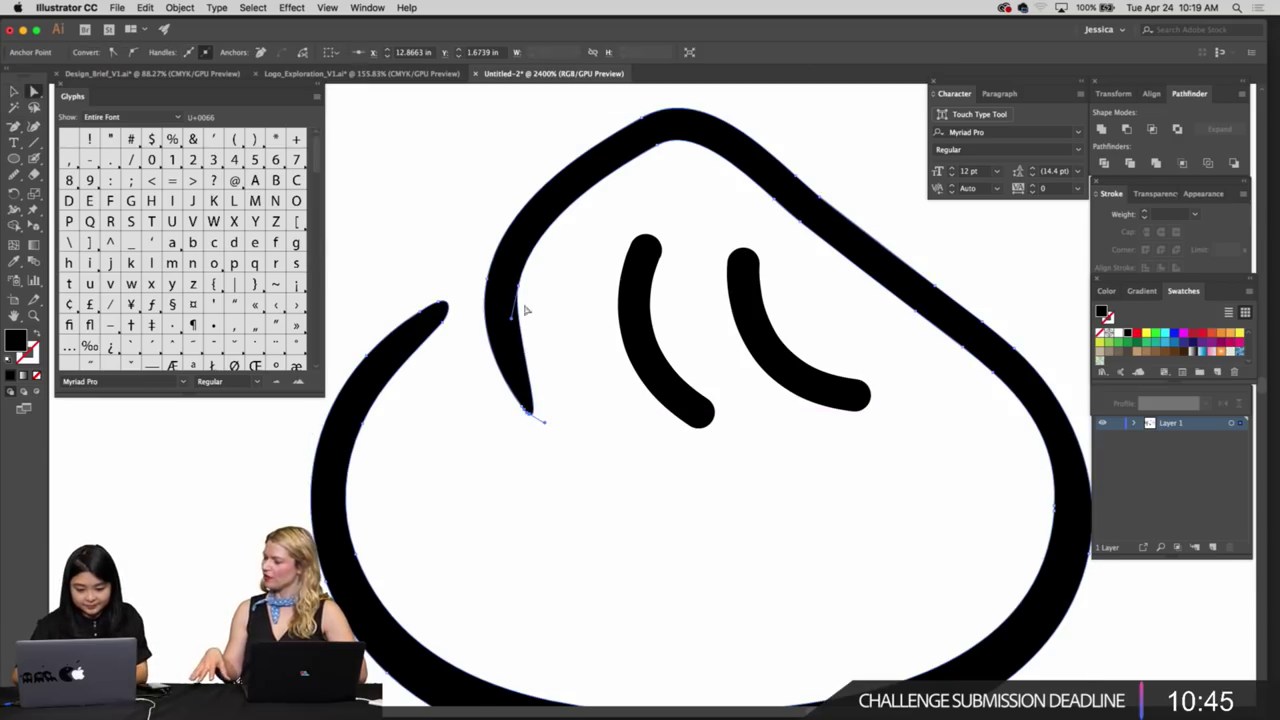
key(z)
drag(578, 336, 523, 325)
scroll(523, 325, down, 3)
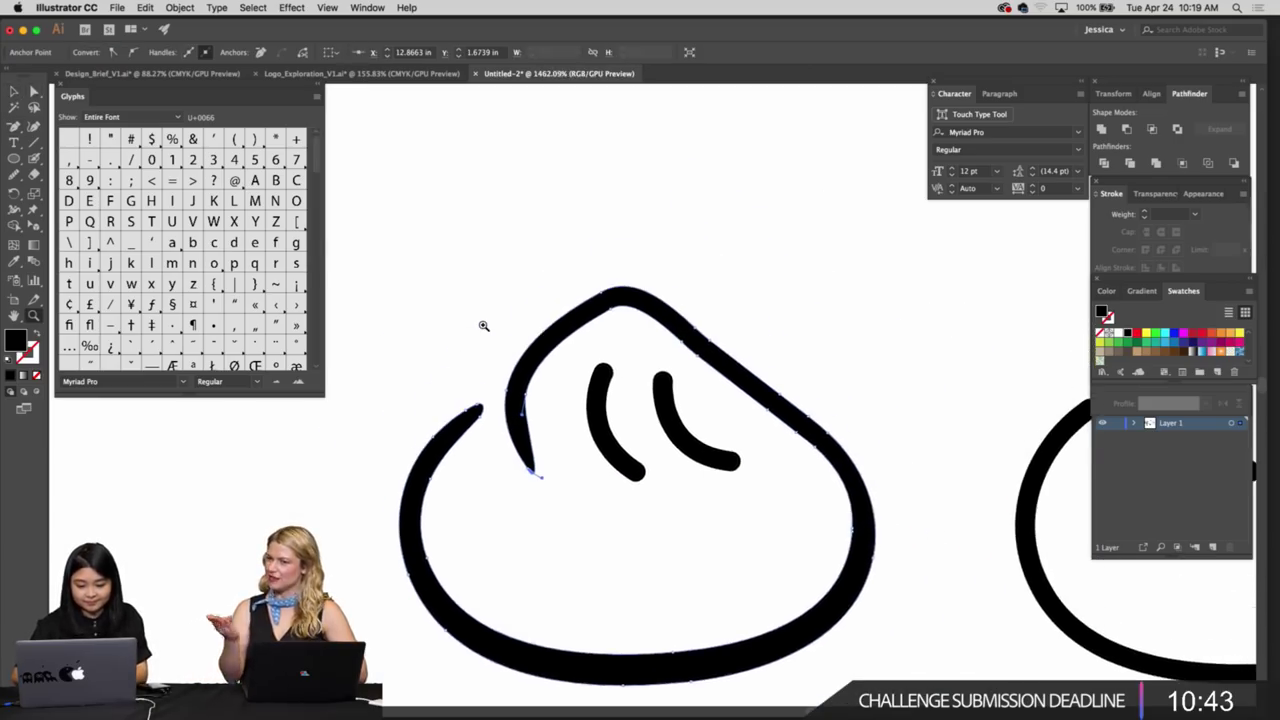
scroll(517, 370, right, 1)
key(super+equal)
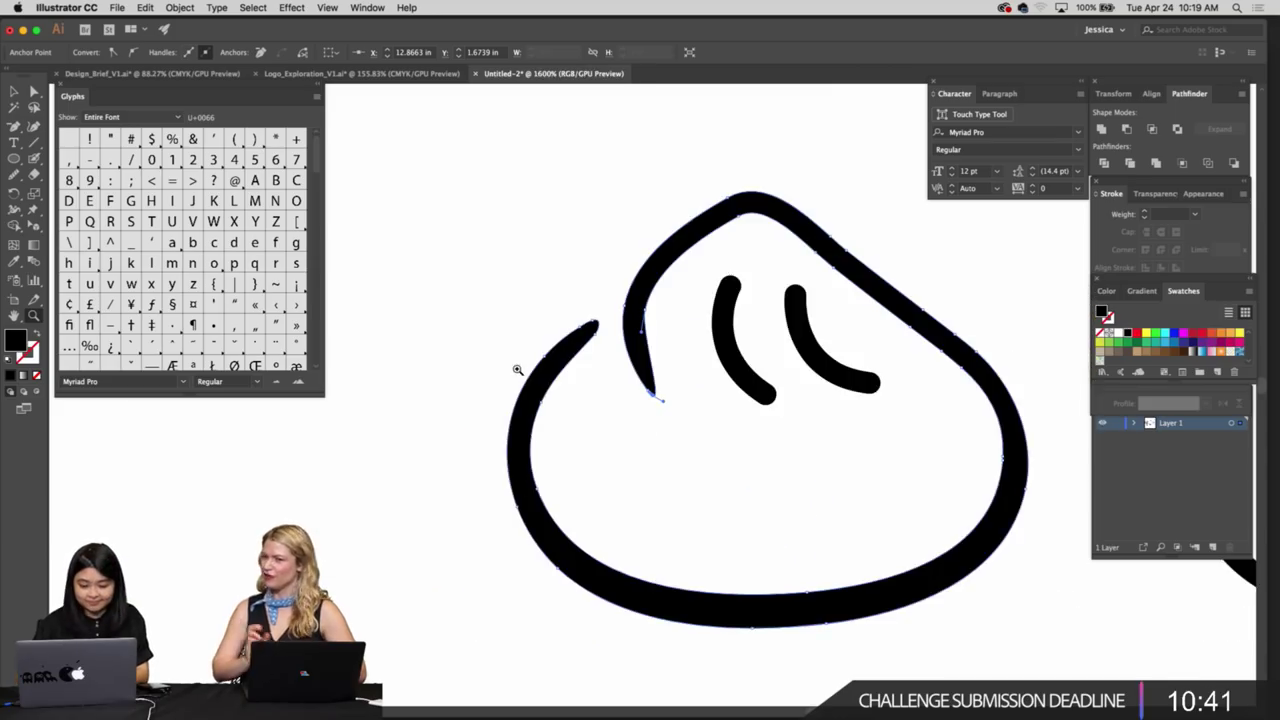
Smooth the peak and the right slope of the left bun's outline with the Pencil tool
scroll(517, 369, right, 2)
key(v)
click(608, 364)
key(a)
click(571, 364)
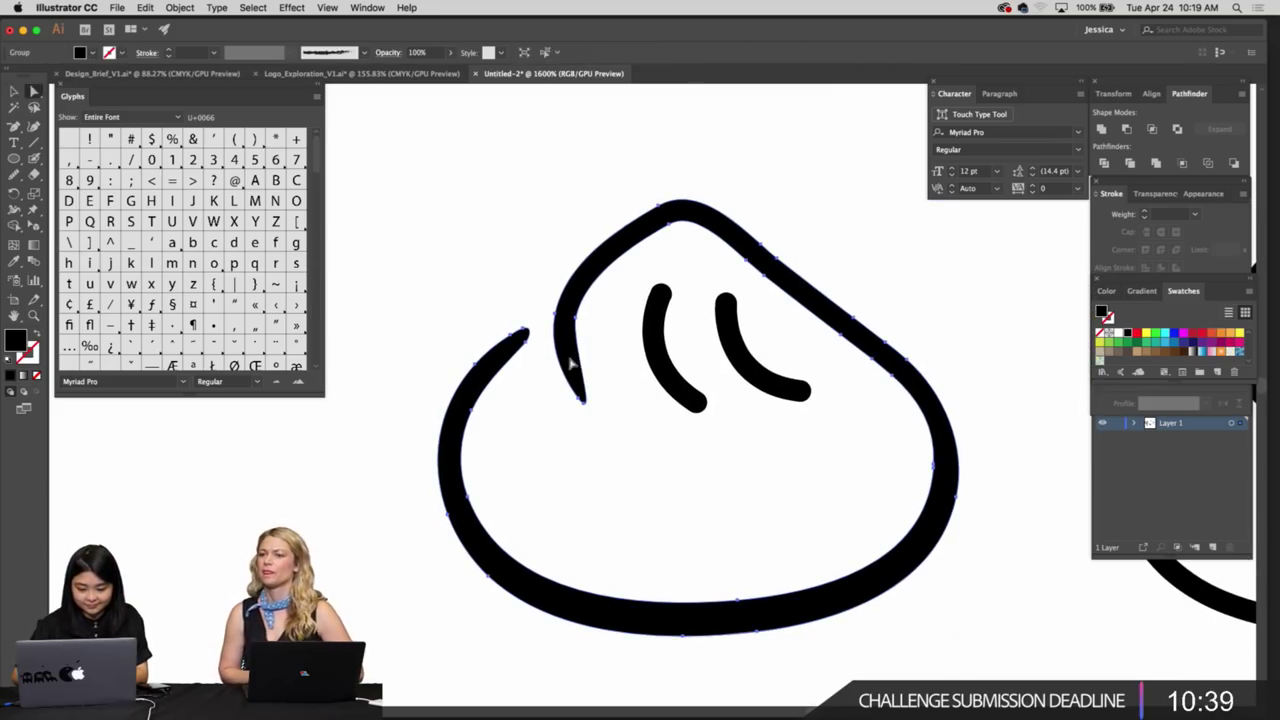
key(n)
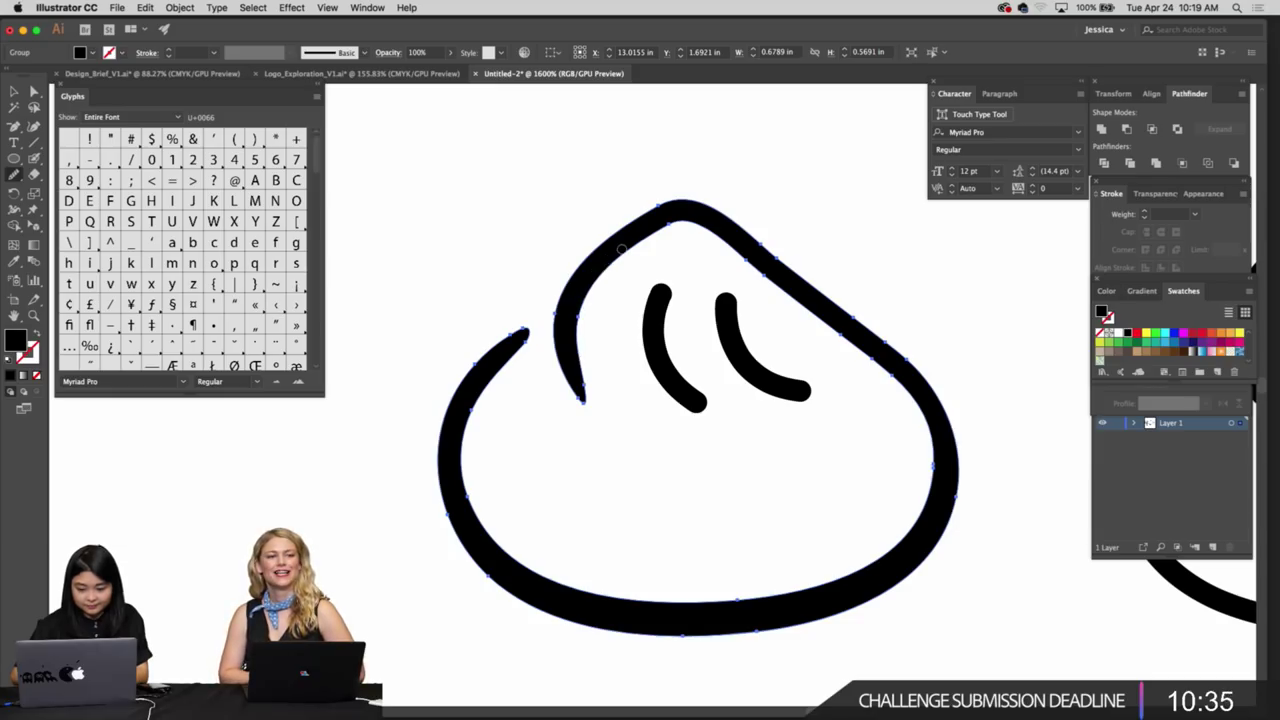
drag(621, 236, 688, 210)
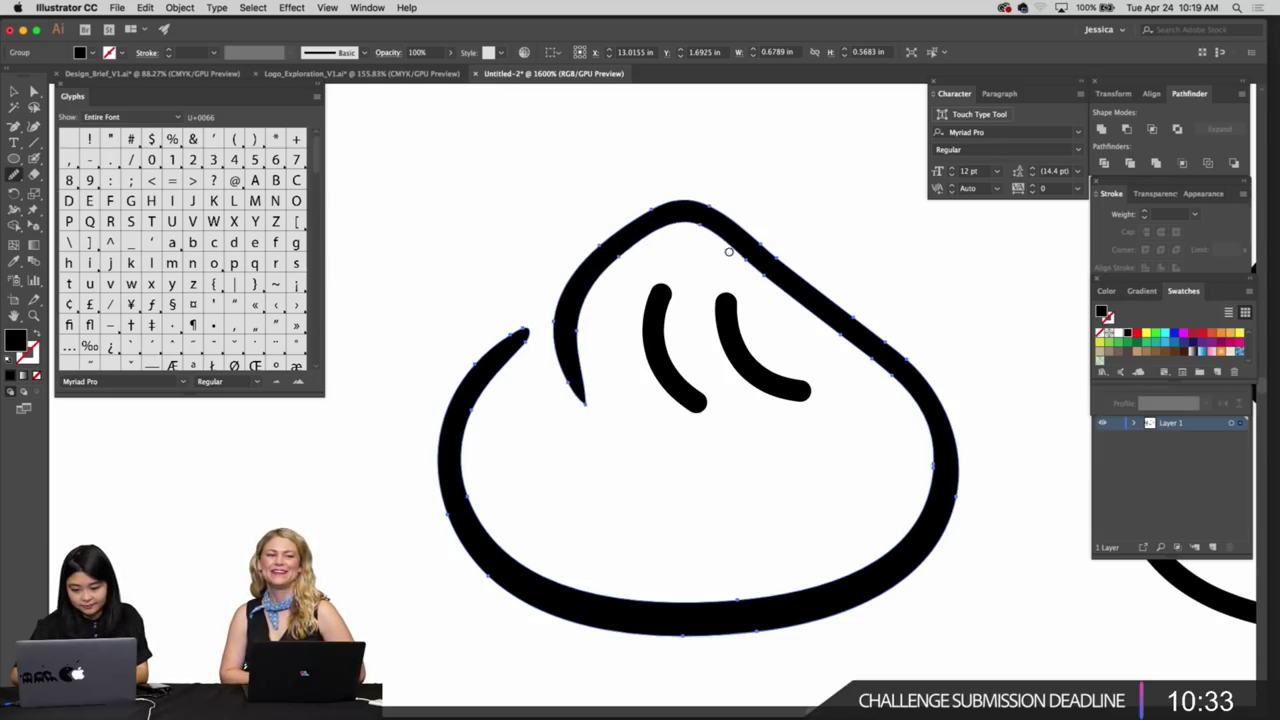
mouse_move(760, 268)
mouse_down()
mouse_move(817, 300)
mouse_move(766, 283)
mouse_up()
mouse_move(862, 353)
mouse_down()
mouse_move(908, 397)
mouse_move(904, 386)
mouse_move(936, 482)
mouse_up()
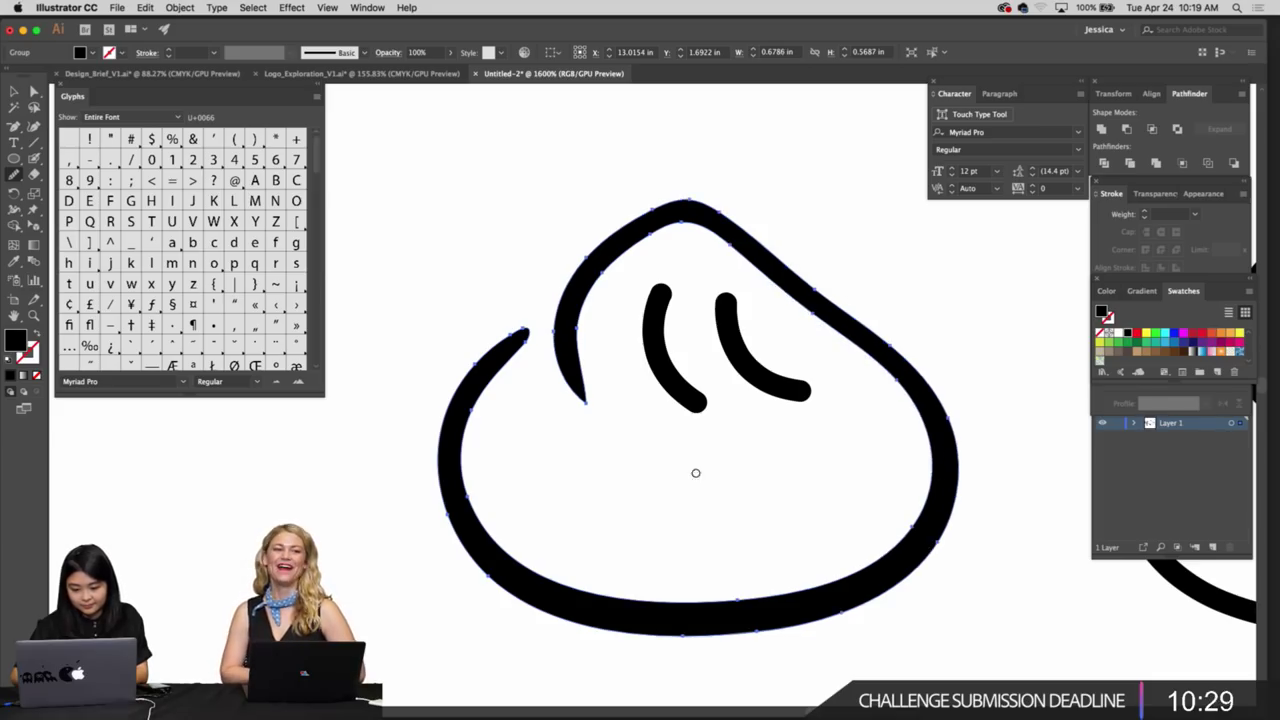
Round the sharp inner tip of the left bun's outer fold by adjusting its end corner
key(z)
drag(633, 443, 696, 453)
key(super+shift+a)
drag(560, 376, 658, 435)
key(a)
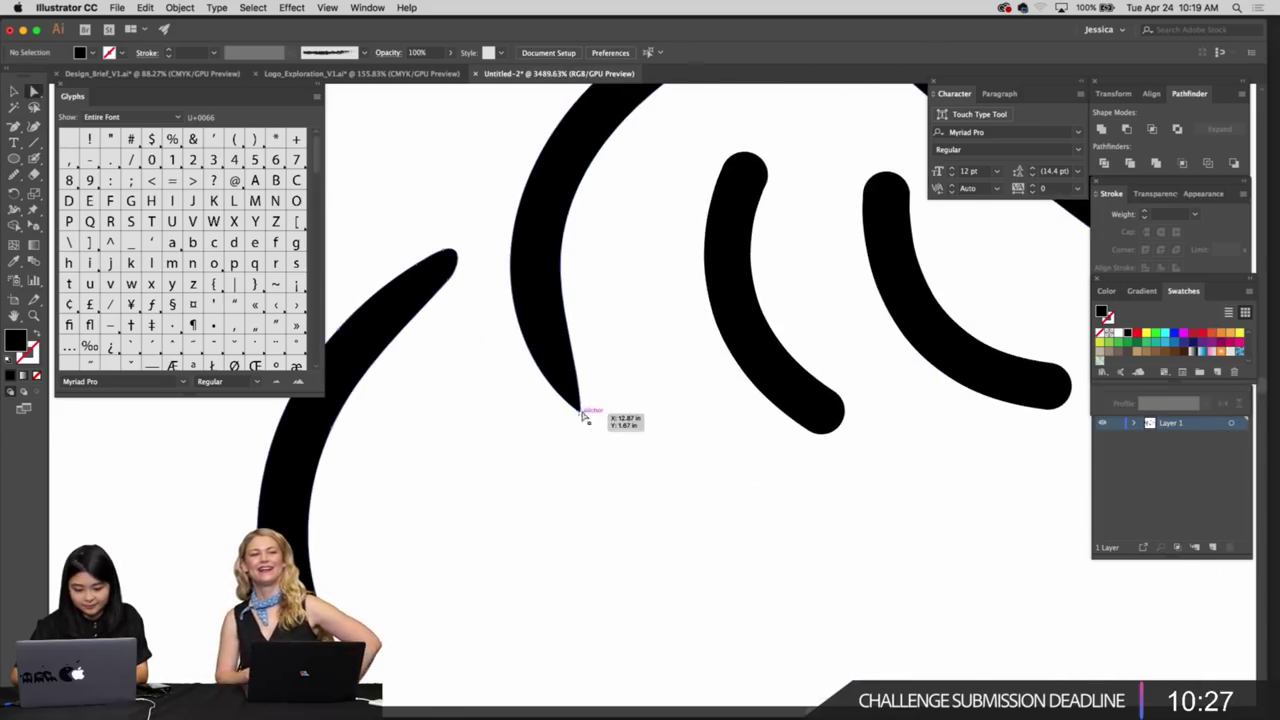
click(578, 408)
drag(576, 403, 570, 390)
key(v)
click(594, 403)
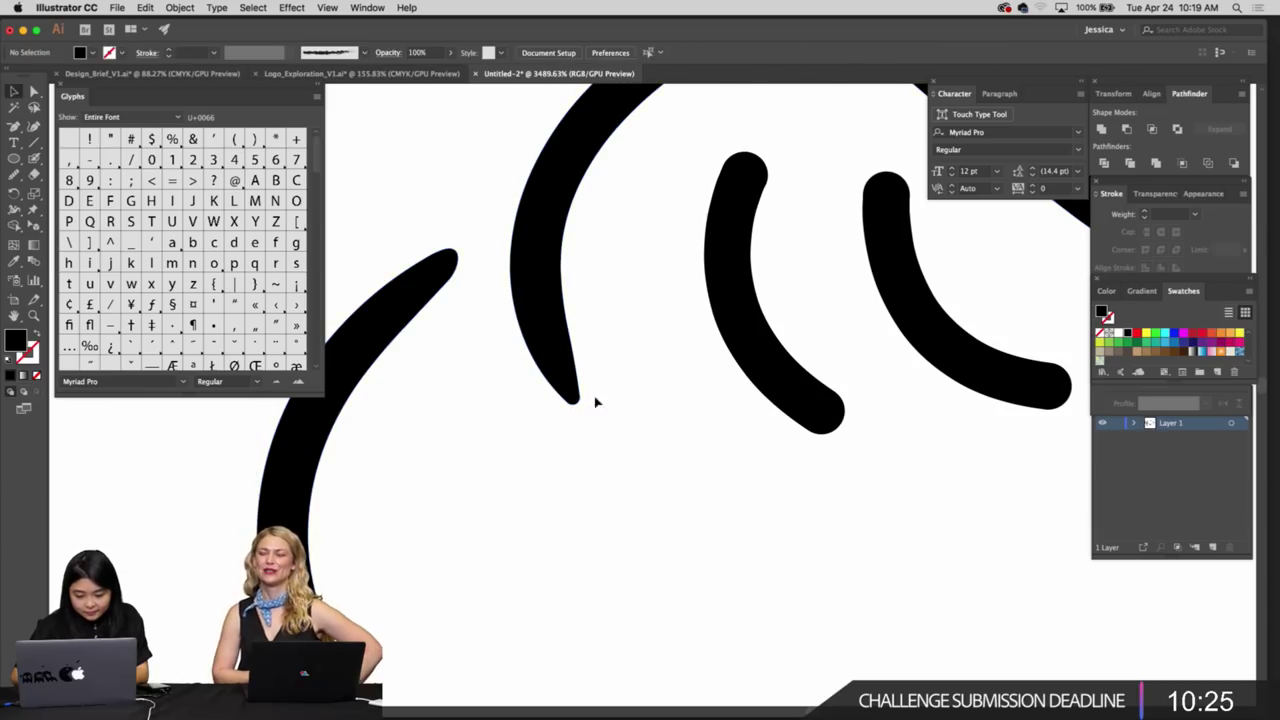
Redraw the lower part of the left bun's outer fold with the Pencil tool
key(a)
click(570, 387)
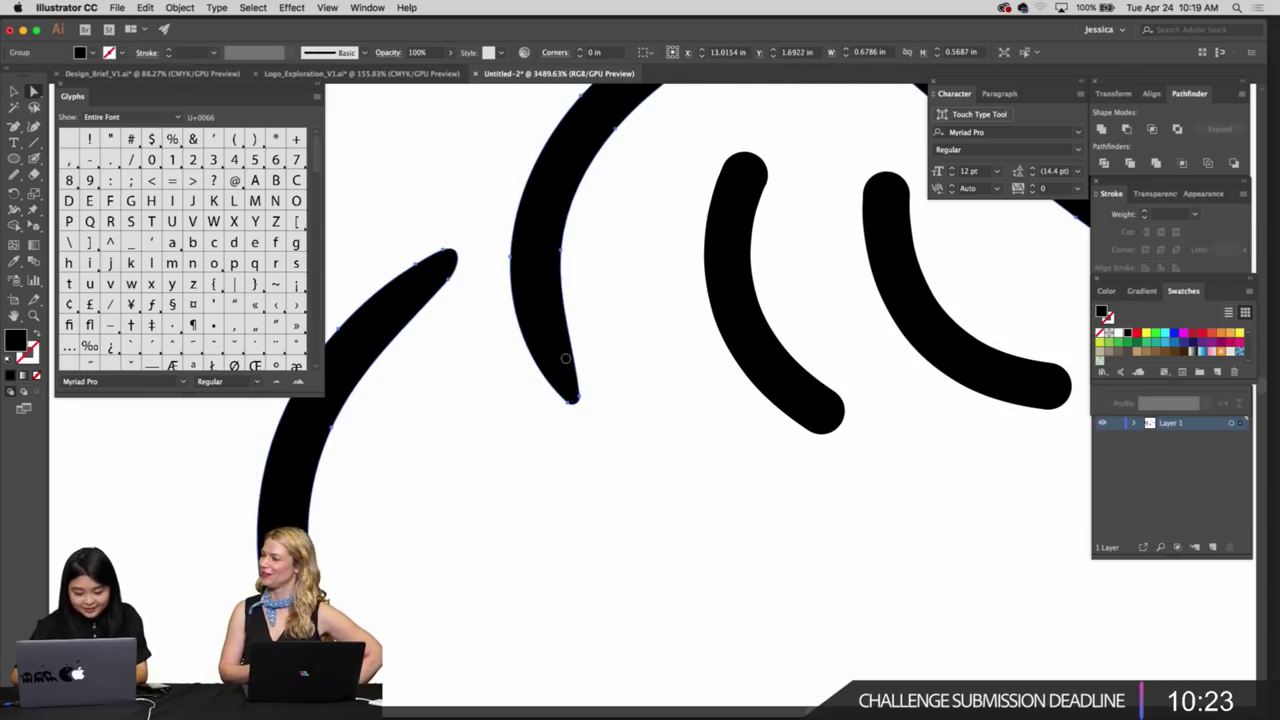
key(n)
mouse_move(552, 267)
mouse_down()
mouse_move(570, 392)
mouse_move(526, 401)
mouse_up()
key(v)
click(614, 414)
key(z)
scroll(526, 401, right, 5)
key(v)
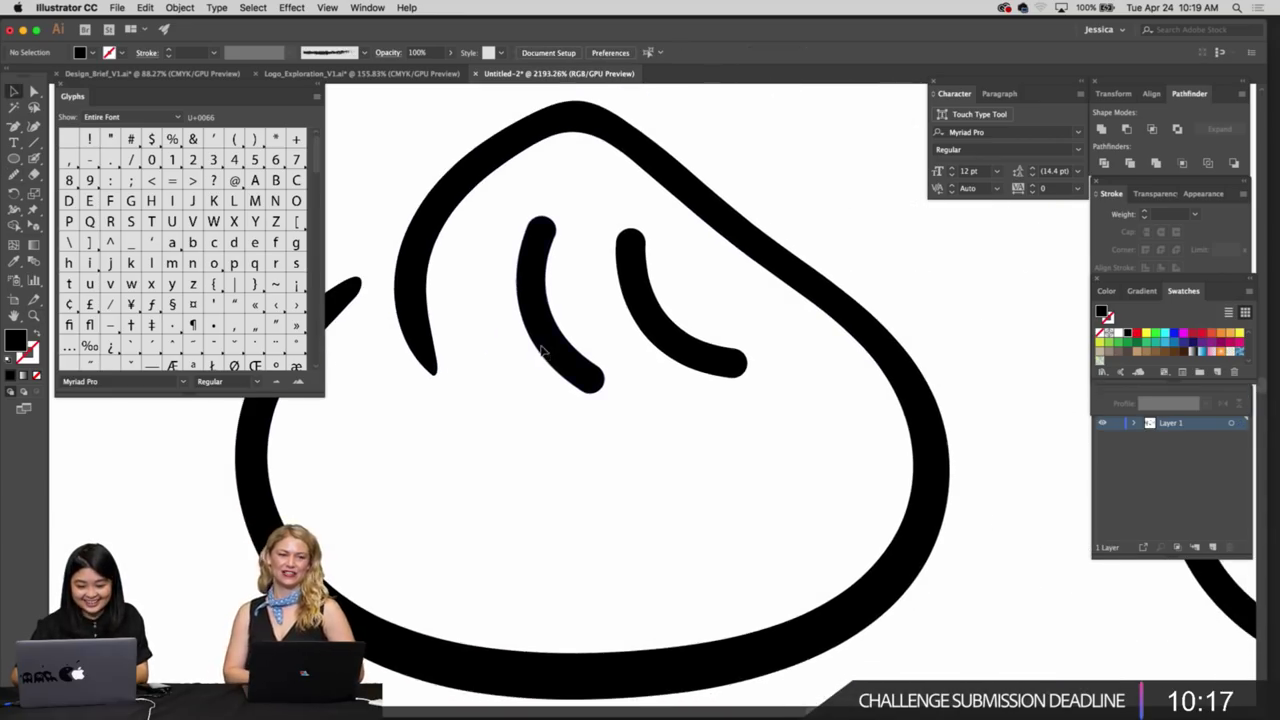
click(542, 346)
key(z)
scroll(542, 346, left, 2)
scroll(542, 346, left, 1)
drag(542, 346, 509, 349)
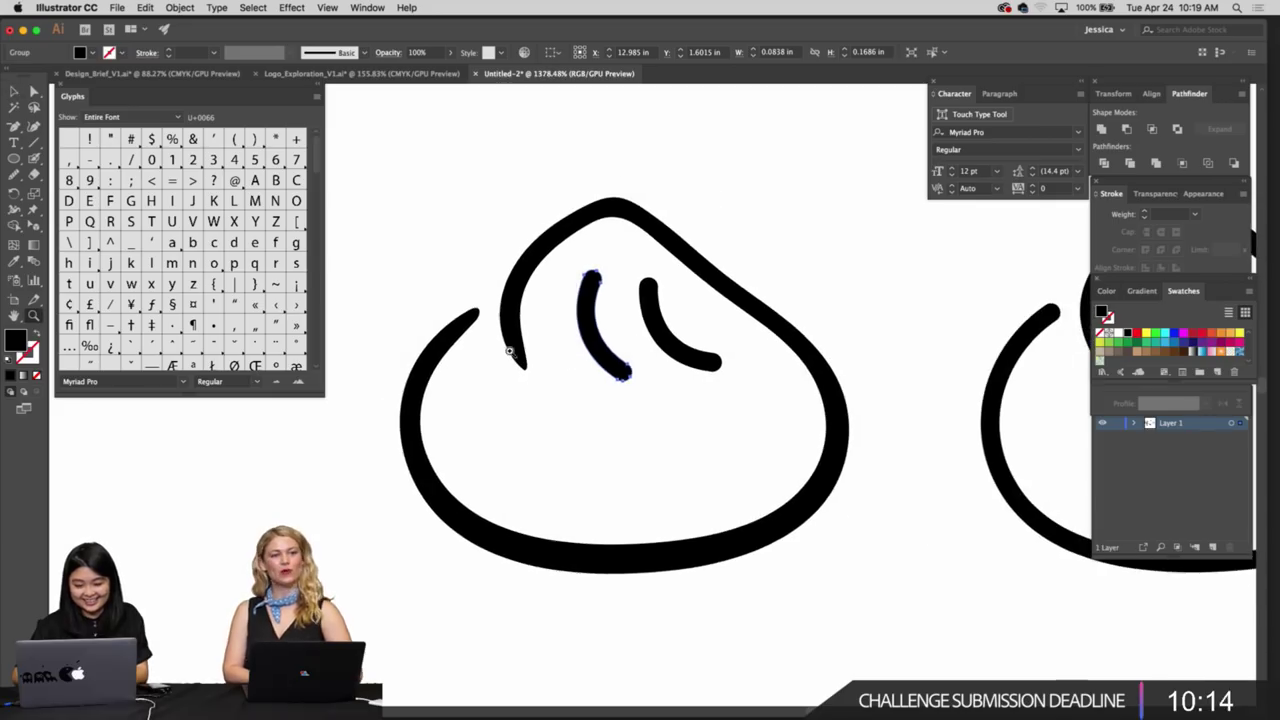
super+click(603, 213)
drag(601, 214, 619, 213)
key(super+z)
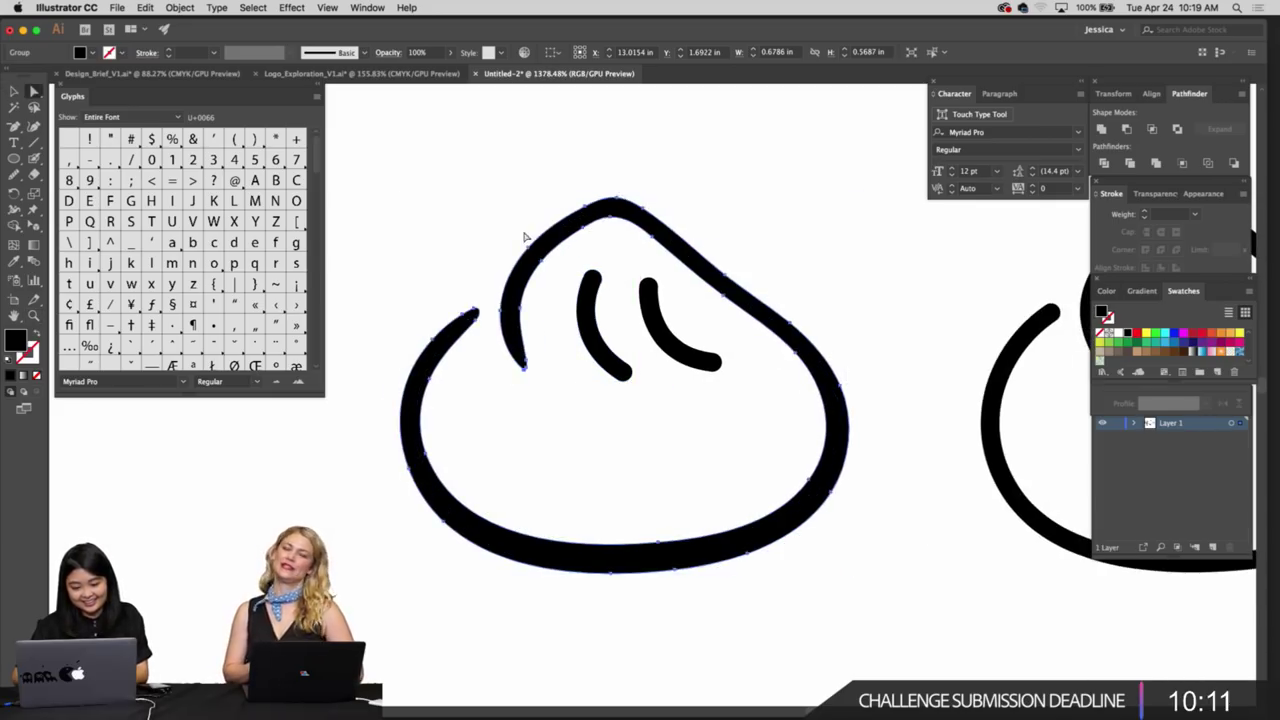
Try shifting the lower body of the left bun's outline sideways and compare the two buns at a smaller scale
click(499, 212)
mouse_move(606, 380)
mouse_down()
mouse_move(744, 401)
mouse_move(735, 368)
mouse_up()
key(v)
click(774, 381)
scroll(773, 384, right, 1)
scroll(735, 384, down, 3)
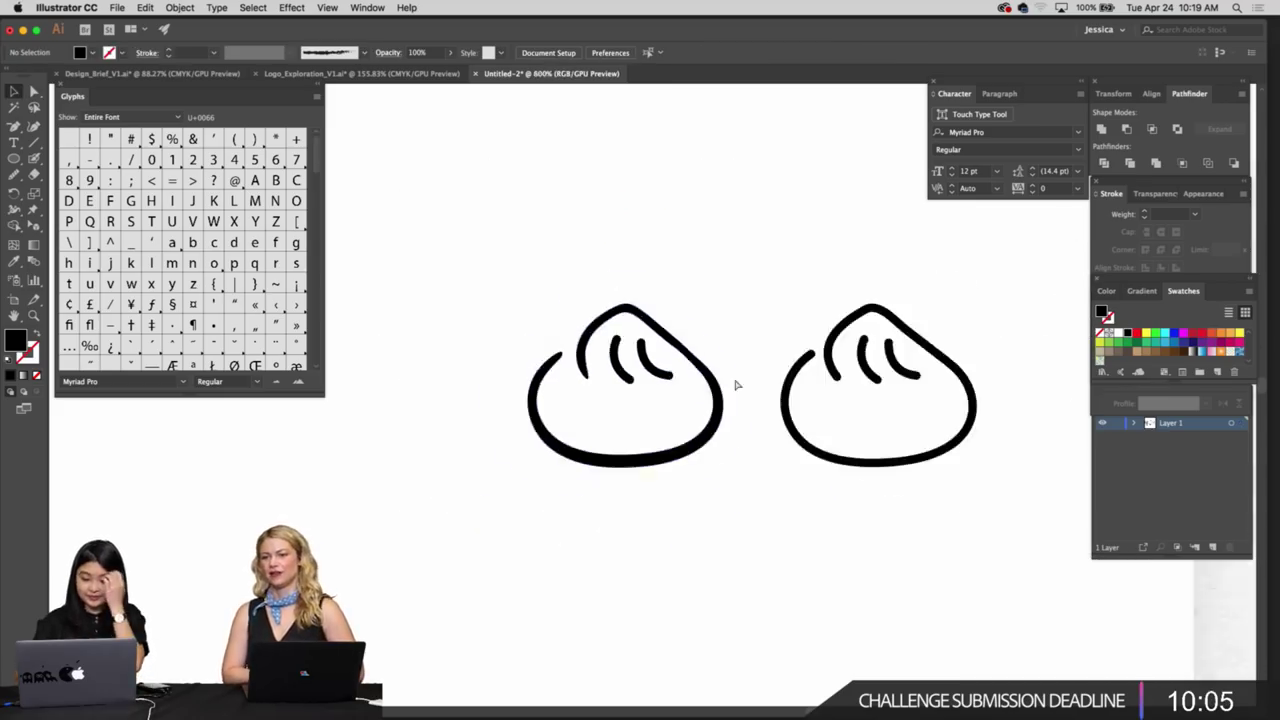
scroll(735, 384, up, 3)
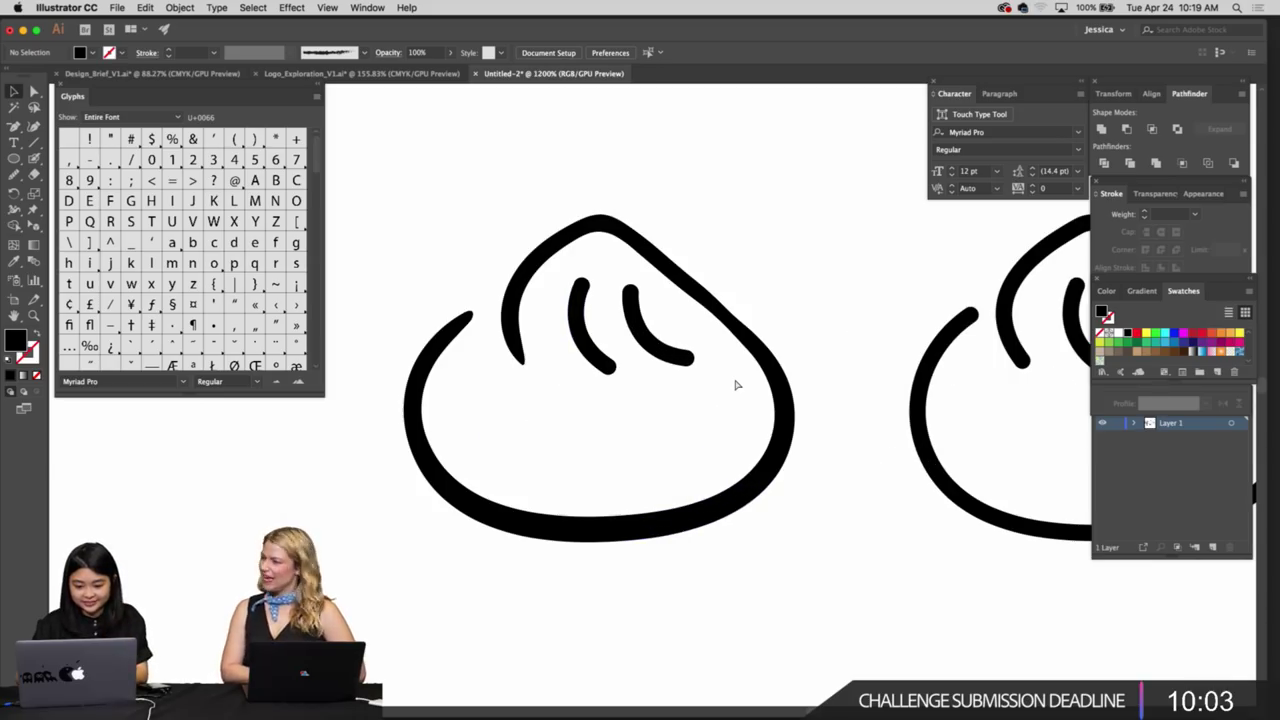
scroll(735, 384, left, 1)
key(super+z)
click(735, 384)
Delete the surplus anchor points at the inner tip of the left bun's outer fold with the Pen tool
key(z)
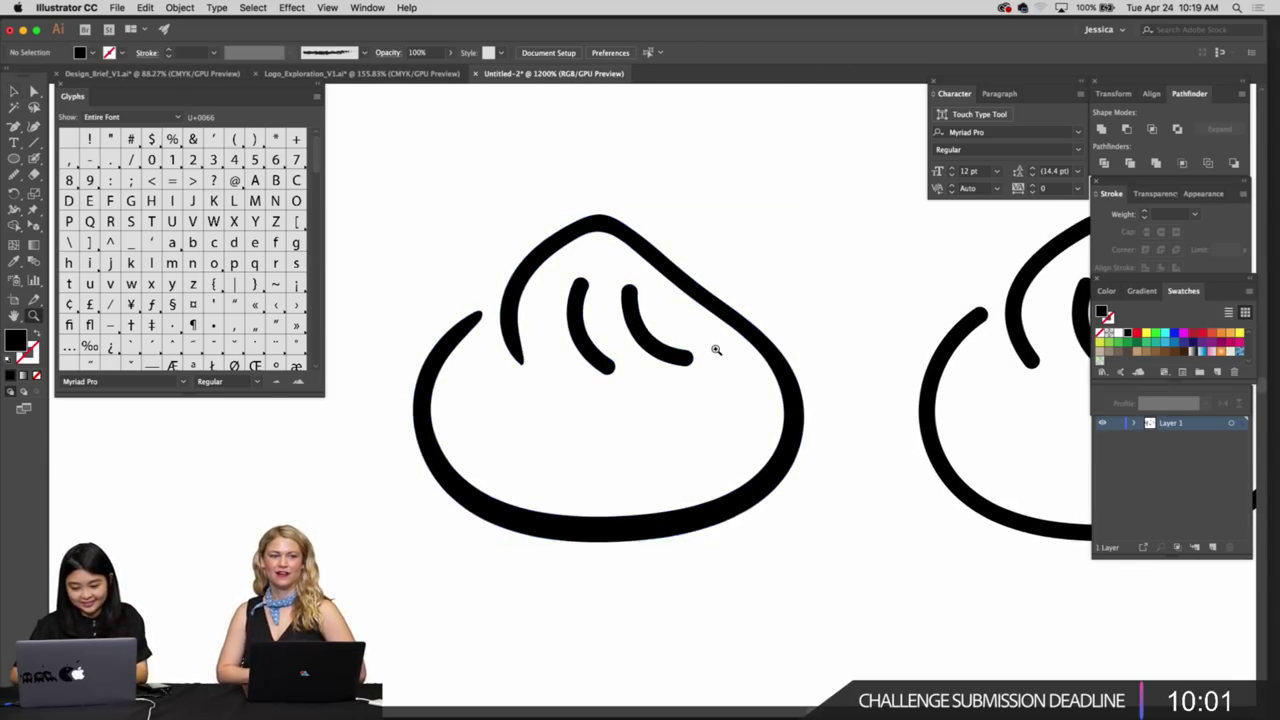
drag(715, 350, 793, 389)
key(v)
key(z)
drag(543, 363, 589, 377)
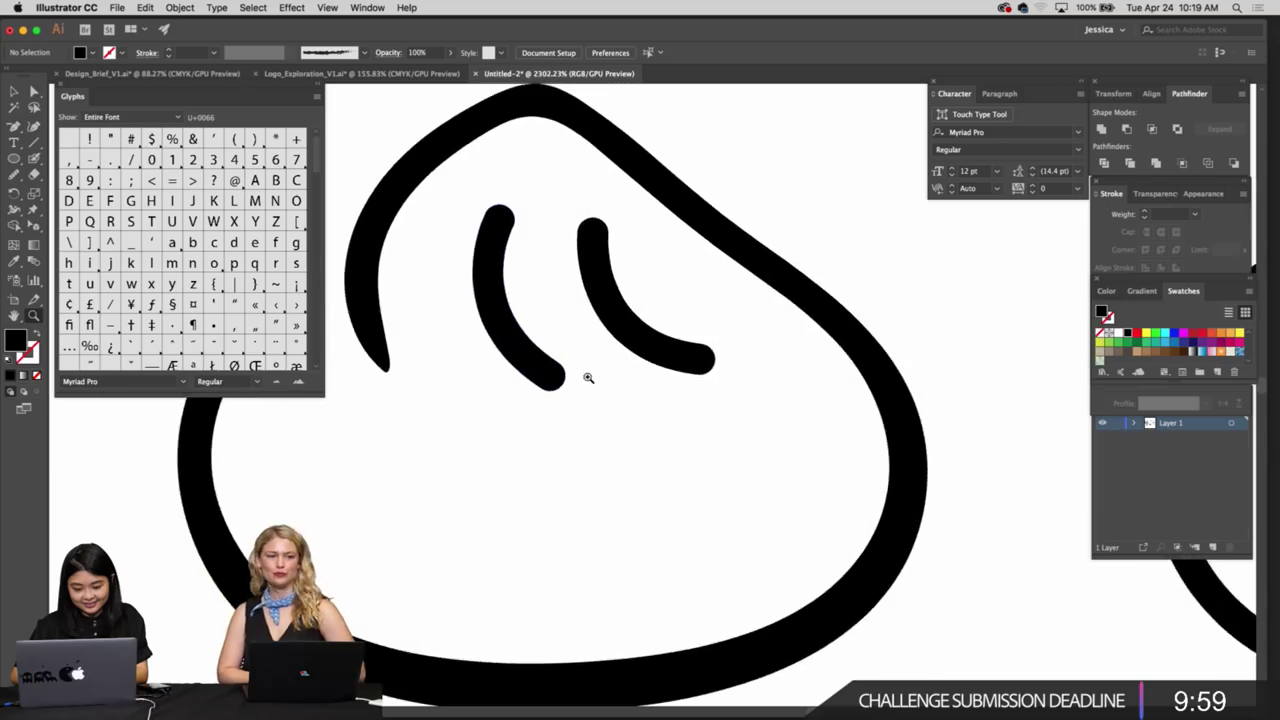
scroll(550, 368, left, 3)
drag(604, 614, 651, 632)
key(v)
scroll(526, 417, up, 3)
key(a)
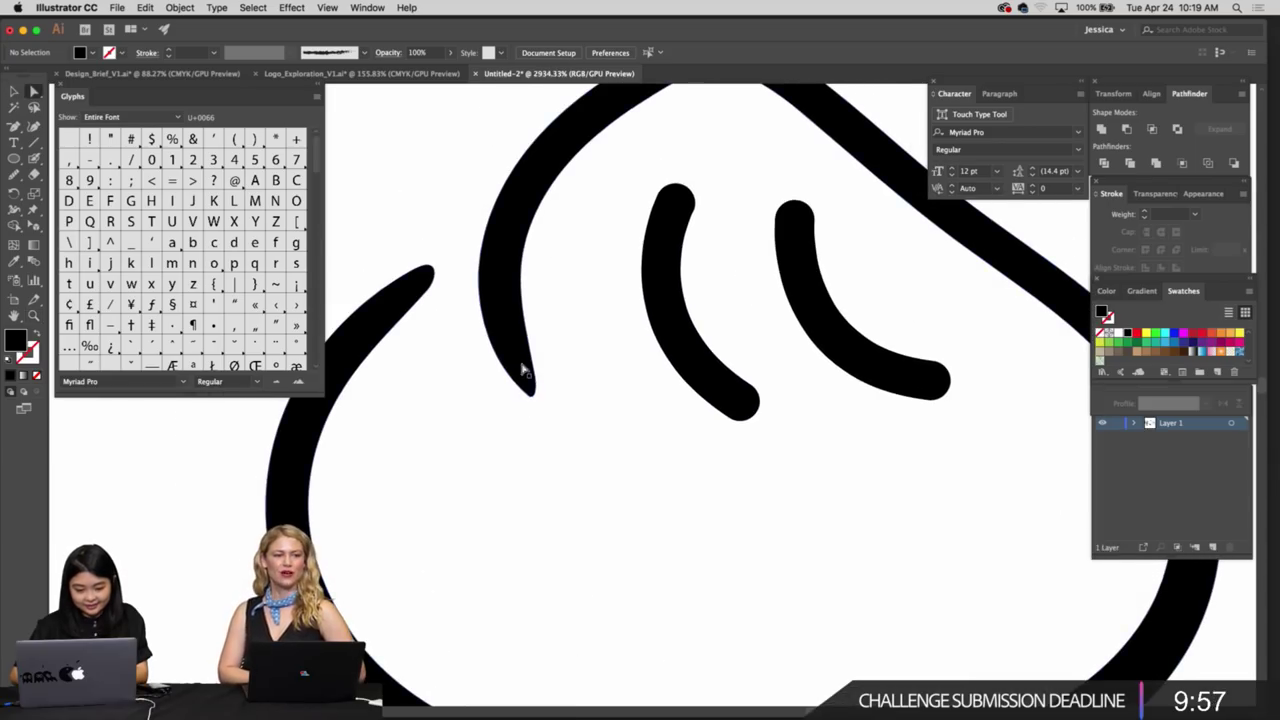
click(525, 370)
key(a)
click(537, 387)
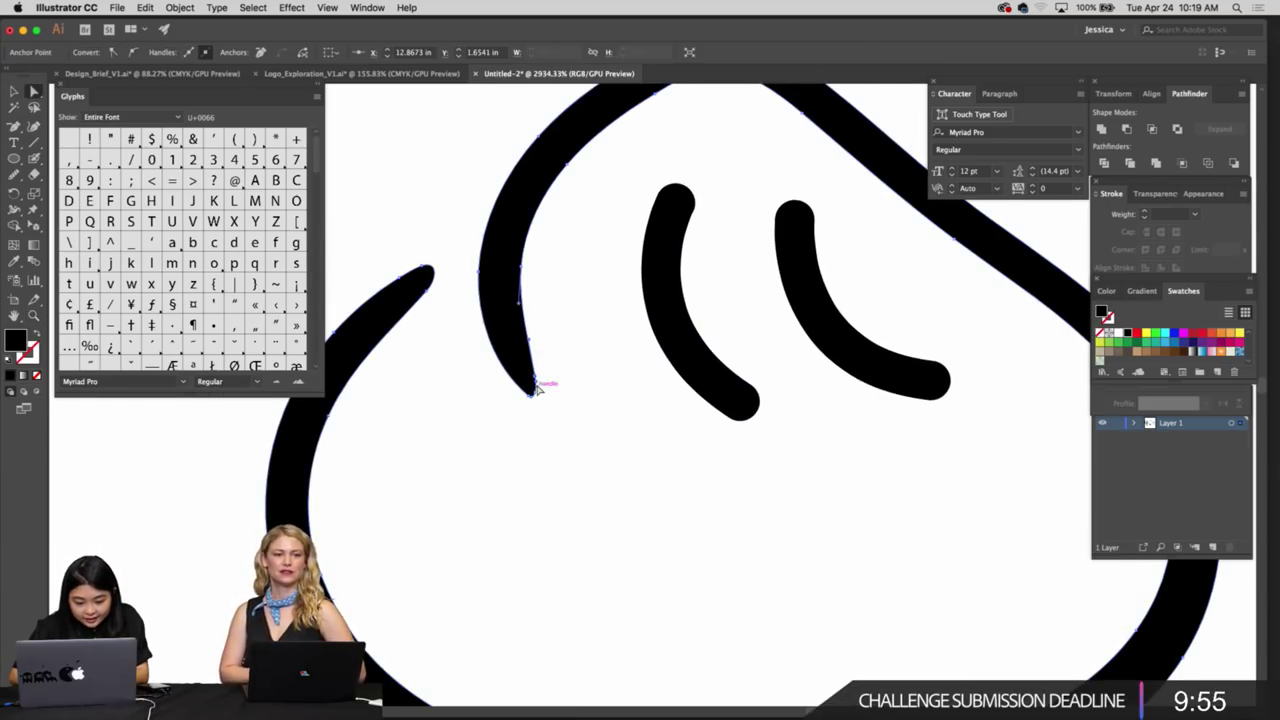
scroll(597, 417, up, 4)
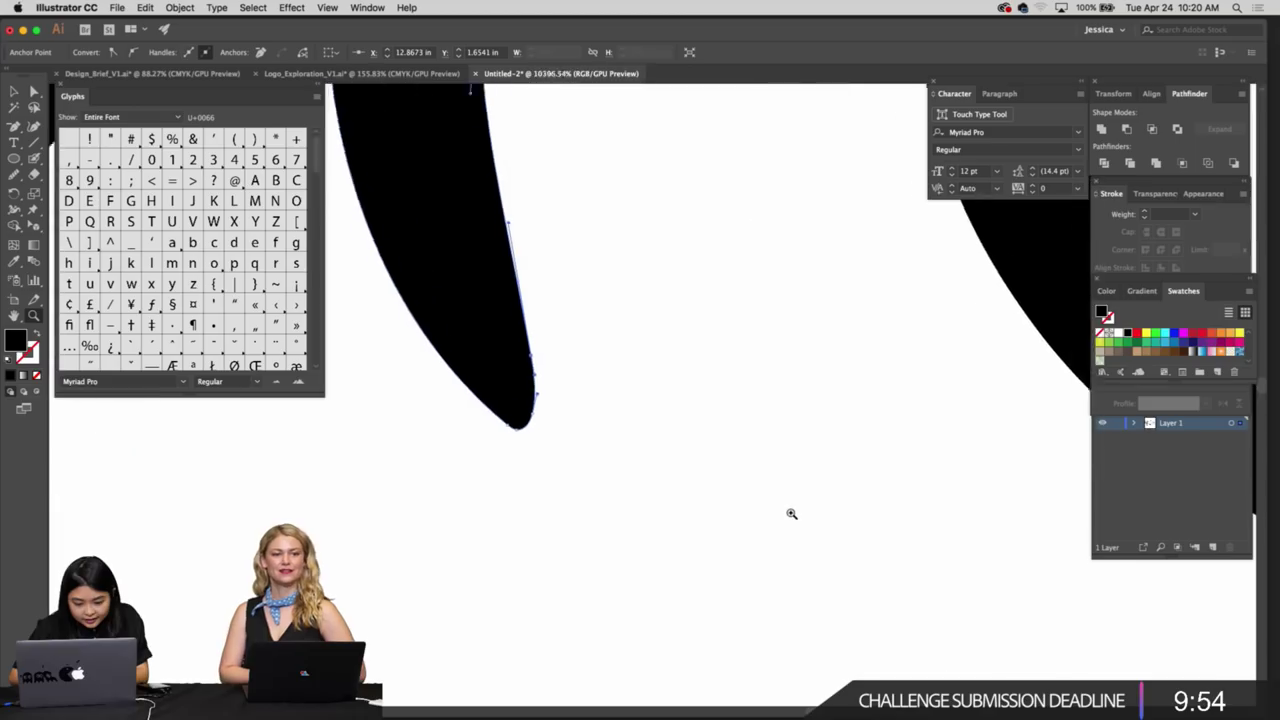
key(p)
click(533, 417)
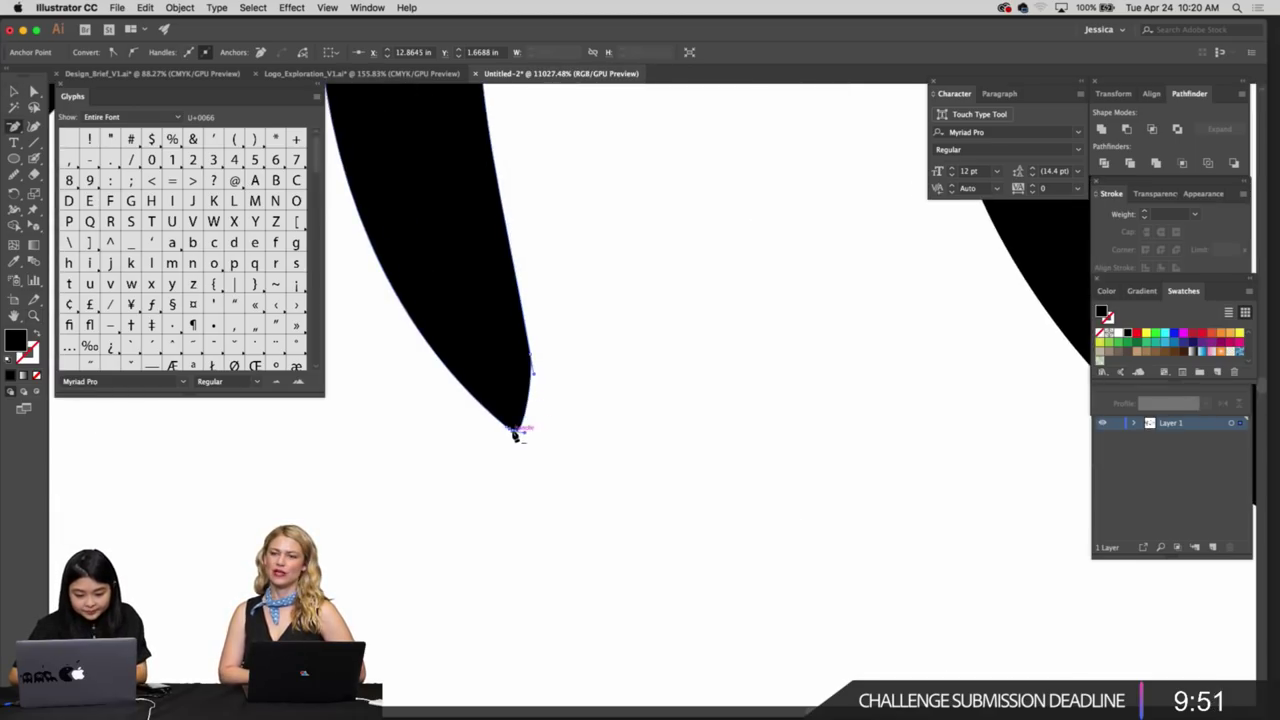
click(516, 434)
click(750, 392)
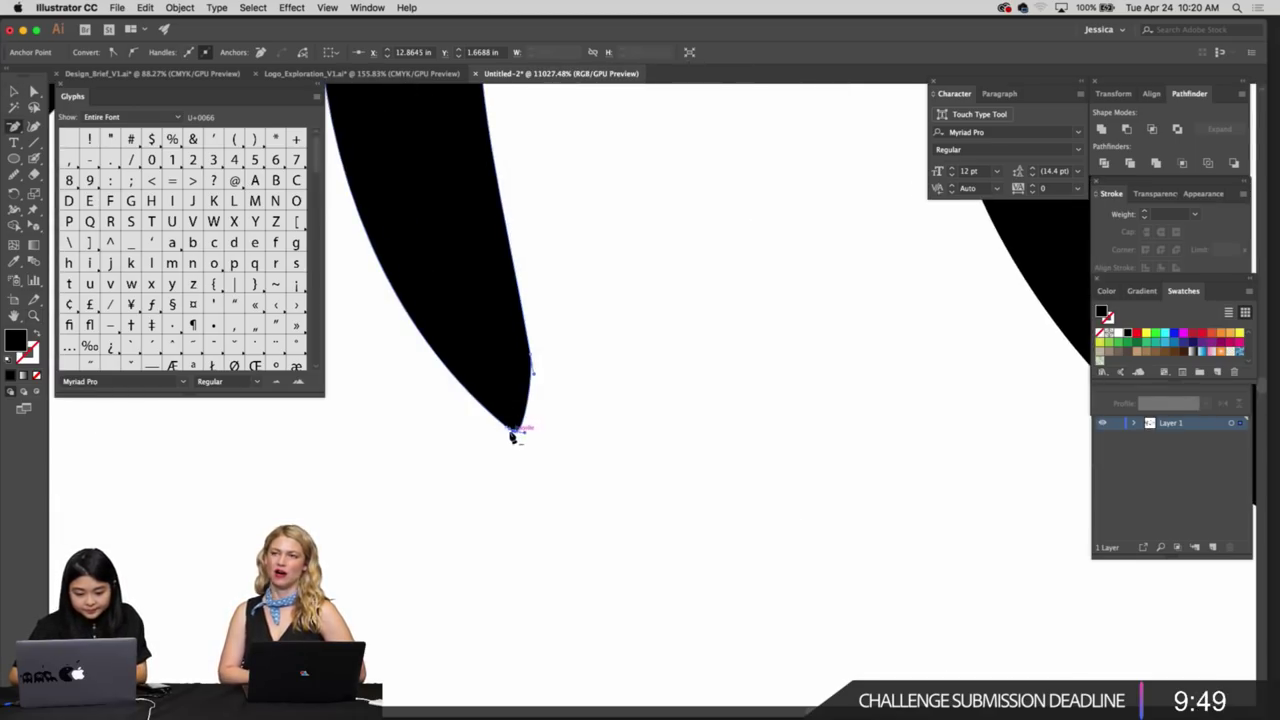
click(516, 434)
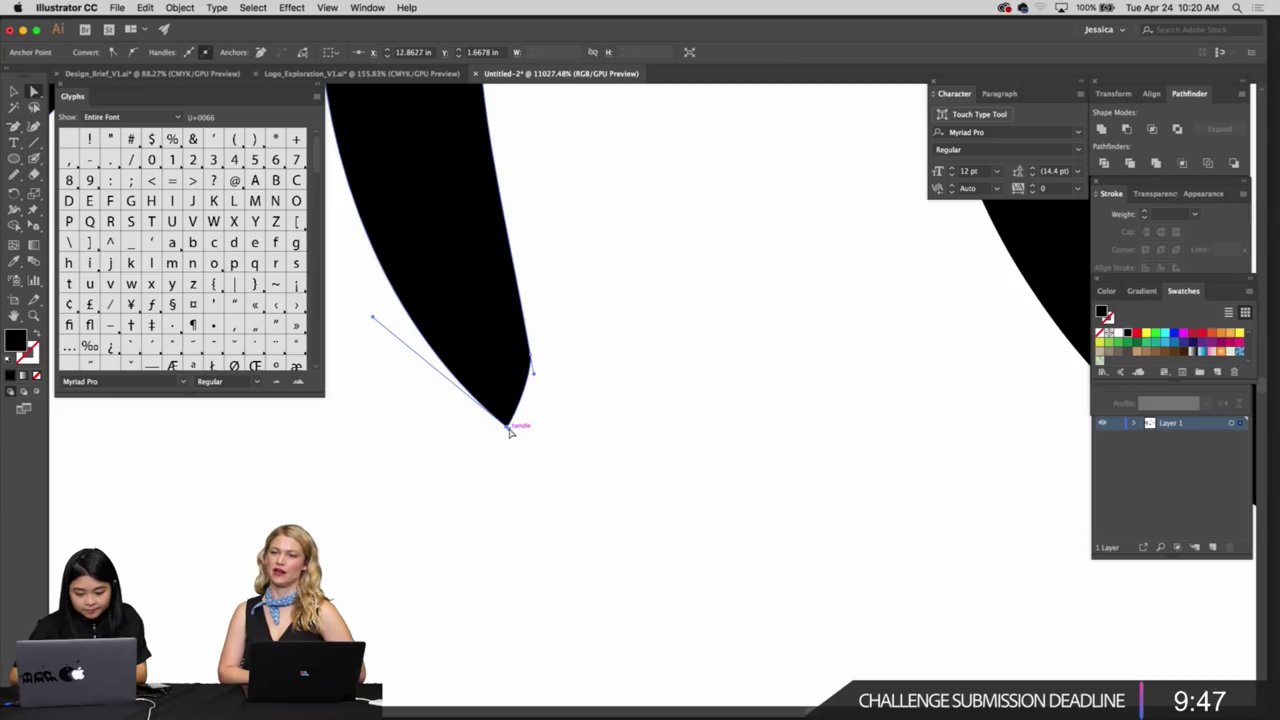
Adjust the direction handles at the outer fold's inner tip to form a soft, narrow end
drag(510, 432, 551, 461)
drag(535, 377, 543, 391)
key(super+shift+a)
key(super+minus)
key(super+minus)
key(super+minus)
key(super+minus)
key(super+minus)
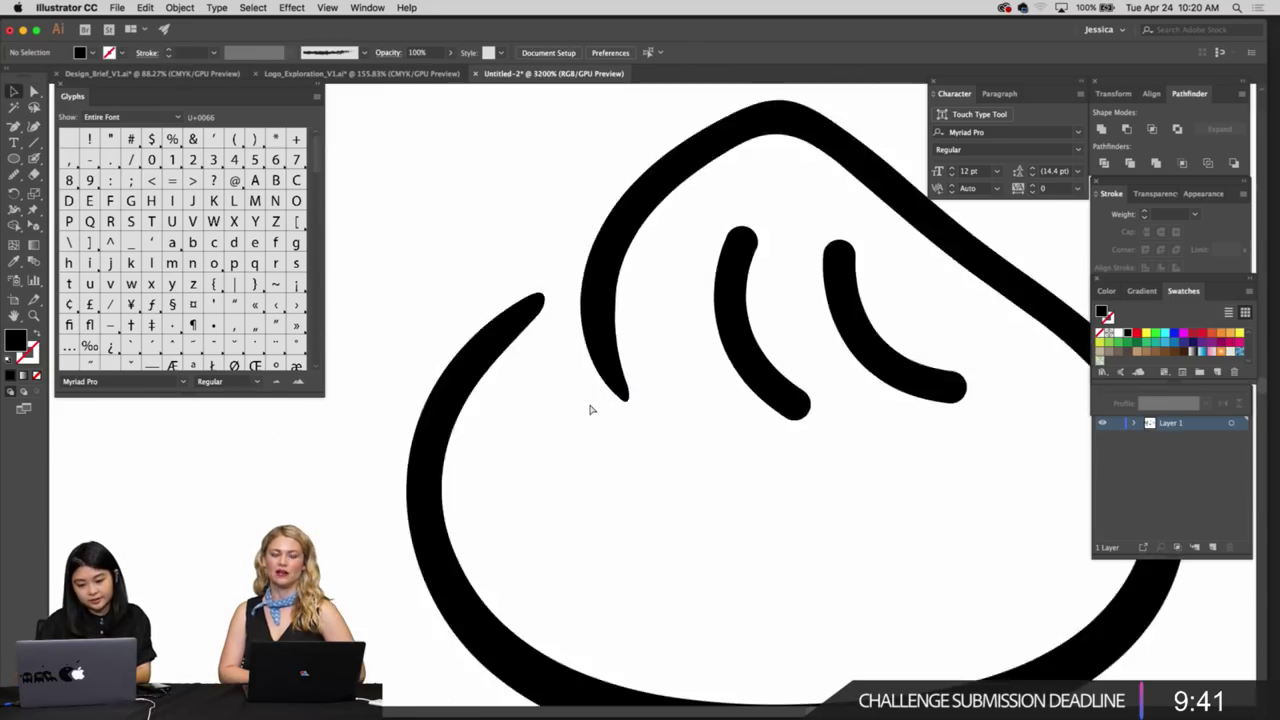
Taper the upper end of the left inner crease by deleting its rounded end anchor points with the Pen tool
scroll(590, 410, right, 3)
key(super+plus)
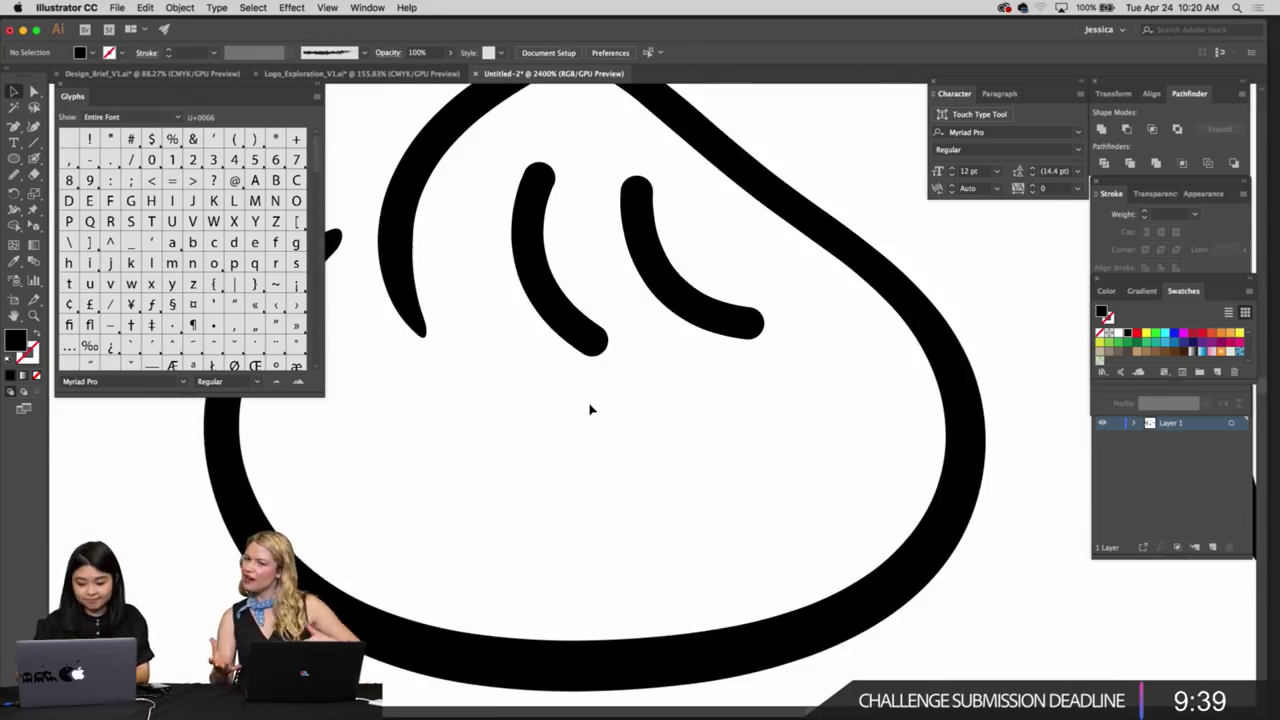
scroll(590, 410, up, 5)
scroll(590, 410, left, 4)
click(616, 378)
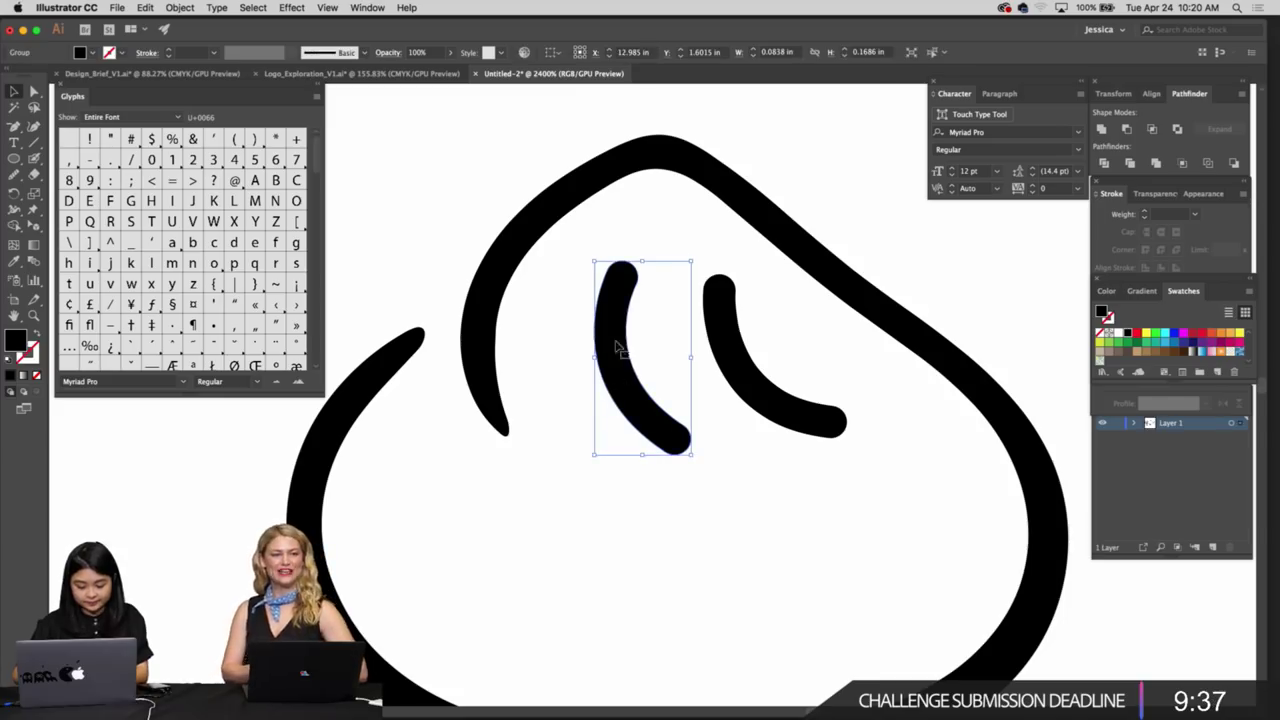
key(a)
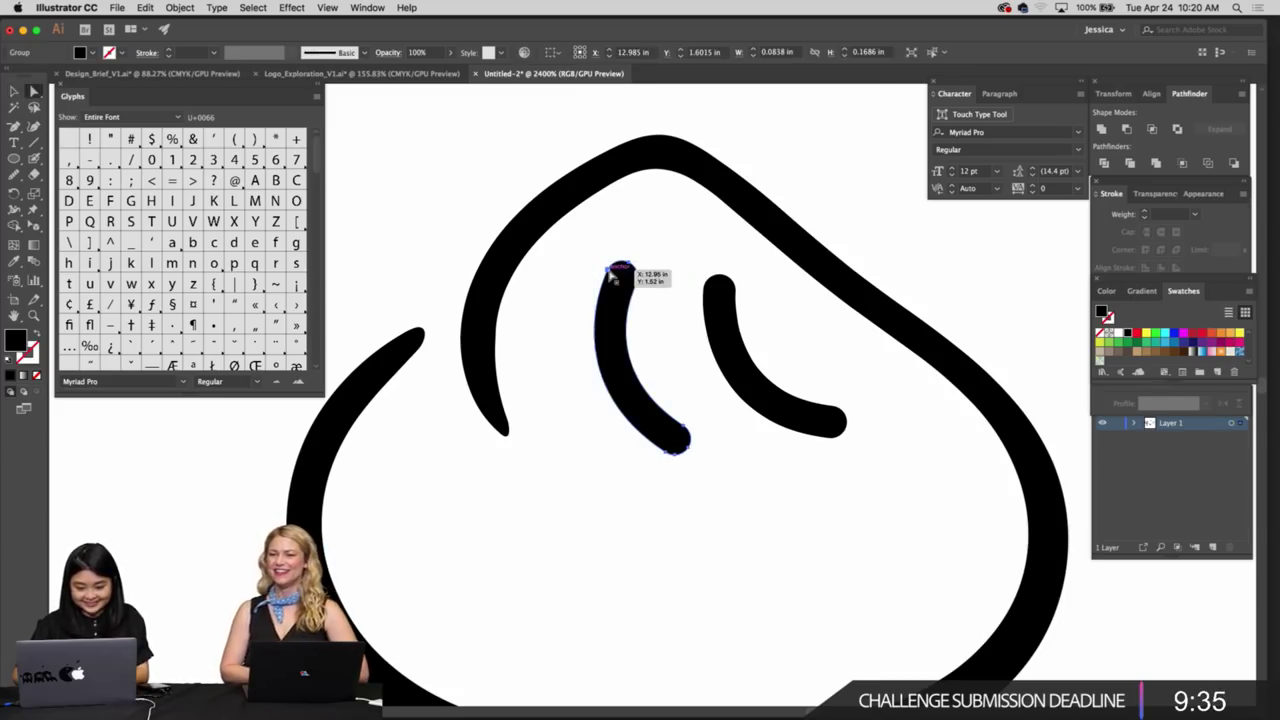
key(p)
click(616, 276)
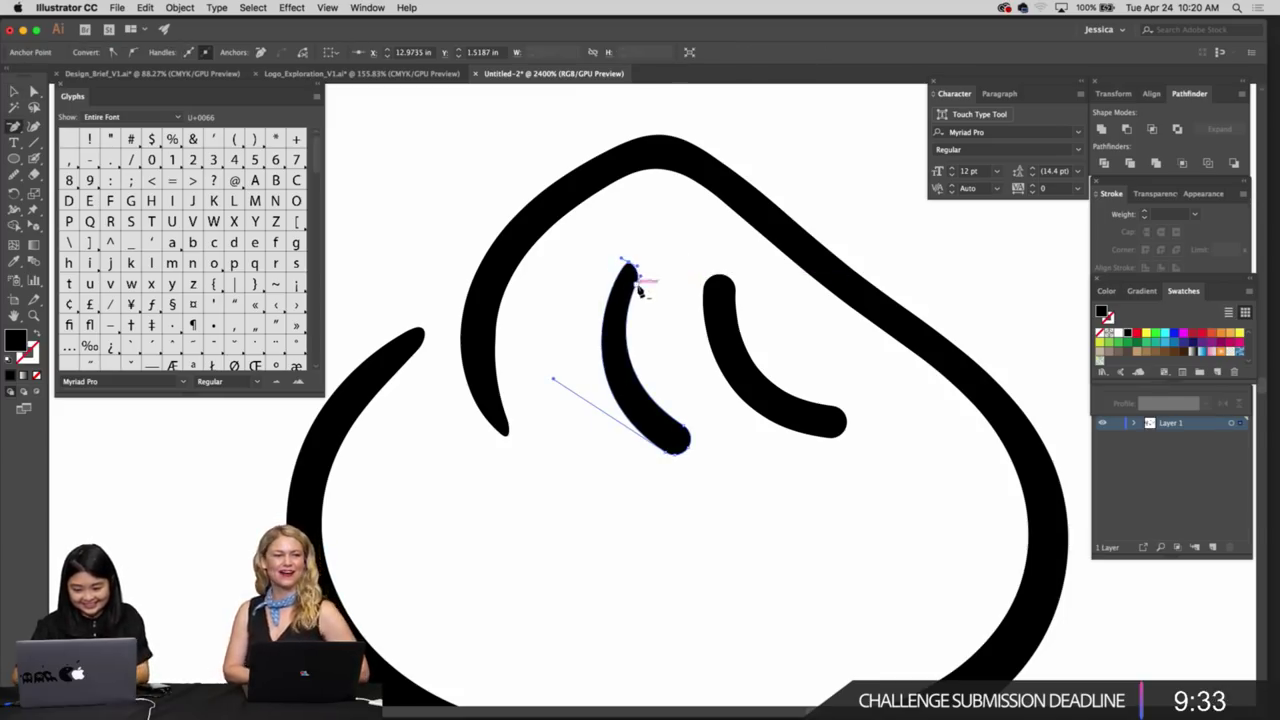
click(638, 286)
Reshape the upper tip of the left inner crease by resetting its direction handles with the Anchor Point tool
key(a)
click(628, 265)
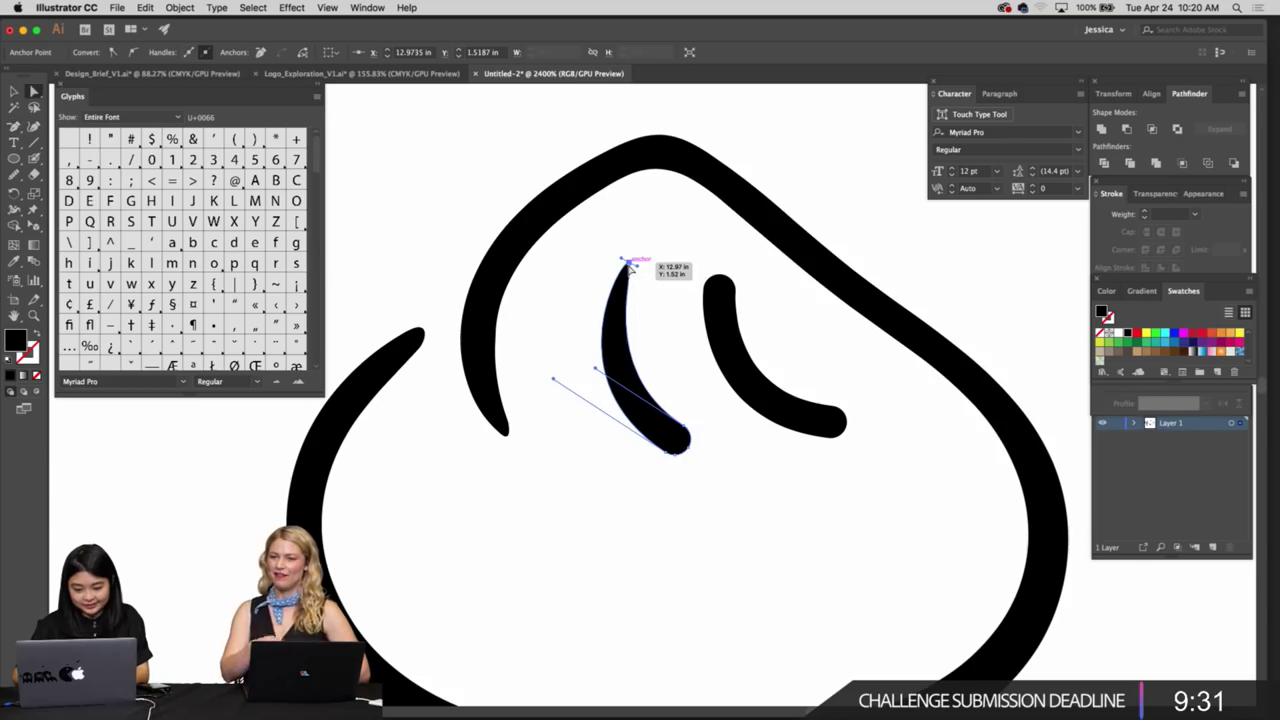
scroll(628, 266, up, 3)
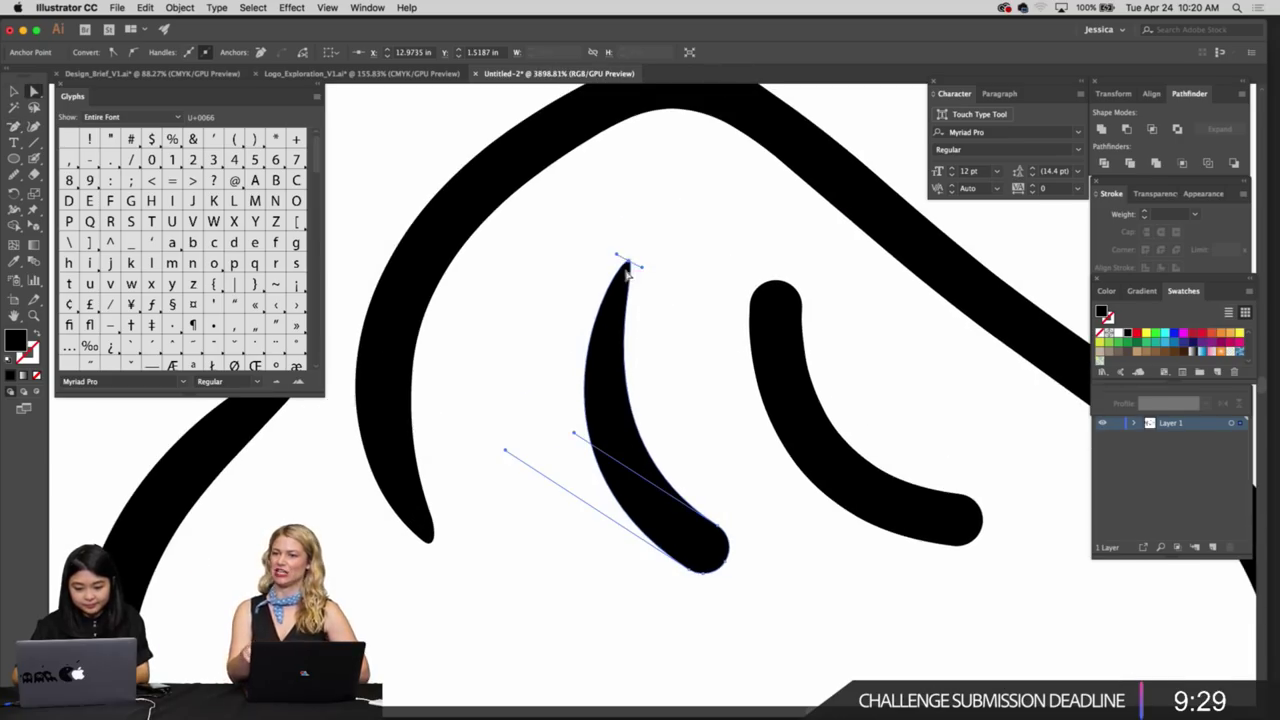
key(z)
drag(628, 270, 706, 312)
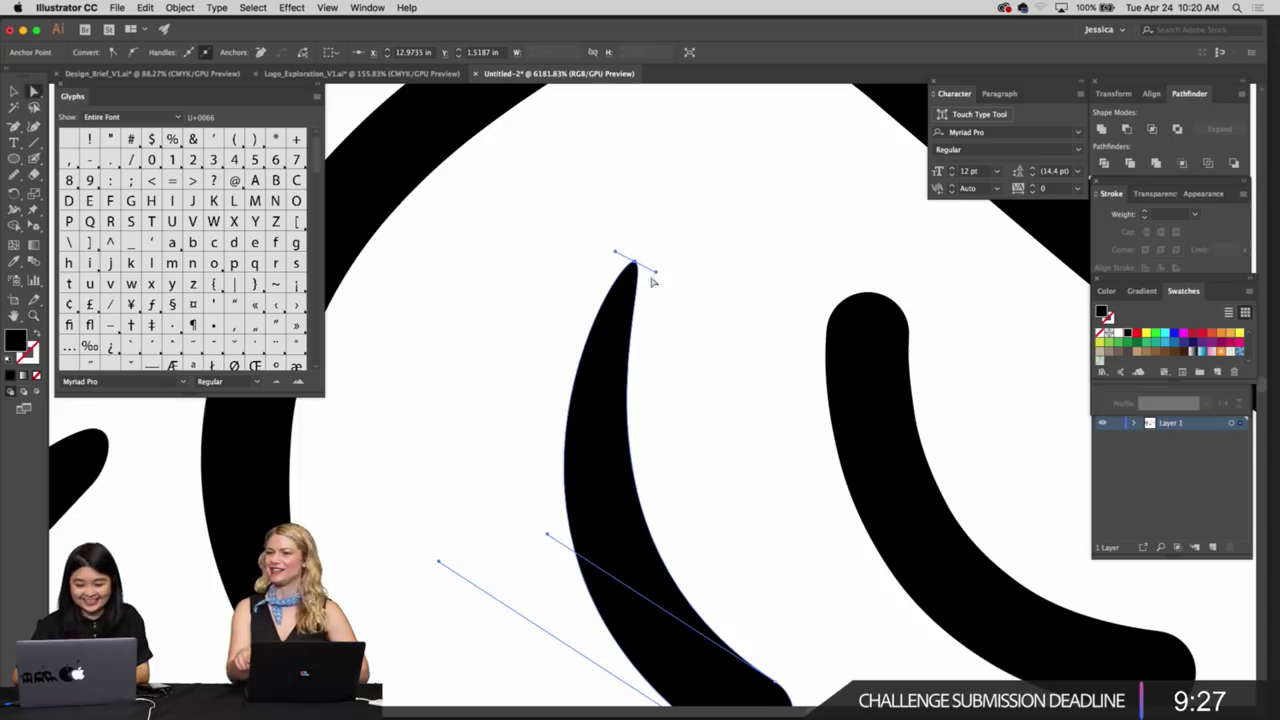
key(shift+c)
drag(635, 262, 567, 264)
key(v)
click(674, 285)
key(z)
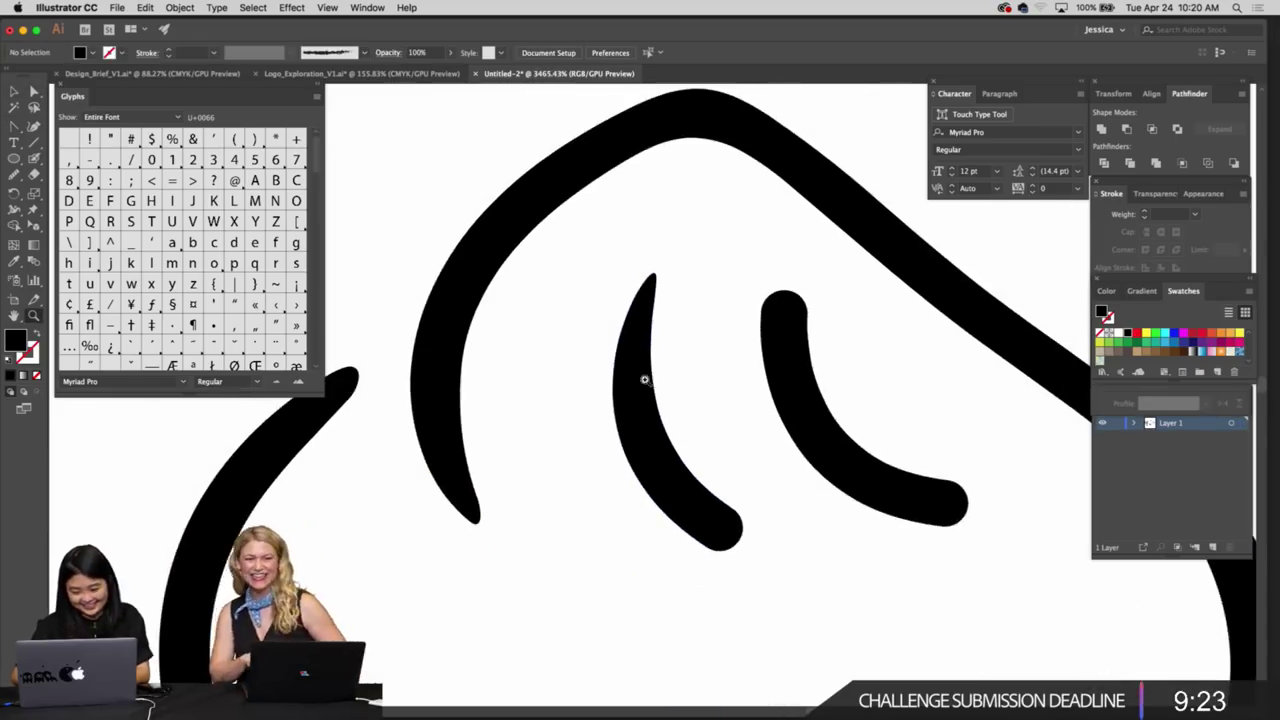
Select the left inner crease's path for anchor editing at its rounded lower end
scroll(645, 380, up, 5)
click(668, 484)
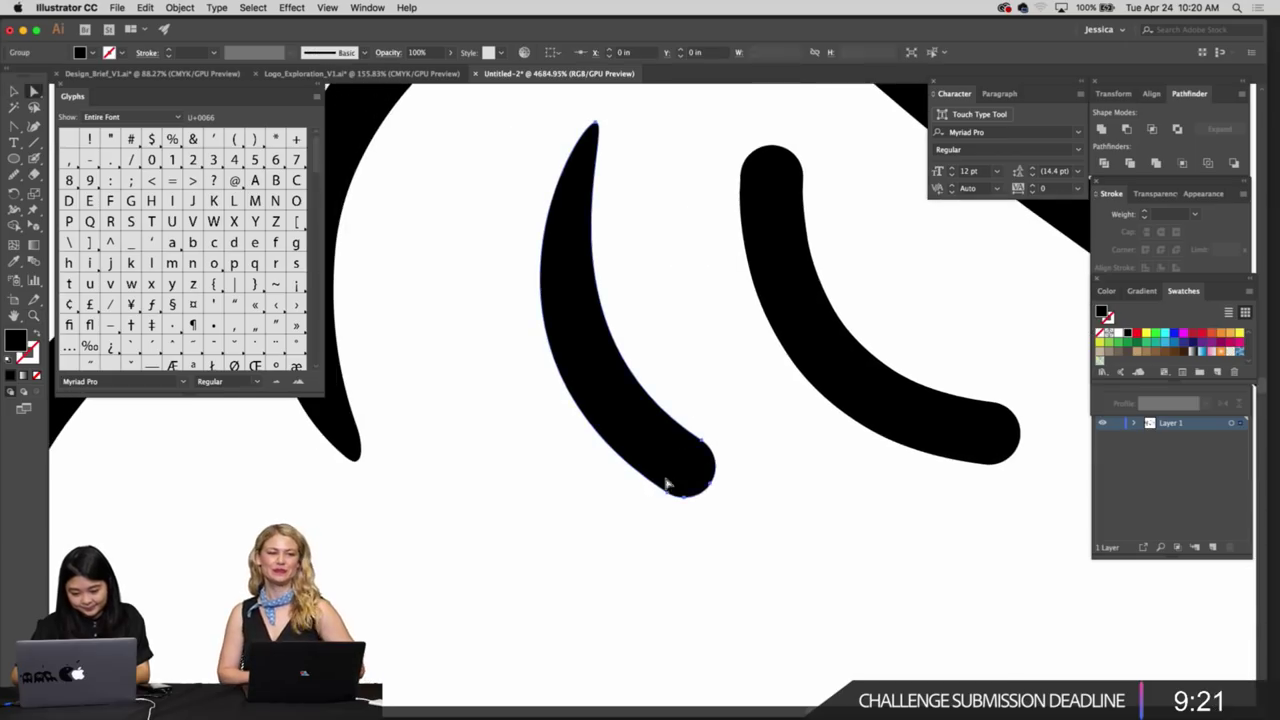
click(678, 495)
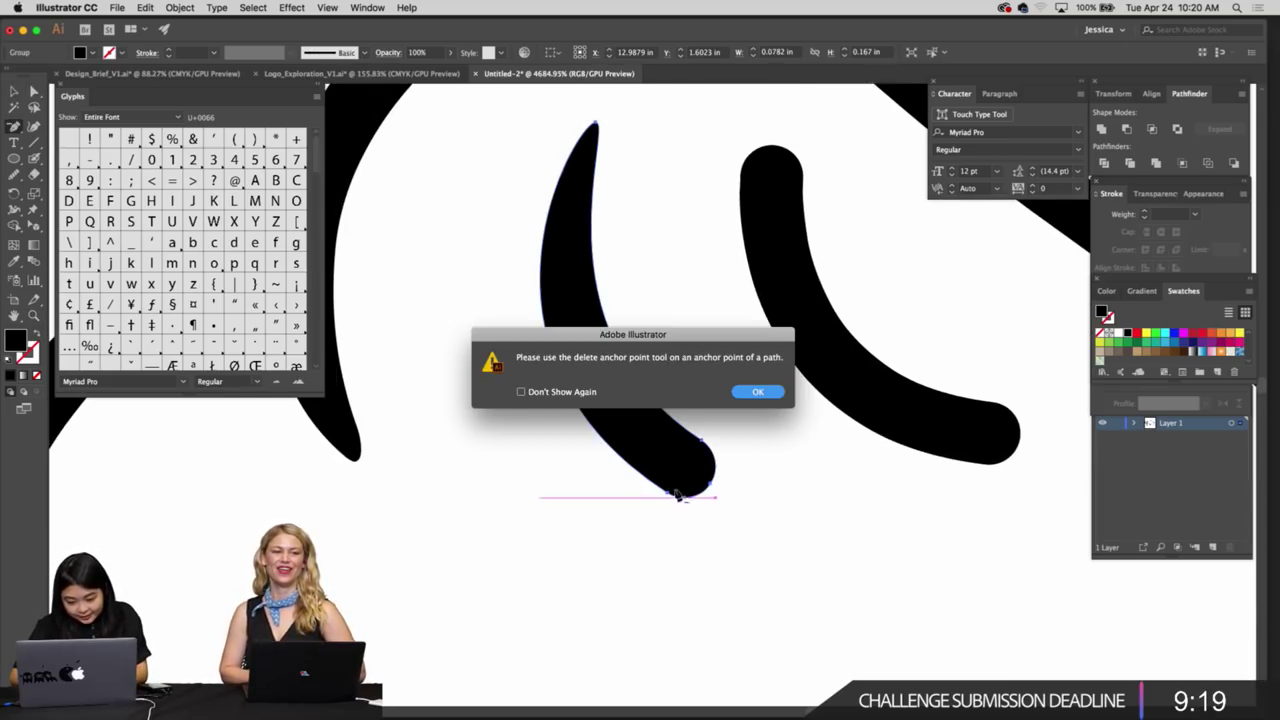
click(750, 394)
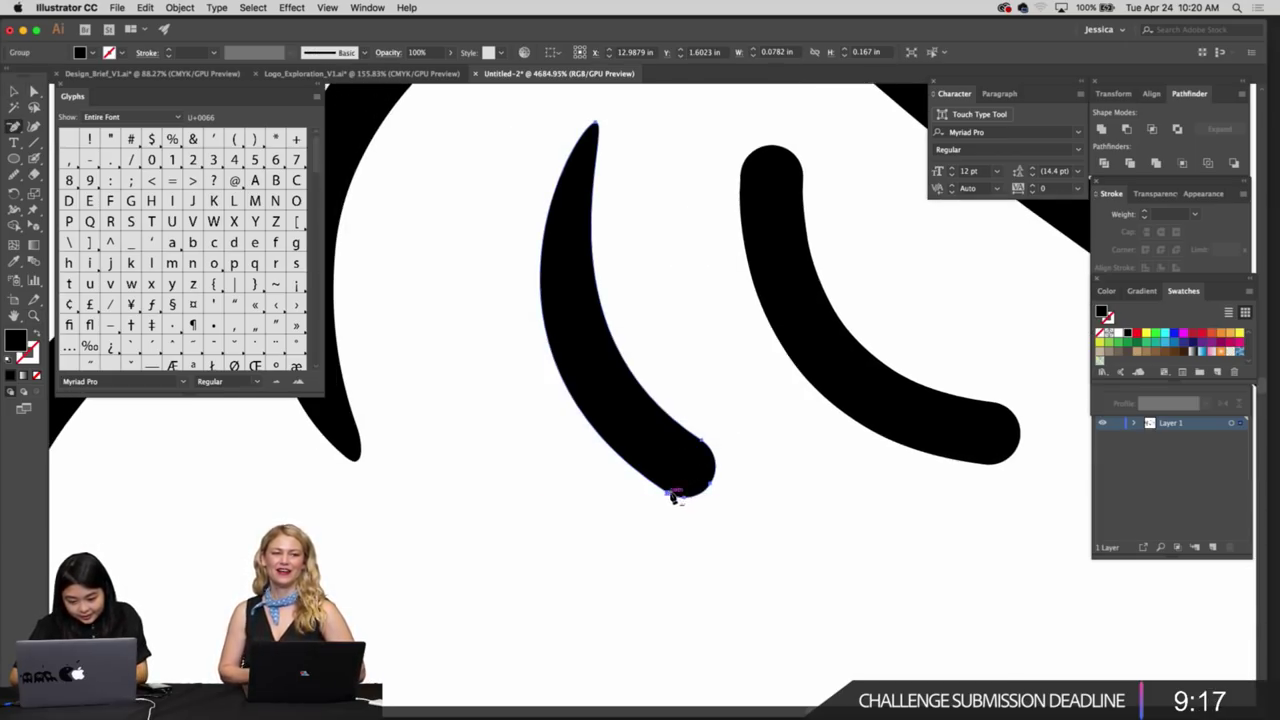
click(669, 493)
click(684, 498)
key(super+z)
key(super+z)
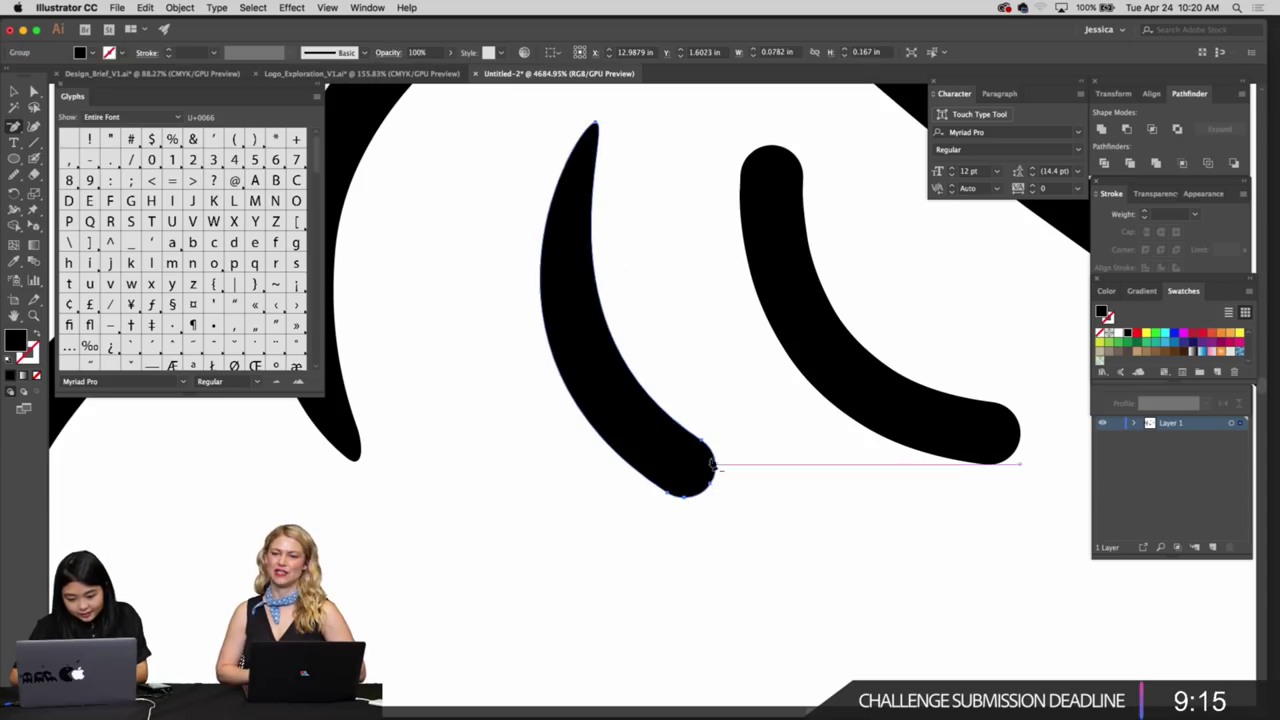
click(702, 441)
key(cmd+z)
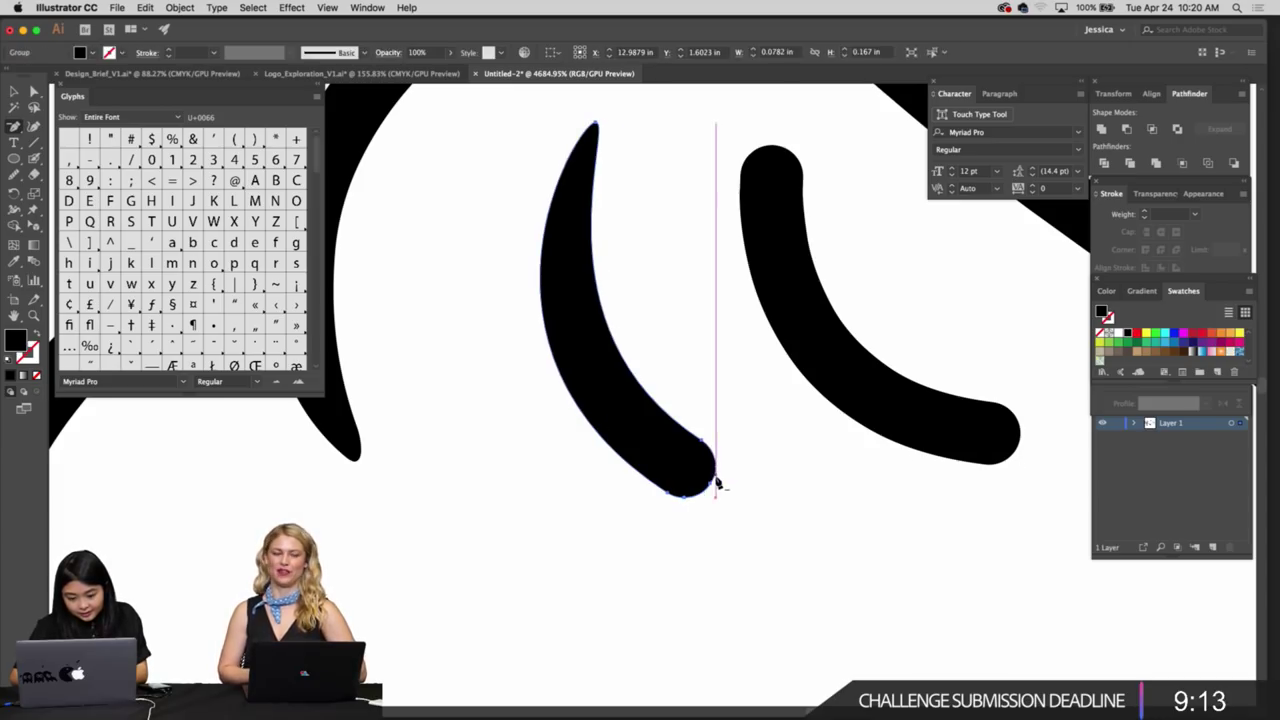
Delete the two outermost anchor points at the lower end of the left inner crease
click(711, 484)
click(685, 498)
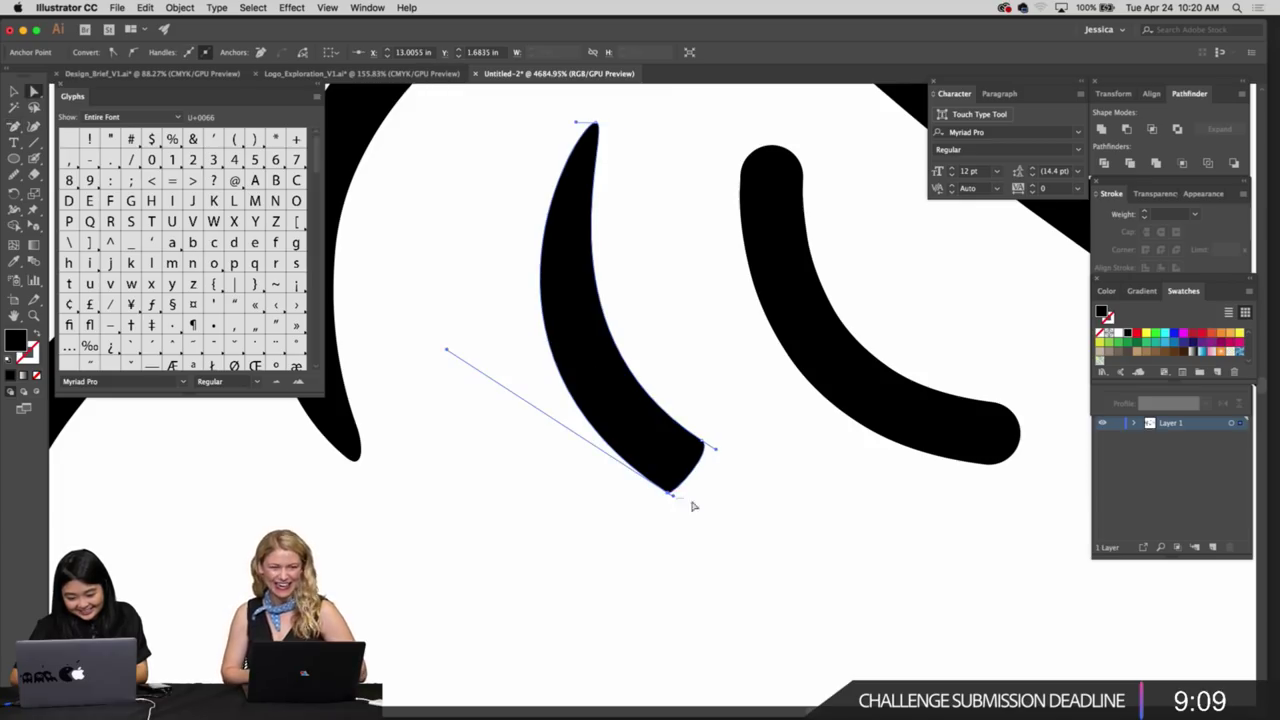
Round the lower end of the left inner crease by extending its bottom anchor's direction handle and shifting the opposite anchor point slightly down
click(692, 507)
click(669, 494)
click(678, 501)
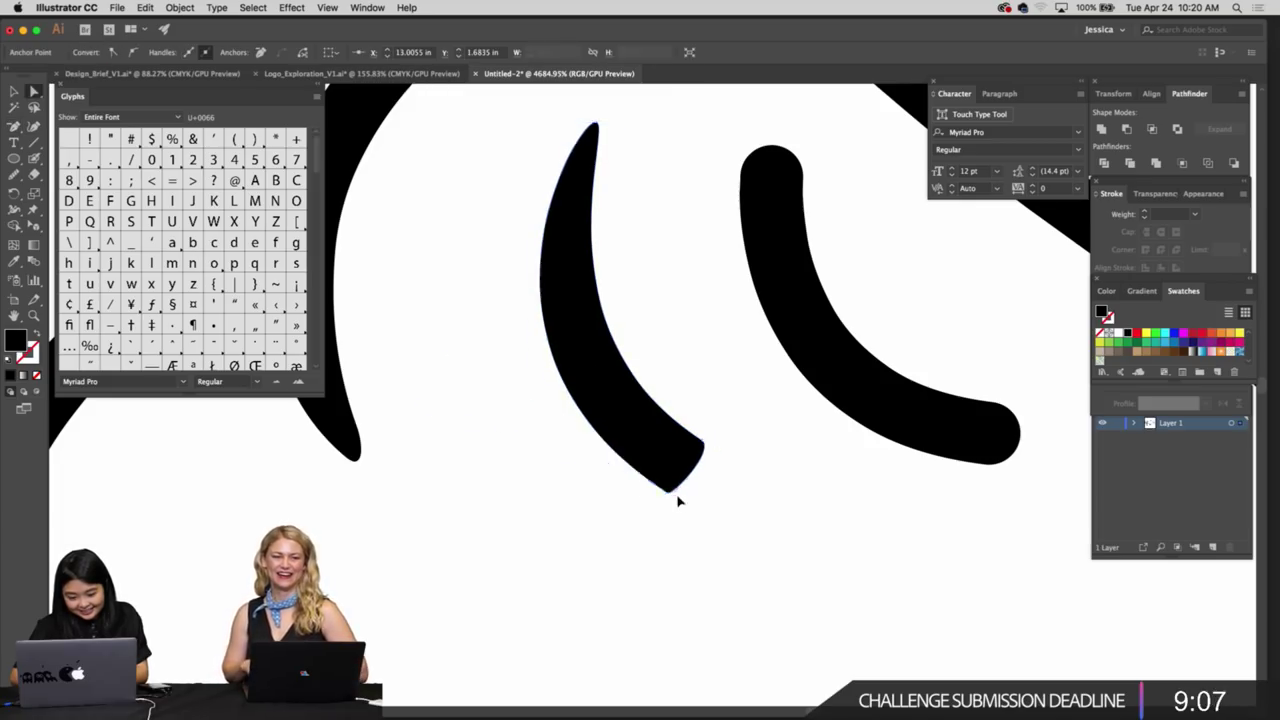
drag(677, 500, 742, 545)
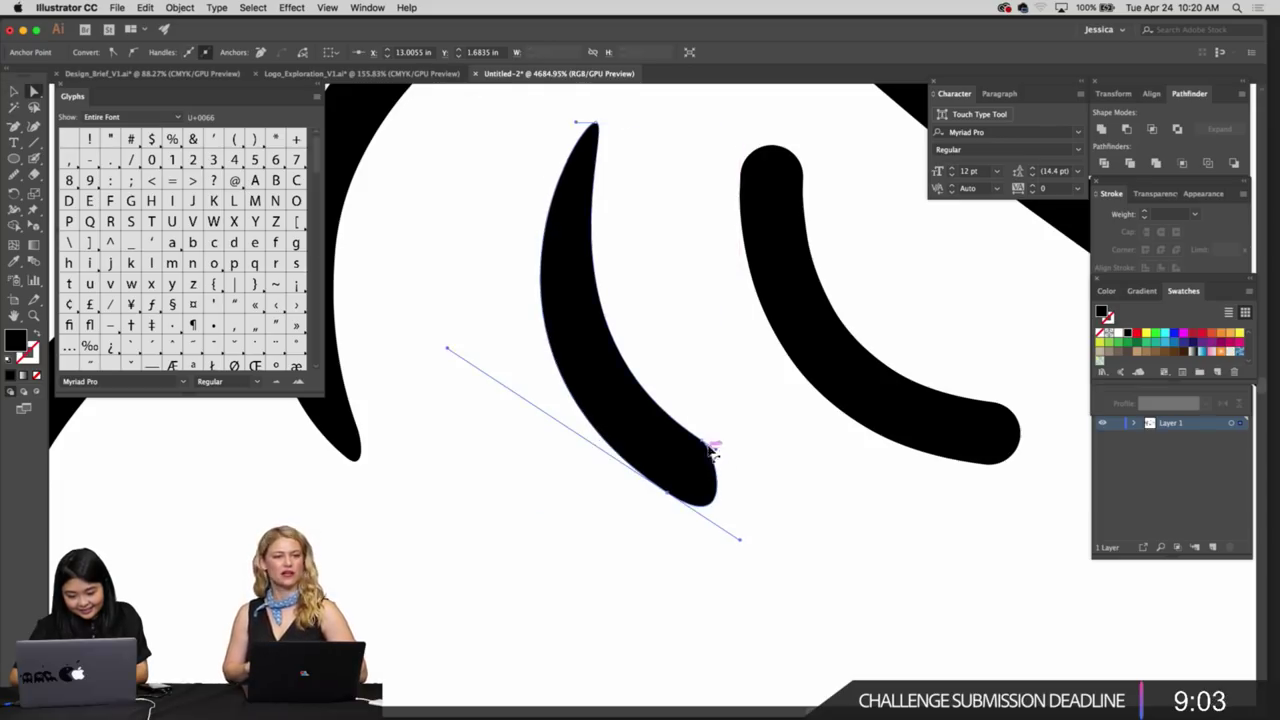
drag(705, 445, 705, 461)
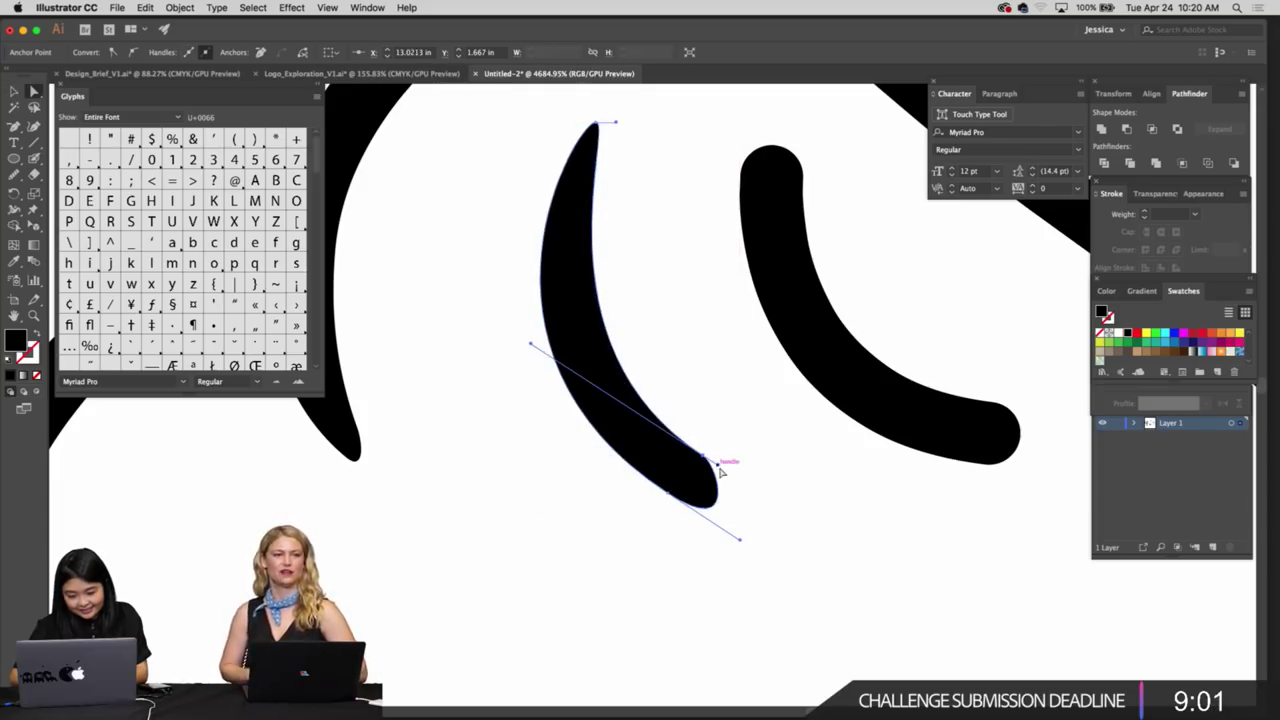
key(v)
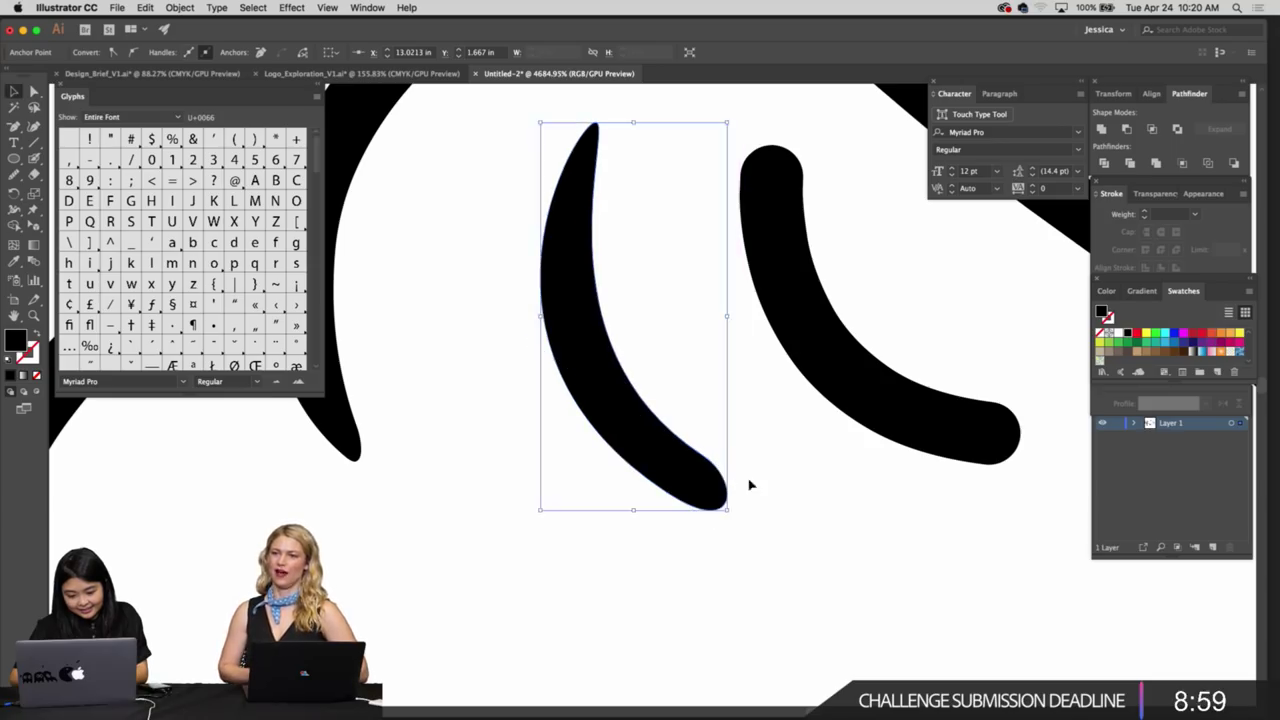
click(749, 485)
key(ctrl+plus)
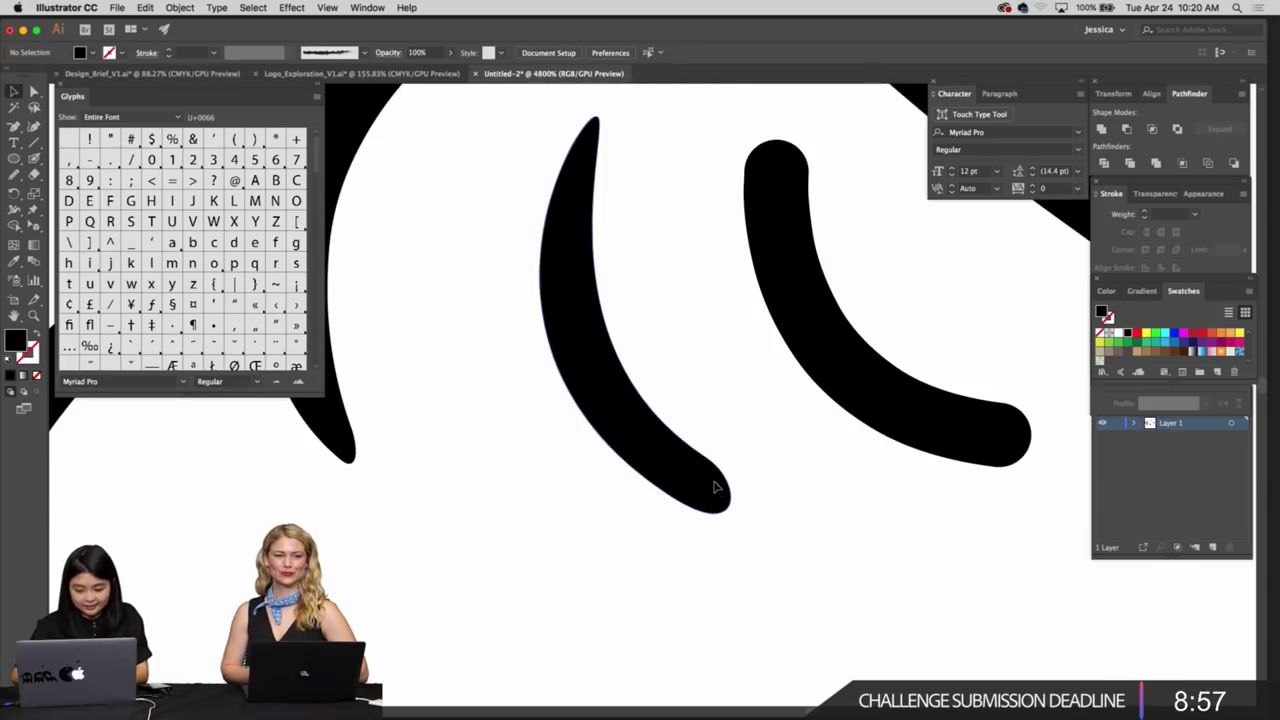
Smooth the lower end of the left inner crease with the Smooth tool
click(716, 488)
key(n)
mouse_move(688, 444)
mouse_down()
mouse_move(727, 469)
mouse_move(722, 526)
mouse_move(682, 497)
mouse_up()
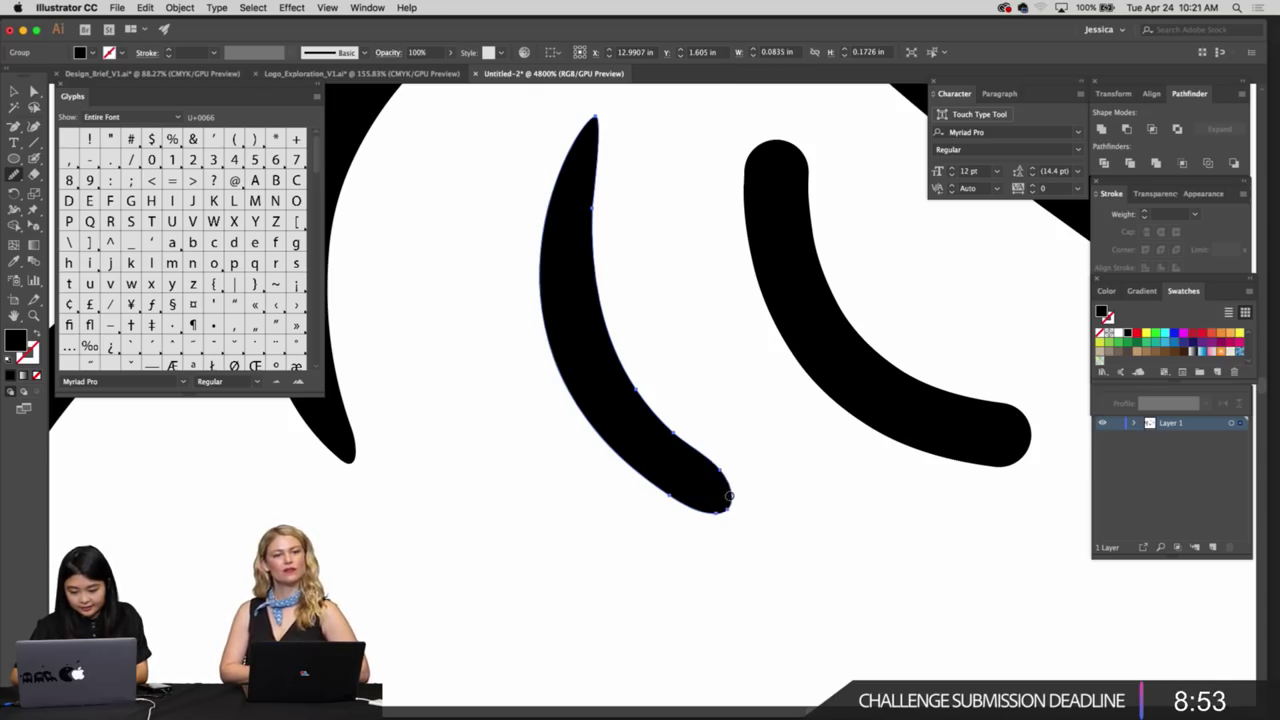
key(v)
click(777, 488)
Select the right inner crease and smooth its rounded upper end with the Smooth tool
key(super+minus)
key(super+minus)
key(super+minus)
drag(777, 488, 656, 485)
key(z)
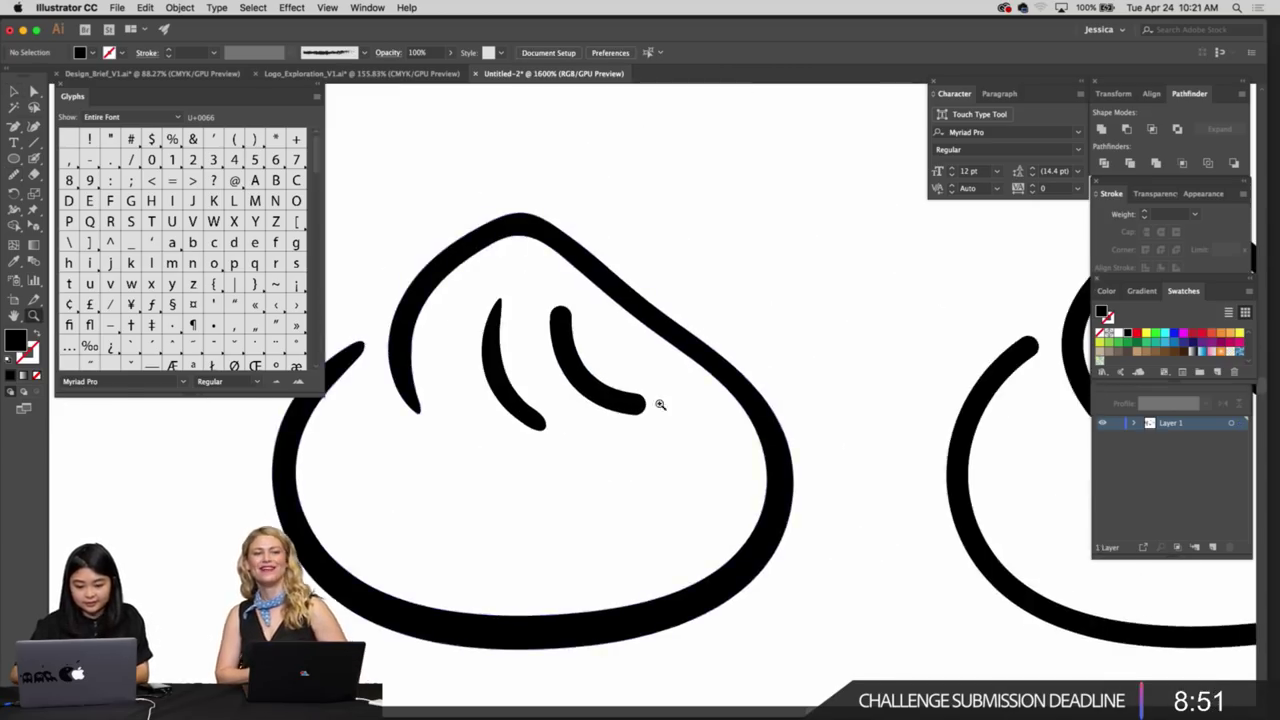
mouse_move(660, 405)
mouse_down()
mouse_move(763, 437)
mouse_move(726, 431)
mouse_up()
key(v)
click(692, 421)
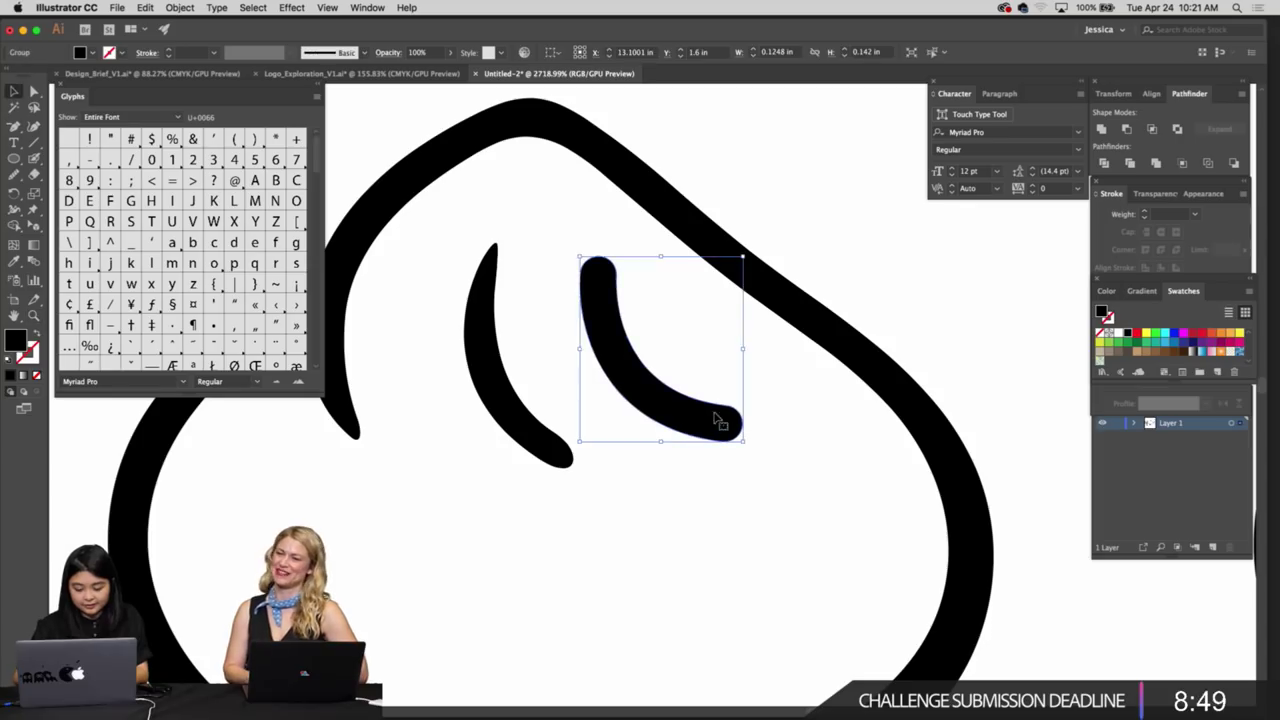
key(super+plus)
key(shift+b)
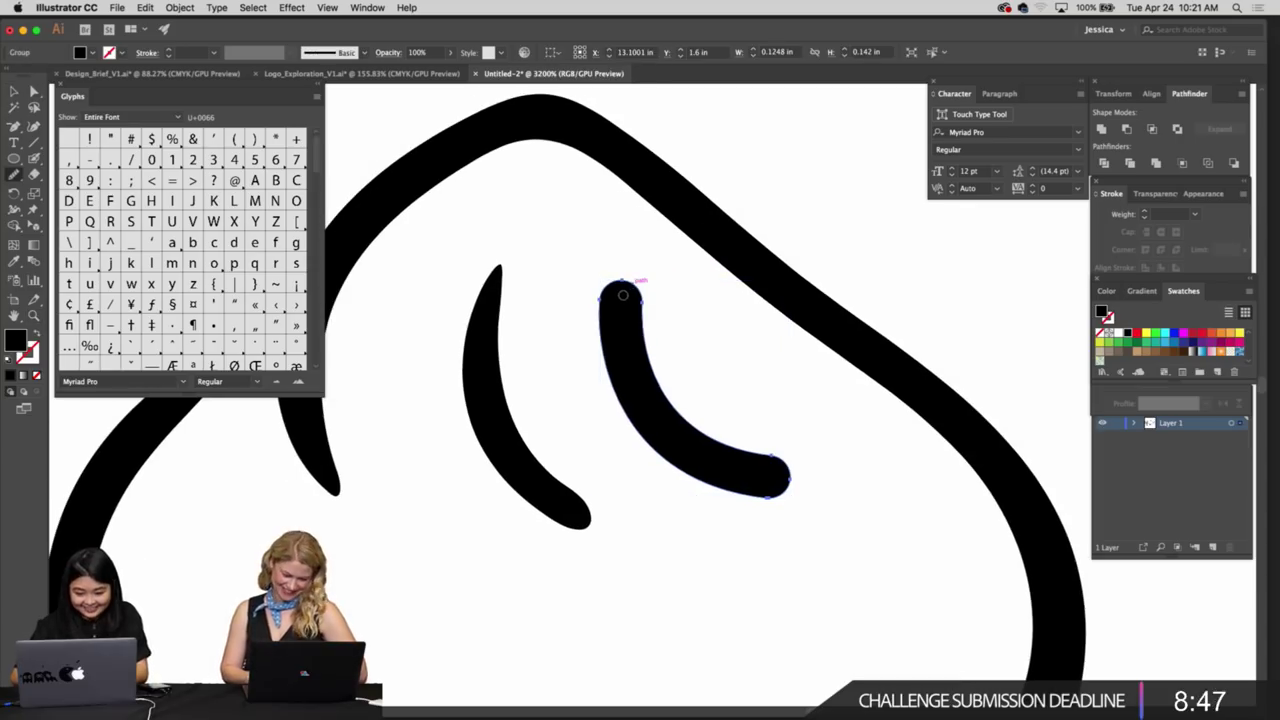
drag(610, 288, 616, 312)
Taper the upper end of the right inner crease by deleting the two side anchor points with the Pen tool
key(p)
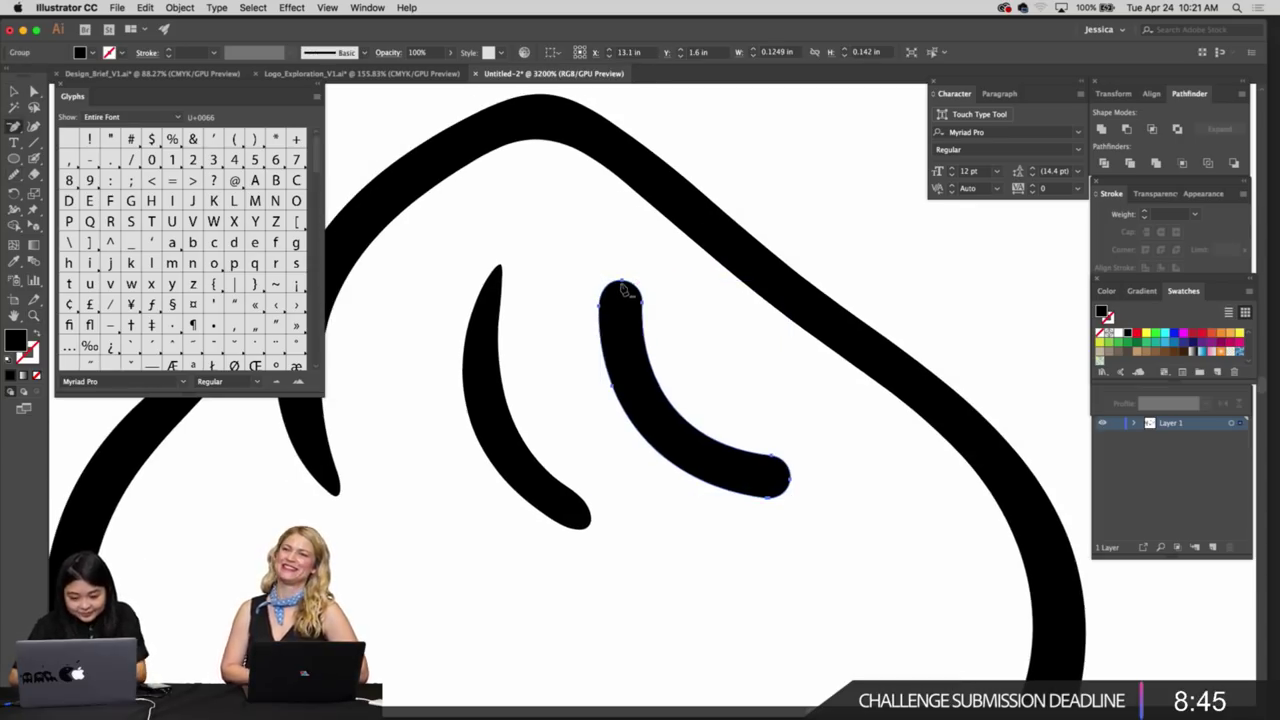
click(600, 305)
click(641, 303)
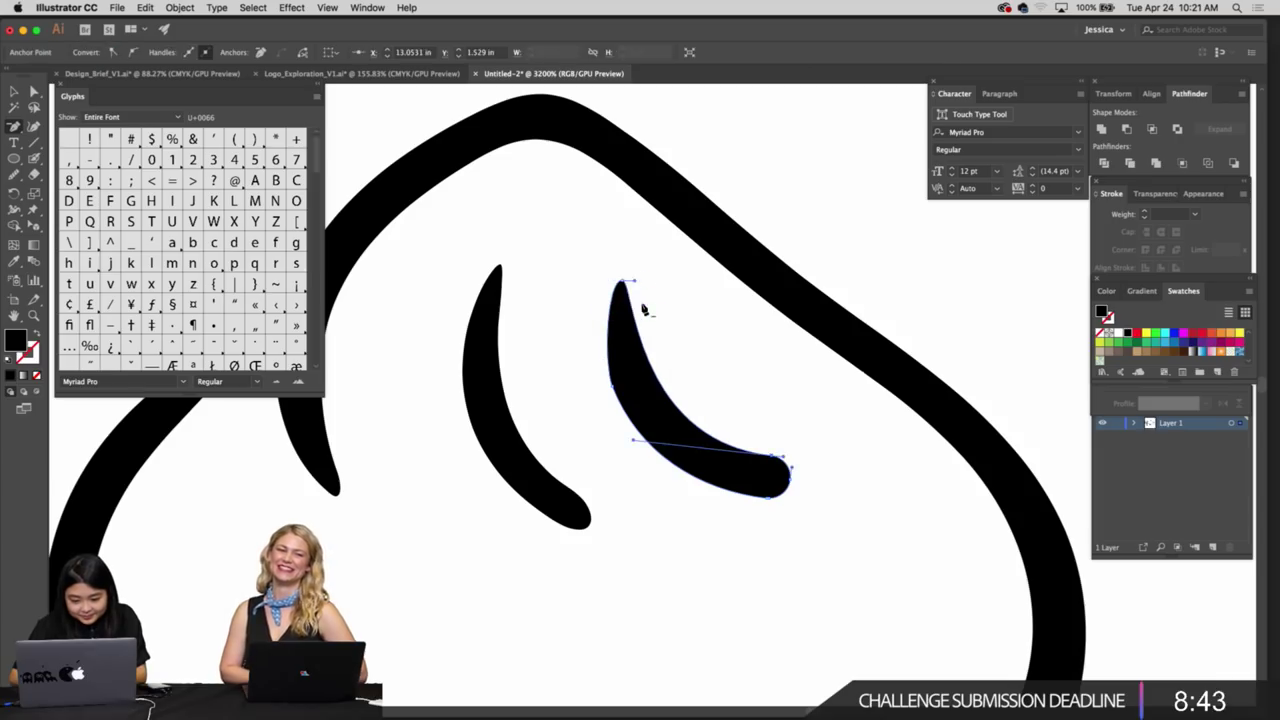
key(v)
click(671, 350)
Smooth the outer and inner edges of the right inner crease's upper half with the Smooth tool
scroll(670, 349, down, 5)
click(652, 326)
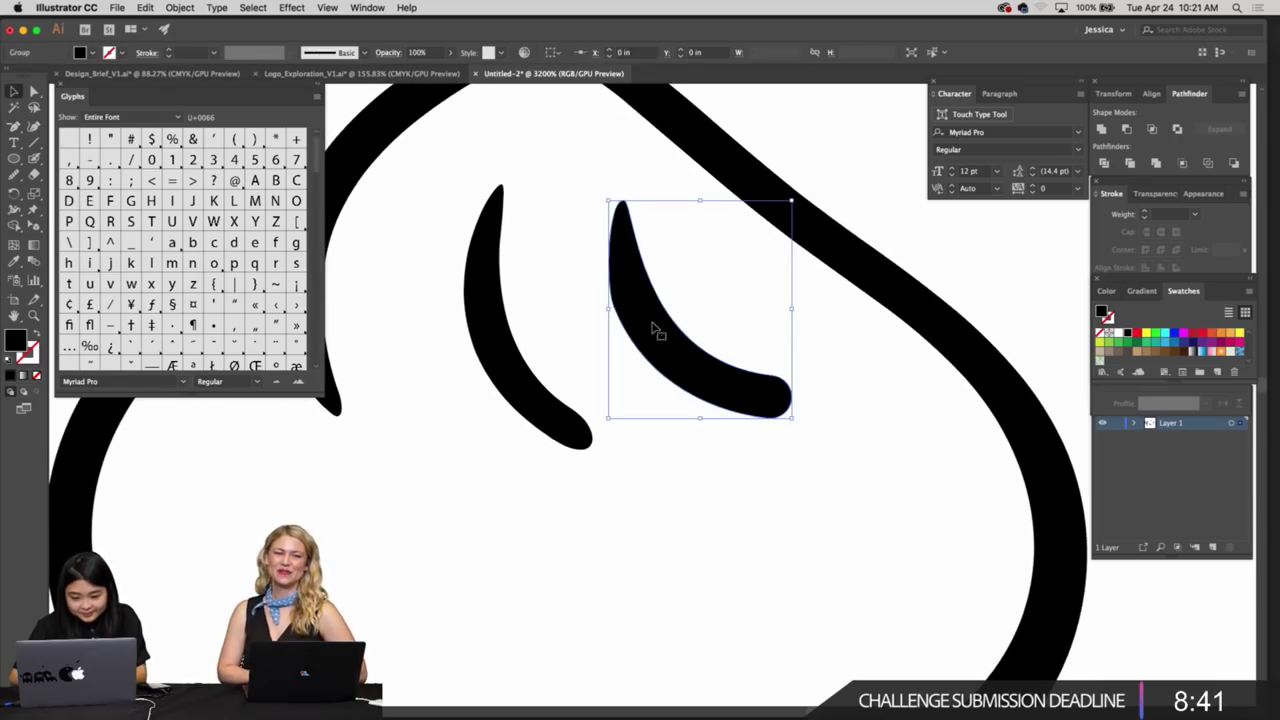
key(shift+b)
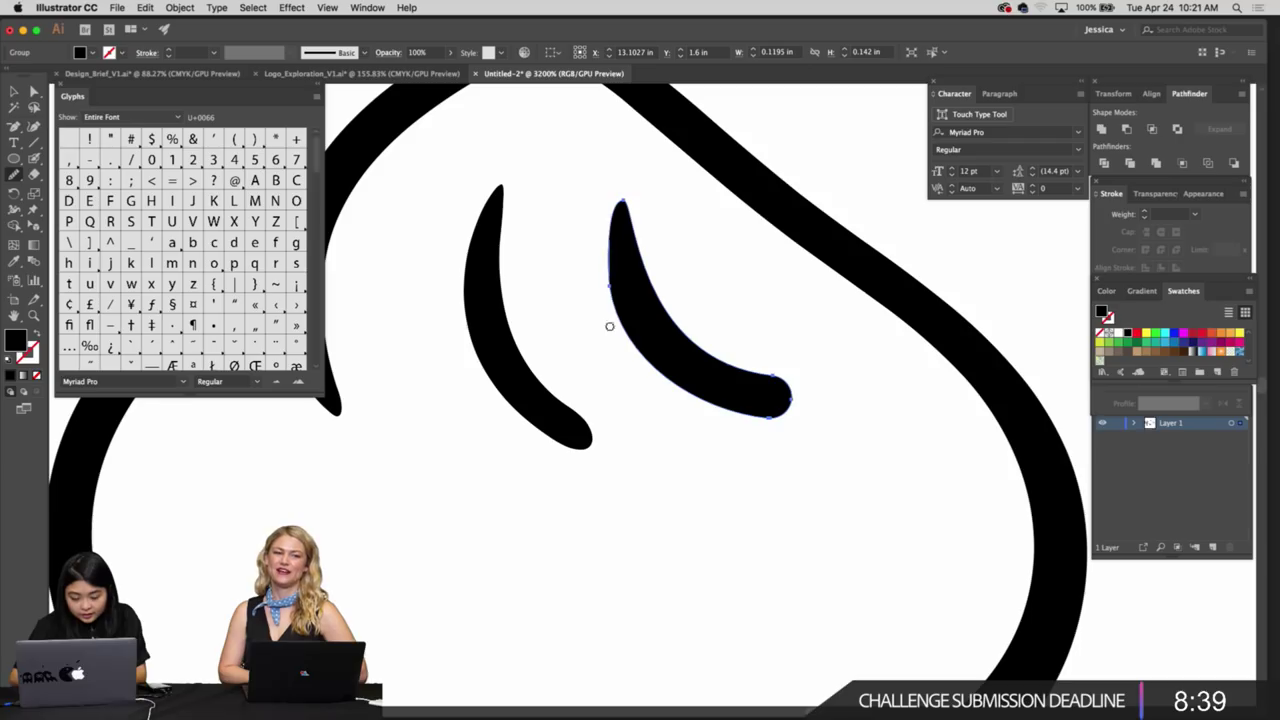
drag(610, 326, 620, 287)
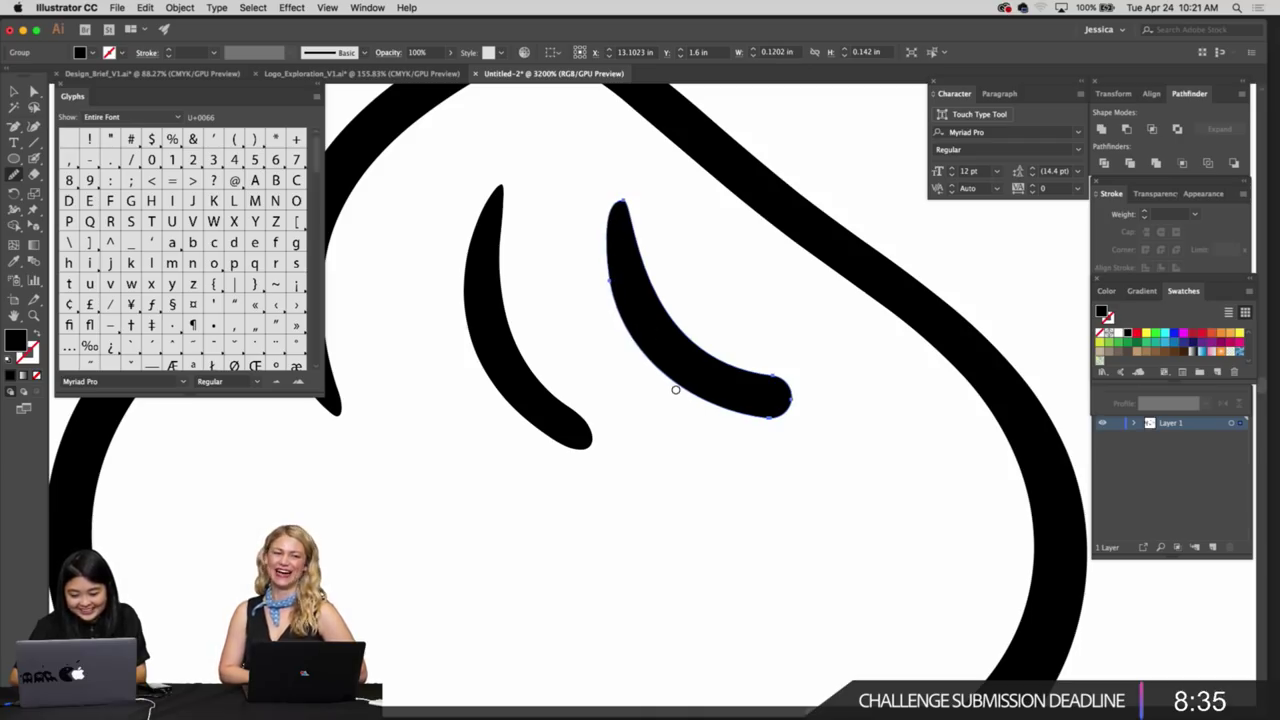
drag(634, 362, 642, 372)
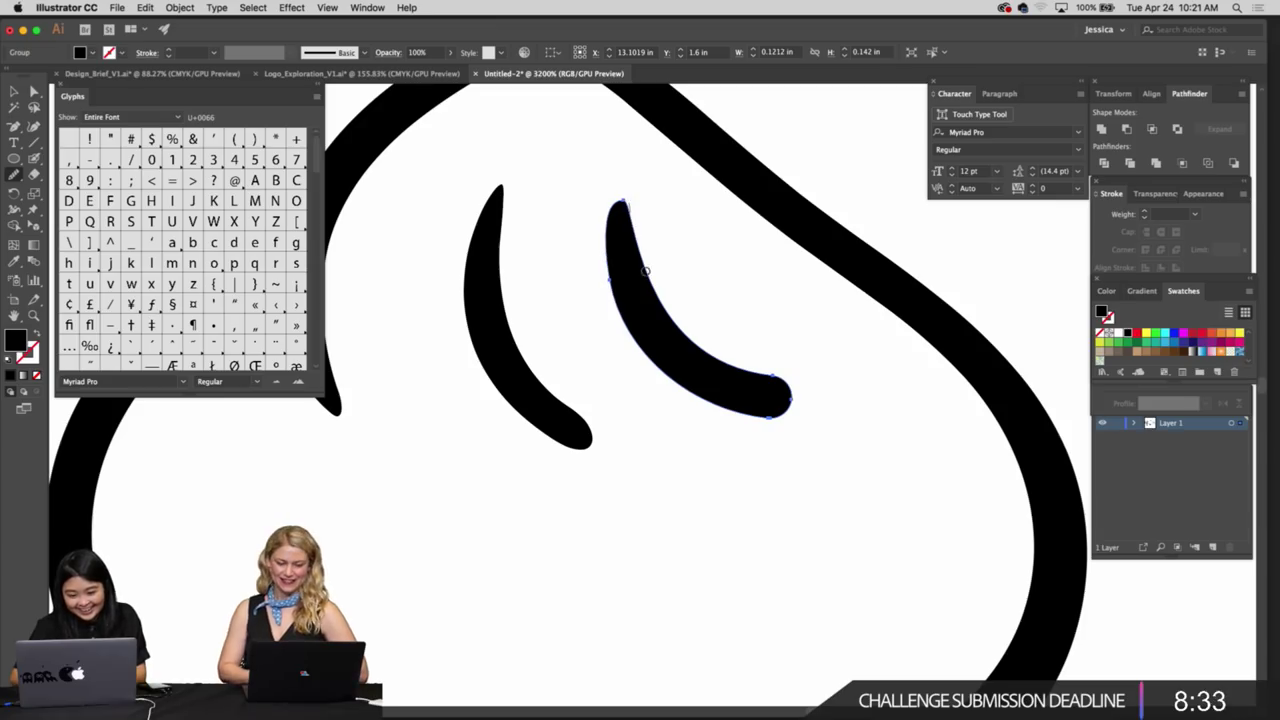
drag(645, 271, 652, 258)
key(v)
click(726, 306)
scroll(726, 306, down, 1)
scroll(726, 306, right, 1)
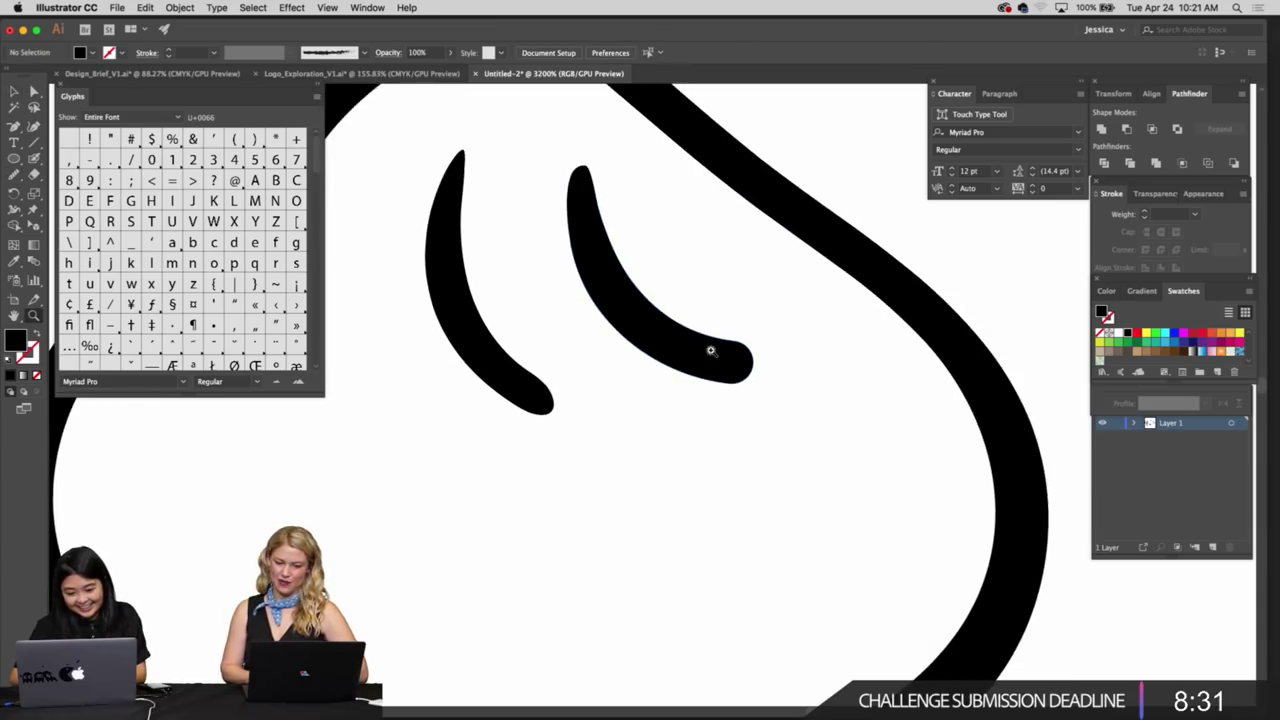
Narrow the lower end of the right inner crease by deleting the anchor point on its upper side with the Pen tool
drag(710, 350, 748, 371)
click(765, 365)
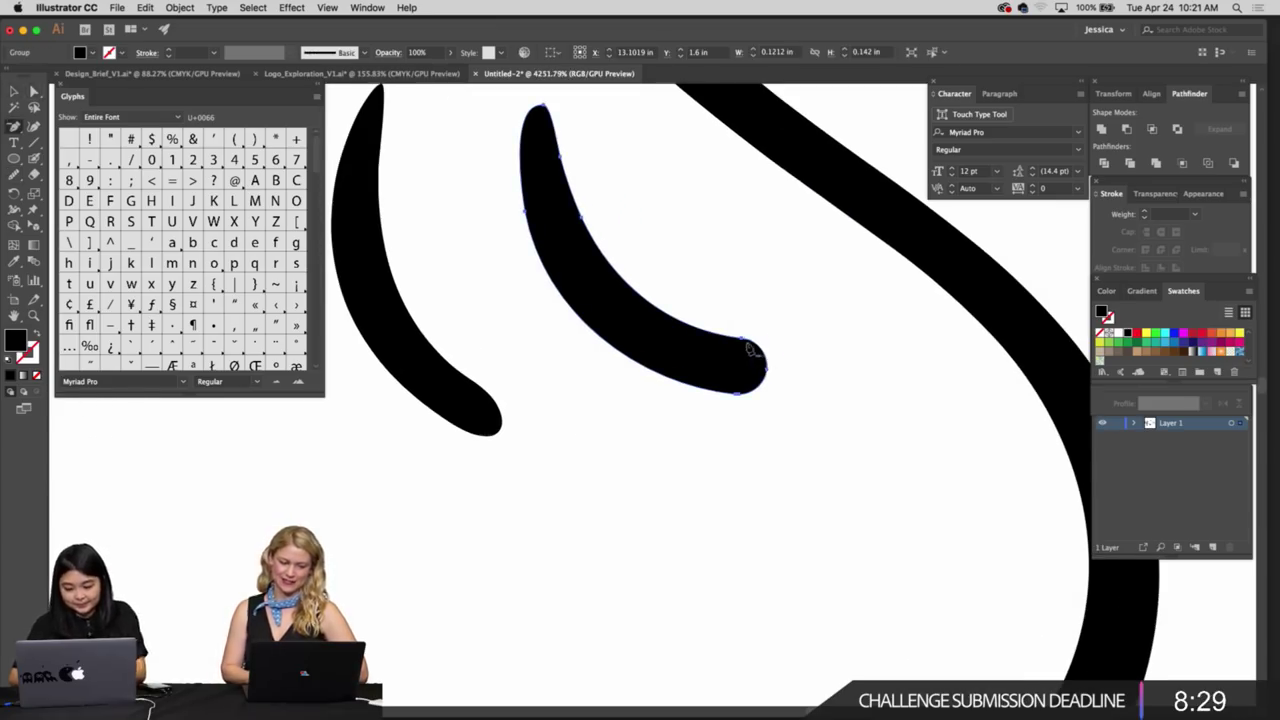
click(748, 349)
click(767, 396)
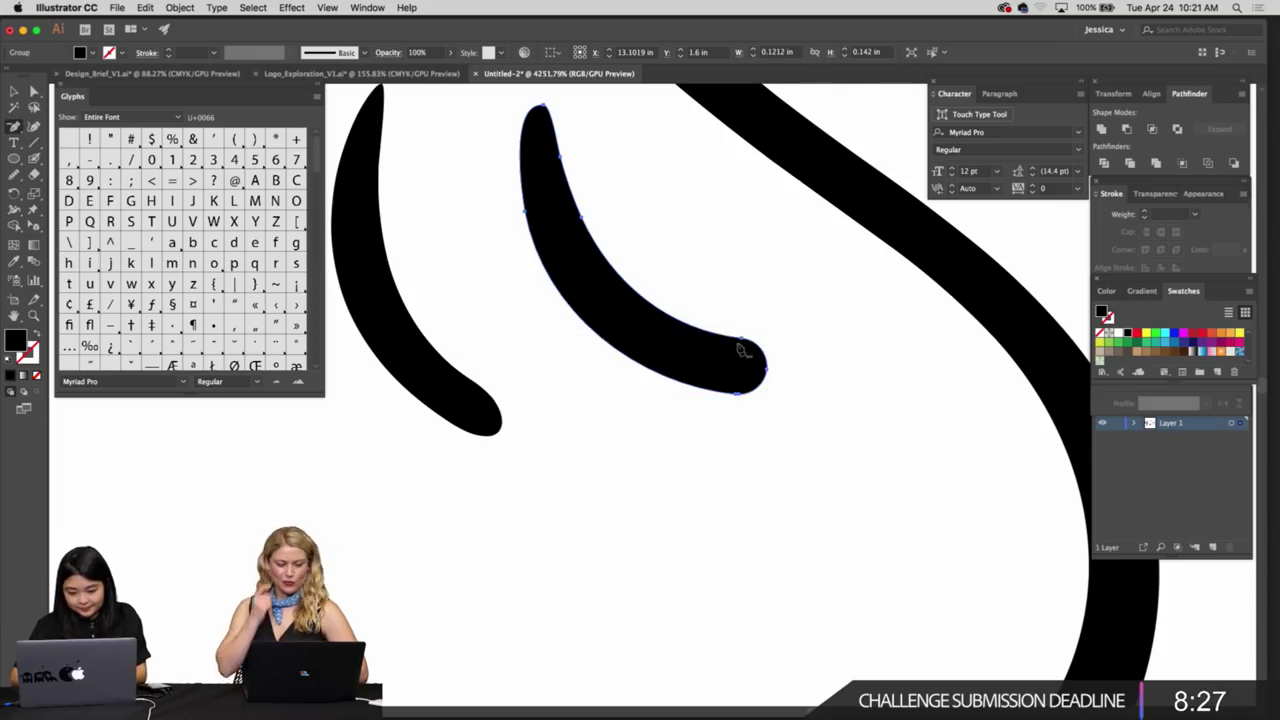
click(740, 348)
click(742, 397)
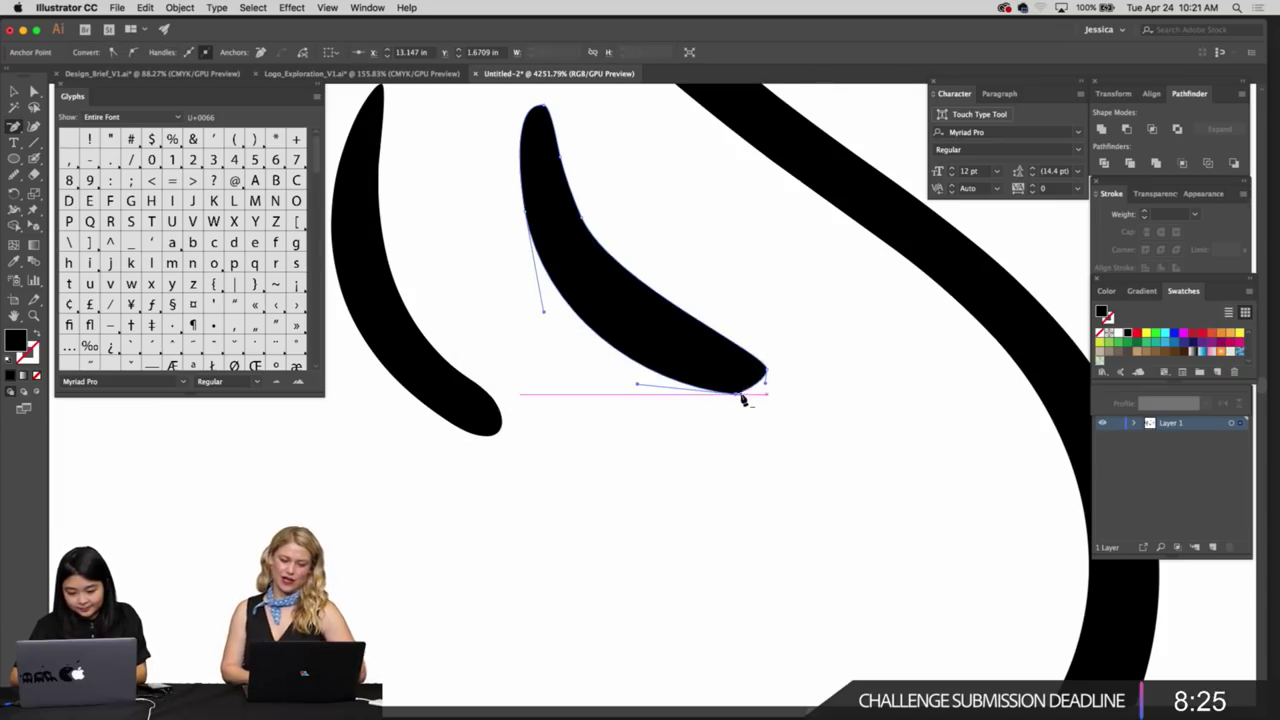
click(743, 400)
key(v)
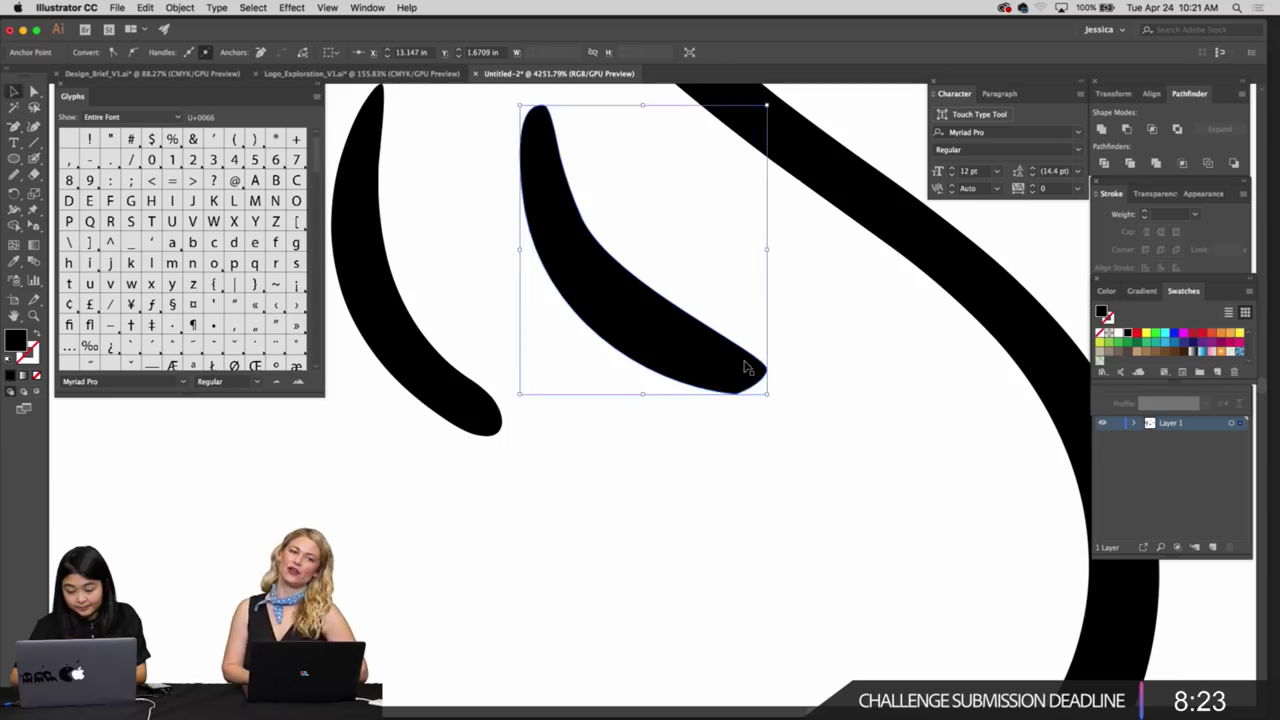
Smooth the pointed lower end and underside of the right inner crease into a soft rounded tip
key(a)
click(766, 371)
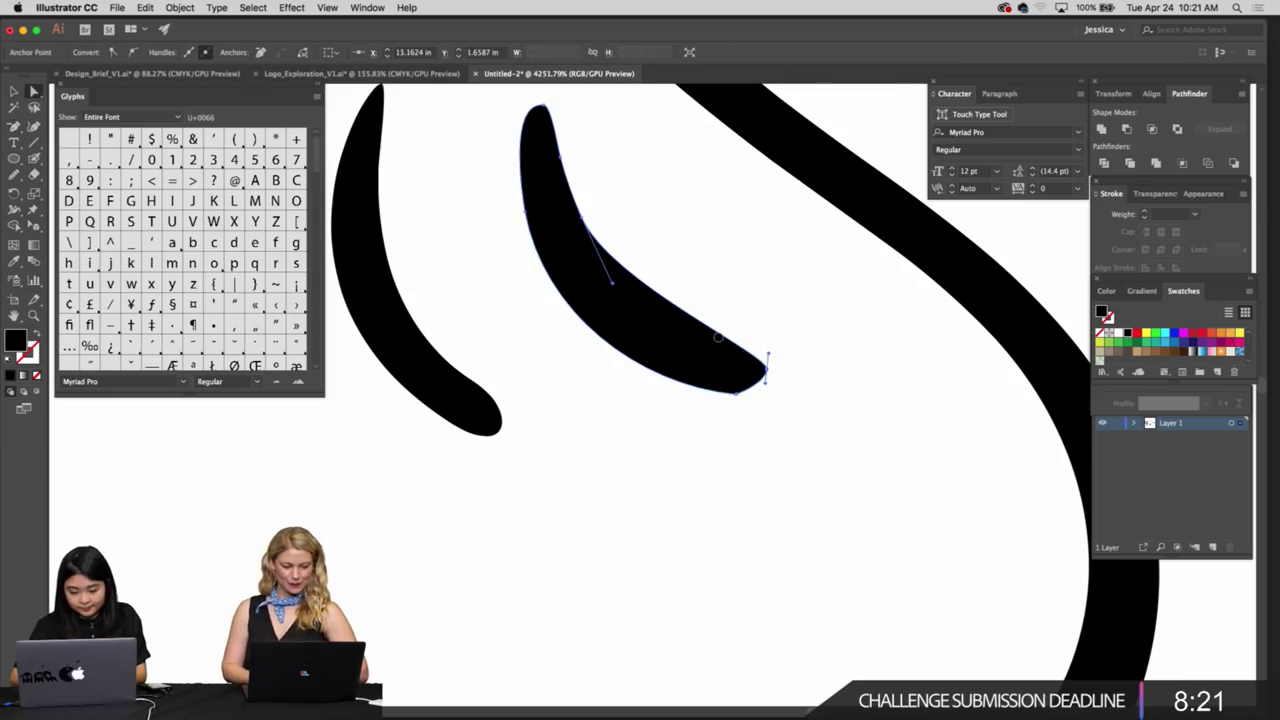
key(shift+b)
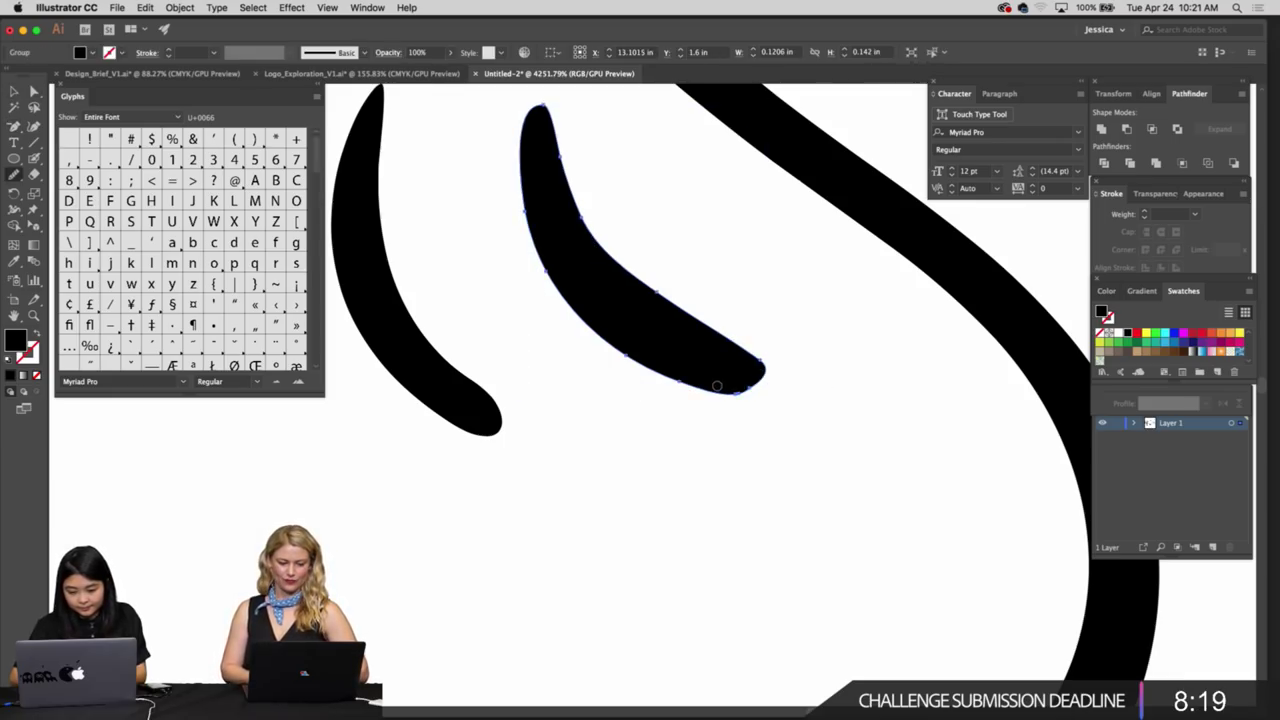
drag(706, 386, 767, 386)
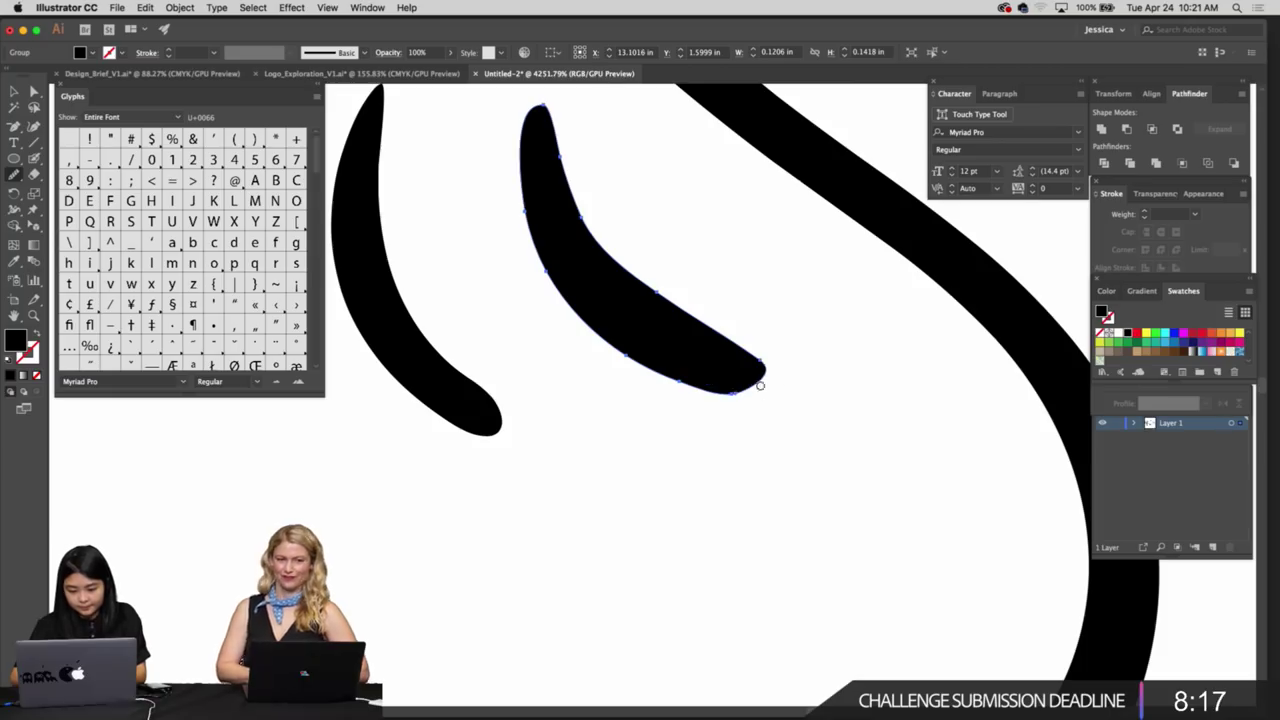
key(super+z)
scroll(689, 382, left, 1)
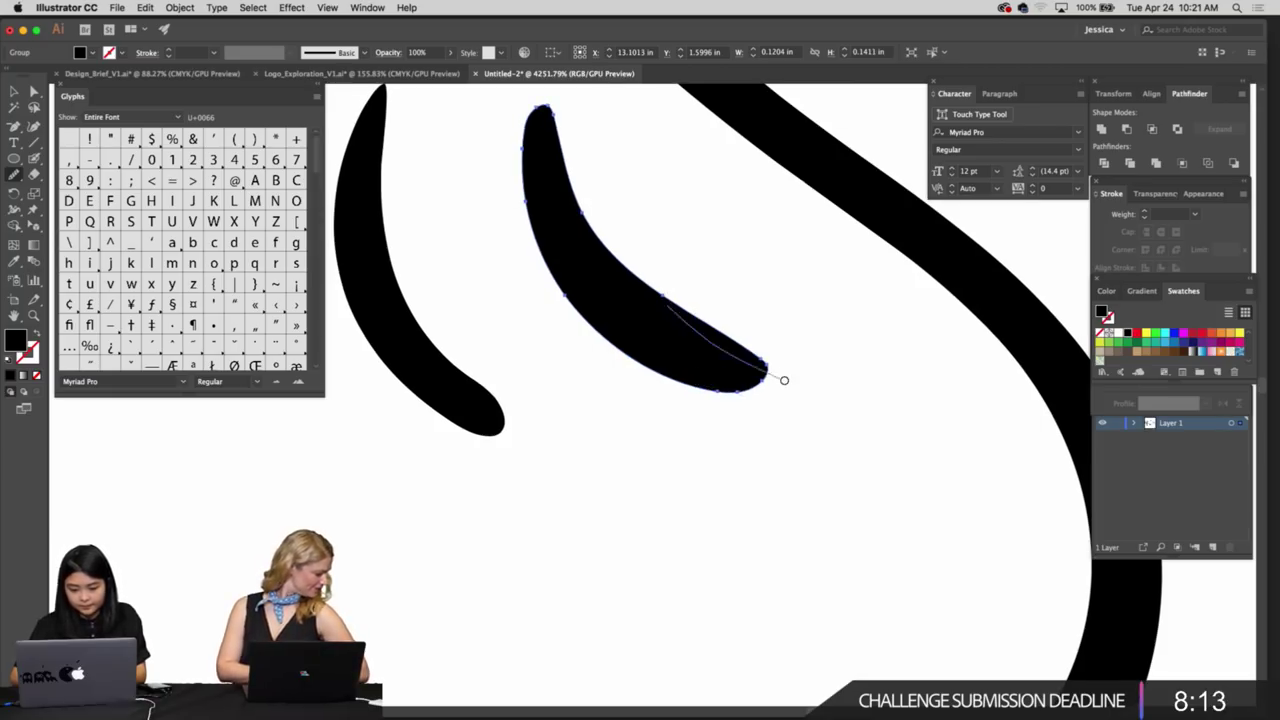
mouse_move(784, 380)
mouse_down()
mouse_move(770, 350)
mouse_move(733, 339)
mouse_up()
key(super+minus)
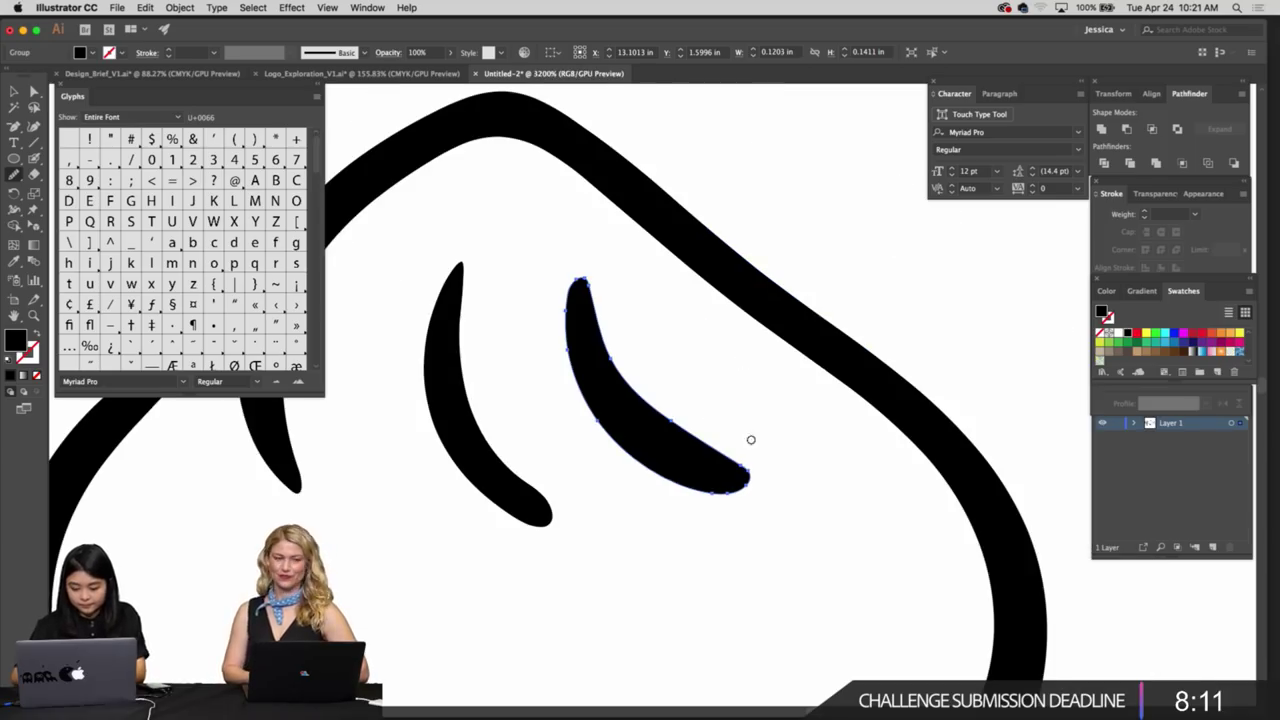
Adjust the anchor points on the right inner crease's inner edge with the Pen tool and smooth that edge toward the lower tip
key(p)
click(674, 426)
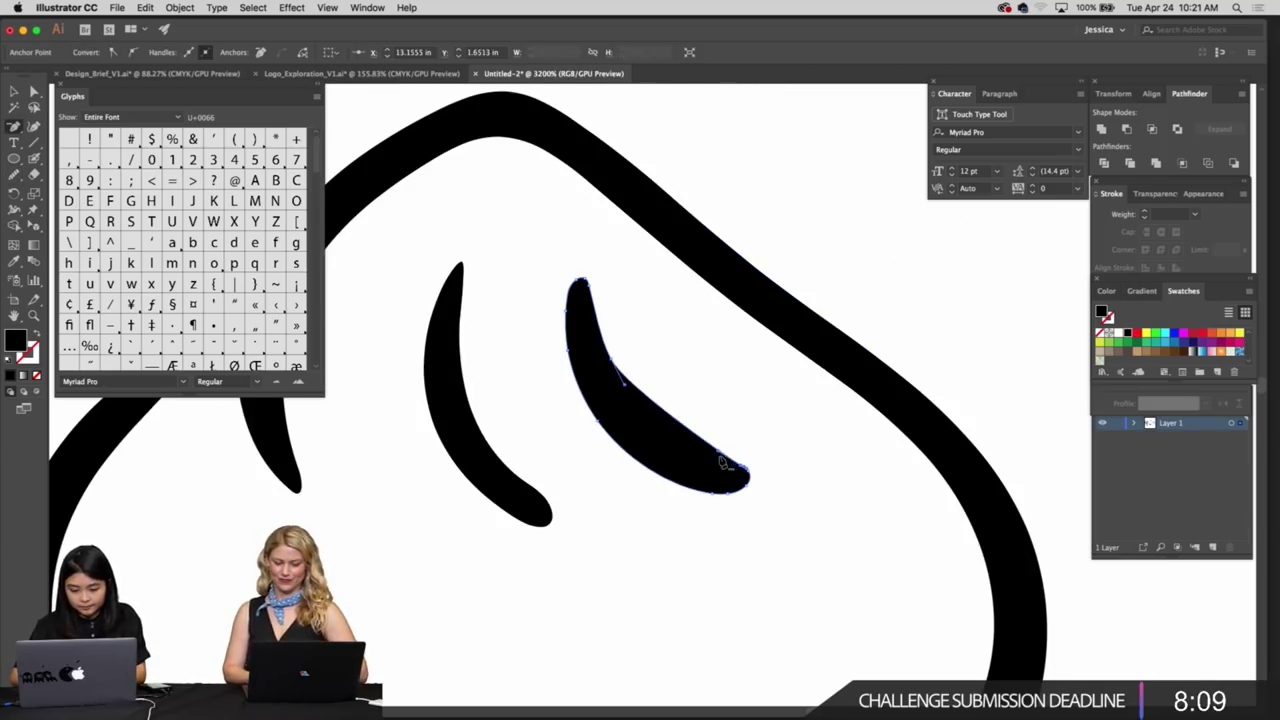
click(722, 462)
key(n)
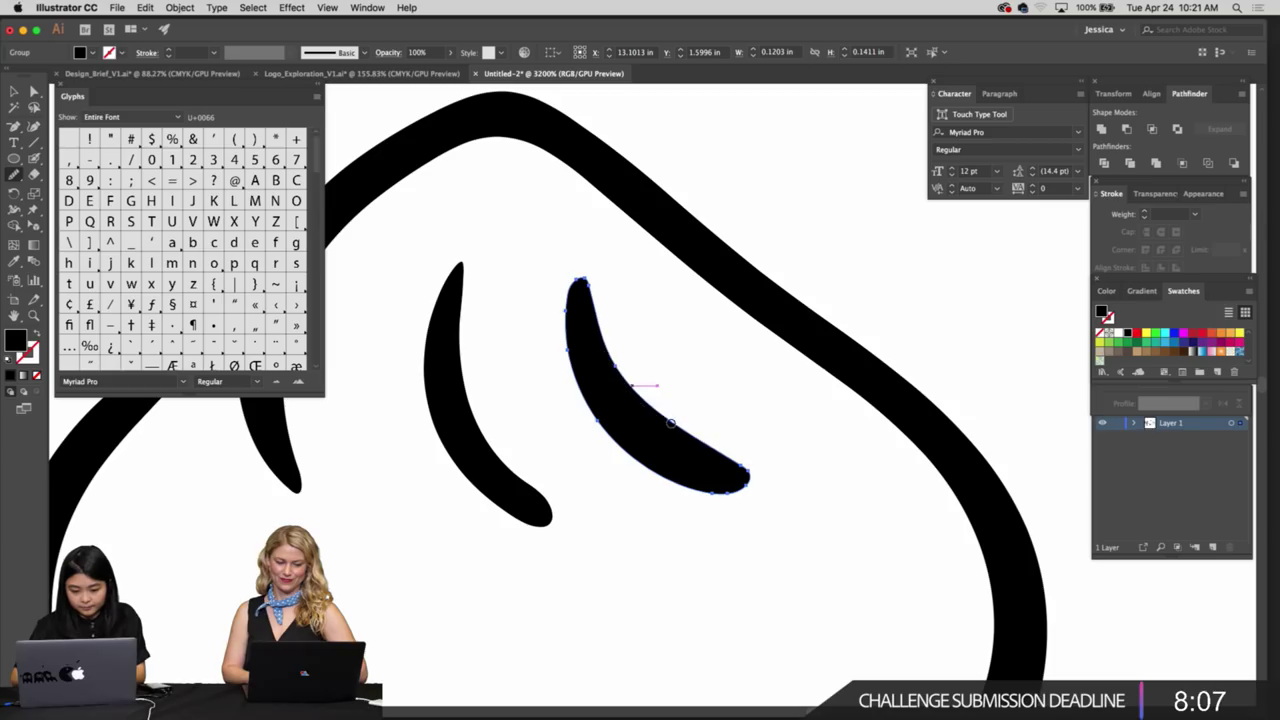
drag(668, 430, 741, 470)
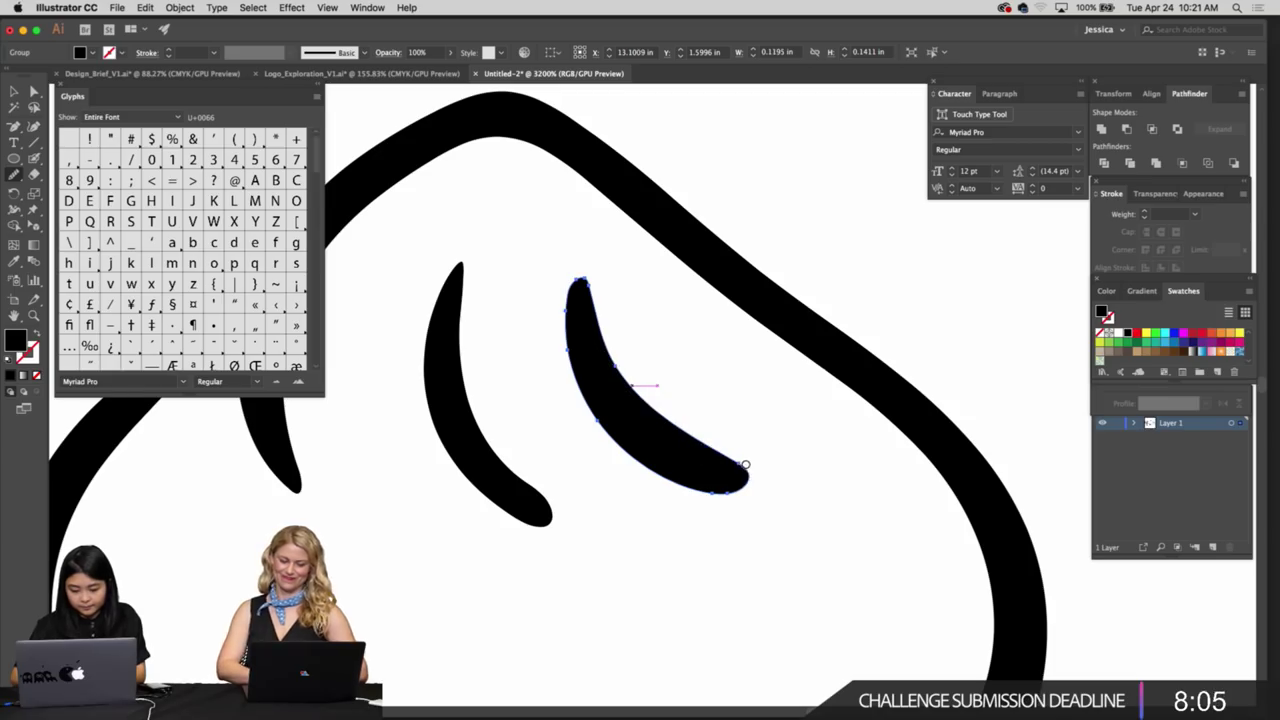
key(v)
click(769, 534)
Compare the refined bao bun at a small scale with the uniform-line version beside it
key(super+minus)
key(super+minus)
key(super+minus)
key(super+minus)
key(super+minus)
key(super+minus)
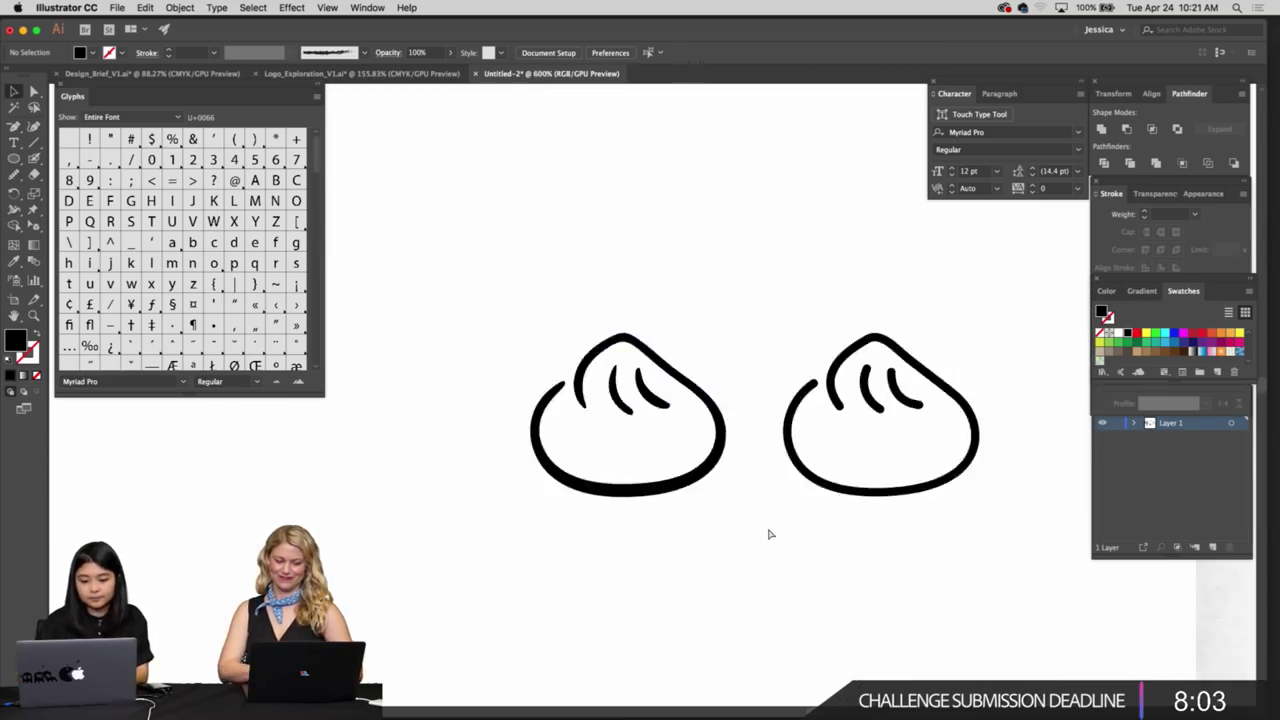
key(super+plus)
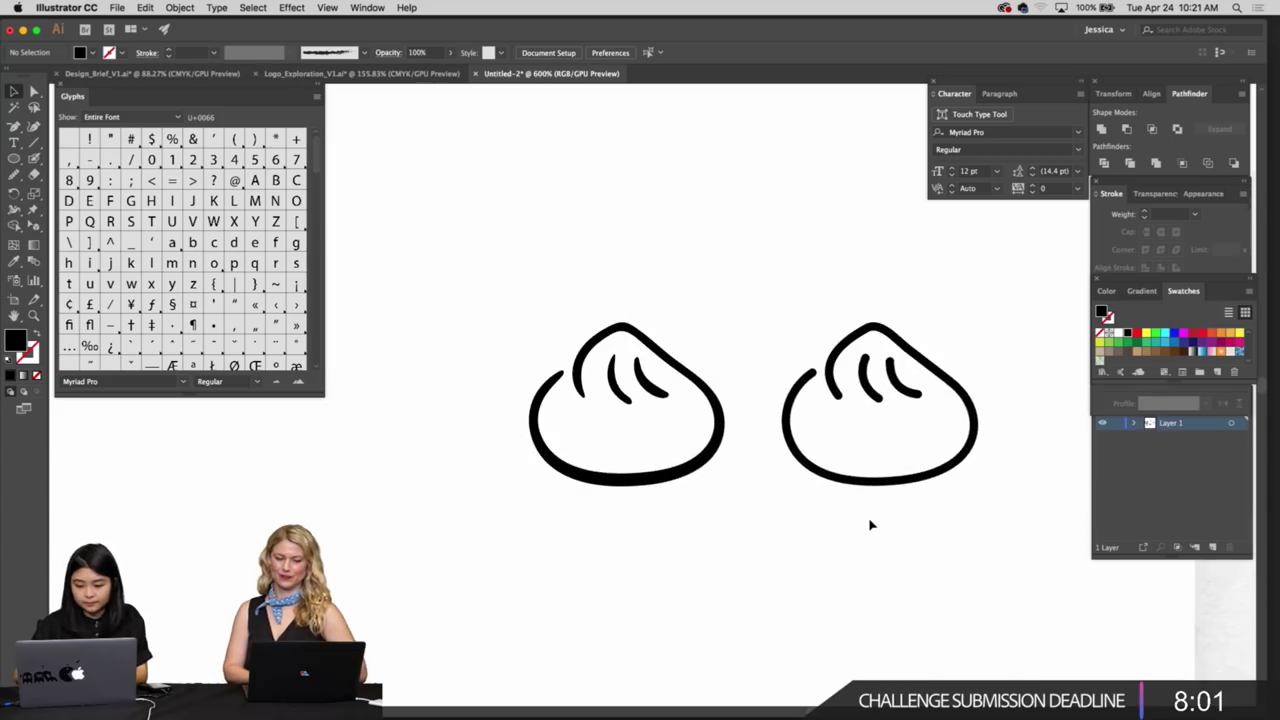
key(super+minus)
key(super+minus)
scroll(855, 470, left, 3)
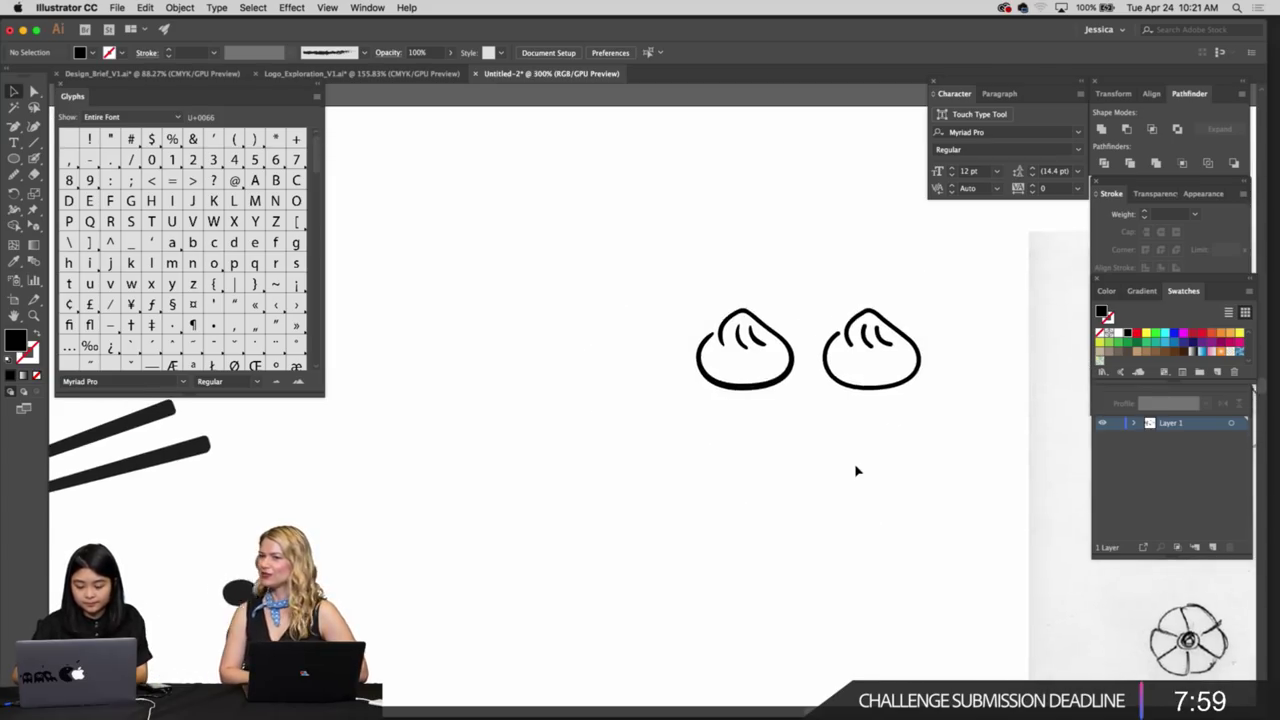
scroll(855, 470, left, 2)
drag(791, 333, 777, 309)
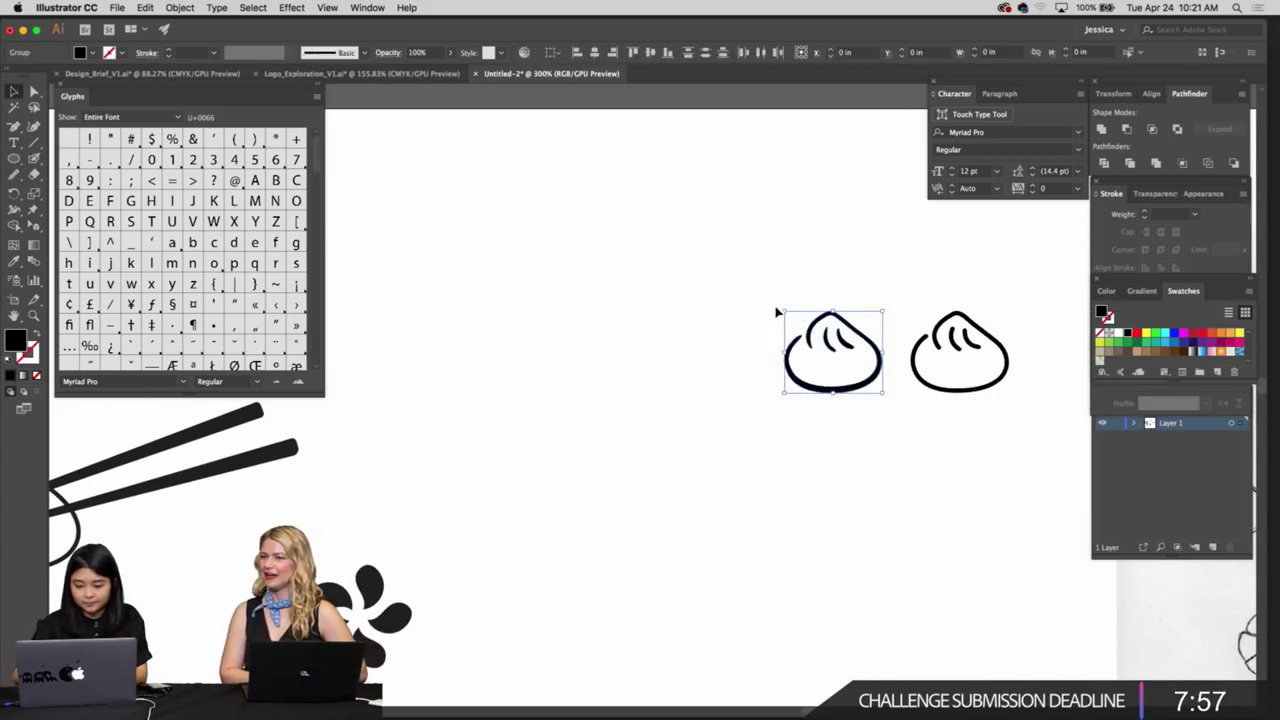
click(808, 443)
scroll(809, 443, down, 2)
scroll(809, 443, right, 2)
scroll(809, 443, down, 1)
scroll(809, 443, right, 2)
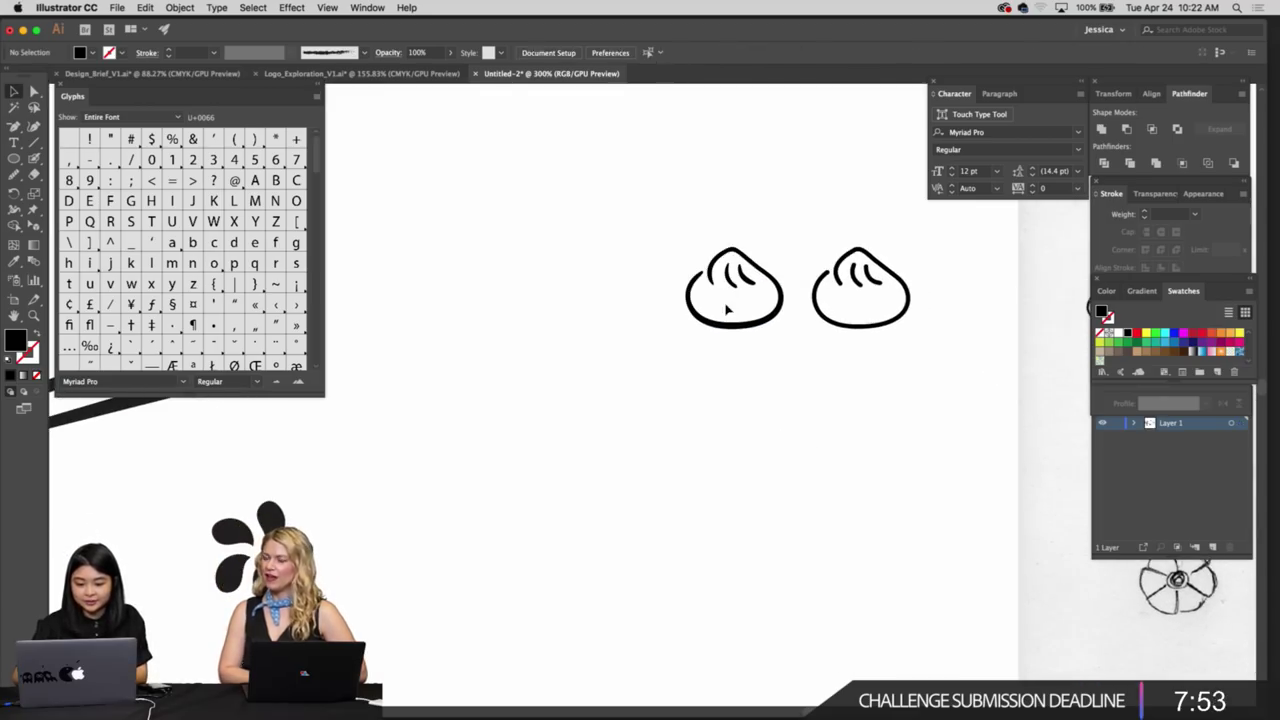
scroll(757, 323, right, 3)
scroll(760, 323, left, 3)
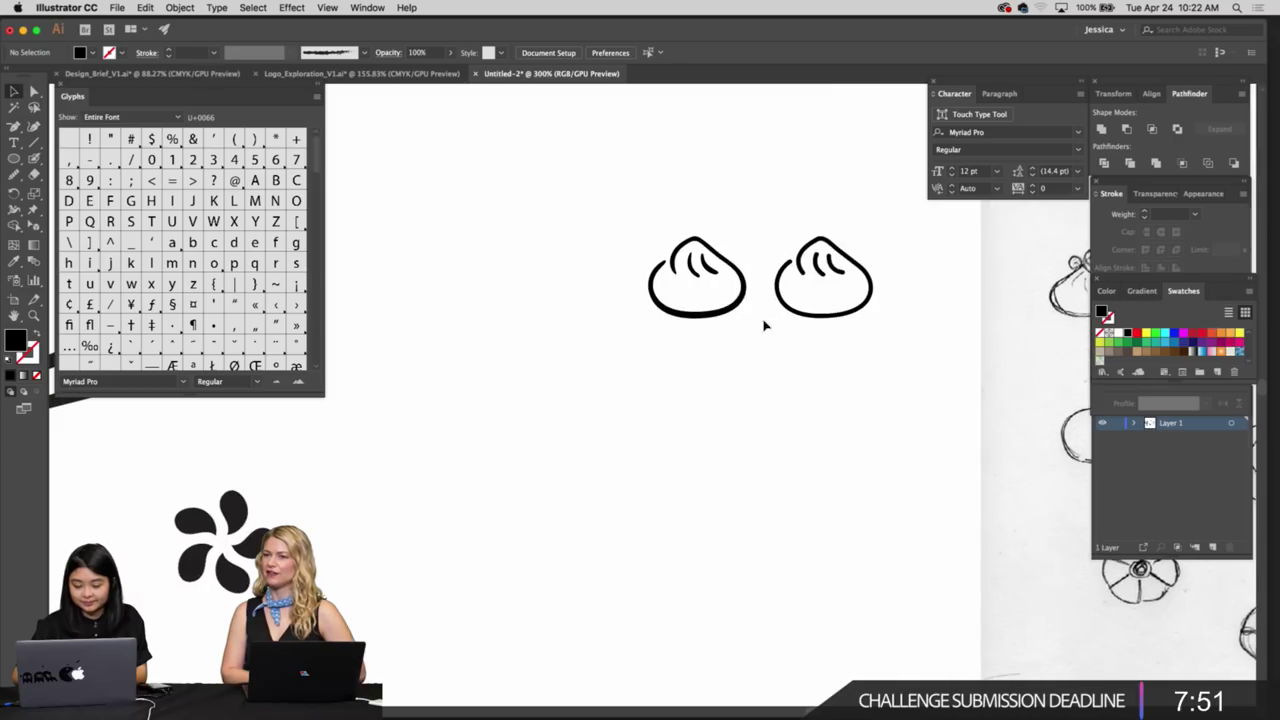
scroll(665, 335, right, 5)
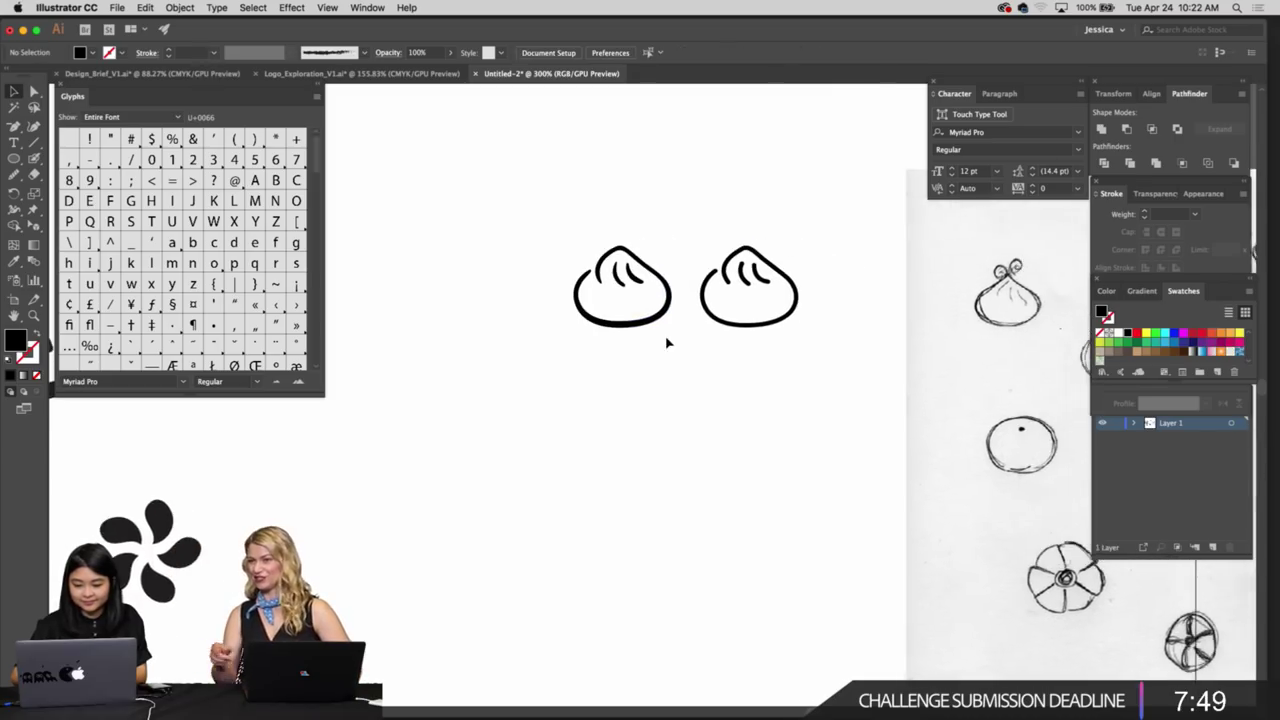
Copy the refined bao bun icon with the varied line thickness
scroll(586, 343, left, 6)
scroll(586, 343, up, 1)
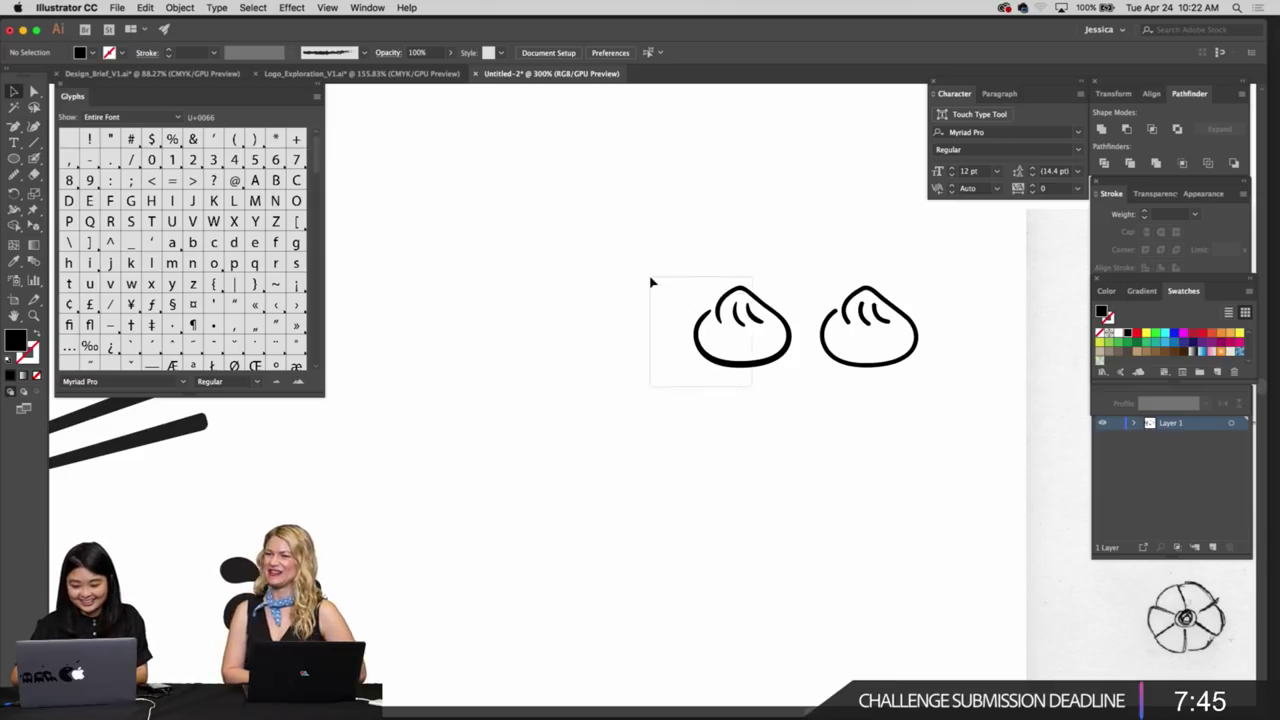
click(700, 300)
scroll(718, 345, left, 5)
scroll(718, 345, down, 1)
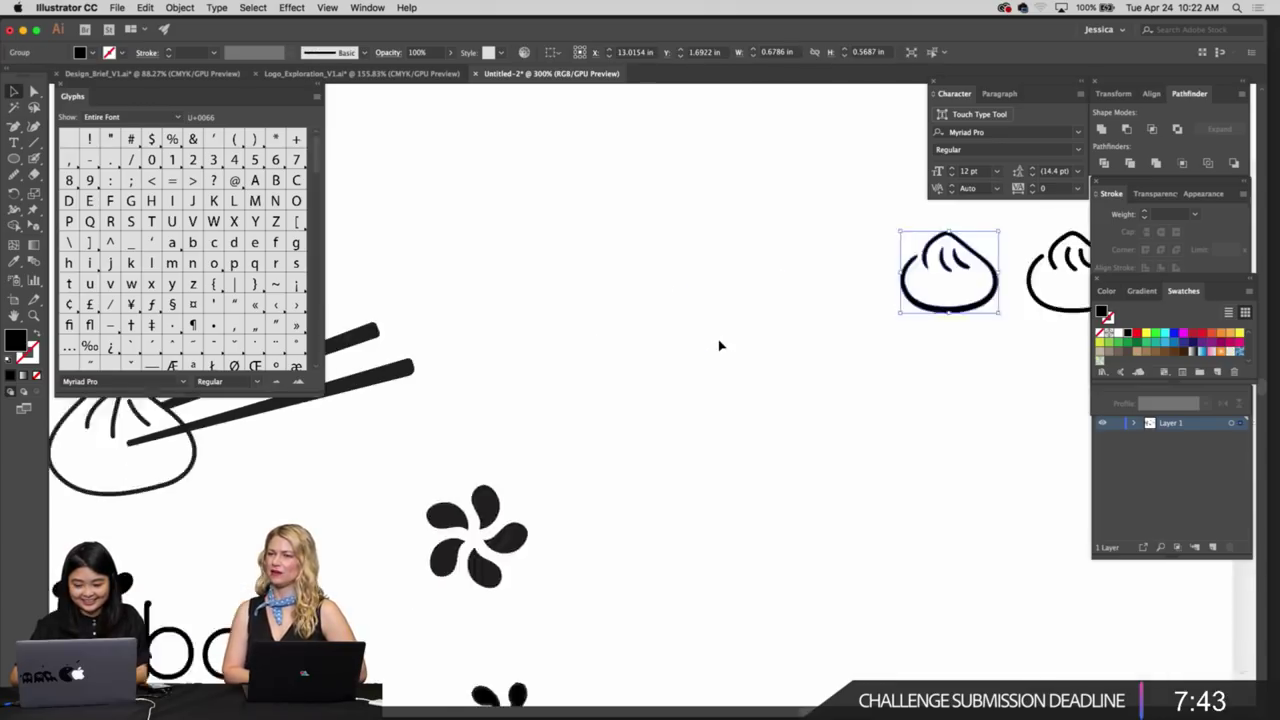
Move the second pinwheel "bao" wordmark out of its column to the empty lower-right area of the artboard
scroll(718, 345, left, 5)
scroll(718, 345, down, 15)
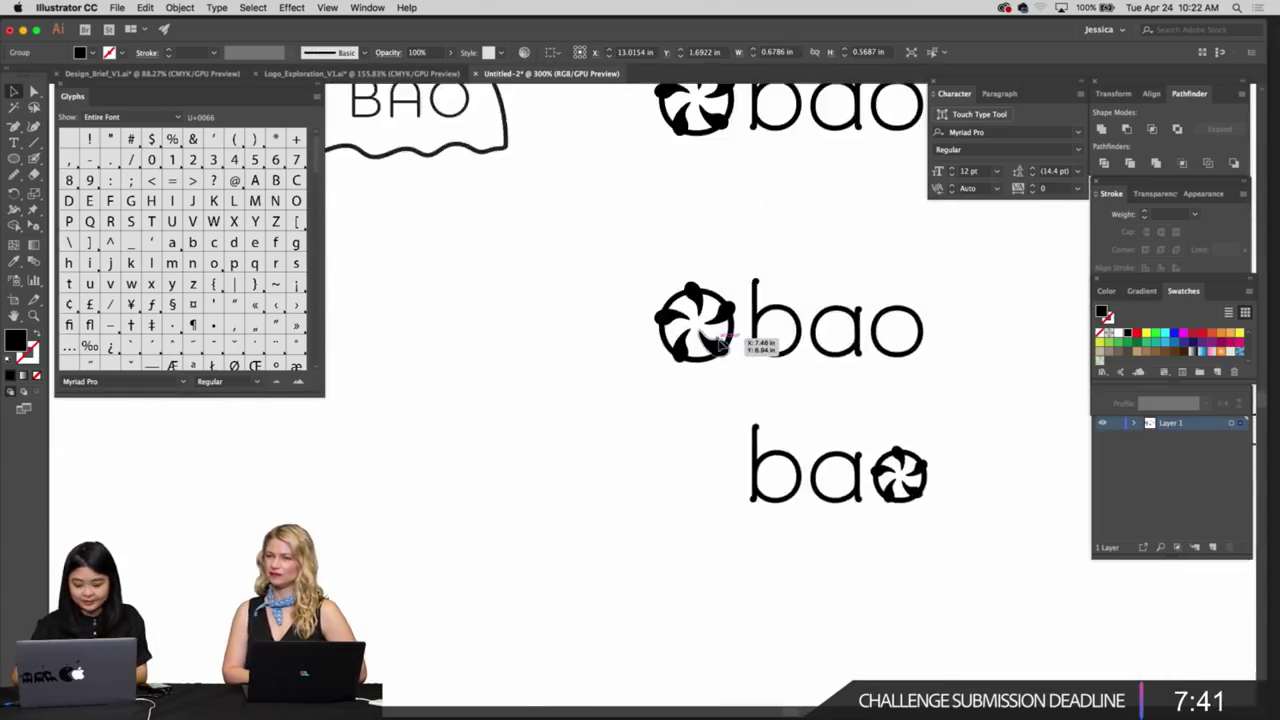
key(super+minus)
key(super+minus)
scroll(719, 343, down, 8)
scroll(719, 343, left, 5)
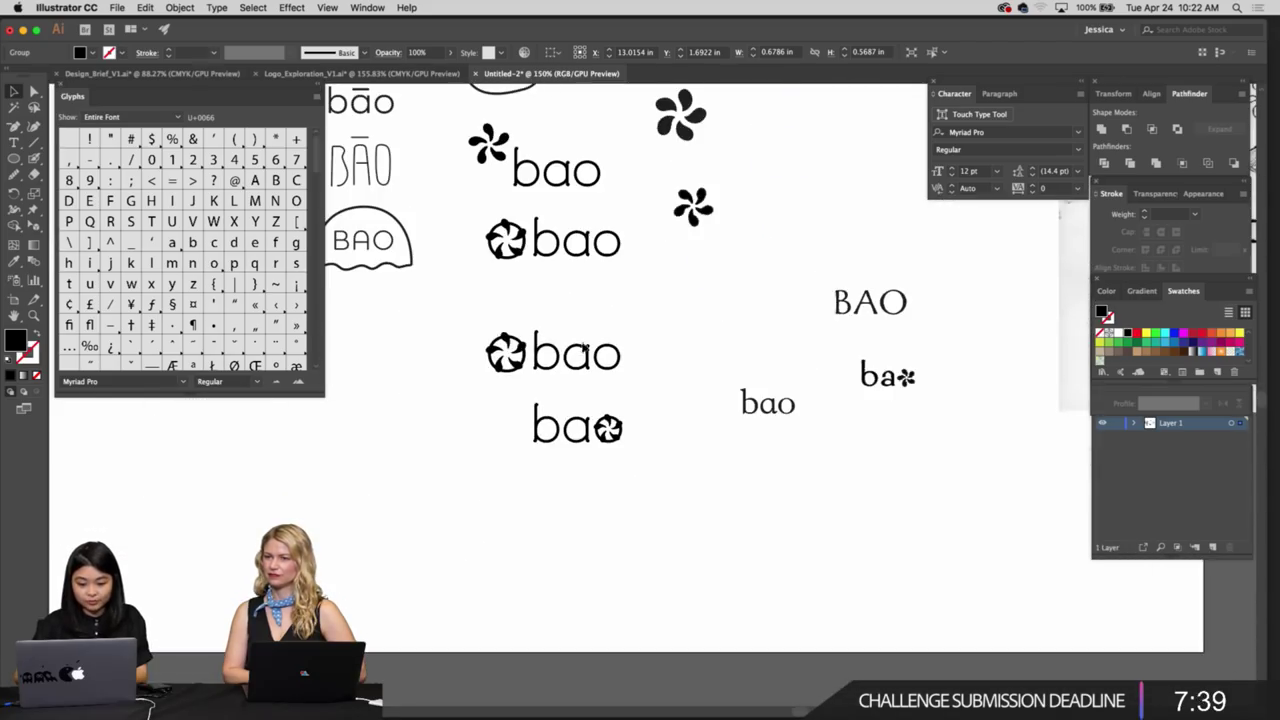
click(615, 369)
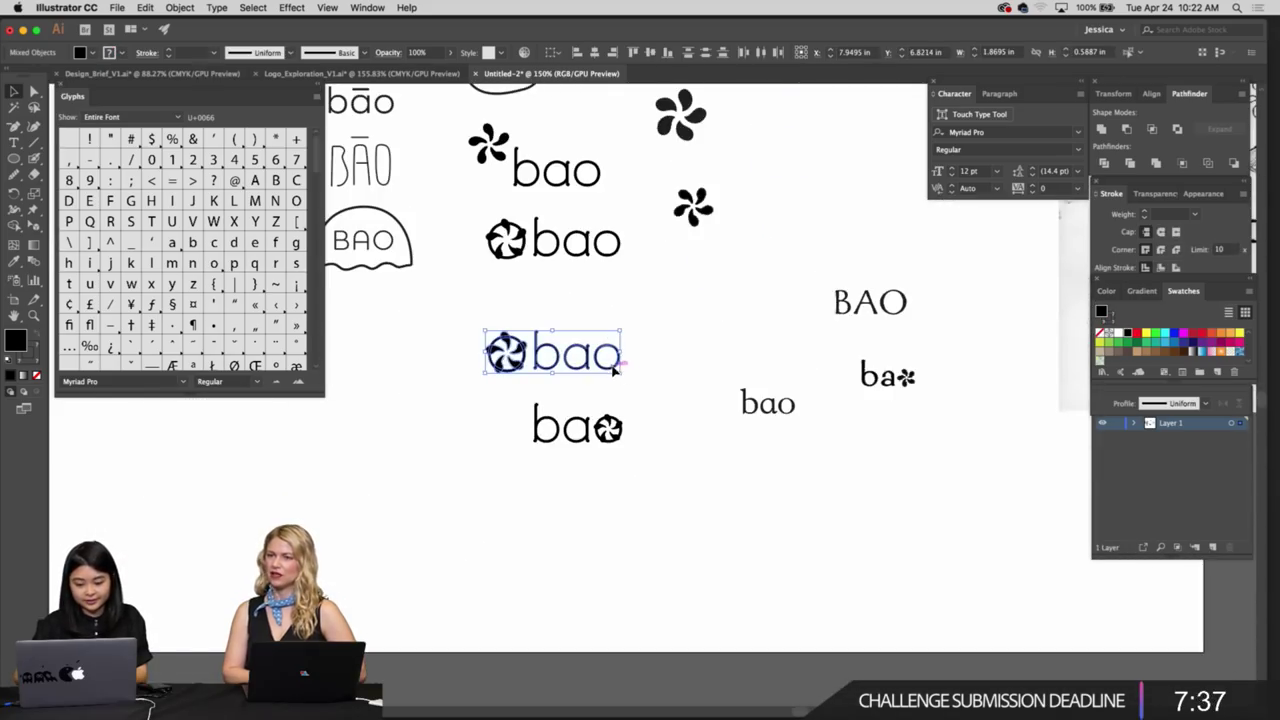
drag(615, 369, 629, 336)
click(622, 338)
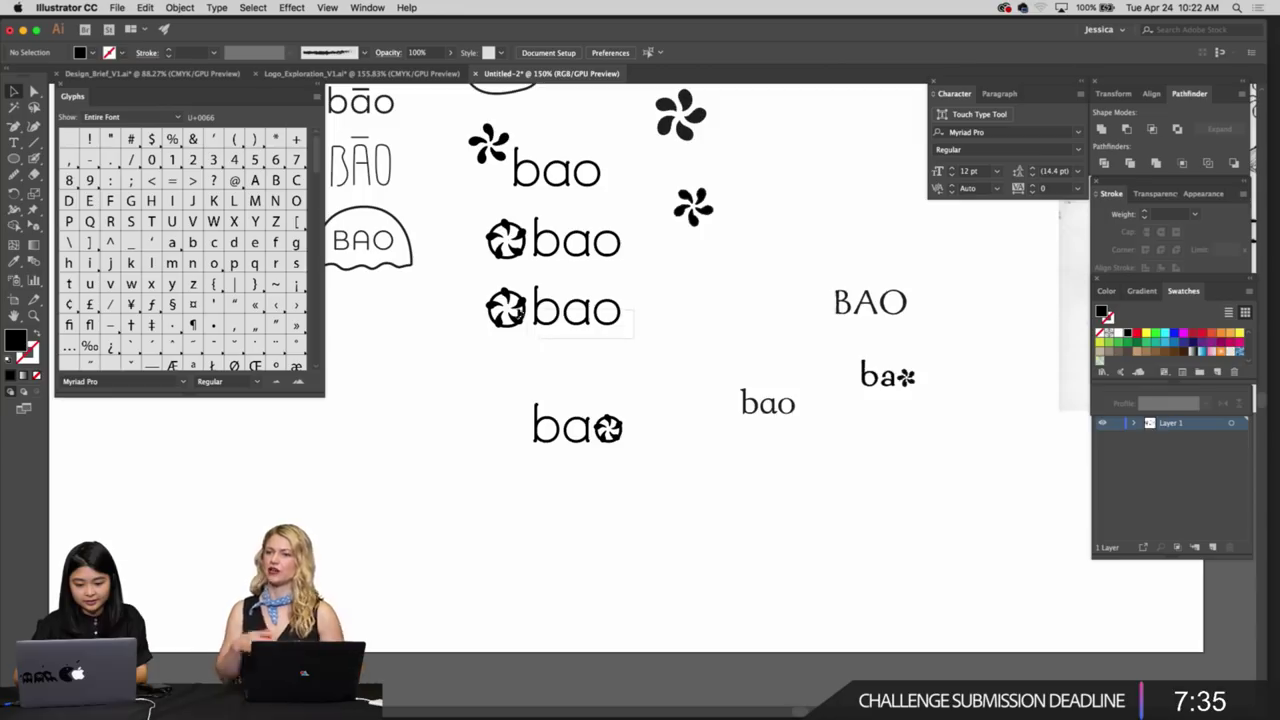
drag(475, 289, 814, 528)
click(706, 460)
Slightly enlarge the pinwheel that replaces the o in the "bao" wordmark and fit it next to the a
key(z)
drag(617, 456, 742, 540)
drag(660, 492, 780, 535)
scroll(645, 475, left, 3)
drag(634, 460, 705, 489)
key(v)
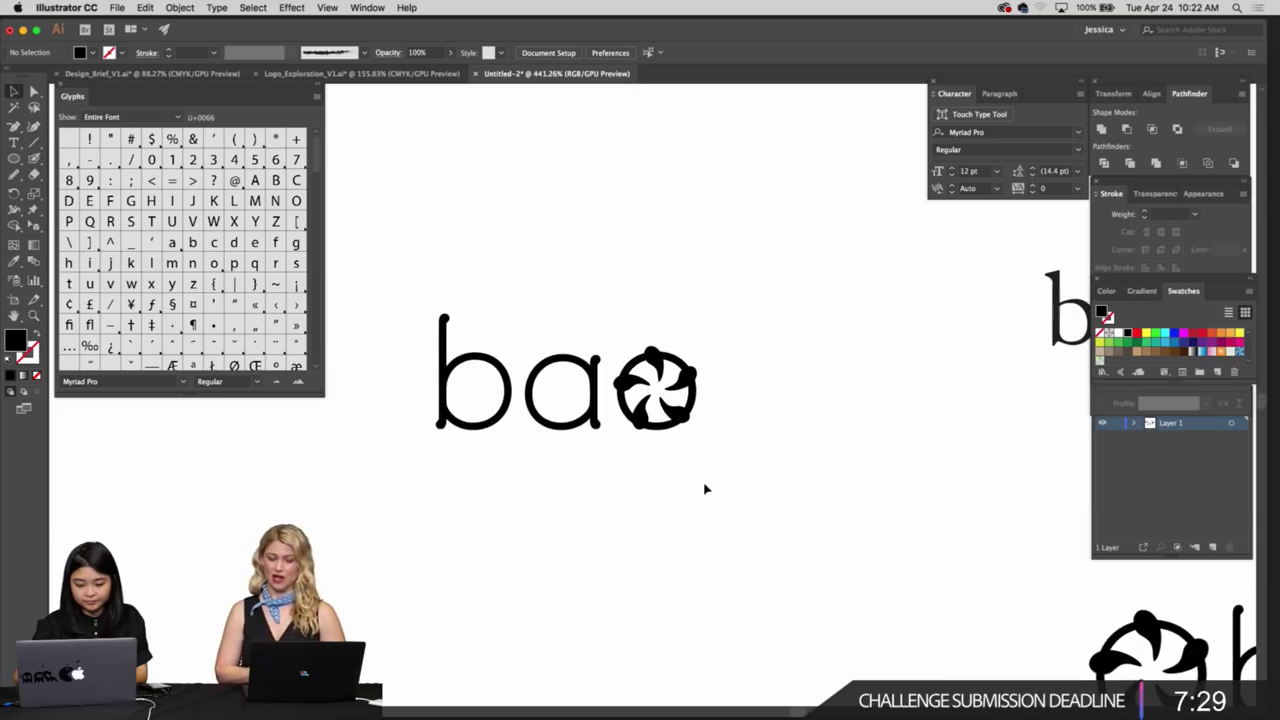
drag(637, 363, 634, 359)
drag(697, 429, 575, 458)
click(717, 445)
key(z)
drag(637, 497, 457, 463)
drag(559, 492, 397, 441)
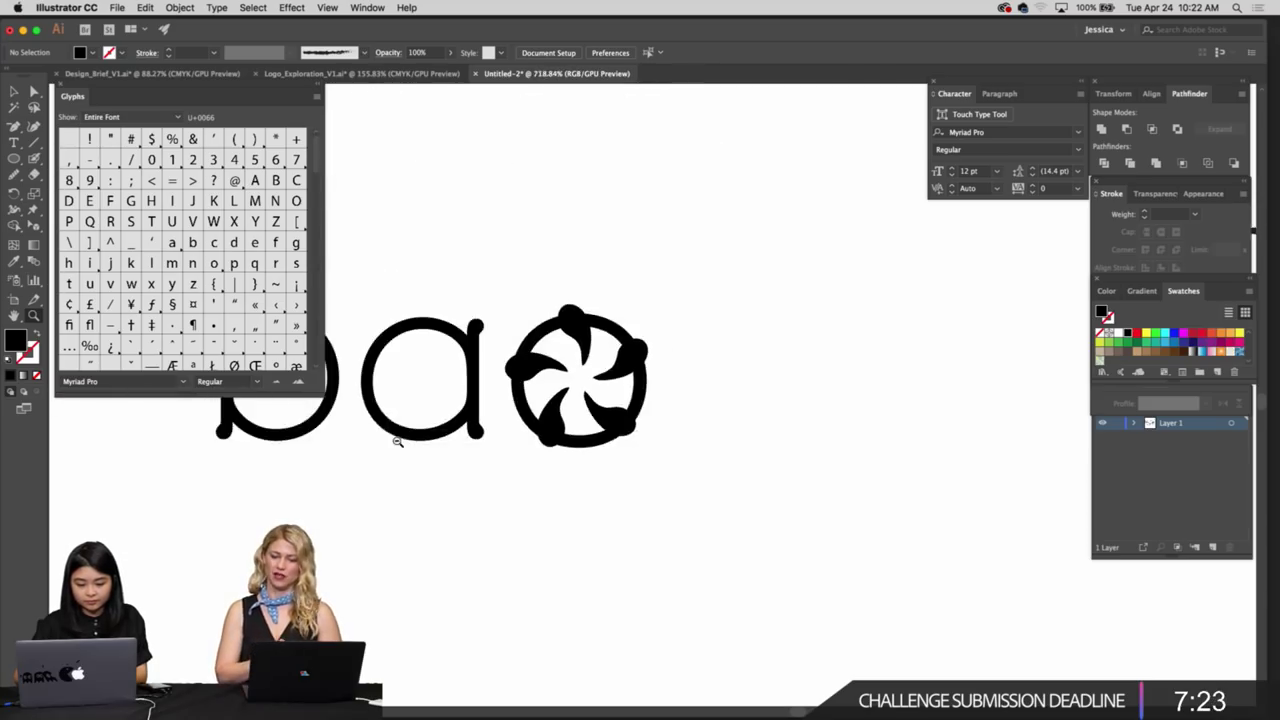
scroll(460, 463, left, 2)
scroll(460, 463, up, 1)
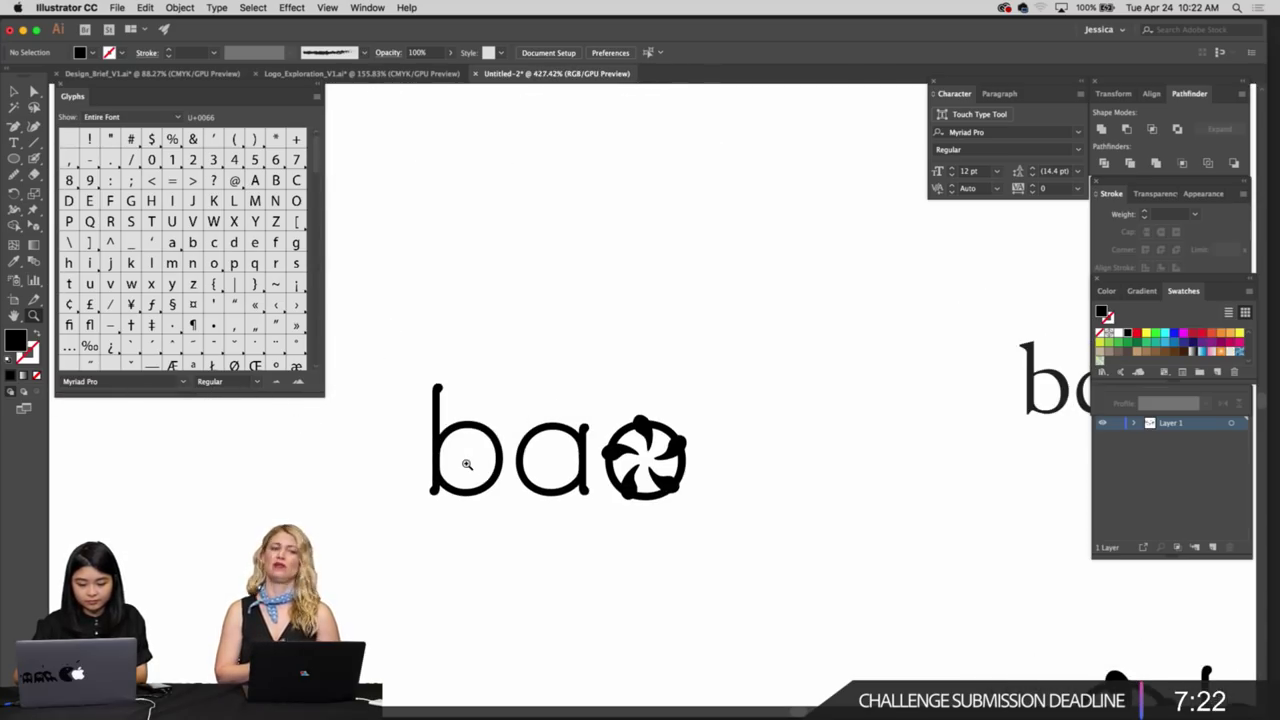
Scale up the wordmark whose o is a pinwheel and place it directly below the remaining pinwheel "bao" wordmark
click(557, 467)
scroll(580, 508, down, 5)
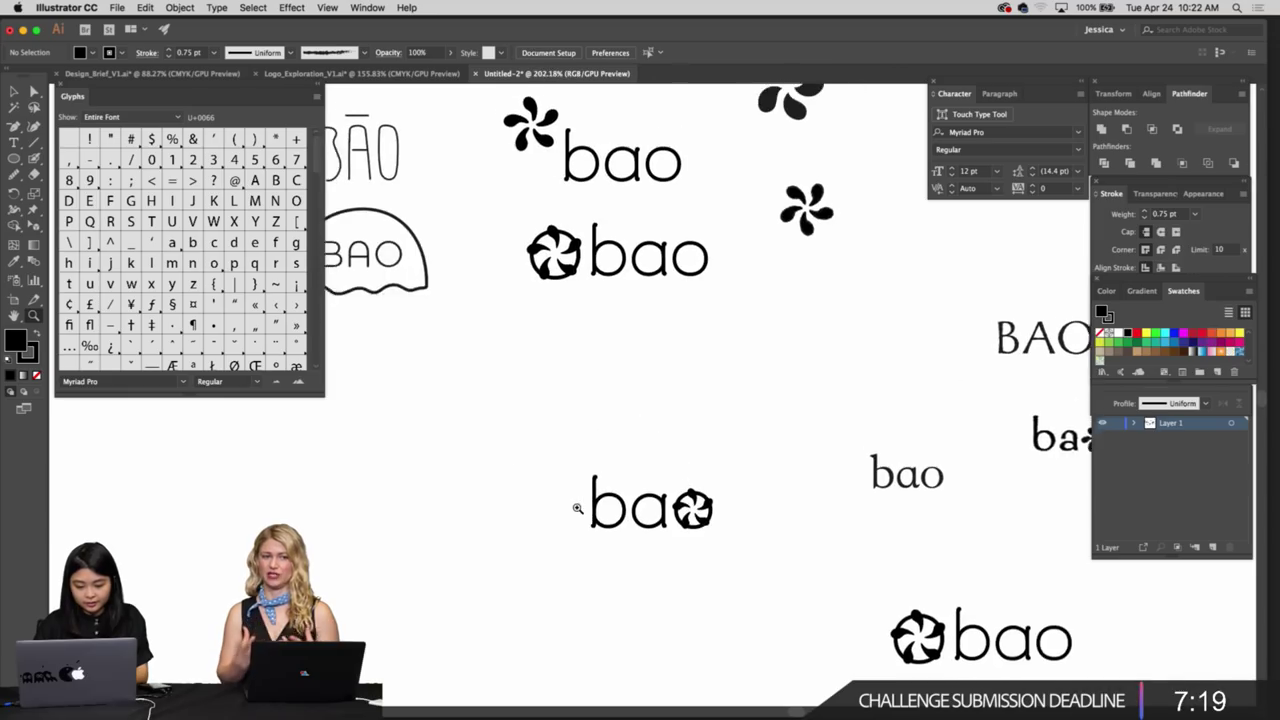
shift+click(705, 520)
drag(724, 542, 728, 411)
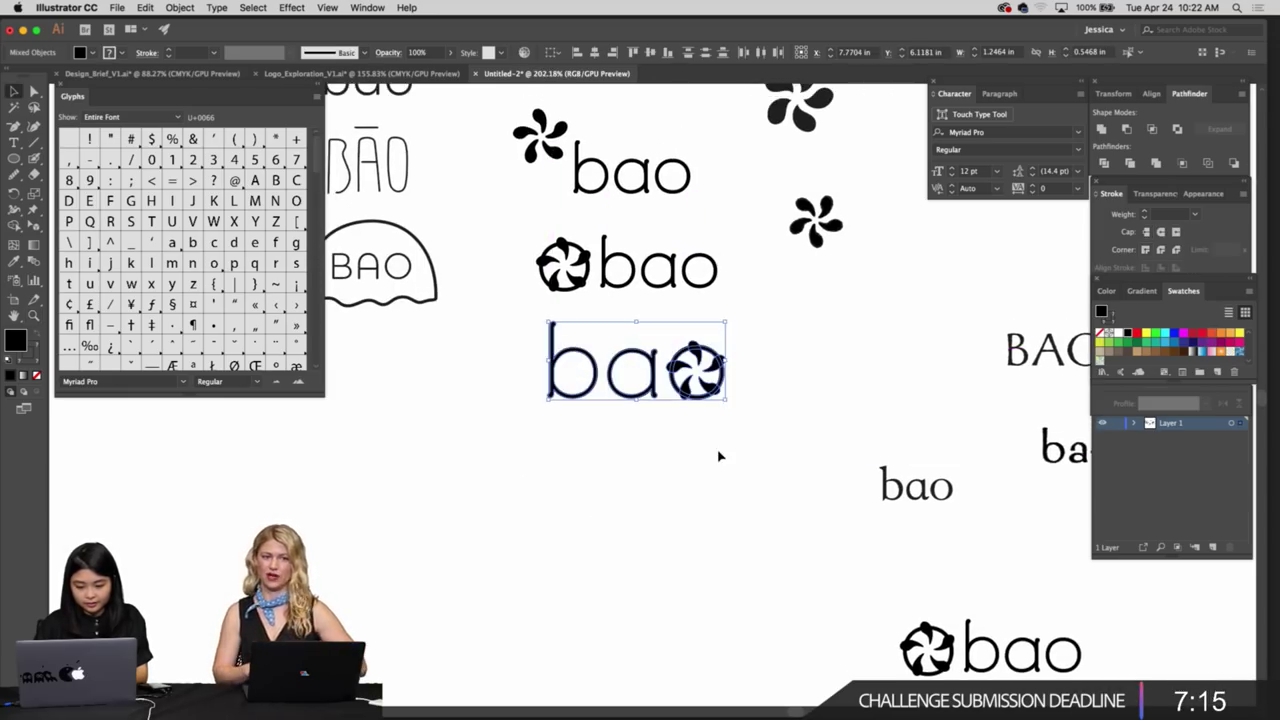
click(720, 455)
Paste the bao bun icon, place it in the artboard's empty lower-left area and enlarge it to about 1.69 by 1.41 in
key(super+minus)
key(super+minus)
key(super+minus)
key(super+minus)
scroll(718, 456, left, 3)
key(ctrl+v)
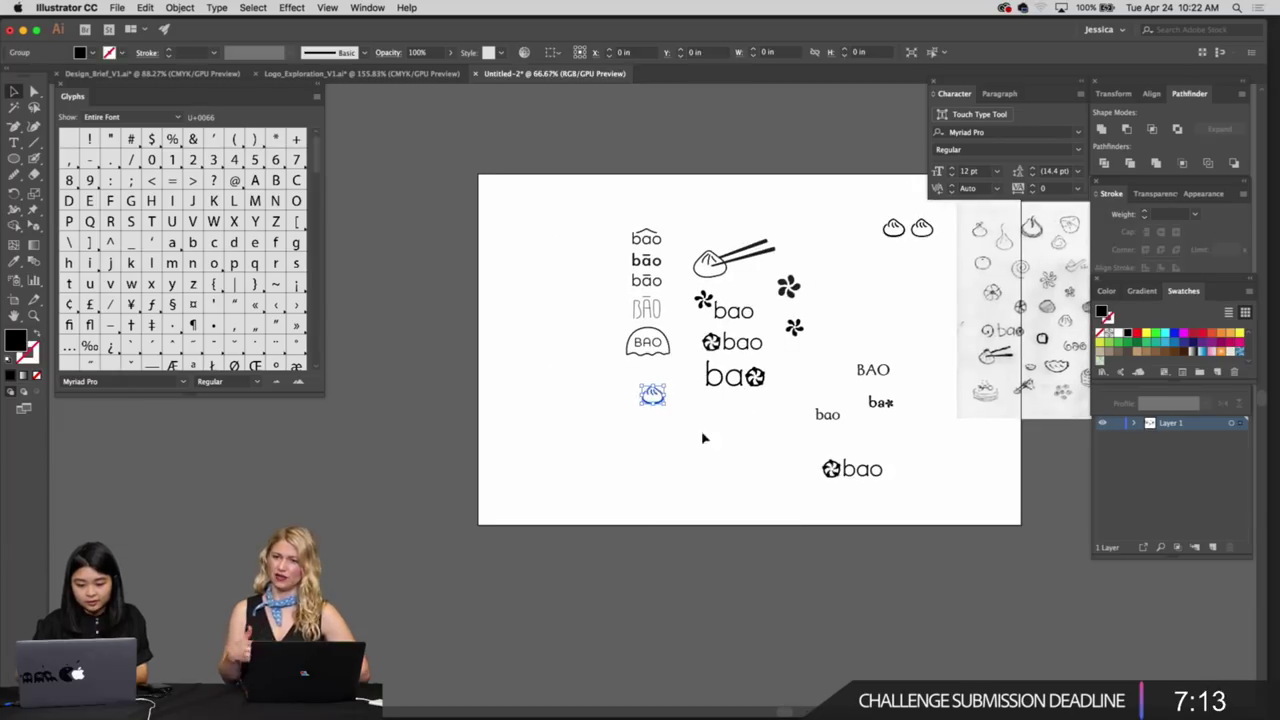
drag(668, 405, 633, 441)
click(710, 435)
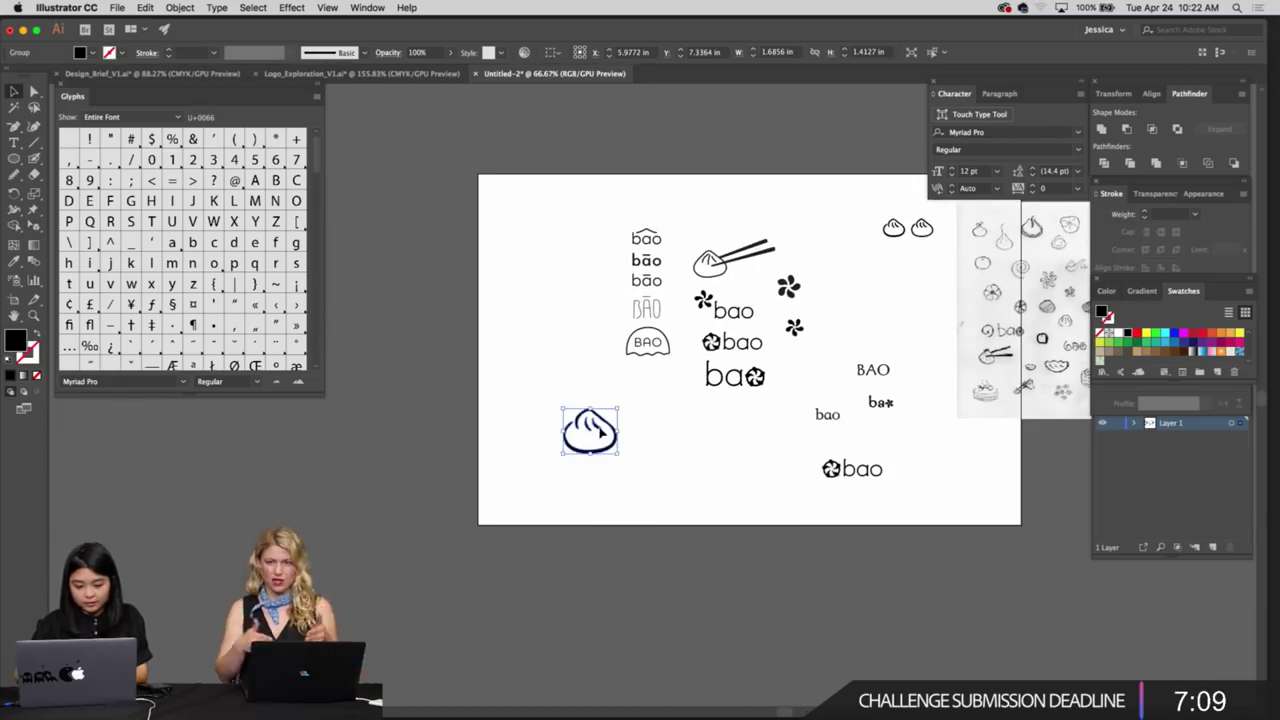
click(471, 193)
Check the design brief document, return to the Logo_Exploration_V1.ai font samples and close the Glyphs panel
click(360, 74)
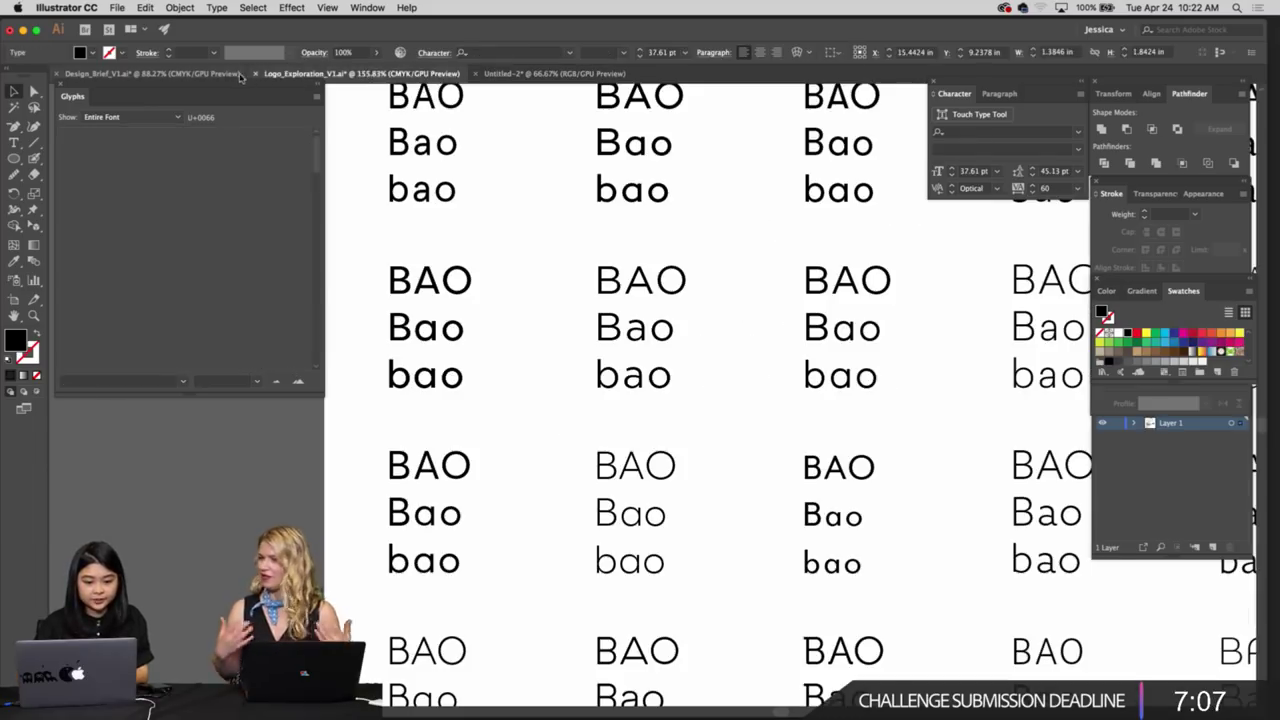
click(235, 74)
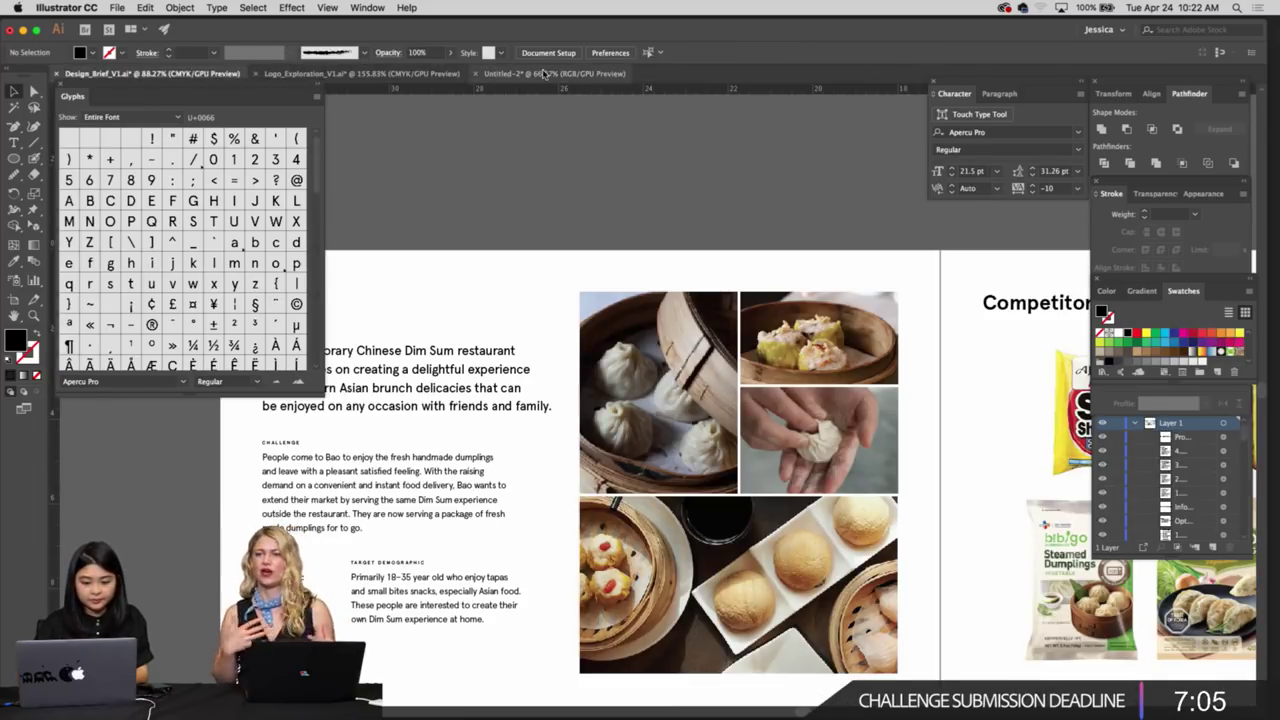
click(409, 76)
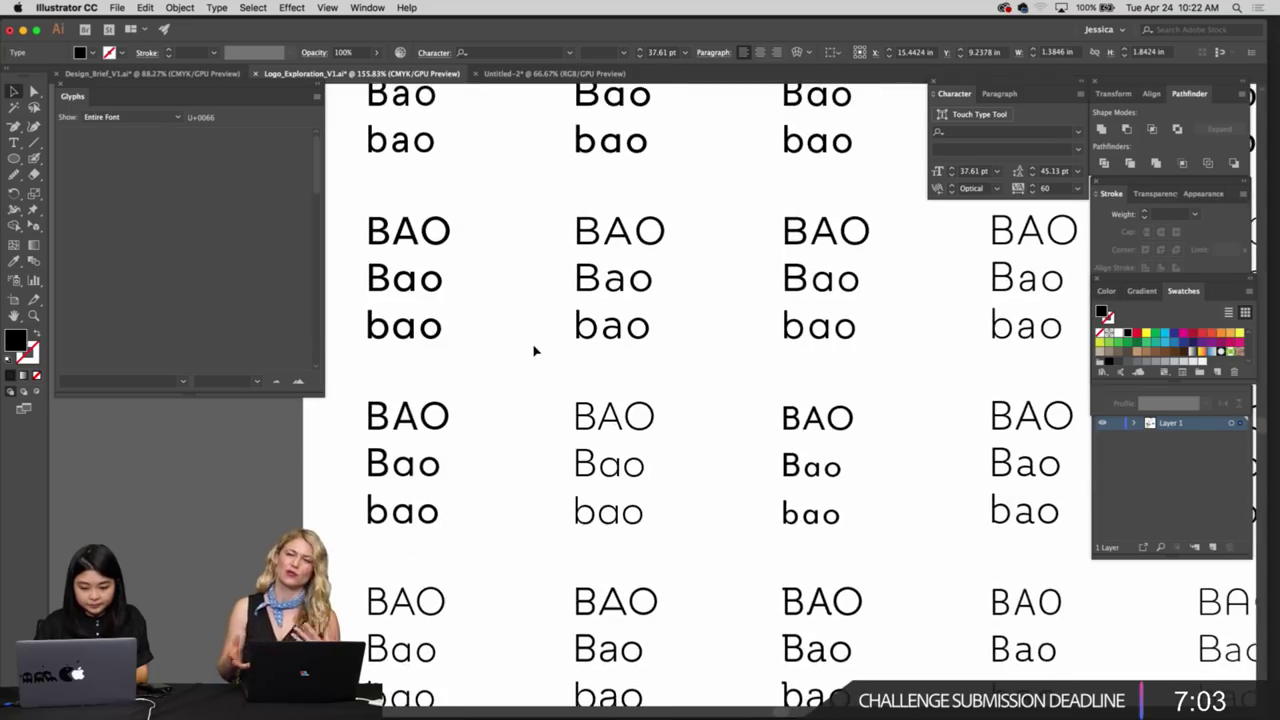
key(super+minus)
key(super+minus)
key(super+minus)
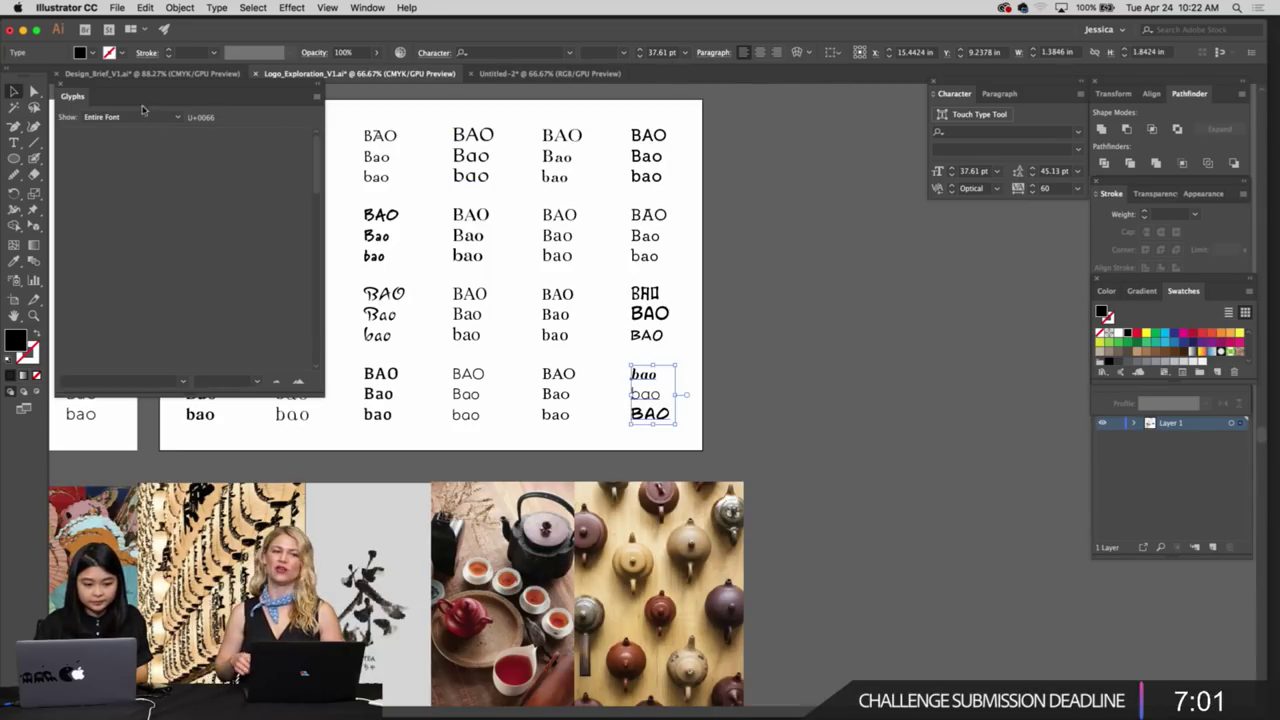
click(60, 86)
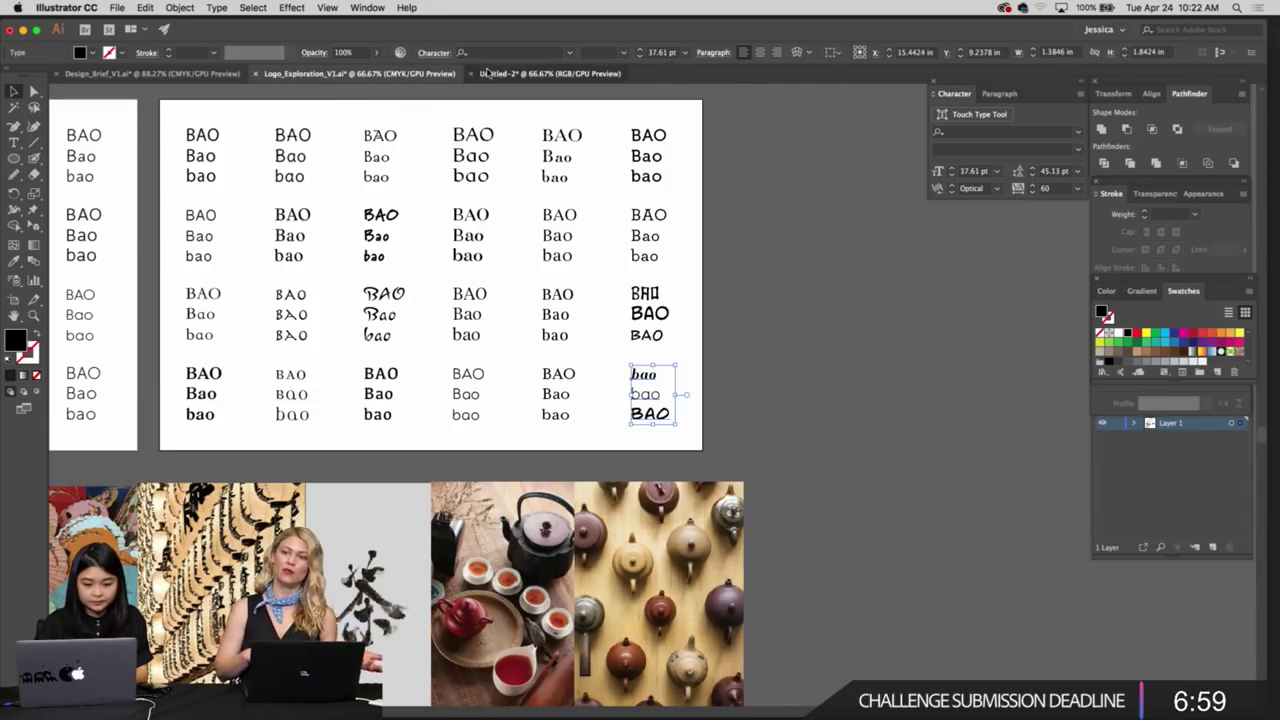
Copy the enlarged bao bun icon from Untitled-2 and return to the font samples in Logo_Exploration_V1.ai
click(548, 73)
scroll(520, 197, down, 2)
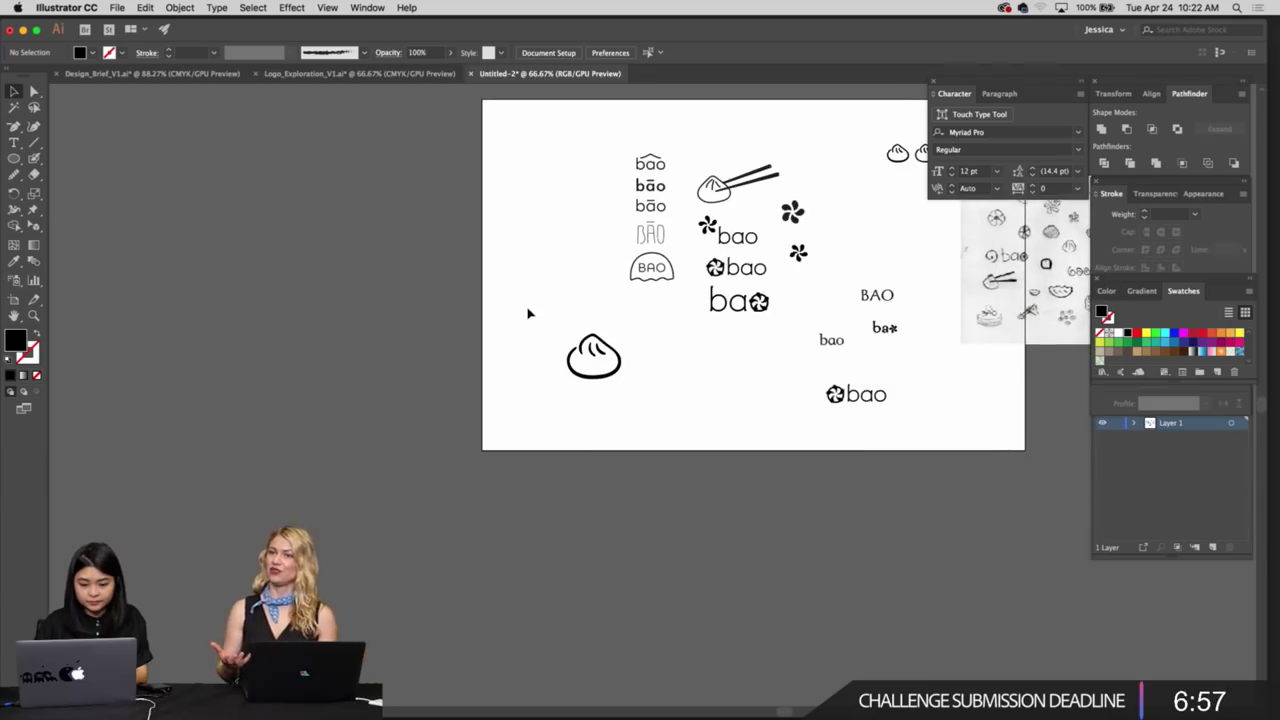
click(600, 362)
click(358, 73)
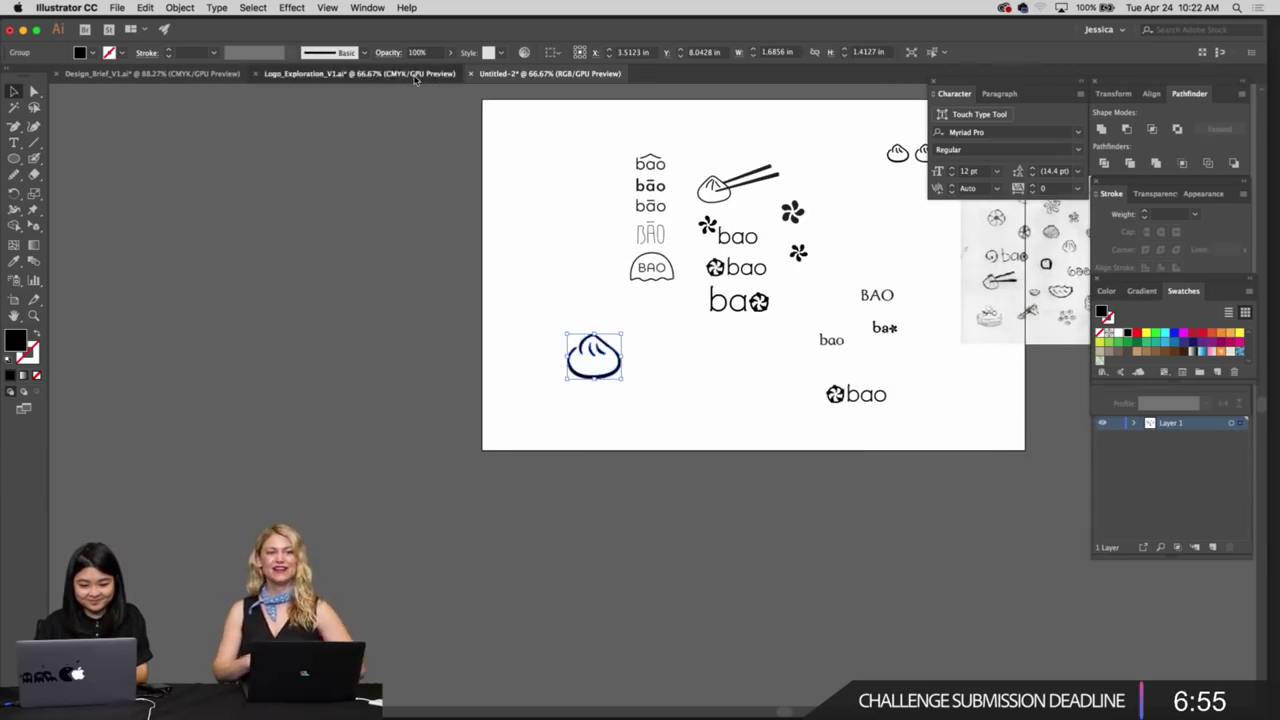
key(super+equal)
key(super+equal)
scroll(470, 313, left, 4)
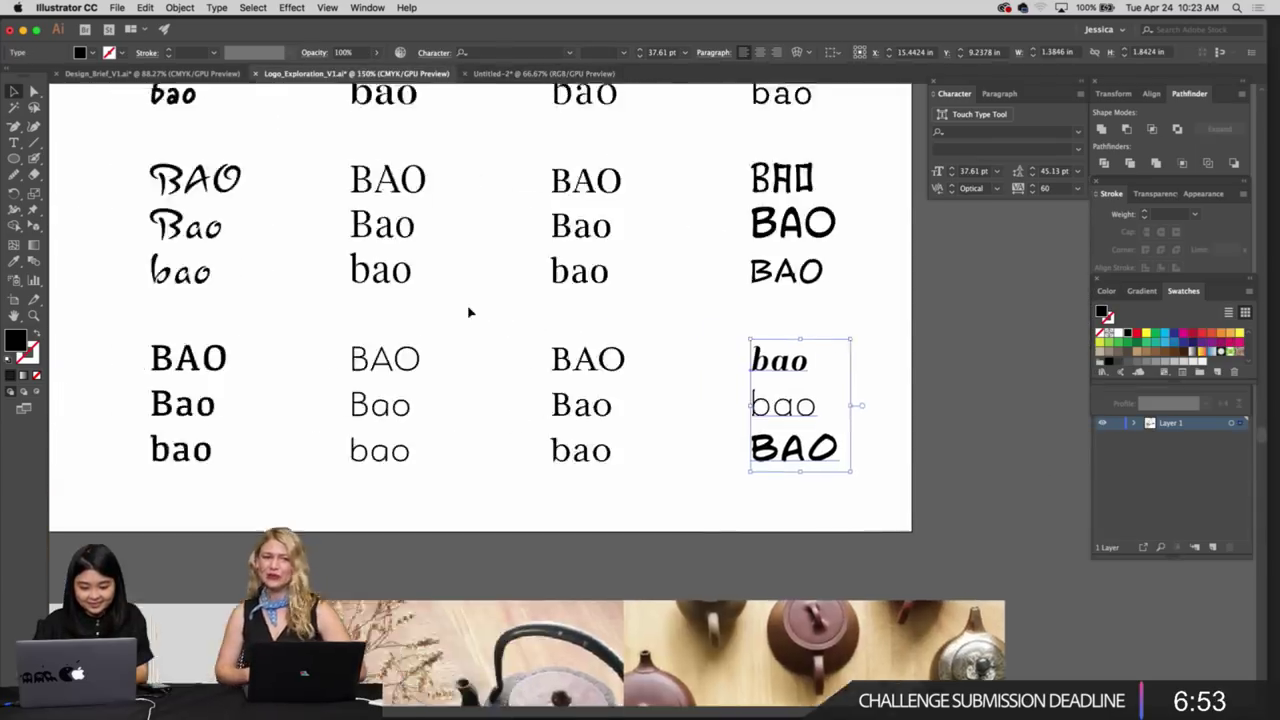
Paste the bao bun among the font samples, shrink it to about 0.64 in wide and set it beside a serif "Bao"
key(super+v)
click(695, 400)
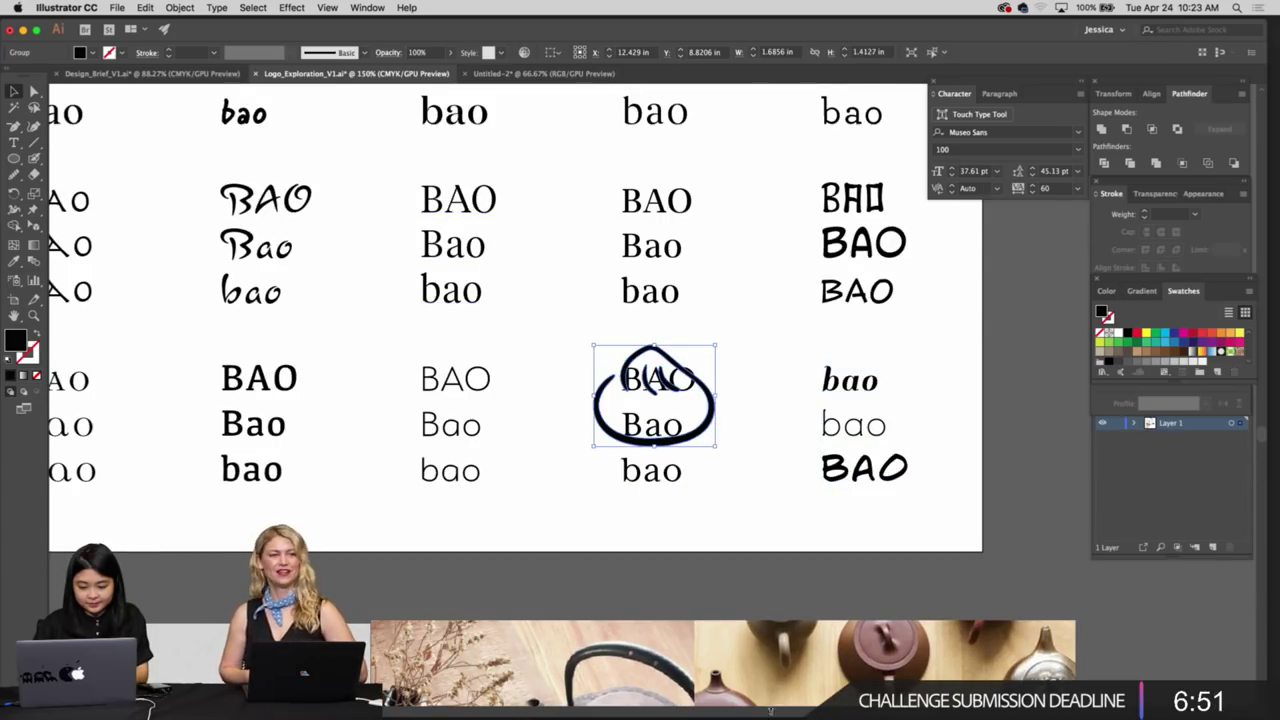
drag(716, 450, 600, 432)
click(697, 440)
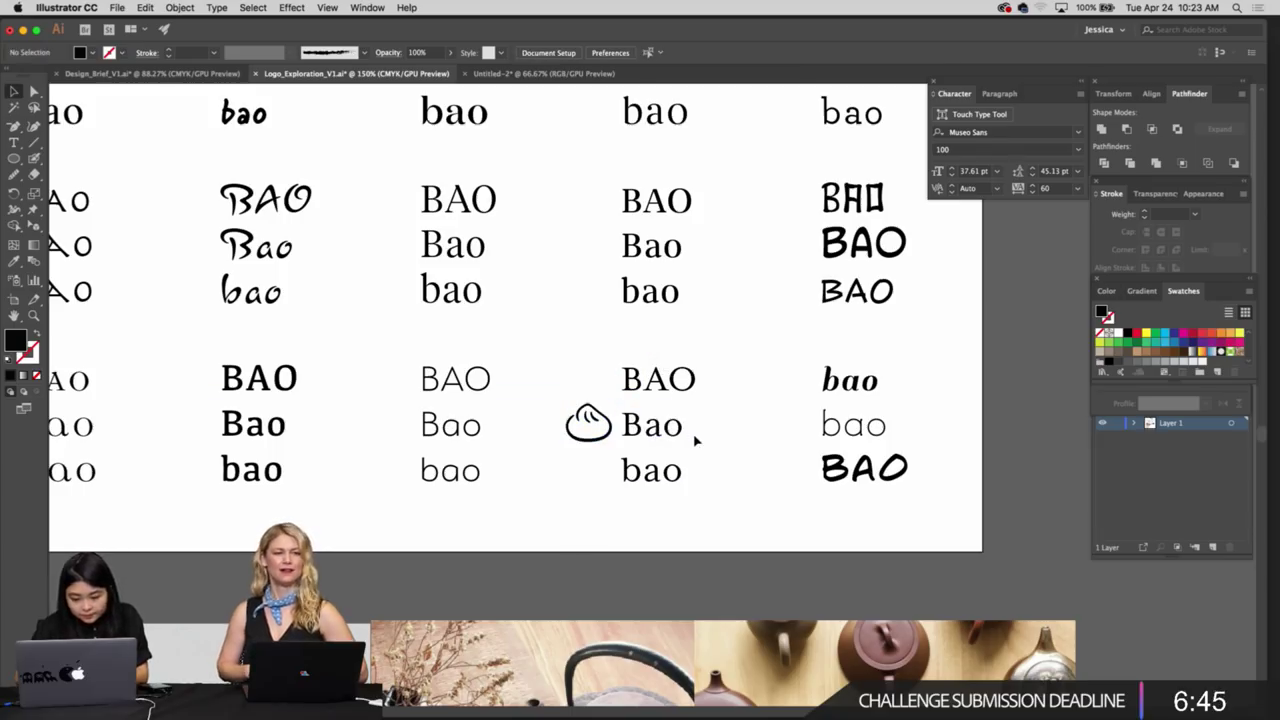
Move the small bao bun to the sans-serif artboard, just left of the thin lowercase "bao" in the second column's third row
click(613, 430)
key(Delete)
scroll(615, 432, left, 8)
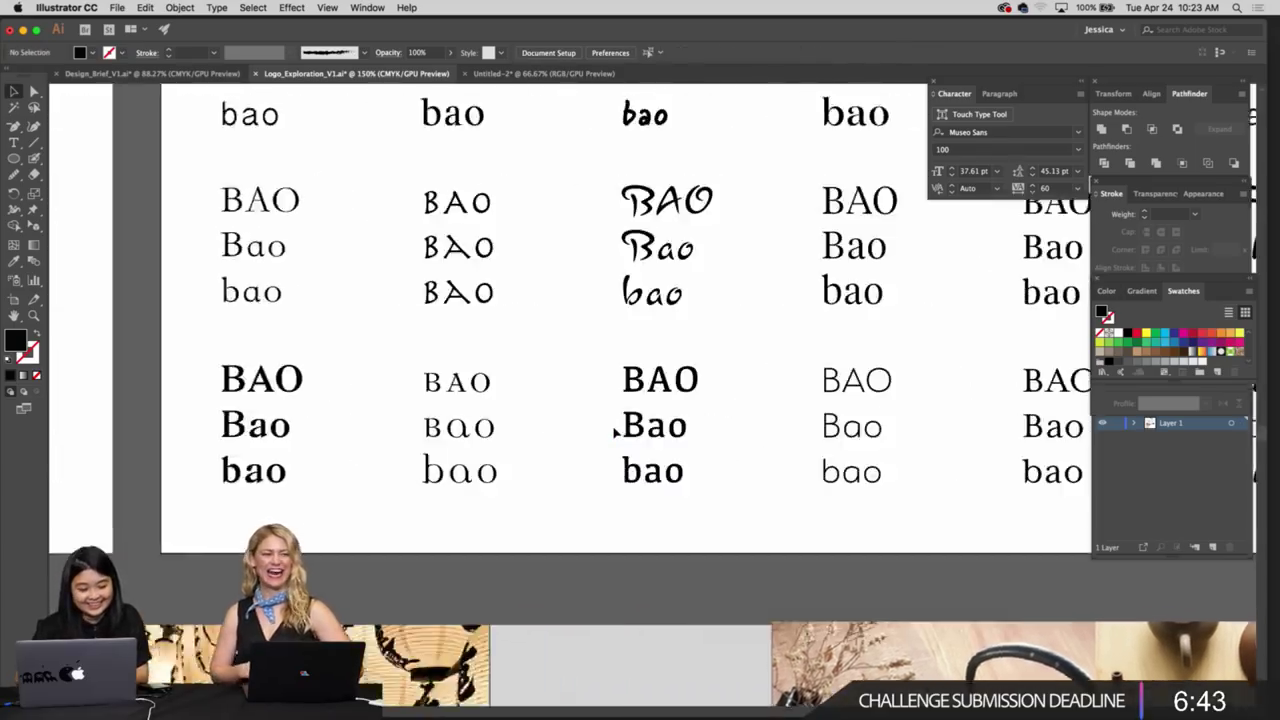
scroll(615, 432, left, 3)
key(super+minus)
scroll(615, 432, left, 10)
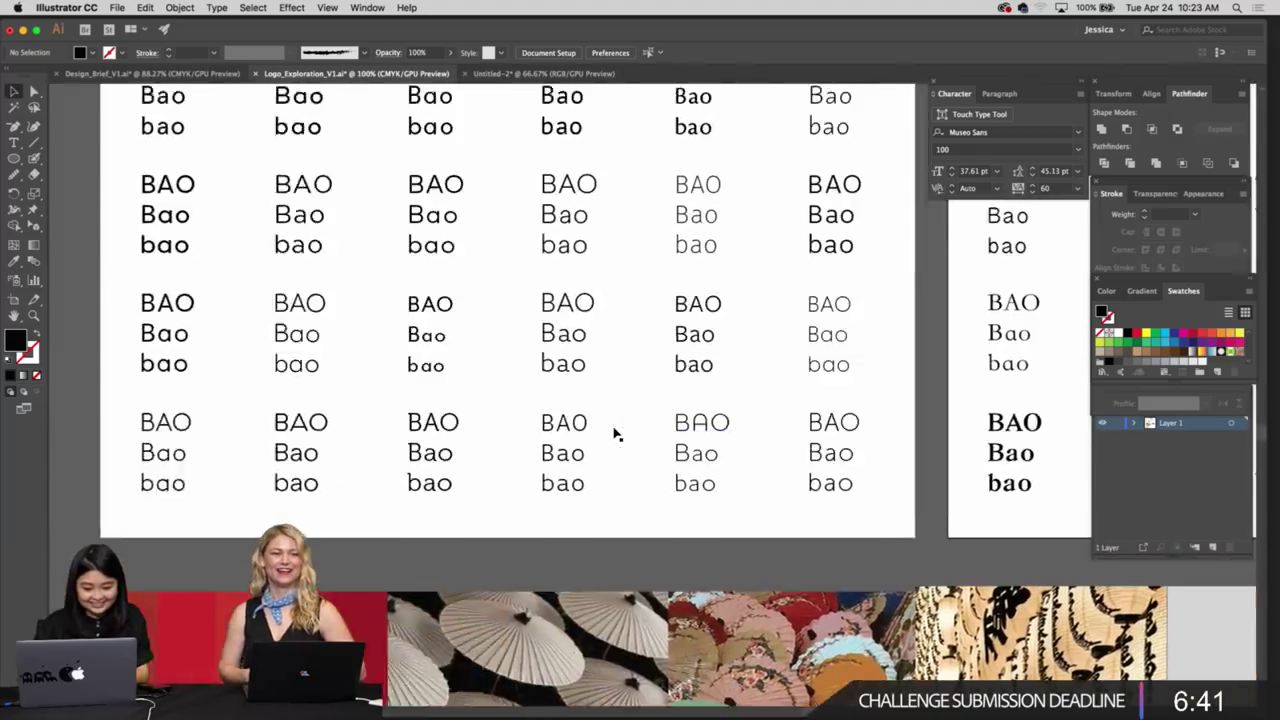
scroll(612, 430, left, 5)
key(super+z)
key(super+equal)
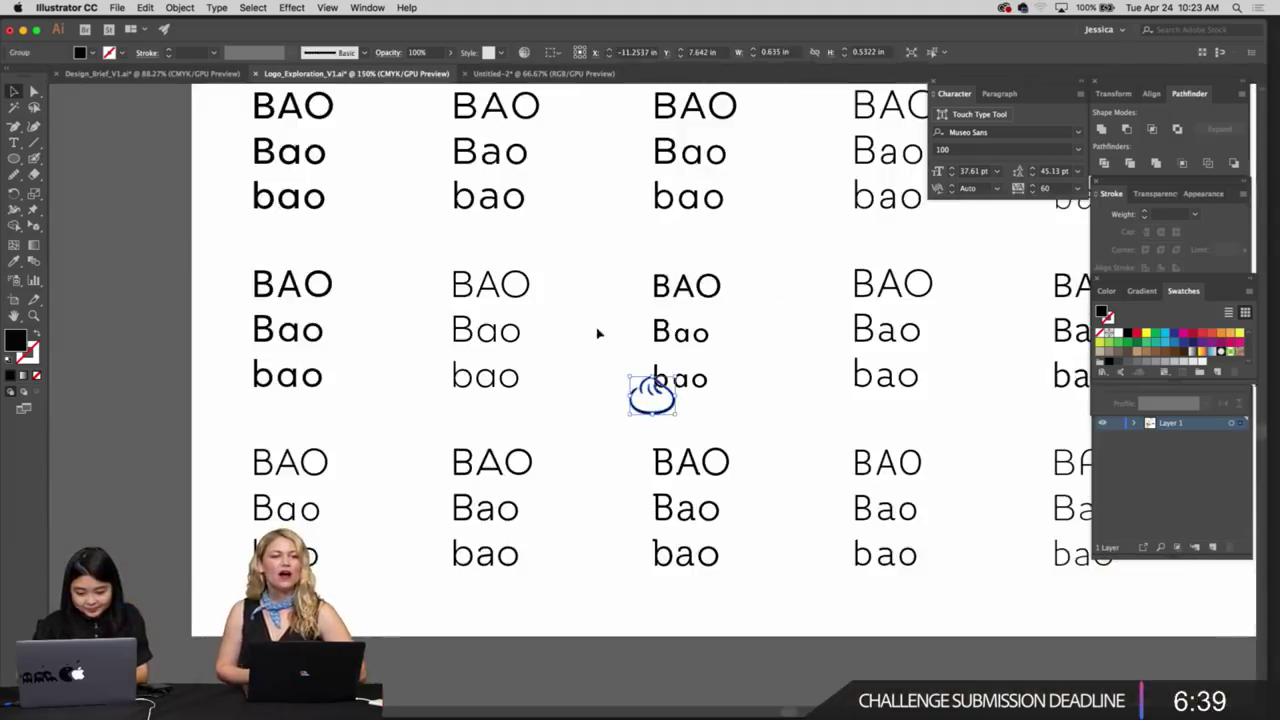
click(598, 333)
drag(672, 410, 440, 389)
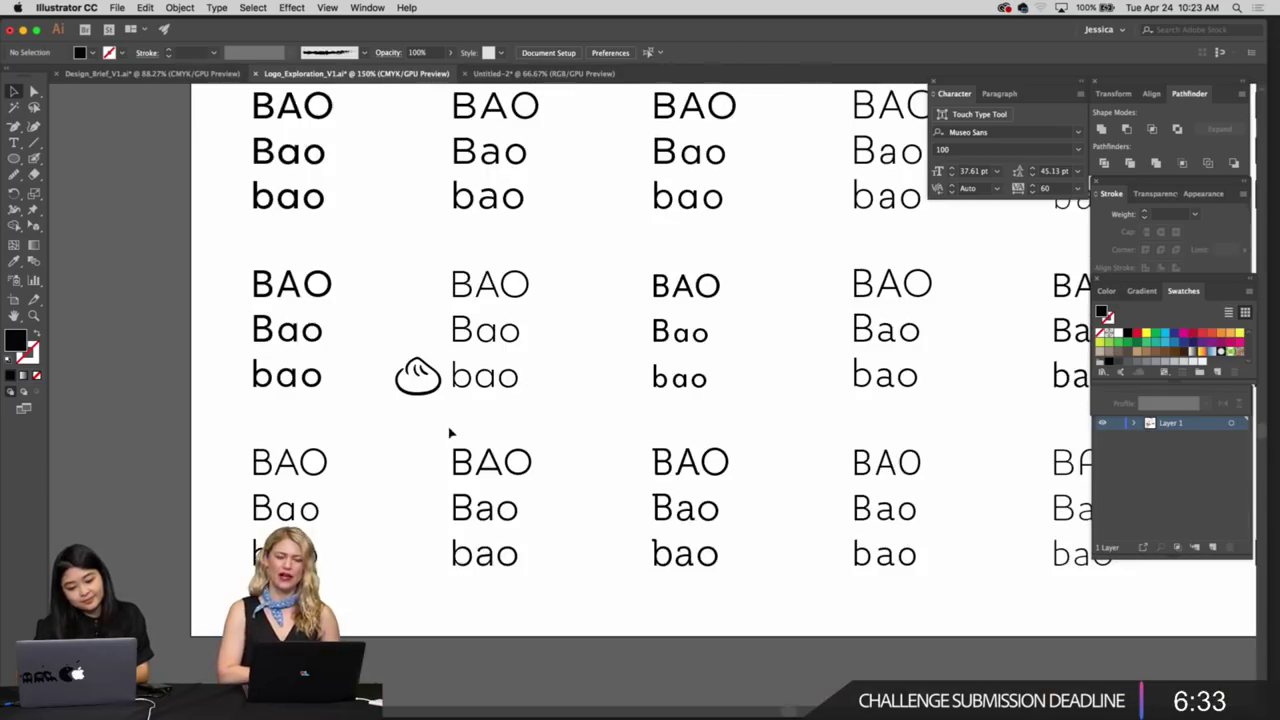
Look up the Smooth tool and its shortcut among the Pencil tools with the bao bun icon selected
click(438, 390)
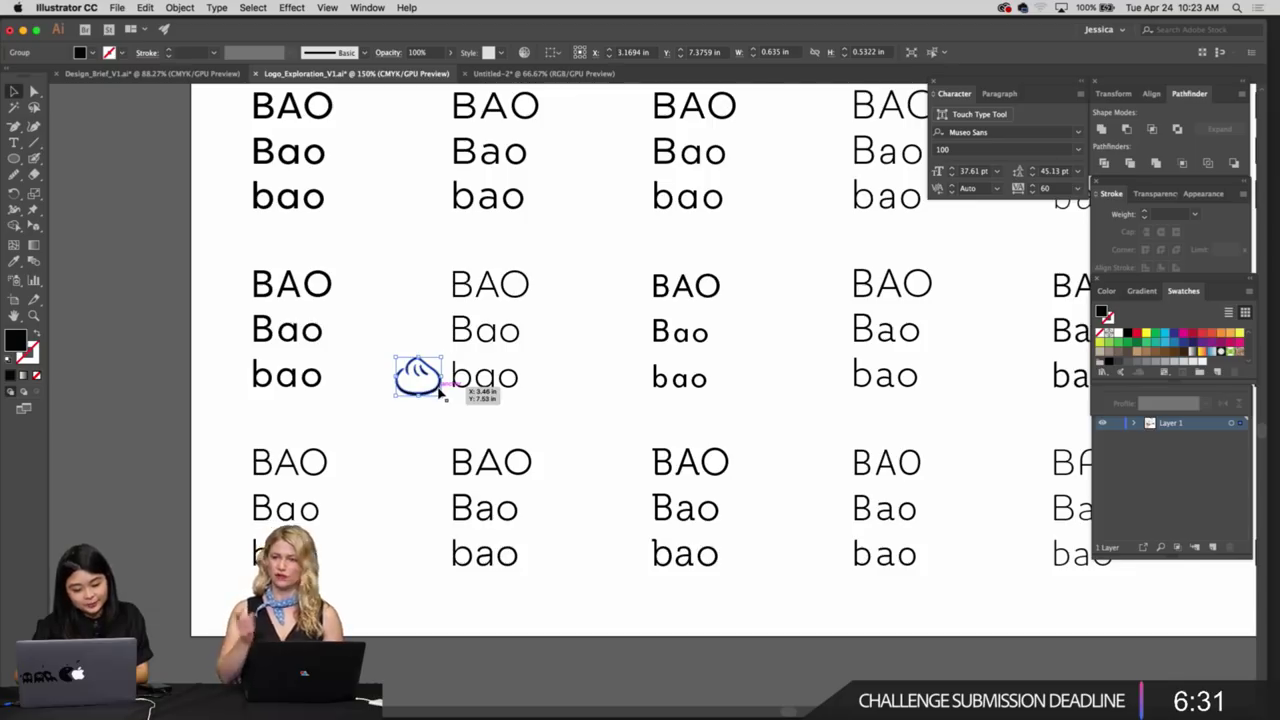
click(14, 174)
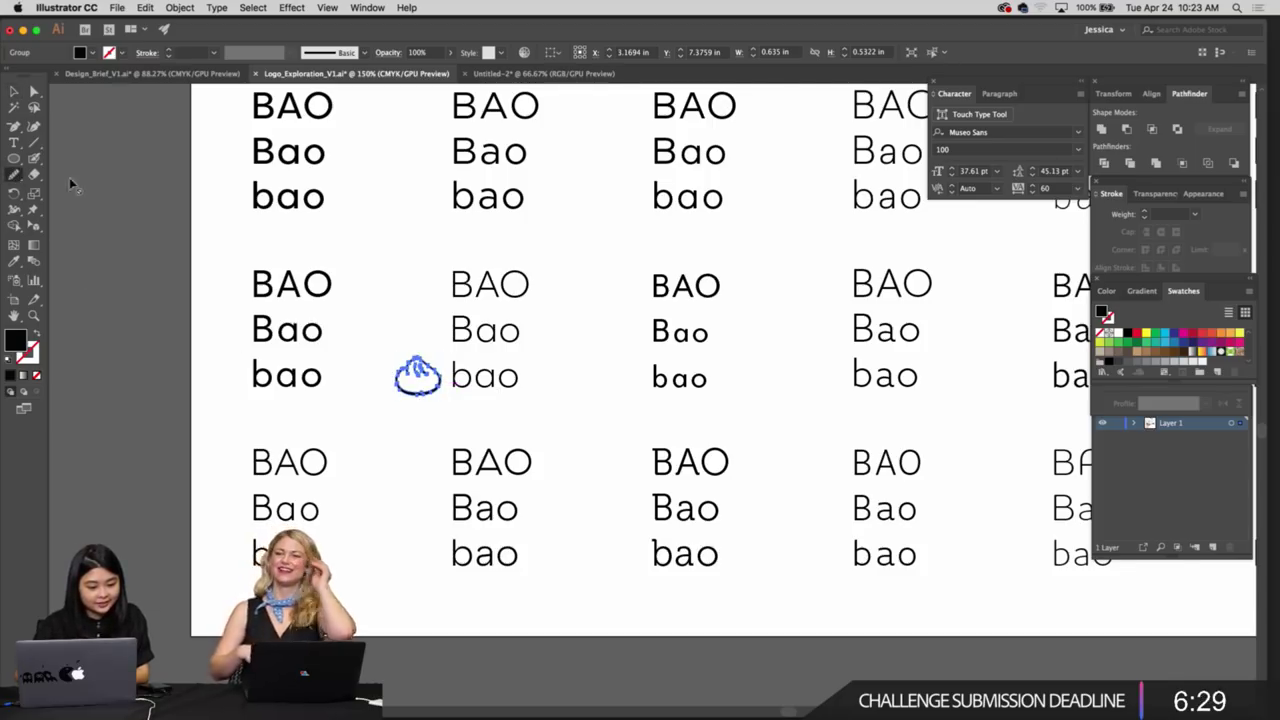
click(14, 174)
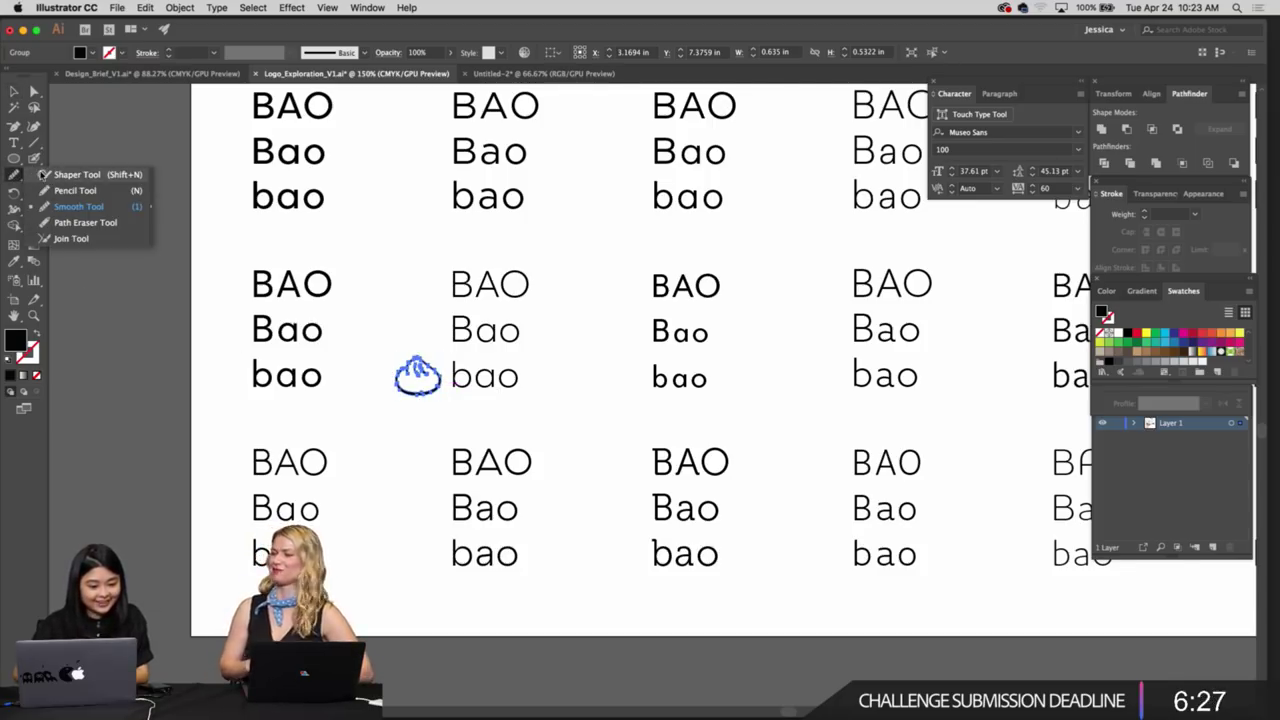
click(46, 188)
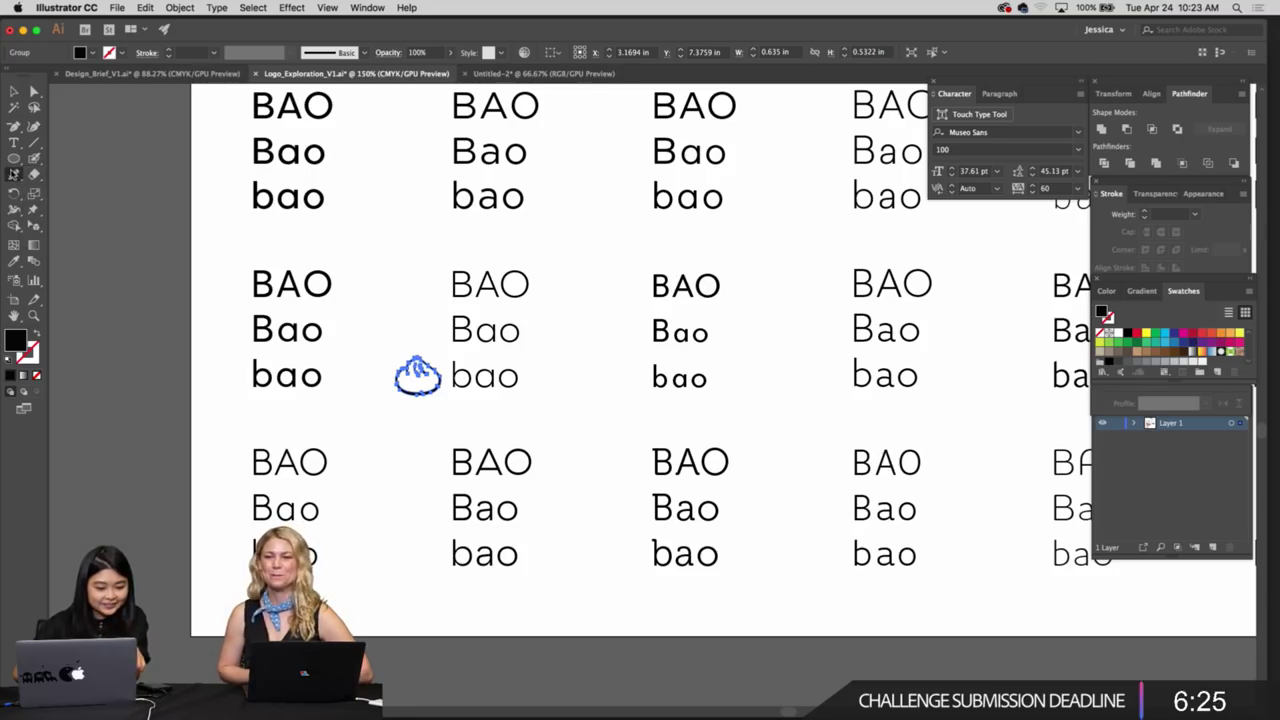
mouse_move(14, 174)
mouse_down()
mouse_move(60, 180)
mouse_move(89, 204)
mouse_up()
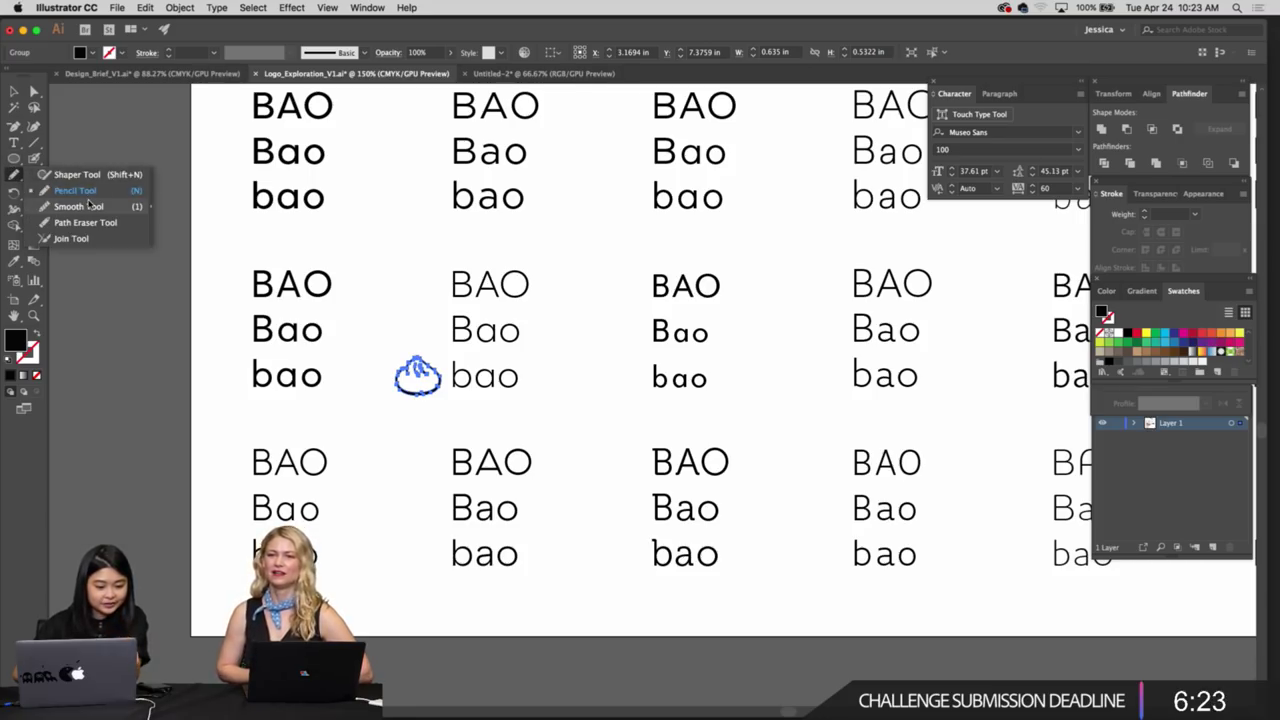
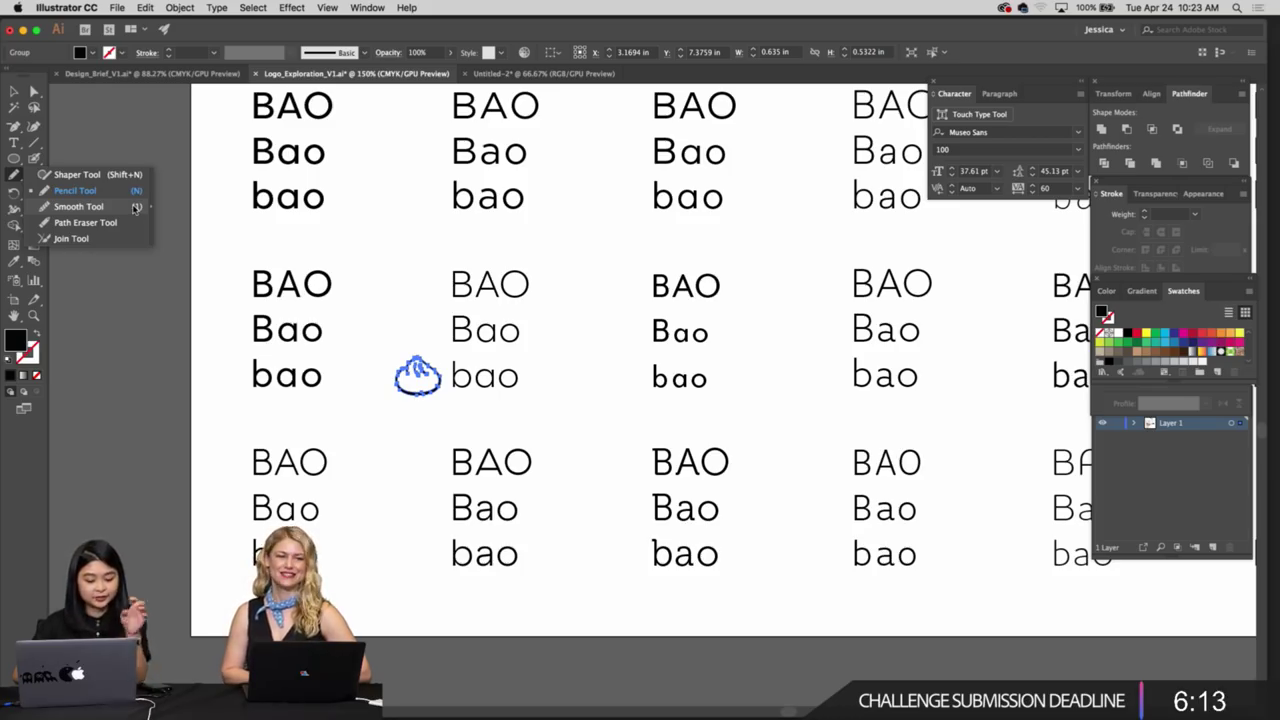
click(135, 206)
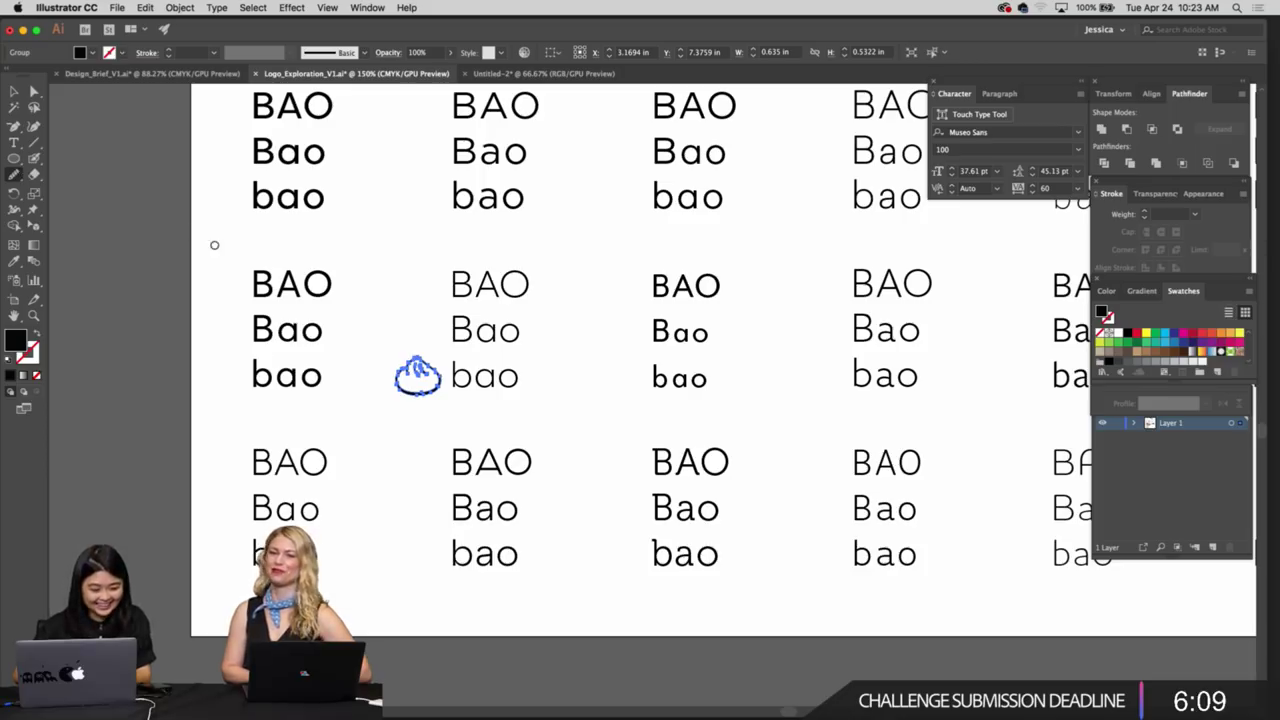
key(v)
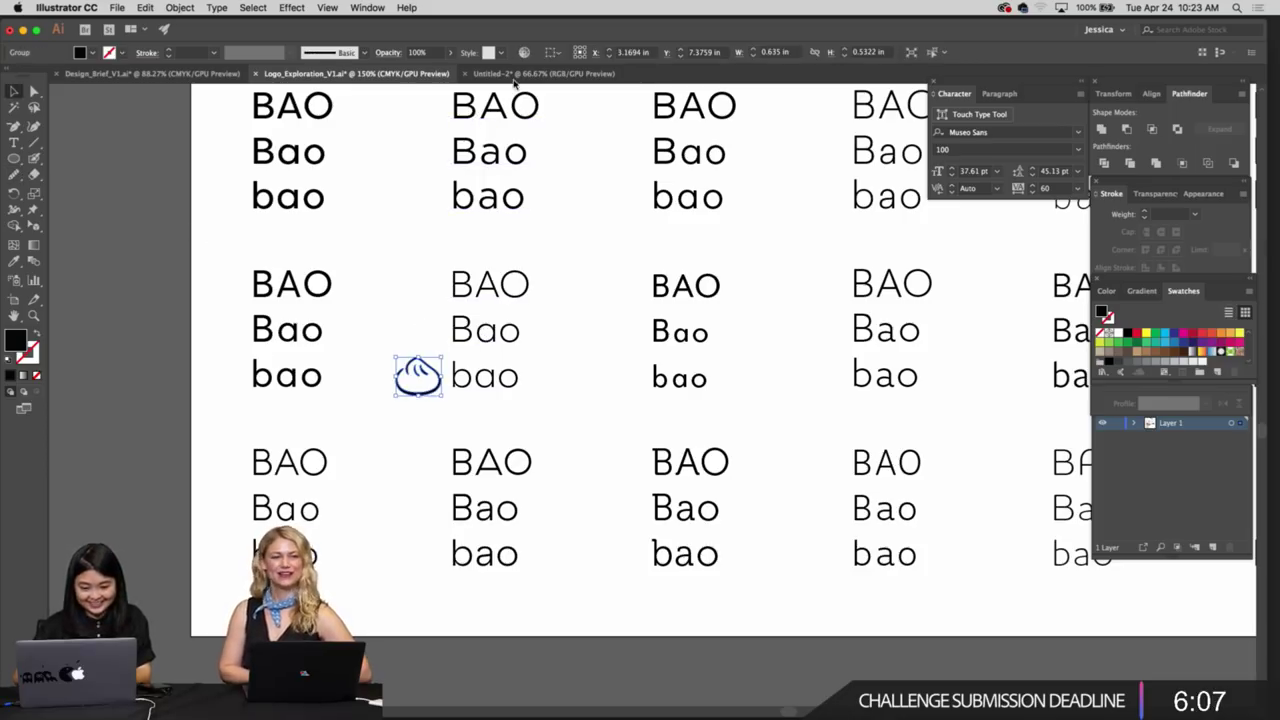
Set the thin lowercase "bao" beside the bun icon to the Light weight of GT Eesti Pro Display Trial
click(563, 353)
scroll(563, 353, down, 4)
key(super+equal)
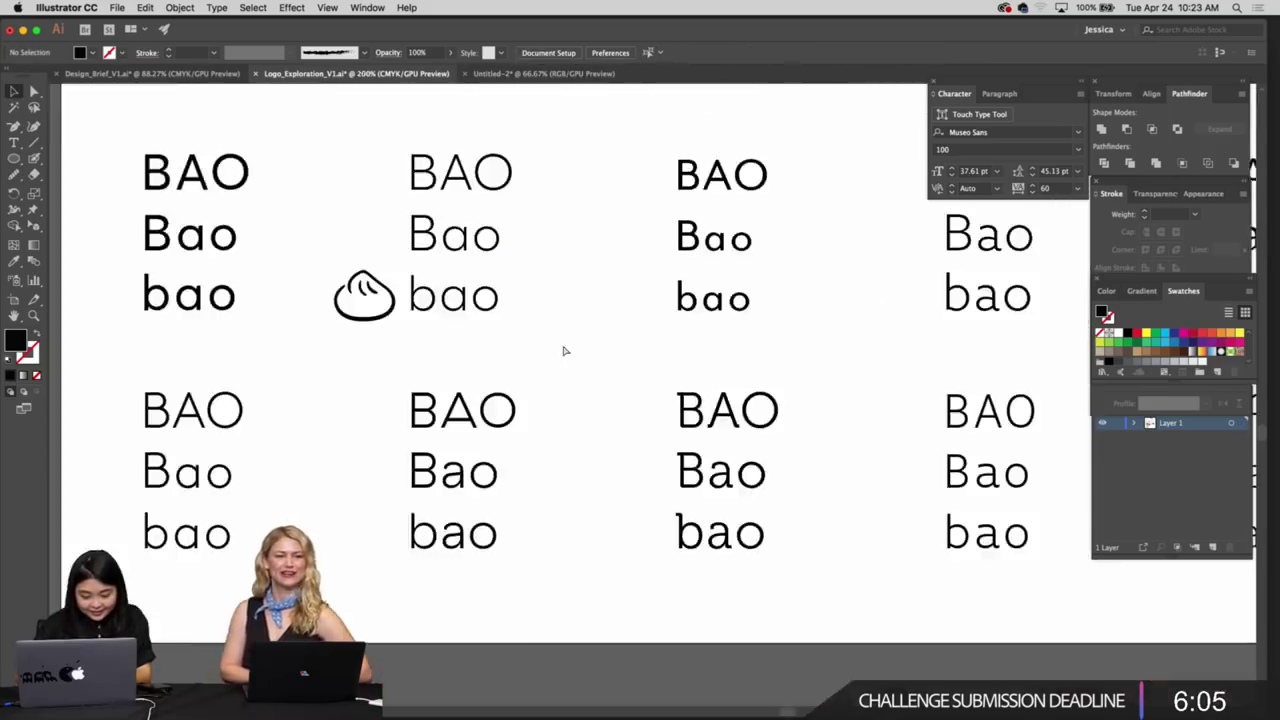
scroll(565, 351, left, 1)
key(t)
drag(484, 298, 576, 300)
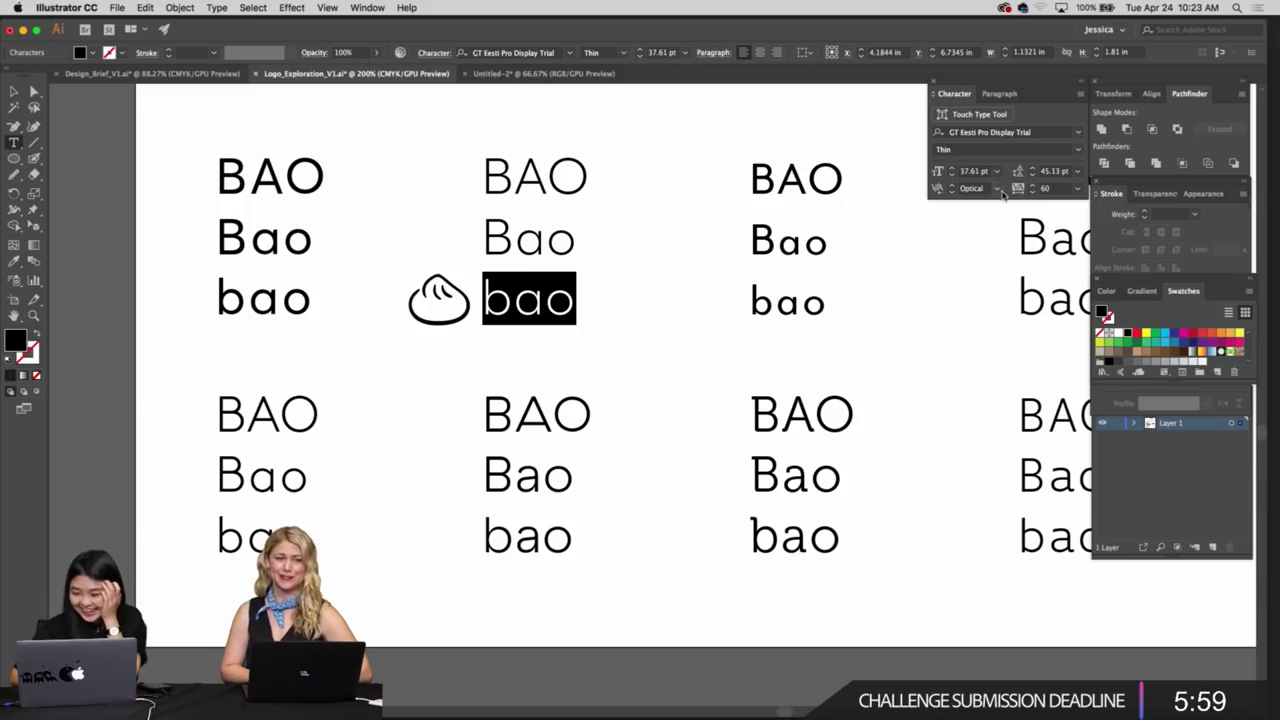
click(1078, 150)
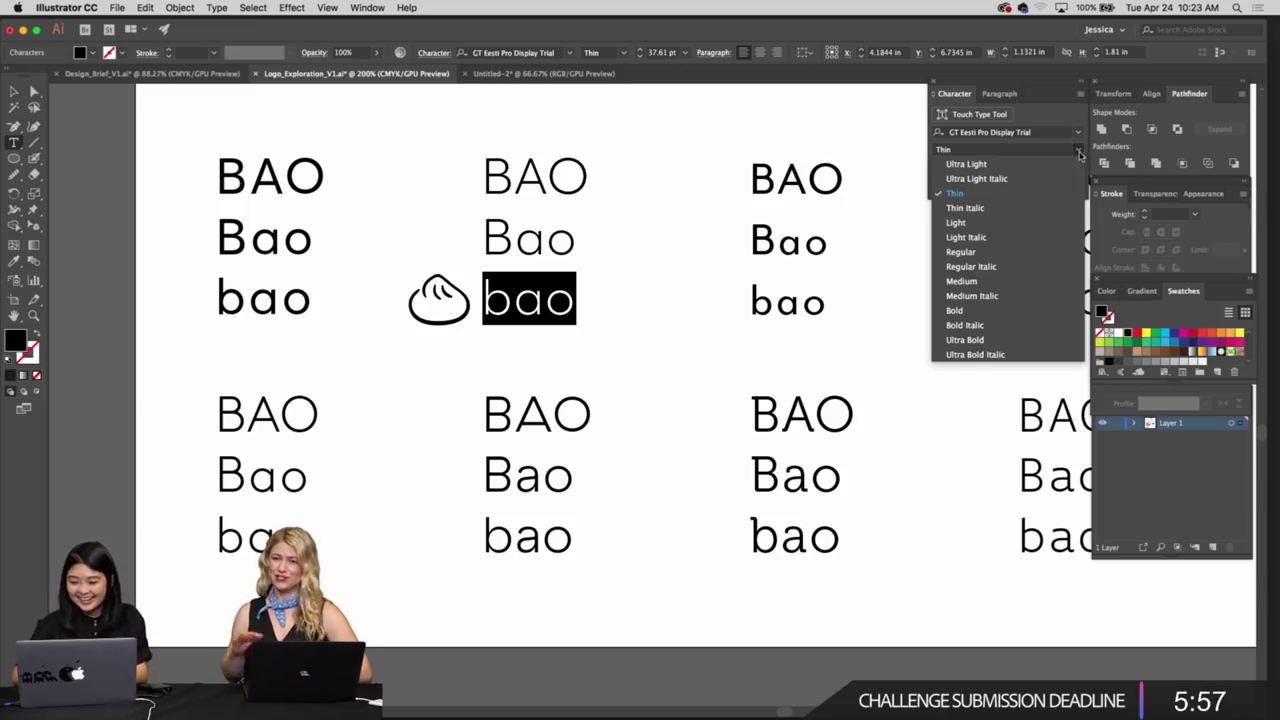
click(974, 225)
key(Escape)
click(669, 356)
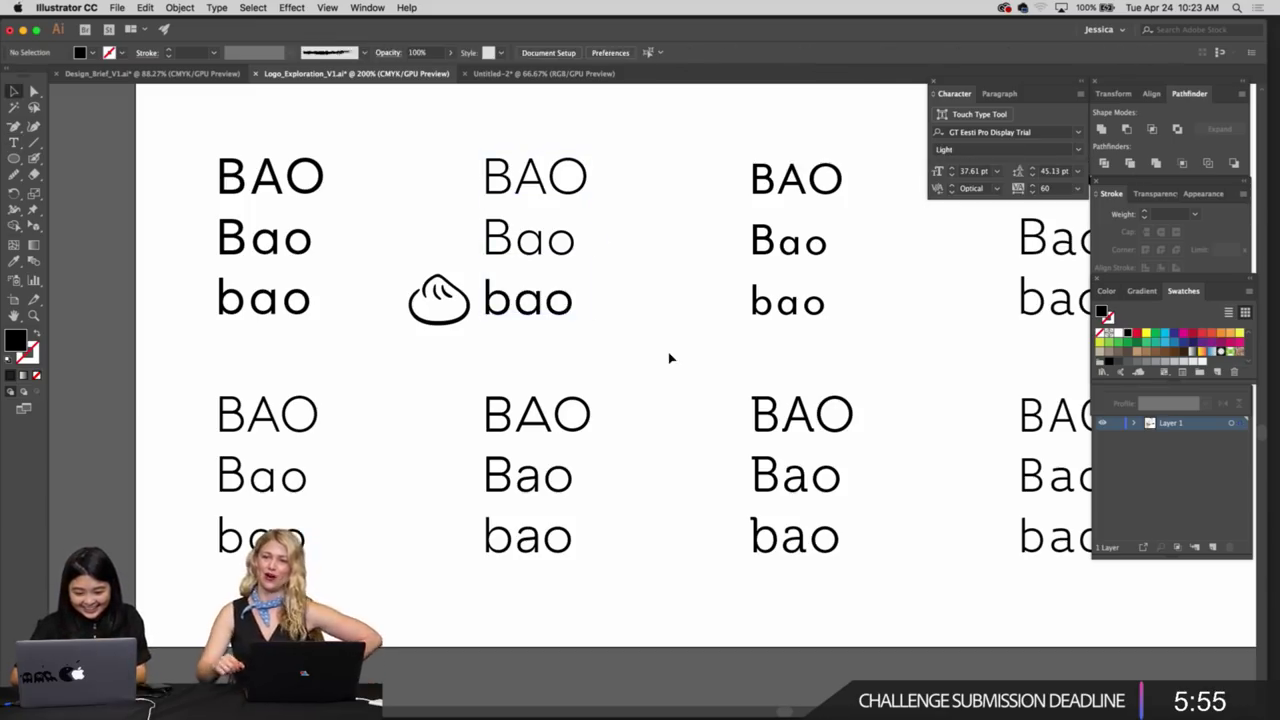
Move the bun icon horizontally to the first column, just left of the lowercase "bao" set in Averta Std
click(565, 315)
key(z)
click(571, 328)
key(v)
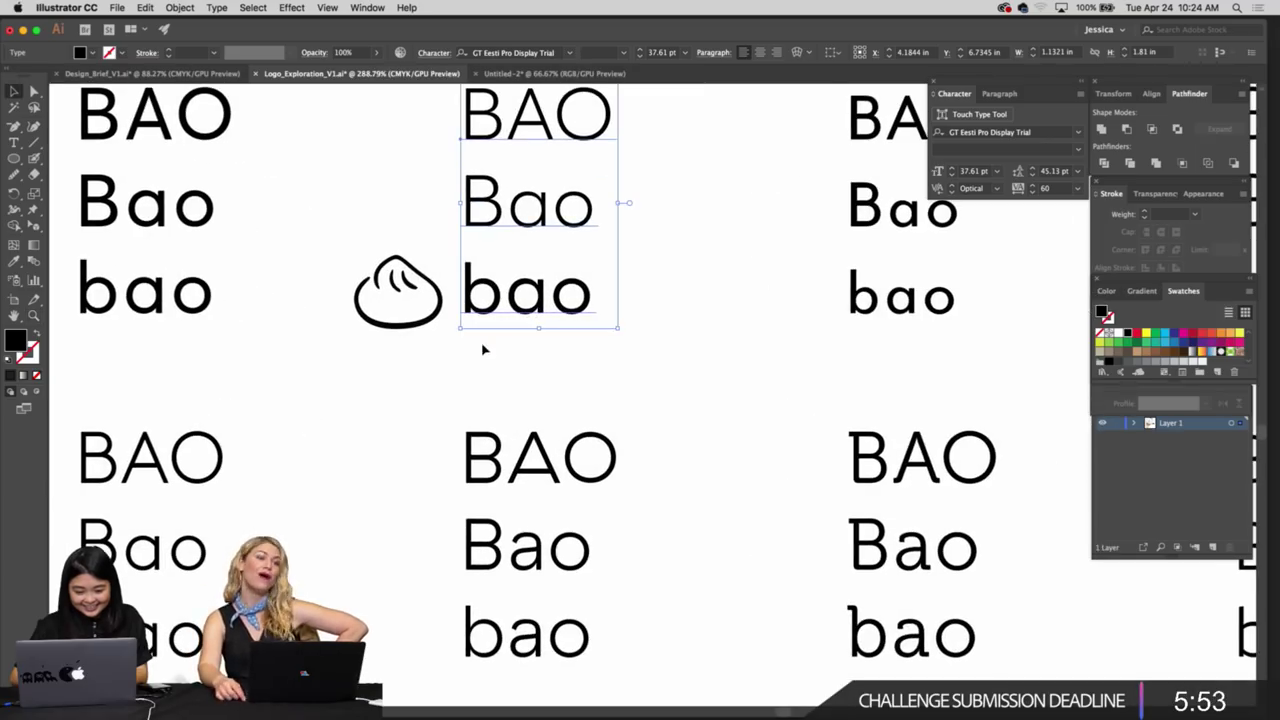
click(482, 349)
key(ctrl+minus)
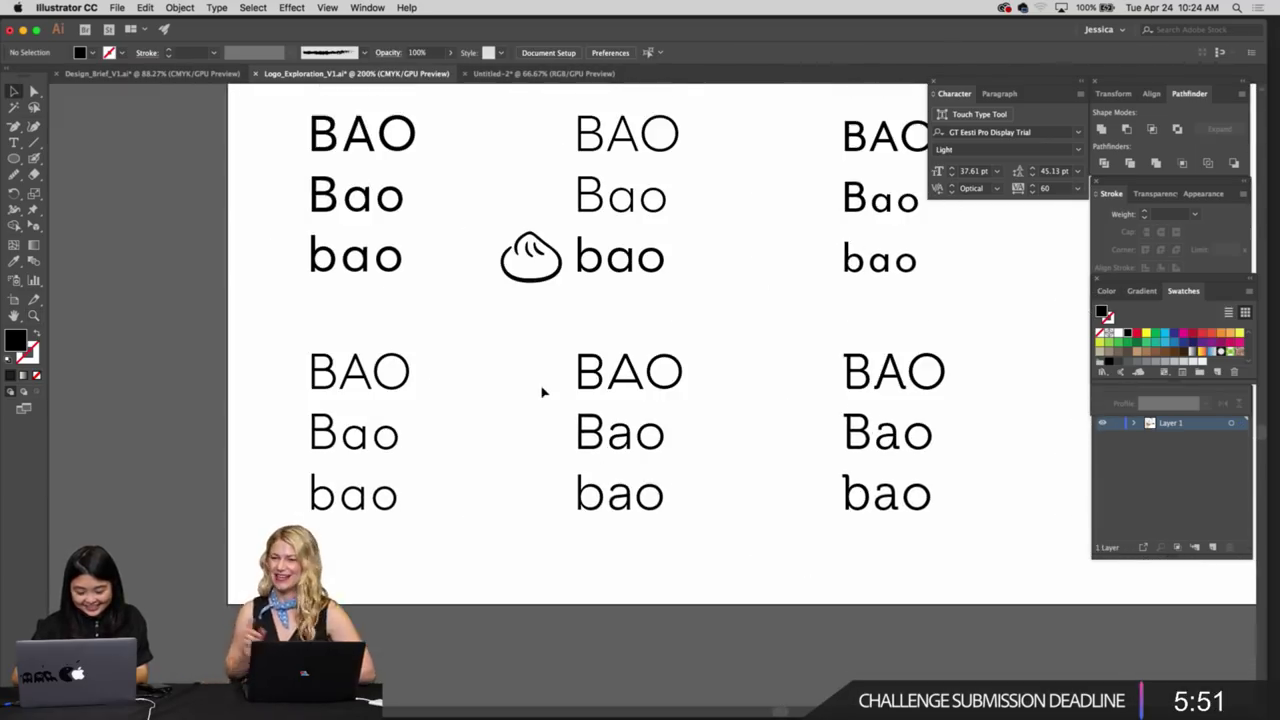
scroll(543, 392, down, 1)
click(508, 235)
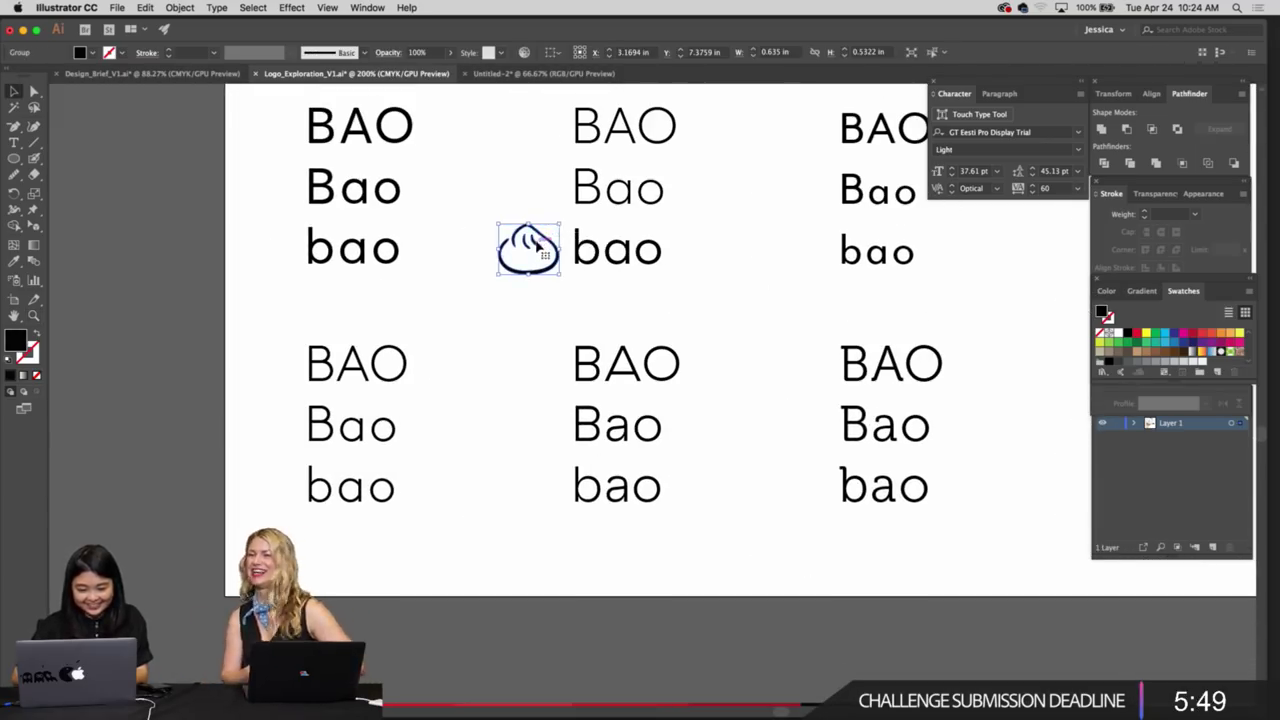
drag(537, 247, 276, 248)
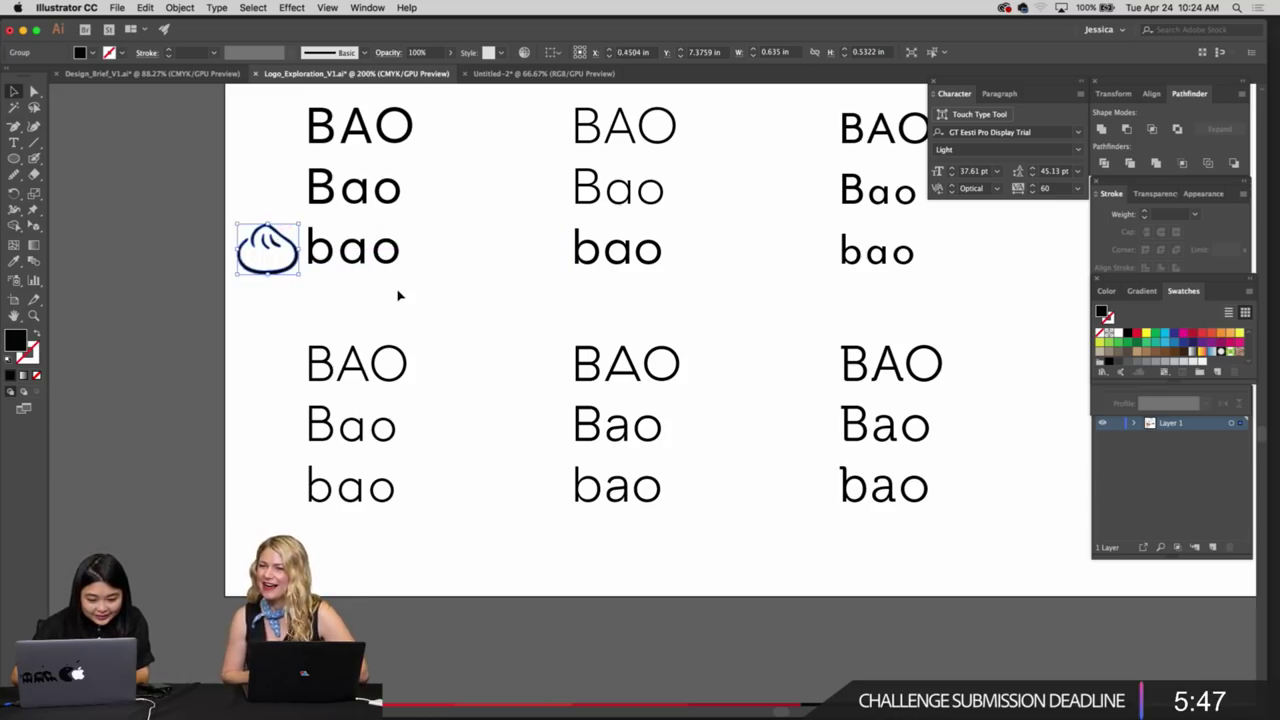
Raise the bun icon slightly to align it vertically with the first-column "bao", and inspect the pairing up close
click(398, 295)
key(z)
click(398, 296)
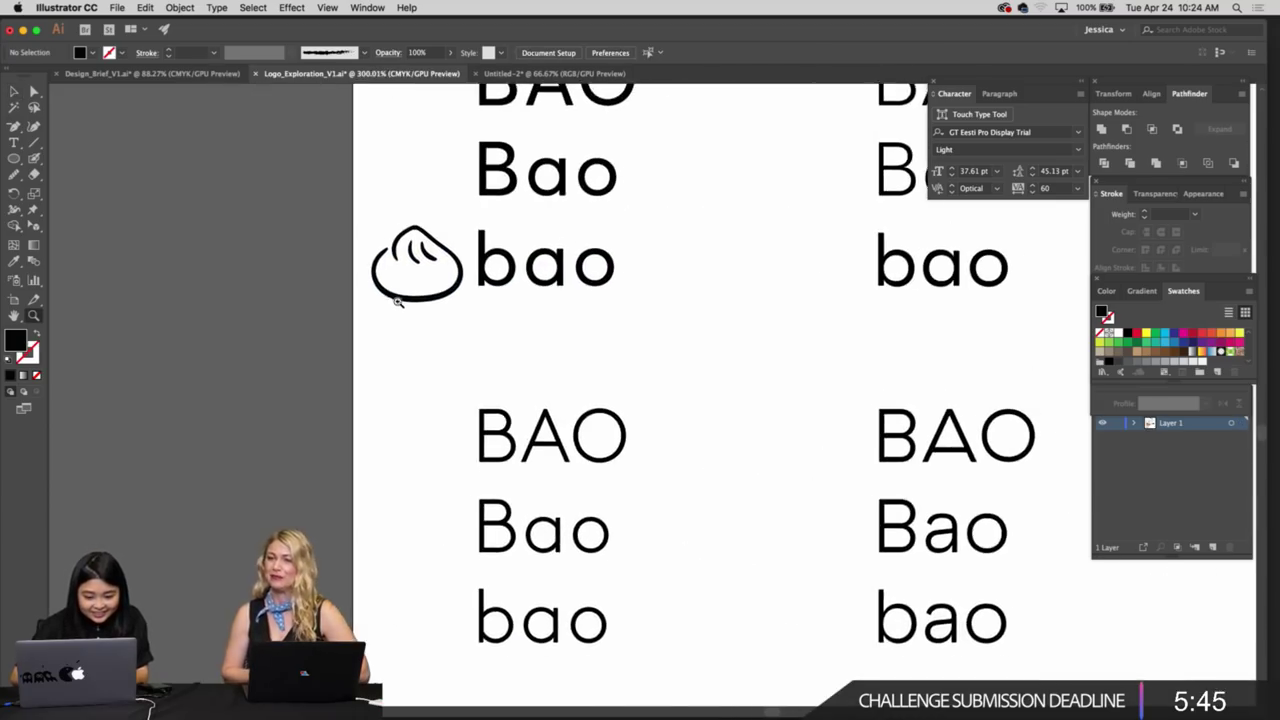
drag(398, 301, 446, 340)
scroll(446, 340, up, 2)
key(v)
click(442, 272)
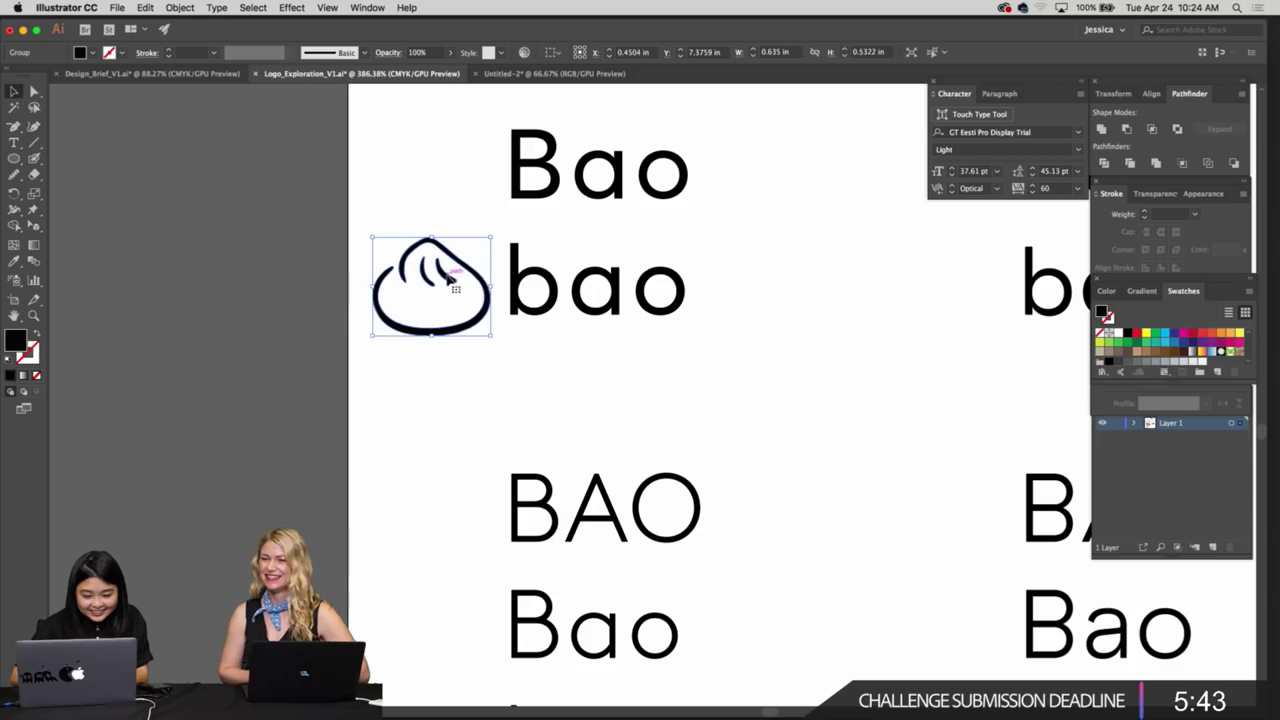
drag(448, 278, 448, 271)
click(479, 362)
key(z)
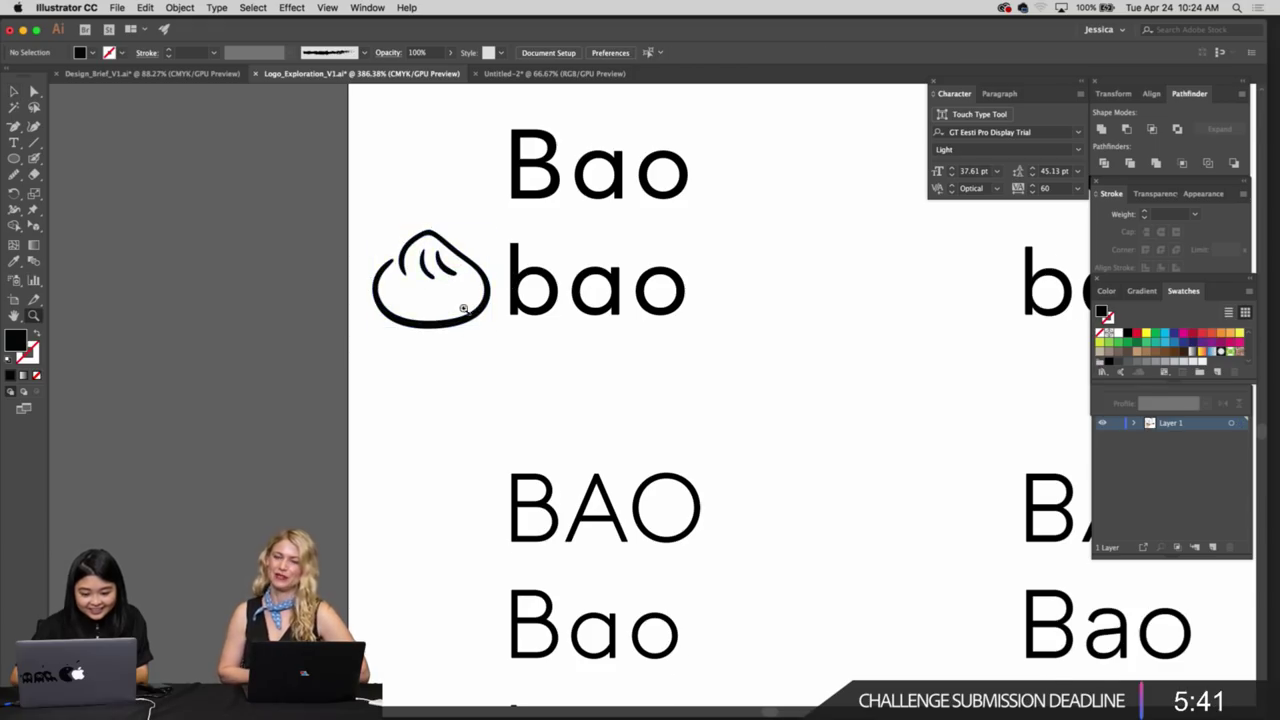
click(463, 308)
key(v)
click(640, 320)
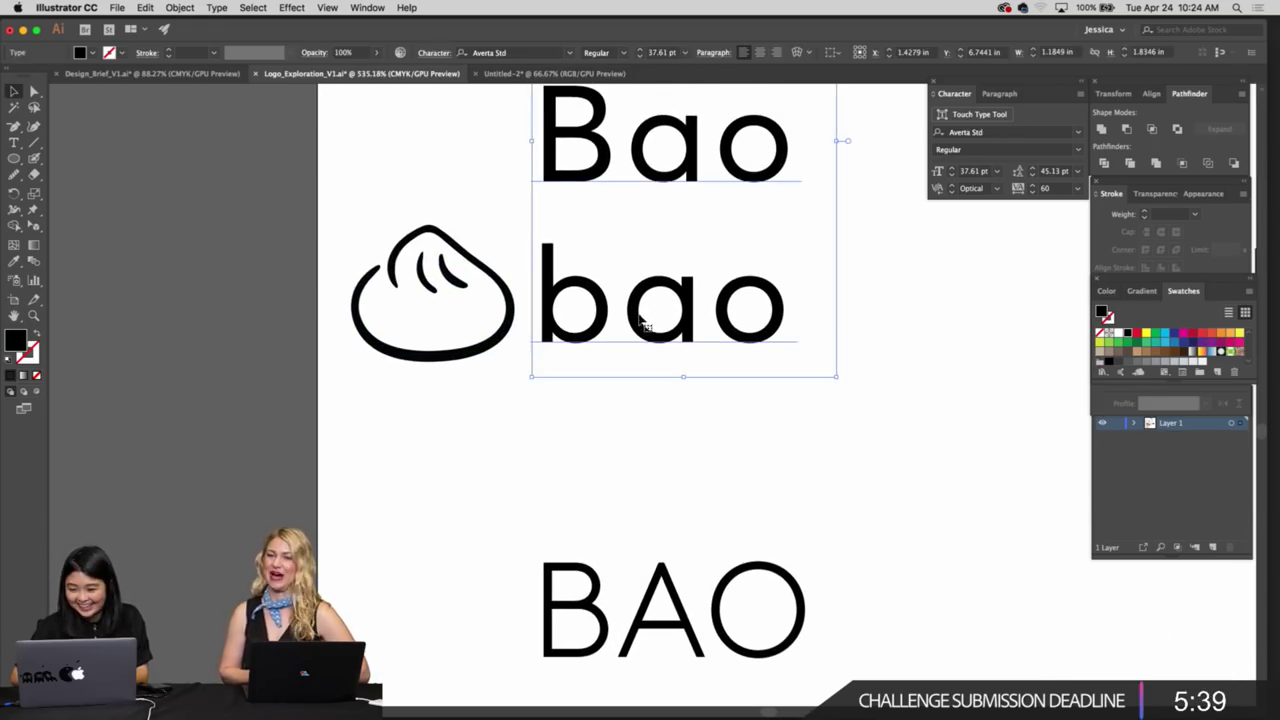
click(797, 414)
Examine the sans-serif samples across the artboard and check individual typefaces as candidates to pair with the bun icon
key(super+minus)
key(super+minus)
key(super+minus)
key(super+minus)
scroll(797, 414, right, 3)
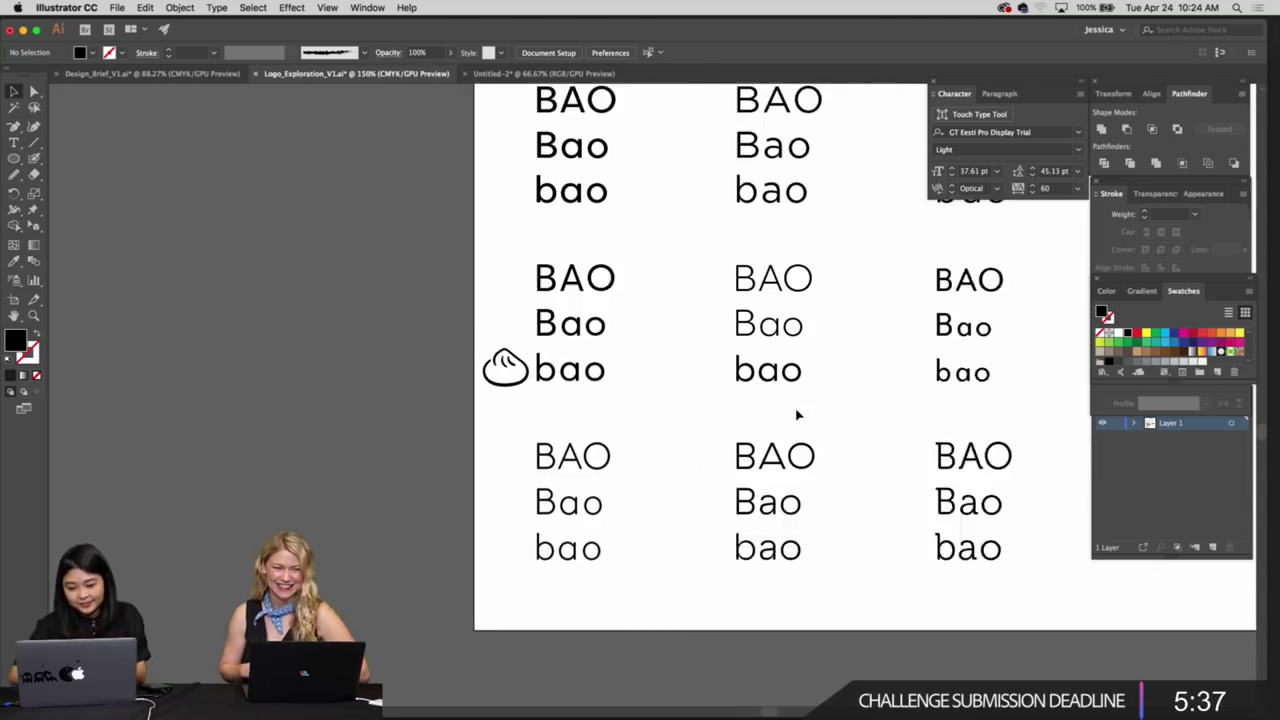
scroll(797, 414, up, 1)
scroll(797, 414, right, 2)
click(803, 405)
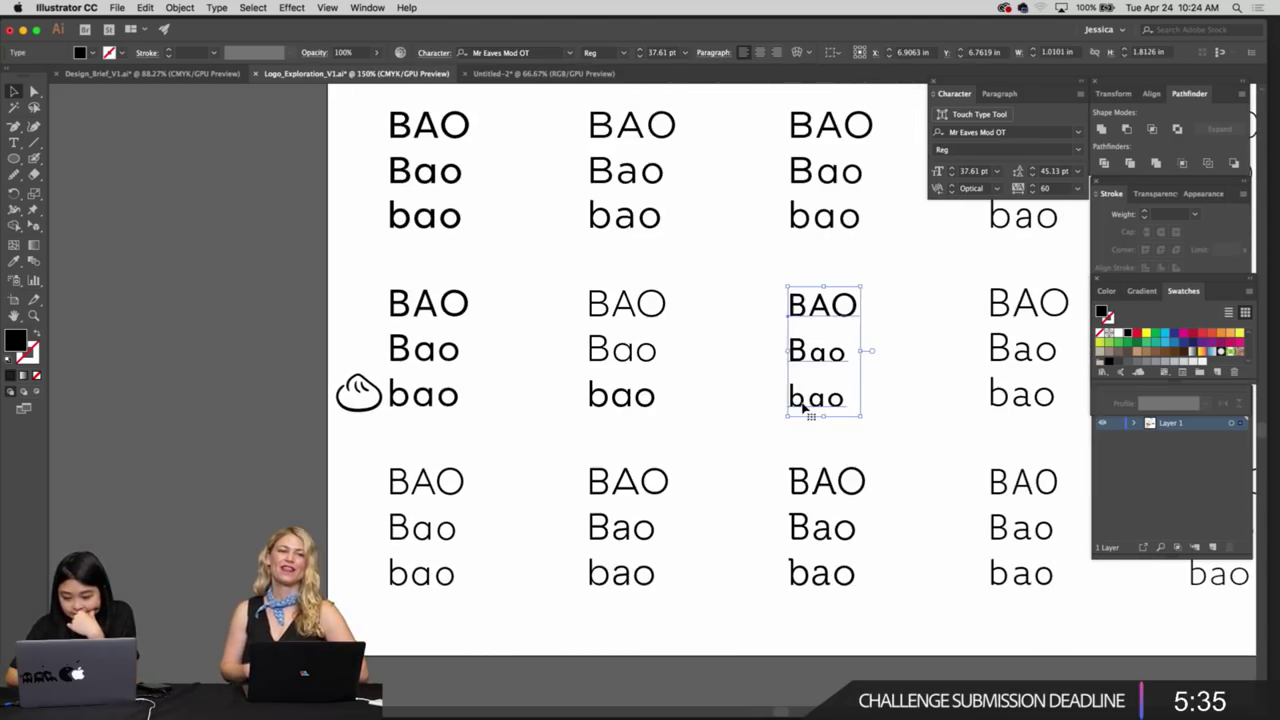
scroll(803, 405, right, 5)
click(728, 240)
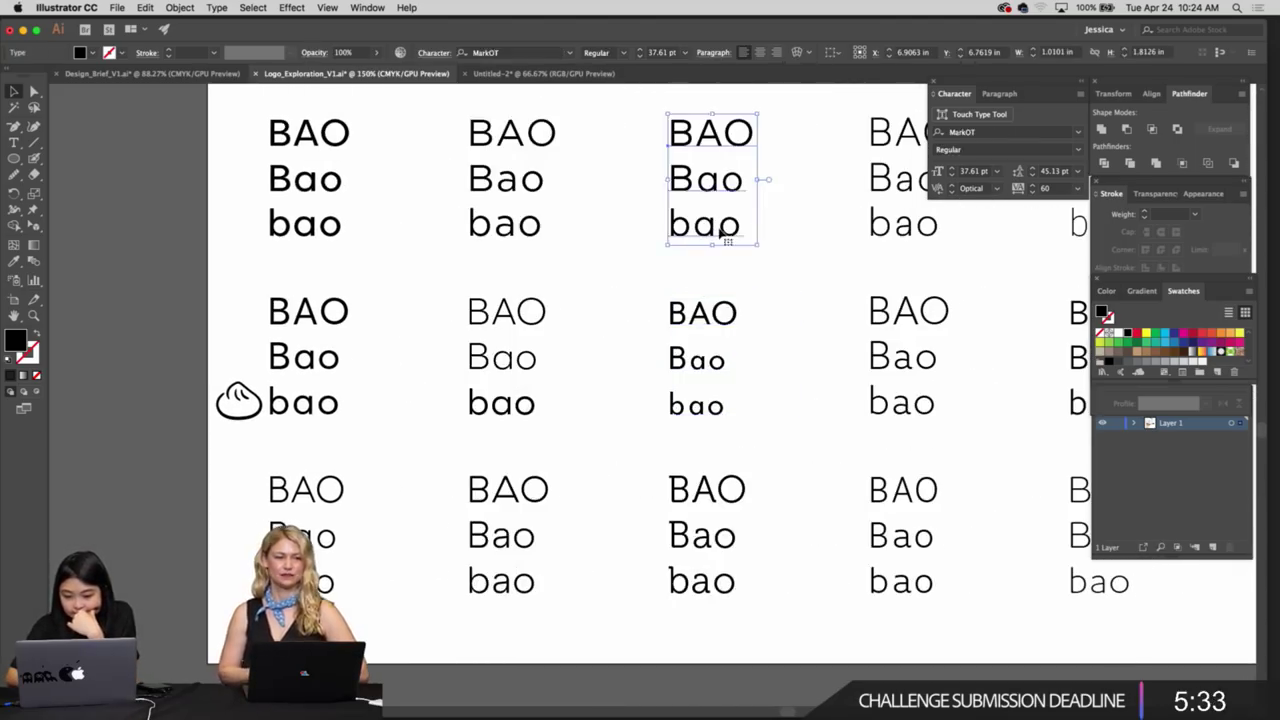
scroll(720, 233, up, 4)
scroll(720, 233, up, 3)
scroll(720, 234, right, 3)
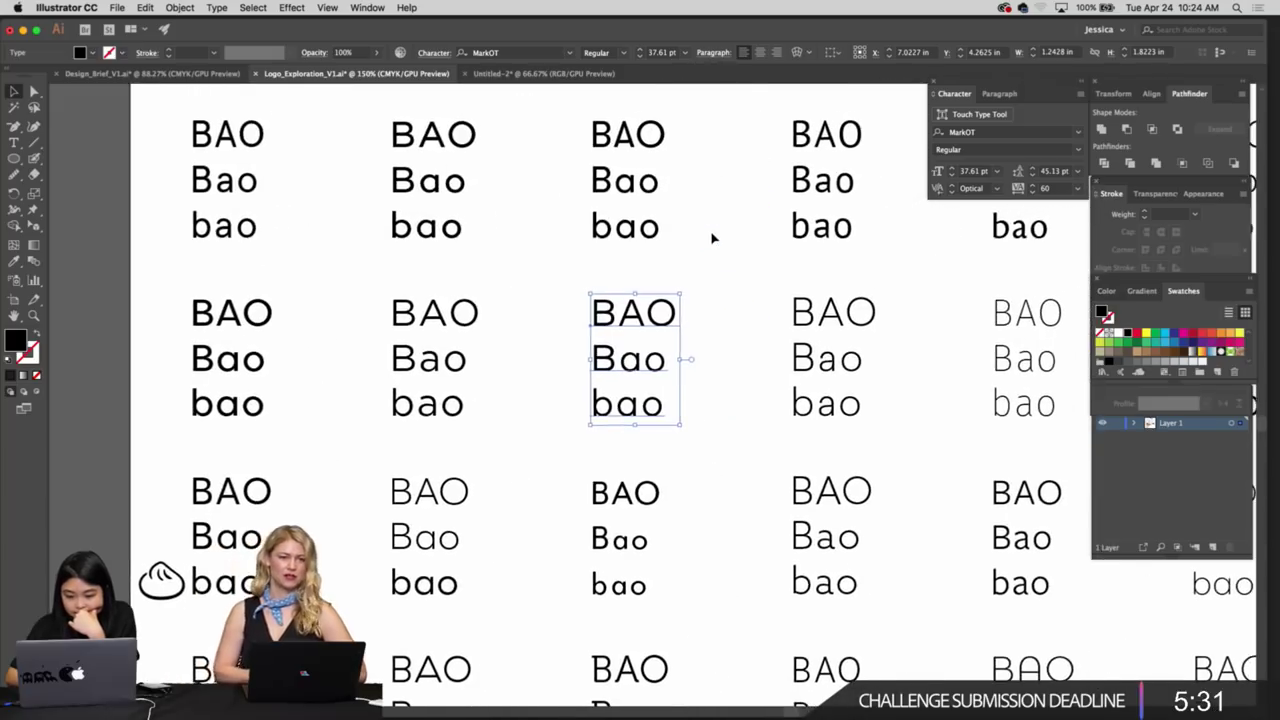
click(647, 238)
click(687, 259)
scroll(687, 259, right, 6)
scroll(687, 259, down, 2)
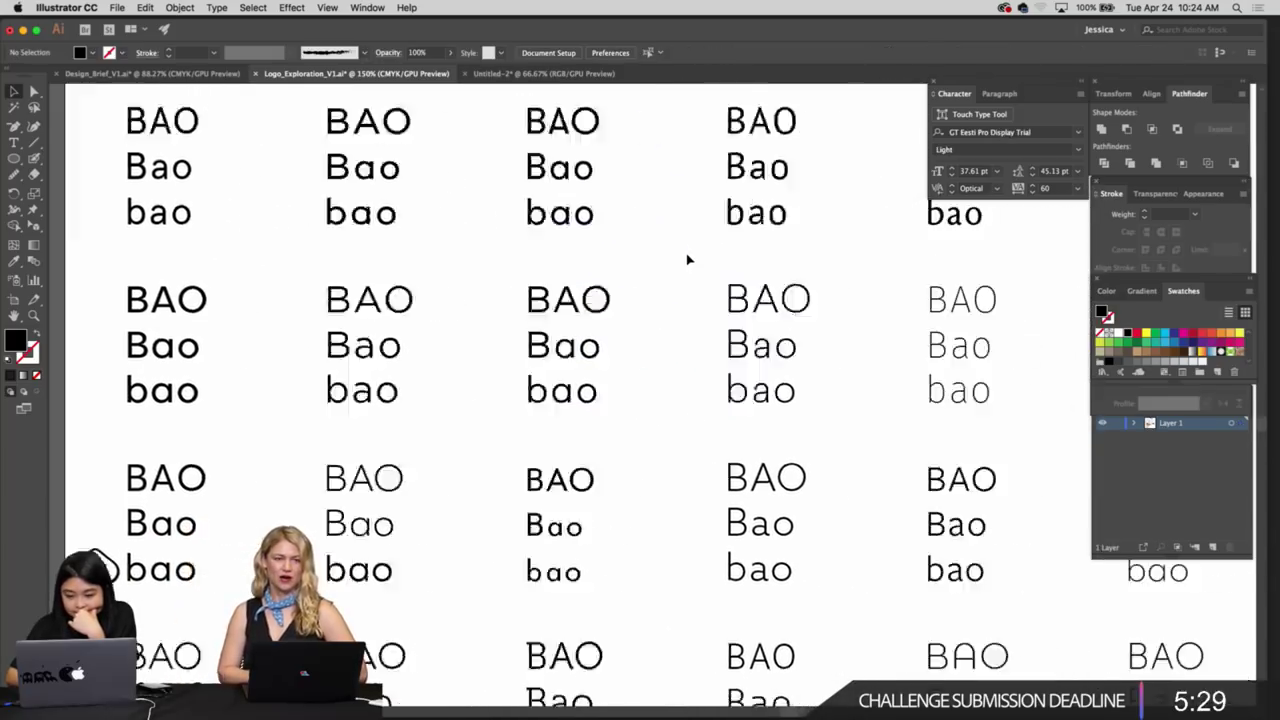
scroll(687, 259, right, 2)
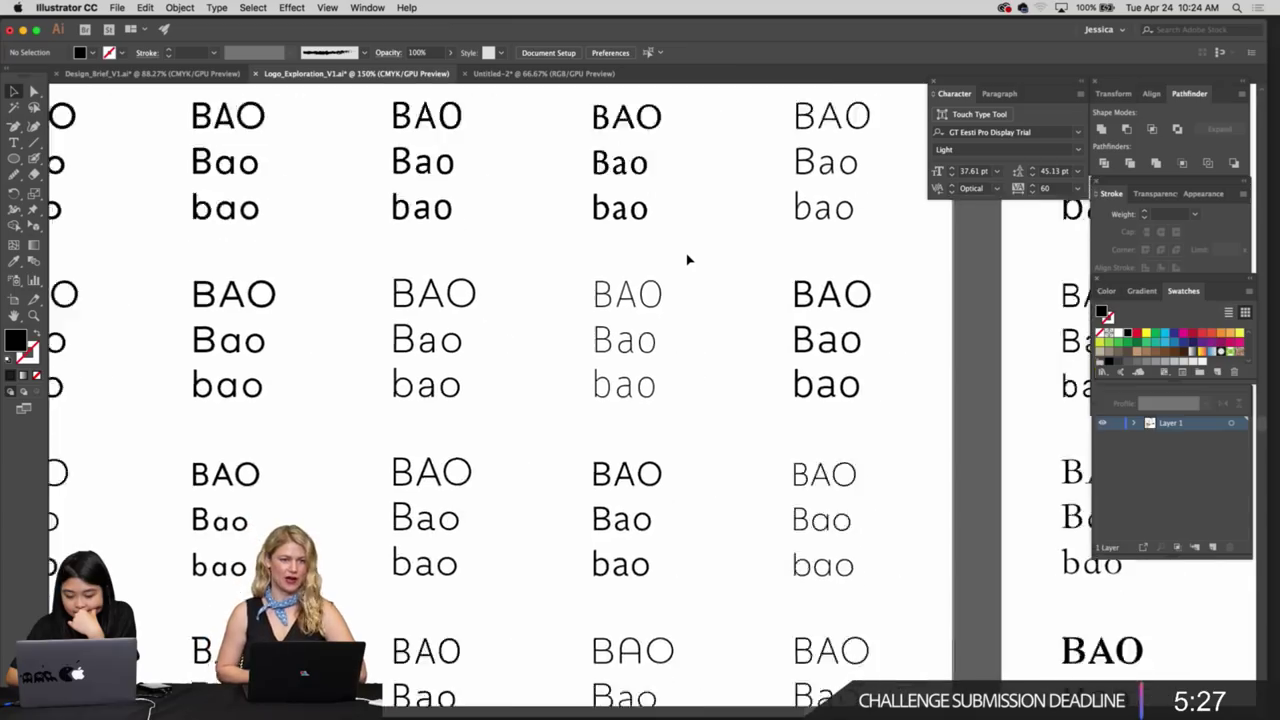
scroll(687, 258, down, 5)
click(806, 354)
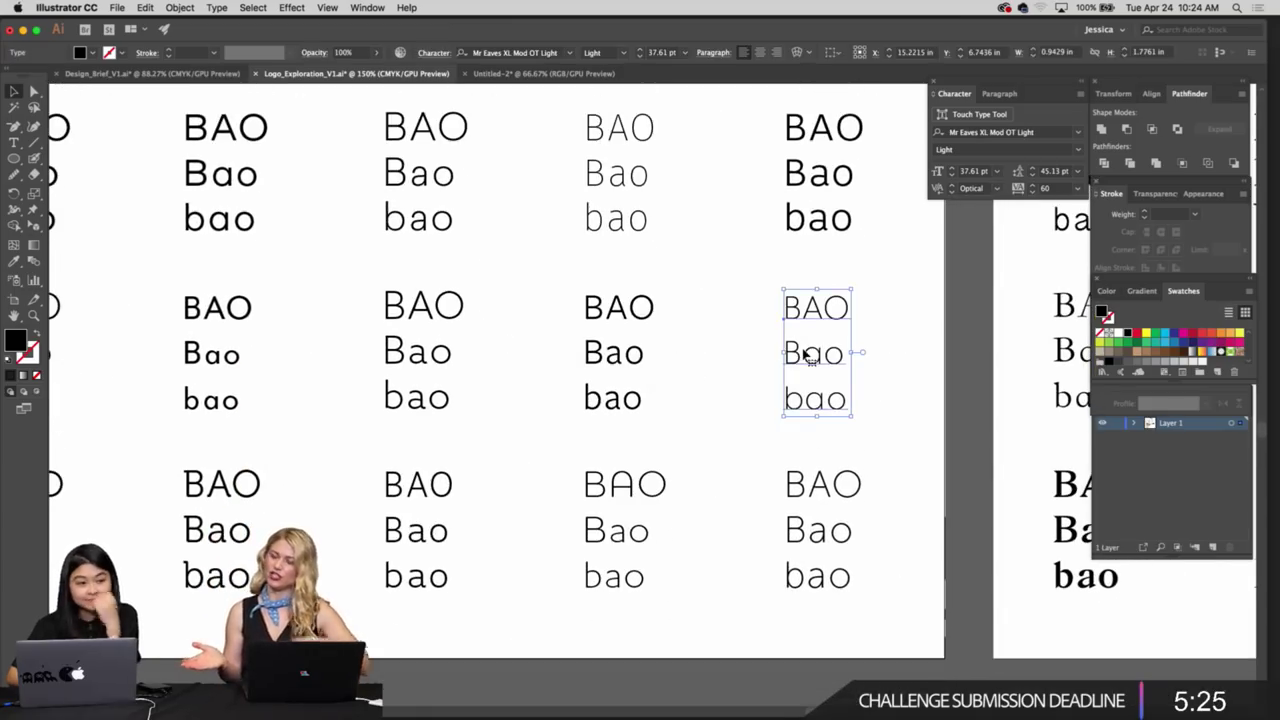
scroll(806, 354, down, 1)
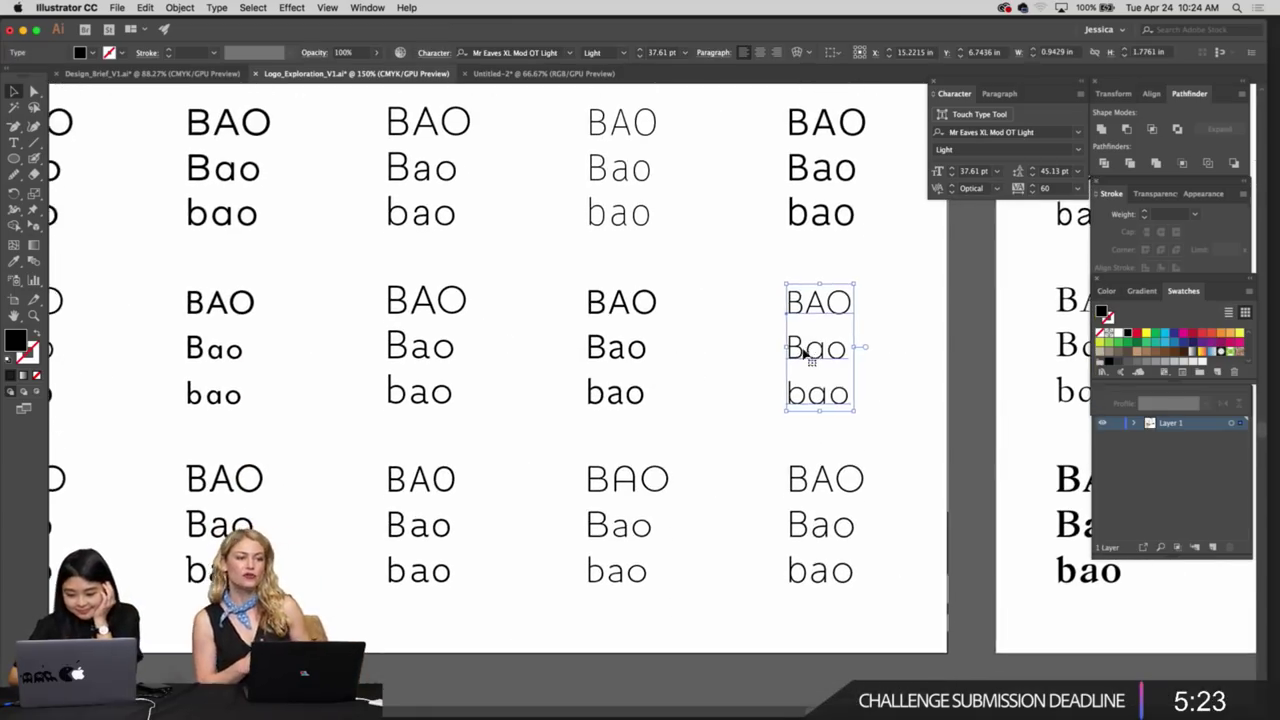
Copy the lowercase "bao" set in Mr Eaves XL Mod OT Light and paste it into Untitled-2
click(860, 398)
key(t)
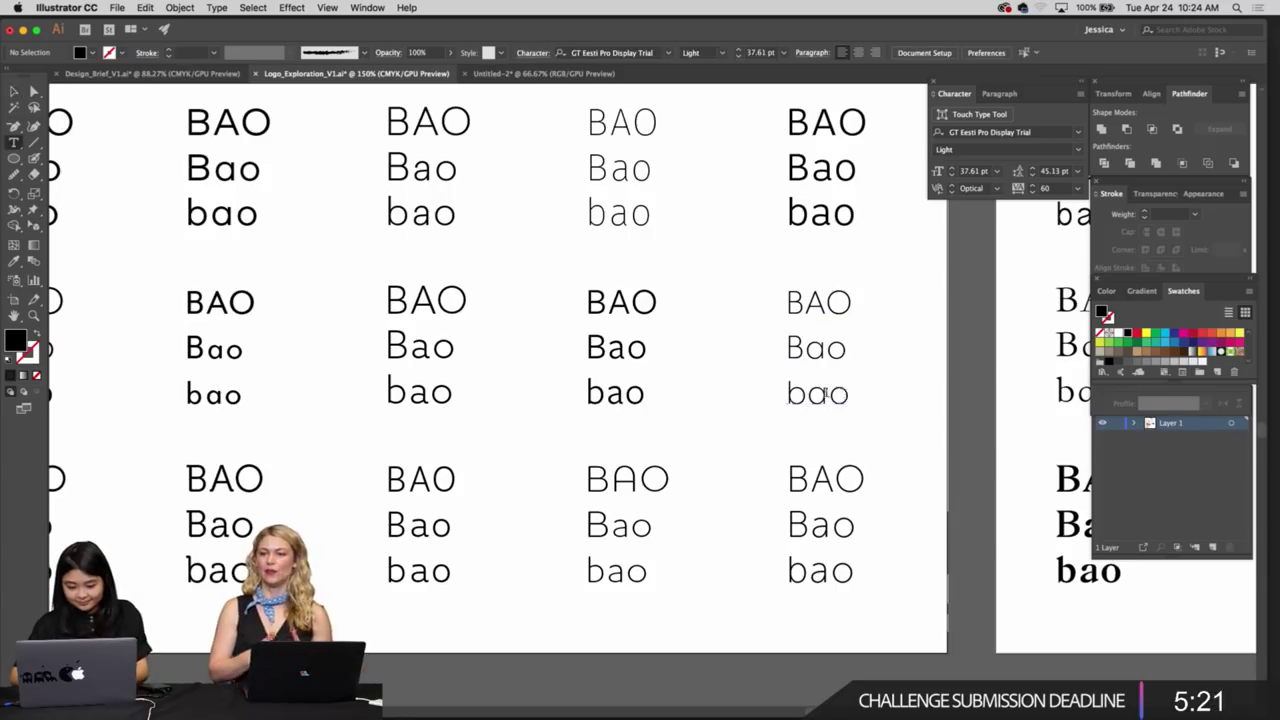
double_click(826, 393)
key(super+c)
key(Escape)
click(588, 76)
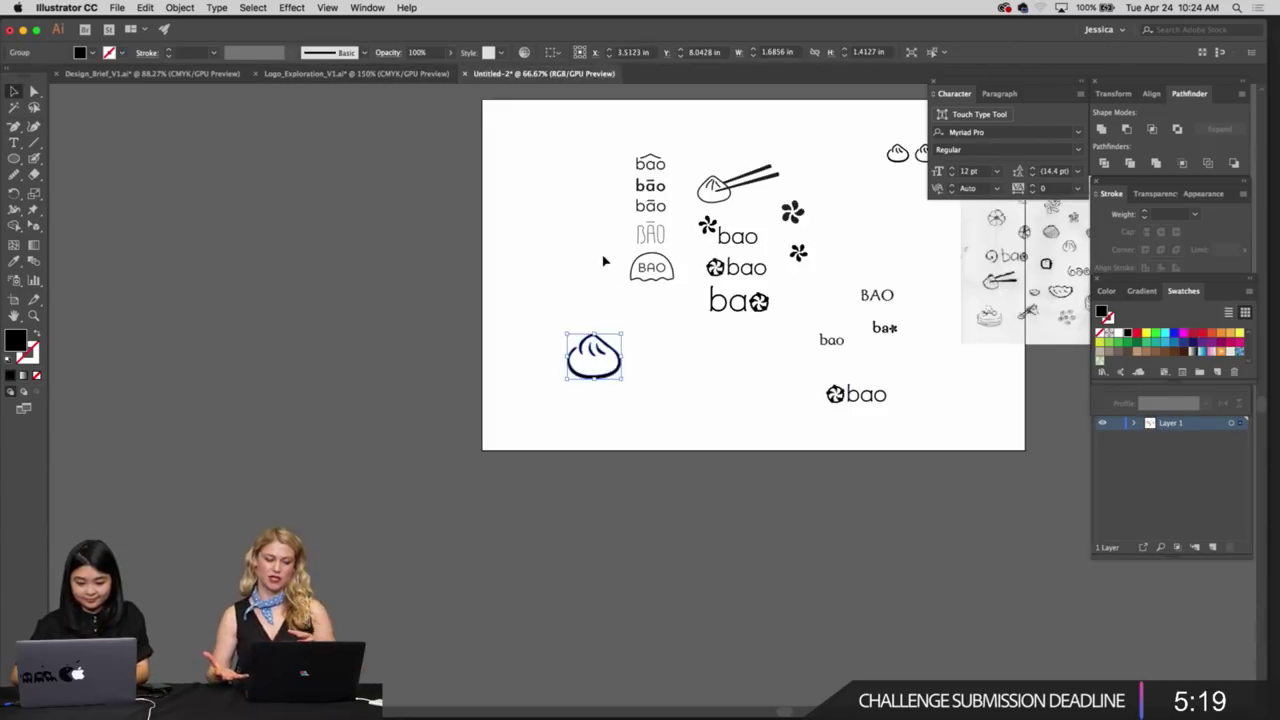
key(super+v)
key(super+equal)
key(super+equal)
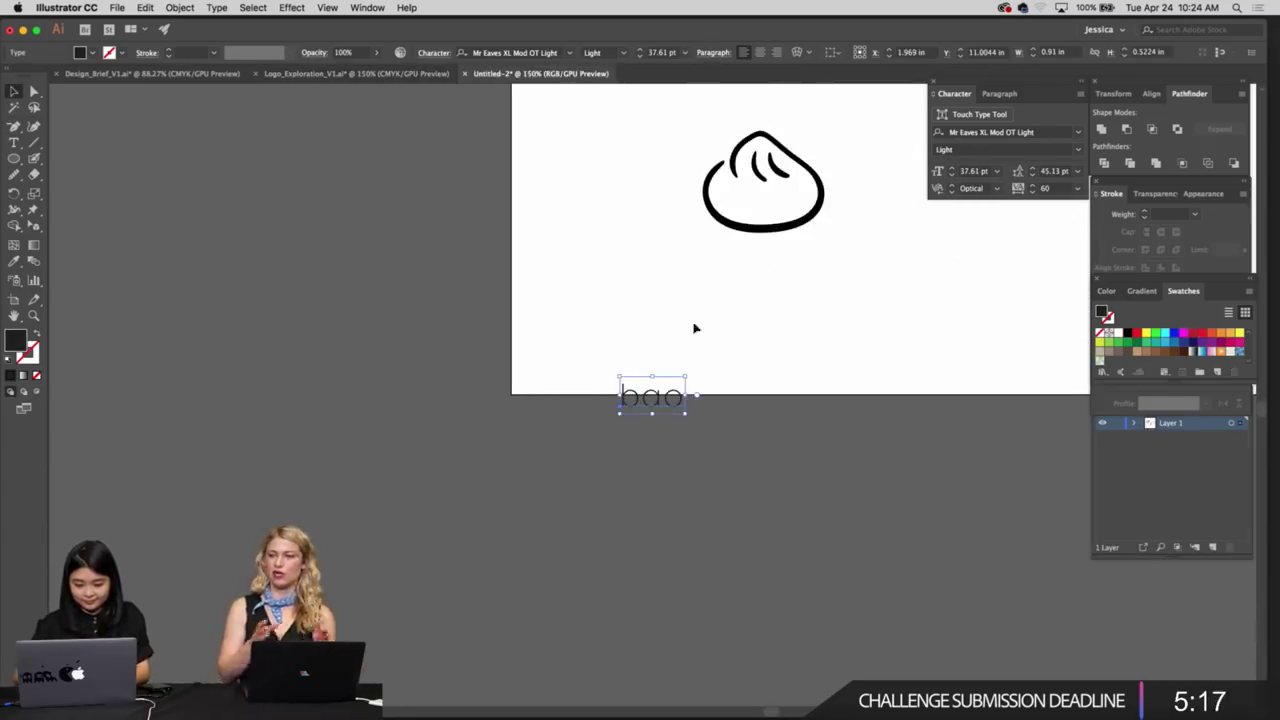
Enlarge the pasted "bao" to about 109 pt and place it just to the right of the large bun icon
drag(686, 376, 809, 283)
click(829, 323)
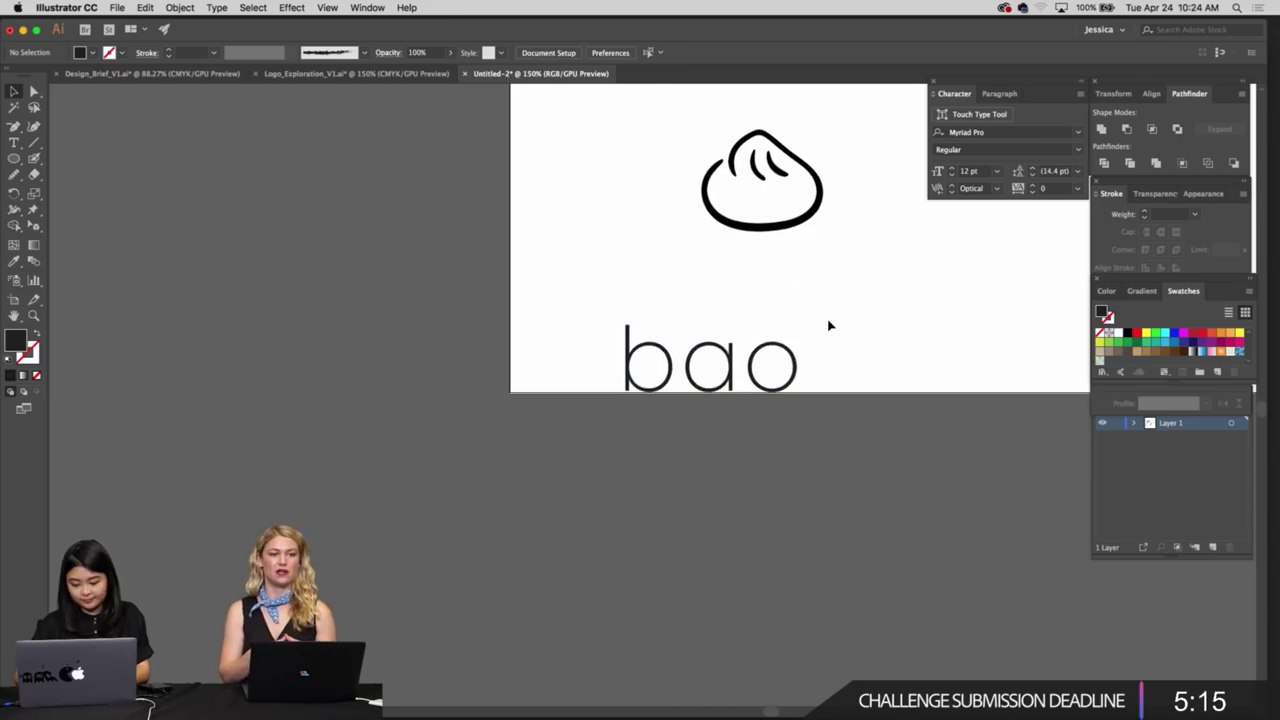
key(super+minus)
drag(829, 326, 733, 359)
drag(642, 432, 787, 314)
scroll(787, 316, up, 1)
click(782, 379)
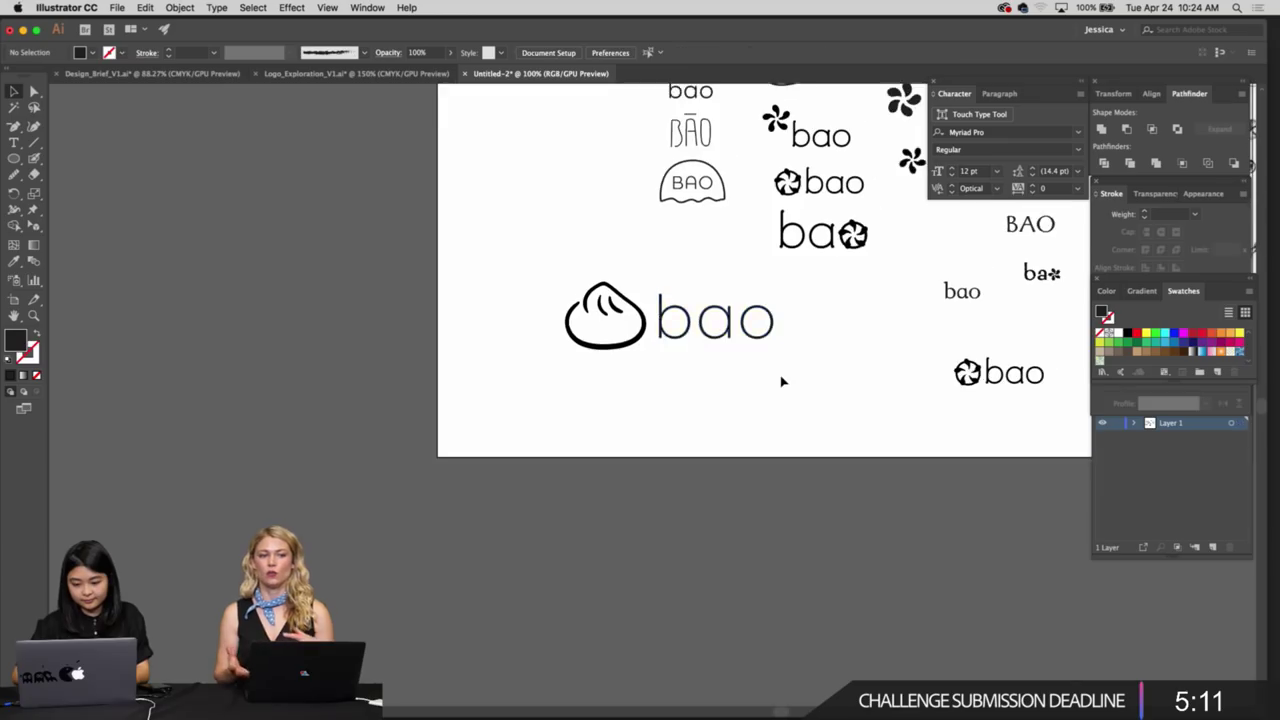
key(super+plus)
scroll(783, 379, up, 3)
click(810, 366)
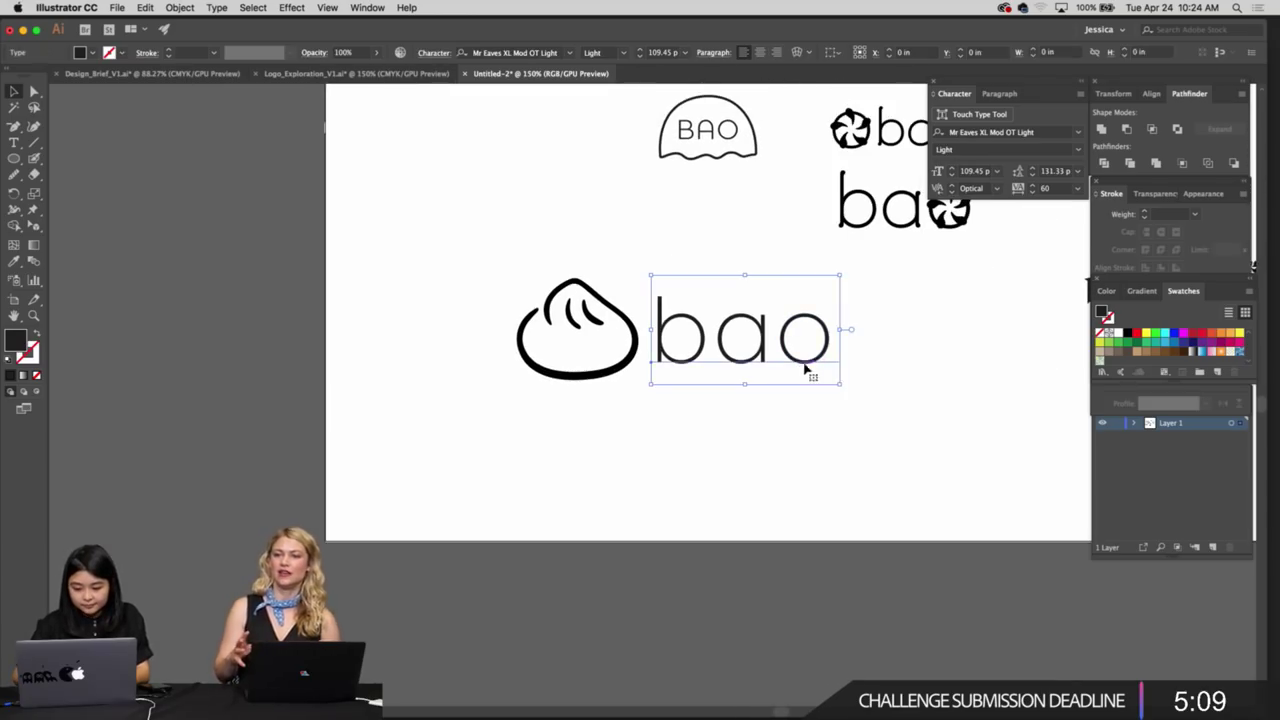
click(820, 458)
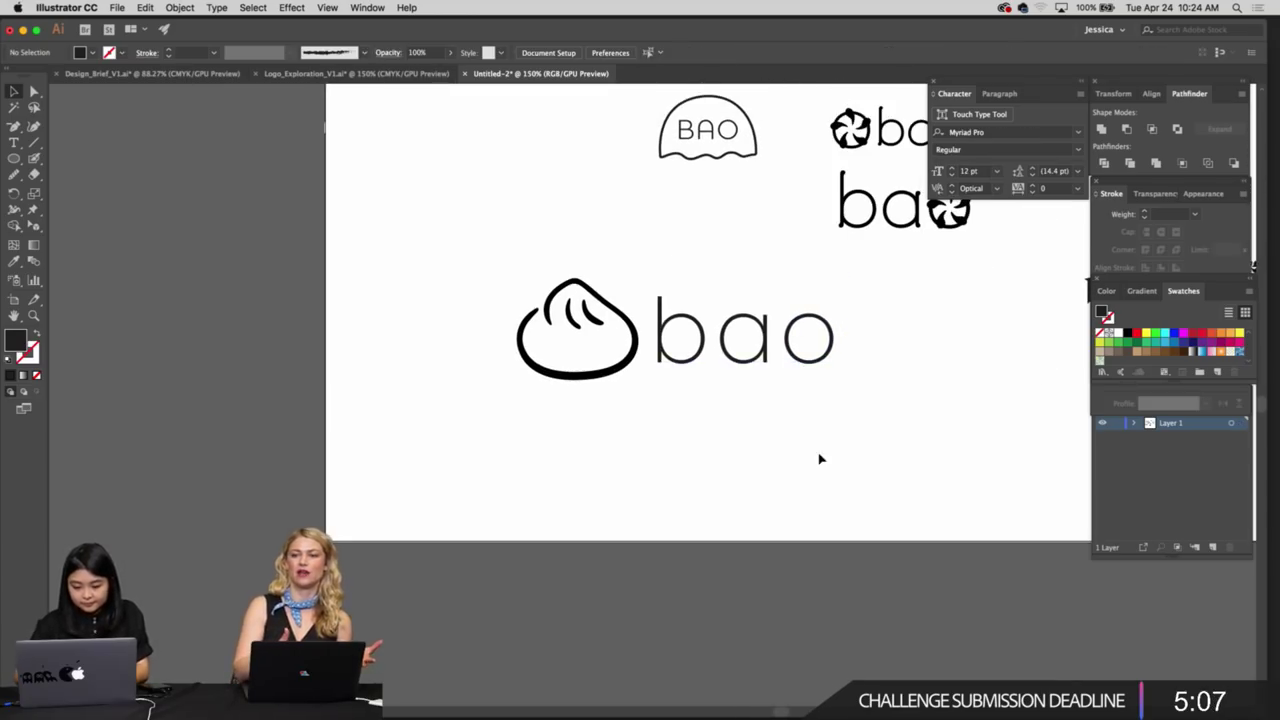
Thicken the large "bao" wordmark with a 4 pt stroke in the same dark colour
key(super+minus)
key(super+minus)
key(super+plus)
scroll(819, 458, up, 2)
double_click(661, 404)
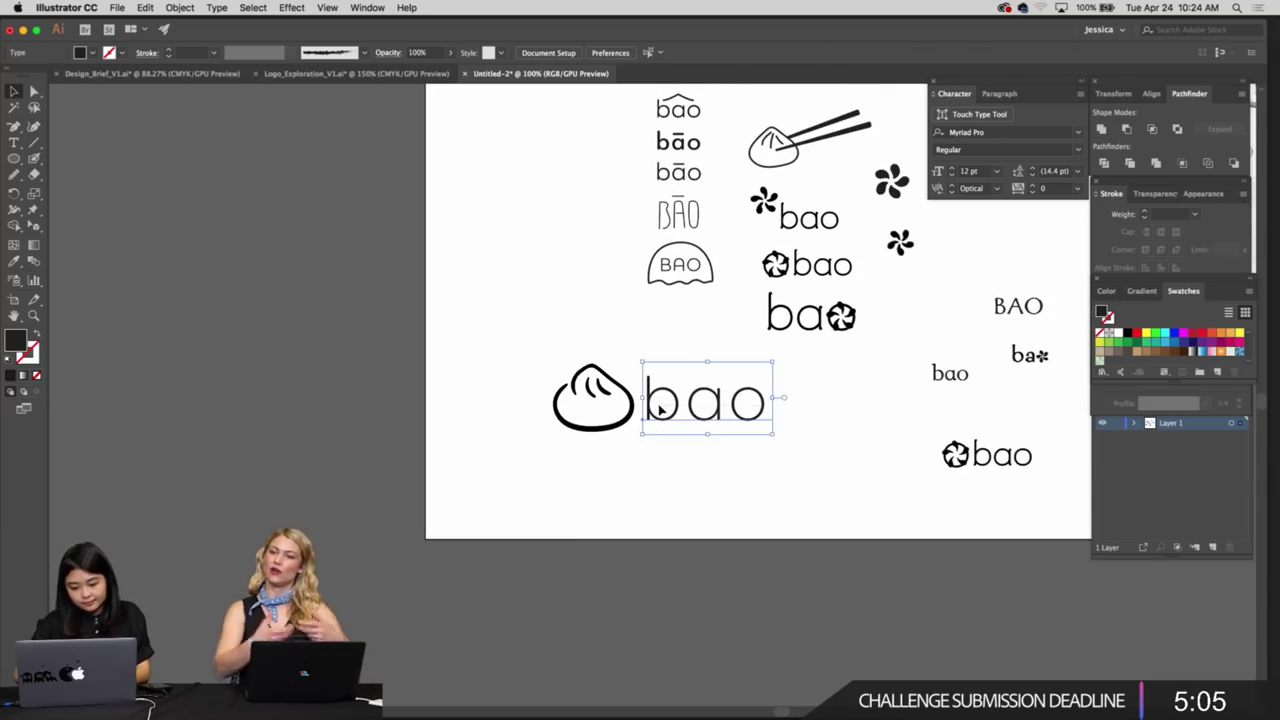
click(660, 410)
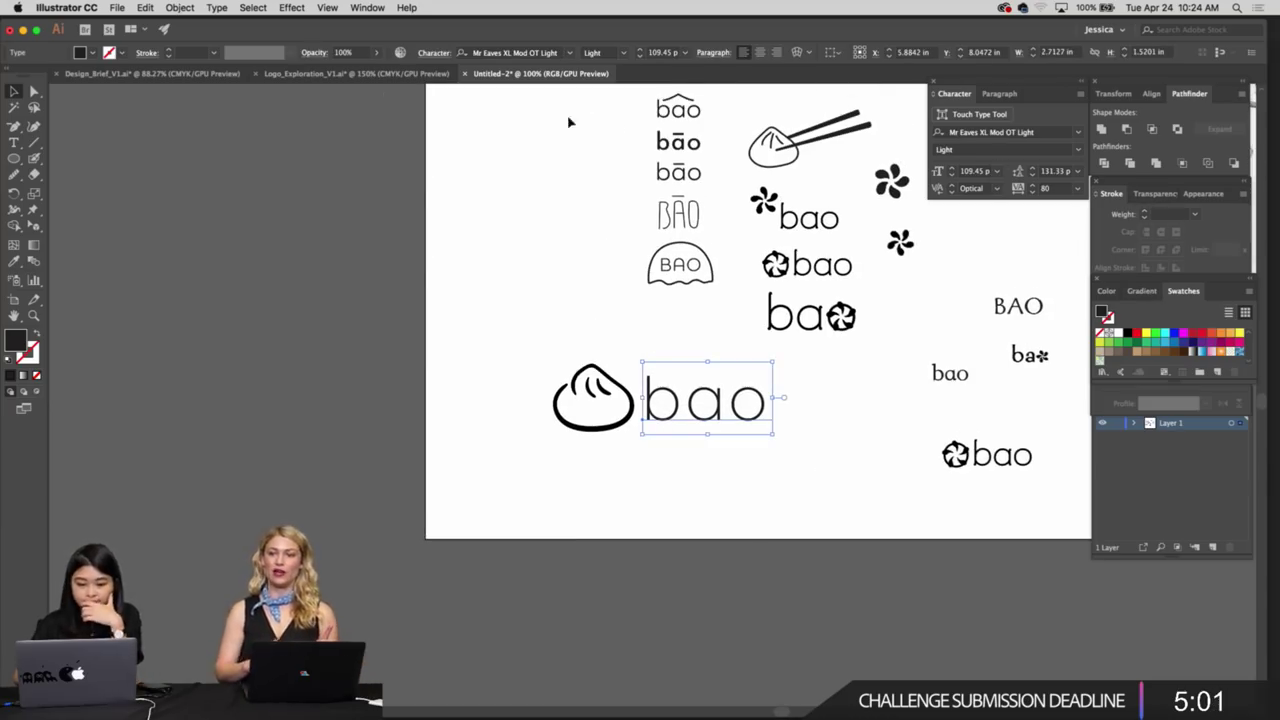
click(170, 54)
click(170, 53)
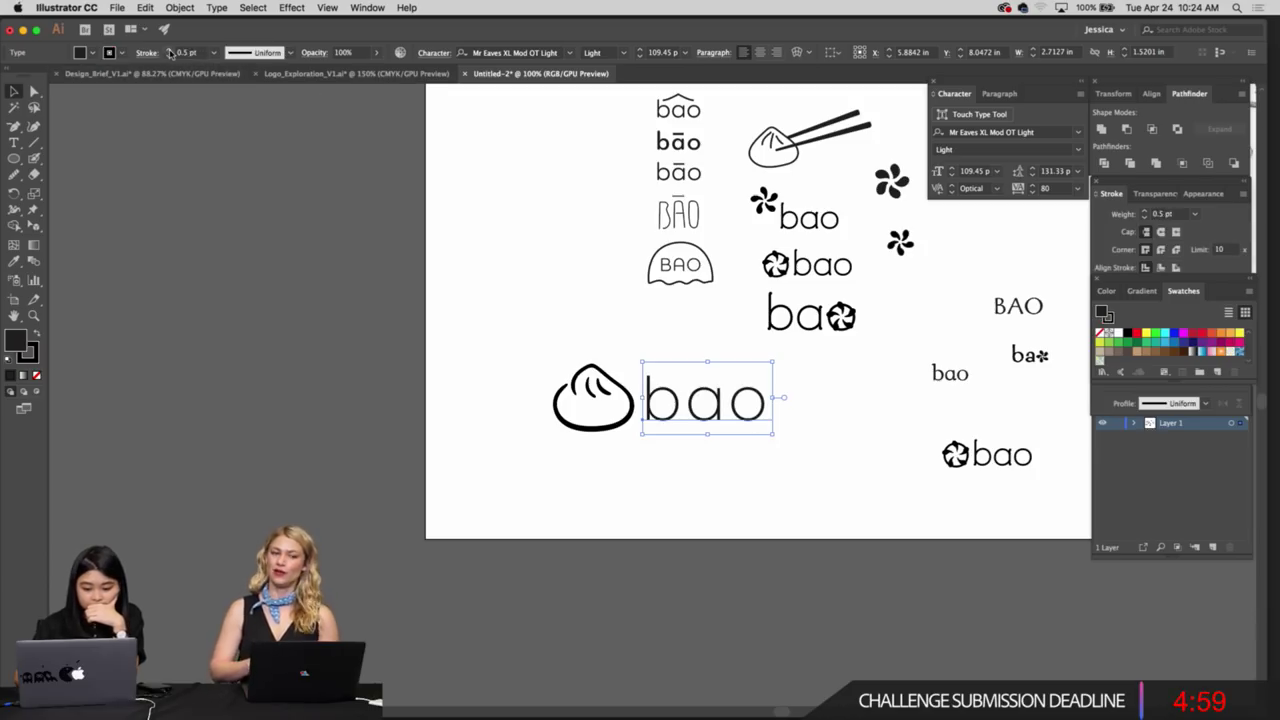
click(170, 53)
click(170, 53)
click(170, 53)
click(170, 53)
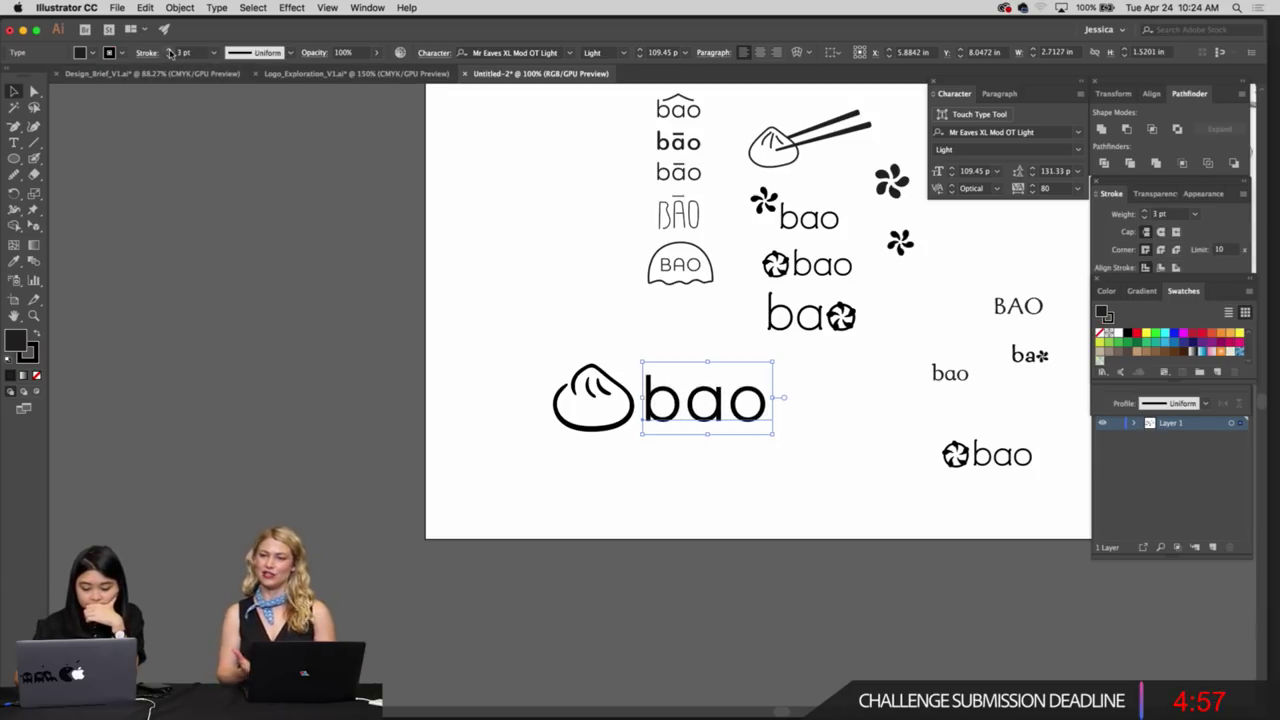
click(170, 53)
click(613, 346)
Reduce the stroke of the large "bao" wordmark to 2 pt and review it among the other logo concepts
scroll(626, 326, up, 1)
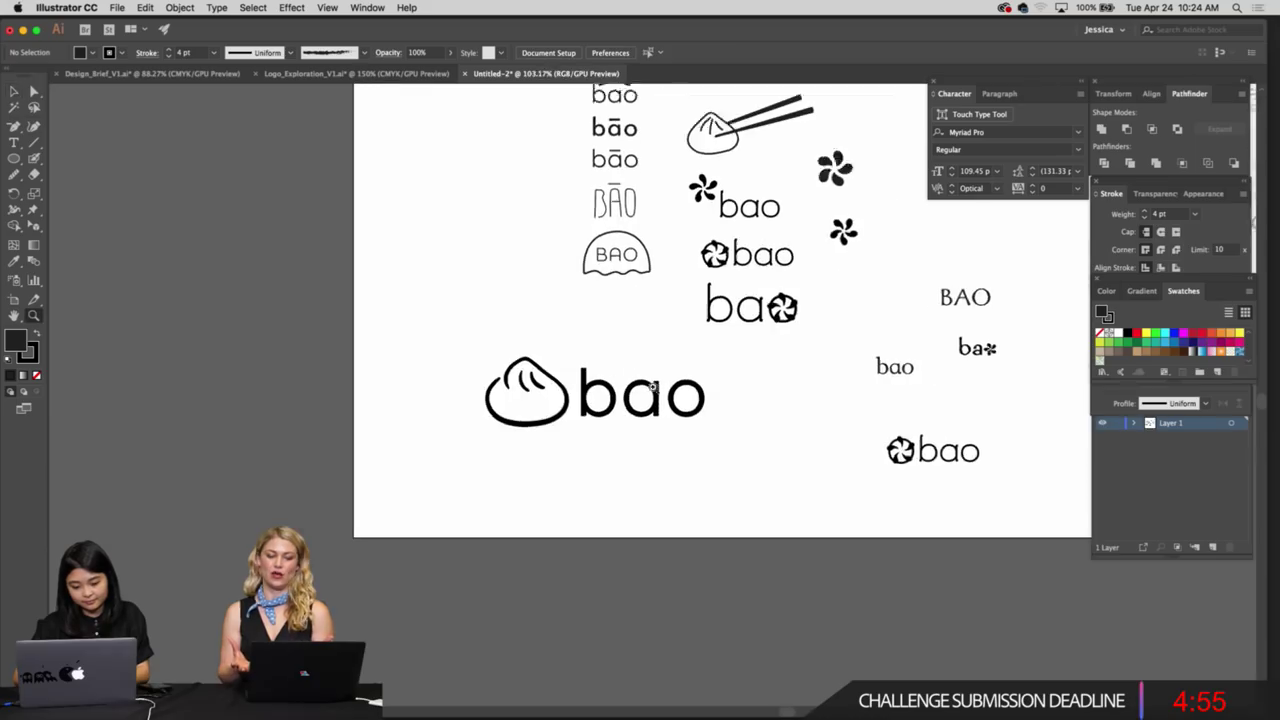
drag(652, 386, 738, 425)
drag(776, 514, 604, 424)
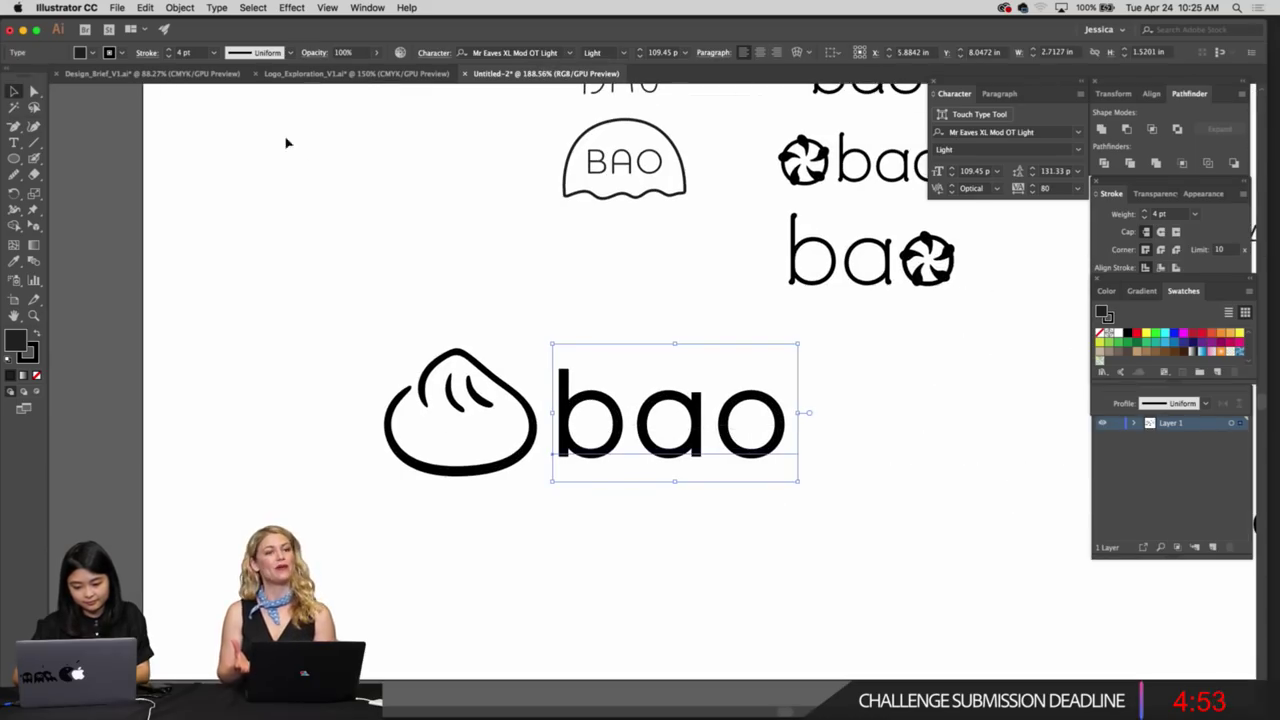
click(169, 56)
click(169, 56)
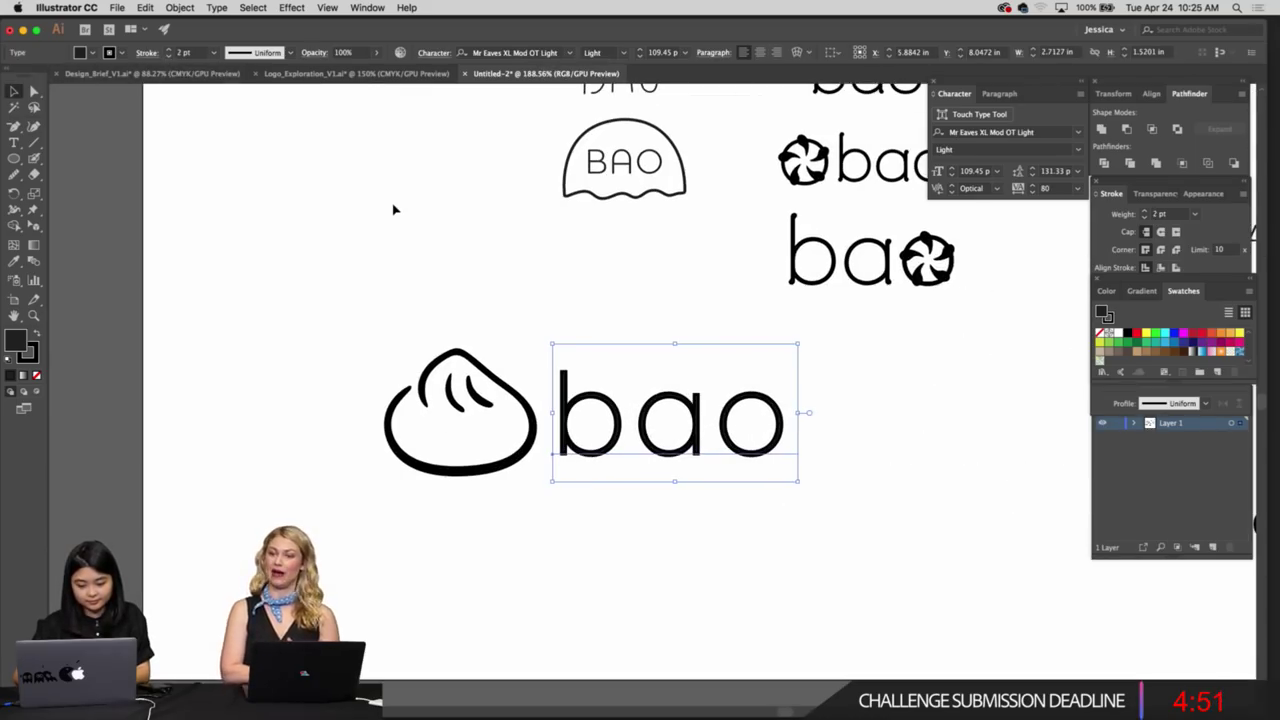
click(393, 210)
key(super+minus)
key(super+minus)
scroll(394, 209, right, 2)
scroll(394, 209, up, 3)
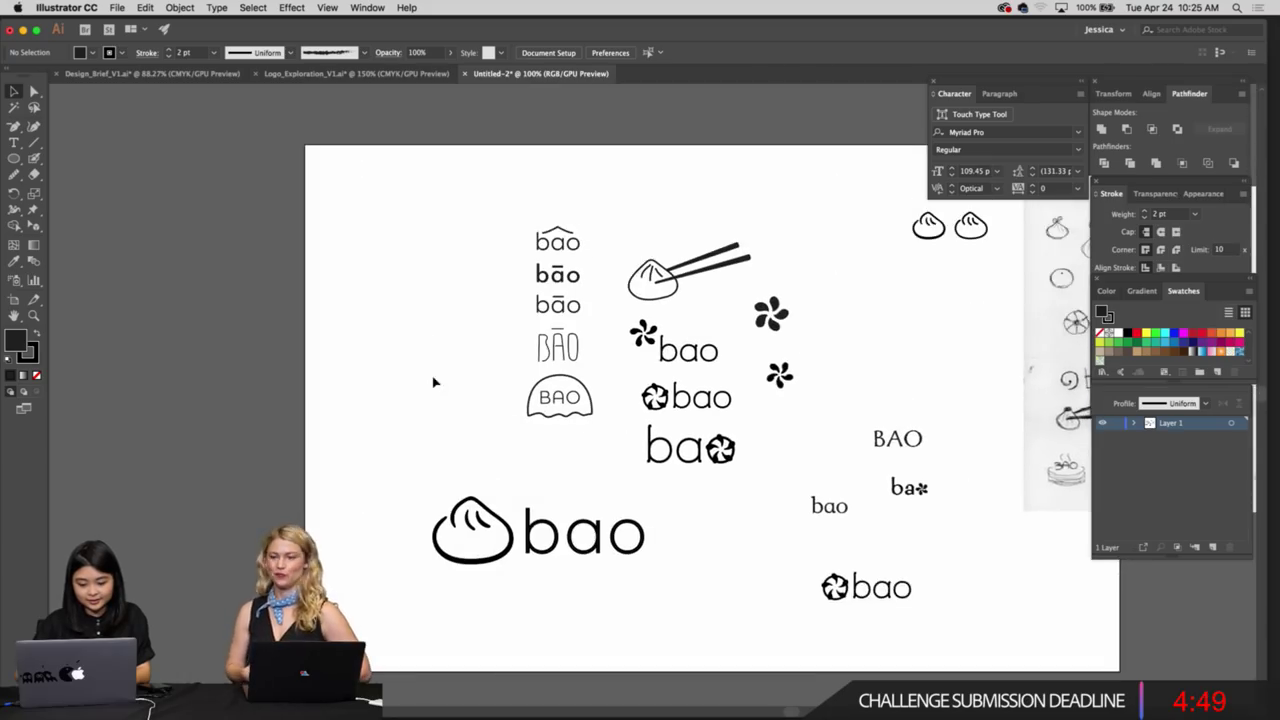
Nudge the large "bao" wordmark slightly farther from the bun icon and compare their line weights
scroll(434, 380, down, 4)
key(super+equal)
scroll(436, 382, left, 3)
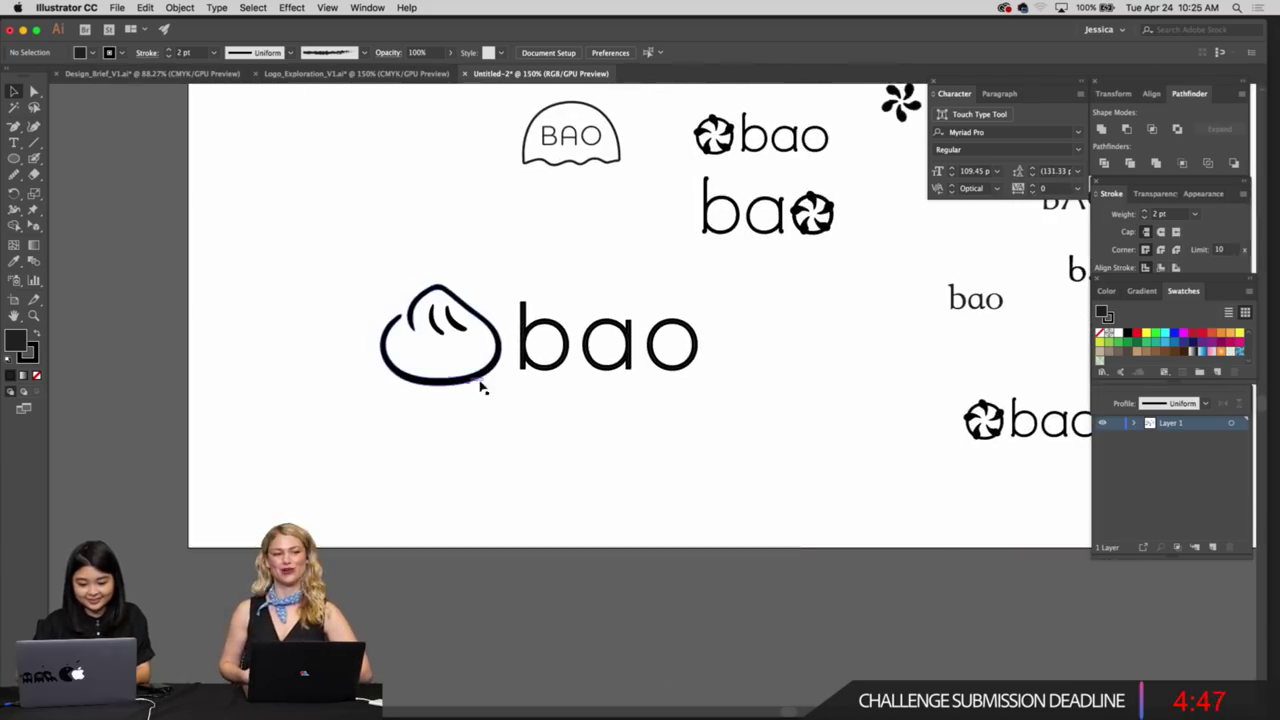
drag(624, 382, 711, 406)
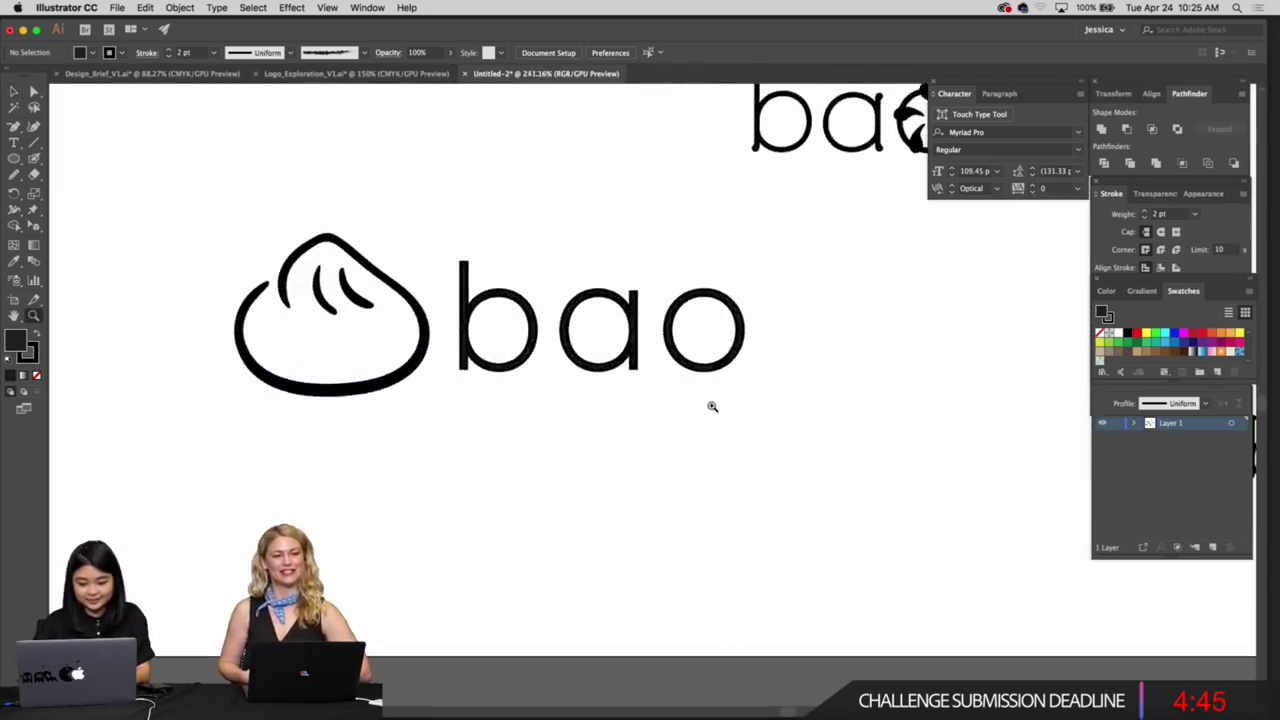
click(624, 366)
click(624, 444)
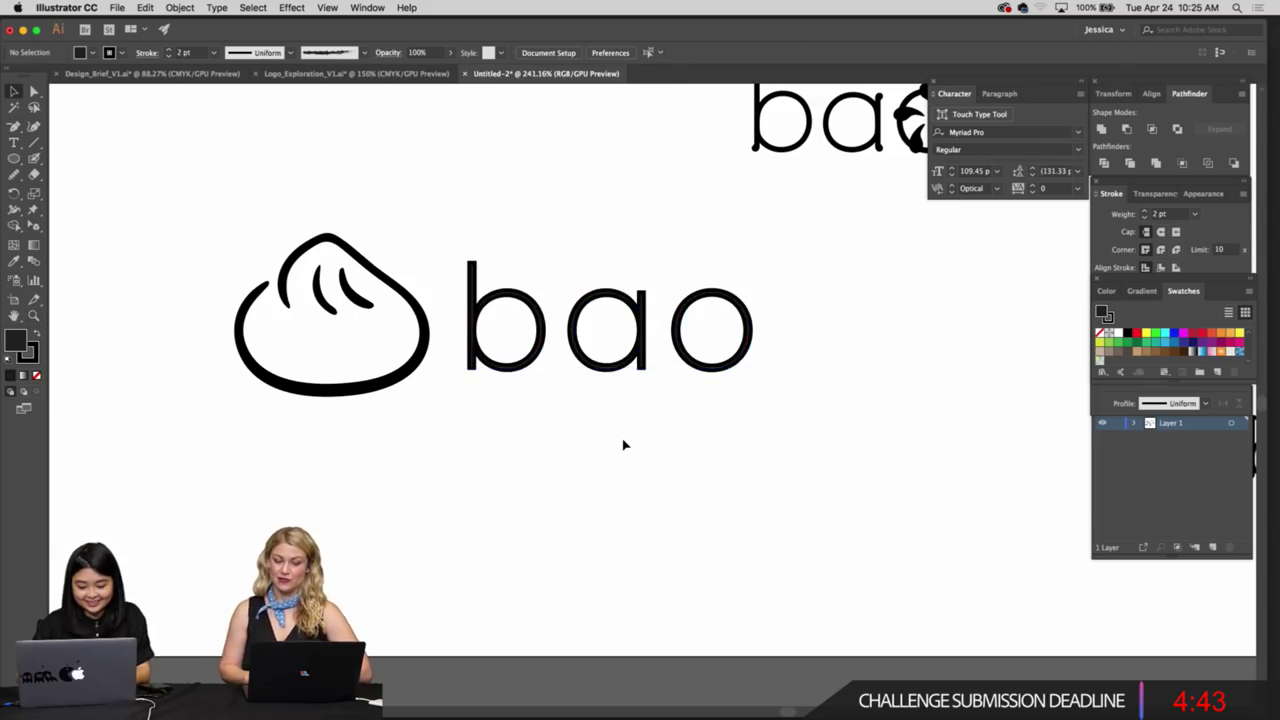
key(super+minus)
key(super+minus)
key(super+minus)
key(super+equal)
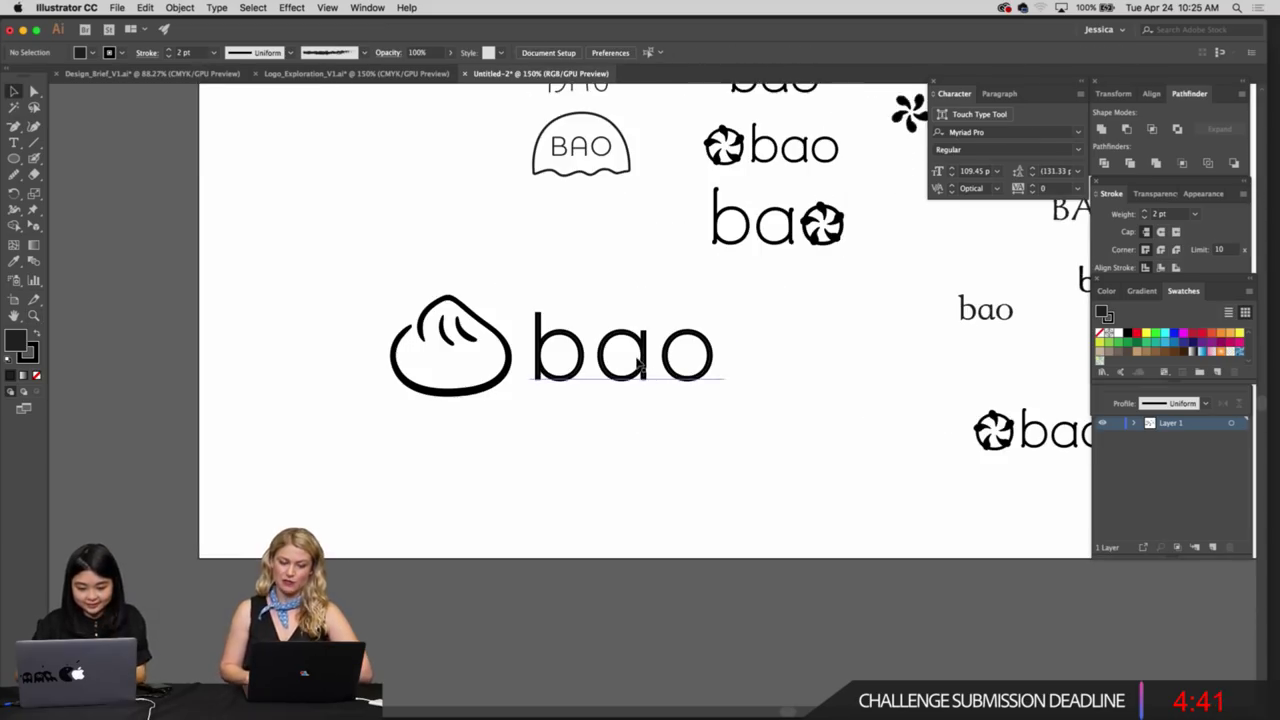
Remove the stroke from all letters of the large "bao" wordmark
key(z)
drag(590, 365, 734, 449)
drag(553, 381, 642, 415)
drag(540, 364, 628, 392)
key(v)
click(538, 393)
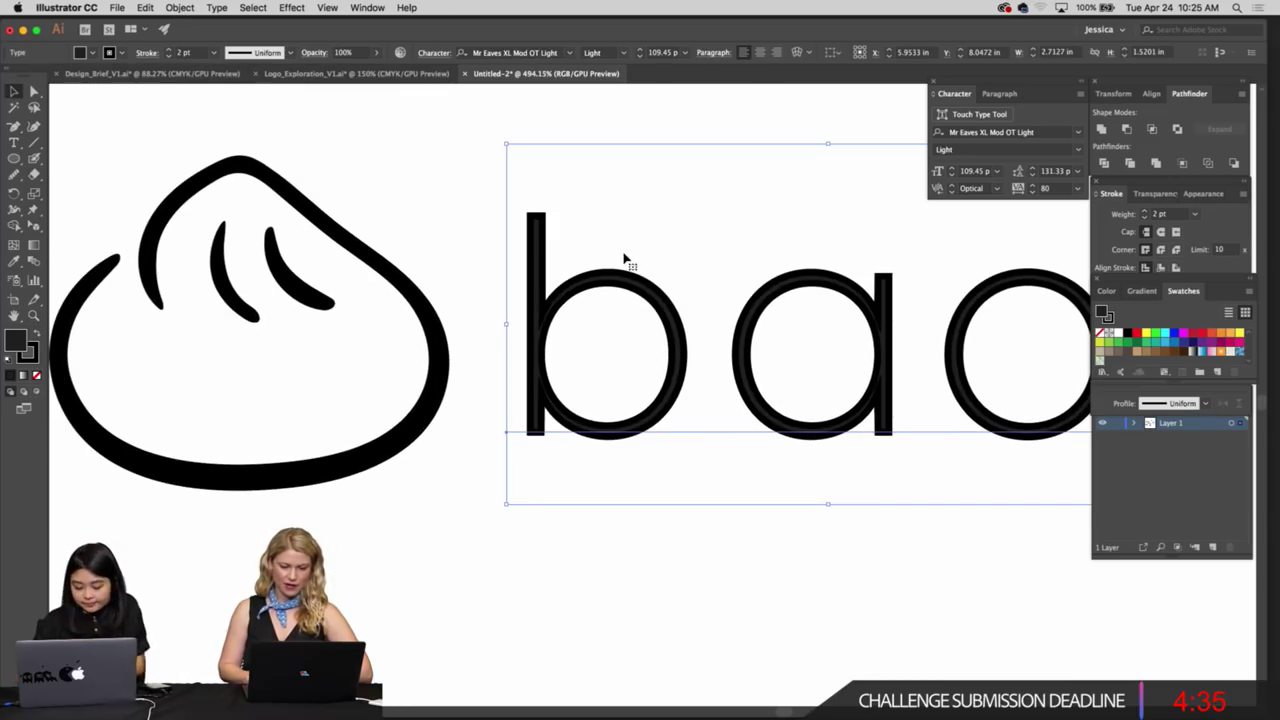
double_click(675, 289)
key(super+a)
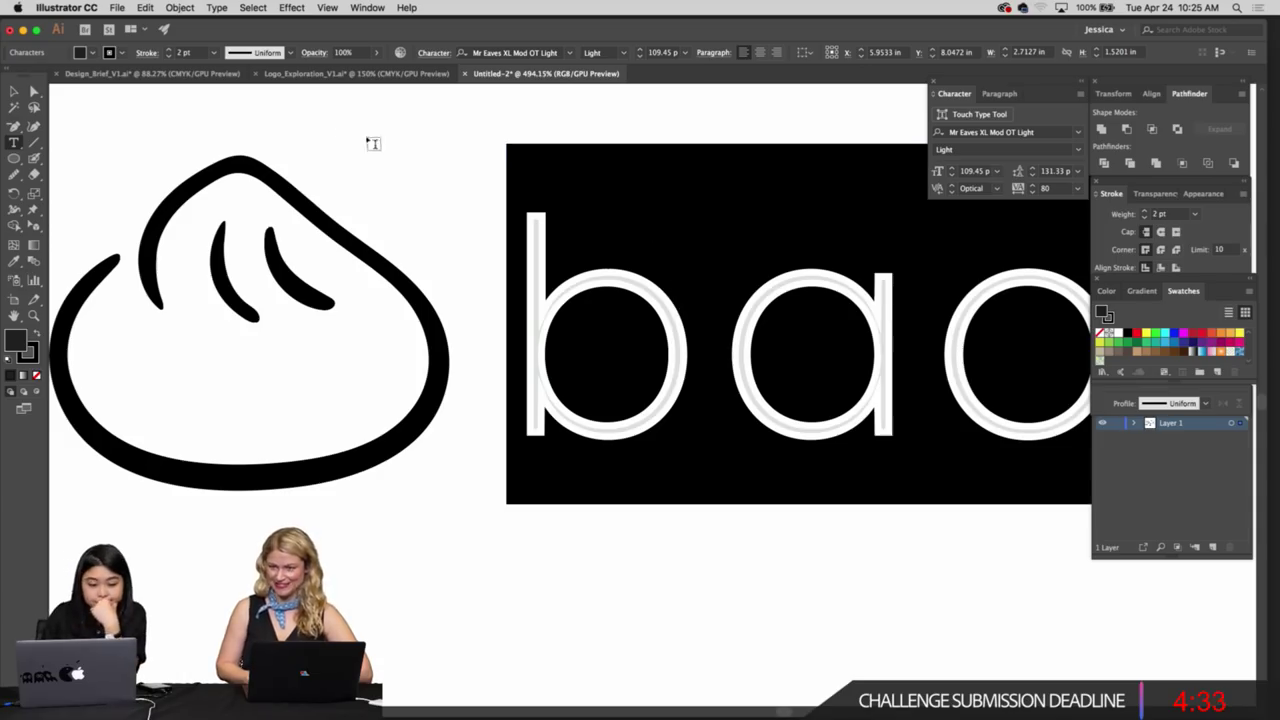
click(169, 56)
click(169, 56)
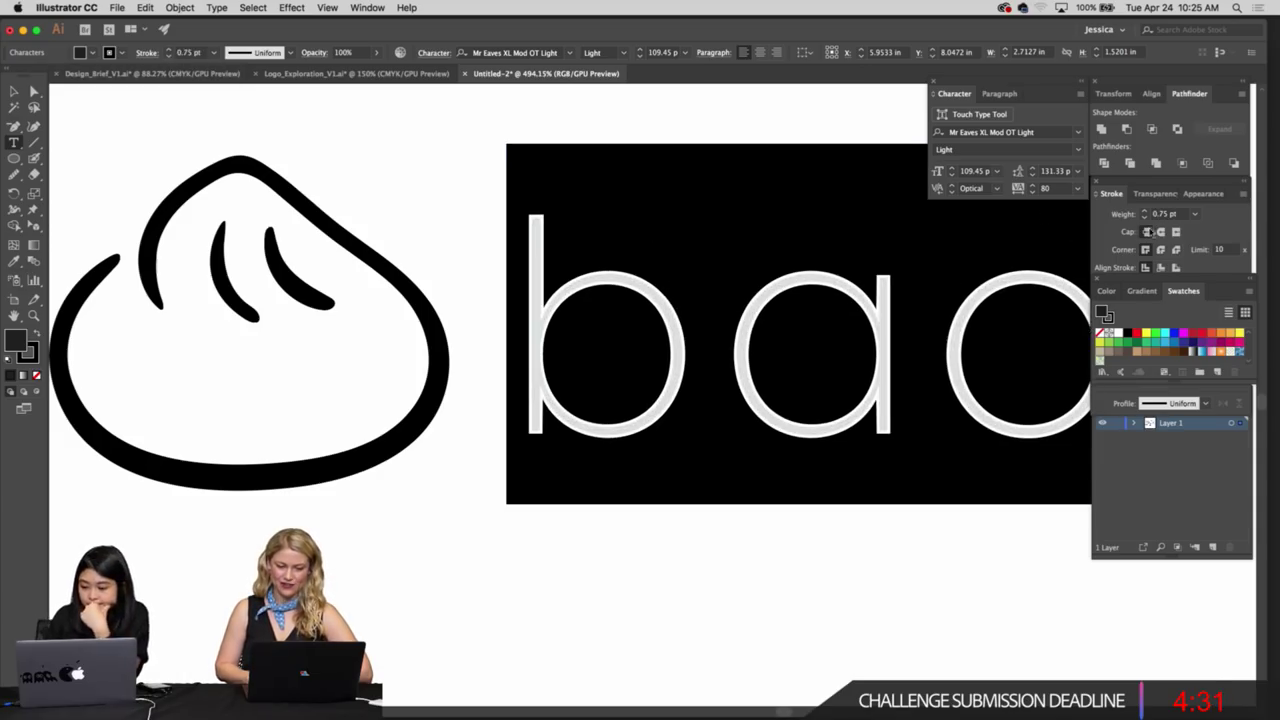
click(169, 56)
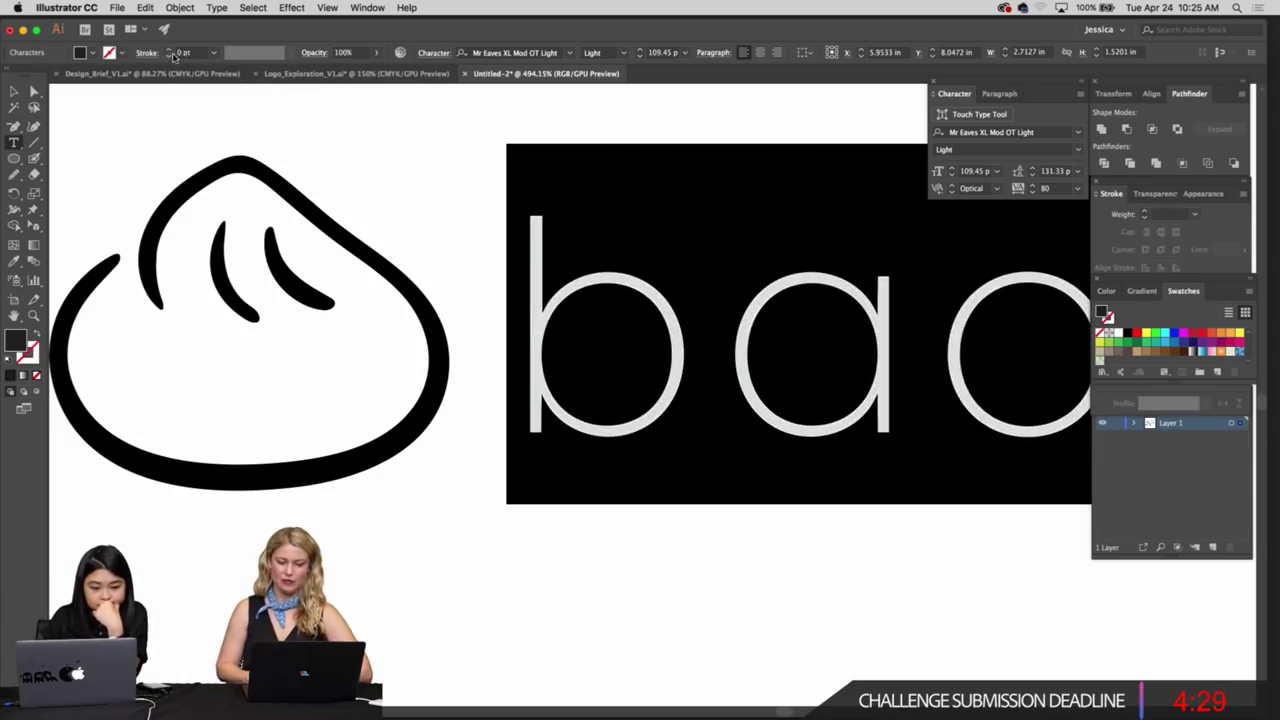
click(1147, 214)
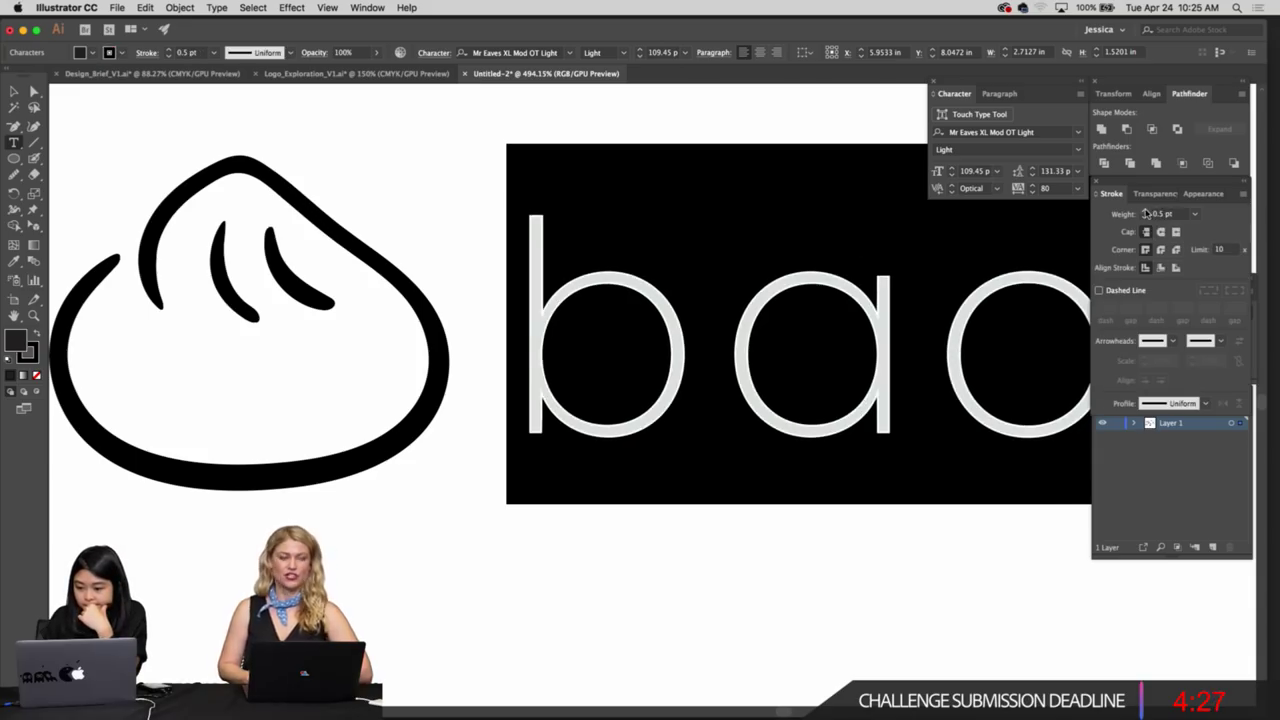
click(1146, 218)
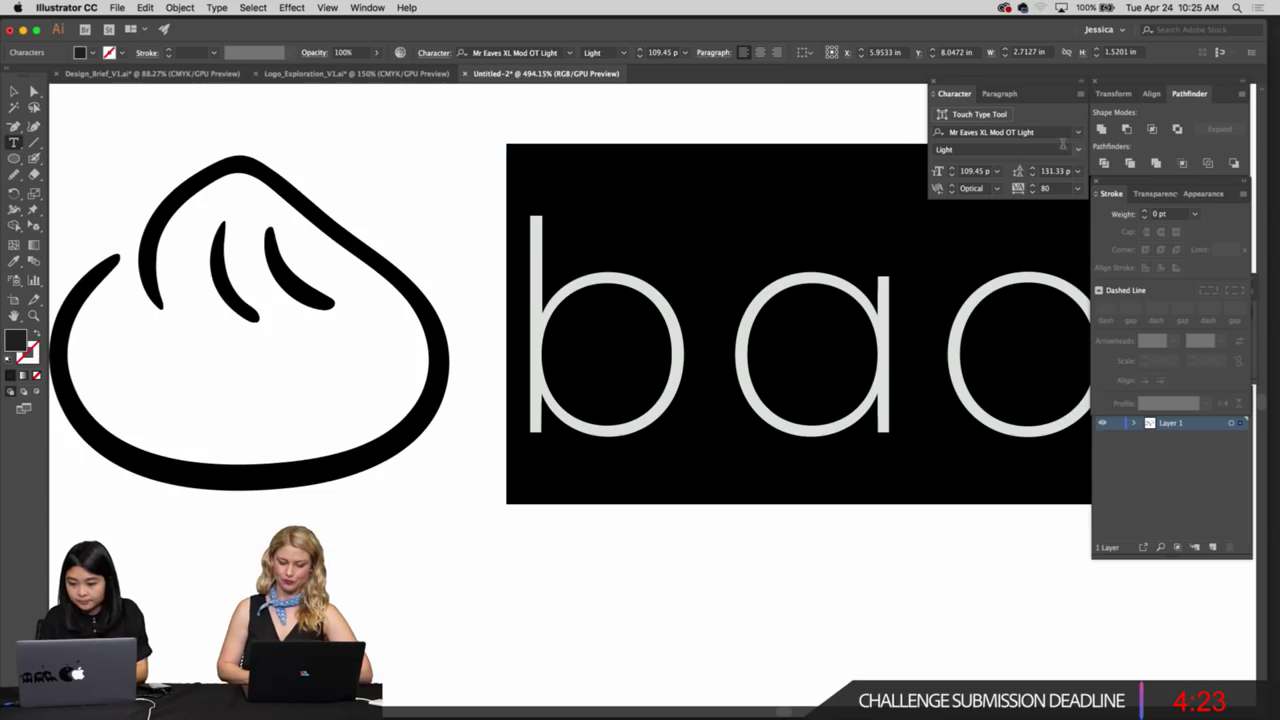
Check the wordmark font's available weights and search the web for "adobe typekit" in Google Chrome
click(1079, 150)
click(1015, 168)
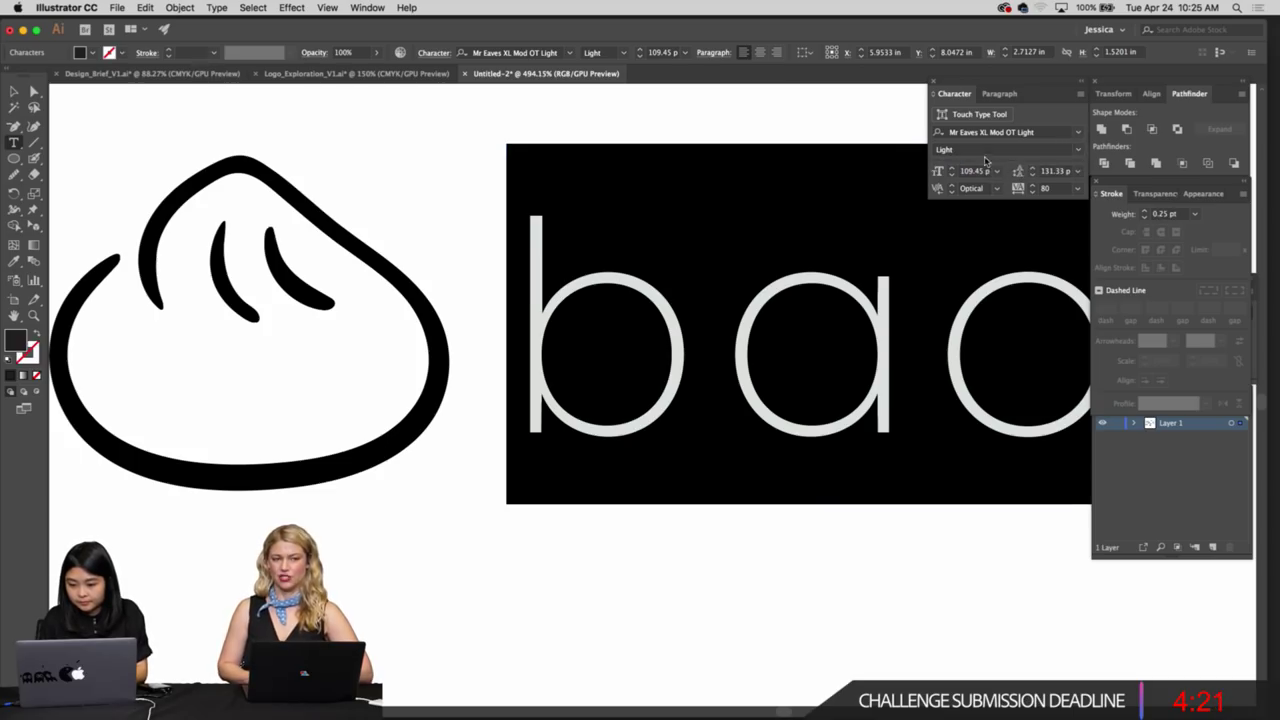
click(543, 706)
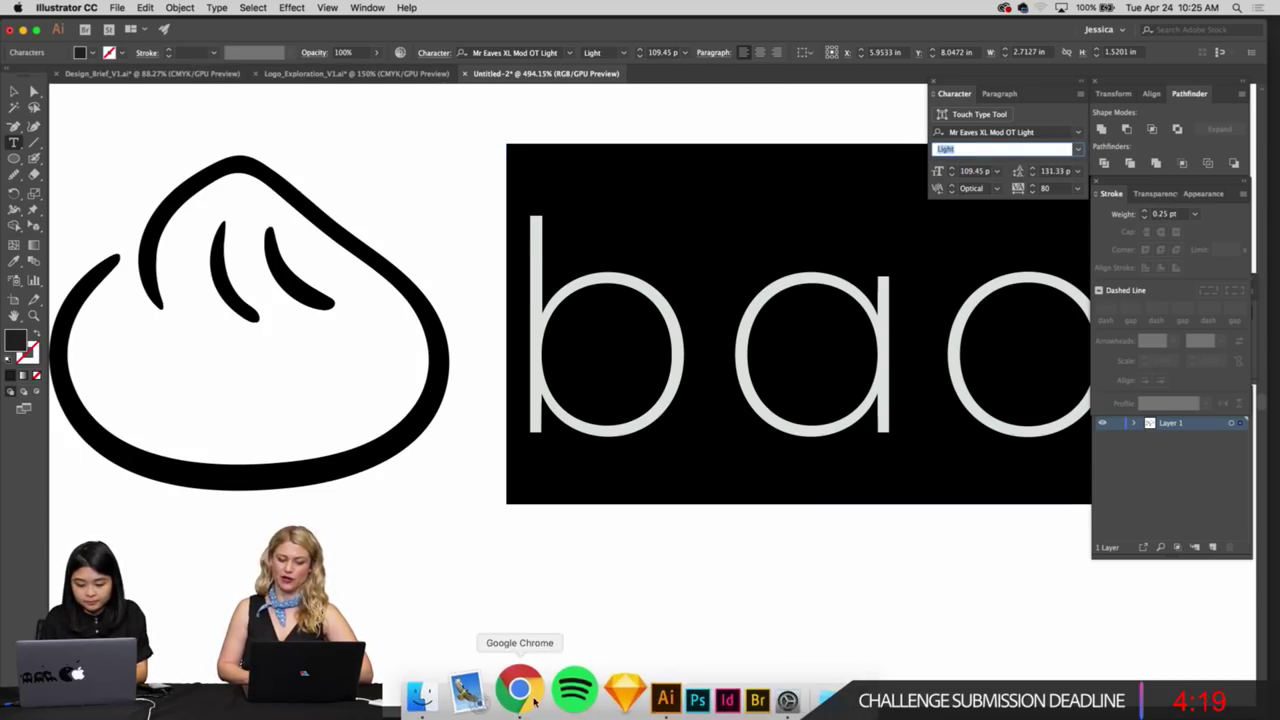
text(adobe typekit)
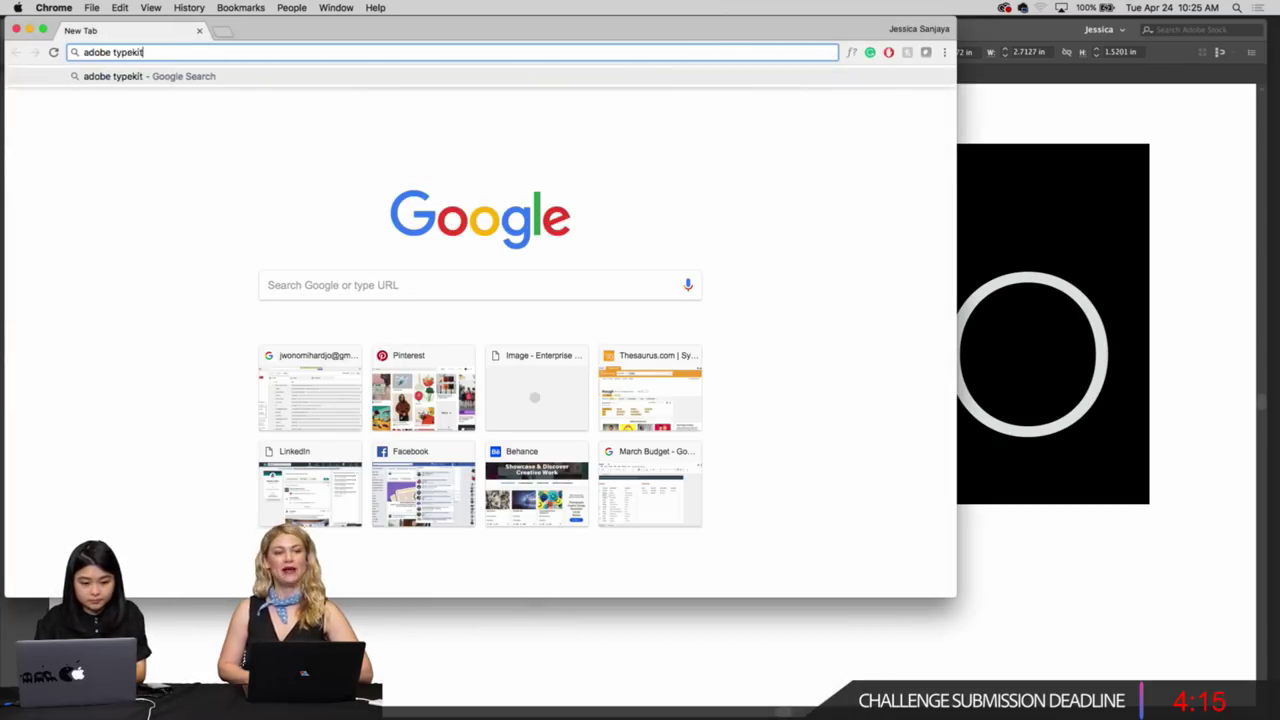
key(Return)
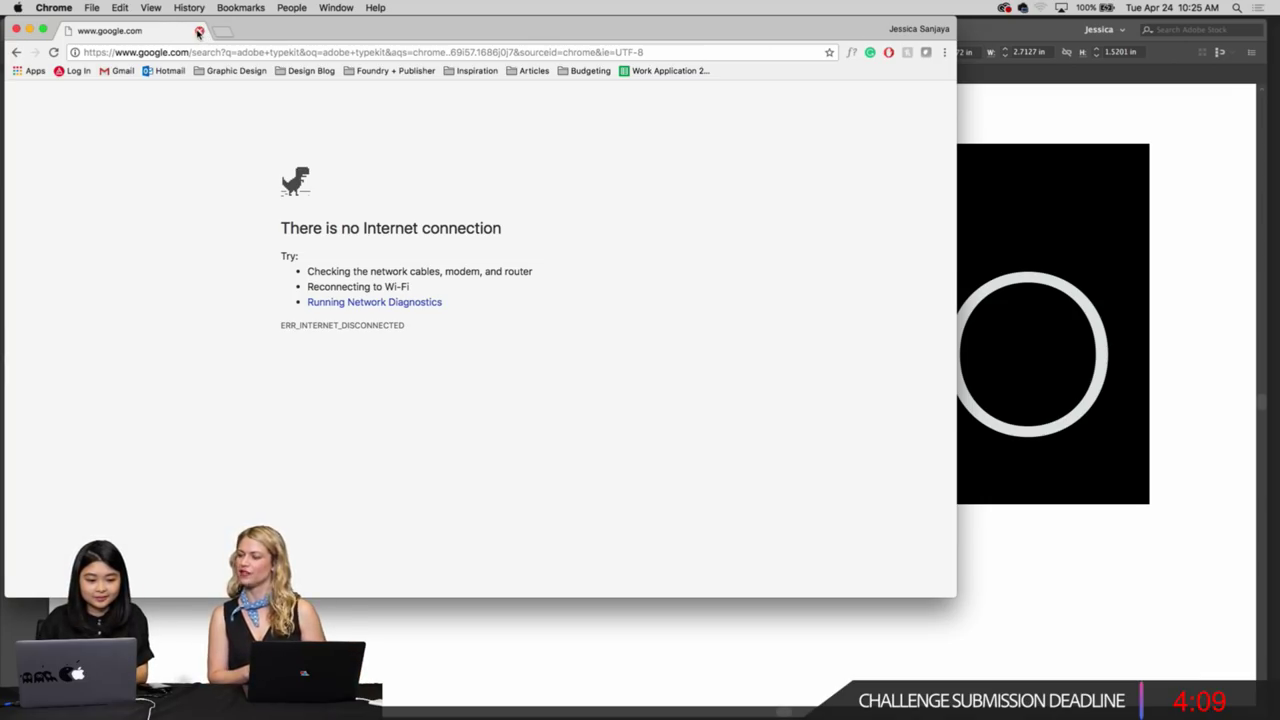
click(199, 32)
Back in Illustrator, filter the font list by "mr" and preview alternative typefaces on the "bao" wordmark
scroll(479, 264, right, 5)
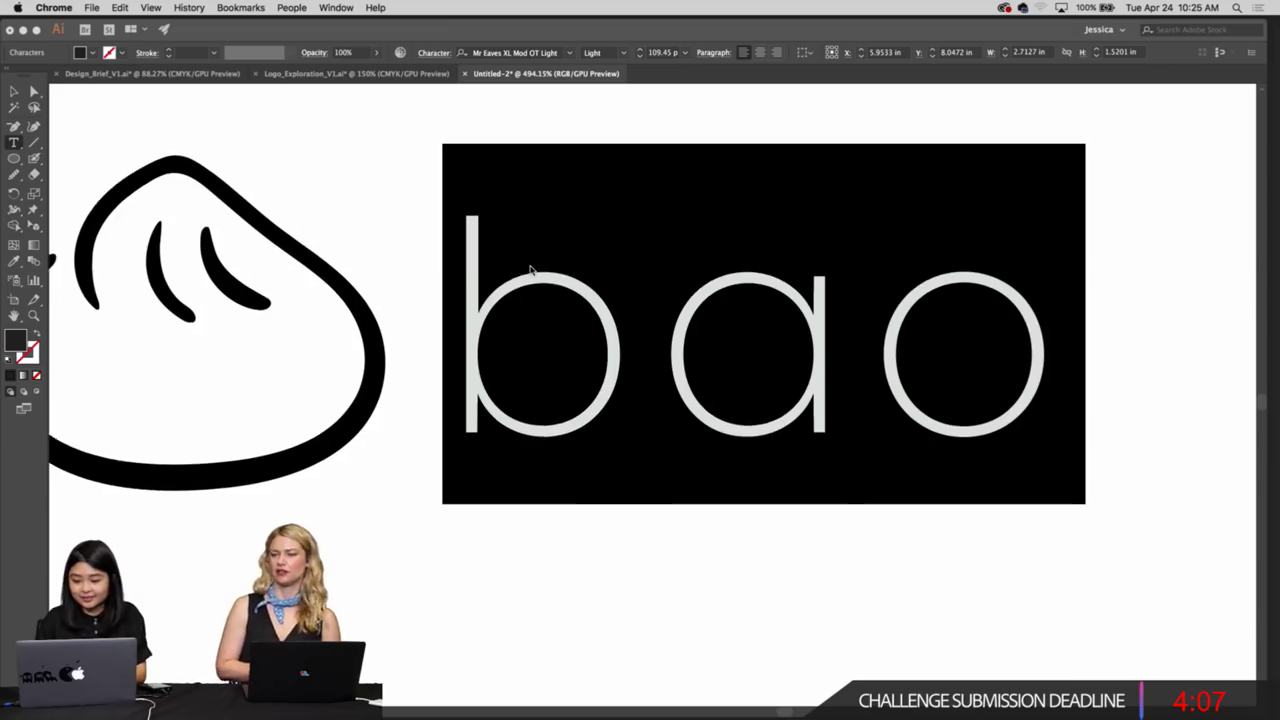
click(1011, 399)
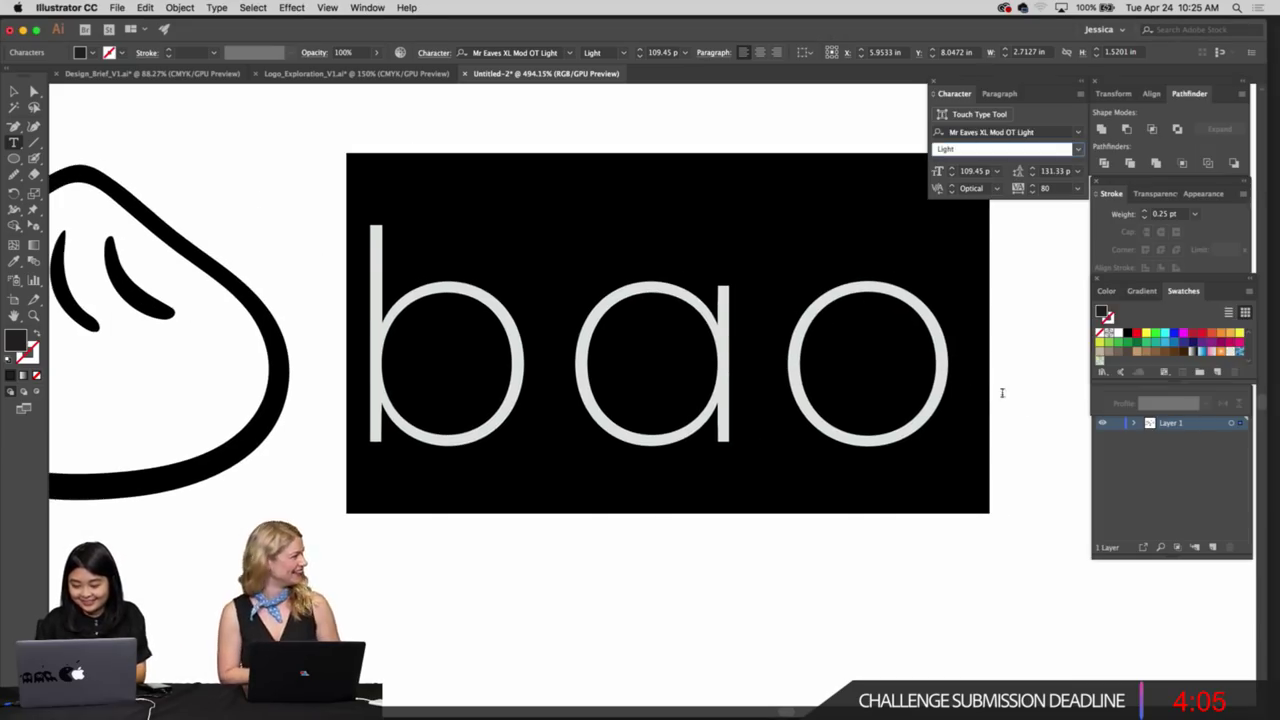
super+click(1012, 399)
key(super+minus)
key(v)
click(829, 331)
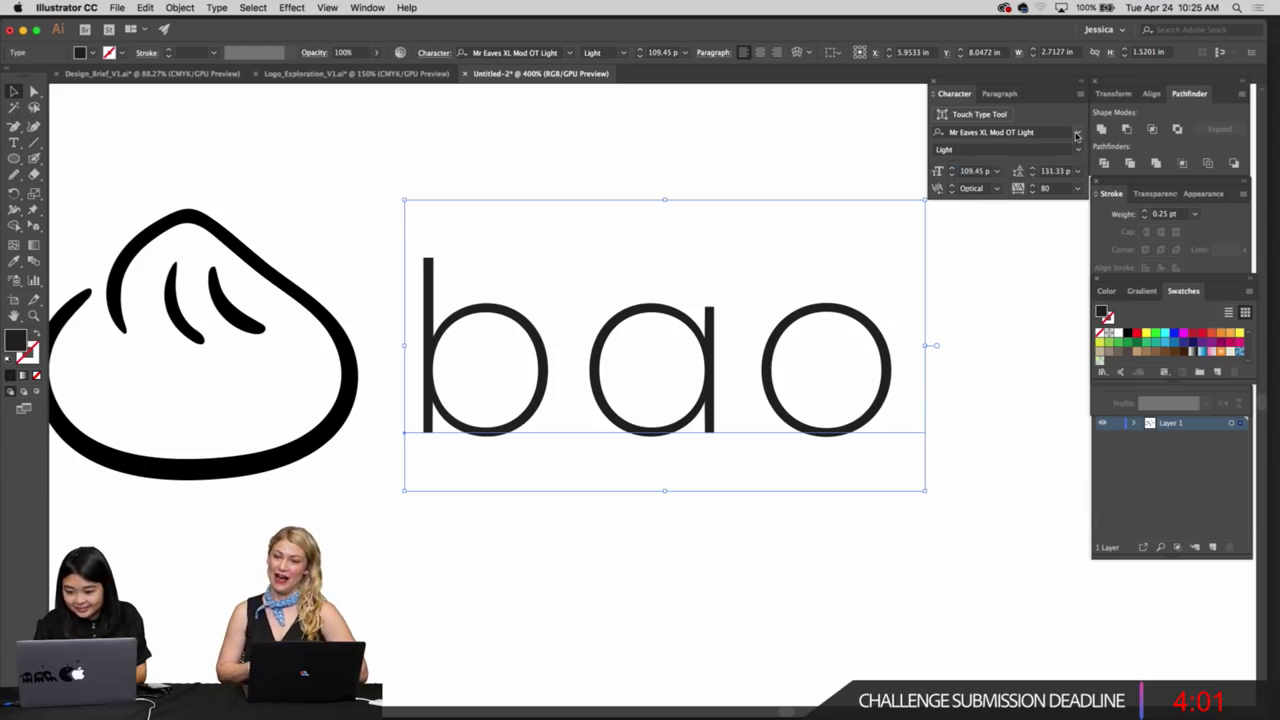
click(1077, 135)
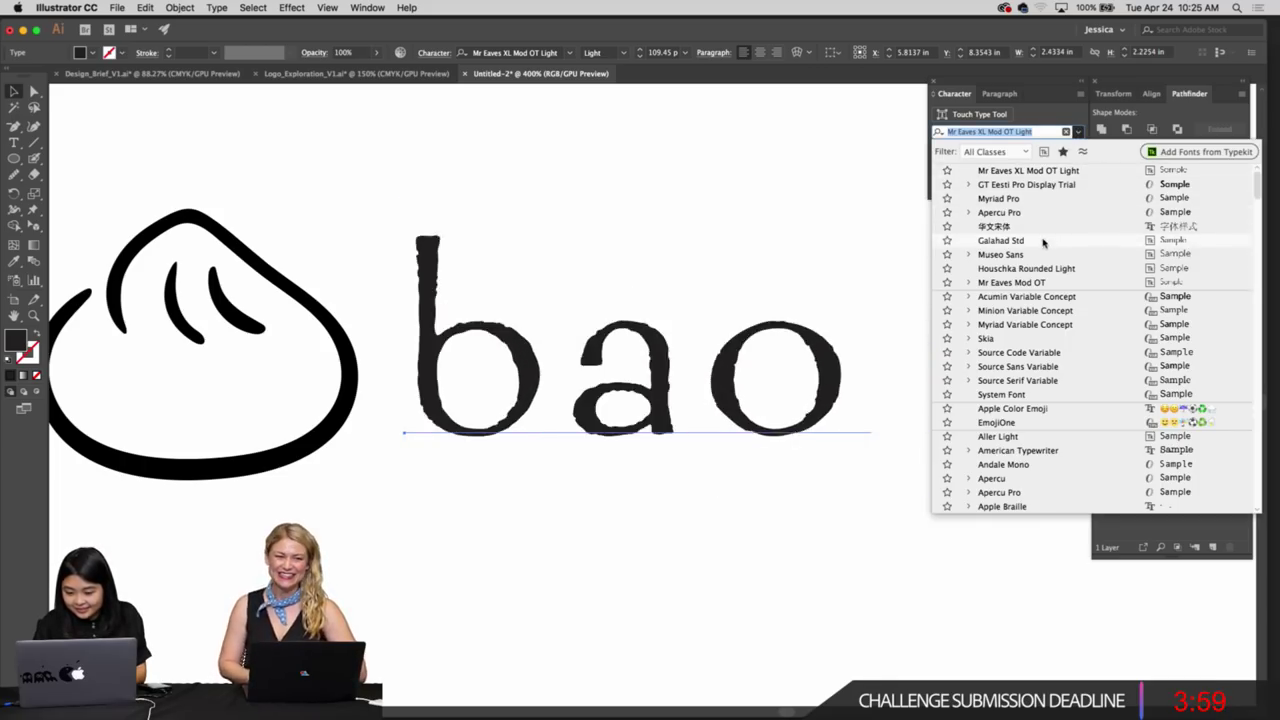
text(mr)
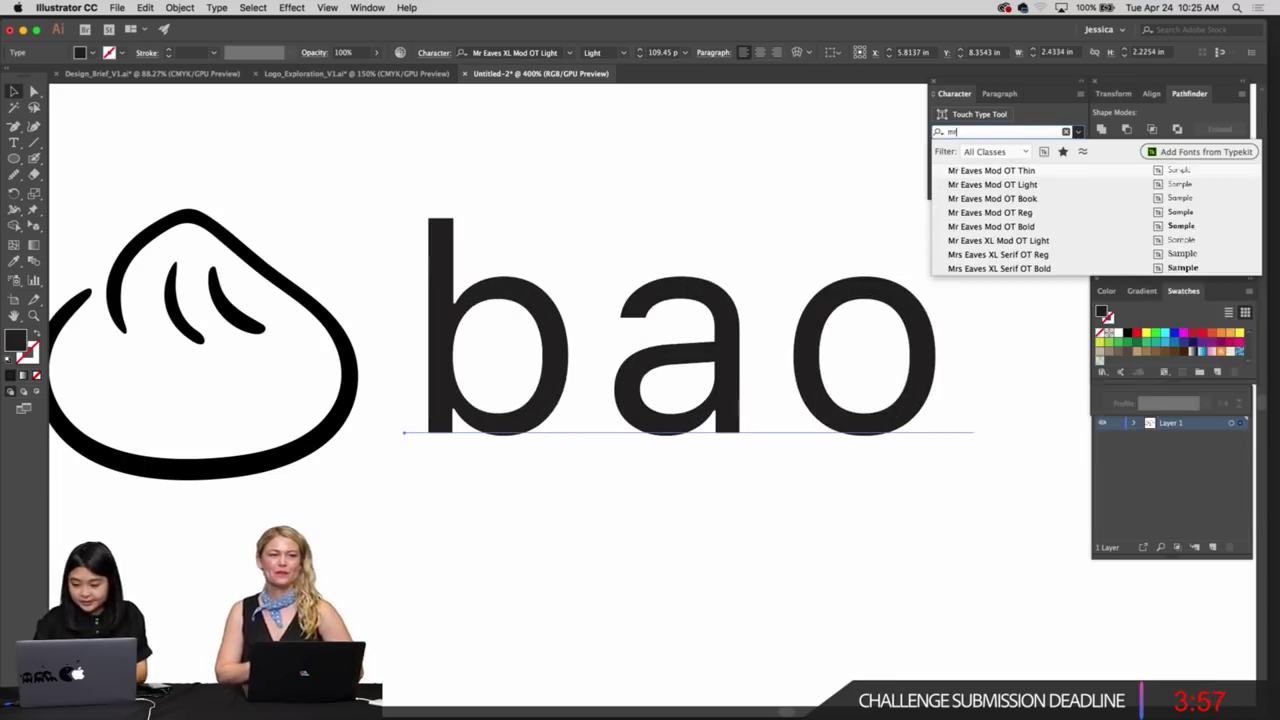
click(991, 373)
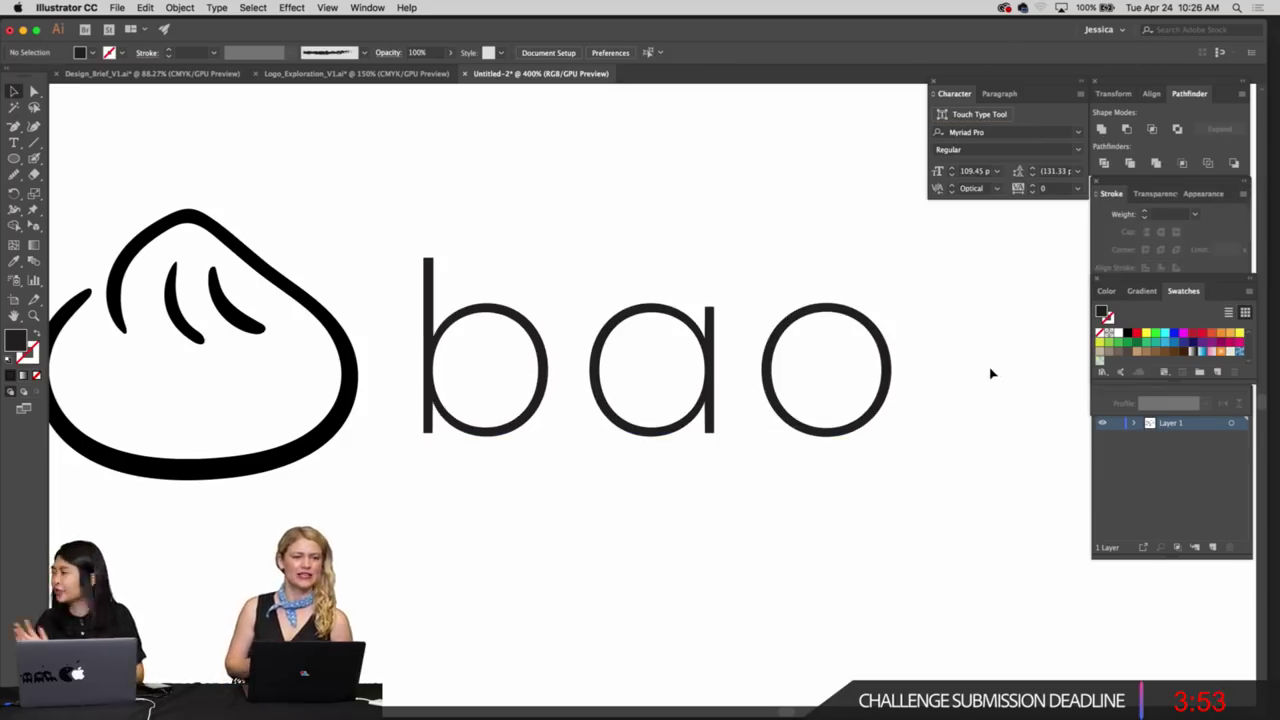
Filter the fonts for "mr eave" and set the large "bao" wordmark in Mr Eaves Mod OT Book
click(886, 363)
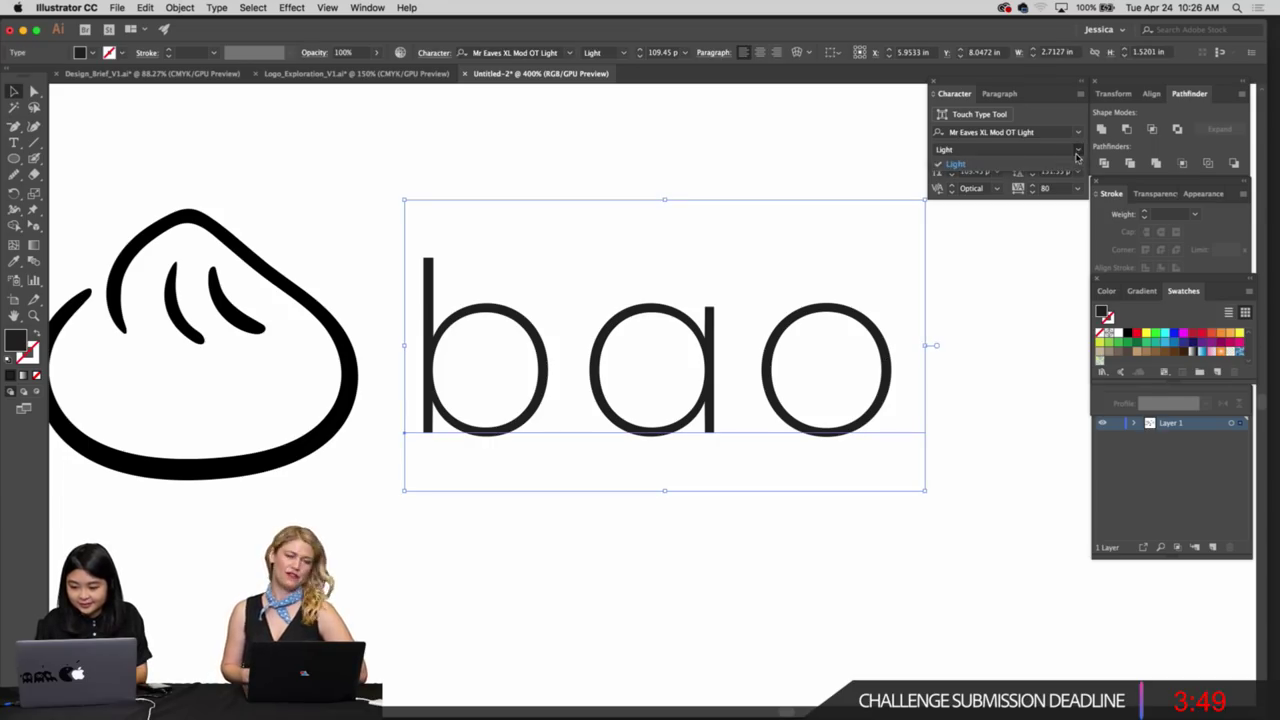
click(1081, 132)
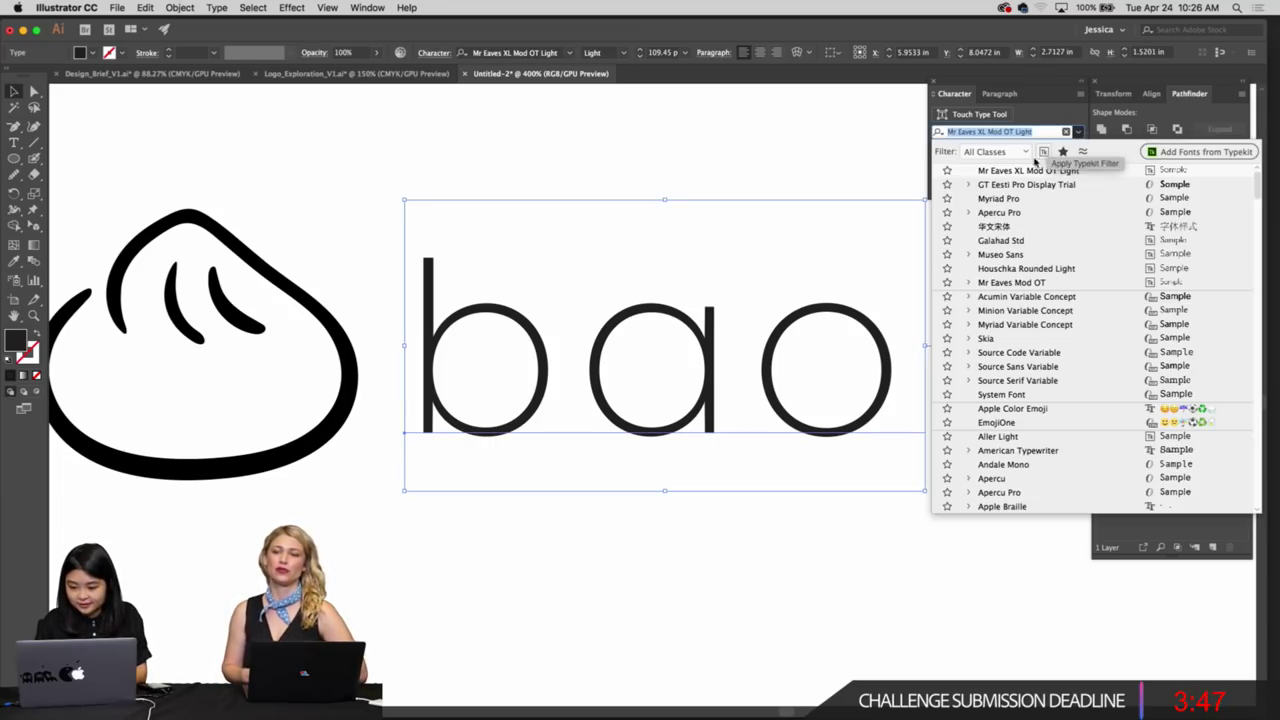
text(mr eave)
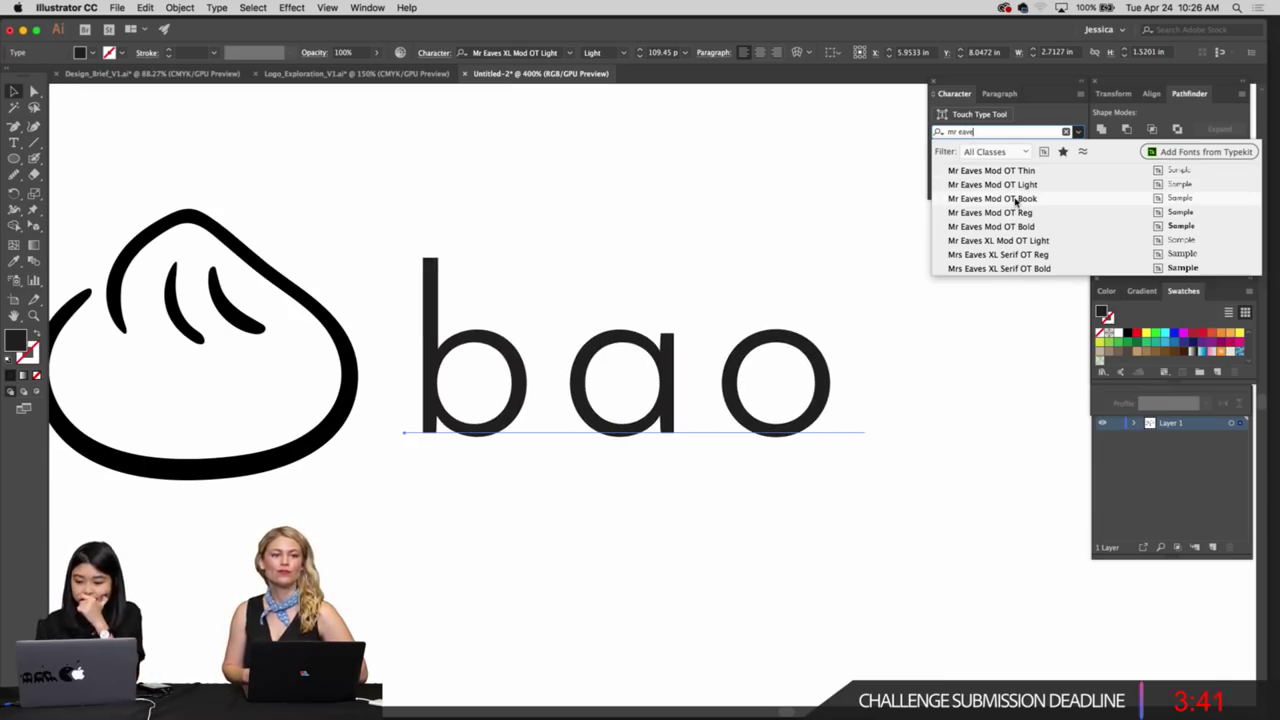
click(1017, 199)
Convert the large "bao" wordmark to outlines and ungroup it into separate letters
key(super+shift+o)
key(z)
drag(780, 254, 637, 260)
drag(687, 370, 787, 461)
key(v)
click(725, 407)
key(z)
key(v)
click(741, 392)
key(super+shift+g)
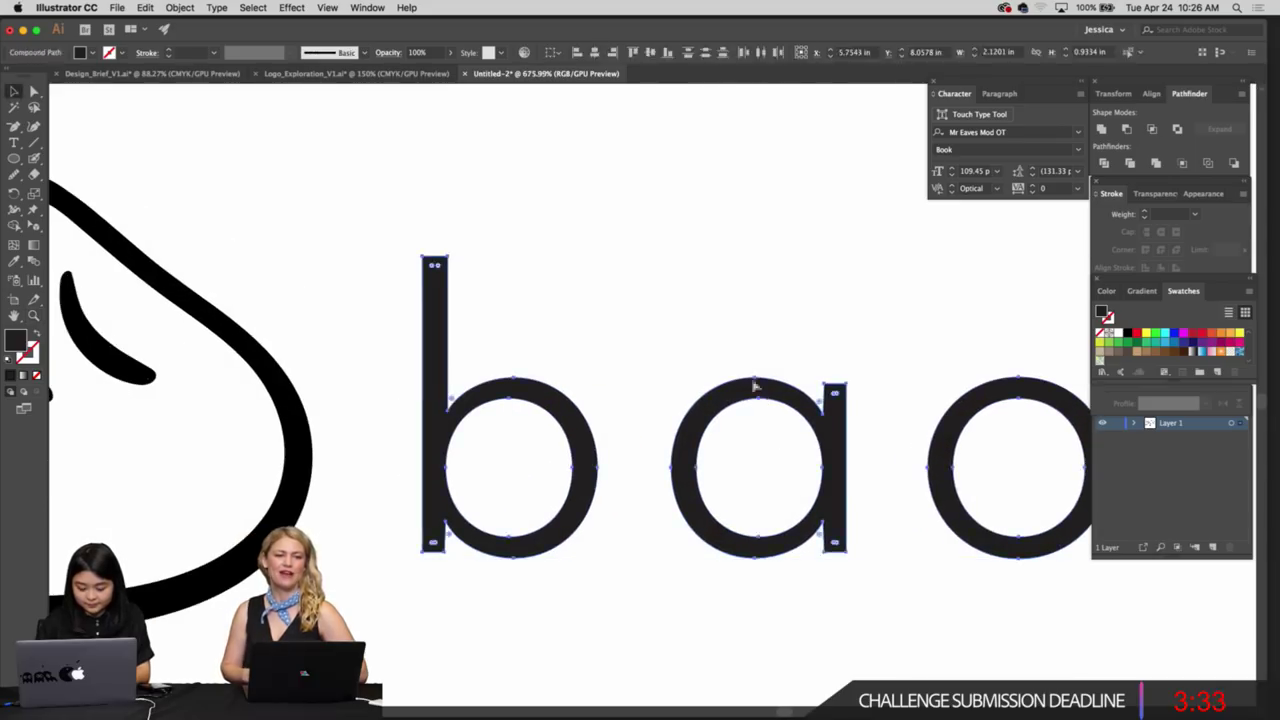
Move the outlined "a" closer to the "b" to tighten the wordmark
key(super+shift+a)
drag(727, 391, 682, 391)
click(735, 338)
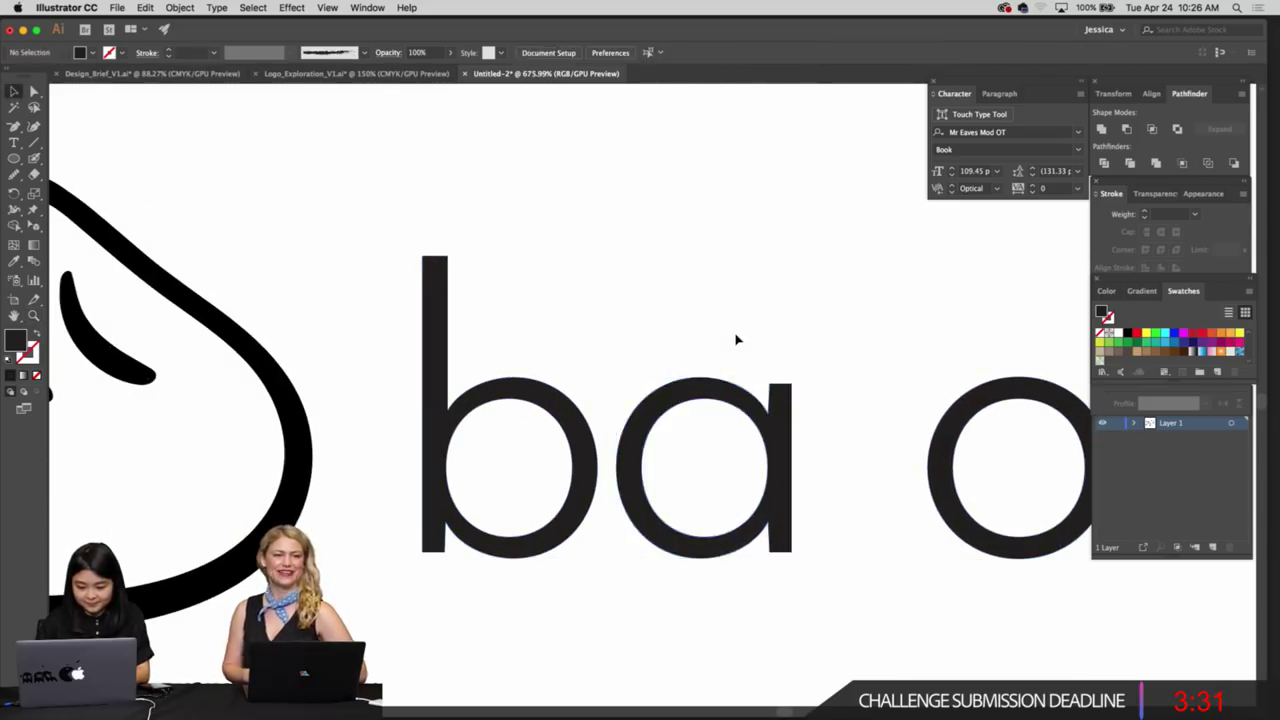
Move the outlined "o" closer to the "a" so the letter spacing looks even
key(z)
drag(734, 338, 626, 329)
mouse_move(785, 394)
mouse_down()
mouse_move(853, 428)
mouse_move(880, 418)
mouse_move(787, 411)
mouse_up()
key(v)
click(774, 311)
key(z)
drag(772, 310, 583, 268)
scroll(582, 268, up, 3)
scroll(582, 268, right, 3)
drag(656, 347, 830, 430)
key(v)
mouse_move(670, 445)
mouse_down()
mouse_move(694, 444)
mouse_move(659, 450)
mouse_up()
click(660, 358)
Copy the first short inner crease of the bun icon above the "a" and rotate it into an upward-curving accent
key(z)
drag(650, 358, 540, 356)
scroll(485, 353, left, 3)
key(v)
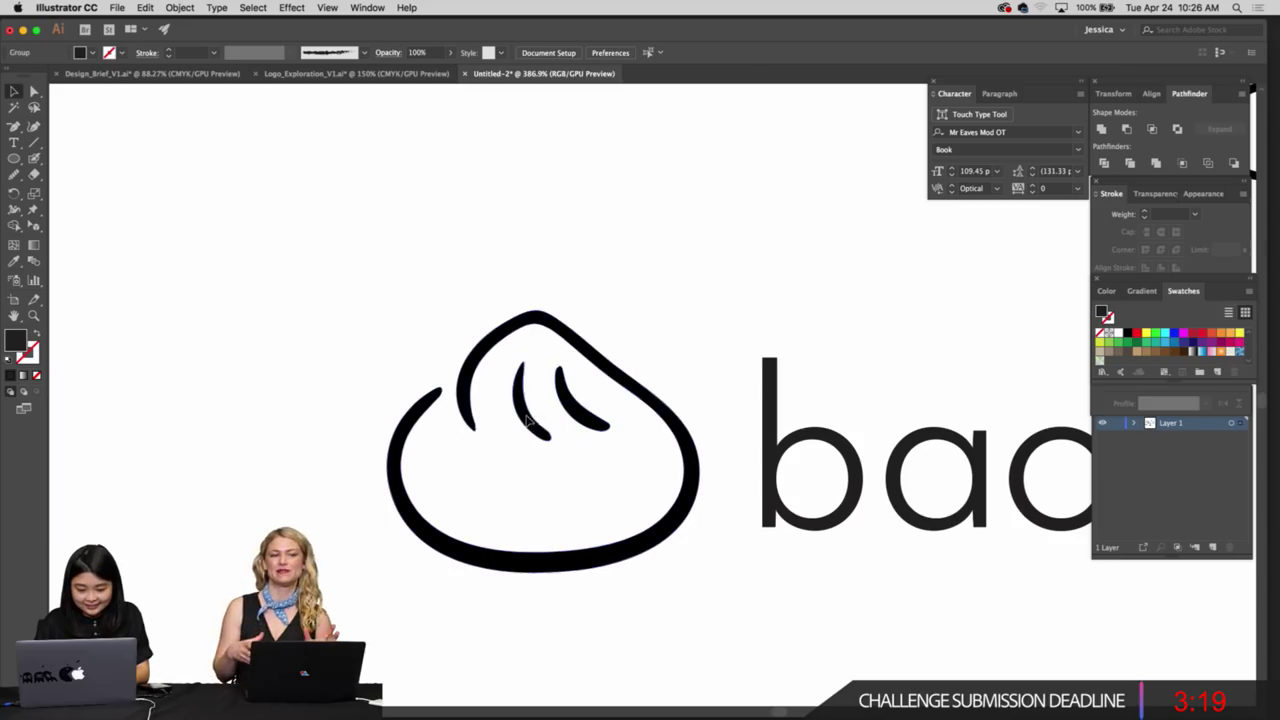
click(557, 455)
click(556, 455)
mouse_move(543, 435)
mouse_down()
mouse_move(850, 397)
mouse_move(944, 414)
mouse_up()
key(r)
drag(978, 362, 931, 334)
key(v)
Enlarge the curved accent to about 0.56 in wide and centre it above the "a"
key(z)
click(827, 357)
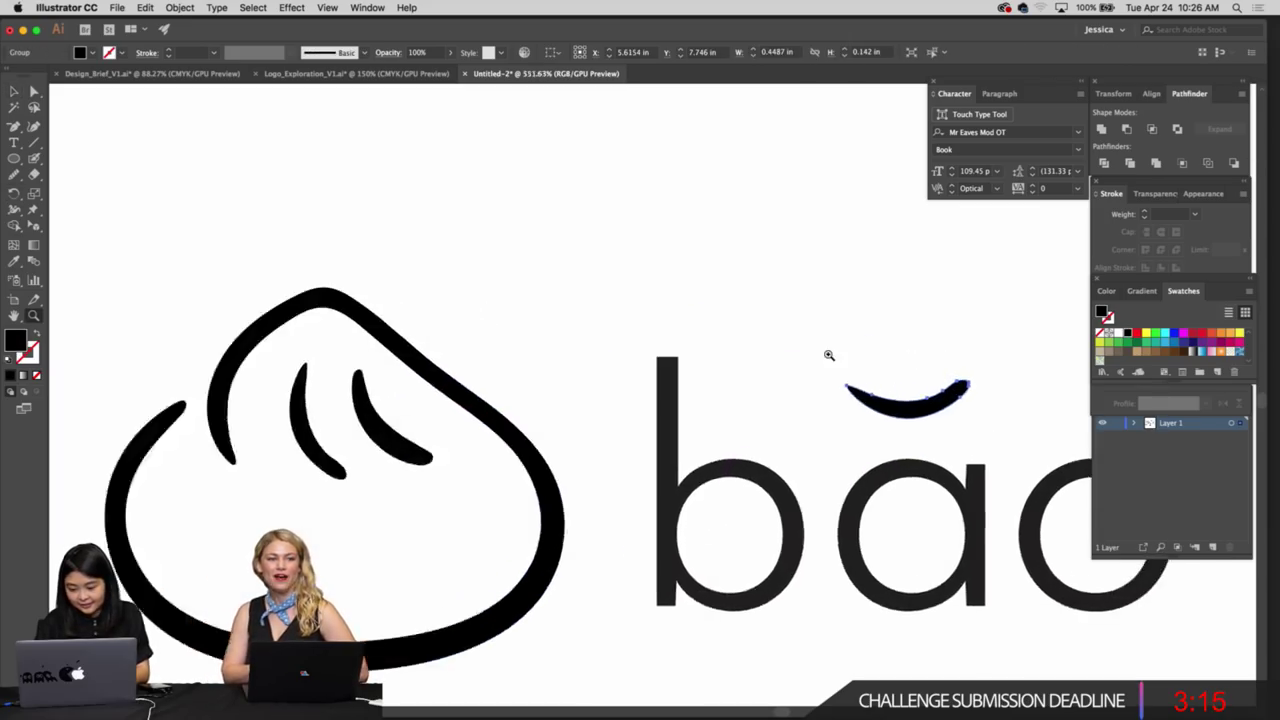
drag(903, 417, 823, 416)
click(823, 416)
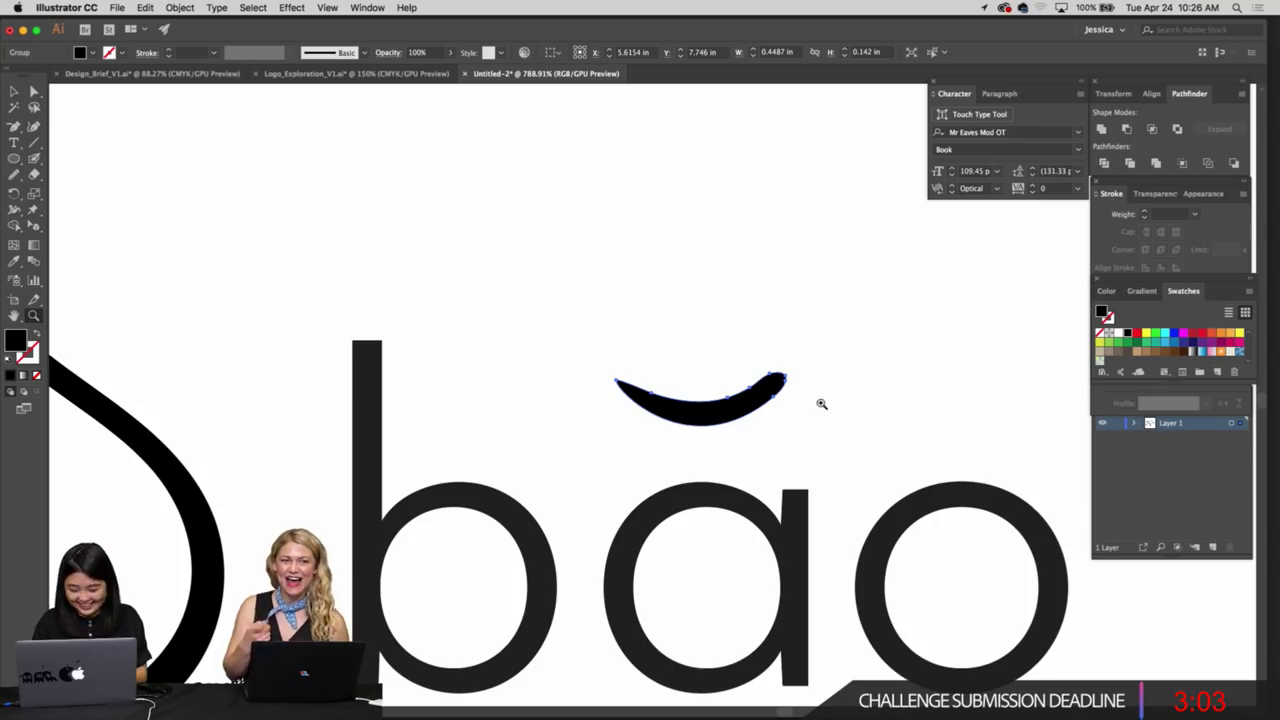
drag(821, 403, 756, 380)
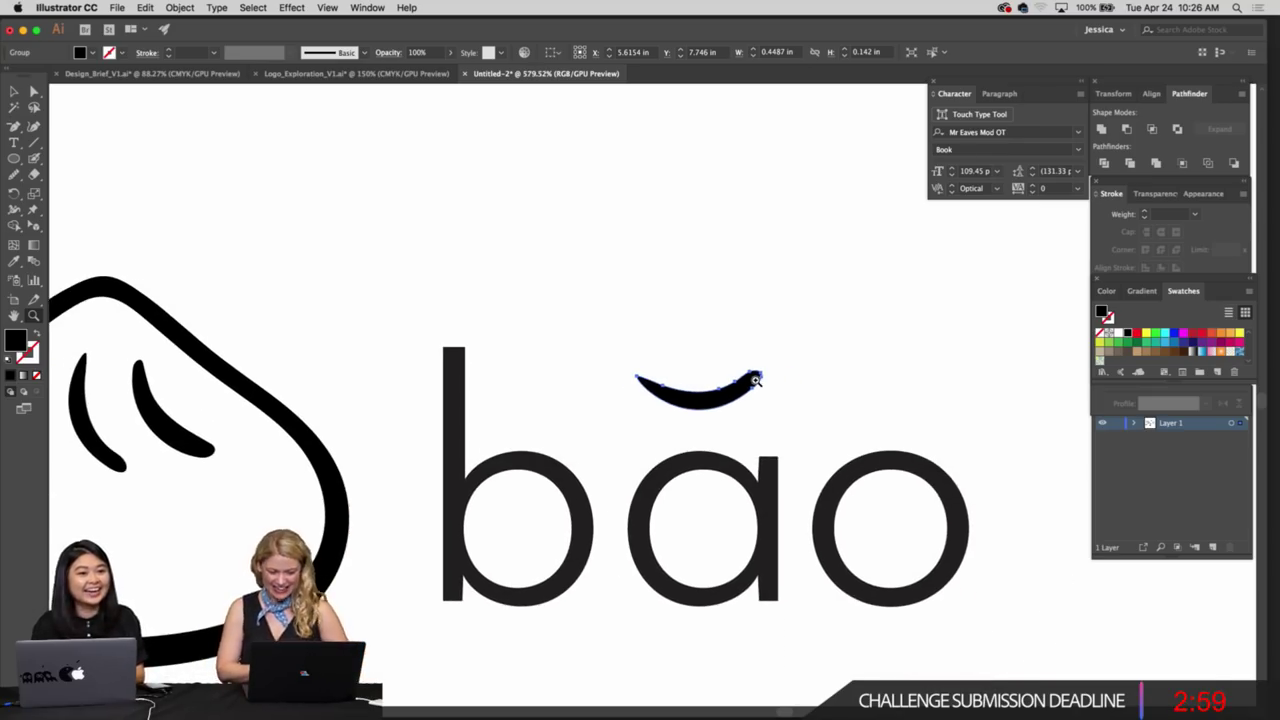
mouse_move(791, 387)
mouse_down()
mouse_move(734, 367)
mouse_move(876, 465)
mouse_up()
key(v)
click(777, 403)
key(z)
drag(791, 417, 834, 446)
key(v)
click(734, 356)
drag(755, 336, 784, 334)
click(780, 372)
Examine the curved accent's shape and proportions against the wordmark and the bun icon
key(z)
drag(674, 371, 540, 350)
scroll(627, 372, right, 3)
key(super+minus)
key(super+minus)
key(super+plus)
key(super+plus)
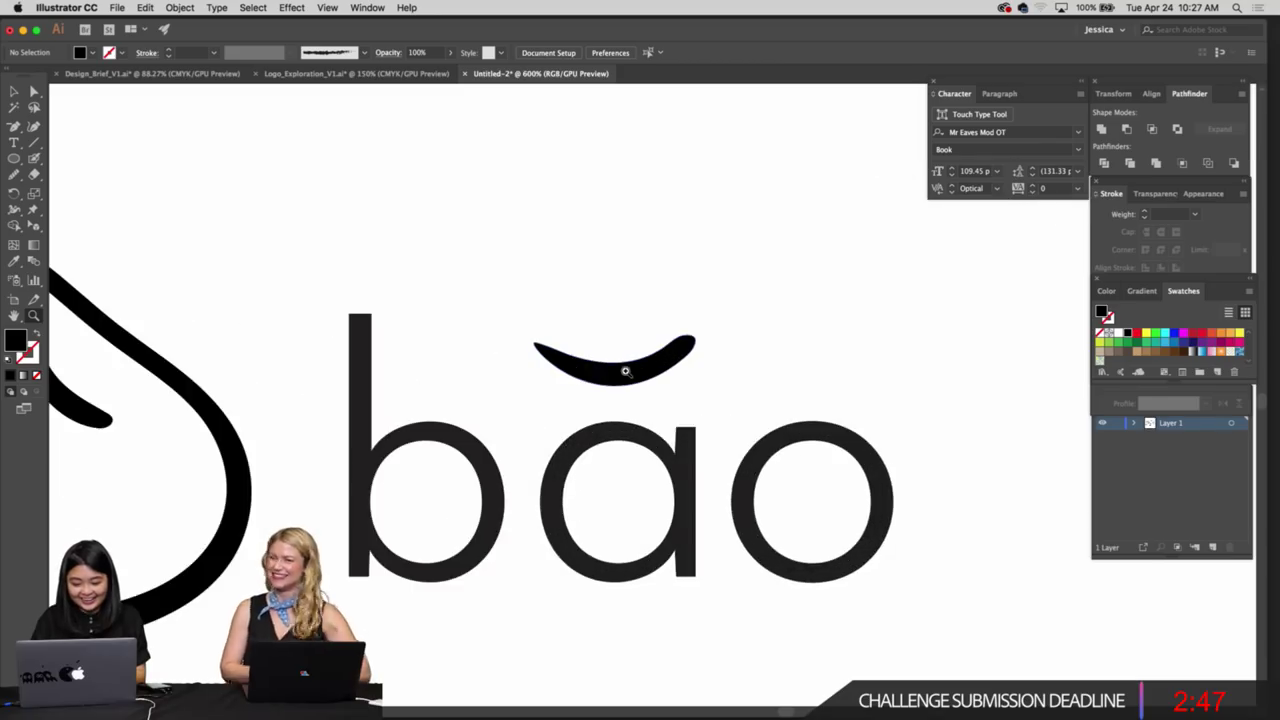
scroll(626, 368, left, 2)
scroll(642, 337, down, 3)
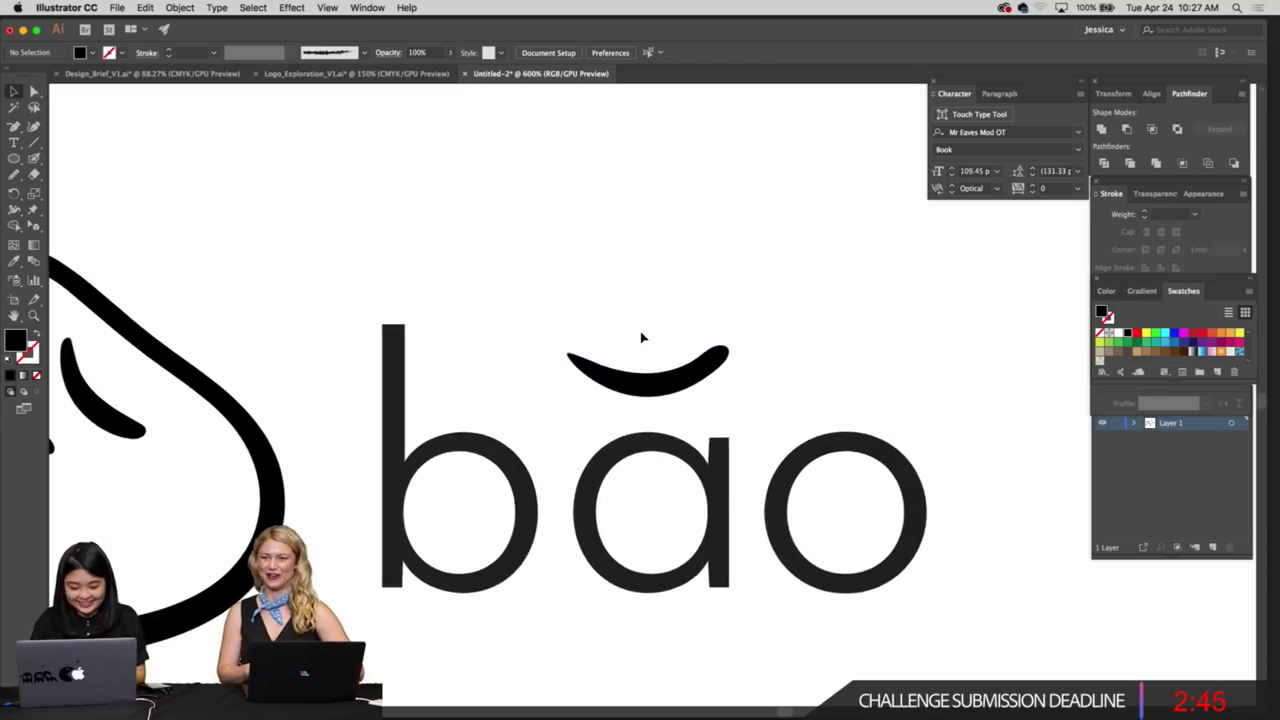
scroll(642, 338, down, 2)
key(super+plus)
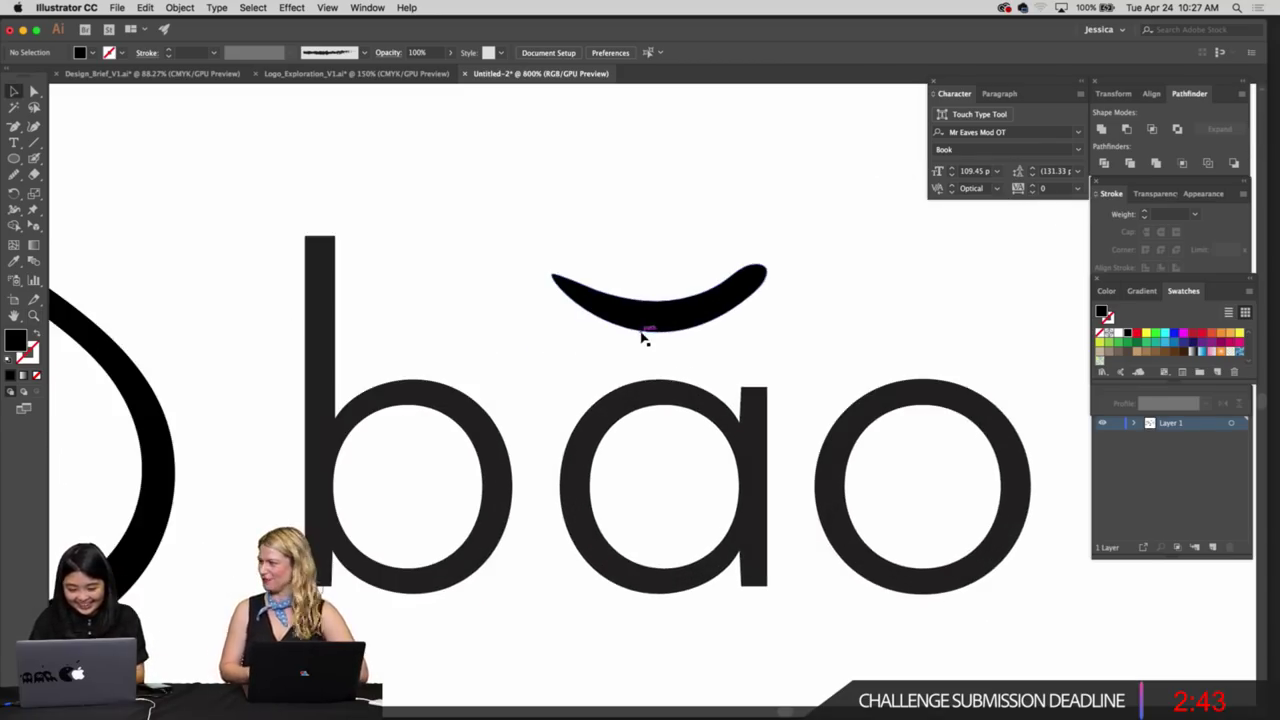
Try to move the curved accent higher above the "a"
key(a)
click(681, 321)
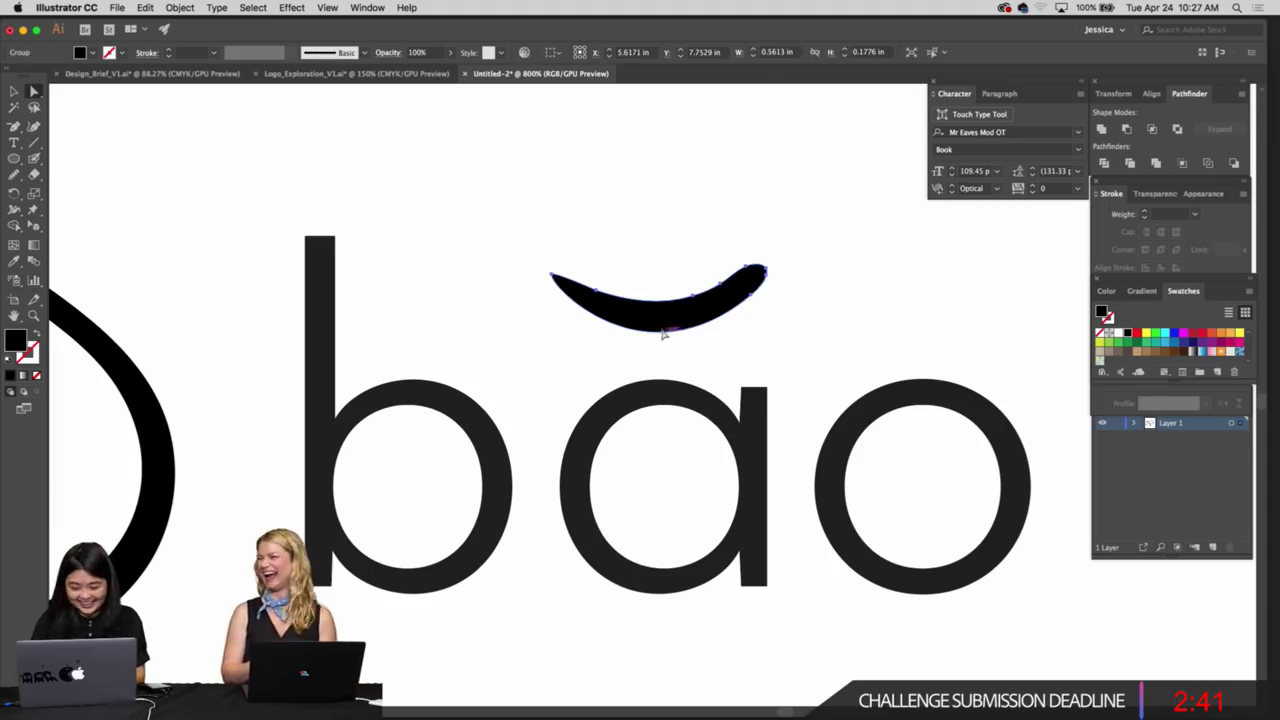
scroll(742, 317, up, 3)
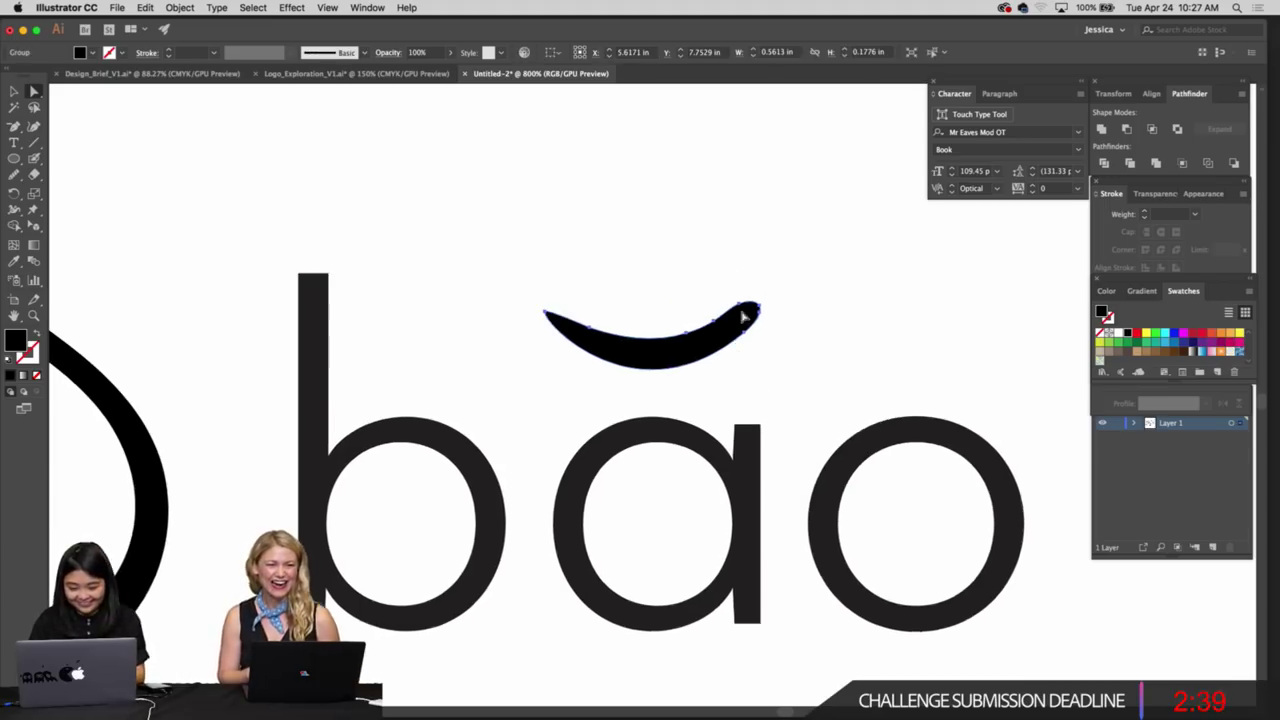
key(super+minus)
key(v)
drag(701, 398, 664, 274)
key(p)
key(super+z)
key(v)
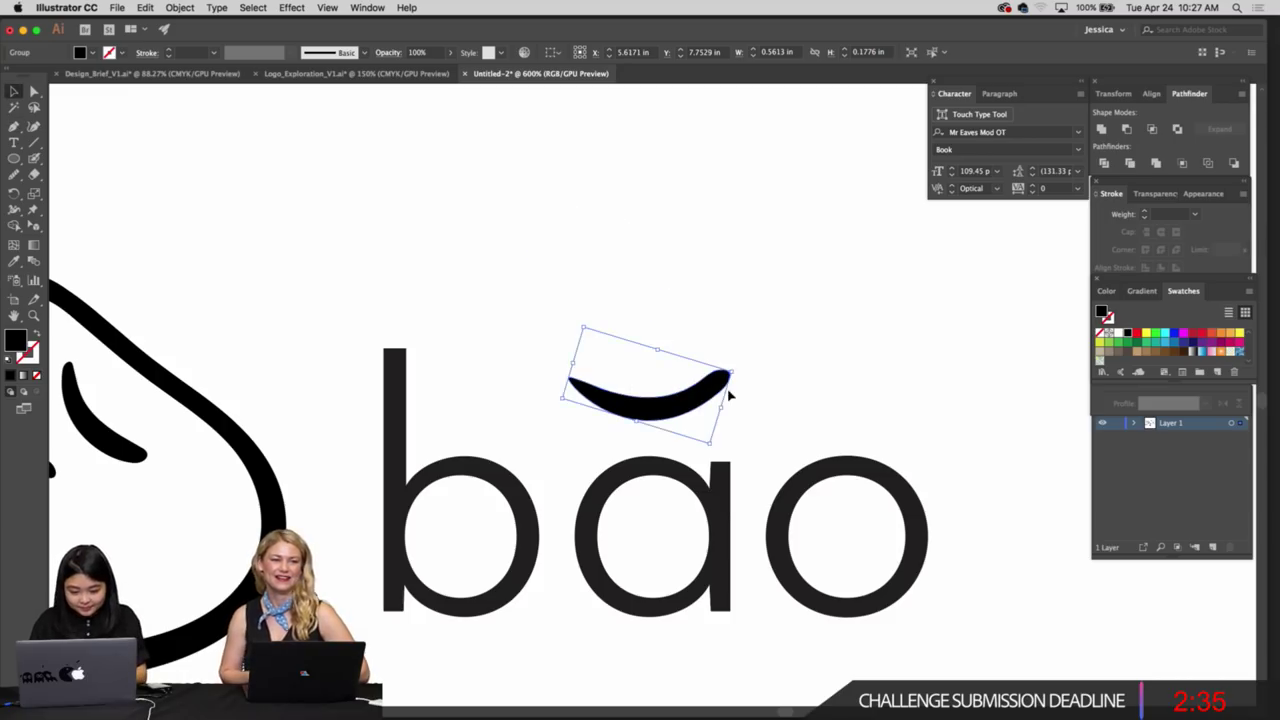
Raise the anchor points along the curved accent's upper edge to make its inner curve shallower
key(super+space)
drag(668, 416, 676, 423)
key(a)
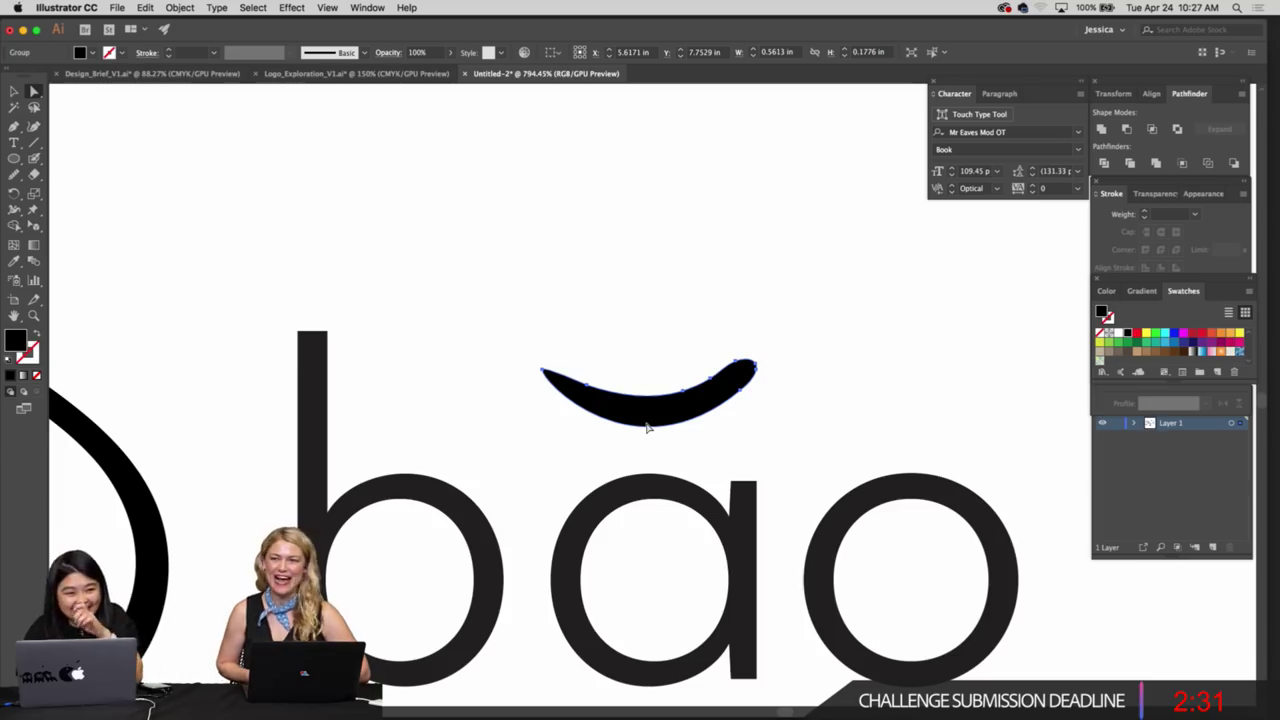
click(587, 380)
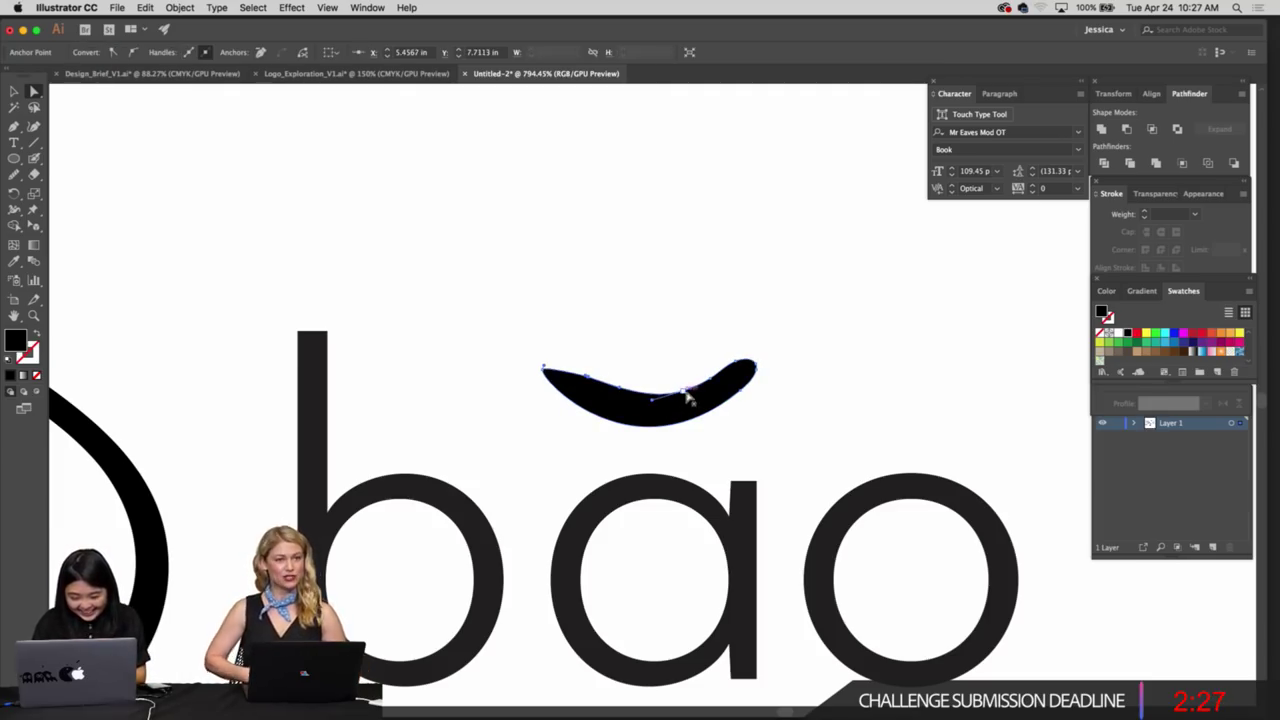
drag(685, 391, 687, 380)
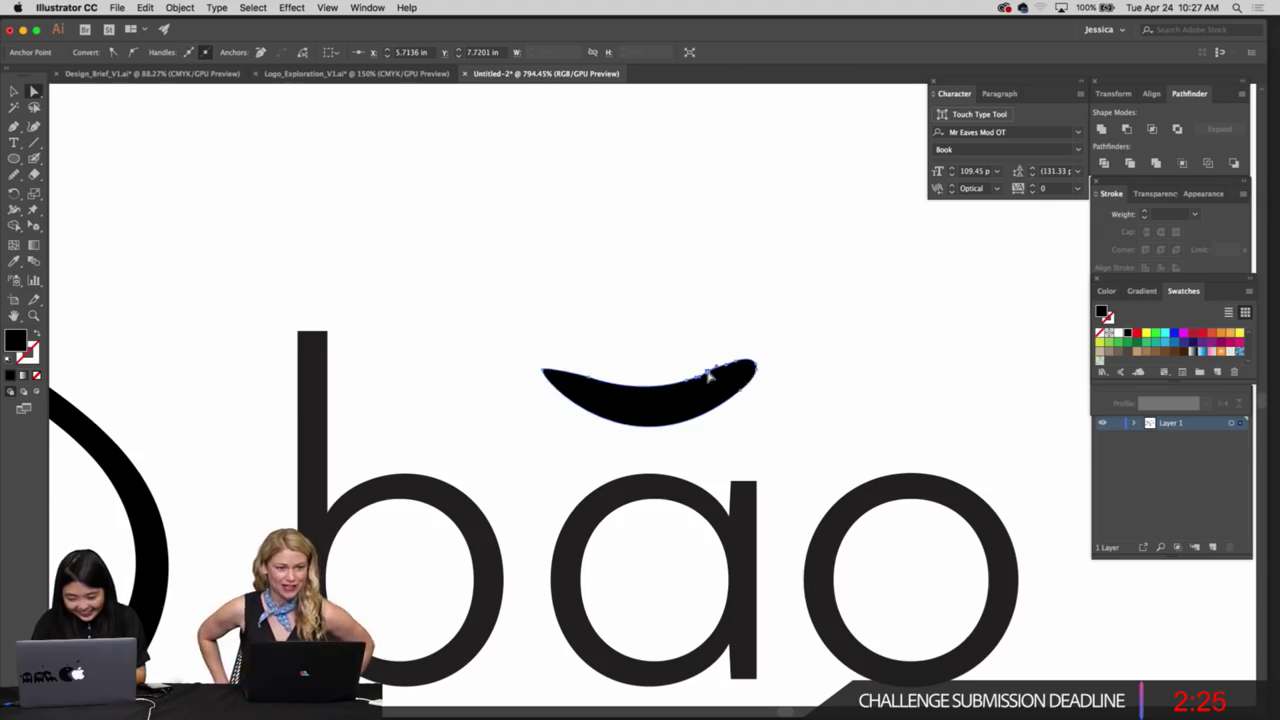
Redraw the accent's upper edge as one smooth, shallow curve with the Pencil tool
key(p)
key(n)
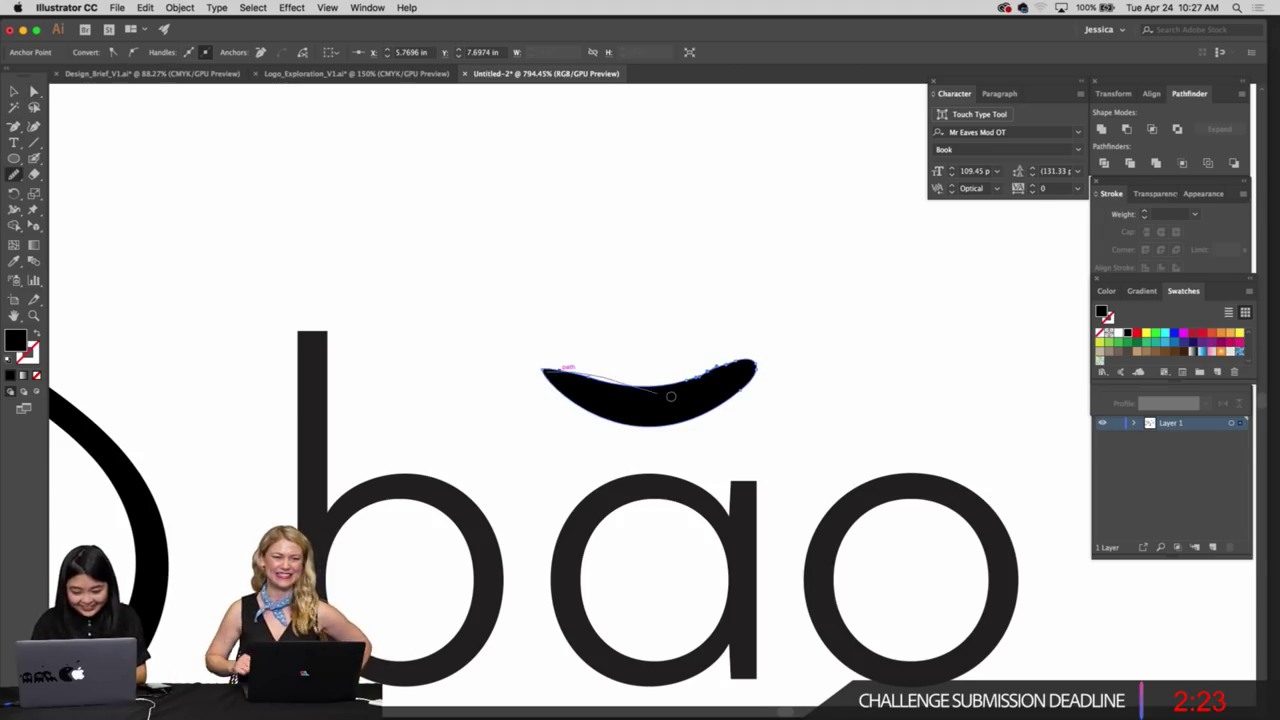
mouse_move(671, 396)
mouse_down()
mouse_move(743, 360)
mouse_move(725, 403)
mouse_up()
Adjust the direction handles of the accent's lower edge to flatten it and thin the shape
key(a)
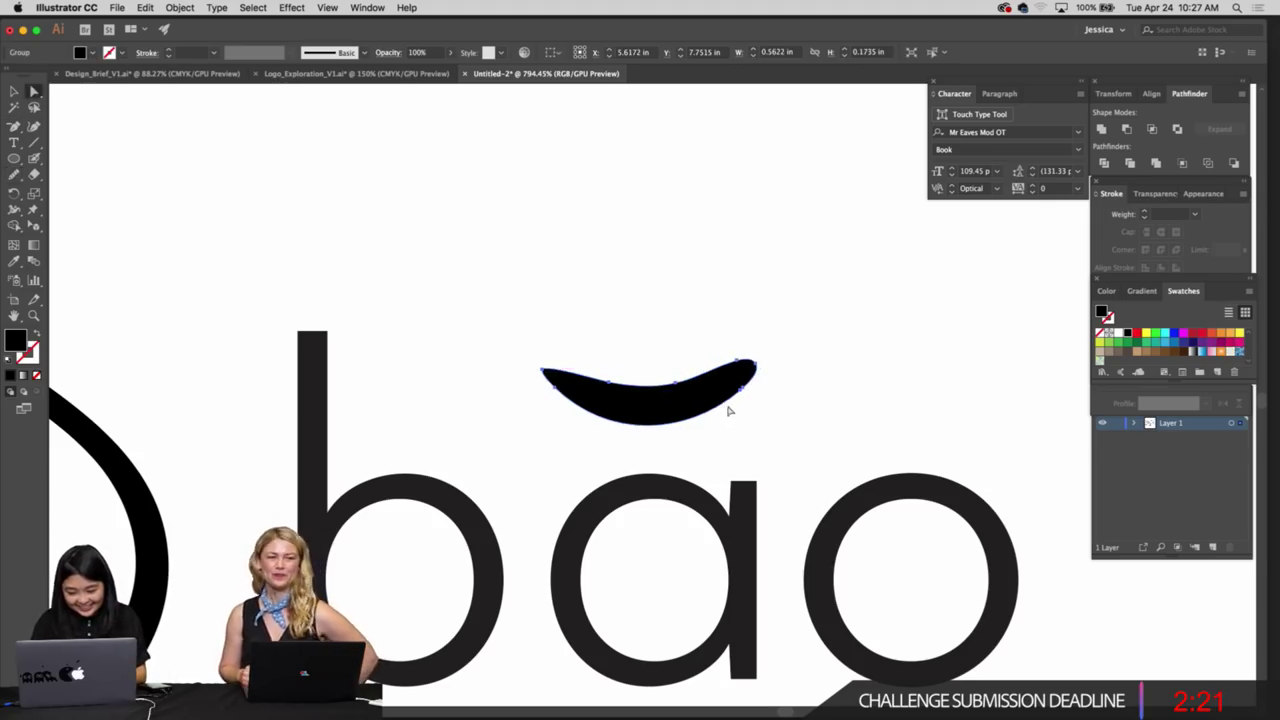
click(563, 397)
drag(611, 441, 631, 419)
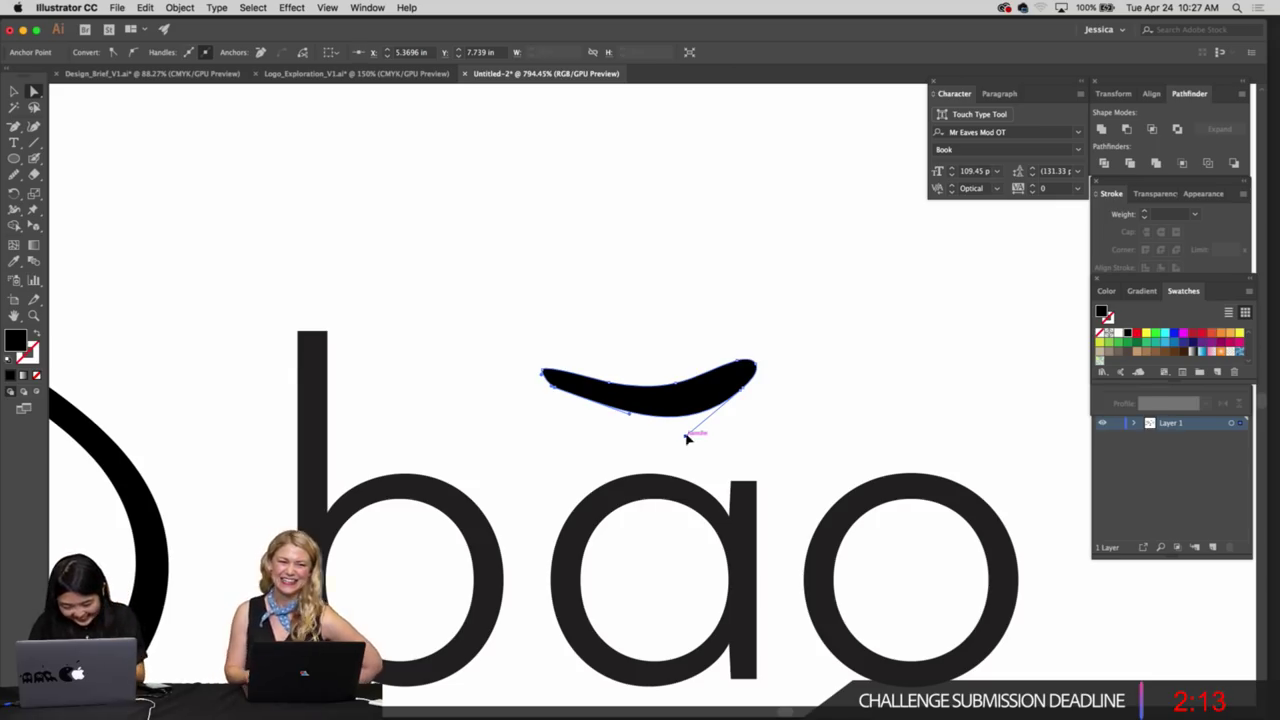
drag(686, 437, 767, 425)
key(v)
click(684, 441)
Redraw the accent's rounded right end, lower edge and upper edge with the Pencil tool for a more even thickness
key(z)
key(v)
click(714, 391)
key(z)
key(n)
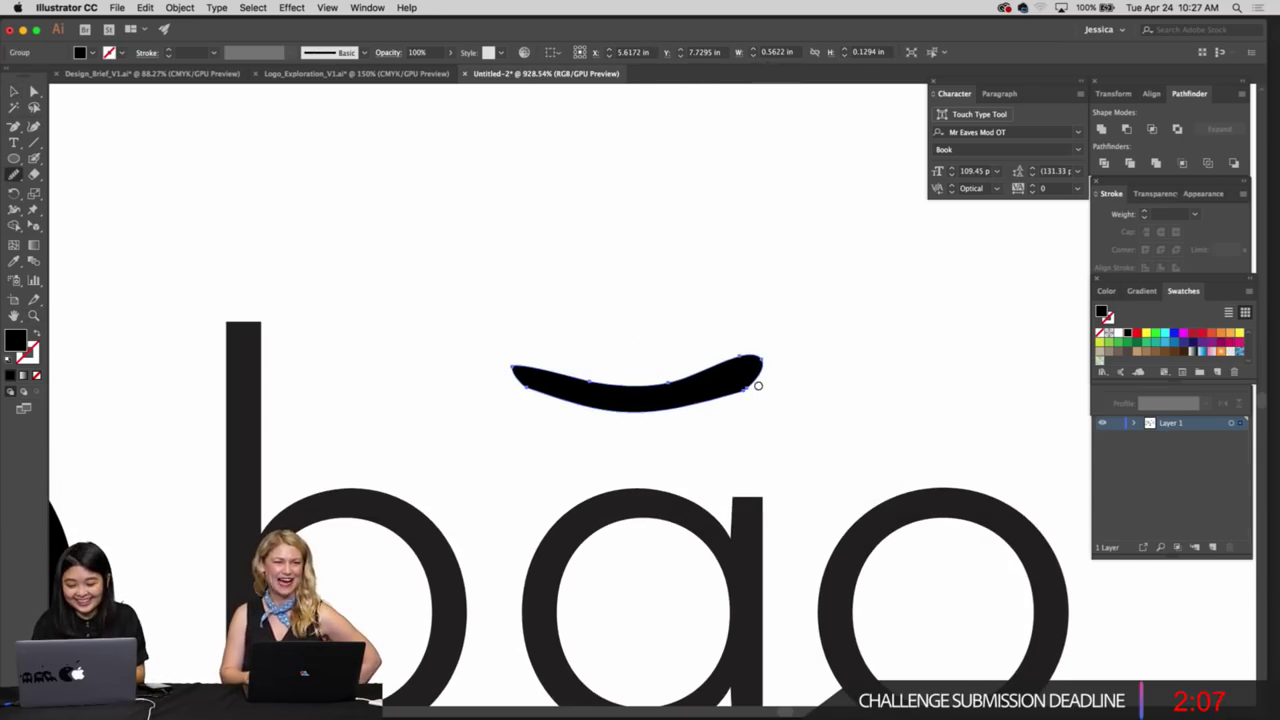
drag(745, 381, 648, 412)
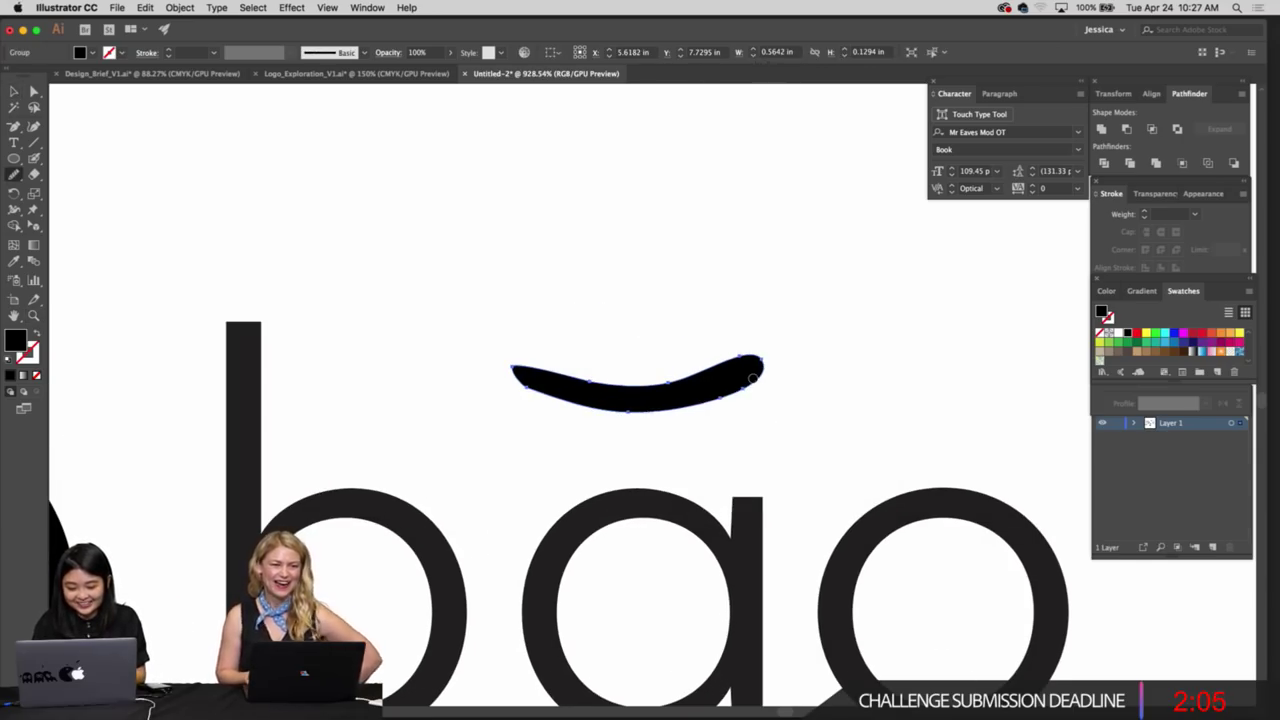
drag(752, 378, 652, 400)
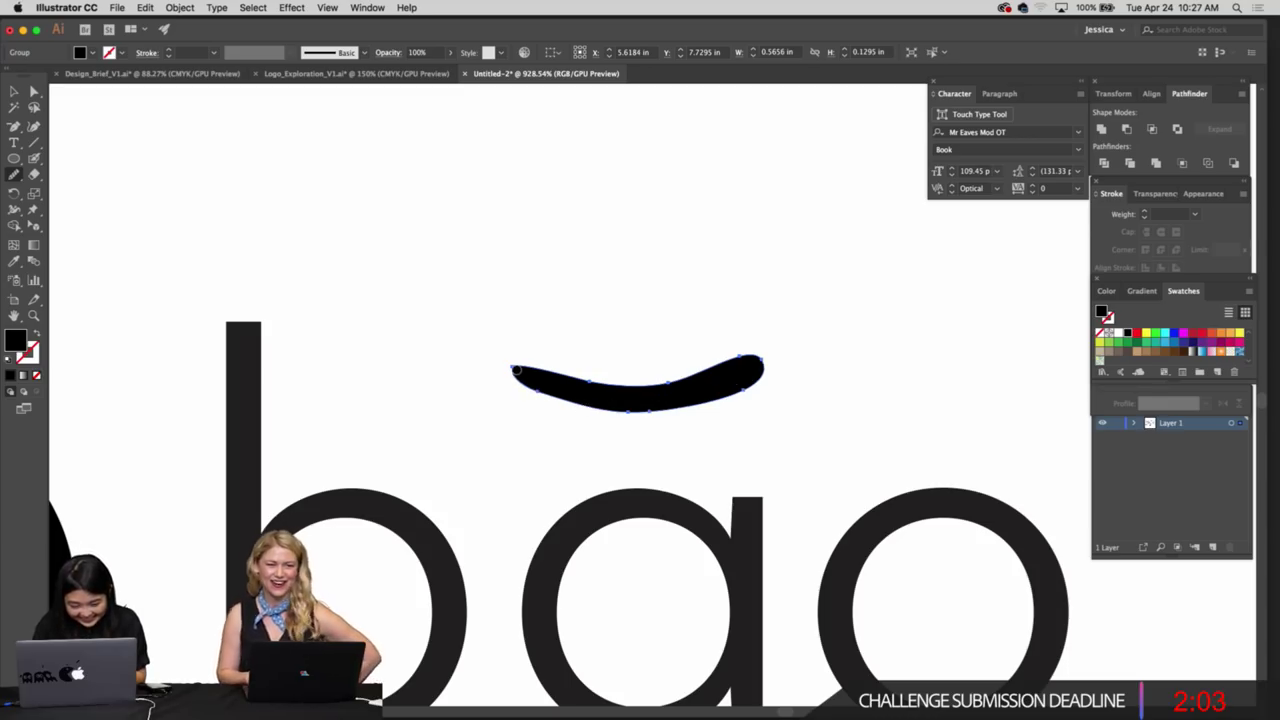
drag(515, 370, 596, 379)
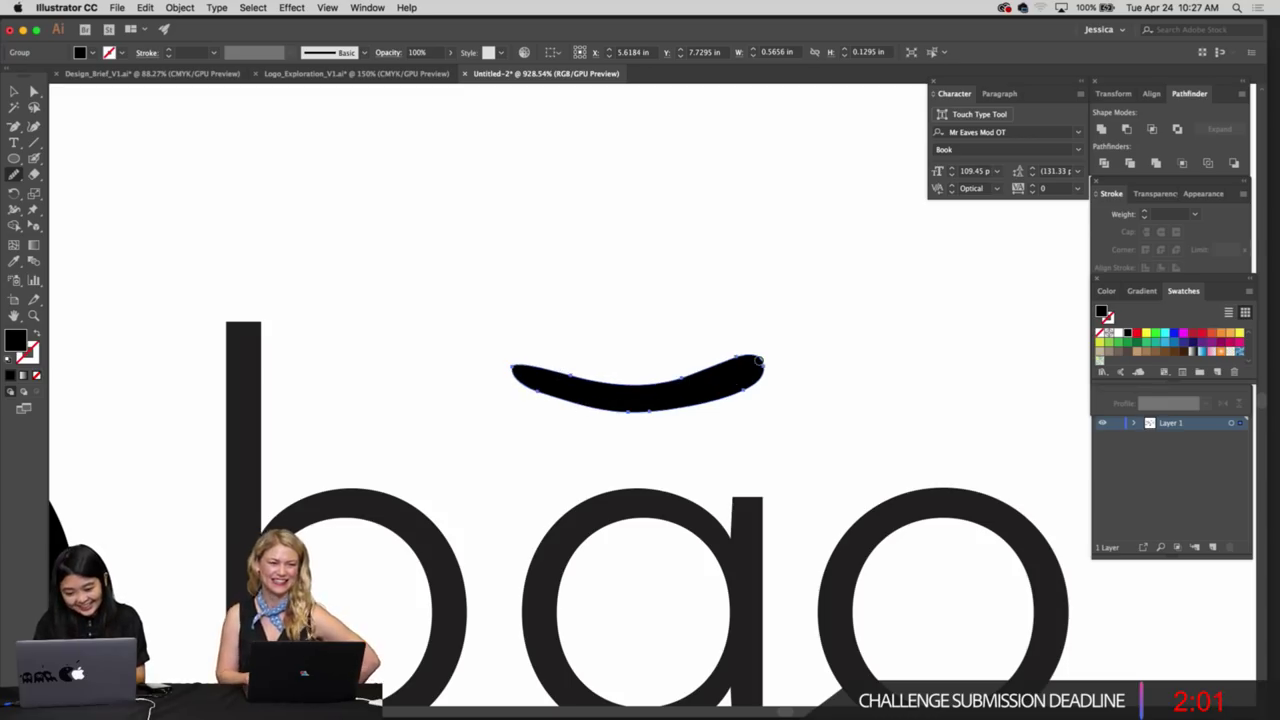
Smooth the accent's underside by redrawing it from the right end towards the left with the Pencil tool
key(v)
key(n)
drag(754, 384, 592, 424)
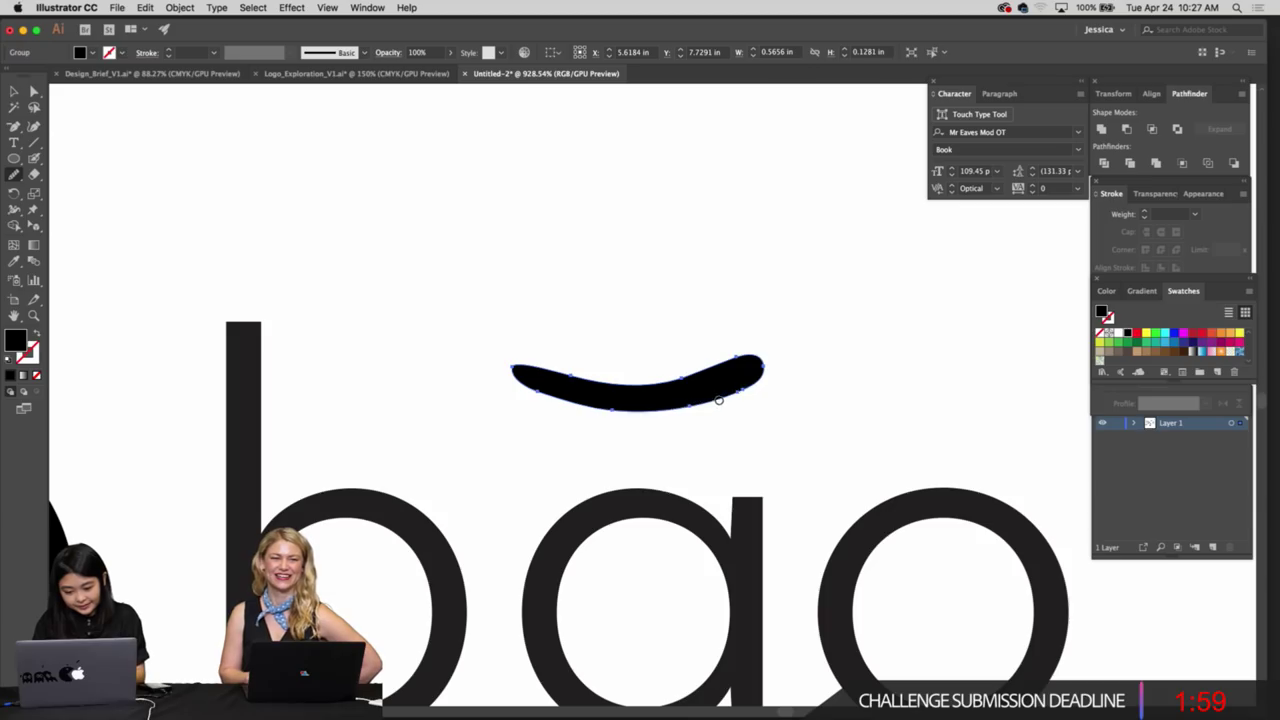
drag(716, 398, 654, 405)
key(v)
click(684, 457)
Nudge the accent's lower-middle and upper-edge anchor points upward to flatten the shape into a nearly straight bar
key(z)
mouse_move(700, 460)
mouse_down()
mouse_move(470, 430)
mouse_move(774, 466)
mouse_move(716, 449)
mouse_move(808, 496)
mouse_move(651, 446)
mouse_move(686, 466)
mouse_up()
click(713, 444)
key(z)
key(a)
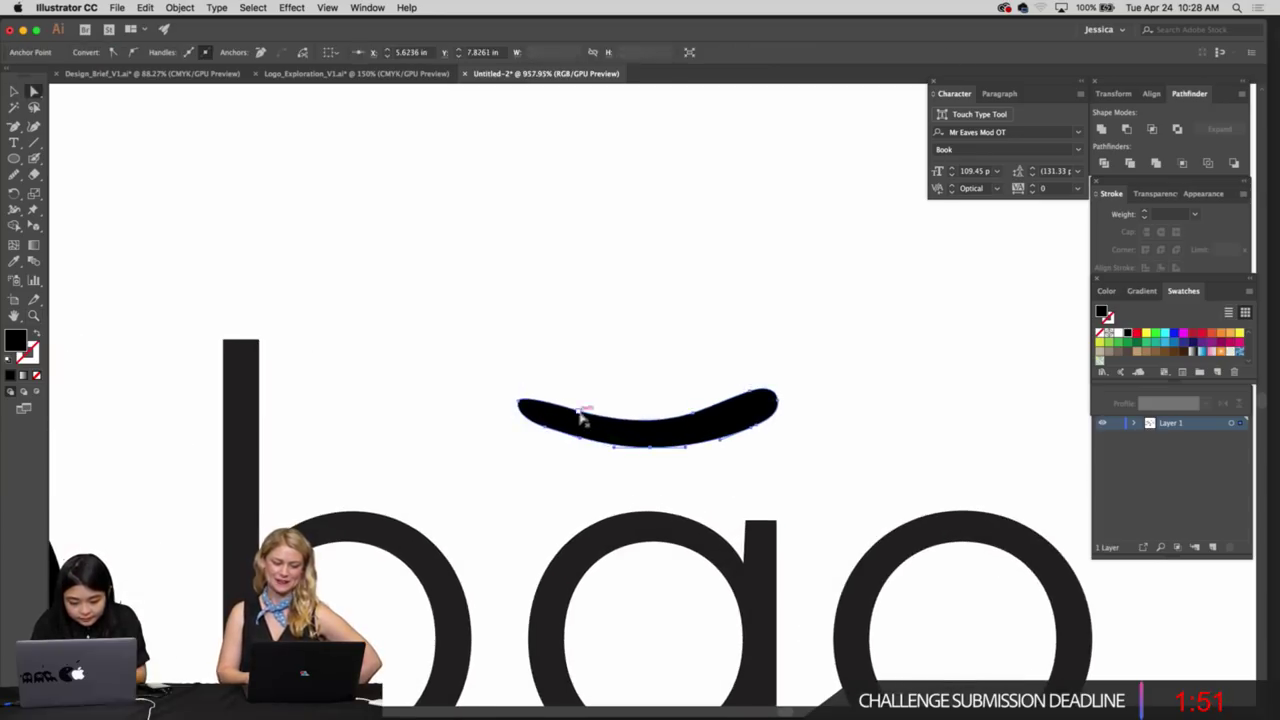
shift+click(579, 412)
key(Up)
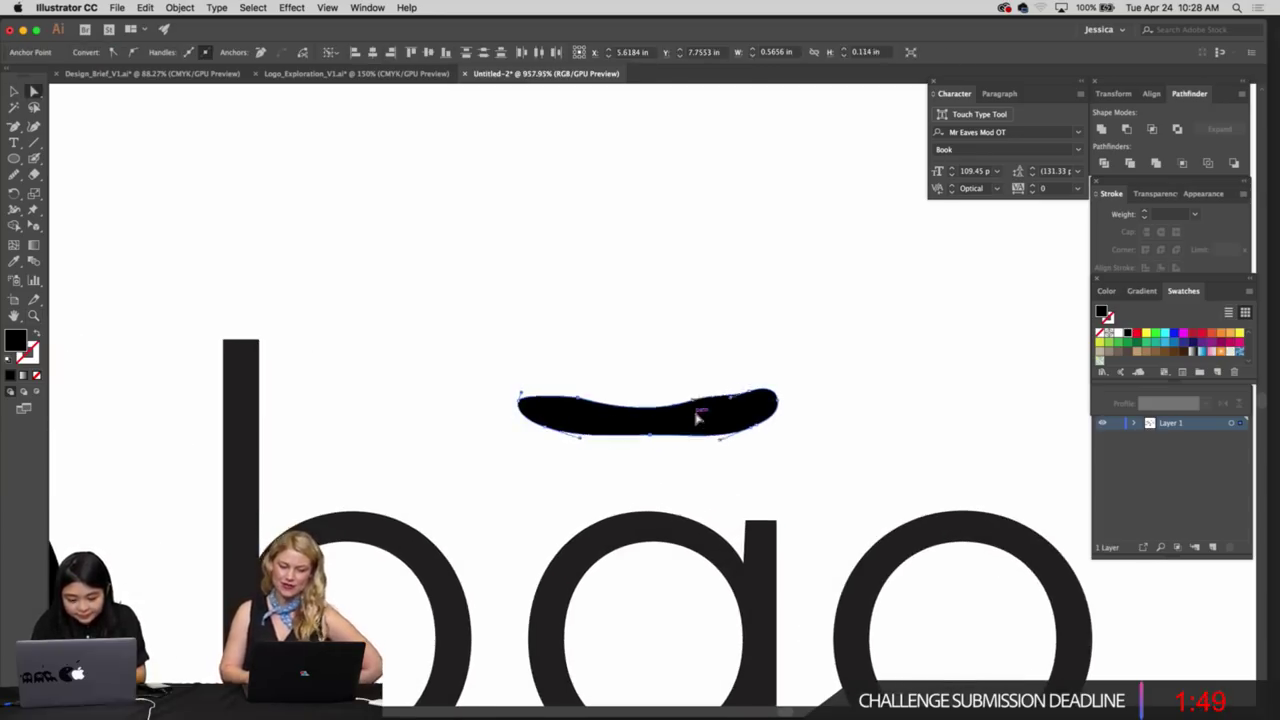
super+click(754, 466)
Delete the extra anchor point on the accent's upper edge just right of centre
drag(650, 421, 718, 424)
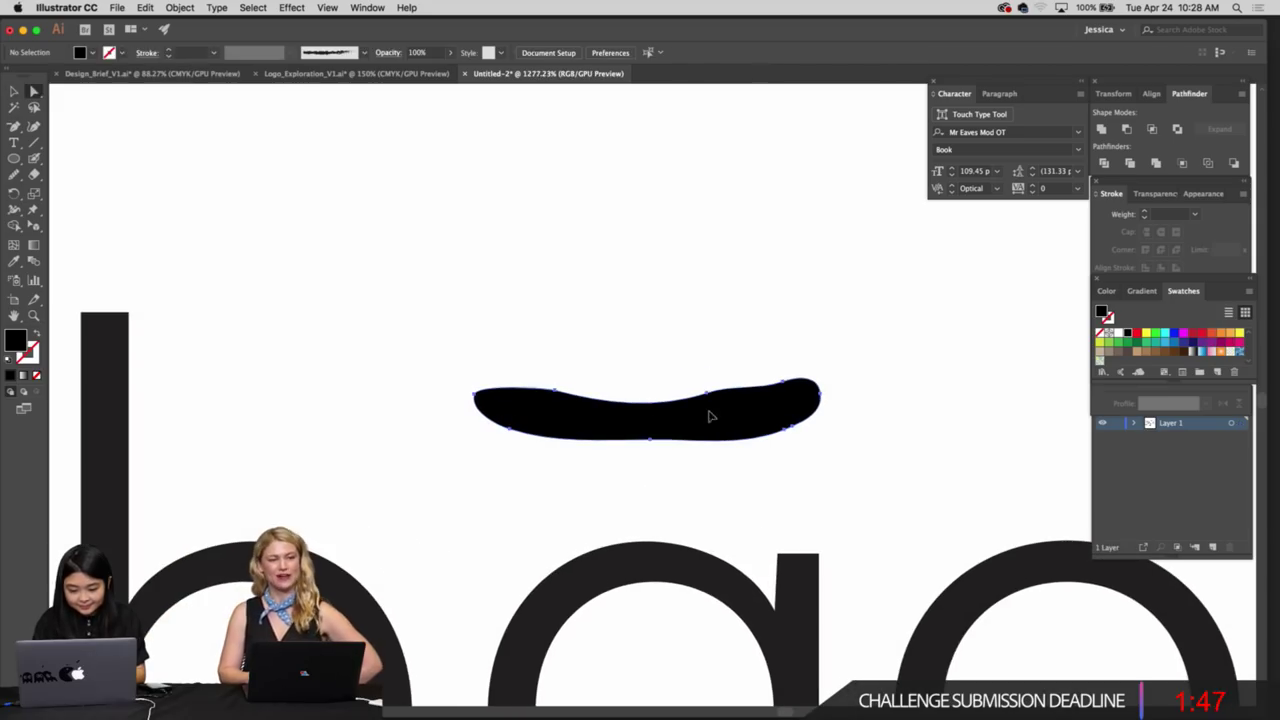
click(711, 417)
click(708, 394)
click(708, 398)
key(p)
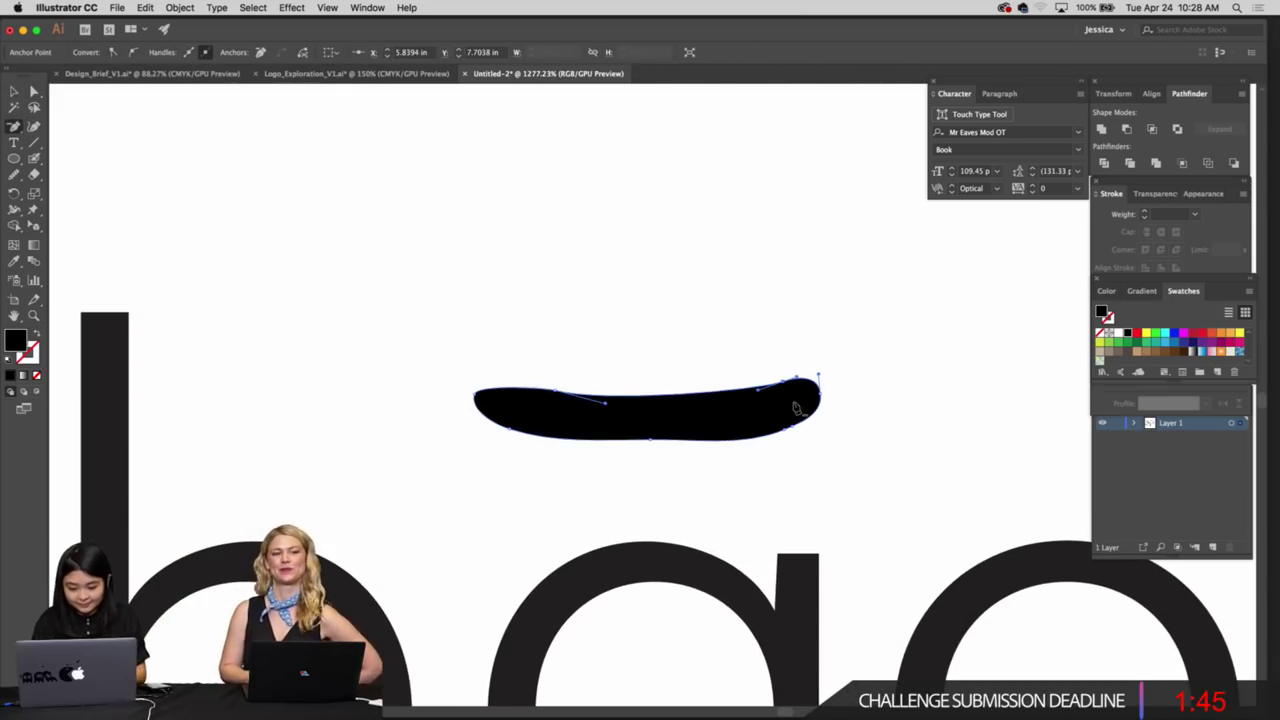
Round off the flattened accent's right end and smooth its outline with Pencil tool strokes
key(shift+b)
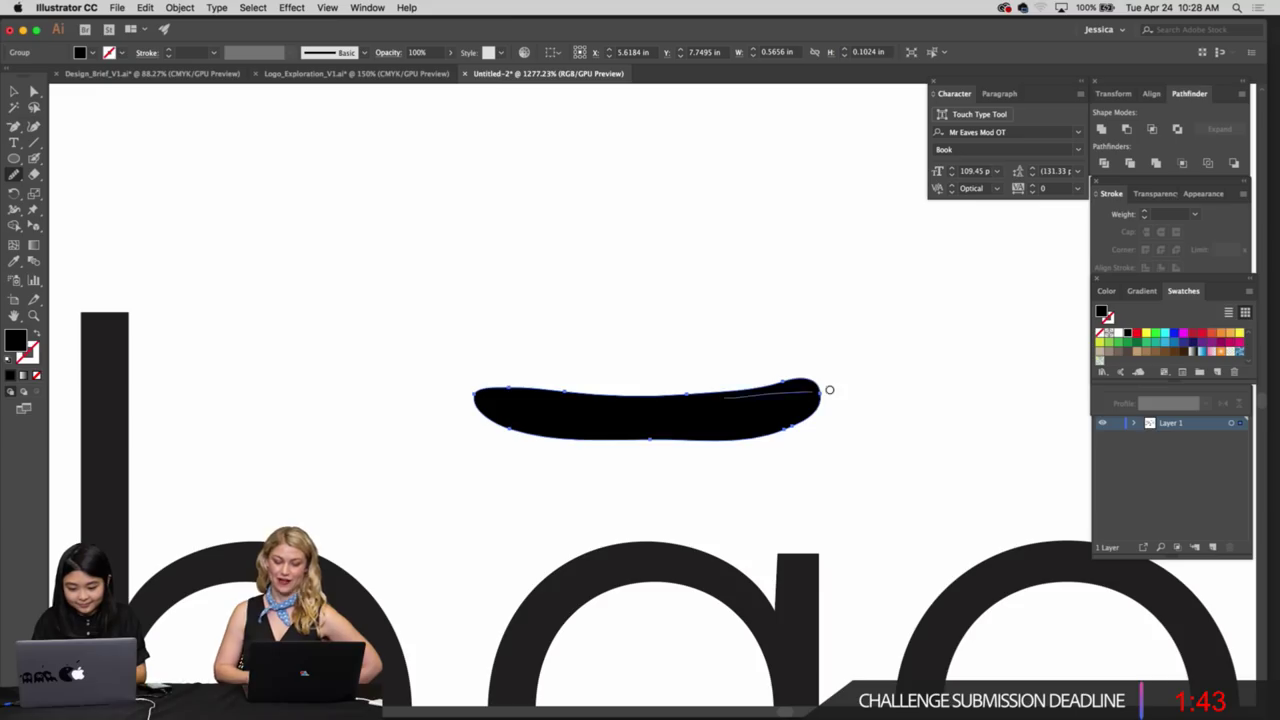
drag(829, 390, 834, 389)
mouse_move(835, 389)
mouse_down()
mouse_move(777, 425)
mouse_move(600, 448)
mouse_up()
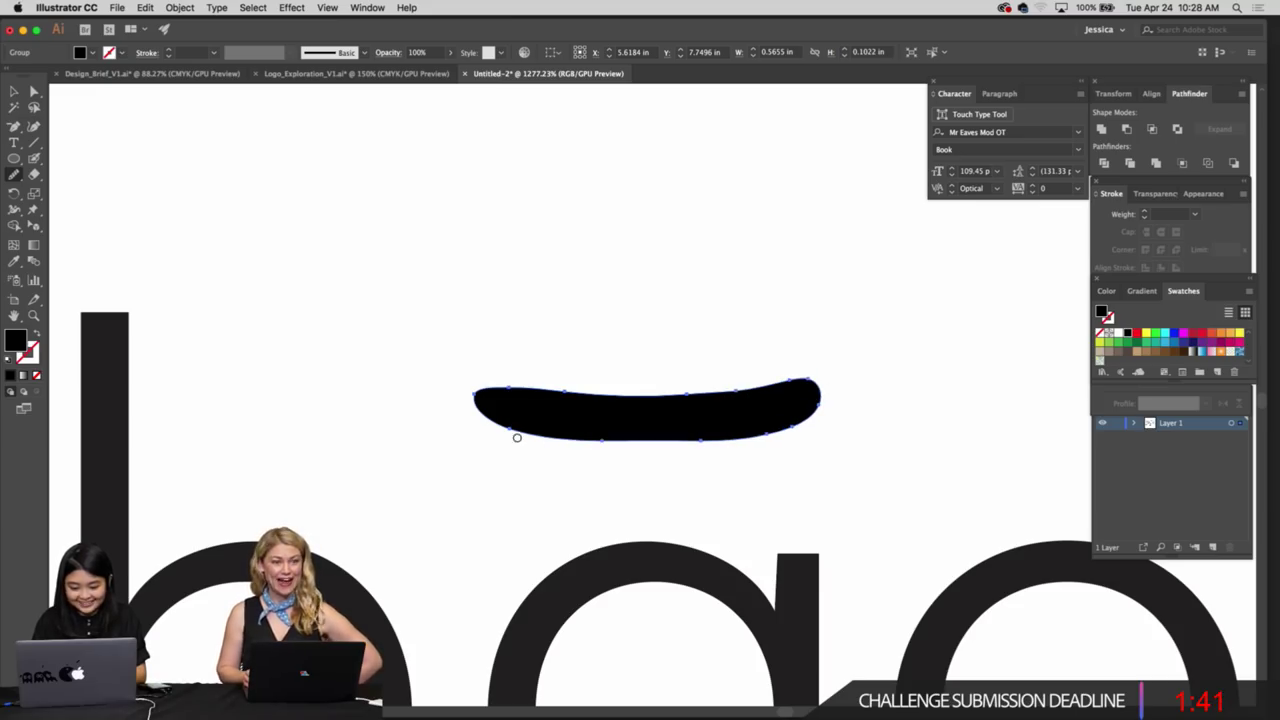
drag(517, 437, 709, 437)
key(v)
click(719, 461)
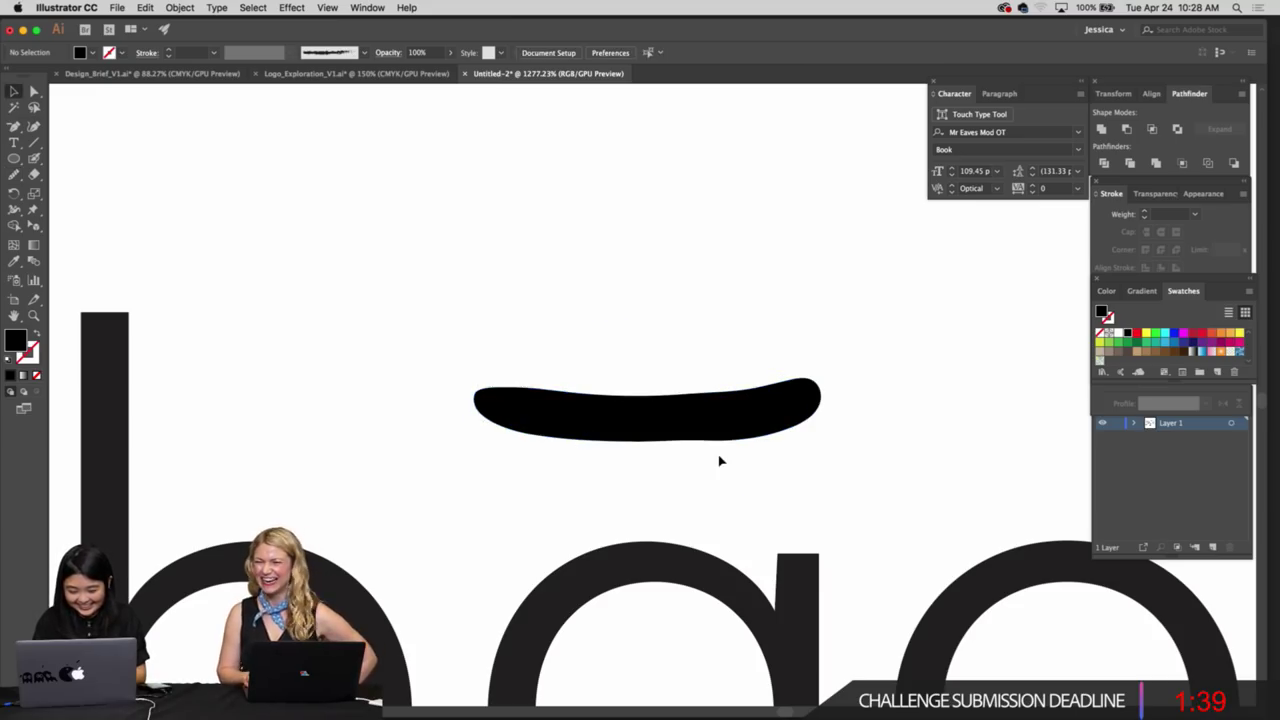
Examine the flattened accent's shape and weight against the "bao" letters and the bun icon
click(693, 436)
drag(629, 464, 474, 461)
click(661, 496)
key(z)
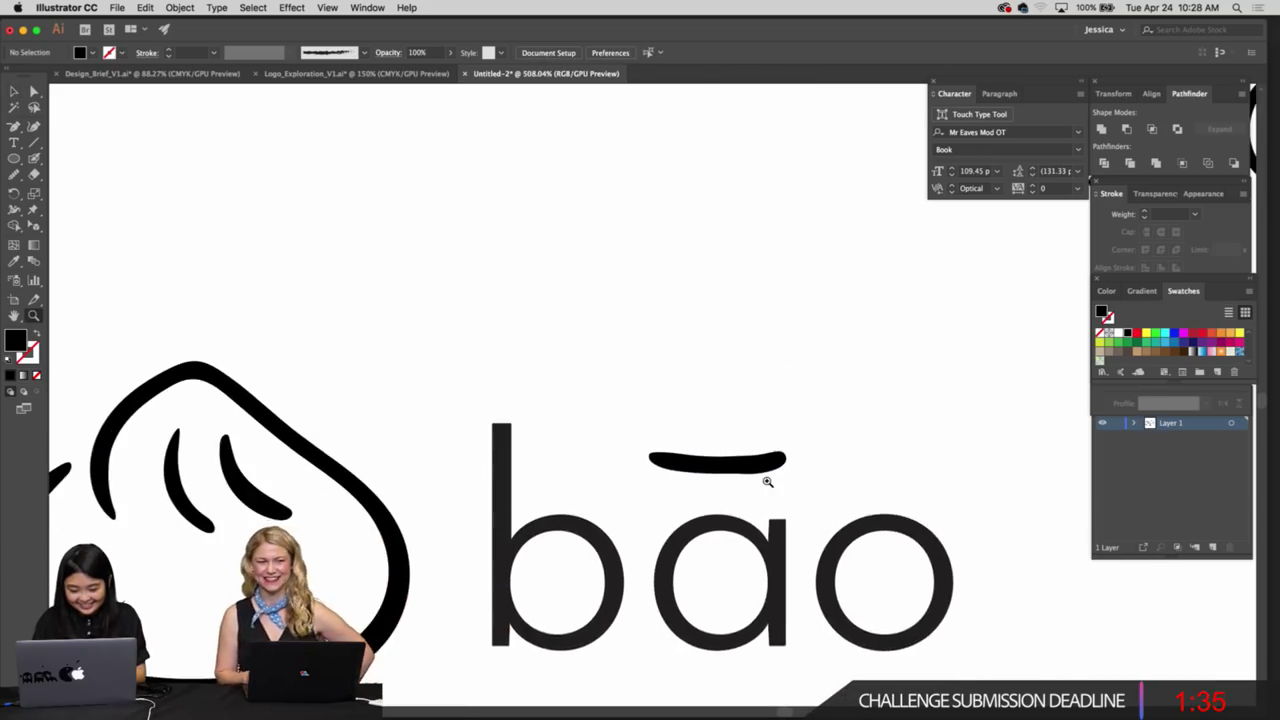
click(741, 503)
key(v)
click(704, 462)
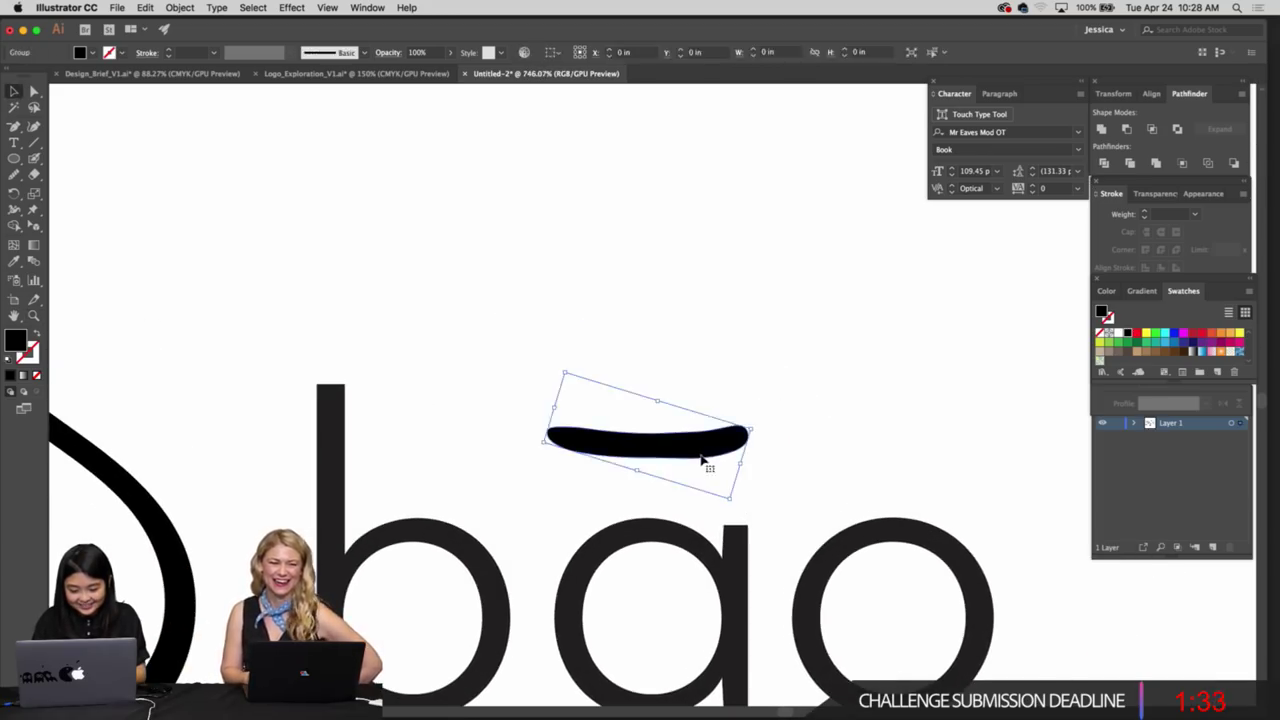
click(638, 488)
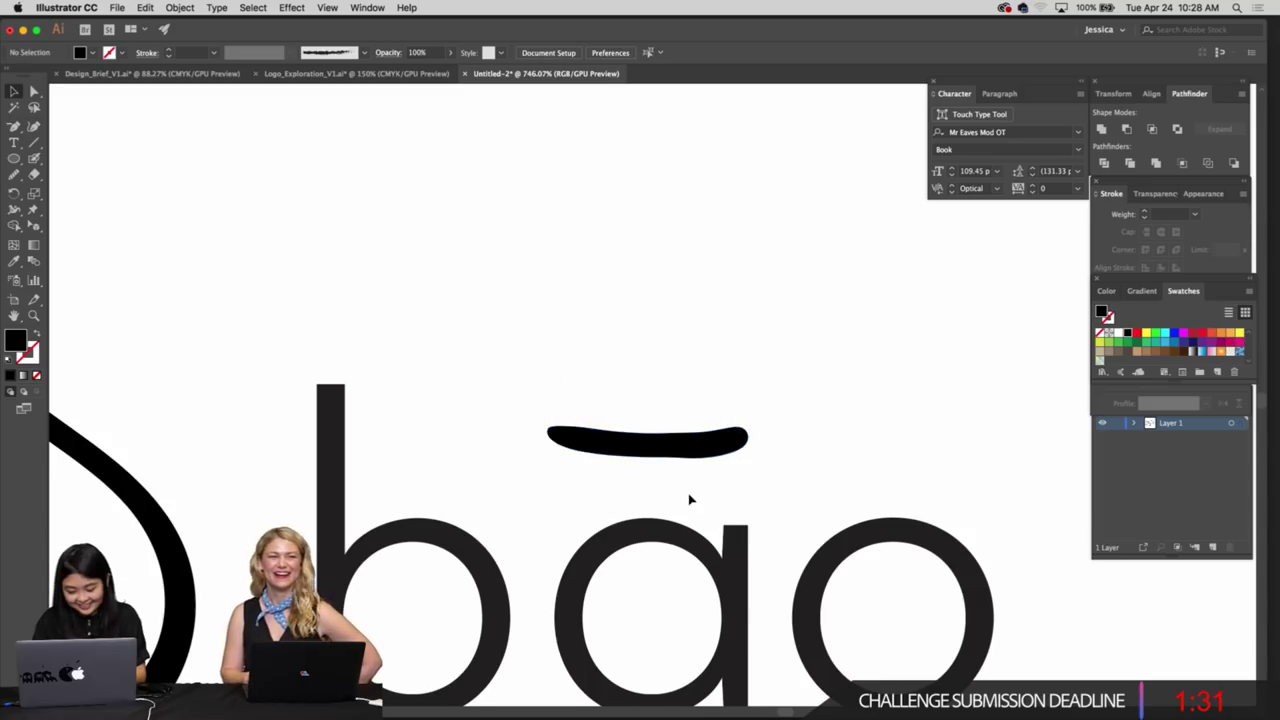
scroll(687, 497, right, 2)
scroll(687, 497, down, 1)
key(super+minus)
key(super+minus)
key(super+plus)
Refine the accent's upper edge with another Pencil tool stroke
click(600, 414)
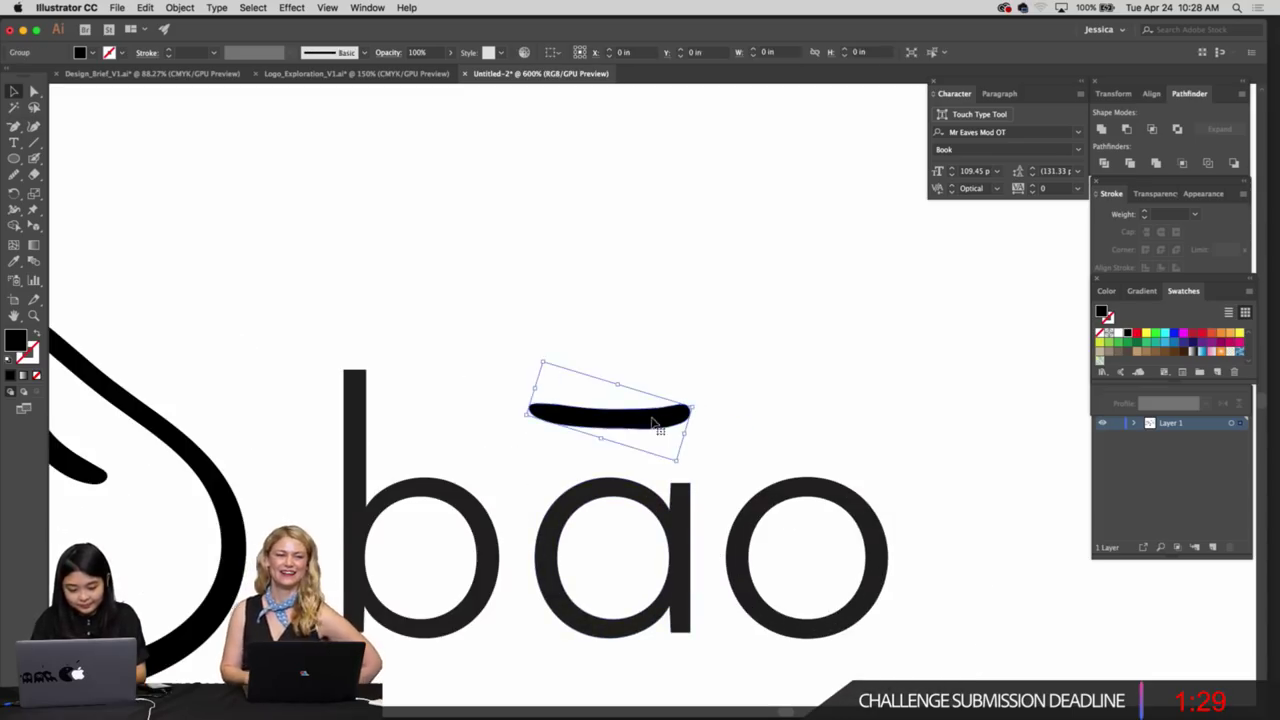
key(n)
mouse_move(590, 404)
mouse_down()
mouse_move(689, 415)
mouse_move(661, 427)
mouse_move(636, 414)
mouse_move(569, 418)
mouse_move(670, 428)
mouse_move(554, 427)
mouse_move(659, 415)
mouse_move(583, 406)
mouse_up()
key(v)
click(710, 431)
Move the accent slightly down and to the right so it sits closer to the "a"
key(z)
scroll(582, 406, left, 2)
scroll(582, 406, down, 2)
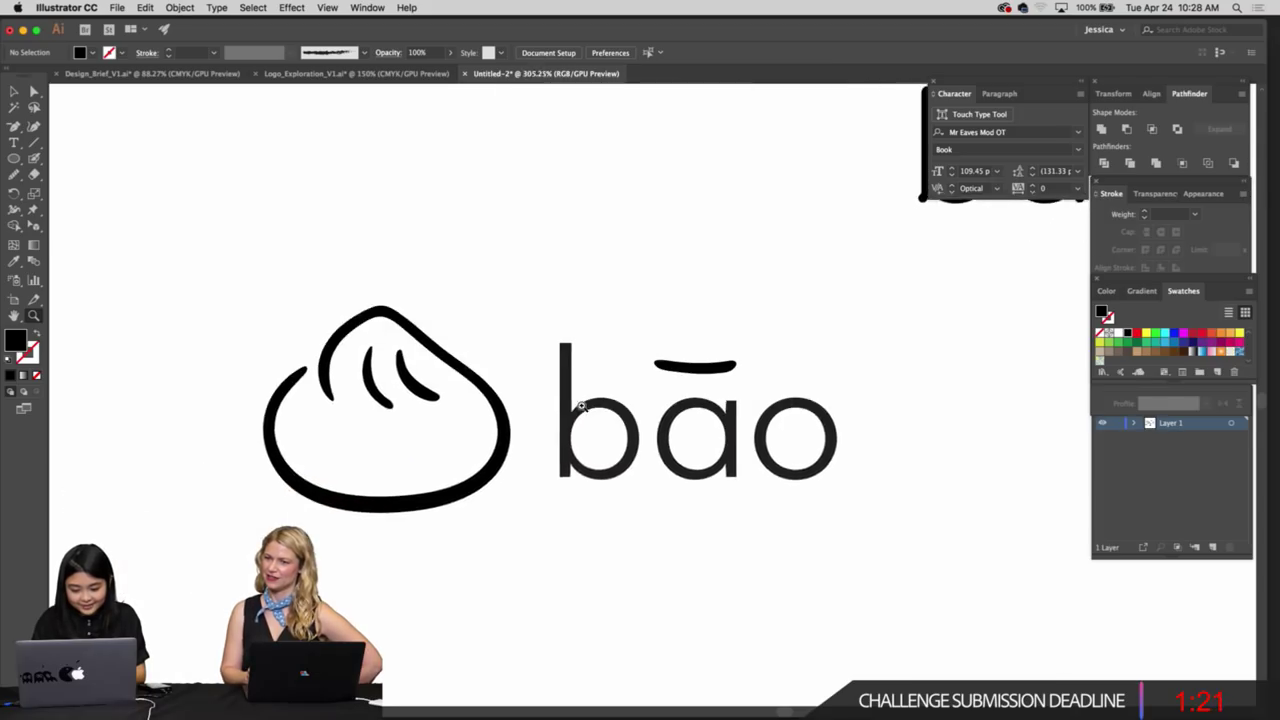
key(super+plus)
scroll(581, 405, down, 1)
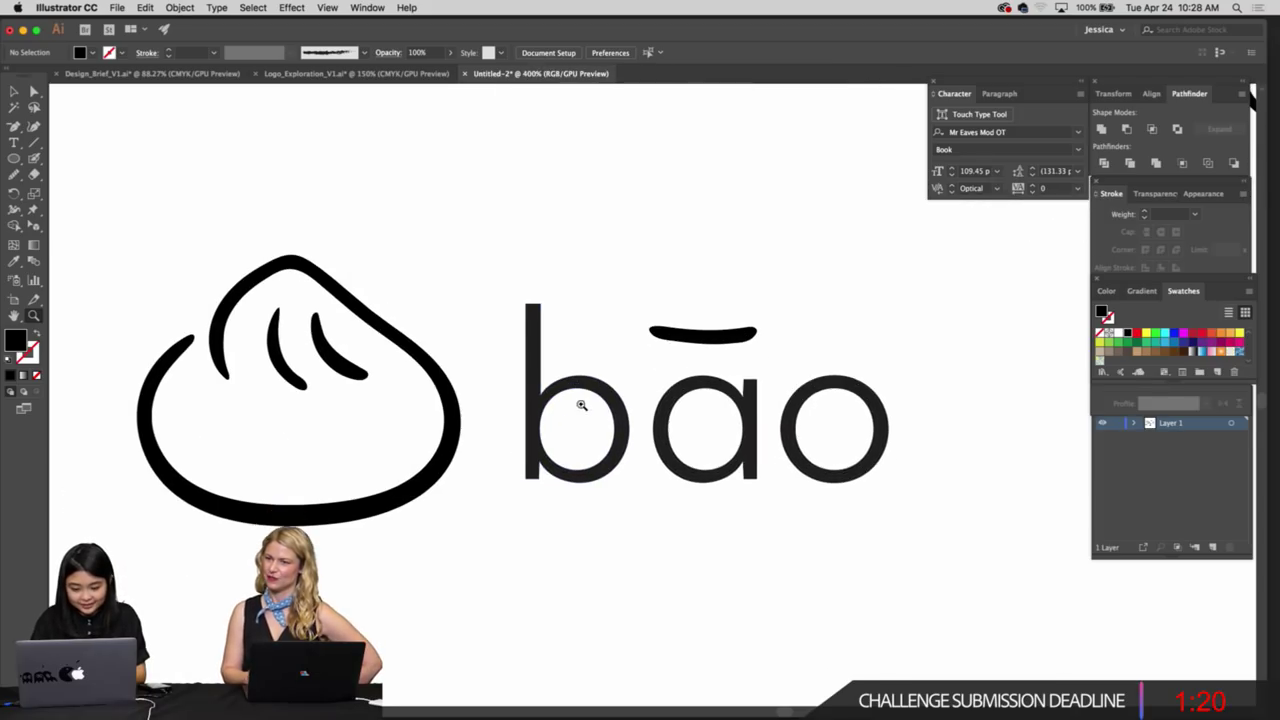
click(734, 440)
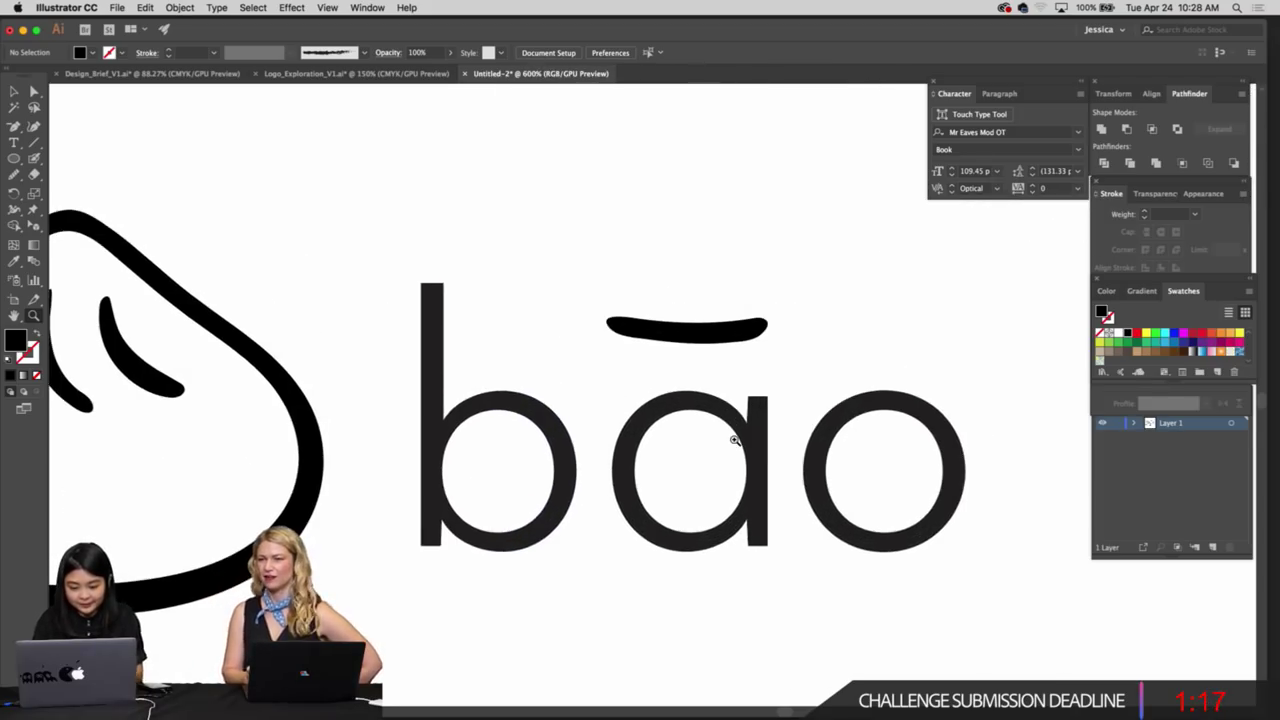
key(v)
click(724, 340)
drag(726, 338, 729, 341)
click(790, 358)
Review the bun icon and accented wordmark at several magnifications alongside the other logo sketches
key(super+minus)
key(super+minus)
key(super+plus)
key(super+plus)
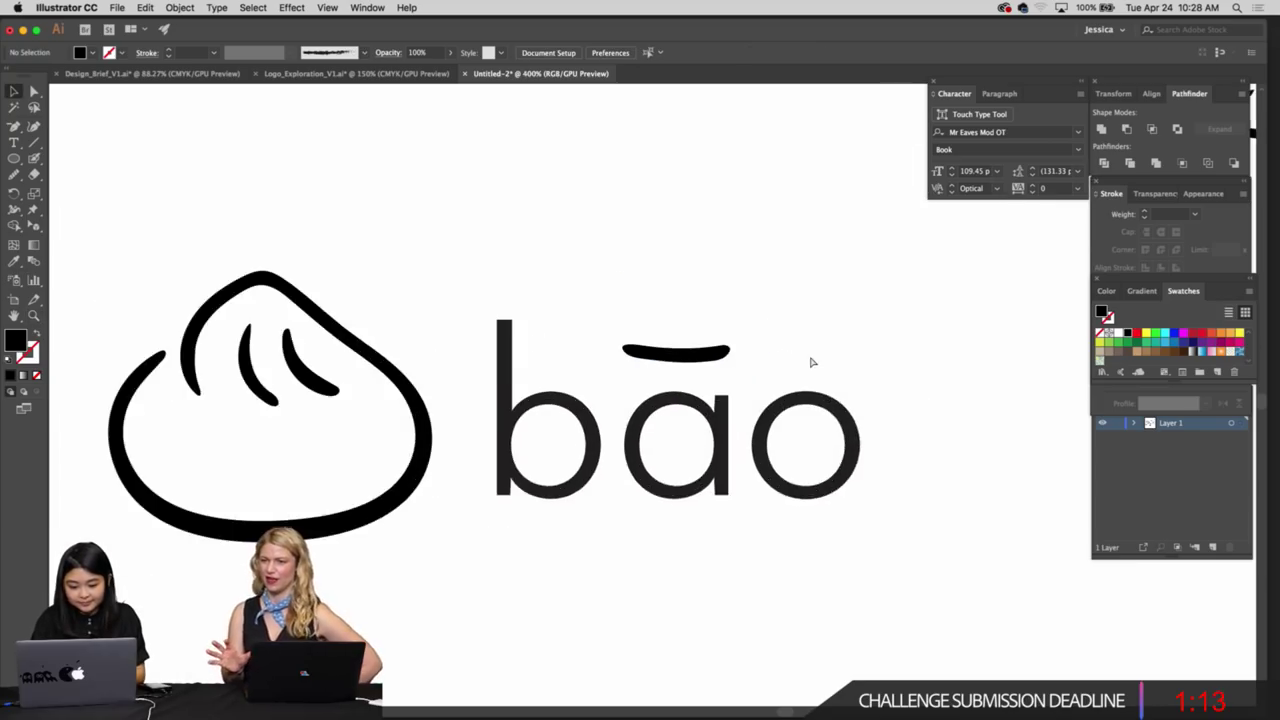
key(super+minus)
key(super+minus)
key(super+minus)
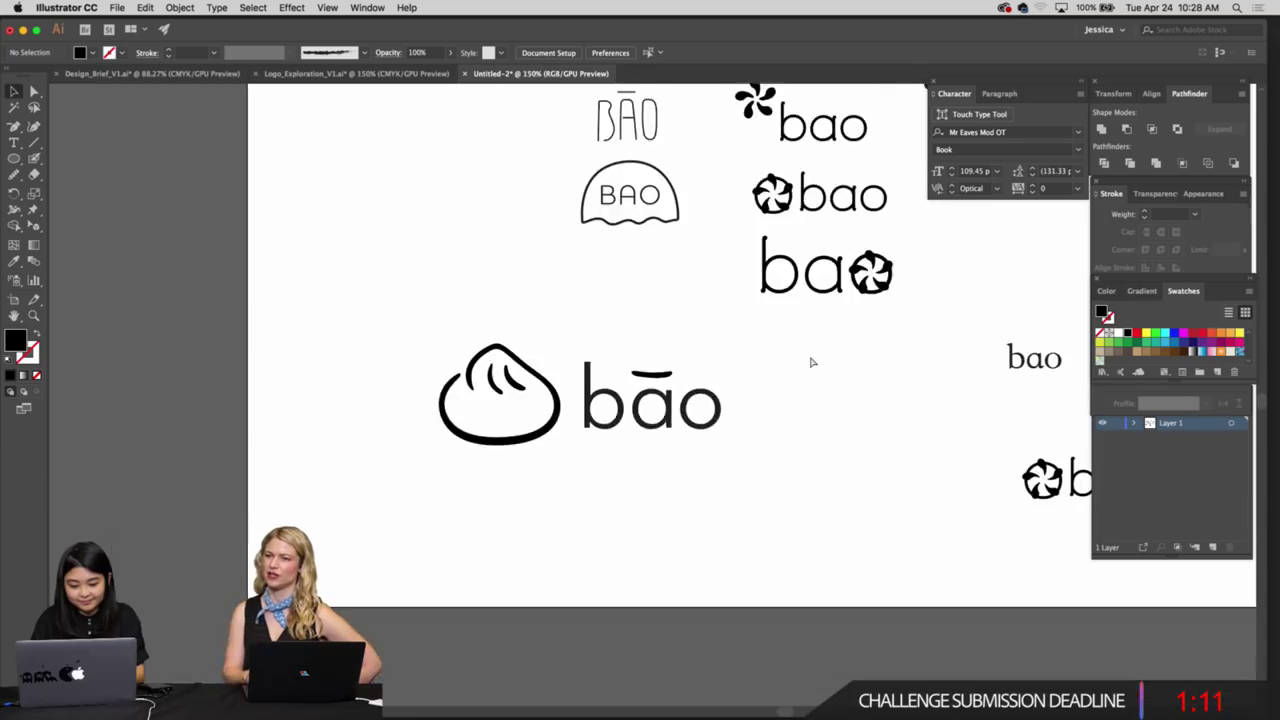
key(super+plus)
key(super+plus)
key(super+plus)
Scale the accent down to about 0.52 in wide
click(590, 320)
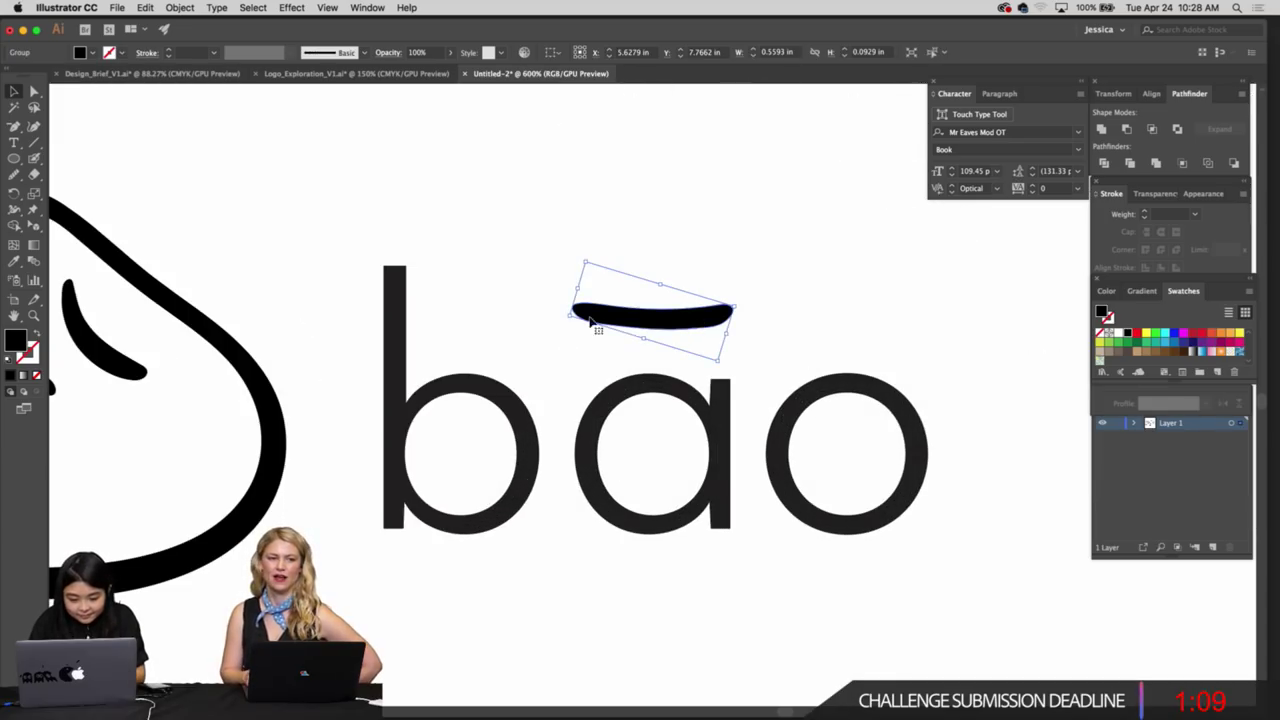
drag(585, 265, 592, 276)
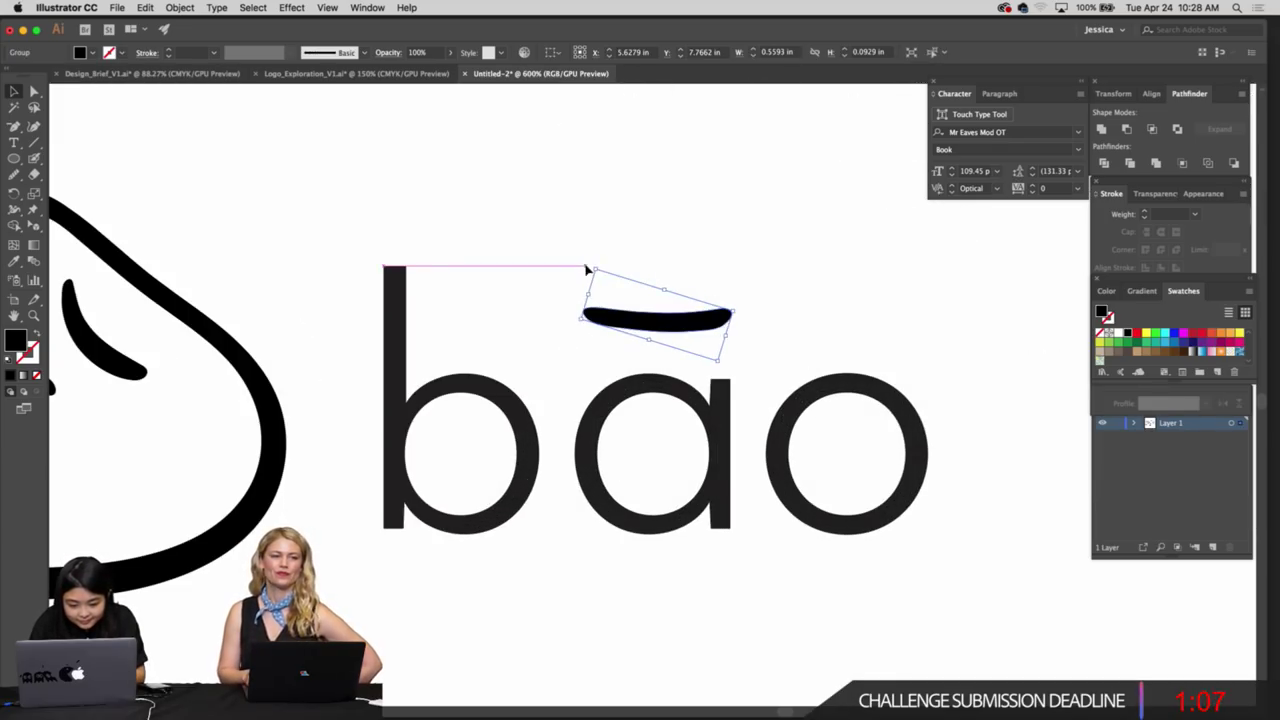
click(651, 260)
key(super+minus)
key(super+plus)
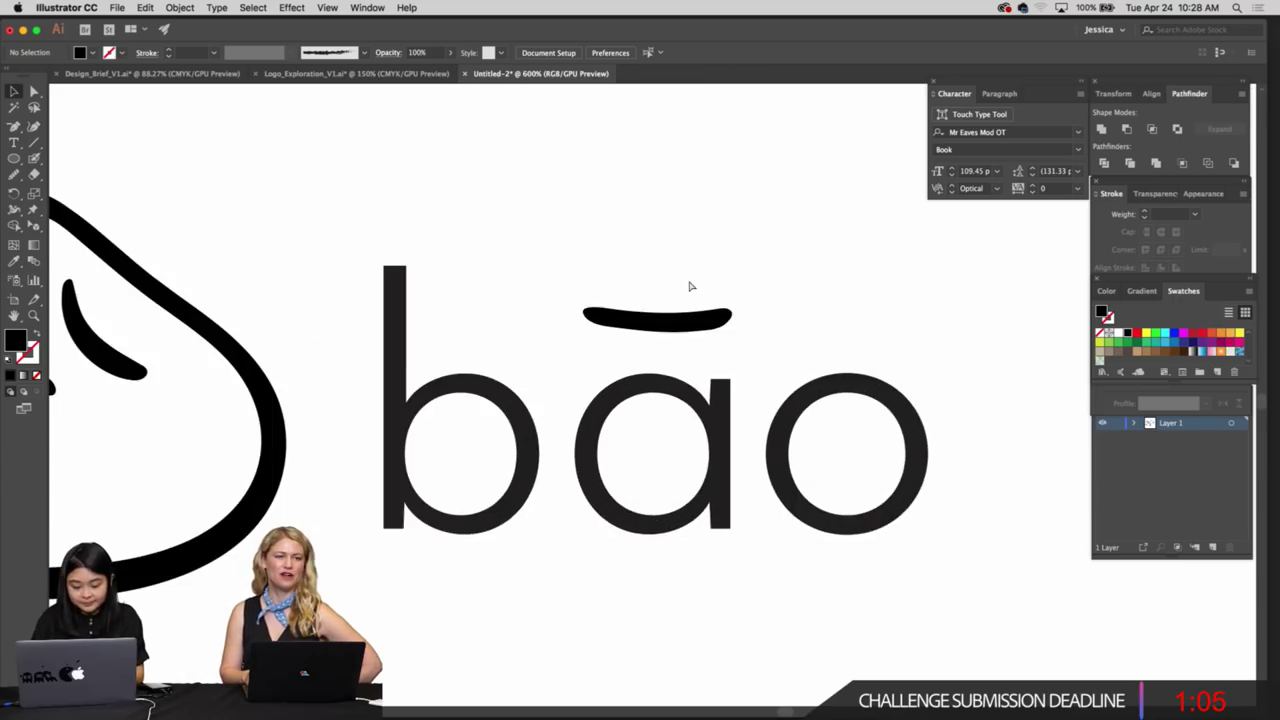
Stretch the accent slightly downward to thicken it a little
scroll(690, 287, left, 2)
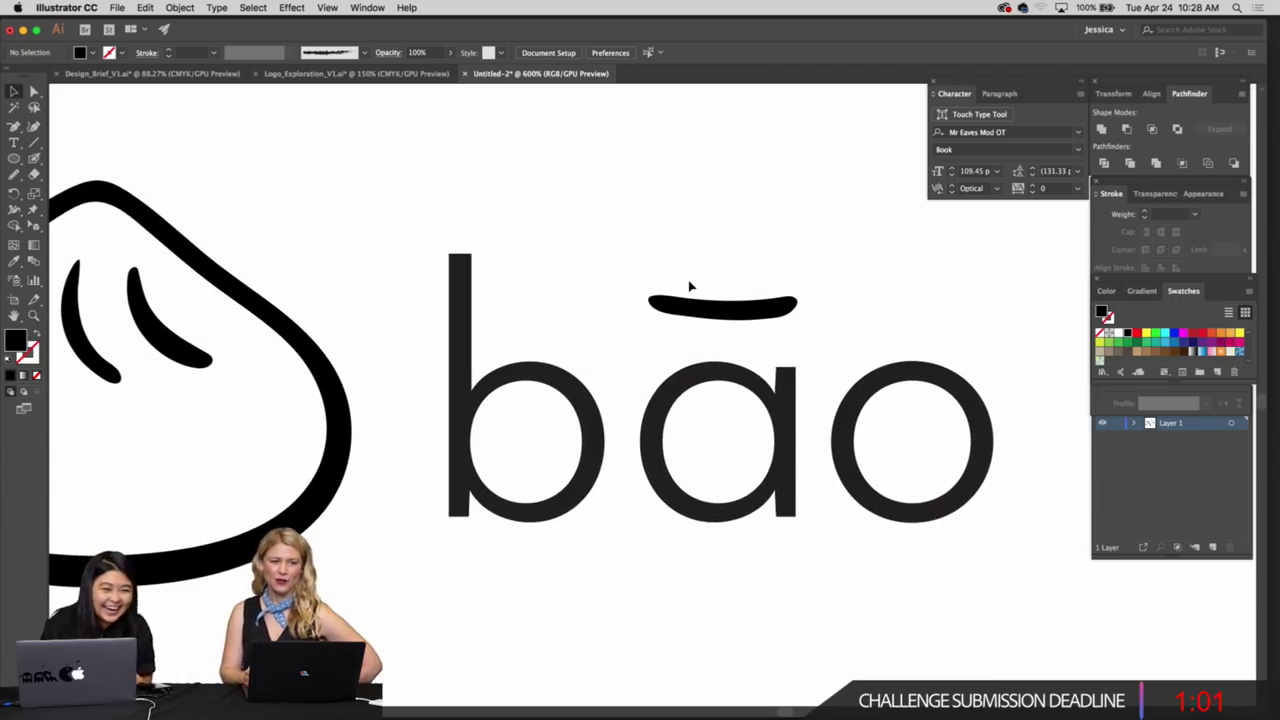
click(730, 304)
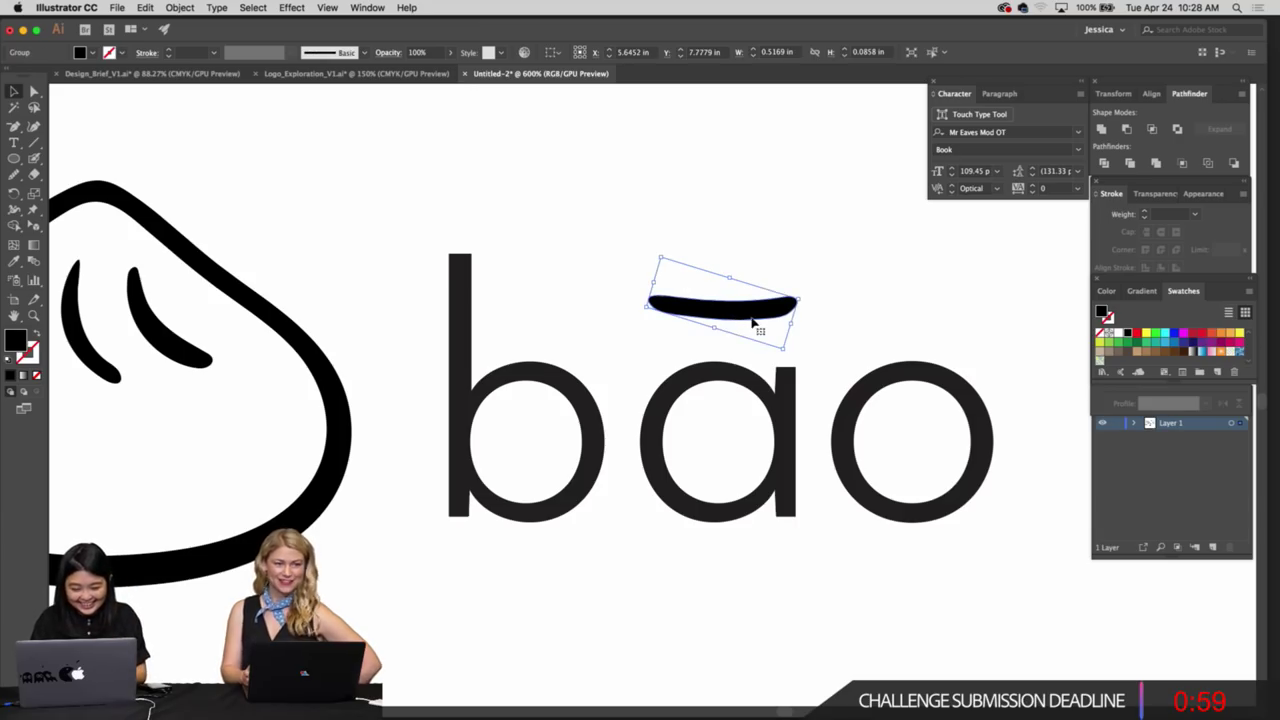
drag(718, 330, 718, 334)
click(814, 334)
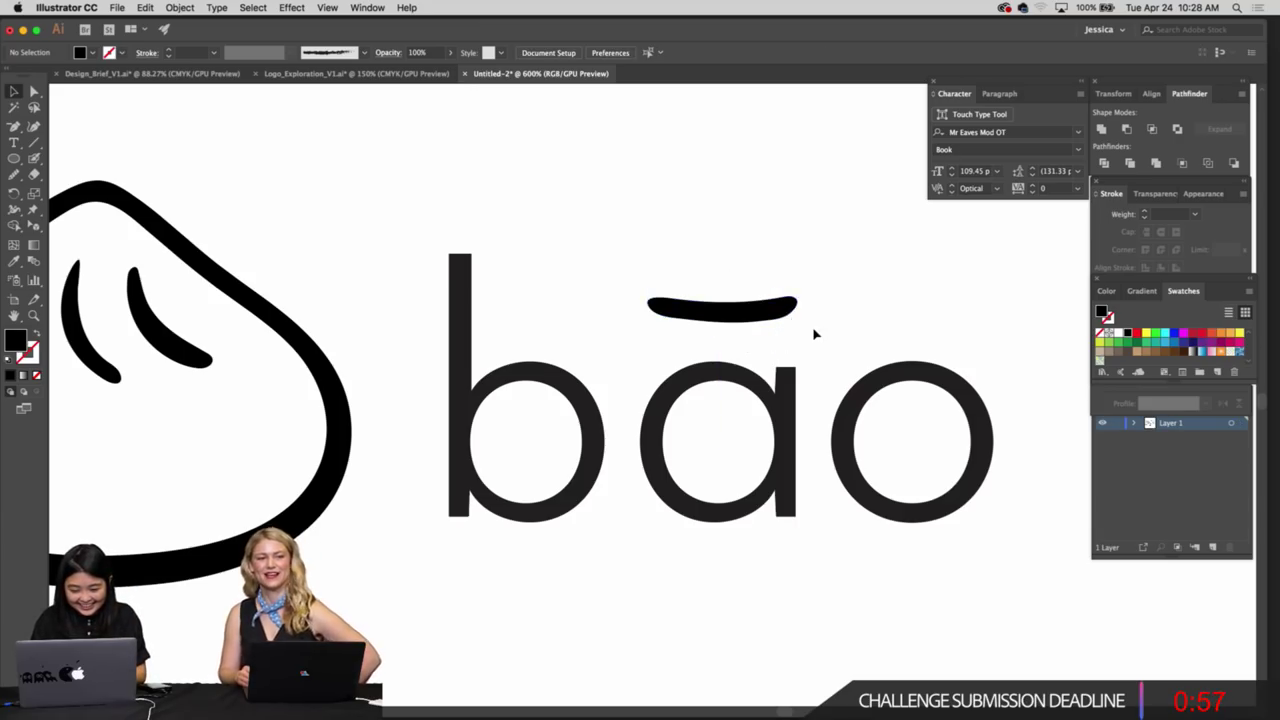
Compare the finished bun icon and accented wordmark with the other logo concepts on the artboard
scroll(815, 335, down, 2)
key(super+minus)
key(super+minus)
key(super+minus)
key(super+minus)
key(super+minus)
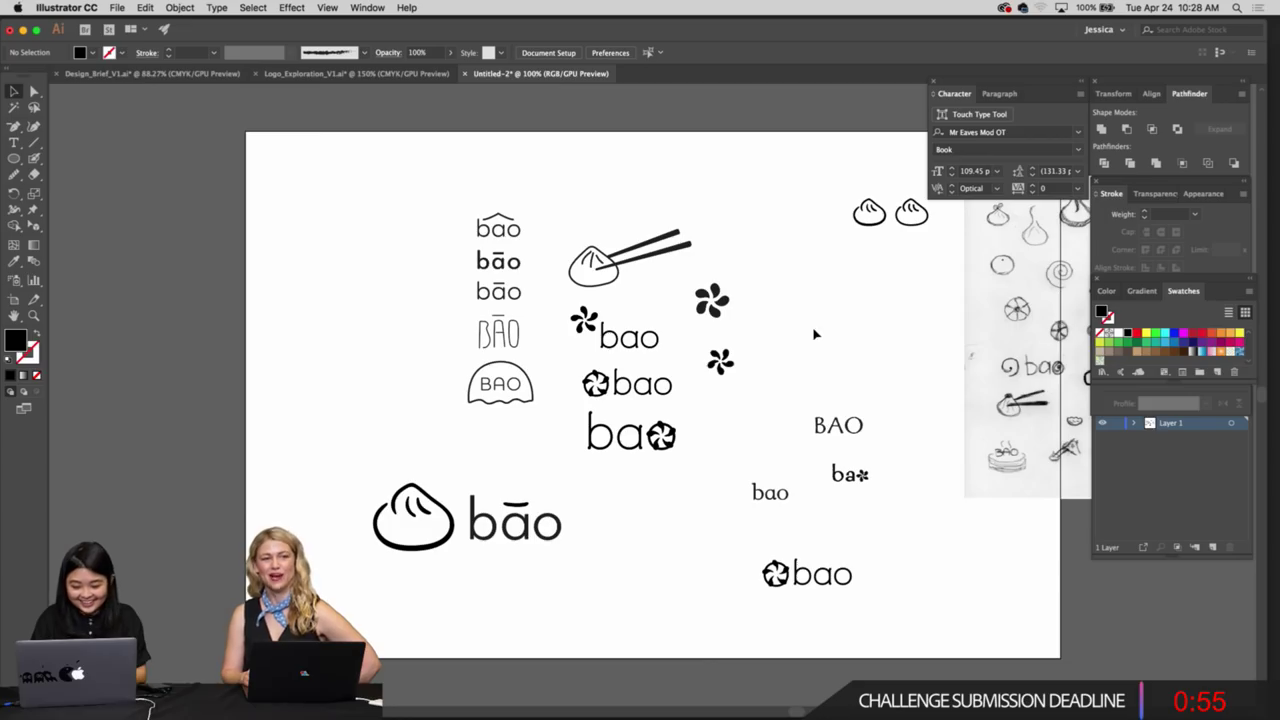
key(super+plus)
key(super+plus)
key(super+plus)
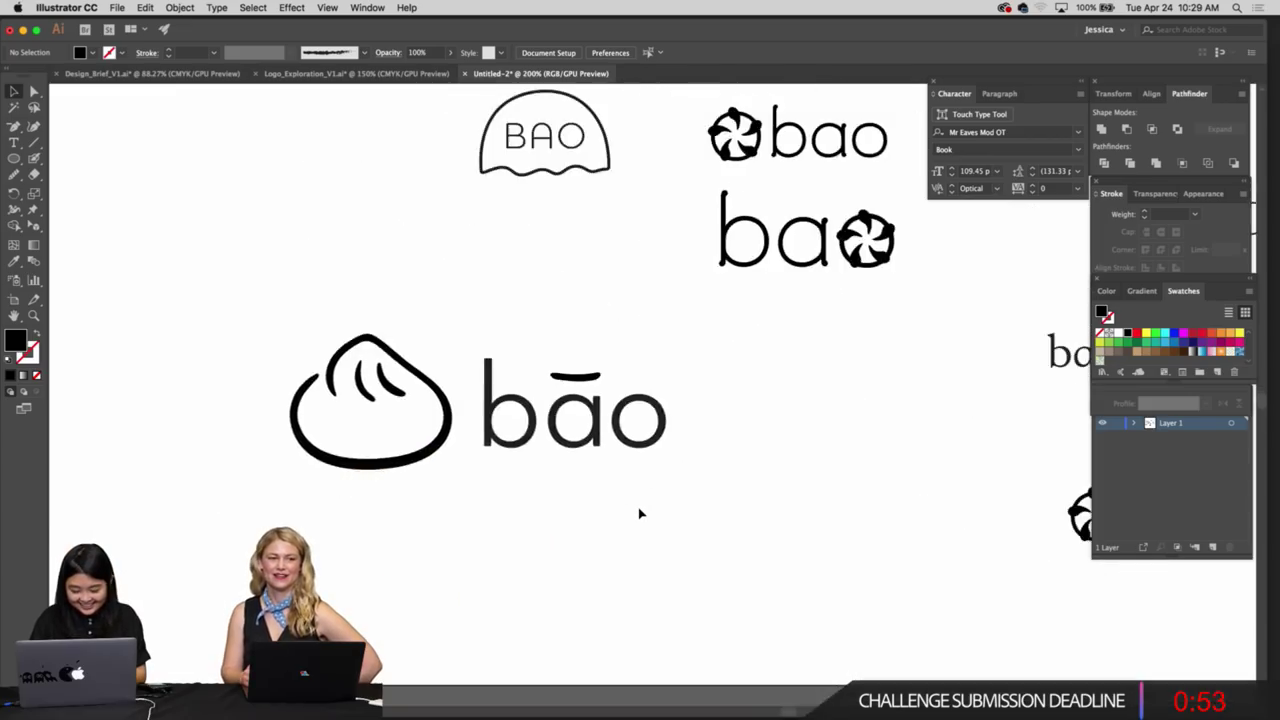
Squash the accent above the "a" slightly in height to make it a little thinner
key(super+plus)
key(super+plus)
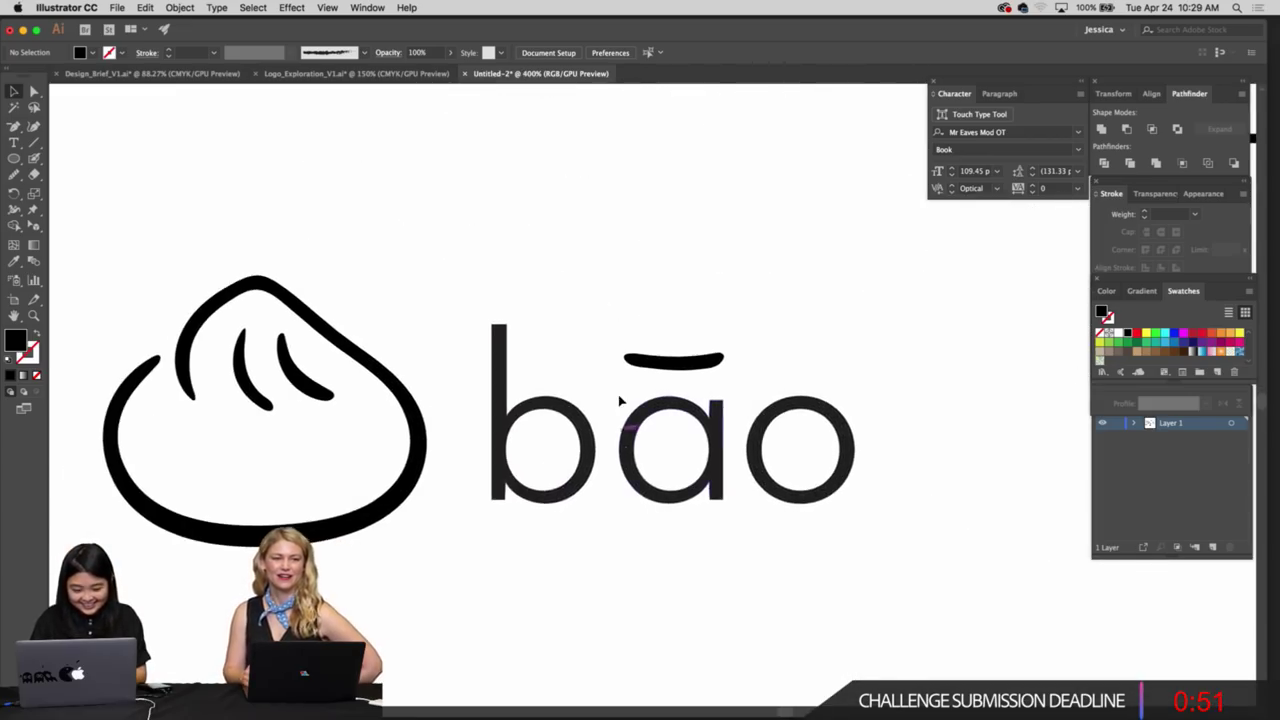
click(541, 426)
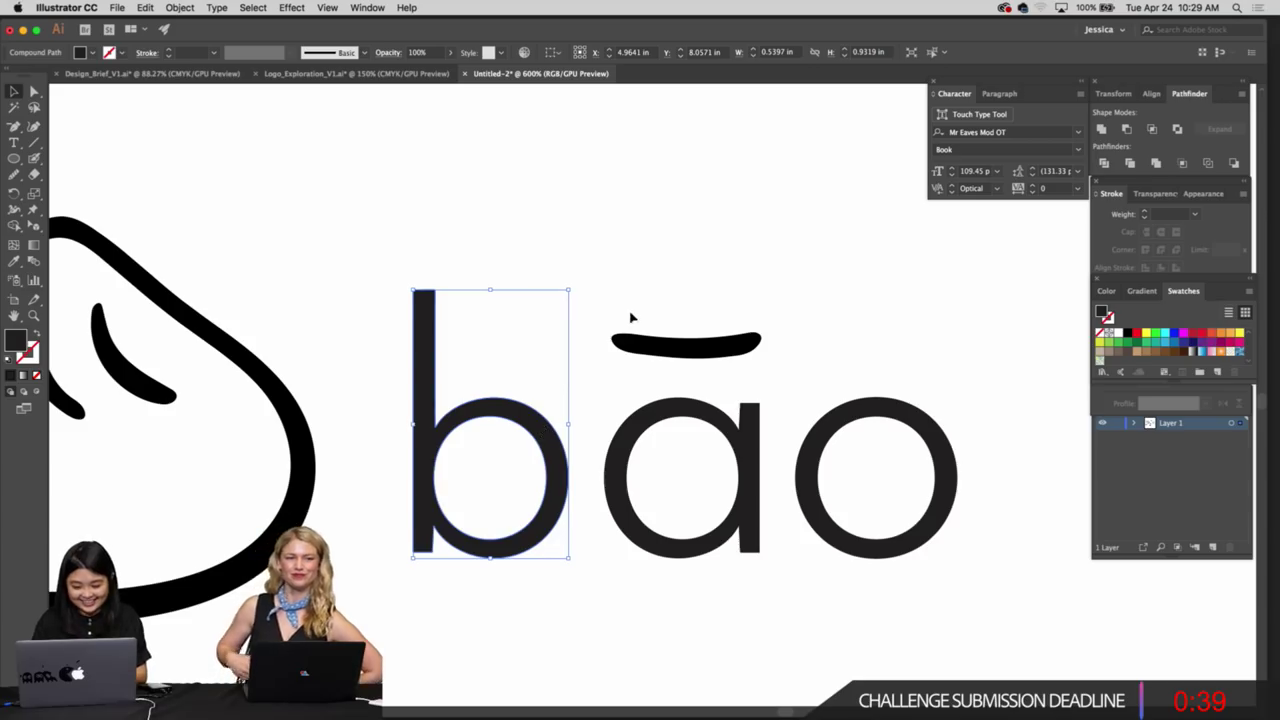
click(728, 300)
click(726, 342)
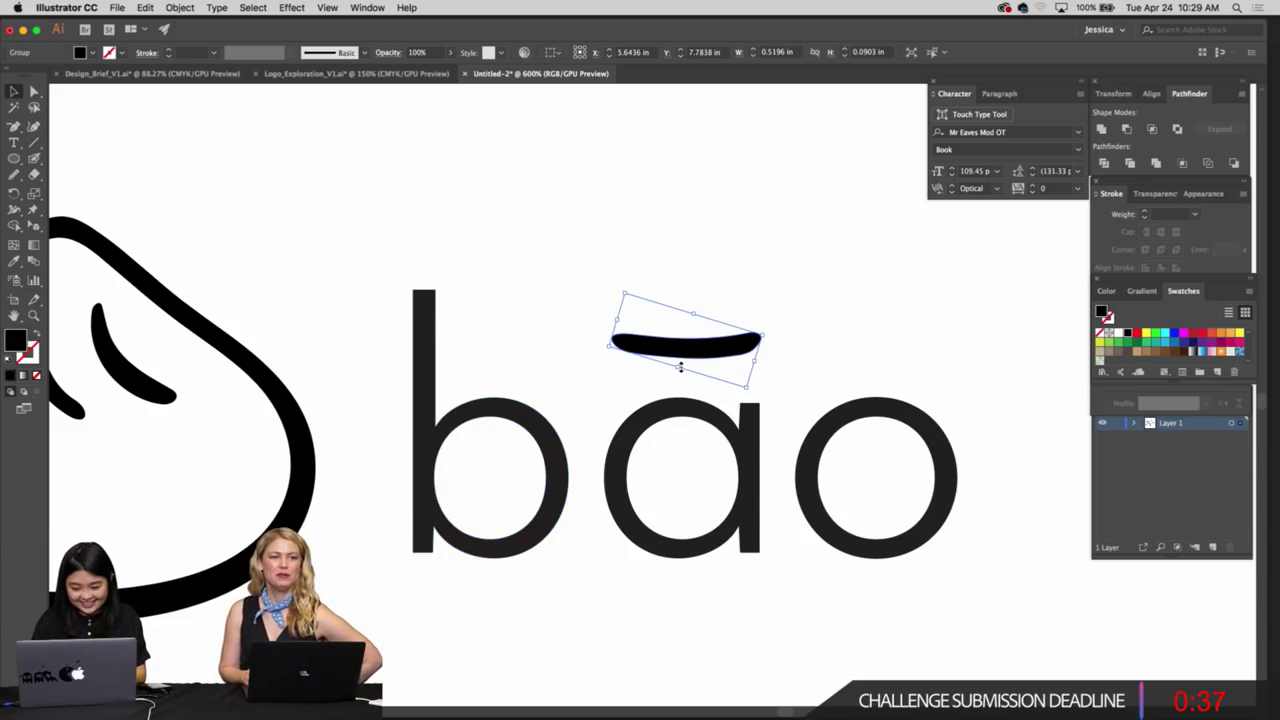
drag(681, 368, 682, 363)
click(802, 351)
scroll(802, 351, down, 1)
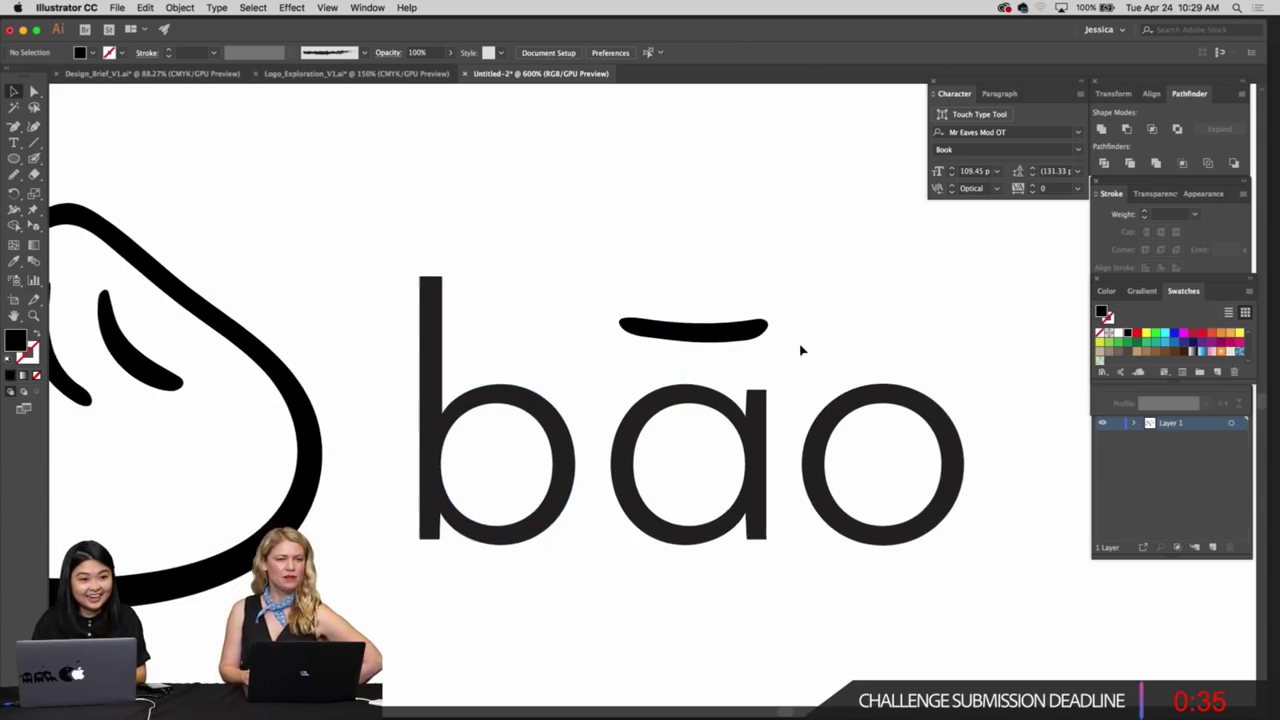
scroll(800, 350, down, 2)
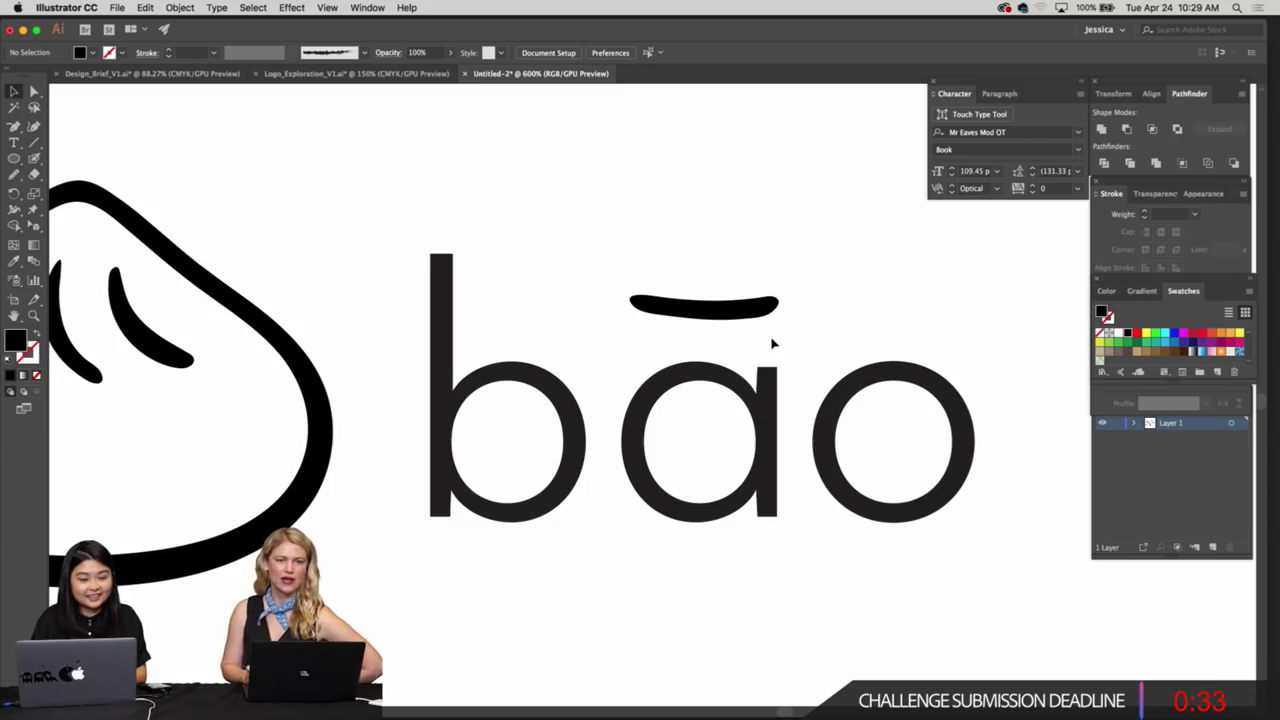
Rotate the accent slightly counterclockwise above the "a" so its right end sits a little higher
key(super+equal)
scroll(772, 341, up, 1)
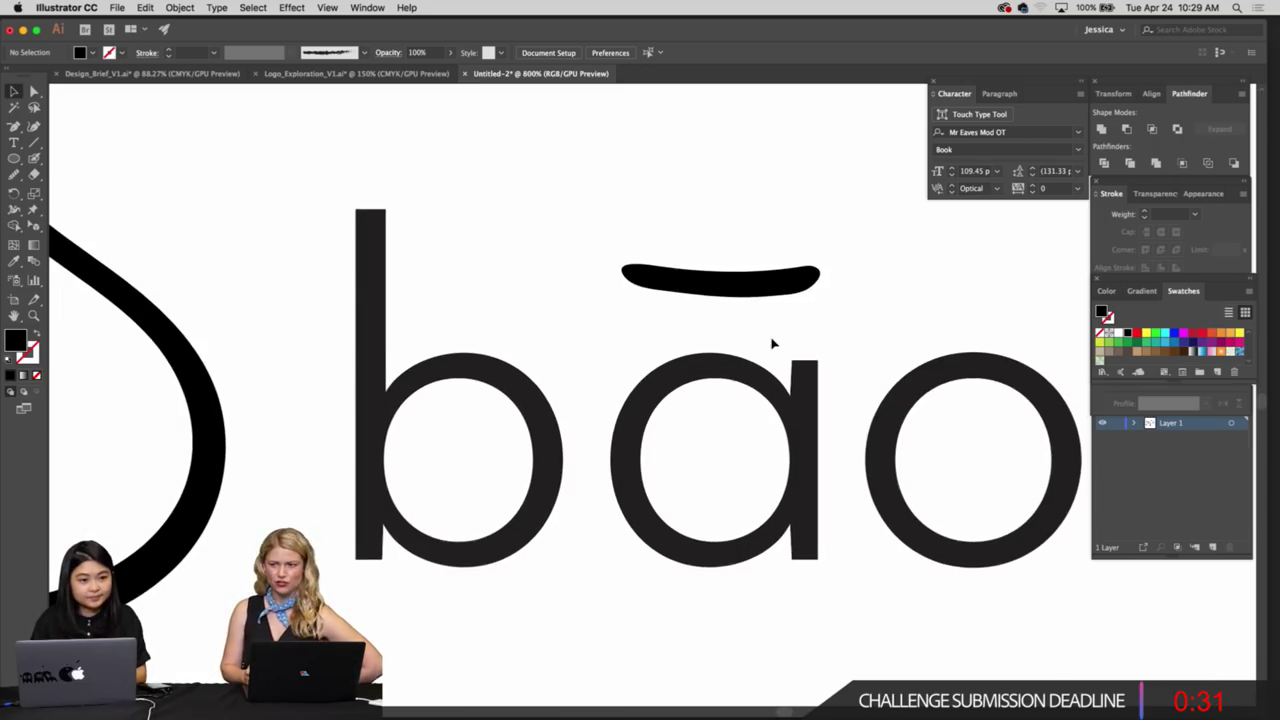
click(755, 299)
key(r)
drag(835, 302, 780, 300)
key(v)
click(834, 304)
click(828, 325)
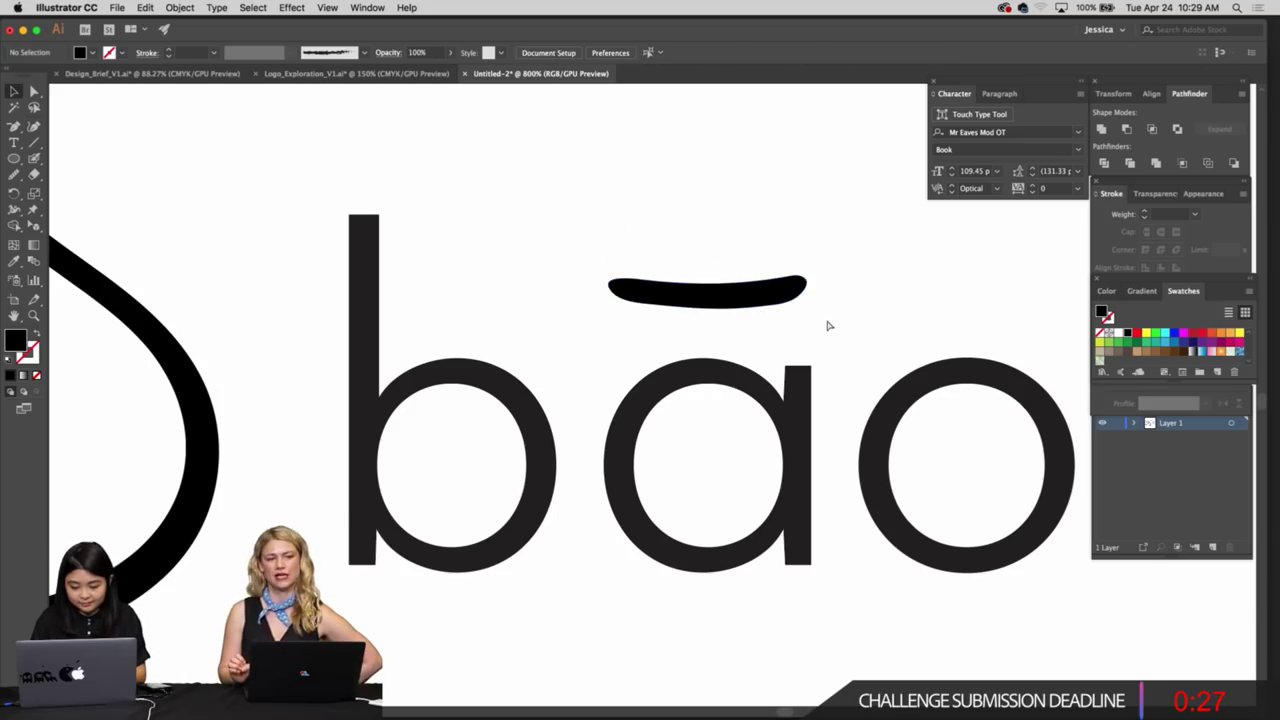
Round the top and bottom corners of the "a" stem slightly with live corners
key(super+equal)
click(869, 380)
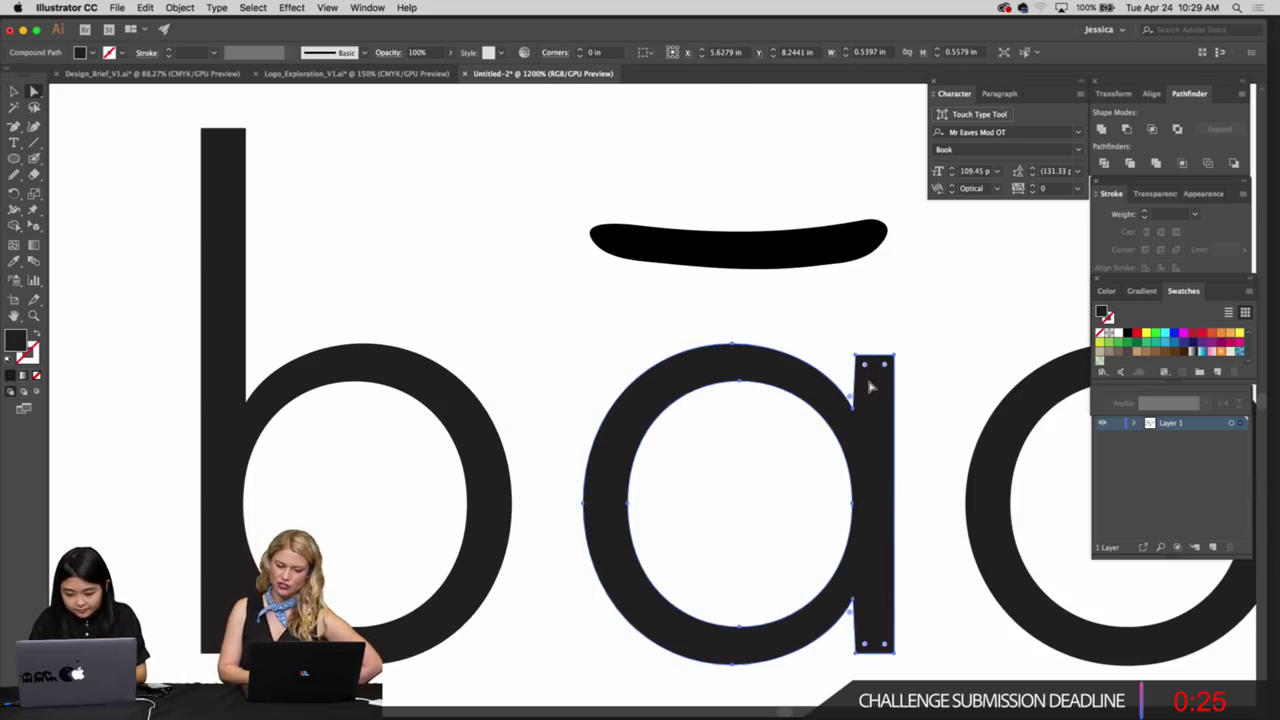
drag(851, 345, 880, 380)
scroll(909, 403, up, 3)
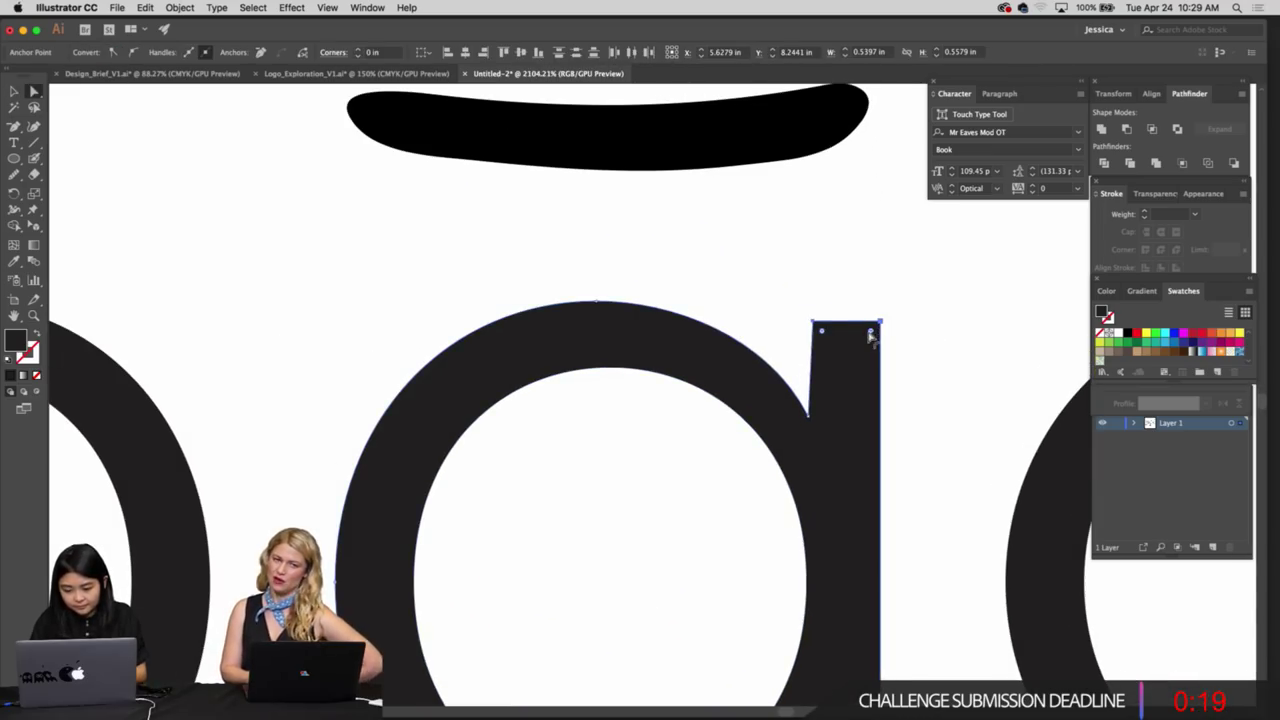
drag(870, 333, 737, 271)
click(911, 368)
drag(857, 535, 711, 446)
key(a)
click(843, 451)
Round the bottom and top corners of the "b" stem slightly to match the "a"
key(z)
scroll(711, 446, right, 3)
scroll(712, 443, left, 5)
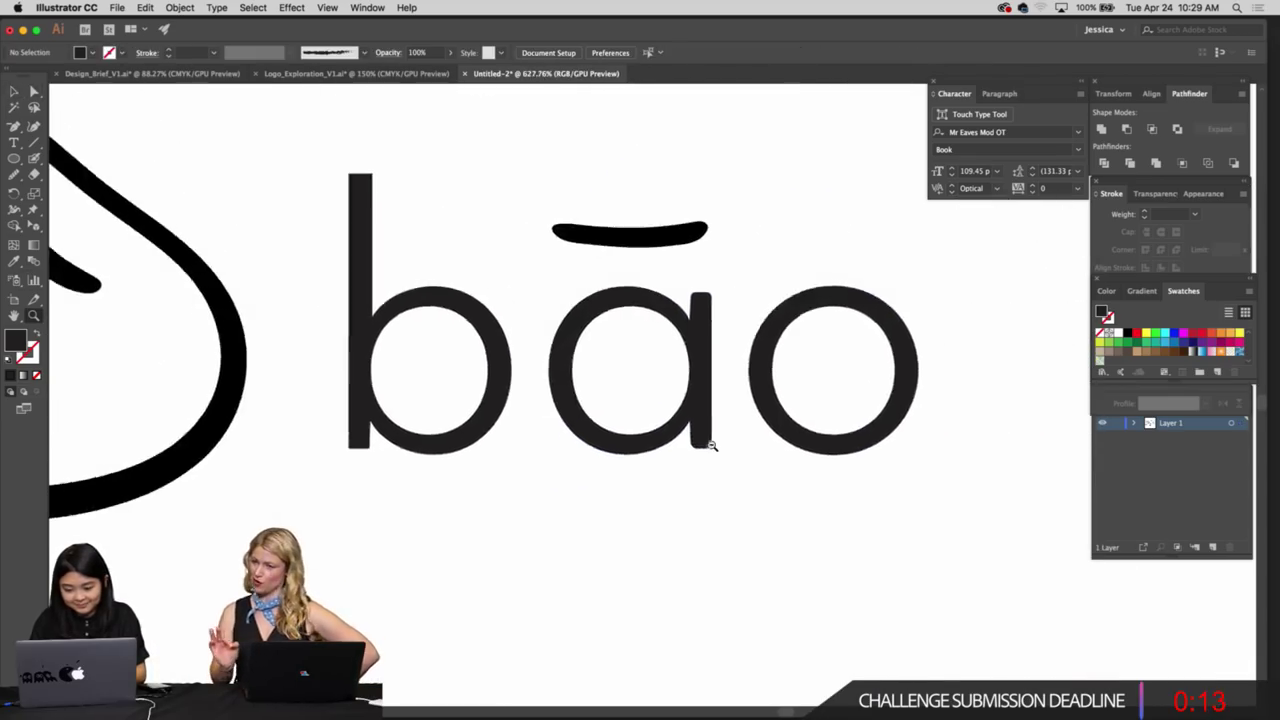
scroll(701, 438, up, 2)
key(v)
click(657, 434)
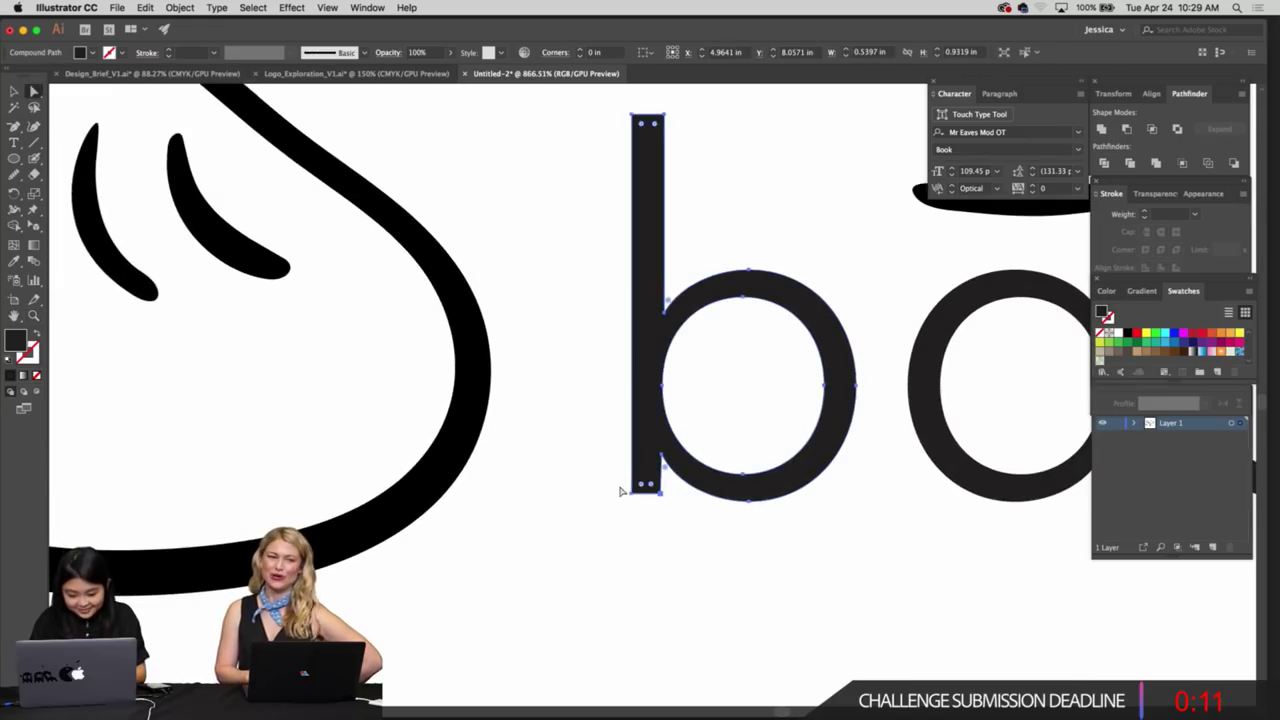
drag(621, 487, 652, 486)
click(657, 513)
scroll(660, 470, up, 3)
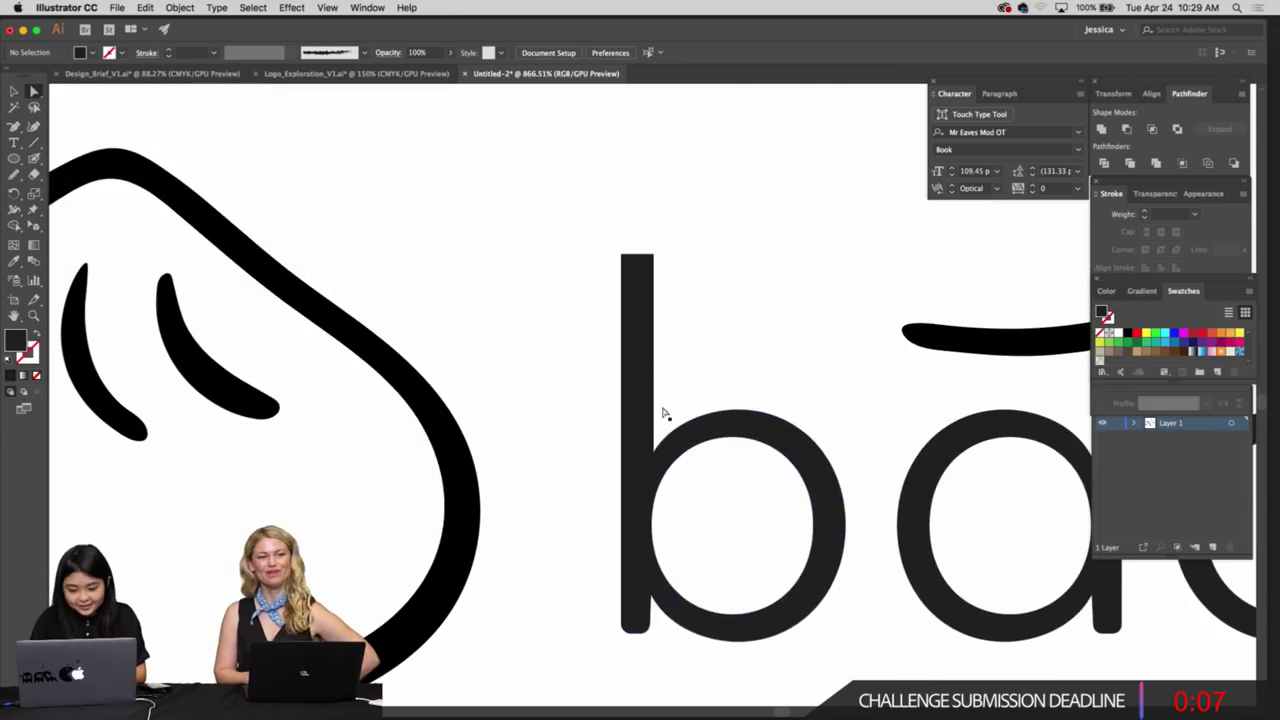
drag(597, 234, 648, 266)
click(684, 286)
Examine the rounded stem ends of the "b" and "a" beside the bun icon
key(z)
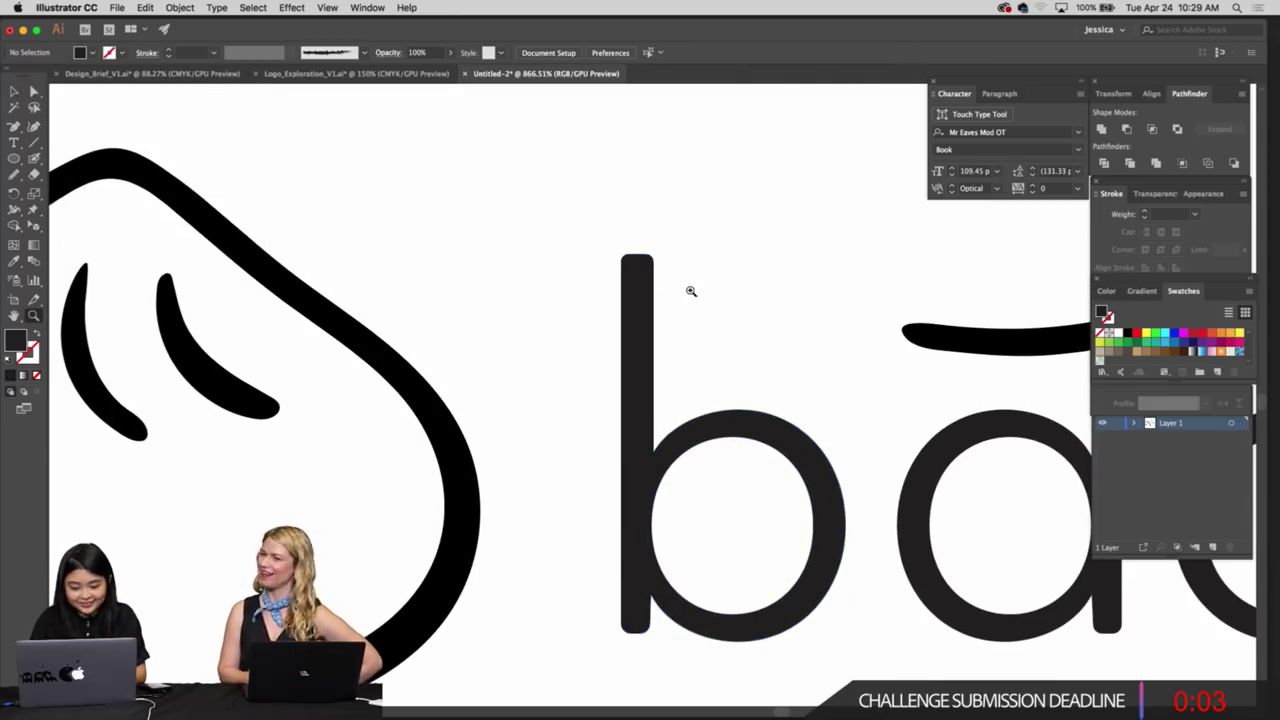
alt+click(690, 291)
alt+click(604, 268)
key(super+plus)
key(super+plus)
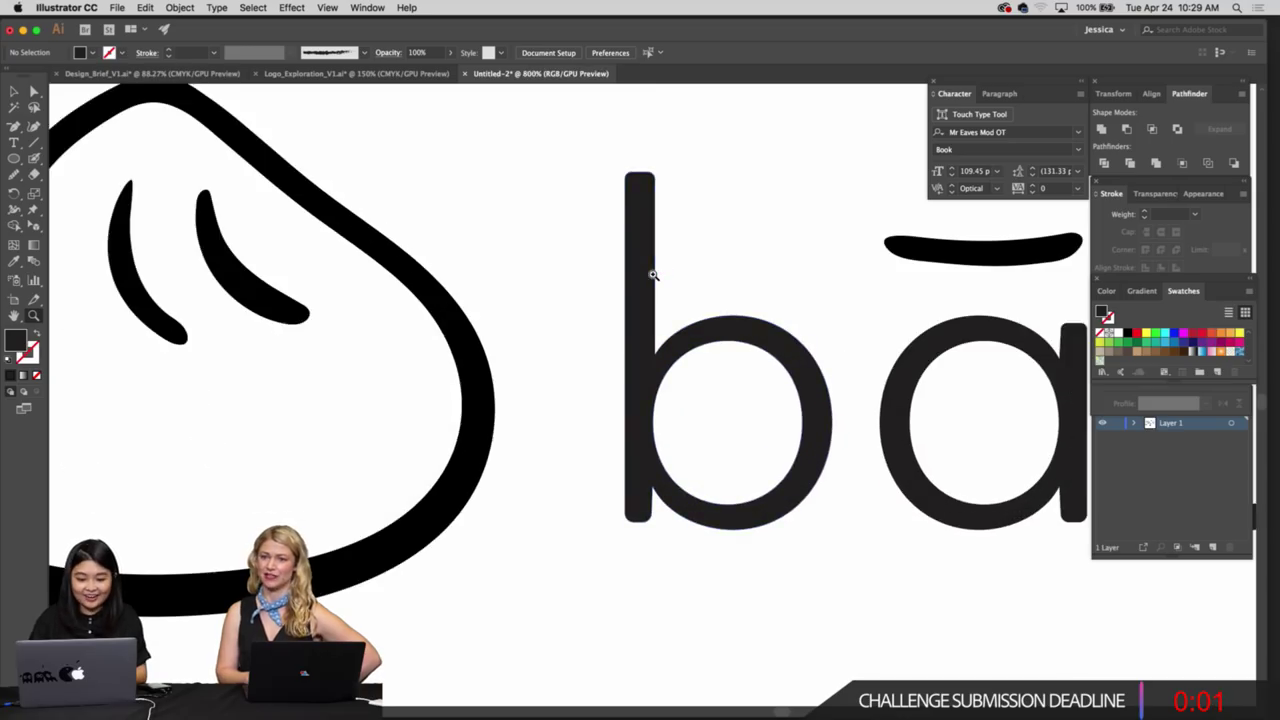
scroll(652, 275, right, 5)
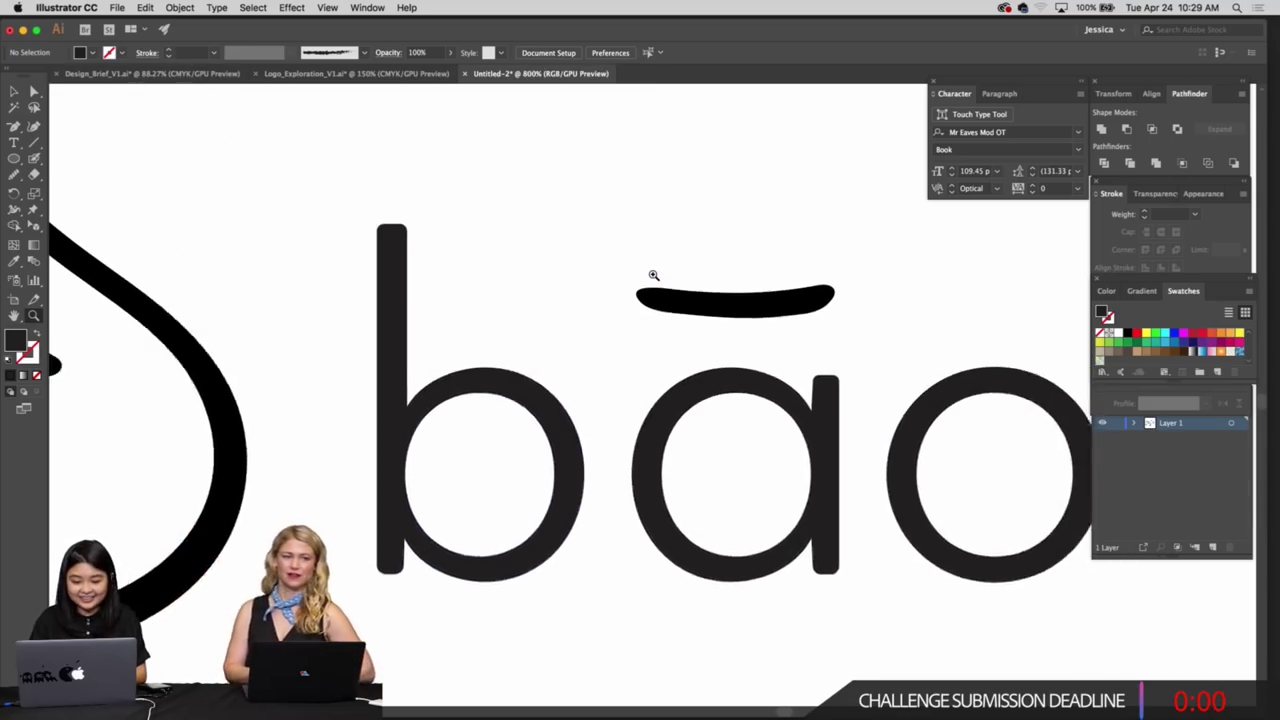
scroll(653, 275, left, 3)
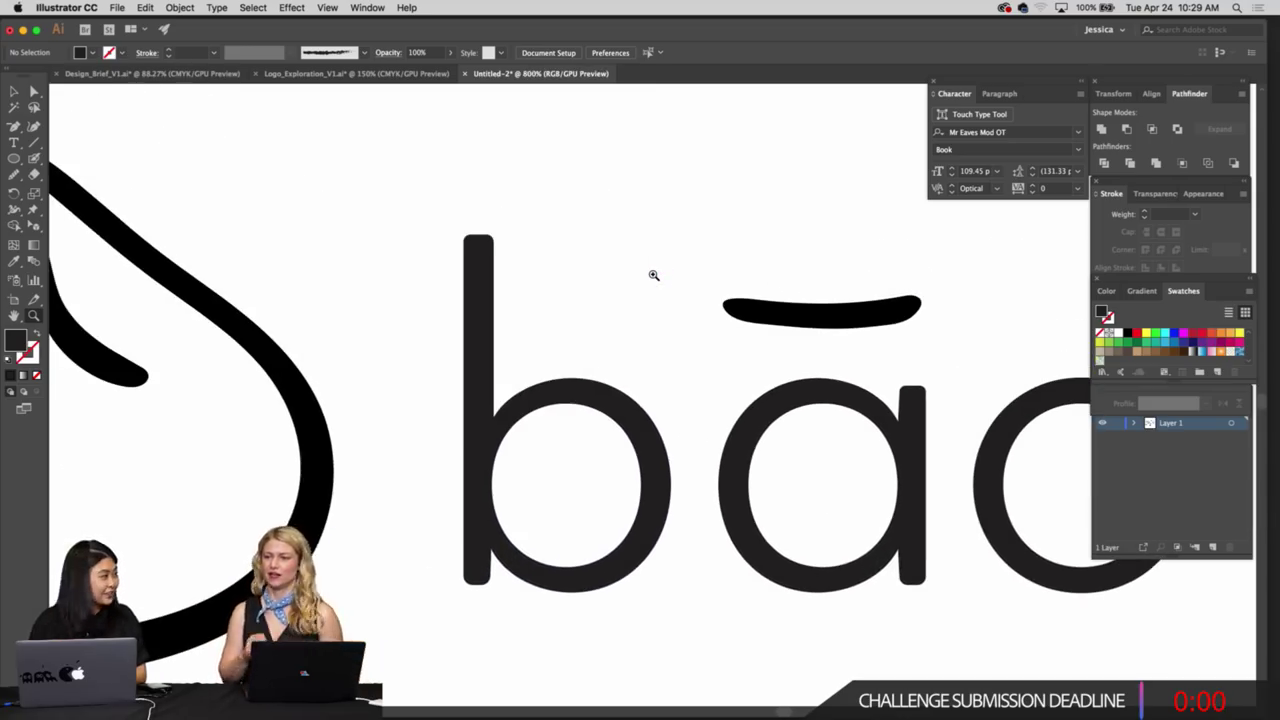
scroll(653, 275, right, 1)
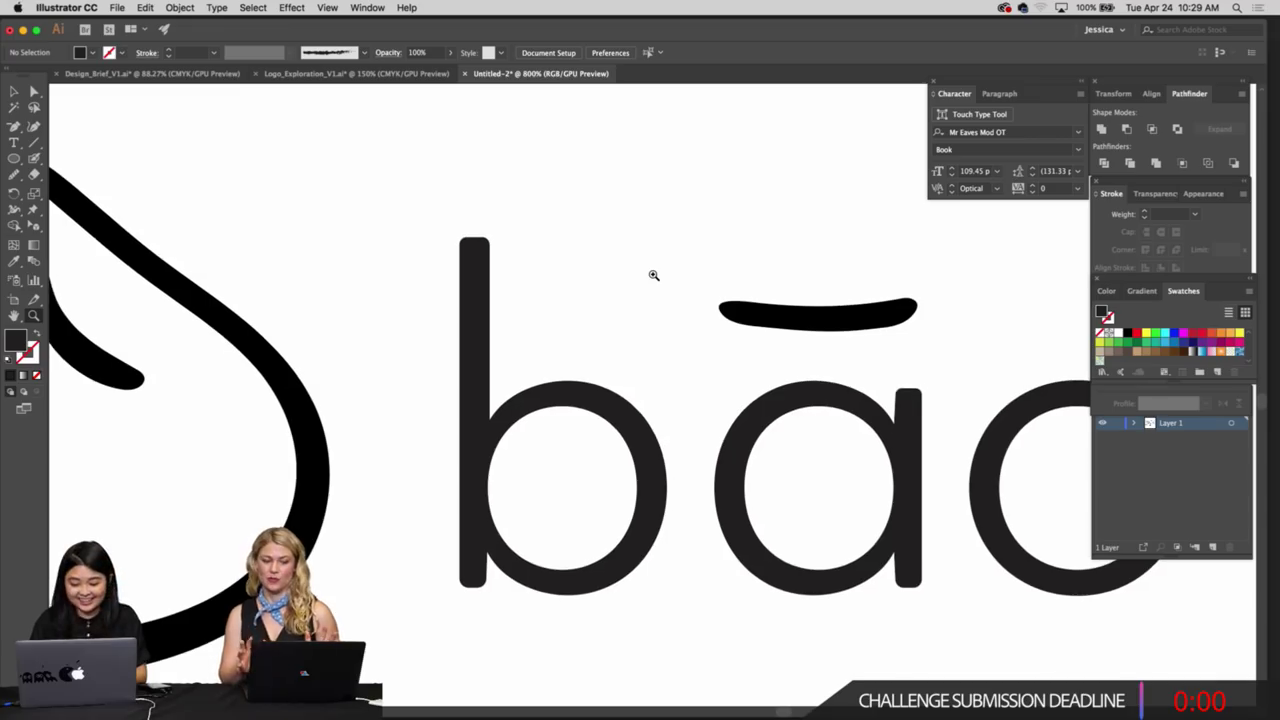
Redraw the top and right edge of the "b" stem with the Pencil tool for a hand-drawn, flared end
click(481, 321)
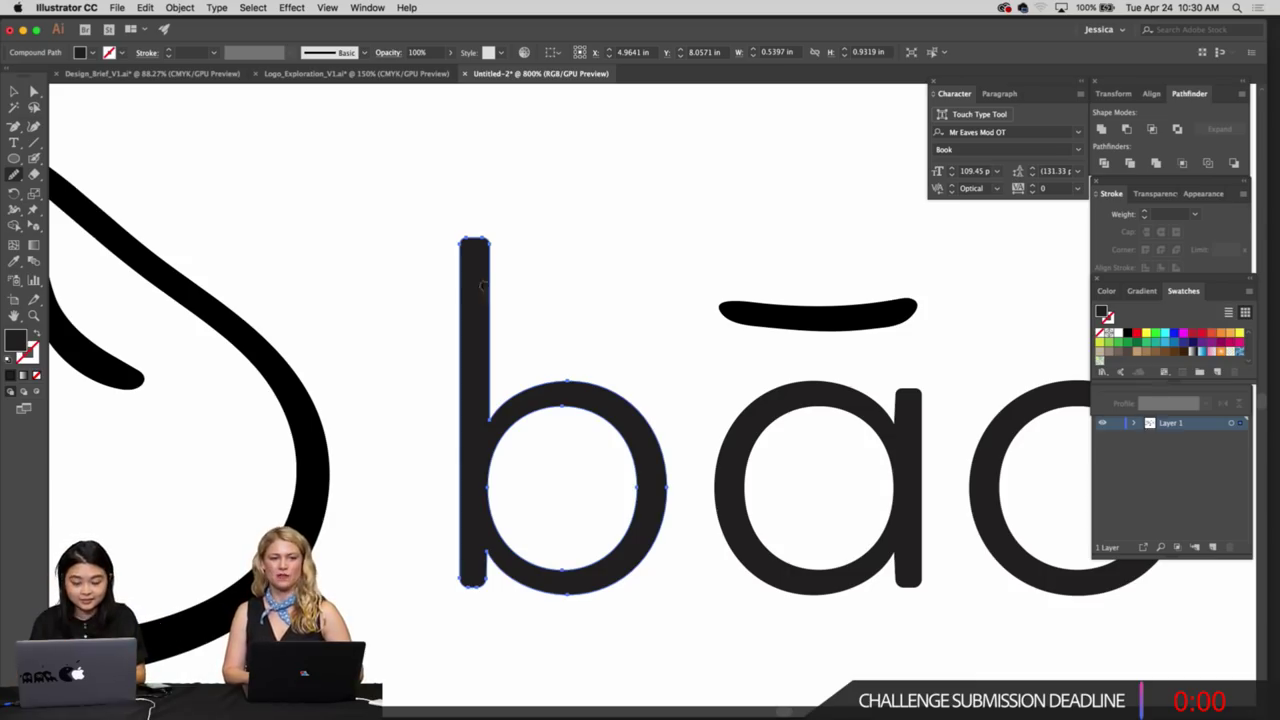
mouse_move(471, 234)
mouse_down()
mouse_move(463, 325)
mouse_move(482, 244)
mouse_move(486, 297)
mouse_move(485, 242)
mouse_move(488, 418)
mouse_up()
drag(490, 320, 488, 436)
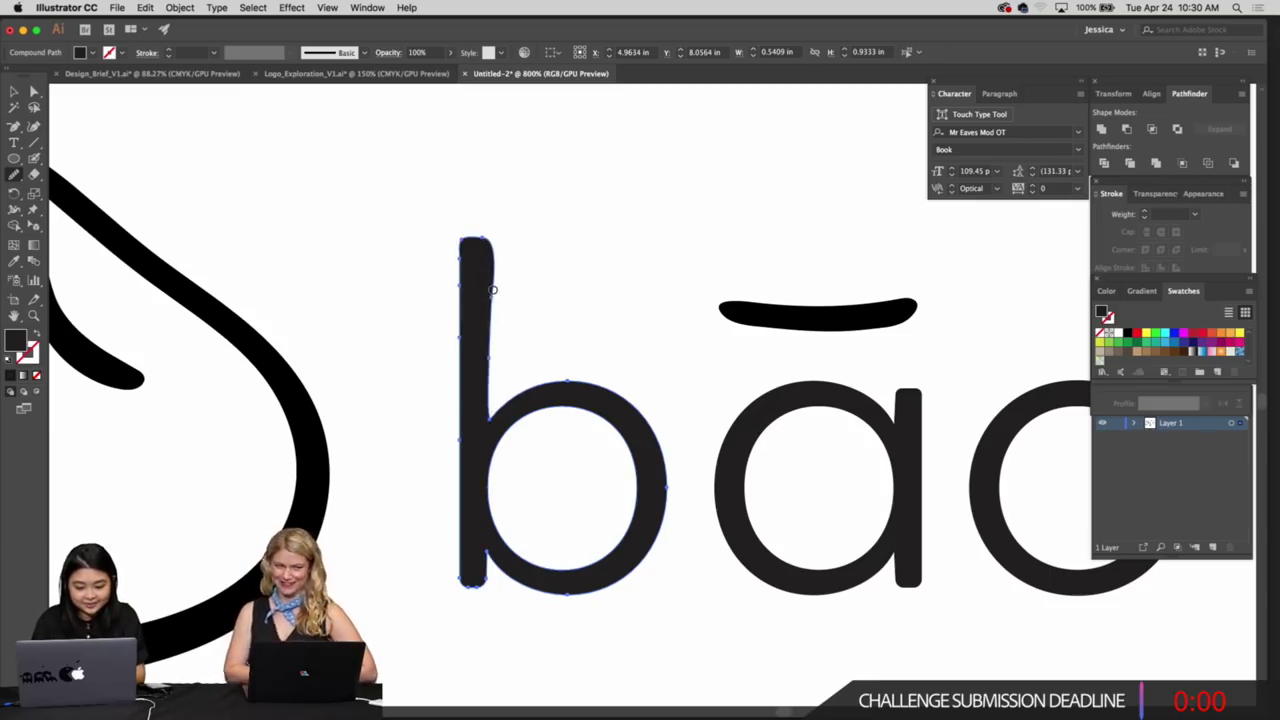
drag(490, 241, 490, 390)
drag(486, 300, 478, 446)
key(v)
click(548, 349)
Adjust the anchor points at the upper right of the "b" stem to slim its flared end
key(z)
drag(550, 351, 416, 304)
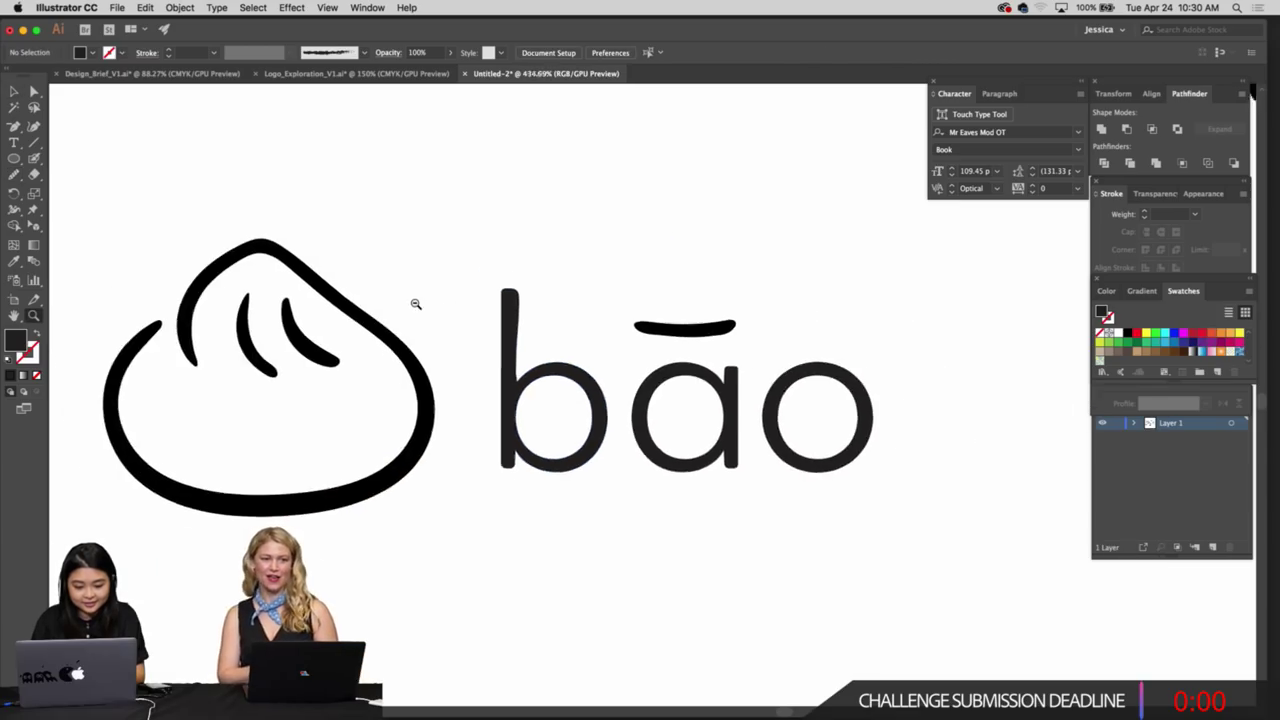
drag(570, 369, 677, 414)
drag(572, 355, 622, 380)
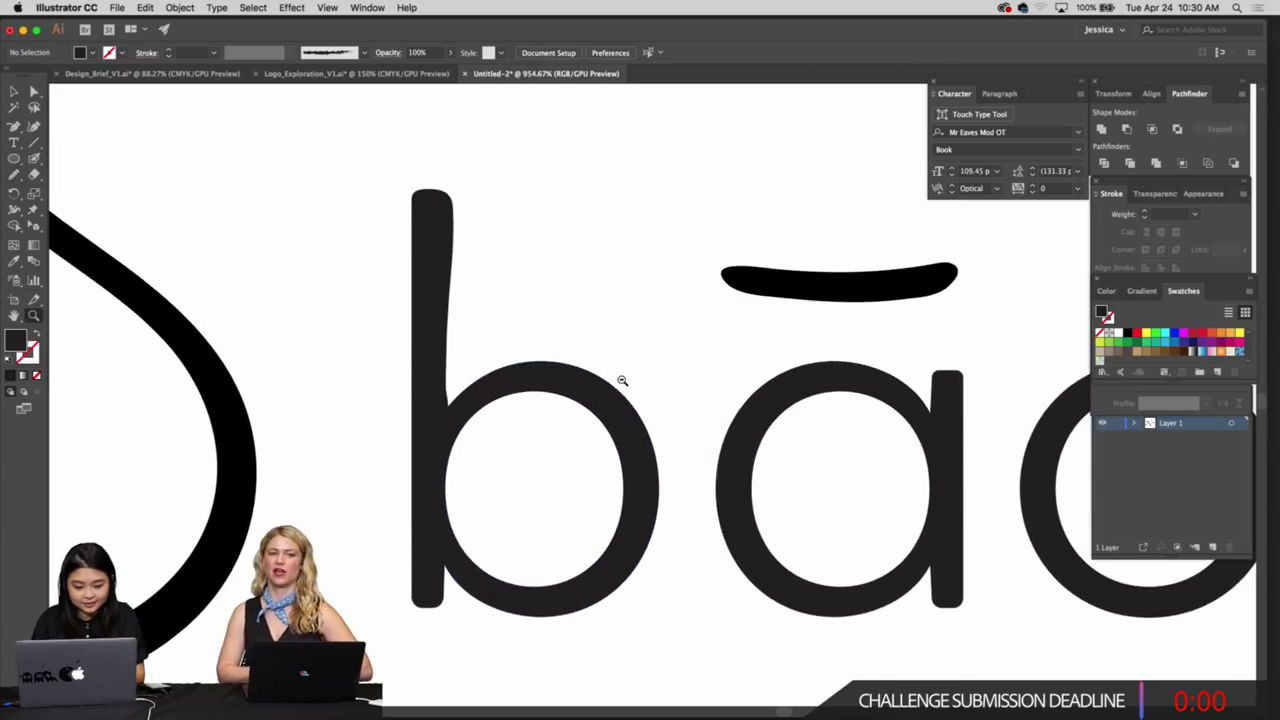
click(520, 330)
click(514, 320)
key(v)
click(466, 246)
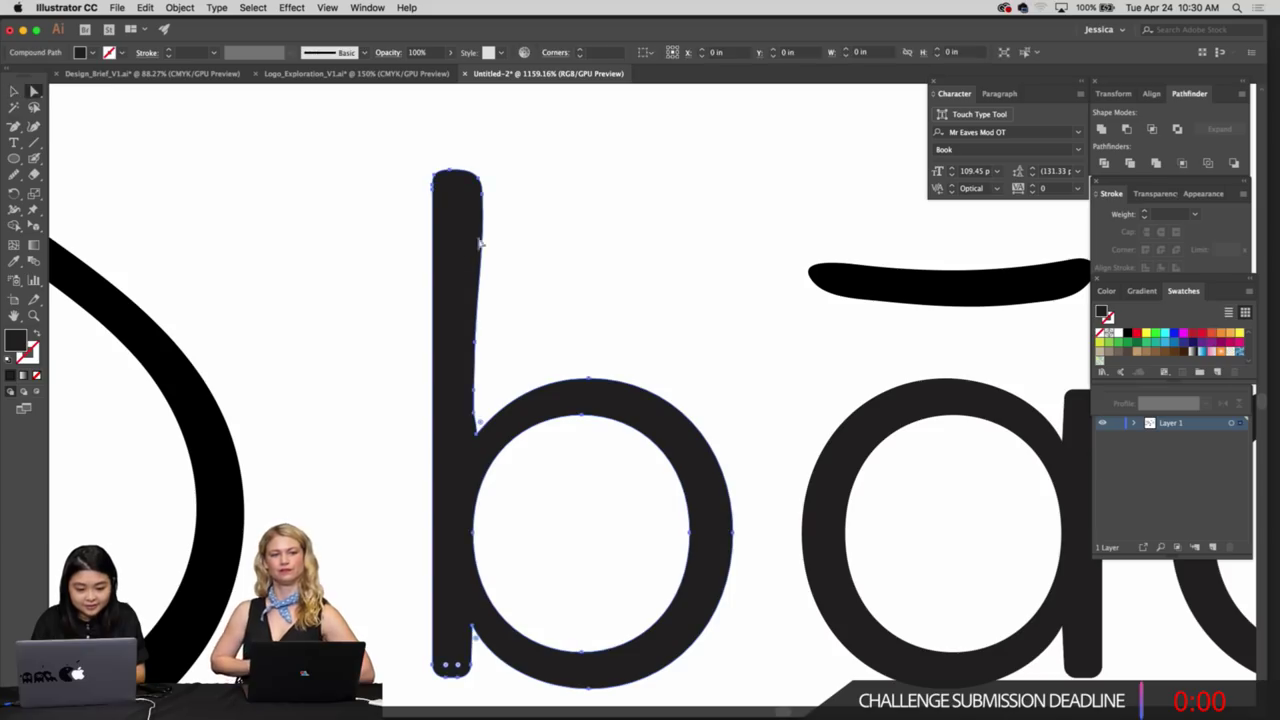
click(482, 195)
drag(482, 195, 478, 170)
key(p)
key(a)
key(v)
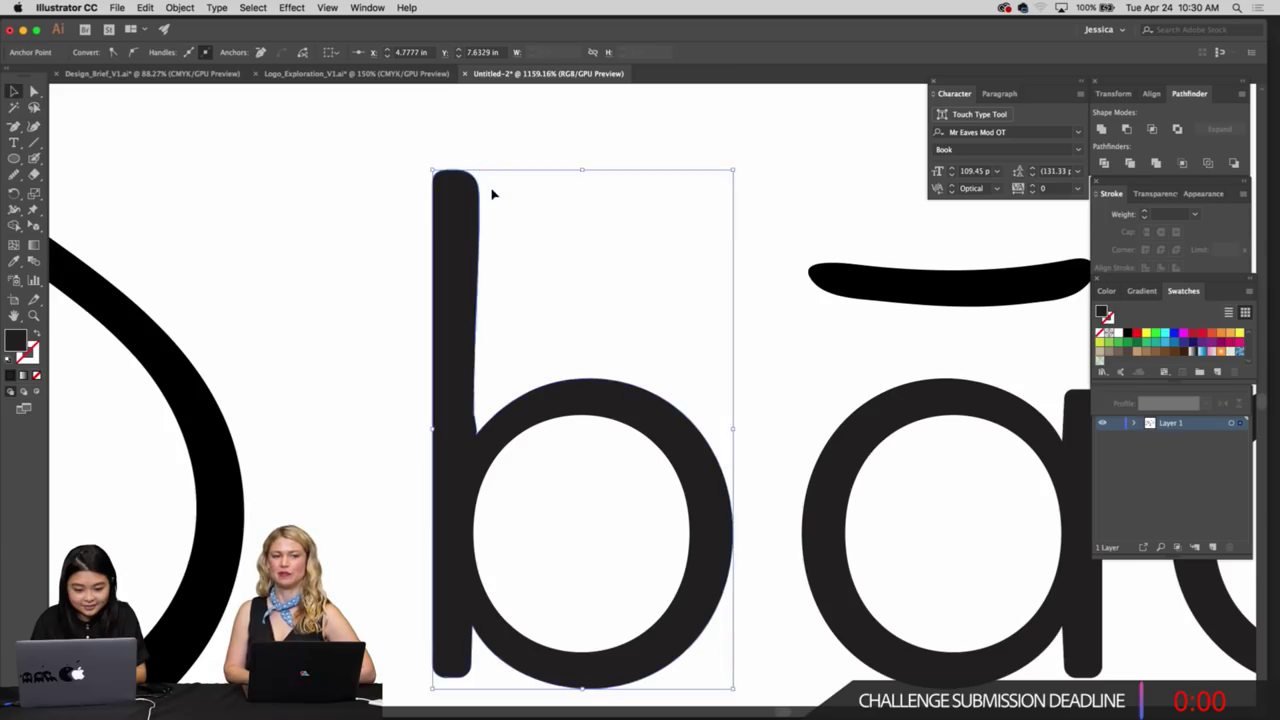
Delete the two extra anchor points just above where the "b" stem meets the bowl
scroll(491, 194, down, 3)
key(a)
scroll(480, 274, down, 2)
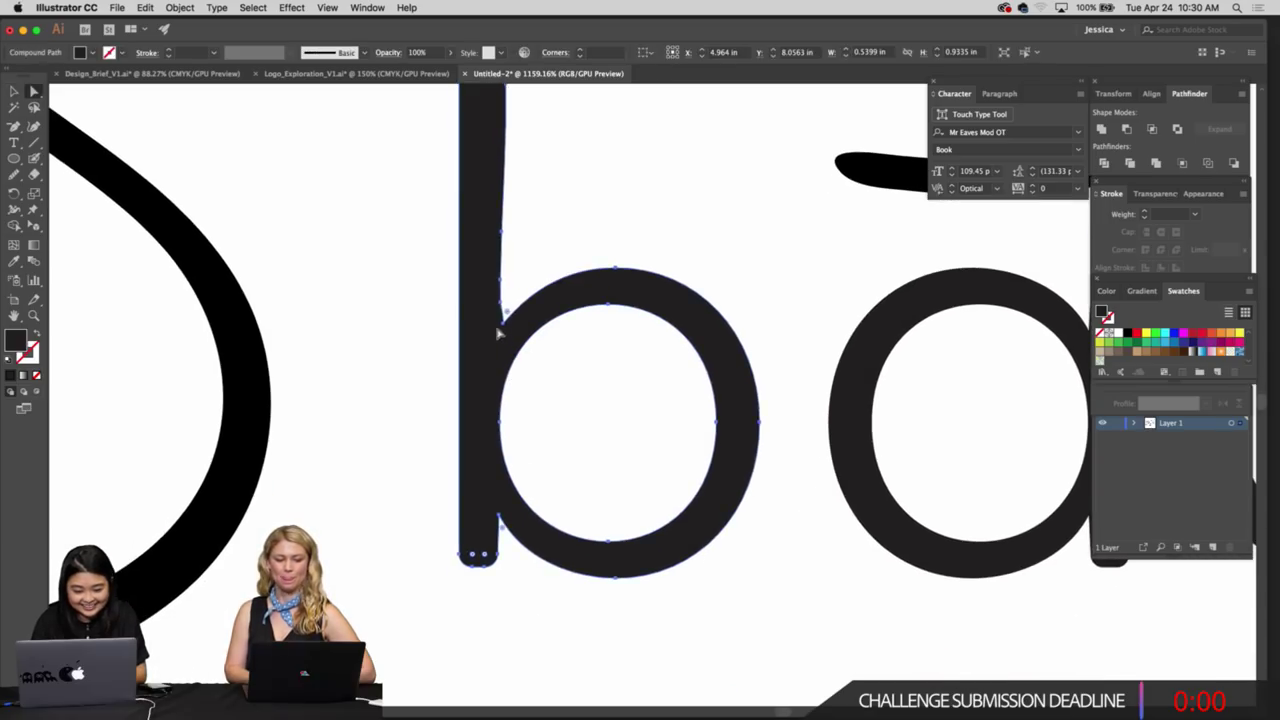
key(p)
click(500, 303)
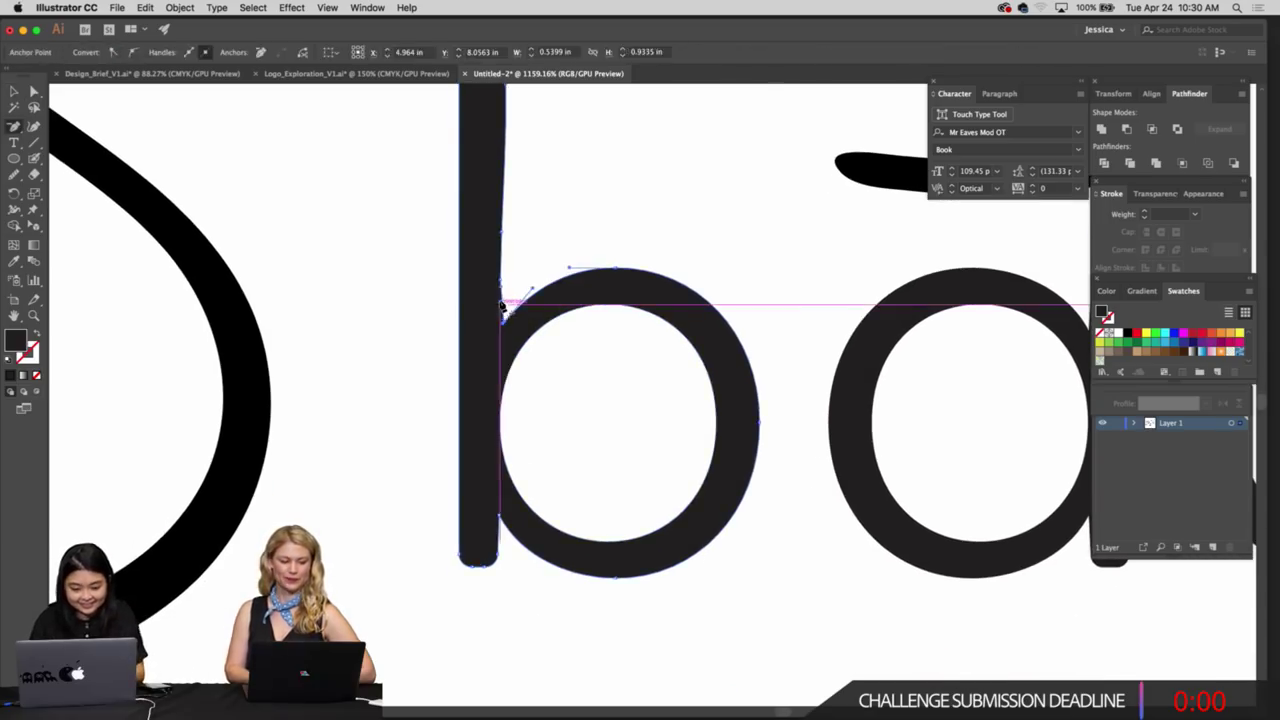
click(501, 280)
key(v)
click(508, 257)
scroll(534, 240, down, 5)
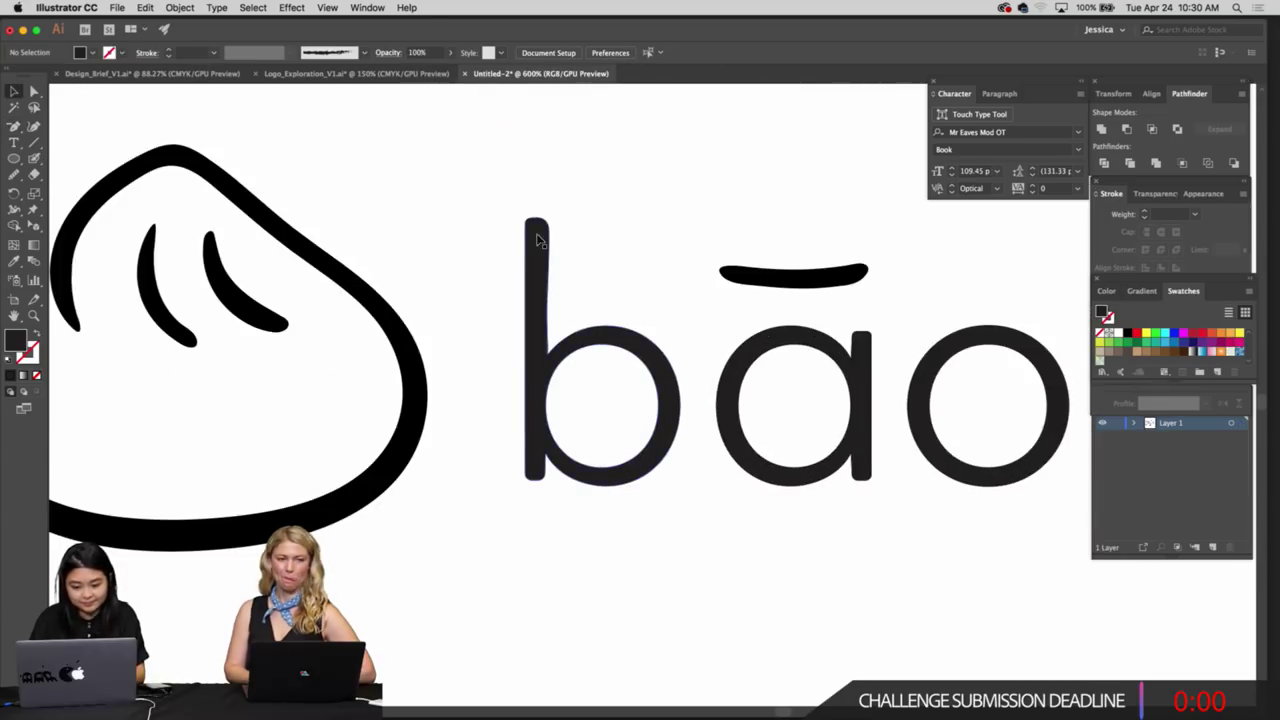
Smooth the right edge of the "b" stem by retracing it with the Pencil tool
key(super+equal)
click(508, 253)
key(n)
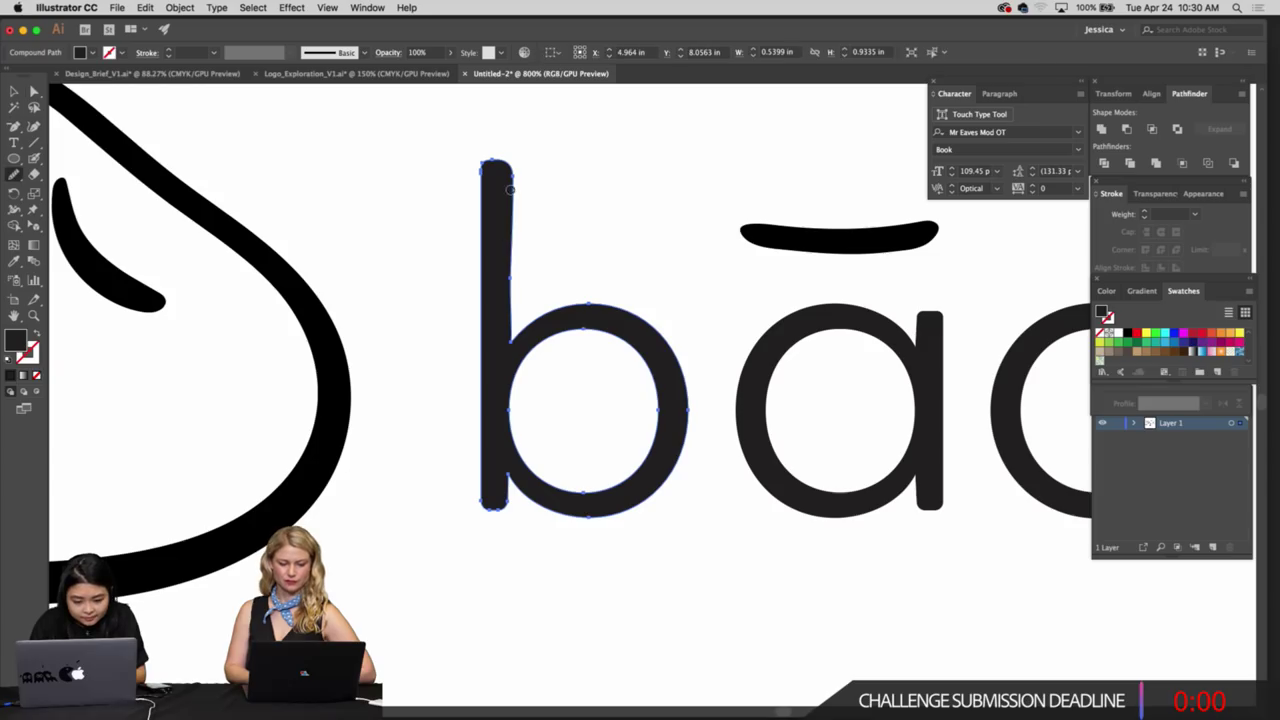
mouse_move(511, 190)
mouse_down()
mouse_move(511, 327)
mouse_move(536, 352)
mouse_up()
key(v)
click(528, 225)
Redraw the bottom end of the "b" stem with the Pencil tool into a rounder cap
scroll(529, 228, down, 3)
key(z)
scroll(536, 352, up, 1)
super+click(443, 357)
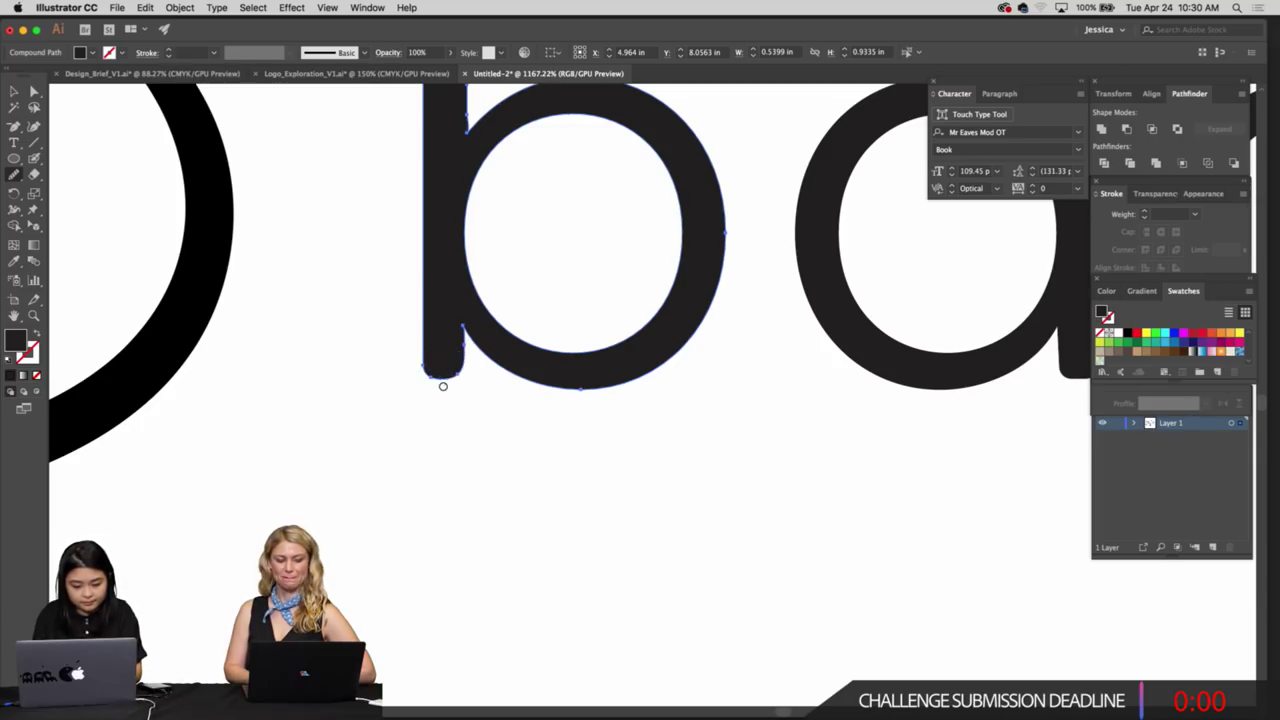
super+click(462, 413)
Review the softened wordmark with the bun icon at several magnifications among the other logo sketches
key(z)
drag(476, 421, 331, 410)
scroll(514, 454, right, 2)
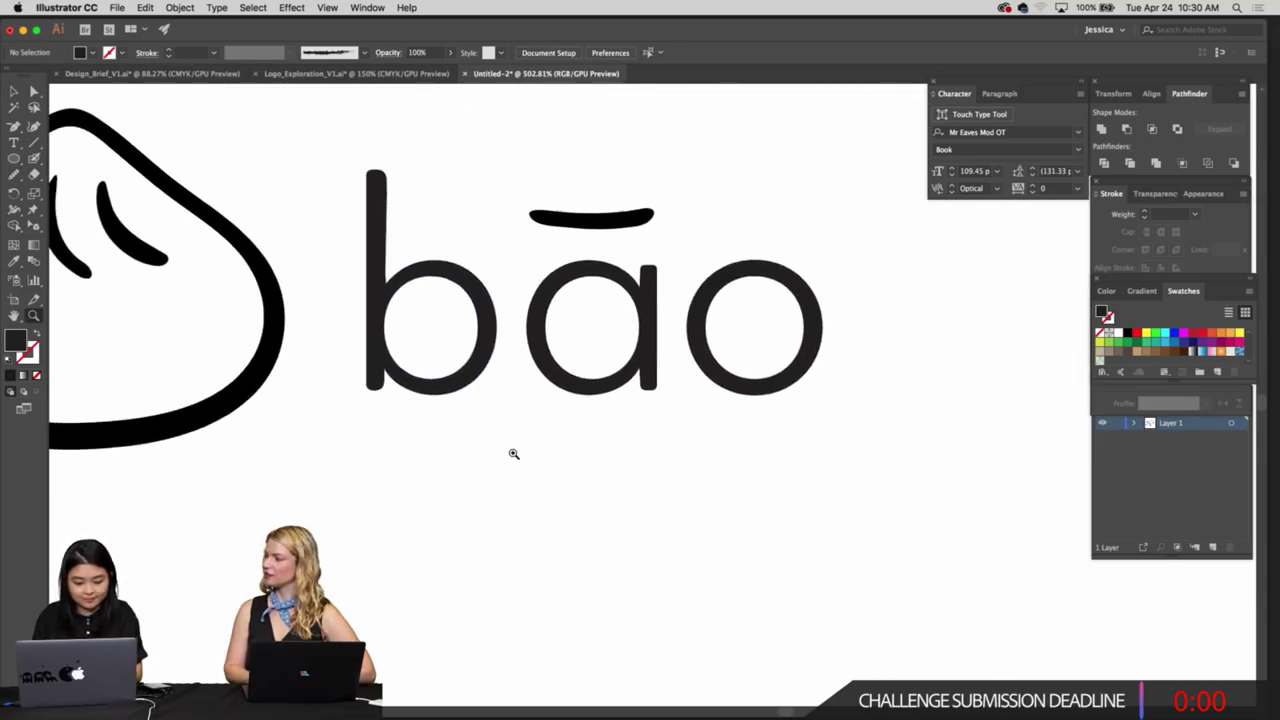
scroll(514, 454, down, 10)
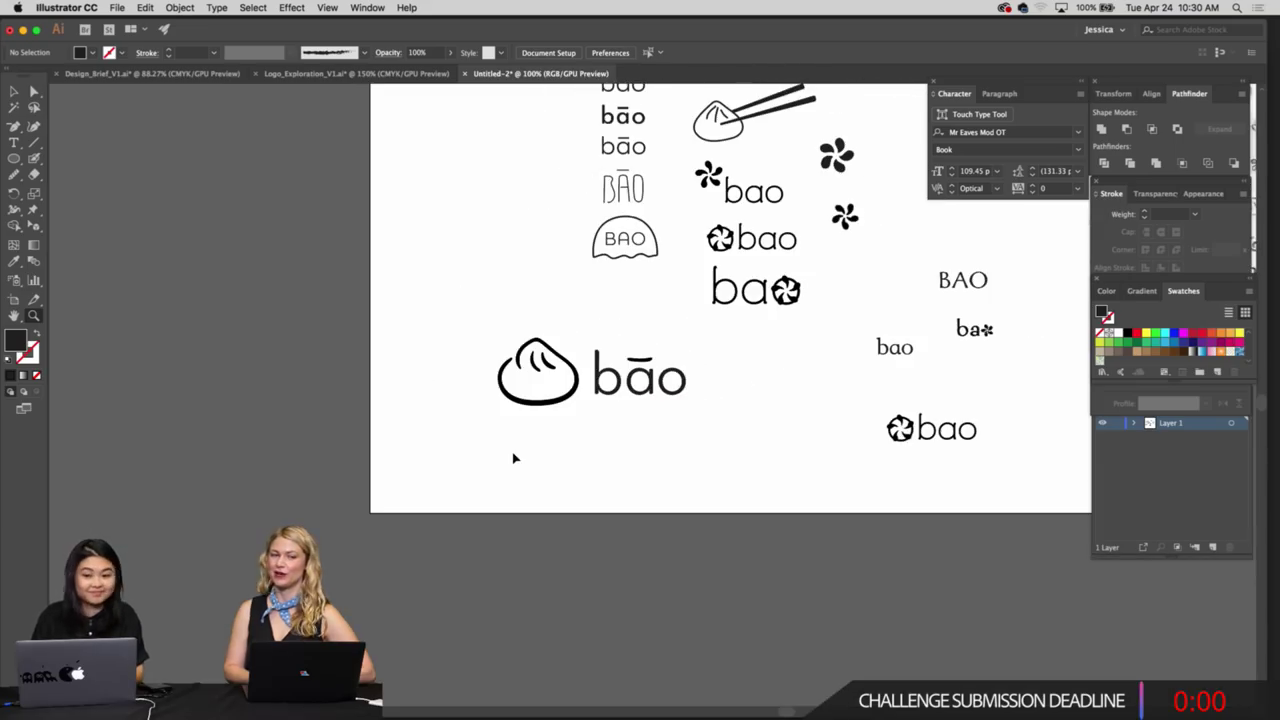
scroll(514, 458, up, 2)
scroll(514, 454, down, 5)
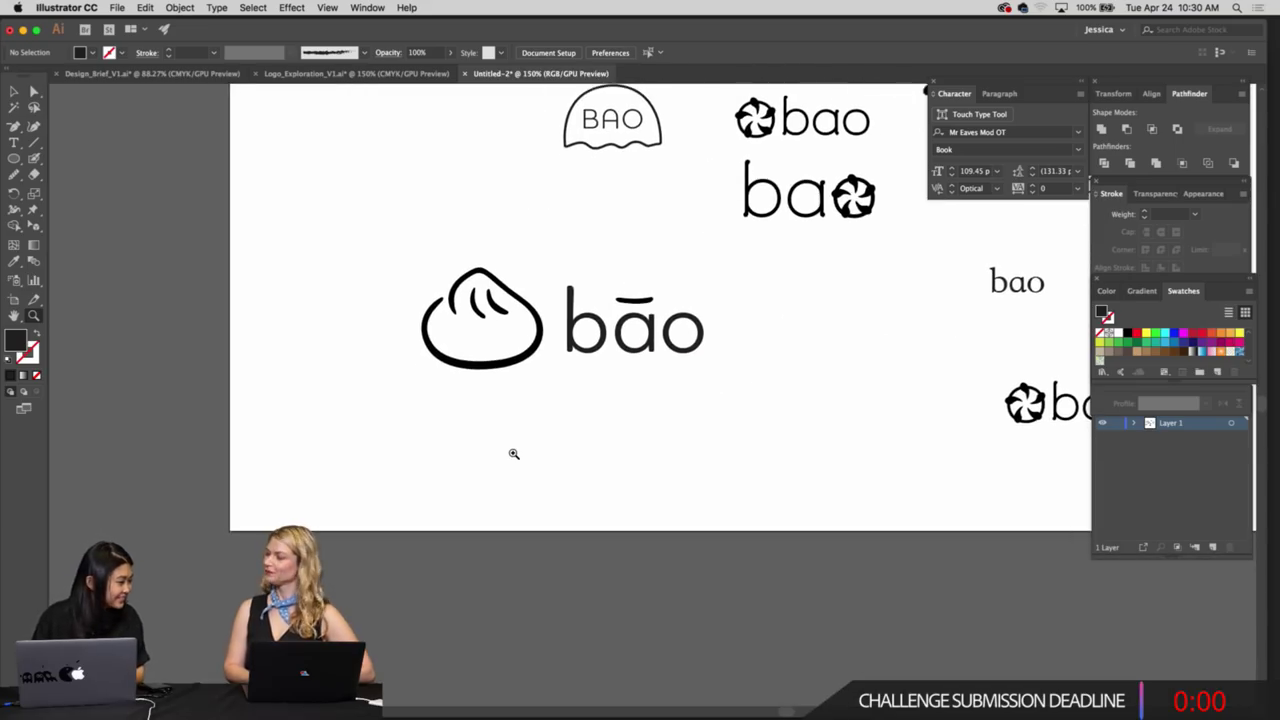
scroll(514, 454, right, 2)
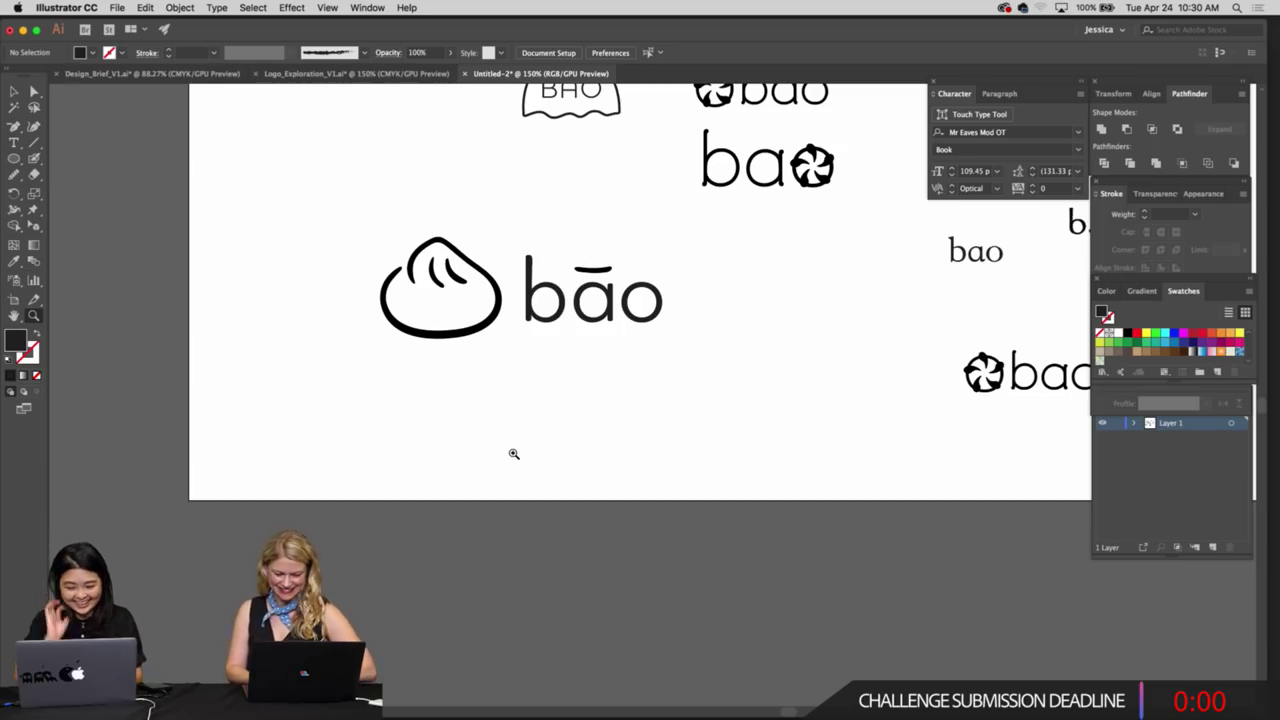
Retrace the right edge of the "a" stem with the Pencil tool and soften its bottom end into a rounder cap
scroll(536, 343, up, 8)
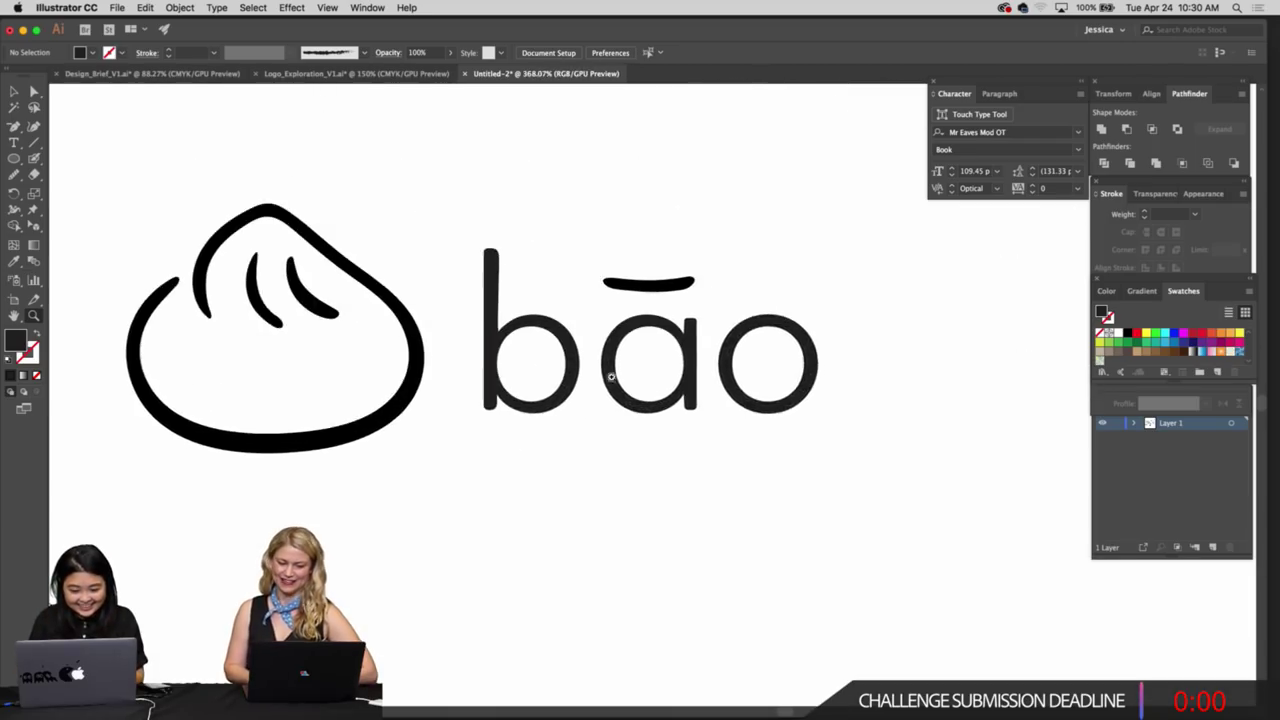
scroll(705, 444, up, 4)
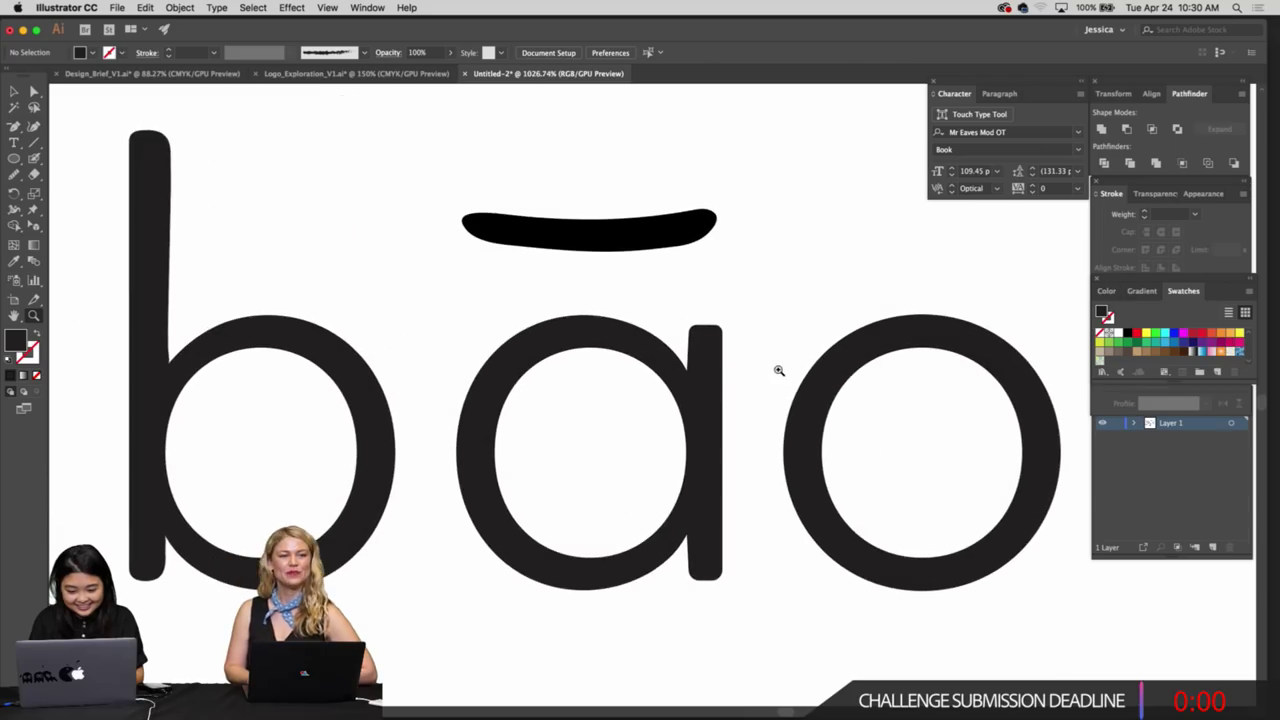
key(v)
click(712, 358)
key(n)
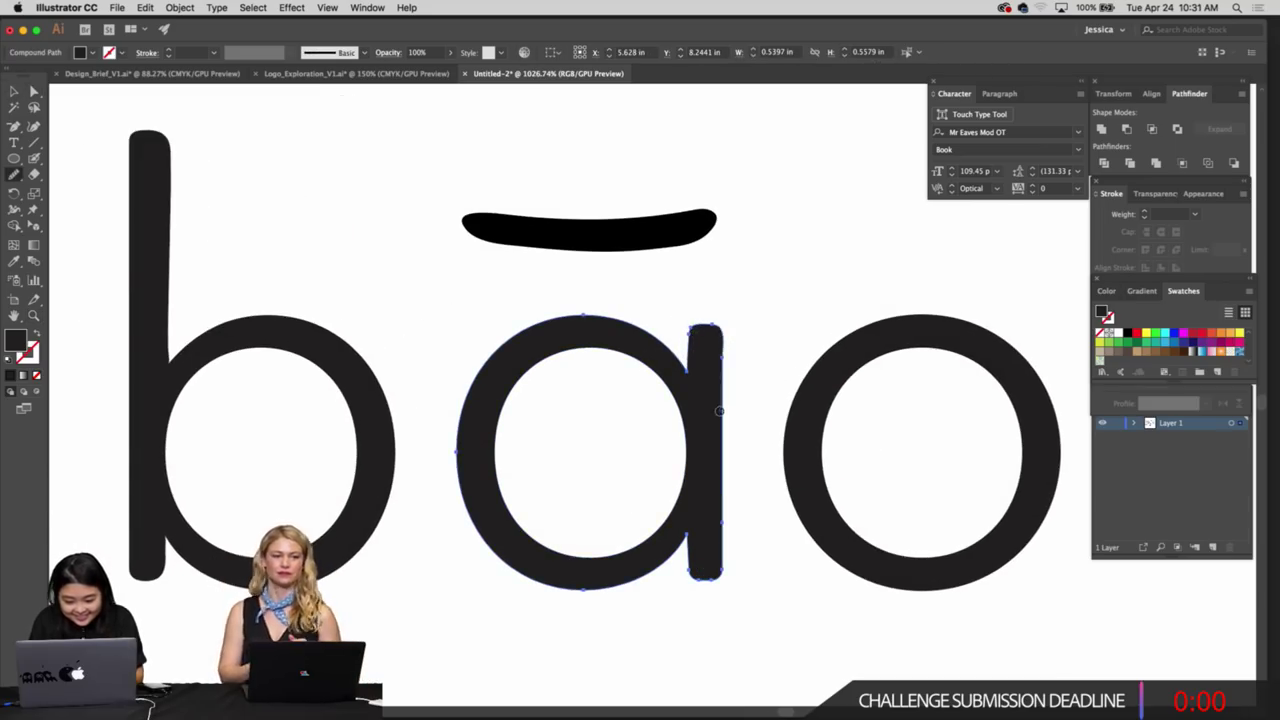
drag(721, 415, 722, 364)
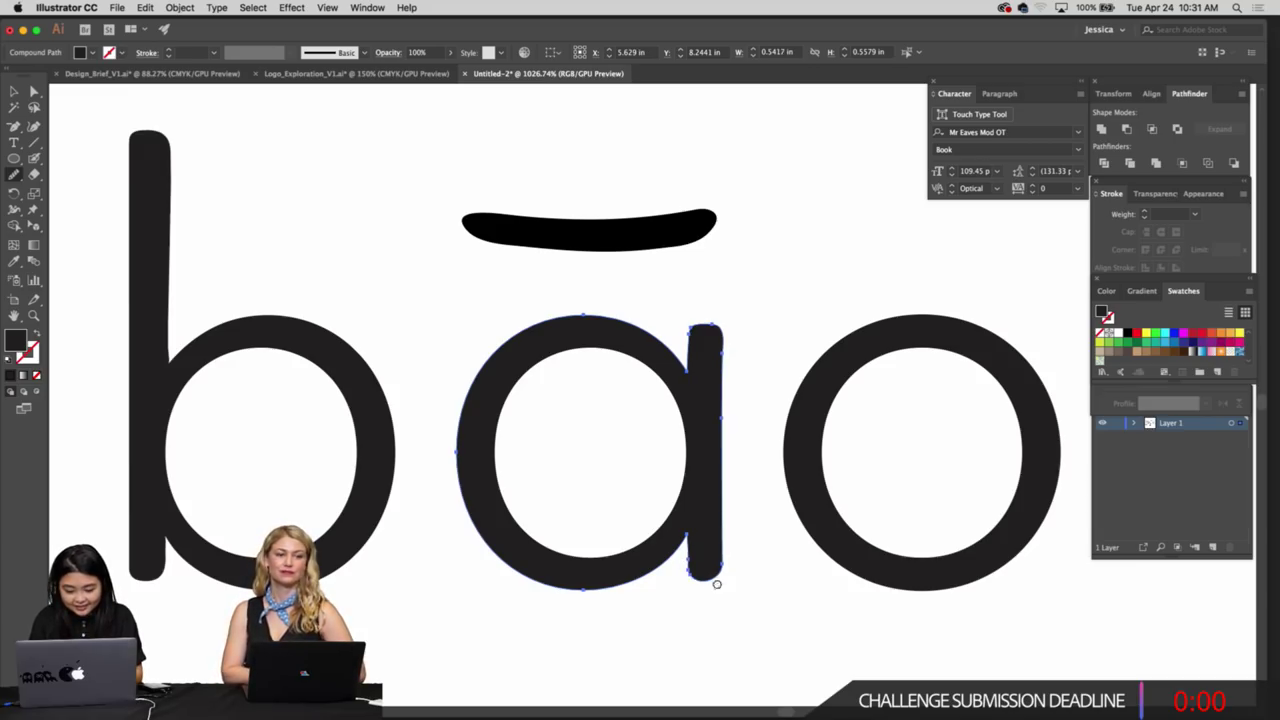
key(v)
click(731, 594)
Reshape the bottom-right corner of the "a" stem by adjusting its anchor points
key(z)
click(694, 588)
scroll(641, 577, left, 1)
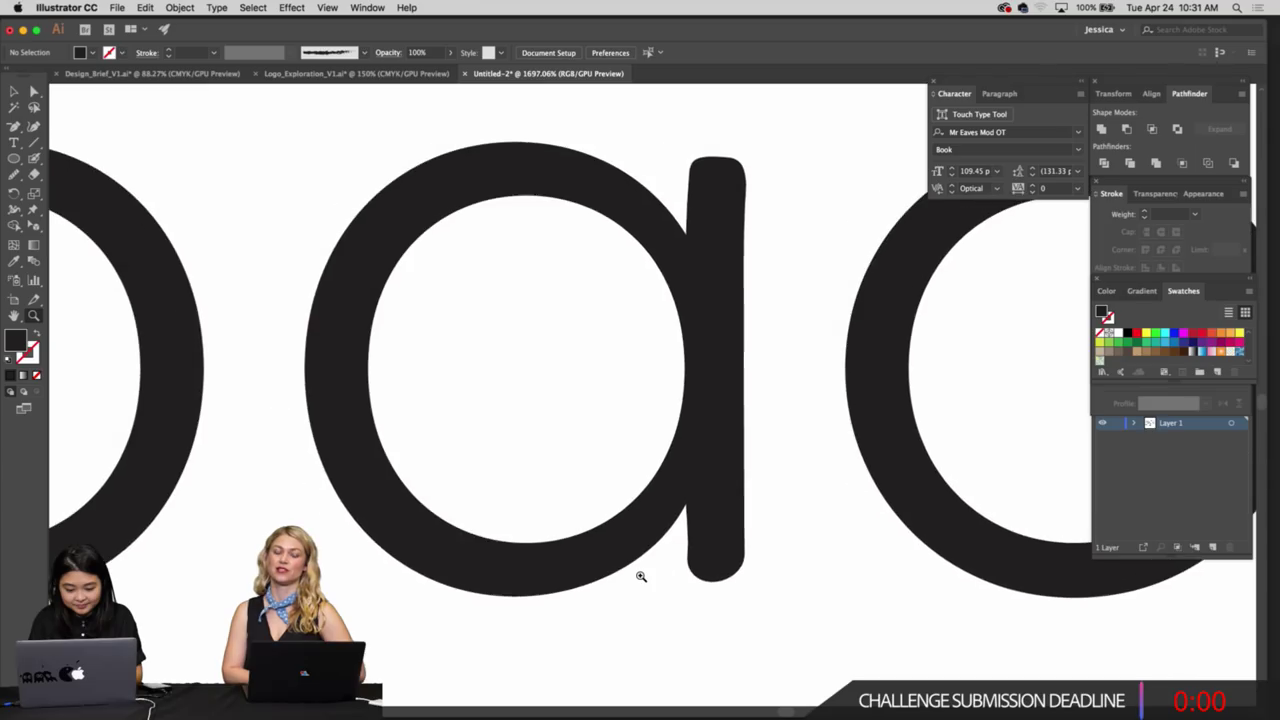
key(n)
super+click(722, 537)
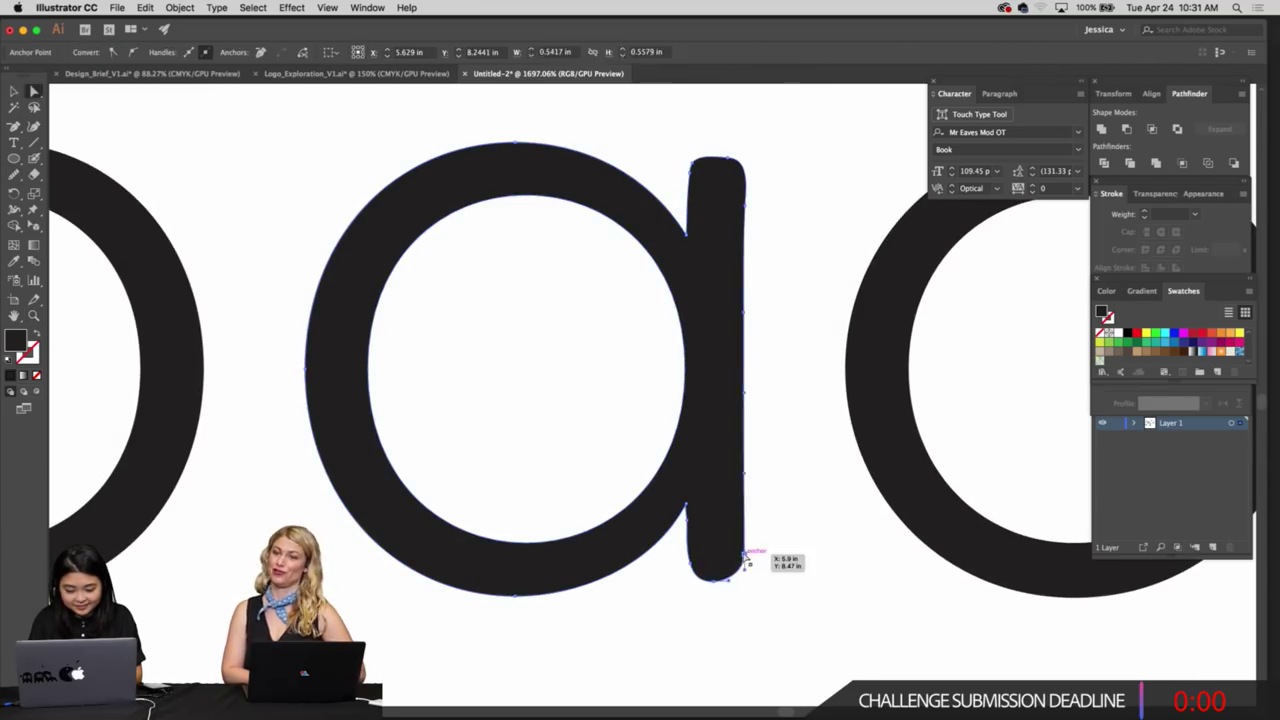
key(v)
click(765, 579)
Retrace the left inner edge of the "o" with the Pencil tool
key(z)
alt+click(765, 579)
click(693, 544)
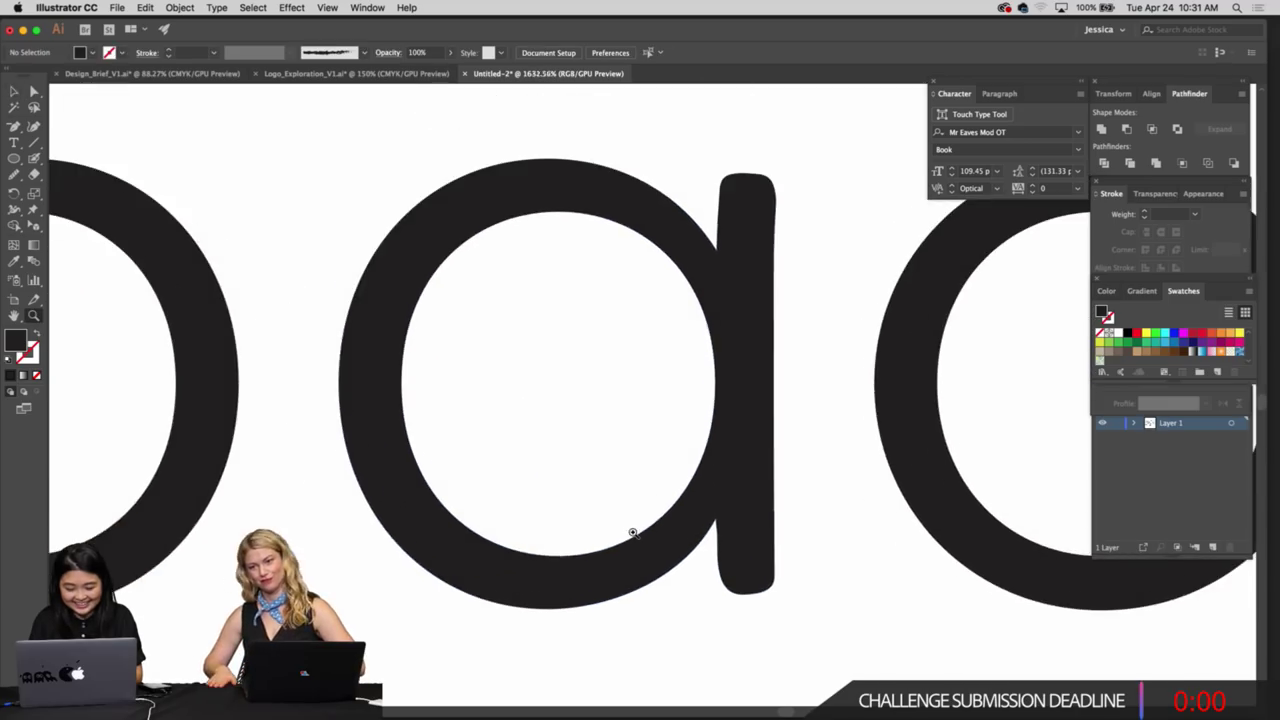
drag(633, 533, 460, 498)
drag(689, 514, 590, 502)
key(v)
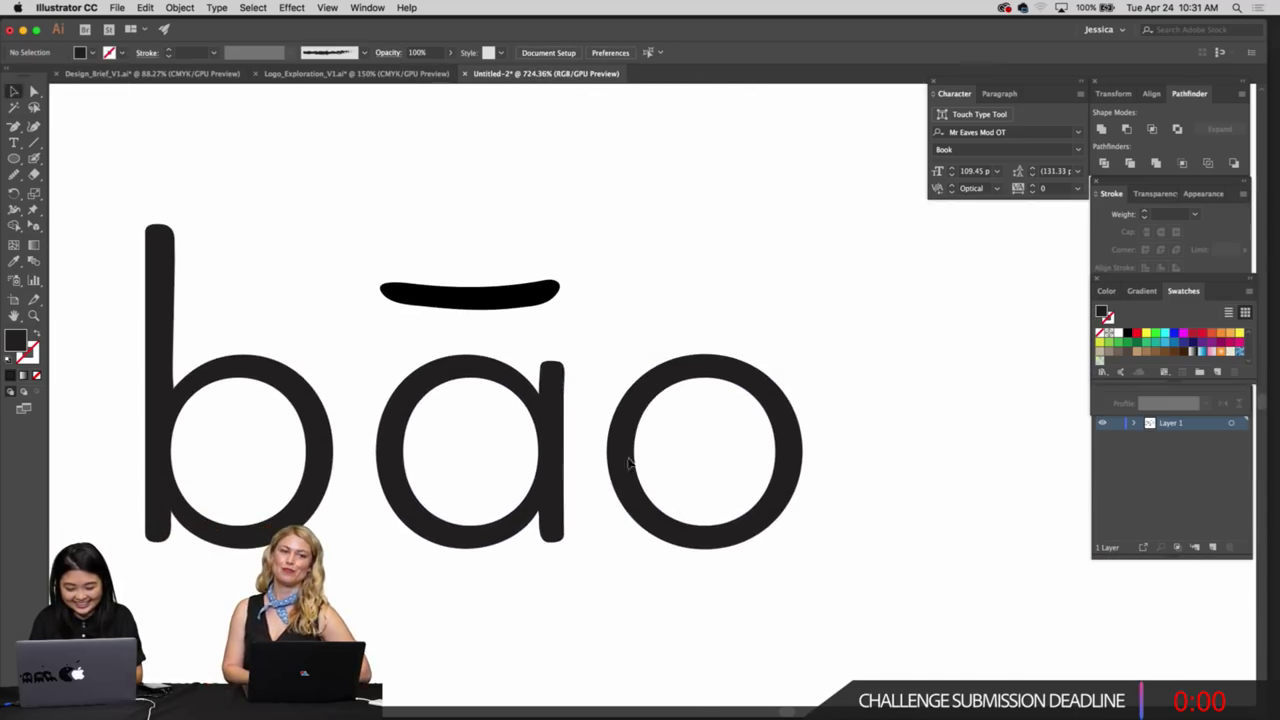
key(a)
click(628, 455)
key(n)
mouse_move(652, 380)
mouse_down()
mouse_move(636, 485)
mouse_move(684, 521)
mouse_up()
key(v)
click(717, 451)
key(z)
click(717, 449)
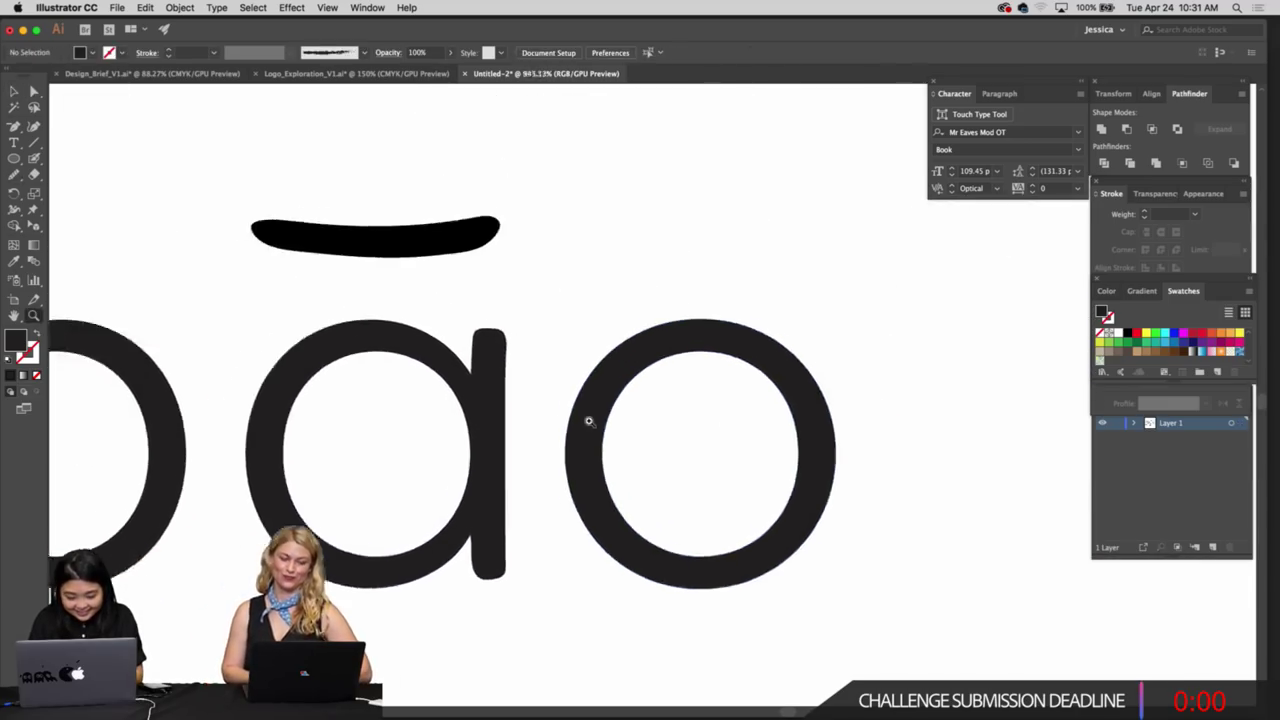
Review the accent mark and reshaped letters together with the bun icon at several magnifications
drag(577, 420, 366, 420)
drag(410, 340, 631, 434)
key(v)
click(634, 376)
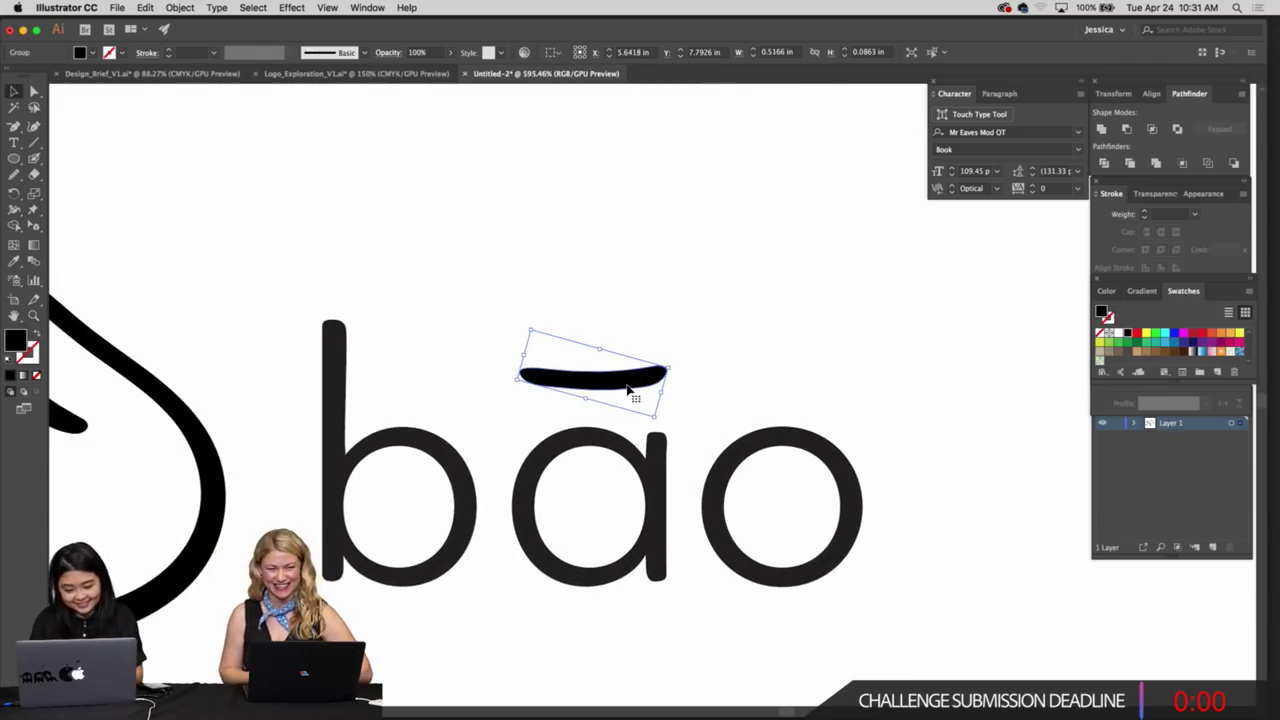
click(749, 386)
key(z)
drag(749, 386, 592, 356)
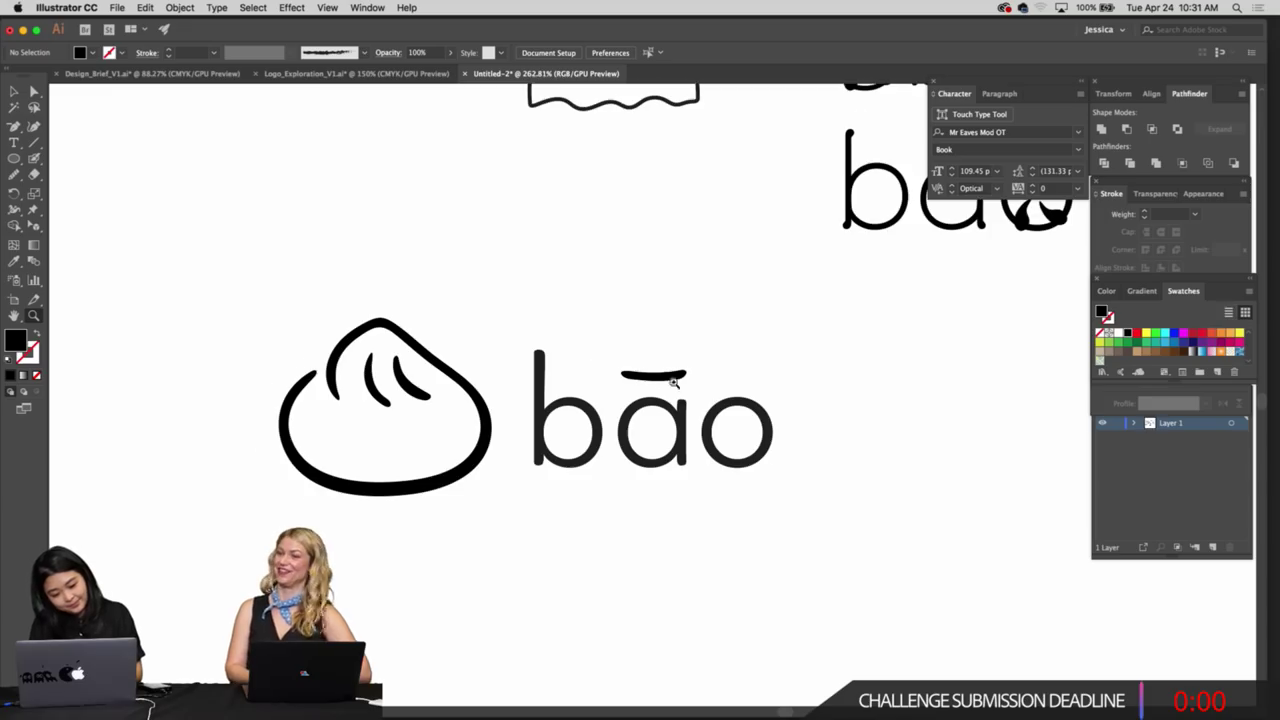
drag(674, 381, 712, 405)
key(super+minus)
key(super+minus)
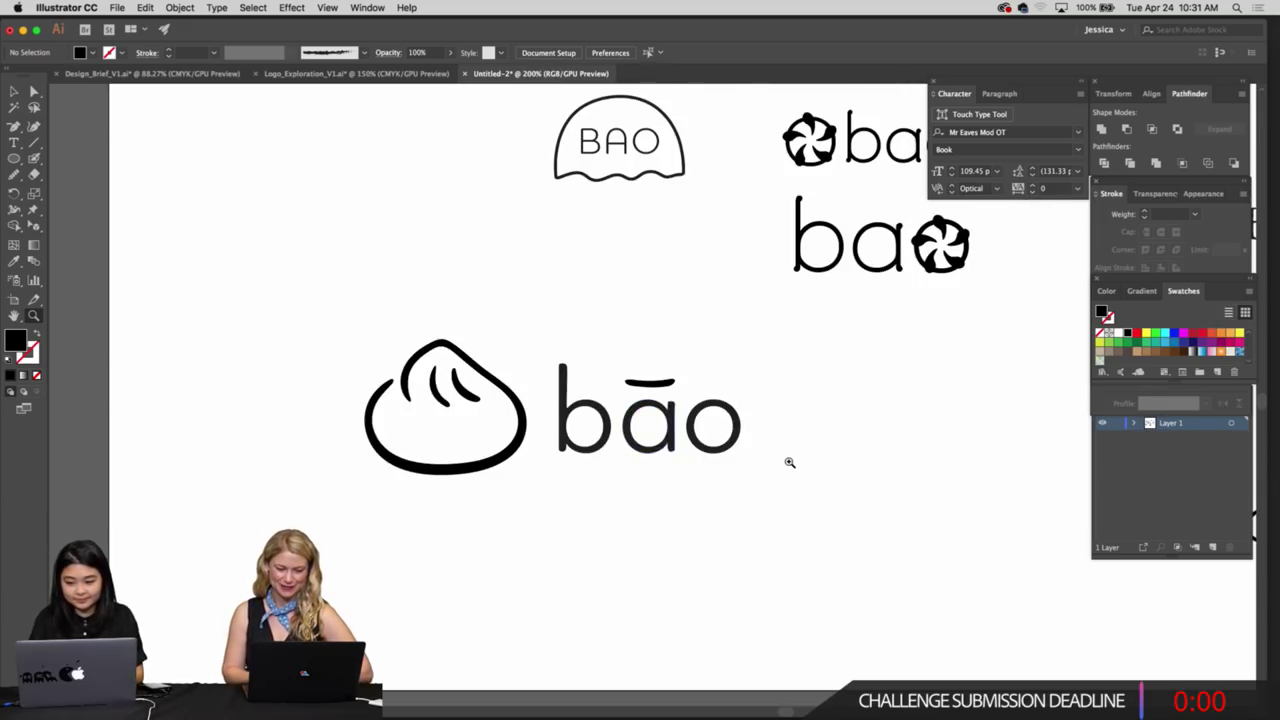
Scale the bun icon and accented wordmark together down to a little over half their size
key(super+minus)
key(v)
drag(510, 430, 423, 363)
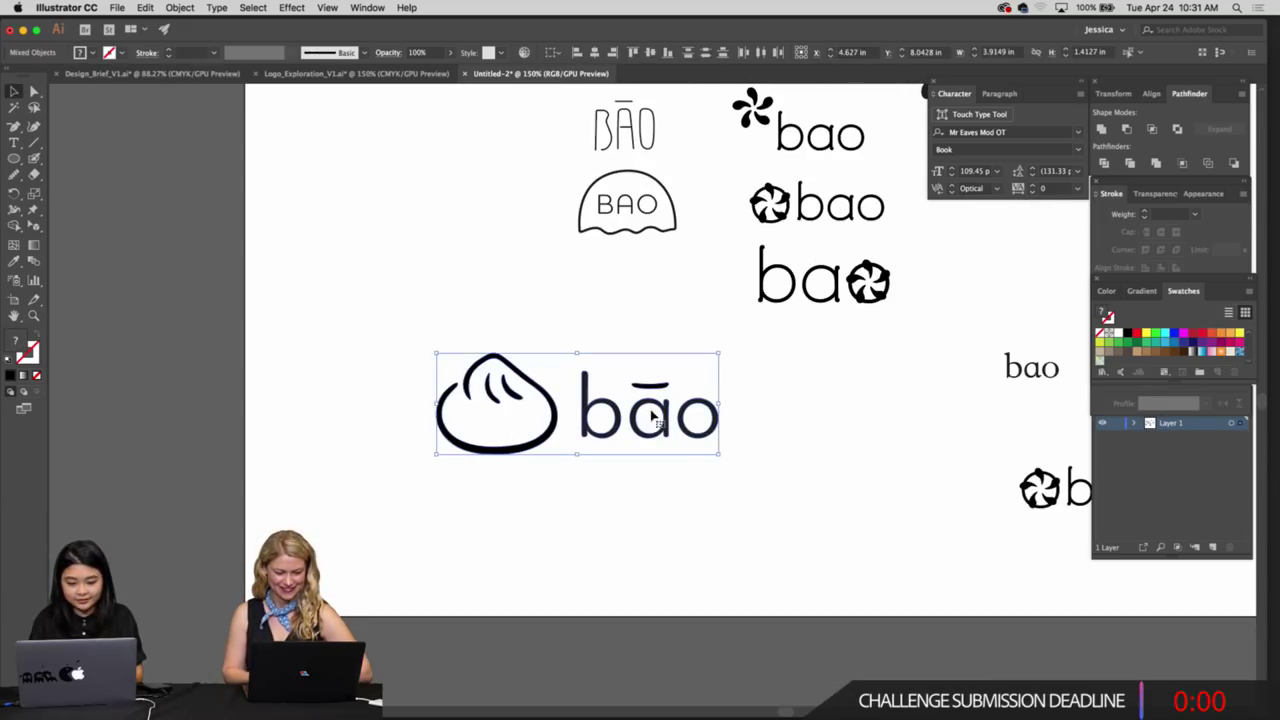
drag(713, 456, 646, 412)
click(617, 409)
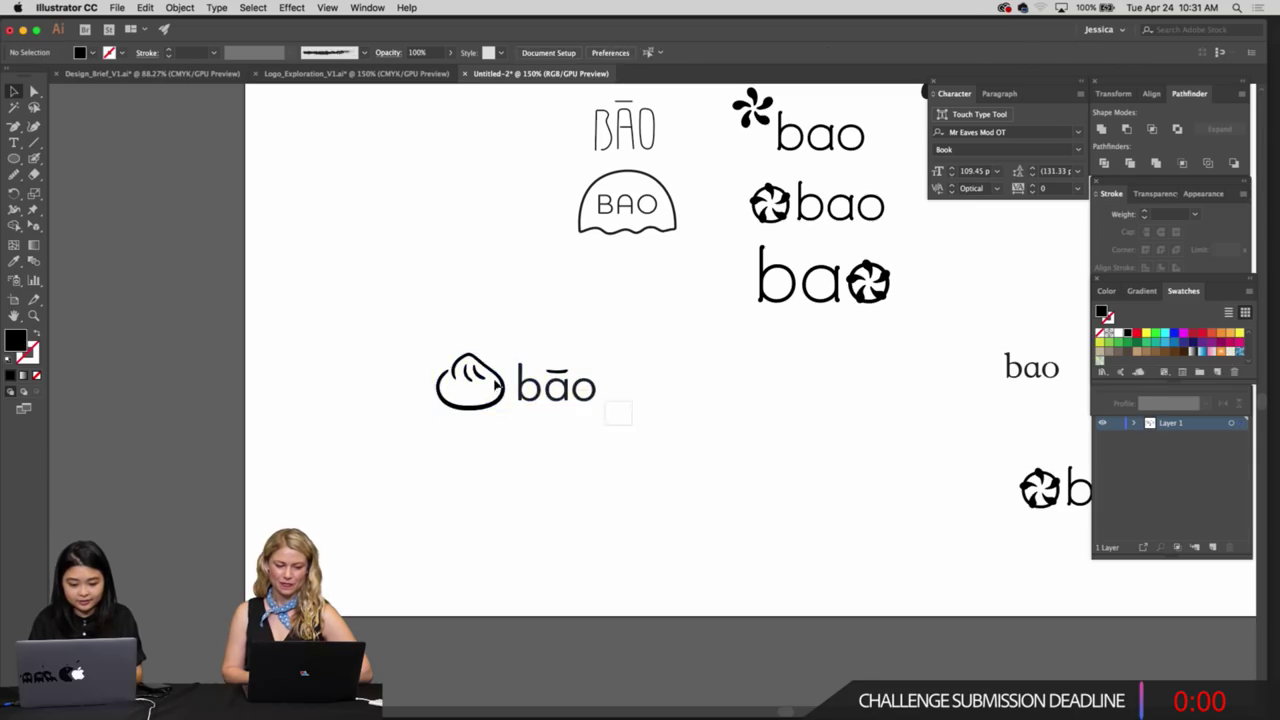
Move the bun icon and wordmark to the foot of the column of pinwheel logo sketches, below the large "bao"
click(466, 370)
drag(540, 383, 851, 364)
key(super+shift+a)
Copy the scan4_edited.jpg image of brush-drawn buns from the Logo_Exploration_V1.ai document
click(400, 76)
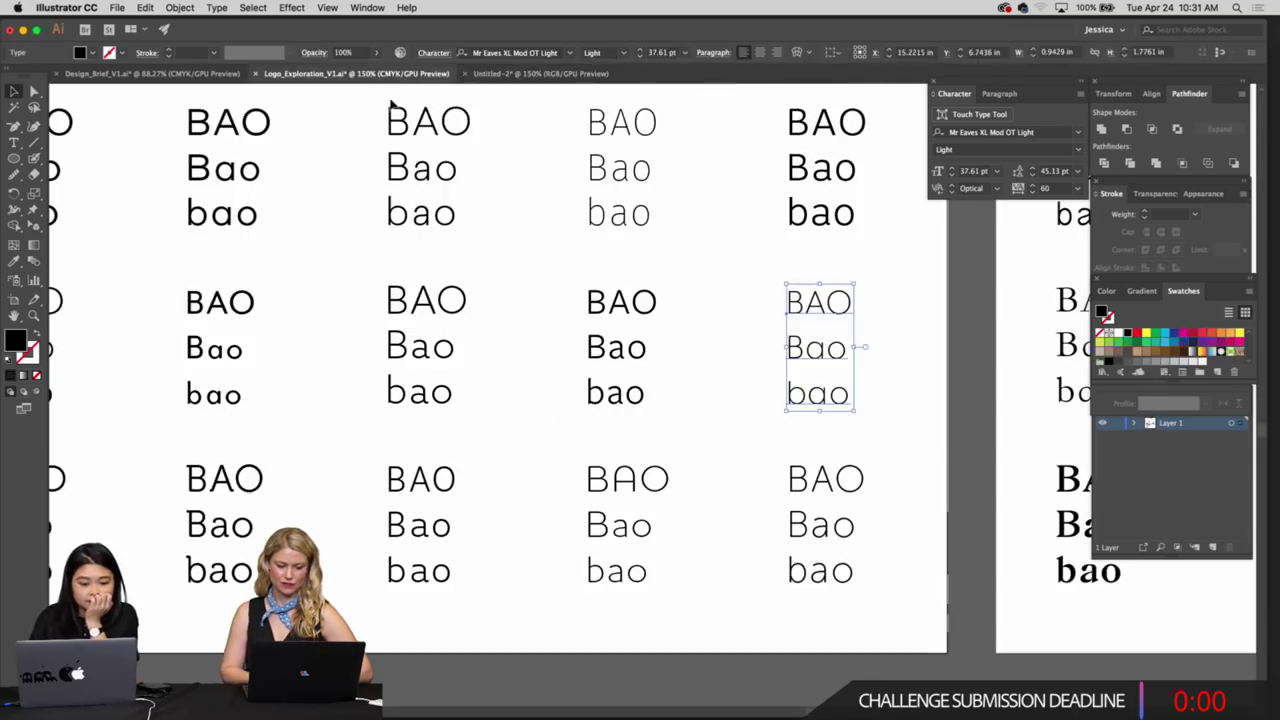
key(super+minus)
key(super+minus)
key(super+minus)
scroll(559, 286, up, 5)
scroll(559, 286, right, 5)
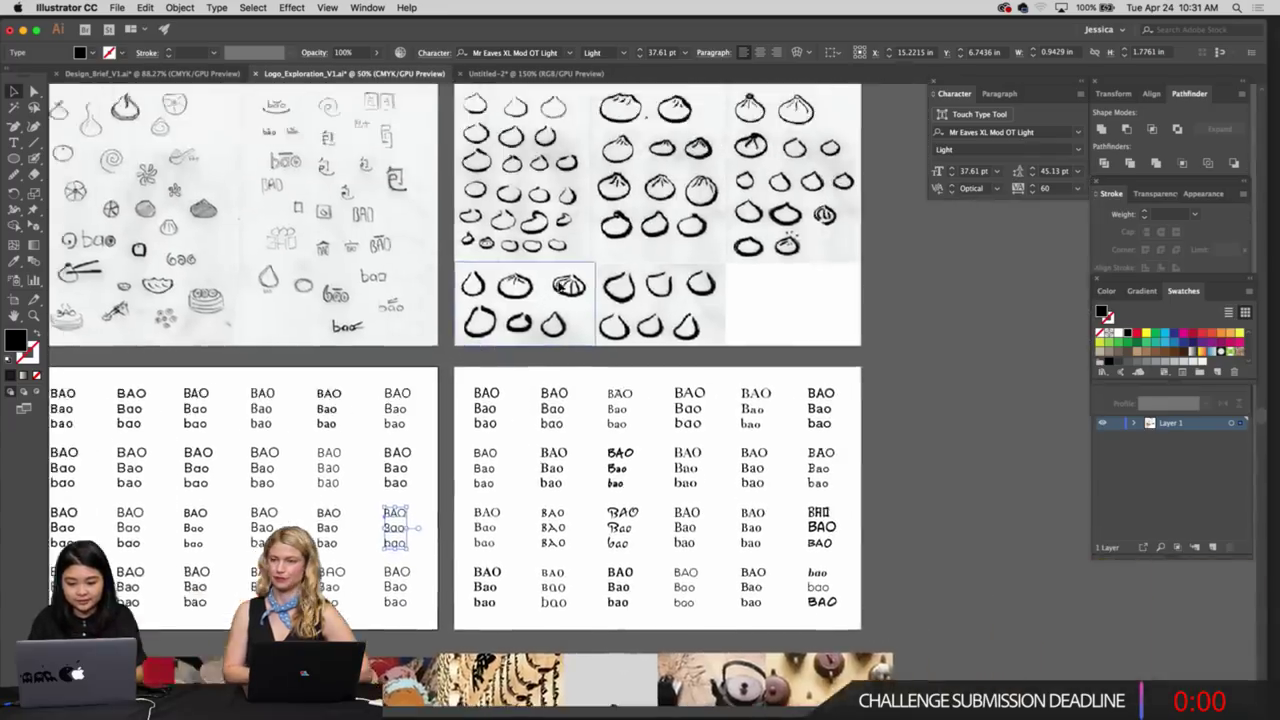
key(z)
drag(556, 246, 700, 310)
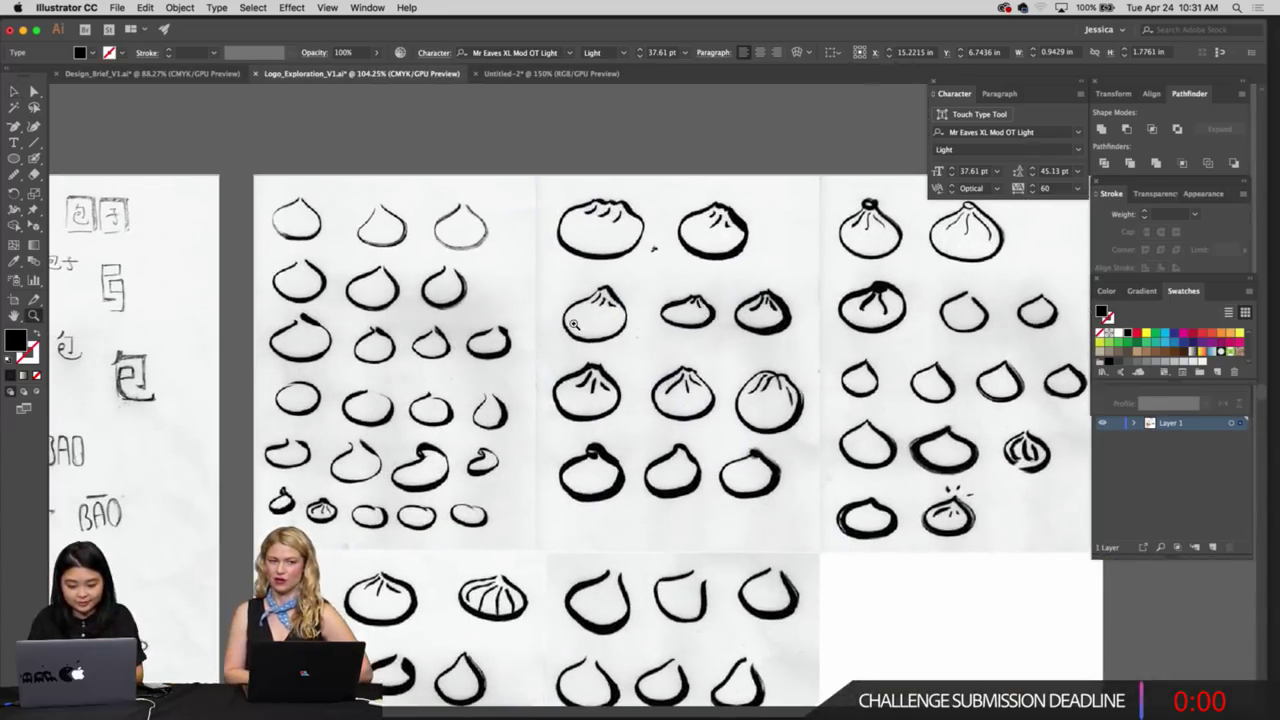
drag(574, 324, 671, 363)
scroll(537, 448, down, 5)
scroll(537, 448, left, 3)
scroll(618, 427, right, 8)
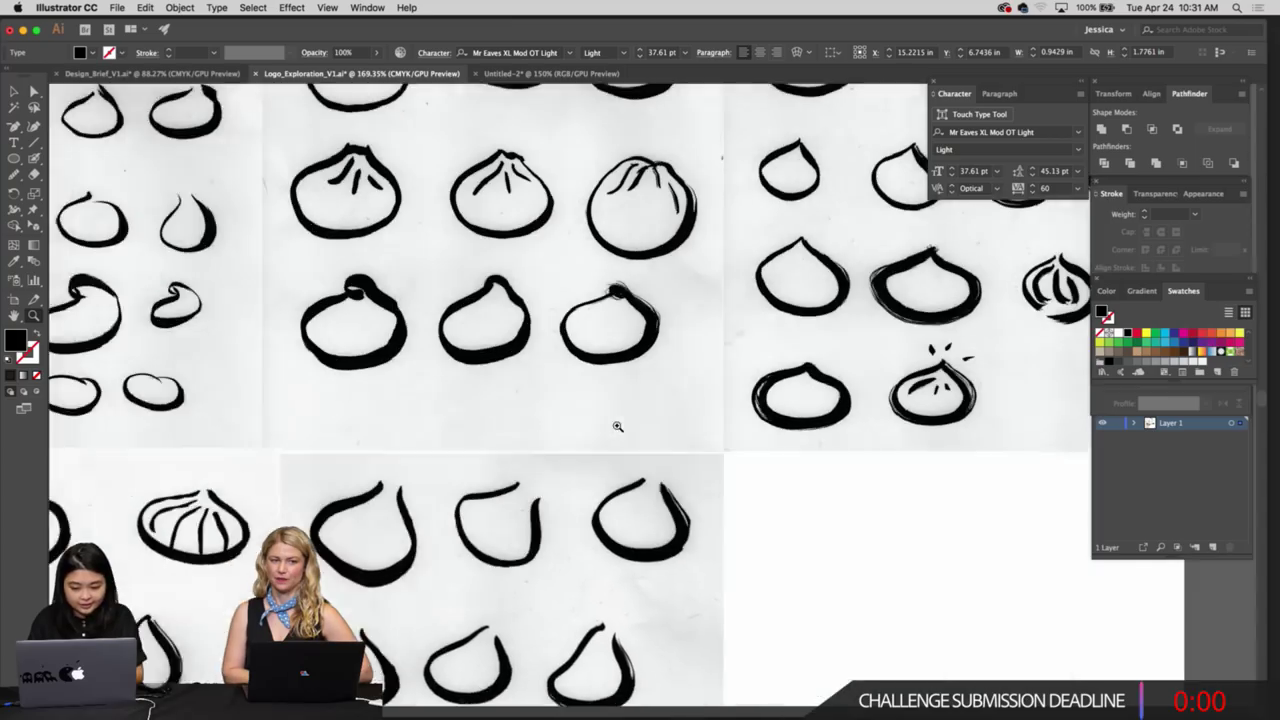
scroll(617, 426, right, 5)
key(v)
click(783, 367)
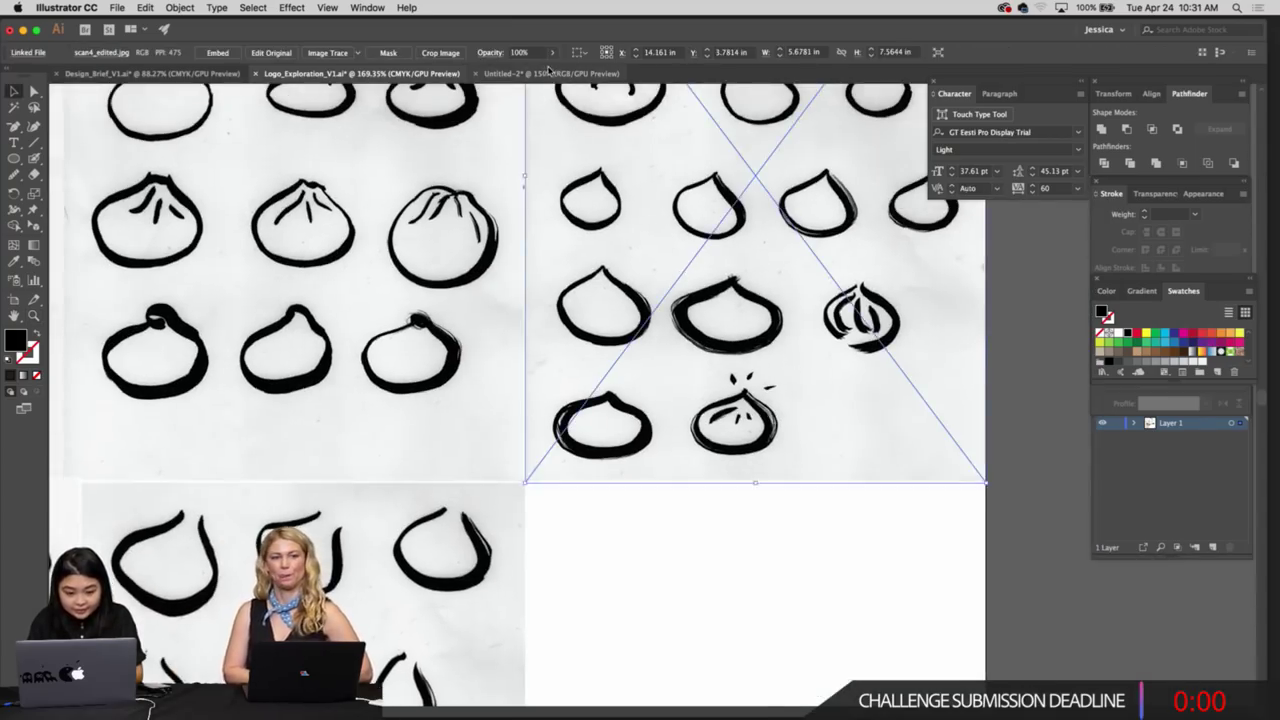
Return to the Untitled-2 document and delete the old pencil sketch scan overlapping the artboard's right edge
click(548, 73)
scroll(763, 312, right, 5)
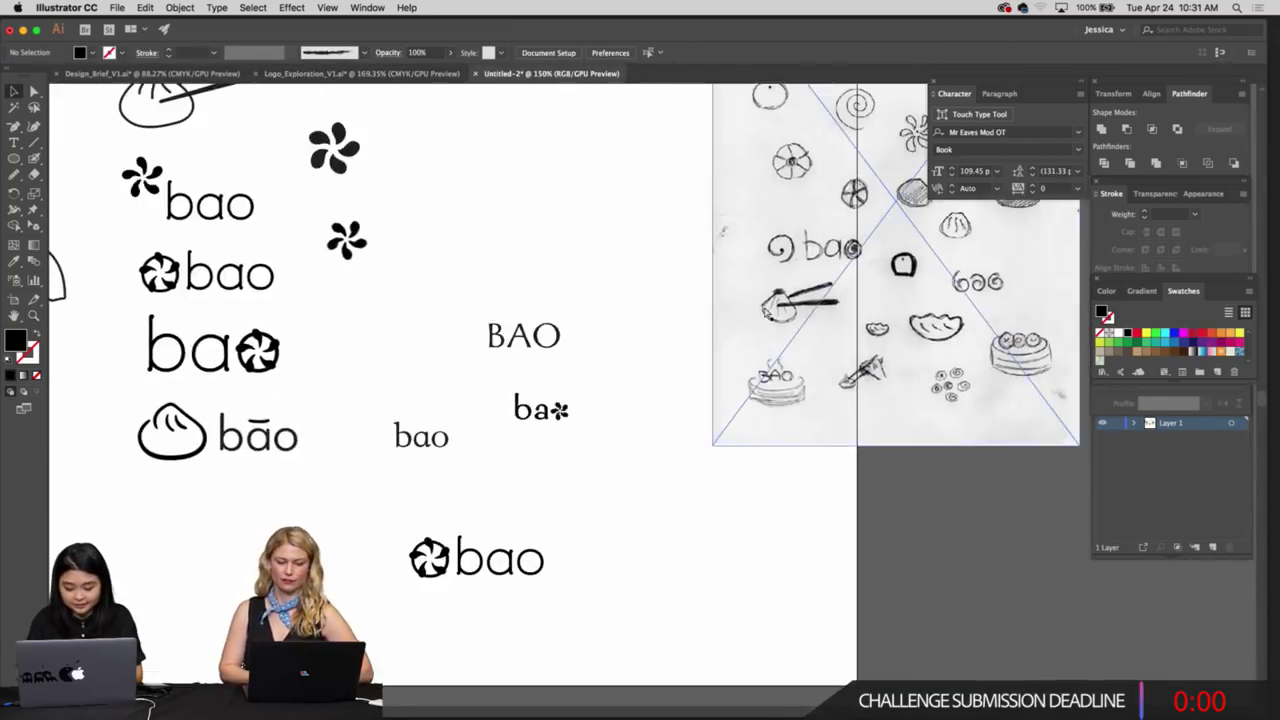
key(super+minus)
key(super+minus)
scroll(660, 366, right, 3)
key(Delete)
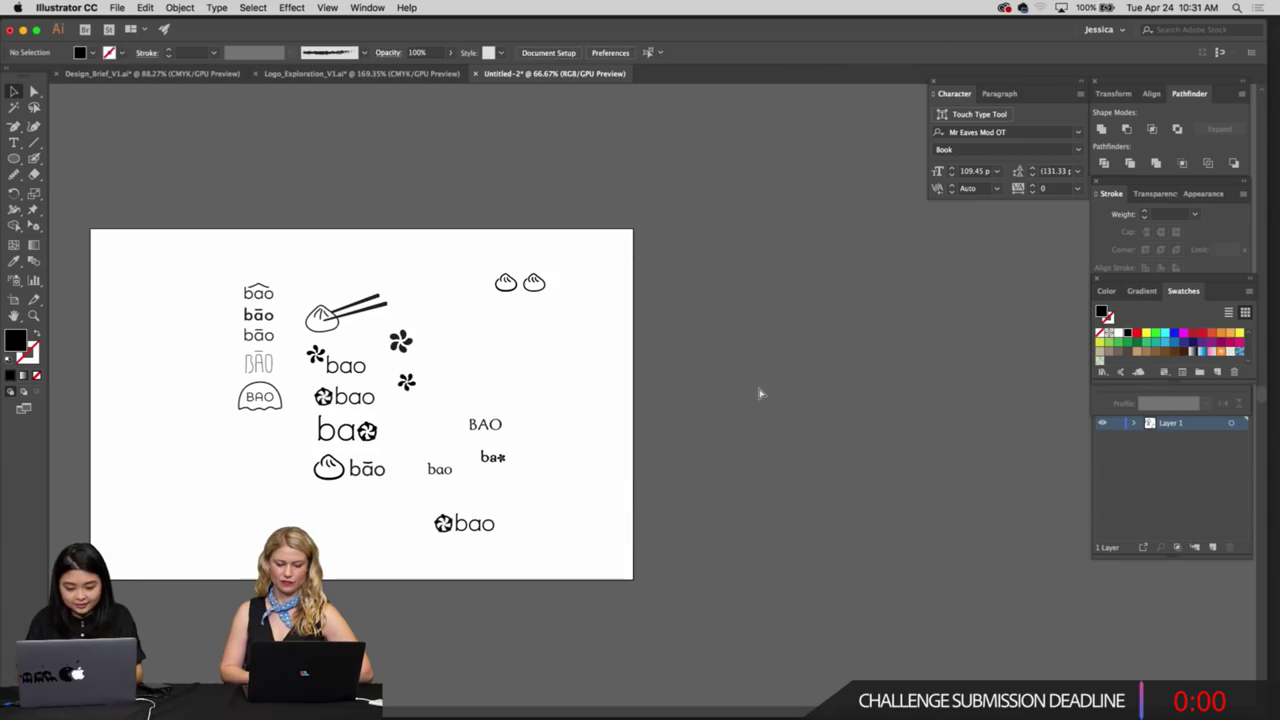
Paste the scan4_edited.jpg bun sketches over the artboard's right edge
key(cmd+z)
scroll(729, 363, up, 5)
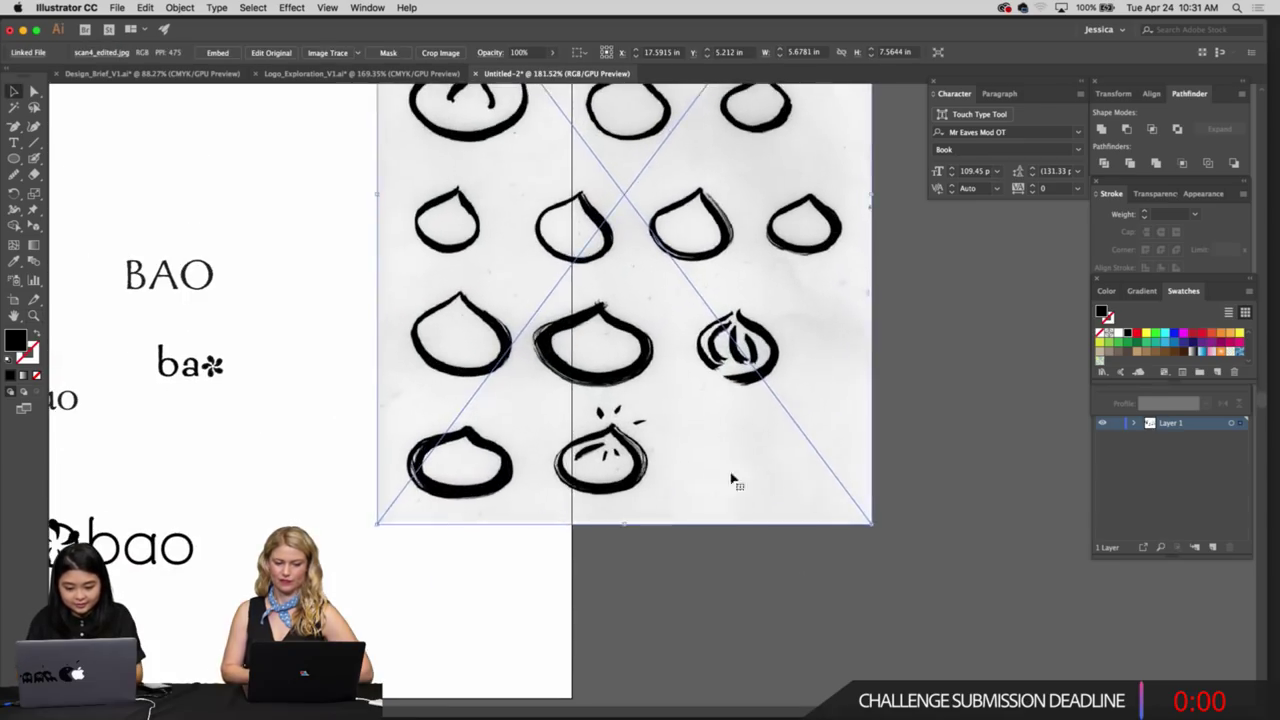
scroll(732, 482, up, 3)
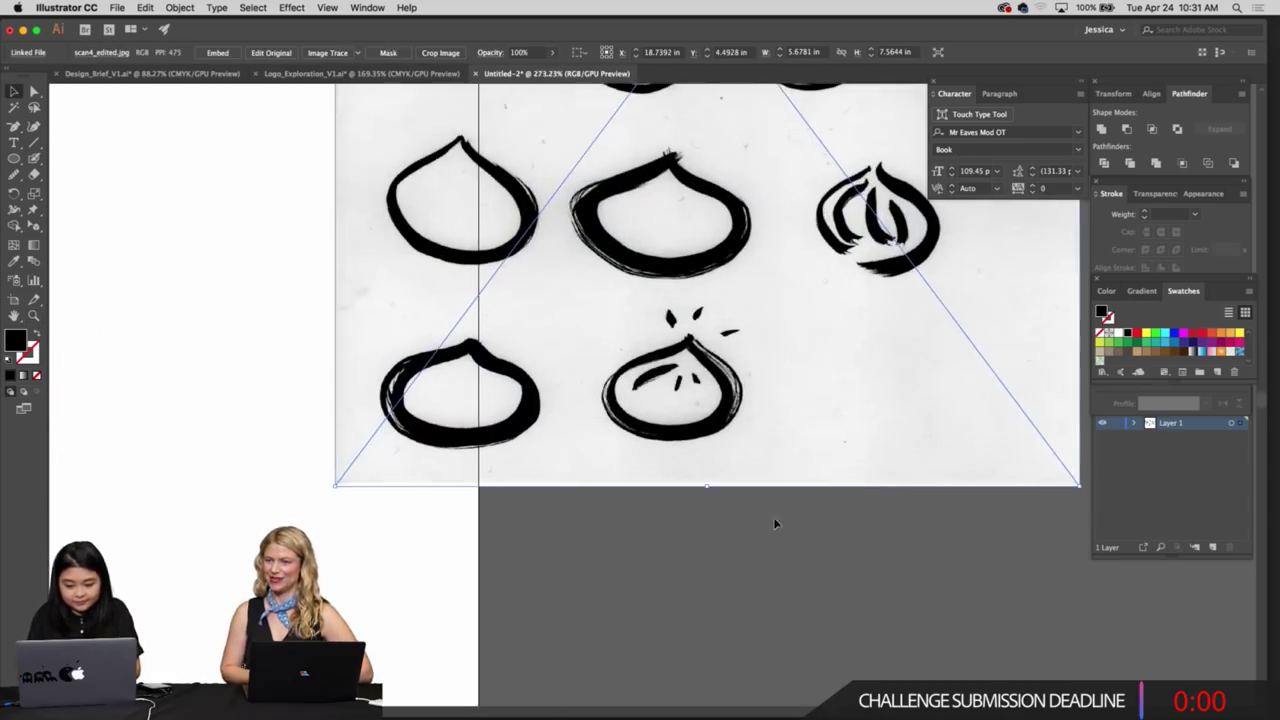
click(358, 52)
click(522, 456)
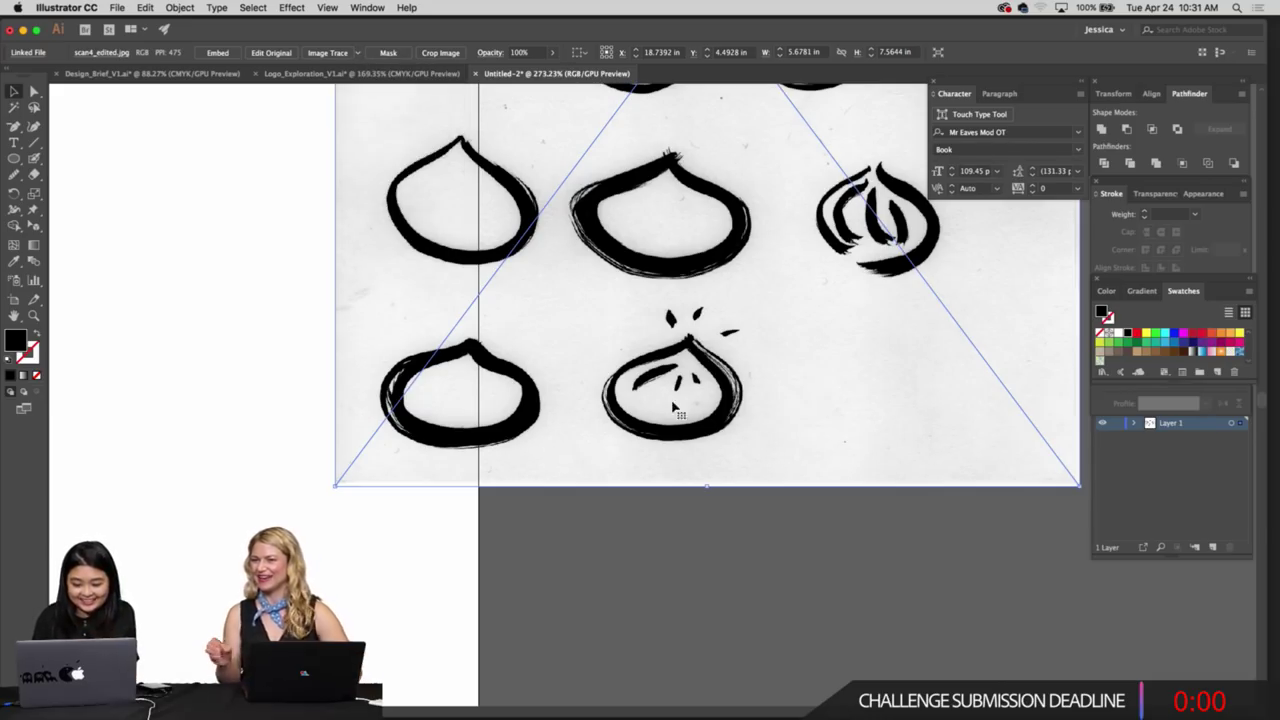
click(358, 52)
click(295, 189)
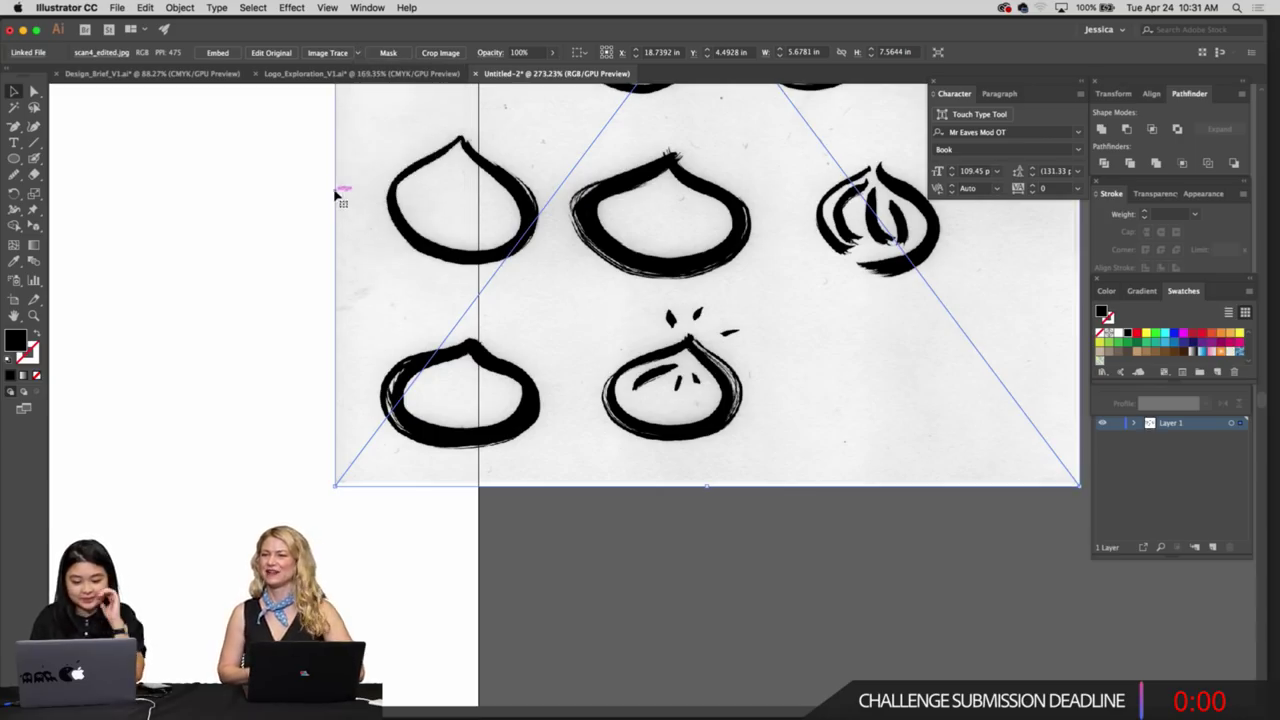
Image-trace the scanned sketch sheet with the High Fidelity Photo preset, accepting the large-image warning
click(360, 53)
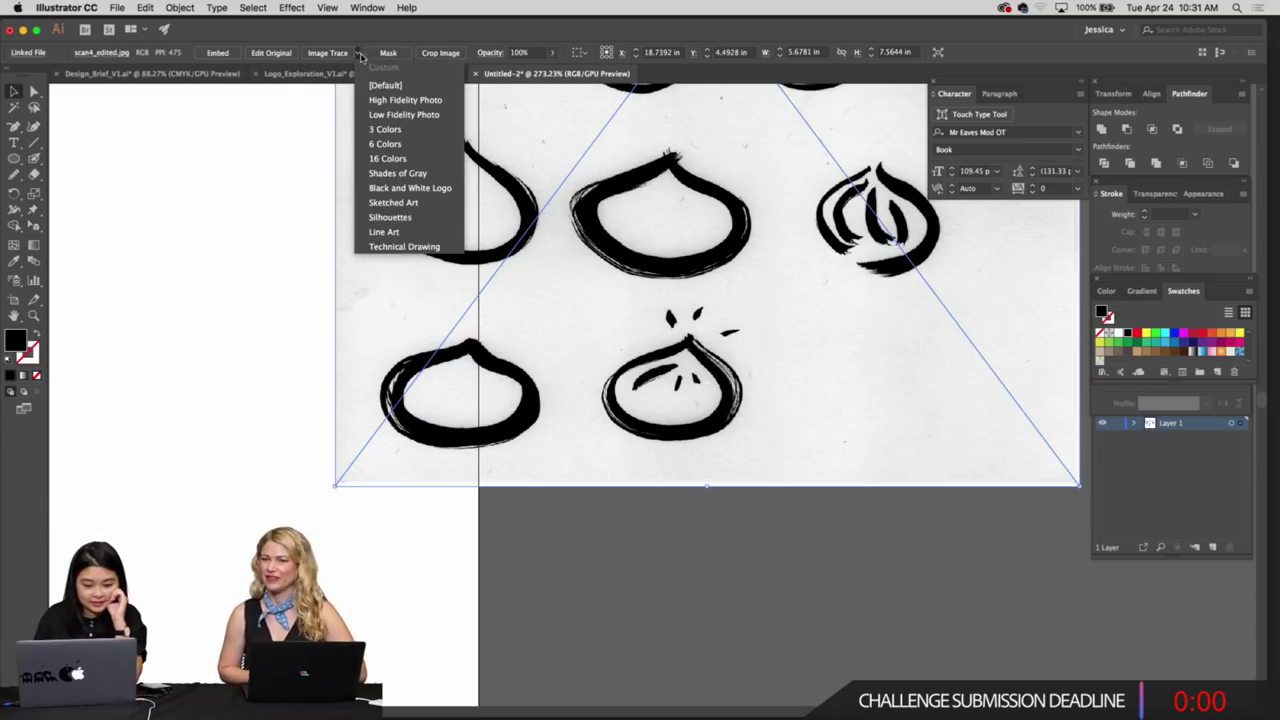
click(379, 101)
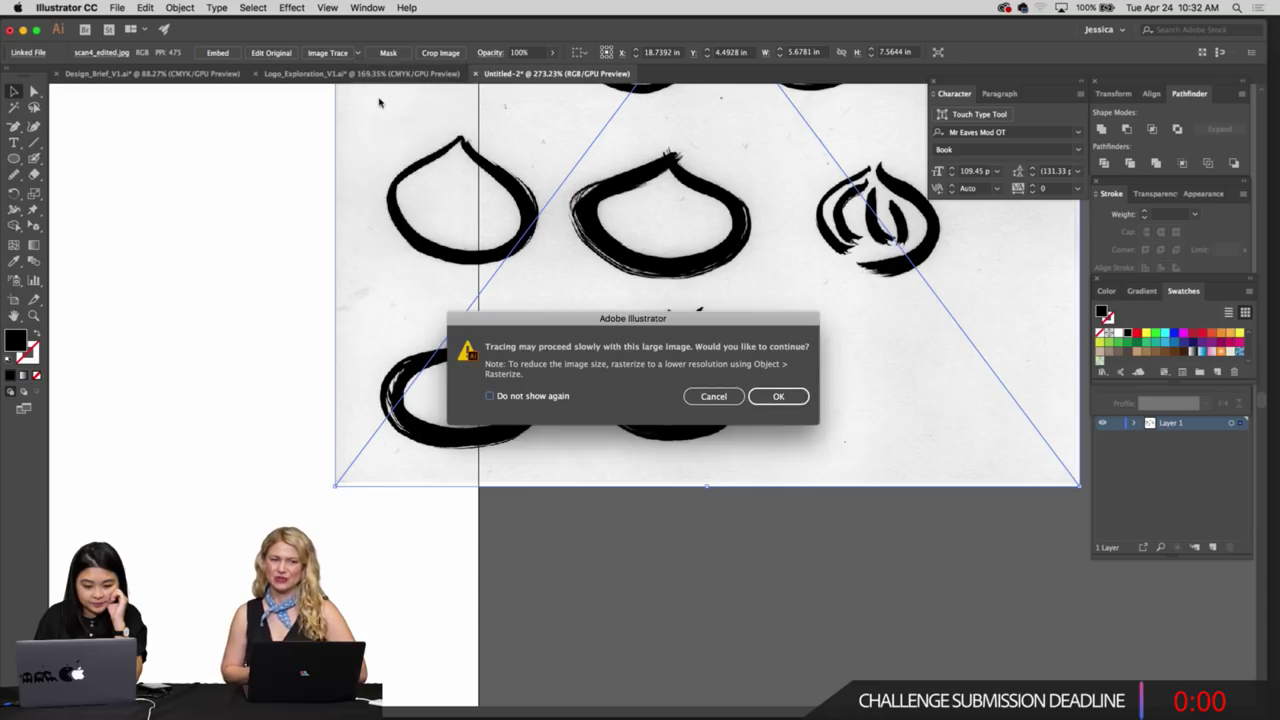
click(779, 397)
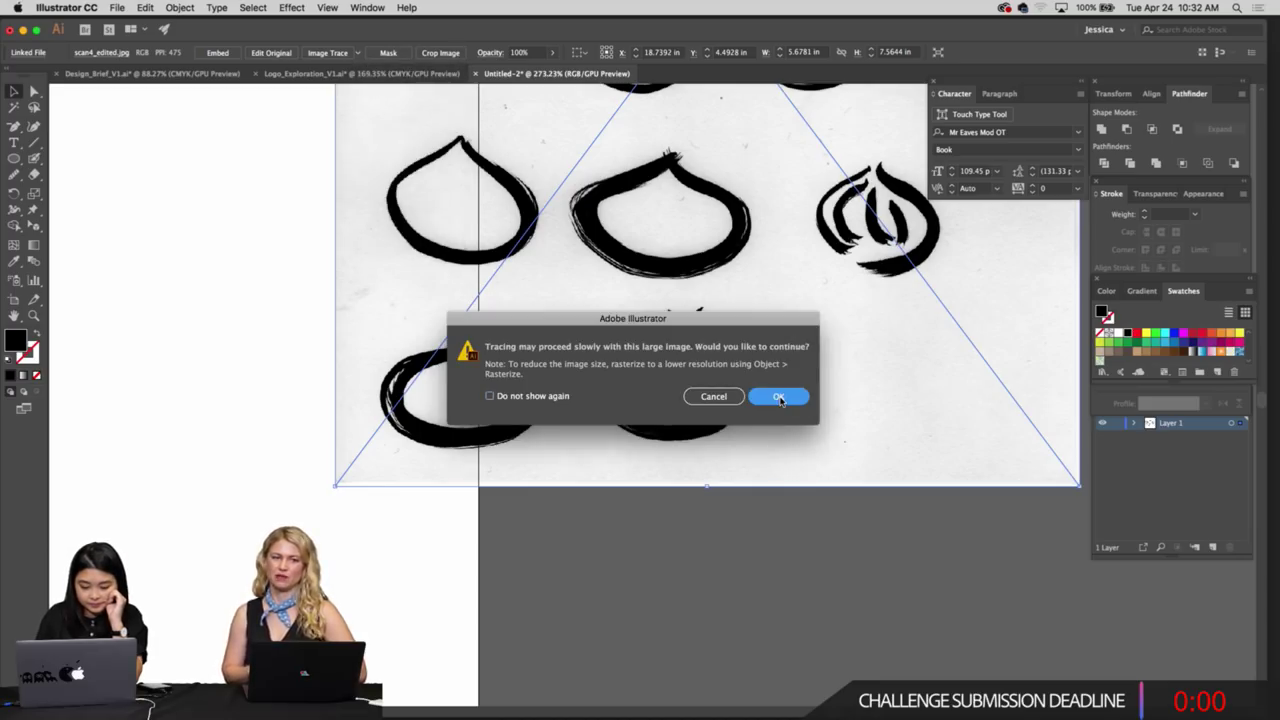
click(779, 397)
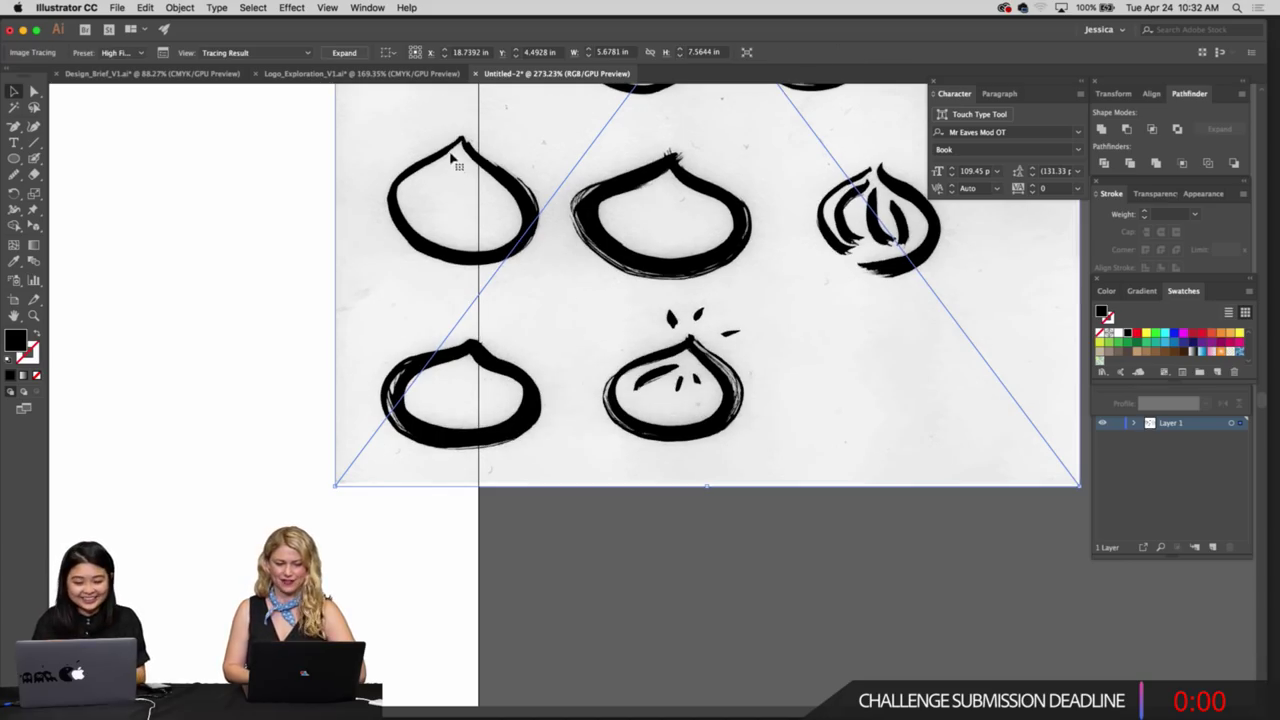
Look over the full set of bao sketches in Logo_Exploration_V1.ai and return to the document with the traced scan
click(418, 76)
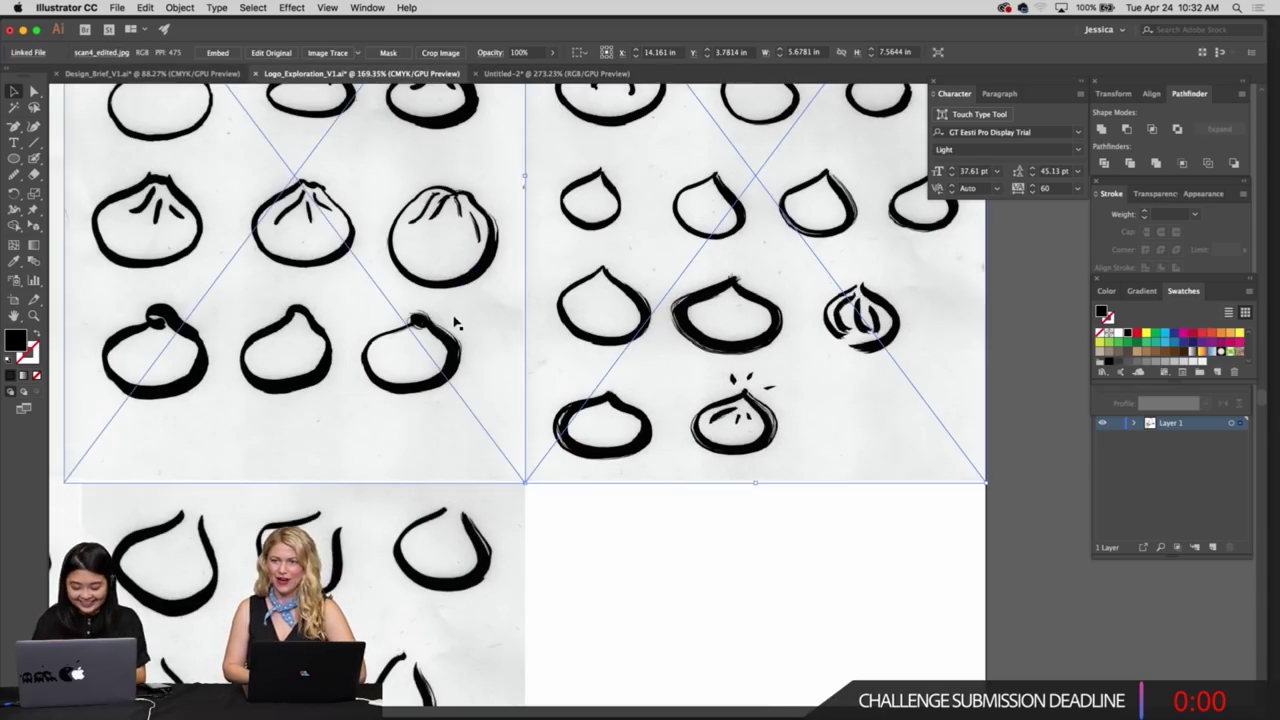
key(super+minus)
key(super+minus)
key(super+minus)
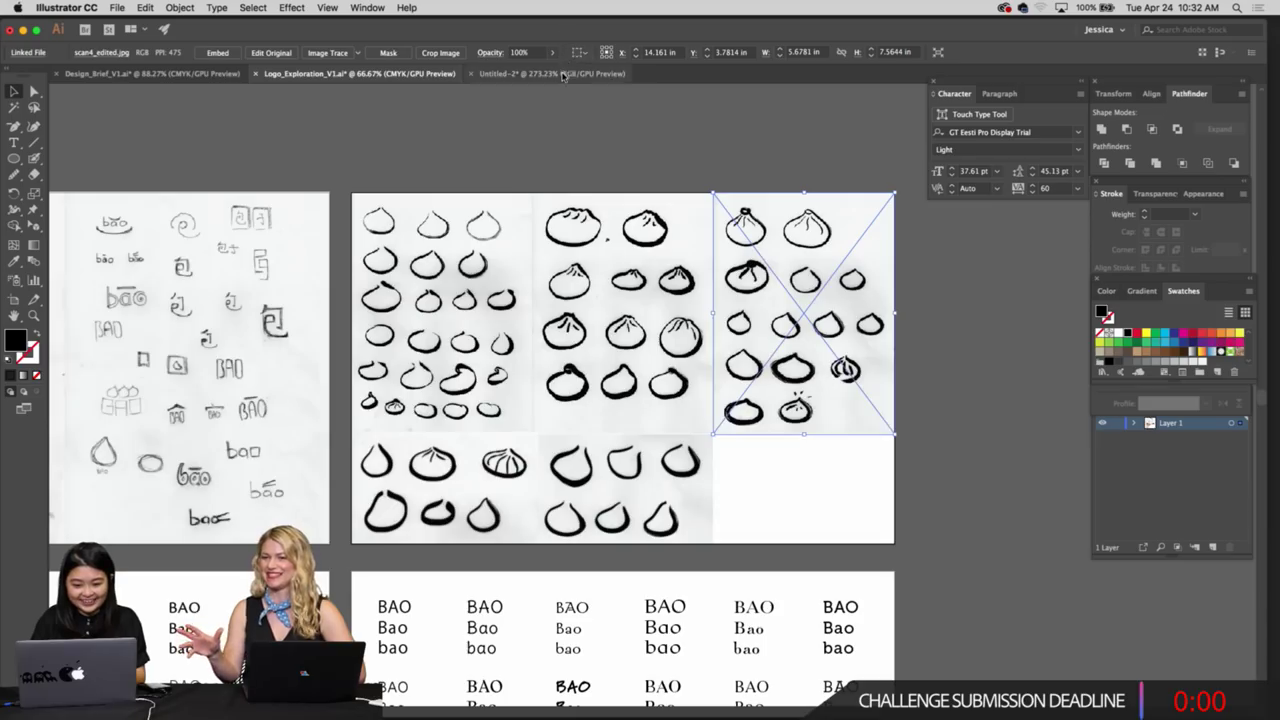
click(563, 76)
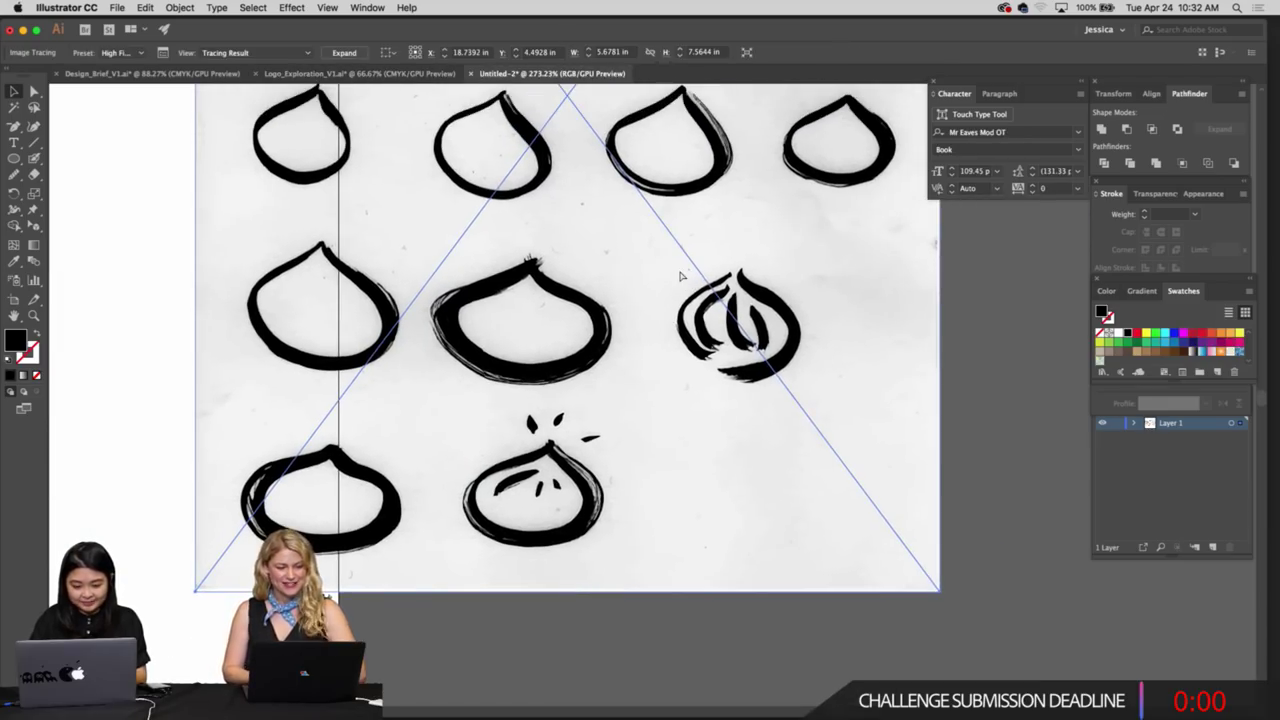
Save the document as Logo_1.ai in the Bao folder, keeping the default Illustrator CC options
key(super+s)
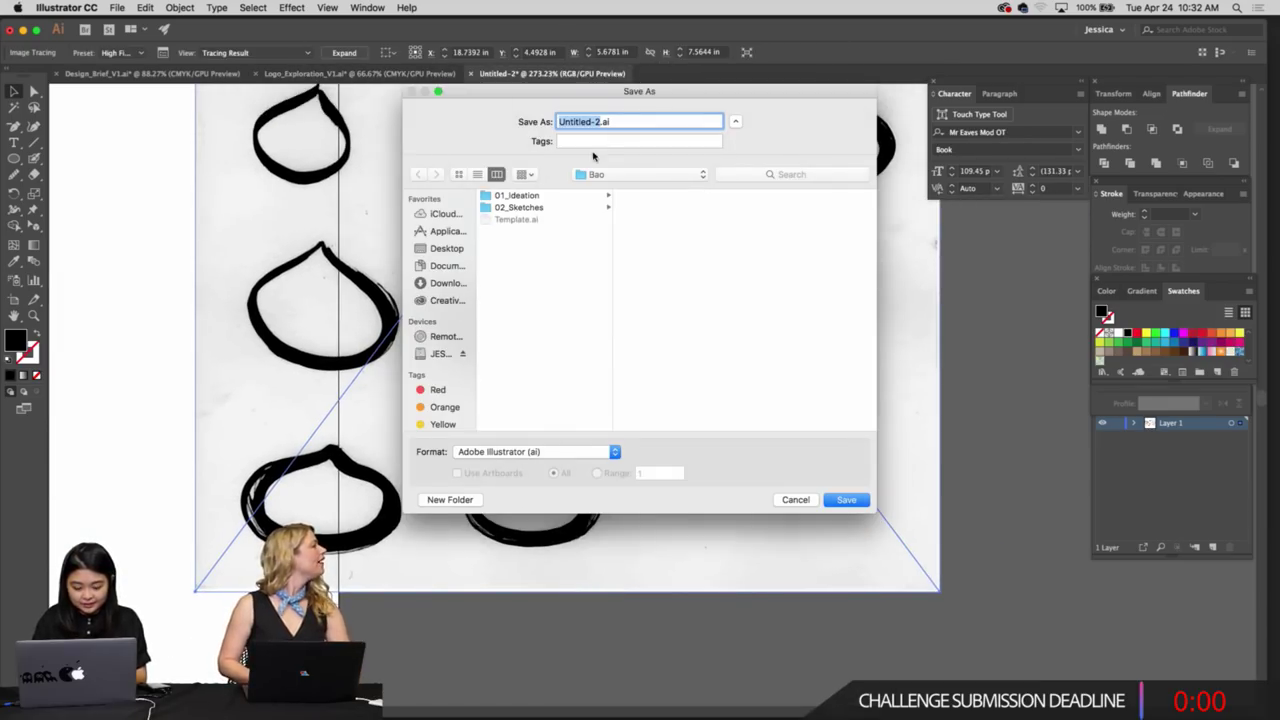
text(Logo_1)
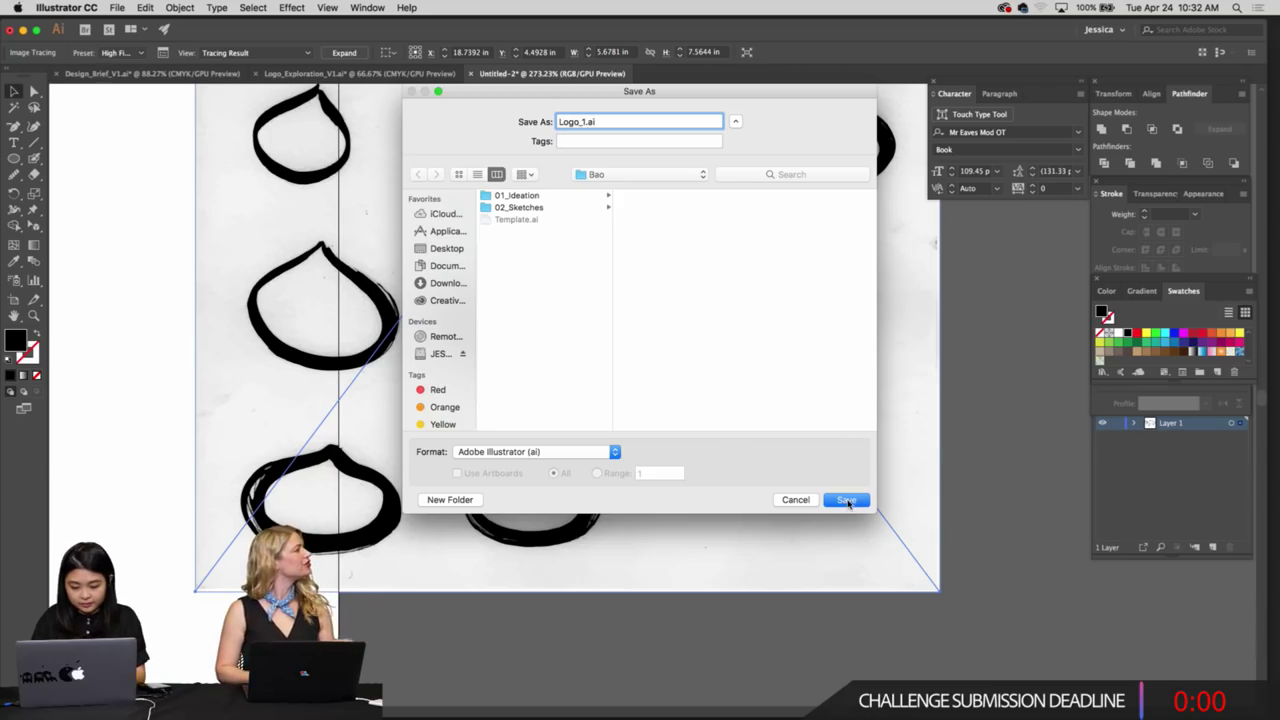
click(846, 500)
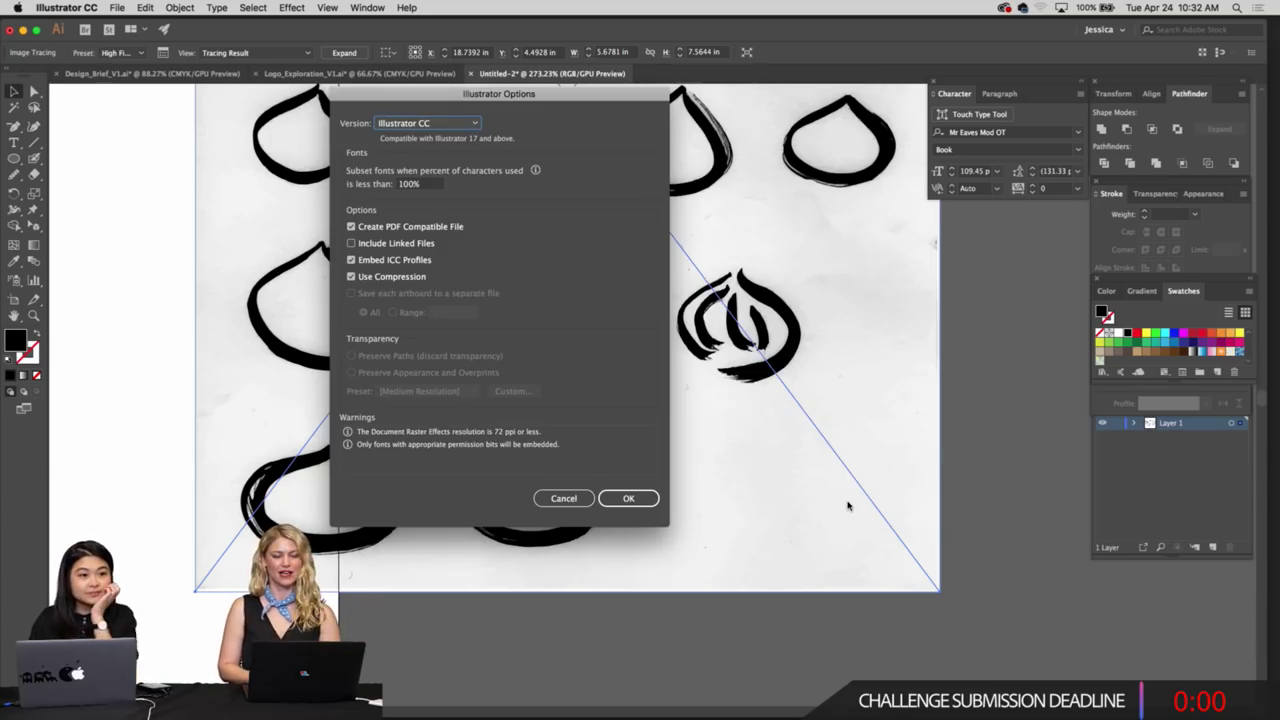
click(629, 505)
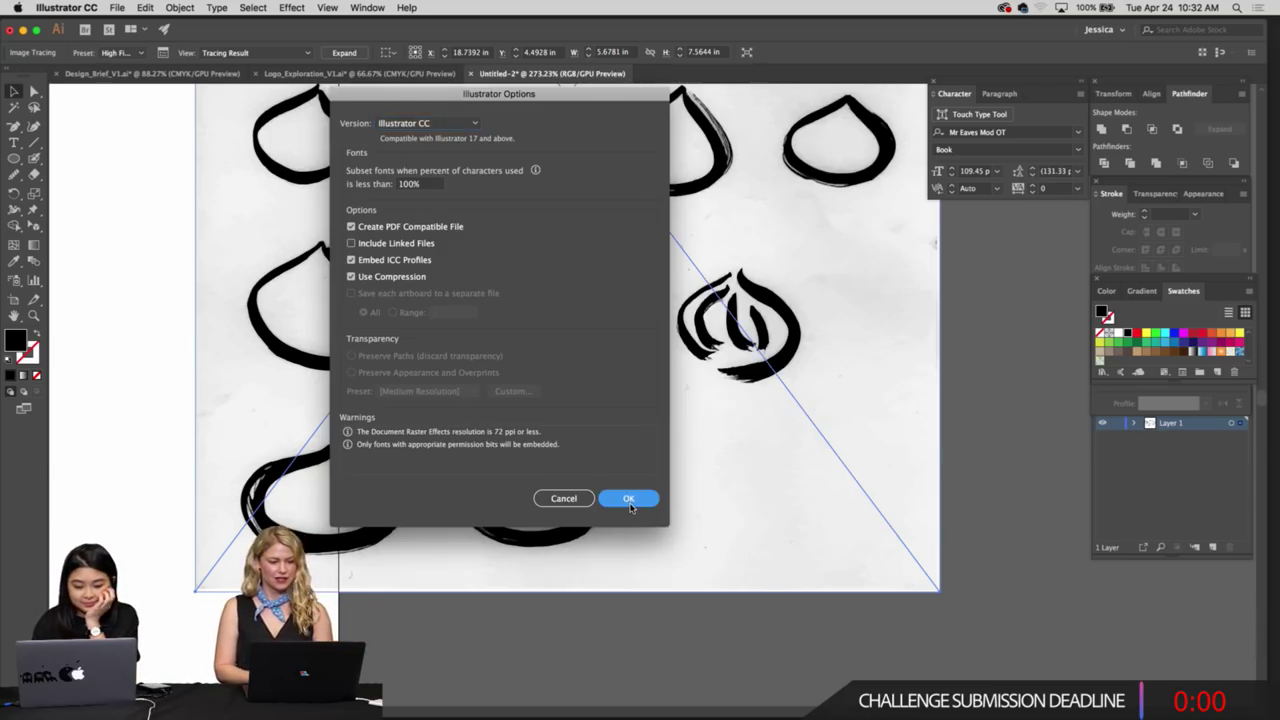
click(629, 499)
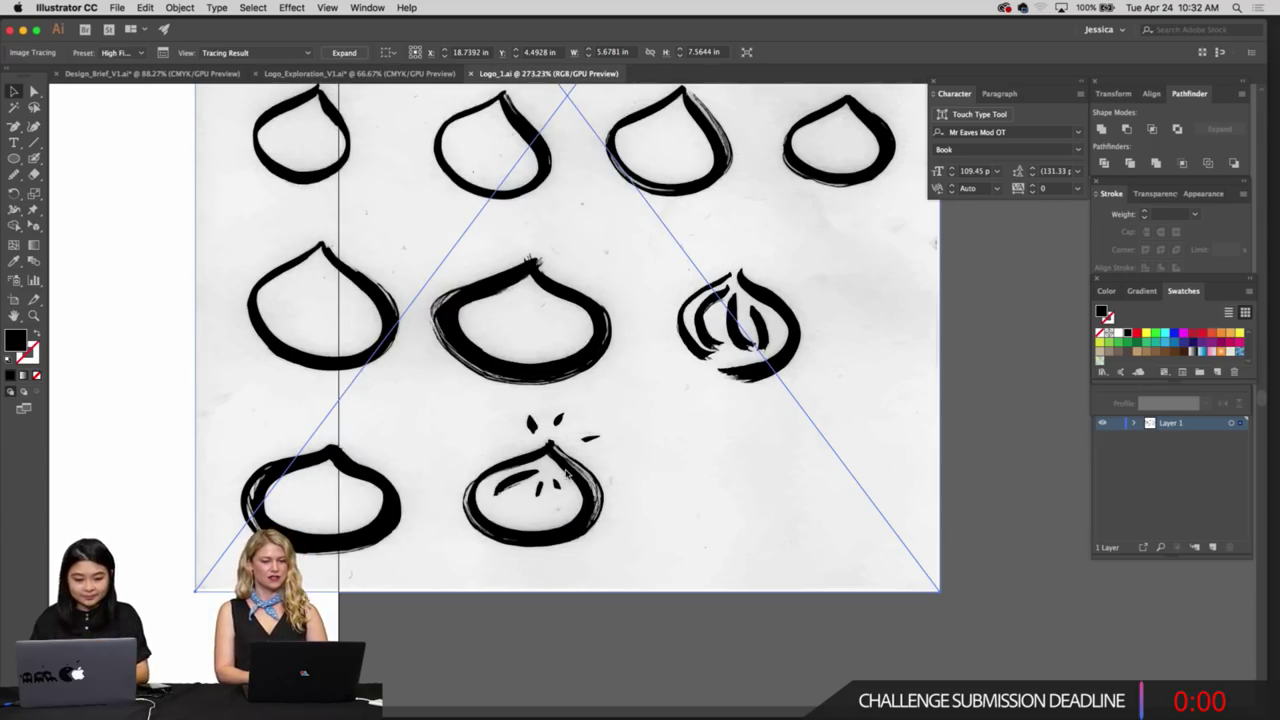
Expand the traced scan into editable vector paths and deselect it
click(352, 58)
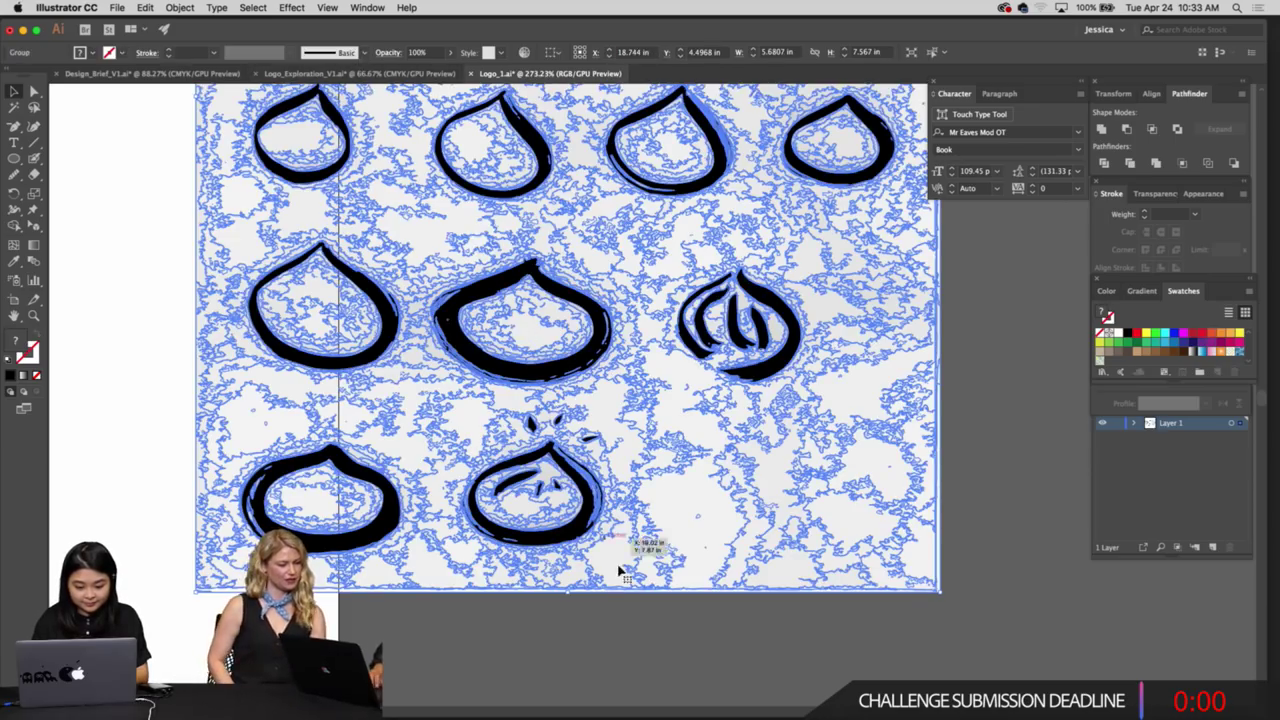
click(620, 597)
key(ctrl+minus)
key(ctrl+minus)
key(ctrl+minus)
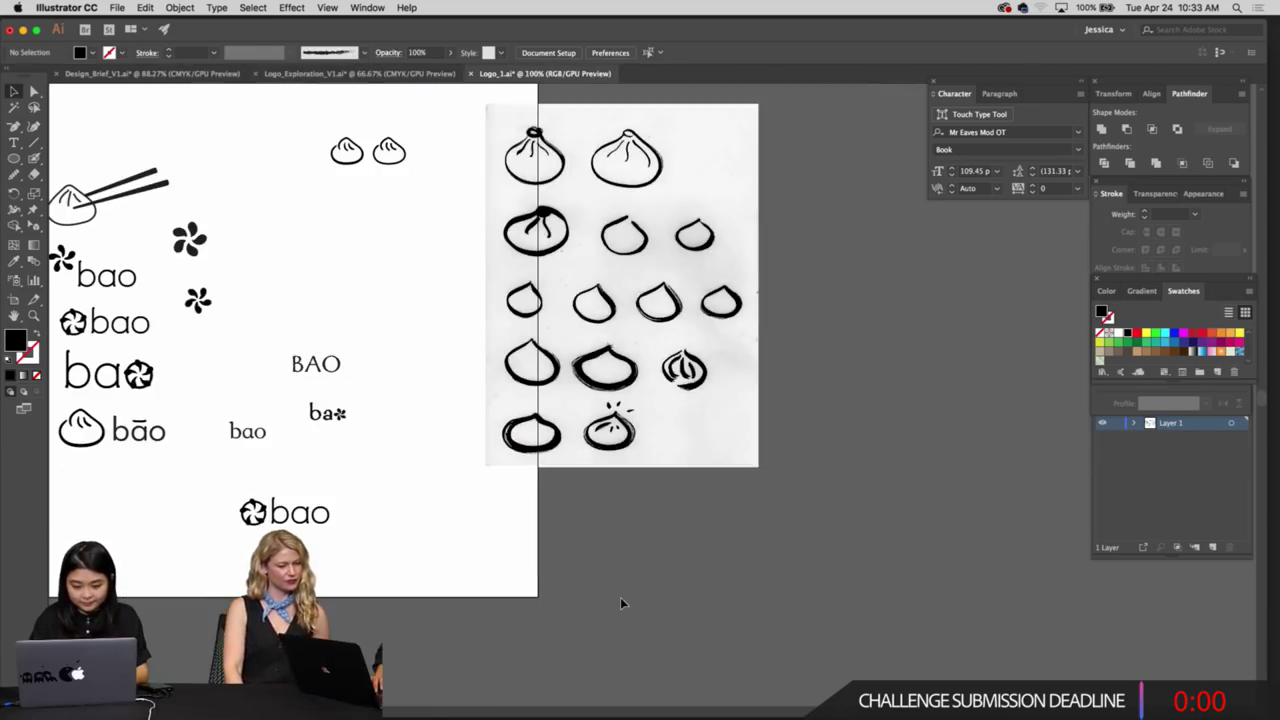
Delete the traced paths covering the right side of the sketch sheet
key(a)
click(657, 118)
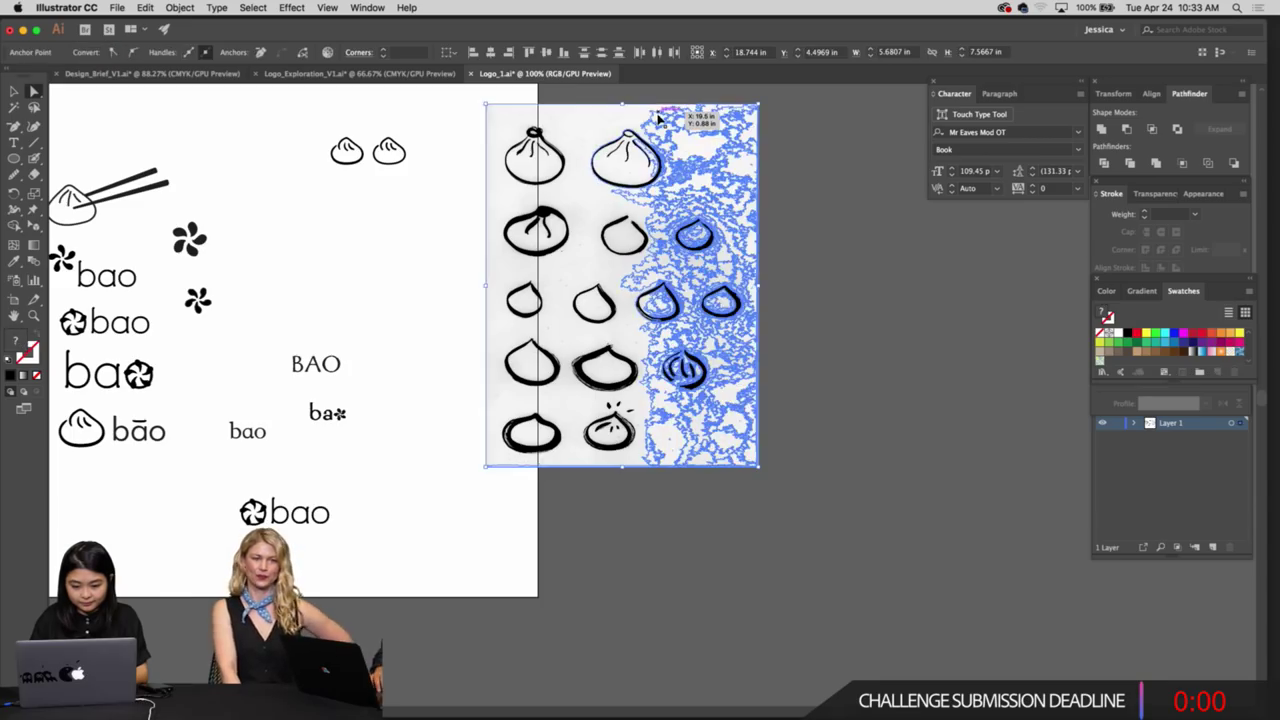
key(Delete)
drag(657, 118, 658, 118)
key(Delete)
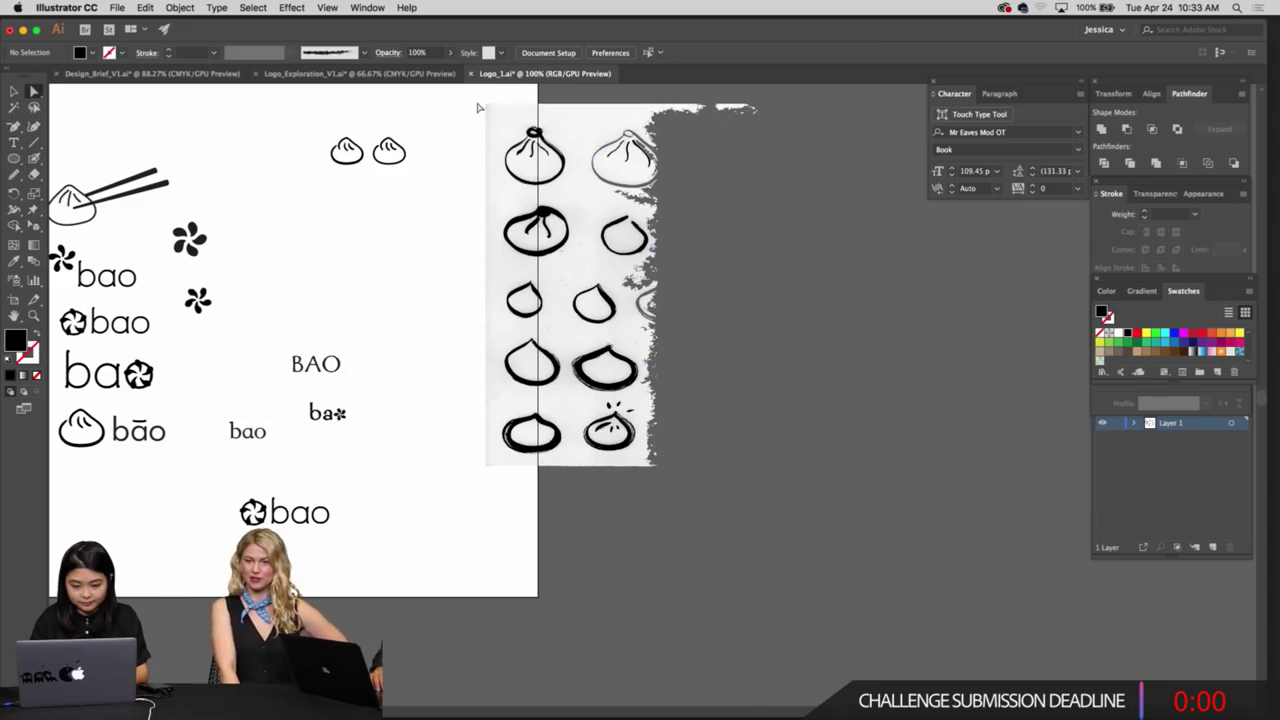
Delete the remaining traced rows of sketches above the bottom row
drag(478, 107, 787, 261)
key(Delete)
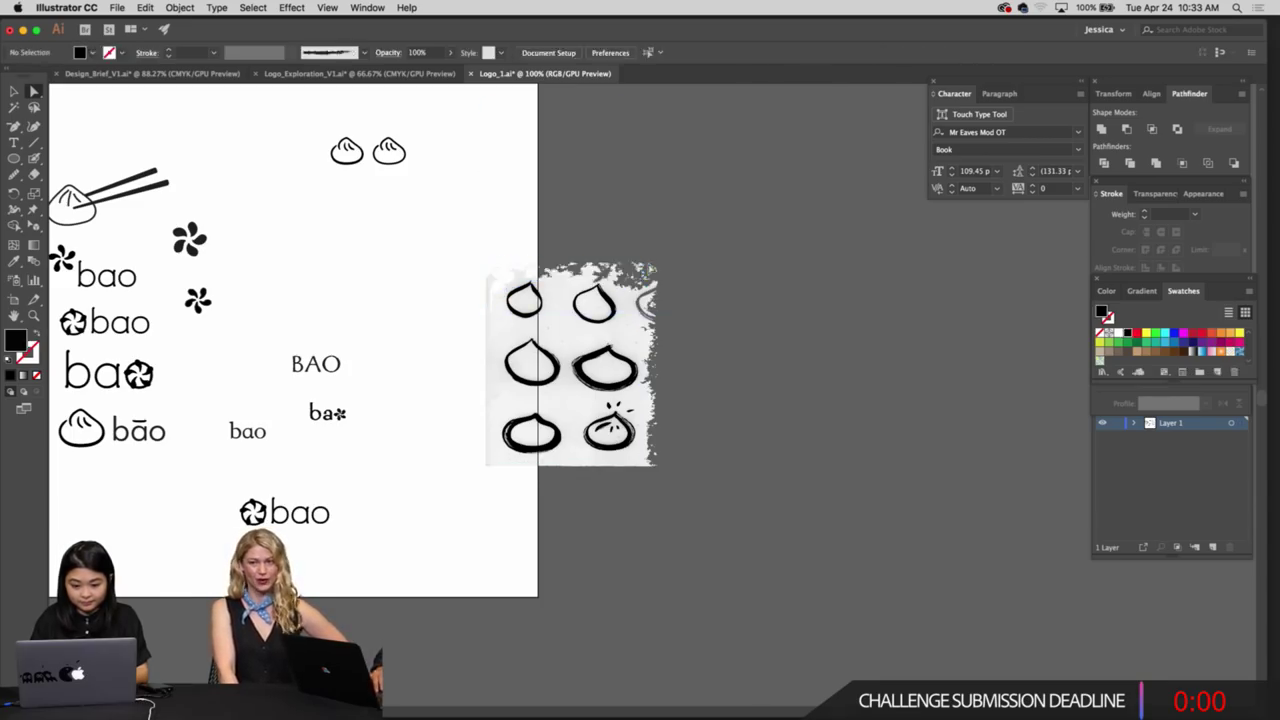
mouse_move(463, 253)
mouse_down()
mouse_move(691, 368)
mouse_move(691, 403)
mouse_up()
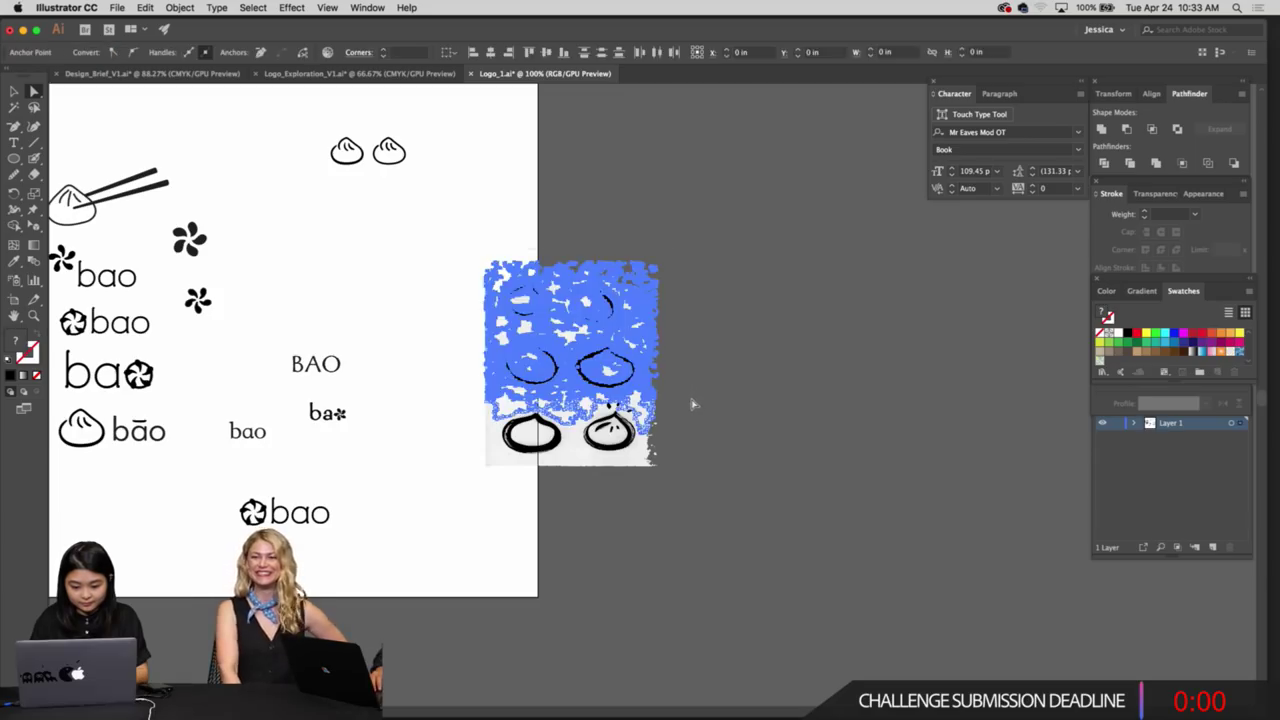
key(Delete)
key(Delete)
Delete the background to the right of the bao with steam marks and the entire plain bao sketch to its left
drag(611, 429, 840, 551)
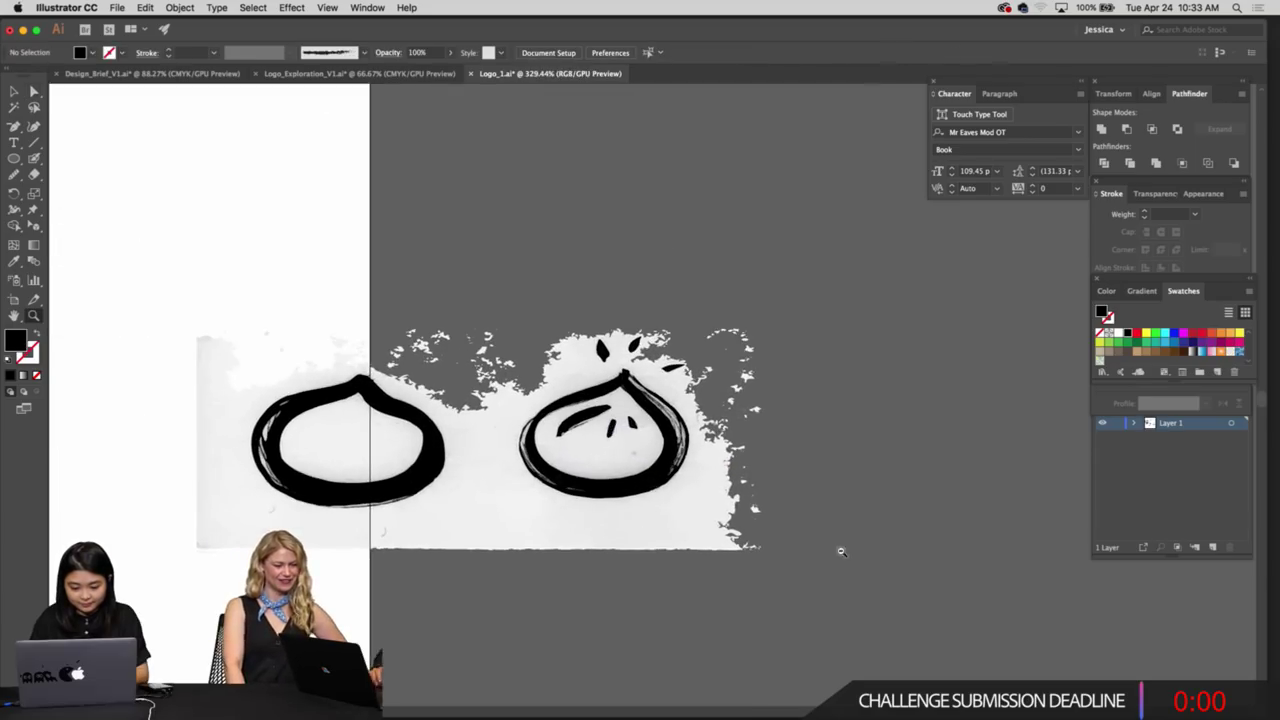
drag(765, 505, 700, 440)
key(Delete)
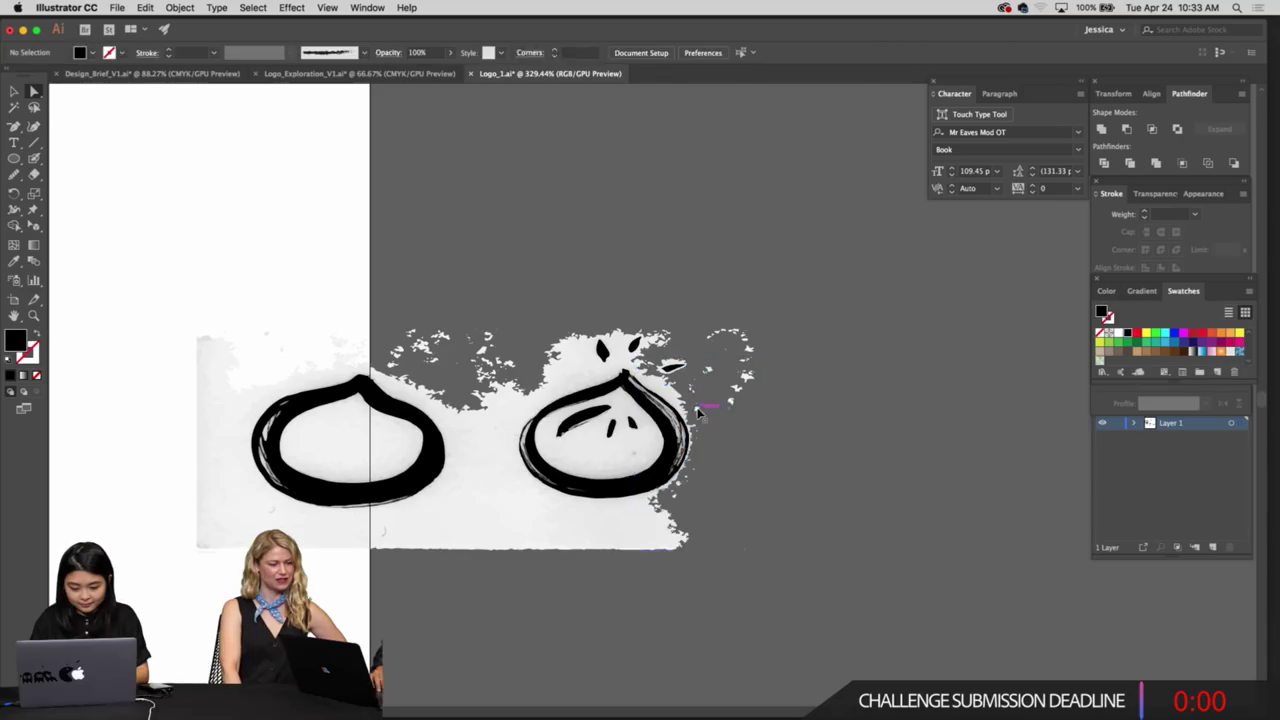
mouse_move(175, 316)
mouse_down()
mouse_move(256, 476)
mouse_move(516, 607)
mouse_up()
key(Delete)
Try deleting the black outline of the remaining bao and undo the deletion
key(z)
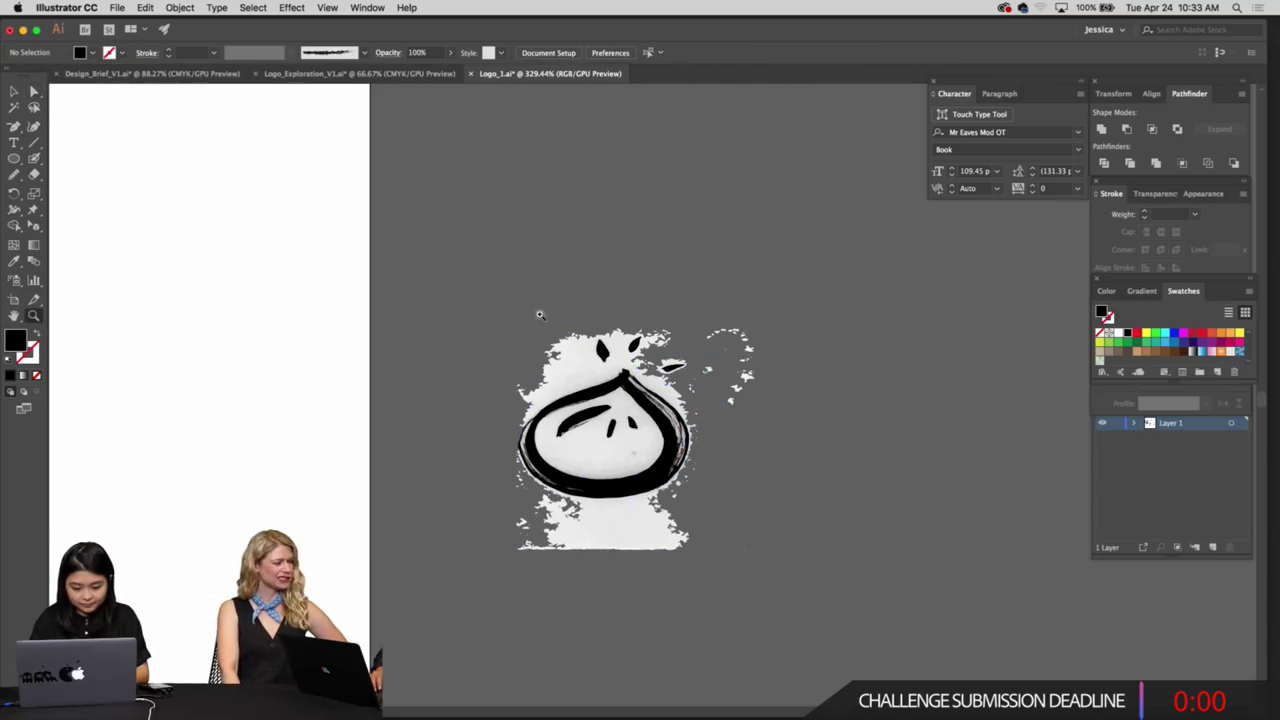
click(540, 310)
scroll(688, 416, down, 2)
key(v)
click(710, 365)
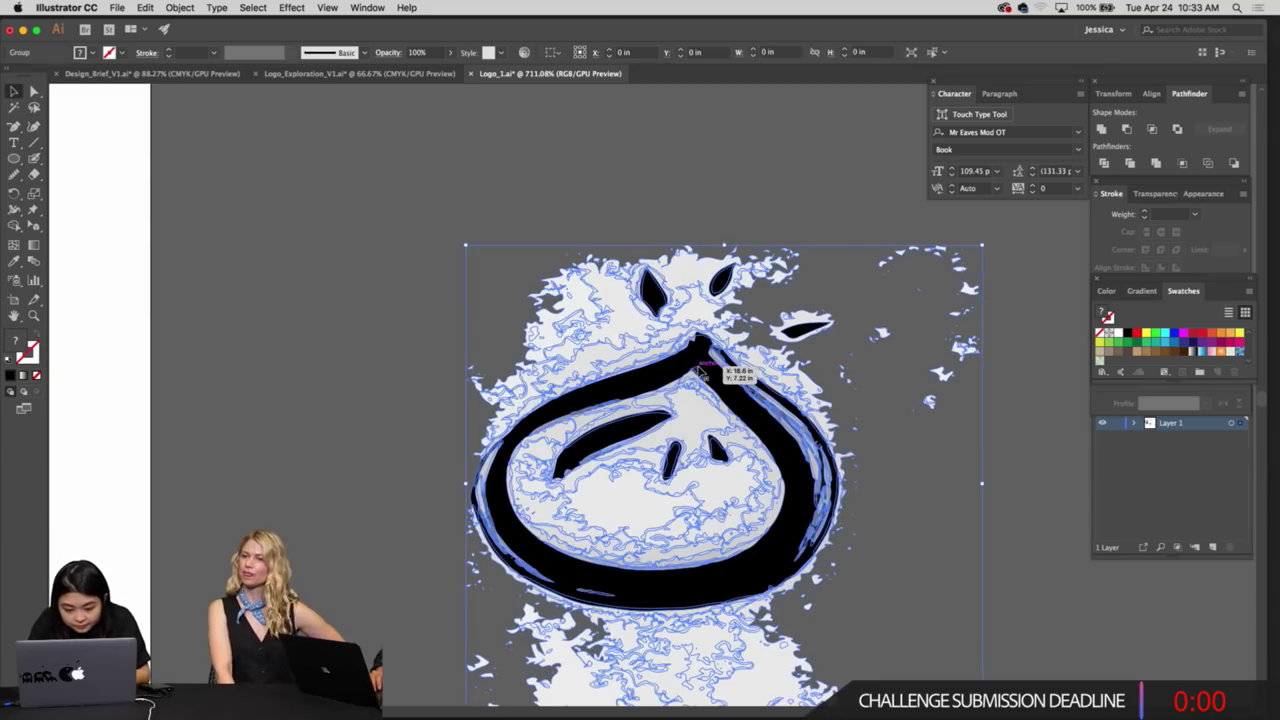
click(937, 503)
click(750, 408)
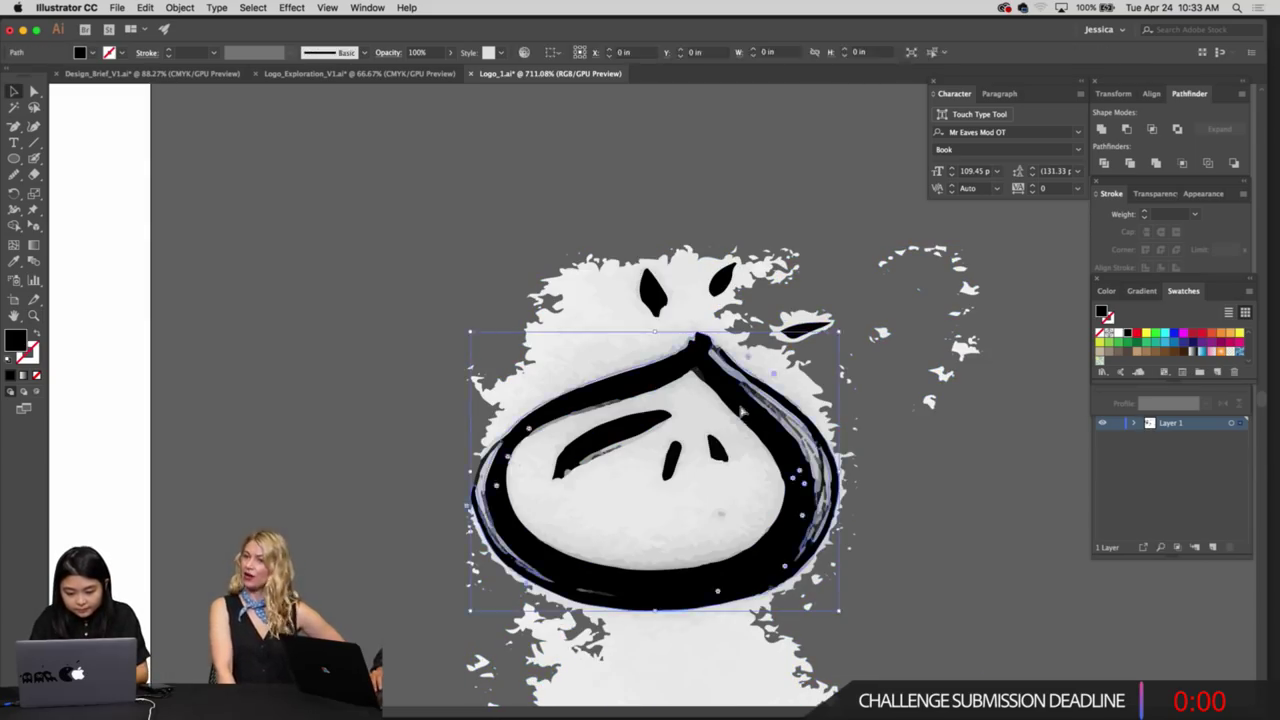
key(Delete)
key(super+z)
Delete the light grey background patch between the small inner strokes of the bao
key(z)
click(695, 417)
key(a)
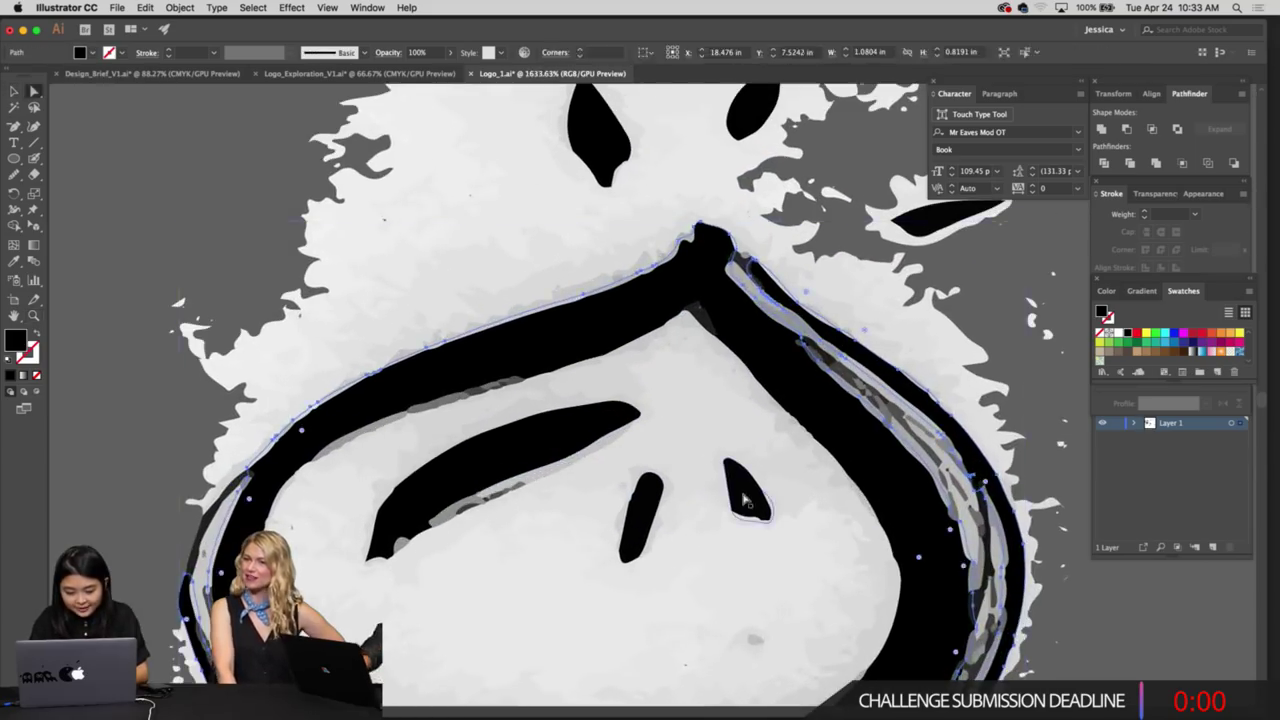
shift+click(746, 500)
key(v)
click(706, 420)
key(Delete)
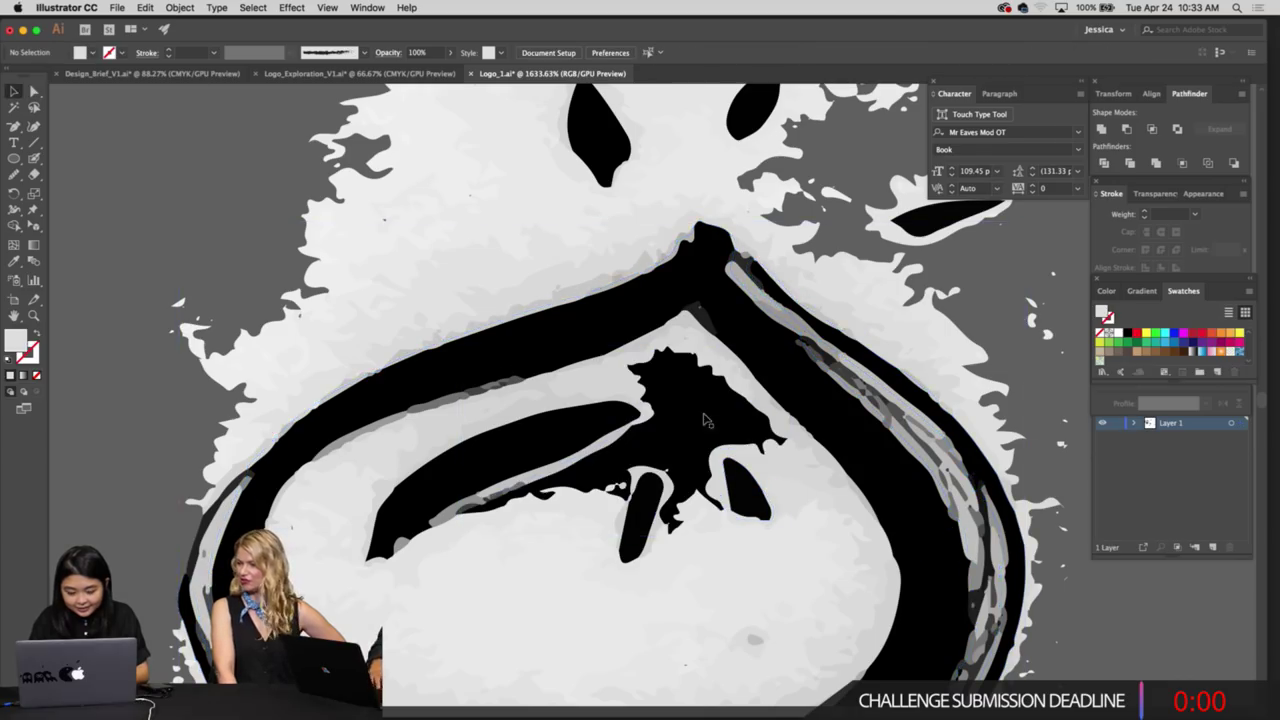
Delete all paths with the same fill color as the light background piece above the bao's outline
click(570, 220)
click(253, 7)
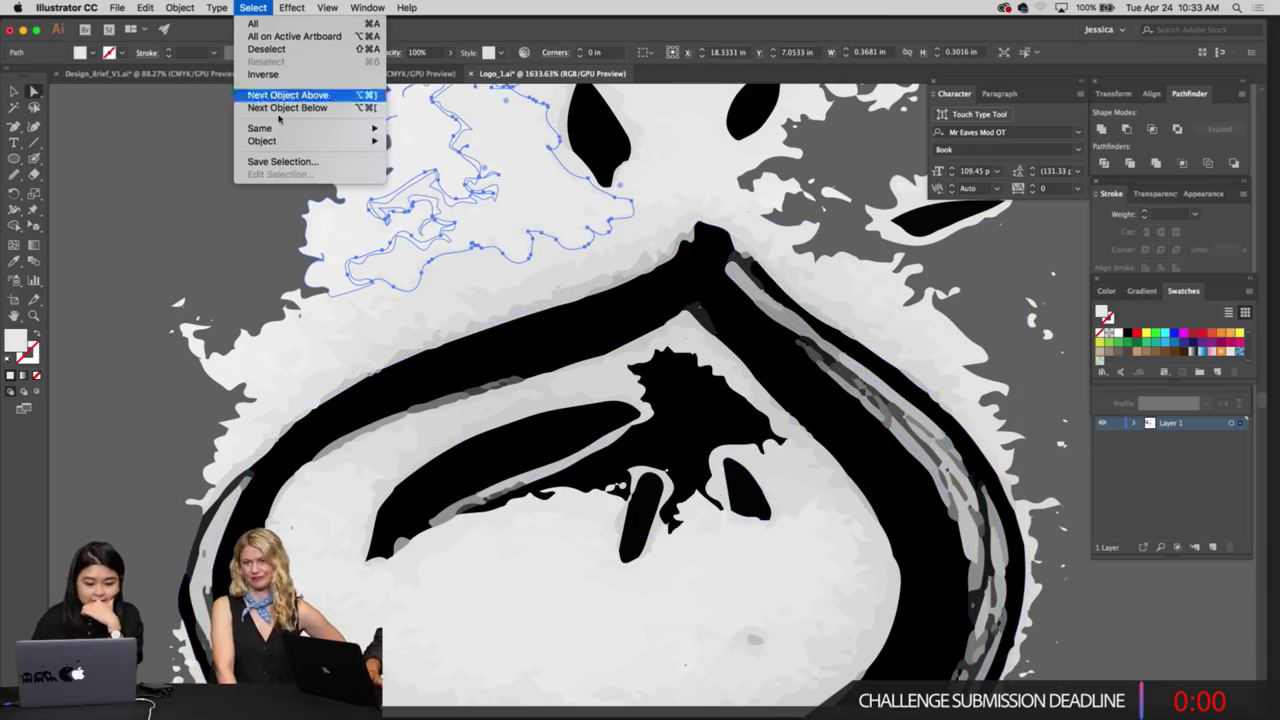
mouse_move(335, 133)
click(418, 179)
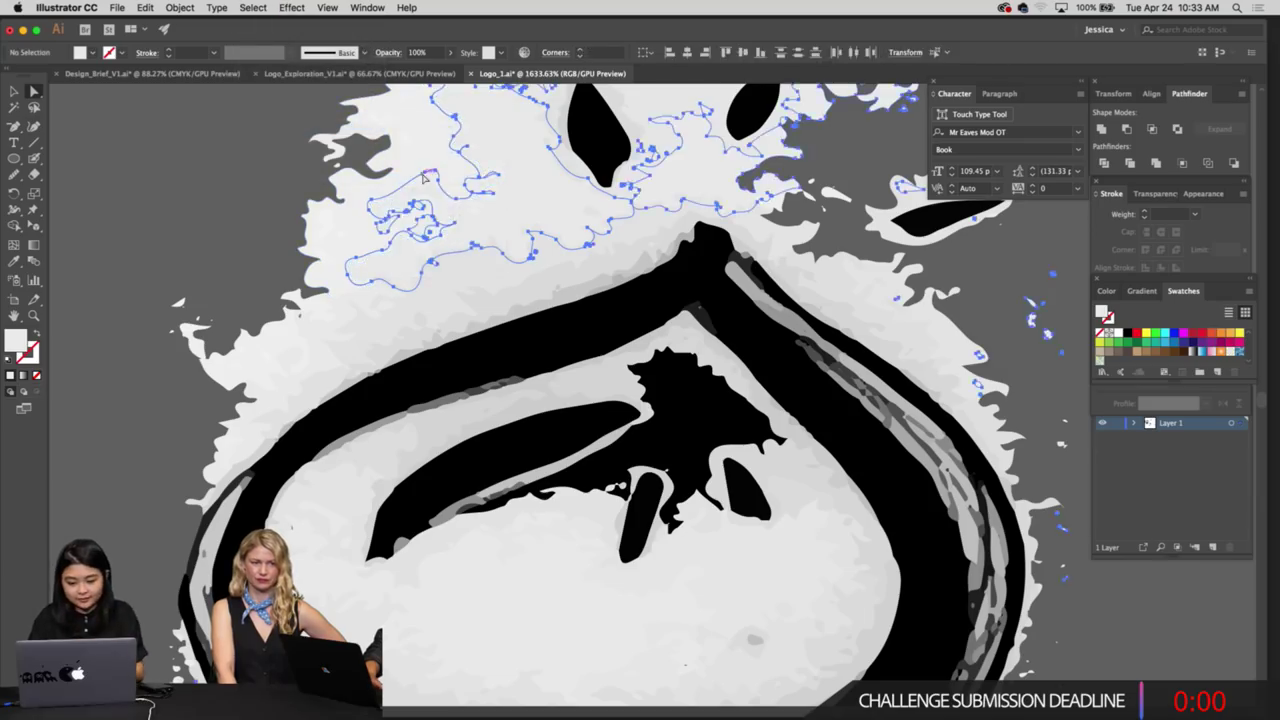
key(Delete)
Delete all paths sharing the fill color of the leftover background piece beyond the outline's upper-left edge
click(490, 232)
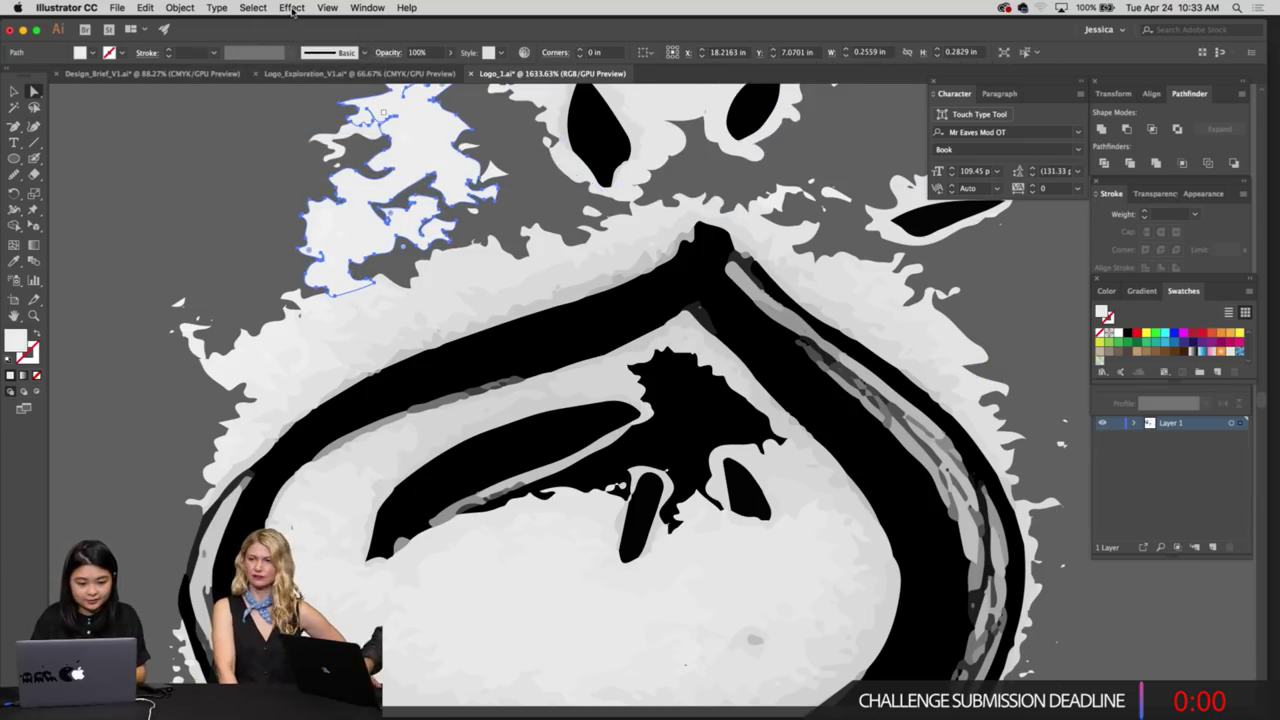
click(253, 7)
mouse_move(330, 128)
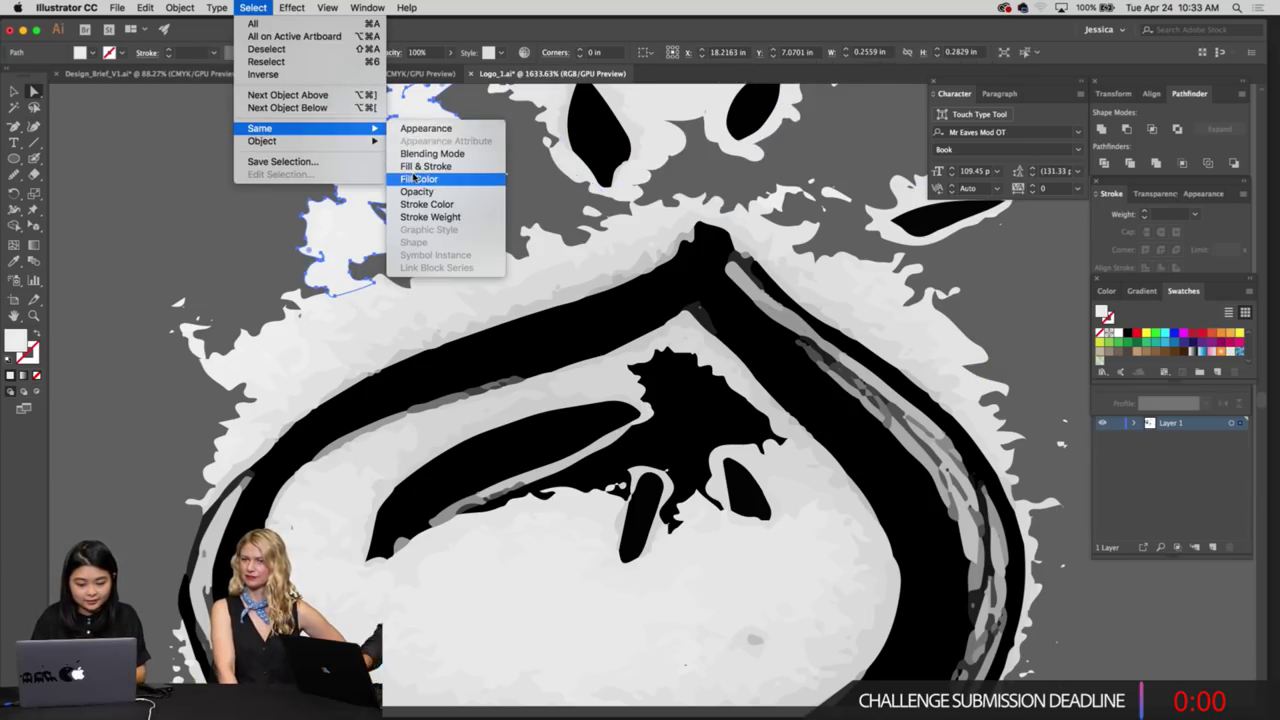
click(418, 179)
key(Delete)
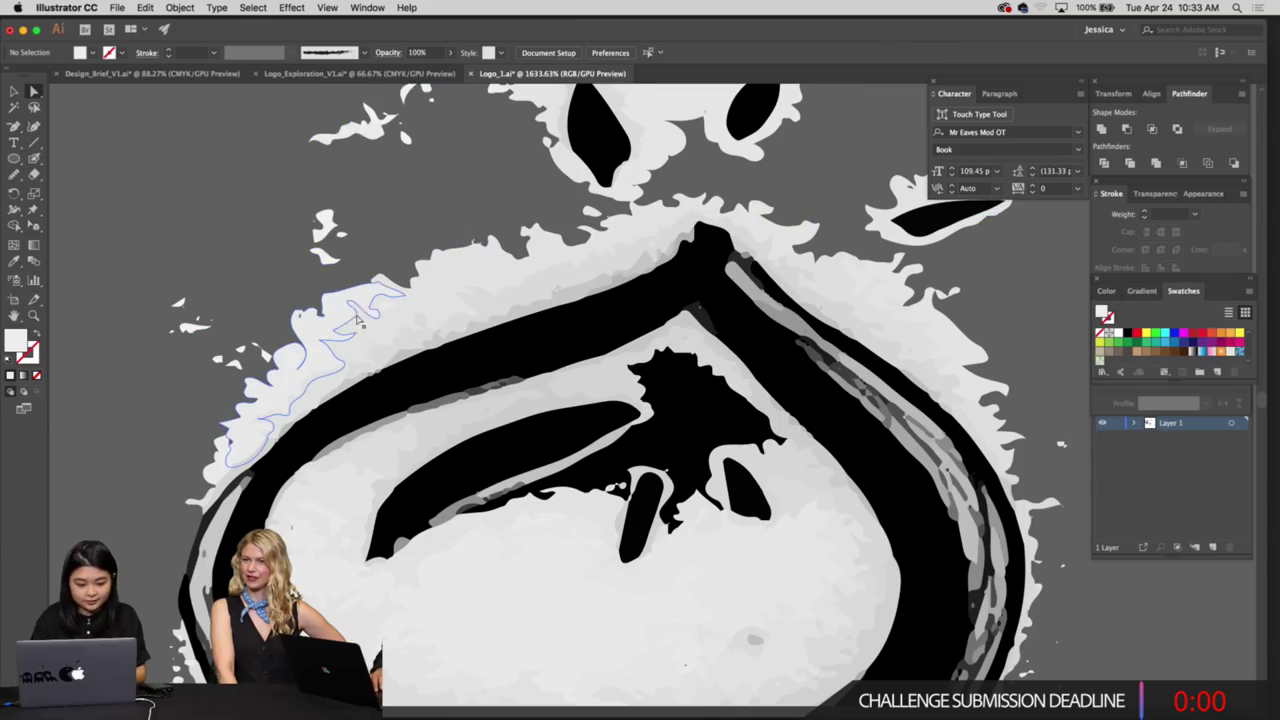
Select the light background fragments along the outline's upper-left edge together and delete them
click(338, 325)
shift+click(434, 297)
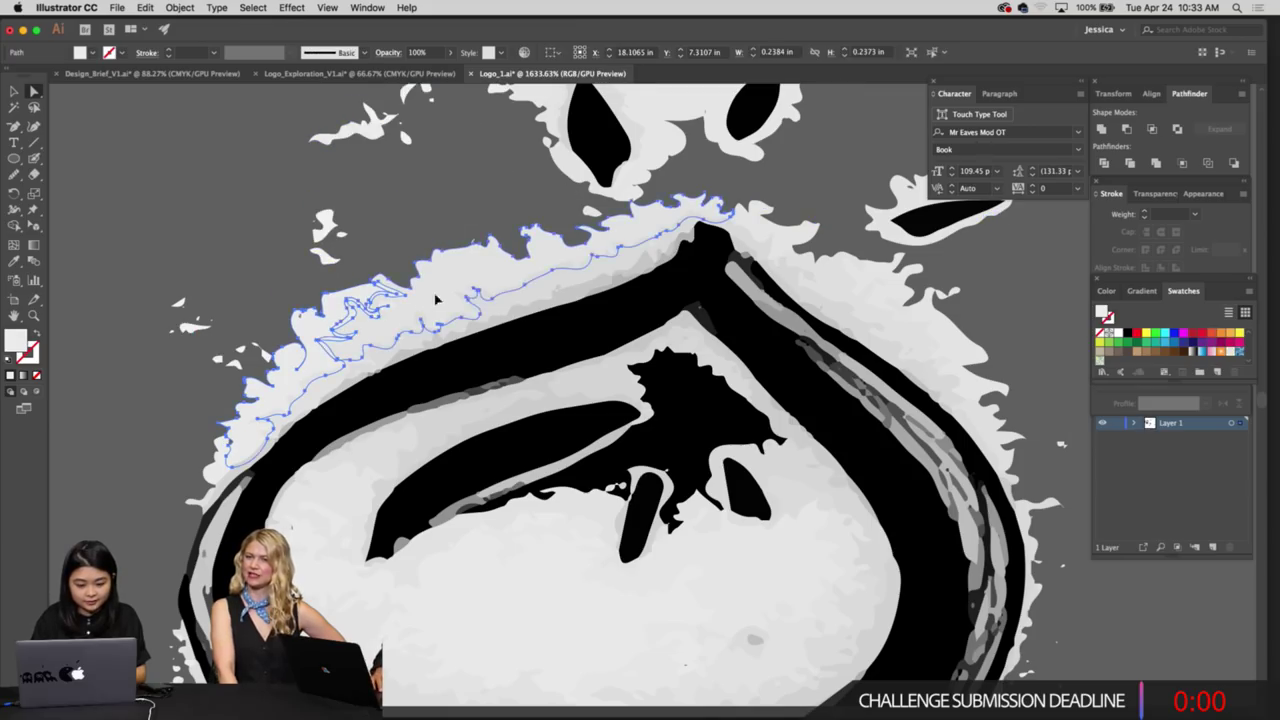
shift+click(531, 290)
shift+click(531, 300)
key(Delete)
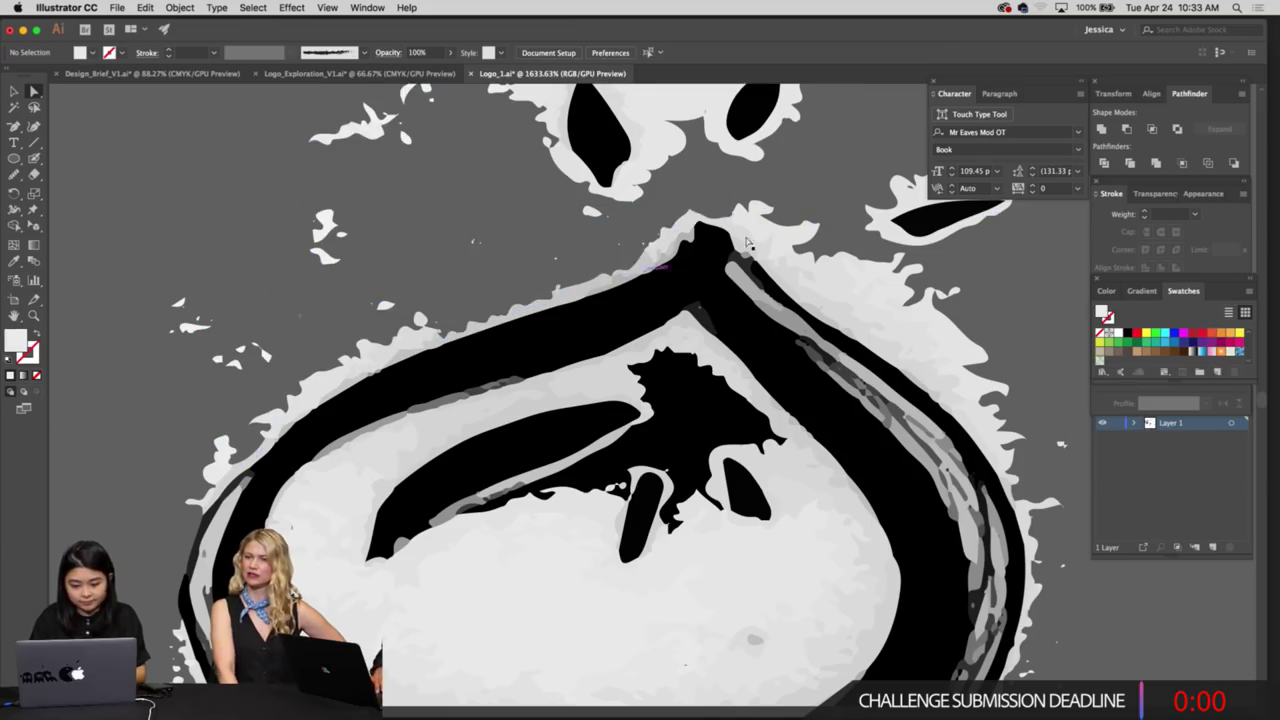
Try to delete the light background fragments beyond the outline's upper-right and lower-right edges
click(762, 222)
click(872, 277)
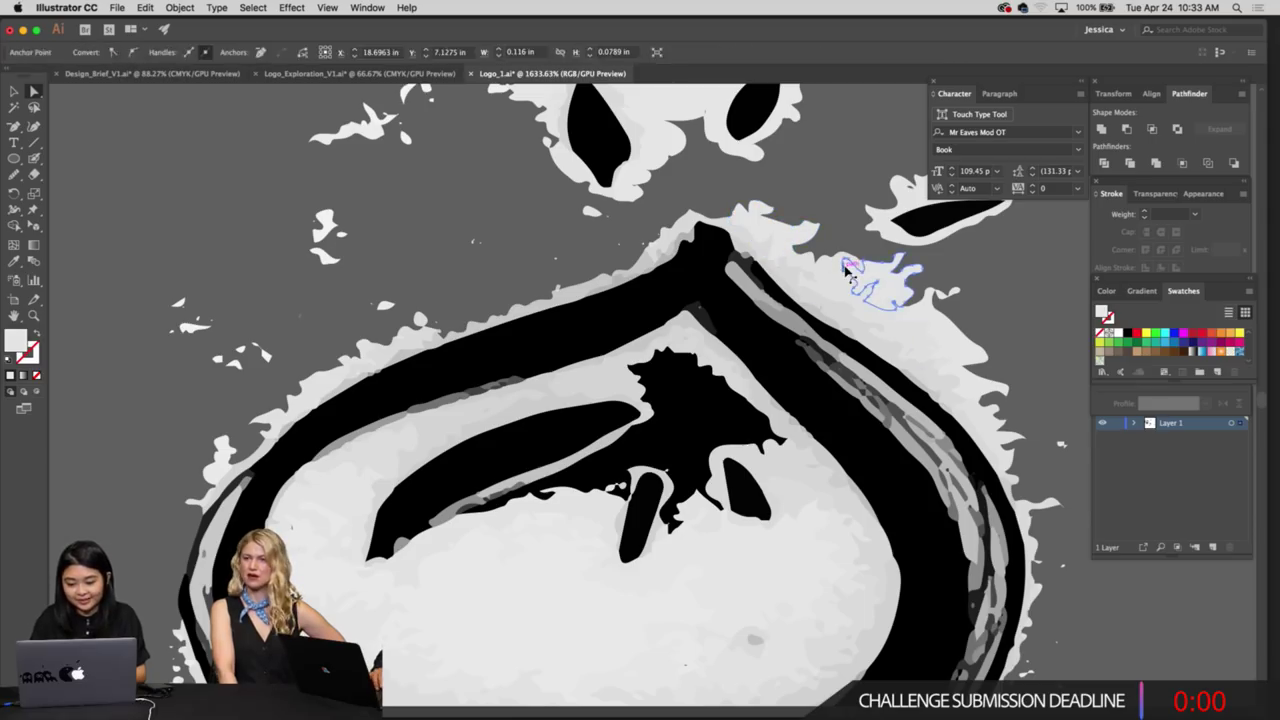
scroll(838, 446, down, 4)
scroll(838, 446, right, 4)
scroll(838, 446, down, 4)
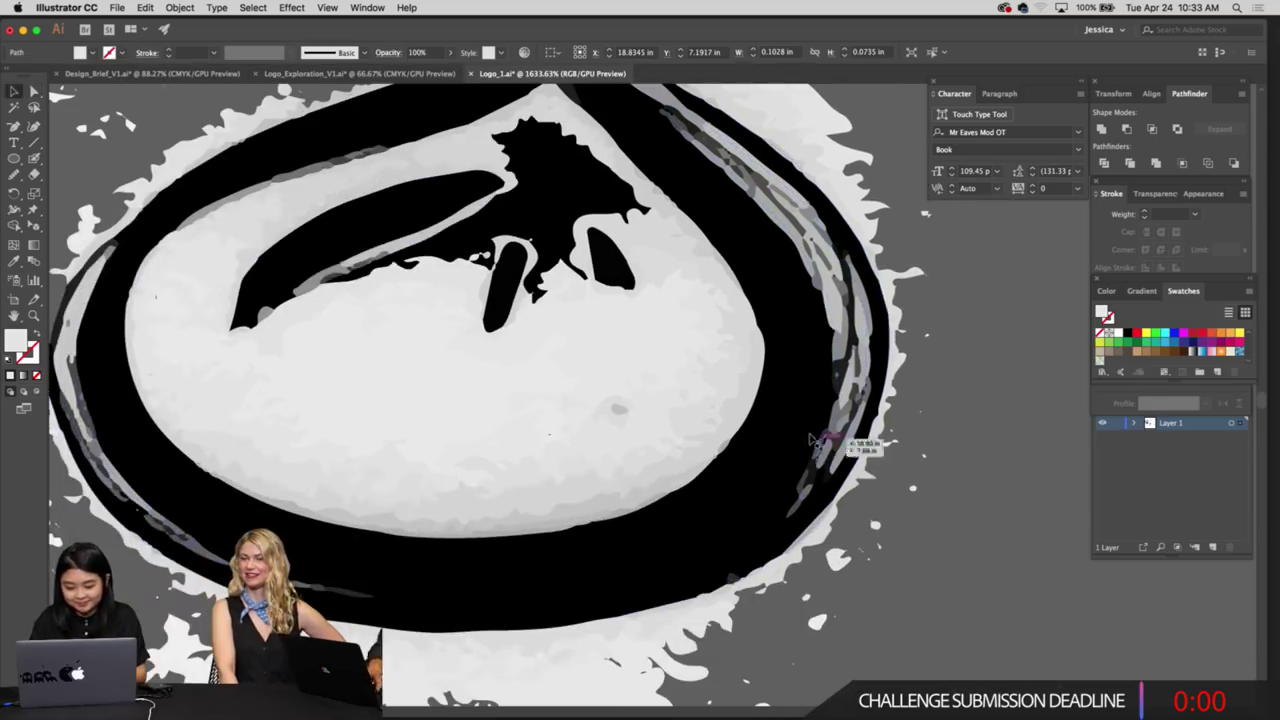
click(801, 431)
shift+click(868, 471)
shift+click(915, 488)
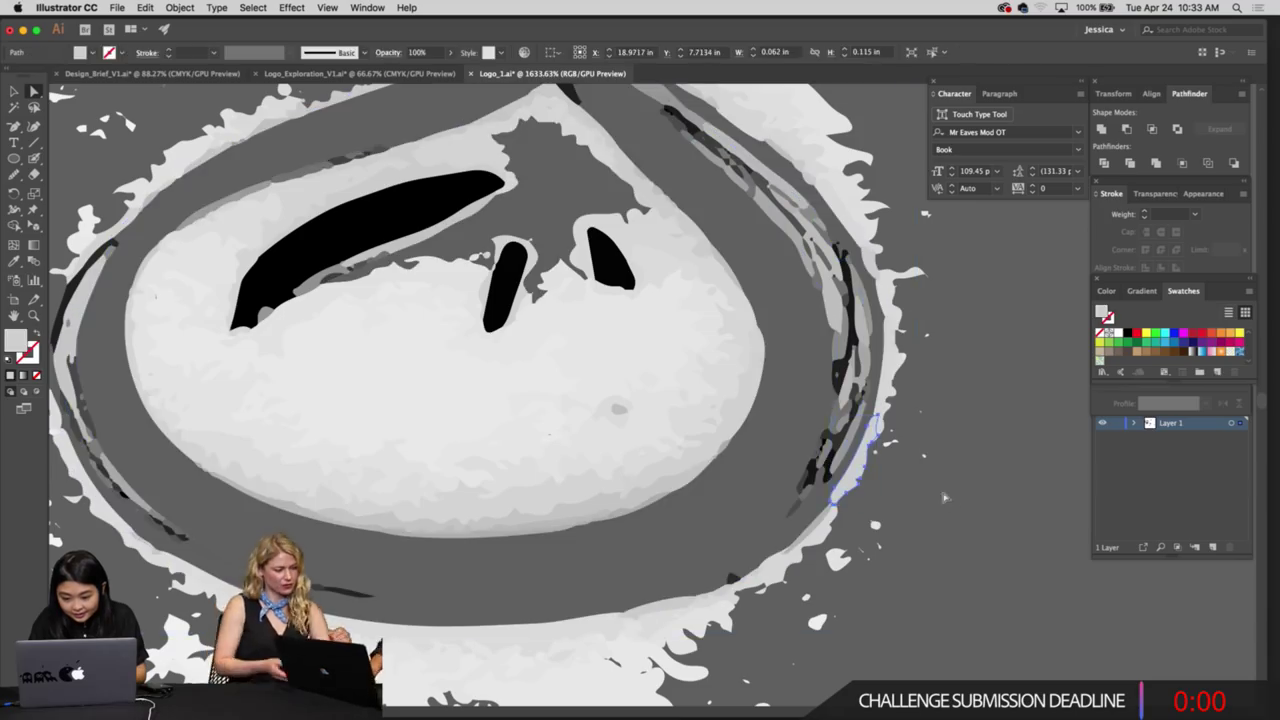
Undo and redo the last deletion, try deleting the selected outline and dark slivers at its lower right, and undo that
scroll(820, 535, up, 5)
key(a)
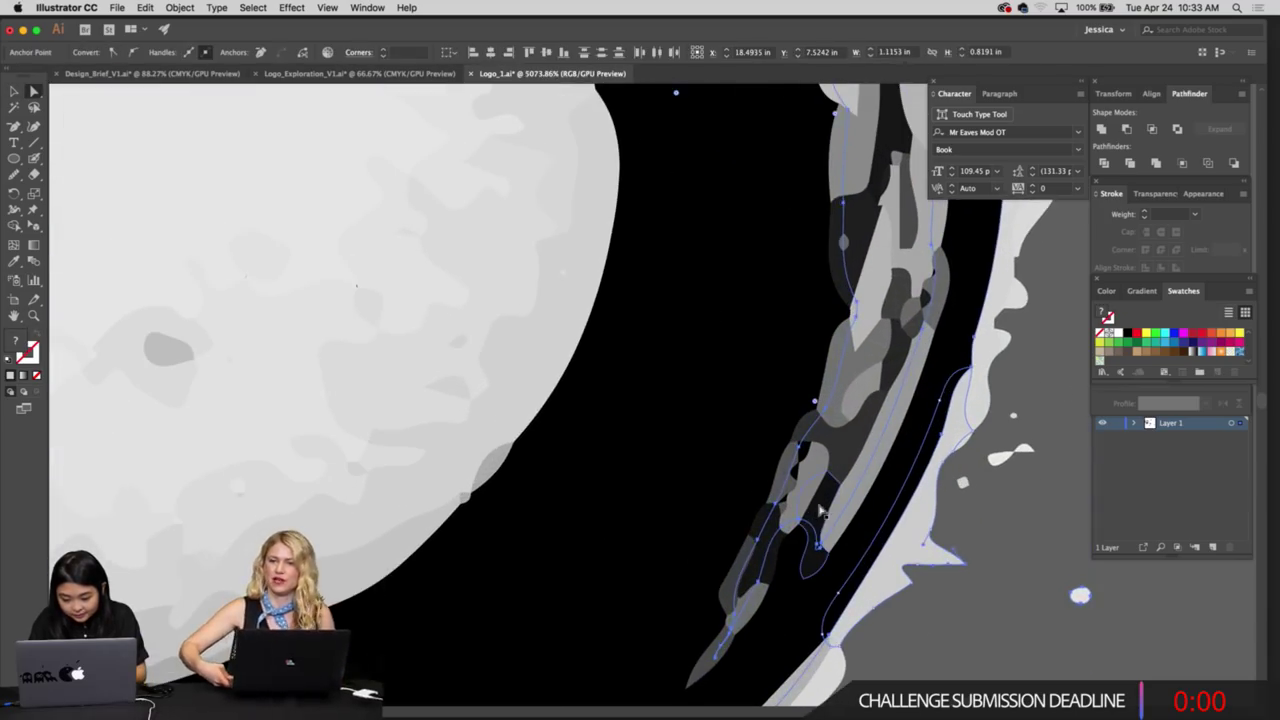
key(super+z)
key(super+shift+z)
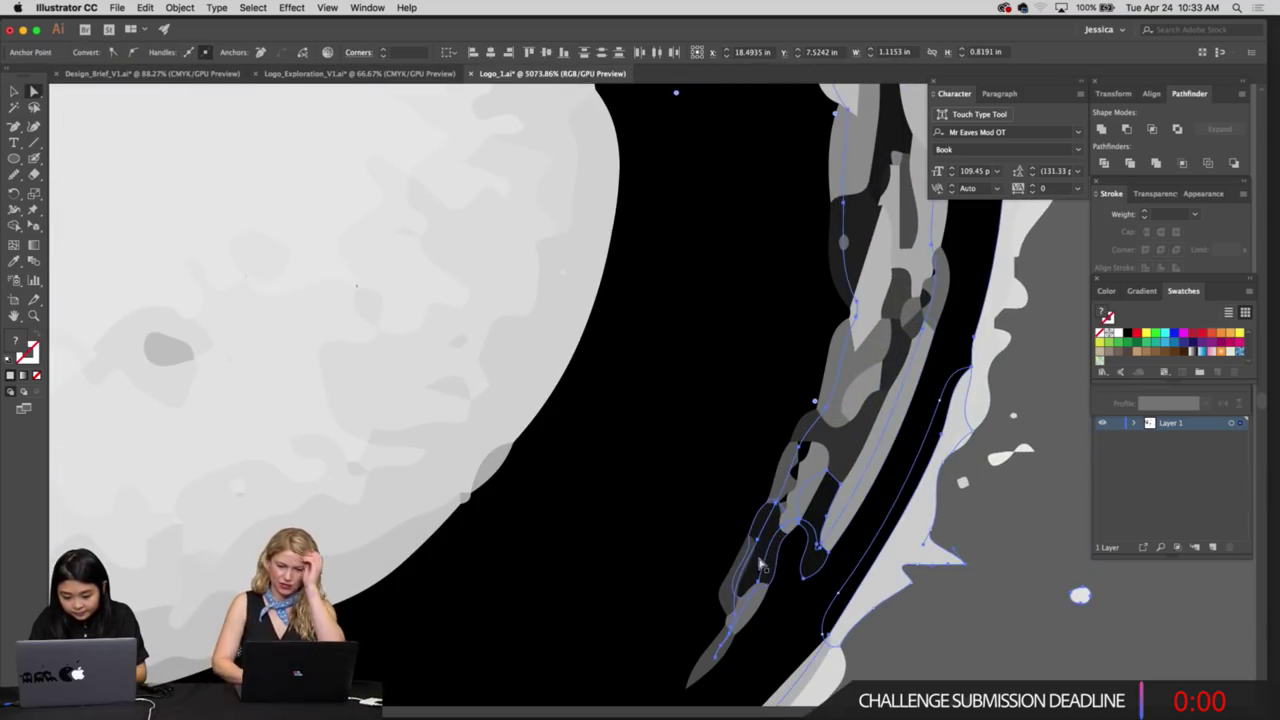
key(Delete)
super+click(668, 491)
drag(719, 464, 370, 364)
key(super+z)
Try deleting the dark paths along the right side of the bao's outline again and undo the deletion
drag(708, 340, 841, 393)
click(840, 393)
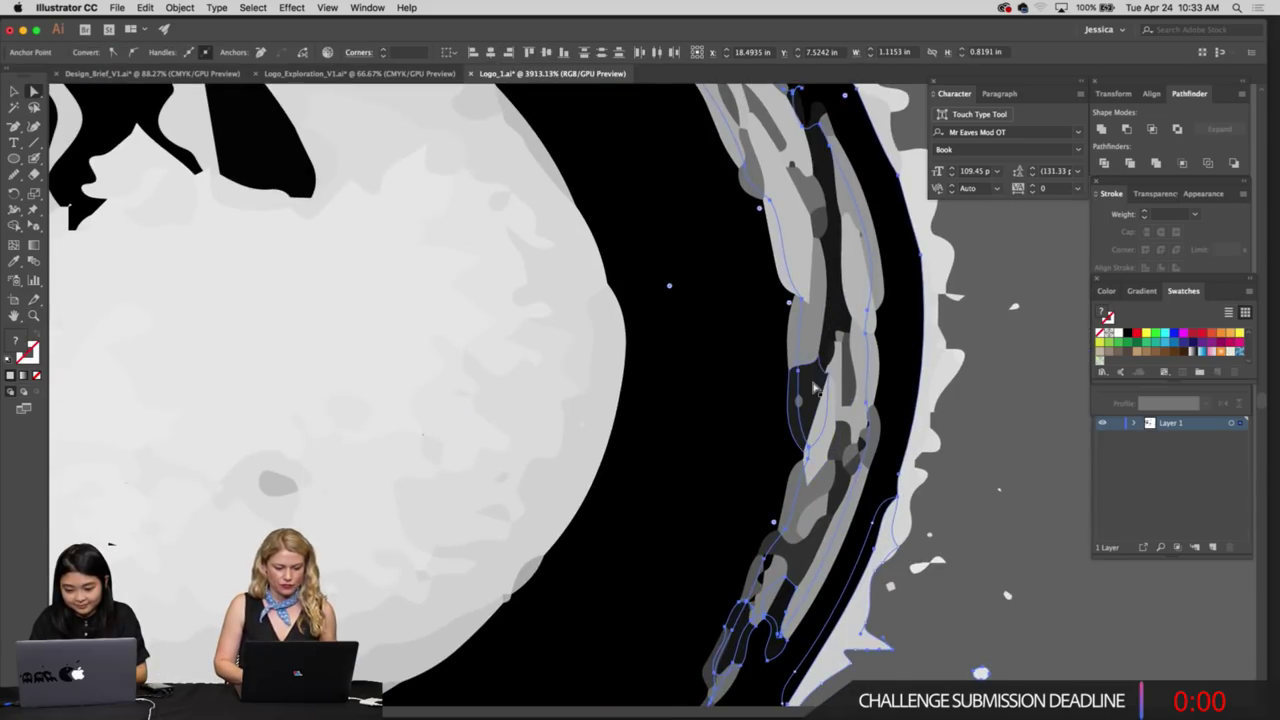
key(Delete)
key(z)
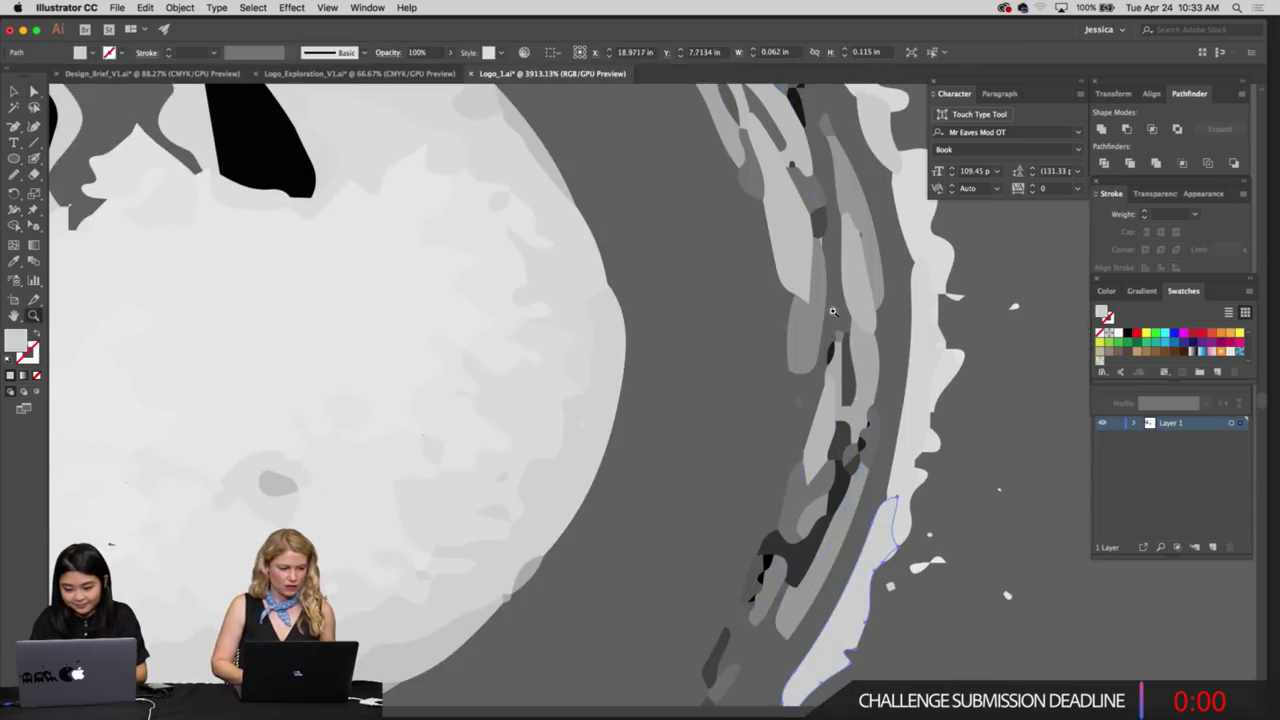
drag(836, 316, 656, 287)
scroll(654, 288, left, 3)
key(super+z)
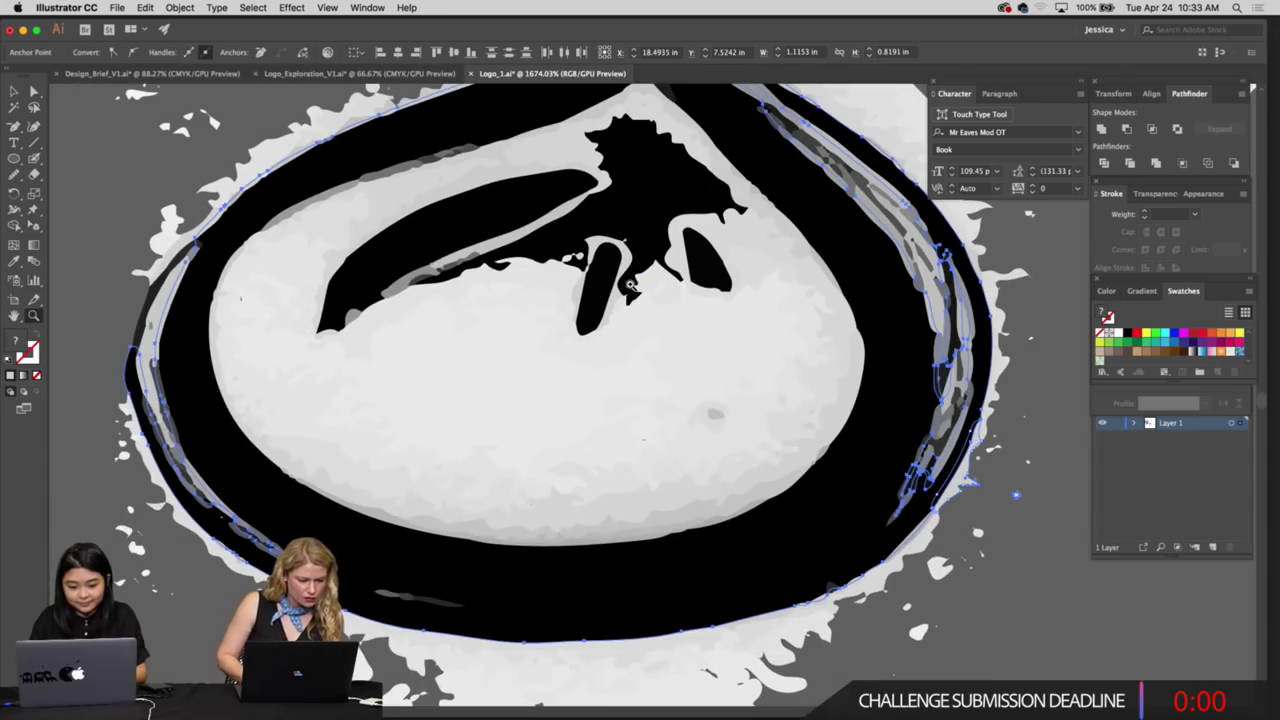
Add the bao's three inner strokes to the selection and try to delete them with the selected dark paths
key(v)
shift+click(604, 272)
shift+click(697, 275)
shift+click(534, 206)
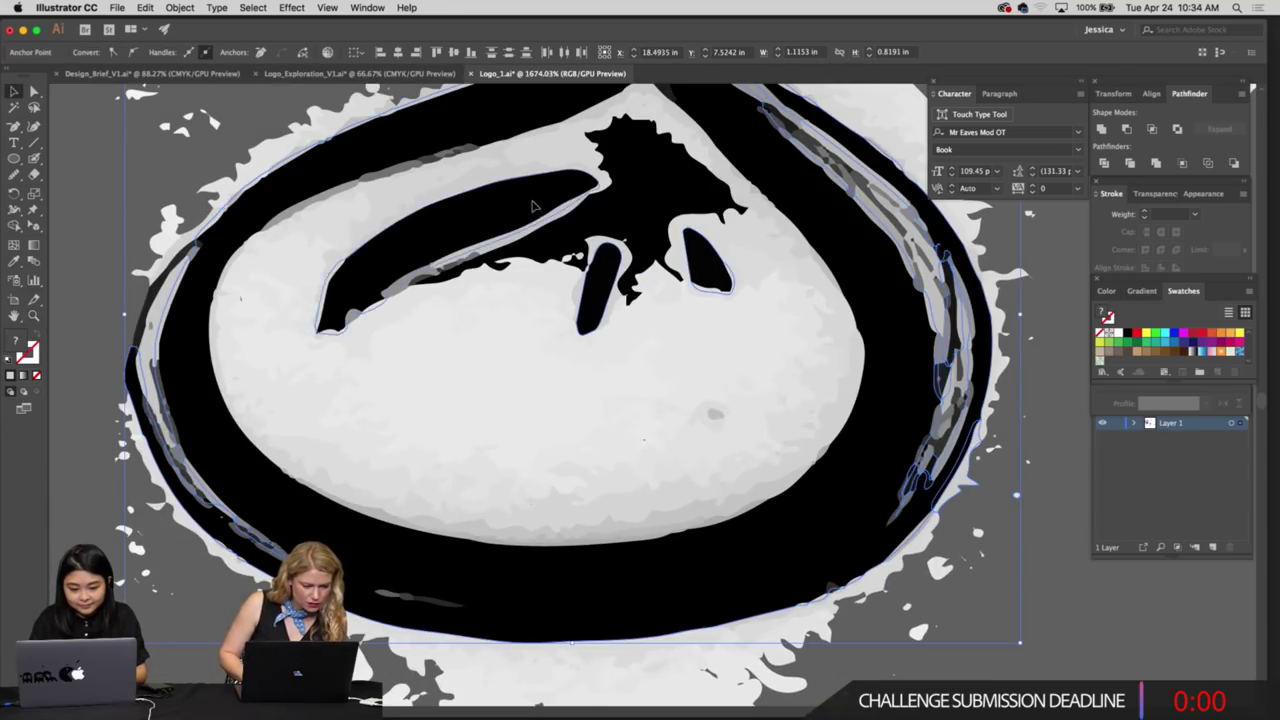
key(Delete)
key(z)
drag(662, 282, 562, 288)
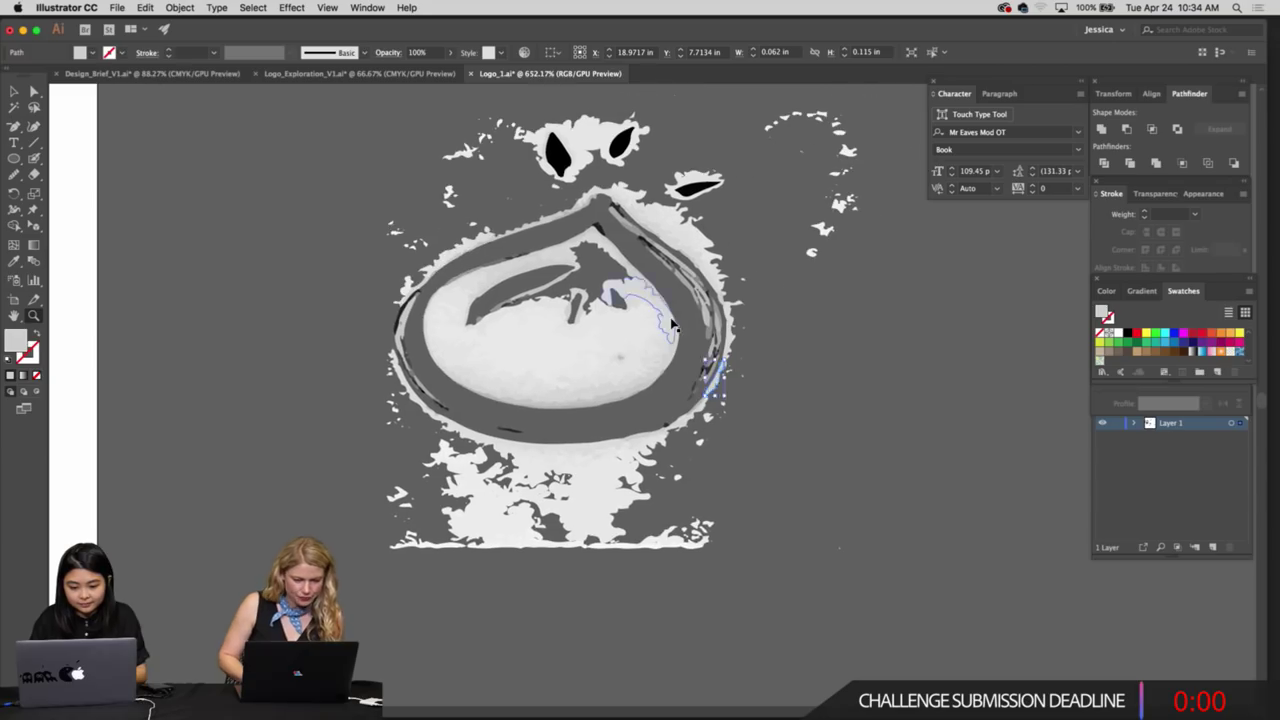
Undo the path deletions back to the complete expanded tracing and clear the selection
key(ctrl+z)
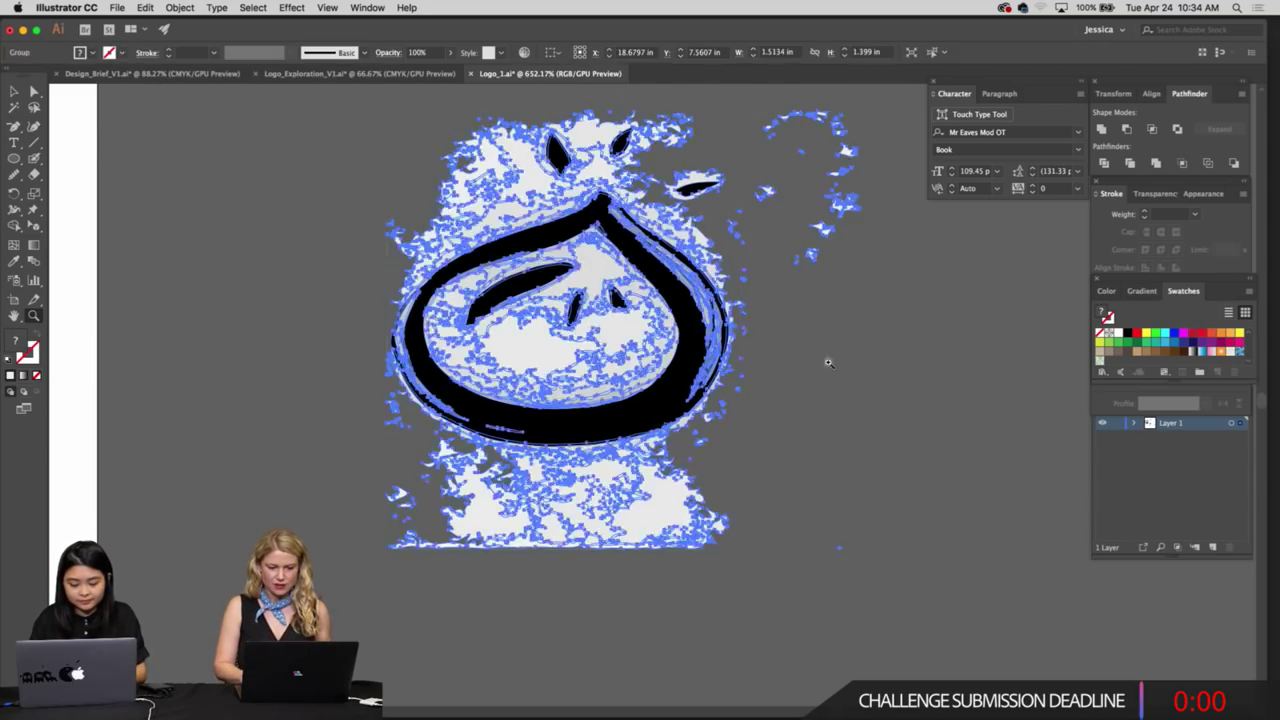
click(740, 436)
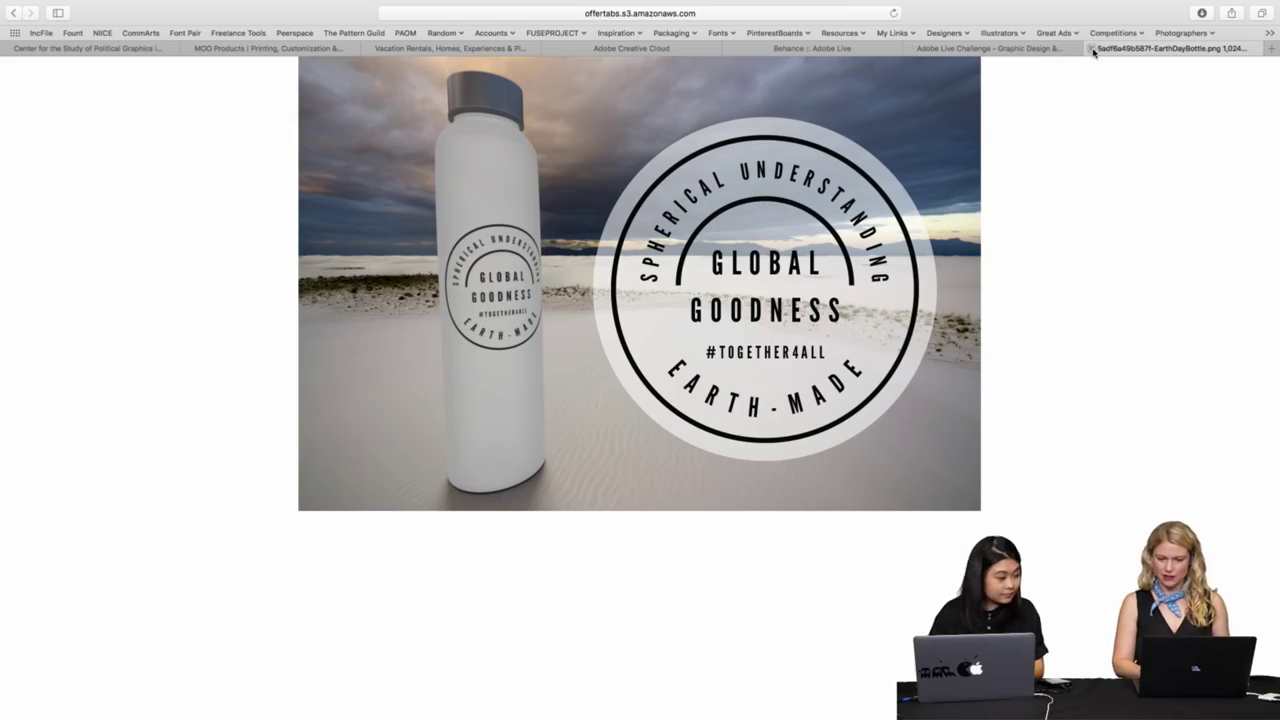
In the browser, close the enlarged EarthDayBottle image and examine the Global Goodness bottle entry in the challenge gallery
key(super+w)
scroll(707, 283, up, 5)
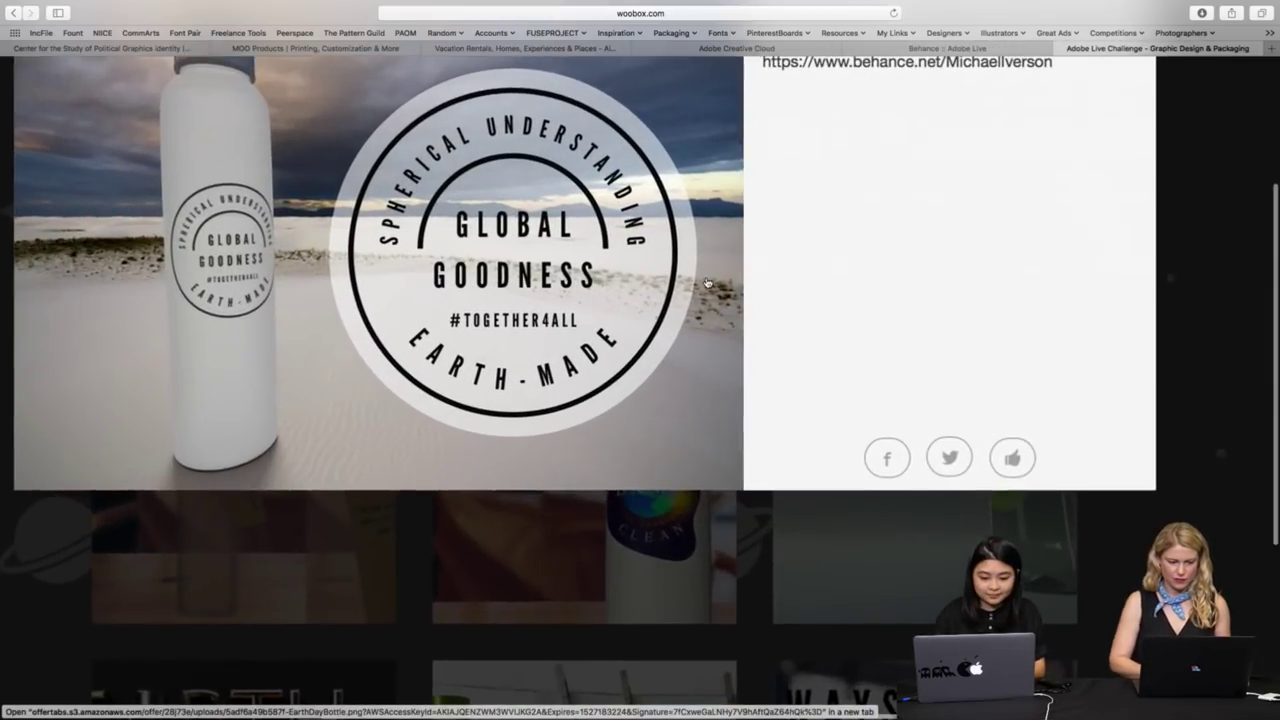
scroll(707, 283, up, 2)
scroll(706, 283, left, 3)
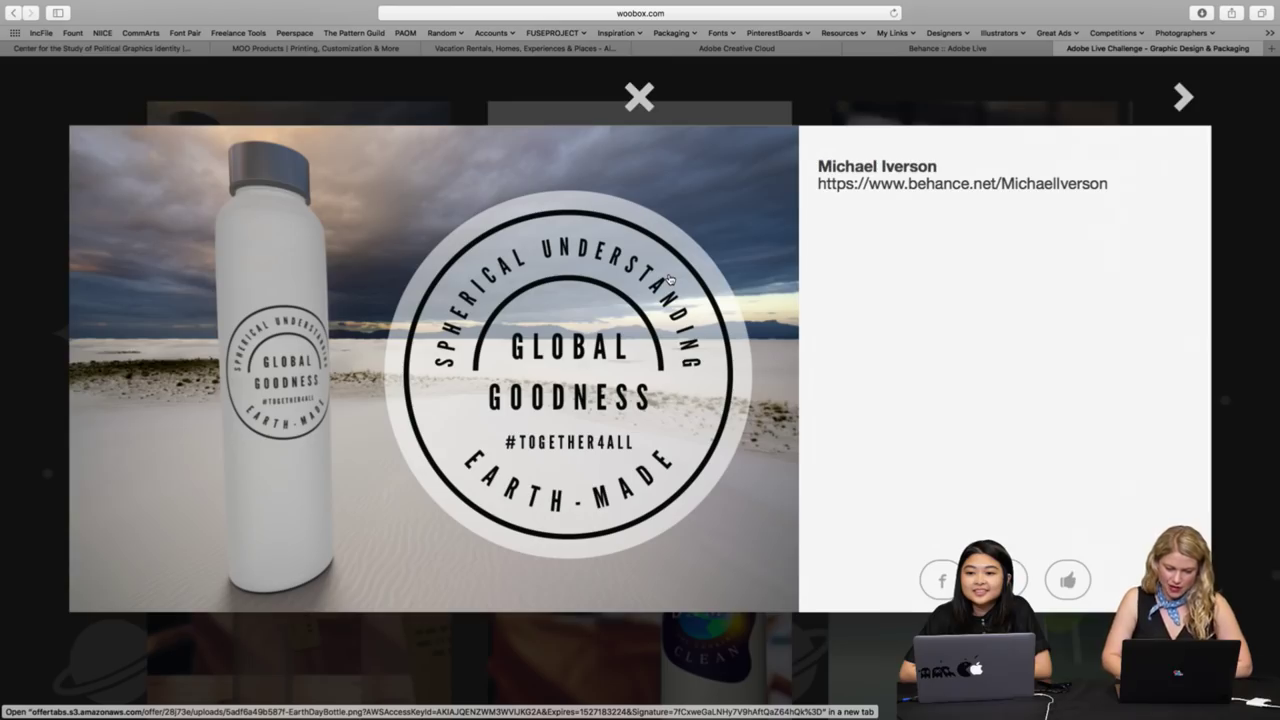
scroll(669, 279, left, 1)
scroll(669, 279, right, 1)
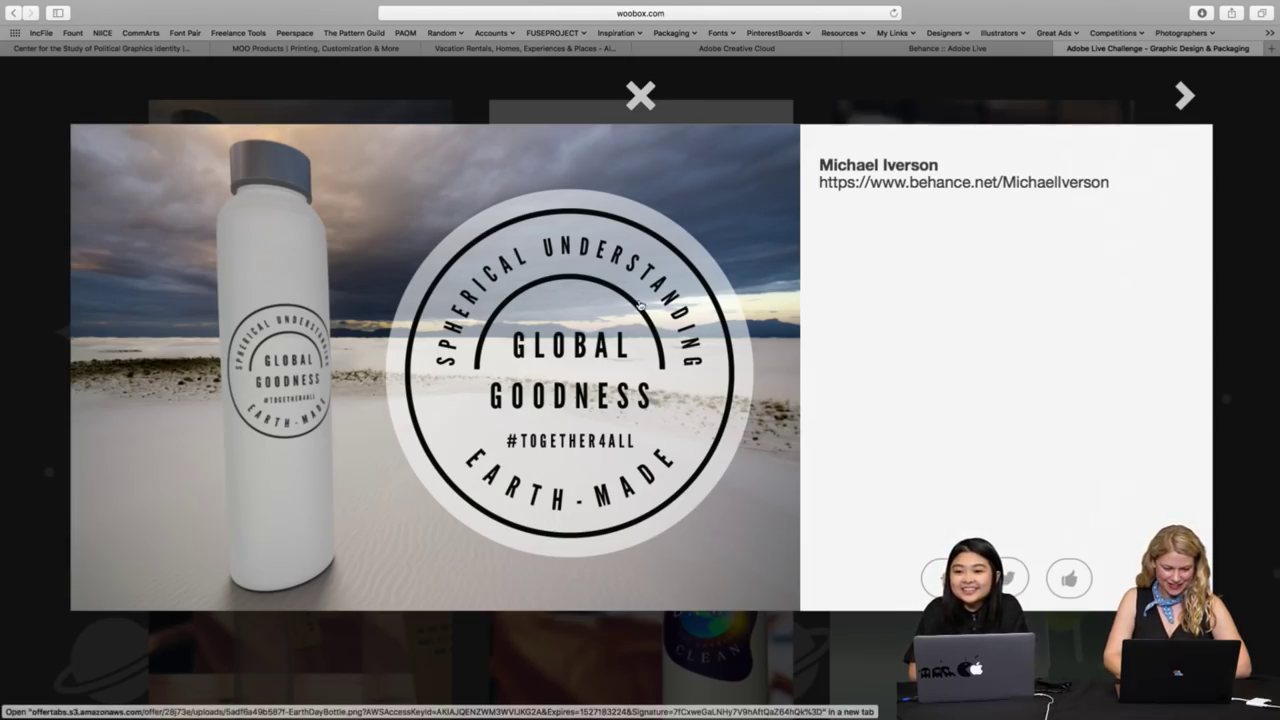
Review the next four challenge entries: the rüüt smoothies, the Earth Day splash bottle, the hang-tag bottle and the globe-label bottle
click(1183, 95)
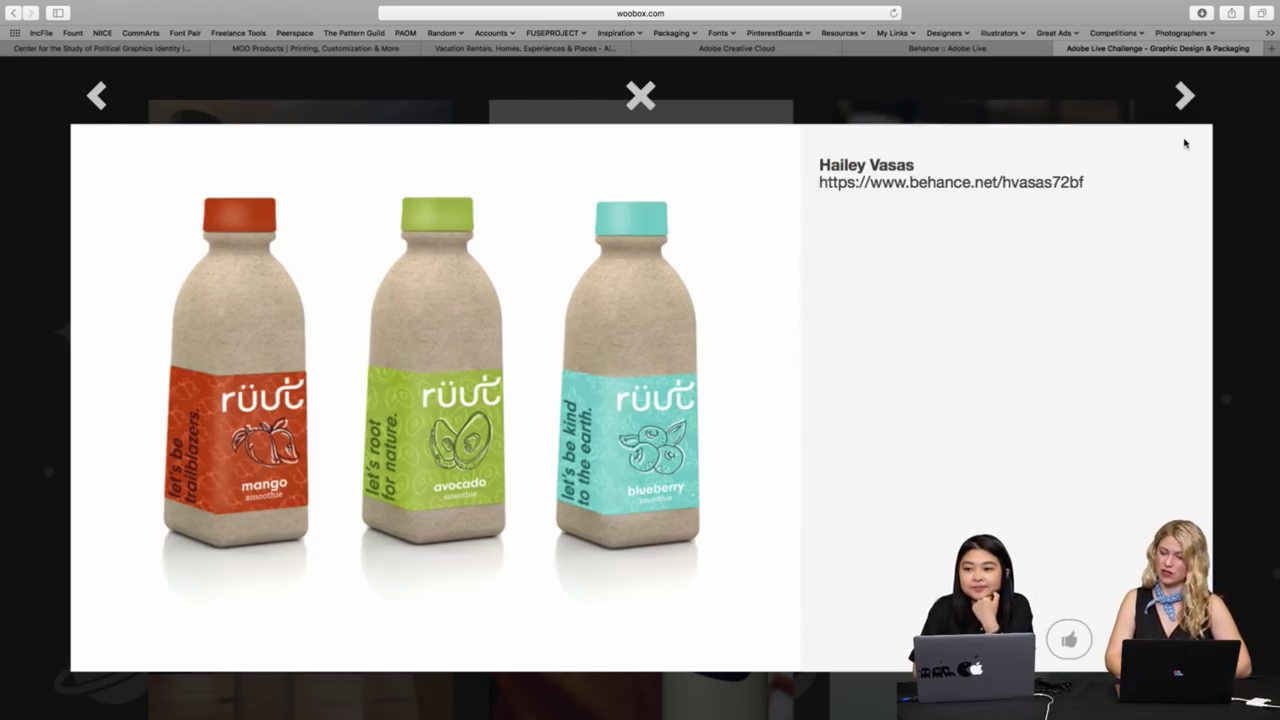
click(1185, 96)
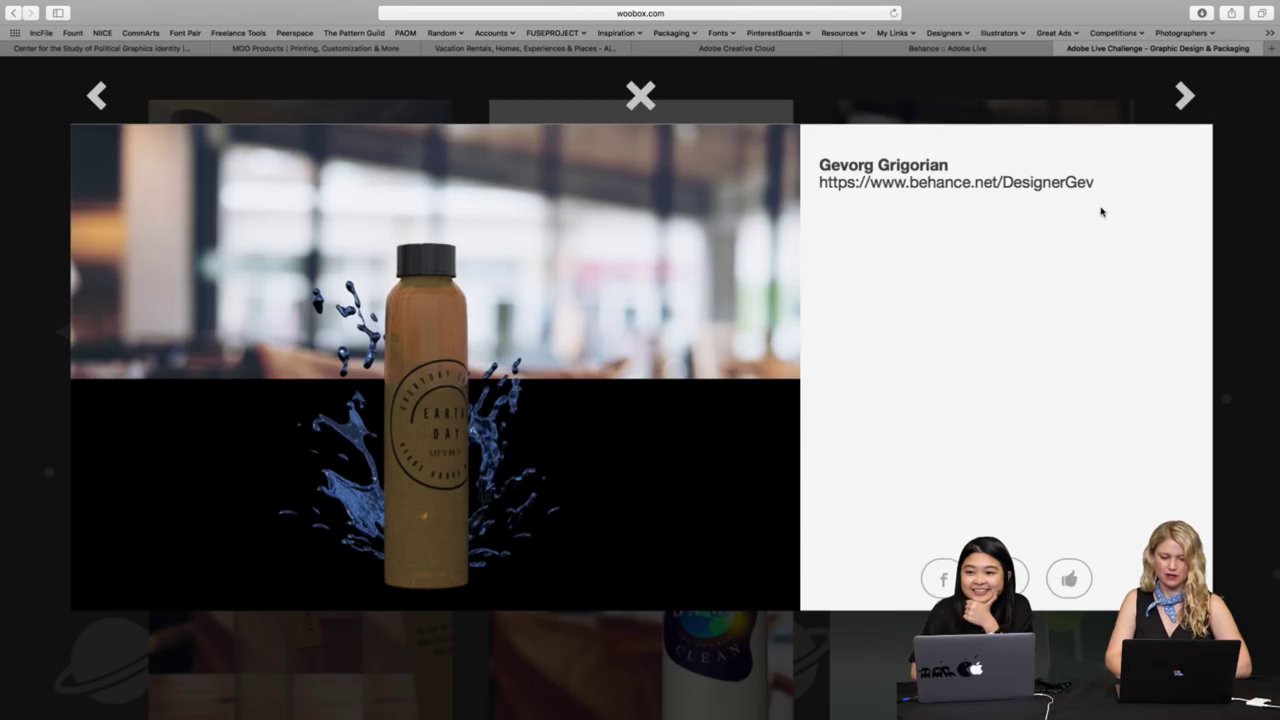
click(1186, 95)
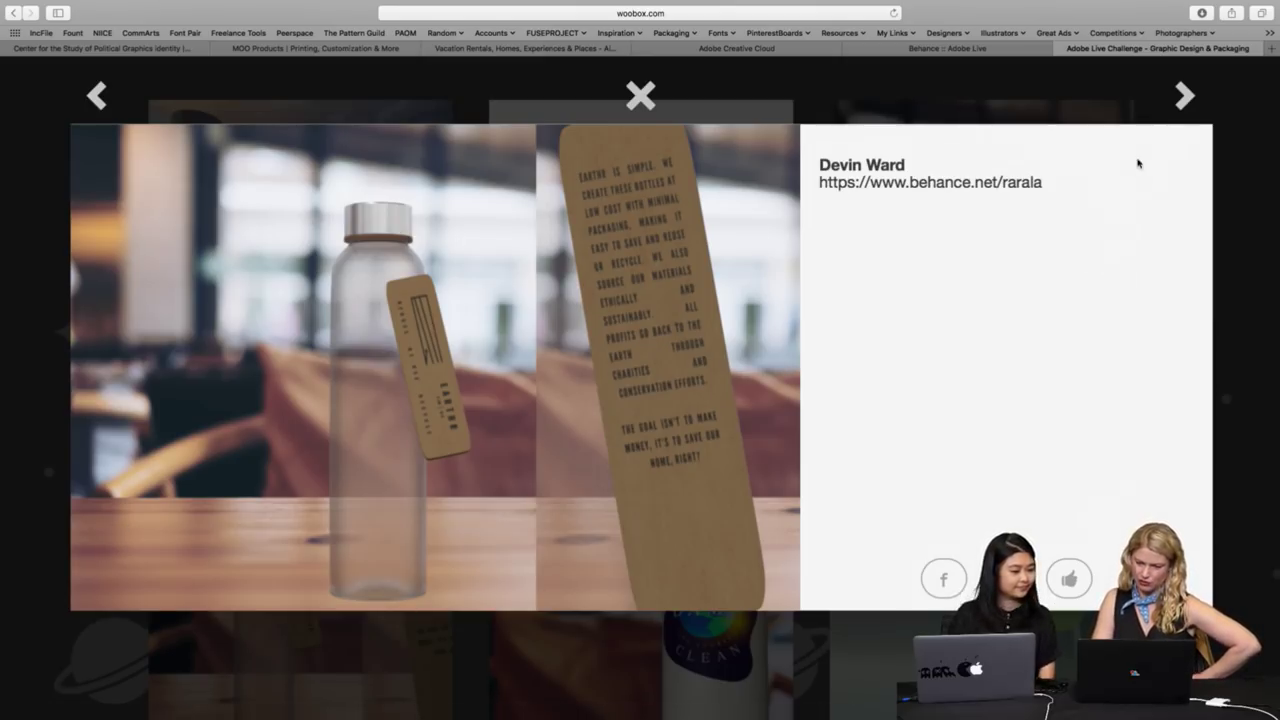
click(1186, 96)
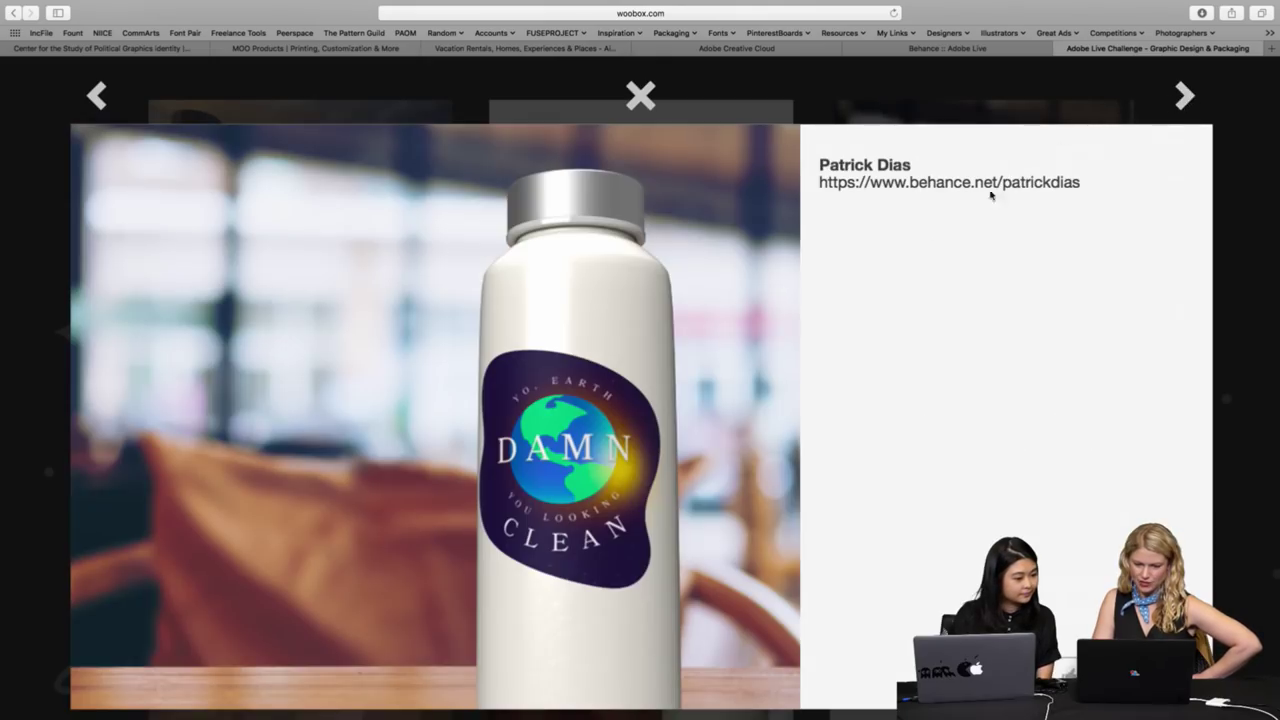
scroll(929, 251, down, 3)
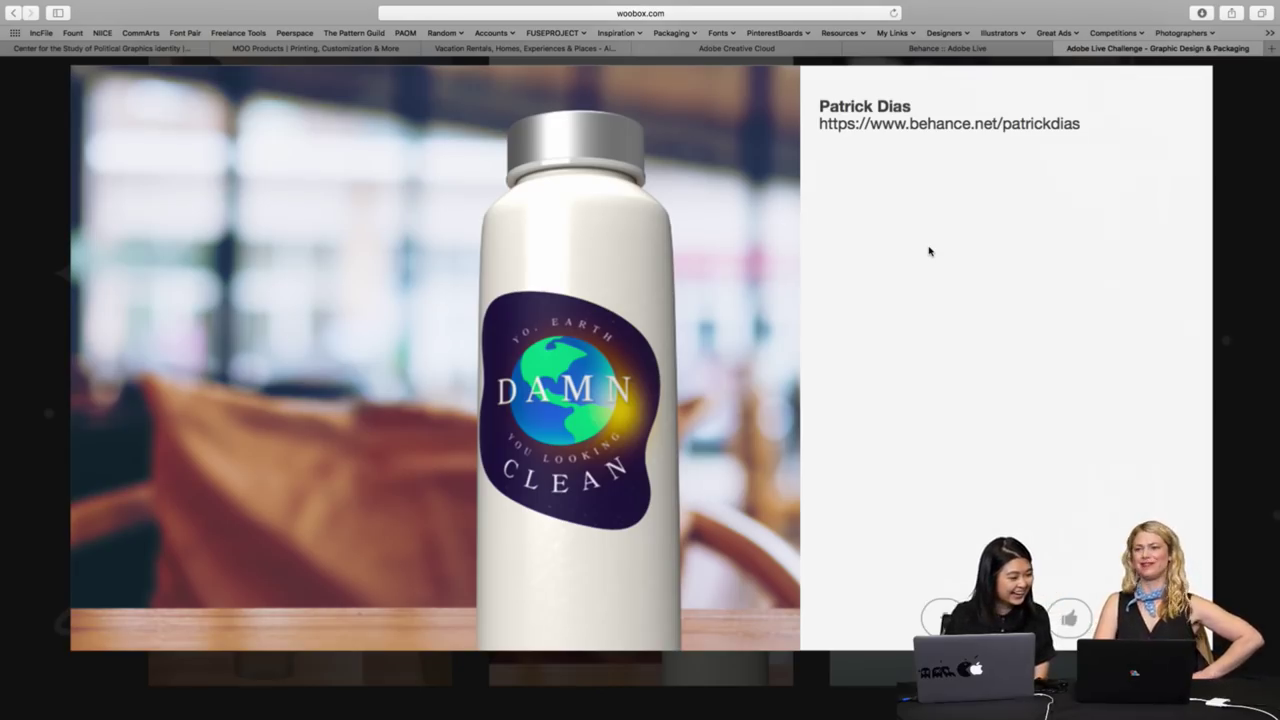
scroll(929, 251, down, 2)
scroll(929, 251, up, 5)
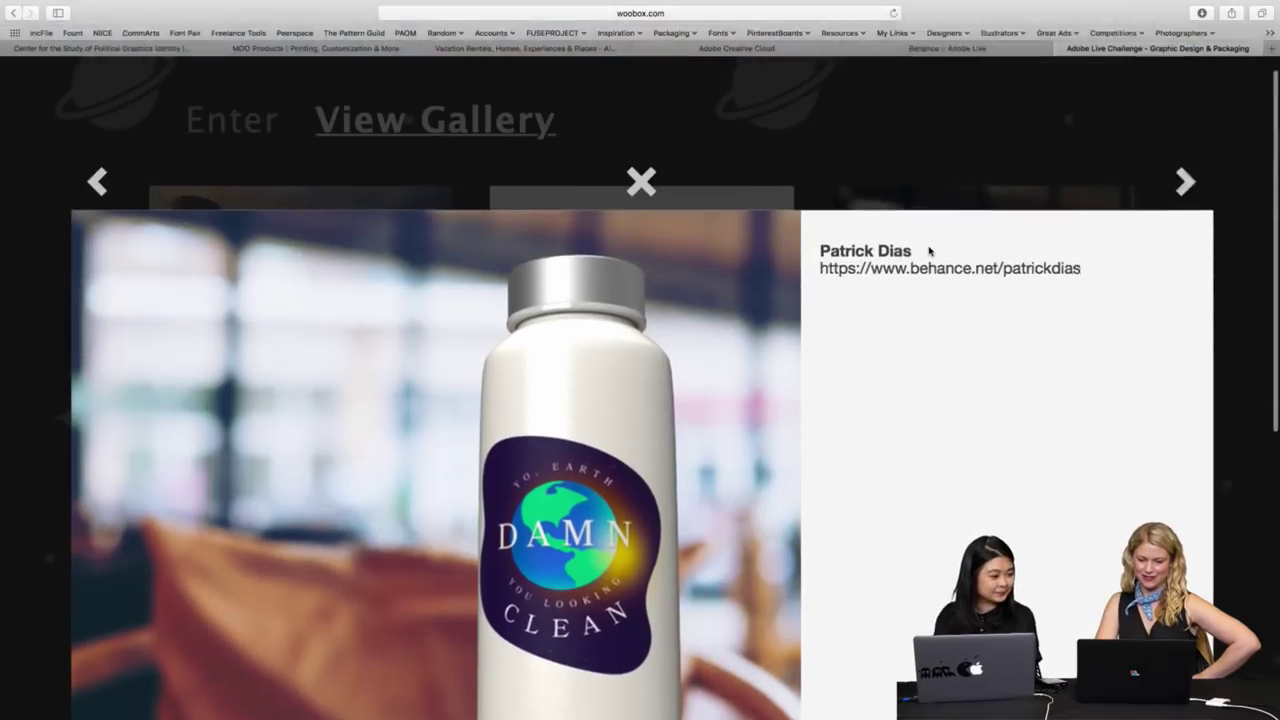
scroll(929, 251, down, 2)
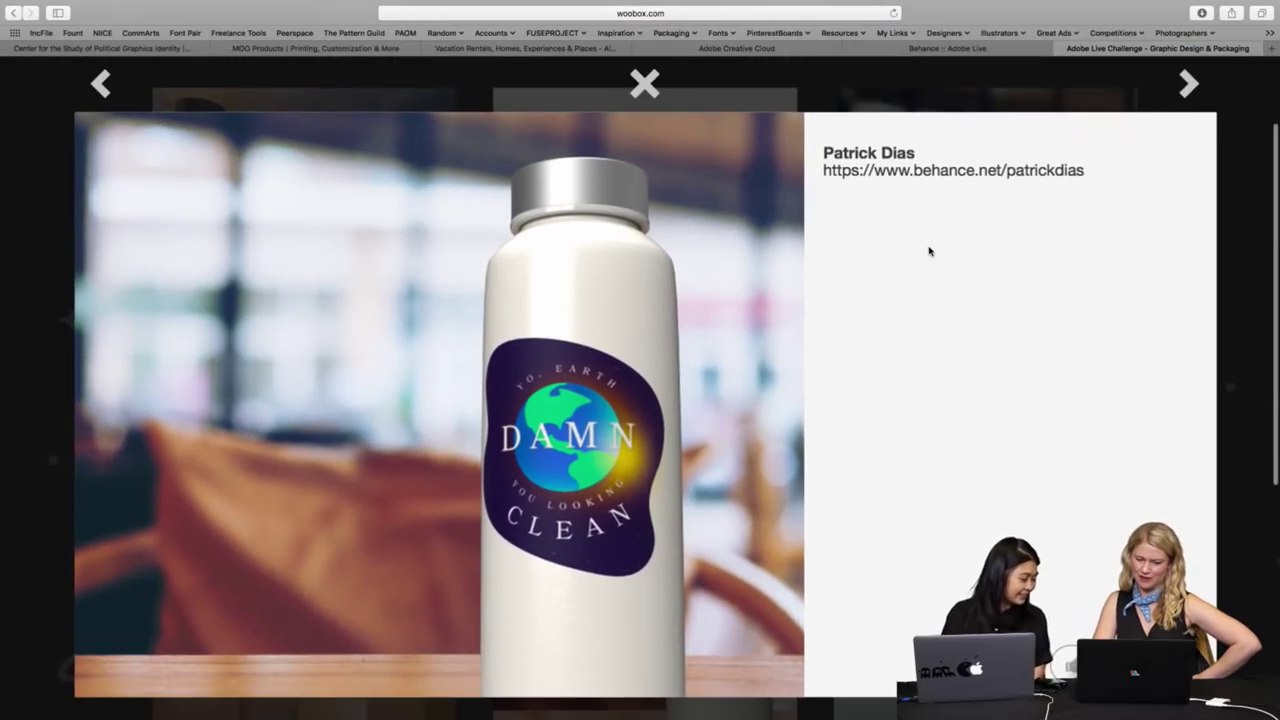
scroll(929, 251, down, 1)
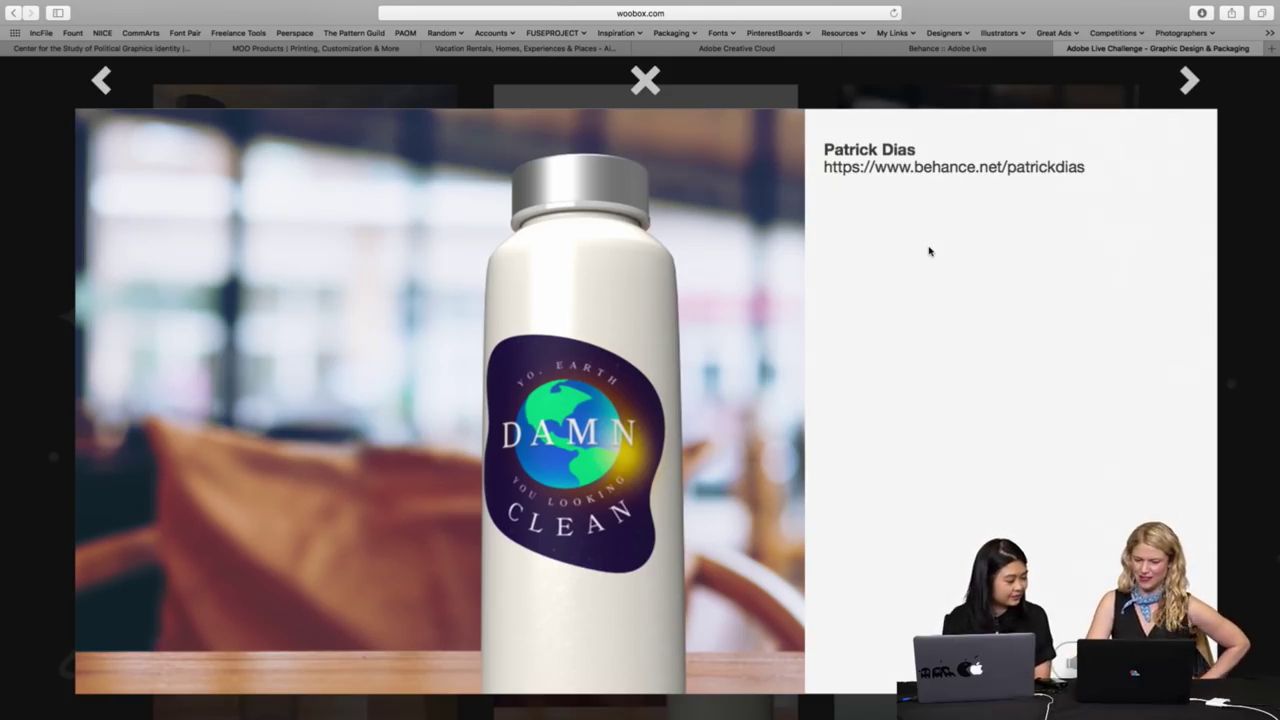
Review the Midgard Tears bottle entry and the black bottle entry with gold Earth Day lettering
click(1190, 82)
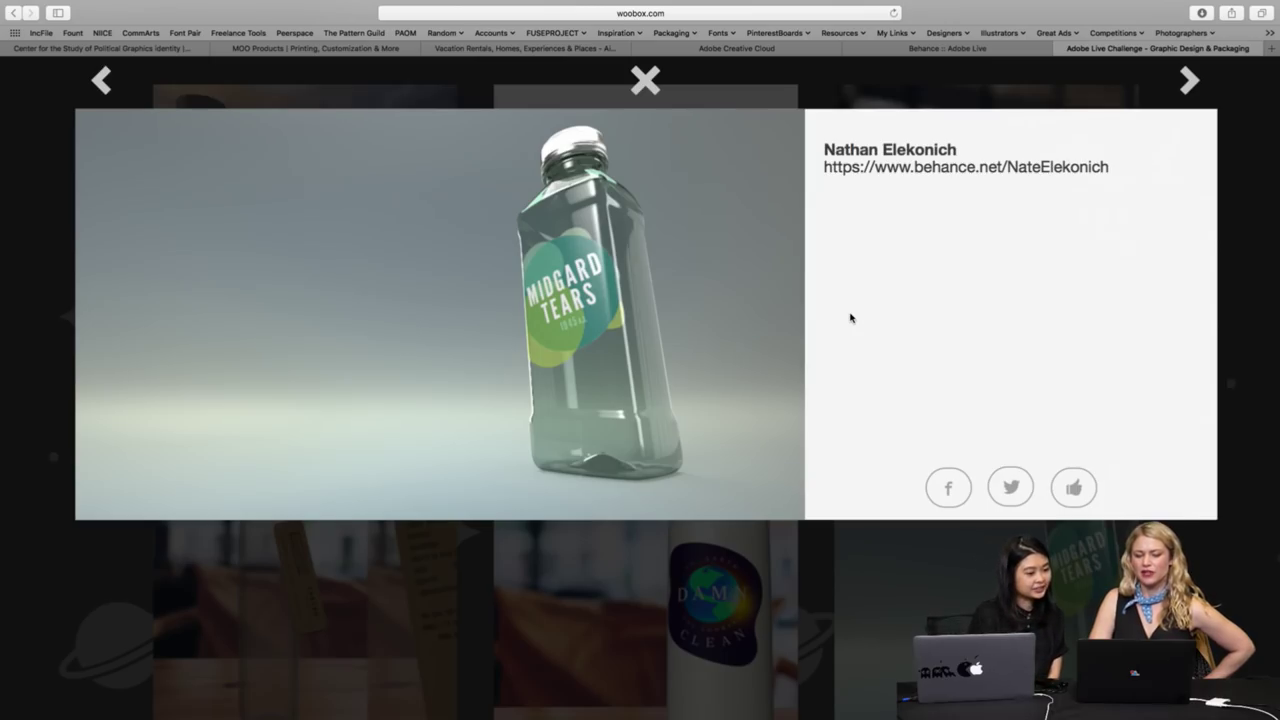
scroll(850, 318, up, 1)
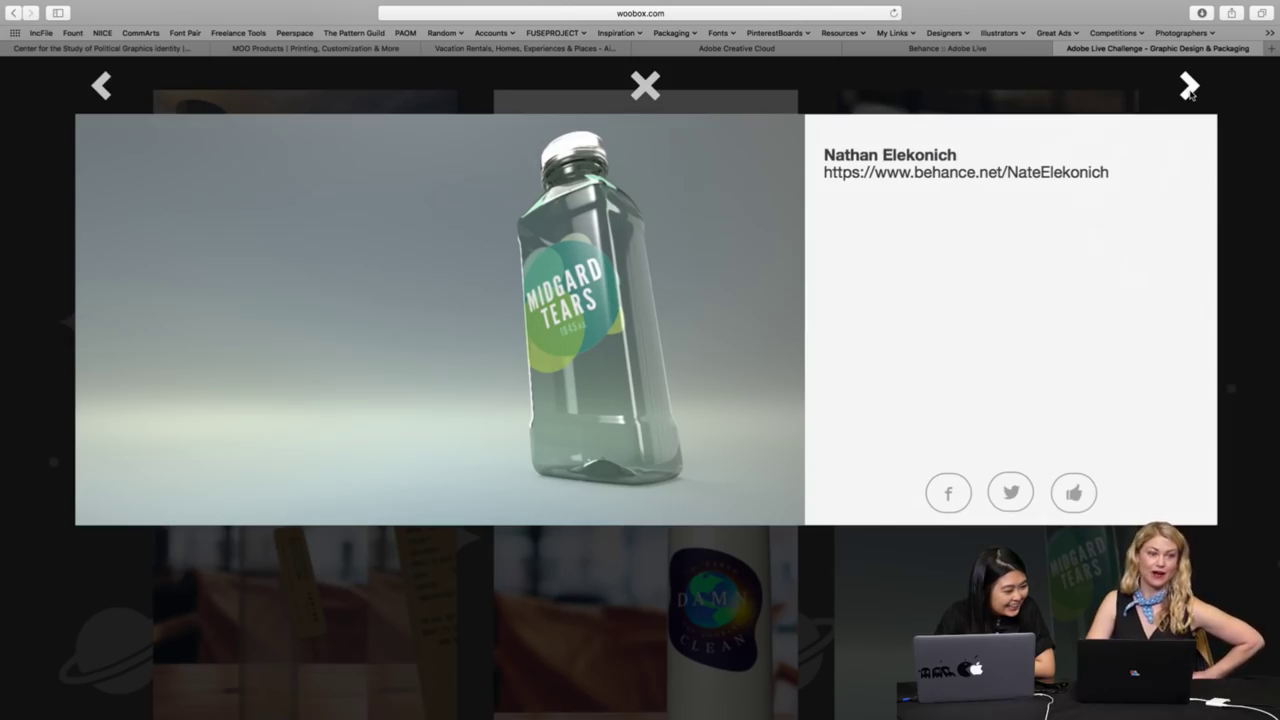
click(1189, 88)
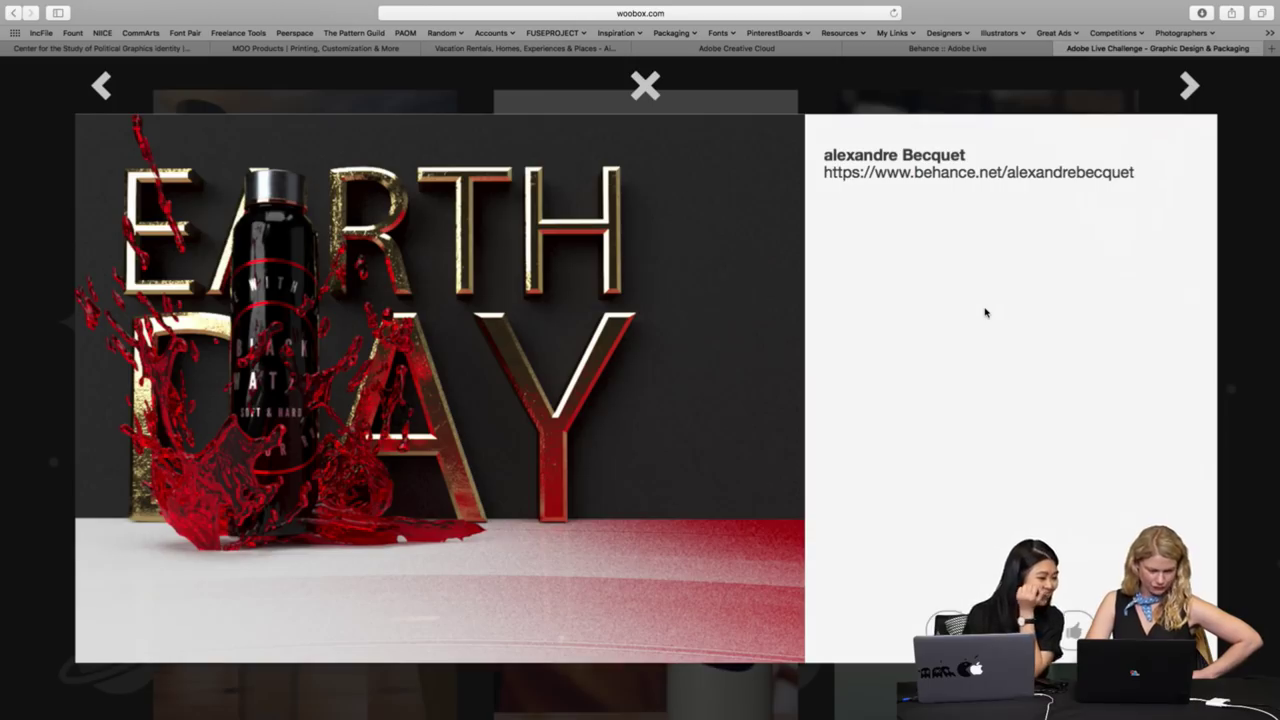
scroll(985, 313, down, 1)
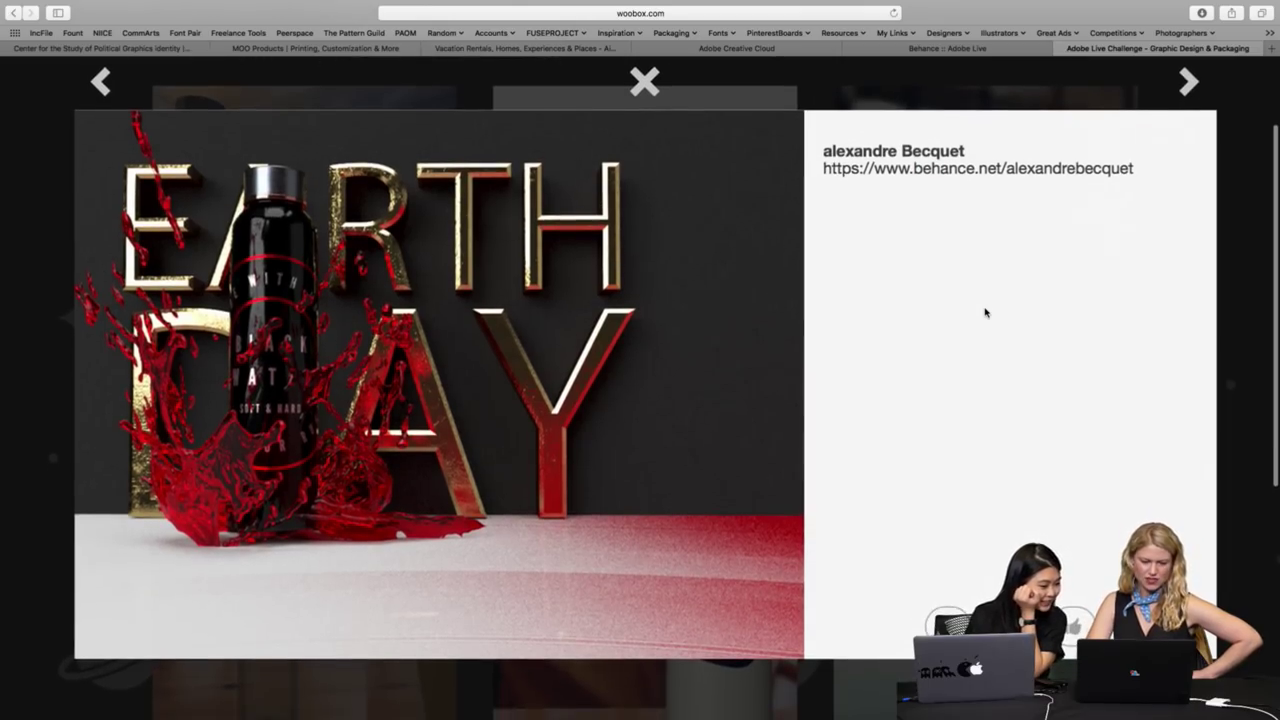
scroll(985, 313, down, 1)
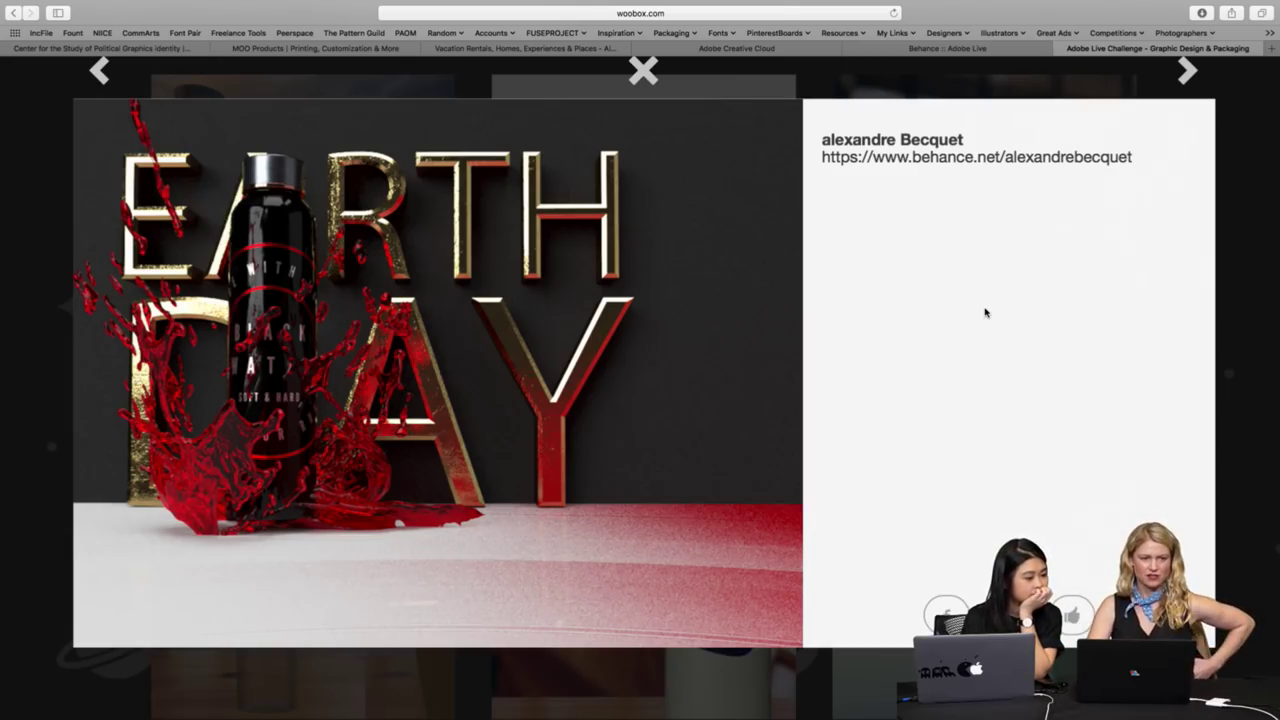
Review the remaining gallery entries, from the International Earth Day bottle with flower prints to the chrome 2018 bottle
click(1187, 71)
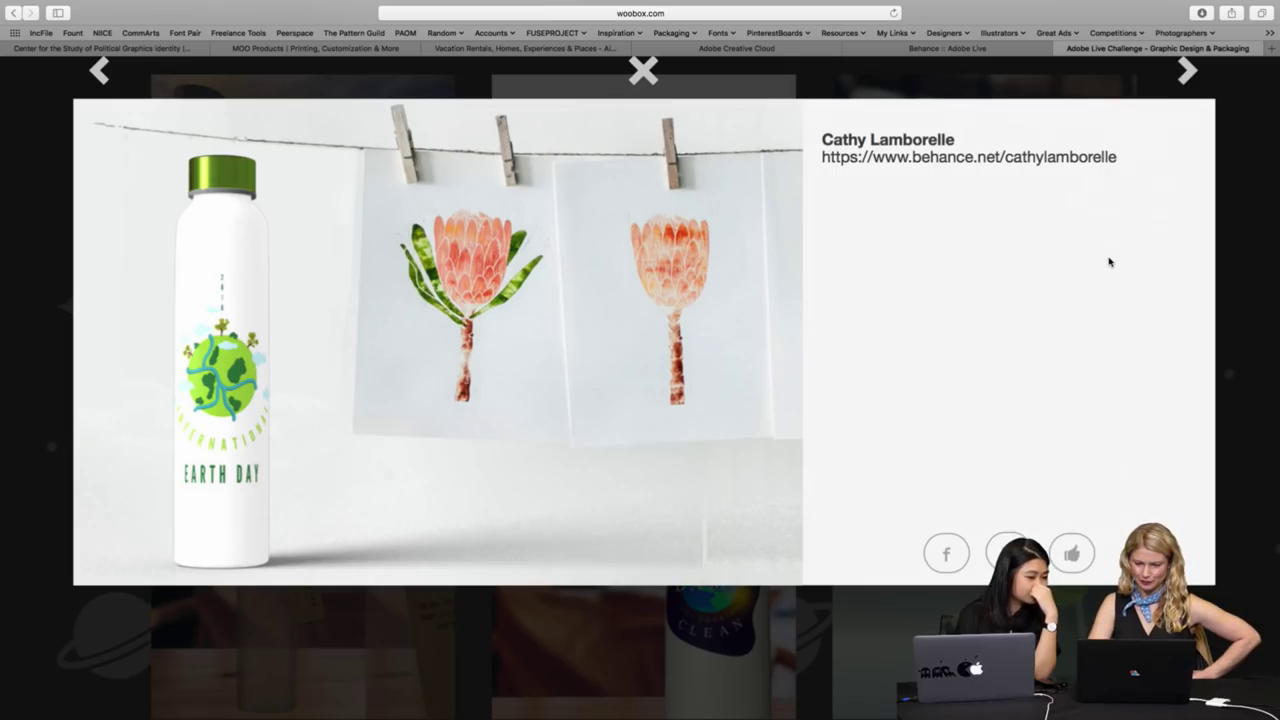
click(1188, 71)
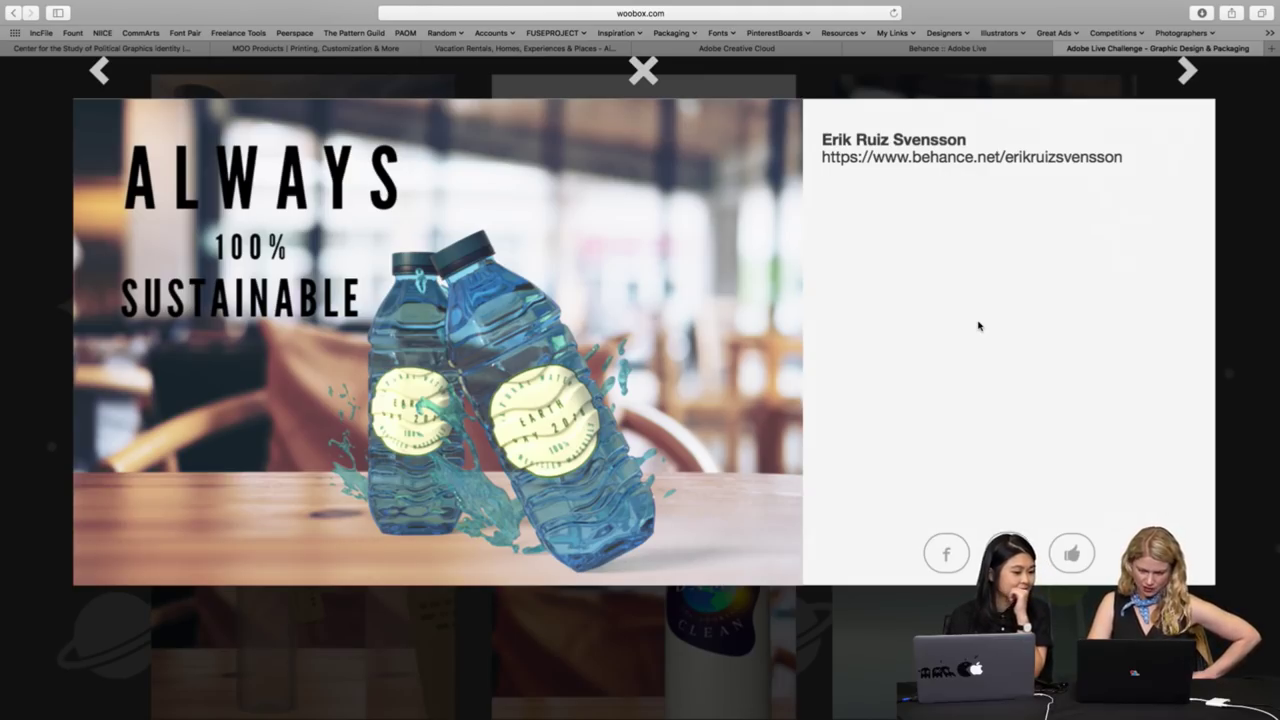
click(1188, 71)
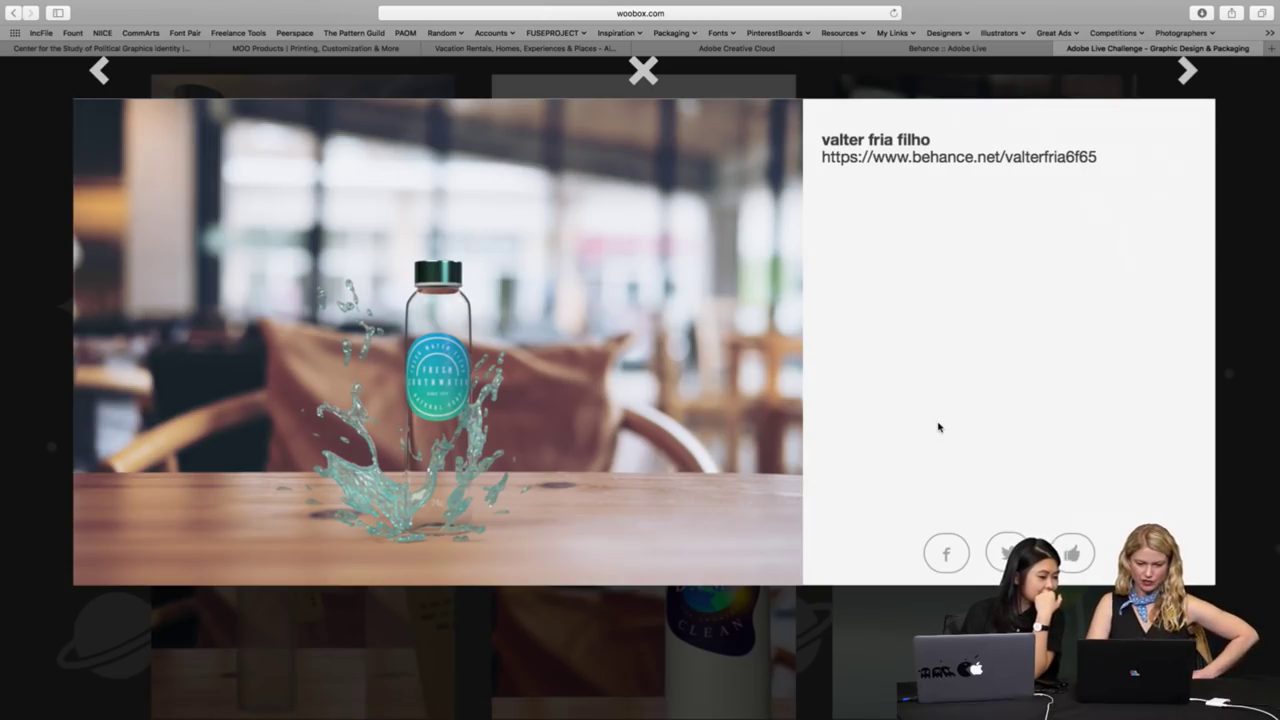
scroll(938, 428, up, 1)
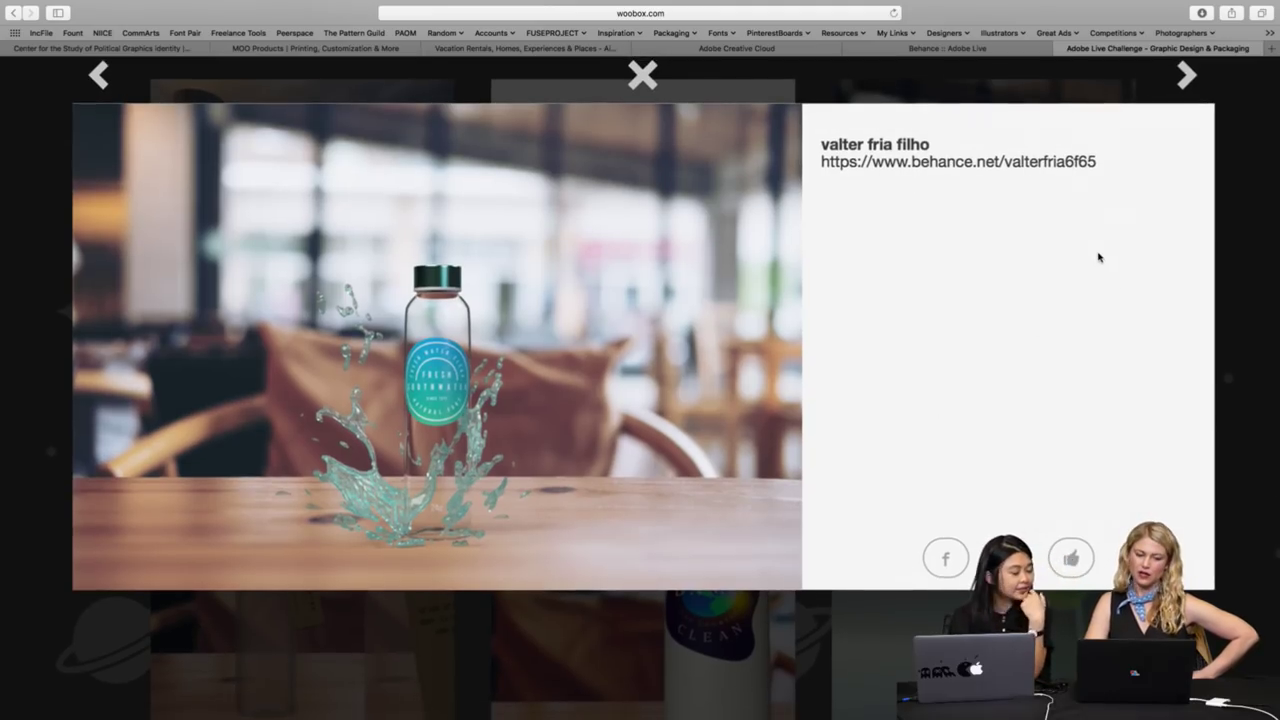
scroll(1098, 258, down, 1)
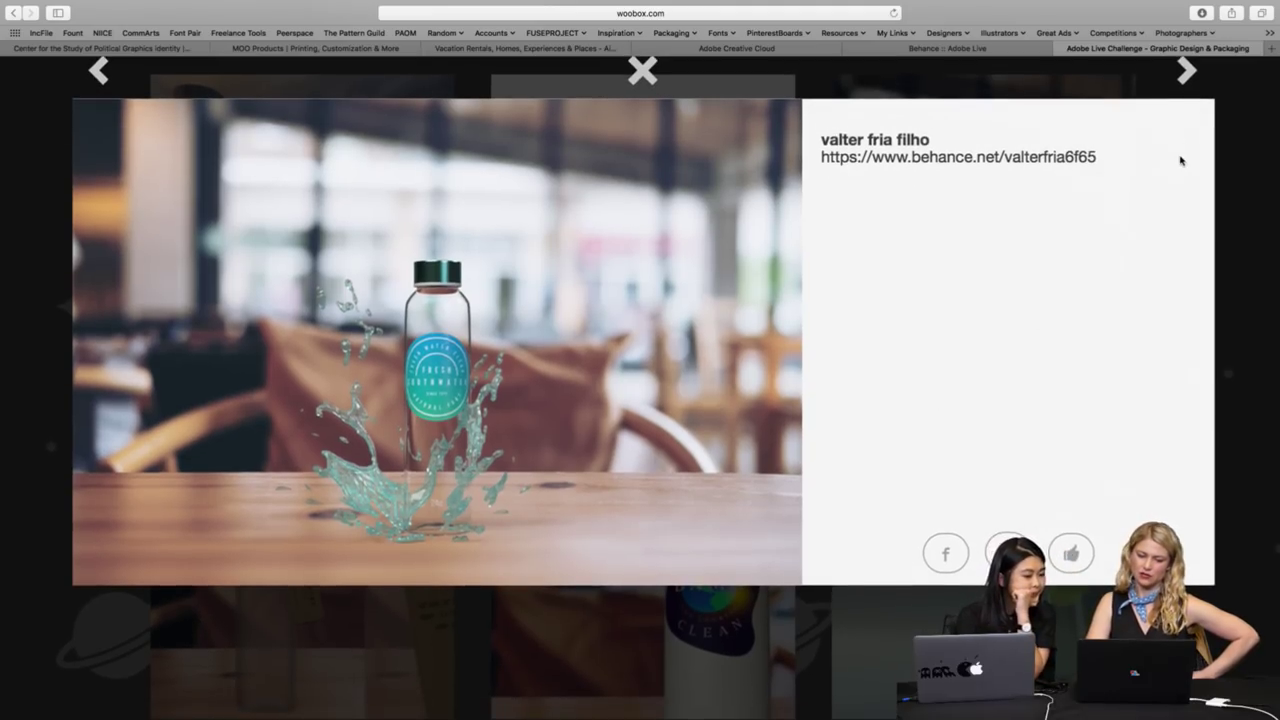
click(1187, 72)
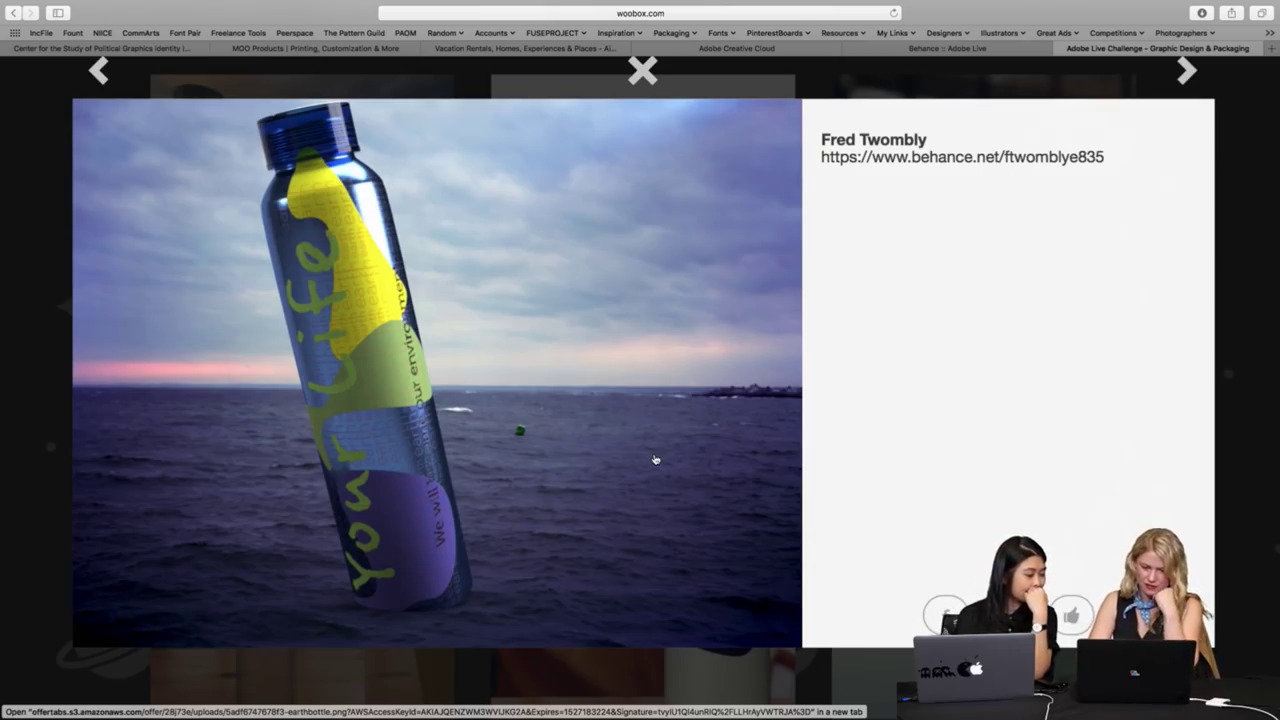
click(1186, 71)
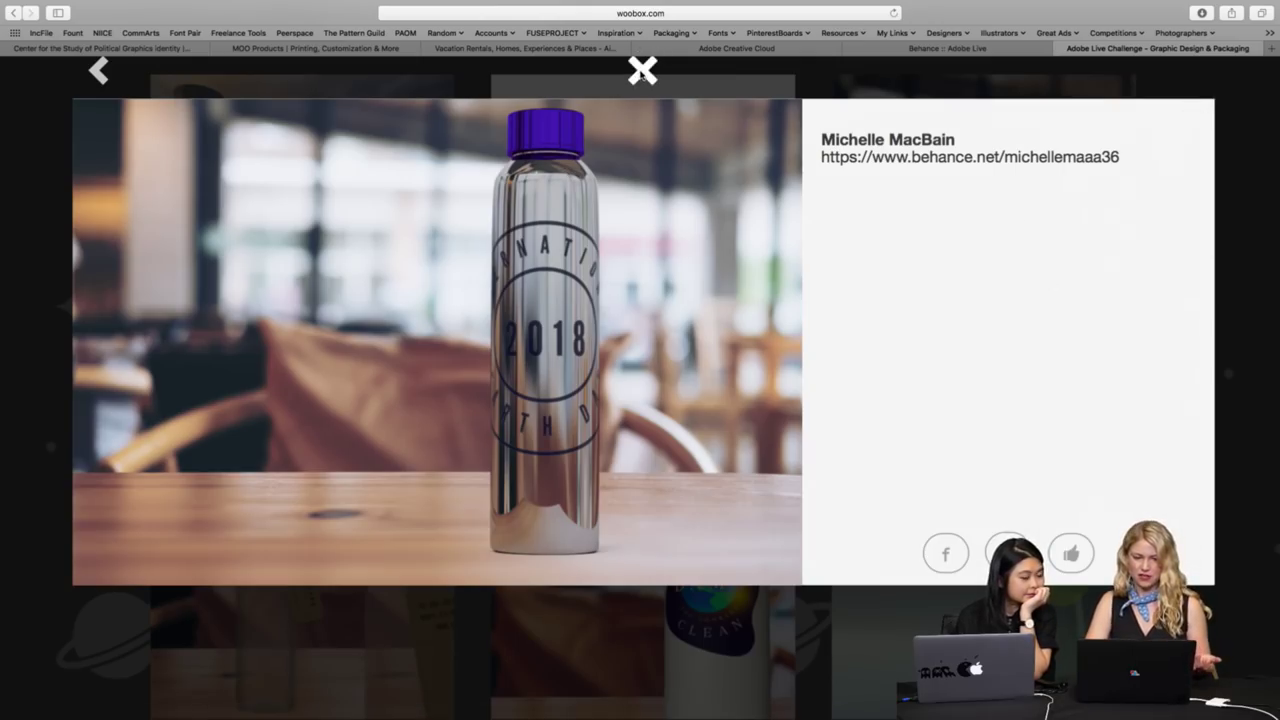
Close the enlarged chrome 2018 bottle entry and compare all the submissions across the challenge gallery
click(642, 70)
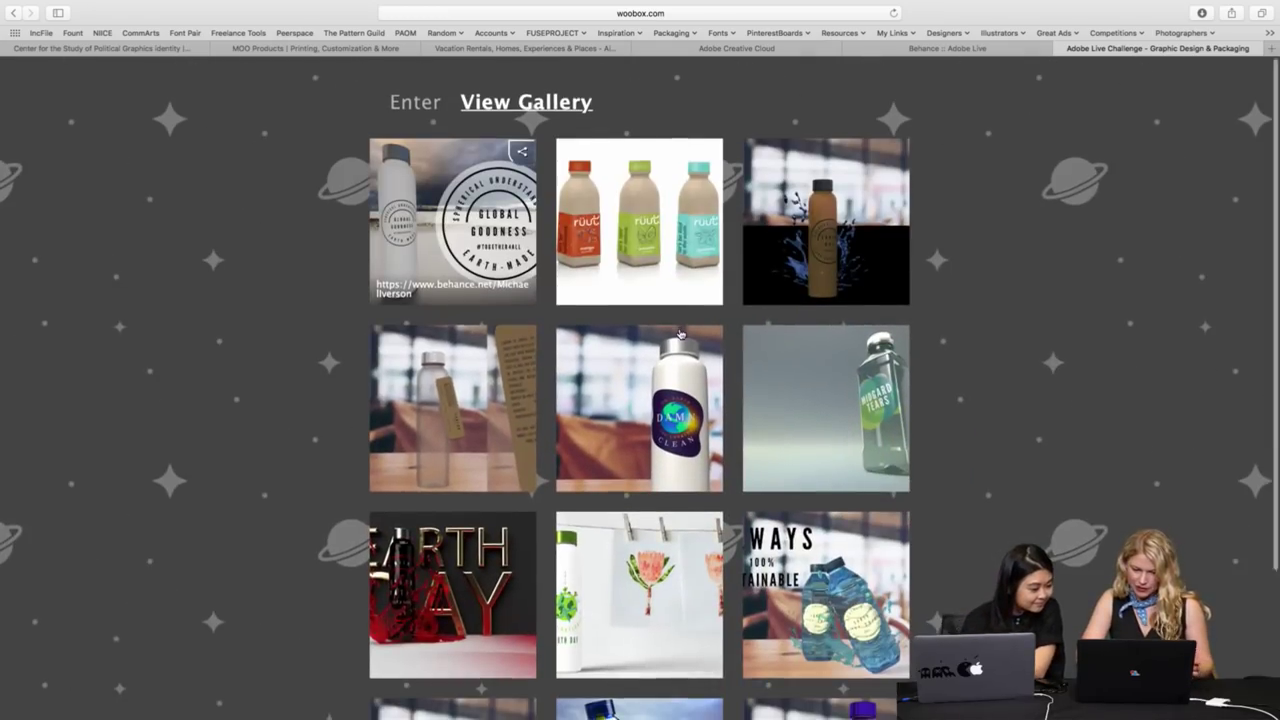
scroll(680, 333, down, 3)
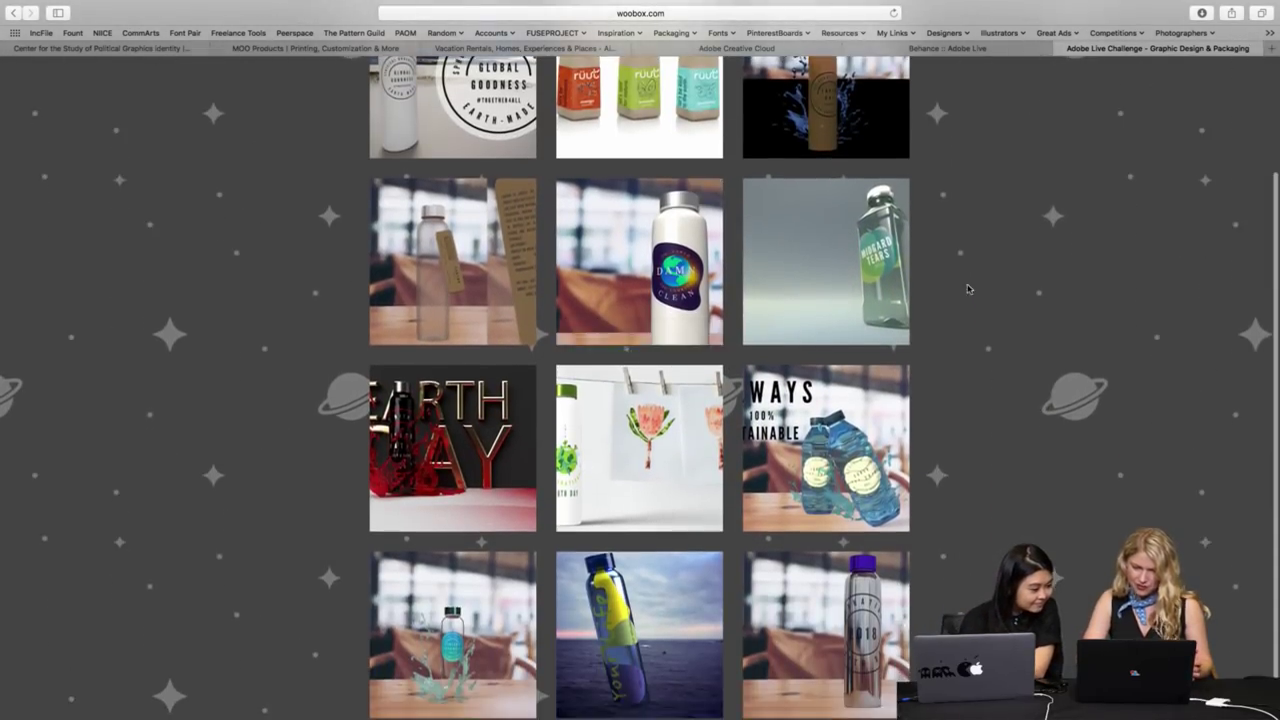
scroll(943, 268, down, 1)
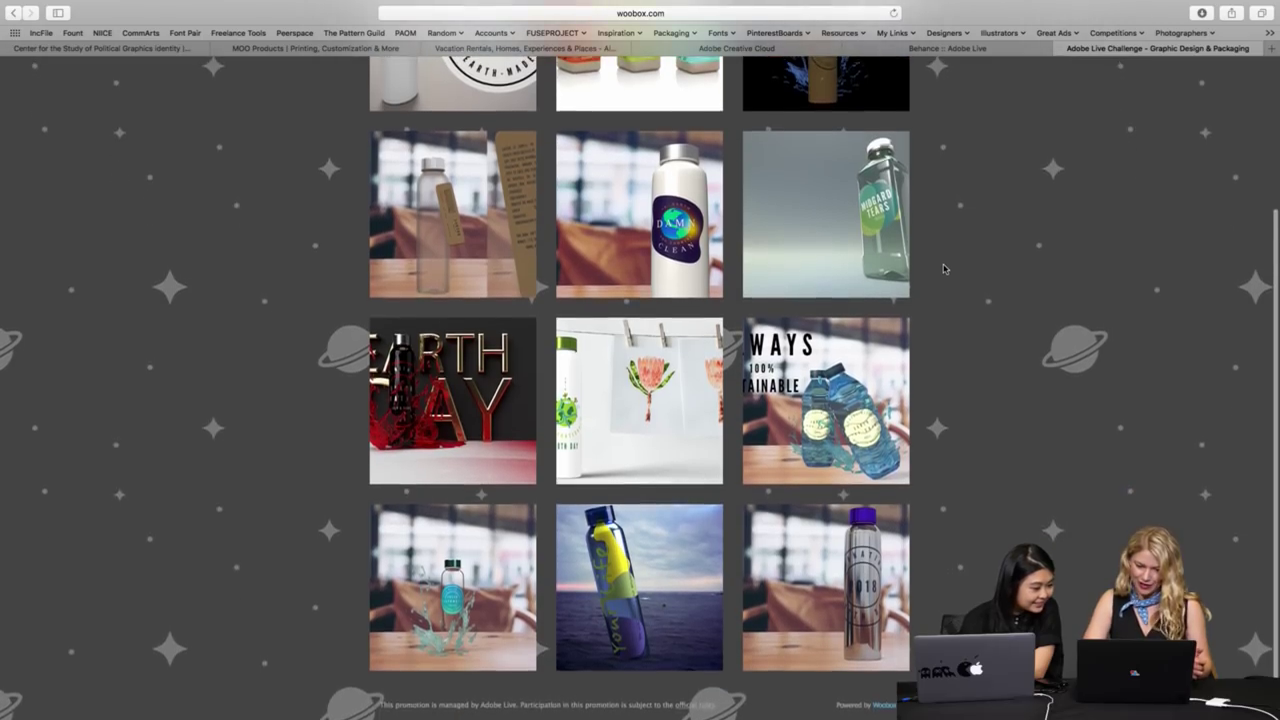
scroll(944, 269, up, 1)
scroll(944, 269, down, 1)
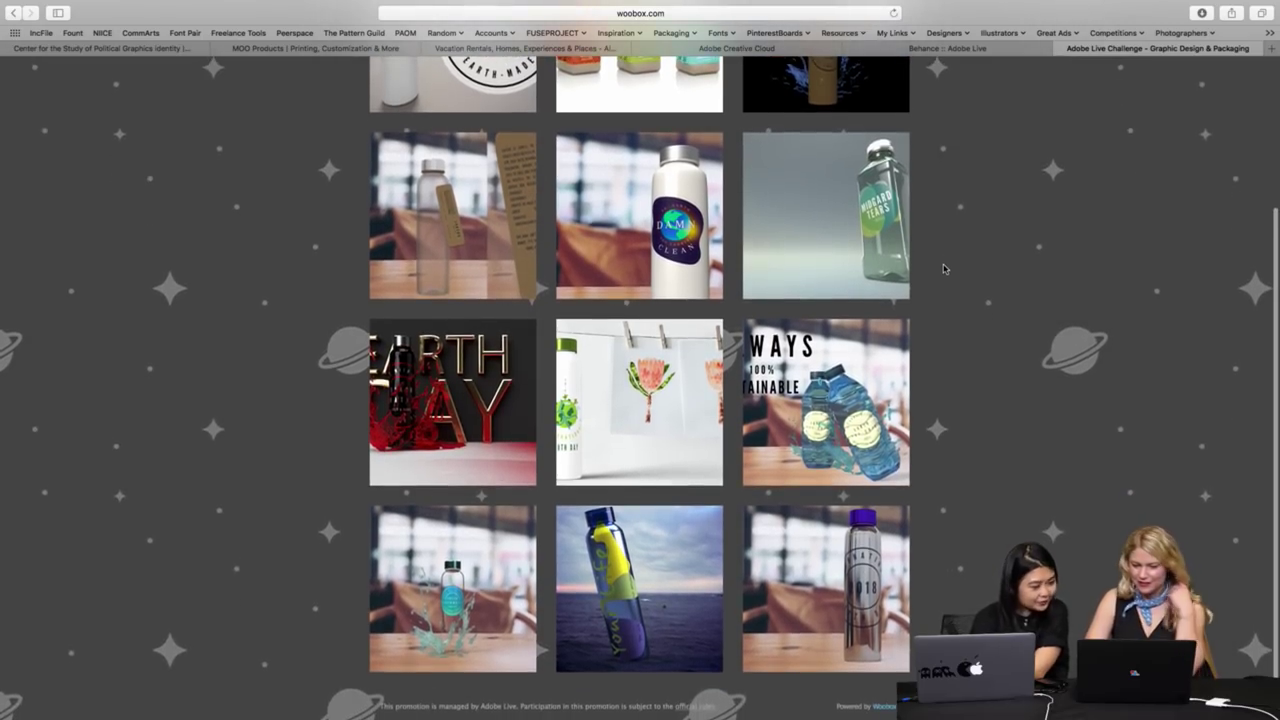
scroll(943, 268, up, 4)
scroll(943, 268, down, 2)
scroll(943, 268, down, 2)
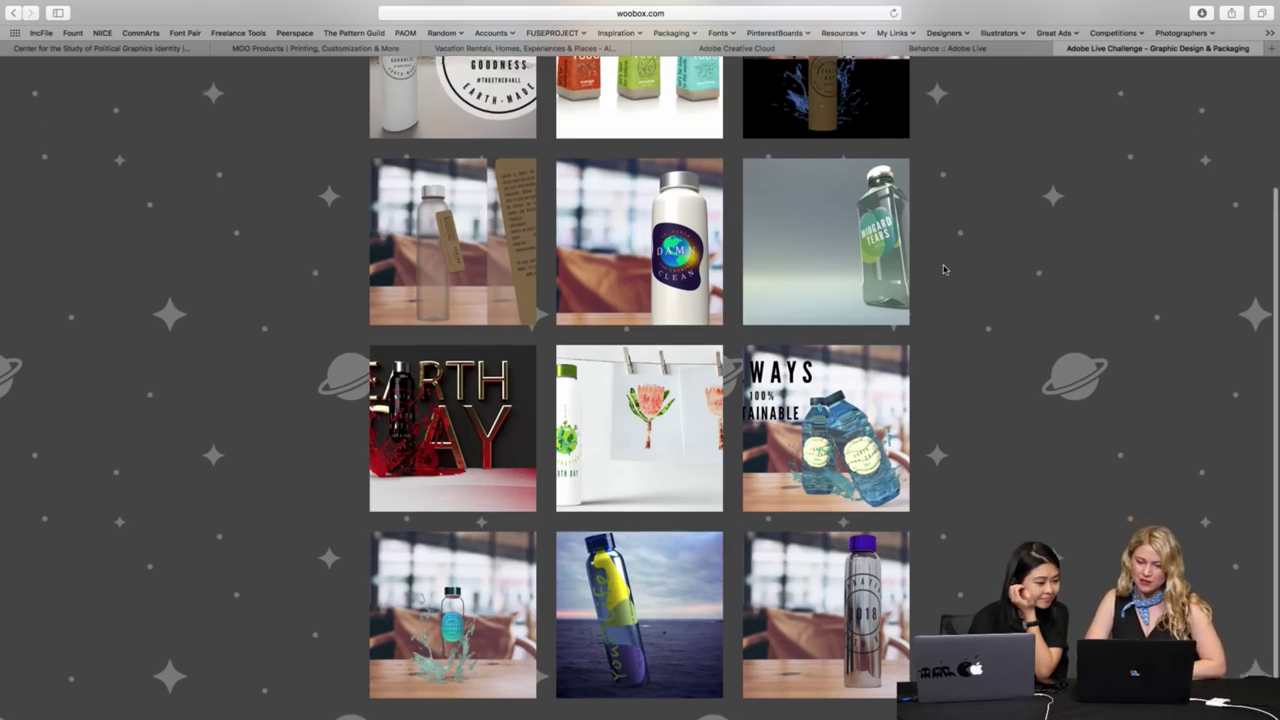
scroll(943, 268, down, 1)
scroll(943, 268, up, 1)
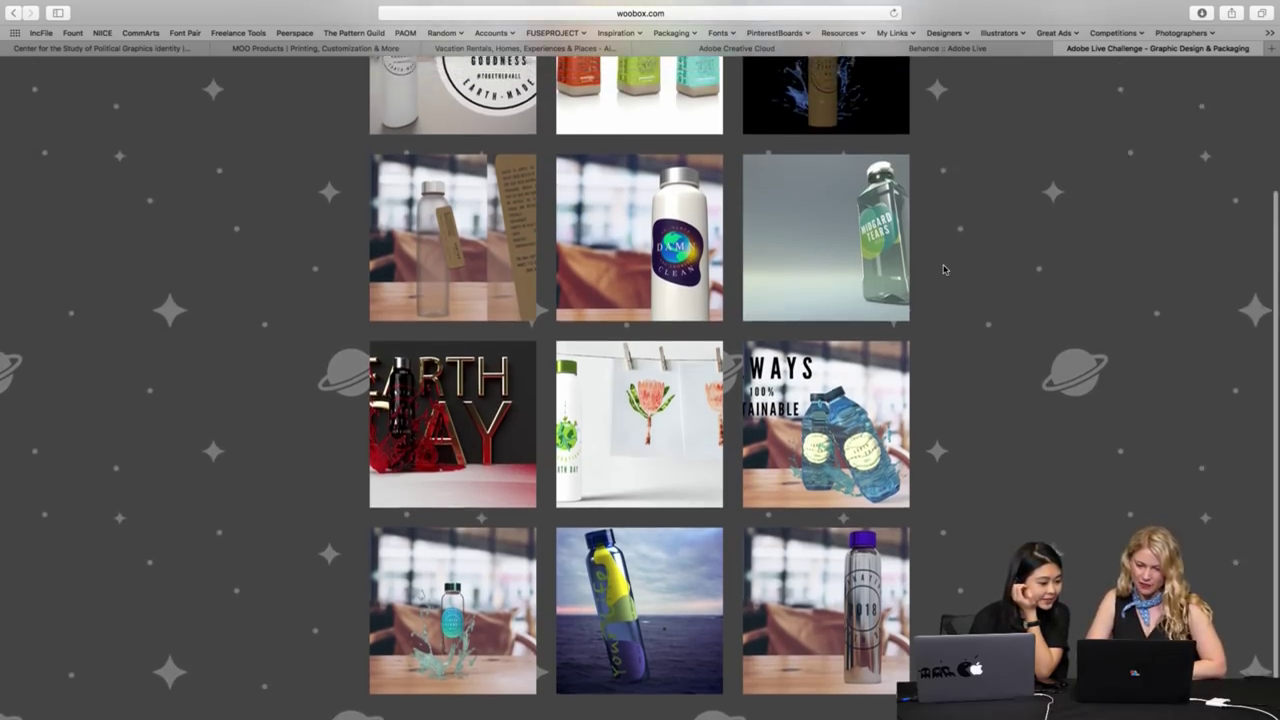
scroll(943, 268, up, 4)
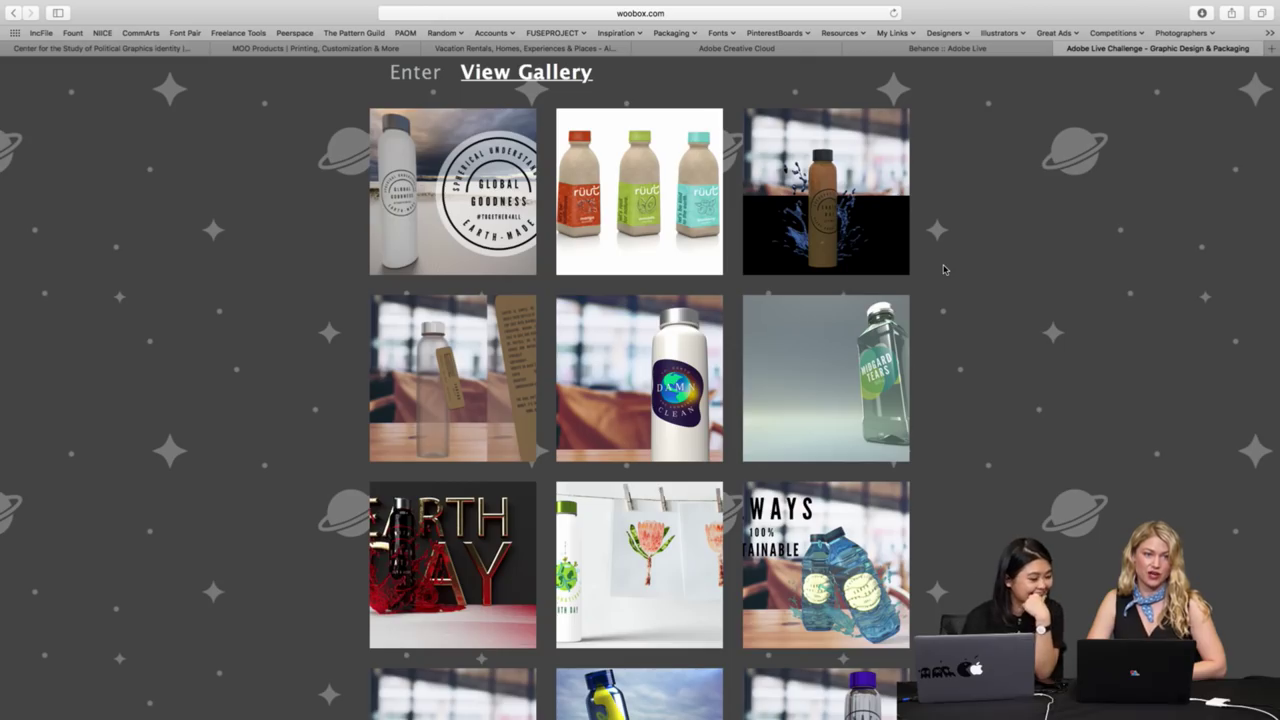
scroll(943, 268, down, 1)
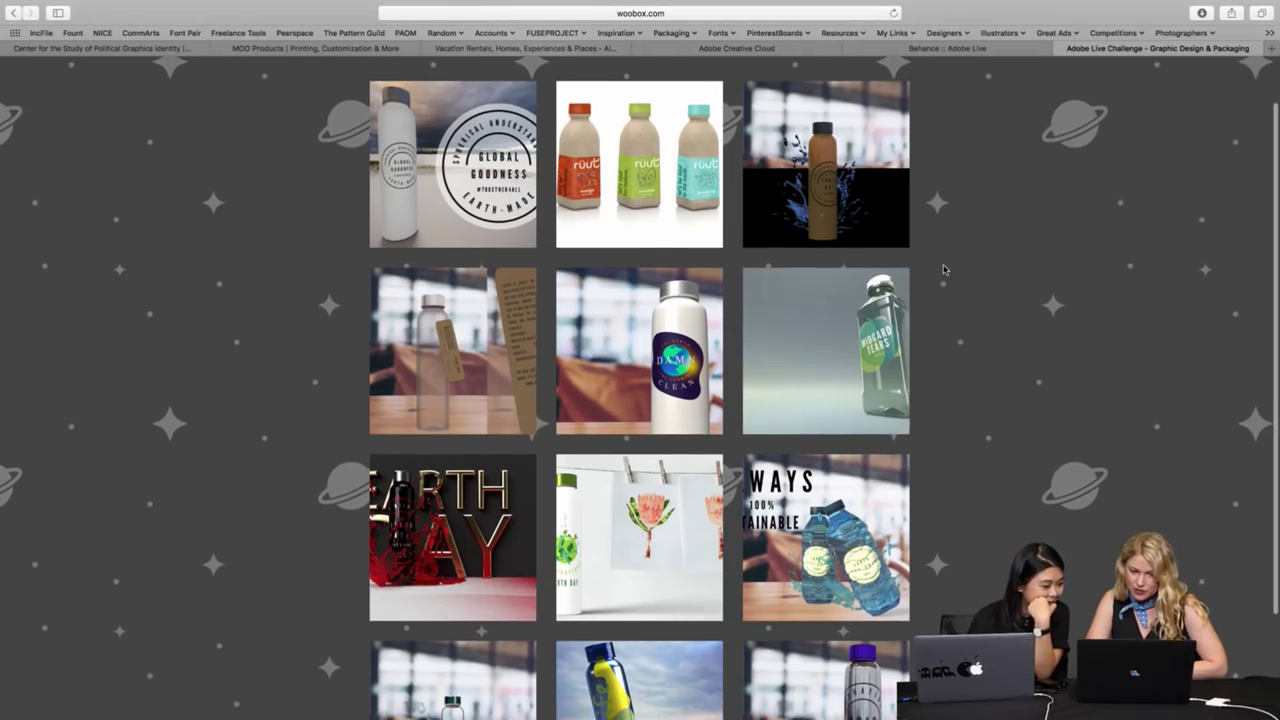
scroll(943, 268, down, 2)
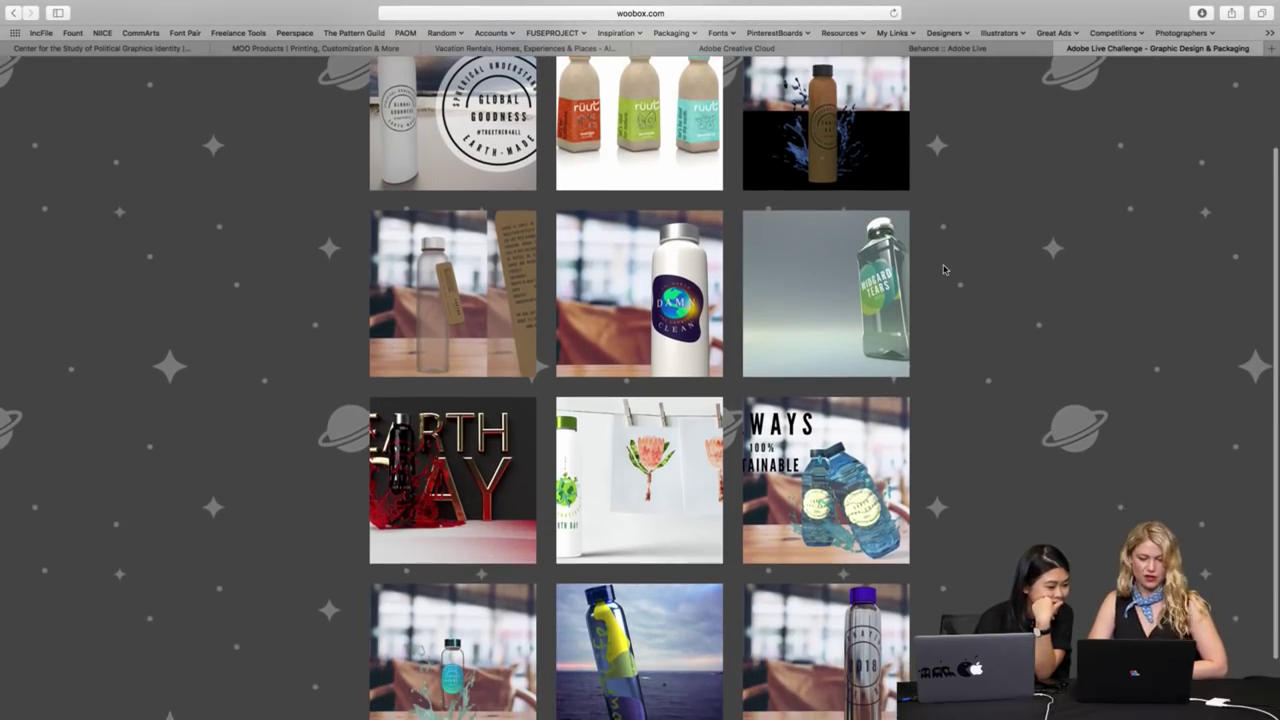
scroll(943, 268, down, 3)
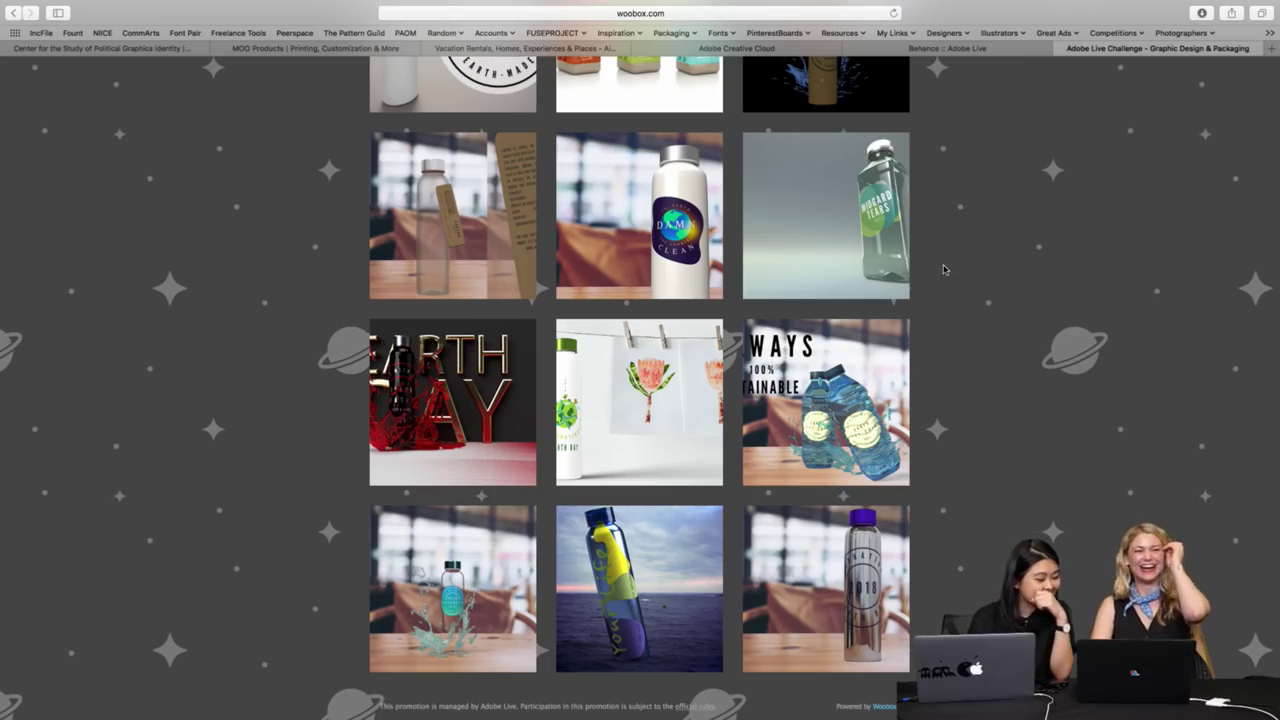
scroll(943, 269, up, 3)
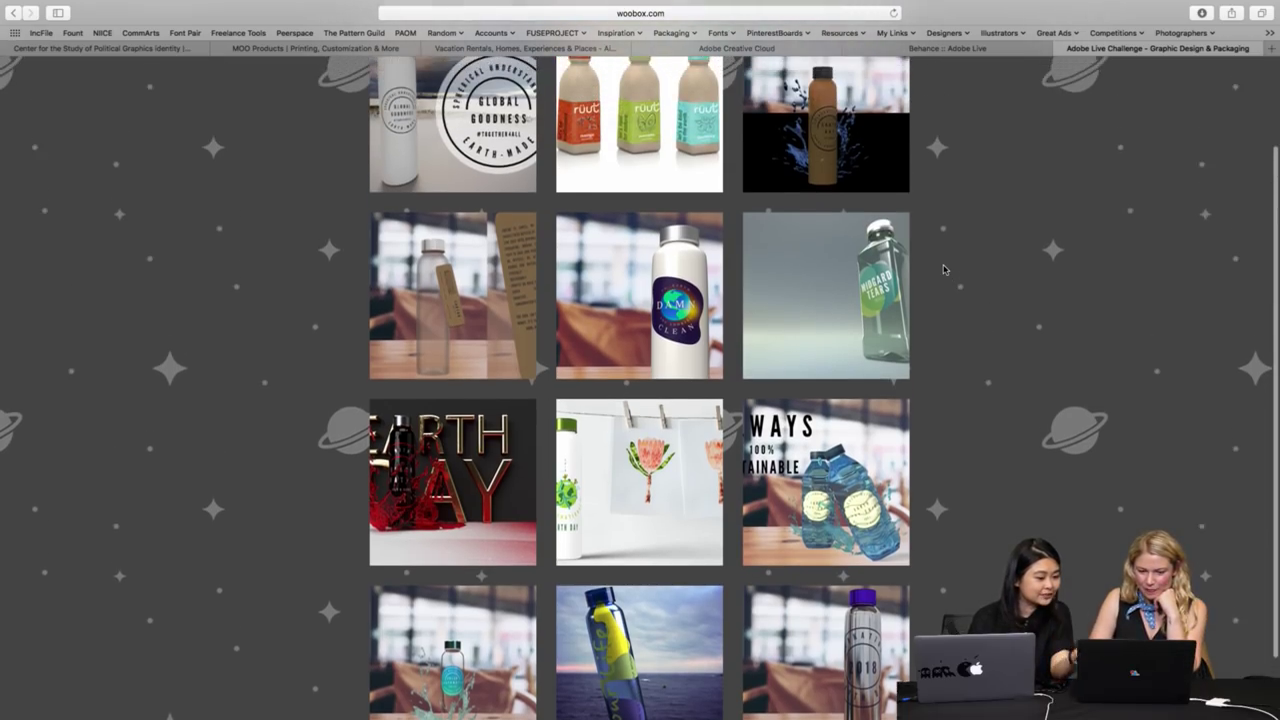
scroll(943, 269, down, 2)
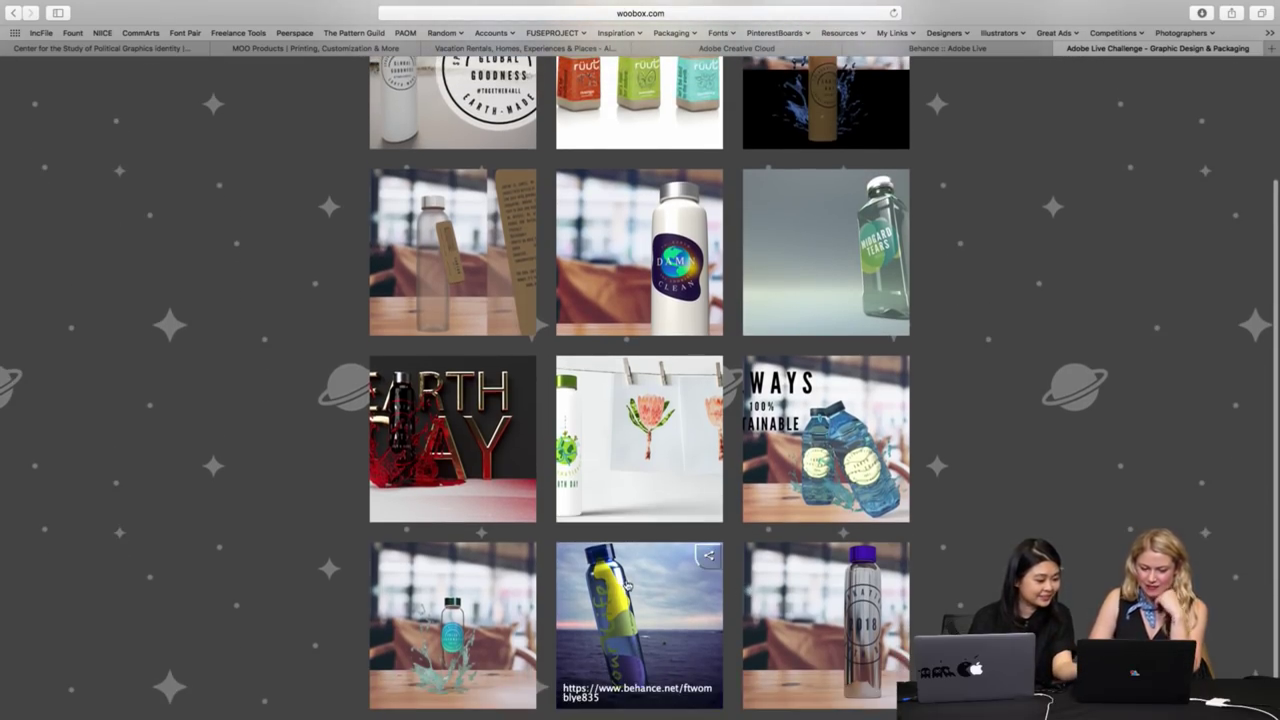
Open the "Your Life" bottle entry with the ocean background and examine its enlarged image
click(632, 600)
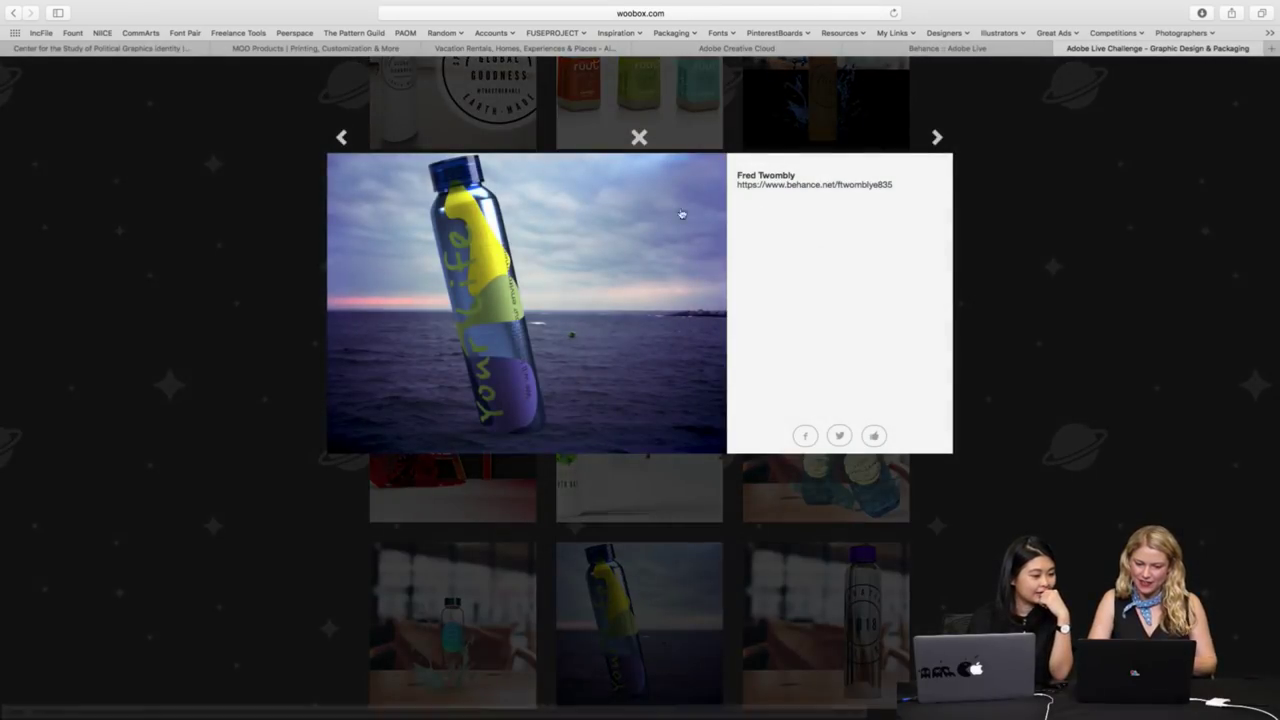
scroll(727, 299, up, 5)
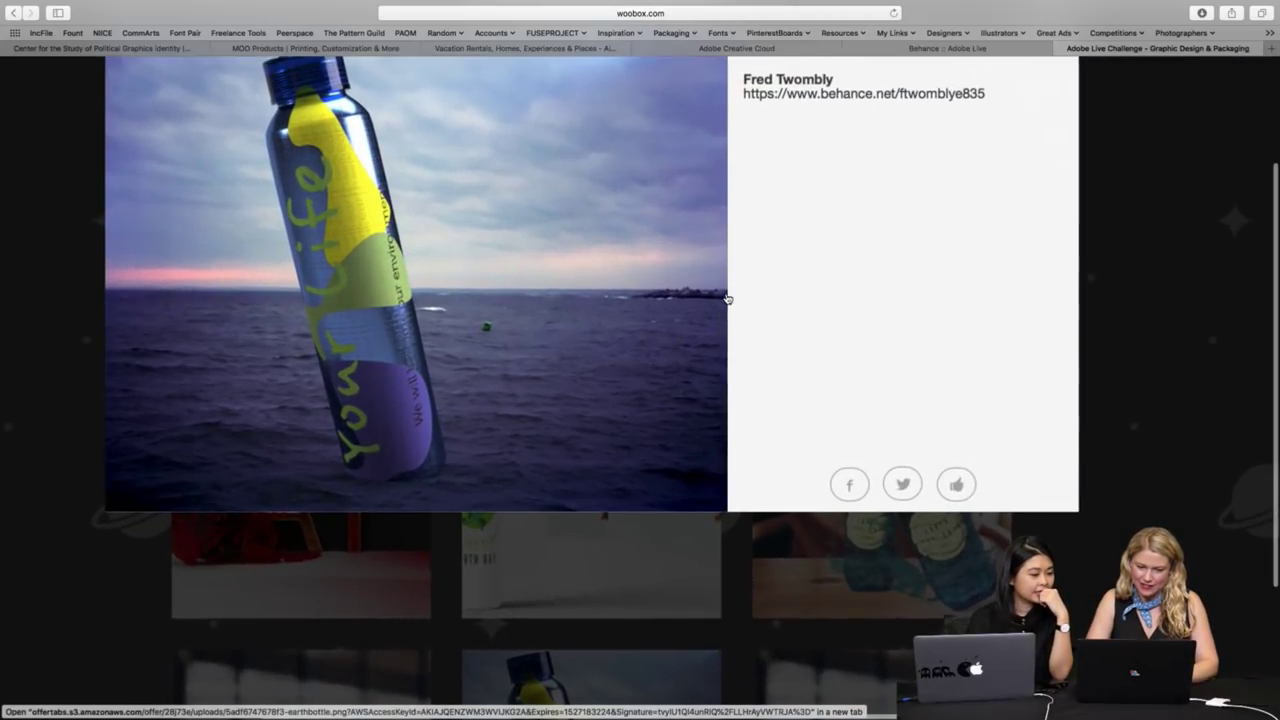
scroll(728, 299, up, 2)
scroll(727, 299, up, 2)
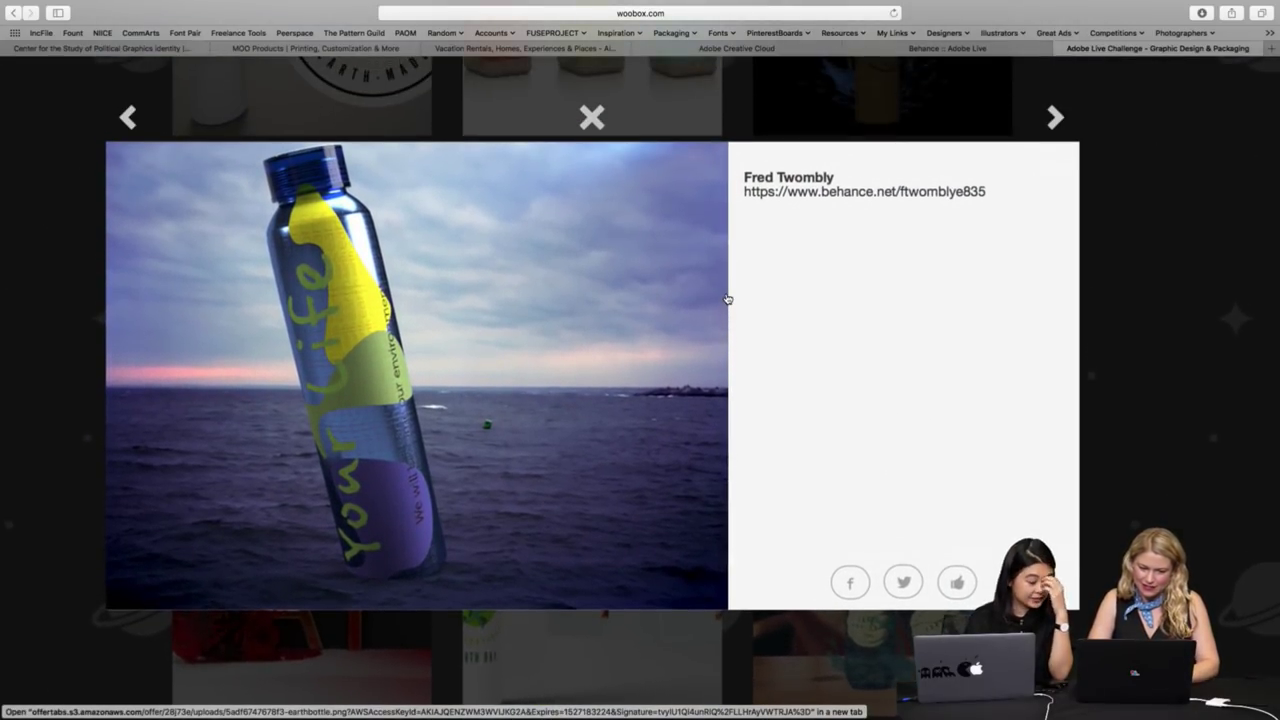
scroll(640, 314, up, 3)
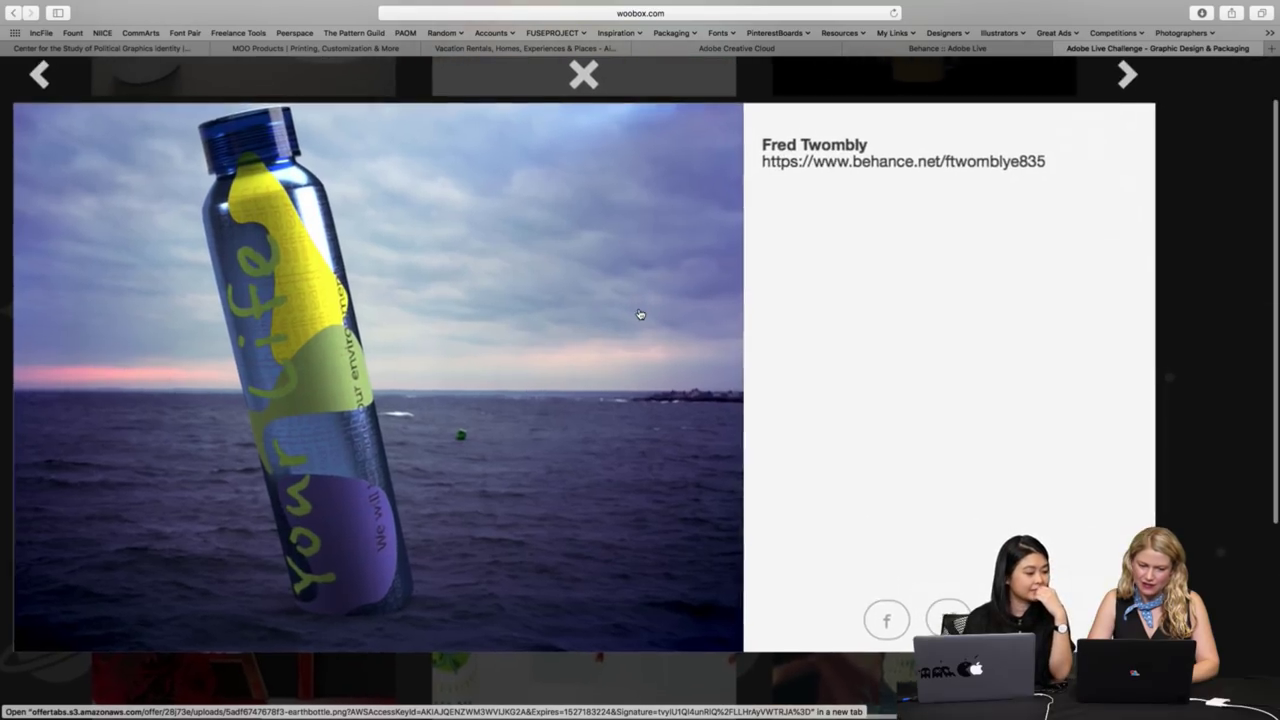
scroll(640, 314, left, 2)
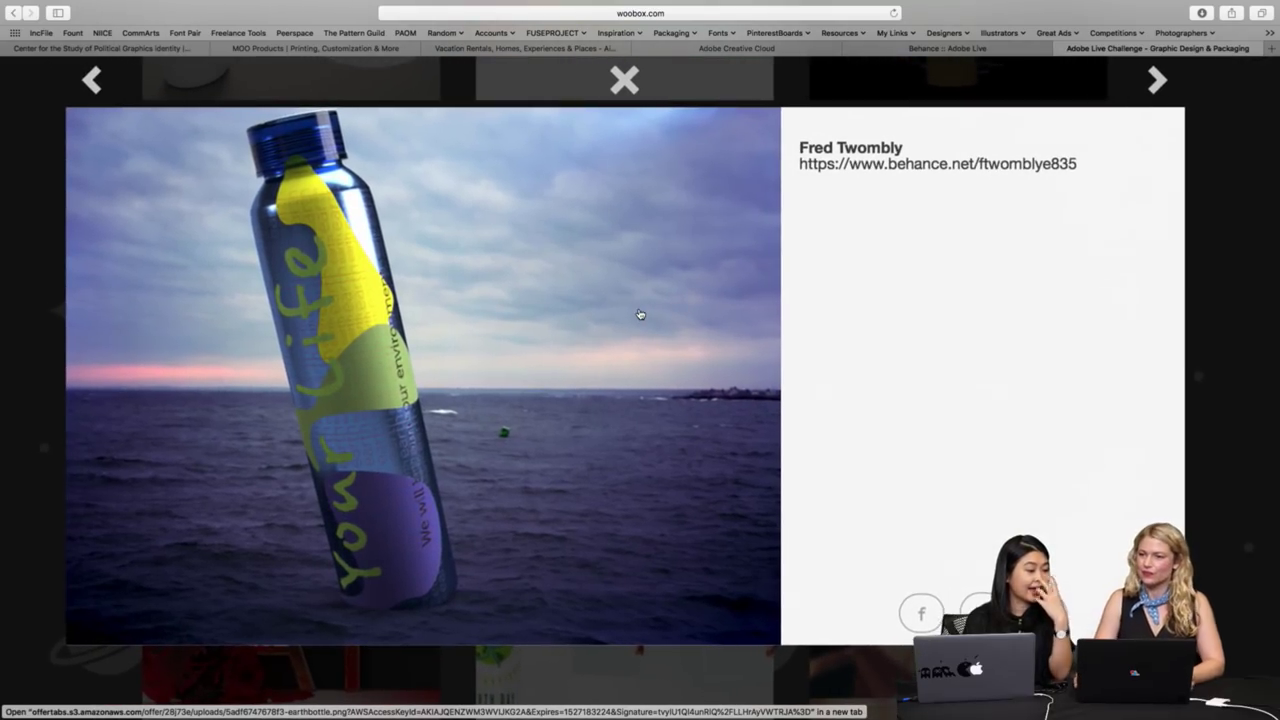
scroll(640, 314, left, 1)
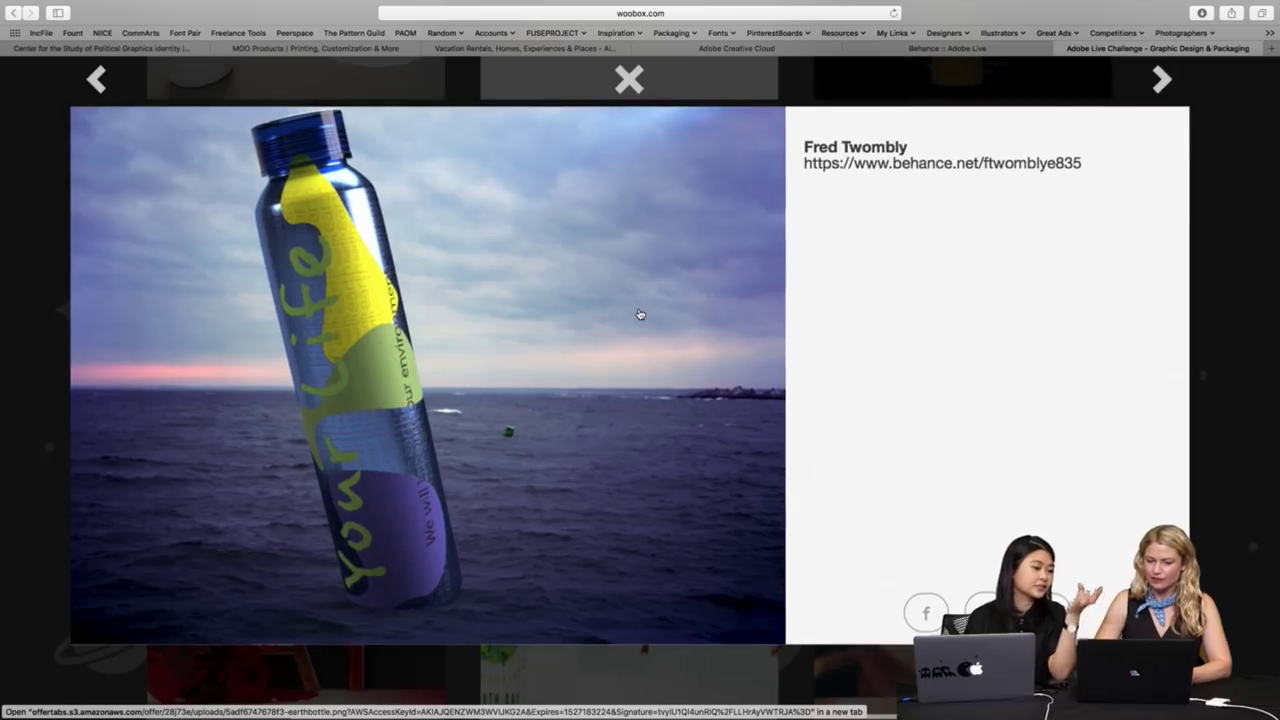
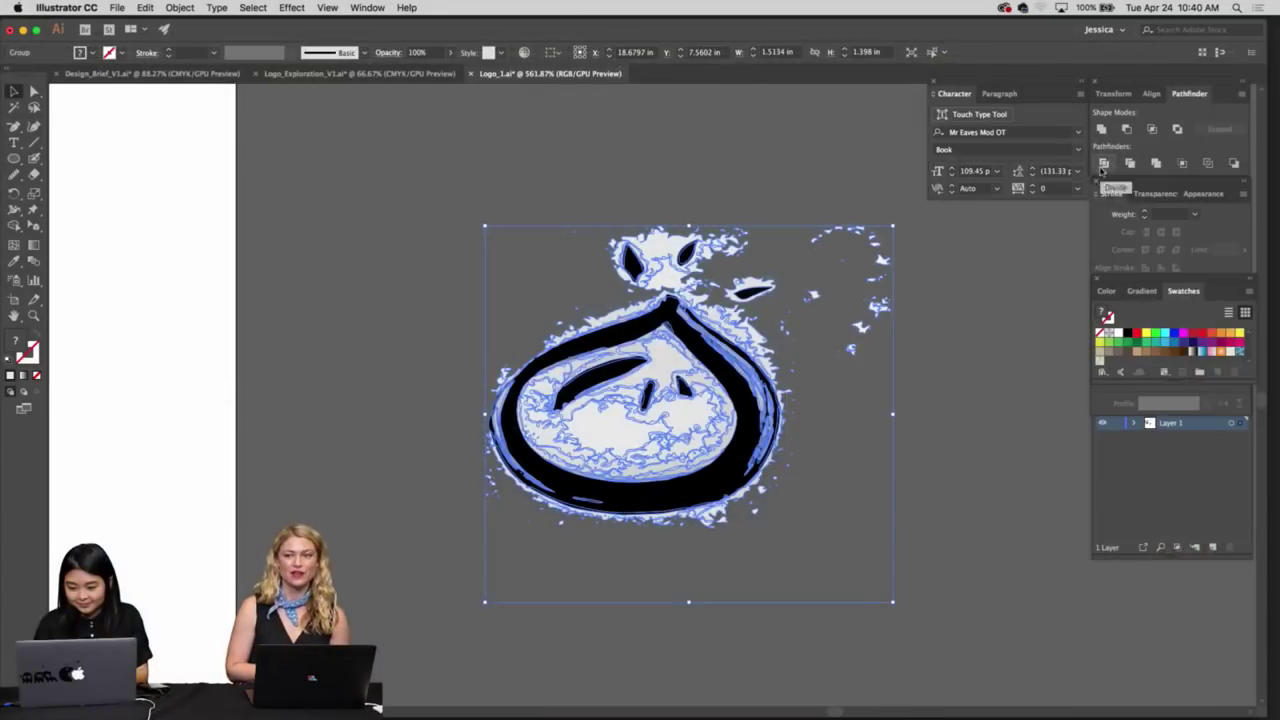
In the Illustrator file Logo_1.ai, try deleting the bao's thick black outline and undo the deletion
click(1011, 293)
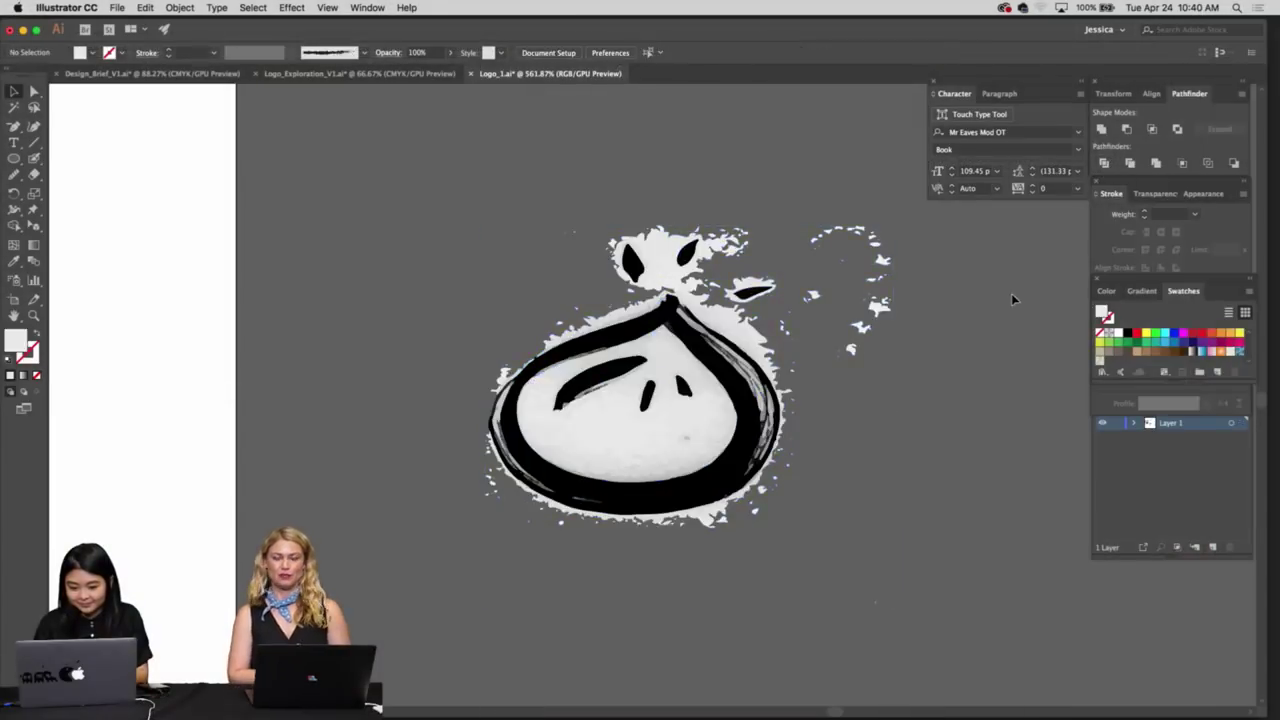
key(z)
drag(752, 357, 934, 486)
key(a)
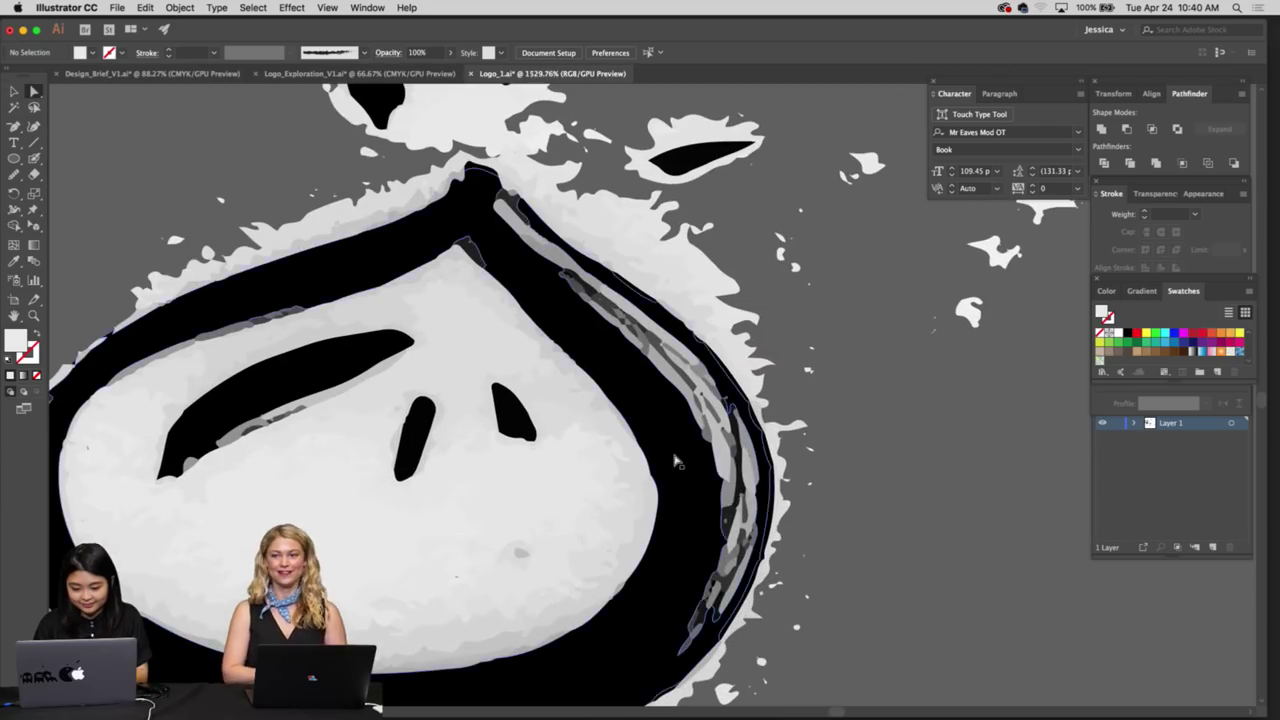
click(677, 460)
key(Delete)
key(z)
drag(677, 460, 597, 434)
key(super+z)
key(v)
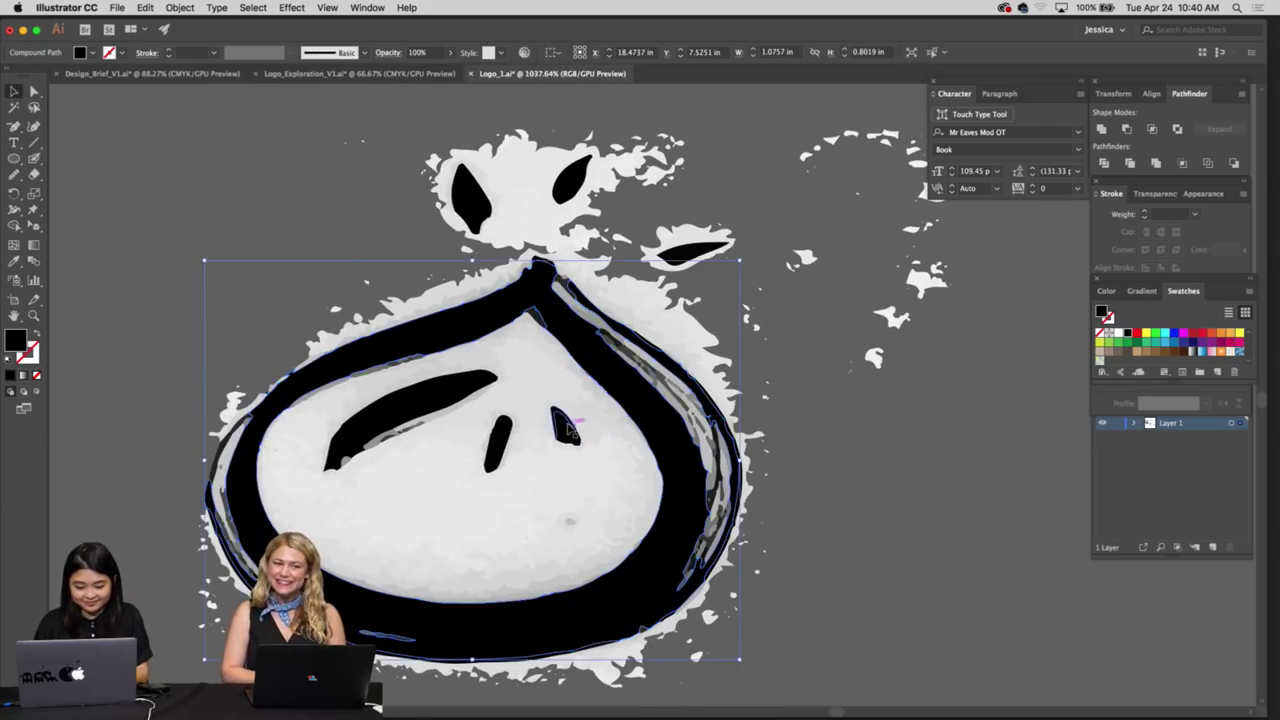
click(518, 421)
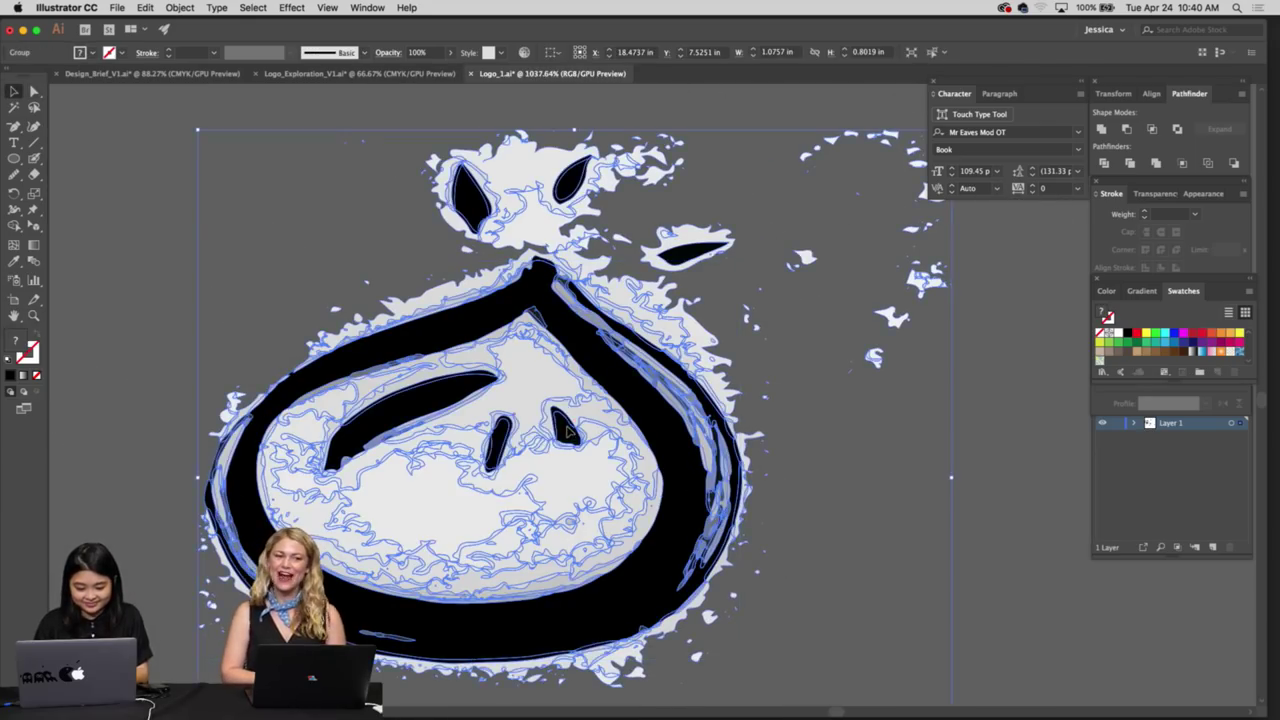
click(814, 334)
Delete the large light grey background fragments across the upper, middle and lower interior of the bao
key(a)
click(538, 370)
key(Delete)
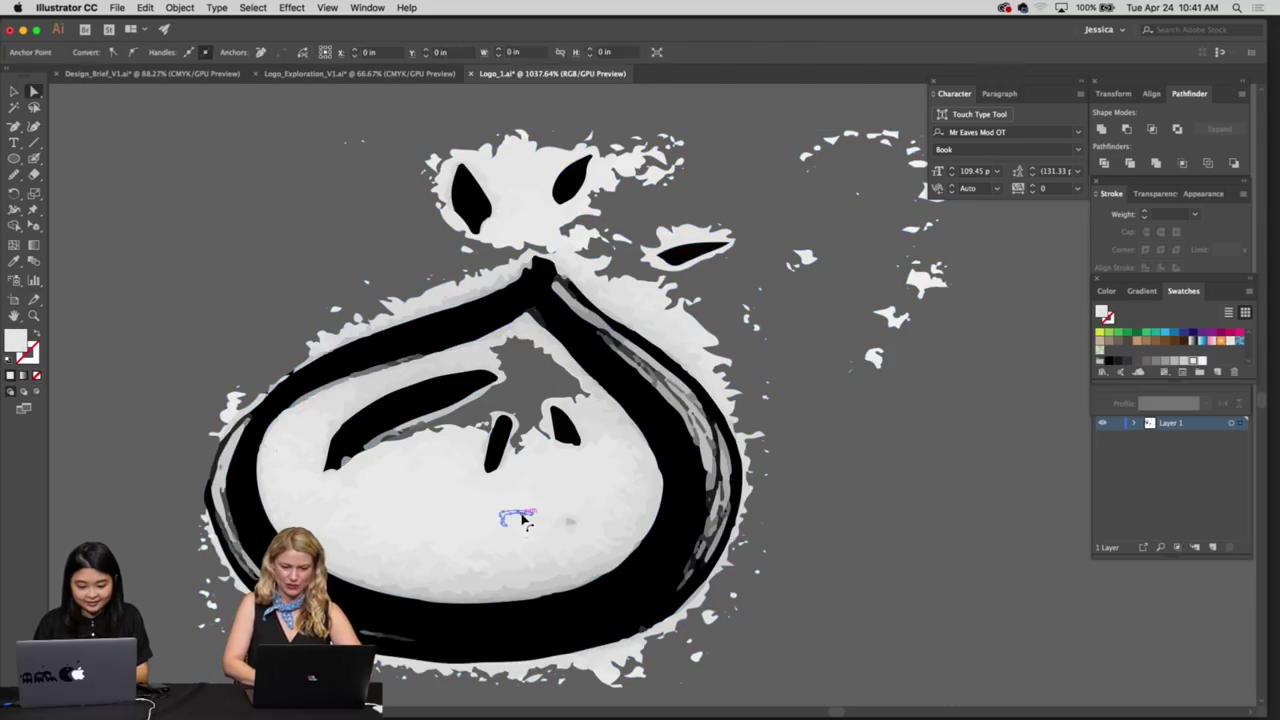
click(567, 506)
key(Delete)
click(472, 521)
key(Delete)
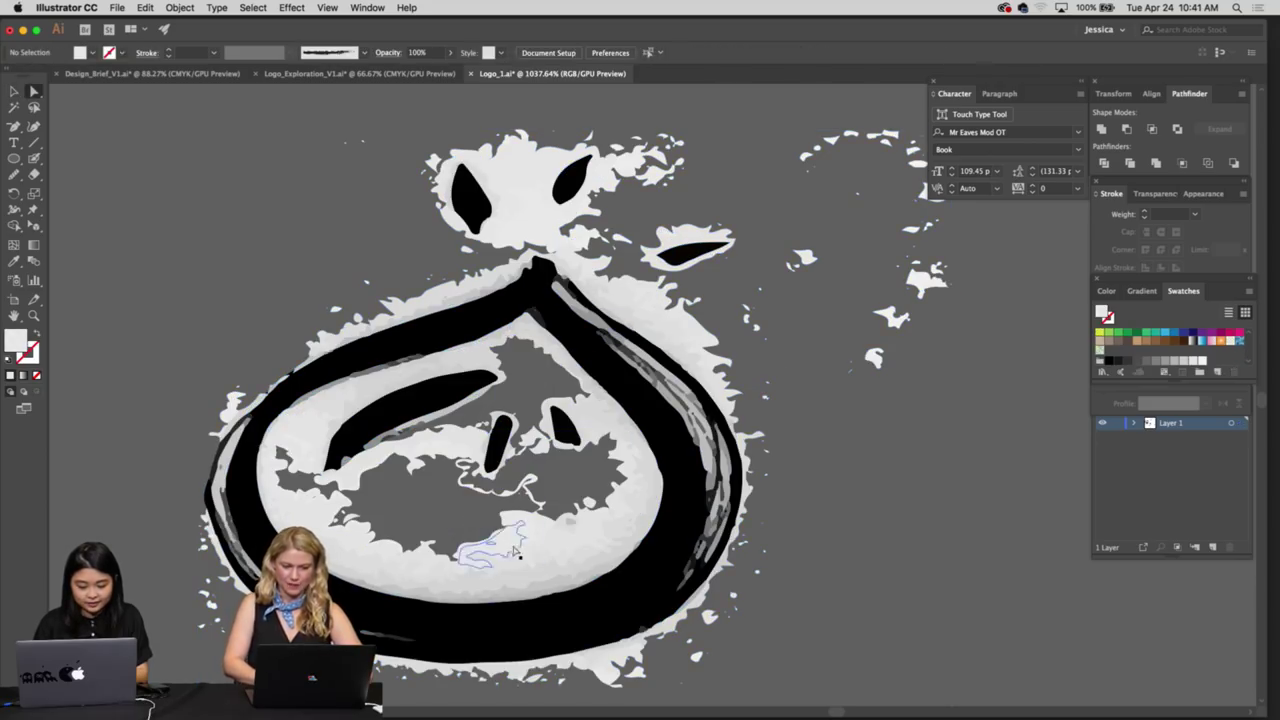
click(522, 546)
click(552, 557)
key(Delete)
Delete the light grey fragment between the bao's small right-hand inner mark and the black outline
key(super+minus)
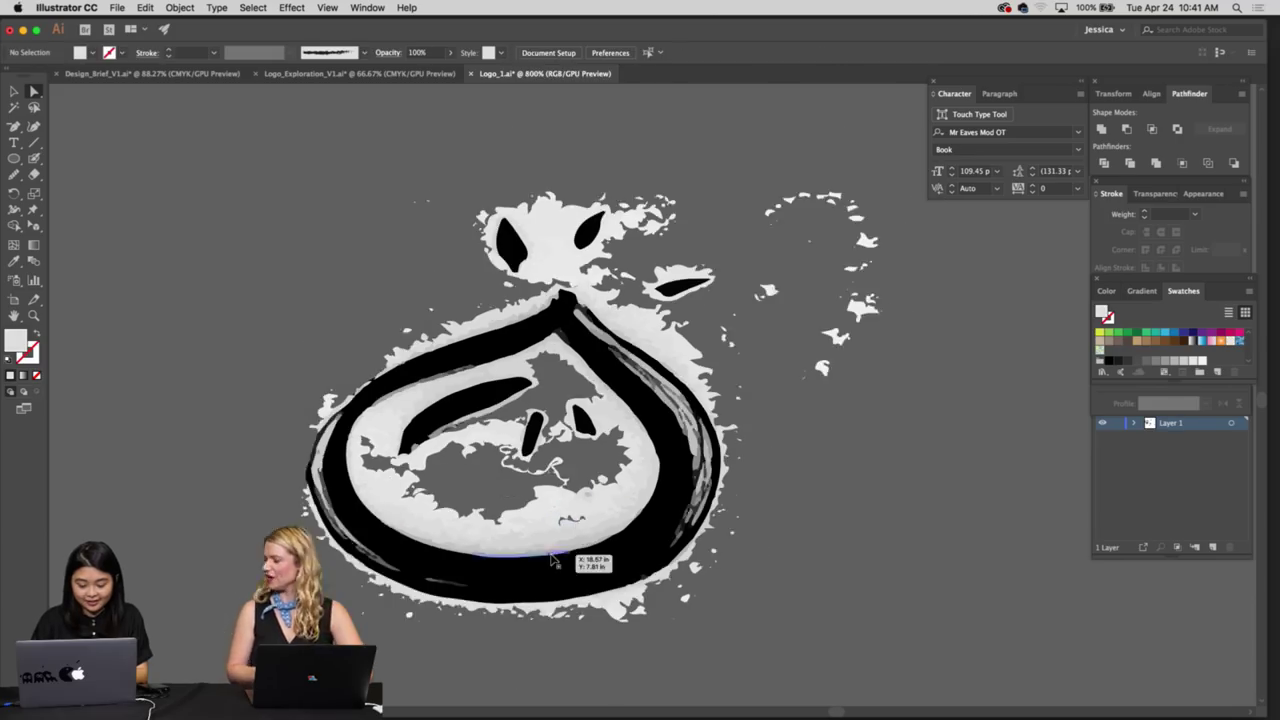
key(super+minus)
key(super+equal)
key(super+equal)
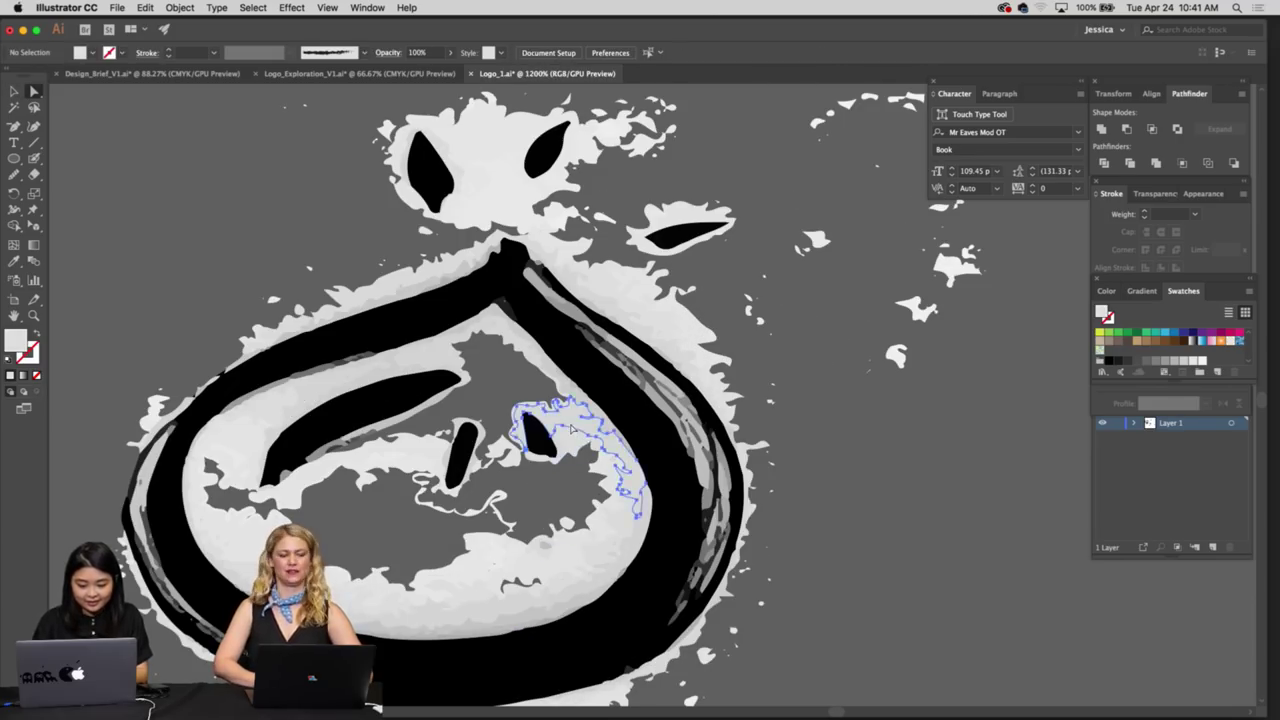
click(567, 400)
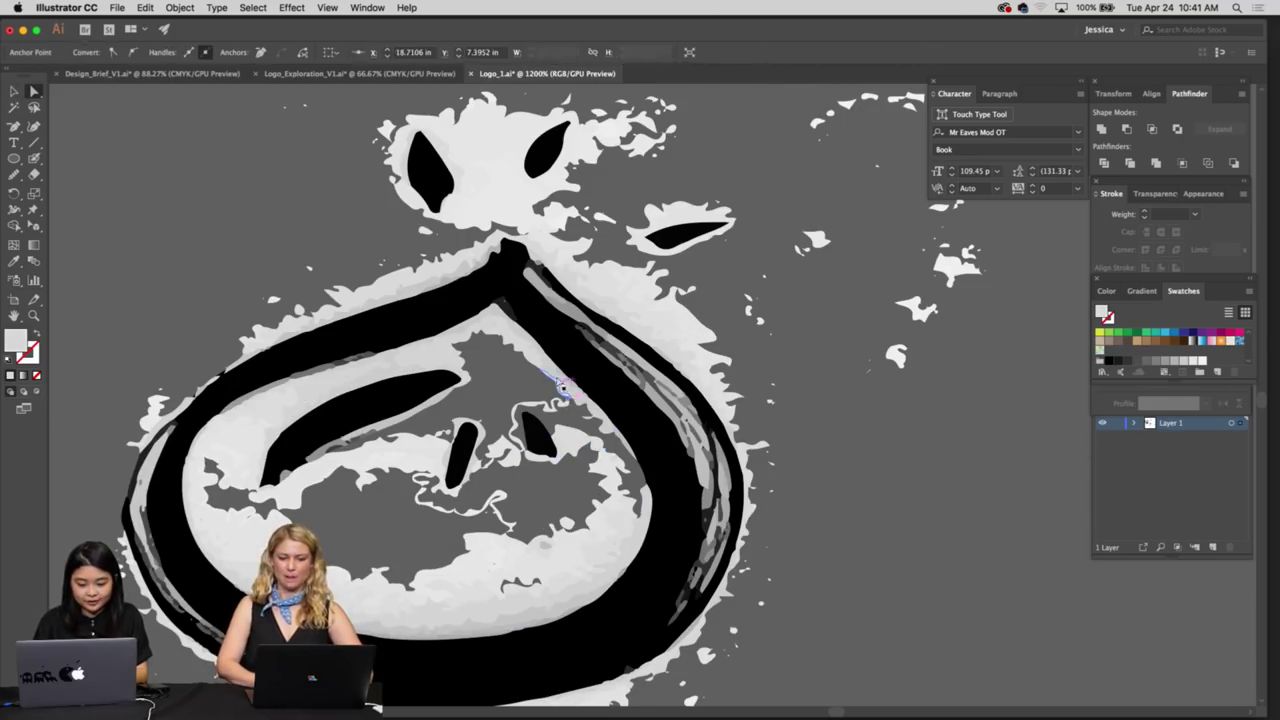
Clear the artwork selection and delete the light grey fragments along the left side of the bao's interior
key(v)
key(super+a)
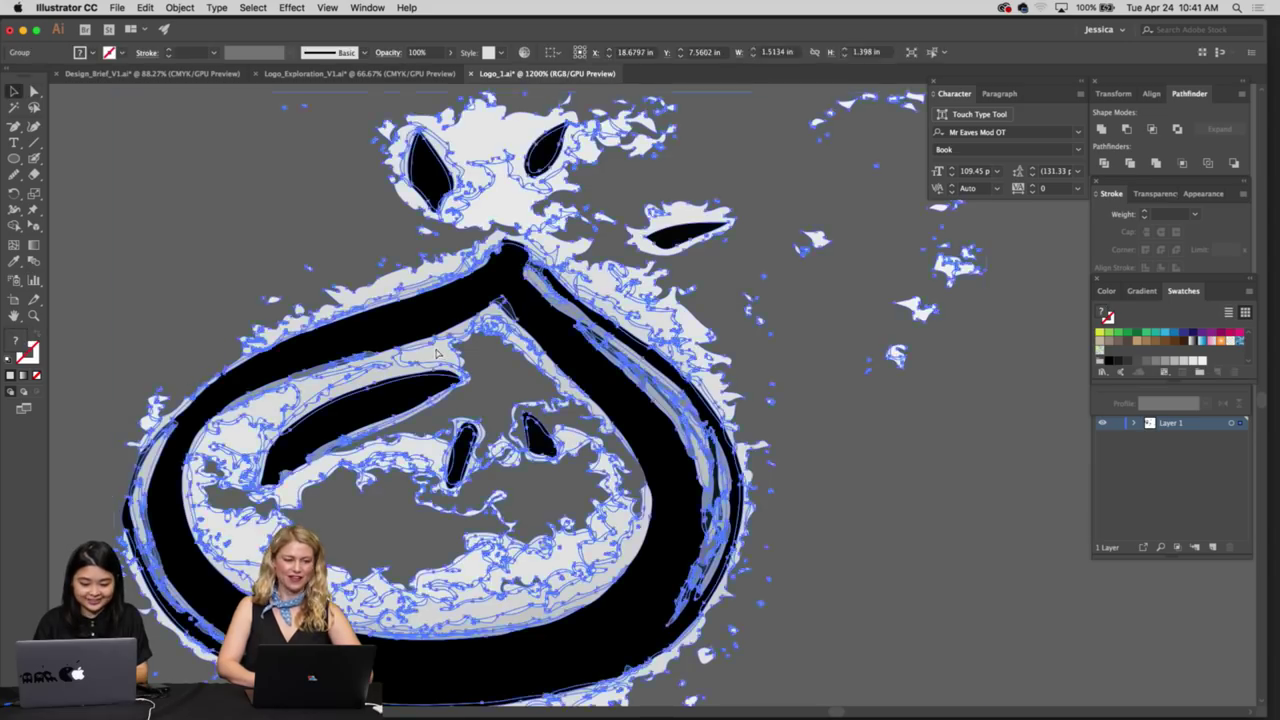
click(278, 227)
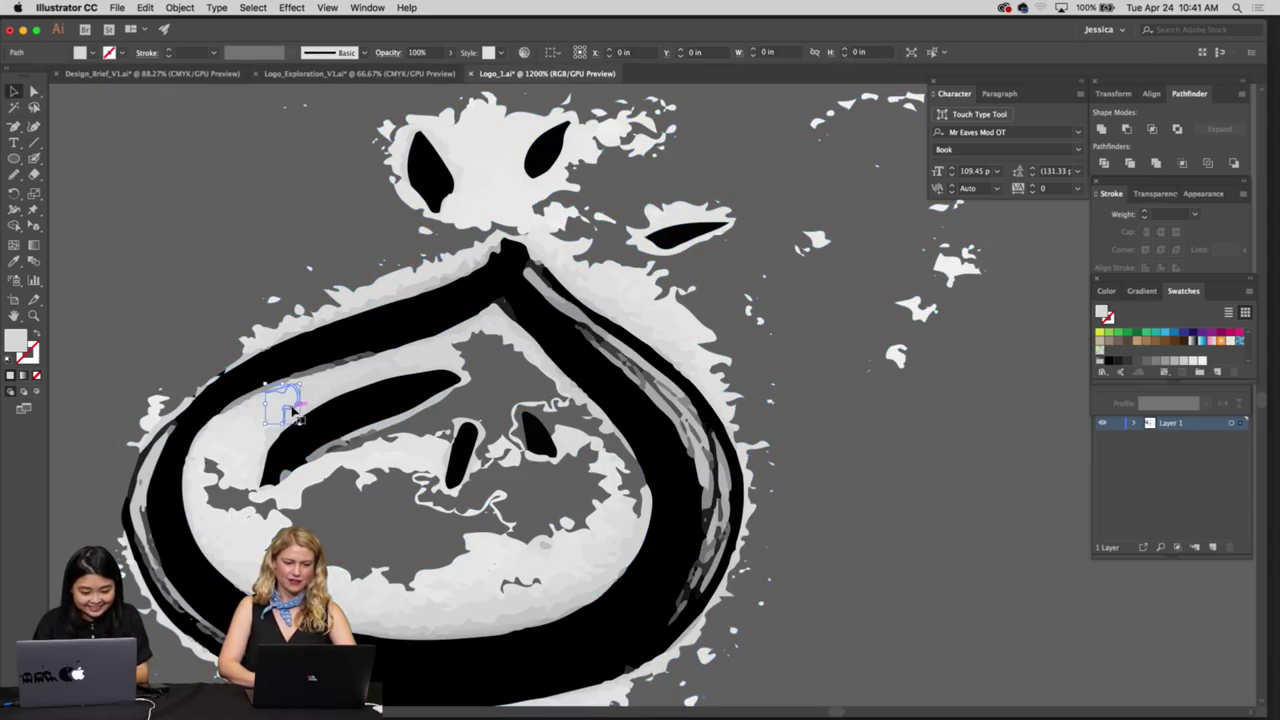
click(280, 420)
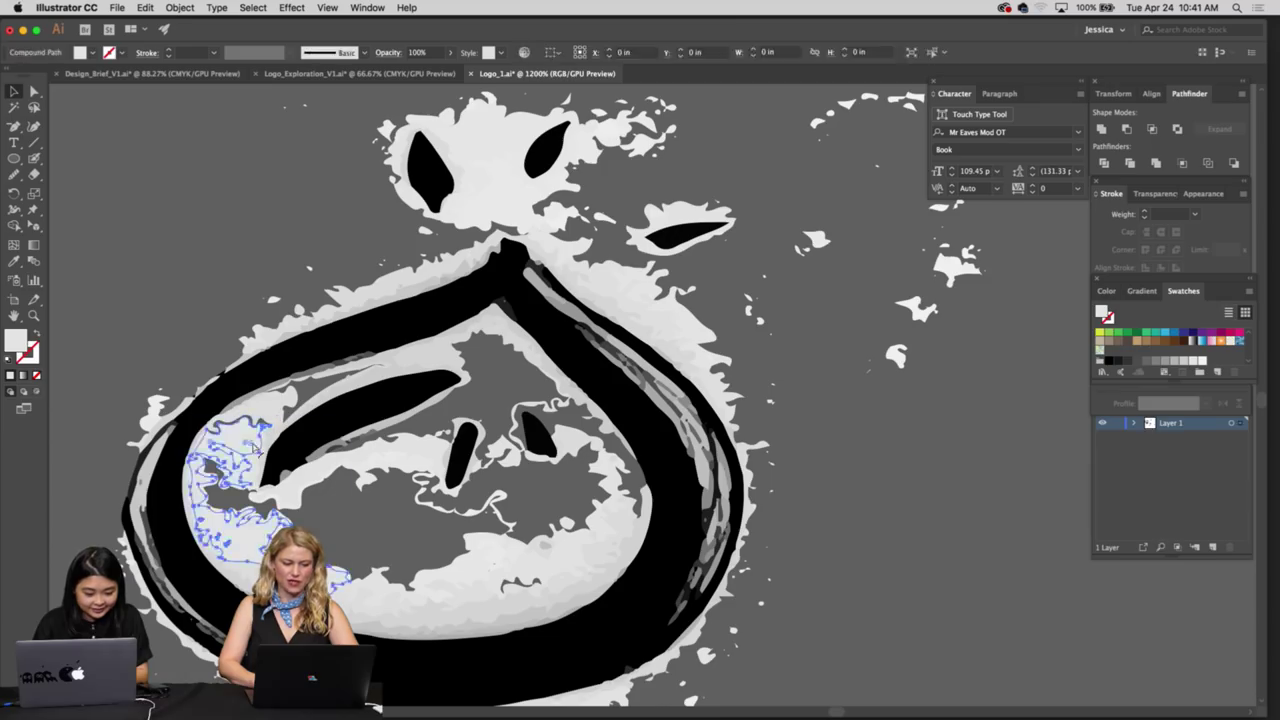
key(Delete)
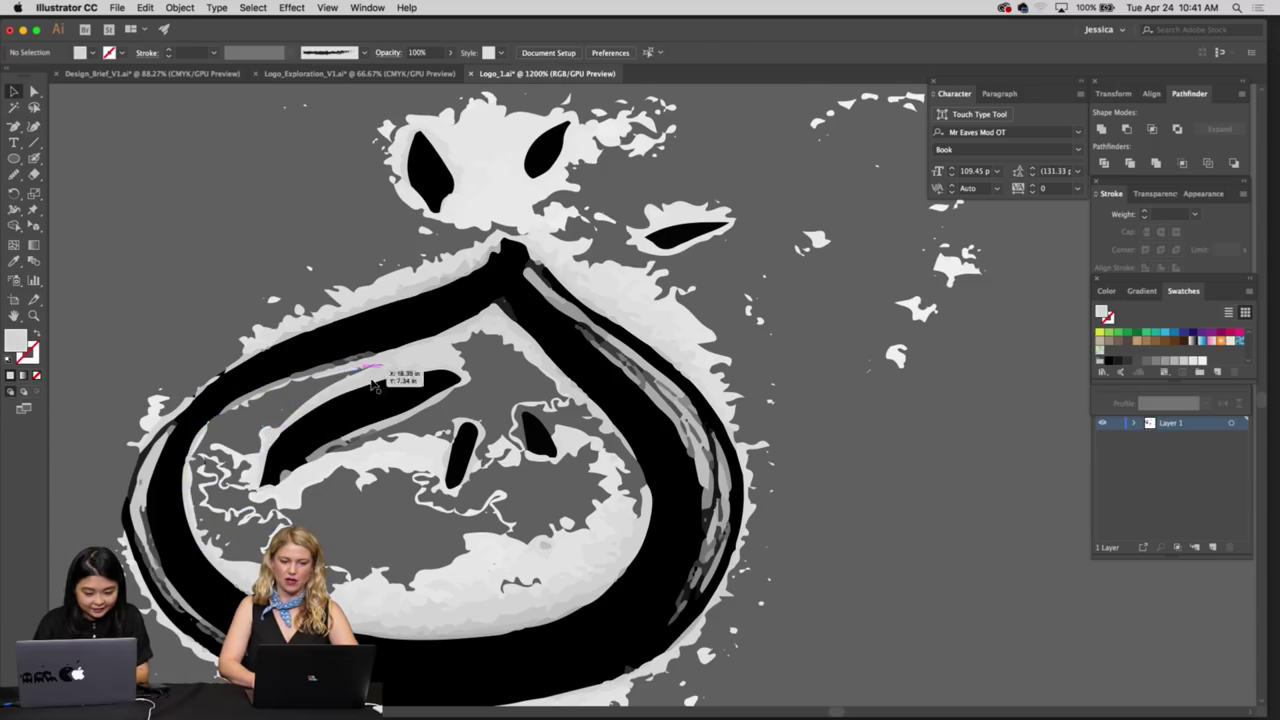
Select the long black curved stroke and the two small black marks inside the bao and delete them
click(378, 410)
shift+click(462, 452)
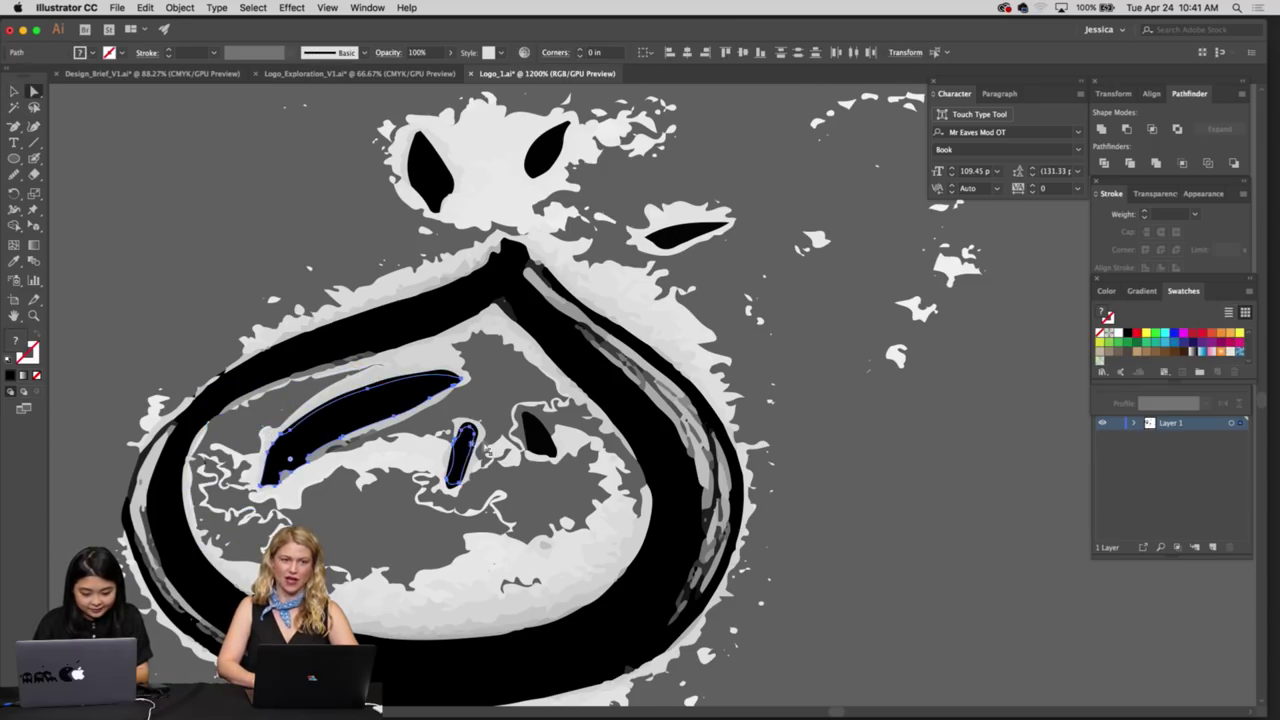
shift+click(535, 438)
drag(504, 395, 710, 520)
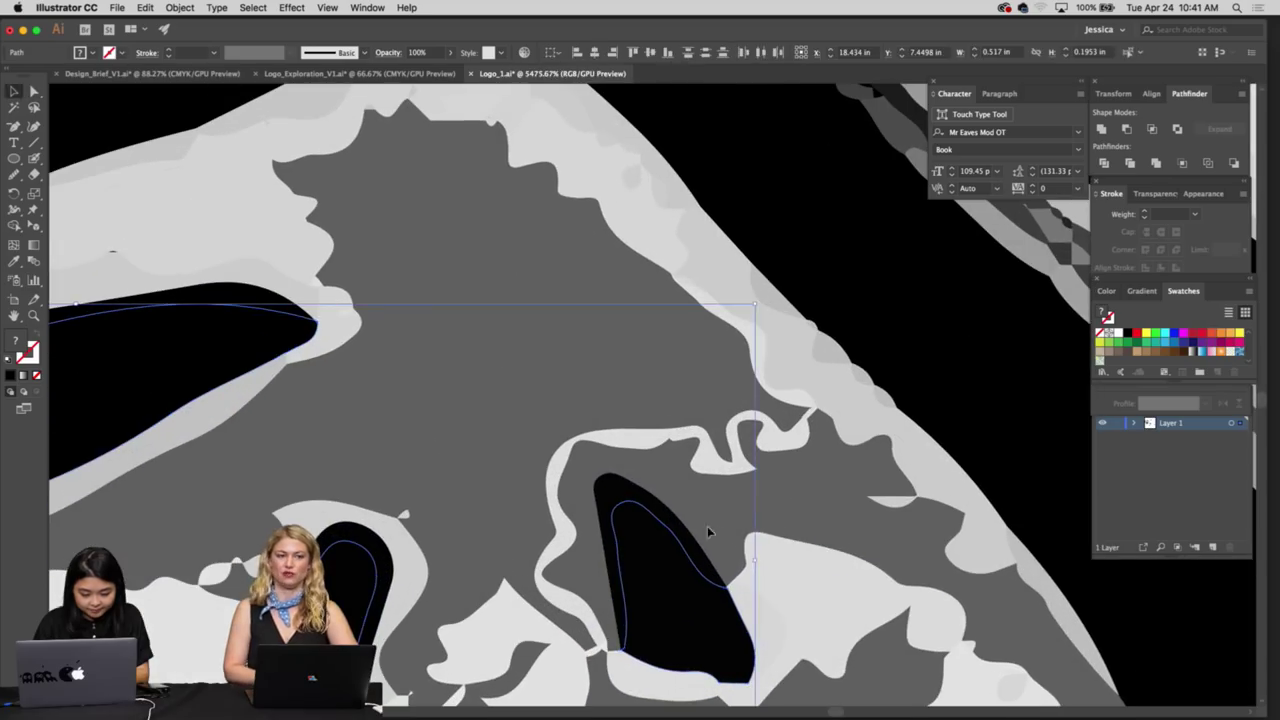
shift+click(632, 492)
shift+click(355, 532)
key(Delete)
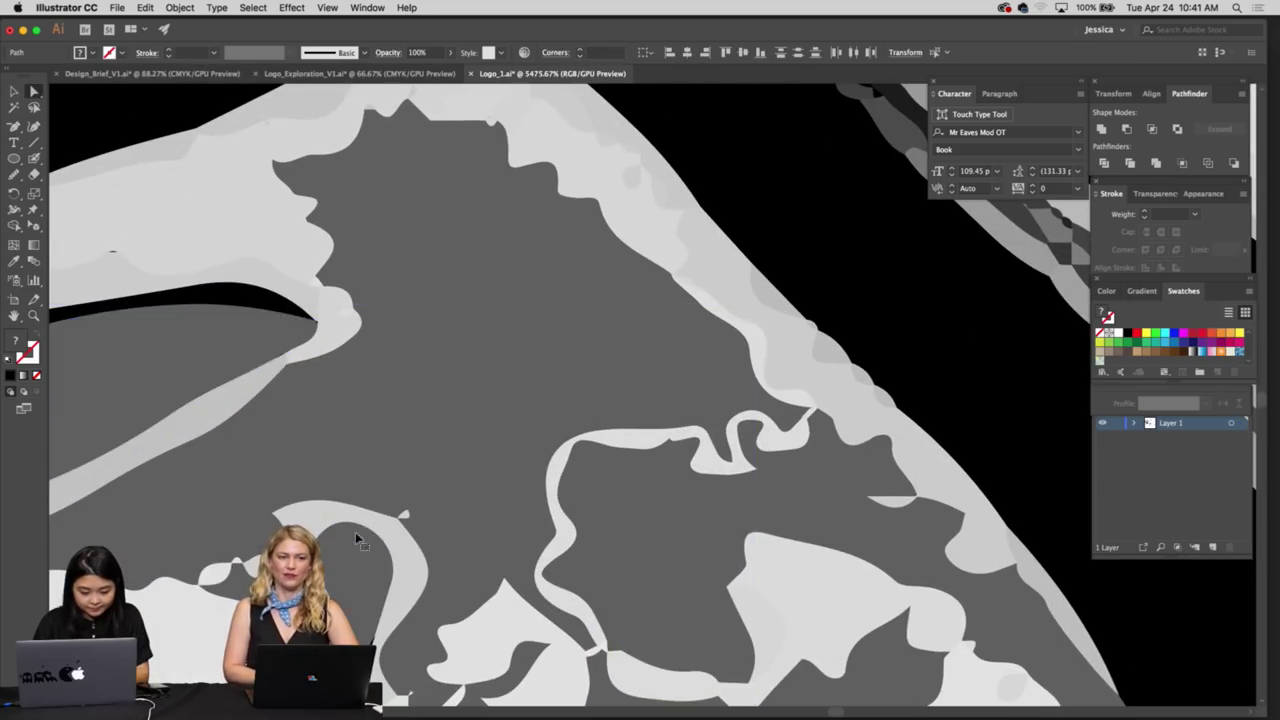
Undo the deletion of the long black curved stroke and the two small black marks inside the bao
key(z)
mouse_move(355, 532)
mouse_down()
mouse_move(194, 472)
mouse_move(371, 543)
mouse_up()
key(a)
key(super+z)
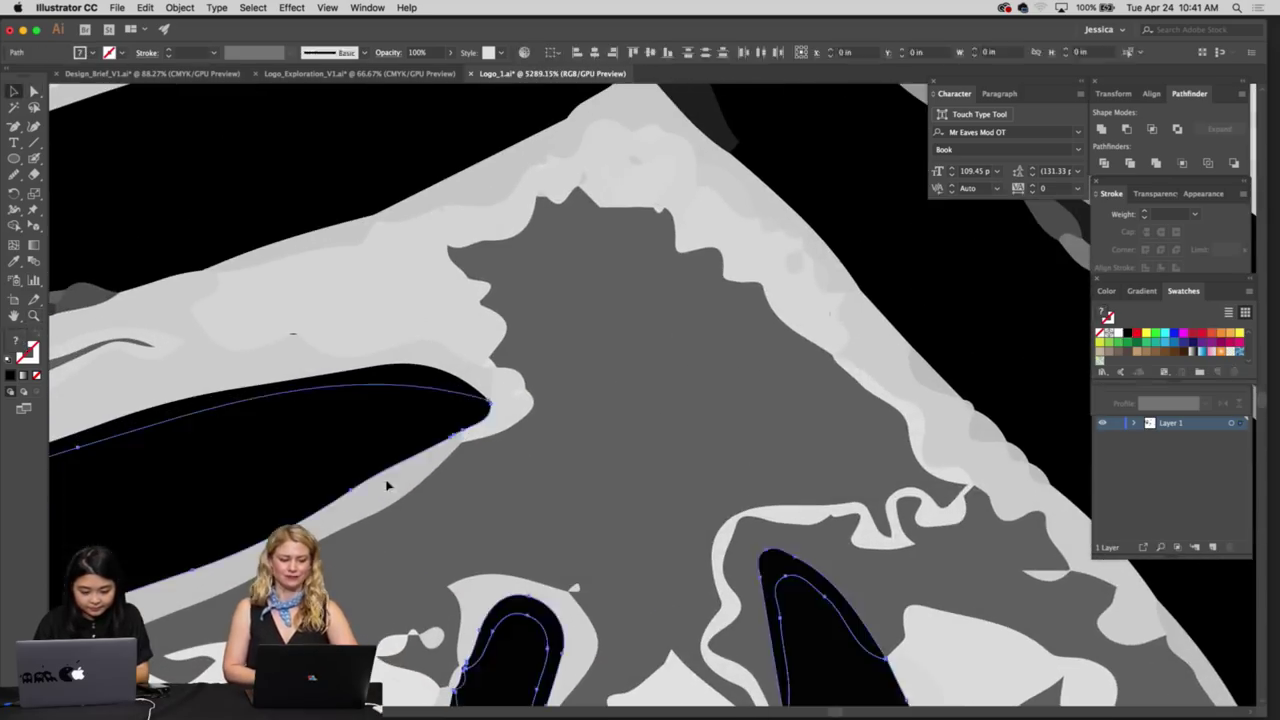
scroll(470, 480, down, 5)
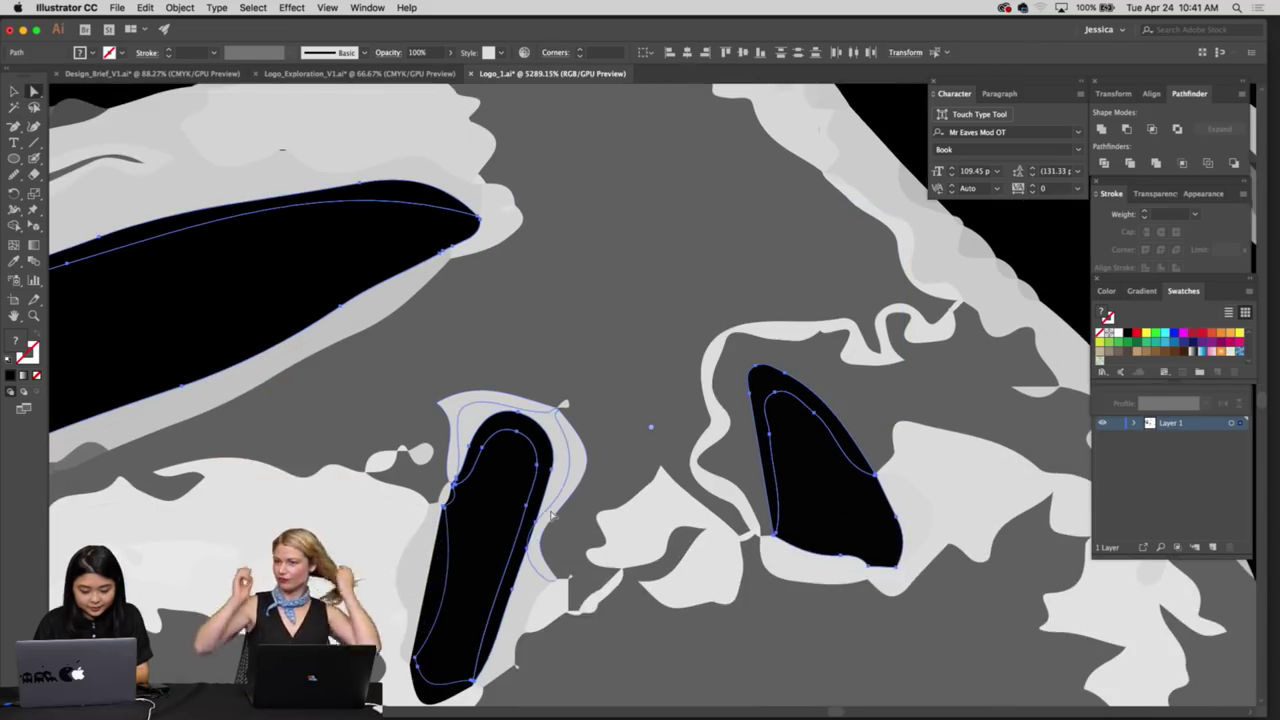
Try to delete the selected black stroke and small marks inside the bao again, undoing each attempt
key(Delete)
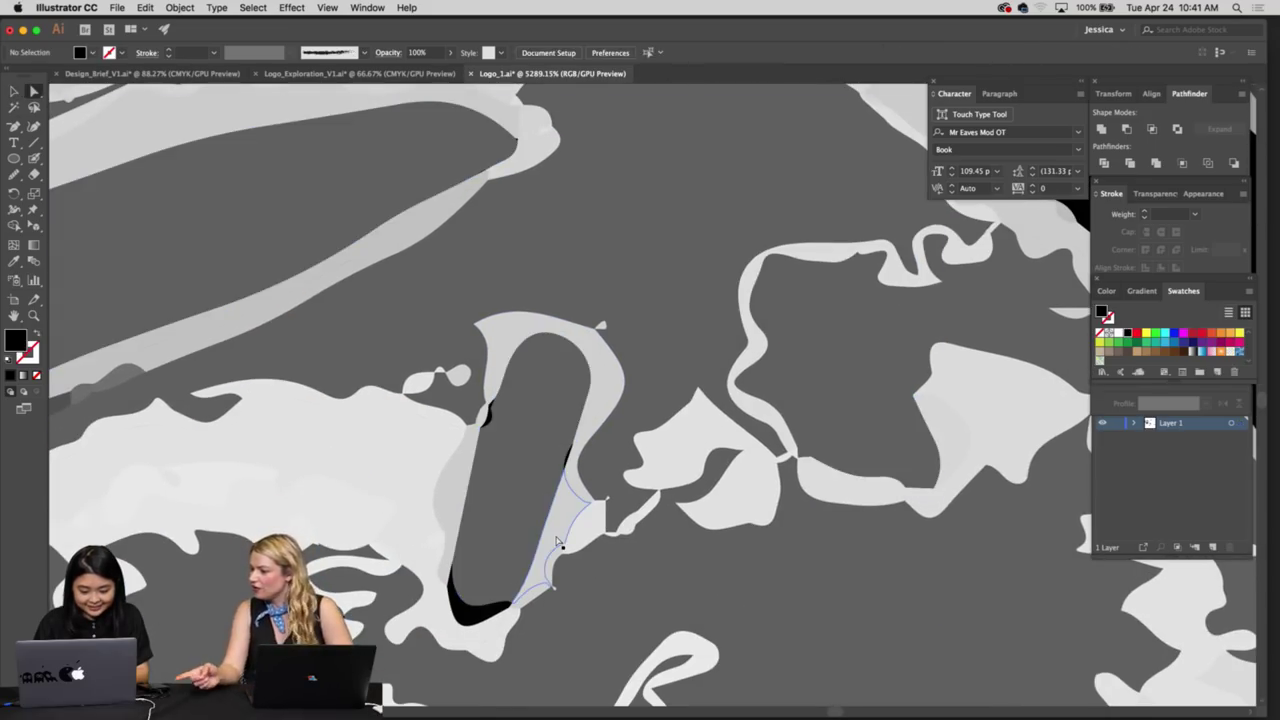
key(super+z)
drag(446, 514, 552, 660)
drag(545, 672, 569, 537)
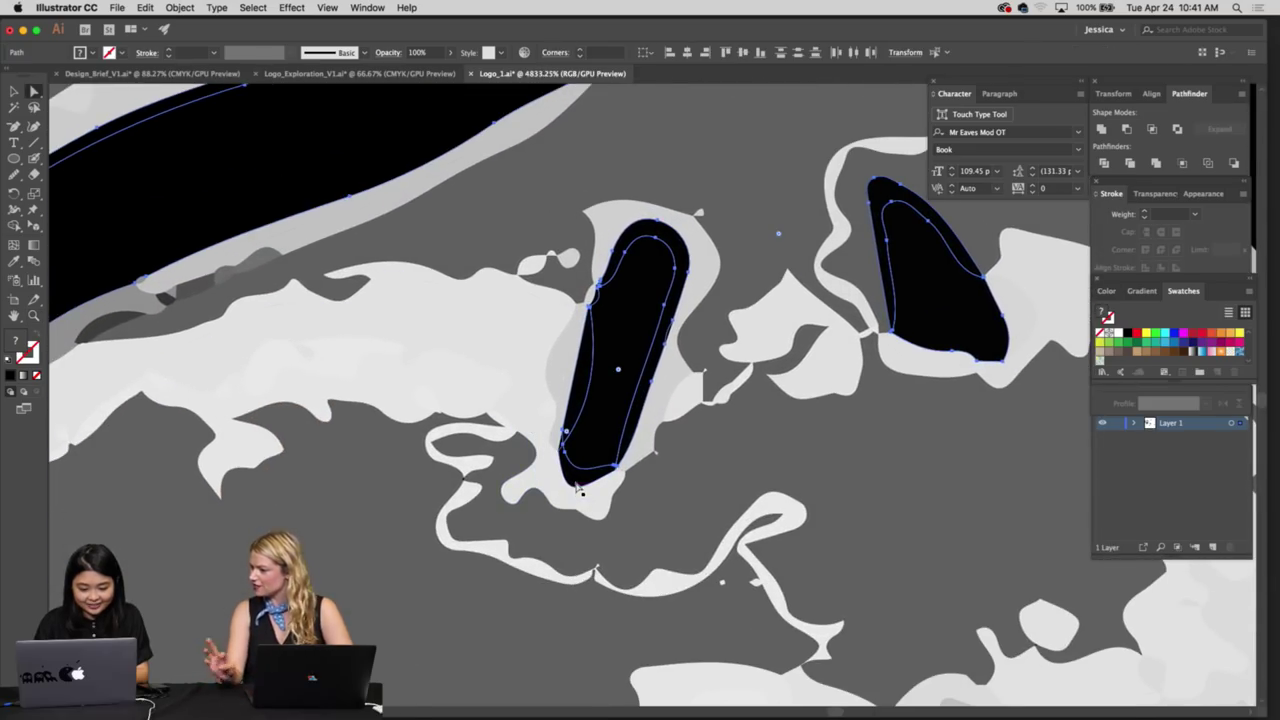
key(v)
key(Delete)
drag(616, 483, 453, 430)
key(super+z)
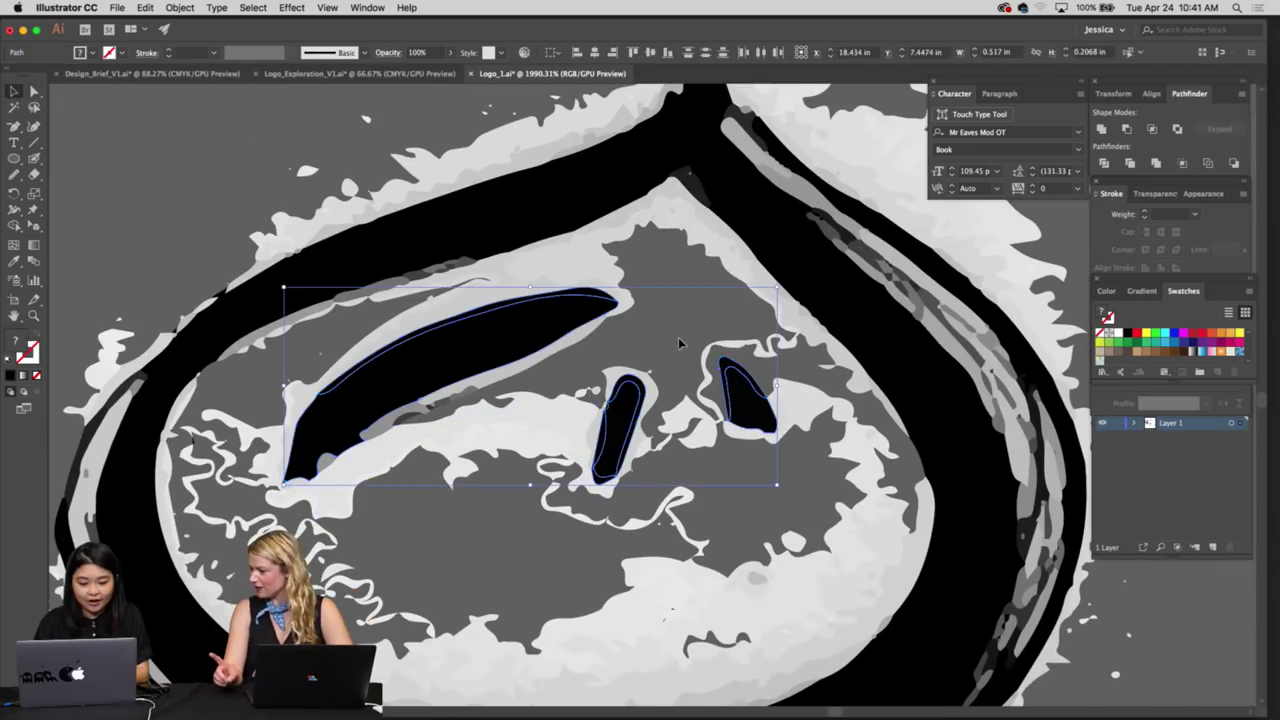
Try to select everything with the same fill color as the bao's long black curved stroke, and clear the selection
key(a)
click(470, 360)
click(253, 8)
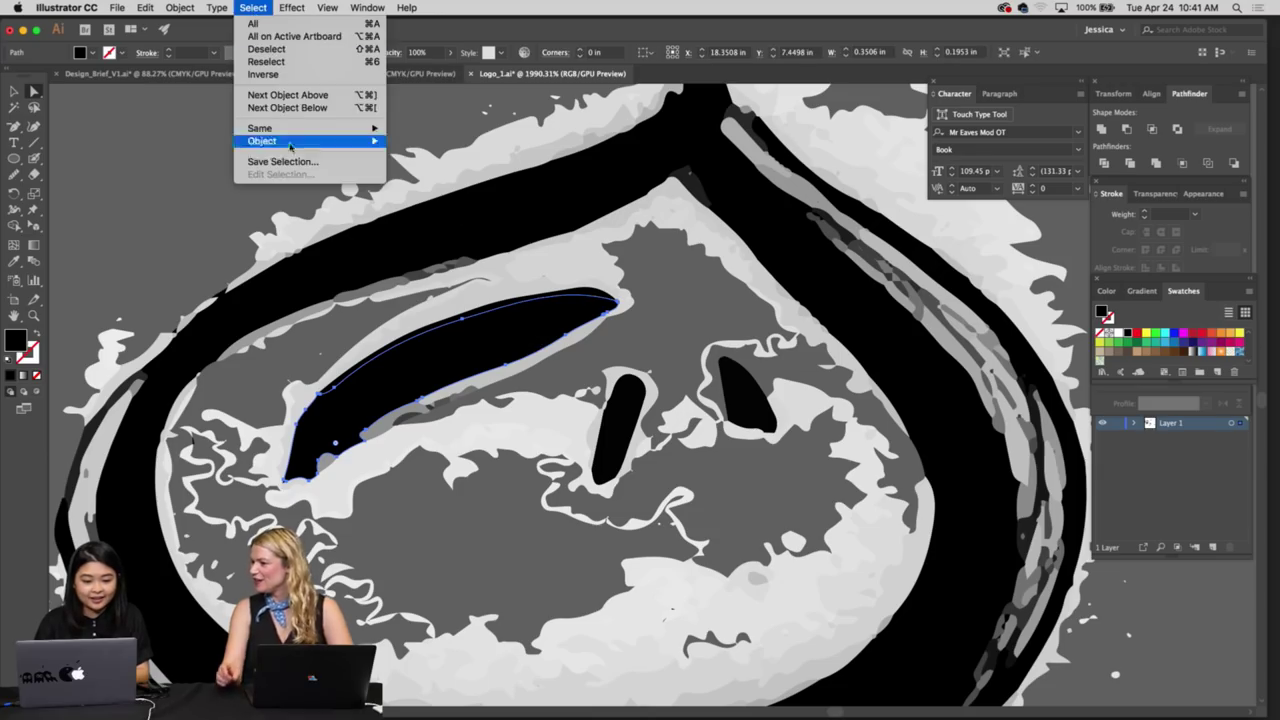
click(397, 178)
key(super+minus)
key(super+minus)
key(super+minus)
key(super+minus)
key(super+minus)
key(super+minus)
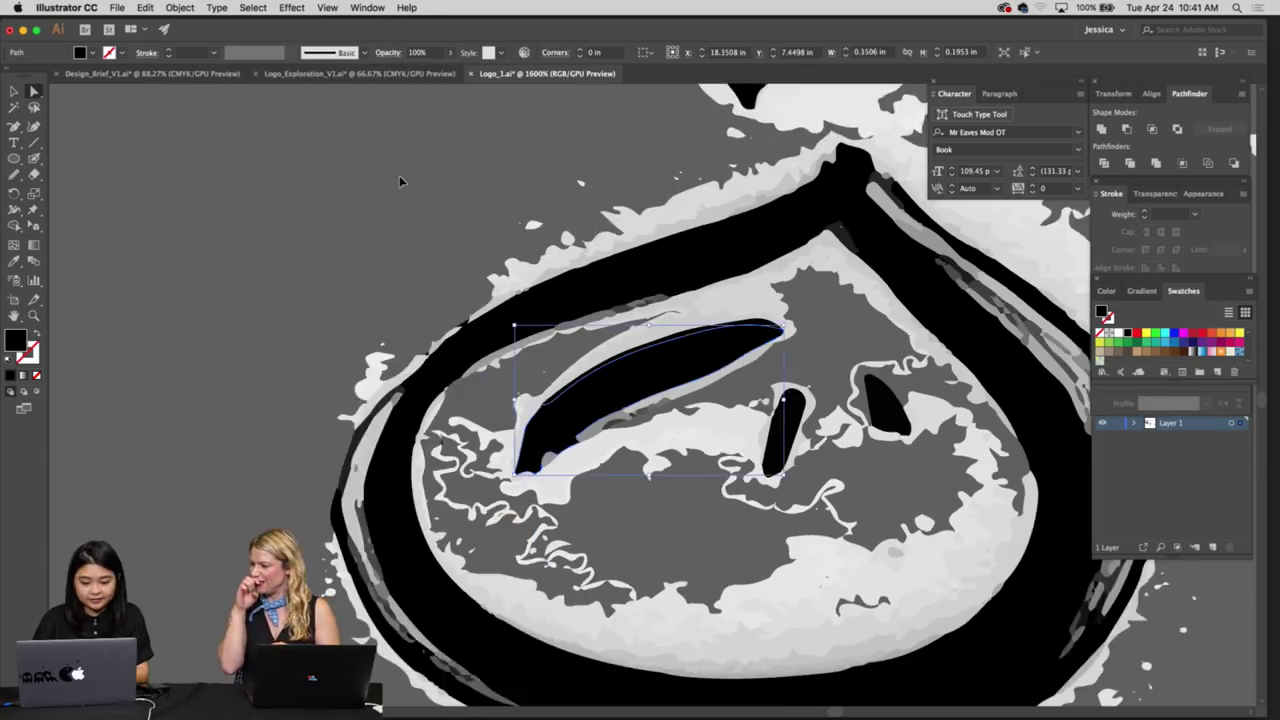
key(v)
click(452, 237)
key(super+minus)
key(super+minus)
key(super+minus)
key(super+minus)
key(super+minus)
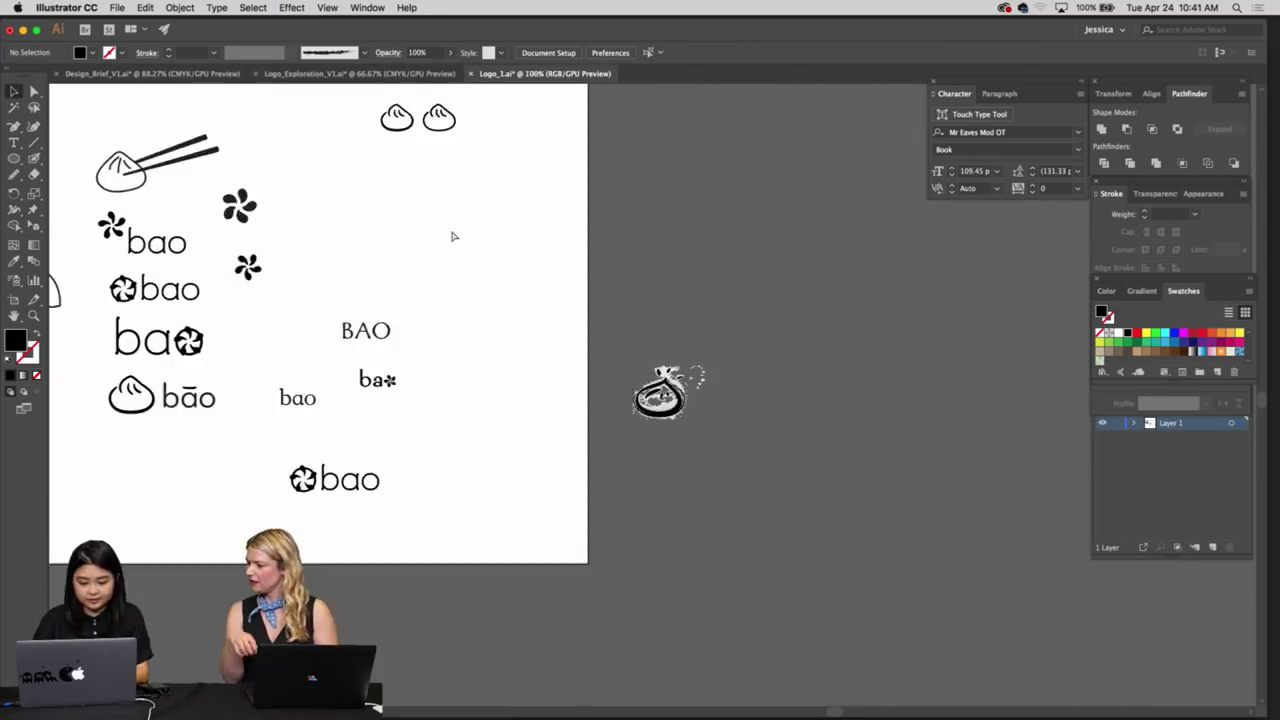
mouse_move(436, 342)
mouse_down()
mouse_move(569, 483)
mouse_move(624, 476)
mouse_up()
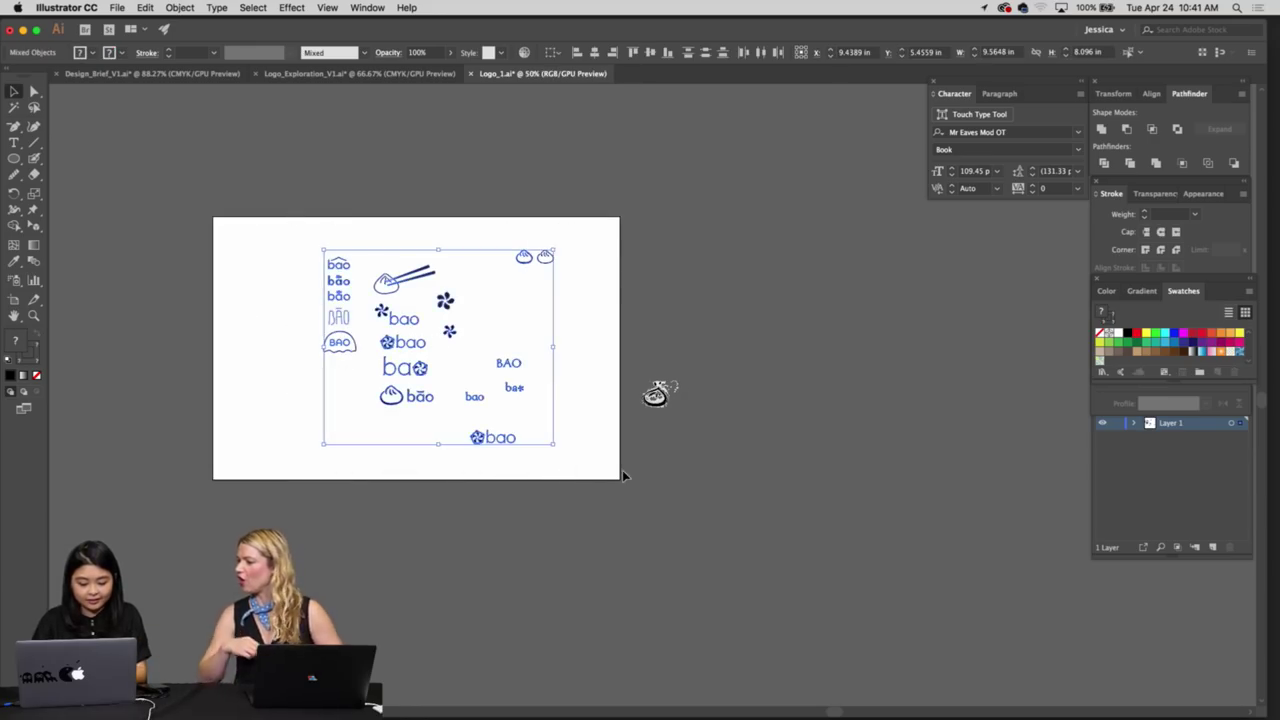
key(super+shift+a)
Select the bao's thick black outline and extend the selection to objects with the same fill color
drag(648, 381, 1011, 600)
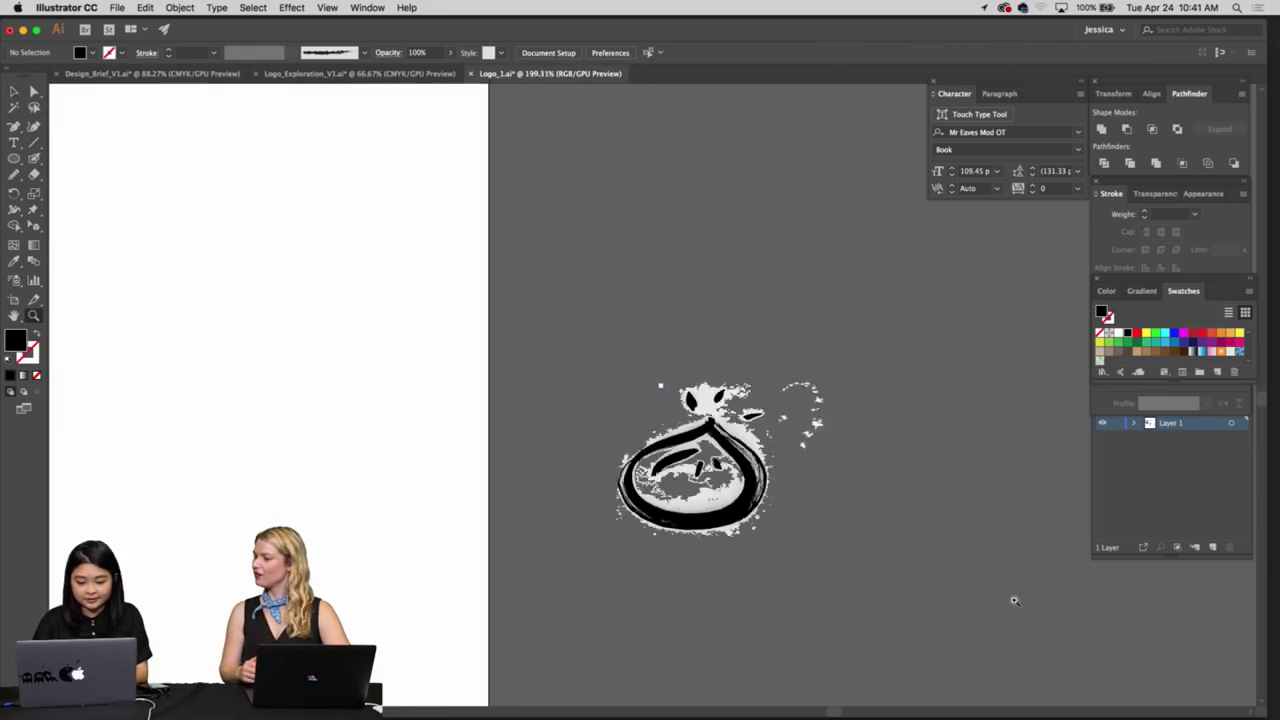
drag(868, 547, 1003, 617)
drag(870, 532, 882, 538)
key(a)
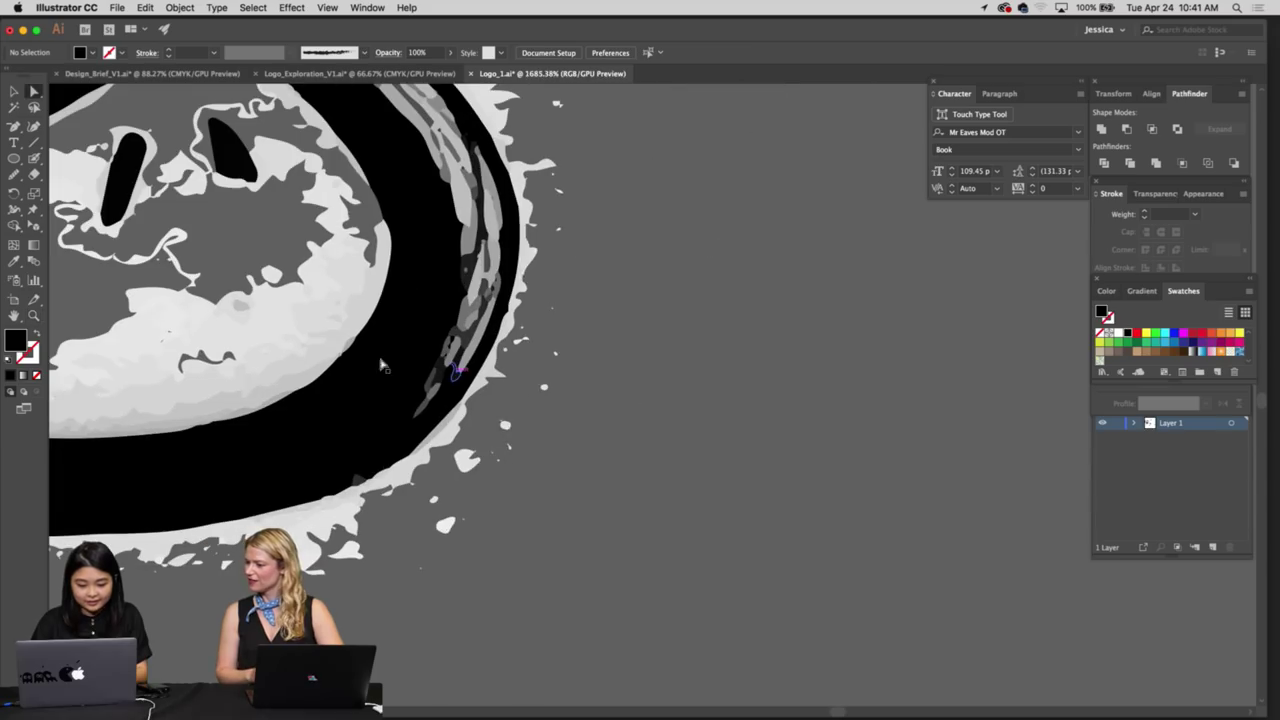
click(370, 359)
click(262, 7)
mouse_move(290, 128)
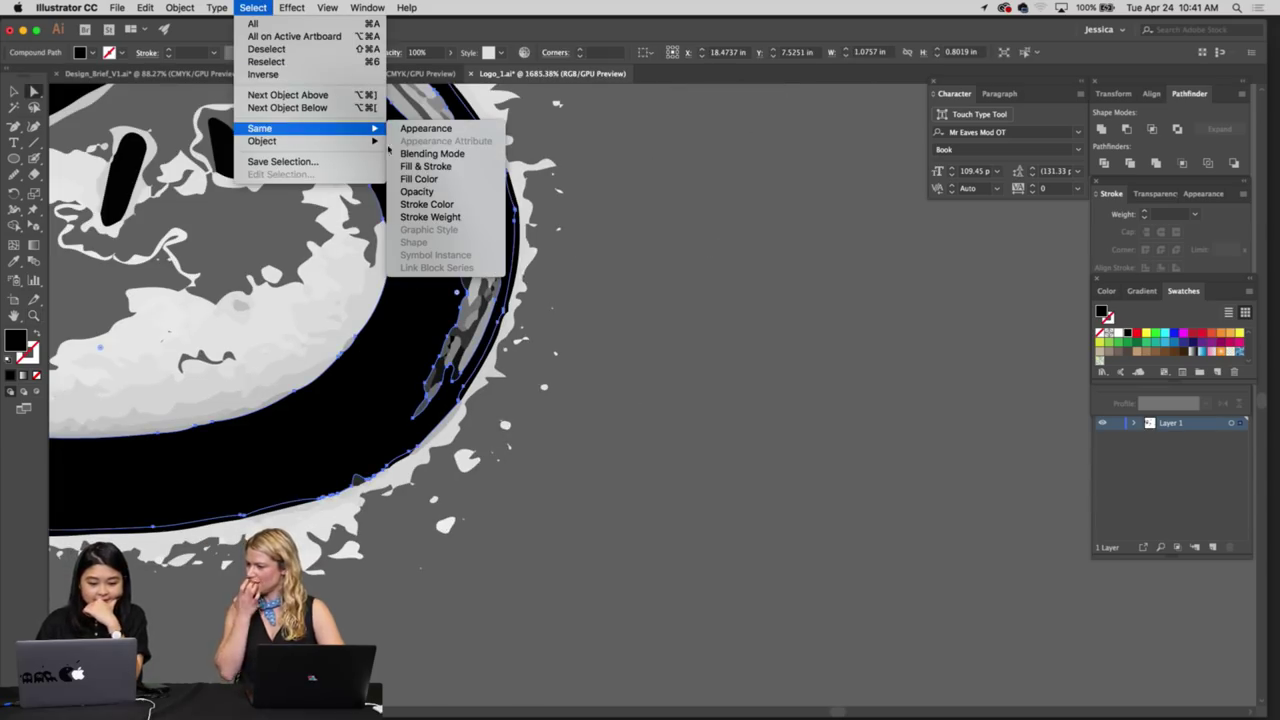
click(418, 179)
scroll(569, 206, down, 5)
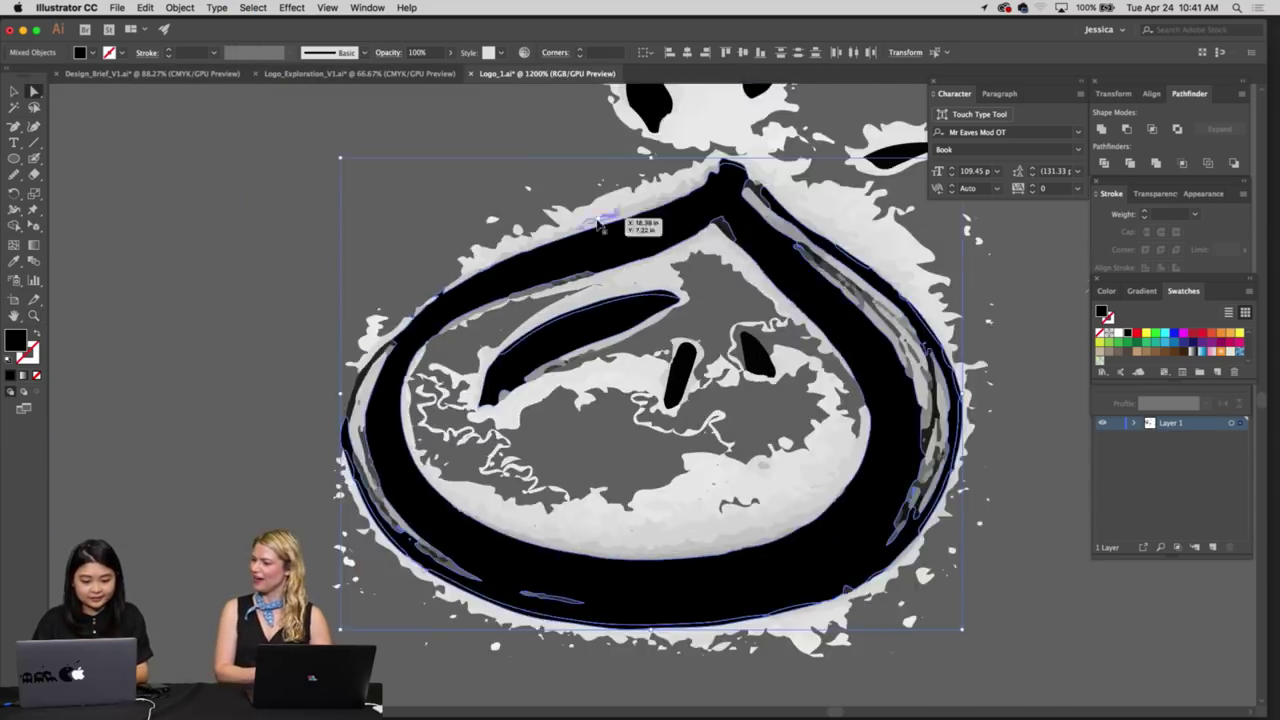
Try to delete the black outline together with the long curved stroke inside the bao, and undo the deletion
key(super+shift+a)
key(z)
drag(729, 344, 866, 413)
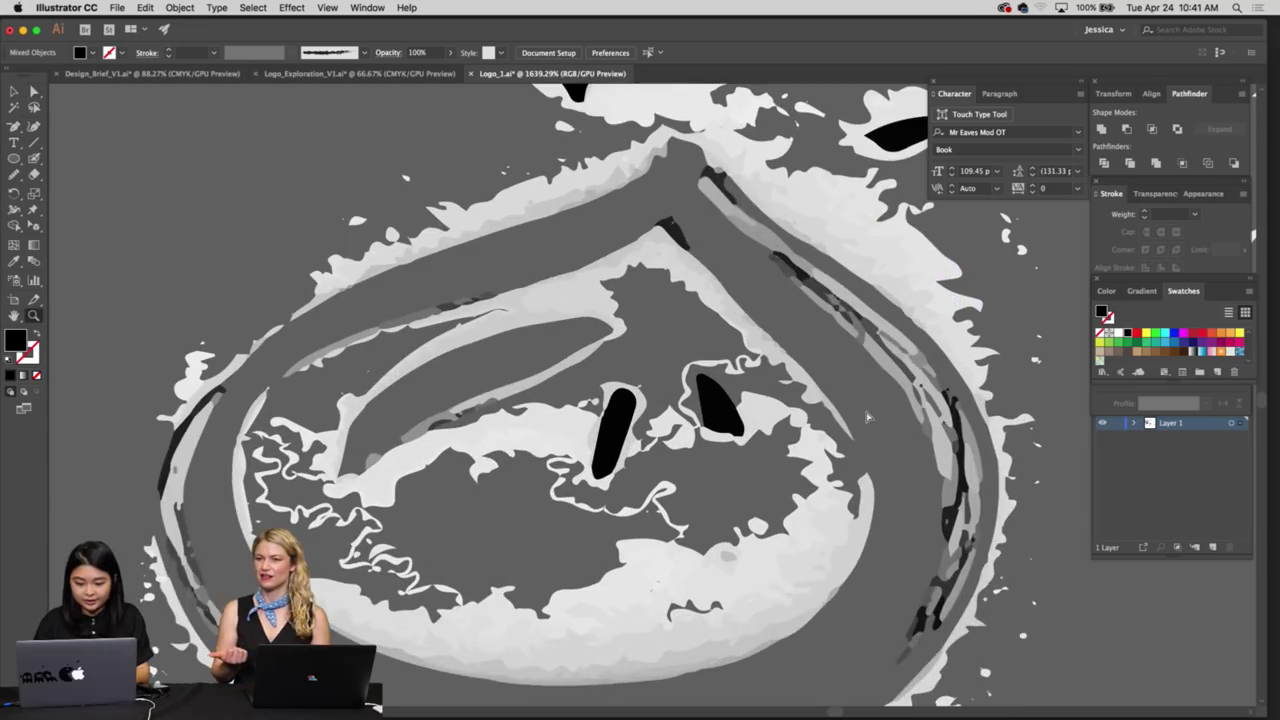
key(super+z)
drag(740, 407, 850, 440)
key(v)
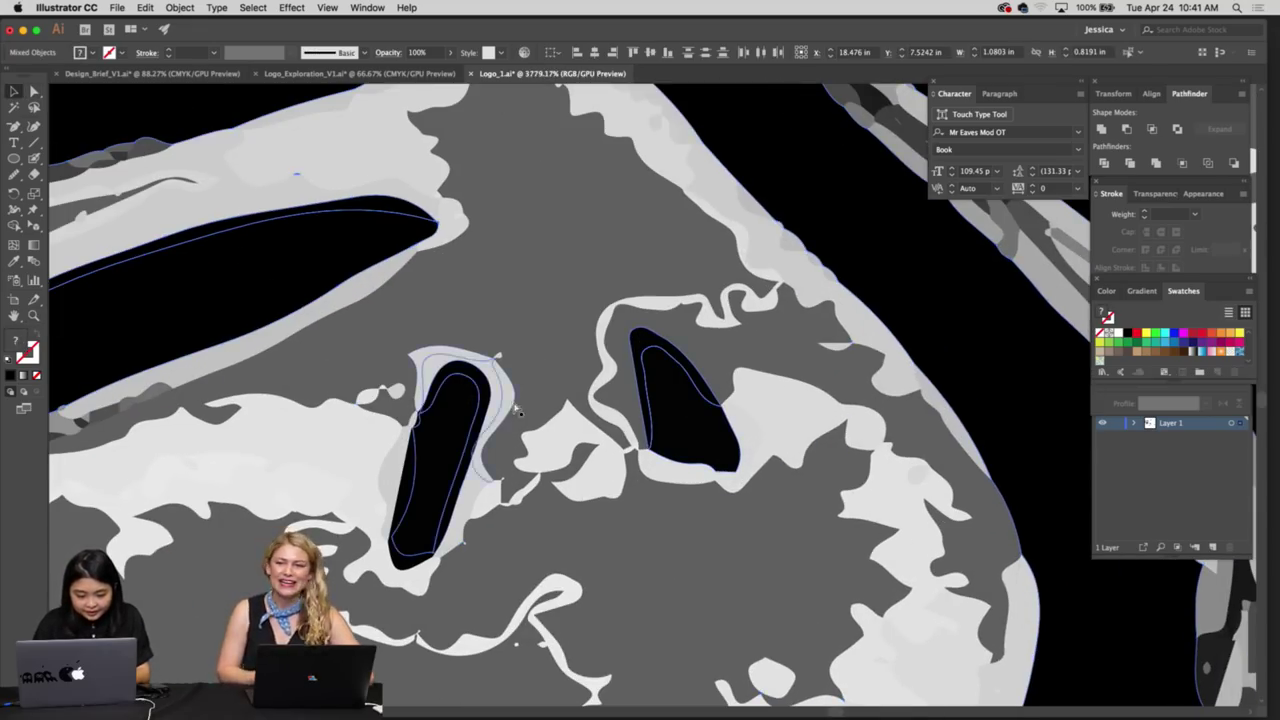
Try to delete the black outline, curved stroke and small inner marks together, undoing each deletion
key(Delete)
key(z)
drag(516, 407, 416, 392)
key(super+z)
drag(529, 403, 220, 397)
key(Delete)
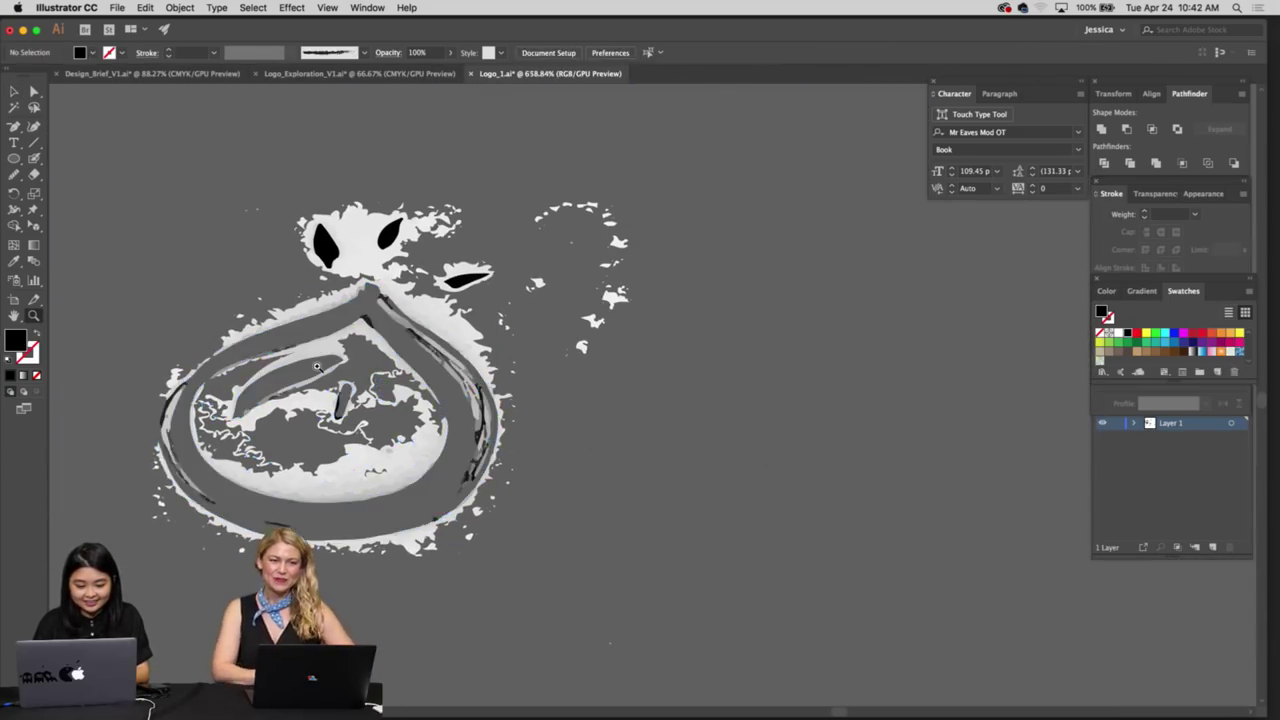
key(super+z)
Try to delete the bao's black shapes including the marks above its peak, and undo the deletion
drag(350, 280, 430, 270)
key(v)
key(a)
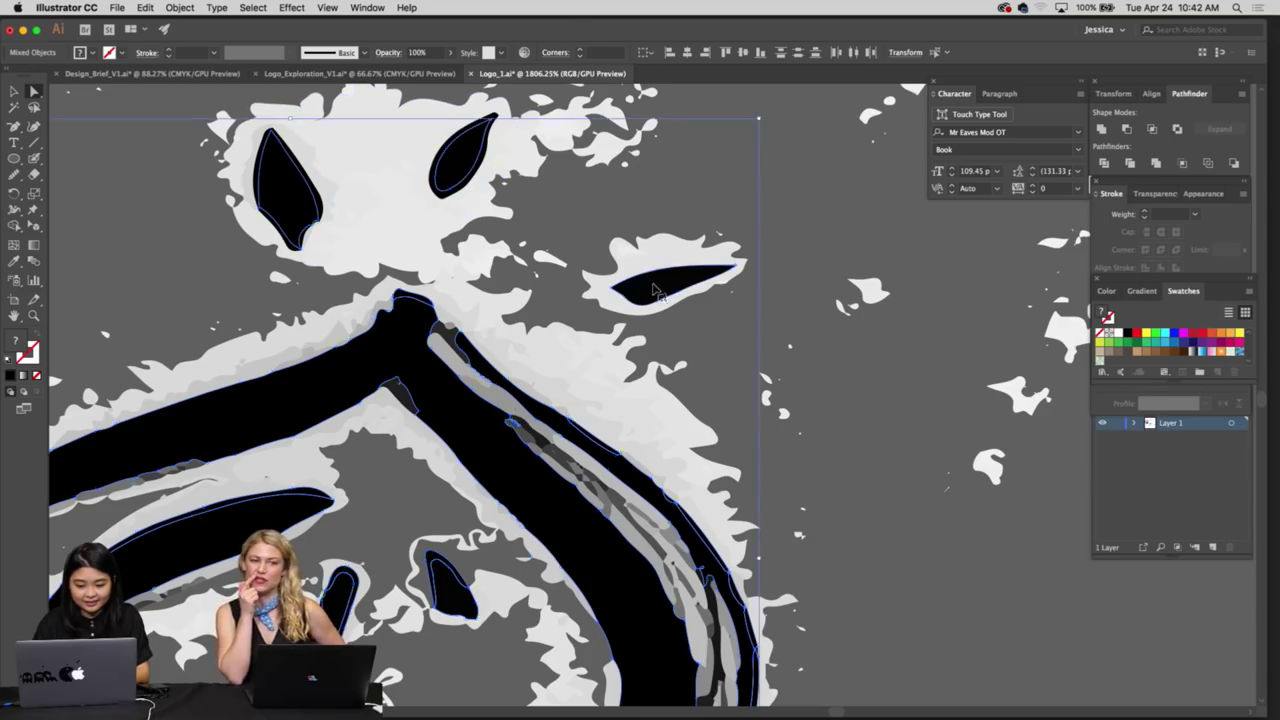
key(super+shift+z)
drag(711, 321, 558, 287)
key(super+z)
drag(518, 243, 709, 345)
Try to select all objects sharing the fill color of the selected black shapes, and clear the selection
key(v)
click(262, 7)
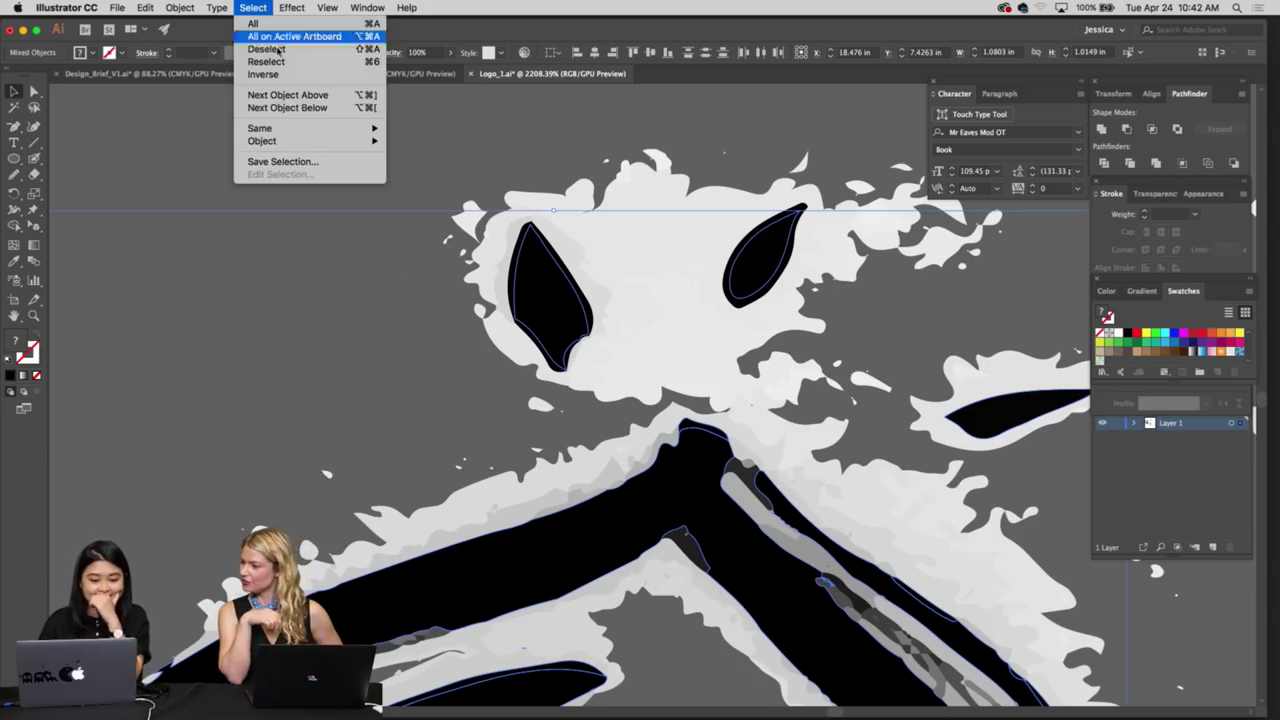
mouse_move(290, 128)
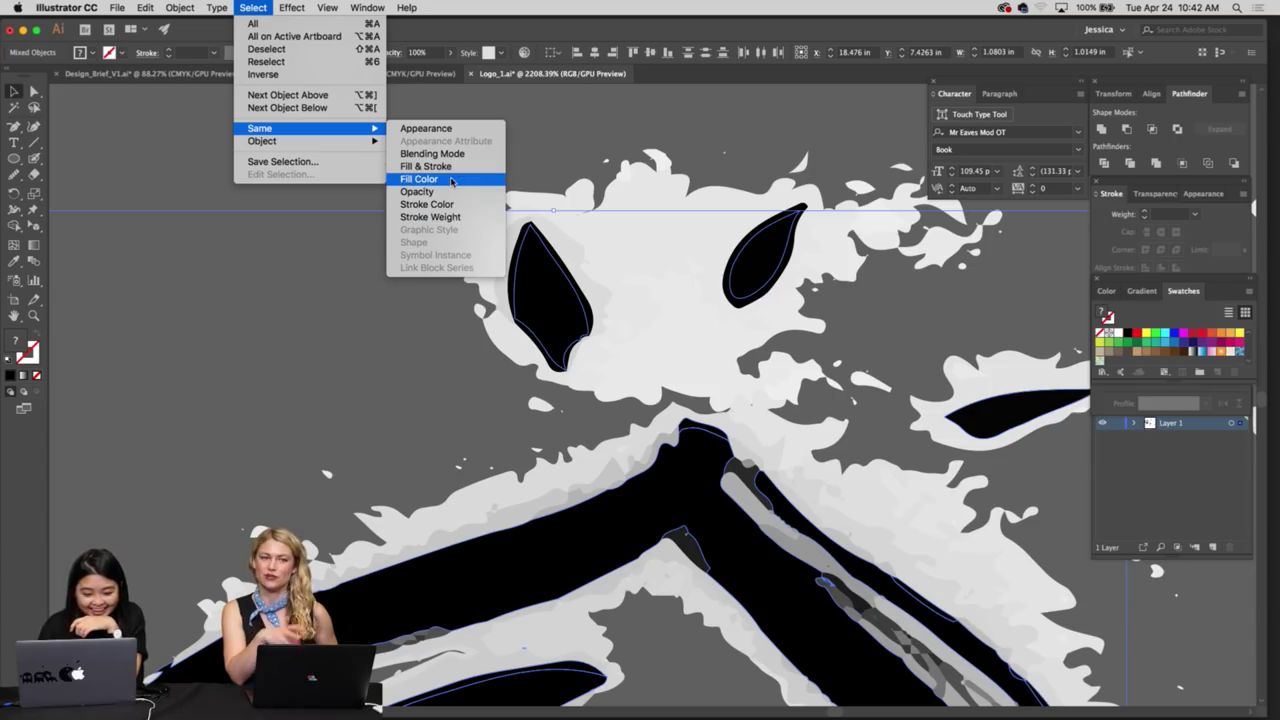
click(451, 181)
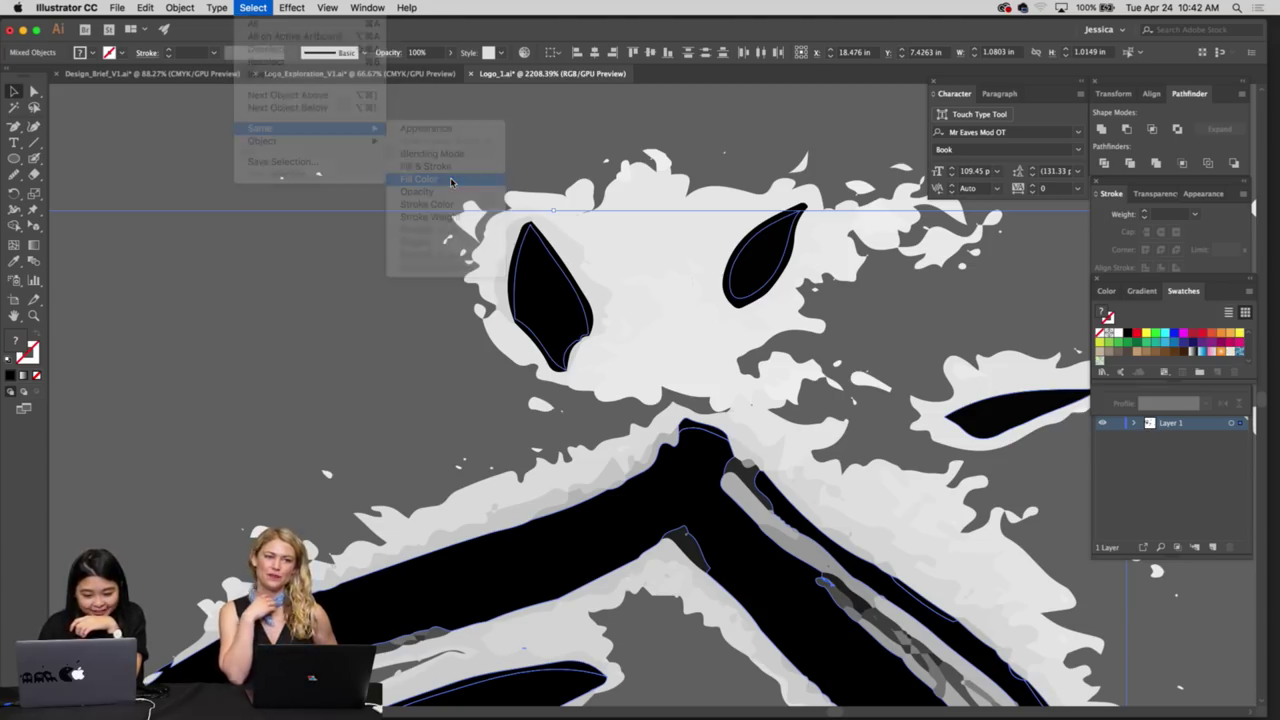
click(469, 152)
key(z)
drag(535, 190, 455, 171)
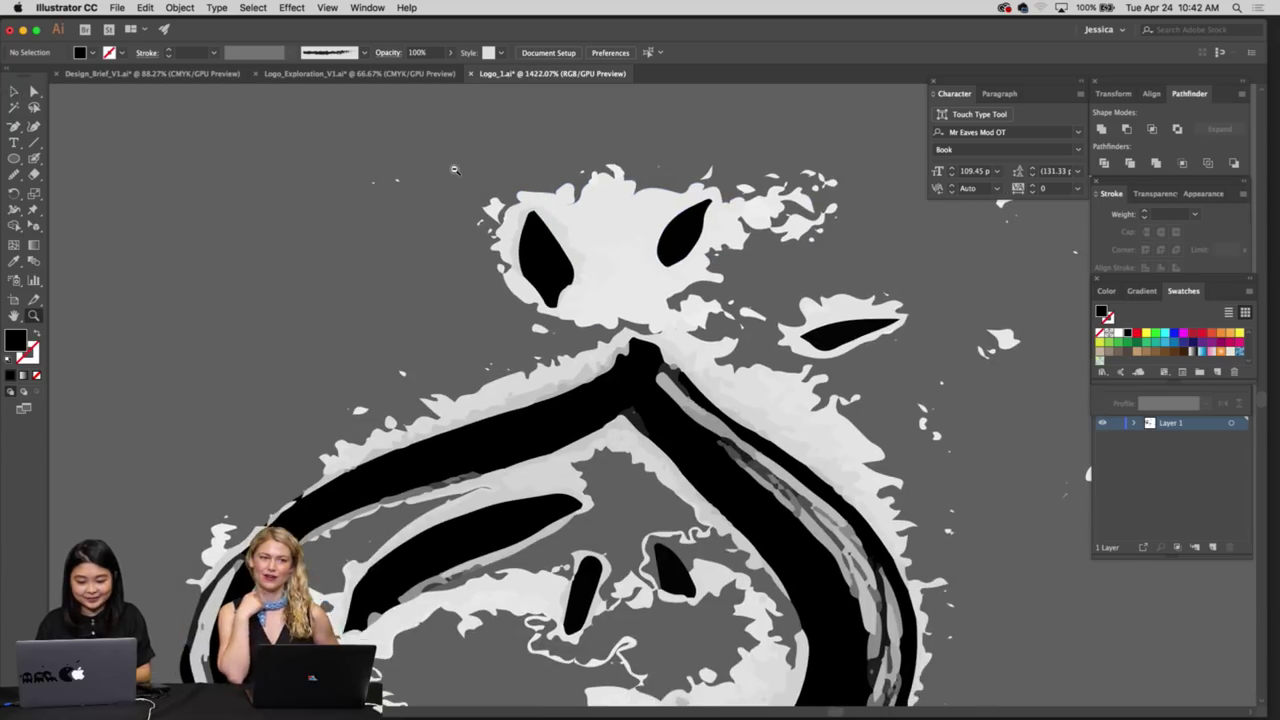
Try to select all objects with the same fill color as the left black mark above the bao, and clear the selection
drag(537, 247, 447, 206)
key(a)
click(465, 215)
scroll(394, 202, up, 3)
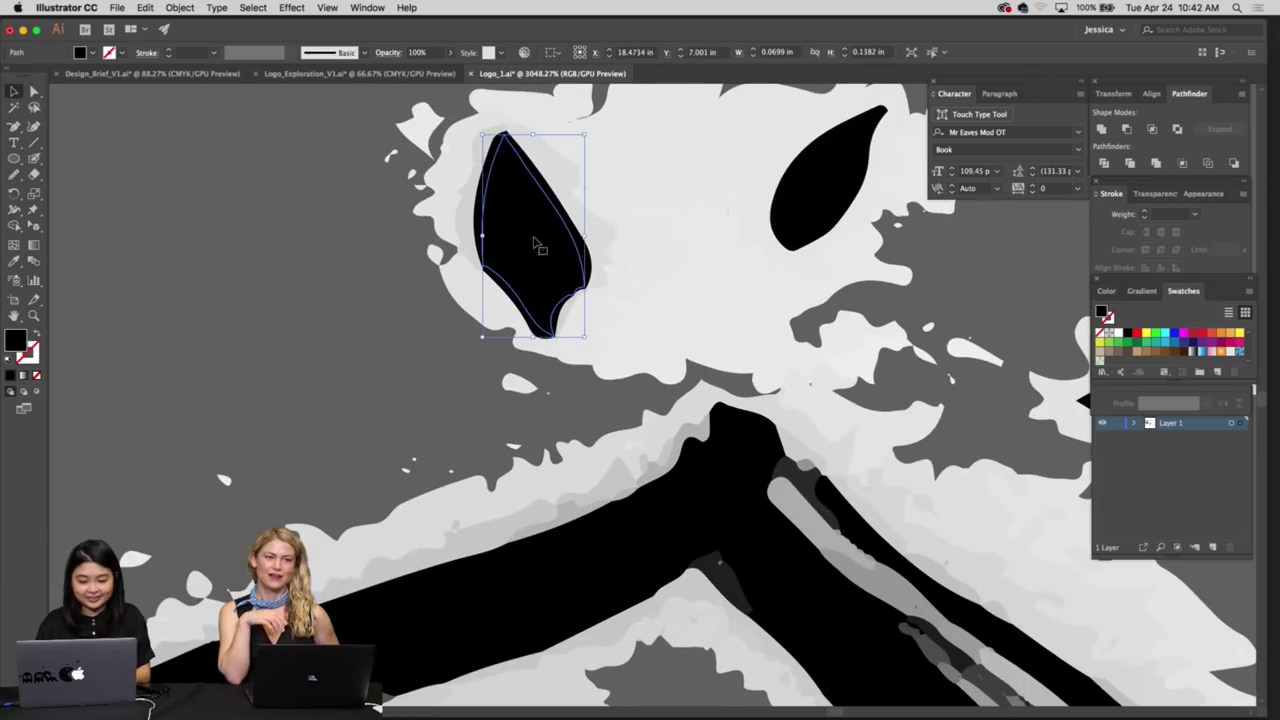
click(244, 7)
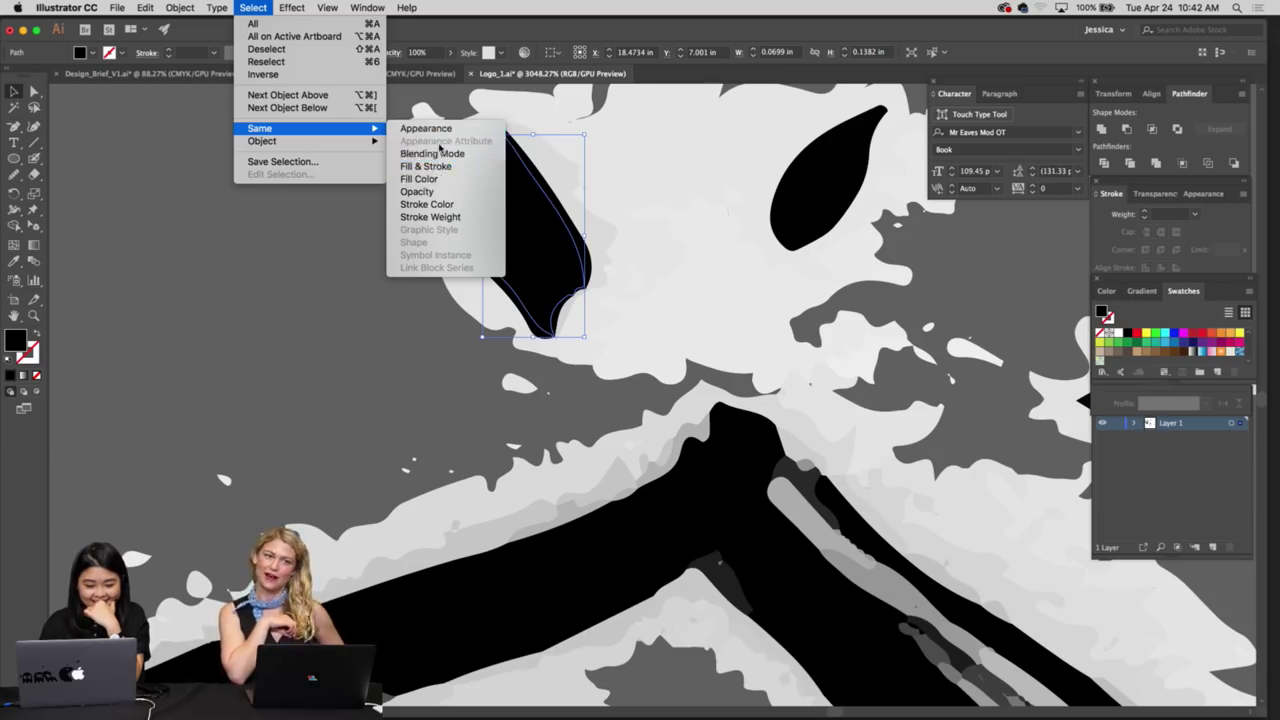
click(431, 182)
key(z)
drag(440, 282, 284, 253)
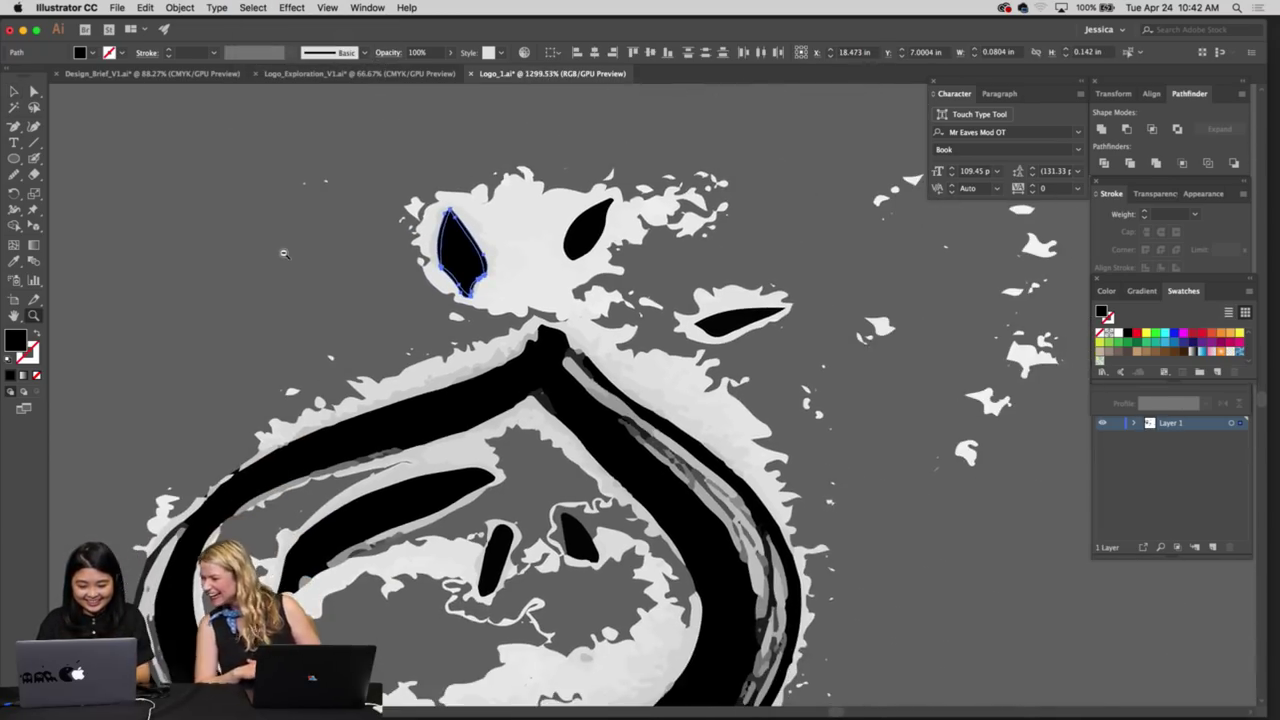
drag(469, 396, 426, 278)
key(v)
key(super+shift+a)
Select the bao's black outline, check the options for selecting the same attributes, and search the help for "similar"
scroll(438, 312, up, 3)
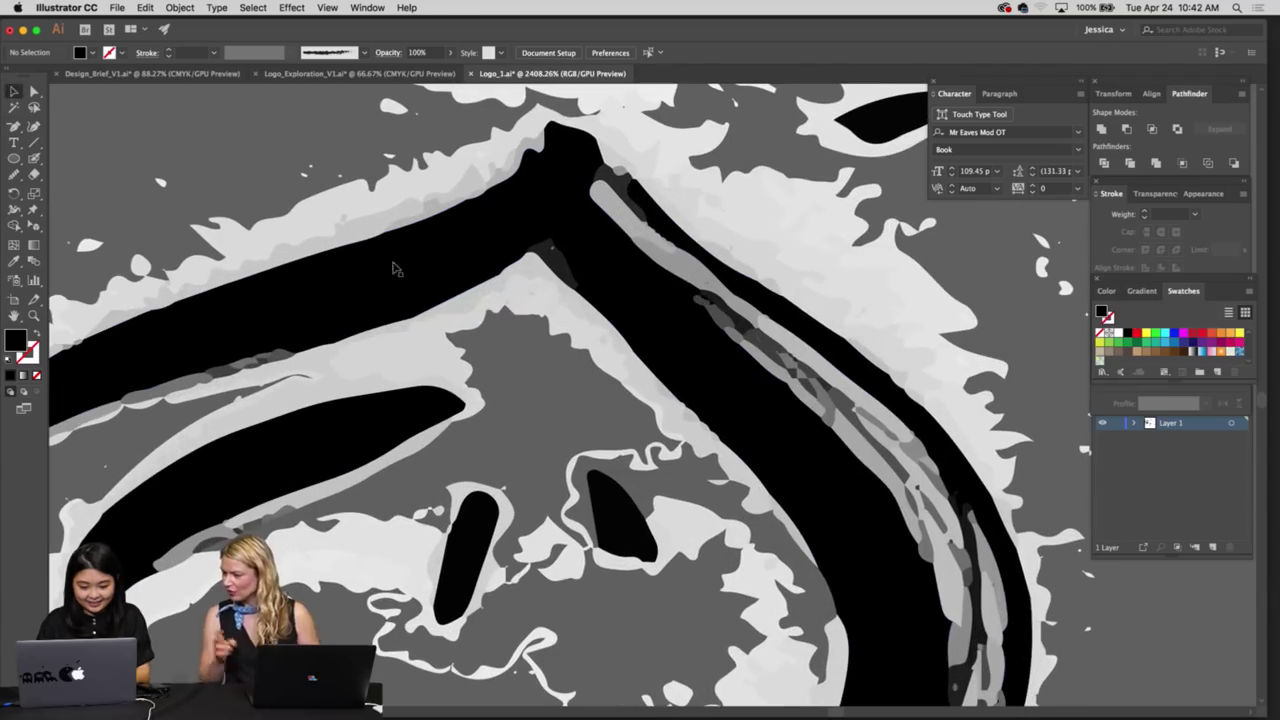
click(397, 277)
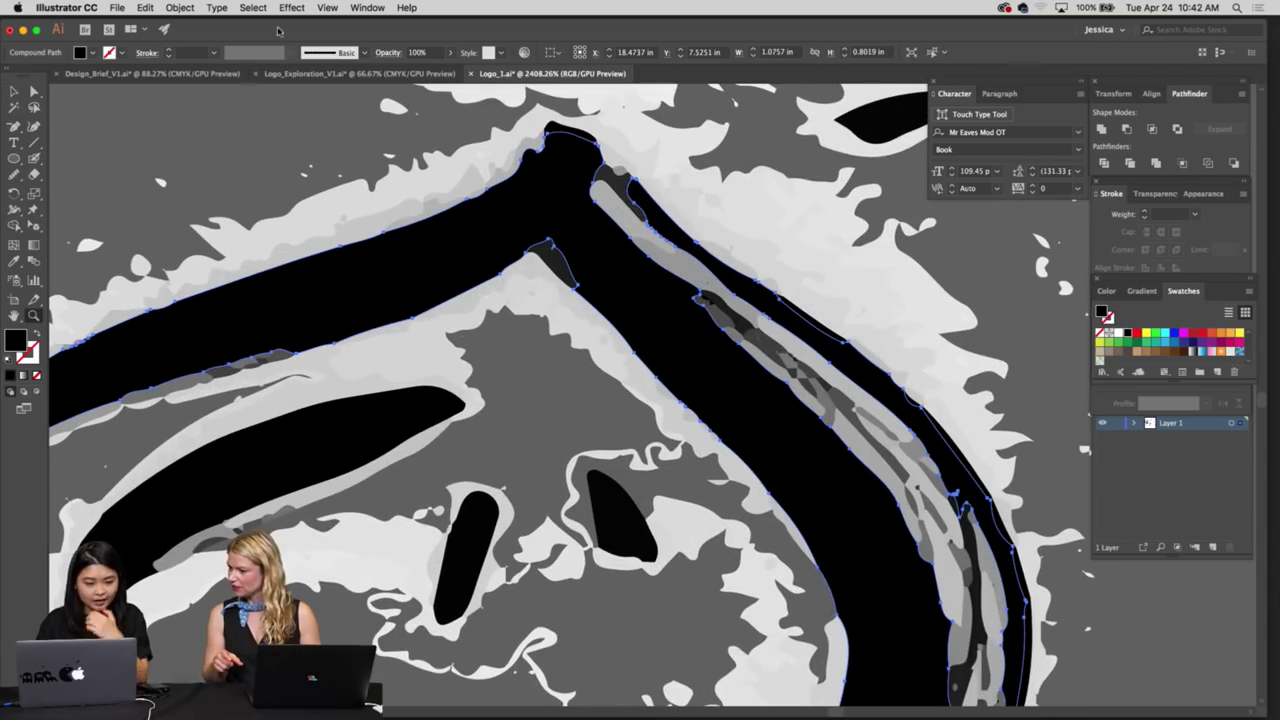
click(407, 8)
mouse_move(253, 8)
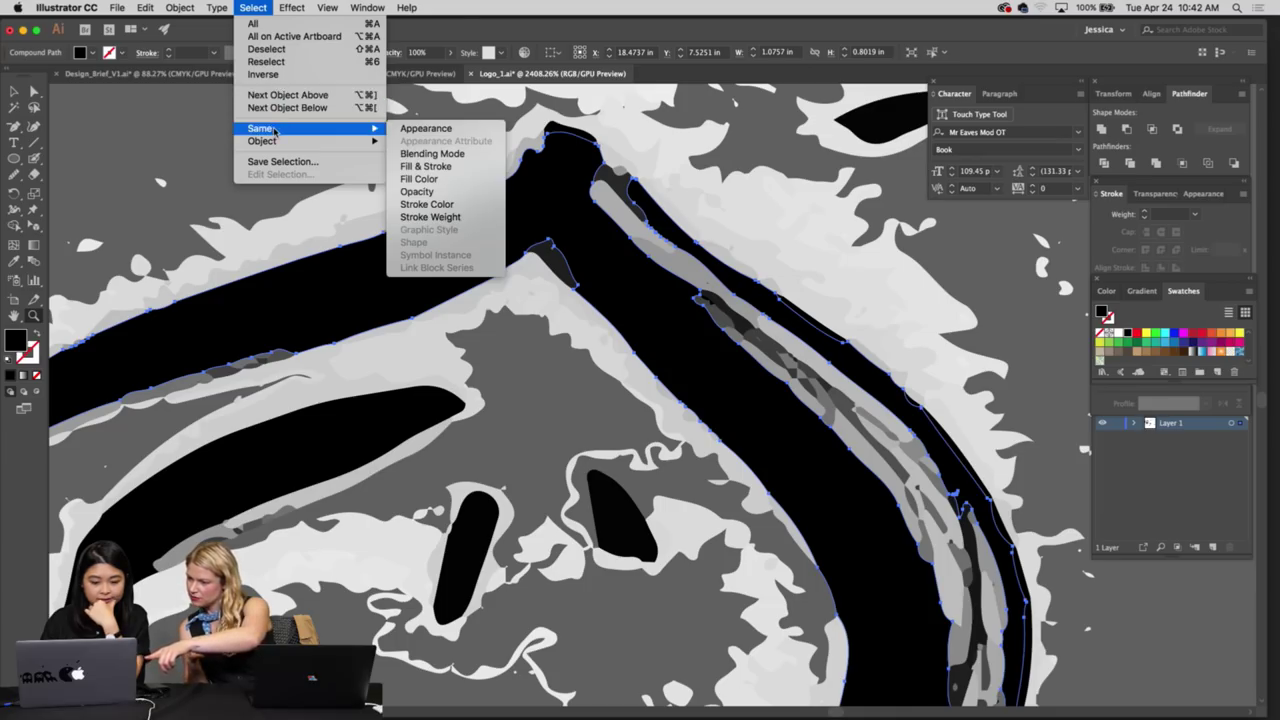
mouse_move(396, 11)
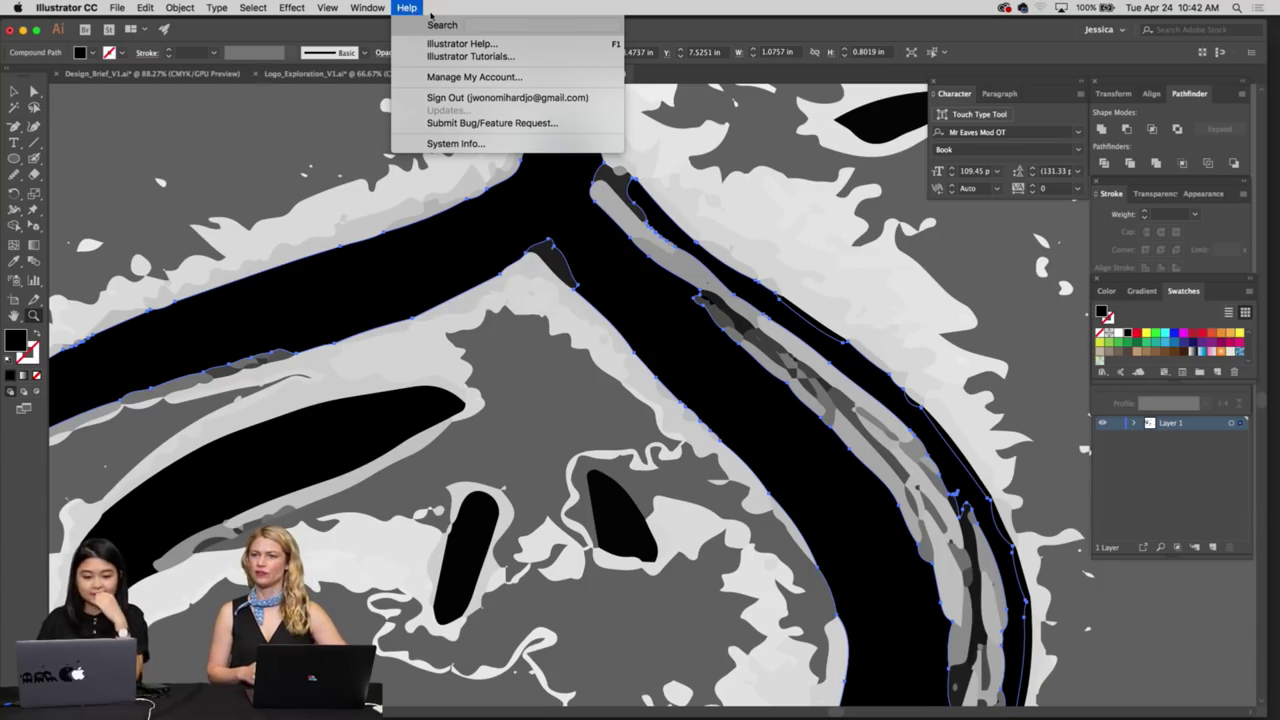
text(similar)
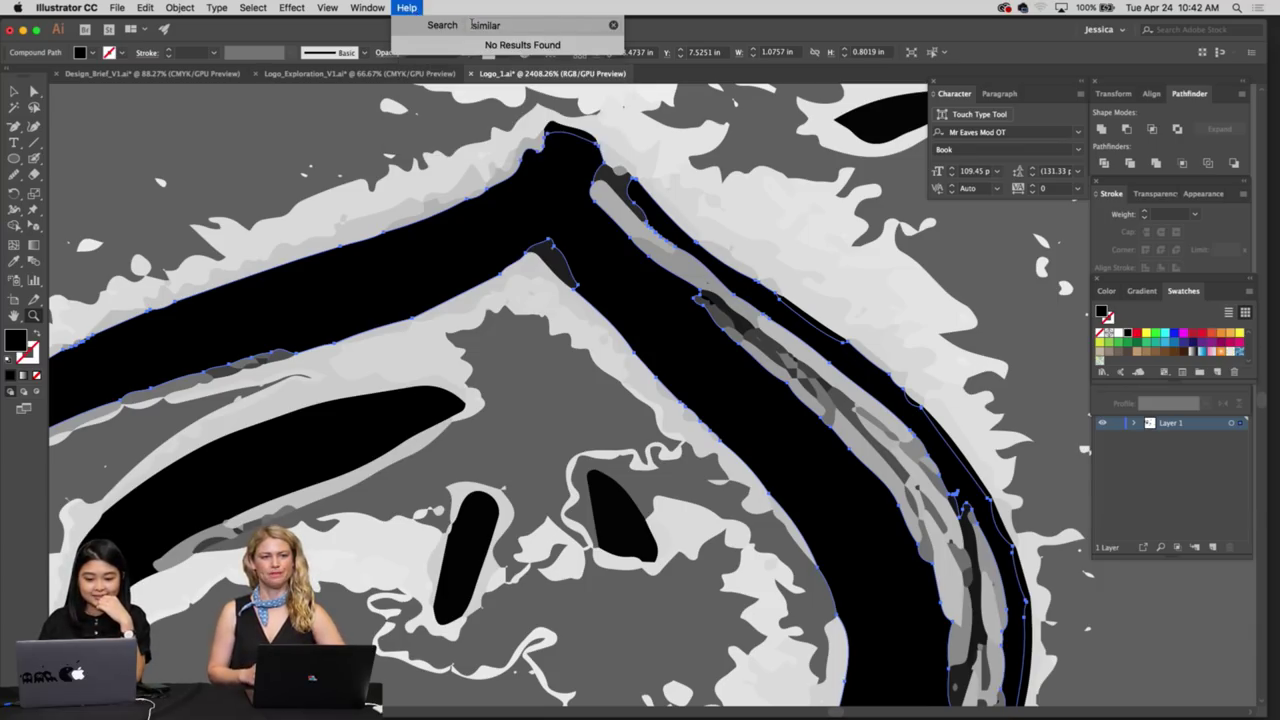
click(613, 26)
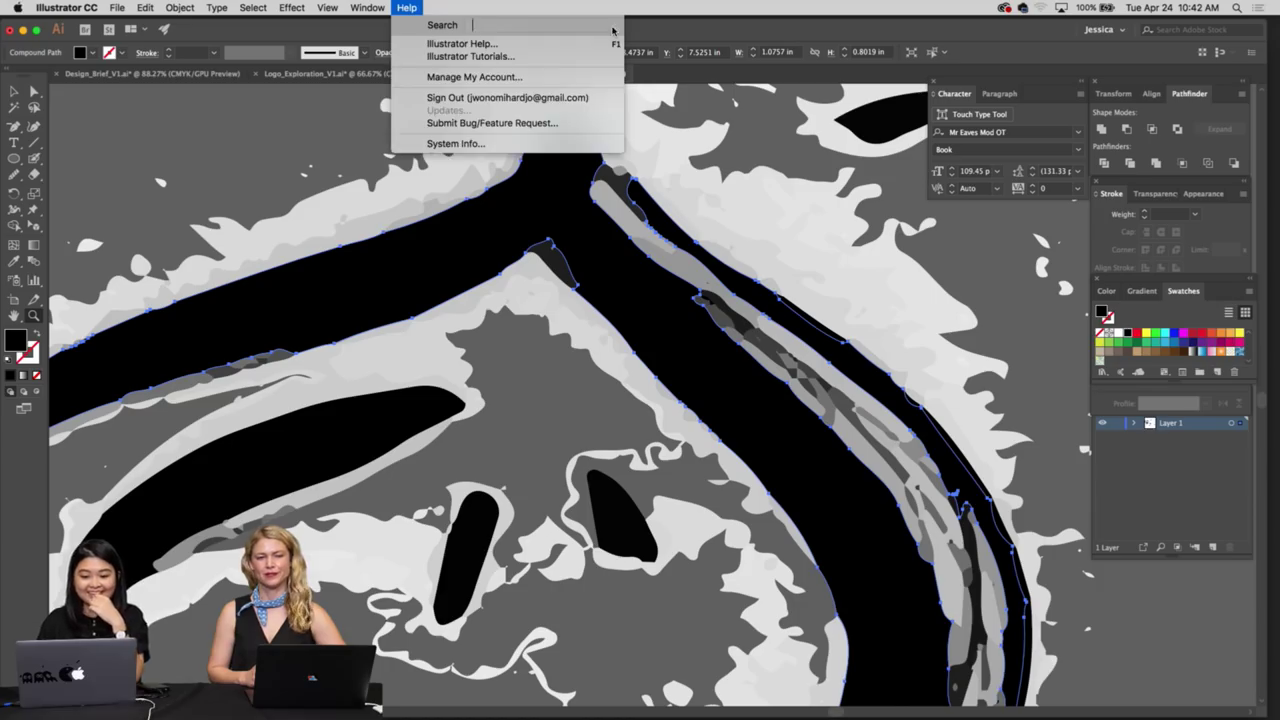
click(670, 66)
Clear the outline selection and select the long black curved stroke inside the bao
key(super+minus)
key(super+minus)
drag(982, 273, 870, 285)
key(v)
click(873, 282)
key(super+space)
drag(627, 282, 760, 326)
key(a)
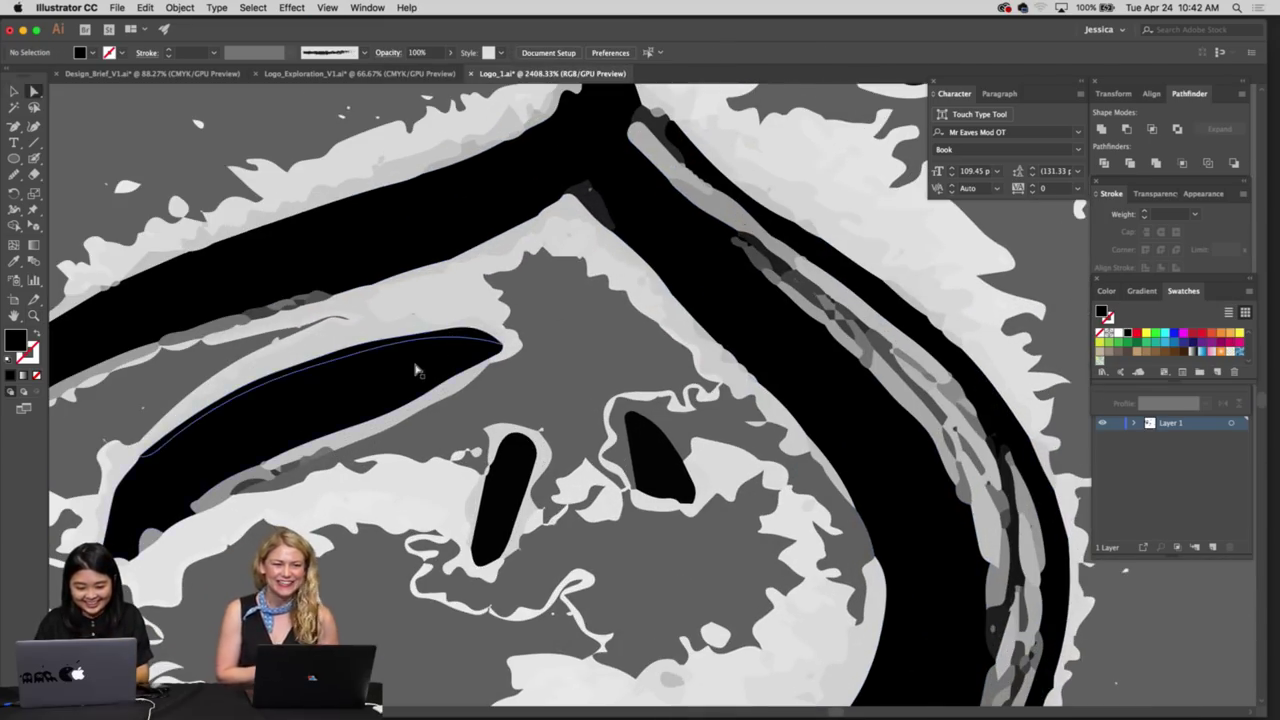
click(416, 367)
drag(487, 381, 397, 156)
scroll(513, 362, up, 2)
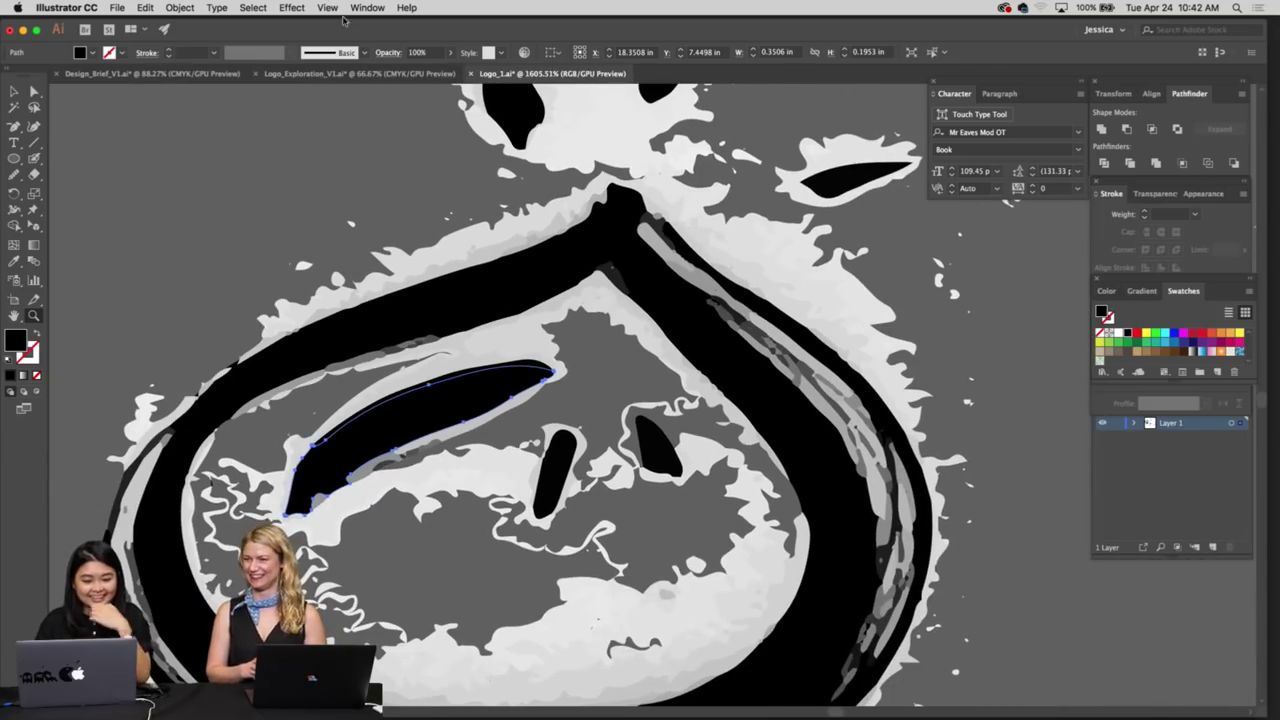
Select the bao's black outline and check the available options for selecting objects with matching attributes
key(v)
click(545, 270)
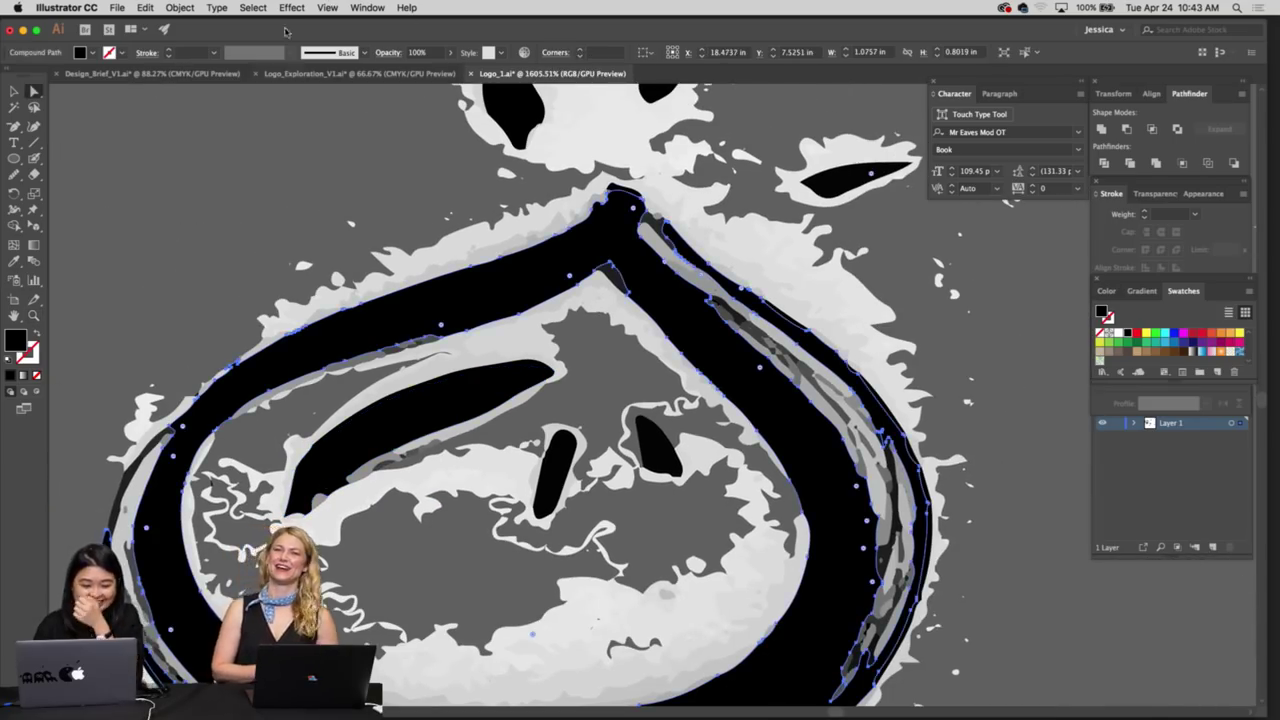
click(256, 7)
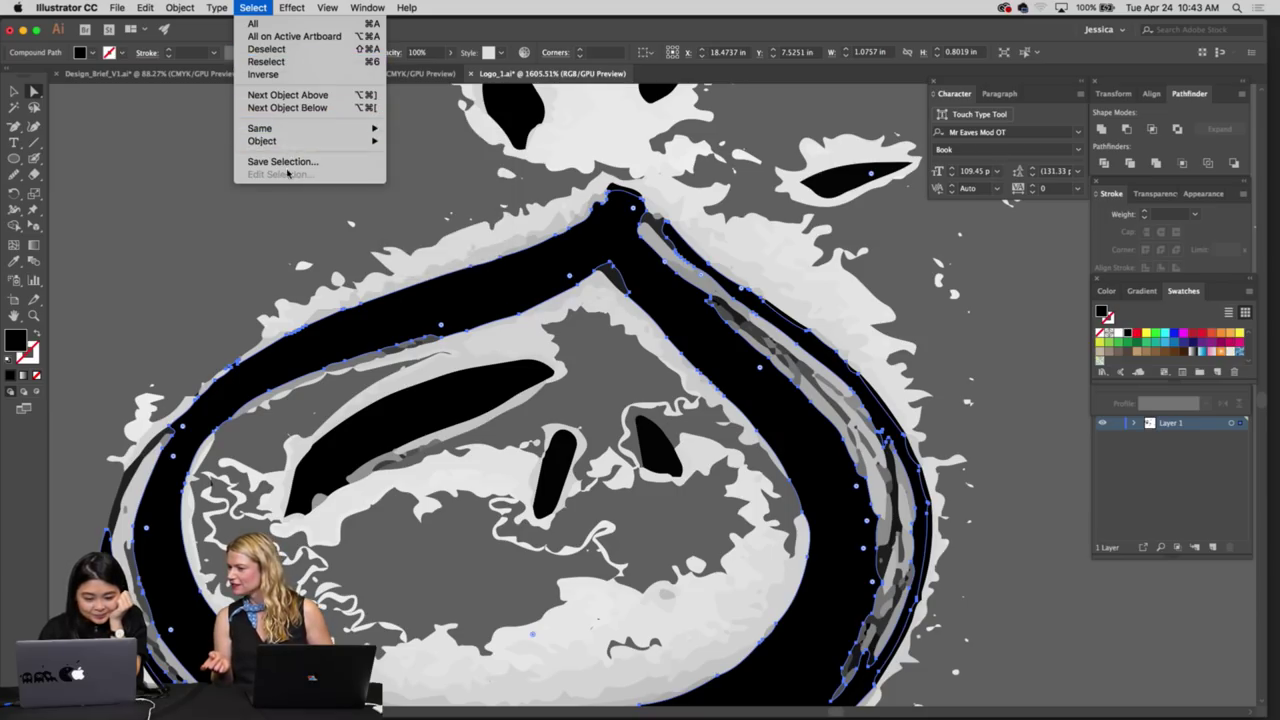
mouse_move(228, 9)
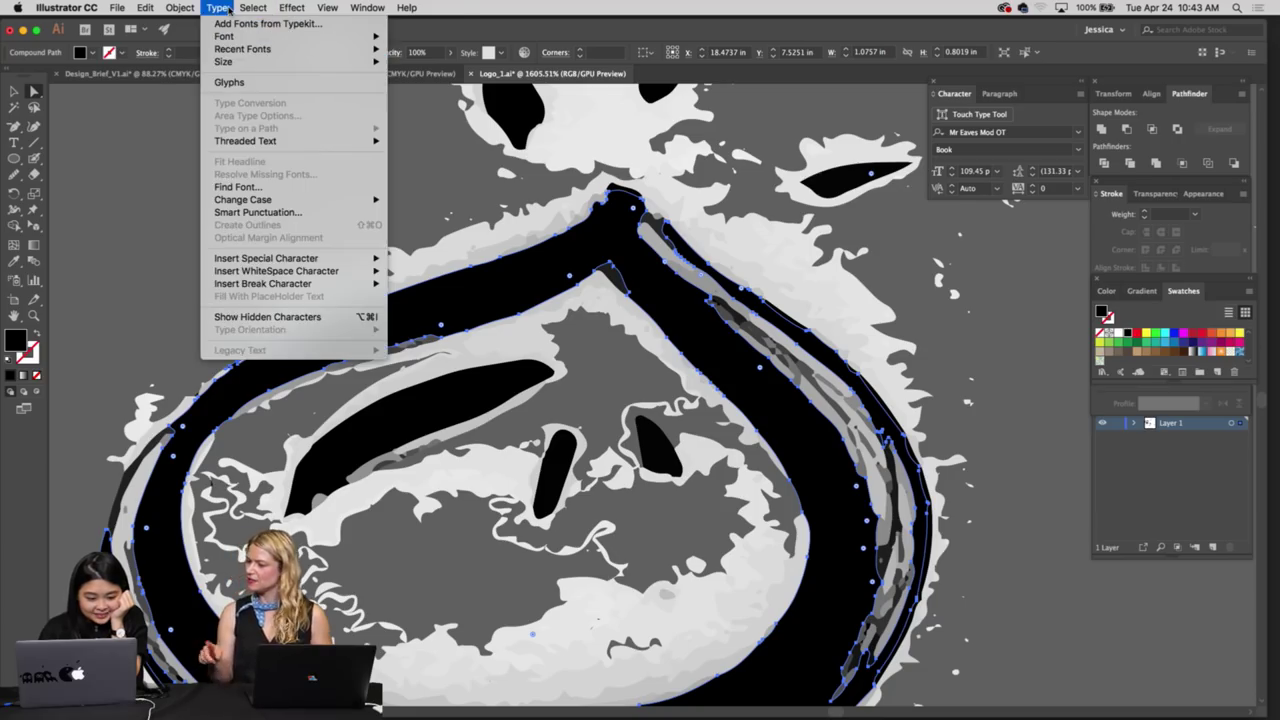
click(212, 139)
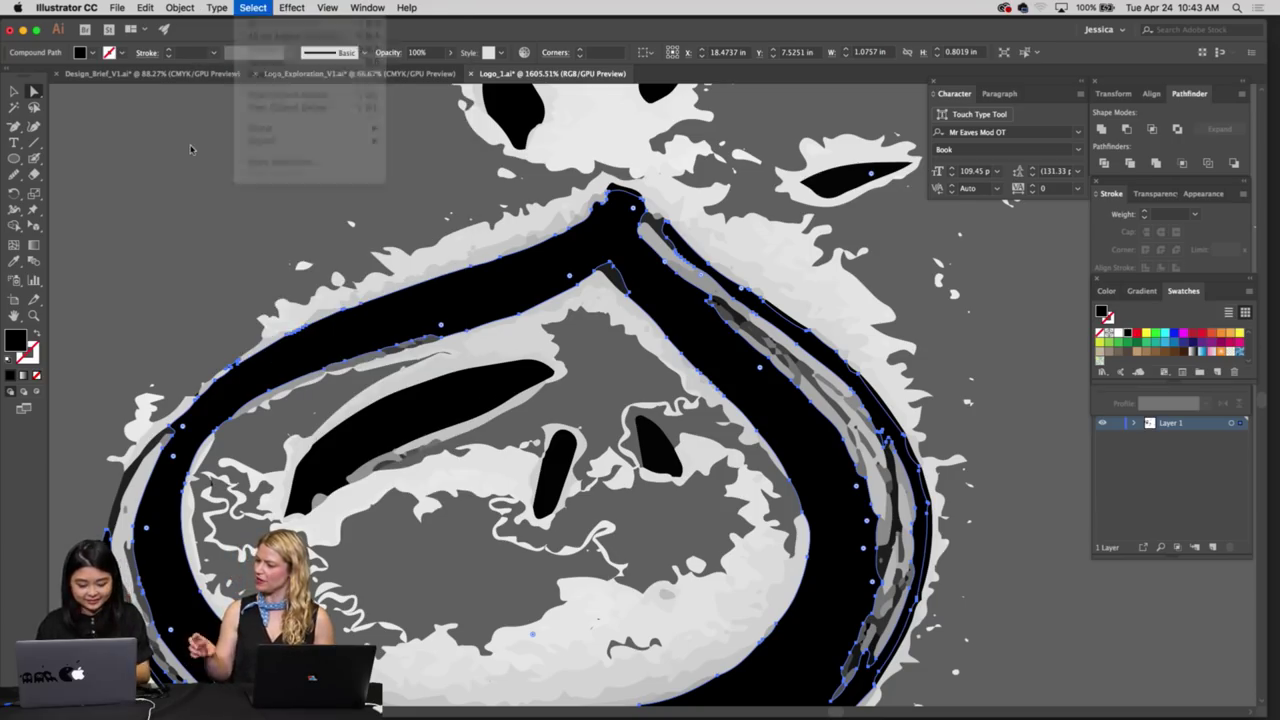
Select the bao's outline together with the long curved stroke inside it, and clear the selection
key(v)
click(470, 296)
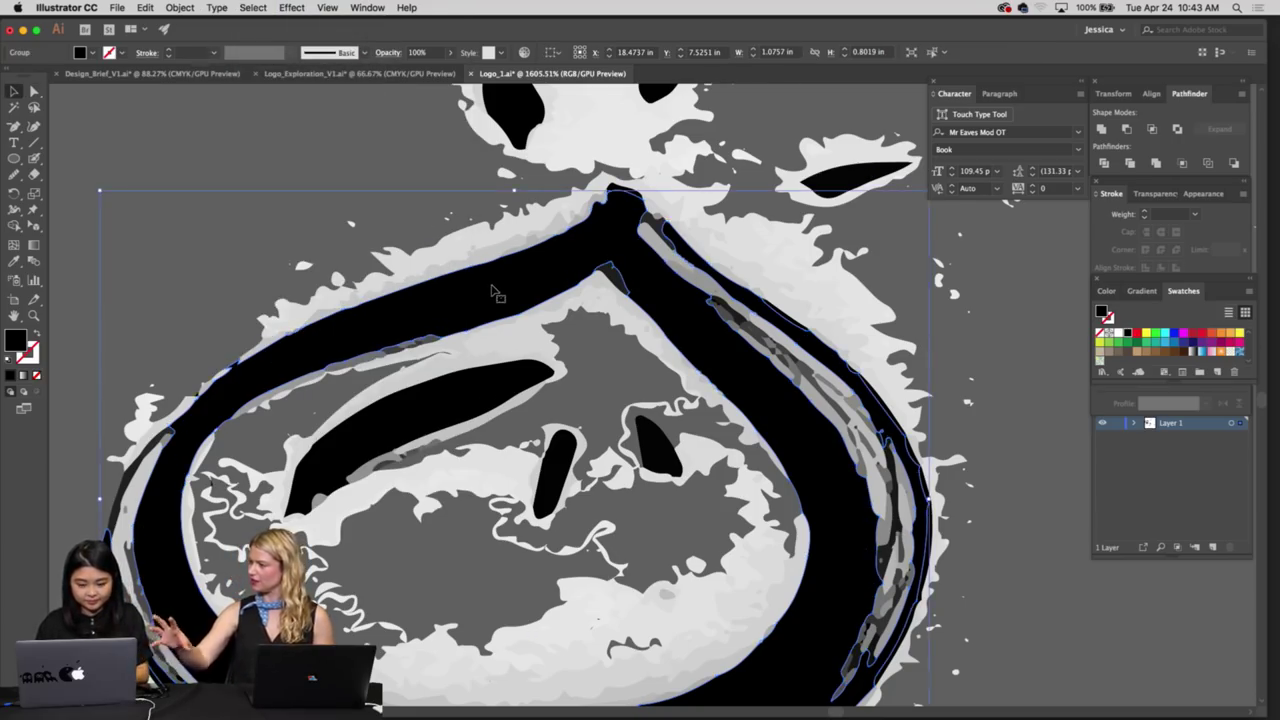
key(a)
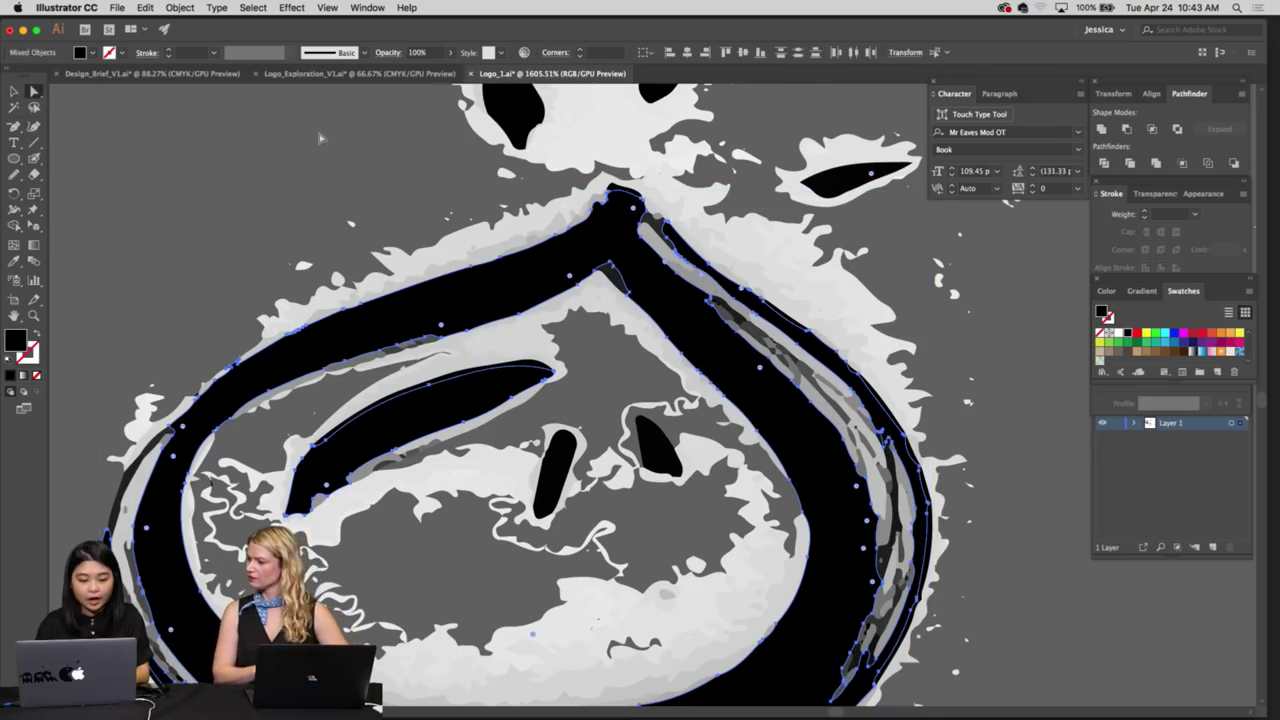
click(320, 138)
Select the bao's outline plus the short middle mark inside it, and try selecting everything with the same fill color
key(b)
key(v)
click(503, 287)
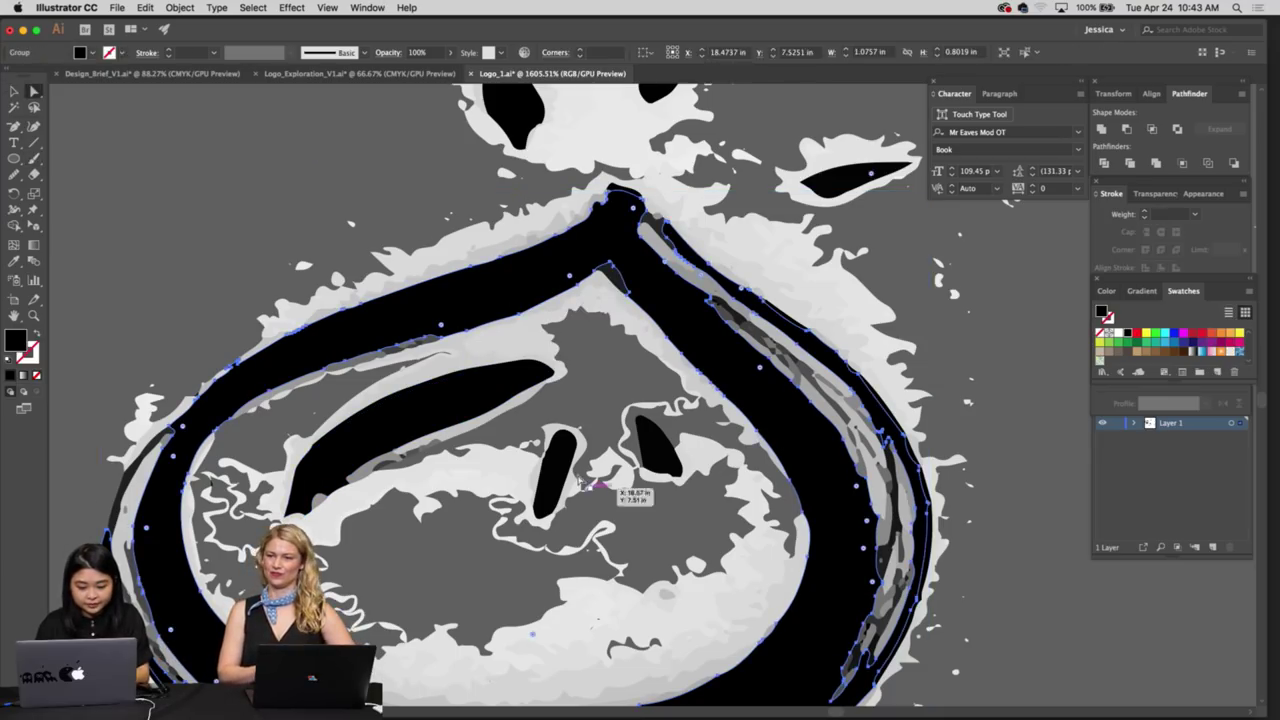
shift+click(563, 455)
click(252, 7)
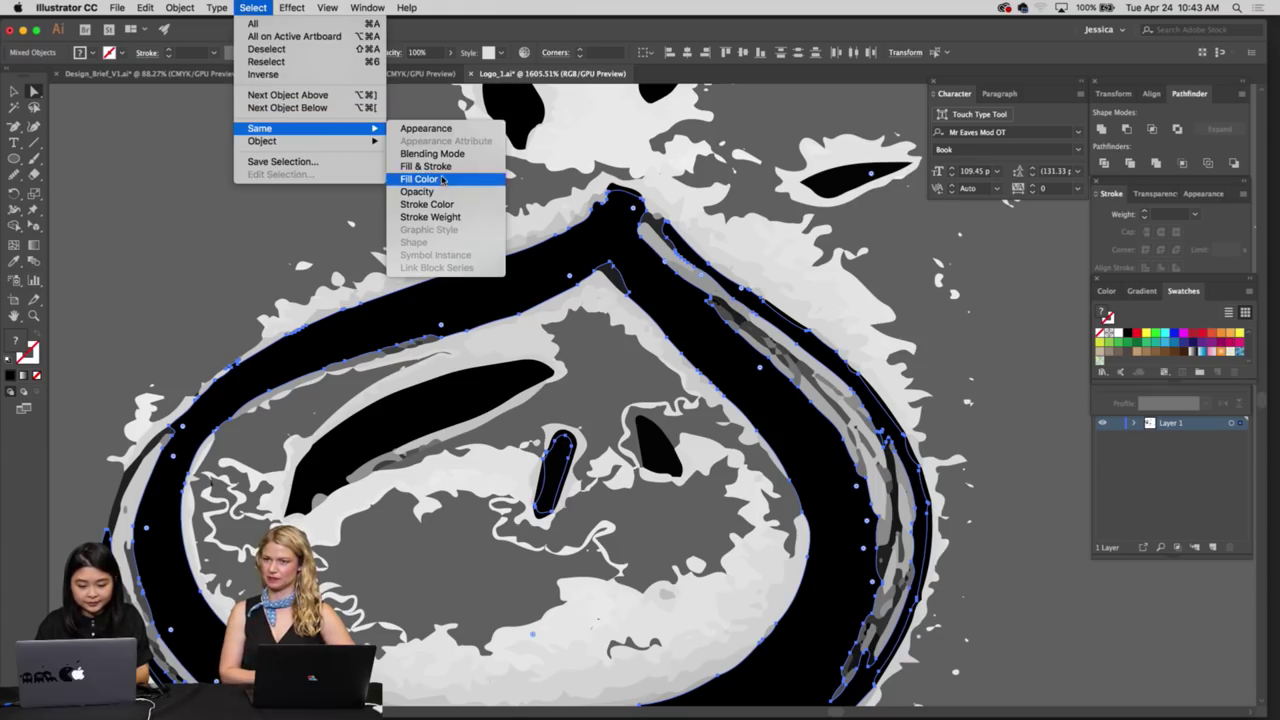
click(430, 178)
Try deleting the selected outline and short mark, and undo the deletion
key(v)
key(Delete)
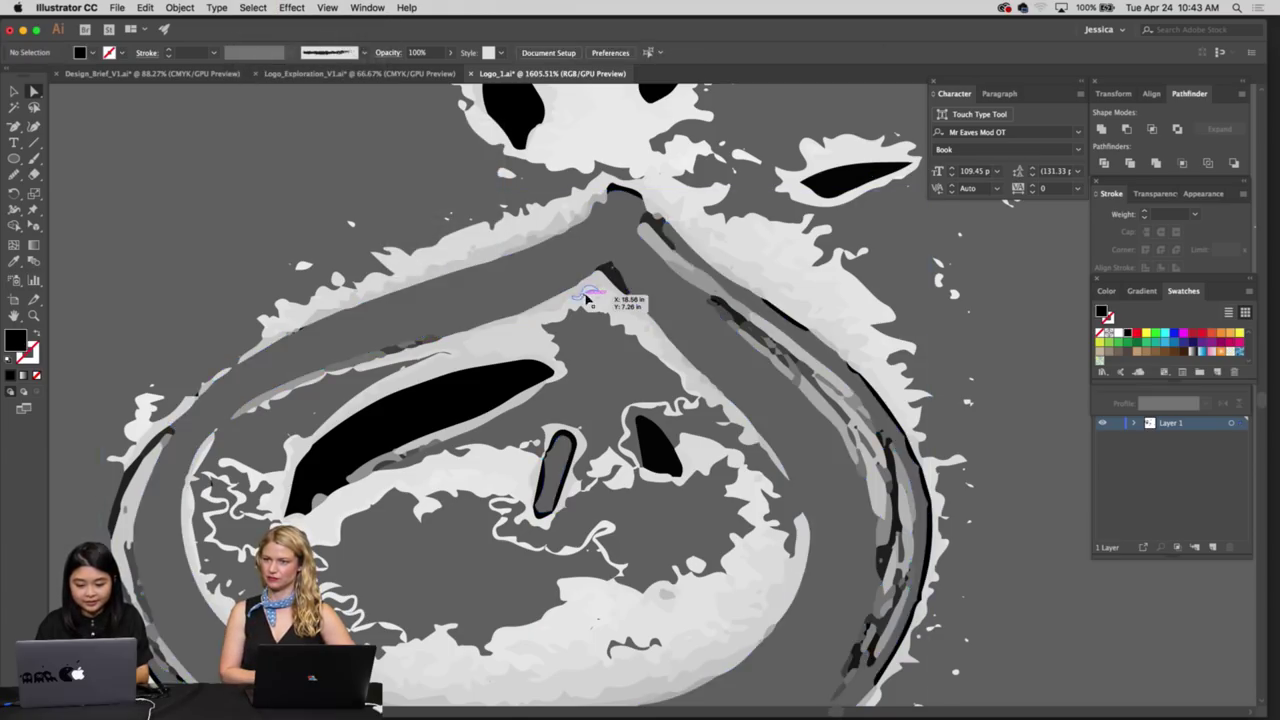
key(super+z)
Try again to select all objects sharing the fill color of the selected outline and short mark
key(z)
drag(587, 298, 487, 281)
drag(487, 281, 580, 290)
key(v)
key(super+g)
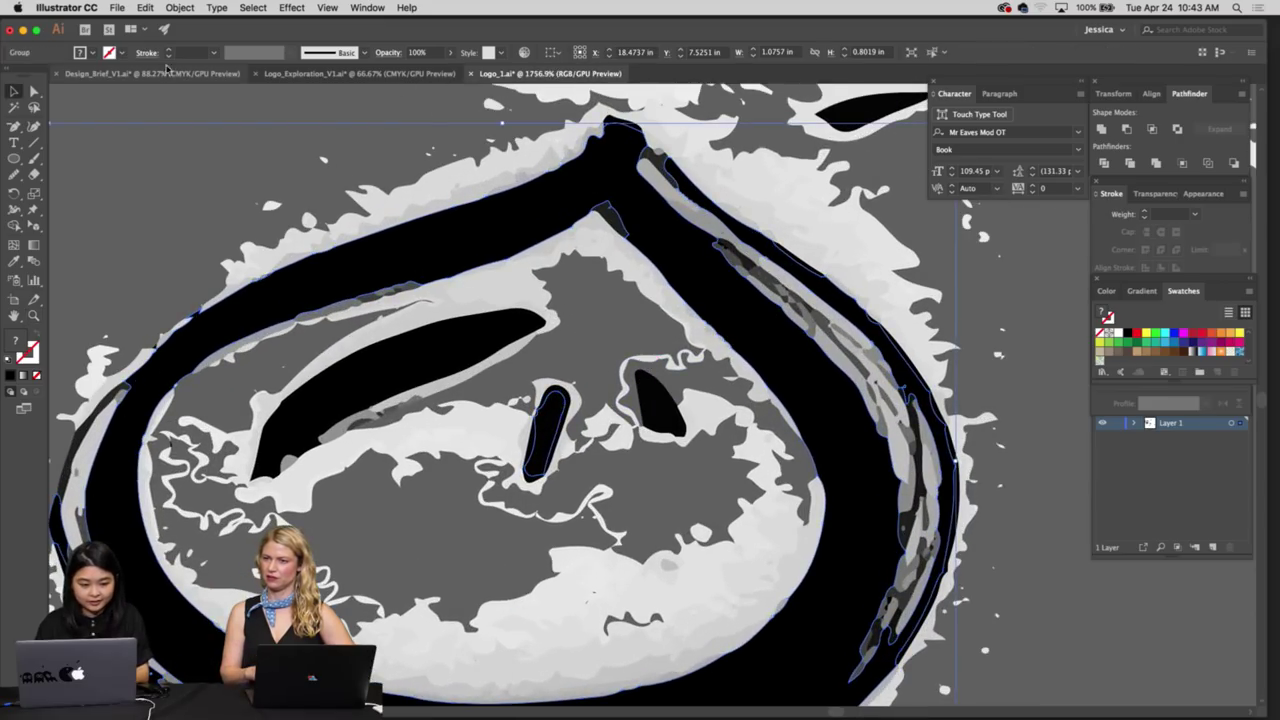
click(253, 8)
mouse_move(281, 128)
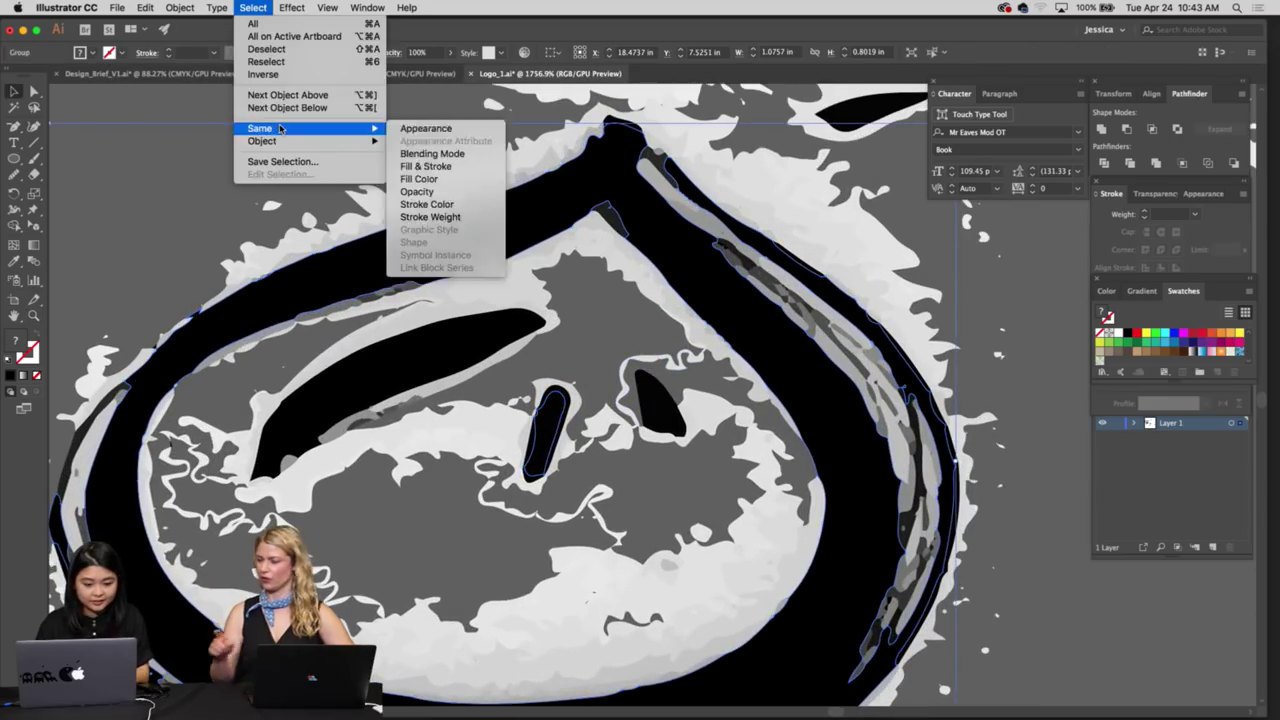
click(428, 180)
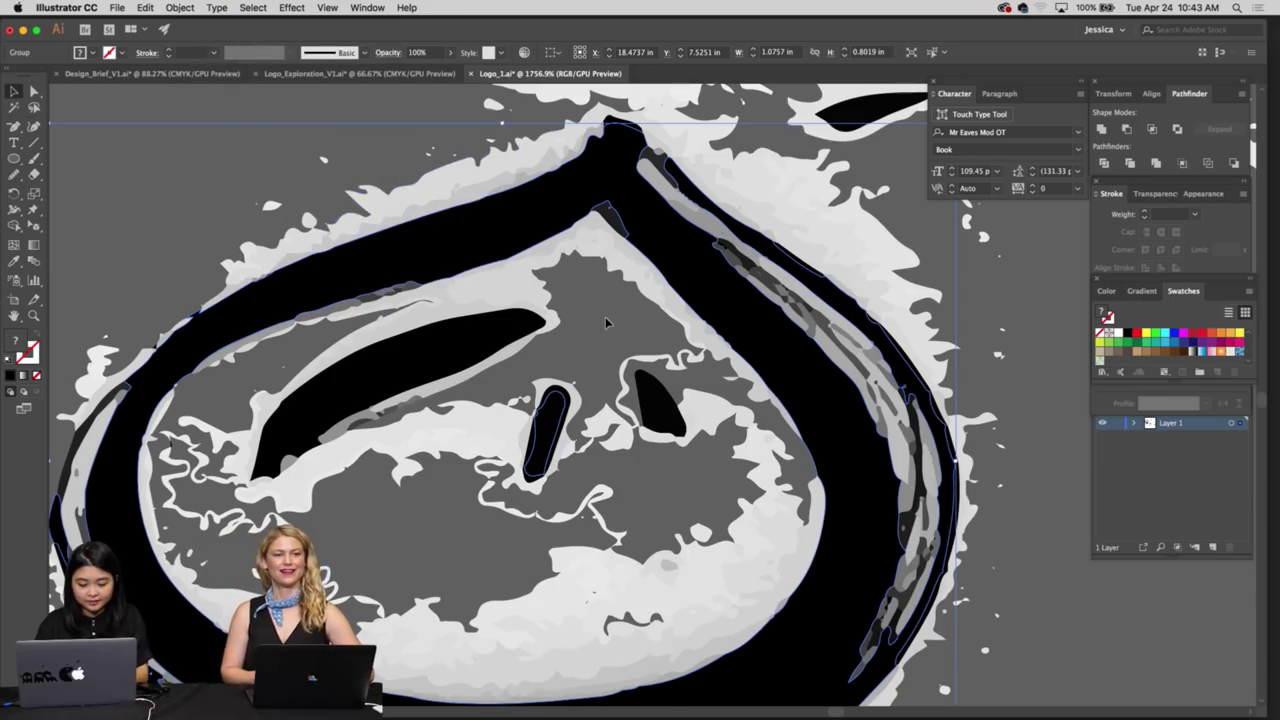
Examine the selected shapes up close and review the same-attribute selection options without applying any
scroll(577, 311, down, 1)
scroll(577, 311, right, 1)
key(z)
drag(566, 298, 605, 318)
scroll(486, 275, left, 2)
scroll(486, 275, up, 1)
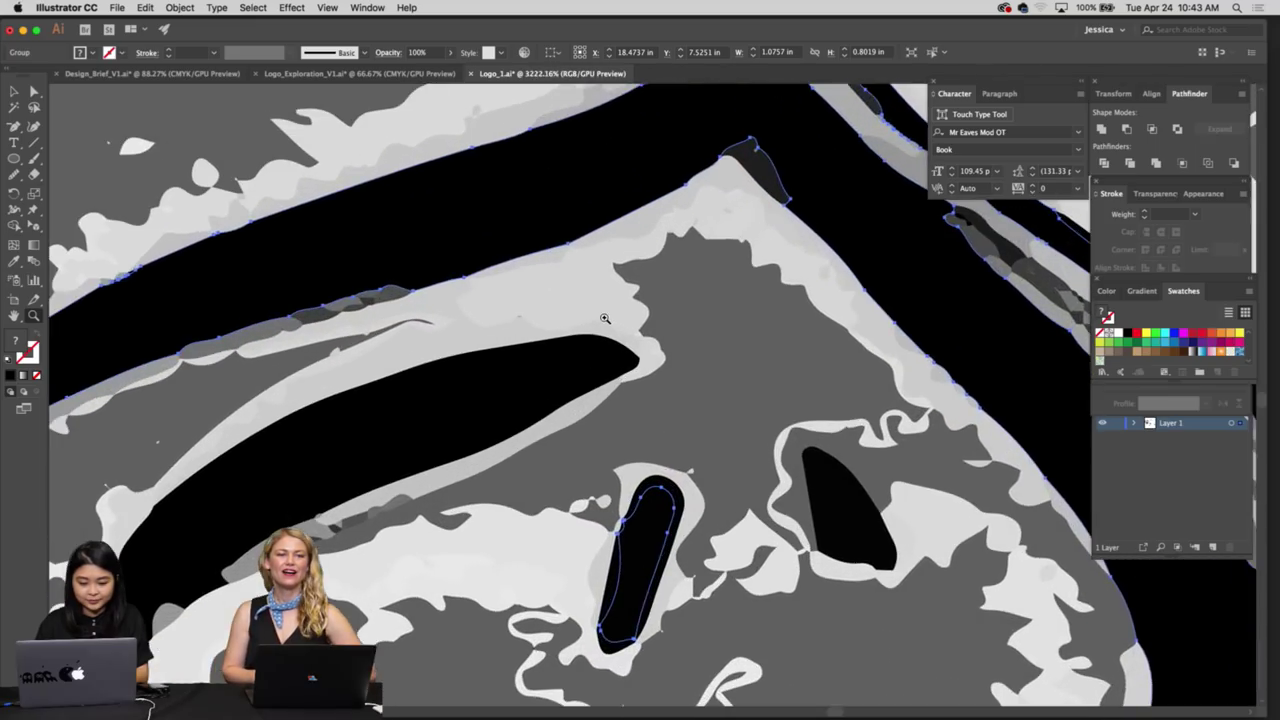
scroll(577, 308, down, 2)
scroll(577, 308, right, 2)
key(v)
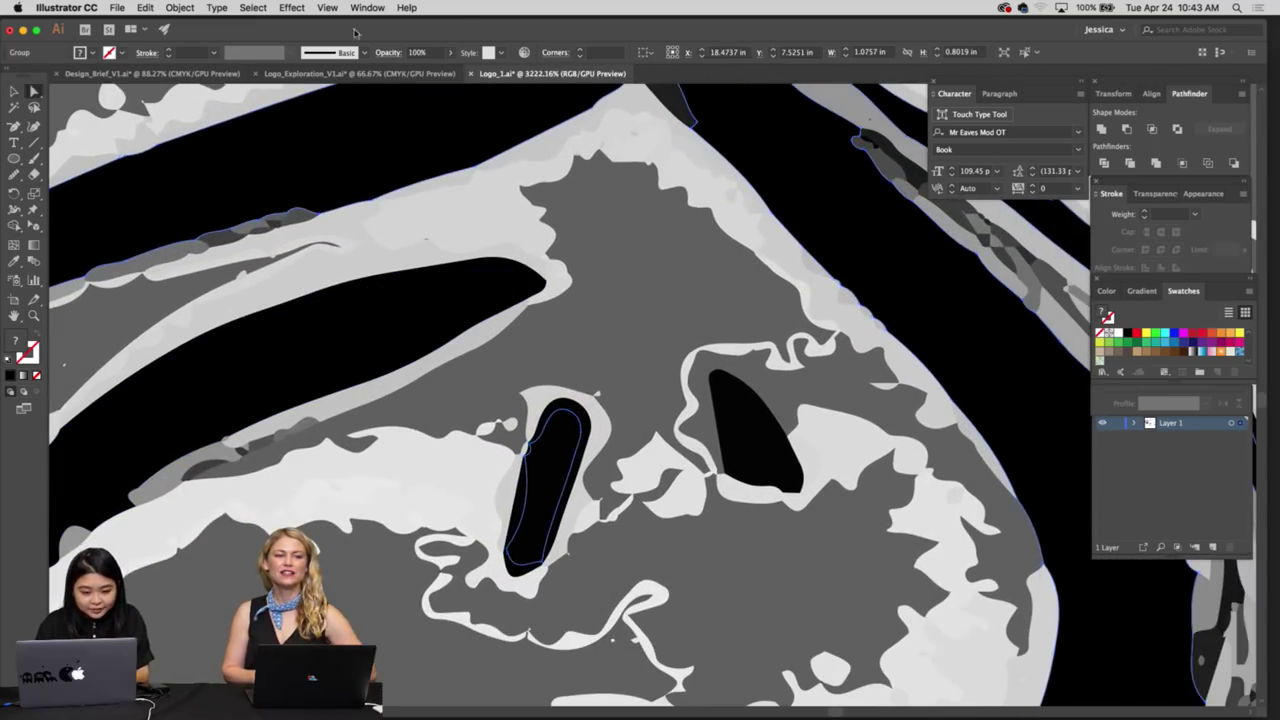
click(291, 8)
mouse_move(258, 8)
mouse_move(290, 129)
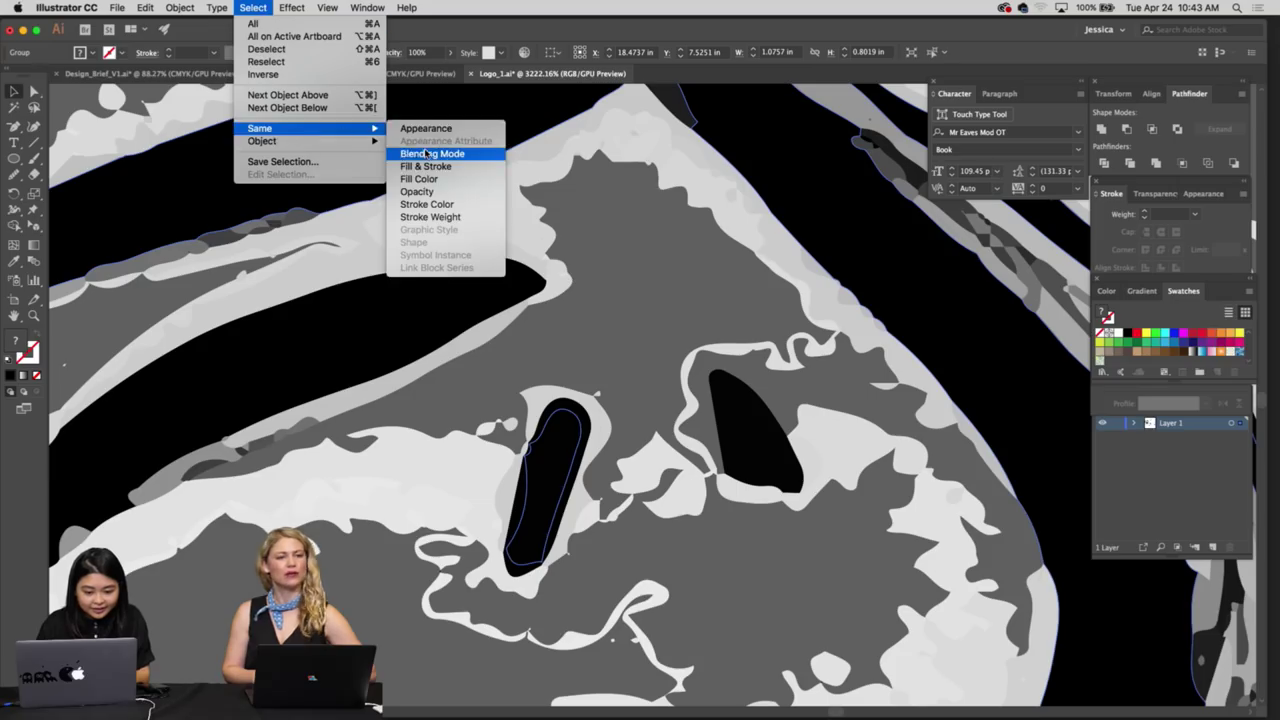
click(588, 225)
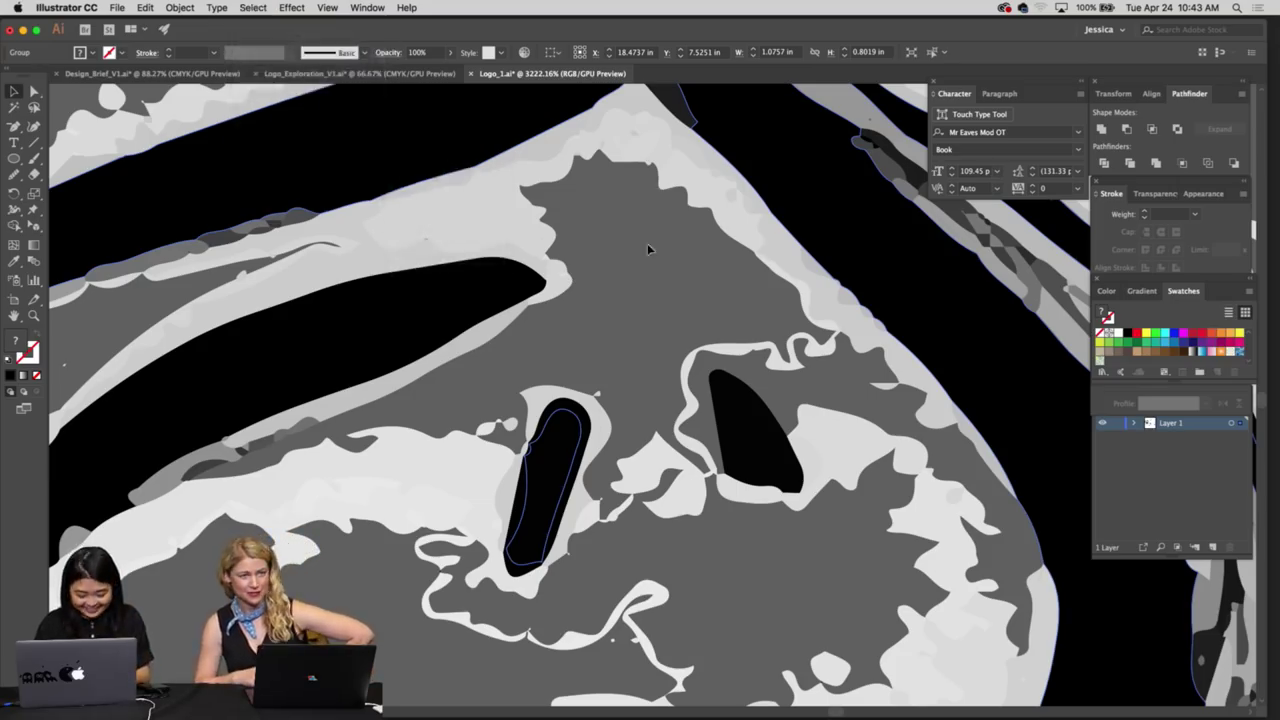
Add the long black curved stroke inside the bao to the selection
key(z)
drag(648, 249, 669, 294)
key(v)
key(a)
key(z)
key(v)
shift+click(540, 267)
key(z)
key(v)
key(z)
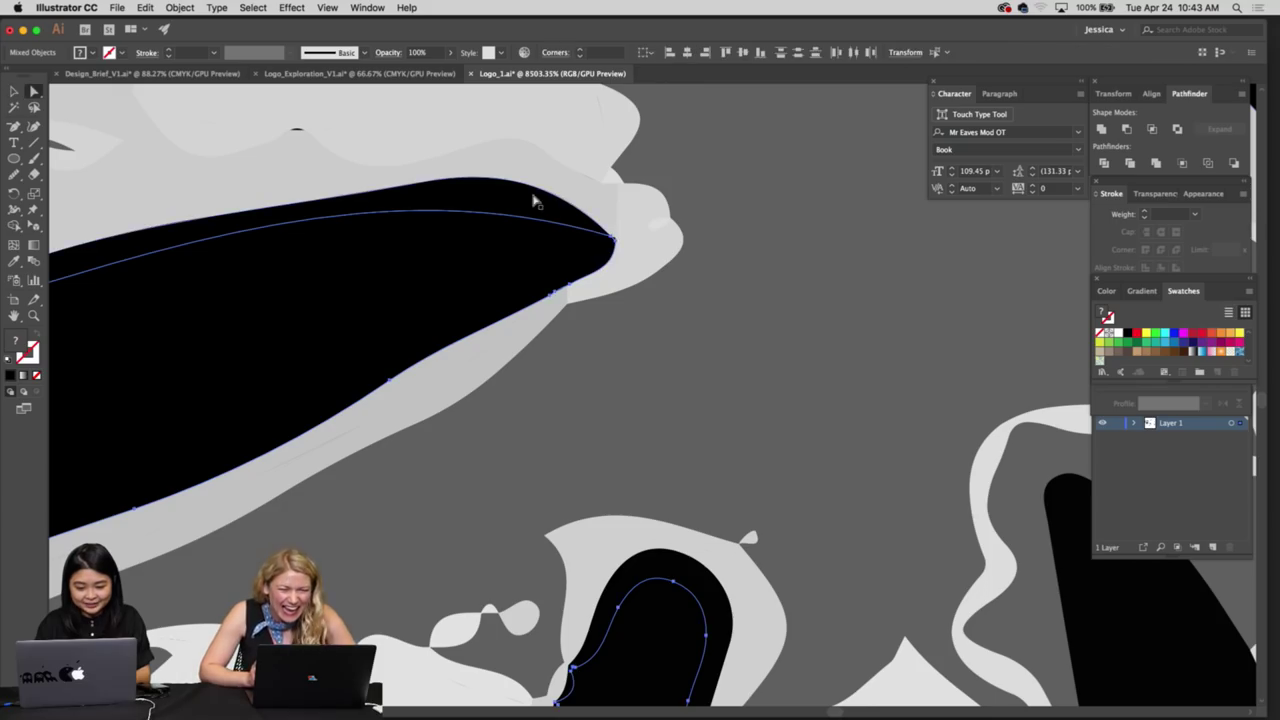
Add the small triangular black mark on the right inside the bao to the selection
scroll(746, 286, down, 5)
scroll(456, 249, right, 3)
key(v)
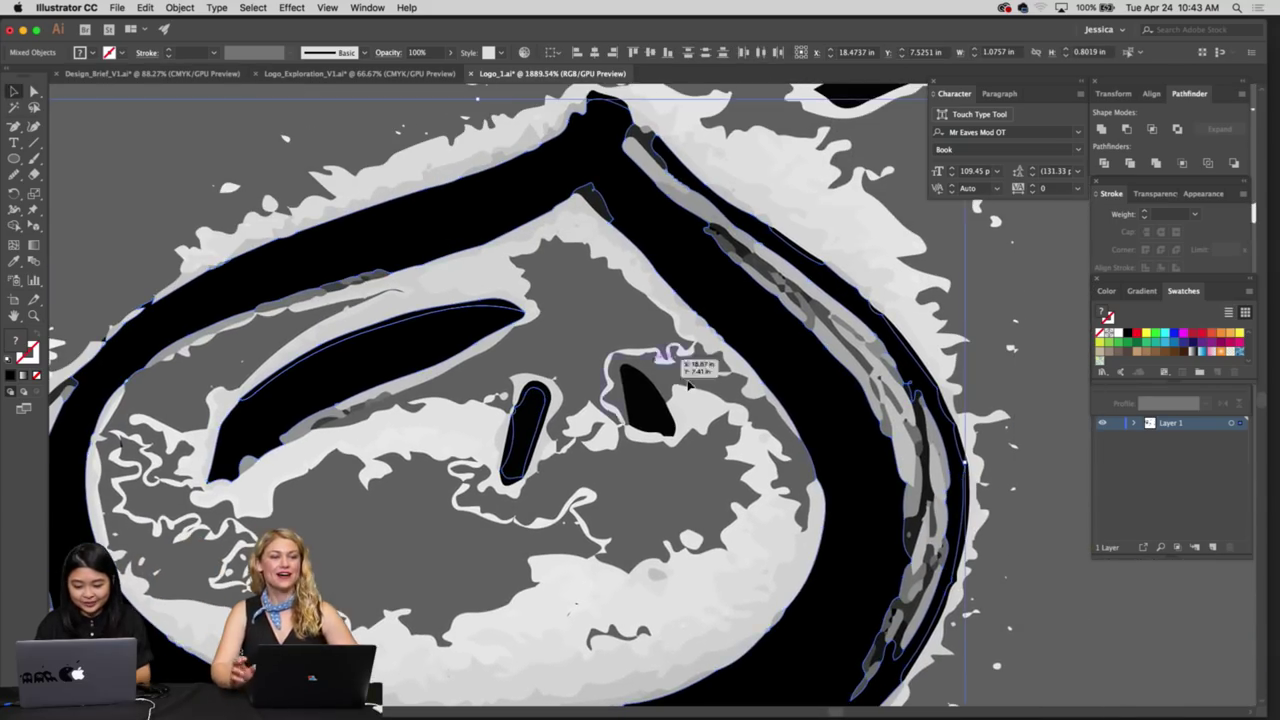
key(z)
scroll(640, 383, up, 5)
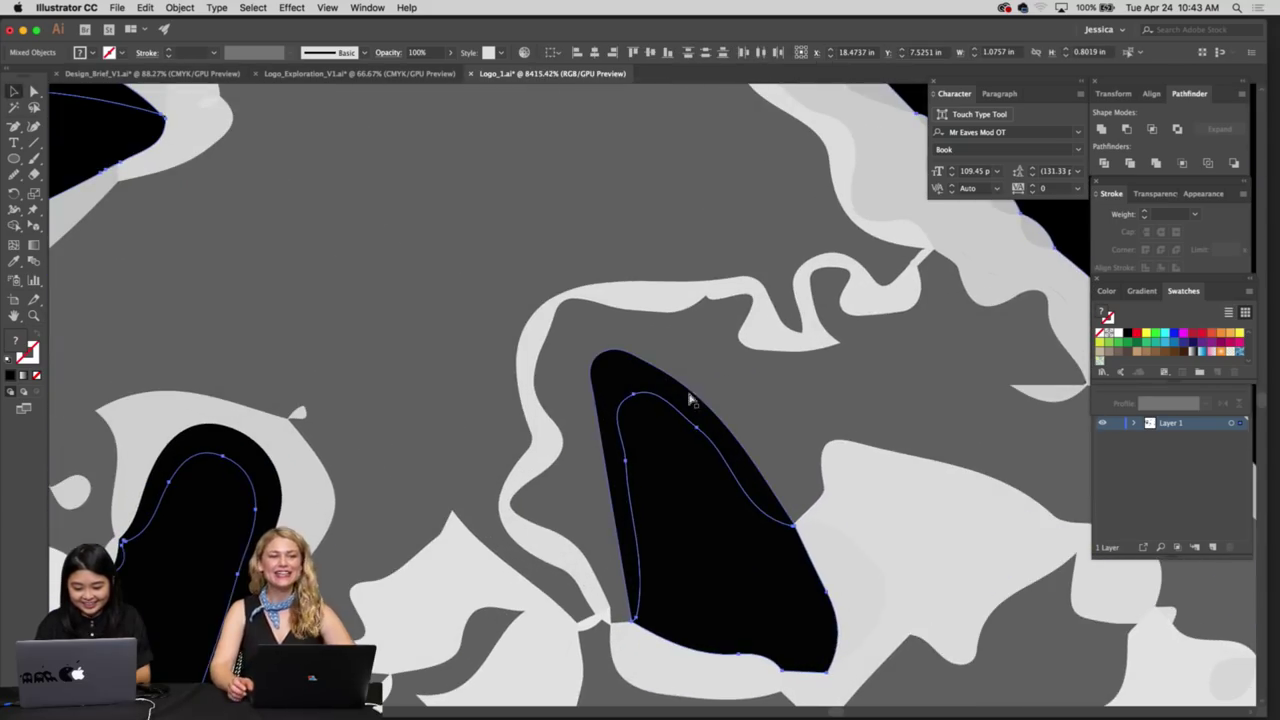
scroll(600, 370, down, 5)
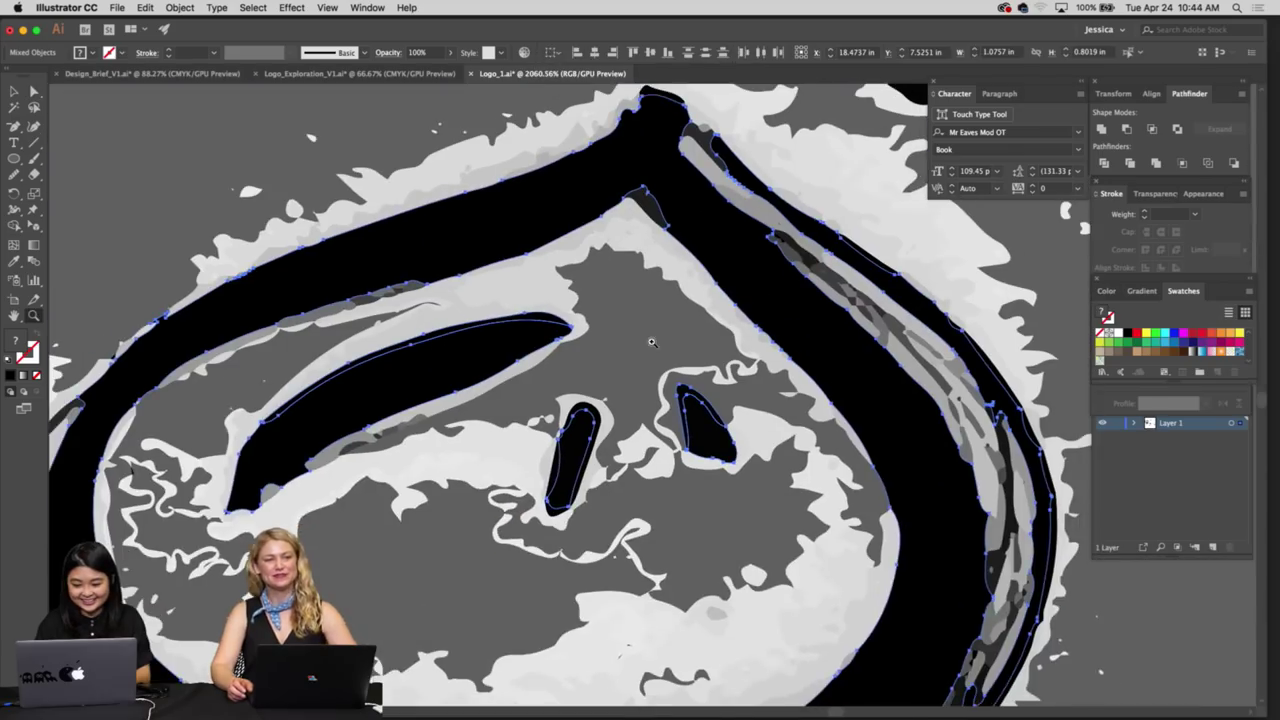
Add the two black leaf-shaped marks directly above the bao's tip to the selection
scroll(651, 337, up, 3)
key(v)
scroll(680, 210, left, 2)
scroll(680, 210, up, 5)
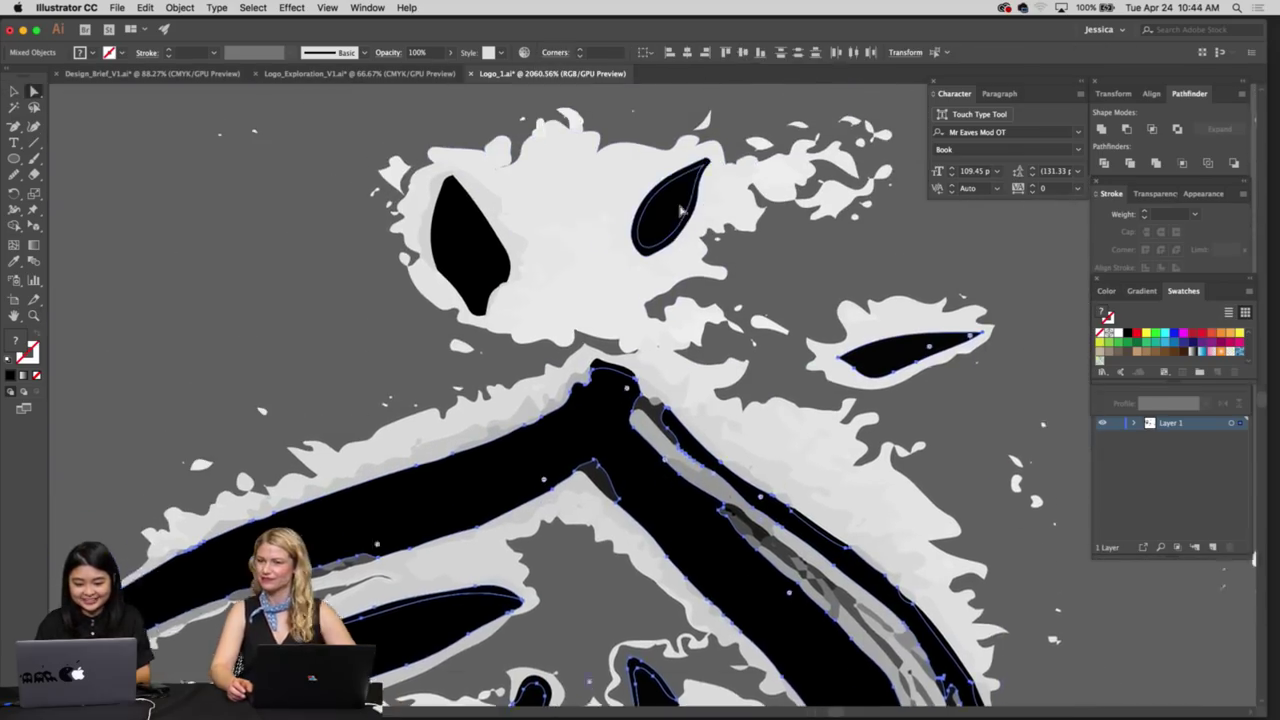
key(z)
key(v)
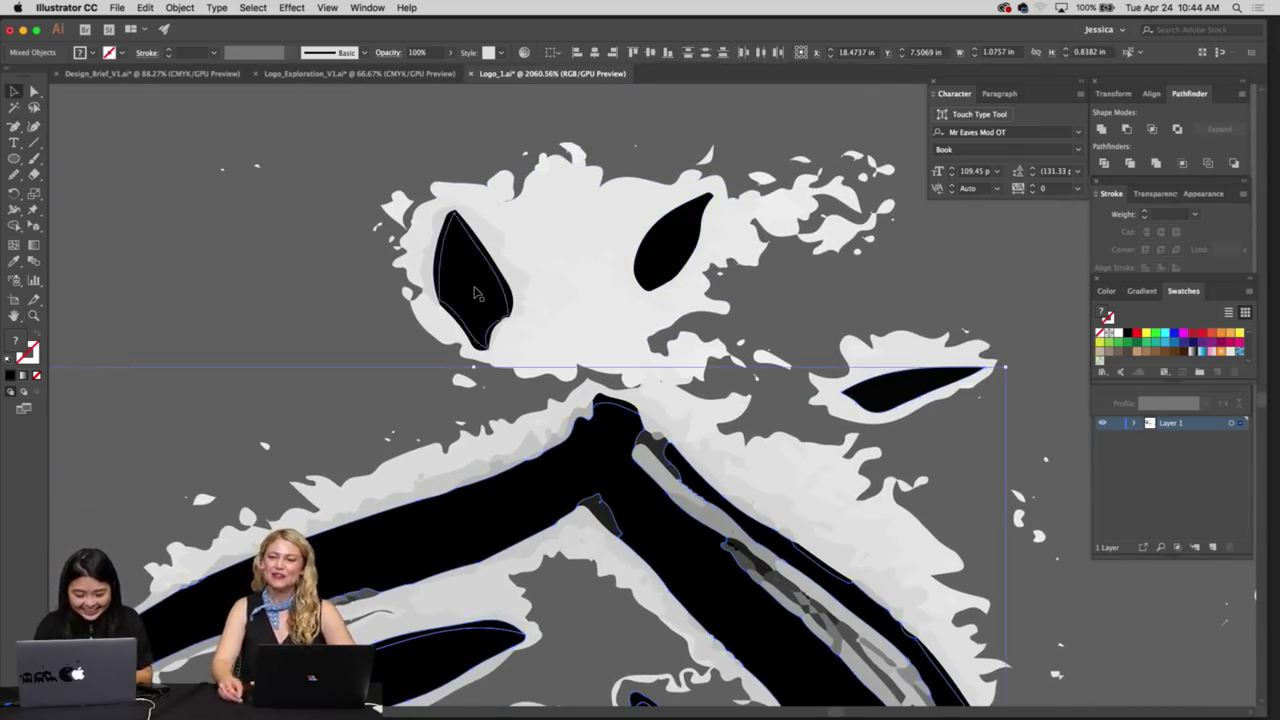
shift+click(477, 290)
key(z)
drag(433, 219, 671, 369)
key(a)
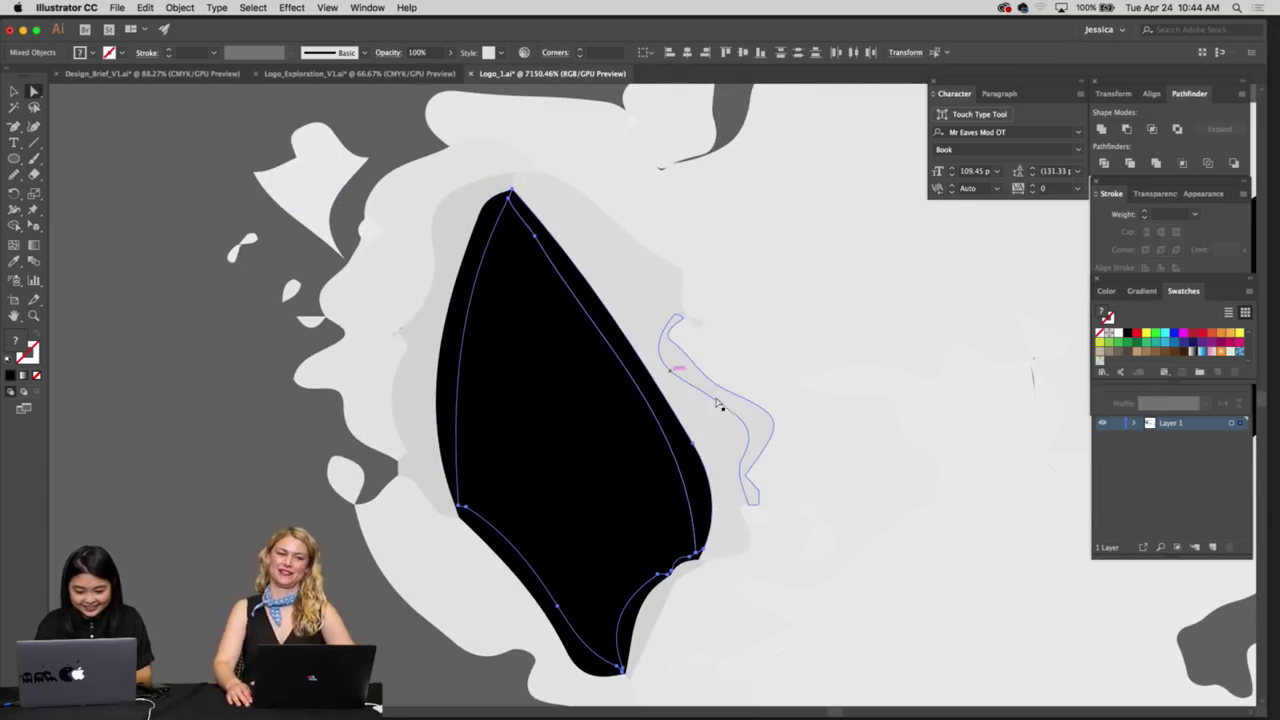
scroll(716, 404, right, 6)
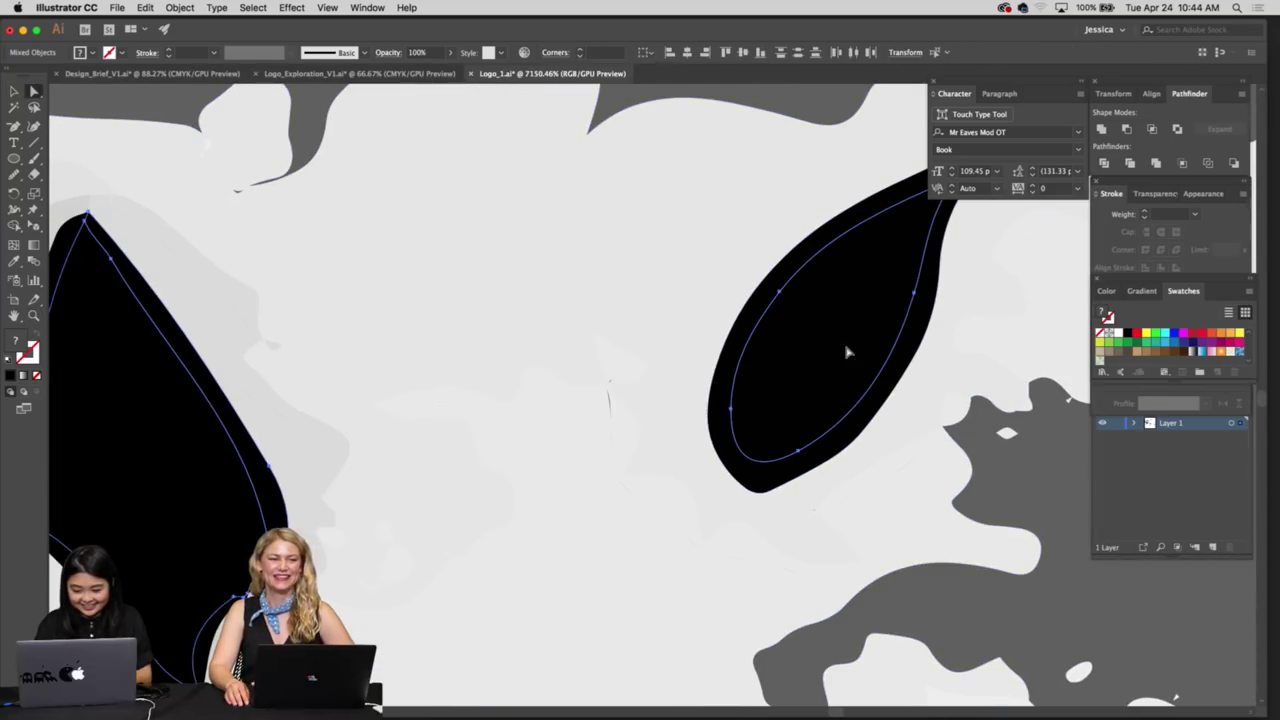
Cut all the selected black shapes out of the traced artwork
key(Delete)
key(z)
scroll(780, 409, right, 5)
scroll(780, 409, down, 2)
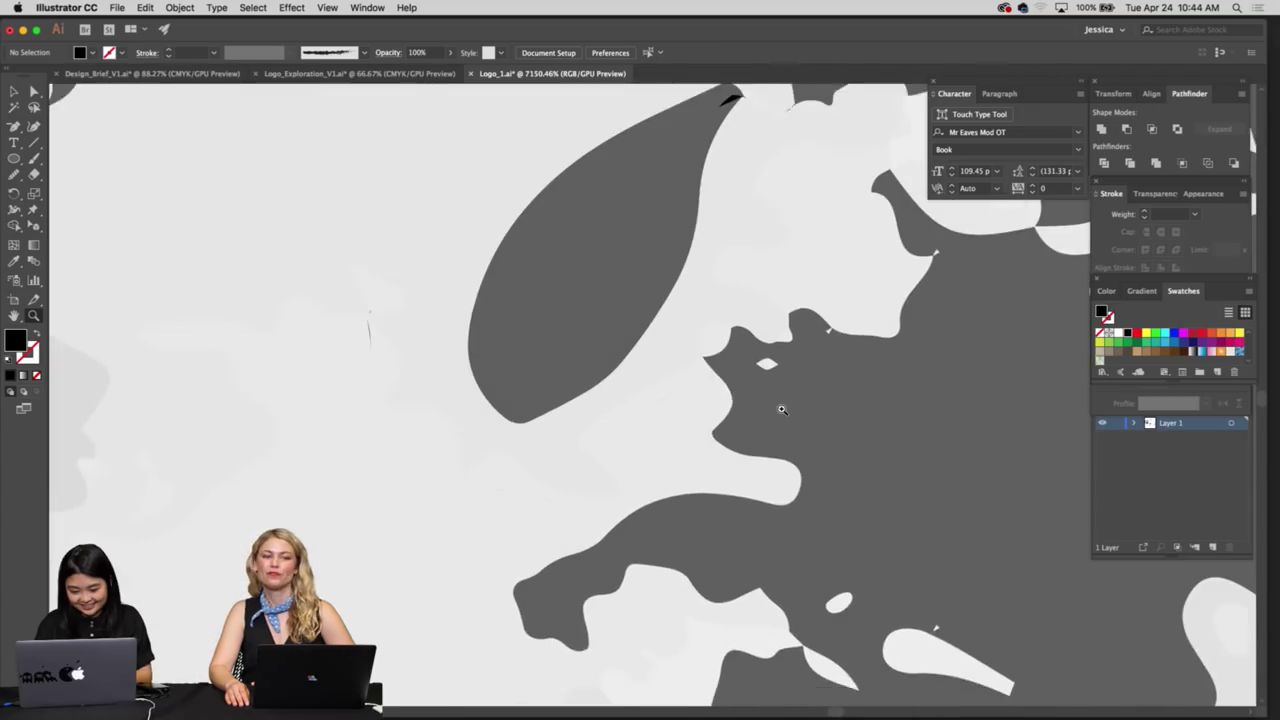
key(super+minus)
key(super+minus)
key(super+minus)
key(super+minus)
key(super+minus)
scroll(783, 414, down, 6)
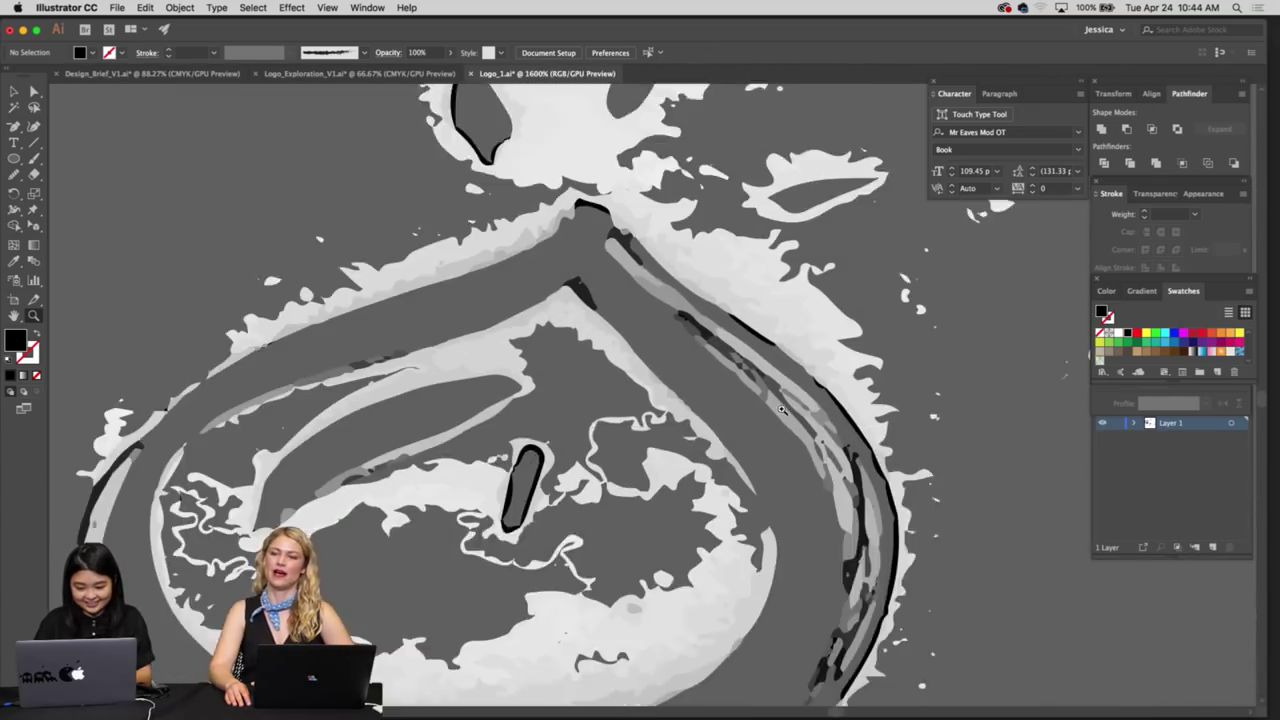
key(super+minus)
scroll(783, 413, down, 2)
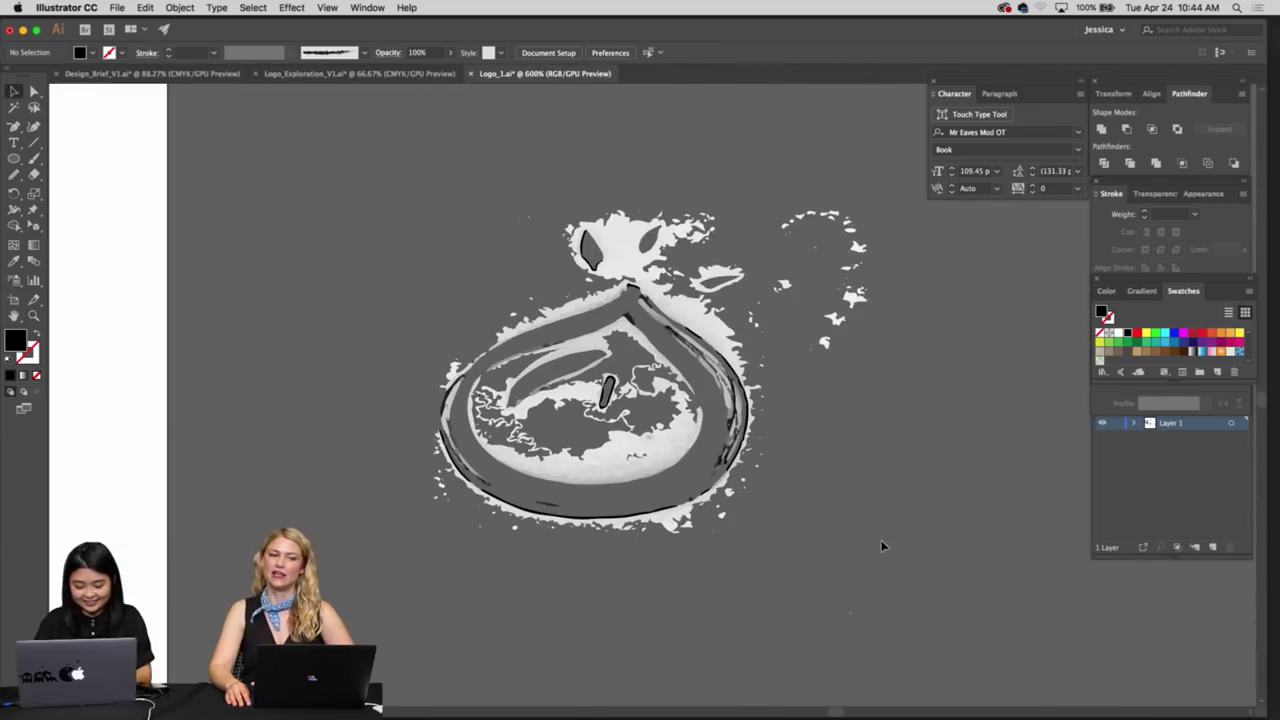
Delete all the leftover trace fragments and paste the cut black shapes back in front, leaving them deselected
key(super+a)
key(Delete)
key(super+f)
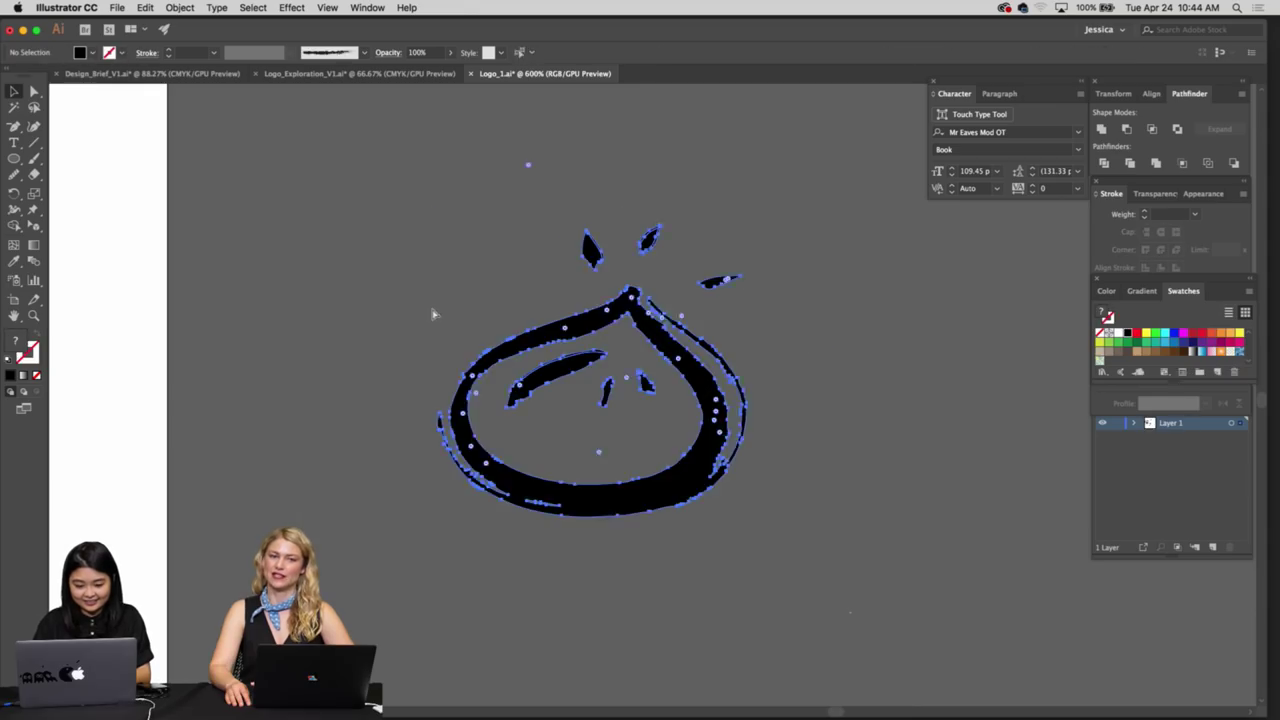
click(503, 296)
Select the bao's outline to examine its anchor points and edges, and clear the selection
key(ctrl+minus)
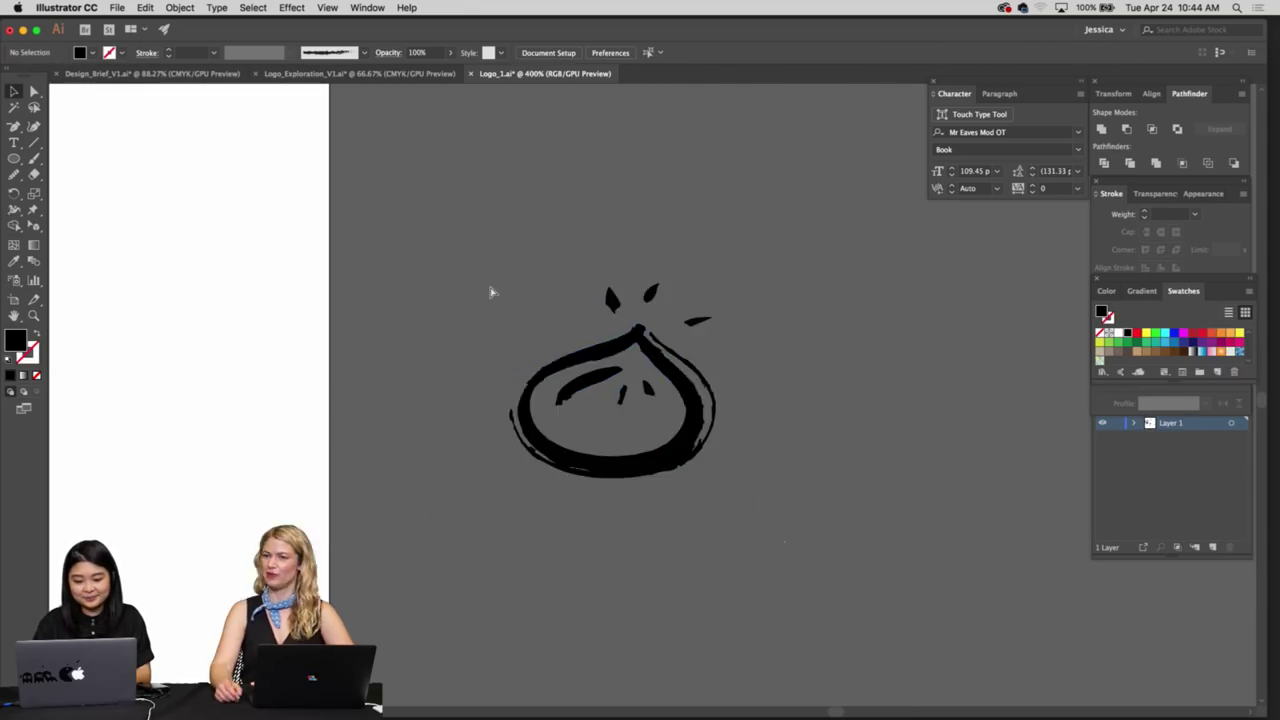
key(ctrl+plus)
key(ctrl+plus)
key(ctrl+plus)
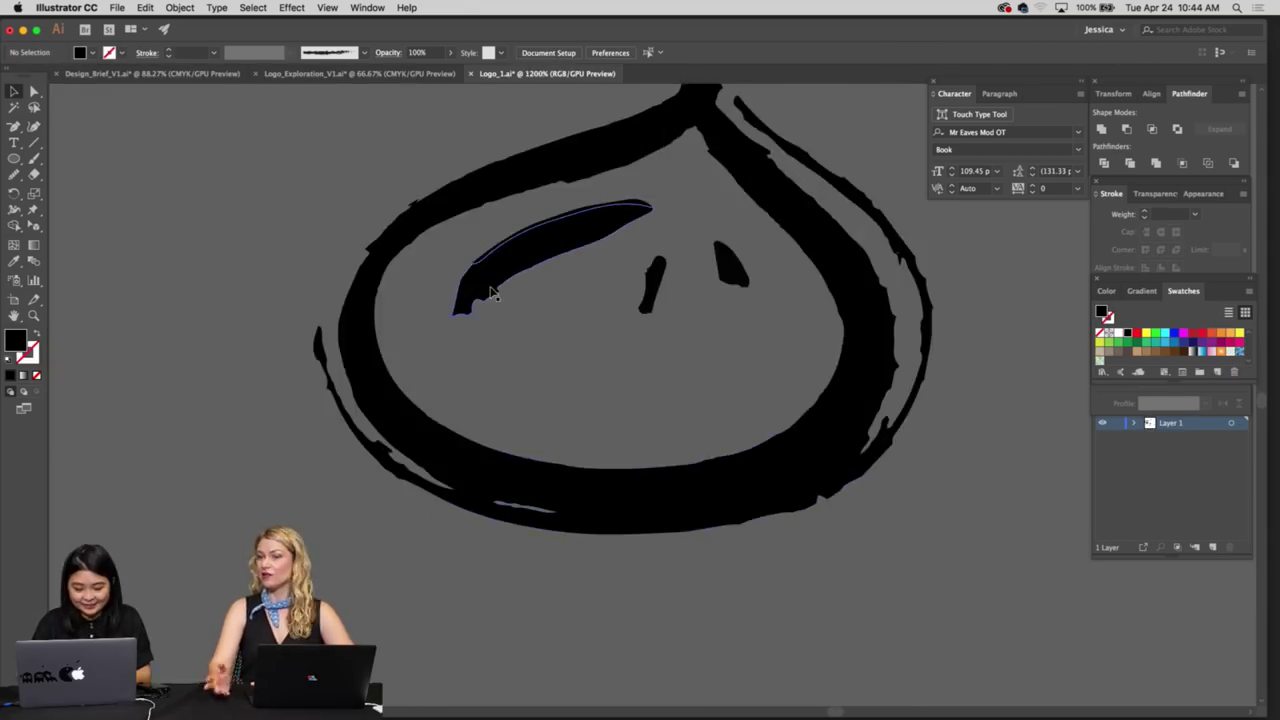
scroll(553, 286, up, 4)
scroll(553, 286, left, 3)
key(a)
click(614, 232)
scroll(600, 302, left, 5)
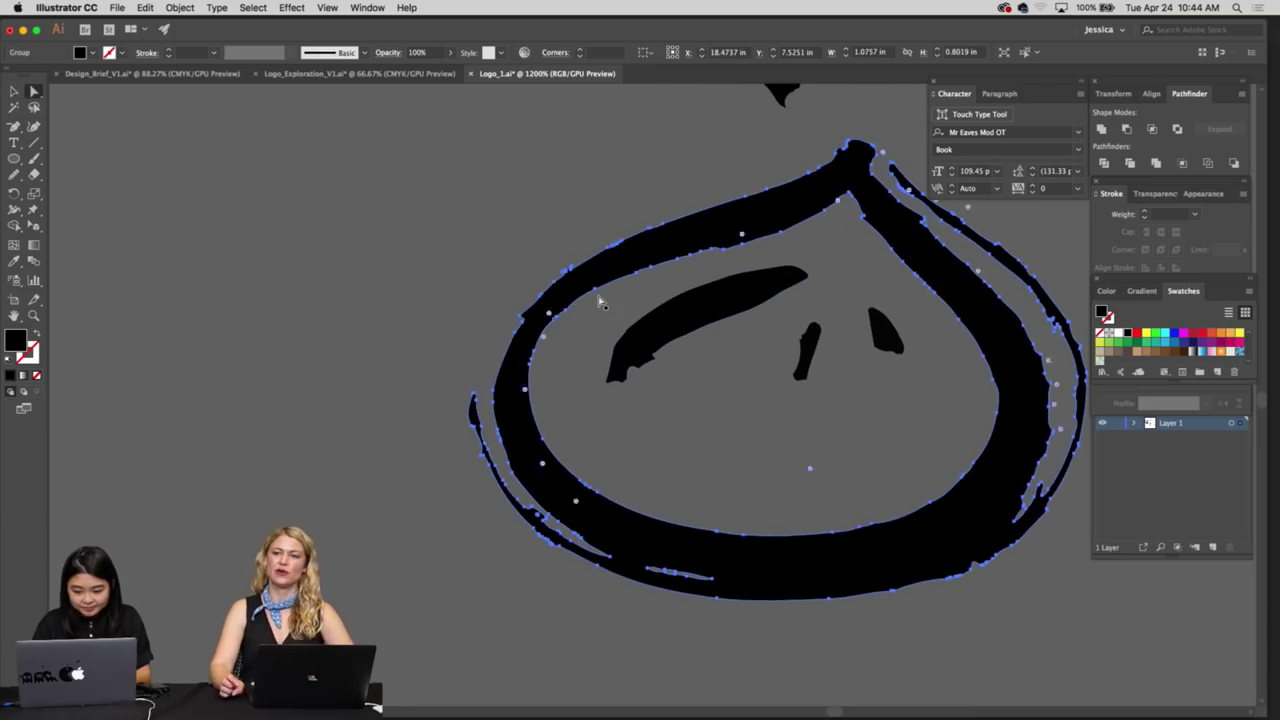
click(569, 406)
Select the small triangular mark on the right inside the cleaned bao
key(ctrl+minus)
key(ctrl+minus)
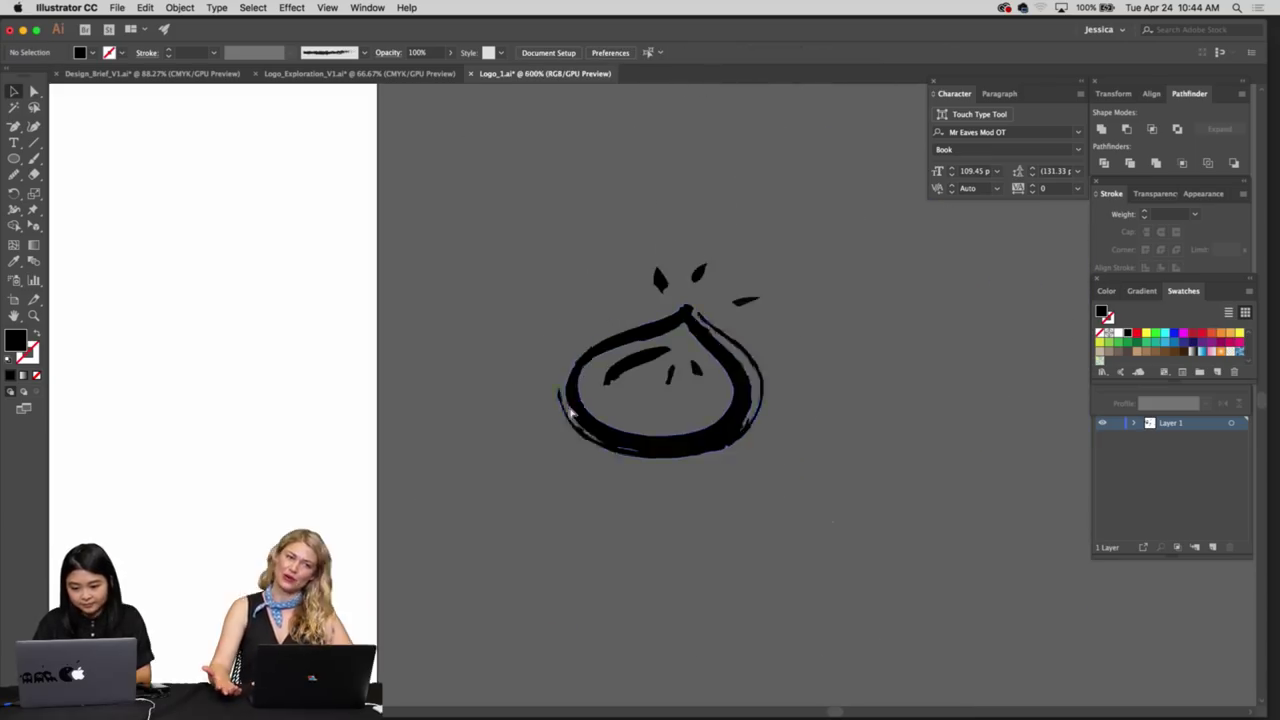
scroll(571, 410, up, 3)
scroll(728, 432, up, 4)
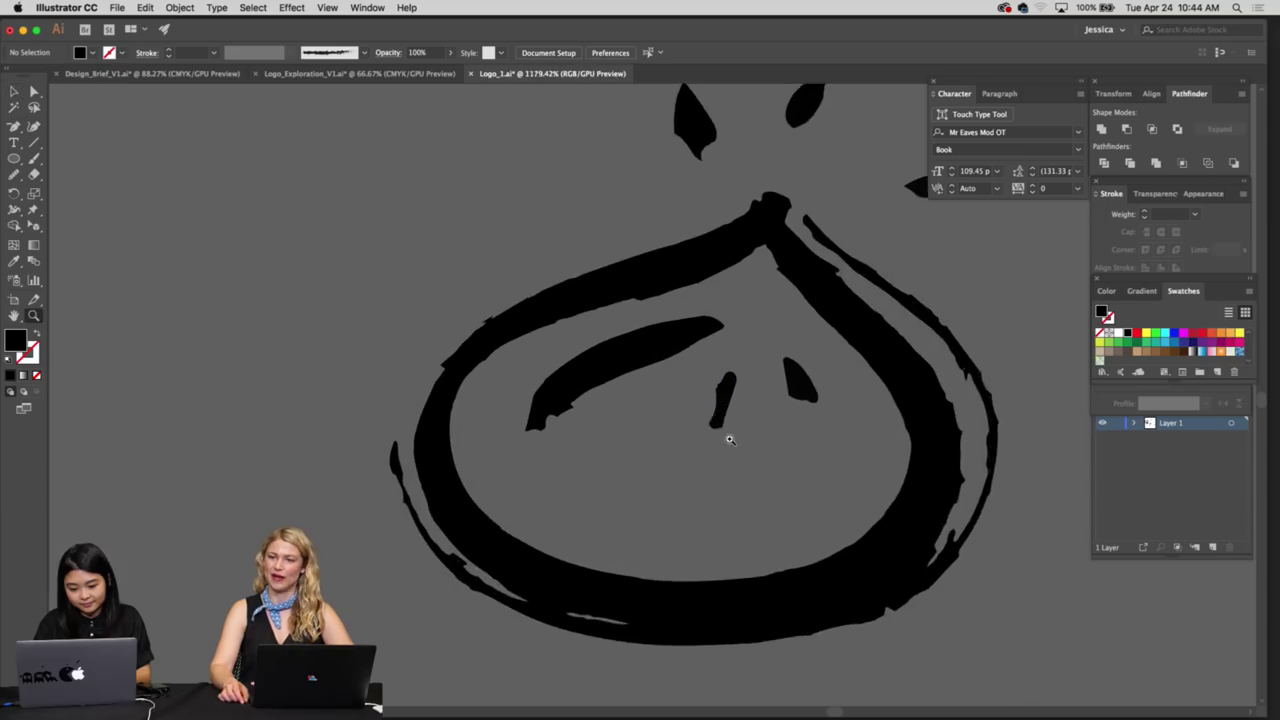
click(805, 388)
click(840, 384)
key(z)
click(724, 438)
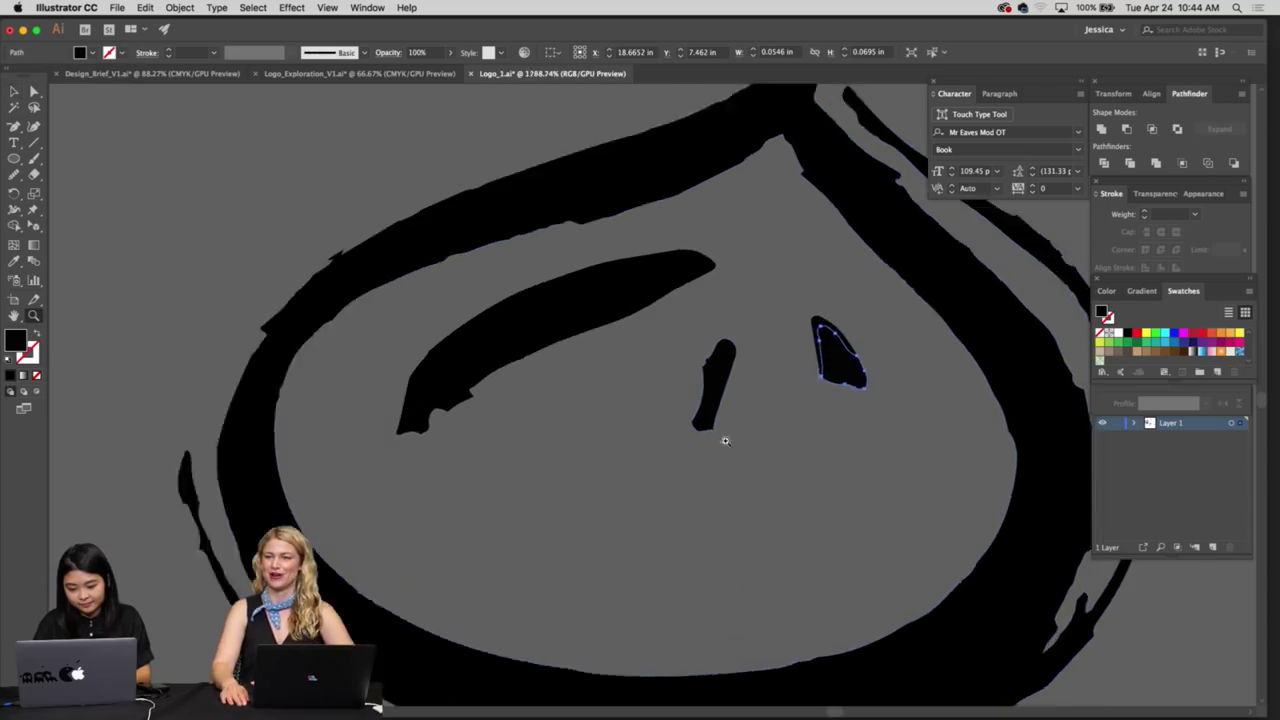
scroll(645, 429, down, 6)
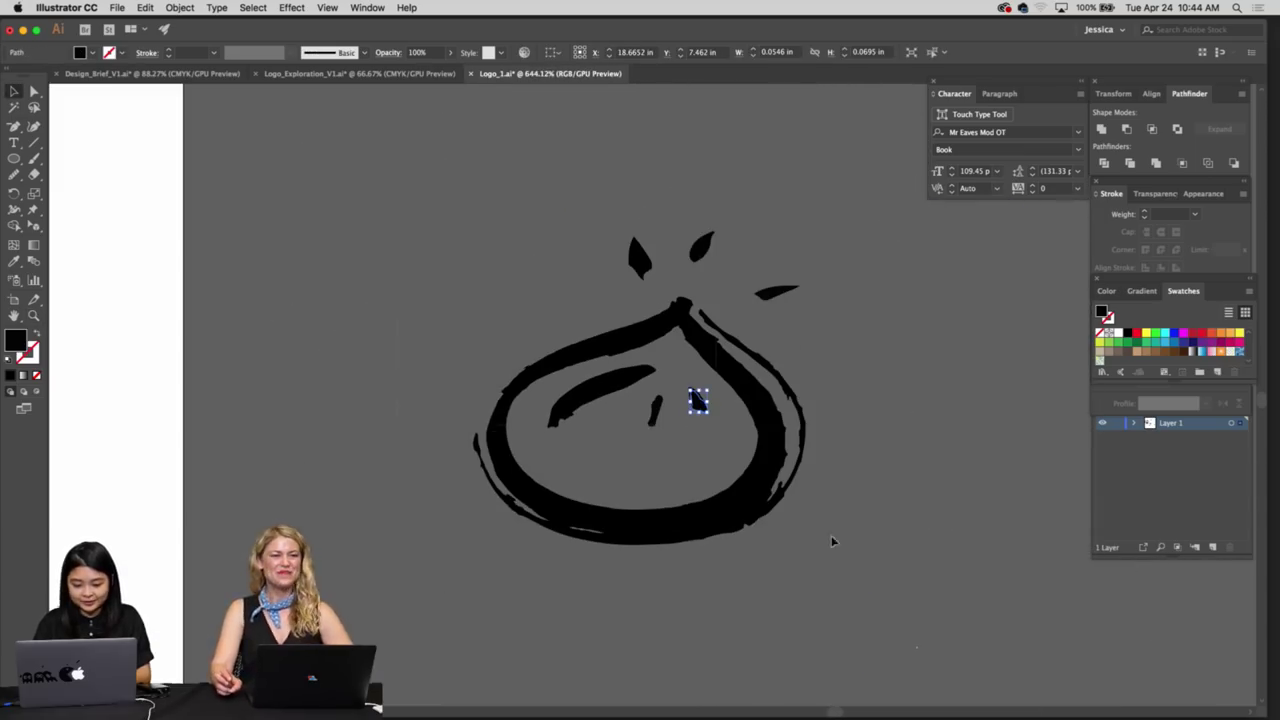
key(super+a)
click(94, 53)
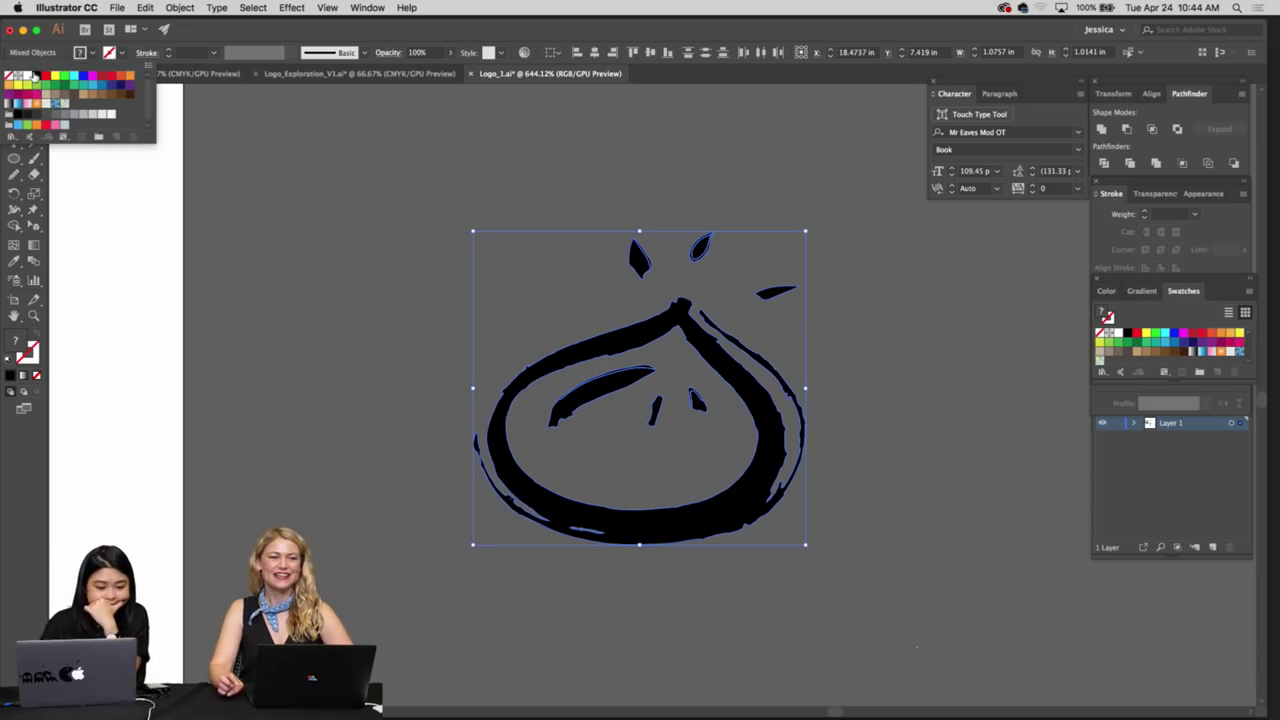
click(209, 241)
click(312, 280)
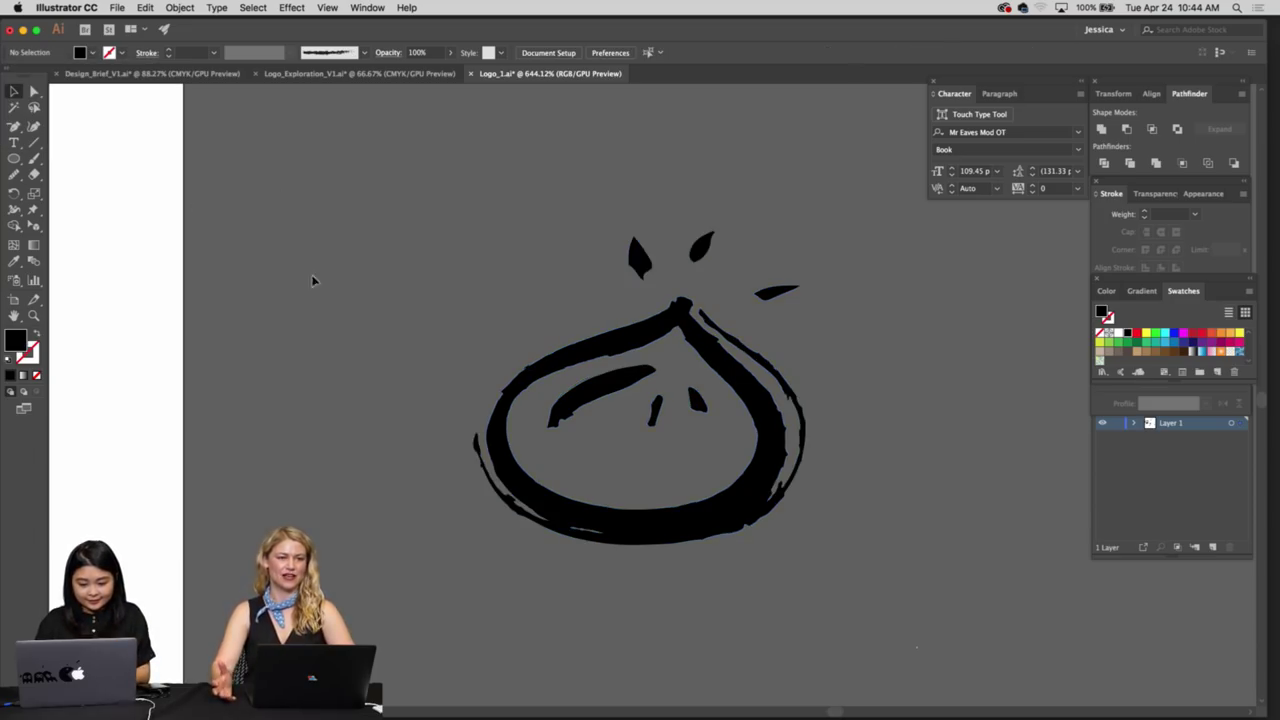
Select all the shapes of the cleaned bao illustration and copy them
mouse_move(375, 309)
mouse_down()
mouse_move(318, 289)
mouse_move(359, 302)
mouse_up()
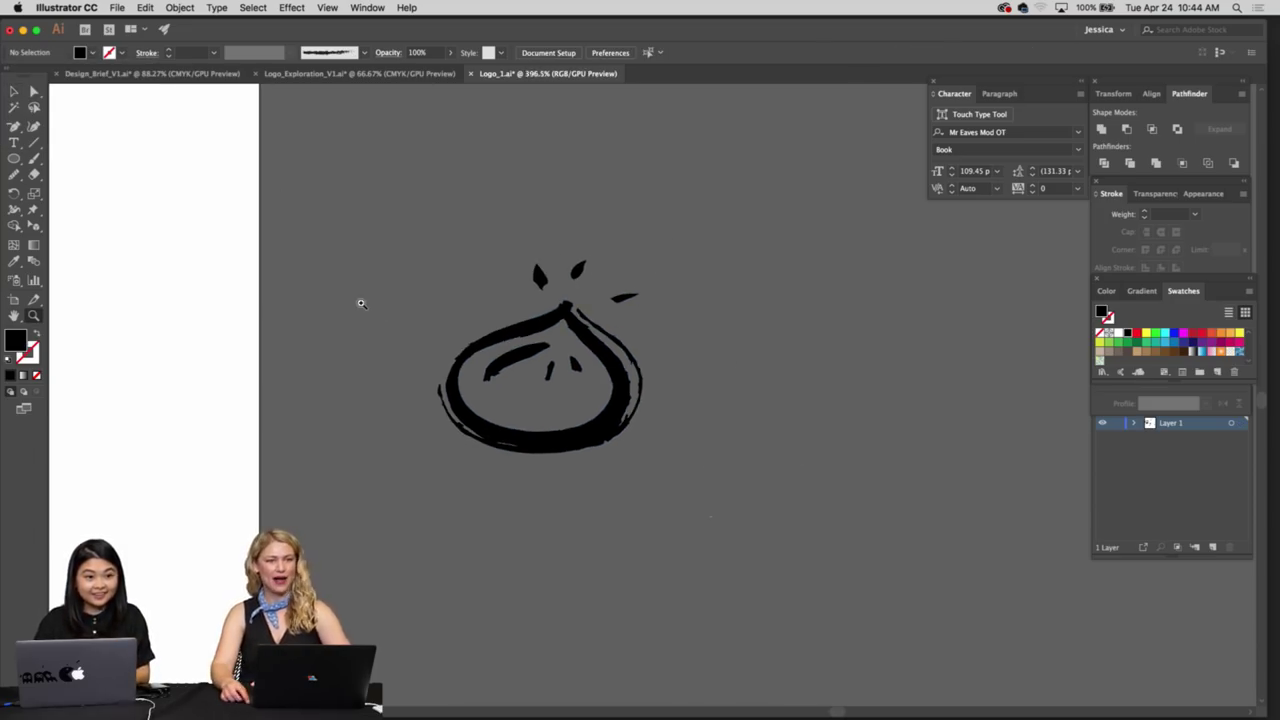
key(super+minus)
key(super+minus)
drag(703, 460, 538, 312)
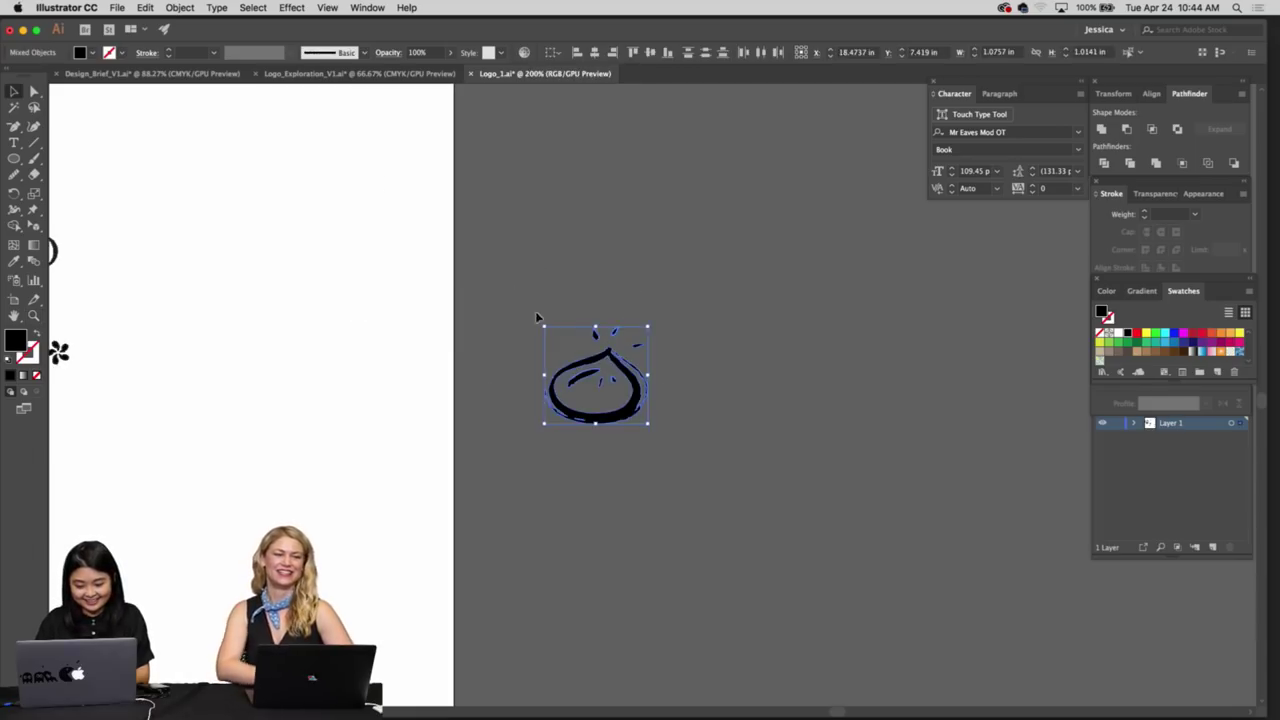
Review the sketch sheets in Logo_Exploration_V1 and the dim sum photos, competitor packaging and mood boards in Design_Brief_V1
click(329, 74)
scroll(511, 288, left, 5)
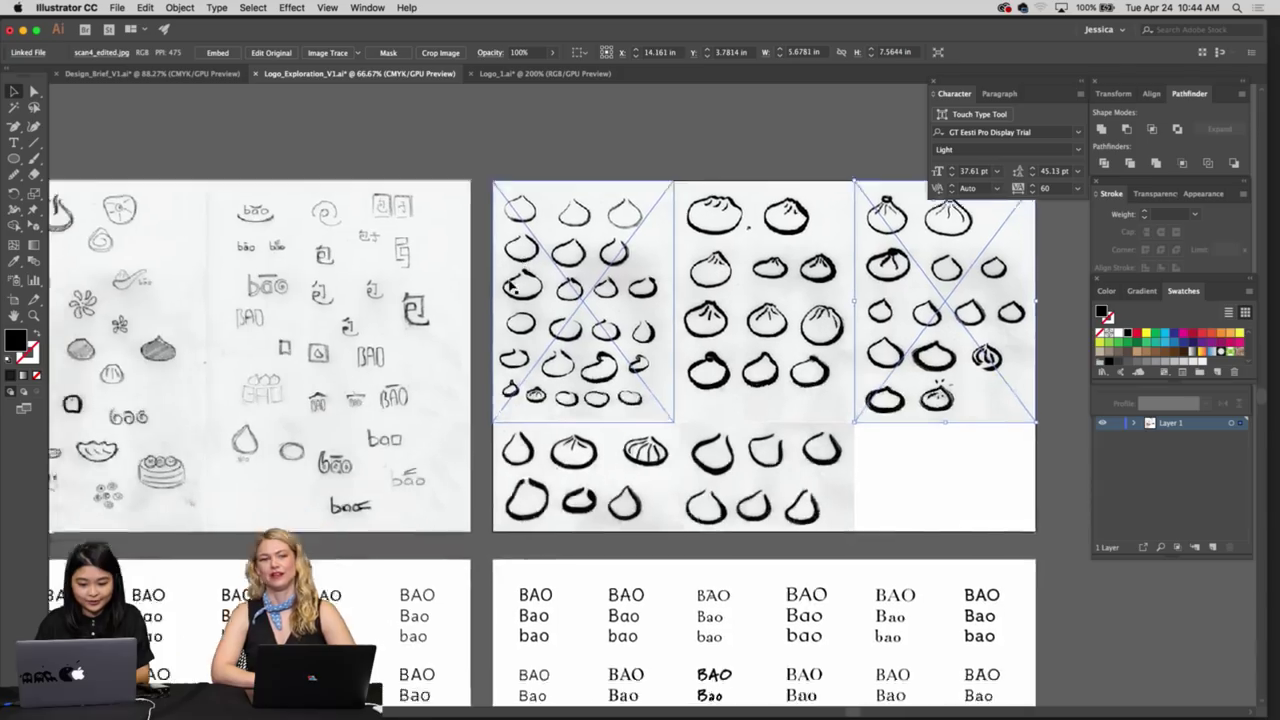
scroll(508, 270, down, 2)
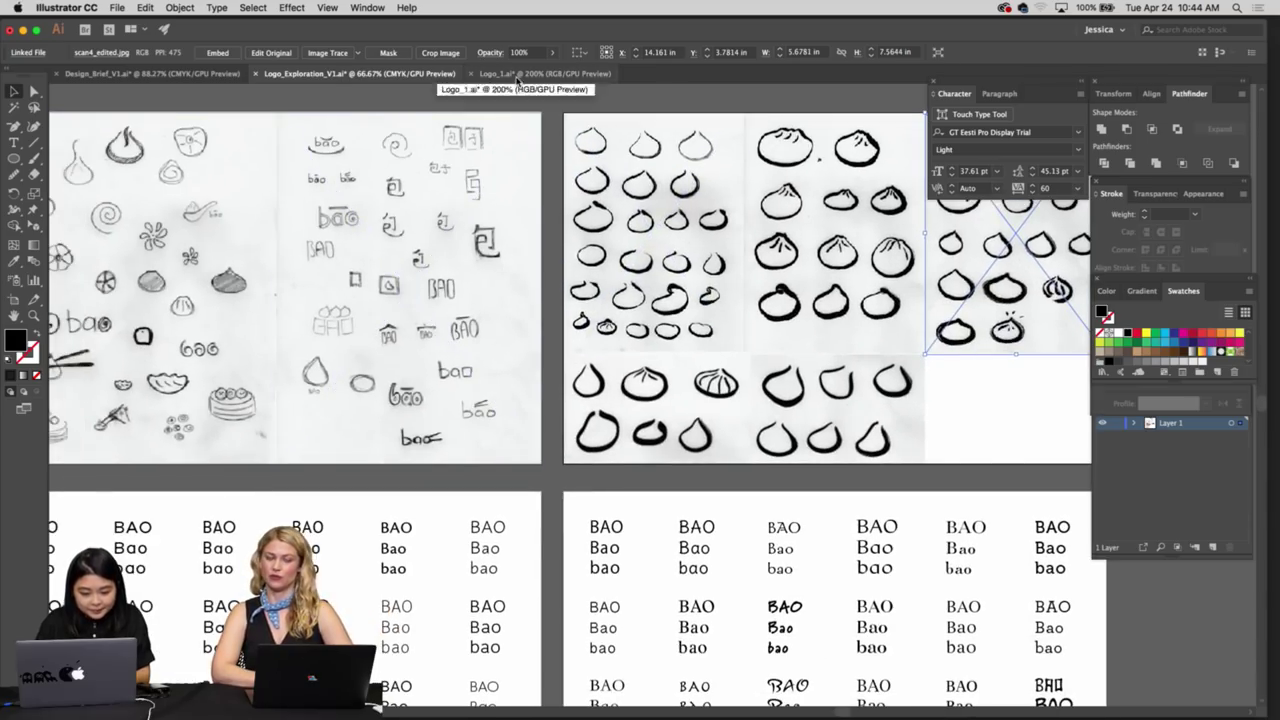
click(221, 76)
scroll(476, 275, right, 10)
scroll(476, 275, down, 10)
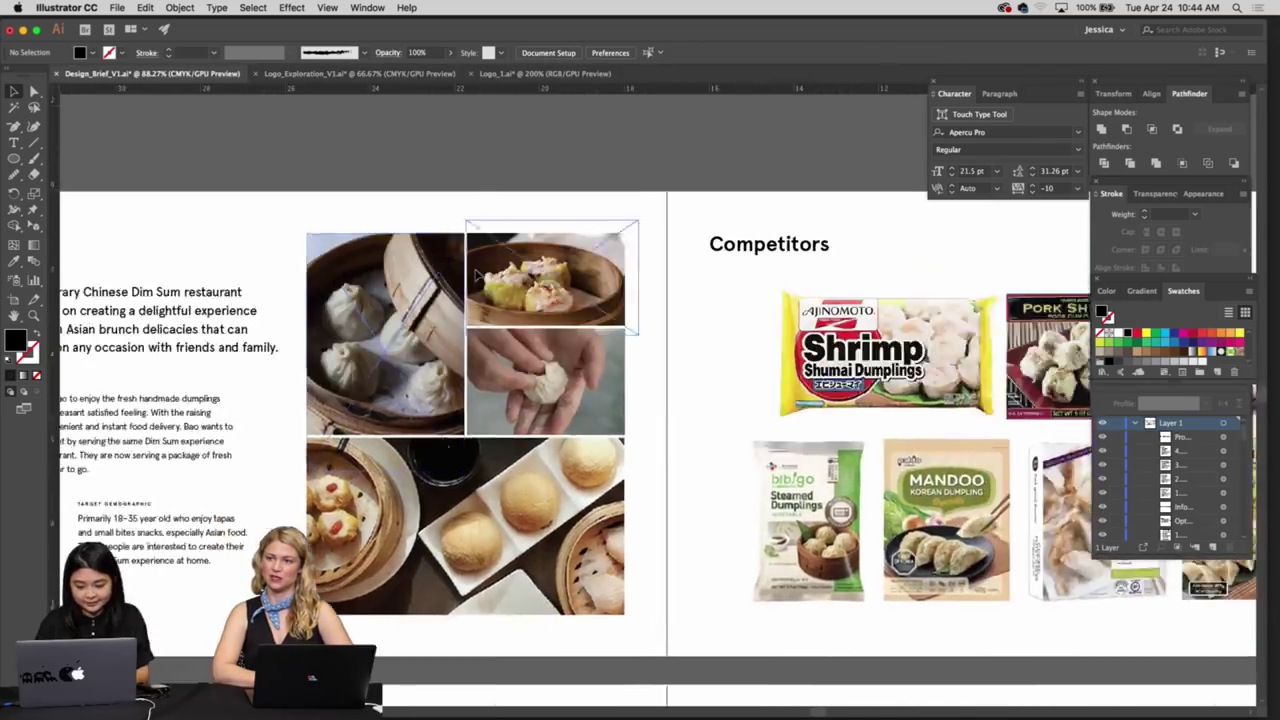
scroll(476, 275, right, 6)
scroll(476, 275, down, 5)
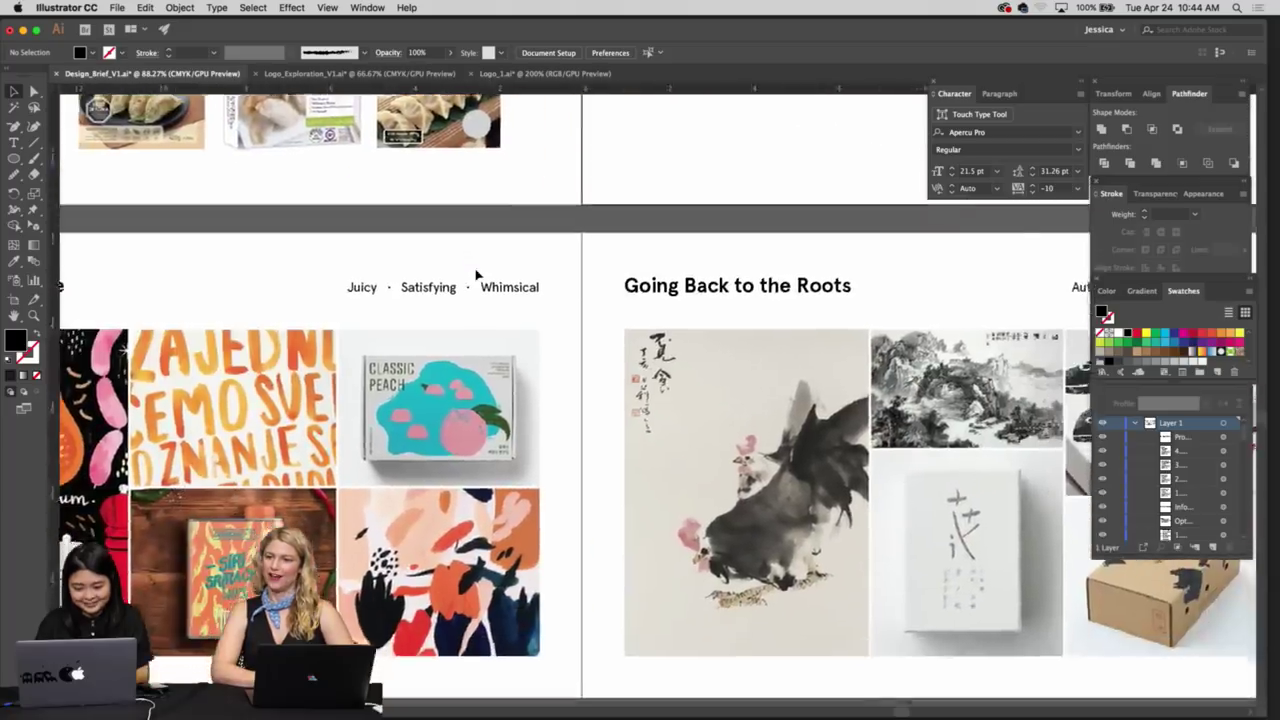
scroll(477, 274, up, 3)
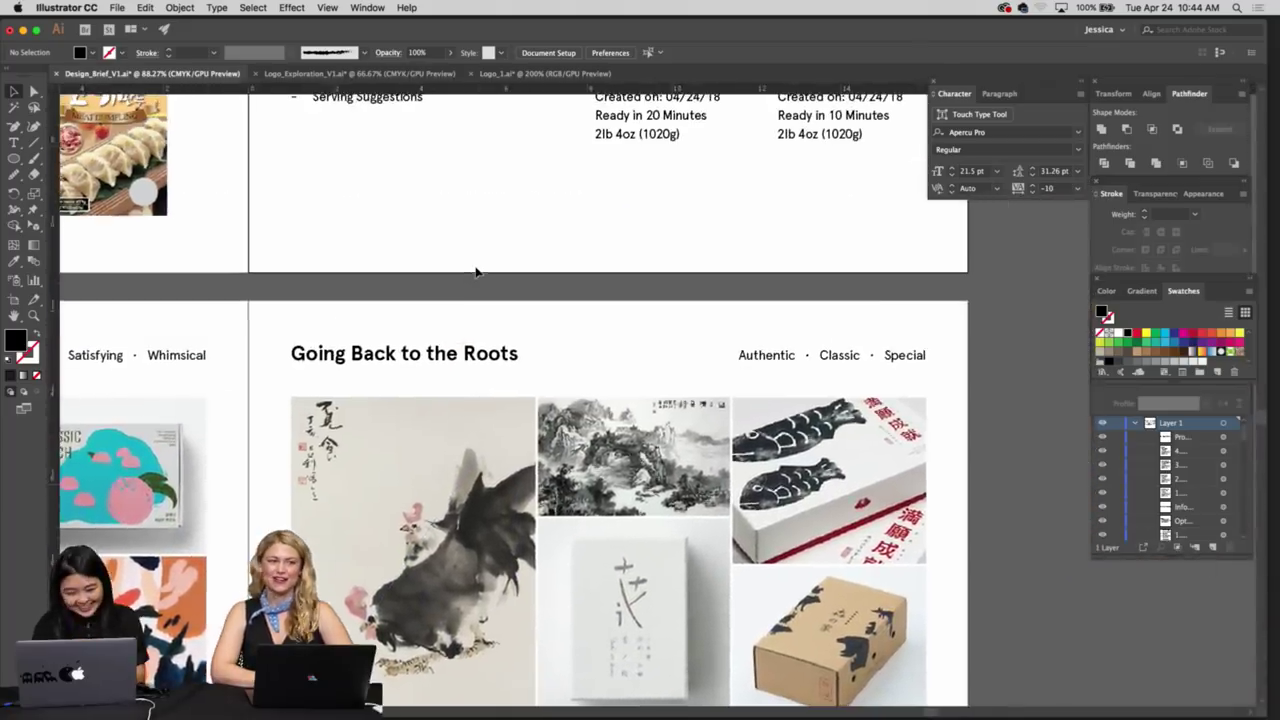
Paste the bao into Logo_Exploration_V1 and place it among the BAO type samples on the second type sheet
click(384, 76)
scroll(427, 216, left, 1)
scroll(425, 215, down, 5)
scroll(425, 215, left, 3)
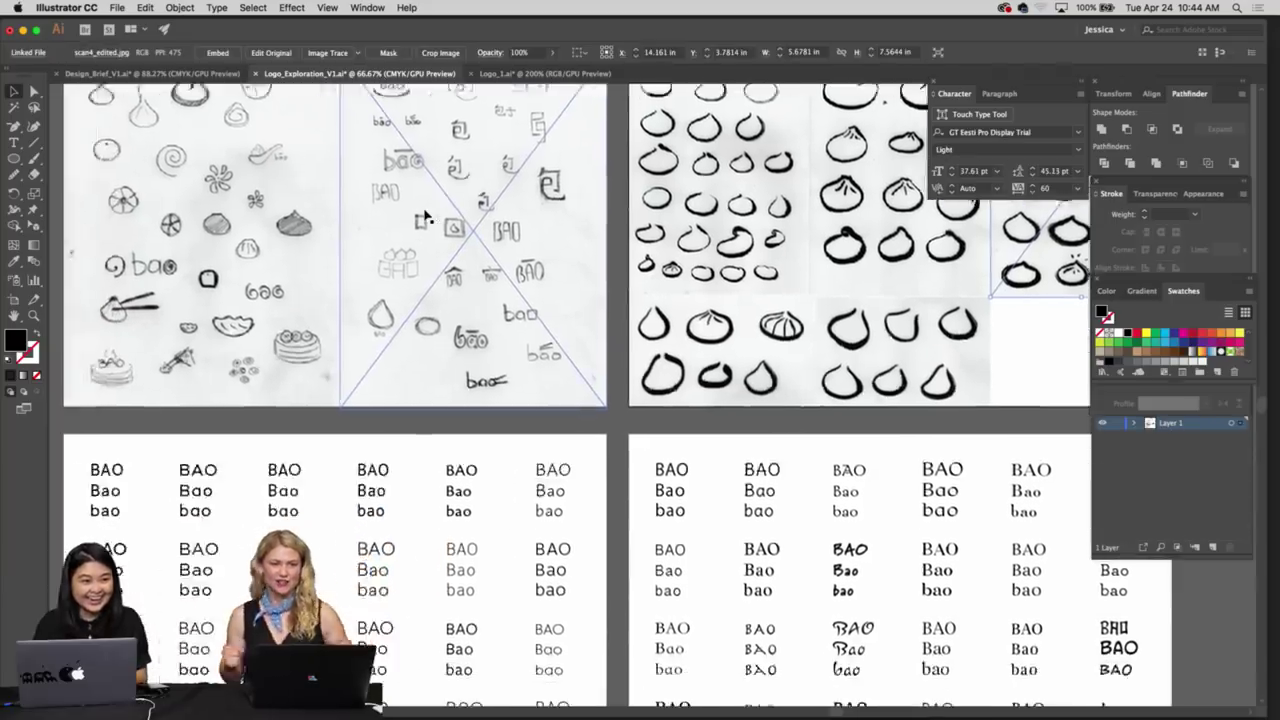
scroll(425, 215, down, 4)
scroll(425, 215, right, 10)
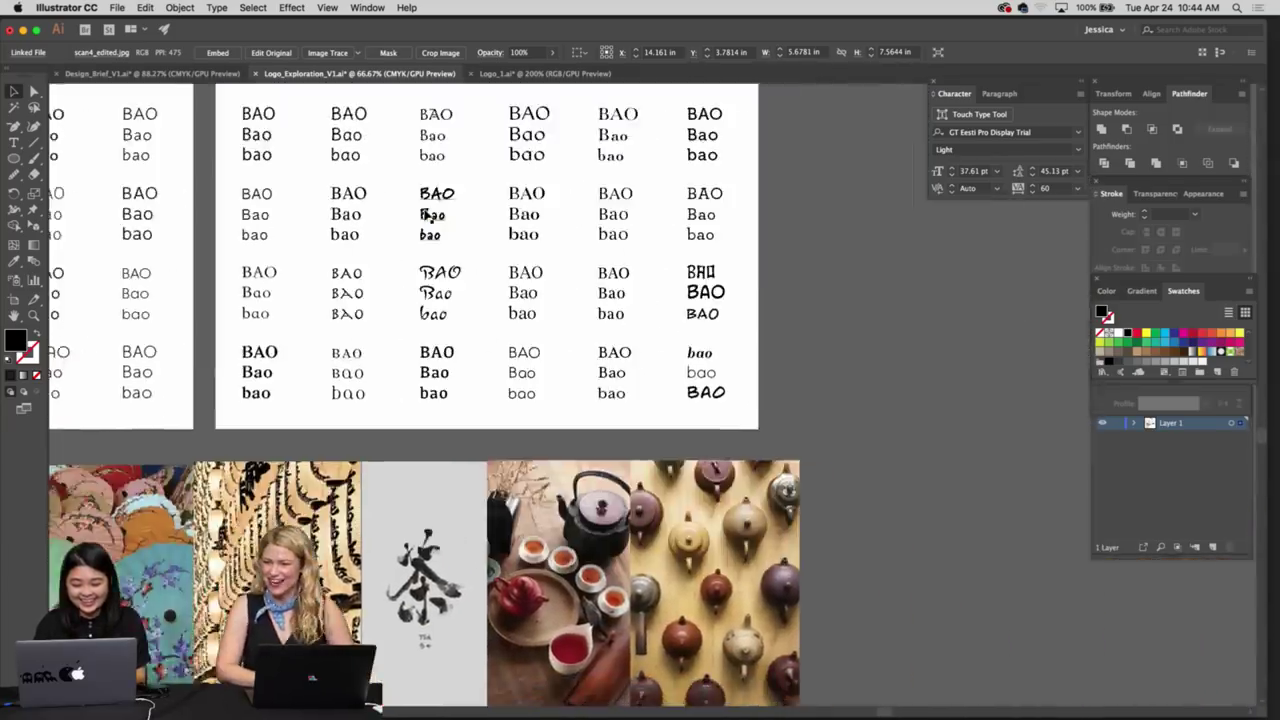
key(z)
drag(450, 225, 583, 329)
key(super+v)
key(v)
drag(680, 386, 707, 266)
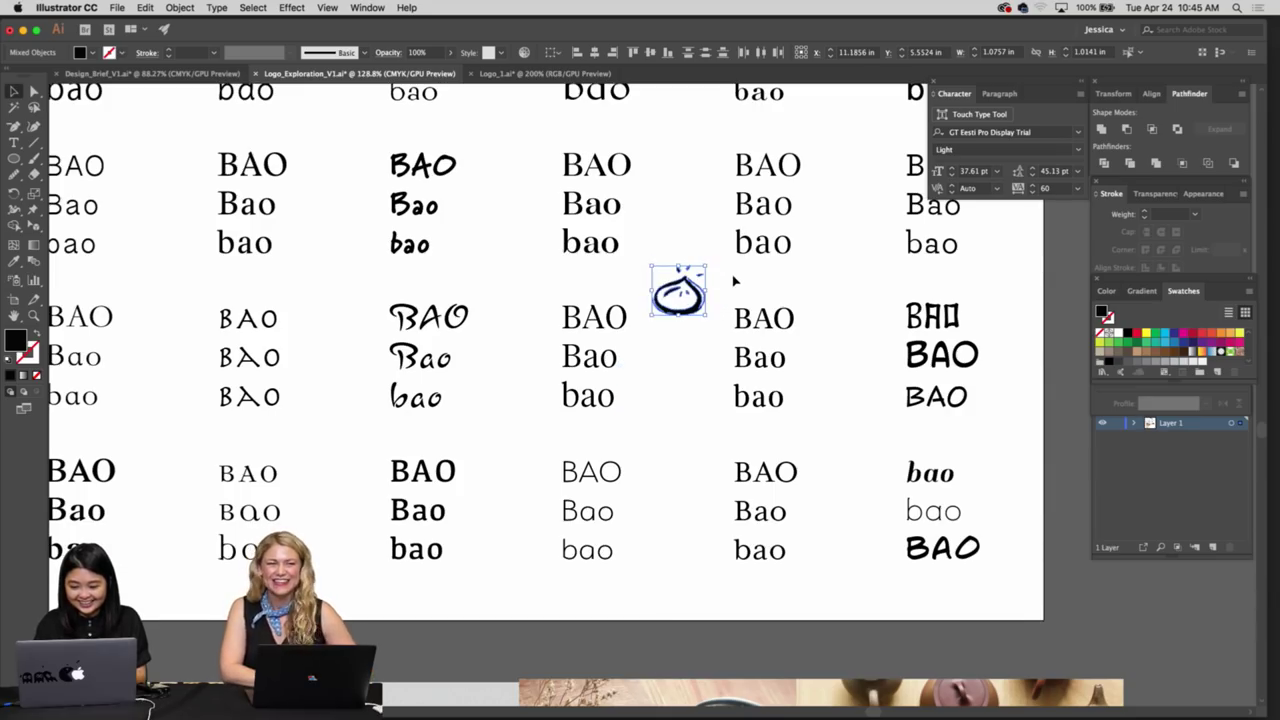
Group the bao with its steam marks and move the group beside the angular, blocky BAO sample in the last column
click(734, 280)
scroll(734, 280, right, 6)
scroll(734, 280, down, 2)
click(611, 270)
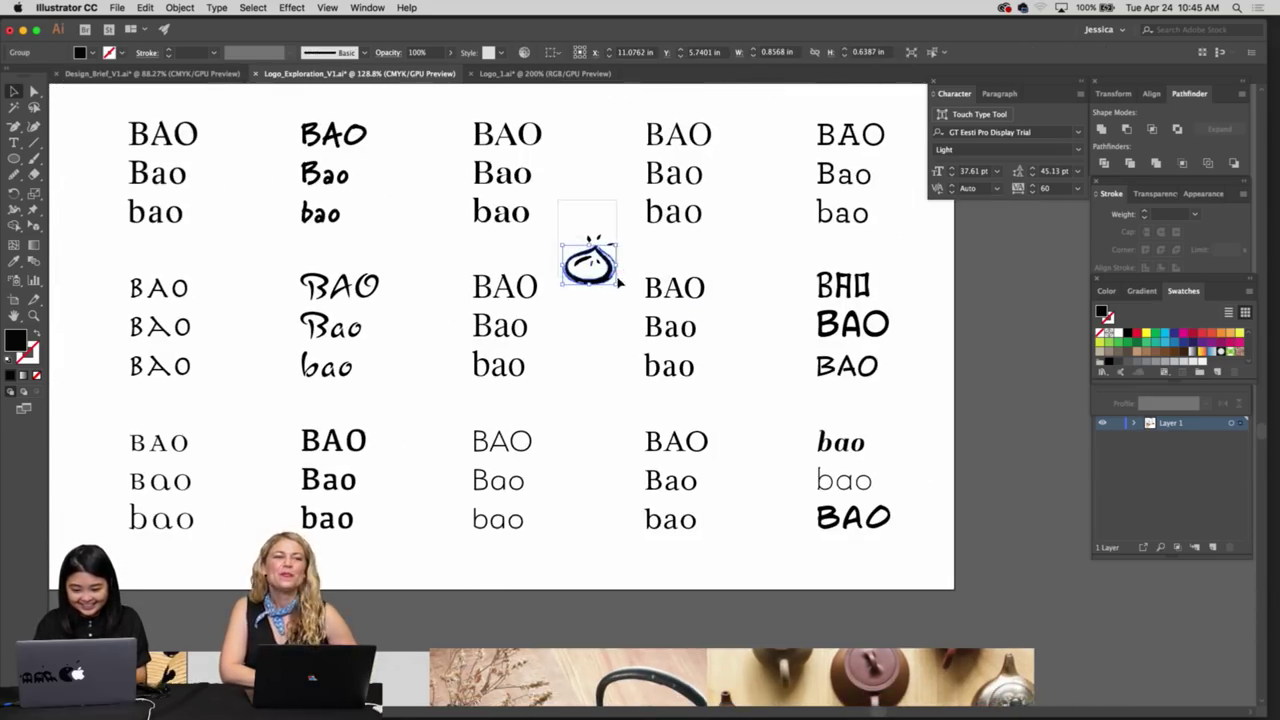
mouse_move(617, 279)
mouse_down()
mouse_move(657, 321)
mouse_move(908, 375)
mouse_move(916, 335)
mouse_up()
key(super+g)
key(z)
key(v)
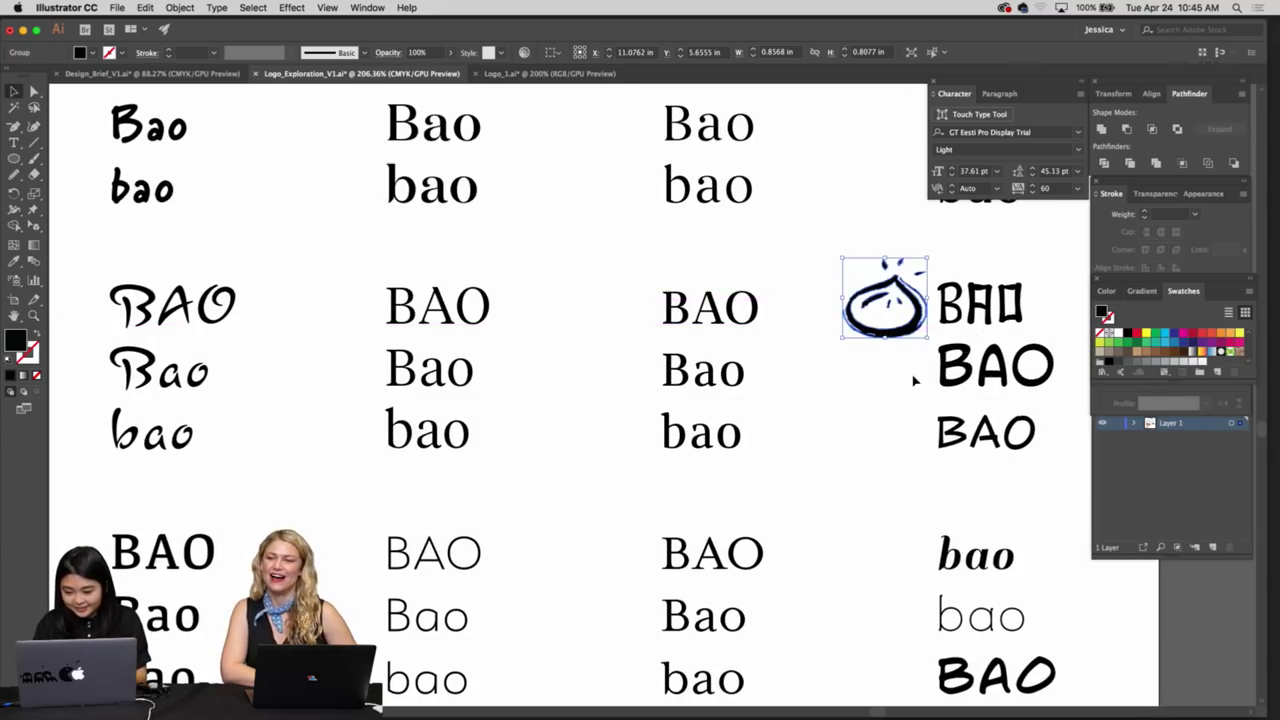
click(913, 380)
Duplicate the bao together with its neighbouring three-line BAO text block onto the empty pasteboard beside the artboard
scroll(913, 378, up, 3)
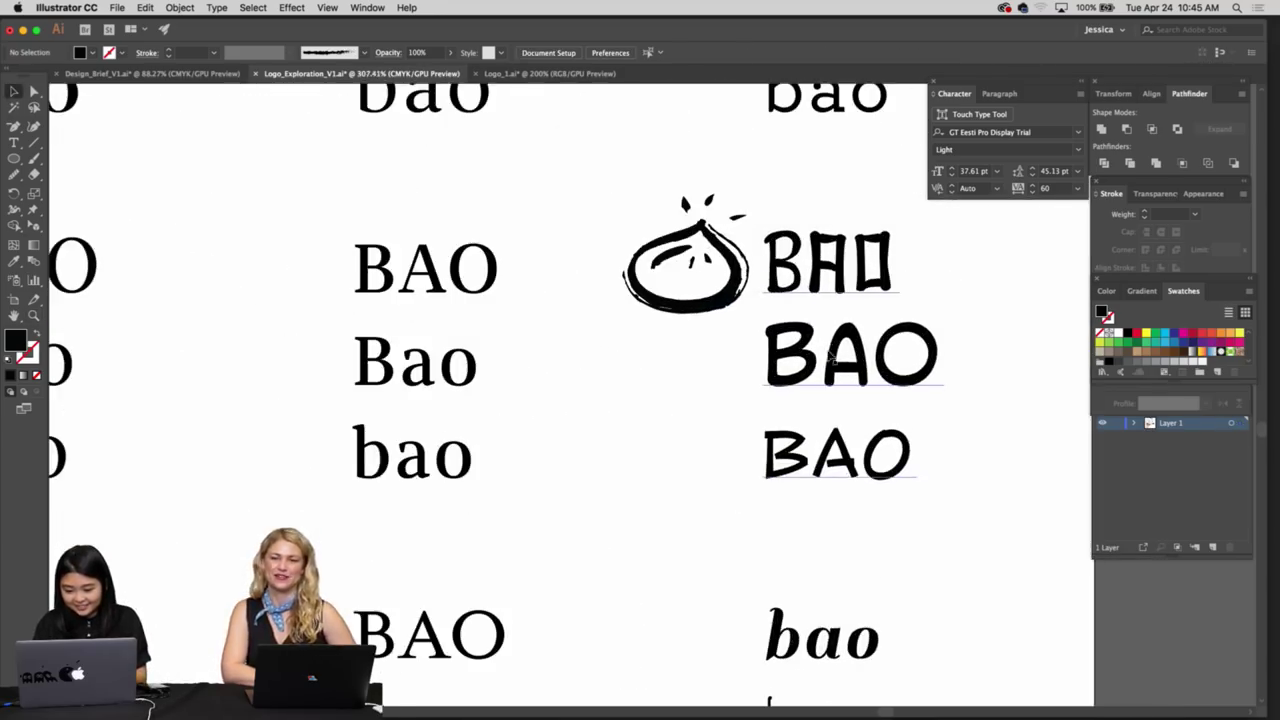
scroll(830, 355, up, 1)
click(830, 360)
scroll(899, 339, down, 3)
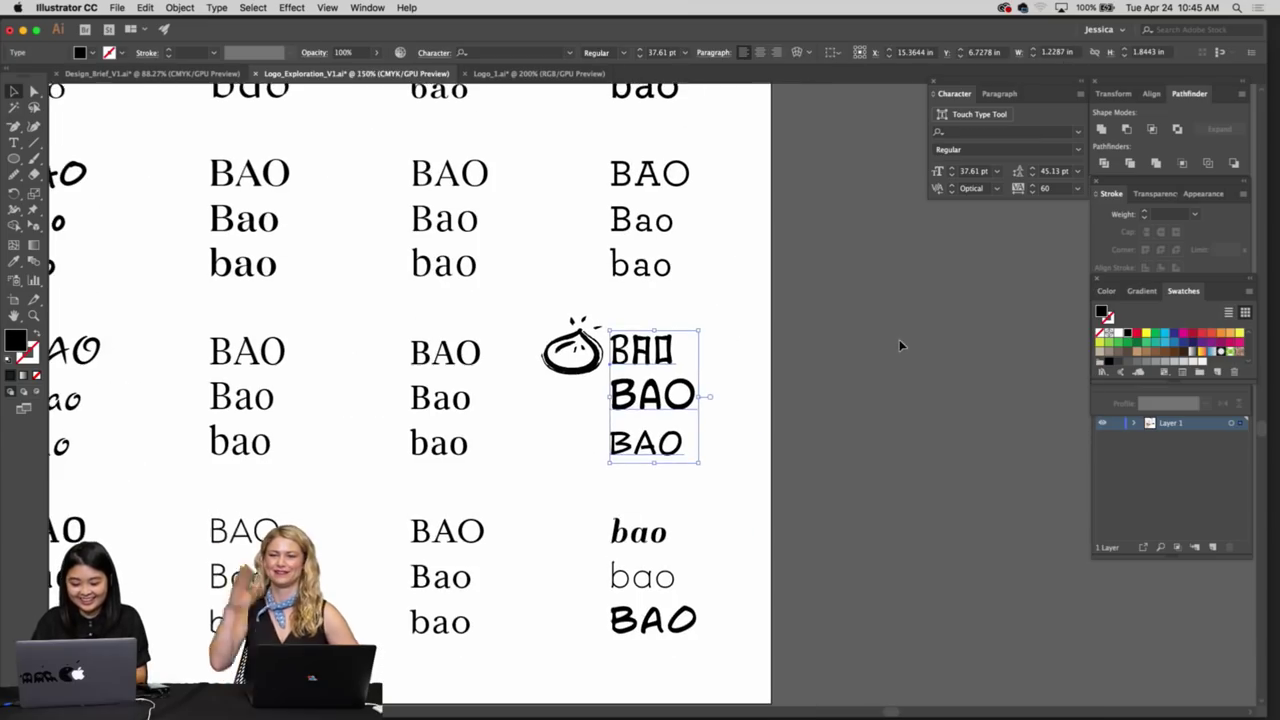
shift+click(597, 363)
drag(597, 363, 862, 383)
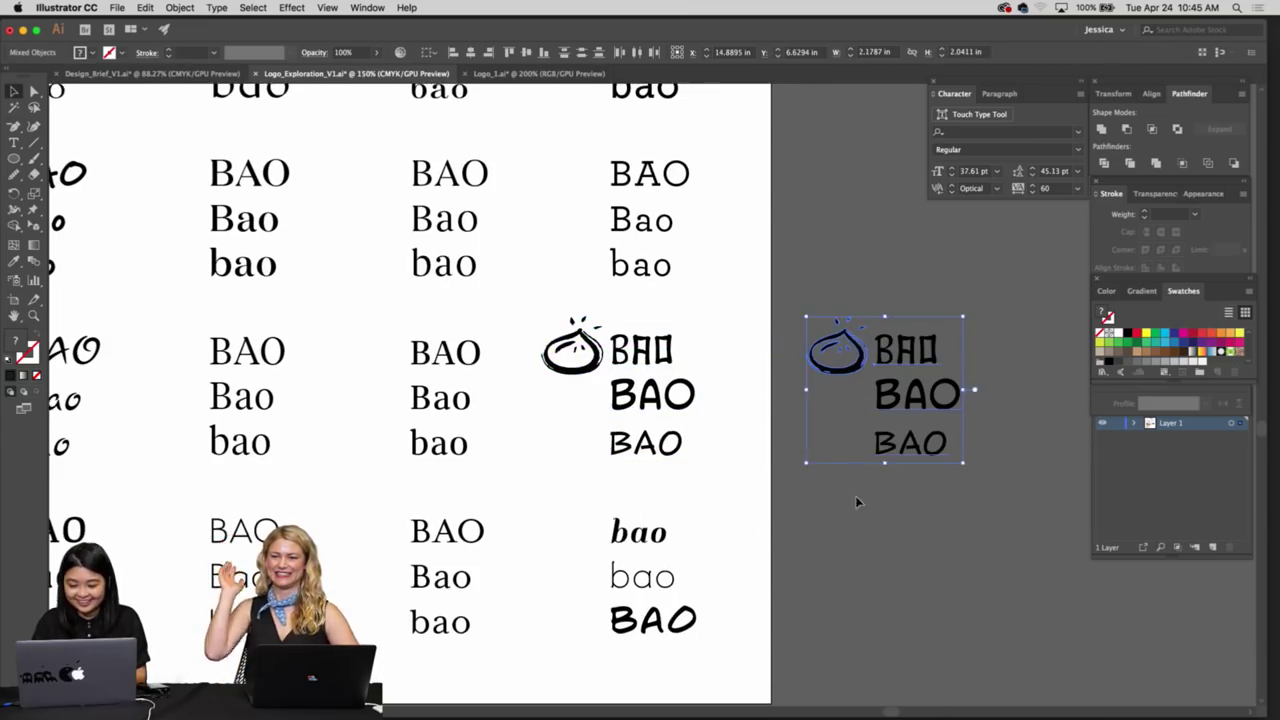
Convert the duplicated three-line BAO text to outlines and leave it deselected
click(858, 500)
click(890, 443)
click(914, 508)
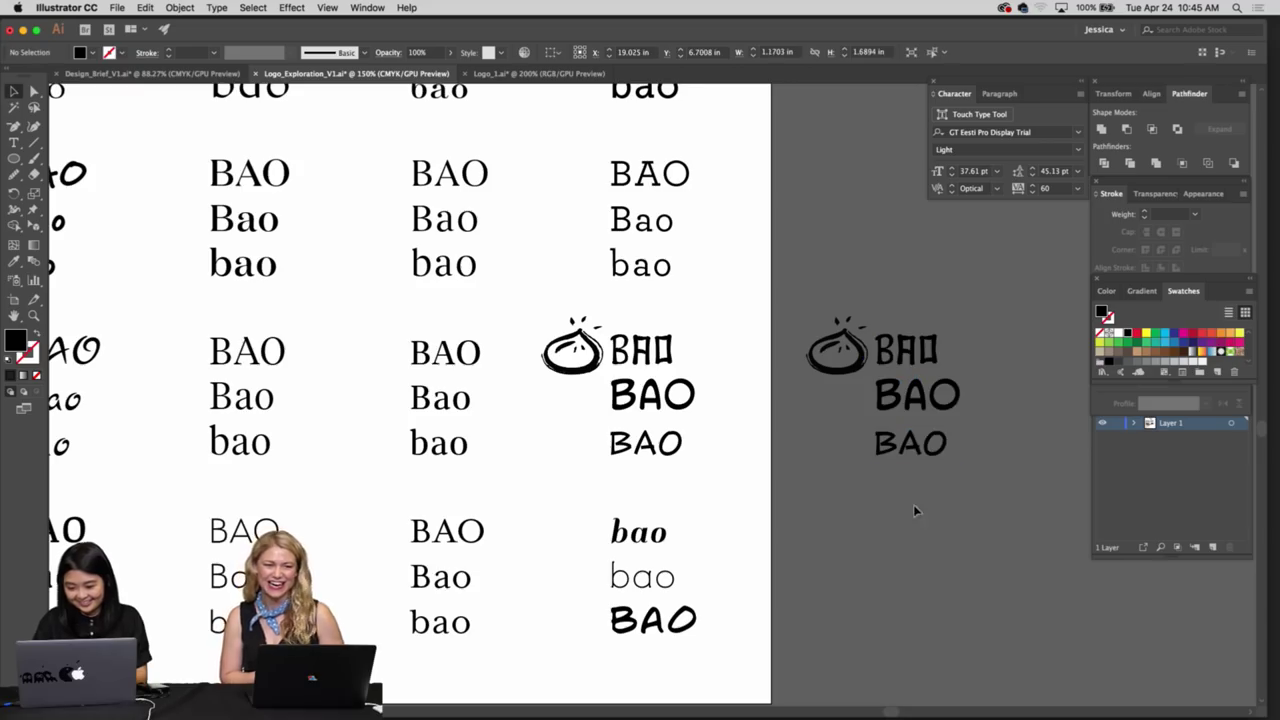
click(873, 399)
click(877, 309)
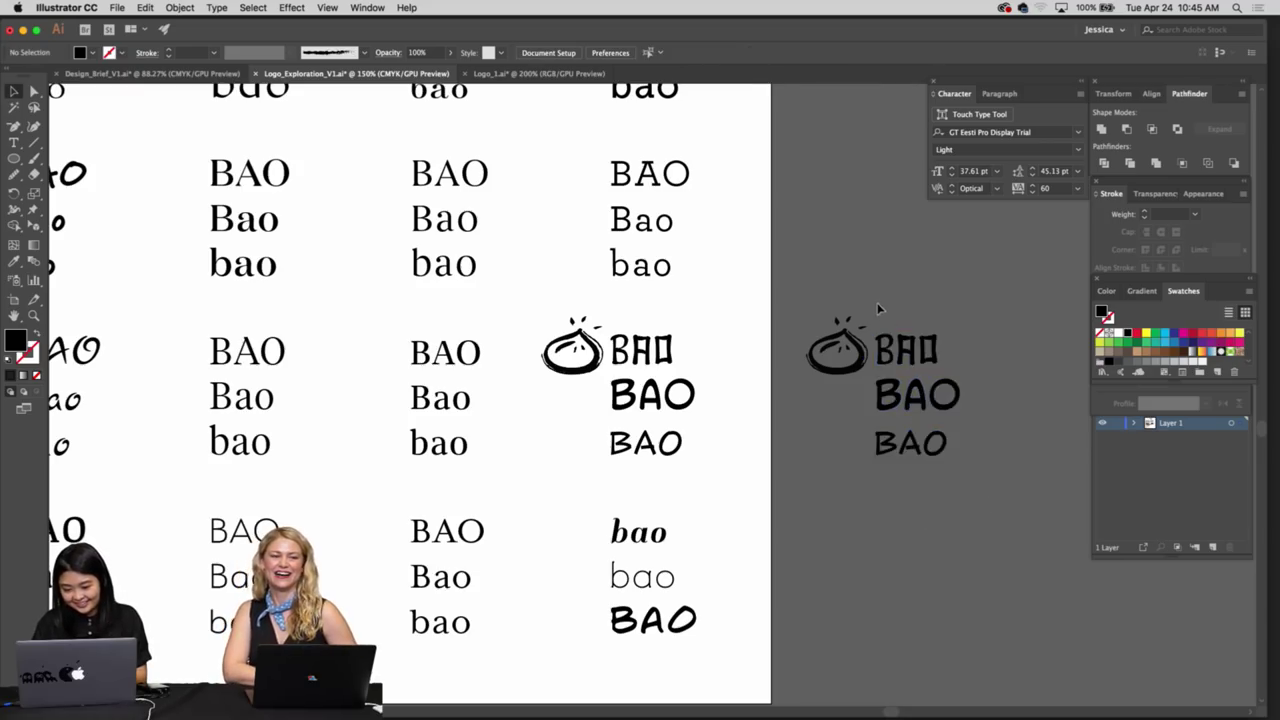
Examine the anchor points of the outlined BAO lettering on the pasteboard, and clear the selection
key(z)
drag(905, 403, 1066, 442)
drag(991, 329, 688, 216)
click(701, 207)
click(862, 290)
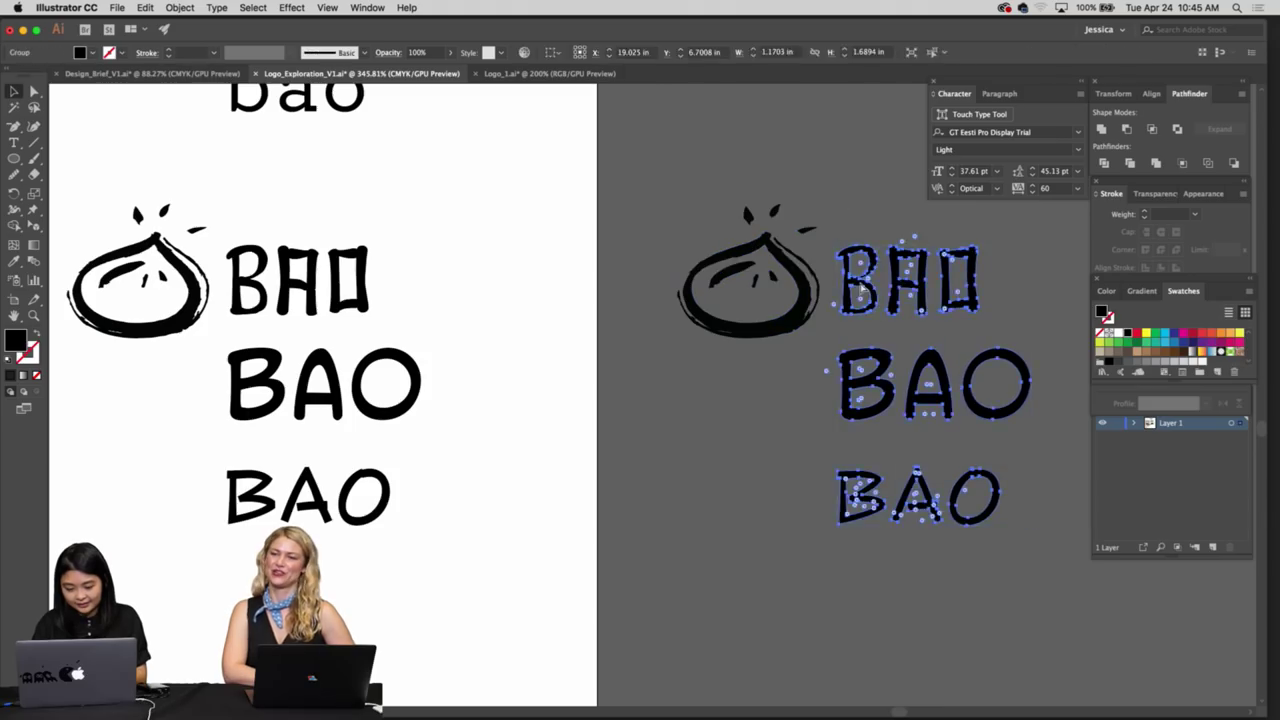
click(851, 214)
alt+click(785, 212)
scroll(745, 217, up, 2)
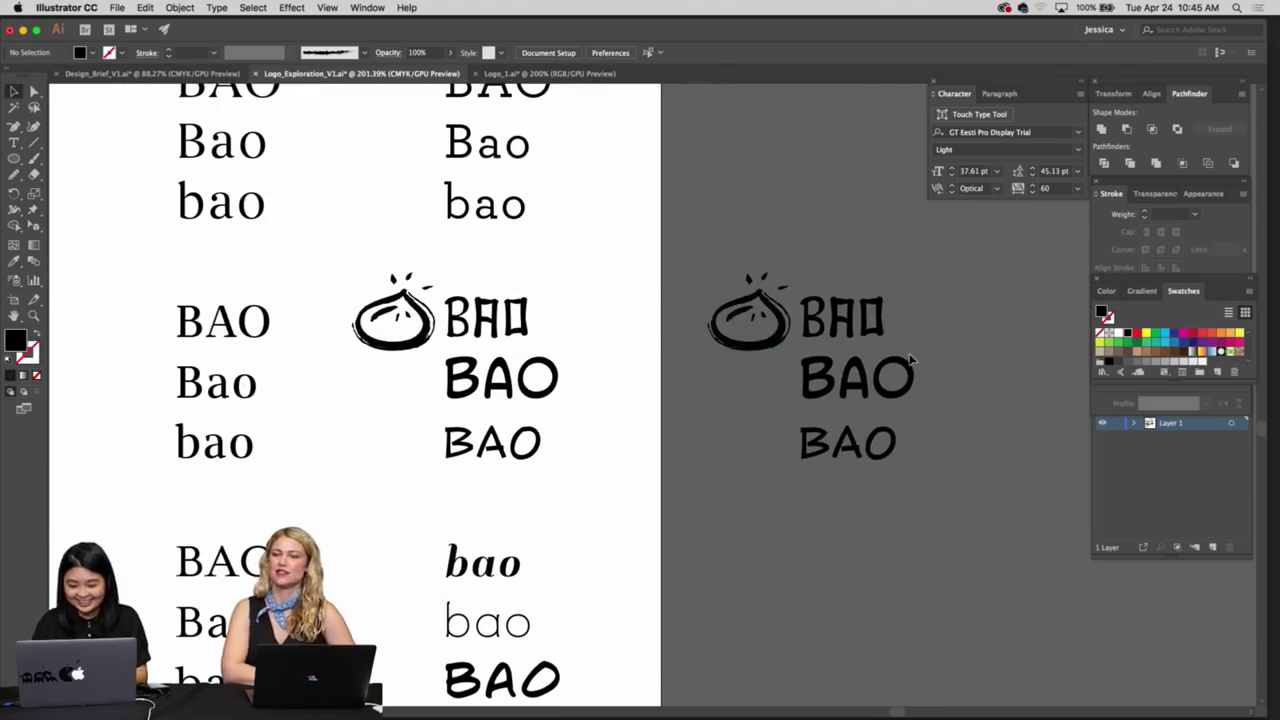
Cut the duplicated bao and the angular BAO wordmark beside it from the pasteboard
drag(912, 357, 870, 344)
key(Delete)
key(z)
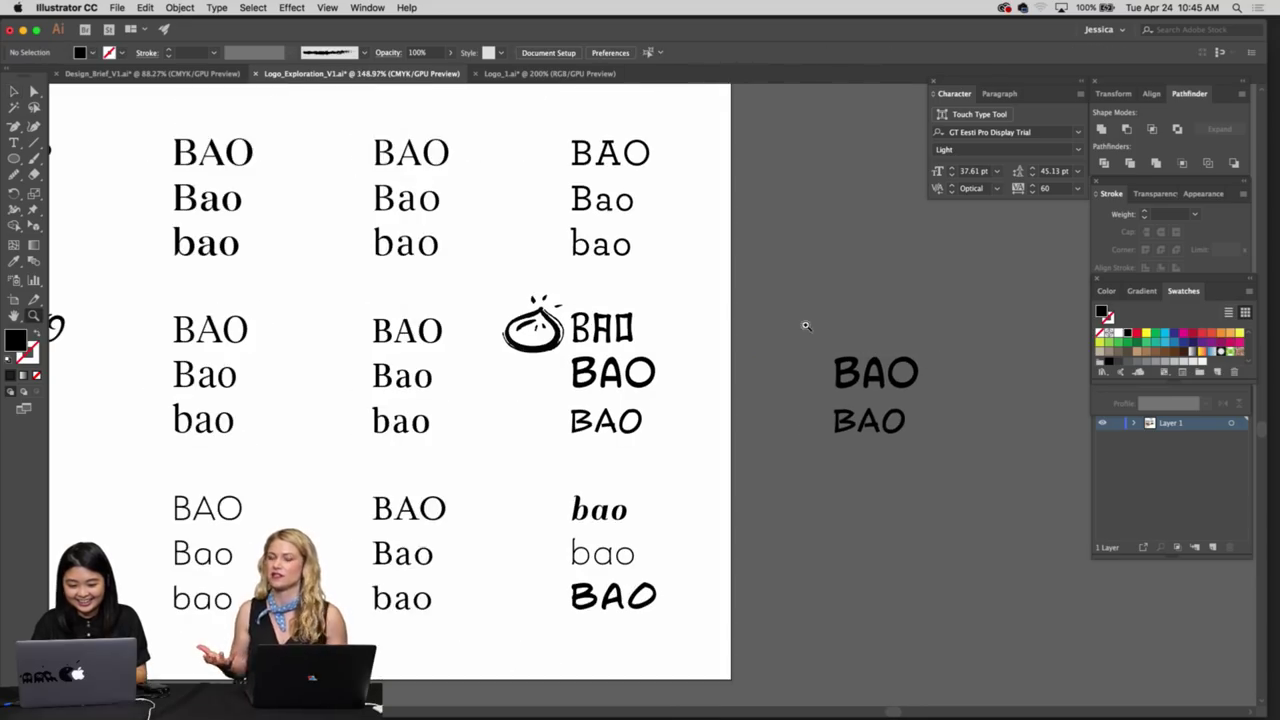
drag(803, 322, 786, 322)
drag(567, 330, 817, 292)
click(556, 136)
Paste the bao and BAO wordmark into Logo_1 and place them in the open area above the serif BAO
click(549, 73)
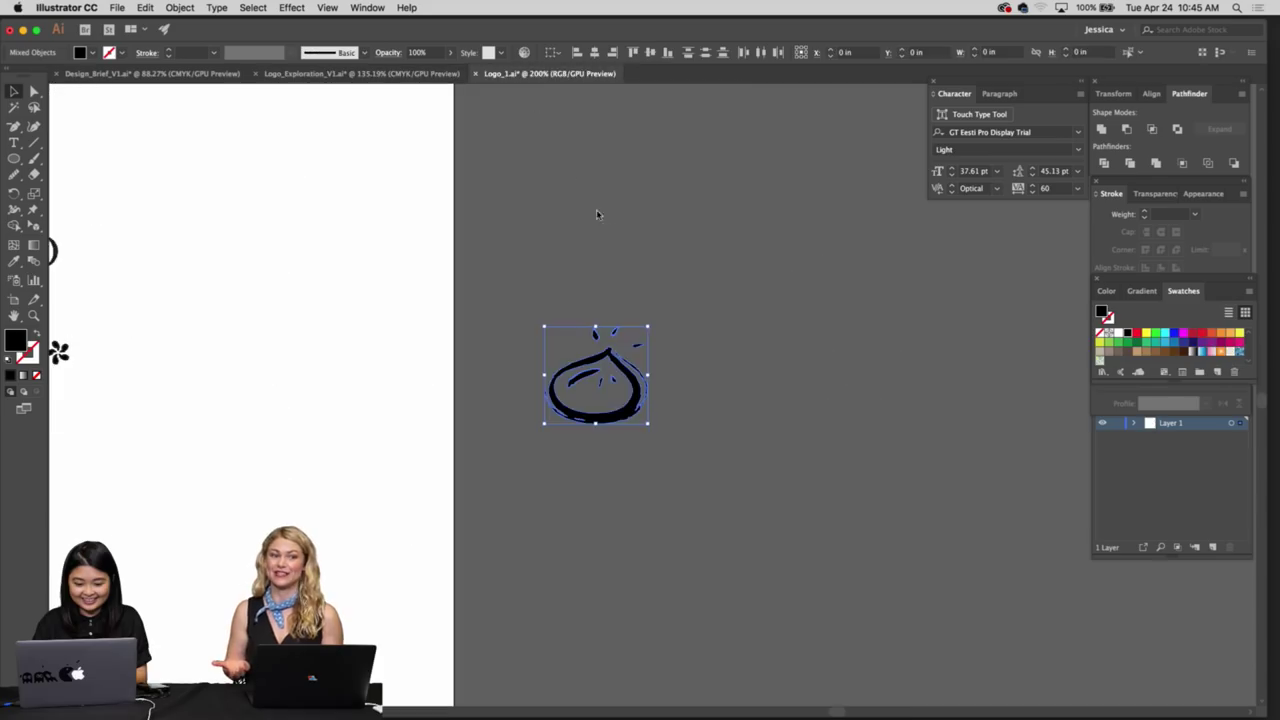
scroll(611, 224, down, 3)
drag(611, 224, 836, 238)
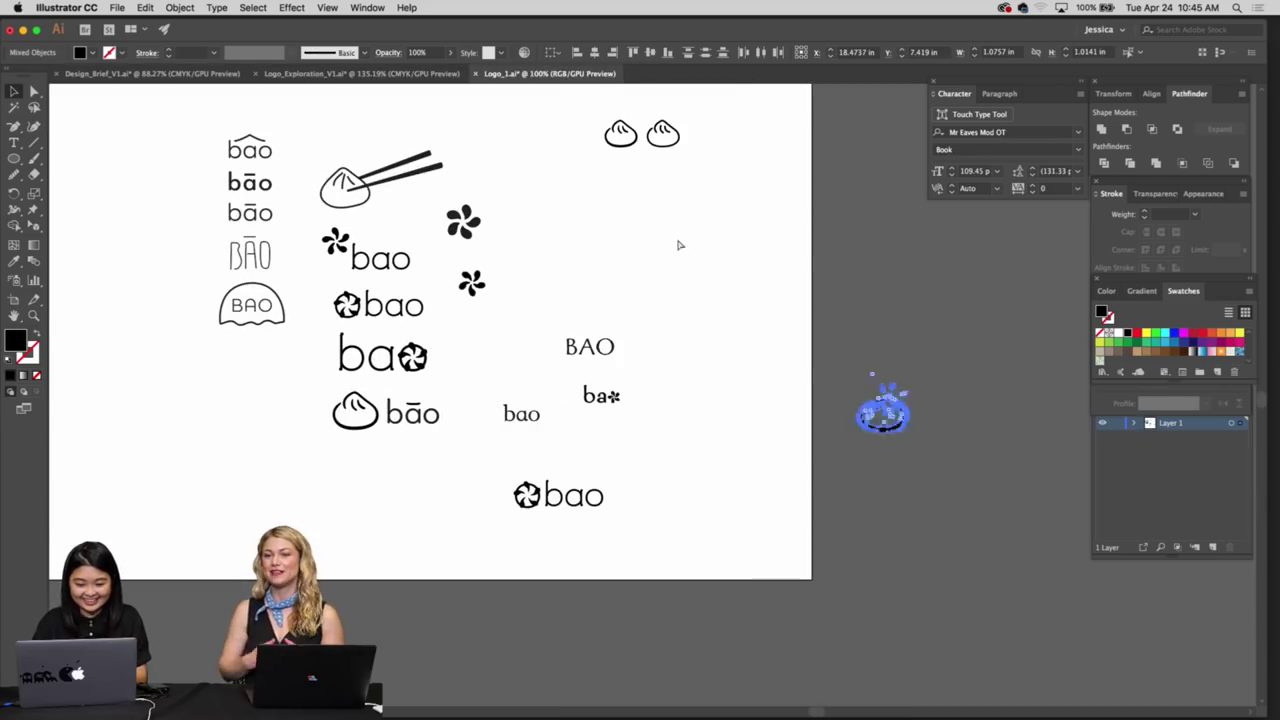
key(super+v)
key(z)
drag(641, 317, 702, 322)
key(v)
drag(710, 443, 637, 196)
click(634, 286)
Examine the pasted bao and BAO wordmark up close
key(z)
click(646, 275)
scroll(647, 276, up, 1)
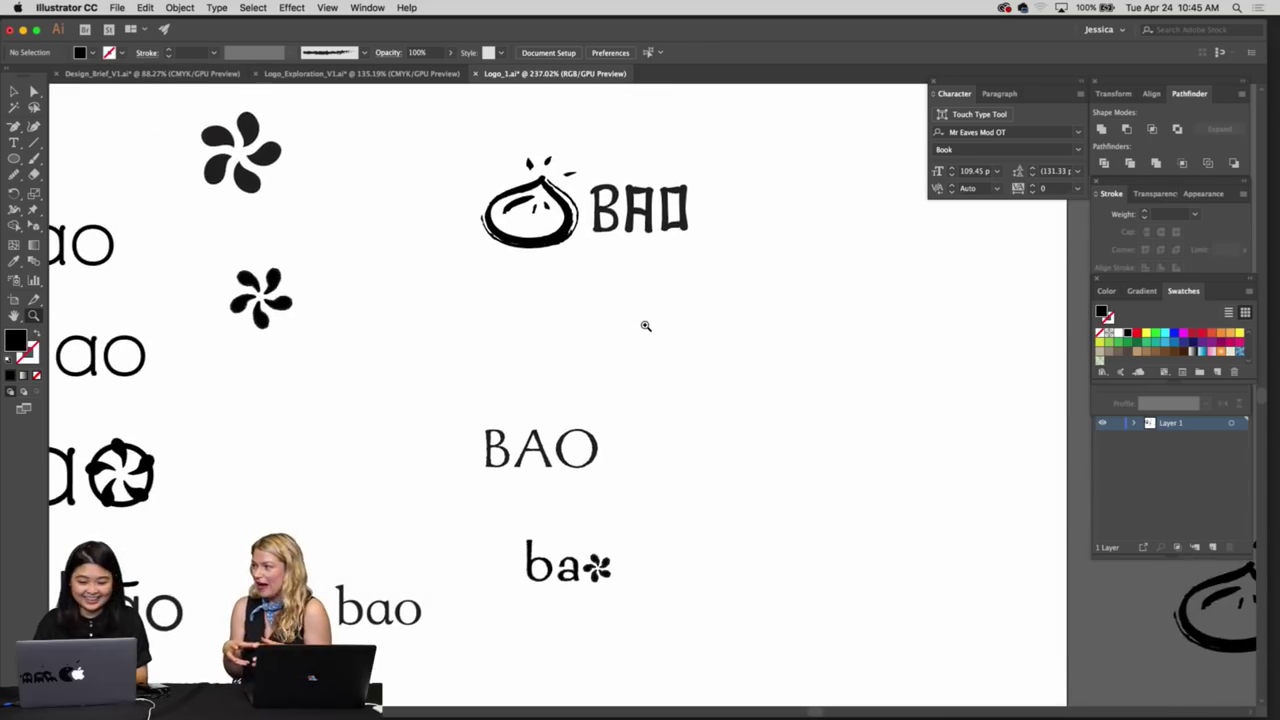
scroll(640, 320, up, 3)
drag(602, 277, 814, 386)
key(v)
key(z)
drag(541, 438, 434, 384)
key(v)
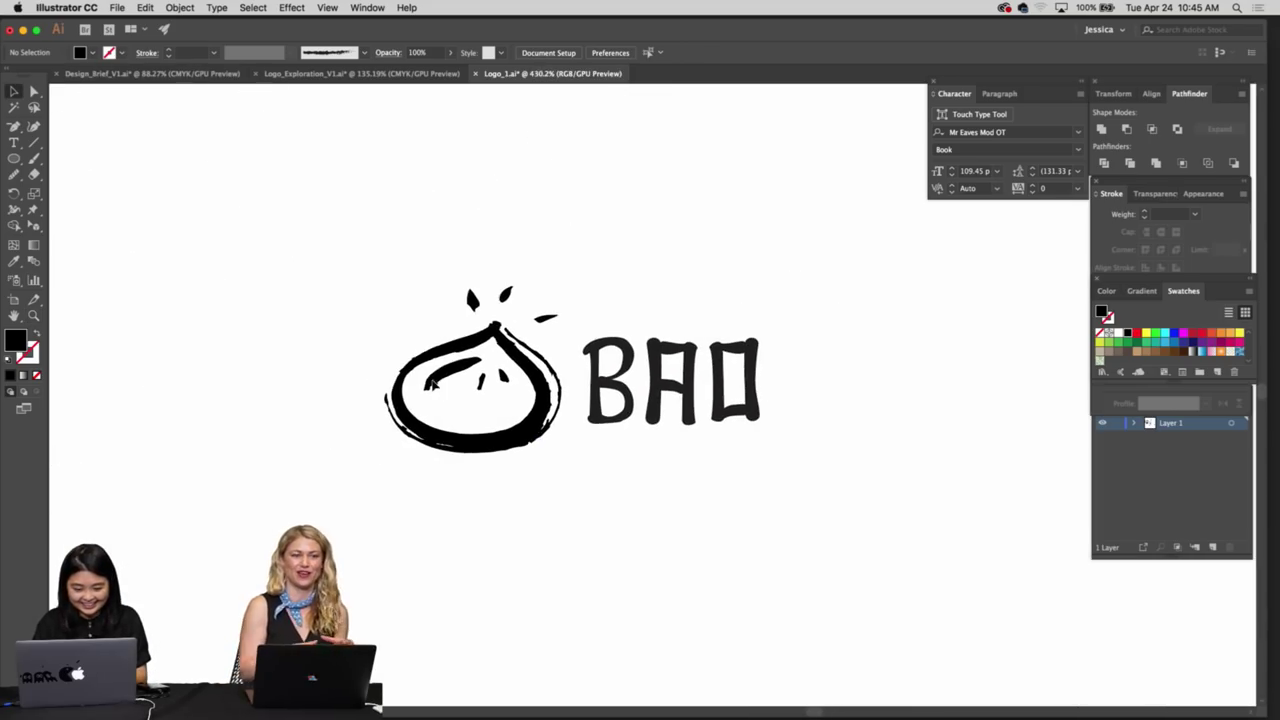
Try simplifying the bao's paths with a curve precision of 20% and the preview turned on
drag(359, 267, 532, 413)
drag(578, 485, 578, 485)
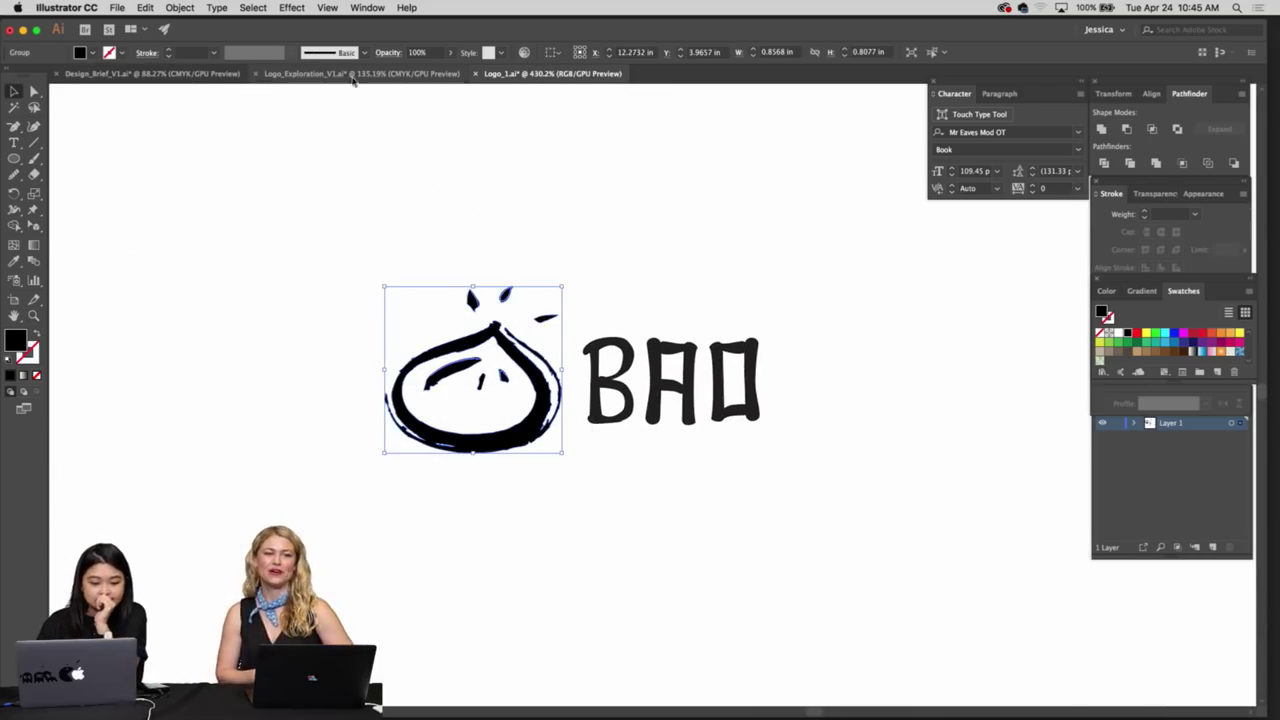
click(296, 8)
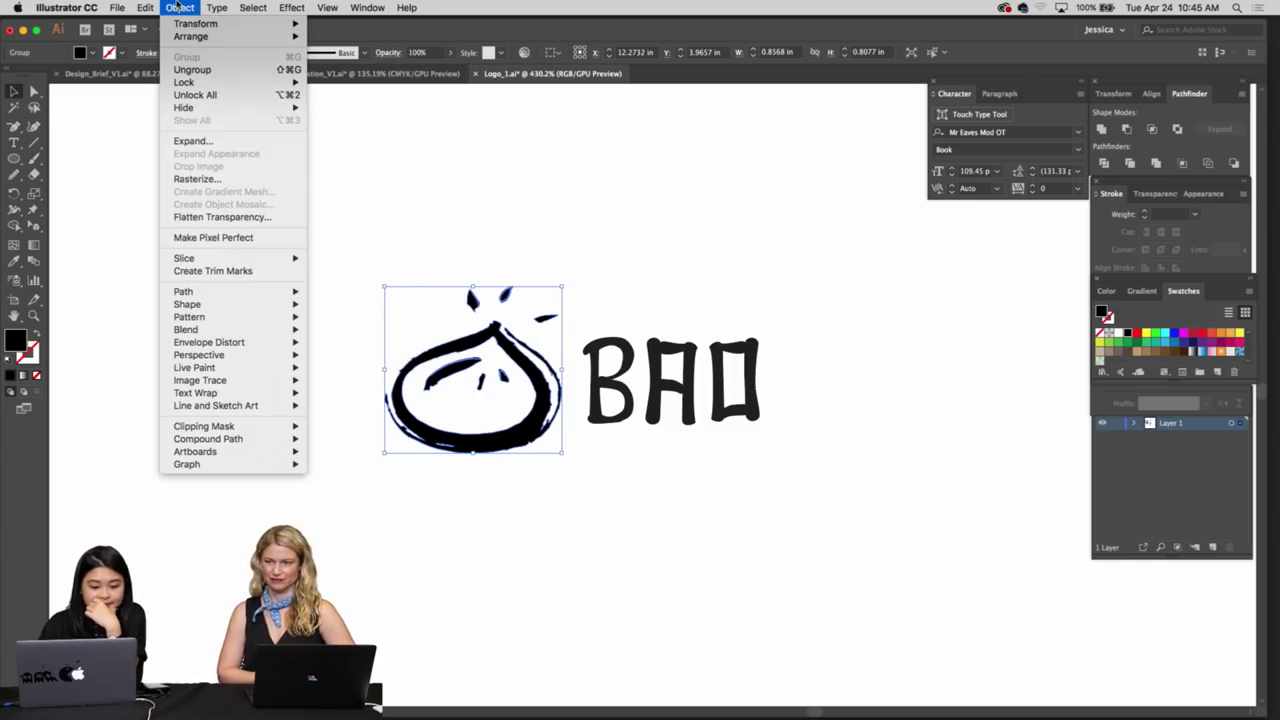
mouse_move(190, 293)
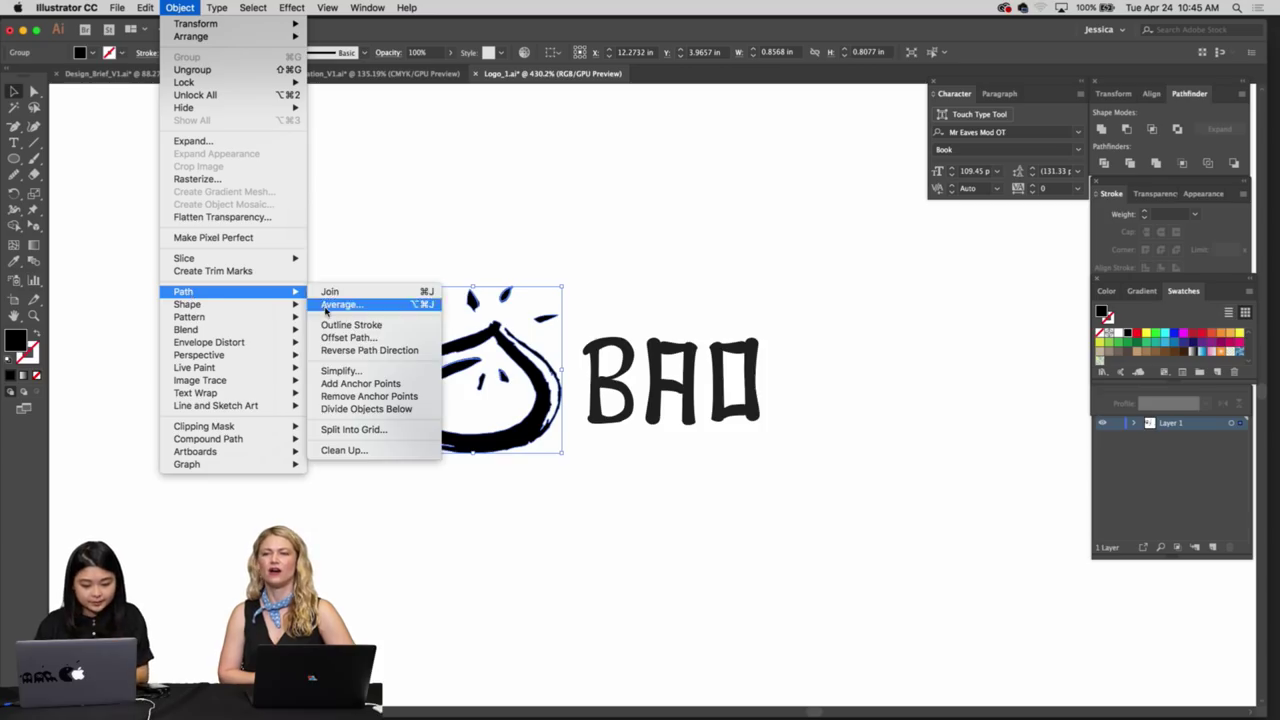
click(340, 371)
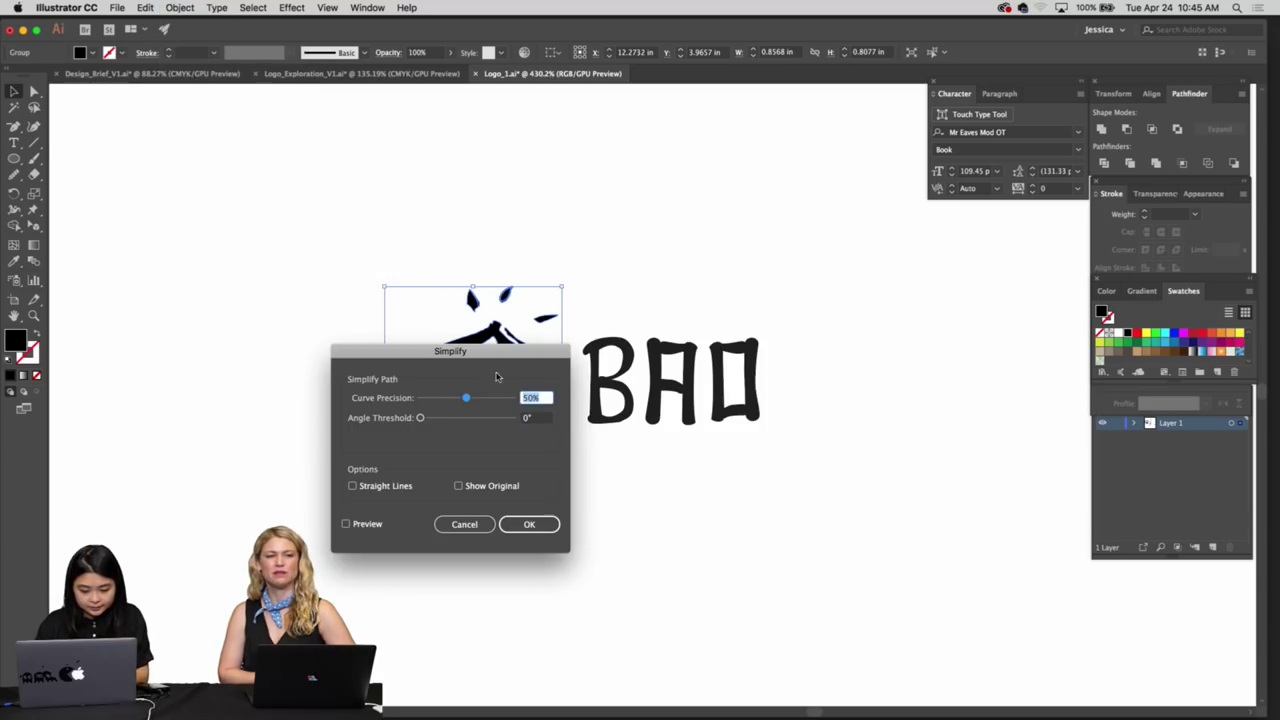
drag(507, 362, 766, 302)
click(606, 465)
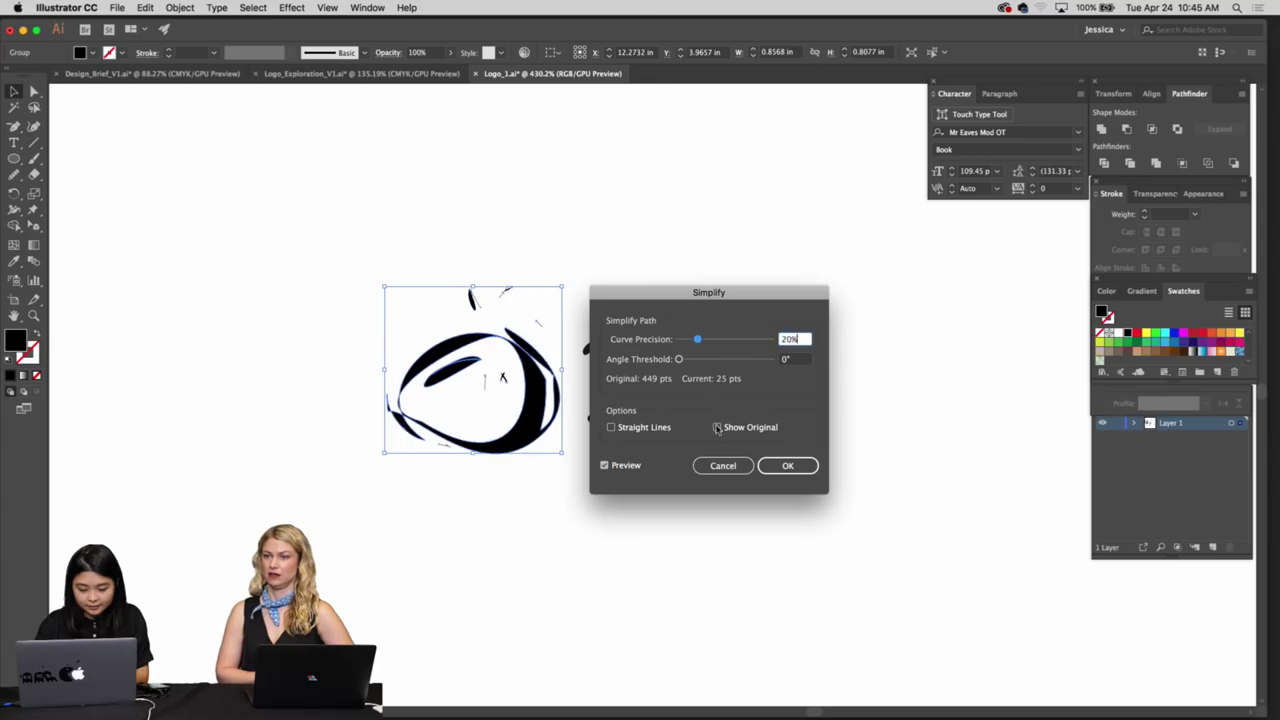
click(723, 465)
click(741, 491)
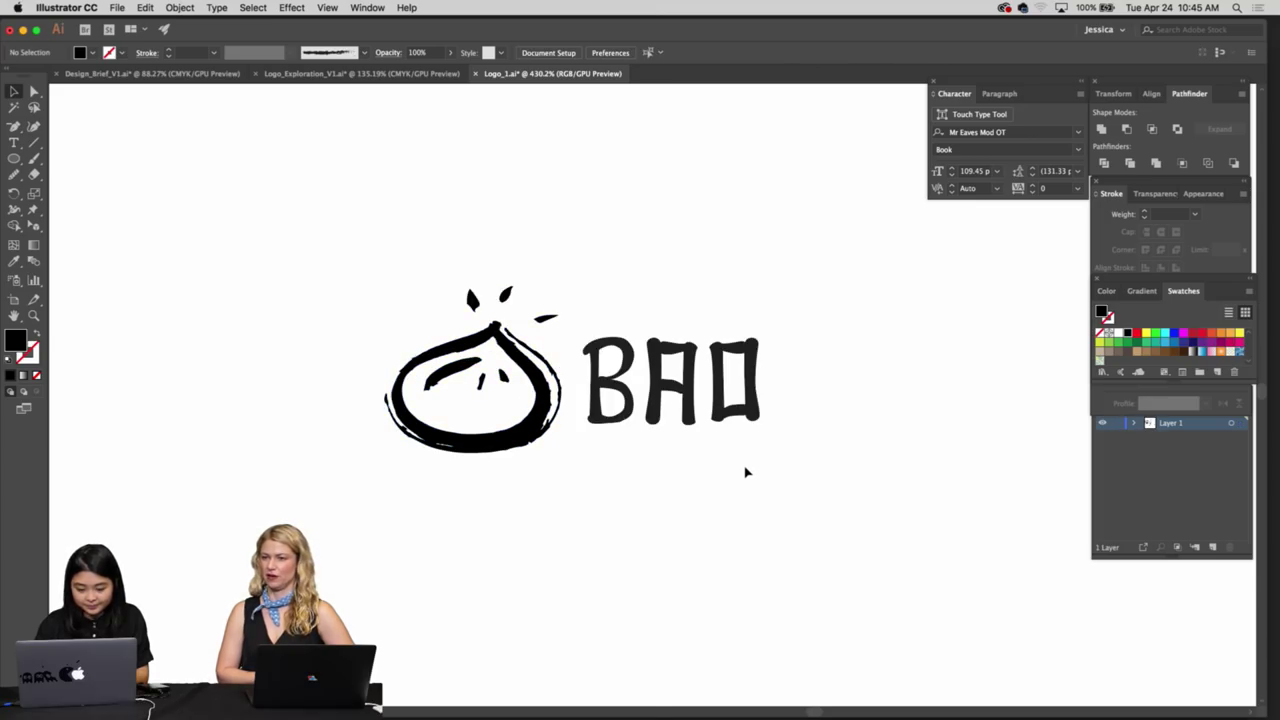
Compare the brush-style bao logo with the other logo variations on the artboard, and examine its shapes up close
key(z)
drag(745, 472, 485, 454)
scroll(537, 454, down, 4)
scroll(528, 471, down, 3)
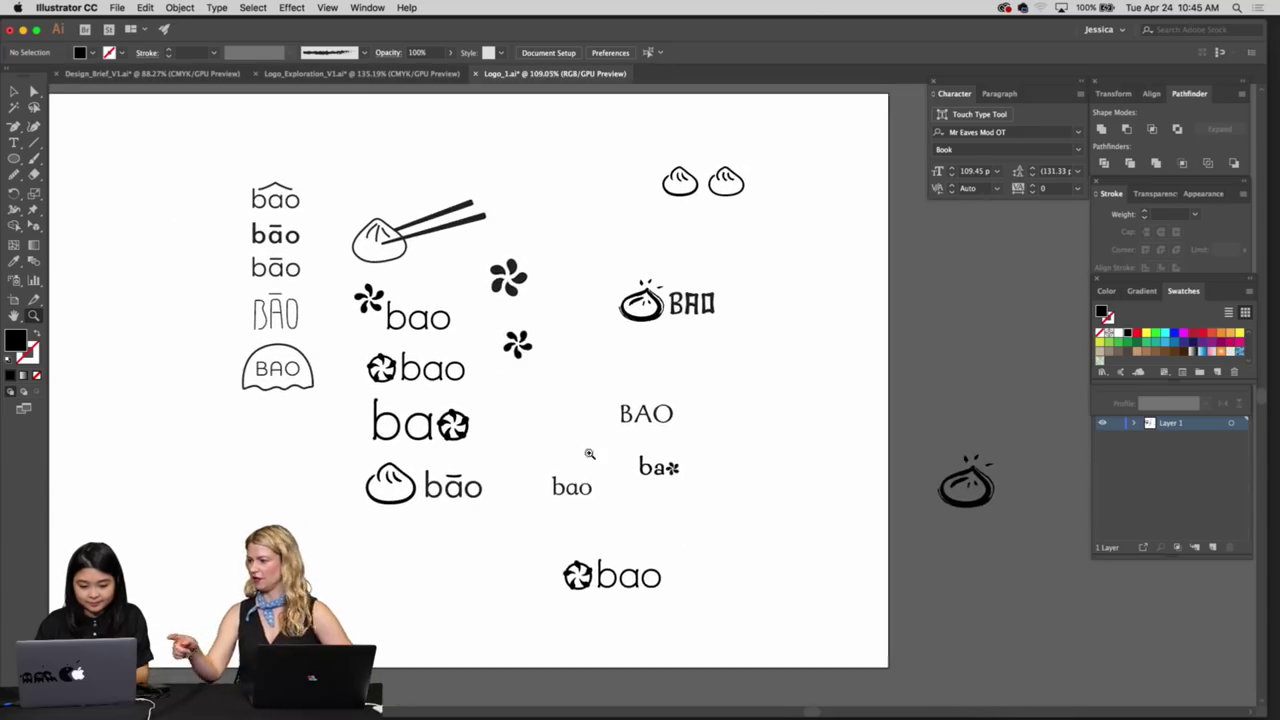
scroll(612, 446, right, 2)
drag(683, 300, 794, 423)
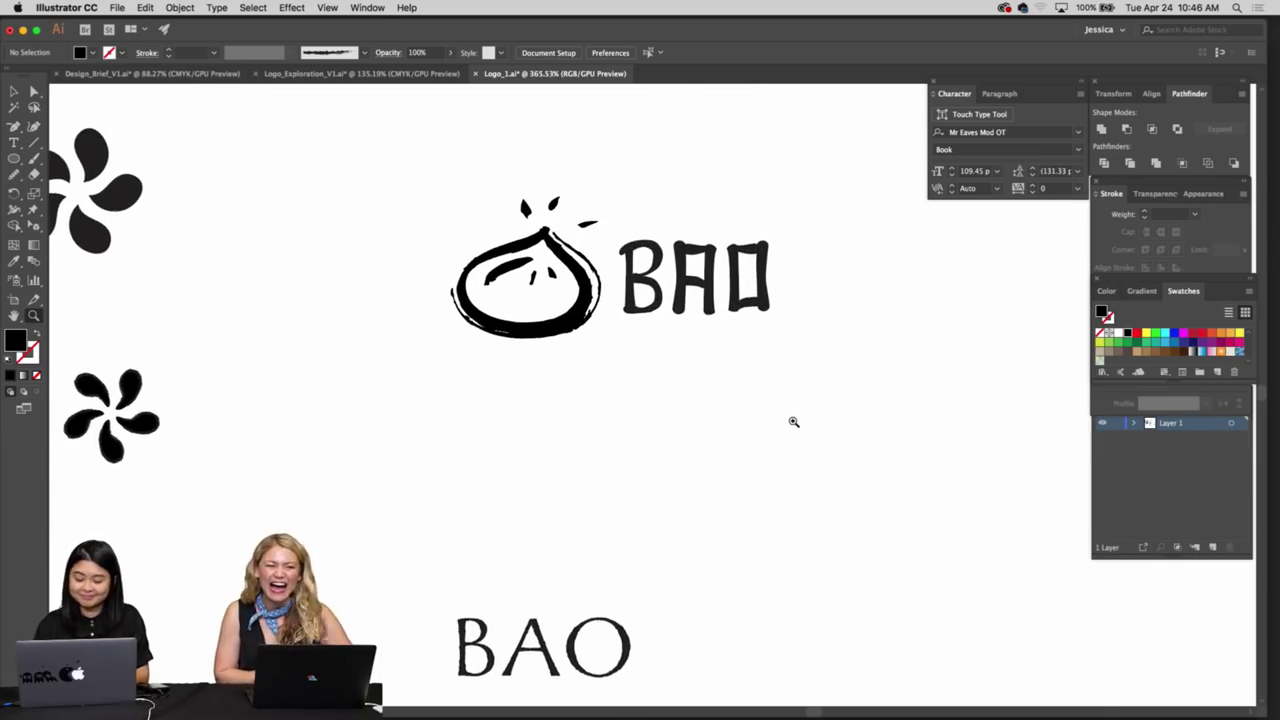
scroll(794, 423, up, 2)
drag(651, 377, 578, 384)
scroll(706, 414, up, 2)
key(v)
key(z)
scroll(680, 411, left, 3)
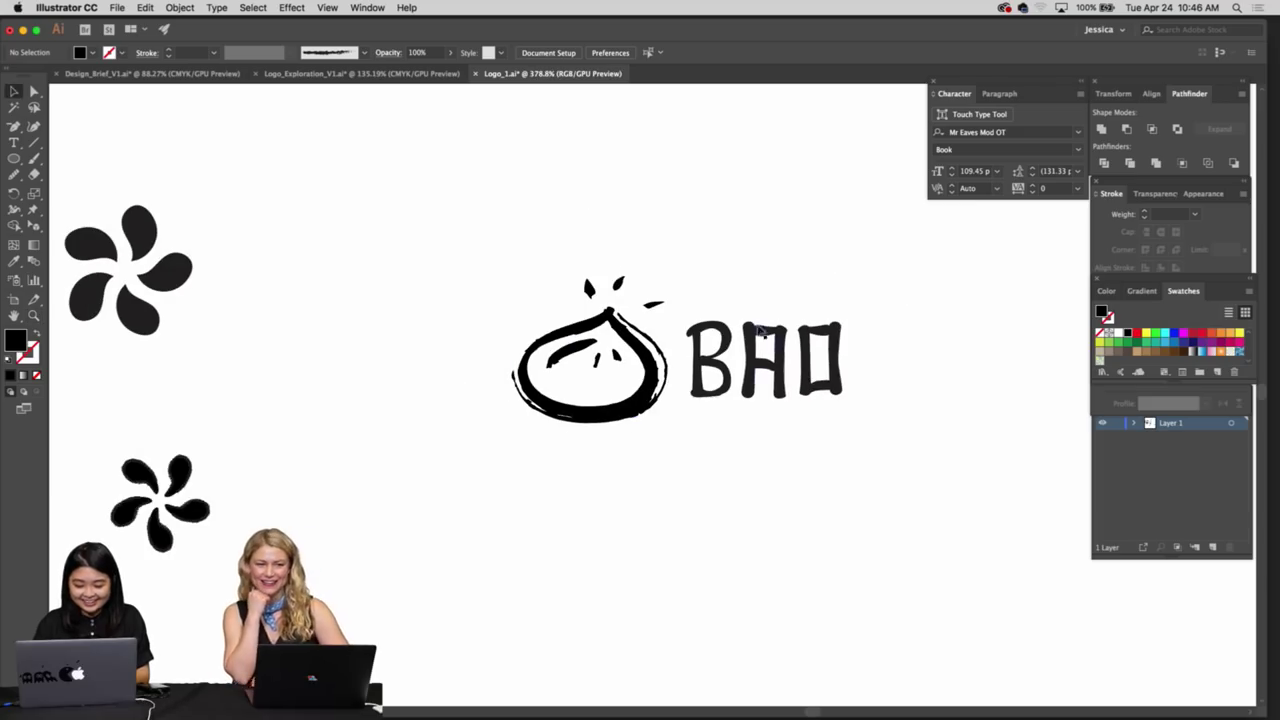
Open the Simplify path options for the bao drawing beside the BAO lettering, with the preview turned on
key(z)
drag(863, 337, 947, 390)
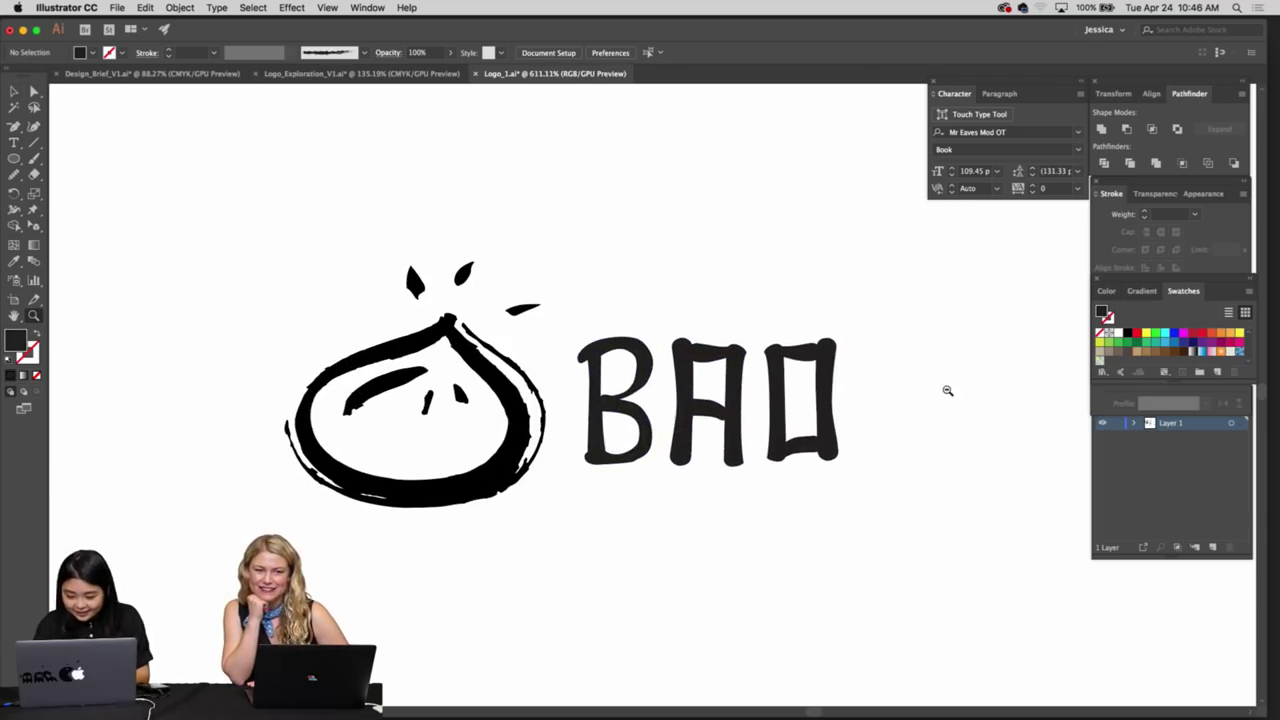
scroll(671, 423, left, 6)
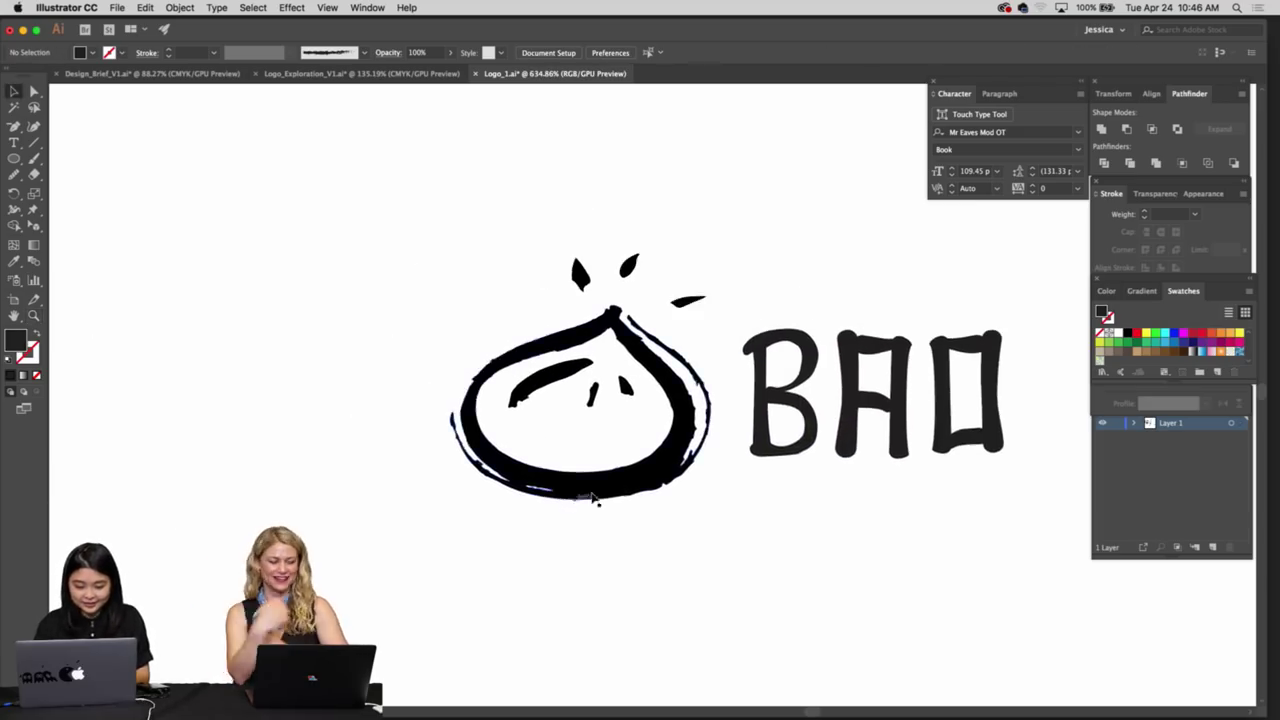
key(v)
click(620, 490)
click(253, 7)
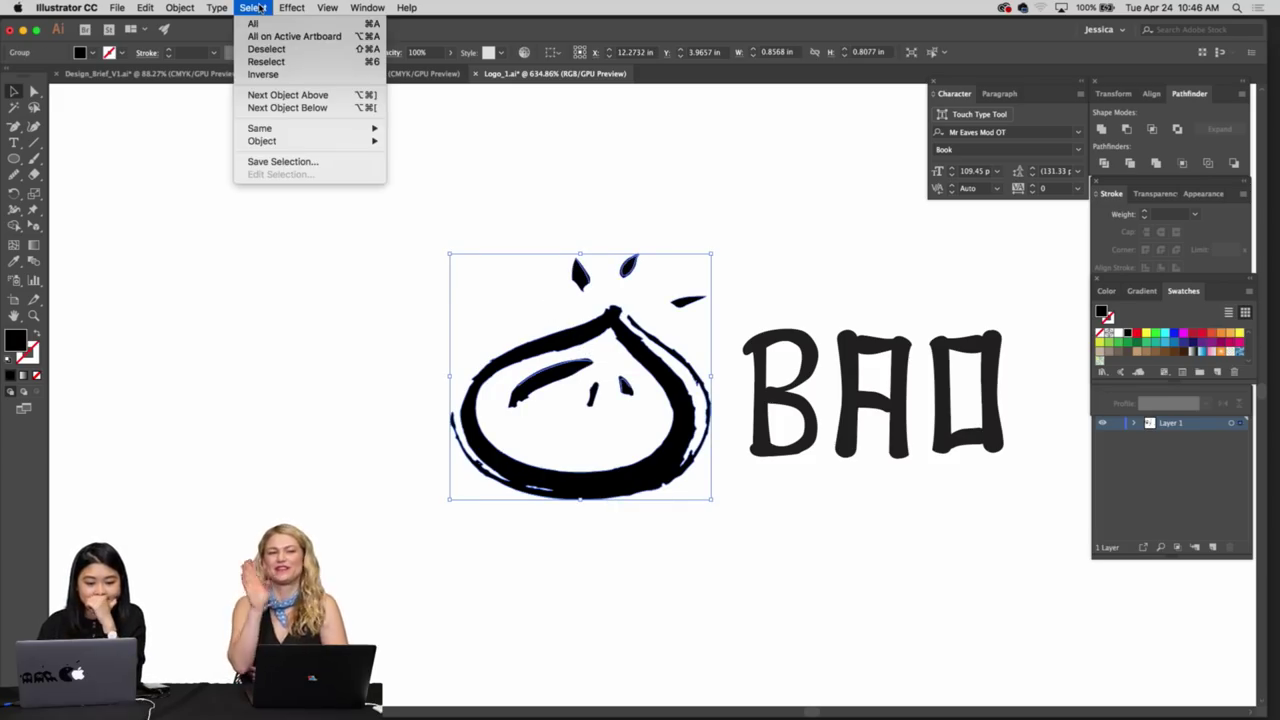
mouse_move(330, 128)
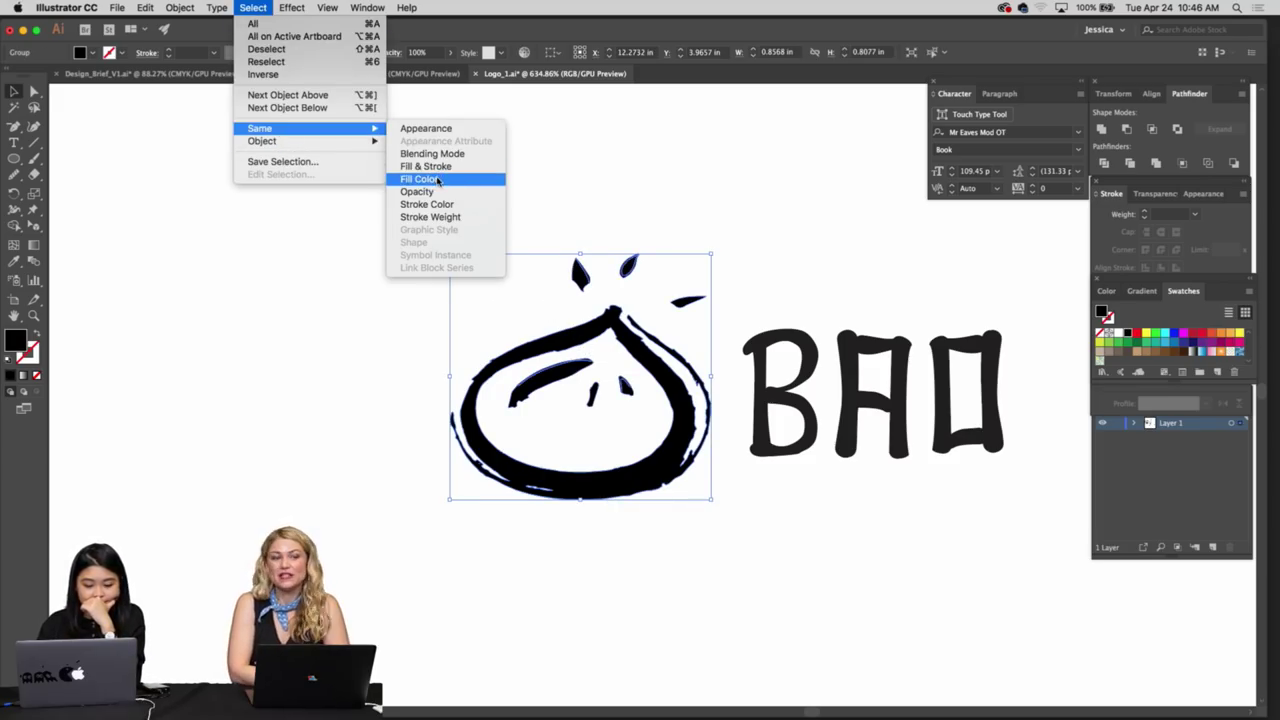
mouse_move(180, 7)
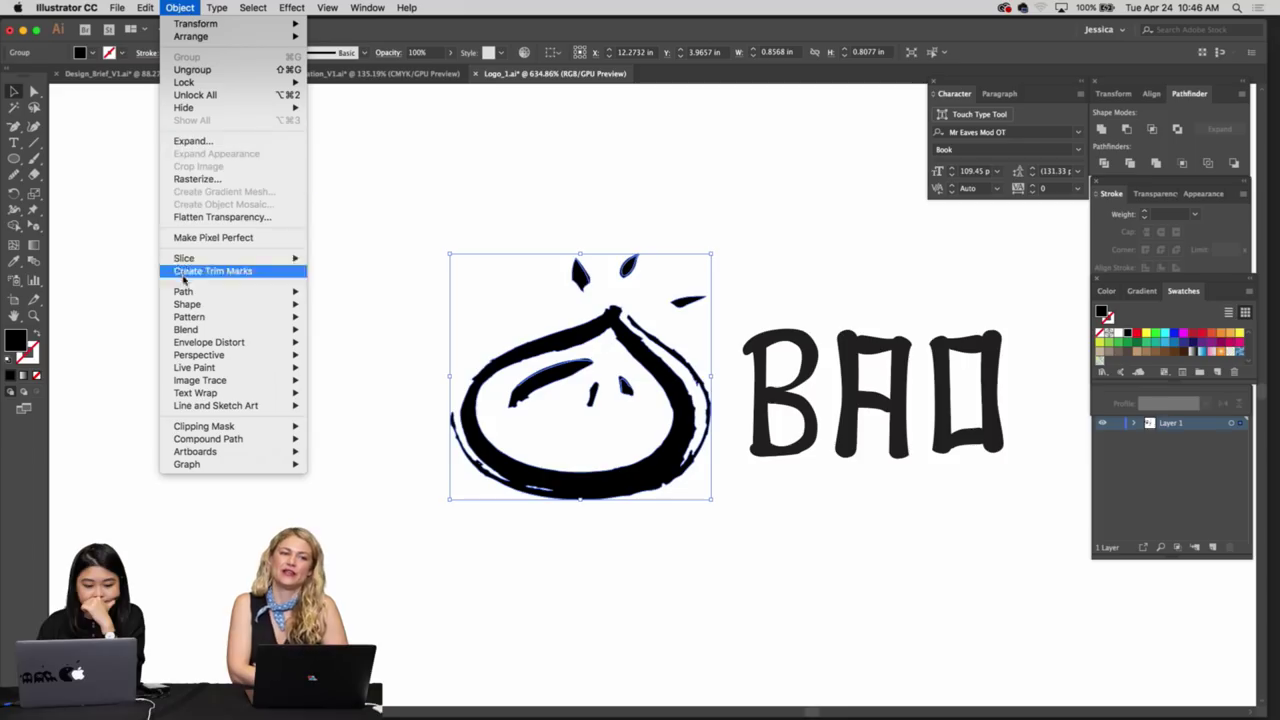
mouse_move(190, 291)
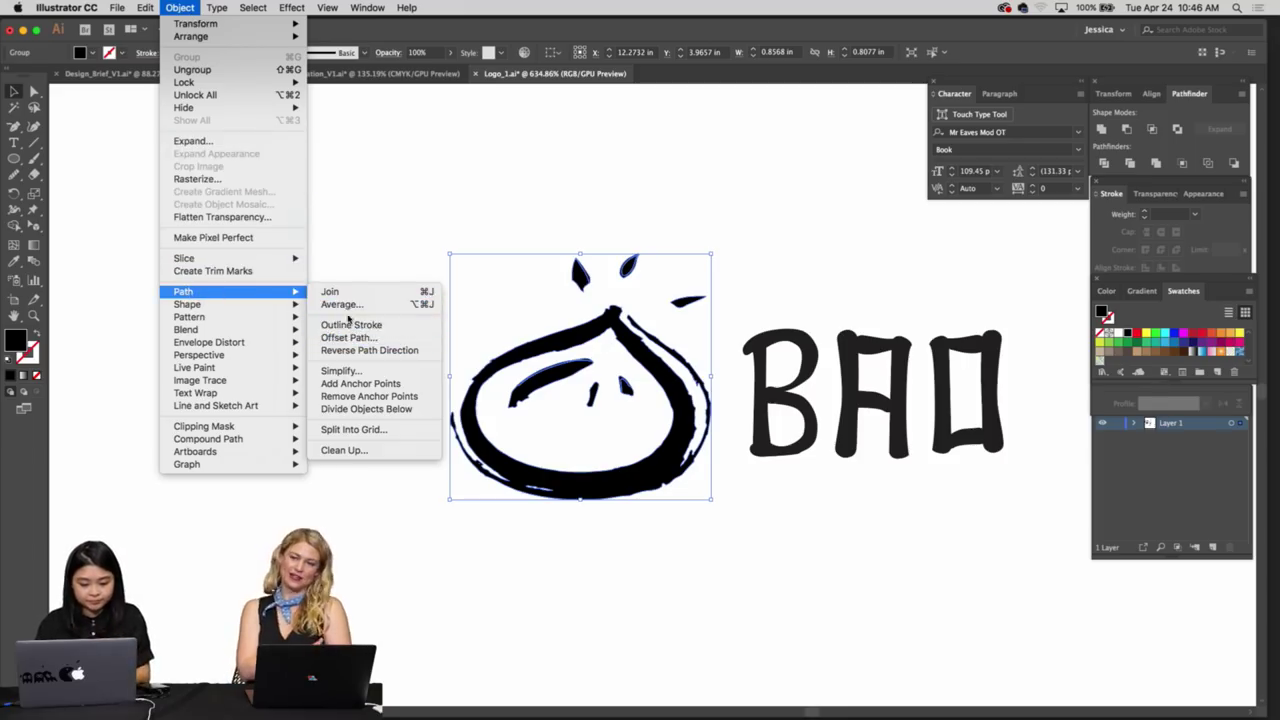
click(350, 370)
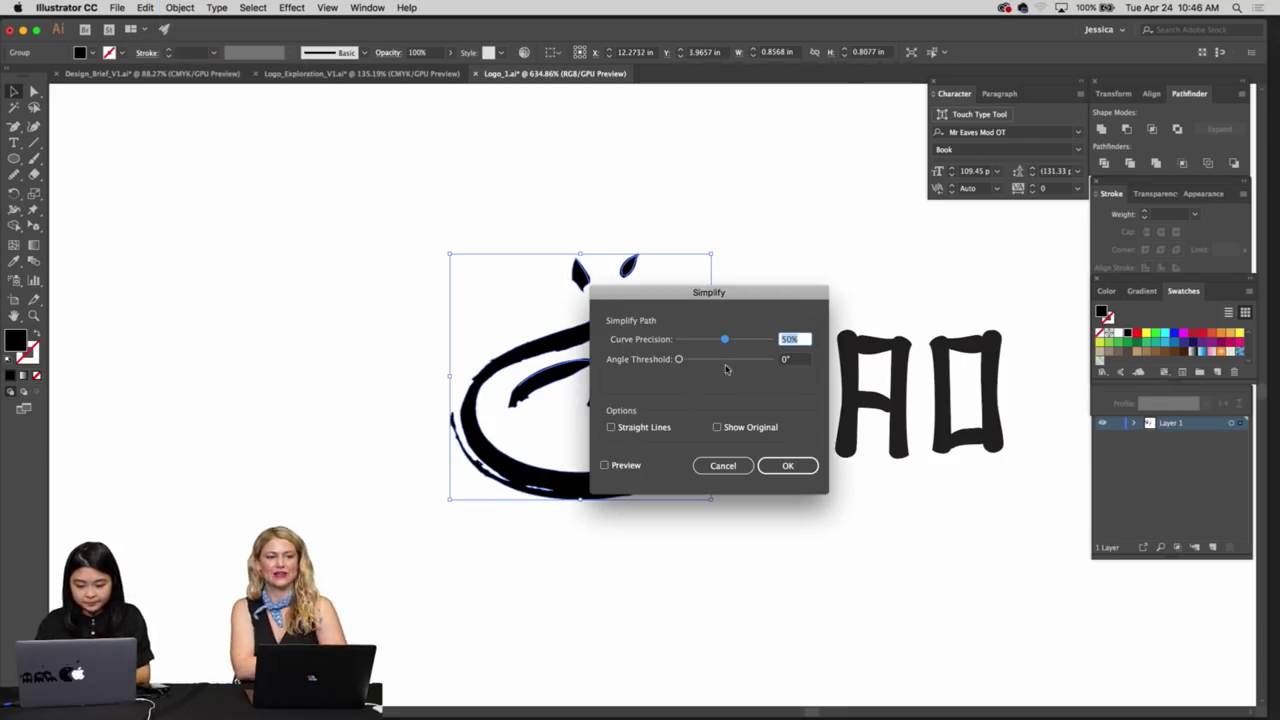
click(605, 465)
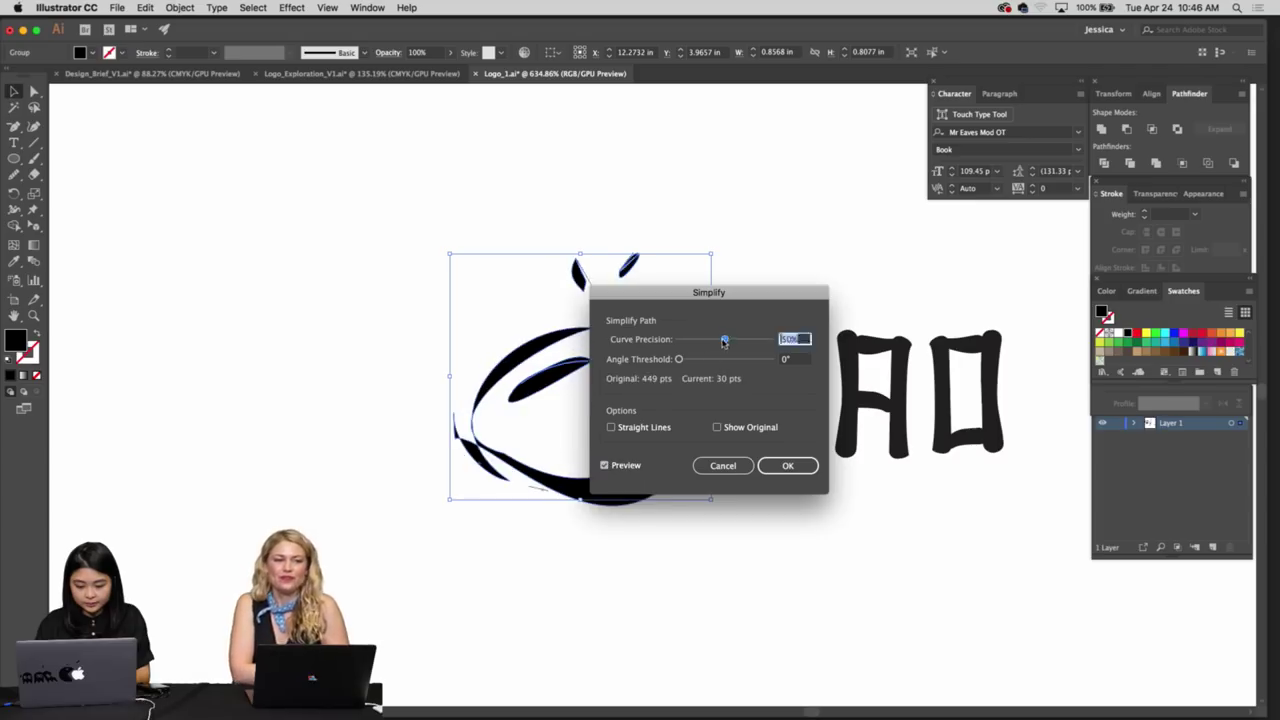
Simplify the bao's paths with a curve precision of 66% and an angle threshold of 171°
drag(724, 341, 771, 360)
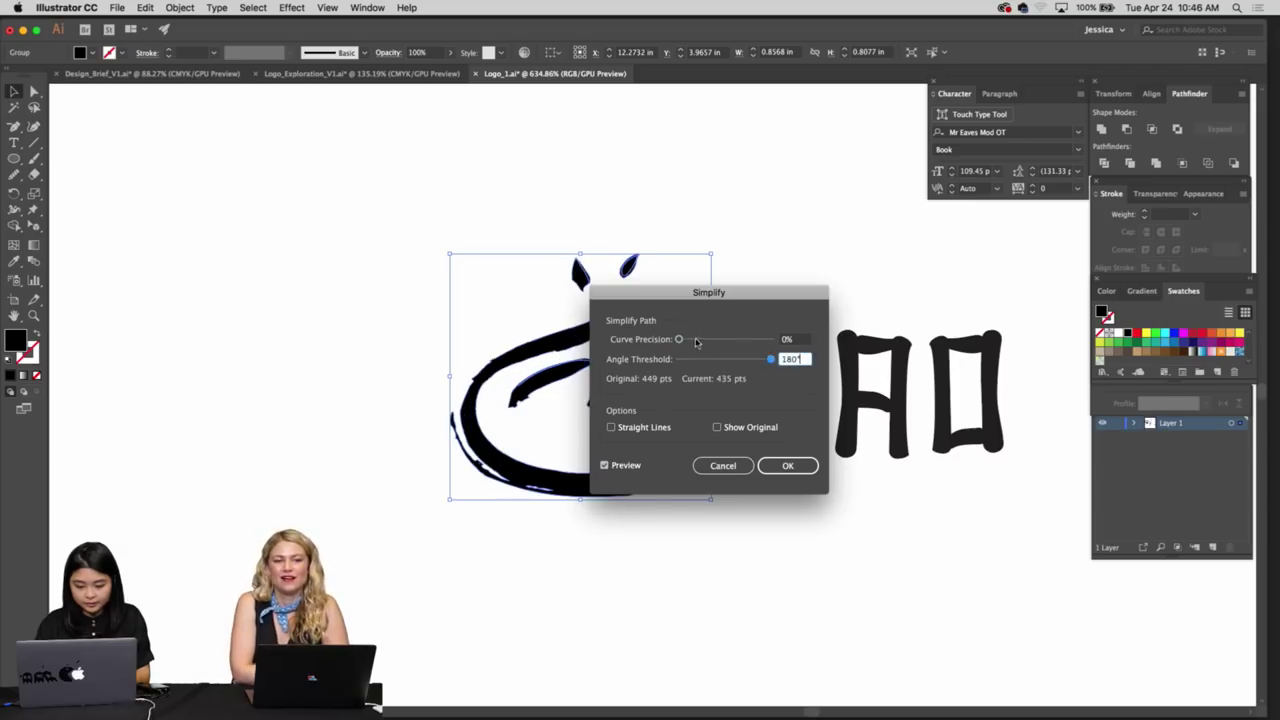
drag(680, 339, 690, 340)
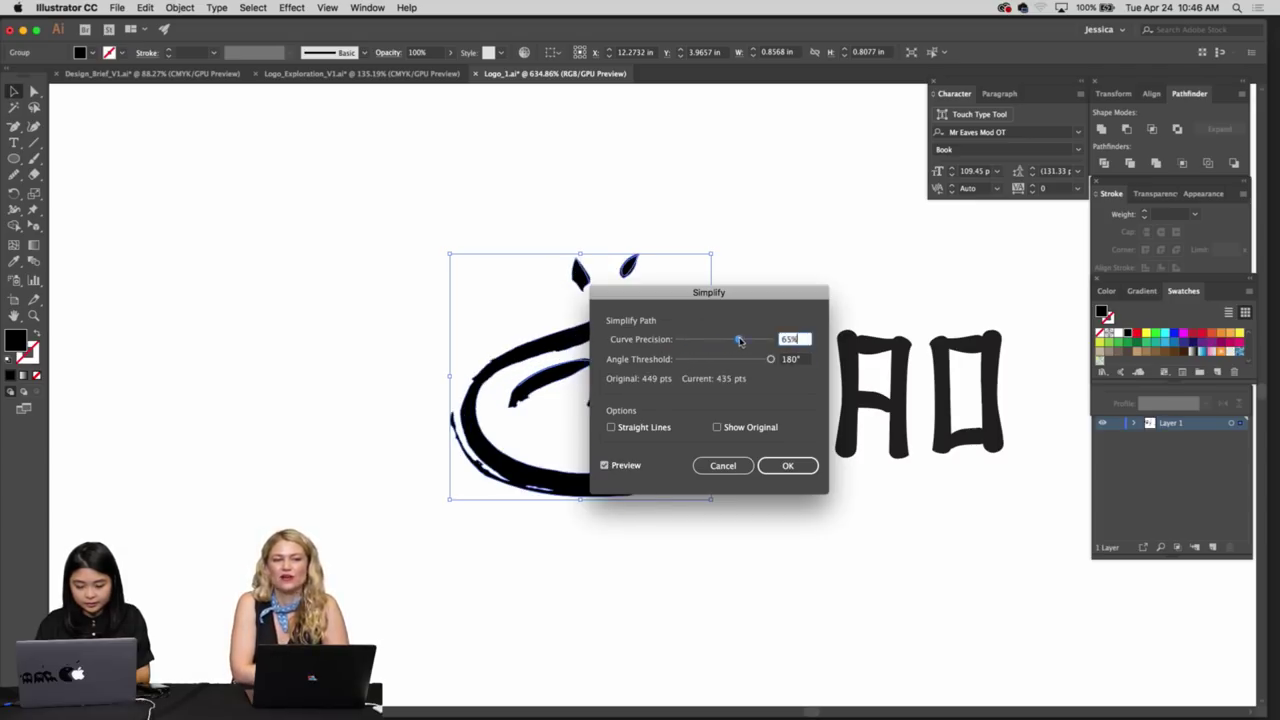
drag(770, 360, 755, 362)
drag(743, 297, 890, 217)
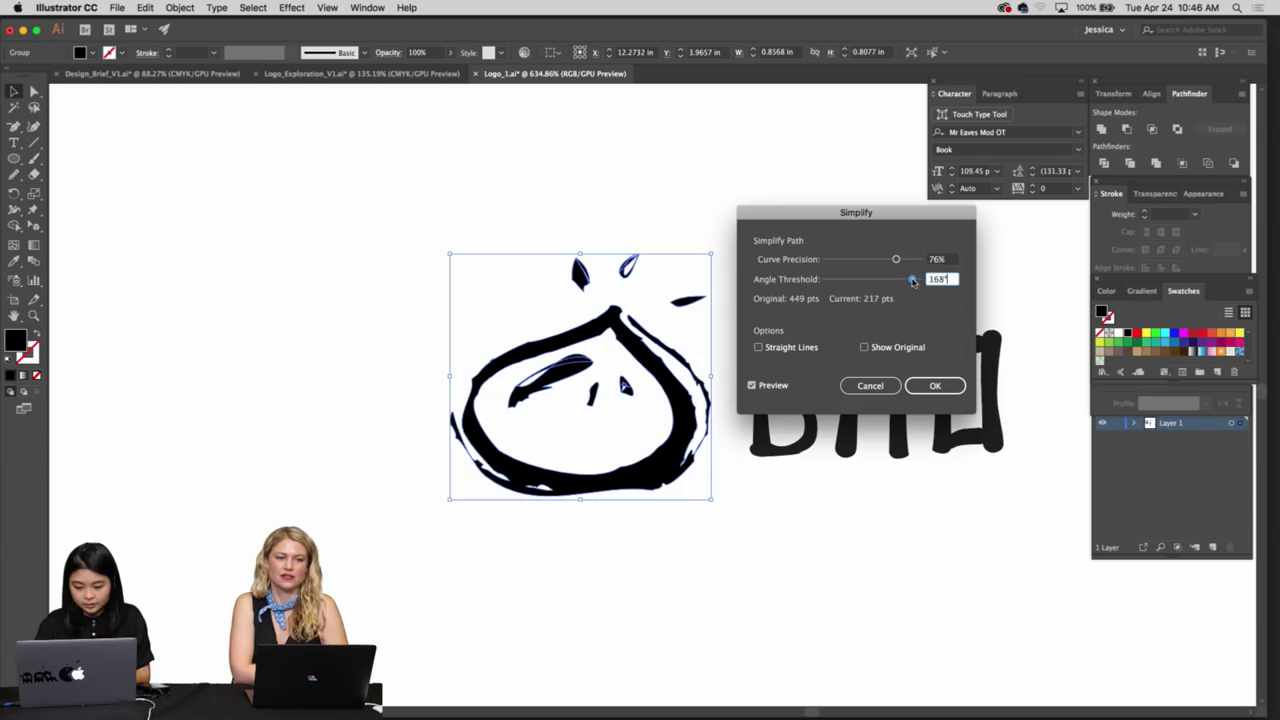
drag(896, 261, 892, 261)
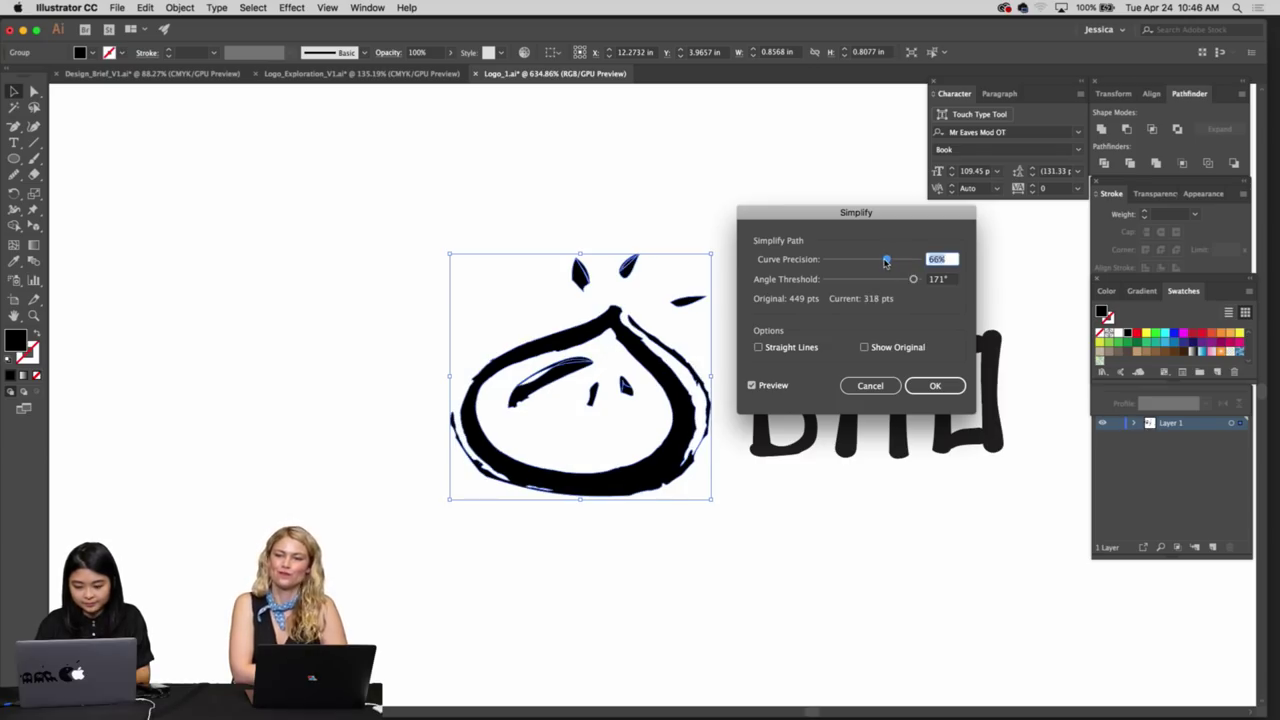
click(947, 381)
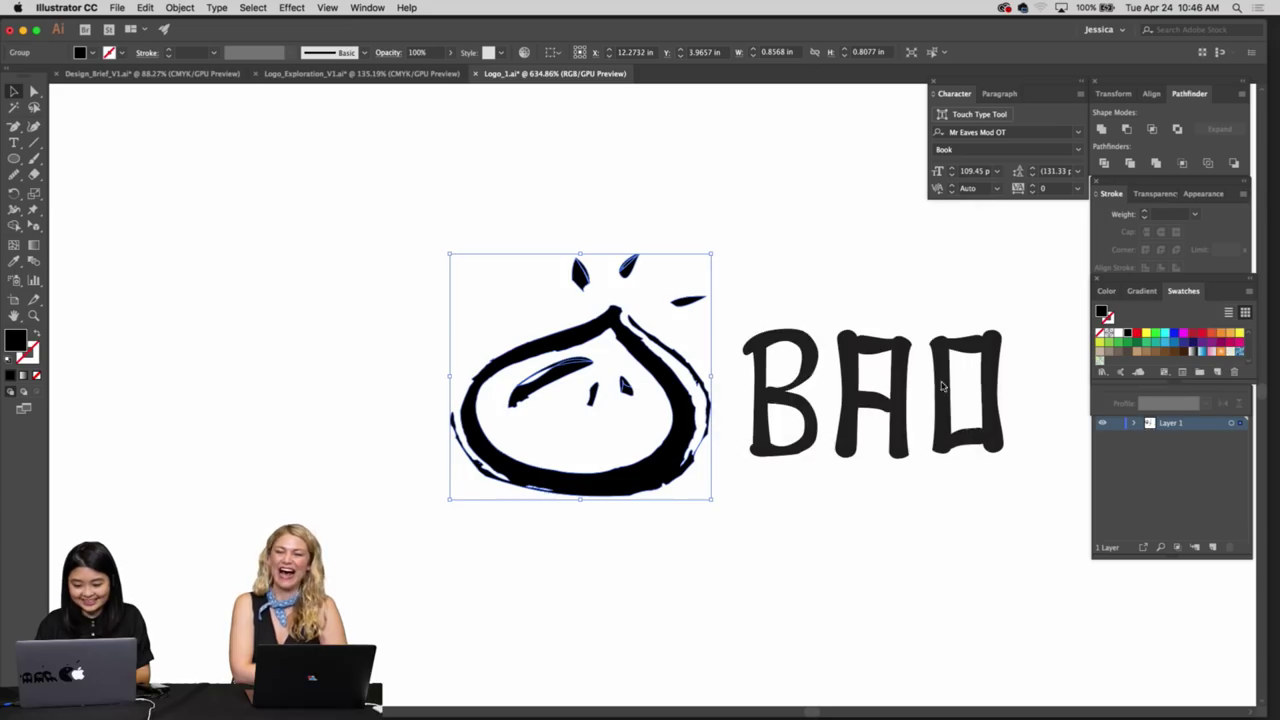
Examine the simplified bao's edges and accent marks up close and beside the BAO lettering
click(769, 447)
key(z)
drag(704, 442, 788, 480)
drag(676, 262, 801, 337)
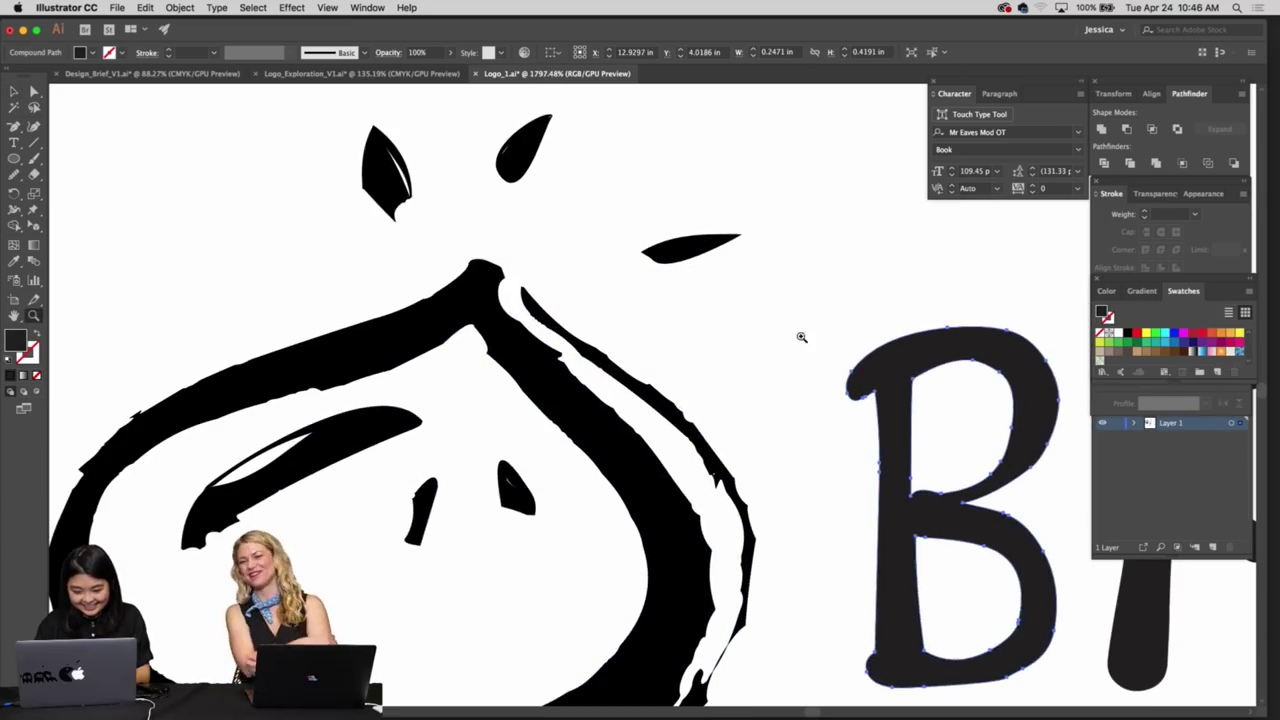
click(756, 331)
key(v)
click(645, 228)
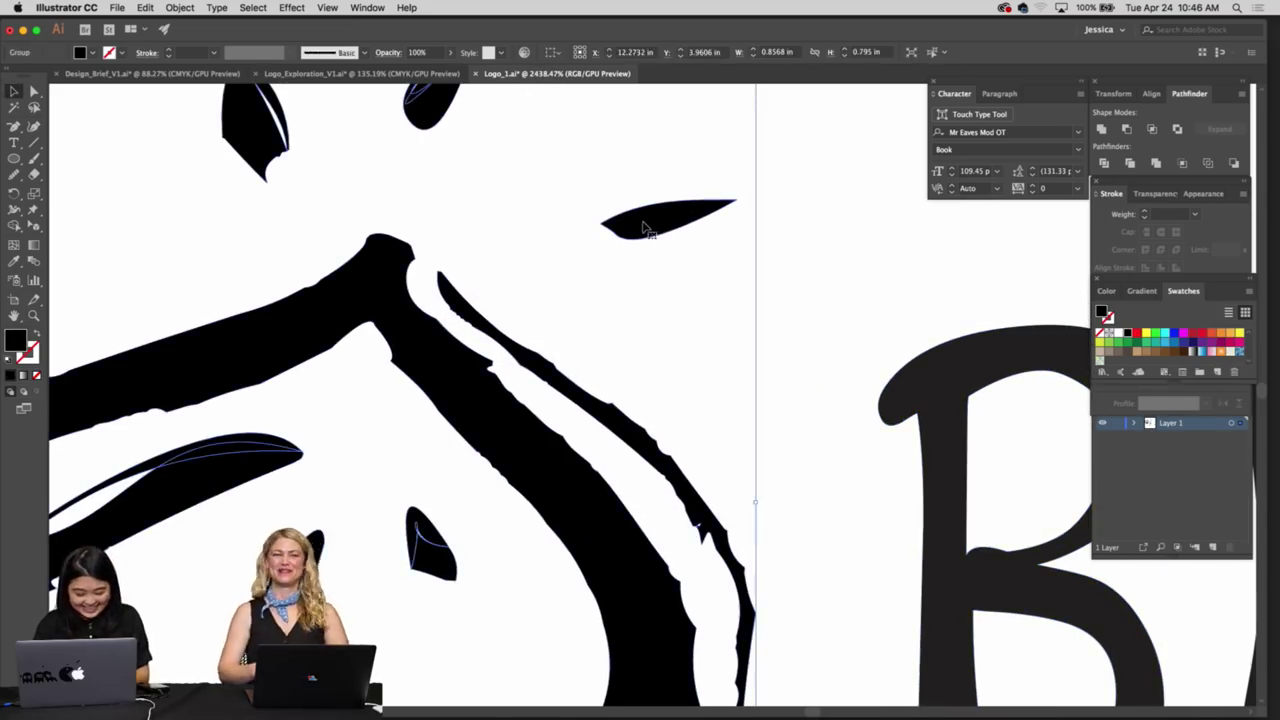
click(743, 262)
key(z)
drag(743, 262, 805, 284)
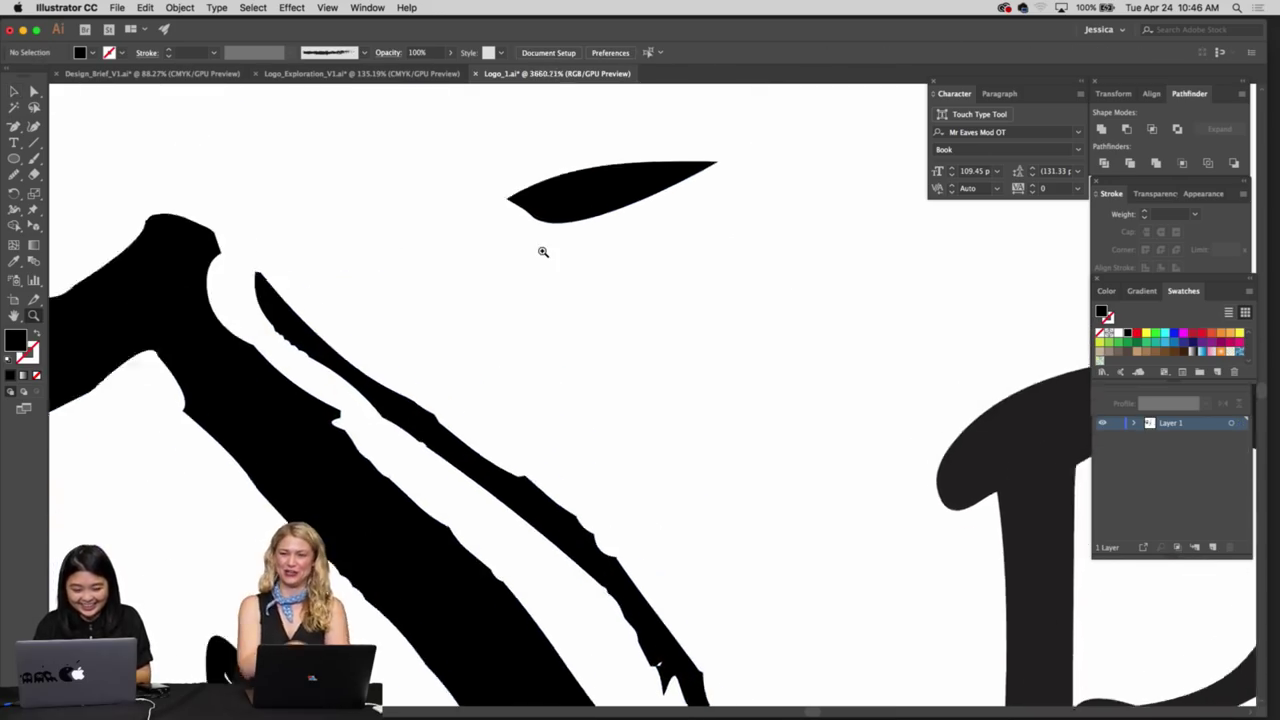
drag(535, 250, 323, 240)
key(super+minus)
key(super+minus)
key(super+minus)
key(v)
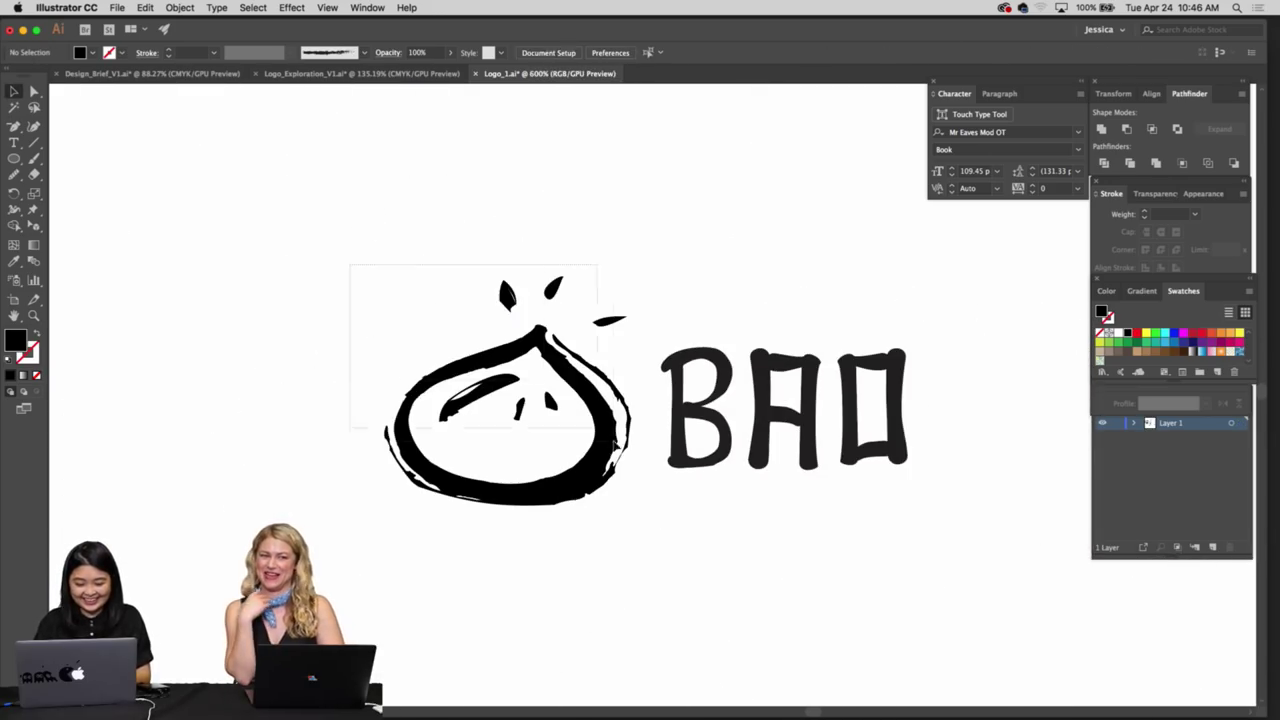
drag(645, 515, 645, 514)
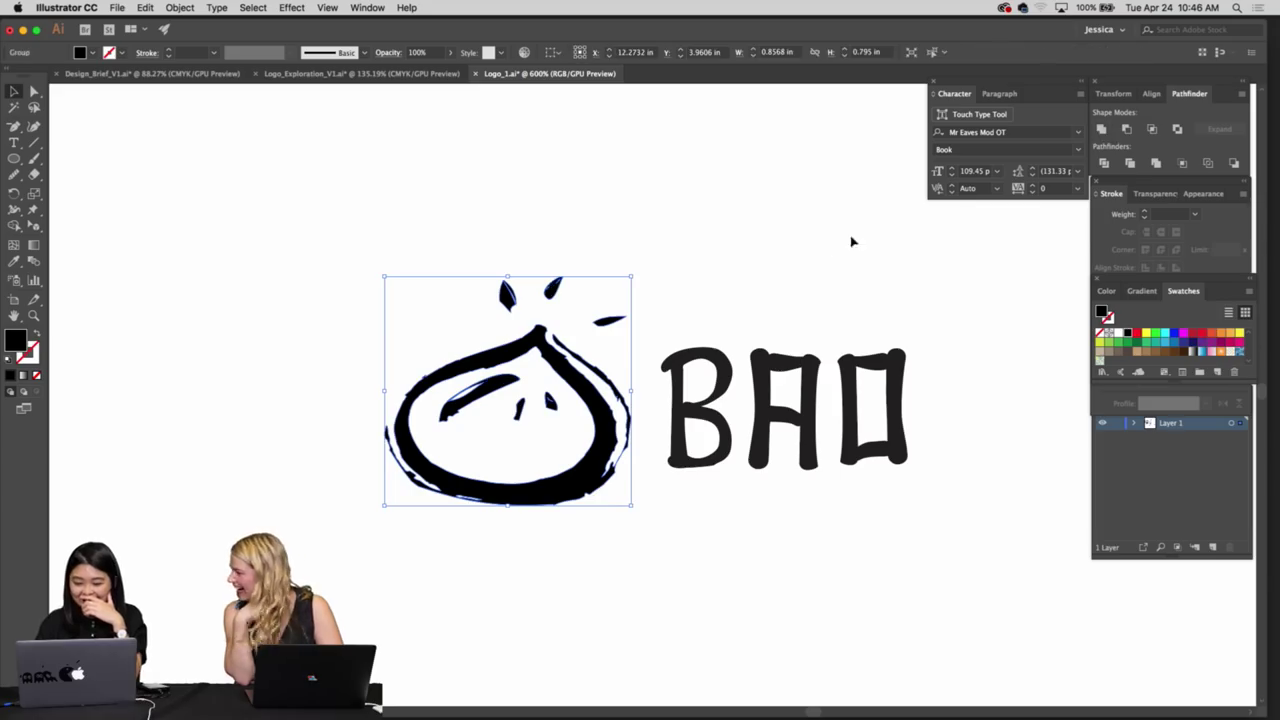
Delete the anchor point at the inner tip of the rightmost accent mark above the bao
click(797, 251)
key(z)
drag(749, 284, 780, 319)
drag(680, 464, 748, 300)
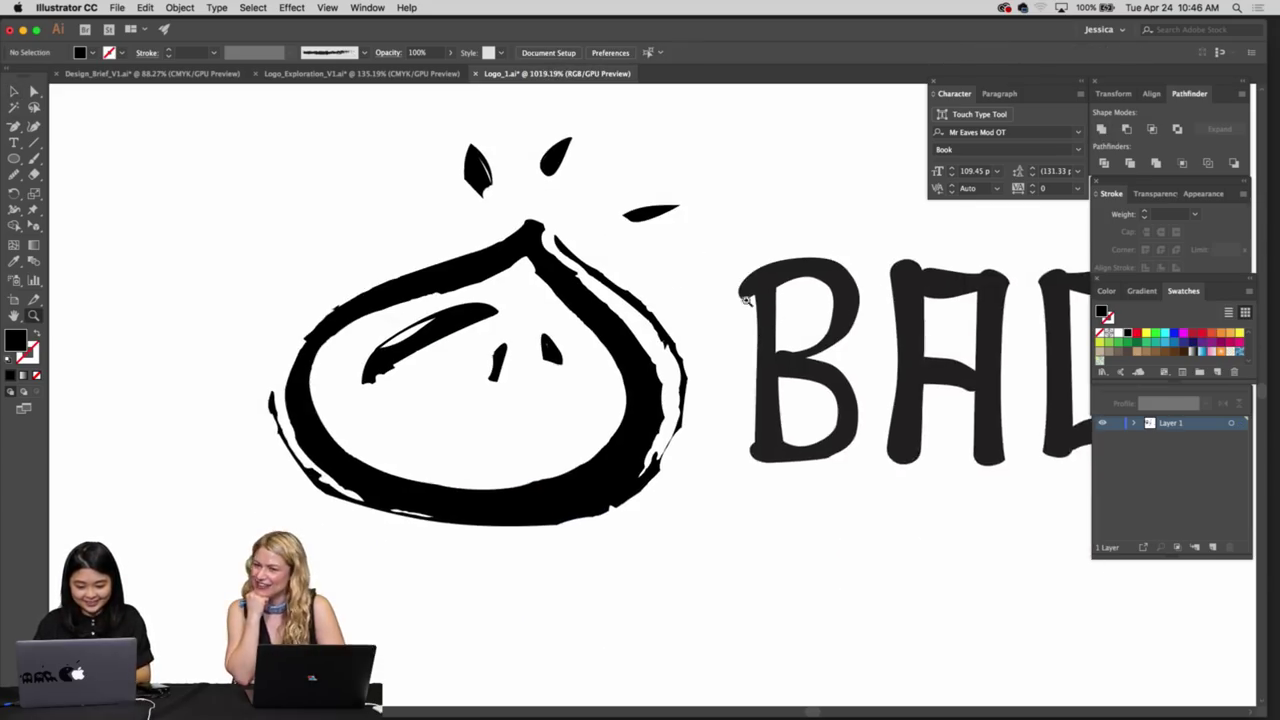
drag(646, 260, 694, 294)
drag(650, 230, 653, 293)
drag(596, 264, 668, 295)
key(v)
click(669, 264)
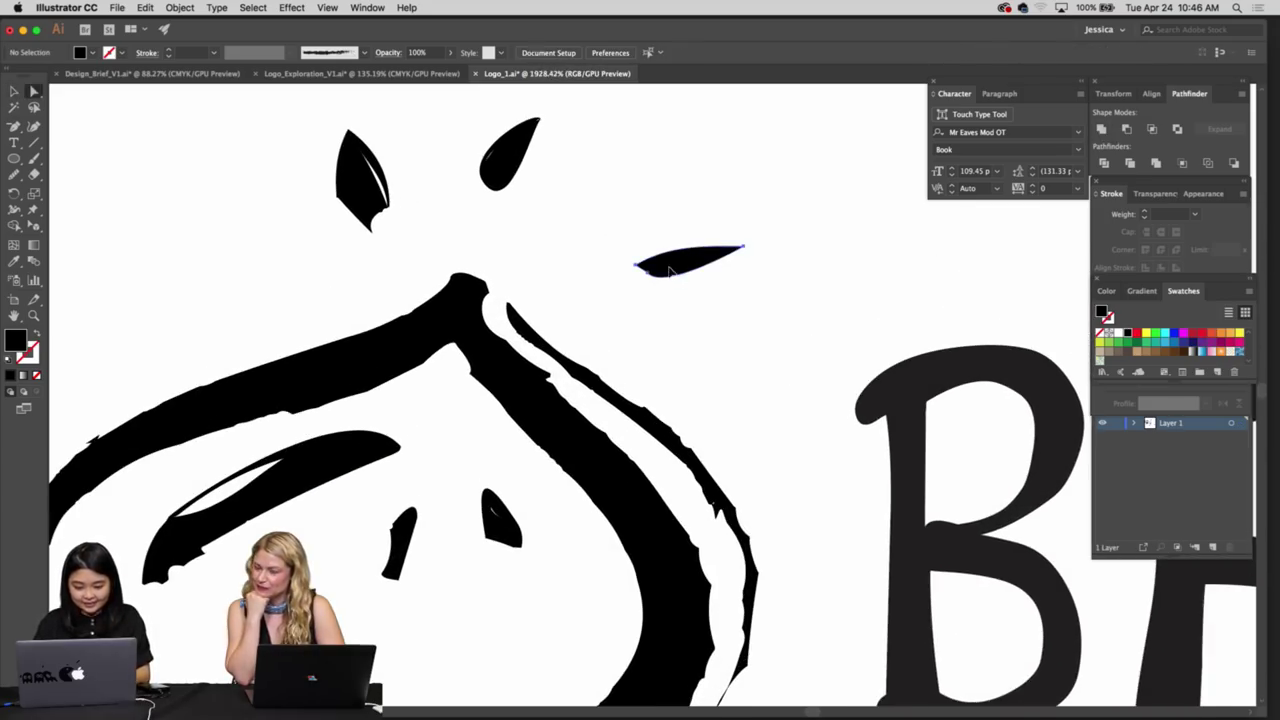
key(n)
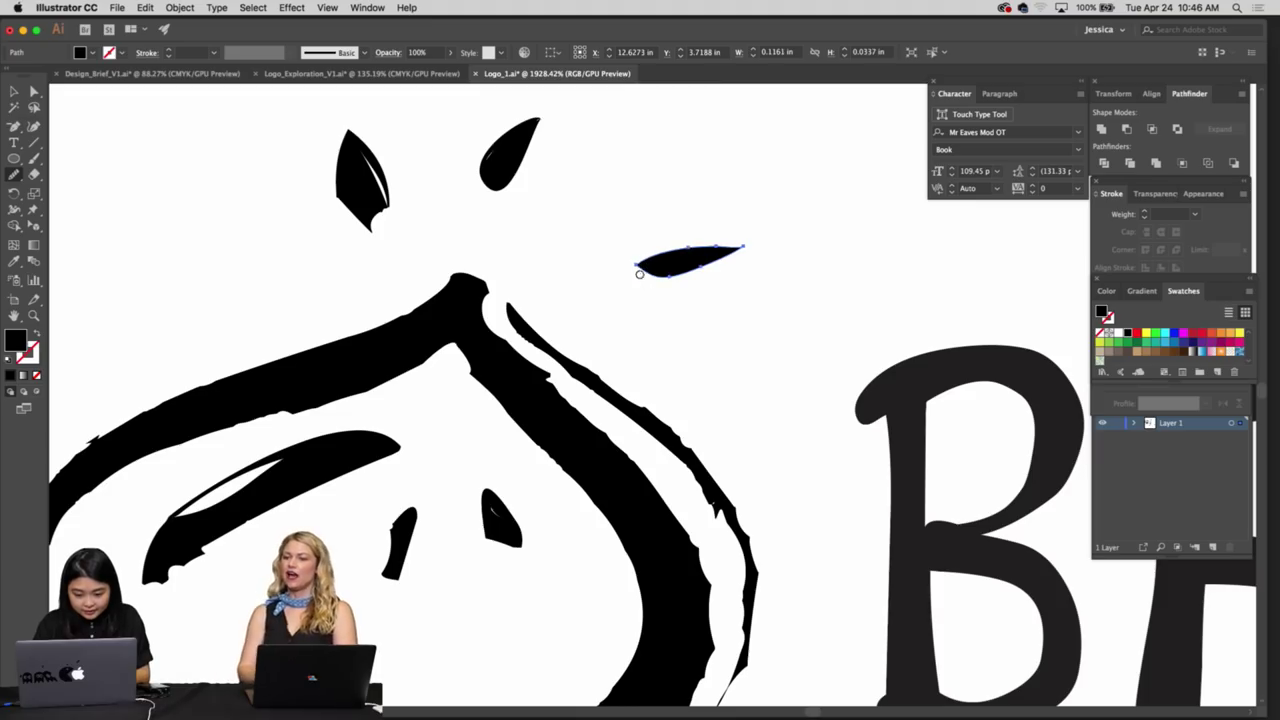
click(640, 266)
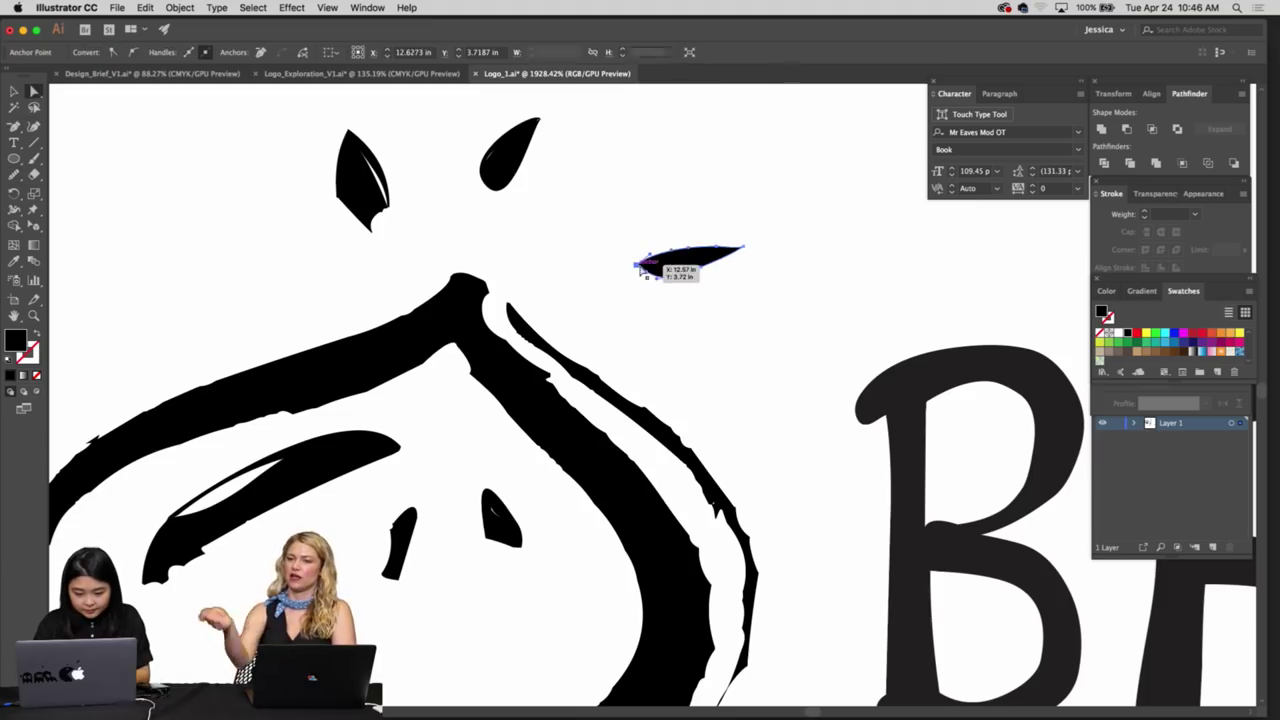
key(minus)
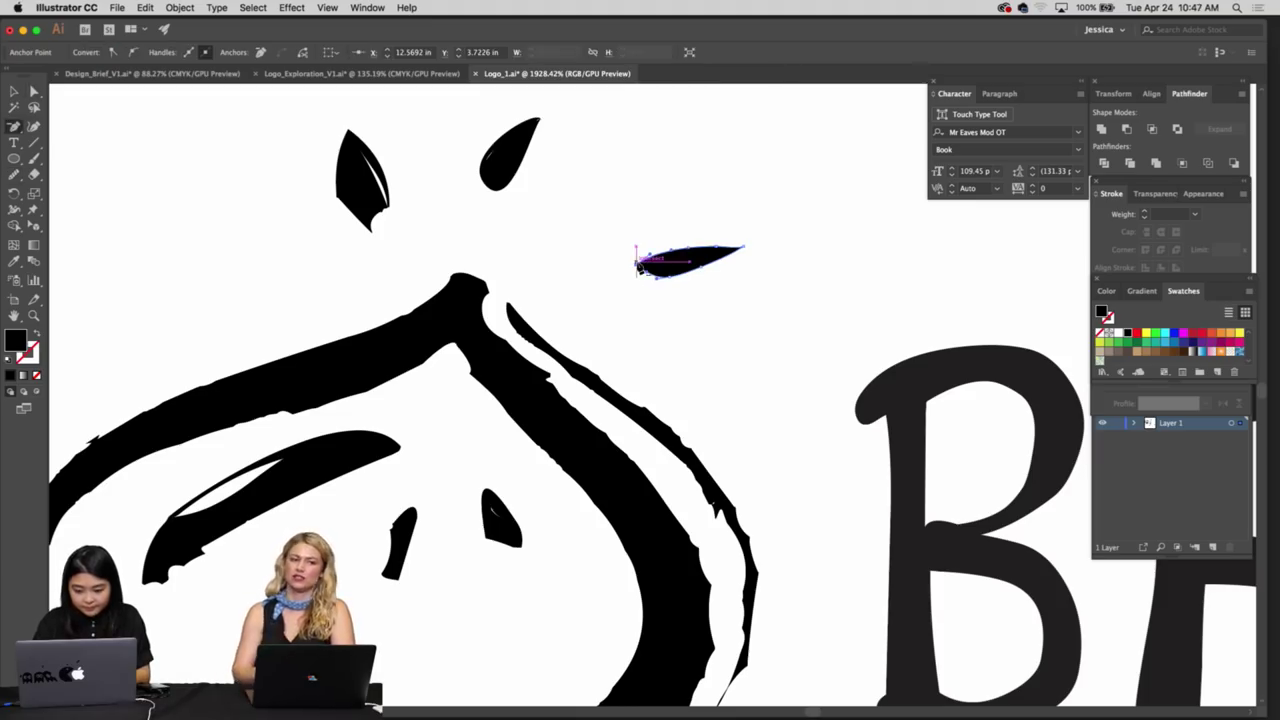
click(641, 266)
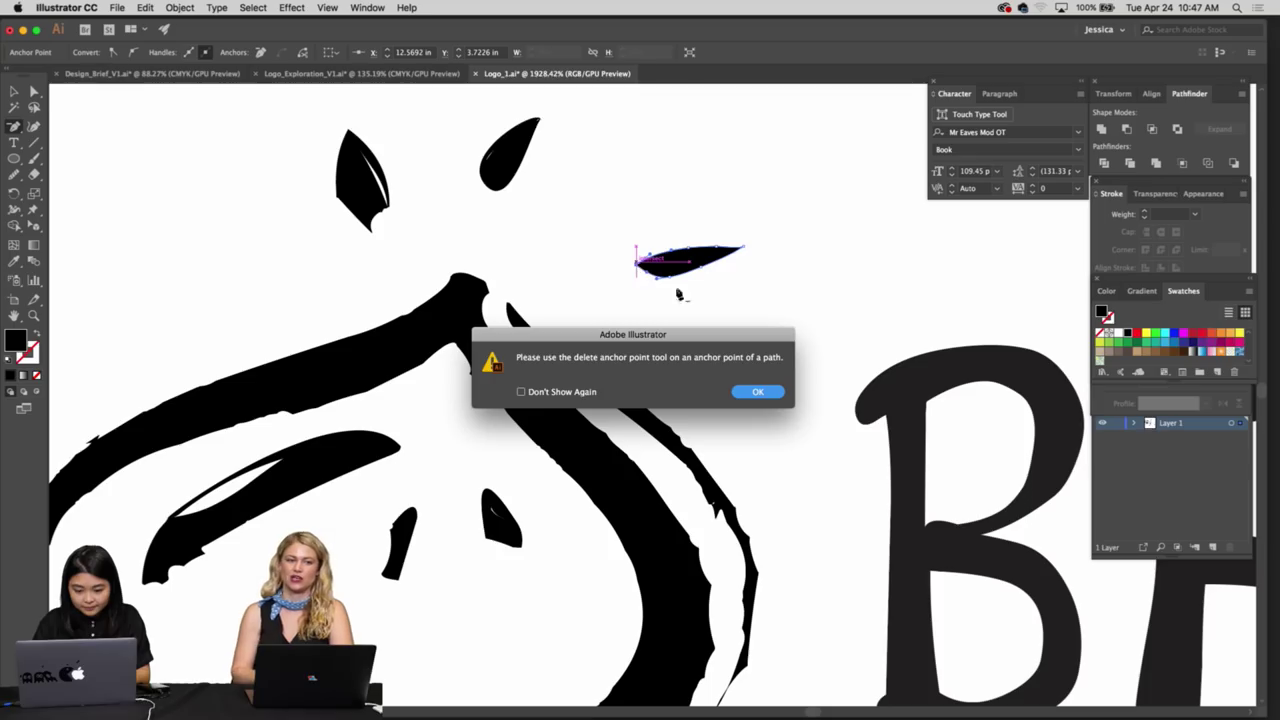
click(757, 392)
scroll(655, 268, up, 3)
key(minus)
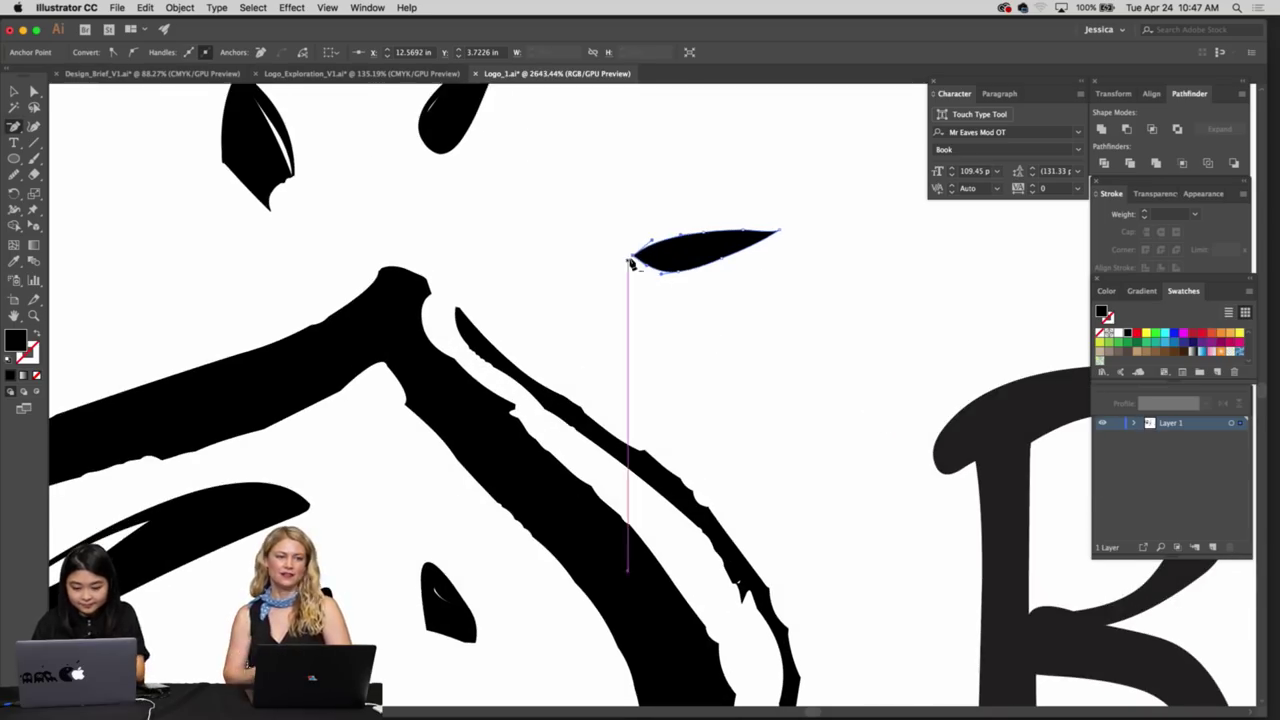
click(634, 257)
Round the inner end of the rightmost accent mark by extending the curve handle of its upper anchor point
key(v)
key(a)
click(702, 236)
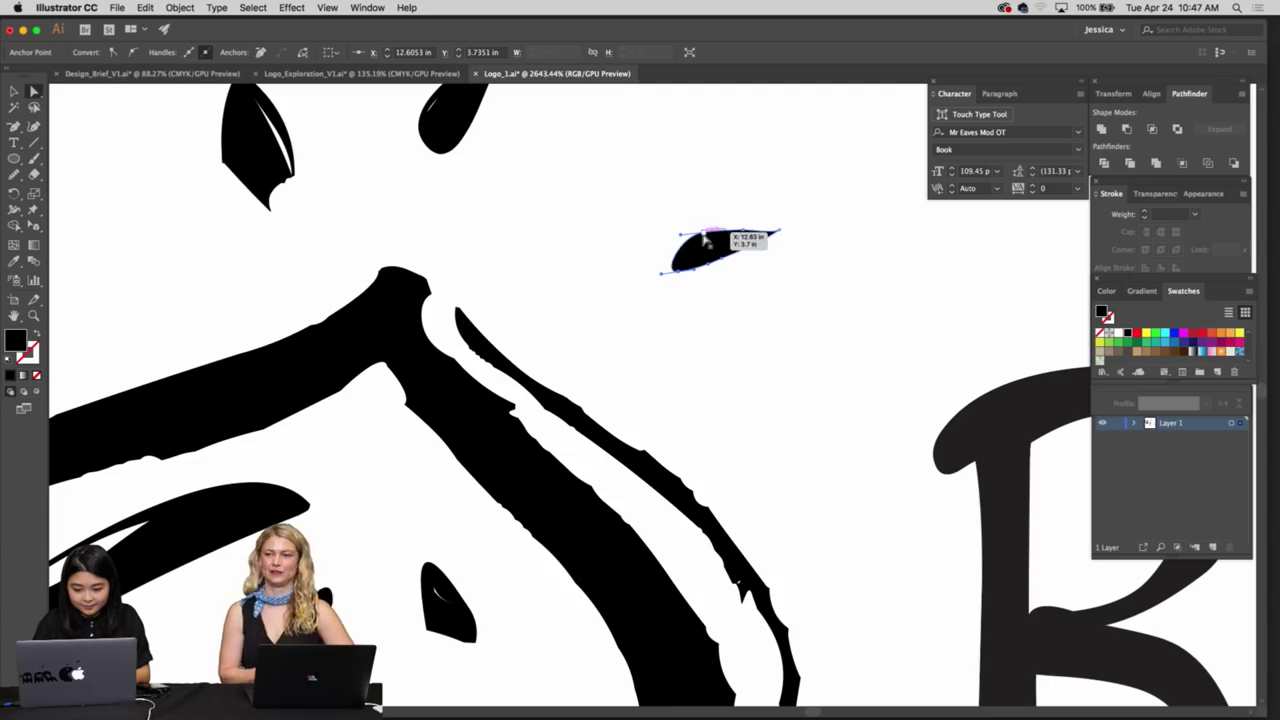
click(683, 236)
key(v)
click(711, 312)
Try bulging the lower curve near the outer tip of the rightmost accent mark, and undo the change
key(z)
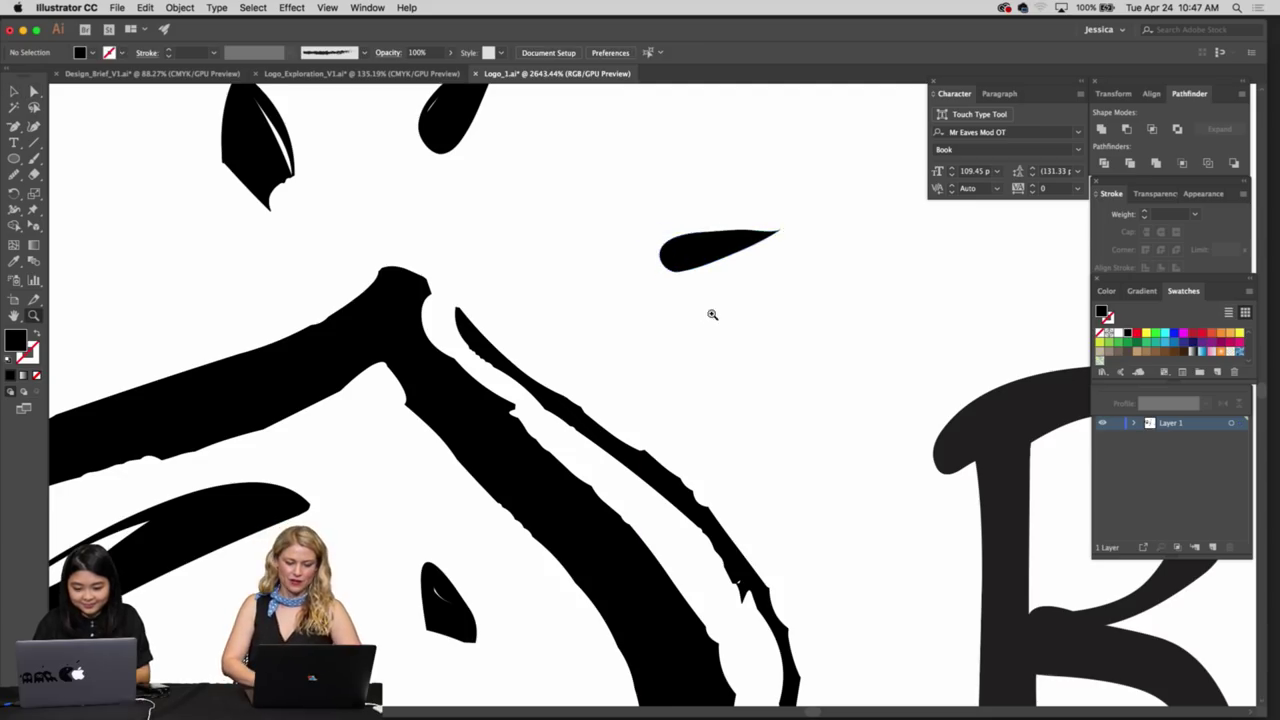
drag(712, 314, 845, 390)
key(v)
key(a)
click(757, 332)
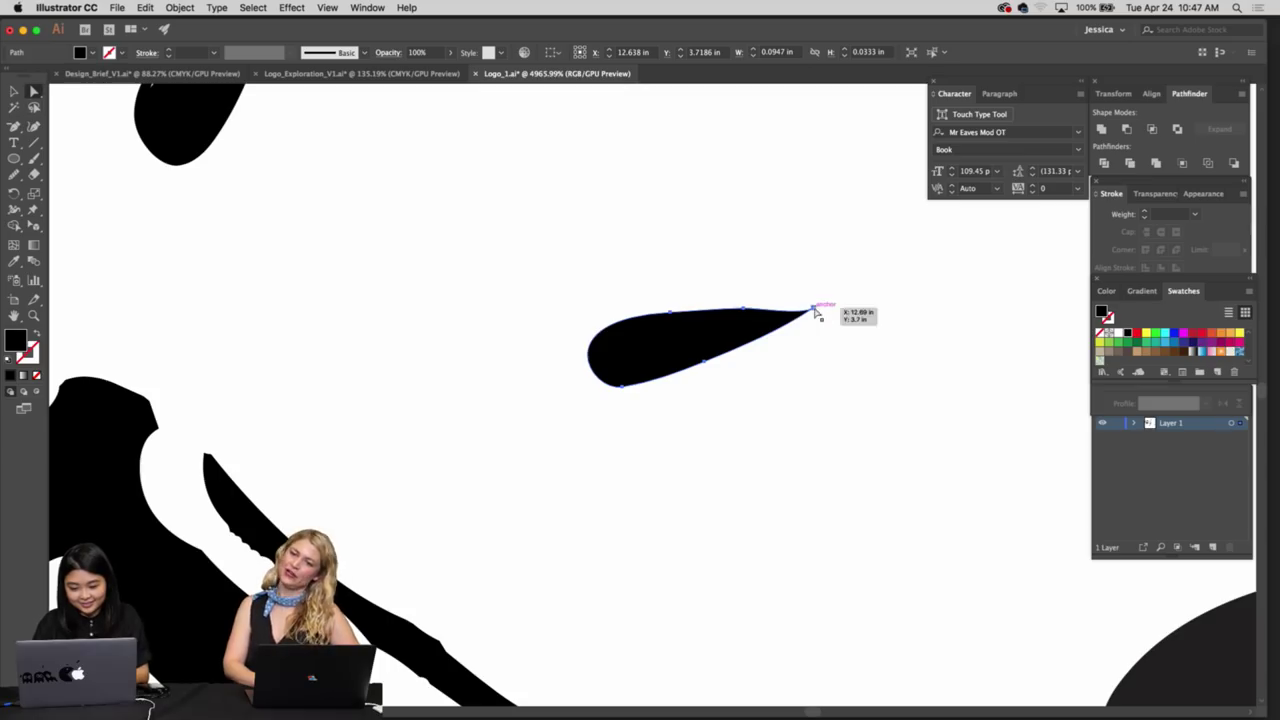
click(812, 310)
drag(805, 325, 817, 337)
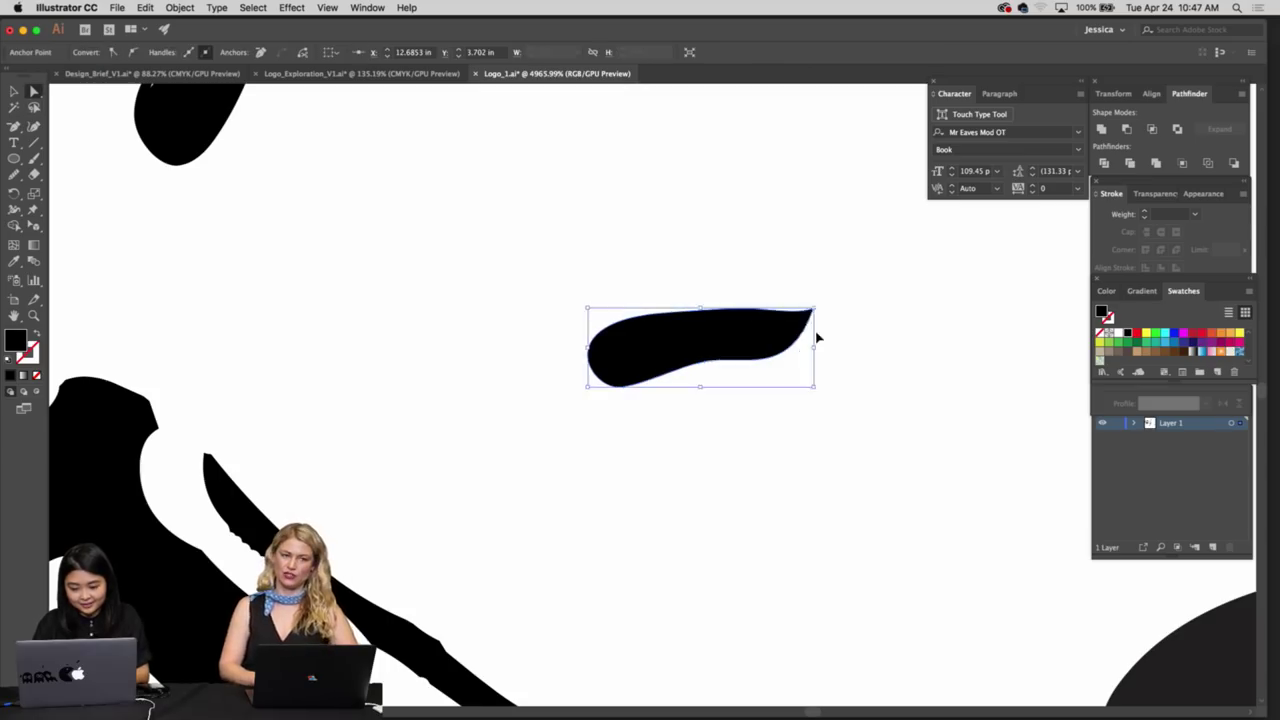
key(ctrl+z)
Raise the upper edge near the outer tip of the rightmost accent mark slightly and deselect the shape
click(755, 311)
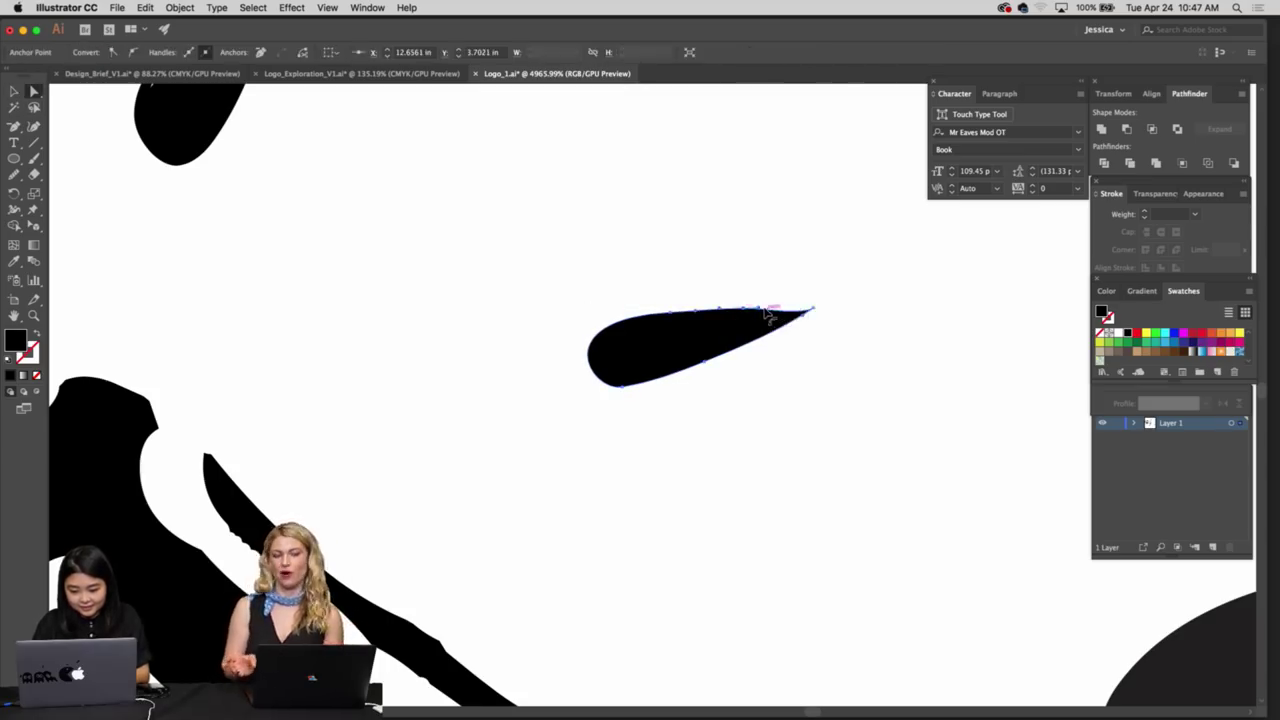
drag(776, 300, 777, 303)
key(v)
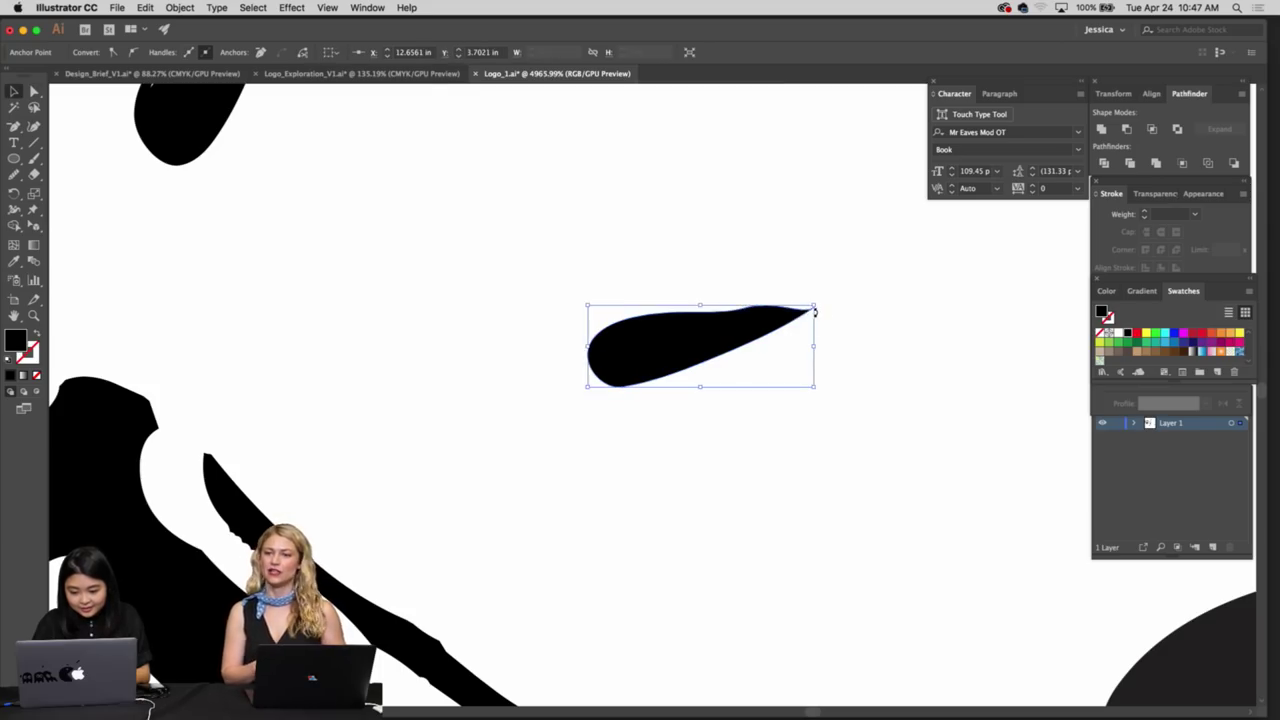
key(shift+x)
key(shift+x)
key(a)
click(812, 307)
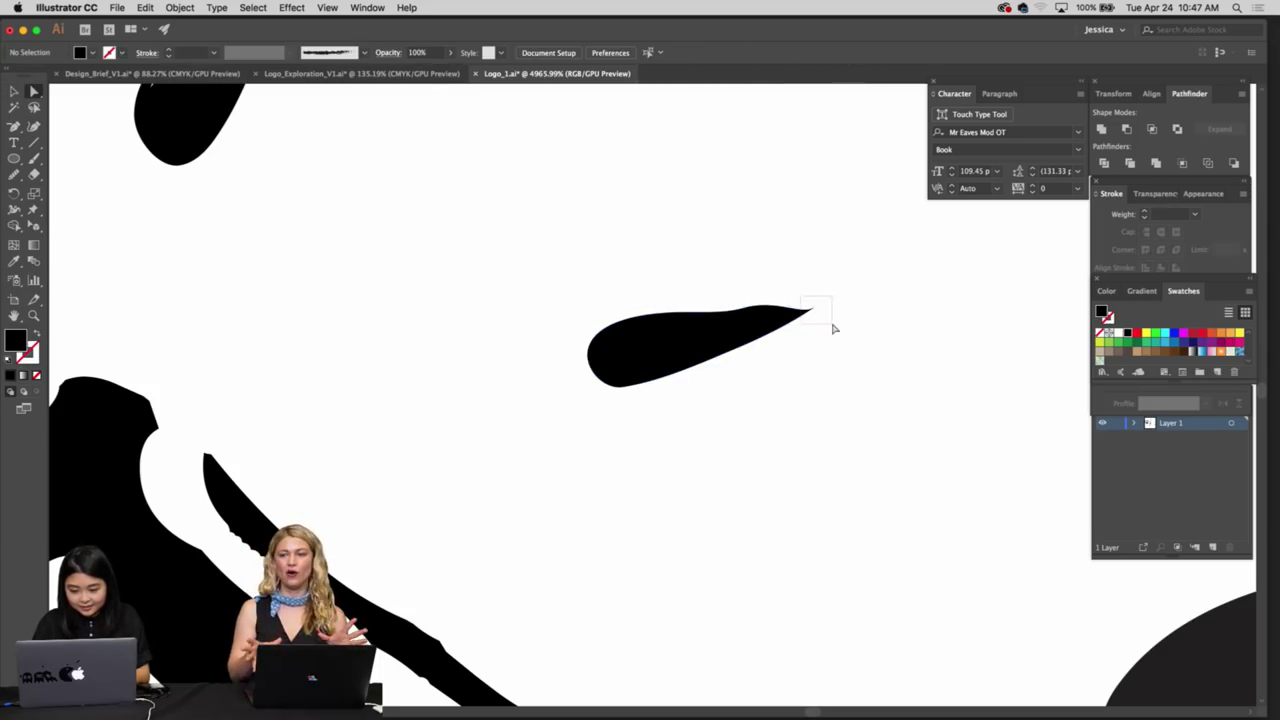
click(375, 178)
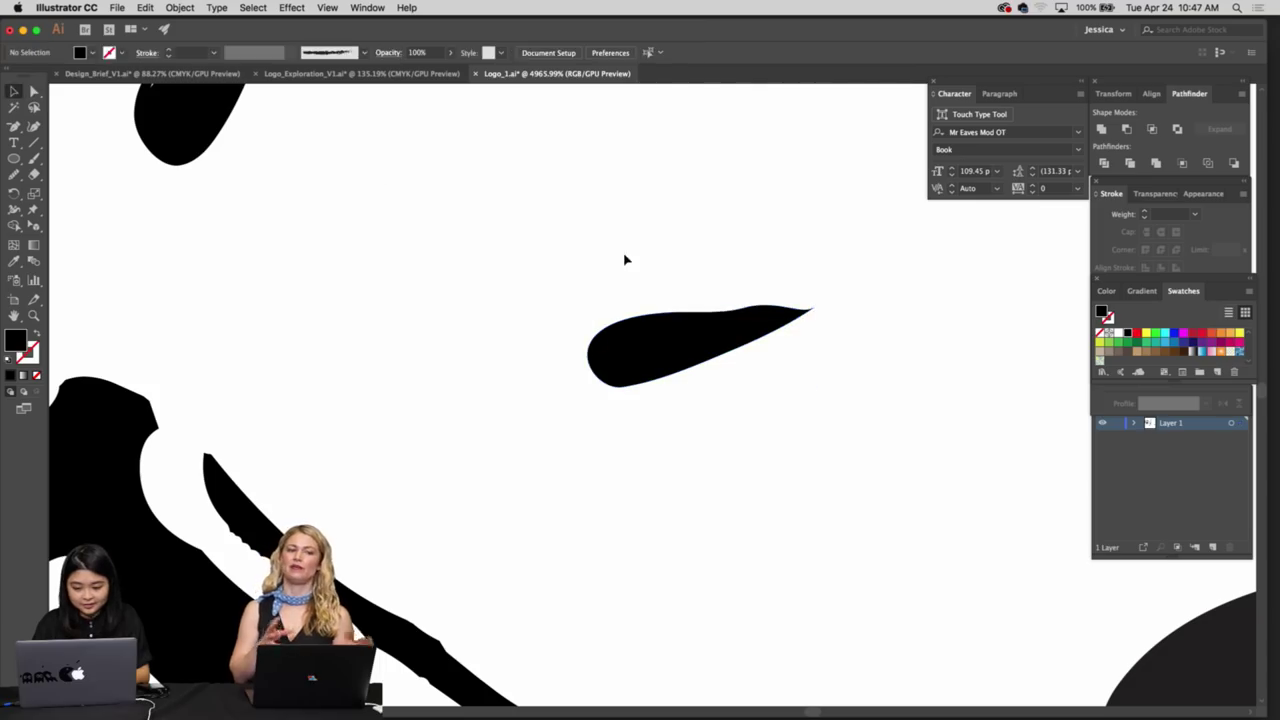
Delete an anchor point to close the small white sliver inside the middle accent mark above the bao
key(z)
drag(709, 274, 751, 400)
drag(609, 166, 652, 288)
key(v)
click(652, 289)
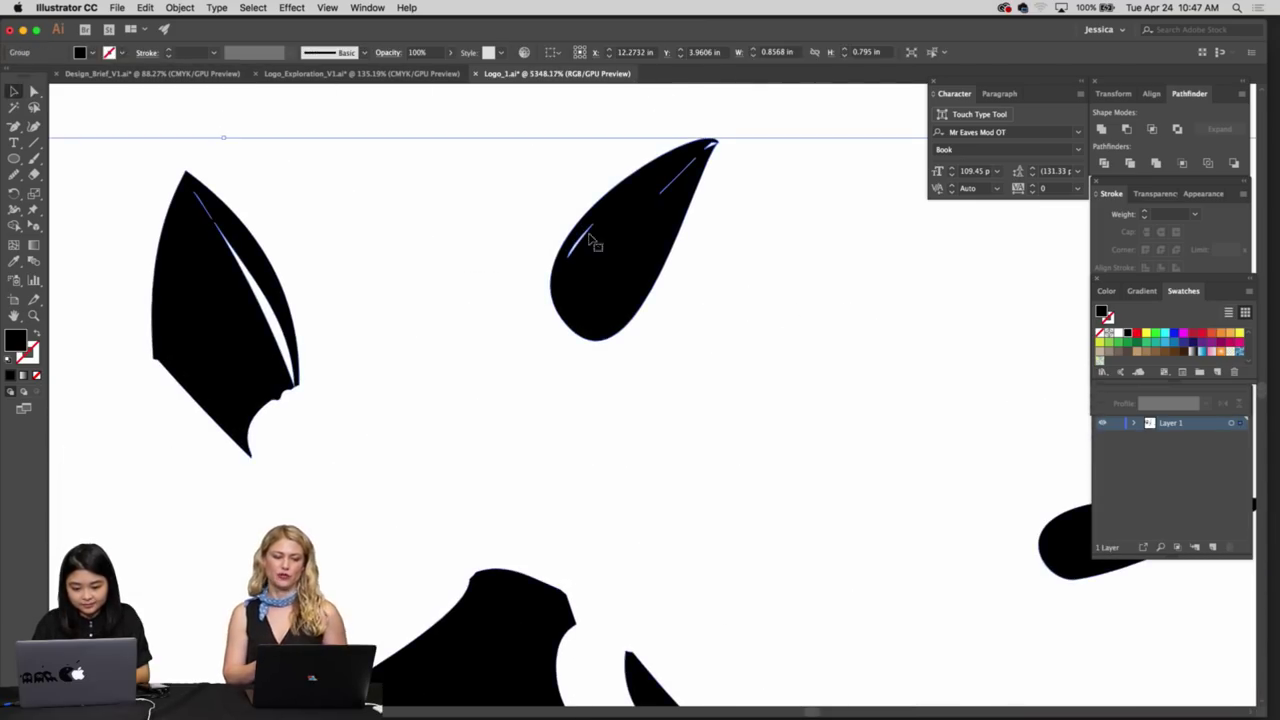
key(p)
click(574, 252)
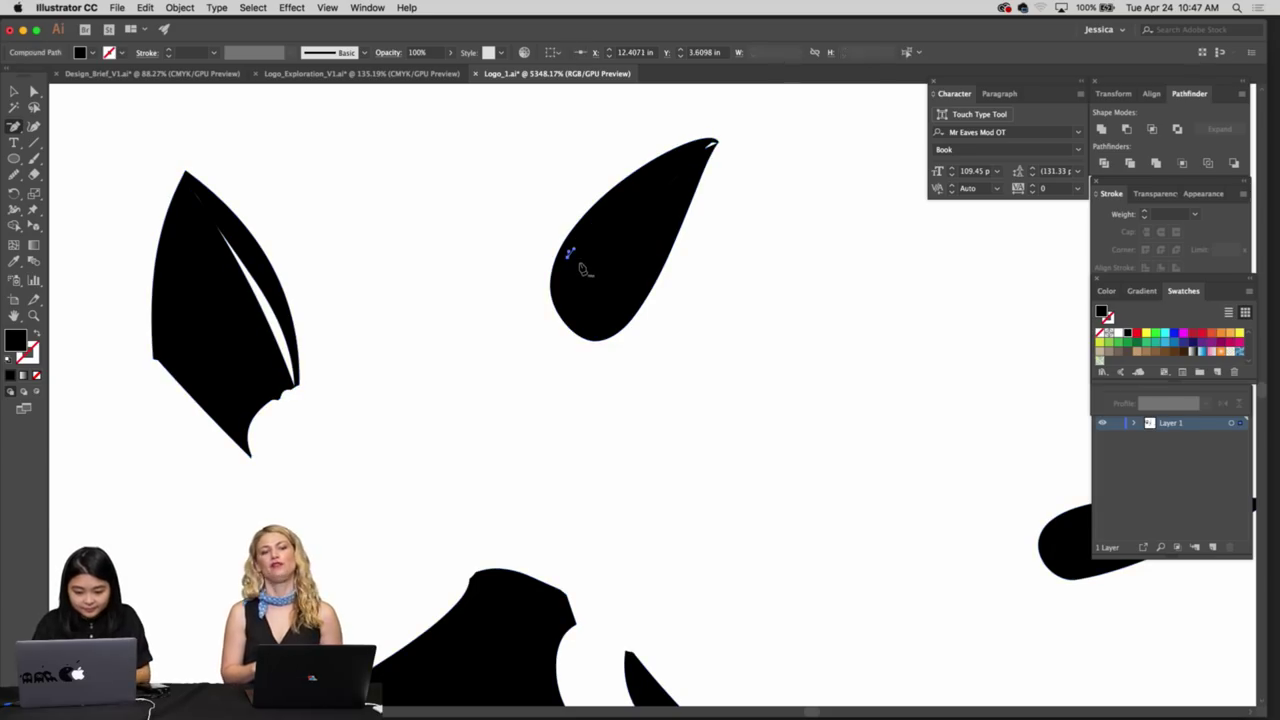
Delete the stray anchor points inside the body of the middle accent mark above the bao
click(569, 258)
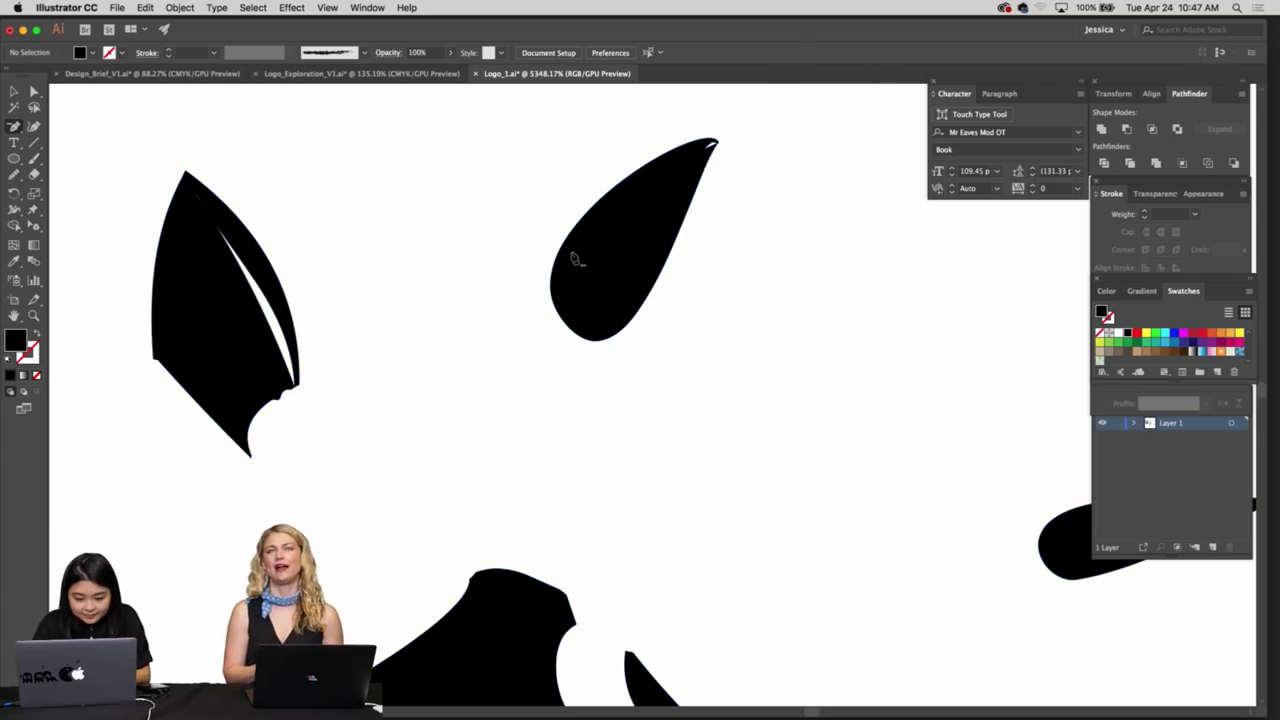
click(661, 197)
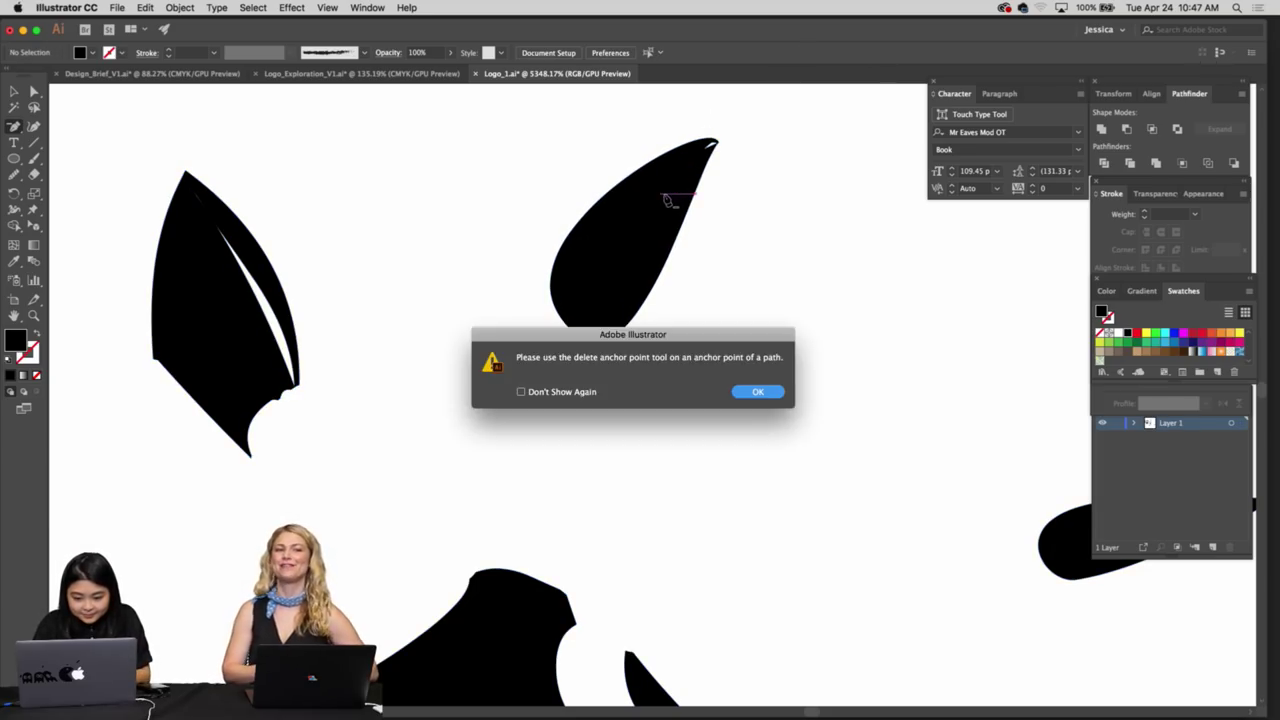
click(760, 393)
click(673, 175)
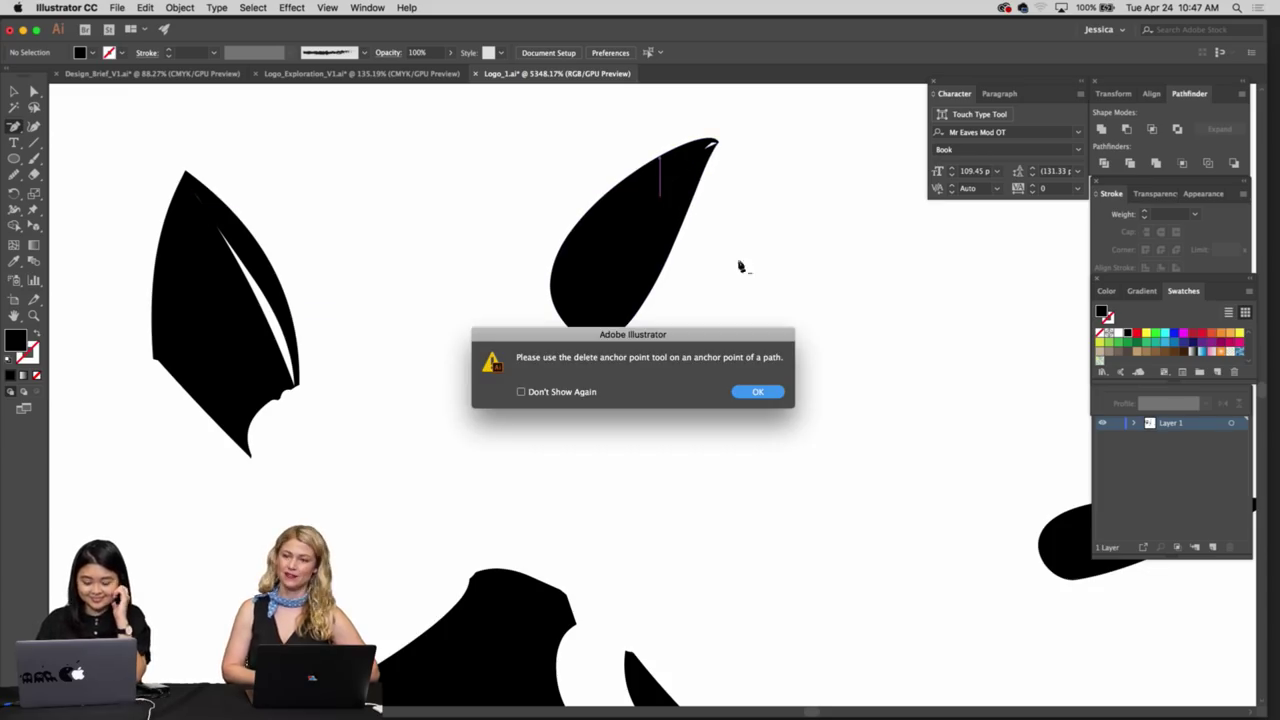
click(759, 394)
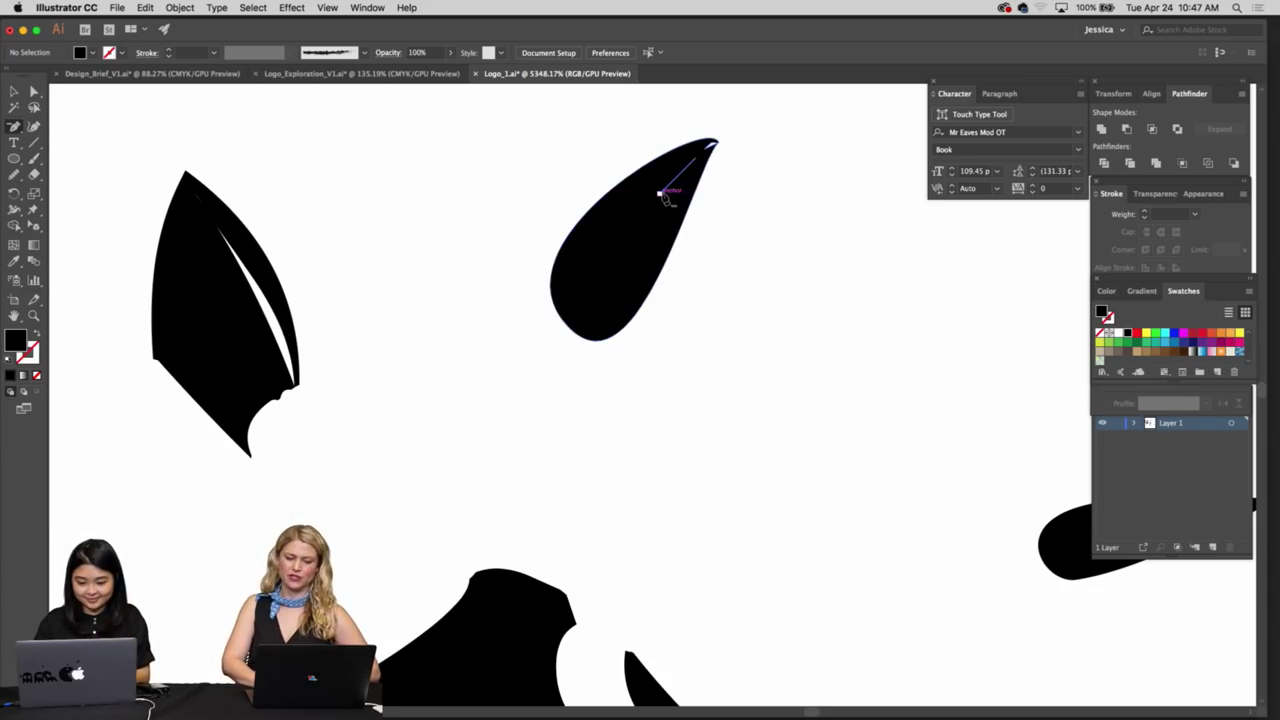
click(664, 193)
click(689, 172)
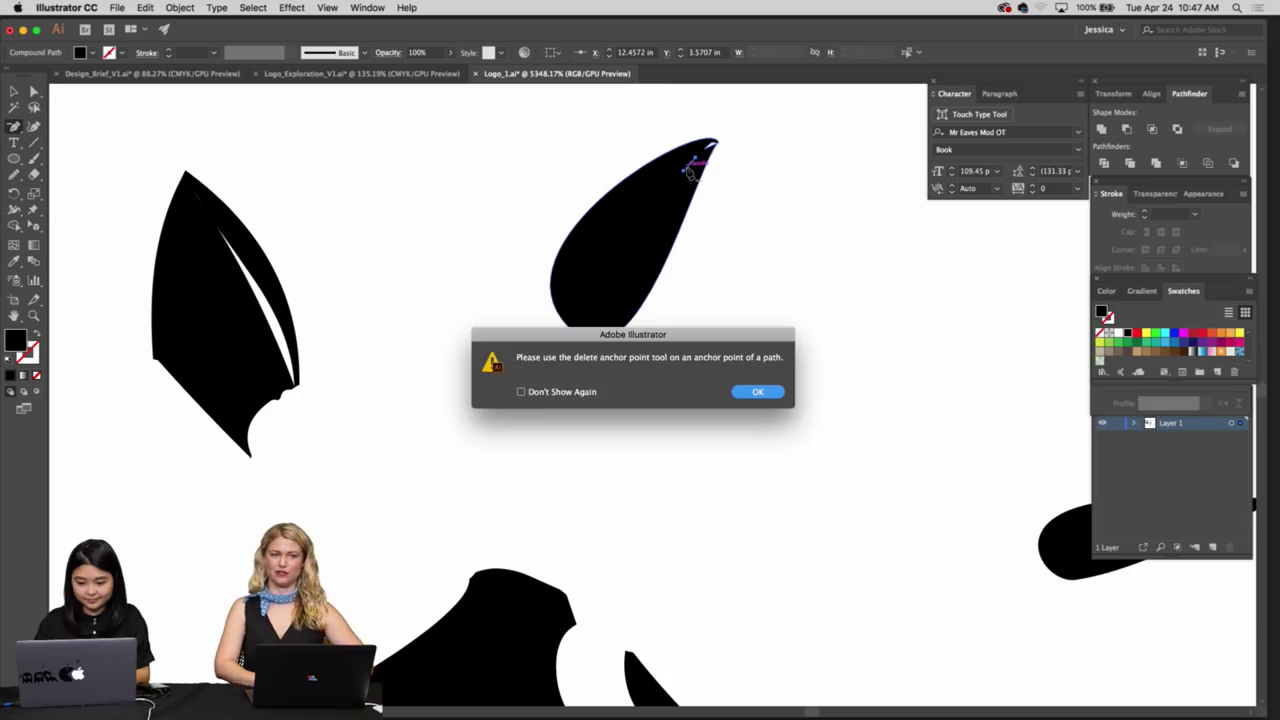
click(743, 392)
click(686, 174)
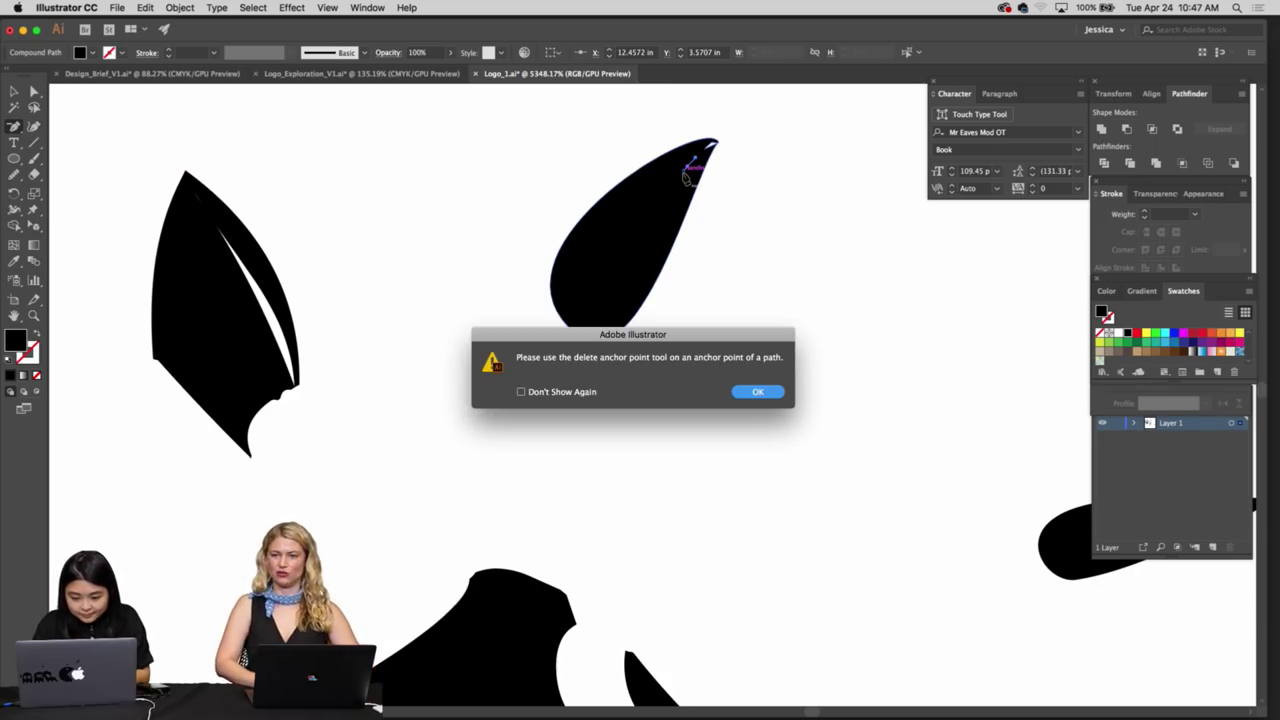
click(753, 393)
Delete the leftover anchor point to close the small white sliver at the tip of the middle accent mark, and deselect the shape
key(v)
click(729, 274)
key(z)
click(722, 240)
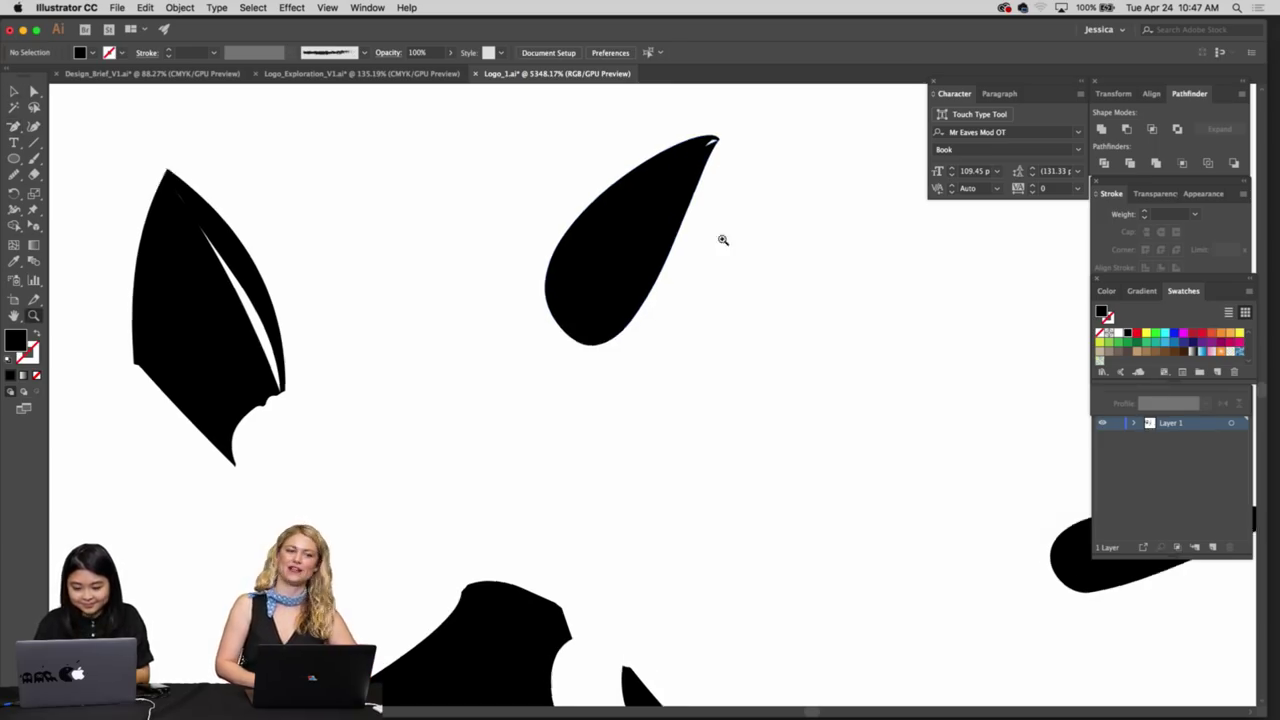
key(v)
scroll(714, 140, up, 3)
key(a)
click(689, 207)
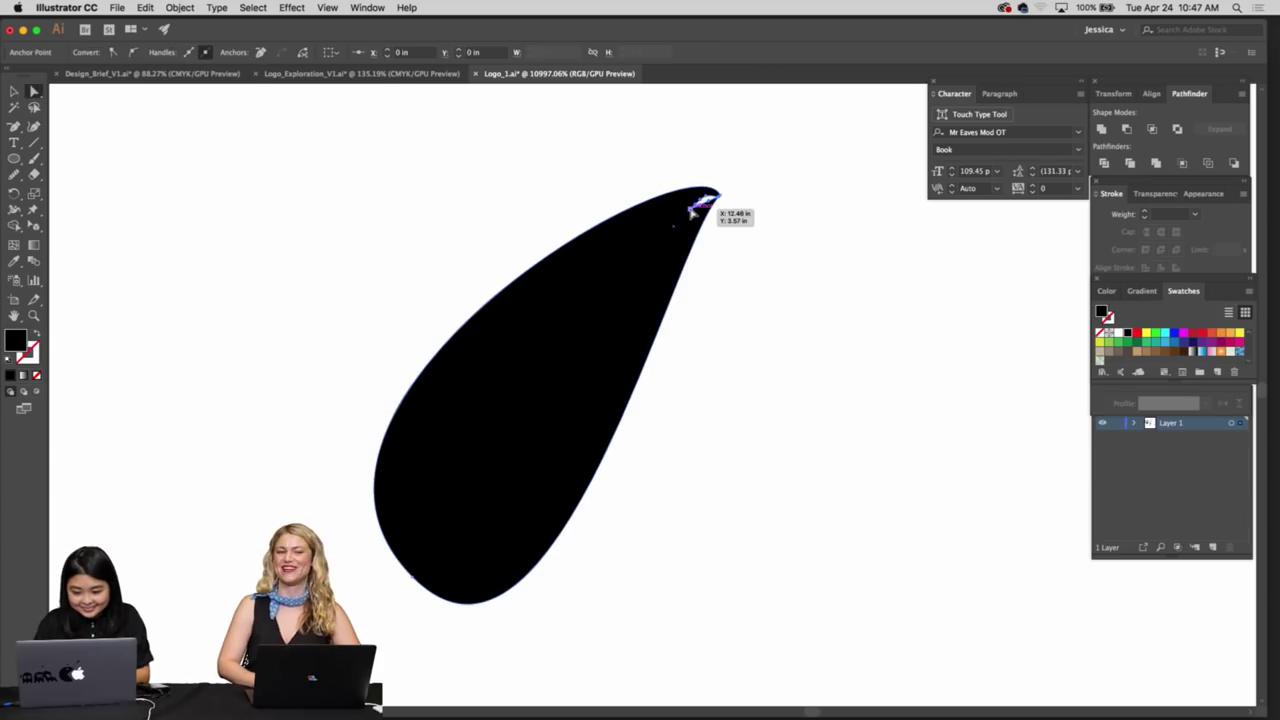
key(minus)
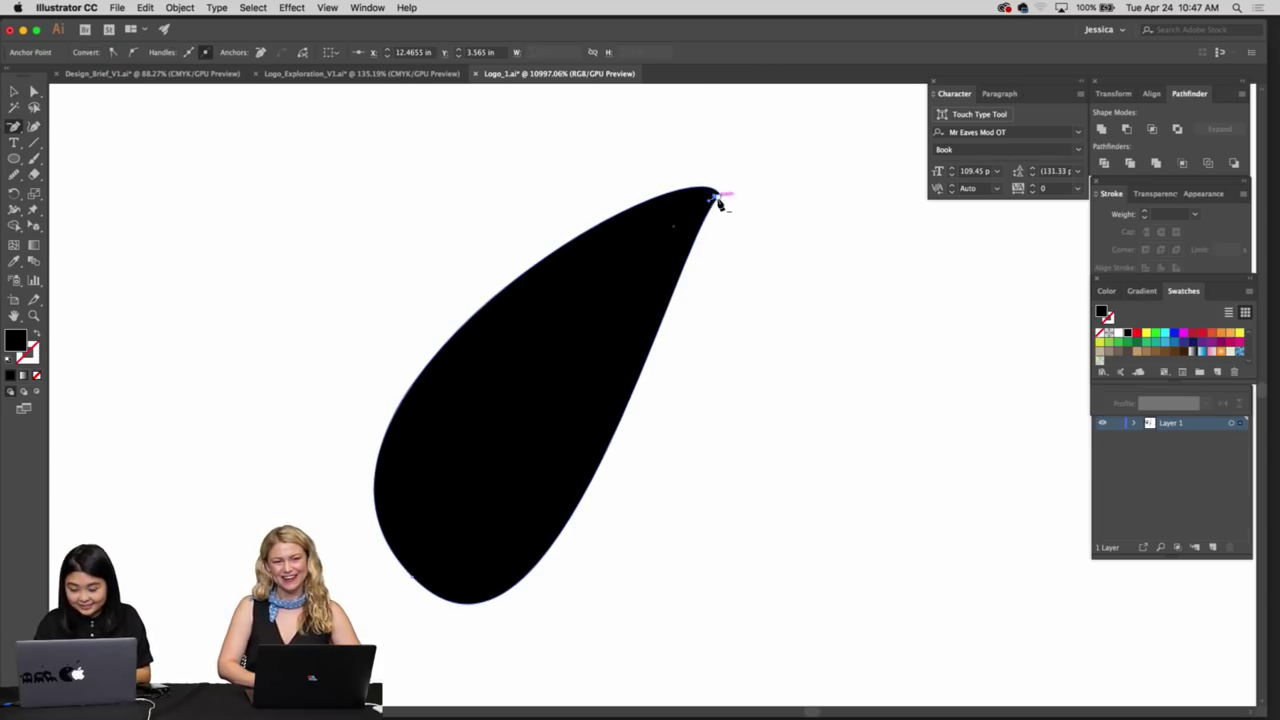
click(714, 203)
click(745, 391)
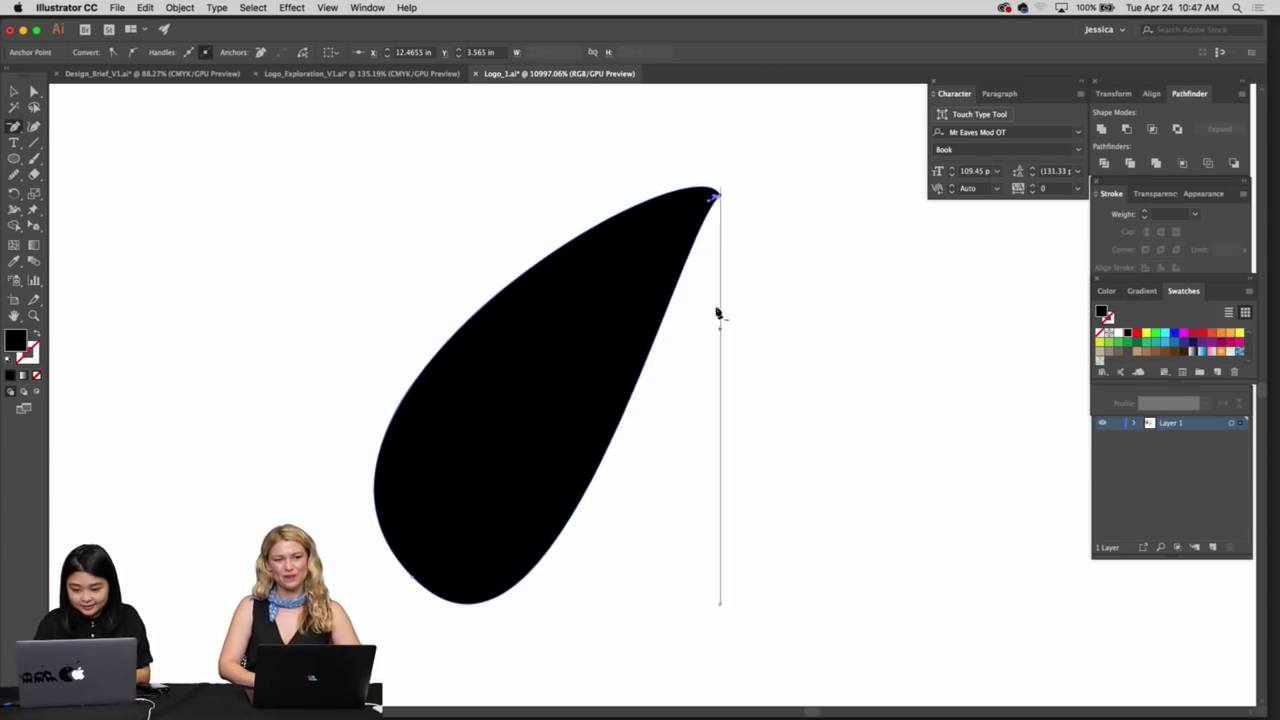
key(v)
click(737, 306)
Try deleting the stray anchor points inside the left accent mark near its upper tip
key(z)
drag(737, 306, 446, 287)
scroll(446, 286, left, 1)
drag(574, 396, 672, 396)
key(v)
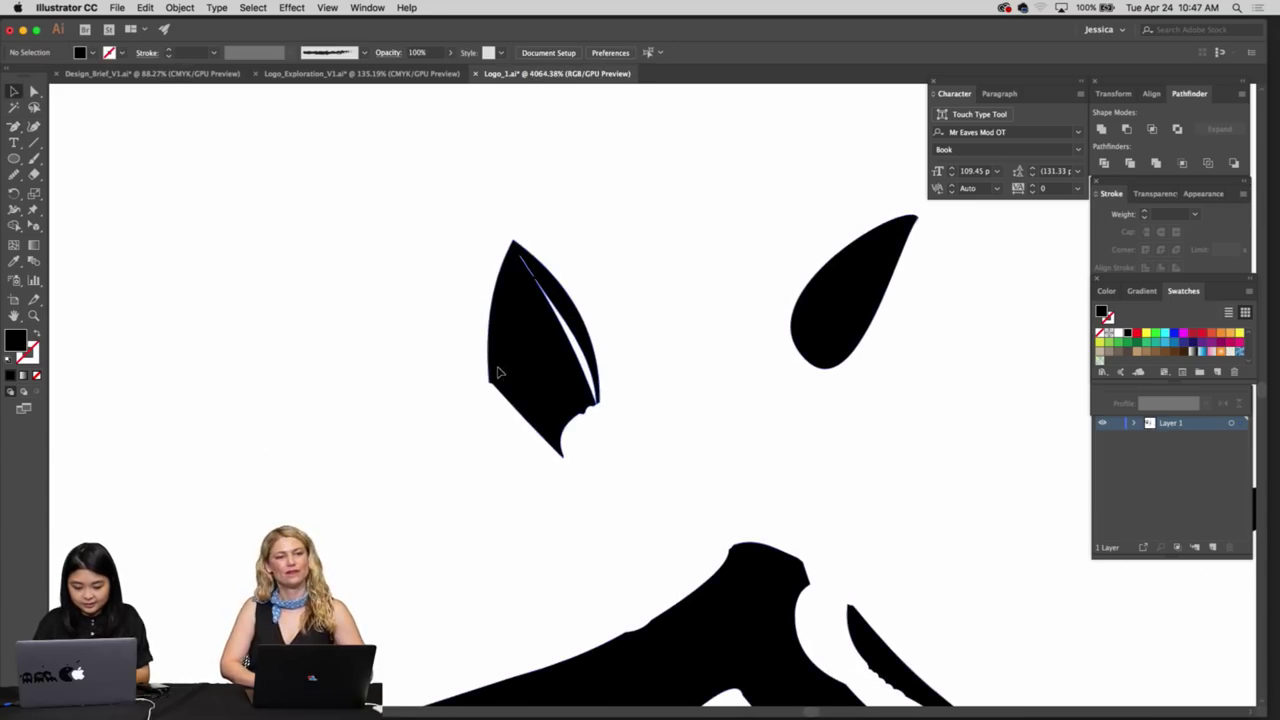
click(499, 373)
key(super+shift+g)
click(690, 314)
click(553, 322)
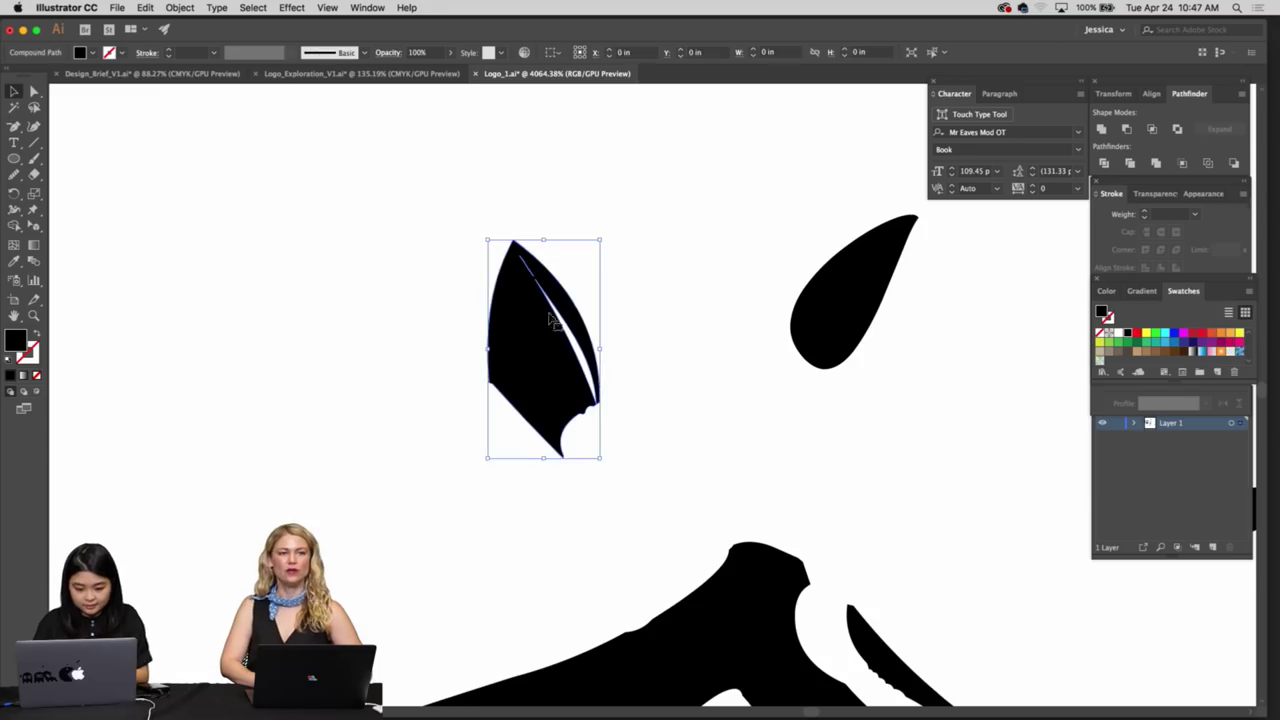
key(minus)
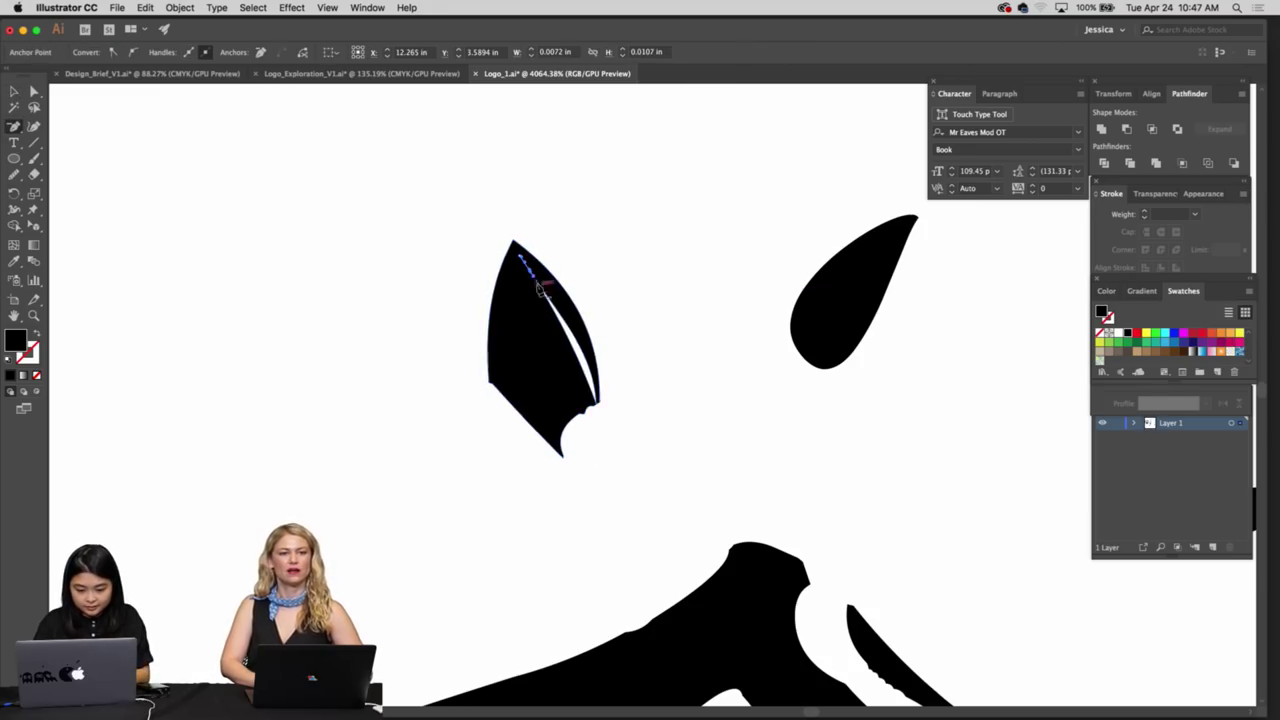
click(535, 277)
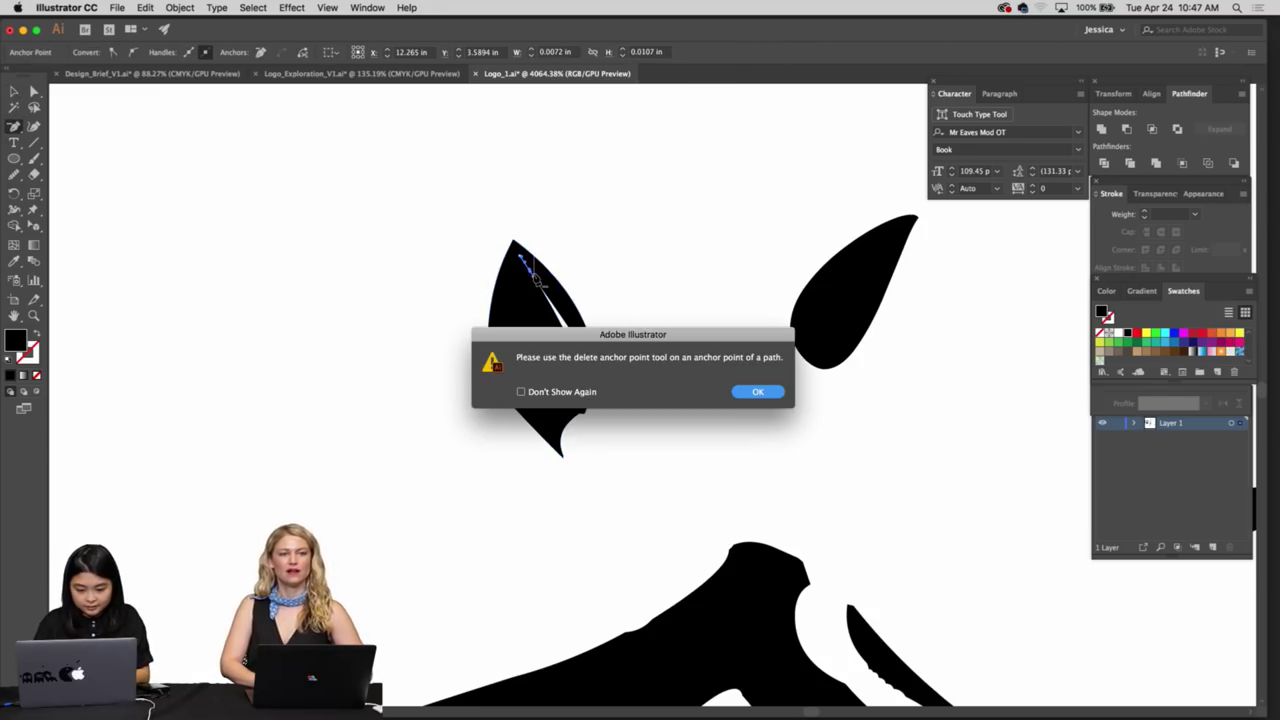
click(756, 392)
Try to close the long white sliver inside the left accent mark by removing the anchor points along it
key(v)
click(522, 263)
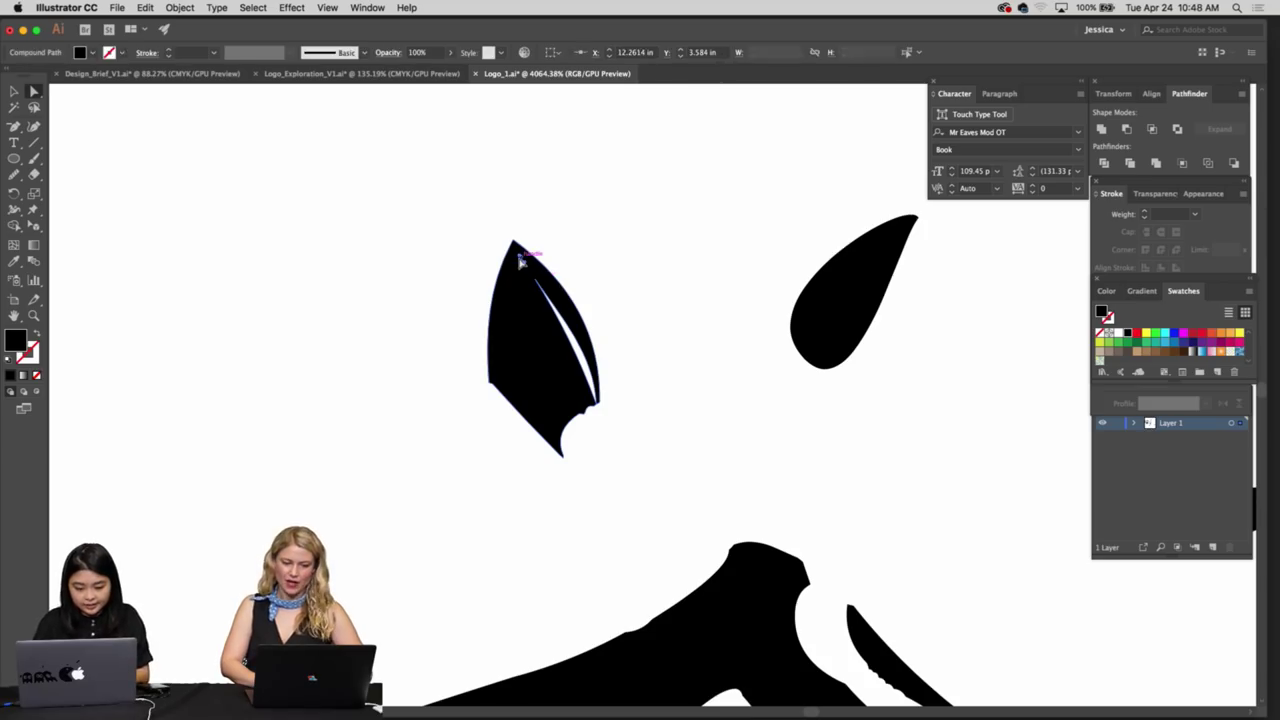
key(super+shift+a)
drag(537, 284, 593, 391)
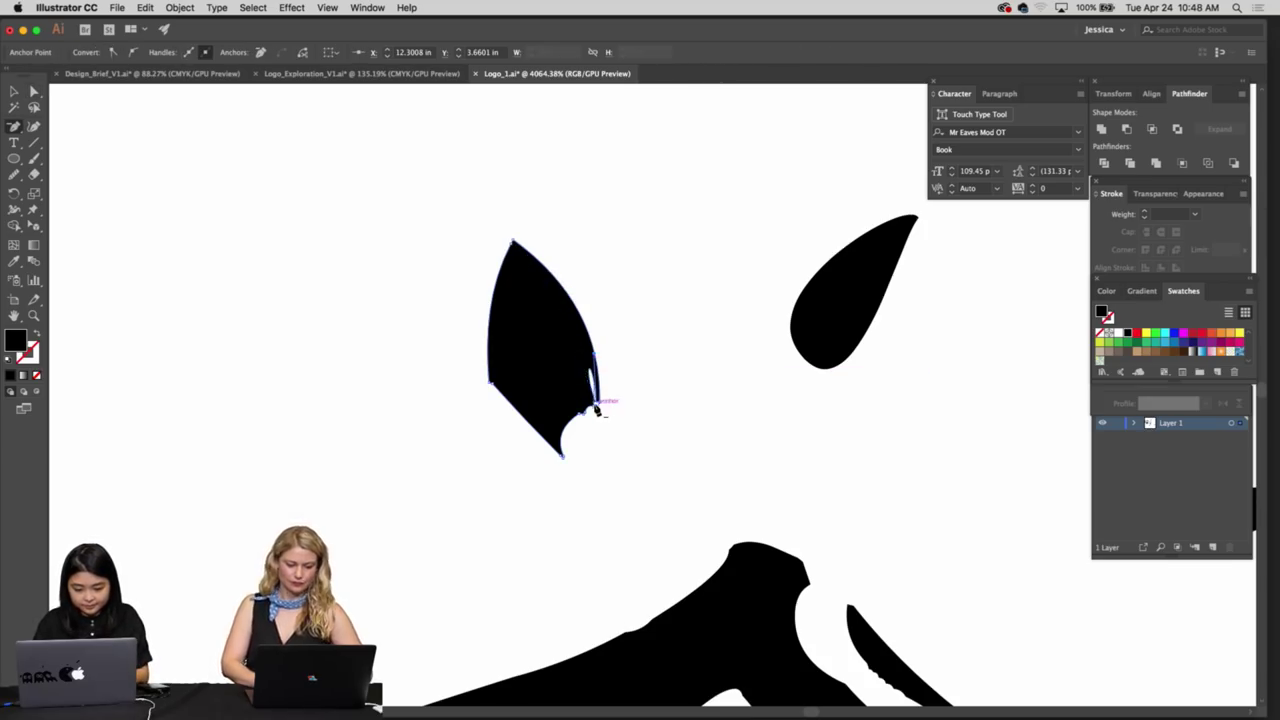
click(588, 423)
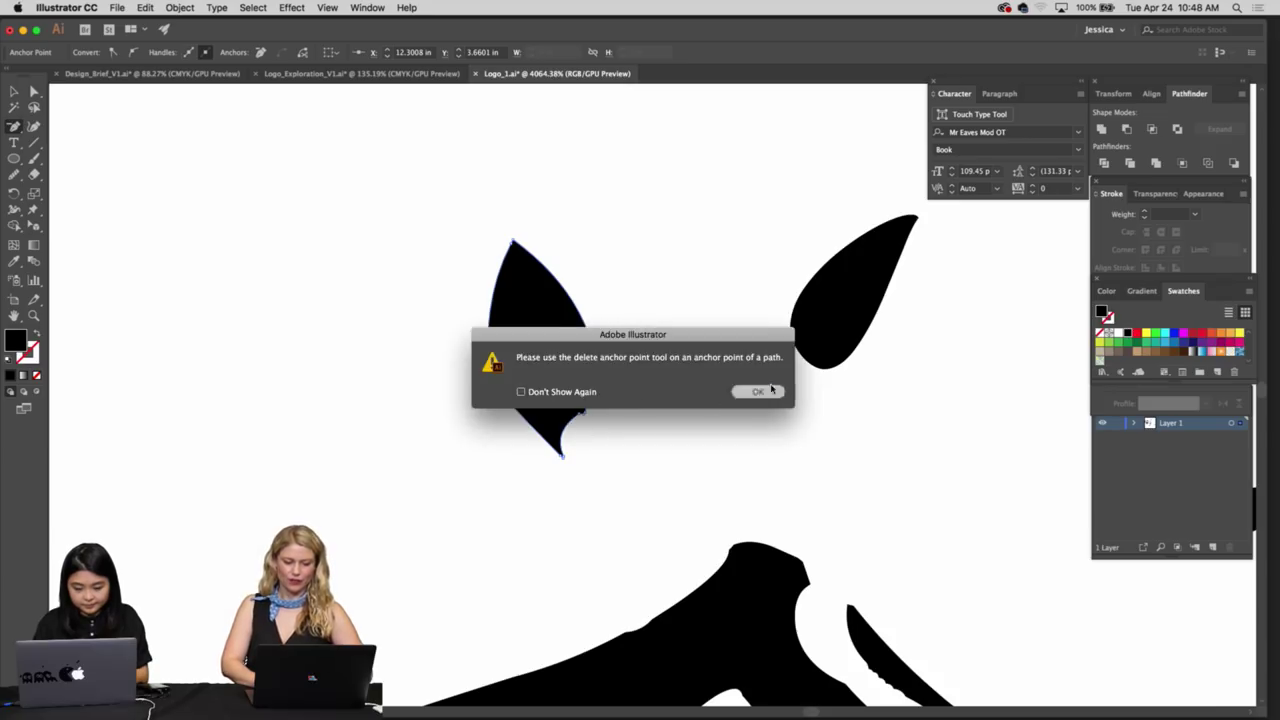
click(758, 391)
Delete the whole left accent mark above the bao
key(v)
click(523, 366)
key(Delete)
Place a copy of the teardrop-shaped middle accent mark to its left and rotate the copy to lean outward from the bao
click(853, 323)
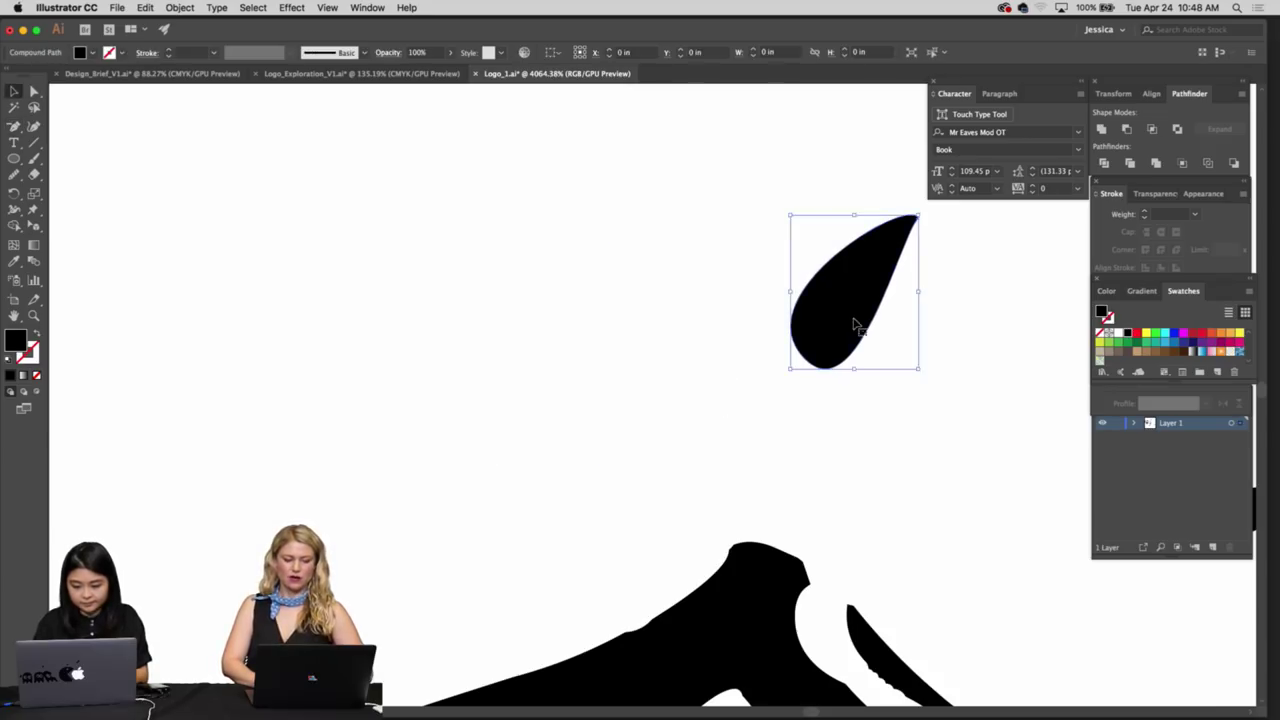
key(r)
drag(931, 340, 913, 293)
key(v)
drag(866, 288, 519, 348)
key(r)
drag(606, 366, 385, 426)
key(v)
click(593, 471)
Enlarge the new left accent mark slightly and deselect it
key(z)
key(super+minus)
key(super+minus)
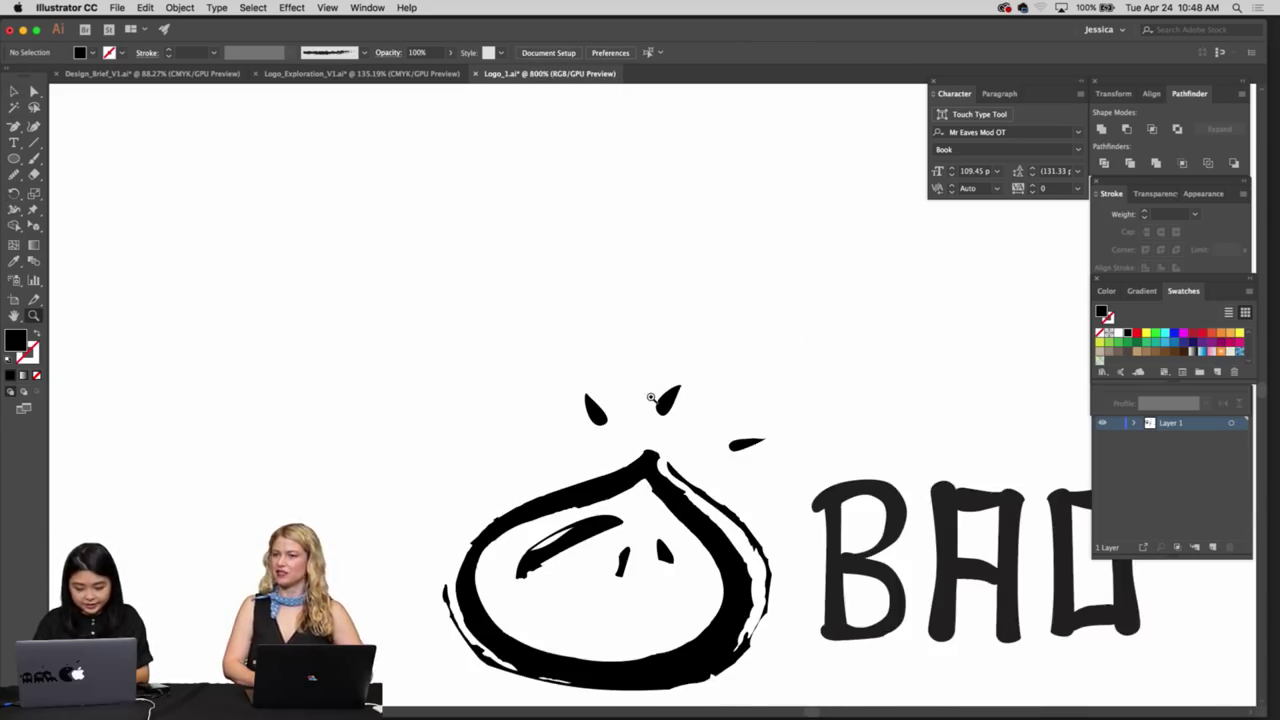
drag(651, 395, 806, 489)
drag(509, 477, 592, 391)
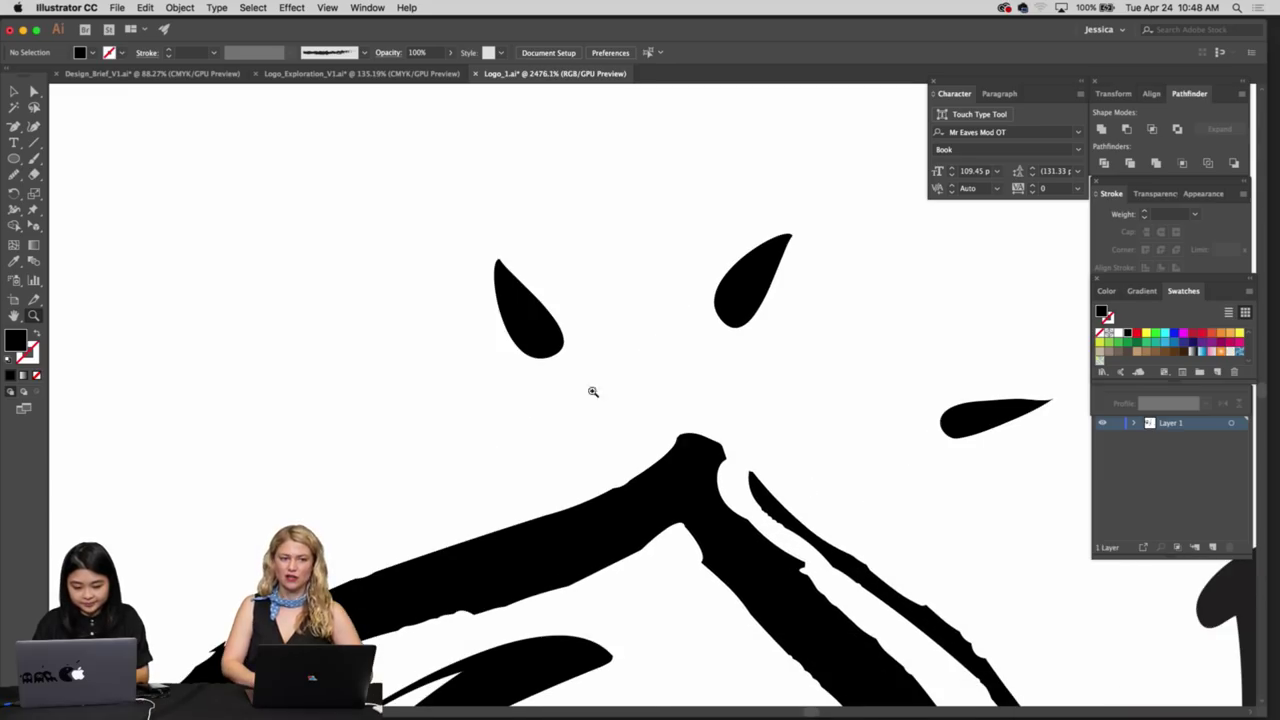
key(v)
click(525, 338)
drag(564, 259, 570, 252)
click(608, 328)
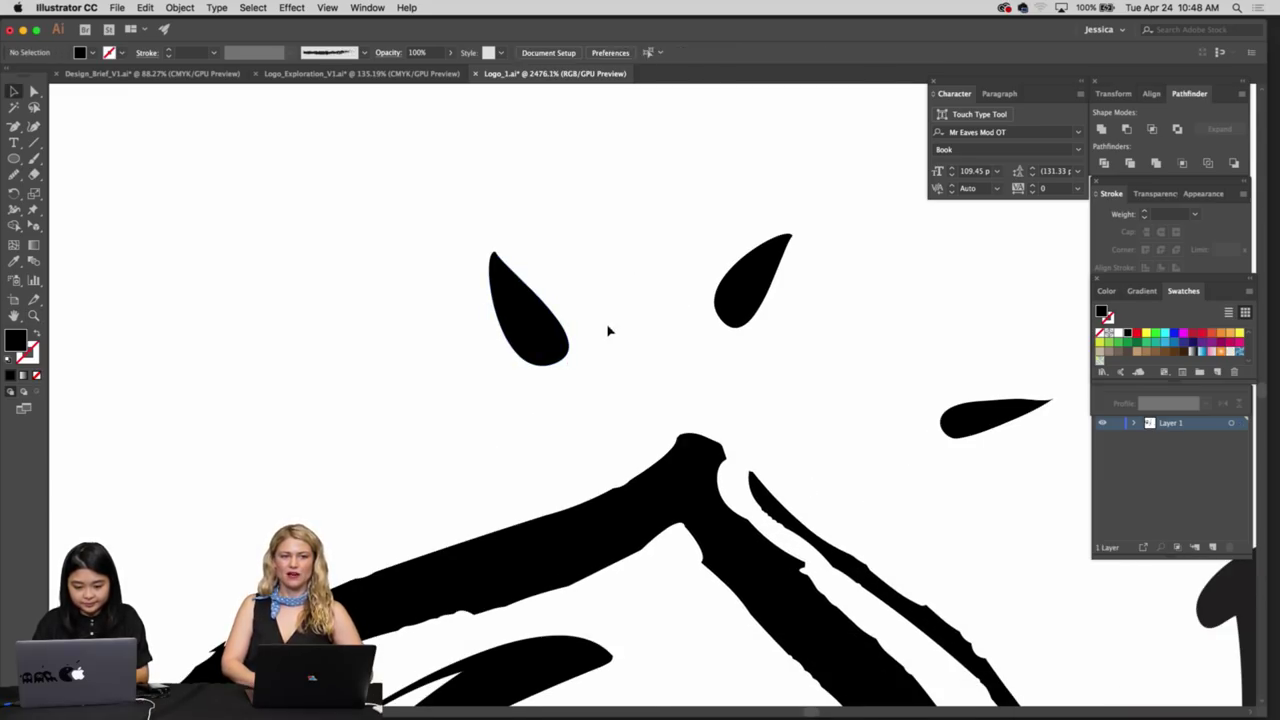
Rotate the middle accent mark slightly to a more upright angle and deselect it
click(532, 341)
click(729, 313)
key(r)
key(v)
drag(834, 307, 802, 324)
click(837, 305)
Redraw the bao outline's upper-left outer edge and lower-right edge with the Pencil tool to smooth them, and deselect the shape
key(z)
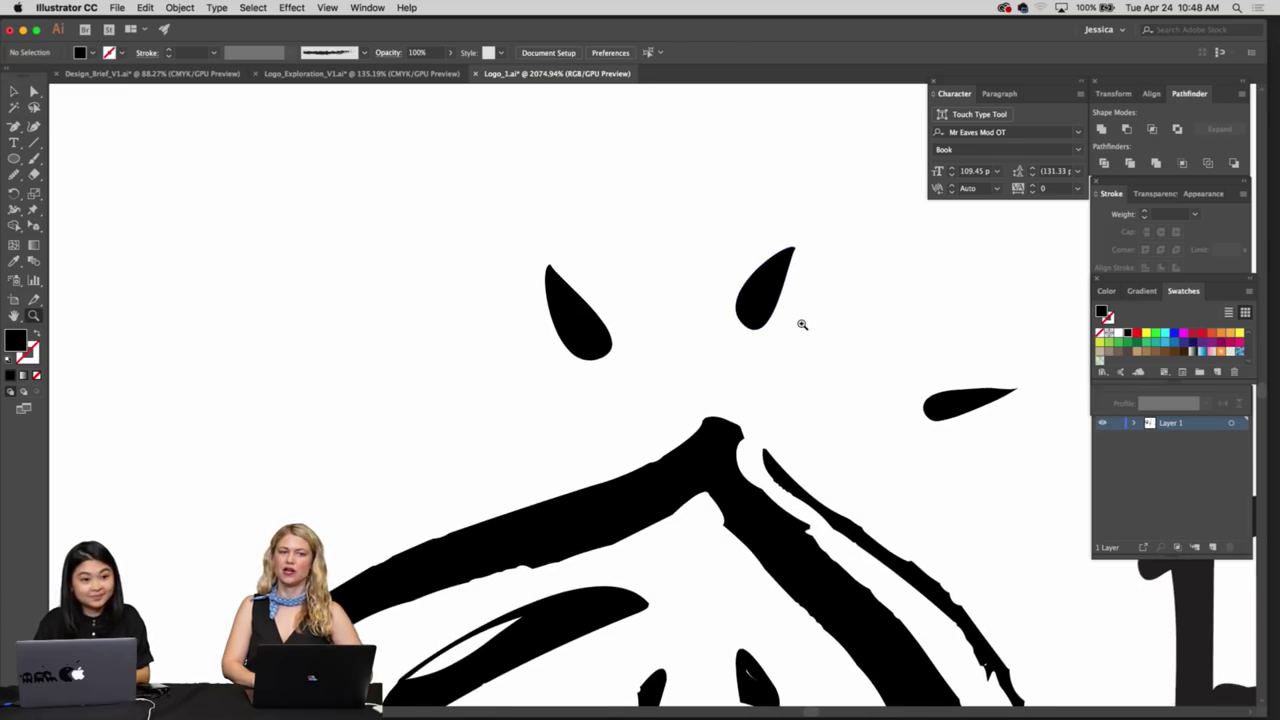
key(super+minus)
key(super+minus)
scroll(802, 325, down, 5)
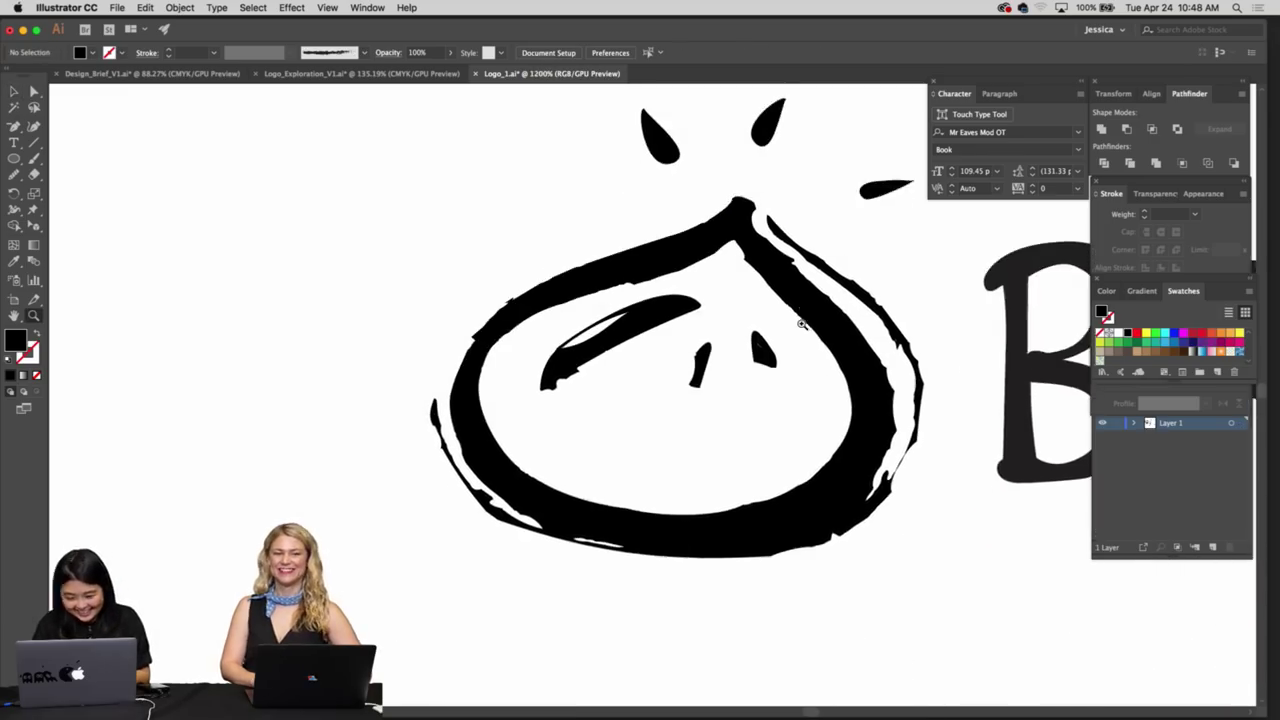
click(802, 324)
scroll(802, 324, right, 3)
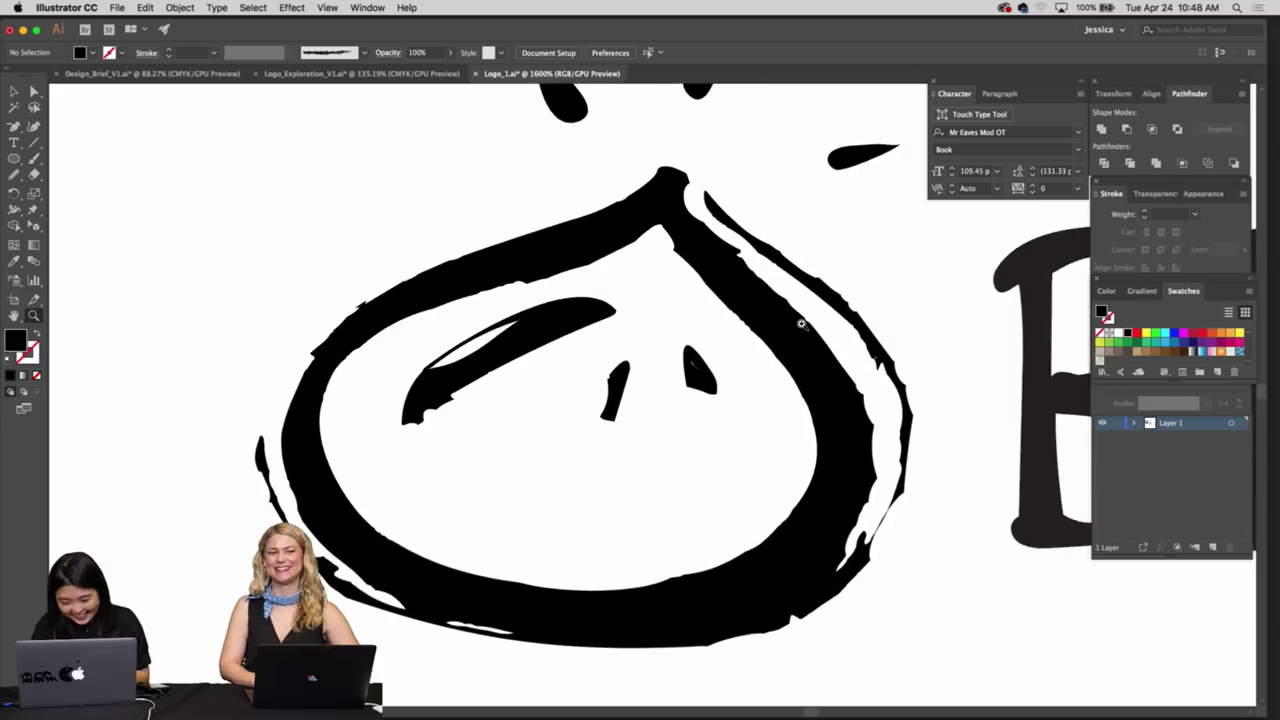
alt+click(801, 324)
drag(667, 308, 702, 309)
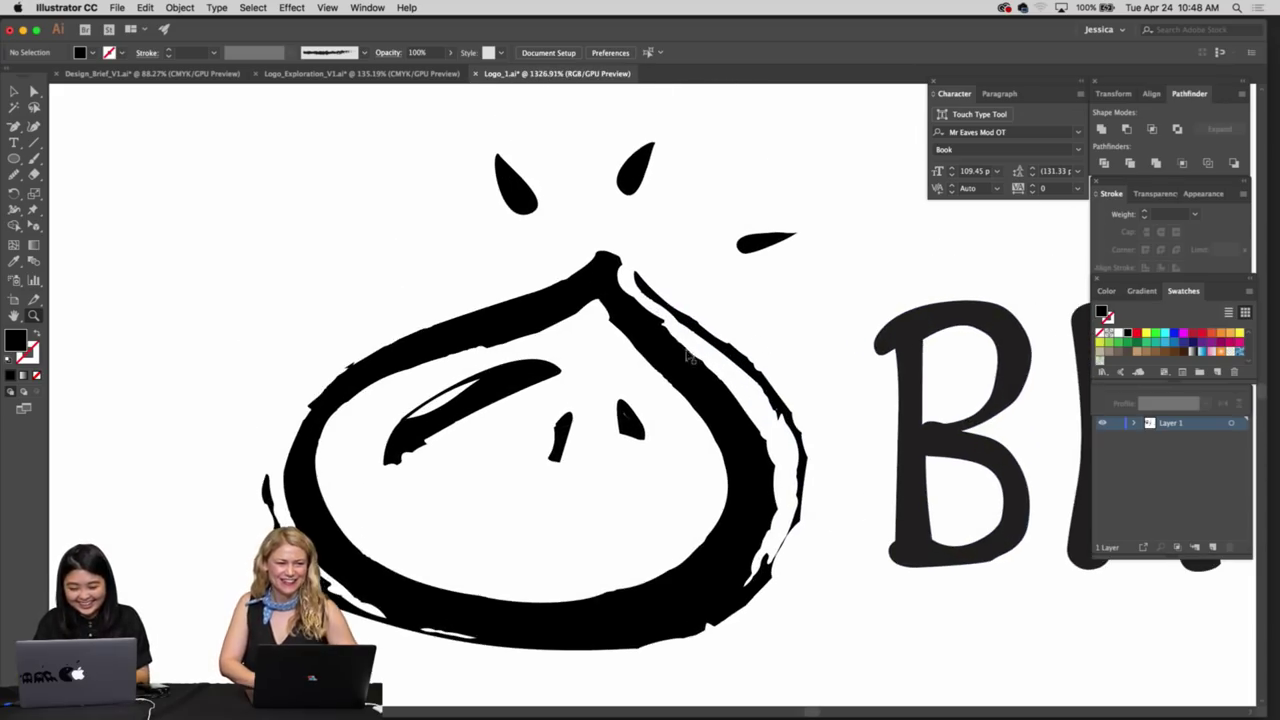
key(v)
click(651, 351)
key(n)
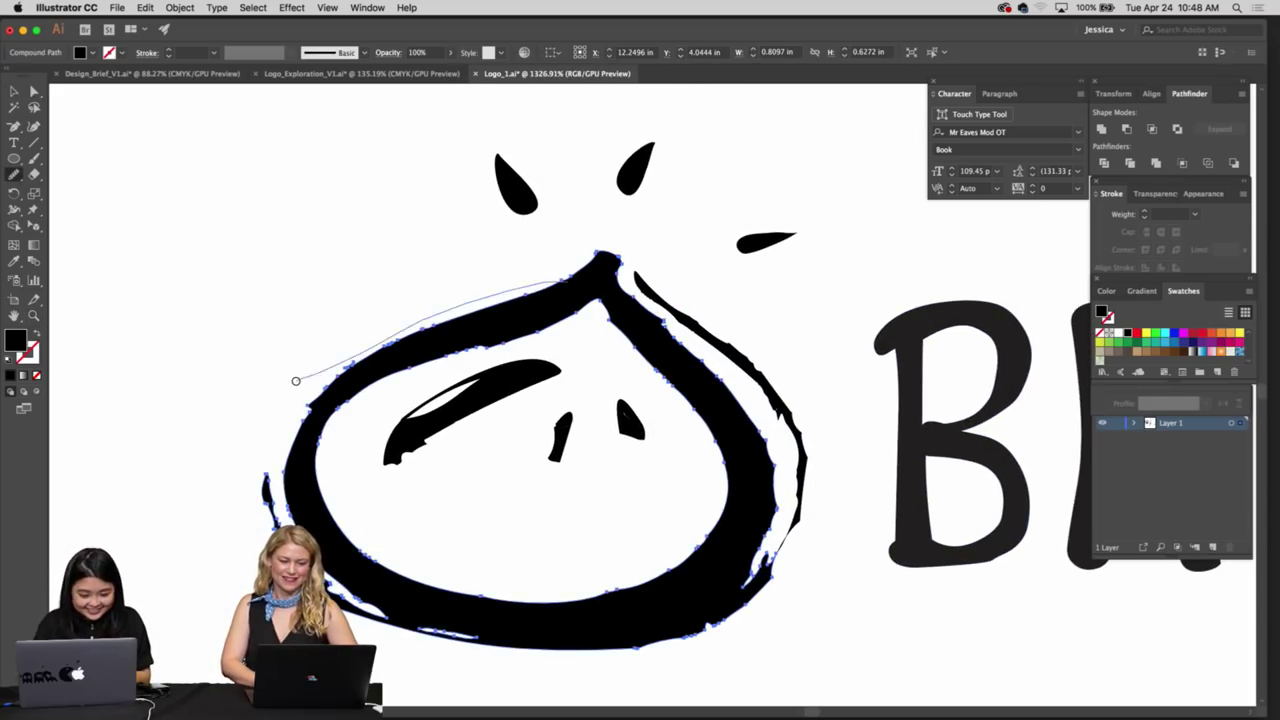
drag(296, 381, 298, 383)
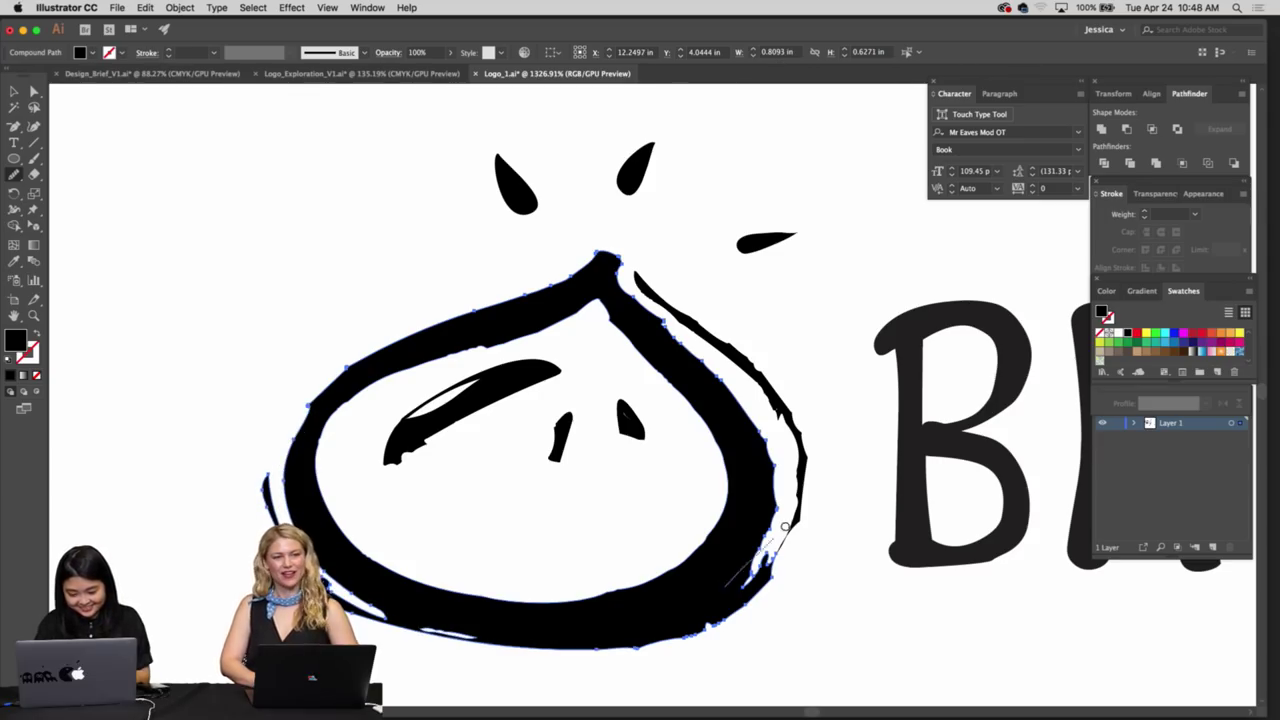
drag(784, 483, 776, 474)
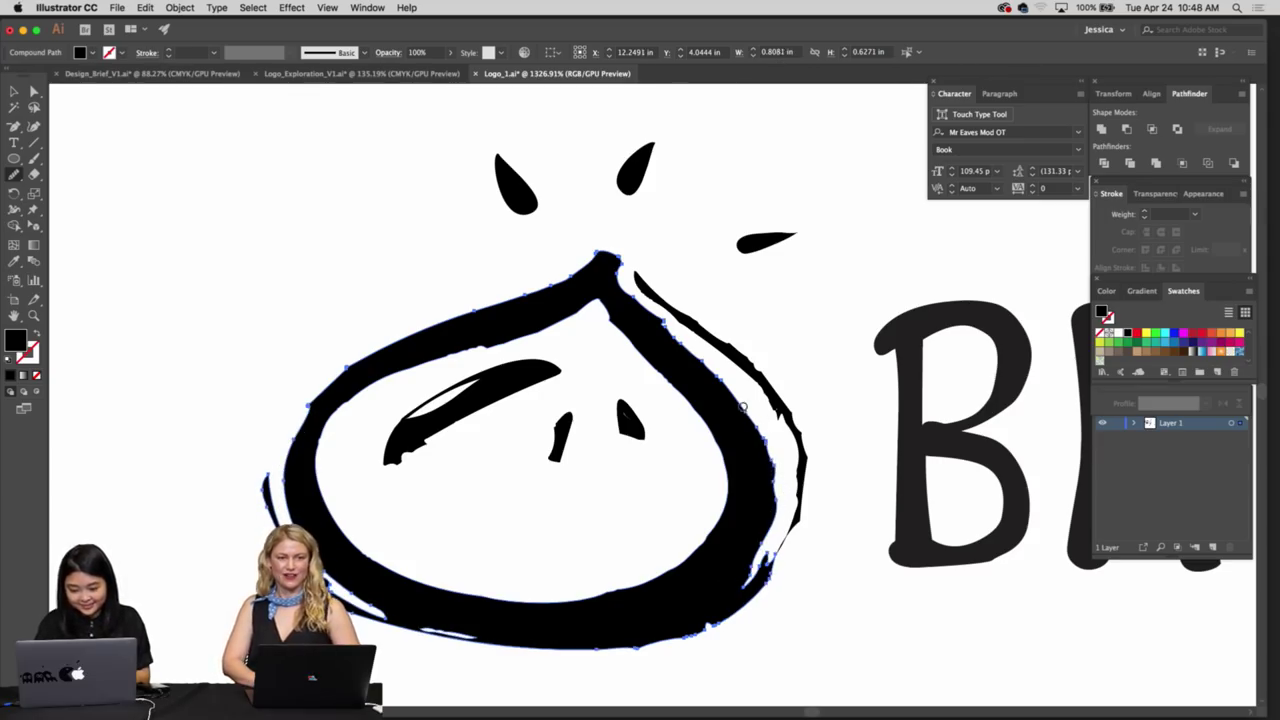
key(z)
drag(548, 430, 397, 406)
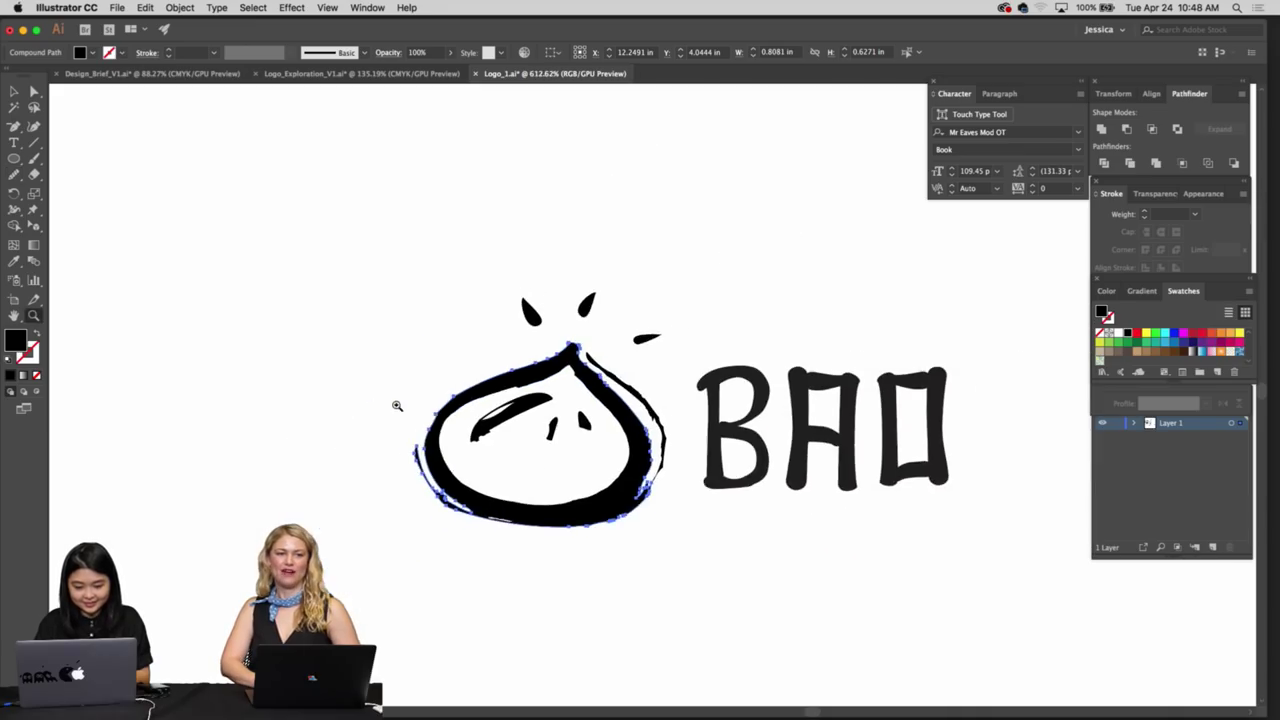
key(super+shift+a)
Delete the angular BAO lettering beside the brush-style bao
drag(411, 358, 275, 362)
key(v)
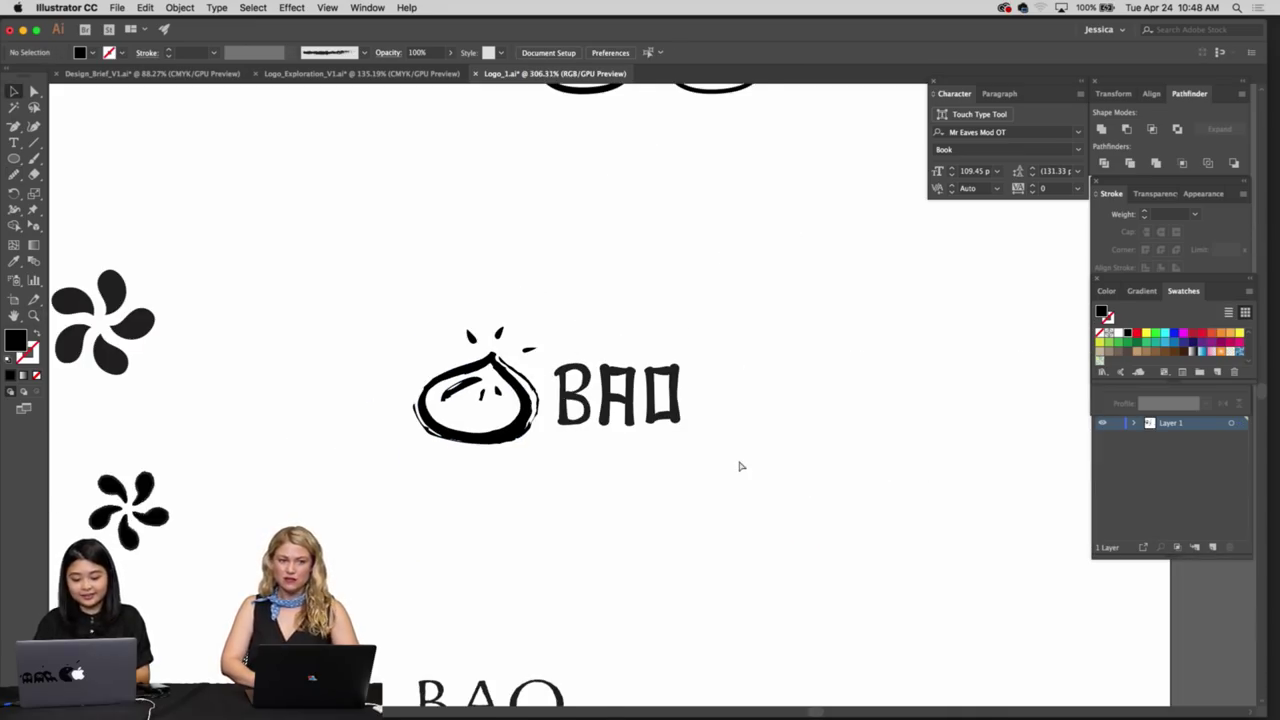
key(super+minus)
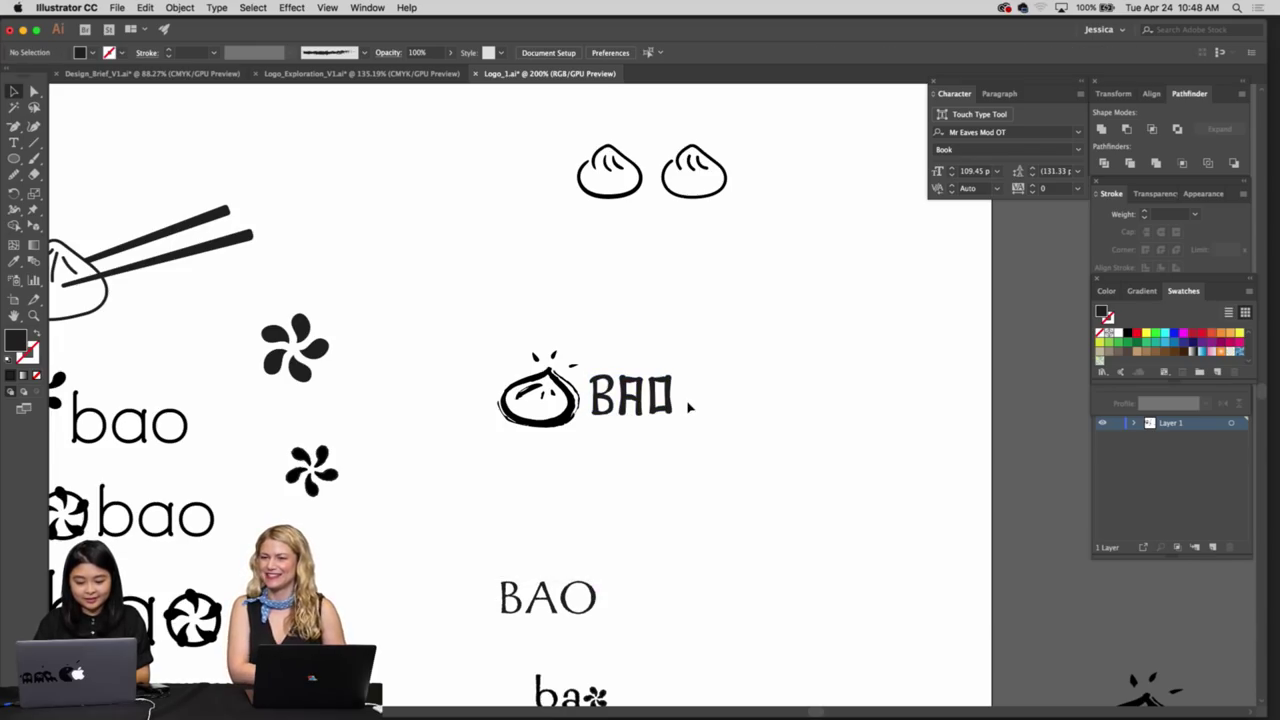
drag(622, 378, 609, 366)
key(Delete)
Copy the bold hand-drawn BAO lettering from Logo_Exploration_V1 into Logo_1, place it beside the brush-style bao and select it
click(406, 76)
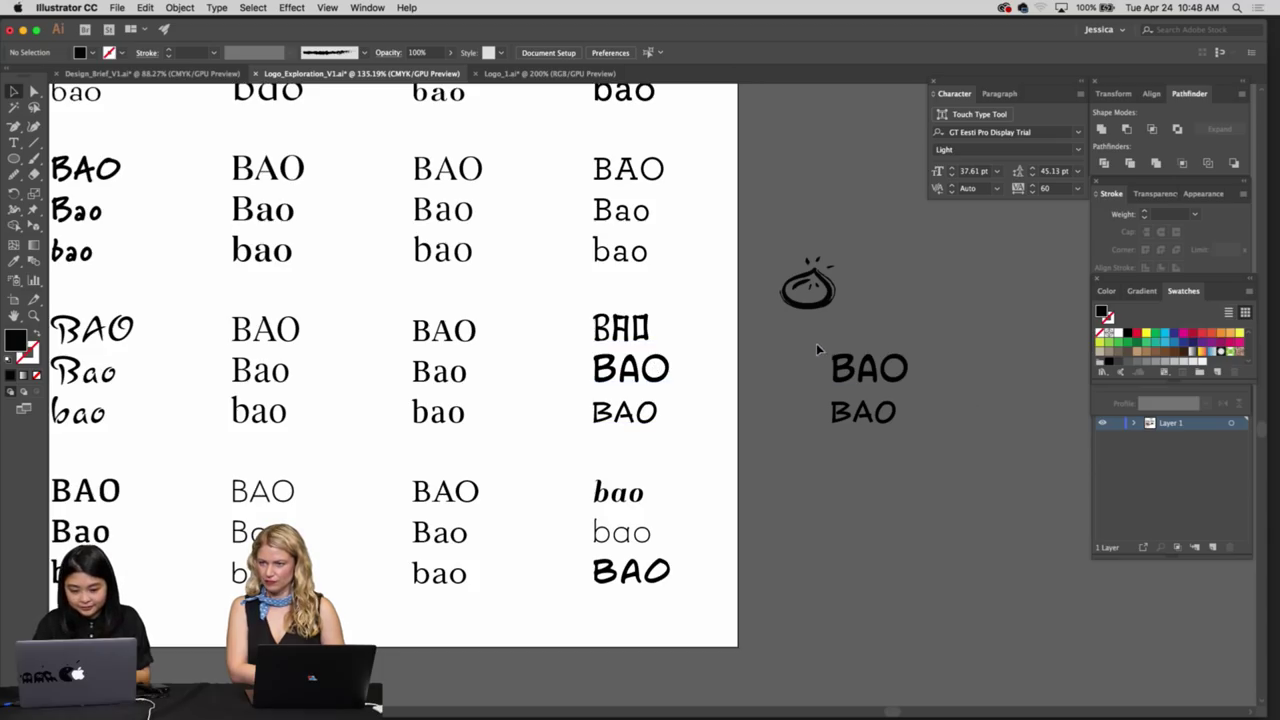
click(903, 372)
key(super+c)
click(530, 74)
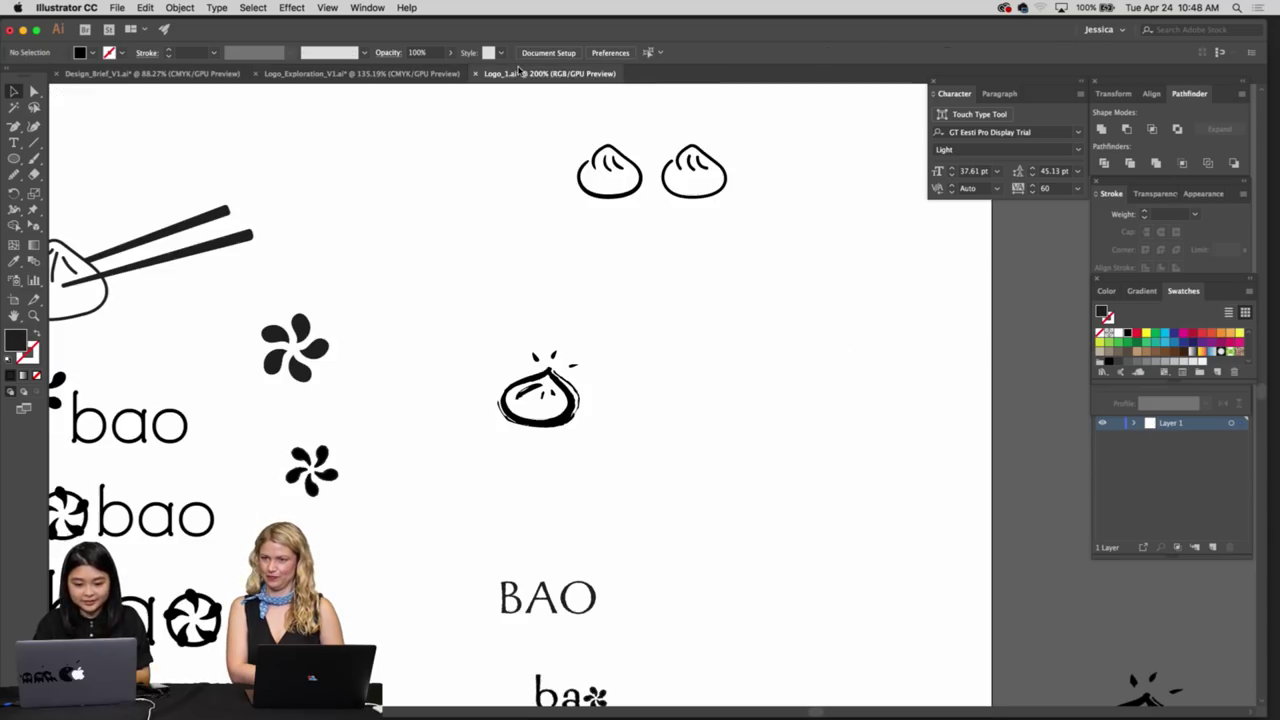
key(super+v)
click(696, 428)
scroll(593, 340, up, 2)
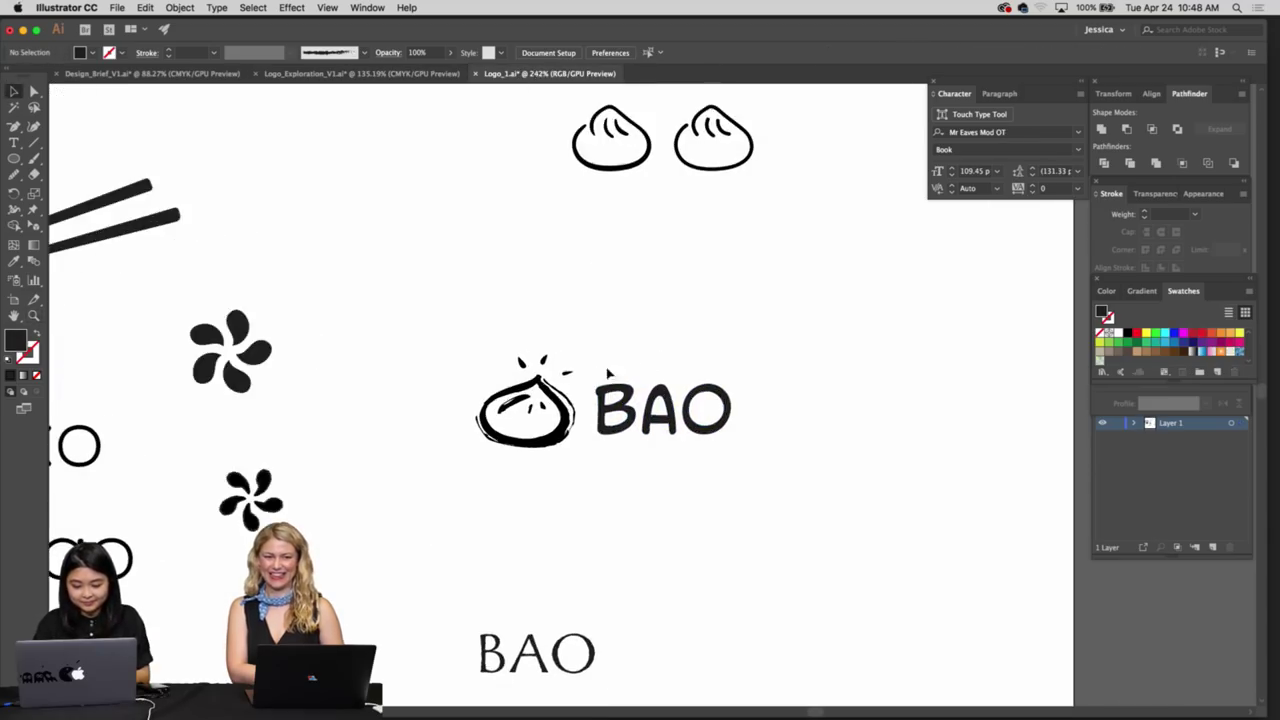
click(724, 438)
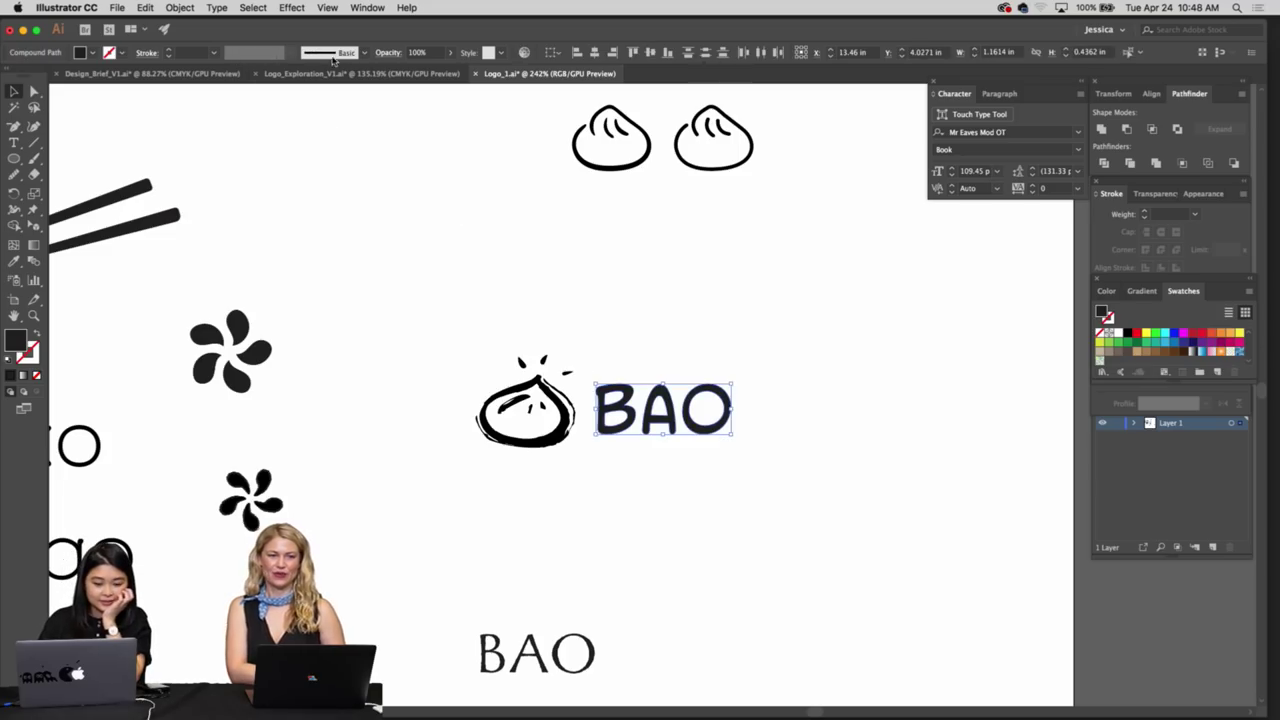
Apply the Charcoal - Pencil brush as a stroke to the bold BAO lettering beside the brush-style bao and deselect it
click(365, 53)
click(321, 134)
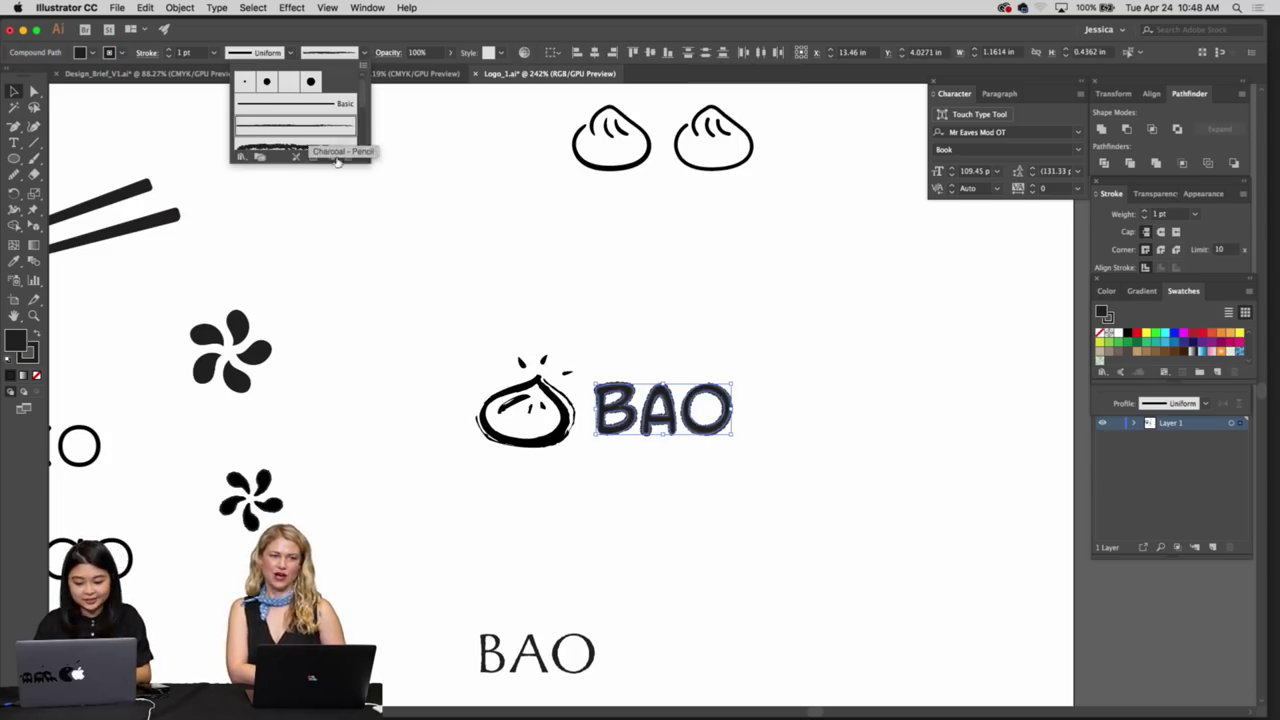
click(549, 267)
click(617, 272)
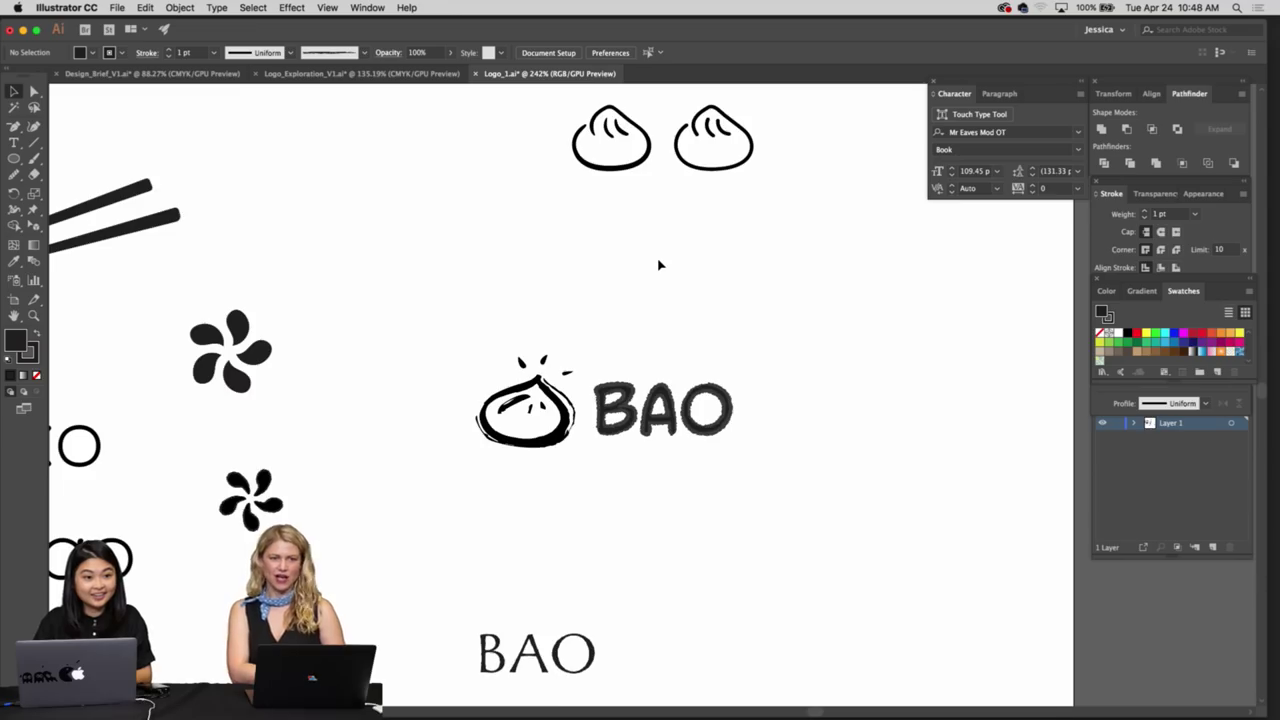
key(super+minus)
key(super+minus)
key(super+minus)
key(super+equal)
key(super+equal)
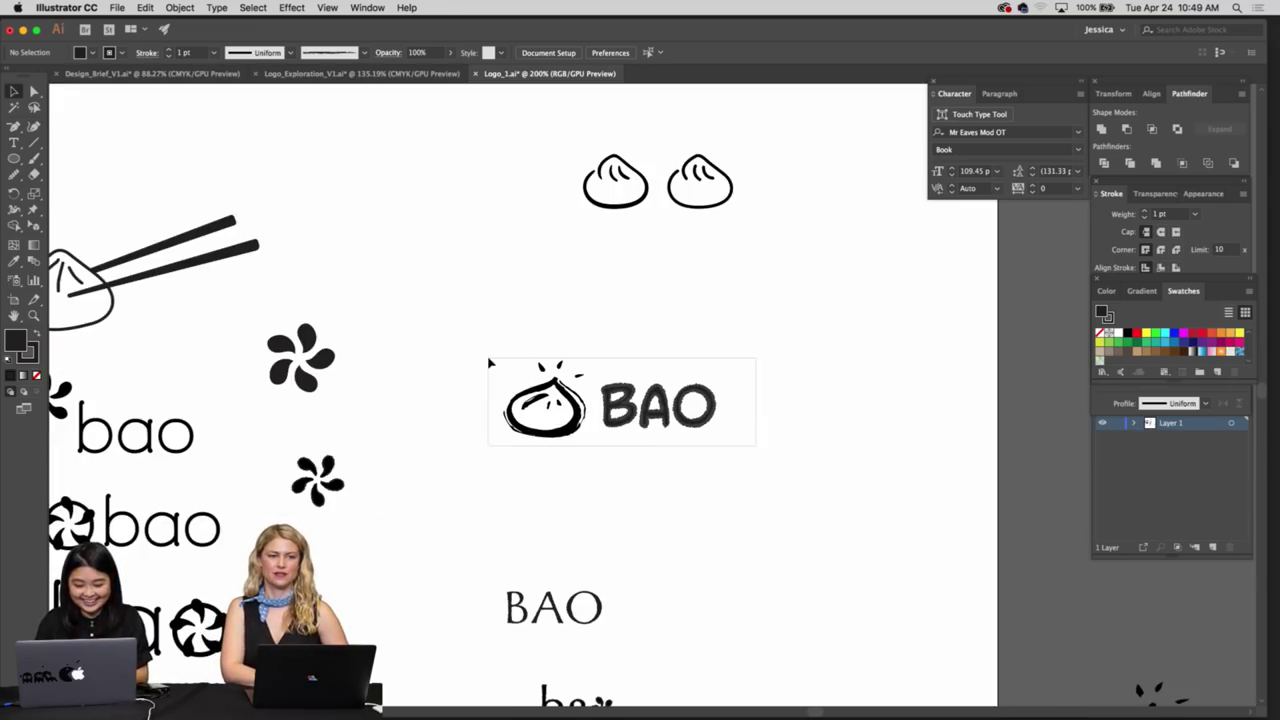
Give the brush-style bao and its accent marks a rough textured brush stroke with a weight of 0.25 pt
drag(488, 359, 570, 404)
click(586, 440)
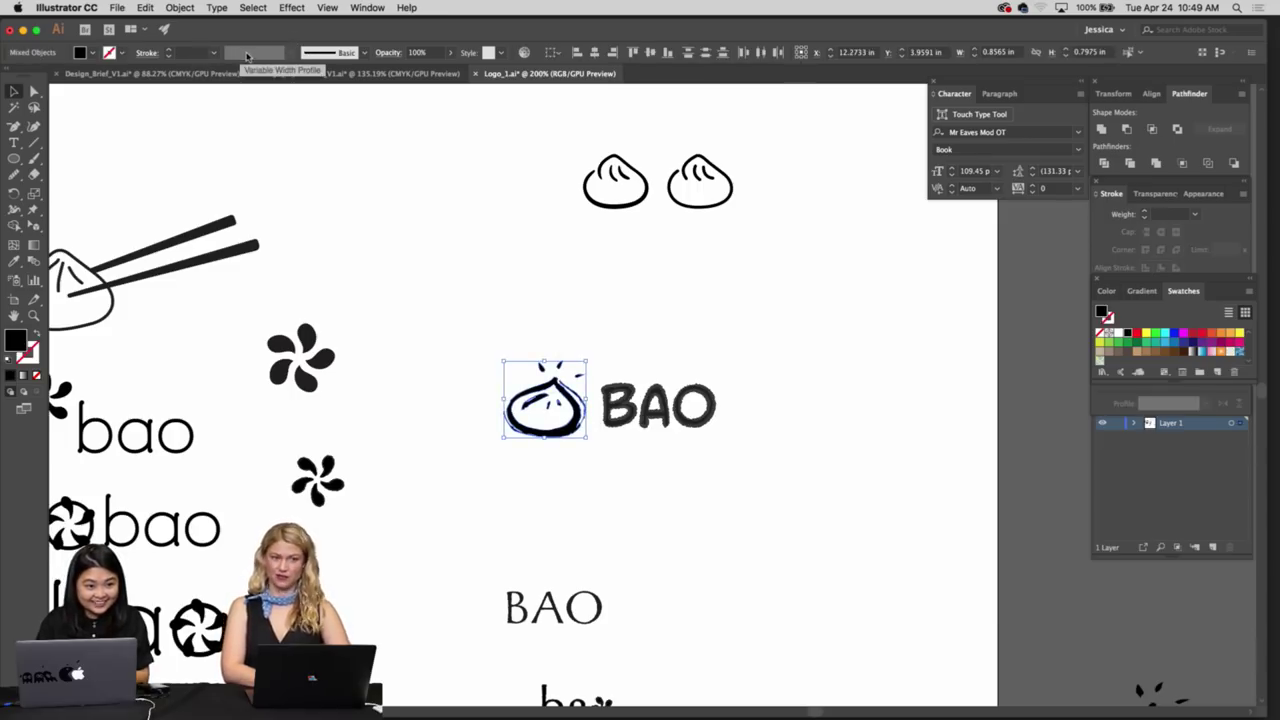
click(363, 52)
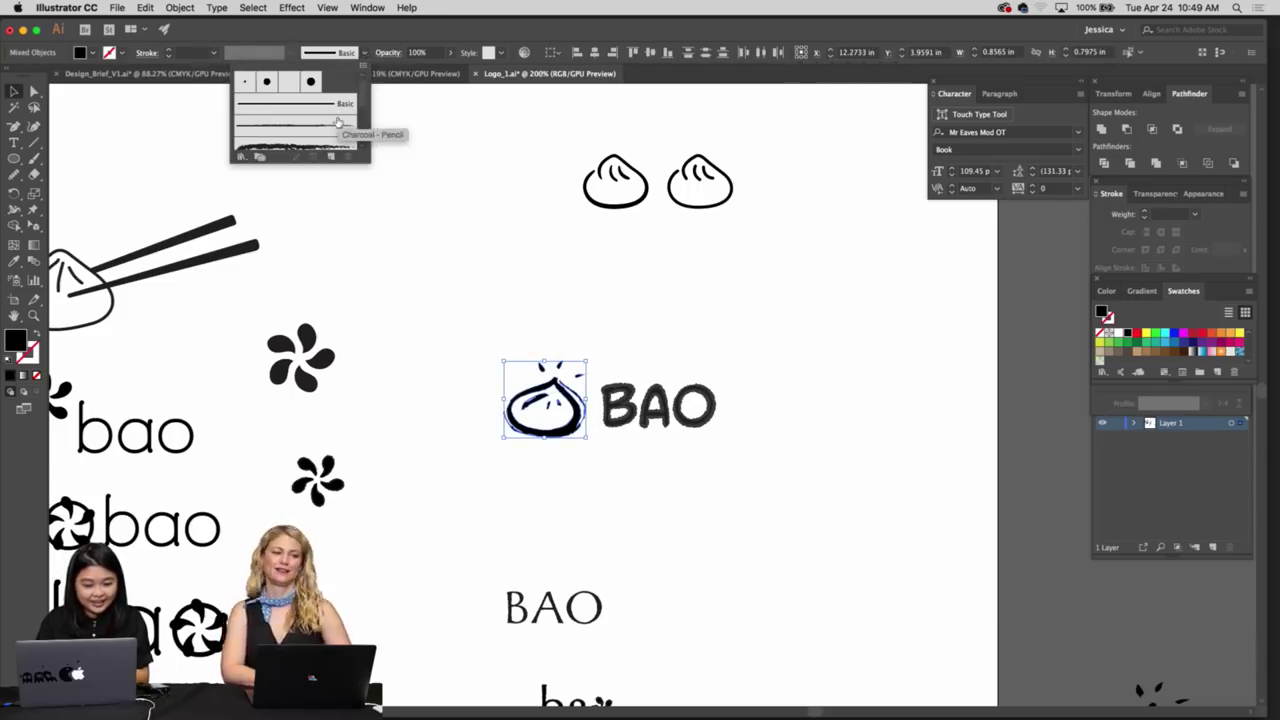
scroll(334, 125, down, 2)
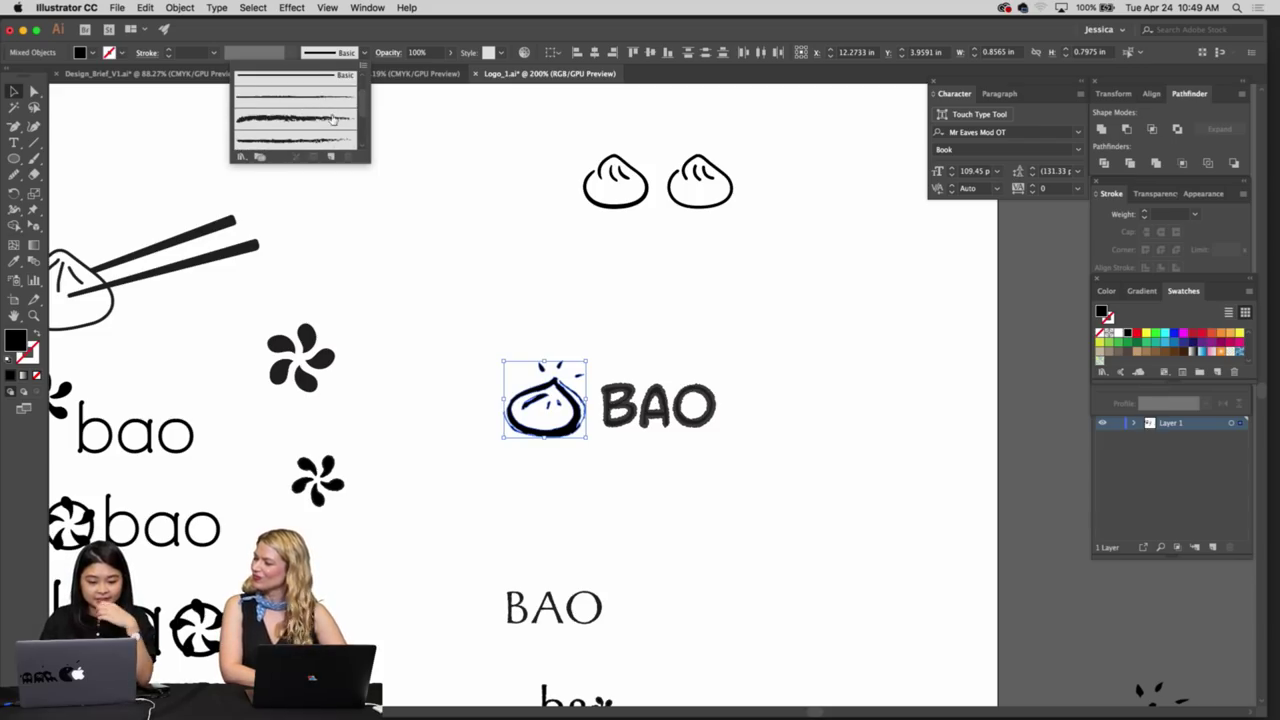
click(333, 141)
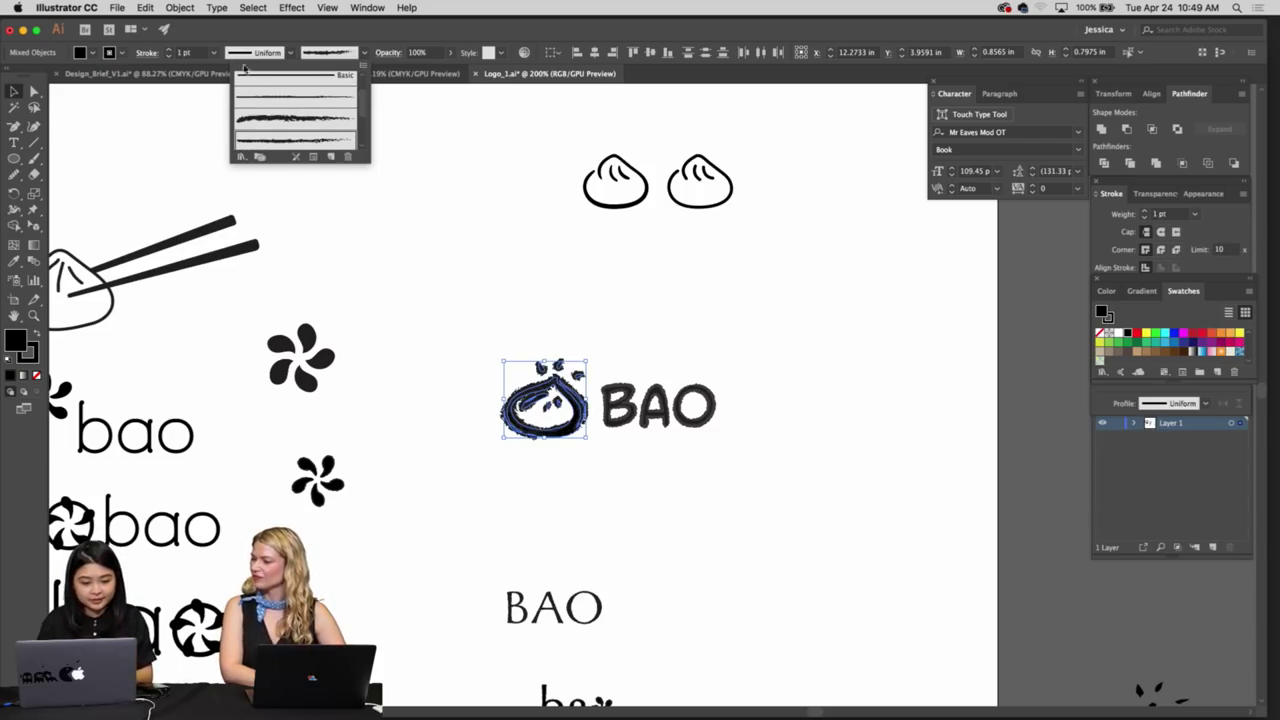
click(171, 56)
click(170, 56)
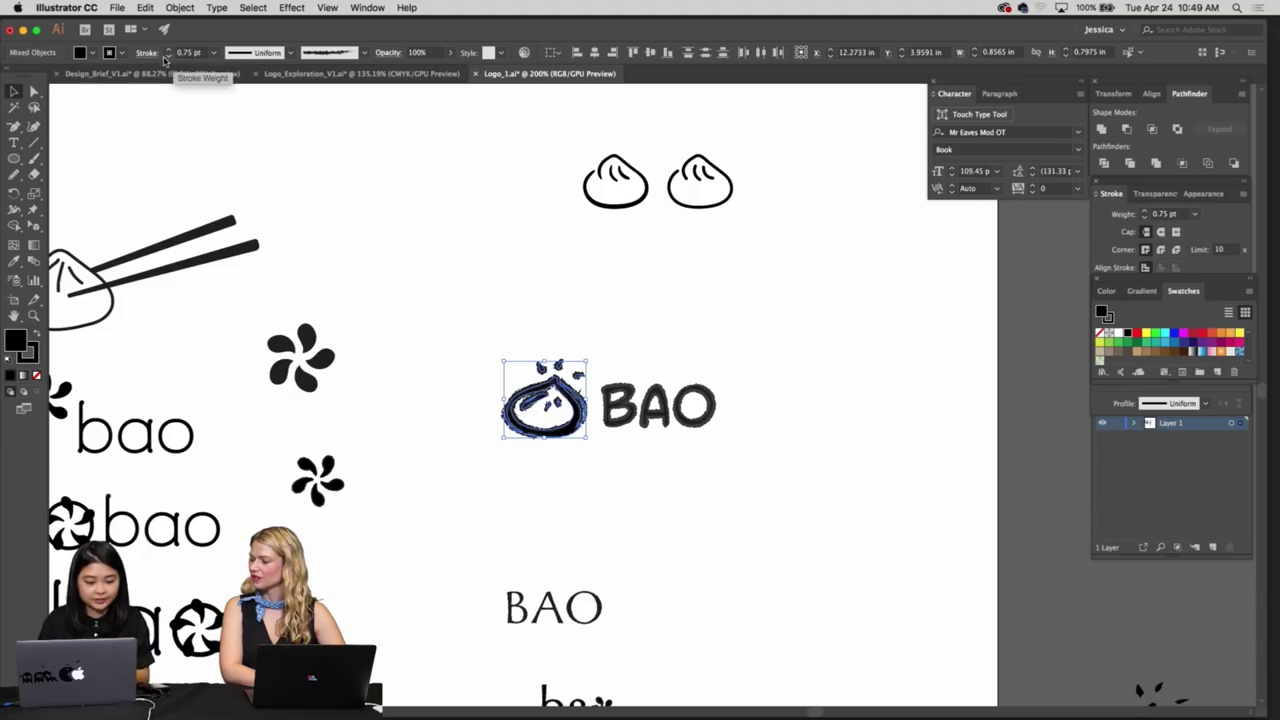
click(169, 56)
click(169, 56)
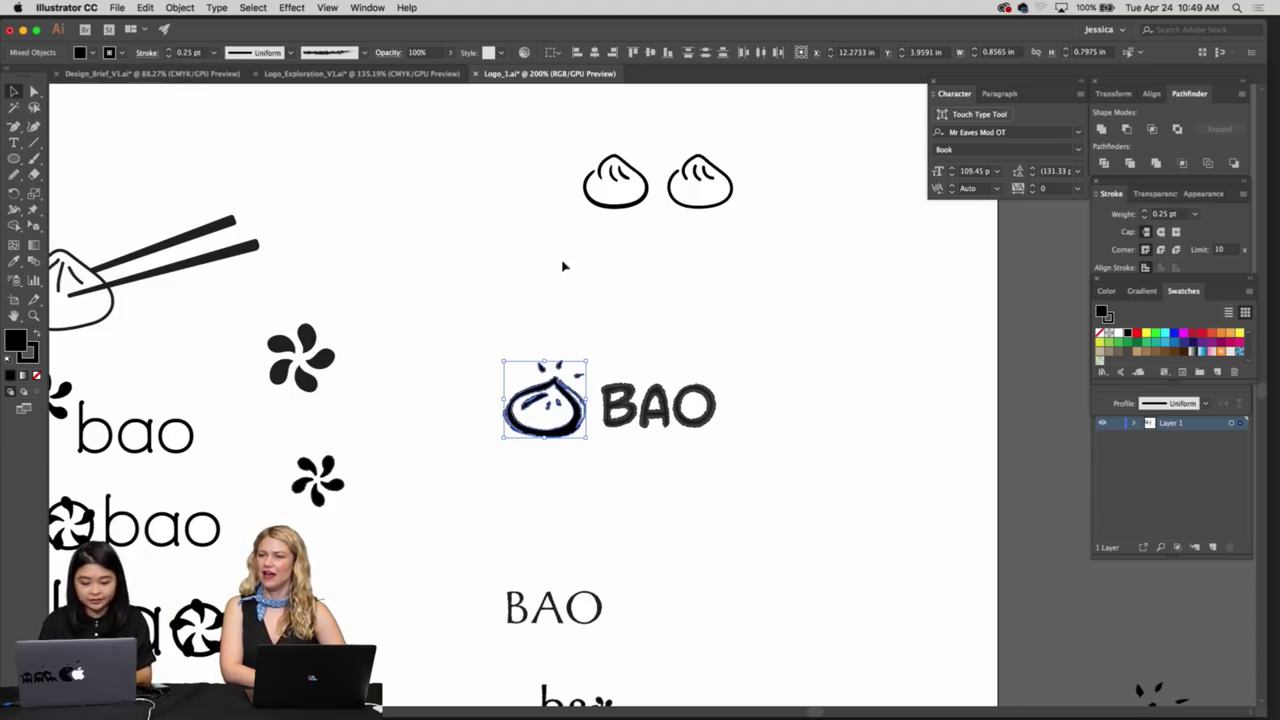
click(575, 281)
Set both the stroke and the fill of the brush-style bao and its BAO lettering to black, and deselect them
drag(714, 486, 445, 322)
click(120, 53)
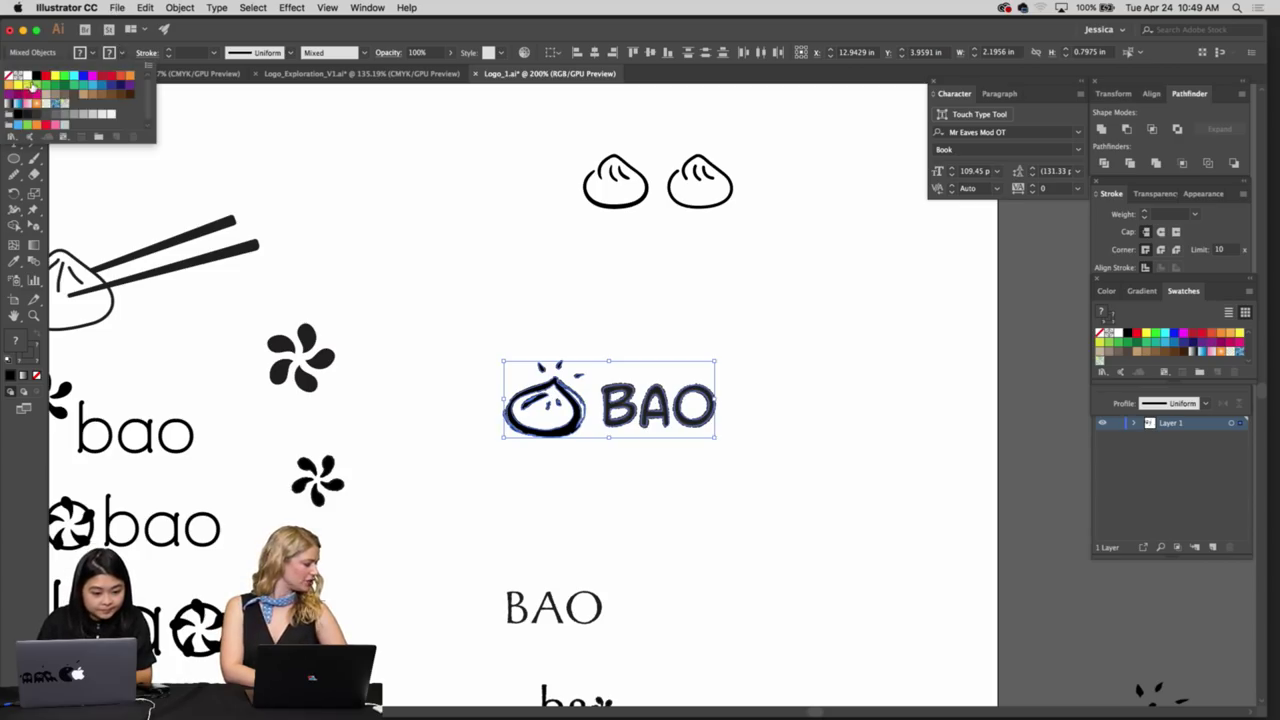
click(36, 77)
click(88, 56)
click(89, 56)
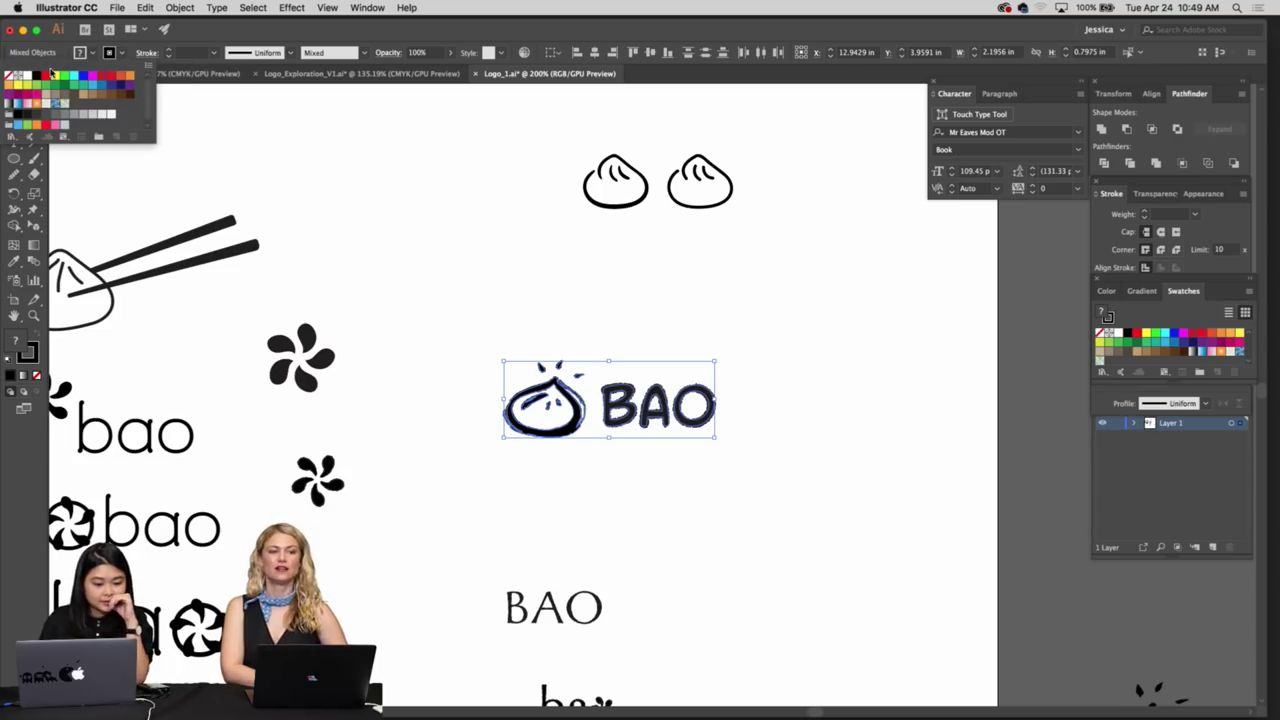
click(38, 77)
click(572, 307)
click(632, 319)
Group the brush-style bao with its BAO lettering as one logo and deselect it
key(super+minus)
key(super+minus)
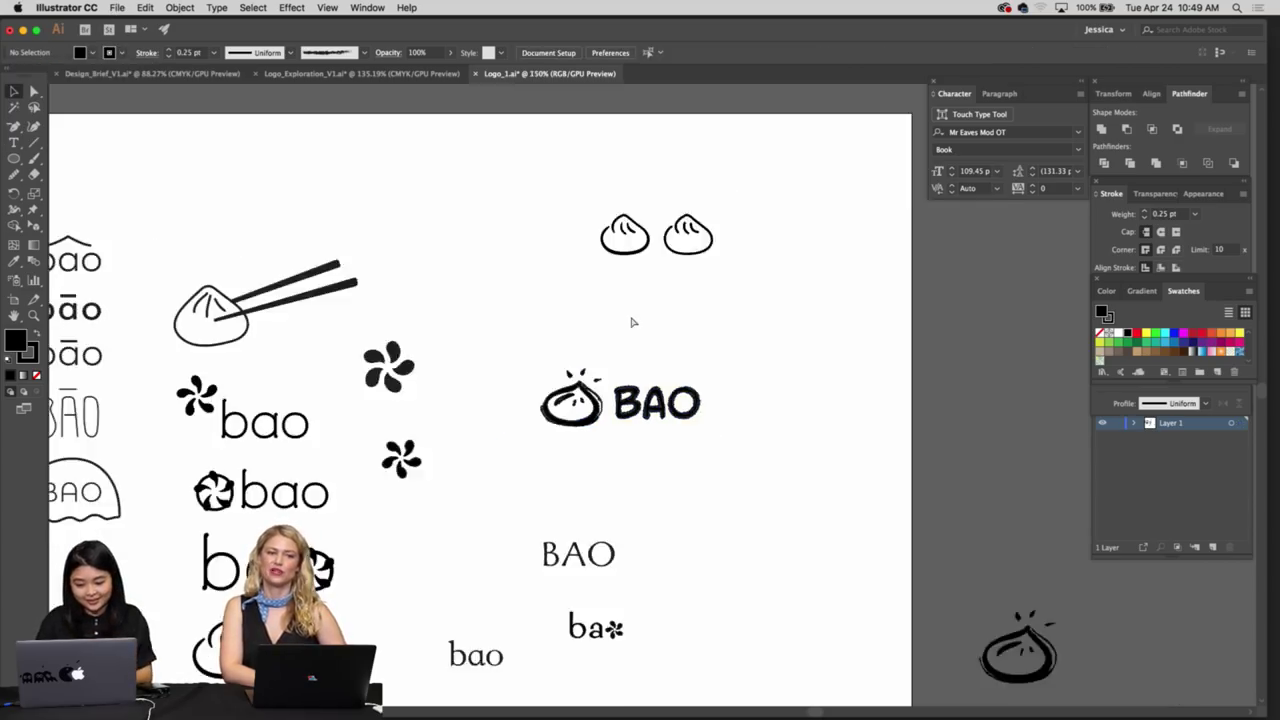
drag(580, 357, 566, 356)
key(super+g)
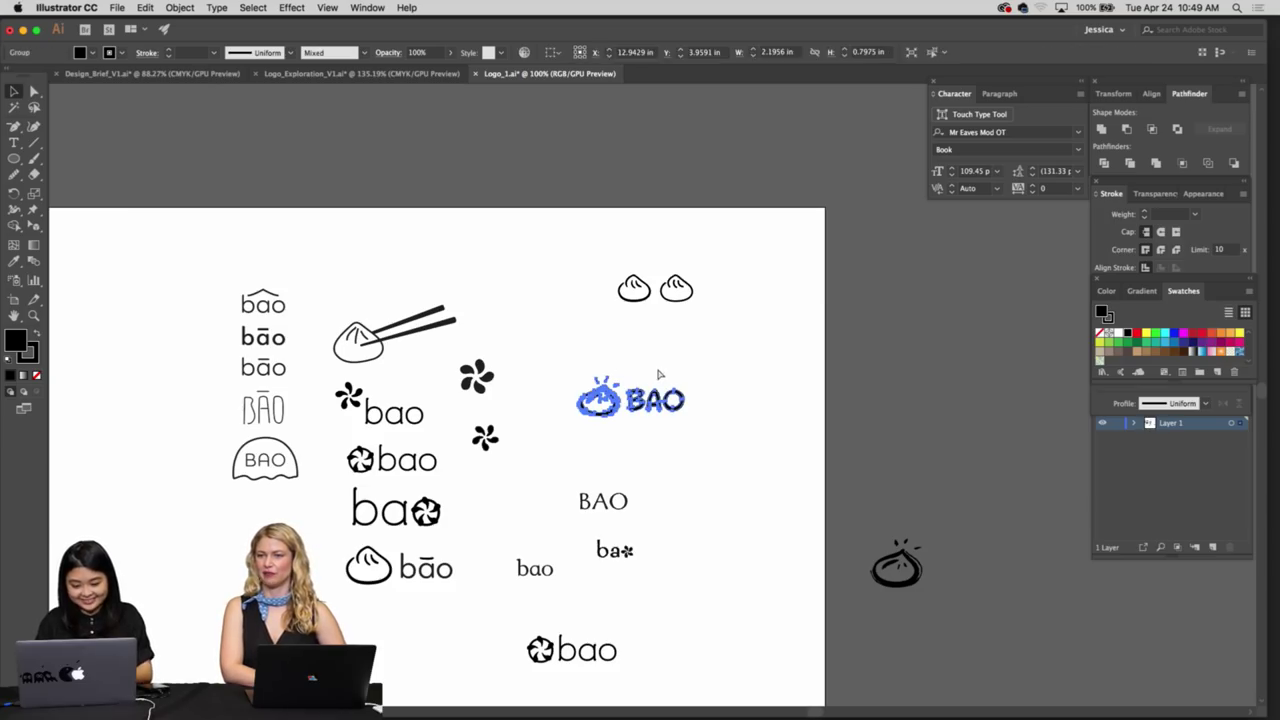
click(601, 353)
Switch to Design_Brief_V1 and duplicate the Imperfectly Perfect artboard with its contents directly below the original
click(280, 75)
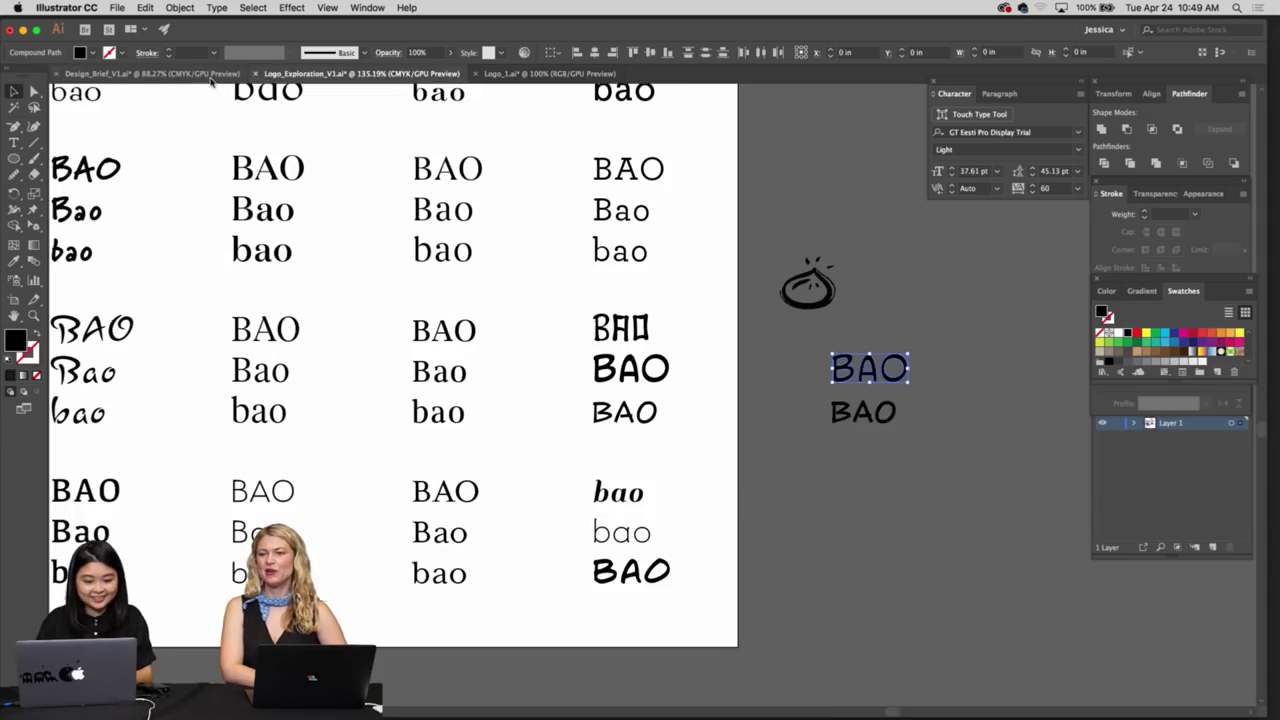
click(212, 76)
key(super+minus)
key(super+minus)
scroll(357, 105, left, 5)
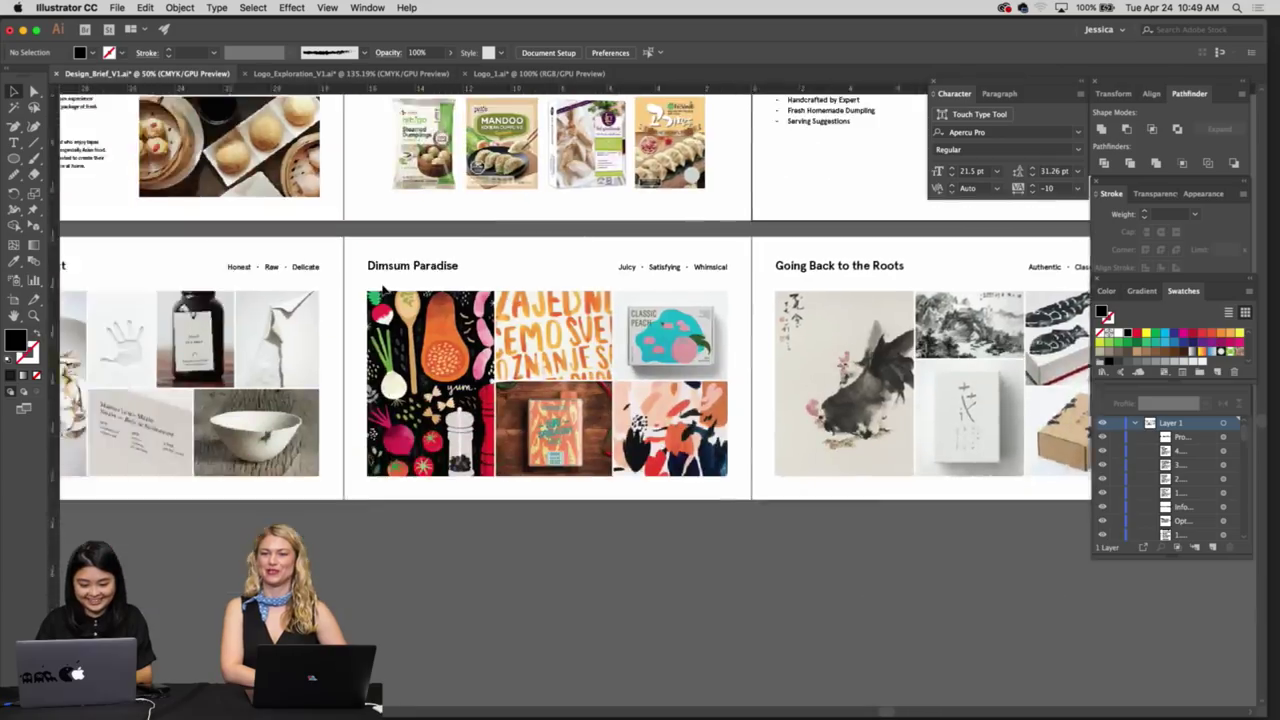
key(super+plus)
key(super+minus)
scroll(384, 291, left, 5)
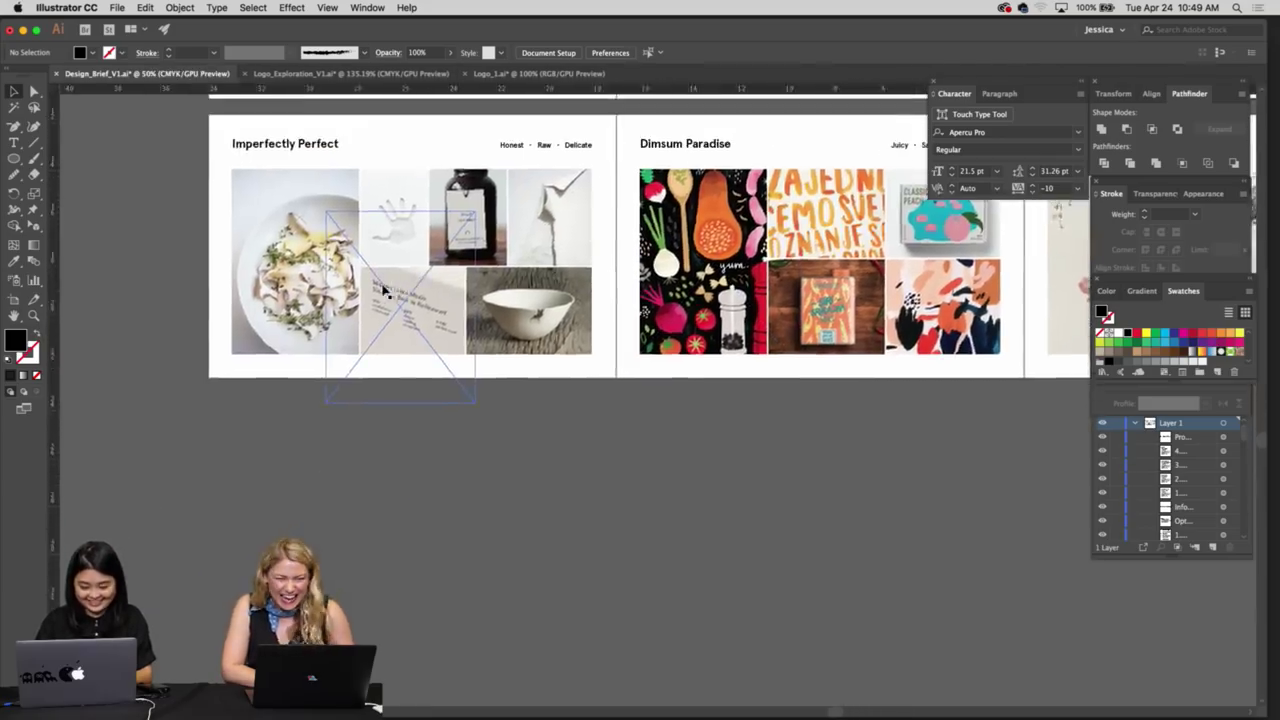
key(super+0)
key(super+minus)
key(super+minus)
scroll(383, 290, down, 7)
scroll(383, 289, left, 10)
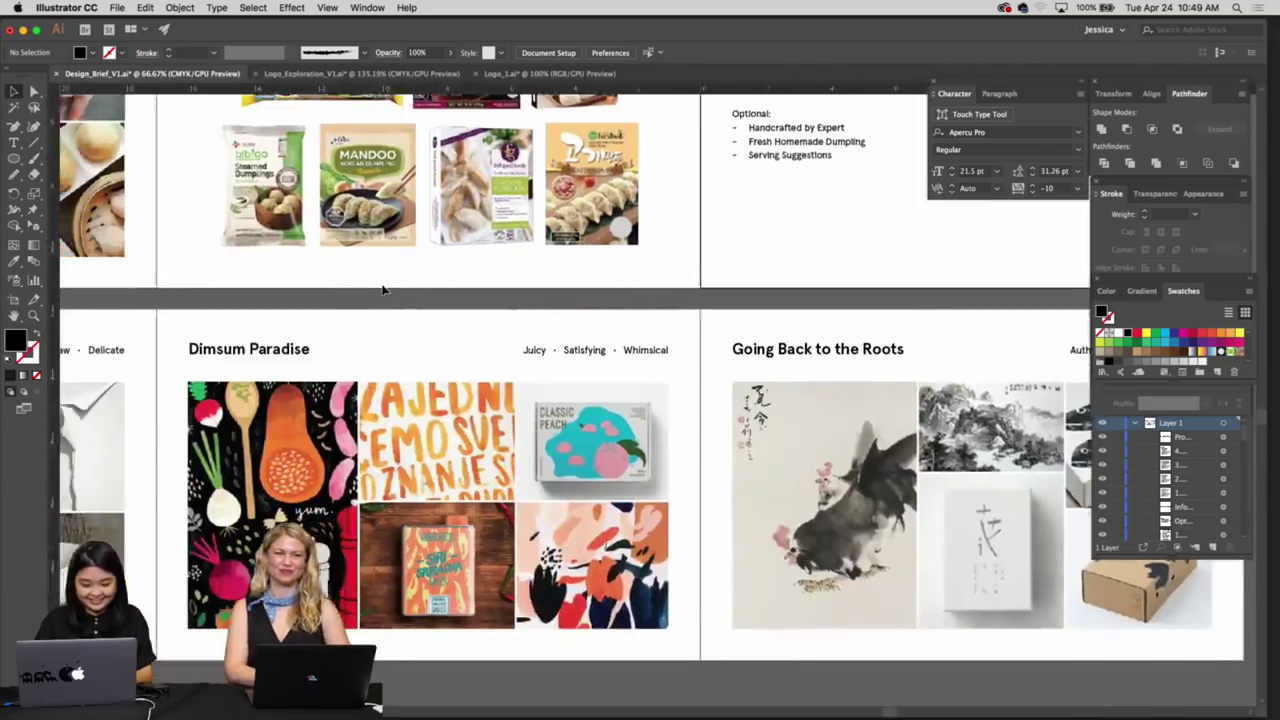
scroll(420, 280, left, 5)
key(shift+o)
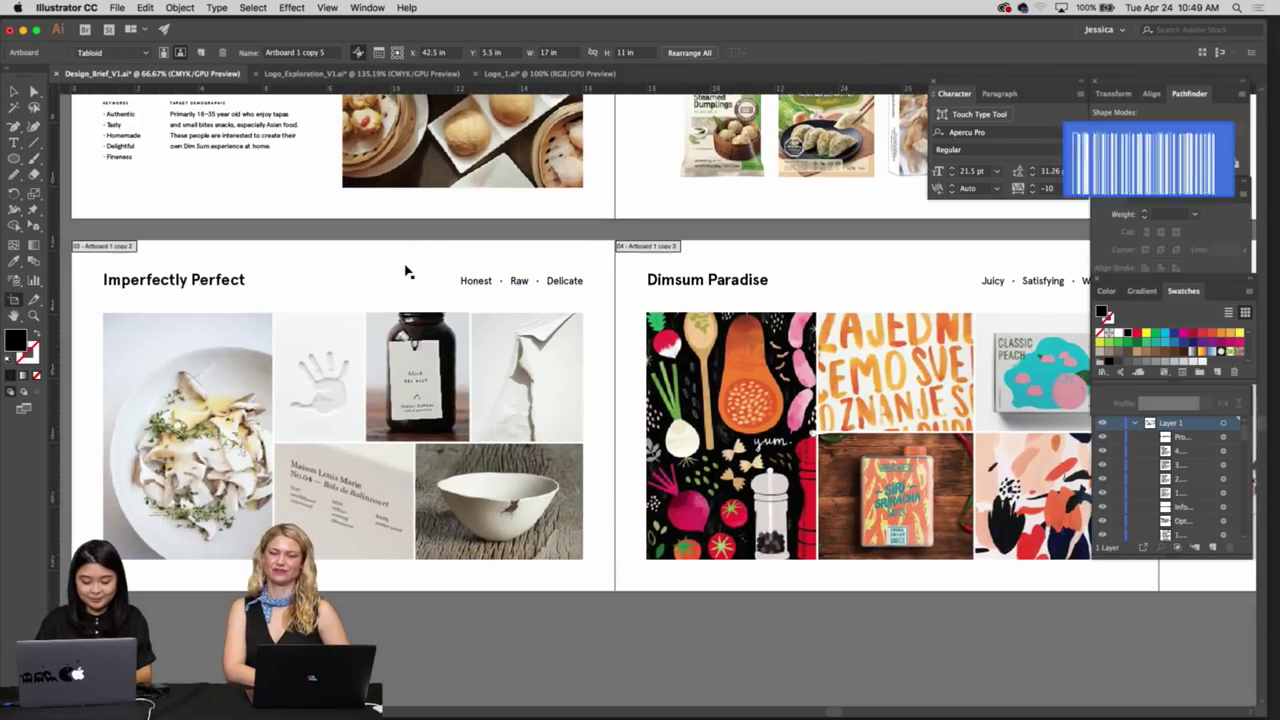
scroll(406, 271, down, 5)
drag(430, 137, 429, 505)
scroll(423, 499, down, 2)
scroll(423, 499, down, 4)
key(Escape)
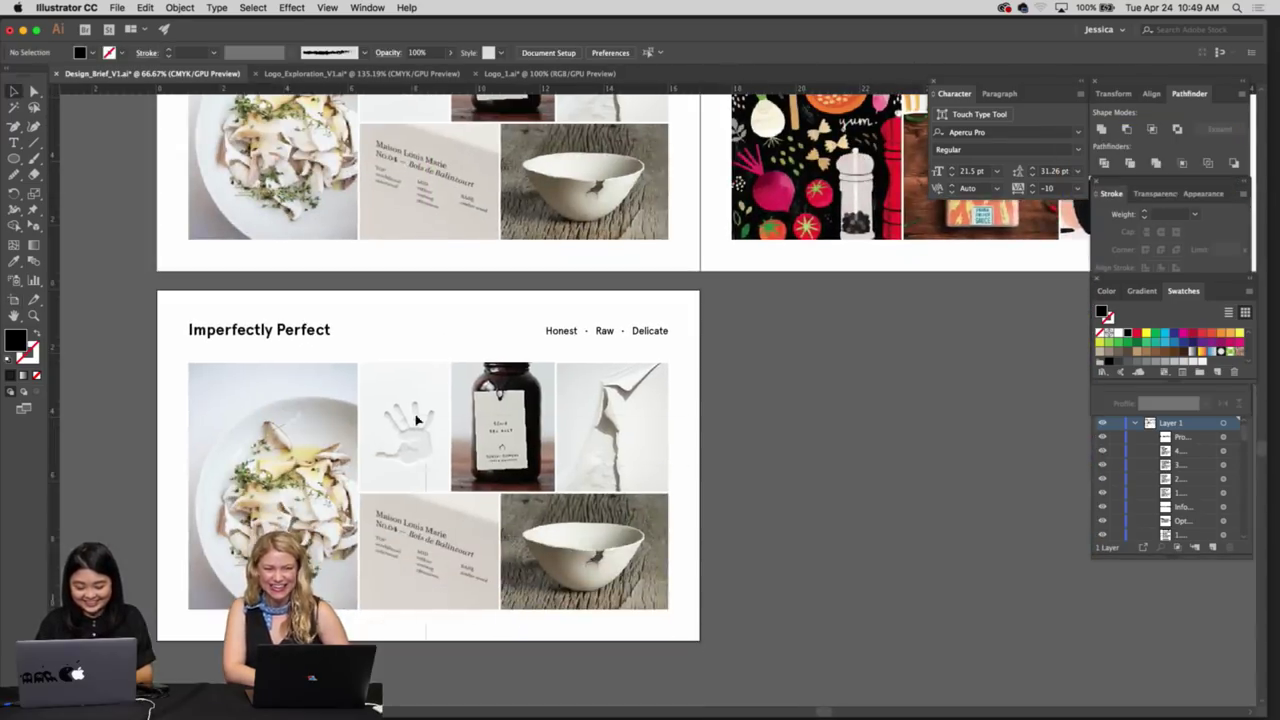
Clear the contents of the copied artboard and duplicate the blank artboard so one sits below each of the three mood boards
key(ctrl+alt+a)
key(Delete)
key(ctrl+minus)
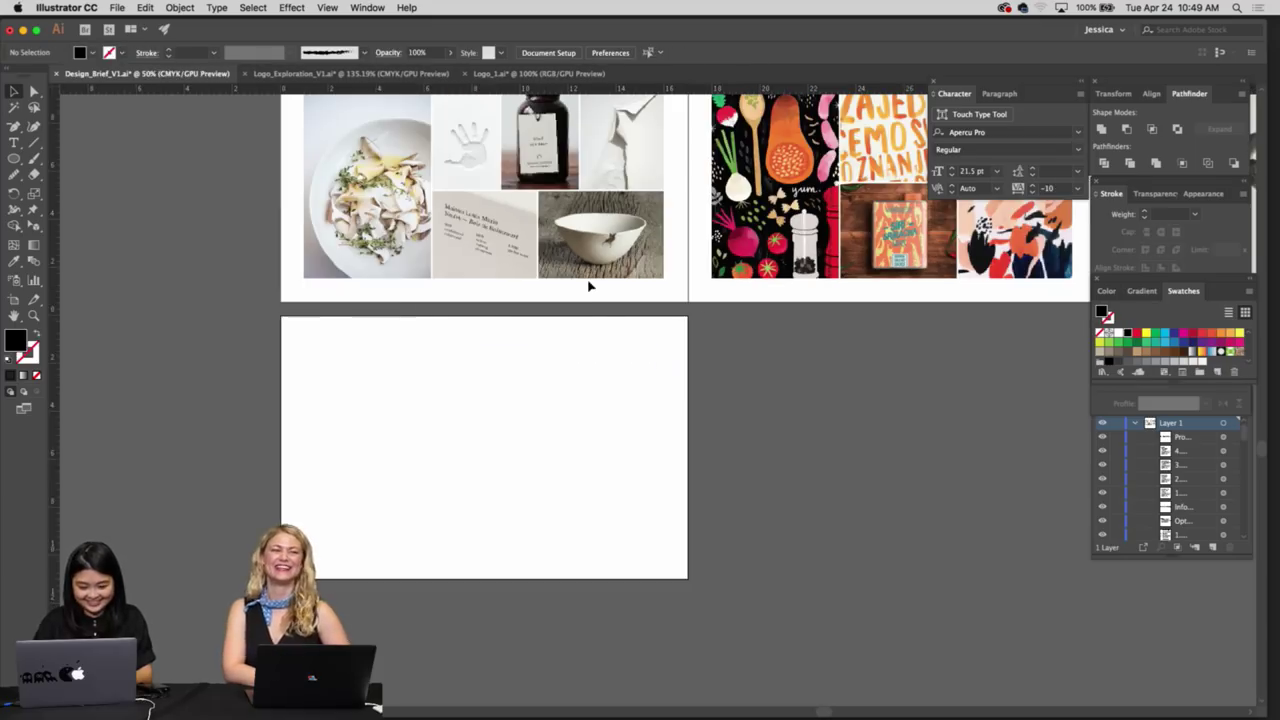
key(shift+o)
scroll(671, 363, right, 8)
drag(391, 377, 1156, 418)
Unlock all artwork in Logo_1, copy the logo options, and paste them onto the blank artboards in Design_Brief_V1
click(543, 75)
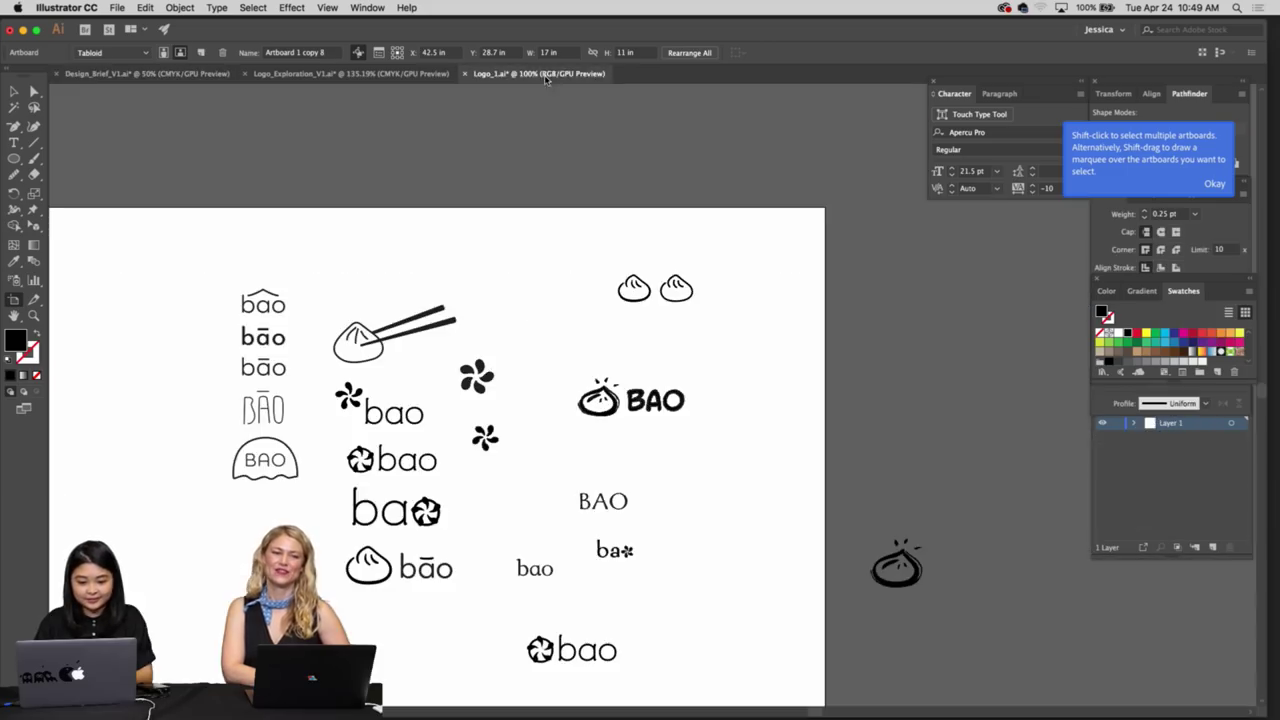
key(super+minus)
key(v)
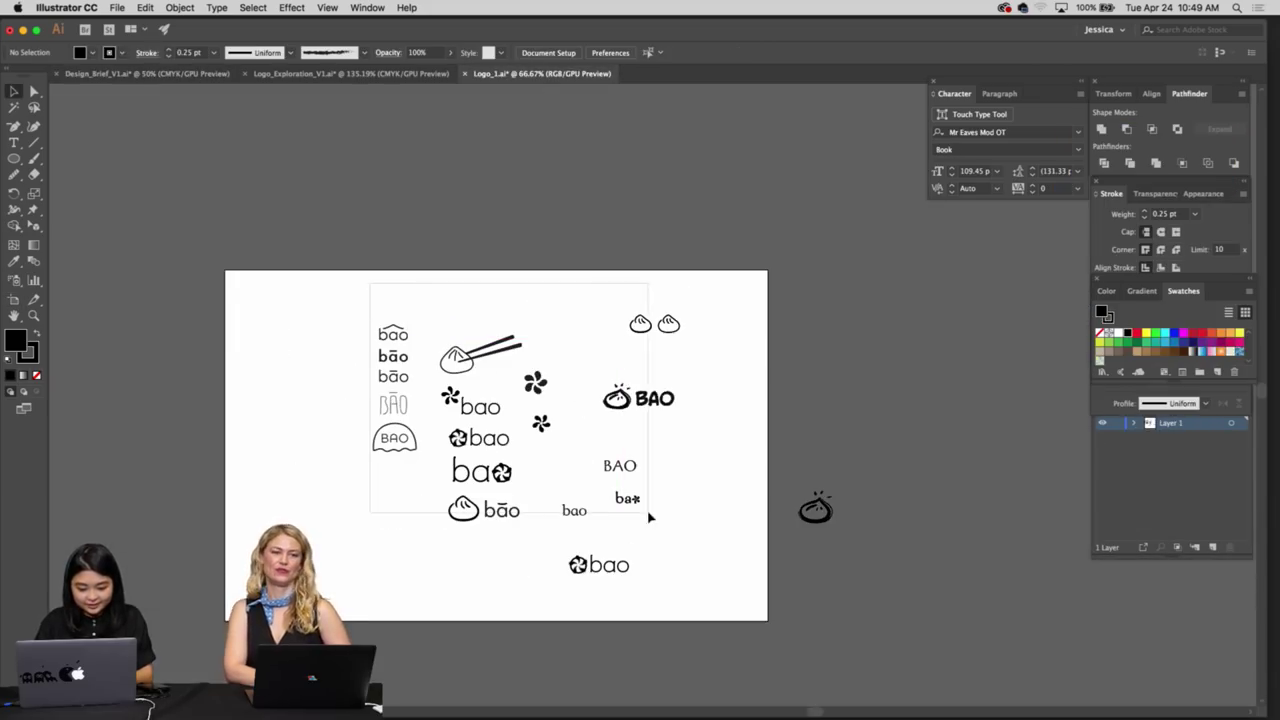
drag(705, 542, 706, 542)
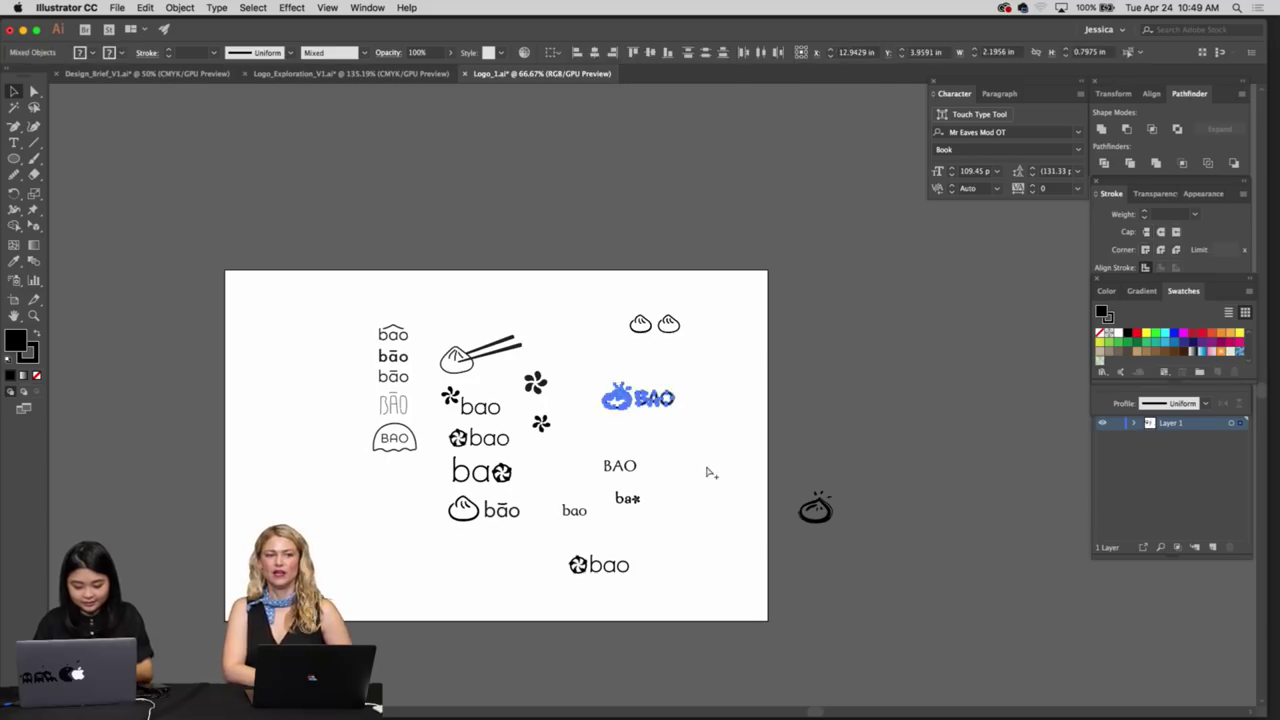
key(super+alt+2)
click(735, 492)
drag(697, 535, 331, 300)
click(193, 70)
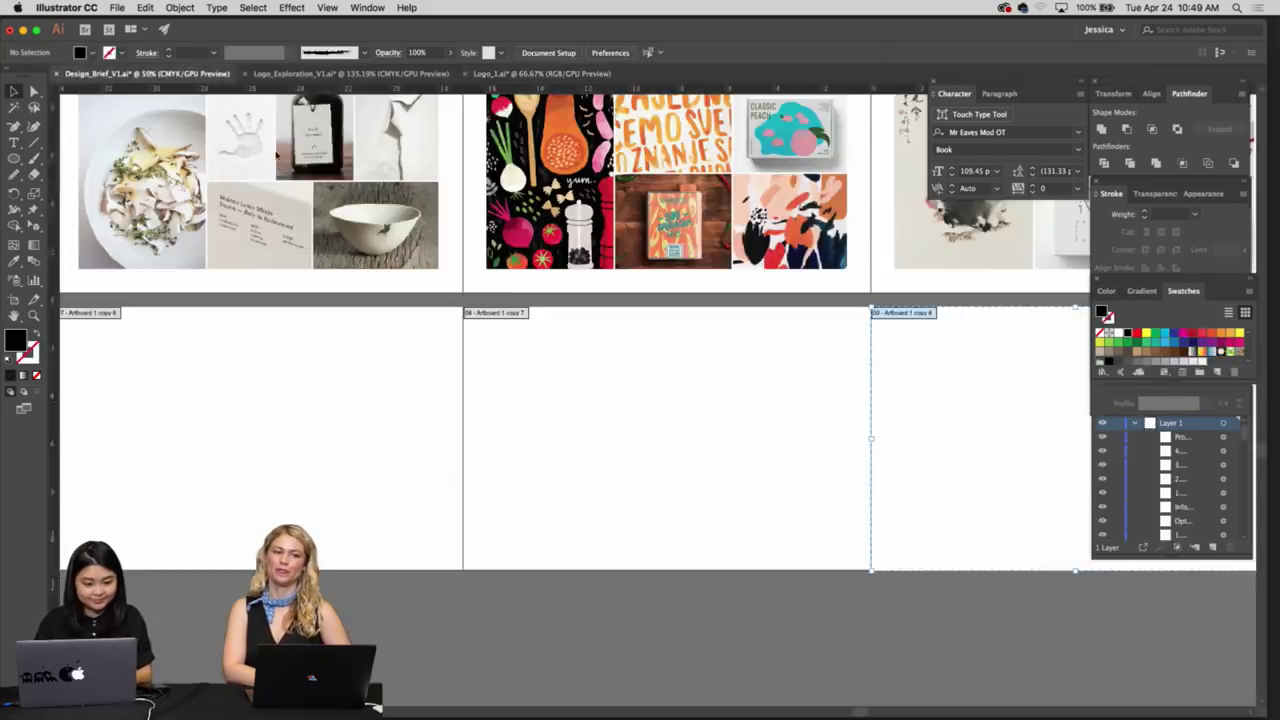
key(super+v)
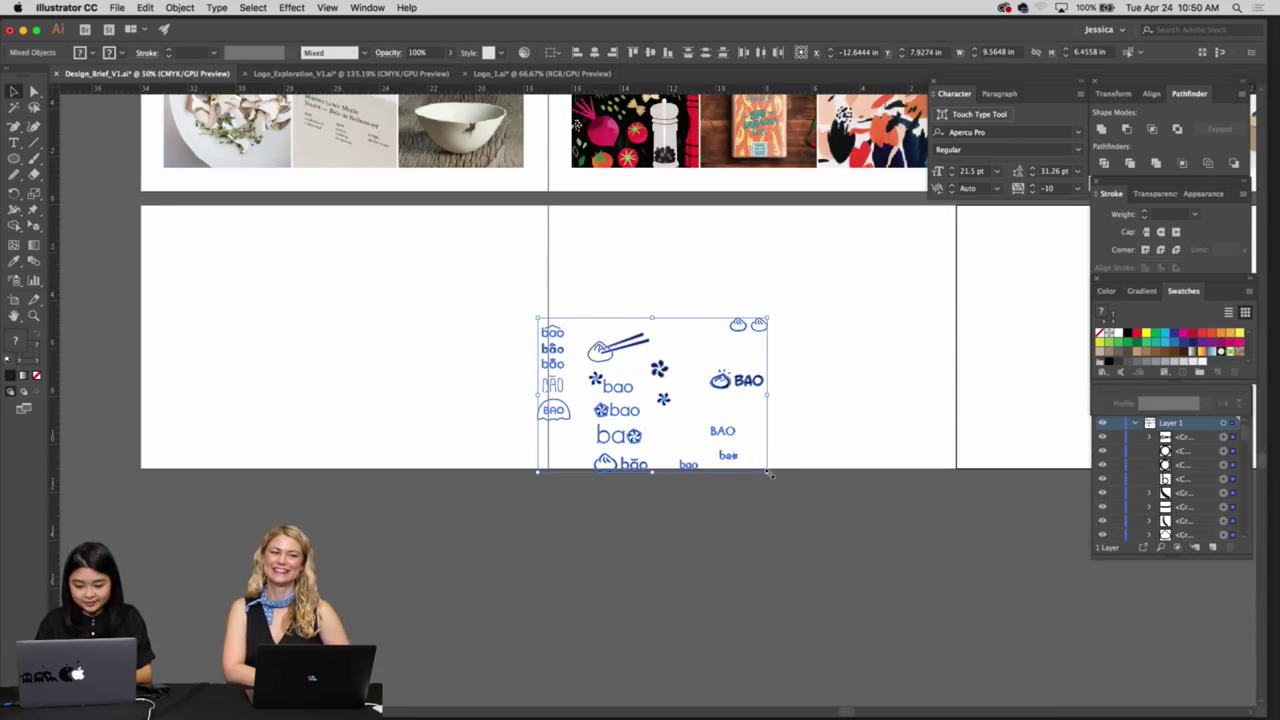
Scale up the pasted logo options together and deselect them
drag(770, 474, 849, 567)
click(849, 567)
scroll(520, 420, left, 5)
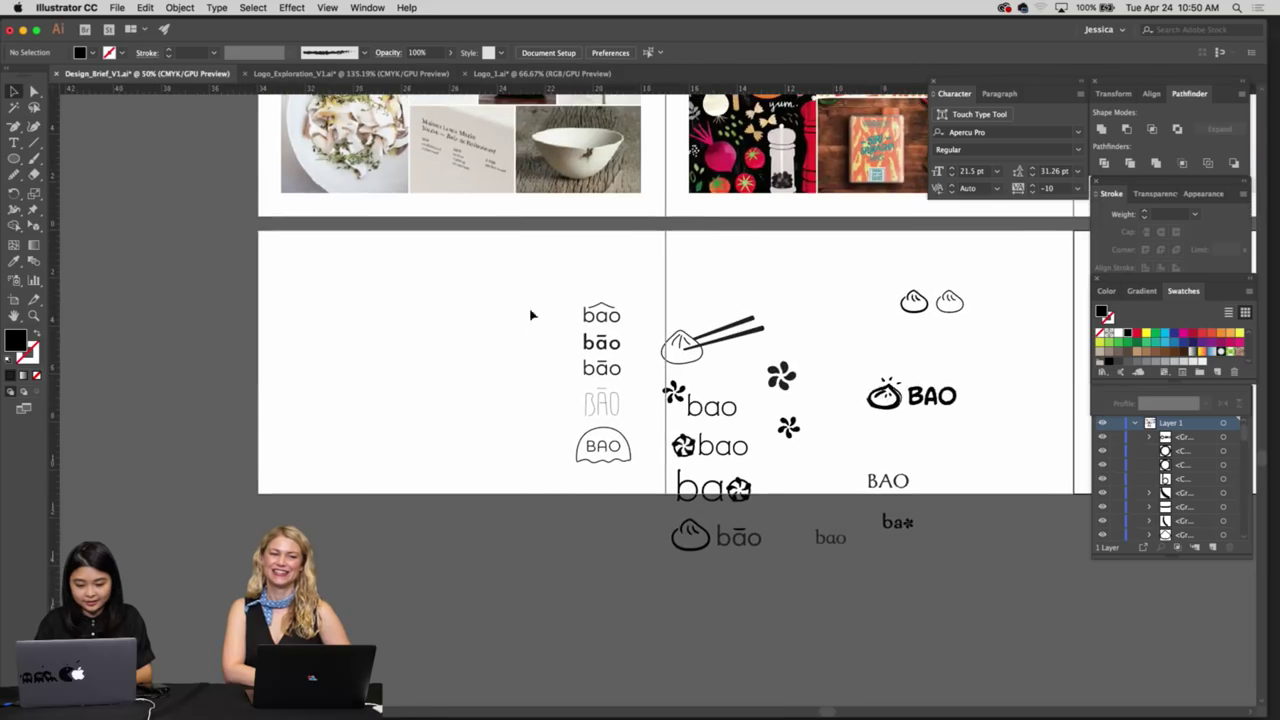
Move the roofed bao logo to the left part of the first blank artboard and delete the bold bāo version
drag(556, 286, 367, 354)
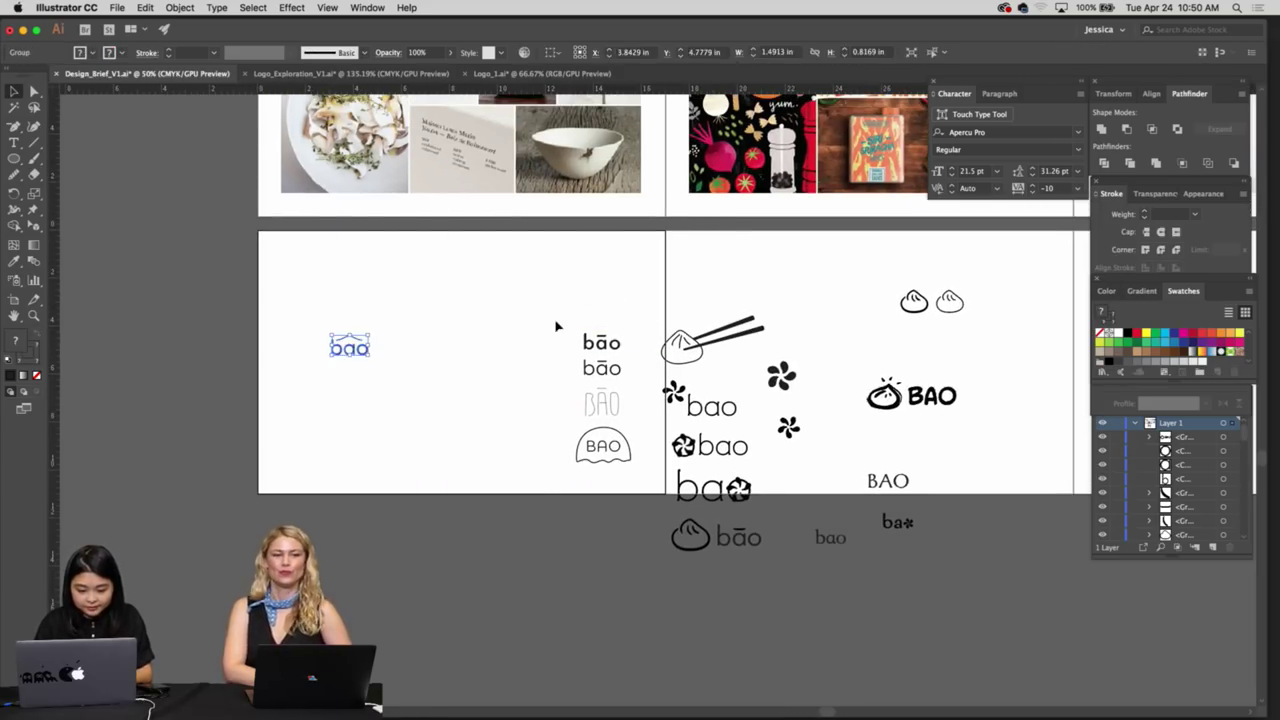
drag(592, 367, 624, 350)
key(Delete)
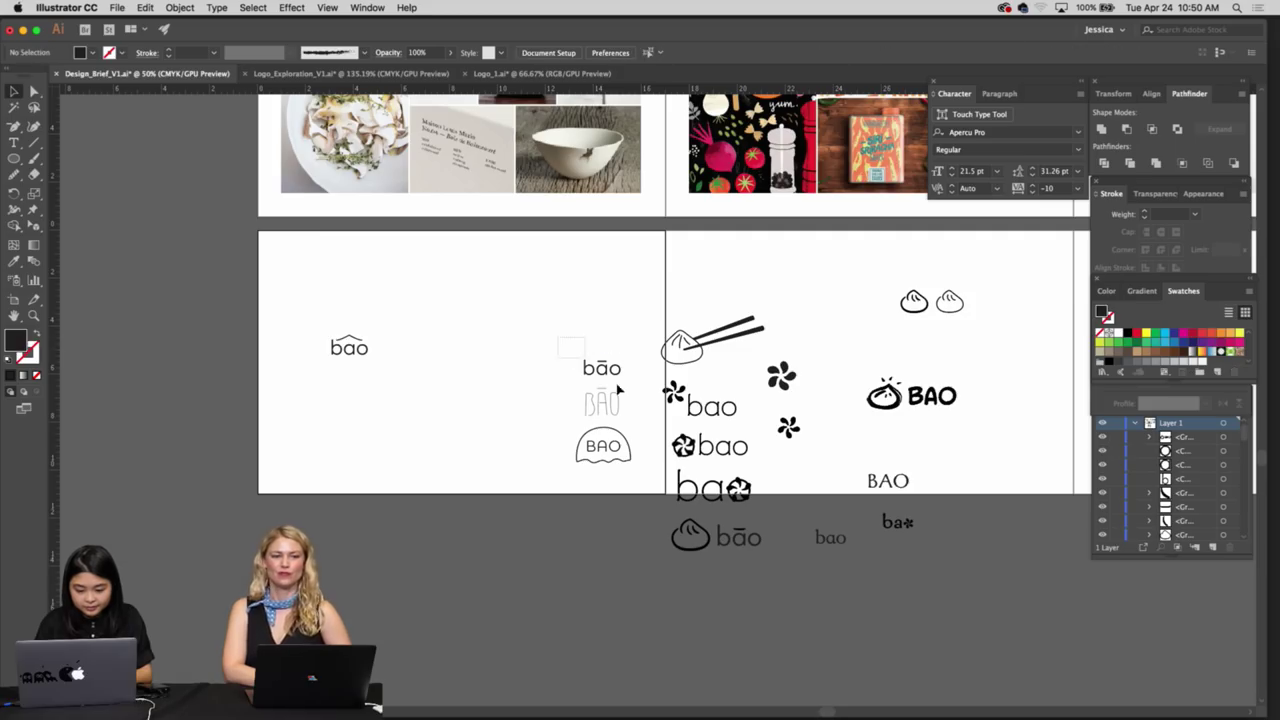
click(625, 373)
click(624, 386)
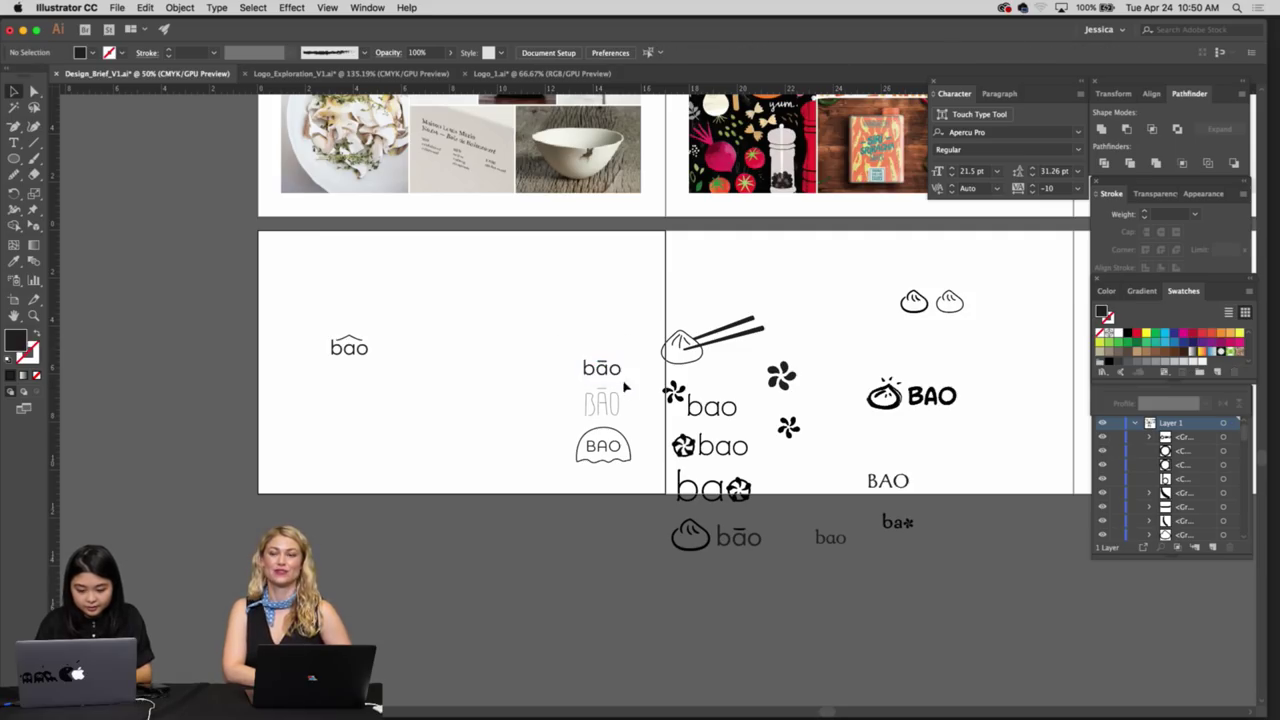
Line up the regular-weight bāo and the thin, tall BĀO in a row beside the roofed bao on the Imperfectly Perfect logo artboard
drag(620, 380, 437, 358)
click(473, 372)
scroll(546, 377, up, 2)
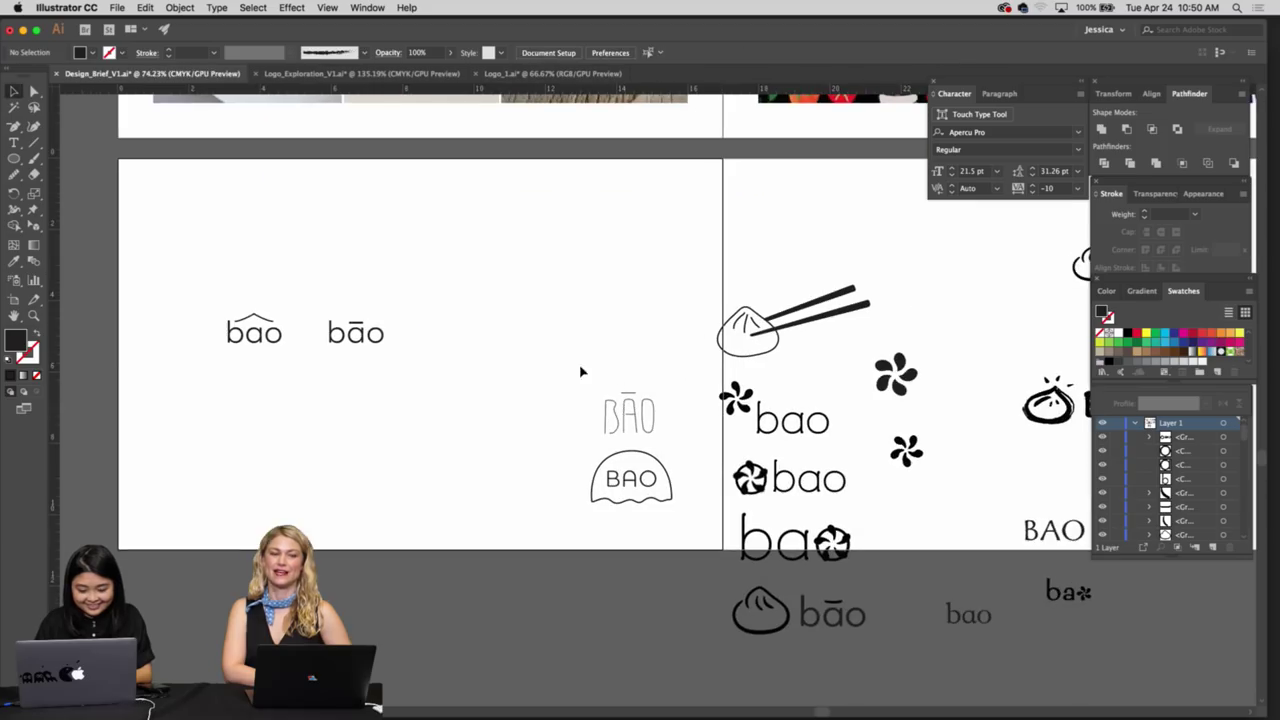
click(678, 434)
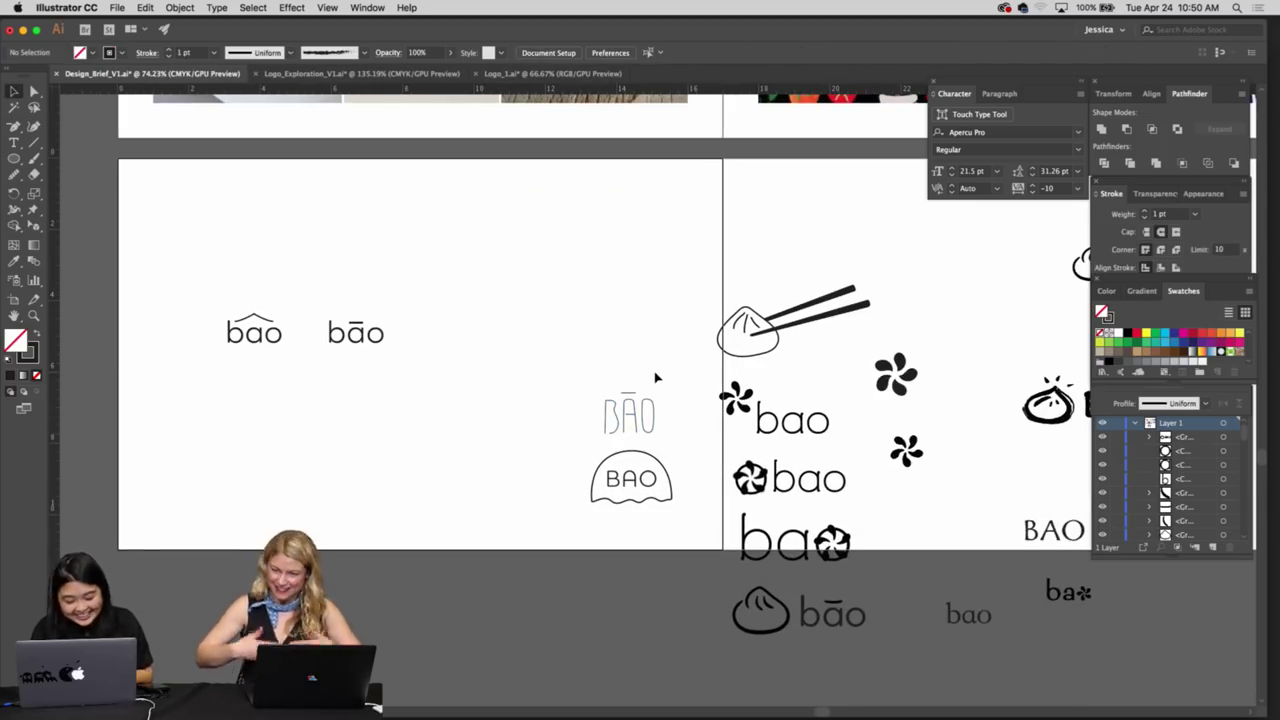
scroll(600, 368, down, 1)
drag(594, 374, 475, 321)
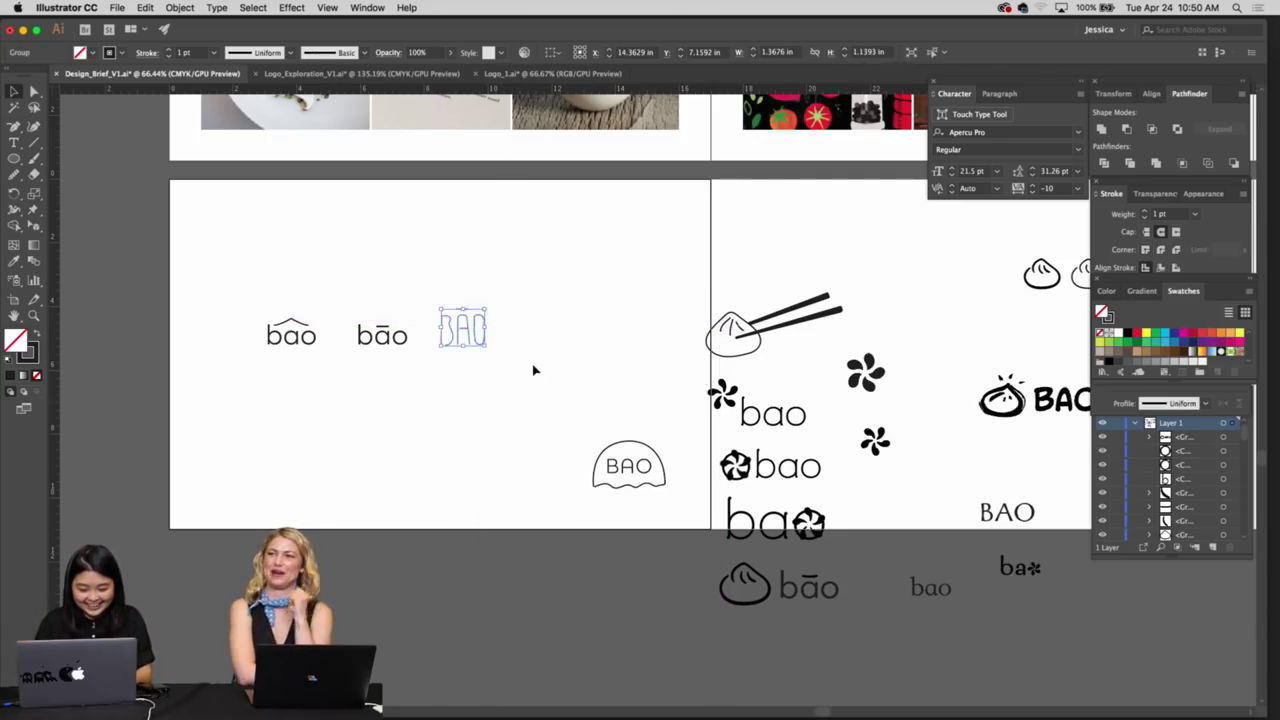
click(534, 372)
Scale down the scalloped dome BAO logo and place it at the end of the row beside the thin, tall BĀO
drag(552, 394, 566, 398)
drag(567, 401, 680, 496)
drag(662, 487, 527, 402)
click(624, 332)
key(z)
scroll(500, 390, up, 2)
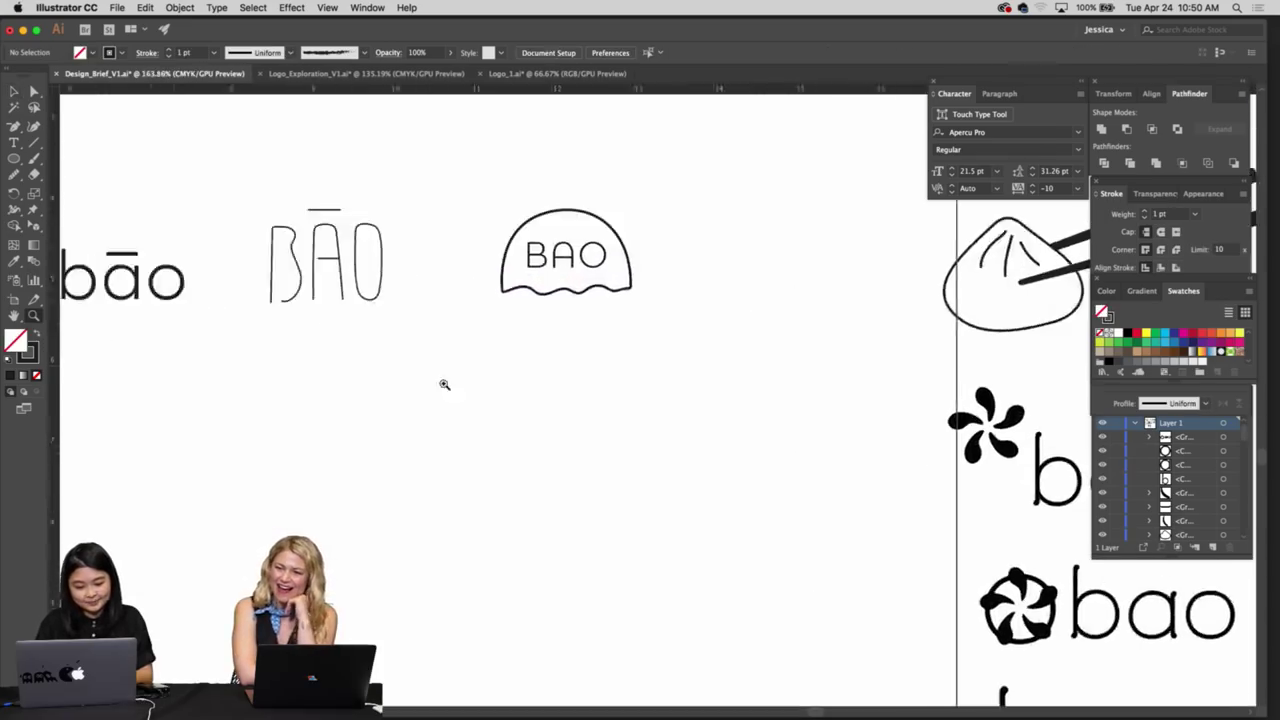
Fine-tune the dome BAO's size and position so it sits level with and closer to the tall BĀO
scroll(286, 371, down, 5)
scroll(254, 372, left, 3)
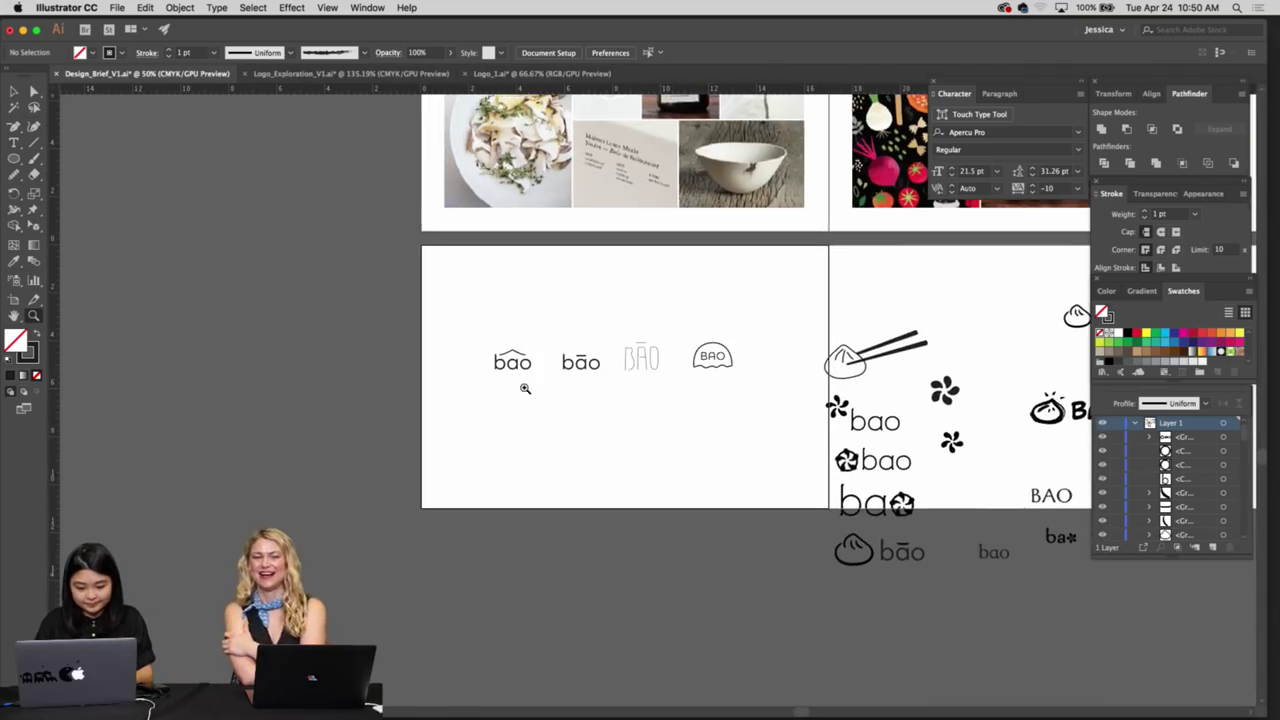
scroll(523, 386, up, 3)
drag(697, 353, 697, 357)
click(757, 325)
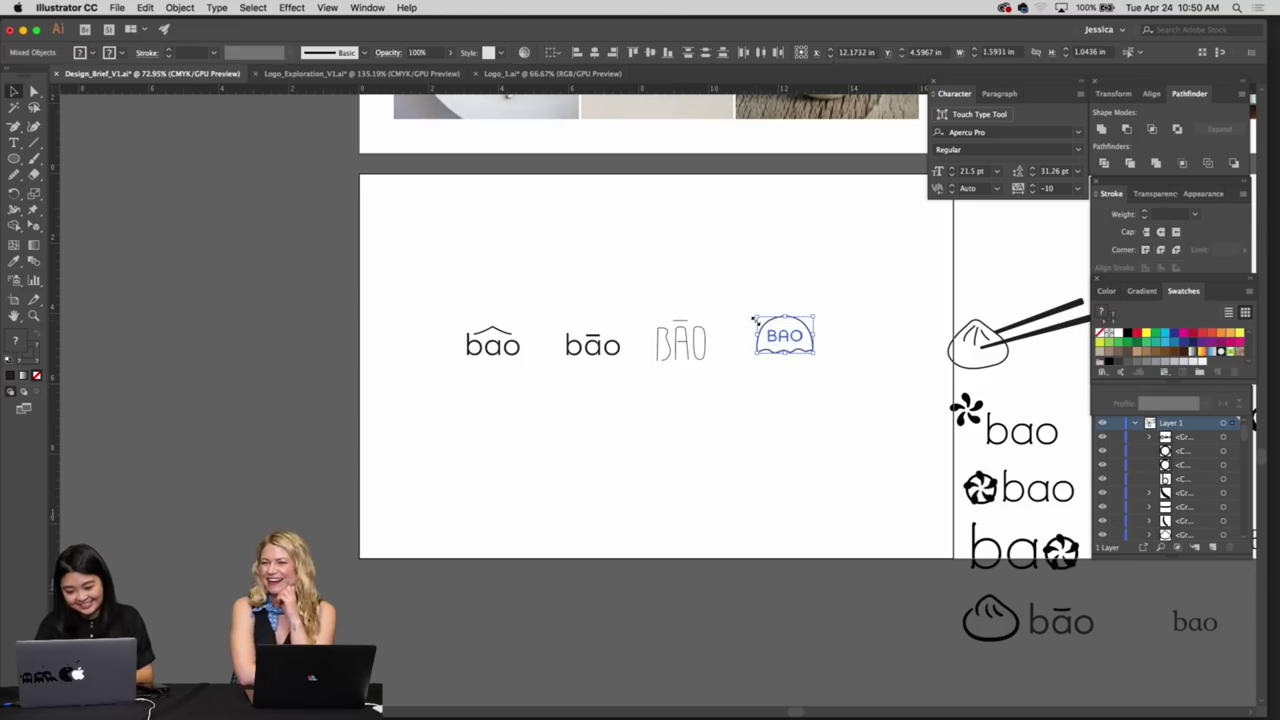
drag(792, 352, 782, 357)
click(805, 410)
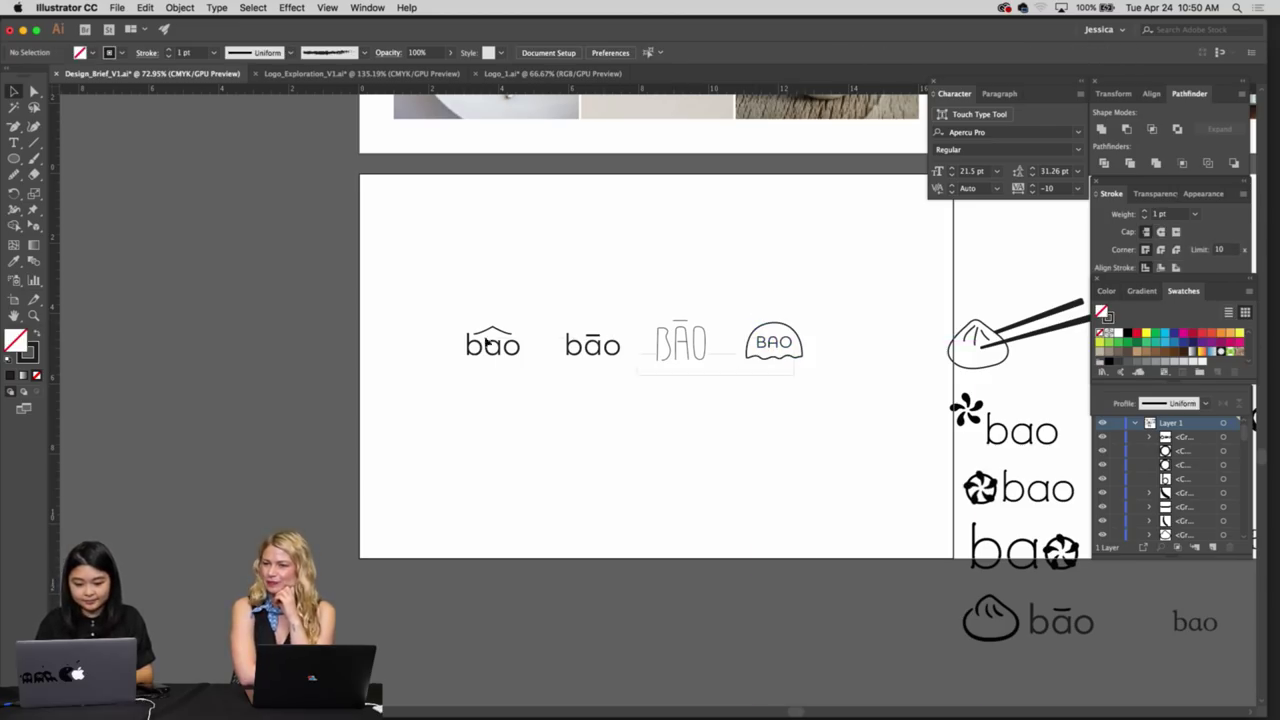
Group the four logos in the Imperfectly Perfect row and scale the group up slightly
drag(414, 300, 857, 405)
click(768, 409)
click(800, 347)
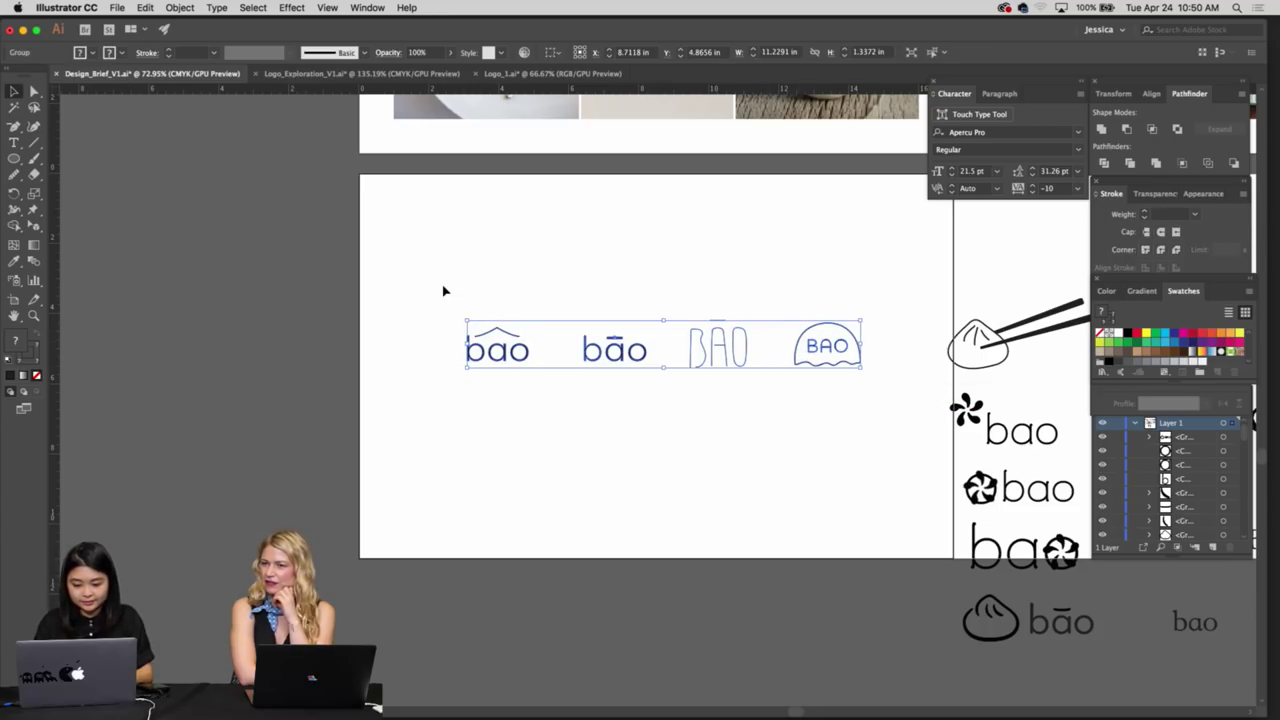
key(Left)
key(Left)
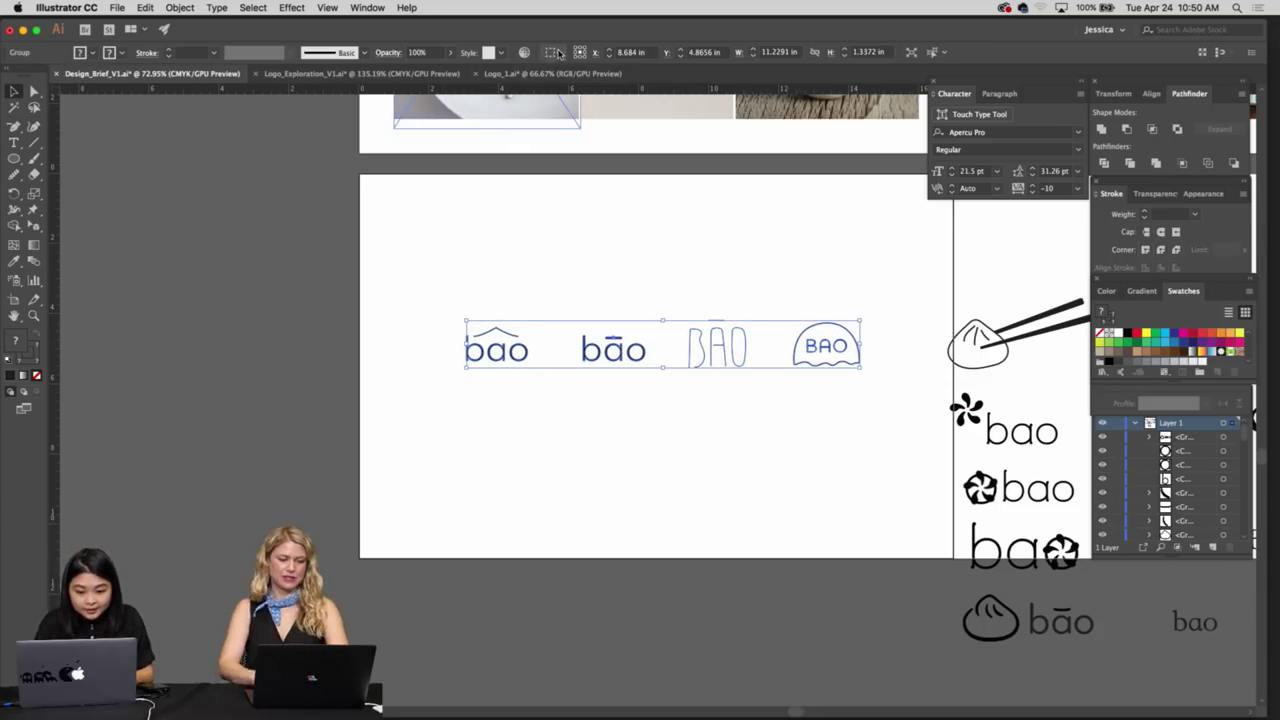
Align the grouped row to the artboard, centering it horizontally and vertically, and deselect it
click(551, 52)
click(574, 99)
click(612, 52)
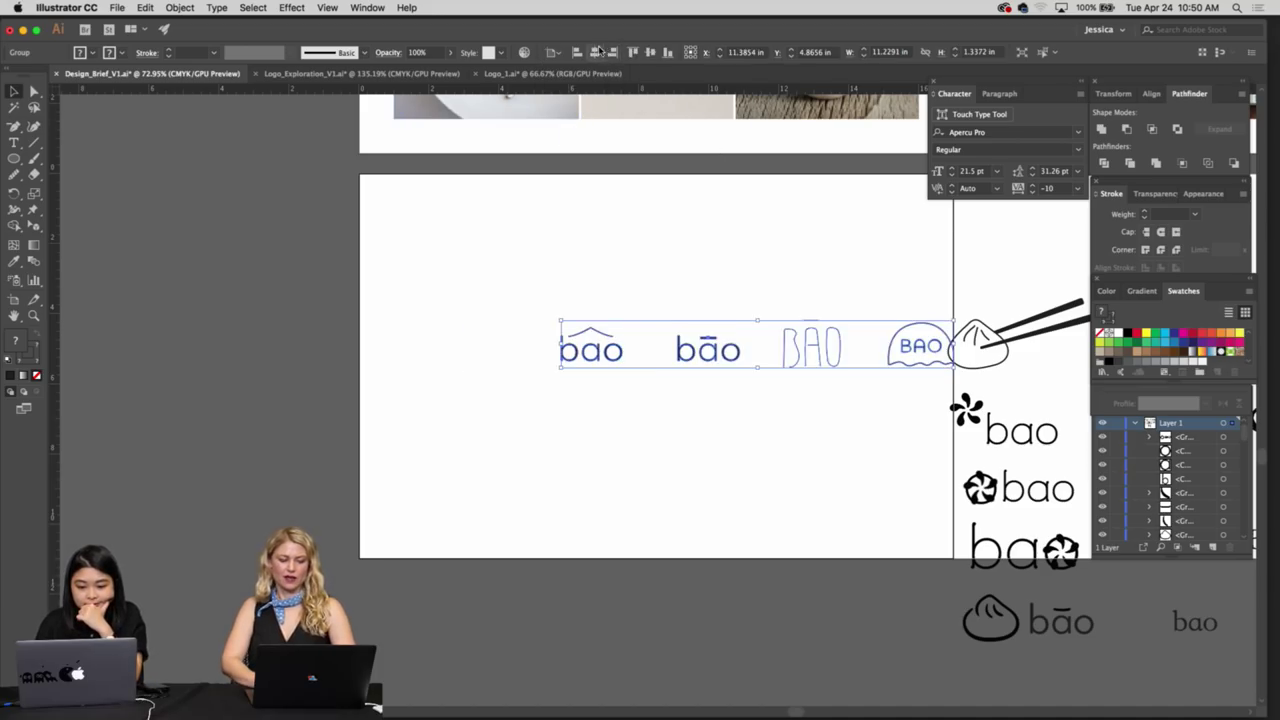
click(594, 52)
click(645, 54)
click(663, 229)
Move the brush-style BAO logo with the steaming bun onto the blank artboard beneath Going Back to the Roots
key(super+minus)
key(super+minus)
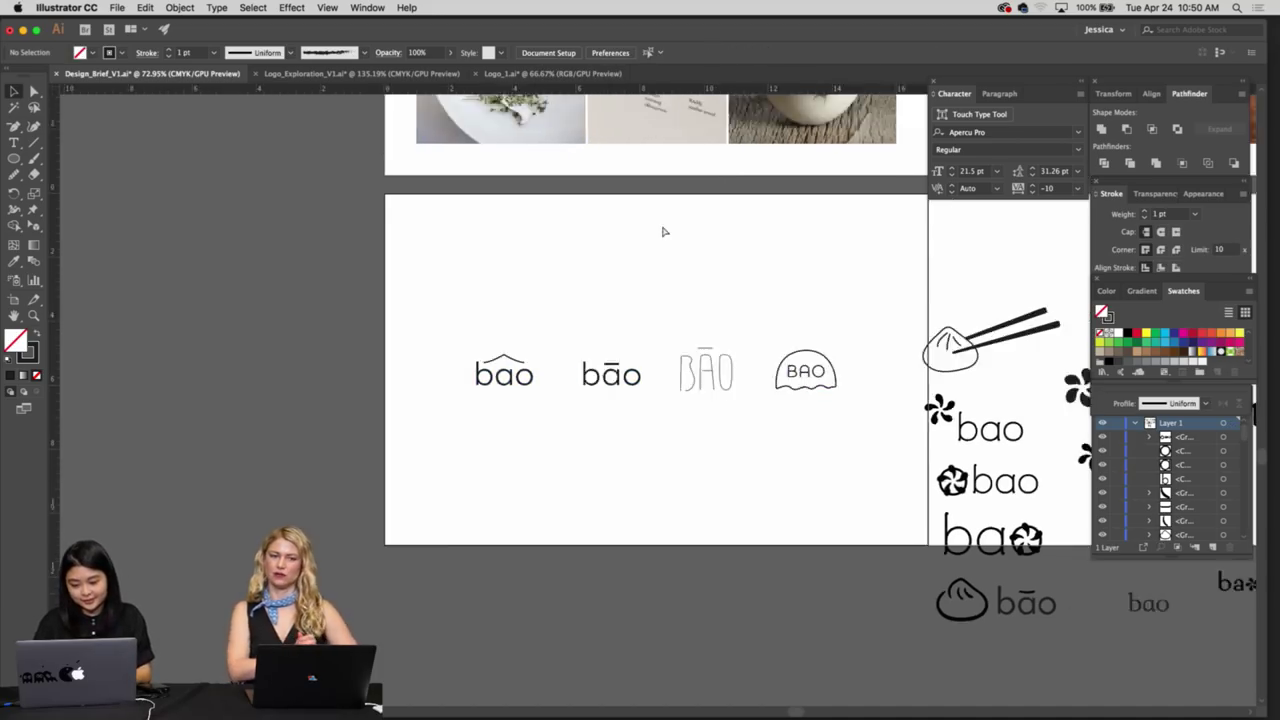
scroll(663, 232, right, 8)
scroll(663, 232, down, 2)
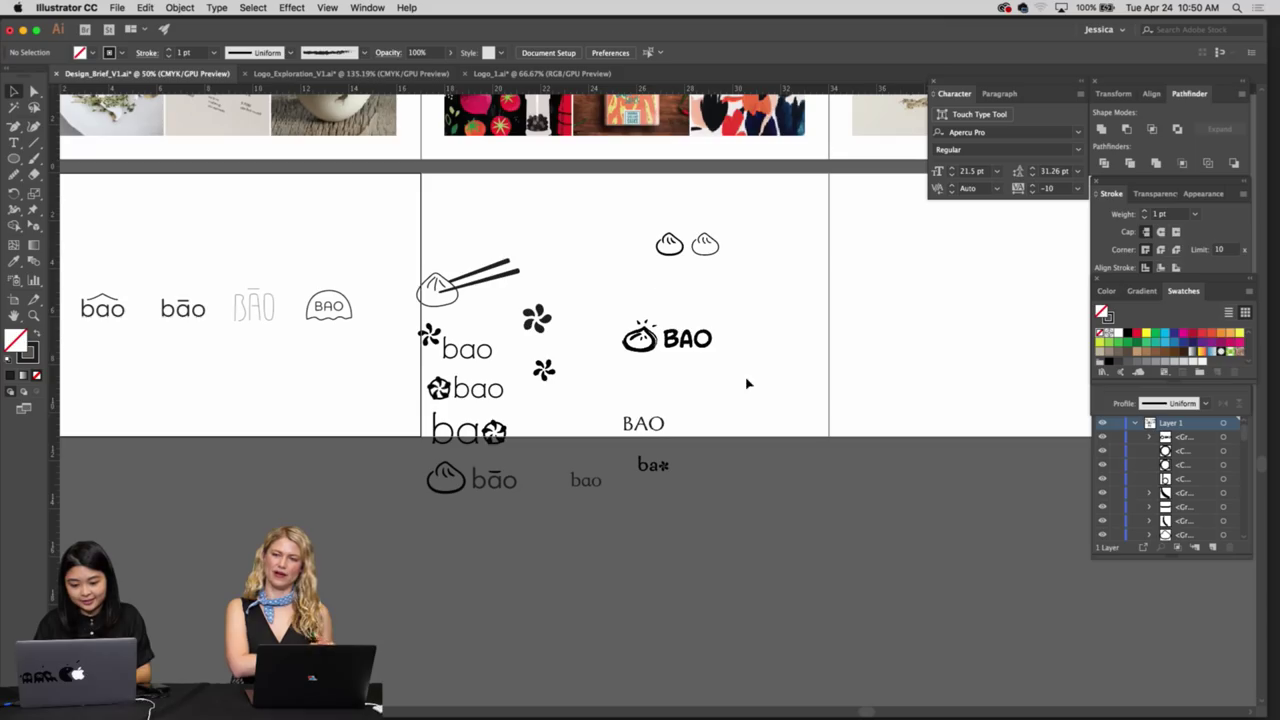
drag(746, 383, 614, 323)
scroll(614, 323, right, 4)
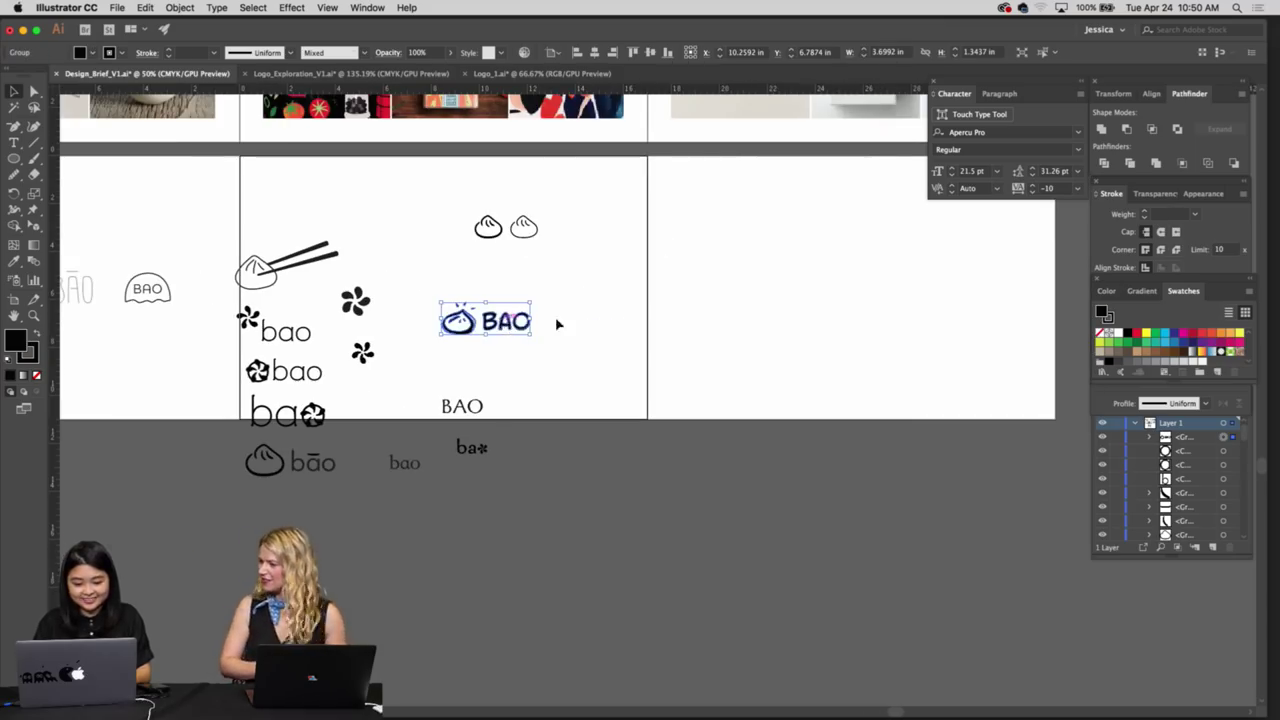
drag(486, 326, 876, 275)
scroll(740, 331, right, 4)
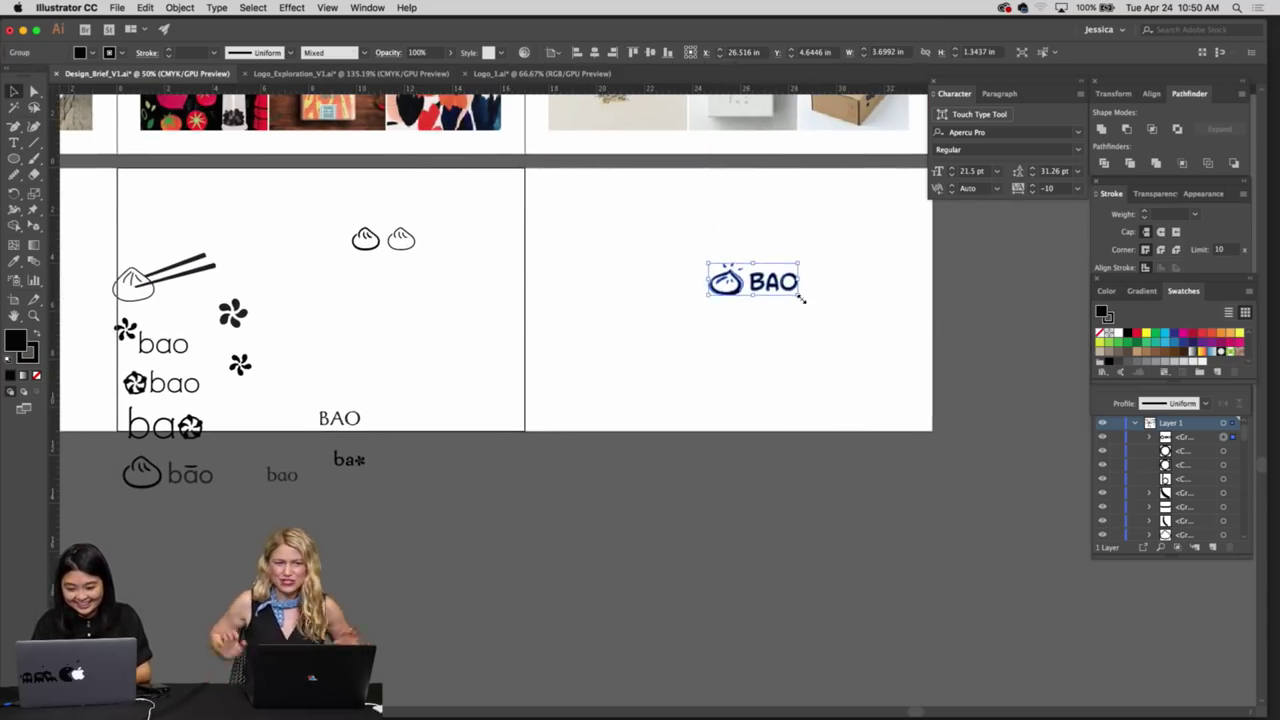
Enlarge the brush-style BAO logo to about 4.7 in wide and center it horizontally and vertically on its artboard
mouse_move(801, 298)
mouse_down()
mouse_move(835, 318)
mouse_move(857, 303)
mouse_move(838, 312)
mouse_move(813, 300)
mouse_up()
click(595, 53)
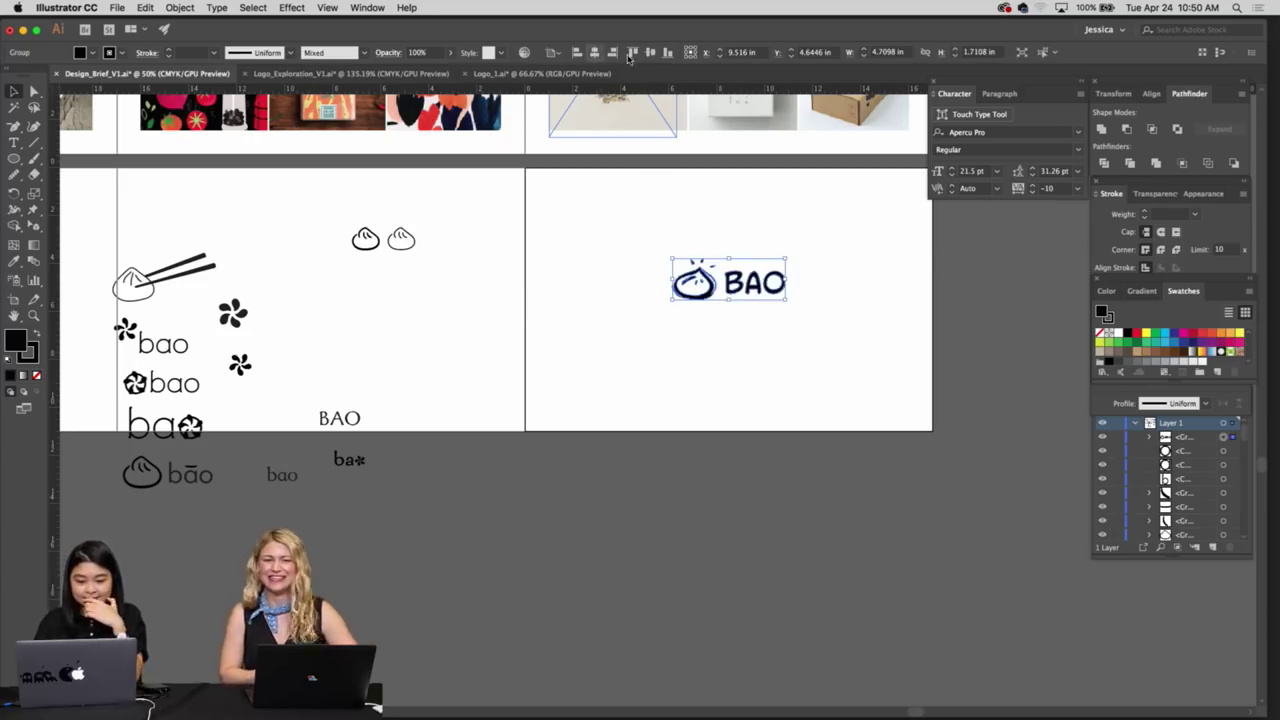
click(648, 54)
click(697, 226)
scroll(697, 226, left, 2)
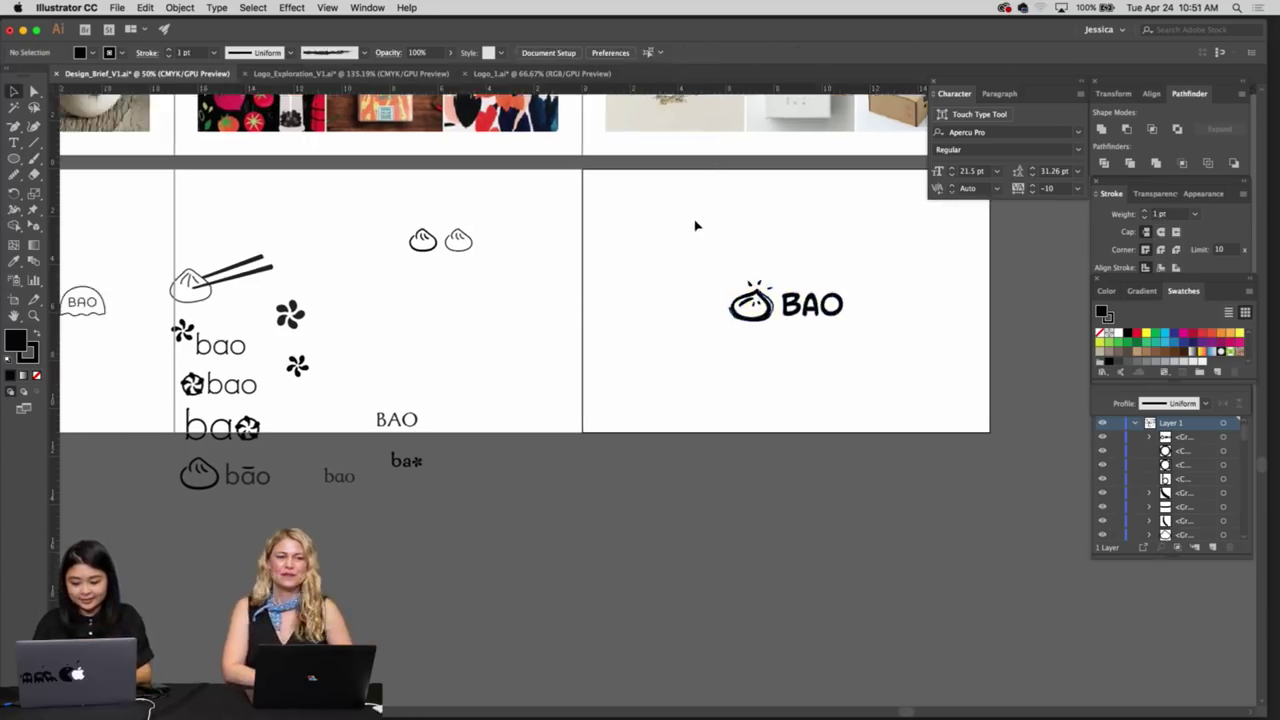
Move all the remaining logo options off the middle artboard onto the empty canvas below the artboards
key(super+minus)
key(super+minus)
scroll(697, 226, left, 4)
key(super+equal)
key(super+equal)
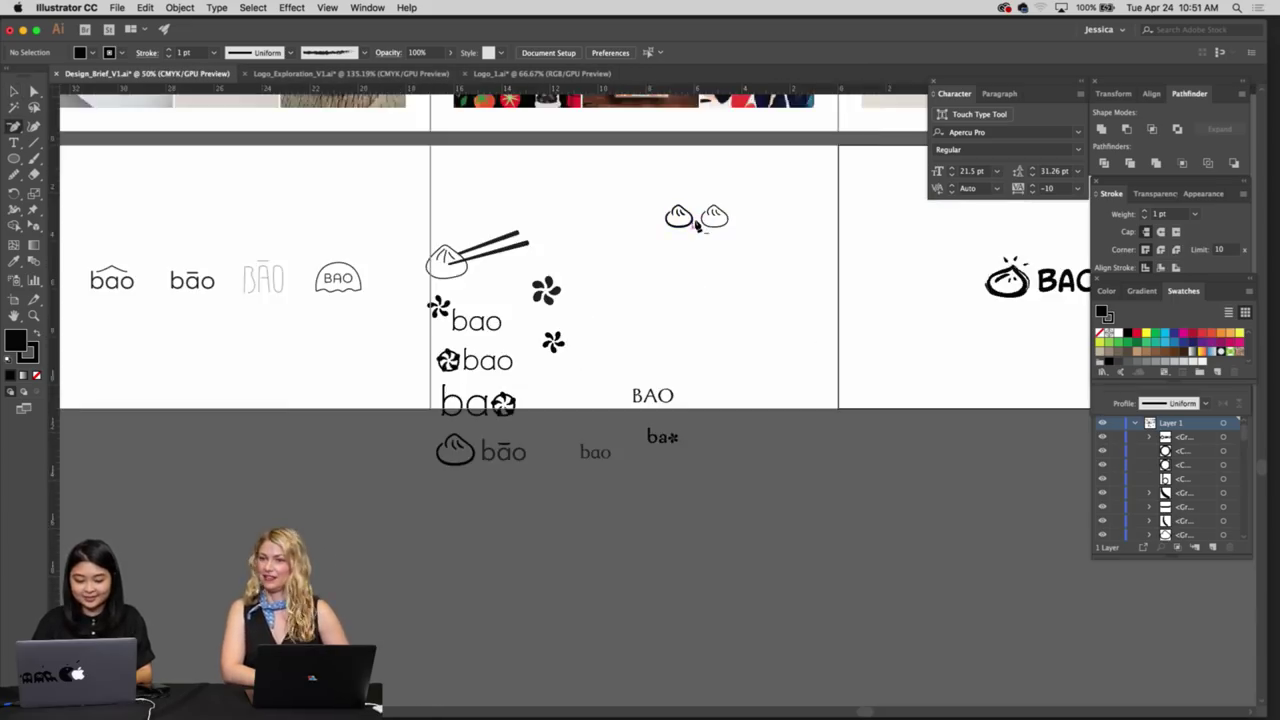
scroll(697, 226, left, 4)
key(v)
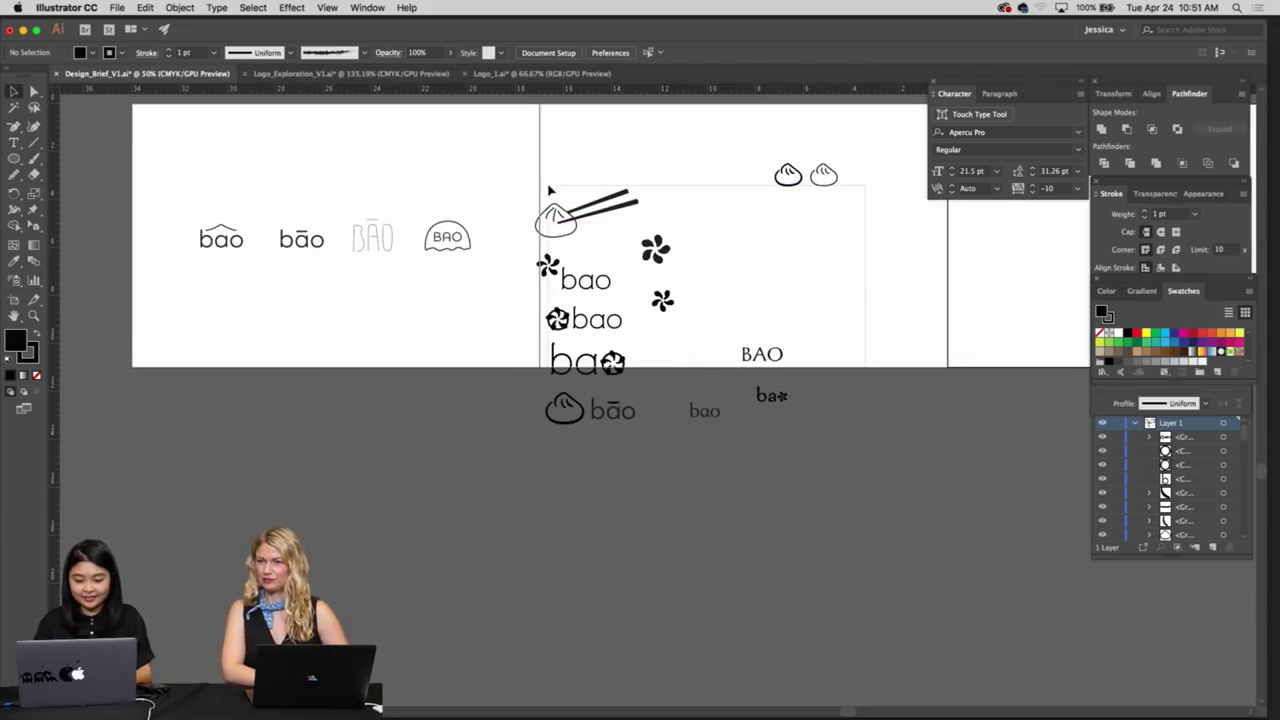
click(627, 205)
drag(622, 200, 369, 491)
click(427, 437)
Group the outlined bun with its bāo lettering and cut the group from the canvas
key(p)
key(super+minus)
key(super+minus)
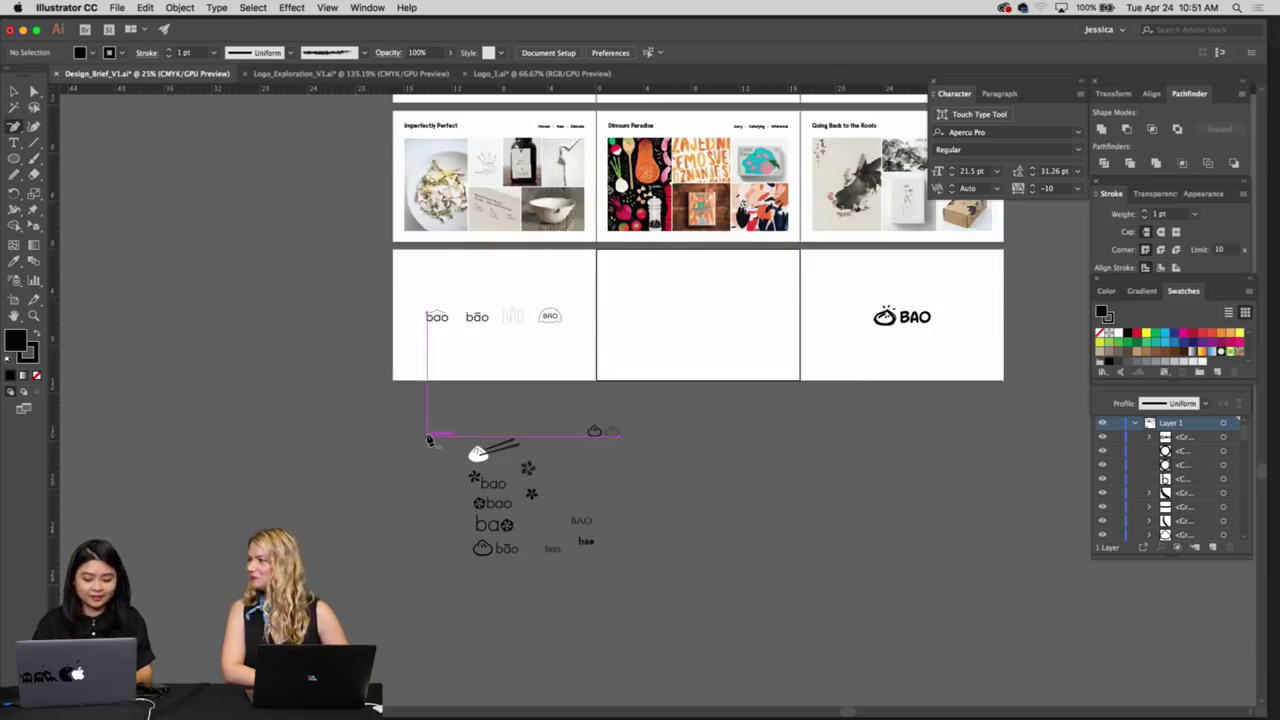
scroll(427, 438, down, 4)
key(super+equal)
key(super+equal)
scroll(428, 439, down, 4)
scroll(428, 440, up, 1)
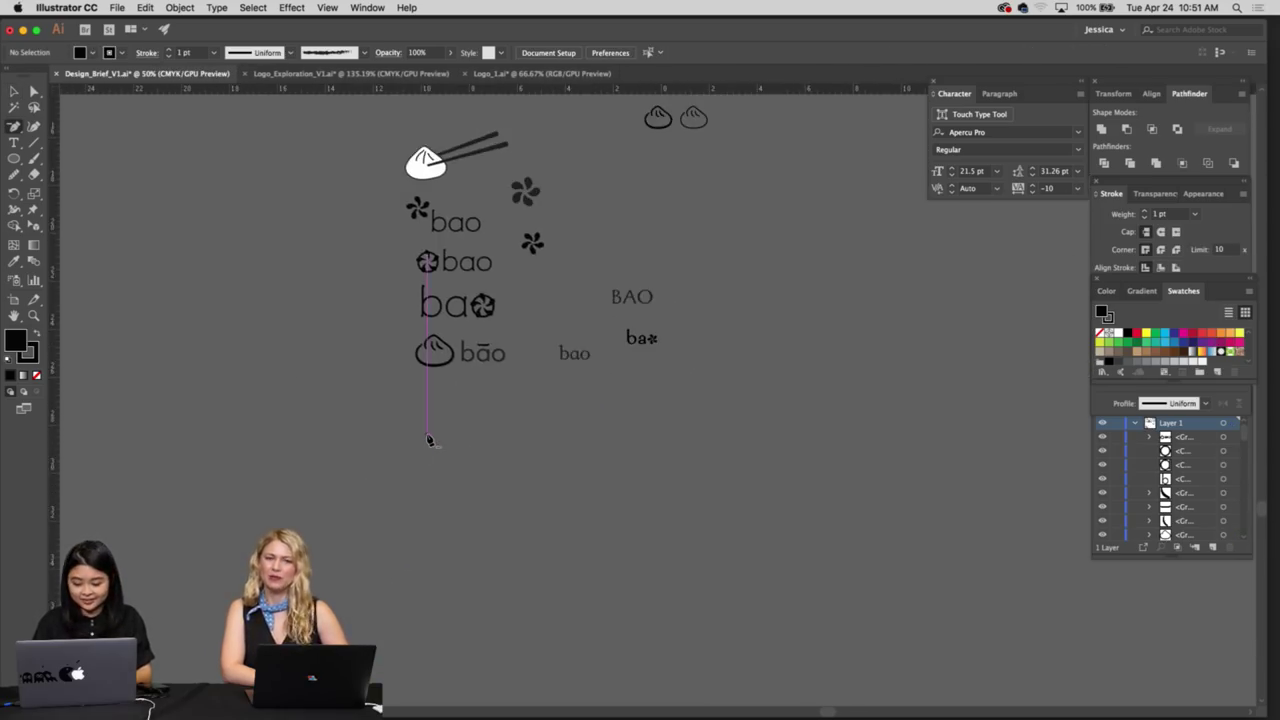
drag(322, 307, 440, 343)
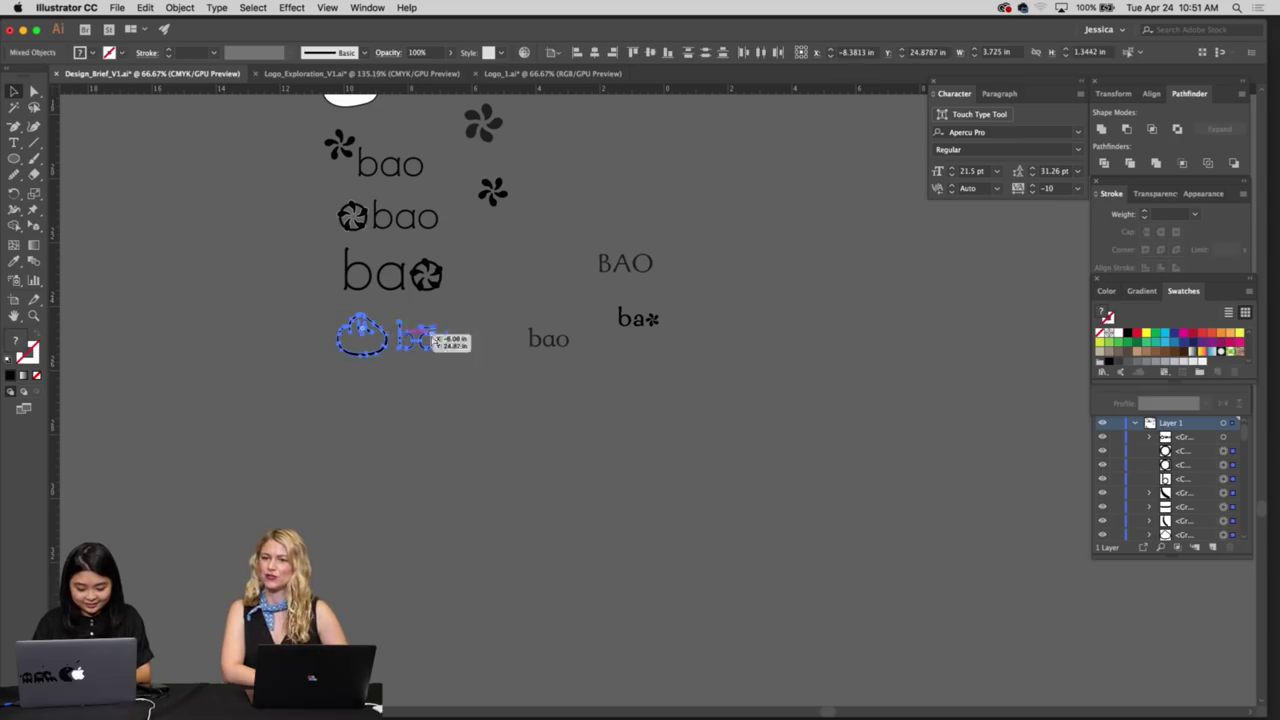
key(super+g)
key(super+x)
Paste the bun-and-bāo logo onto the artboard beneath Dimsum Paradise, scale it down slightly, and place it in the left half
scroll(647, 312, up, 5)
scroll(647, 312, right, 3)
scroll(647, 311, up, 5)
scroll(647, 311, right, 2)
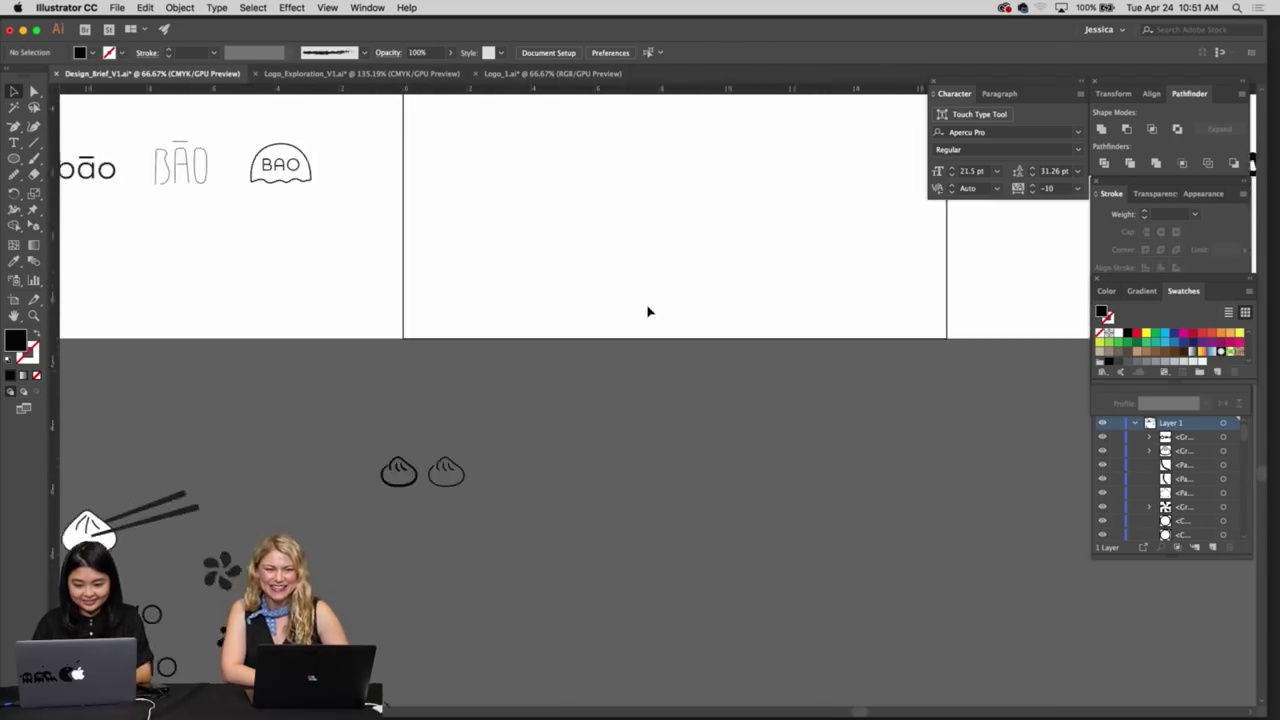
key(ctrl+v)
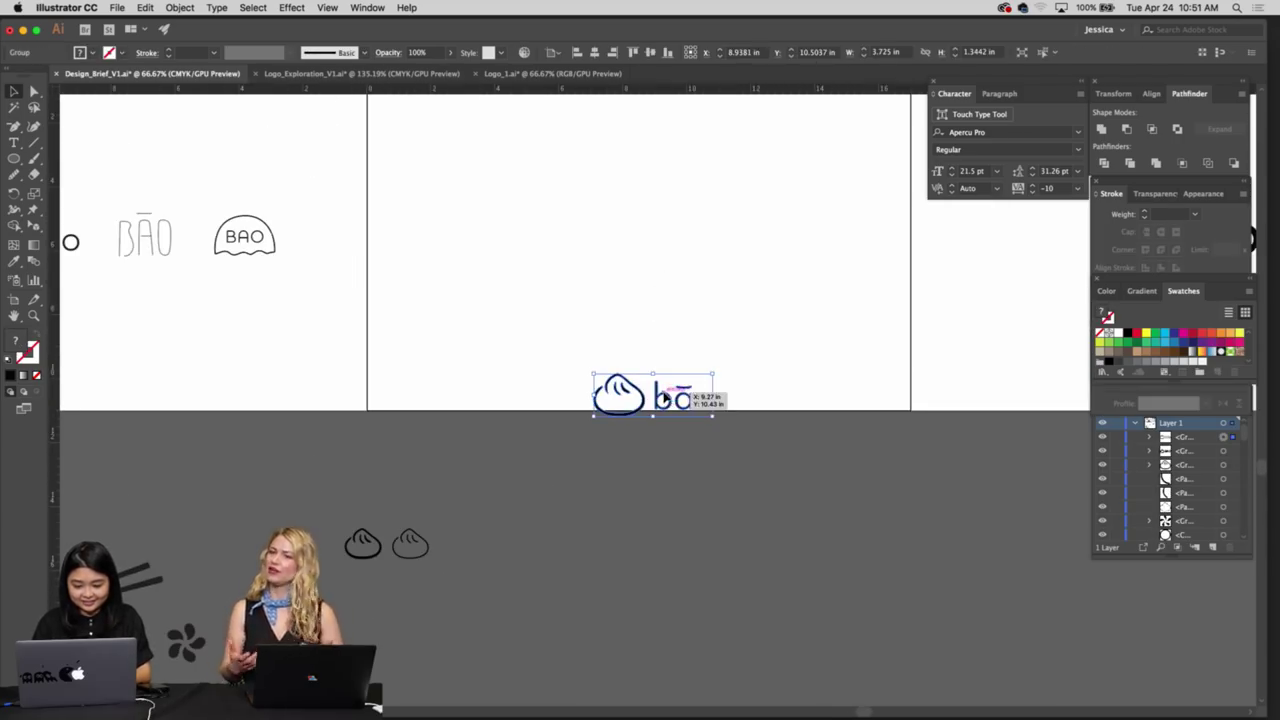
drag(663, 398, 580, 249)
click(567, 323)
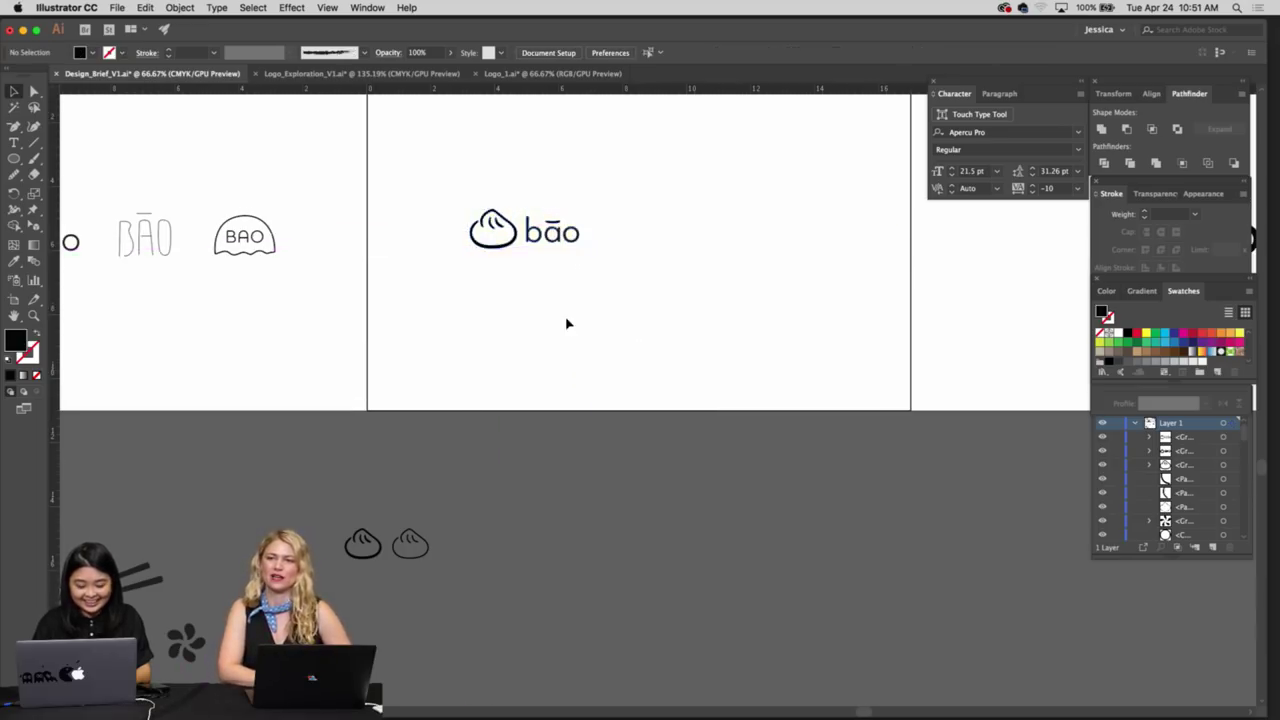
Bring the bun-with-chopsticks logo from the canvas onto the middle artboard, beside the bun-and-bāo logo
scroll(567, 323, left, 4)
scroll(567, 323, down, 2)
scroll(305, 430, down, 2)
scroll(305, 430, left, 2)
drag(392, 465, 810, 262)
scroll(818, 250, up, 4)
scroll(818, 250, right, 4)
scroll(818, 250, up, 1)
scroll(818, 250, right, 1)
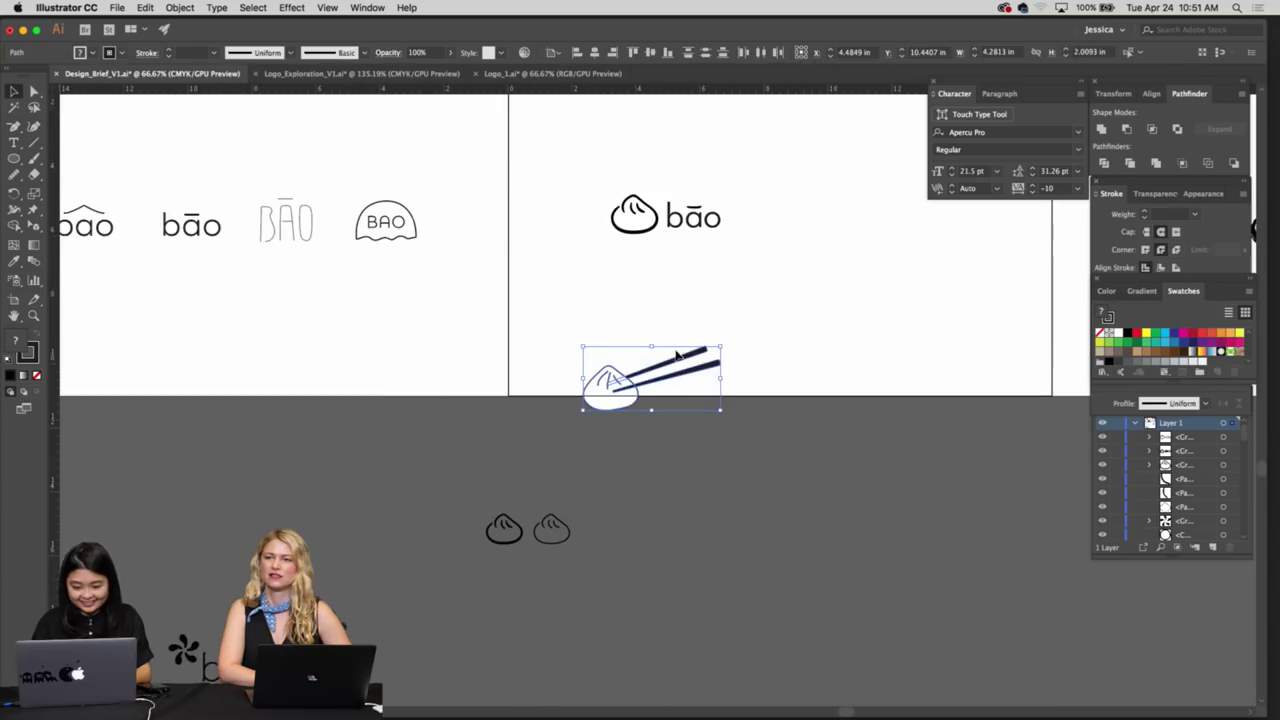
drag(678, 362, 855, 194)
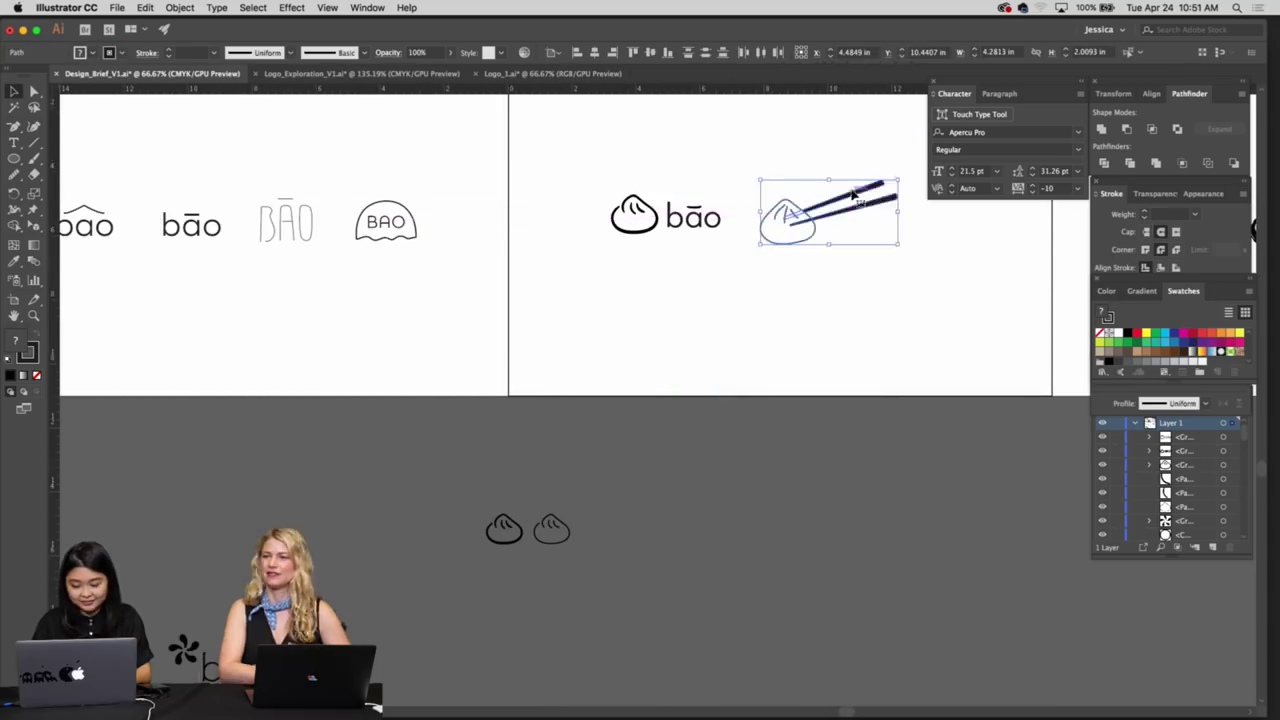
scroll(838, 260, right, 3)
scroll(838, 260, up, 1)
click(831, 271)
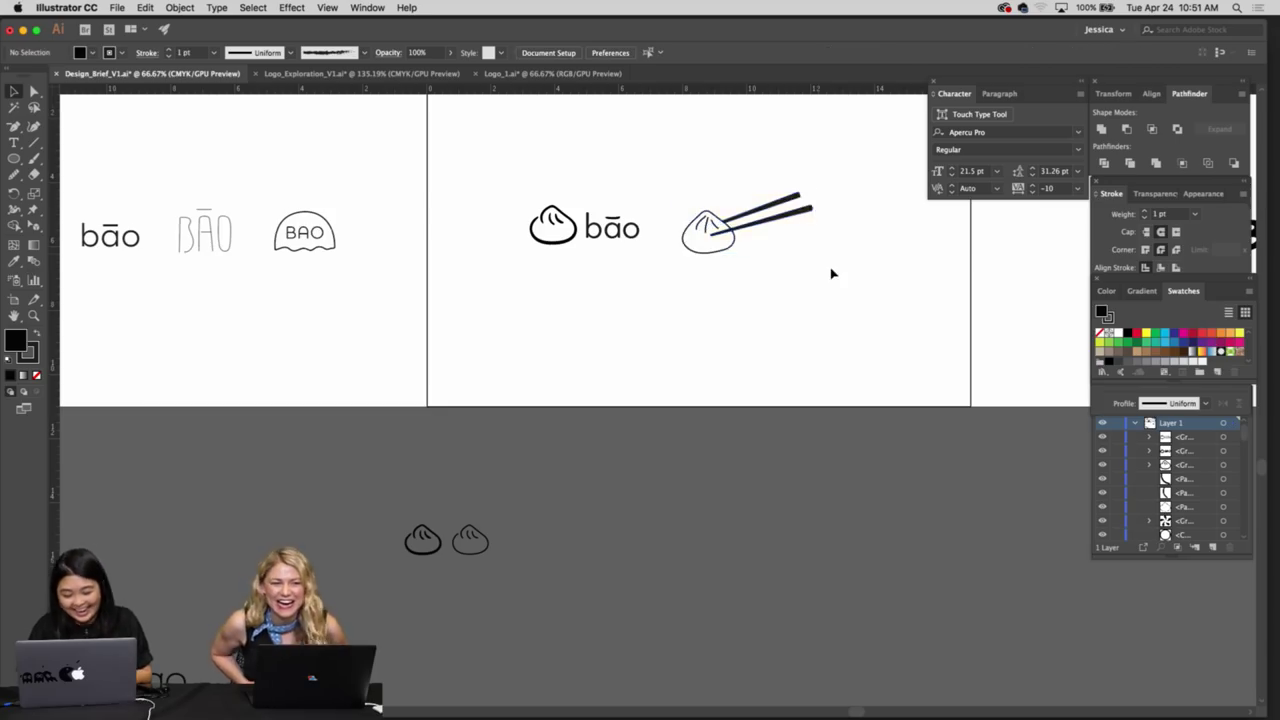
Cut the two bao logos with a pinwheel in front of the lettering and paste them onto the middle artboard
scroll(831, 271, down, 5)
scroll(831, 271, left, 5)
scroll(830, 267, down, 5)
scroll(830, 267, left, 3)
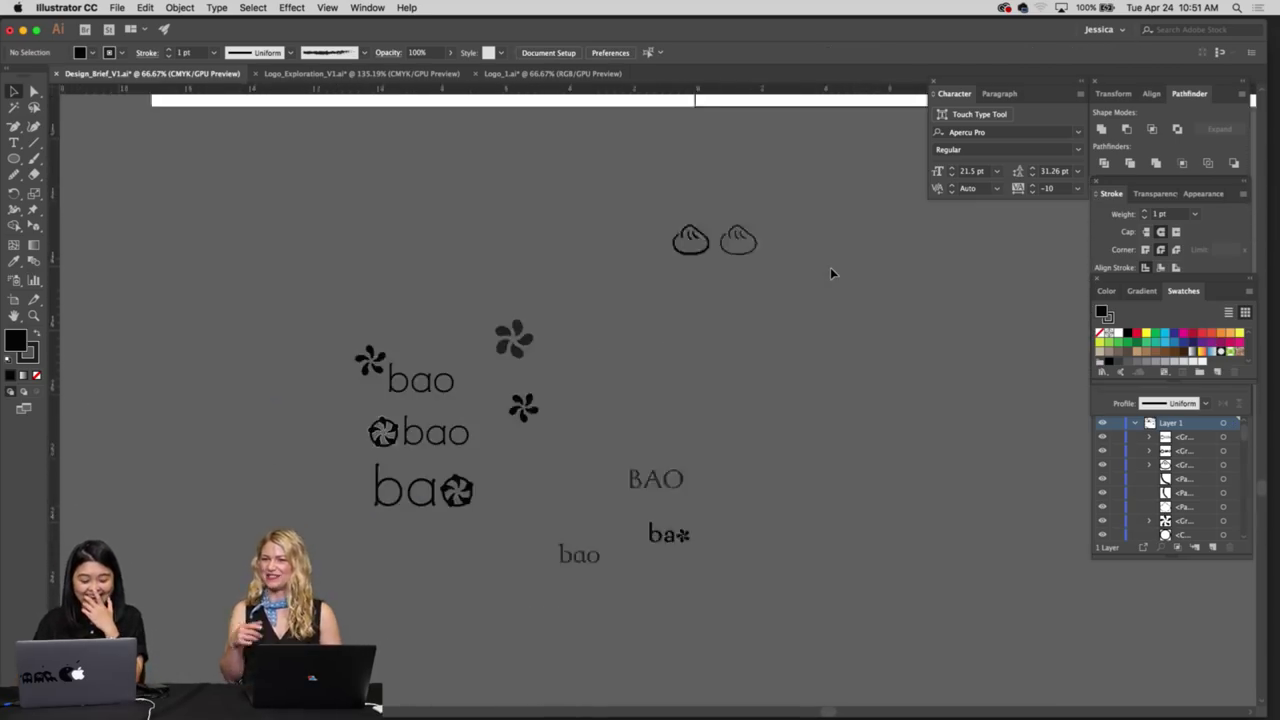
scroll(633, 374, left, 2)
scroll(633, 374, up, 1)
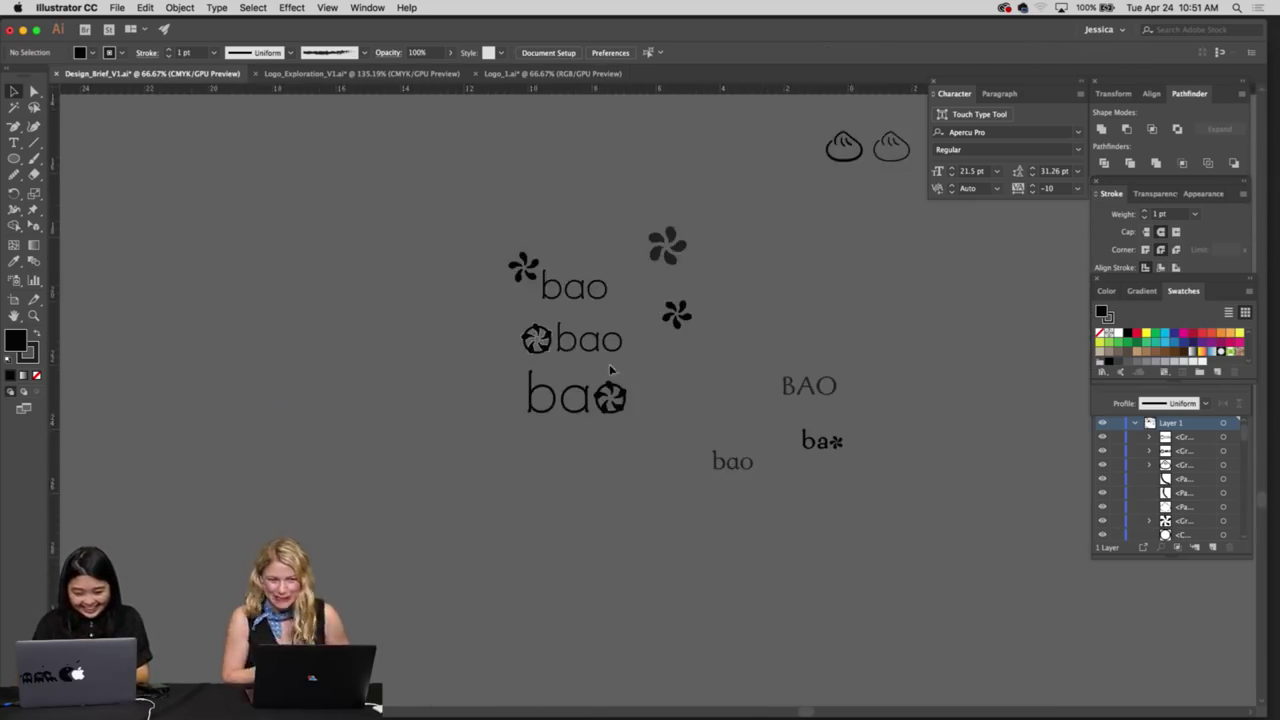
drag(485, 257, 625, 358)
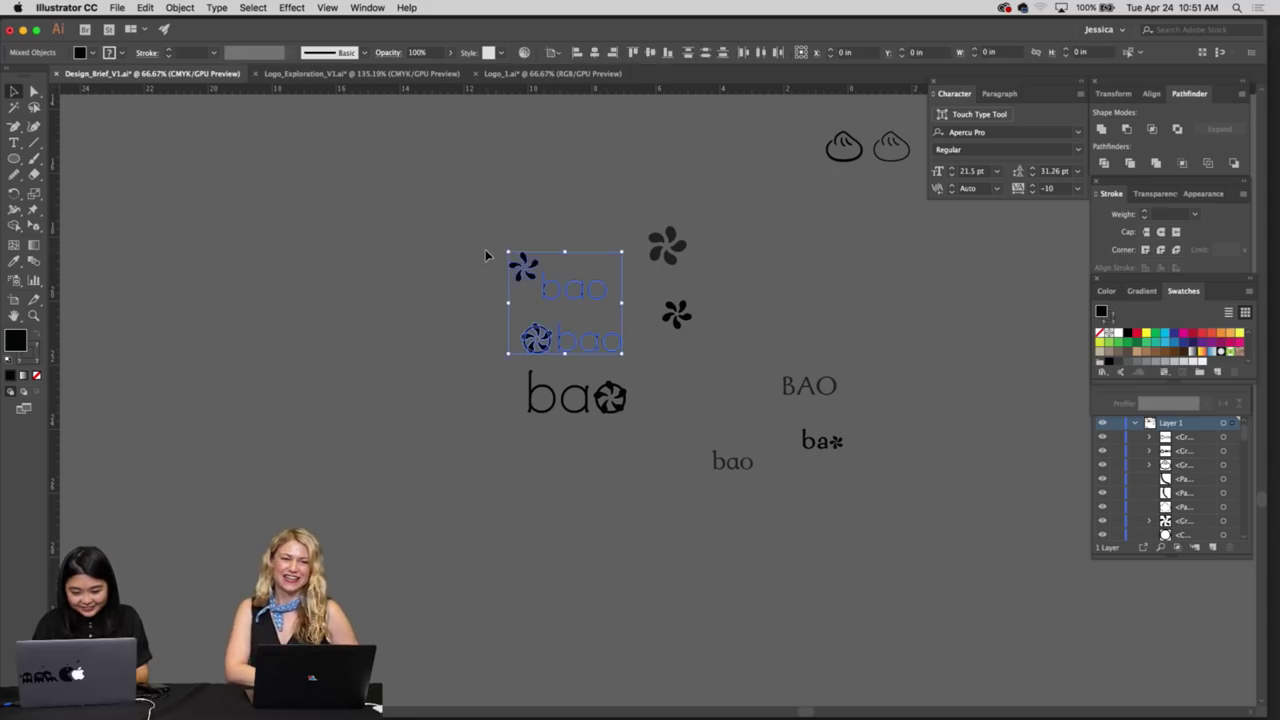
key(Delete)
scroll(670, 334, up, 8)
scroll(670, 334, right, 10)
key(super+v)
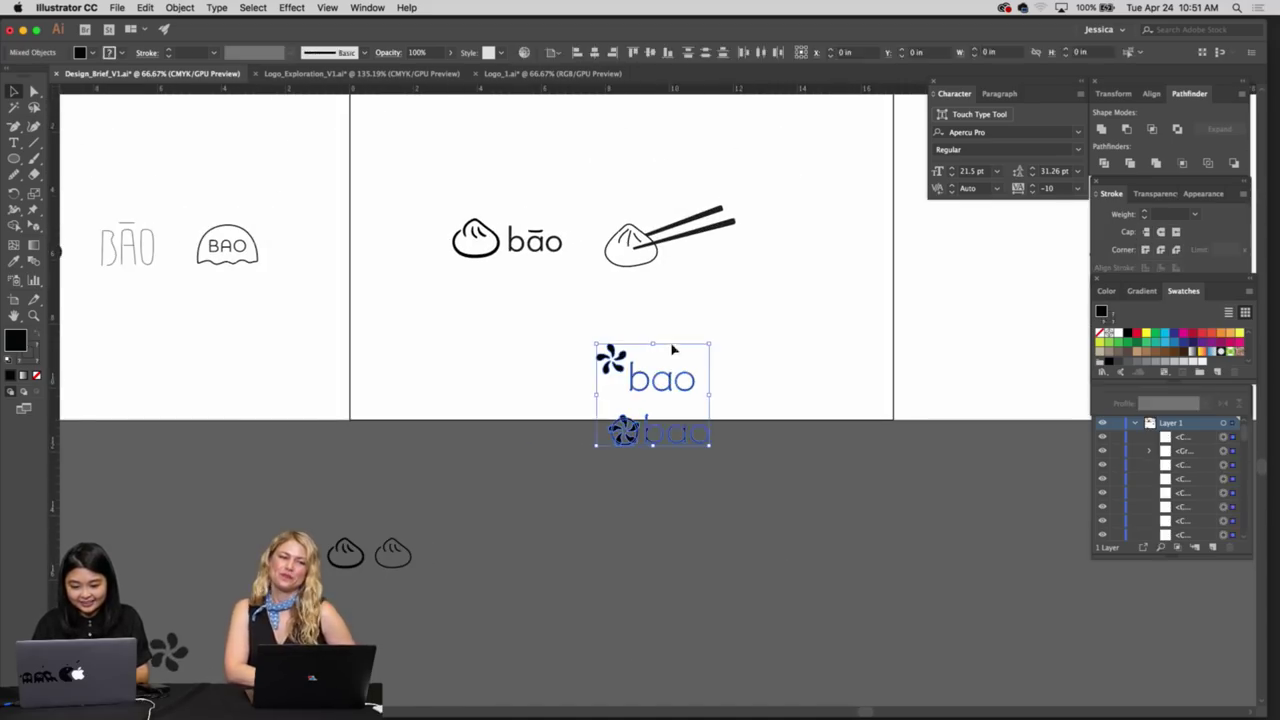
Move the bao logo with the raised open pinwheel to the right of the chopsticks bun
click(720, 383)
key(z)
drag(683, 408, 737, 428)
scroll(740, 428, up, 2)
key(v)
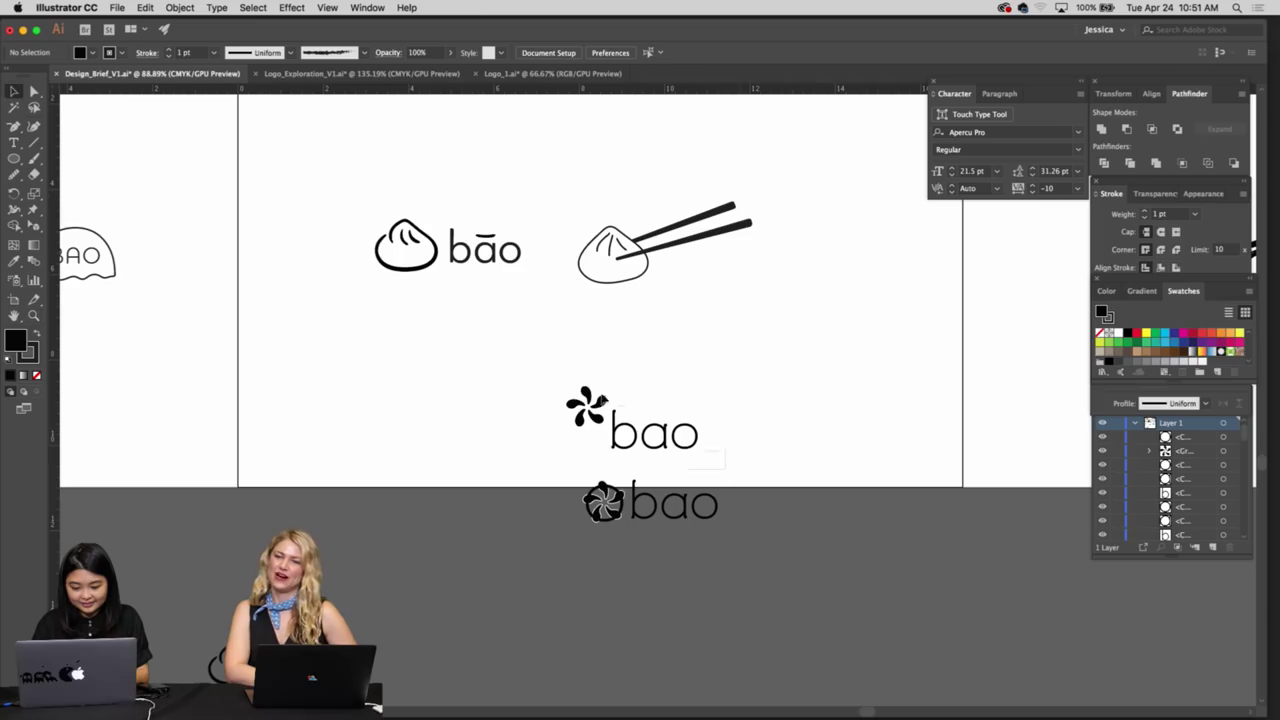
click(607, 401)
drag(607, 401, 831, 226)
Place the bao logo with the enclosed pinwheel directly beneath the open-pinwheel version
drag(566, 457, 733, 524)
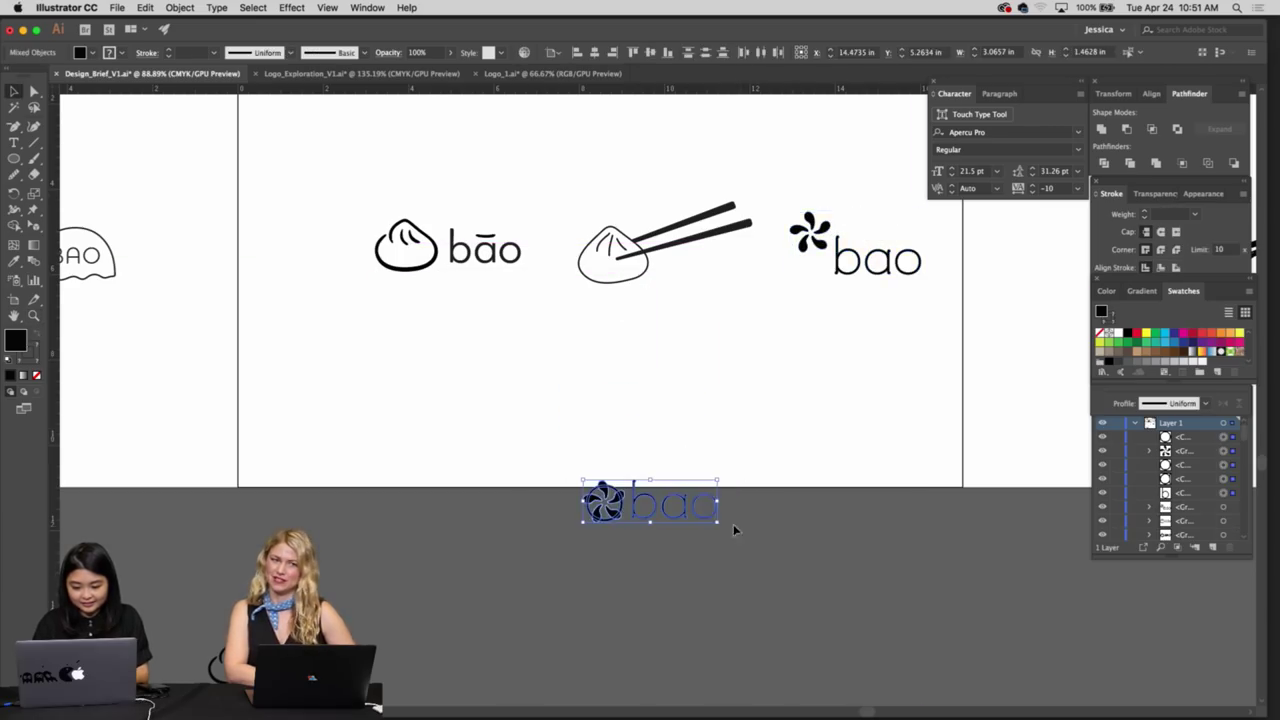
scroll(737, 508, up, 2)
scroll(737, 508, right, 3)
drag(645, 557, 848, 380)
click(886, 391)
scroll(886, 420, up, 2)
Scale down the two pinwheel bao logos together and raise them to center on the row
drag(745, 323, 851, 490)
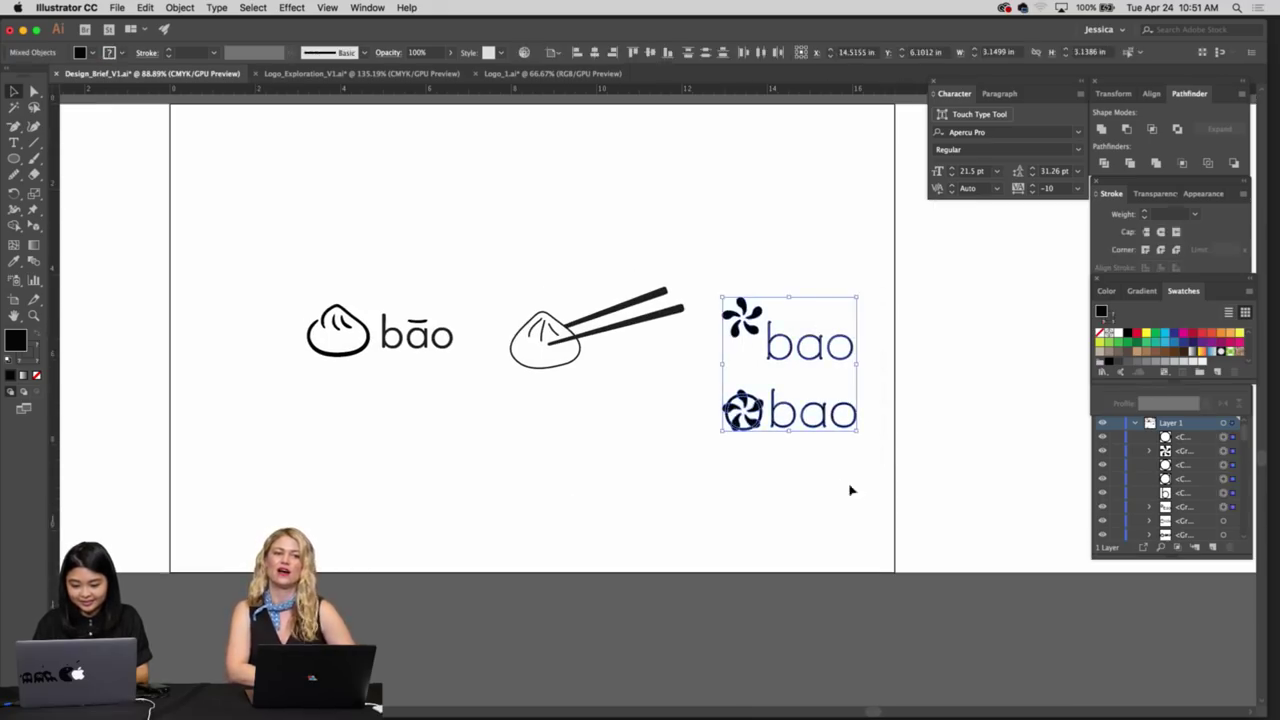
drag(857, 433, 853, 428)
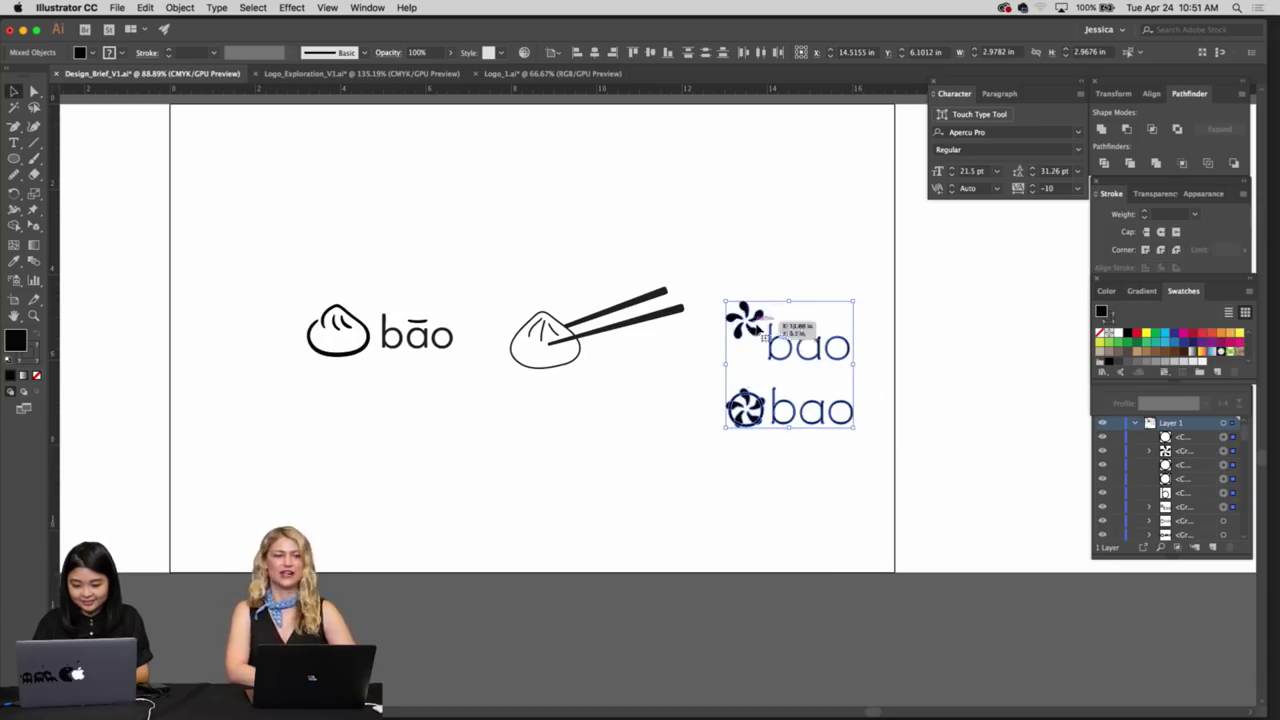
drag(766, 318, 766, 262)
click(648, 275)
scroll(646, 276, left, 2)
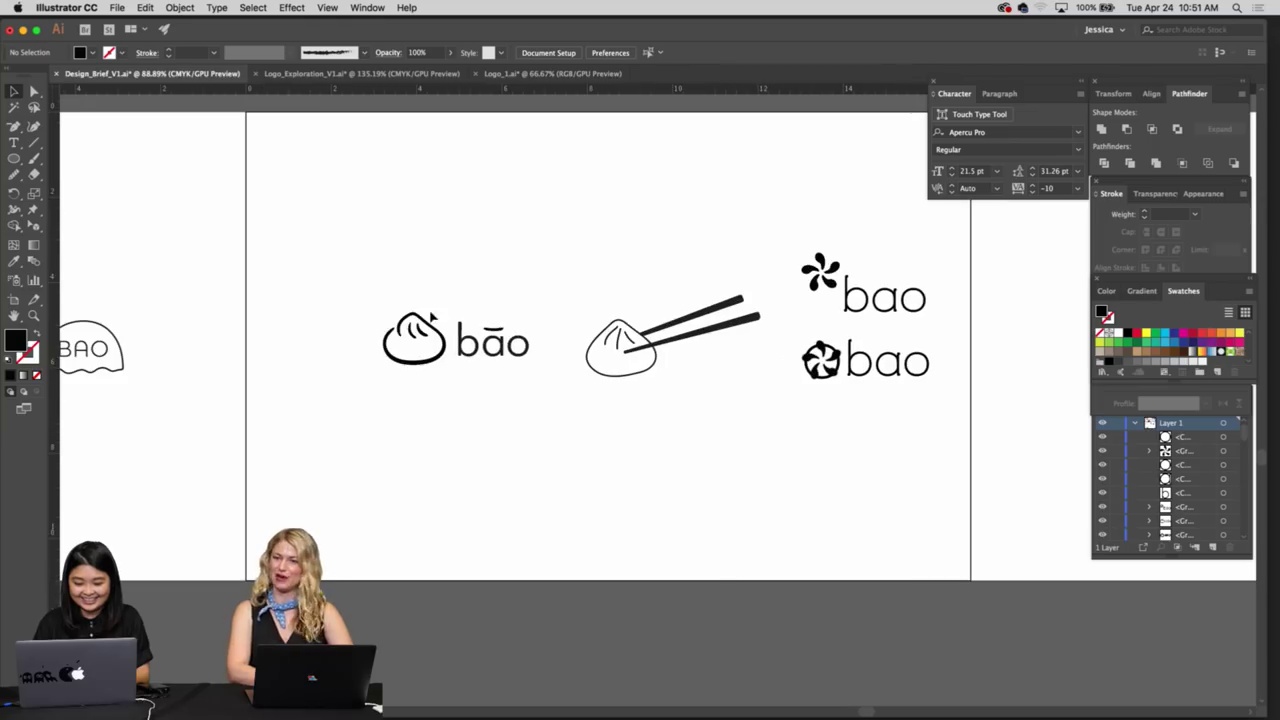
Shift the bun-and-bāo logo left, and group the chopsticks bun and nudge it left to keep the spacing even
drag(337, 277, 553, 396)
drag(528, 355, 489, 355)
drag(571, 271, 752, 407)
key(super+g)
key(shift+Left)
key(shift+Left)
key(shift+Left)
key(shift+Left)
key(shift+Left)
key(shift+Left)
key(shift+Left)
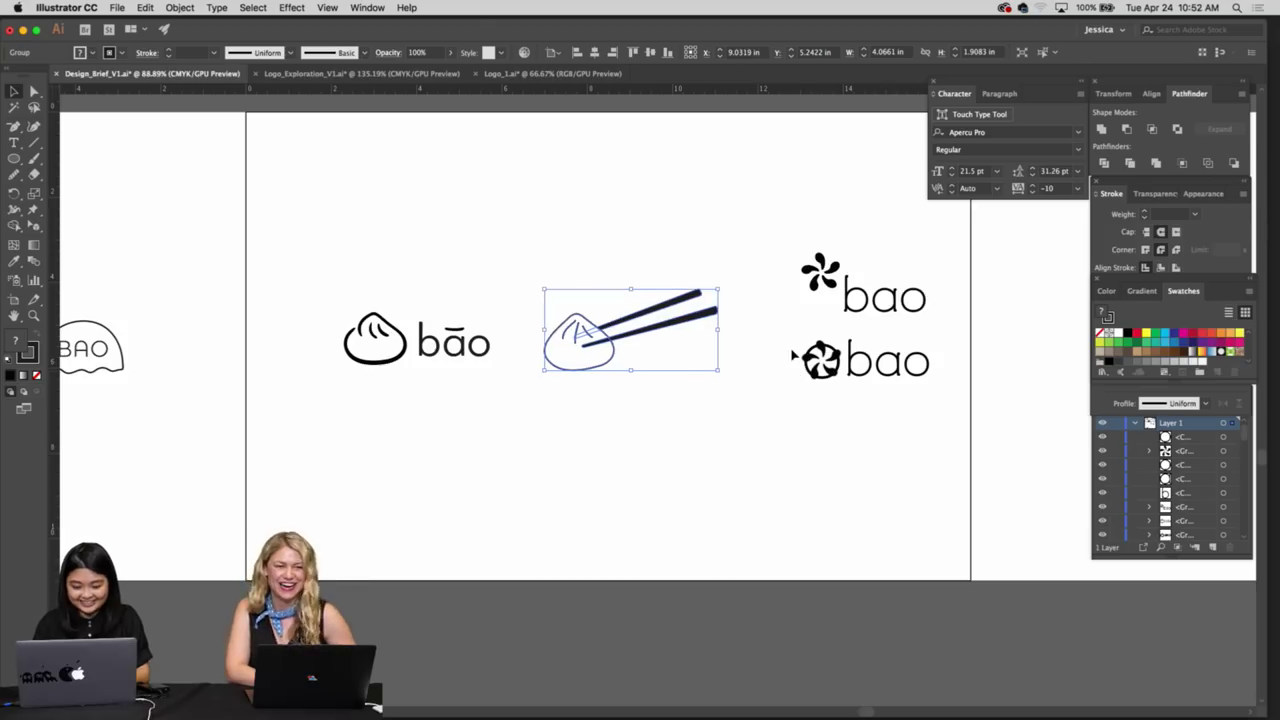
Move the stacked pinwheel bao logos left, closer to the chopsticks bun, and deselect them
click(823, 411)
scroll(845, 420, right, 3)
scroll(845, 420, up, 2)
drag(762, 312, 724, 306)
click(734, 240)
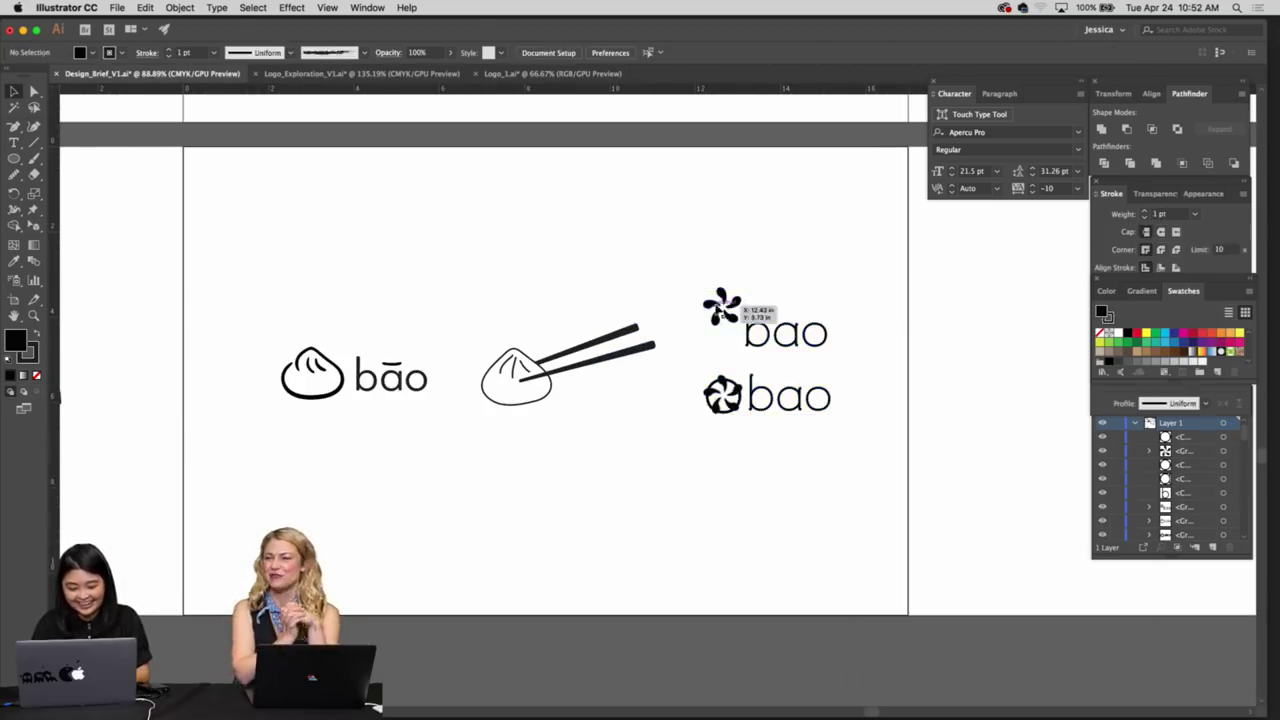
Bring the bao logo with the enclosed pinwheel as its o from the pasteboard onto the Dimsum Paradise logo artboard
key(super+minus)
key(super+minus)
key(super+minus)
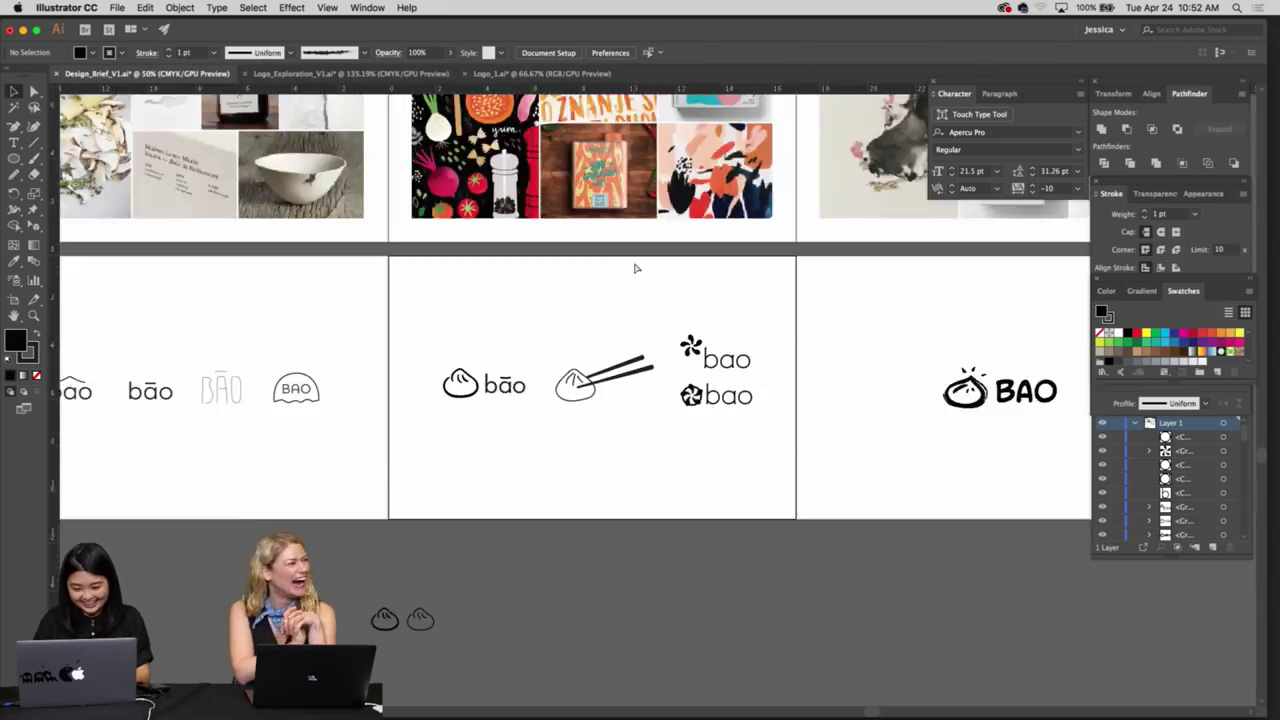
scroll(636, 268, left, 4)
scroll(636, 268, down, 2)
scroll(611, 472, down, 3)
scroll(700, 500, up, 3)
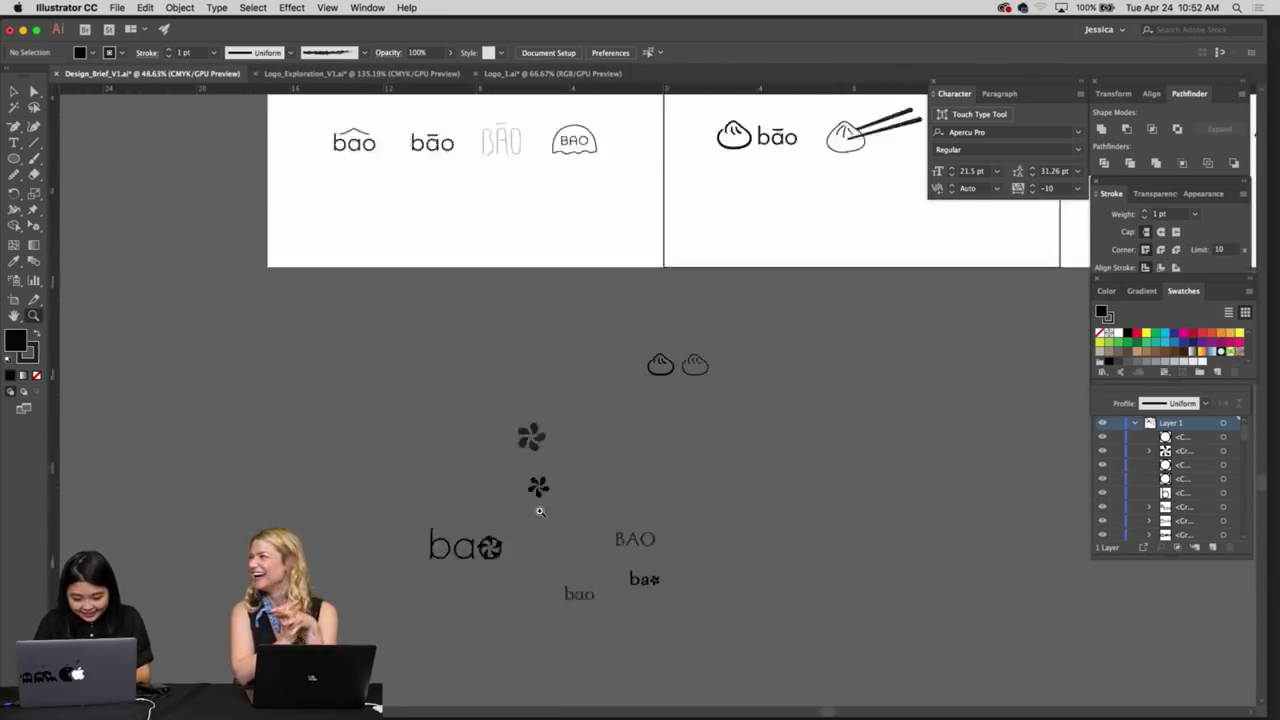
click(655, 491)
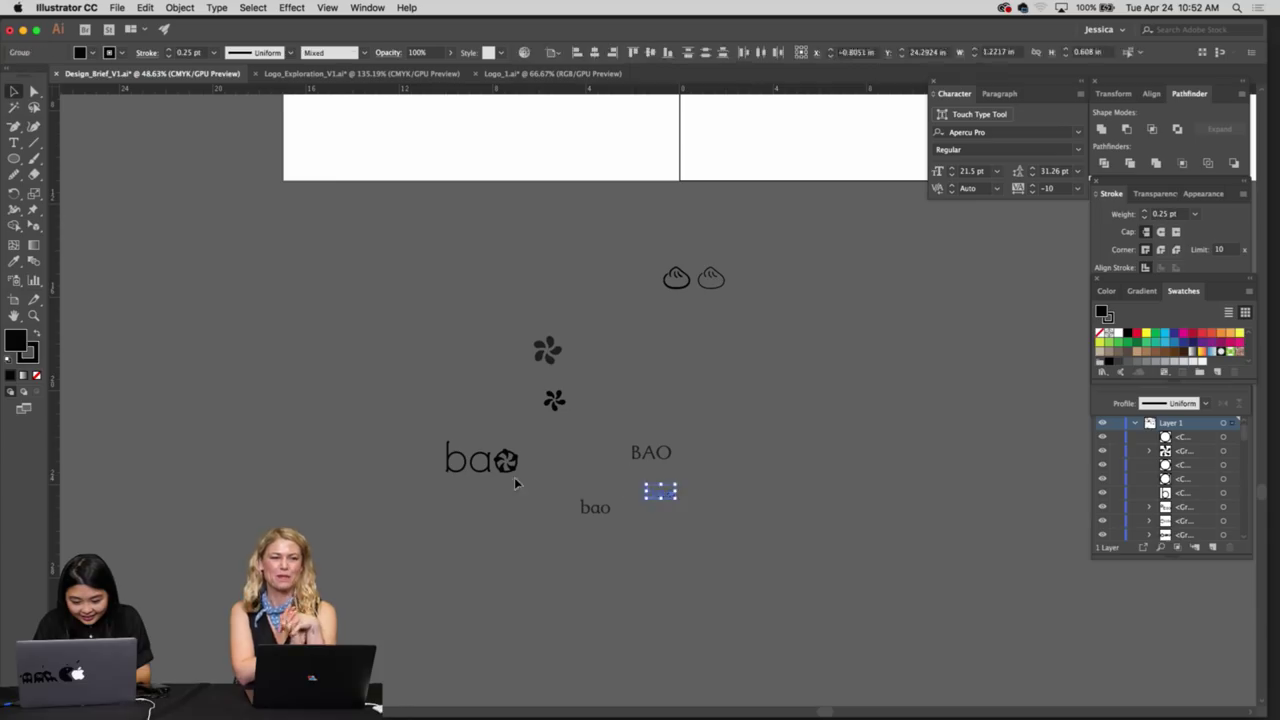
click(514, 484)
scroll(480, 490, up, 3)
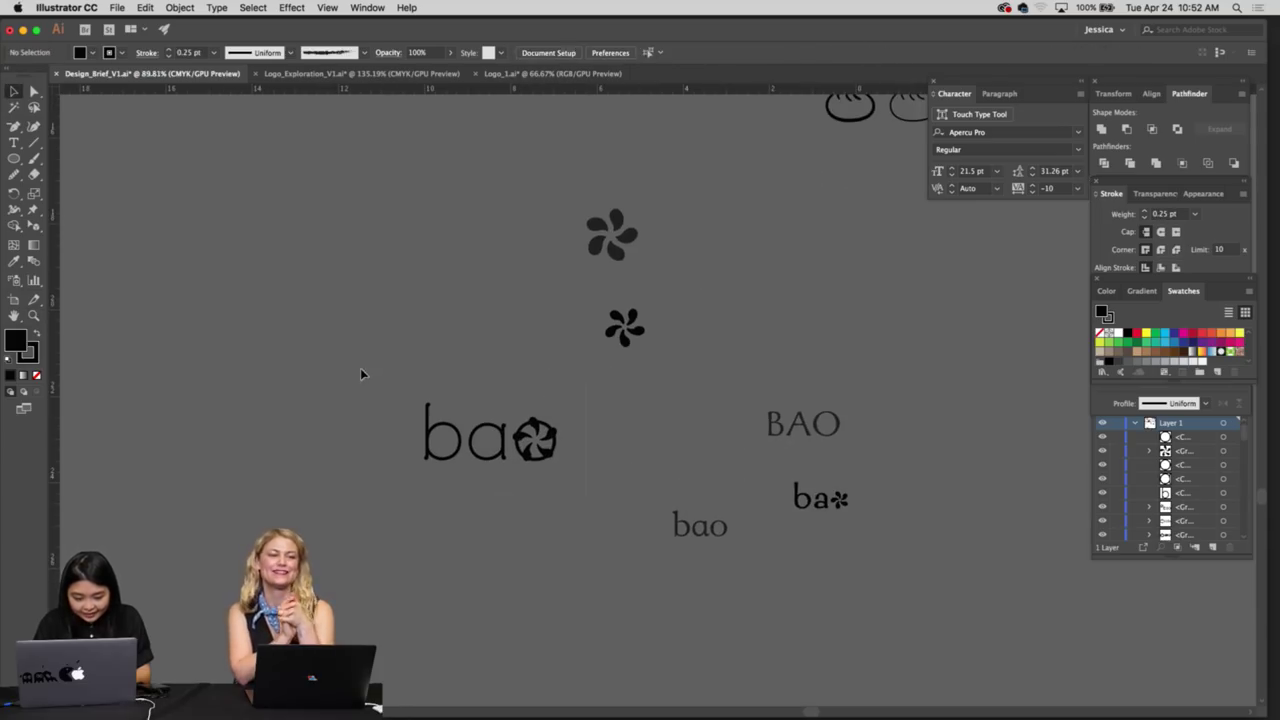
scroll(625, 418, up, 10)
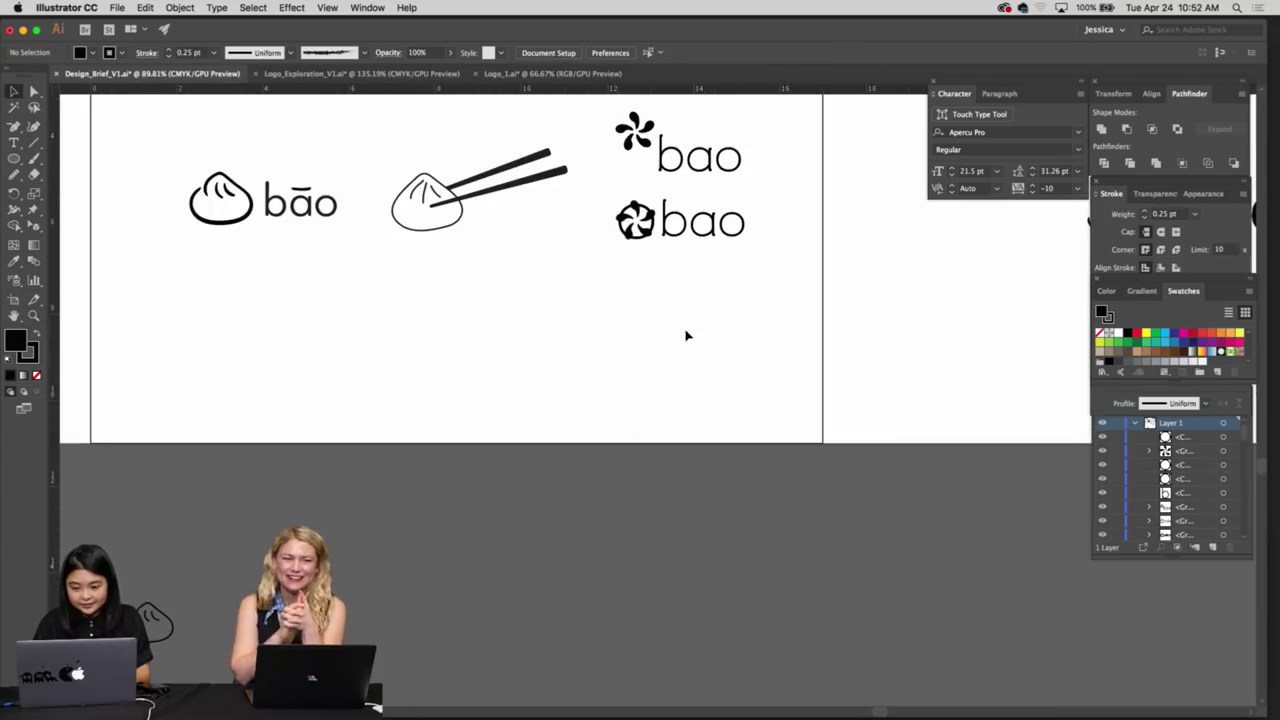
key(super+v)
scroll(728, 296, up, 1)
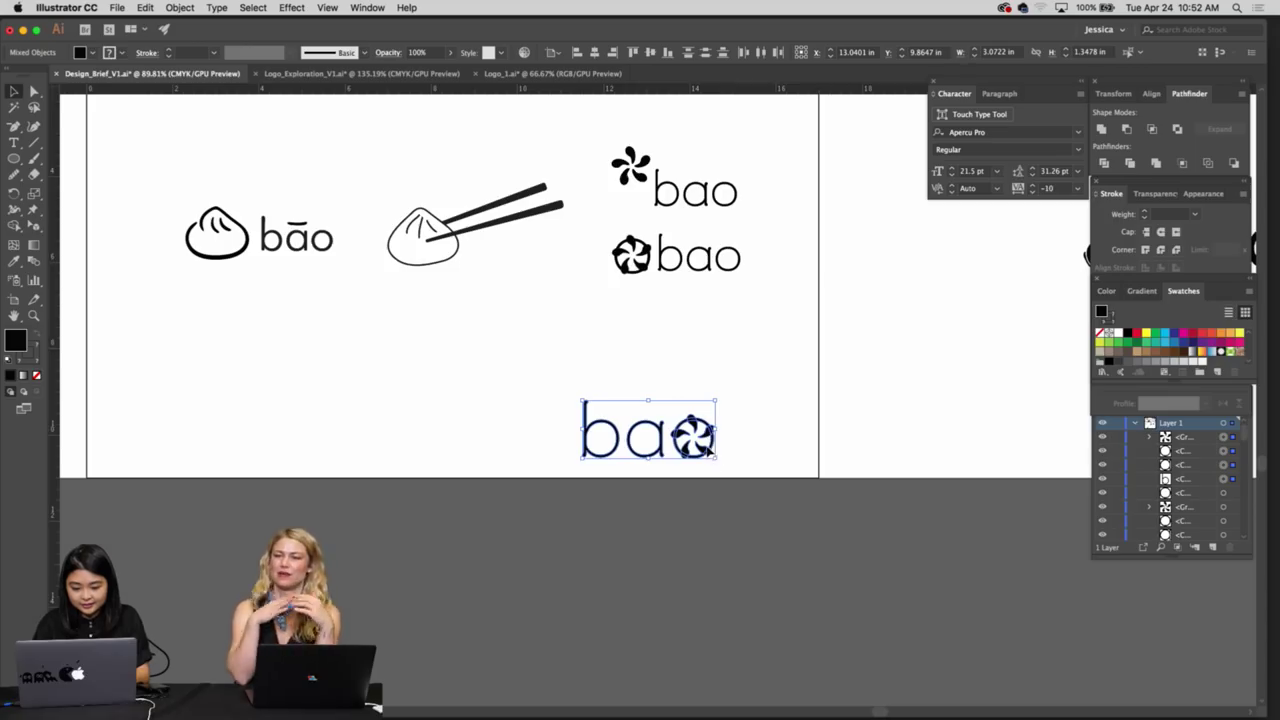
Scale the pasted bao logo down and place it beneath the two stacked pinwheel bao logos
shift+click(709, 451)
drag(722, 460, 562, 395)
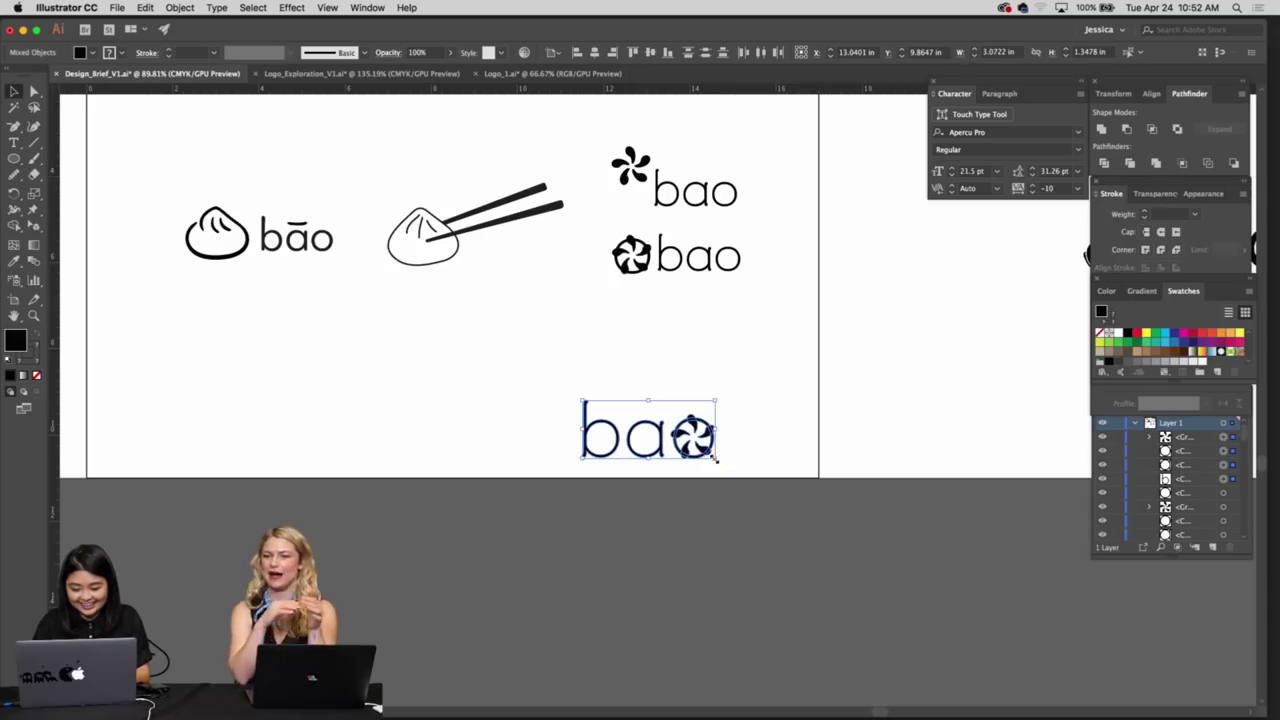
drag(716, 458, 737, 331)
click(740, 360)
key(super+minus)
key(super+minus)
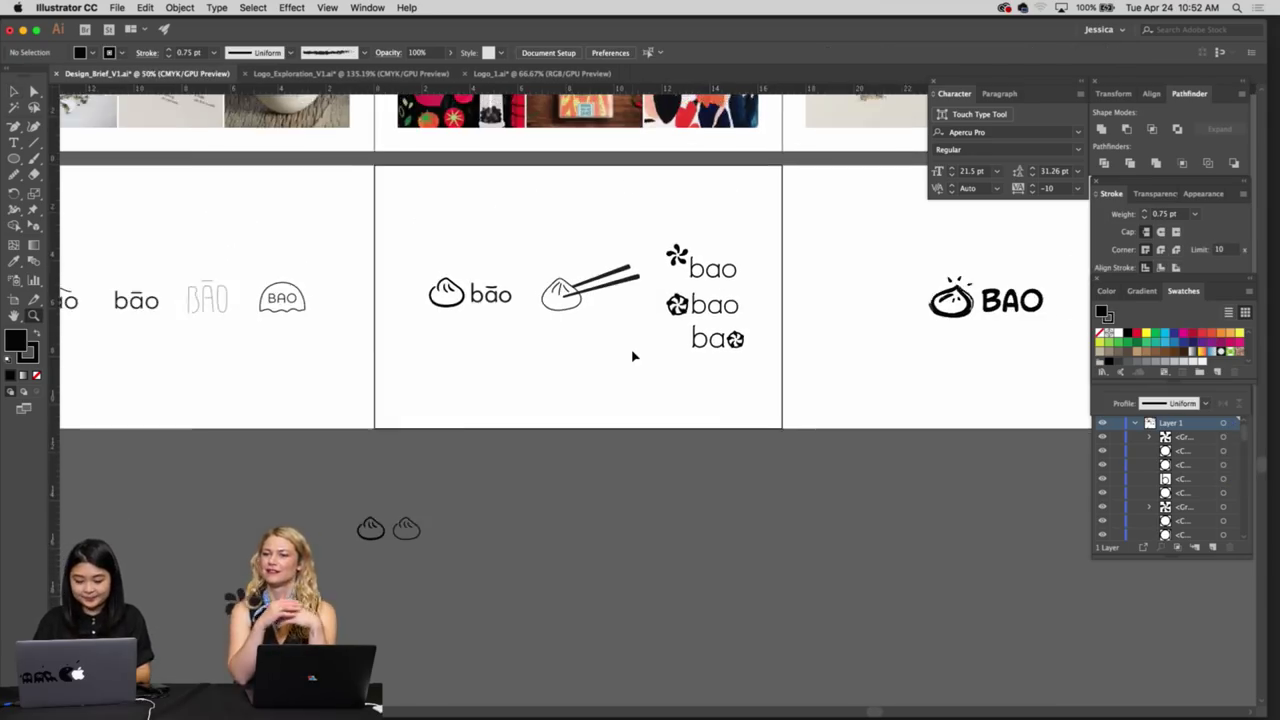
Delete the leftover buns, pinwheels and bao wordmarks from the pasteboard below the logo artboards
scroll(490, 651, down, 5)
scroll(490, 651, left, 2)
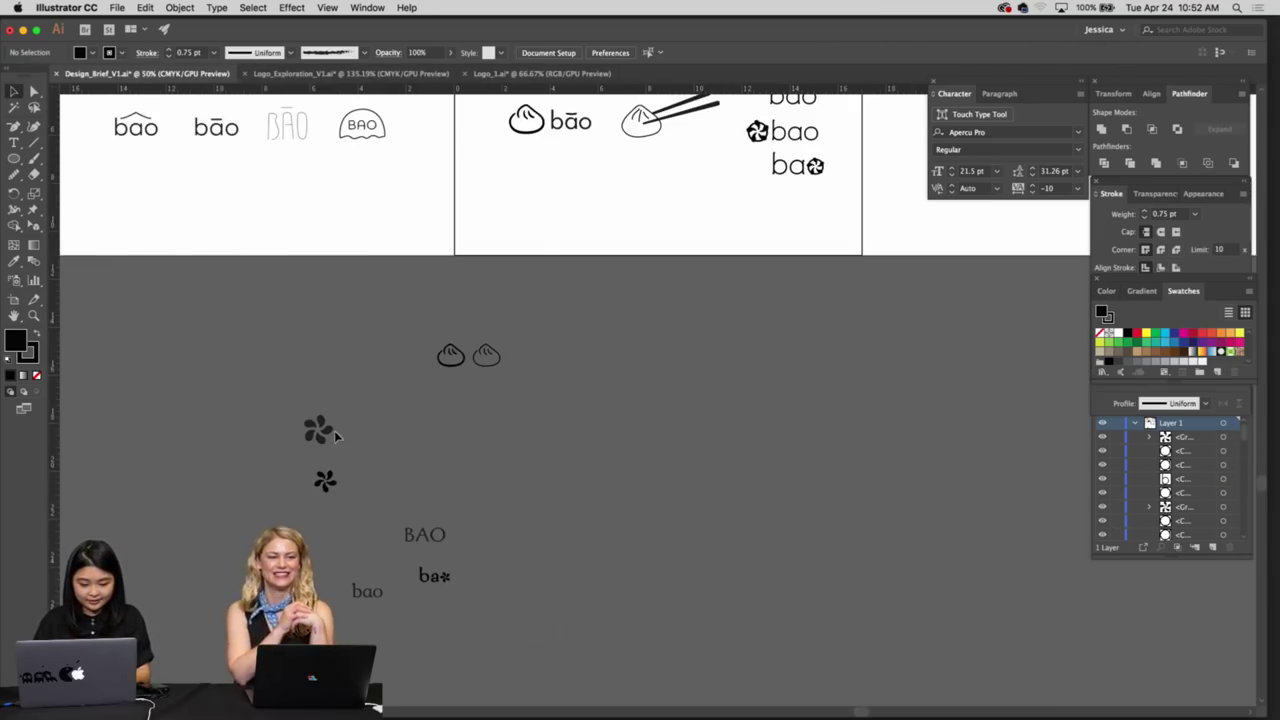
drag(334, 431, 245, 298)
key(Delete)
scroll(301, 315, up, 4)
scroll(301, 315, left, 2)
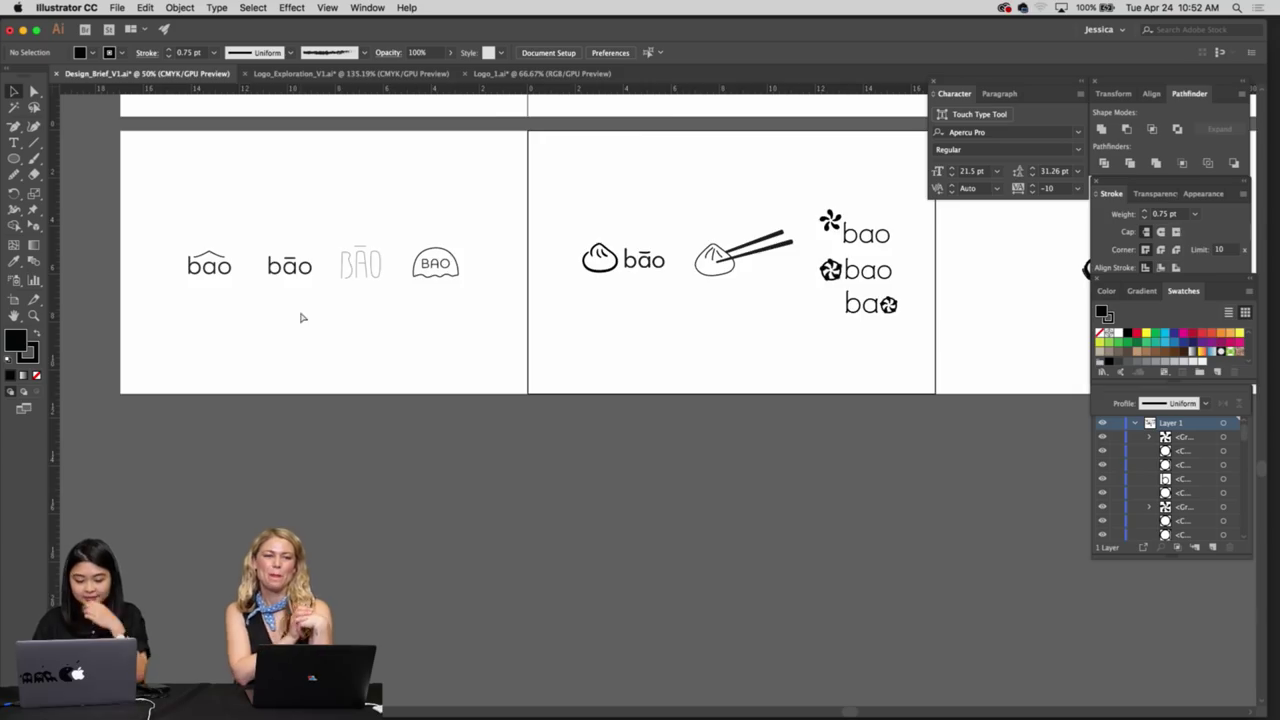
Show the brief and mood board artboards in full-screen mode with the interface panels hidden
scroll(300, 317, up, 10)
scroll(300, 317, left, 4)
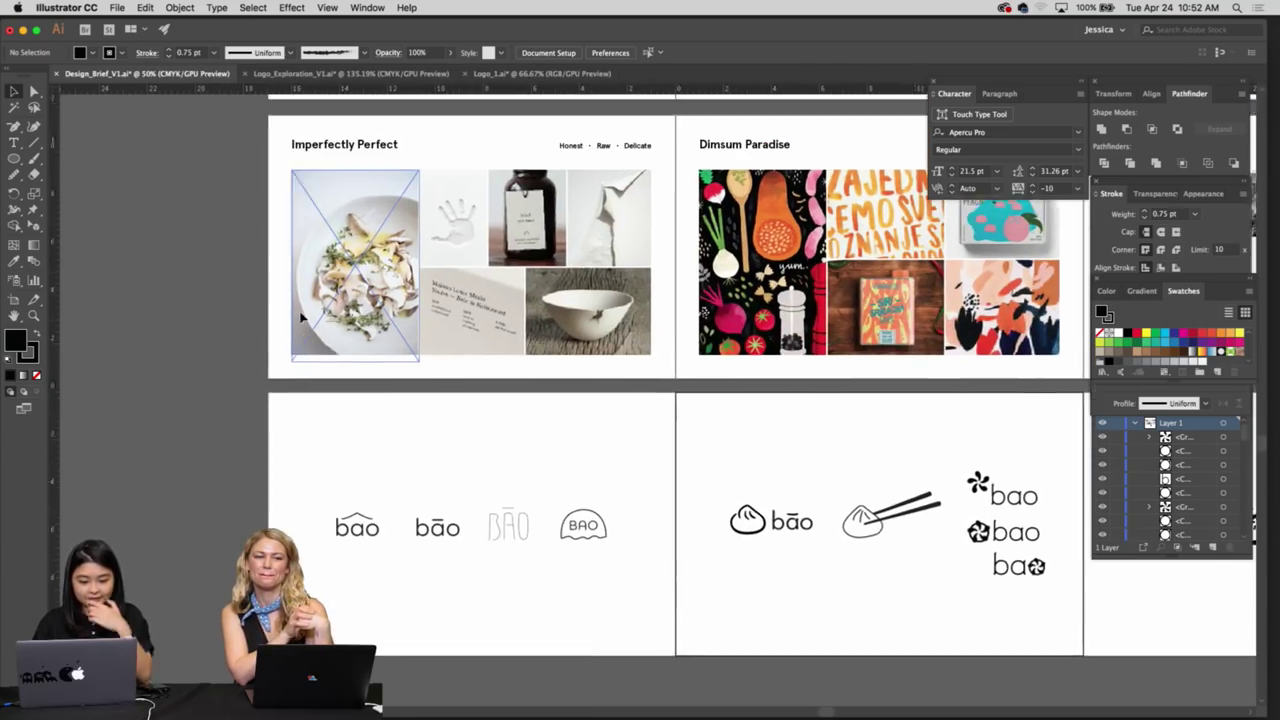
scroll(300, 317, up, 4)
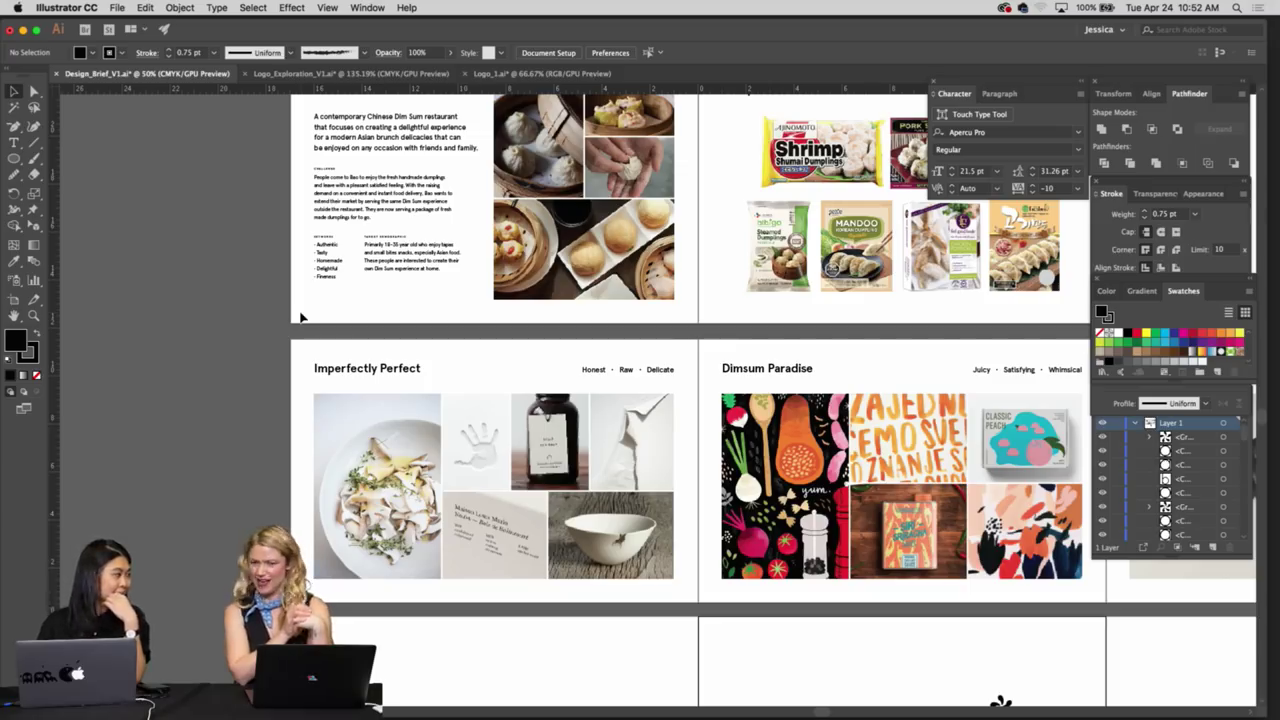
scroll(300, 317, up, 1)
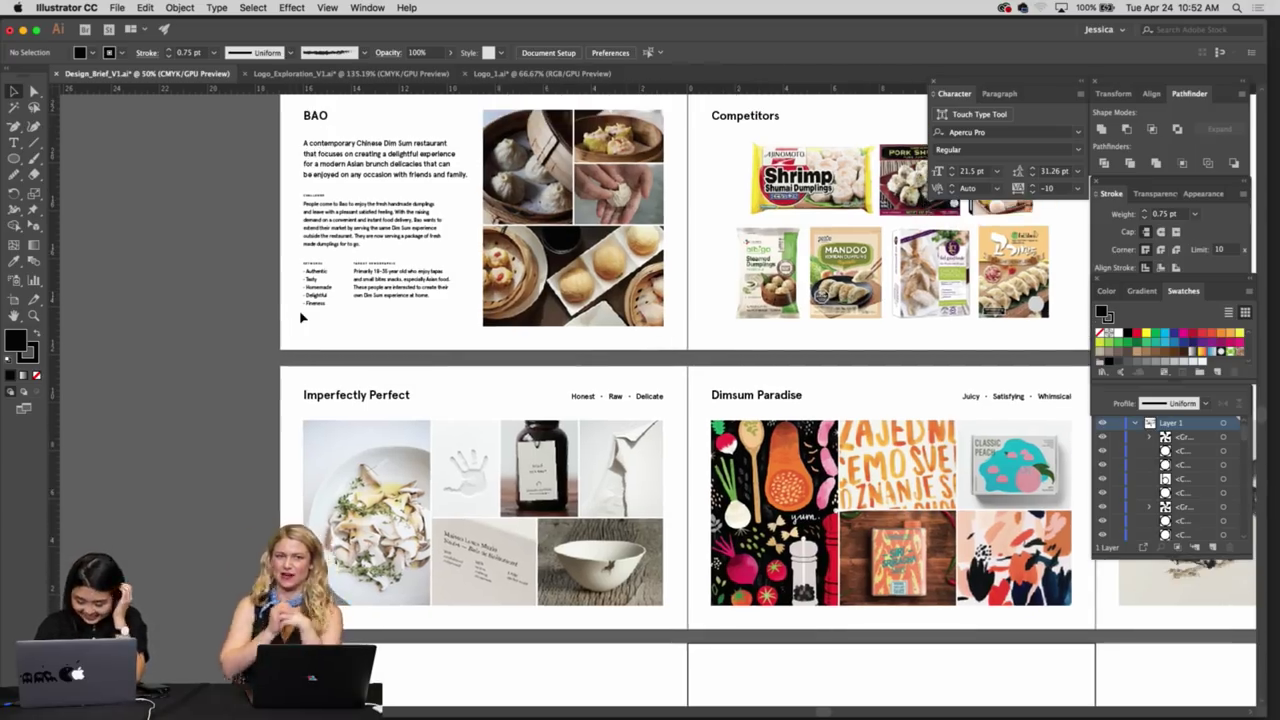
scroll(300, 317, up, 2)
scroll(300, 317, right, 1)
scroll(300, 317, down, 3)
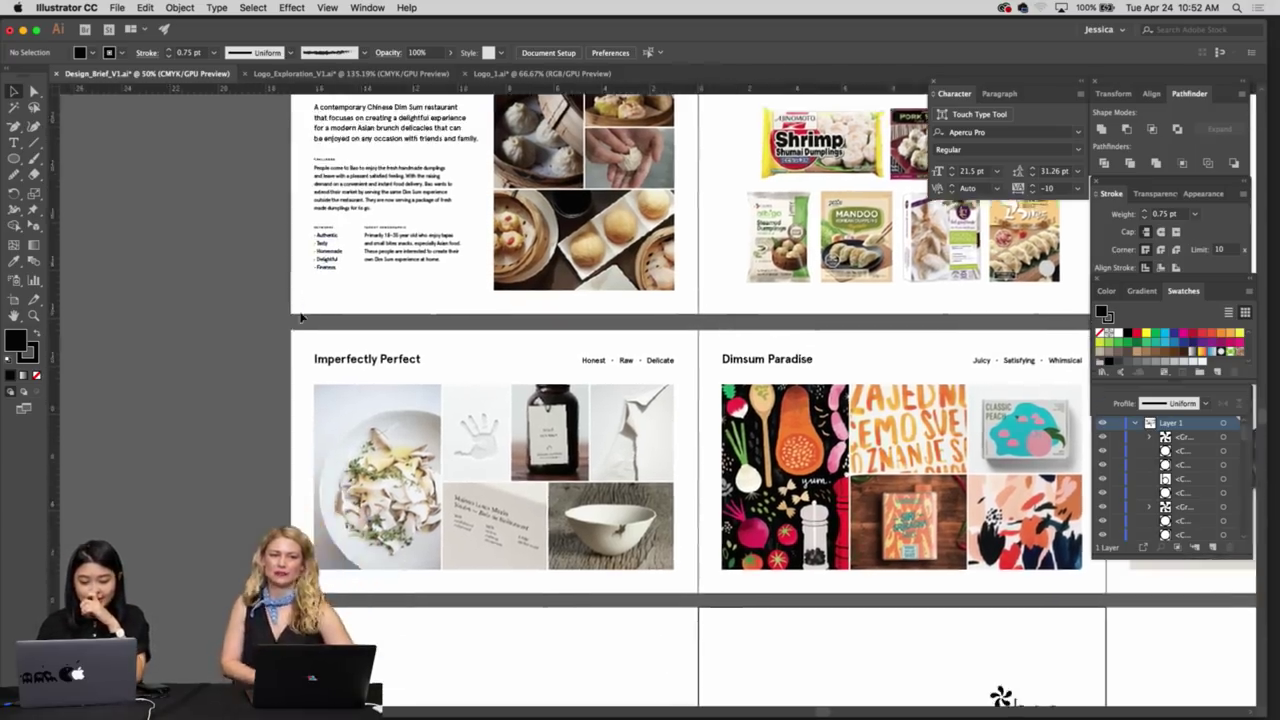
scroll(300, 317, right, 3)
key(f)
key(f)
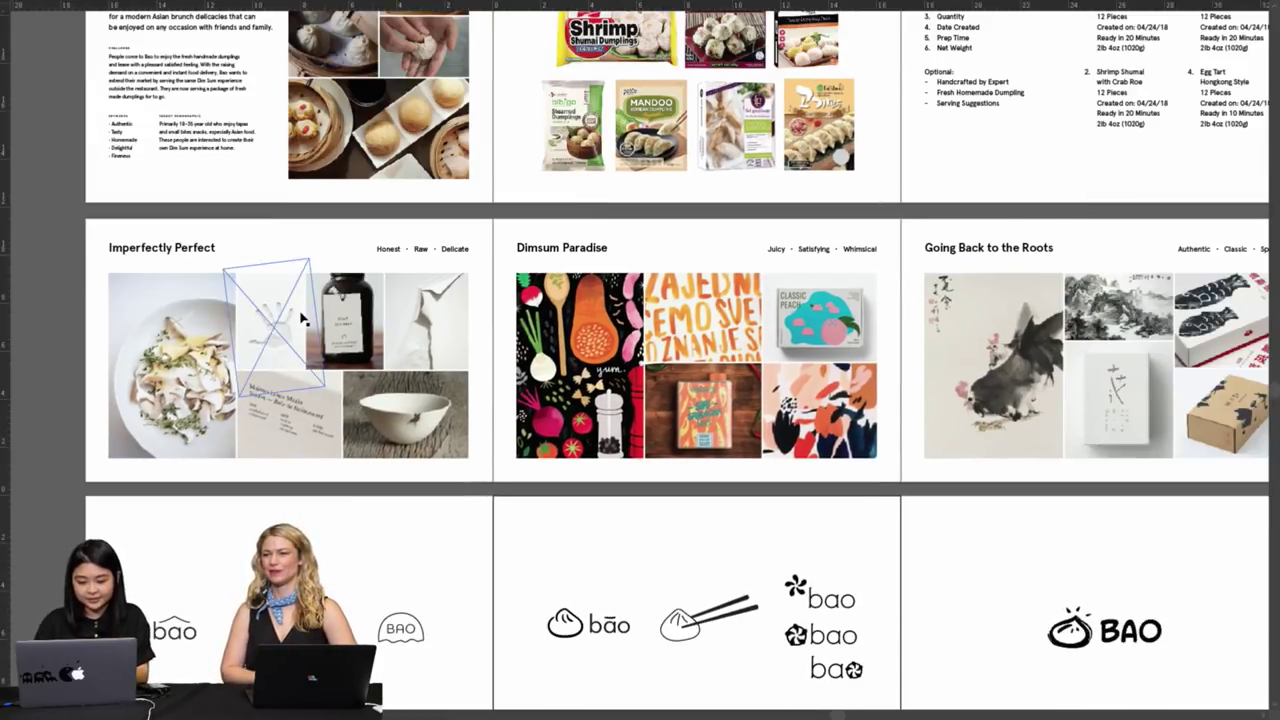
Review the Imperfectly Perfect, Dimsum Paradise and Going Back to the Roots mood boards in turn
scroll(302, 317, up, 2)
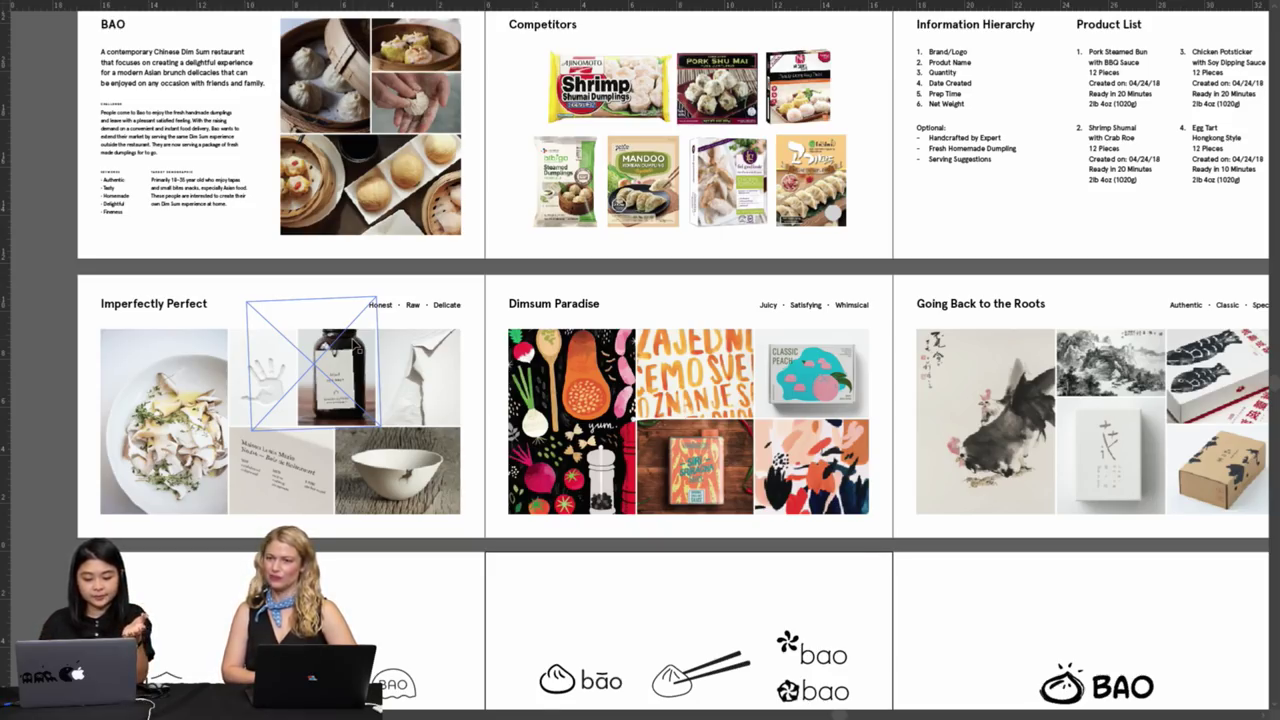
scroll(355, 342, down, 1)
scroll(355, 342, right, 5)
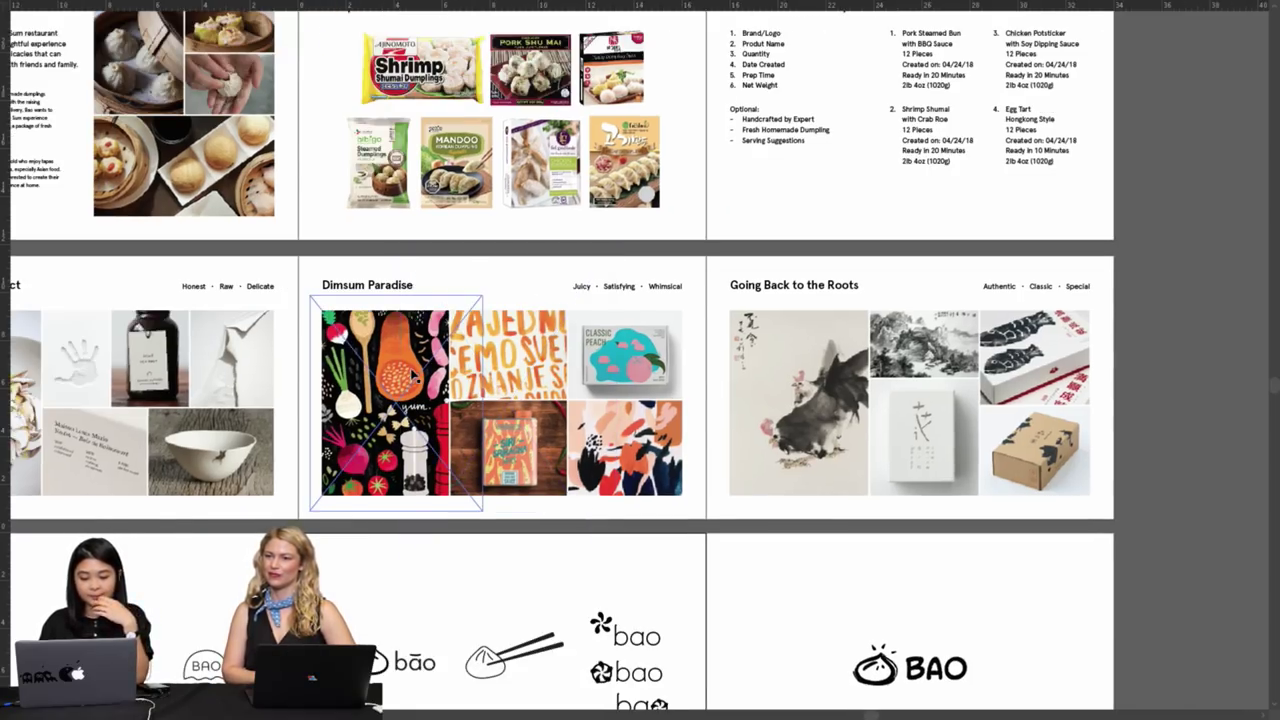
scroll(413, 373, right, 5)
scroll(413, 373, down, 1)
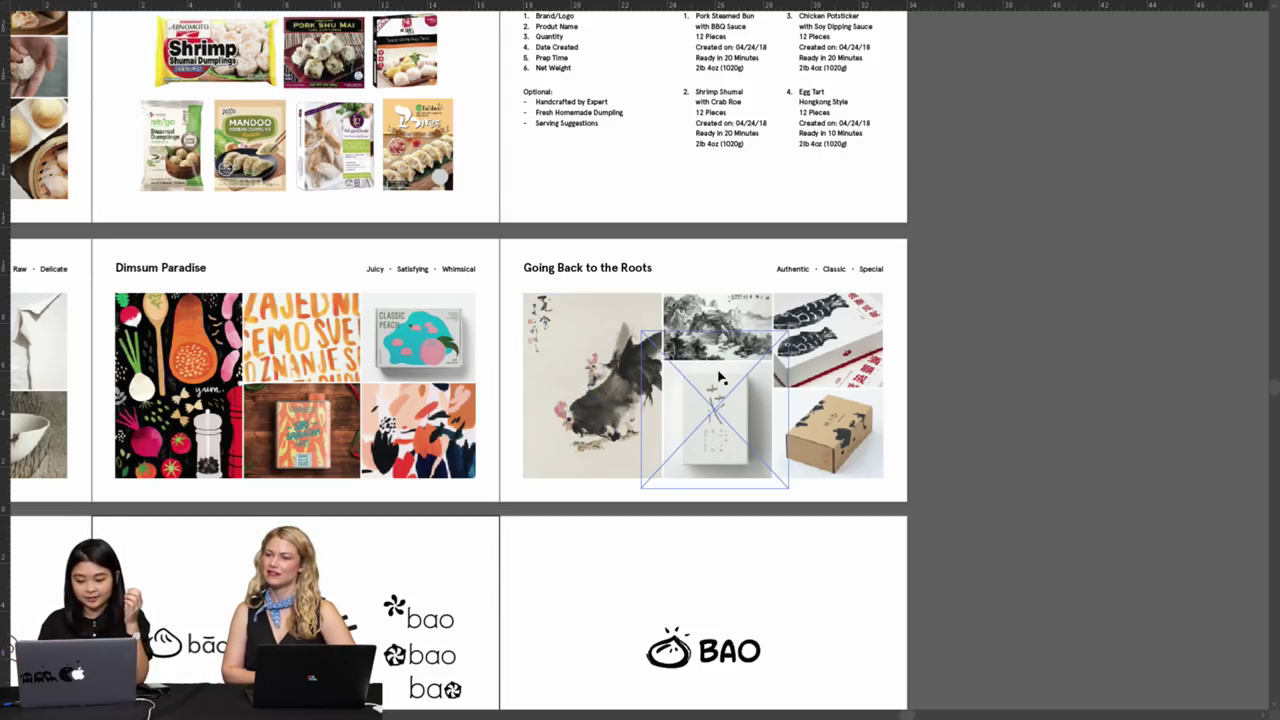
scroll(726, 378, down, 3)
scroll(726, 378, left, 5)
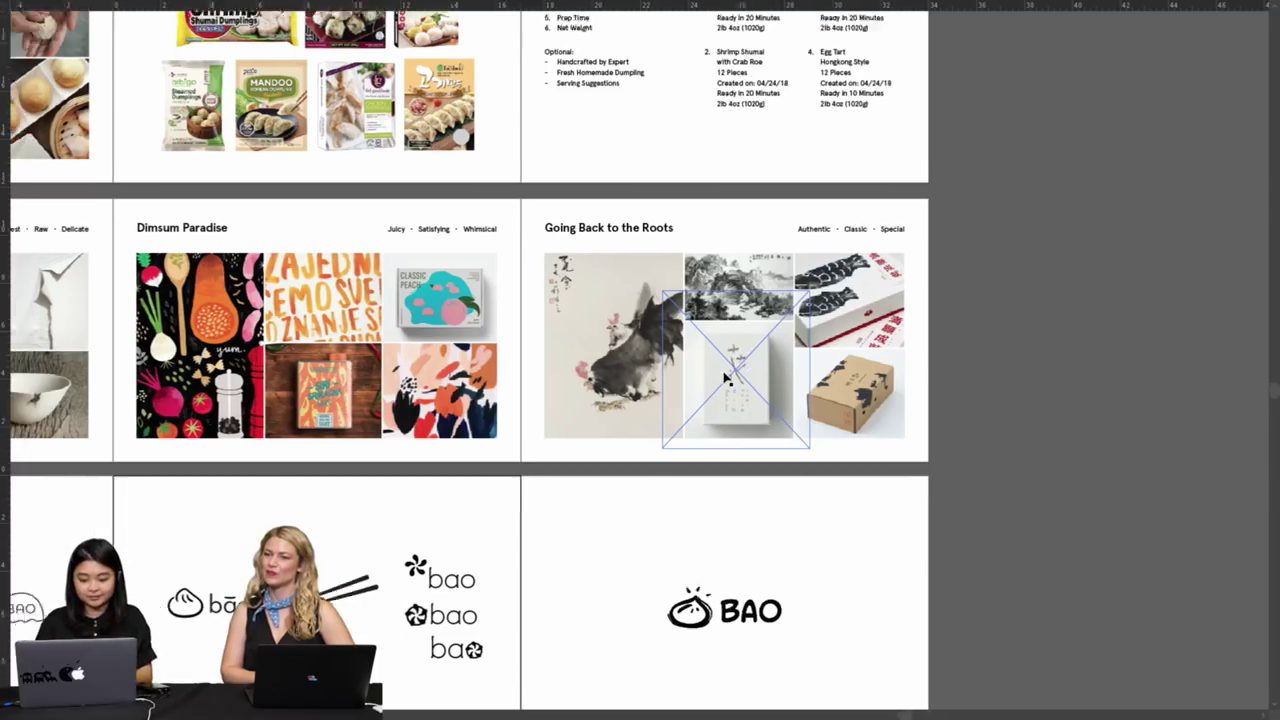
scroll(726, 378, left, 4)
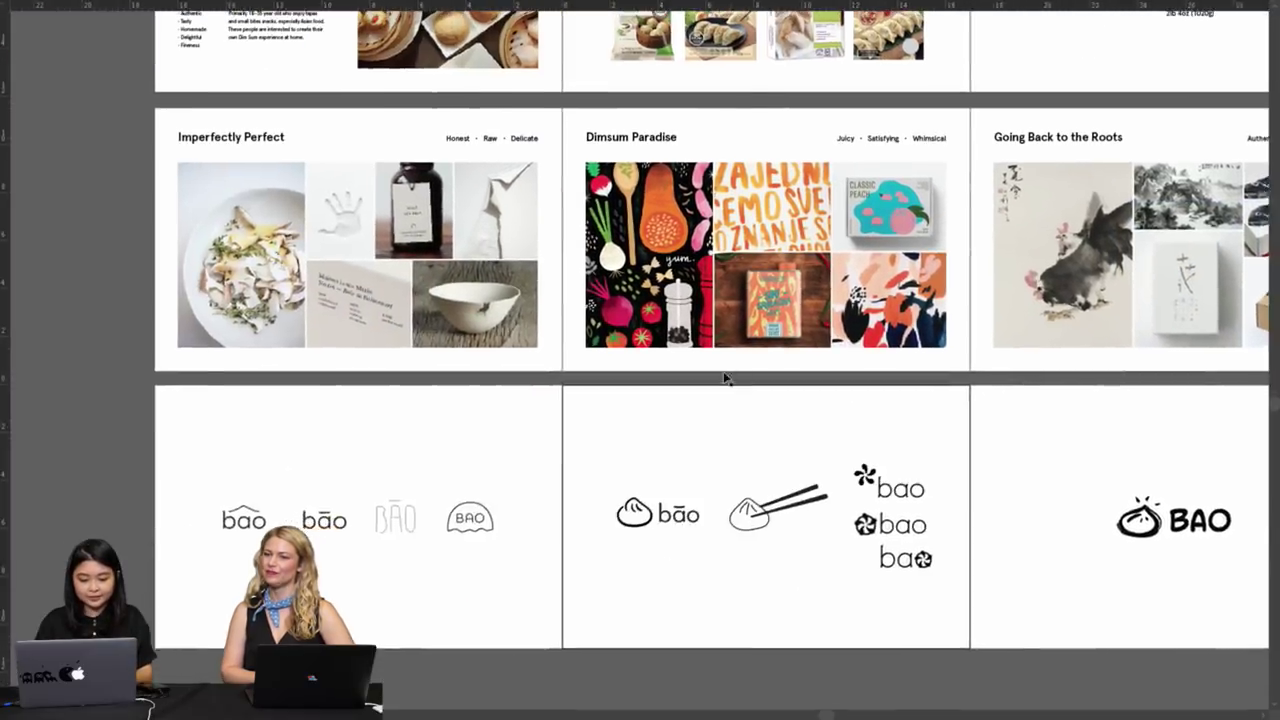
Examine the four logo options beneath the Imperfectly Perfect mood board at closer range
scroll(597, 394, up, 2)
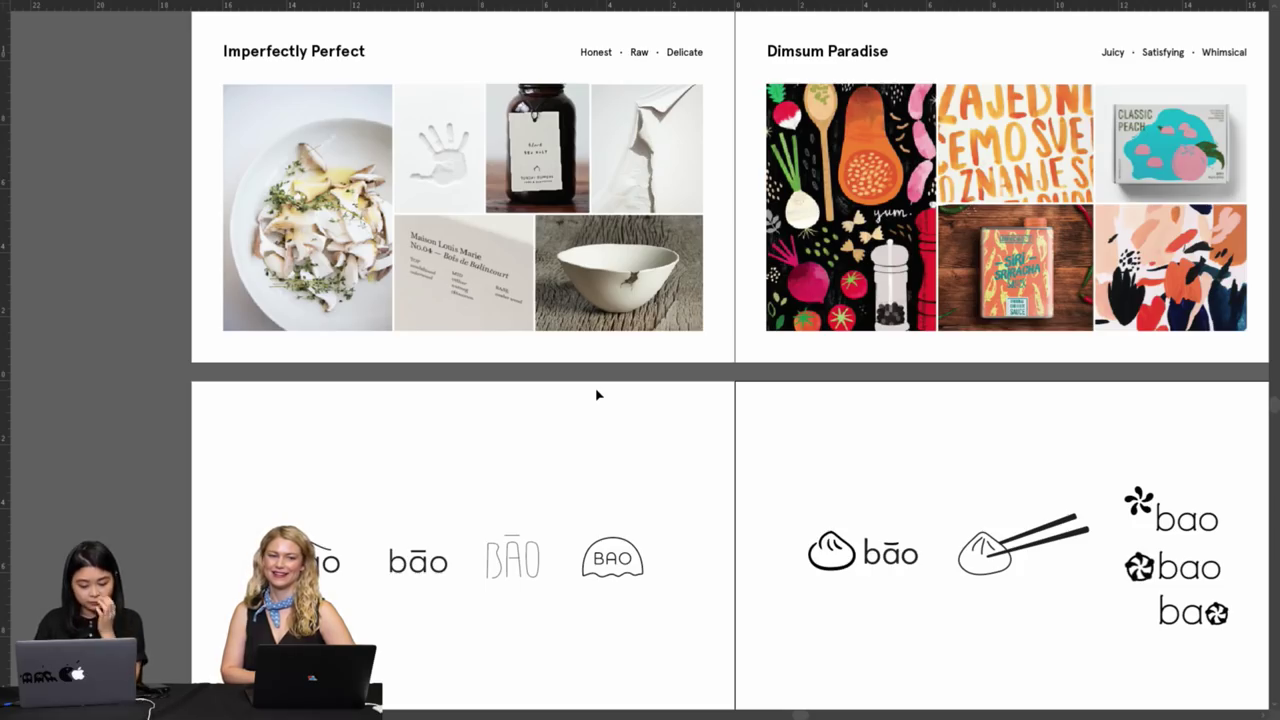
scroll(585, 431, down, 1)
scroll(585, 431, left, 1)
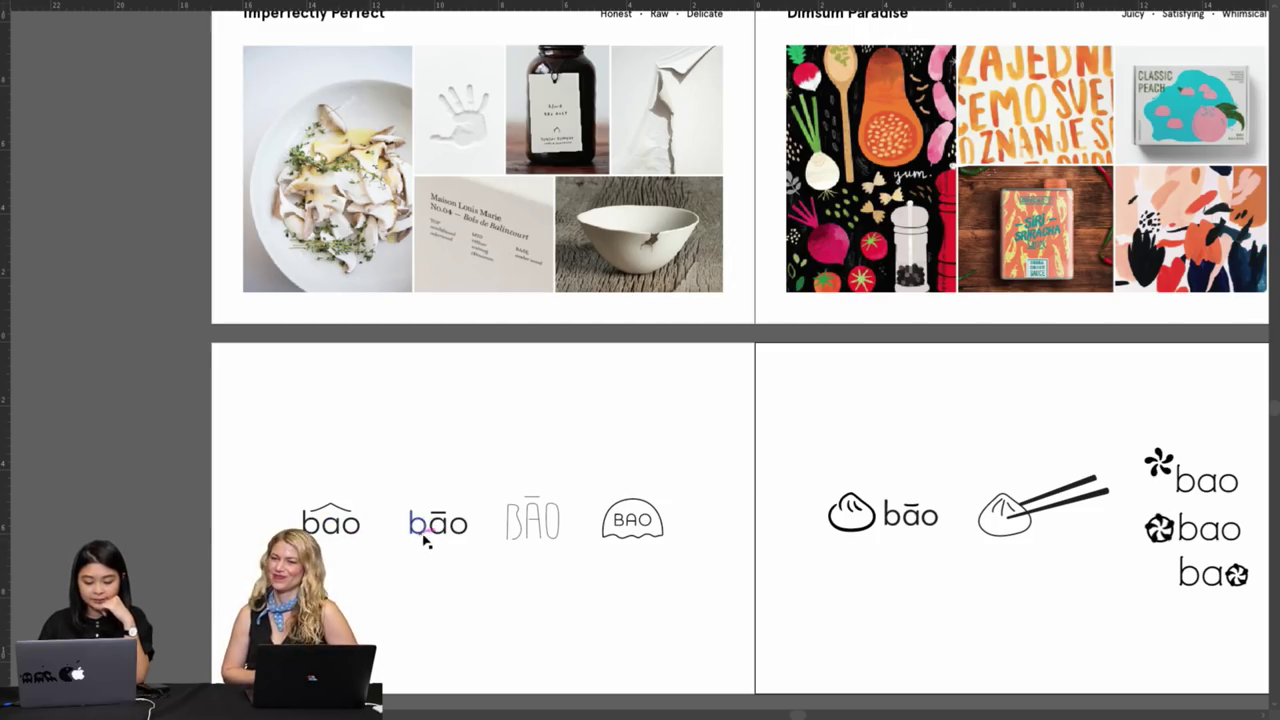
drag(420, 525, 422, 523)
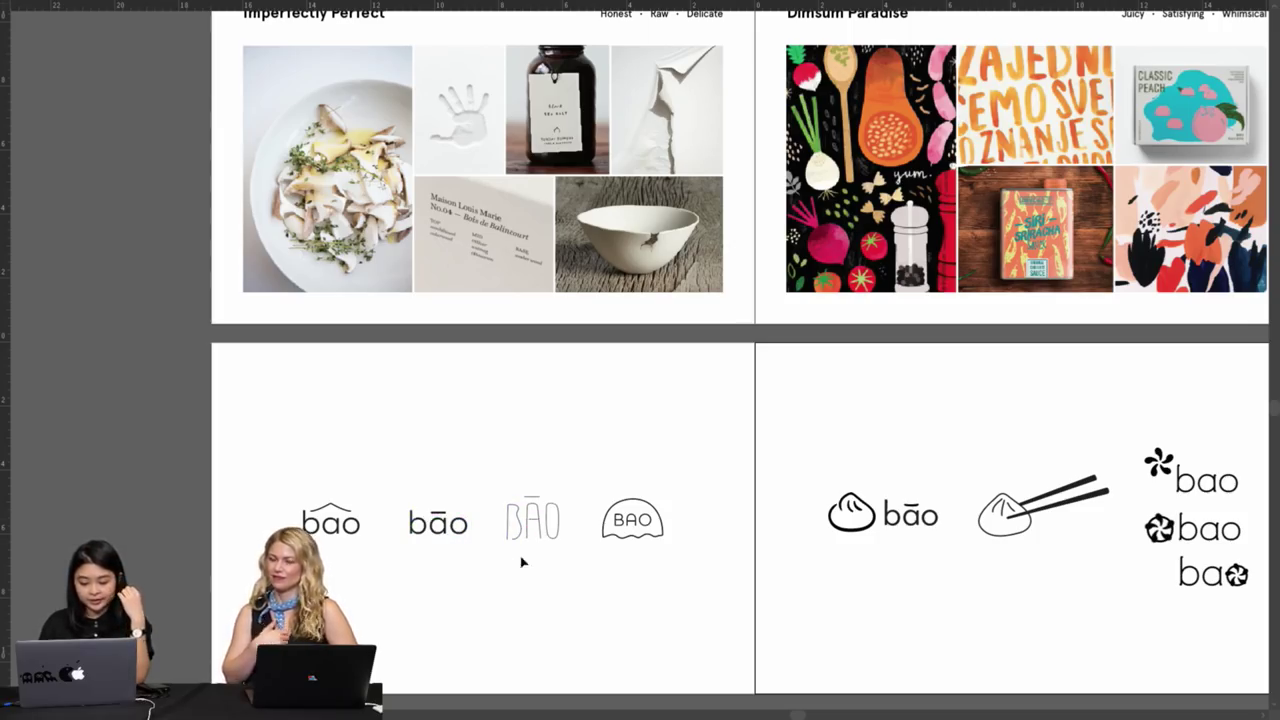
click(322, 535)
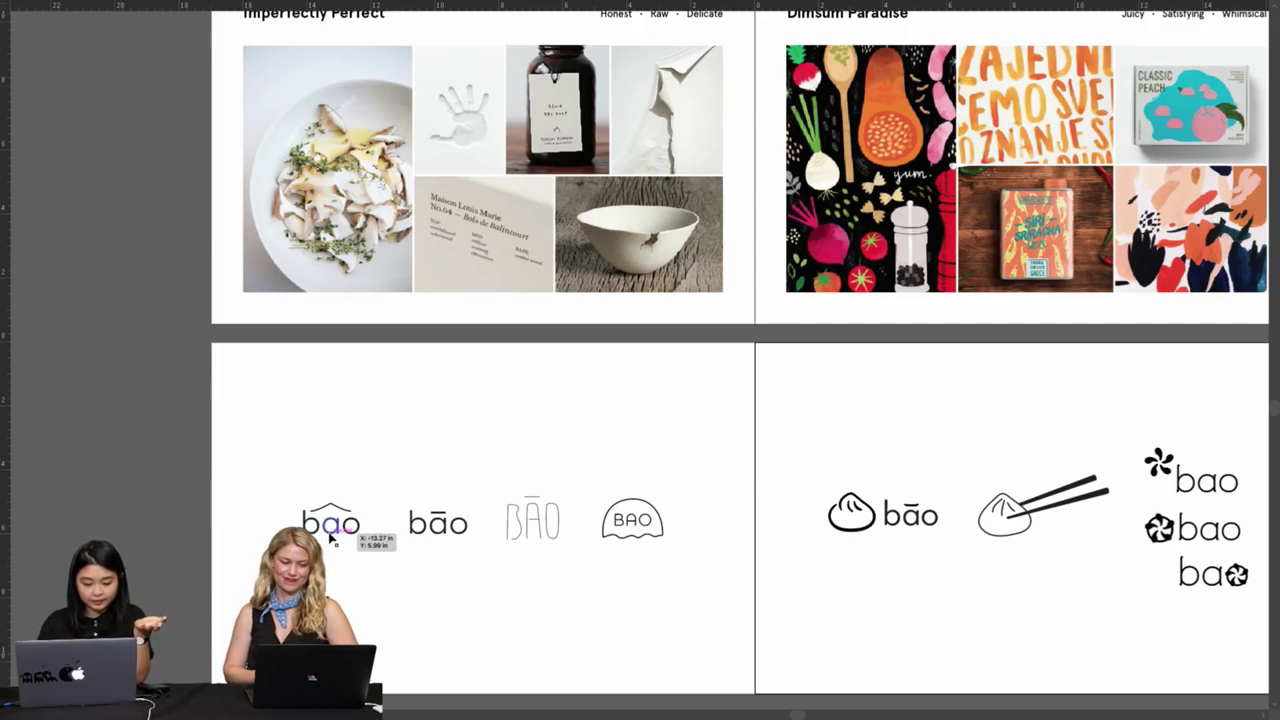
scroll(331, 537, right, 5)
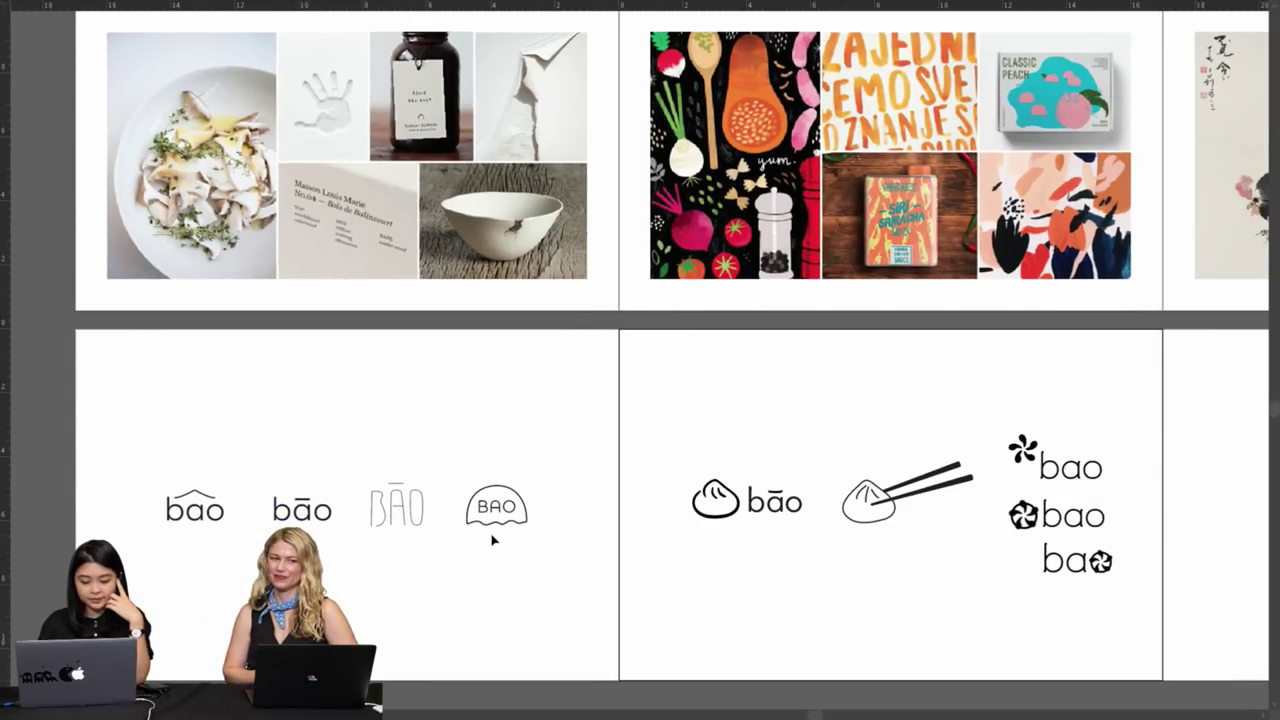
drag(492, 518, 493, 516)
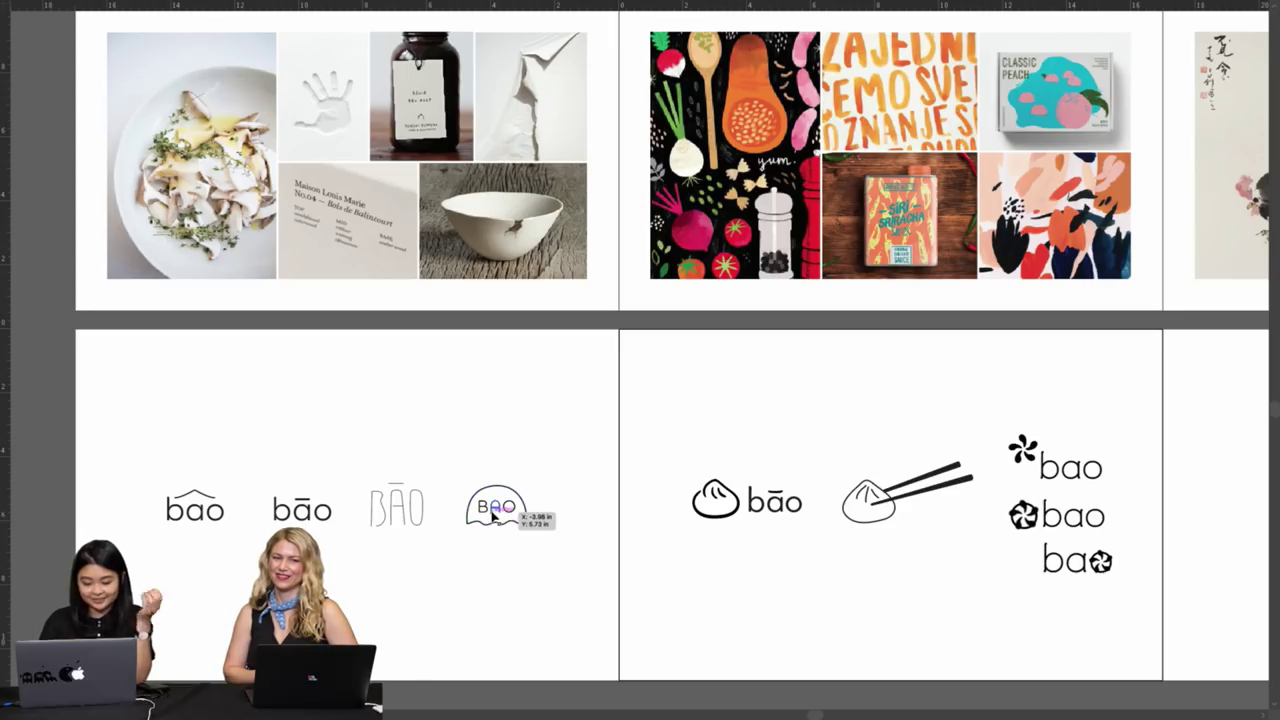
Compare the bun, chopsticks and pinwheel logo options with the Dimsum Paradise mood board above them
scroll(492, 516, right, 8)
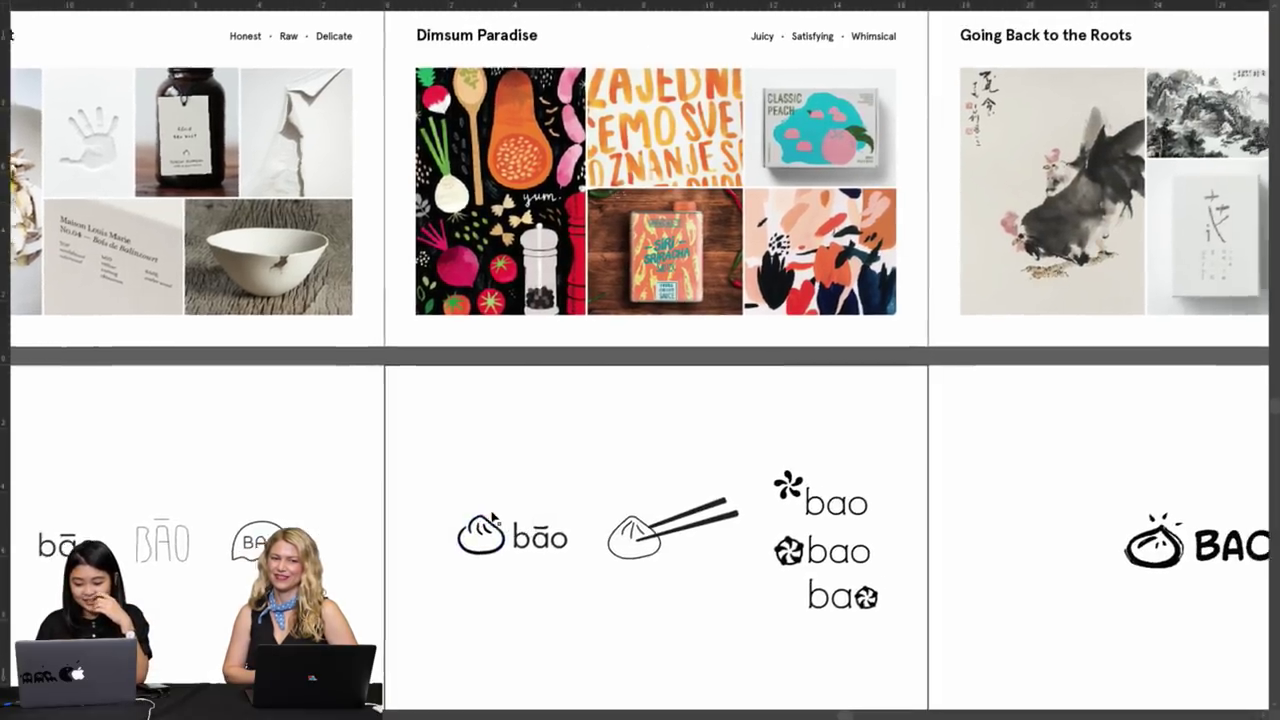
scroll(492, 516, right, 2)
scroll(492, 516, right, 2)
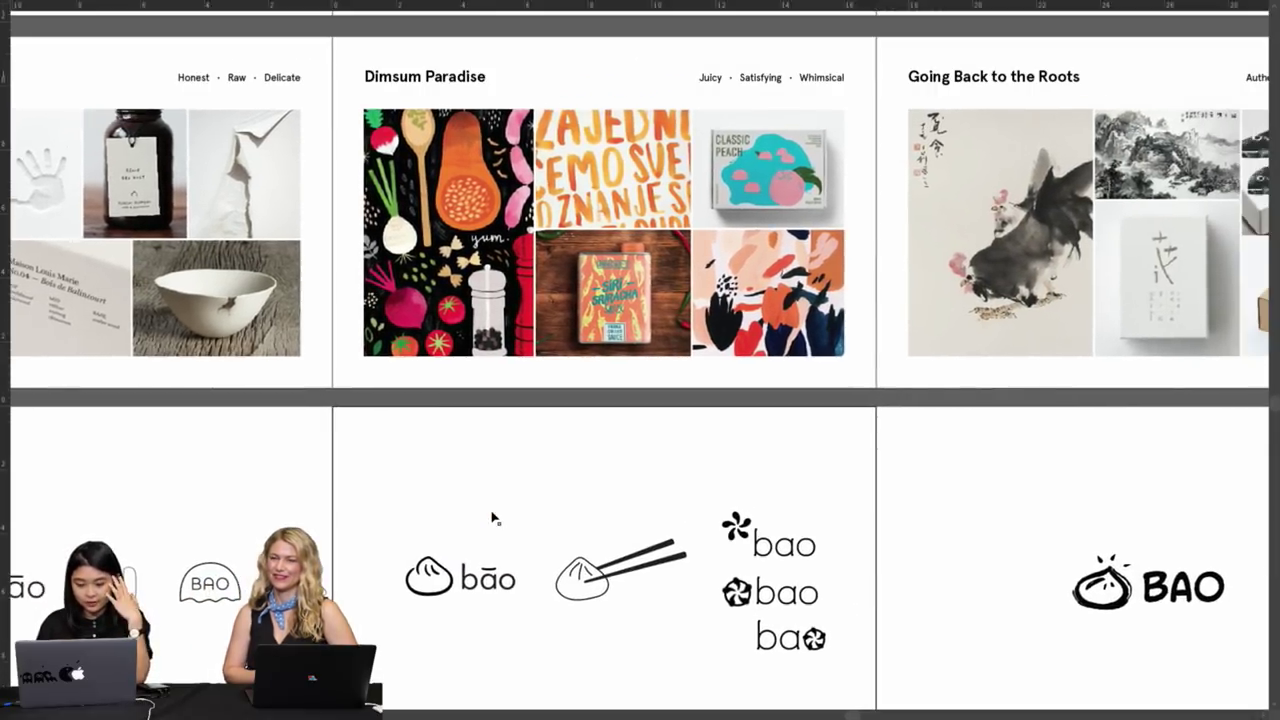
scroll(492, 516, down, 3)
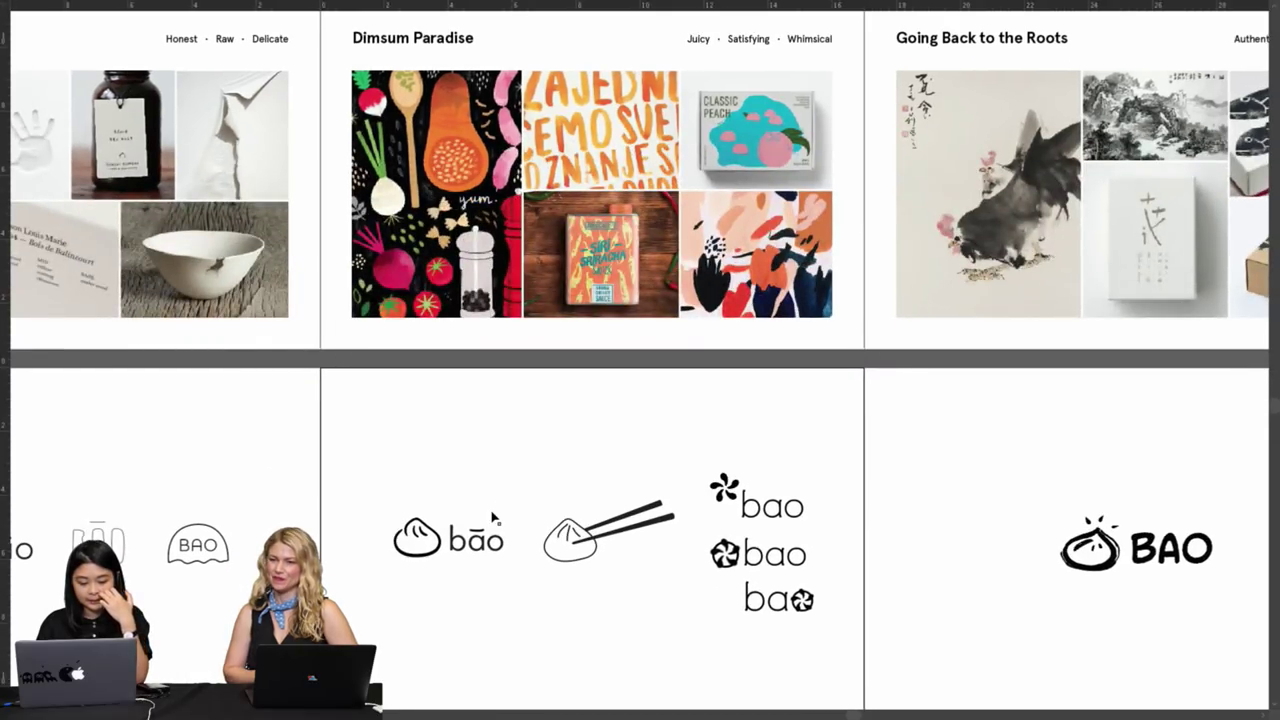